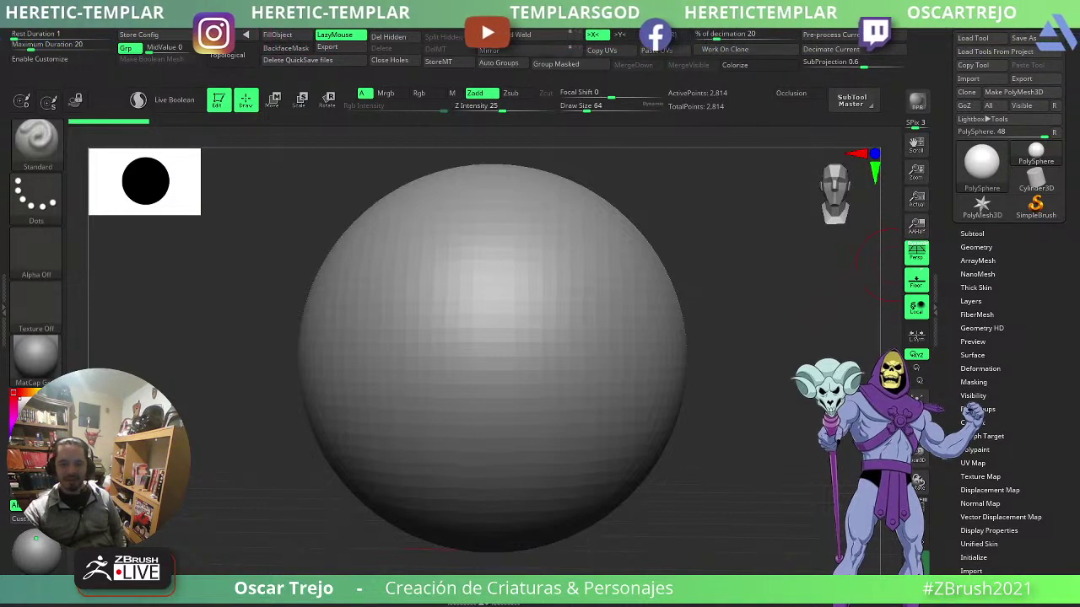
- Turn off the perspective view and show the hood subtool Skeletor_v003_009 on the skull bust
key(p)
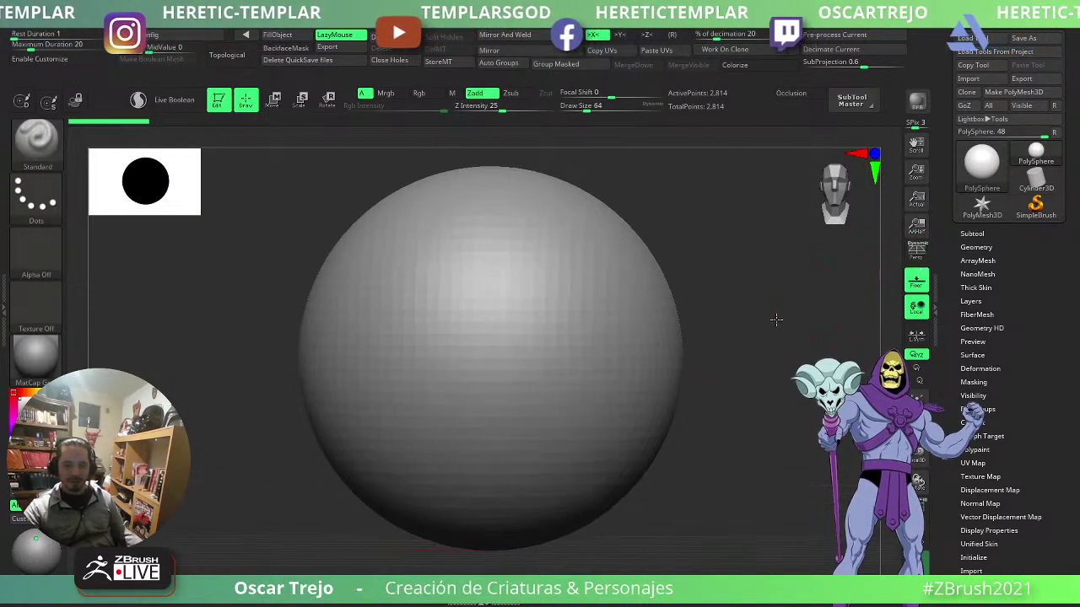
alt+drag(776, 320, 728, 386)
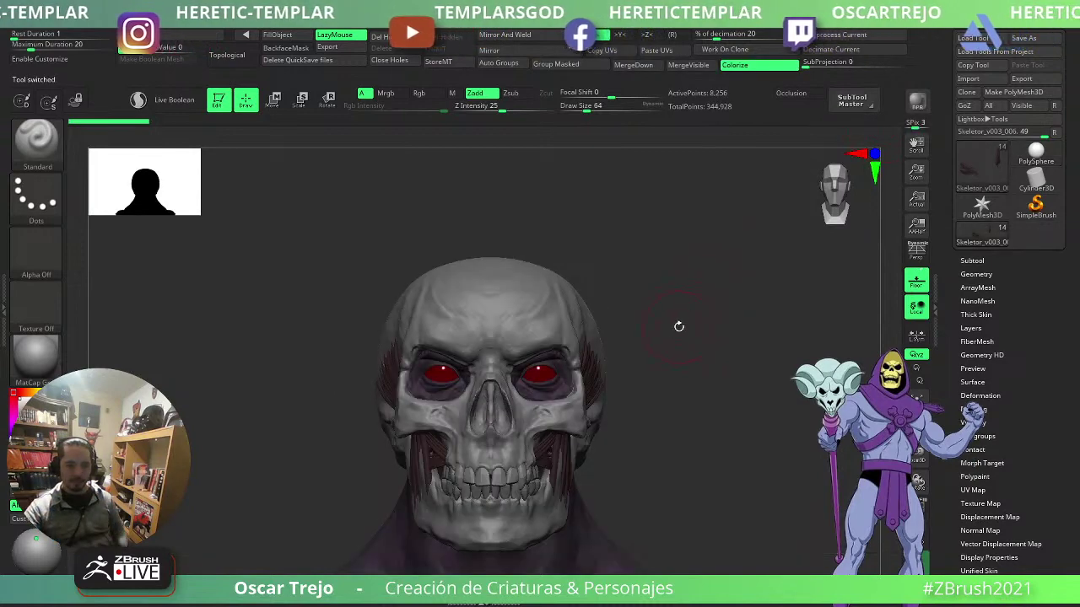
alt+drag(706, 387, 714, 346)
click(979, 262)
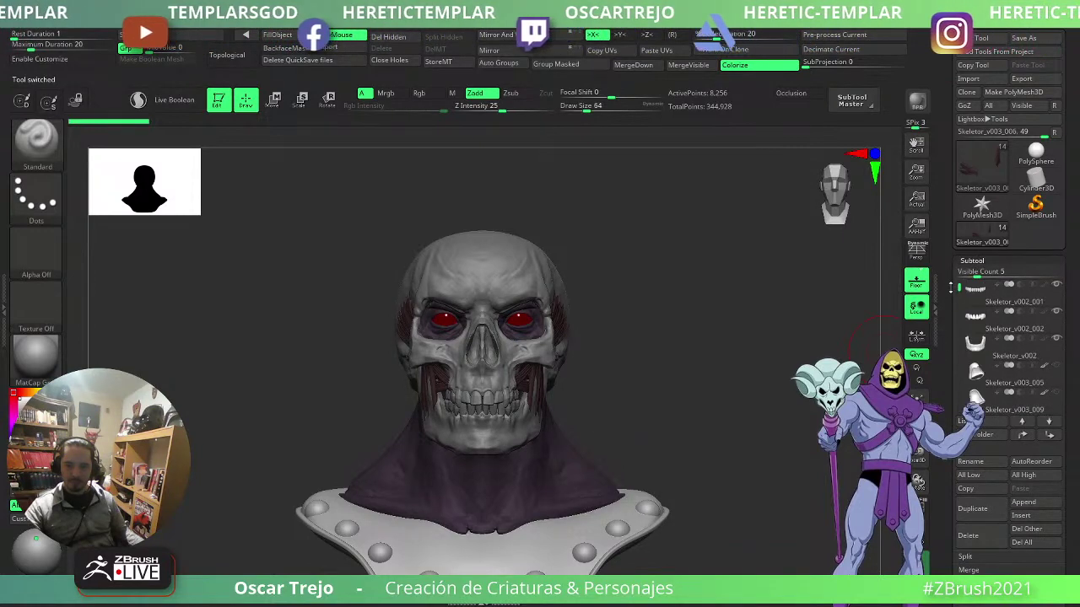
mouse_move(1059, 397)
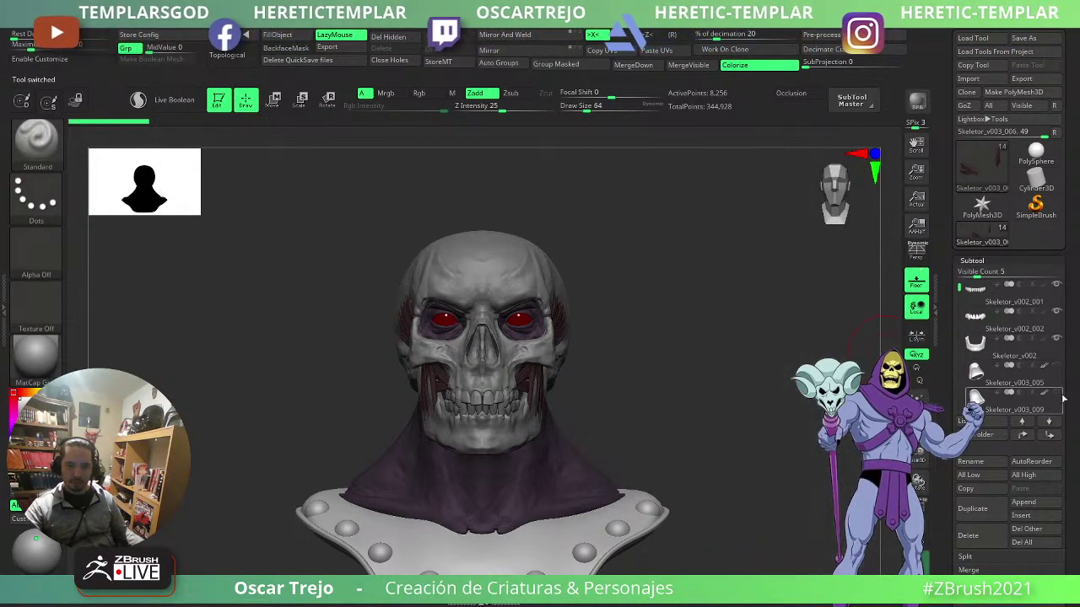
click(1059, 396)
drag(759, 371, 590, 396)
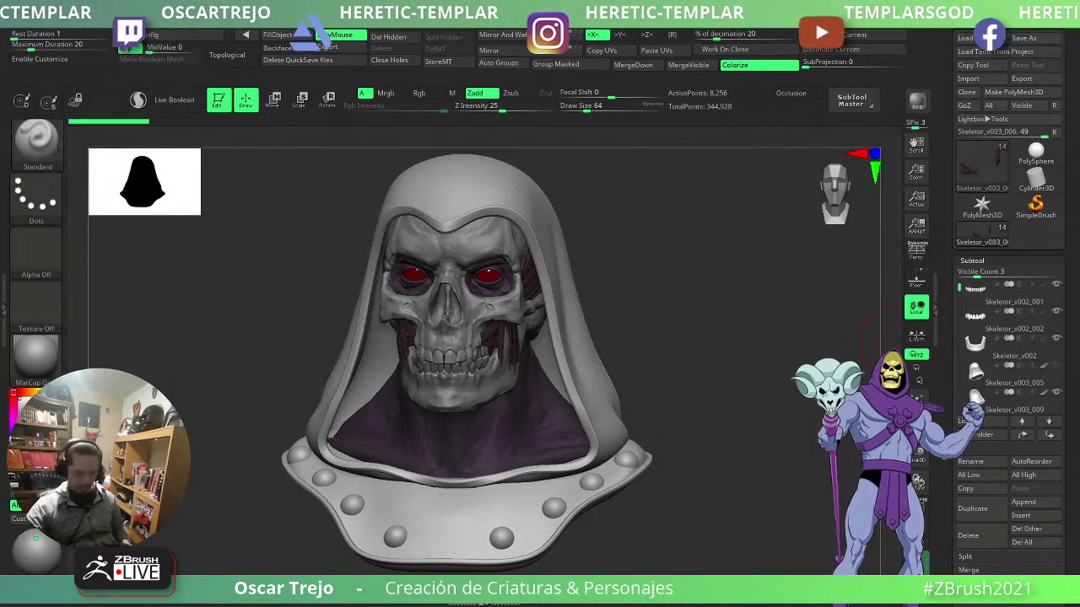
- Try the zbro_clayset_s02 material on the bust, and replace it with a greyer zbro clay material
click(36, 354)
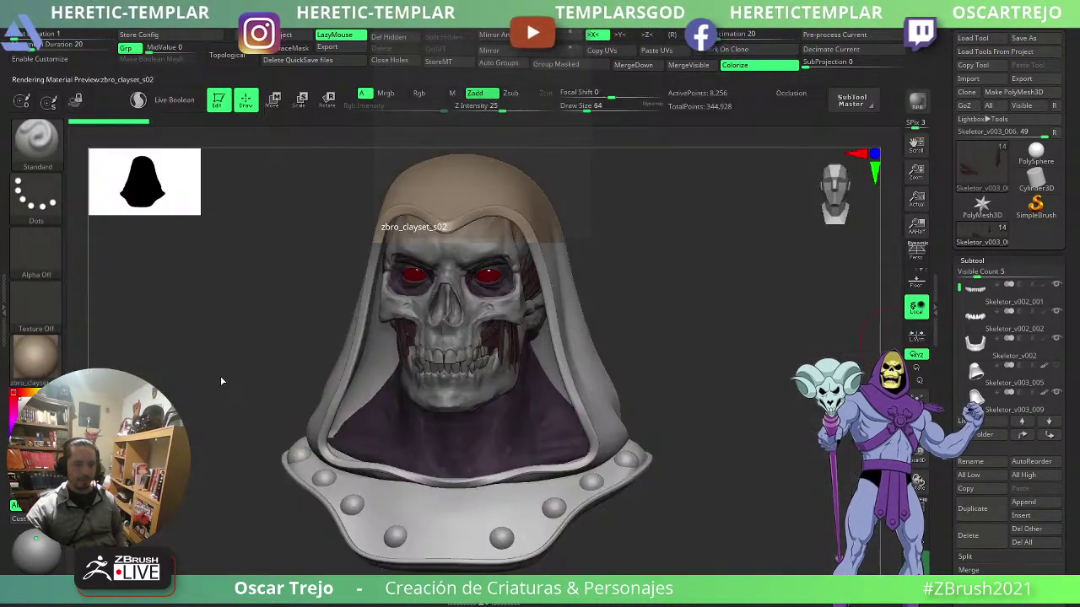
click(216, 380)
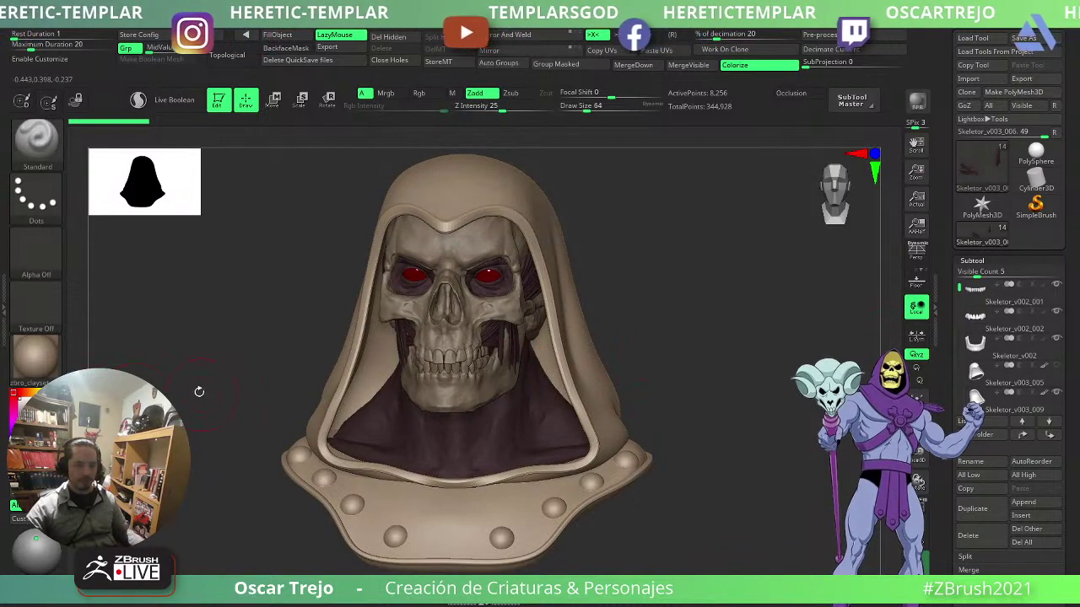
click(36, 354)
click(159, 369)
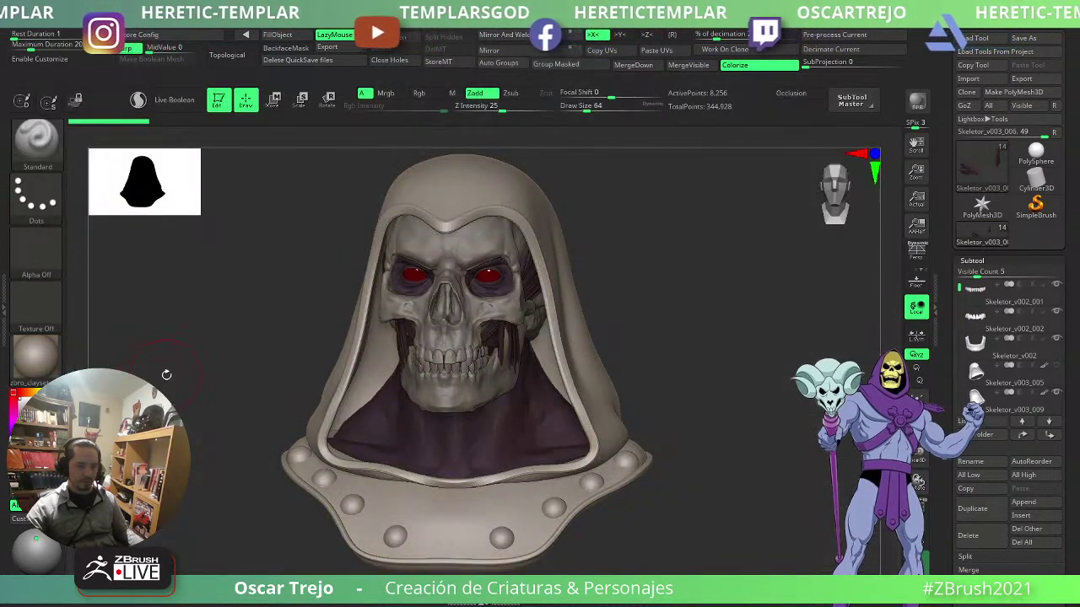
- Examine the hooded skull bust up close and from the front and side
mouse_move(713, 357)
alt+mouse_down()
mouse_move(731, 363)
mouse_move(754, 314)
alt+mouse_up()
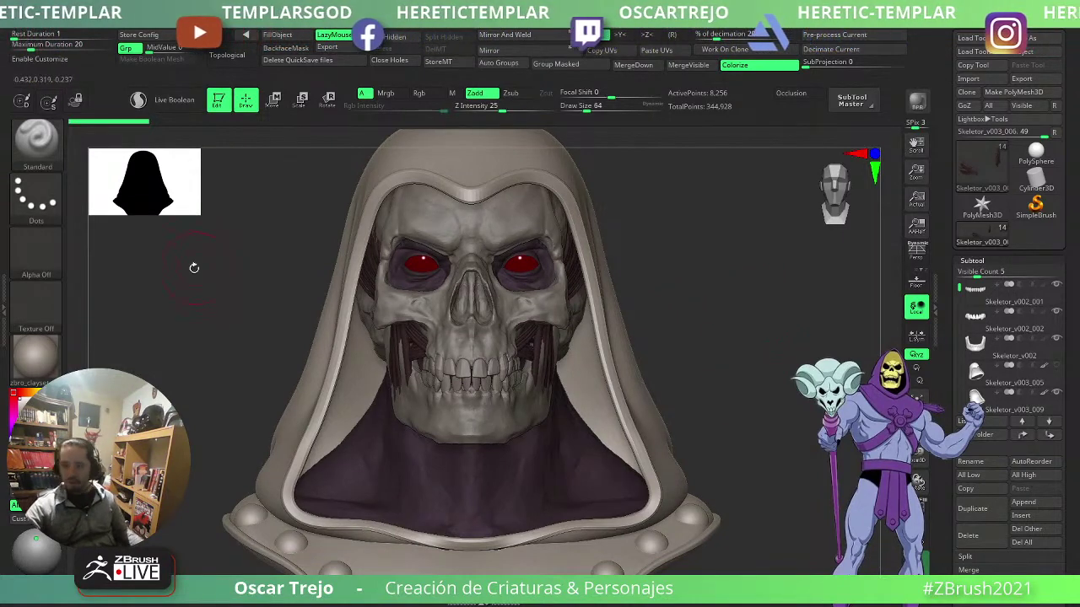
alt+drag(667, 279, 665, 255)
alt+drag(720, 331, 723, 272)
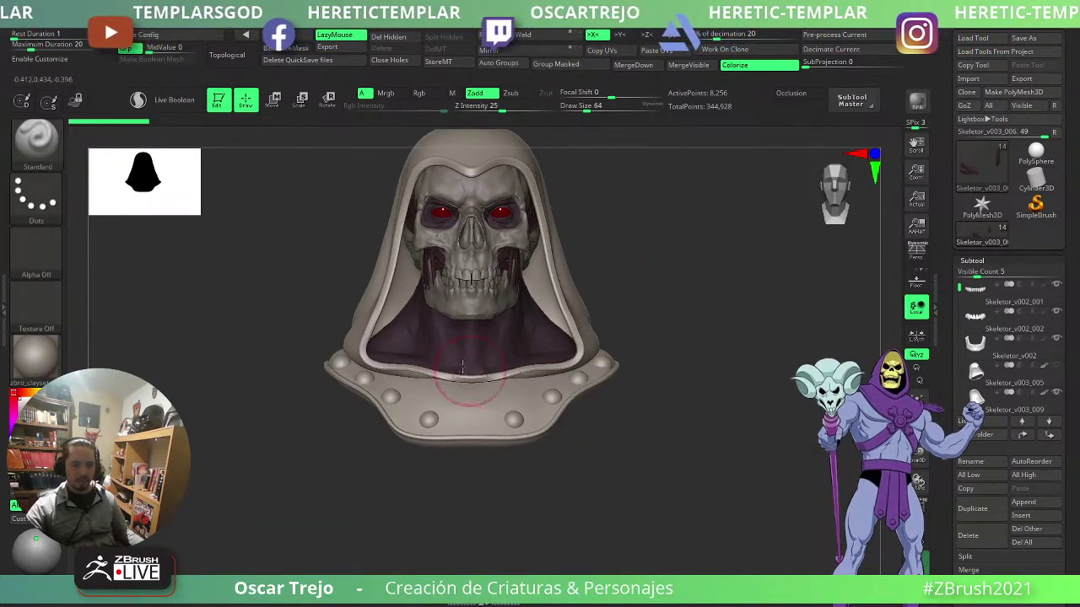
alt+drag(674, 392, 630, 368)
alt+drag(648, 280, 647, 344)
drag(706, 326, 629, 329)
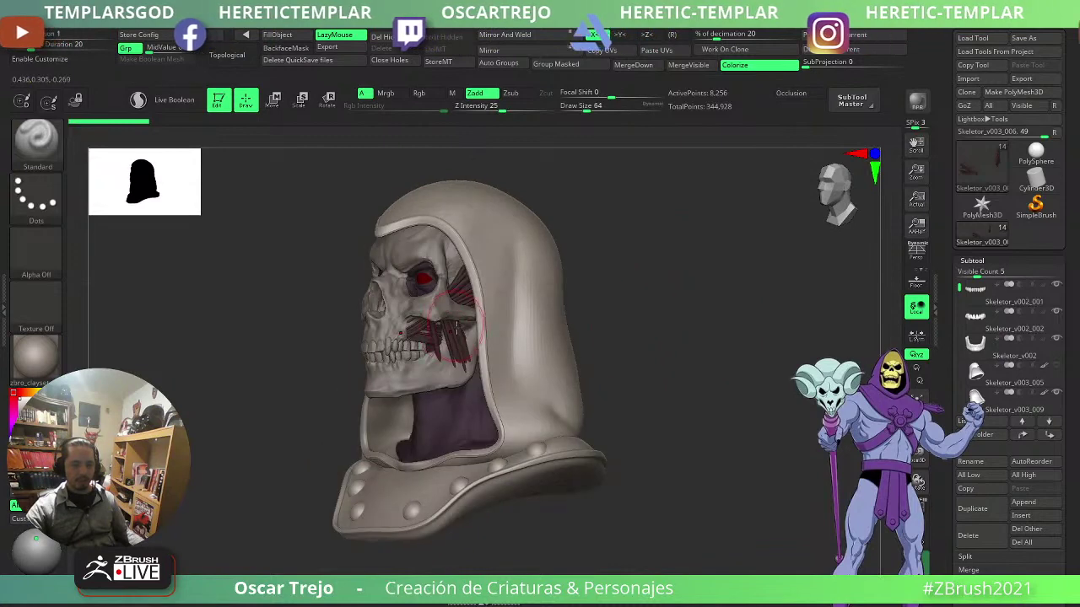
drag(219, 408, 627, 329)
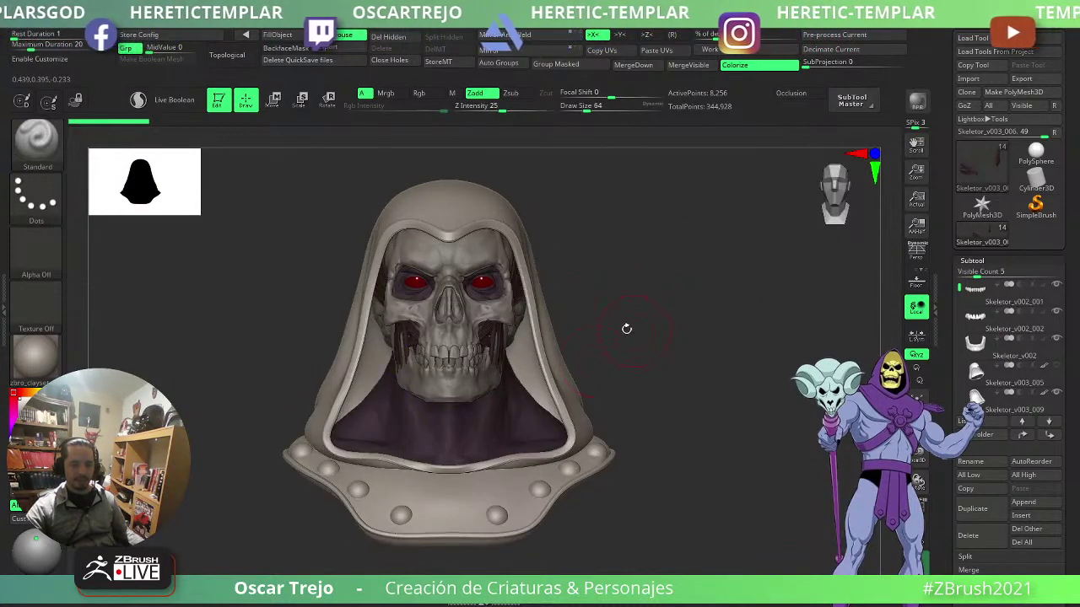
- Delete the redundant hood subtool Skeletor_v003_005 and check the remaining hood around the skull
click(1048, 382)
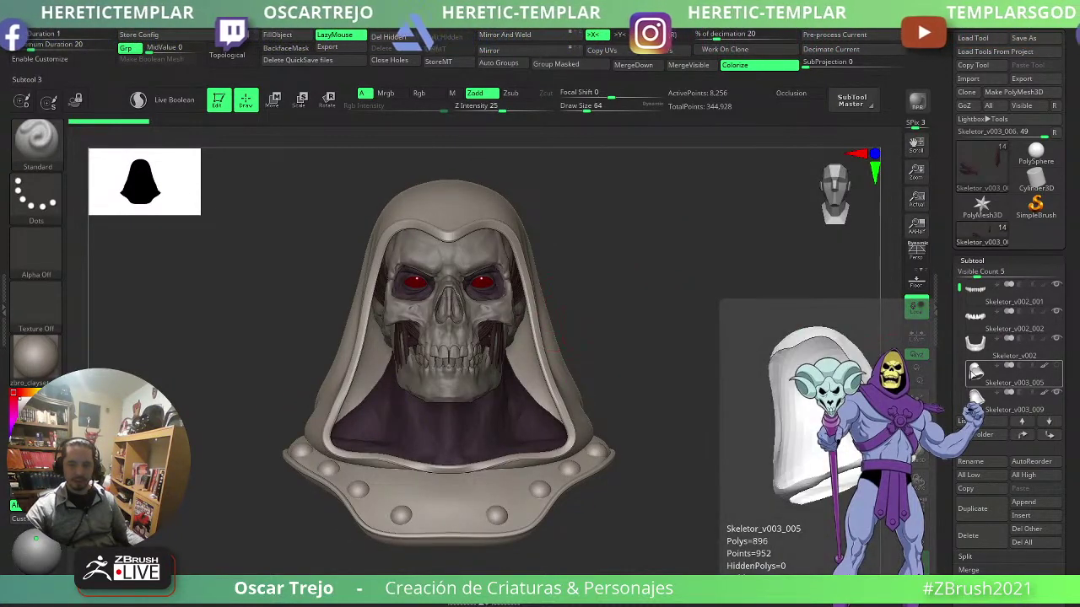
click(983, 537)
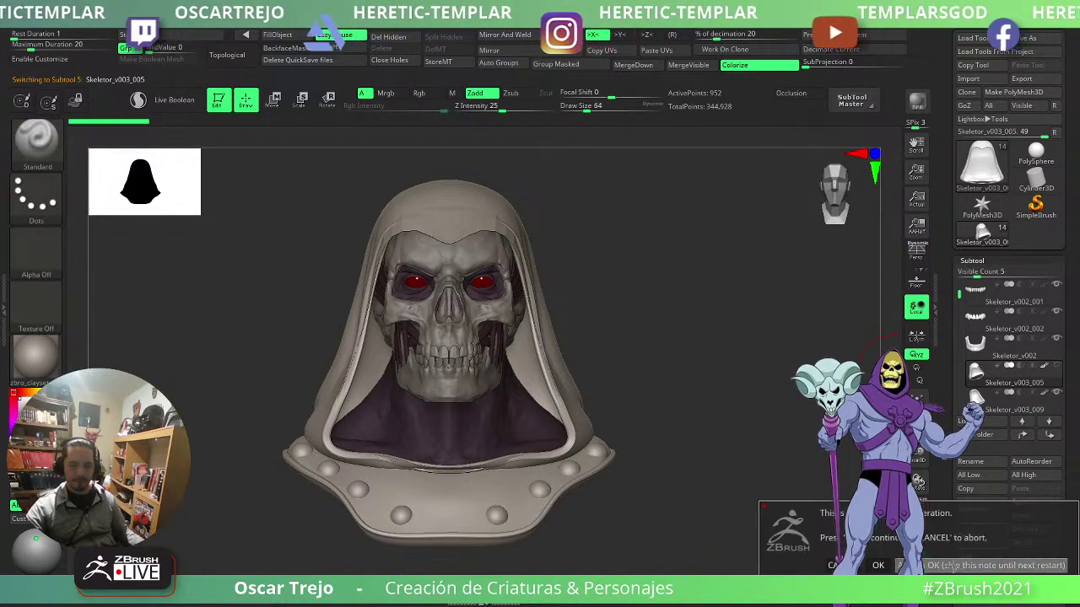
click(987, 564)
drag(665, 351, 577, 363)
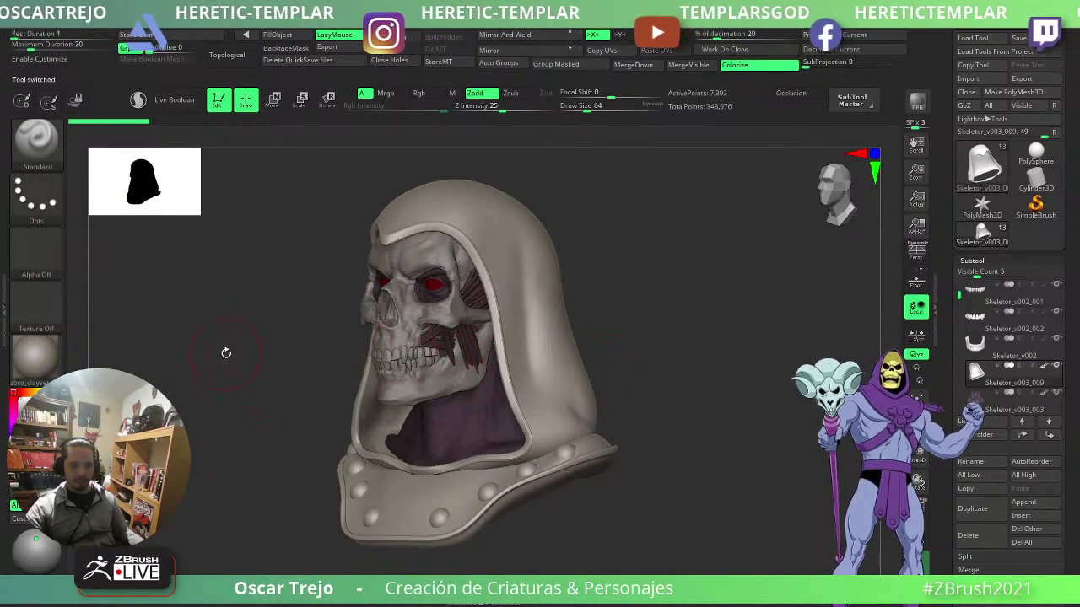
drag(224, 354, 843, 337)
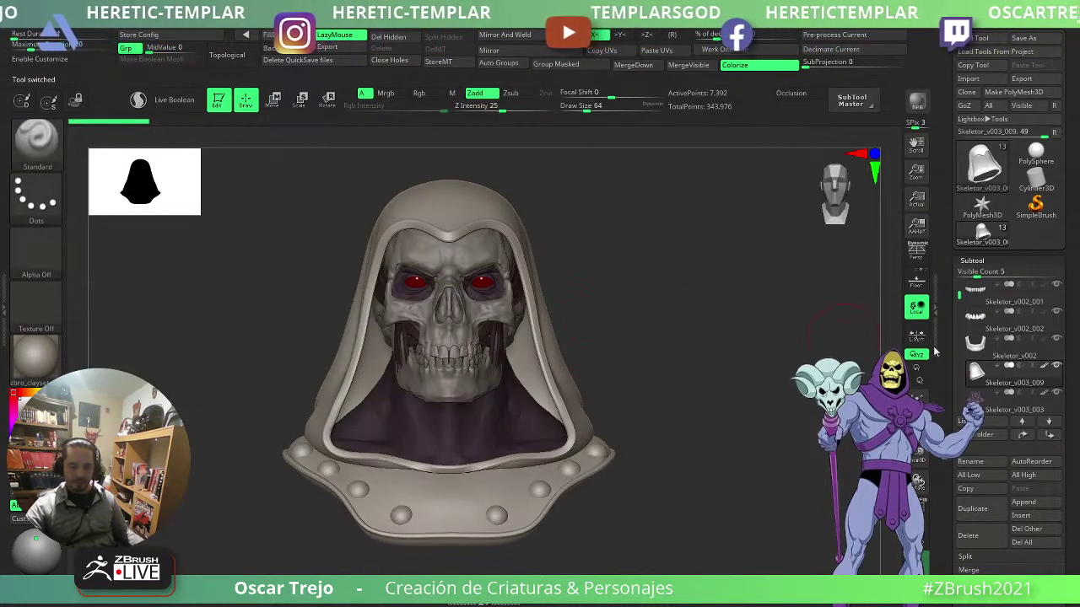
- Hide the hood subtool Skeletor_v003_009 and make the neck subtool Skeletor_v003_003 active
click(977, 404)
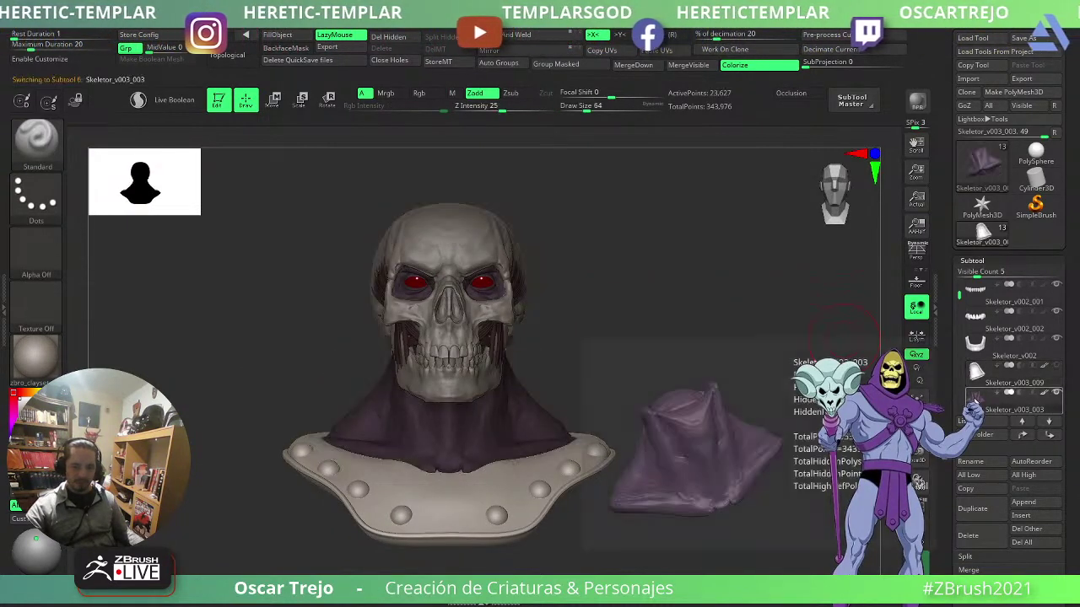
drag(598, 330, 613, 333)
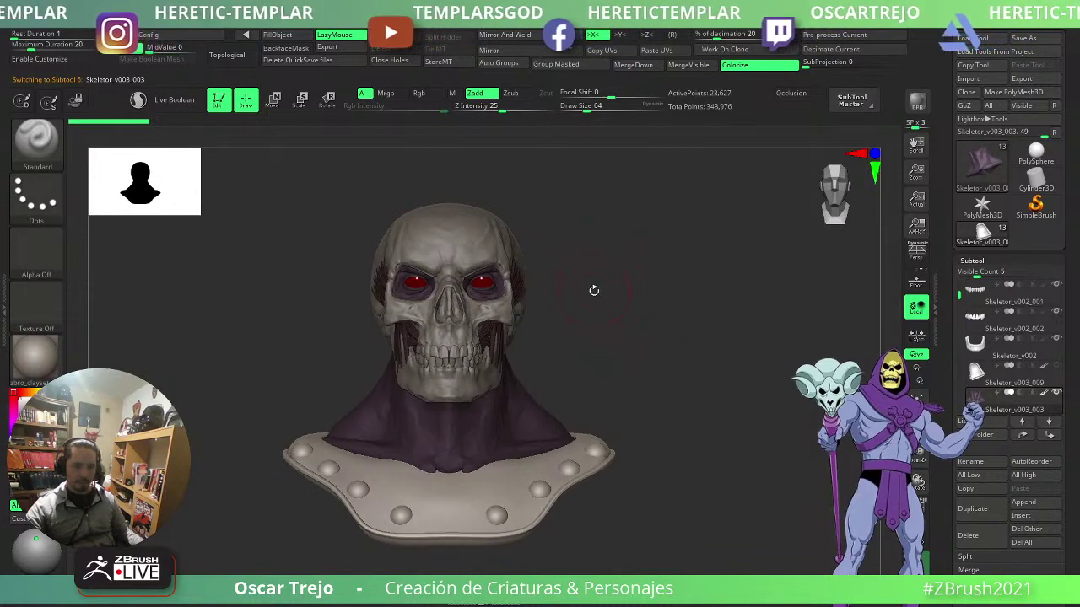
alt+drag(593, 291, 571, 296)
- Reshape the skull subtool Skeletor_v004 from the back and sides with the Move brush, reducing the draw size to about 140
key(b)
key(m)
key(v)
key(s)
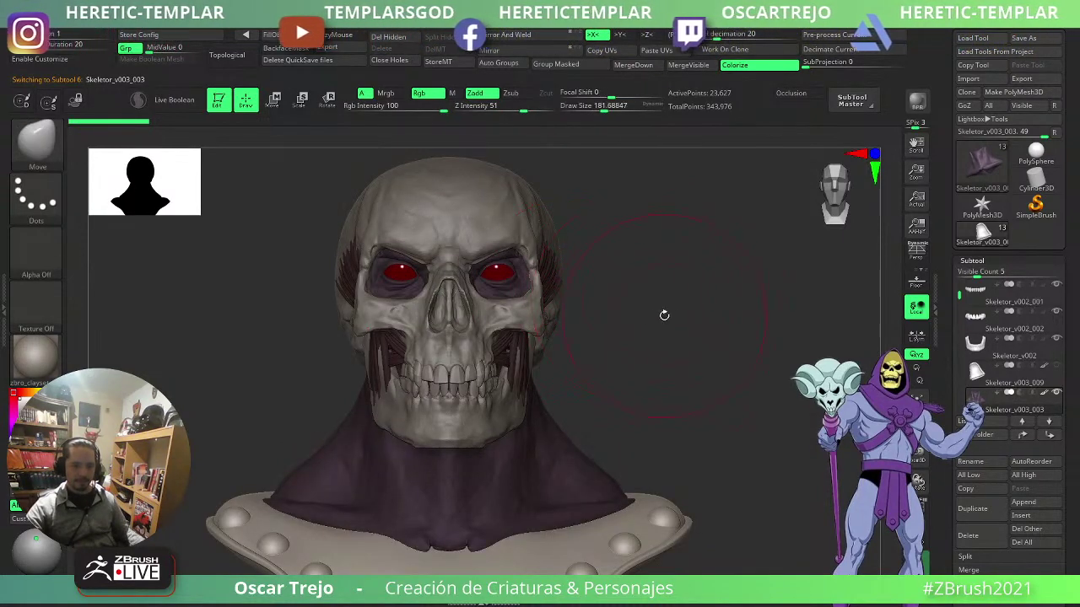
drag(663, 313, 388, 270)
alt+click(354, 299)
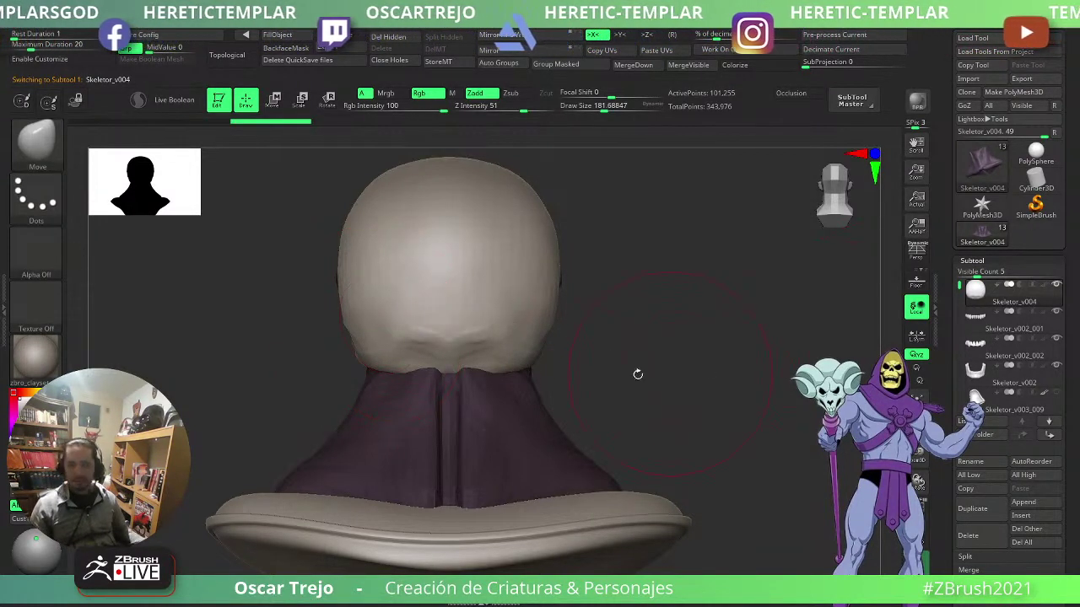
drag(513, 362, 362, 356)
key(s)
drag(282, 364, 414, 313)
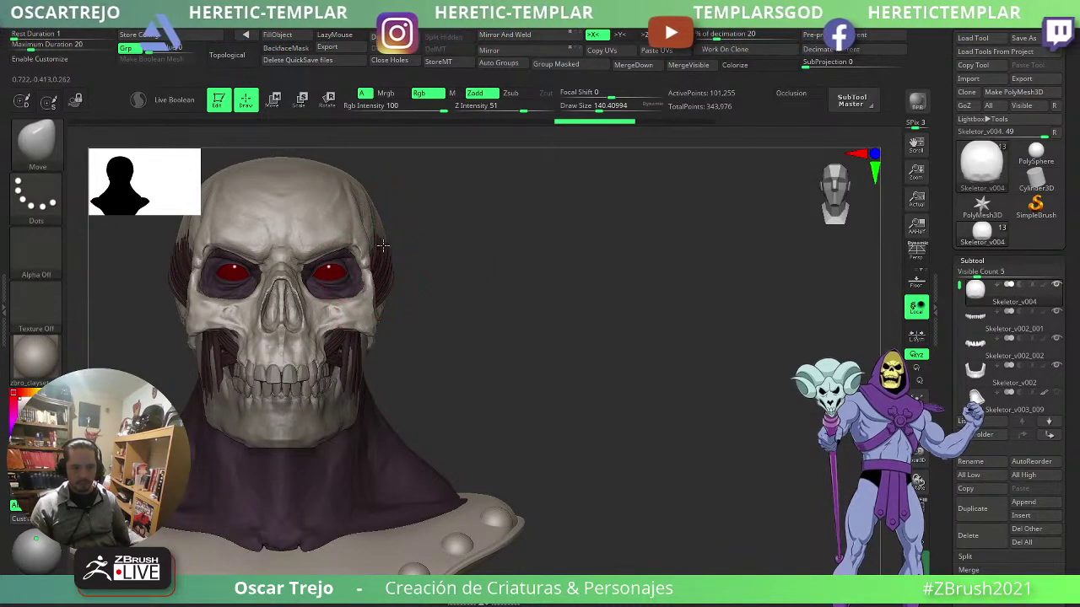
- Adjust the temple muscle strands of Skeletor_v003_007 against the skull with the Move brush, reducing the draw size to about 87
alt+click(392, 270)
drag(468, 287, 339, 284)
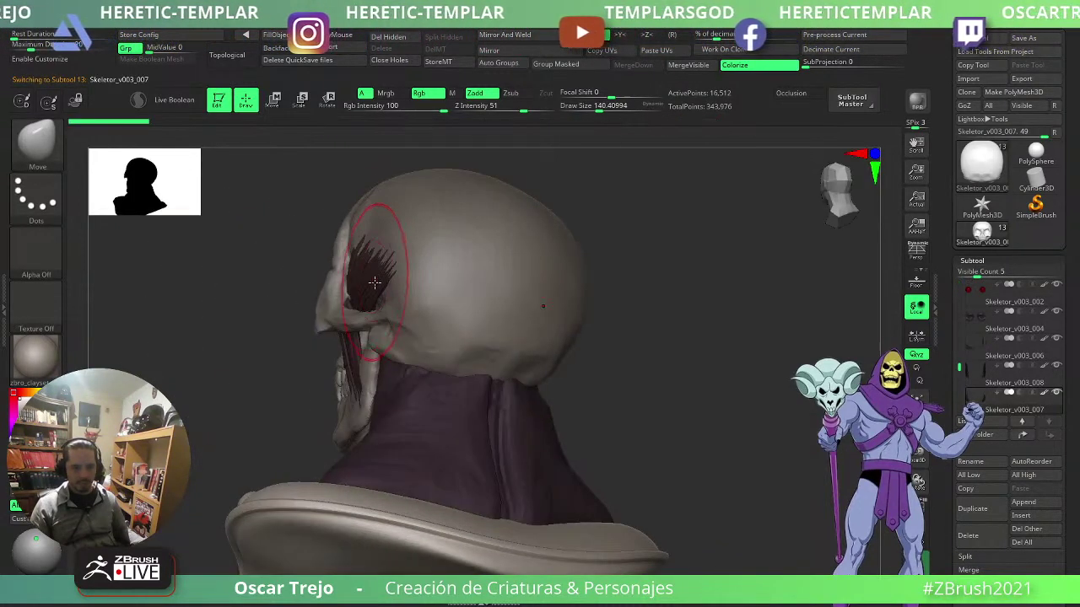
drag(253, 363, 336, 356)
key(s)
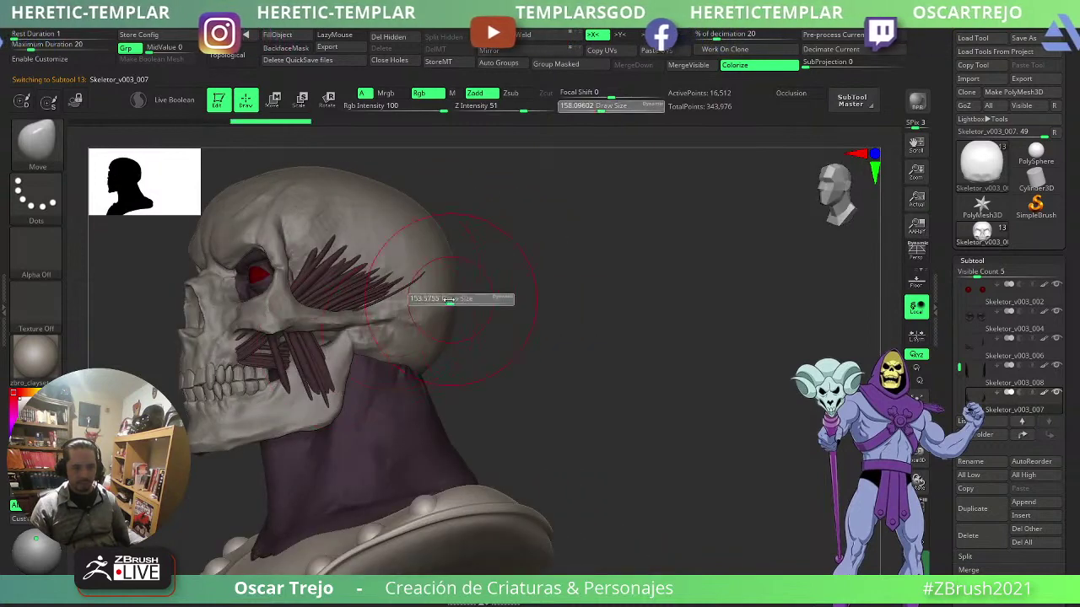
drag(451, 299, 446, 299)
drag(562, 245, 525, 196)
key(s)
drag(456, 272, 452, 271)
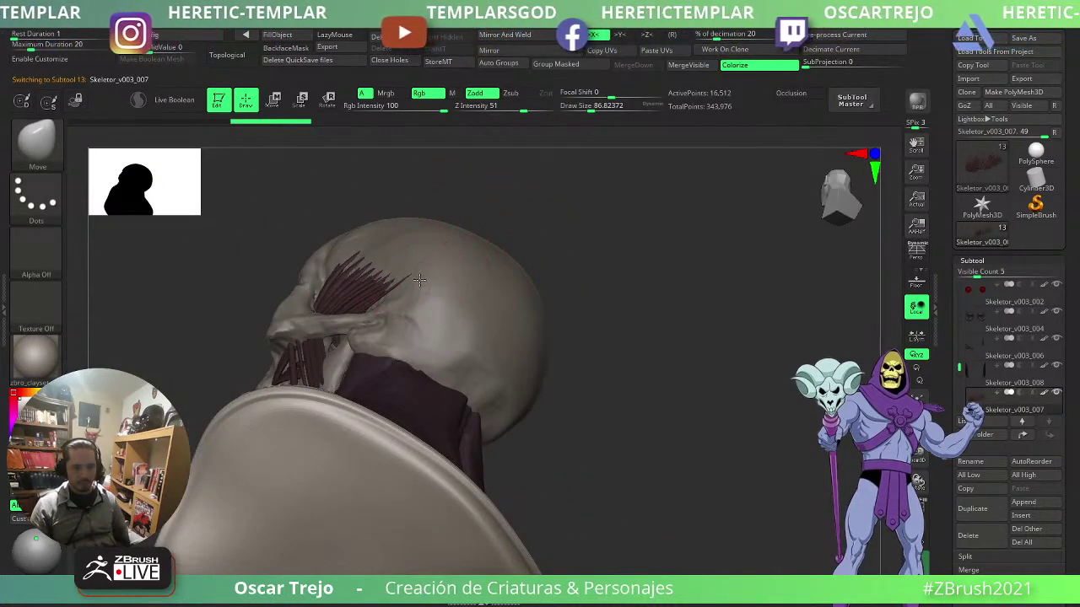
mouse_move(593, 258)
mouse_down()
mouse_move(629, 274)
mouse_move(616, 311)
mouse_move(576, 346)
mouse_move(579, 300)
mouse_move(616, 320)
mouse_move(597, 335)
mouse_up()
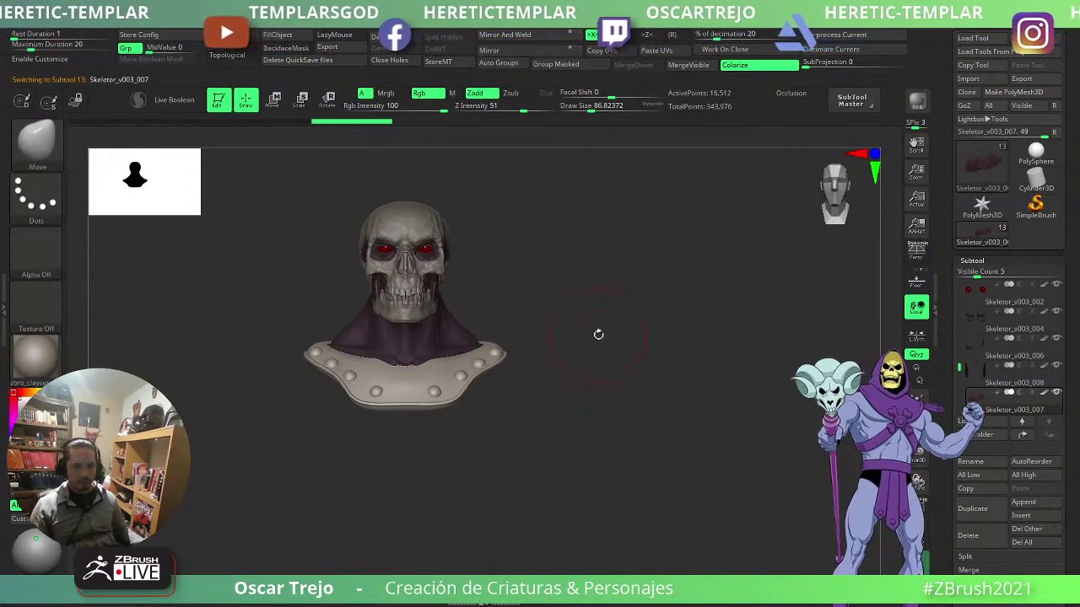
- Hide the round studs subtool Skeletor_v003_011 and the collar plate subtool Skeletor_v003_010
mouse_move(991, 320)
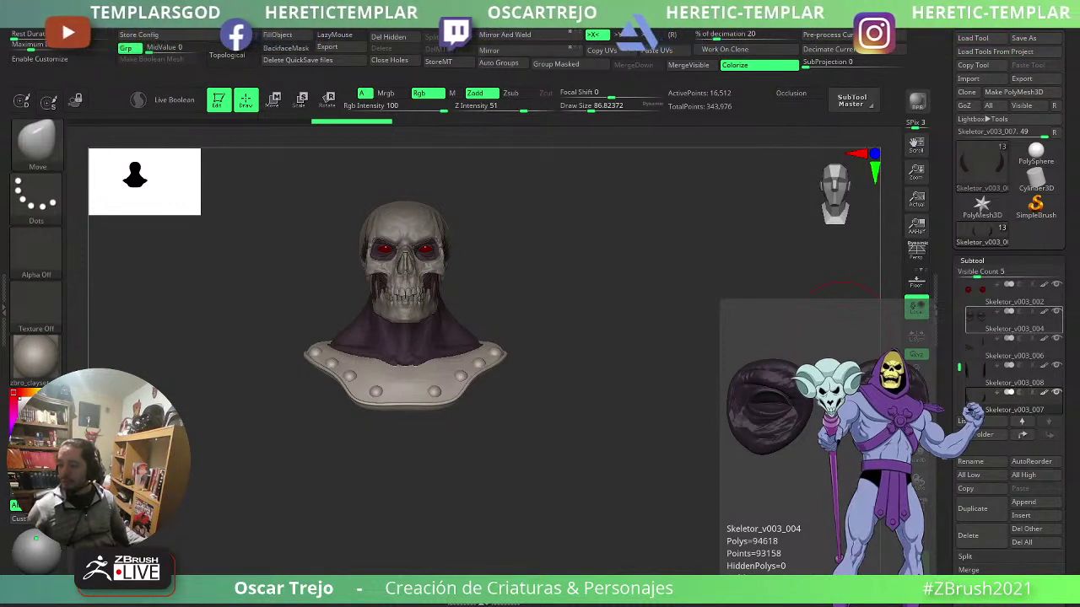
drag(553, 390, 566, 357)
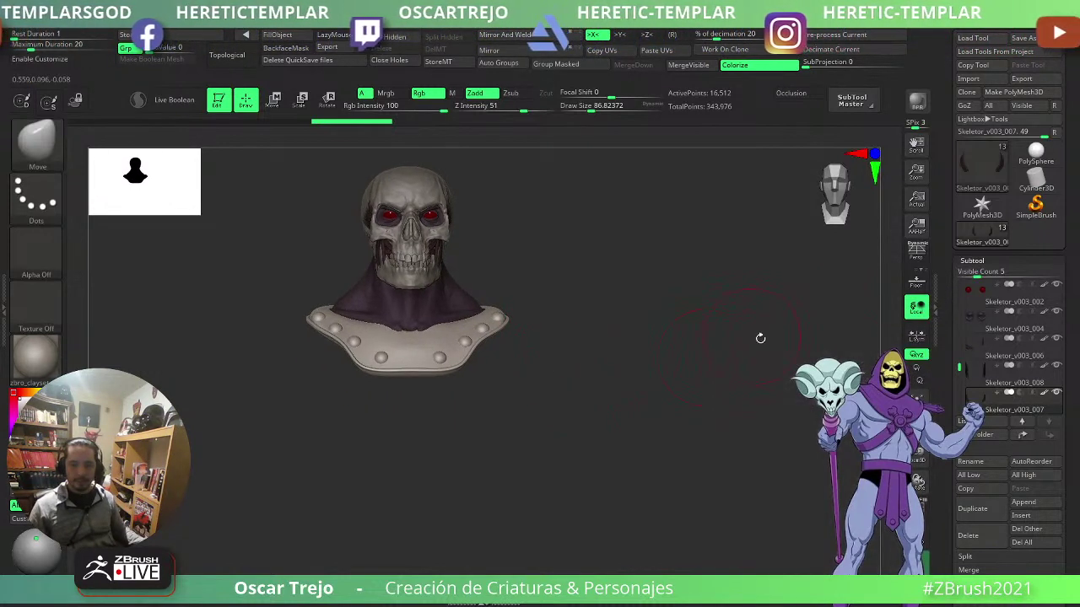
alt+click(416, 358)
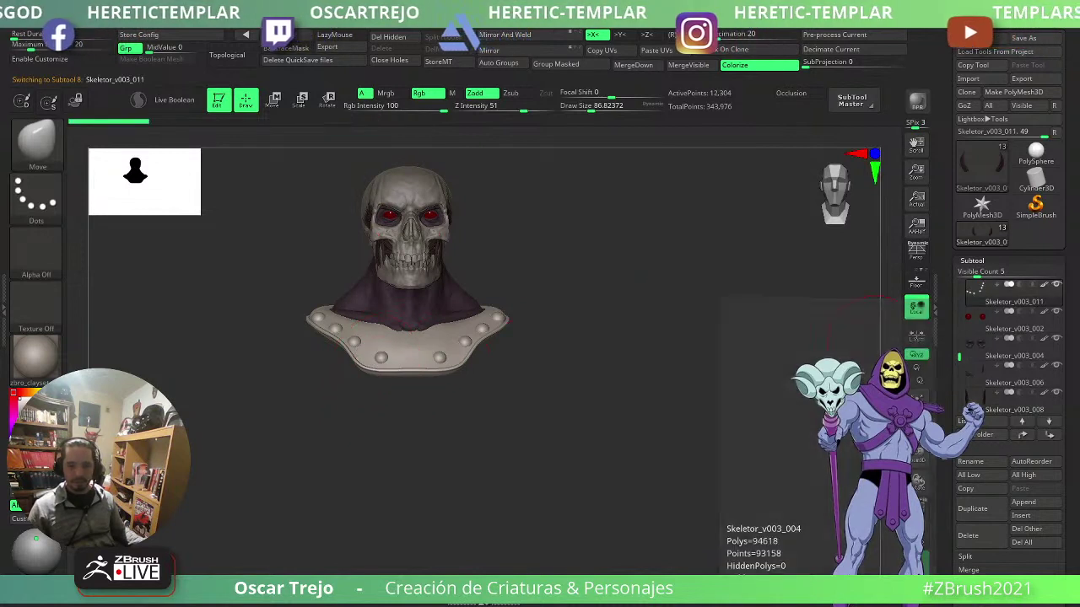
mouse_move(1043, 296)
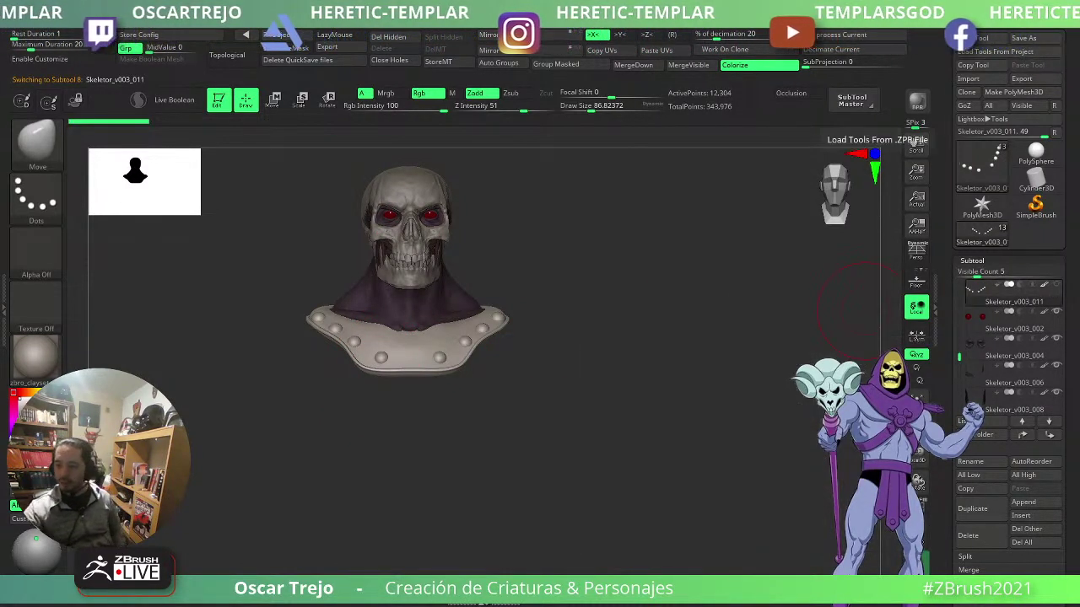
alt+click(445, 334)
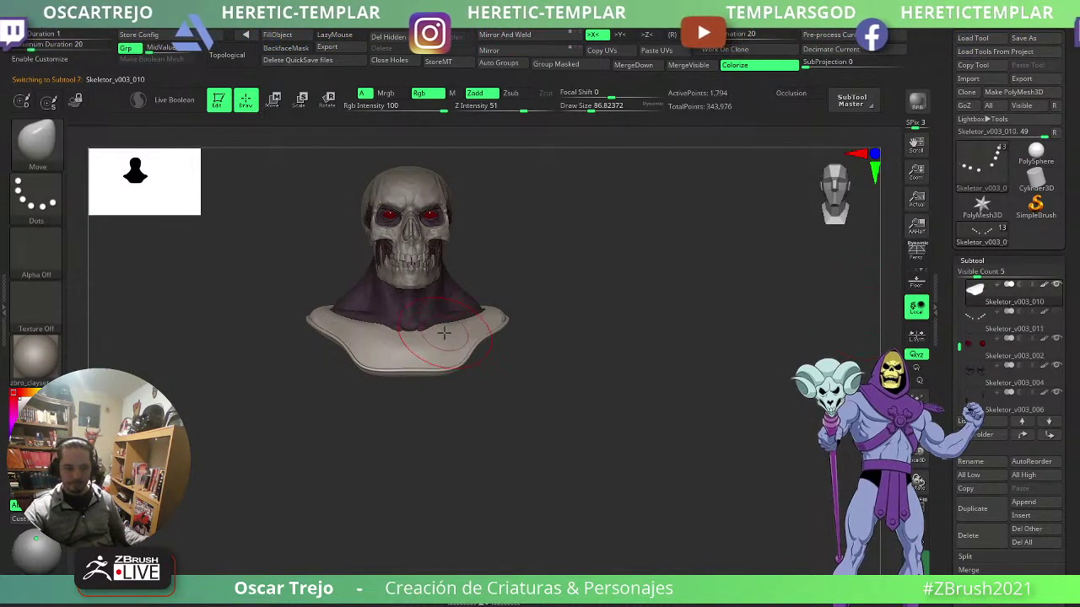
click(1056, 287)
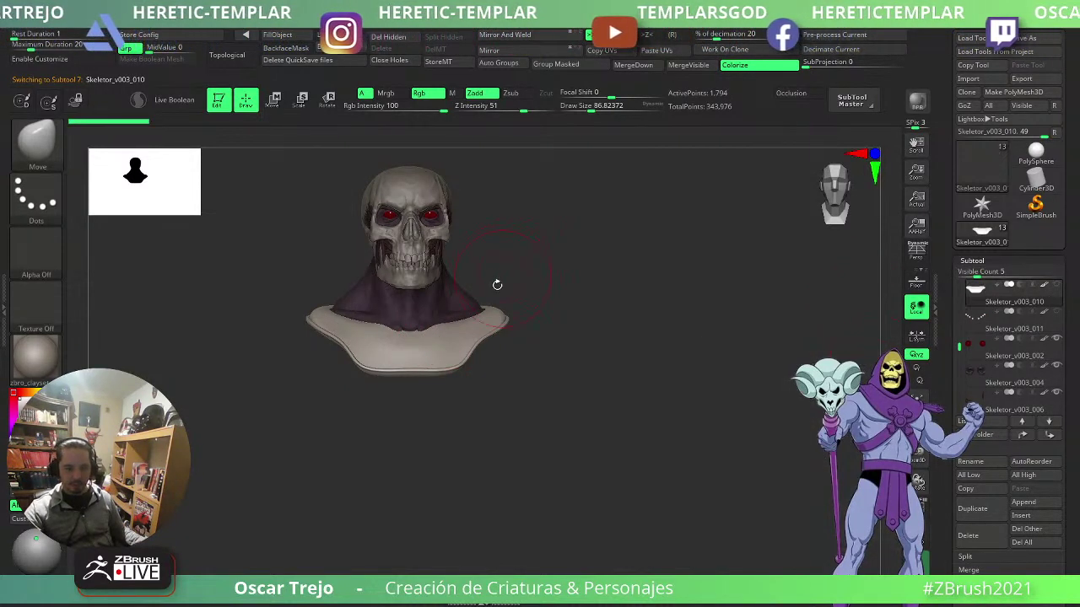
- Make the neck subtool Skeletor_v003_003 active and insert a PolySphere beneath the neck with the IMM Primitives brush
alt+click(467, 298)
drag(512, 292, 655, 371)
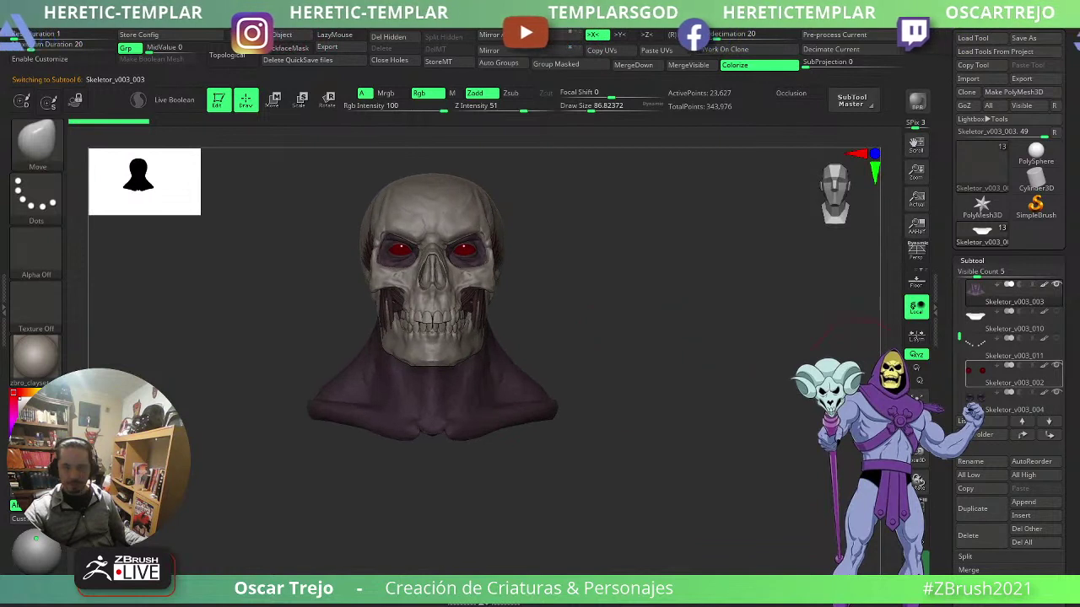
mouse_move(1004, 374)
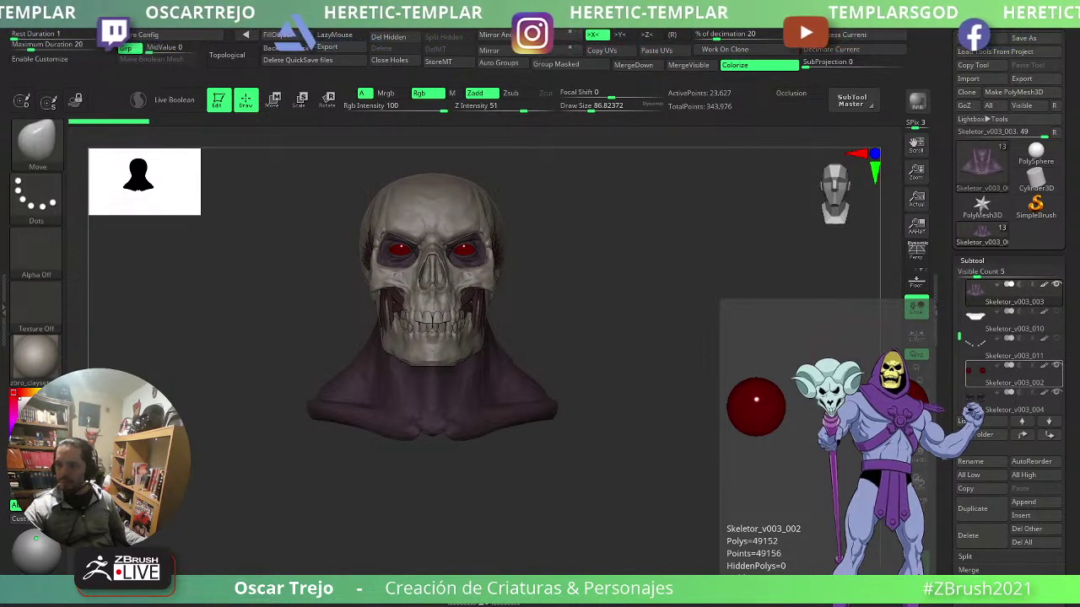
drag(586, 504, 466, 416)
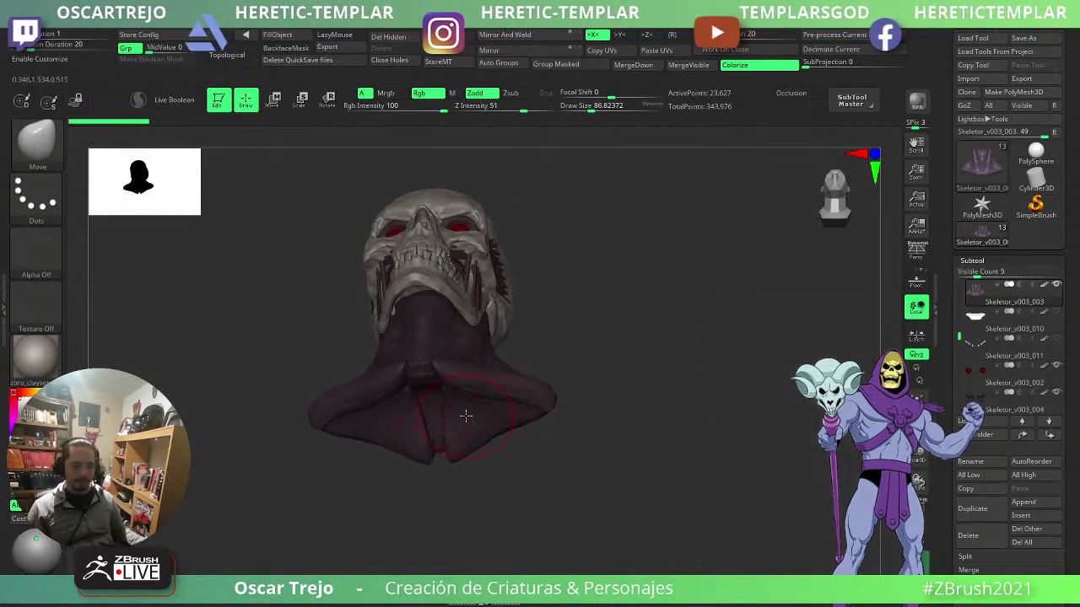
key(b)
key(i)
key(p)
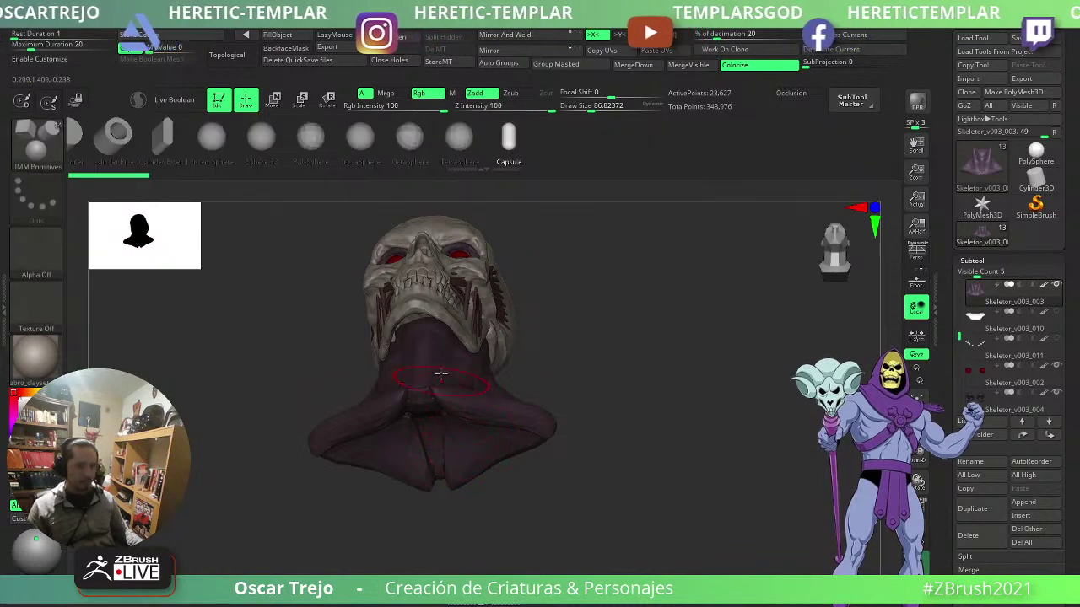
click(310, 137)
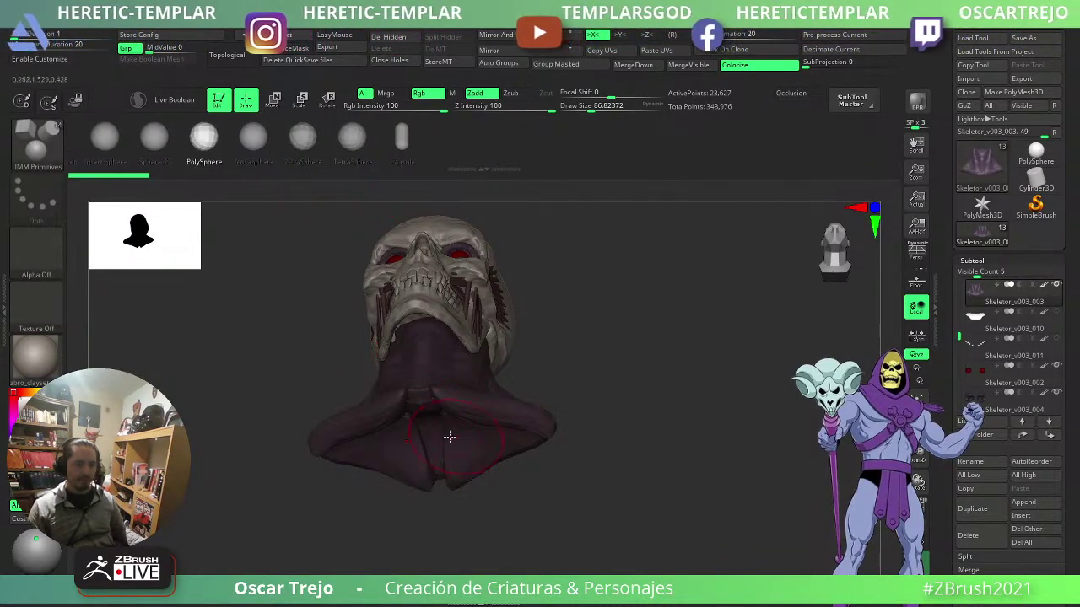
drag(437, 429, 476, 498)
- Start stretching the sphere under the neck from the front with the Move brush, raising the draw size to about 145
shift+drag(610, 450, 582, 407)
key(b)
key(m)
key(v)
key(])
key(])
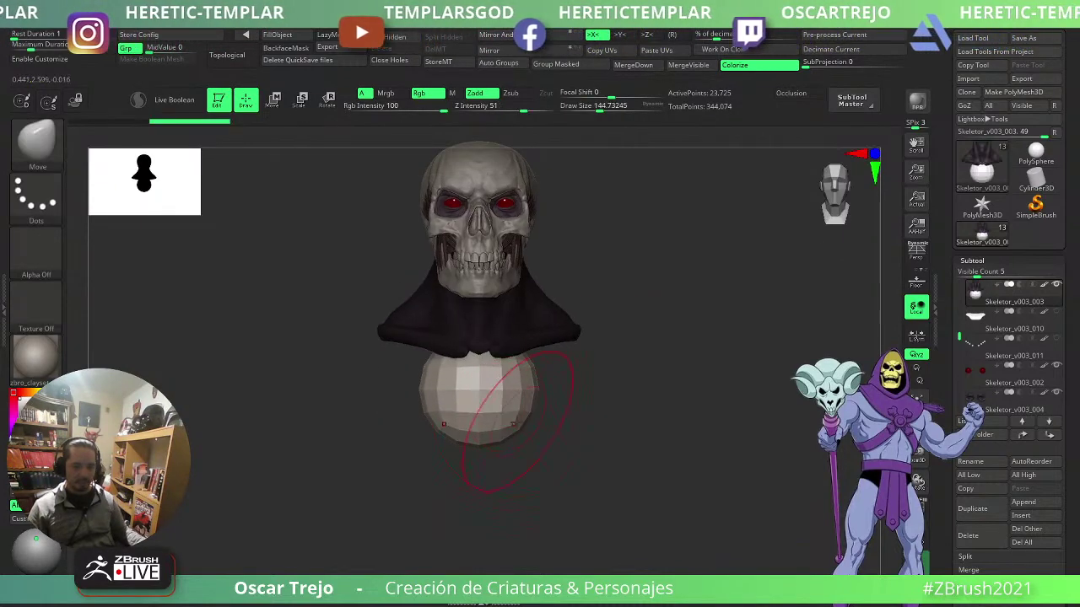
drag(518, 430, 551, 477)
drag(535, 401, 572, 348)
- Lengthen the sphere into a tapered torso form under the neck with the Move brush at a draw size of about 177
mouse_move(675, 383)
shift+mouse_down()
mouse_move(604, 394)
mouse_move(606, 370)
shift+mouse_up()
key(])
key(])
drag(455, 407, 486, 400)
drag(402, 415, 421, 417)
mouse_move(523, 422)
mouse_down()
mouse_move(581, 421)
mouse_move(582, 460)
mouse_move(571, 448)
mouse_move(571, 470)
mouse_up()
key([)
mouse_move(663, 482)
shift+mouse_down()
mouse_move(605, 485)
mouse_move(628, 474)
shift+mouse_up()
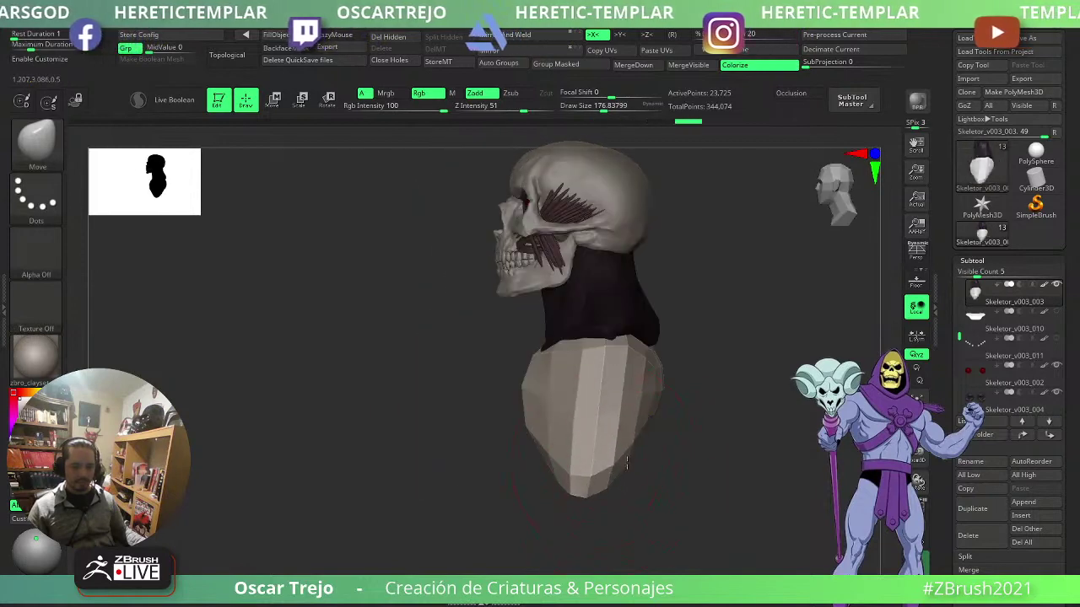
- Pull the torso's lower end down and backward in profile, then raise the Move brush's draw size to about 286
key(])
drag(635, 435, 654, 447)
mouse_move(707, 478)
shift+mouse_down()
mouse_move(663, 472)
mouse_move(672, 511)
shift+mouse_up()
key([)
mouse_move(626, 429)
mouse_down()
mouse_move(609, 424)
mouse_move(575, 449)
mouse_up()
shift+drag(613, 498, 608, 367)
shift+drag(548, 422, 604, 418)
drag(607, 107, 624, 107)
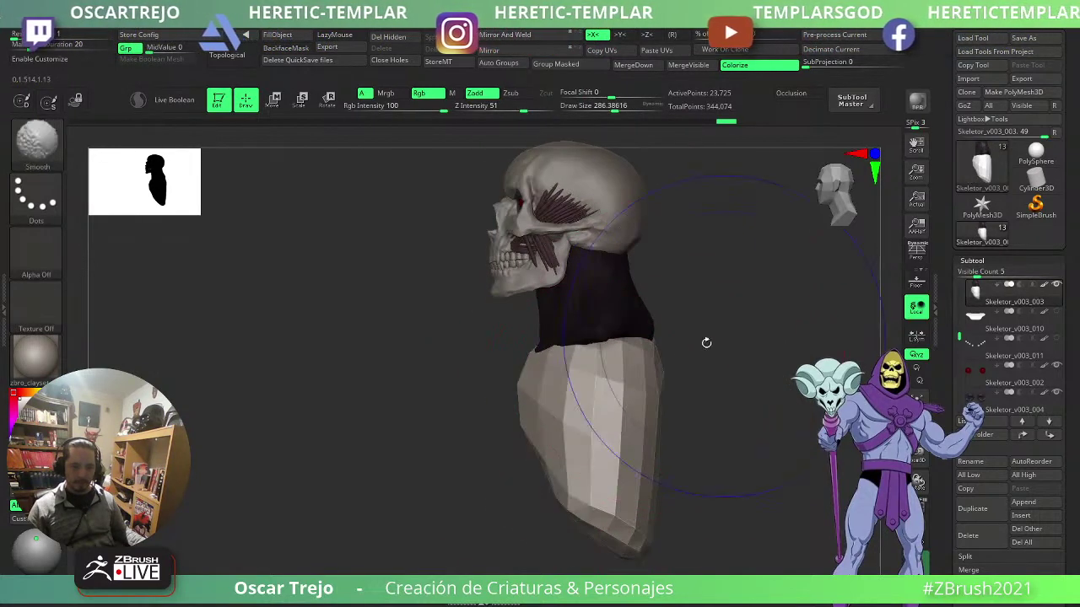
- Refine the torso's upper sides and profile depth with the Move brush, using draw sizes from about 257 to 351
mouse_move(690, 354)
shift+mouse_down()
mouse_move(718, 359)
mouse_move(697, 370)
mouse_move(648, 339)
shift+mouse_up()
key(s)
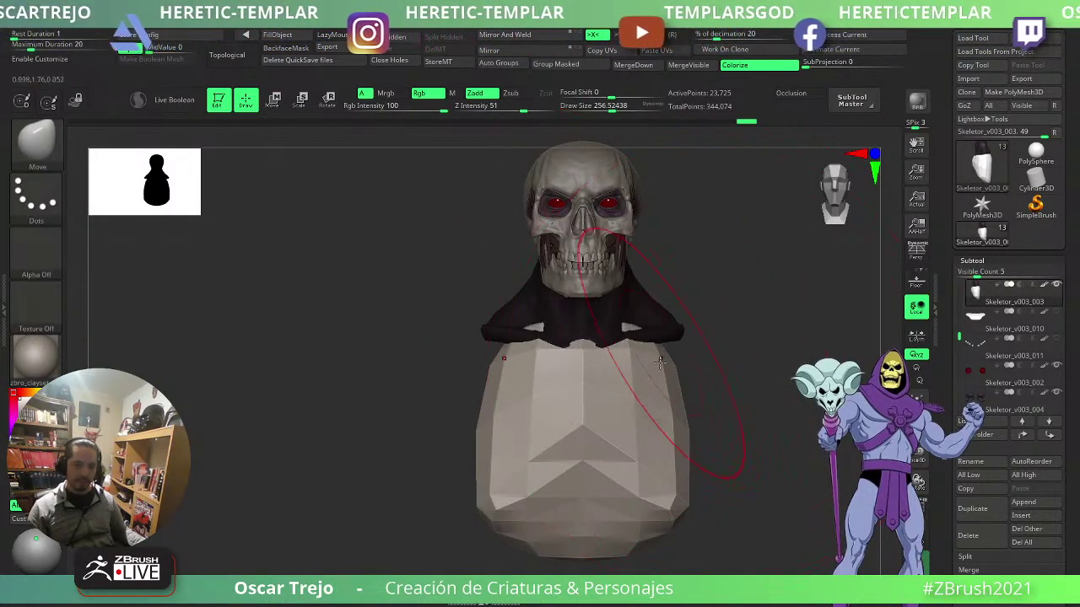
drag(680, 392, 660, 379)
shift+drag(727, 372, 696, 371)
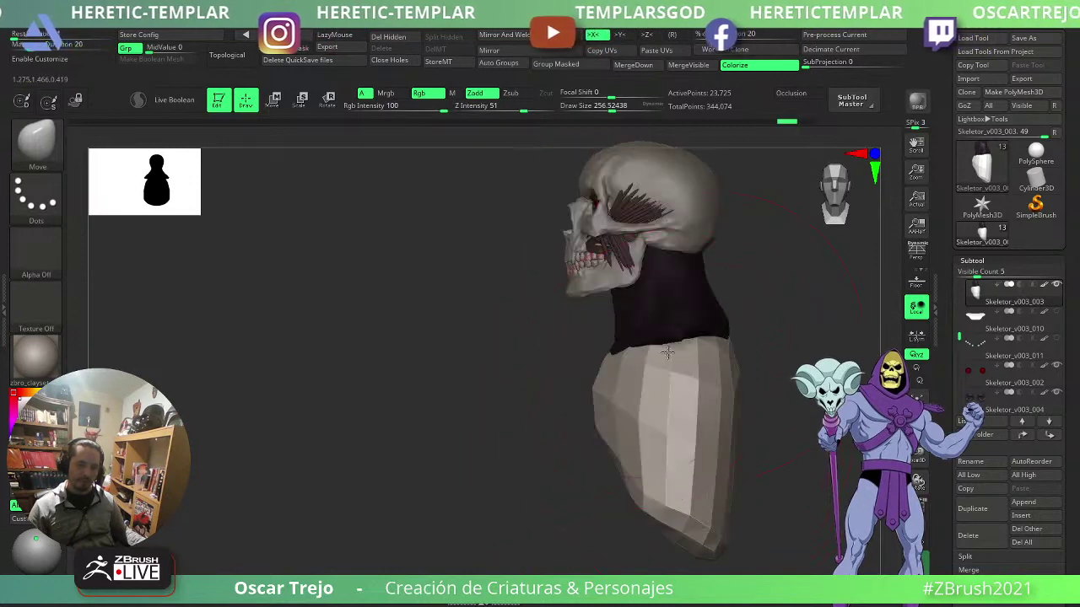
drag(612, 107, 628, 107)
drag(648, 454, 668, 451)
alt+drag(573, 477, 445, 405)
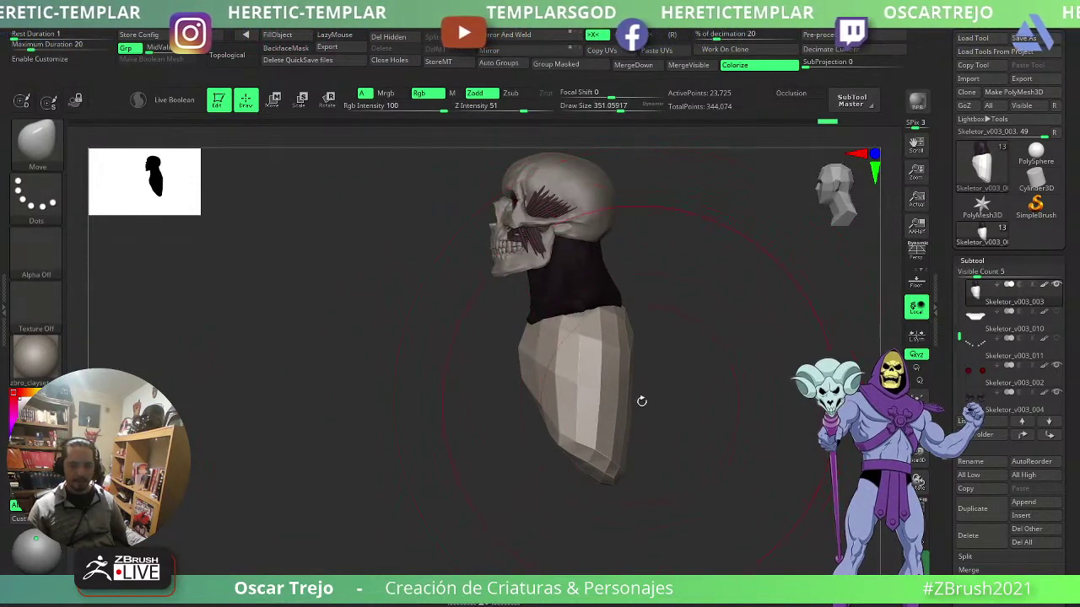
key(s)
mouse_move(695, 413)
mouse_down()
mouse_move(686, 413)
mouse_move(724, 375)
mouse_up()
key(s)
- Work the rib cage arch at the torso's lower front with the ClayBuildup brush at a draw size of about 77
key(b)
key(d)
key(s)
key(b)
key(c)
key(b)
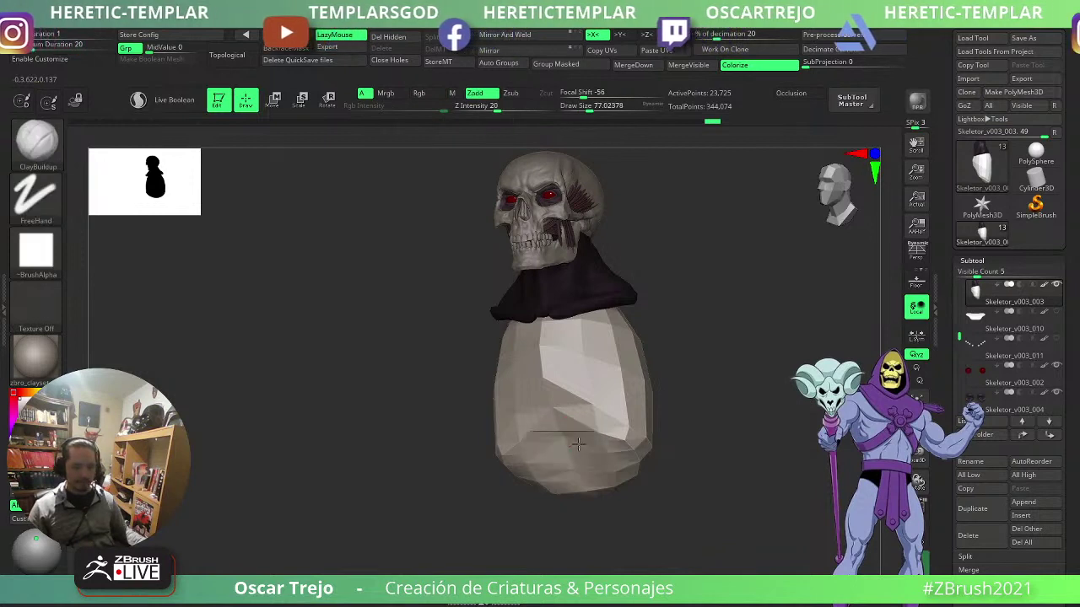
mouse_move(578, 444)
mouse_down()
mouse_move(592, 429)
mouse_move(609, 442)
mouse_up()
shift+drag(685, 439, 717, 431)
- Reshape the rib cage arch and the torso's sides with the Move brush, raising the draw size to about 192
key(b)
key(m)
key(v)
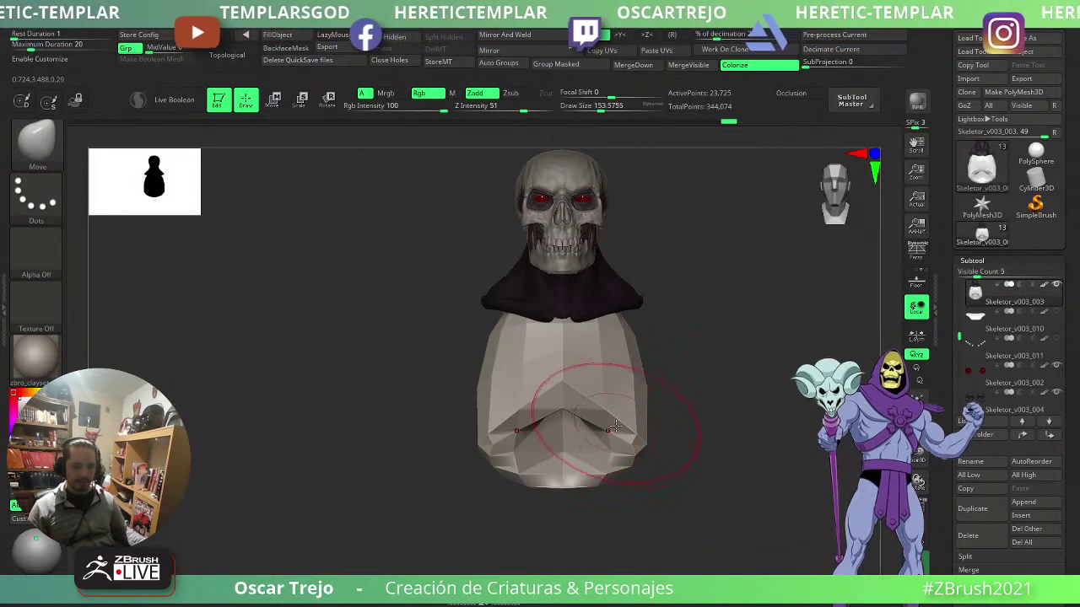
mouse_move(615, 427)
mouse_down()
mouse_move(607, 448)
mouse_move(645, 421)
mouse_up()
key(s)
mouse_move(646, 383)
mouse_down()
mouse_move(636, 384)
mouse_move(635, 363)
mouse_move(659, 369)
mouse_up()
key(s)
drag(725, 439, 706, 437)
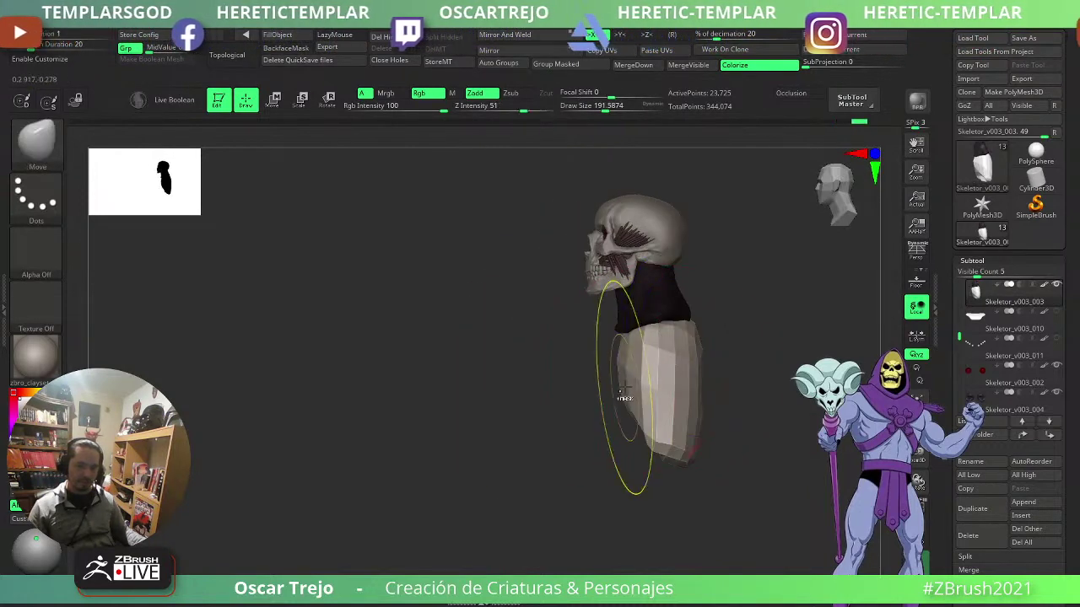
shift+drag(617, 372, 687, 356)
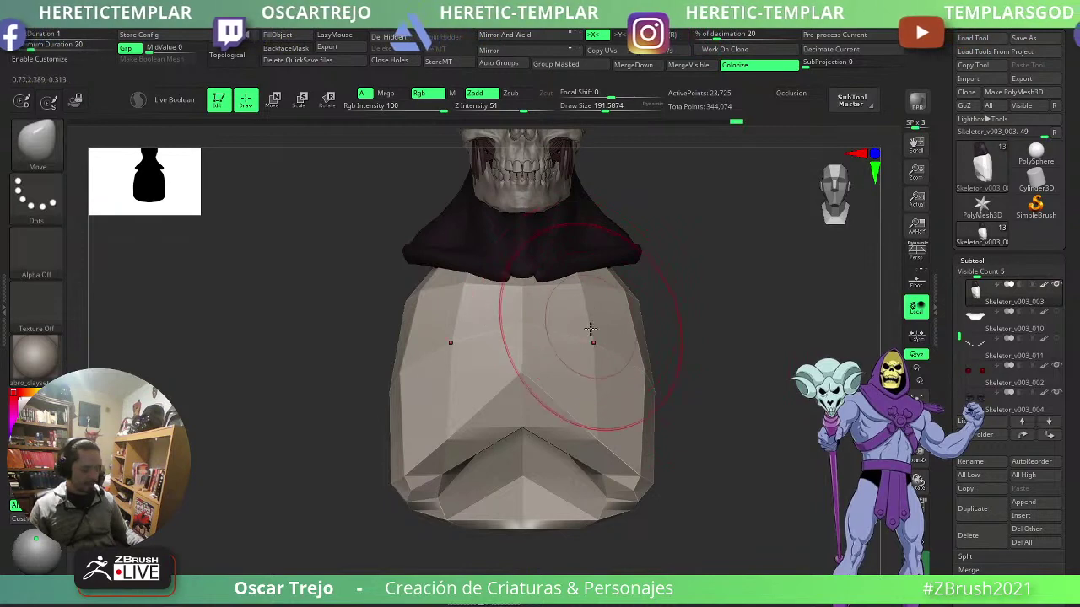
- Insert a symmetrical pair of PolySpheres on the upper chest near the shoulders with the IMM Primitives brush
key(b)
key(i)
key(p)
drag(626, 338, 623, 372)
- Stretch the paired chest spheres inward toward the sternum and outward to the shoulders with the Move brush
key(b)
key(m)
key(v)
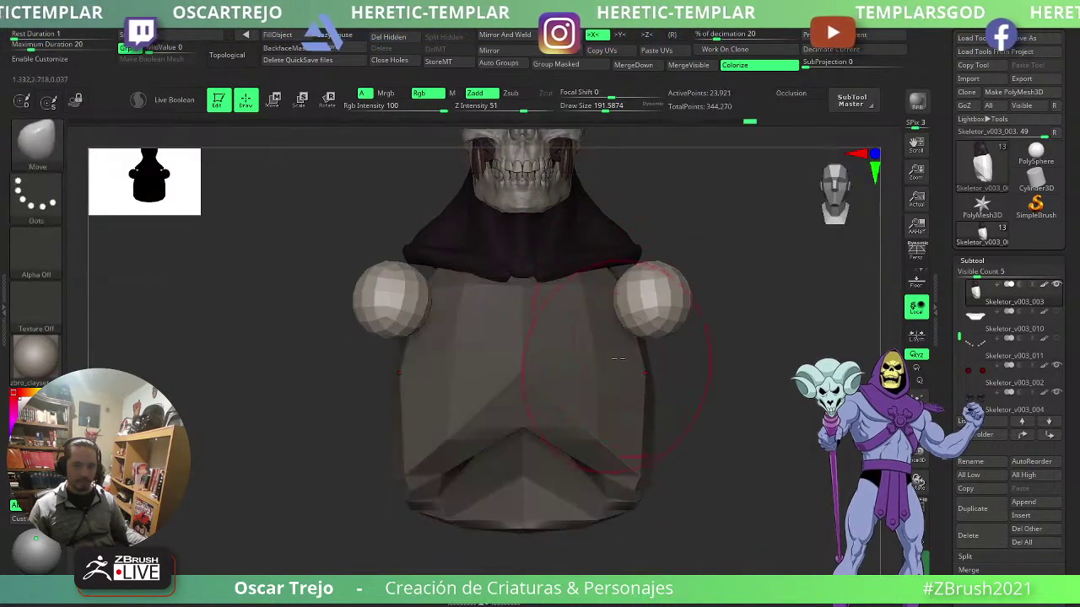
key(bracketright)
drag(626, 300, 533, 292)
drag(620, 275, 601, 297)
key(s)
drag(724, 295, 653, 289)
drag(631, 300, 675, 274)
mouse_move(747, 260)
mouse_down()
mouse_move(693, 266)
mouse_move(722, 270)
mouse_up()
- Shape the chest spheres into wide pectoral forms against the rib cage, reducing the Move brush's draw size to about 112
shift+drag(422, 347, 479, 349)
mouse_move(650, 287)
shift+mouse_down()
mouse_move(614, 298)
mouse_move(667, 322)
mouse_move(671, 346)
mouse_move(647, 366)
shift+mouse_up()
drag(747, 363, 628, 364)
key(bracketright)
key(bracketleft)
mouse_move(646, 307)
mouse_down()
mouse_move(615, 296)
mouse_move(580, 314)
mouse_up()
shift+drag(426, 388, 492, 391)
key(bracketleft)
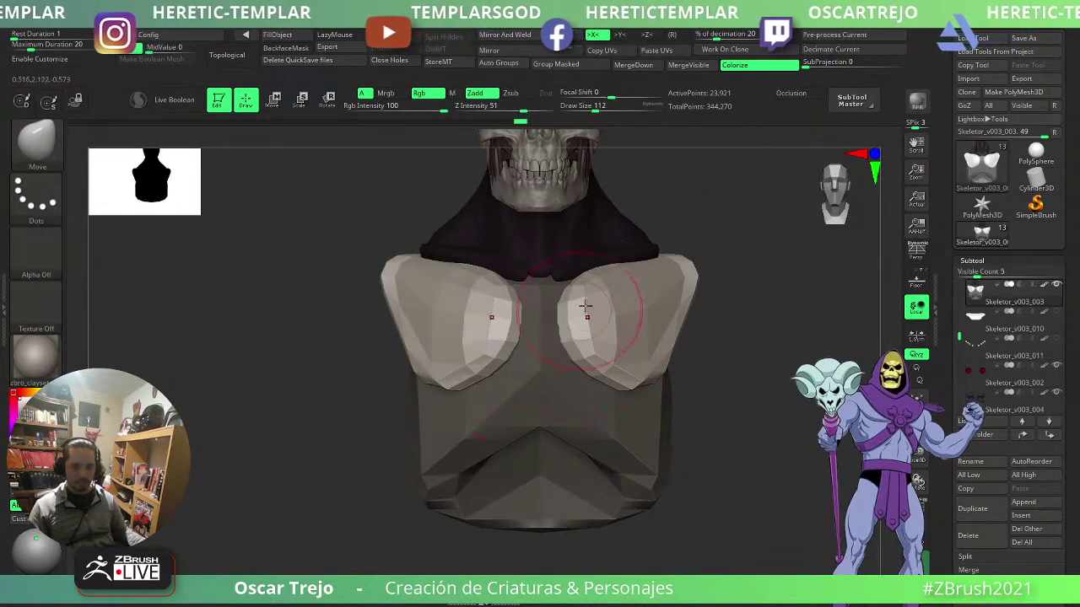
- Adjust the pectorals' lower edges and side profile with the Move brush, raising the draw size to about 257
drag(780, 367, 717, 371)
key(bracketright)
drag(582, 376, 569, 393)
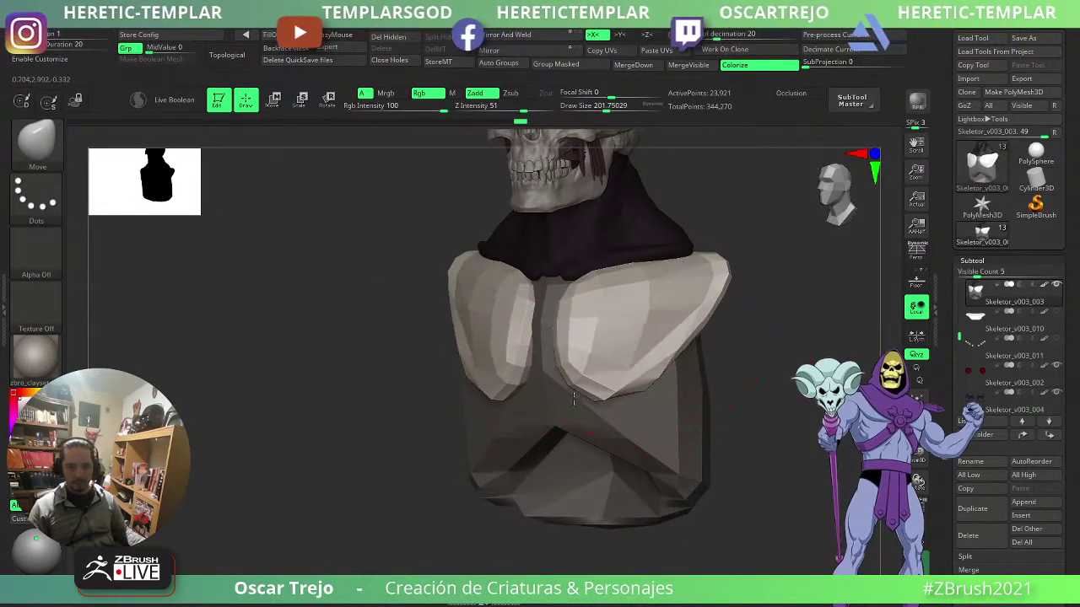
mouse_move(693, 376)
mouse_down()
mouse_move(683, 389)
mouse_move(685, 377)
mouse_up()
key(s)
drag(674, 376, 667, 355)
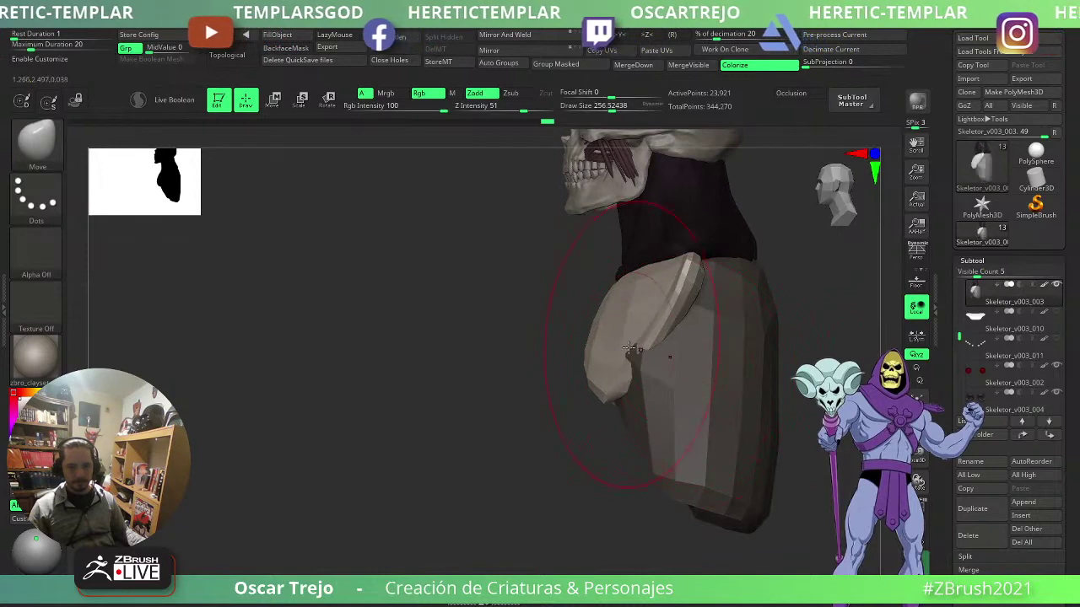
mouse_move(523, 371)
mouse_down()
mouse_move(582, 381)
mouse_move(723, 362)
mouse_move(647, 388)
mouse_up()
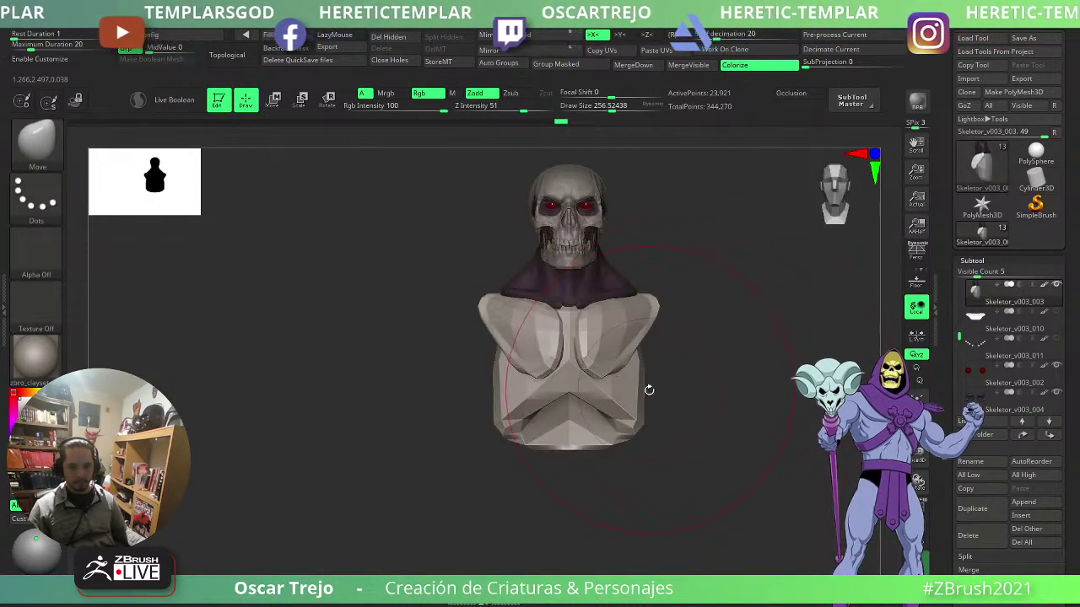
- Display the polyframe, isolate polygroups by visibility, and split the torso and pectorals from the neck into their own subtool
key(shift+f)
ctrl+shift+drag(675, 354, 456, 484)
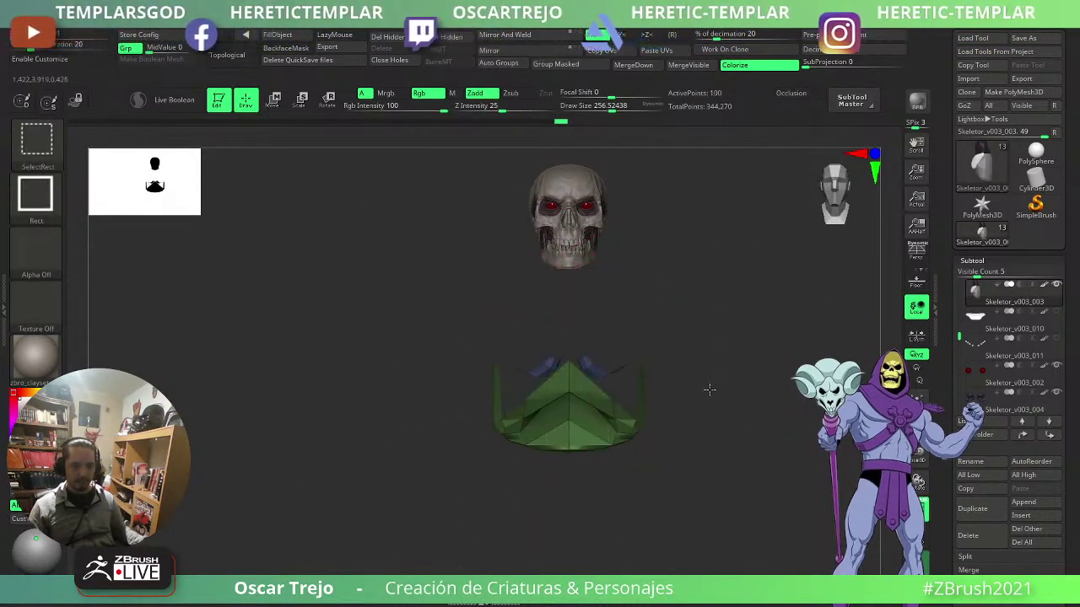
ctrl+shift+drag(706, 388, 694, 412)
ctrl+shift+click(619, 363)
ctrl+shift+click(622, 367)
ctrl+shift+drag(722, 356, 708, 411)
ctrl+shift+drag(803, 340, 808, 394)
click(443, 37)
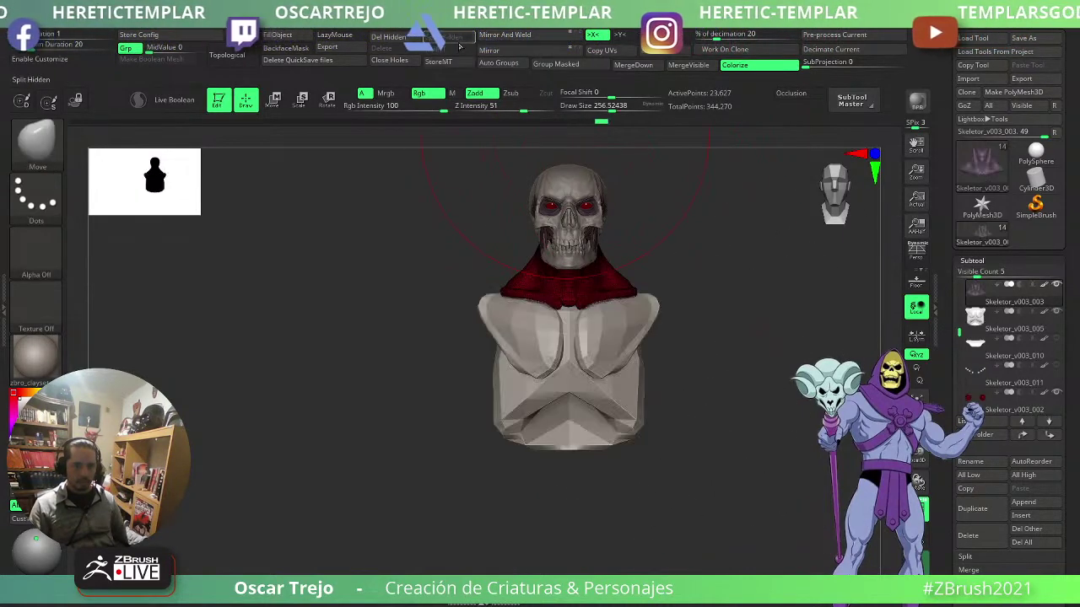
alt+drag(707, 320, 658, 323)
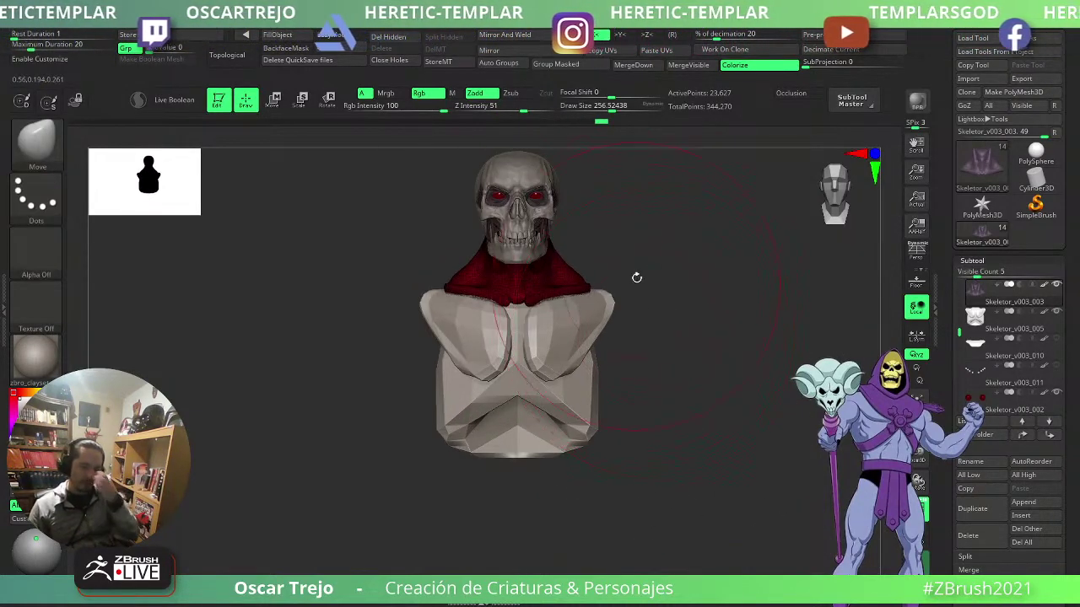
mouse_move(637, 277)
mouse_down()
mouse_move(682, 313)
mouse_move(725, 313)
mouse_move(633, 261)
mouse_up()
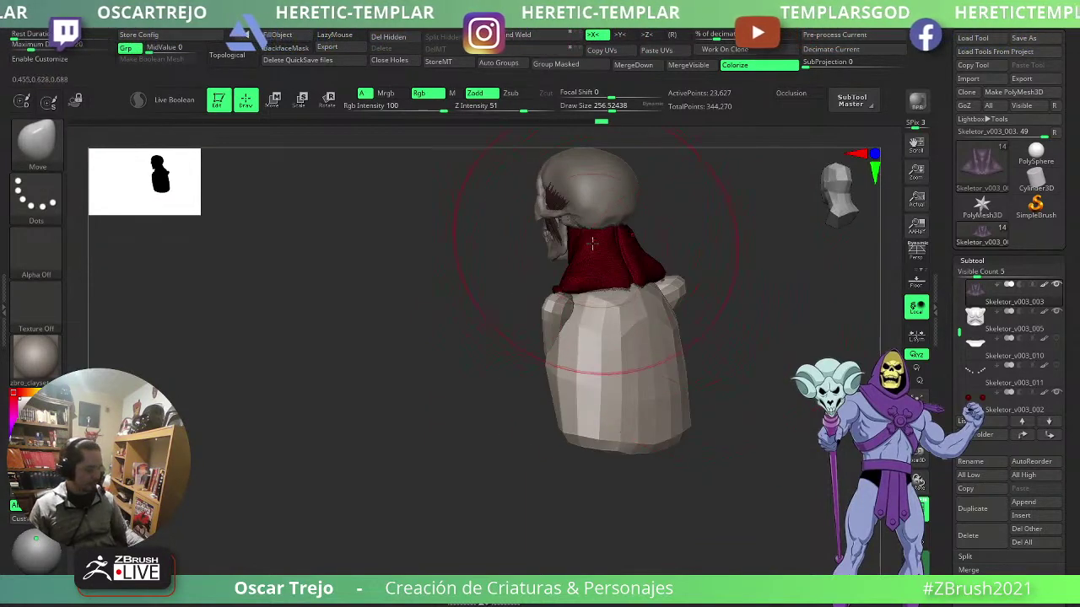
key(b)
key(i)
key(p)
drag(582, 337, 614, 348)
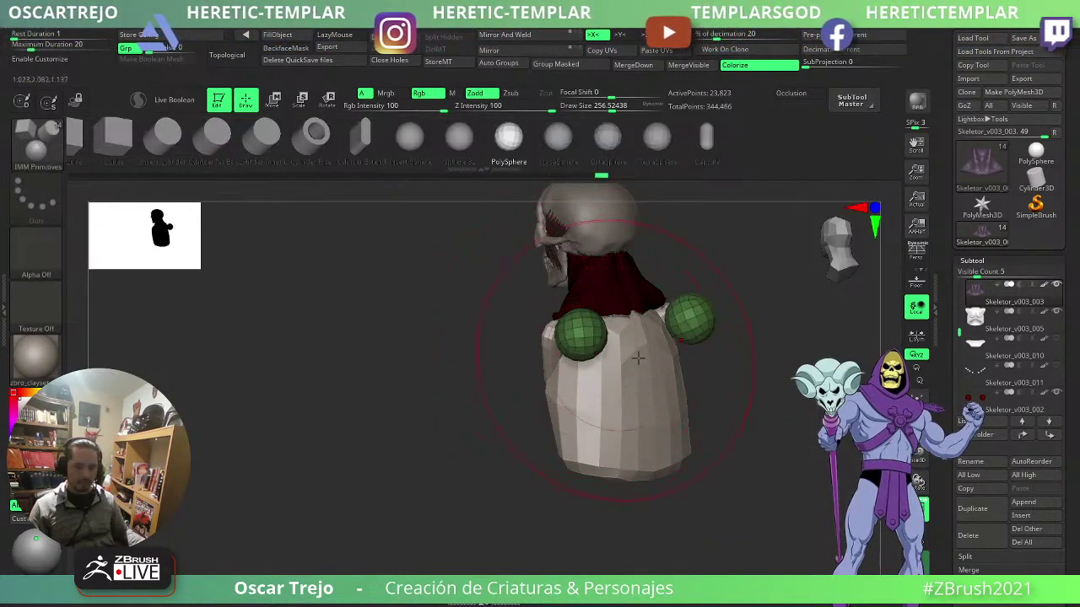
shift+right_drag(614, 348, 640, 368)
key(b)
key(m)
key(v)
key(s)
drag(610, 359, 601, 357)
key(ctrl+z)
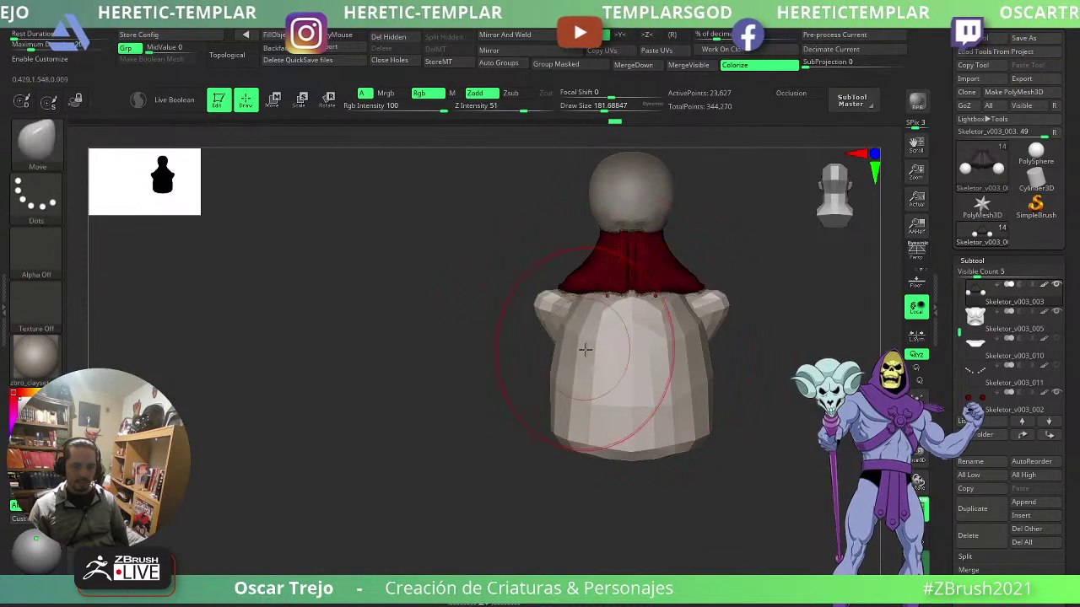
- Make the torso subtool Skeletor_v003_005 active and insert a symmetrical pair of PolySpheres on the upper back
alt+click(595, 358)
key(b)
key(i)
key(p)
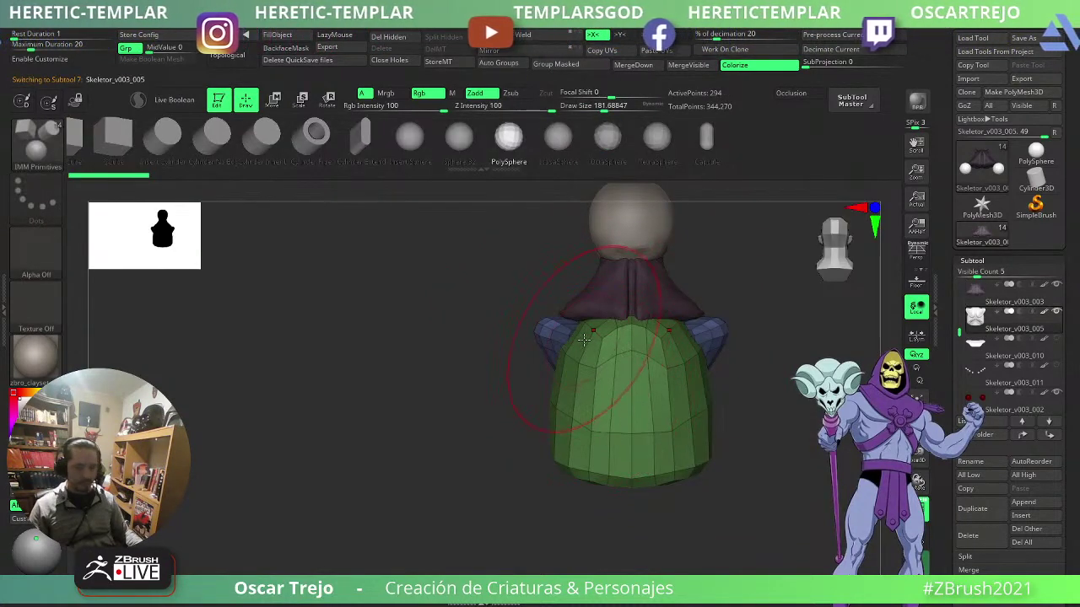
drag(561, 308, 594, 356)
- Stretch the paired back spheres downward into long back muscle forms with the Move brush, raising the draw size to about 251
key(b)
key(m)
key(v)
key(s)
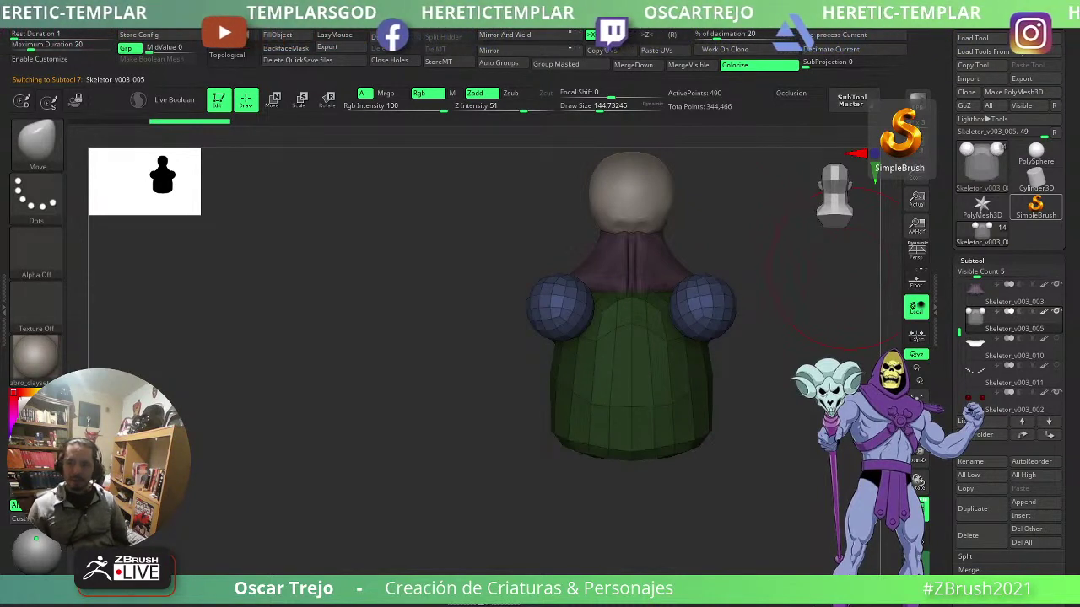
alt+drag(450, 385, 419, 402)
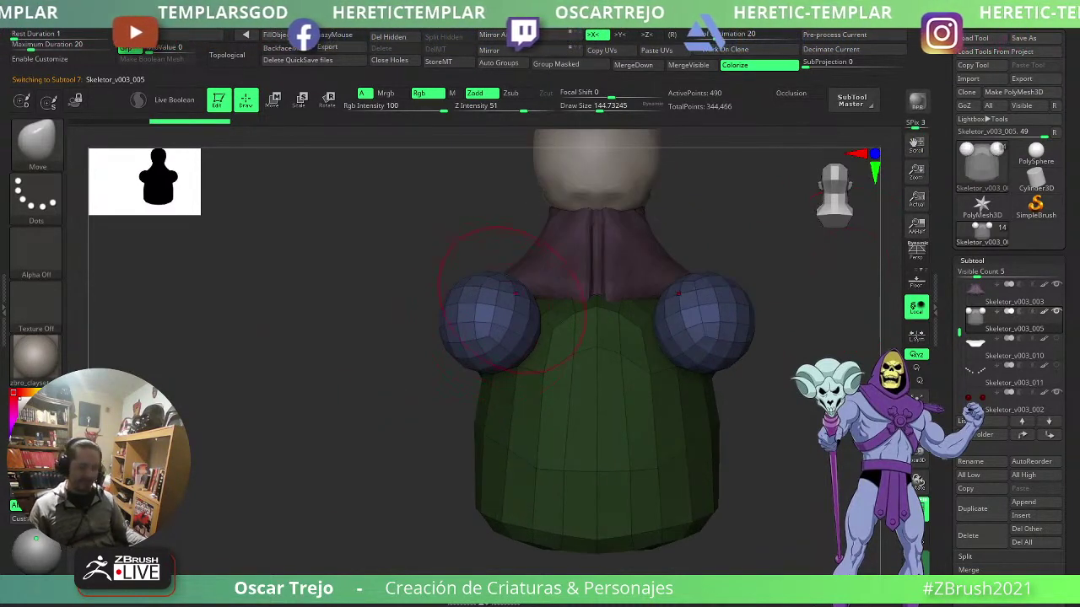
key(s)
mouse_move(513, 320)
mouse_down()
mouse_move(527, 321)
mouse_move(524, 470)
mouse_up()
drag(540, 380, 559, 324)
key(s)
drag(512, 359, 502, 343)
mouse_move(354, 345)
mouse_down()
mouse_move(479, 346)
mouse_move(447, 331)
mouse_move(426, 352)
mouse_up()
key(s)
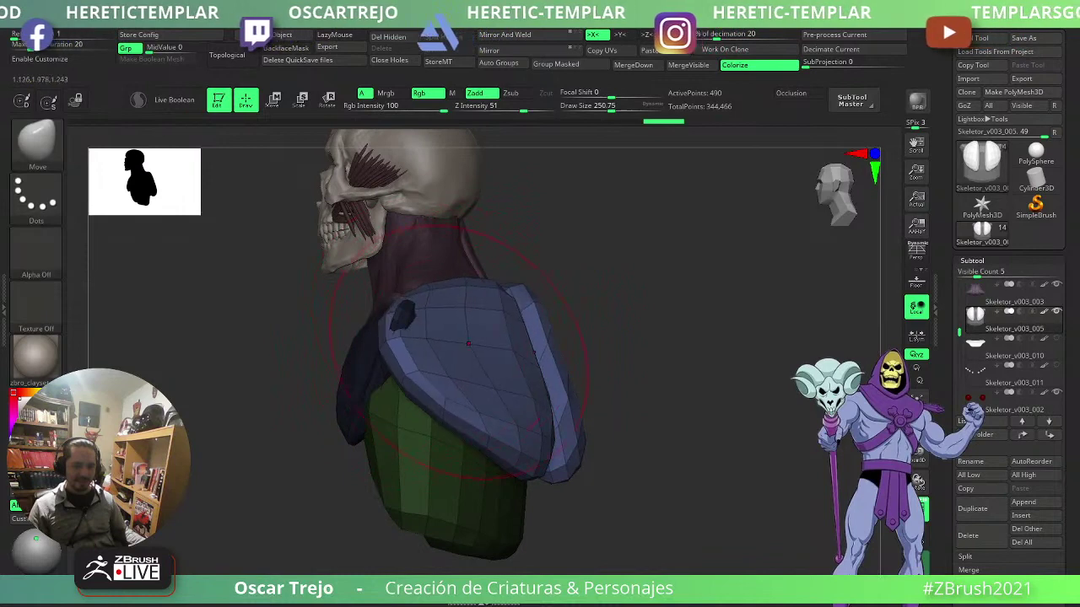
- Flatten the back muscle forms against the torso and pull them toward the shoulders with the Move brush, varying the draw size
drag(517, 432, 511, 482)
mouse_move(544, 410)
mouse_down()
mouse_move(579, 405)
mouse_move(554, 410)
mouse_up()
key(s)
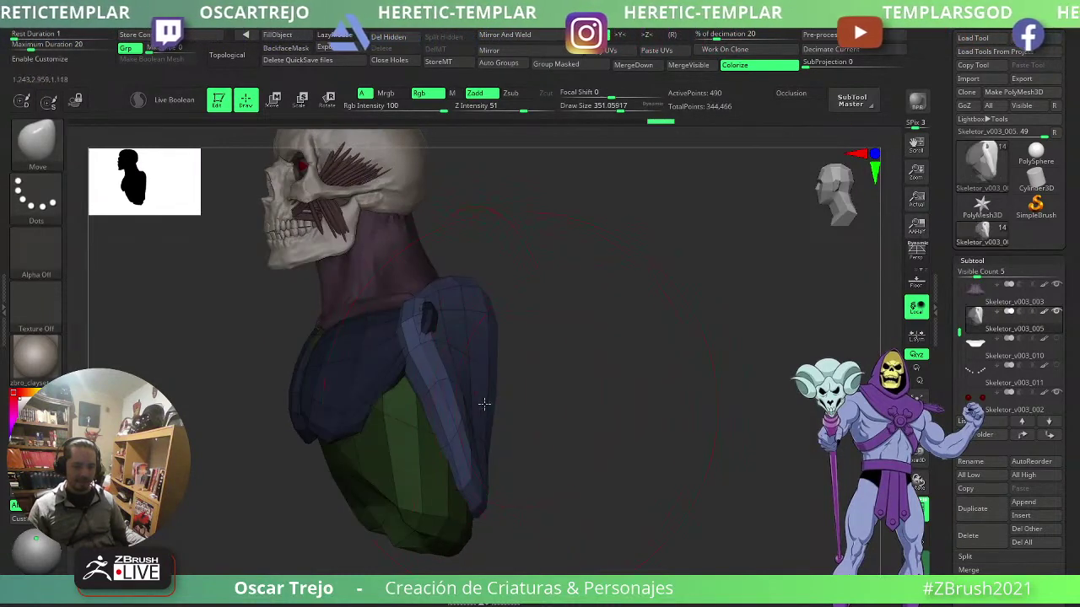
drag(485, 402, 497, 400)
mouse_move(458, 328)
mouse_down()
mouse_move(493, 326)
mouse_move(576, 352)
mouse_move(576, 370)
mouse_up()
key(s)
drag(576, 368, 554, 363)
mouse_move(535, 319)
mouse_down()
mouse_move(506, 291)
mouse_move(528, 287)
mouse_move(670, 330)
mouse_move(656, 408)
mouse_move(584, 388)
mouse_up()
key(s)
drag(584, 387, 593, 387)
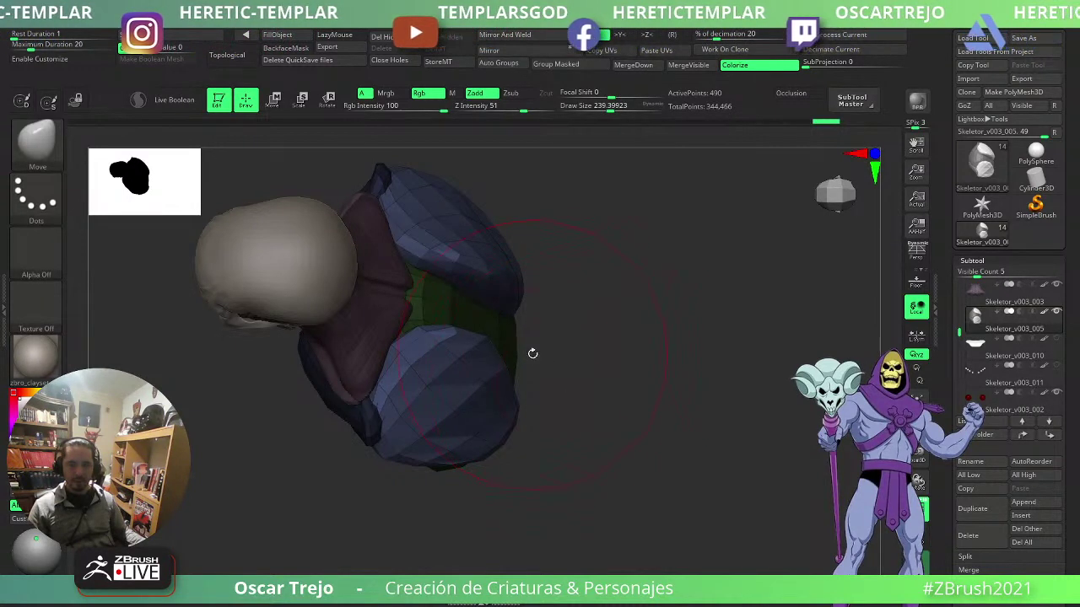
- Refine the back muscle forms from above and behind with the Move brush at a draw size of about 228
mouse_move(532, 353)
mouse_down()
mouse_move(570, 357)
mouse_move(584, 375)
mouse_up()
key(s)
drag(436, 355, 423, 348)
mouse_move(573, 339)
mouse_down()
mouse_move(472, 336)
mouse_move(478, 343)
mouse_up()
key(s)
drag(620, 334, 519, 338)
mouse_move(504, 373)
mouse_down()
mouse_move(501, 361)
mouse_move(545, 371)
mouse_move(612, 403)
mouse_up()
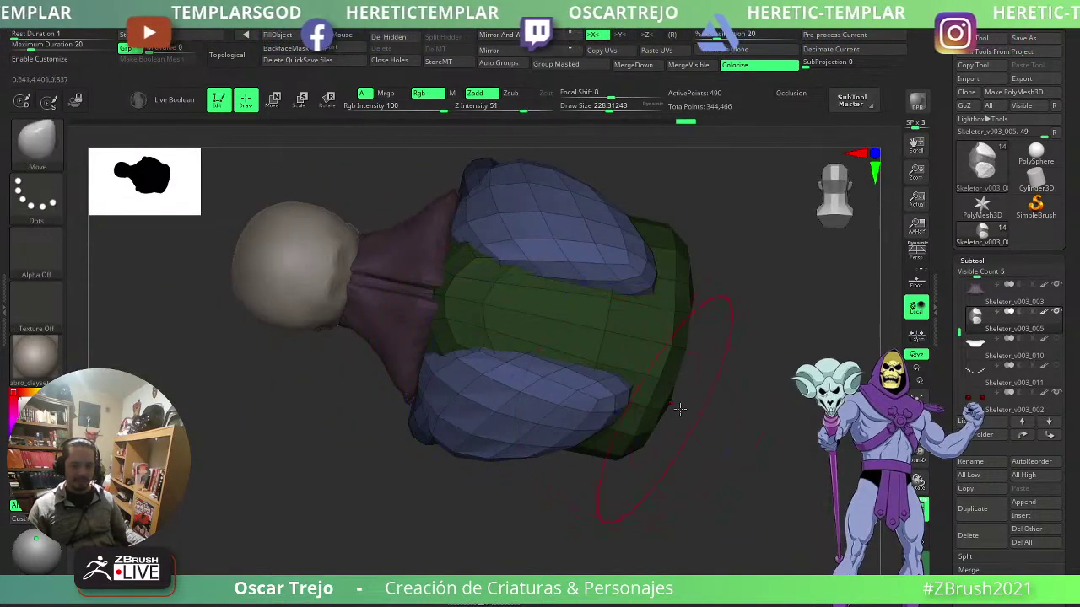
drag(685, 412, 743, 349)
- Insert a PolySphere at the lower front center of the torso for the abdomen with the IMM Primitives brush
alt+drag(717, 363, 634, 376)
alt+drag(652, 452, 630, 355)
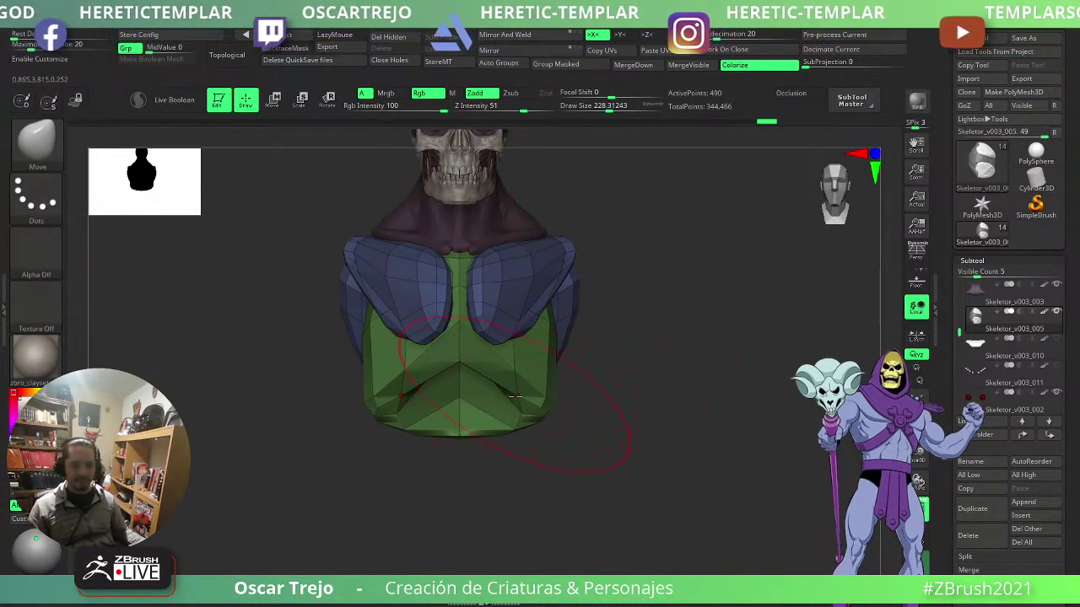
key(b)
key(i)
key(p)
drag(459, 430, 468, 486)
- Stretch the abdomen sphere downward and widen it beneath the rib cage with the Move brush at a draw size of about 202
key(b)
key(m)
key(v)
drag(623, 469, 569, 462)
key([)
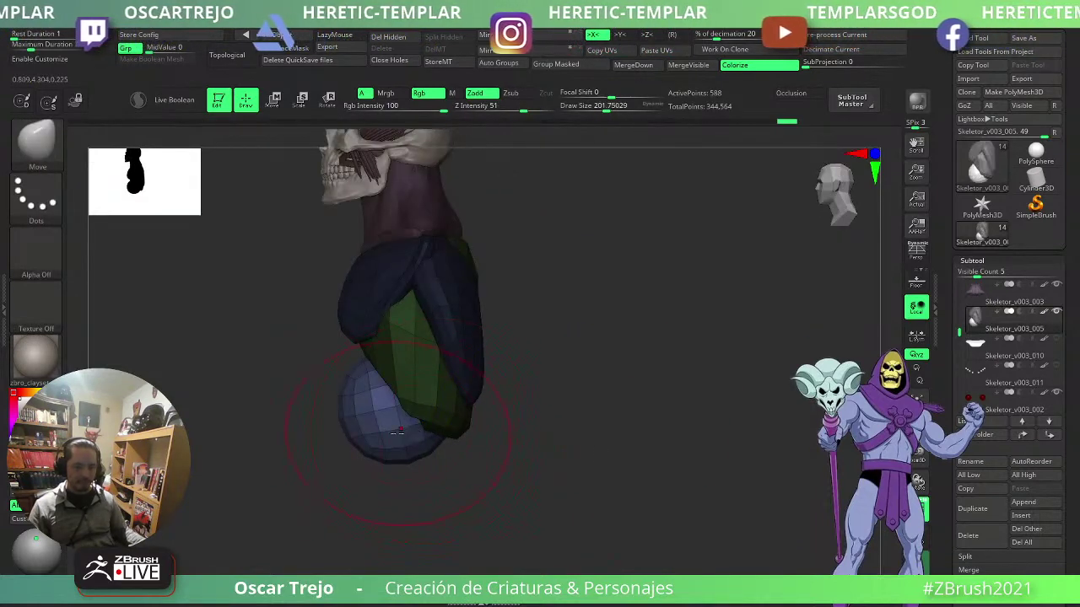
drag(399, 437, 416, 490)
drag(348, 396, 381, 370)
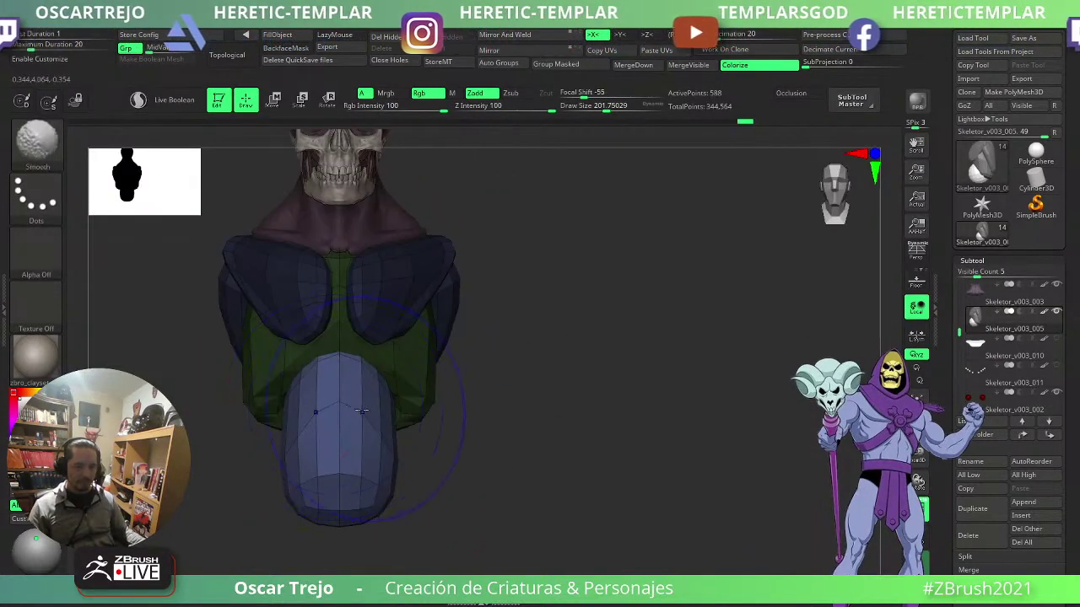
drag(376, 410, 412, 406)
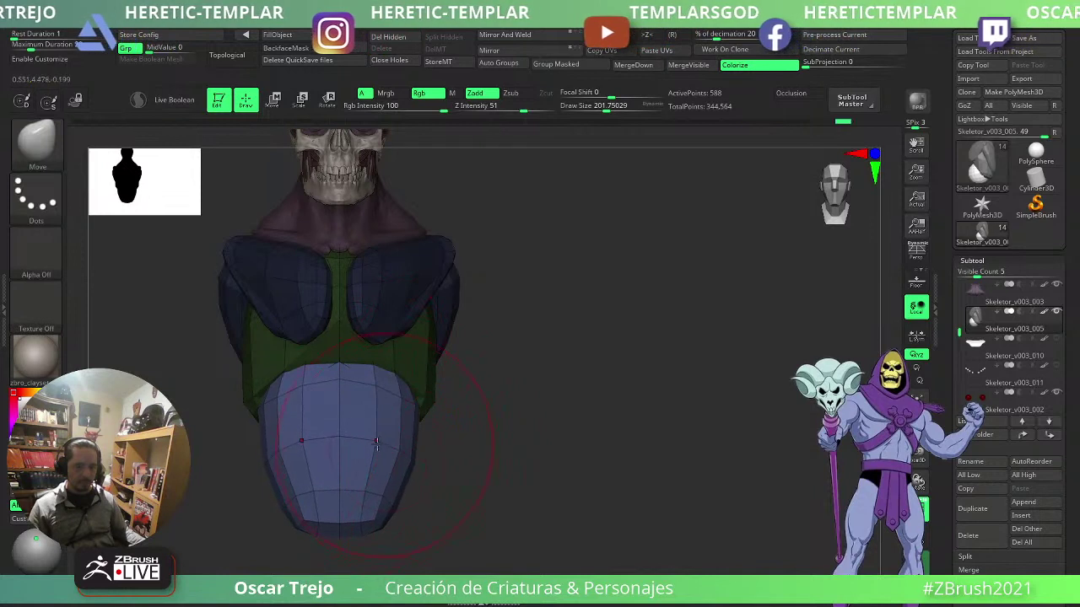
- Shape the abdomen's sides and lower end against the rib cage with the Move brush, reducing the draw size to about 187
mouse_move(1008, 381)
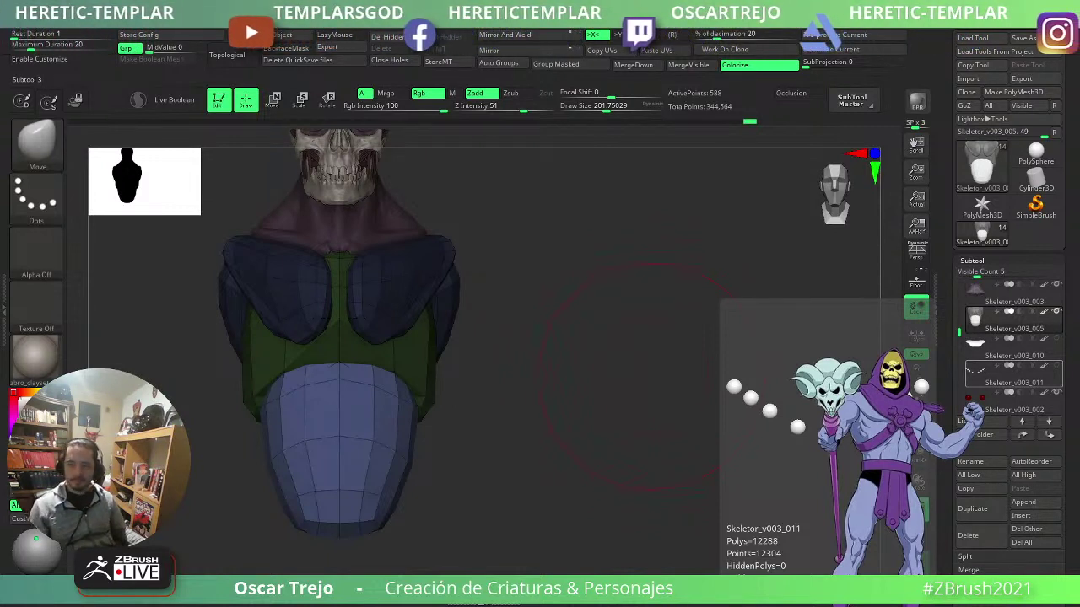
alt+drag(437, 420, 498, 394)
drag(372, 430, 334, 434)
key(s)
drag(448, 413, 442, 413)
drag(440, 394, 419, 387)
drag(461, 506, 469, 504)
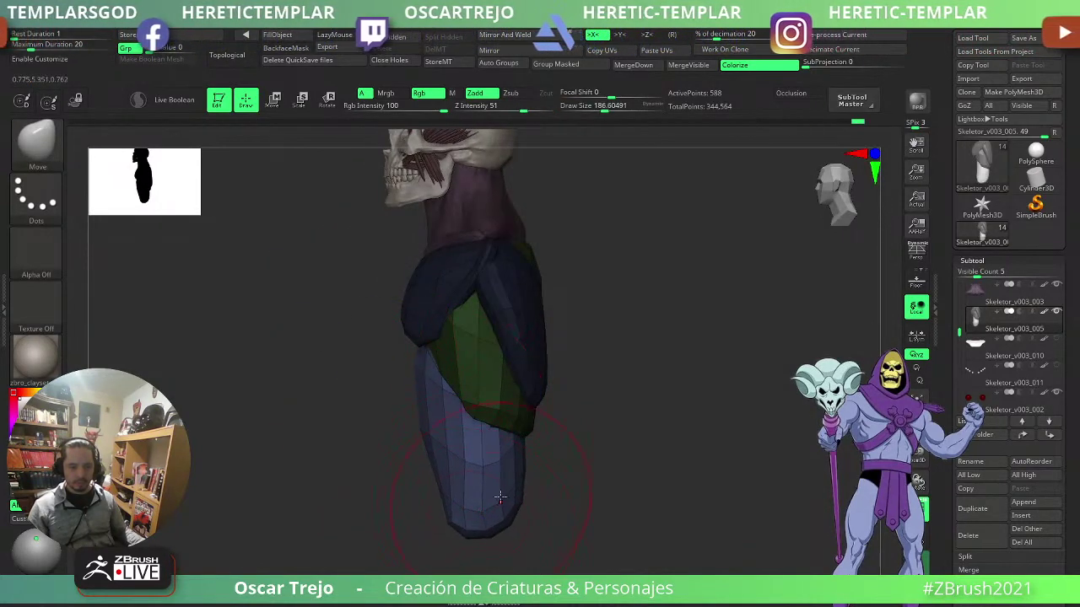
- Refine the abdomen's side profile and waist with the Move brush, varying the draw size
mouse_move(556, 487)
mouse_down()
mouse_move(600, 470)
mouse_move(530, 463)
mouse_up()
key(s)
key(s)
mouse_move(551, 425)
mouse_down()
mouse_move(568, 424)
mouse_move(517, 435)
mouse_move(491, 420)
mouse_up()
key(s)
drag(580, 390, 544, 398)
key(s)
drag(526, 406, 544, 395)
drag(361, 422, 363, 405)
shift+drag(358, 410, 405, 422)
- Fill out the lower outer edges of the pectorals with the Move Topological brush at a draw size of about 228
mouse_move(508, 456)
alt+mouse_down()
mouse_move(537, 444)
mouse_move(489, 363)
mouse_move(514, 443)
alt+mouse_up()
mouse_move(707, 333)
alt+mouse_down()
mouse_move(640, 454)
mouse_move(588, 429)
alt+mouse_up()
key(s)
alt+drag(624, 369, 603, 343)
mouse_move(603, 343)
alt+mouse_down()
mouse_move(622, 405)
mouse_move(610, 398)
alt+mouse_up()
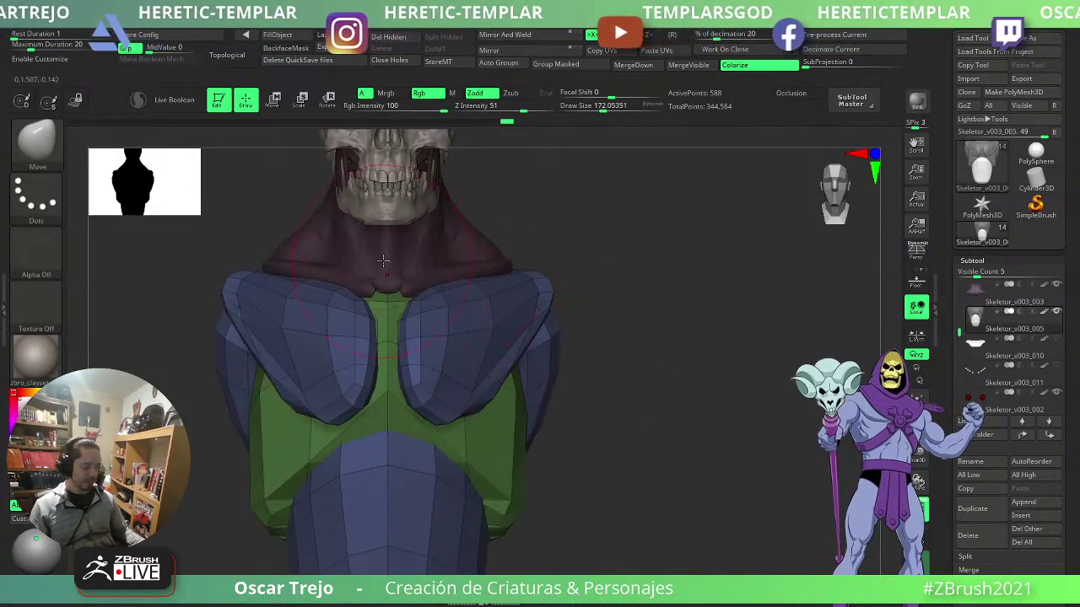
key(b)
key(m)
key(t)
key(s)
drag(481, 373, 508, 387)
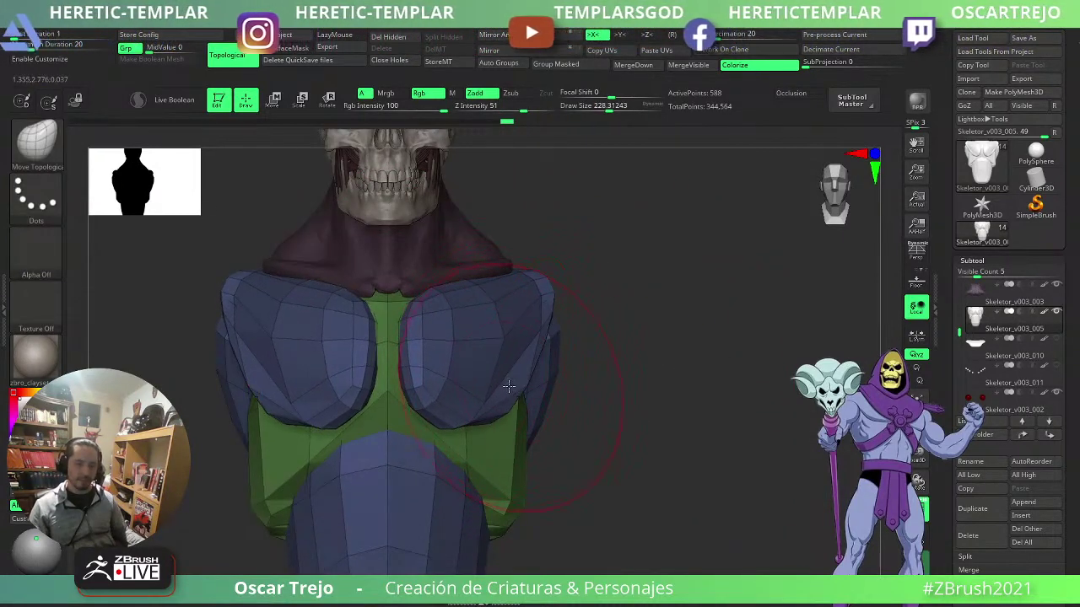
- Adjust the pectoral forms and their shoulder ends from several angles with the Move Topological brush at a draw size of about 245
drag(670, 372, 563, 360)
drag(323, 325, 329, 501)
drag(628, 371, 581, 373)
drag(649, 330, 523, 346)
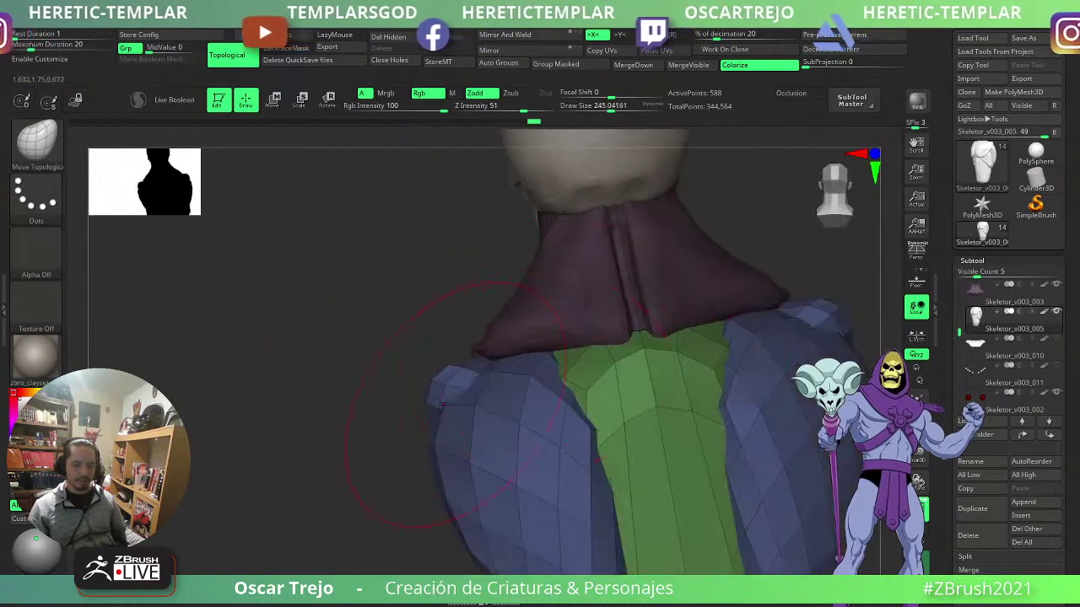
drag(442, 405, 368, 374)
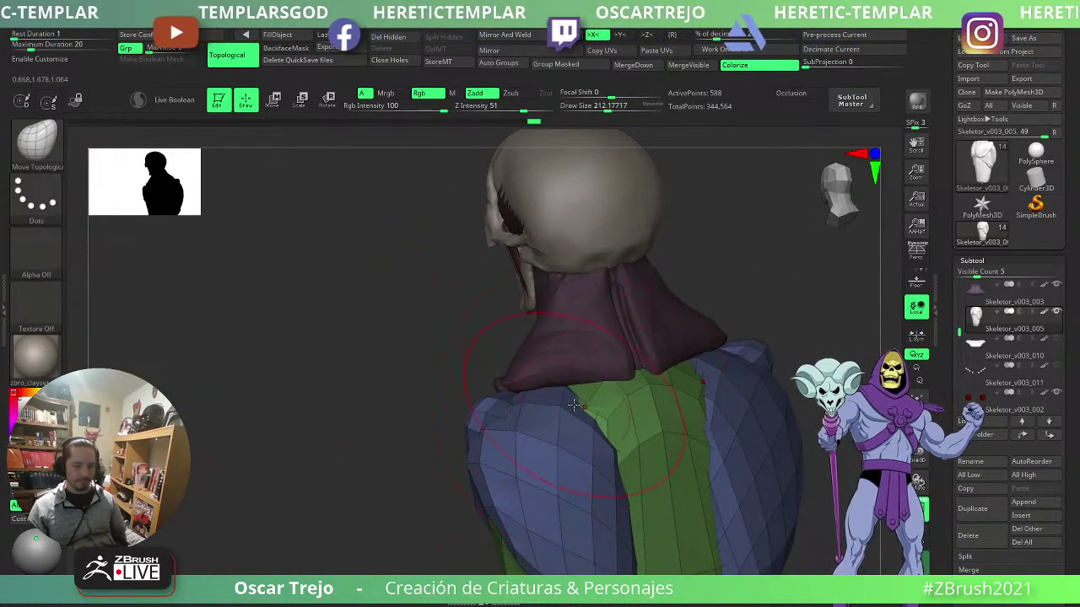
- Restore full visibility of the torso pieces and assign each piece its own polygroup with Auto Groups
key(ctrl+shift)
ctrl+shift+click(558, 445)
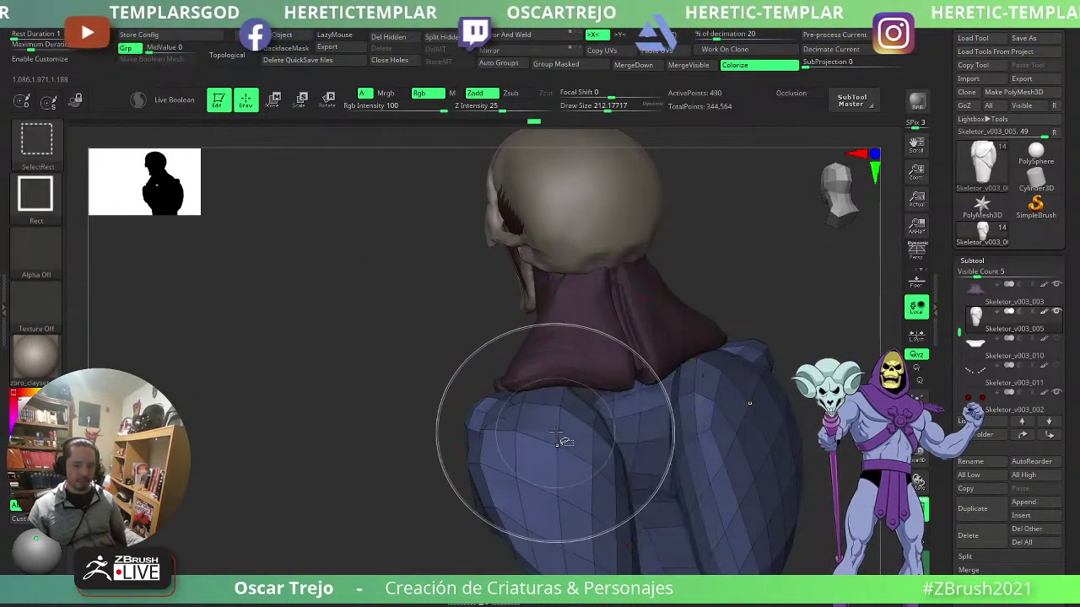
drag(366, 403, 641, 406)
ctrl+shift+click(657, 373)
click(499, 63)
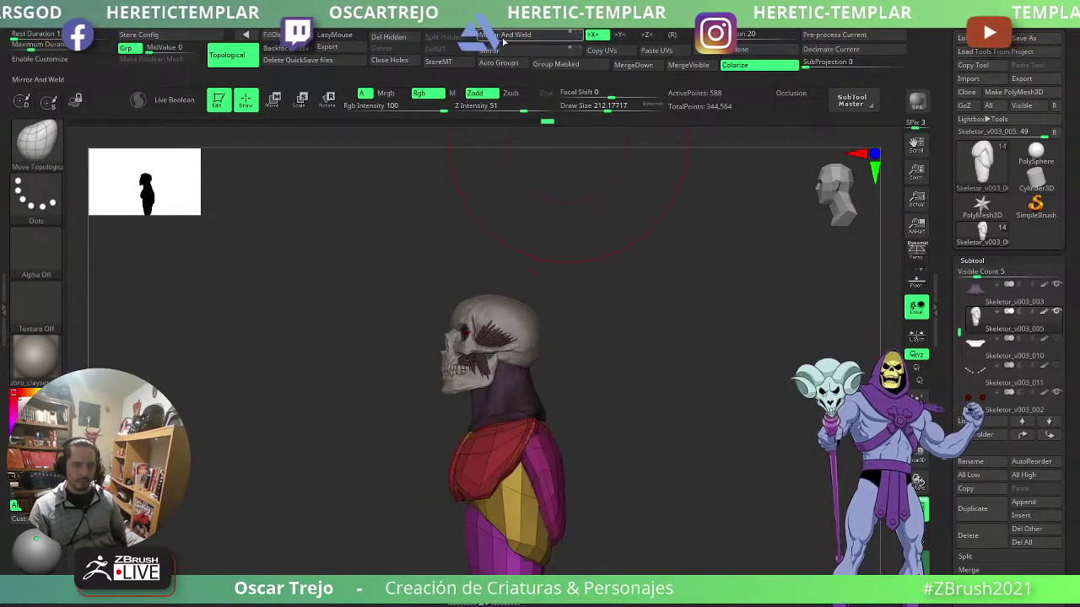
- Mask every torso piece except the two back muscles by isolating their polygroup and inverting the mask
drag(734, 359, 646, 368)
ctrl+shift+click(566, 481)
ctrl+drag(392, 396, 627, 570)
ctrl+shift+click(711, 517)
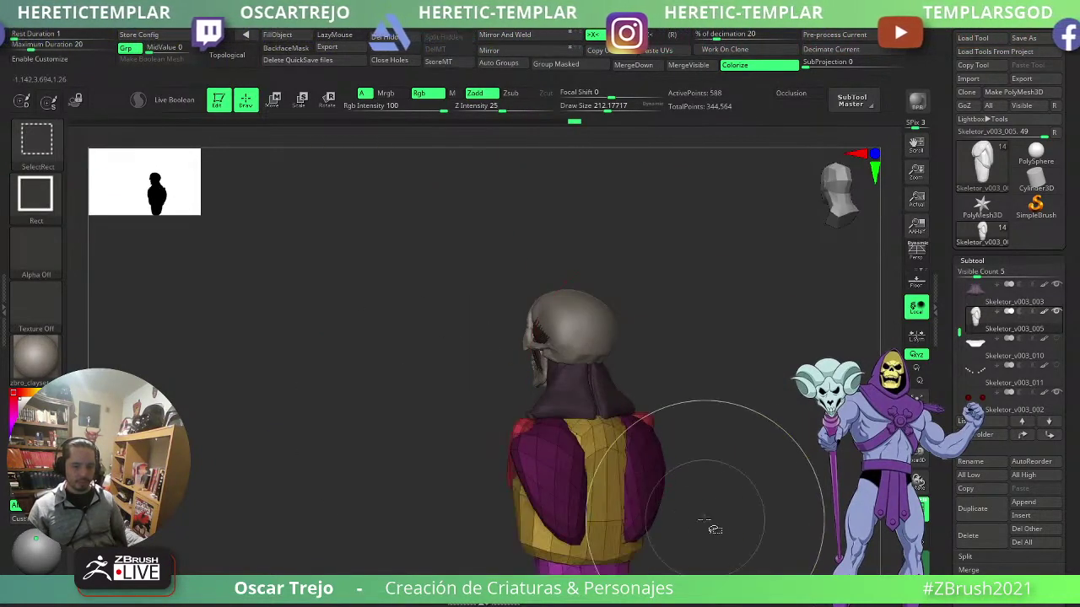
ctrl+click(729, 490)
- Reshape the unmasked back muscles into broad, downward-tapering shoulder blade forms with the Move brush at a draw size of about 167
drag(750, 453, 675, 443)
key(b)
key(m)
key(v)
key(s)
drag(593, 438, 588, 440)
drag(579, 445, 595, 432)
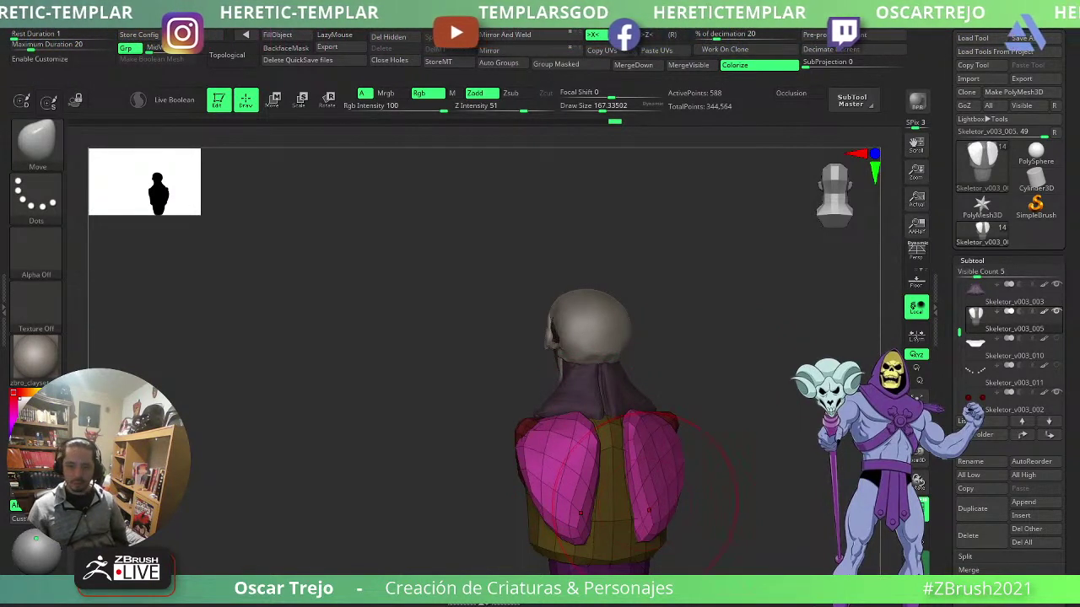
mouse_move(734, 482)
shift+mouse_down()
mouse_move(779, 475)
mouse_move(746, 436)
mouse_move(665, 516)
mouse_move(655, 496)
shift+mouse_up()
mouse_move(743, 480)
alt+mouse_down()
mouse_move(672, 407)
mouse_move(713, 452)
alt+mouse_up()
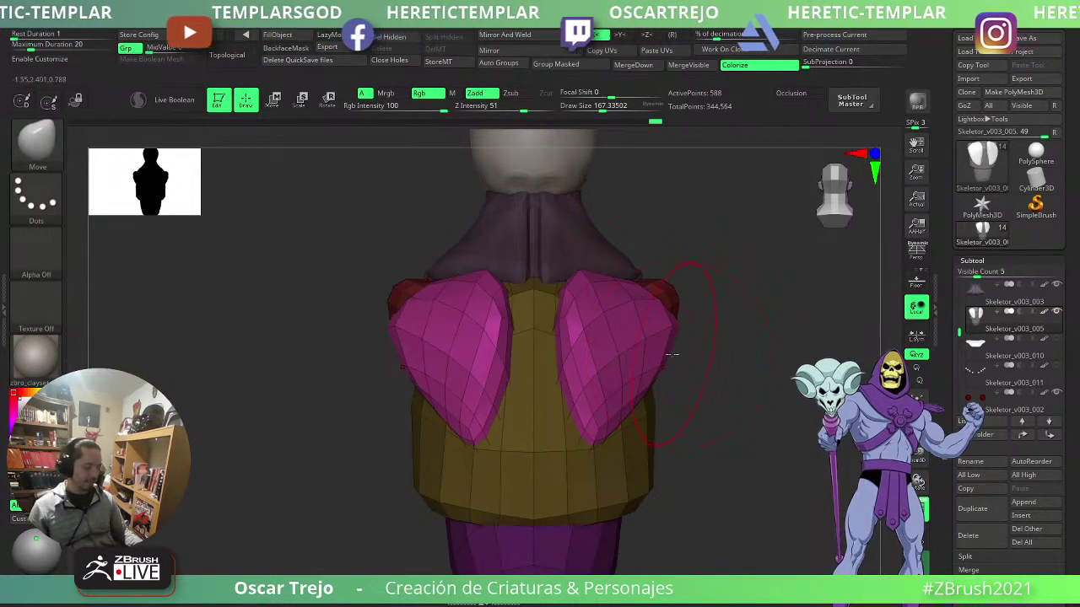
key(b)
key(i)
key(p)
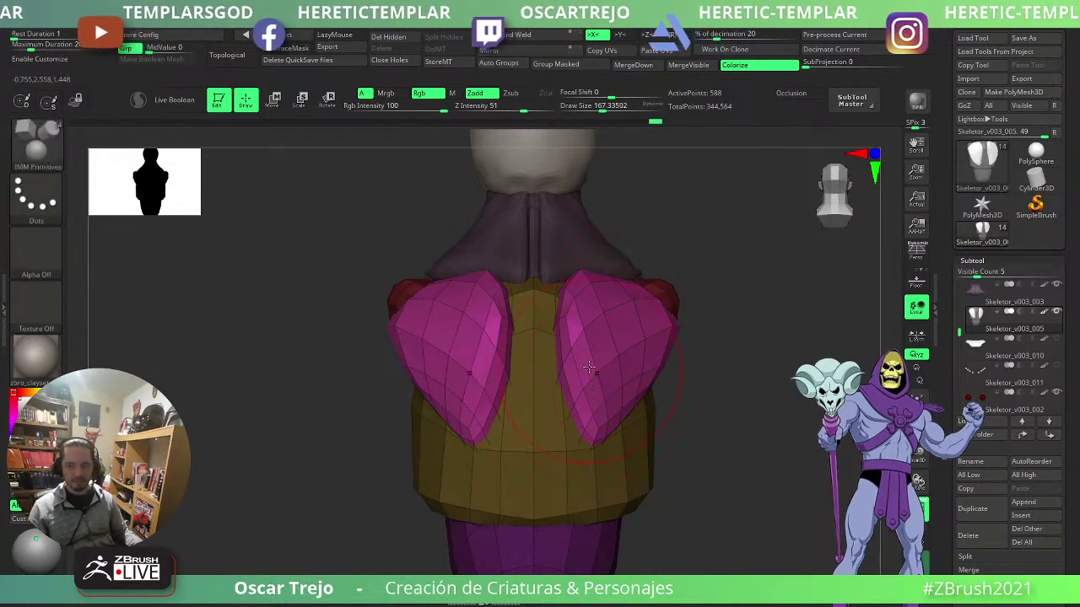
key(b)
key(m)
key(v)
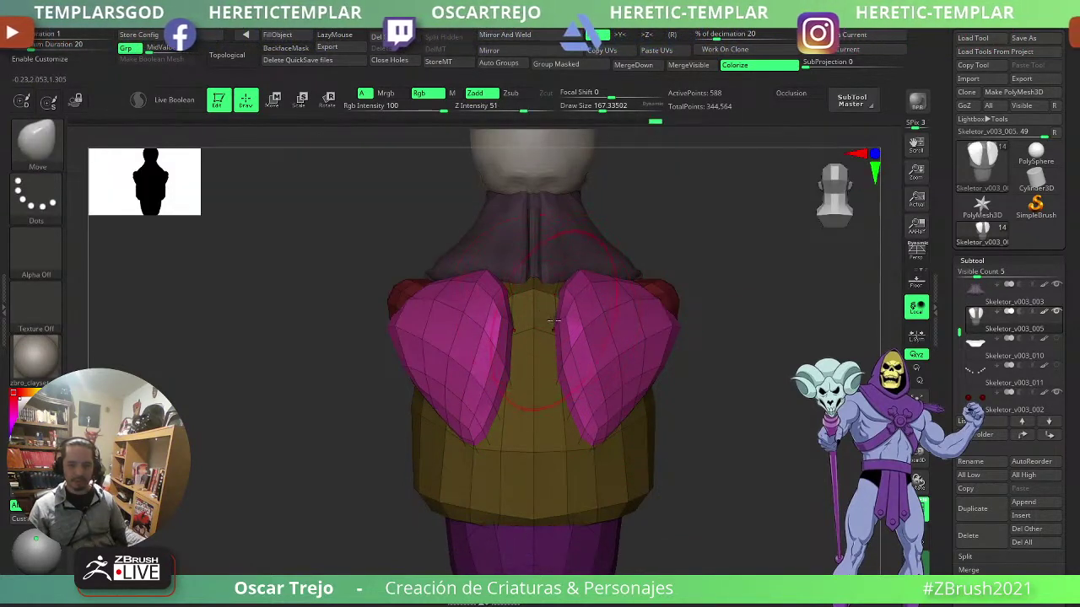
- Select the neck subtool and pull its rear strands down between the back muscles with the Move brush
drag(772, 253, 611, 259)
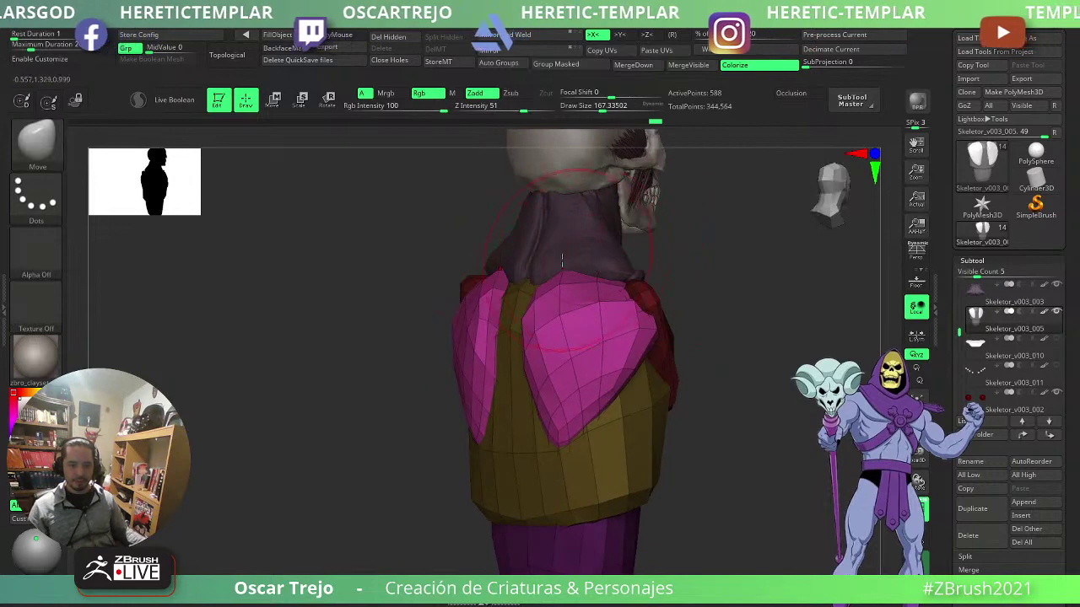
alt+click(546, 257)
drag(709, 261, 591, 283)
mouse_move(487, 299)
mouse_down()
mouse_move(540, 291)
mouse_move(509, 307)
mouse_move(488, 351)
mouse_up()
drag(359, 375, 497, 370)
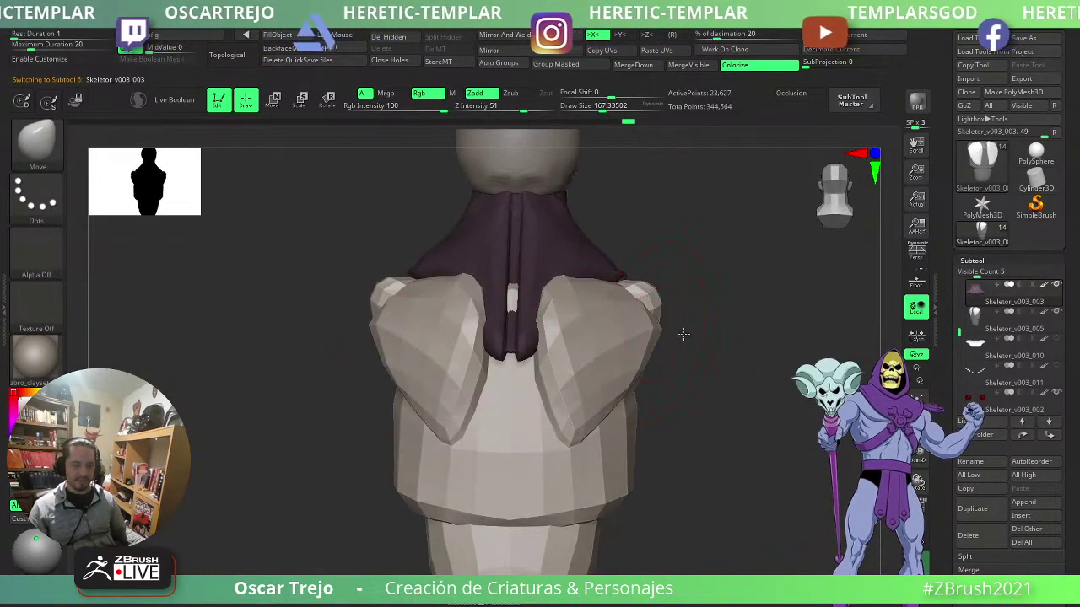
drag(699, 253, 644, 316)
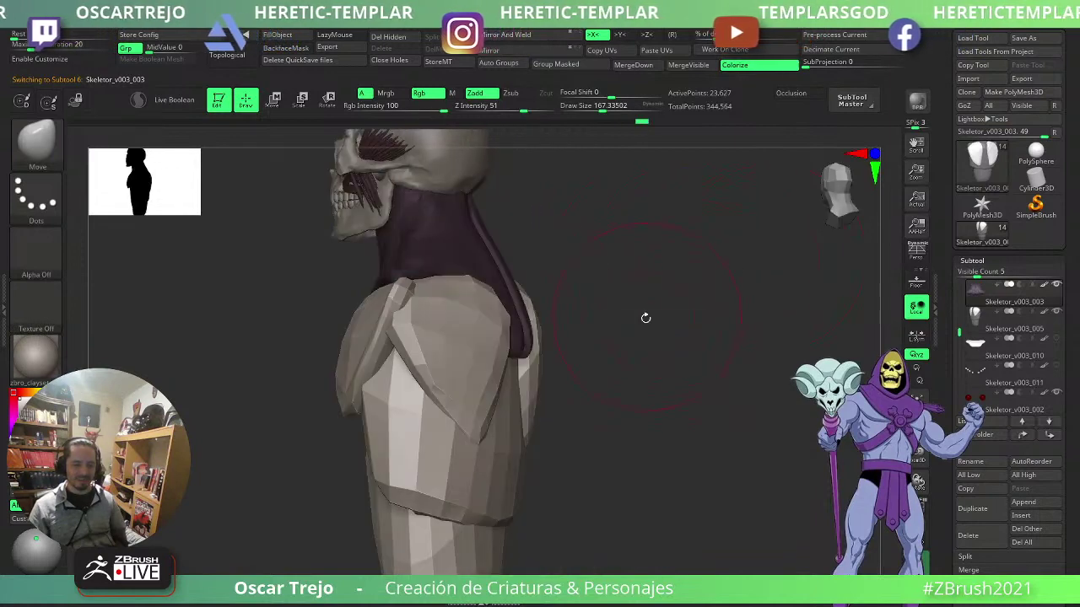
mouse_move(596, 352)
mouse_down()
mouse_move(515, 364)
mouse_move(511, 376)
mouse_up()
drag(680, 350, 623, 365)
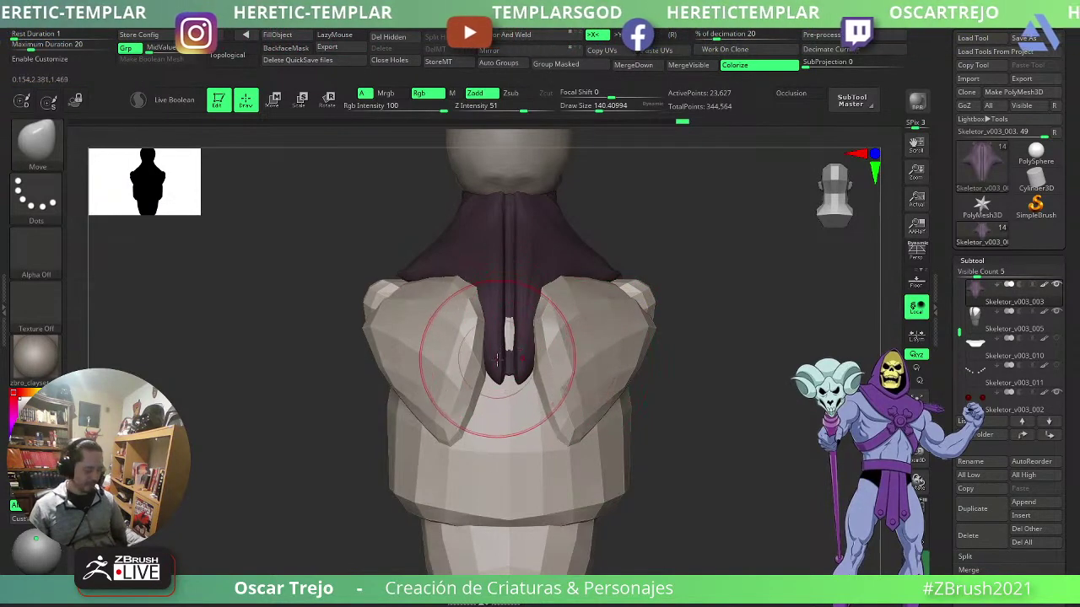
- Thicken the lowered neck strands along the spine with the Inflat brush at a draw size of about 202
key(b)
key(i)
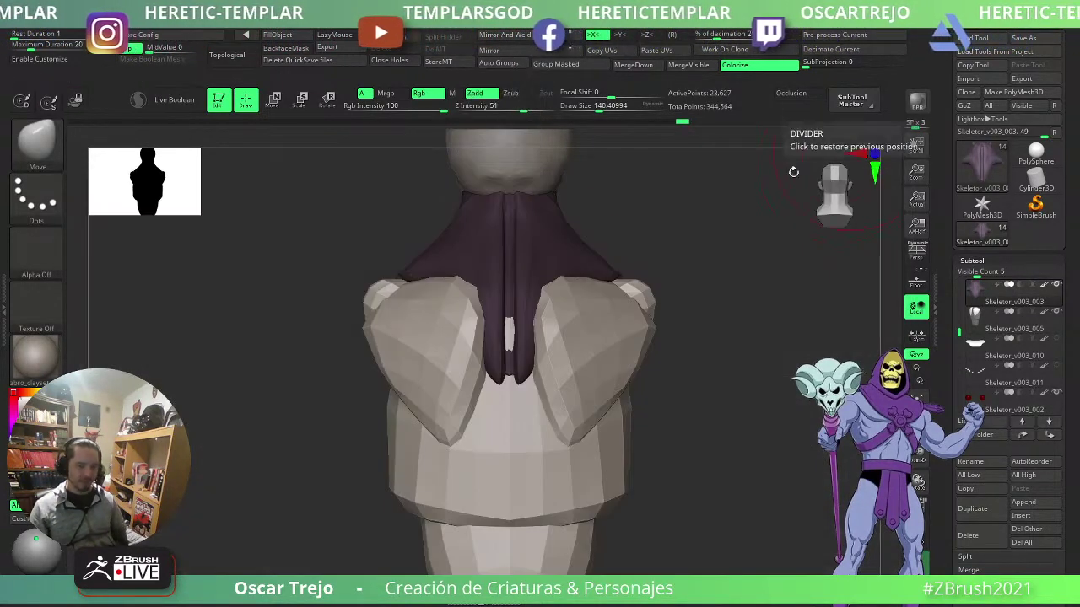
key(b)
key(i)
key(n)
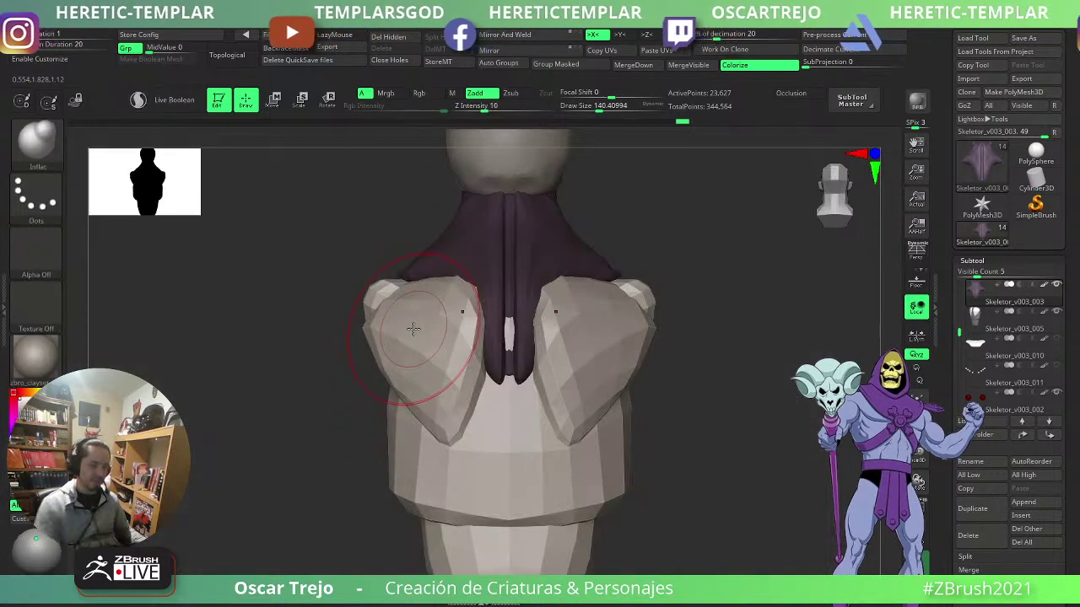
drag(498, 325, 506, 364)
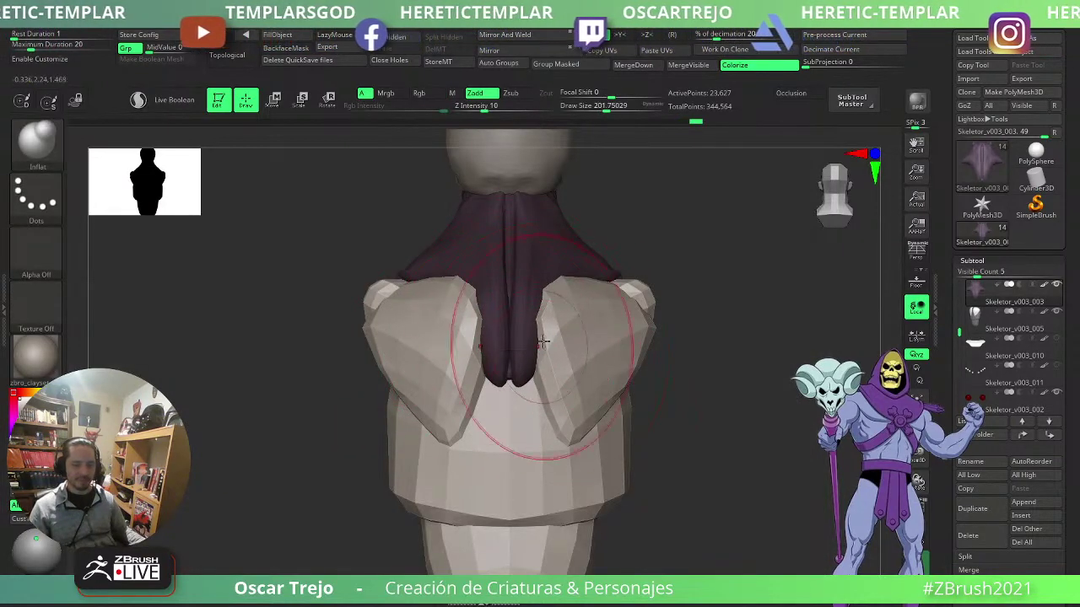
drag(513, 271, 510, 245)
- Spread the lowered neck strands outward over the back muscles into a trapezius shape with the Move brush, starting at a draw size of about 149
key(bracketleft)
key(bracketleft)
key(bracketleft)
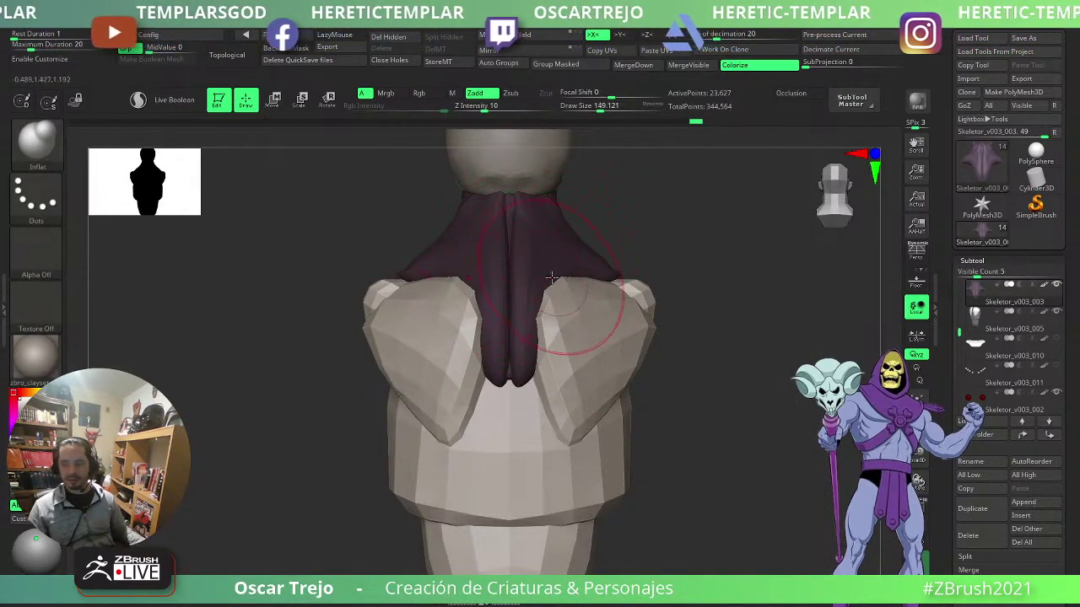
key(b)
key(m)
key(v)
drag(659, 242, 672, 250)
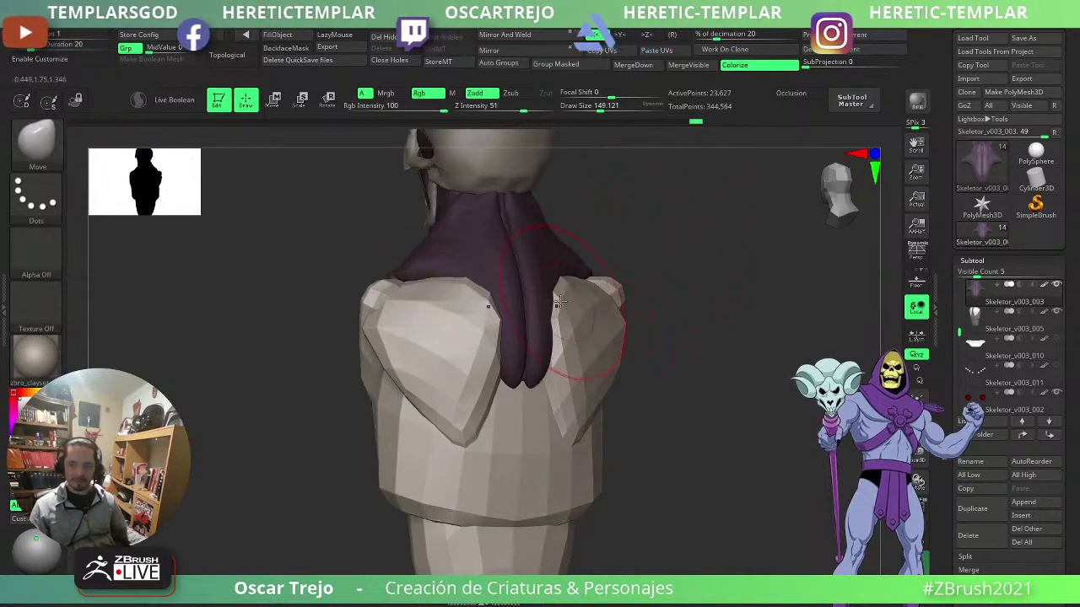
mouse_move(577, 296)
mouse_down()
mouse_move(589, 308)
mouse_move(576, 328)
mouse_up()
key(s)
mouse_move(560, 330)
mouse_down()
mouse_move(573, 333)
mouse_move(570, 352)
mouse_move(571, 339)
mouse_up()
shift+drag(609, 334, 629, 332)
key(bracketleft)
- Select the torso subtool and adjust the back muscles around the trapezius, reducing the draw size to about 136
drag(760, 390, 602, 374)
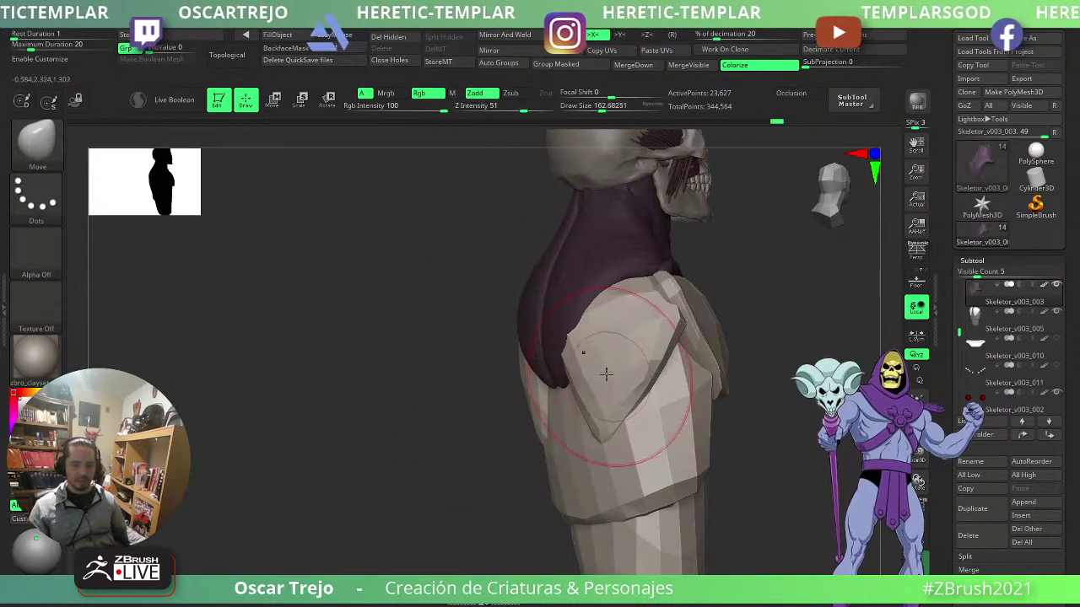
alt+click(579, 384)
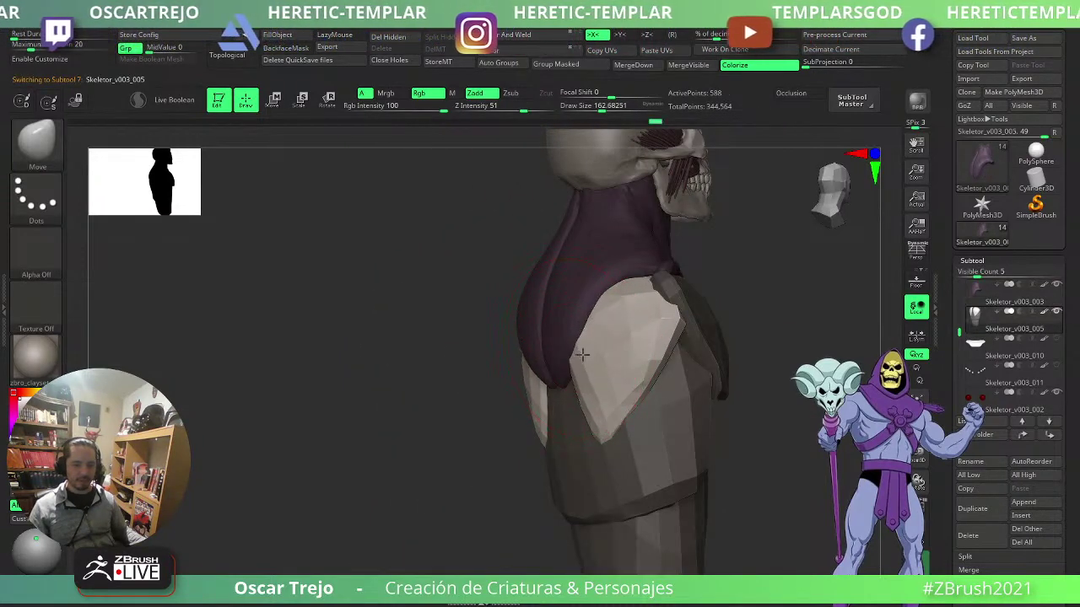
shift+drag(363, 420, 453, 427)
mouse_move(600, 343)
shift+mouse_down()
mouse_move(612, 357)
mouse_move(592, 394)
mouse_move(599, 420)
mouse_move(610, 398)
shift+mouse_up()
key(bracketleft)
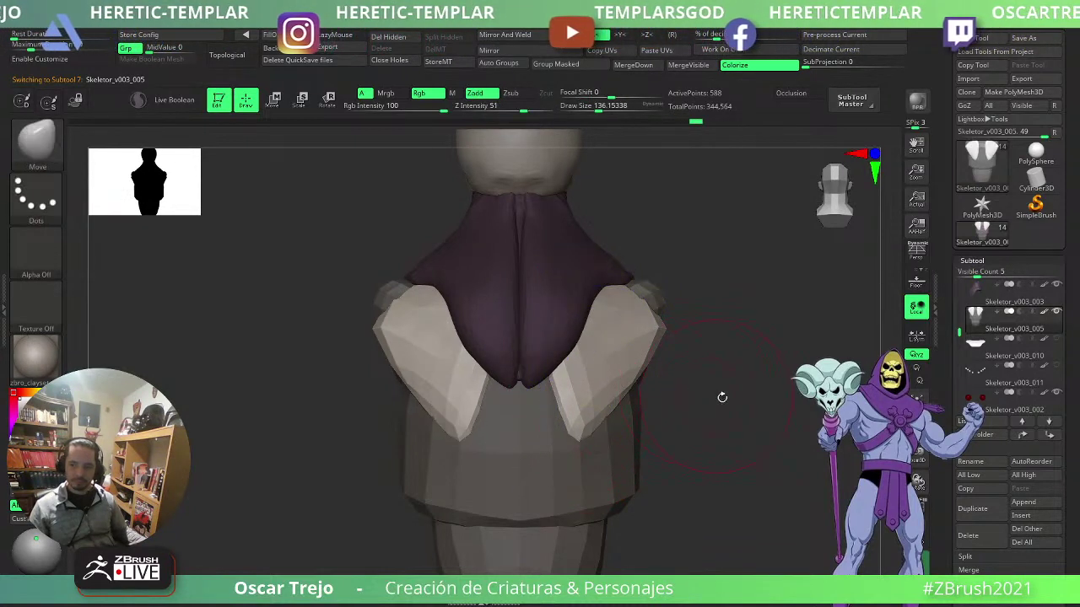
- Select the neck subtool and extend the trapezius to a long point down the middle of the back with the Move brush
alt+drag(722, 397, 701, 319)
alt+click(572, 344)
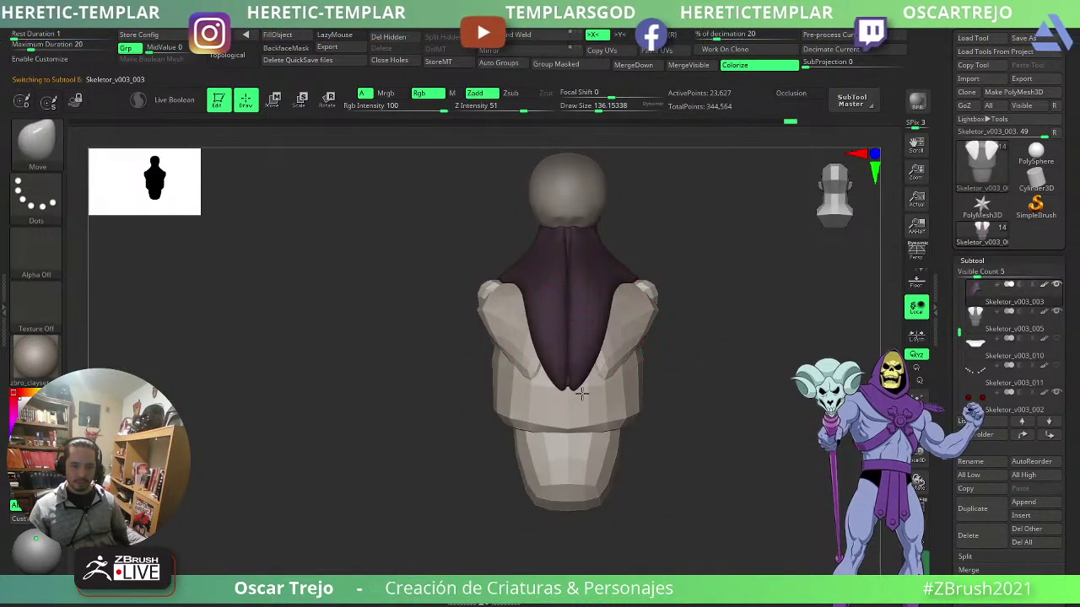
drag(582, 393, 583, 411)
drag(600, 363, 591, 351)
mouse_move(619, 293)
mouse_down()
mouse_move(638, 297)
mouse_move(617, 299)
mouse_up()
- Refine the trapezius's upper edges toward the shoulders with the Move brush, reducing the draw size to about 97
key(s)
click(634, 300)
alt+drag(659, 205, 651, 295)
key(s)
click(614, 300)
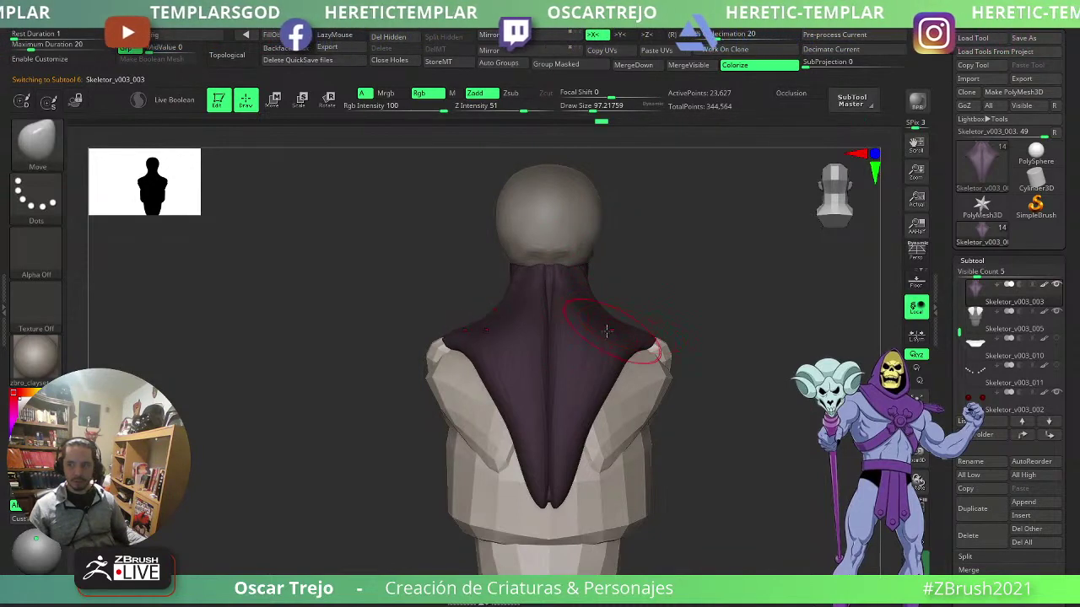
- Reshape the nape and the throat contour under the jaw from the side with the Move brush, reducing the draw size to about 77
drag(673, 259, 523, 282)
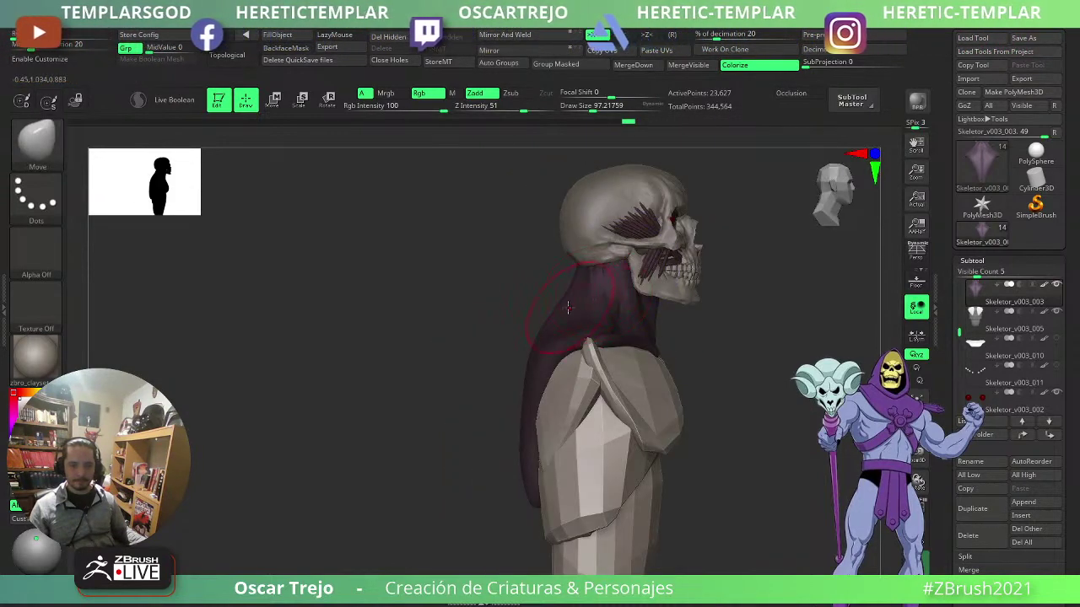
mouse_move(1012, 292)
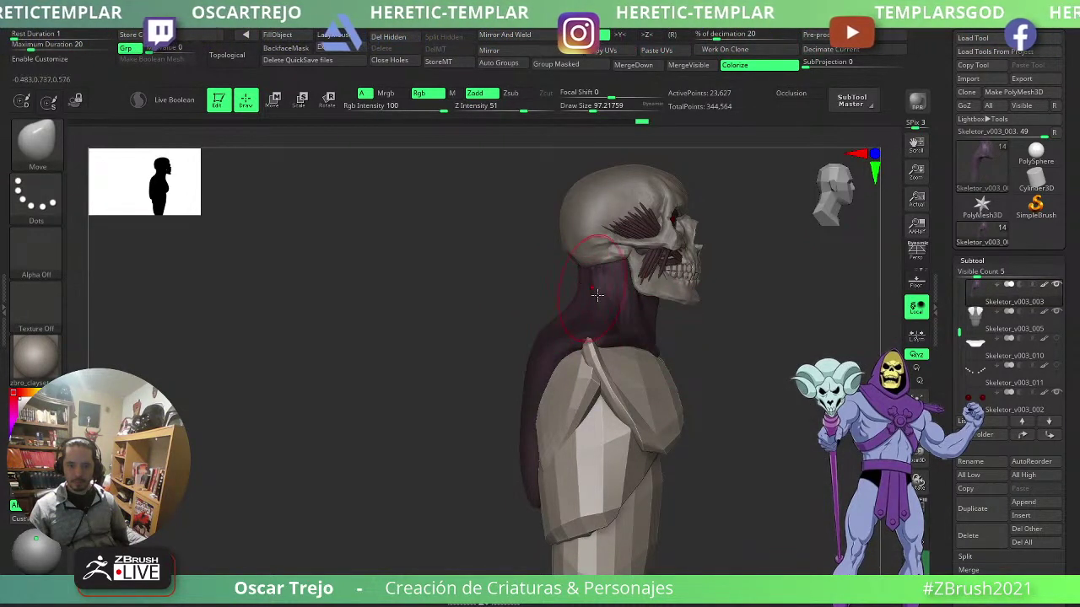
key(s)
mouse_move(677, 327)
mouse_down()
mouse_move(692, 335)
mouse_move(686, 366)
mouse_move(678, 335)
mouse_up()
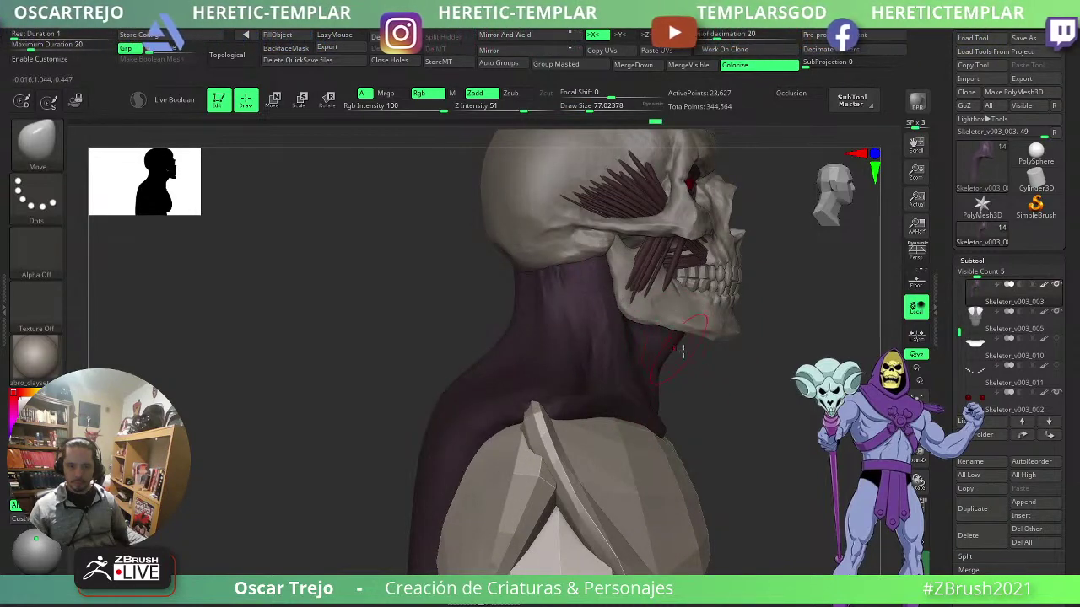
- Select the torso subtool and insert a PolySphere beneath the lower end of the abdomen
drag(802, 395, 724, 395)
alt+drag(743, 396, 671, 295)
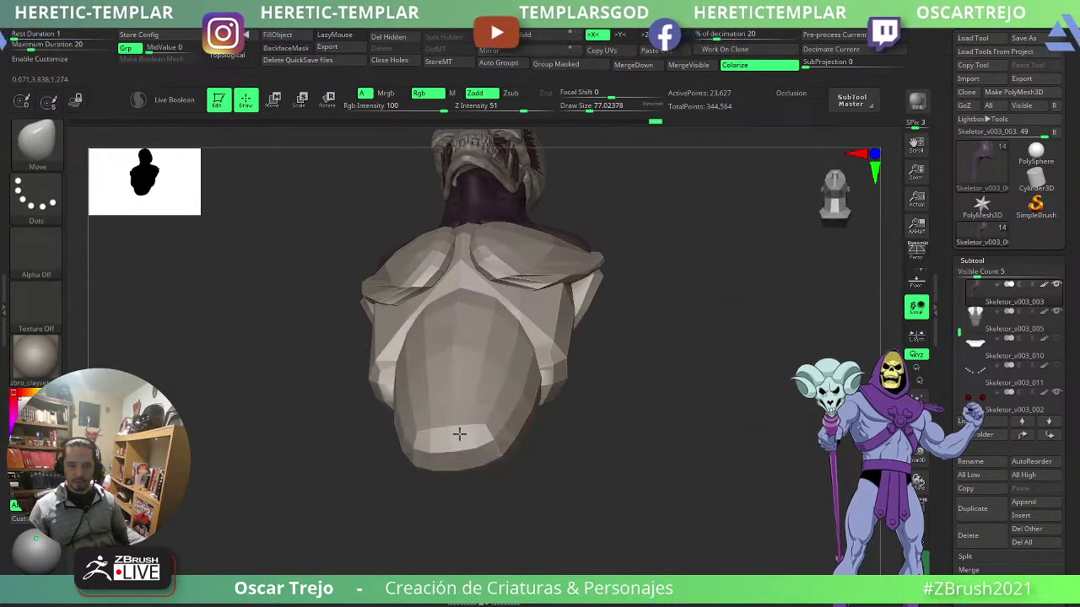
alt+click(460, 435)
mouse_move(564, 474)
mouse_down()
mouse_move(583, 441)
mouse_move(658, 458)
mouse_move(646, 430)
mouse_up()
key(b)
key(i)
key(p)
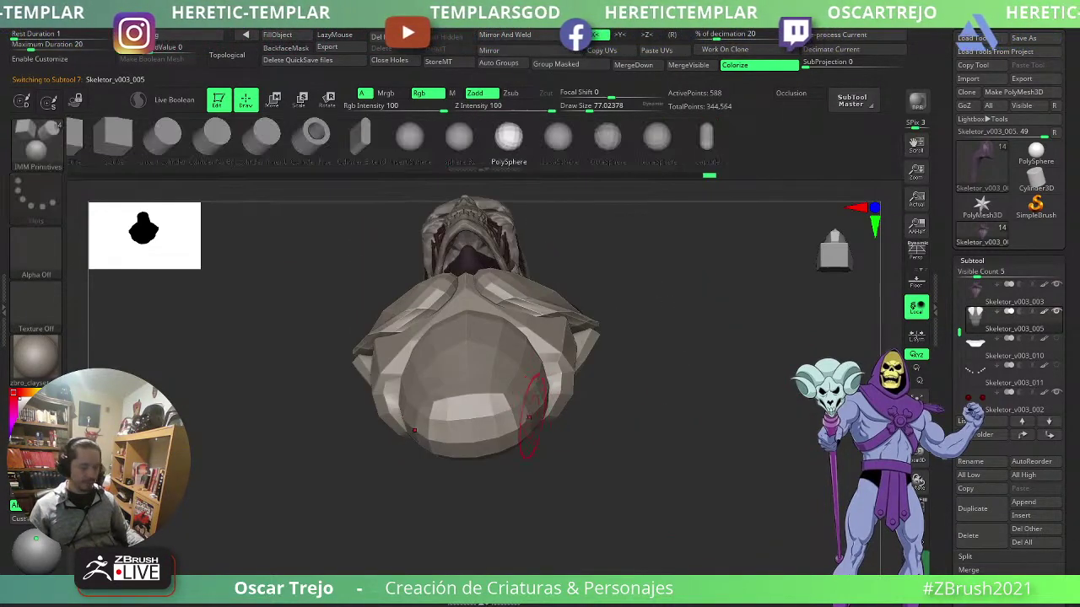
drag(490, 479, 492, 481)
mouse_move(624, 447)
shift+mouse_down()
mouse_move(634, 489)
mouse_move(593, 383)
mouse_move(626, 431)
shift+mouse_up()
- Centre the gizmo on the new sphere and raise it into the abdomen's lower end
key(w)
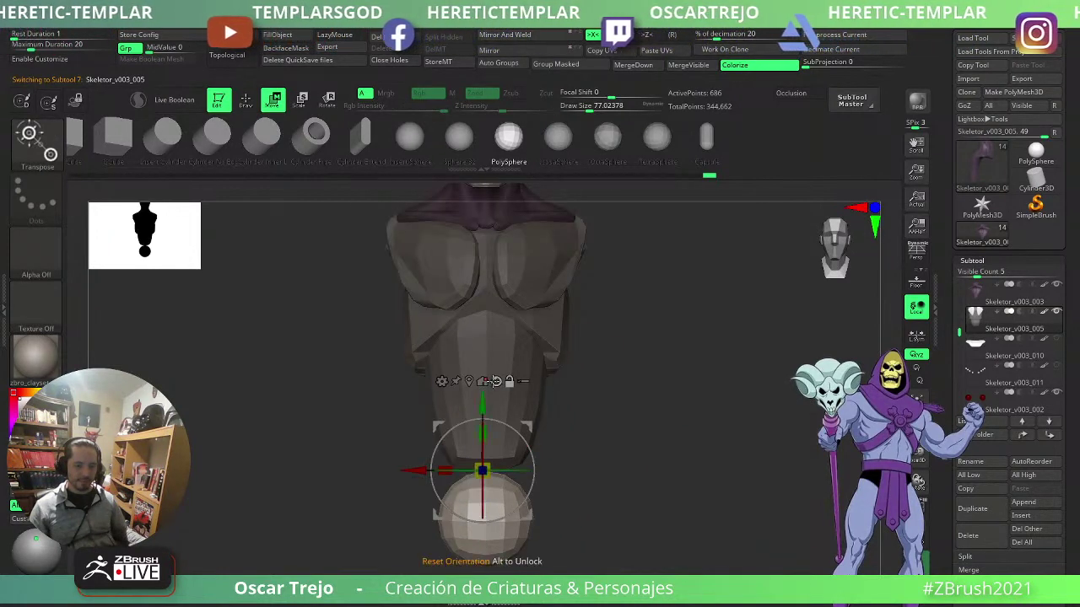
click(471, 381)
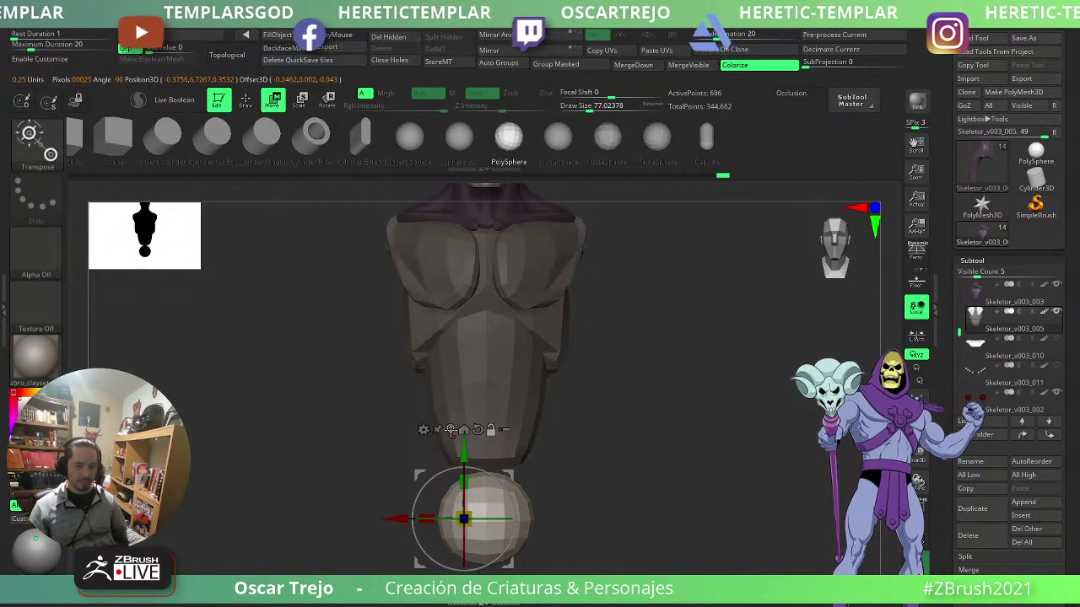
click(451, 430)
drag(484, 453, 484, 406)
- Shape the sphere into a wide, downward-tapering pelvis with the Move brush at a draw size of about 149, and clear the mask
key(q)
key(b)
key(m)
key(v)
key(])
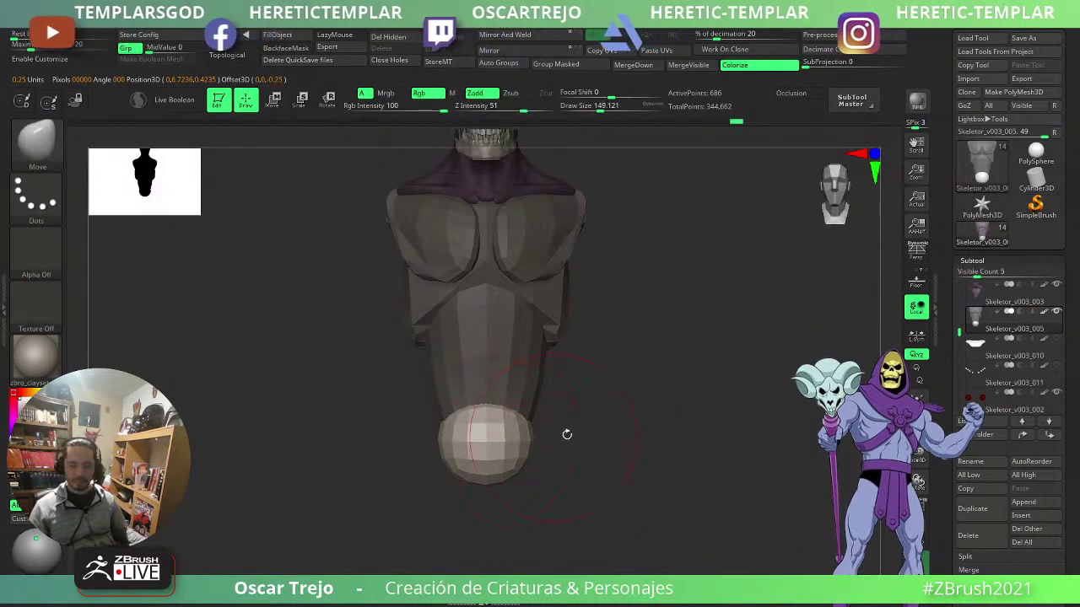
drag(567, 434, 527, 437)
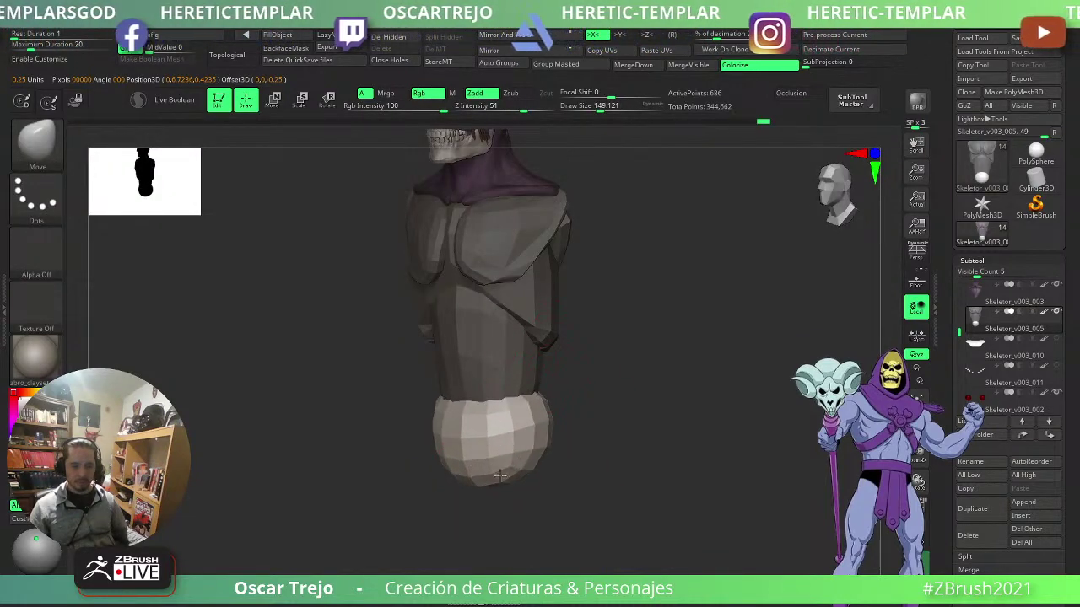
shift+right_drag(513, 461, 487, 460)
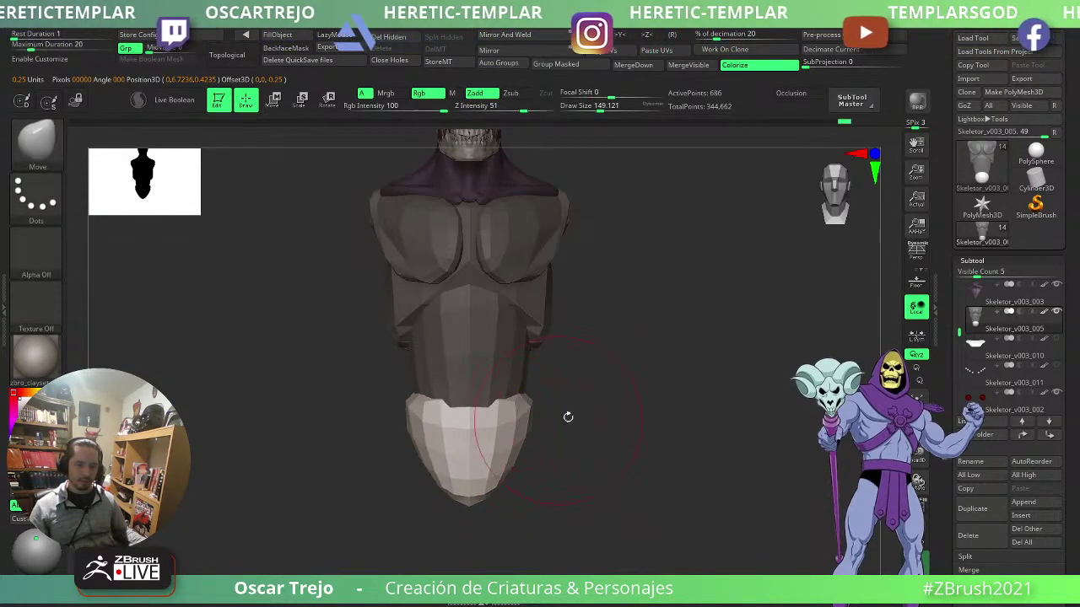
mouse_move(568, 417)
mouse_down()
mouse_move(544, 415)
mouse_move(629, 415)
mouse_move(605, 412)
mouse_move(631, 452)
mouse_up()
drag(554, 467, 544, 474)
ctrl+drag(613, 407, 596, 451)
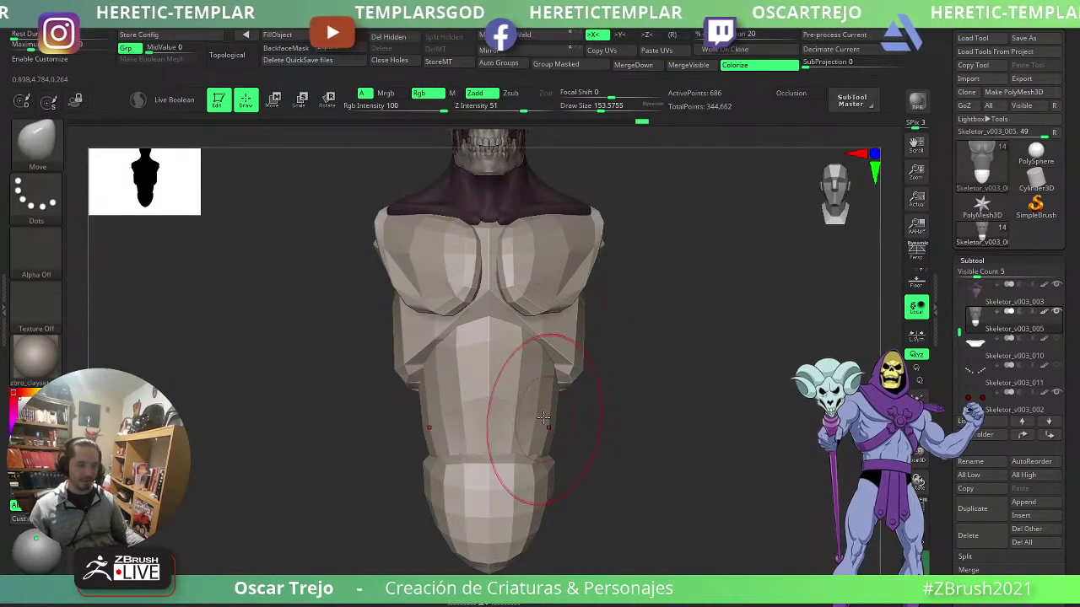
- Widen the upper abdomen and the outer chest contour from the front with the Move brush at a draw size of about 154
drag(560, 391, 569, 387)
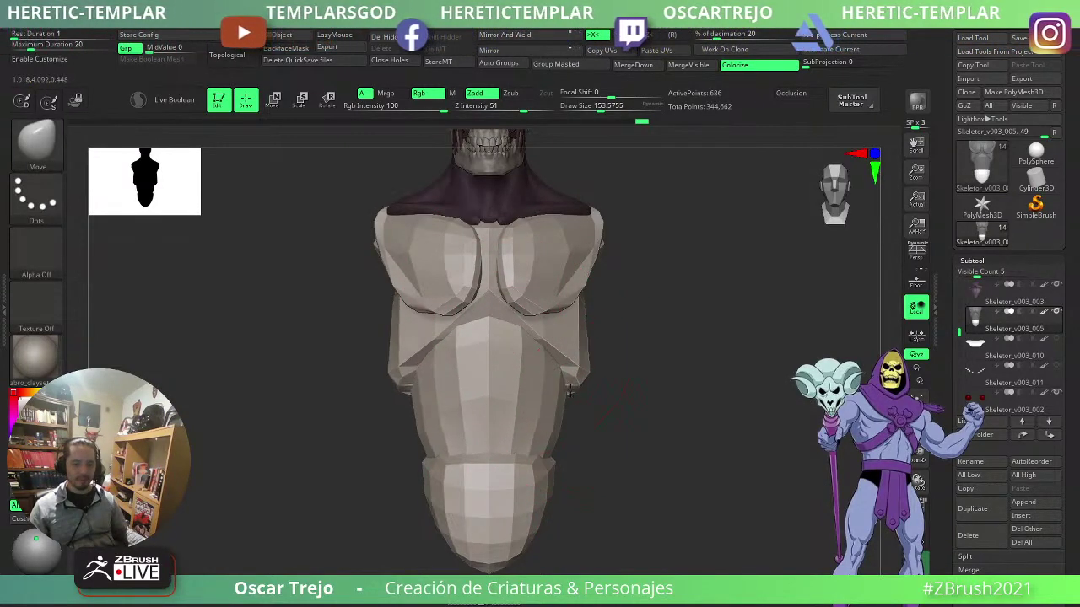
drag(590, 292, 600, 293)
drag(584, 295, 598, 298)
- Push the front profile of the chest and abdomen forward from the side with the Move brush, using draw sizes of about 223 and 140
mouse_move(575, 360)
mouse_down()
mouse_move(704, 363)
mouse_move(684, 363)
mouse_up()
alt+drag(661, 325, 650, 391)
drag(687, 372, 638, 357)
key(s)
click(562, 356)
drag(567, 350, 549, 348)
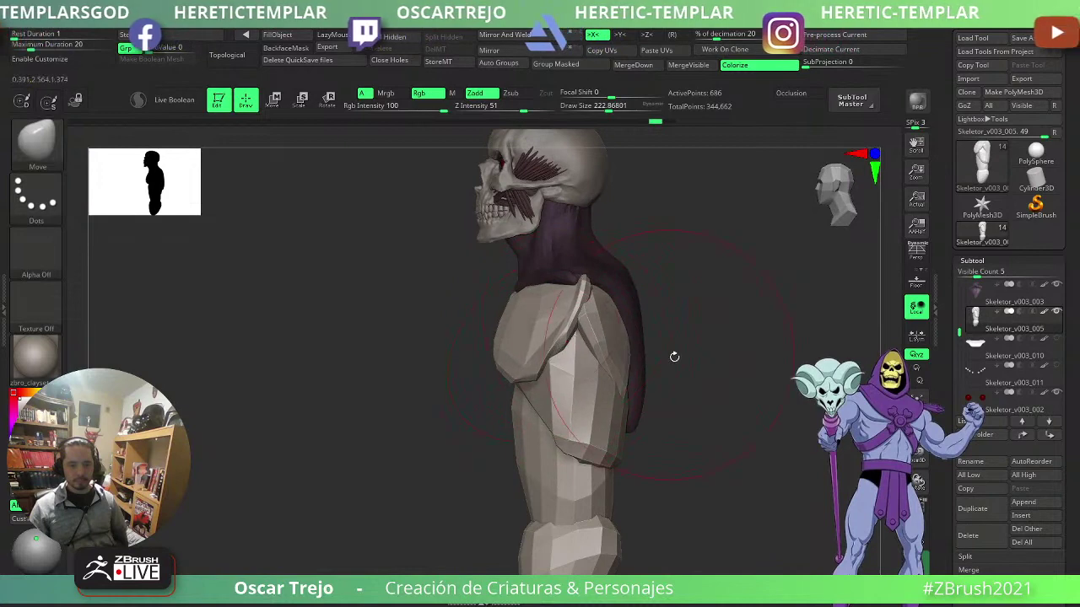
alt+drag(672, 357, 675, 376)
mouse_move(677, 377)
mouse_down()
mouse_move(663, 376)
mouse_move(692, 417)
mouse_up()
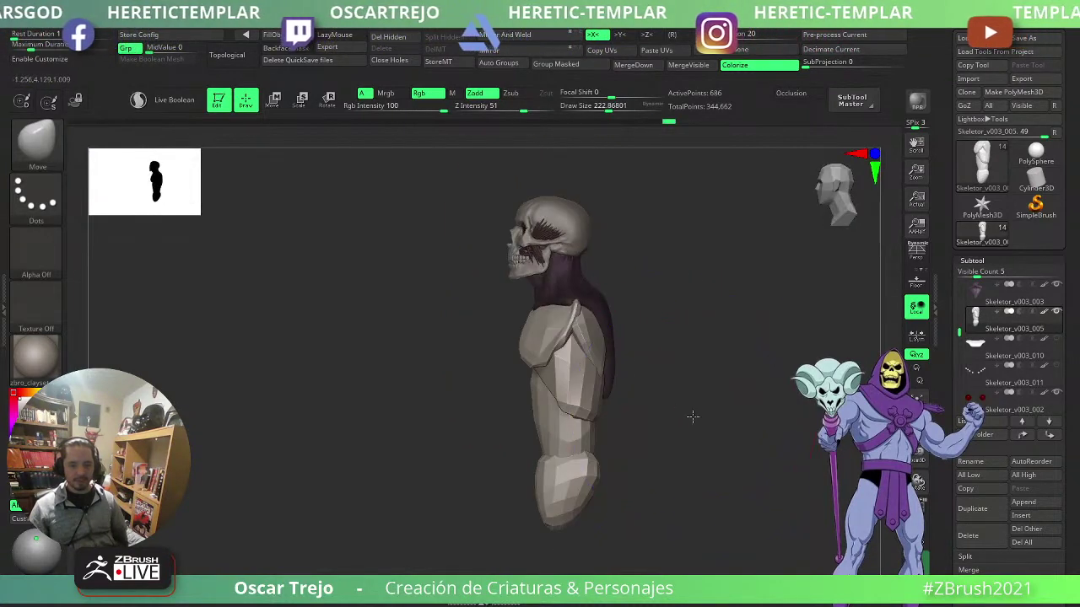
key(s)
click(534, 418)
drag(534, 409, 522, 407)
key(s)
click(523, 403)
mouse_move(979, 343)
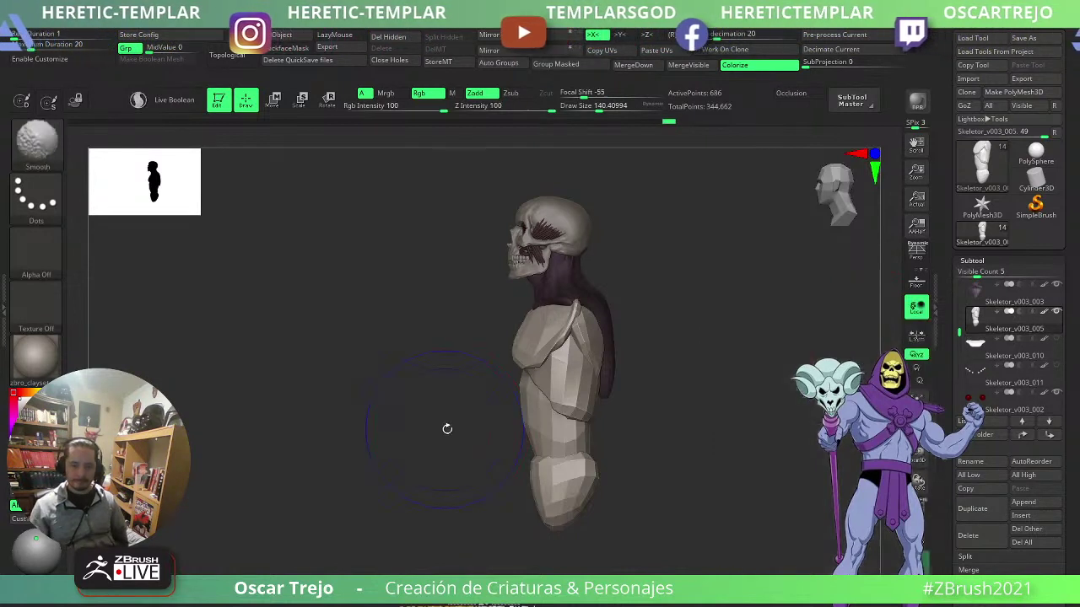
- Lower the pelvis and bring the abdomen's front forward from the side with the Move Topological brush at a draw size of about 197
key(b)
key(m)
key(t)
mouse_move(531, 459)
mouse_down()
mouse_move(531, 444)
mouse_move(560, 482)
mouse_up()
key(ctrl+z)
key(s)
mouse_move(562, 479)
mouse_down()
mouse_move(571, 496)
mouse_move(562, 483)
mouse_up()
key(s)
drag(534, 475, 523, 481)
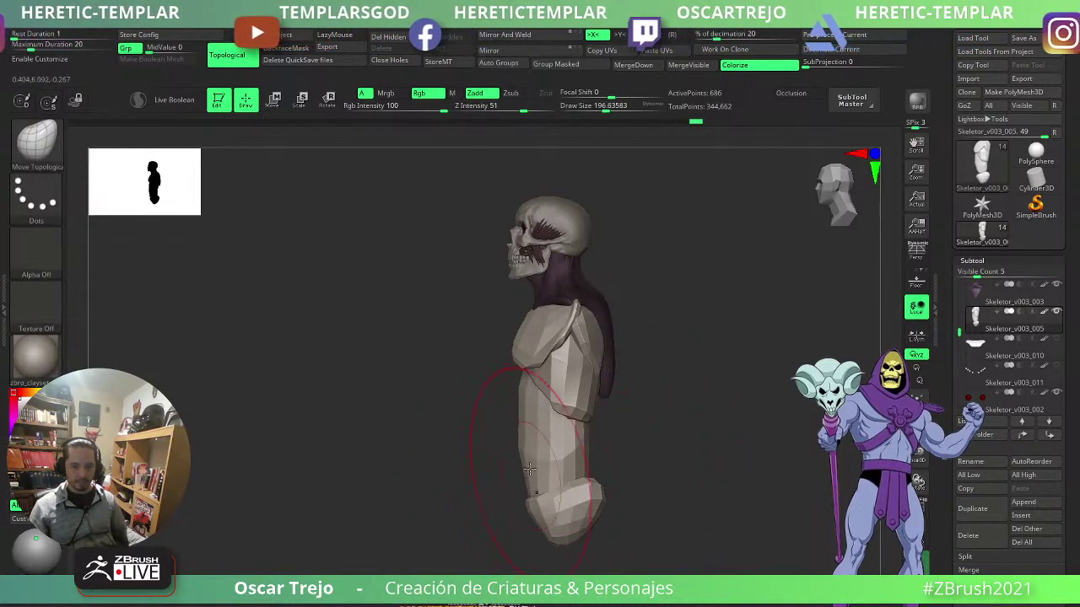
drag(525, 442, 512, 437)
- Refine the lower back and waist contour with the Move Topological brush, reducing the draw size to about 104
key(s)
drag(585, 447, 579, 447)
drag(609, 403, 583, 402)
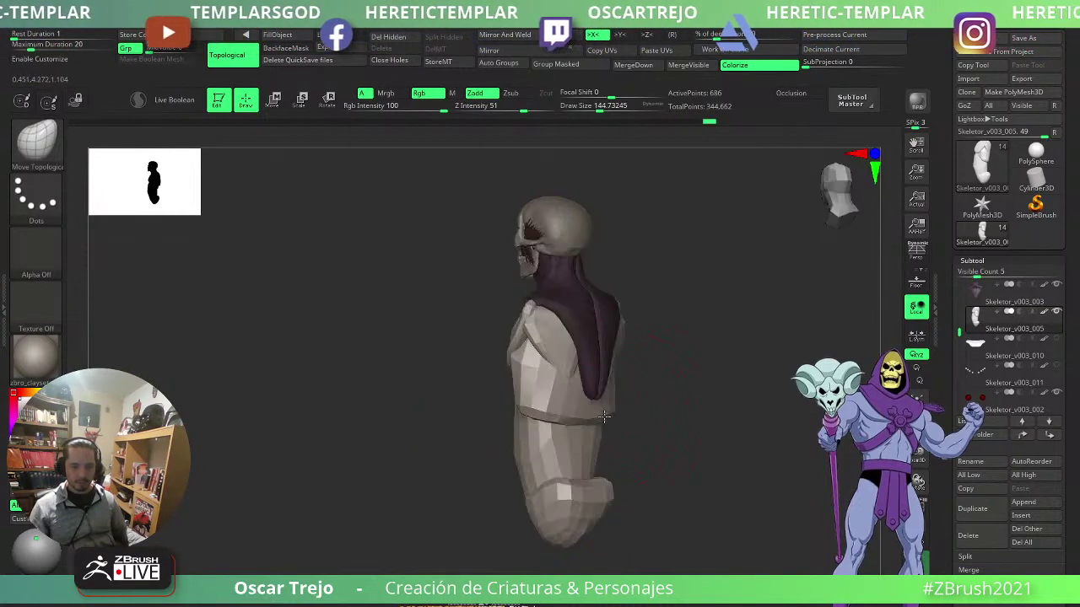
drag(639, 379, 604, 400)
key(s)
drag(596, 427, 622, 415)
alt+drag(673, 368, 685, 399)
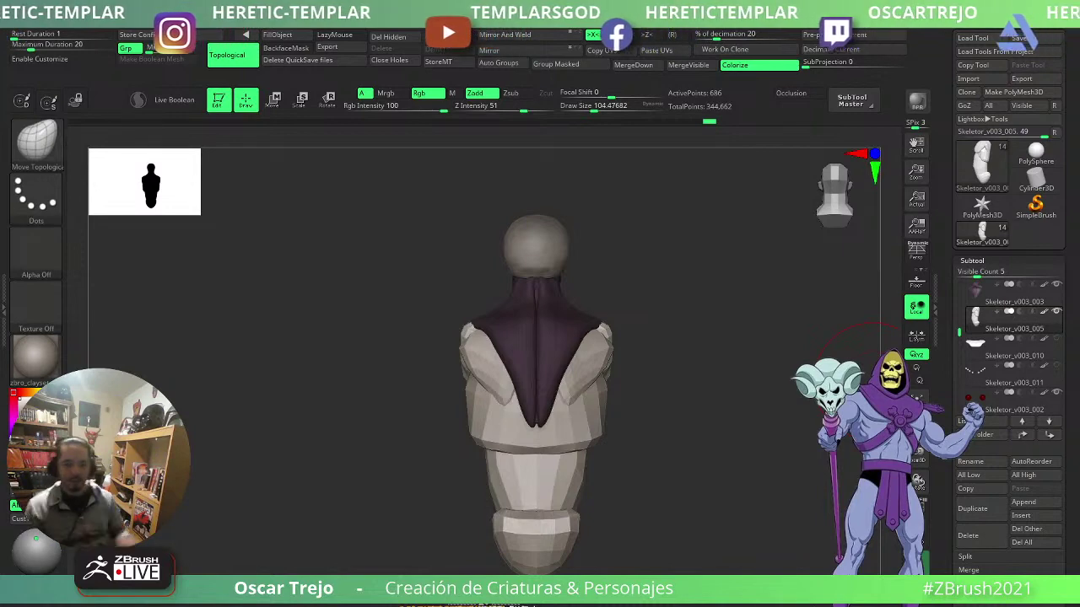
- Add volume to the chest and upper abdomen with the Inflat brush at a draw size of about 274 and Z Intensity 10
drag(694, 378, 697, 372)
drag(664, 328, 710, 420)
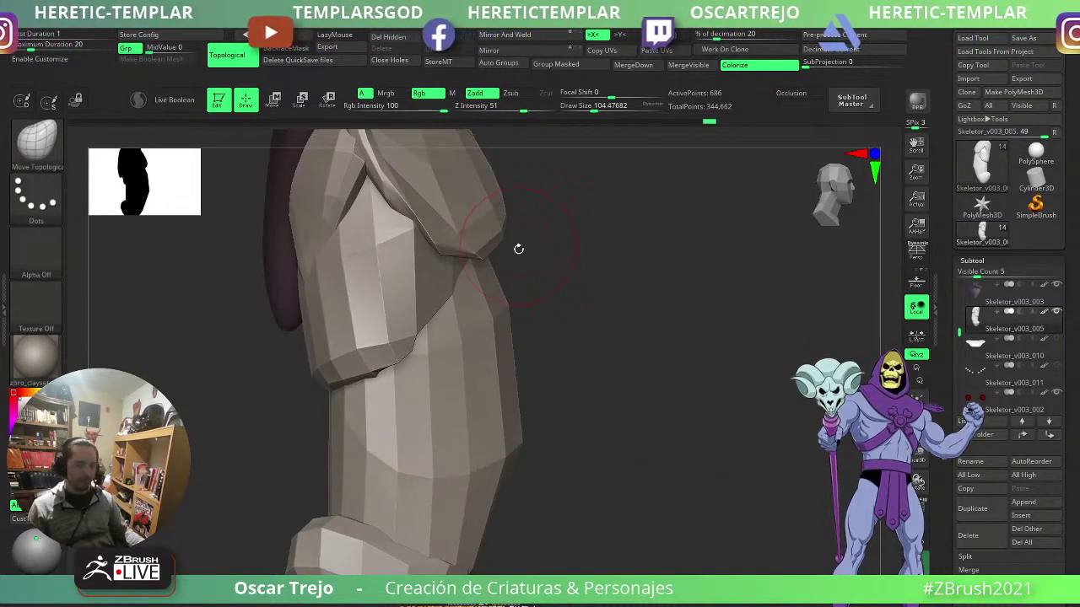
alt+drag(519, 249, 444, 365)
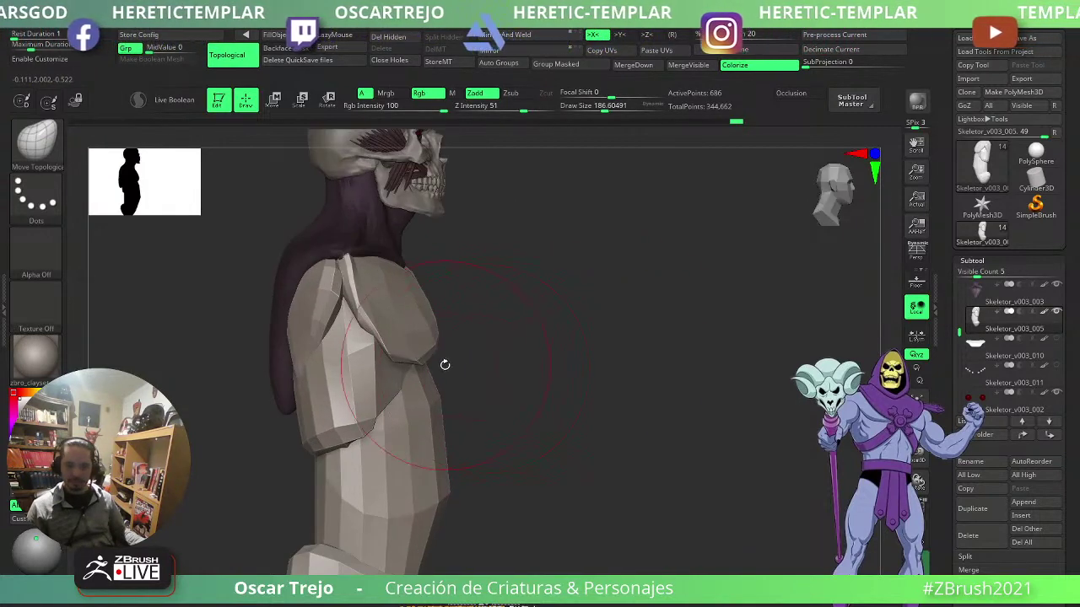
mouse_move(448, 420)
mouse_down()
mouse_move(441, 356)
mouse_move(415, 357)
mouse_move(455, 362)
mouse_move(445, 338)
mouse_up()
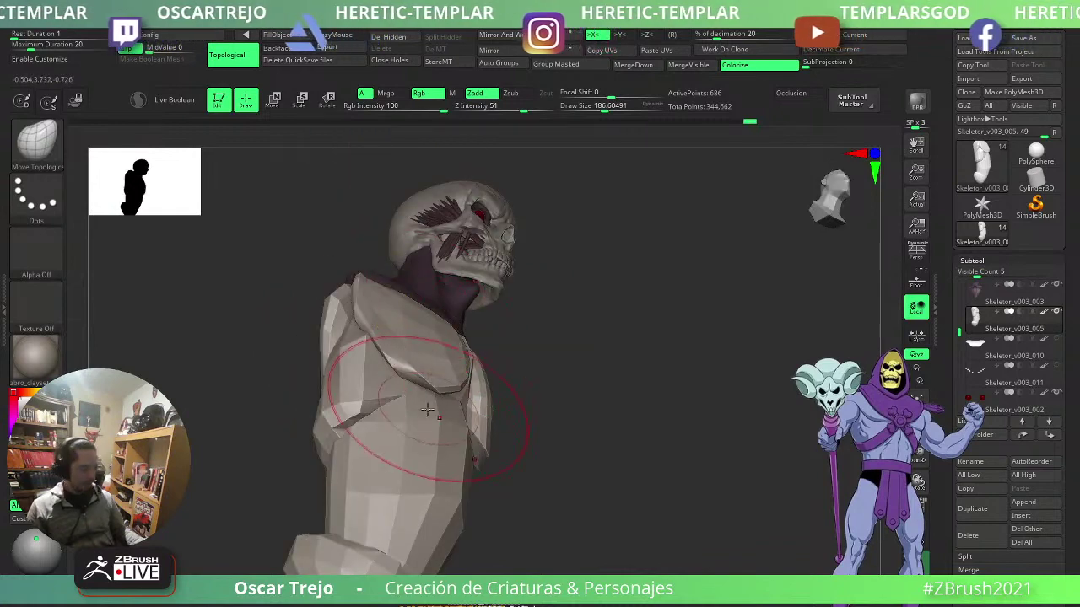
key(b)
key(i)
key(n)
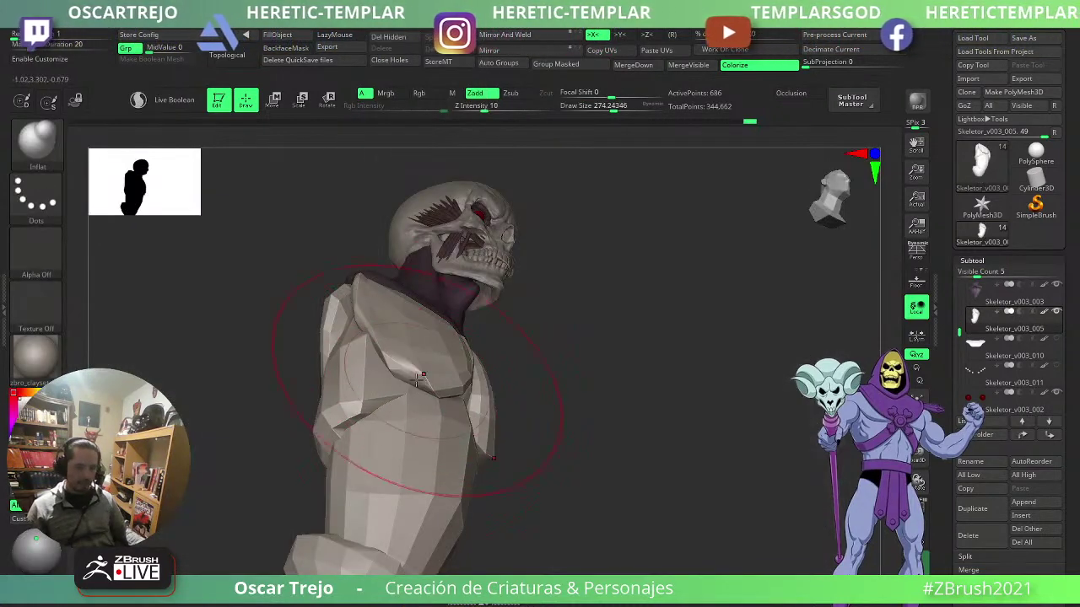
drag(435, 393, 478, 387)
mouse_move(559, 380)
mouse_down()
mouse_move(555, 366)
mouse_move(571, 362)
mouse_move(591, 399)
mouse_move(552, 394)
mouse_move(569, 408)
mouse_move(518, 405)
mouse_up()
- Adjust the abdomen's sides below the rib cage with the Move Topological brush, starting at a draw size of about 163
key(b)
key(m)
key(t)
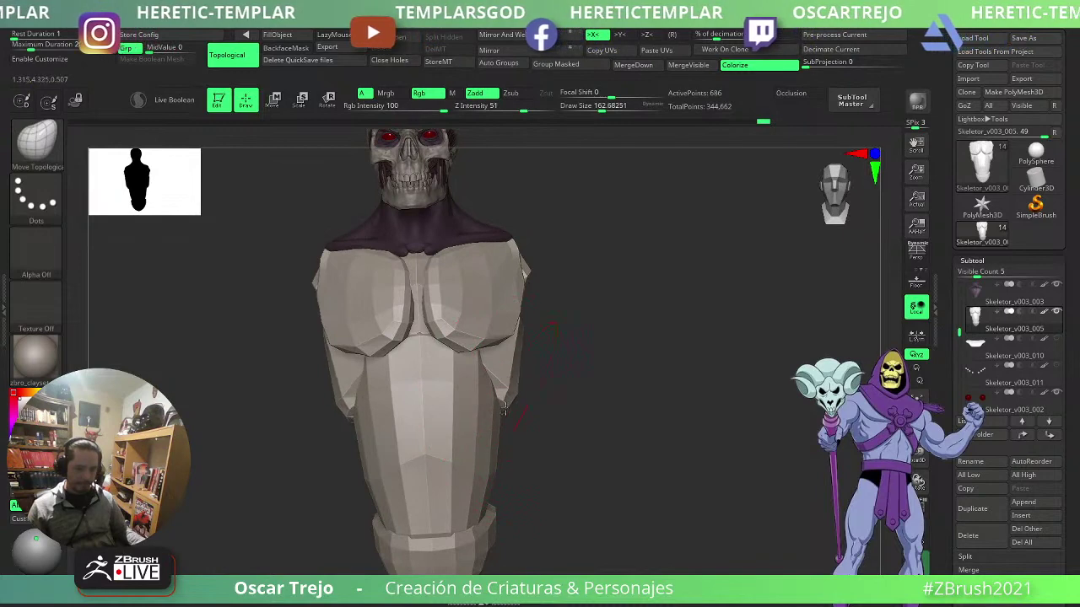
mouse_move(511, 414)
shift+mouse_down()
mouse_move(441, 422)
mouse_move(438, 407)
shift+mouse_up()
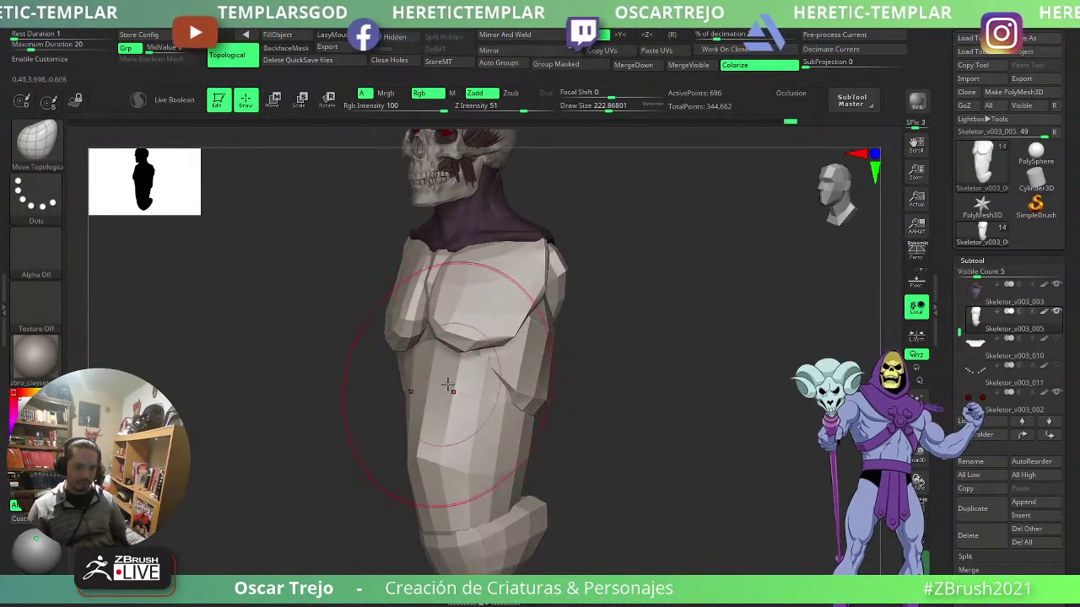
- Isolate the rib cage to mask it, restore the hidden pieces and invert the mask so only the rib cage is editable
ctrl+shift+click(518, 375)
ctrl+drag(638, 230, 295, 556)
ctrl+shift+click(615, 455)
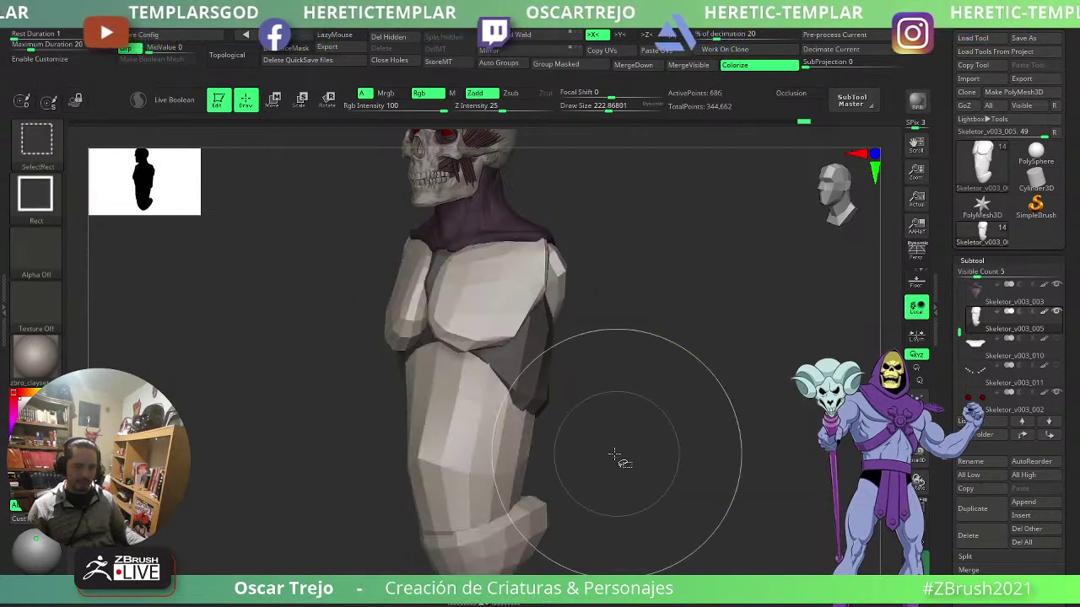
ctrl+click(670, 425)
drag(672, 424, 599, 417)
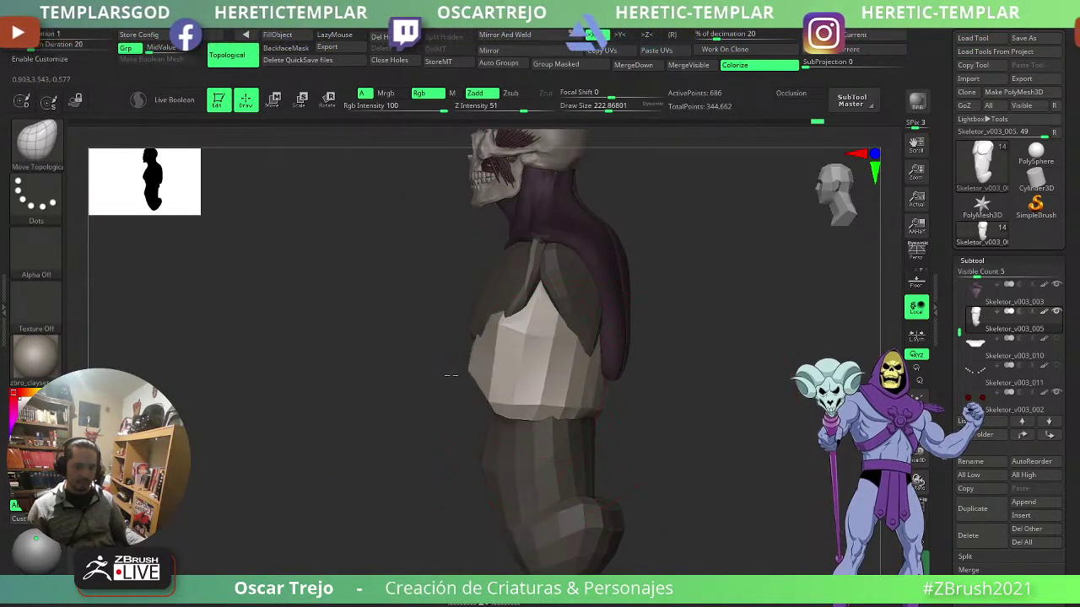
- Reshape the rib cage's front and lower corners with the Move brush, using draw sizes of about 124 and 149
drag(509, 341, 497, 341)
key(b)
key(m)
key(v)
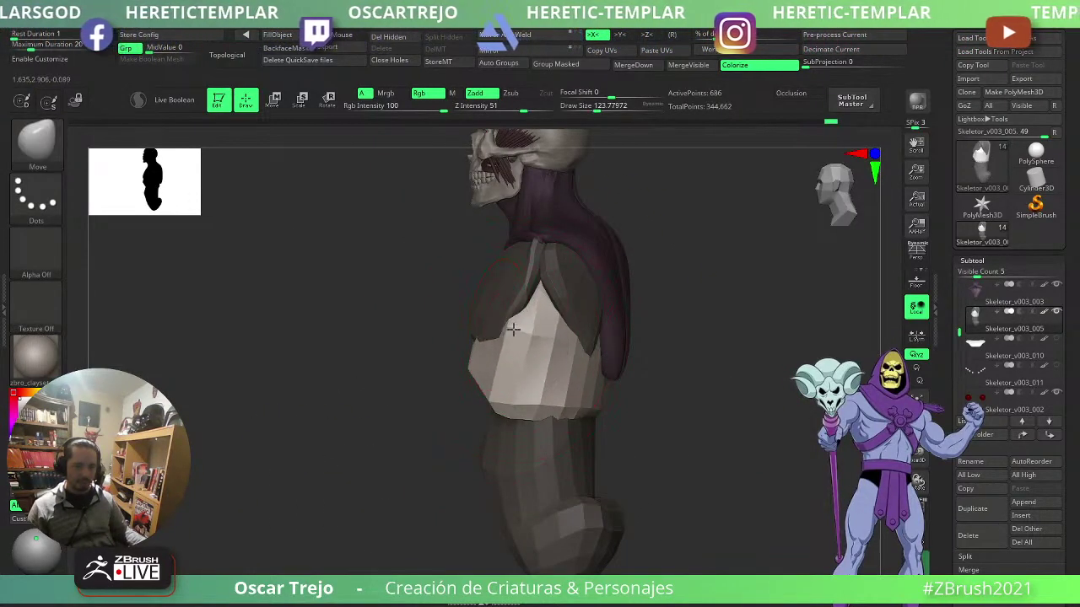
drag(415, 354, 498, 359)
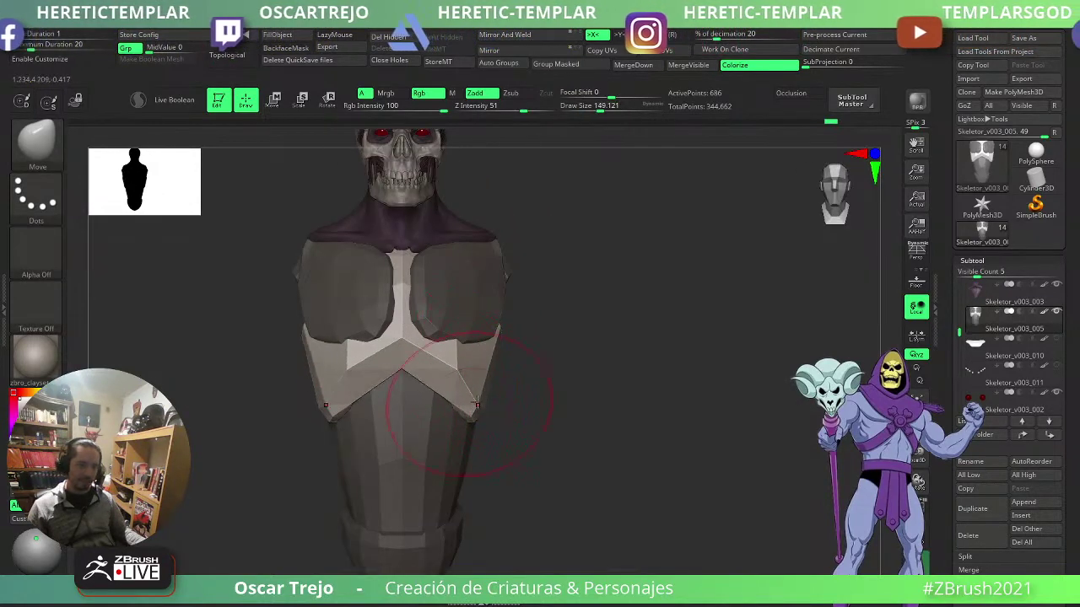
drag(477, 405, 548, 398)
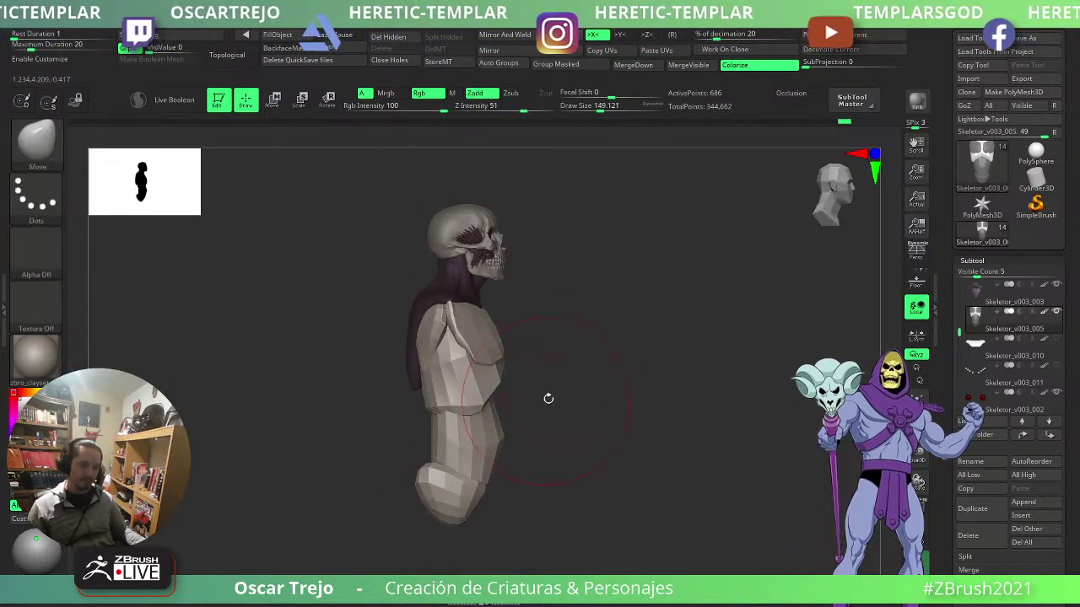
- Mask the rib cage and pull the abdomen's front forward with the Move Topological brush at a draw size of about 149
key(f)
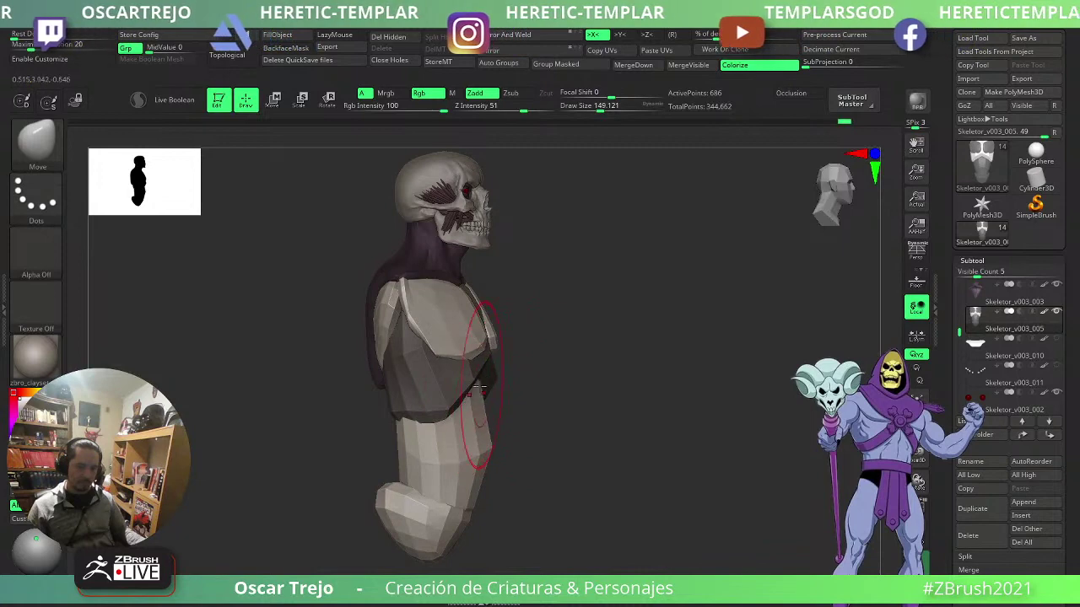
key(b)
key(m)
key(t)
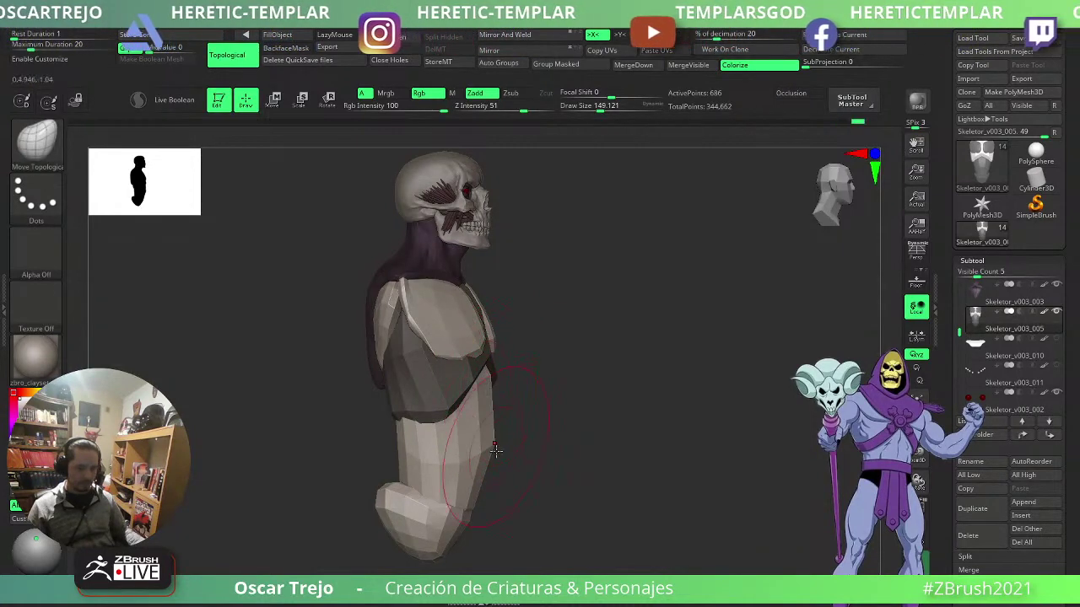
mouse_move(533, 447)
mouse_down()
mouse_move(582, 443)
mouse_move(566, 438)
mouse_move(581, 365)
mouse_up()
key(bracketright)
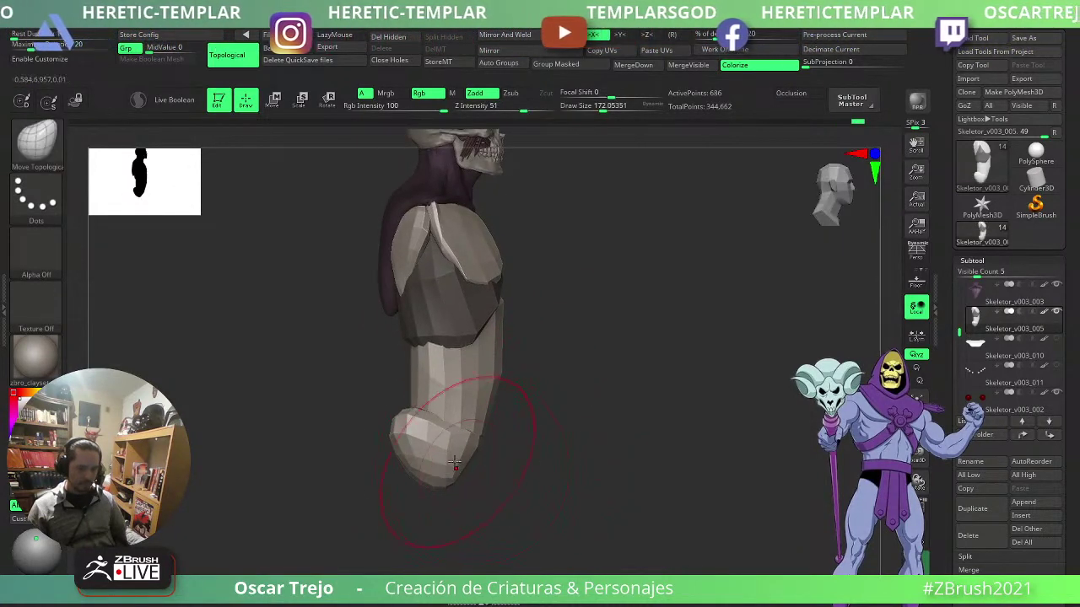
- Isolate and mask the pelvis, restore the hidden pieces and invert the mask to leave the pelvis and rib cage editable
ctrl+shift+click(454, 463)
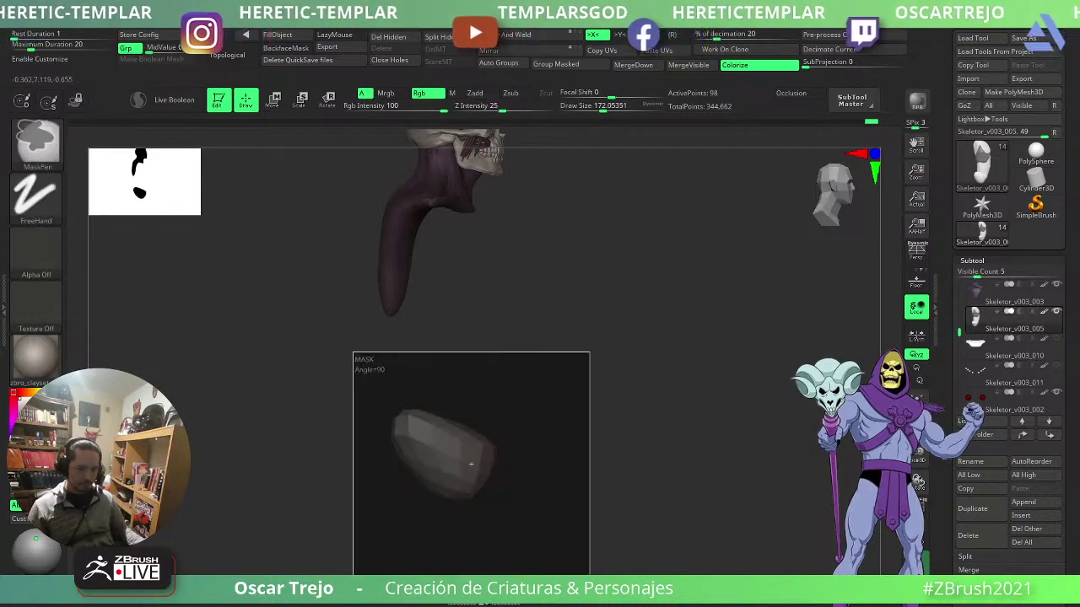
ctrl+drag(352, 352, 590, 576)
ctrl+shift+click(585, 502)
ctrl+click(585, 499)
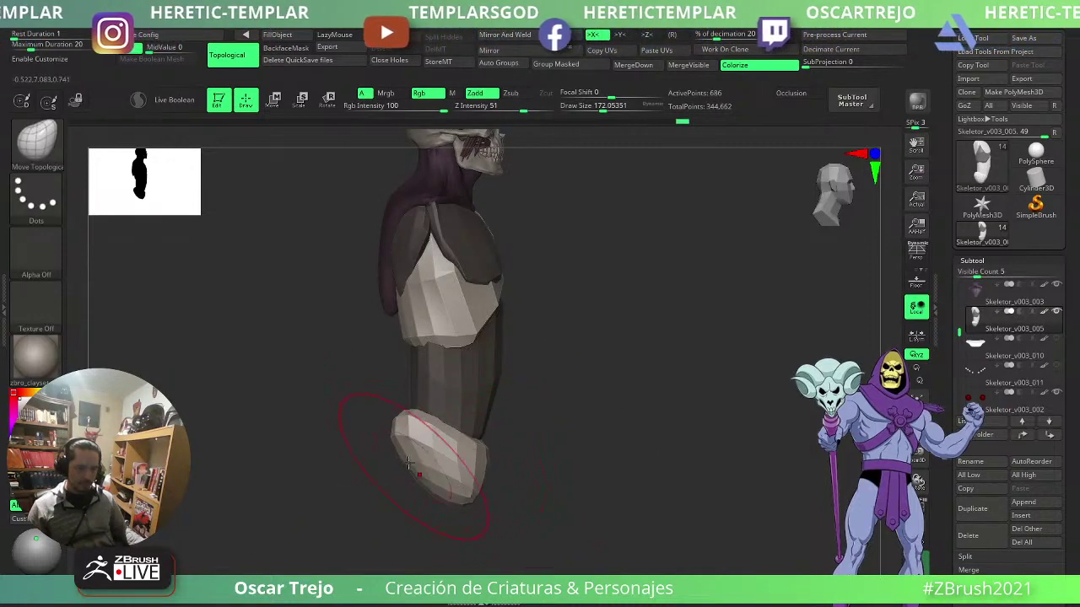
- Refine the pelvis contour from the side and front with the Move Topological brush at a draw size of about 149, and clear the mask
drag(591, 434, 515, 449)
key(s)
drag(515, 449, 521, 449)
shift+drag(569, 412, 565, 412)
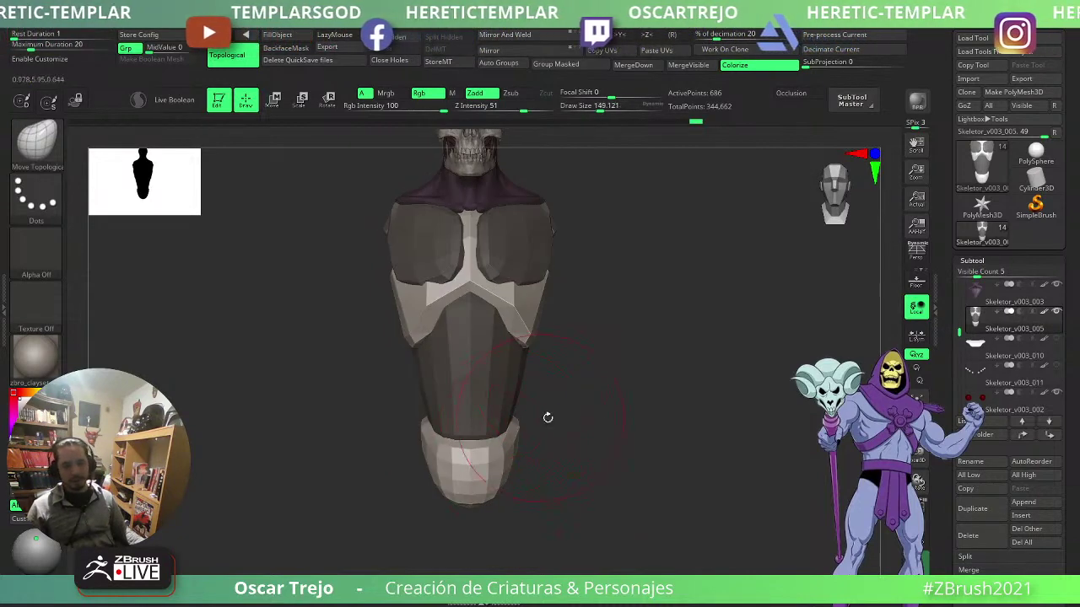
ctrl+drag(665, 375, 594, 363)
- Insert a symmetrical pair of PolySpheres at the sides of the waist above the pelvis
drag(591, 361, 532, 335)
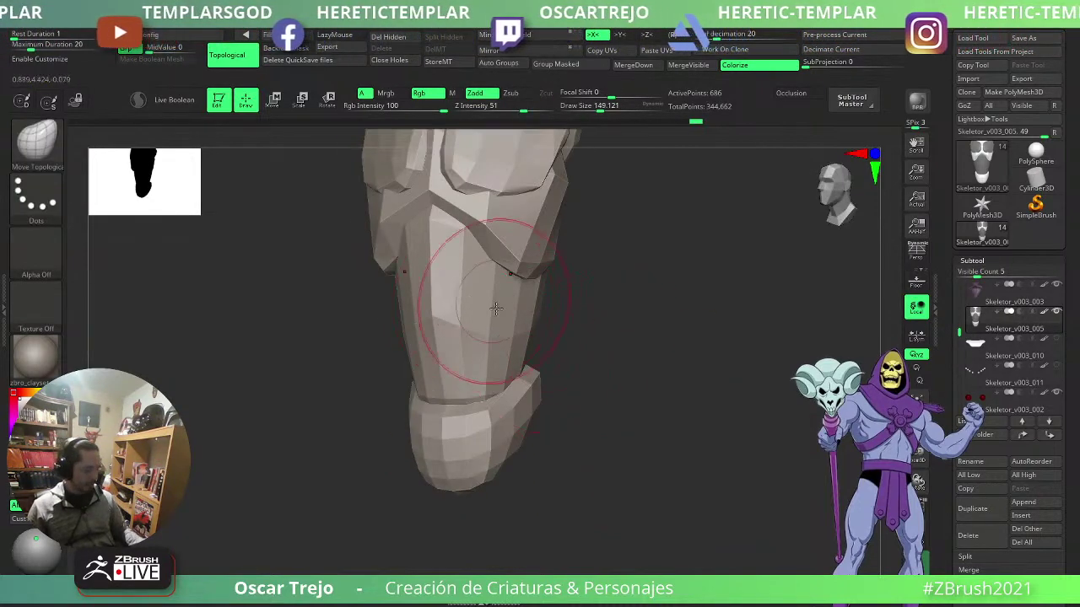
key(b)
key(i)
key(p)
mouse_move(595, 371)
mouse_down()
mouse_move(570, 384)
mouse_move(584, 402)
mouse_move(630, 389)
mouse_up()
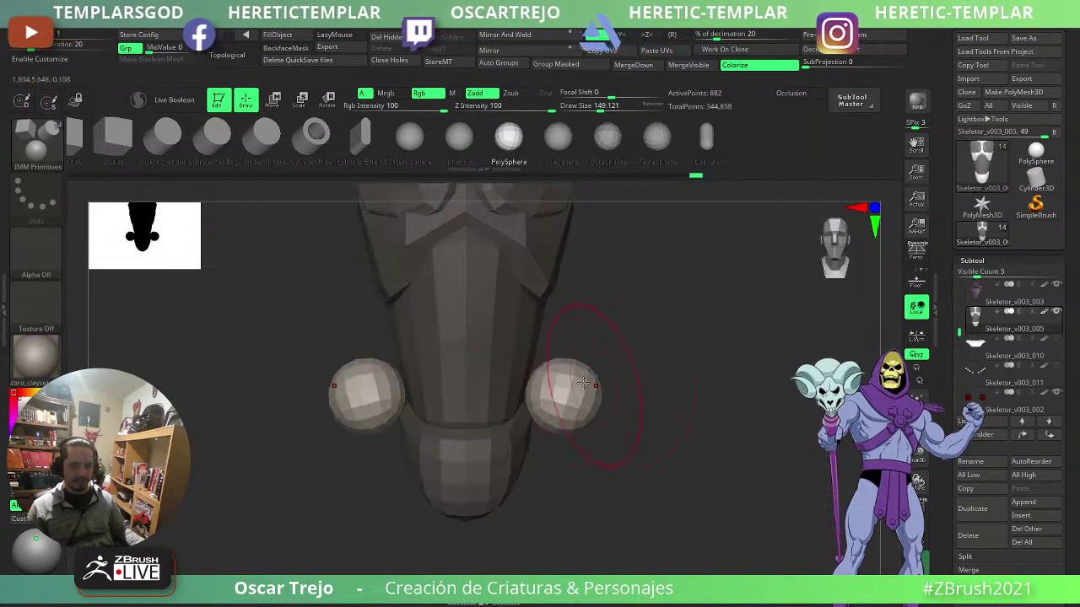
- Stretch the waist spheres upward into oblique muscle shapes with the Move brush at a draw size of about 140
key(b)
key(m)
key(v)
key(s)
click(566, 368)
drag(563, 350, 546, 300)
drag(588, 332, 581, 338)
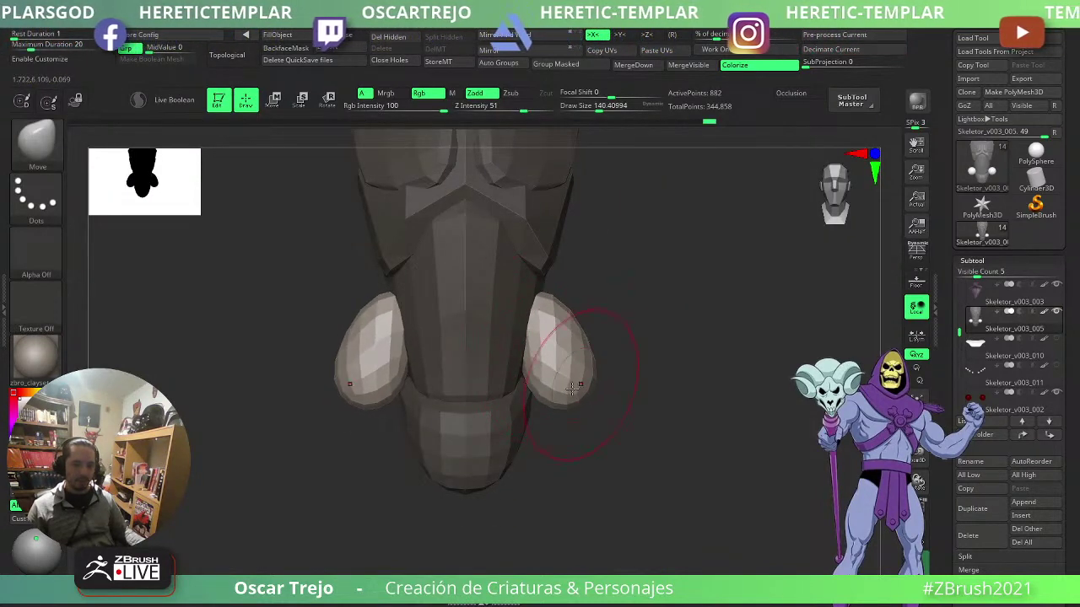
- Flatten the obliques against the waist with the Move brush, extending them down over the pelvis, and smooth their surface
key(s)
click(578, 392)
drag(572, 388, 548, 397)
mouse_move(623, 398)
mouse_down()
mouse_move(566, 394)
mouse_move(538, 406)
mouse_up()
key(s)
click(553, 395)
drag(479, 464, 525, 461)
drag(564, 377, 521, 381)
drag(558, 330, 545, 337)
shift+drag(604, 379, 634, 378)
key(s)
click(566, 359)
drag(539, 322, 523, 318)
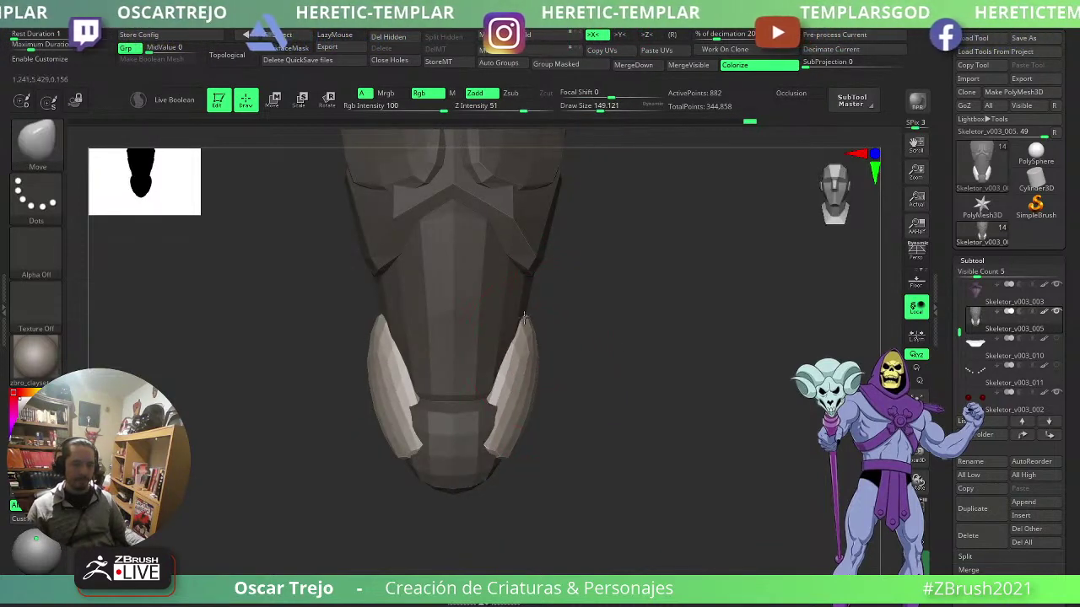
- Refine the obliques' side profile with the Move brush at a draw size of about 207 and smooth their lower front edge
drag(527, 395, 518, 395)
drag(607, 408, 570, 412)
key(s)
click(524, 414)
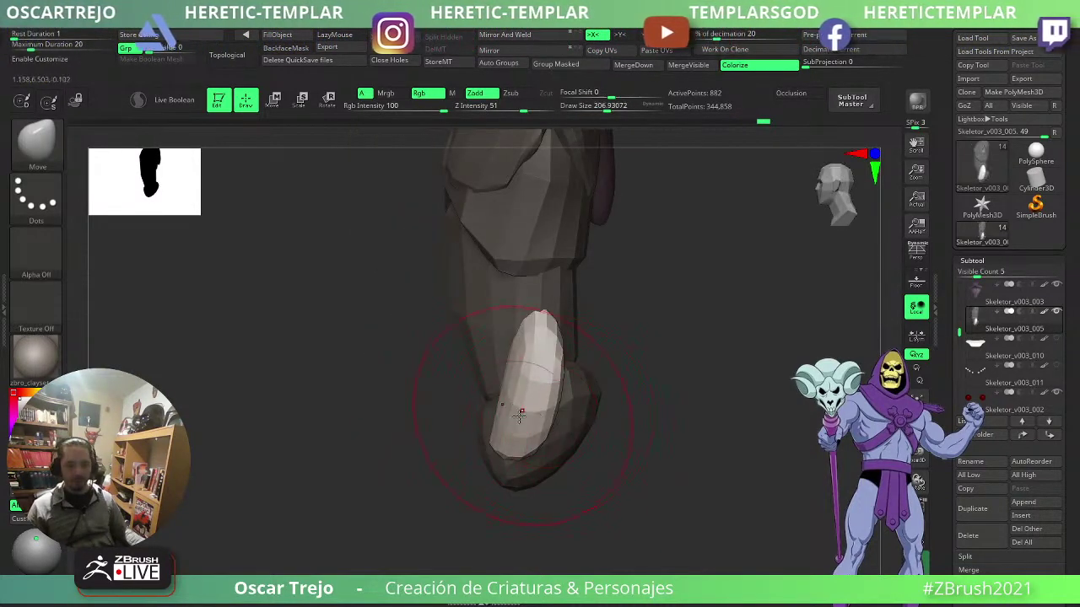
mouse_move(612, 378)
mouse_down()
mouse_move(654, 380)
mouse_move(584, 392)
mouse_up()
shift+drag(536, 441, 490, 443)
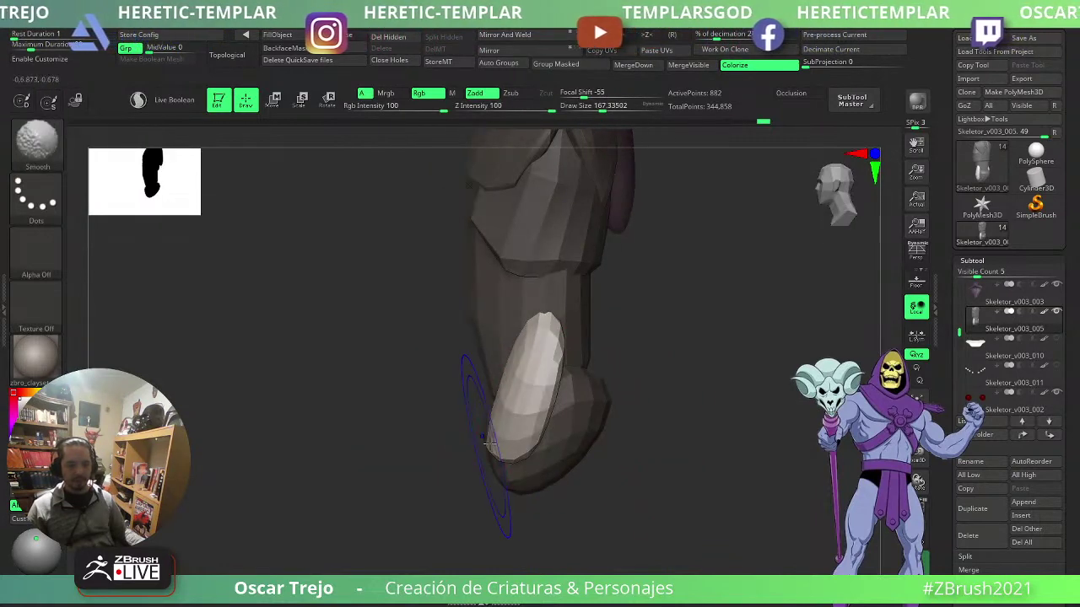
- Shape the obliques around the lower back with the Move brush at a draw size of about 268, and clear the mask
drag(637, 394, 680, 394)
key(s)
click(587, 400)
mouse_move(605, 383)
mouse_down()
mouse_move(643, 368)
mouse_move(568, 391)
mouse_up()
drag(499, 400, 481, 398)
key(s)
click(554, 368)
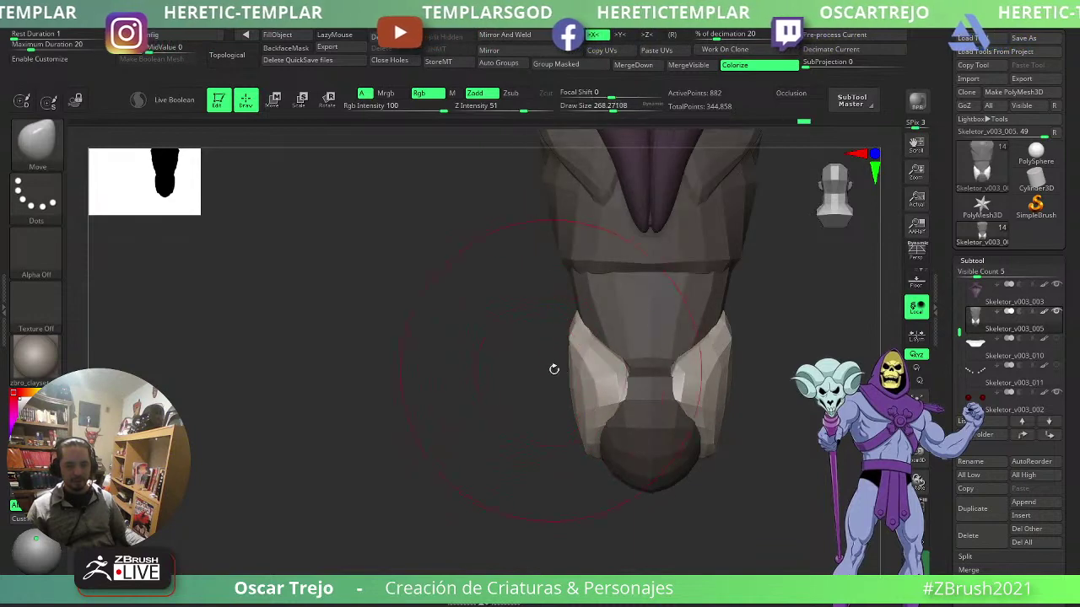
drag(554, 368, 516, 376)
ctrl+drag(441, 386, 422, 403)
alt+drag(405, 362, 295, 482)
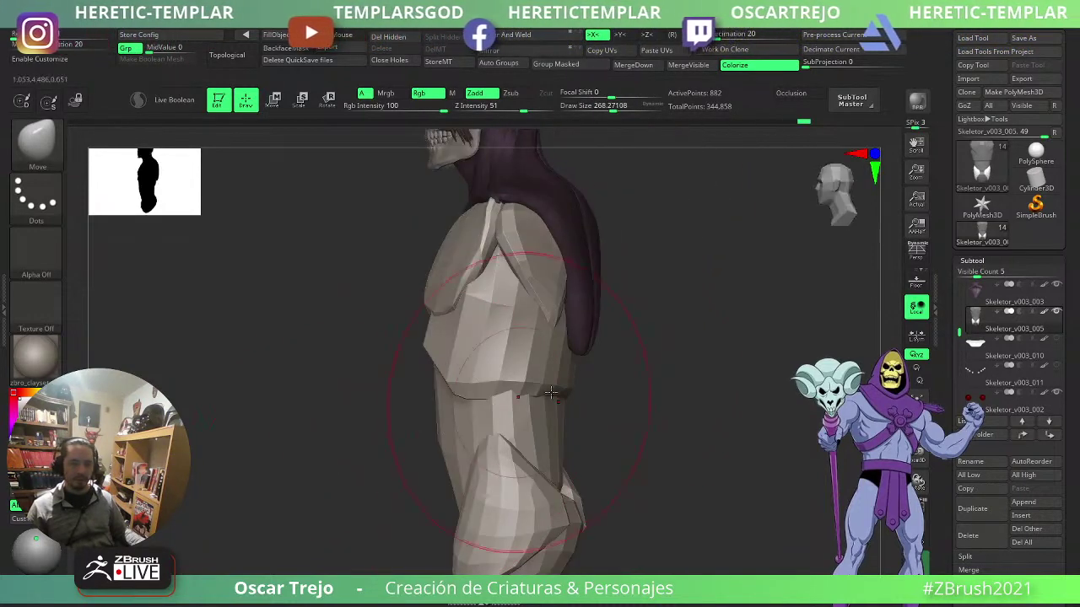
alt+drag(633, 316, 681, 360)
mouse_move(594, 322)
mouse_down()
mouse_move(567, 331)
mouse_move(629, 383)
mouse_move(605, 340)
mouse_move(579, 339)
mouse_move(706, 366)
mouse_move(650, 346)
mouse_move(557, 351)
mouse_move(631, 369)
mouse_move(605, 379)
mouse_move(608, 362)
mouse_move(578, 364)
mouse_up()
key(b)
key(i)
key(p)
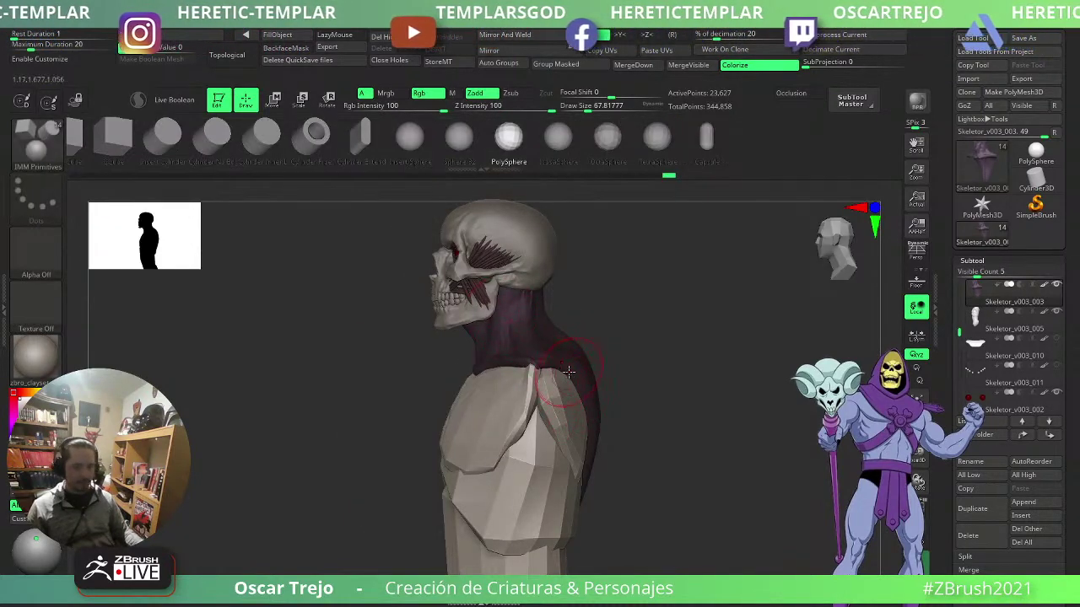
drag(545, 447, 554, 461)
drag(652, 390, 612, 390)
key(w)
key(shift+f)
key(shift+f)
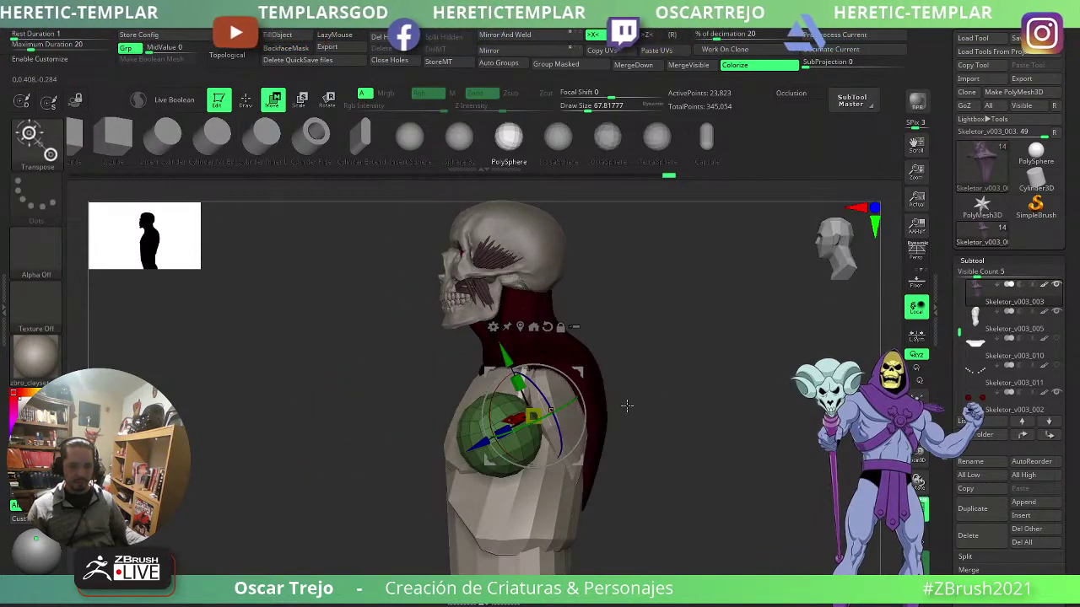
key(ctrl+z)
- Make the torso the active subtool and insert a symmetrical pair of PolySpheres at the shoulders
key(b)
key(m)
key(v)
alt+click(558, 422)
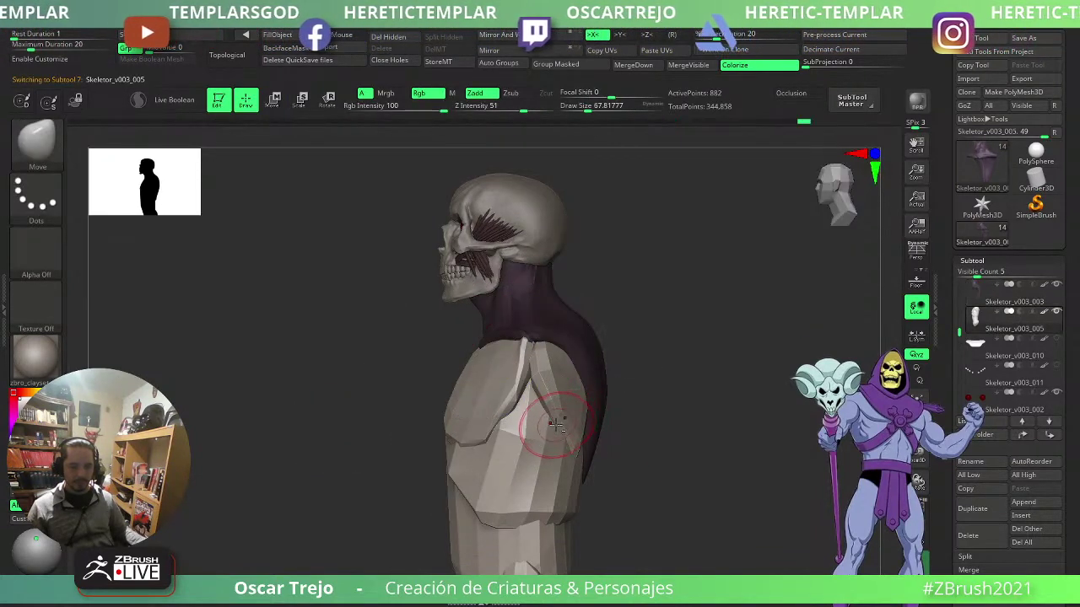
key(shift+f)
key(shift+f)
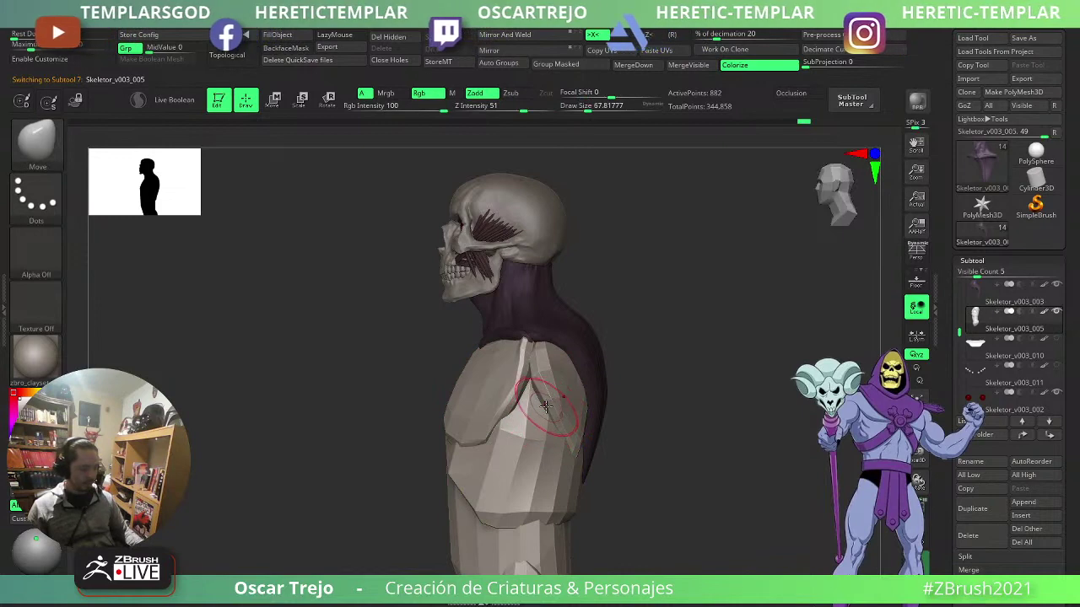
key(b)
key(i)
key(p)
drag(540, 410, 543, 424)
- Position the shoulder spheres beside the upper chest from the front and side using the Move gizmo and Move brush
drag(646, 382, 717, 376)
key(w)
drag(591, 343, 576, 360)
key(b)
key(m)
key(v)
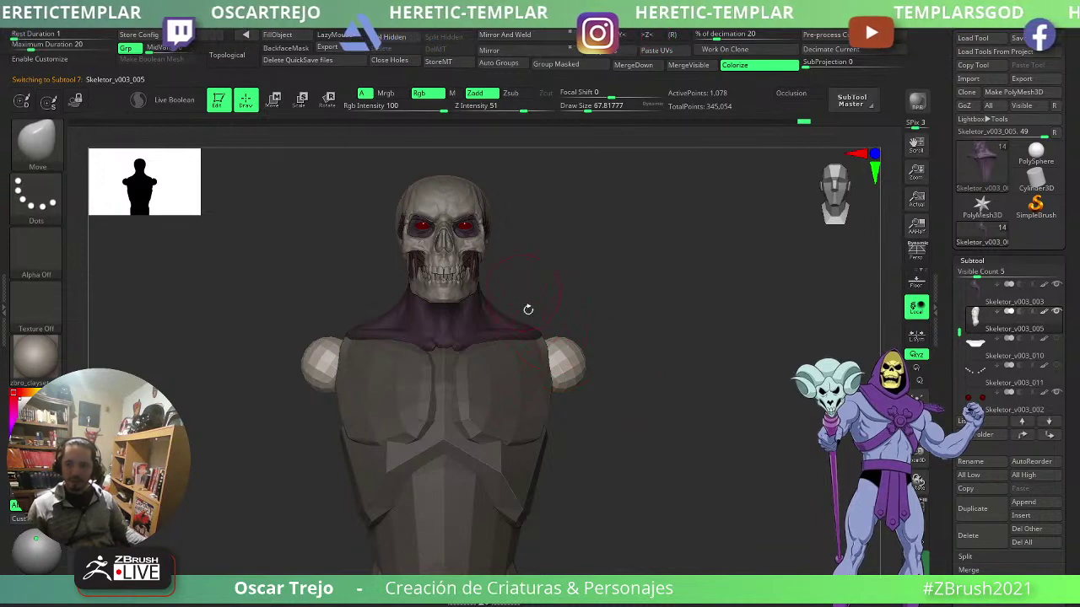
drag(657, 392, 618, 397)
key(w)
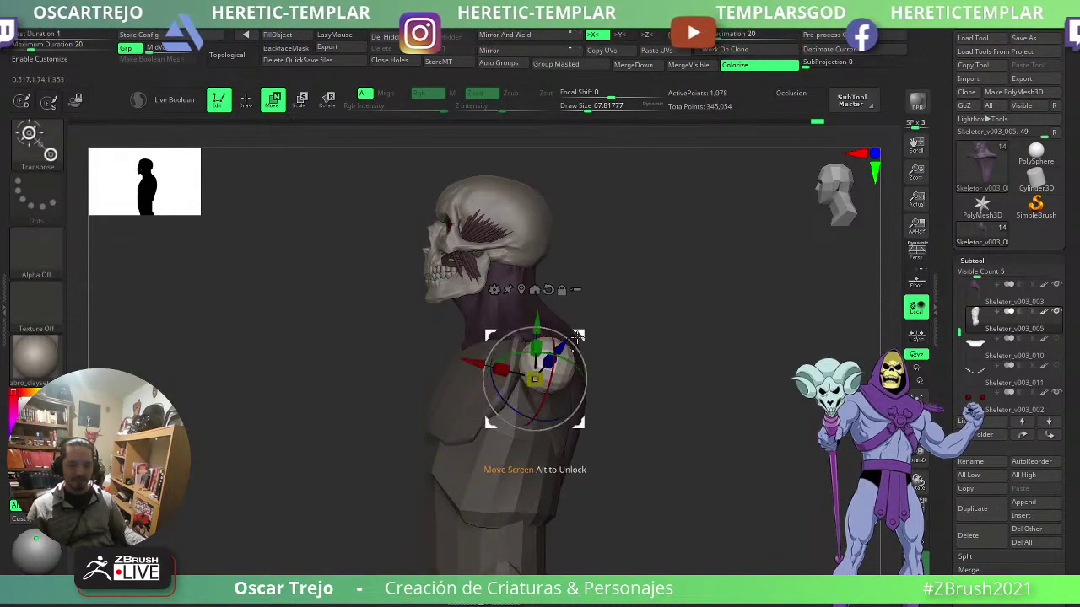
key(q)
key(s)
drag(648, 347, 702, 347)
key(w)
key(q)
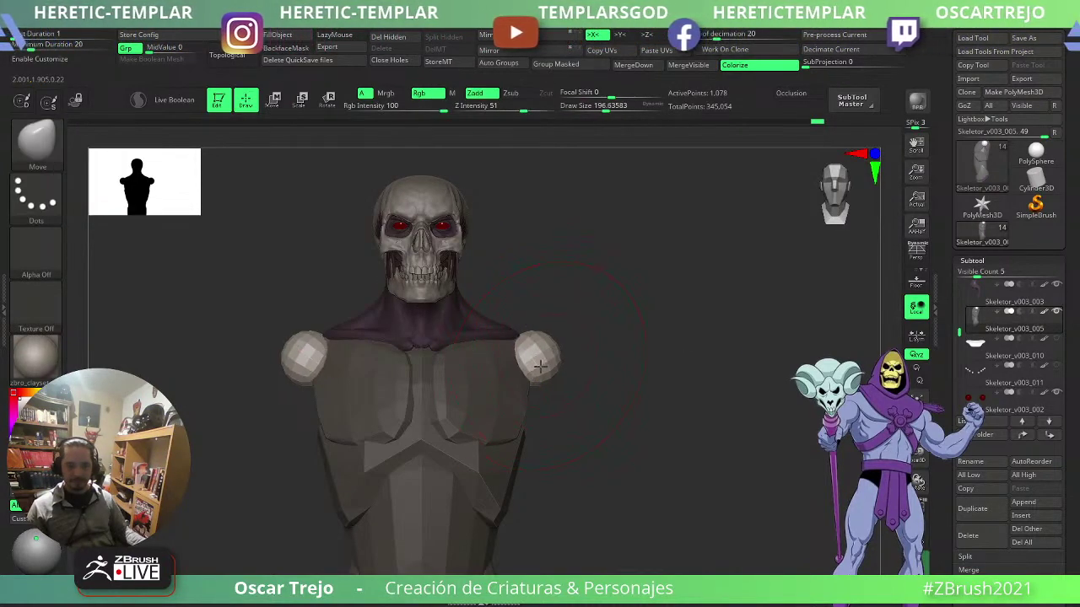
key(s)
mouse_move(540, 366)
mouse_down()
mouse_move(537, 378)
mouse_move(602, 417)
mouse_up()
- Isolate and mask the pectorals, restore the hidden pieces and invert the mask to leave only the pectorals editable
ctrl+shift+click(515, 391)
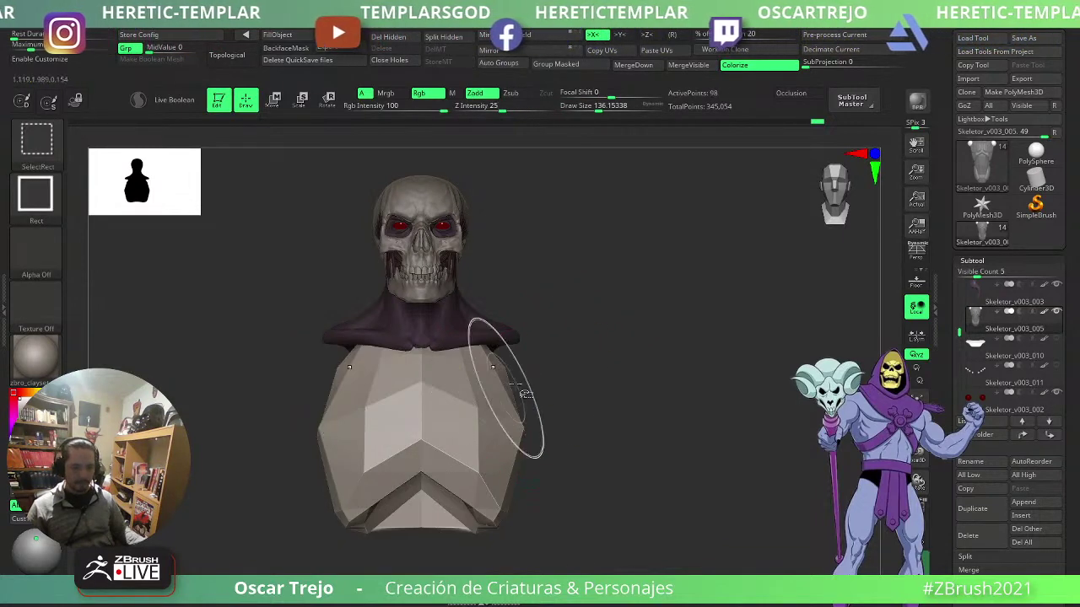
key(ctrl+z)
ctrl+shift+click(517, 409)
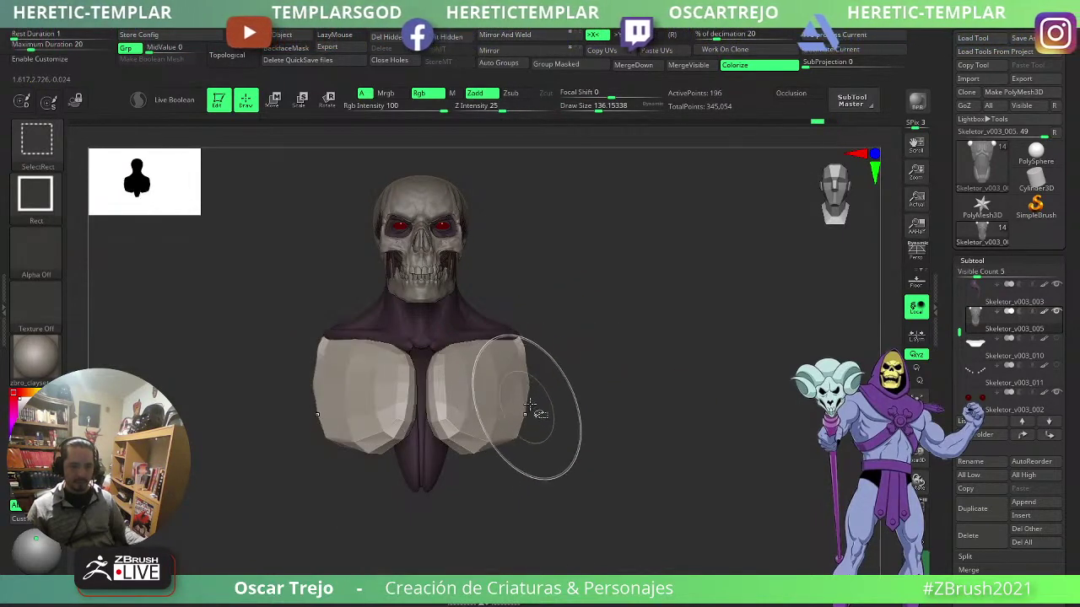
ctrl+drag(616, 299, 341, 521)
ctrl+shift+click(647, 428)
ctrl+click(646, 427)
- Reduce the pectorals to narrow bands across the upper chest with the Move and Smooth brushes at a draw size of about 136
mouse_move(515, 429)
shift+mouse_down()
mouse_move(483, 427)
mouse_move(493, 395)
mouse_move(426, 382)
shift+mouse_up()
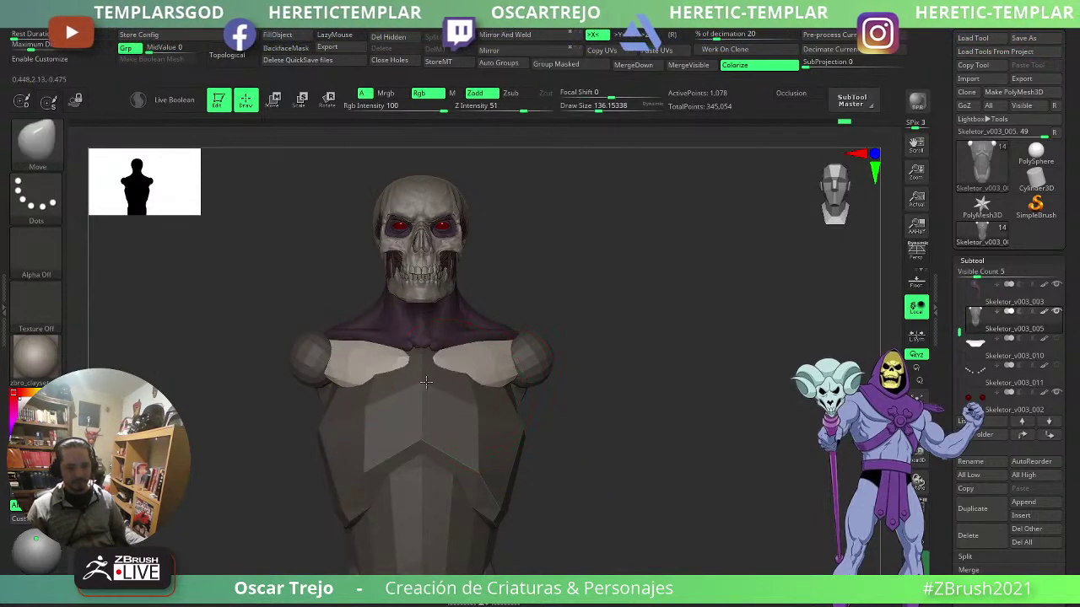
drag(670, 381, 575, 383)
drag(475, 377, 500, 376)
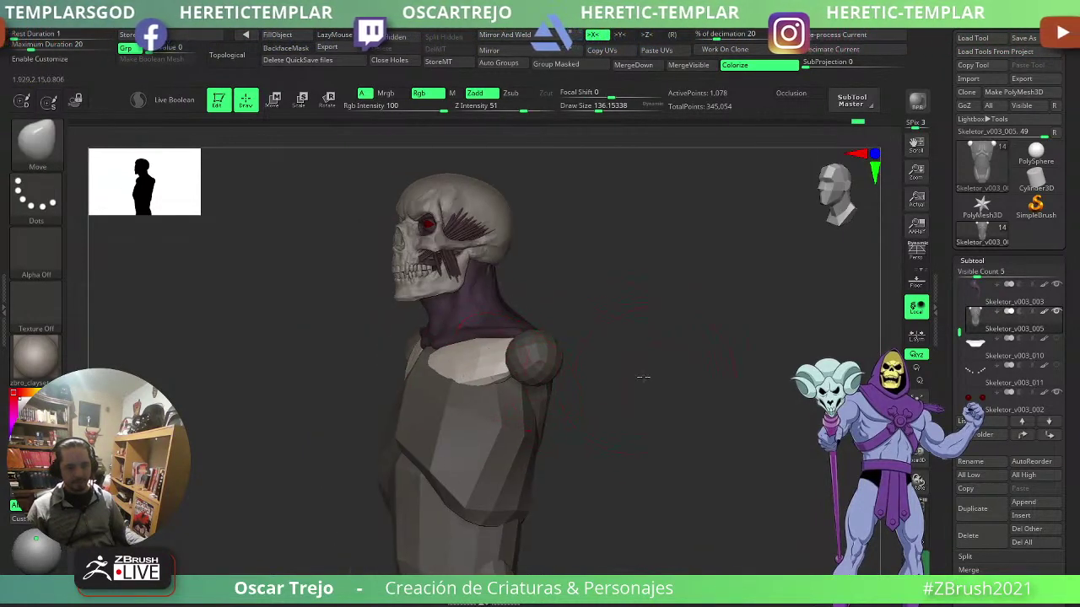
shift+drag(644, 376, 675, 377)
mouse_move(675, 376)
alt+mouse_down()
mouse_move(631, 356)
mouse_move(627, 397)
mouse_move(598, 380)
alt+mouse_up()
- Duplicate the upper pectoral bands with the Move gizmo and place the copies just below them
key(w)
key(q)
key(w)
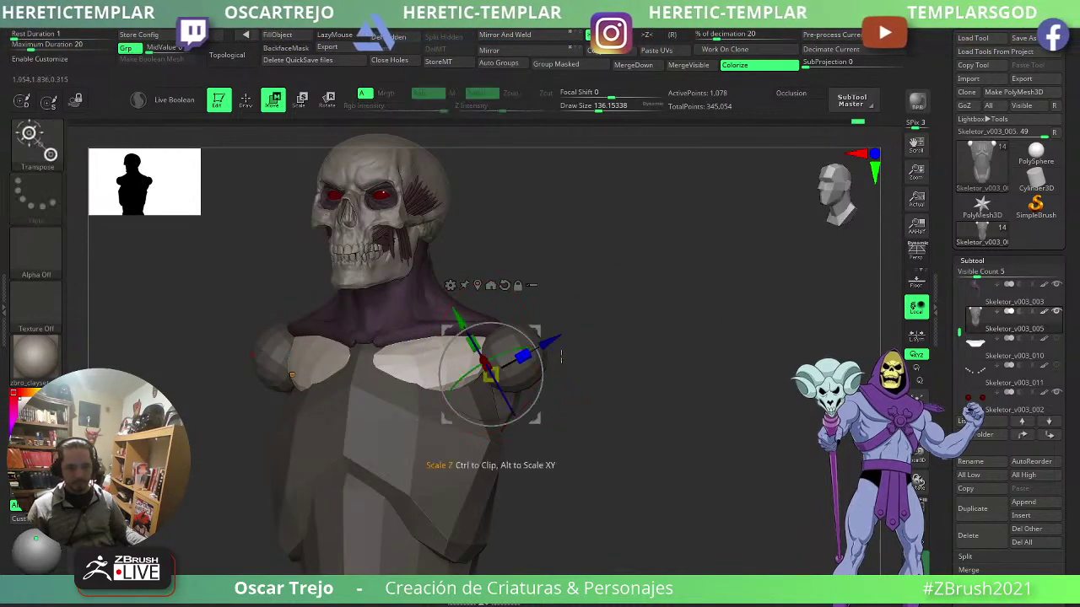
mouse_move(498, 347)
mouse_down()
mouse_move(553, 349)
mouse_move(510, 365)
mouse_up()
drag(609, 346, 685, 344)
key(q)
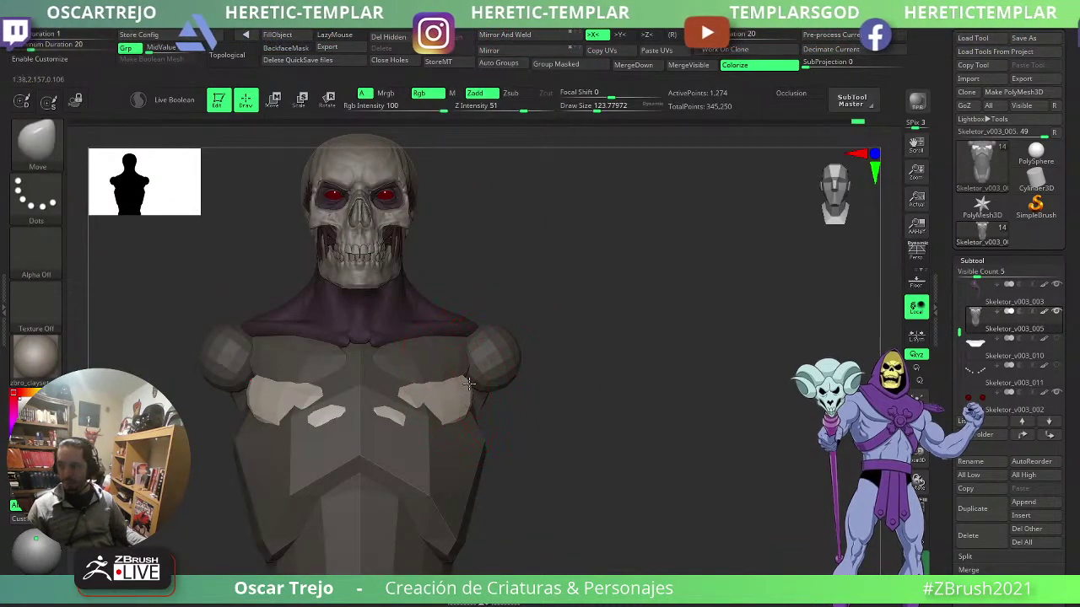
- Pull the copied pectoral bands outward from the rib cage with the Move brush
drag(581, 388, 470, 396)
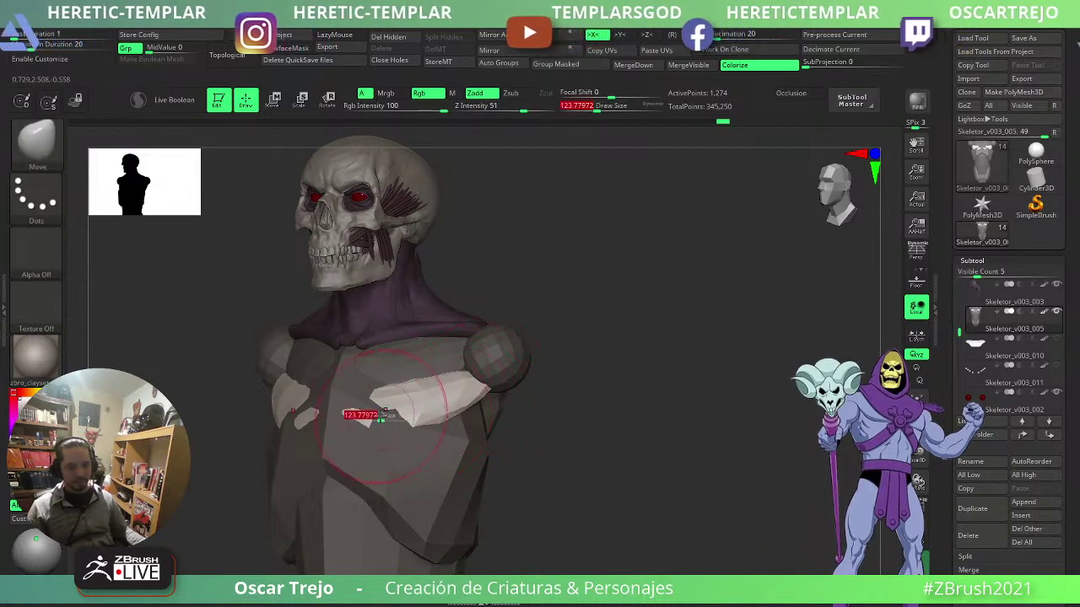
drag(337, 410, 358, 400)
key(s)
mouse_move(370, 409)
mouse_down()
mouse_move(380, 410)
mouse_move(354, 398)
mouse_up()
- Duplicate the second pair of pectoral bands with the Move gizmo and place the copies beneath them
mouse_move(572, 370)
mouse_down()
mouse_move(644, 372)
mouse_move(410, 399)
mouse_move(498, 383)
mouse_move(525, 409)
mouse_move(514, 425)
mouse_up()
key(w)
drag(583, 383, 379, 413)
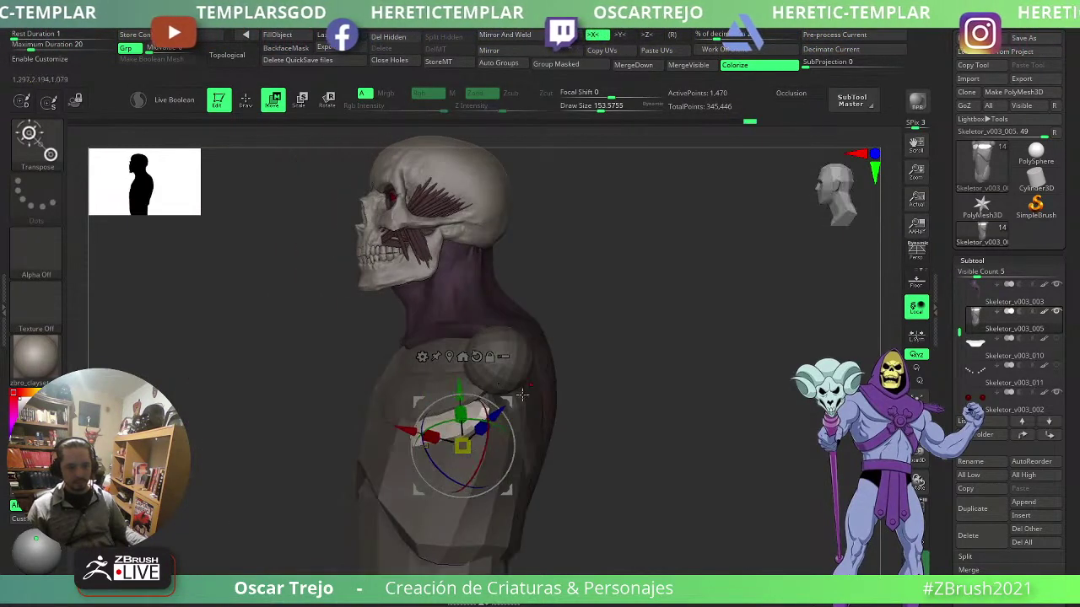
key(q)
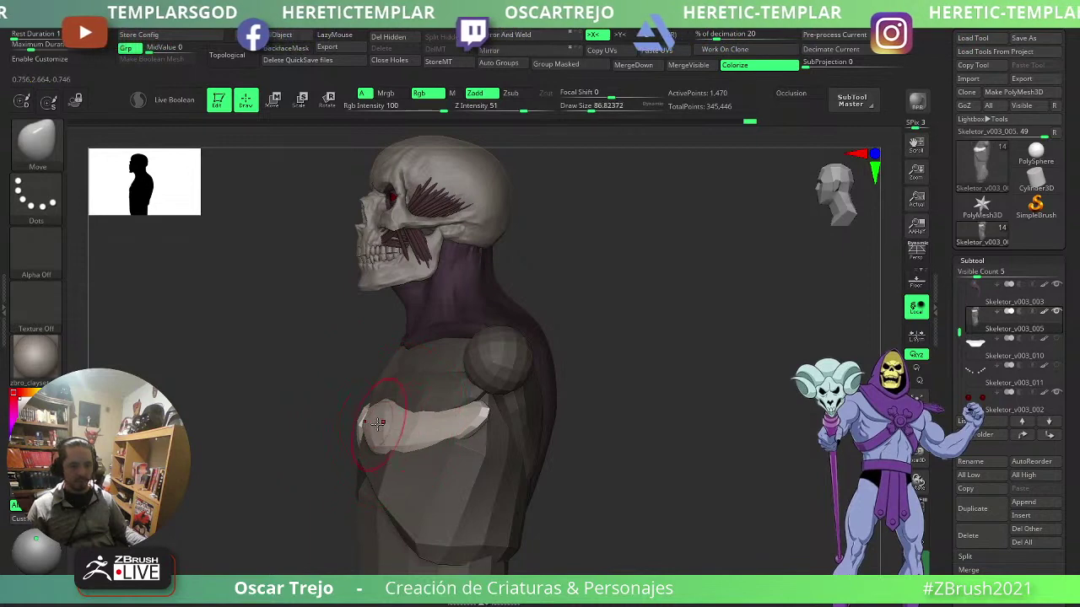
- Shape the lowest pectoral bands from the sternum toward the armpits with the Move brush, and clear the mask
click(374, 432)
drag(291, 434, 357, 434)
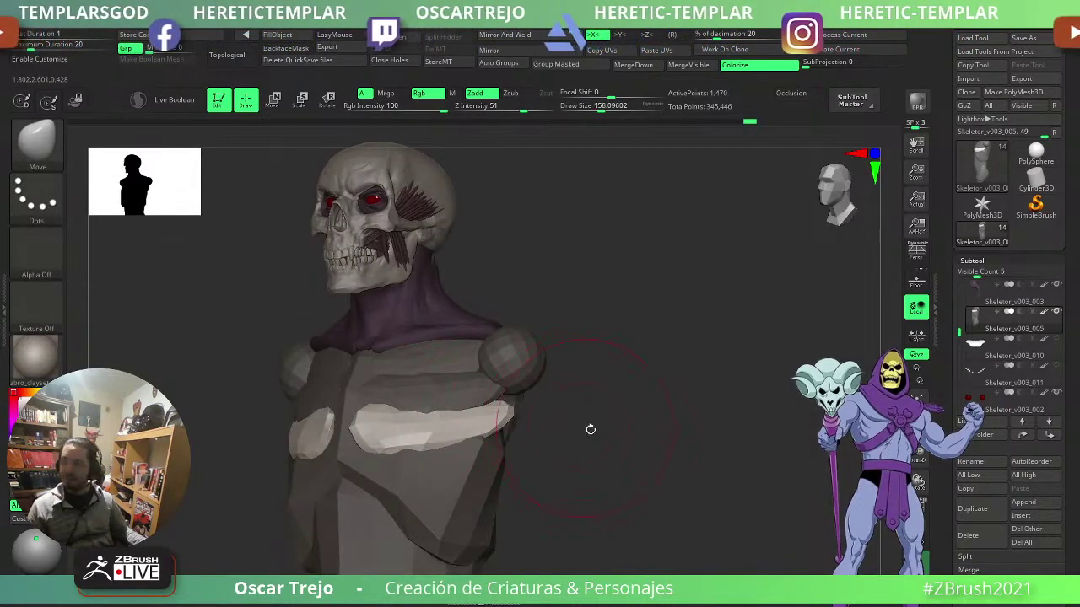
mouse_move(591, 429)
mouse_down()
mouse_move(571, 436)
mouse_move(574, 388)
mouse_move(536, 368)
mouse_up()
key(s)
click(538, 367)
right_drag(537, 368, 534, 331)
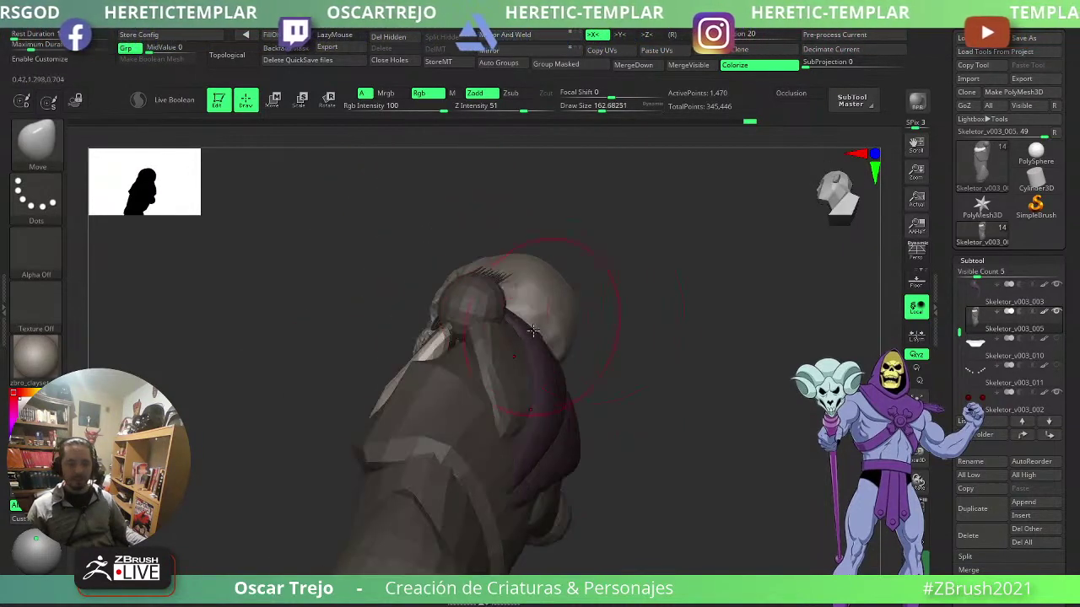
mouse_move(454, 311)
right_down()
mouse_move(350, 337)
mouse_move(447, 309)
mouse_move(451, 319)
right_up()
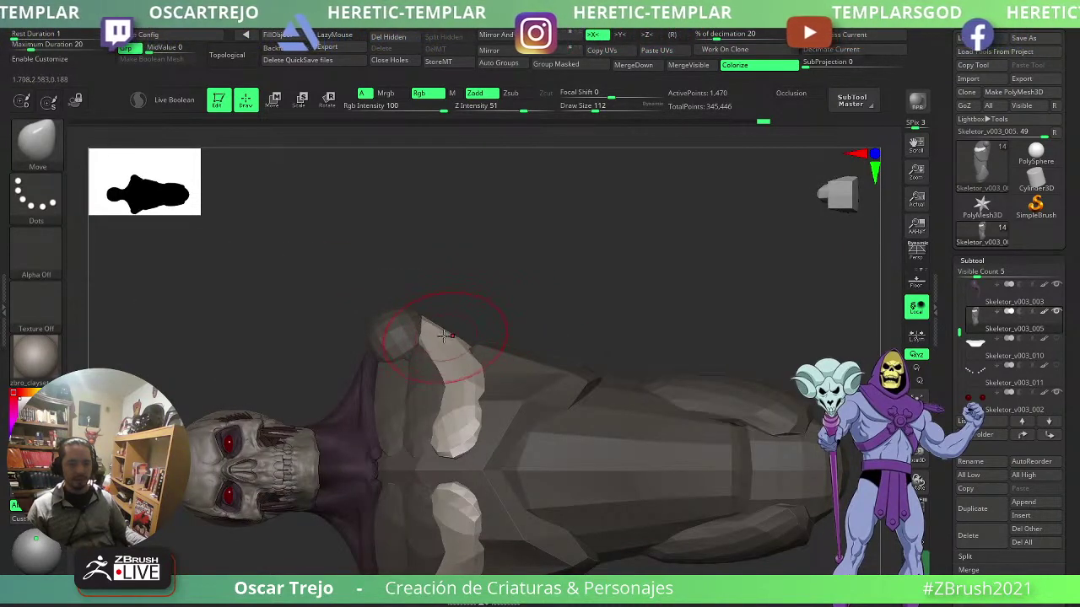
right_drag(485, 370, 631, 318)
ctrl+drag(631, 319, 649, 340)
- Isolate and mask all pectoral bands, restore the hidden pieces and invert the mask so only the bands stay editable
ctrl+right_drag(649, 340, 607, 380)
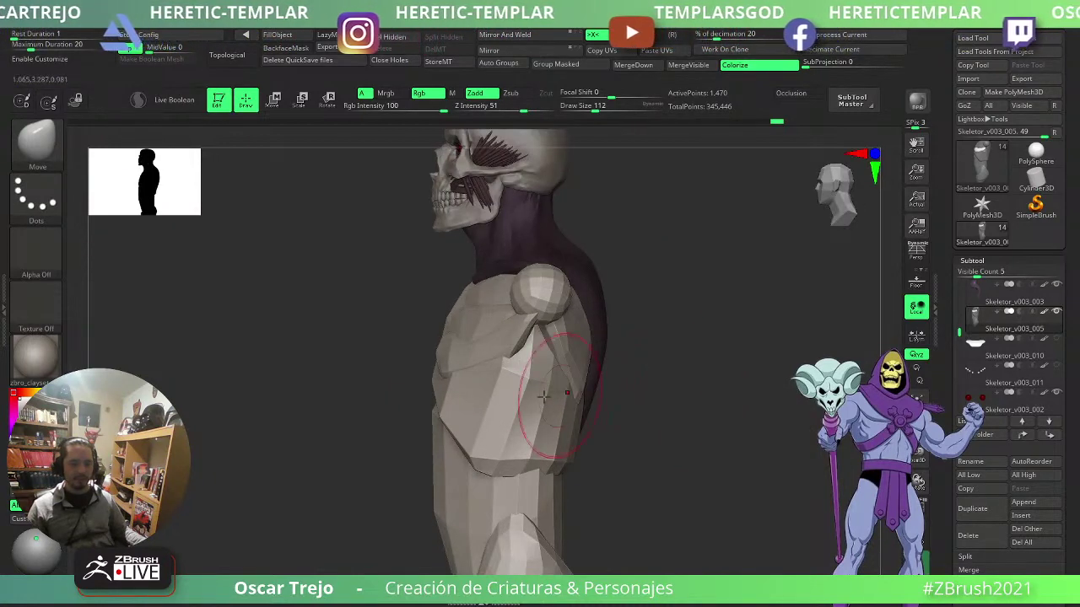
ctrl+shift+click(491, 359)
ctrl+drag(685, 248, 424, 420)
ctrl+shift+click(417, 449)
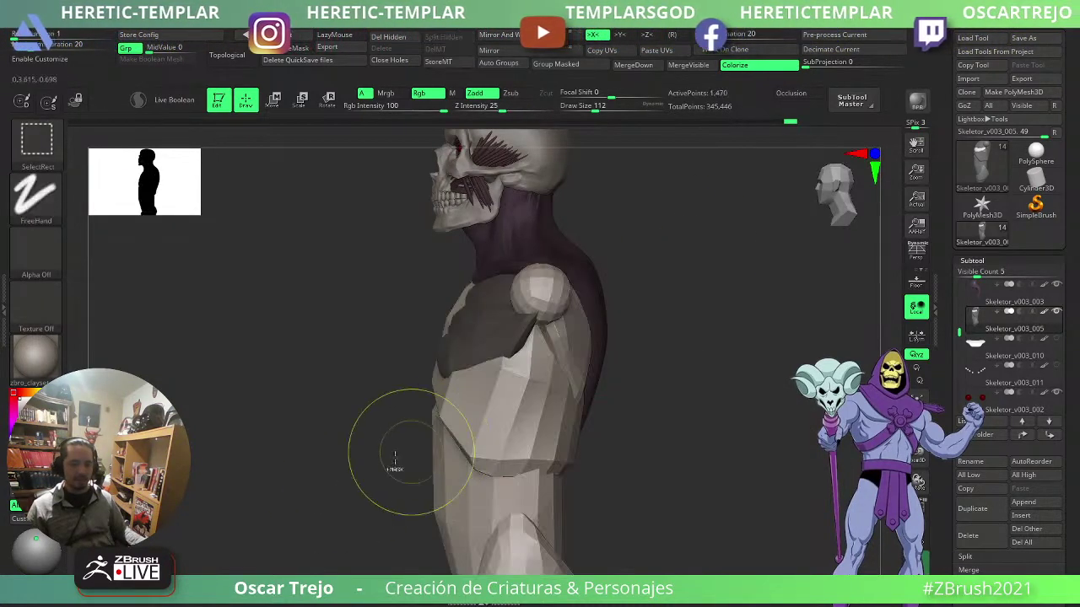
ctrl+click(317, 468)
- Refine the overall pectoral contour from the side and front with the Move brush at about 187, and smooth the bands
key(bracketright)
drag(459, 348, 453, 348)
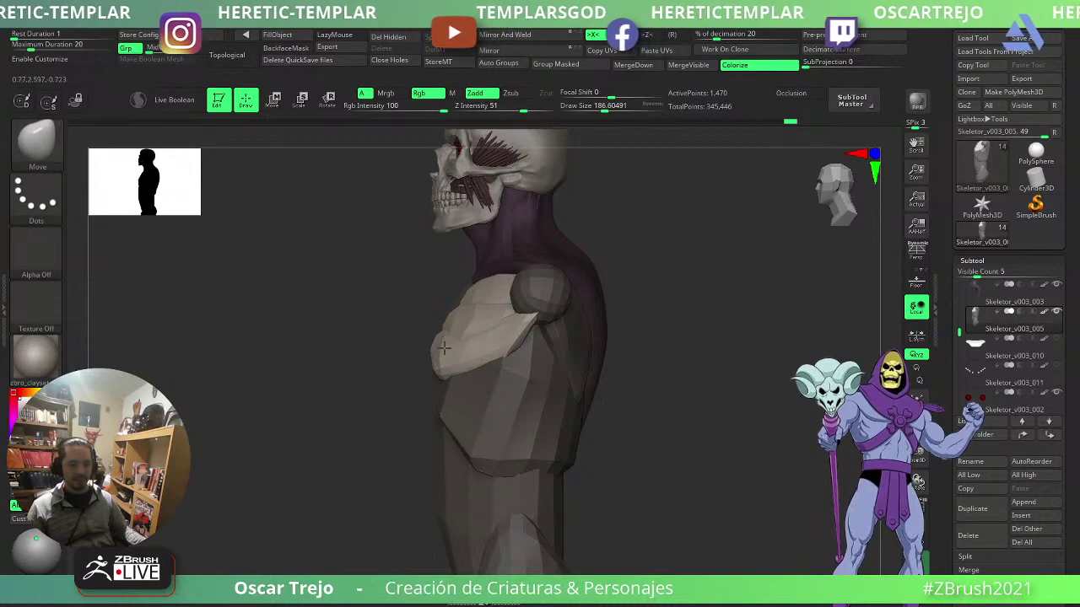
ctrl+right_drag(342, 384, 443, 390)
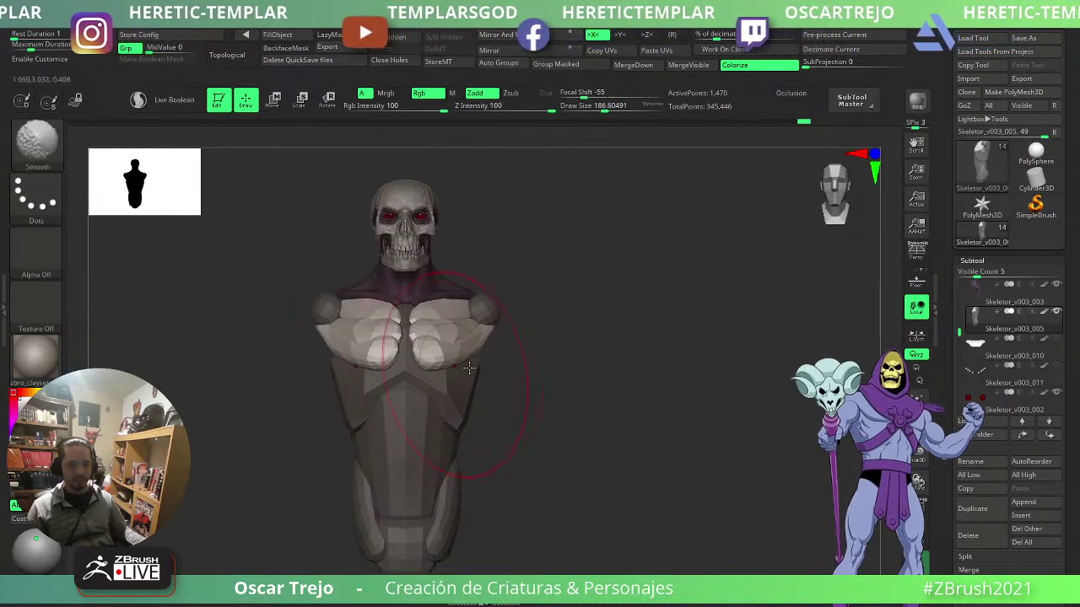
ctrl+right_drag(575, 342, 558, 383)
mouse_move(433, 338)
shift+mouse_down()
mouse_move(415, 343)
mouse_move(433, 385)
shift+mouse_up()
key(bracketleft)
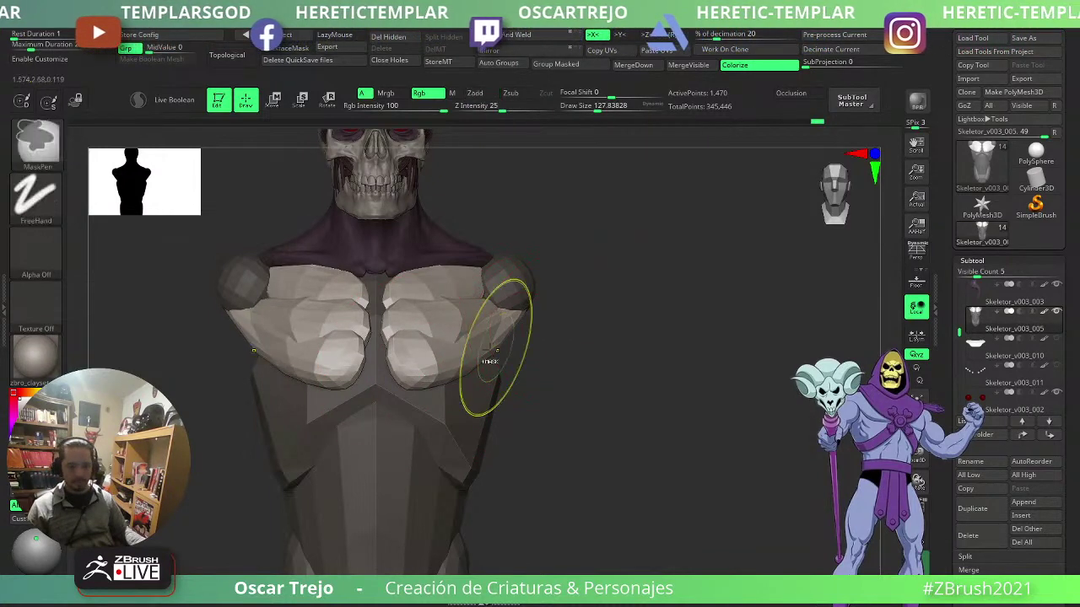
- Isolate and mask the lowest pectoral bands, restore the hidden pieces and invert the mask to leave those bands editable
ctrl+shift+click(489, 347)
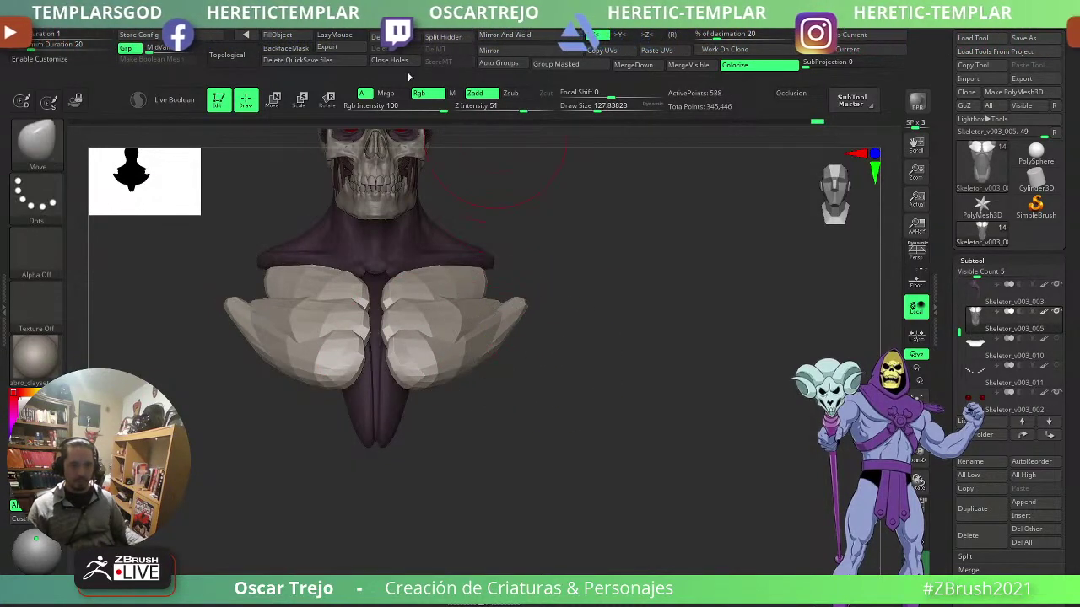
ctrl+shift+click(633, 311)
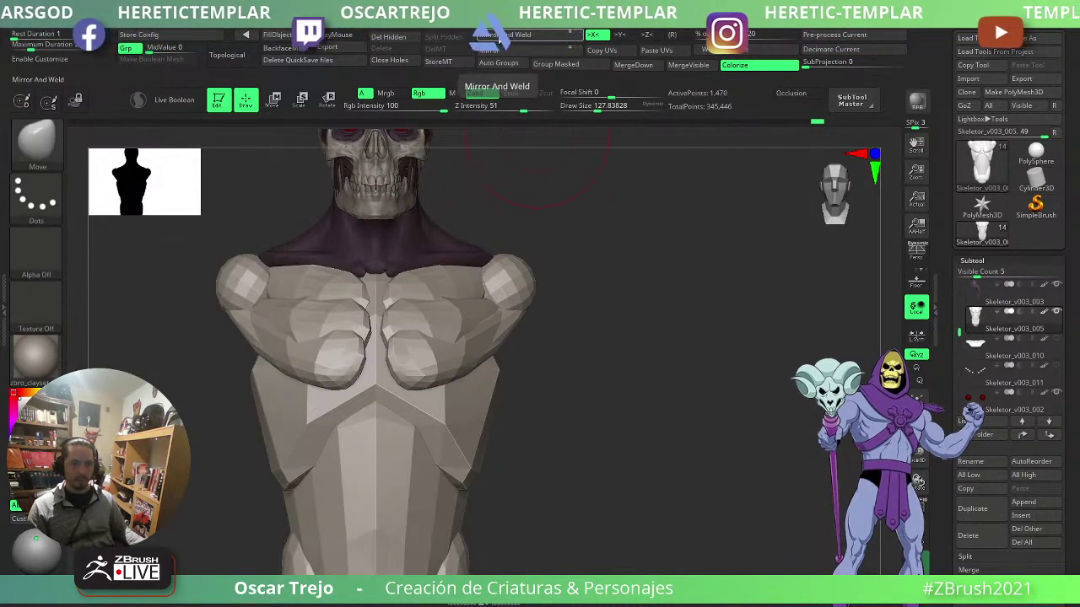
ctrl+shift+click(496, 343)
ctrl+click(578, 377)
ctrl+shift+click(613, 378)
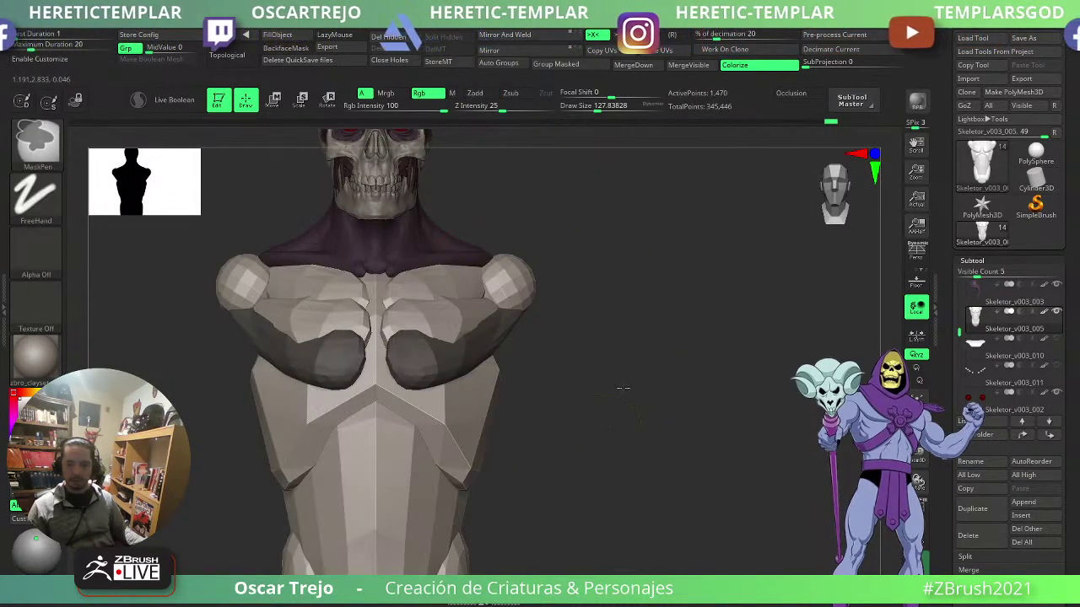
ctrl+click(621, 385)
- Duplicate the unmasked lowest pectoral bands with the Move gizmo and start pulling the copies into shape with the Move brush
key(w)
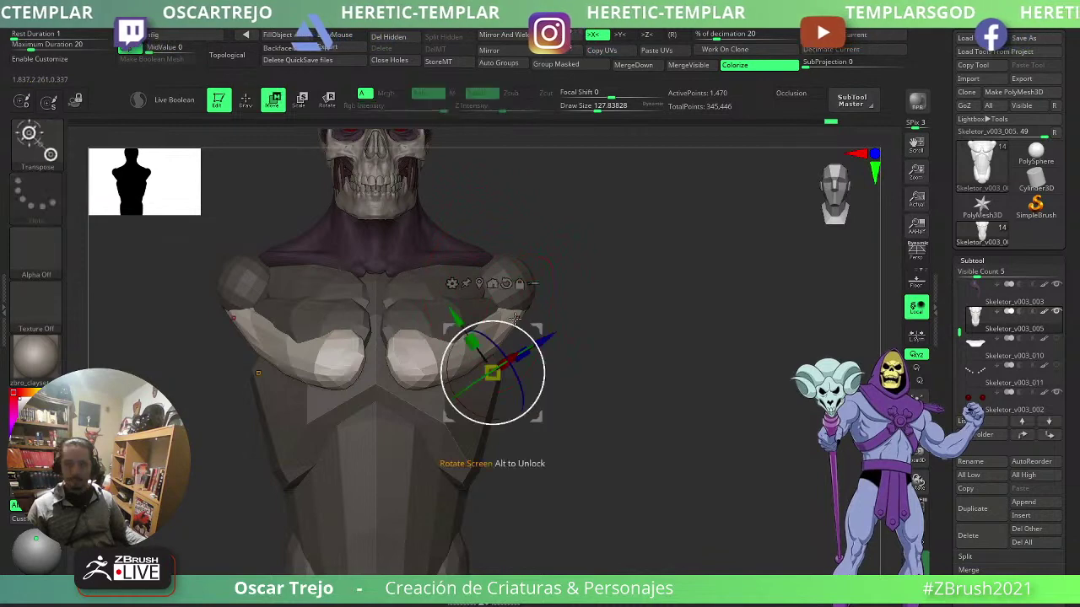
mouse_move(537, 327)
ctrl+mouse_down()
mouse_move(553, 288)
mouse_move(532, 286)
mouse_move(542, 297)
mouse_move(538, 345)
ctrl+mouse_up()
key(q)
key(s)
drag(448, 289, 457, 289)
drag(424, 275, 451, 276)
- Lay the duplicated bands diagonally across the upper chest toward the shoulders with the Move brush at about 217, smoothing them
right_drag(496, 285, 646, 282)
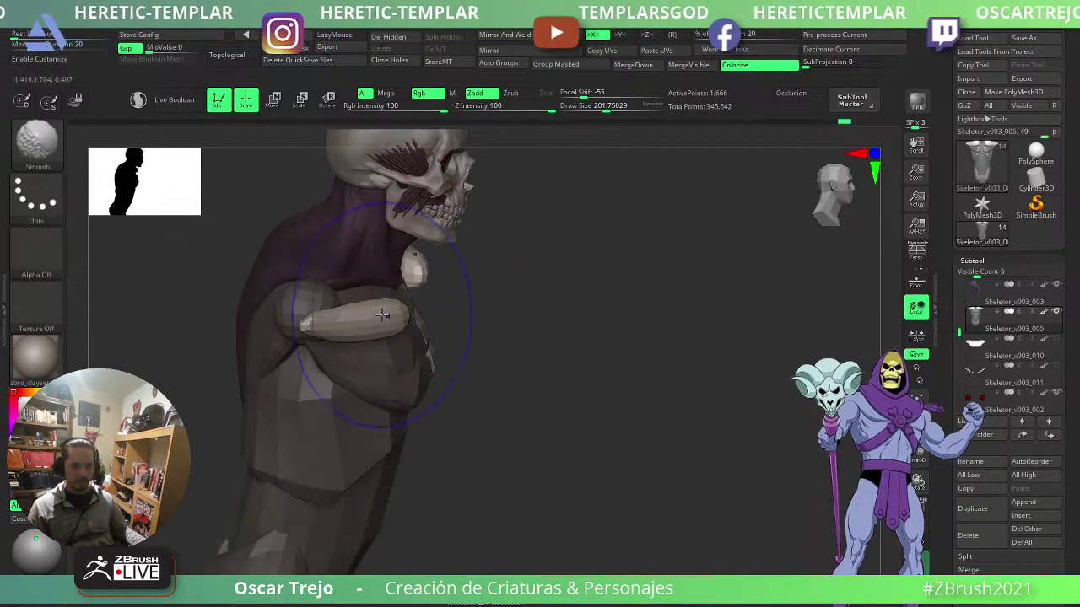
right_drag(511, 301, 711, 250)
shift+right_drag(591, 290, 597, 235)
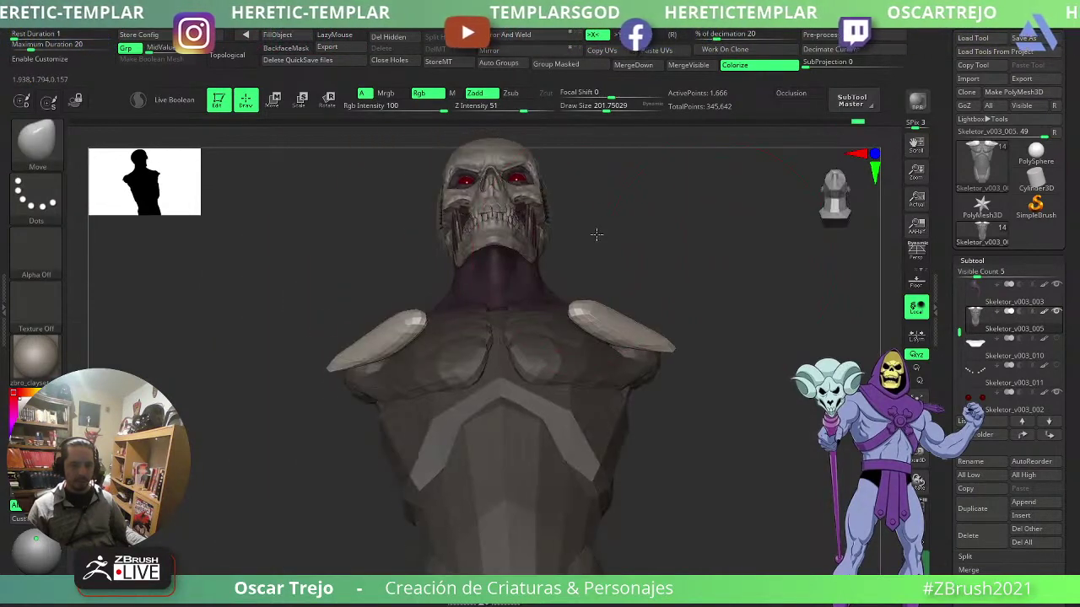
key(s)
drag(612, 290, 572, 325)
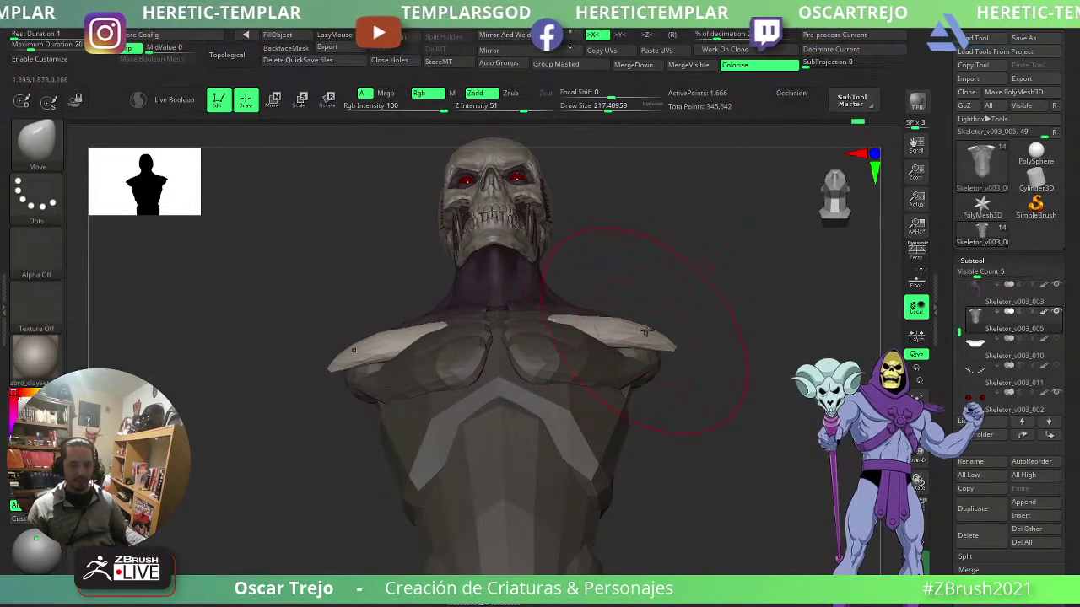
drag(645, 332, 645, 359)
mouse_move(797, 337)
right_down()
mouse_move(788, 369)
mouse_move(706, 388)
right_up()
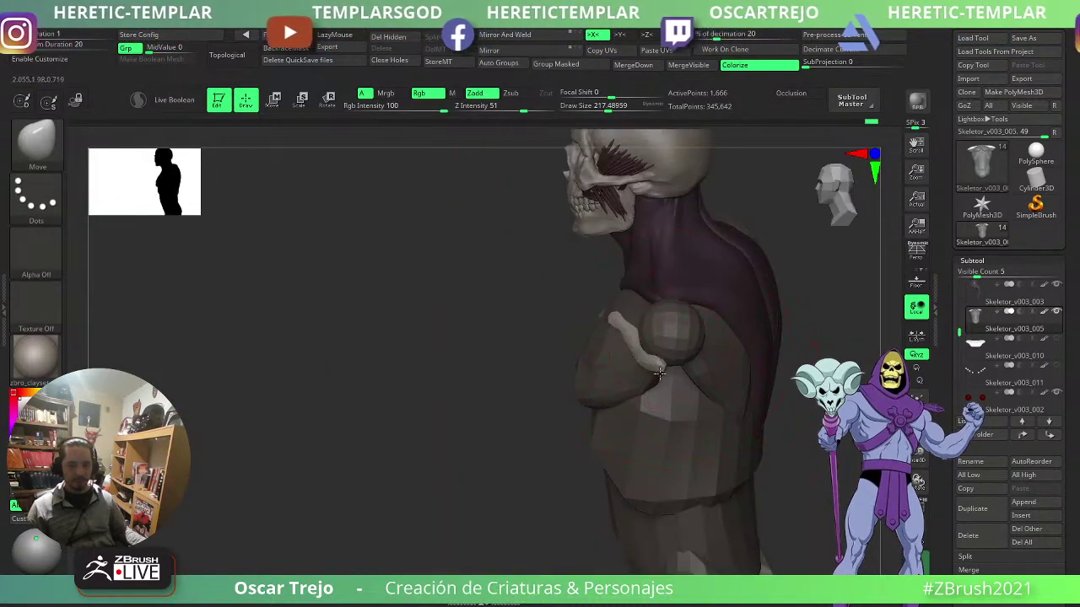
drag(611, 332, 626, 347)
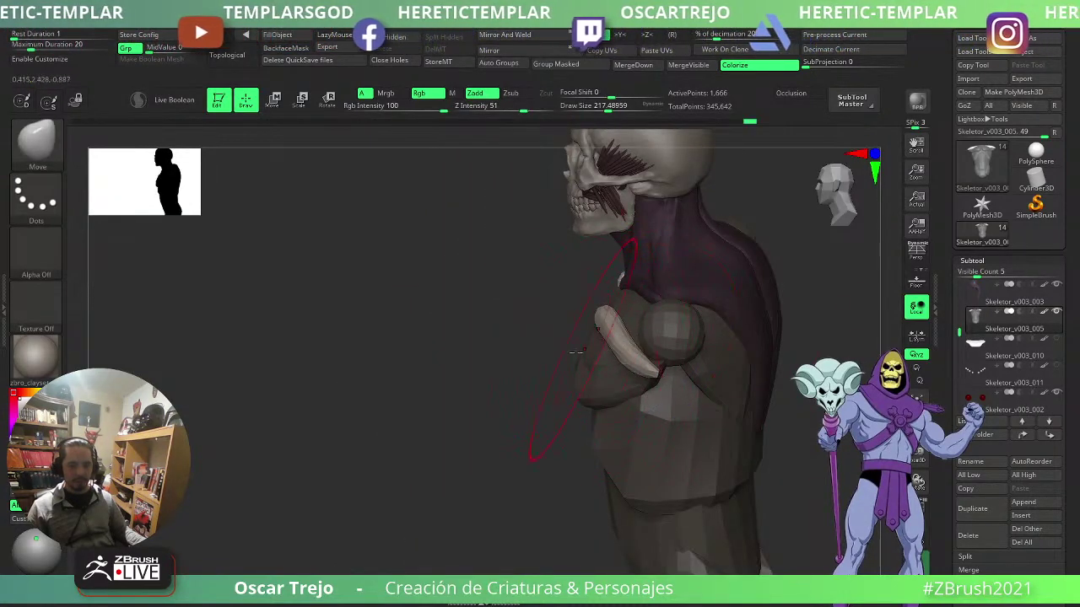
- Fit the new bands against the chest and beneath the shoulder spheres with the Move brush at about 177
shift+right_drag(480, 361, 566, 368)
key(s)
drag(601, 342, 591, 341)
drag(693, 344, 739, 346)
drag(566, 344, 631, 340)
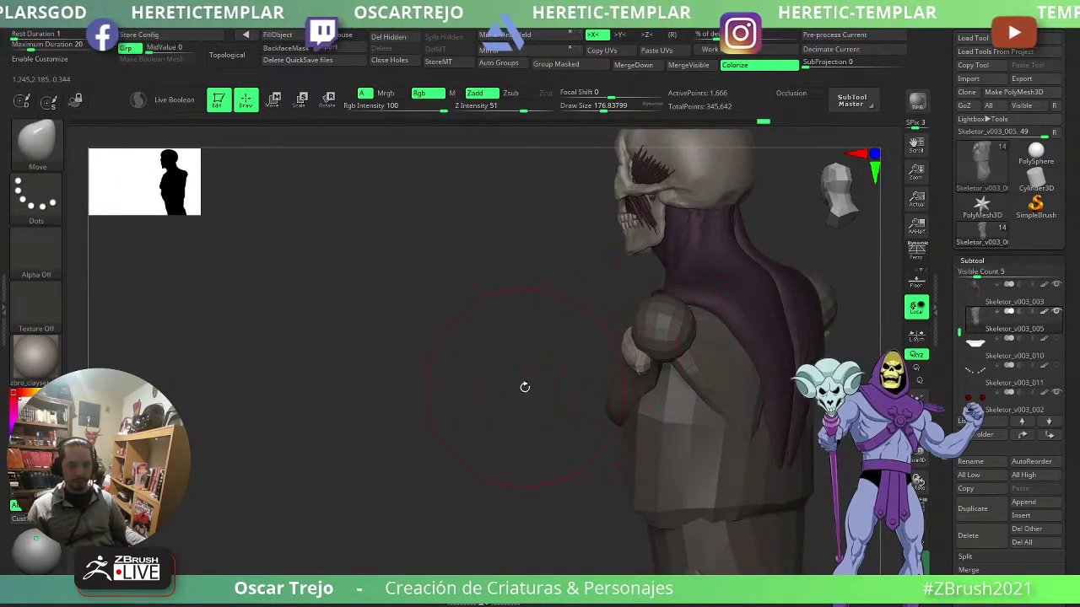
- Toggle the mask inversion and adjust the new bands' inner and outer ends between the chest and shoulders with the Move brush
mouse_move(525, 386)
shift+mouse_down()
mouse_move(647, 391)
mouse_move(648, 369)
mouse_move(694, 392)
shift+mouse_up()
ctrl+click(678, 386)
ctrl+click(688, 386)
ctrl+click(687, 385)
mouse_move(627, 370)
mouse_down()
mouse_move(640, 373)
mouse_move(548, 372)
mouse_up()
drag(623, 377, 648, 367)
- Smooth the neighbouring pectoral bands, invert the mask for a last adjustment to the new bands, and clear the mask
shift+drag(464, 391, 502, 402)
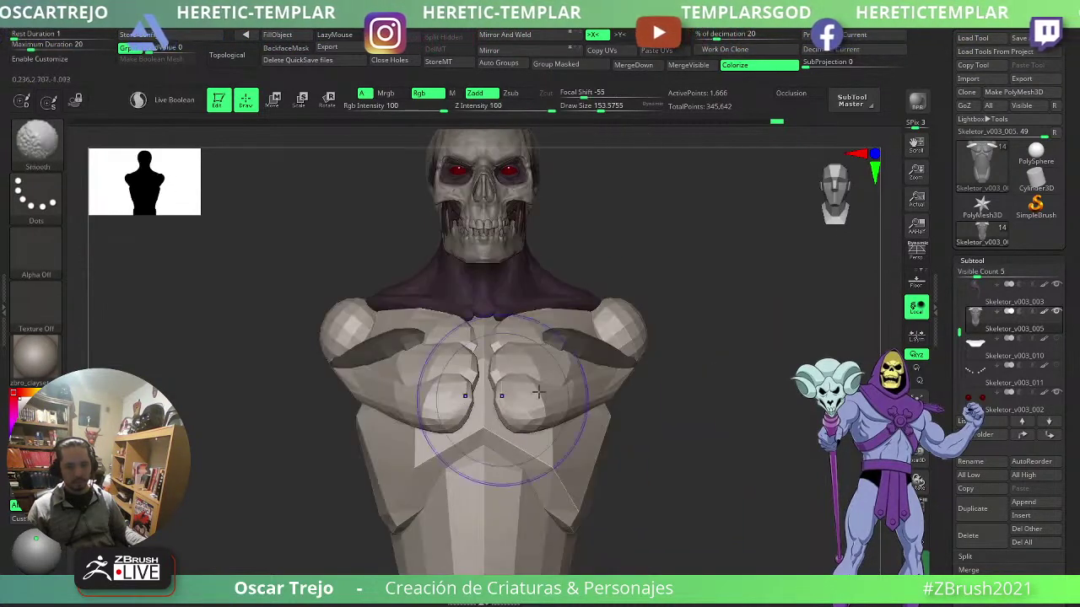
ctrl+click(658, 366)
ctrl+click(656, 365)
drag(713, 356, 695, 346)
ctrl+click(707, 346)
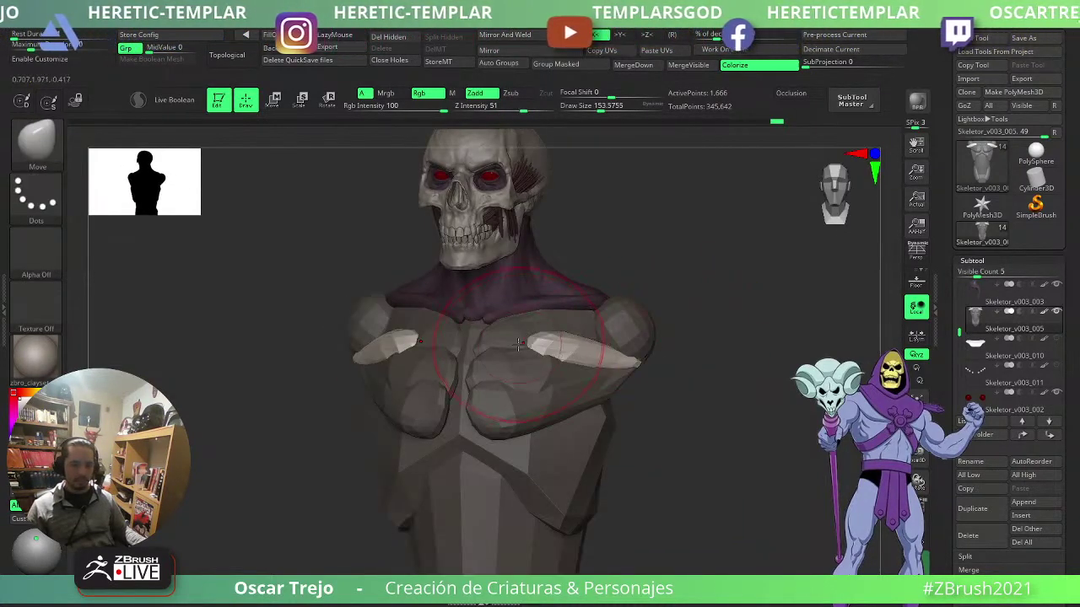
mouse_move(716, 384)
ctrl+mouse_down()
mouse_move(718, 343)
mouse_move(639, 308)
mouse_move(696, 342)
mouse_move(716, 316)
mouse_move(729, 335)
ctrl+mouse_up()
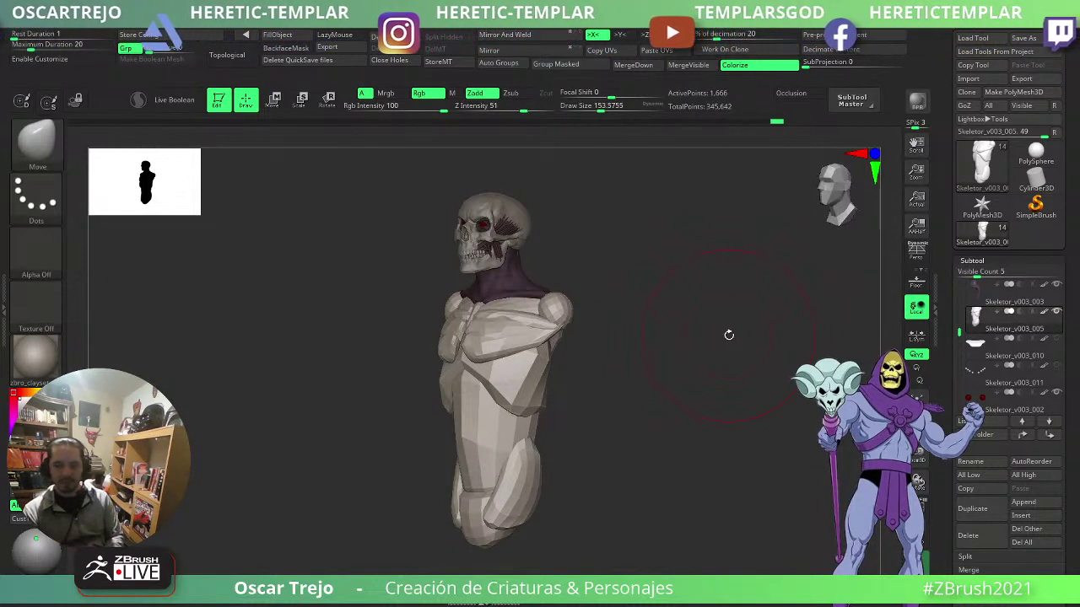
- Adjust the upper chest bands near the shoulders from the front and side with the Move Topological brush at about 207
shift+drag(632, 327, 697, 441)
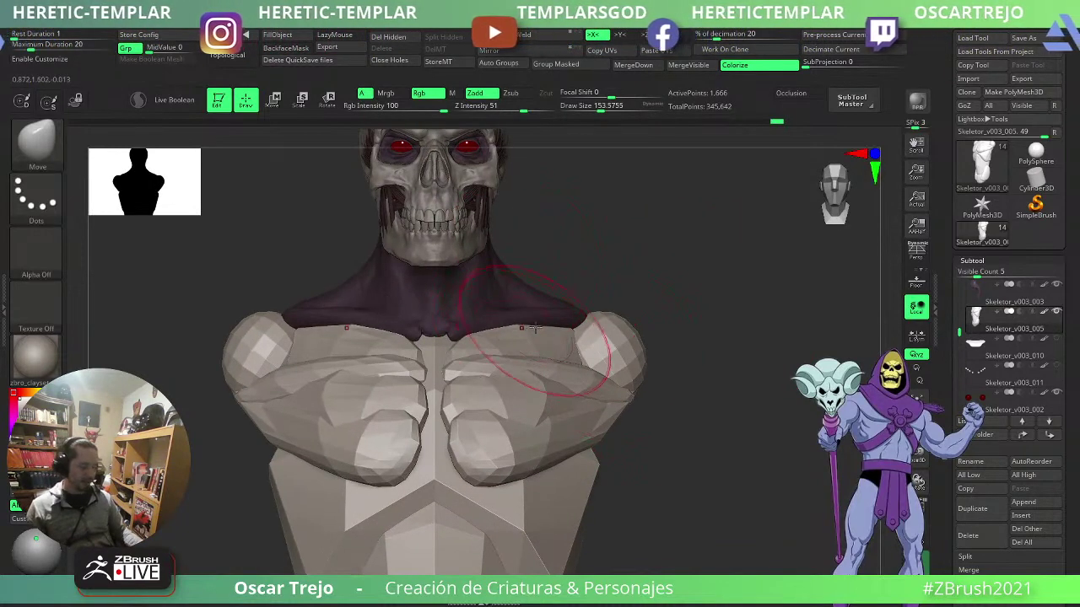
key(b)
key(m)
key(t)
key(s)
click(619, 394)
drag(679, 407, 563, 412)
key(s)
click(582, 413)
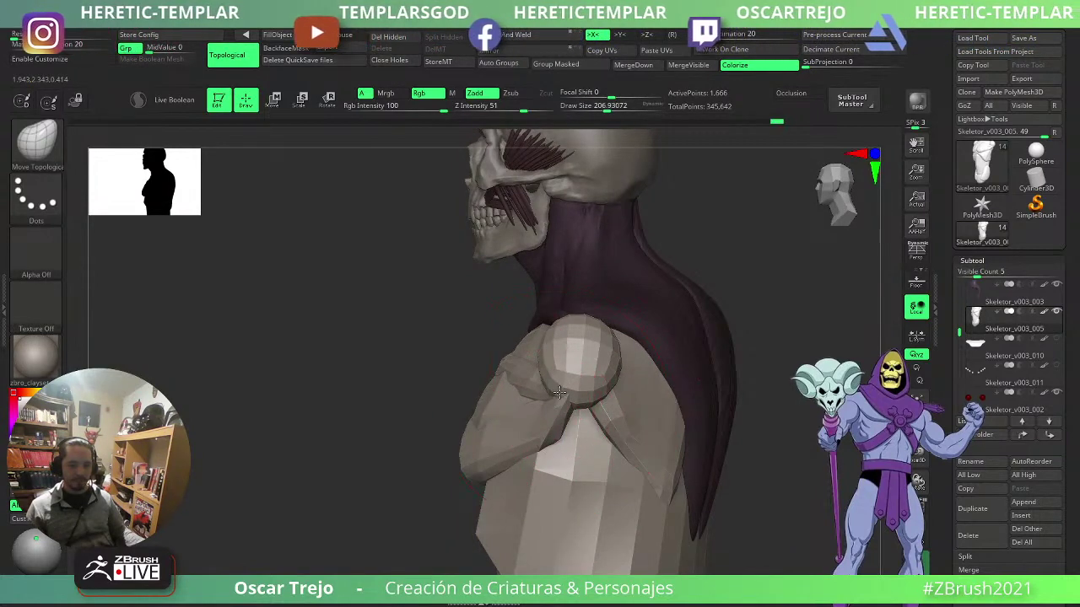
- Refine the chest bands where they meet the shoulder spheres with the Move Topological brush at about 163
mouse_move(350, 469)
mouse_down()
mouse_move(422, 437)
mouse_move(363, 443)
mouse_move(523, 455)
mouse_move(681, 445)
mouse_move(651, 445)
mouse_up()
key(s)
click(505, 394)
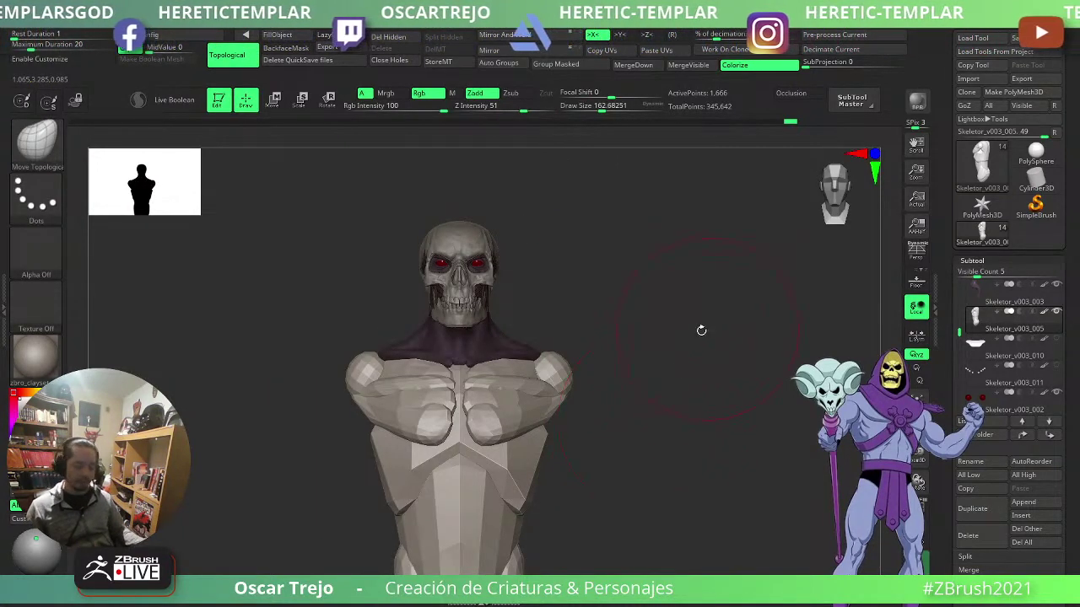
drag(701, 330, 718, 452)
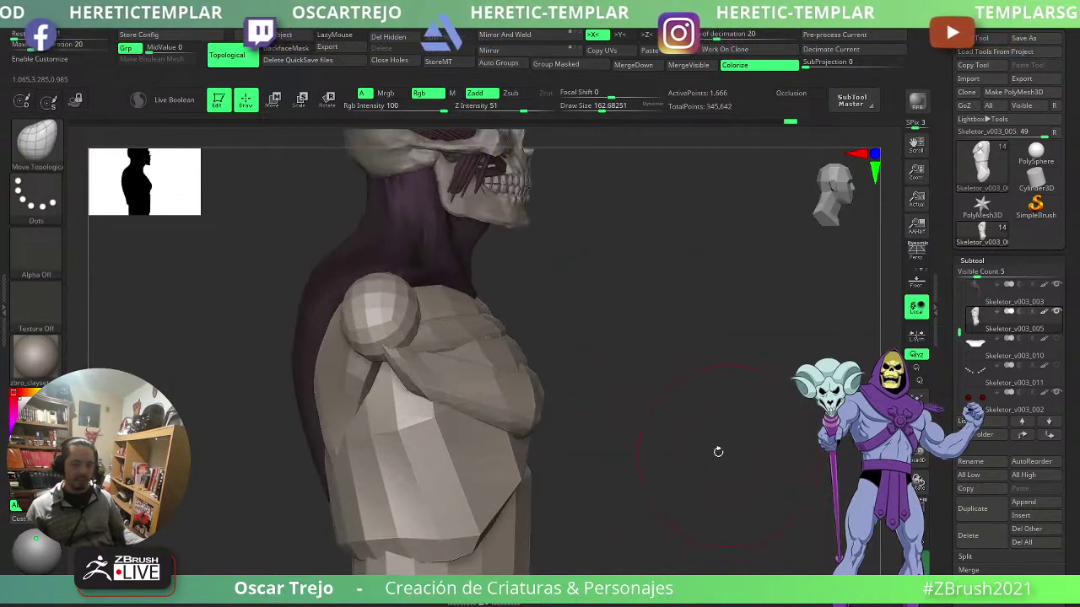
drag(639, 363, 414, 363)
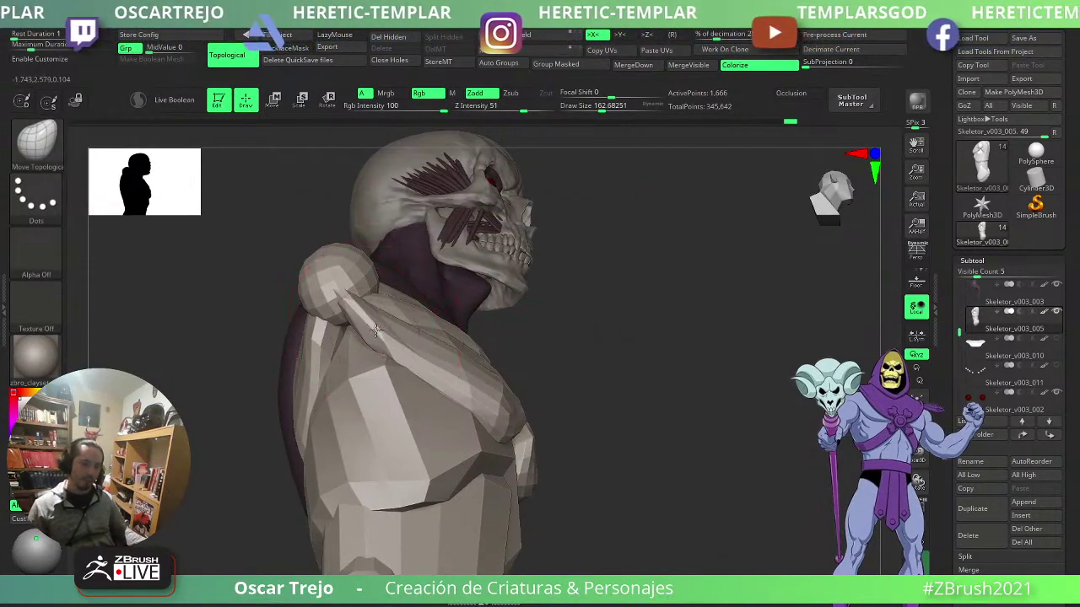
- Nudge the lower shoulder-blade area from below and behind with a large Move Topological brush, and reduce the brush to about 120
drag(574, 306, 552, 303)
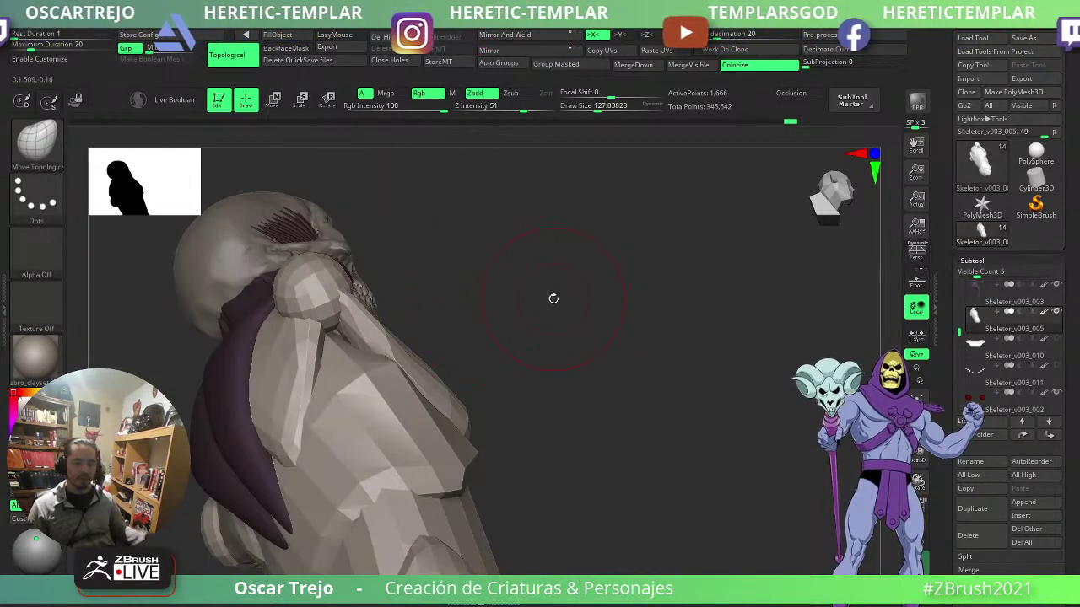
key(])
key(])
key(])
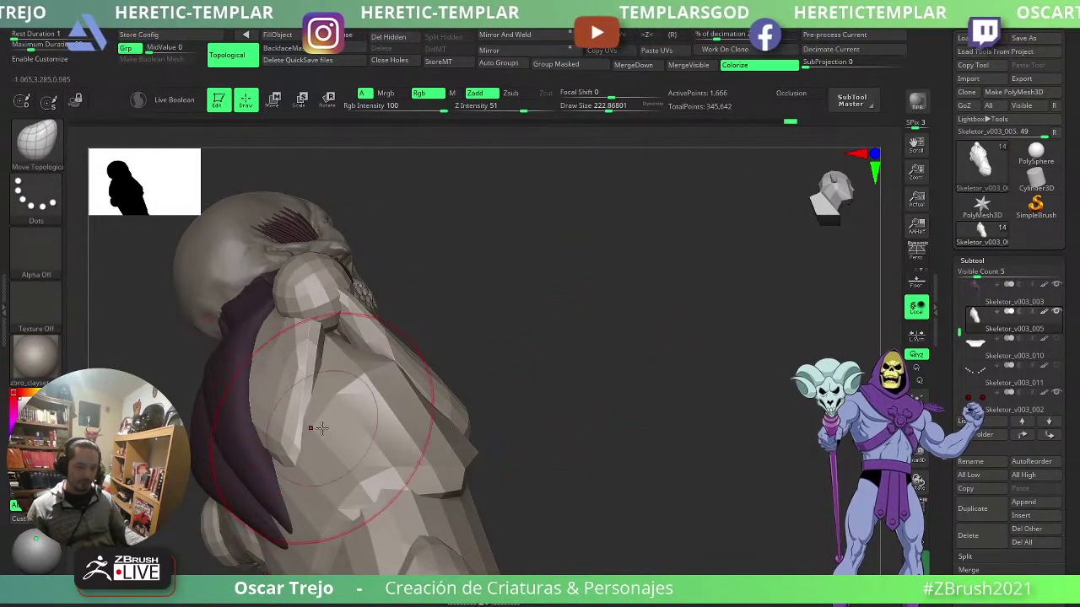
key([)
drag(311, 425, 326, 427)
mouse_move(498, 363)
mouse_down()
mouse_move(514, 335)
mouse_move(549, 391)
mouse_move(610, 388)
mouse_move(631, 343)
mouse_move(644, 486)
mouse_up()
key([)
key([)
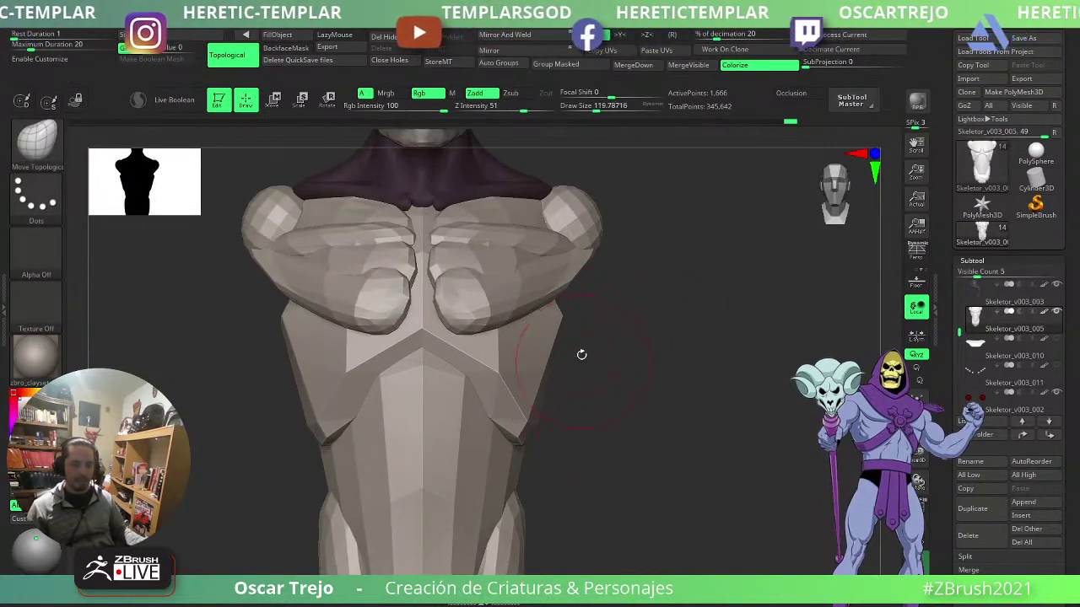
- Activate Dynamic Subdiv on the torso mesh, choosing Always YES
alt+drag(566, 352, 732, 455)
drag(634, 347, 723, 397)
drag(615, 346, 688, 373)
key(d)
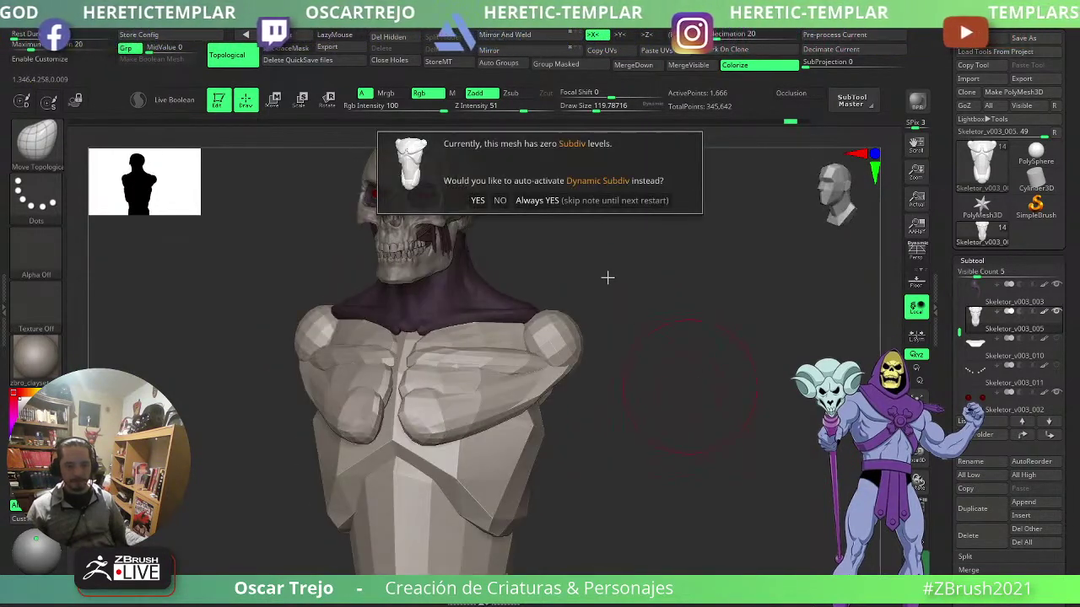
click(568, 198)
- Examine the torso's back and front to judge the trapezius, shoulder-blade and ribcage forms
mouse_move(672, 336)
alt+mouse_down()
mouse_move(654, 292)
mouse_move(673, 310)
mouse_move(659, 325)
mouse_move(570, 320)
mouse_move(599, 309)
mouse_move(702, 475)
alt+mouse_up()
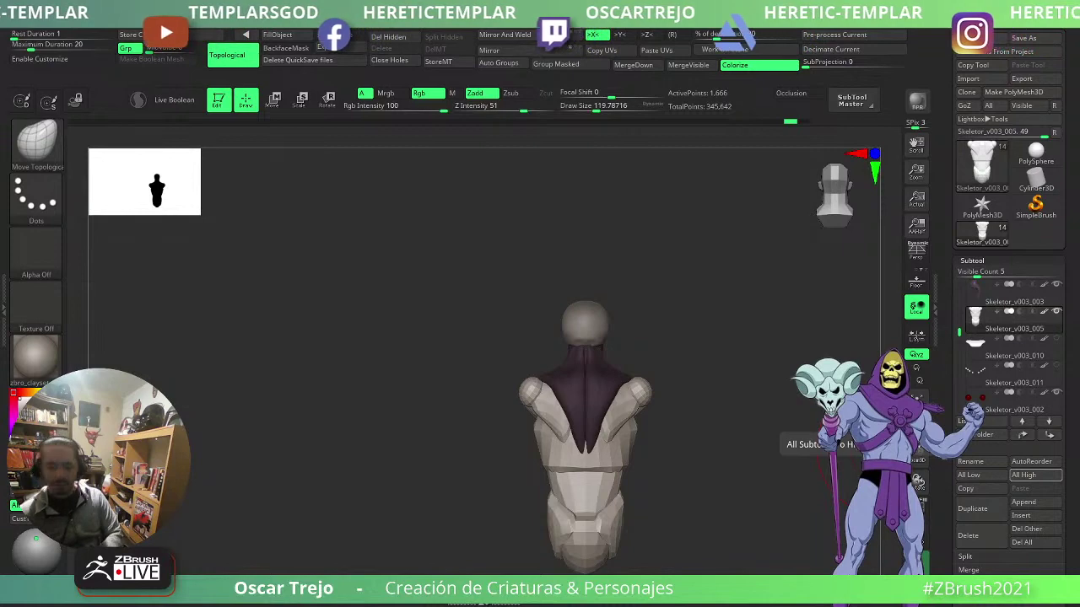
drag(416, 299, 464, 443)
alt+drag(464, 442, 405, 472)
alt+drag(759, 422, 758, 452)
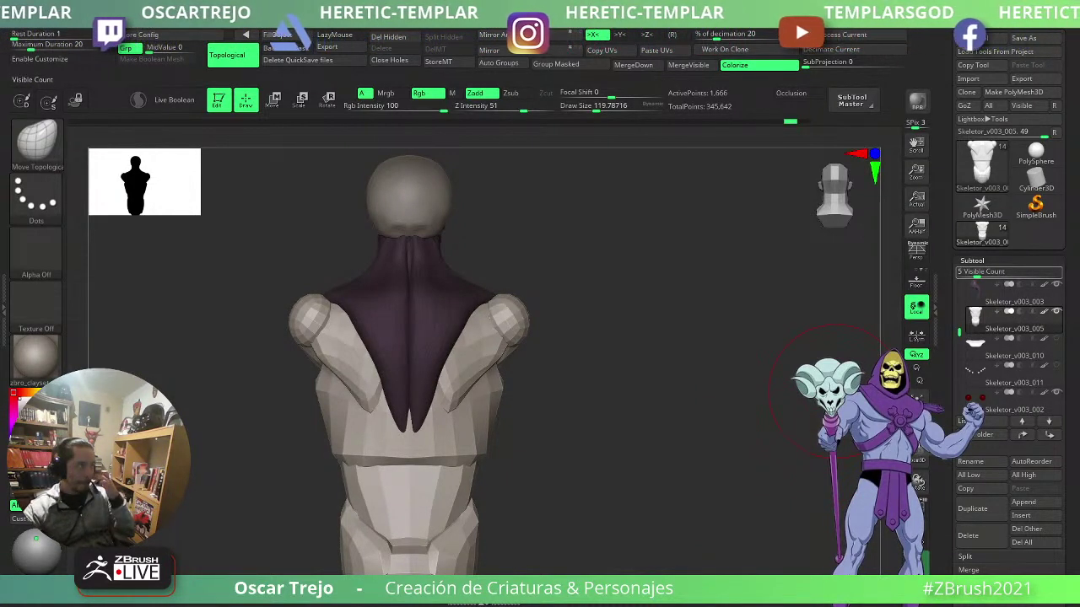
drag(602, 354, 659, 309)
mouse_move(1013, 294)
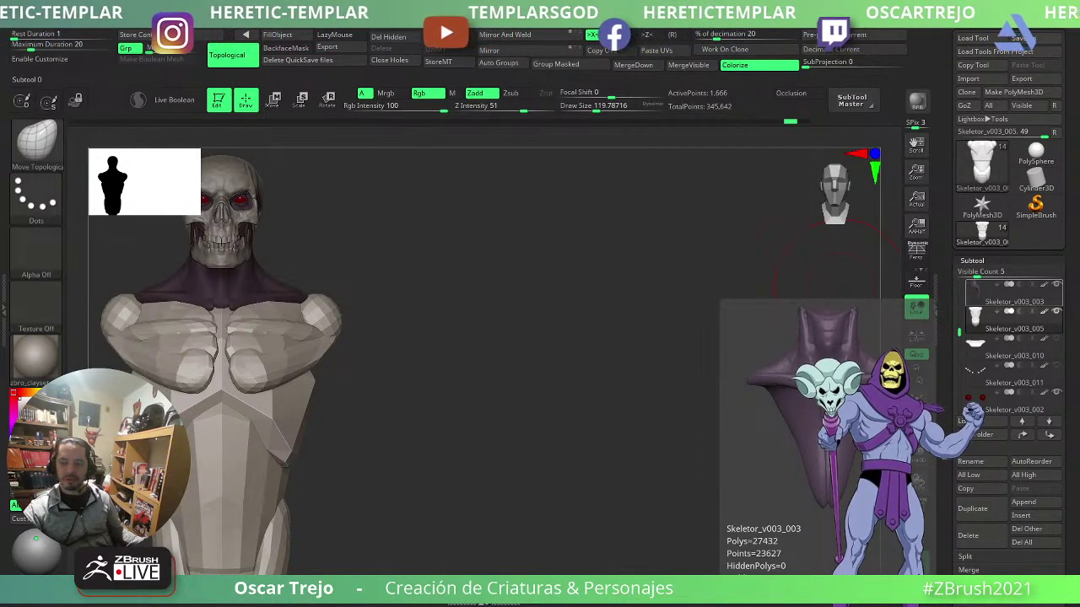
drag(717, 337, 537, 354)
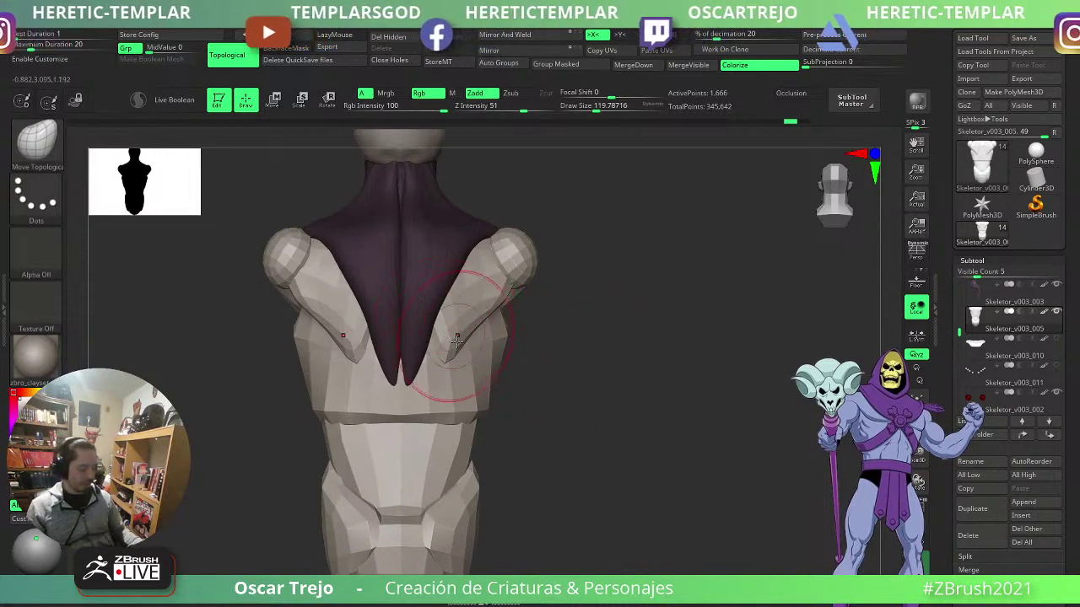
- Insert a mirrored pair of PolySpheres on the back below the shoulder blades with the IMM Primitives brush
key(b)
key(i)
key(p)
drag(473, 414, 495, 426)
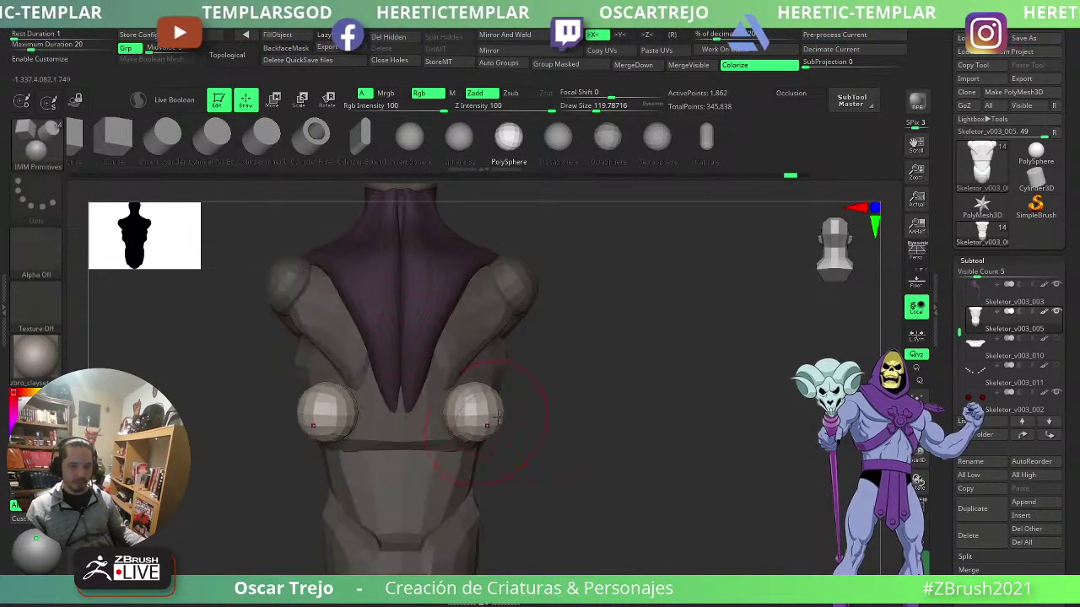
- Stretch the new spheres up toward the armpits from the side view with the Move brush
key(b)
key(m)
key(v)
drag(654, 381, 579, 378)
key(s)
drag(594, 374, 591, 374)
key(s)
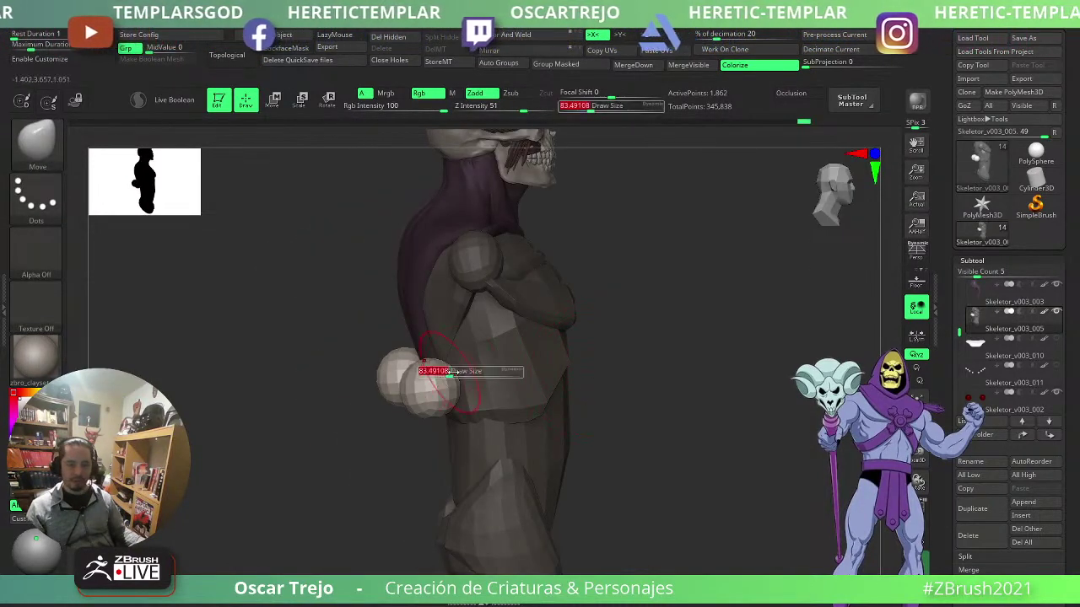
drag(455, 374, 466, 373)
drag(453, 371, 487, 312)
- Spread the new spheres over the side of the back as latissimus forms with the Move brush, and smooth them
key(s)
drag(411, 398, 470, 449)
shift+drag(410, 465, 382, 465)
mouse_move(518, 391)
mouse_down()
mouse_move(473, 391)
mouse_move(663, 295)
mouse_move(696, 363)
mouse_up()
mouse_move(456, 388)
mouse_down()
mouse_move(414, 386)
mouse_move(431, 401)
mouse_move(363, 393)
mouse_up()
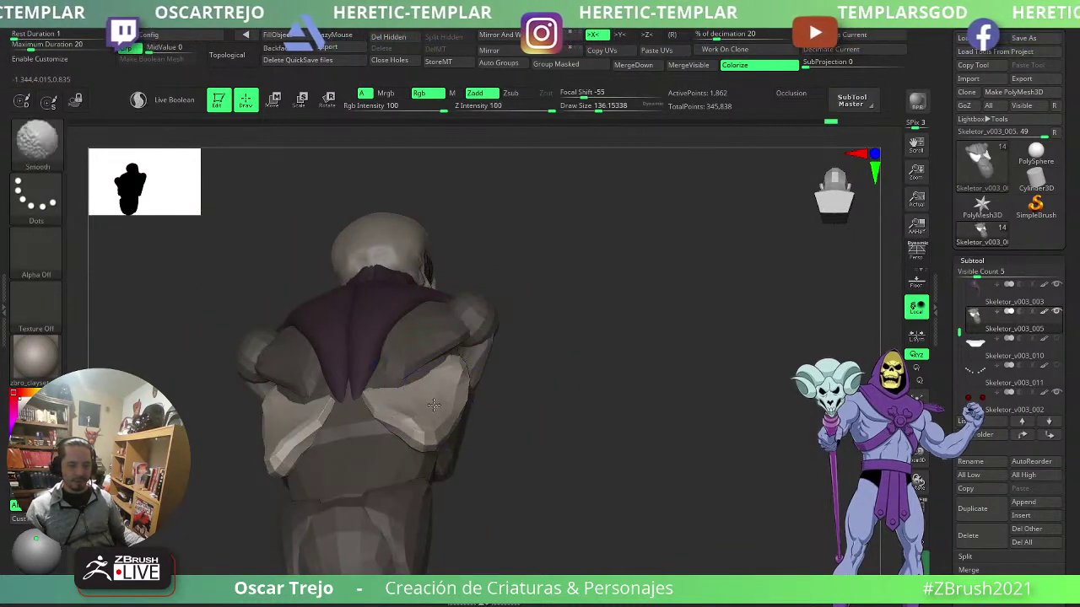
mouse_move(435, 409)
shift+mouse_down()
mouse_move(418, 414)
mouse_move(408, 377)
mouse_move(394, 409)
shift+mouse_up()
mouse_move(548, 383)
mouse_down()
mouse_move(569, 427)
mouse_move(474, 431)
mouse_up()
- Extend the latissimus forms down toward the waist and inward to the spine with the Move brush, smoothing their outer edges
key(s)
key(s)
drag(410, 424, 397, 468)
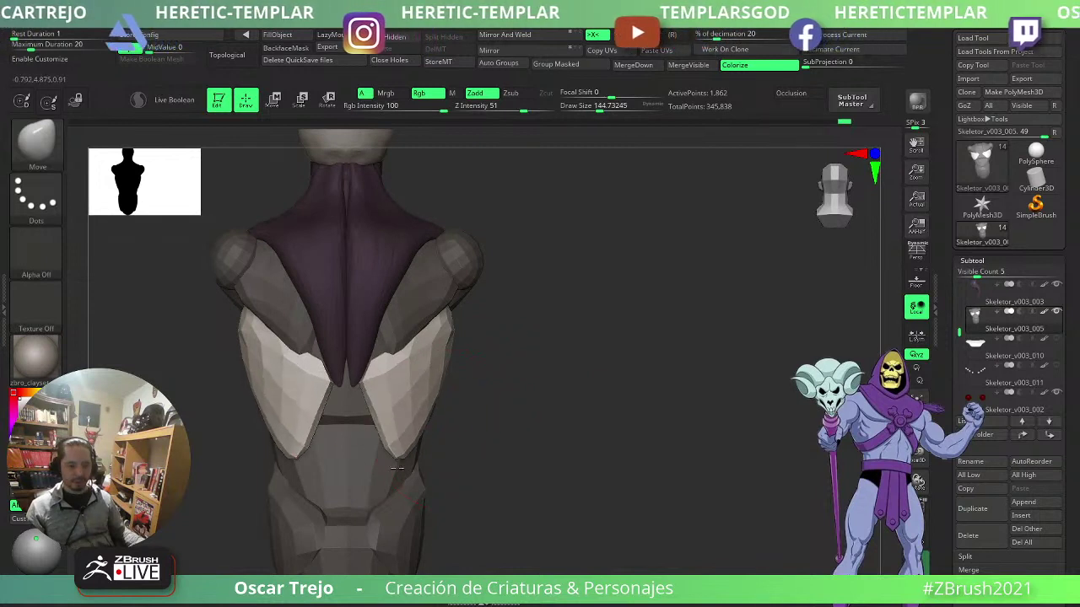
key(s)
mouse_move(453, 444)
mouse_down()
mouse_move(380, 427)
mouse_move(377, 415)
mouse_up()
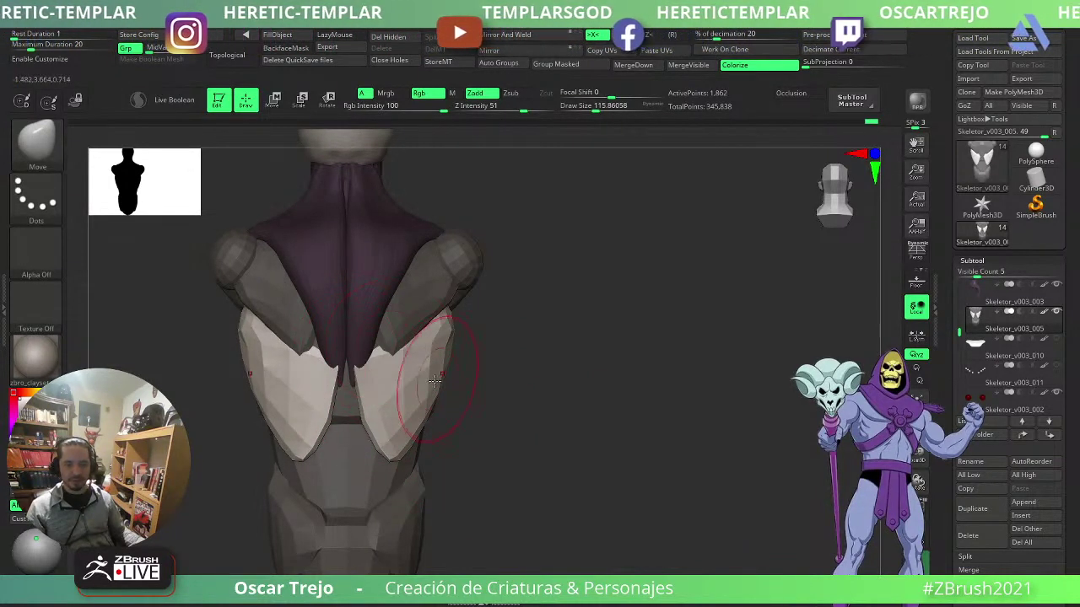
shift+drag(433, 379, 434, 359)
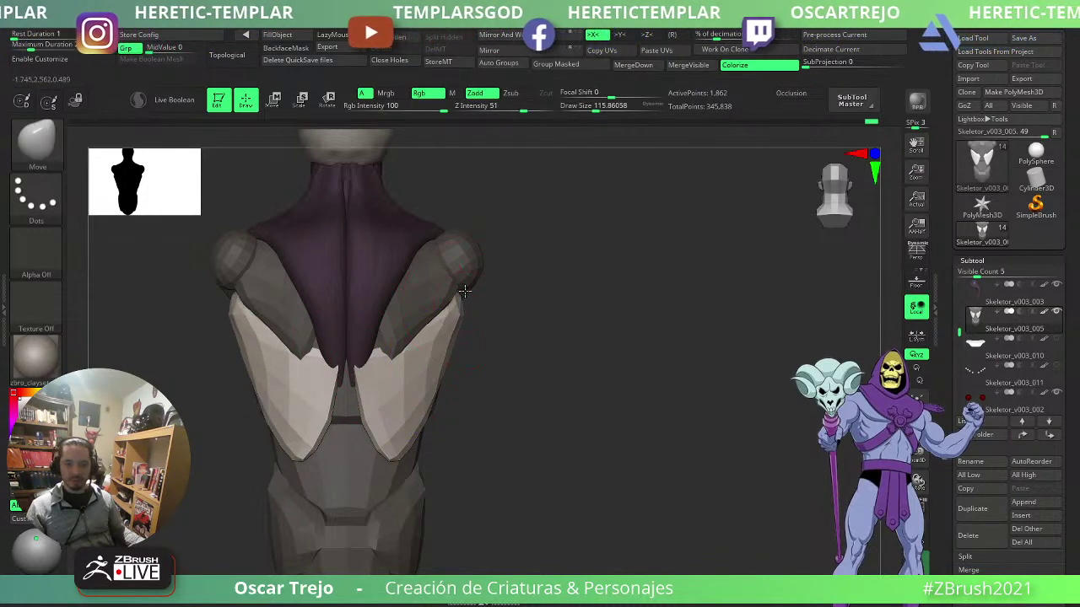
- Shape the upper outer ends of the latissimus forms beneath the shoulder spheres with the Move brush from the side and back
drag(472, 286, 489, 323)
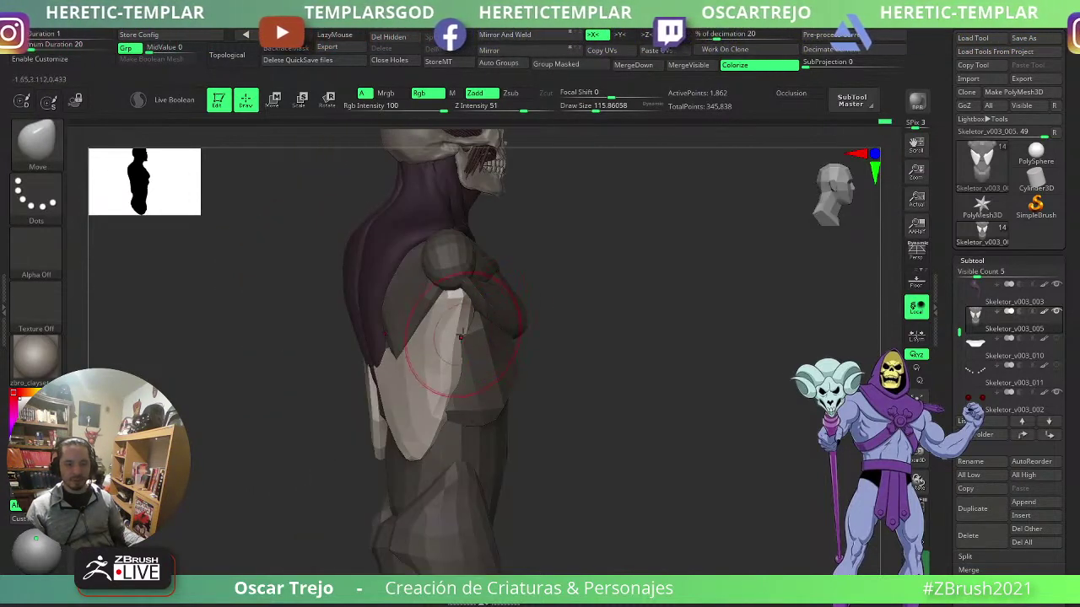
drag(615, 351, 462, 334)
drag(329, 437, 414, 422)
drag(466, 367, 494, 297)
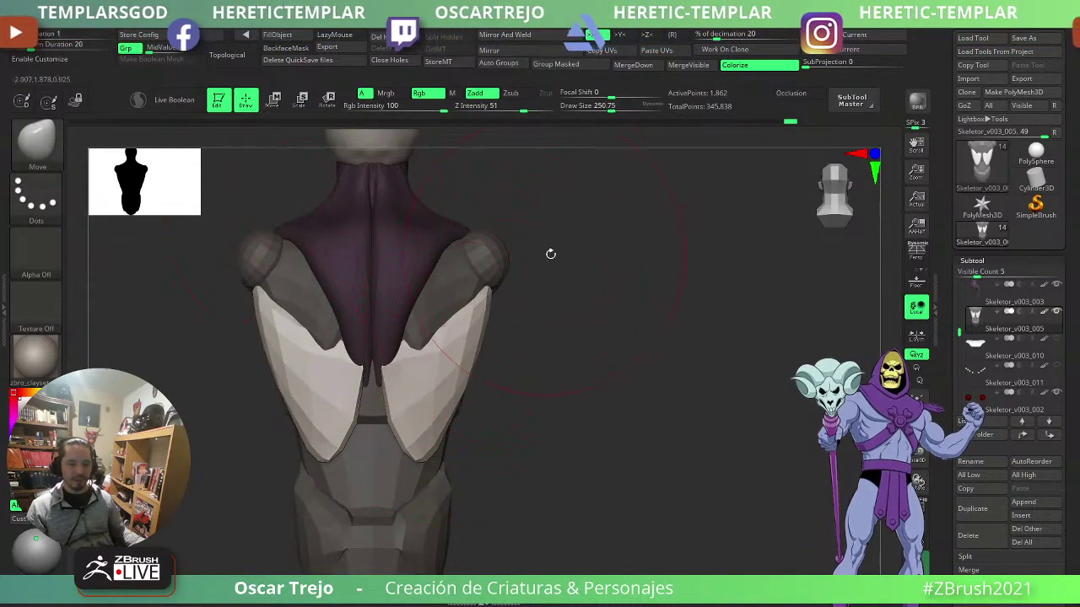
mouse_move(550, 254)
mouse_down()
mouse_move(585, 320)
mouse_move(644, 368)
mouse_move(630, 335)
mouse_move(582, 363)
mouse_up()
- Adjust the lower edges of the latissimus forms with the Move brush at about 112 and clear the mask
key(s)
key(s)
drag(477, 449, 463, 450)
mouse_move(565, 413)
alt+mouse_down()
mouse_move(612, 357)
mouse_move(642, 351)
mouse_move(636, 371)
alt+mouse_up()
alt+drag(617, 414, 636, 340)
alt+drag(620, 422, 619, 373)
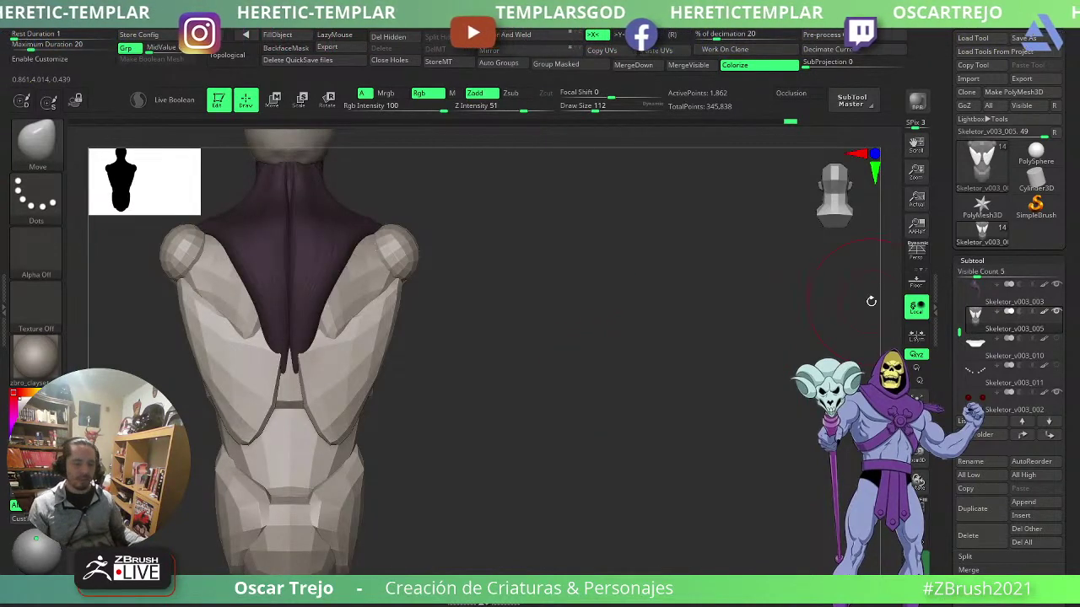
- Turn on the Dynamic Subdiv smooth preview of the torso and view it from the front
drag(448, 320, 549, 337)
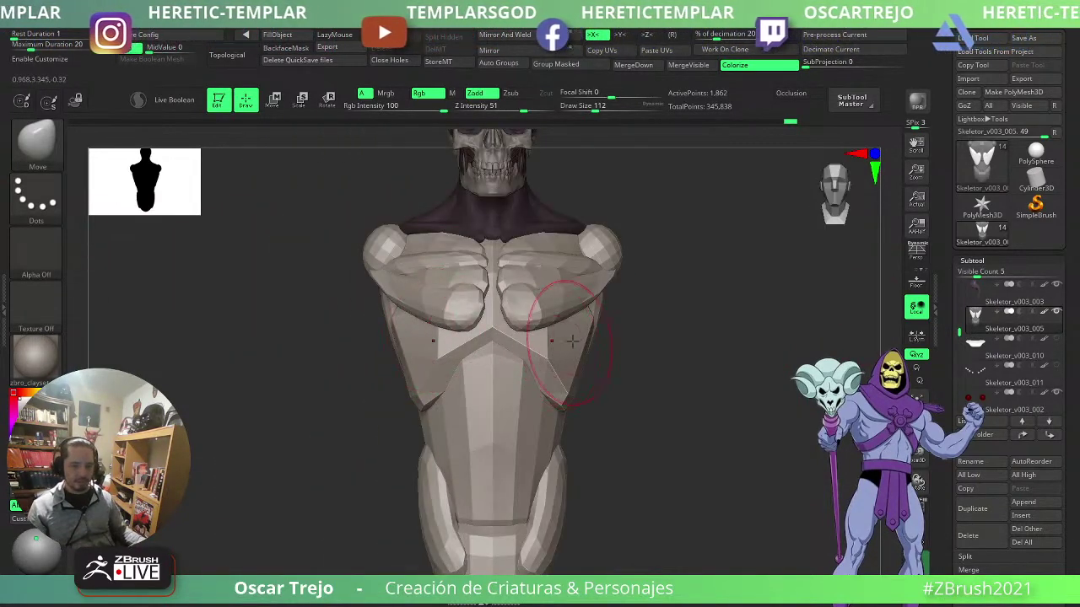
key(d)
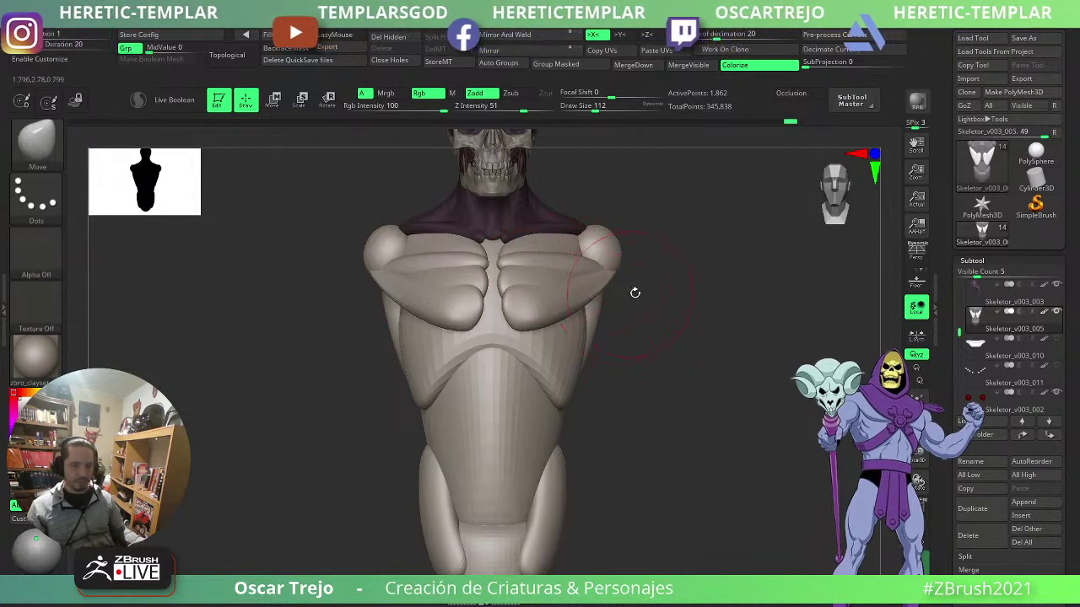
drag(634, 293, 636, 325)
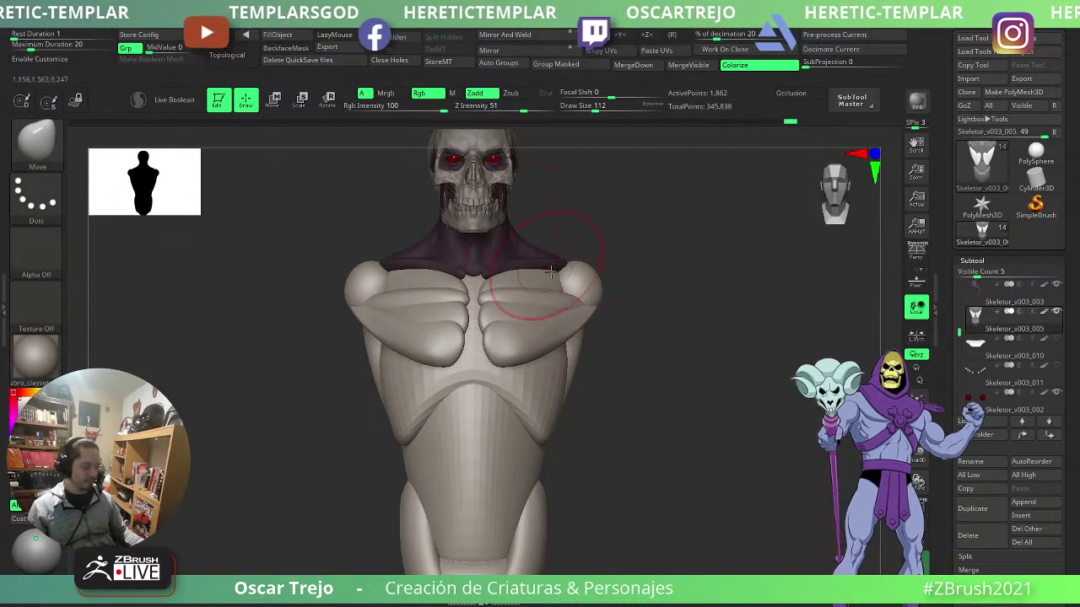
- Adjust the outer edges of the latissimus forms below the shoulders with the Move Topological brush
key(b)
key(m)
key(t)
key(s)
drag(582, 337, 595, 344)
mouse_move(599, 387)
mouse_down()
mouse_move(585, 378)
mouse_move(655, 354)
mouse_move(636, 360)
mouse_move(660, 365)
mouse_move(643, 357)
mouse_move(385, 385)
mouse_move(298, 374)
mouse_move(412, 365)
mouse_move(392, 380)
mouse_move(399, 373)
mouse_move(385, 374)
mouse_up()
key(s)
key(s)
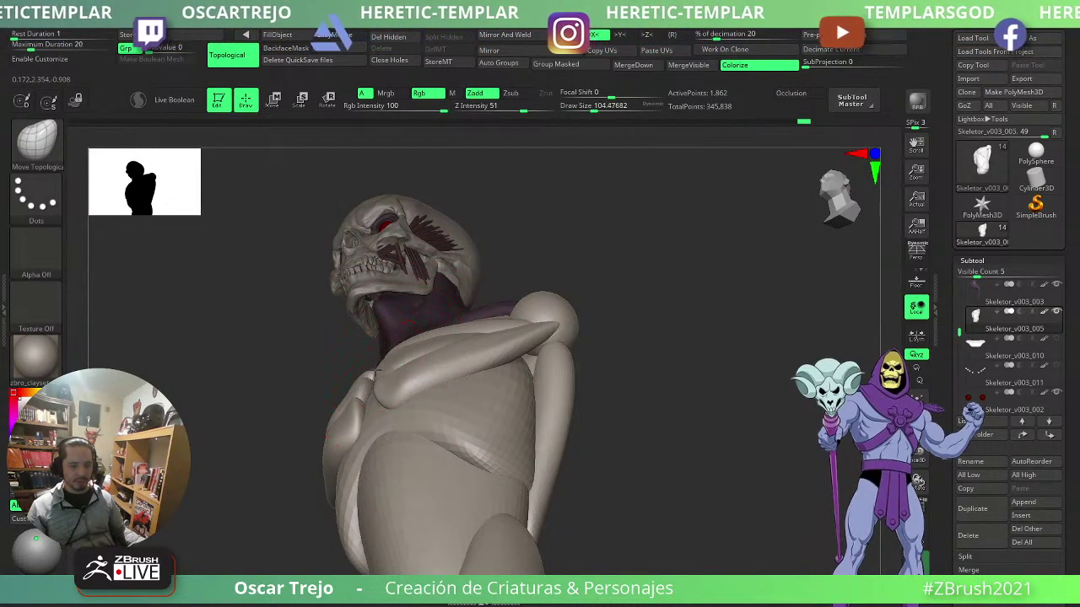
- Examine the torso from behind and in front, toggling the Dynamic Subdiv smooth preview back on
mouse_move(263, 390)
mouse_down()
mouse_move(285, 426)
mouse_move(352, 415)
mouse_up()
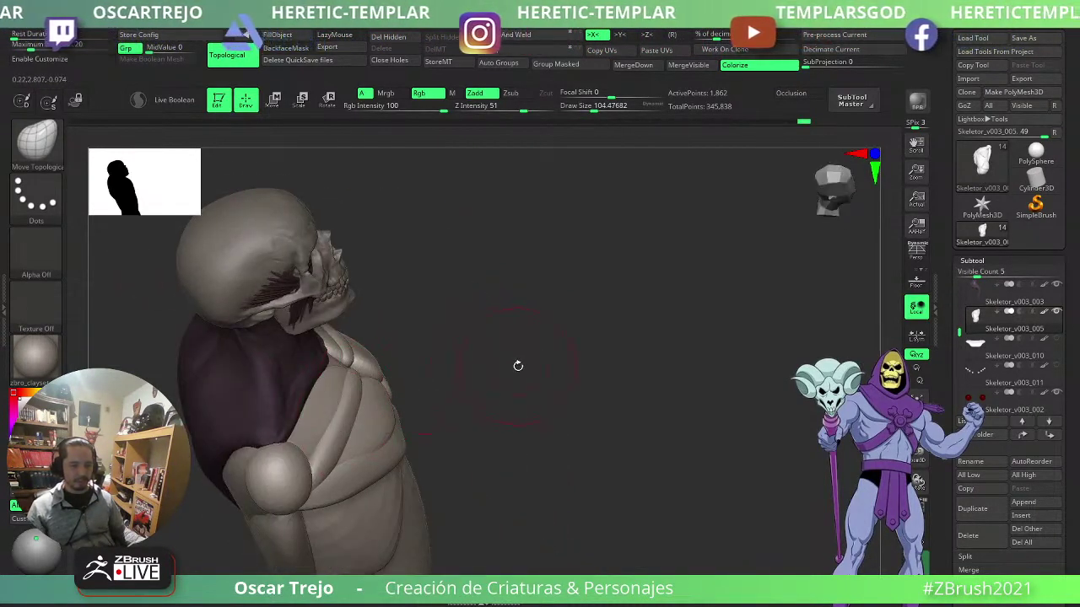
alt+drag(518, 367, 607, 346)
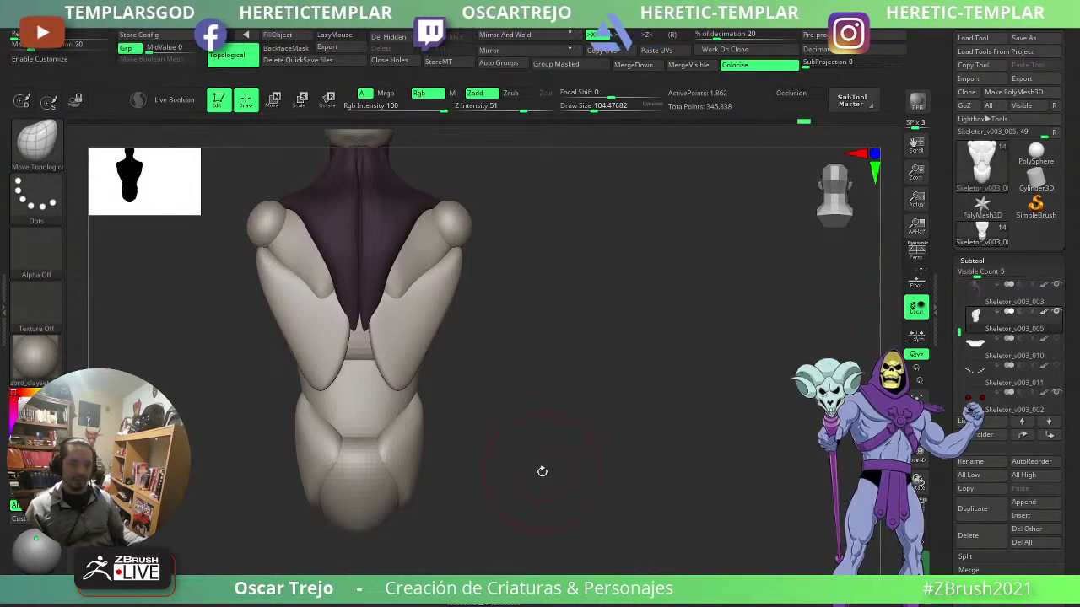
drag(542, 471, 637, 379)
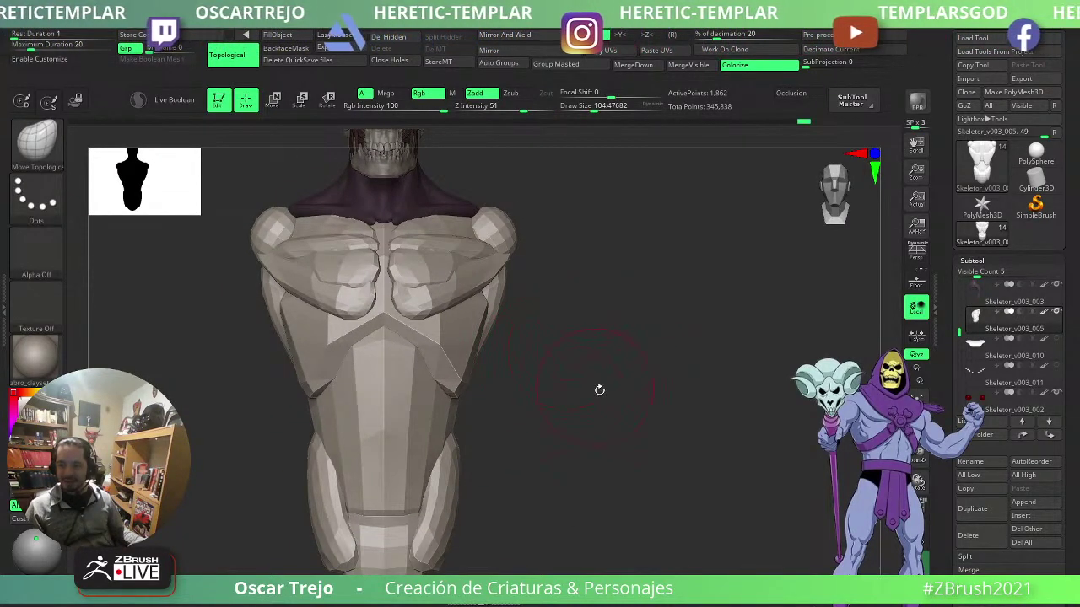
mouse_move(627, 409)
alt+mouse_down()
mouse_move(641, 438)
mouse_move(622, 408)
mouse_move(667, 453)
mouse_move(646, 407)
mouse_move(641, 417)
mouse_move(661, 448)
mouse_move(644, 424)
mouse_move(678, 400)
mouse_move(605, 400)
mouse_move(610, 409)
mouse_move(622, 397)
mouse_move(600, 394)
mouse_move(617, 352)
mouse_move(601, 355)
alt+mouse_up()
key(d)
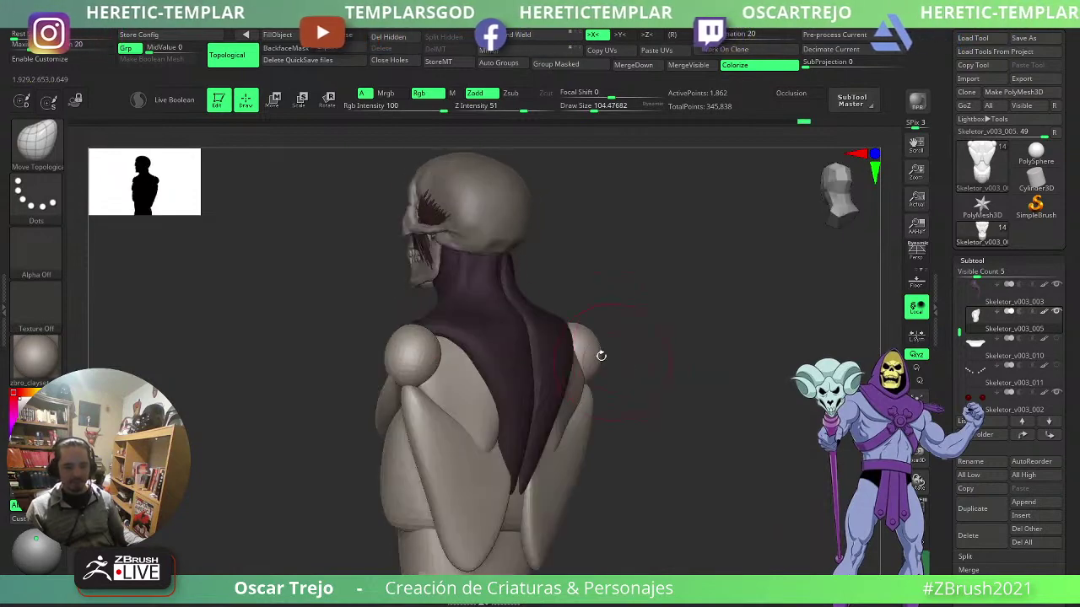
- Insert a mirrored PolySphere at each outer shoulder as a deltoid base and move it against the shoulder sphere
mouse_move(665, 401)
mouse_down()
mouse_move(735, 414)
mouse_move(597, 412)
mouse_move(513, 443)
mouse_up()
key(b)
key(i)
key(p)
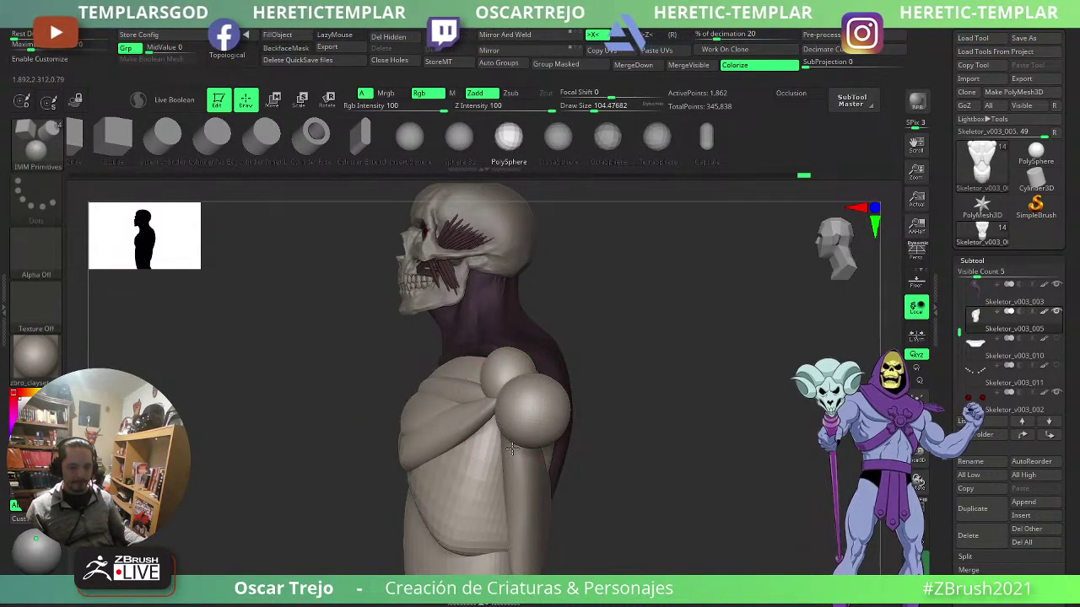
shift+drag(639, 413, 701, 413)
key(w)
drag(571, 365, 524, 340)
key(q)
- Shape the deltoid spheres into tilted ovals over the shoulder joints with the Move brush
key(b)
key(m)
key(v)
key(s)
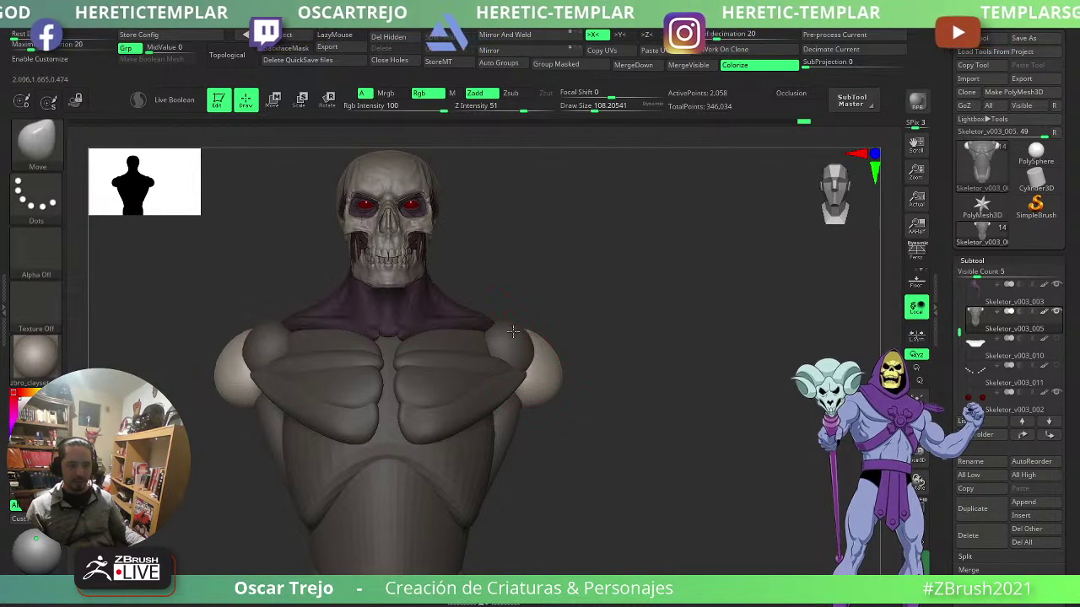
mouse_move(682, 327)
mouse_down()
mouse_move(617, 322)
mouse_move(564, 344)
mouse_up()
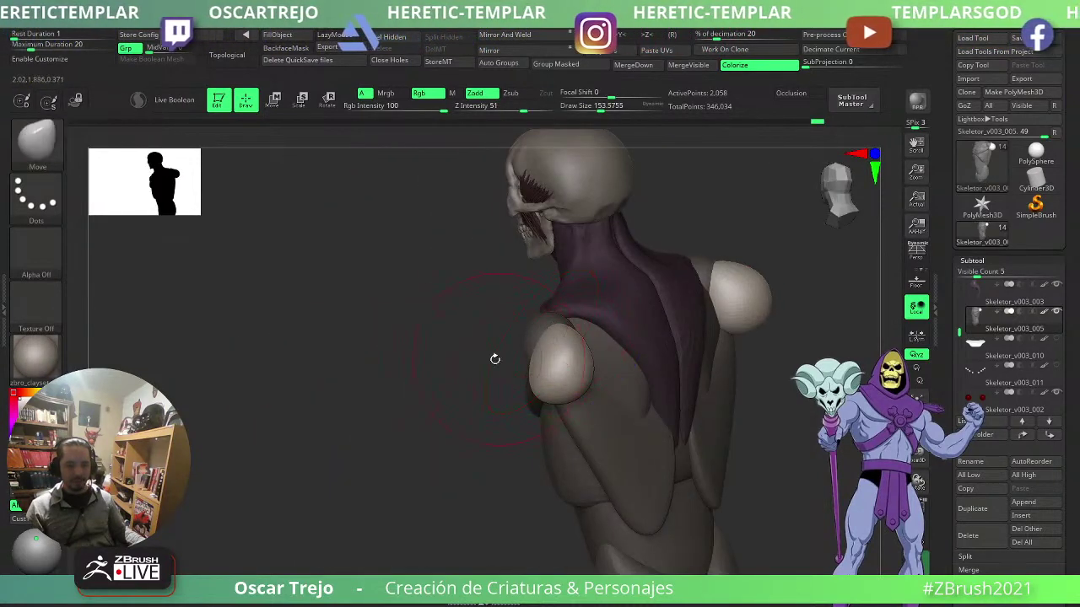
mouse_move(494, 359)
shift+mouse_down()
mouse_move(546, 343)
mouse_move(494, 344)
mouse_move(521, 344)
shift+mouse_up()
key(s)
drag(548, 368, 530, 360)
drag(511, 342, 521, 329)
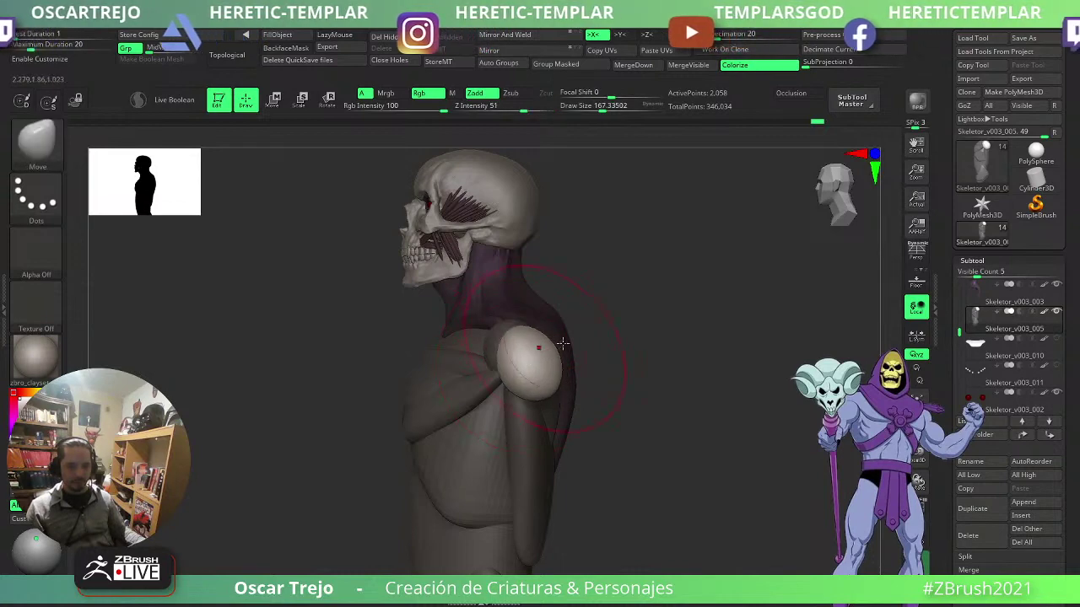
- Stretch the deltoids outward and down the upper arms with the Move brush, keeping the rest masked
mouse_move(620, 357)
shift+mouse_down()
mouse_move(658, 341)
mouse_move(601, 336)
mouse_move(632, 358)
mouse_move(647, 395)
shift+mouse_up()
key(s)
key(s)
click(638, 372)
drag(651, 403, 617, 348)
key(s)
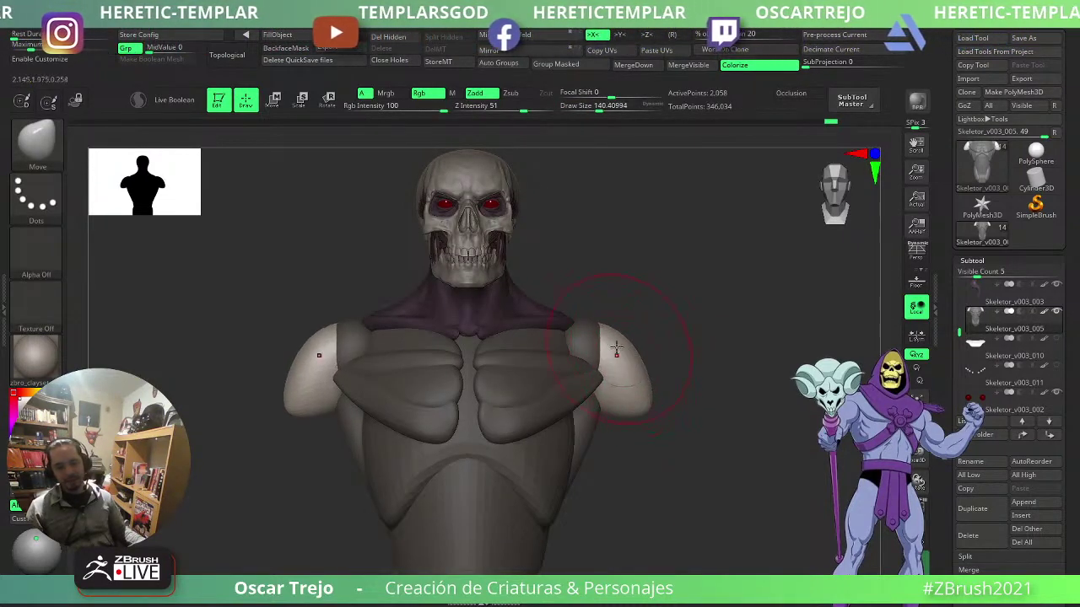
- Invert the mask and nudge the original shoulder spheres inward beside the deltoids with the Move Topological brush
alt+click(591, 331)
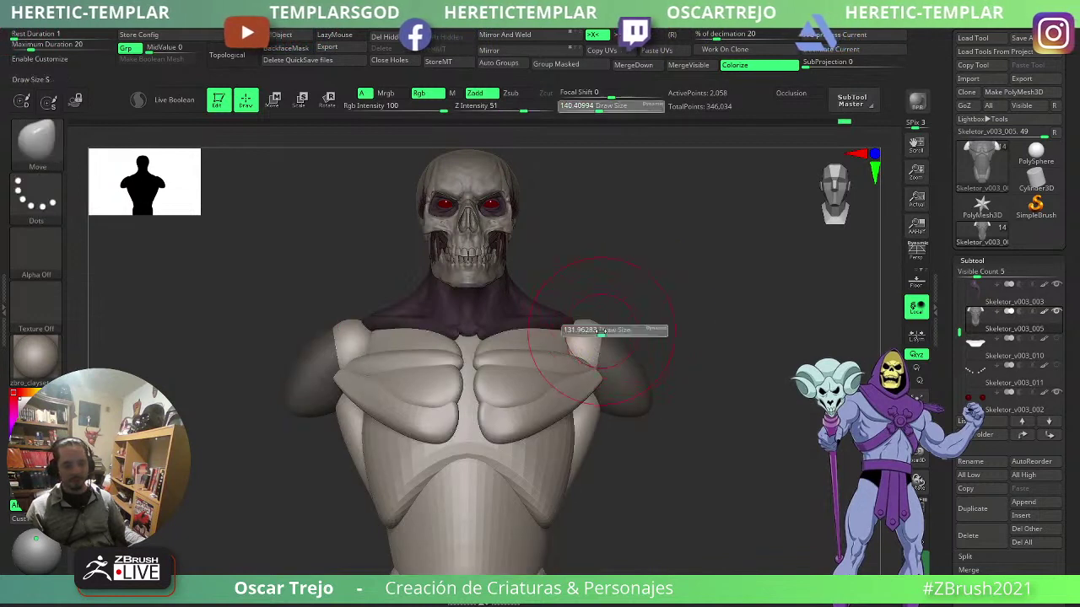
key(b)
key(m)
key(t)
mouse_move(585, 327)
mouse_down()
mouse_move(588, 338)
mouse_move(579, 334)
mouse_up()
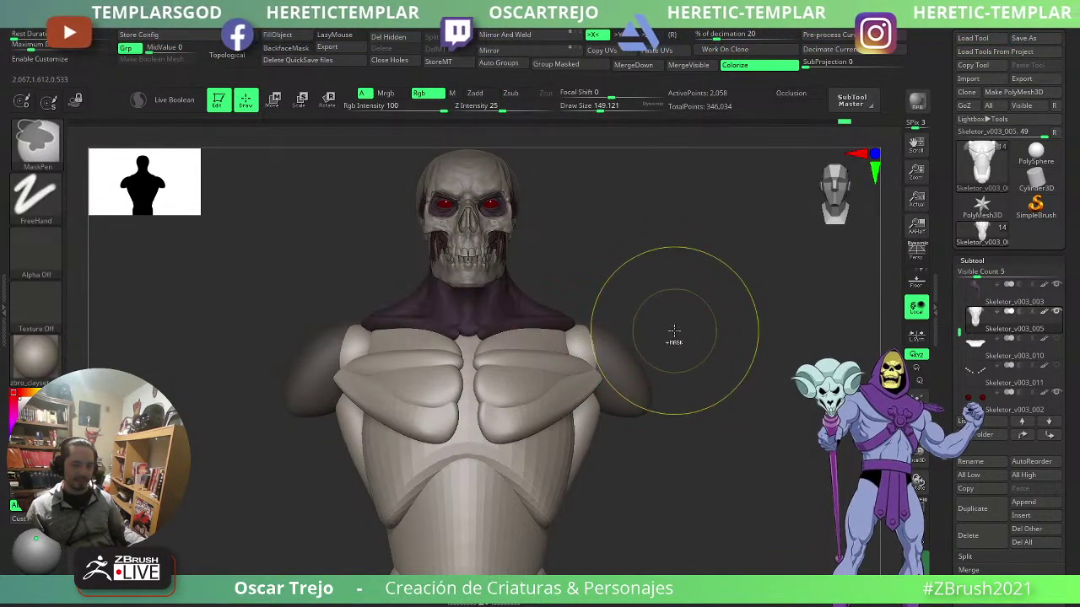
- Clear the mask from the deltoid forms
drag(689, 340, 660, 365)
ctrl+click(624, 363)
drag(753, 337, 771, 332)
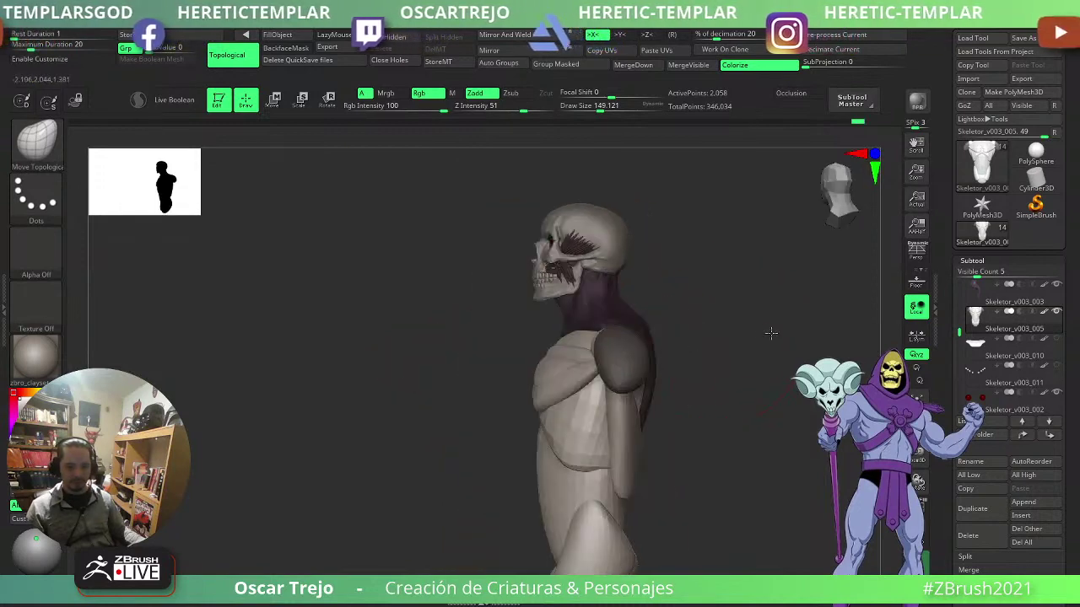
key(s)
ctrl+click(706, 331)
ctrl+drag(680, 335, 648, 348)
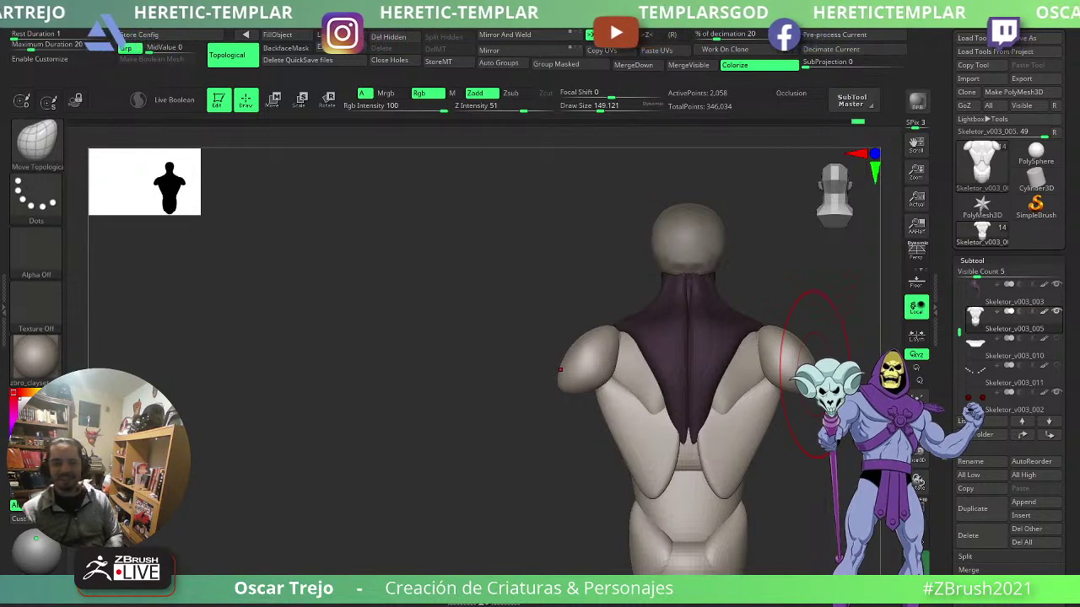
- Mask everything on the torso except the deltoids for shaping them from behind
mouse_move(400, 321)
mouse_down()
mouse_move(458, 379)
mouse_move(630, 355)
mouse_up()
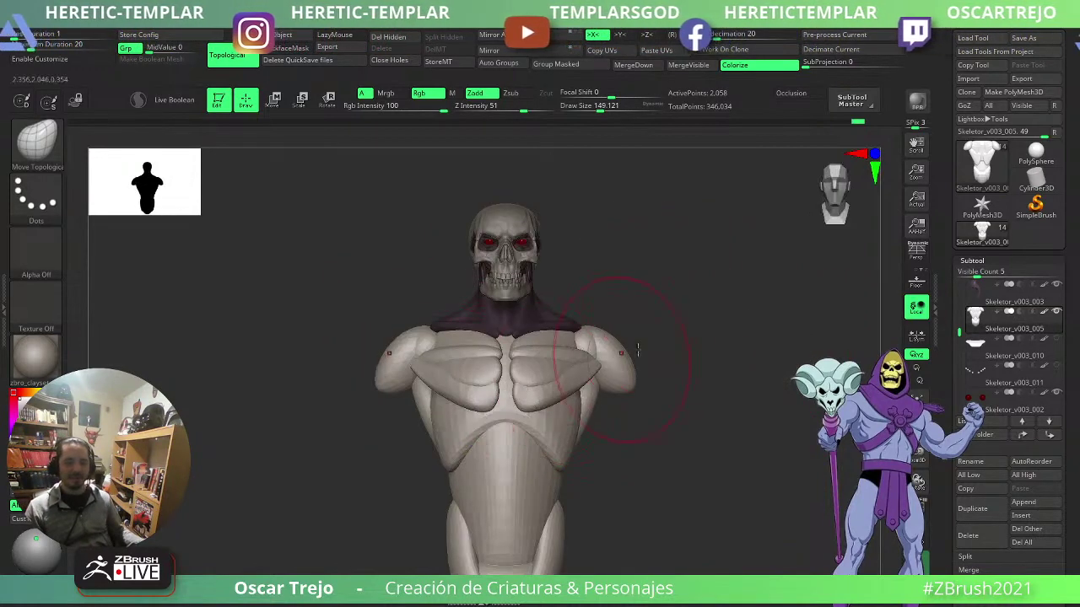
alt+drag(664, 232, 674, 371)
mouse_move(793, 316)
mouse_down()
mouse_move(689, 300)
mouse_move(718, 323)
mouse_move(725, 351)
mouse_up()
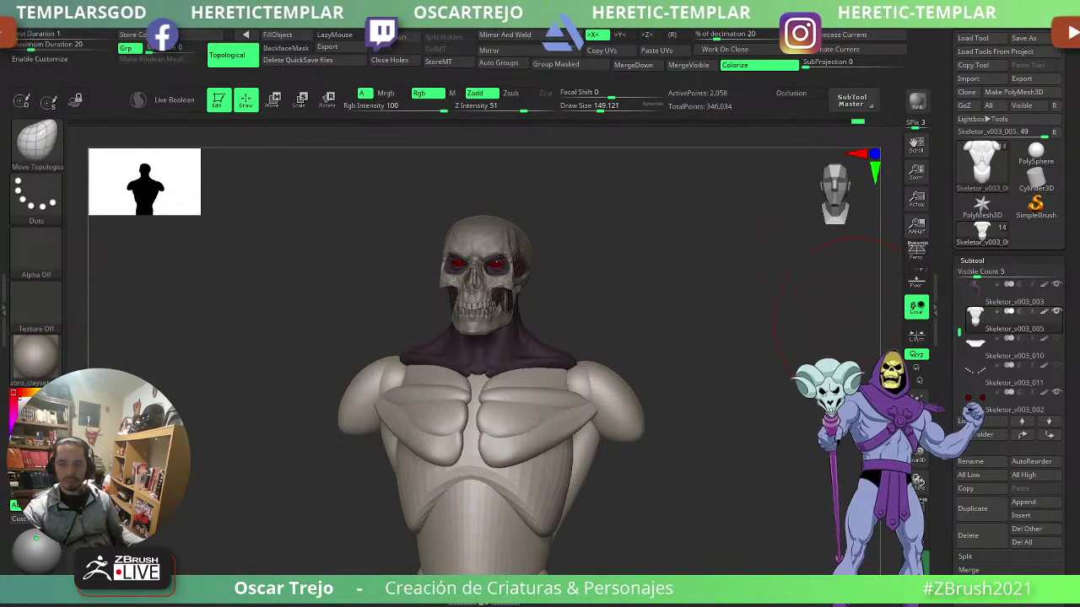
drag(814, 400, 655, 470)
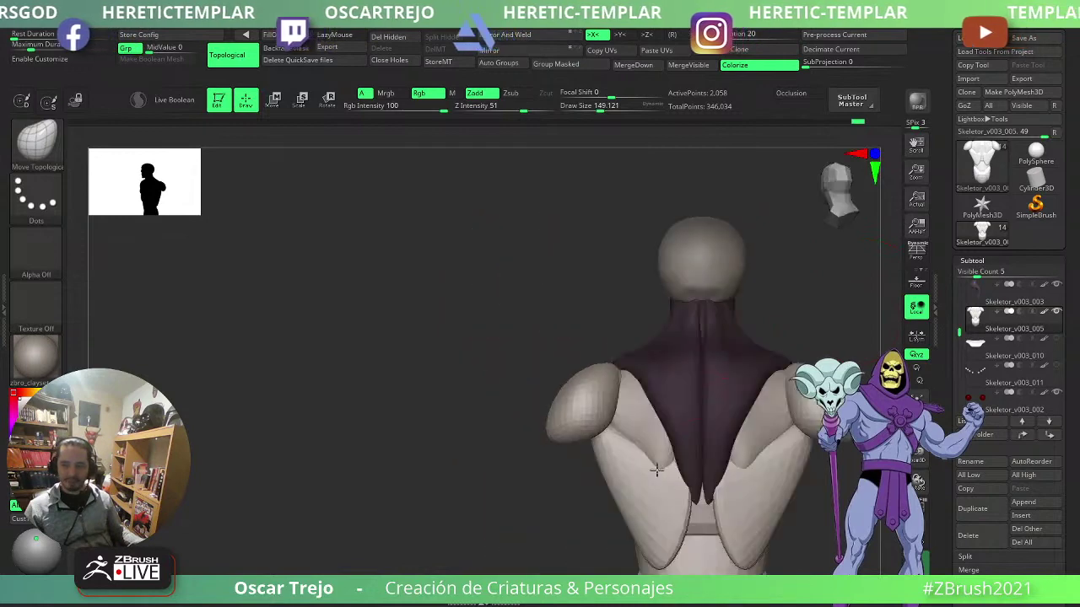
alt+drag(498, 501, 480, 473)
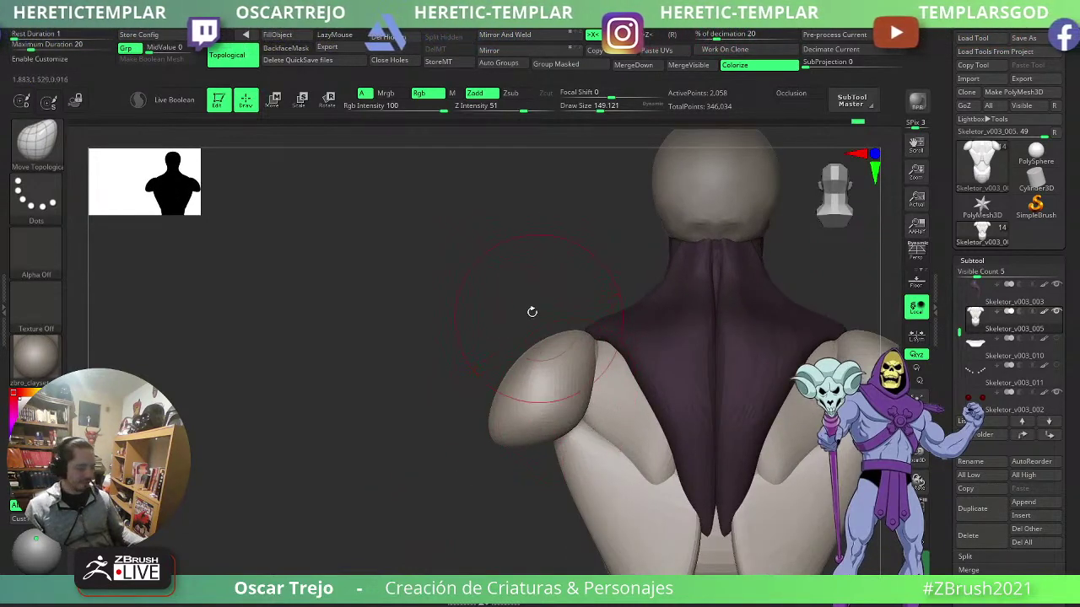
ctrl+shift+click(577, 357)
ctrl+click(481, 348)
ctrl+shift+click(506, 497)
ctrl+click(361, 486)
key(s)
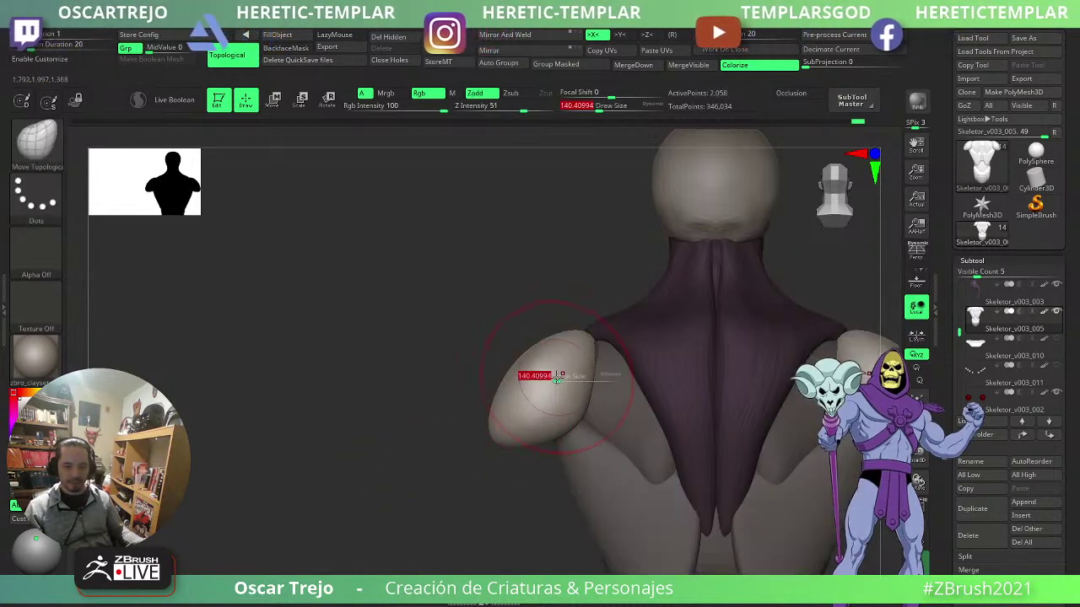
- Pull the rear inner edges of the deltoids toward the trapezius with the Move Topological brush at about 128
drag(558, 376, 647, 358)
key(s)
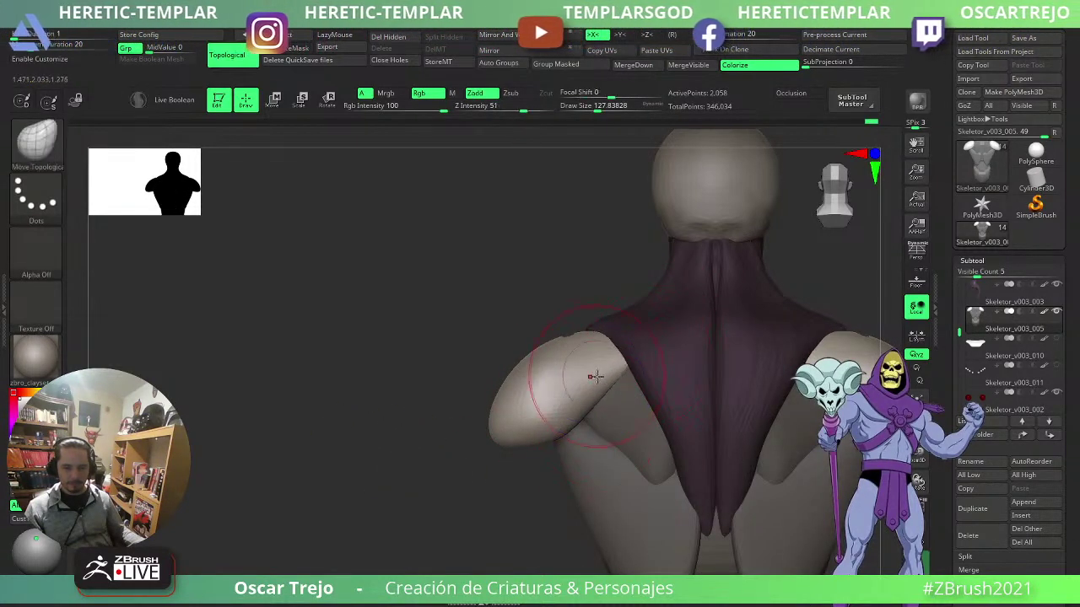
key(s)
drag(553, 344, 564, 338)
- Refine the deltoids' upper and rear contours with the Move brush from the back and side
key(b)
key(m)
key(v)
mouse_move(513, 360)
right_down()
mouse_move(593, 343)
mouse_move(518, 357)
right_up()
key(s)
drag(518, 358, 530, 357)
drag(638, 323, 574, 350)
key(s)
drag(558, 360, 564, 338)
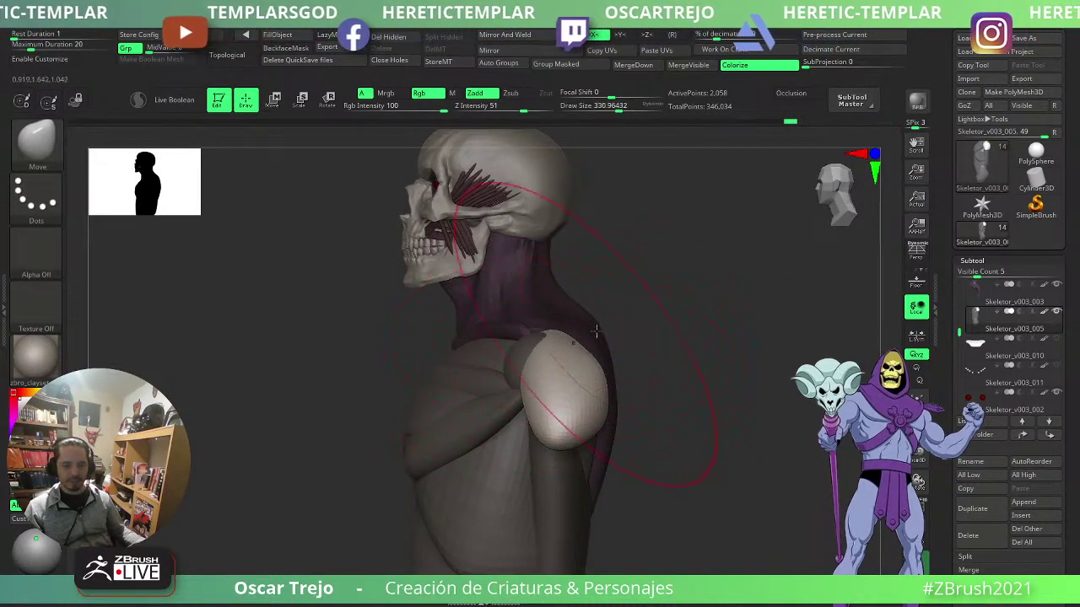
key(s)
mouse_move(626, 327)
shift+mouse_down()
mouse_move(648, 337)
mouse_move(621, 350)
shift+mouse_up()
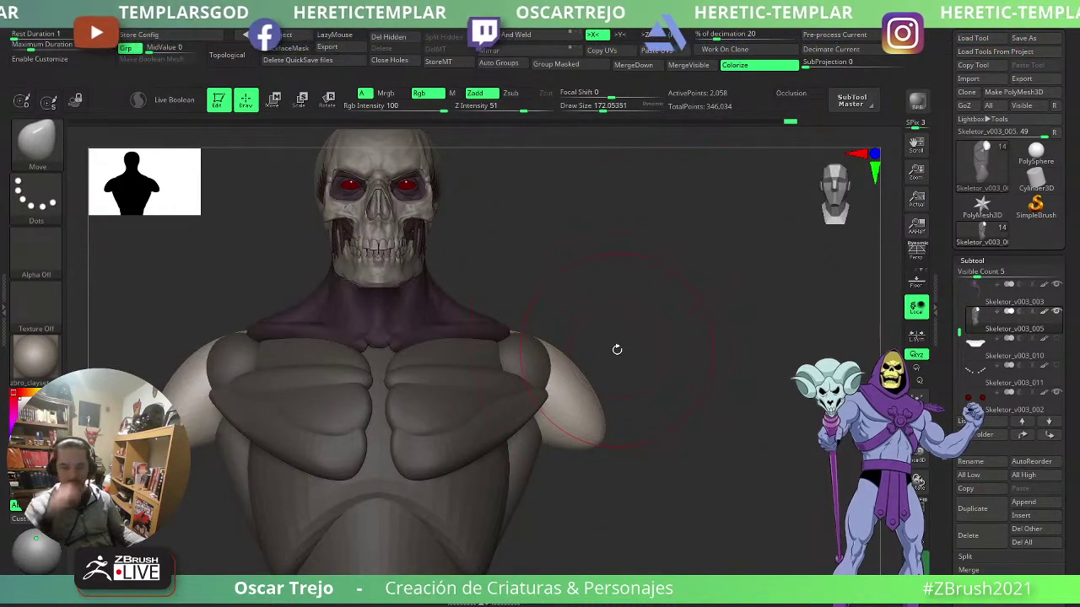
- Clear the mask and check the torso and shoulder proportions from the front
alt+drag(714, 377, 694, 329)
mouse_move(690, 403)
mouse_down()
mouse_move(723, 410)
mouse_move(708, 414)
mouse_move(733, 388)
mouse_up()
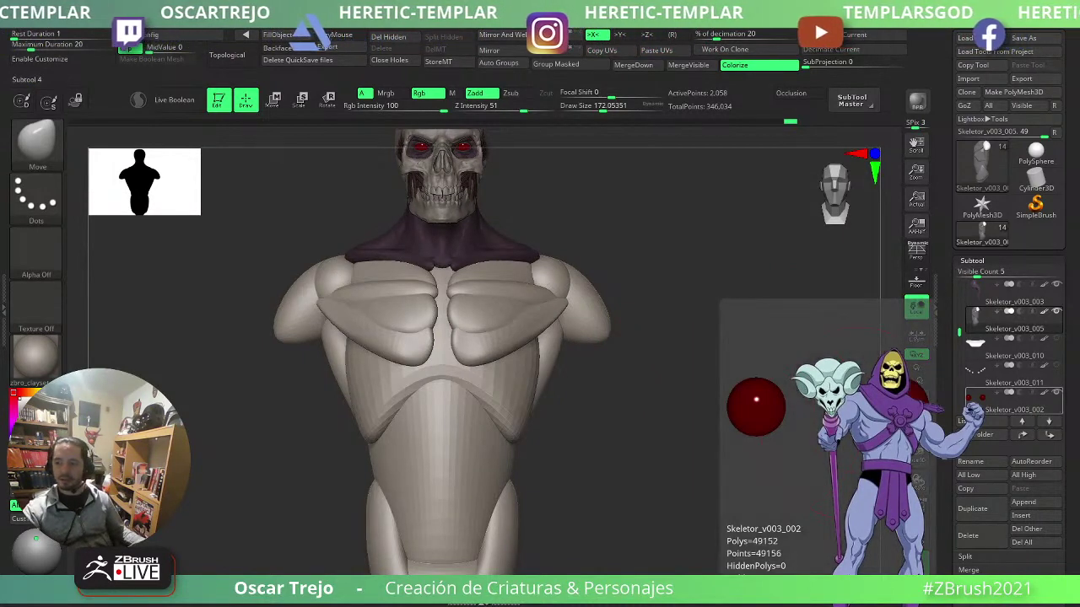
mouse_move(835, 409)
mouse_down()
mouse_move(687, 416)
mouse_move(663, 384)
mouse_up()
drag(414, 379, 523, 388)
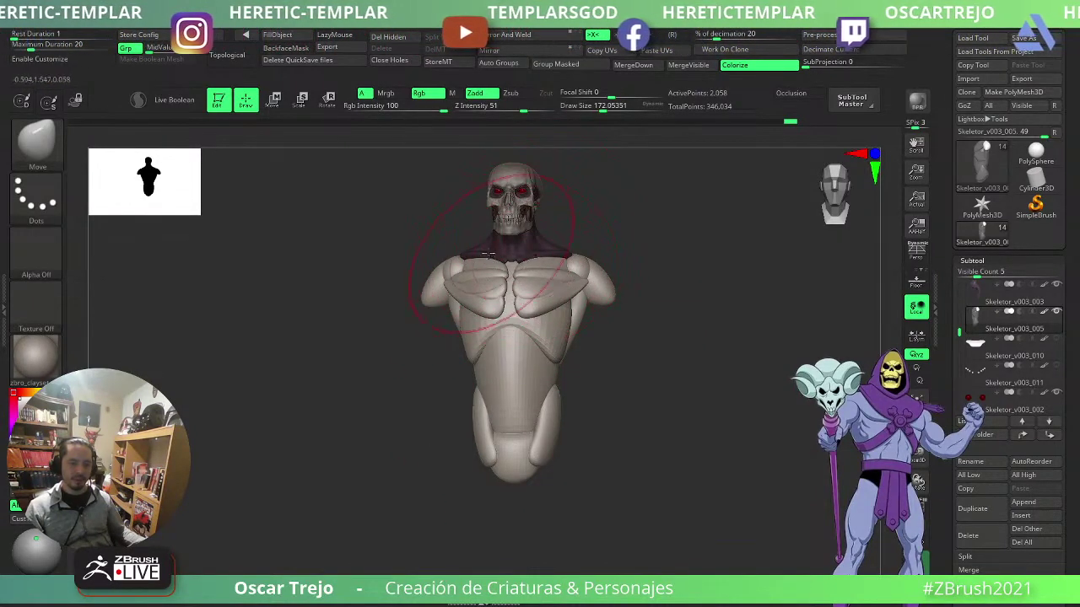
alt+drag(646, 245, 668, 271)
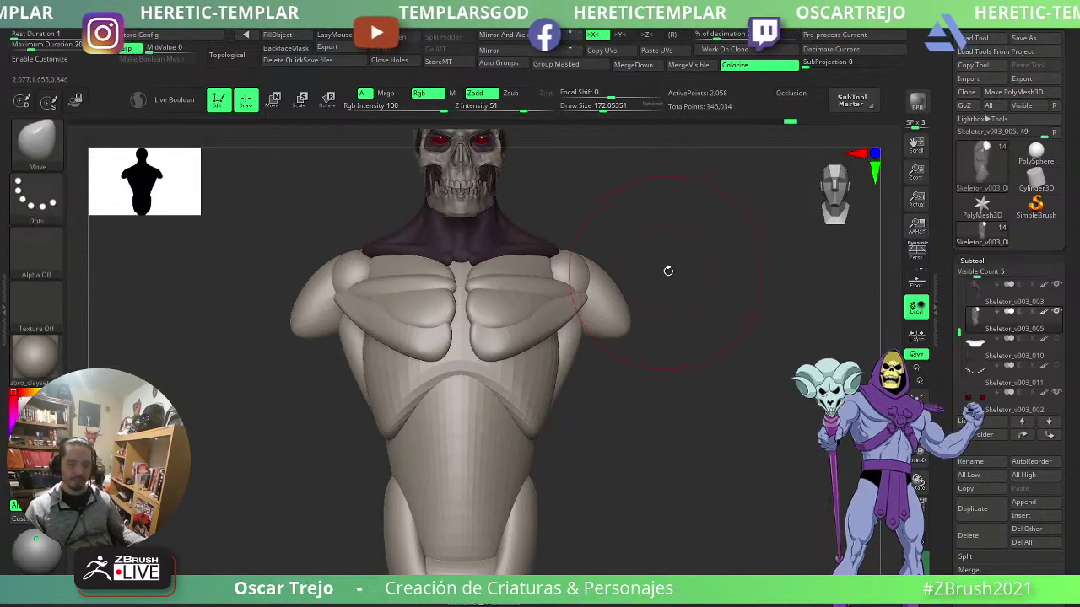
drag(713, 401, 656, 347)
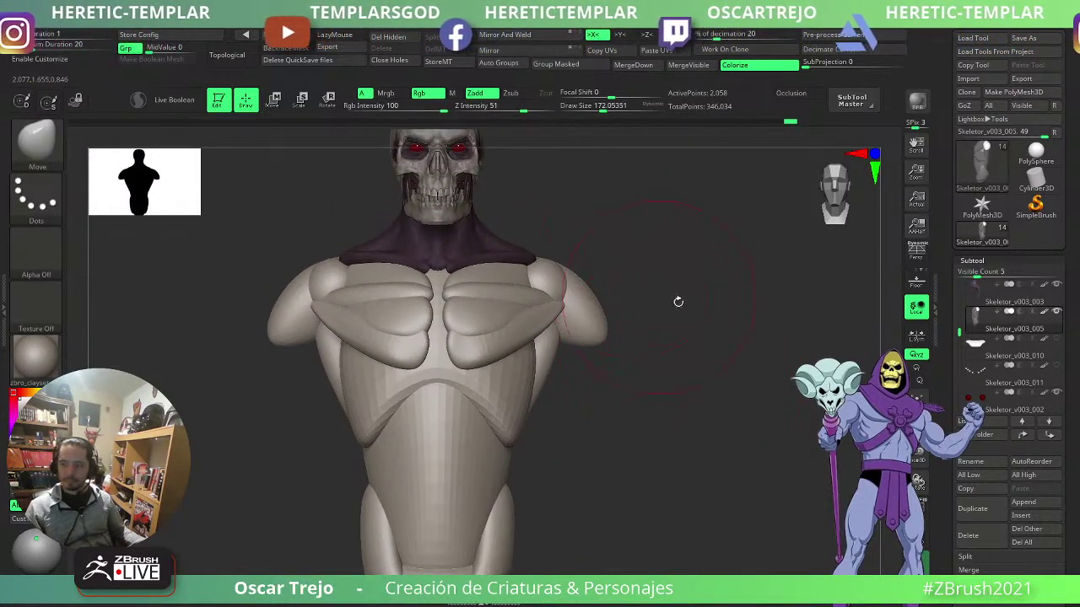
- Insert mirrored PolySpheres below the deltoids as bases for the upper arms
drag(743, 366, 557, 392)
drag(474, 413, 525, 424)
key(b)
key(i)
key(p)
drag(577, 367, 536, 402)
drag(412, 437, 523, 430)
- Move the upper-arm spheres up and inward beneath the deltoids with the gizmo
key(w)
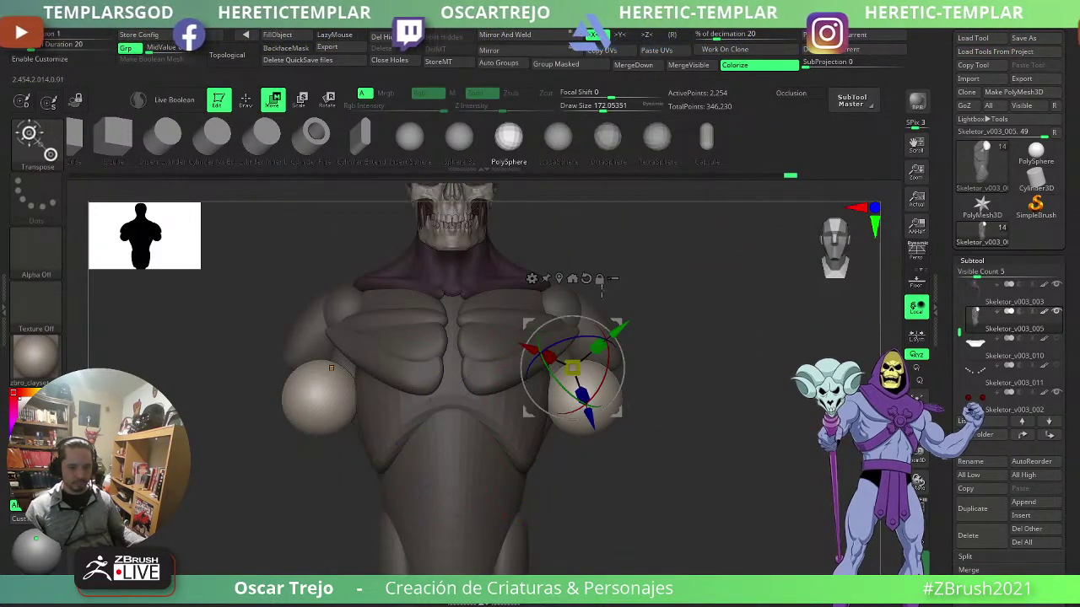
click(586, 279)
key(ctrl+z)
mouse_move(617, 326)
mouse_down()
mouse_move(642, 318)
mouse_move(627, 347)
mouse_move(594, 339)
mouse_up()
key(q)
- Stretch the upper-arm spheres down and outward into elongated biceps forms with the Move brush
key(s)
key(s)
drag(591, 352, 602, 372)
shift+drag(701, 359, 599, 360)
mouse_move(667, 362)
mouse_down()
mouse_move(686, 386)
mouse_move(675, 337)
mouse_up()
mouse_move(739, 324)
shift+mouse_down()
mouse_move(795, 324)
mouse_move(761, 339)
shift+mouse_up()
key(s)
mouse_move(680, 339)
mouse_down()
mouse_move(644, 356)
mouse_move(651, 344)
mouse_move(617, 329)
mouse_move(675, 350)
mouse_move(680, 338)
mouse_up()
key(])
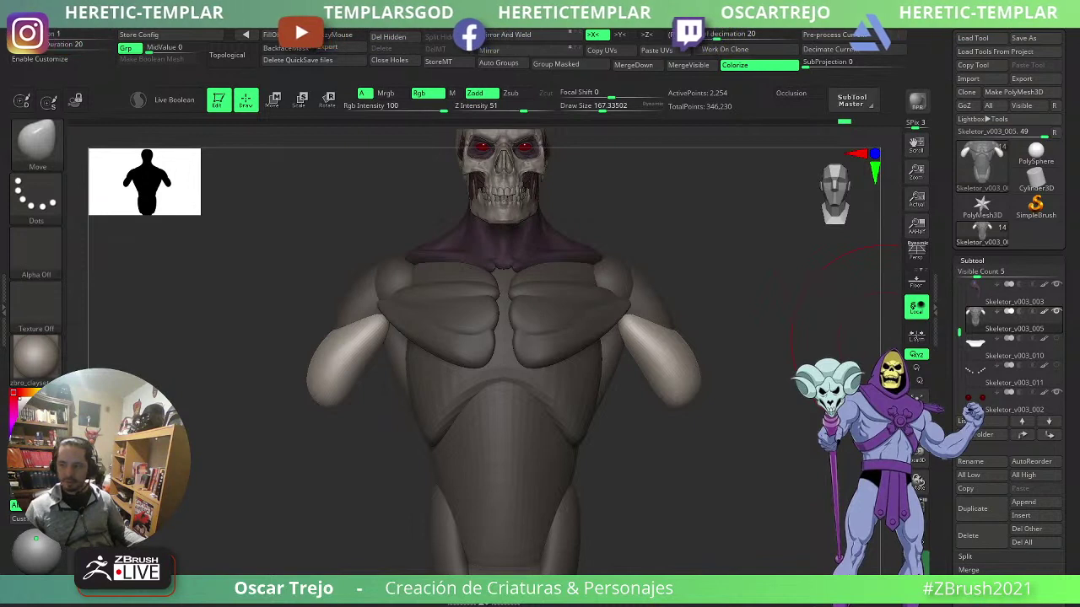
- Slim and lengthen the biceps forms toward the elbows with the Move brush
key(s)
drag(729, 372, 678, 354)
key(s)
mouse_move(675, 398)
mouse_down()
mouse_move(682, 379)
mouse_move(696, 416)
mouse_up()
drag(690, 370, 661, 381)
right_drag(664, 384, 693, 391)
shift+drag(693, 391, 670, 381)
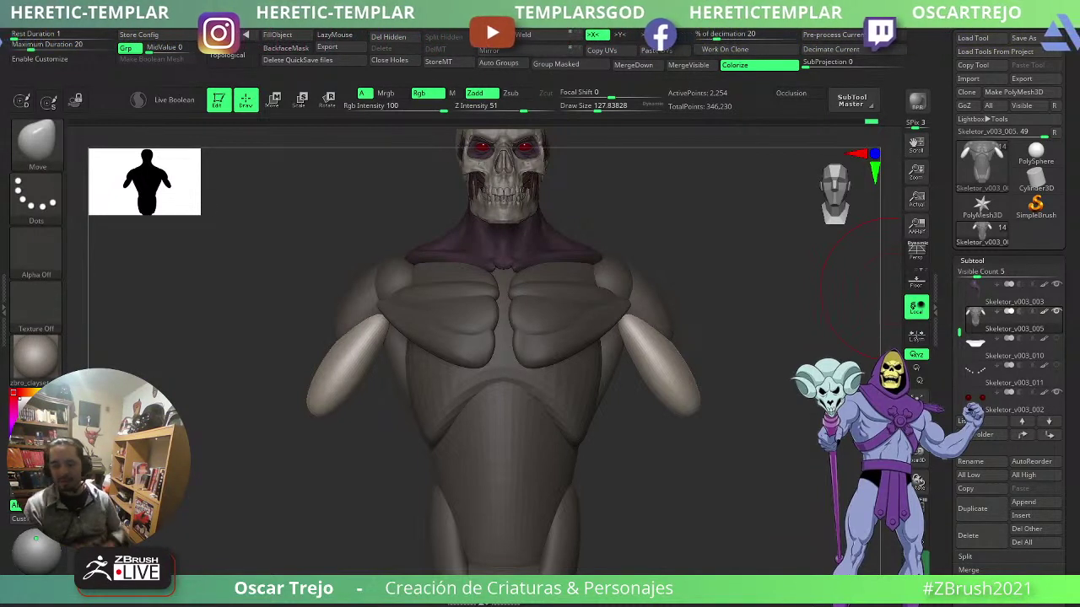
- Insert mirrored PolySpheres on the back of the upper arms as triceps bases
mouse_move(694, 417)
mouse_down()
mouse_move(723, 414)
mouse_move(613, 437)
mouse_up()
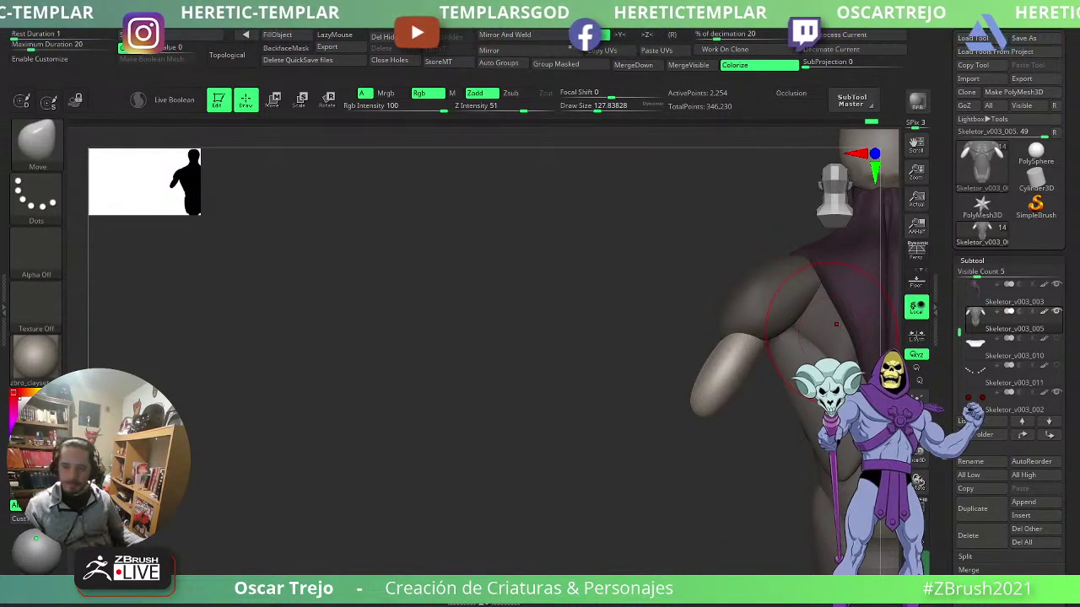
drag(836, 323, 725, 437)
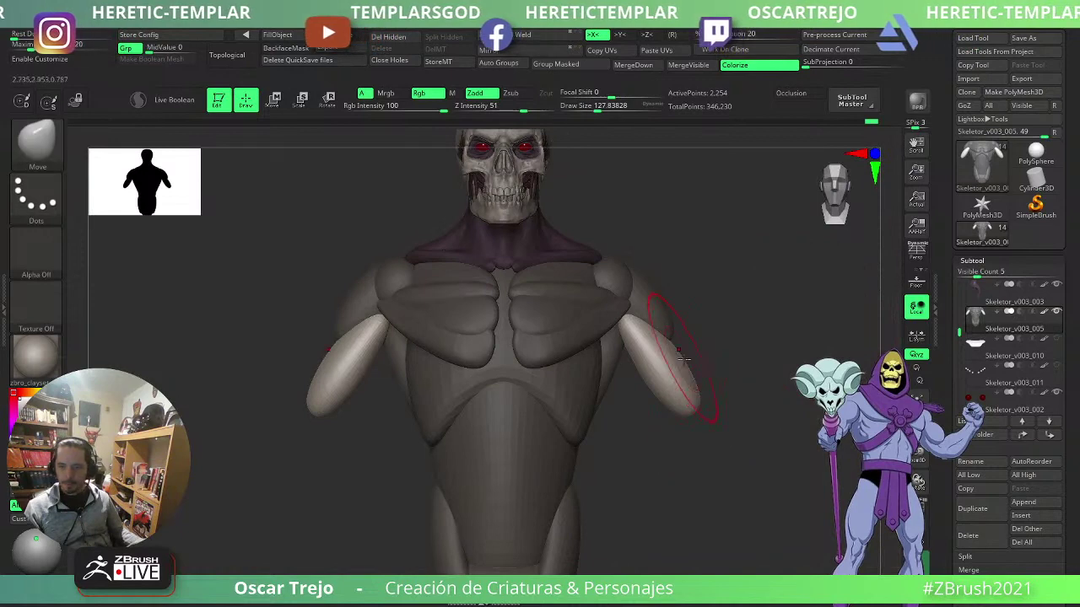
drag(810, 361, 674, 400)
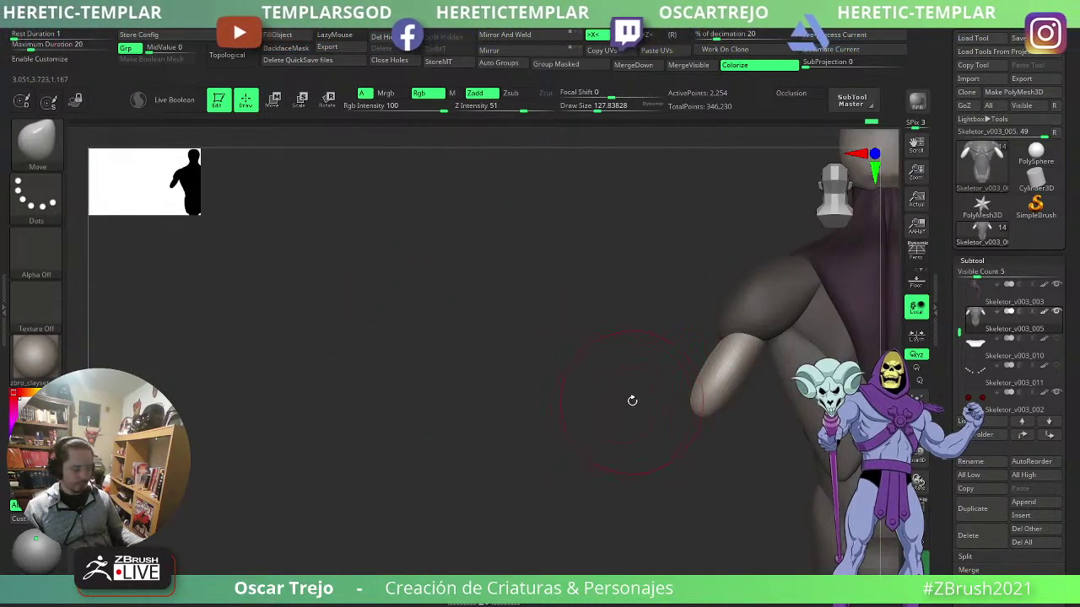
key(b)
key(i)
key(p)
drag(595, 398, 663, 393)
drag(734, 358, 717, 378)
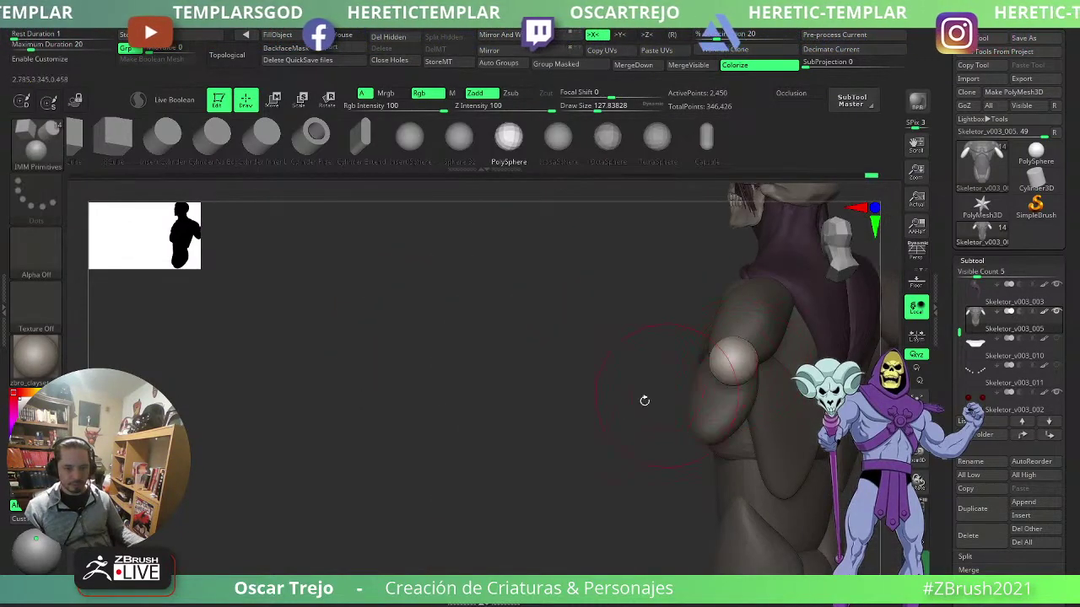
- Begin shaping the triceps spheres beneath the rear deltoids with the Move brush
drag(644, 400, 582, 400)
key(b)
key(m)
key(v)
mouse_move(711, 321)
mouse_down()
mouse_move(740, 321)
mouse_move(735, 347)
mouse_move(749, 340)
mouse_up()
key(])
key(s)
click(744, 347)
- Pull the triceps spheres downward along the back of the upper arms with a larger Move brush
drag(638, 372, 707, 371)
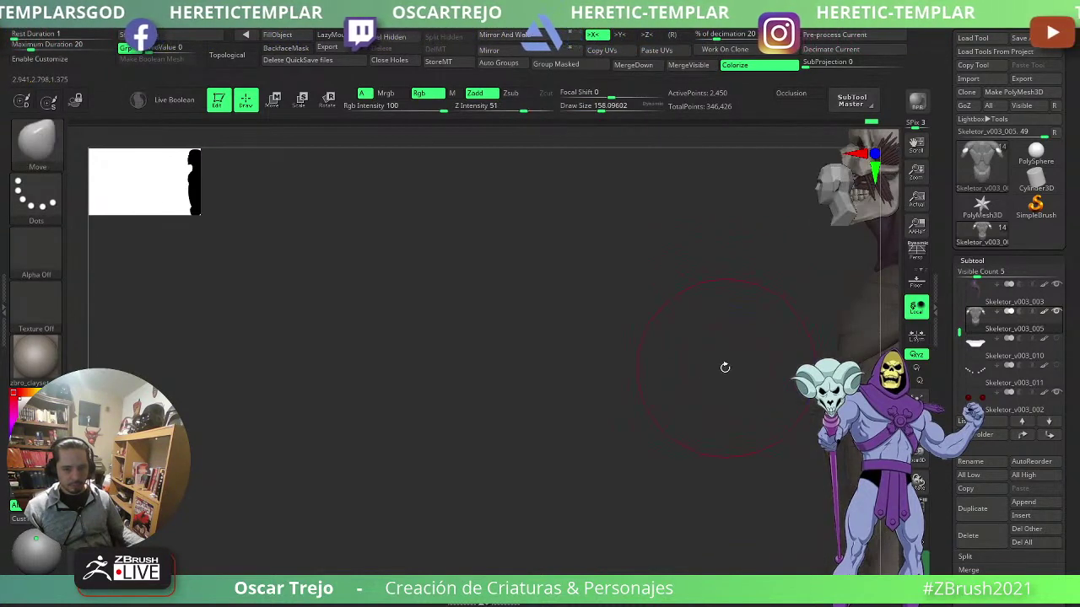
key(f)
alt+drag(578, 315, 617, 339)
key(])
key(])
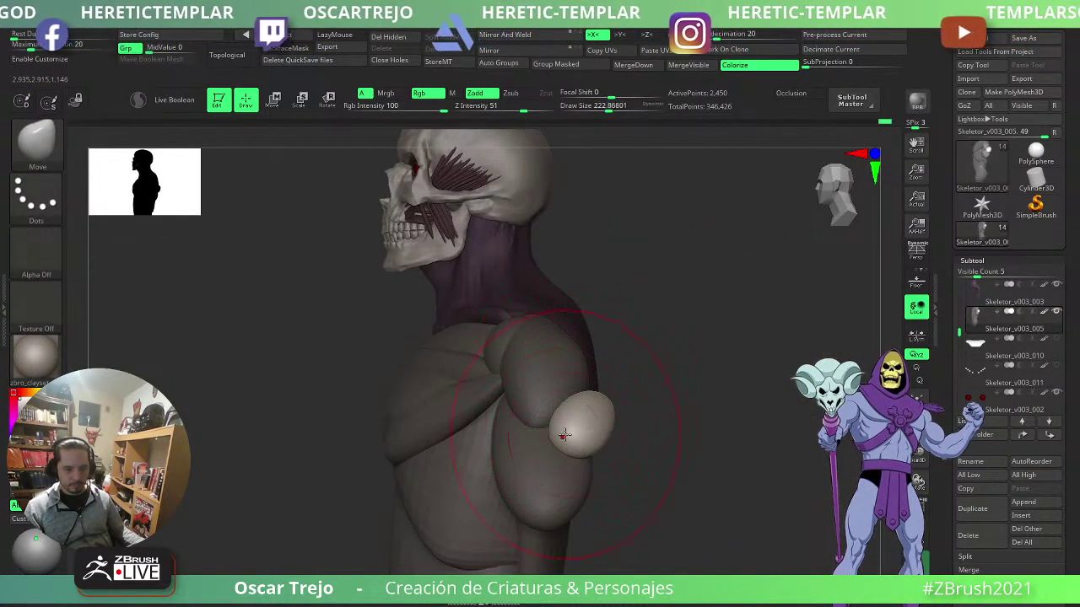
drag(561, 436, 556, 511)
- Fit the triceps forms to the outer contour of the upper arms and clear the mask
drag(702, 456, 529, 445)
drag(600, 408, 633, 392)
drag(500, 432, 653, 418)
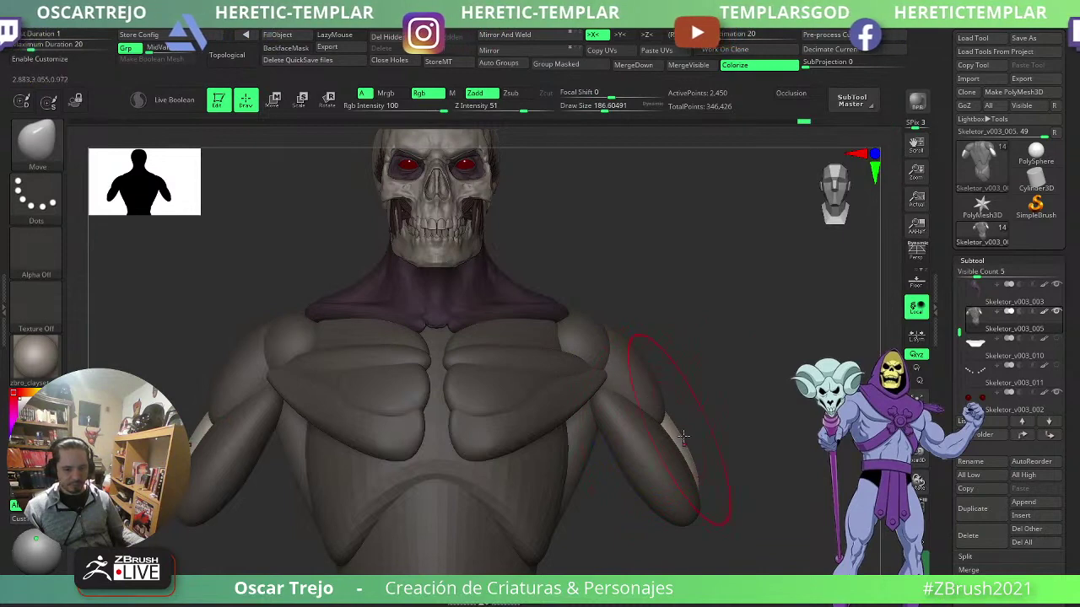
mouse_move(692, 443)
mouse_down()
mouse_move(701, 483)
mouse_move(736, 405)
mouse_move(683, 343)
mouse_up()
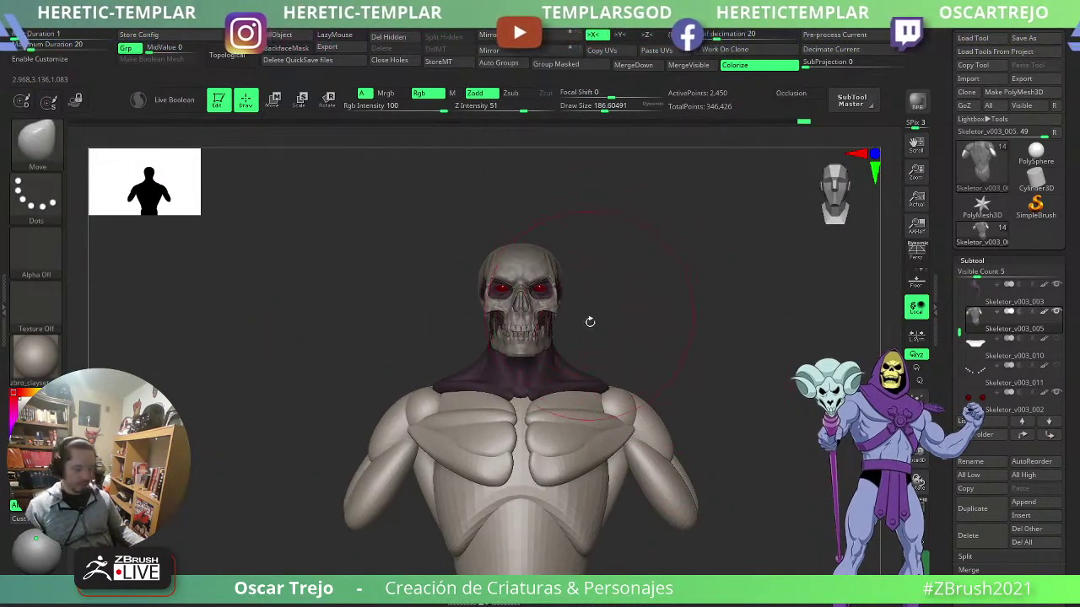
- Adjust the lower outer edges of the deltoids with the Move Topological brush
key(b)
key(m)
key(t)
key(s)
drag(649, 432, 651, 425)
key(s)
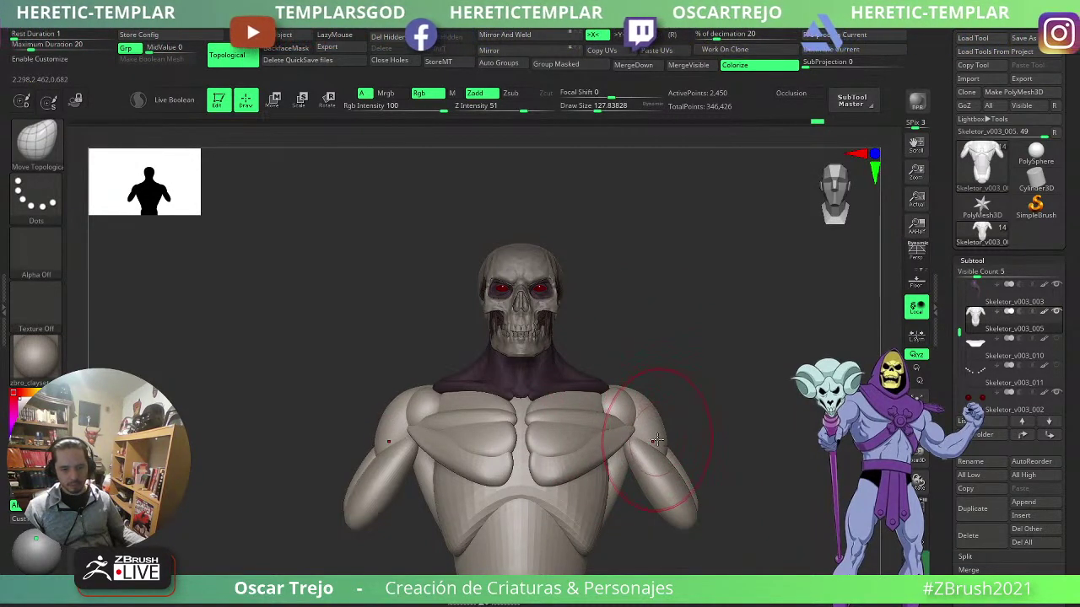
- Push the chest and upper abdomen forward in side profile with the Move brush
alt+drag(684, 413, 590, 308)
mouse_move(713, 299)
mouse_down()
mouse_move(680, 303)
mouse_move(705, 299)
mouse_move(704, 315)
mouse_up()
key(b)
key(m)
key(v)
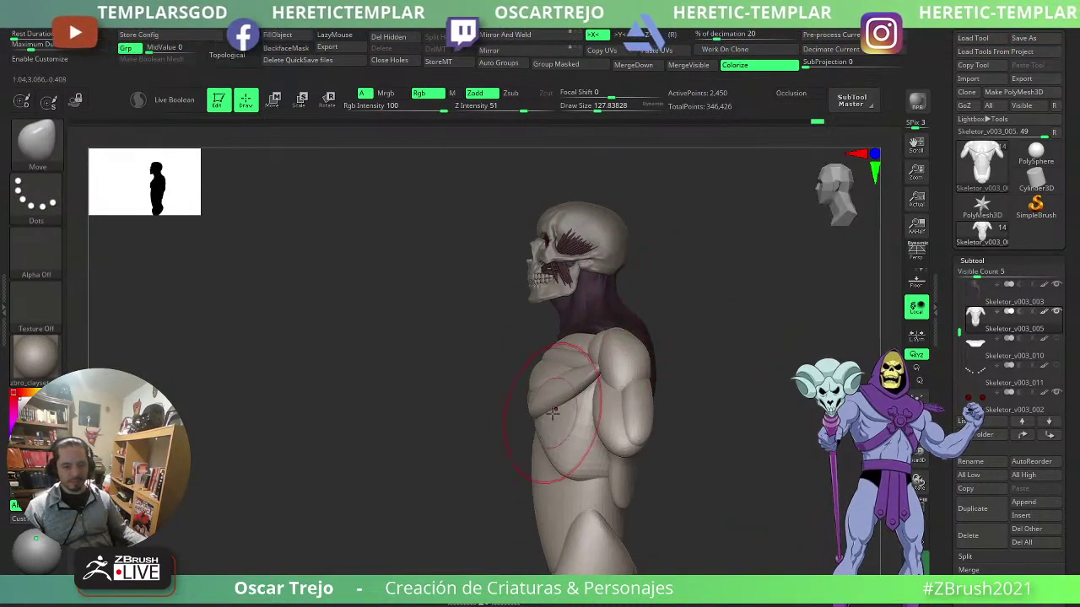
key(s)
drag(566, 414, 576, 416)
mouse_move(511, 434)
mouse_down()
mouse_move(530, 440)
mouse_move(520, 438)
mouse_move(528, 430)
mouse_up()
key(s)
drag(536, 393, 526, 395)
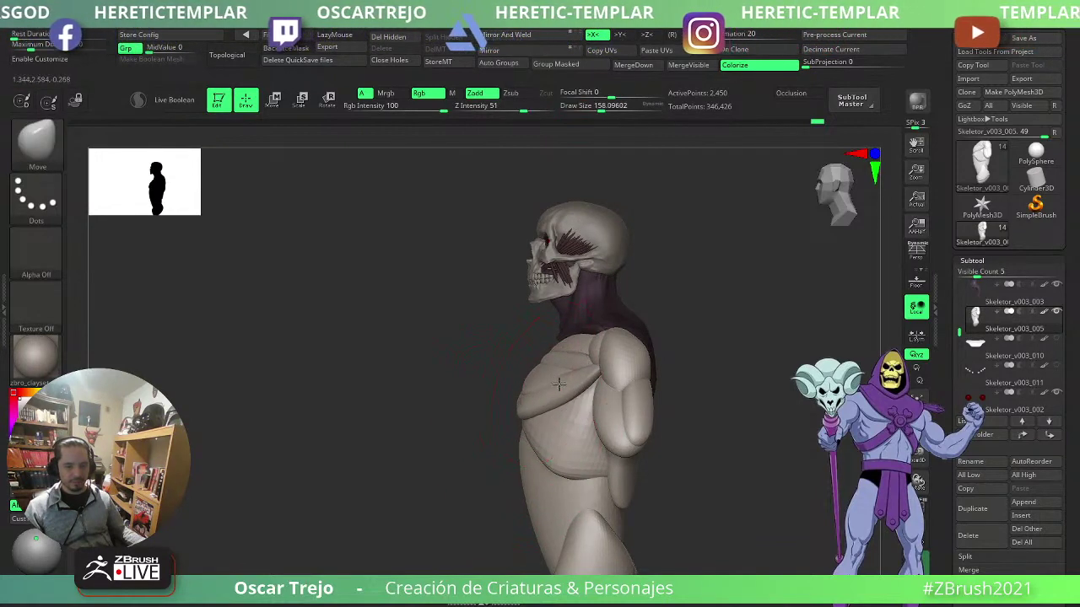
- Reshape the front edge of the deltoids in side view with the Move Topological brush
alt+drag(453, 422, 450, 403)
alt+drag(740, 379, 598, 381)
key(b)
key(m)
key(t)
drag(359, 362, 578, 349)
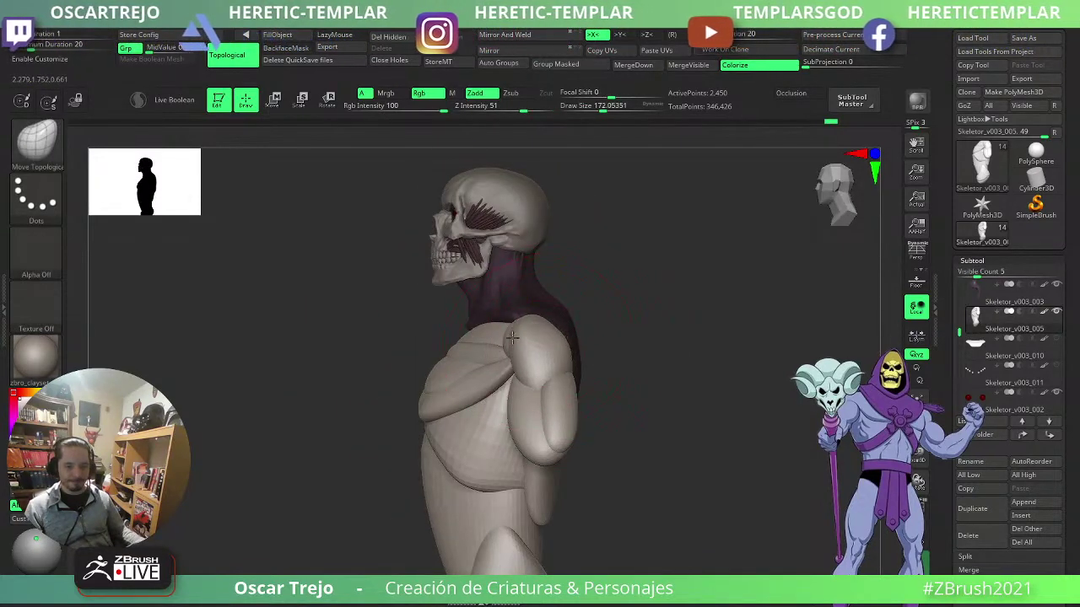
key(s)
mouse_move(513, 338)
mouse_down()
mouse_move(505, 341)
mouse_move(540, 340)
mouse_up()
- Refine the rear upper-arm muscles from the elbow ends up to the rear deltoids with Move Topological
drag(700, 337, 562, 341)
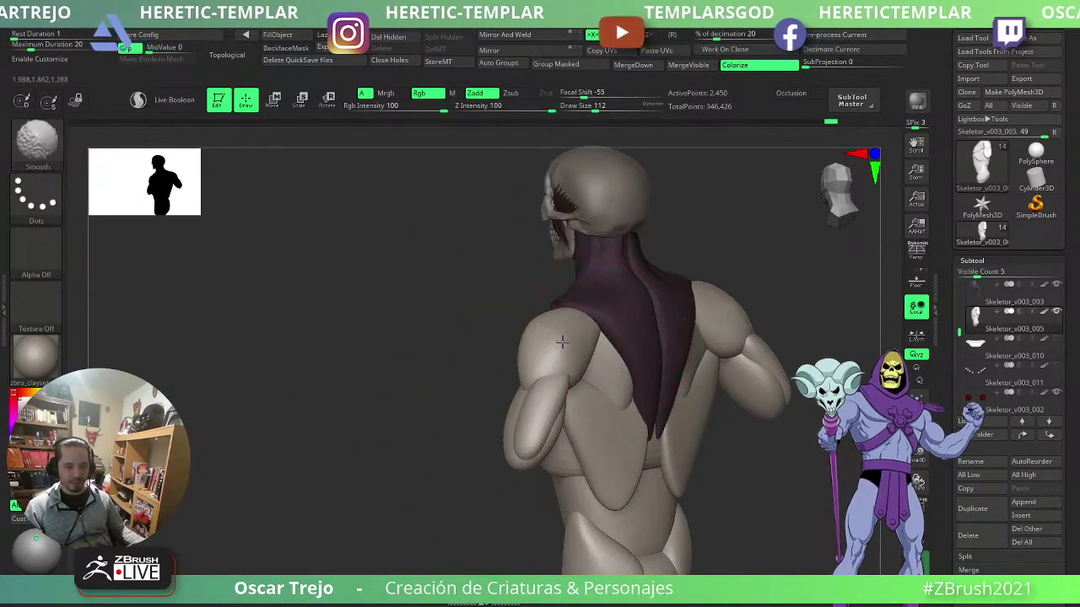
key(b)
key(m)
key(t)
drag(433, 431, 538, 383)
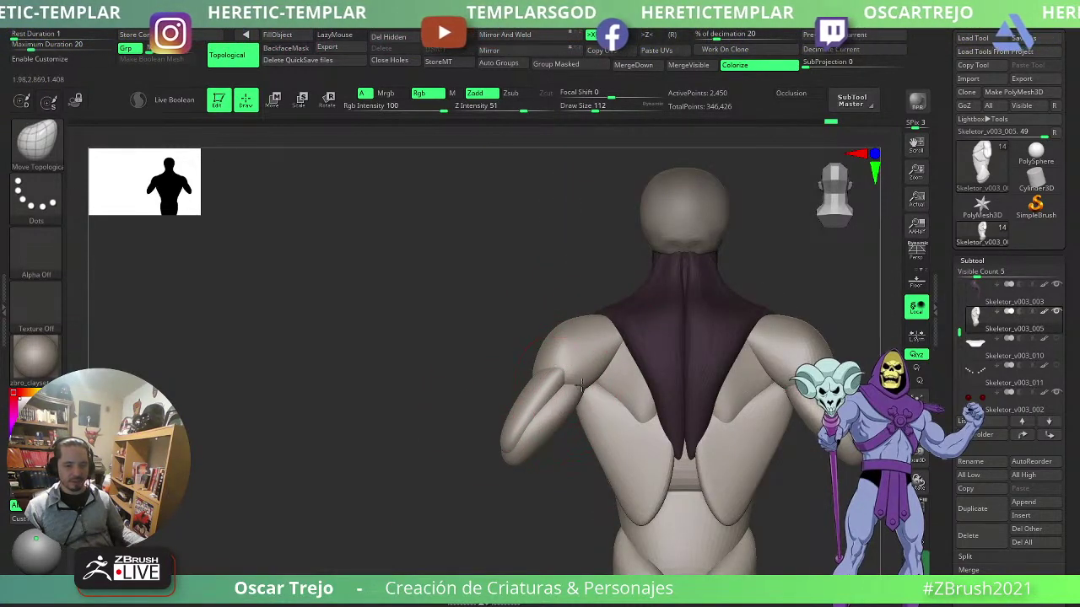
key(ctrl)
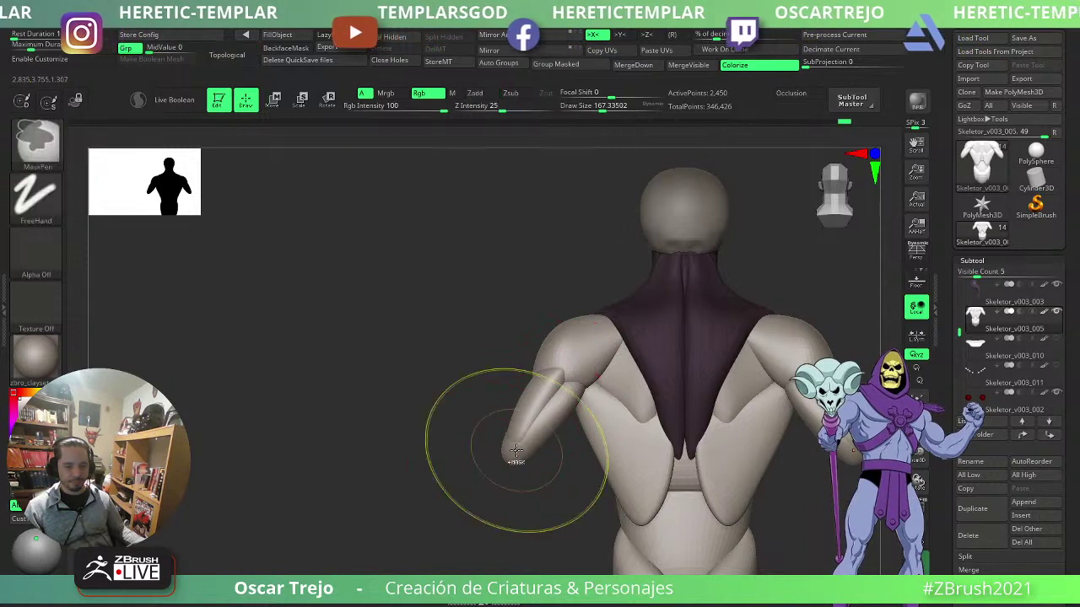
key(shift)
mouse_move(511, 455)
mouse_down()
mouse_move(527, 468)
mouse_move(534, 445)
mouse_up()
key(s)
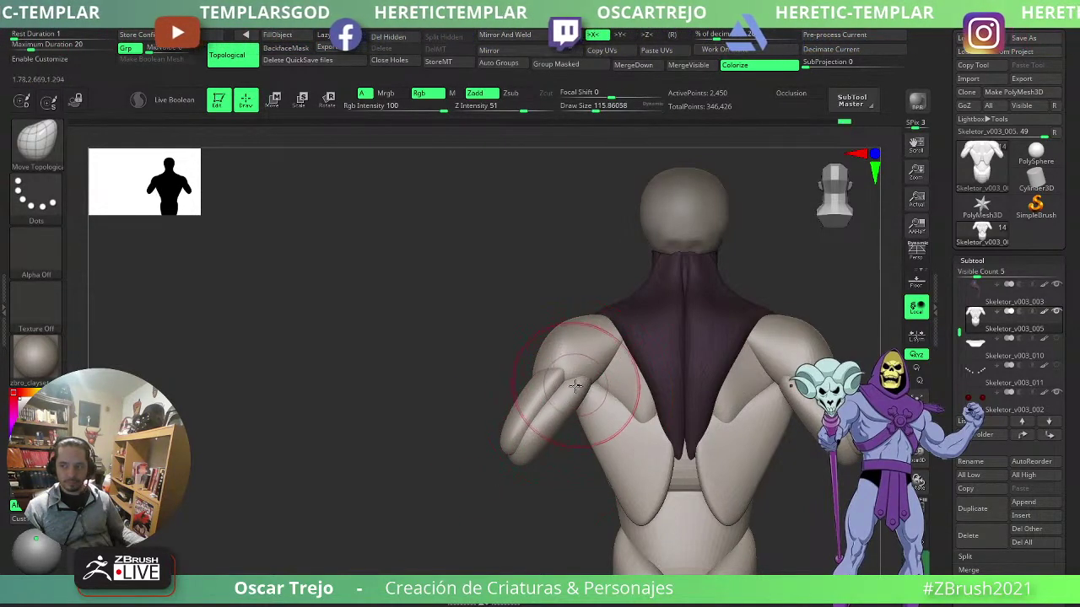
drag(575, 385, 573, 374)
- Adjust the upper contour of the front deltoids where they meet the chest with Move Topological
drag(422, 363, 552, 377)
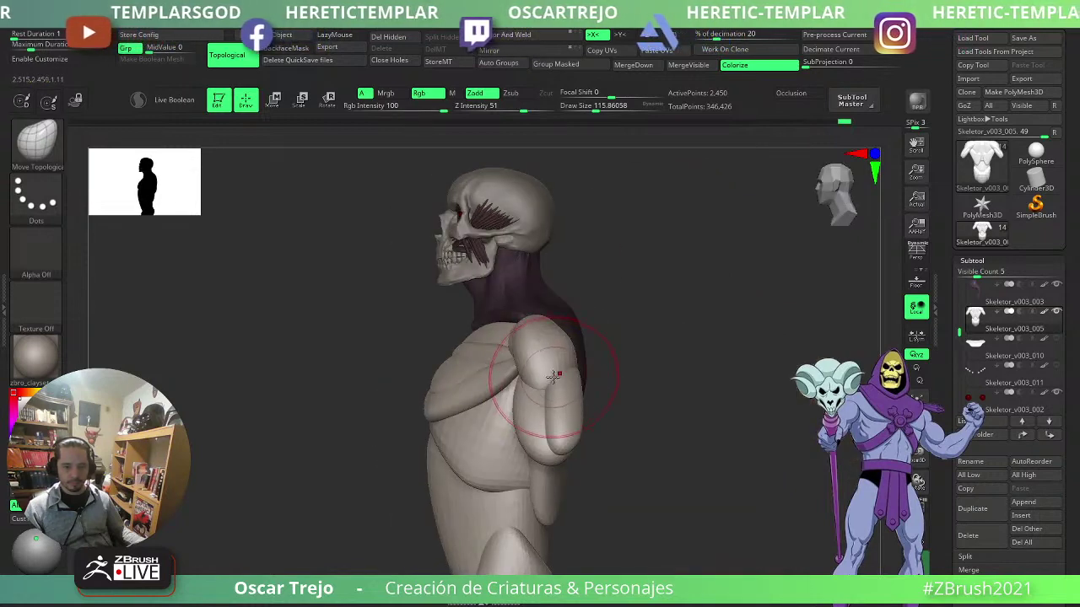
shift+drag(626, 336, 690, 317)
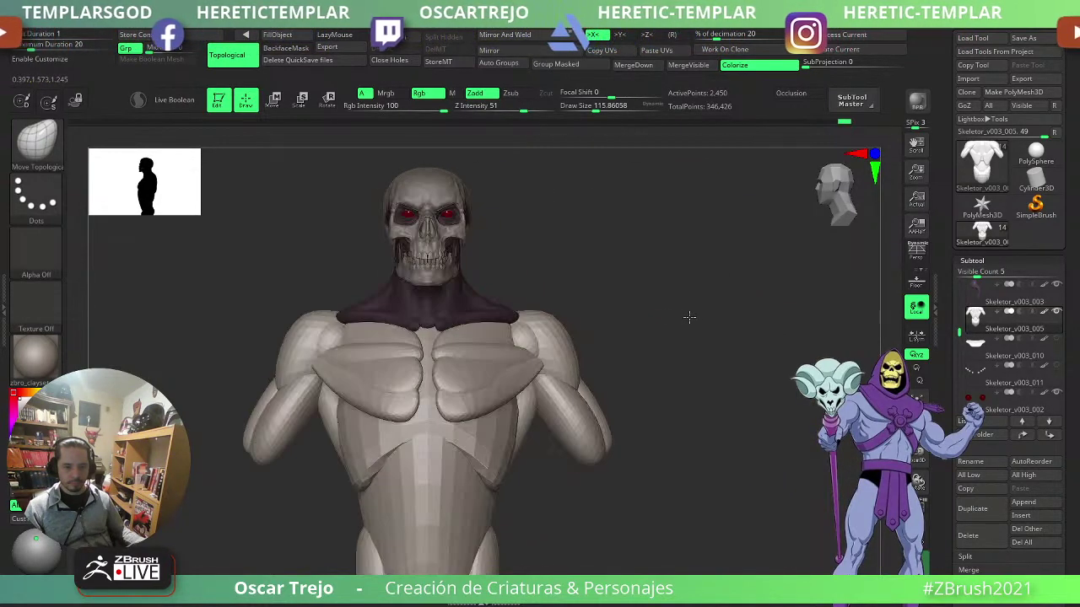
mouse_move(549, 325)
mouse_down()
mouse_move(559, 323)
mouse_move(516, 334)
mouse_up()
key(s)
mouse_move(593, 344)
alt+mouse_down()
mouse_move(580, 327)
mouse_move(614, 294)
mouse_move(660, 315)
mouse_move(667, 270)
mouse_move(664, 295)
alt+mouse_up()
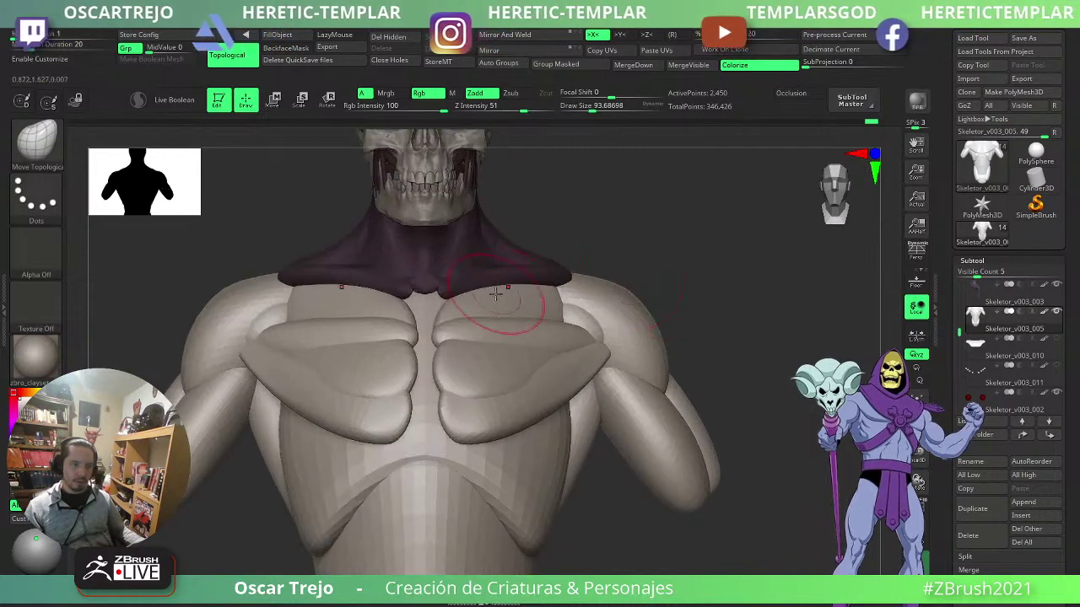
- Enlarge the silhouette preview thumbnail
drag(199, 216, 377, 322)
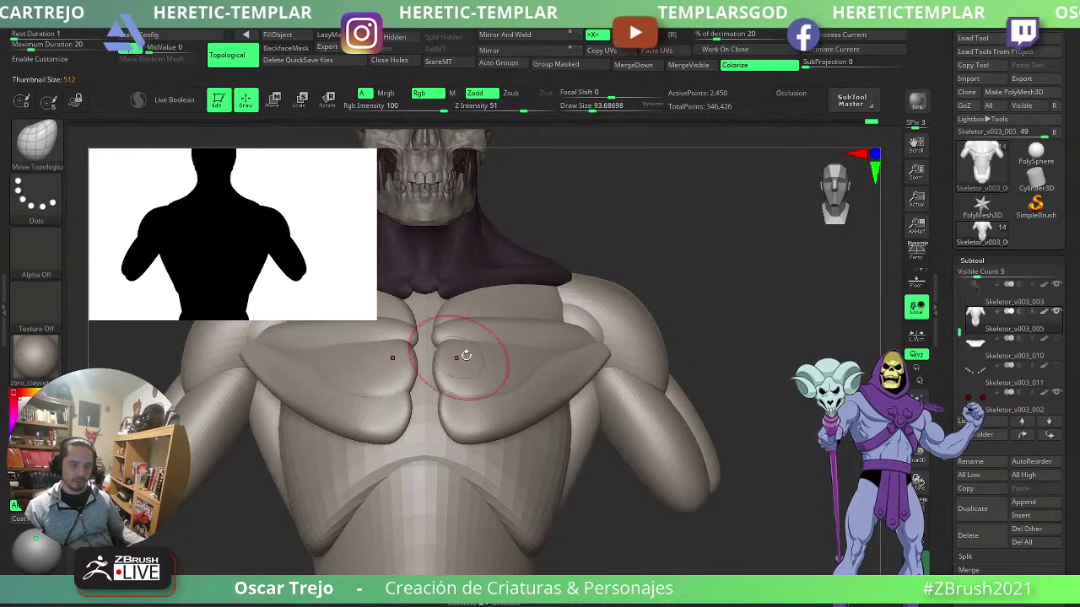
mouse_move(685, 304)
alt+mouse_down()
mouse_move(766, 299)
mouse_move(747, 279)
mouse_move(675, 292)
alt+mouse_up()
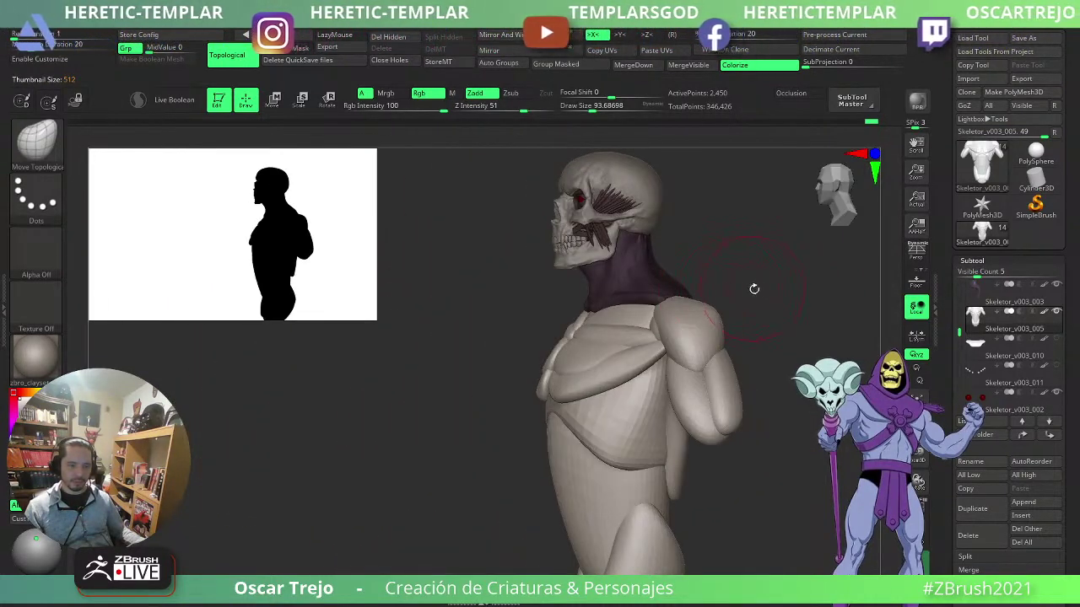
mouse_move(754, 289)
mouse_down()
mouse_move(743, 299)
mouse_move(771, 328)
mouse_move(770, 406)
mouse_move(613, 390)
mouse_move(590, 414)
mouse_up()
- Mask every body piece except the central abdomen form
ctrl+shift+click(635, 421)
mouse_move(768, 268)
ctrl+mouse_down()
mouse_move(416, 574)
mouse_move(534, 465)
ctrl+mouse_up()
ctrl+shift+click(433, 546)
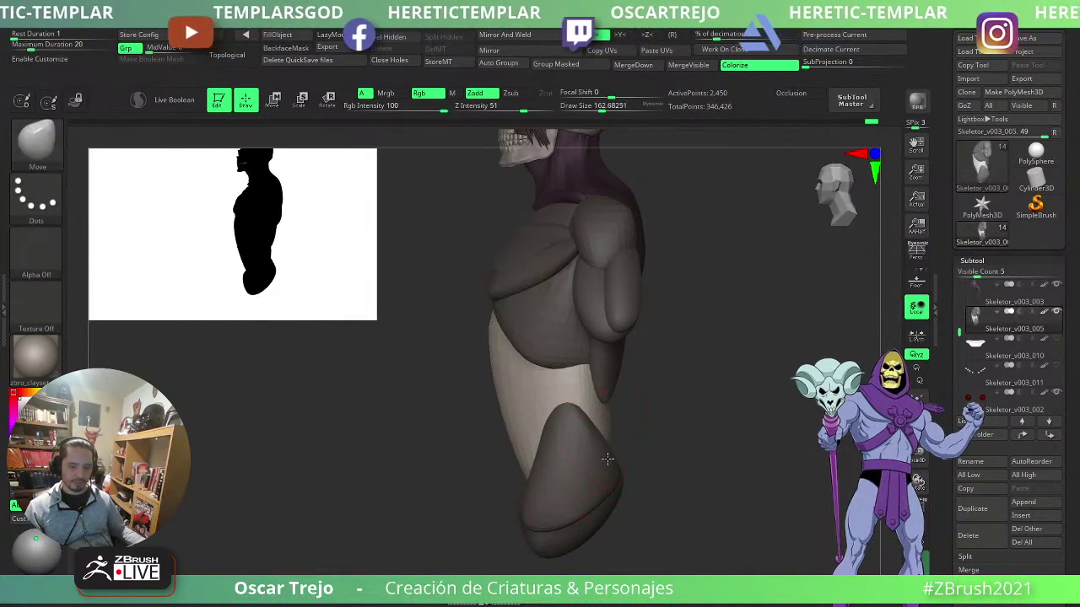
- Shape the lower back contour of the abdomen form in side view with the Move brush
mouse_move(608, 459)
mouse_down()
mouse_move(620, 472)
mouse_move(611, 463)
mouse_up()
key(s)
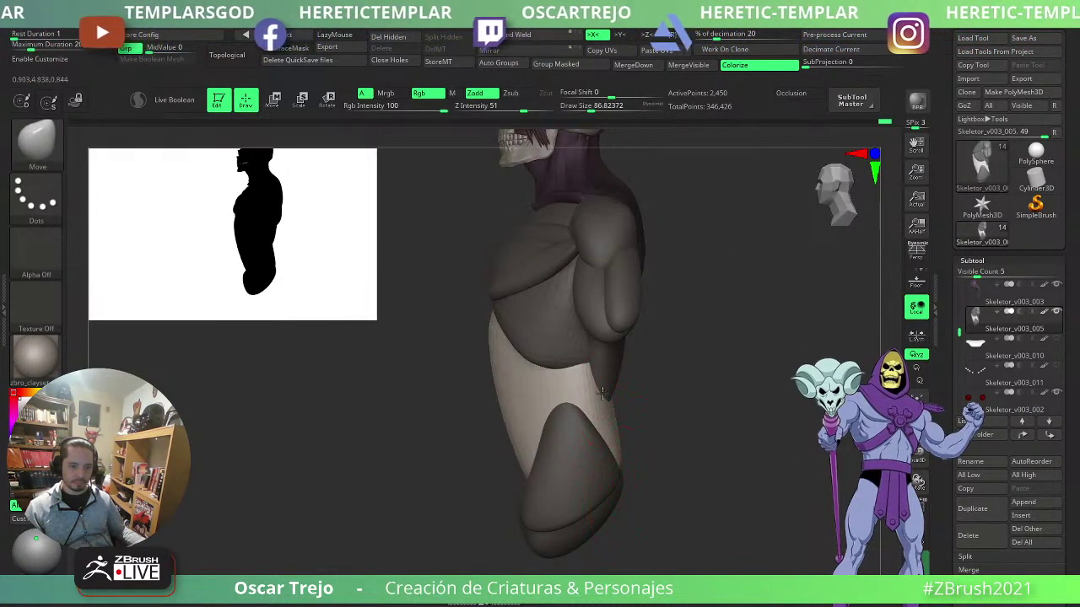
drag(602, 394, 604, 444)
key(s)
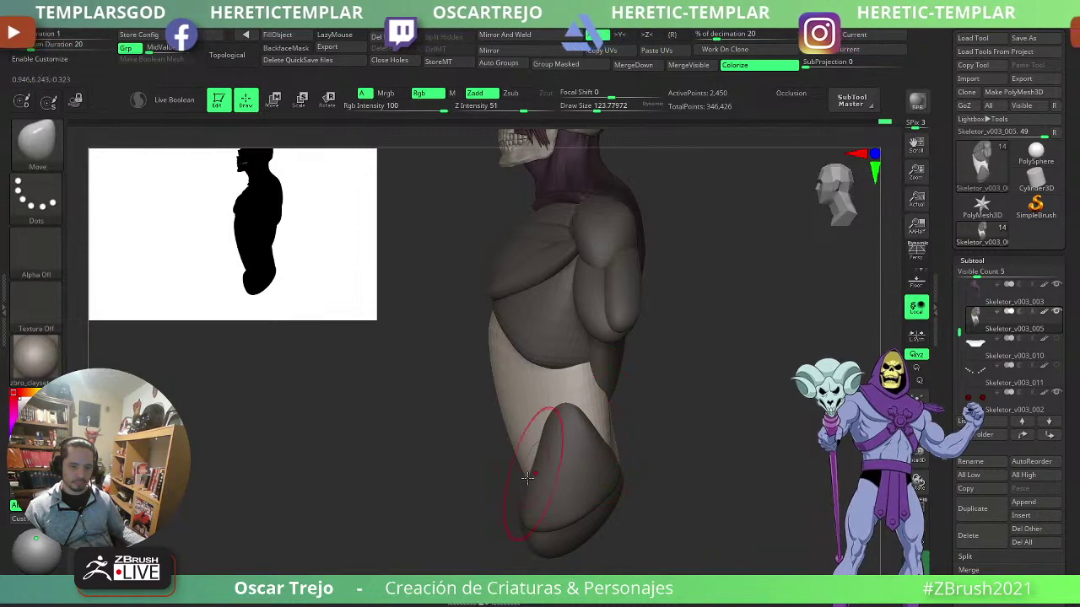
- Refine the front belly contour of the abdomen form with the Move brush and clear the mask
key(s)
drag(527, 478, 537, 478)
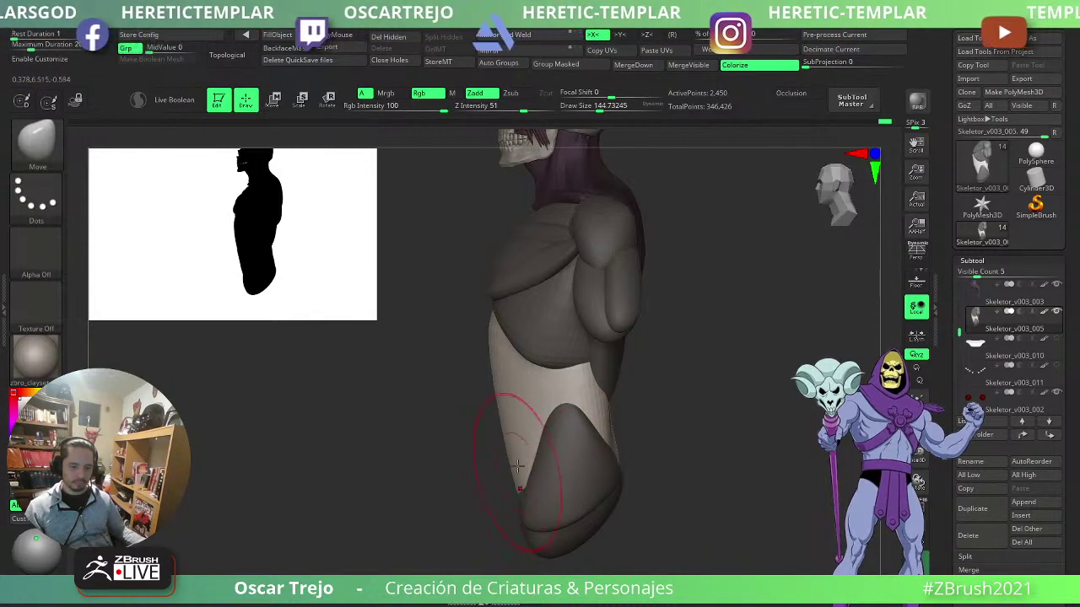
key(s)
drag(521, 426, 509, 415)
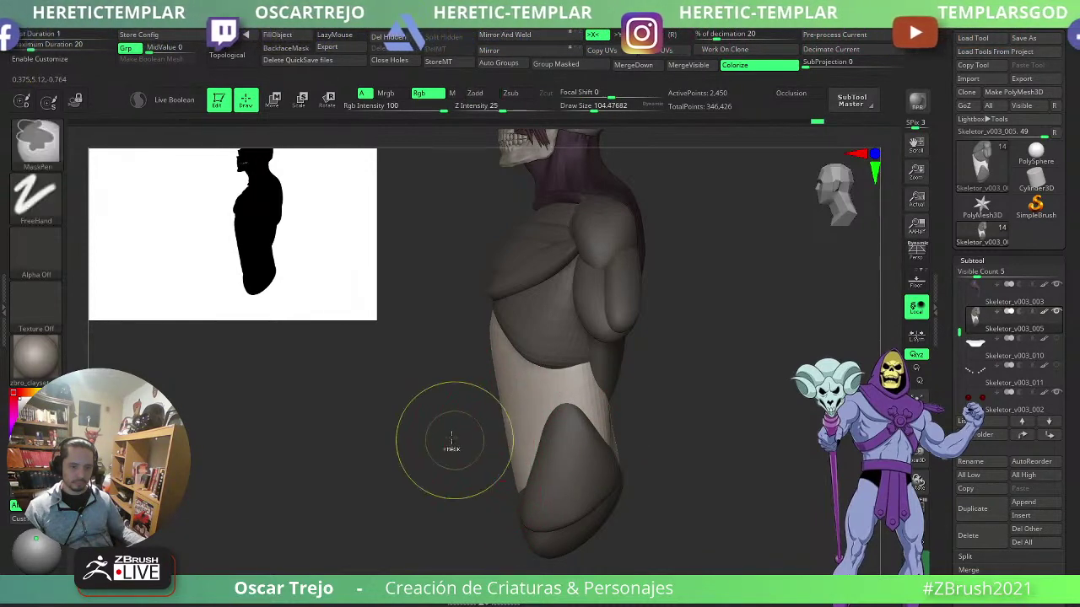
ctrl+drag(451, 440, 501, 489)
- Save the tool to disk
alt+drag(650, 514, 696, 331)
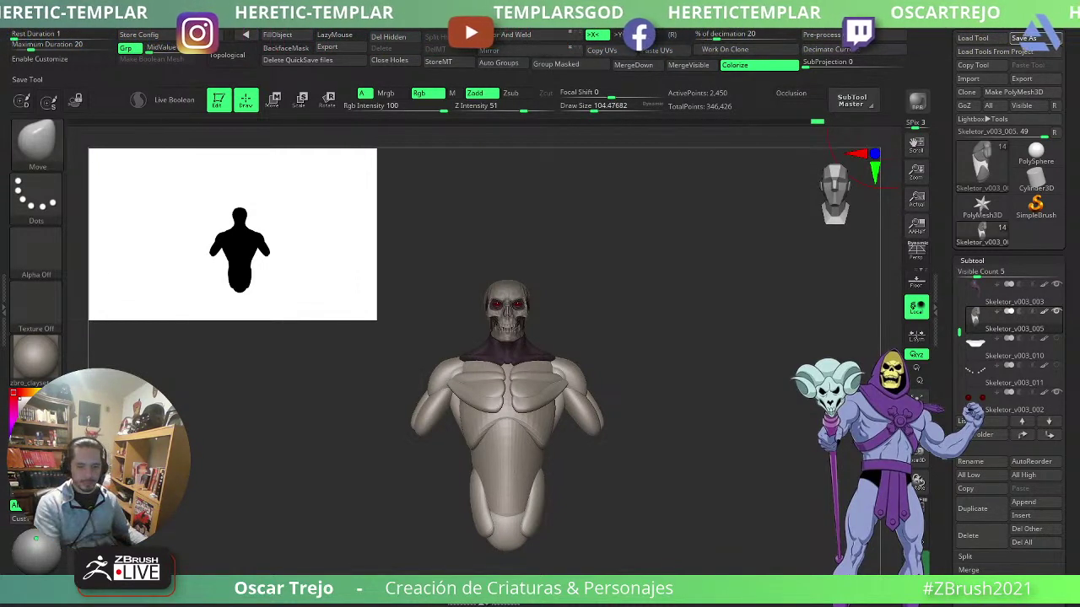
key(ctrl+s)
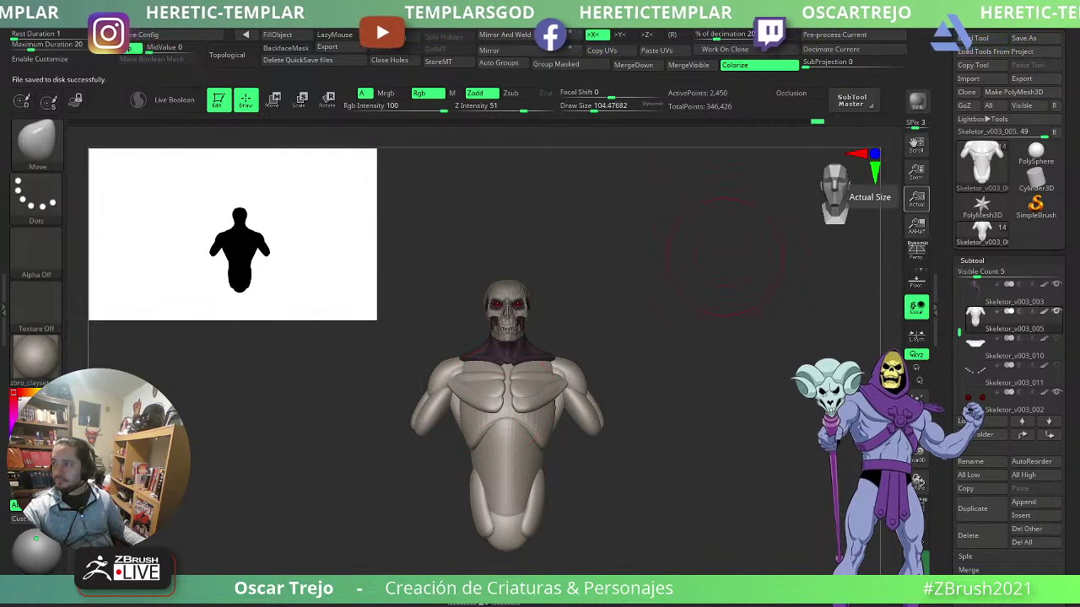
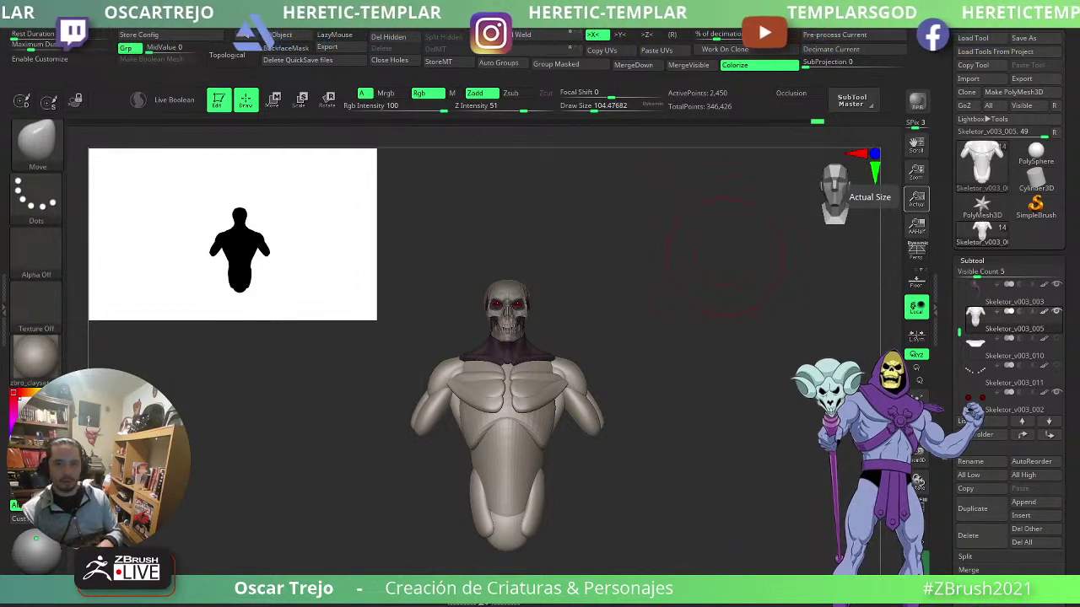
mouse_move(724, 17)
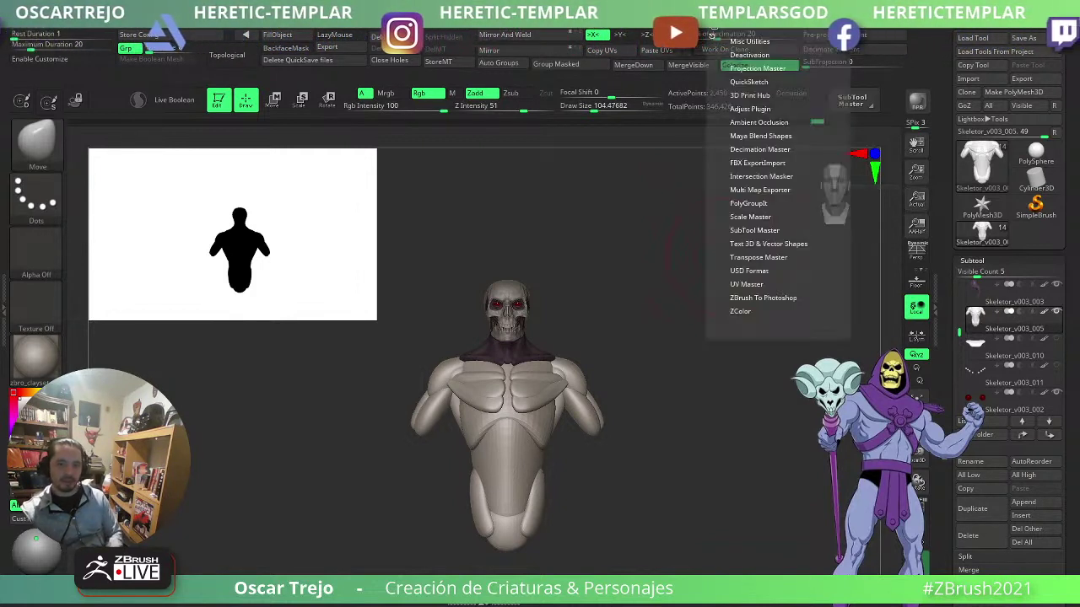
click(746, 285)
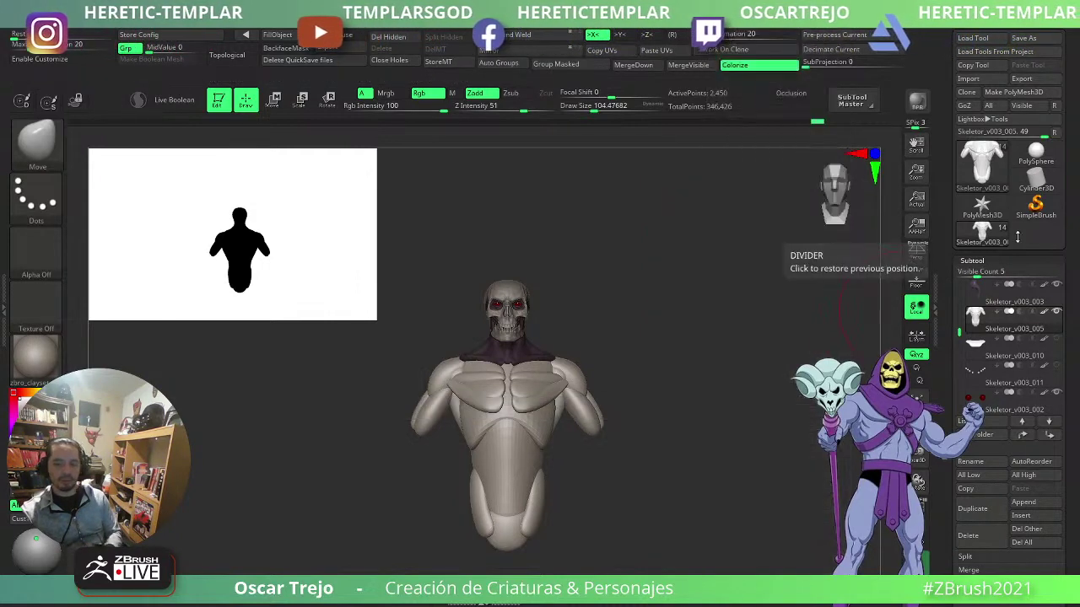
mouse_move(983, 216)
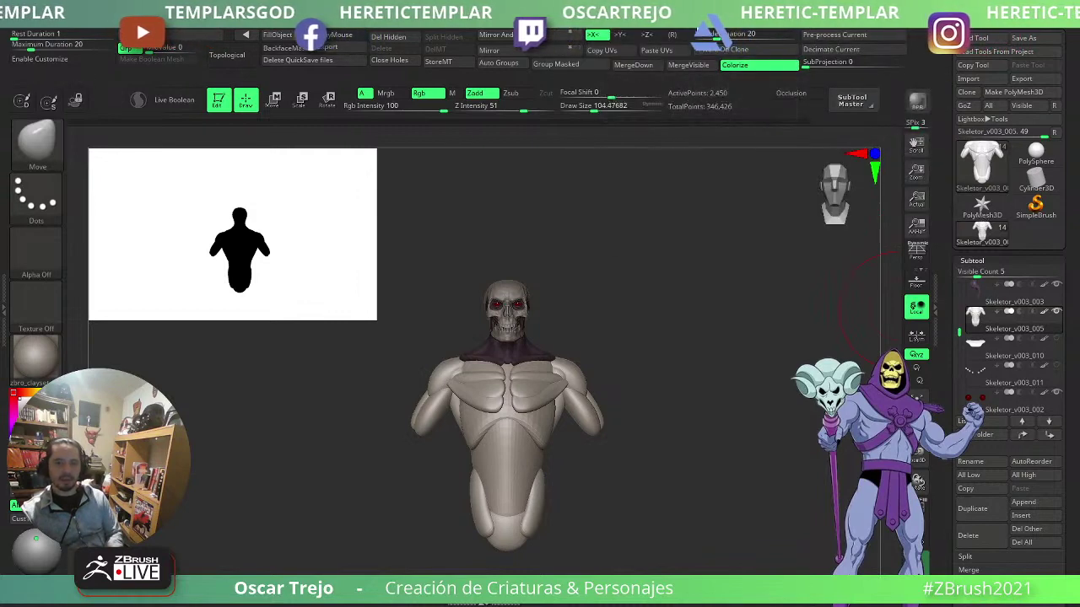
click(711, 23)
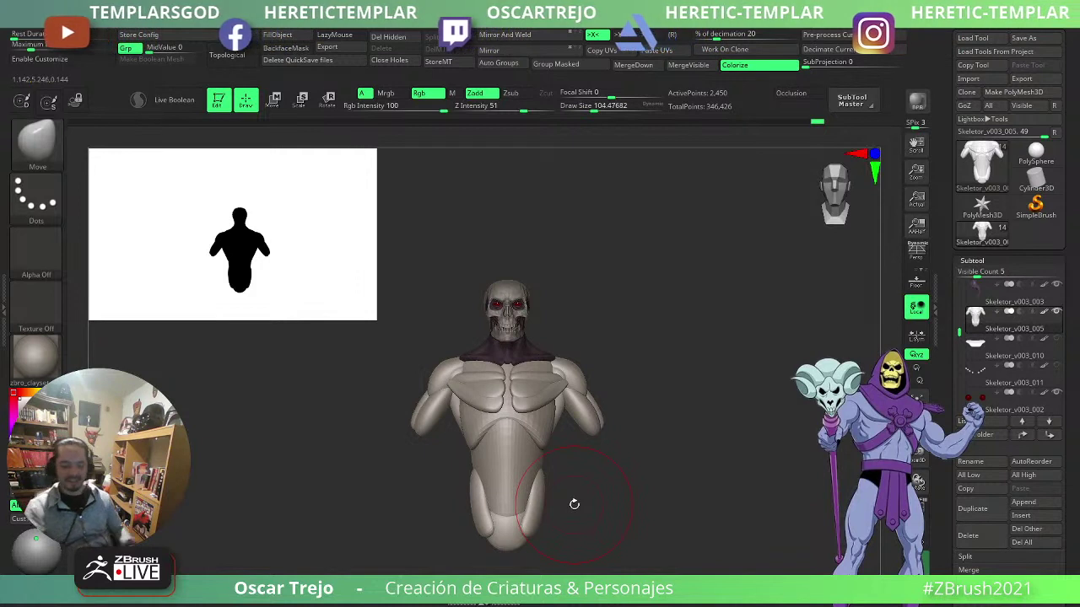
mouse_move(1012, 292)
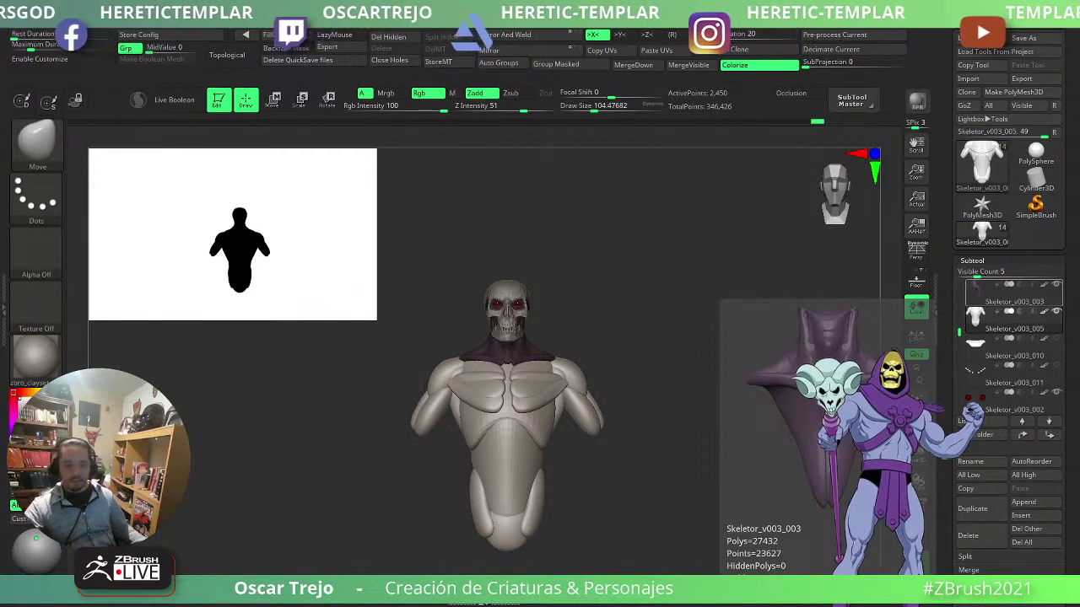
key(Down)
key(Down)
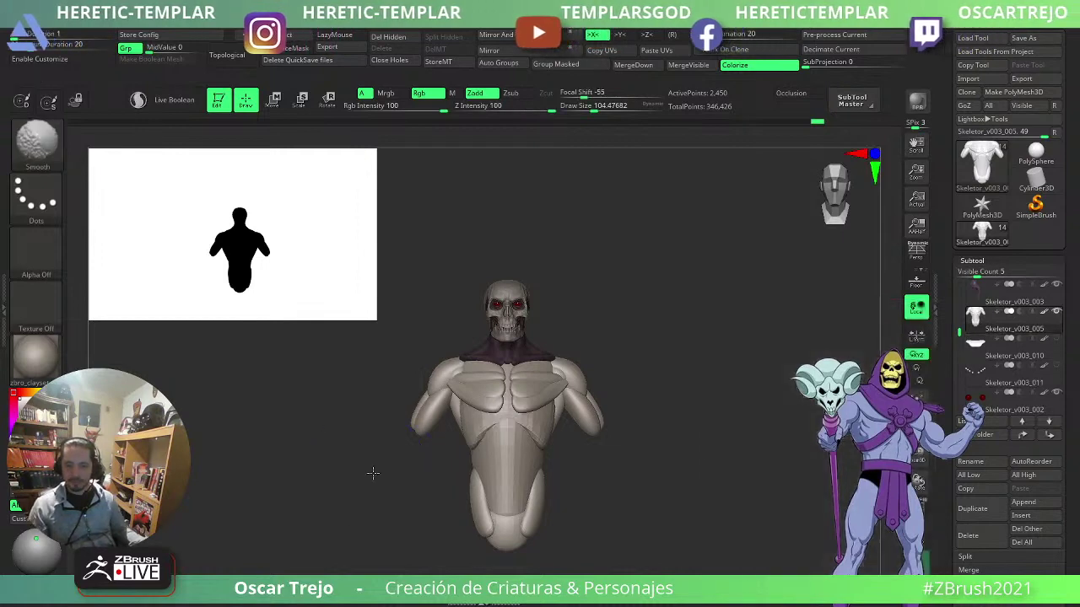
- Isolate the arm polygroup to check which pieces it contains, and restore full visibility
alt+drag(413, 509, 349, 448)
drag(714, 462, 568, 424)
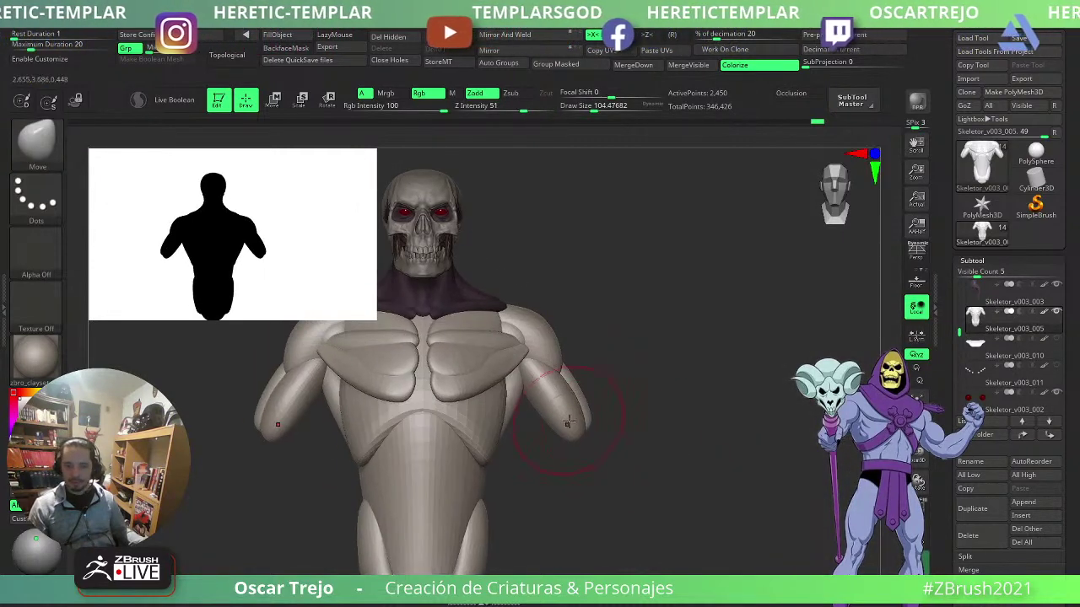
ctrl+shift+click(566, 397)
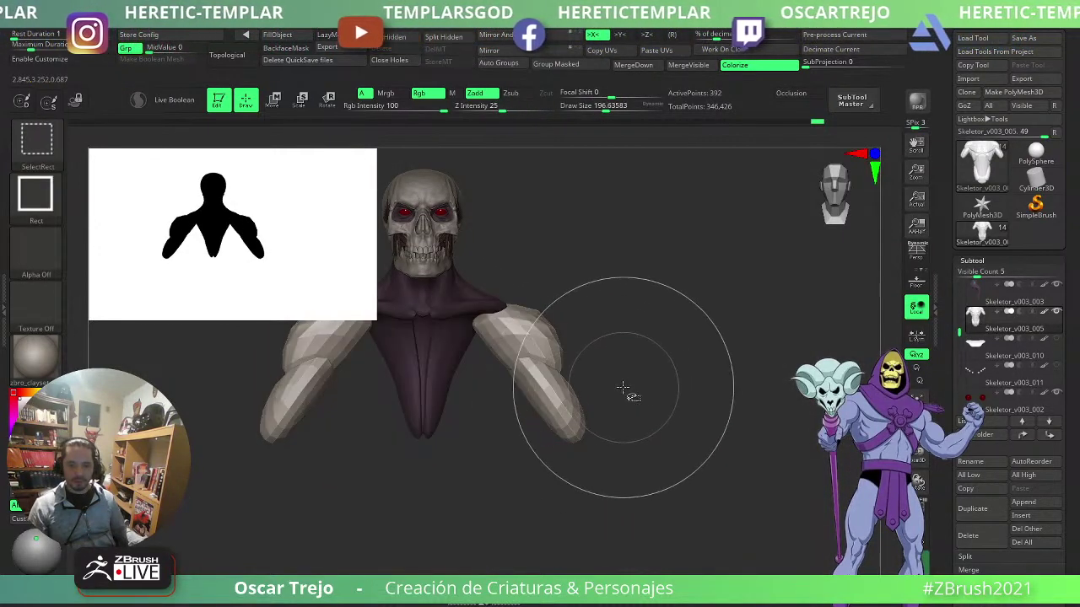
ctrl+shift+click(620, 398)
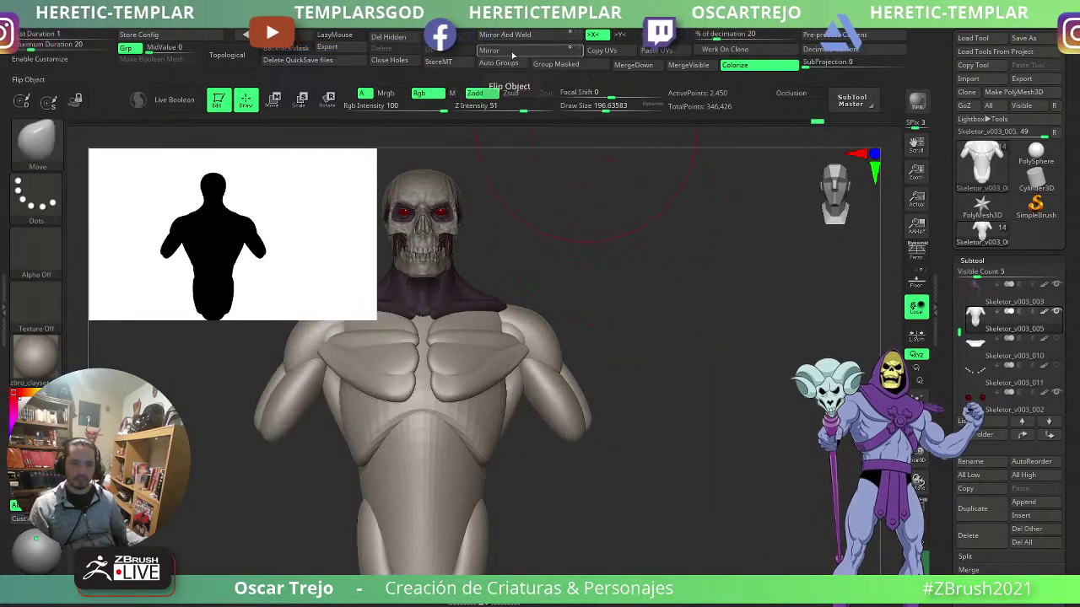
- Mirror and weld the body pieces across X and hide the biceps forms
click(517, 39)
ctrl+shift+click(557, 396)
ctrl+shift+click(591, 405)
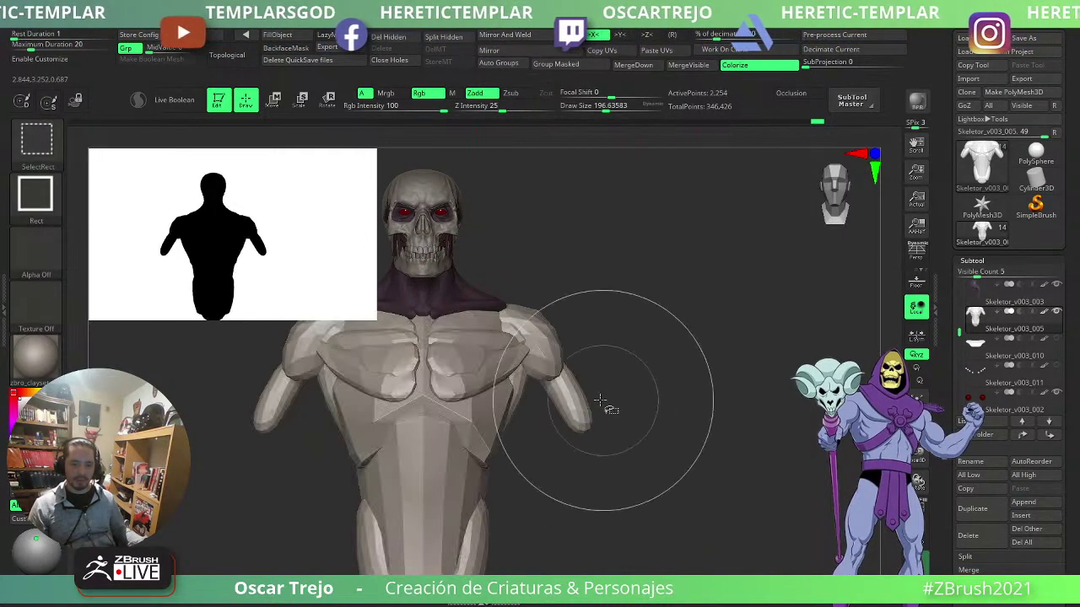
- Restore the hidden forms, isolate the upper arms with an inverted mask, reposition them slightly with the gizmo, and clear the mask
ctrl+shift+drag(661, 298, 677, 392)
ctrl+drag(707, 278, 441, 528)
ctrl+shift+click(661, 437)
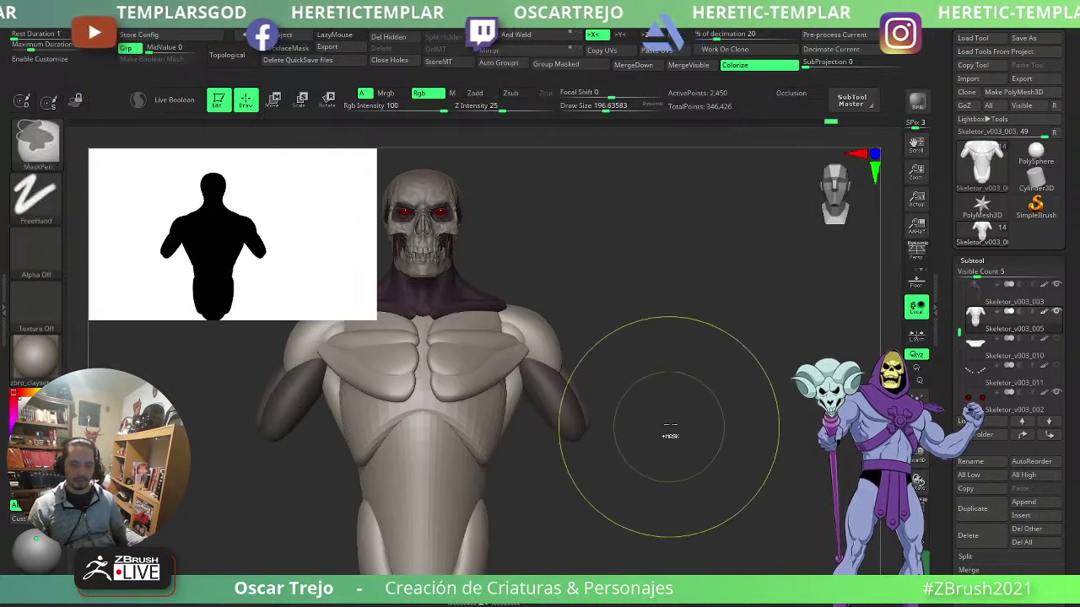
ctrl+click(669, 425)
key(w)
drag(601, 330, 594, 339)
ctrl+drag(680, 339, 677, 359)
alt+drag(603, 345, 655, 357)
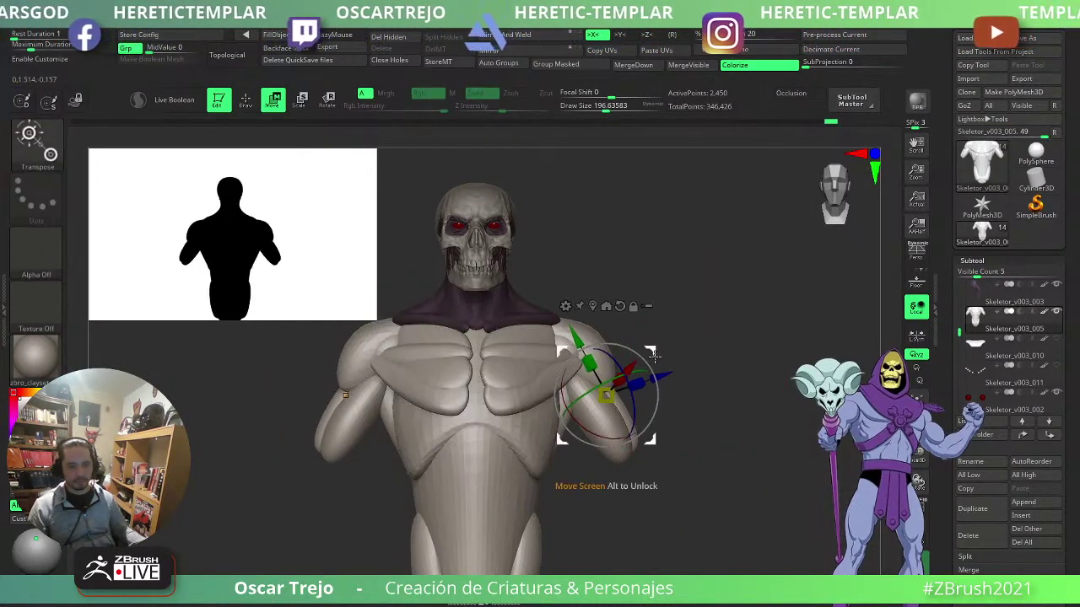
- Shrink the silhouette preview thumbnail to size 202 and return to the Move brush
drag(363, 316, 199, 229)
mouse_move(734, 419)
mouse_down()
mouse_move(723, 323)
mouse_move(675, 367)
mouse_move(565, 420)
mouse_move(571, 397)
mouse_up()
key(q)
shift+drag(453, 422, 499, 422)
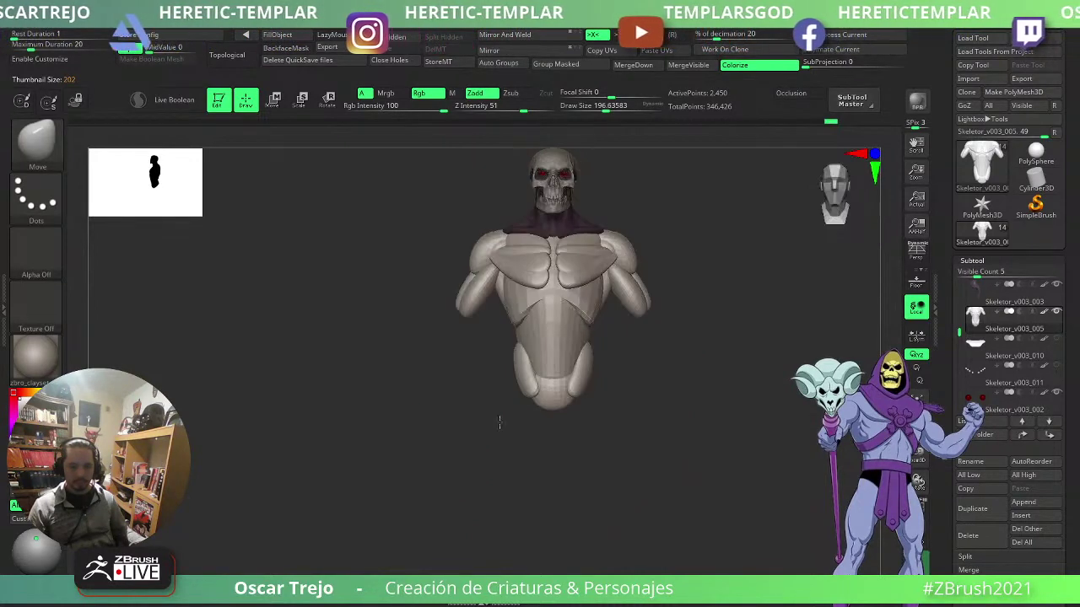
- Reduce the brush size to about 87 and switch to the Move Topological brush
mouse_move(677, 384)
alt+mouse_down()
mouse_move(678, 421)
mouse_move(662, 400)
alt+mouse_up()
key(s)
key(s)
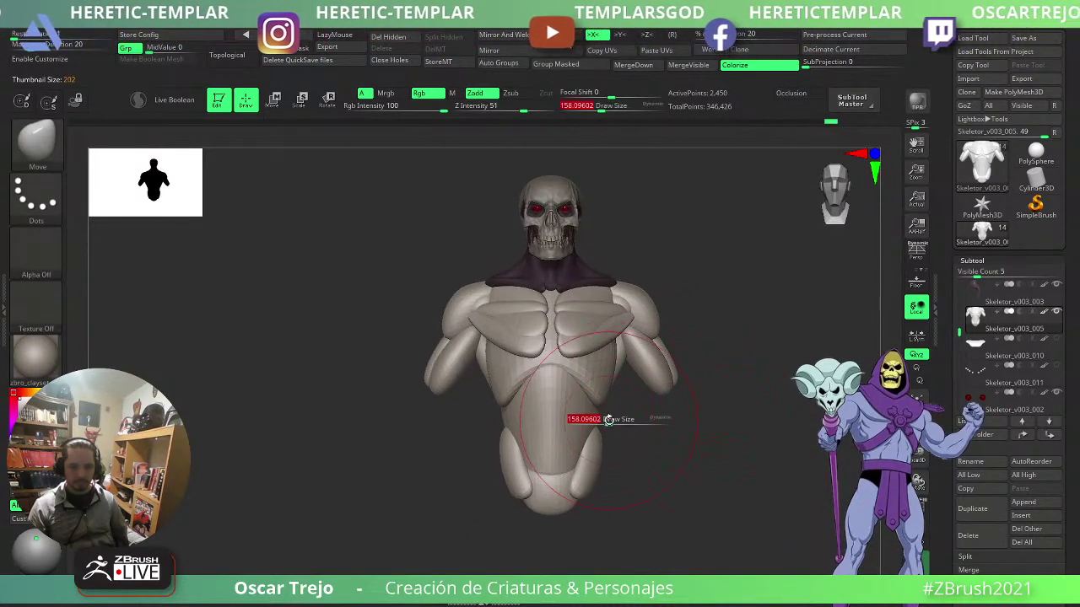
drag(609, 420, 607, 444)
key(s)
key(s)
key(b)
key(m)
key(t)
mouse_move(665, 466)
alt+mouse_down()
mouse_move(665, 405)
mouse_move(608, 465)
mouse_move(704, 464)
mouse_move(730, 382)
alt+mouse_up()
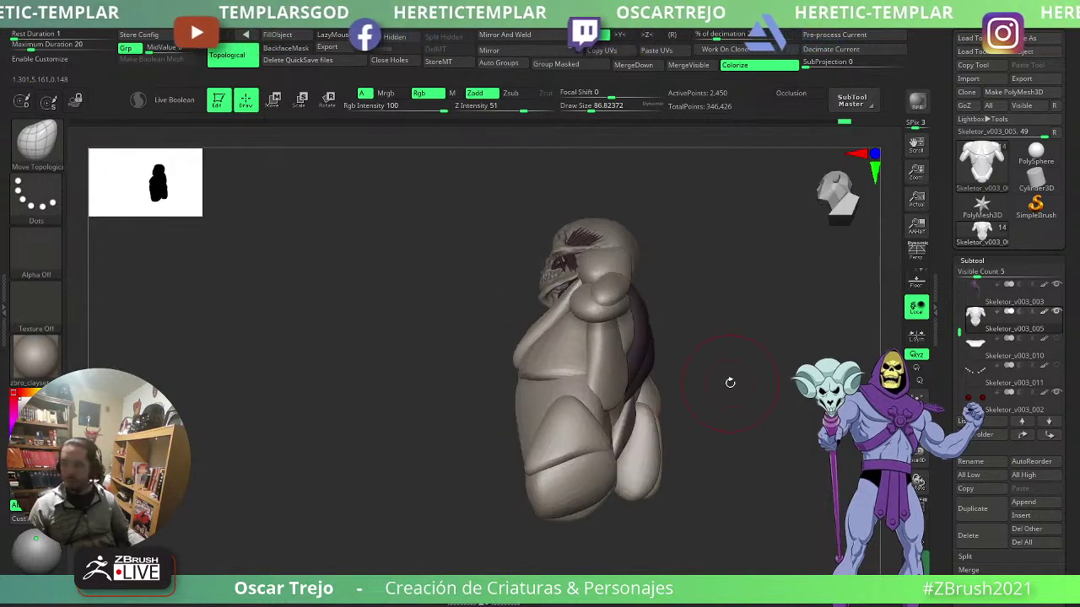
- Insert mirrored PolySpheres at the lower ends of the upper arms as elbows, position them with the gizmo, and clear the mask
mouse_move(975, 406)
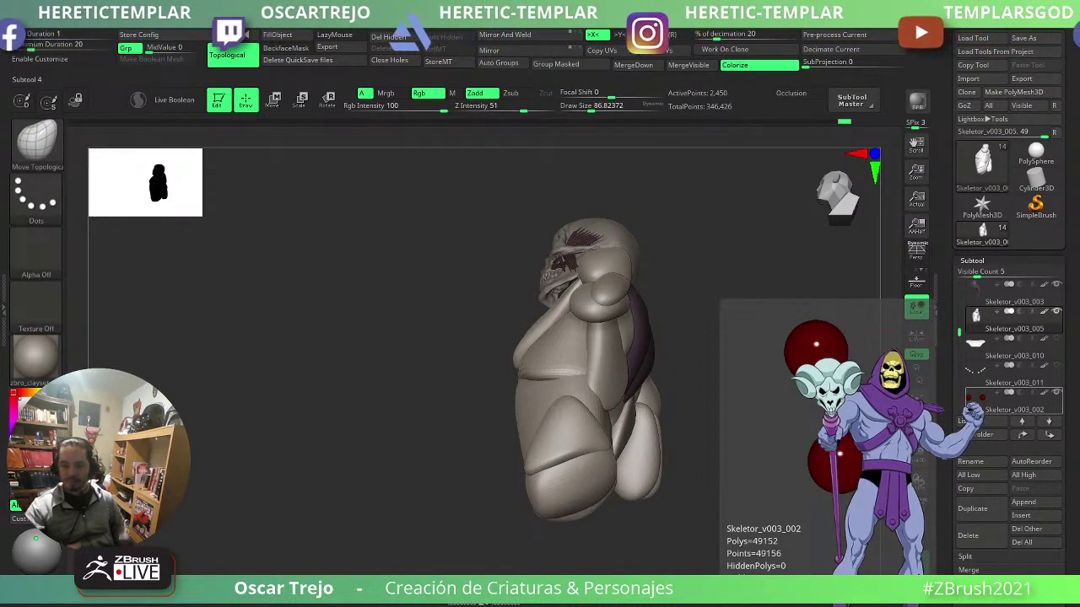
mouse_move(430, 438)
mouse_down()
mouse_move(363, 448)
mouse_move(385, 448)
mouse_move(401, 432)
mouse_move(419, 447)
mouse_up()
key(b)
key(i)
key(p)
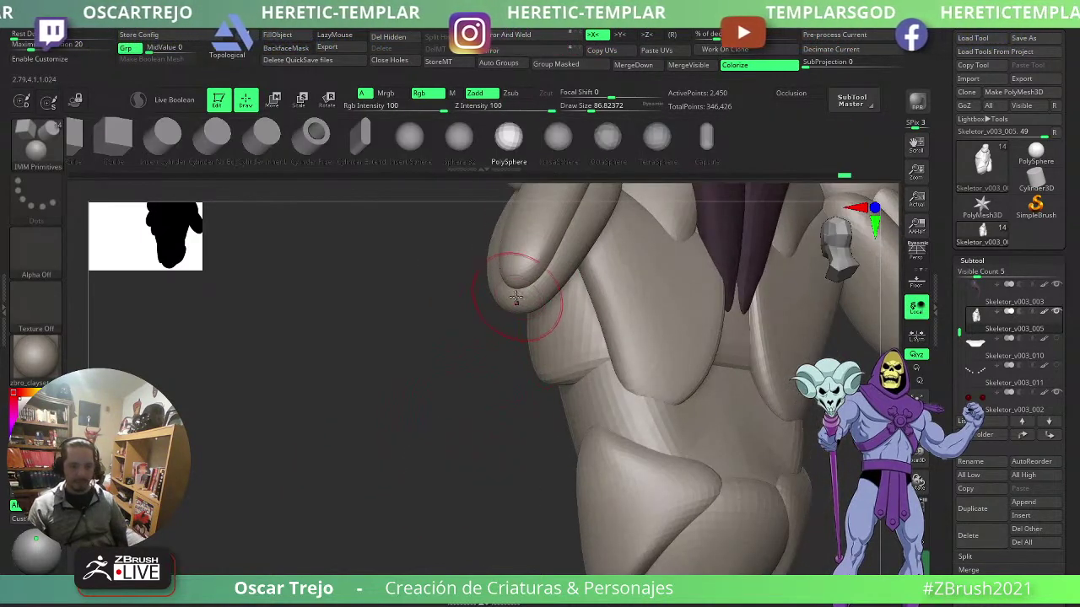
drag(507, 309, 508, 324)
drag(371, 390, 486, 396)
key(w)
drag(563, 252, 533, 235)
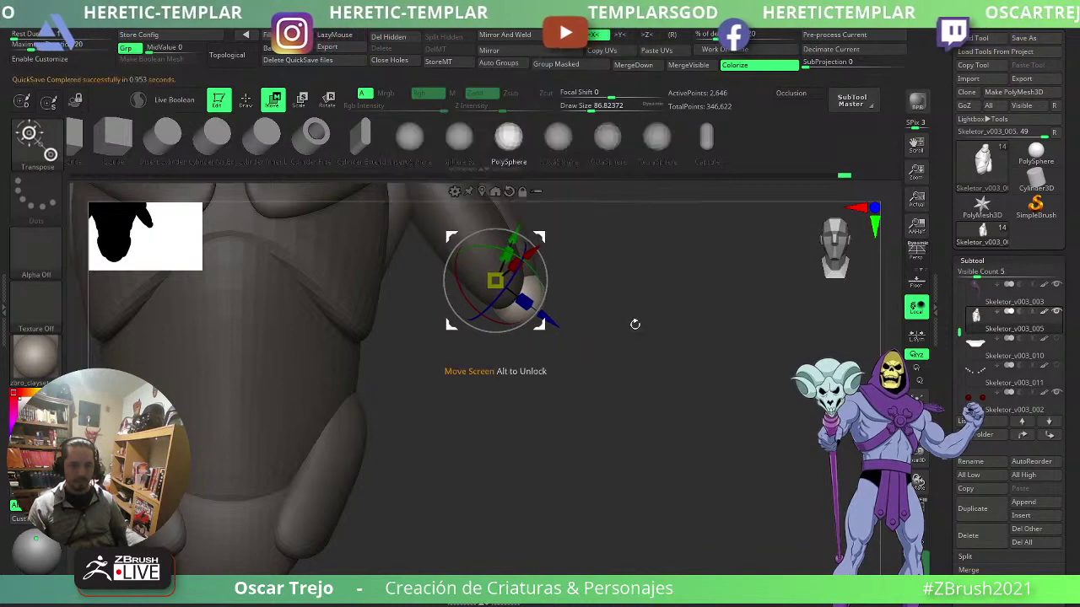
key(q)
ctrl+drag(630, 316, 646, 333)
mouse_move(645, 333)
alt+mouse_down()
mouse_move(619, 345)
mouse_move(636, 328)
mouse_move(641, 367)
mouse_move(726, 392)
alt+mouse_up()
- Insert a PolySphere on the underside of the abdomen to block out the pelvis
key(b)
key(m)
key(v)
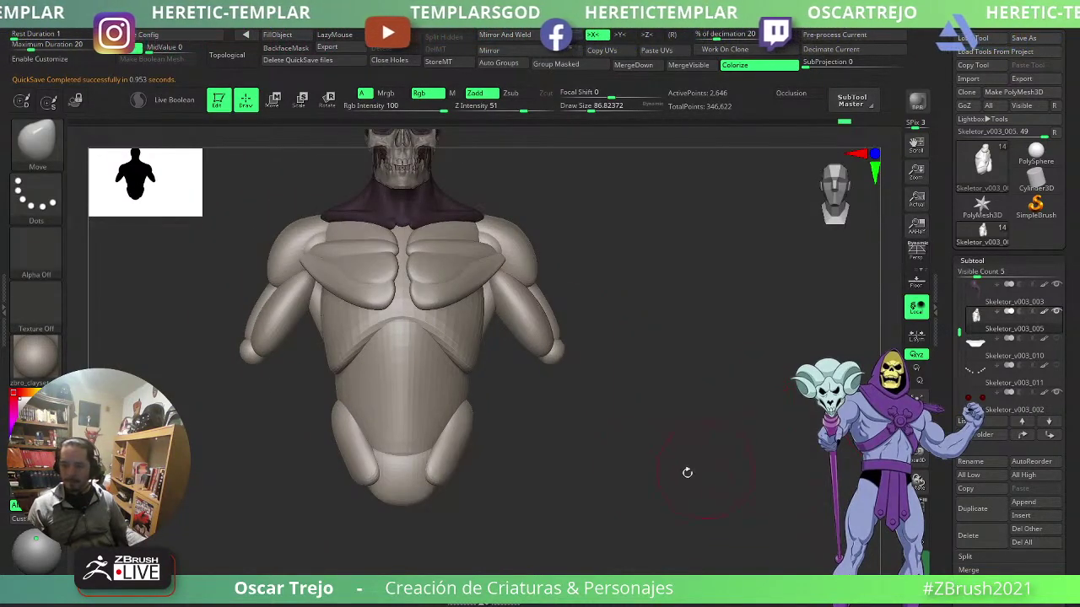
drag(688, 472, 666, 278)
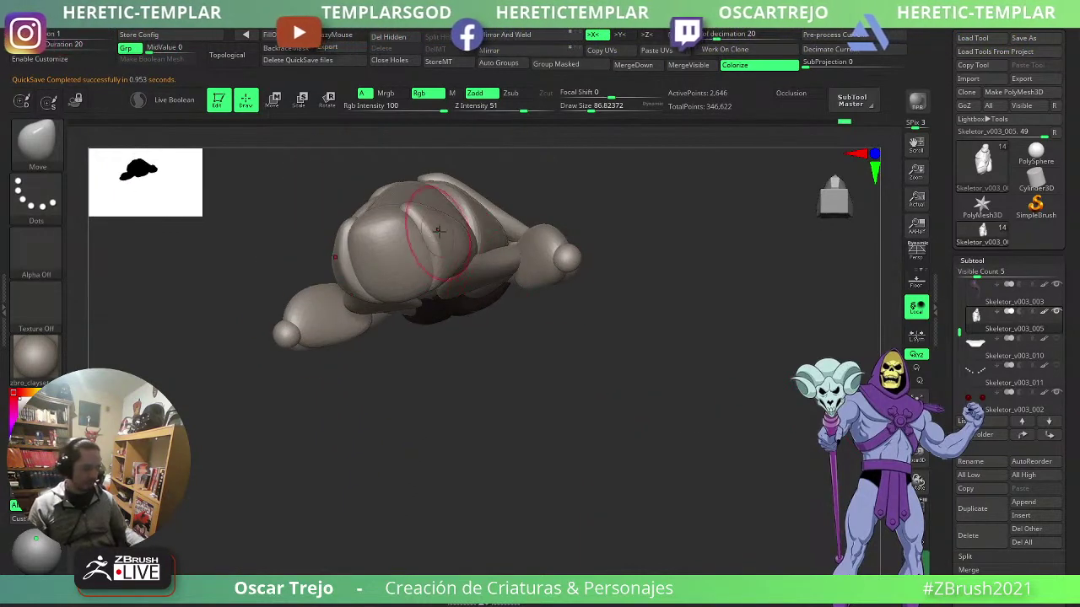
key(b)
key(i)
key(p)
drag(379, 292, 443, 325)
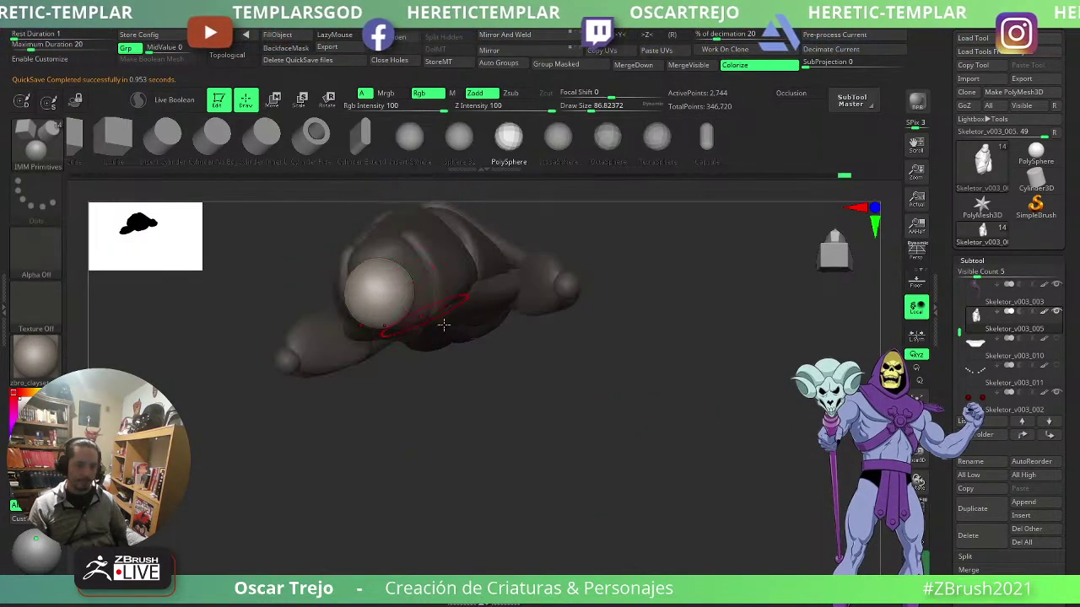
drag(506, 371, 569, 430)
mouse_move(566, 323)
mouse_down()
mouse_move(534, 379)
mouse_move(648, 331)
mouse_move(591, 403)
mouse_up()
- Pull the pelvis sphere up into the abdomen and taper it toward its lower end with the Move brush, and clear the mask
key(b)
key(m)
key(v)
key(bracketright)
drag(402, 351, 400, 336)
drag(415, 297, 426, 266)
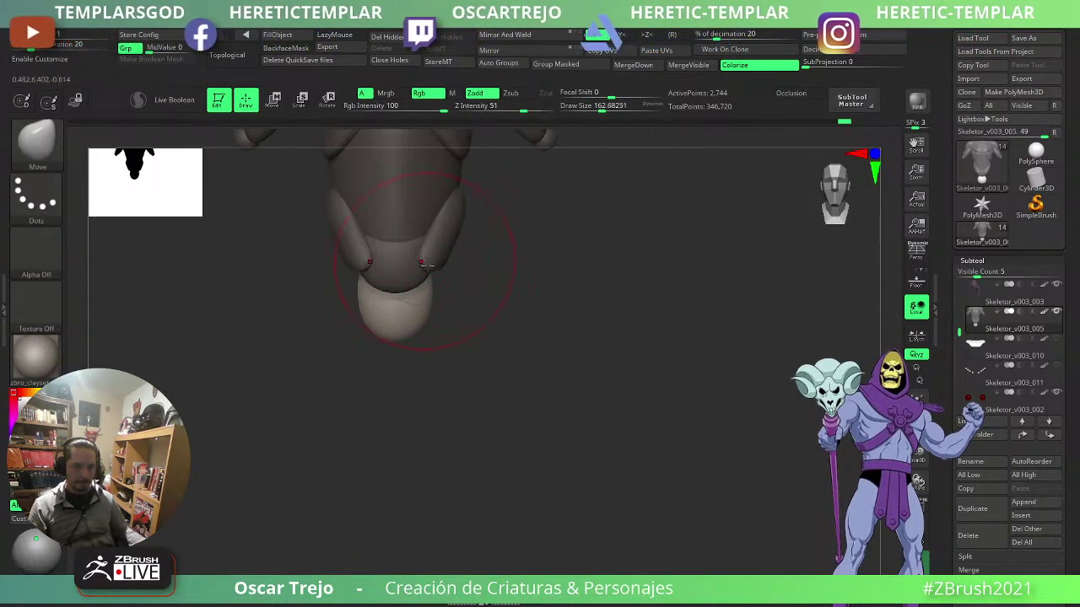
mouse_move(426, 265)
right_down()
mouse_move(458, 301)
mouse_move(445, 313)
right_up()
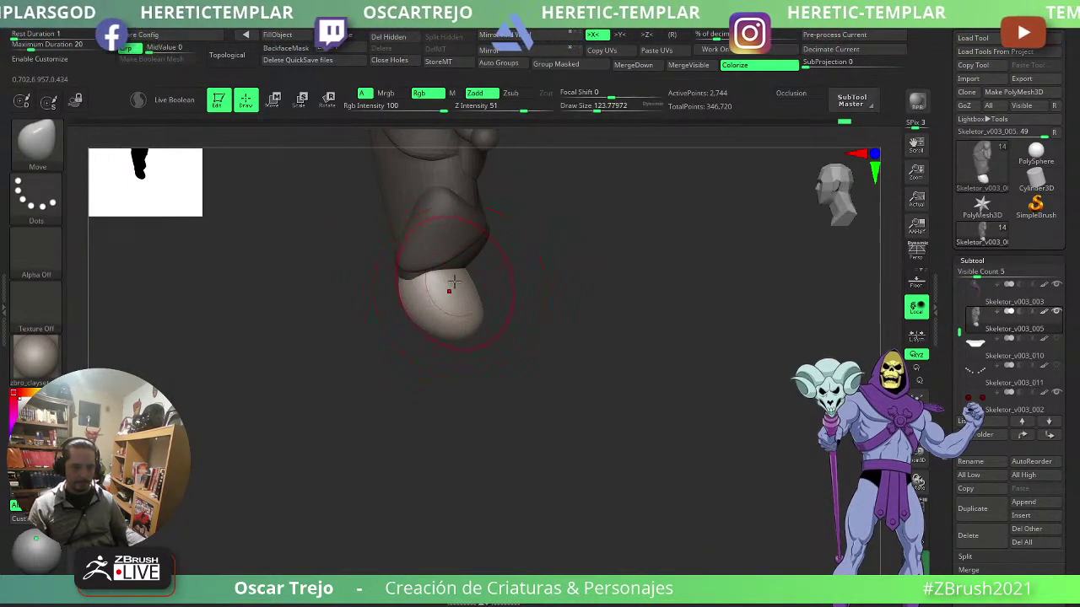
drag(454, 282, 473, 238)
right_drag(472, 239, 492, 267)
shift+drag(492, 268, 494, 292)
right_drag(495, 291, 547, 291)
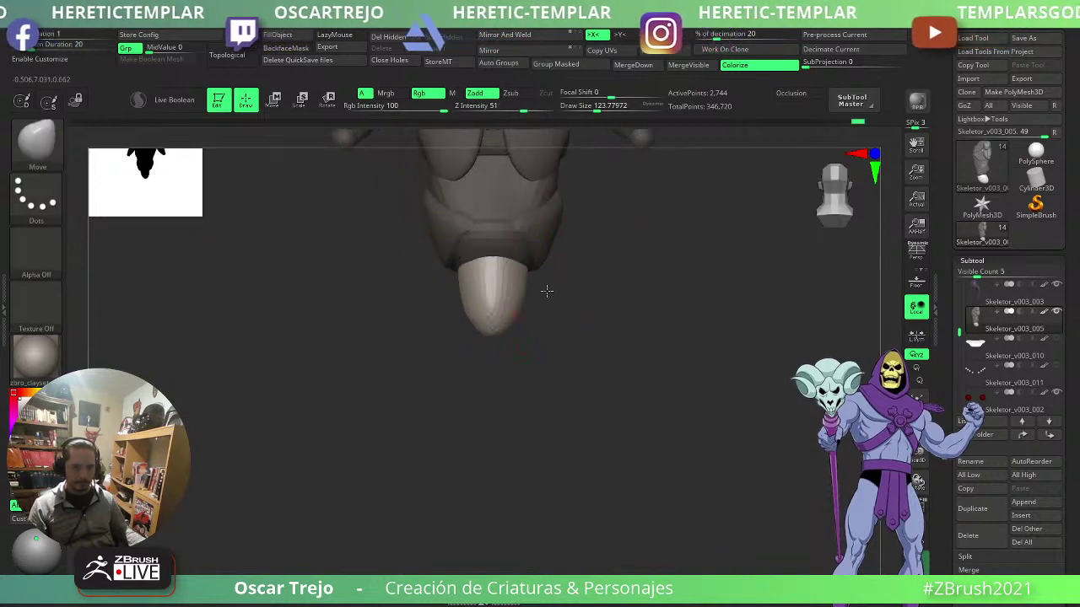
ctrl+drag(599, 303, 593, 331)
- Insert mirrored PolySpheres at the back of the pelvis for the glutes, then recentre the gizmo and scale and reposition them
key(b)
key(i)
key(p)
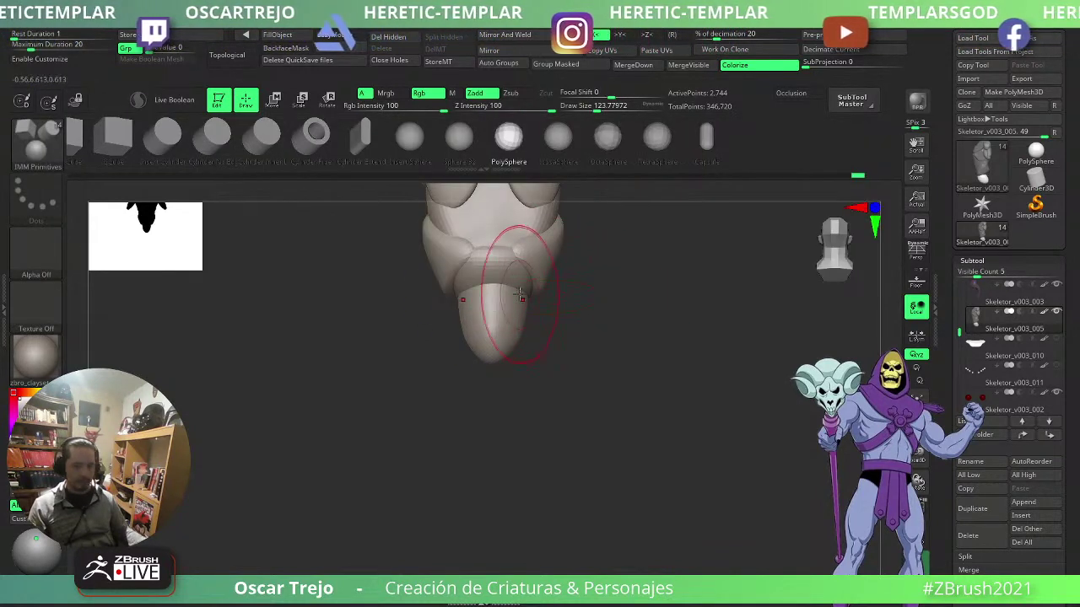
drag(521, 296, 556, 342)
key(w)
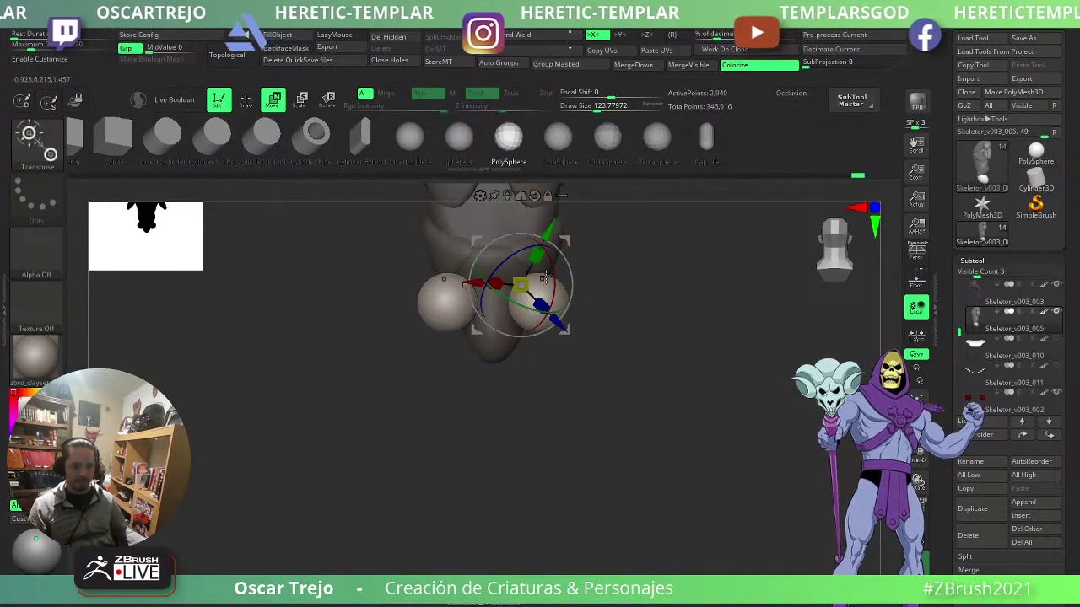
click(532, 196)
click(511, 195)
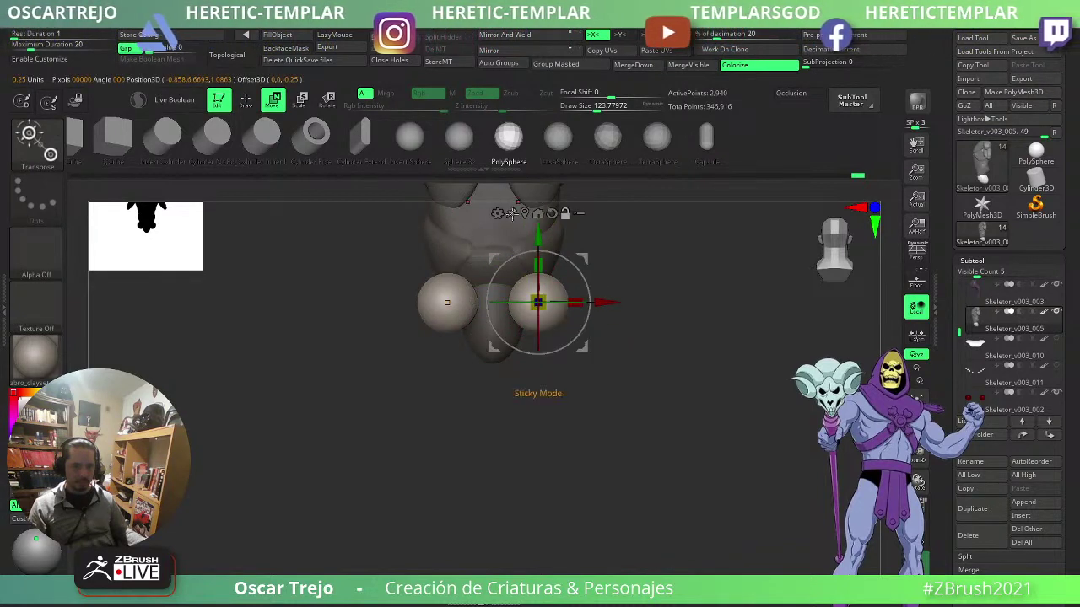
drag(539, 303, 561, 257)
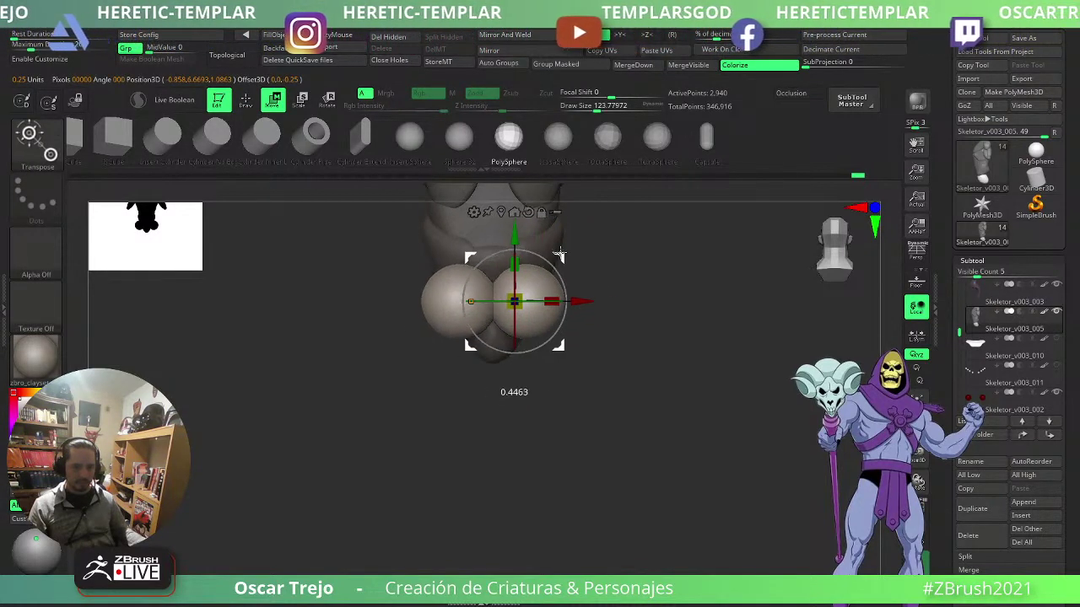
mouse_move(626, 265)
mouse_down()
mouse_move(640, 265)
mouse_move(583, 270)
mouse_up()
- Stretch the glute spheres vertically into elongated forms against the pelvis with the Move brush
key(q)
drag(511, 282, 526, 271)
key(bracketright)
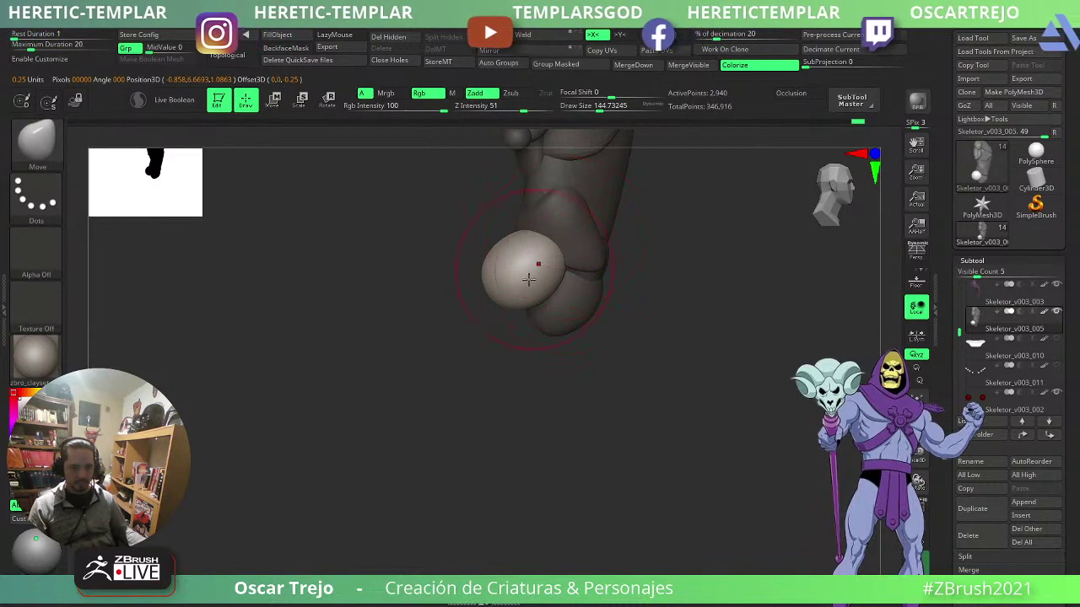
mouse_move(620, 350)
mouse_down()
mouse_move(572, 353)
mouse_move(557, 313)
mouse_move(603, 332)
mouse_up()
key(s)
drag(554, 306, 561, 305)
drag(540, 271, 549, 275)
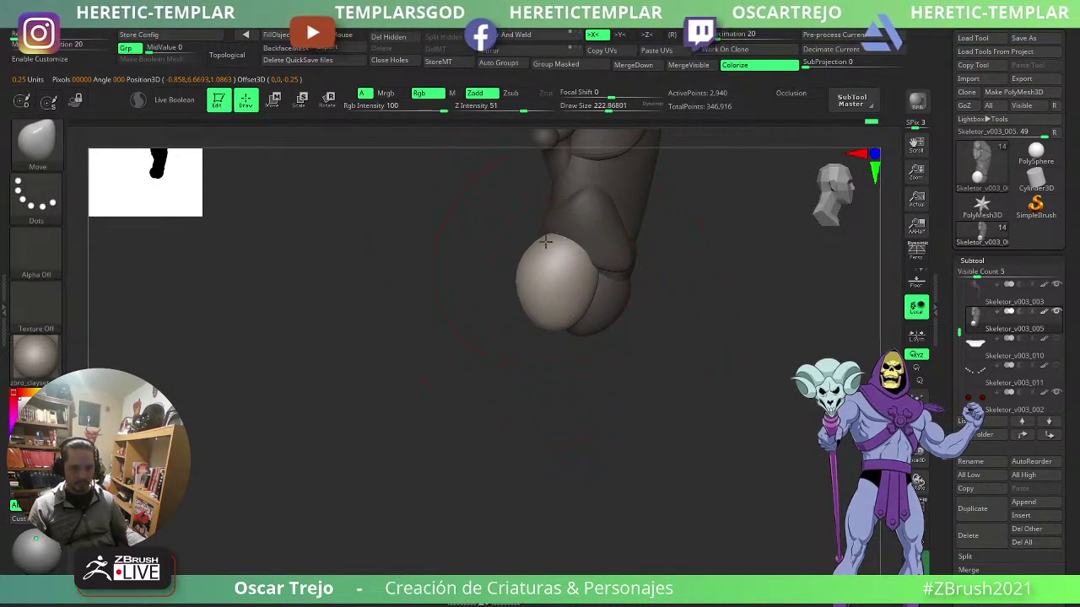
key(bracketleft)
drag(589, 319, 597, 337)
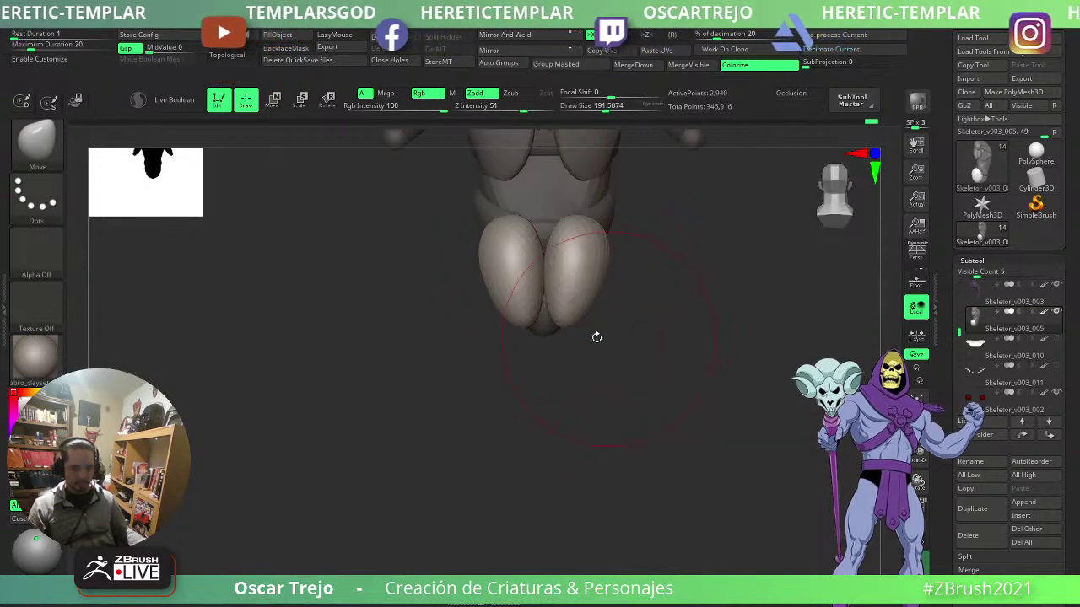
- Widen the glutes outward and shape their upper and side contours with the Move brush, and clear the mask
drag(596, 280, 632, 296)
key(bracketleft)
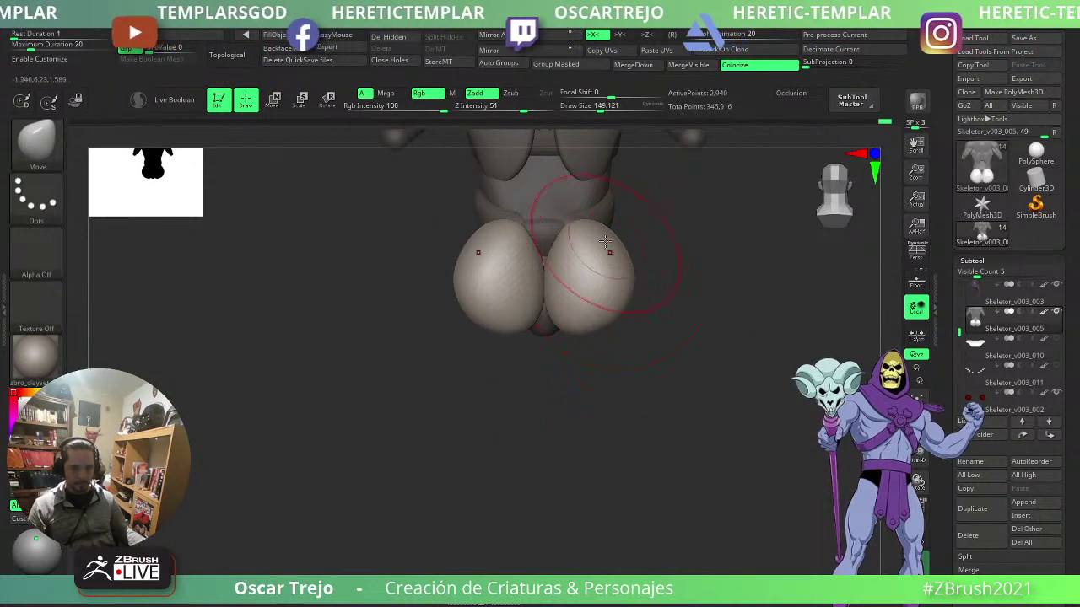
drag(613, 251, 624, 241)
drag(685, 214, 746, 216)
key(s)
drag(630, 234, 635, 234)
drag(628, 222, 637, 241)
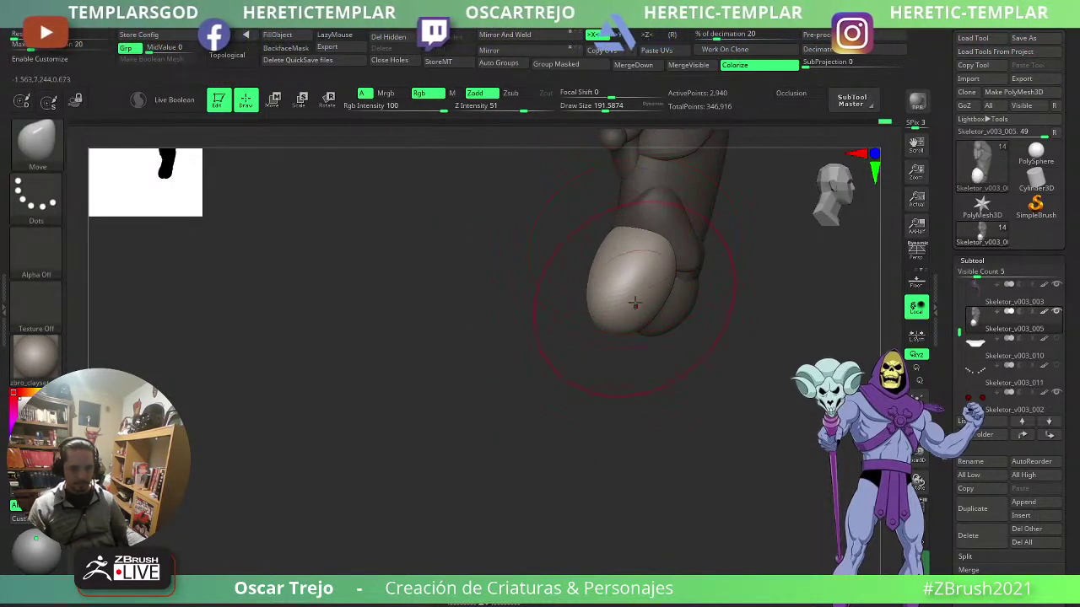
mouse_move(636, 301)
mouse_down()
mouse_move(631, 318)
mouse_move(533, 362)
mouse_move(644, 301)
mouse_move(620, 287)
mouse_move(574, 338)
mouse_move(475, 393)
mouse_move(421, 398)
mouse_move(417, 378)
mouse_move(720, 413)
mouse_move(600, 390)
mouse_up()
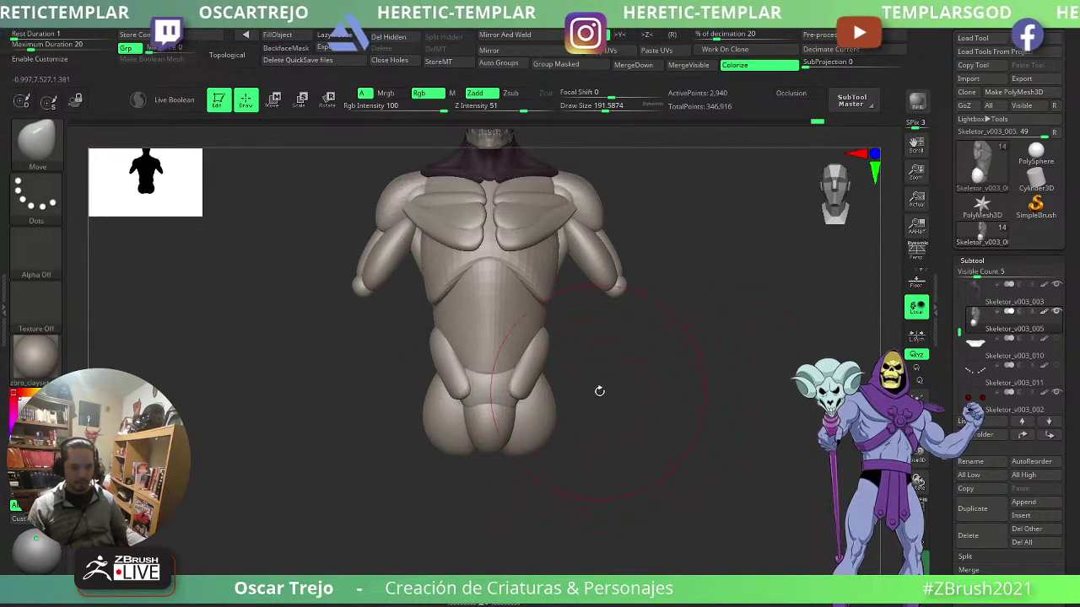
- Adjust the oblique and lower back forms where they meet the pelvis and glutes using the Move Topological brush
key(b)
key(m)
key(t)
key(s)
mouse_move(519, 396)
mouse_down()
mouse_move(509, 397)
mouse_move(518, 414)
mouse_up()
drag(644, 409, 522, 418)
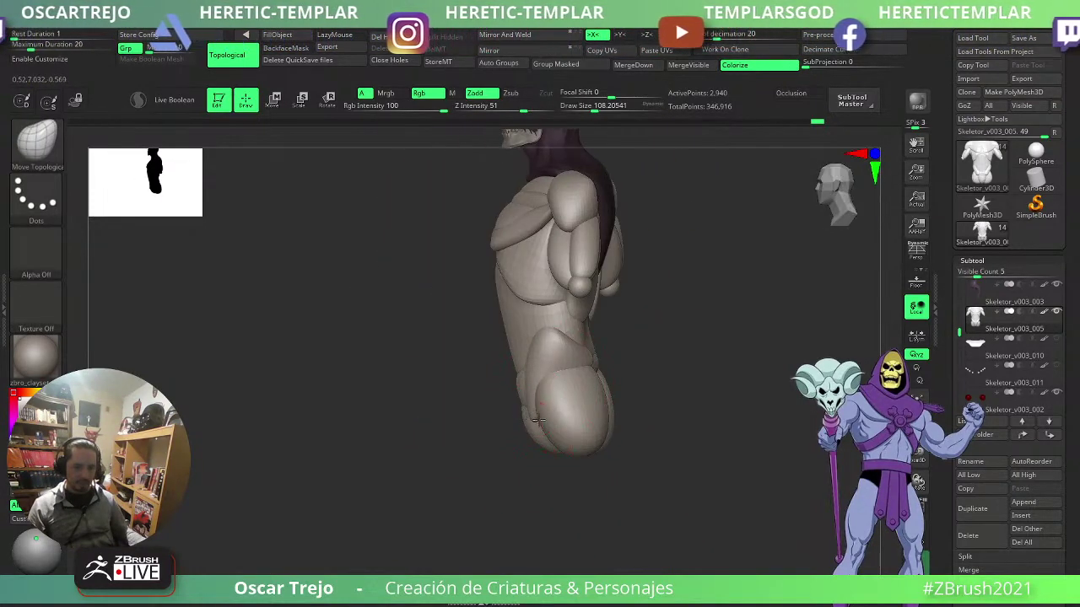
mouse_move(624, 420)
mouse_down()
mouse_move(641, 349)
mouse_move(571, 341)
mouse_up()
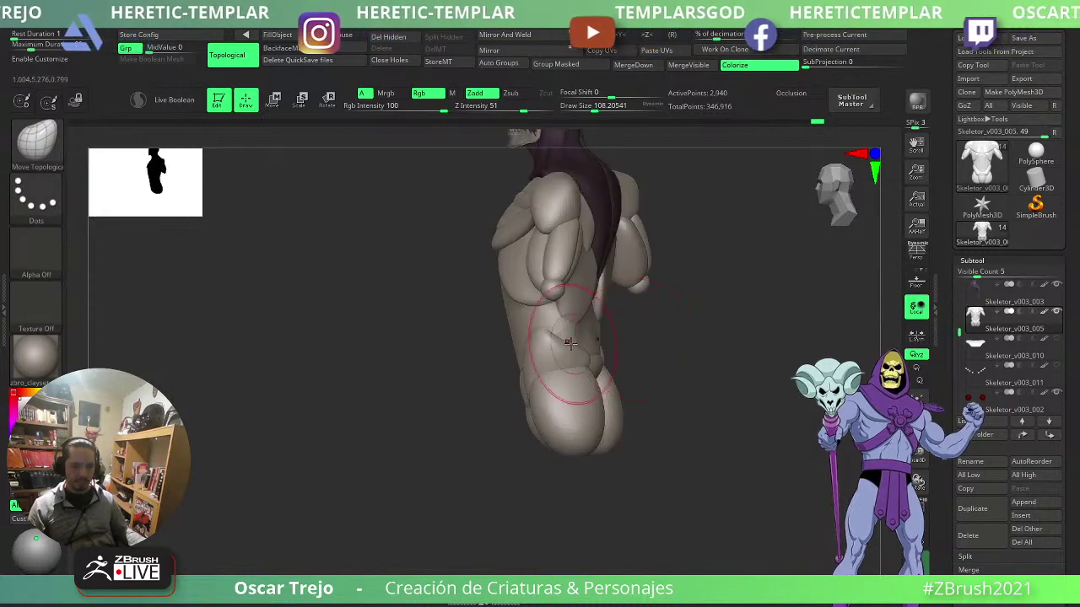
right_drag(631, 321, 557, 342)
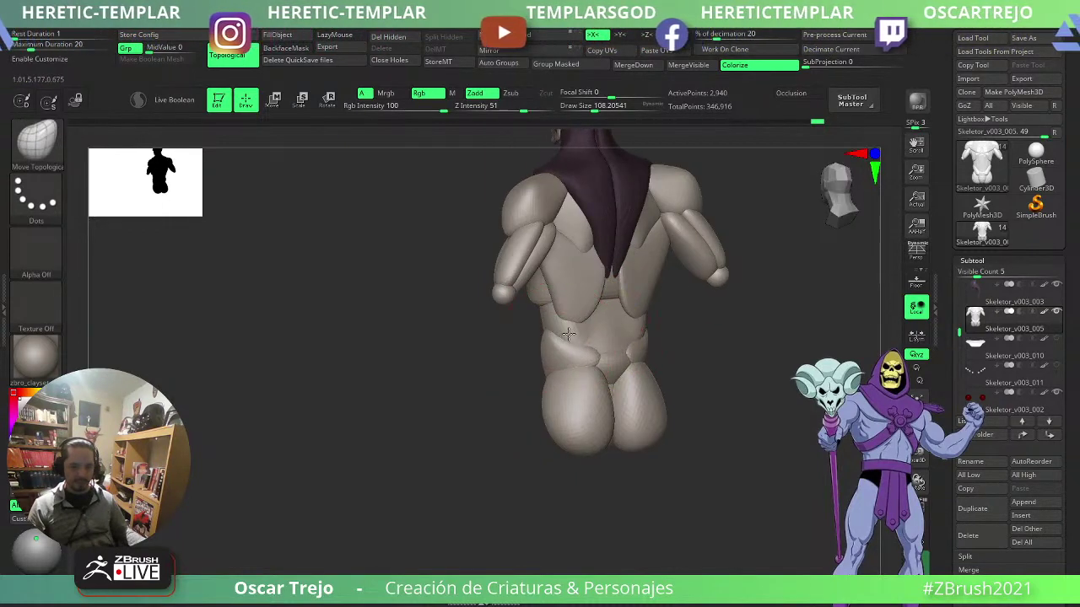
drag(712, 347, 655, 353)
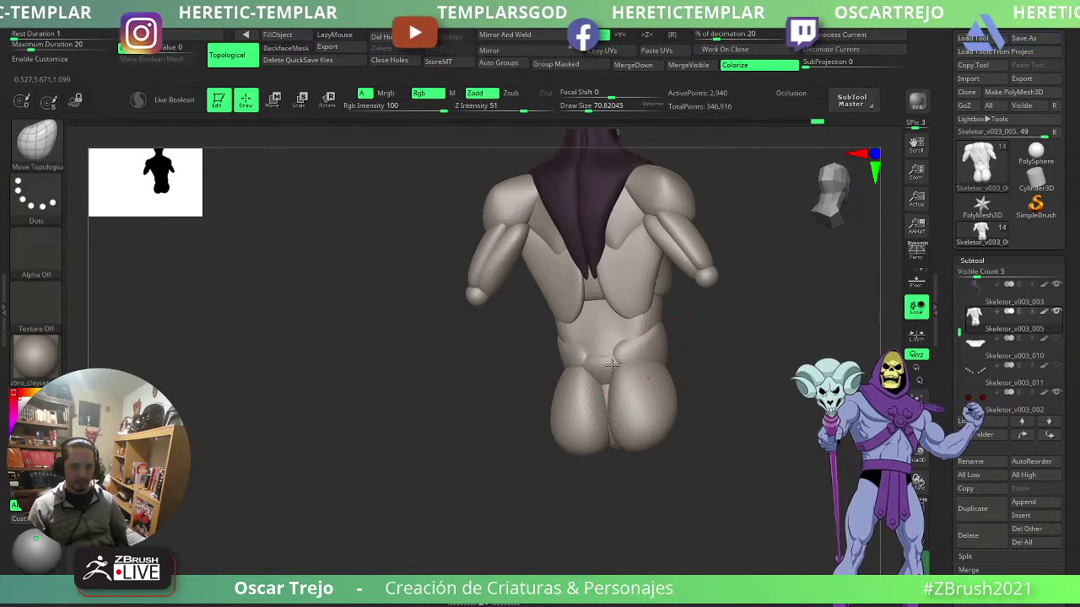
mouse_move(607, 367)
right_down()
mouse_move(641, 360)
mouse_move(626, 359)
right_up()
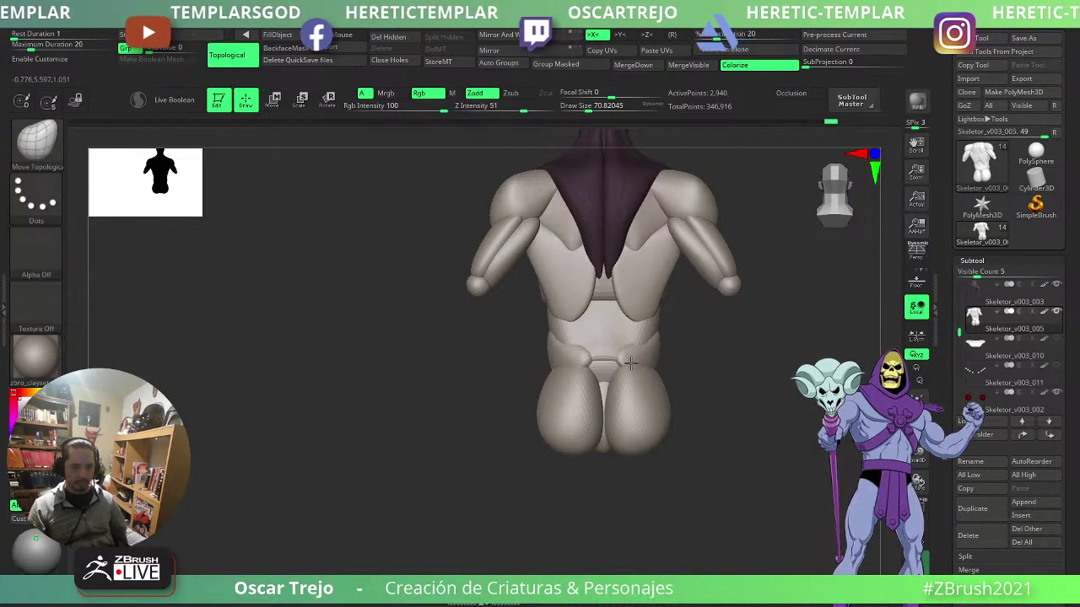
mouse_move(701, 340)
ctrl+right_down()
mouse_move(685, 321)
mouse_move(677, 352)
ctrl+right_up()
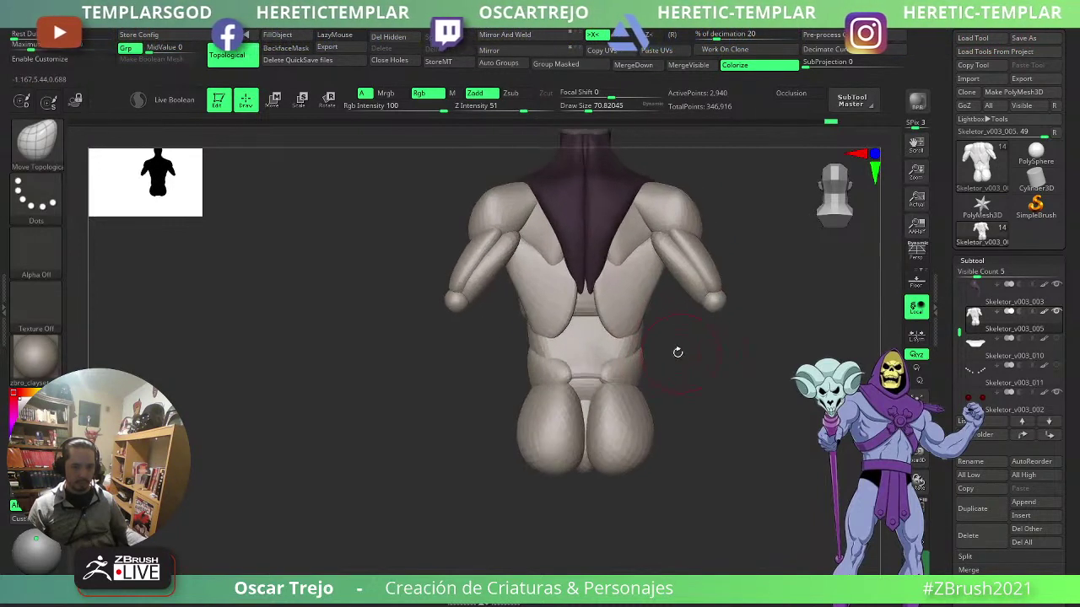
- Refine the side contour of the waist and slim the outer edges of the glutes with the Move brush
key(b)
key(m)
key(v)
key(s)
drag(639, 336, 648, 331)
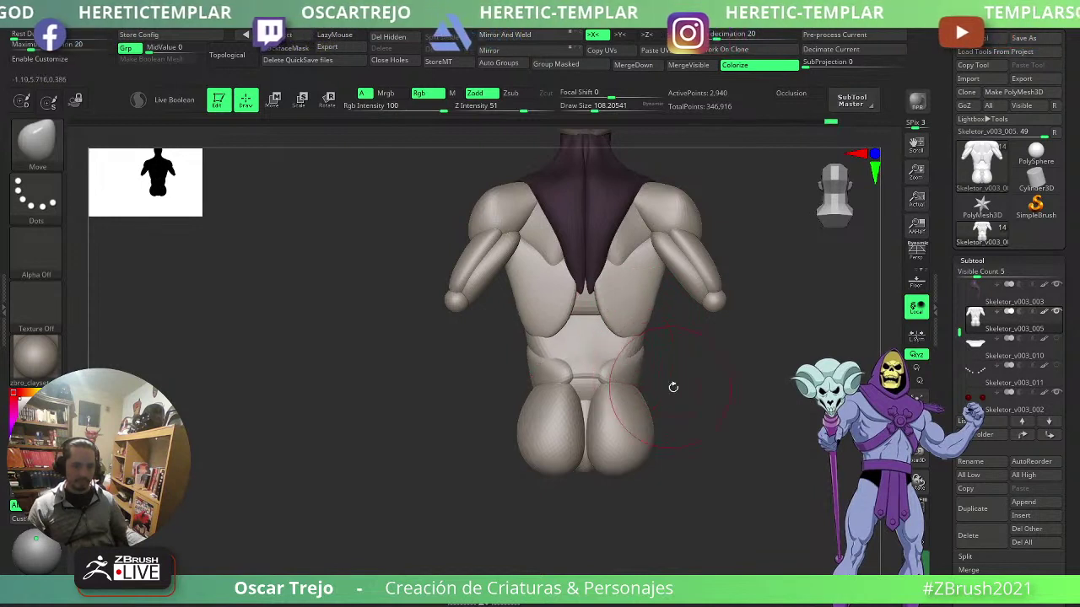
mouse_move(673, 387)
mouse_down()
mouse_move(643, 408)
mouse_move(644, 431)
mouse_up()
- Push the flank forms above the glutes outward to widen the hip silhouette using the Move brushes
key(b)
key(m)
key(t)
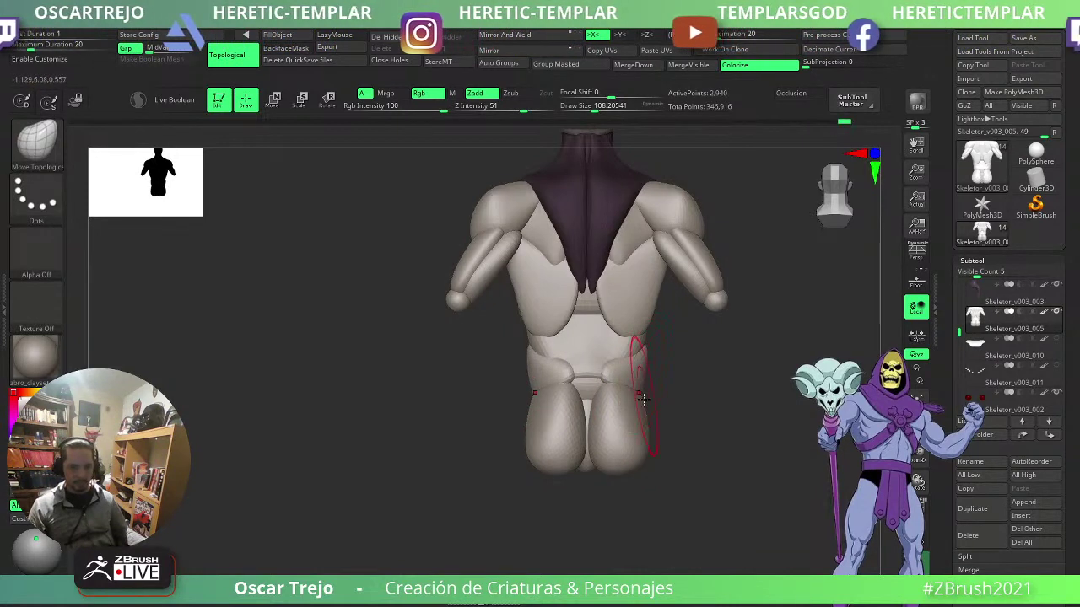
key(b)
key(m)
key(v)
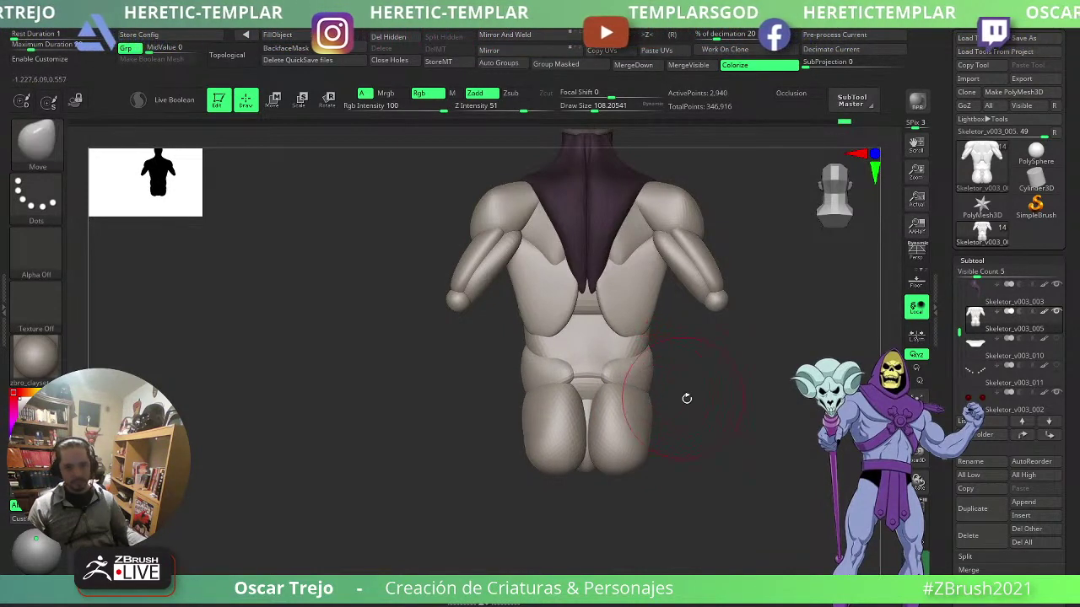
- Adjust the size and position of the blocked-out torso against the skull and neck with the transform gizmo
alt+drag(687, 398, 690, 371)
mouse_move(692, 380)
mouse_down()
mouse_move(822, 396)
mouse_move(702, 412)
mouse_move(641, 388)
mouse_move(647, 398)
mouse_up()
key(s)
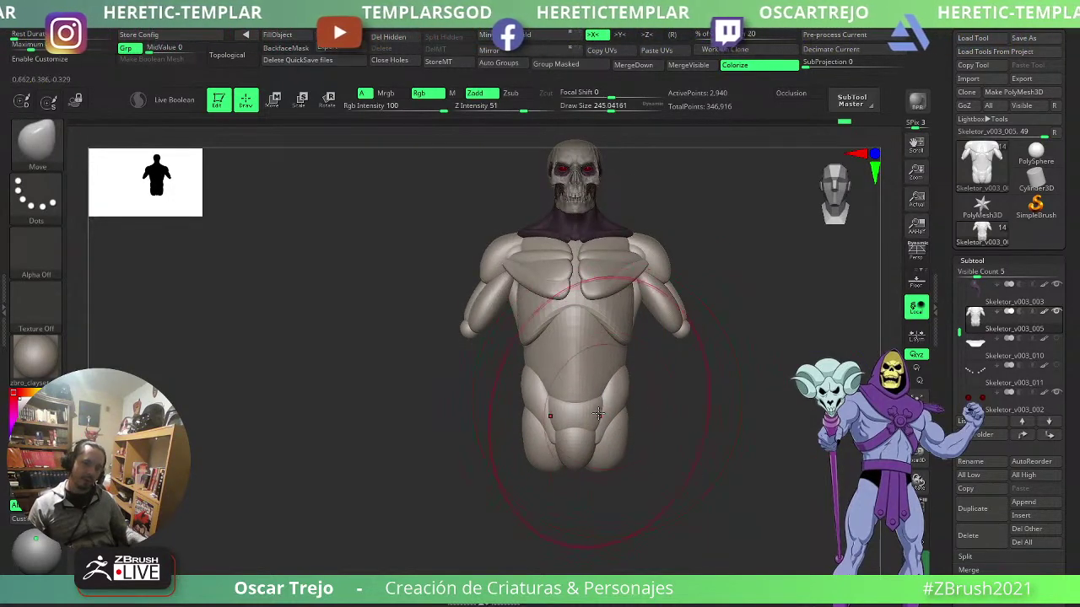
key(w)
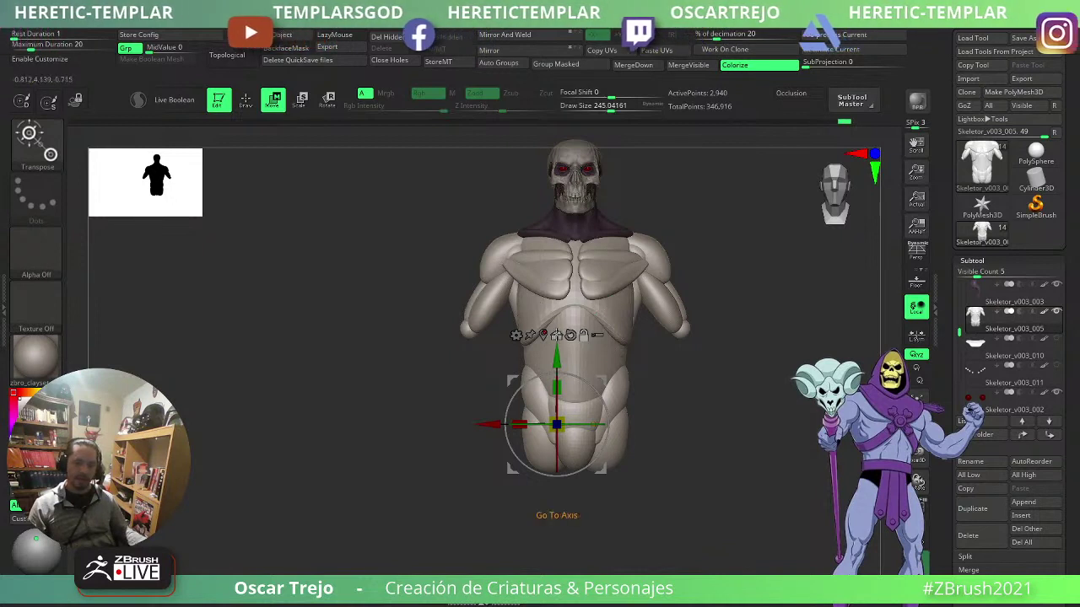
click(575, 349)
drag(581, 344, 576, 350)
drag(577, 287, 573, 272)
key(q)
mouse_move(739, 347)
mouse_down()
mouse_move(785, 344)
mouse_move(683, 348)
mouse_move(709, 342)
mouse_move(687, 327)
mouse_up()
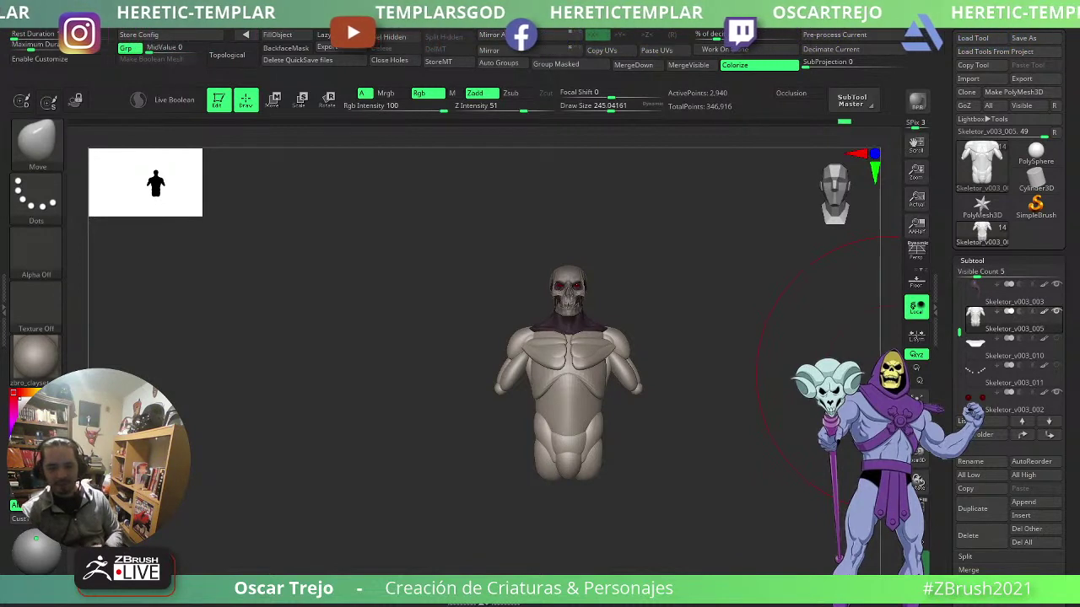
- Pull the outer tip of the lower pectoral toward the armpit with the Move Topological brush, and mirror and weld the torso
alt+drag(695, 280, 680, 369)
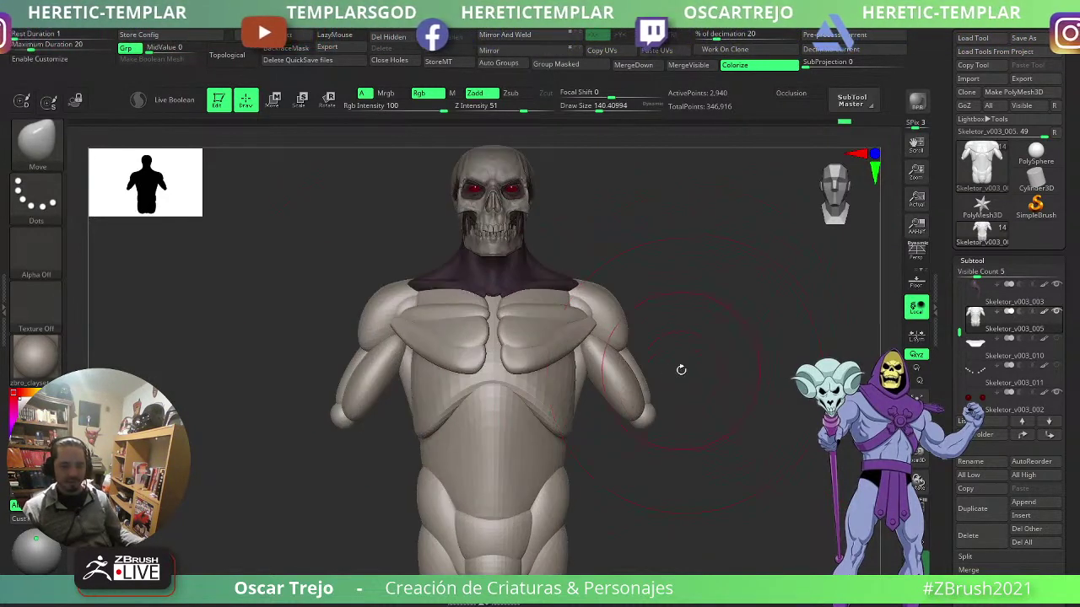
alt+drag(753, 412, 713, 376)
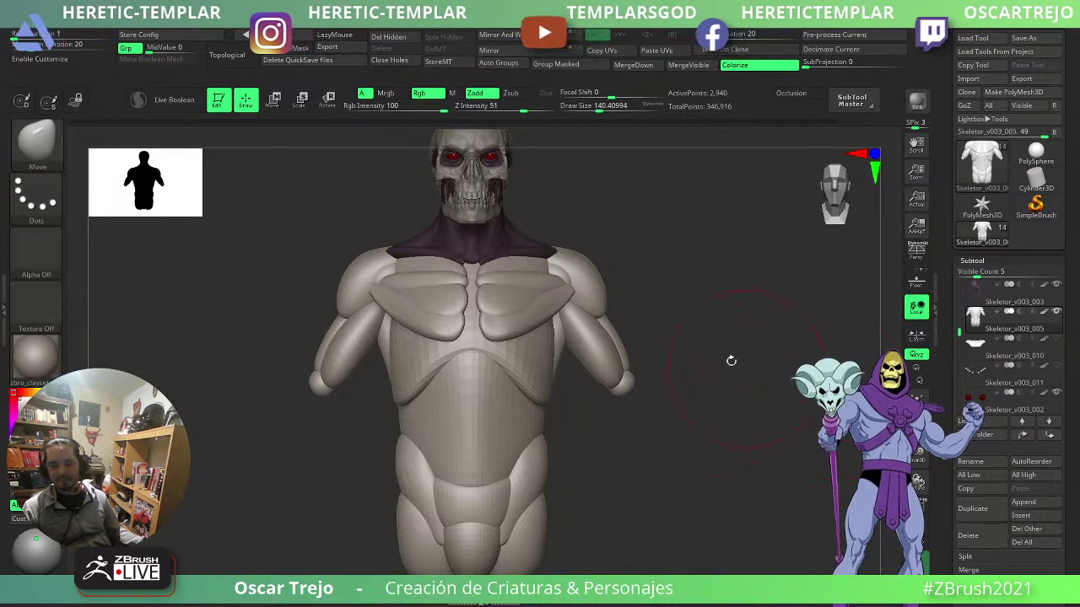
alt+drag(718, 405, 769, 410)
key(b)
key(m)
key(t)
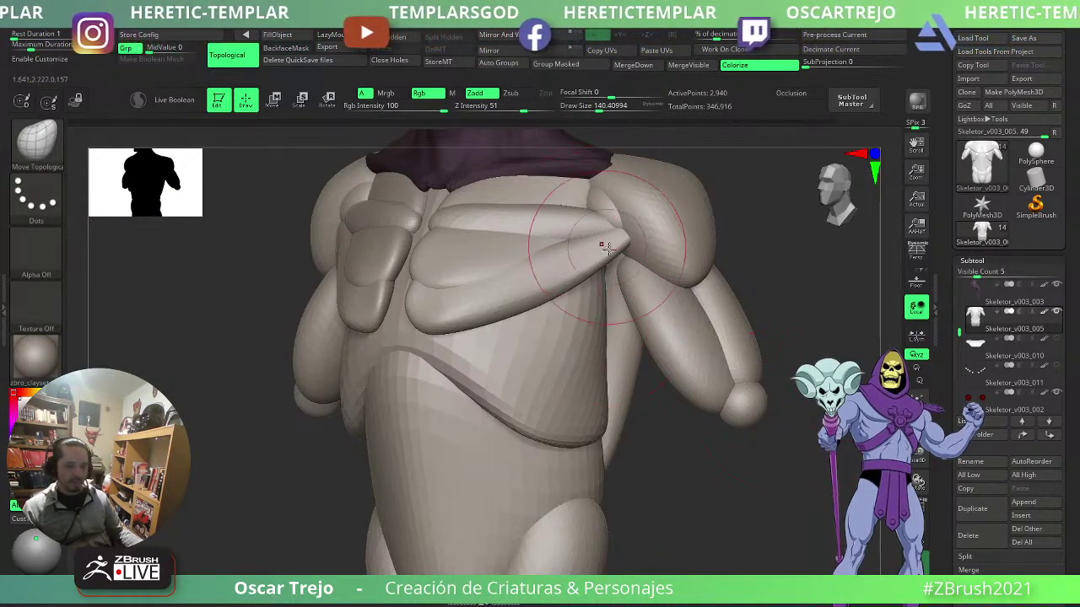
key(s)
drag(619, 237, 636, 255)
key(s)
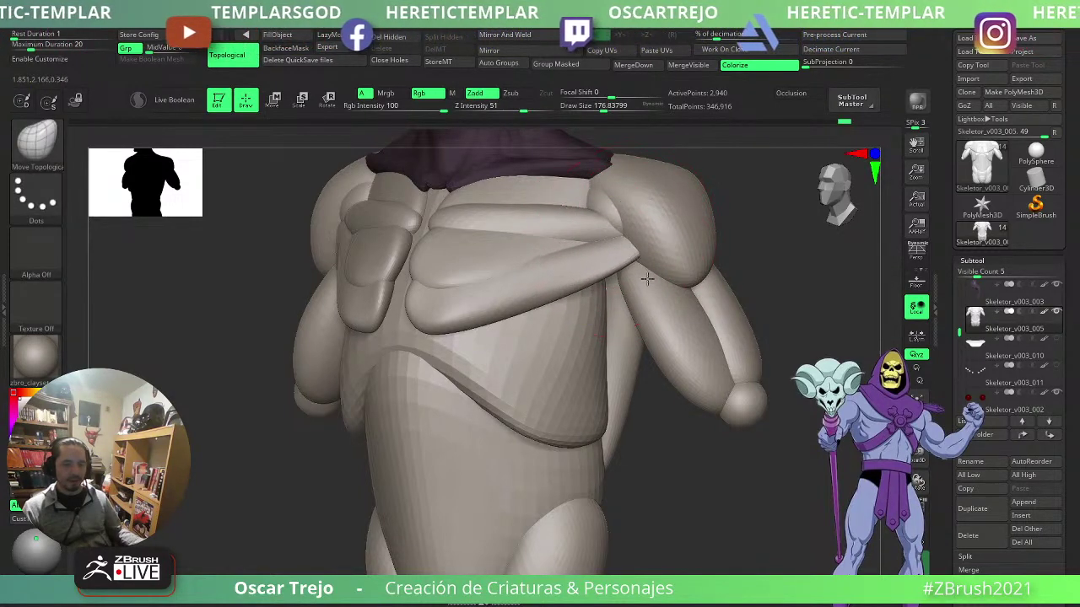
drag(732, 272, 785, 253)
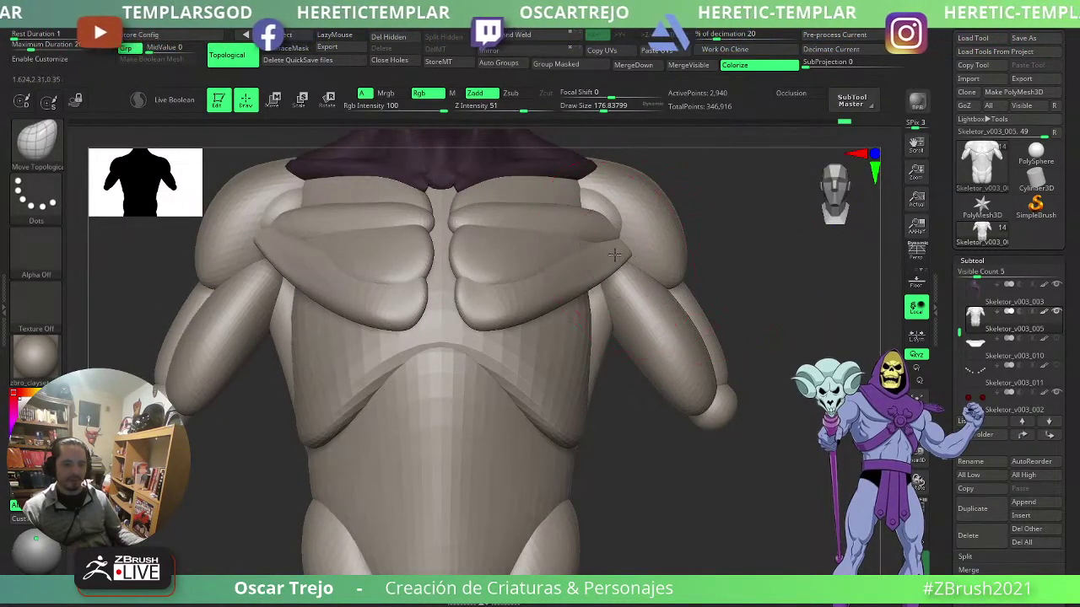
click(538, 51)
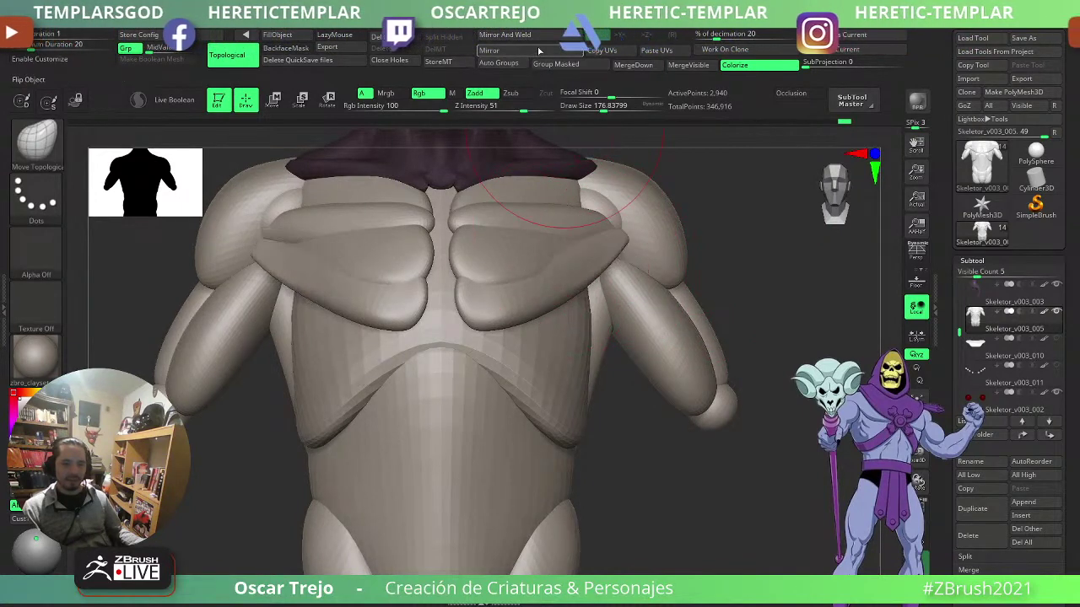
click(530, 37)
- Refine the outer end of the upper pectoral near the shoulder, and mirror and weld the torso again
alt+drag(742, 295, 713, 358)
key(s)
drag(576, 324, 564, 318)
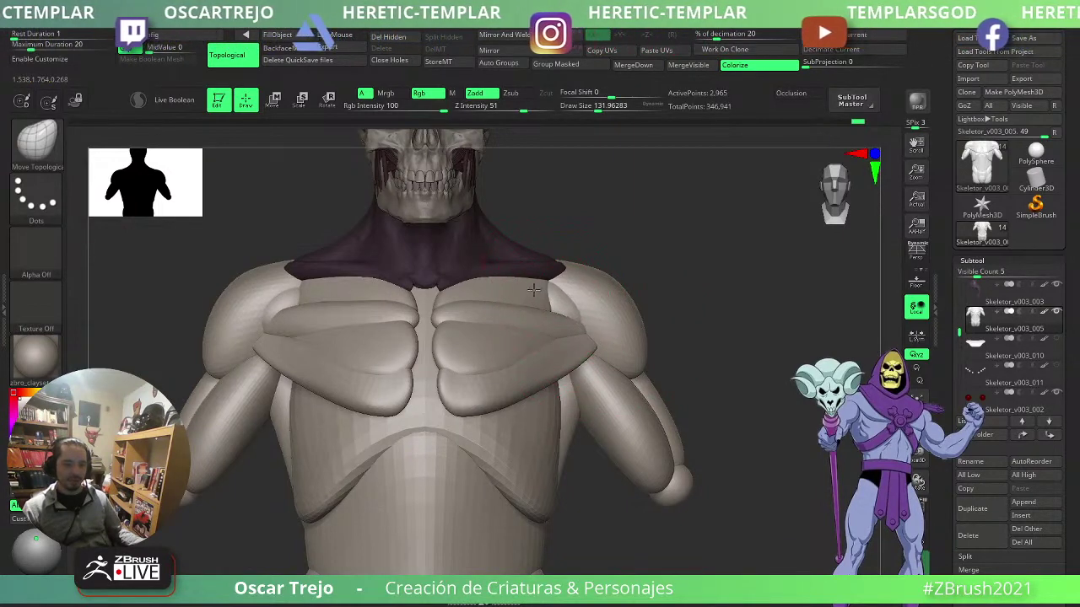
alt+drag(658, 319, 684, 309)
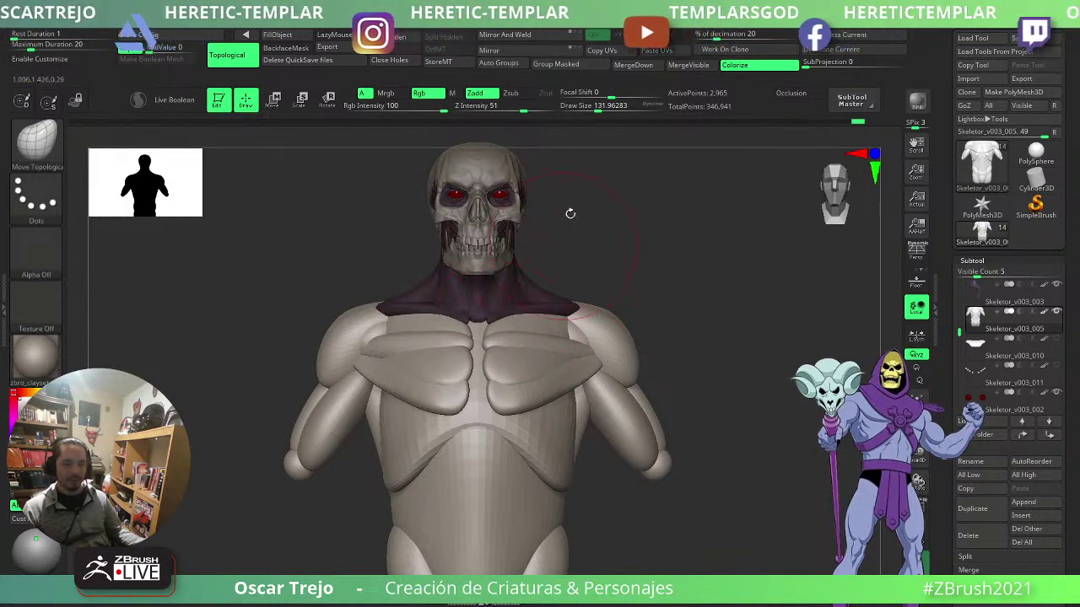
click(529, 35)
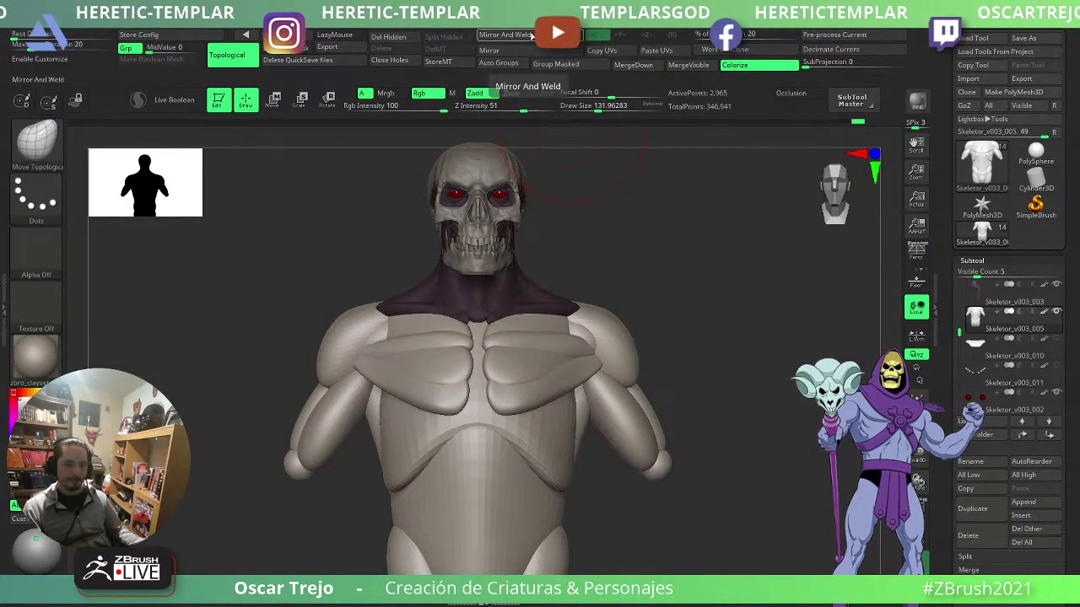
- Reshape the side edges of the lower abdomen where it meets the obliques and pelvis using the Move Topological brush
alt+drag(665, 395, 711, 334)
mouse_move(705, 296)
mouse_down()
mouse_move(646, 297)
mouse_move(601, 326)
mouse_move(650, 359)
mouse_move(685, 297)
mouse_up()
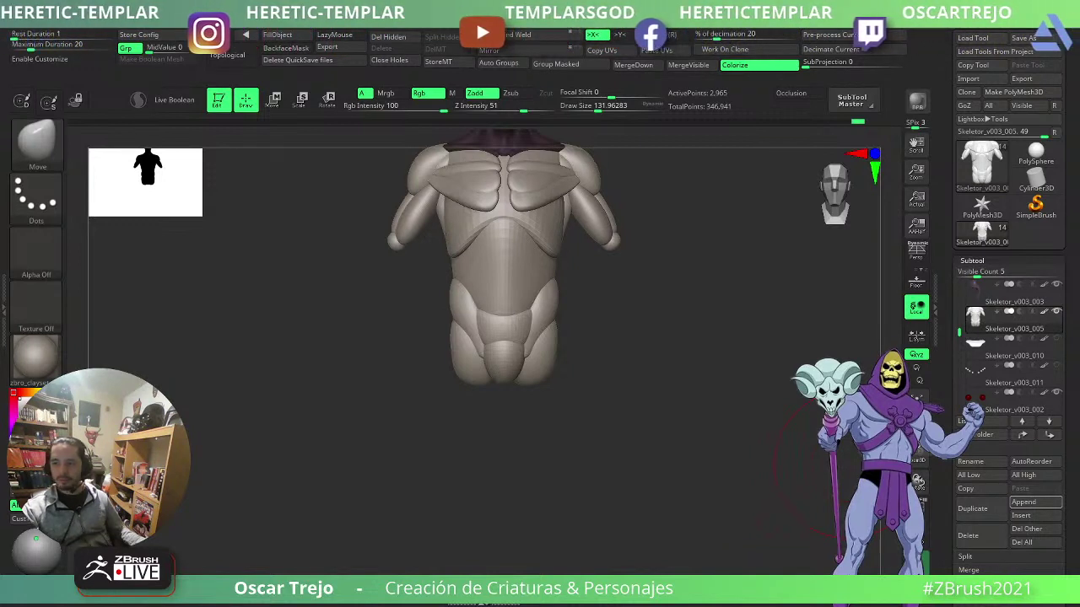
alt+right_drag(628, 415, 611, 469)
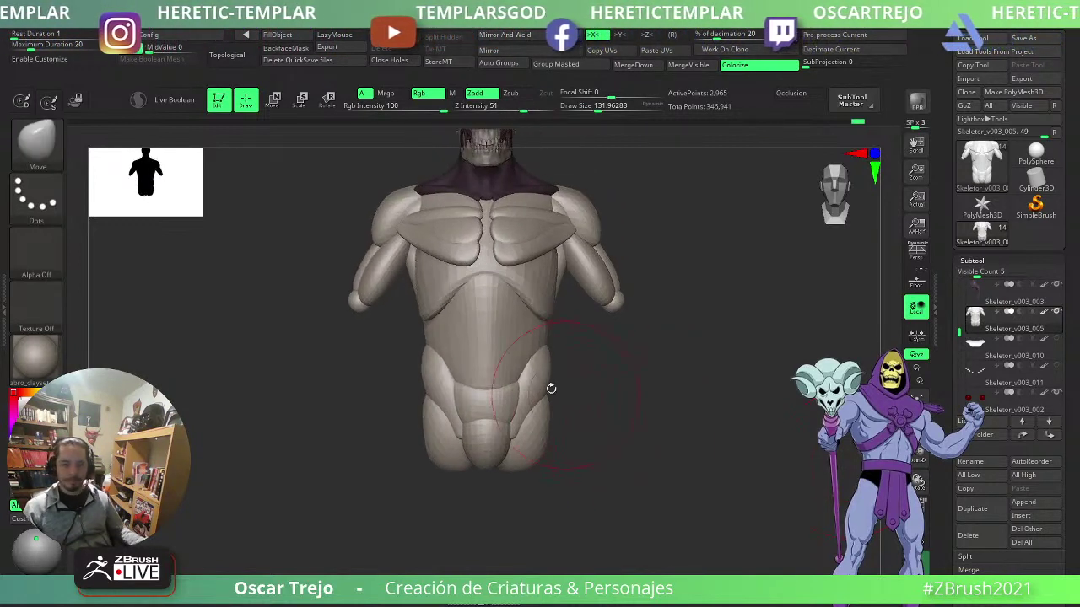
right_drag(550, 388, 535, 384)
key(b)
key(m)
key(t)
shift+right_drag(596, 368, 619, 386)
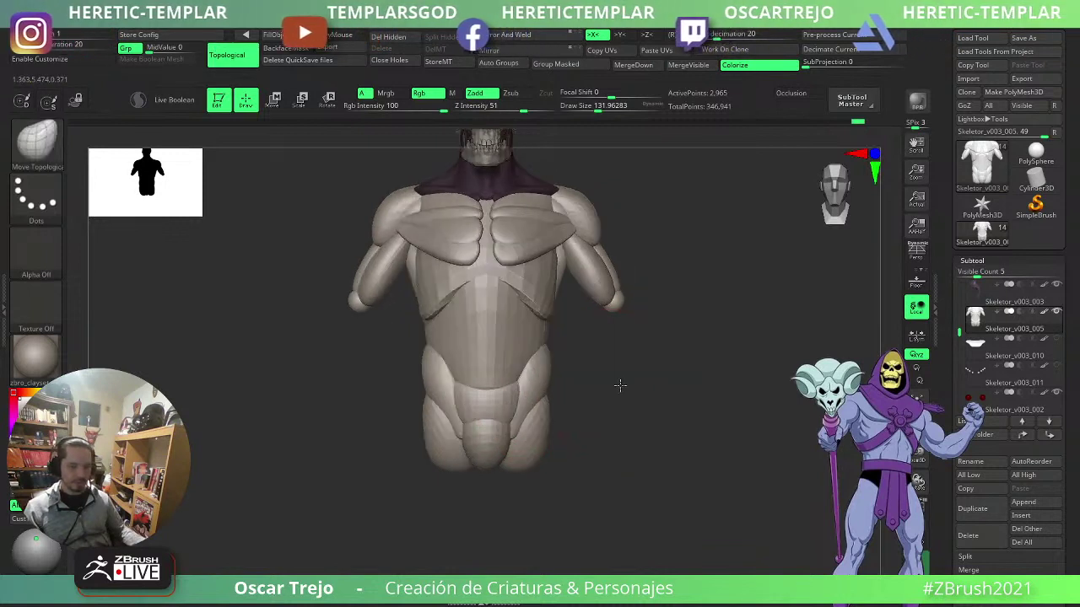
key(bracketleft)
key(bracketleft)
drag(523, 383, 521, 386)
drag(517, 389, 507, 421)
alt+right_drag(622, 464, 621, 407)
alt+right_drag(620, 253, 616, 374)
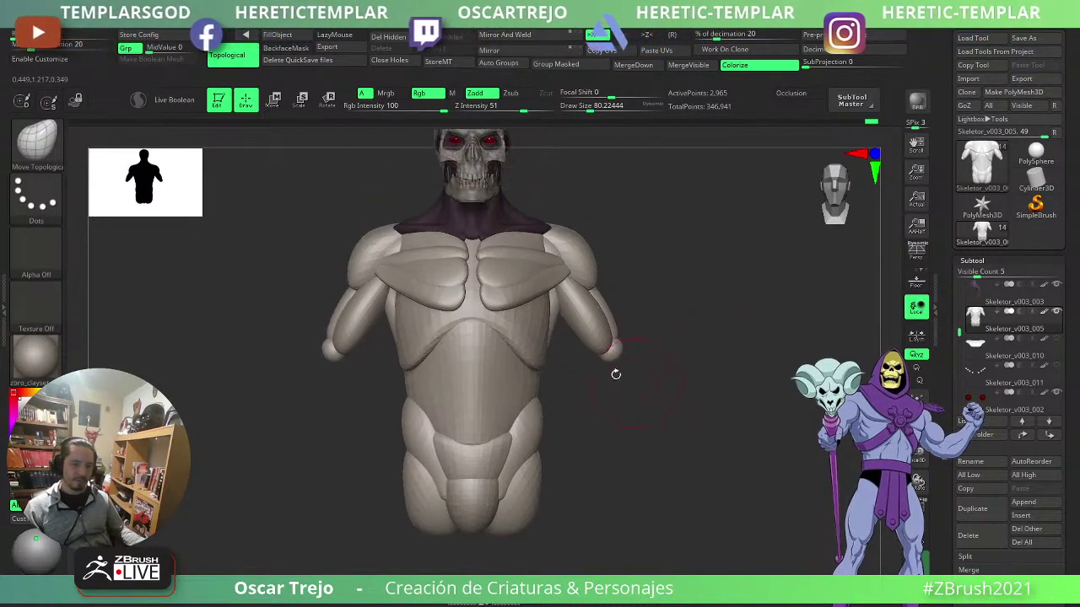
- Insert a mirrored pair of PolySpheres below the hips and position and stretch them as upper thigh forms with the gizmo
alt+drag(688, 443, 586, 435)
drag(713, 371, 667, 366)
alt+drag(629, 274, 712, 414)
alt+drag(711, 414, 681, 321)
drag(637, 409, 675, 401)
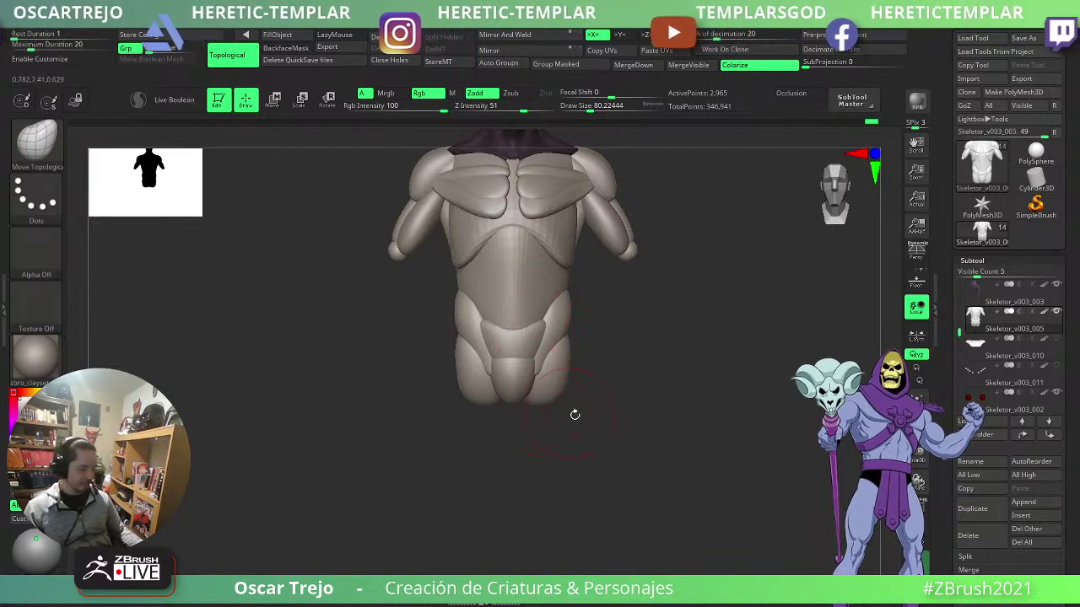
key(b)
key(i)
key(p)
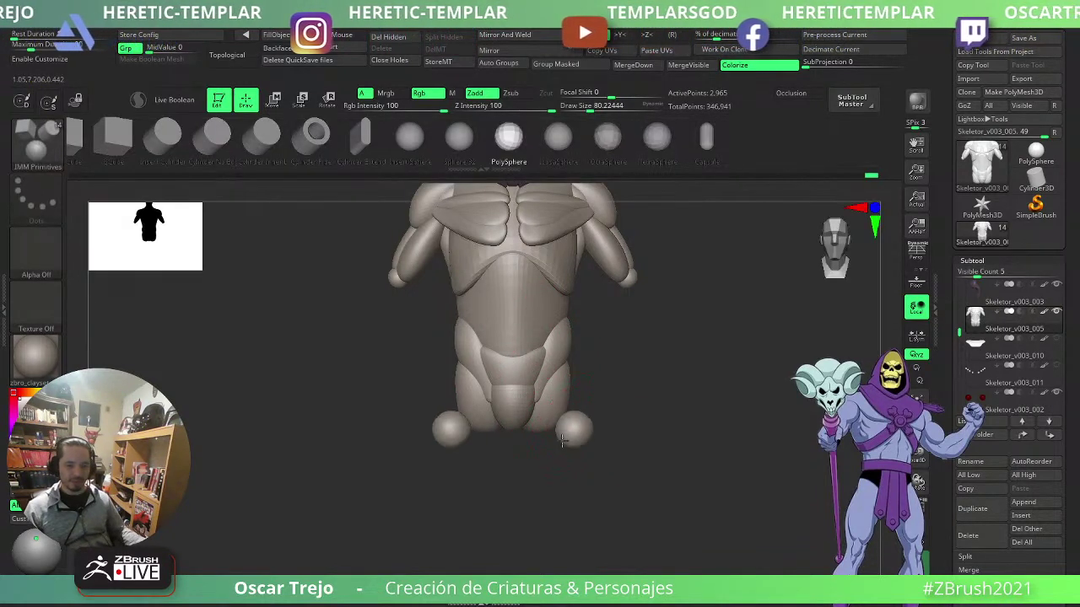
mouse_move(562, 439)
mouse_down()
mouse_move(562, 452)
mouse_move(574, 438)
mouse_up()
key(w)
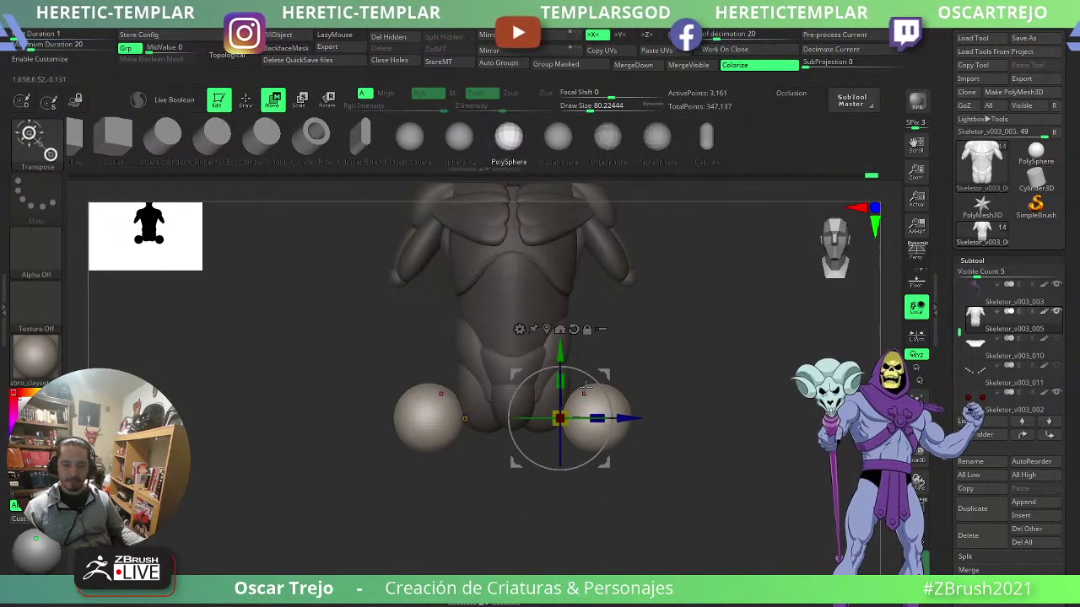
click(547, 329)
mouse_move(641, 376)
mouse_down()
mouse_move(618, 376)
mouse_move(602, 397)
mouse_move(569, 361)
mouse_move(569, 332)
mouse_up()
- Shape the upper and outer contours of the thigh forms to meet the hips with the Move brush
key(q)
key(b)
key(m)
key(v)
key(s)
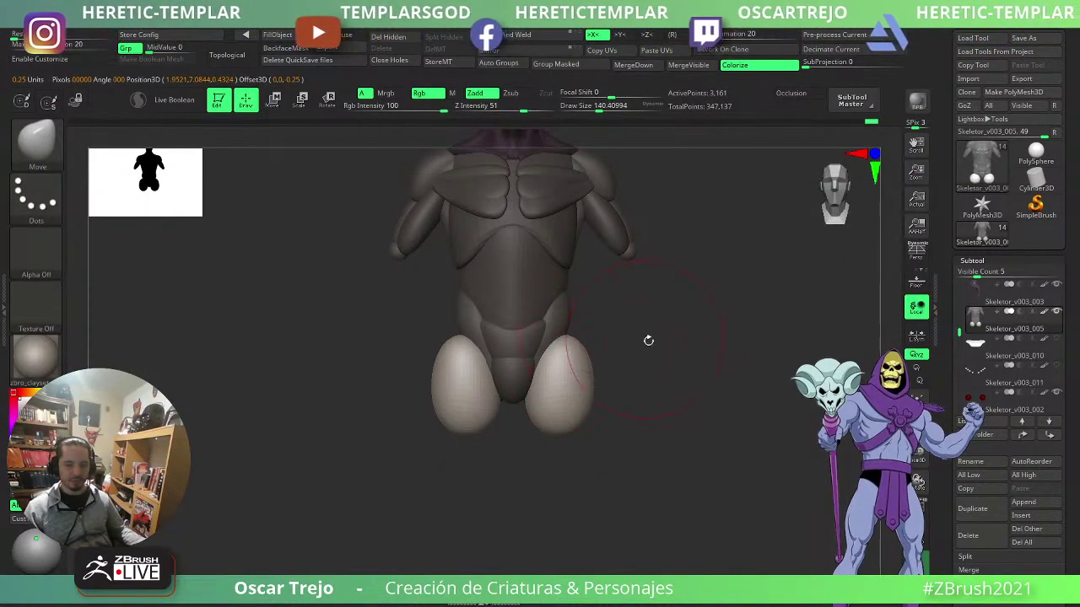
key(s)
mouse_move(648, 341)
shift+mouse_down()
mouse_move(597, 345)
mouse_move(597, 363)
shift+mouse_up()
drag(609, 356, 621, 353)
drag(679, 314, 755, 321)
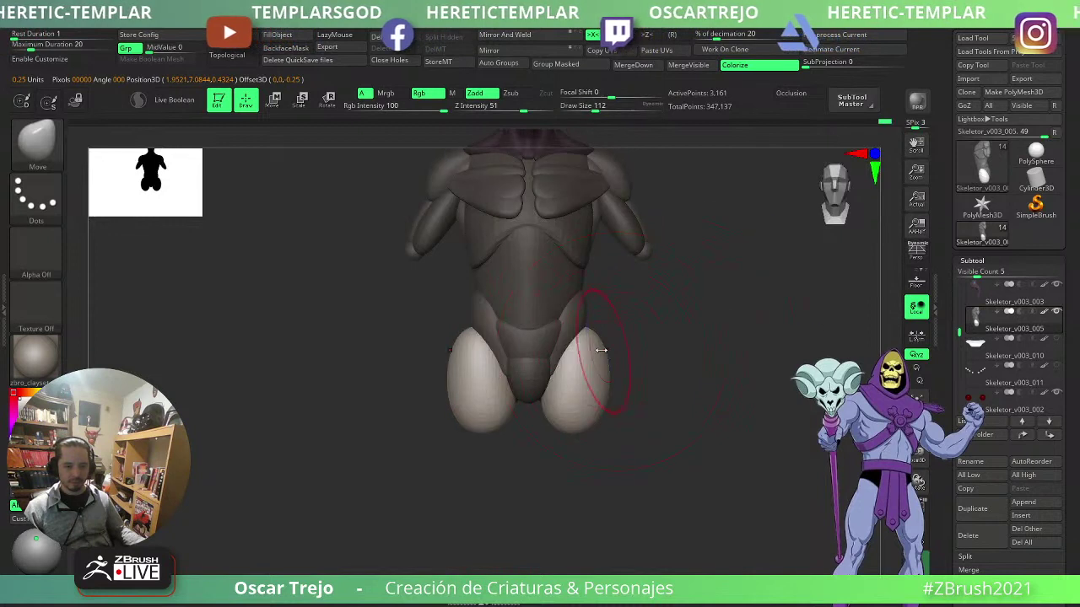
drag(604, 350, 577, 346)
key(s)
drag(594, 399, 591, 399)
drag(584, 353, 580, 337)
key(s)
mouse_move(577, 379)
mouse_down()
mouse_move(587, 379)
mouse_move(584, 413)
mouse_move(561, 364)
mouse_up()
key(s)
drag(582, 405, 579, 405)
- Stretch the thigh forms downward into long tapered masses and adjust their front and side contours with the Move brush
drag(576, 424, 579, 502)
mouse_move(567, 485)
shift+mouse_down()
mouse_move(567, 457)
mouse_move(579, 499)
shift+mouse_up()
mouse_move(569, 489)
shift+mouse_down()
mouse_move(562, 470)
mouse_move(582, 511)
shift+mouse_up()
key(s)
mouse_move(656, 449)
shift+mouse_down()
mouse_move(589, 445)
mouse_move(598, 446)
shift+mouse_up()
drag(611, 420, 605, 420)
drag(605, 350, 615, 351)
drag(660, 348, 724, 345)
key(s)
drag(601, 373, 612, 375)
shift+drag(597, 405, 593, 436)
drag(615, 472, 619, 504)
drag(609, 457, 620, 392)
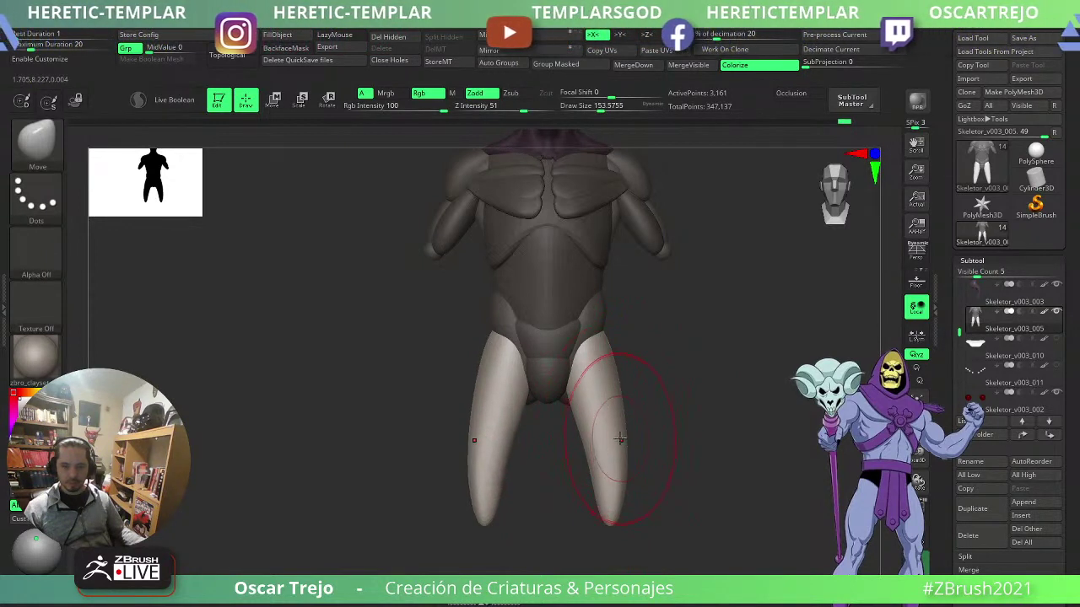
- Duplicate the thigh forms with the gizmo, shift the copies toward the inner thighs, and clear the mask
right_drag(619, 439, 636, 414)
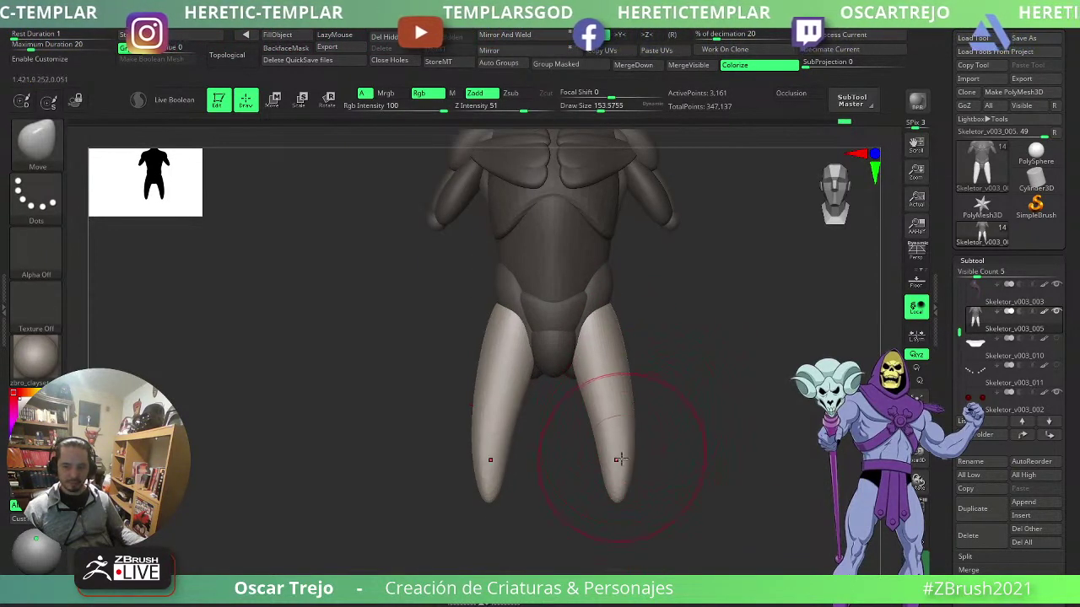
key([)
ctrl+right_drag(611, 451, 711, 417)
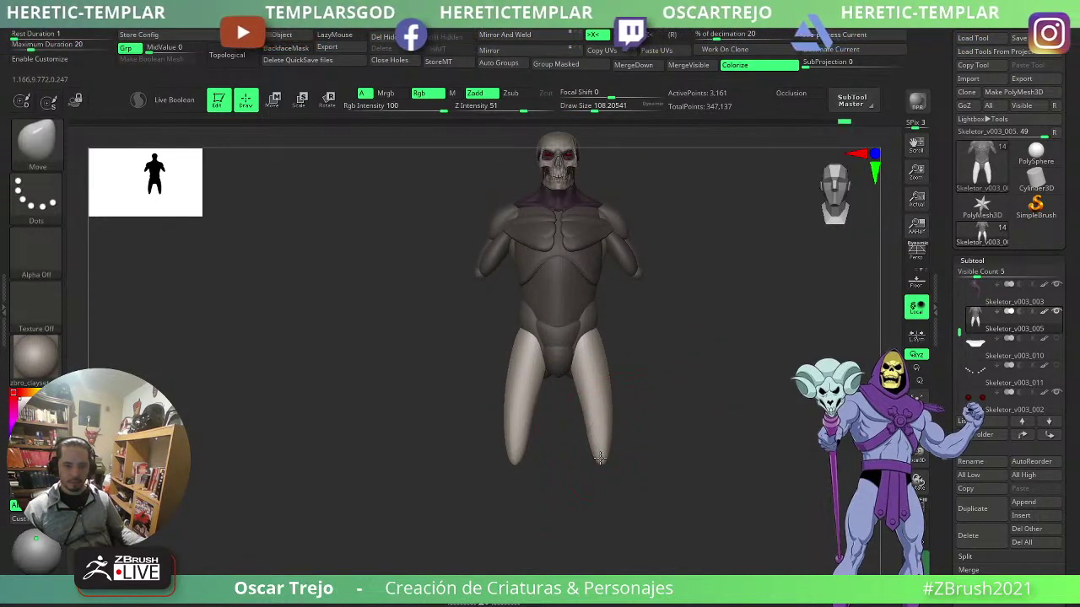
ctrl+drag(682, 402, 687, 409)
ctrl+right_drag(687, 409, 696, 419)
key(ctrl+z)
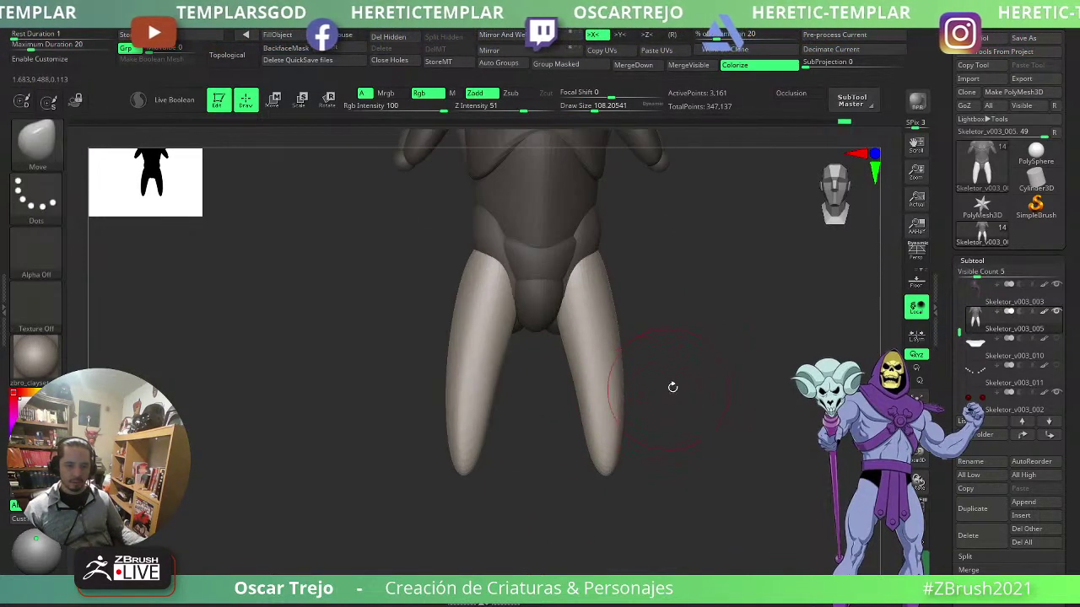
key(w)
ctrl+drag(634, 286, 622, 288)
right_drag(615, 300, 604, 301)
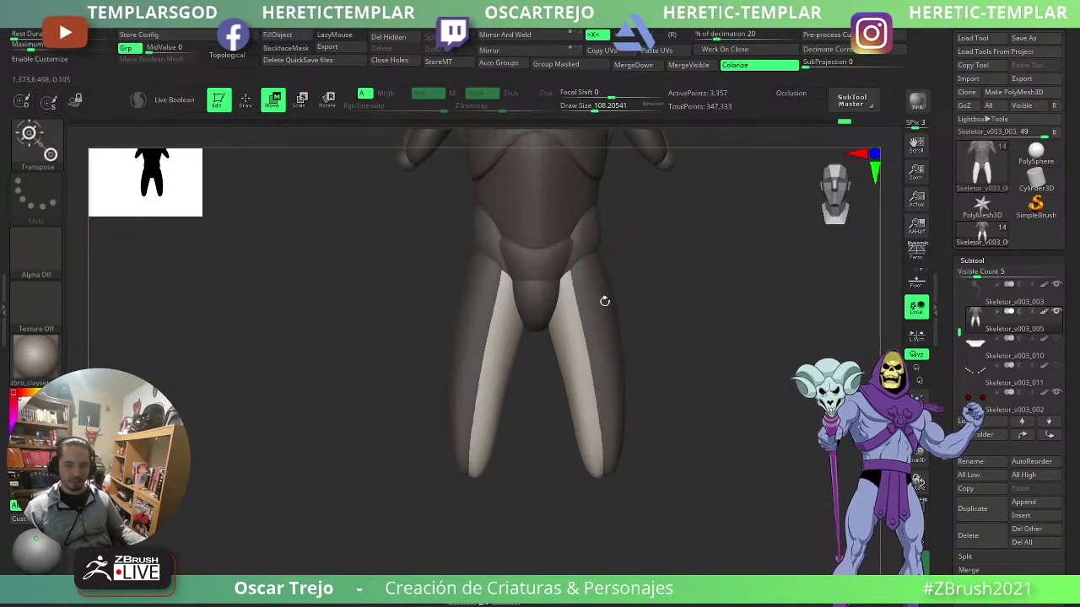
key(q)
ctrl+click(672, 318)
ctrl+drag(672, 318, 678, 327)
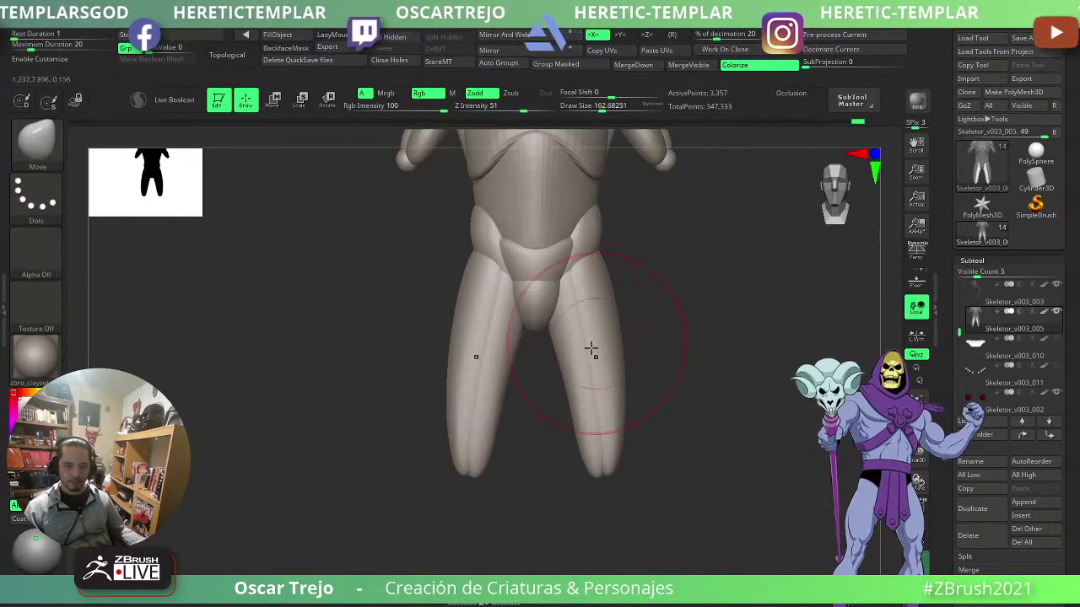
- Isolate the inner thigh forms and mask the rest of the body, leaving only those forms editable
ctrl+shift+click(580, 358)
ctrl+drag(691, 231, 464, 544)
ctrl+shift+click(680, 434)
ctrl+click(665, 405)
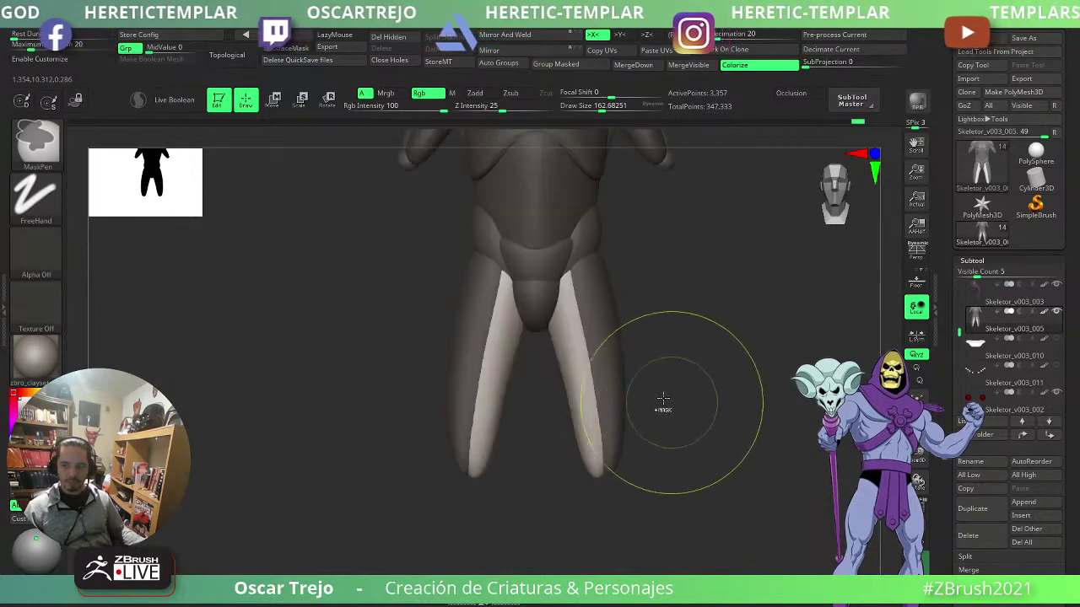
- Reshape the length and lower ends of the inner thigh forms toward the knees with the Move brush
key(s)
mouse_move(577, 377)
mouse_down()
mouse_move(567, 400)
mouse_move(584, 416)
mouse_up()
key(s)
key(s)
drag(588, 456, 588, 464)
key(b)
key(i)
key(n)
key(b)
key(m)
key(v)
key(s)
mouse_move(696, 456)
mouse_down()
mouse_move(558, 452)
mouse_move(567, 427)
mouse_up()
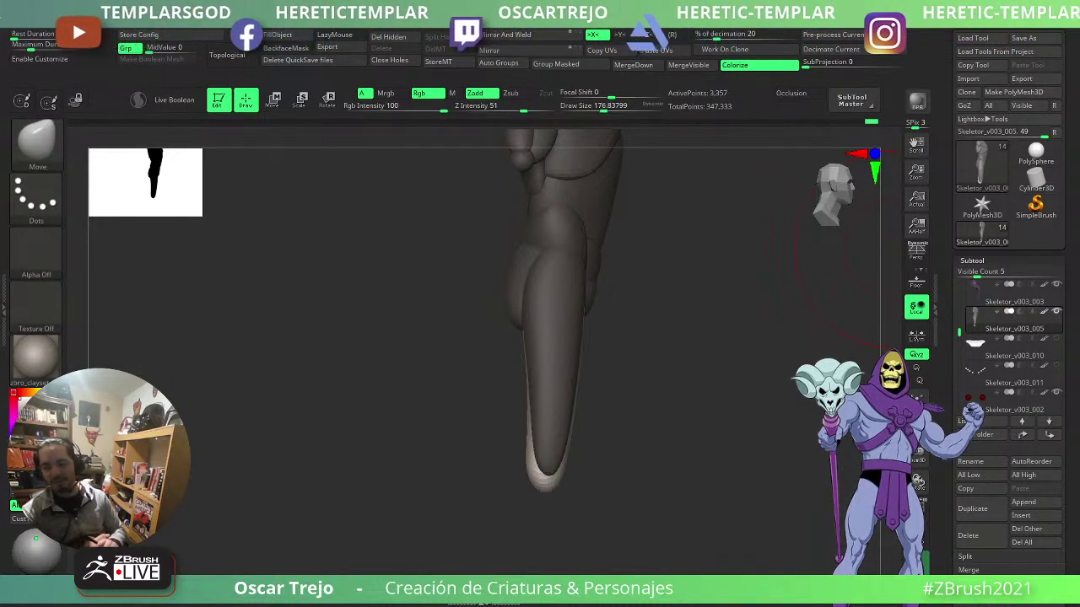
drag(672, 390, 739, 347)
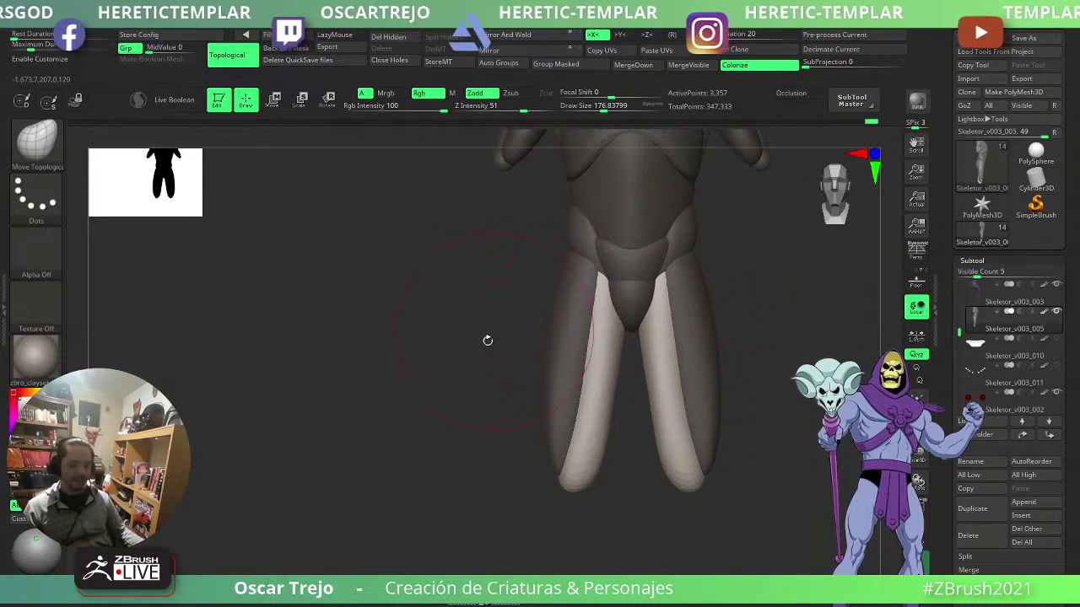
- Refine the inner thigh contours and rounded lower tips with the Move brushes, and clear the mask
drag(487, 340, 699, 330)
key(s)
key(s)
drag(637, 403, 637, 403)
drag(630, 399, 645, 403)
drag(623, 481, 615, 484)
mouse_move(717, 477)
shift+mouse_down()
mouse_move(618, 478)
mouse_move(640, 487)
shift+mouse_up()
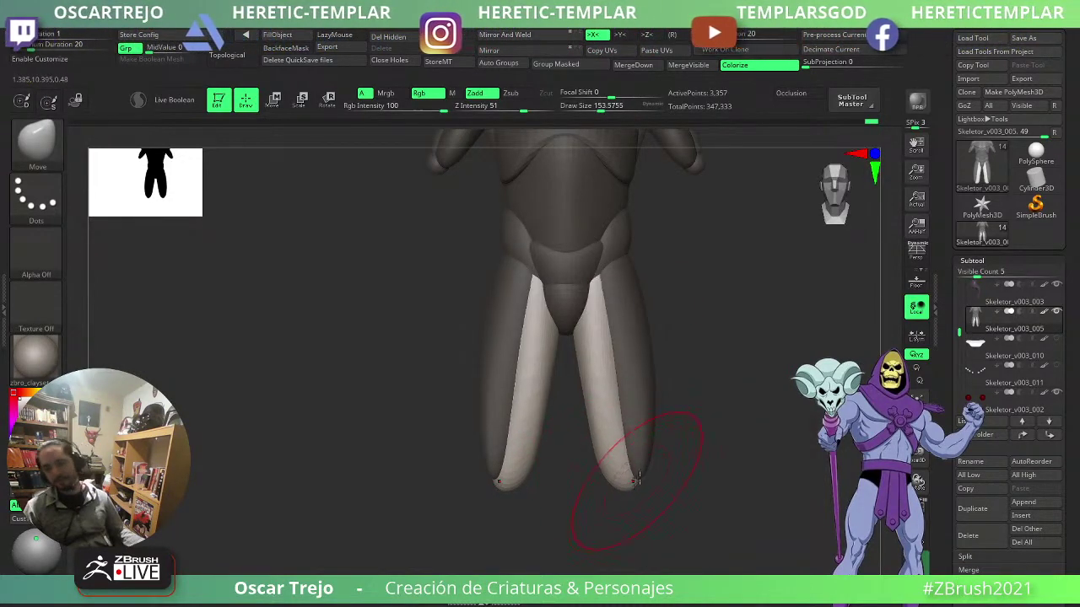
ctrl+drag(734, 385, 738, 368)
- Insert a mirrored pair of PolySpheres on the front of the upper thighs beside the pelvis
alt+drag(656, 294, 632, 374)
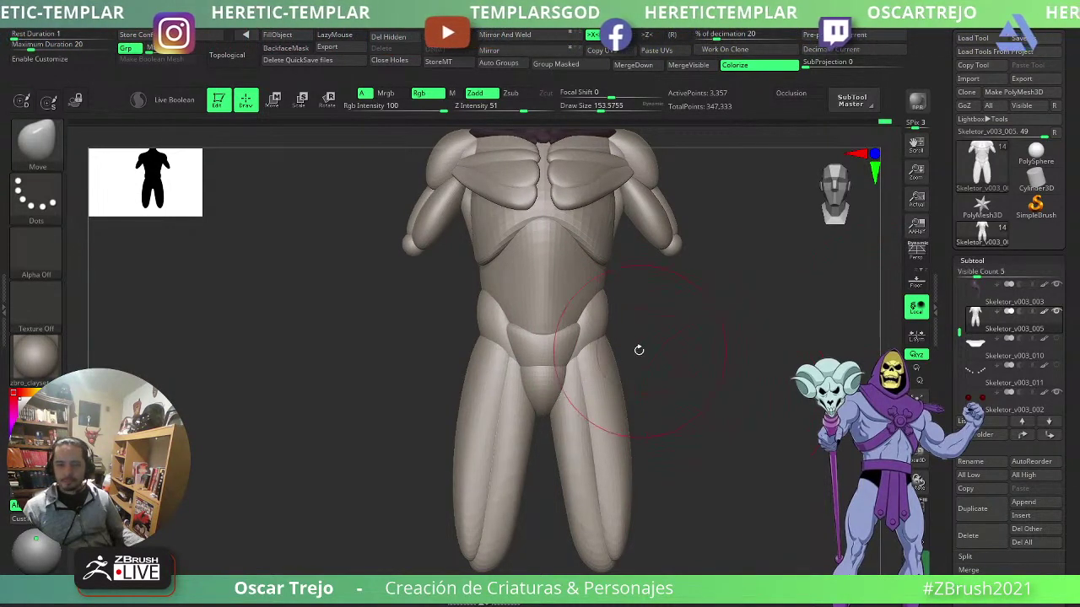
key(b)
key(i)
key(p)
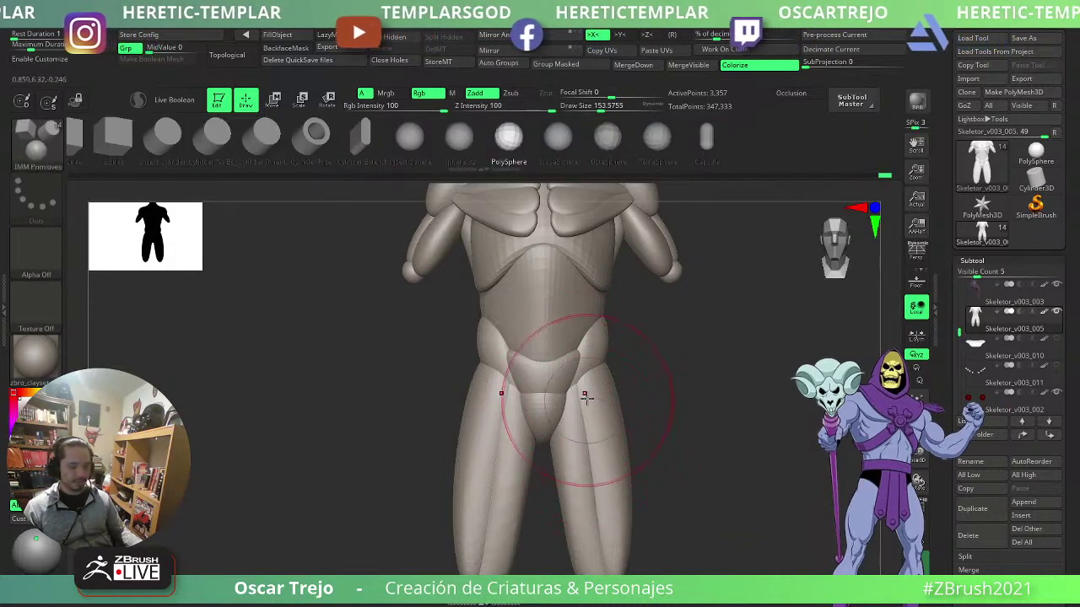
drag(589, 405, 592, 417)
- Stretch the new spheres into narrow muscle strips running from the outer hips diagonally down the inner thighs with the Move brush
key(b)
key(m)
key(v)
mouse_move(671, 388)
mouse_down()
mouse_move(692, 397)
mouse_move(573, 373)
mouse_up()
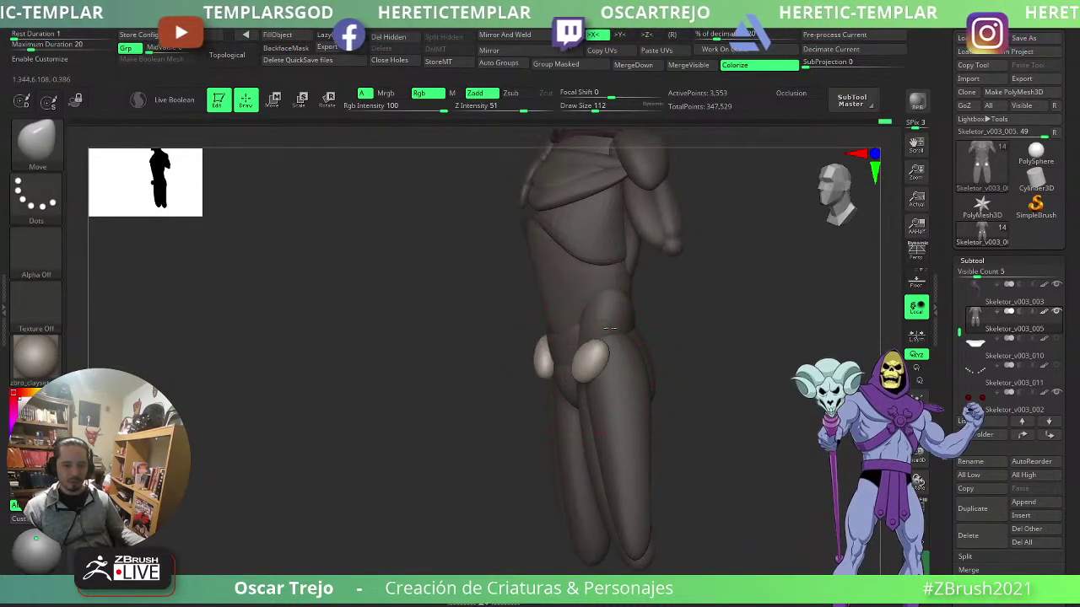
mouse_move(473, 415)
shift+mouse_down()
mouse_move(549, 398)
mouse_move(576, 376)
shift+mouse_up()
key(s)
mouse_move(576, 373)
mouse_down()
mouse_move(564, 415)
mouse_move(570, 489)
mouse_move(597, 353)
mouse_up()
drag(666, 348, 575, 350)
key(s)
shift+drag(709, 329, 769, 322)
key(s)
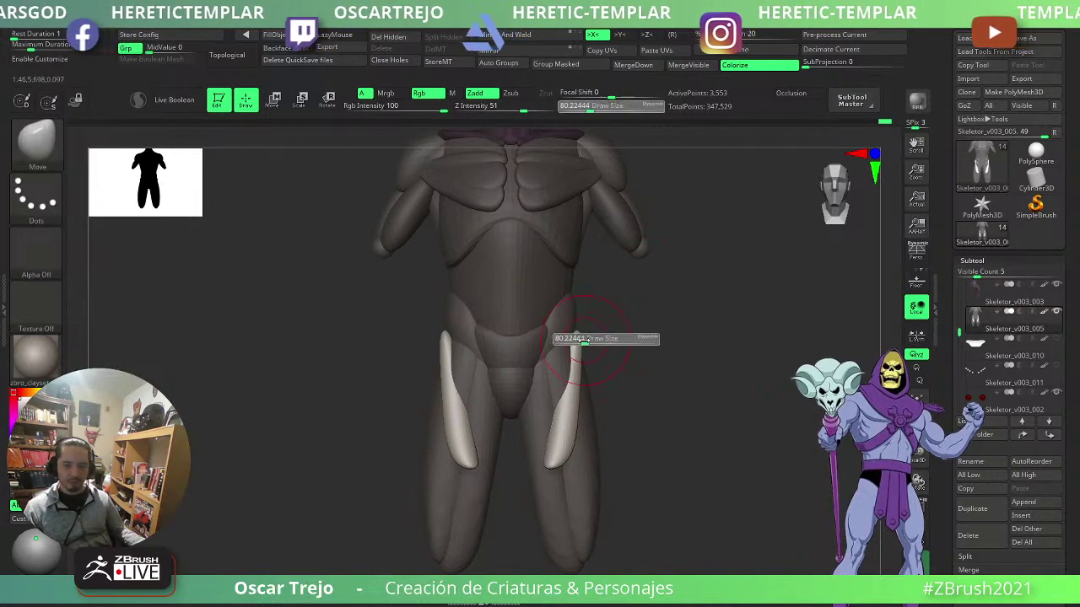
- Reposition the upper ends of the front thigh strips at the hips with the Move brush
drag(580, 339, 581, 339)
key(s)
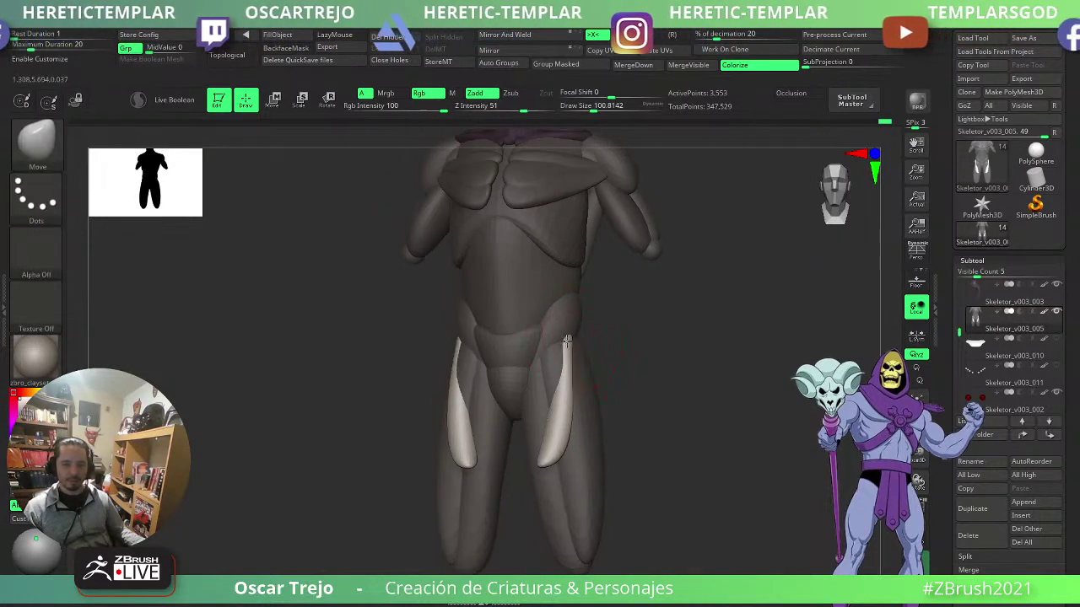
drag(702, 348, 643, 353)
key(s)
drag(564, 364, 568, 364)
shift+drag(698, 330, 733, 335)
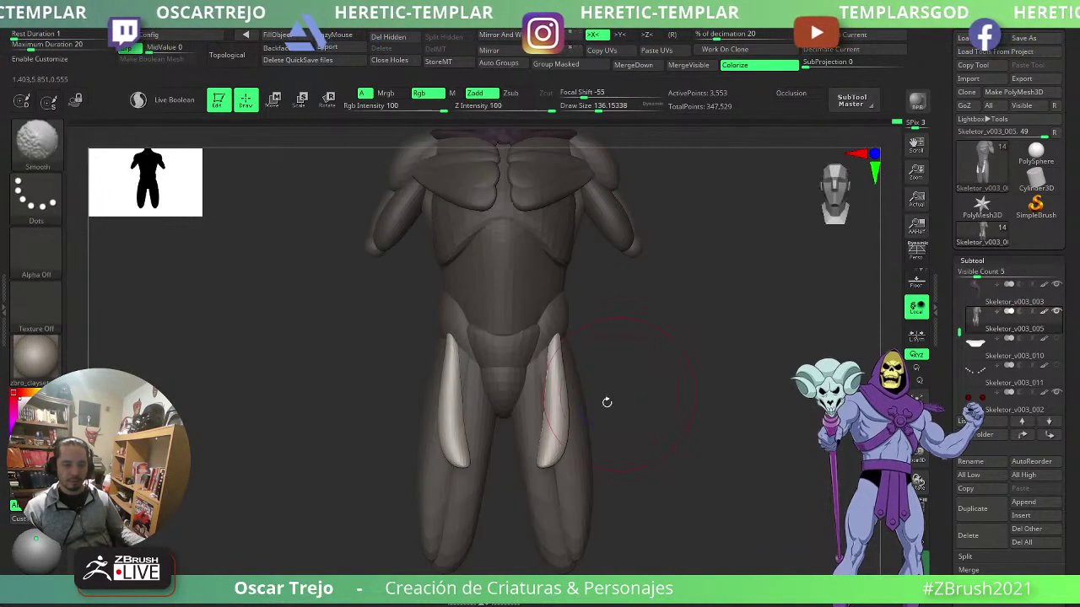
- Smooth the thigh strips into thin bands and stretch their lower ends down along the inner thighs
shift+drag(554, 433, 536, 523)
alt+drag(645, 484, 672, 431)
drag(575, 466, 550, 455)
drag(702, 418, 628, 412)
key(s)
mouse_move(572, 456)
mouse_down()
mouse_move(545, 469)
mouse_move(574, 477)
mouse_up()
key(s)
drag(689, 439, 766, 440)
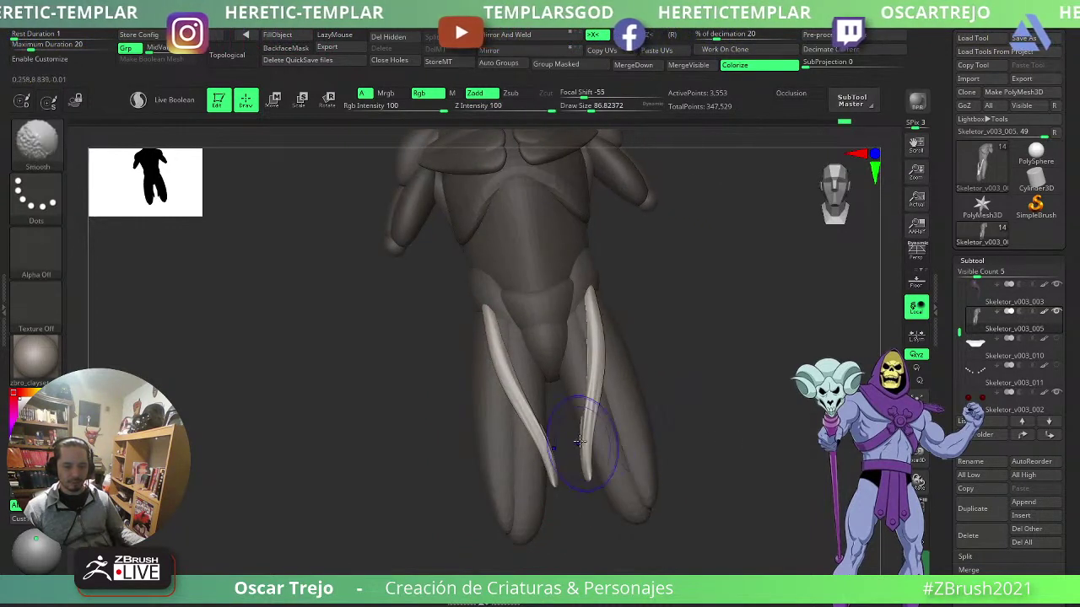
shift+drag(583, 443, 606, 486)
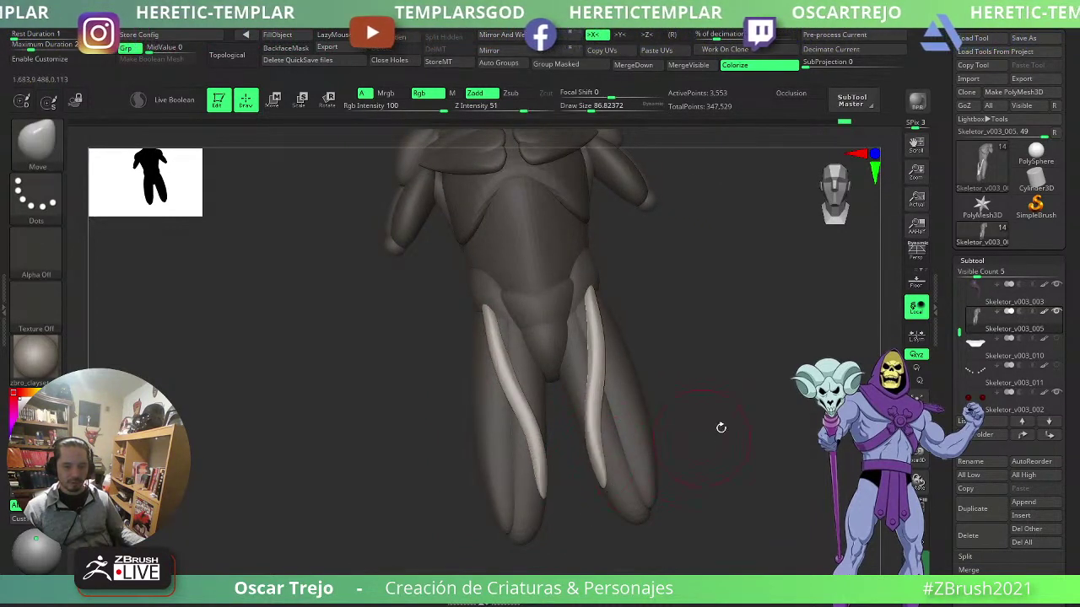
shift+drag(721, 427, 740, 428)
- Fit the thigh bands to the legs, adjusting their upper ends at the hips and their lower ends near the inner knees
drag(605, 480, 638, 330)
drag(705, 300, 678, 297)
key(s)
mouse_move(636, 302)
mouse_down()
mouse_move(645, 302)
mouse_move(626, 293)
mouse_up()
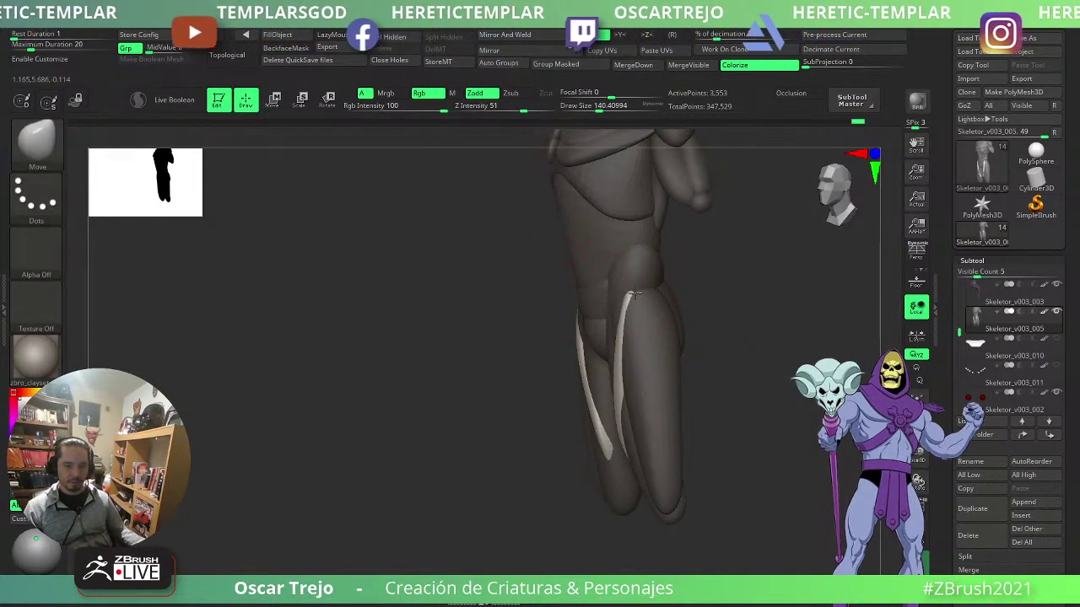
shift+drag(734, 297, 762, 306)
mouse_move(734, 396)
alt+mouse_down()
mouse_move(728, 383)
mouse_move(711, 397)
mouse_move(704, 388)
mouse_move(731, 414)
mouse_move(730, 379)
alt+mouse_up()
key(s)
drag(615, 436, 620, 436)
drag(605, 435, 604, 443)
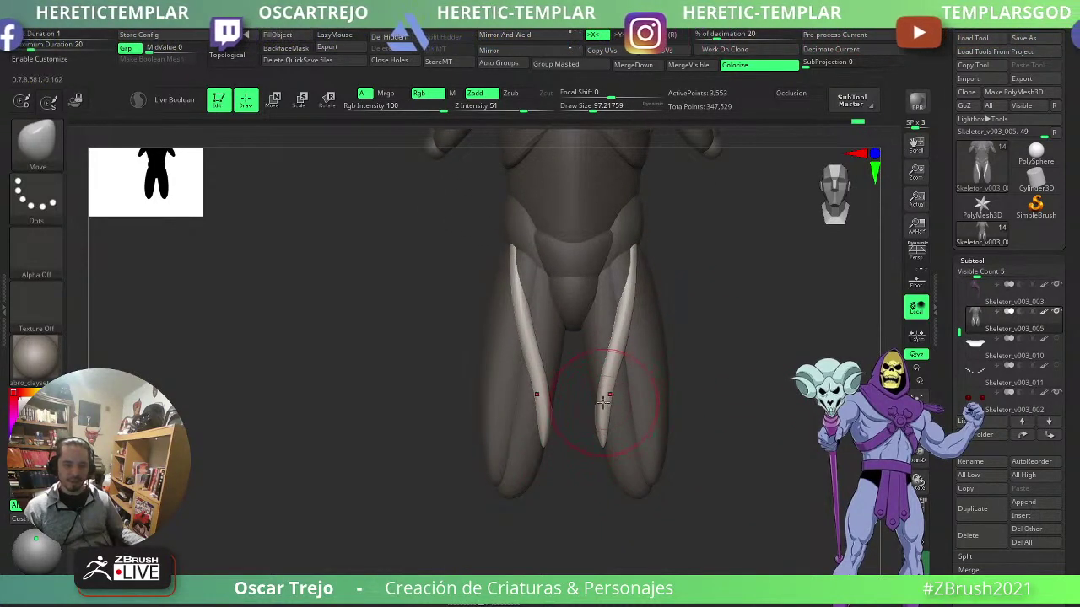
- Clear the mask and reshape the lower ends of the thigh muscles with the Move Topological brush at draw size about 128
alt+drag(713, 415, 700, 359)
alt+drag(705, 351, 711, 409)
alt+drag(718, 476, 713, 424)
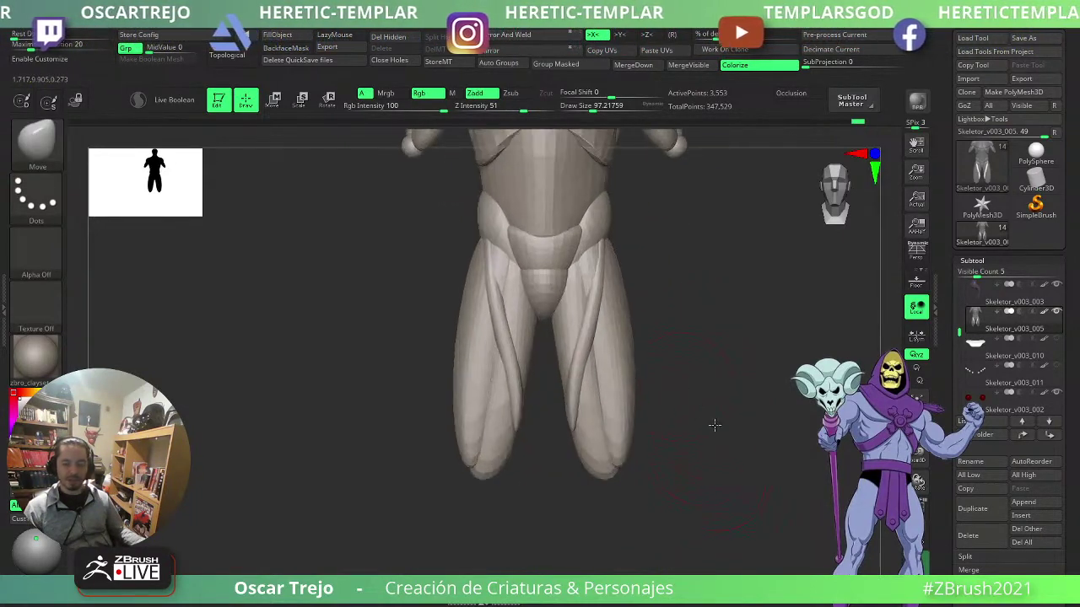
key(b)
key(m)
key(t)
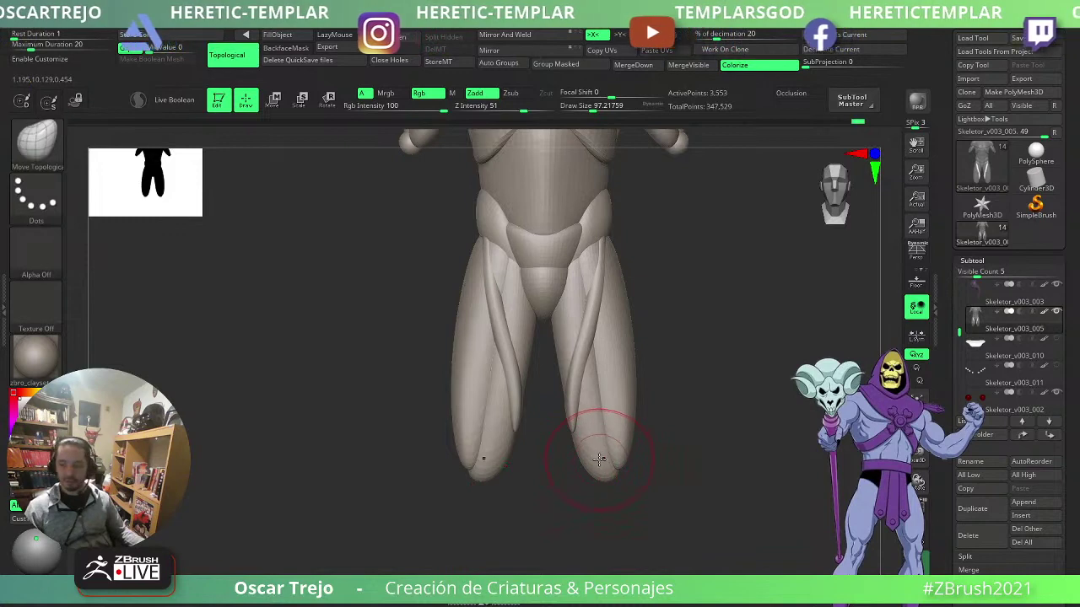
key(])
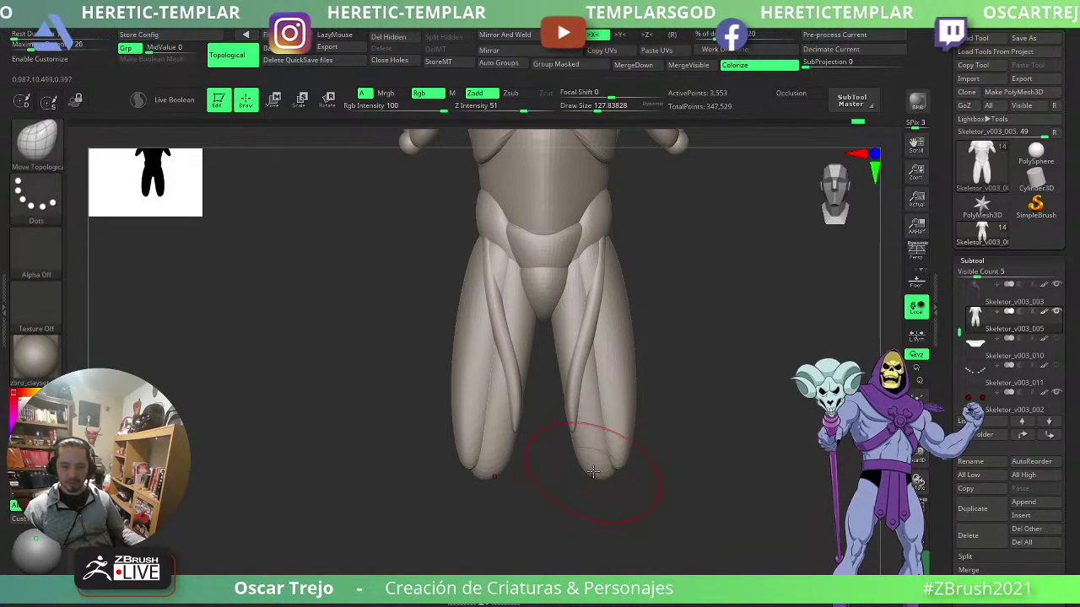
drag(593, 472, 610, 455)
drag(687, 434, 582, 431)
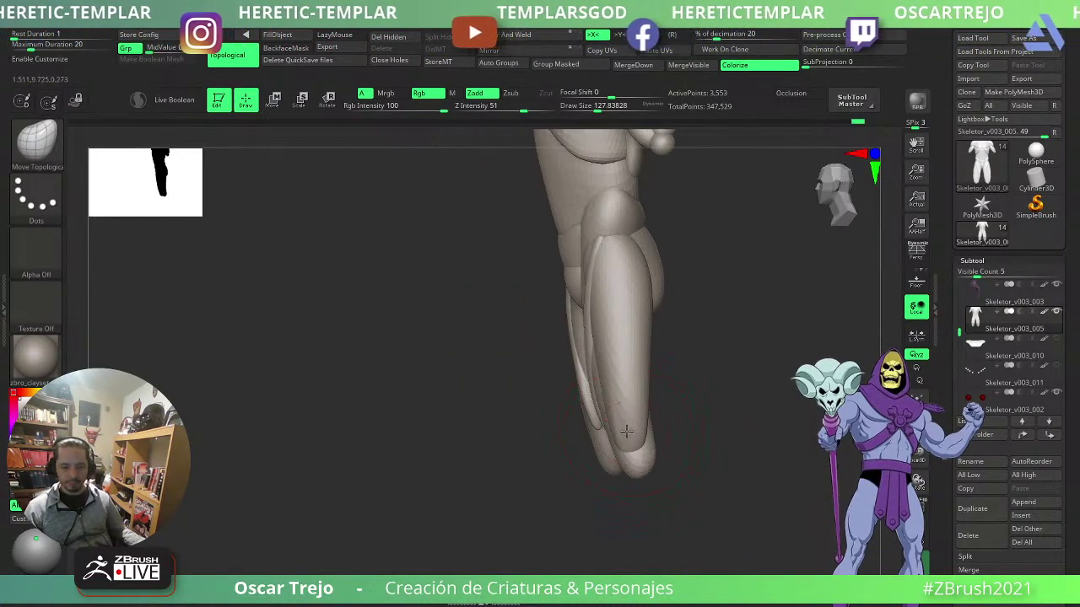
drag(712, 412, 825, 358)
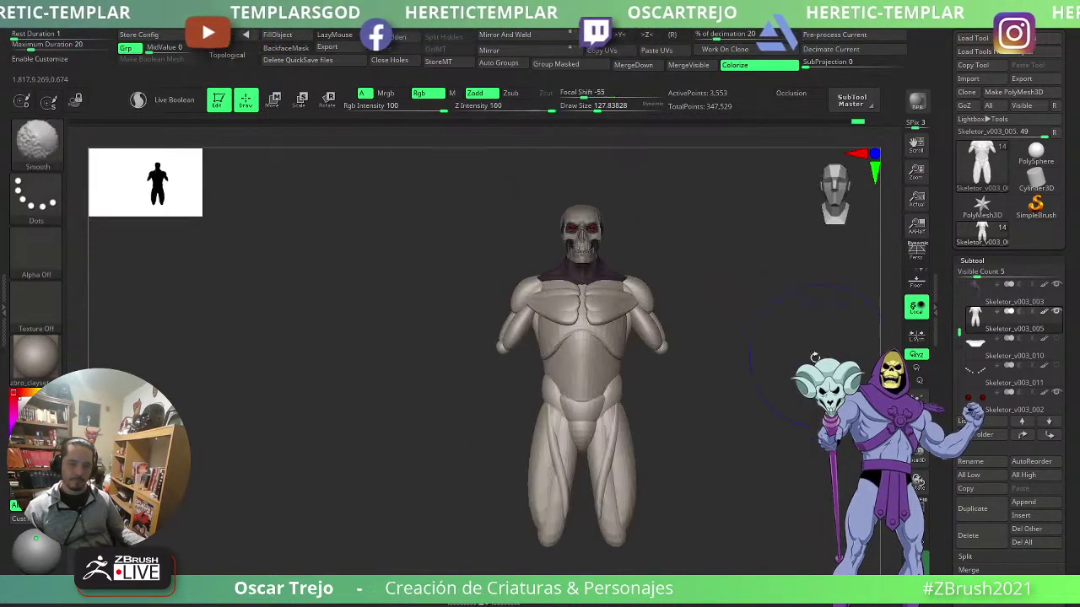
- Try to pull the upper end of the rear upper-arm muscle toward the armpit with the Move Topological brush
mouse_move(742, 386)
alt+mouse_down()
mouse_move(709, 335)
mouse_move(701, 378)
alt+mouse_up()
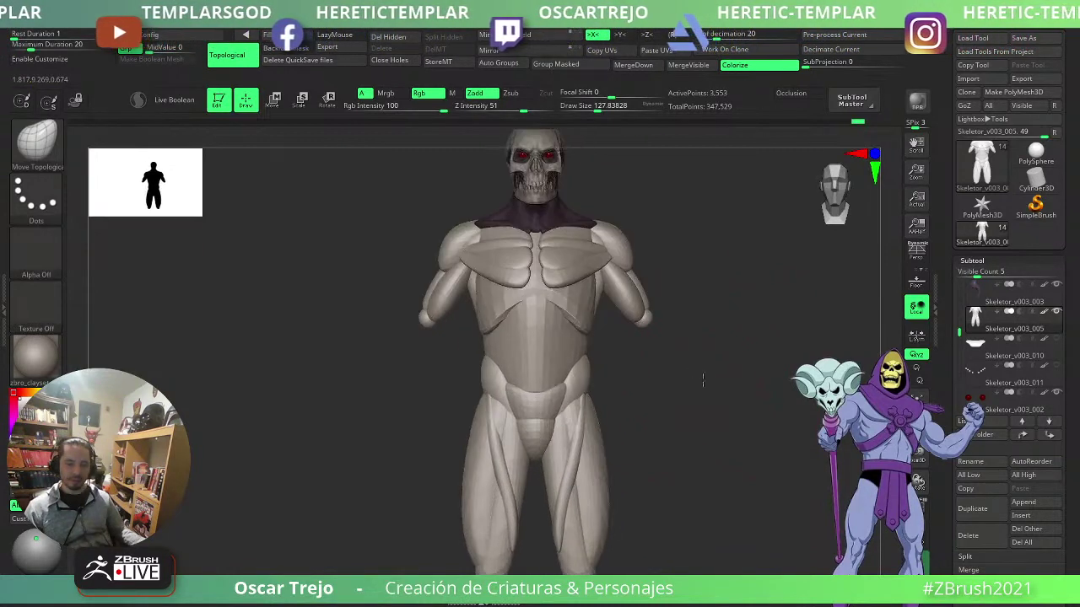
key(b)
key(m)
key(v)
key(s)
mouse_move(655, 322)
mouse_down()
mouse_move(666, 354)
mouse_move(493, 445)
mouse_move(441, 414)
mouse_move(492, 362)
mouse_move(561, 319)
mouse_up()
key(b)
key(m)
key(t)
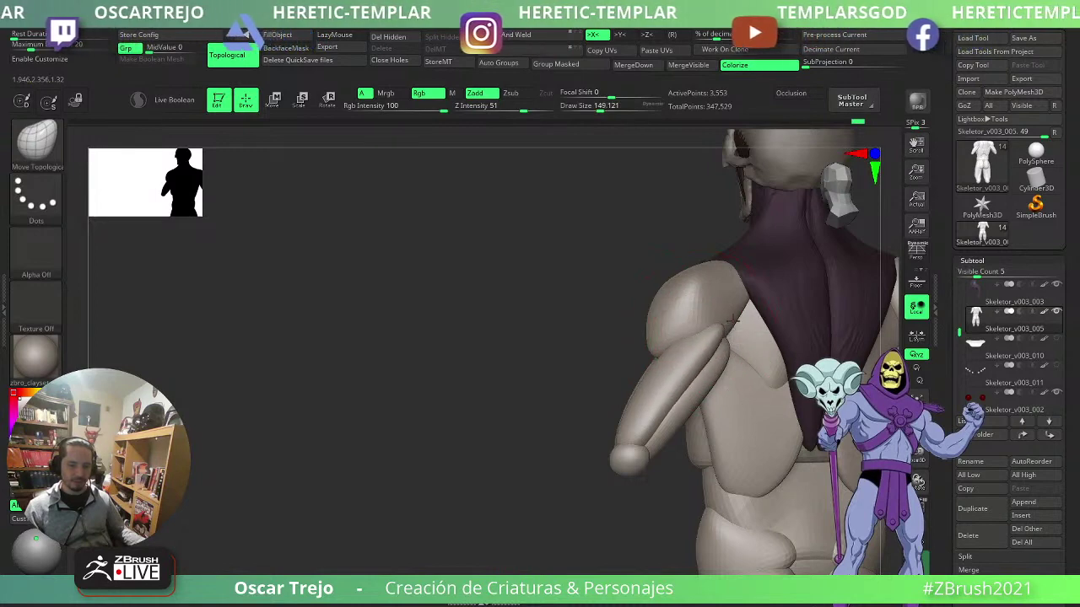
mouse_move(633, 369)
mouse_down()
mouse_move(615, 357)
mouse_move(656, 360)
mouse_move(658, 346)
mouse_move(729, 331)
mouse_up()
key(s)
key(s)
key(s)
drag(605, 362, 656, 354)
key(s)
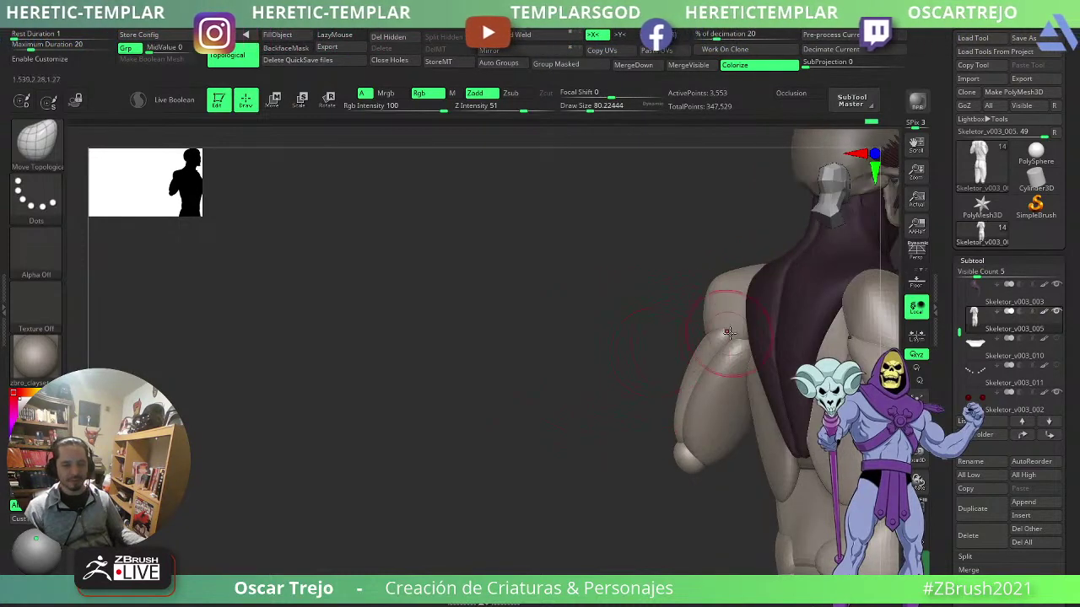
- Undo the last pull and refit the rear upper-arm muscle's upper end under the shoulder
key(ctrl+z)
drag(740, 335, 734, 333)
drag(691, 368, 662, 363)
key(s)
drag(678, 355, 686, 354)
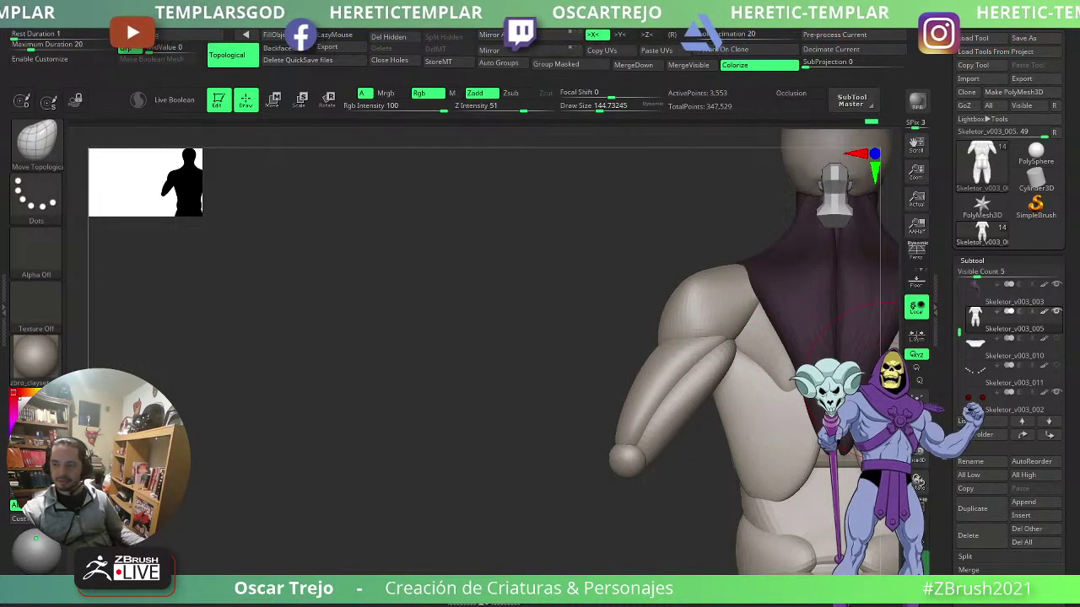
- Insert a mirrored sphere on the upper back between the armpit and the trapezius, with the Move brush ready for shaping
drag(439, 390, 539, 372)
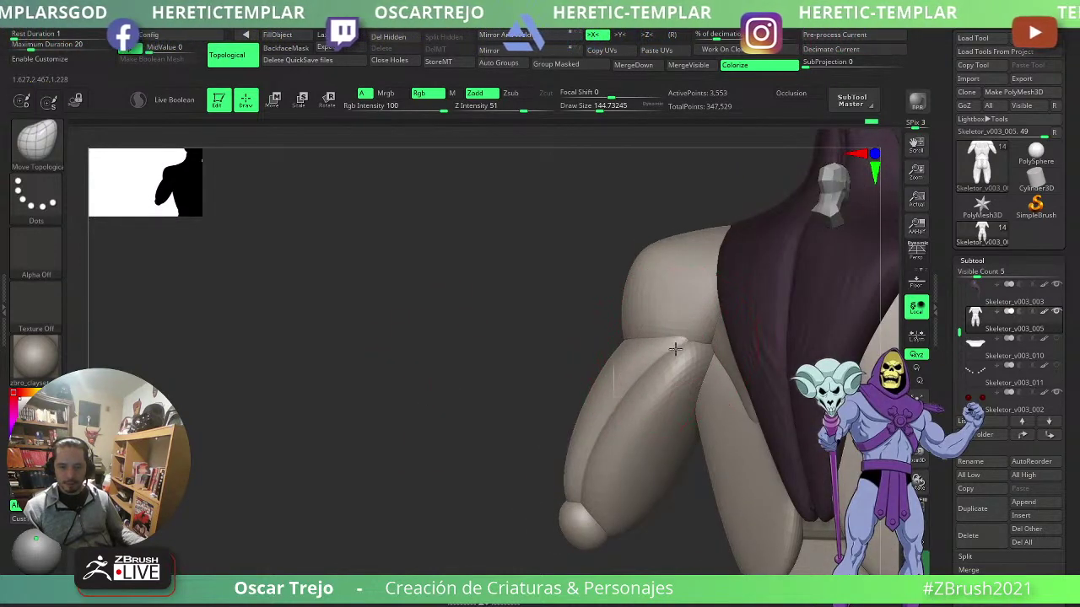
right_drag(680, 343, 585, 374)
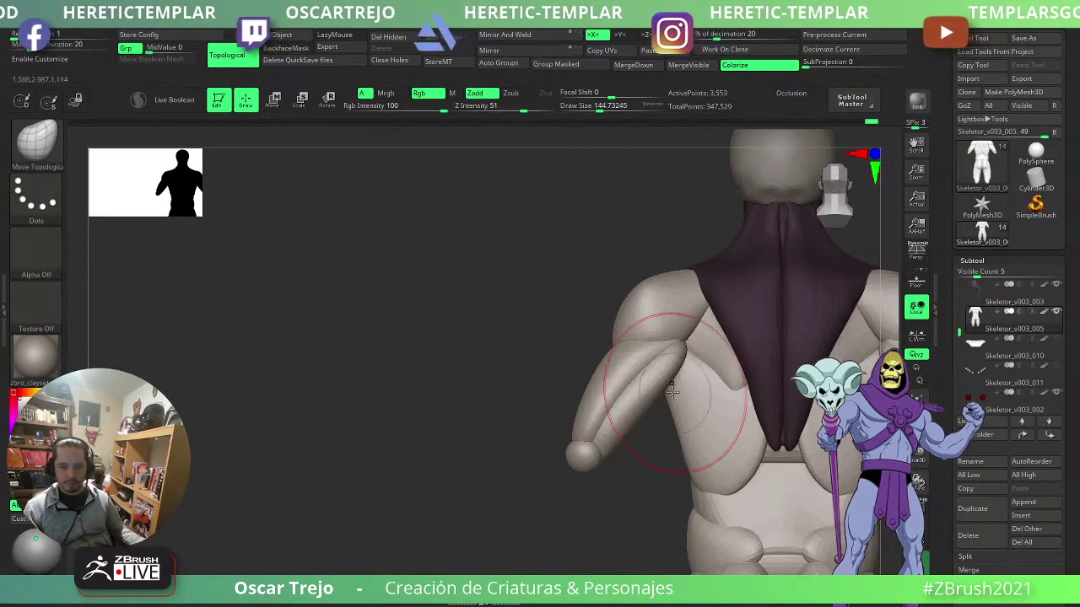
drag(470, 479, 489, 414)
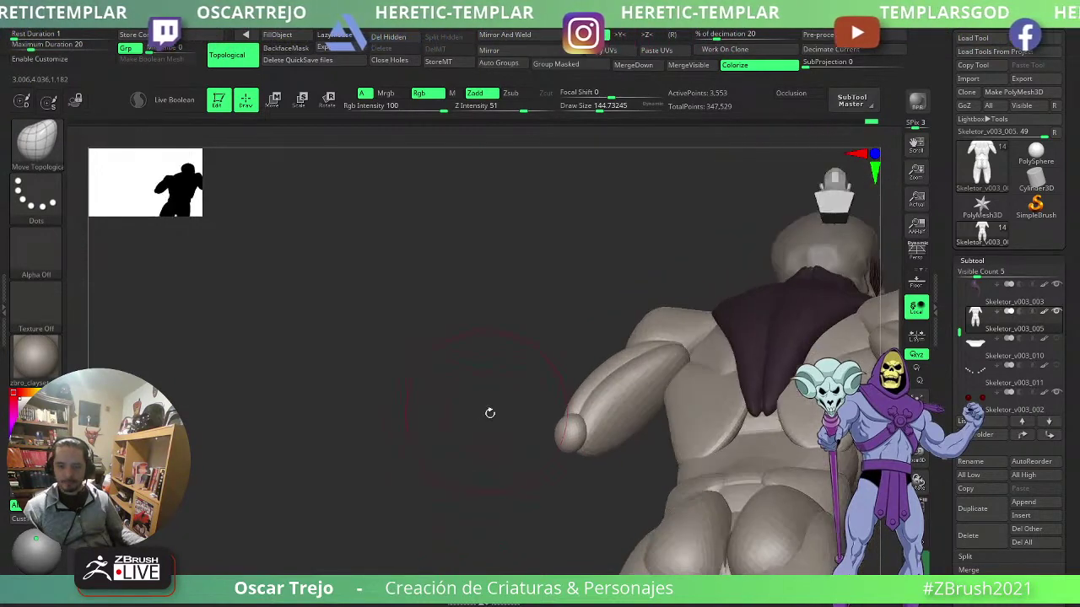
drag(608, 453, 661, 432)
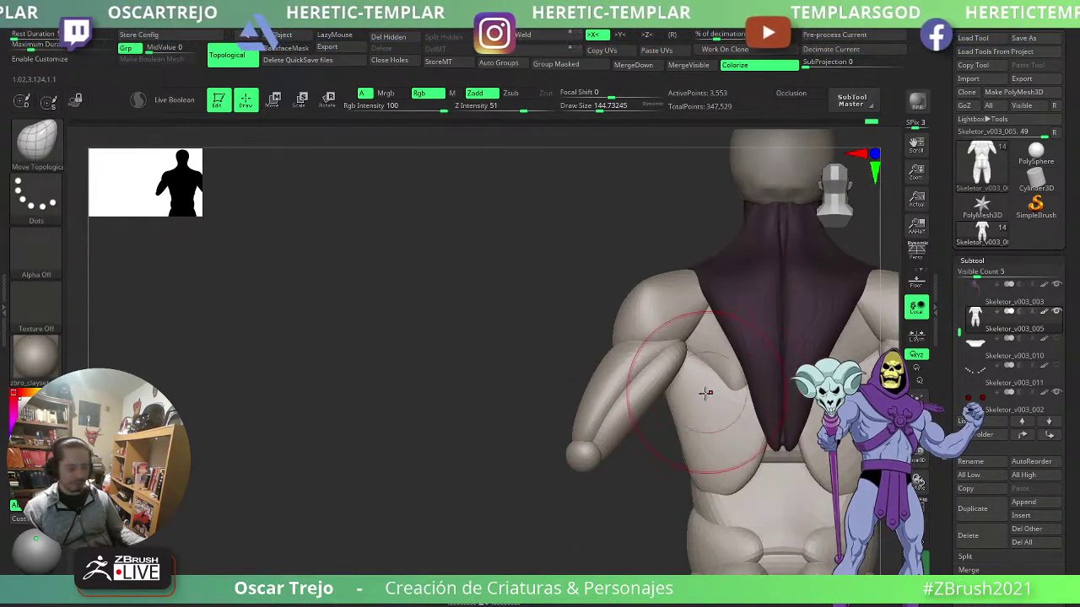
key(b)
key(i)
key(p)
key(b)
key(m)
key(v)
mouse_move(702, 403)
mouse_down()
mouse_move(714, 421)
mouse_move(746, 406)
mouse_up()
- Pull the inserted back sphere's inner end toward the spine with the Move brush at draw size 112
key(])
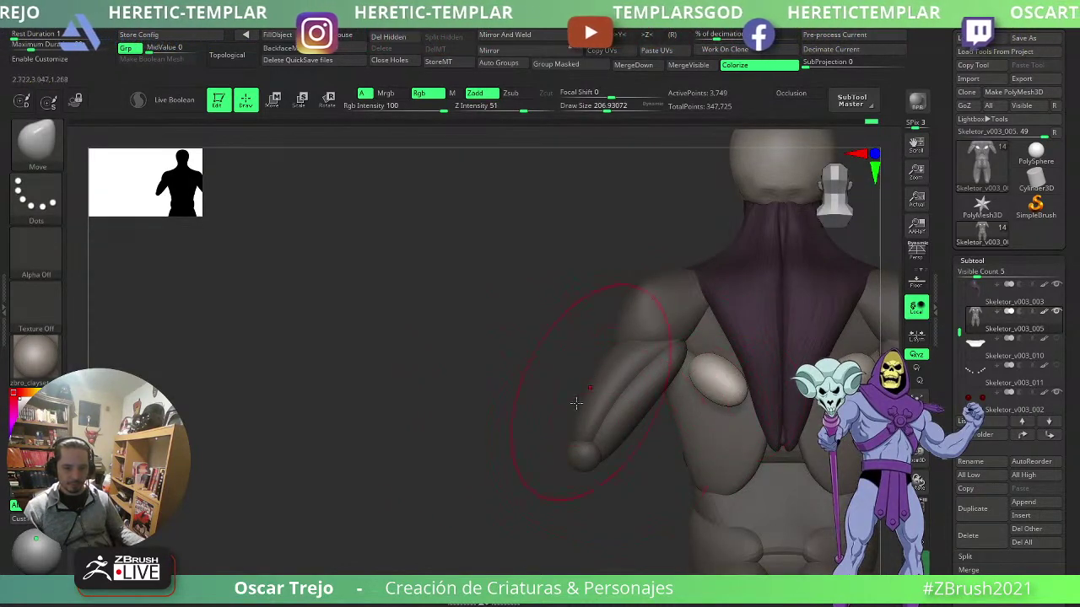
drag(576, 403, 658, 406)
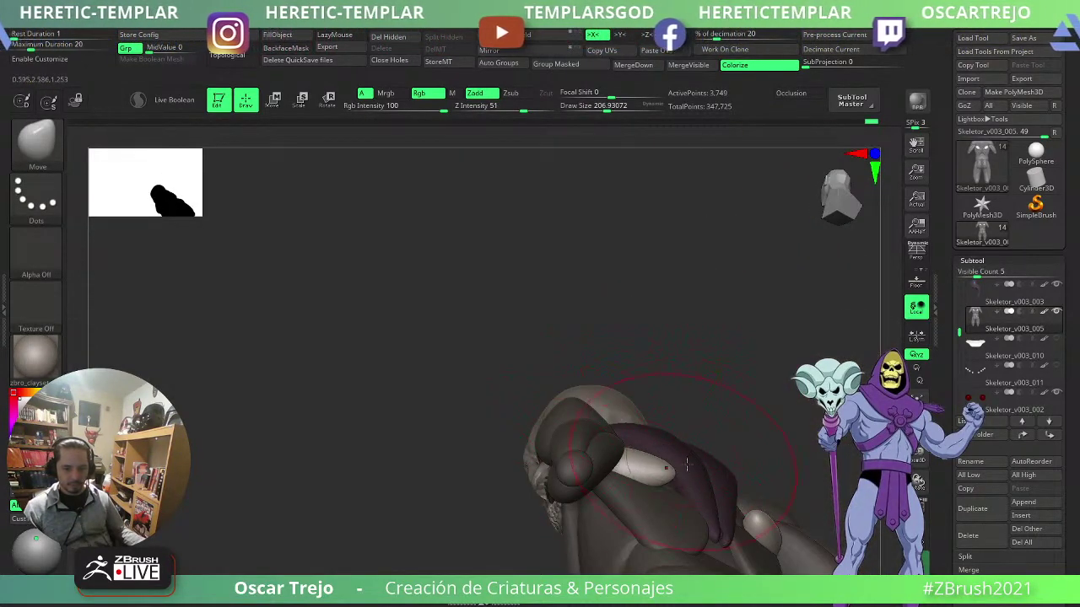
key([)
drag(685, 465, 692, 507)
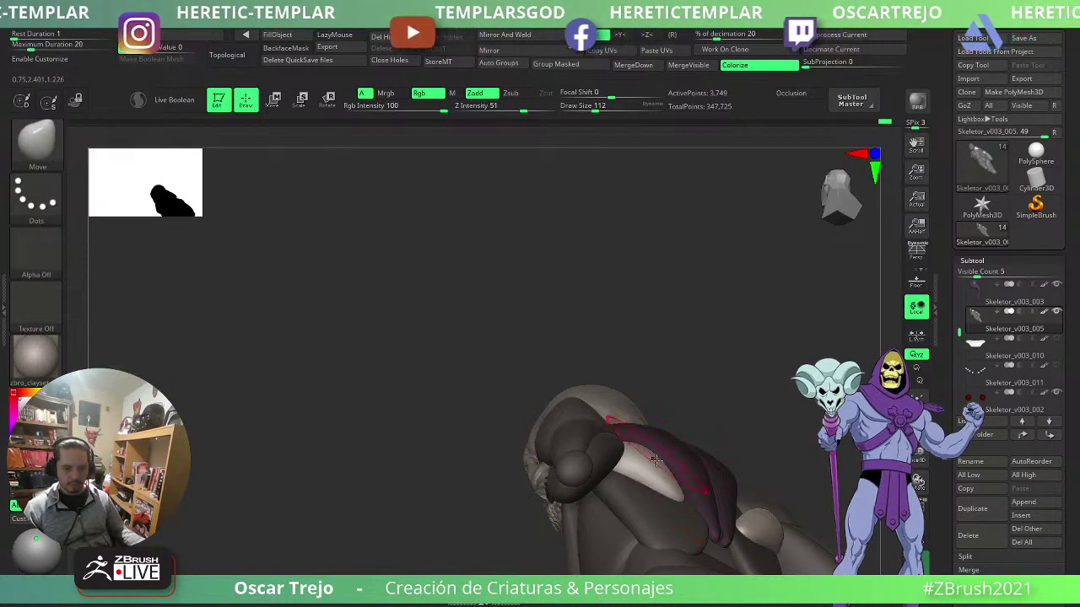
drag(771, 393, 784, 464)
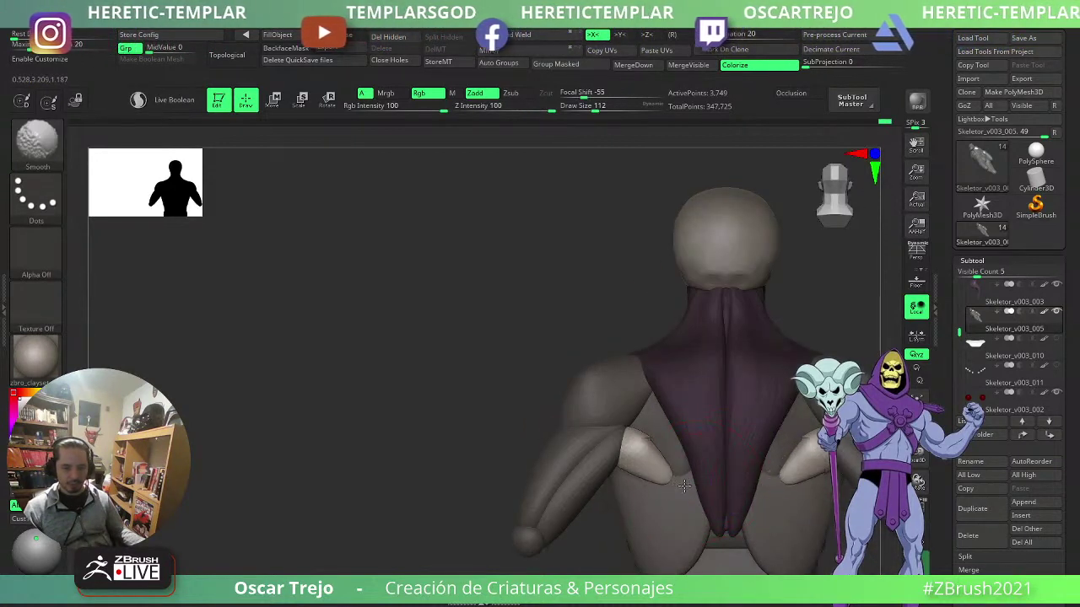
- Smooth the new back muscle into a slim band and tuck its outer end into the armpit
key(shift)
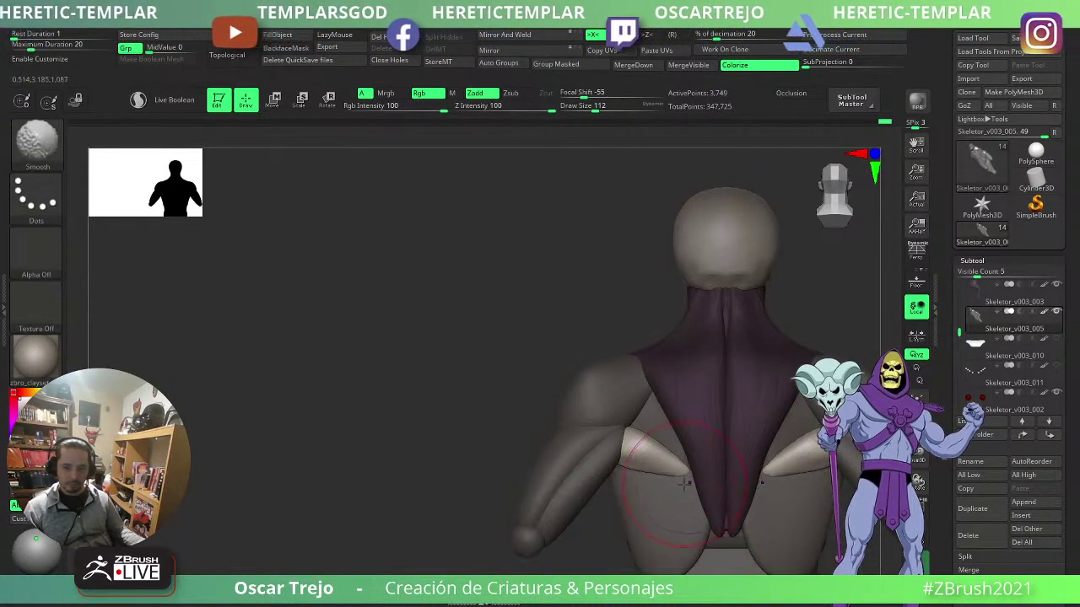
shift+drag(684, 482, 677, 469)
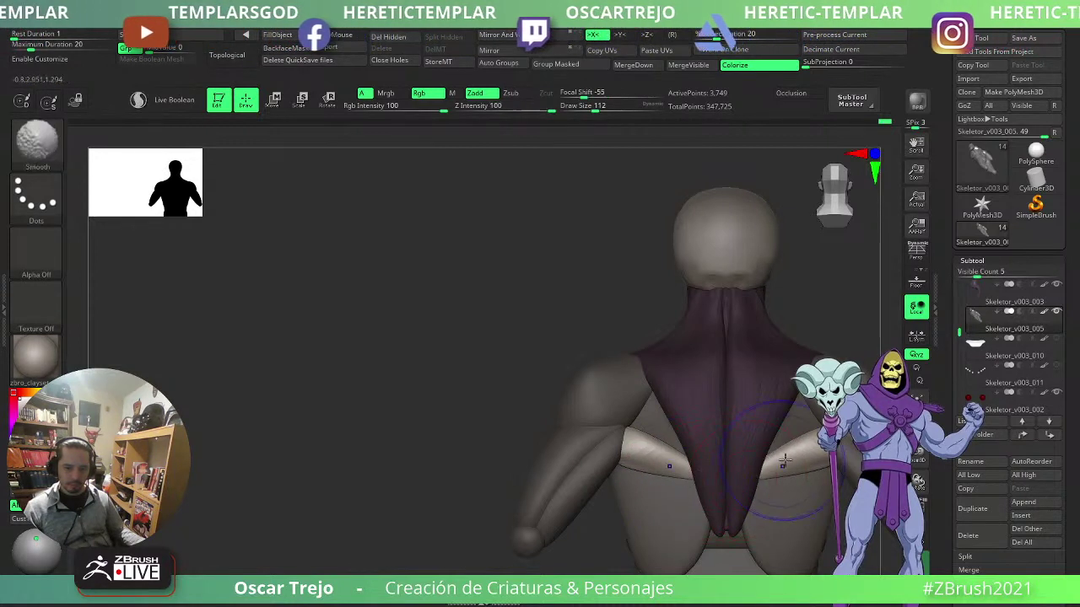
shift+drag(786, 477, 800, 466)
key(s)
drag(644, 442, 636, 432)
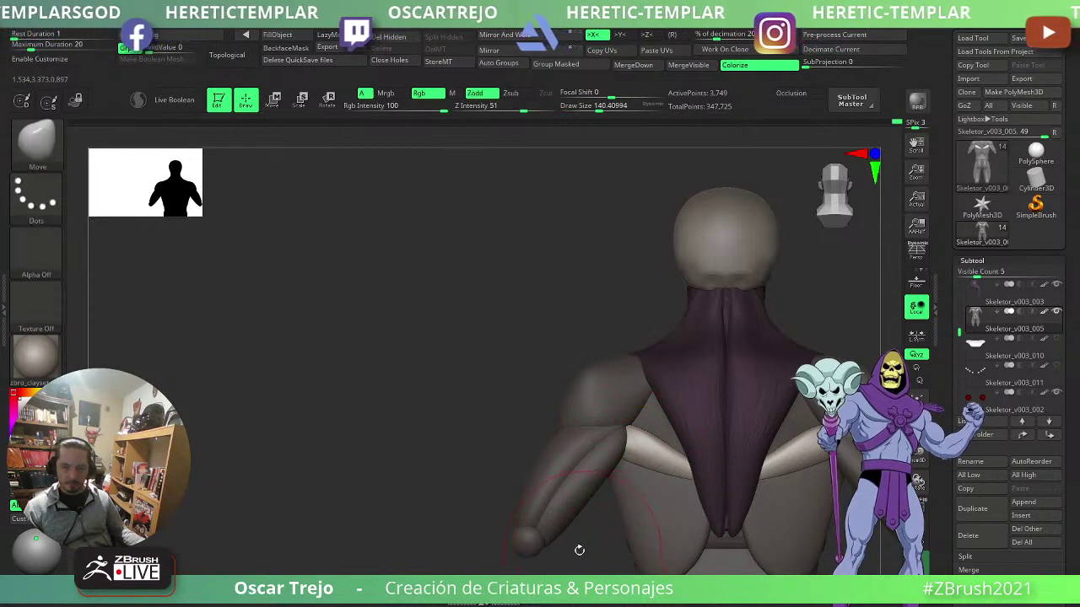
- Isolate the large back muscles, mask them, show the whole body again and invert the mask so only they stay editable
alt+drag(579, 549, 541, 409)
ctrl+drag(577, 453, 584, 447)
ctrl+shift+click(621, 429)
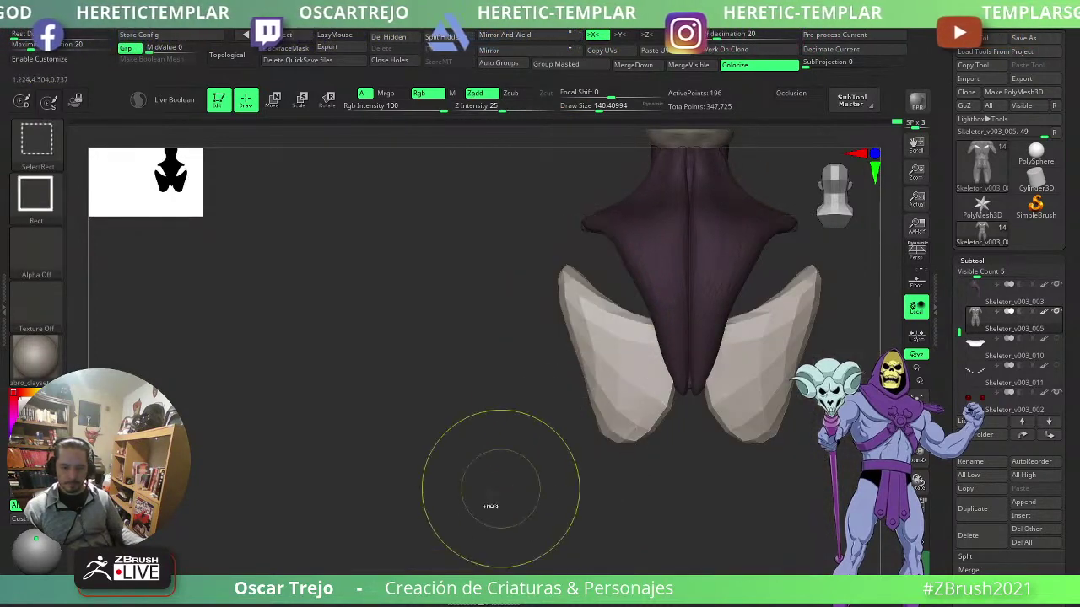
ctrl+drag(501, 496, 729, 292)
ctrl+shift+click(530, 466)
ctrl+click(527, 467)
mouse_move(527, 467)
shift+mouse_down()
mouse_move(663, 465)
mouse_move(614, 461)
mouse_move(616, 477)
mouse_move(625, 469)
shift+mouse_up()
- Extend and shape the lower tips of the large back muscles toward the waist with the Move brush at draw size about 83
key(s)
drag(536, 473, 611, 480)
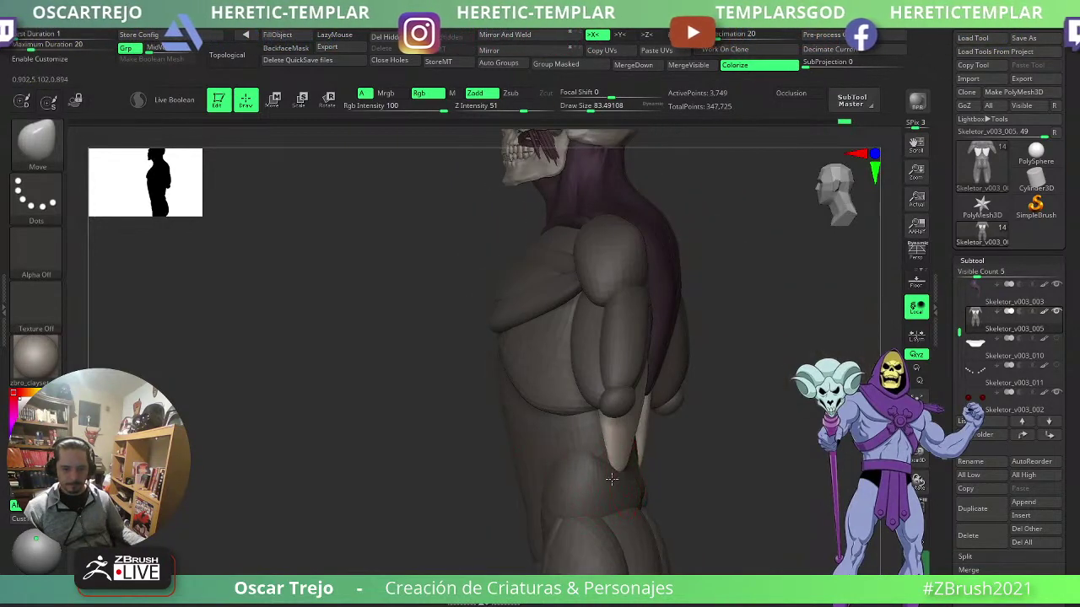
drag(694, 455, 748, 453)
mouse_move(636, 457)
shift+mouse_down()
mouse_move(620, 461)
mouse_move(732, 473)
shift+mouse_up()
- Clear the mask and save the sculpt
ctrl+drag(732, 479, 778, 326)
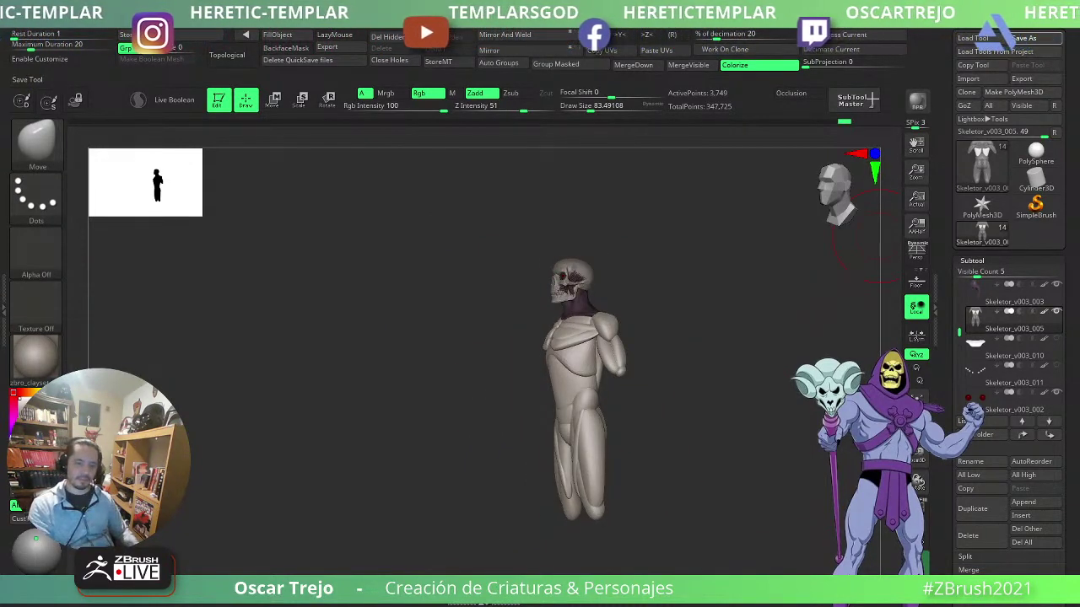
key(ctrl+s)
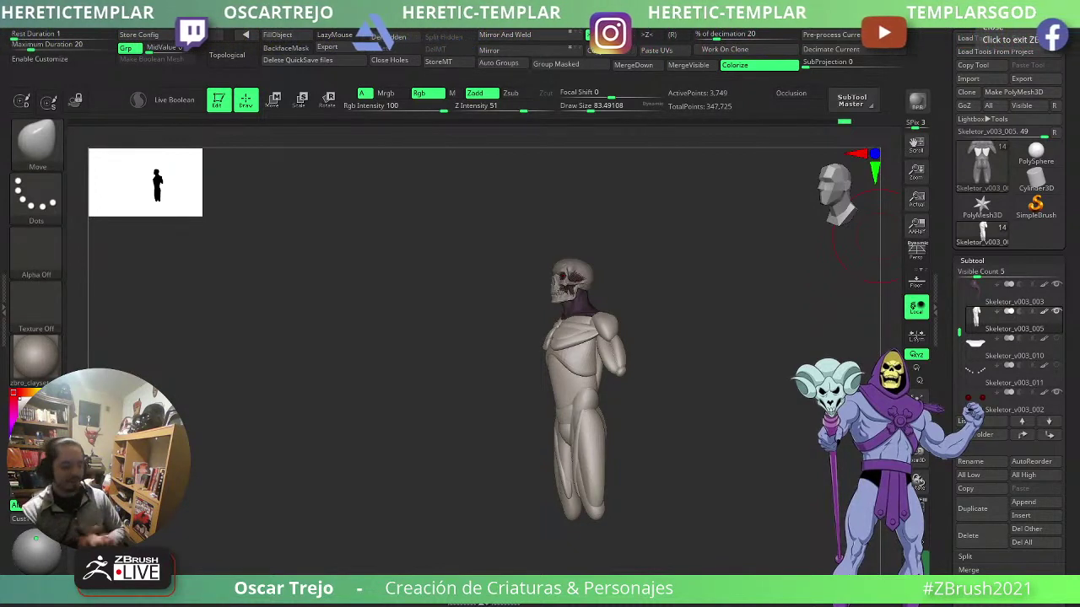
- Push the upper abdomen forward in profile with the Move brush at draw size about 136
mouse_move(498, 384)
mouse_down()
mouse_move(464, 396)
mouse_move(469, 426)
mouse_up()
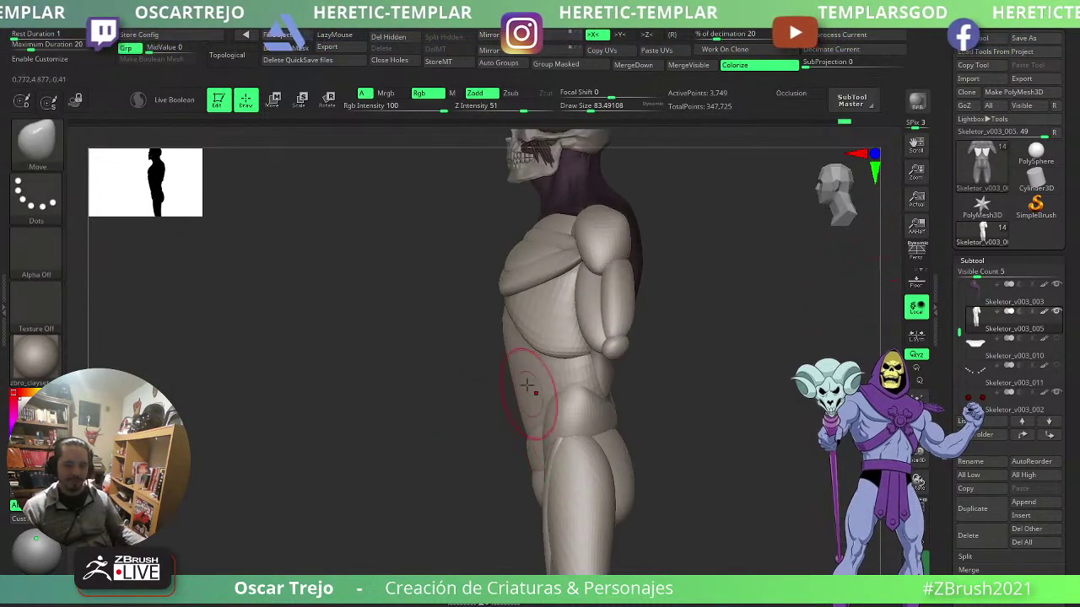
key(bracketright)
key(bracketright)
key(bracketright)
drag(503, 319, 496, 323)
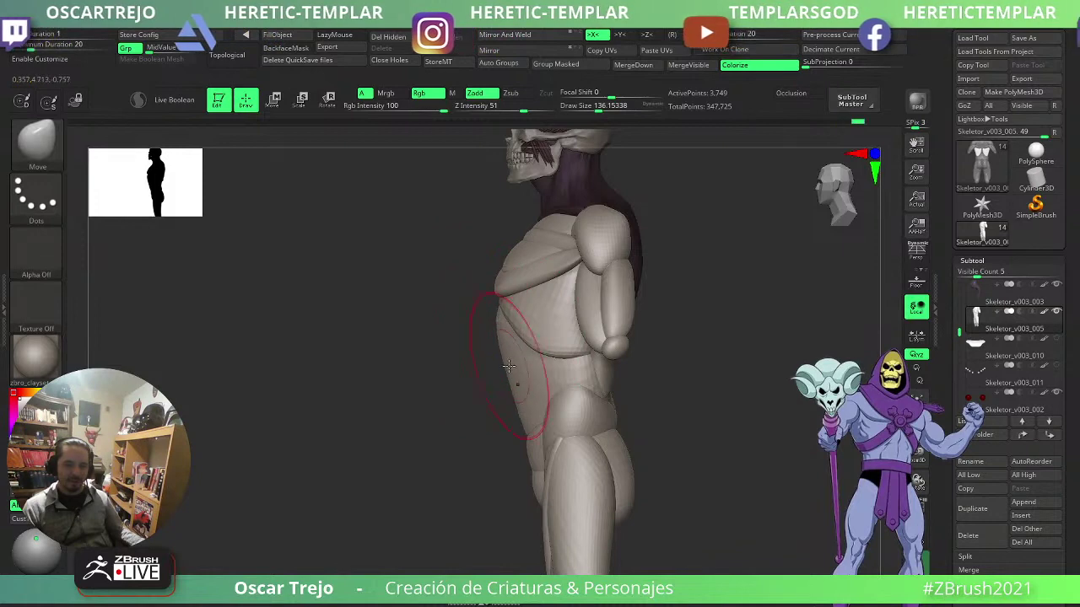
- Adjust the back muscles behind the arm with the Move brush at draw size about 128
mouse_move(689, 405)
mouse_down()
mouse_move(699, 369)
mouse_move(718, 374)
mouse_move(658, 346)
mouse_up()
drag(609, 315, 618, 320)
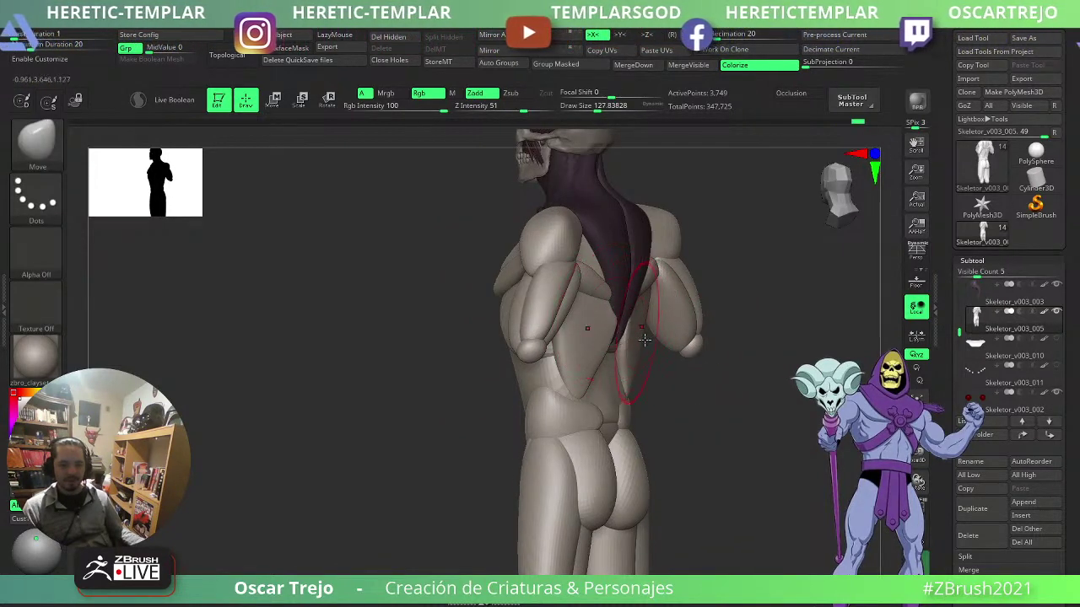
drag(687, 391, 641, 349)
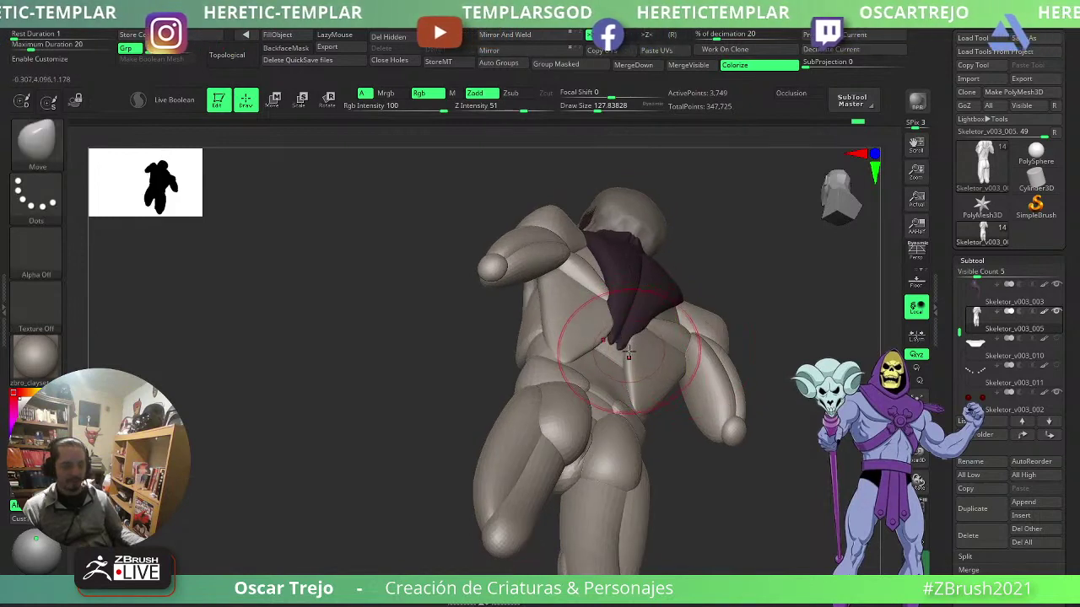
- Smooth the outer shoulder muscle in side view, with Move Topological as the active brush
key(b)
key(m)
key(t)
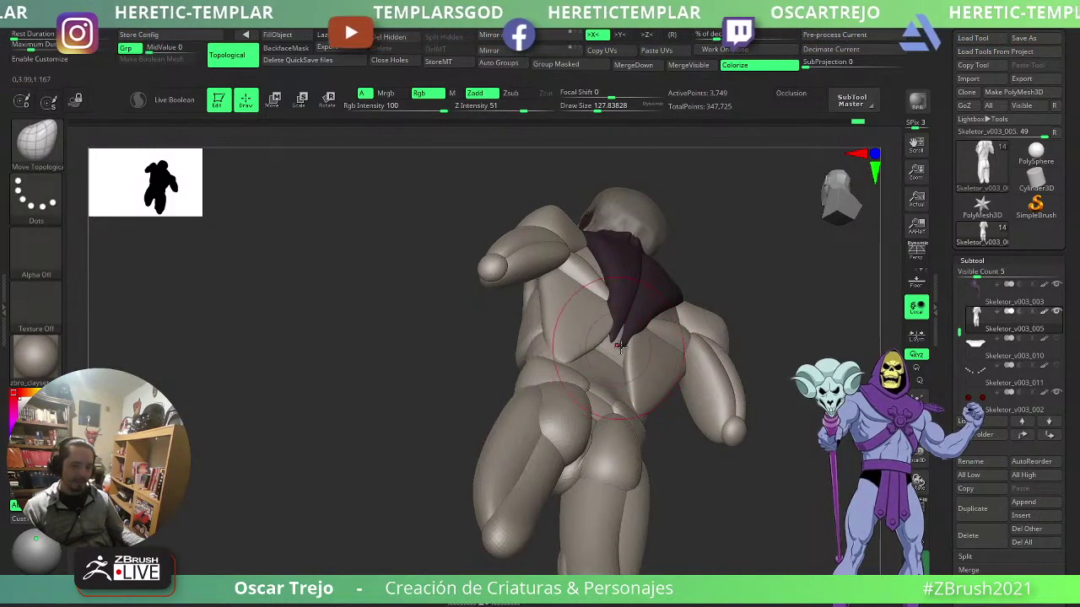
drag(742, 337, 411, 378)
shift+drag(630, 282, 625, 279)
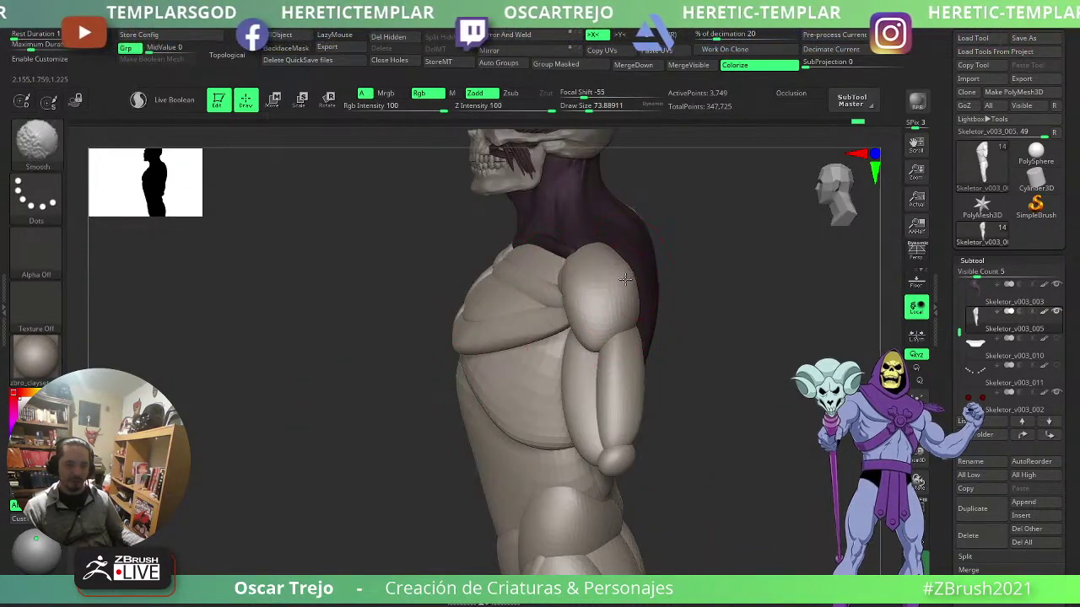
right_drag(619, 285, 663, 297)
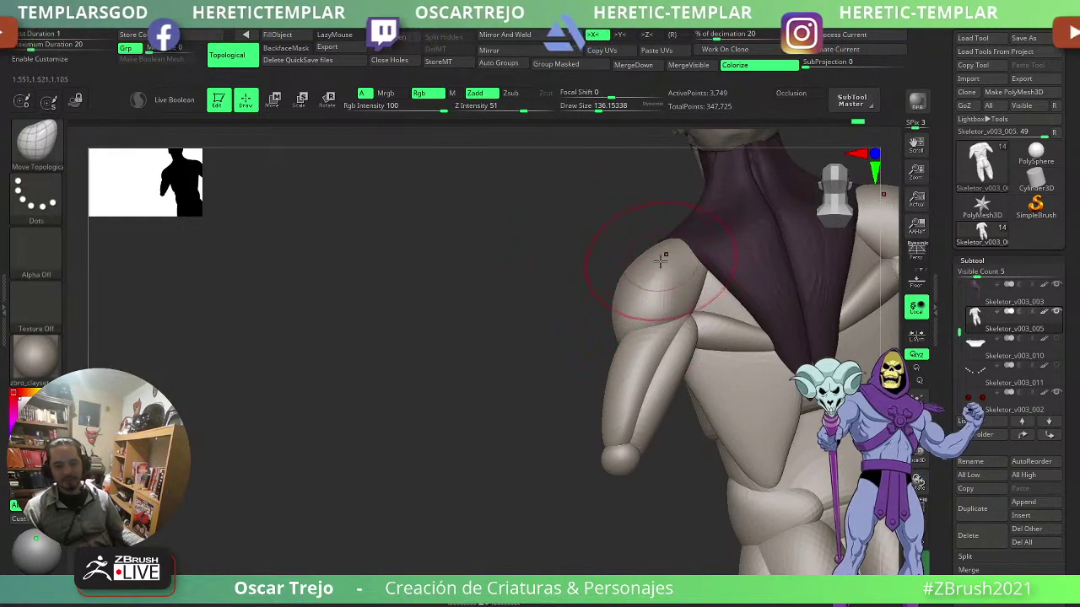
- Reshape the shoulder muscle from behind with the Move brush at draw size about 136
key(b)
key(m)
key(v)
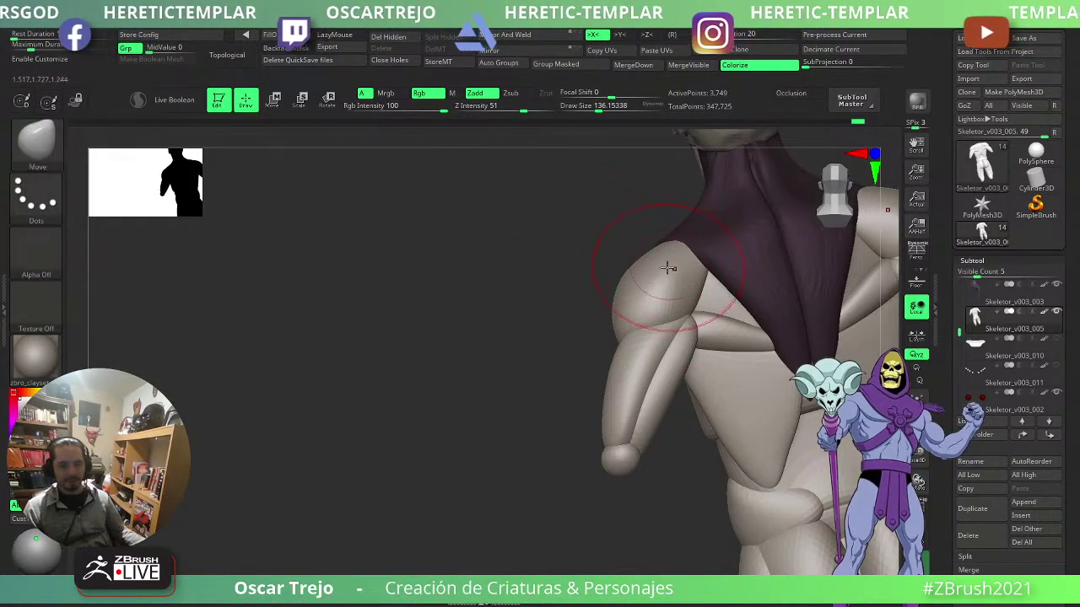
key(s)
drag(666, 270, 671, 270)
shift+drag(602, 282, 621, 309)
- Refine the shoulder and upper arm forms in profile with the Move Topological brush, using draw sizes from about 65 to 154
key(b)
key(m)
key(t)
key(s)
mouse_move(530, 334)
mouse_down()
mouse_move(594, 327)
mouse_move(568, 336)
mouse_up()
key(s)
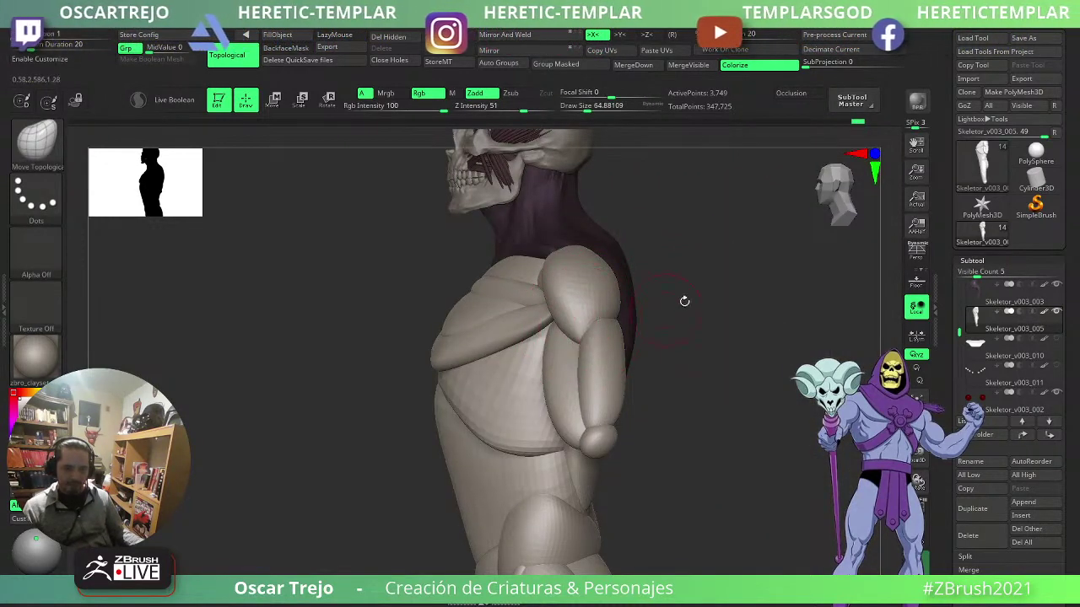
mouse_move(684, 301)
mouse_down()
mouse_move(731, 296)
mouse_move(674, 303)
mouse_up()
key(s)
shift+drag(584, 283, 599, 310)
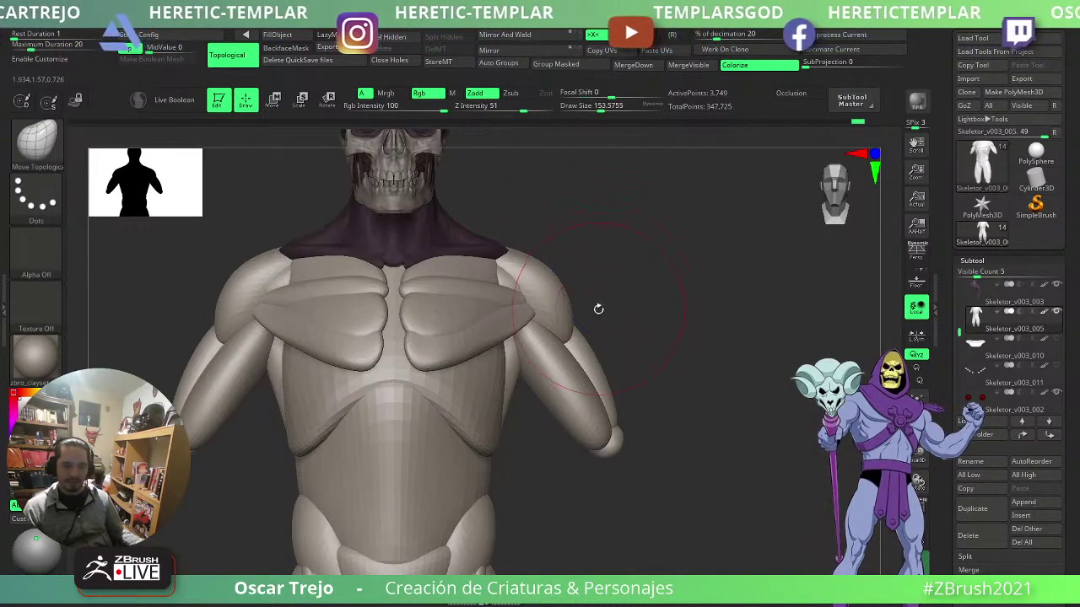
- Adjust the lower ends of the thigh muscles near the knees with the Move Topological brush at draw sizes 112 and about 158
alt+drag(682, 346, 691, 384)
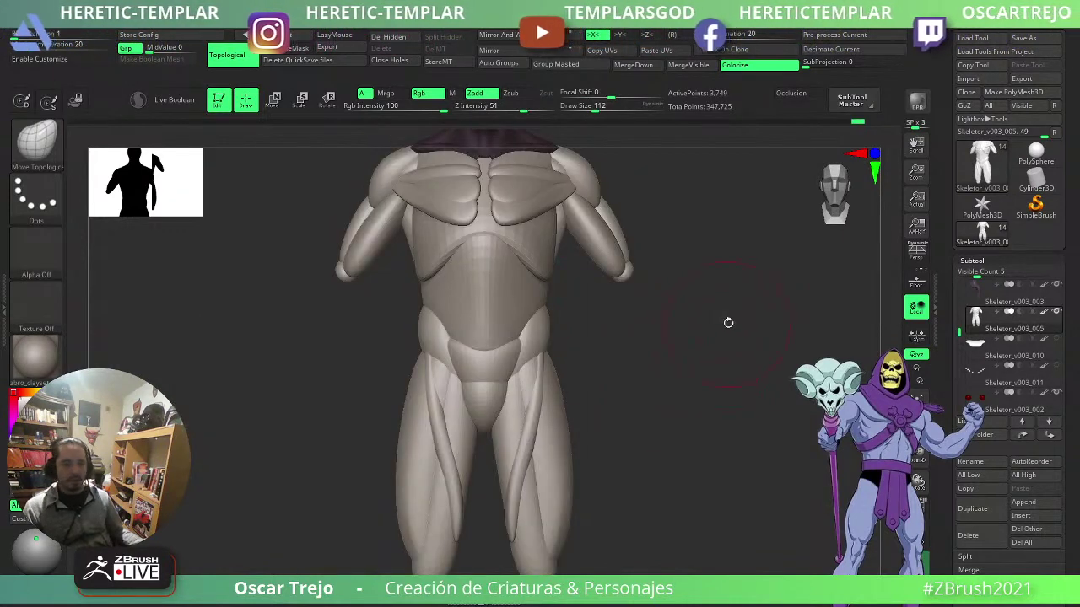
mouse_move(728, 322)
alt+mouse_down()
mouse_move(682, 277)
mouse_move(661, 302)
alt+mouse_up()
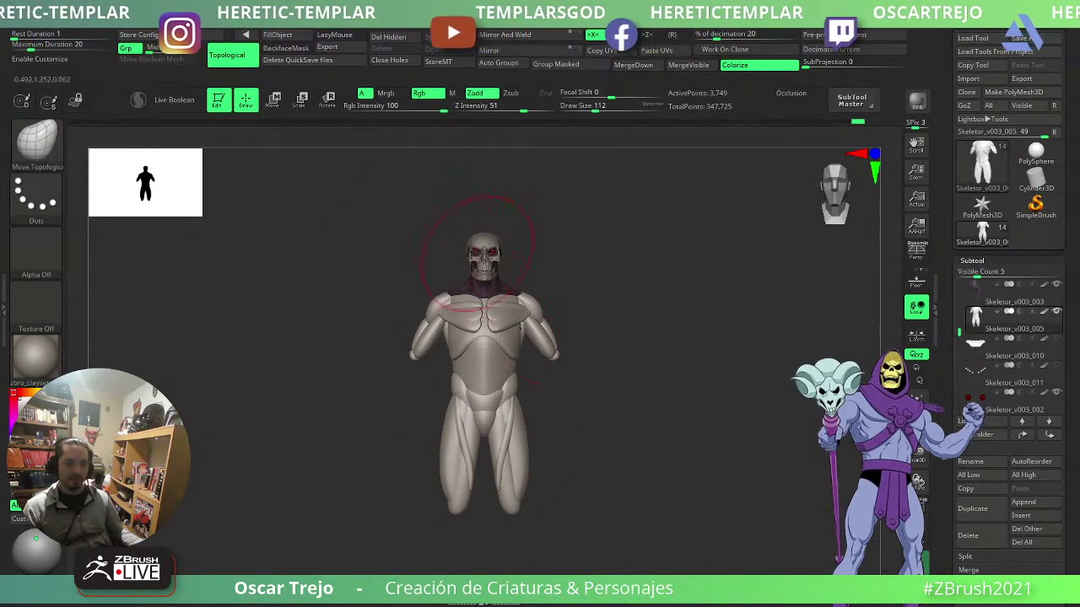
alt+drag(556, 262, 554, 245)
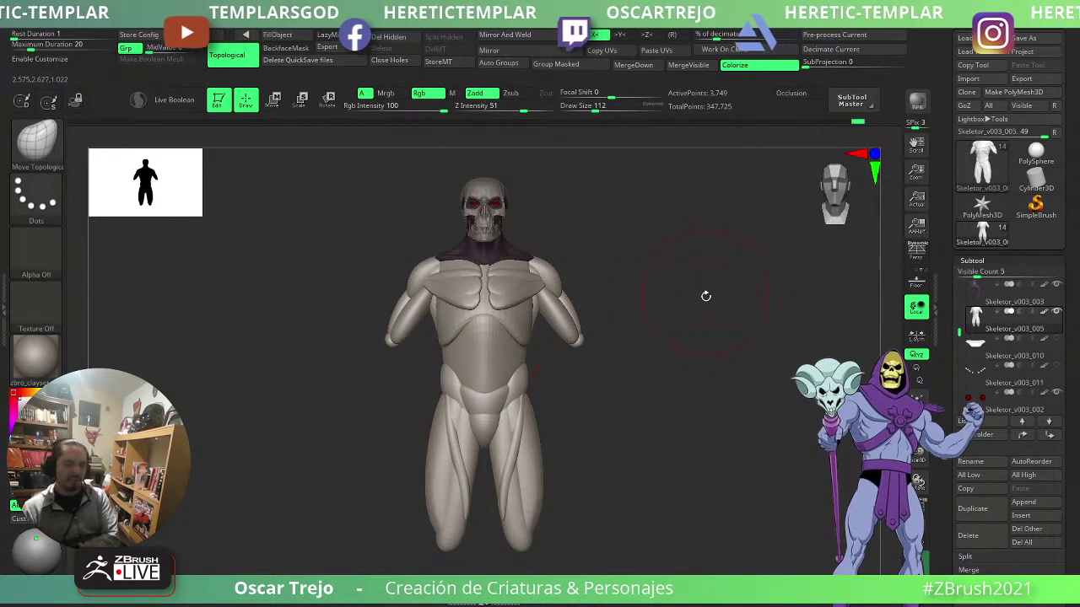
alt+drag(668, 454, 693, 304)
drag(644, 422, 639, 371)
drag(544, 381, 534, 392)
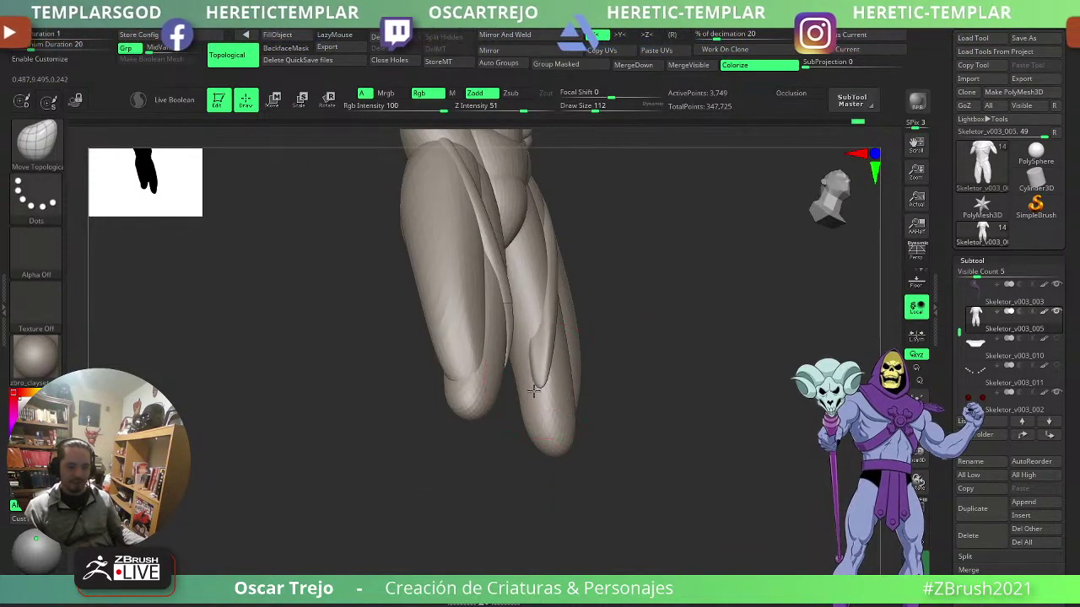
drag(678, 387, 615, 362)
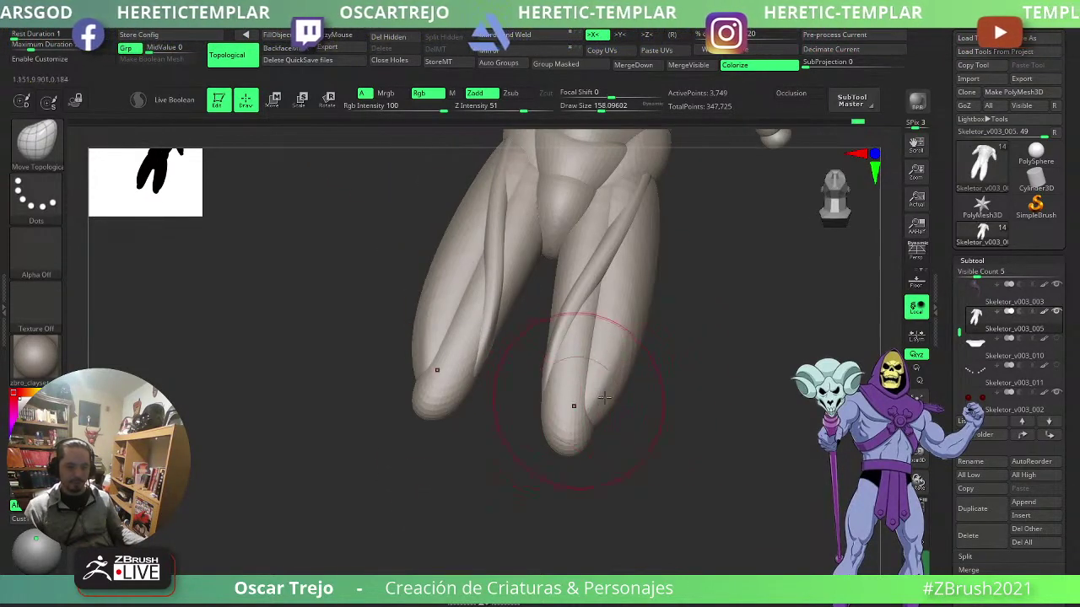
mouse_move(705, 371)
shift+mouse_down()
mouse_move(734, 408)
mouse_move(687, 360)
mouse_move(694, 342)
mouse_move(715, 443)
mouse_move(712, 397)
shift+mouse_up()
drag(577, 424, 580, 418)
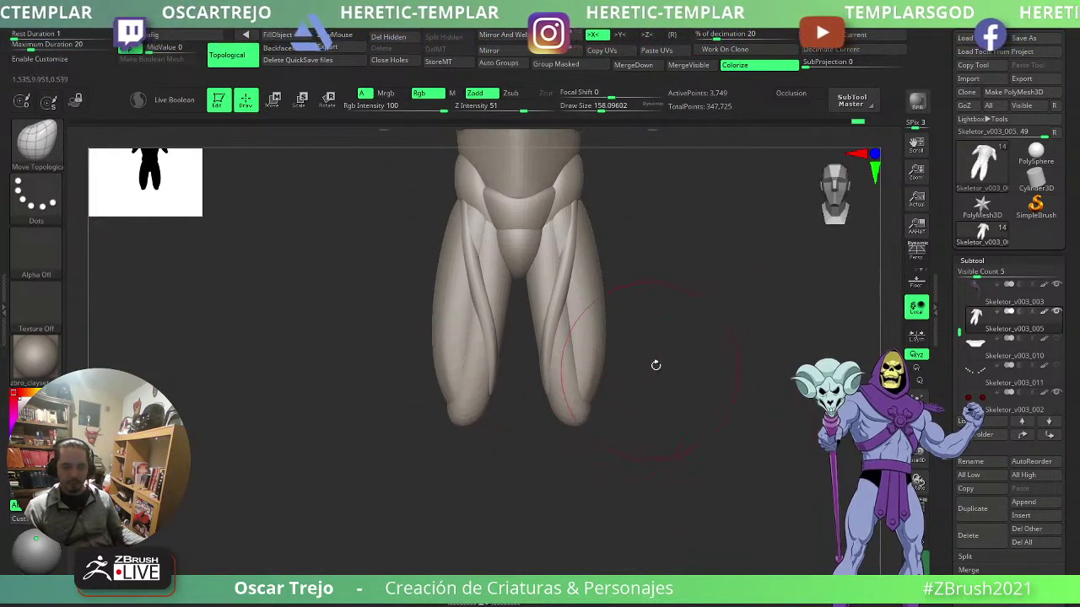
- Isolate the central abdomen and lower back form, then mask every other body form
alt+drag(656, 364, 764, 372)
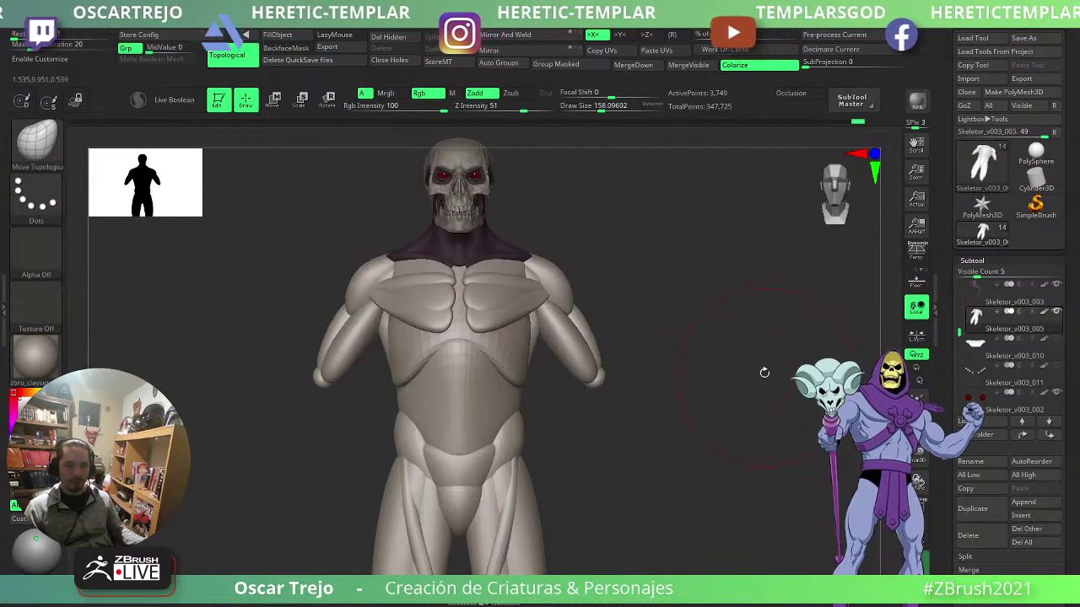
mouse_move(1012, 325)
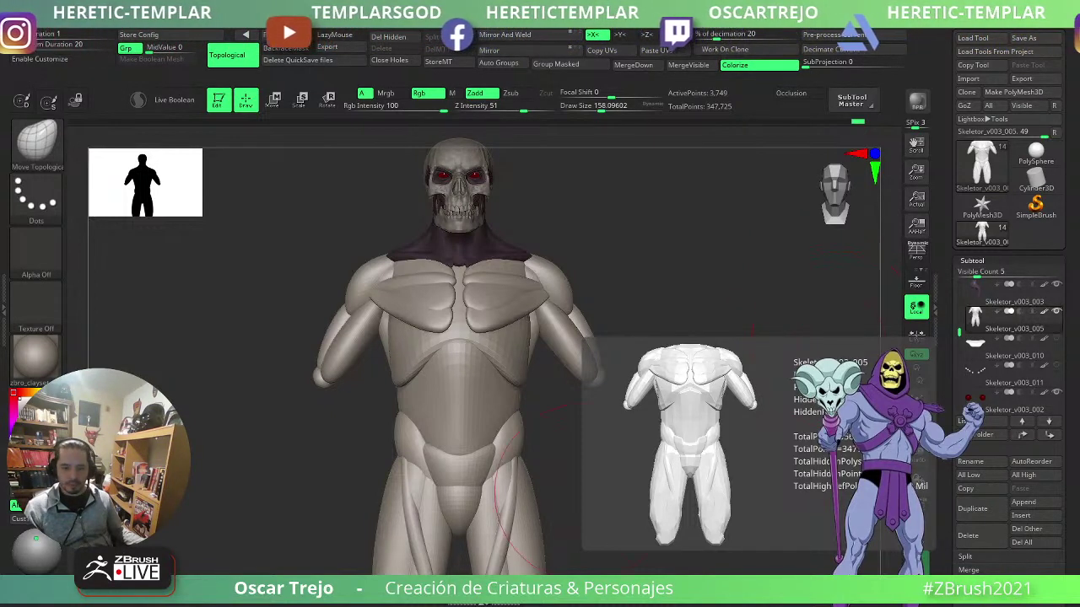
drag(802, 404, 638, 456)
mouse_move(639, 455)
alt+mouse_down()
mouse_move(630, 353)
mouse_move(566, 362)
mouse_move(540, 287)
alt+mouse_up()
ctrl+shift+click(527, 281)
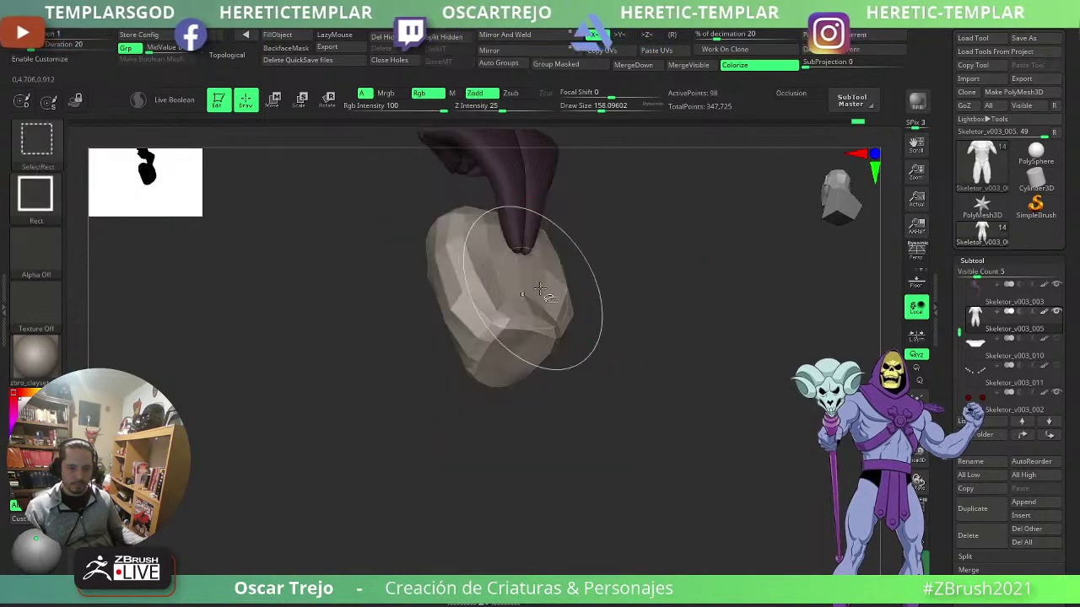
ctrl+drag(649, 193, 409, 409)
ctrl+shift+click(350, 454)
ctrl+click(340, 456)
key([)
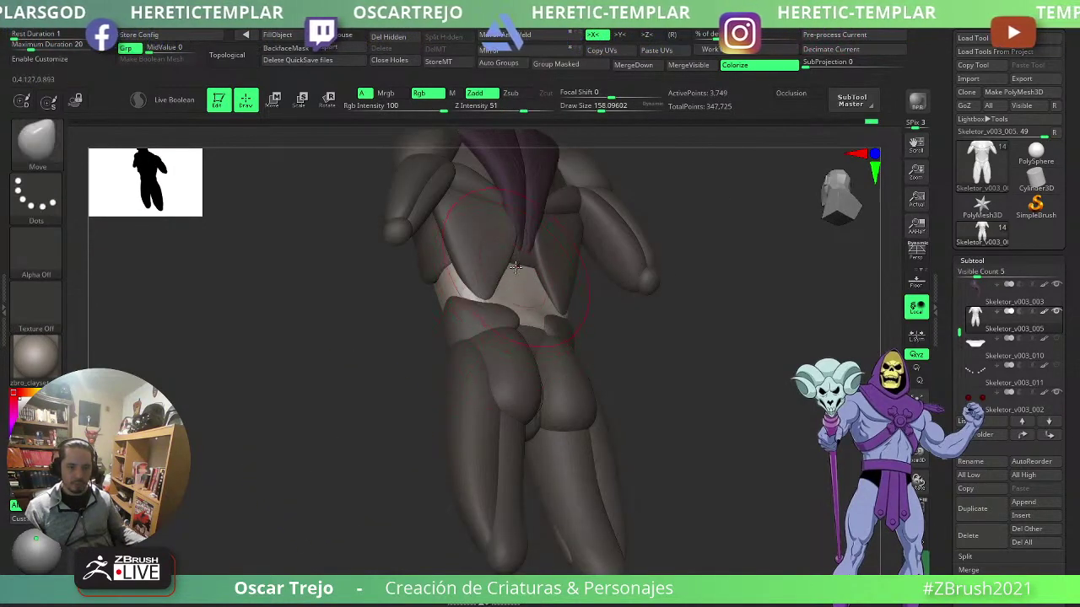
- Extend the lower back form up between the back muscles and down between the glutes with the Move brush at draw sizes about 108 to 90
drag(522, 276, 525, 243)
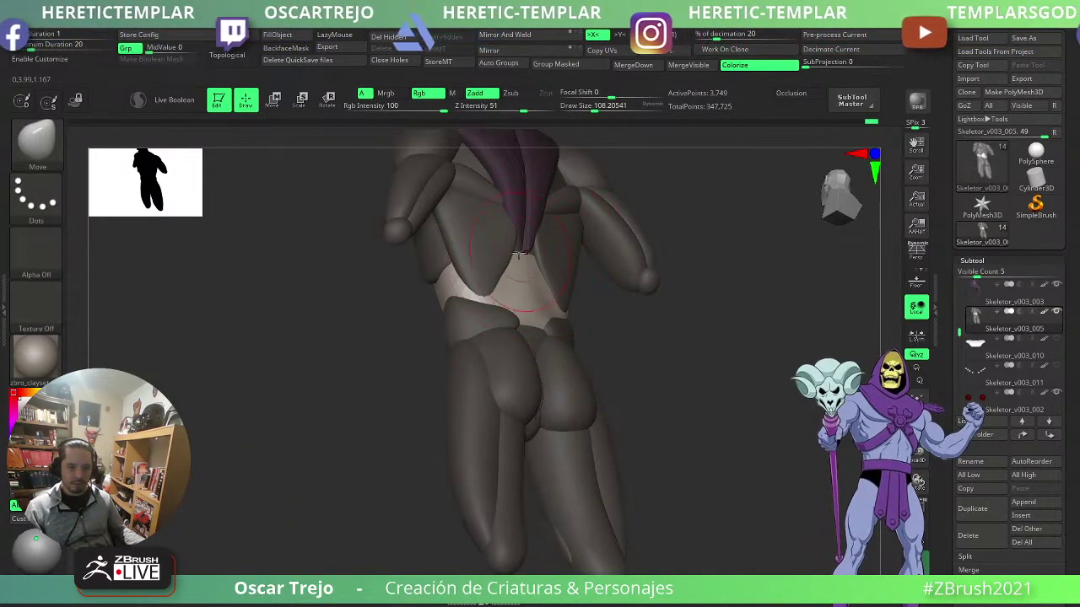
shift+drag(631, 302, 646, 304)
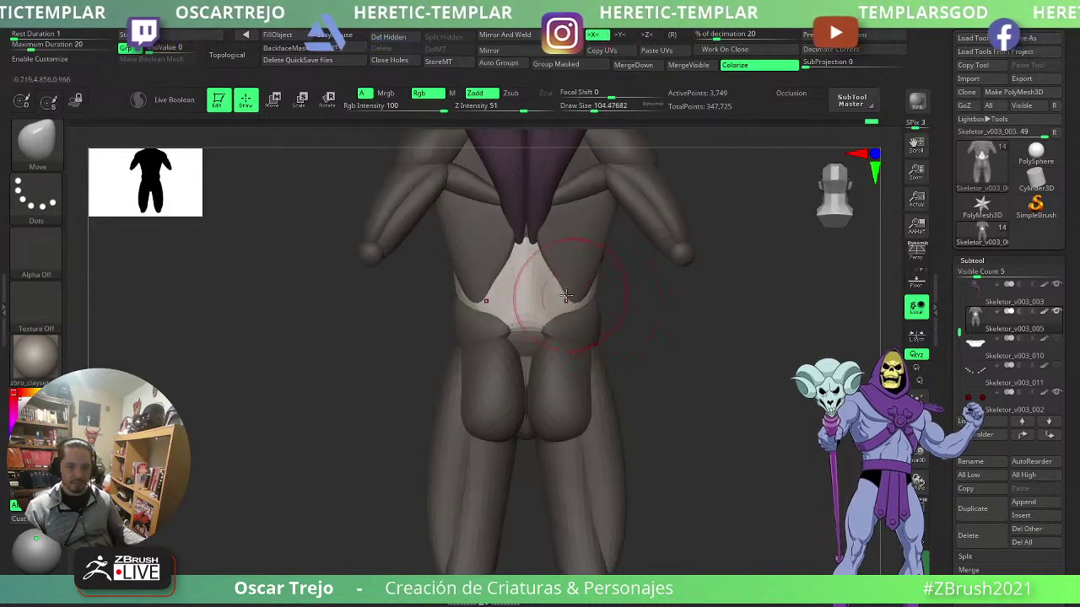
drag(528, 331, 526, 339)
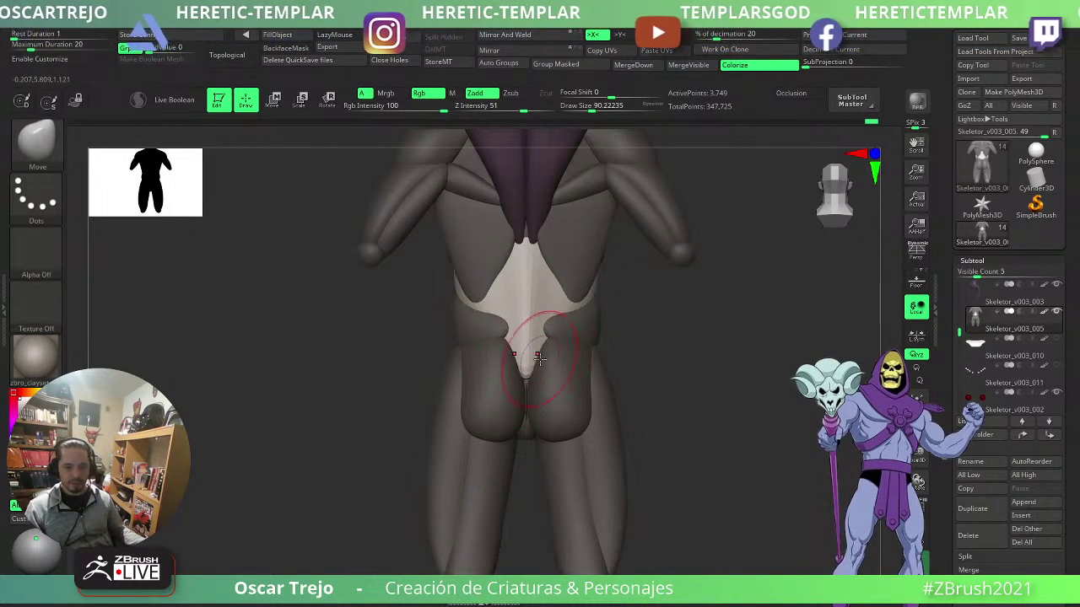
mouse_move(678, 326)
ctrl+mouse_down()
mouse_move(701, 365)
mouse_move(666, 344)
ctrl+mouse_up()
drag(666, 344, 707, 390)
key(ctrl+z)
drag(707, 389, 594, 364)
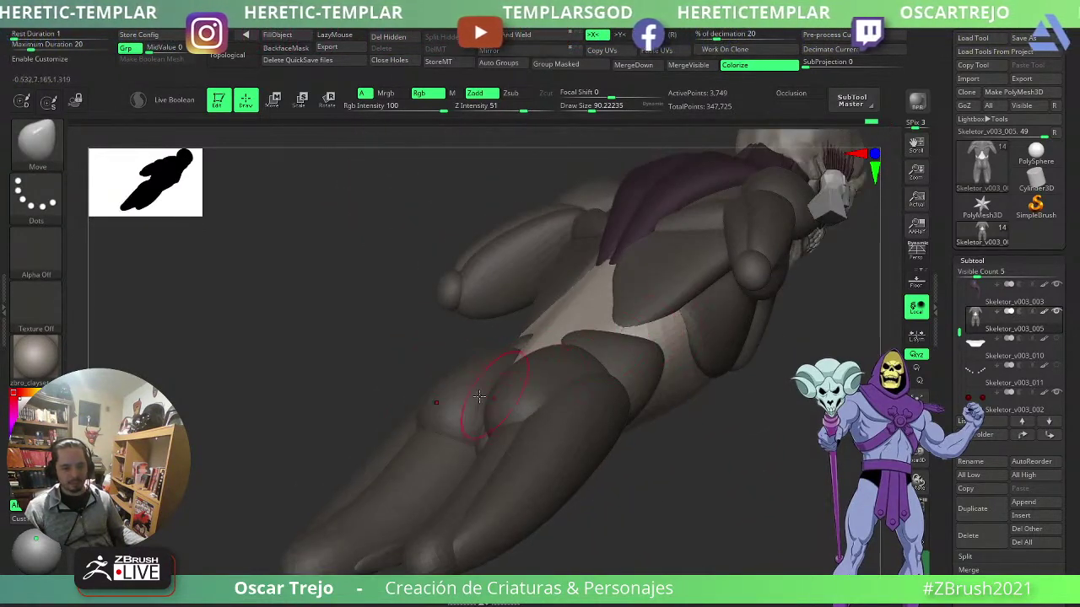
drag(478, 397, 511, 366)
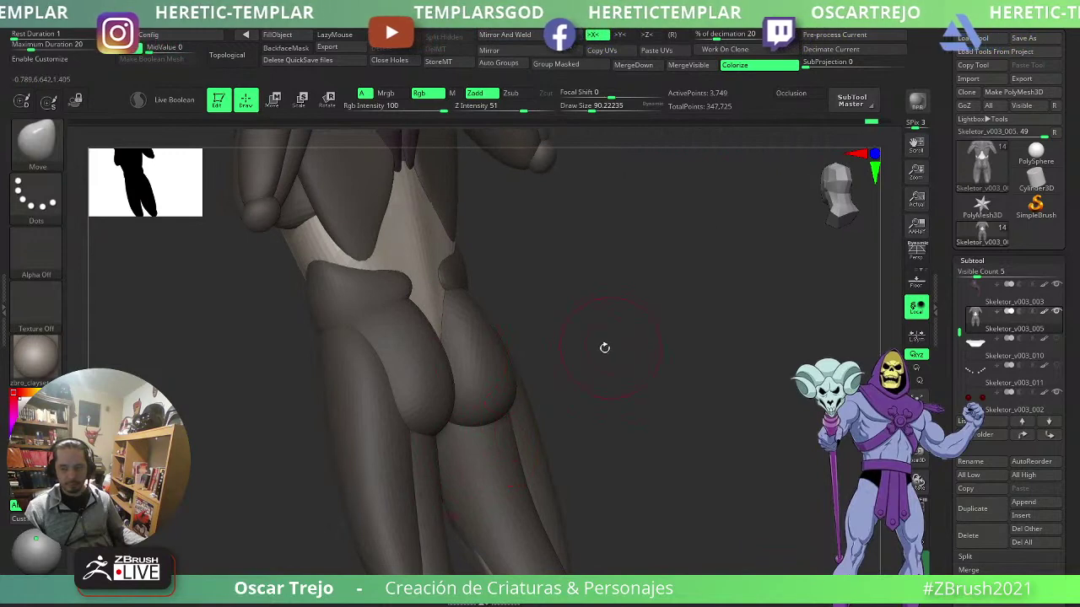
- Isolate the glute muscles and mask all the other body forms
drag(605, 348, 634, 363)
ctrl+shift+click(503, 316)
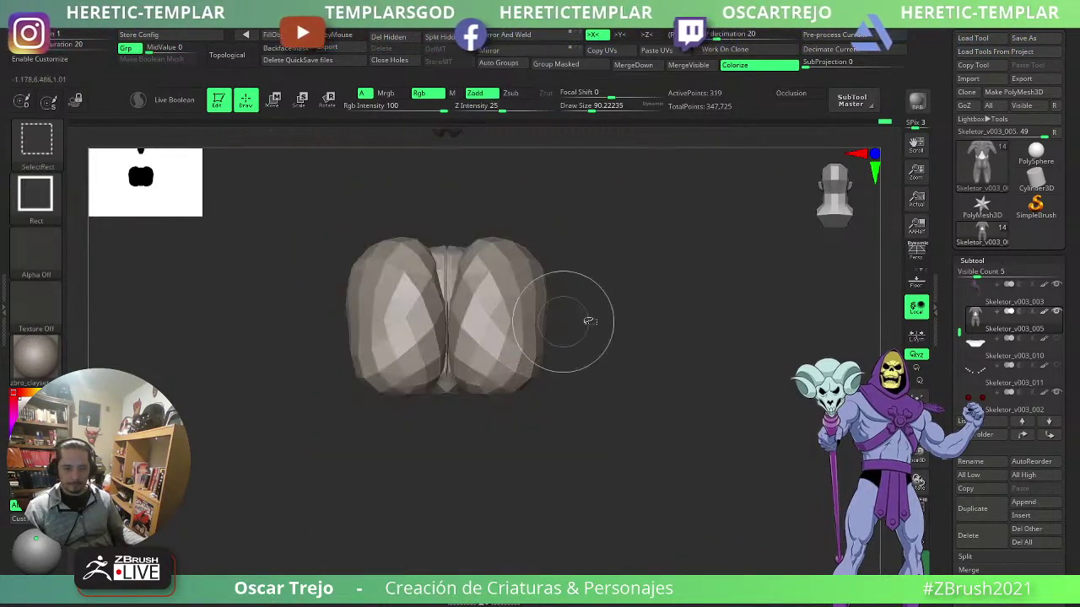
ctrl+click(373, 494)
ctrl+shift+click(596, 385)
ctrl+click(605, 374)
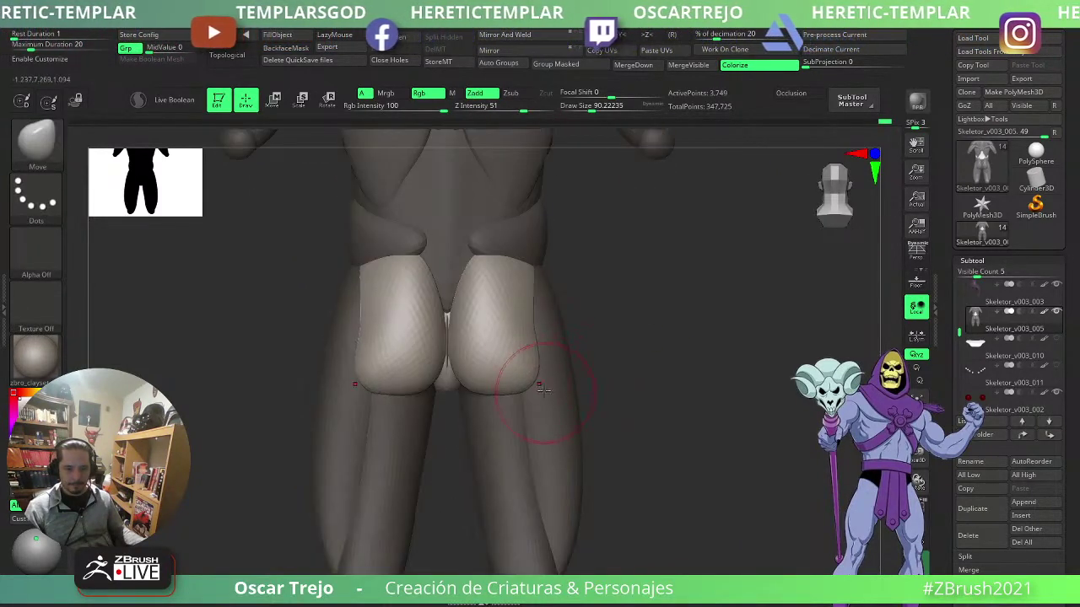
- Pull the glutes' lower outer corners downward with the Move brush at draw sizes about 71 to 108, smooth their edges, and clear the mask
drag(540, 385, 543, 393)
key([)
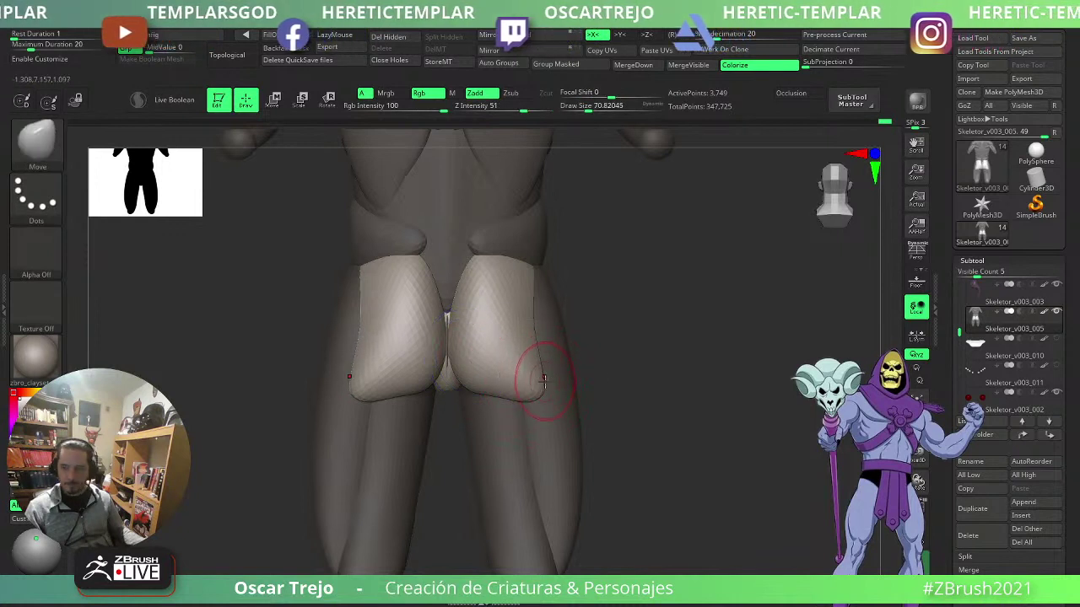
key(bracketright)
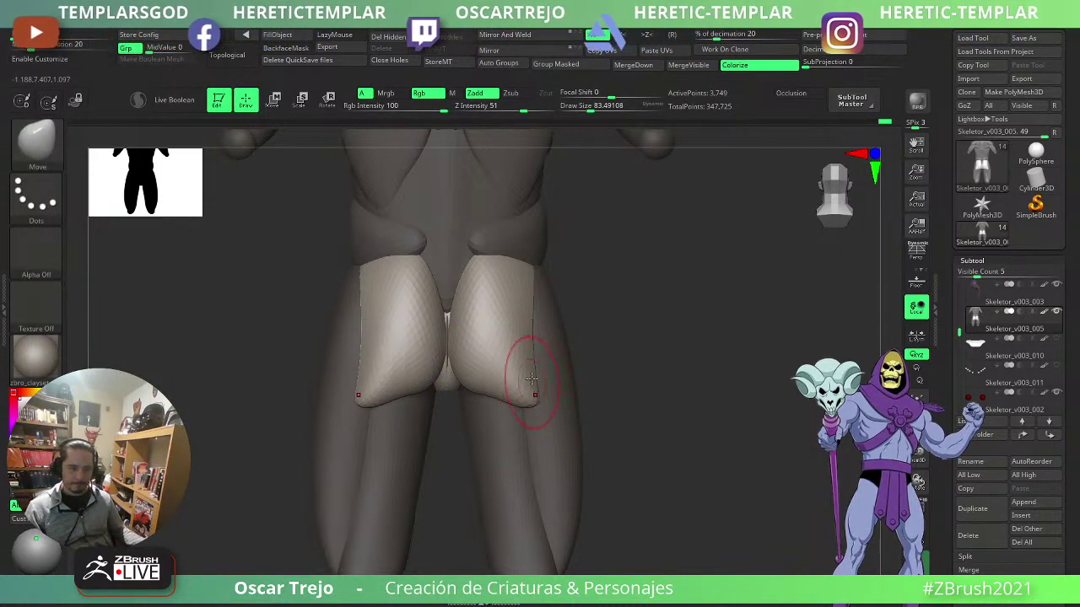
shift+drag(531, 380, 534, 356)
key(bracketright)
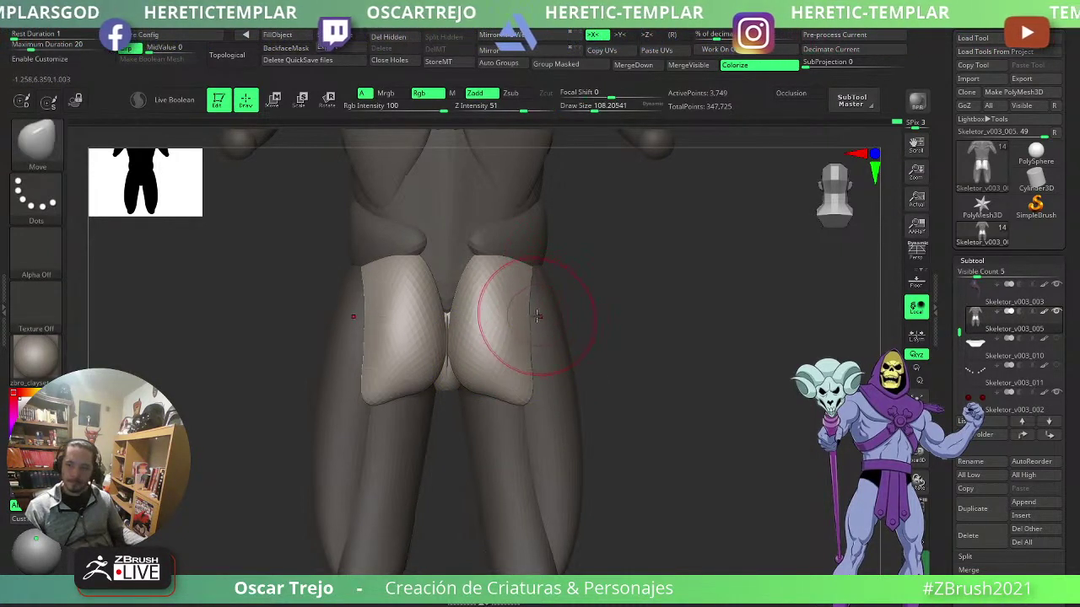
drag(625, 302, 676, 325)
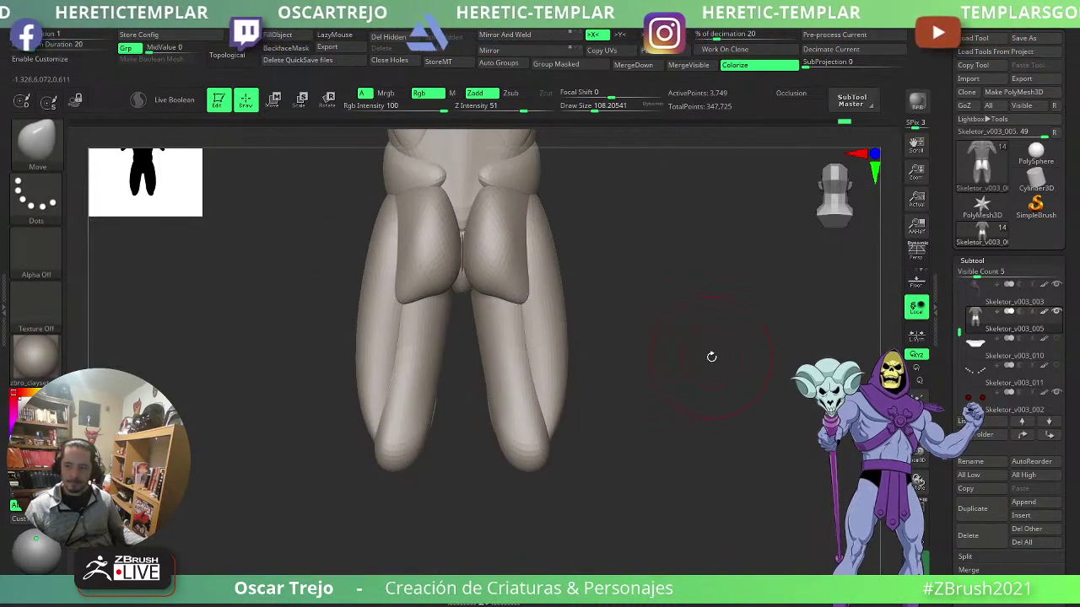
mouse_move(978, 398)
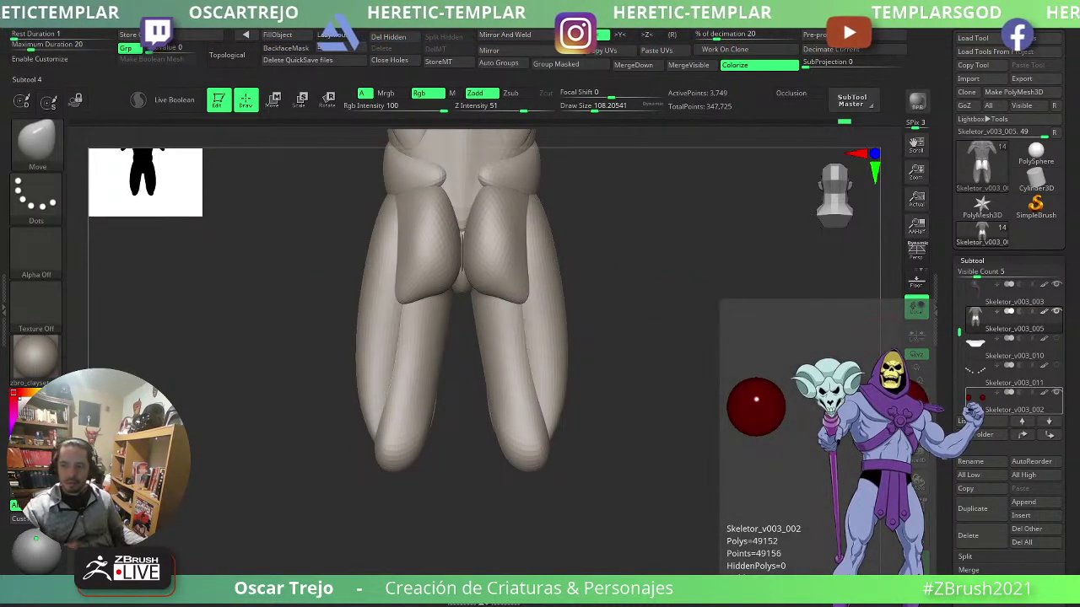
drag(617, 410, 494, 313)
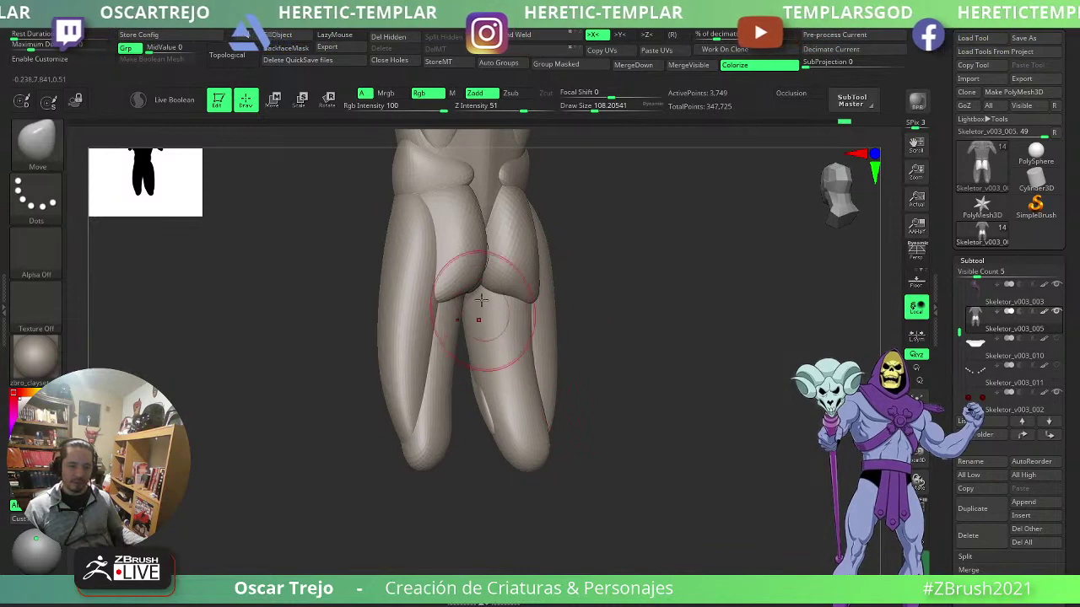
alt+drag(584, 406, 678, 355)
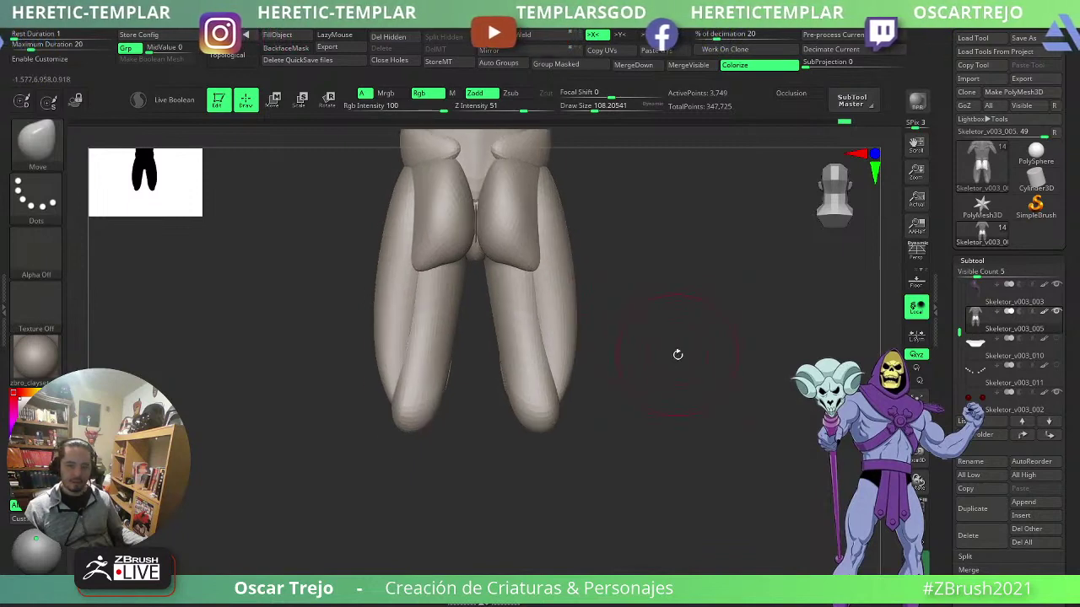
key(b)
key(i)
key(p)
mouse_move(501, 310)
mouse_down()
mouse_move(509, 323)
mouse_move(517, 311)
mouse_move(520, 325)
mouse_up()
key(b)
key(m)
key(v)
key(ctrl+z)
- Insert mirrored spheres on the backs of the thighs and reposition them just below the glutes
key(b)
key(i)
key(p)
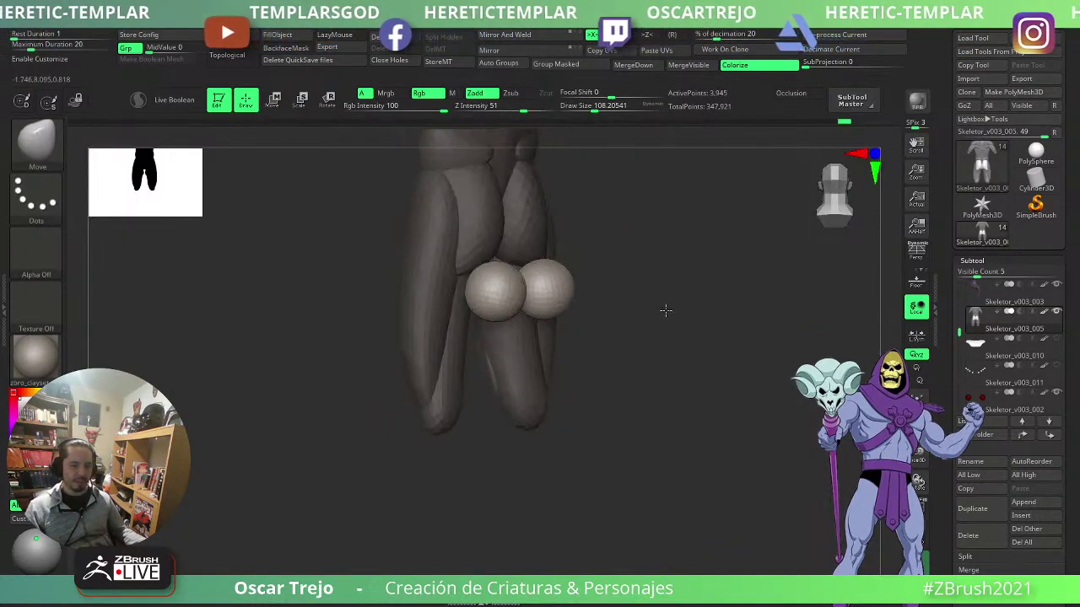
drag(656, 310, 694, 308)
key(w)
mouse_move(573, 239)
mouse_down()
mouse_move(536, 244)
mouse_move(583, 289)
mouse_up()
key(q)
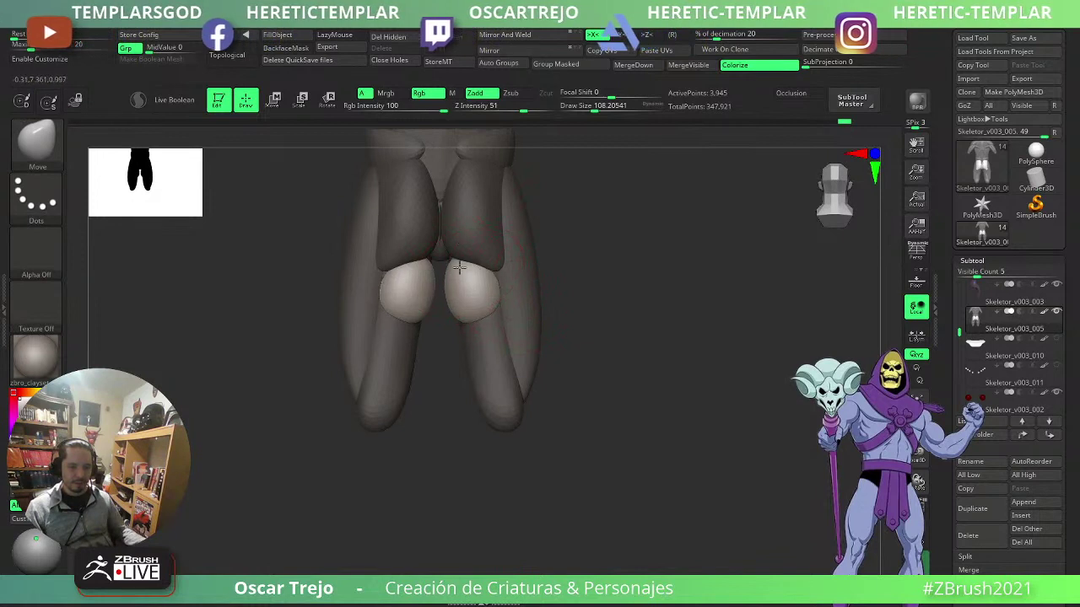
- Stretch the mirrored spheres down the backs of the thighs into long hamstring forms with the Move brush at draw sizes about 104 to 158
mouse_move(458, 266)
mouse_down()
mouse_move(471, 287)
mouse_move(468, 380)
mouse_move(464, 335)
mouse_move(481, 414)
mouse_move(458, 305)
mouse_move(504, 349)
mouse_move(486, 261)
mouse_move(477, 287)
mouse_up()
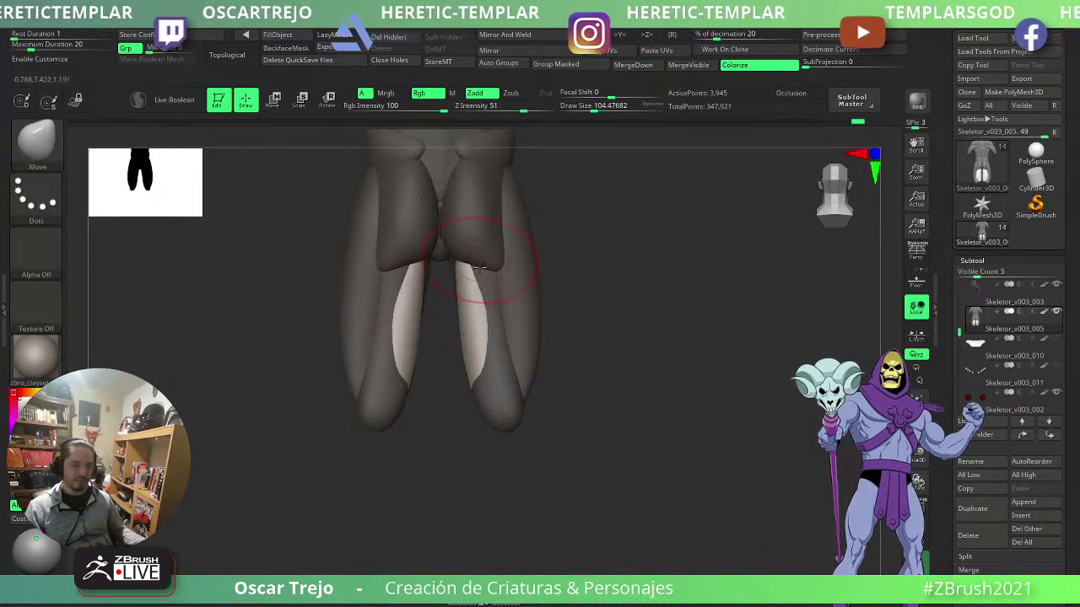
right_drag(479, 273, 515, 253)
key(])
drag(485, 291, 499, 291)
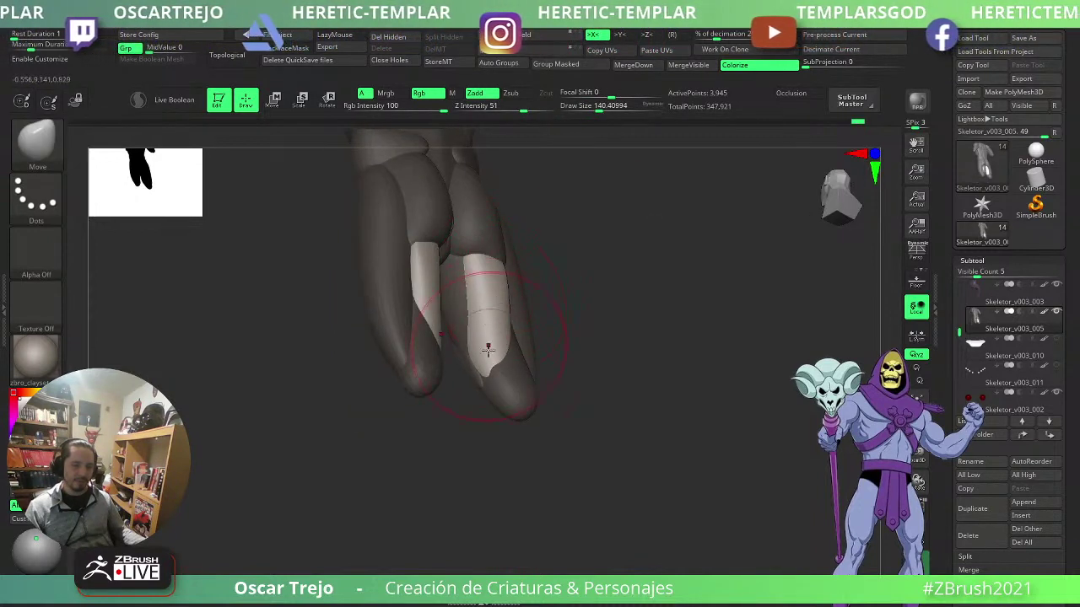
right_drag(560, 347, 550, 354)
key(s)
drag(500, 371, 490, 374)
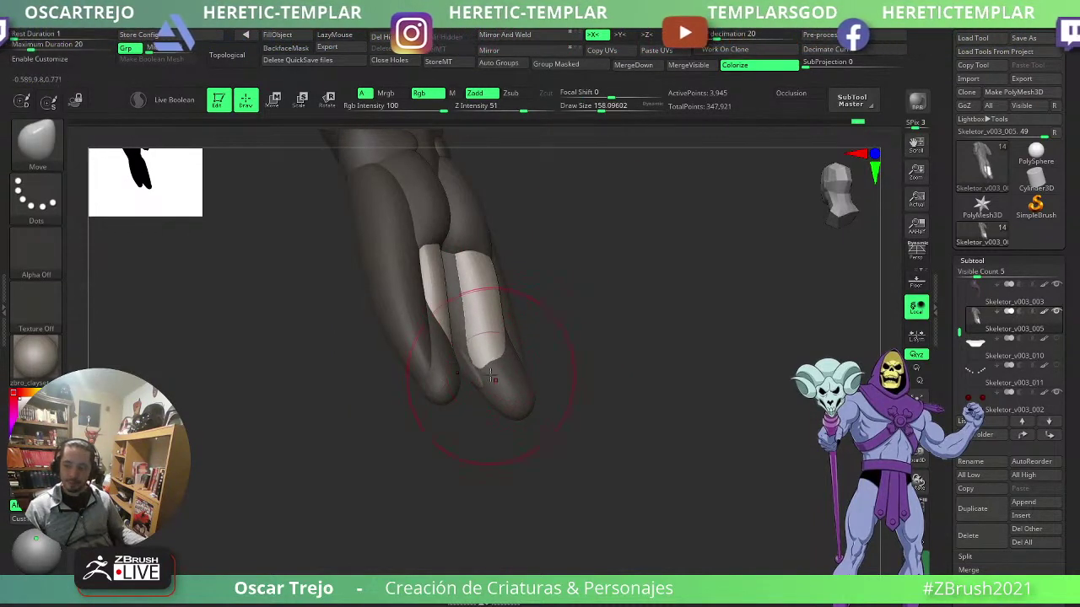
shift+right_drag(540, 384, 607, 381)
drag(478, 390, 509, 386)
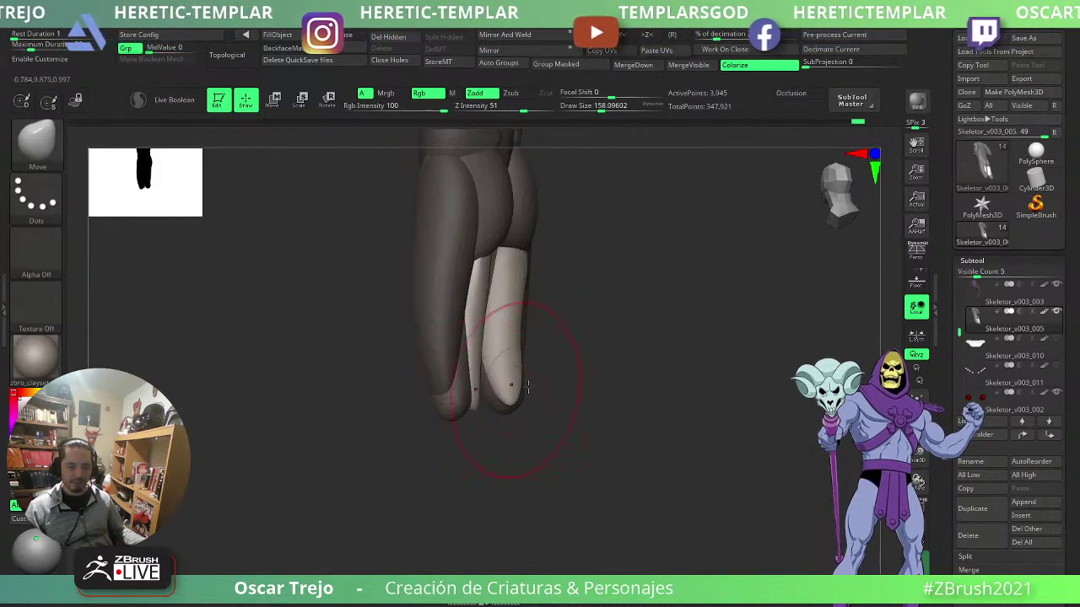
- Refine the hamstrings' lower ends into tapered tips near the knees with the Move brush at draw size about 59, and clear the mask
right_drag(579, 390, 544, 393)
key(s)
drag(543, 395, 535, 395)
drag(507, 390, 509, 394)
mouse_move(574, 393)
right_down()
mouse_move(549, 410)
mouse_move(613, 422)
mouse_move(574, 417)
right_up()
key(s)
drag(523, 413, 481, 411)
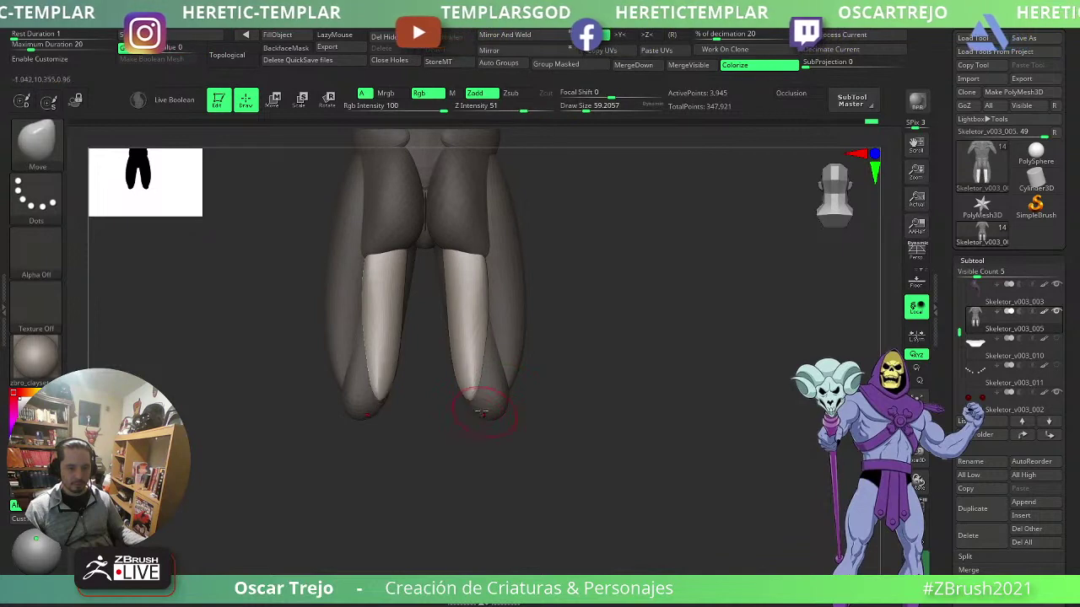
right_drag(482, 410, 469, 395)
drag(470, 395, 474, 399)
right_drag(540, 381, 628, 356)
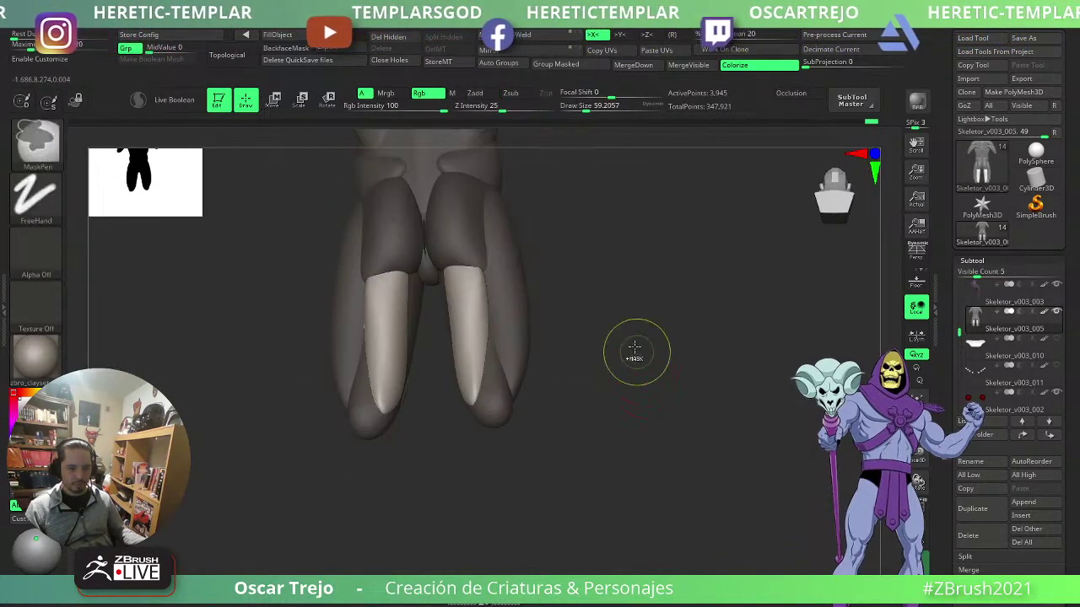
ctrl+drag(635, 354, 648, 366)
- Insert mirrored spheres at the elbows as a base for the forearms and switch to the Move brush
right_drag(648, 363, 677, 353)
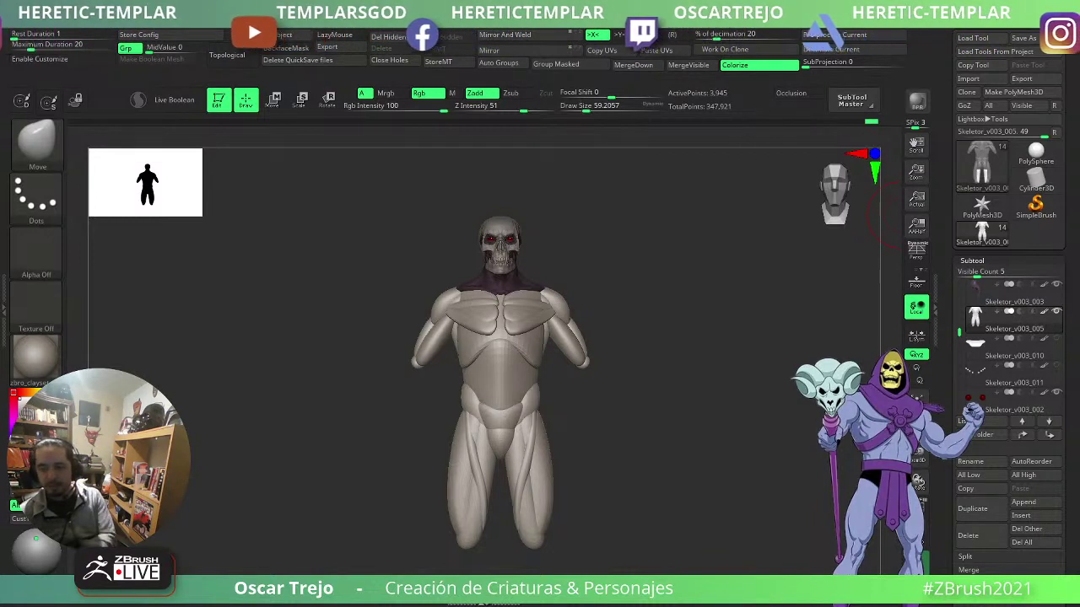
mouse_move(675, 421)
mouse_down()
mouse_move(655, 419)
mouse_move(634, 356)
mouse_move(639, 385)
mouse_move(685, 416)
mouse_move(654, 369)
mouse_move(679, 400)
mouse_up()
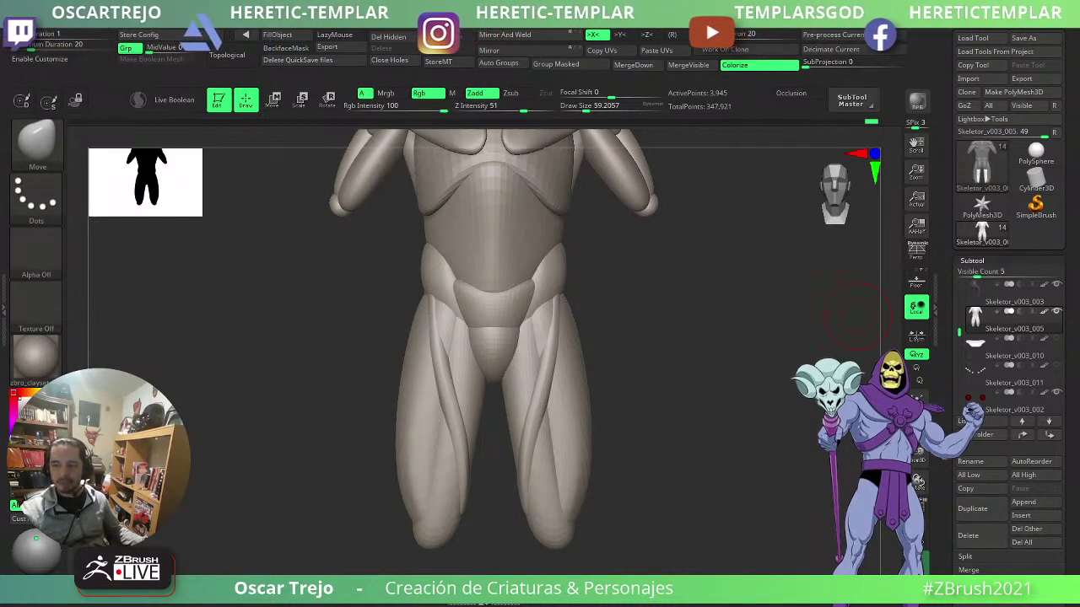
alt+drag(722, 318, 685, 398)
key(b)
key(i)
key(p)
drag(735, 332, 600, 423)
drag(408, 367, 422, 382)
drag(514, 380, 616, 342)
key(b)
key(m)
key(v)
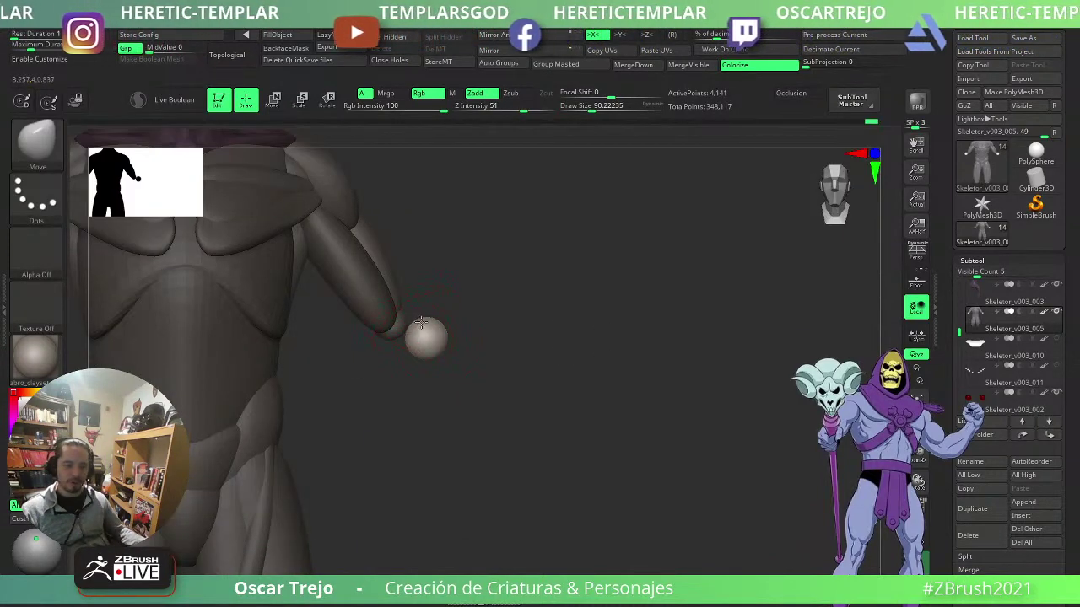
- Stretch the elbow spheres diagonally downward into long forearm forms with the Move brush at draw sizes about 90 to 251, undoing a smoothing stroke
mouse_move(421, 322)
mouse_down()
mouse_move(403, 324)
mouse_move(431, 355)
mouse_up()
key(s)
mouse_move(433, 352)
mouse_down()
mouse_move(470, 415)
mouse_move(516, 444)
mouse_move(472, 413)
mouse_move(498, 414)
mouse_up()
key(s)
mouse_move(447, 403)
mouse_down()
mouse_move(464, 404)
mouse_move(493, 441)
mouse_up()
drag(428, 366, 417, 372)
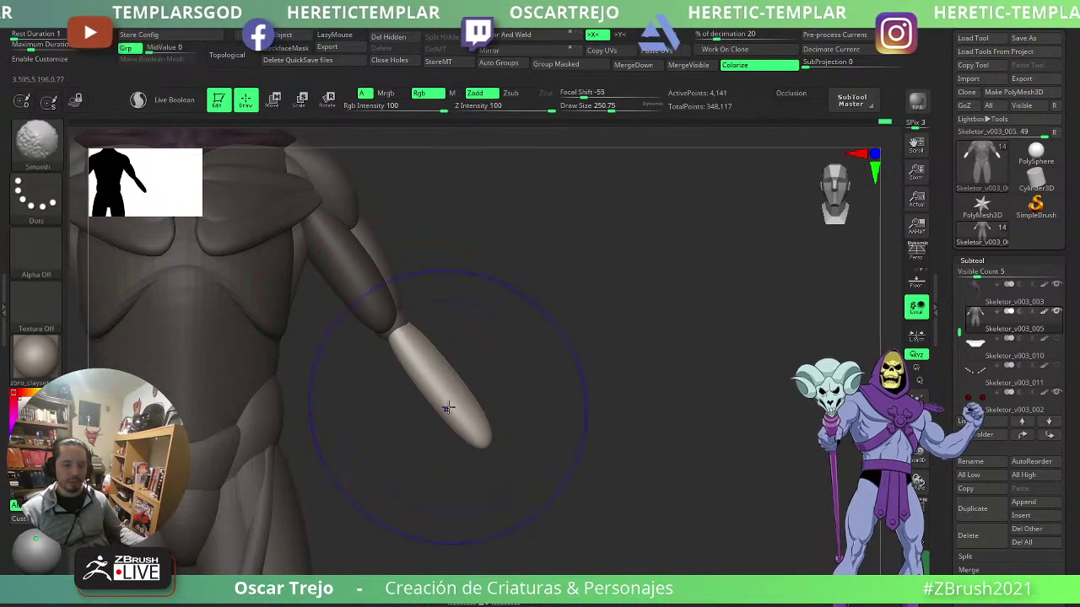
mouse_move(447, 409)
shift+mouse_down()
mouse_move(437, 395)
mouse_move(478, 437)
mouse_move(443, 403)
shift+mouse_up()
key(ctrl+z)
- Rotate the forearms to hang more steeply, shape their wrist ends with the Move brush at draw size about 212, and clear the mask
alt+drag(545, 402, 575, 374)
key(w)
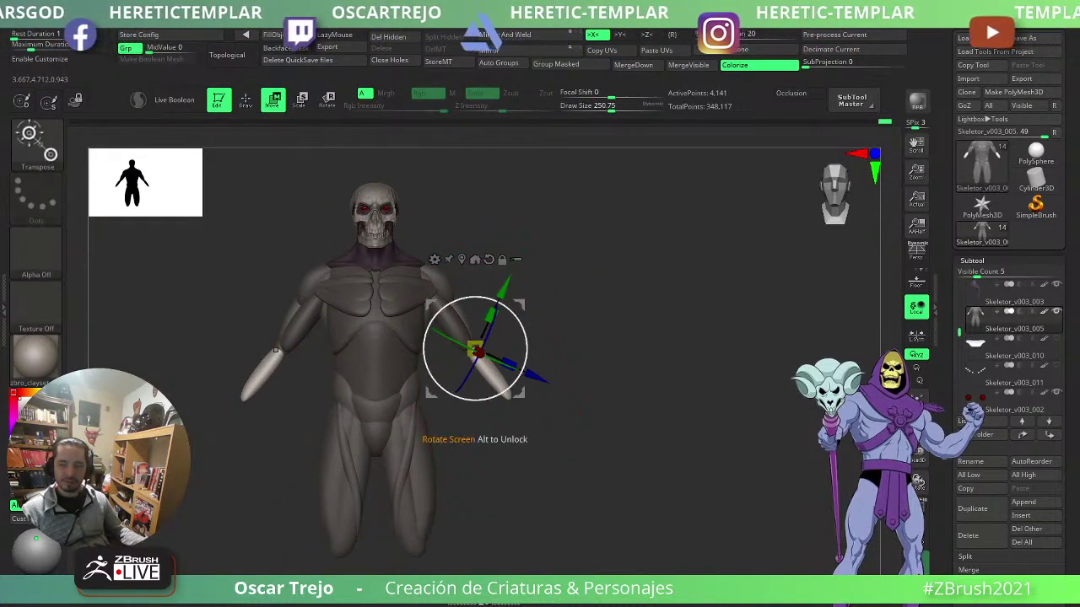
alt+drag(571, 289, 616, 338)
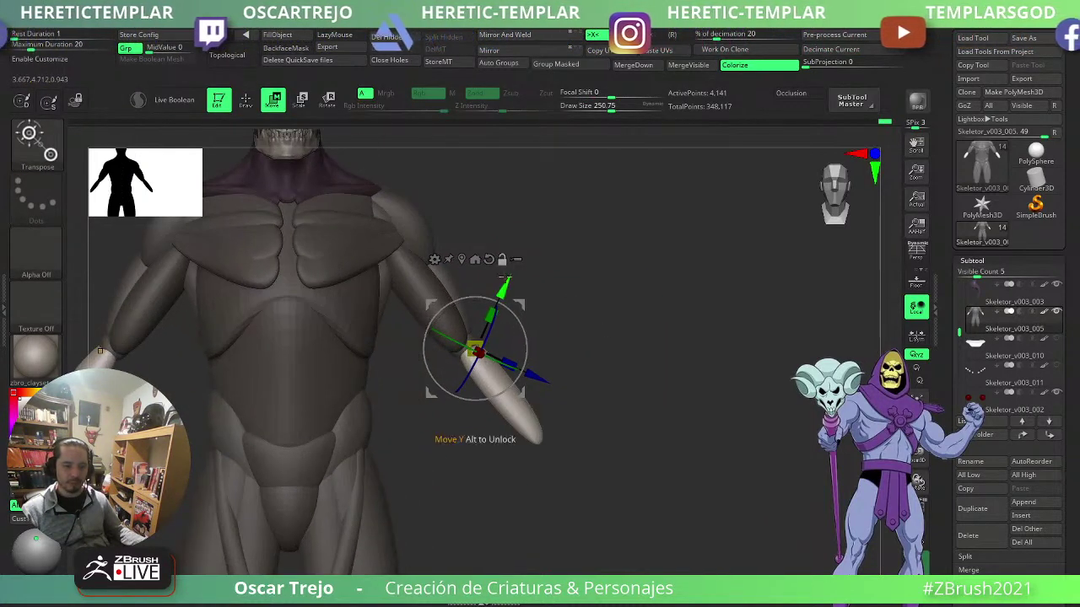
drag(506, 278, 525, 346)
mouse_move(619, 349)
ctrl+right_down()
mouse_move(582, 310)
mouse_move(620, 314)
mouse_move(620, 354)
ctrl+right_up()
key(q)
key(s)
drag(550, 405, 551, 439)
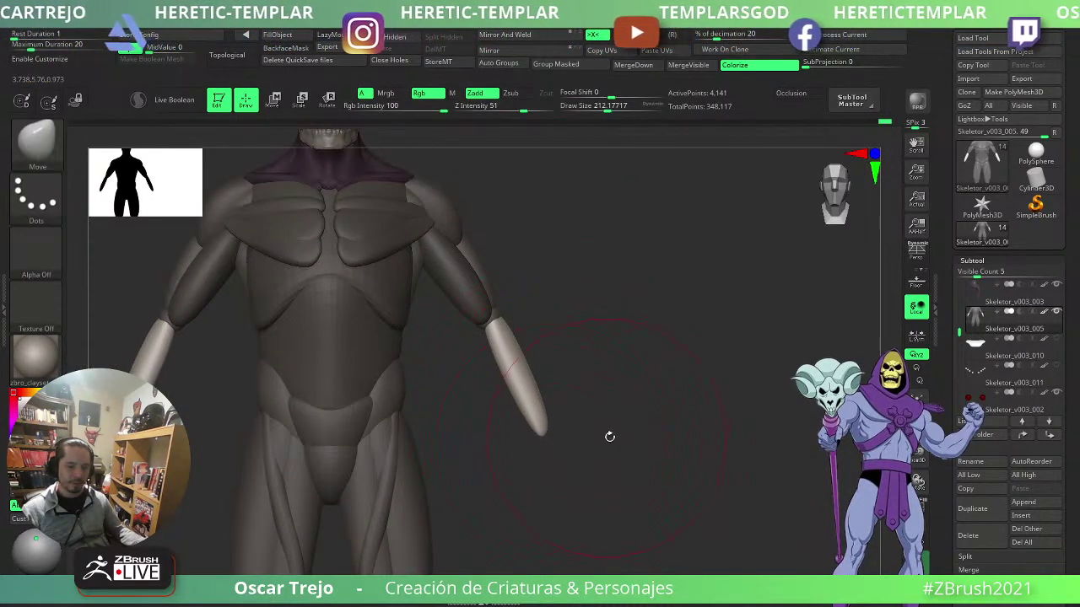
ctrl+right_drag(610, 437, 580, 366)
ctrl+drag(588, 351, 612, 385)
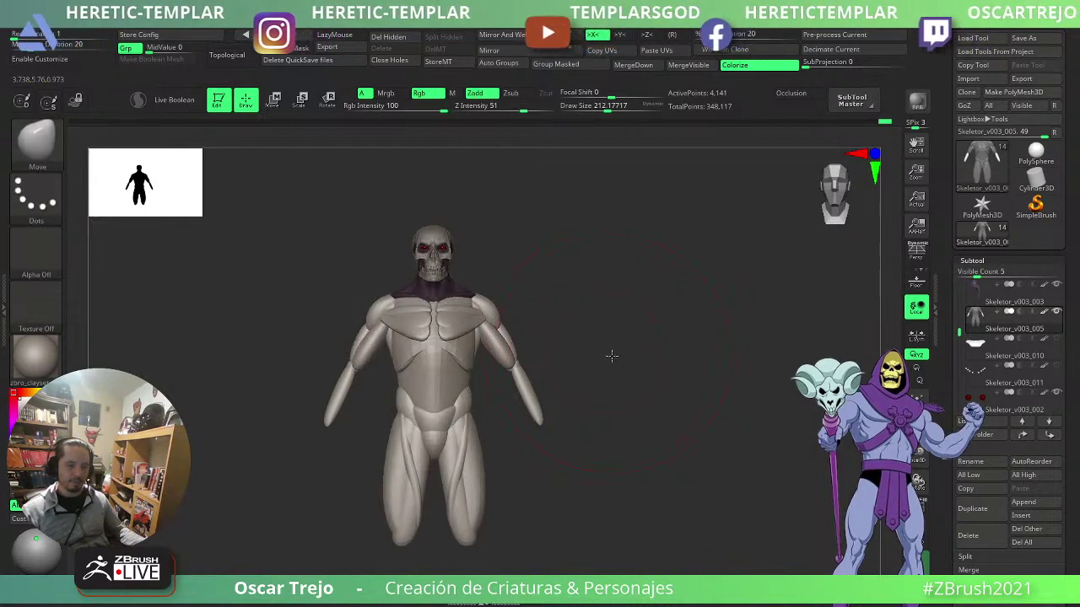
- Isolate the rib cage form and mask all the other body forms
mouse_move(611, 356)
right_down()
mouse_move(631, 357)
mouse_move(622, 369)
mouse_move(666, 374)
mouse_move(654, 338)
mouse_move(699, 340)
mouse_move(694, 352)
mouse_move(635, 349)
right_up()
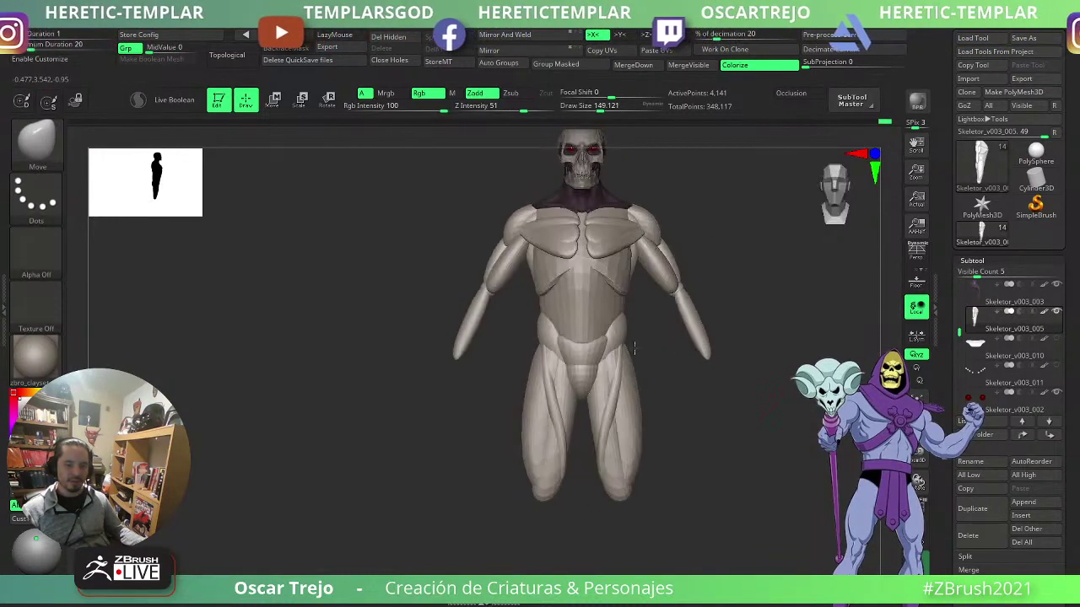
mouse_move(735, 362)
right_down()
mouse_move(670, 359)
mouse_move(514, 315)
right_up()
key(b)
key(m)
key(t)
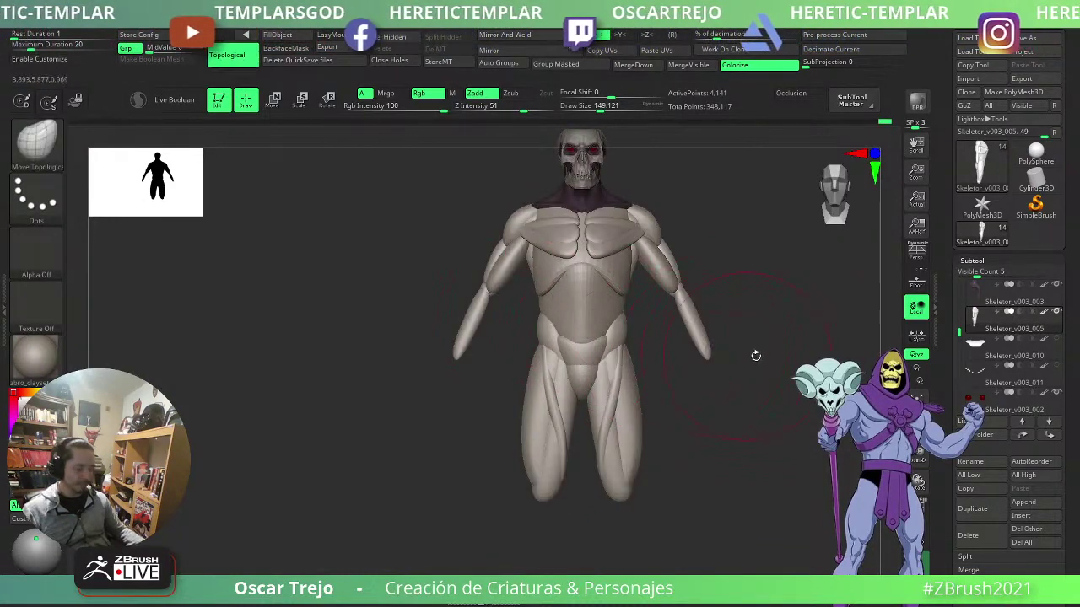
mouse_move(756, 356)
right_down()
mouse_move(509, 316)
mouse_move(553, 289)
mouse_move(540, 258)
right_up()
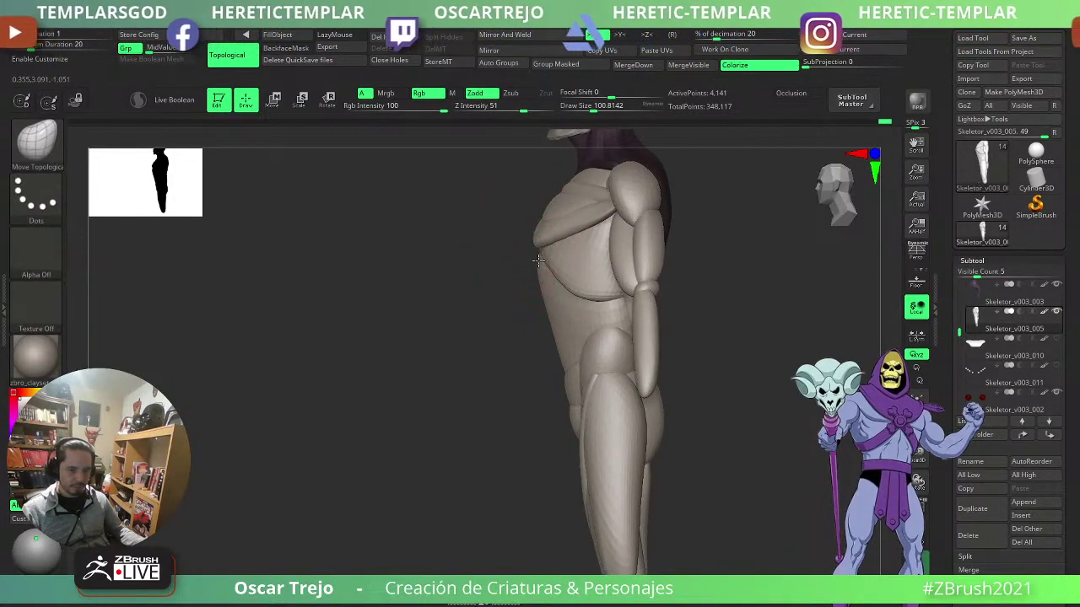
ctrl+shift+click(552, 258)
ctrl+shift+click(485, 236)
ctrl+shift+click(585, 281)
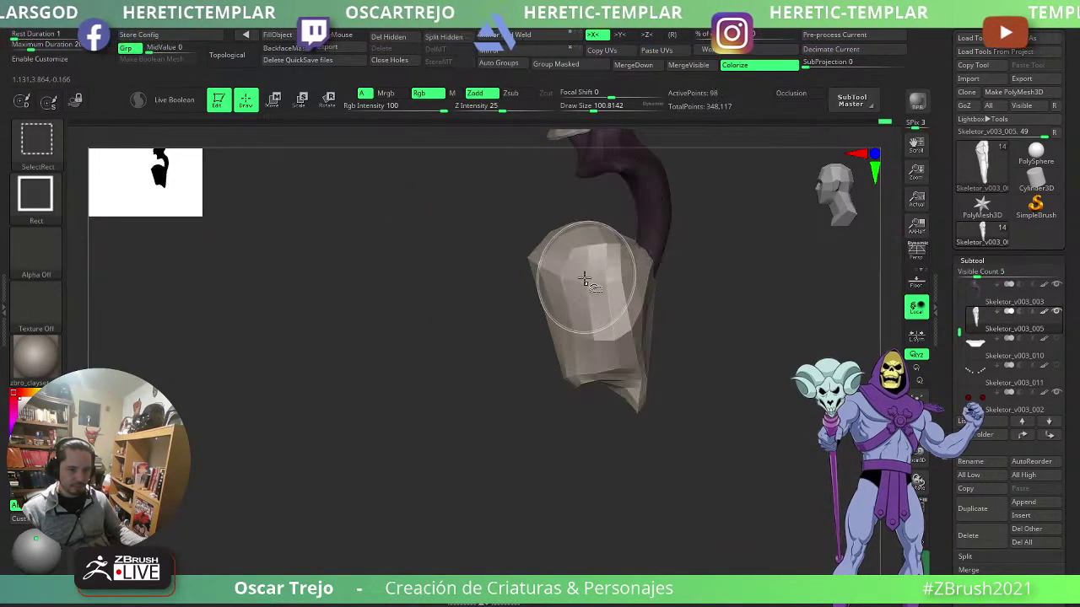
ctrl+shift+click(489, 292)
ctrl+shift+click(572, 274)
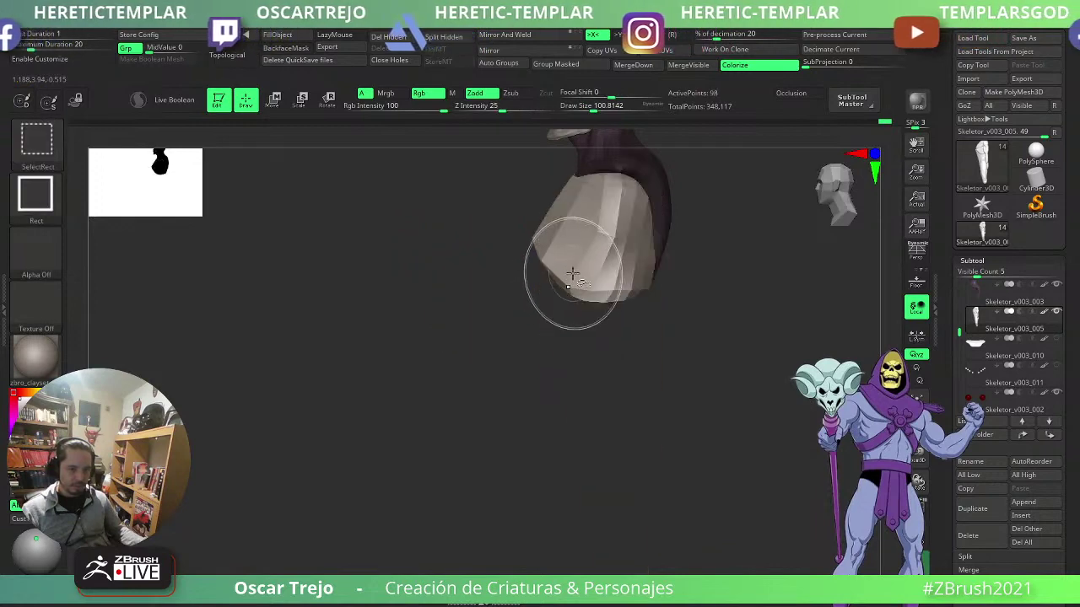
ctrl+shift+click(793, 390)
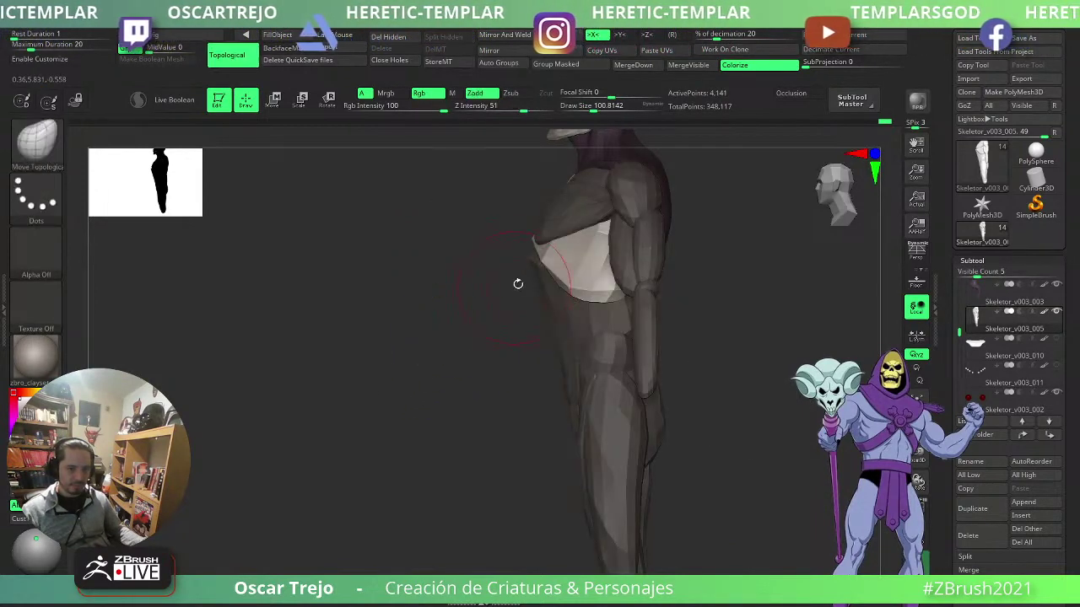
- Reshape the front of the rib cage below the pectorals with the Move brush at draw size about 101, restore smooth subdivision display, and clear the mask
key(b)
key(m)
key(v)
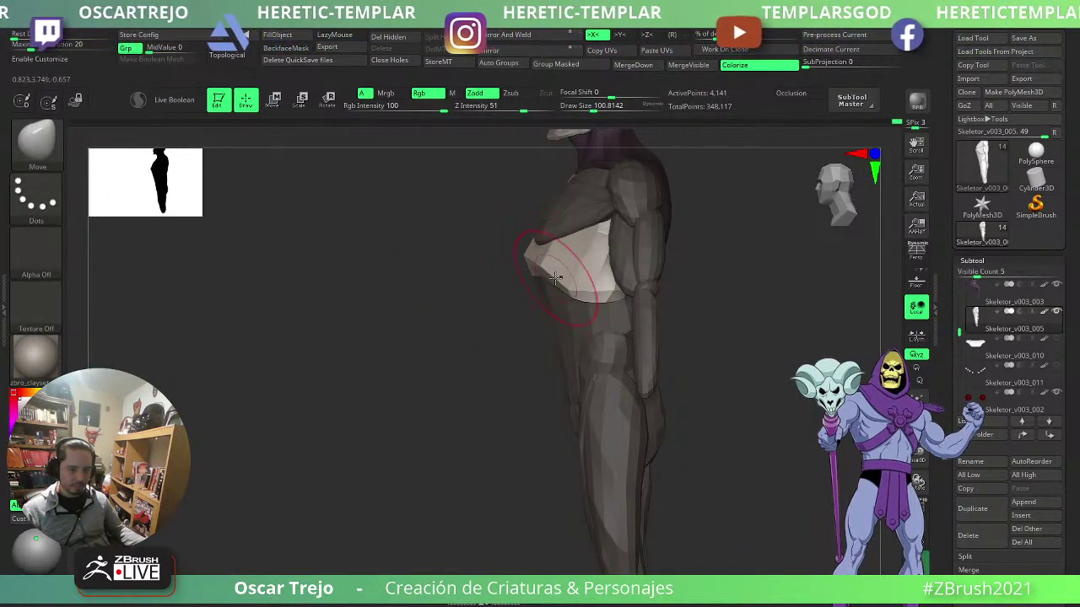
drag(414, 308, 553, 303)
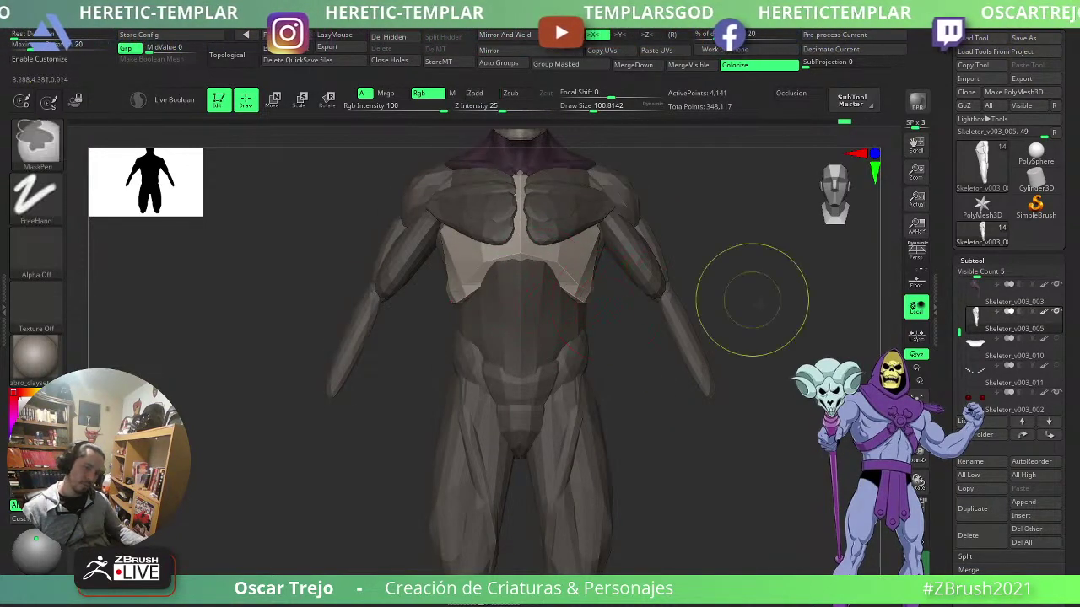
ctrl+drag(752, 299, 755, 306)
key(d)
mouse_move(753, 301)
alt+mouse_down()
mouse_move(740, 280)
mouse_move(750, 316)
mouse_move(723, 313)
alt+mouse_up()
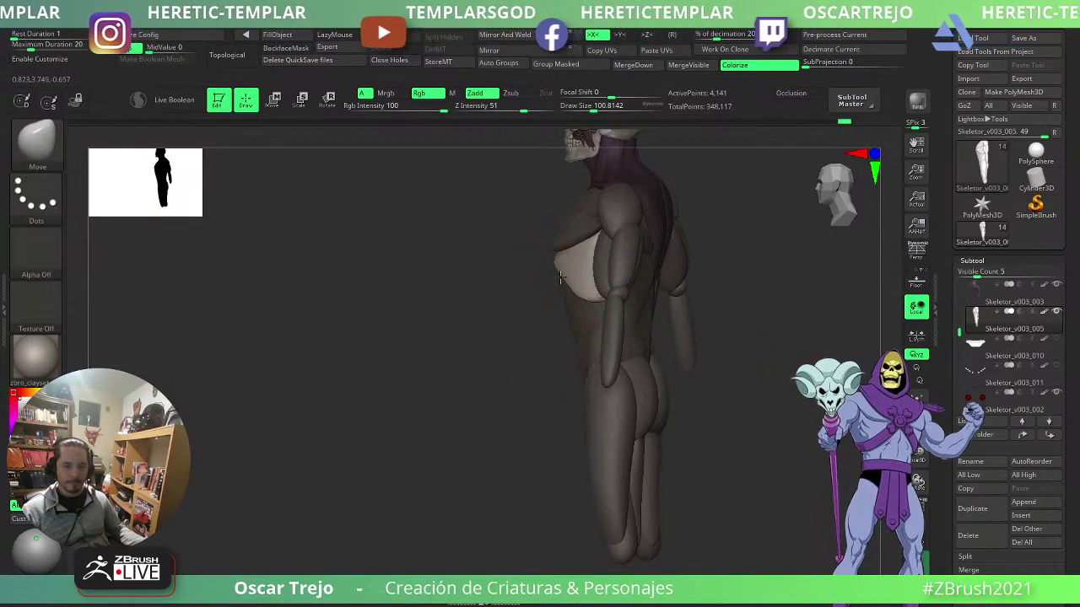
mouse_move(524, 274)
mouse_down()
mouse_move(551, 265)
mouse_move(563, 287)
mouse_up()
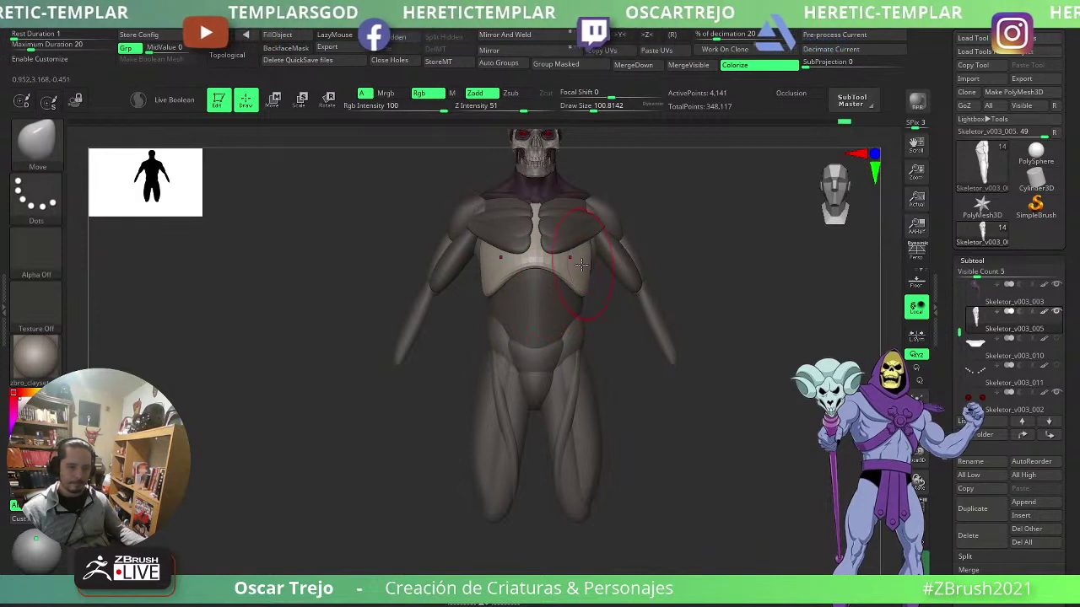
ctrl+drag(694, 248, 717, 274)
- Adjust the inner ends of the hip muscles on the lower back with the Move Topological brush at draw size 112
alt+drag(723, 278, 737, 322)
alt+drag(657, 237, 678, 270)
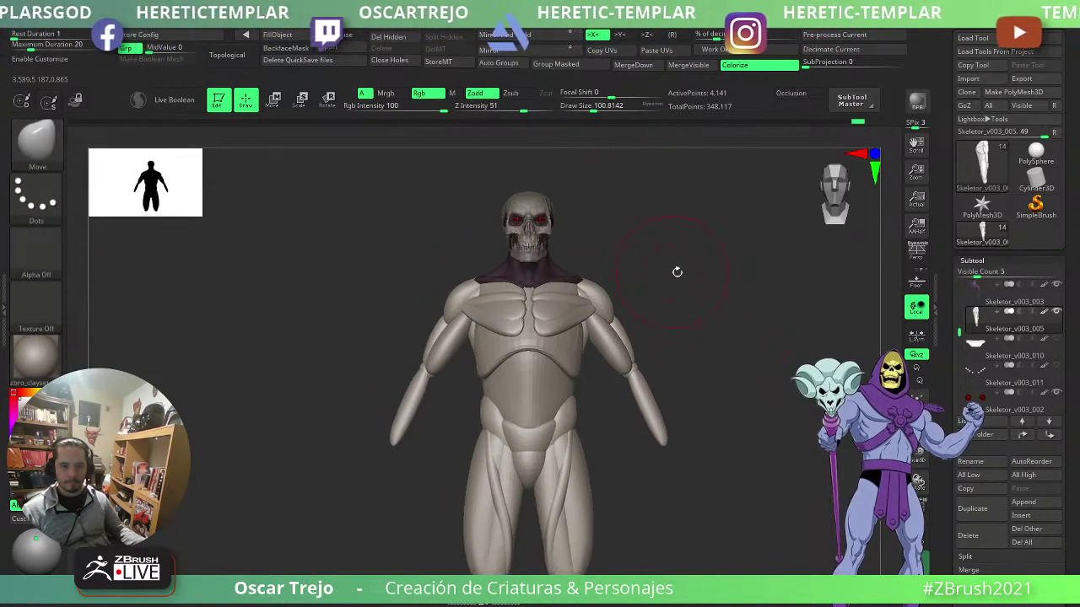
drag(706, 364, 850, 444)
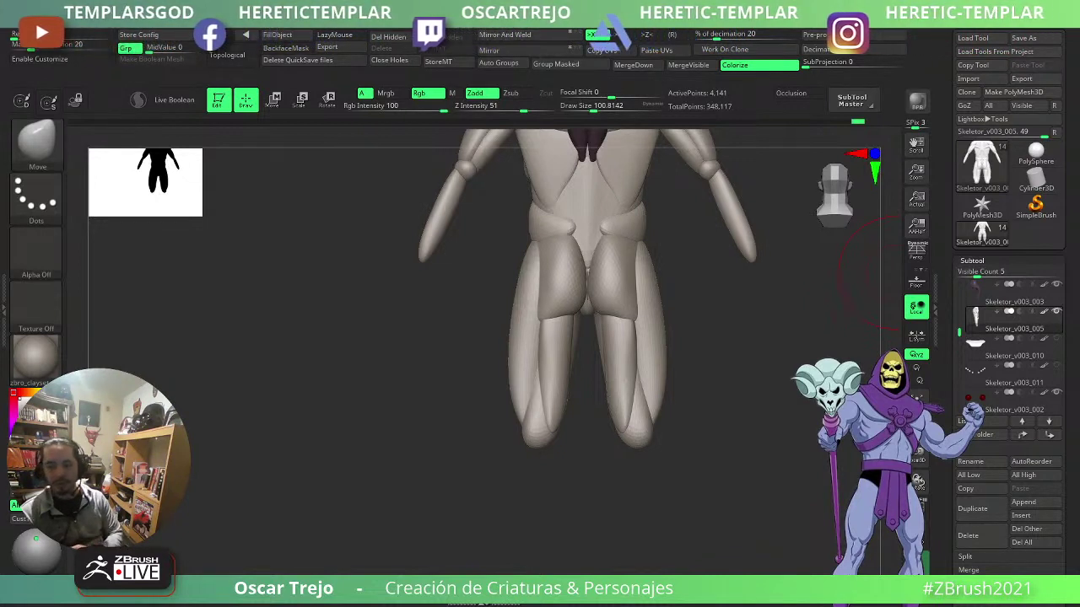
mouse_move(413, 373)
alt+mouse_down()
mouse_move(349, 508)
mouse_move(362, 495)
alt+mouse_up()
key(b)
key(m)
key(t)
key(s)
drag(535, 433, 542, 464)
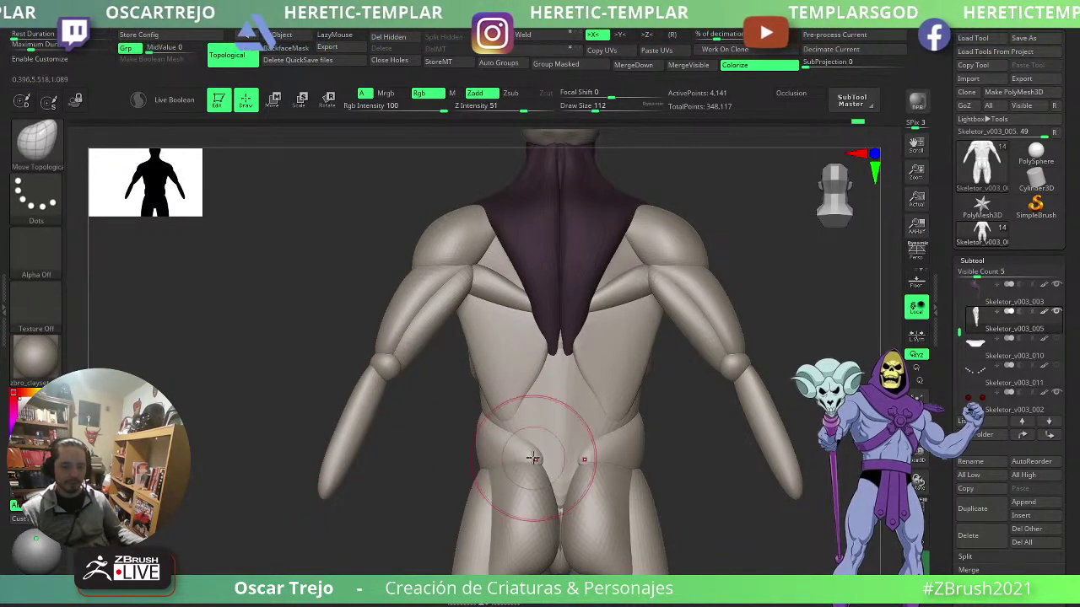
drag(534, 453, 521, 457)
drag(371, 422, 517, 421)
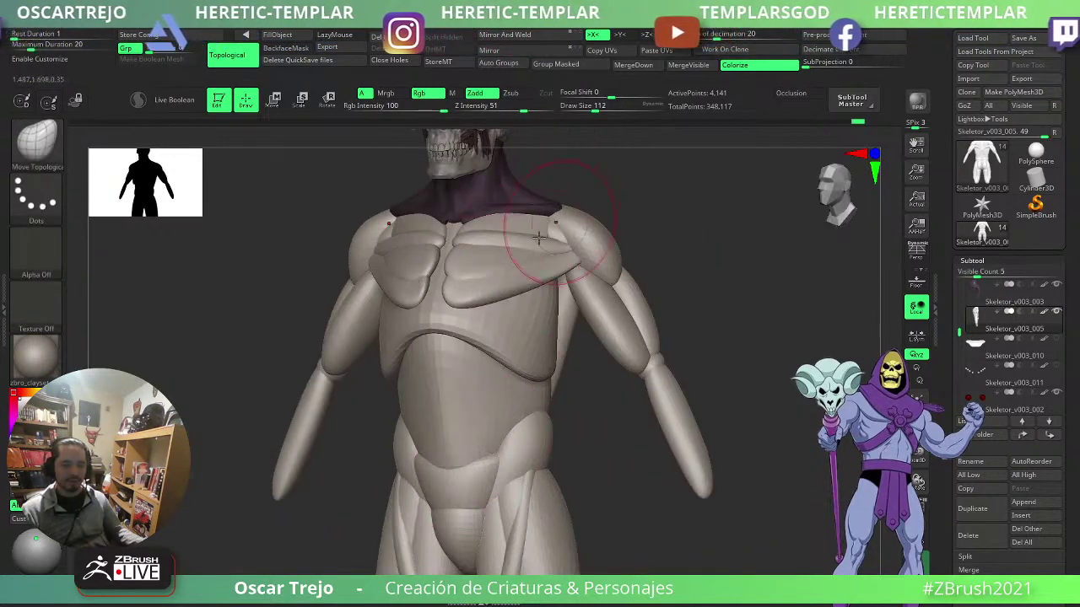
mouse_move(674, 244)
mouse_down()
mouse_move(735, 270)
mouse_move(688, 248)
mouse_up()
mouse_move(683, 287)
alt+mouse_down()
mouse_move(692, 234)
mouse_move(718, 299)
alt+mouse_up()
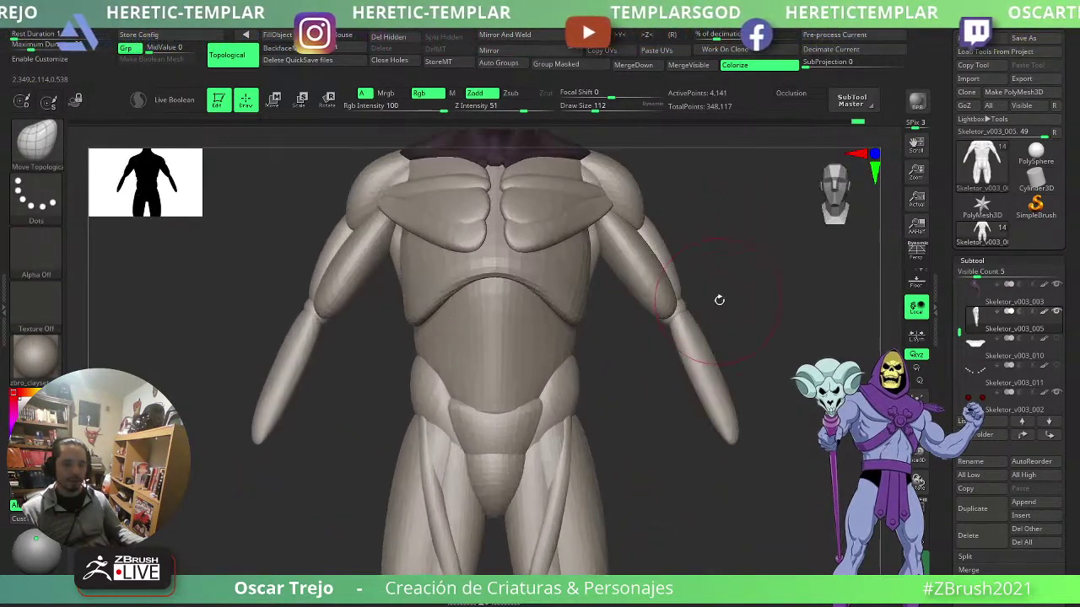
alt+drag(730, 343, 681, 366)
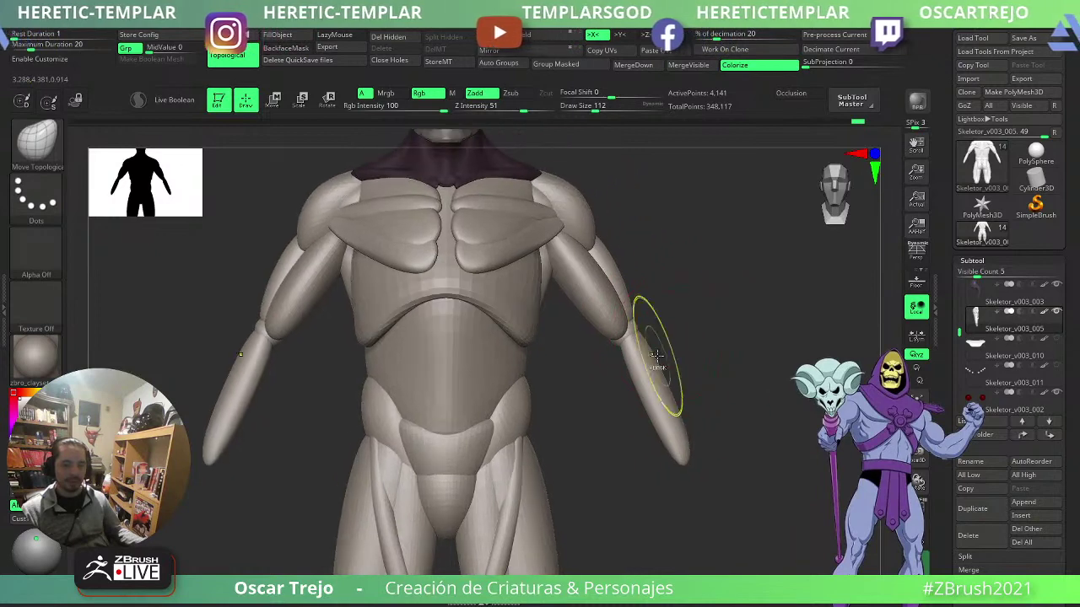
- Mask everything except the forearms, and lengthen them slightly toward the wrists with the Move brush at draw size 112
ctrl+shift+click(656, 362)
ctrl+drag(735, 272, 591, 549)
ctrl+shift+click(698, 494)
ctrl+click(748, 398)
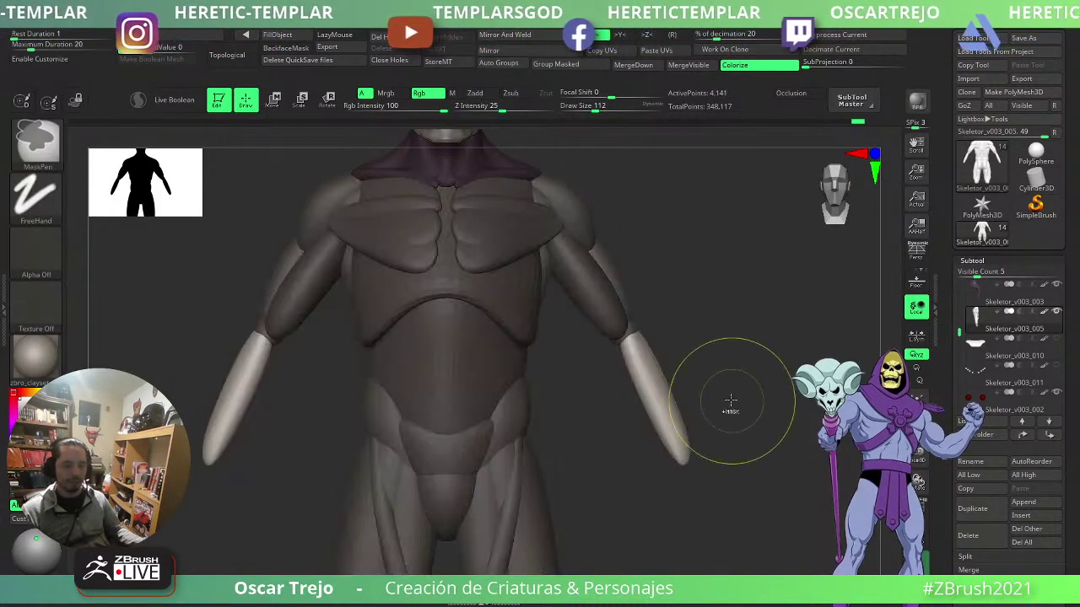
mouse_move(634, 346)
mouse_down()
mouse_move(643, 341)
mouse_move(697, 479)
mouse_up()
mouse_move(987, 400)
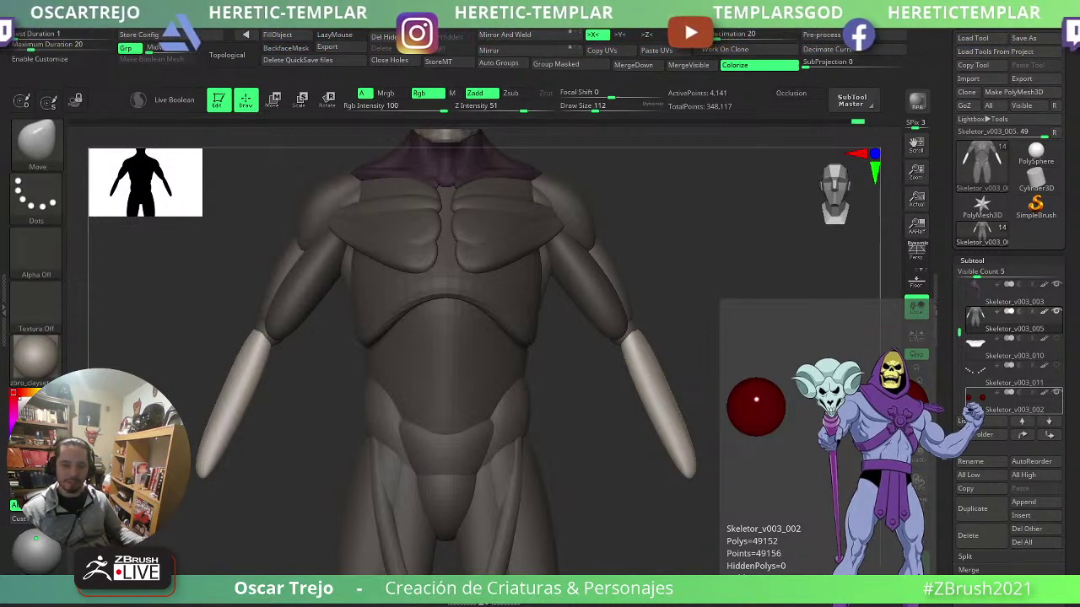
drag(607, 444, 687, 371)
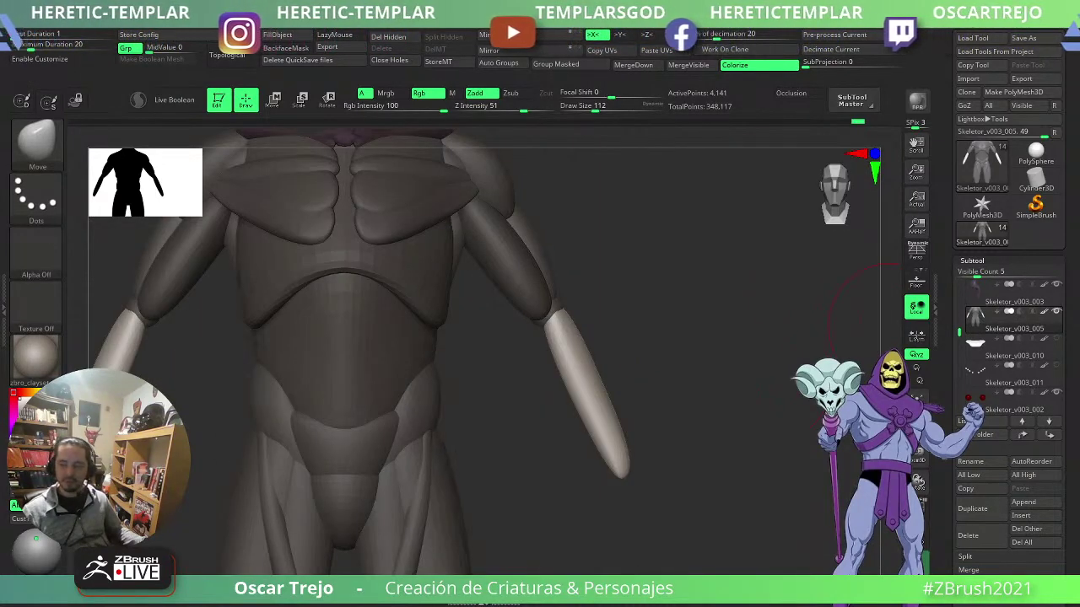
- Duplicate the forearm form and offset the copy slightly toward the inner side of the arm
key(w)
ctrl+drag(604, 265, 591, 275)
key(q)
- Shape the duplicated inner forearm form near the elbow with the Move brush at draw size about 136 to 145
key(s)
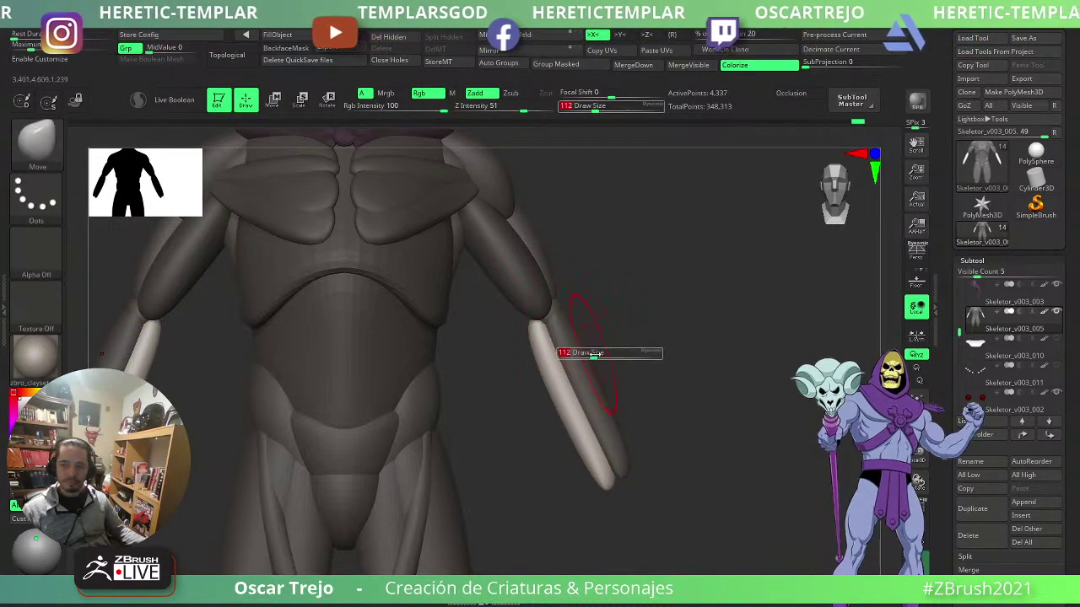
key(s)
mouse_move(594, 356)
mouse_down()
mouse_move(703, 316)
mouse_move(759, 316)
mouse_move(749, 318)
mouse_up()
drag(521, 349, 533, 329)
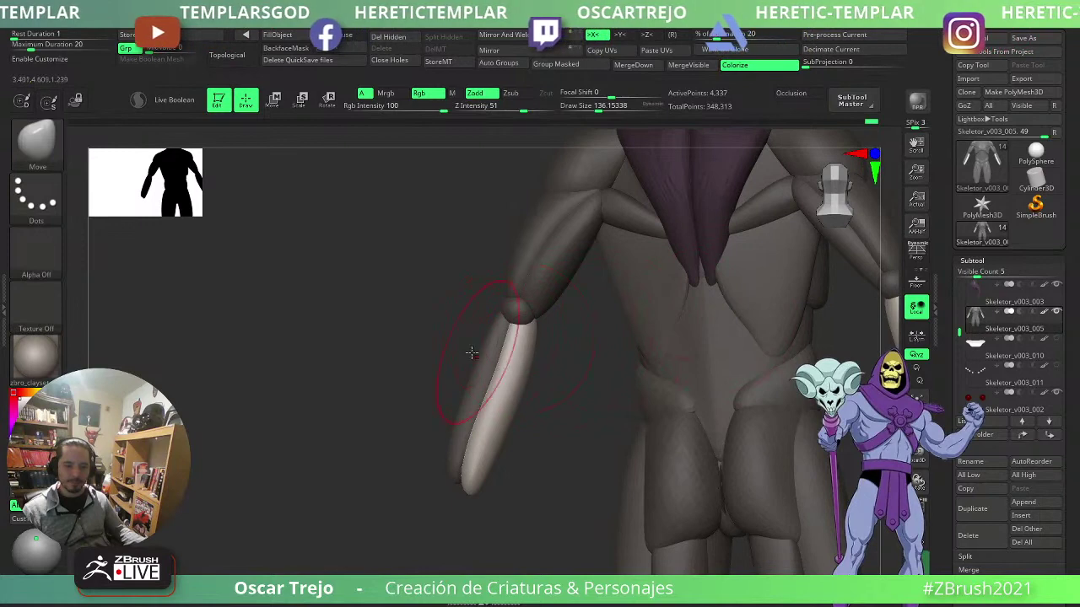
mouse_move(472, 354)
mouse_down()
mouse_move(541, 330)
mouse_move(605, 349)
mouse_up()
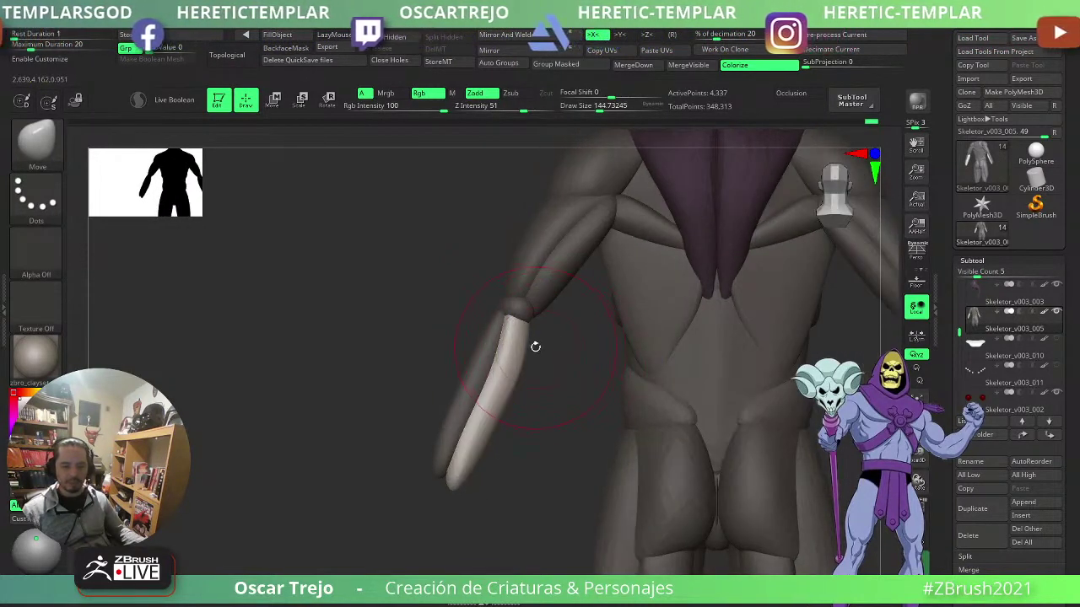
drag(535, 347, 512, 362)
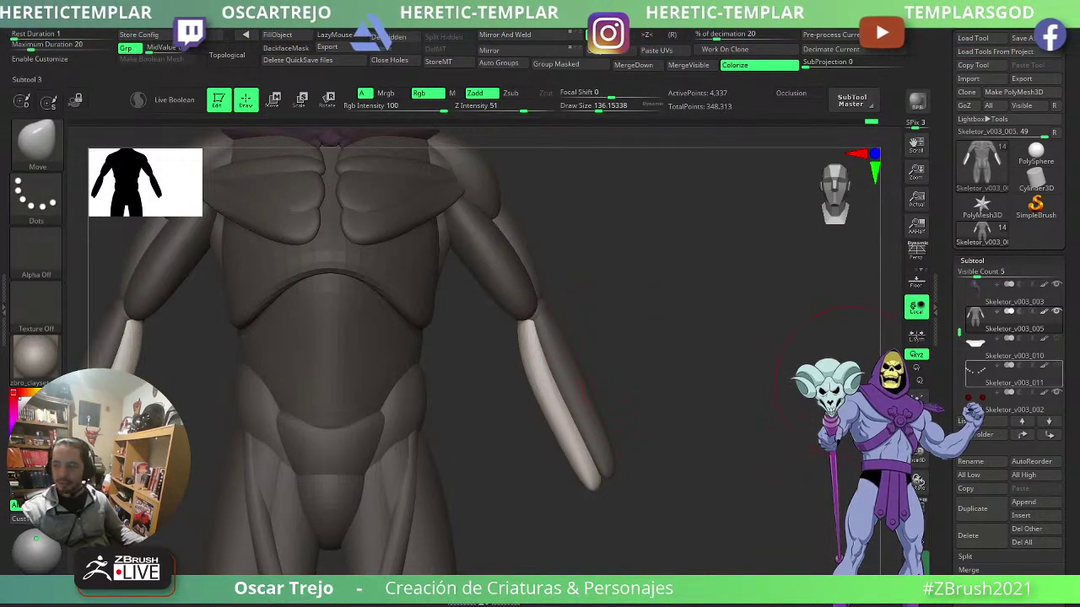
mouse_move(979, 371)
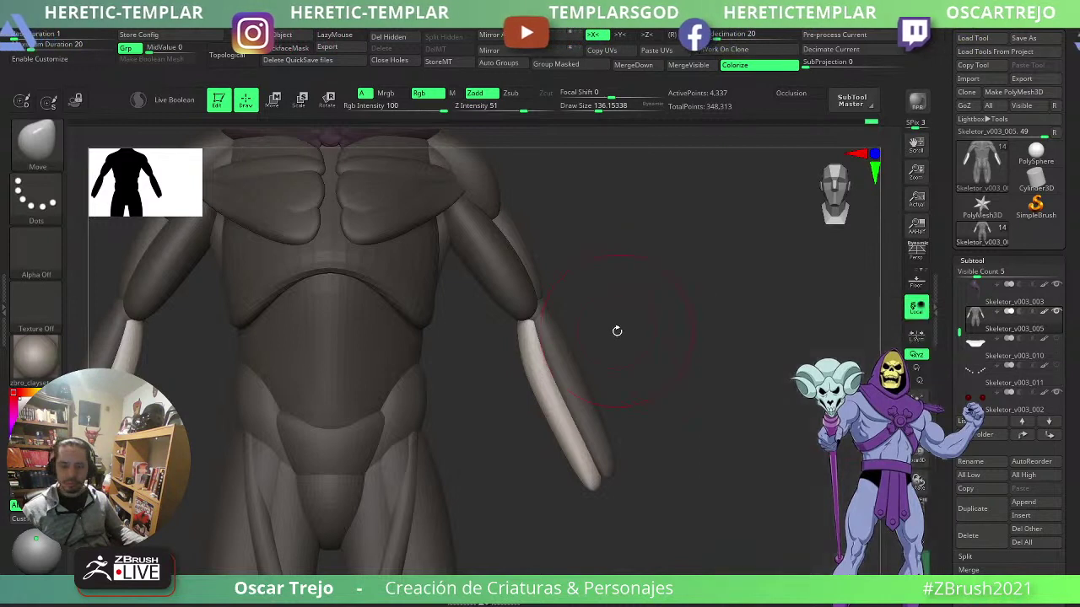
drag(515, 331, 512, 331)
- Invert the mask and adjust the elbow end of the outer forearm form with the Move Topological brush
ctrl+click(591, 300)
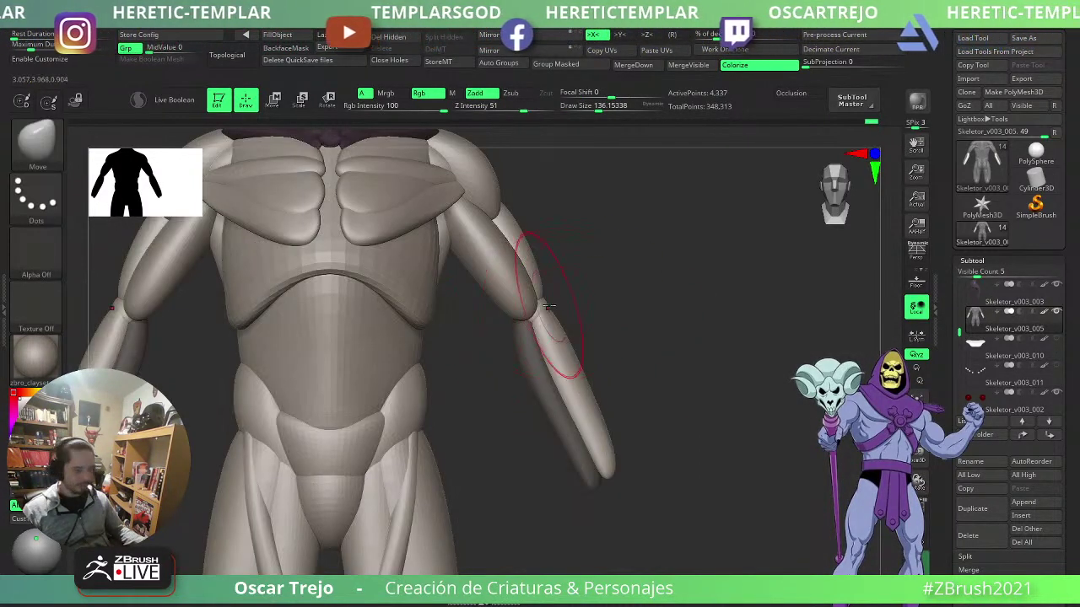
key(b)
key(m)
key(t)
mouse_move(526, 307)
mouse_down()
mouse_move(502, 302)
mouse_move(525, 315)
mouse_up()
- Clear the mask, split the forms into separate polygroups with Auto Groups, and mask only the outer forearm forms
ctrl+shift+click(556, 327)
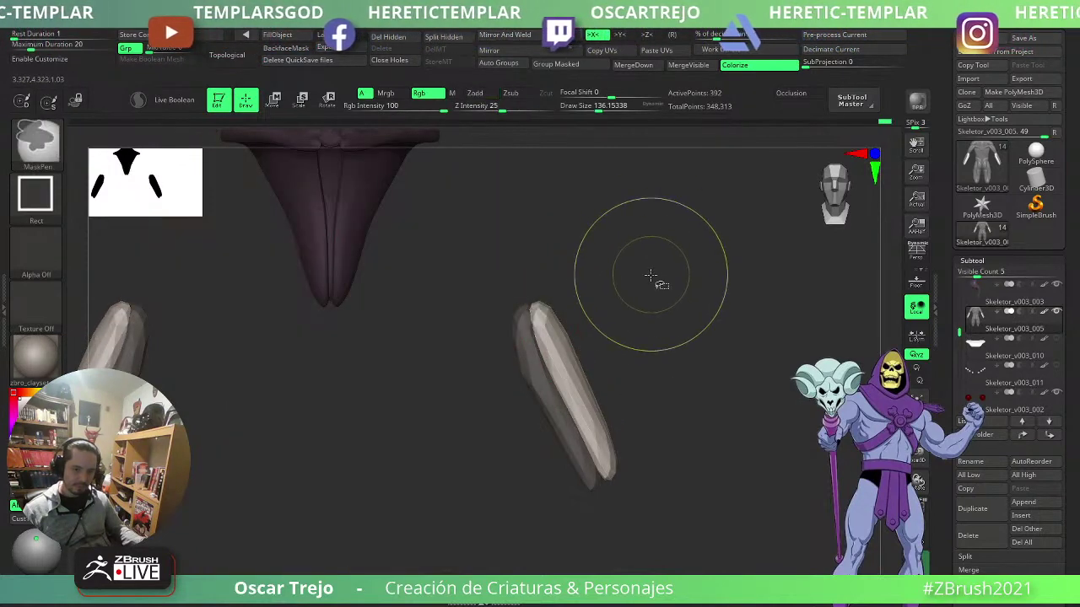
ctrl+shift+click(654, 276)
ctrl+drag(666, 268, 665, 281)
click(501, 64)
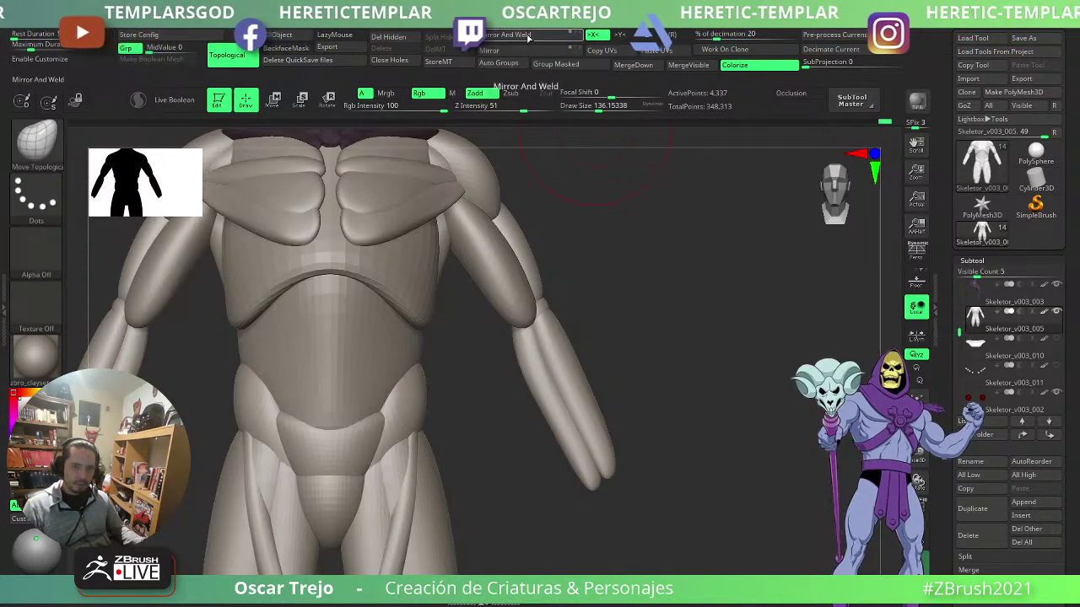
ctrl+shift+click(575, 347)
ctrl+shift+click(655, 381)
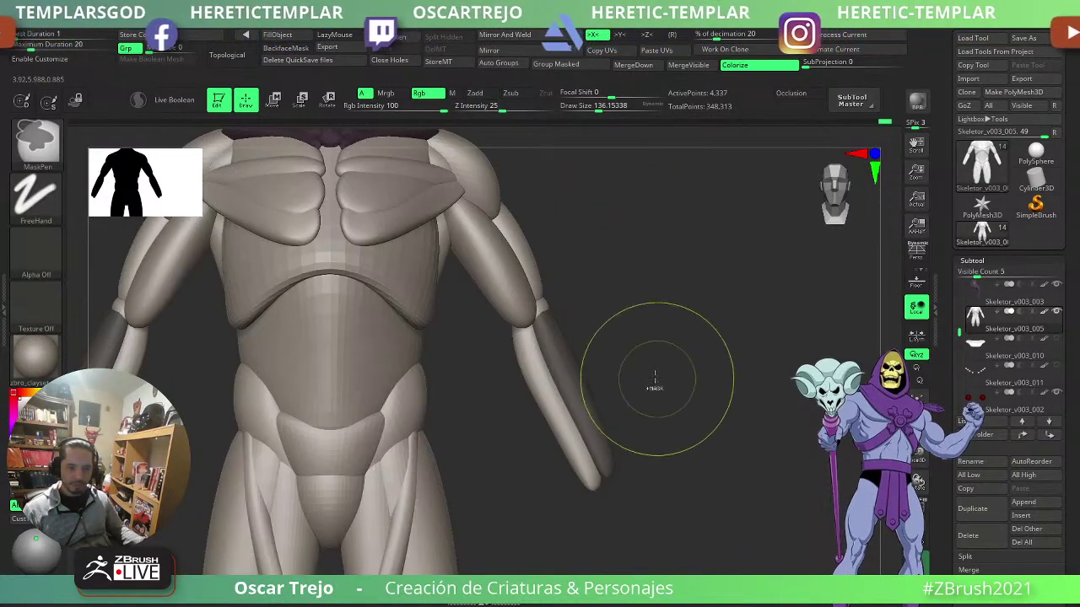
- Leave only the outer forearm form unmasked and shift it toward the front of the arm in side view
mouse_move(717, 308)
mouse_down()
mouse_move(643, 313)
mouse_move(594, 292)
mouse_up()
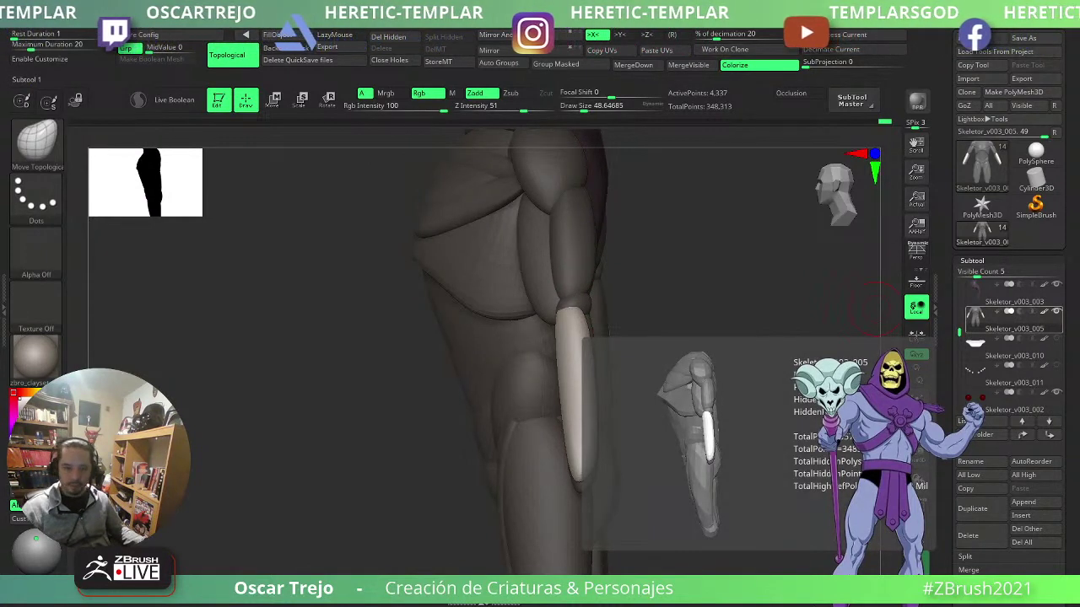
mouse_move(718, 293)
mouse_down()
mouse_move(695, 296)
mouse_move(697, 313)
mouse_move(641, 337)
mouse_move(658, 345)
mouse_up()
key(w)
drag(500, 327, 479, 327)
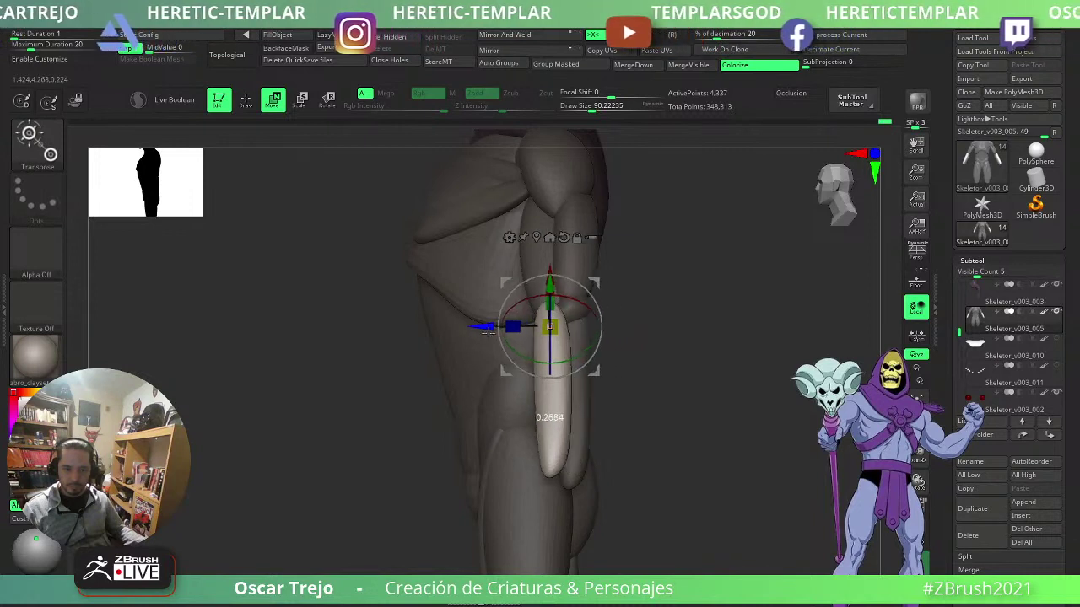
key(q)
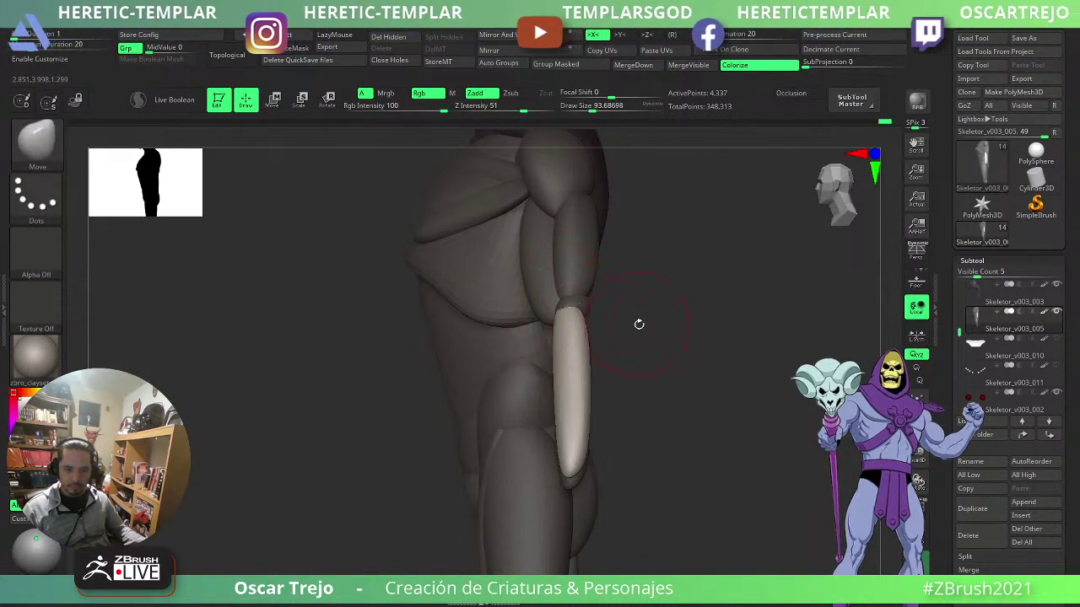
key(w)
key(q)
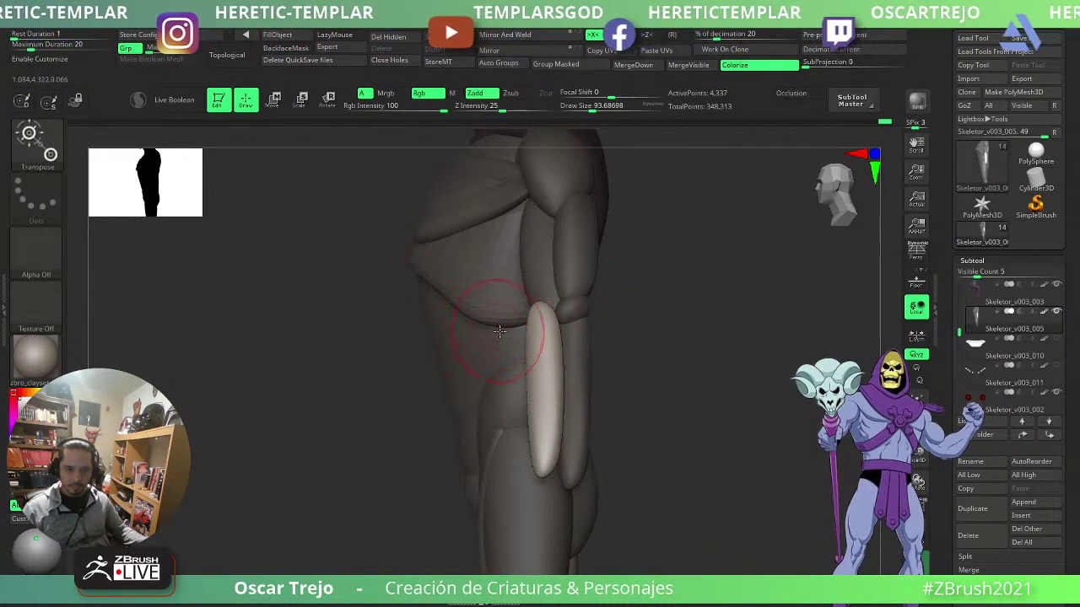
key(w)
key(q)
- Raise the elbow end of the outer forearm form with the Move brush at draw size about 77, keeping smooth subdivision display on
drag(624, 291, 717, 287)
mouse_move(545, 294)
mouse_down()
mouse_move(547, 282)
mouse_move(525, 273)
mouse_move(499, 277)
mouse_move(547, 283)
mouse_up()
shift+drag(675, 278, 771, 272)
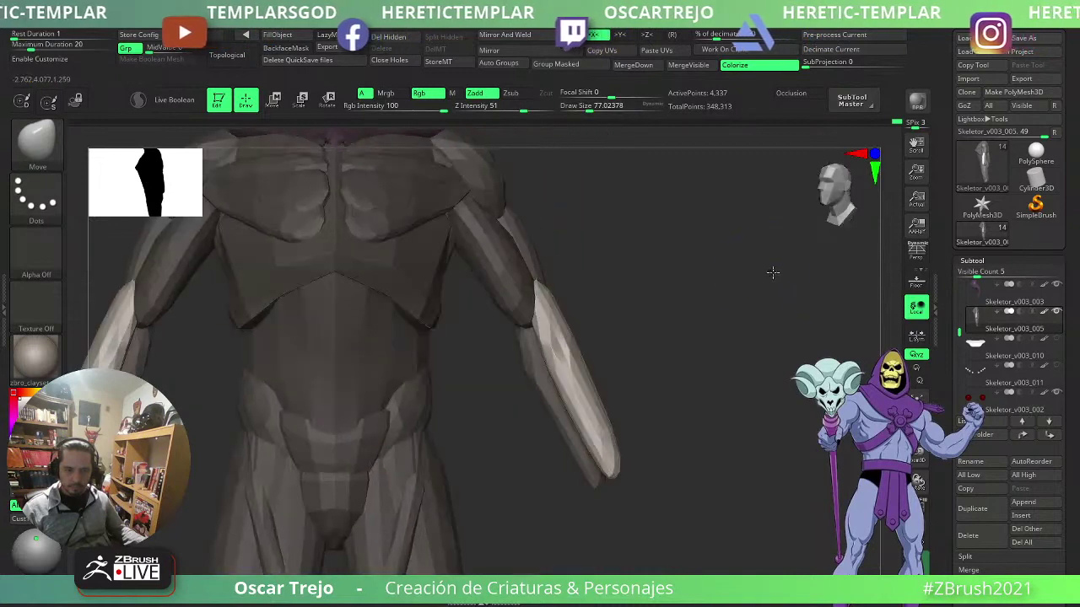
key(d)
drag(599, 334, 670, 325)
- Mask everything except the inner forearm forms and reshape them from below with the Move brush at draw size about 132
ctrl+click(673, 309)
ctrl+shift+click(586, 414)
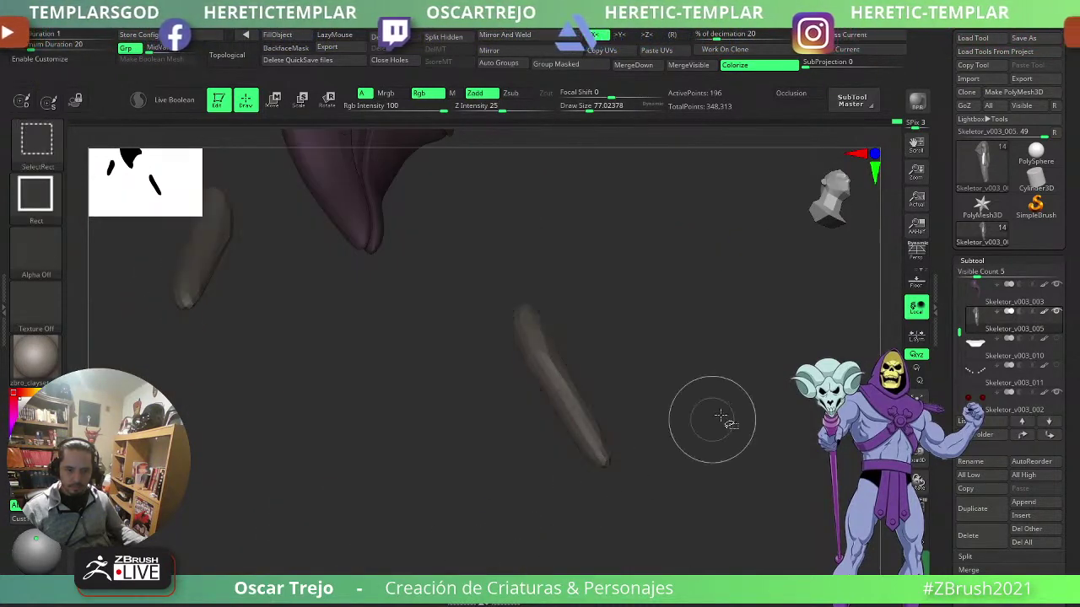
ctrl+shift+click(725, 426)
drag(734, 429, 735, 313)
mouse_move(695, 379)
mouse_down()
mouse_move(704, 391)
mouse_move(638, 427)
mouse_move(669, 428)
mouse_move(629, 434)
mouse_up()
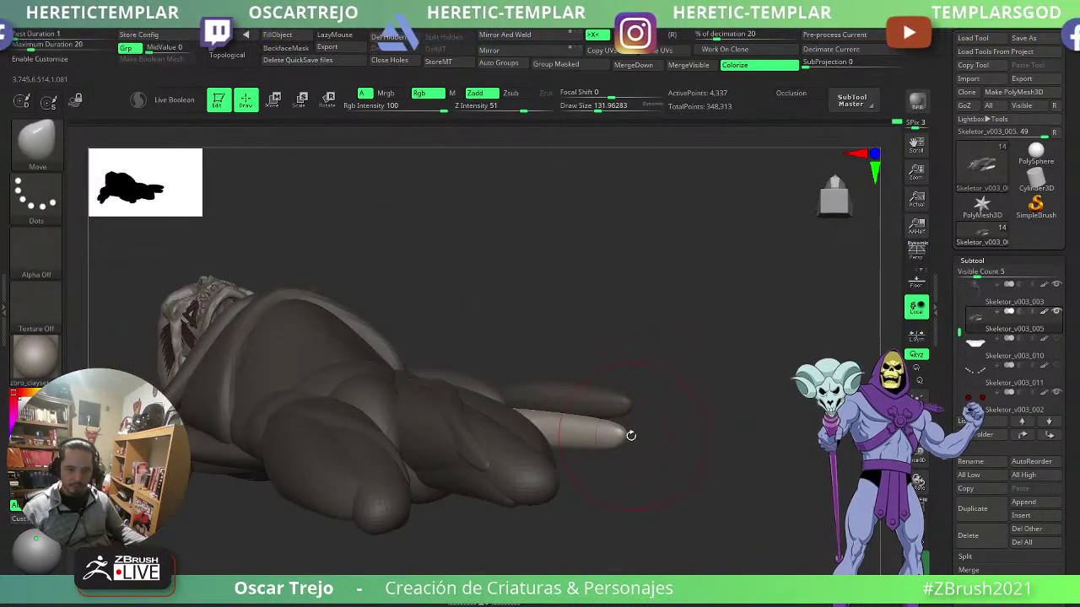
mouse_move(632, 397)
mouse_down()
mouse_move(687, 394)
mouse_move(673, 442)
mouse_up()
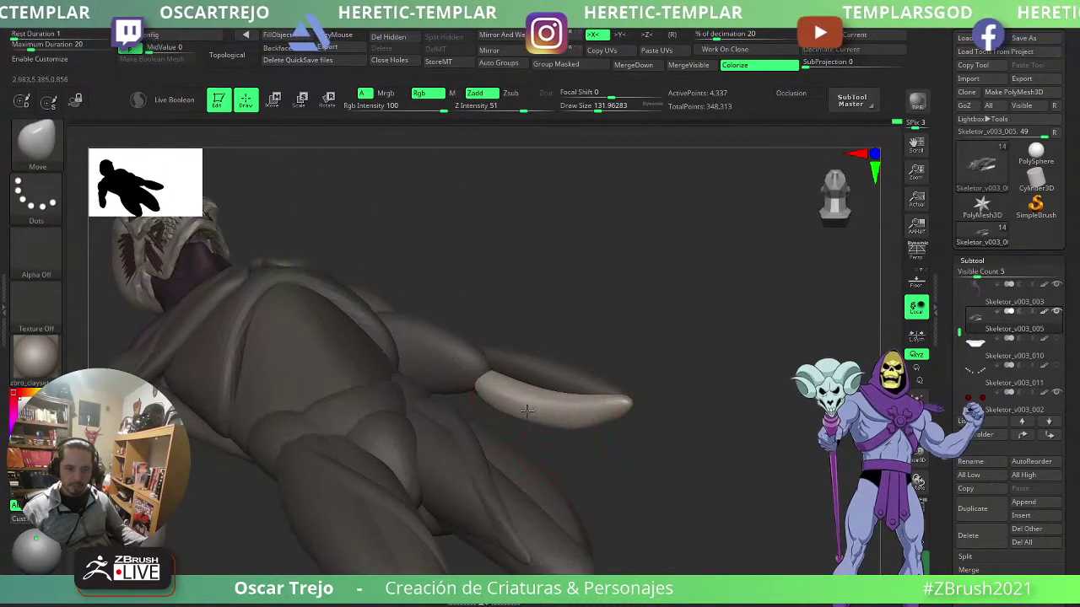
drag(526, 412, 504, 386)
mouse_move(617, 341)
mouse_down()
mouse_move(634, 319)
mouse_move(658, 378)
mouse_move(649, 271)
mouse_move(675, 309)
mouse_move(658, 334)
mouse_move(591, 371)
mouse_up()
- Refine the elbow end of the inner forearm form with the Move brush at draw size about 90, and clear the mask
key(s)
key(s)
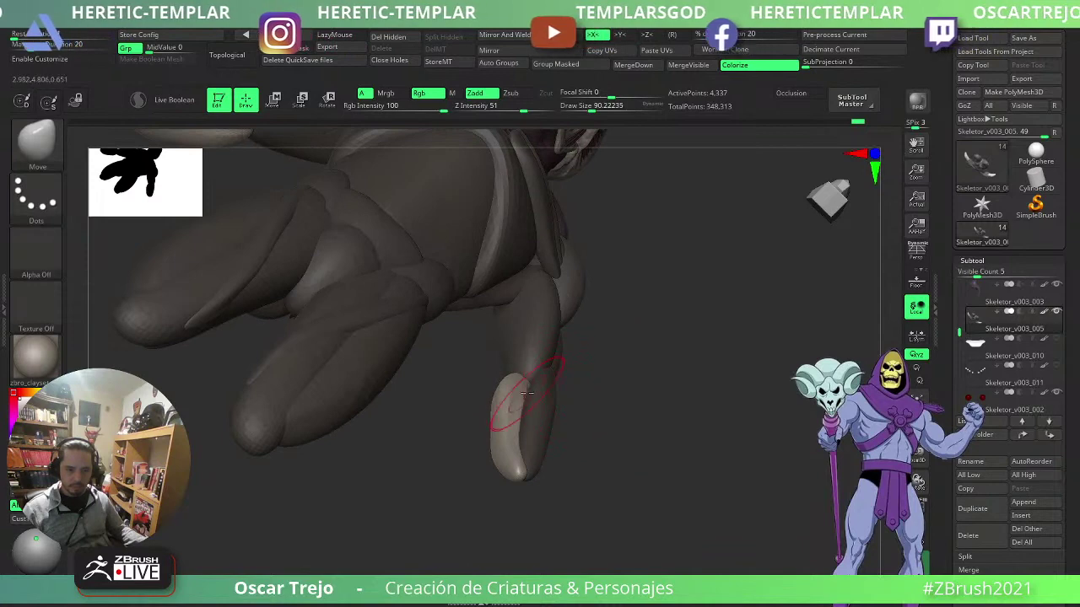
mouse_move(513, 379)
mouse_down()
mouse_move(655, 385)
mouse_move(658, 446)
mouse_move(655, 430)
mouse_up()
mouse_move(641, 386)
alt+mouse_down()
mouse_move(594, 320)
mouse_move(648, 415)
alt+mouse_up()
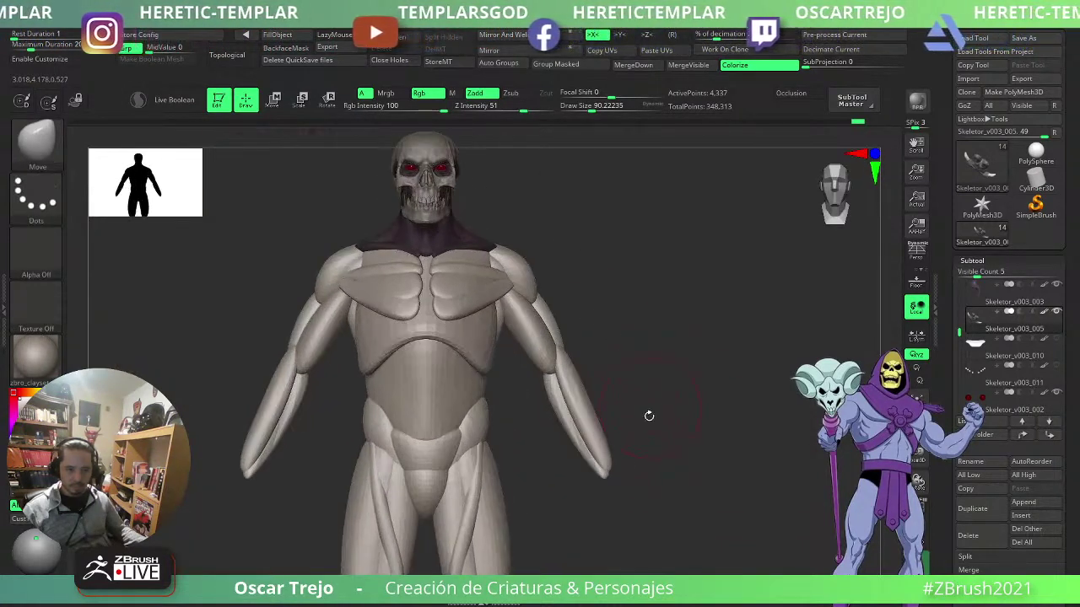
- Set the draw size to 112 and examine the forearm forms from the front, side and back
key(s)
drag(603, 471, 606, 471)
drag(609, 476, 571, 406)
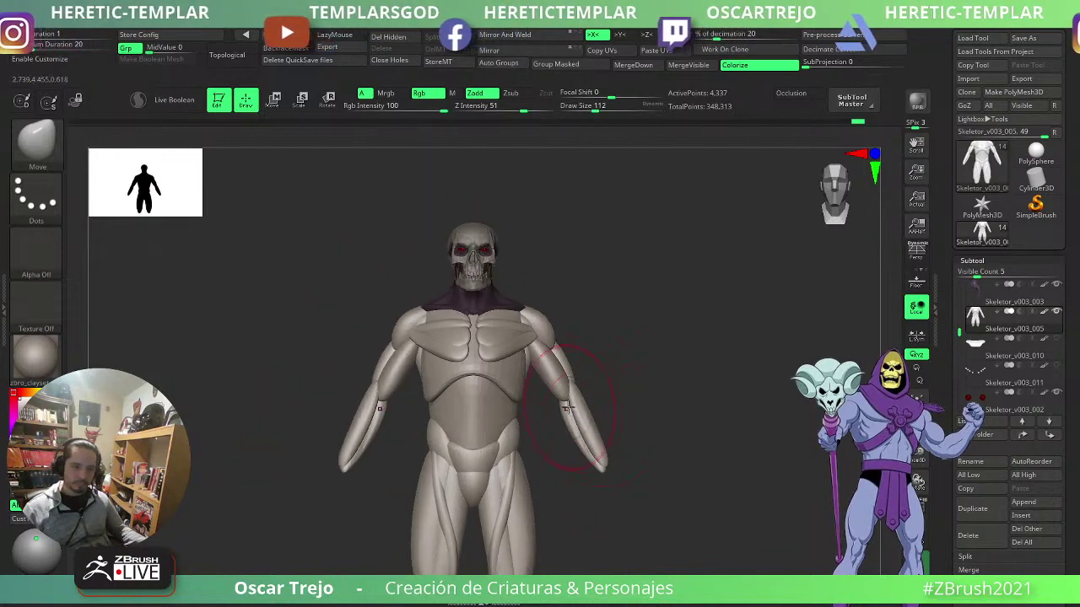
mouse_move(572, 341)
alt+mouse_down()
mouse_move(620, 373)
mouse_move(680, 383)
mouse_move(634, 359)
mouse_move(629, 369)
mouse_move(604, 355)
mouse_move(552, 362)
mouse_move(573, 358)
alt+mouse_up()
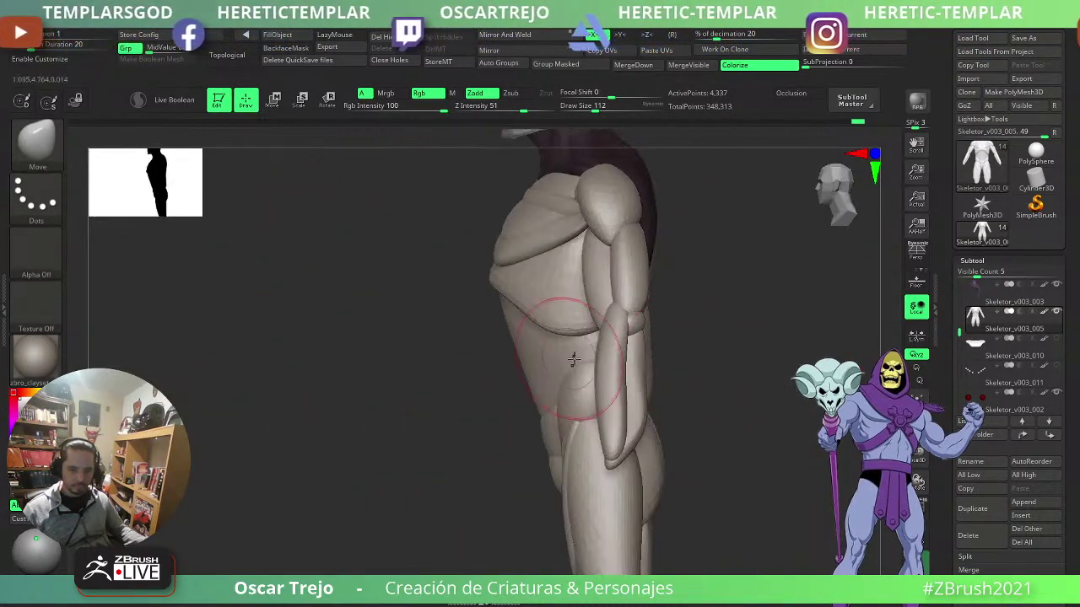
drag(793, 407, 746, 410)
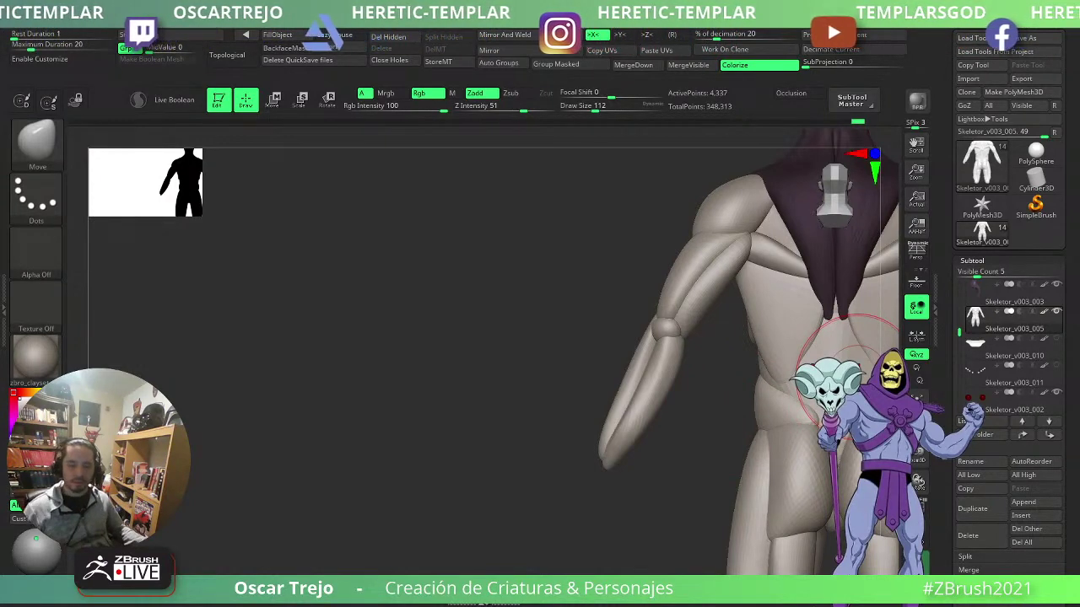
drag(470, 416, 429, 400)
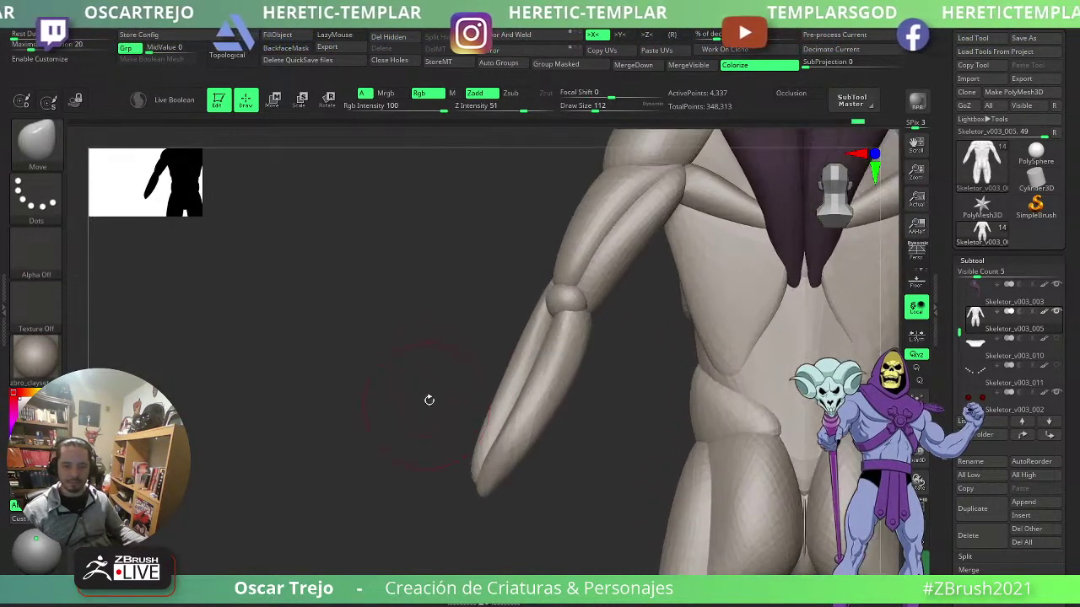
mouse_move(371, 377)
mouse_down()
mouse_move(426, 371)
mouse_move(417, 376)
mouse_up()
- Insert a PolySphere from the IMM Primitives brush on the outer forearm just below the elbow
key(b)
key(i)
key(p)
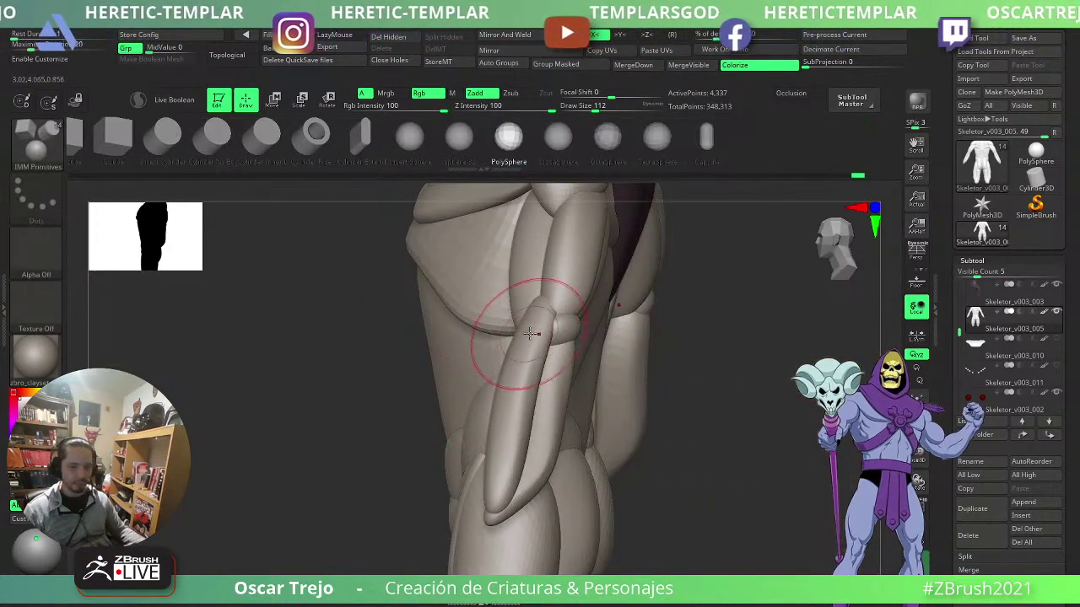
drag(543, 326, 547, 351)
shift+drag(396, 371, 329, 371)
- Move the inserted sphere against the outer back of the forearm, just below the elbow joint
key(w)
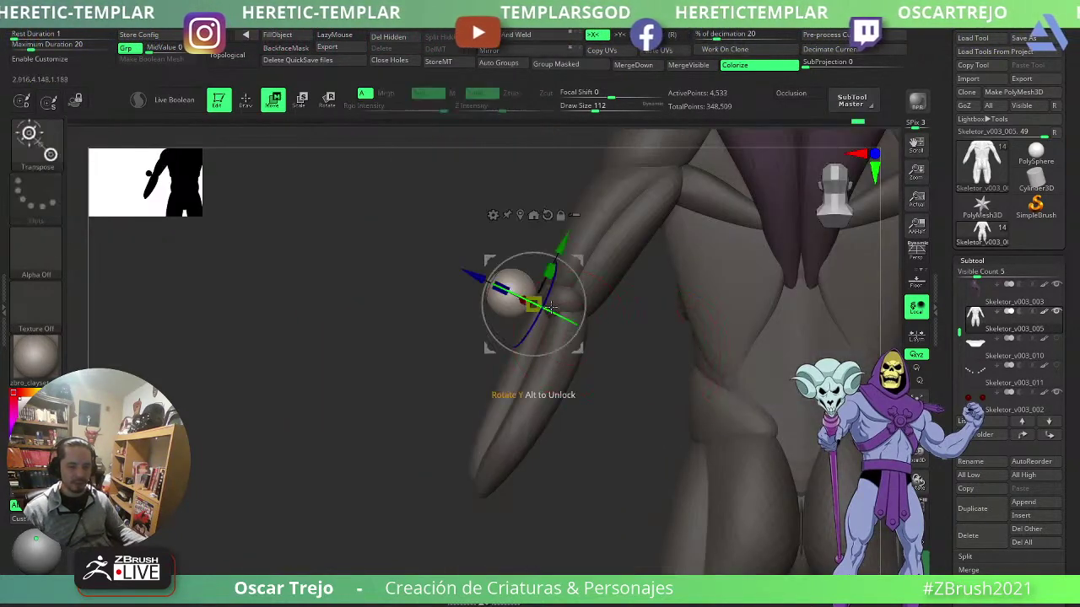
drag(550, 269, 568, 234)
key(ctrl+z)
key(q)
key(w)
mouse_move(531, 301)
mouse_down()
mouse_move(549, 339)
mouse_move(552, 313)
mouse_up()
key(q)
- Stretch the inserted sphere down toward the wrist with the Move brush at draw size about 140
key(s)
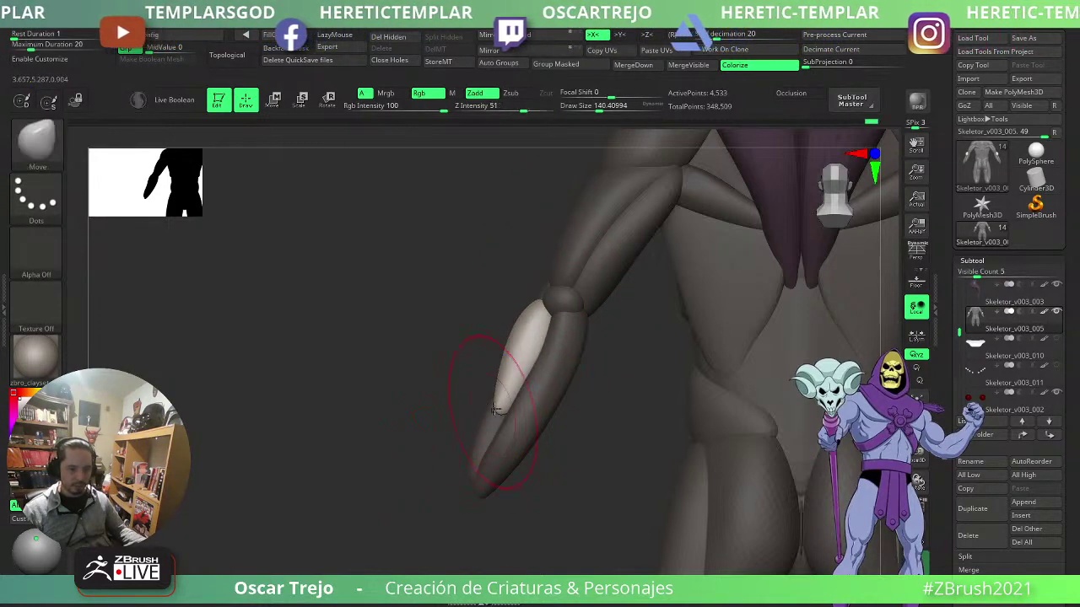
mouse_move(470, 467)
mouse_down()
mouse_move(438, 470)
mouse_move(498, 468)
mouse_up()
mouse_move(468, 436)
mouse_down()
mouse_move(422, 480)
mouse_move(347, 471)
mouse_up()
right_drag(522, 347, 550, 317)
- Taper the elbow end of the new forearm form beside the joint with the Move brush at draw size about 97
key(s)
drag(550, 316, 535, 315)
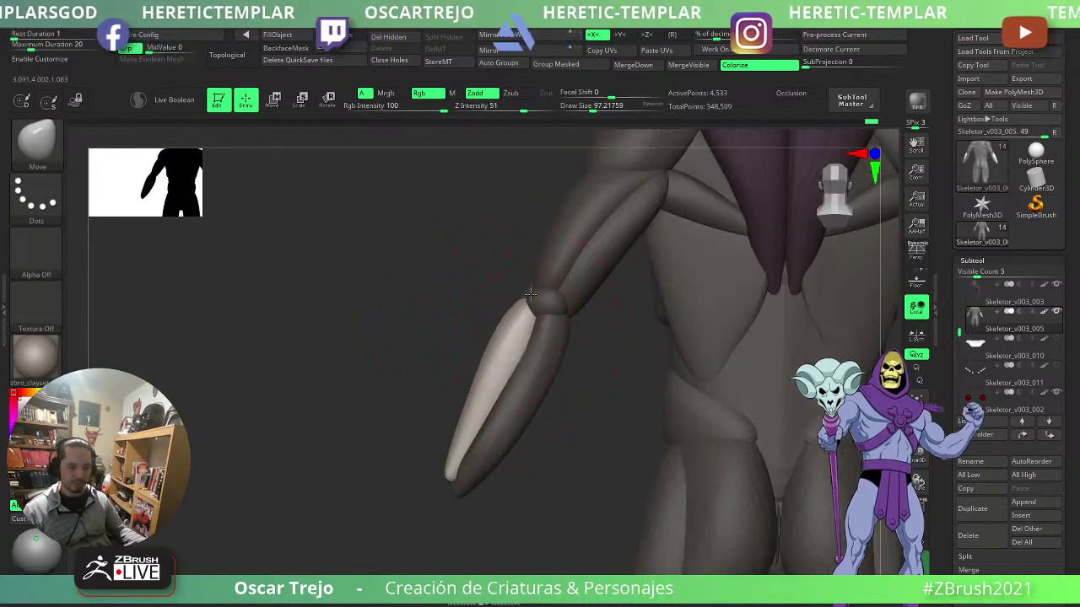
key(shift)
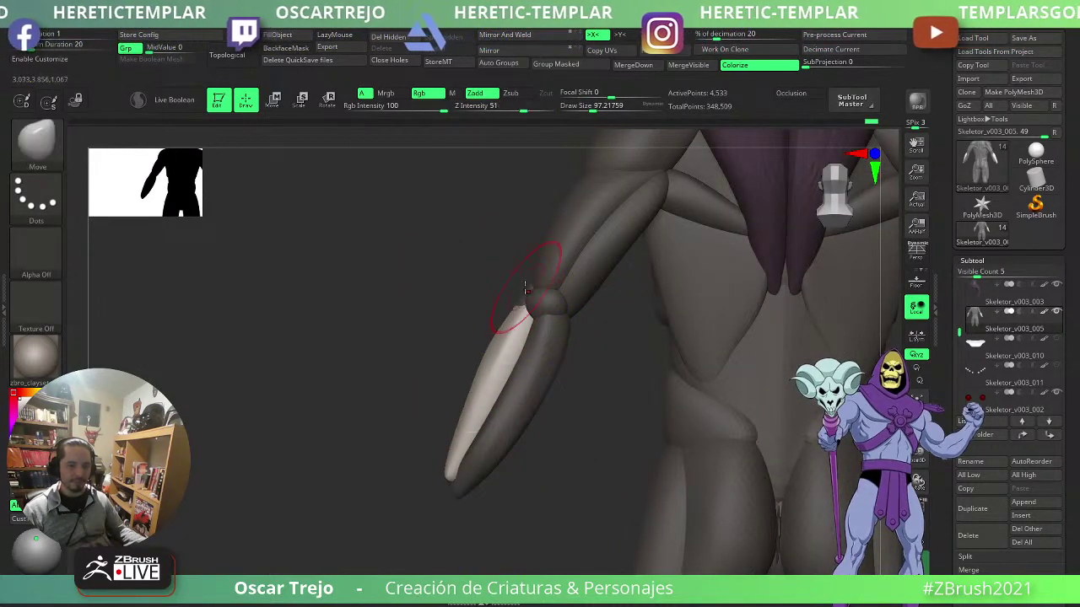
drag(516, 302, 524, 297)
- Shape the length of the new forearm form in side view with the Move brush, starting at draw size about 132
right_drag(523, 297, 567, 306)
key(s)
drag(519, 310, 529, 310)
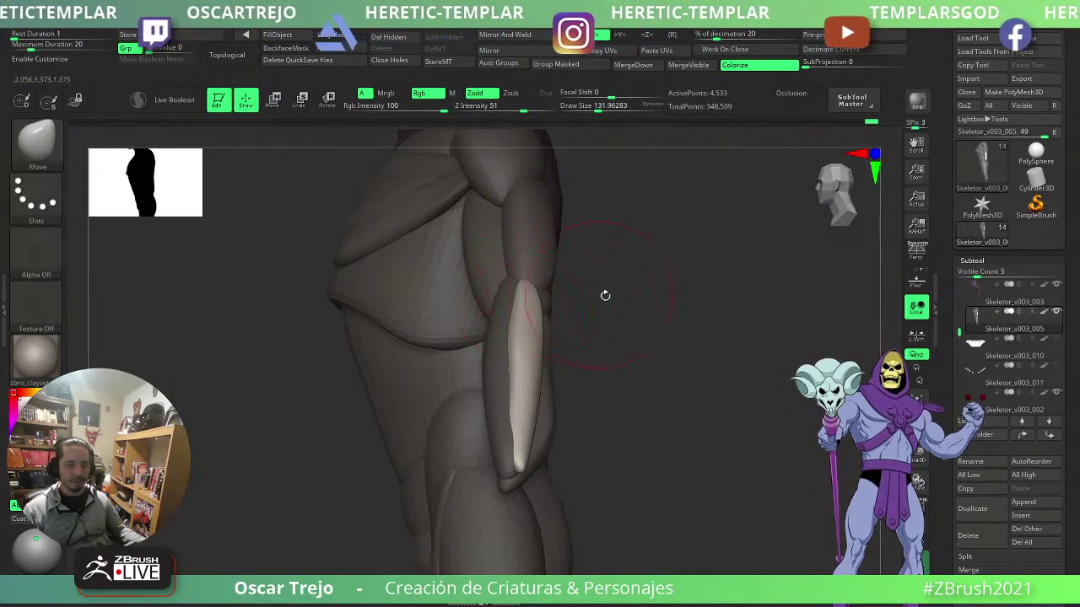
mouse_move(605, 294)
right_down()
mouse_move(593, 368)
mouse_move(631, 429)
right_up()
key(s)
drag(632, 437, 628, 438)
mouse_move(622, 452)
right_down()
mouse_move(650, 417)
mouse_move(631, 416)
right_up()
key(s)
drag(630, 419, 636, 419)
key(s)
drag(545, 455, 549, 455)
- Reshape the wrist end of the new forearm form with the Move brush, starting at draw size about 207
right_drag(524, 466, 544, 478)
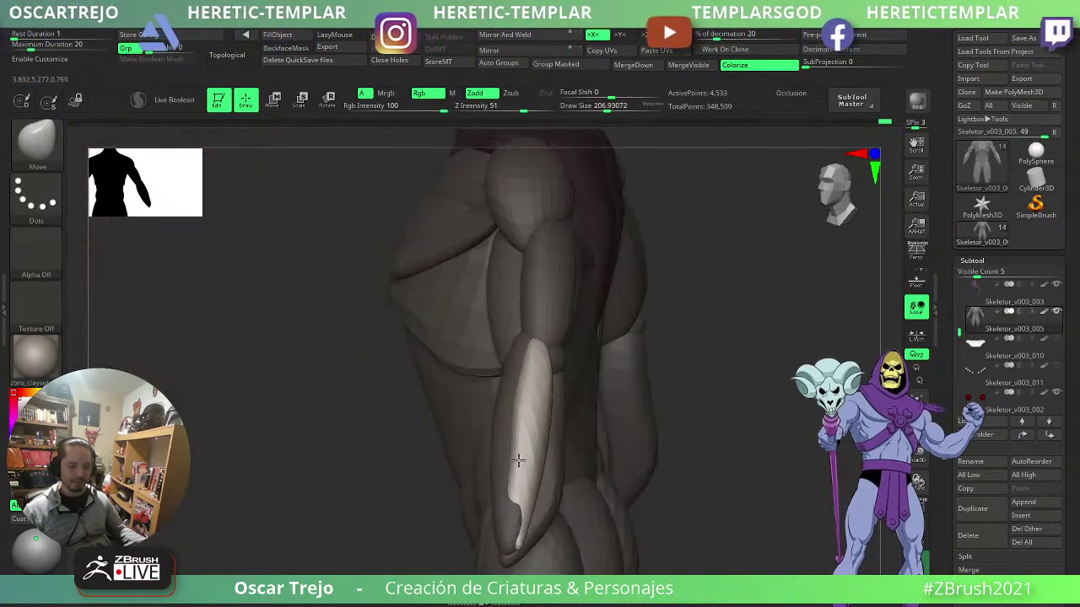
key(s)
mouse_move(530, 487)
mouse_down()
mouse_move(540, 486)
mouse_move(515, 496)
mouse_move(540, 516)
mouse_move(535, 547)
mouse_up()
key(s)
drag(529, 541, 526, 524)
key(s)
- Adjust the new form's elbow end from the back with the Move brush at draw size about 101, and clear the mask
right_drag(509, 410, 635, 358)
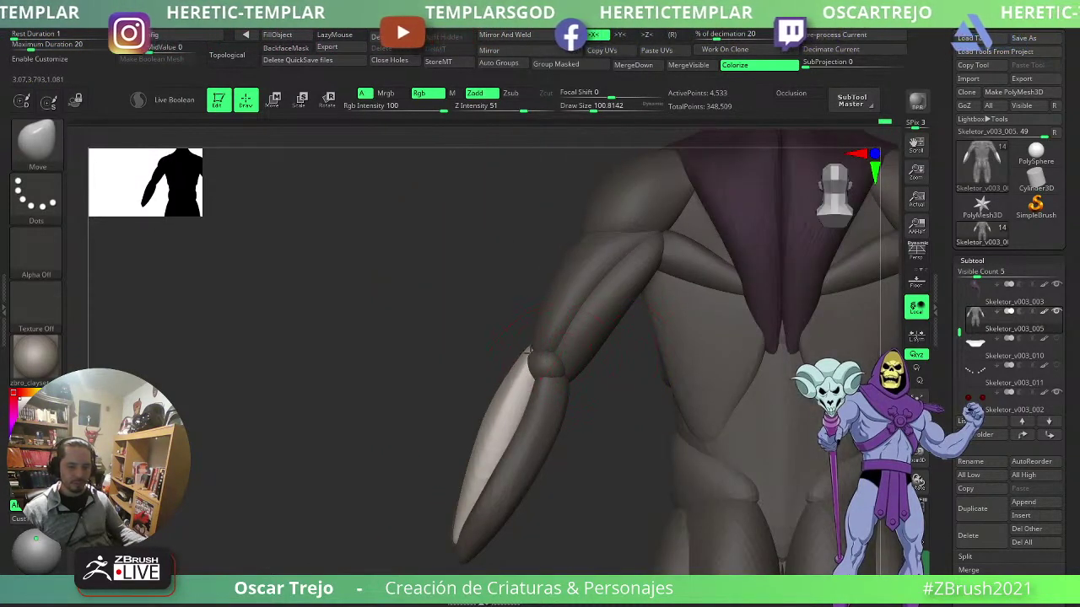
mouse_move(498, 396)
shift+mouse_down()
mouse_move(486, 395)
mouse_move(512, 385)
shift+mouse_up()
mouse_move(511, 385)
ctrl+right_down()
mouse_move(379, 397)
mouse_move(501, 392)
ctrl+right_up()
mouse_move(586, 377)
right_down()
mouse_move(628, 360)
mouse_move(634, 338)
mouse_move(622, 357)
mouse_move(528, 350)
mouse_move(583, 385)
right_up()
- Adjust the lower part of the forearm toward the wrist with the Move Topological brush
key(b)
key(m)
key(t)
key(s)
mouse_move(490, 457)
mouse_down()
mouse_move(499, 457)
mouse_move(489, 449)
mouse_up()
- Adjust the forearm forms near the elbow in side view with the Move brush at draw size about 167, and review the whole figure
key(b)
key(m)
key(v)
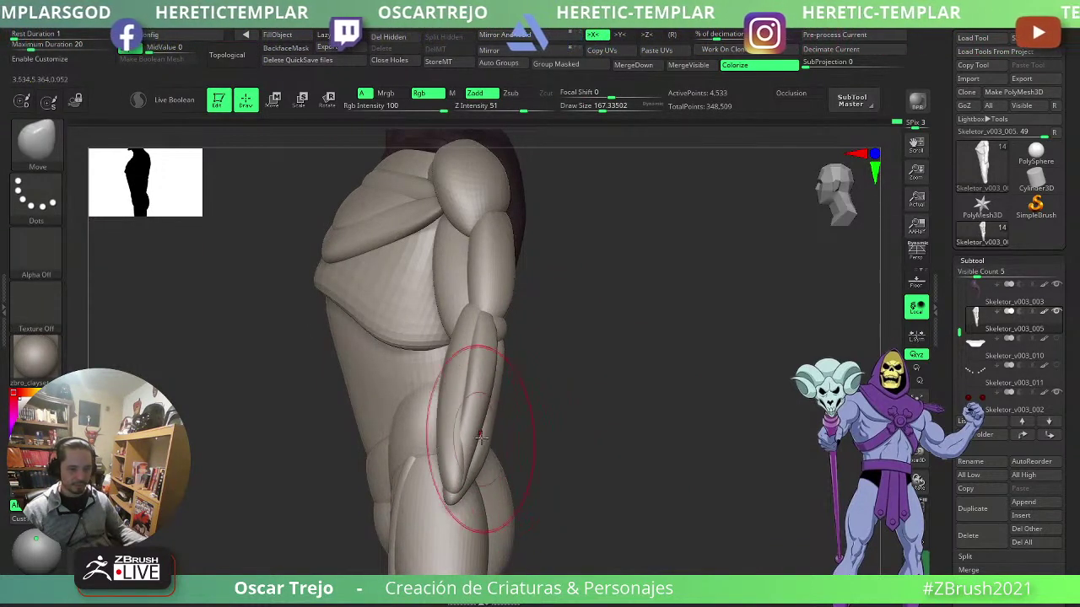
drag(500, 336, 512, 328)
key(f)
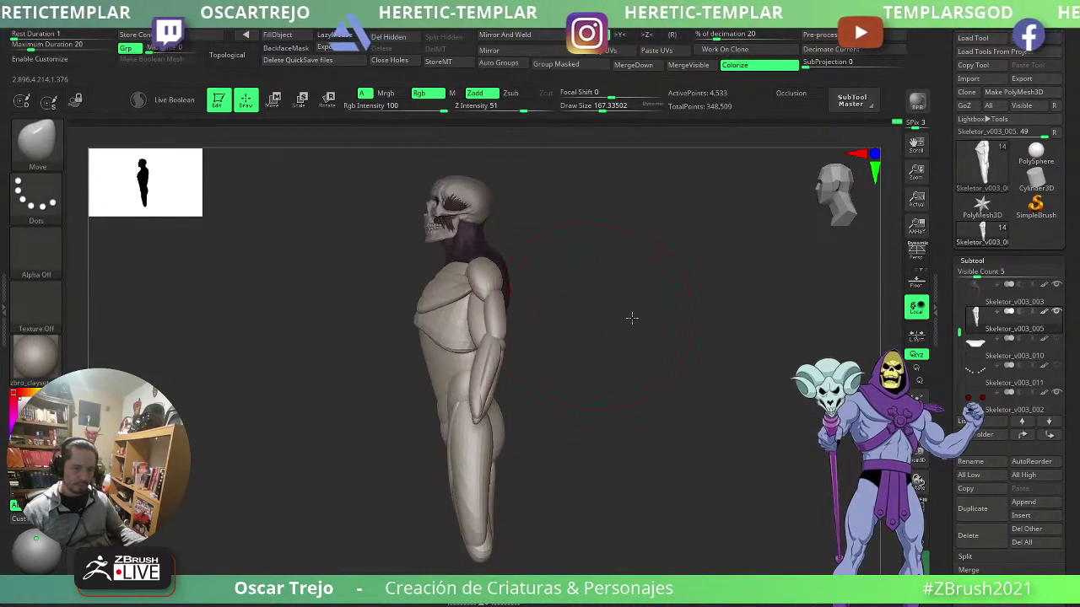
drag(629, 318, 744, 279)
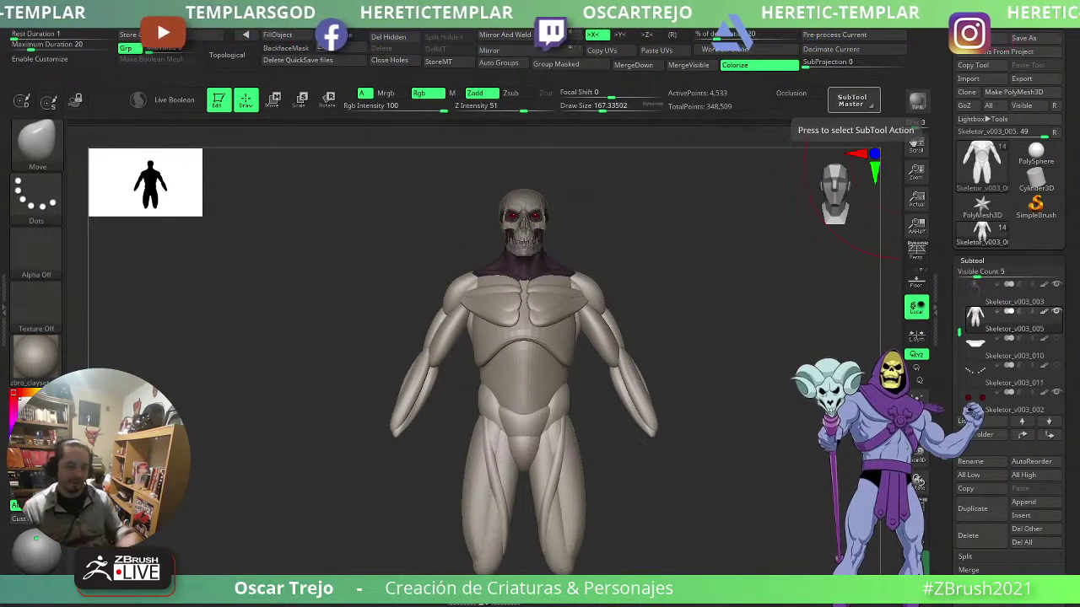
alt+drag(699, 360, 673, 318)
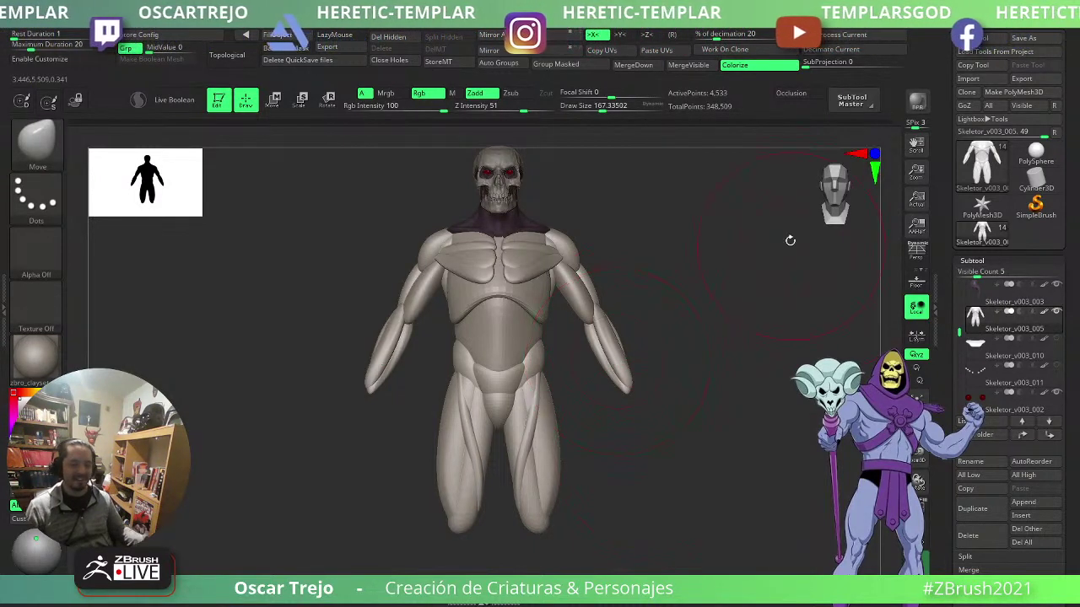
- Adjust the forearm form near the elbow from the front with the Move Topological brush at draw size about 149
mouse_move(694, 336)
alt+mouse_down()
mouse_move(682, 345)
mouse_move(690, 362)
mouse_move(644, 379)
alt+mouse_up()
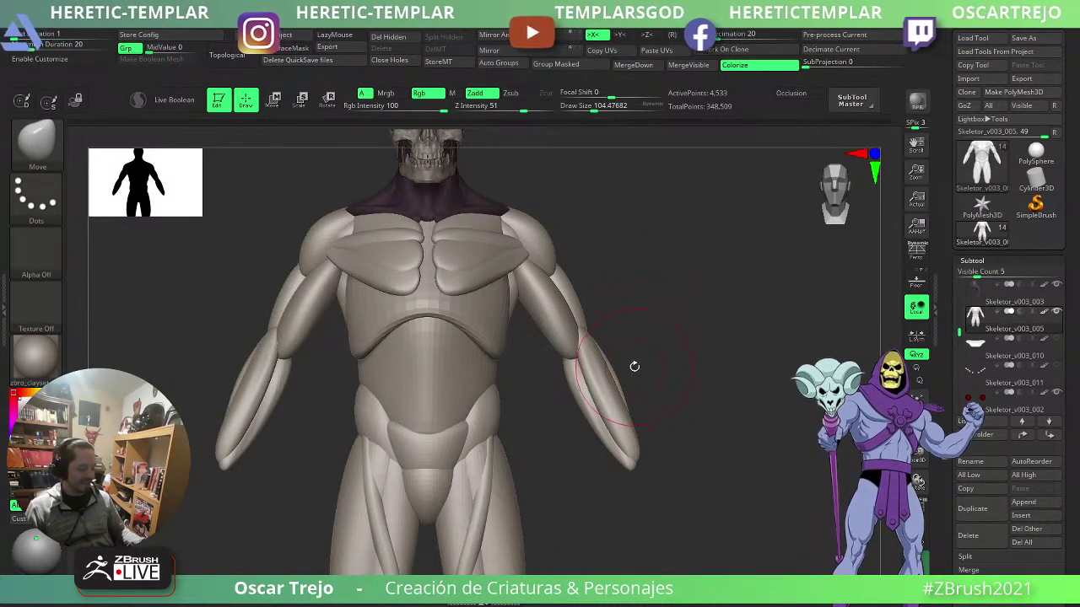
key(b)
key(m)
key(t)
key(s)
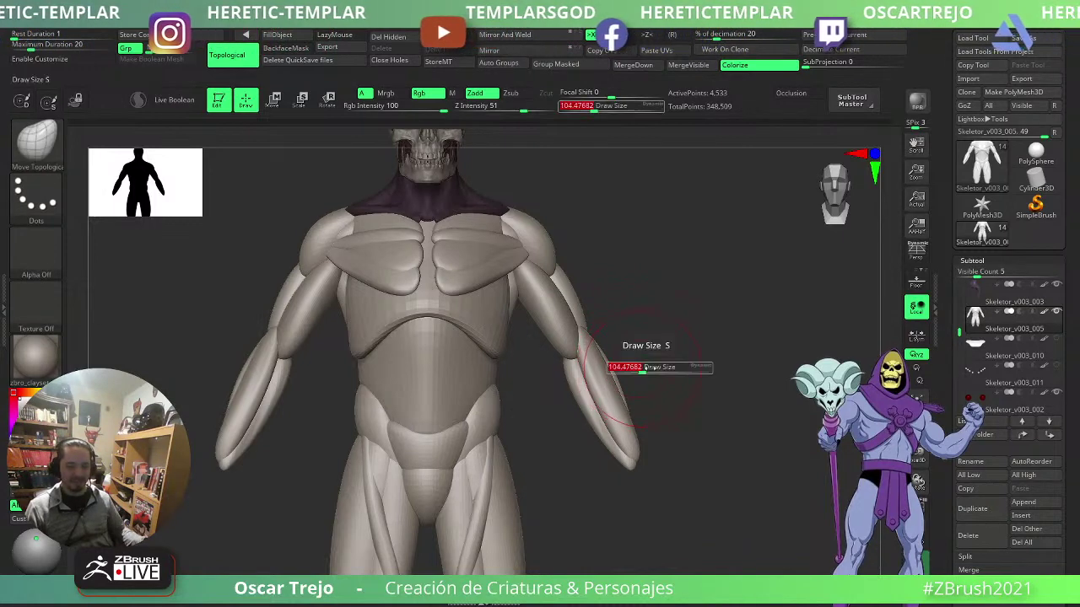
key(s)
drag(592, 360, 586, 360)
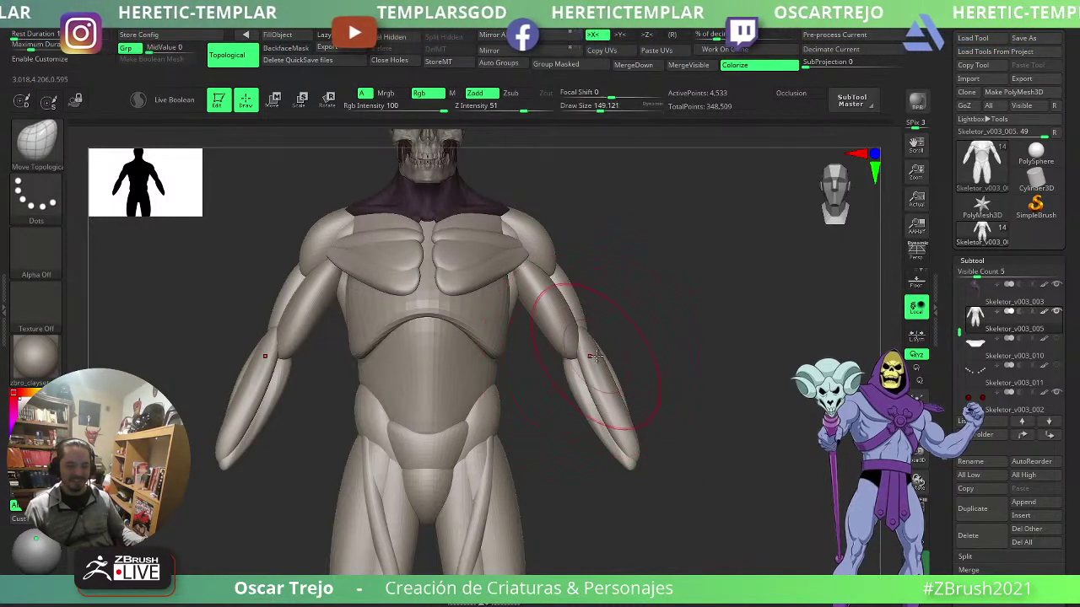
mouse_move(717, 365)
mouse_down()
mouse_move(589, 374)
mouse_move(704, 399)
mouse_move(716, 352)
mouse_move(707, 399)
mouse_up()
mouse_move(673, 269)
alt+mouse_down()
mouse_move(692, 335)
mouse_move(682, 343)
alt+mouse_up()
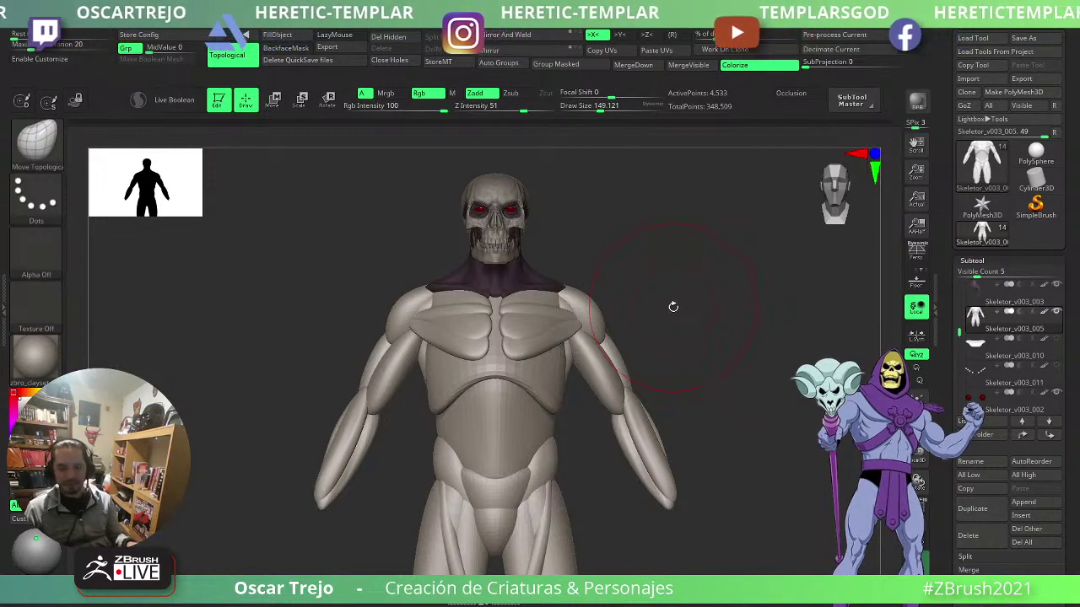
- Examine the figure from the back and front, down to the lower ends of the thighs
mouse_move(742, 388)
alt+mouse_down()
mouse_move(702, 346)
mouse_move(718, 363)
mouse_move(713, 335)
mouse_move(608, 388)
mouse_move(480, 426)
mouse_move(487, 439)
mouse_move(446, 402)
alt+mouse_up()
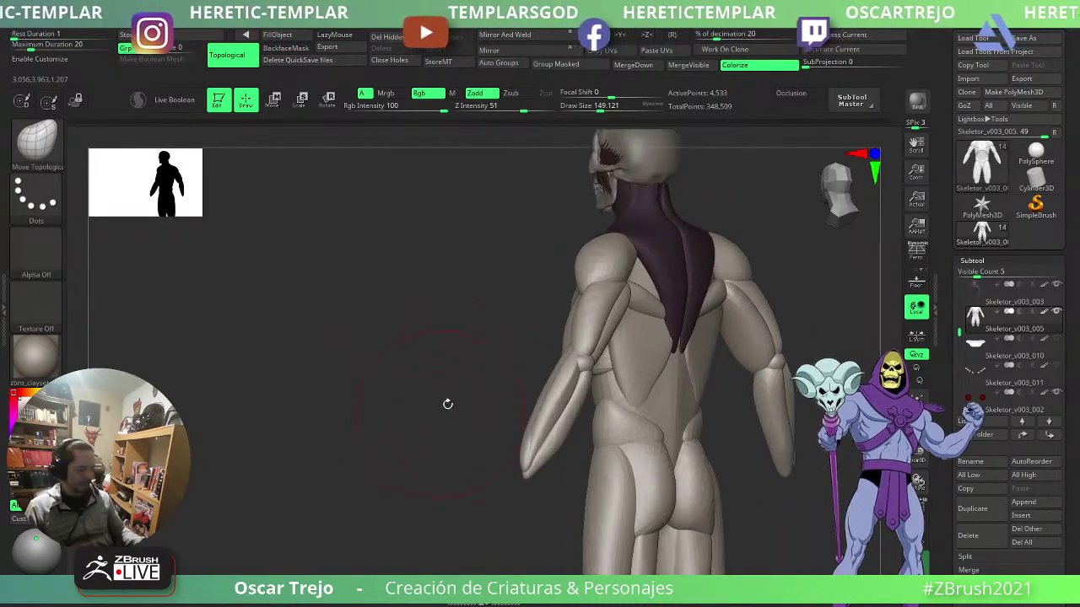
ctrl+shift+click(668, 378)
mouse_move(439, 456)
mouse_down()
mouse_move(414, 463)
mouse_move(723, 367)
mouse_move(684, 362)
mouse_move(646, 335)
mouse_move(571, 337)
mouse_up()
mouse_move(687, 332)
mouse_down()
mouse_move(776, 366)
mouse_move(728, 328)
mouse_up()
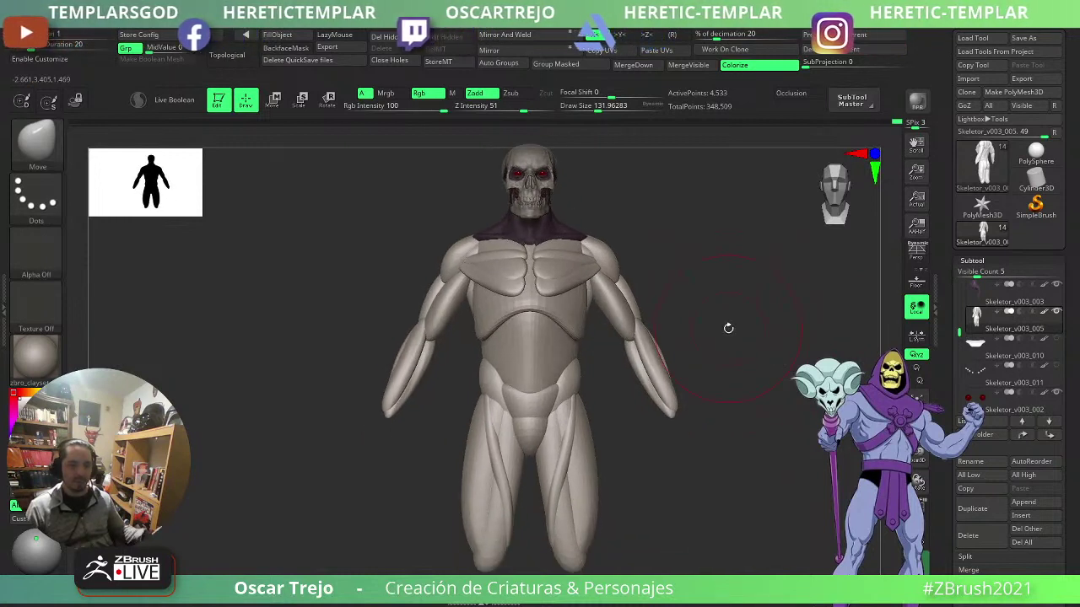
alt+drag(680, 511, 726, 422)
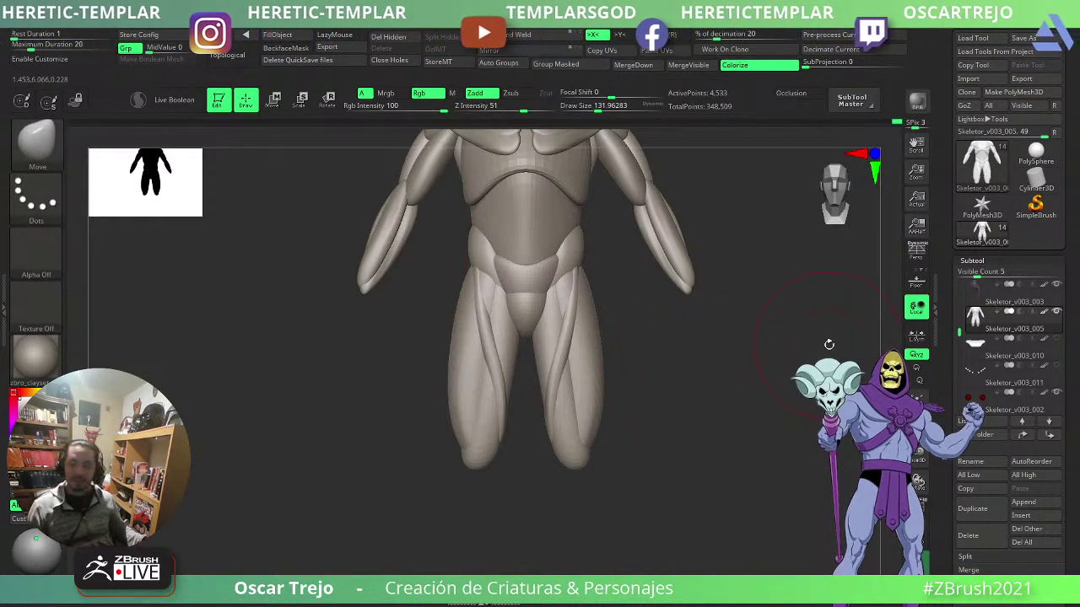
mouse_move(978, 318)
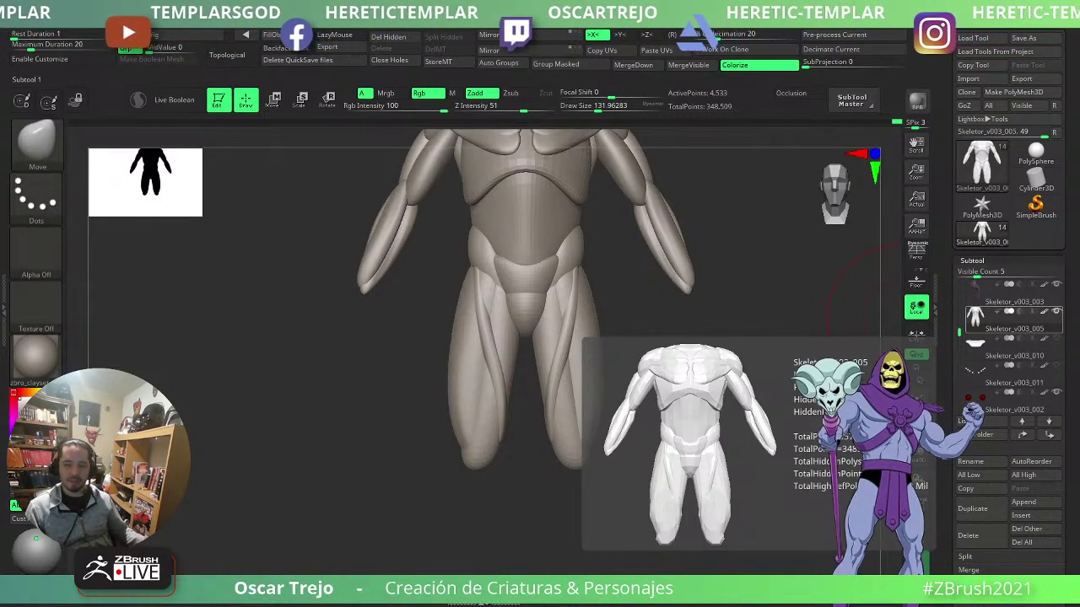
drag(785, 380, 351, 452)
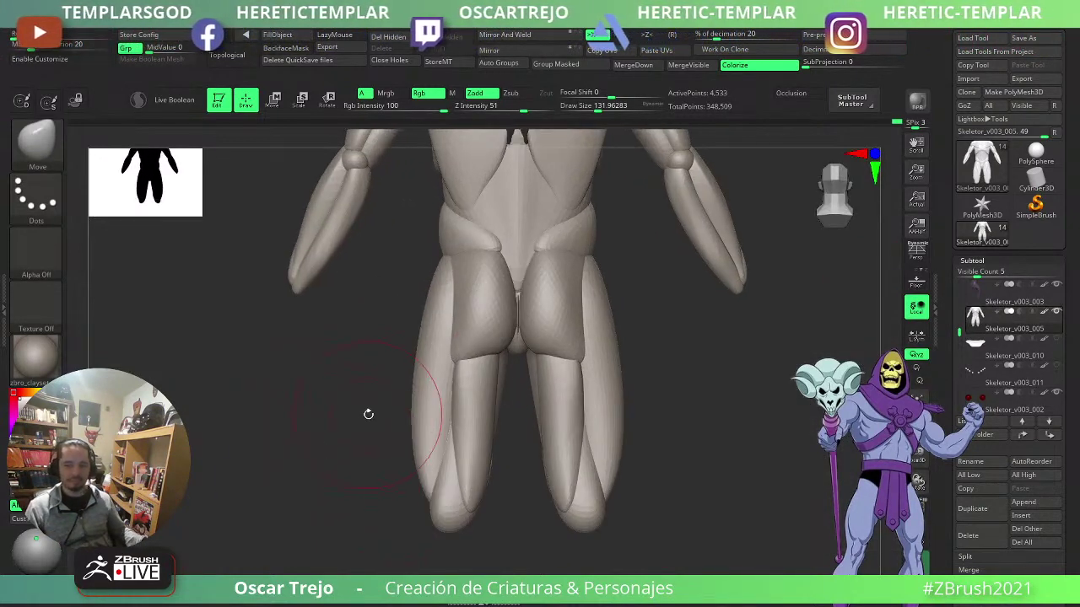
alt+drag(428, 518, 433, 460)
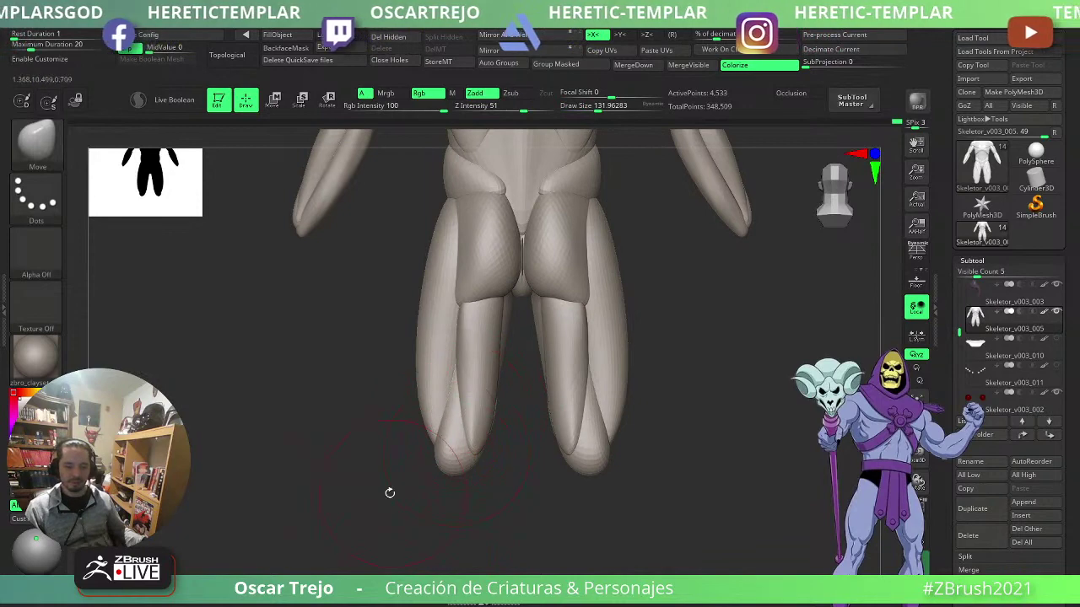
- Adjust the lower thigh forms near the knees from the side with the Move Topological brush at draw size about 132
drag(390, 493, 559, 494)
key(b)
key(m)
key(t)
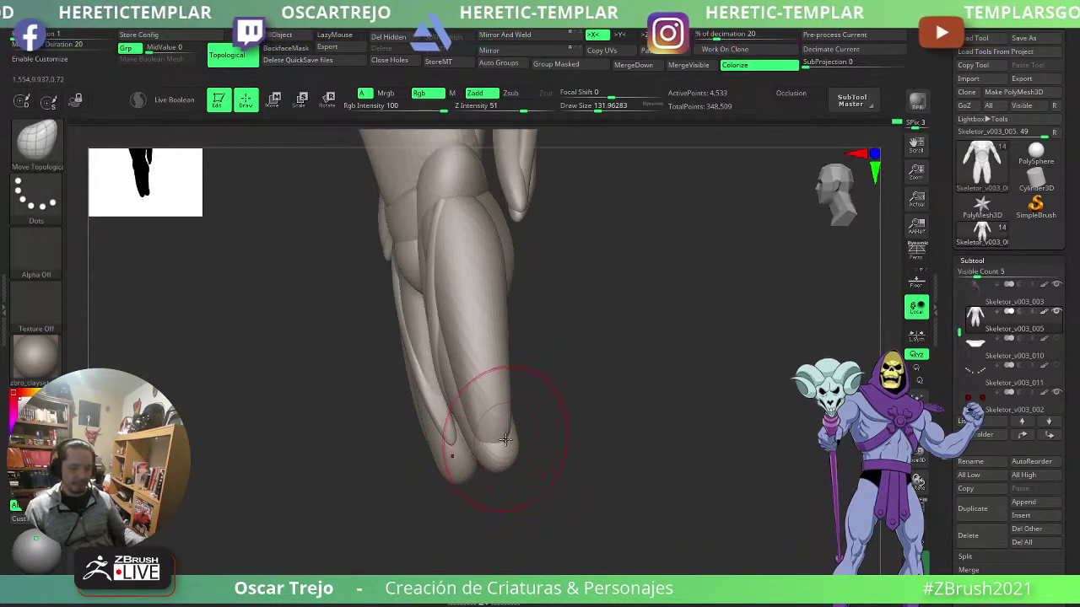
mouse_move(562, 427)
mouse_down()
mouse_move(472, 444)
mouse_move(473, 457)
mouse_up()
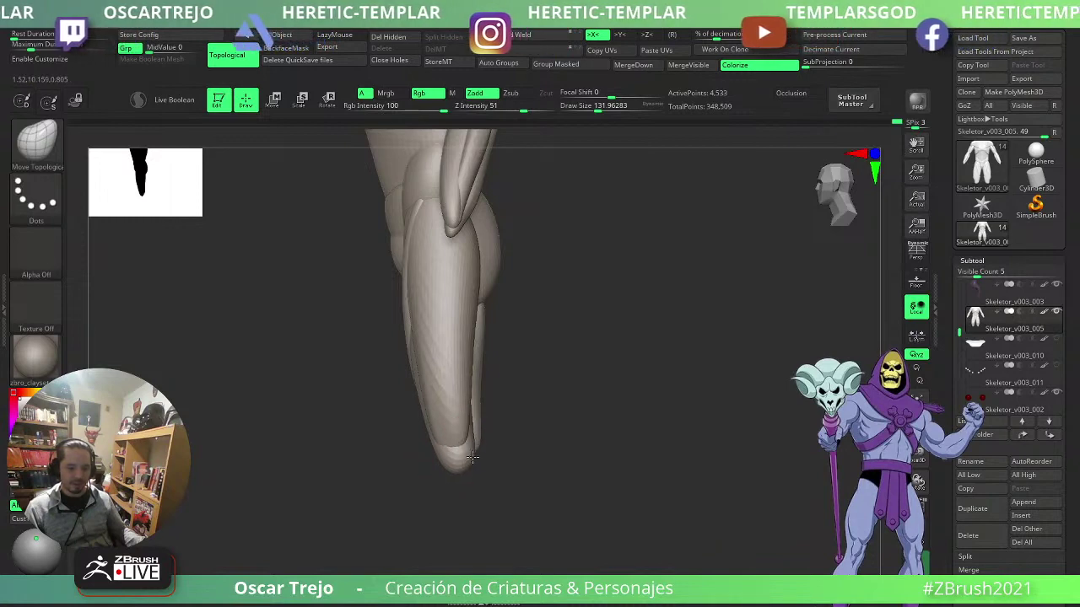
shift+drag(575, 468, 524, 462)
key(bracketleft)
mouse_move(442, 465)
alt+mouse_down()
mouse_move(412, 448)
mouse_move(427, 422)
alt+mouse_up()
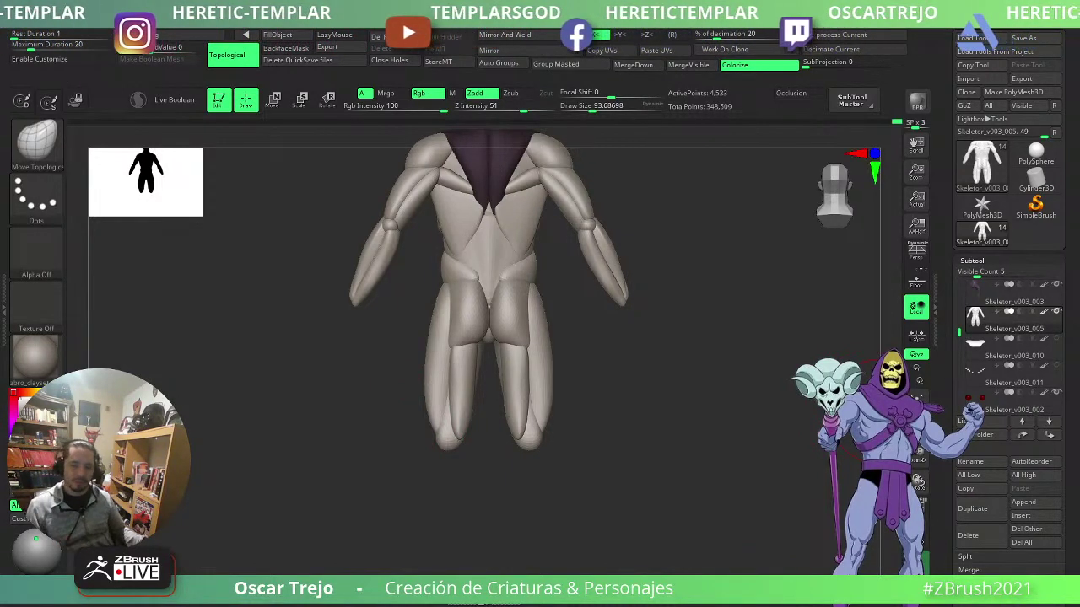
- Insert a PolySphere at the lower end of each thigh with the IMM Primitives brush to form the knees
drag(447, 478, 527, 460)
alt+drag(527, 461, 561, 439)
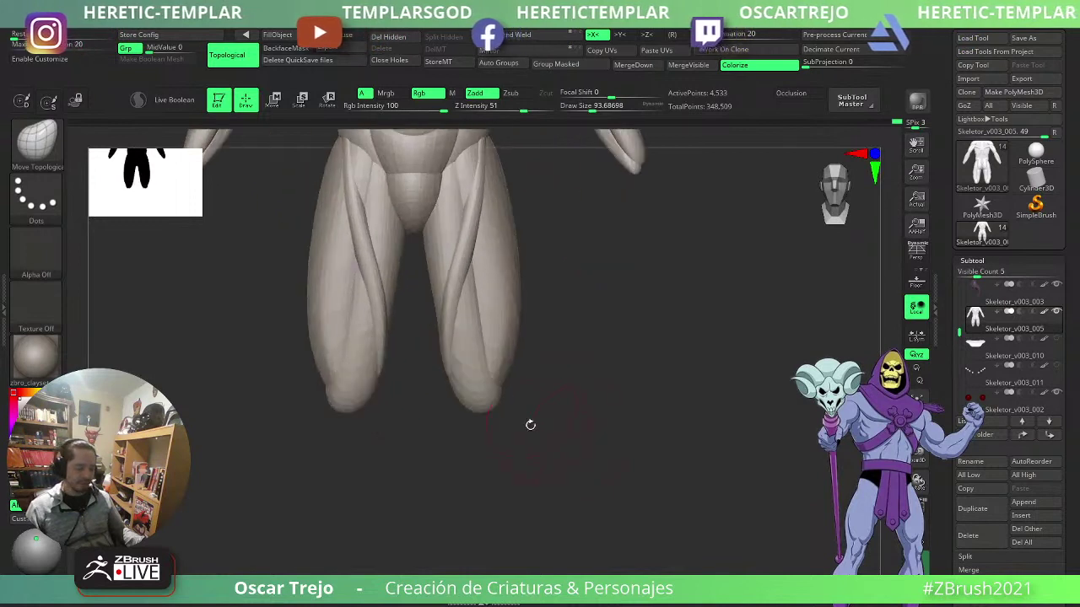
key(])
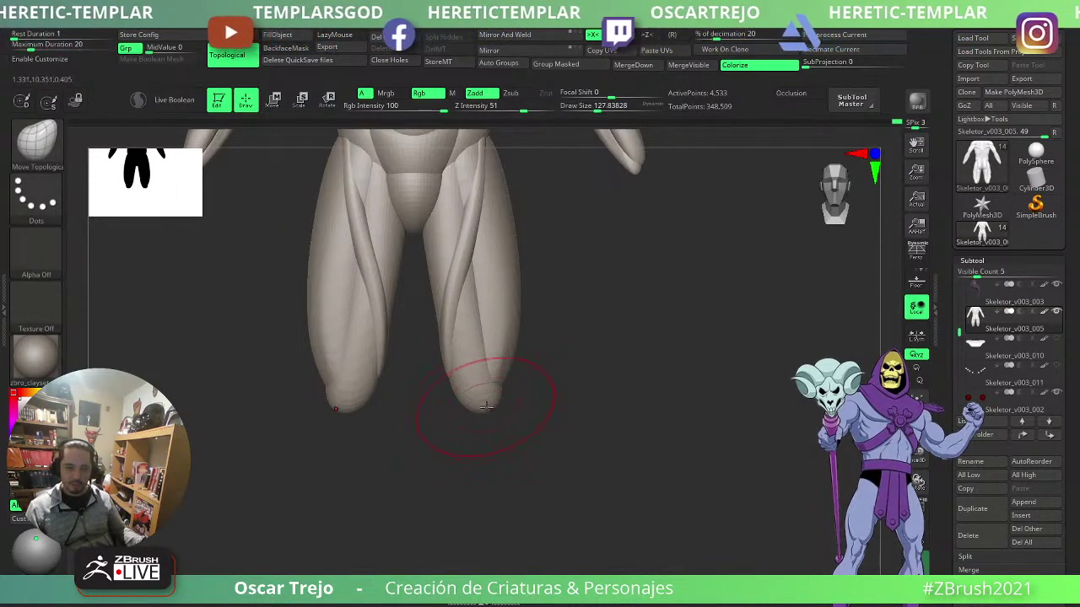
mouse_move(490, 408)
mouse_down()
mouse_move(457, 396)
mouse_move(492, 441)
mouse_up()
key(b)
key(i)
key(p)
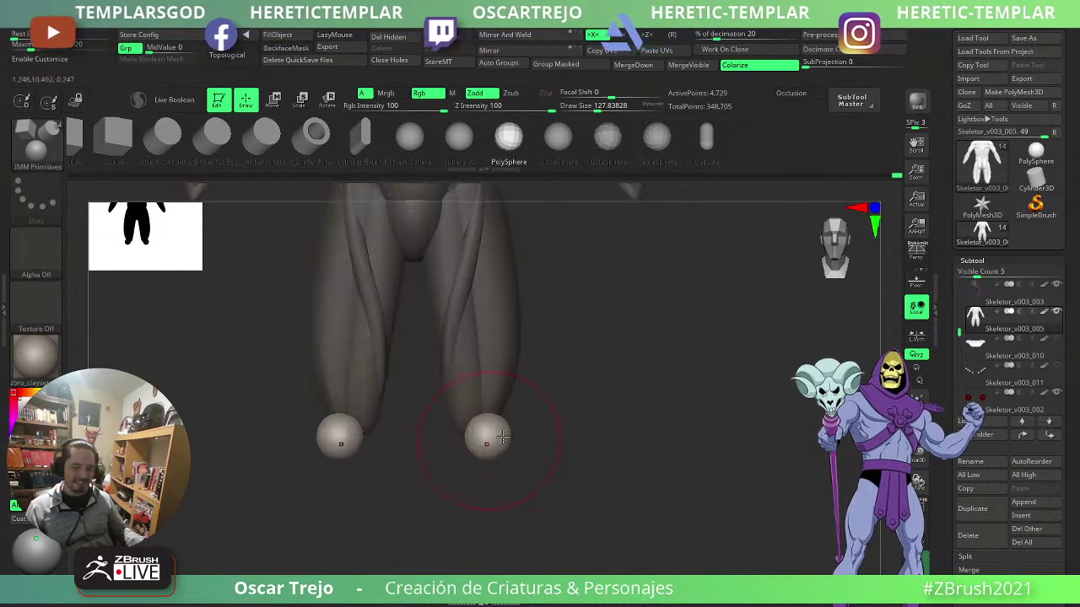
- Centre the gizmo on the inserted knee spheres and move them about 0.25 units into place at the thigh ends
drag(603, 440, 542, 439)
key(w)
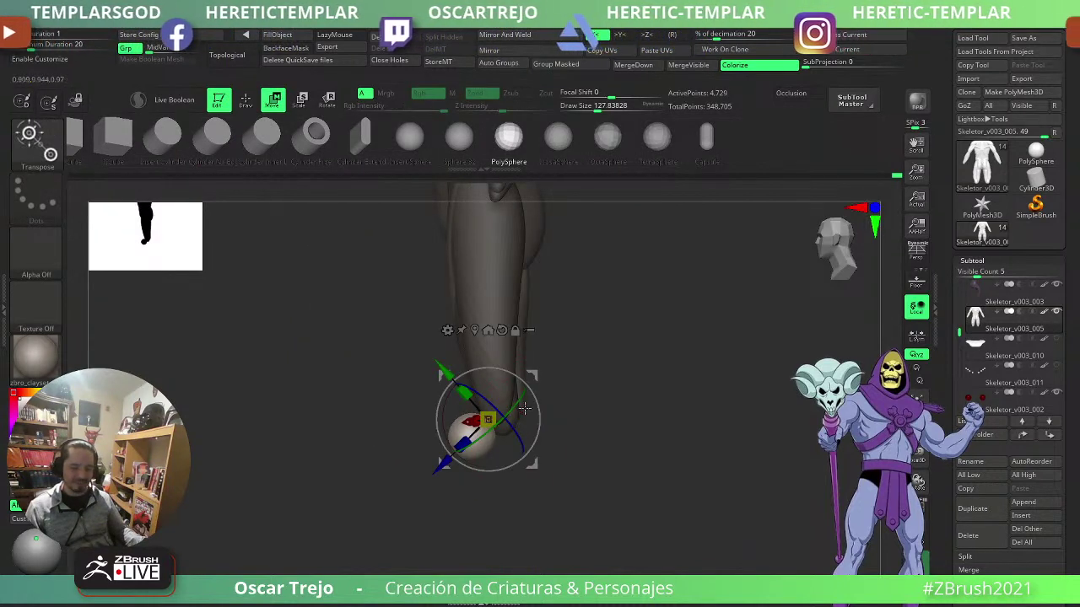
click(501, 330)
click(474, 331)
mouse_move(516, 388)
mouse_down()
mouse_move(539, 371)
mouse_move(663, 369)
mouse_up()
- Start shaping the knee spheres with the Move brush at draw size about 128, working from the front and side
key(q)
key(b)
key(m)
key(v)
drag(511, 386, 508, 398)
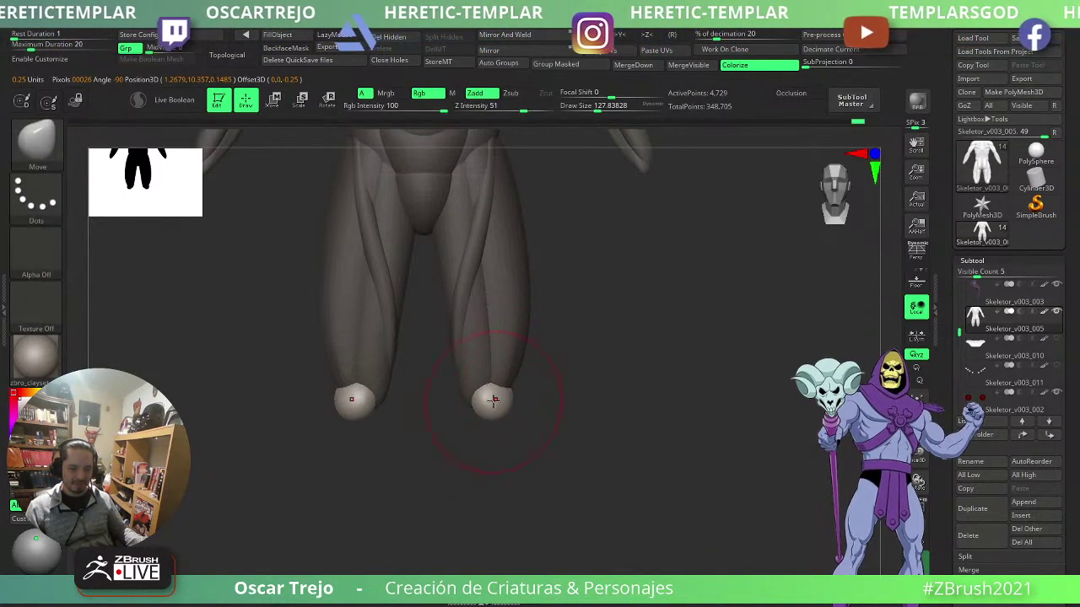
drag(596, 380, 528, 378)
- Shape the spheres into kneecaps with the Move brush at draw size about 68, undo the last change, and clear the mask
key(s)
mouse_move(536, 394)
mouse_down()
mouse_move(506, 410)
mouse_move(605, 417)
mouse_move(602, 464)
mouse_up()
shift+drag(728, 433, 683, 312)
drag(627, 427, 672, 398)
drag(523, 407, 533, 420)
mouse_move(490, 457)
mouse_down()
mouse_move(566, 439)
mouse_move(623, 462)
mouse_move(648, 409)
mouse_move(658, 441)
mouse_move(638, 391)
mouse_up()
mouse_move(624, 453)
alt+mouse_down()
mouse_move(651, 419)
mouse_move(643, 464)
alt+mouse_up()
key(ctrl+z)
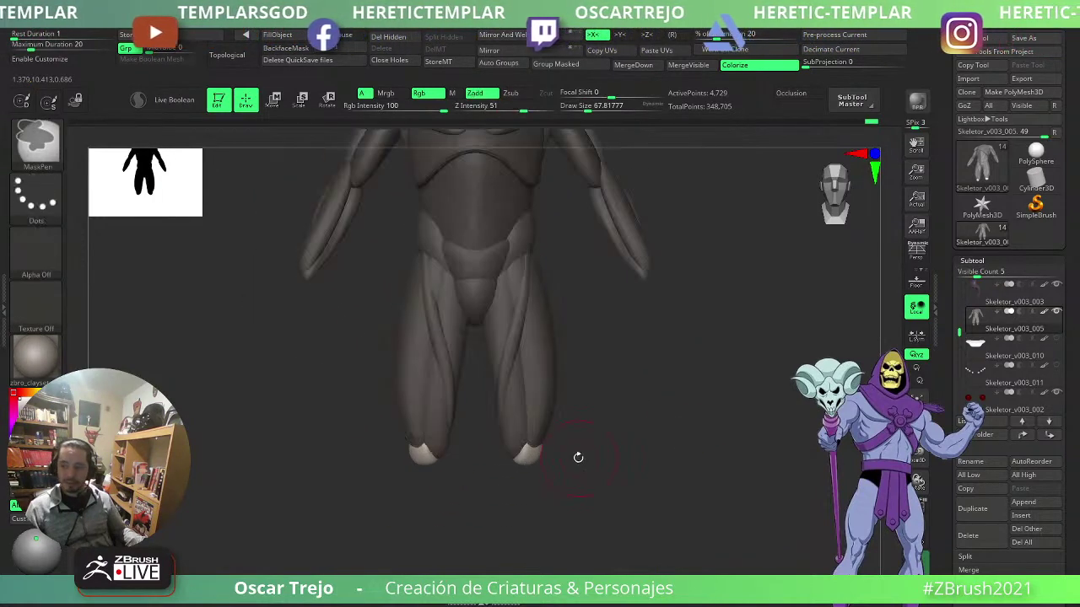
alt+drag(578, 458, 588, 469)
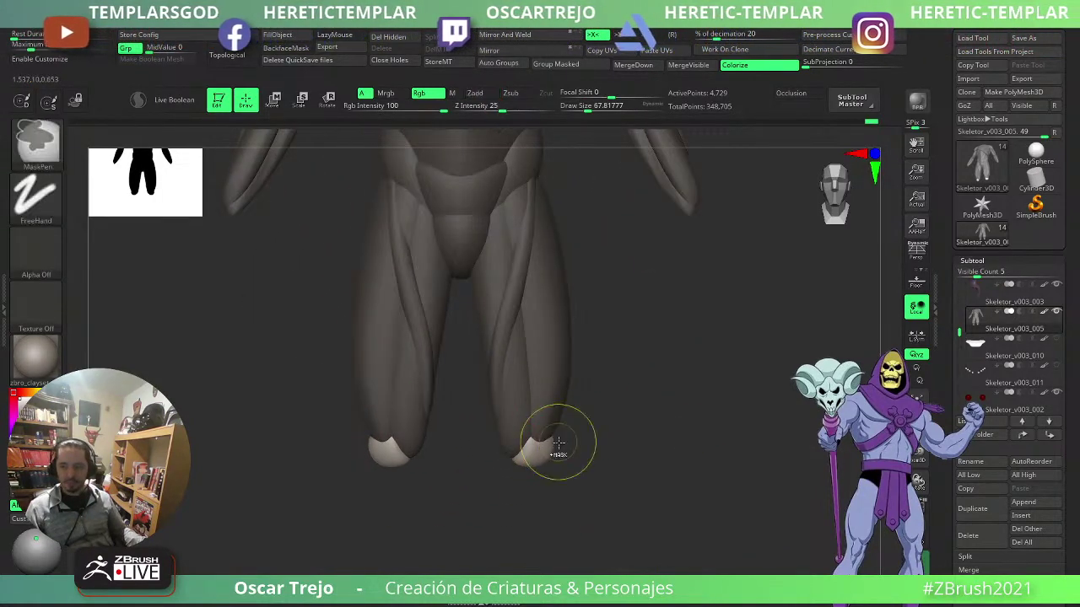
ctrl+click(590, 413)
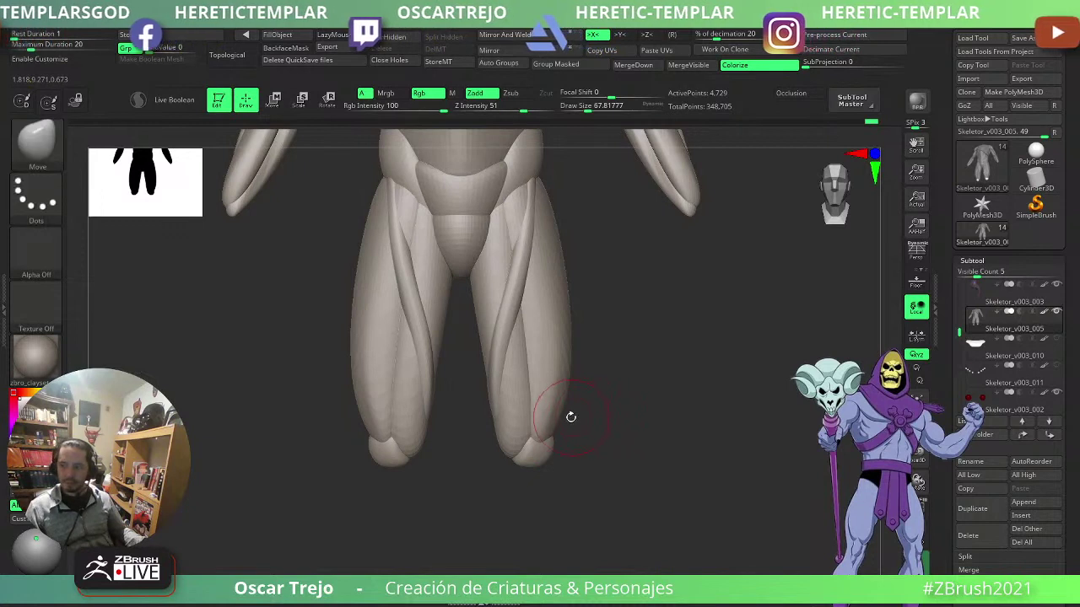
- Refine the outer thigh contours with the Move Topological brush at draw size about 116 and the Move brush at about 182
key(b)
key(m)
key(t)
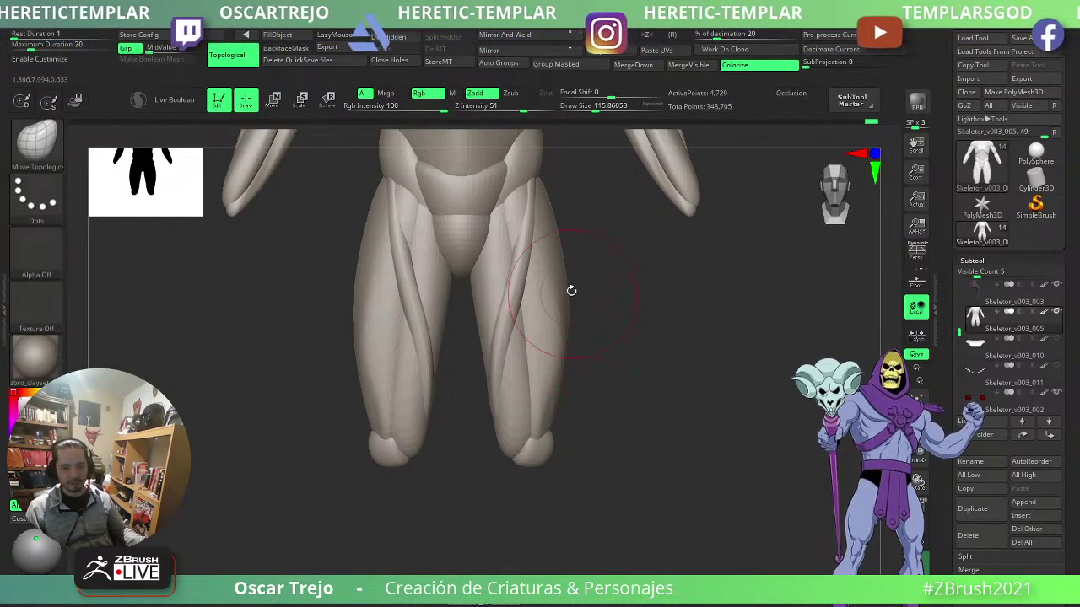
key(b)
key(m)
key(v)
key(])
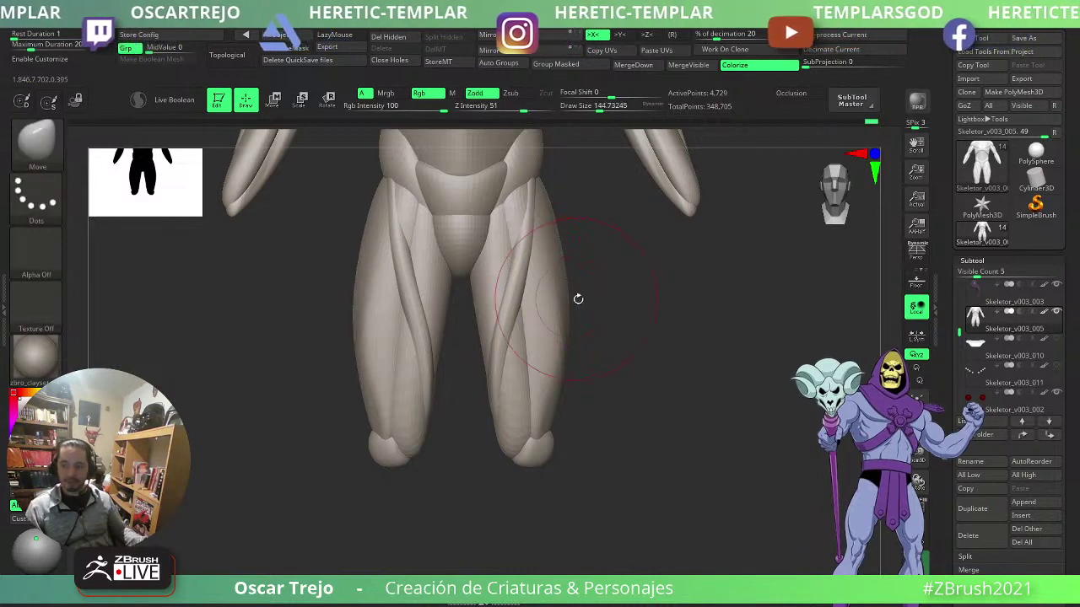
key(])
- Adjust the arm forms around the elbow with the Move Topological brush at draw size about 97
mouse_move(590, 302)
alt+mouse_down()
mouse_move(629, 426)
mouse_move(646, 422)
mouse_move(665, 439)
mouse_move(653, 424)
mouse_move(652, 475)
mouse_move(680, 414)
mouse_move(641, 489)
alt+mouse_up()
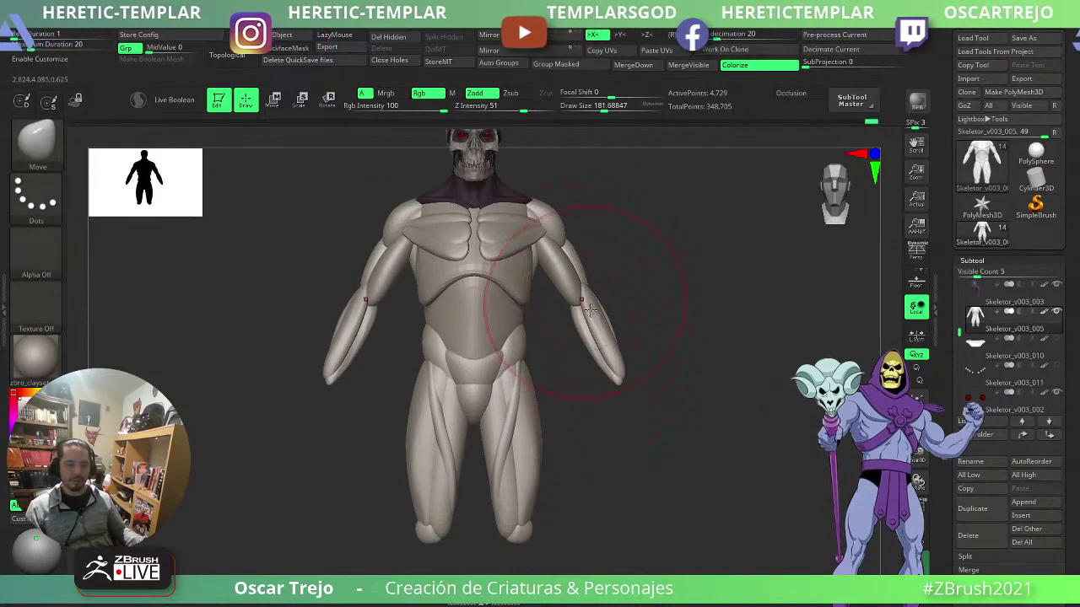
mouse_move(665, 388)
mouse_down()
mouse_move(616, 388)
mouse_move(653, 380)
mouse_move(677, 442)
mouse_move(668, 337)
mouse_move(568, 336)
mouse_move(581, 335)
mouse_move(577, 345)
mouse_up()
key(s)
alt+drag(669, 369, 723, 362)
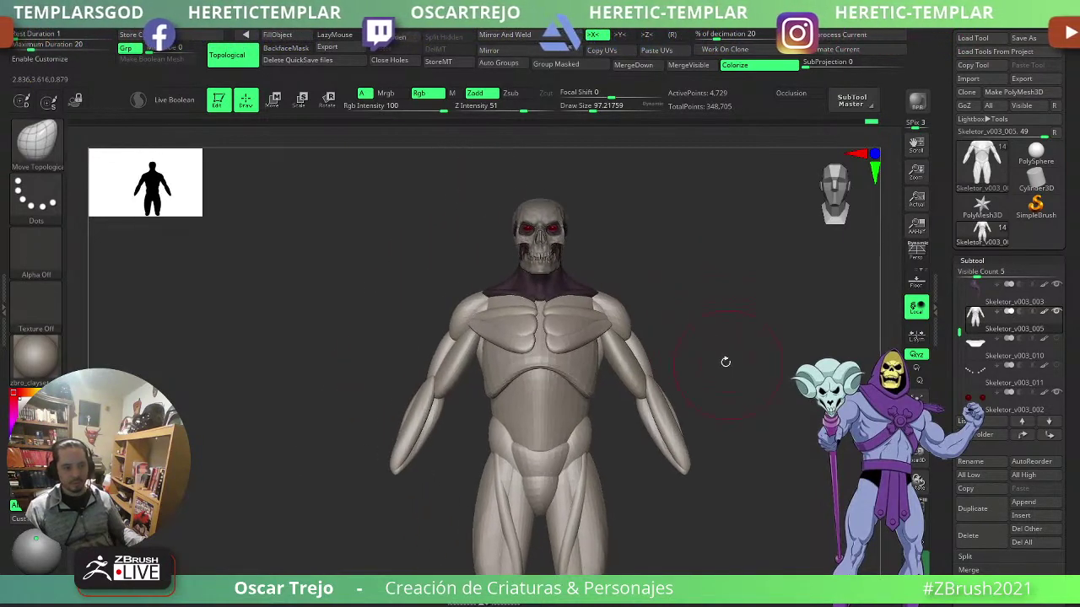
- Enlarge the silhouette thumbnail to 494, examine the figure's outline from front and side, and reduce the thumbnail to 233
drag(198, 210, 356, 349)
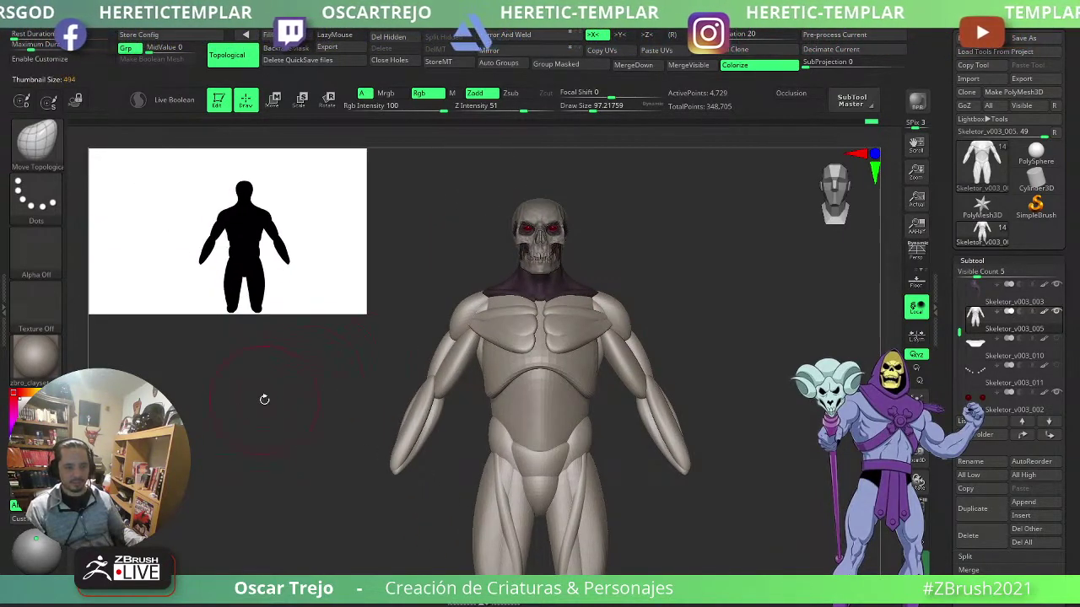
alt+drag(264, 398, 267, 434)
drag(783, 366, 737, 362)
shift+drag(447, 448, 494, 319)
alt+drag(713, 358, 687, 413)
drag(363, 311, 217, 240)
alt+drag(457, 491, 339, 377)
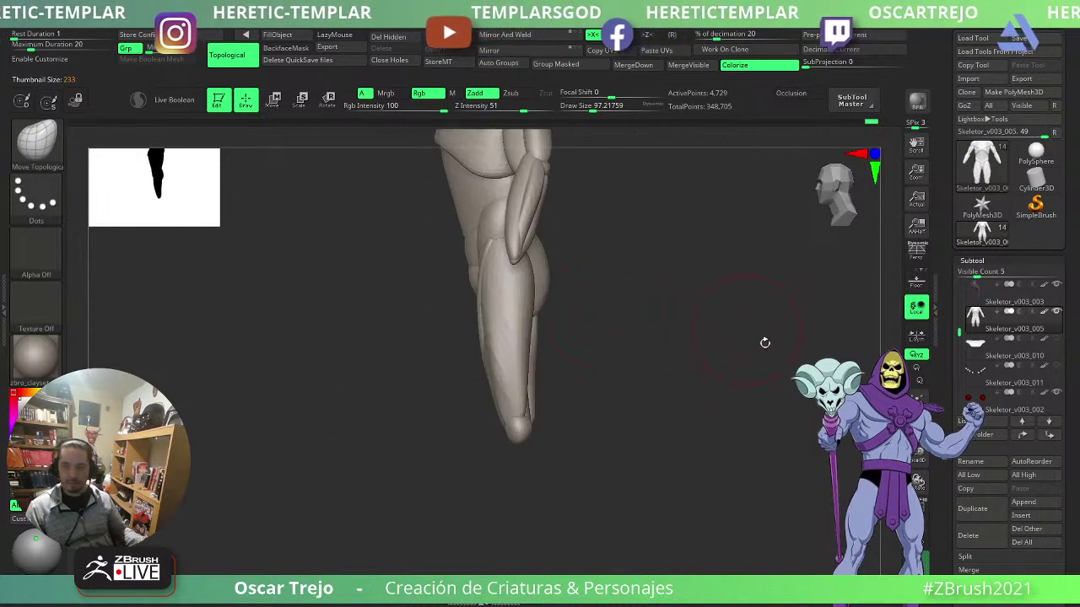
- Hide all the arm and forearm muscle forms so that only the torso and legs remain visible on the body
mouse_move(1009, 329)
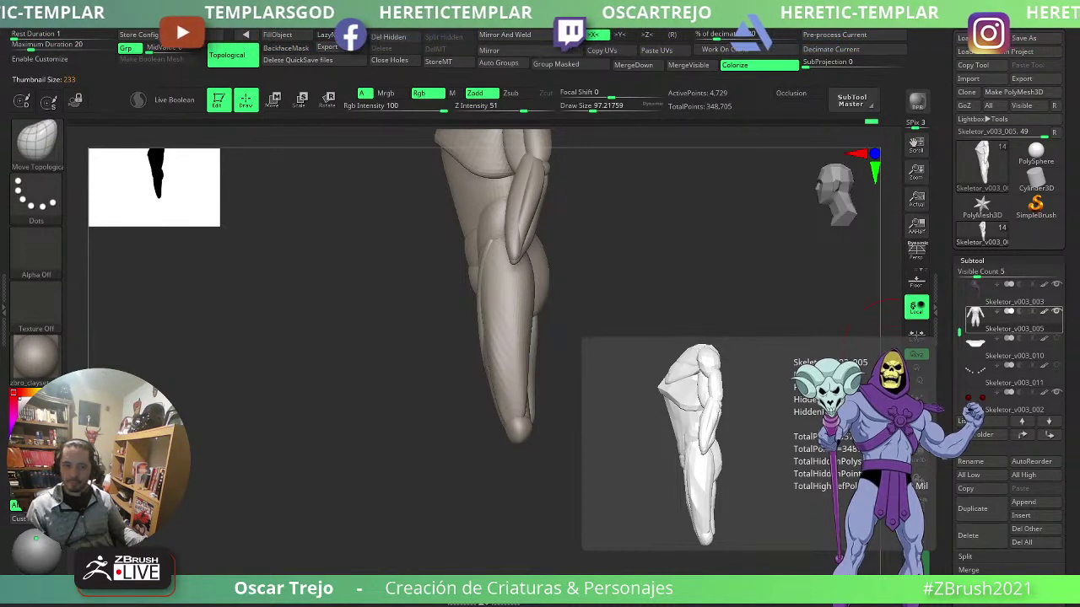
shift+drag(620, 283, 675, 277)
alt+drag(559, 333, 629, 407)
alt+drag(666, 201, 653, 281)
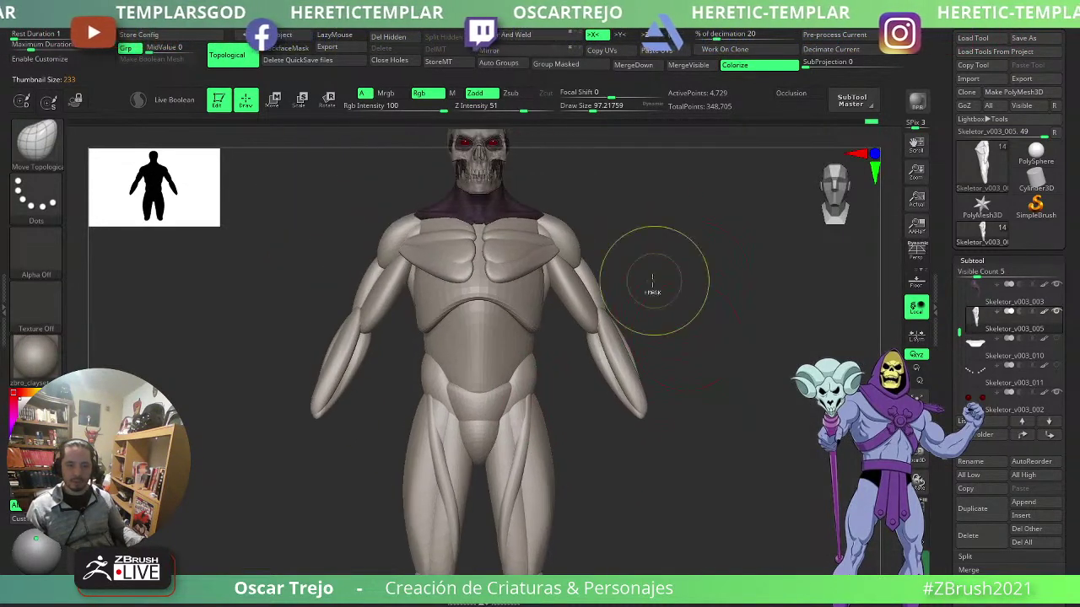
ctrl+shift+click(593, 300)
ctrl+shift+click(592, 297)
ctrl+shift+click(585, 280)
ctrl+shift+click(571, 261)
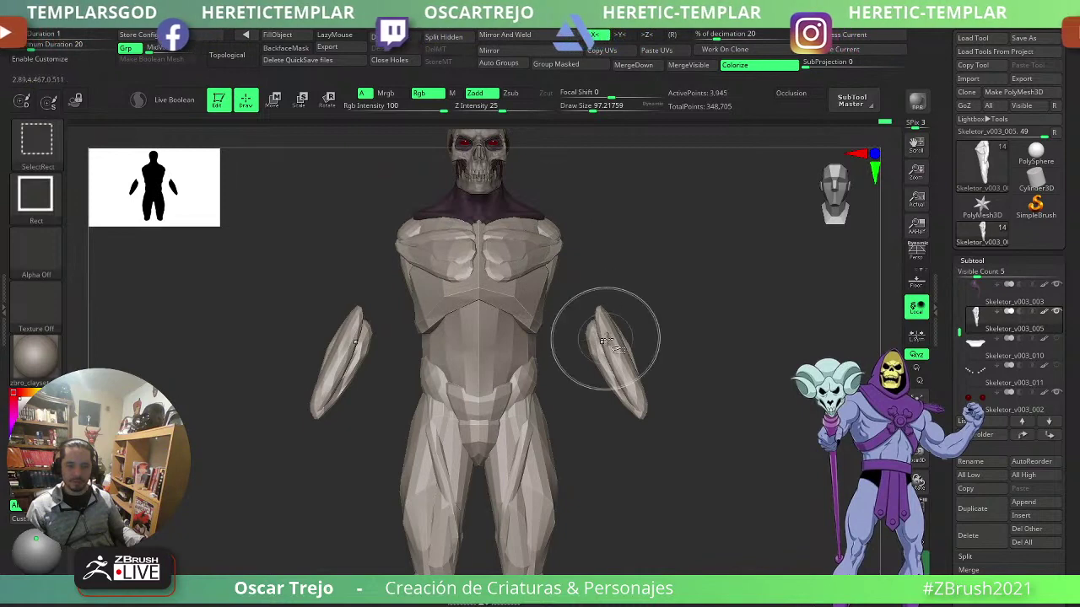
ctrl+shift+click(666, 355)
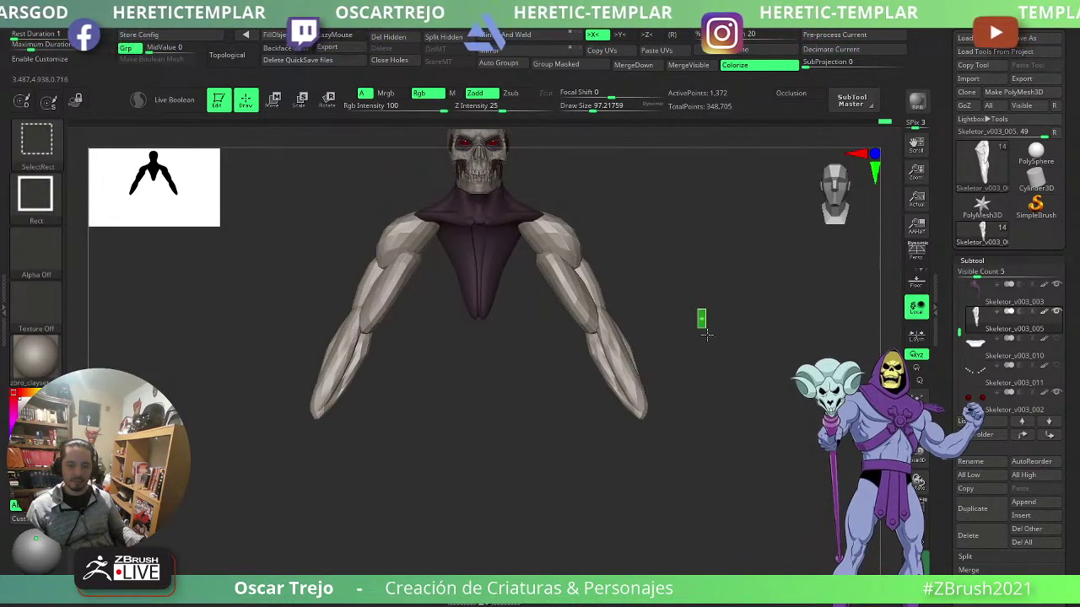
mouse_move(706, 334)
mouse_down()
mouse_move(716, 335)
mouse_move(686, 323)
mouse_up()
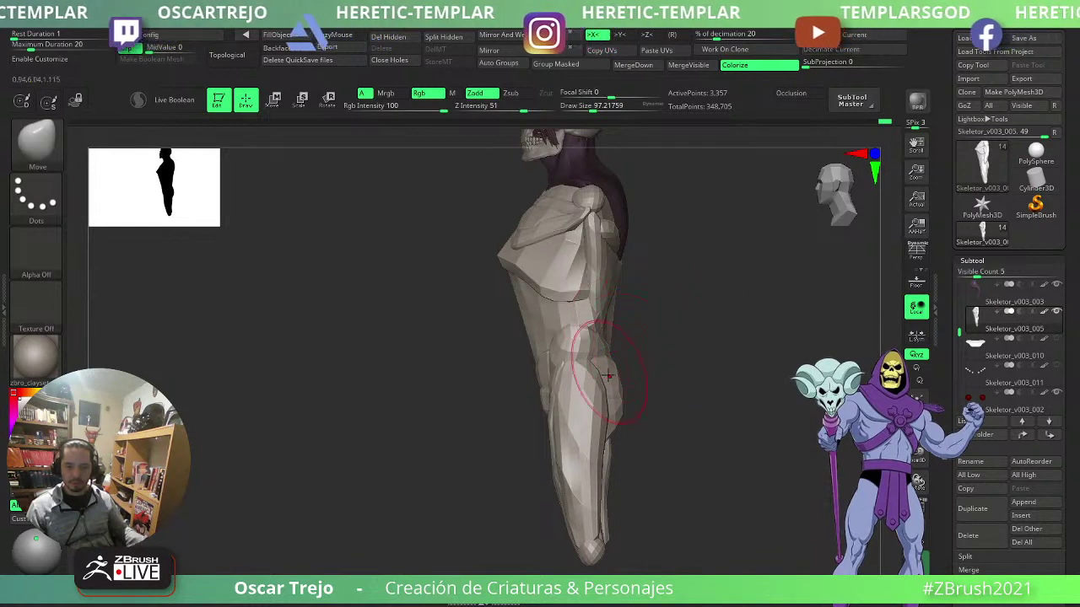
- Adjust the back of the thighs and fill out the buttocks in side view with the Move brush, and unhide all forms
key(bracketright)
alt+drag(639, 467, 643, 446)
drag(607, 481, 617, 483)
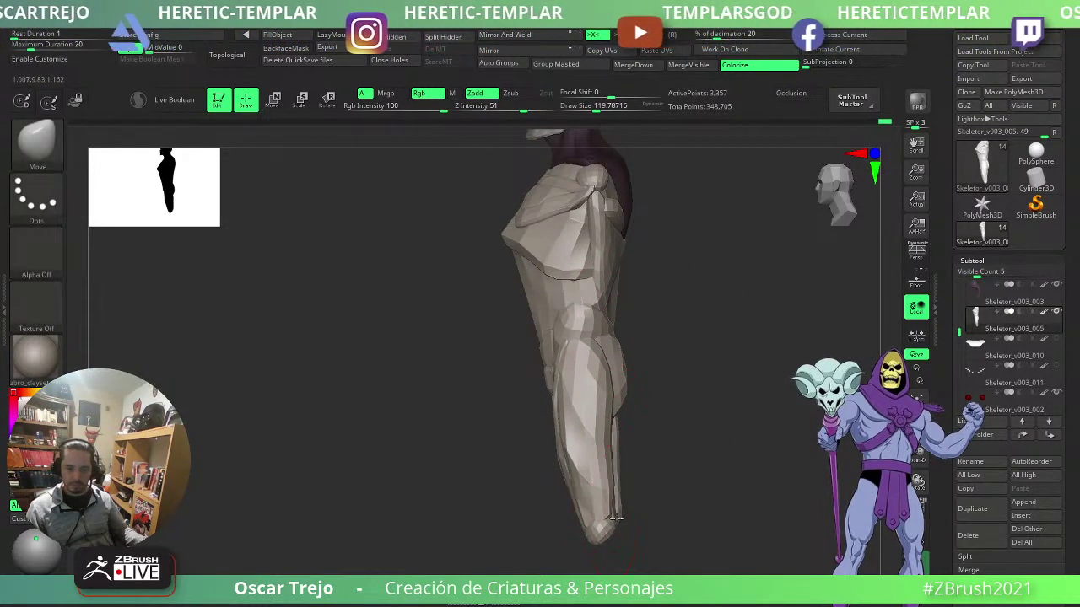
mouse_move(627, 410)
mouse_down()
mouse_move(646, 399)
mouse_move(623, 345)
mouse_up()
key(s)
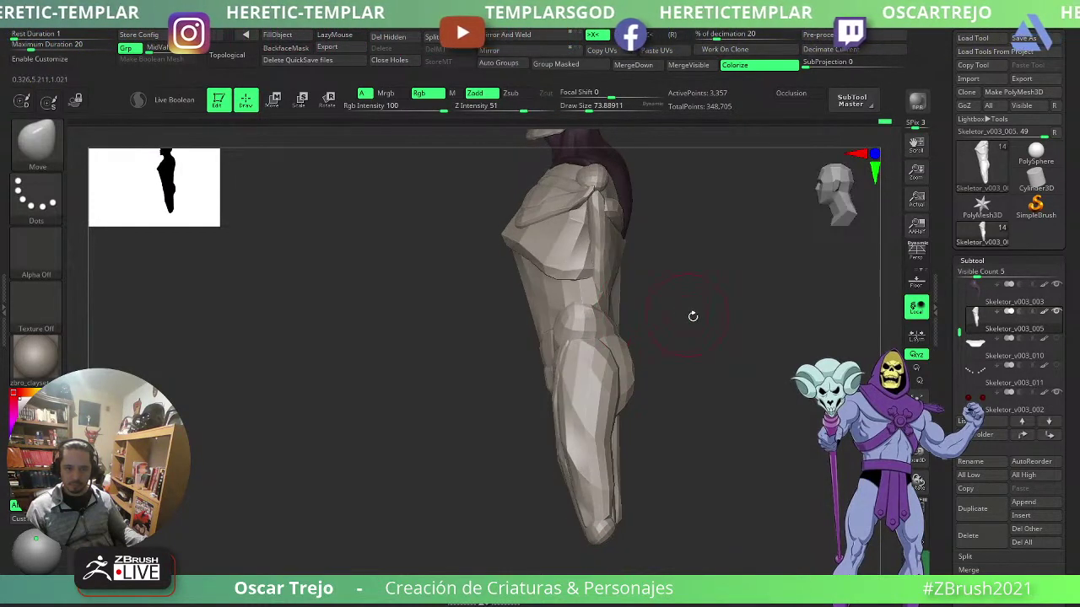
ctrl+shift+click(716, 350)
drag(722, 394, 569, 496)
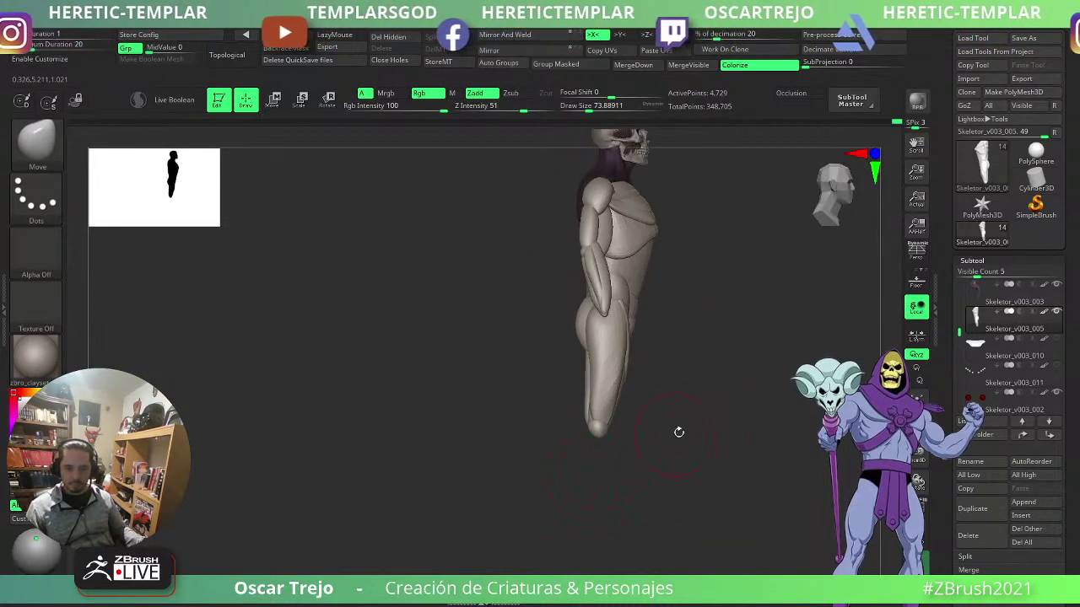
- Adjust the front of the thighs in side view with the Move brush at draw size about 101, unhide all forms and restore the subdivided display
drag(678, 433, 696, 439)
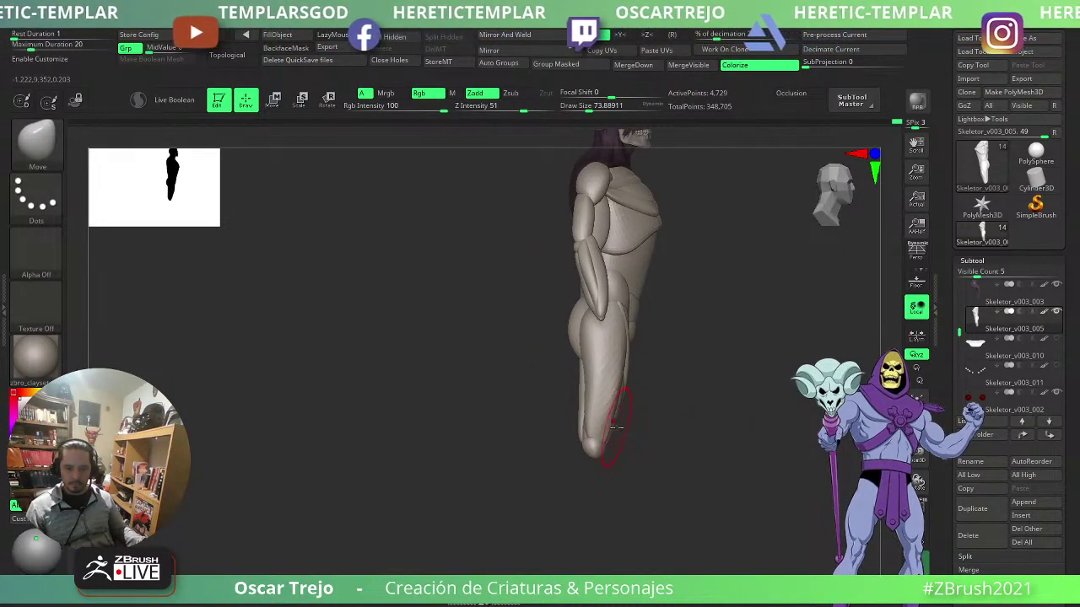
key(ctrl+z)
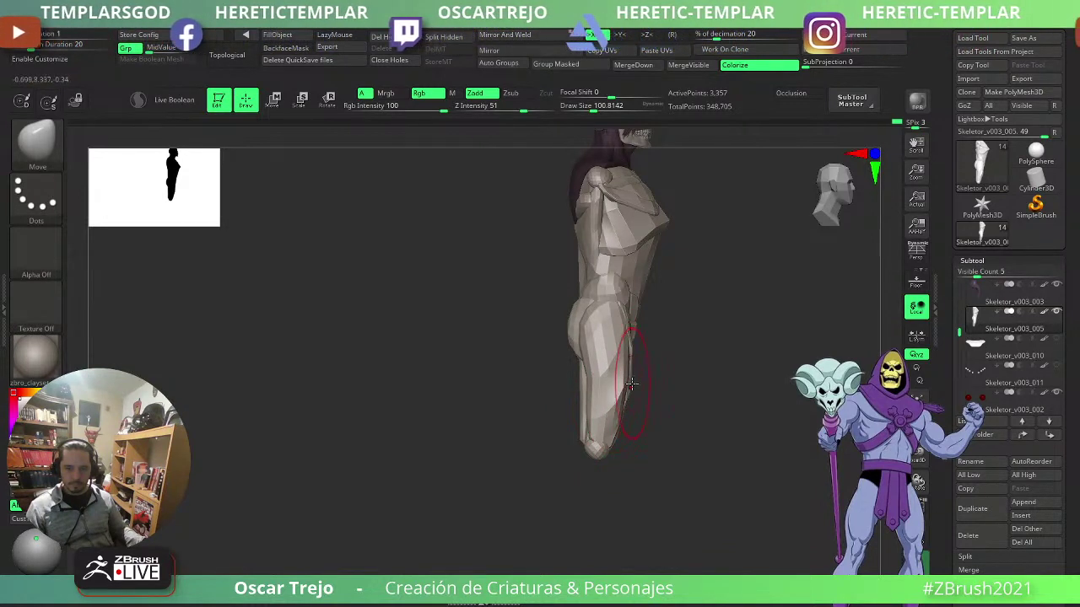
drag(677, 391, 656, 406)
mouse_move(758, 380)
alt+mouse_down()
mouse_move(765, 363)
mouse_move(751, 370)
alt+mouse_up()
ctrl+shift+click(775, 366)
key(d)
mouse_move(781, 409)
alt+mouse_down()
mouse_move(709, 444)
mouse_move(724, 505)
alt+mouse_up()
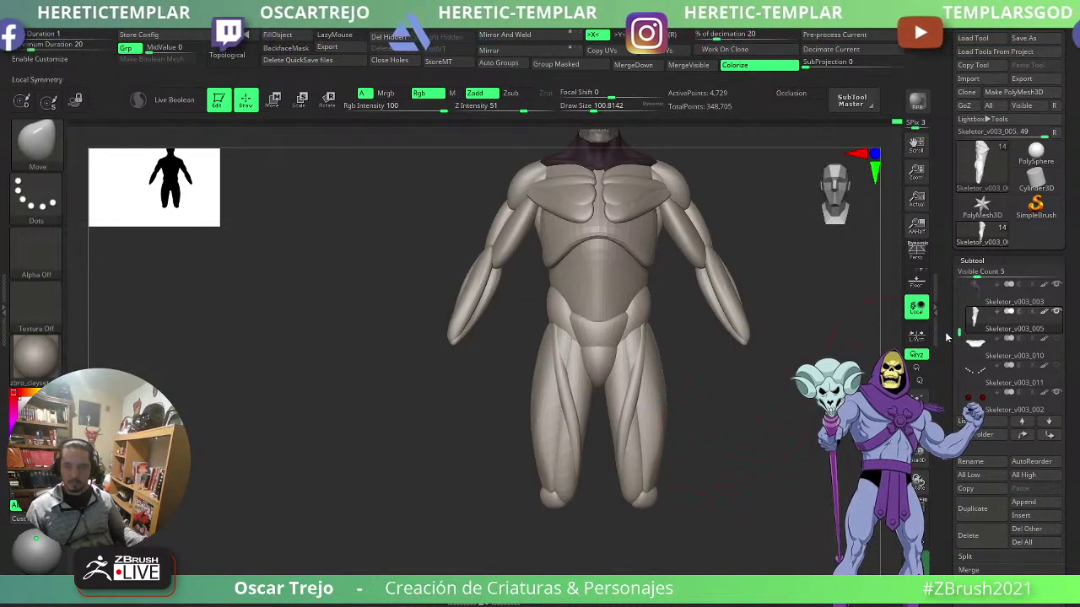
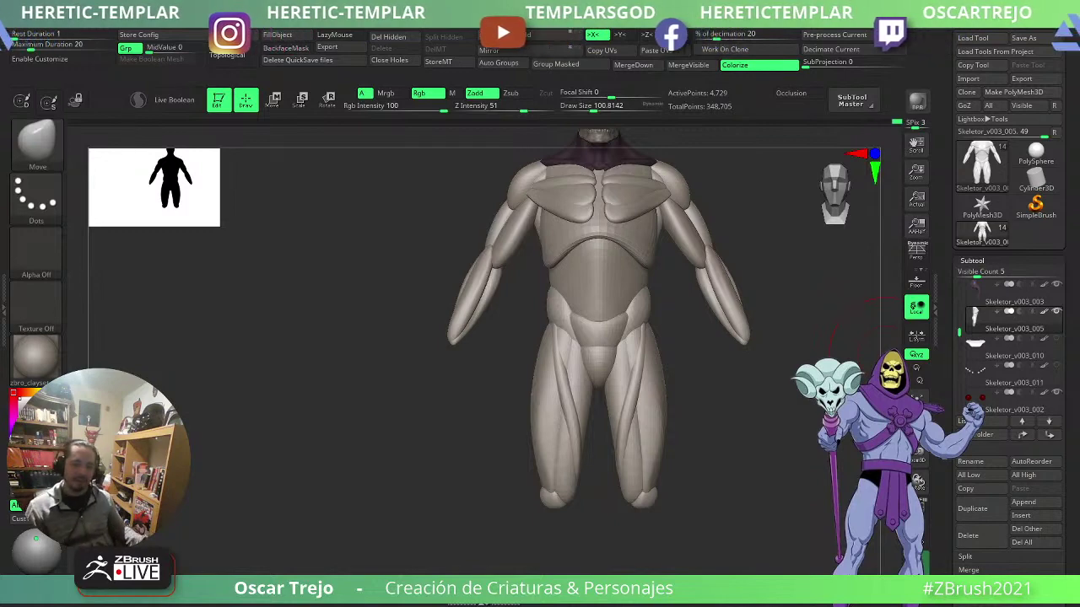
- Adjust the lower side edge of the rib cage form with the Move Topological brush at draw size about 97
drag(455, 447, 374, 475)
drag(424, 436, 715, 453)
alt+drag(702, 416, 695, 457)
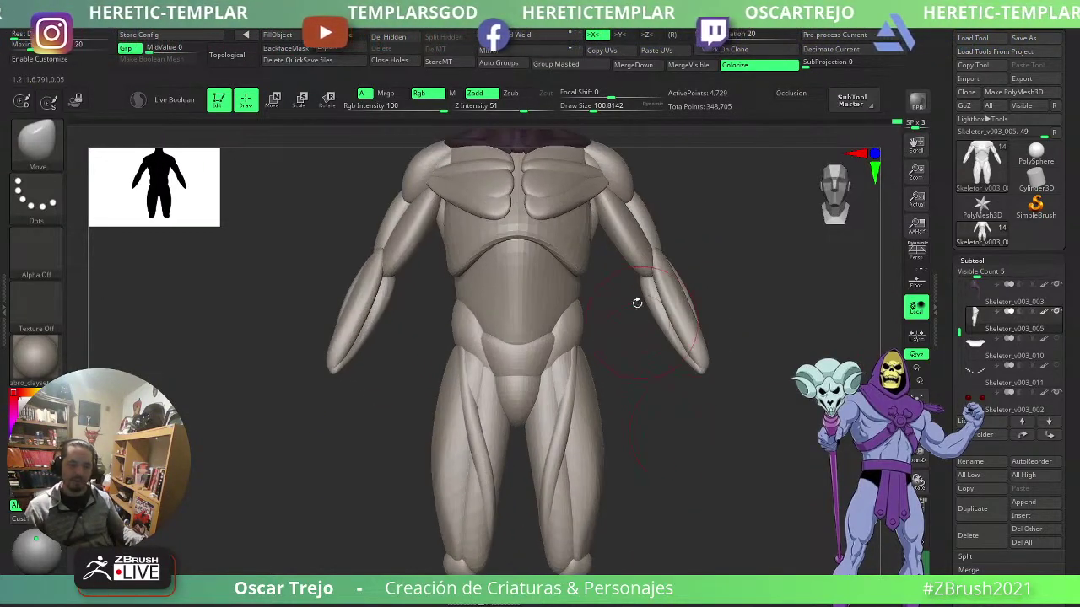
mouse_move(692, 254)
mouse_down()
mouse_move(735, 227)
mouse_move(692, 359)
mouse_move(713, 323)
mouse_move(707, 338)
mouse_up()
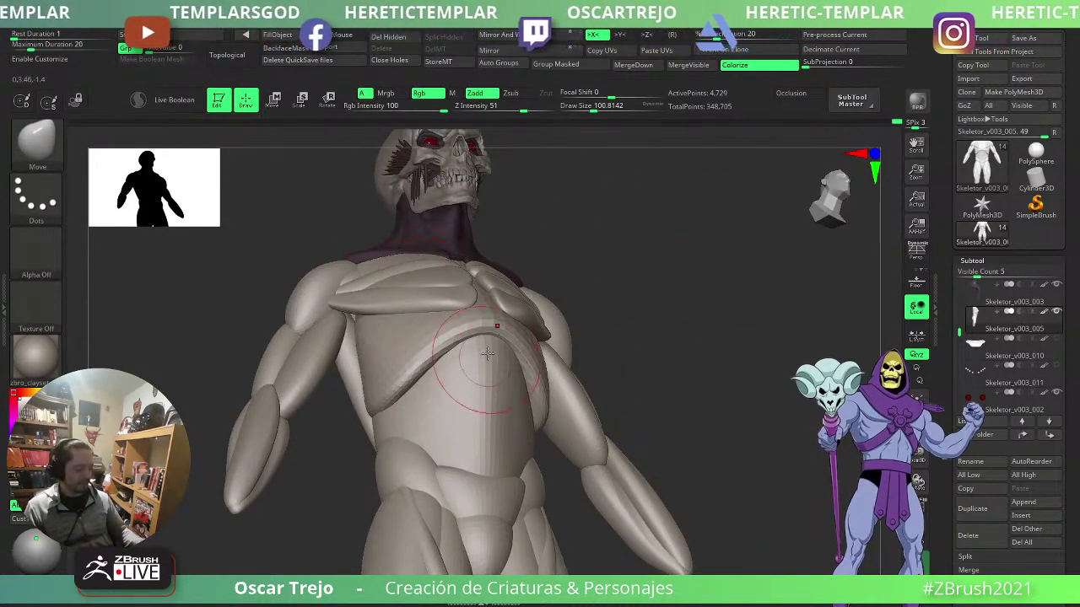
key(b)
key(m)
key(t)
key(s)
drag(398, 409, 396, 410)
drag(371, 413, 380, 413)
mouse_move(738, 333)
shift+mouse_down()
mouse_move(740, 352)
mouse_move(682, 297)
mouse_move(604, 276)
mouse_move(639, 279)
mouse_move(708, 394)
shift+mouse_up()
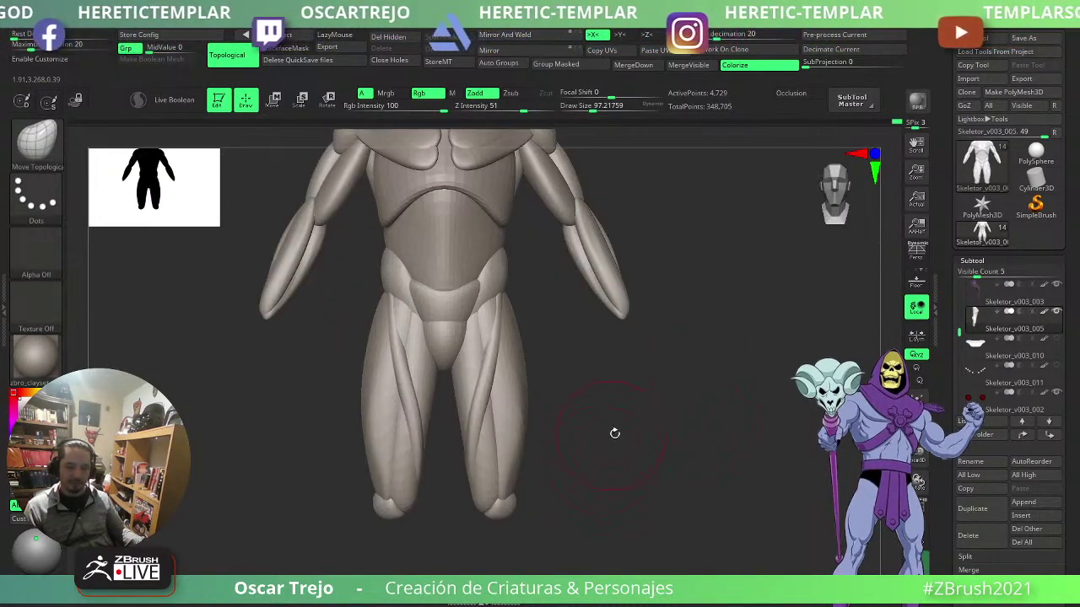
drag(615, 434, 672, 430)
mouse_move(701, 392)
alt+mouse_down()
mouse_move(702, 464)
mouse_move(706, 408)
mouse_move(646, 347)
alt+mouse_up()
key(b)
key(i)
key(p)
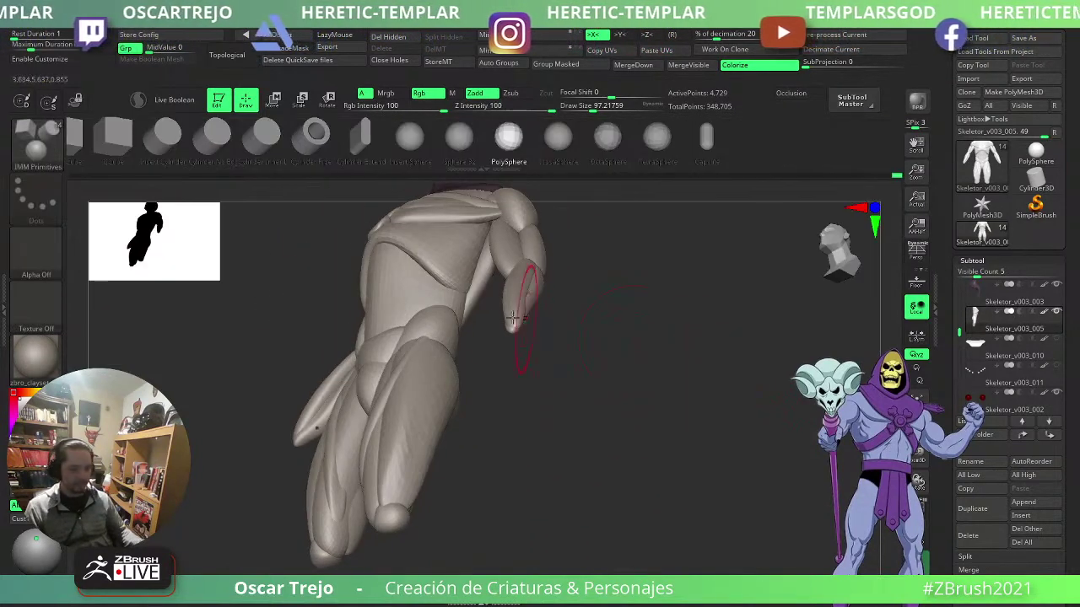
shift+drag(547, 429, 667, 498)
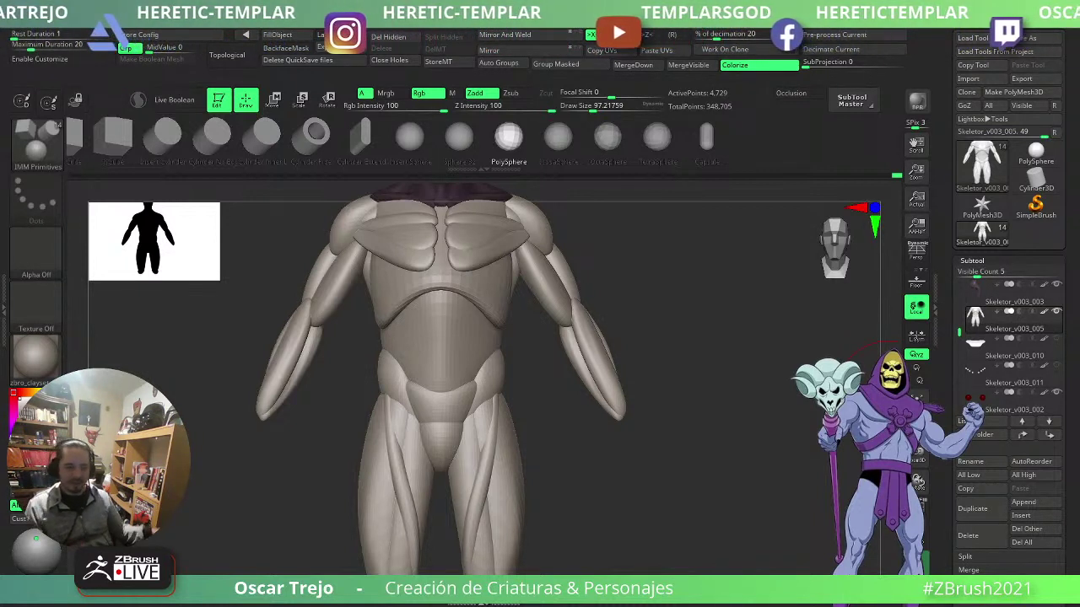
drag(542, 467, 624, 472)
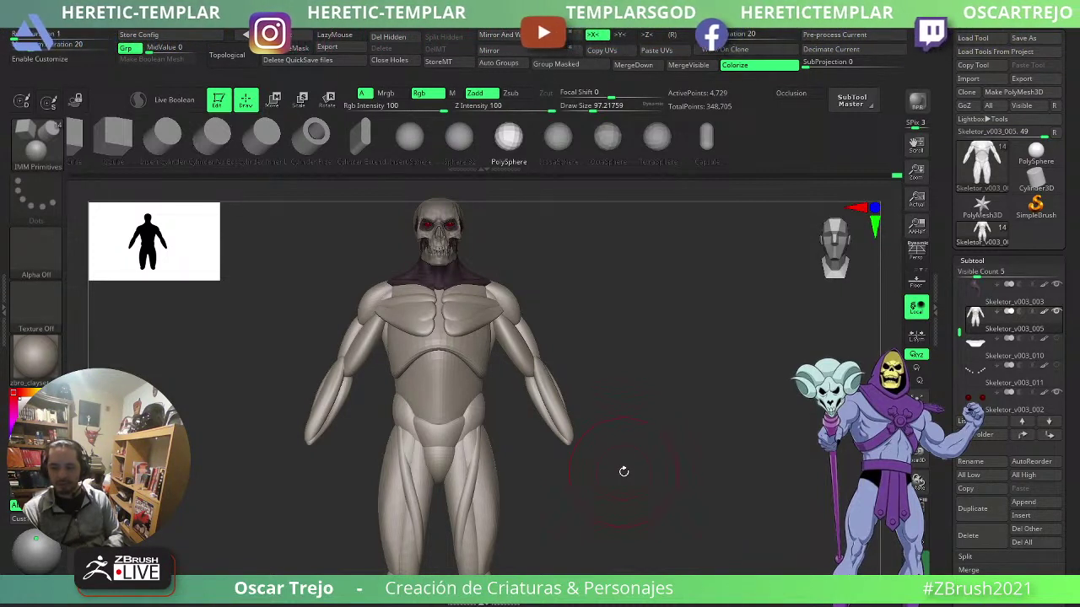
mouse_move(633, 391)
alt+mouse_down()
mouse_move(632, 400)
mouse_move(596, 366)
mouse_move(732, 383)
mouse_move(707, 404)
alt+mouse_up()
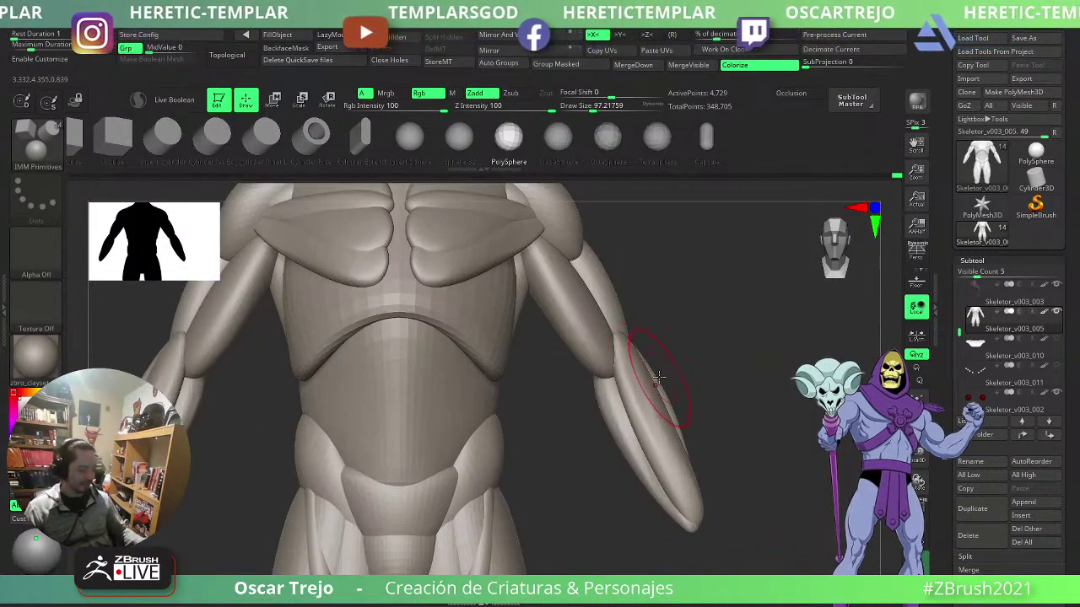
- Reshape the upper forearm muscles in side view with the Move Topological brush at draw sizes of about 46 to 59
key(b)
key(m)
key(t)
key(bracketright)
key(bracketright)
key(bracketright)
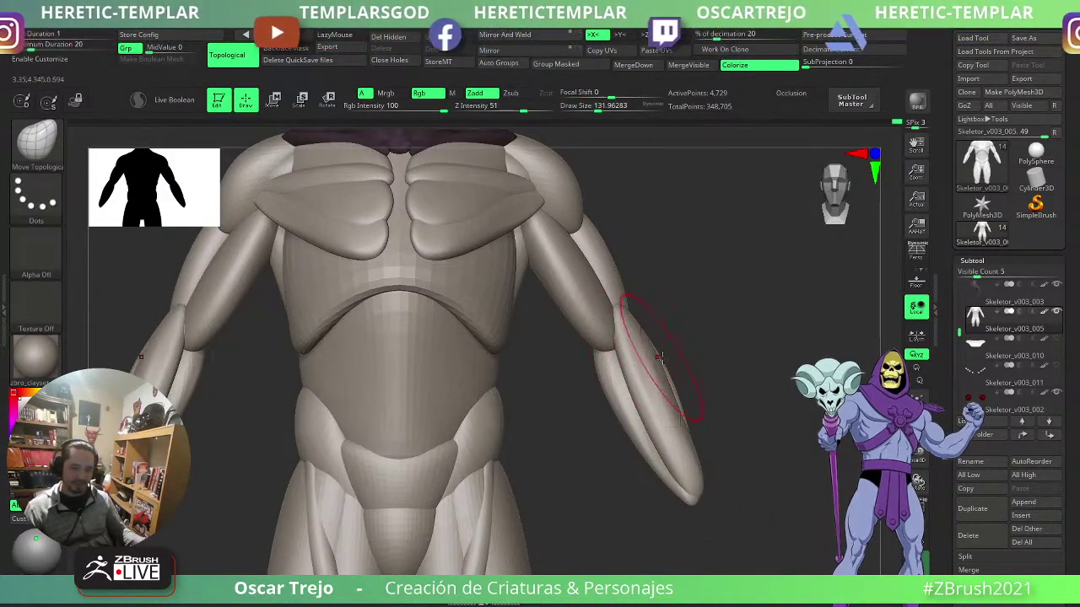
mouse_move(742, 362)
mouse_down()
mouse_move(617, 352)
mouse_move(591, 364)
mouse_up()
key(bracketleft)
key(bracketleft)
key(bracketleft)
key(bracketleft)
key(bracketleft)
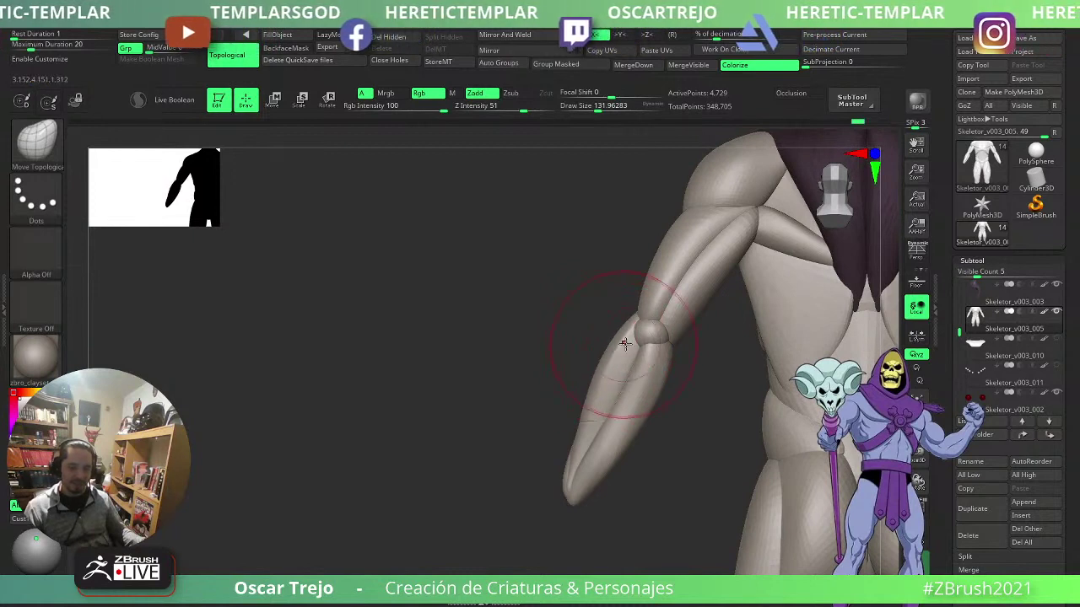
key(bracketleft)
key(bracketleft)
key(bracketleft)
key(bracketleft)
key(bracketleft)
key(bracketleft)
key(bracketleft)
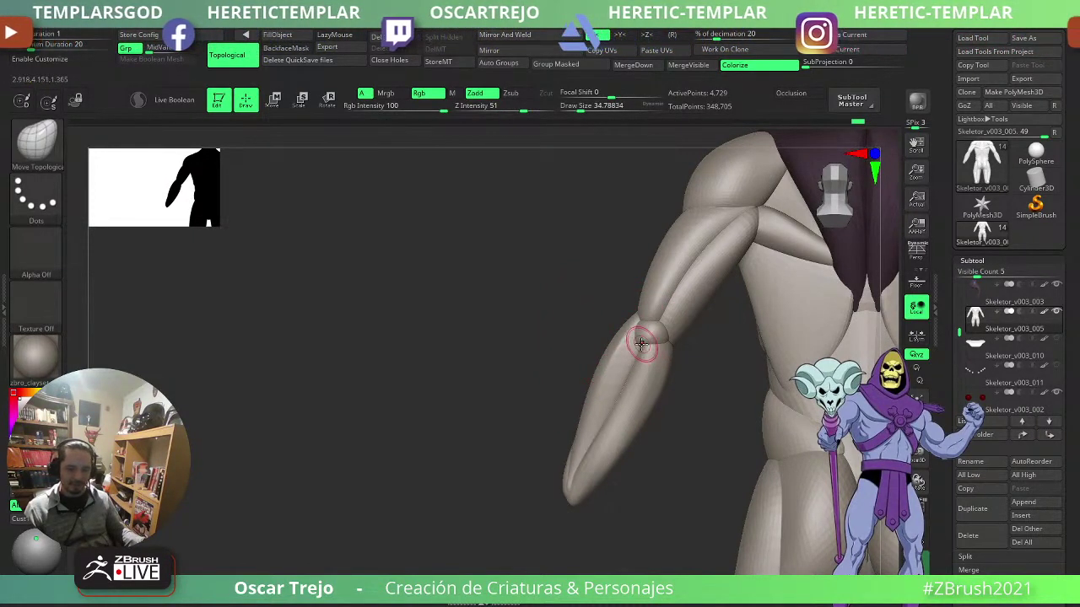
key(s)
right_drag(617, 374, 589, 399)
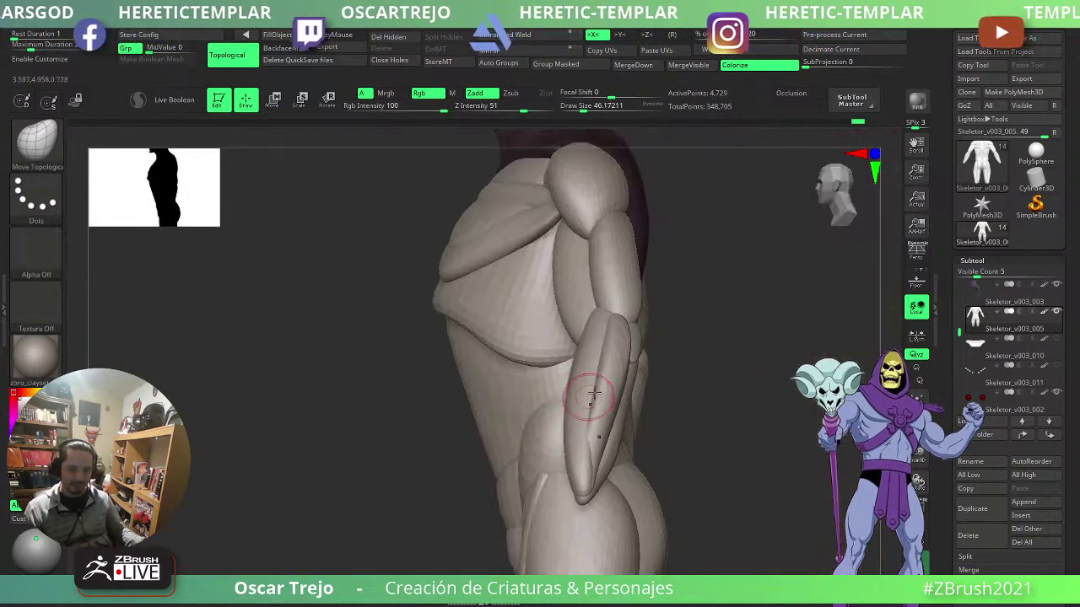
key(s)
drag(625, 364, 628, 365)
right_drag(680, 353, 653, 355)
key(s)
drag(653, 355, 657, 356)
- Refine the forearm muscles where they meet the elbow from the back with the Move Topological brush at draw size about 59
right_drag(595, 369, 482, 395)
drag(644, 350, 648, 341)
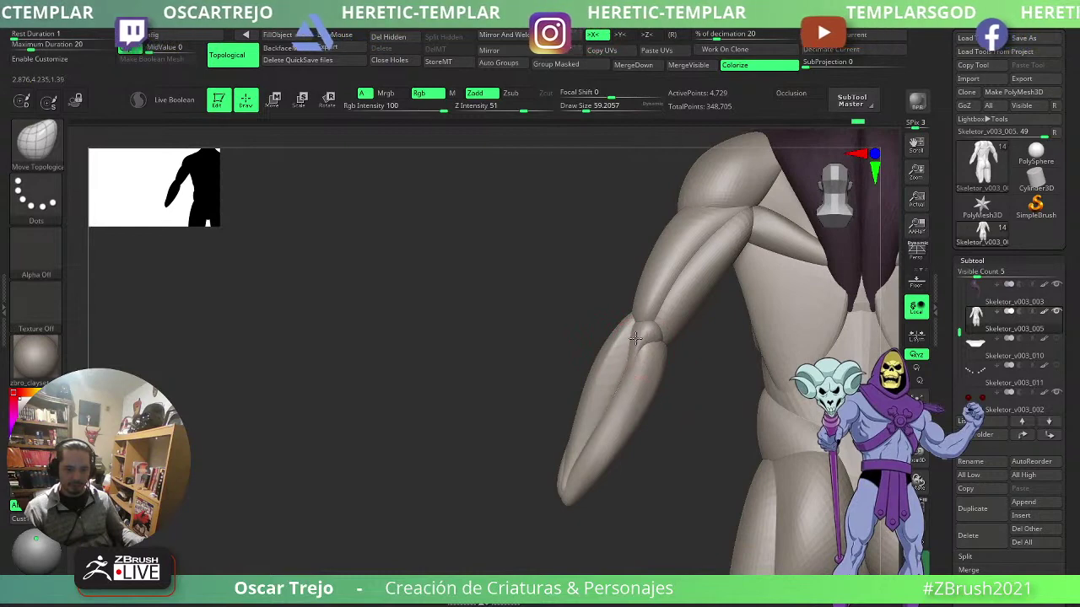
mouse_move(591, 380)
right_down()
mouse_move(500, 397)
mouse_move(522, 394)
right_up()
drag(641, 352, 648, 338)
ctrl+right_drag(515, 400, 506, 324)
right_drag(549, 400, 582, 436)
shift+right_drag(714, 405, 772, 398)
alt+right_drag(747, 452, 714, 358)
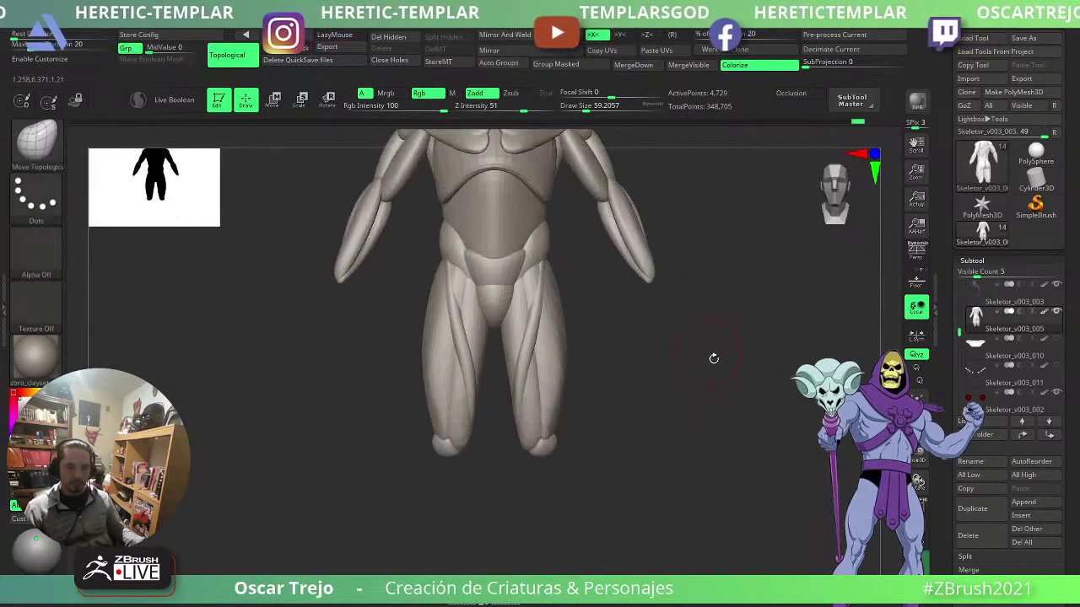
alt+right_drag(683, 424, 717, 395)
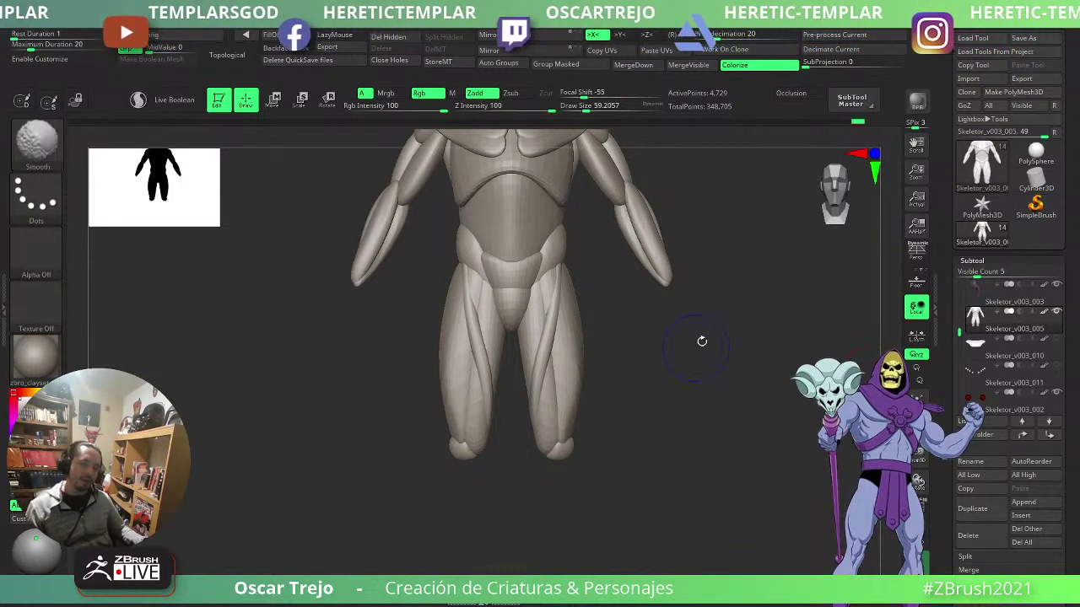
- Insert a Capsule from the IMM Primitives brush below the knee at draw size 112
drag(699, 340, 692, 402)
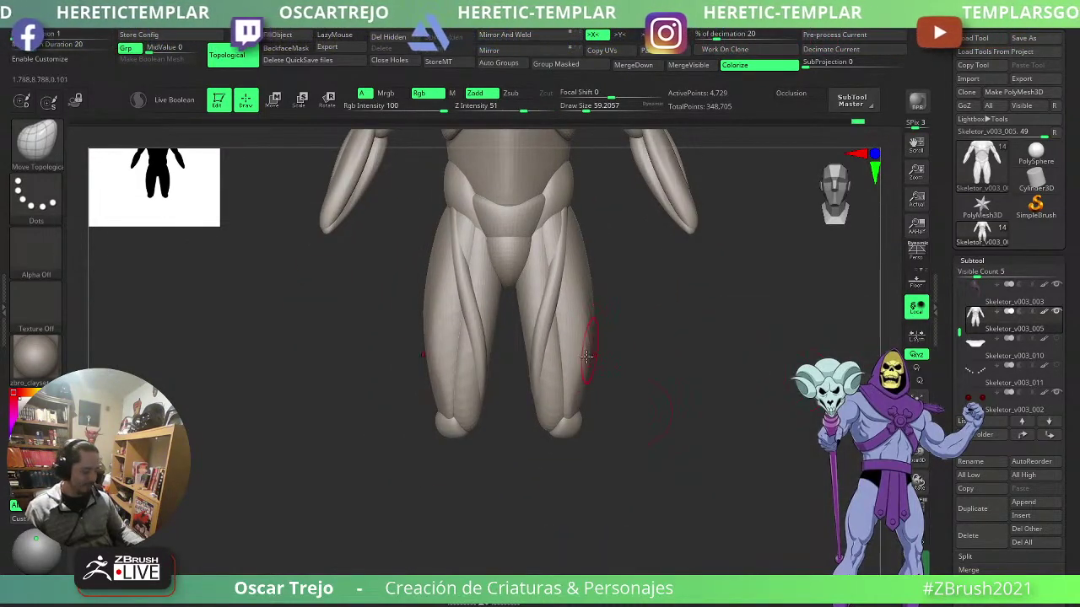
key(s)
drag(575, 432, 600, 432)
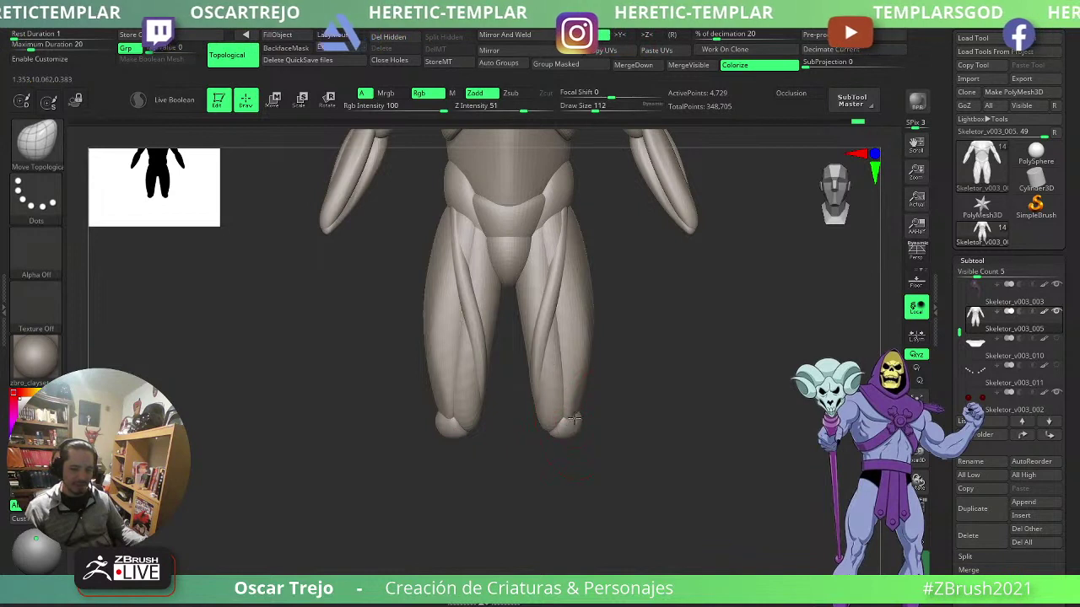
key(b)
key(i)
key(p)
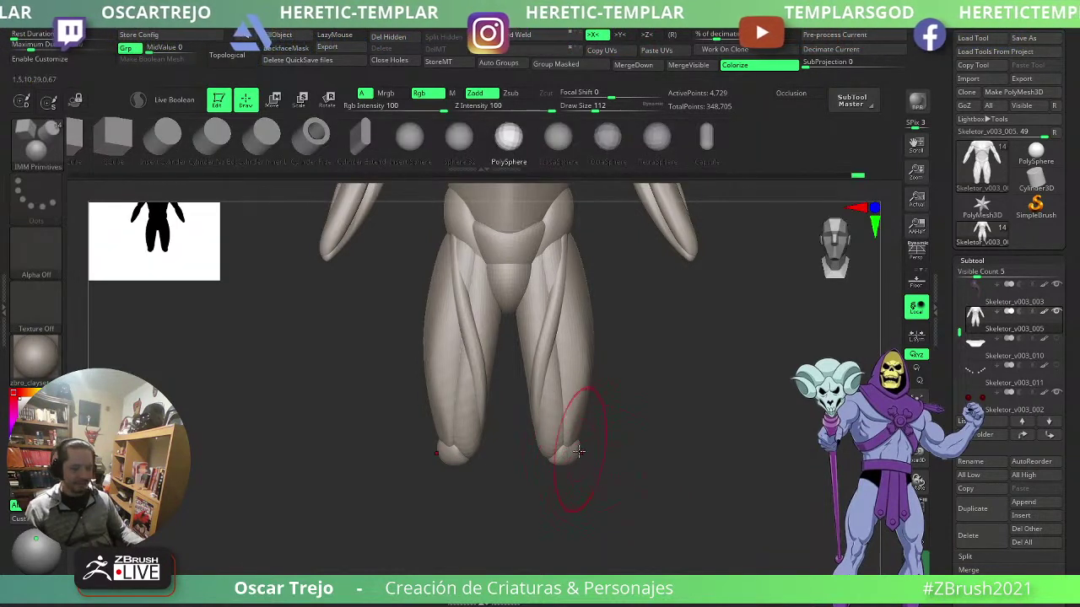
click(698, 145)
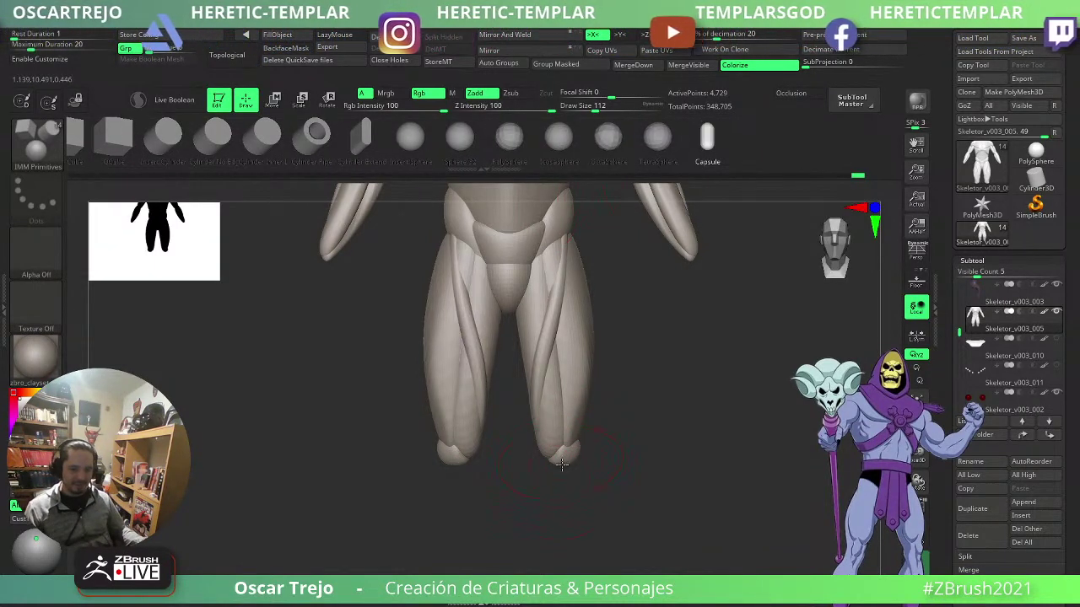
drag(559, 477, 653, 427)
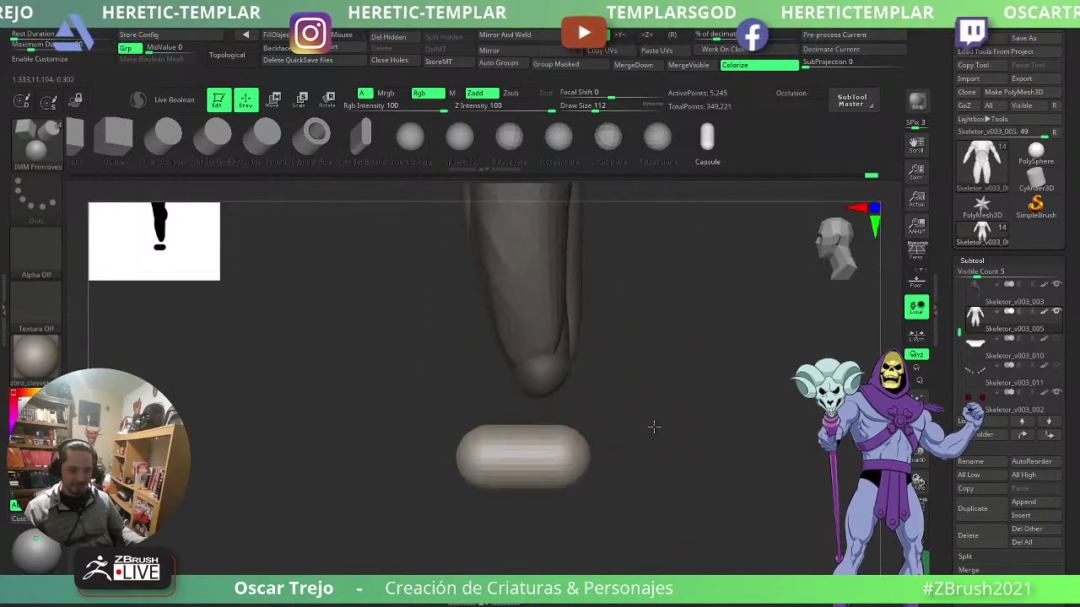
- Turn the inserted capsules upright and position them directly beneath the knees
key(w)
drag(564, 355, 577, 481)
alt+click(529, 353)
mouse_move(521, 398)
mouse_down()
mouse_move(576, 408)
mouse_move(681, 398)
mouse_move(676, 358)
mouse_up()
key(q)
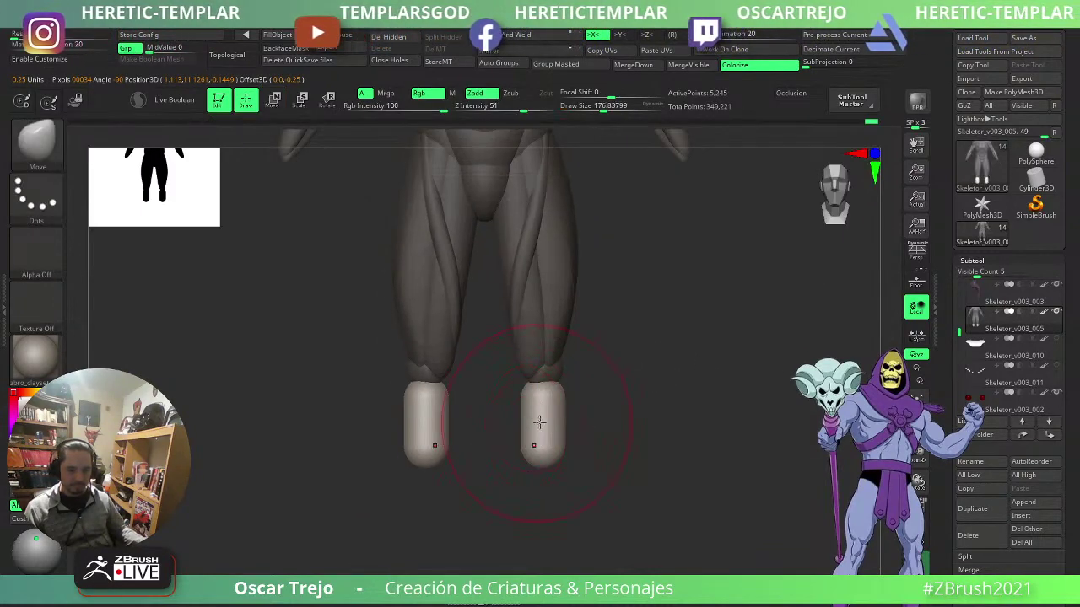
- Stretch the capsules downward into long, slim lower legs with the Move brush at draw size about 239
mouse_move(540, 424)
shift+mouse_down()
mouse_move(542, 433)
mouse_move(542, 407)
mouse_move(561, 483)
shift+mouse_up()
key(b)
key(m)
key(v)
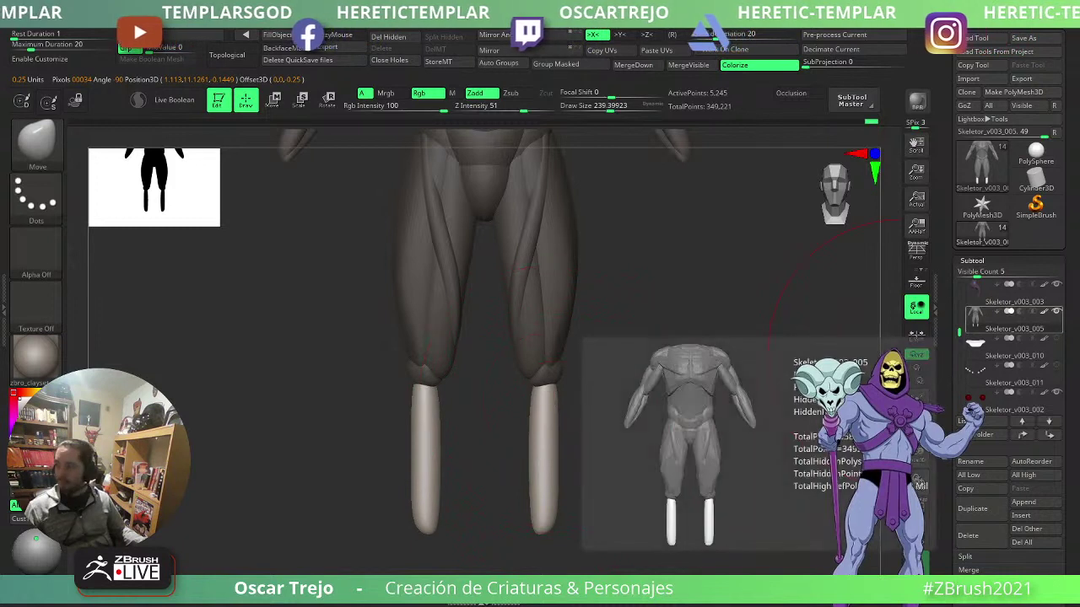
mouse_move(1012, 321)
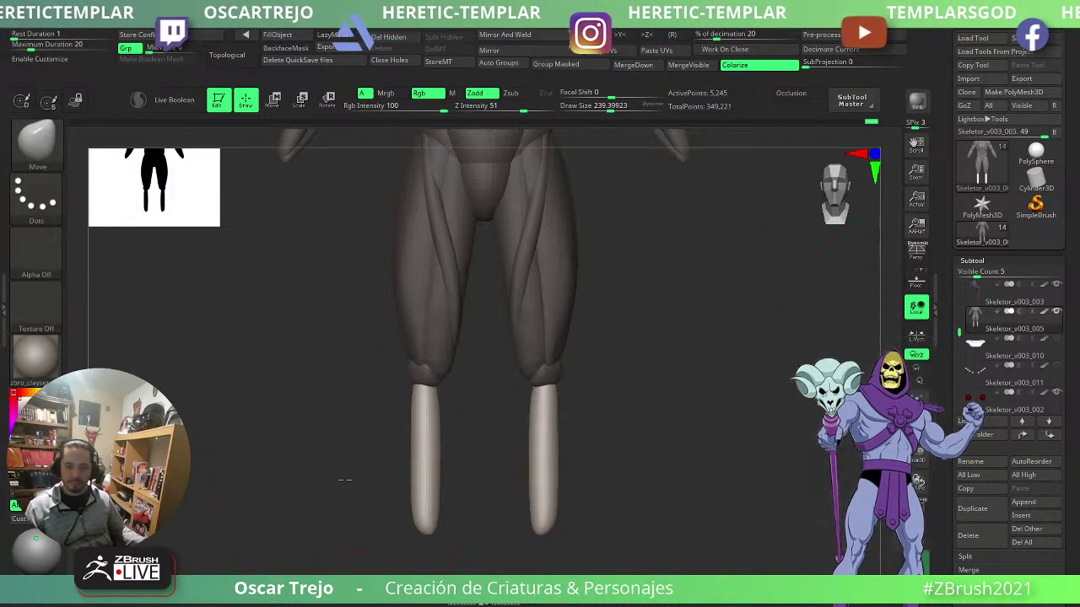
- Curve the lower leg forms slightly outward in front view with the Move brush at draw size about 187
alt+drag(609, 501, 597, 460)
drag(527, 484, 541, 496)
key(bracketleft)
drag(552, 460, 541, 493)
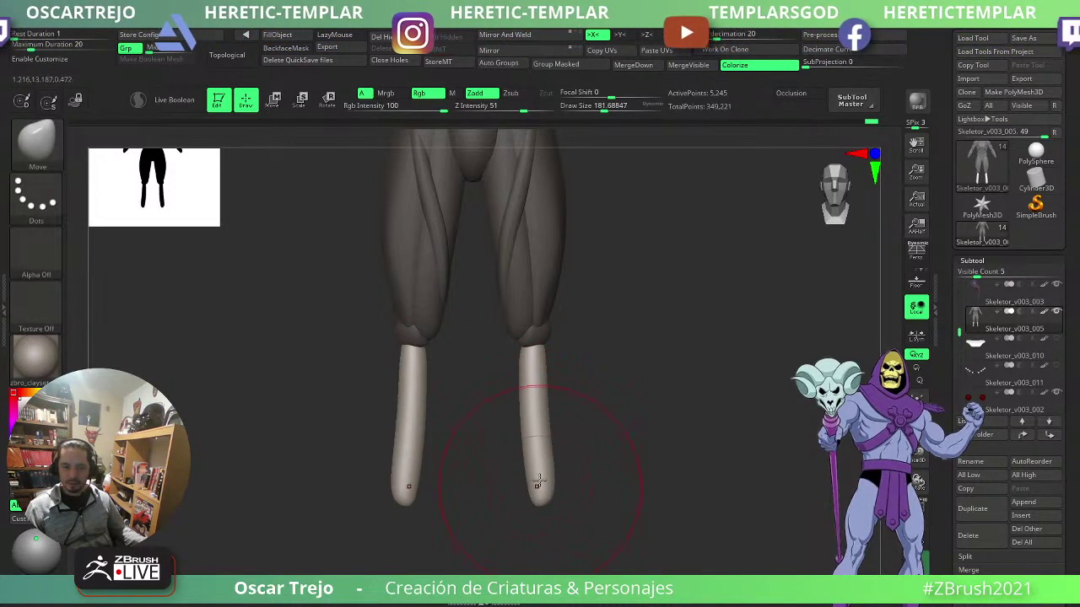
key(s)
drag(536, 427, 539, 426)
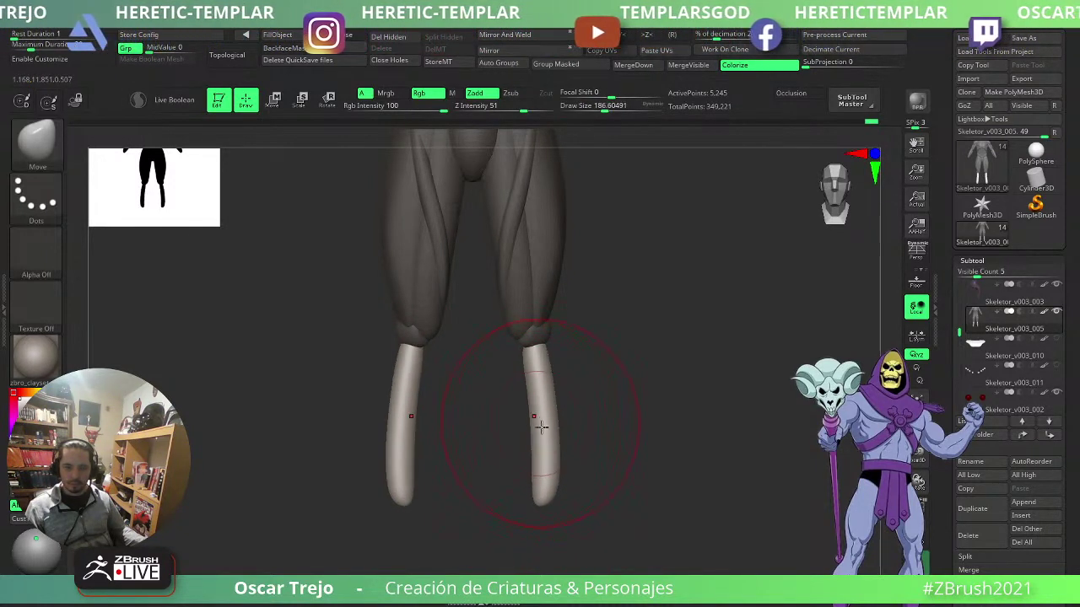
drag(544, 481, 546, 492)
mouse_move(635, 473)
alt+mouse_down()
mouse_move(630, 405)
mouse_move(623, 472)
mouse_move(669, 442)
alt+mouse_up()
- Reduce the draw size to about 80 and clear the mask from the body muscle forms
mouse_move(975, 371)
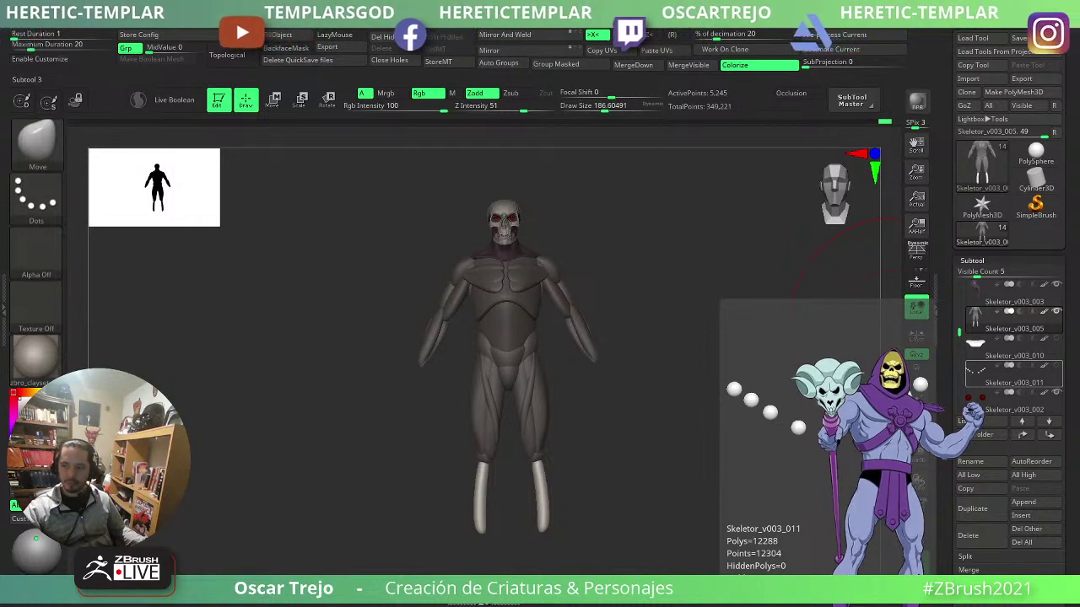
mouse_move(655, 347)
mouse_down()
mouse_move(663, 362)
mouse_move(704, 372)
mouse_up()
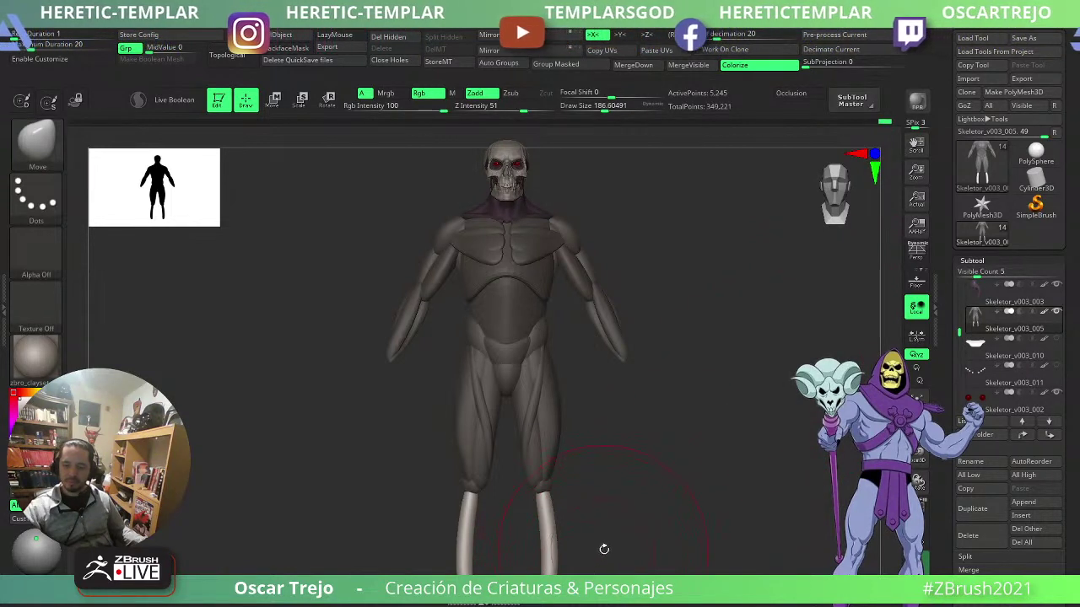
key(bracketleft)
key(bracketleft)
key(bracketleft)
key(bracketleft)
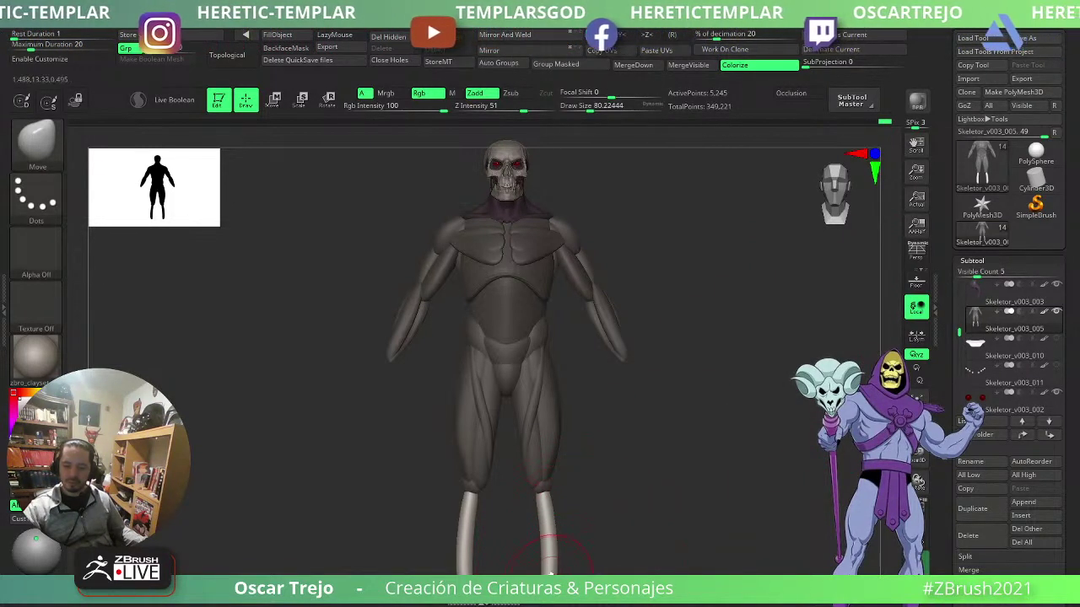
ctrl+drag(611, 533, 619, 509)
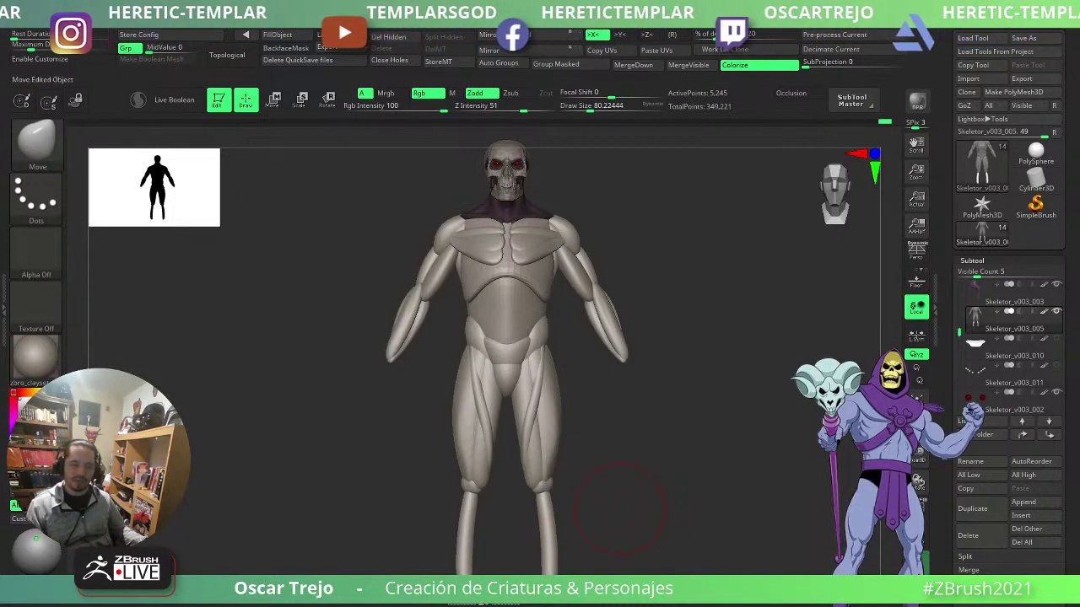
- Display the body's coloured polygroups and wireframe without the smoothed subdivision preview
alt+drag(699, 446, 680, 304)
alt+drag(679, 304, 711, 438)
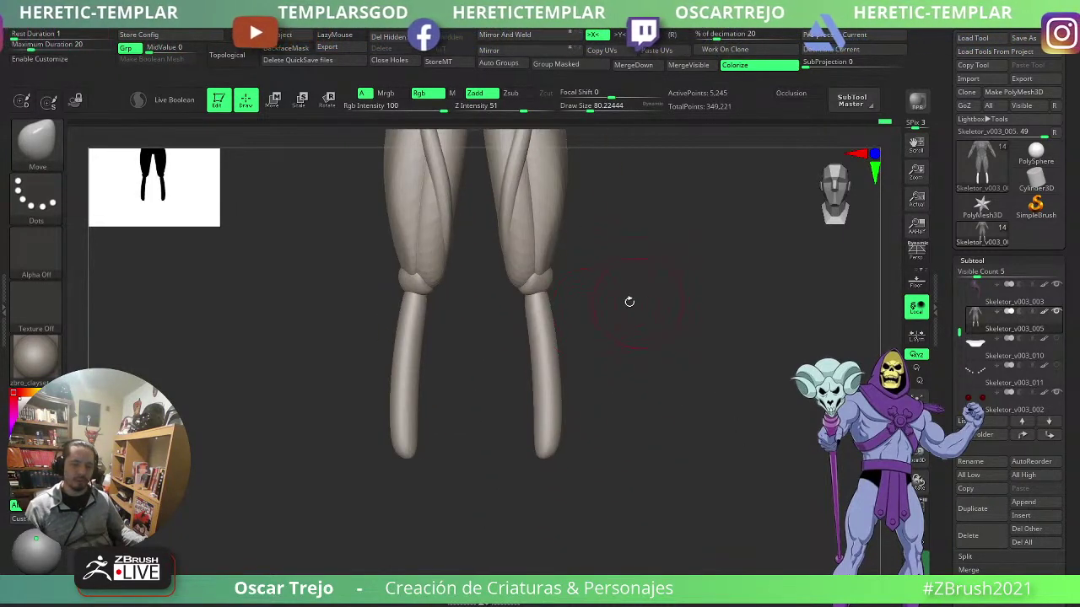
drag(629, 302, 658, 345)
alt+drag(658, 346, 692, 420)
key(shift+f)
key(shift+d)
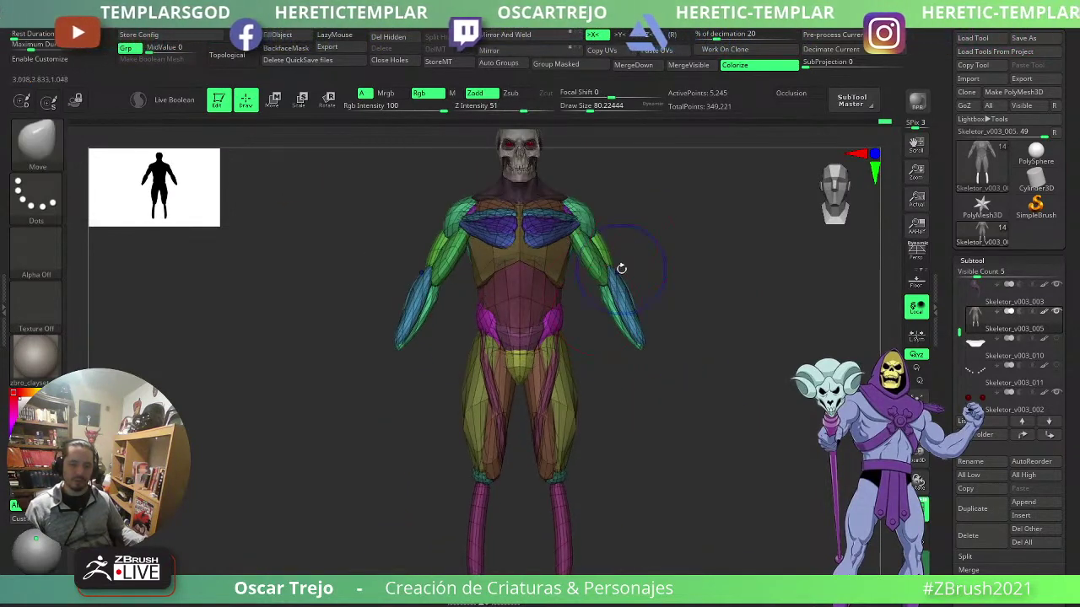
- Isolate the shoulder, upper arm and forearm muscle groups by hiding each one and inverting the visibility
ctrl+shift+click(593, 225)
ctrl+shift+drag(626, 227, 633, 236)
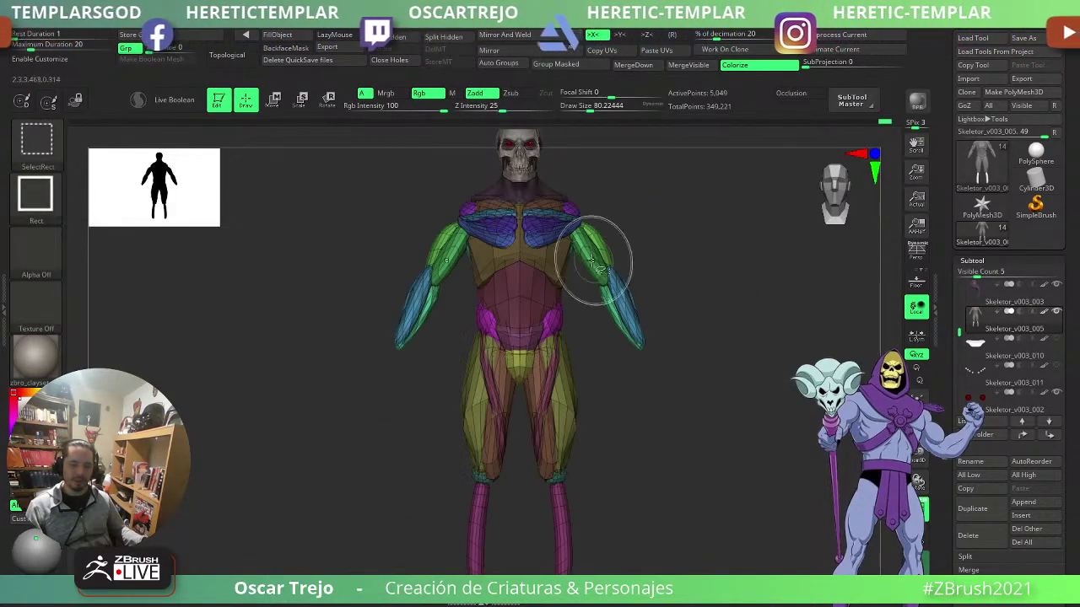
ctrl+shift+click(592, 260)
ctrl+shift+click(600, 251)
ctrl+shift+click(615, 293)
ctrl+shift+click(612, 299)
ctrl+shift+click(617, 301)
ctrl+shift+click(613, 286)
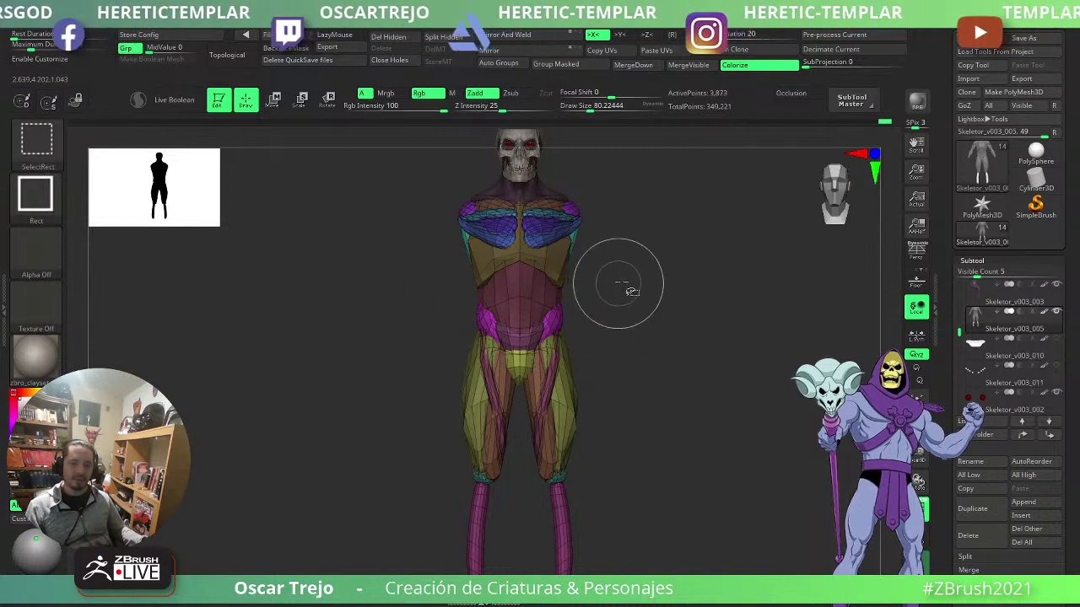
ctrl+shift+drag(632, 291, 645, 287)
- Place the transform gizmo on the isolated shoulder muscle
key(w)
click(582, 228)
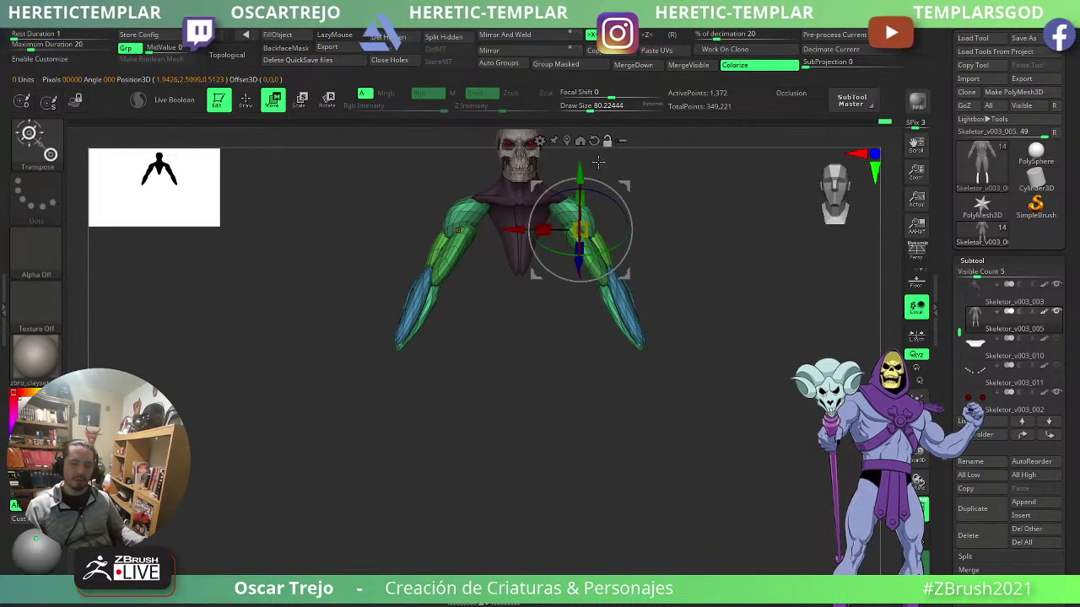
drag(598, 135, 678, 340)
drag(594, 336, 723, 345)
ctrl+shift+click(692, 321)
- Turn off the polygroup wireframe display and show all the body's muscle forms again
key(q)
key(shift+f)
key(w)
key(q)
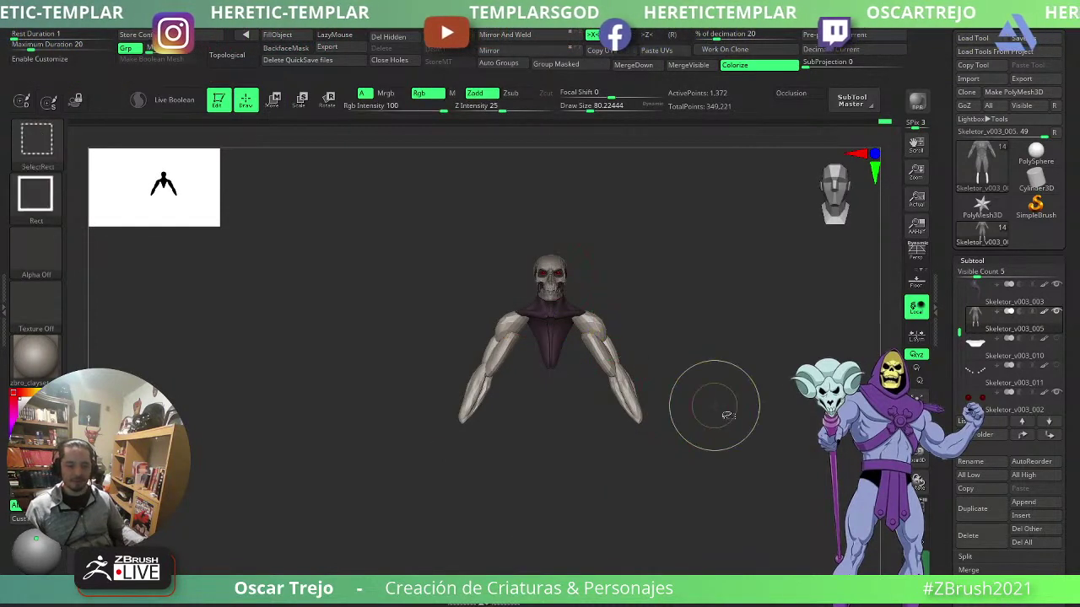
ctrl+shift+click(714, 397)
key(f)
alt+drag(724, 405, 694, 363)
- Insert a mirrored pair of capsules beside the outer sides of the lower legs with the IMM Primitives brush
key(b)
key(i)
key(p)
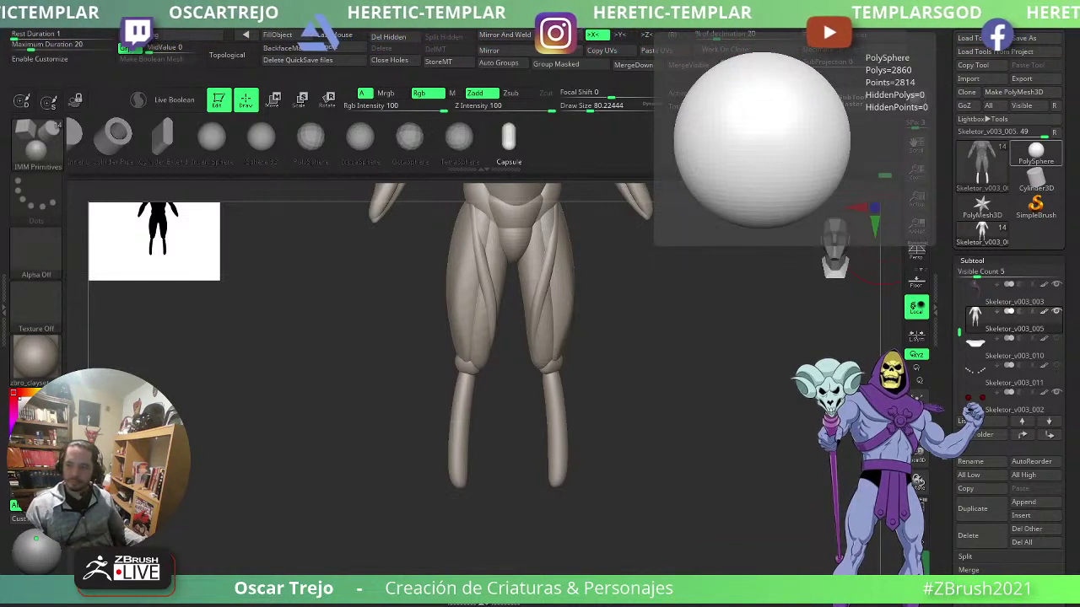
alt+drag(674, 487, 685, 475)
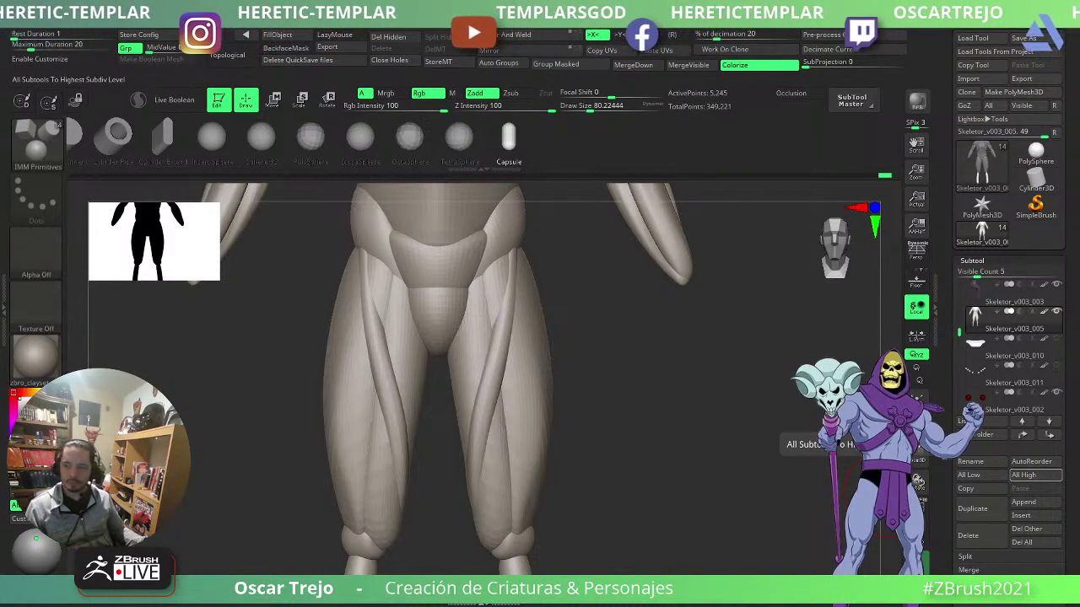
alt+drag(719, 464, 747, 341)
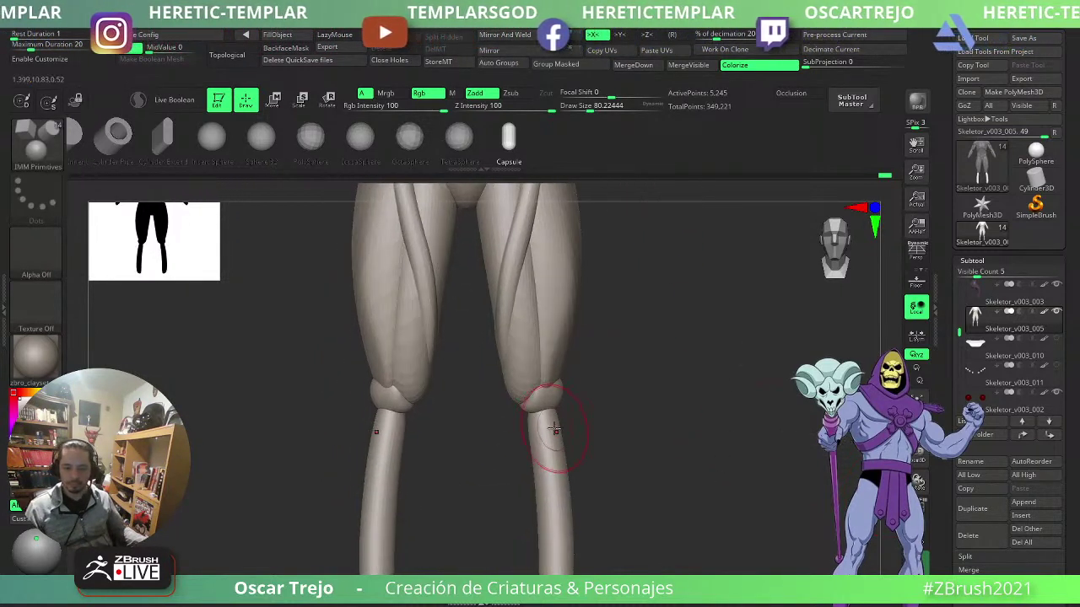
key(b)
key(m)
key(v)
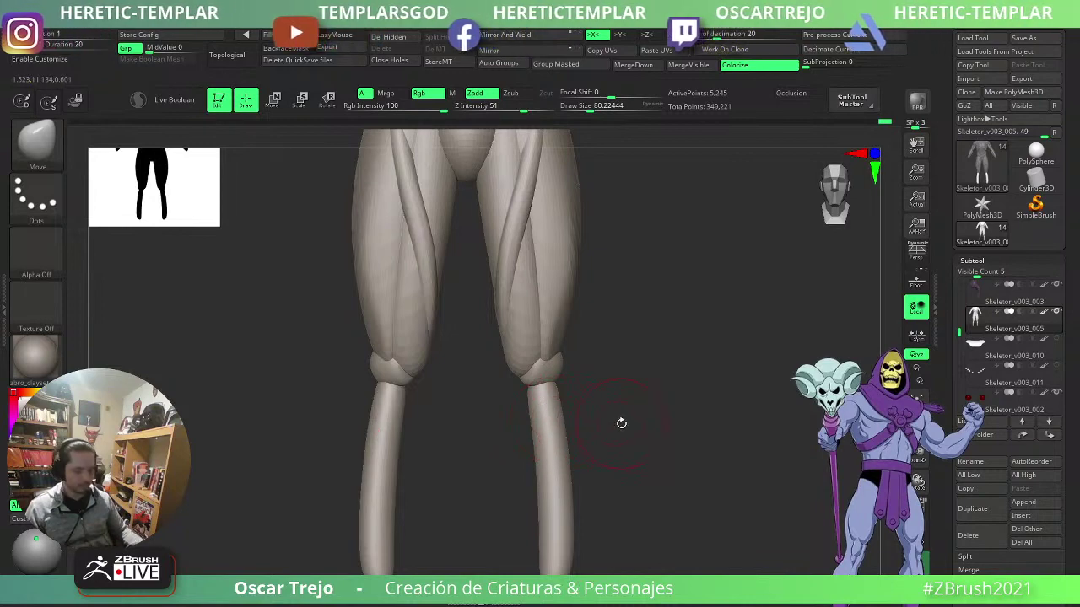
key(b)
key(i)
key(p)
drag(622, 424, 677, 335)
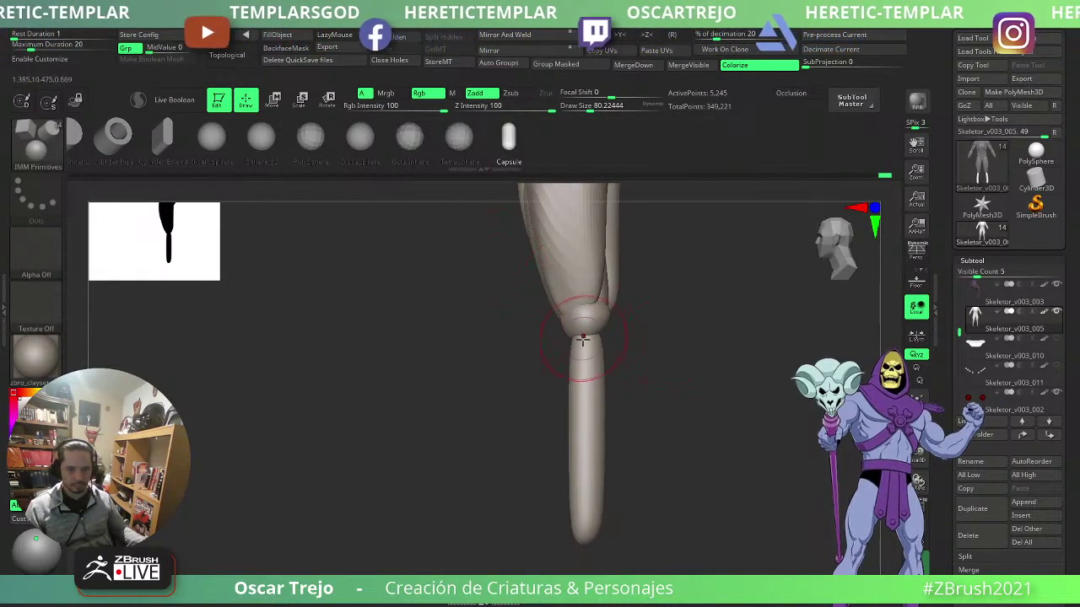
drag(588, 353, 507, 398)
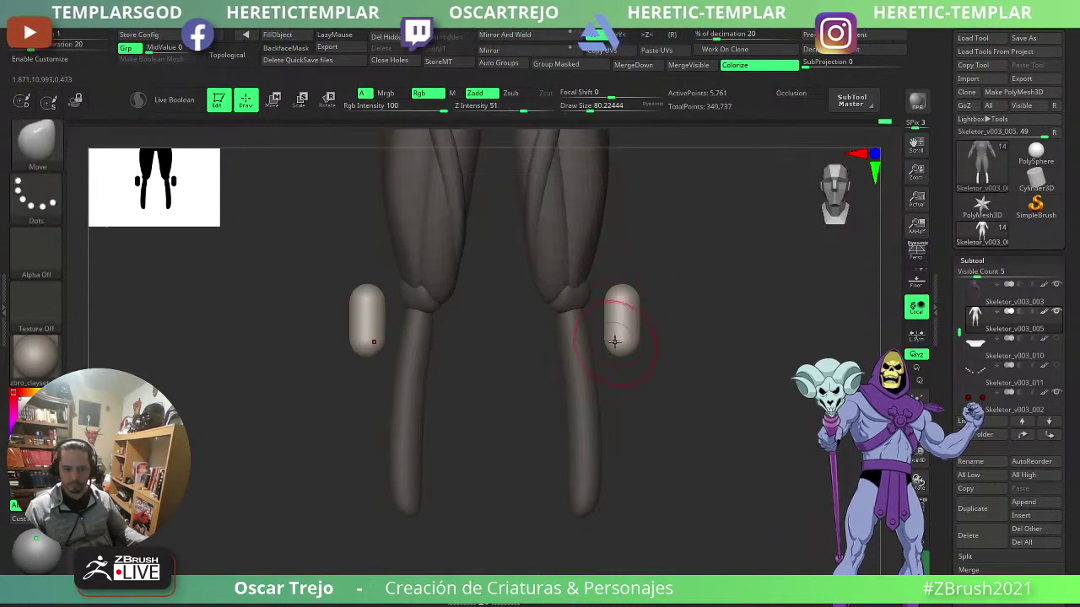
- Move the inserted capsules inward against the outer sides of the lower legs
key(w)
mouse_move(637, 276)
mouse_down()
mouse_move(603, 321)
mouse_move(572, 291)
mouse_move(588, 339)
mouse_move(639, 352)
mouse_up()
key(q)
- Stretch the capsules downward into long outer lower leg muscles with the Move brush
key(b)
key(m)
key(v)
key(s)
key(s)
drag(596, 390, 603, 447)
right_drag(606, 466, 617, 432)
drag(613, 435, 596, 466)
mouse_move(595, 502)
right_down()
mouse_move(594, 518)
mouse_move(644, 434)
mouse_move(628, 409)
right_up()
- Taper the upper ends of the outer lower leg muscles toward the knees with the Move brush
key(s)
drag(605, 384, 615, 384)
right_drag(615, 383, 614, 359)
drag(601, 355, 608, 352)
key(bracketleft)
key(bracketleft)
key(s)
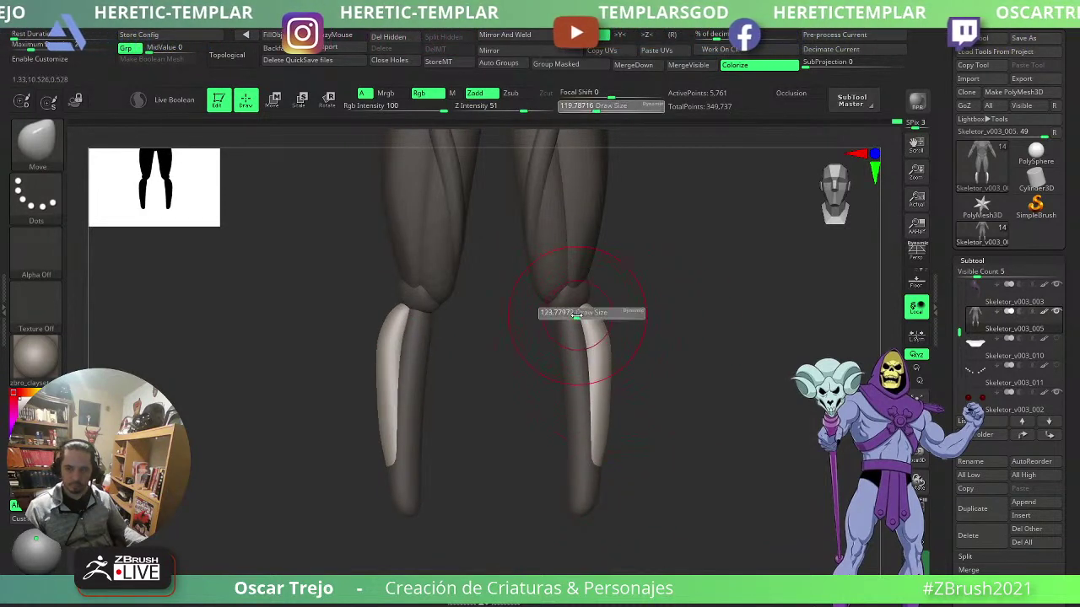
drag(577, 313, 572, 312)
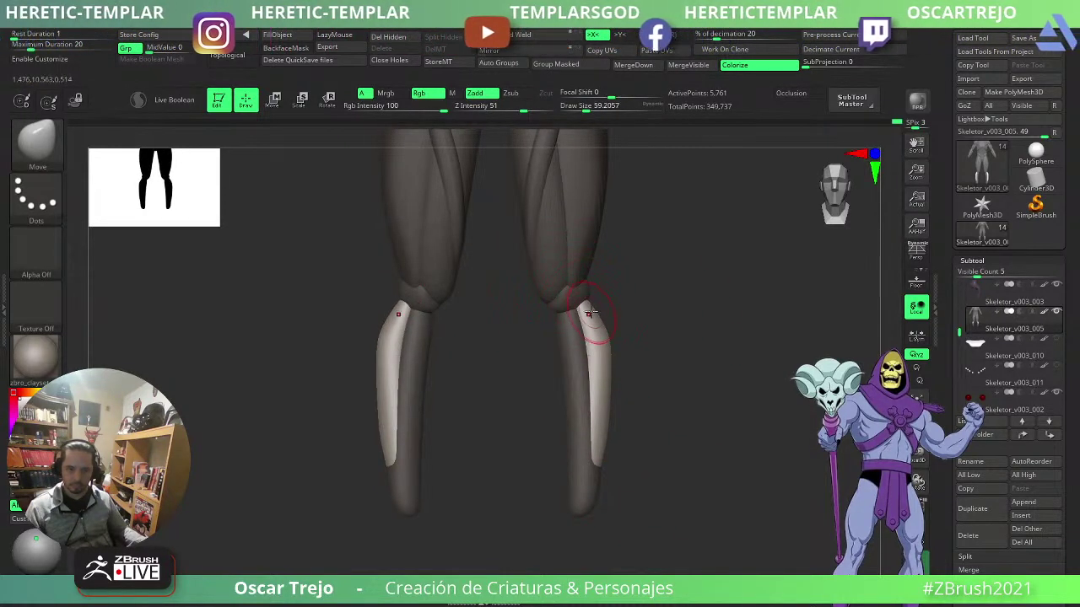
- Set the draw size to about 94 and clear the mask from the body muscle forms
ctrl+drag(638, 291, 651, 325)
key(ctrl+z)
right_drag(663, 422, 644, 405)
key(s)
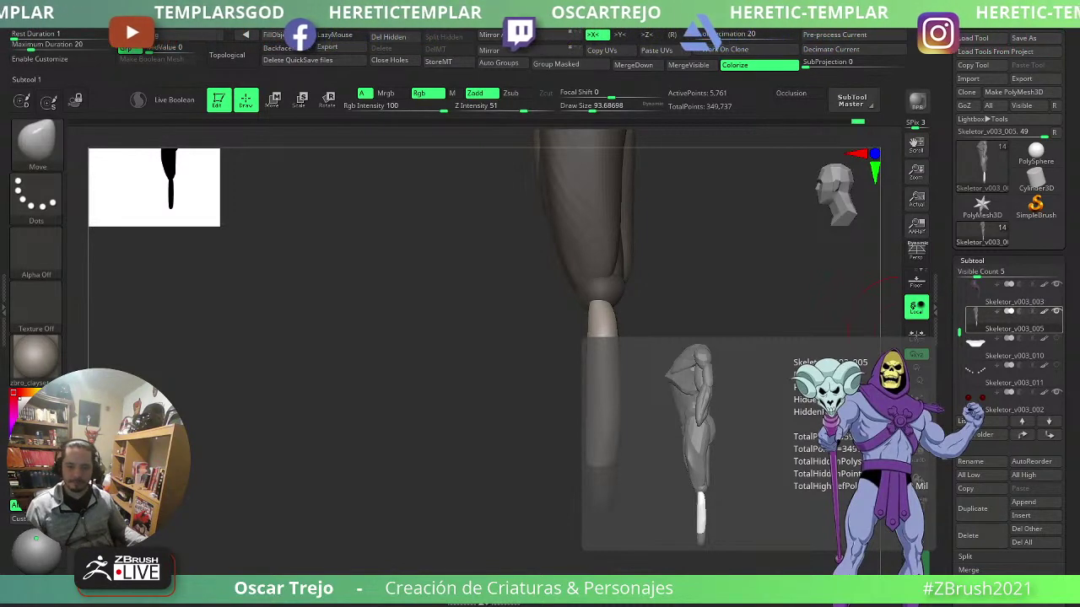
shift+drag(413, 418, 489, 420)
ctrl+drag(672, 352, 676, 367)
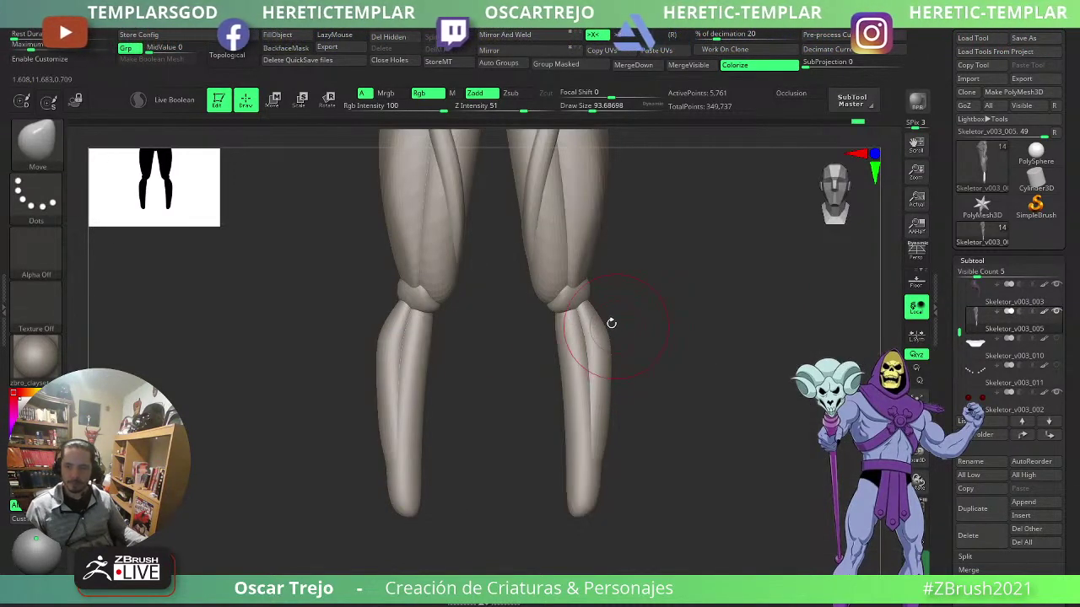
- Mask everything except the original lower leg forms and widen their upper ends inward at draw size about 65
ctrl+shift+click(572, 346)
ctrl+click(634, 283)
ctrl+shift+click(667, 417)
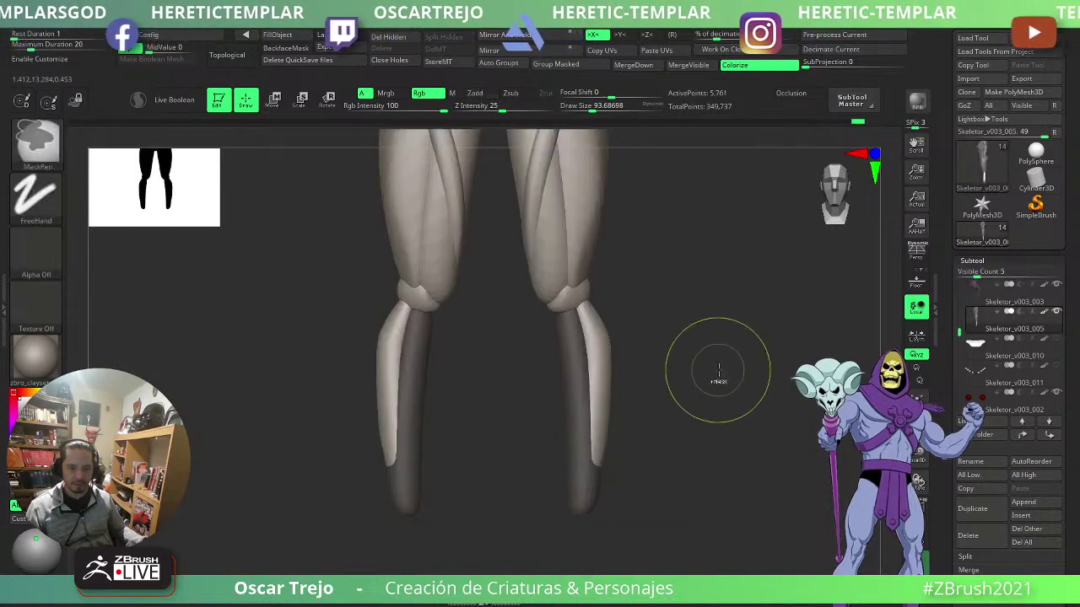
ctrl+click(718, 371)
mouse_move(718, 371)
mouse_down()
mouse_move(658, 302)
mouse_move(601, 283)
mouse_up()
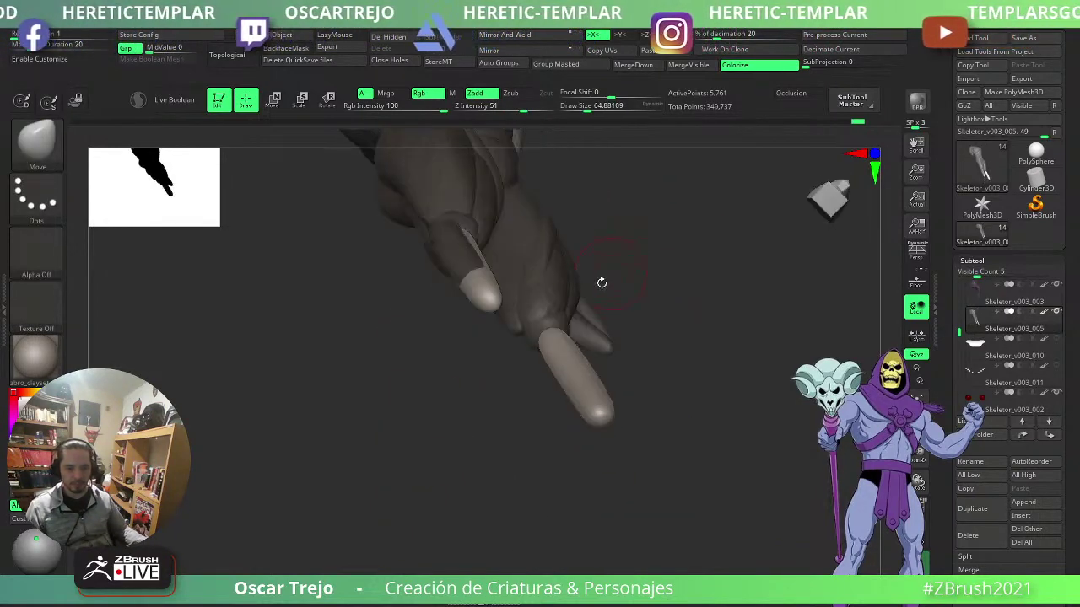
drag(641, 354, 615, 373)
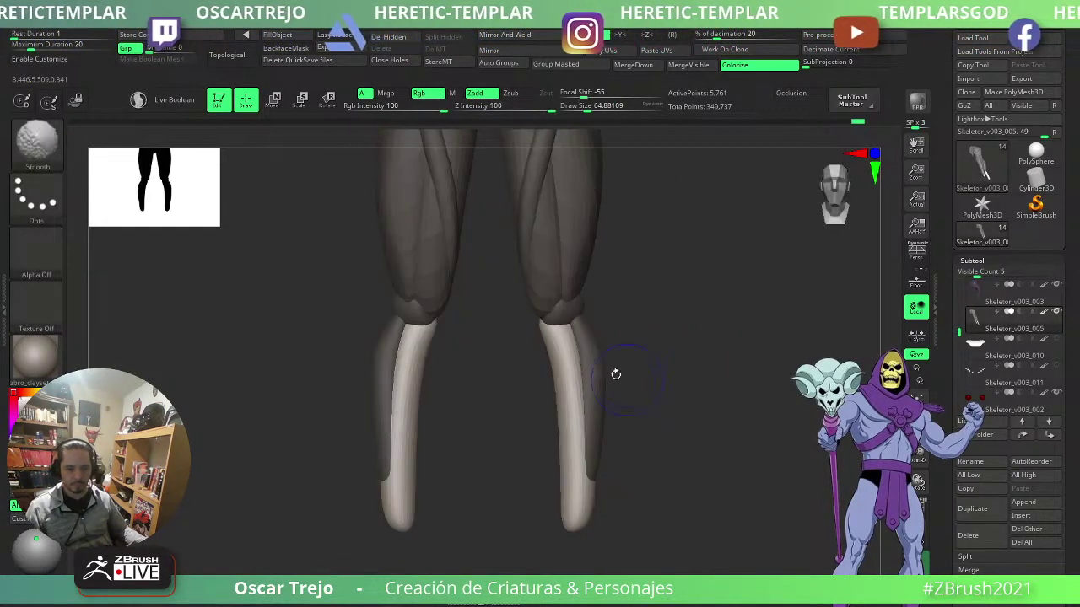
- Clear the mask and insert a mirrored pair of capsules at the back of the lower legs just below the knees
mouse_move(717, 359)
ctrl+right_down()
mouse_move(678, 332)
mouse_move(740, 427)
mouse_move(687, 316)
ctrl+right_up()
mouse_move(688, 316)
ctrl+right_down()
mouse_move(720, 373)
mouse_move(750, 384)
ctrl+right_up()
mouse_move(751, 383)
alt+right_down()
mouse_move(709, 332)
mouse_move(748, 338)
alt+right_up()
key(b)
key(i)
key(p)
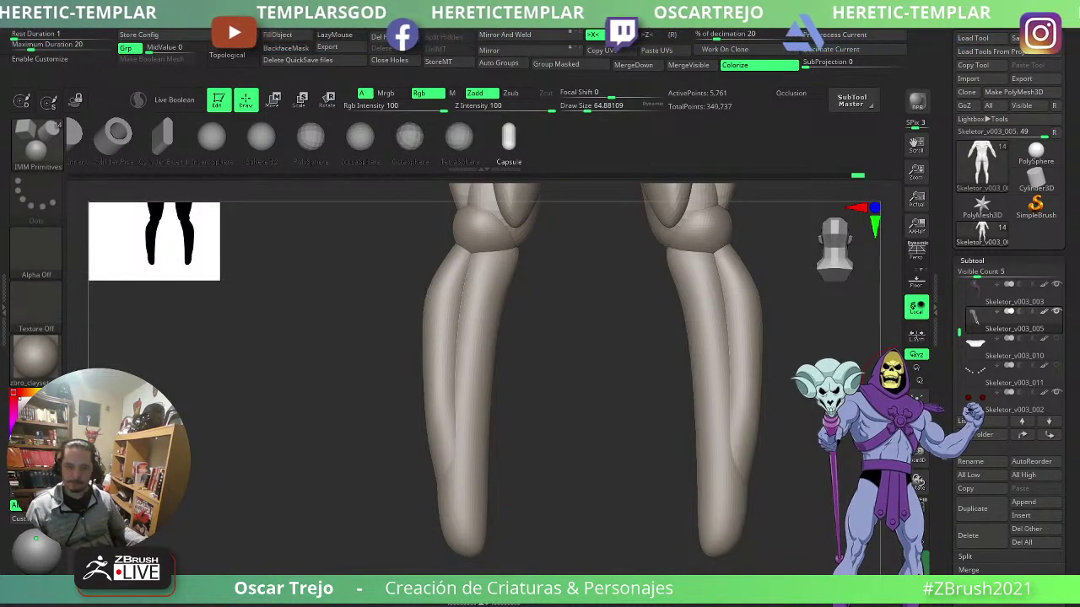
alt+right_drag(600, 343, 598, 380)
drag(484, 345, 470, 402)
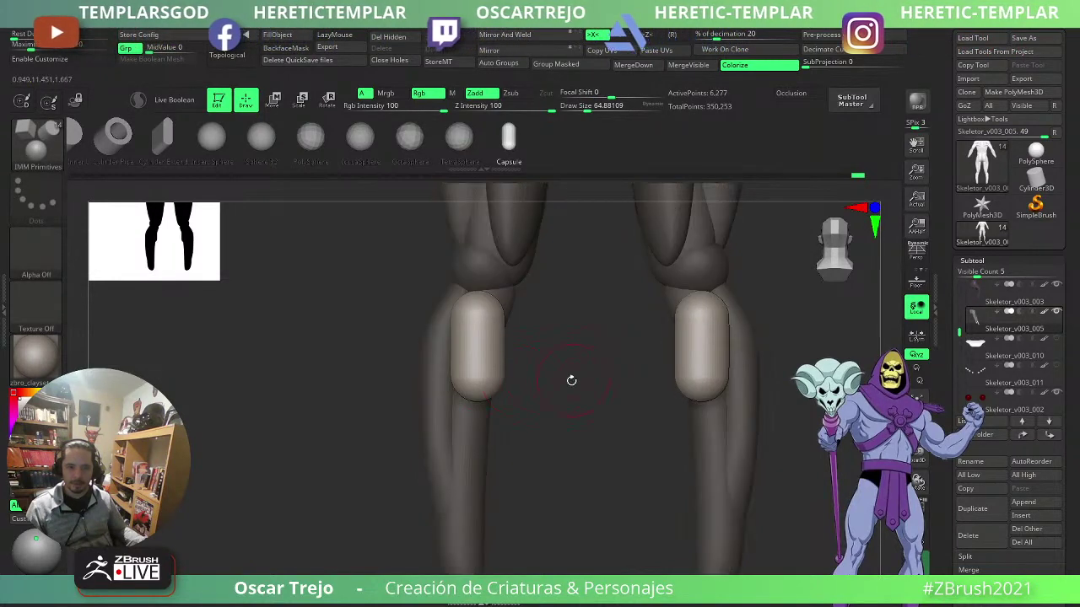
- Reposition the rear capsules and shape them into tapered calf muscles with the Move brush at draw size about 192
shift+drag(571, 378, 518, 350)
key(w)
drag(515, 277, 553, 292)
key(q)
mouse_move(454, 281)
mouse_down()
mouse_move(477, 264)
mouse_move(451, 304)
mouse_move(465, 308)
mouse_move(474, 440)
mouse_move(471, 411)
mouse_up()
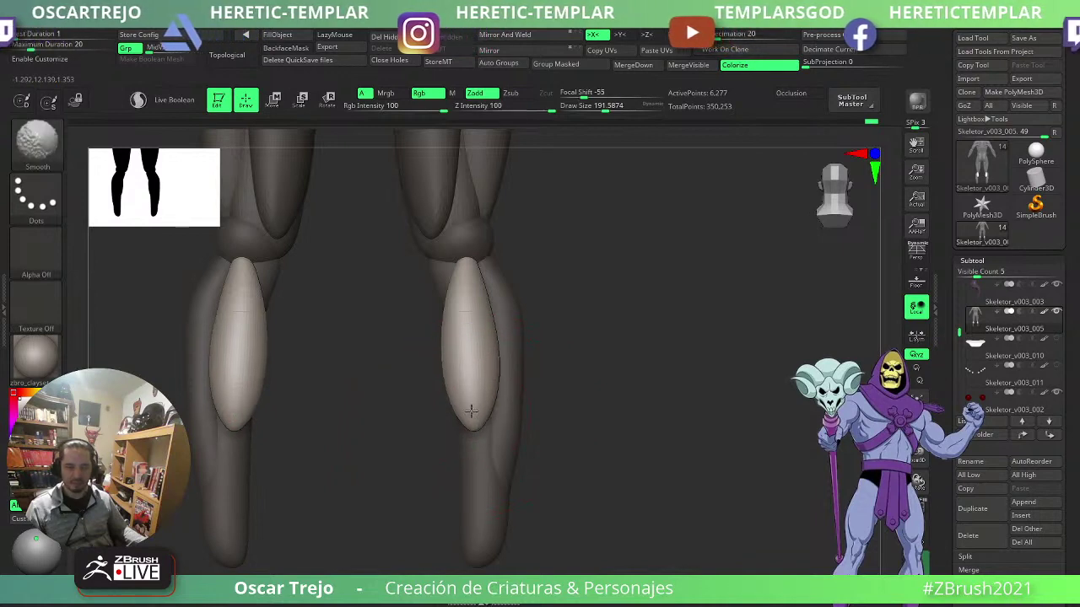
drag(460, 359, 450, 361)
drag(557, 333, 656, 325)
- Tuck the calf muscles' lower ends into the legs and raise their tops to the knees at draw size about 163
key(s)
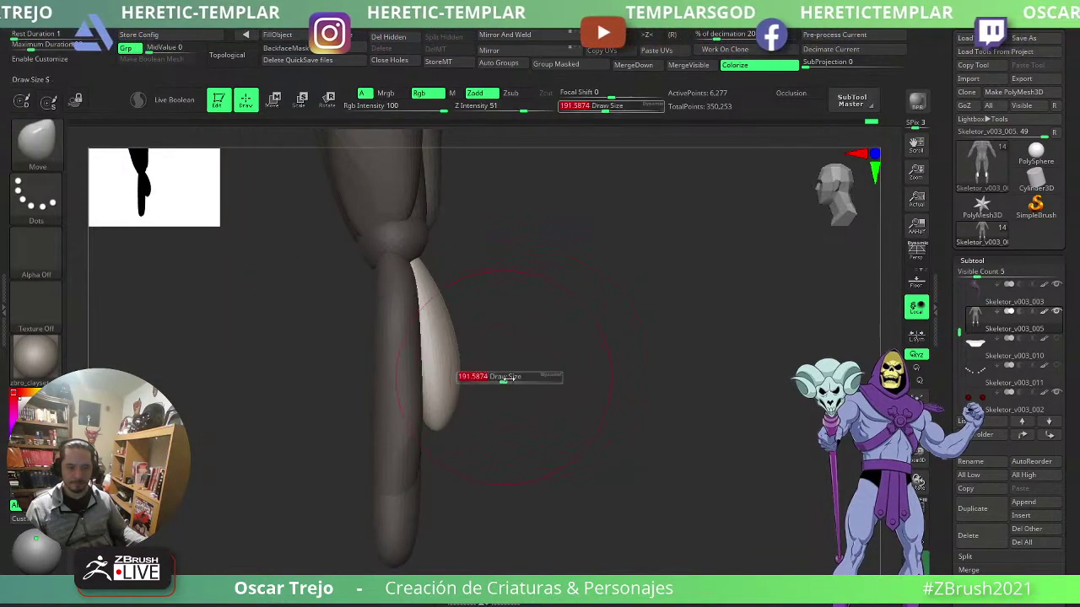
key(s)
mouse_move(449, 429)
mouse_down()
mouse_move(430, 441)
mouse_move(515, 422)
mouse_move(409, 443)
mouse_up()
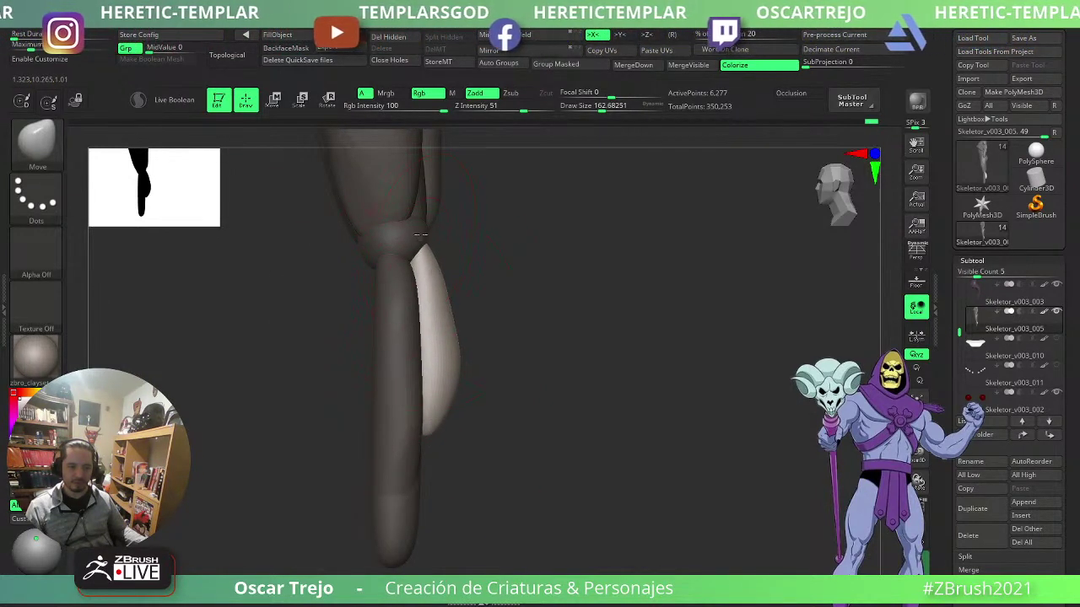
mouse_move(506, 261)
shift+mouse_down()
mouse_move(470, 257)
mouse_move(463, 272)
mouse_move(475, 291)
mouse_move(492, 272)
mouse_move(484, 275)
shift+mouse_up()
- Pull the upper ends of the calf muscles inward beneath the knees with the Move brush in back view
key(s)
key(s)
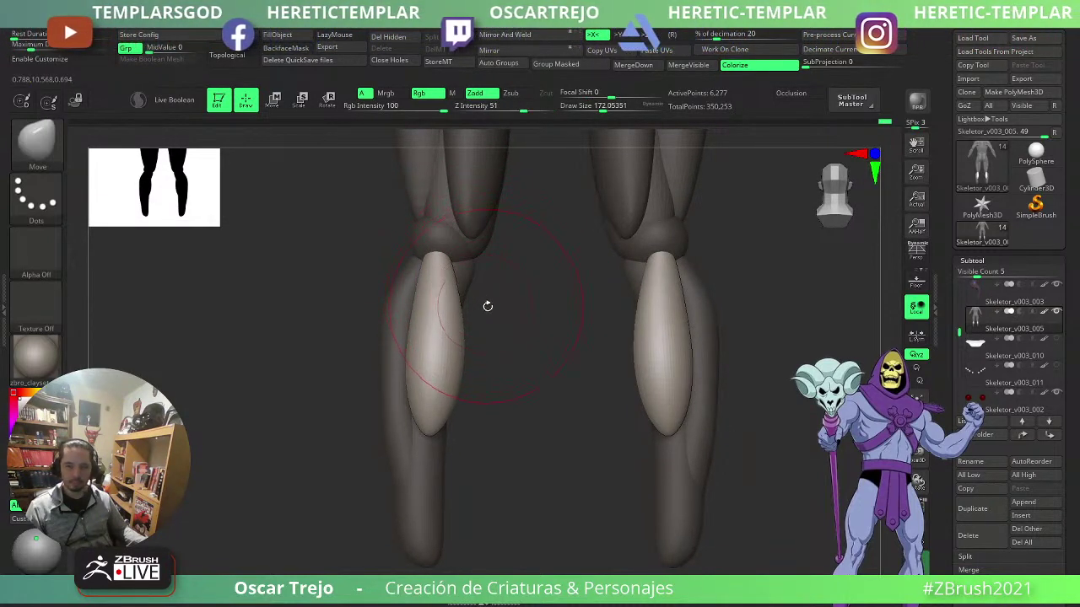
key(s)
mouse_move(471, 272)
mouse_down()
mouse_move(463, 255)
mouse_move(477, 282)
mouse_move(437, 268)
mouse_move(463, 282)
mouse_move(469, 260)
mouse_up()
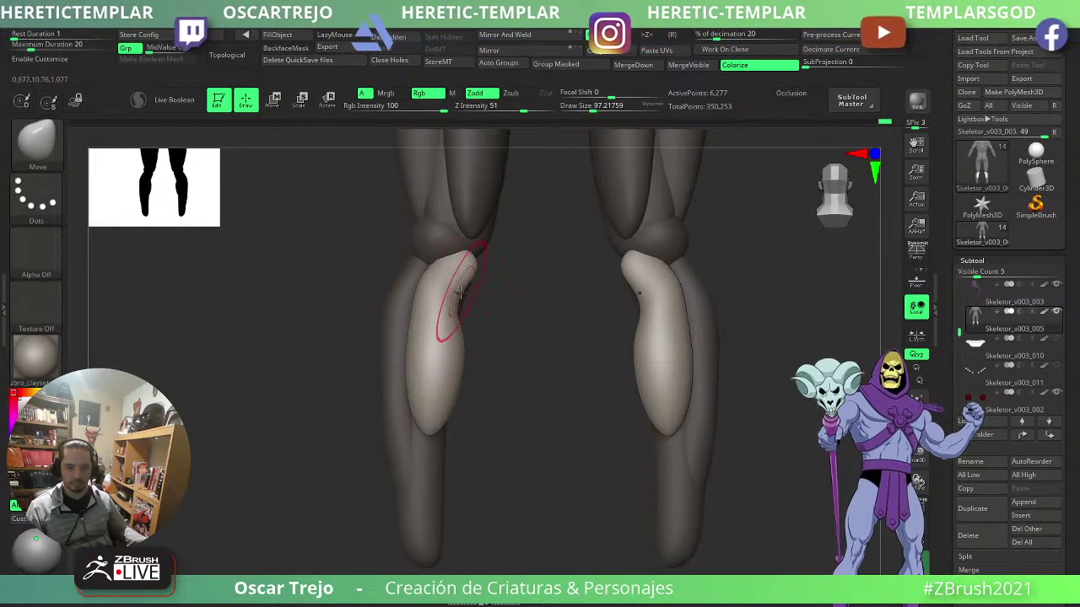
drag(451, 298, 472, 265)
right_drag(474, 264, 410, 266)
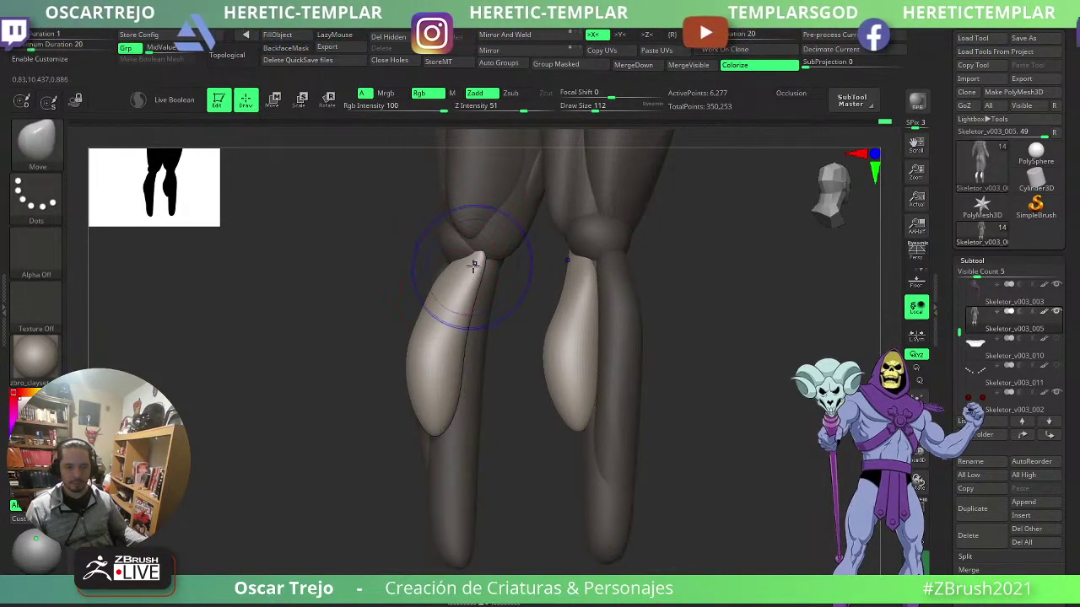
shift+right_drag(470, 270, 477, 272)
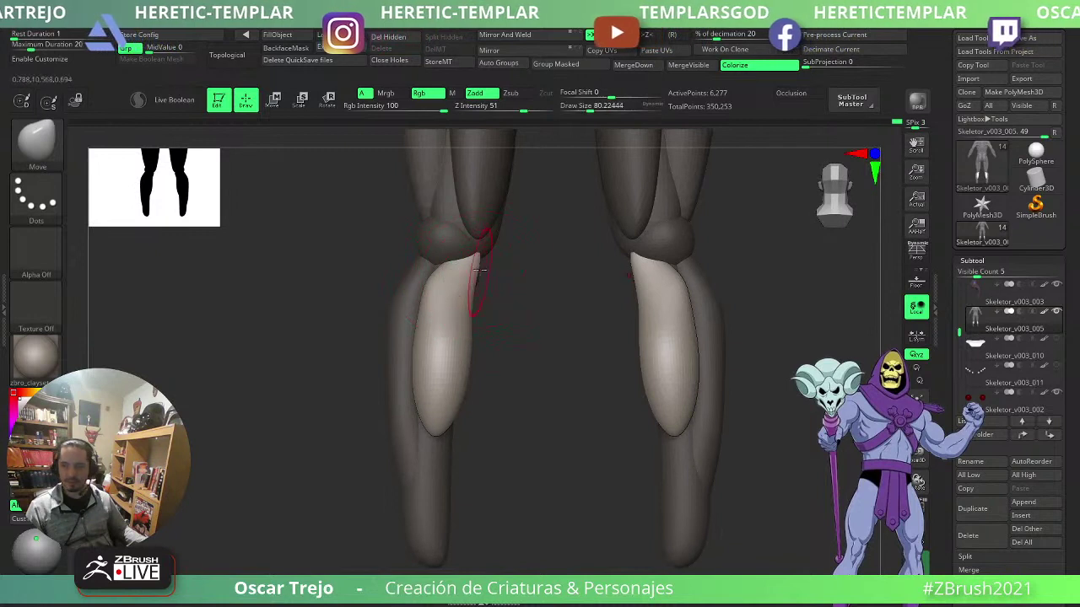
- Refine the inner contour of the calf muscles with the Move brush at draw size about 120
key(s)
drag(484, 262, 478, 291)
key(s)
drag(462, 341, 463, 386)
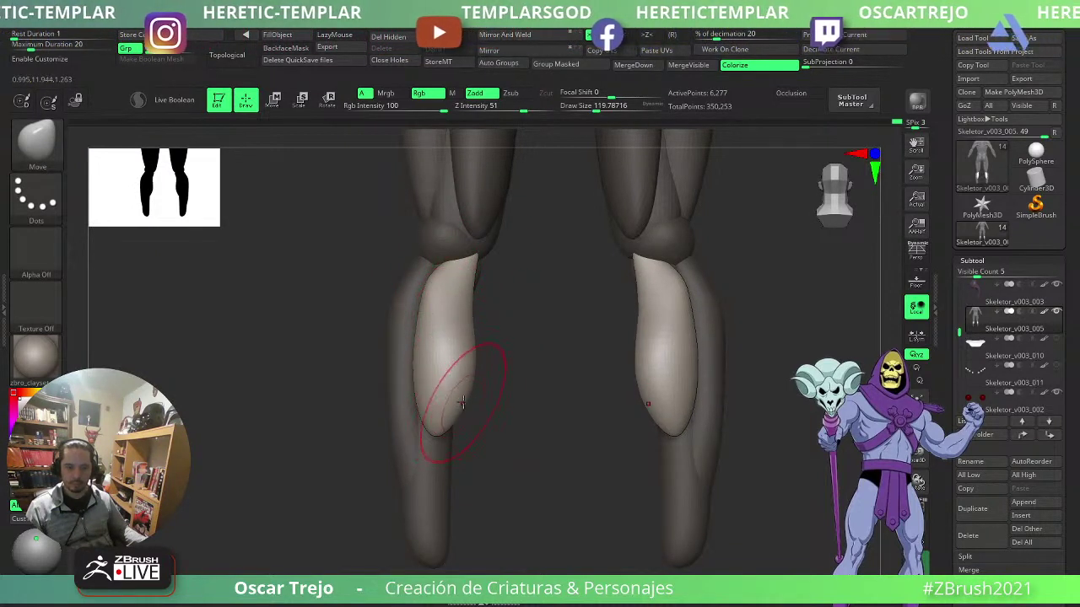
key(ctrl+z)
drag(471, 334, 435, 385)
- Adjust the calf muscles' upper ends behind the knees in side view at draw size about 77
drag(374, 417, 472, 347)
shift+drag(678, 296, 559, 309)
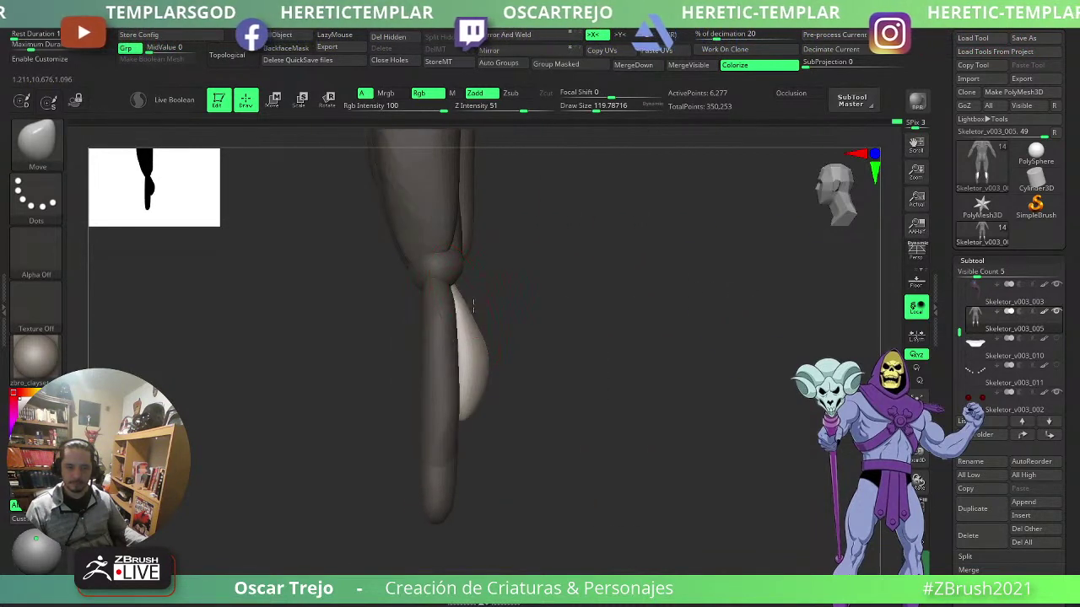
key(s)
drag(475, 303, 462, 278)
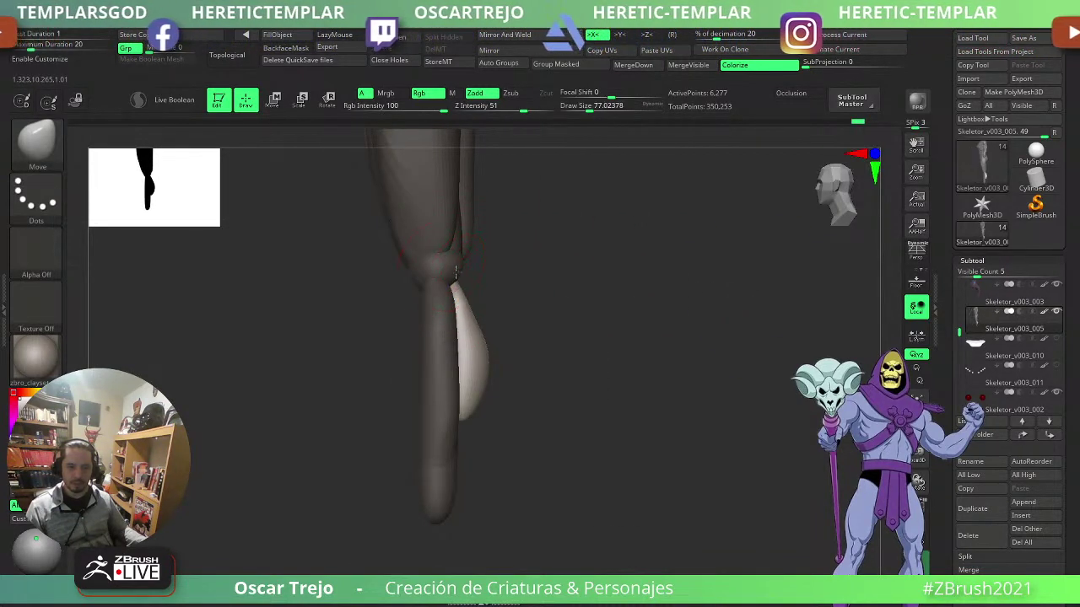
- Clear the mask from the body and insert another mirrored pair of capsules behind the outer calves
mouse_move(551, 308)
alt+mouse_down()
mouse_move(540, 301)
mouse_move(588, 325)
mouse_move(612, 306)
mouse_move(549, 305)
alt+mouse_up()
drag(468, 303, 581, 322)
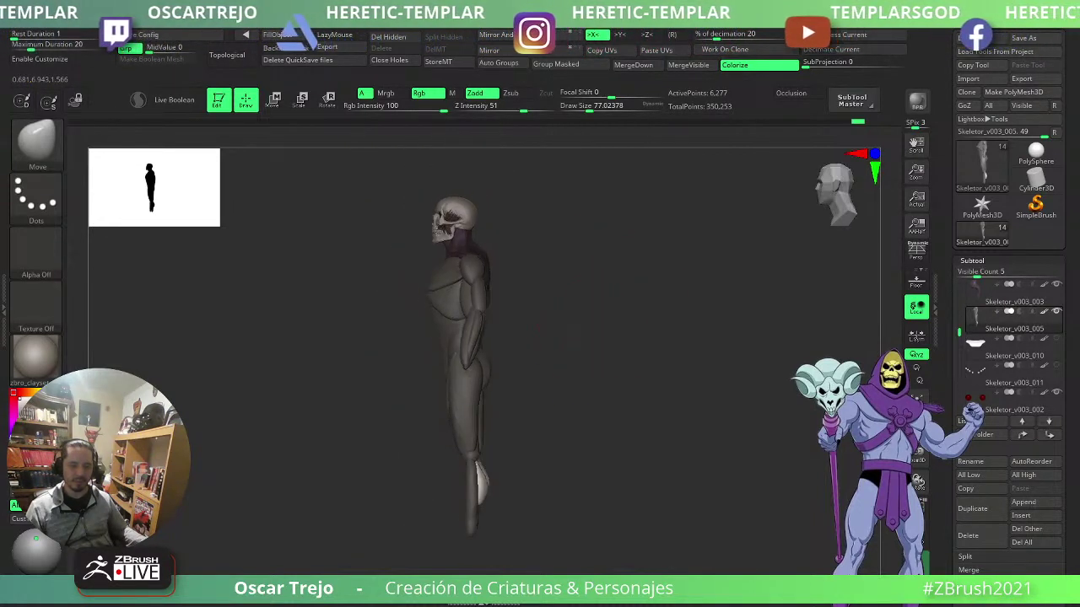
mouse_move(652, 367)
alt+mouse_down()
mouse_move(630, 296)
mouse_move(658, 350)
alt+mouse_up()
drag(658, 350, 675, 371)
alt+drag(666, 376, 524, 360)
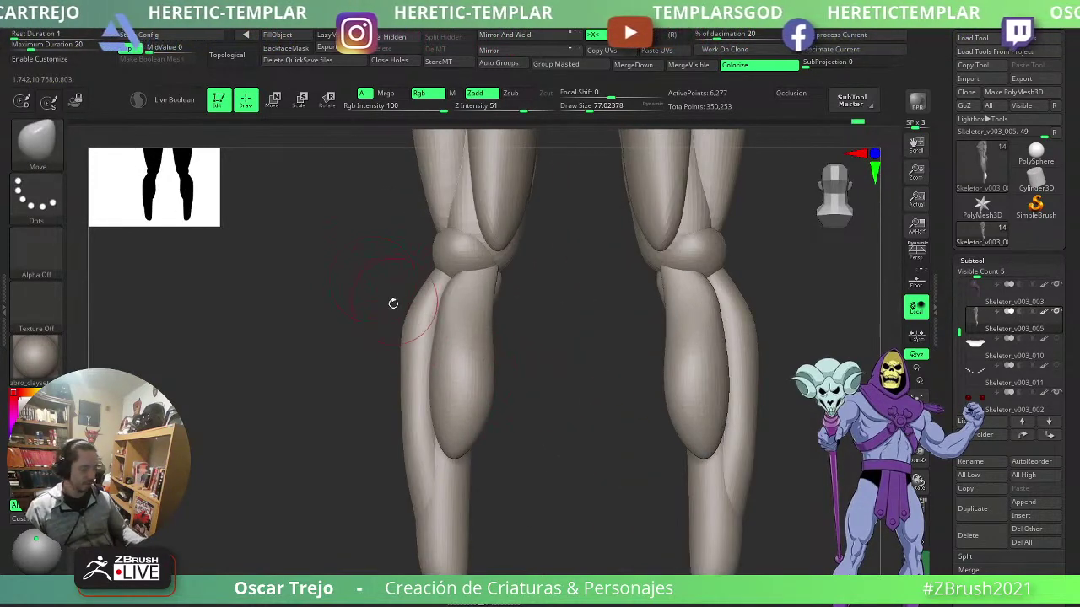
key(b)
key(i)
key(p)
mouse_move(417, 378)
mouse_down()
mouse_move(419, 459)
mouse_move(427, 443)
mouse_up()
- Move the new capsules forward against the backs of the lower legs in side view
key(b)
key(m)
key(v)
key(s)
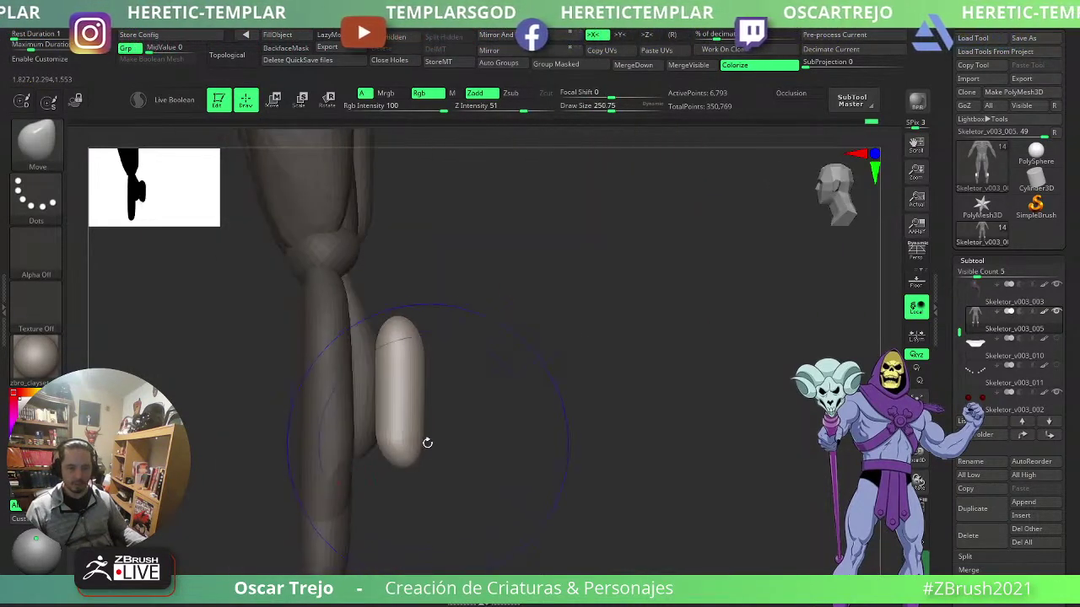
key(w)
drag(417, 351, 385, 351)
key(q)
- Taper the lower ends of the new calf capsules with the Move brush at draw size about 140
key(s)
mouse_move(388, 445)
mouse_down()
mouse_move(376, 445)
mouse_move(367, 474)
mouse_up()
key(w)
mouse_move(494, 468)
mouse_down()
mouse_move(464, 467)
mouse_move(496, 465)
mouse_up()
key(q)
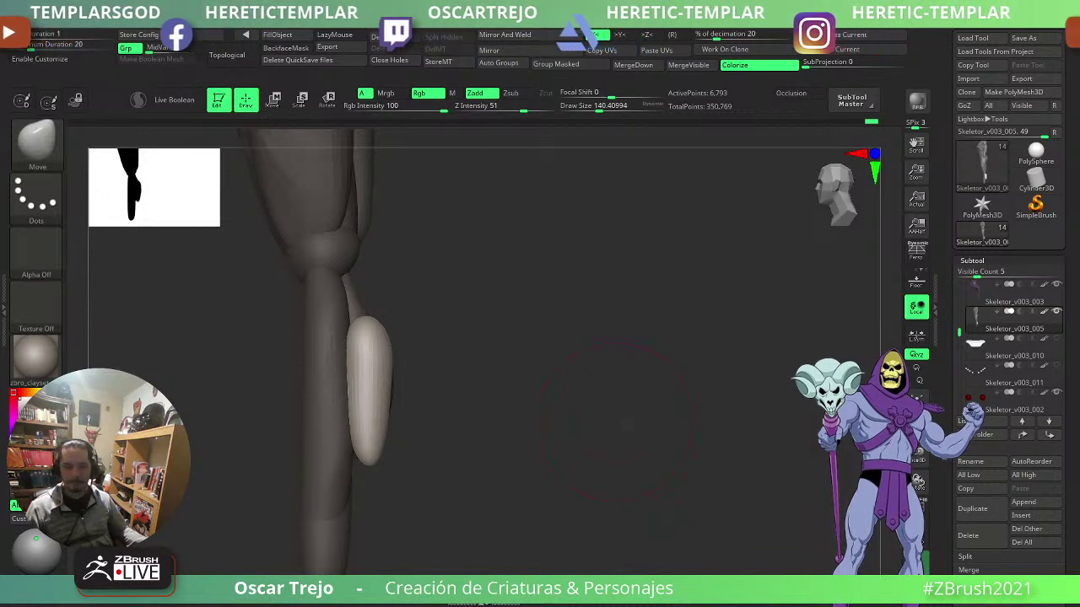
- Bring the outer calf capsules' lower ends in against the legs and extend their upper ends towards the knees at draw size about 197
drag(369, 465, 354, 459)
mouse_move(477, 458)
mouse_down()
mouse_move(379, 464)
mouse_move(393, 457)
mouse_up()
key(s)
key(s)
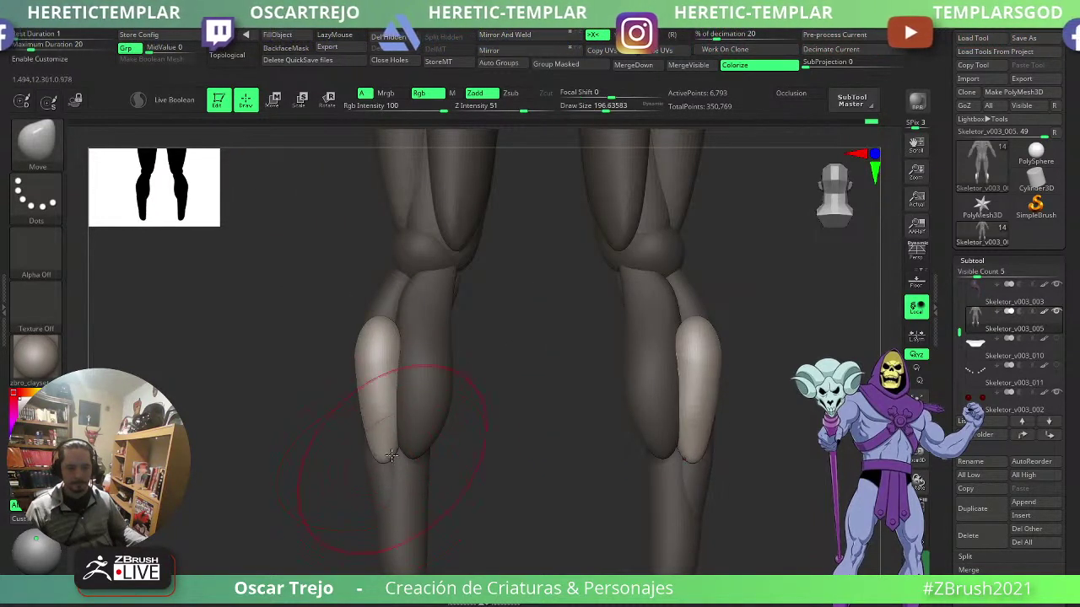
mouse_move(310, 400)
mouse_down()
mouse_move(345, 398)
mouse_move(373, 361)
mouse_up()
drag(363, 293, 356, 245)
- Tuck the outer calf muscles' upper ends in behind the knees with the Move brush at draw size about 108 to 112
drag(485, 295, 426, 287)
key(s)
drag(407, 289, 415, 290)
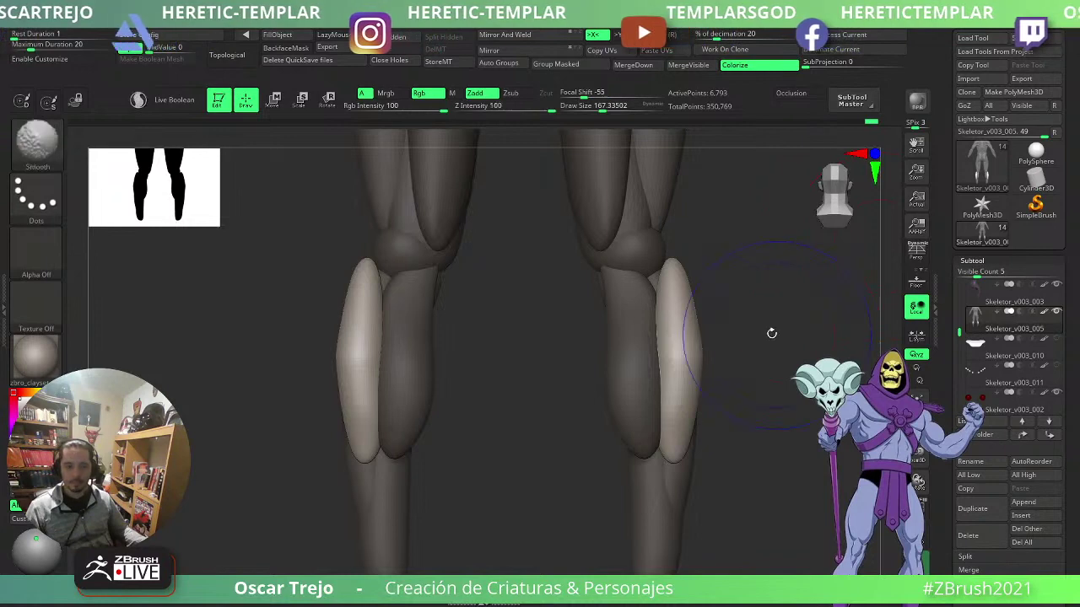
mouse_move(270, 355)
mouse_down()
mouse_move(299, 359)
mouse_move(368, 338)
mouse_up()
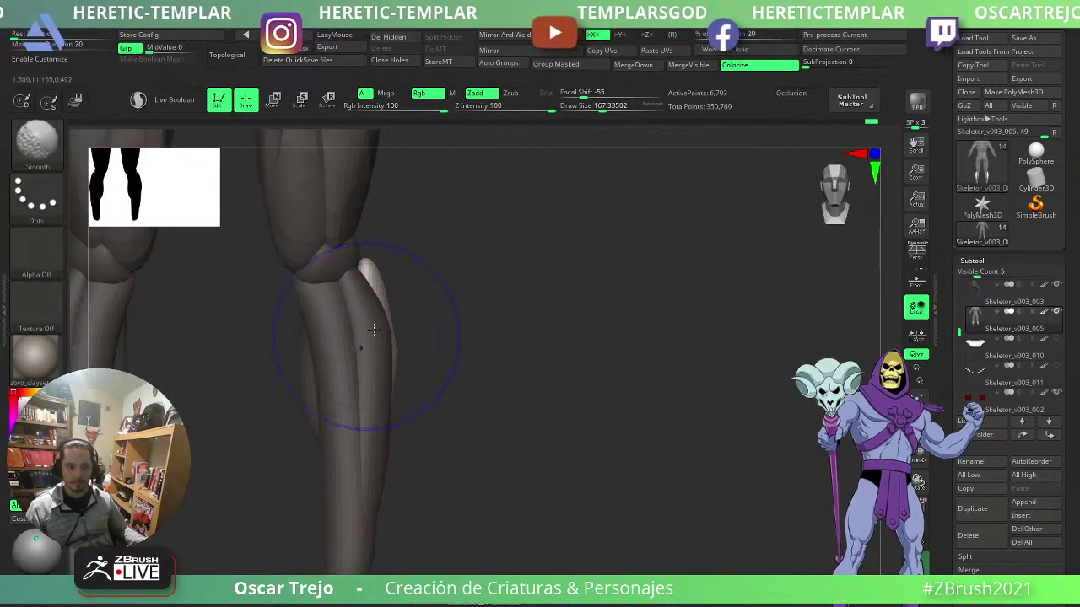
key(s)
drag(449, 279, 433, 283)
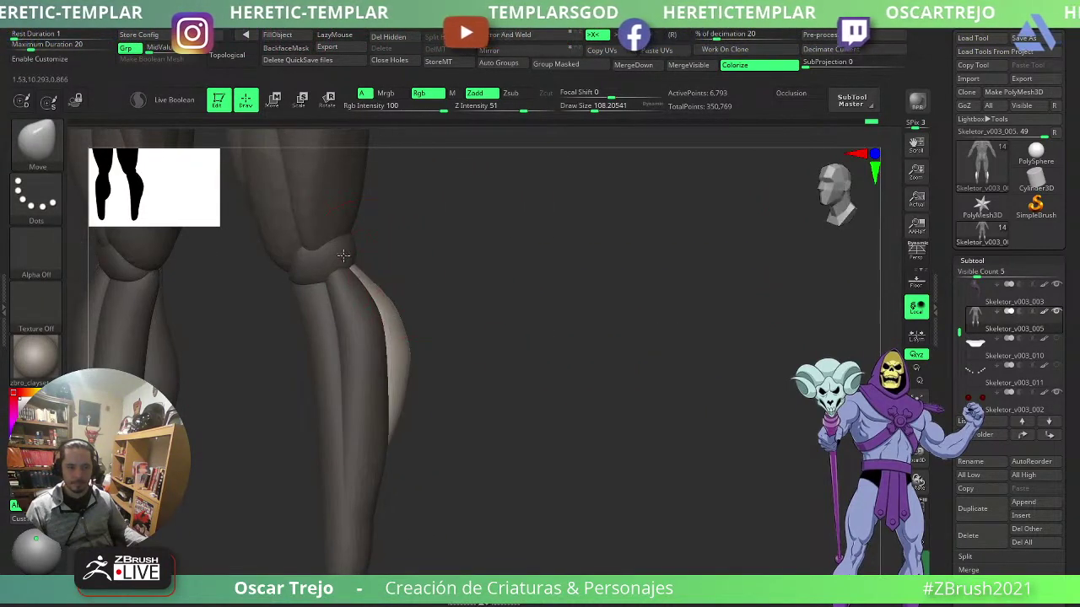
mouse_move(343, 255)
mouse_down()
mouse_move(410, 253)
mouse_move(422, 270)
mouse_move(354, 253)
mouse_up()
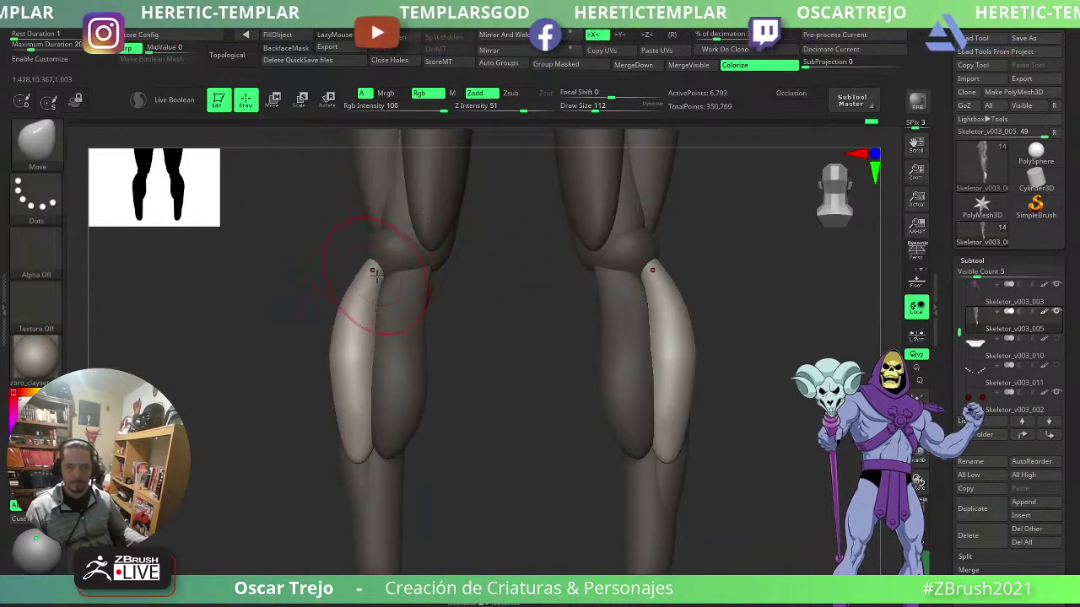
- Clear the existing mask and mask everything on the body except the calf and lower-leg muscles
mouse_move(1014, 347)
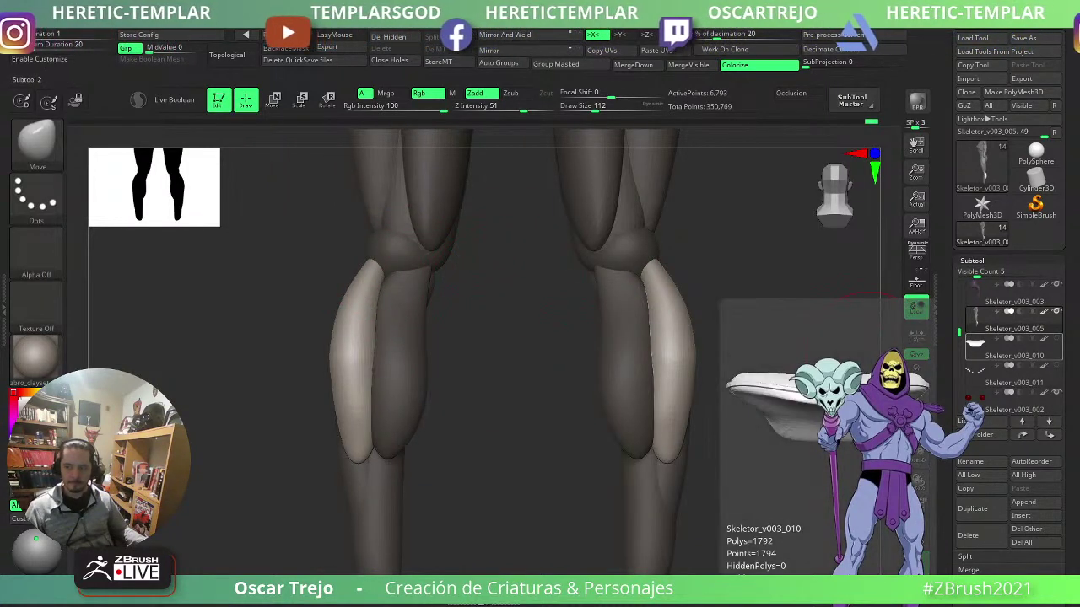
drag(497, 343, 484, 355)
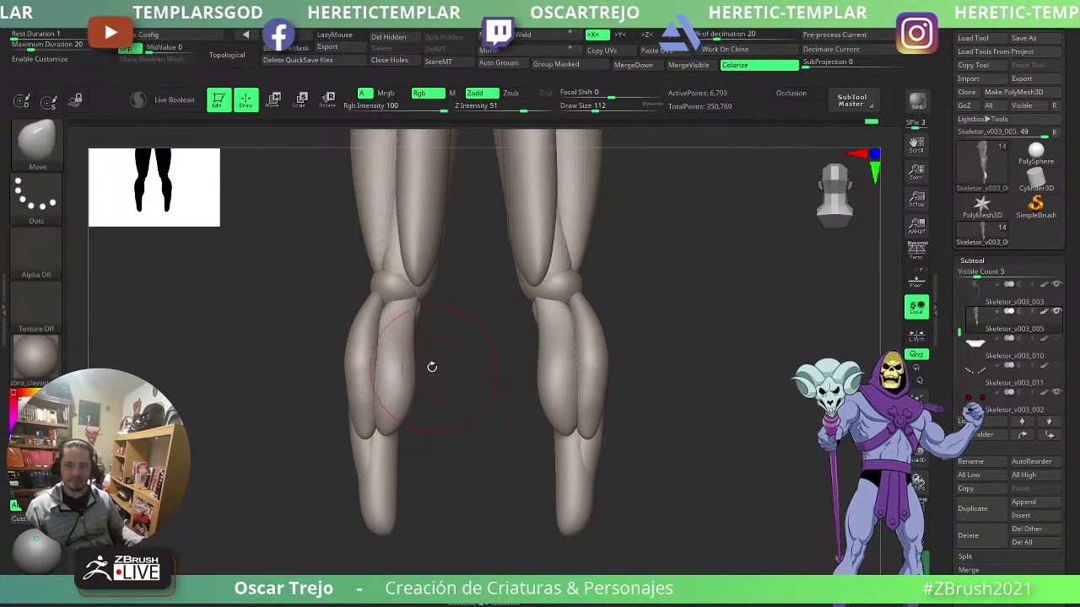
key(ctrl+shift)
ctrl+shift+click(403, 376)
ctrl+shift+drag(443, 368, 489, 356)
ctrl+shift+click(375, 420)
ctrl+shift+click(367, 395)
ctrl+drag(496, 268, 272, 545)
ctrl+shift+click(267, 538)
ctrl+click(260, 507)
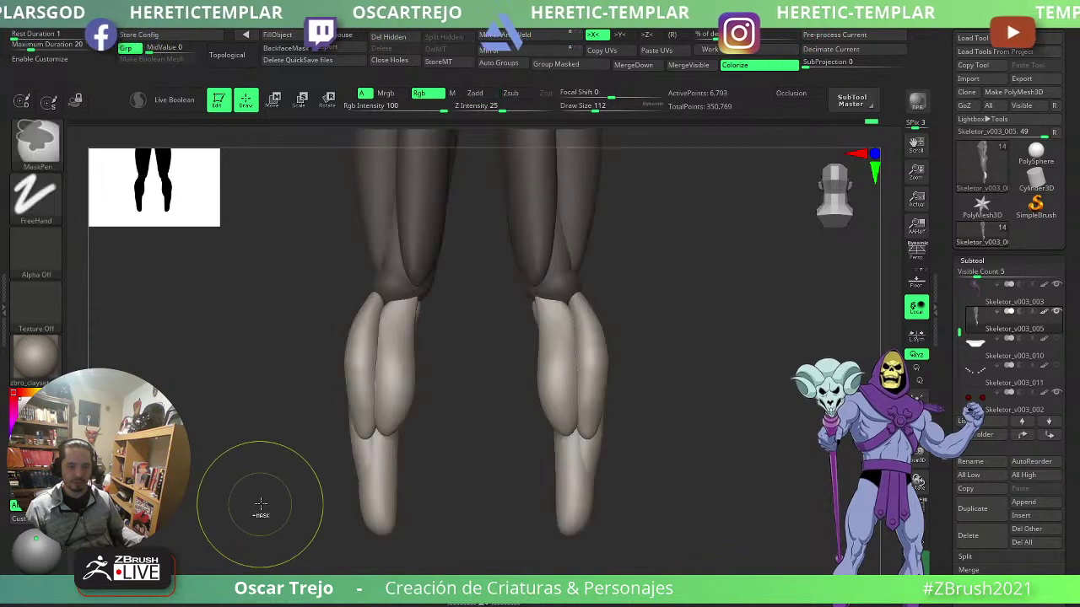
- Shift the unmasked calf and lower-leg muscles slightly sideways along X, clear the mask and mirror the body
key(w)
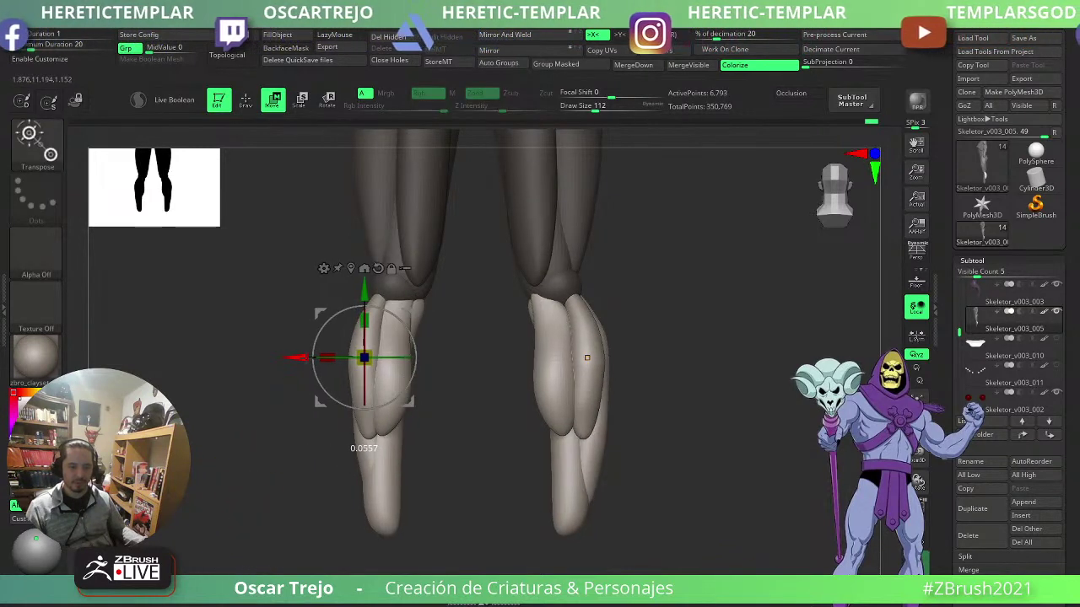
drag(293, 358, 298, 358)
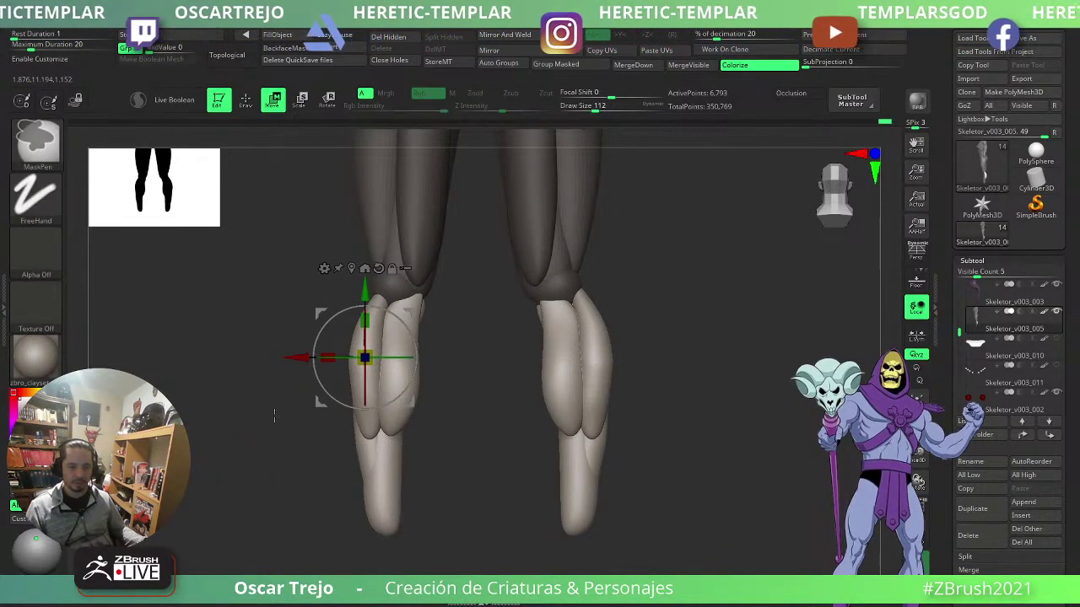
ctrl+drag(273, 414, 287, 432)
key(q)
key(w)
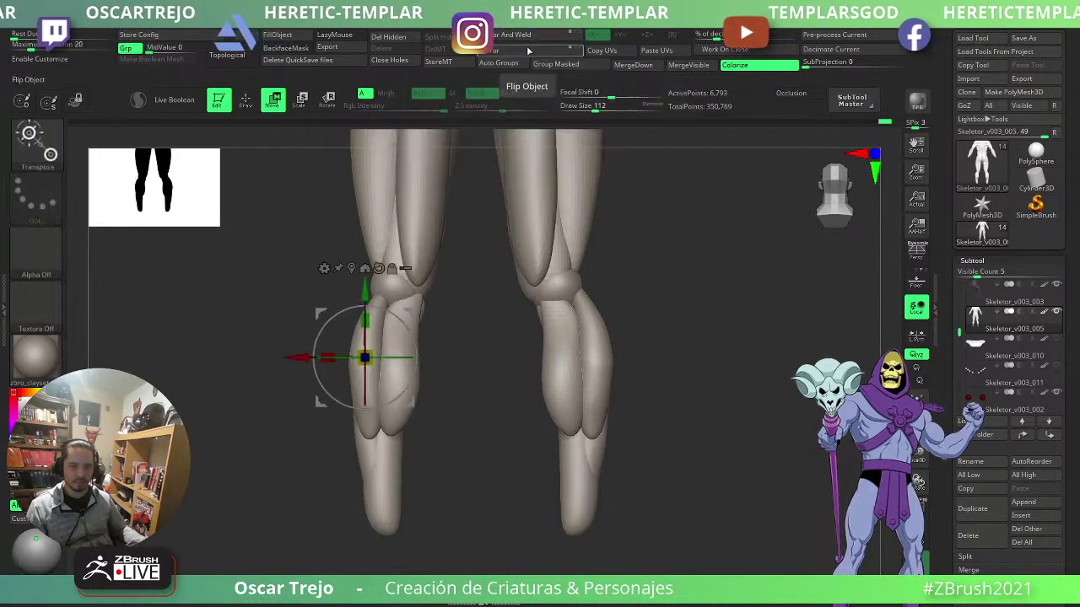
click(531, 36)
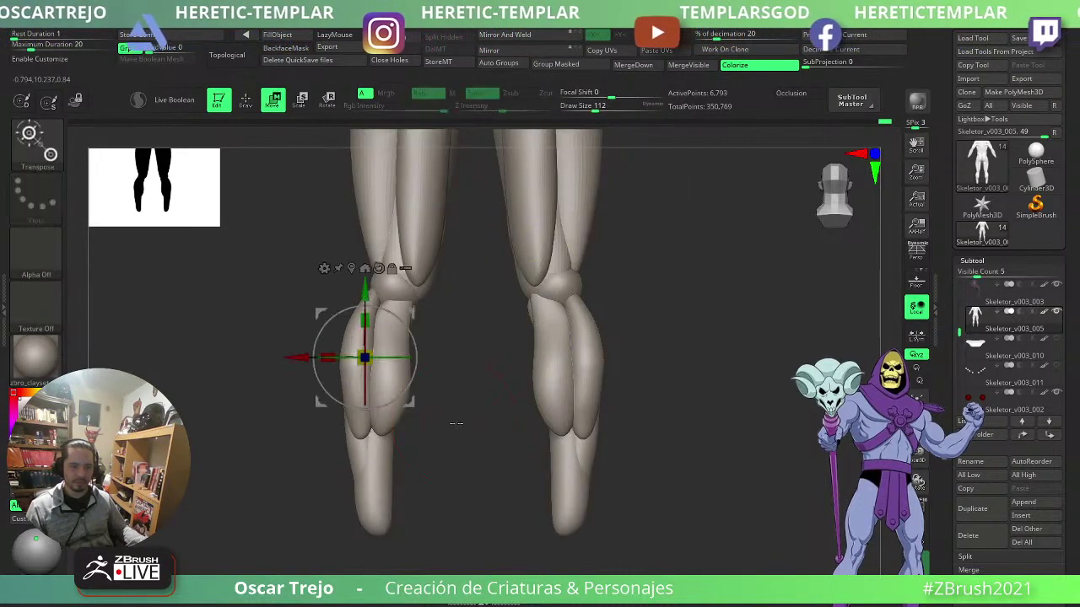
key(q)
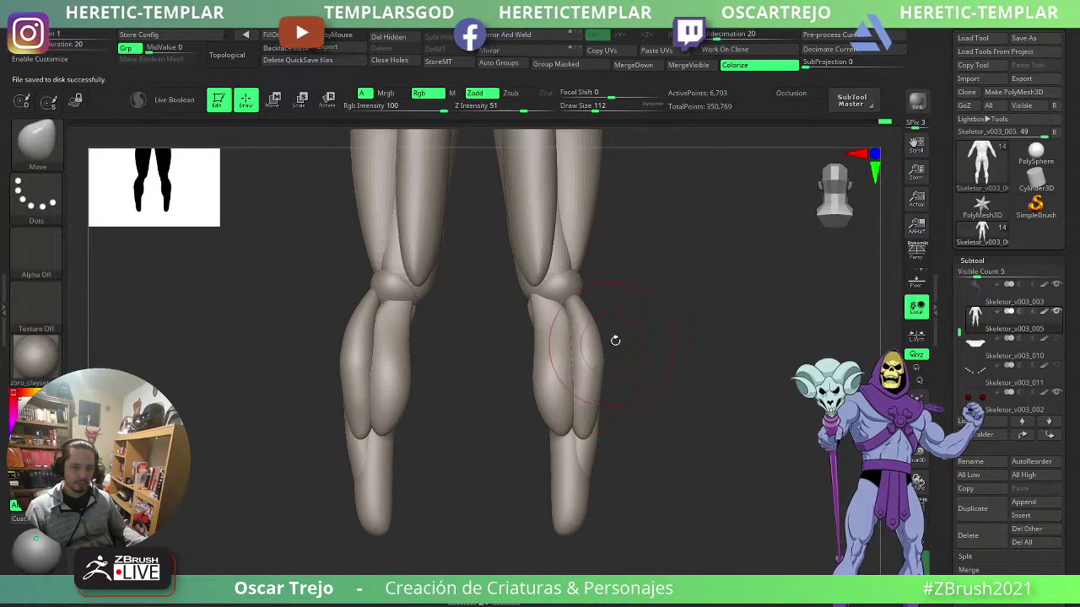
- Try Mirror And Weld on the body, check the whole figure from behind and undo the mirroring
click(540, 36)
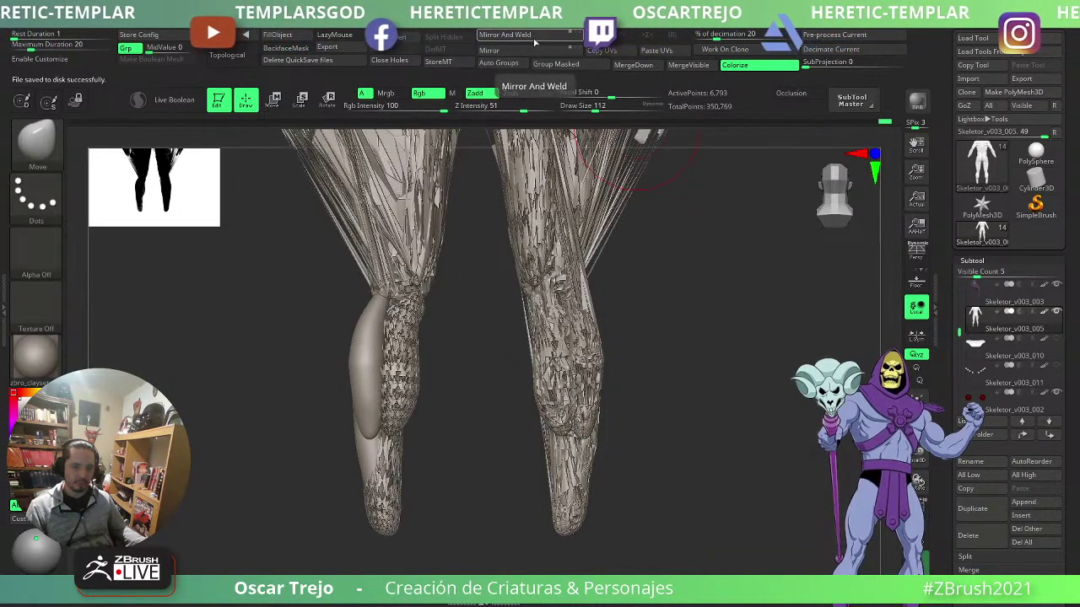
drag(229, 355, 290, 365)
key(f)
shift+drag(717, 371, 660, 374)
key(ctrl+z)
key(ctrl+z)
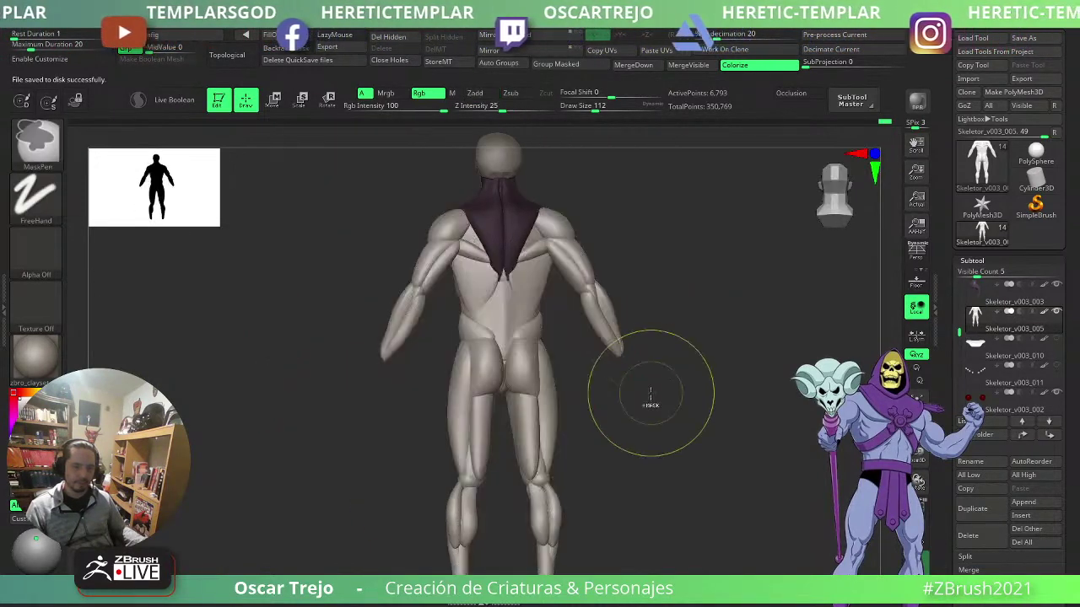
- Mirror the body once more and isolate the calf and lower-leg muscles of both legs in back view
alt+drag(651, 415, 674, 405)
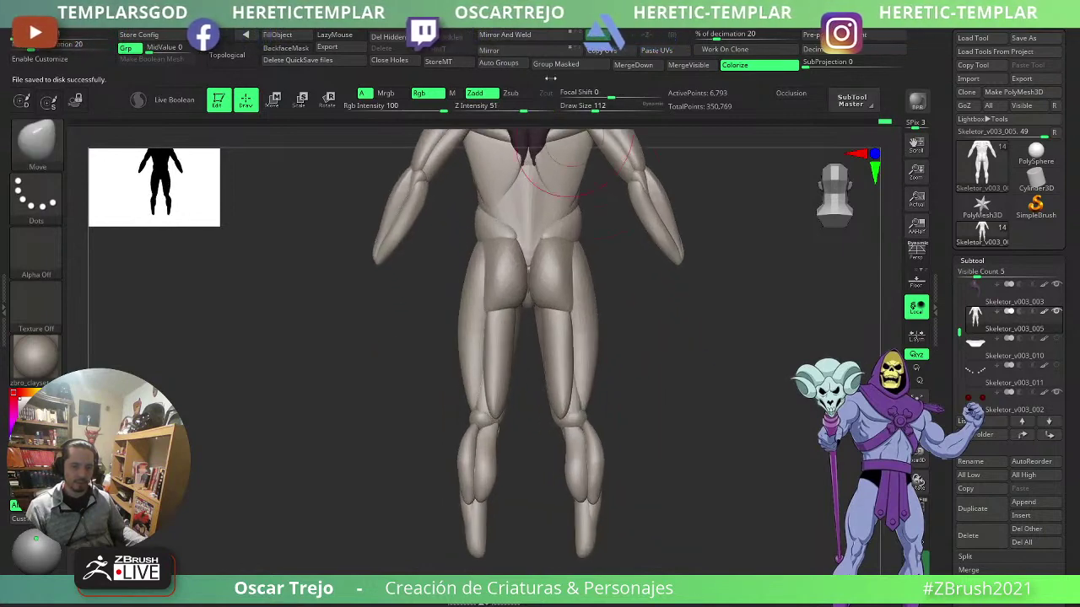
click(521, 40)
alt+drag(431, 471, 418, 432)
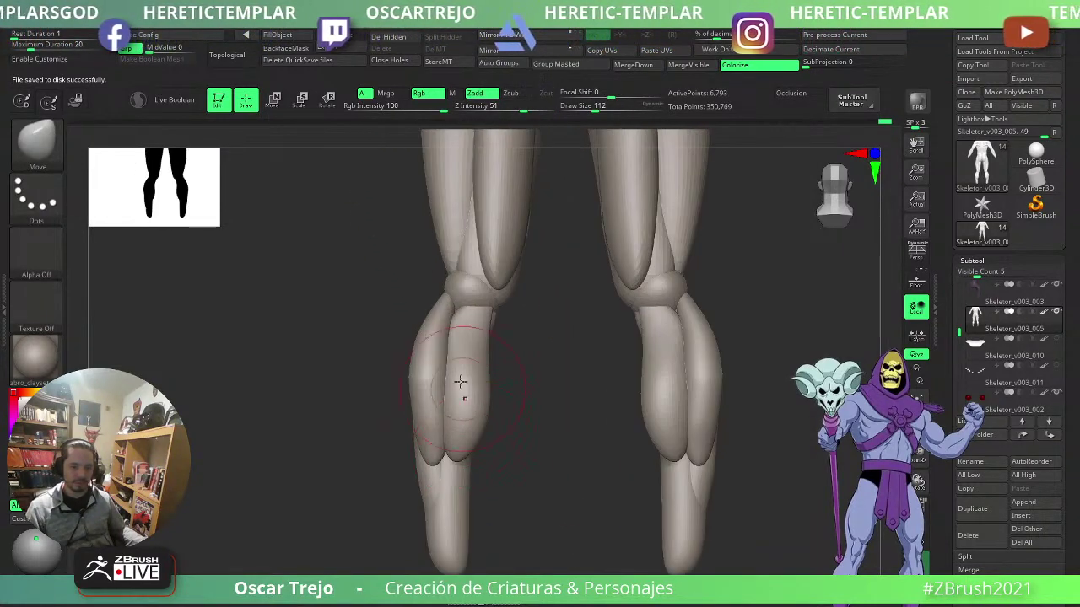
ctrl+shift+click(478, 369)
mouse_move(535, 365)
ctrl+shift+mouse_down()
mouse_move(548, 373)
mouse_move(528, 368)
ctrl+shift+mouse_up()
ctrl+shift+click(443, 361)
ctrl+shift+click(464, 369)
mouse_move(545, 285)
mouse_down()
mouse_move(616, 354)
mouse_move(537, 328)
mouse_move(535, 228)
mouse_up()
ctrl+drag(511, 283, 380, 519)
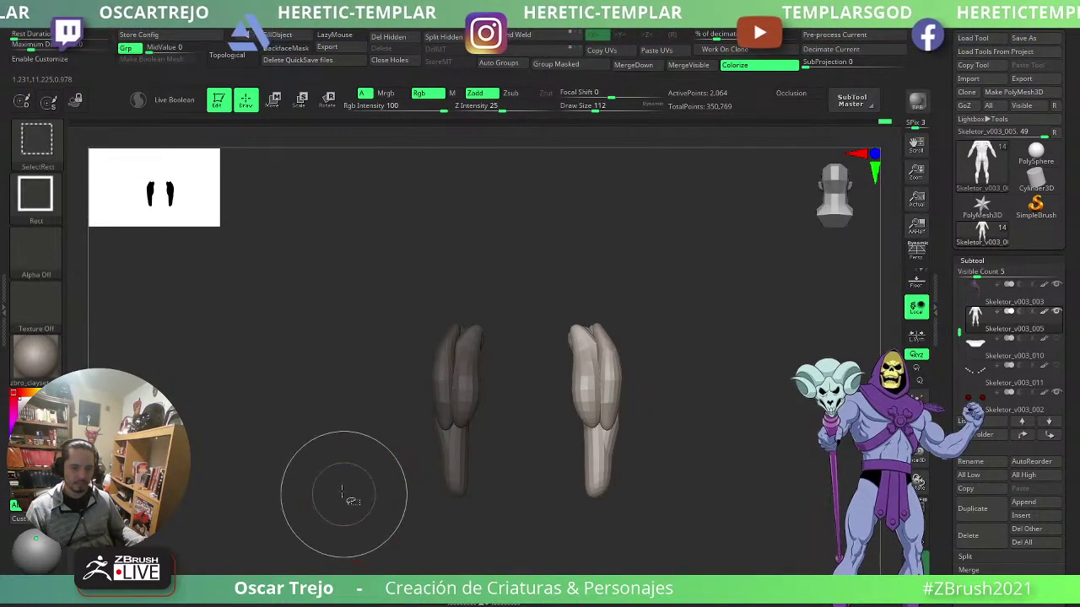
ctrl+shift+click(348, 500)
alt+drag(332, 422, 344, 479)
key(ctrl+z)
key(ctrl+z)
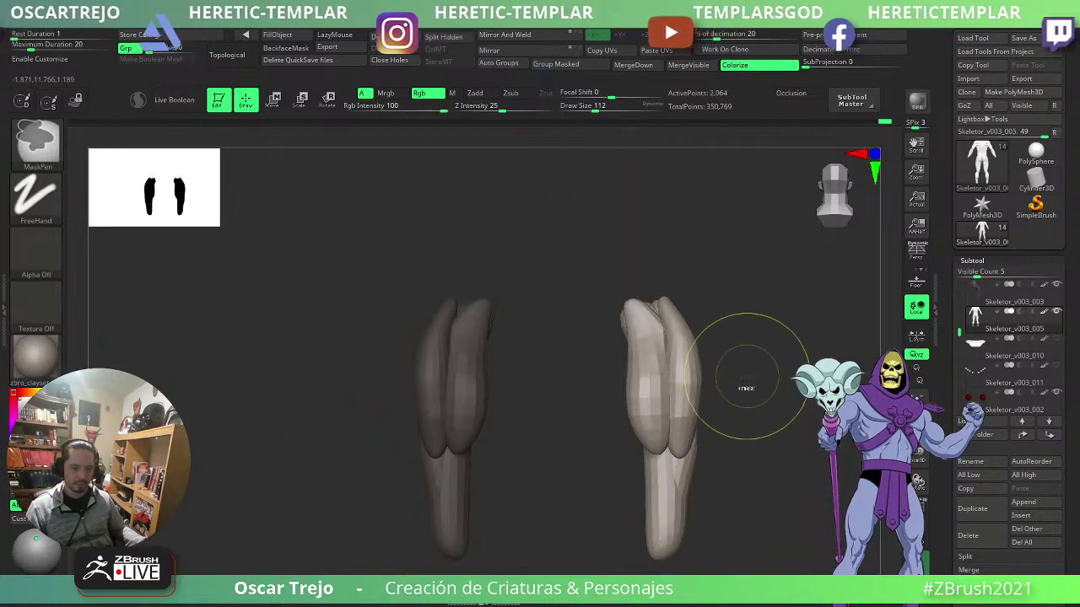
- Mask the right lower leg's muscles, show the whole body and invert the mask so that only those muscles stay editable
ctrl+drag(749, 269, 553, 575)
ctrl+shift+click(565, 522)
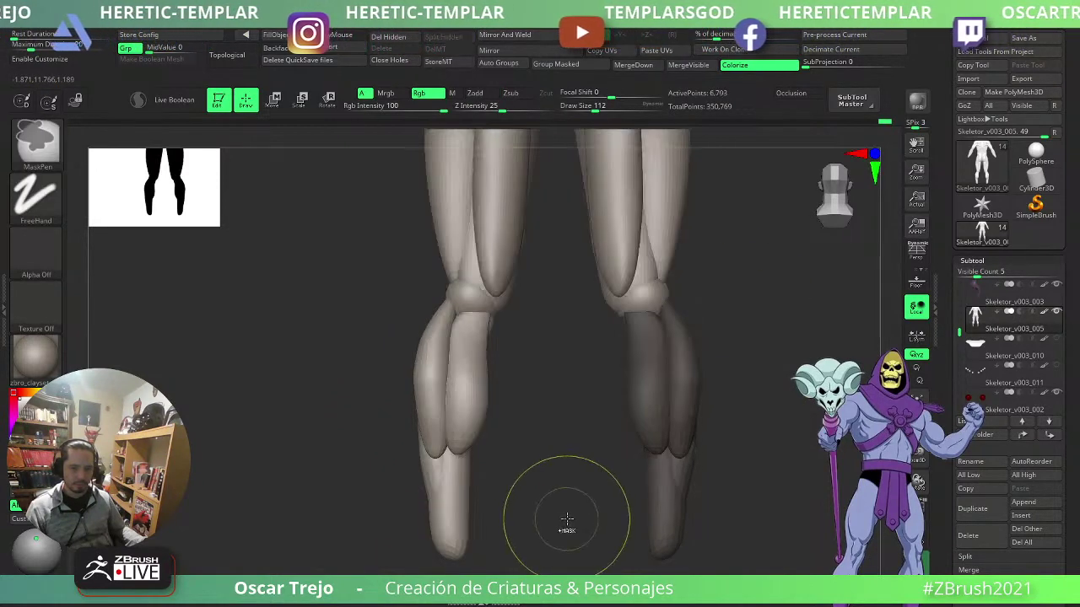
ctrl+click(566, 518)
ctrl+drag(566, 516, 562, 498)
key(ctrl+z)
key(ctrl+z)
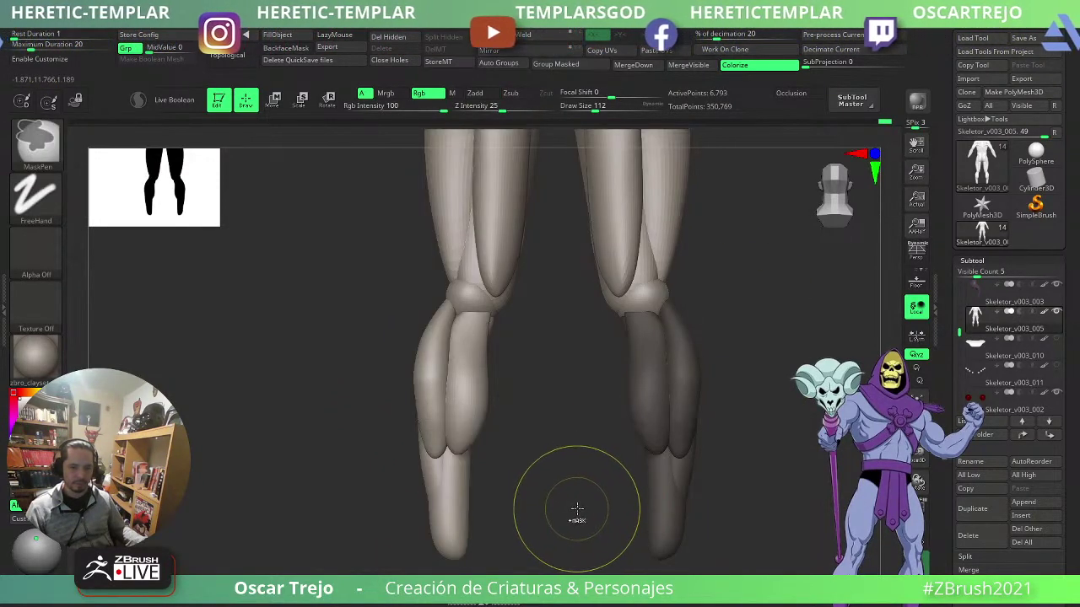
ctrl+click(577, 508)
- Move the right calf and lower-leg muscles slightly inward along X, clear the mask and apply Mirror And Weld to the body
key(w)
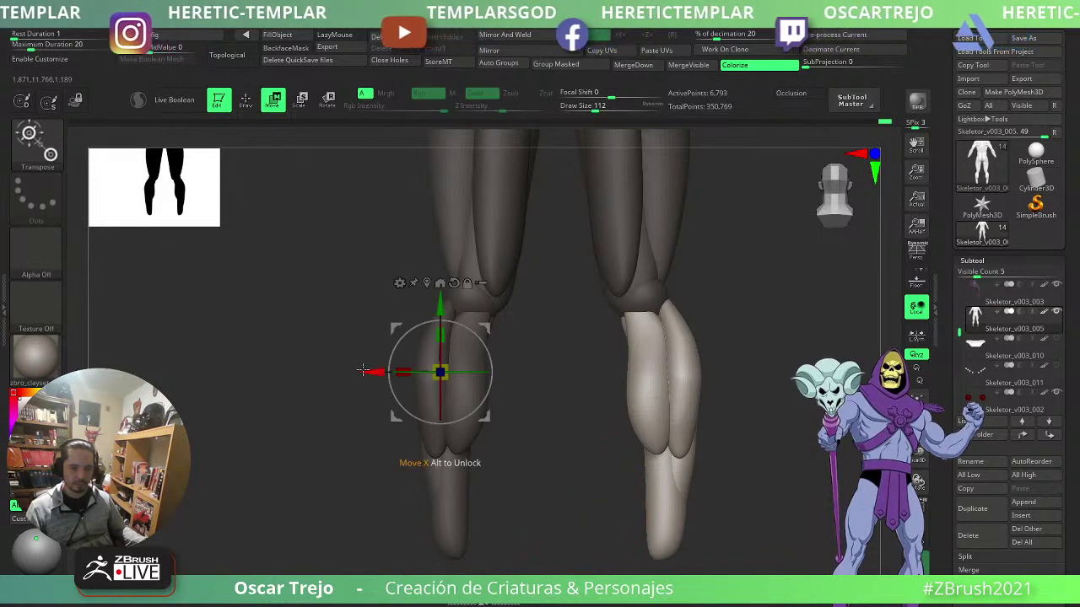
drag(362, 370, 354, 405)
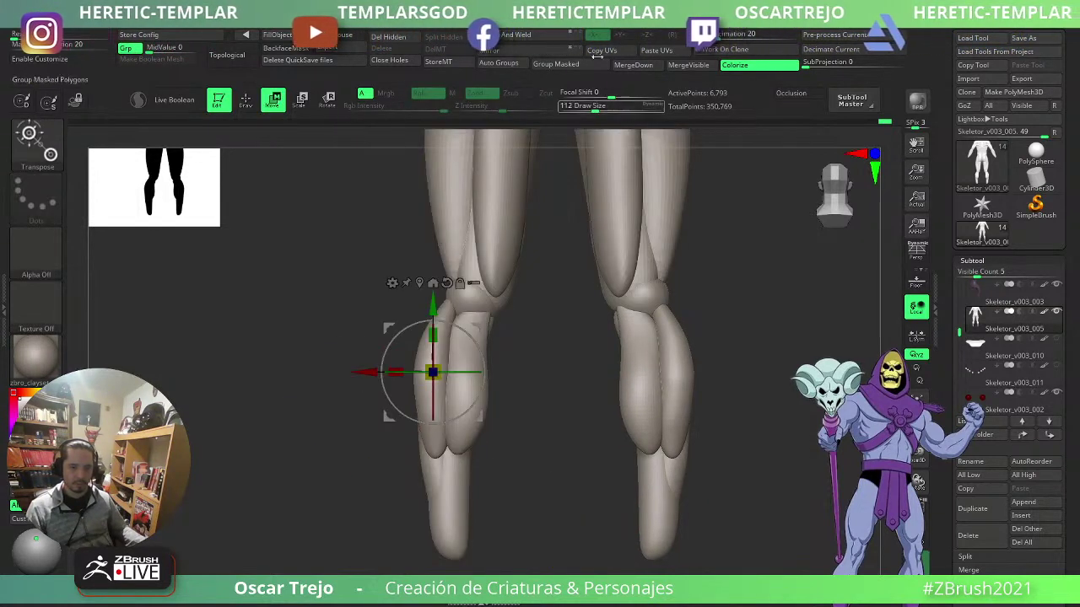
click(536, 38)
key(q)
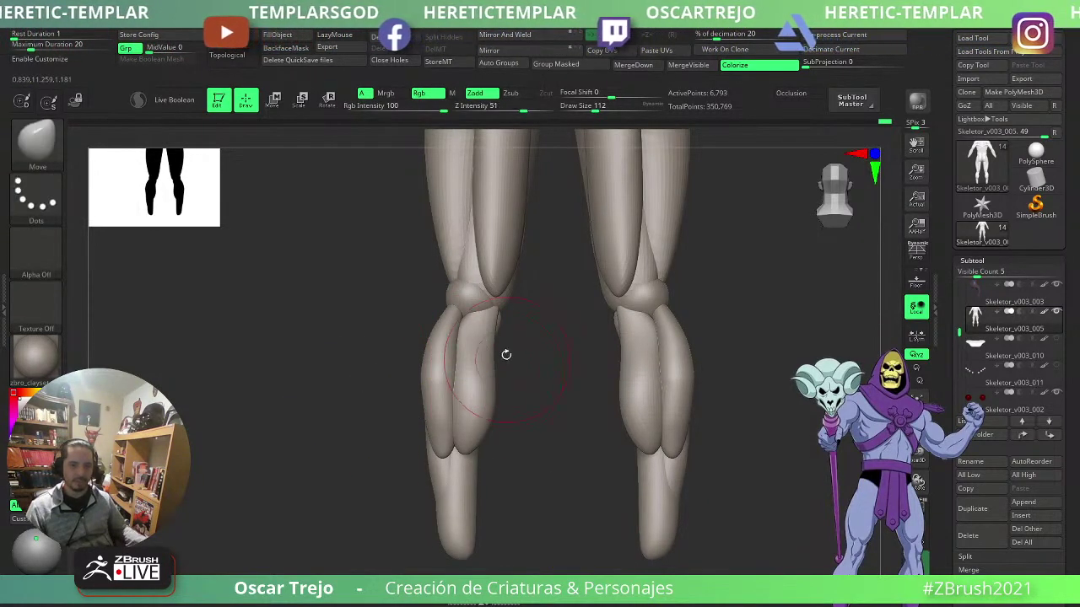
- Adjust the inner calf muscles' edges just below the knees with the Move Topological brush
key(b)
key(m)
key(t)
drag(492, 343, 497, 340)
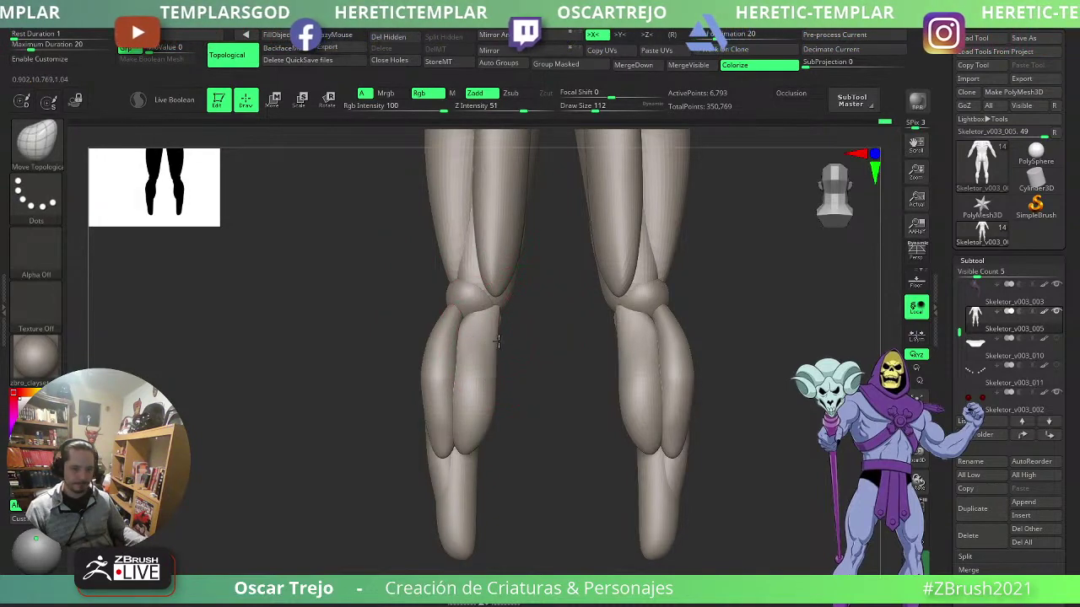
drag(742, 328, 683, 327)
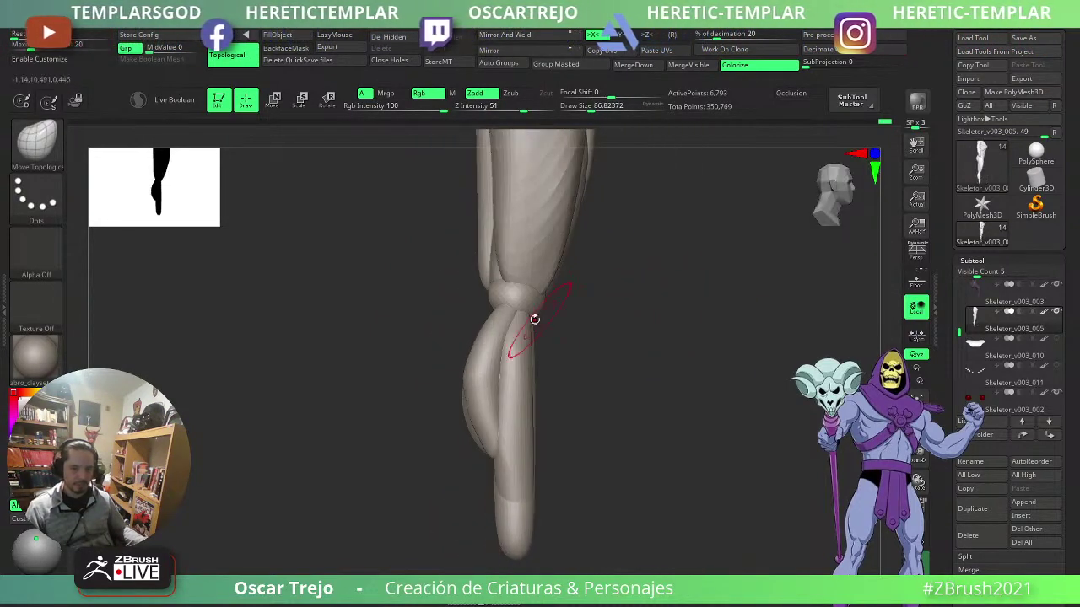
drag(591, 317, 632, 327)
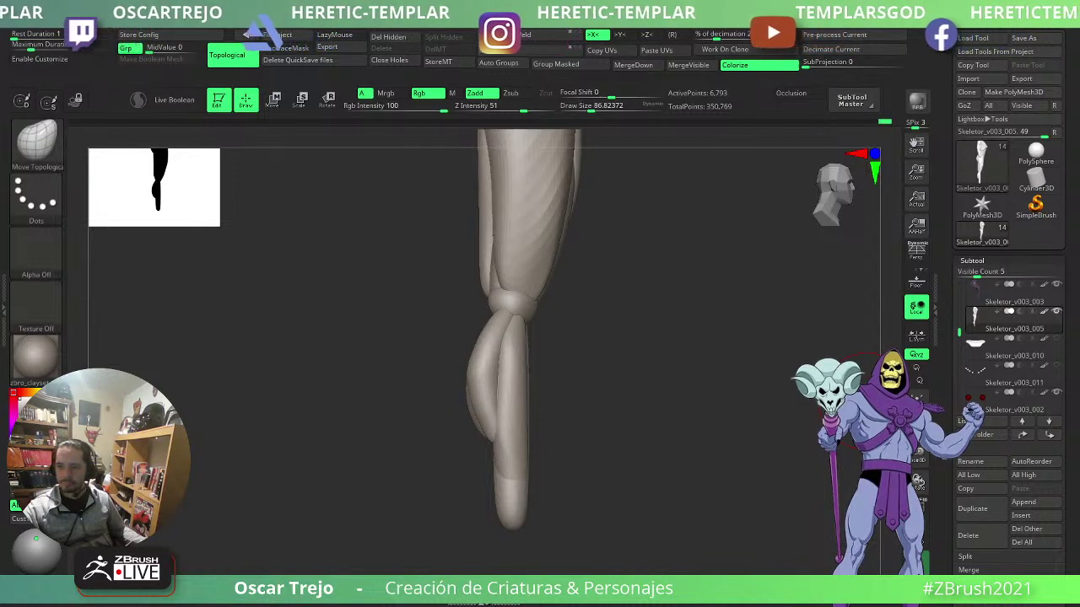
drag(611, 349, 634, 411)
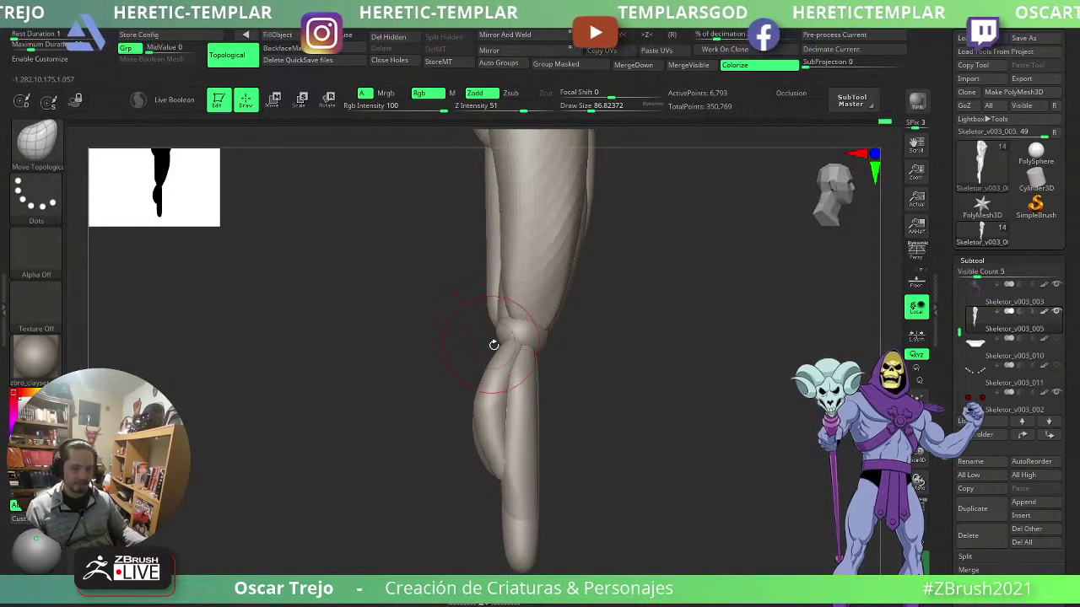
mouse_move(549, 341)
mouse_down()
mouse_move(610, 338)
mouse_move(596, 289)
mouse_move(607, 338)
mouse_up()
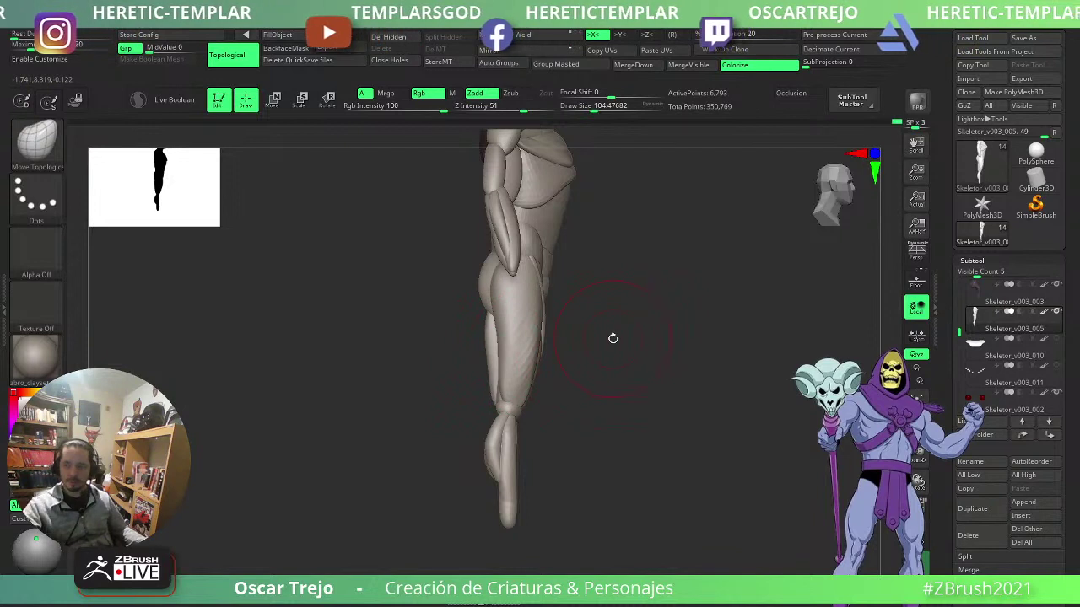
- Refine the thigh's side profile with the Move Topological brush at draw size 112
key(s)
click(565, 331)
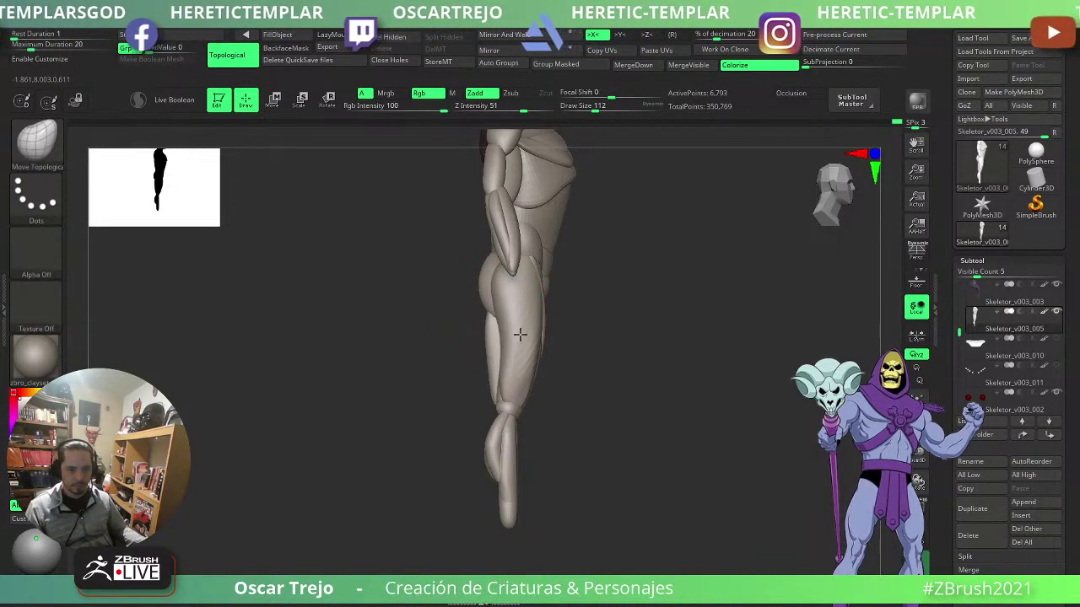
drag(513, 362, 582, 361)
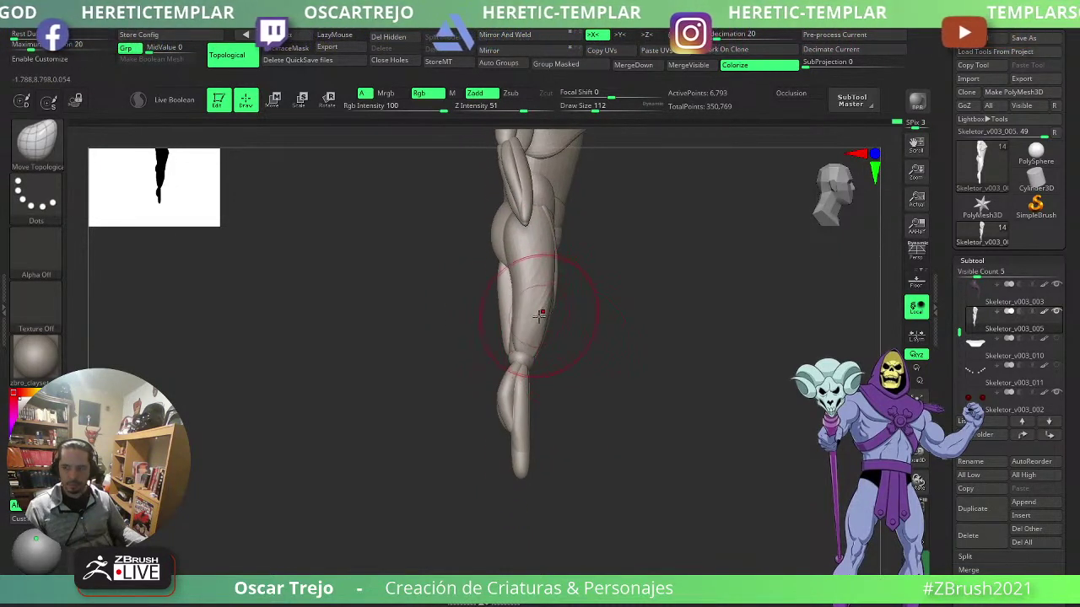
mouse_move(589, 322)
mouse_down()
mouse_move(610, 355)
mouse_move(605, 344)
mouse_up()
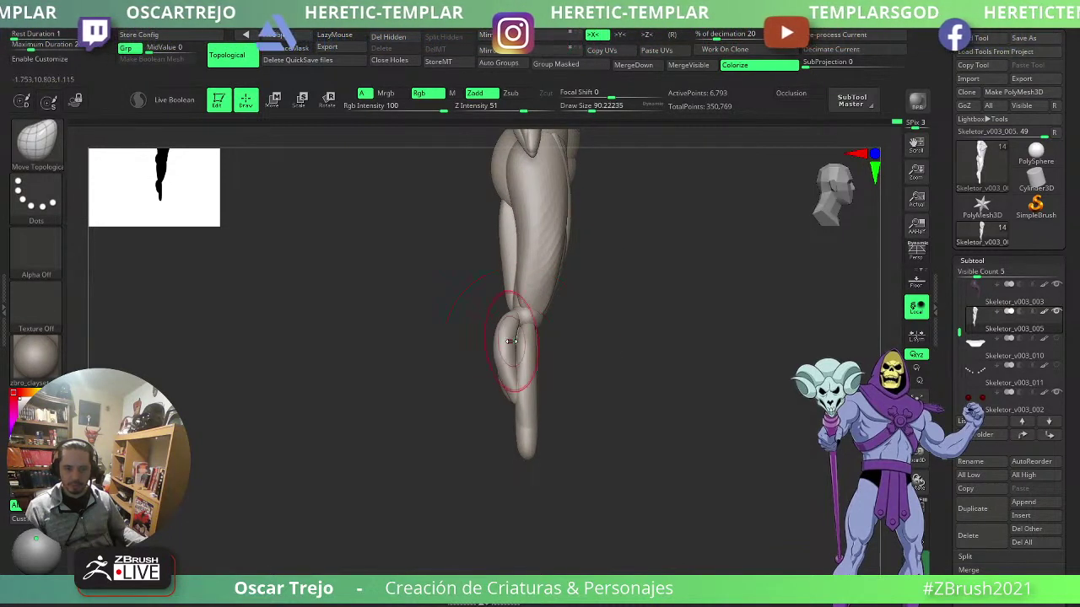
- Undo the last brush stroke and readjust the calf's upper end behind the knee at draw size about 87
key(ctrl+z)
mouse_move(458, 349)
mouse_down()
mouse_move(514, 339)
mouse_move(546, 313)
mouse_move(471, 315)
mouse_move(520, 318)
mouse_up()
key(s)
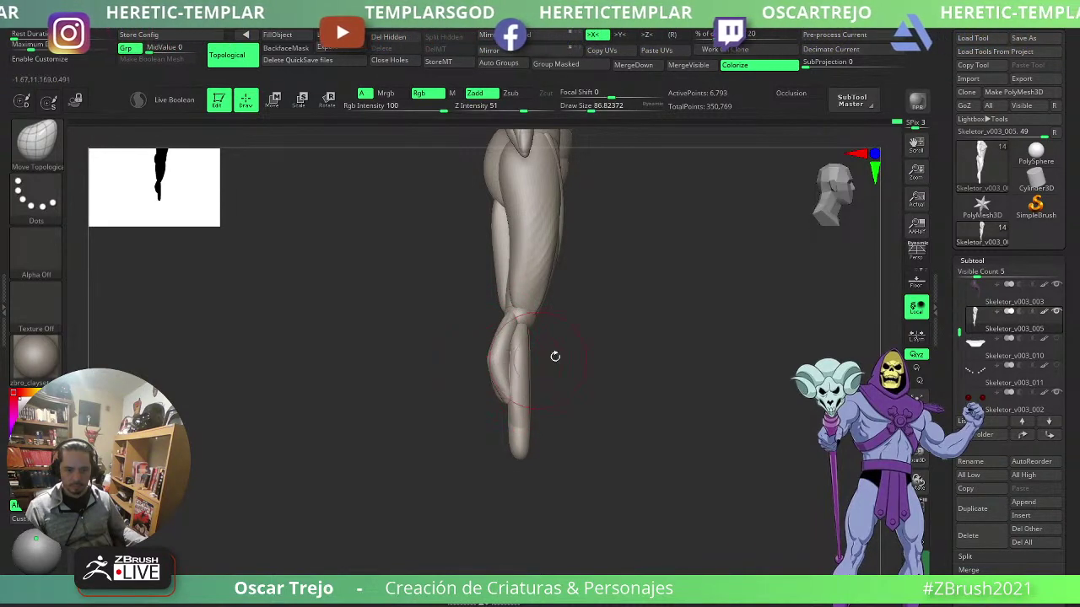
- Isolate the right inner calf muscle in back view and show the whole body again
drag(555, 356, 487, 346)
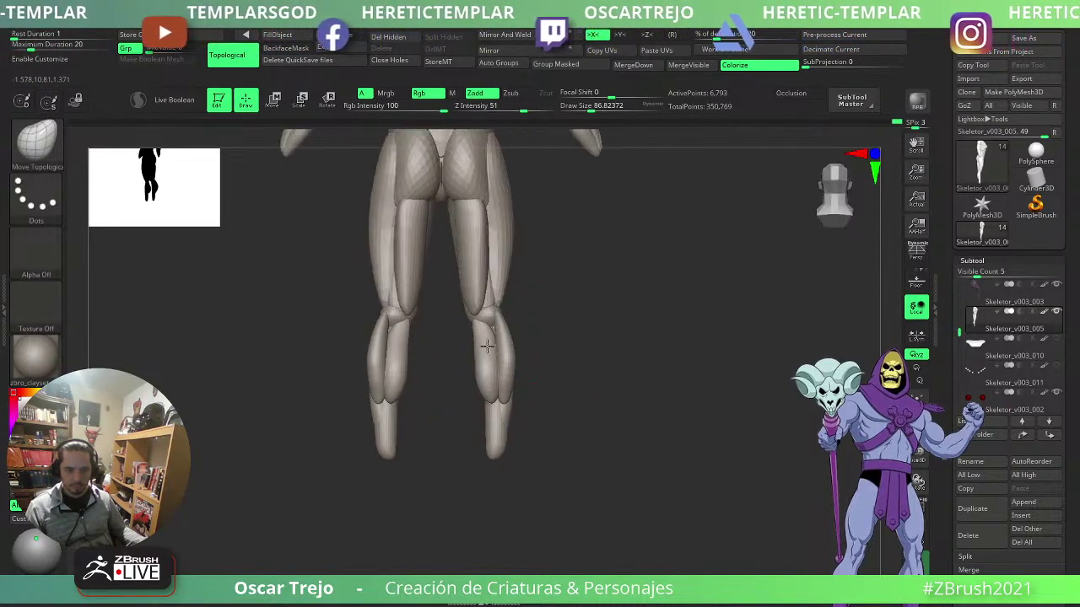
ctrl+shift+click(486, 349)
ctrl+shift+click(564, 287)
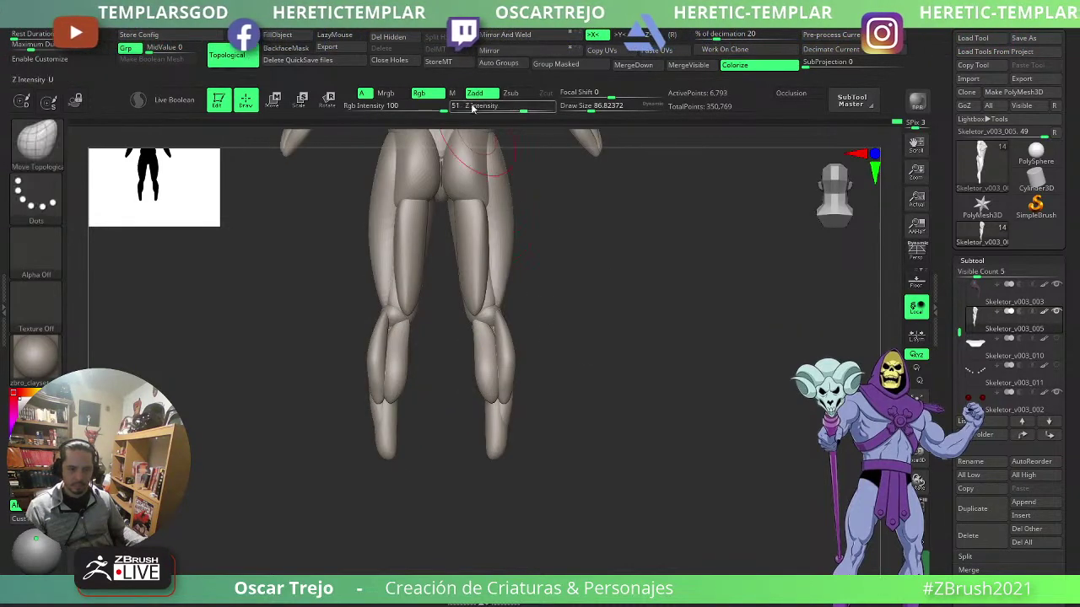
- Mirror and weld the muscle forms across X and mask everything except the inner calf muscles
click(498, 64)
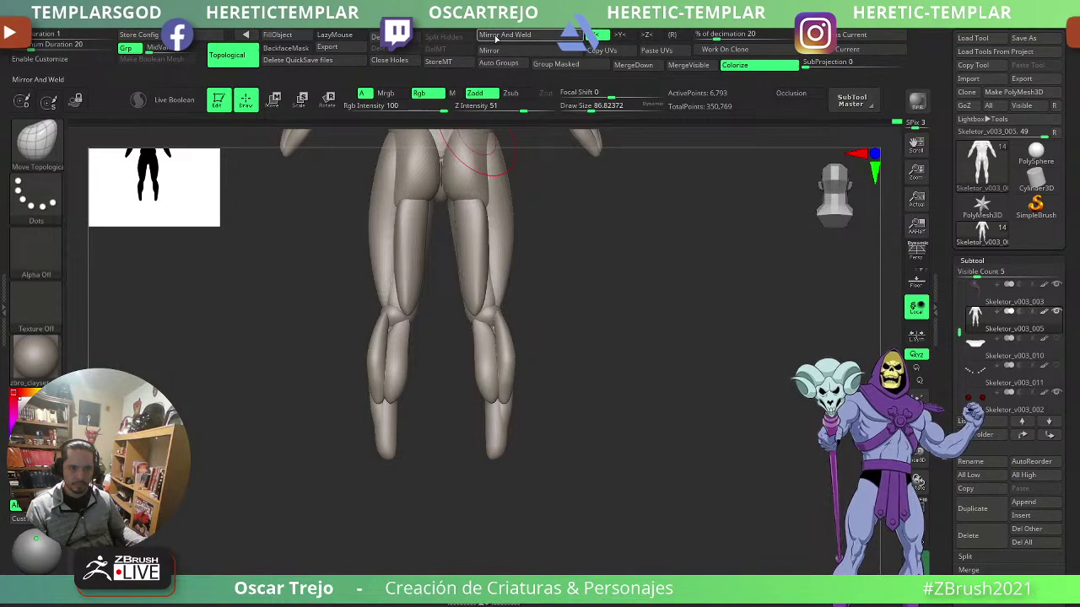
ctrl+shift+click(494, 379)
ctrl+shift+click(455, 459)
ctrl+click(632, 359)
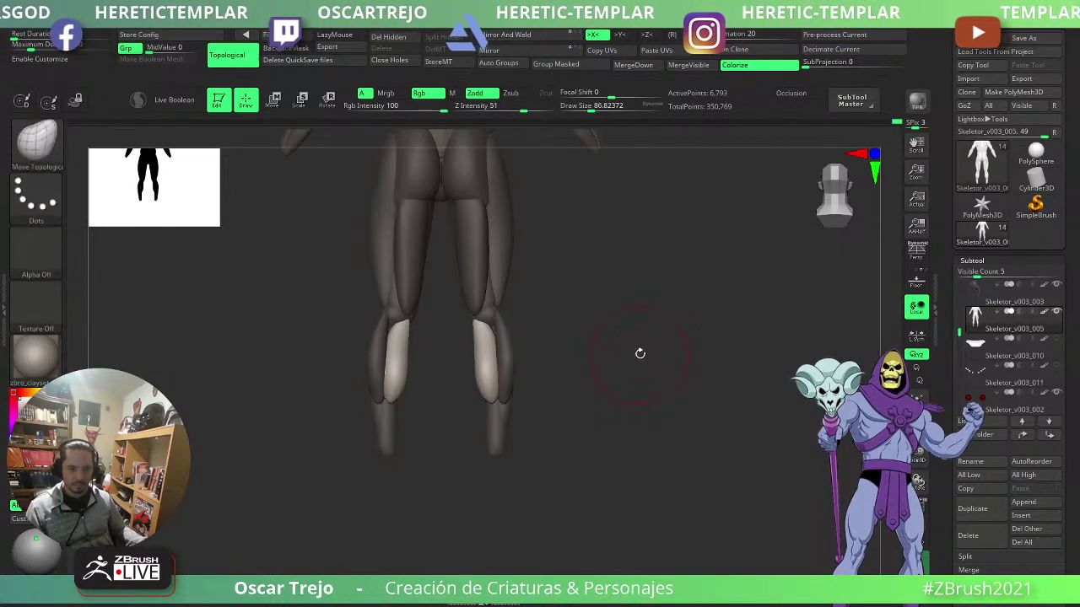
- Reshape the inner calf muscles' upper ends and outer contour with the Move brush at draw size about 80 to 87
drag(638, 353, 472, 315)
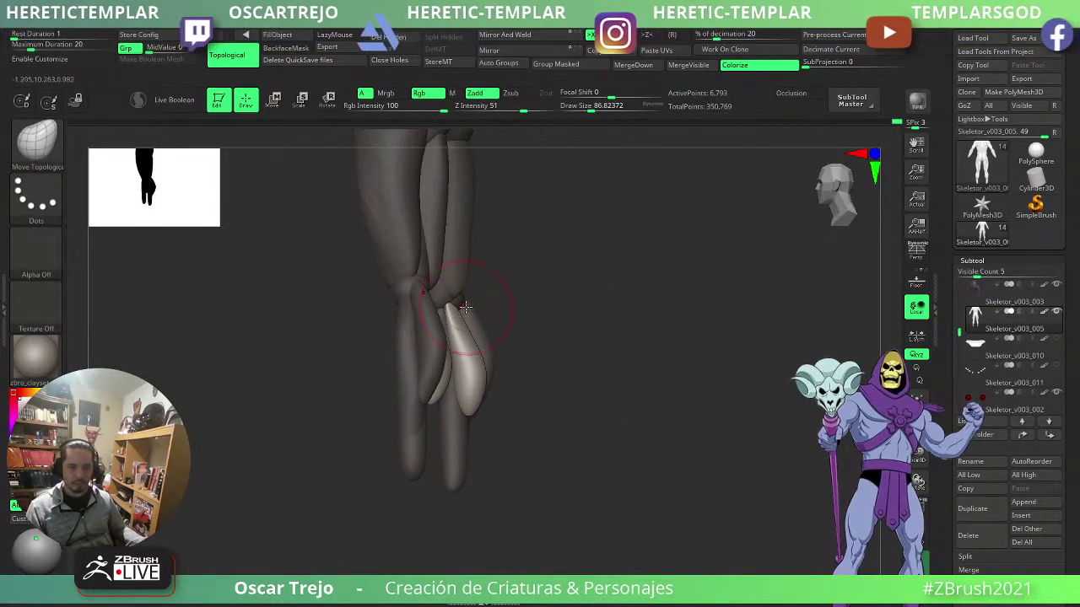
key(b)
key(m)
key(v)
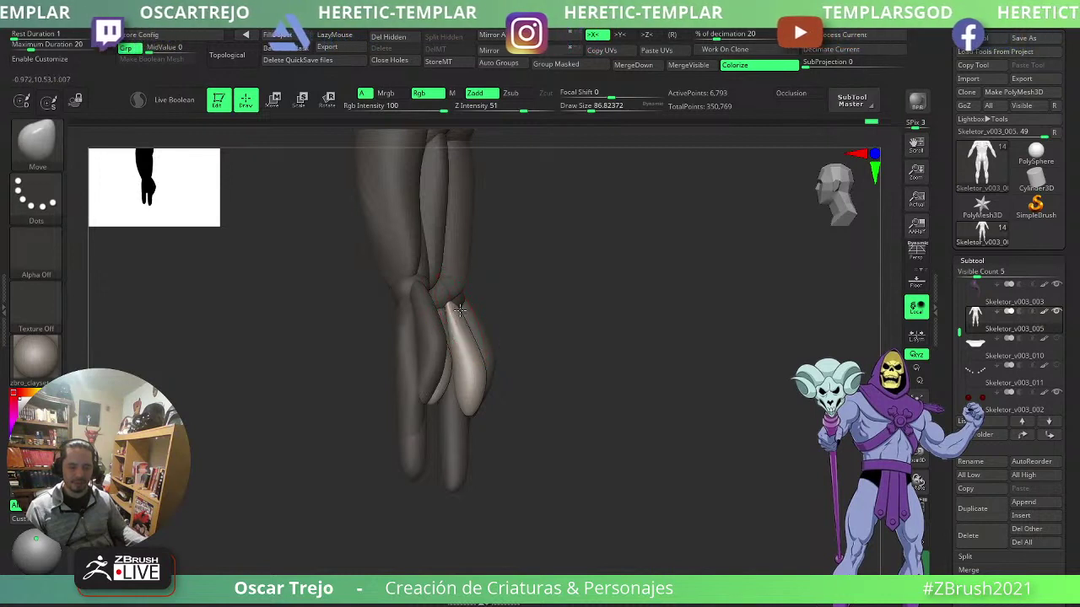
drag(465, 302, 491, 368)
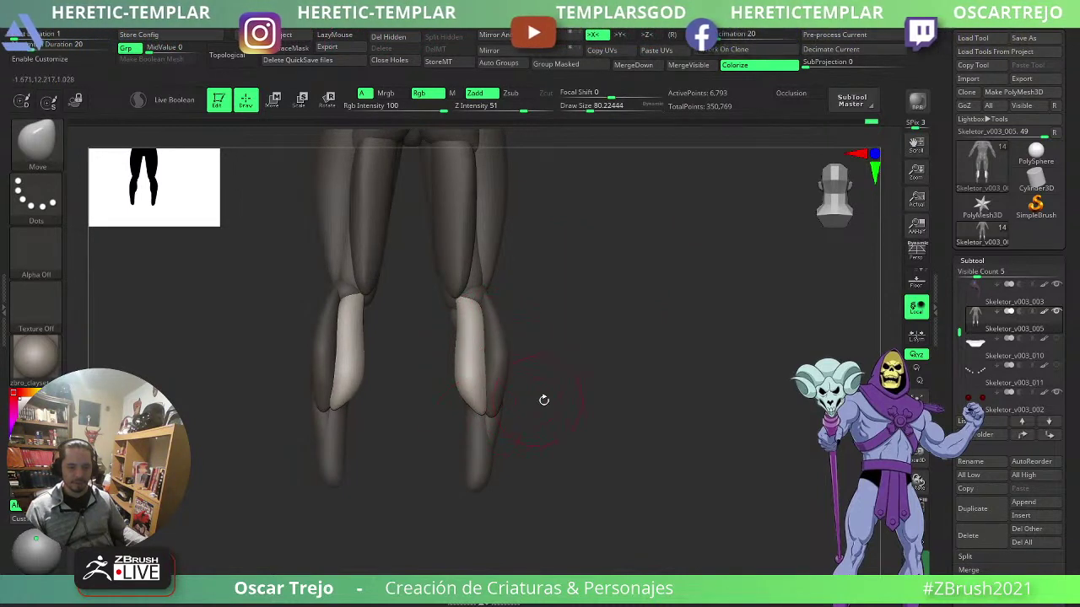
mouse_move(543, 400)
mouse_down()
mouse_move(470, 325)
mouse_move(602, 306)
mouse_move(589, 236)
mouse_move(534, 349)
mouse_move(430, 349)
mouse_move(478, 385)
mouse_move(526, 369)
mouse_up()
mouse_move(442, 381)
mouse_down()
mouse_move(428, 359)
mouse_move(446, 397)
mouse_move(486, 383)
mouse_up()
mouse_move(421, 378)
mouse_down()
mouse_move(472, 371)
mouse_move(408, 369)
mouse_up()
key([)
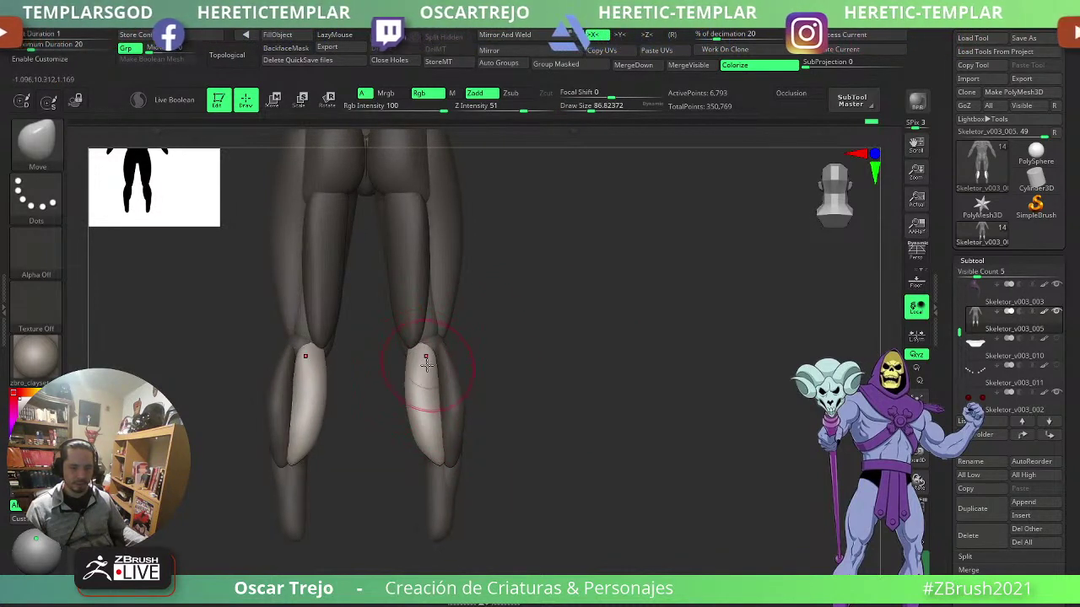
- Clear the mask and mask everything except the outer calf muscle in side view
mouse_move(1013, 347)
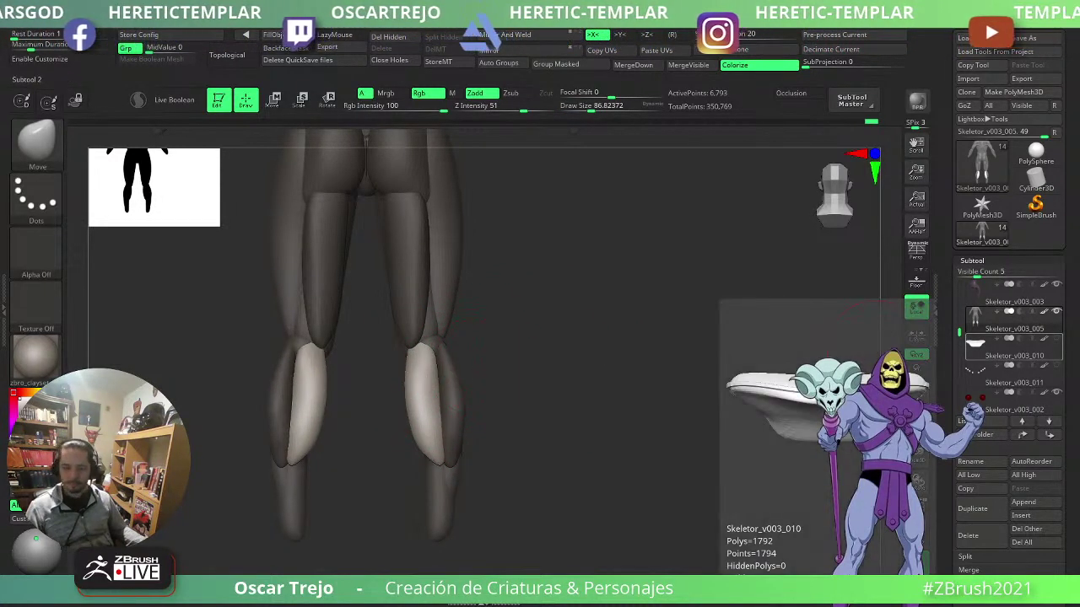
drag(566, 407, 443, 354)
key(b)
key(m)
key(t)
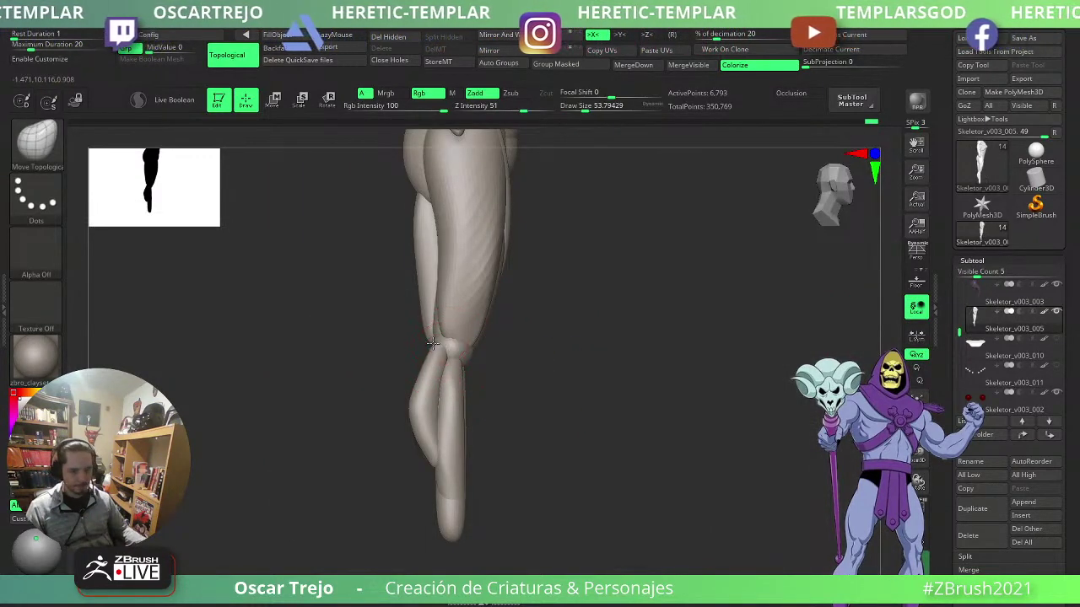
ctrl+shift+click(432, 395)
ctrl+click(520, 332)
ctrl+shift+click(363, 508)
ctrl+click(544, 363)
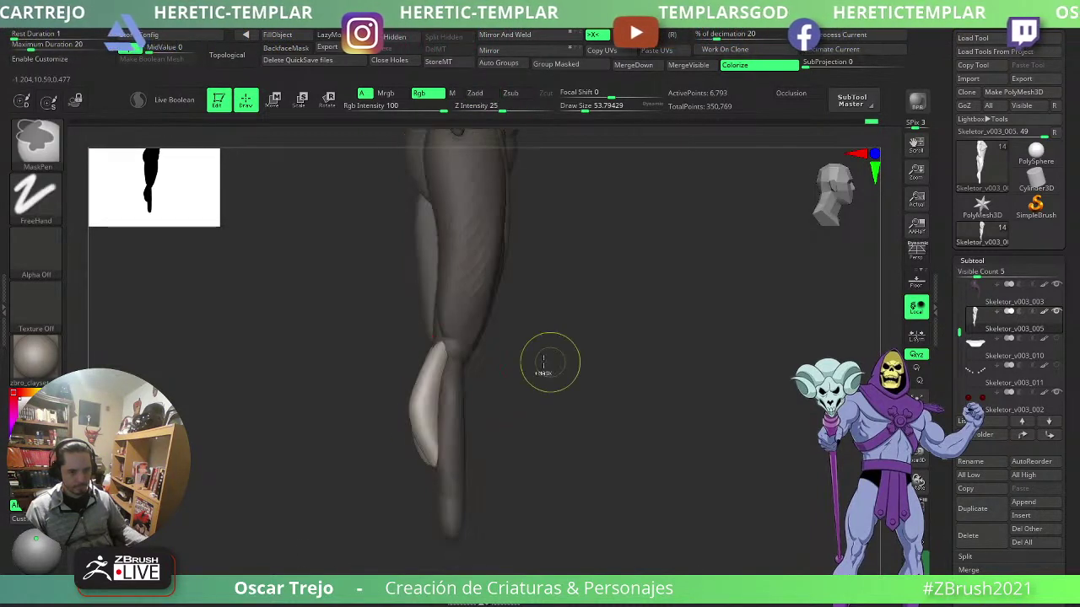
- Shape the outer calf muscle's upper and lower ends in side view with the Move brush at draw size about 71 to 94
key(s)
key(s)
drag(437, 343, 434, 343)
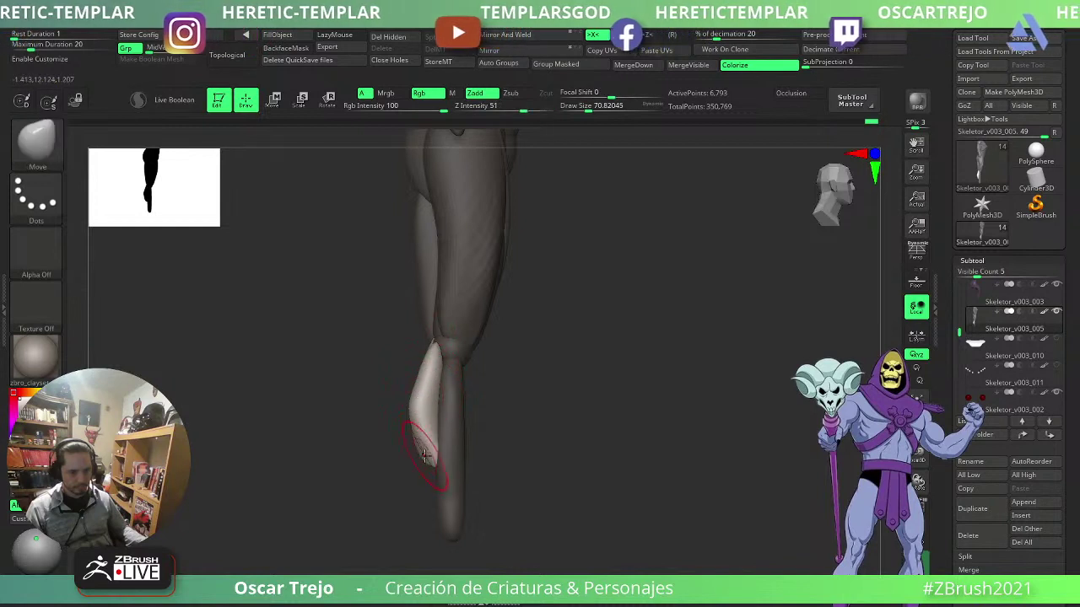
key(s)
drag(434, 466, 434, 465)
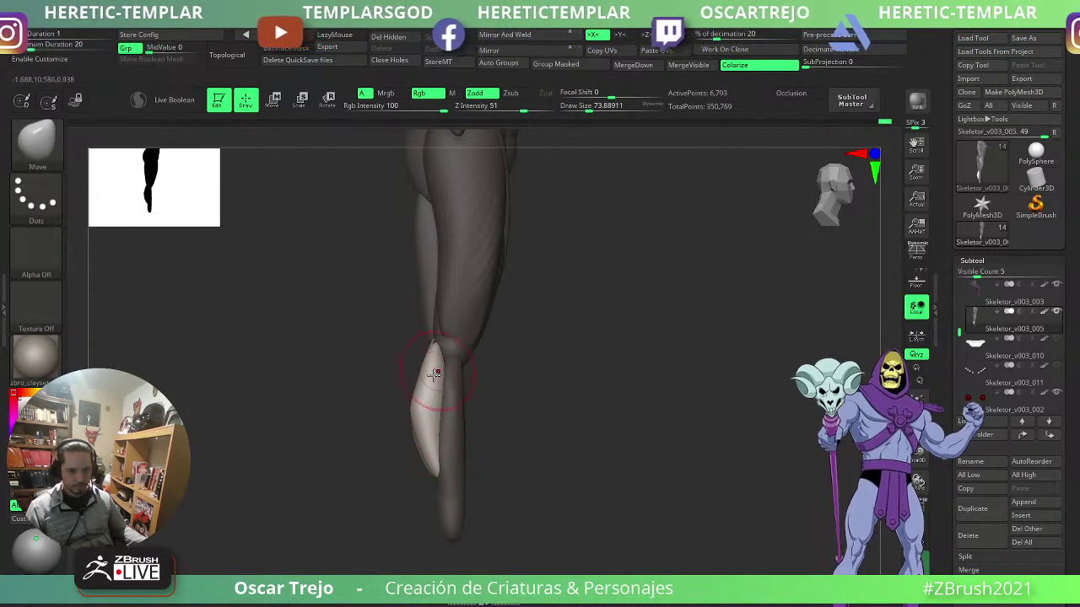
key(s)
mouse_move(434, 374)
mouse_down()
mouse_move(409, 409)
mouse_move(442, 395)
mouse_up()
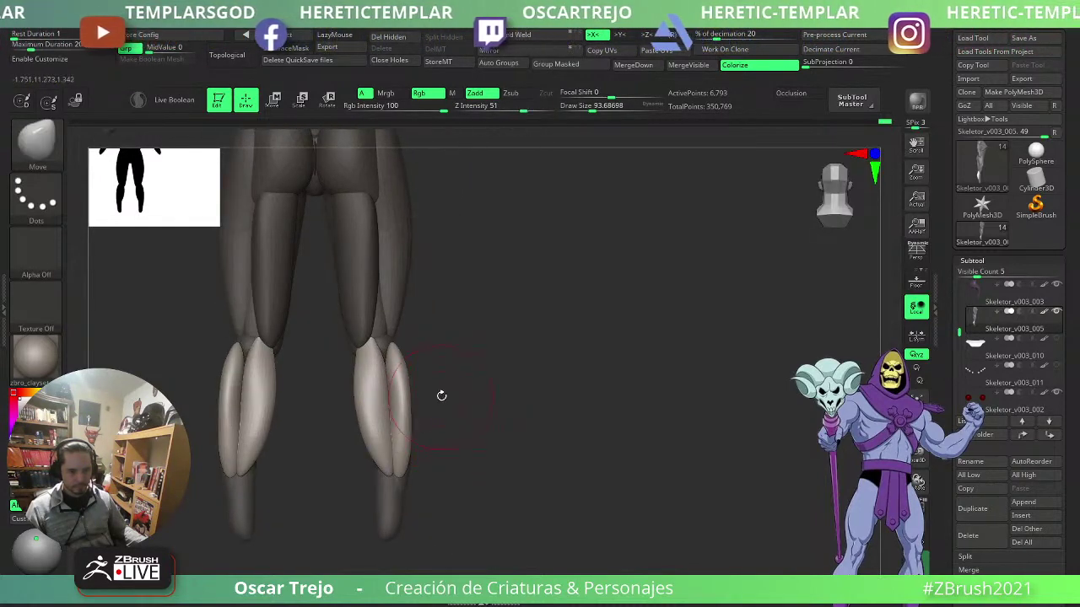
- Try inflating the lower calf muscles with the Inflat brush at draw size about 140 and Z intensity 10
key(b)
key(i)
key(n)
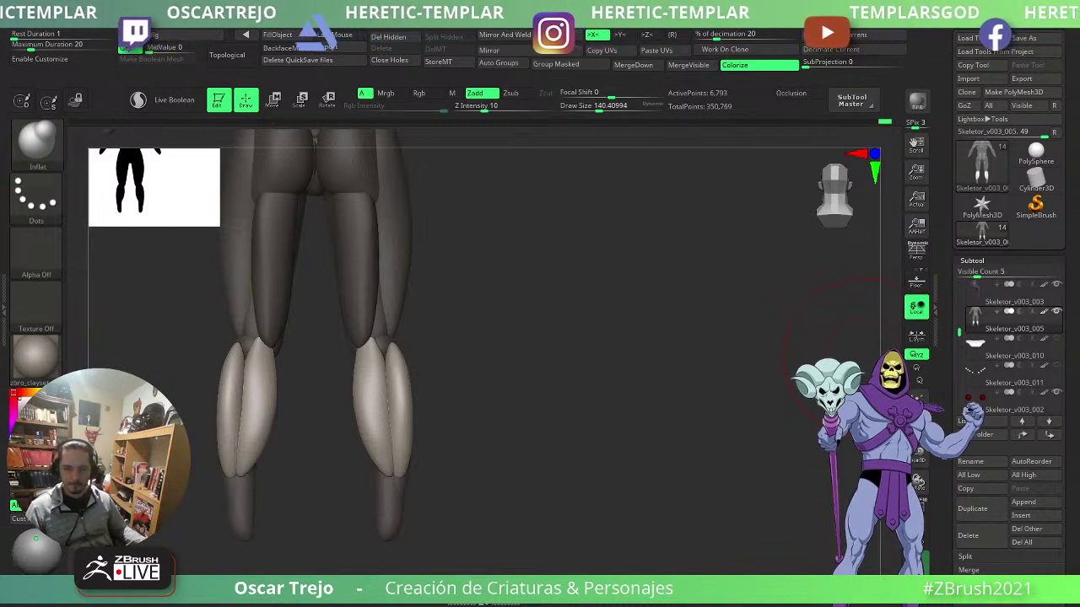
drag(399, 472, 410, 452)
key(ctrl+z)
- Bulge the outer calf muscles outward in back view with the Move Topological brush at draw size about 108
key(b)
key(m)
key(v)
key(s)
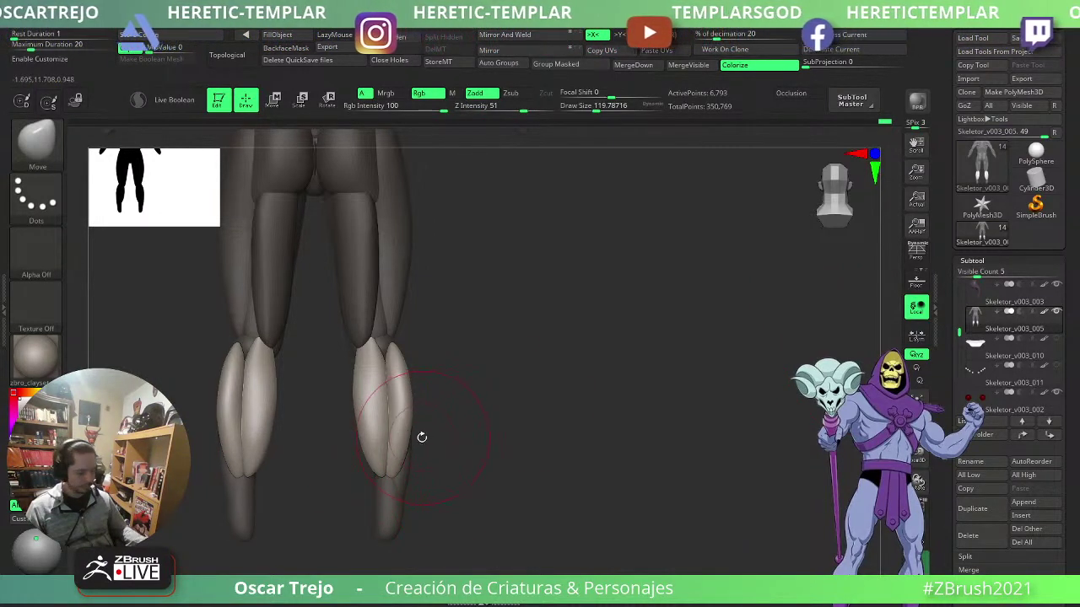
key(b)
key(m)
key(t)
key(s)
drag(415, 411, 418, 410)
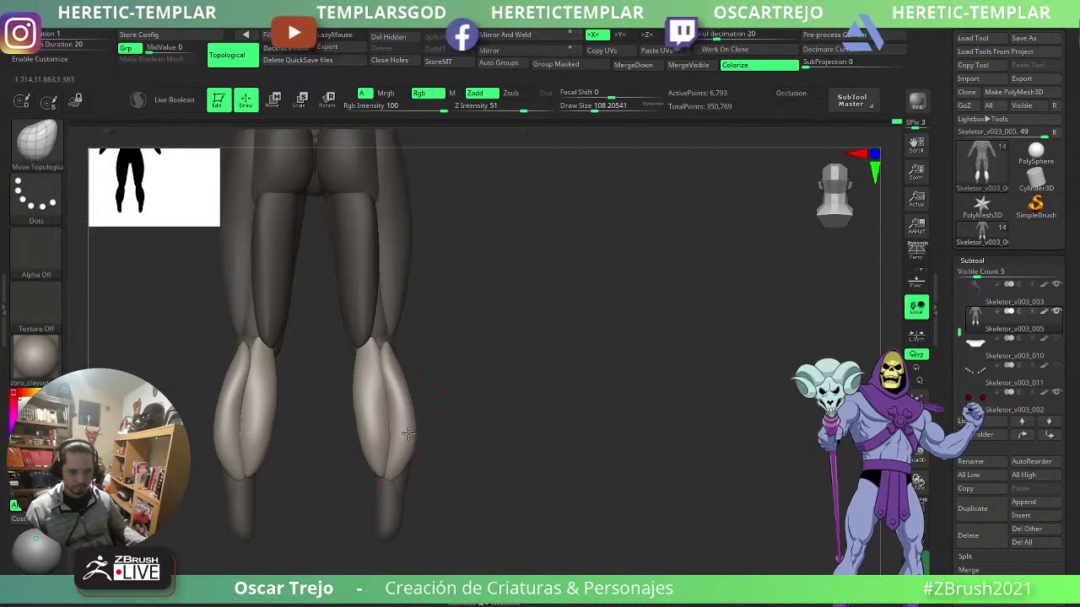
- Adjust the calf's side profile with the Move brush at draw size 112 and clear the mask
mouse_move(393, 440)
right_down()
mouse_move(453, 434)
mouse_move(489, 394)
right_up()
key(bracketright)
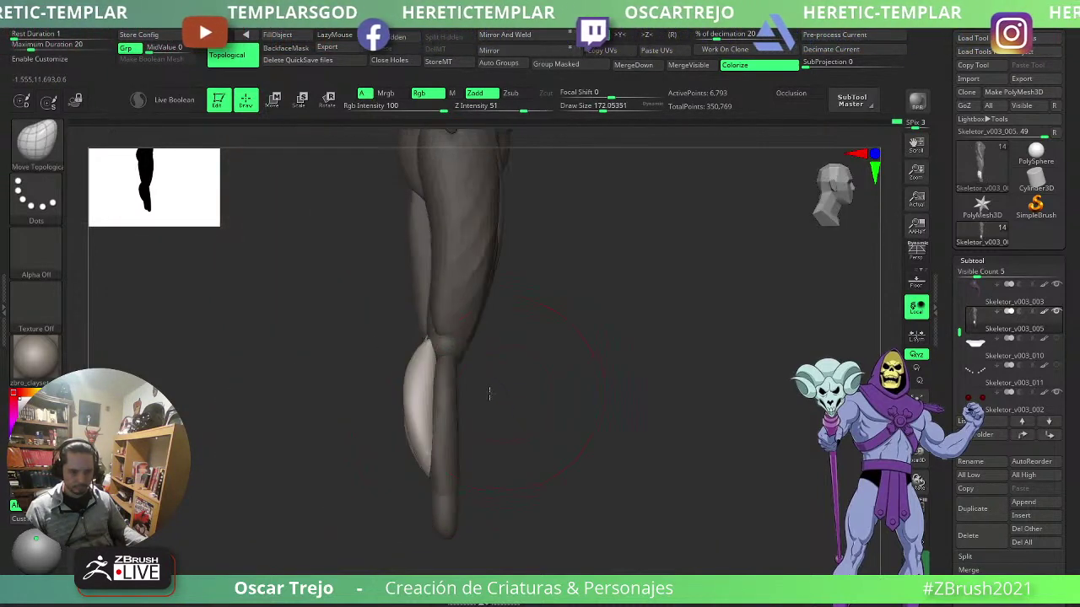
key(b)
key(m)
key(v)
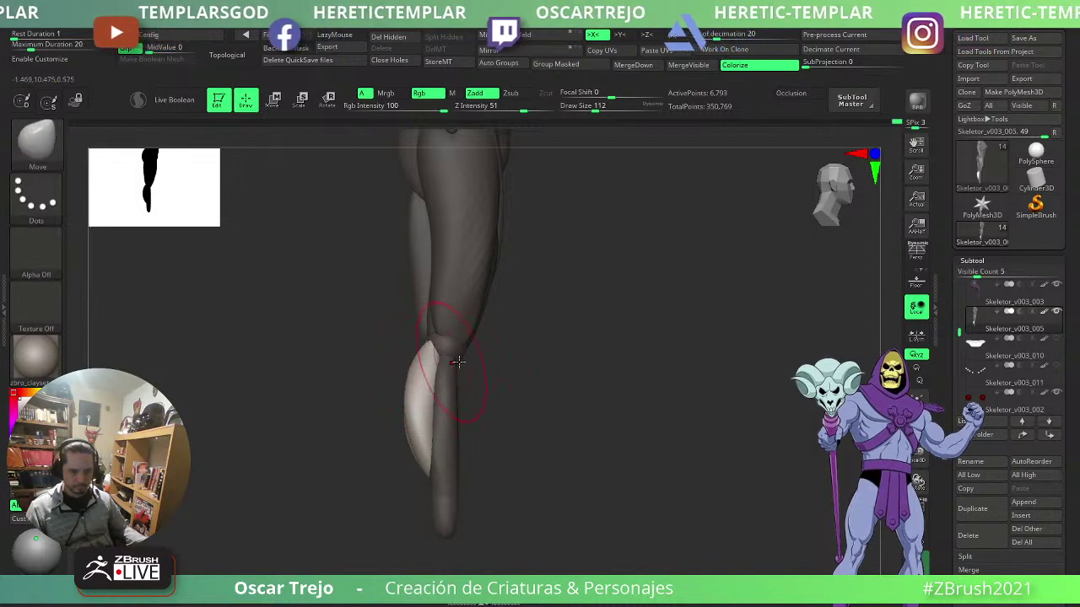
ctrl+drag(544, 385, 576, 404)
ctrl+right_drag(576, 405, 570, 371)
right_drag(570, 371, 640, 356)
- Insert a capsule primitive on the inner side of the shin with the IMM Primitives brush
mouse_move(987, 401)
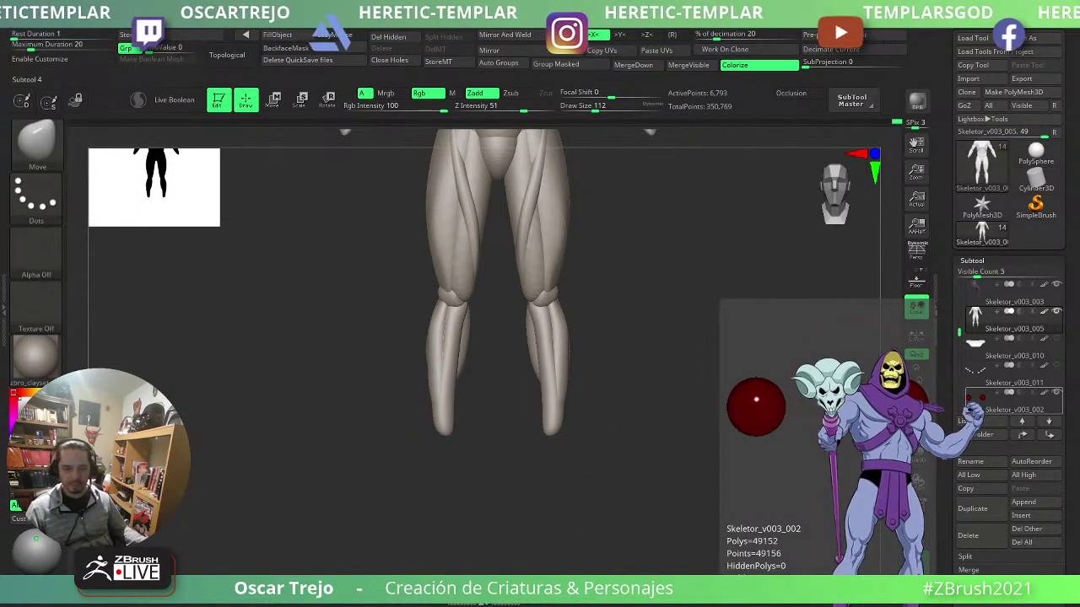
right_drag(501, 443, 557, 409)
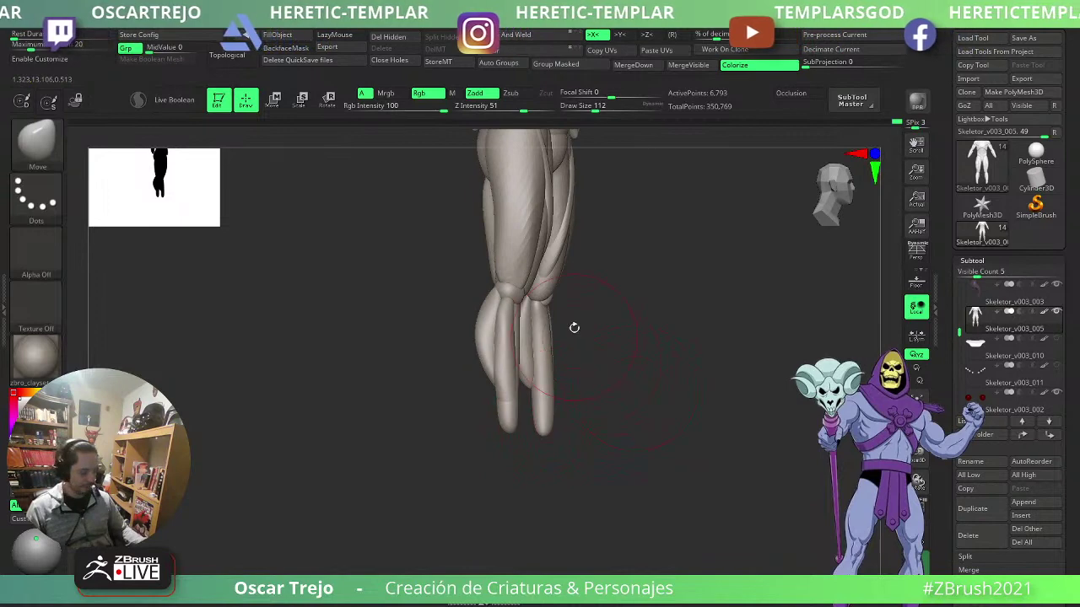
key(b)
key(i)
key(p)
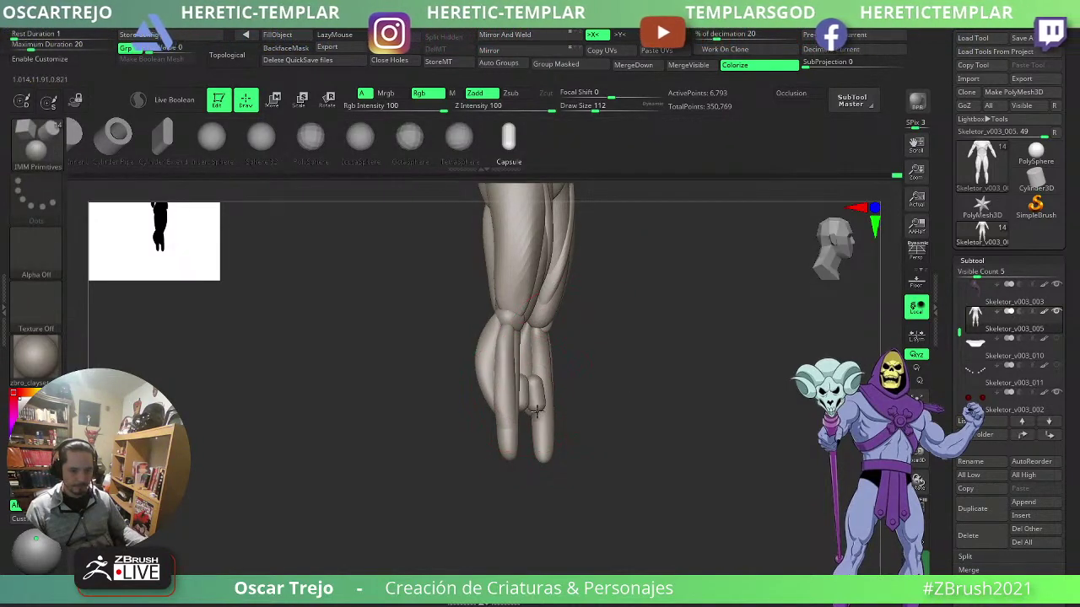
drag(536, 411, 537, 412)
right_drag(626, 390, 569, 380)
- Move the new capsules into place beside the inner edge of the shins
key(b)
key(m)
key(v)
key(w)
drag(581, 322, 590, 324)
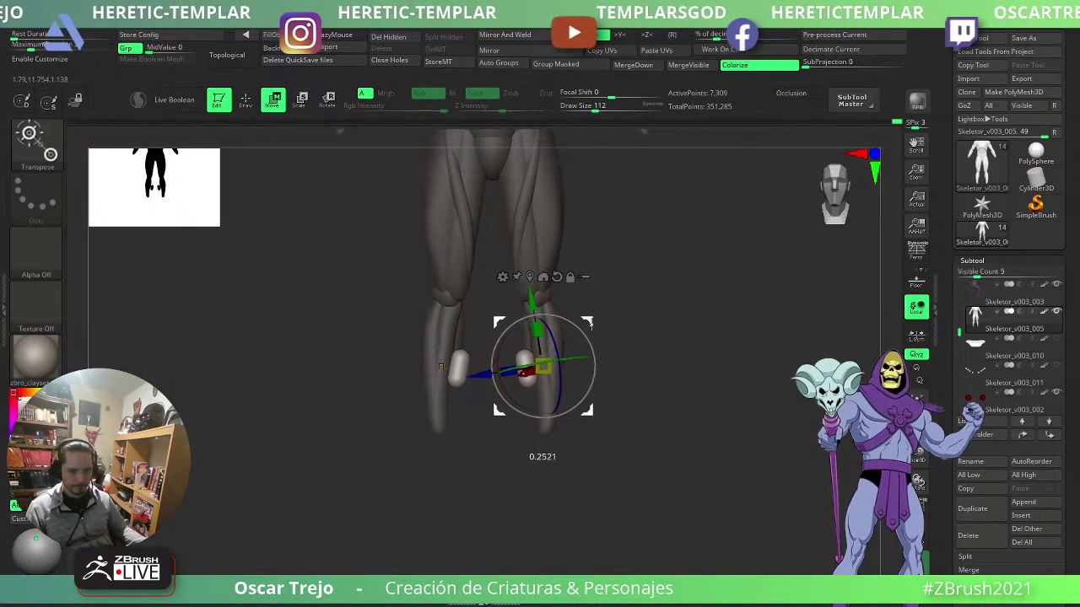
- Stretch the capsules into long, thin muscles along the inner shins with the Move brush at draw size about 136
key(q)
mouse_move(518, 357)
mouse_down()
mouse_move(533, 329)
mouse_move(532, 431)
mouse_up()
right_drag(603, 428, 534, 421)
key(s)
drag(526, 419, 533, 419)
mouse_move(582, 428)
right_down()
mouse_move(485, 411)
mouse_move(562, 385)
right_up()
key(shift)
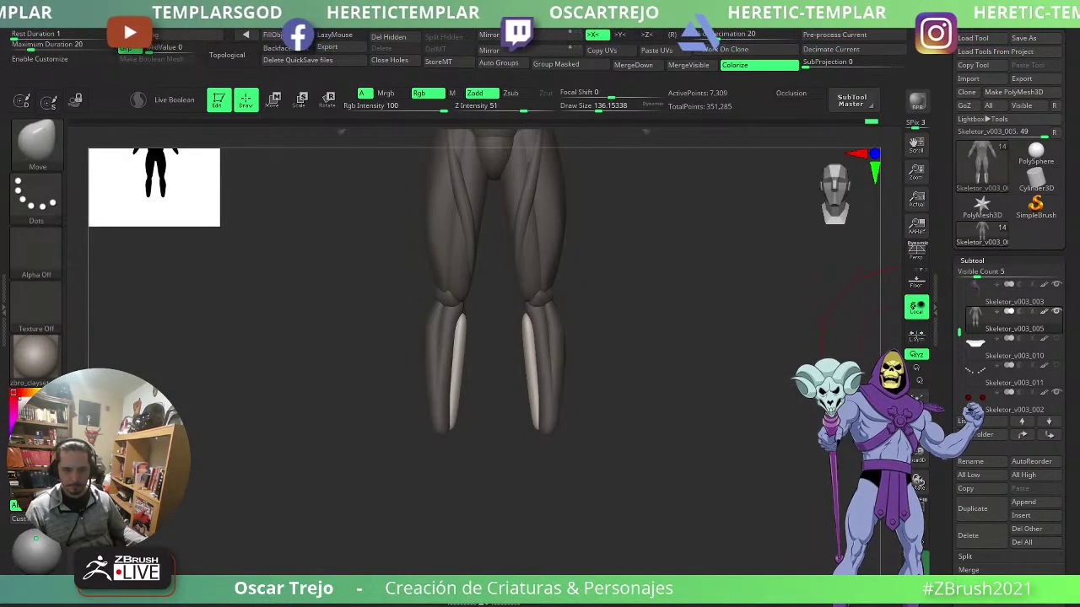
- Taper the inner shin muscle up to the knee and shorten its lower end, smoothing the form
right_drag(659, 327, 711, 354)
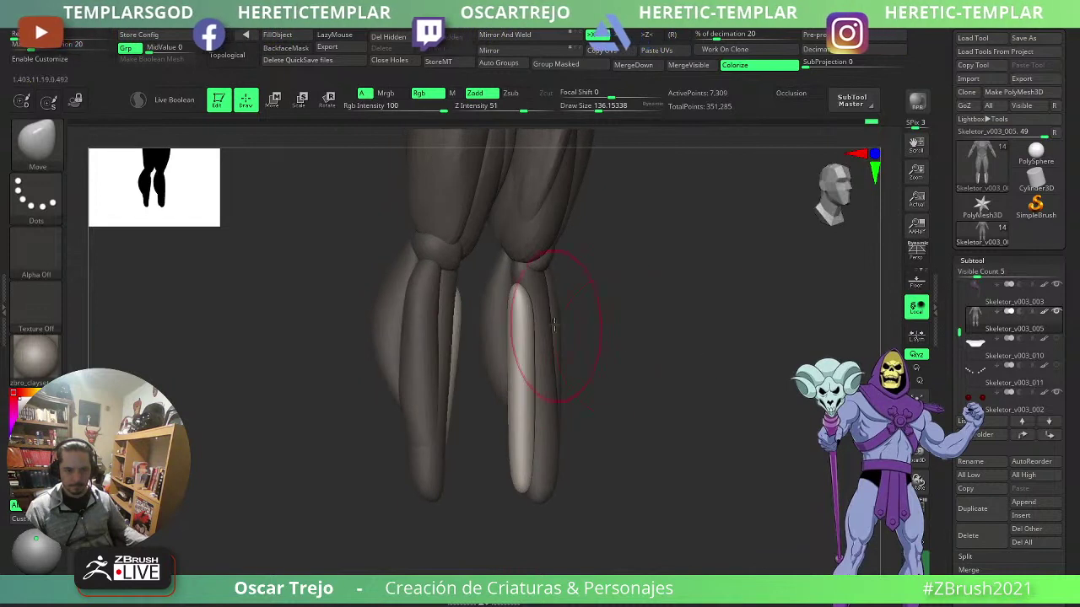
drag(497, 242, 498, 239)
key(shift)
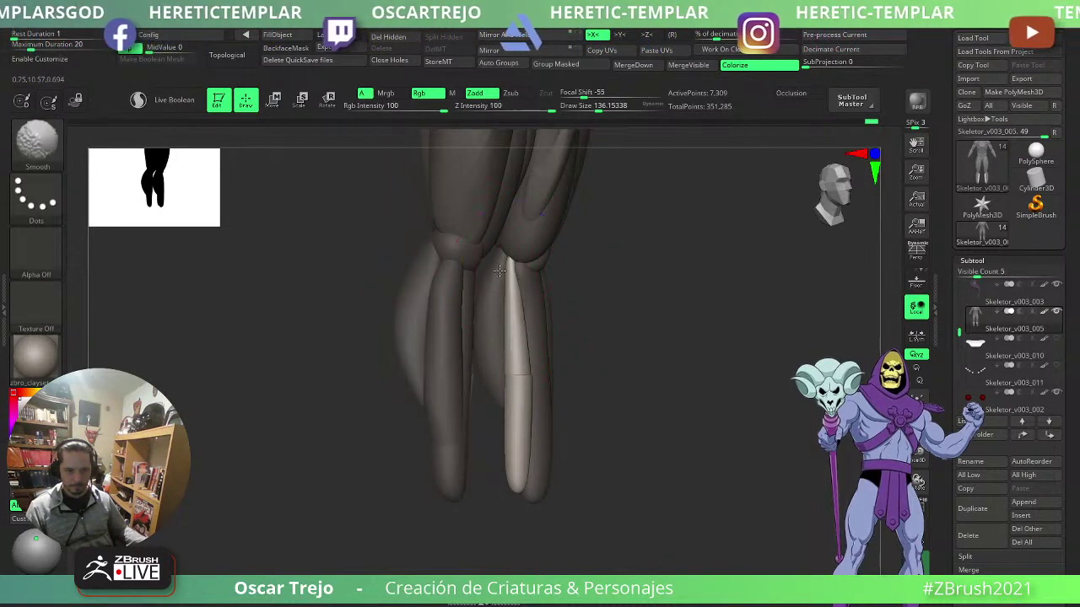
right_drag(591, 282, 658, 291)
drag(490, 472, 497, 403)
right_drag(520, 401, 646, 388)
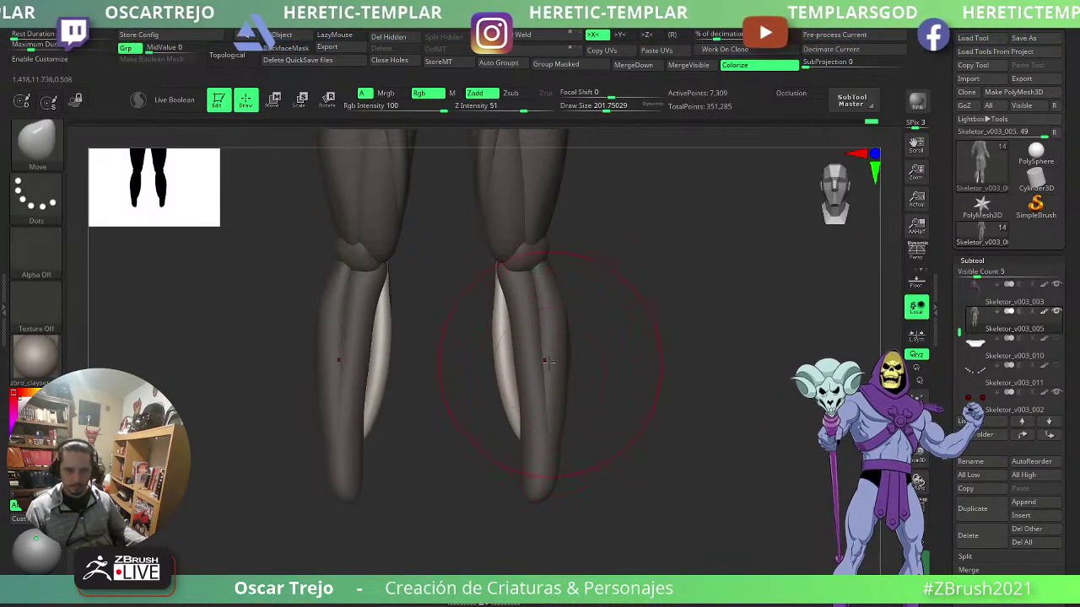
- Fit the inner shin muscles against the shins with Move and Smooth at draw size about 182 to 223, and clear the mask
key(b)
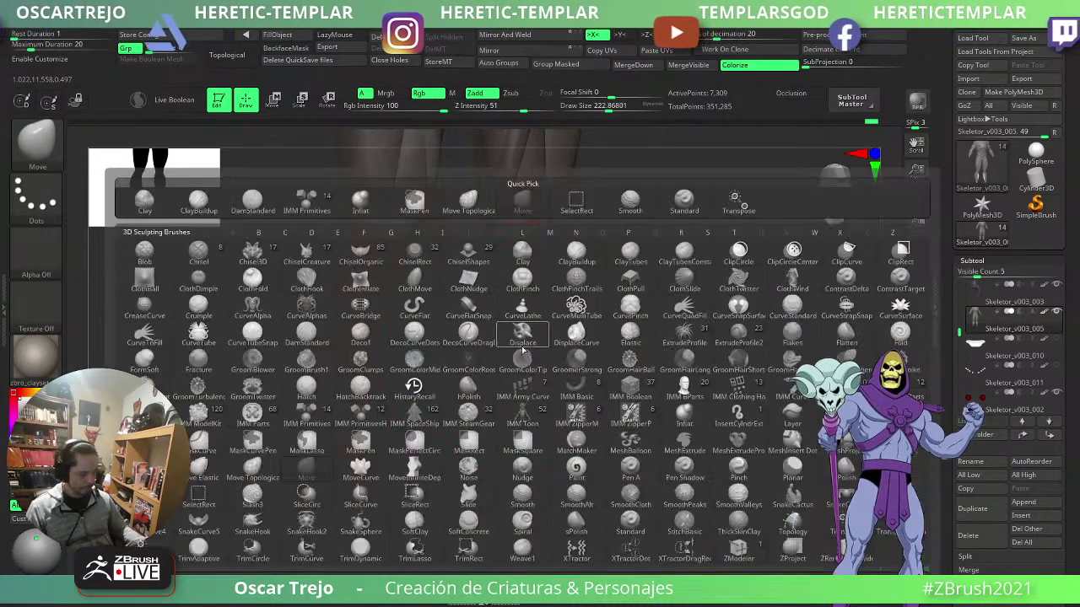
key(m)
key(v)
mouse_move(514, 345)
mouse_down()
mouse_move(509, 326)
mouse_move(503, 340)
mouse_up()
shift+drag(559, 405, 542, 422)
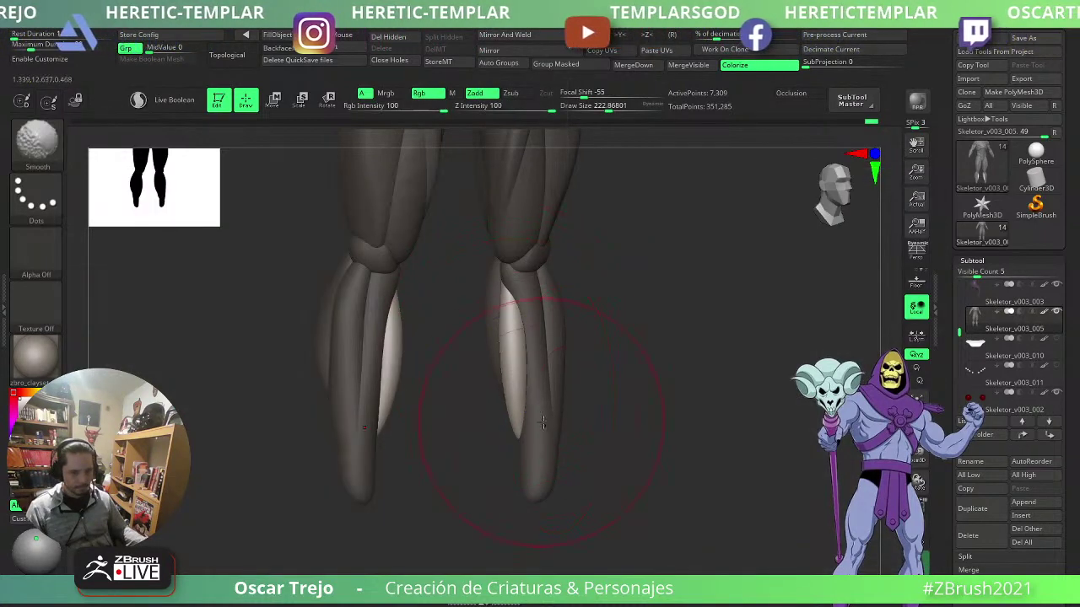
shift+right_drag(543, 422, 557, 405)
drag(539, 413, 531, 426)
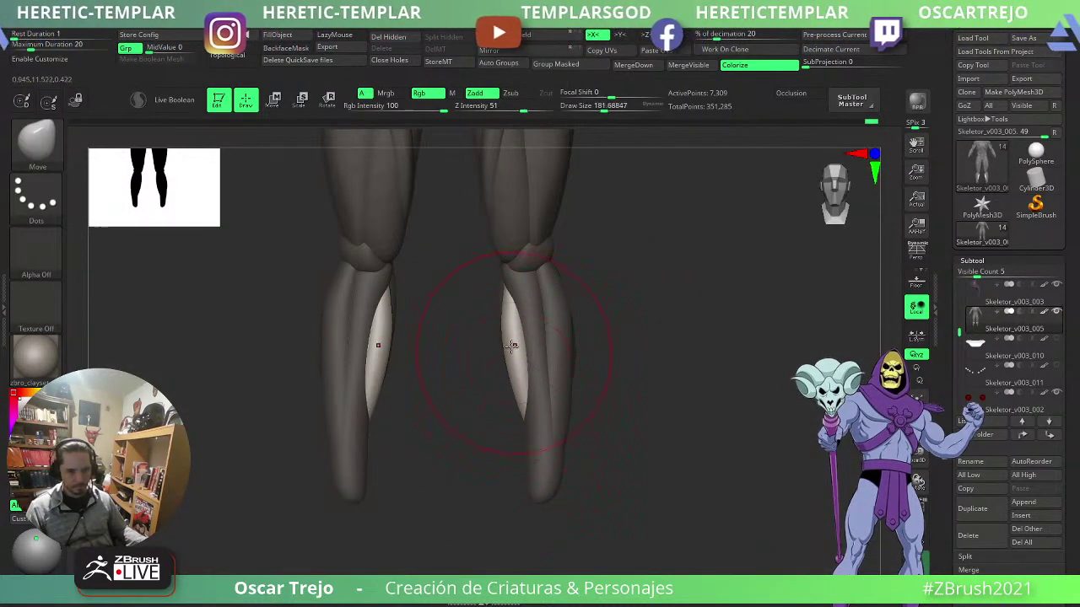
drag(496, 315, 491, 316)
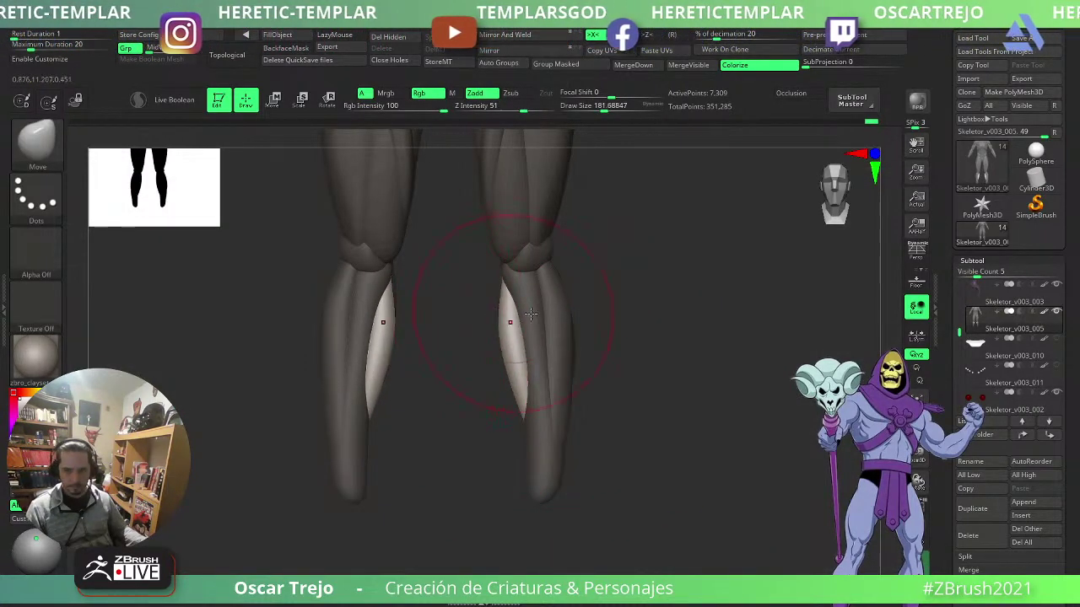
mouse_move(638, 301)
mouse_down()
mouse_move(667, 306)
mouse_move(629, 309)
mouse_up()
ctrl+click(630, 309)
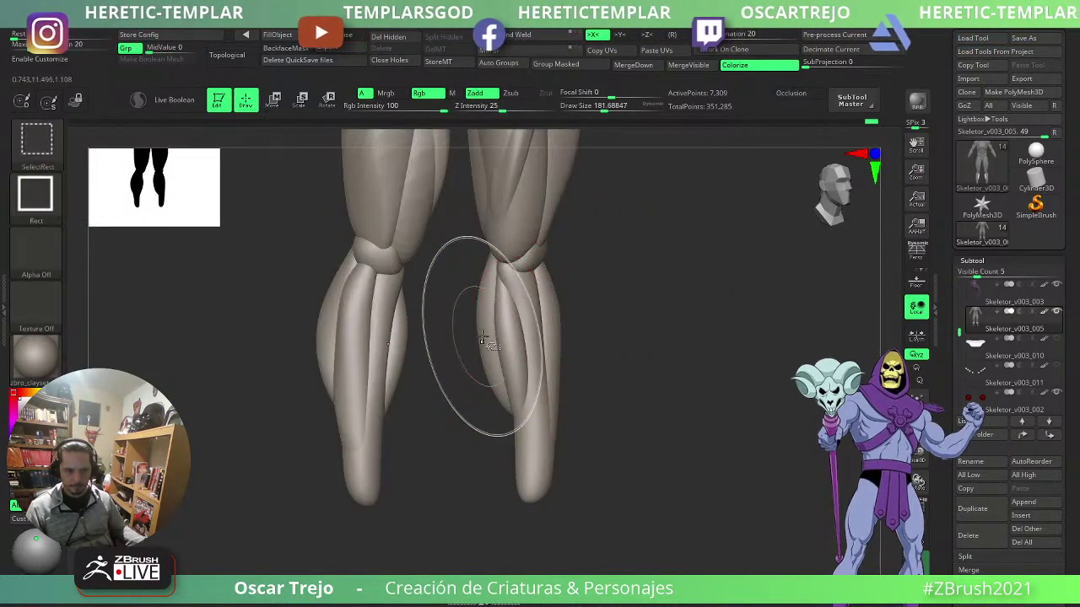
- Mask everything except the inner calf muscles in front view
ctrl+shift+click(482, 338)
ctrl+click(456, 450)
ctrl+shift+click(456, 450)
ctrl+click(682, 369)
shift+drag(680, 366, 638, 347)
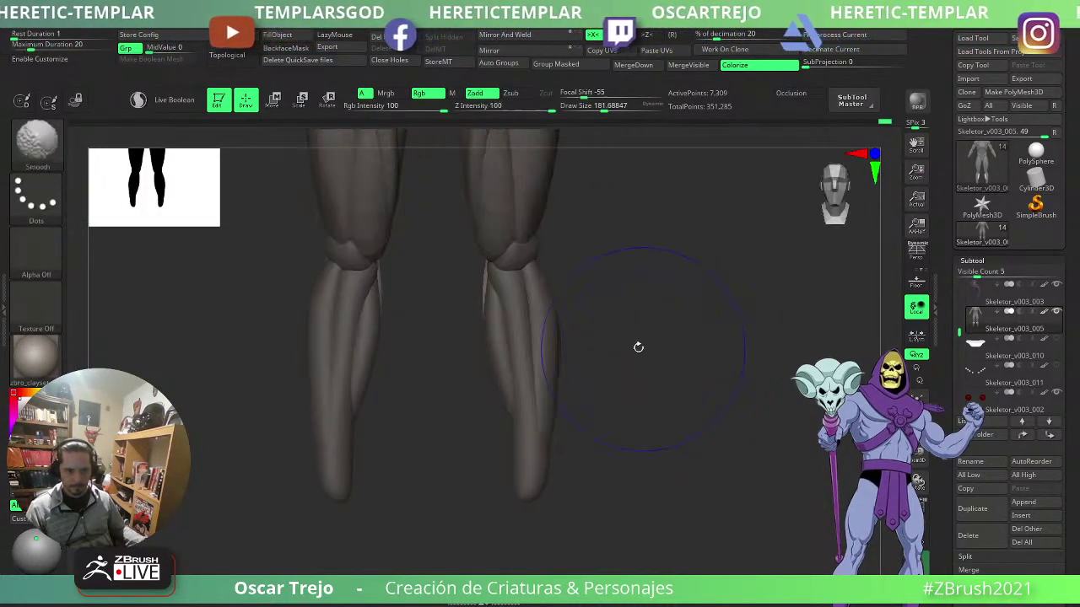
- Pull the inner calf muscles inward between the legs with the Move brush at draw size about 158, and clear the mask
key(s)
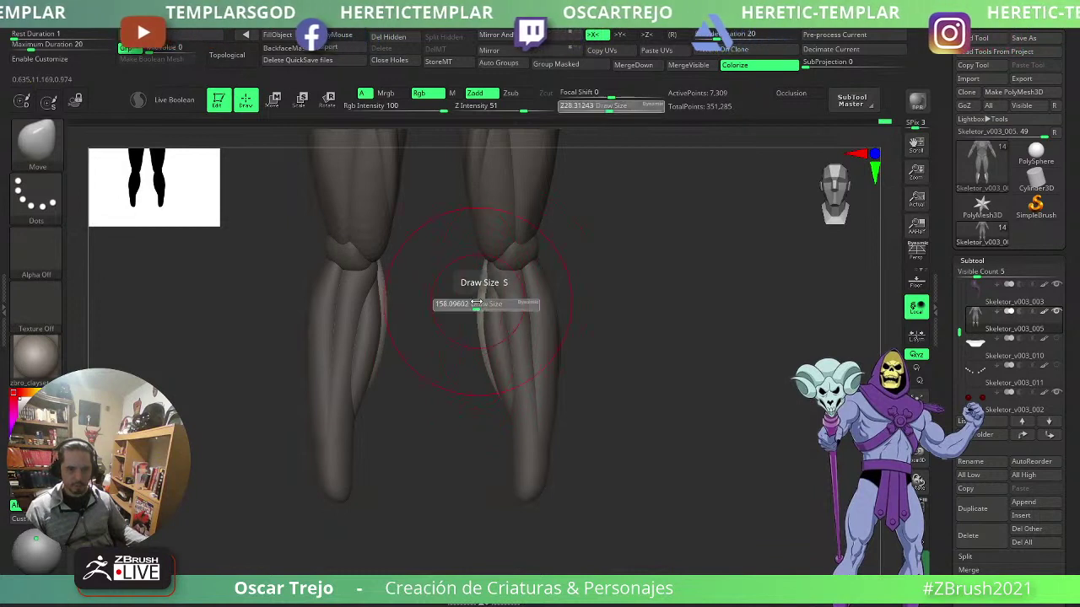
drag(480, 309, 477, 309)
drag(481, 304, 475, 301)
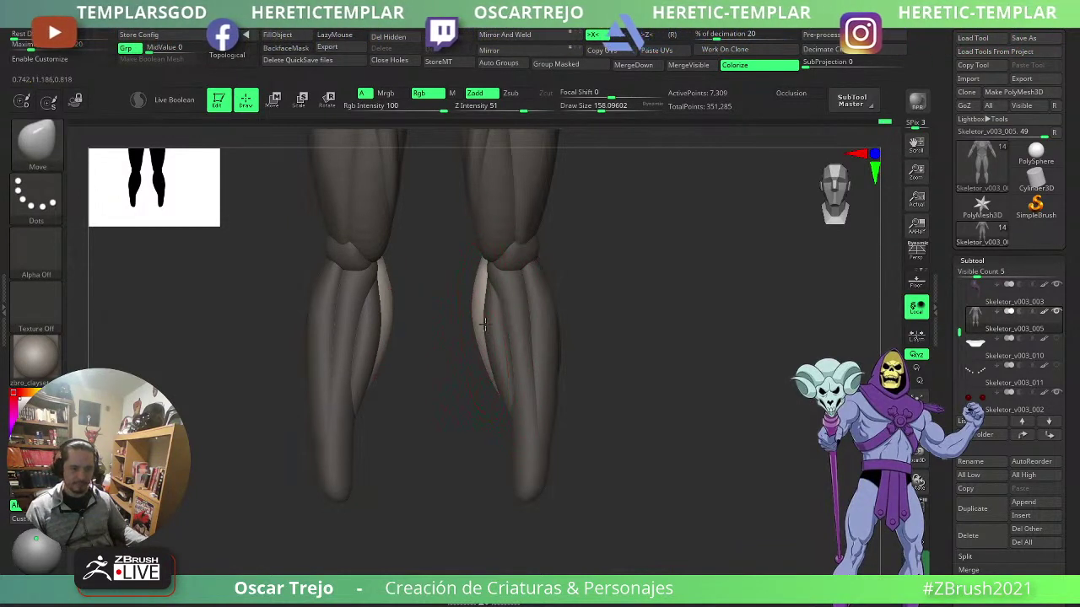
alt+drag(633, 407, 687, 400)
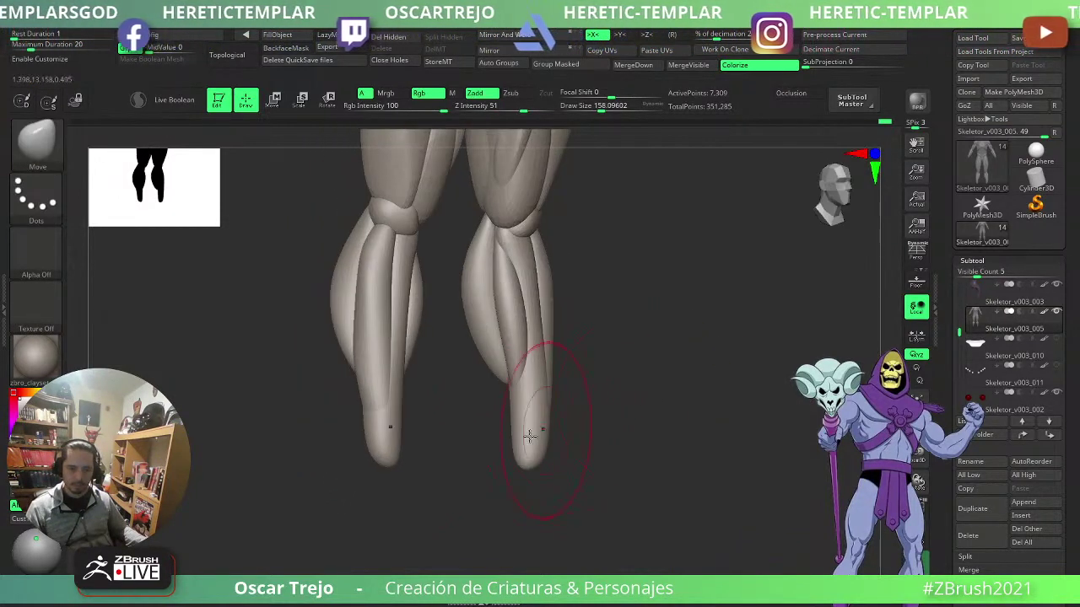
- Isolate the front shin forms and mask the rest of the body
ctrl+shift+click(524, 439)
ctrl+click(675, 176)
ctrl+shift+click(627, 437)
ctrl+click(619, 444)
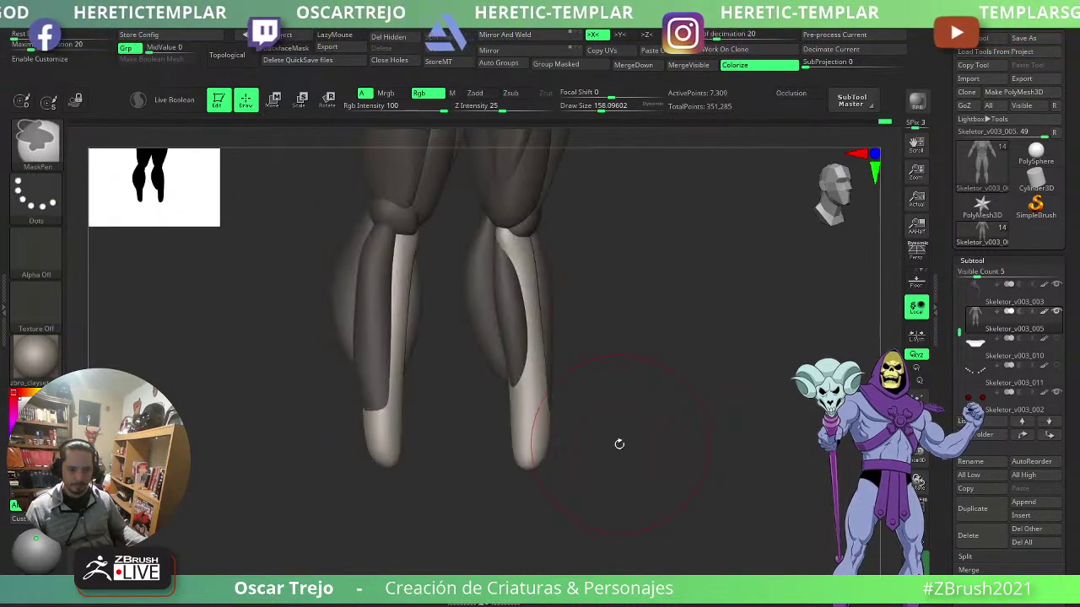
- Clear the mask and adjust the lower ends of the shin forms with Move Topological at draw size about 158
shift+drag(619, 443, 707, 441)
ctrl+drag(576, 446, 591, 457)
mouse_move(590, 456)
mouse_down()
mouse_move(508, 451)
mouse_move(578, 464)
mouse_move(534, 440)
mouse_up()
key(b)
key(m)
key(t)
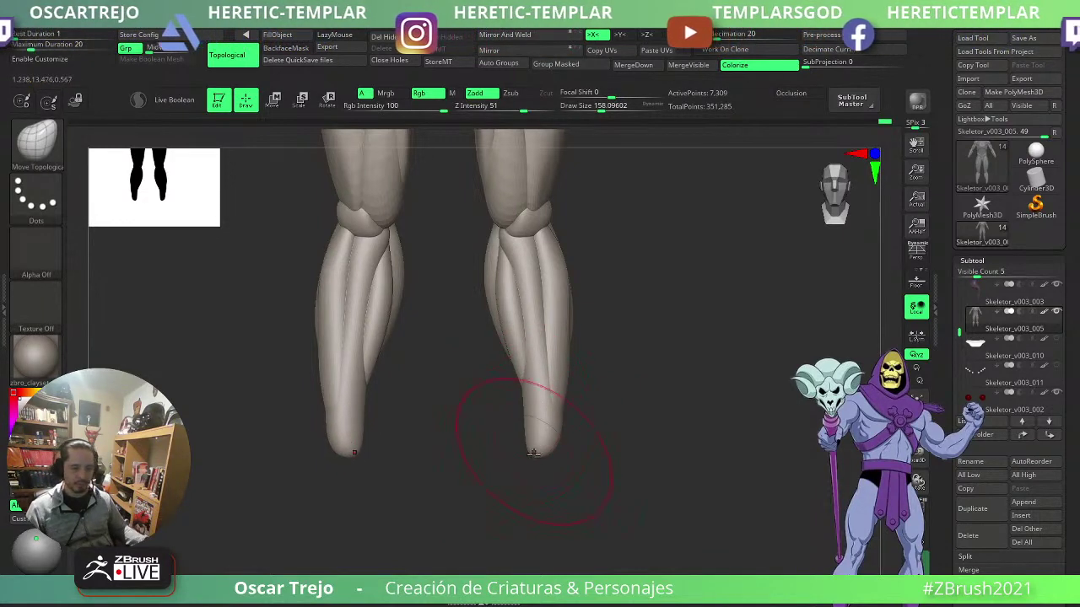
drag(472, 489, 524, 480)
- Reshape the lower legs in front view with the Move brush at draw size about 108
key(b)
key(i)
key(p)
key(f)
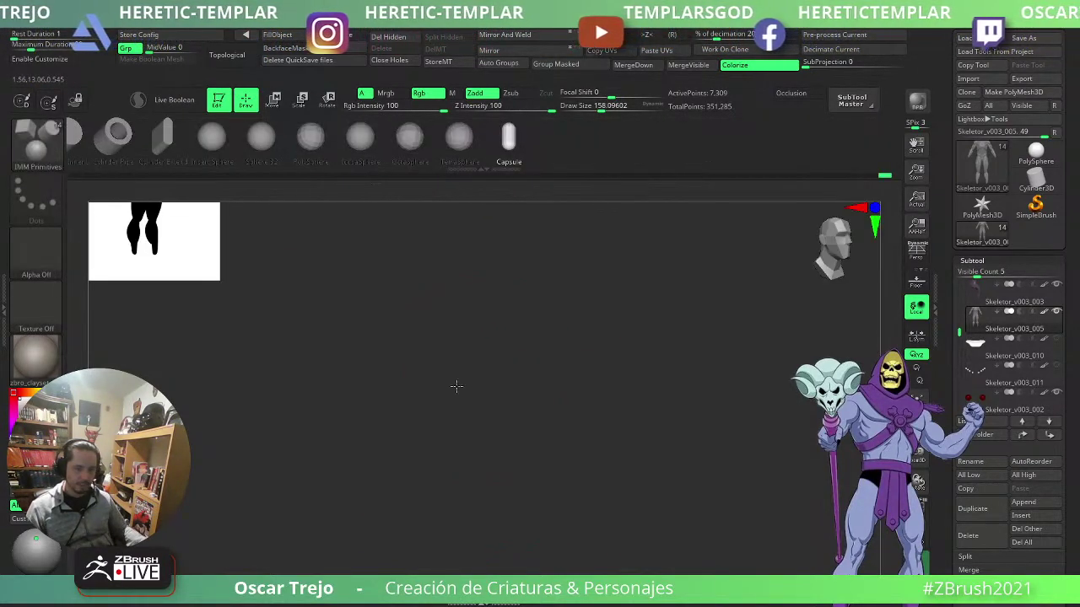
key(b)
key(m)
key(v)
alt+drag(662, 419, 620, 459)
alt+drag(550, 467, 525, 386)
mouse_move(522, 474)
mouse_down()
mouse_move(527, 506)
mouse_move(546, 506)
mouse_up()
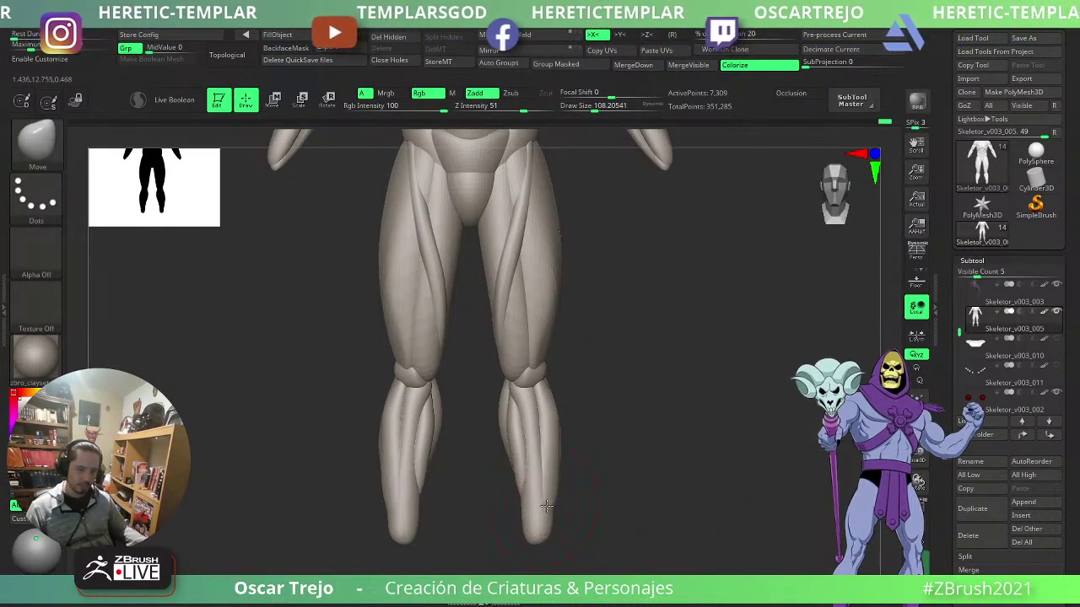
- Adjust the leg forms in front view with the Move Topological brush at draw size about 124
key(s)
drag(571, 348, 600, 367)
mouse_move(477, 376)
mouse_down()
mouse_move(470, 389)
mouse_move(523, 366)
mouse_move(655, 364)
mouse_move(654, 394)
mouse_up()
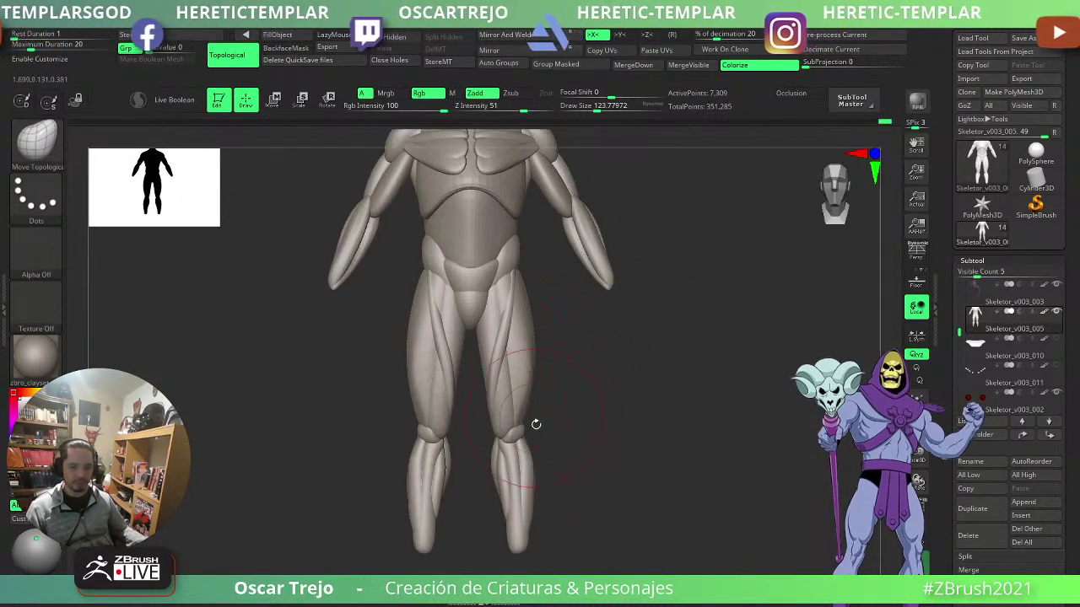
mouse_move(548, 424)
alt+mouse_down()
mouse_move(546, 393)
mouse_move(579, 395)
mouse_move(551, 380)
alt+mouse_up()
- Refine the outer contour of the upper thighs below the hips with the Move brush at draw size about 97
key(b)
key(m)
key(v)
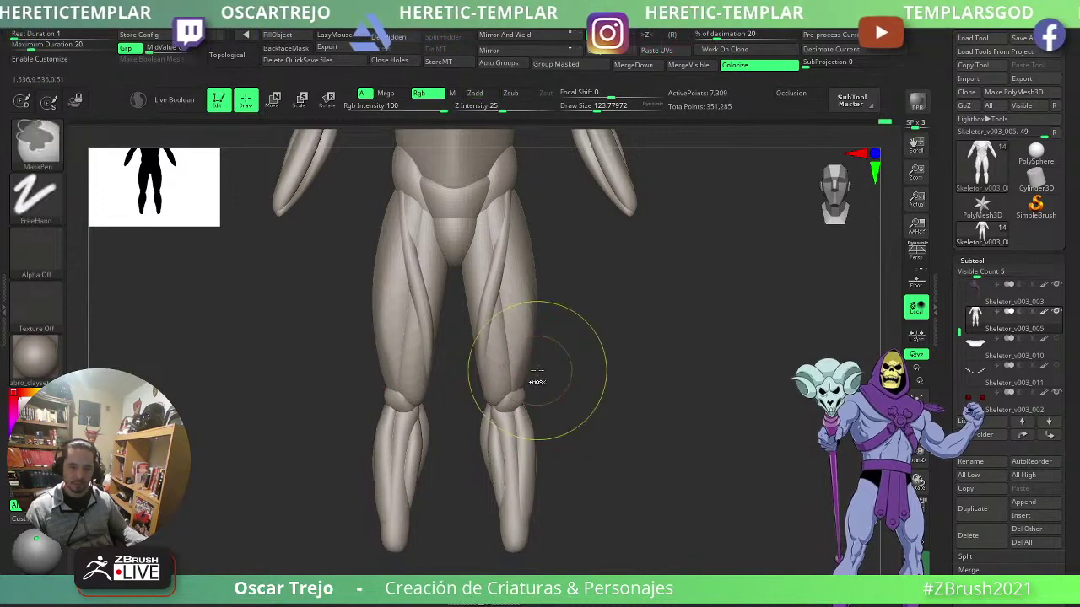
drag(675, 348, 627, 372)
drag(698, 388, 634, 395)
drag(619, 291, 559, 287)
key(bracketleft)
key(bracketleft)
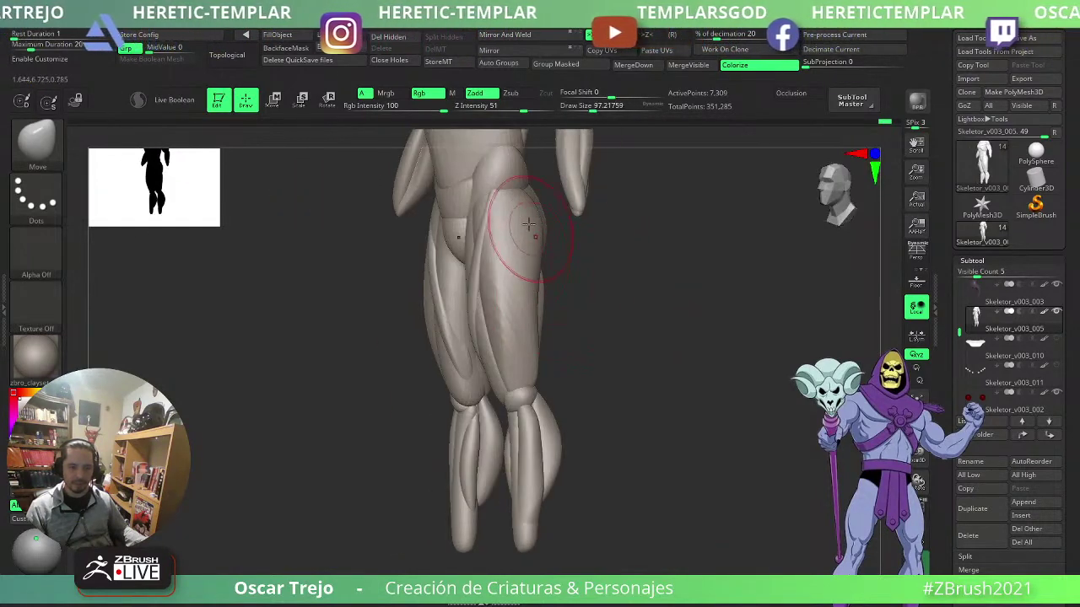
key(f)
shift+drag(578, 342, 609, 405)
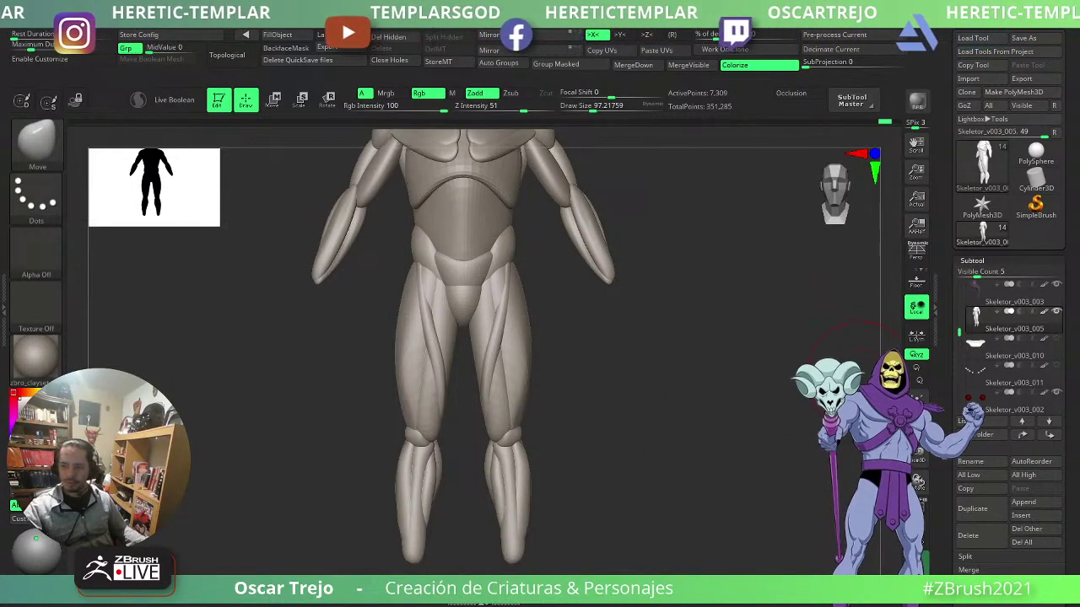
drag(622, 410, 573, 410)
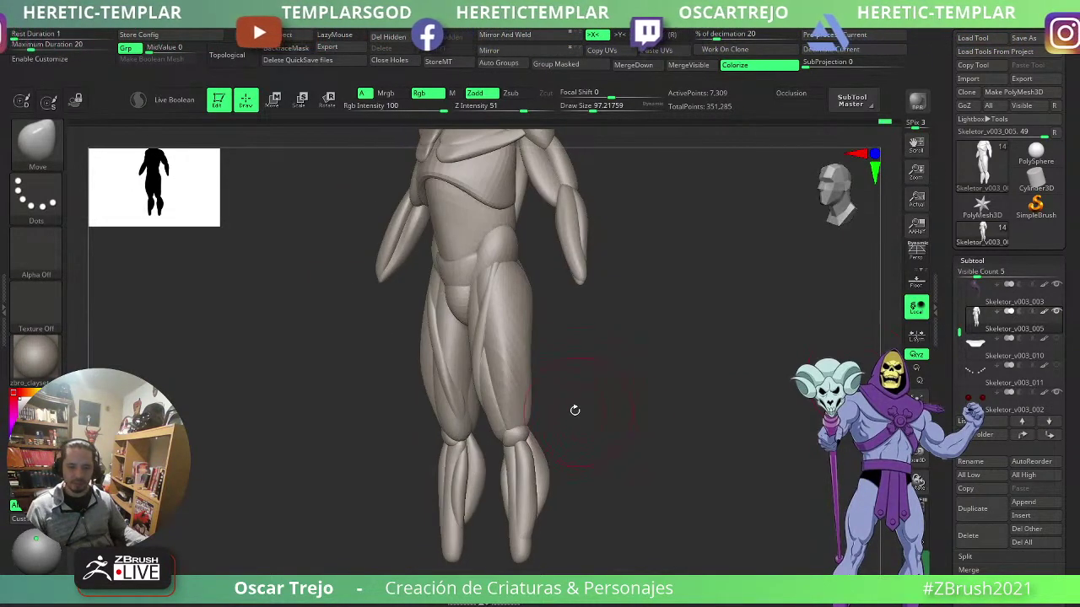
- Tighten the outer thighs just above the knees using Move and Move Topological at draw size about 56
key(bracketleft)
key(bracketleft)
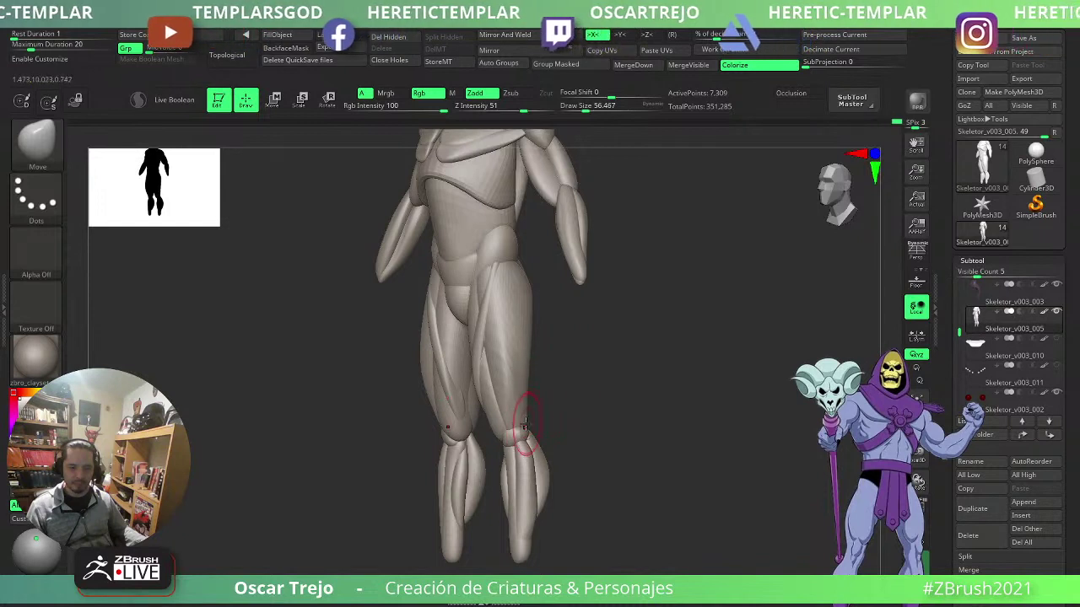
key(b)
key(m)
key(t)
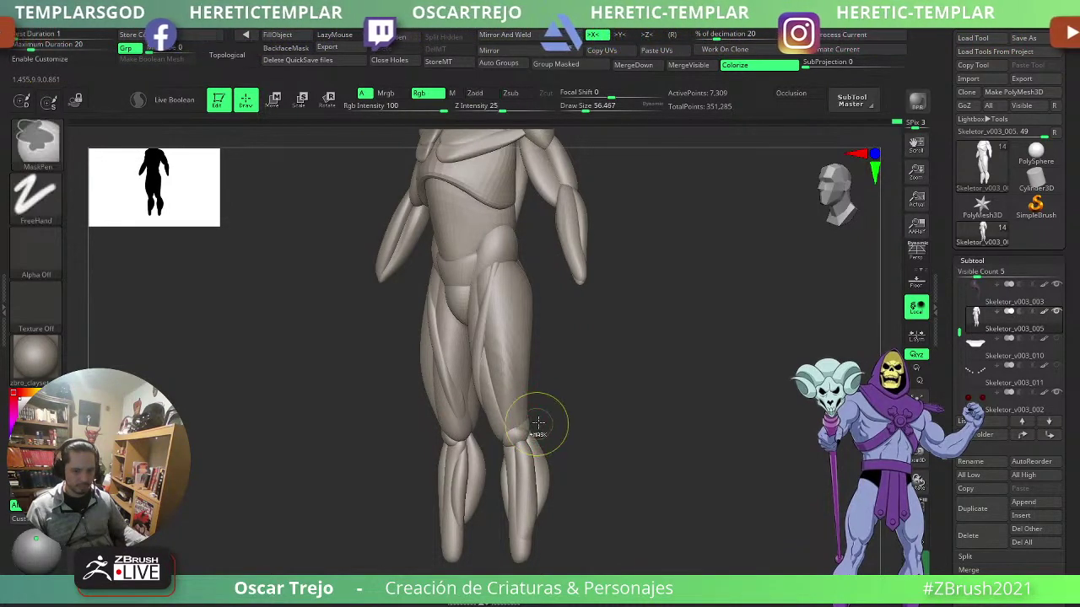
mouse_move(571, 416)
mouse_down()
mouse_move(588, 421)
mouse_move(578, 401)
mouse_move(583, 419)
mouse_move(639, 424)
mouse_move(633, 435)
mouse_move(553, 449)
mouse_move(566, 460)
mouse_move(555, 479)
mouse_move(525, 480)
mouse_up()
- Adjust the lower legs' profile in side view with the Move brush at draw sizes between about 177 and 104
key(b)
key(m)
key(v)
key(s)
mouse_move(545, 542)
alt+mouse_down()
mouse_move(556, 472)
mouse_move(554, 501)
alt+mouse_up()
drag(573, 496, 564, 492)
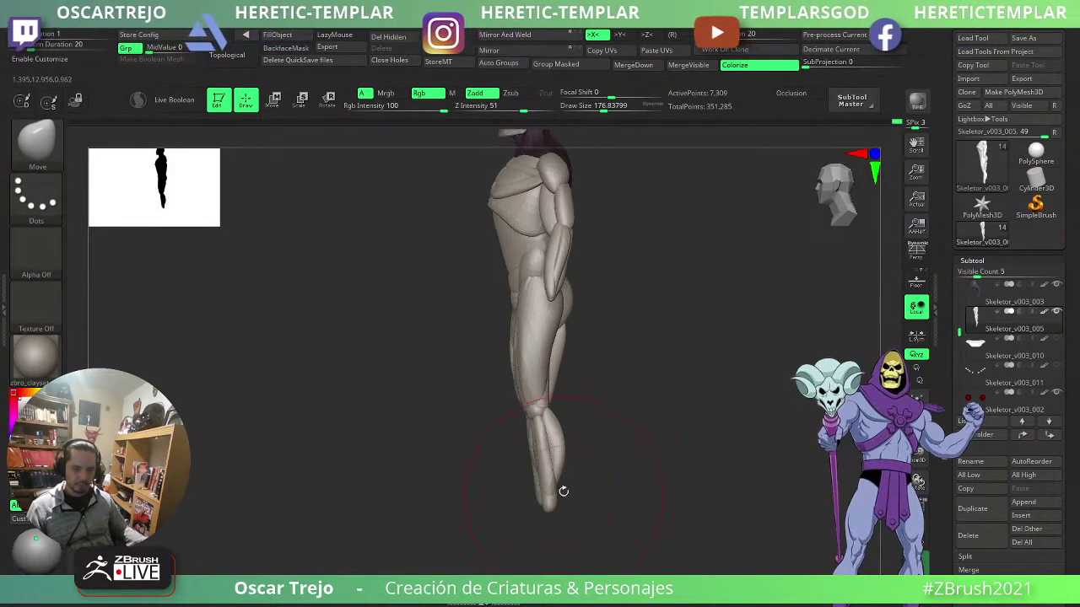
mouse_move(636, 467)
alt+mouse_down()
mouse_move(644, 422)
mouse_move(649, 446)
alt+mouse_up()
key(s)
drag(579, 473, 568, 473)
mouse_move(593, 463)
mouse_down()
mouse_move(667, 453)
mouse_move(677, 408)
mouse_move(657, 440)
mouse_move(676, 394)
mouse_up()
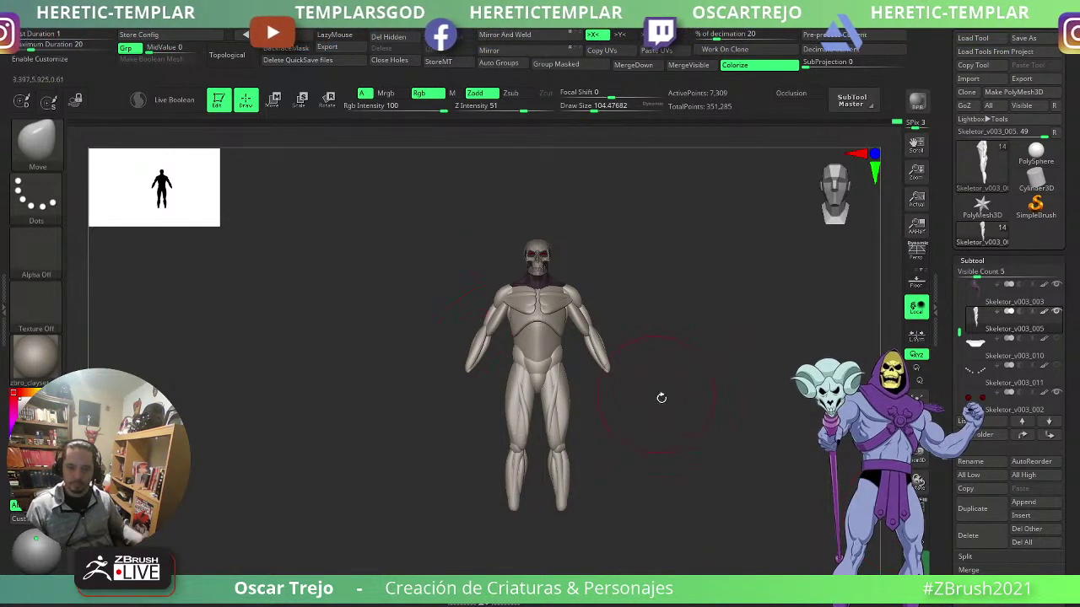
- Examine the proportions of the whole figure from the front and from below
alt+drag(627, 364, 645, 361)
key(s)
mouse_move(656, 319)
alt+mouse_down()
mouse_move(650, 378)
mouse_move(626, 377)
mouse_move(621, 332)
alt+mouse_up()
key(s)
key(s)
key(s)
alt+drag(692, 344, 719, 406)
drag(691, 456, 684, 383)
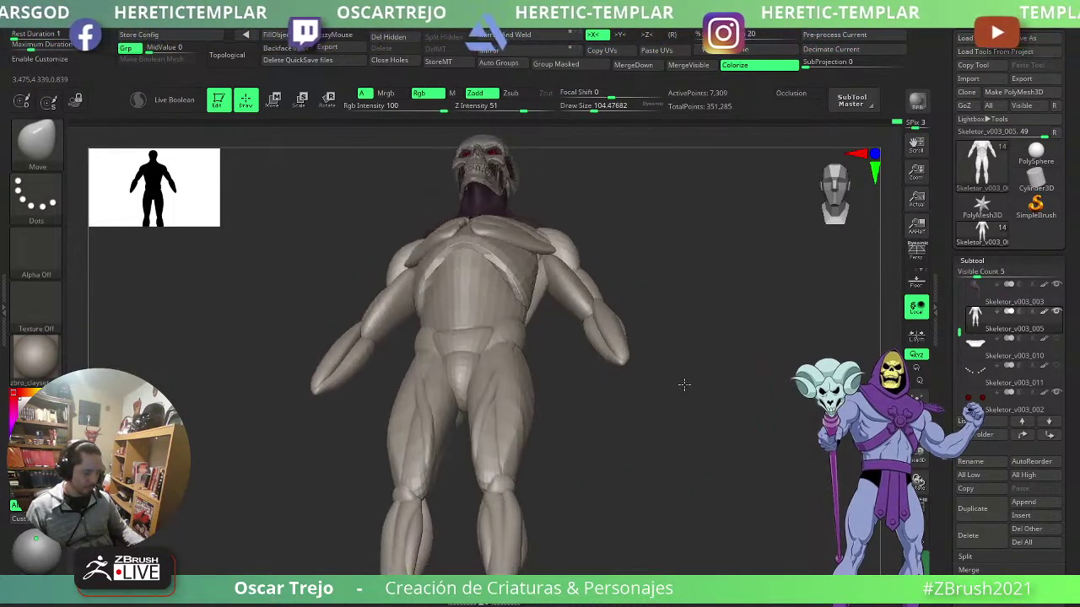
- Insert a PolySphere from the IMM Primitives brush at the lower tip of the forearm
key(4)
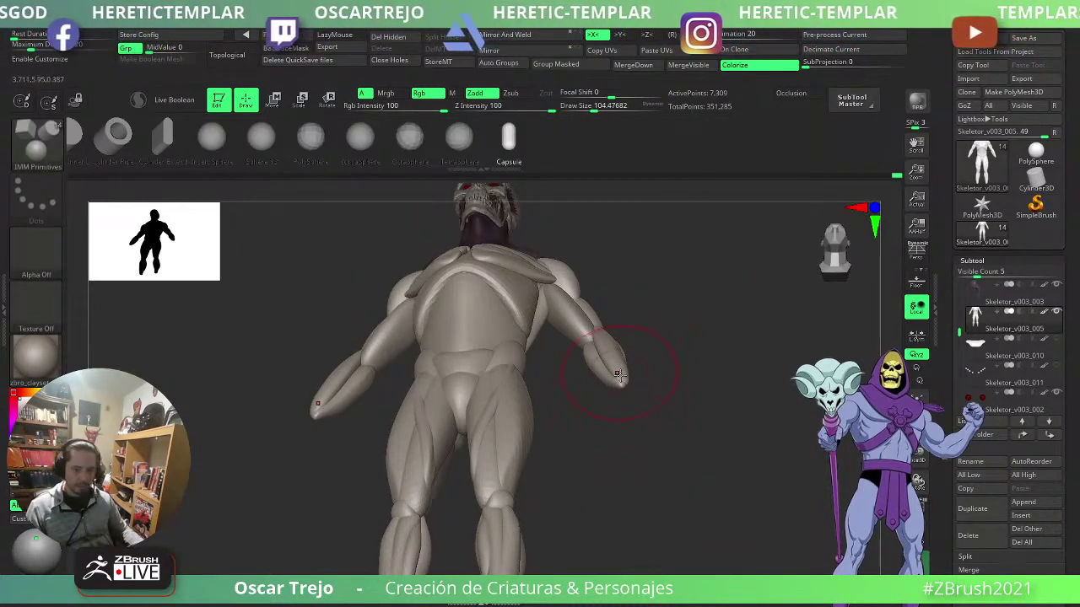
click(257, 142)
click(310, 140)
alt+drag(699, 287, 718, 349)
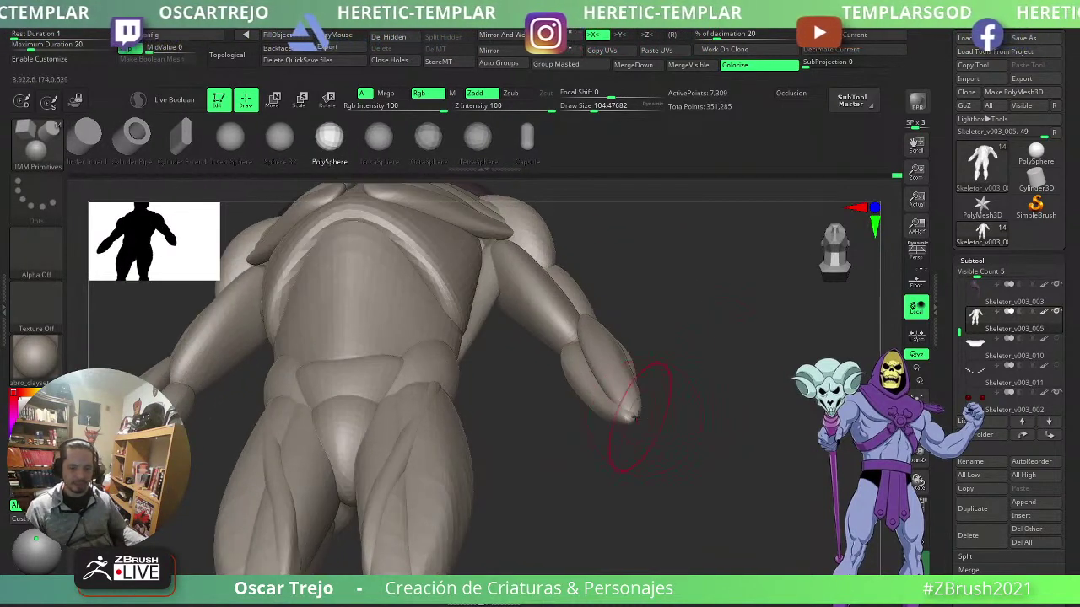
drag(633, 433, 633, 435)
drag(696, 414, 709, 483)
- Fit the inserted sphere onto the end of the forearm as a wrist form using the gizmo
key(w)
drag(742, 430, 675, 414)
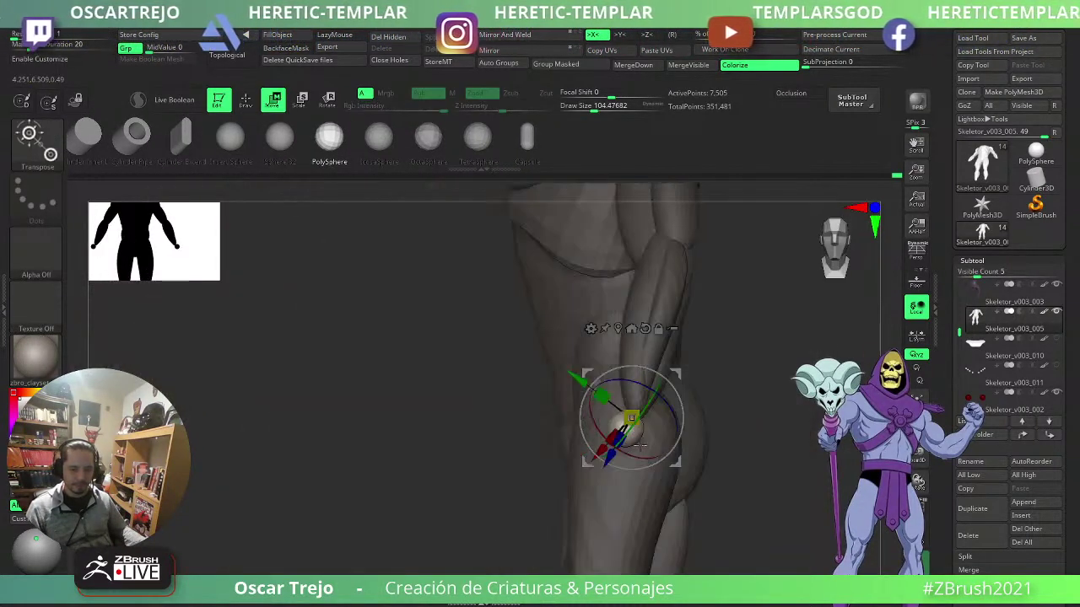
drag(676, 373, 682, 363)
drag(747, 357, 778, 422)
drag(685, 361, 660, 362)
drag(713, 369, 622, 394)
key(q)
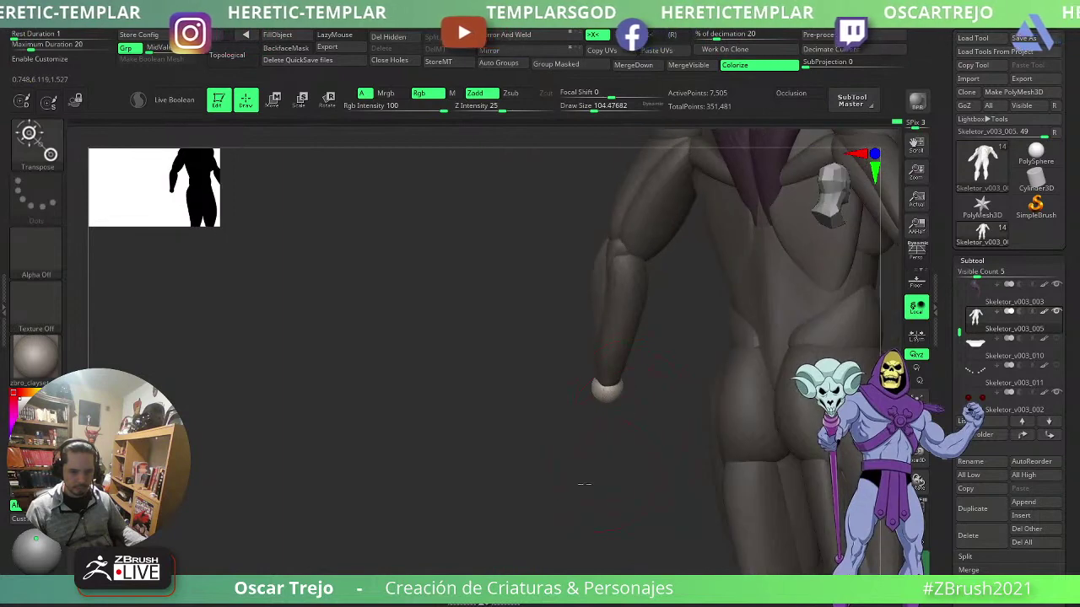
- Duplicate the wrist sphere down to the ankle and position the copy at the back of the heel
alt+drag(581, 484, 584, 422)
drag(674, 434, 592, 444)
key(w)
alt+drag(685, 470, 660, 379)
ctrl+drag(631, 239, 574, 425)
drag(696, 410, 632, 414)
alt+drag(675, 464, 728, 477)
drag(547, 369, 582, 337)
mouse_move(635, 346)
mouse_down()
mouse_move(582, 342)
mouse_move(593, 341)
mouse_up()
- Stretch the heel spheres up between the calf muscles into tapered Achilles tendons with Move at draw size about 83 to 94
key(q)
key([)
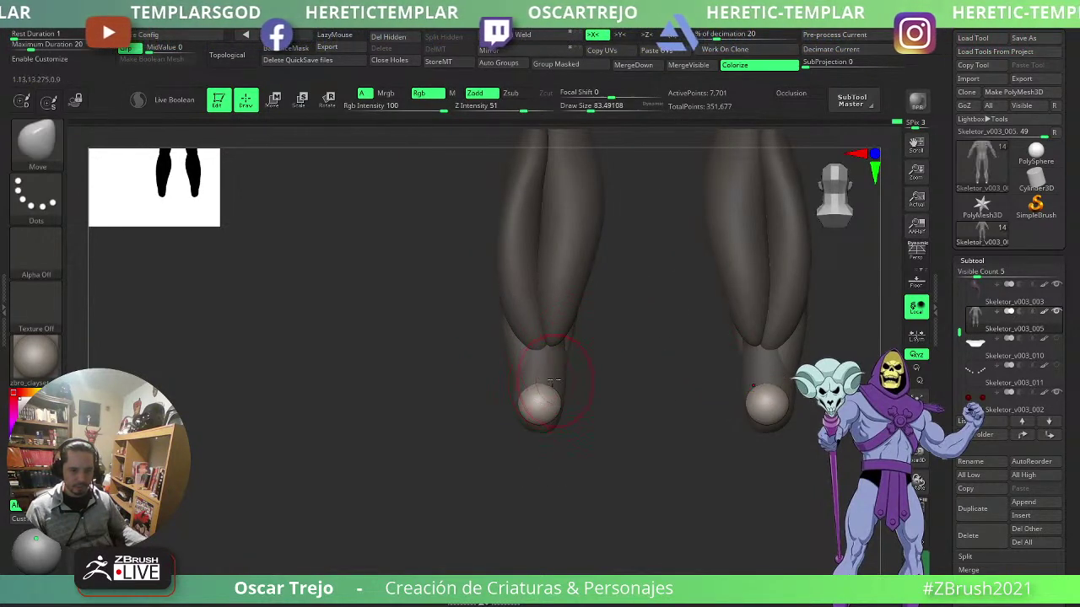
drag(549, 388, 553, 335)
drag(631, 371, 565, 375)
key([)
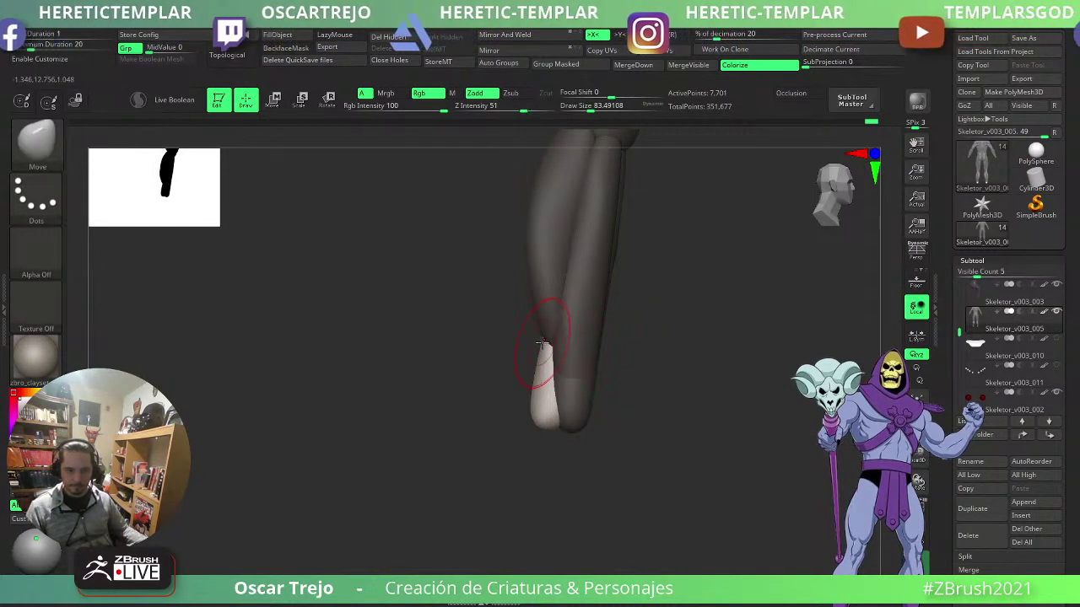
key(])
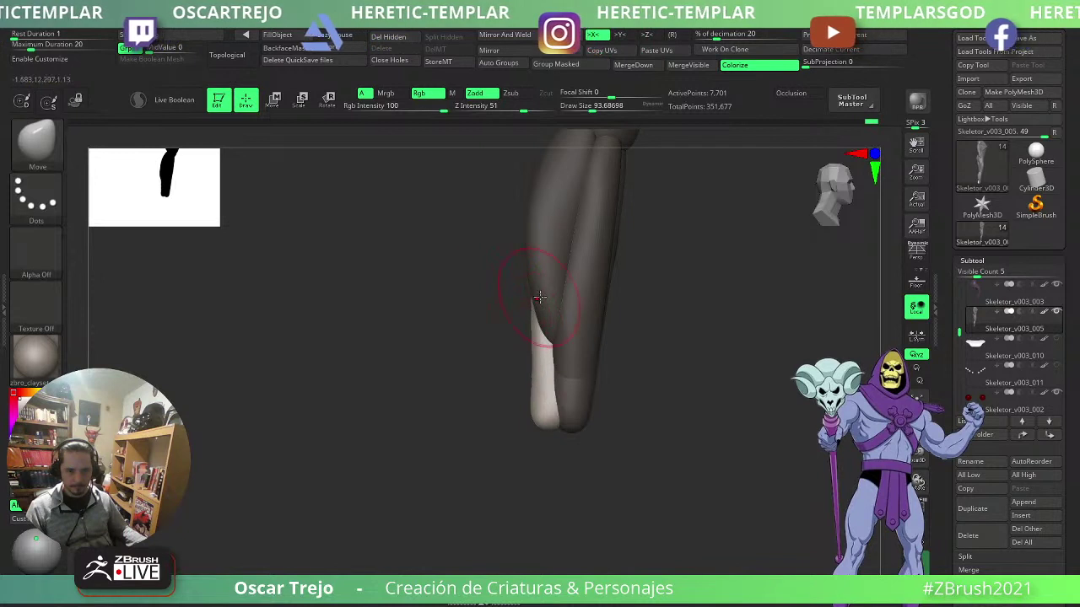
shift+drag(479, 290, 528, 301)
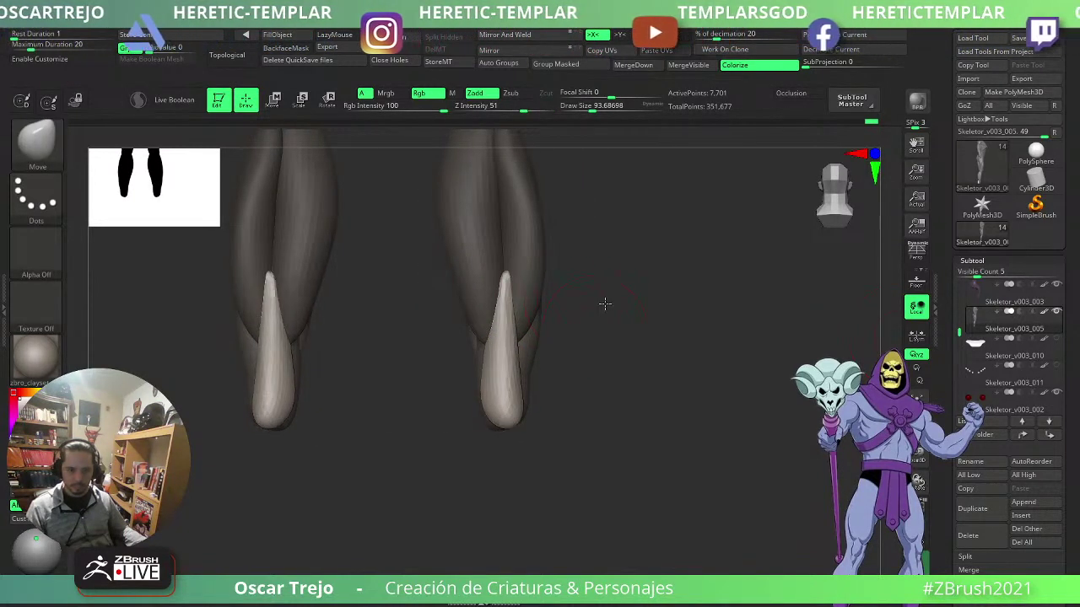
- Clear the mask and adjust the backs of the lower legs with Move Topological at draw size about 80
alt+drag(605, 304, 641, 356)
mouse_move(1014, 347)
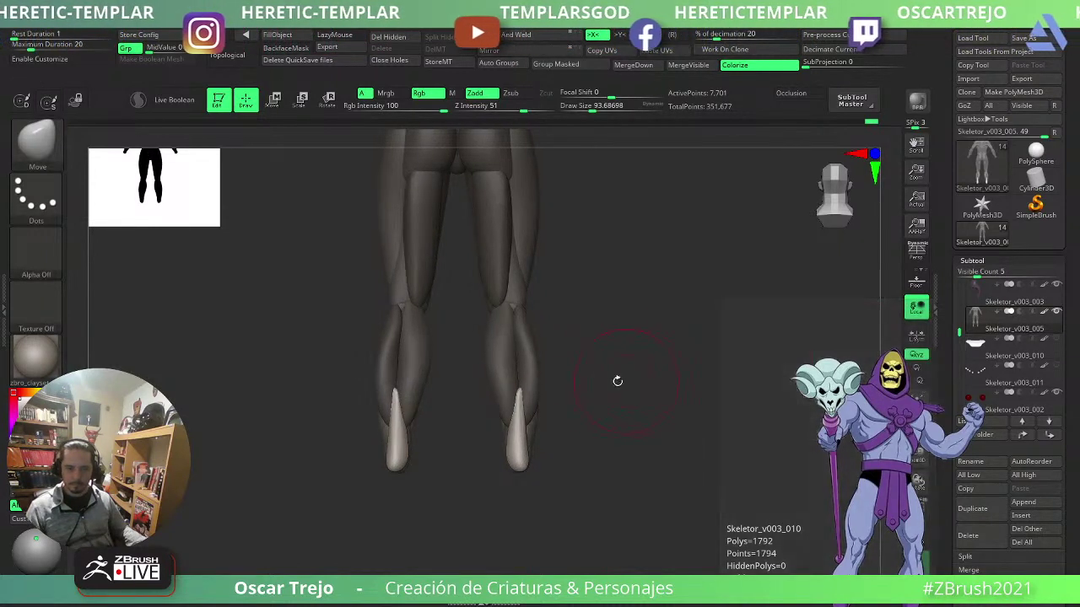
ctrl+click(571, 363)
key(b)
key(m)
key(t)
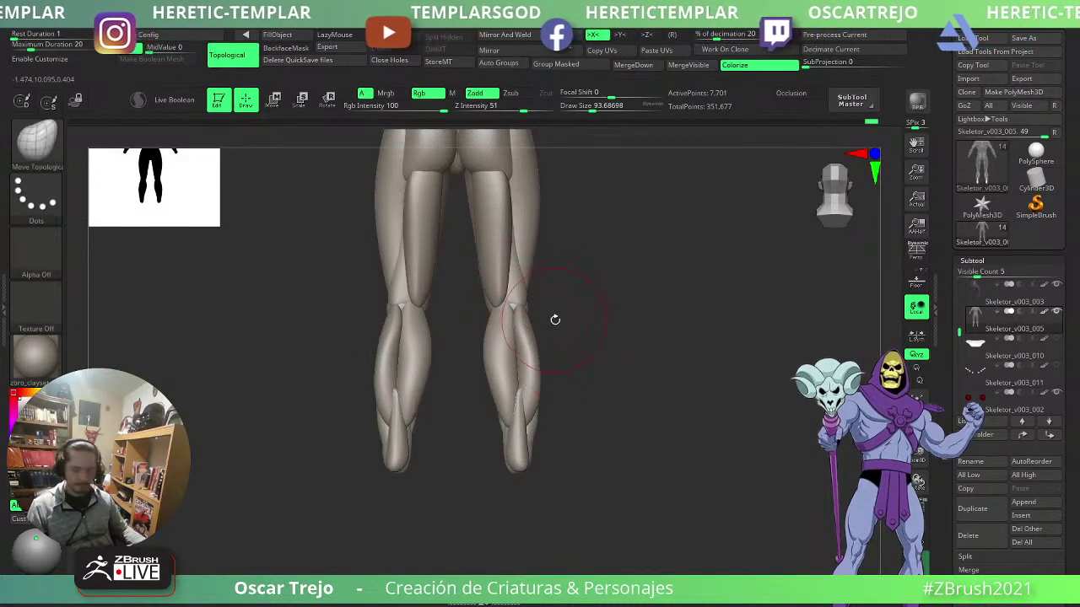
key(s)
mouse_move(556, 343)
mouse_down()
mouse_move(527, 320)
mouse_move(629, 433)
mouse_move(629, 330)
mouse_move(629, 398)
mouse_up()
key(s)
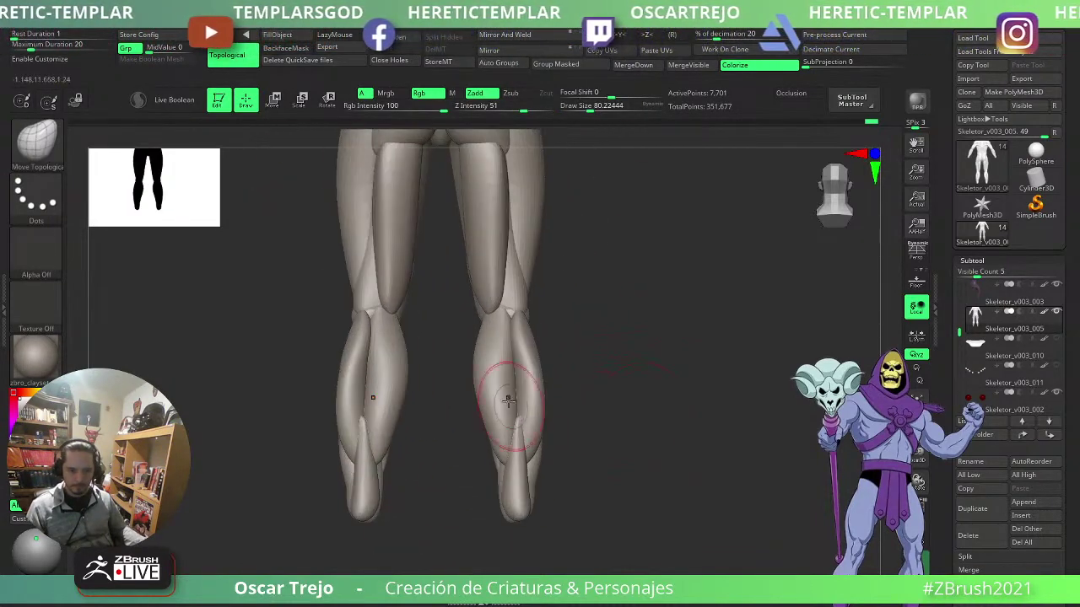
- Isolate the outer calf muscles and mask the rest of the body
ctrl+shift+click(532, 380)
ctrl+click(458, 520)
ctrl+shift+click(660, 377)
ctrl+click(663, 378)
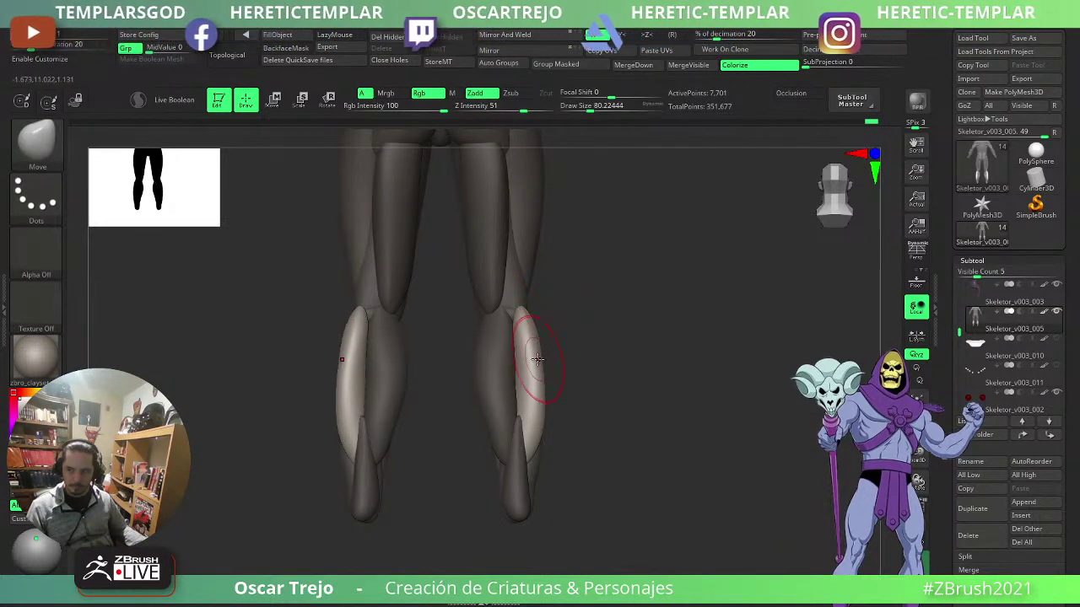
- Pull the outer calf muscles' tops up to the knees and bow them outward with Move at draw size about 80 to 120
drag(532, 348, 508, 326)
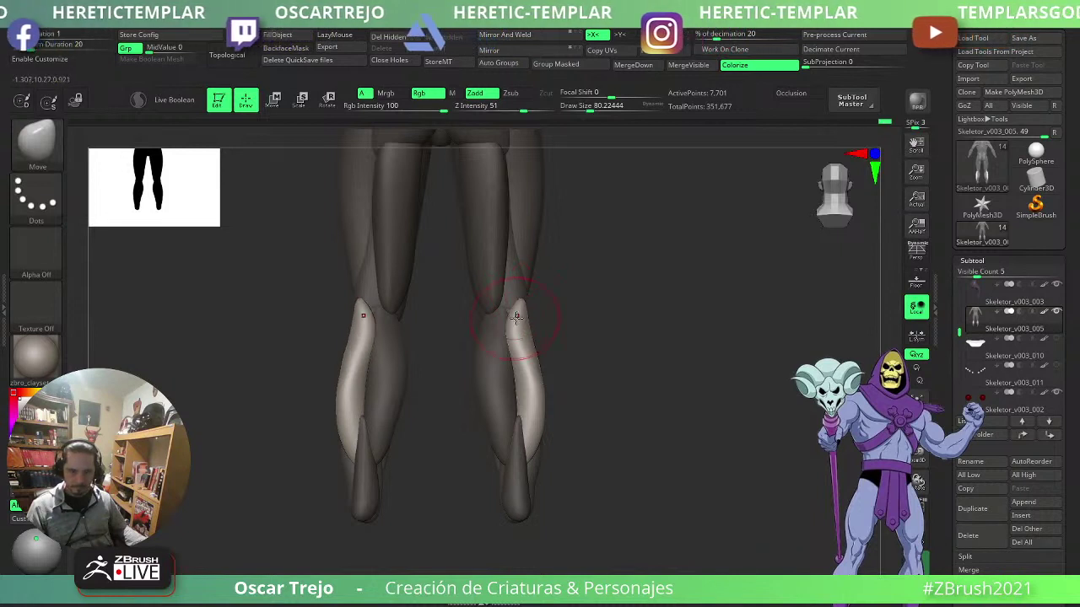
drag(531, 358, 539, 358)
mouse_move(536, 352)
mouse_down()
mouse_move(545, 346)
mouse_move(552, 408)
mouse_up()
key(s)
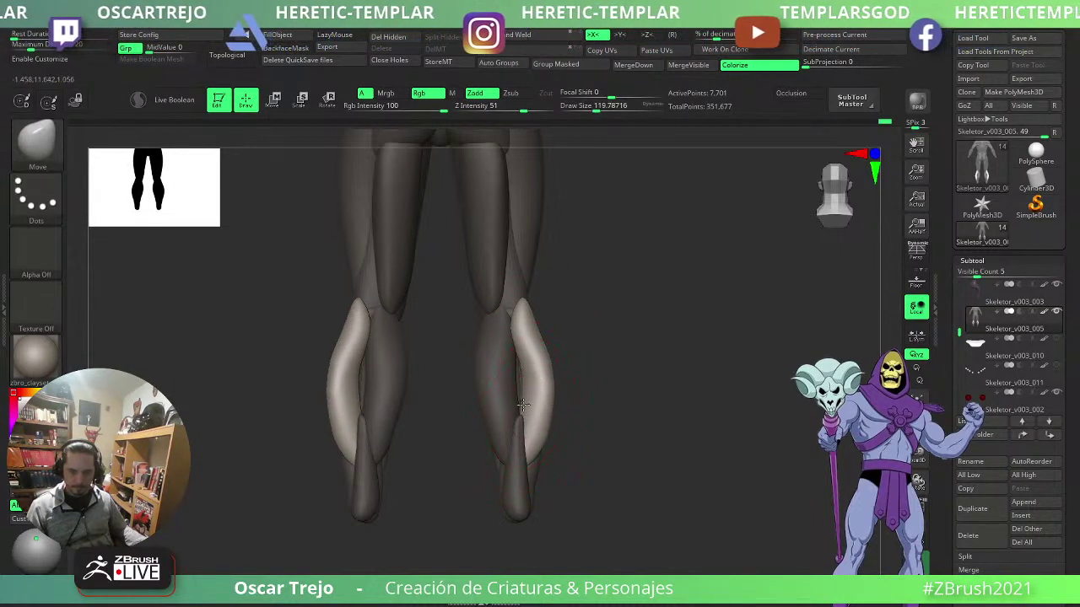
- Fill out the outer calf muscles with the Inflate brush at draw size about 120 and Z intensity 10, and clear the mask
key(b)
key(i)
key(n)
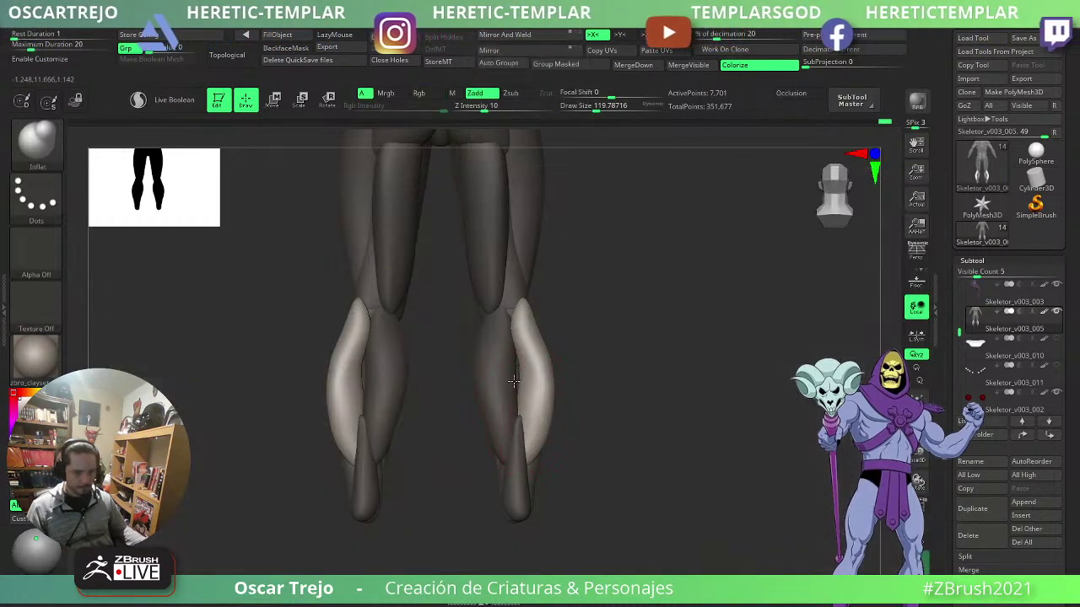
mouse_move(514, 381)
mouse_down()
mouse_move(517, 400)
mouse_move(588, 414)
mouse_move(559, 420)
mouse_up()
key(b)
key(m)
key(t)
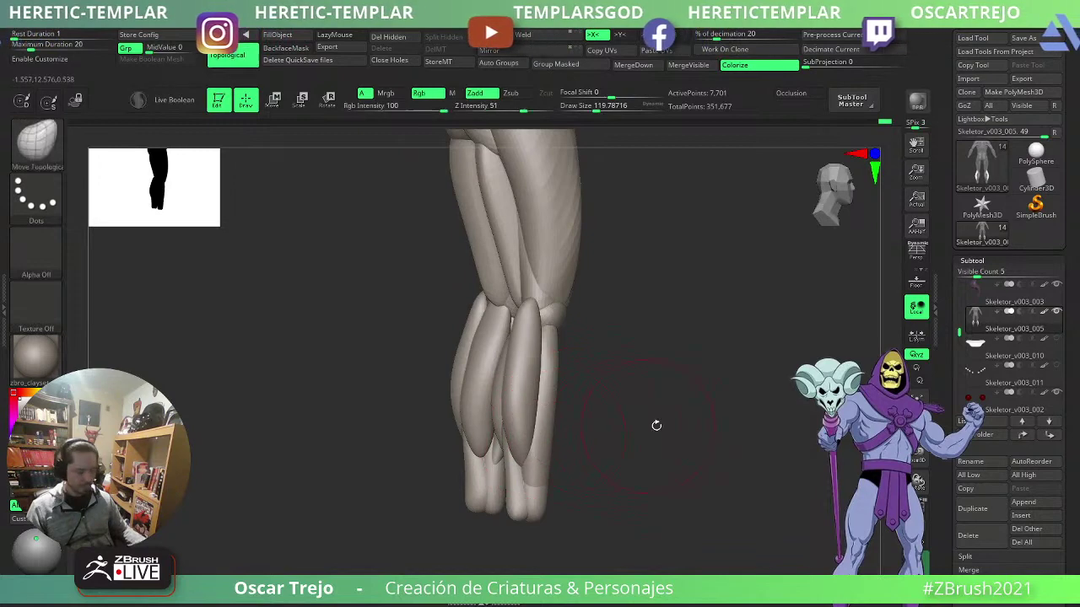
mouse_move(655, 424)
mouse_down()
mouse_move(518, 441)
mouse_move(506, 460)
mouse_move(500, 428)
mouse_up()
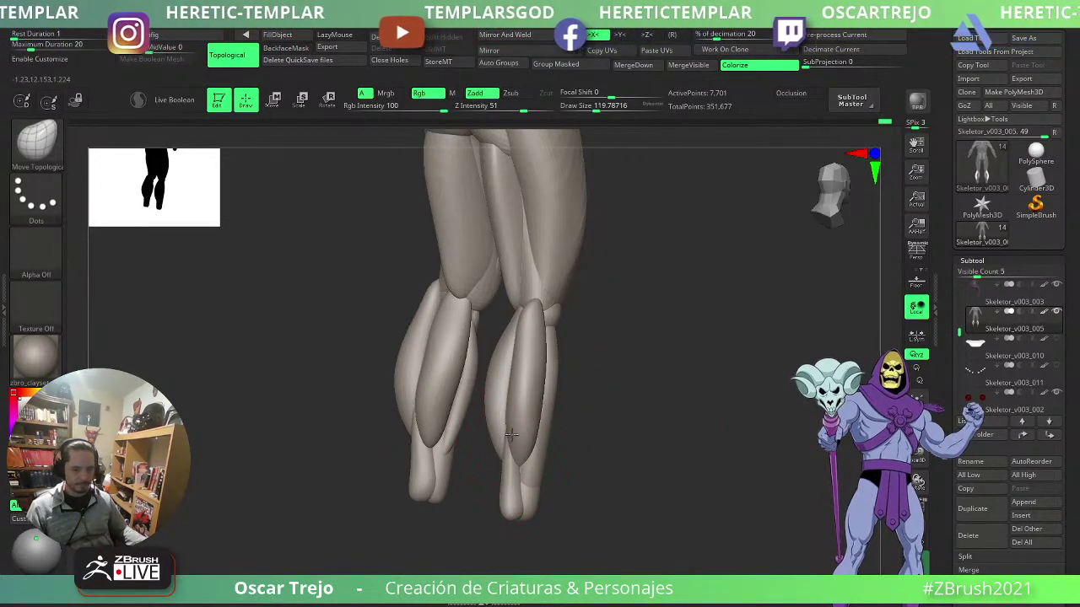
- Mask the whole body except the outer calf muscles on both legs
shift+drag(589, 441, 701, 441)
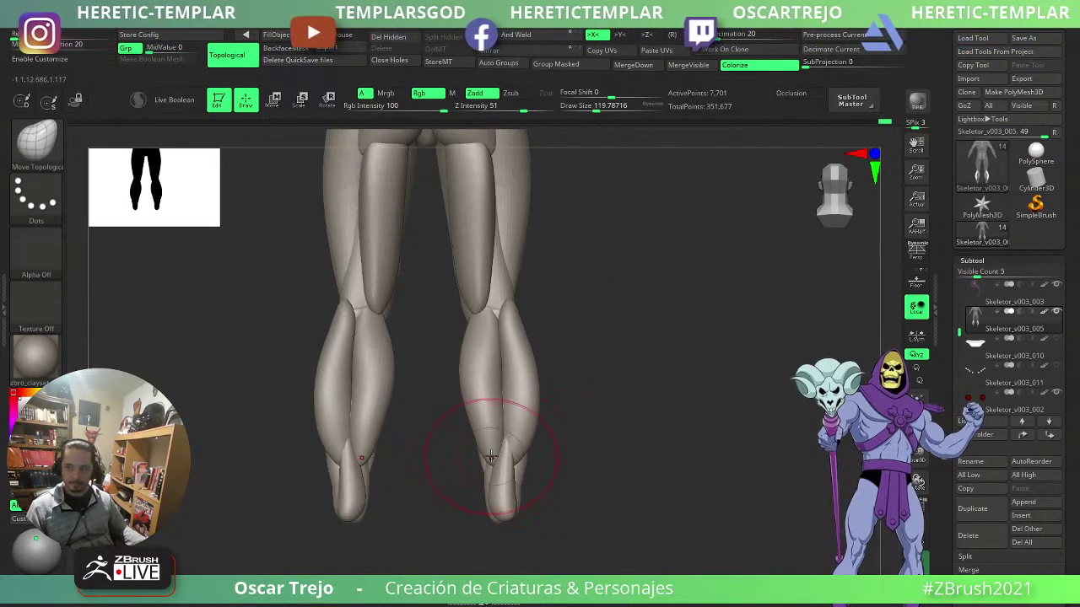
ctrl+shift+click(527, 415)
ctrl+shift+click(609, 272)
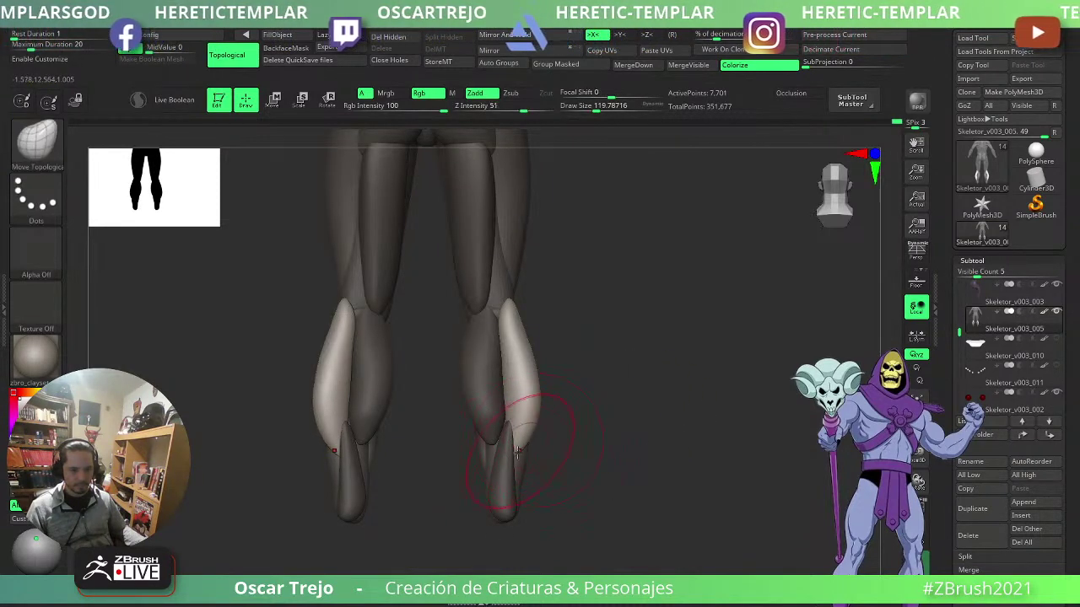
- Pull the lower ends of the outer calf muscles into shape with the Move brush and enlarge the brush to about 136
key(b)
key(m)
key(v)
drag(518, 453, 515, 446)
key(s)
key(s)
mouse_move(537, 325)
mouse_down()
mouse_move(582, 314)
mouse_move(574, 309)
mouse_up()
key(s)
click(567, 313)
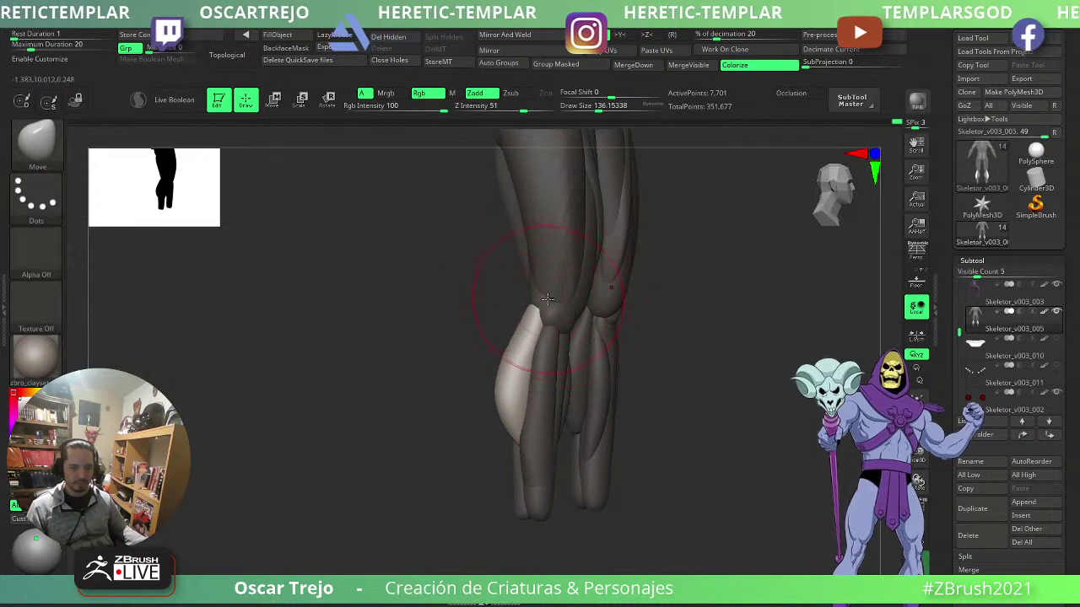
- Refine the contour of the outer calf muscles from the side and back with the Move brush at a draw size of about 87
right_drag(547, 299, 582, 314)
key(s)
drag(538, 334, 527, 333)
key(s)
drag(527, 376, 518, 377)
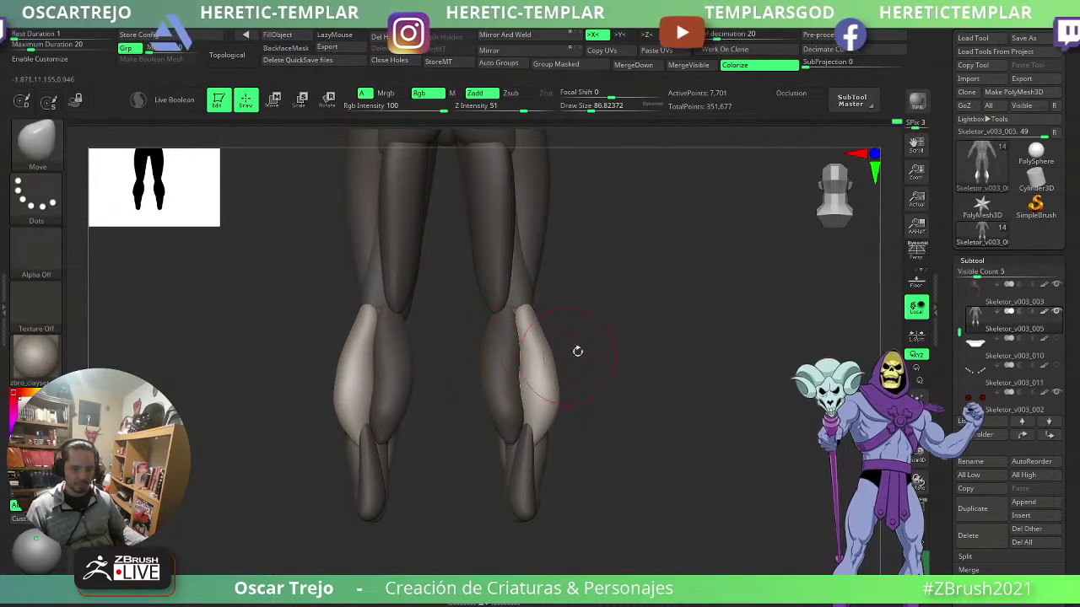
- Invert the mask, smooth the seam beside the outer calves, and shape the inner calf muscles with a brush size of about 140
alt+click(509, 369)
shift+drag(519, 402, 525, 398)
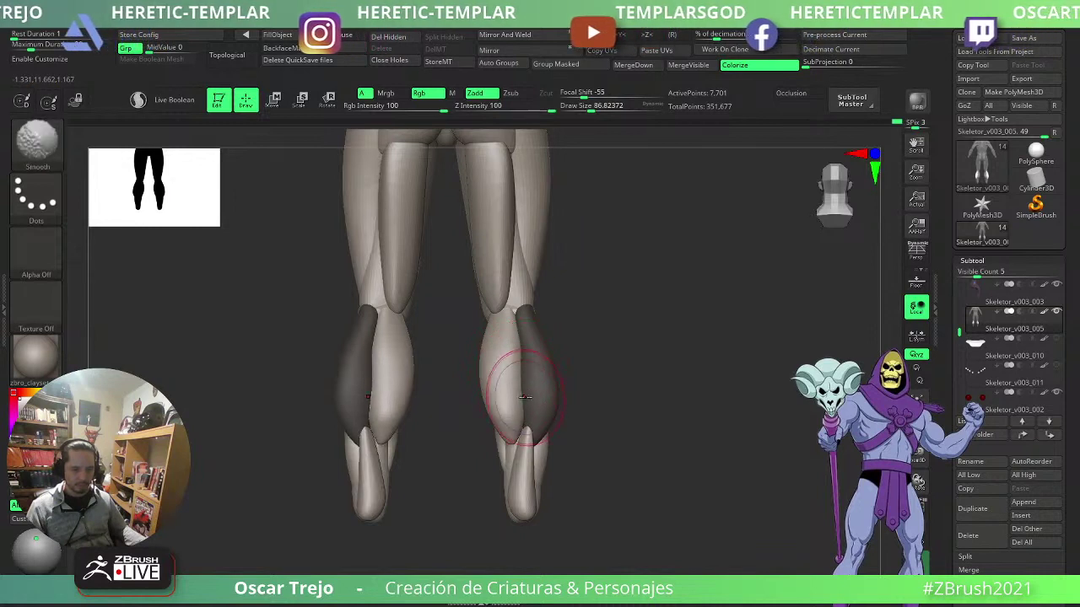
key(b)
key(m)
key(t)
key(s)
drag(515, 435, 604, 439)
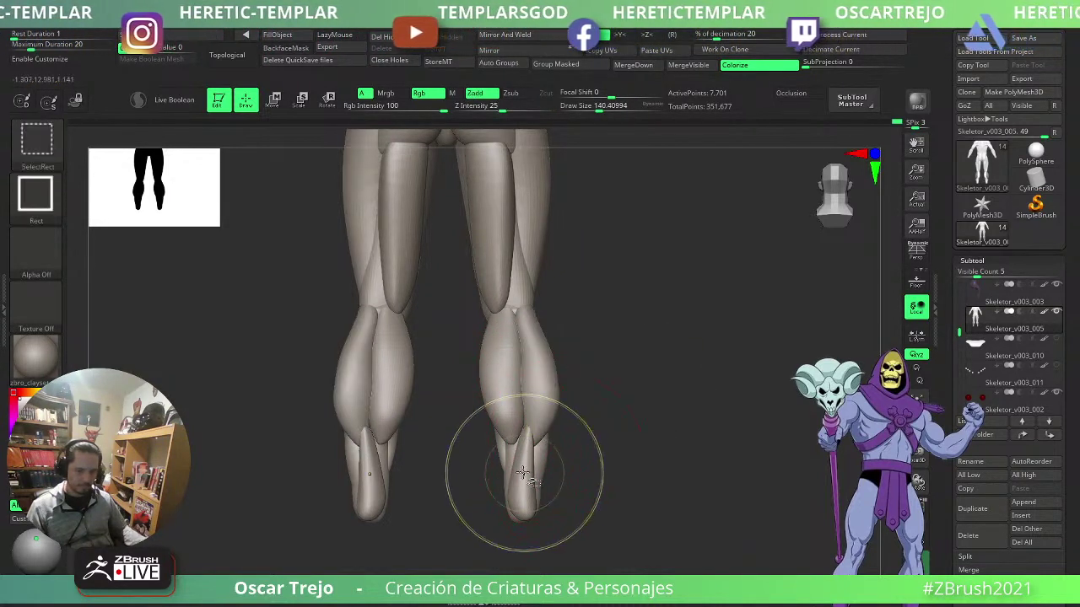
- Mask everything except the Achilles tendon forms at the back of the lower legs and reshape them with the Move brush
ctrl+shift+click(524, 473)
ctrl+drag(631, 359, 499, 536)
ctrl+shift+click(633, 448)
ctrl+click(635, 447)
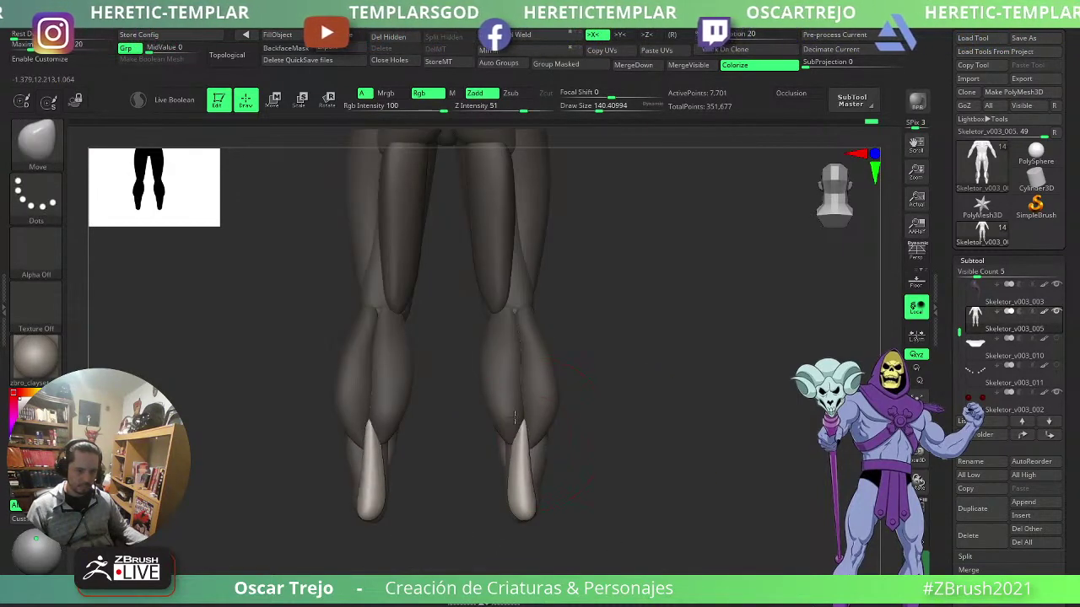
alt+drag(624, 441, 675, 422)
shift+drag(713, 410, 527, 372)
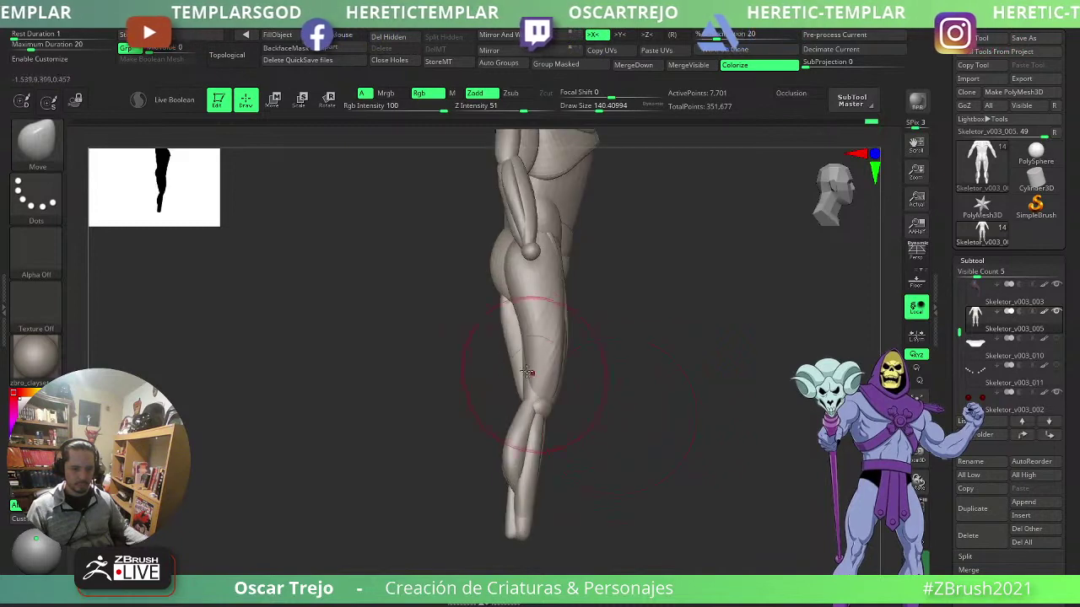
- Adjust the lower leg's profile in side view with the Move brush at a draw size of about 77
key(bracketleft)
key(bracketleft)
mouse_move(524, 416)
mouse_down()
mouse_move(520, 428)
mouse_move(501, 419)
mouse_move(530, 418)
mouse_move(508, 405)
mouse_move(562, 436)
mouse_move(523, 430)
mouse_move(543, 445)
mouse_up()
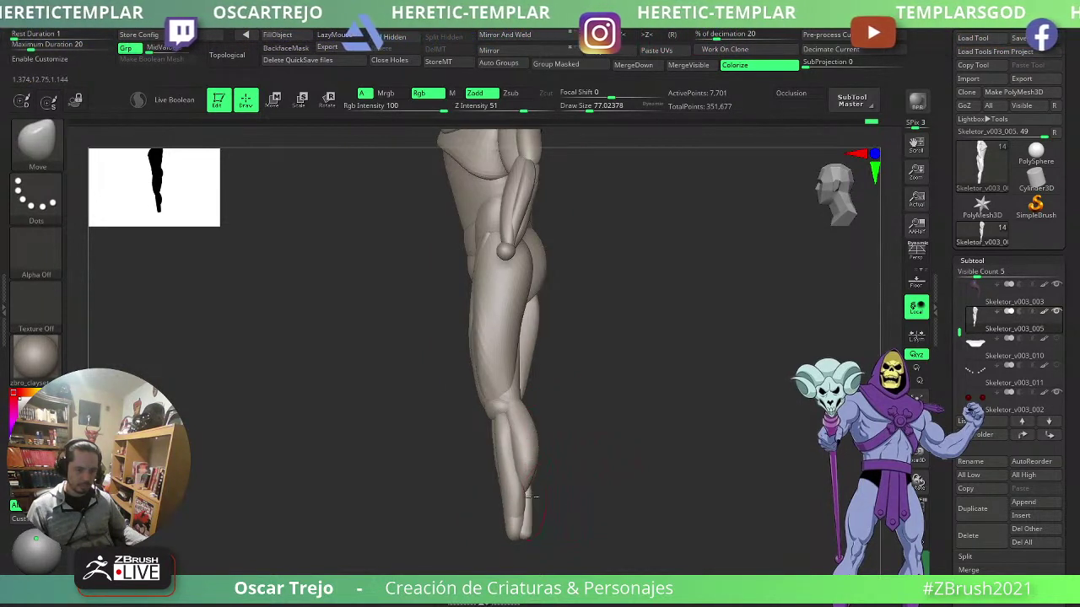
mouse_move(568, 431)
alt+mouse_down()
mouse_move(605, 346)
mouse_move(630, 363)
mouse_move(602, 377)
mouse_move(590, 406)
mouse_move(556, 417)
mouse_move(650, 350)
mouse_move(697, 350)
mouse_move(711, 334)
alt+mouse_up()
key(s)
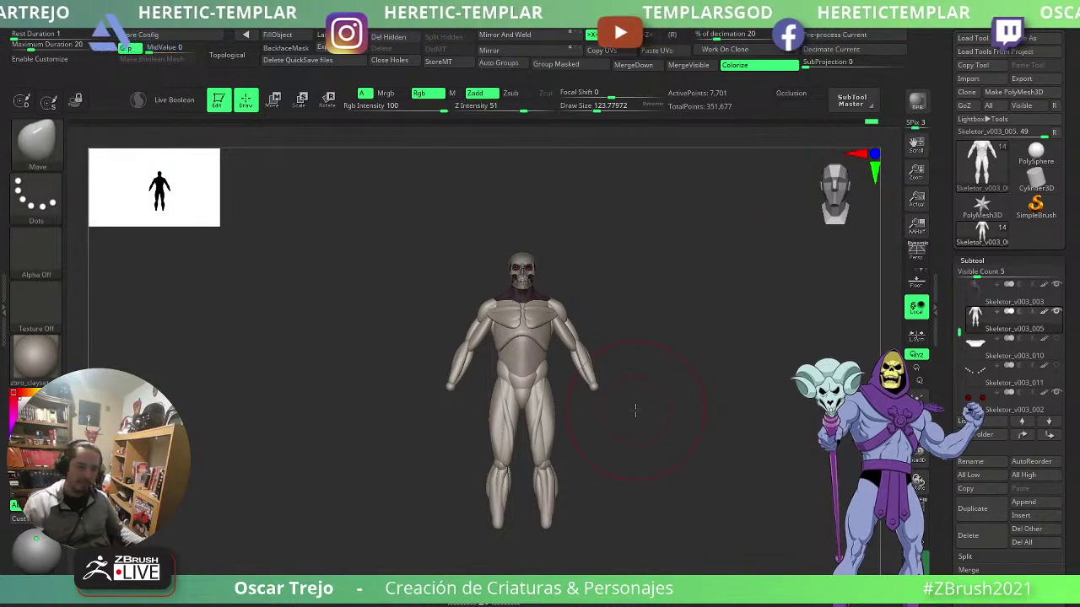
- Subdivide the body mesh three times
alt+drag(673, 453, 704, 396)
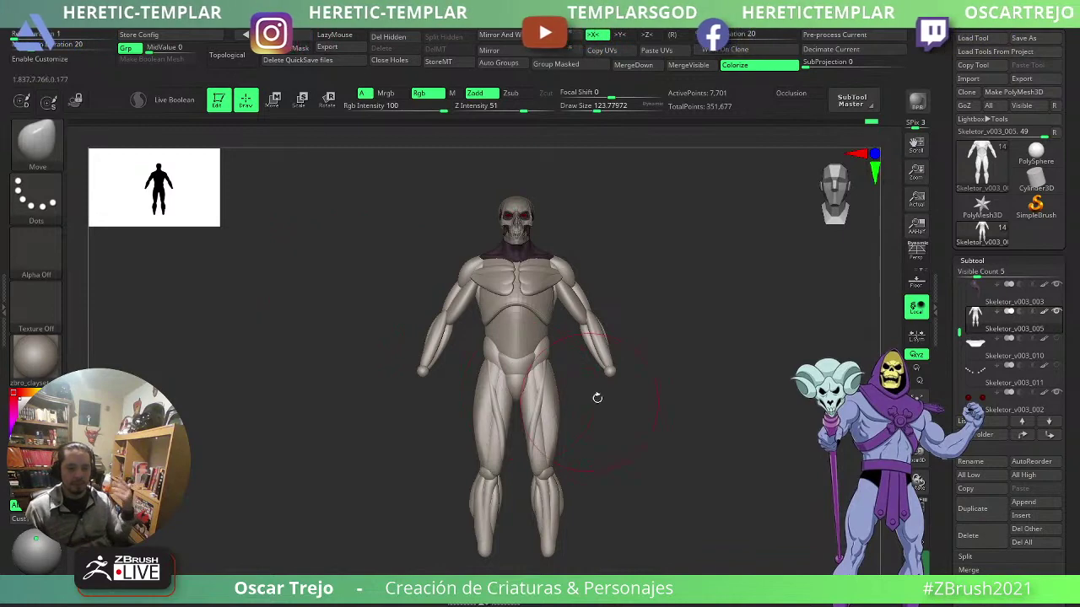
mouse_move(707, 286)
mouse_down()
mouse_move(674, 290)
mouse_move(690, 293)
mouse_move(691, 309)
mouse_up()
key(shift+d)
key(d)
key(shift+d)
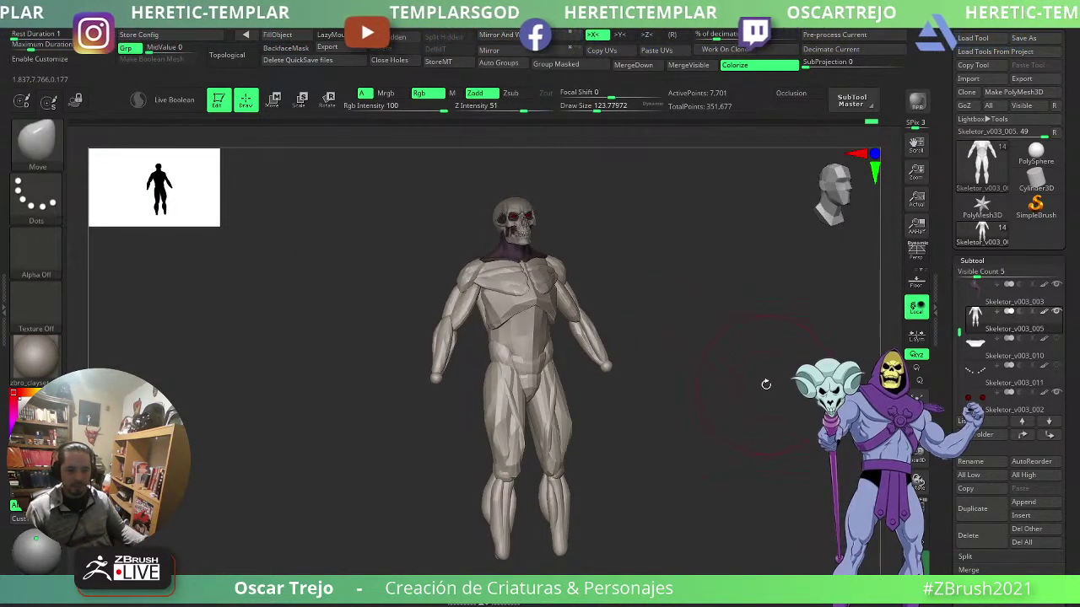
key(ctrl+d)
key(ctrl+d)
key(ctrl+d)
shift+drag(757, 388, 702, 388)
key(f)
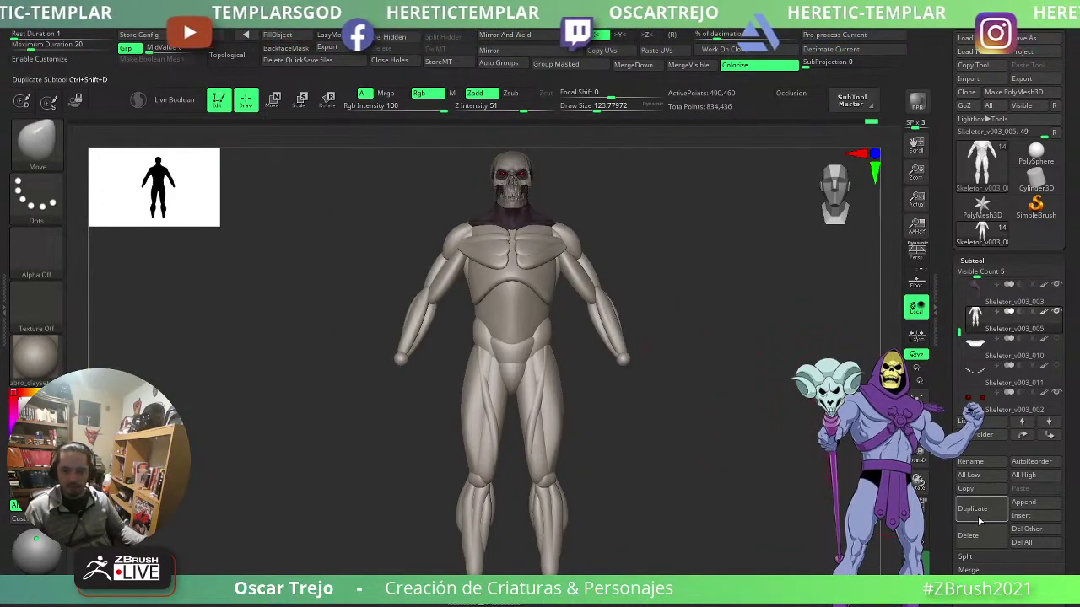
- Delete the body's lower subdivision levels and check the mesh's wireframe
drag(947, 529, 948, 335)
shift+click(979, 453)
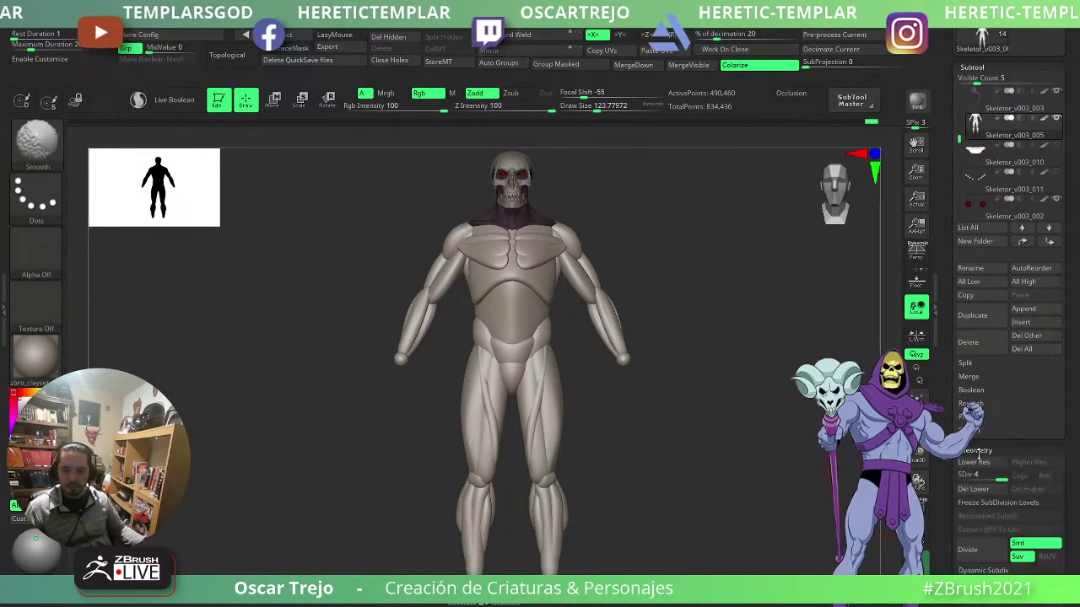
click(966, 489)
mouse_move(675, 298)
alt+mouse_down()
mouse_move(684, 390)
mouse_move(735, 470)
mouse_move(711, 469)
mouse_move(704, 415)
mouse_move(726, 413)
alt+mouse_up()
key(shift+f)
key(shift+f)
key(w)
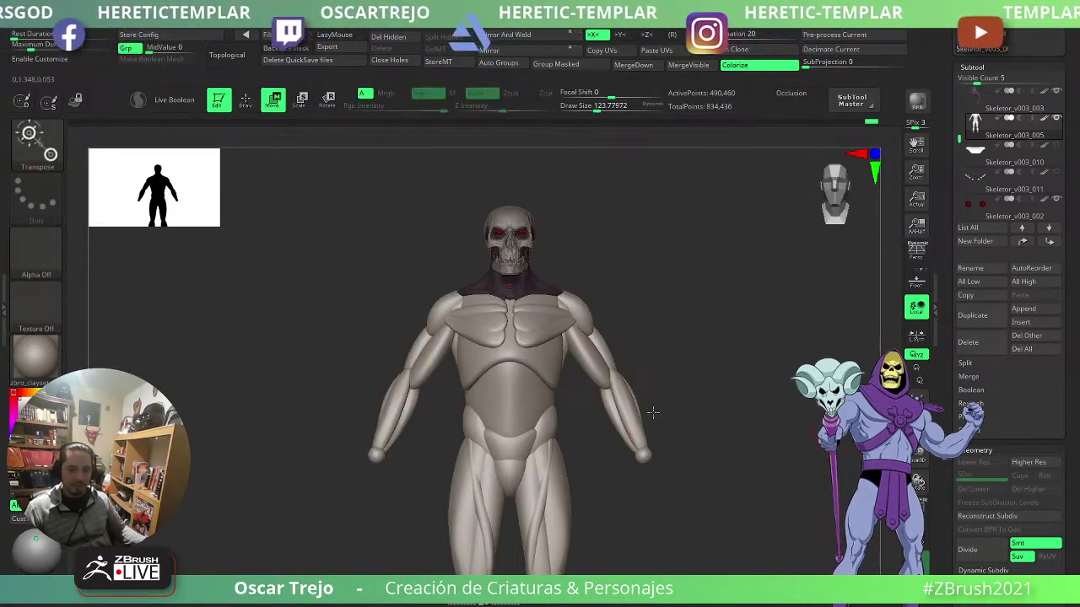
click(512, 361)
click(477, 271)
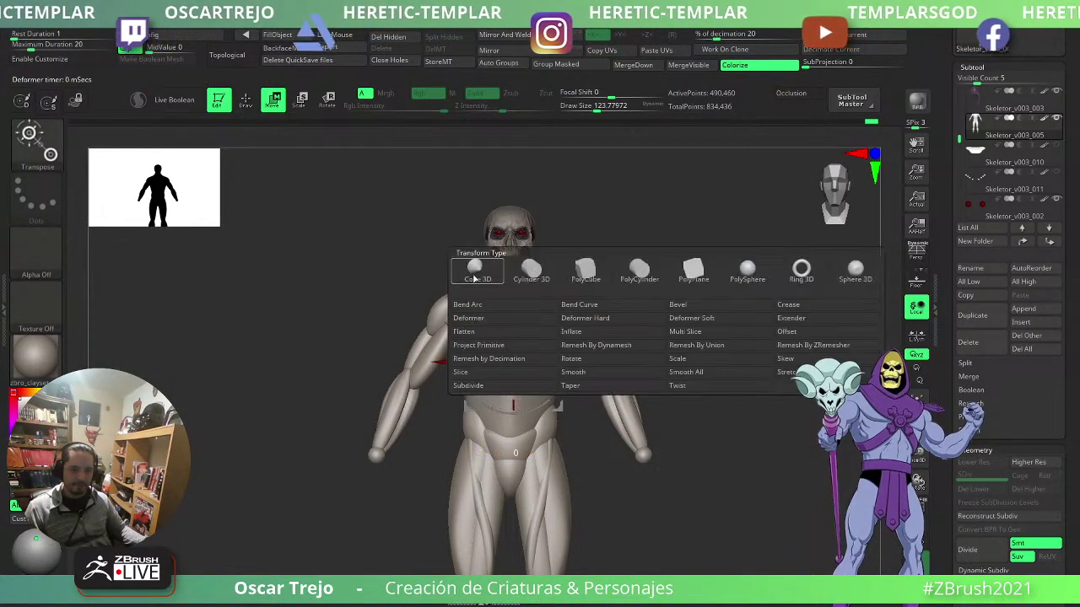
mouse_move(691, 484)
mouse_down()
mouse_move(740, 470)
mouse_move(726, 417)
mouse_move(748, 461)
mouse_move(707, 321)
mouse_move(732, 307)
mouse_up()
key(q)
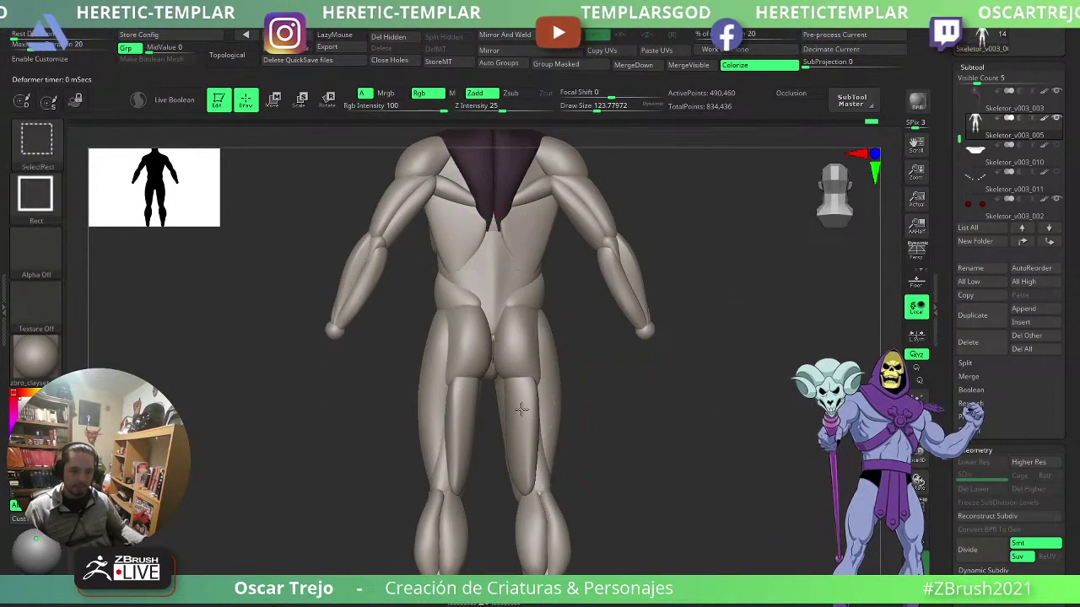
- Isolate the hamstring muscles on both thighs and mask everything else on the body
ctrl+shift+click(521, 408)
mouse_move(602, 331)
ctrl+mouse_down()
mouse_move(500, 502)
mouse_move(483, 506)
ctrl+mouse_up()
ctrl+shift+click(634, 459)
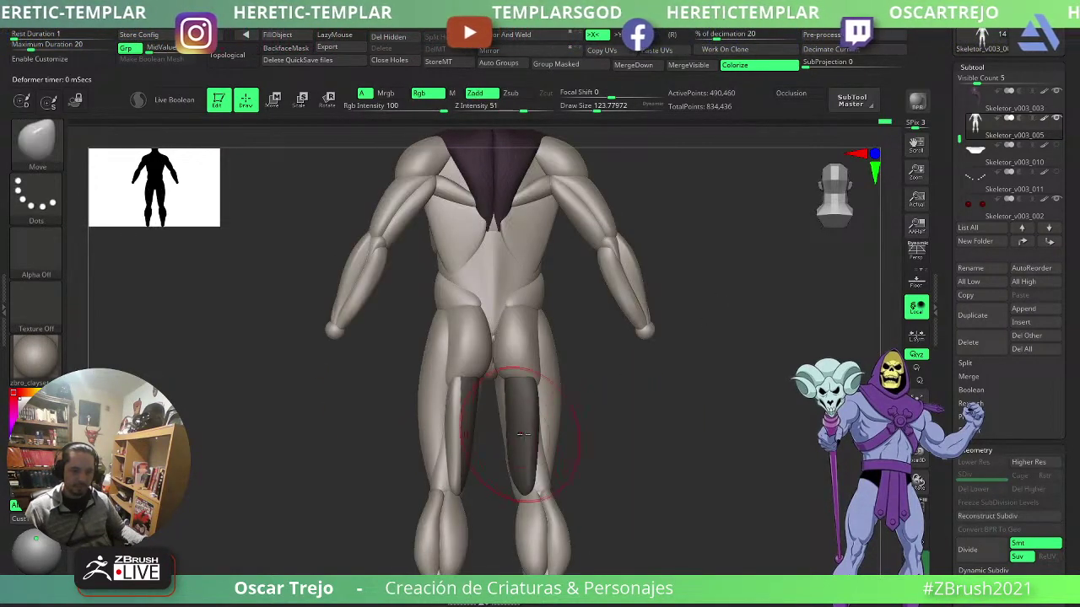
ctrl+drag(606, 325, 515, 468)
ctrl+shift+click(526, 429)
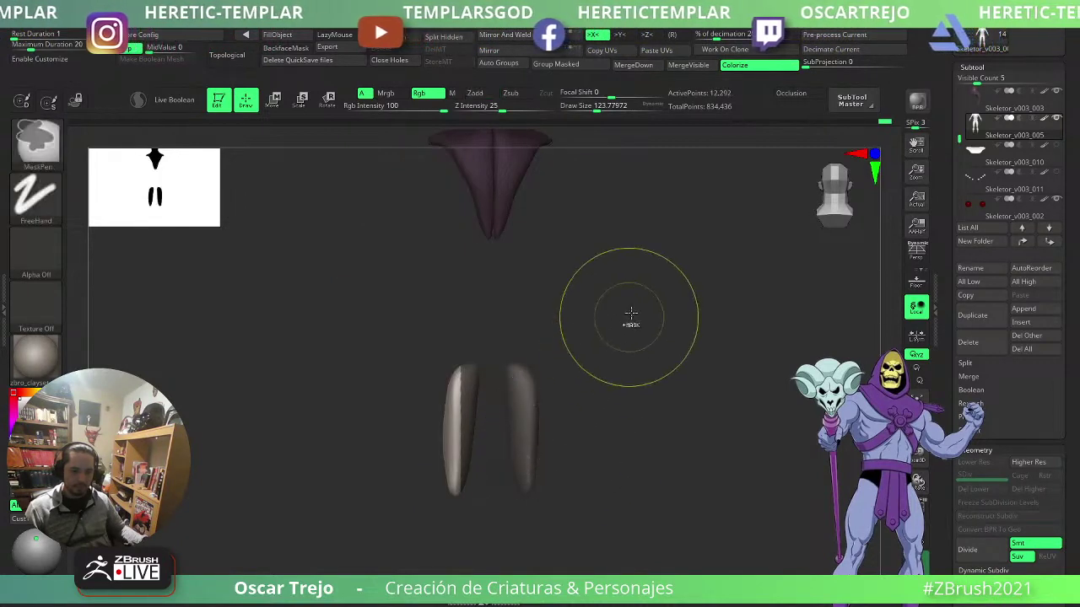
key(ctrl+a)
ctrl+shift+click(655, 453)
ctrl+click(684, 435)
- Widen the hamstring muscles toward the inner thighs with a Move brush of about 68 to 74, and clear the mask
drag(685, 435, 700, 410)
key(s)
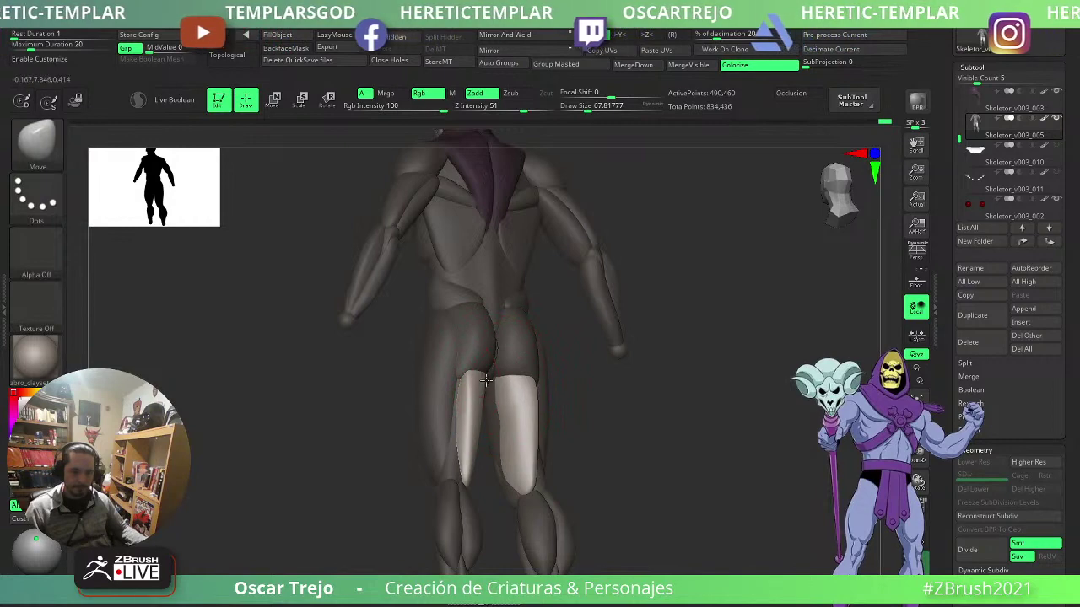
mouse_move(624, 385)
mouse_down()
mouse_move(507, 433)
mouse_move(512, 406)
mouse_move(580, 406)
mouse_move(572, 414)
mouse_up()
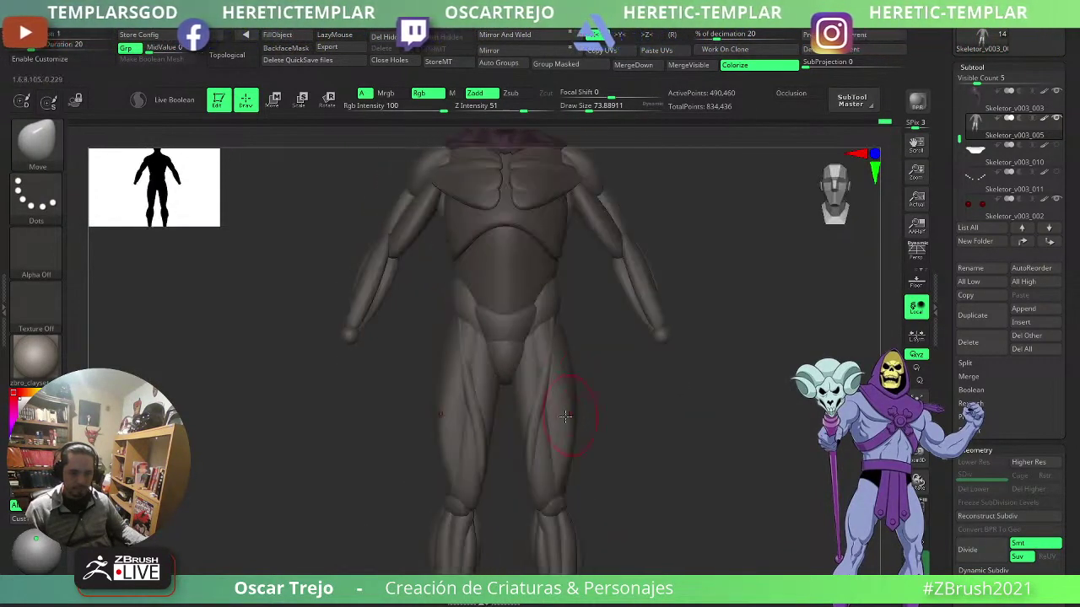
ctrl+drag(658, 461, 671, 469)
mouse_move(667, 464)
mouse_down()
mouse_move(578, 458)
mouse_move(695, 430)
mouse_move(664, 445)
mouse_up()
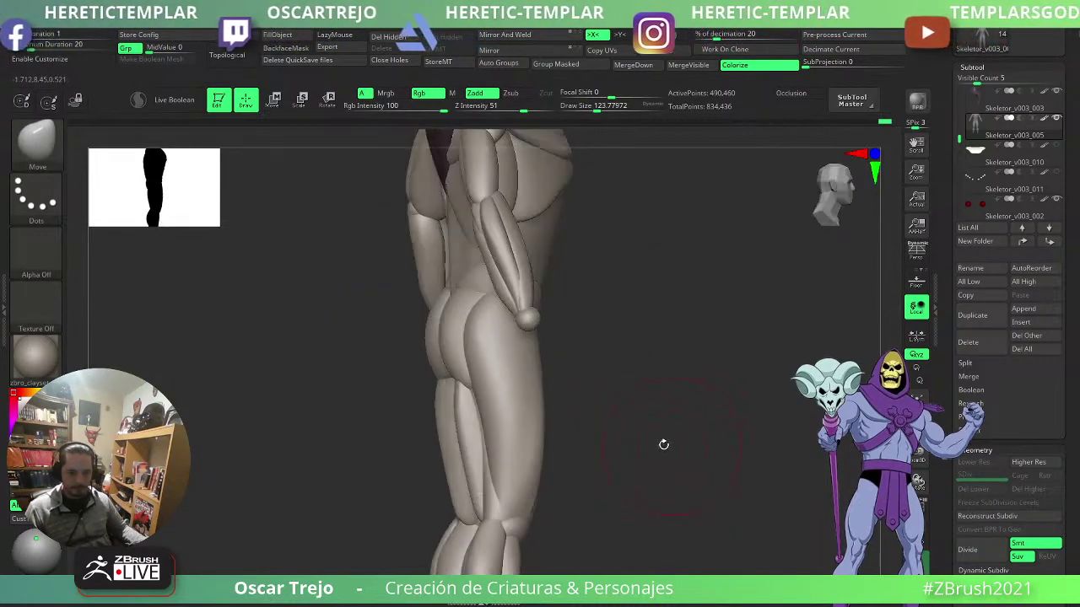
- Mask everything except the outer thigh muscles and reshape their contour with the Move brush at a draw size of about 124
drag(331, 467, 394, 475)
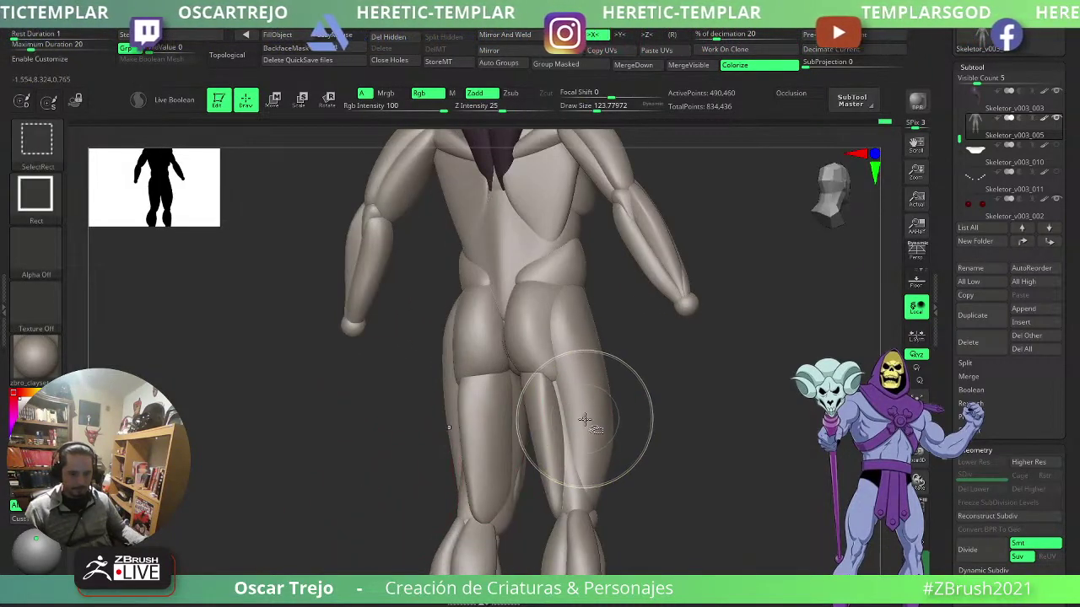
ctrl+shift+click(584, 420)
ctrl+drag(671, 292, 421, 557)
ctrl+shift+click(700, 459)
ctrl+click(711, 448)
drag(717, 448, 666, 454)
mouse_move(559, 415)
mouse_down()
mouse_move(646, 457)
mouse_move(621, 452)
mouse_move(603, 470)
mouse_up()
mouse_move(682, 467)
mouse_down()
mouse_move(608, 465)
mouse_move(540, 504)
mouse_move(419, 497)
mouse_move(441, 515)
mouse_move(711, 434)
mouse_move(670, 387)
mouse_move(627, 402)
mouse_up()
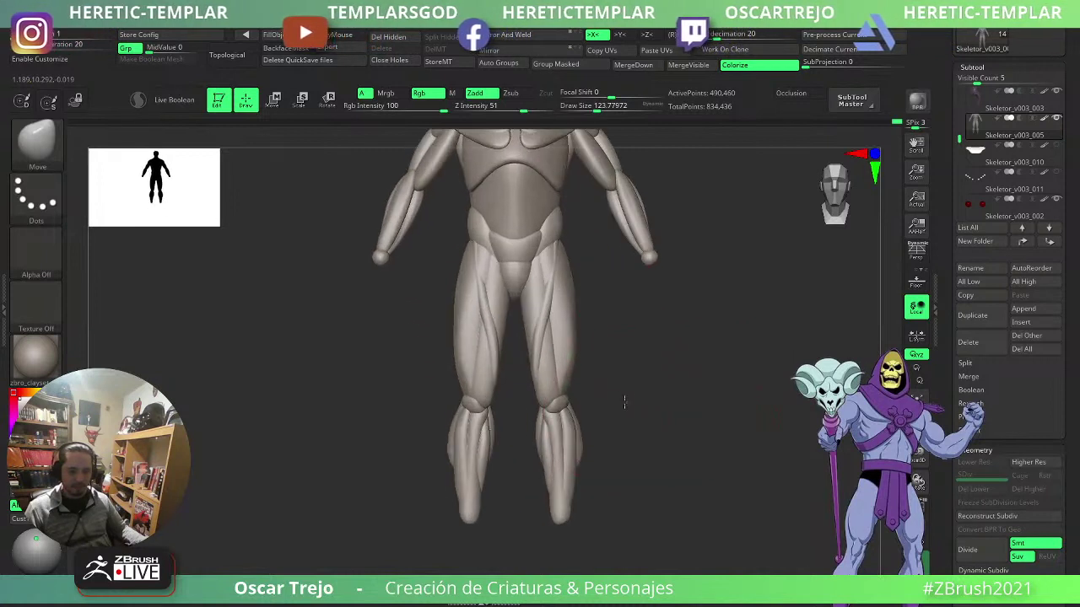
- Refine the outer calf contour from the front with the Move brush at a draw size of about 59
key(s)
drag(601, 451, 579, 457)
key(s)
drag(591, 455, 598, 453)
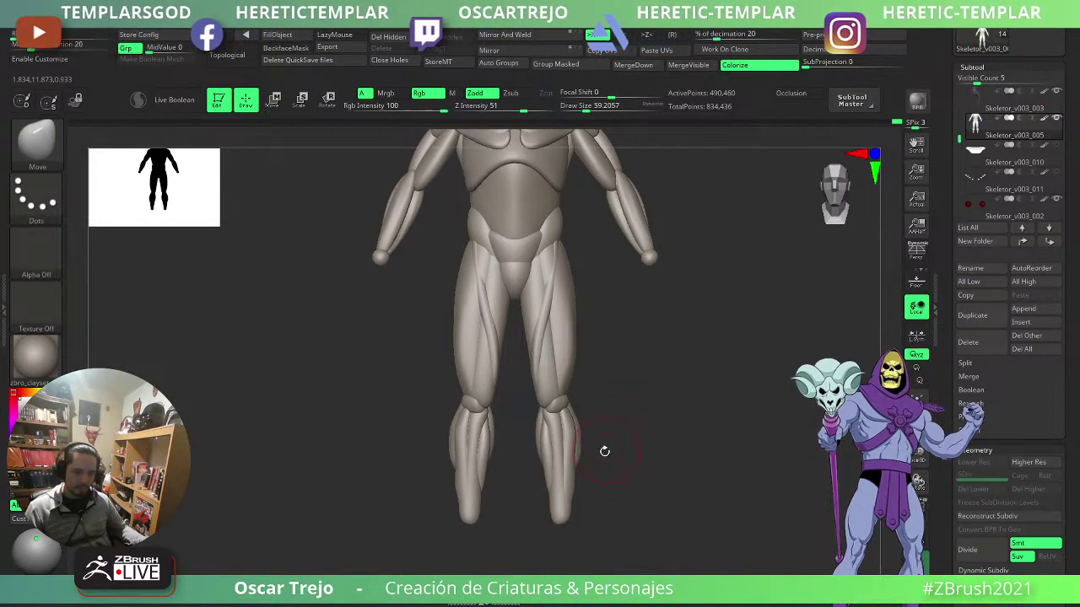
- Apply the Remesh By Dynamesh deformer to the body
key(f)
key(w)
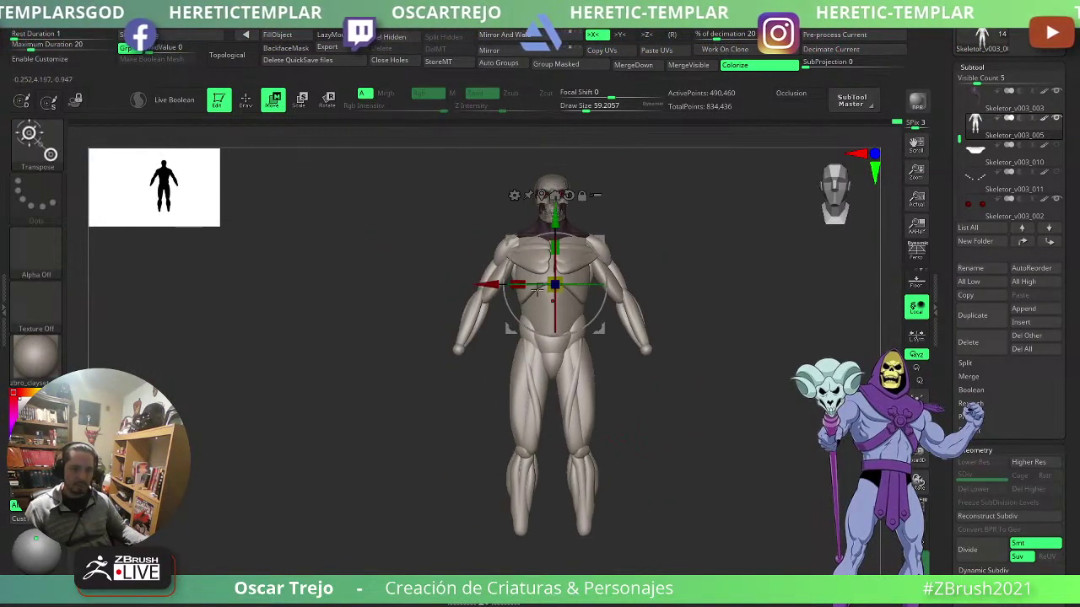
click(514, 195)
click(658, 283)
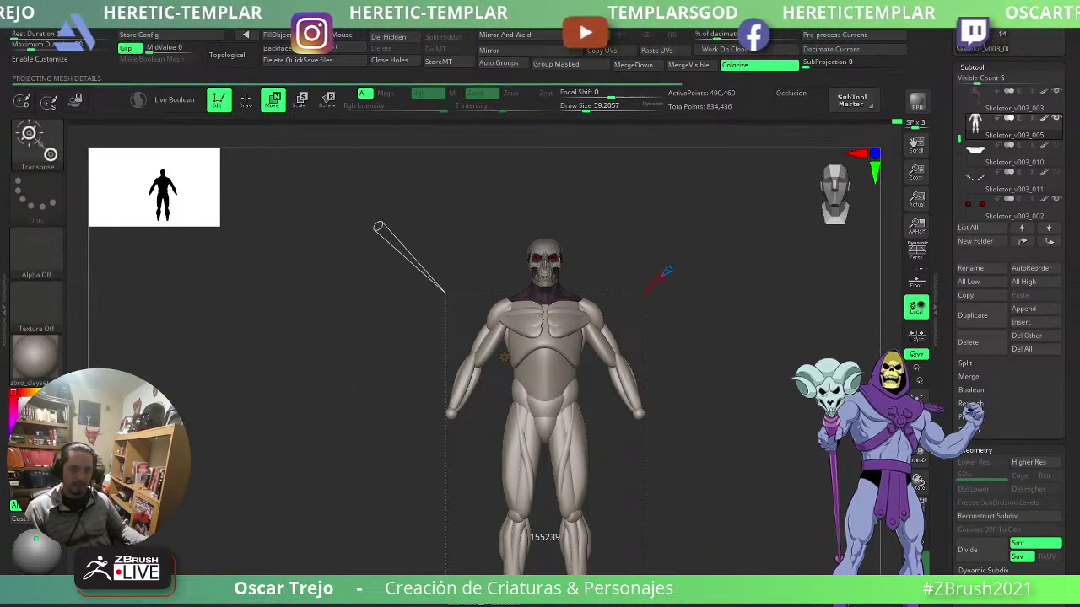
- Check the remeshed body's wireframe and raise the resolution of the Dynamesh deformer
drag(343, 367, 638, 426)
key(shift+f)
key(shift+f)
alt+drag(768, 414, 743, 363)
drag(645, 392, 701, 382)
shift+drag(797, 331, 768, 344)
alt+drag(268, 252, 314, 440)
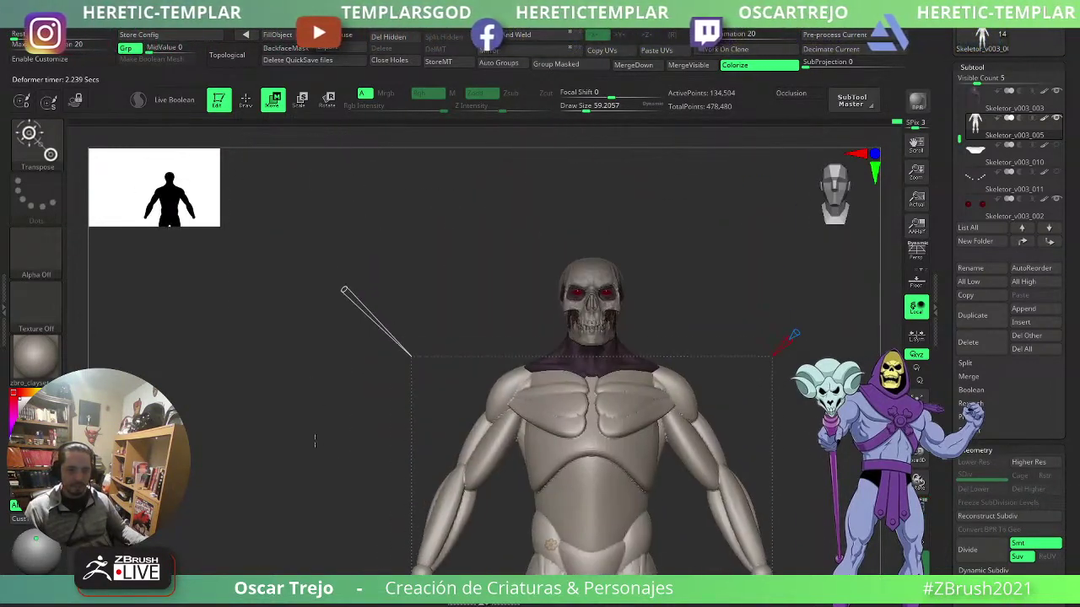
key(d)
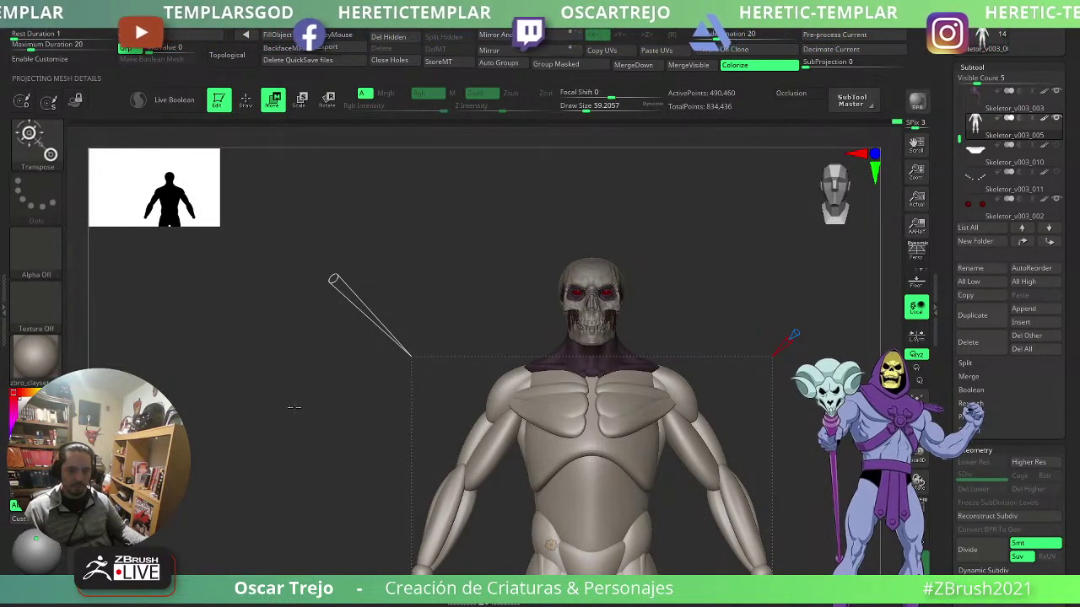
key(shift+d)
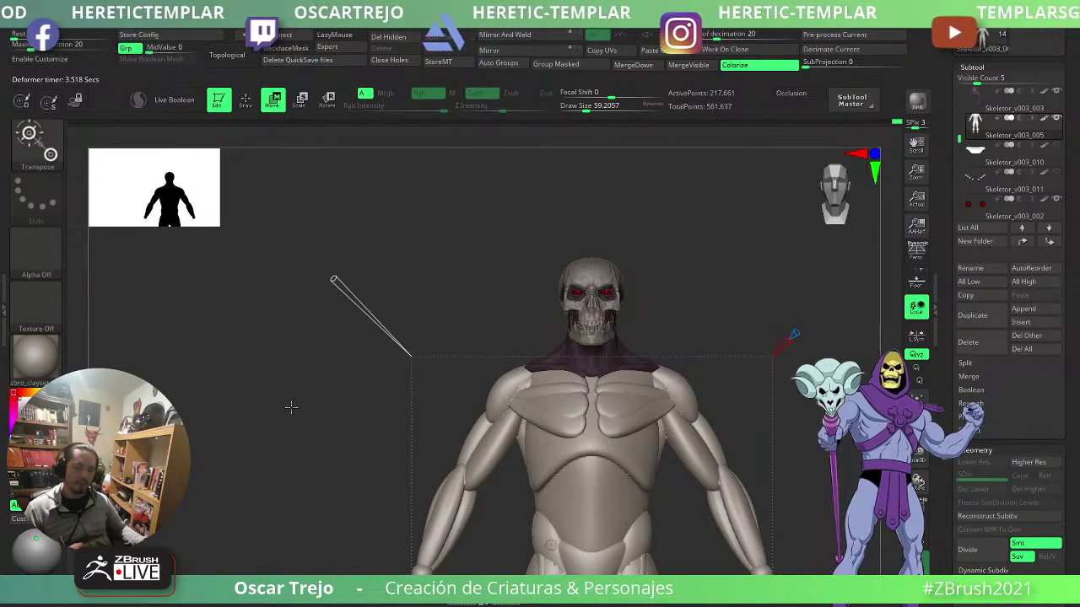
- Examine the remeshed wireframe around the pelvis and the inner thigh creases
alt+drag(326, 480, 327, 445)
key(shift+f)
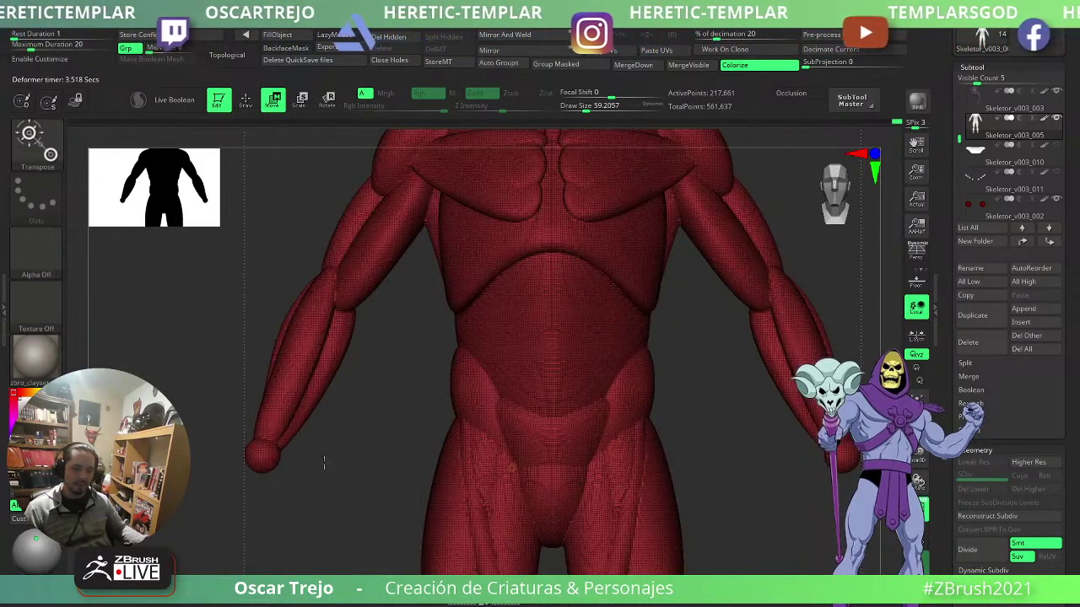
alt+drag(395, 300, 520, 401)
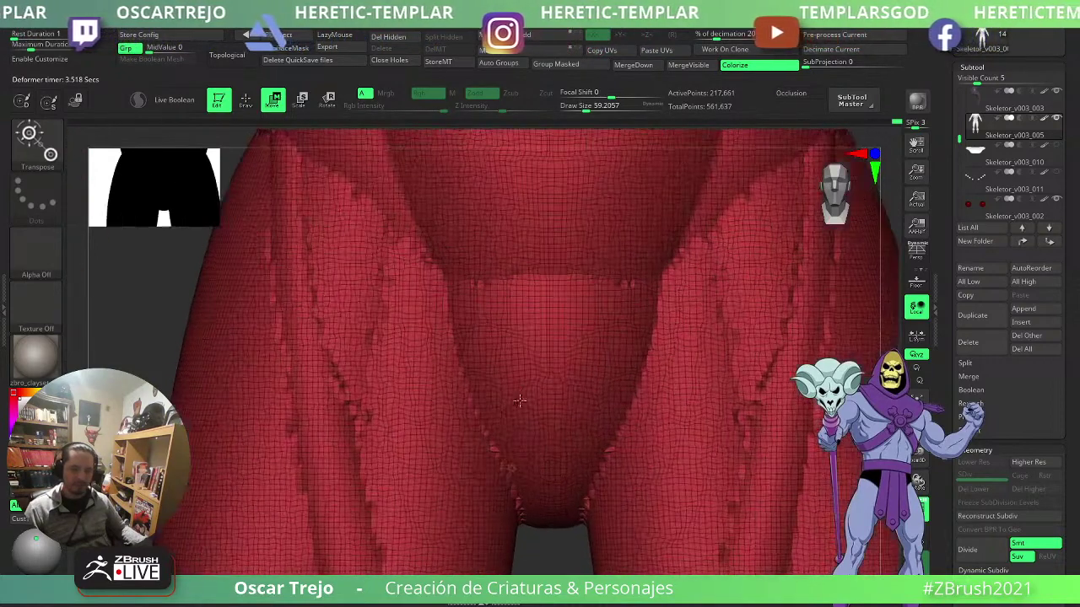
key(q)
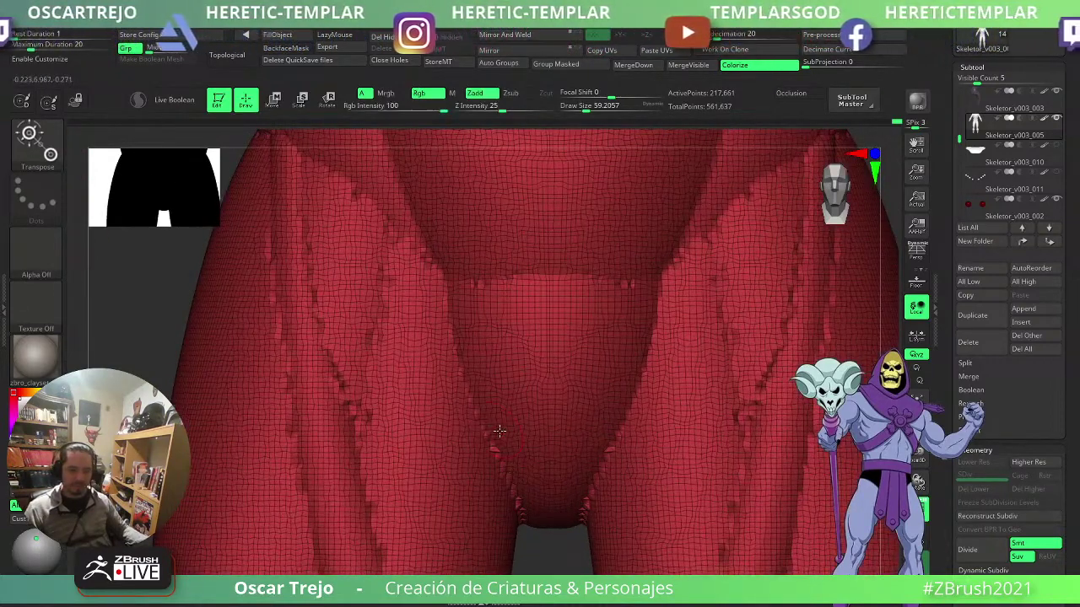
key(f)
mouse_move(624, 350)
alt+mouse_down()
mouse_move(644, 428)
mouse_move(719, 443)
alt+mouse_up()
- Hide the body's wireframe, accept the Remesh By Dynamesh deformer and return to the Move brush in Draw mode
key(w)
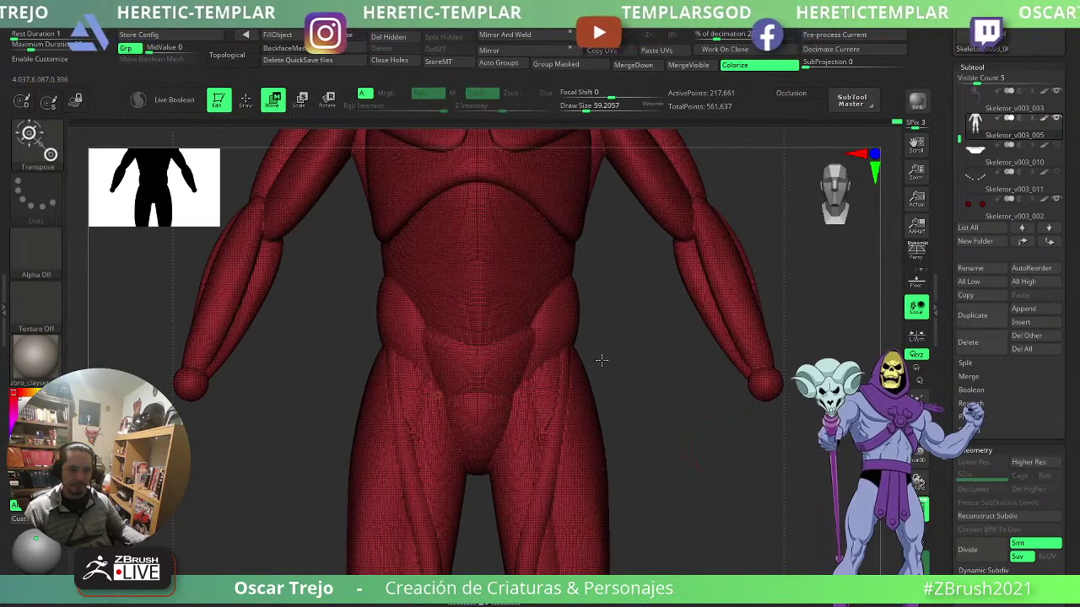
key(shift+f)
click(437, 390)
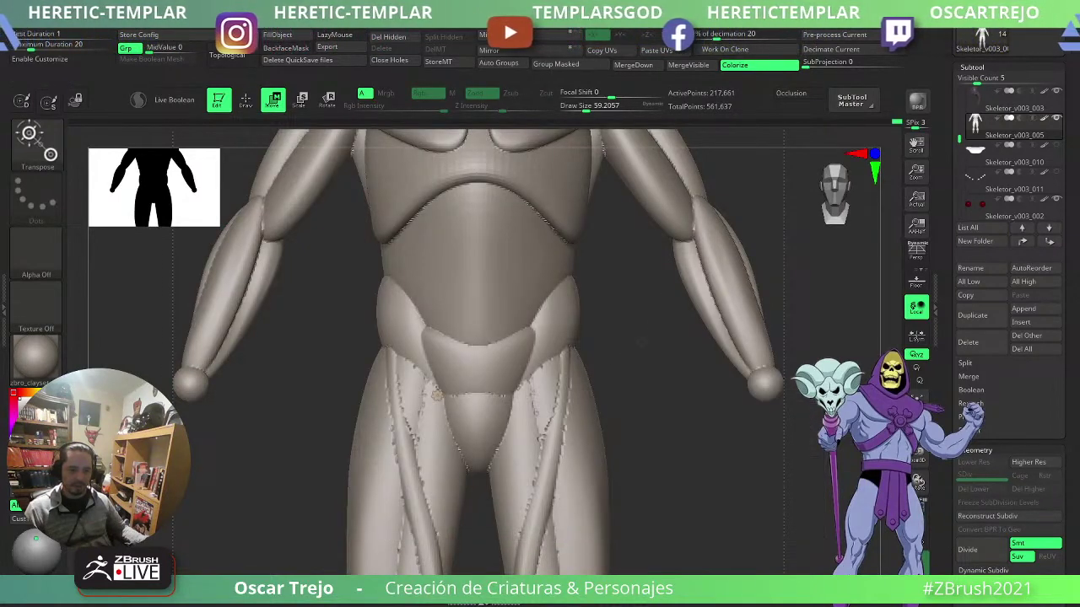
alt+drag(633, 342, 609, 386)
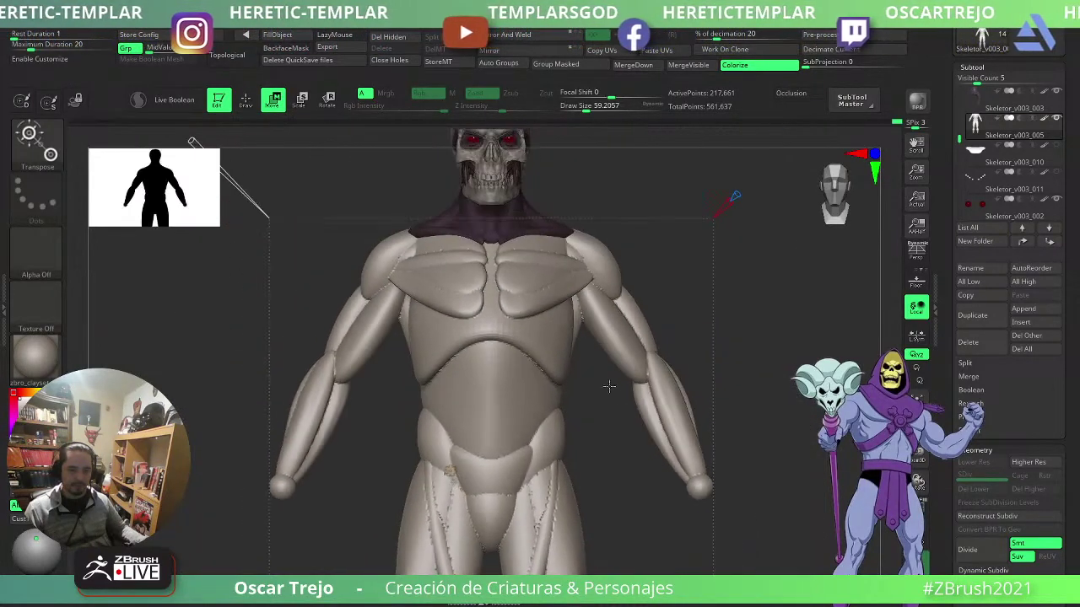
click(452, 467)
click(654, 424)
key(q)
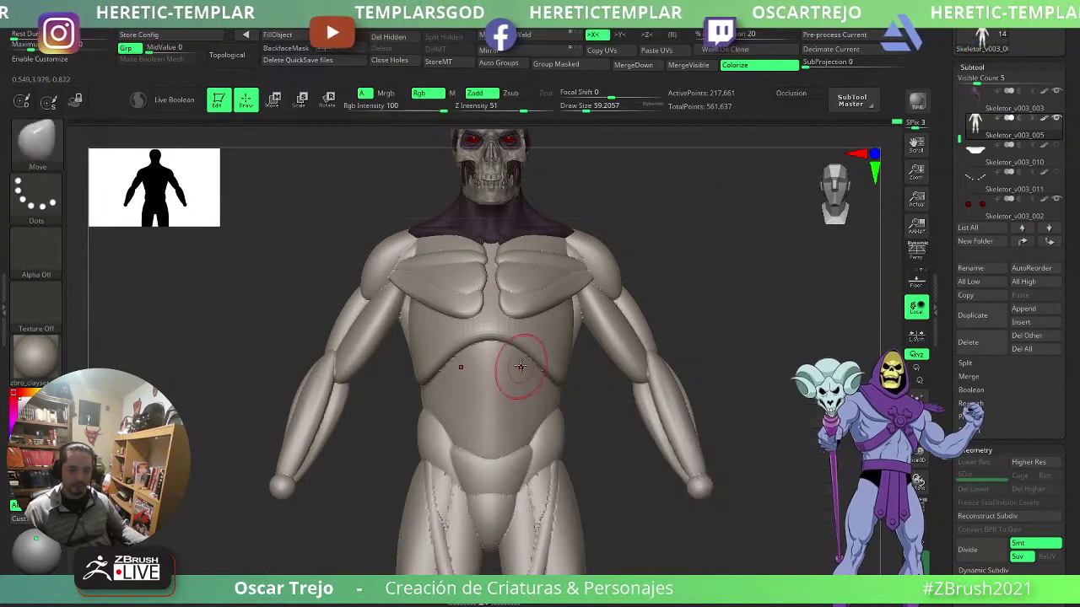
- Smooth the ribcage arch and the lower and inner pectoral creases on the remeshed torso
mouse_move(707, 313)
alt+mouse_down()
mouse_move(716, 376)
mouse_move(771, 405)
alt+mouse_up()
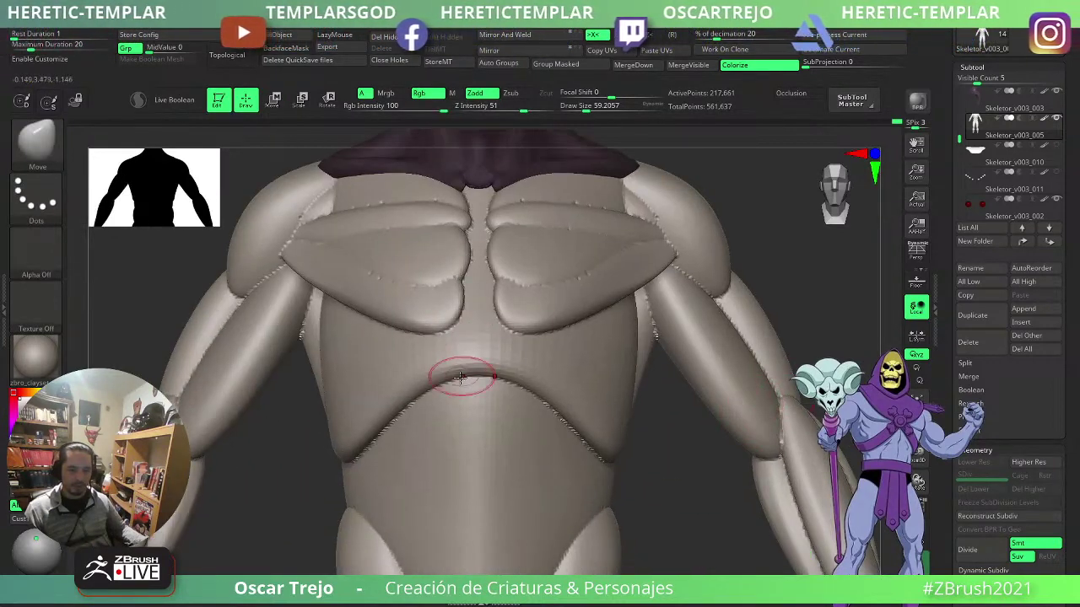
mouse_move(470, 386)
shift+mouse_down()
mouse_move(443, 396)
mouse_move(434, 345)
mouse_move(384, 337)
mouse_move(487, 275)
shift+mouse_up()
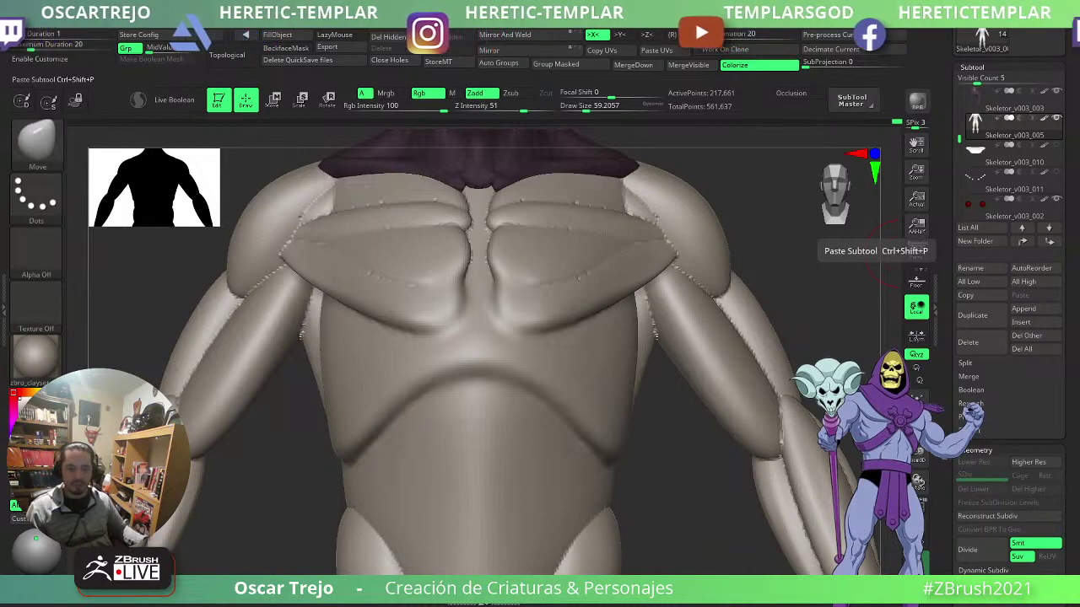
mouse_move(810, 291)
mouse_down()
mouse_move(835, 296)
mouse_move(769, 371)
mouse_move(743, 380)
mouse_up()
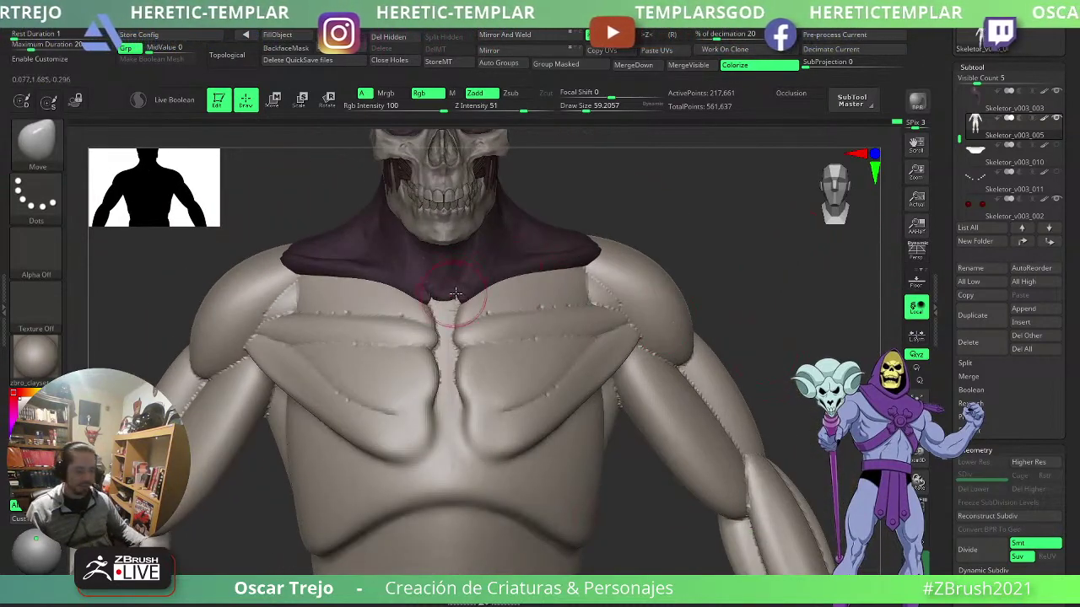
- Build up the sternum and the lower inner edges of the pectorals with the ClayBuildup brush, at a draw size up to about 71
key(b)
key(c)
key(b)
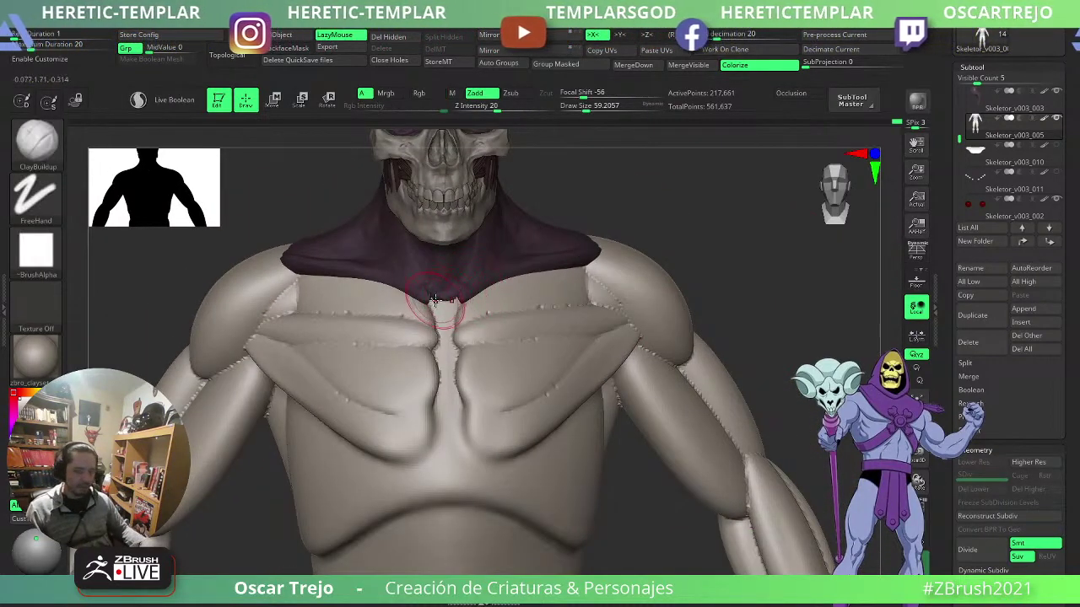
mouse_move(456, 310)
mouse_down()
mouse_move(457, 425)
mouse_move(445, 447)
mouse_move(469, 475)
mouse_move(462, 493)
mouse_move(472, 491)
mouse_up()
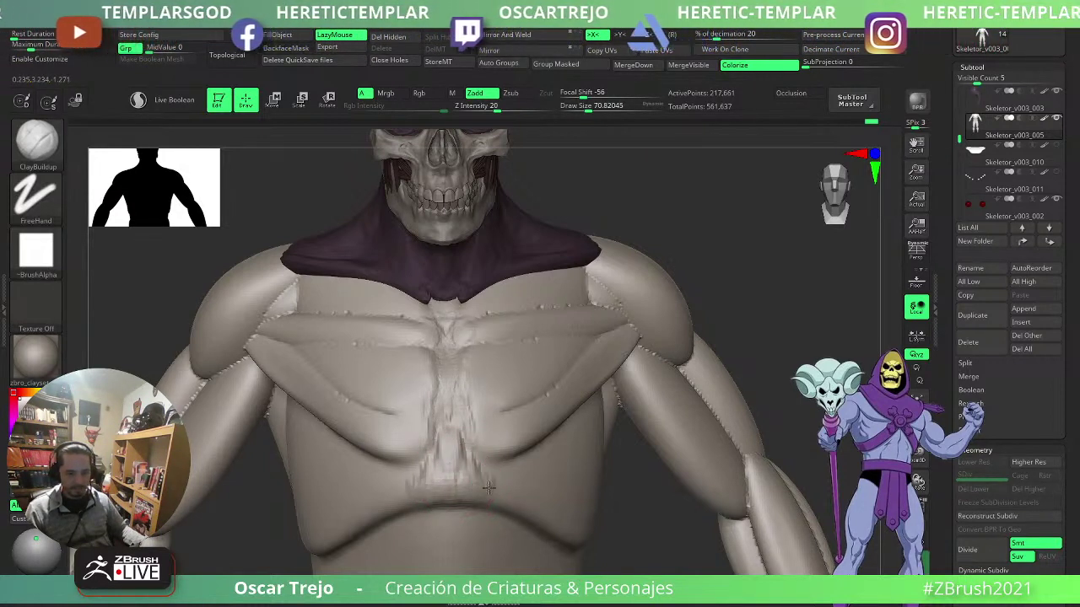
mouse_move(506, 430)
mouse_down()
mouse_move(520, 426)
mouse_move(529, 445)
mouse_move(497, 463)
mouse_up()
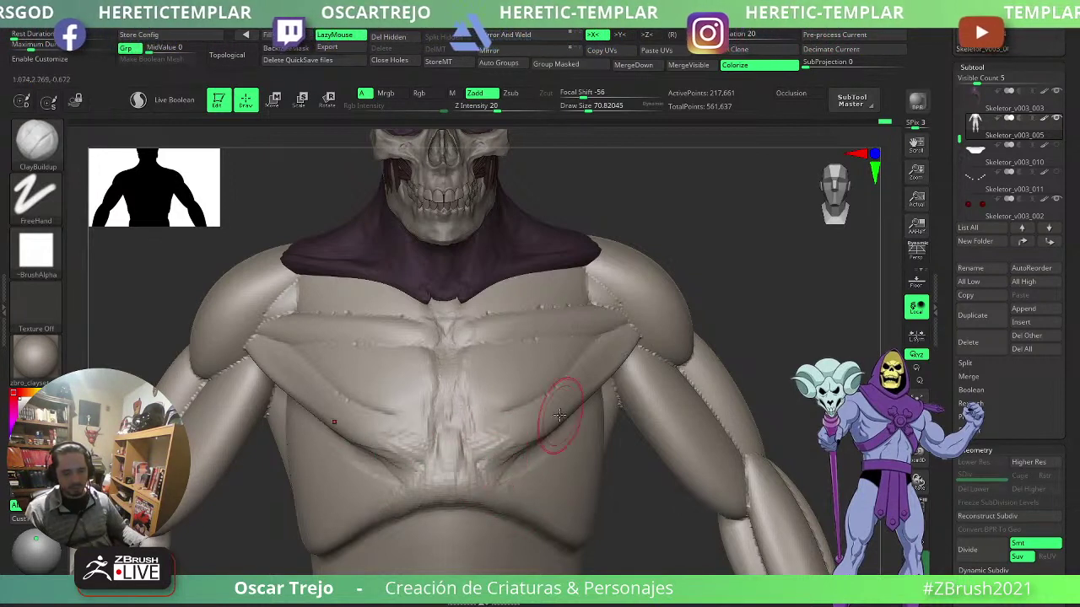
drag(558, 417, 510, 441)
- Enable BackfaceMask and fill out the pectorals with ClayBuildup strokes, enlarging the draw size to about 104
click(277, 52)
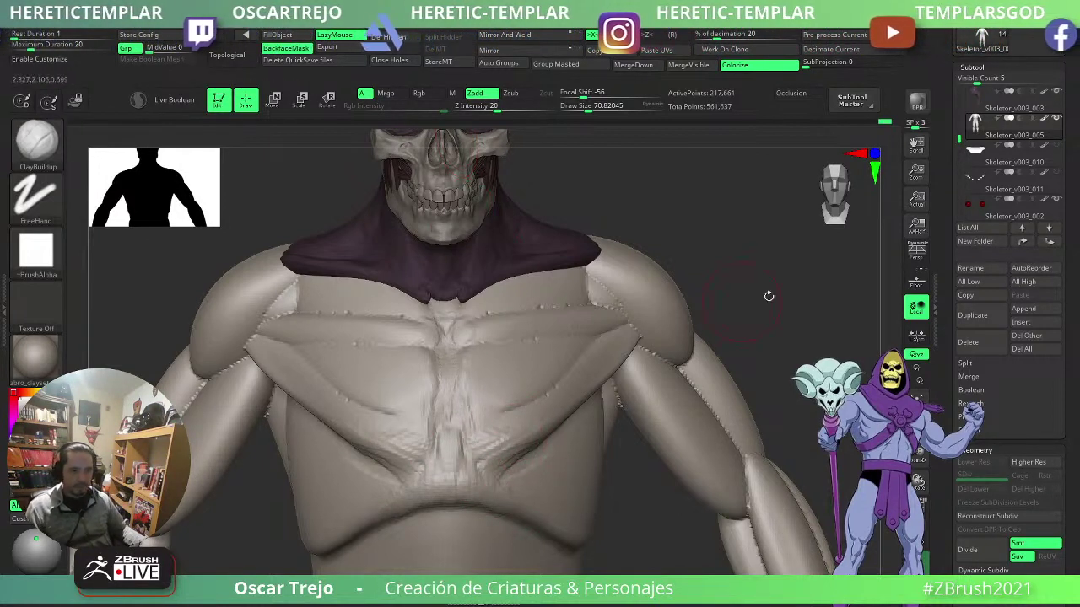
drag(769, 296, 755, 324)
mouse_move(501, 352)
mouse_down()
mouse_move(482, 343)
mouse_move(462, 363)
mouse_up()
drag(530, 337, 530, 350)
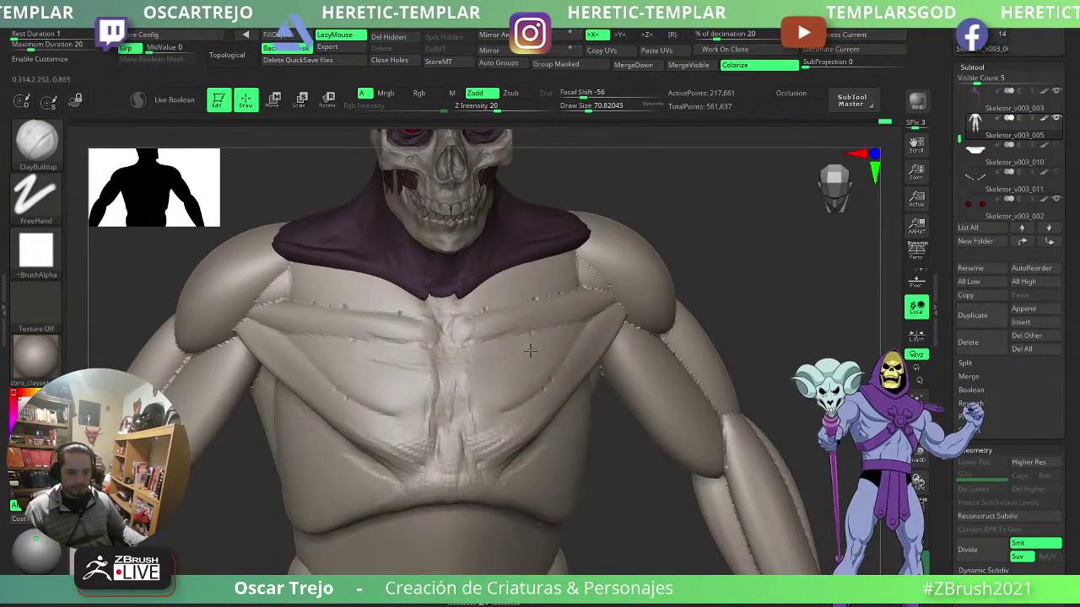
mouse_move(505, 391)
mouse_down()
mouse_move(529, 391)
mouse_move(497, 358)
mouse_move(477, 366)
mouse_move(504, 390)
mouse_up()
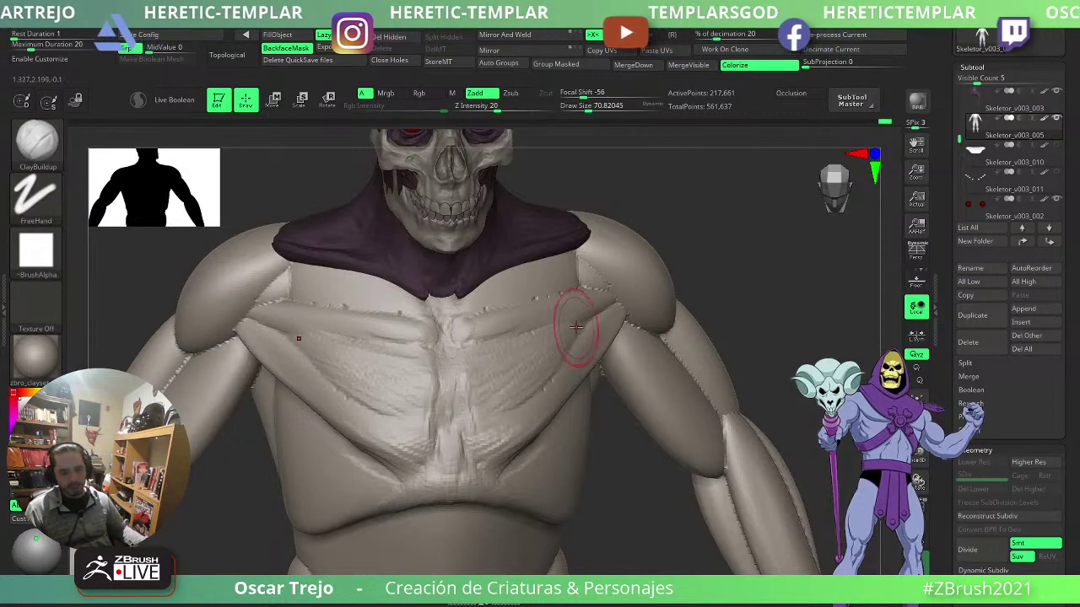
key(])
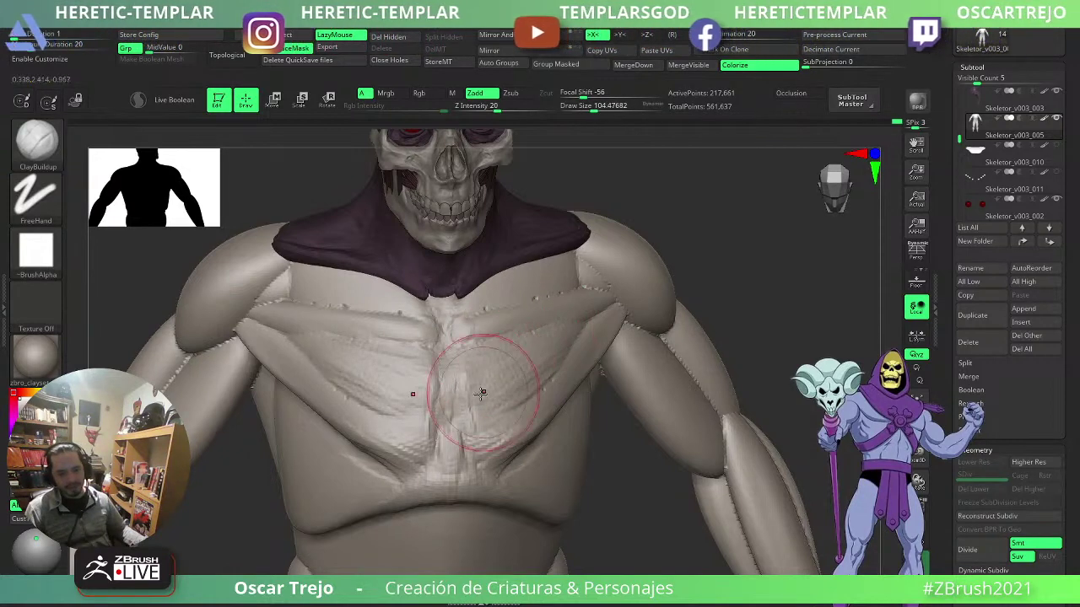
- Build up the upper chest below the collar and toward the shoulders with ClayBuildup at a draw size of about 62
key([)
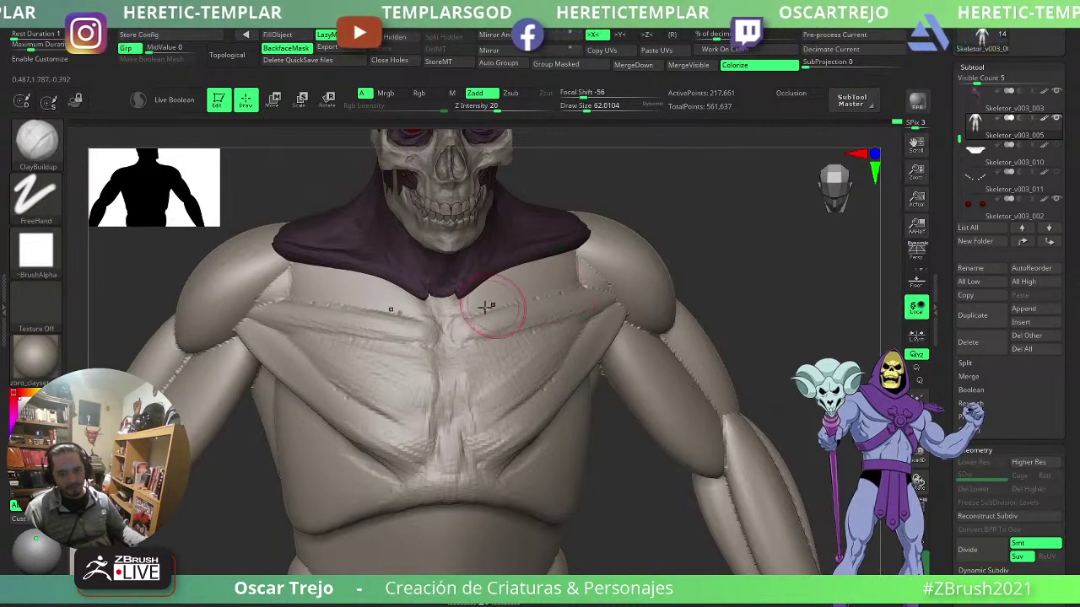
drag(743, 260, 662, 263)
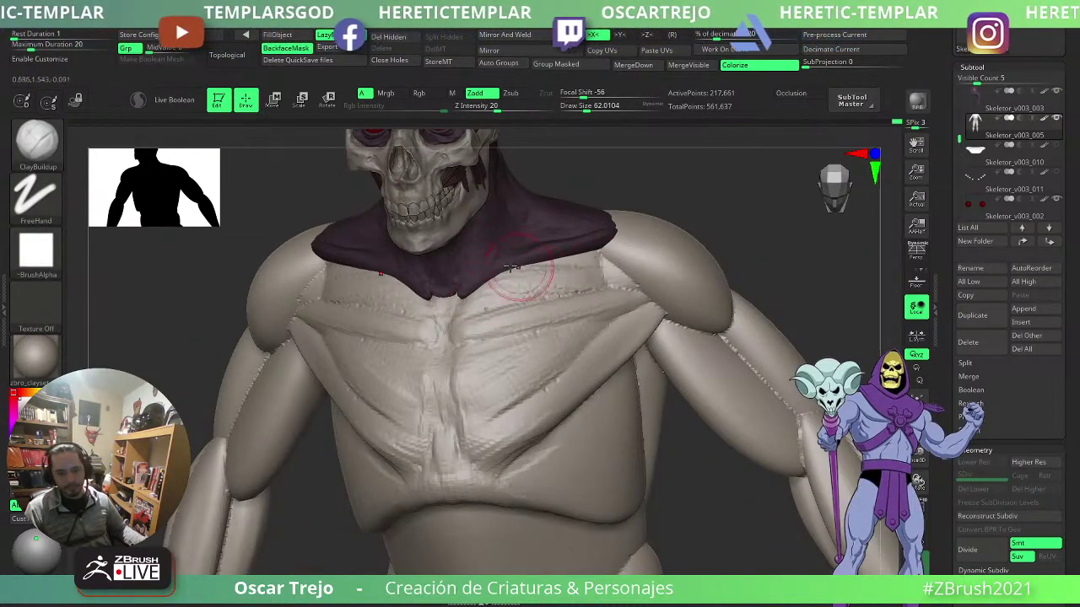
drag(583, 265, 614, 275)
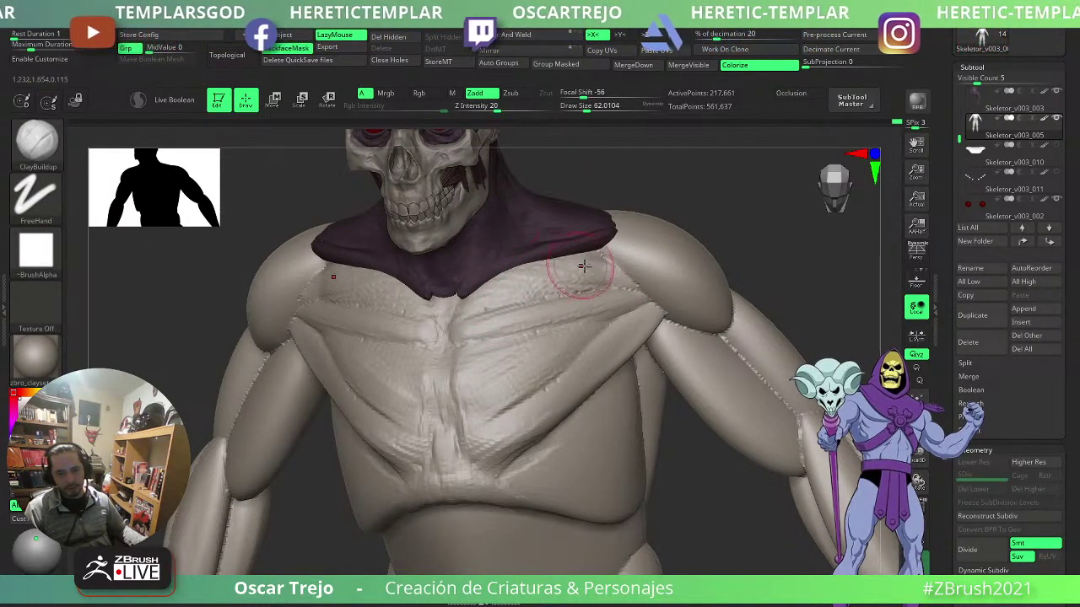
drag(514, 262, 613, 282)
drag(551, 262, 608, 258)
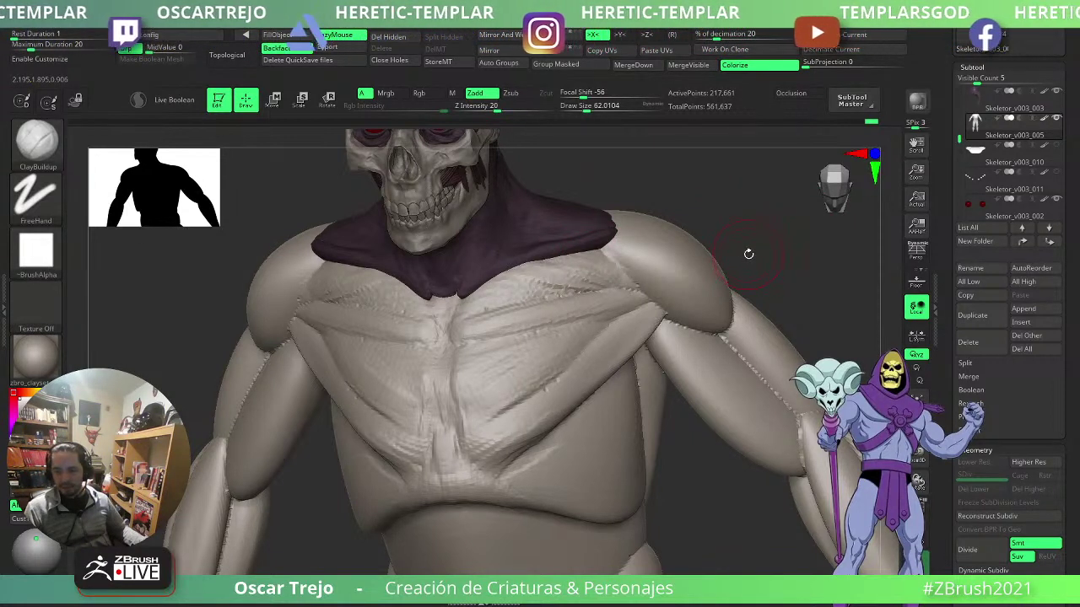
- Switch from the body to the PolySphere tool and show it framed with the transform gizmo
shift+drag(765, 226, 881, 173)
drag(954, 66, 954, 257)
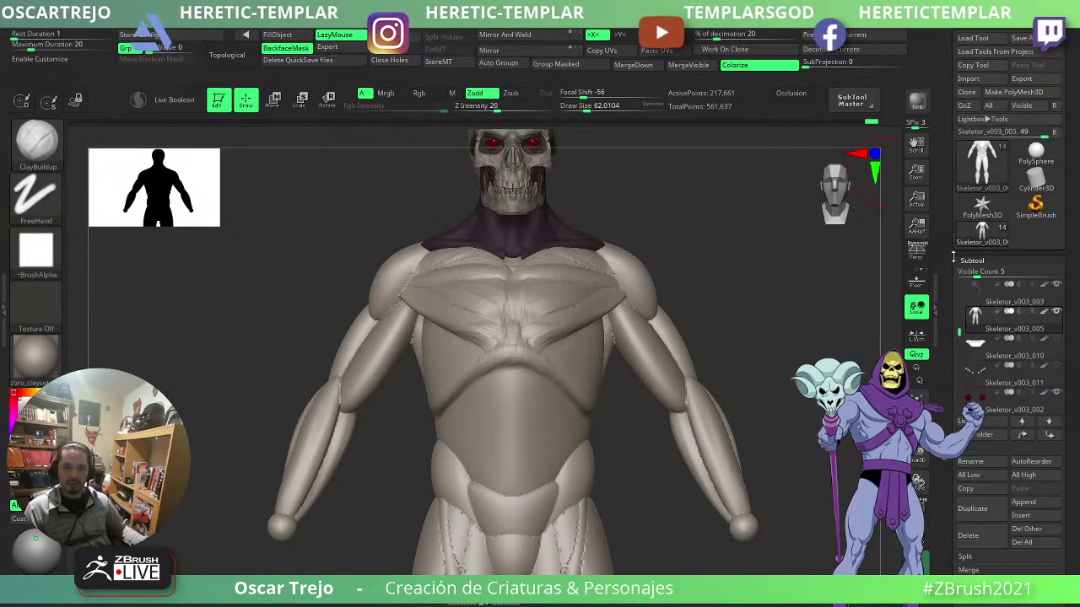
click(1036, 156)
key(f)
alt+drag(759, 408, 725, 374)
key(w)
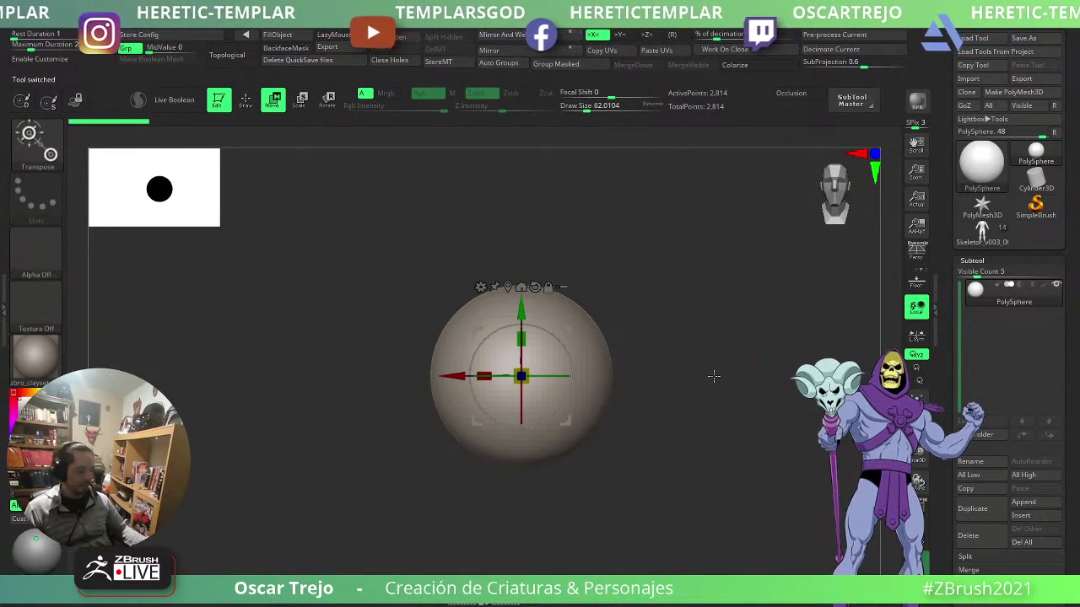
- Set the sphere's DynaMesh resolution to 56
alt+drag(650, 253, 589, 444)
alt+drag(666, 182, 684, 238)
scroll(970, 432, down, 5)
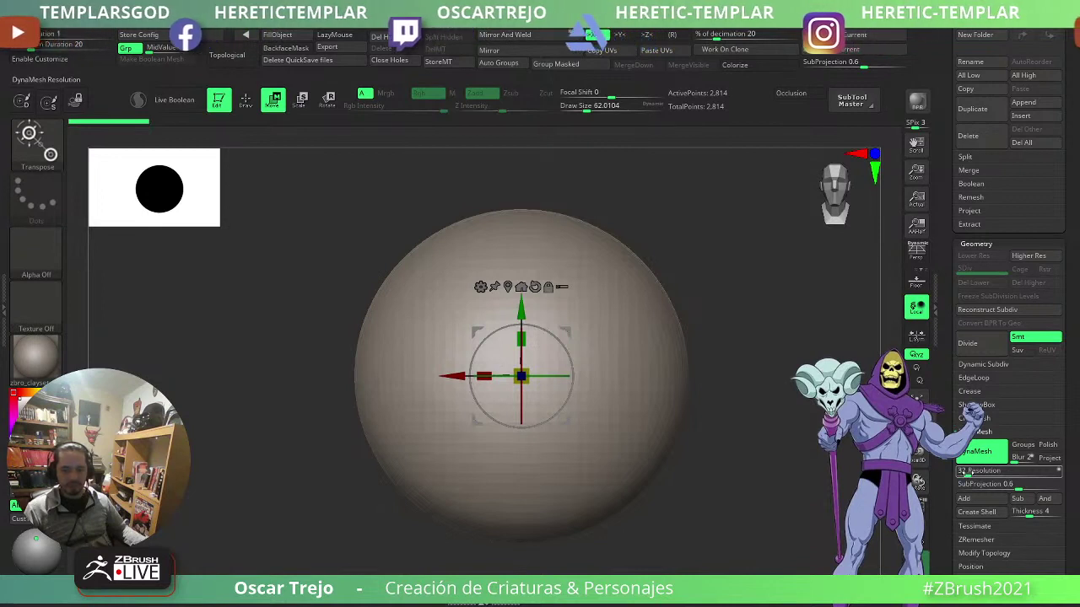
drag(962, 476, 970, 474)
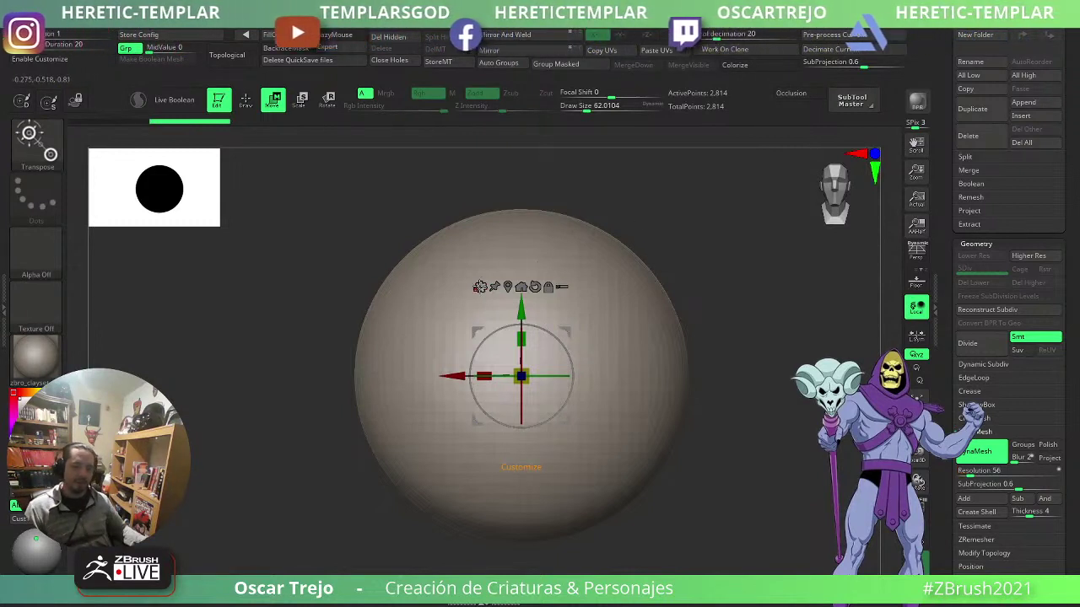
- Apply the Remesh By Dynamesh deformer to the sphere and set SubProjection to 0
click(480, 287)
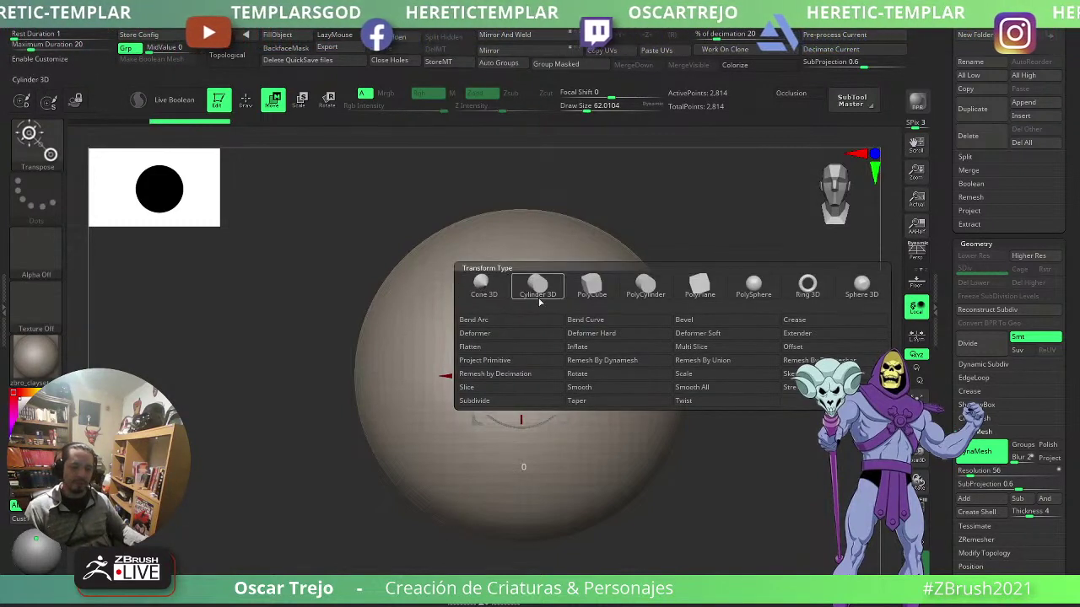
click(621, 360)
alt+drag(736, 265, 684, 259)
key(f)
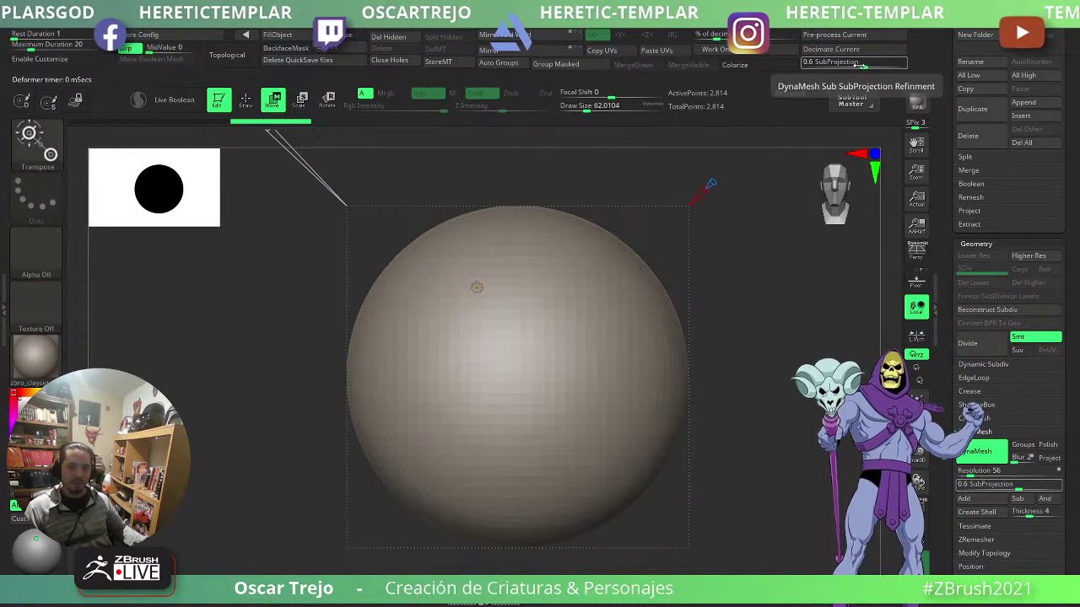
drag(860, 65, 802, 67)
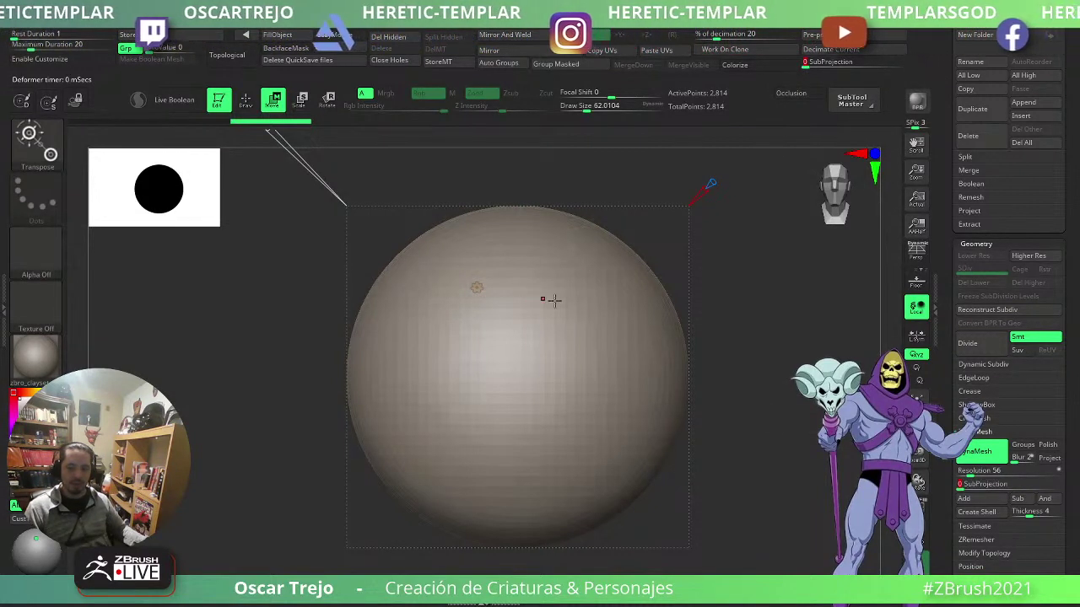
alt+drag(743, 283, 700, 324)
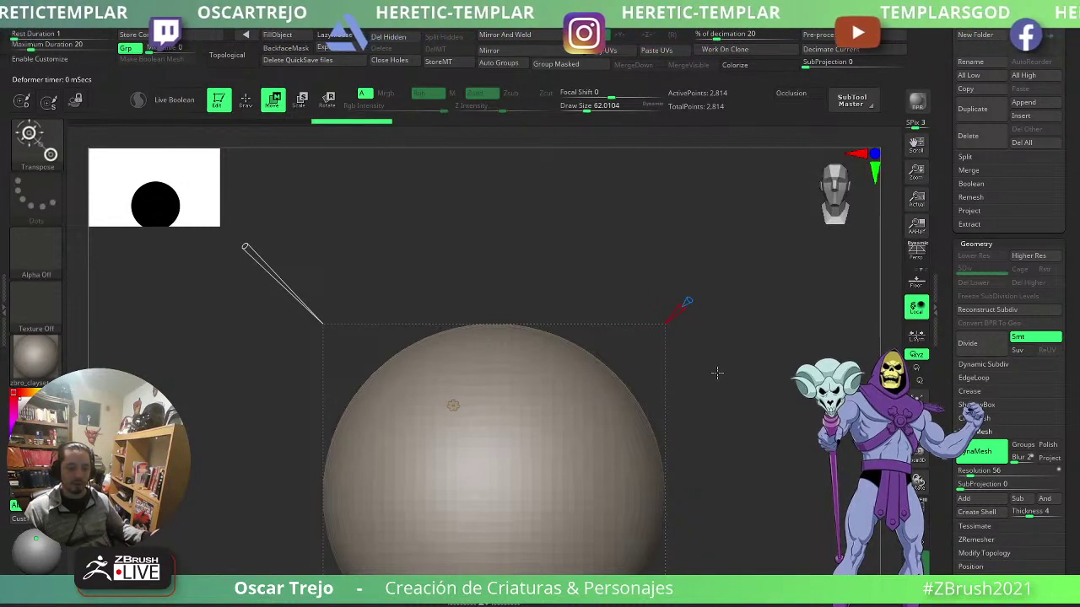
alt+drag(393, 254, 409, 218)
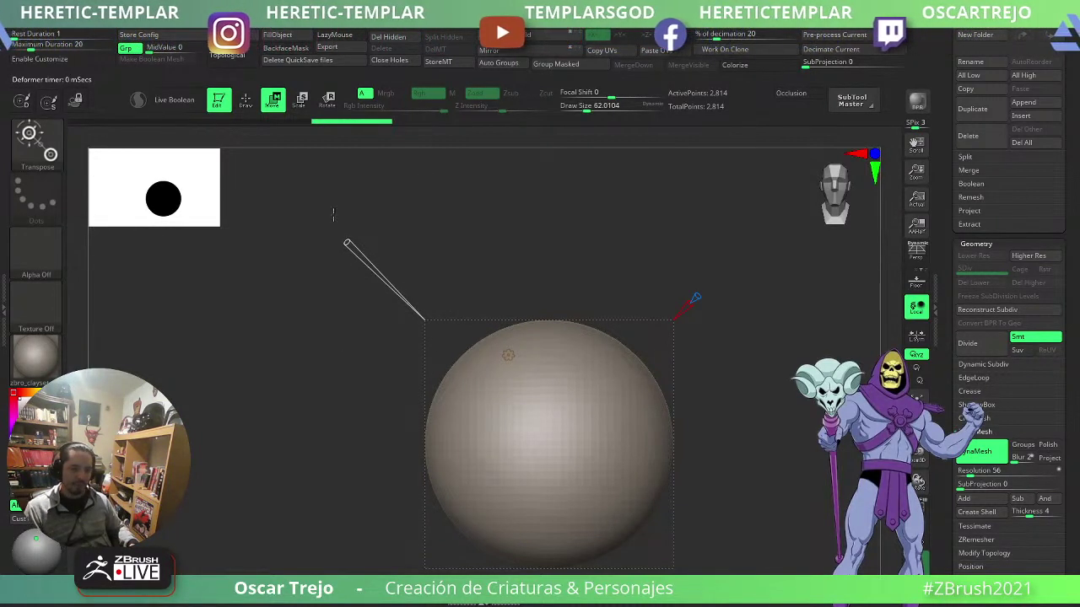
- Show the sphere's wireframe and vary the deformer's target polygon count, testing values up to about 311,675 before reducing it
drag(351, 232, 354, 262)
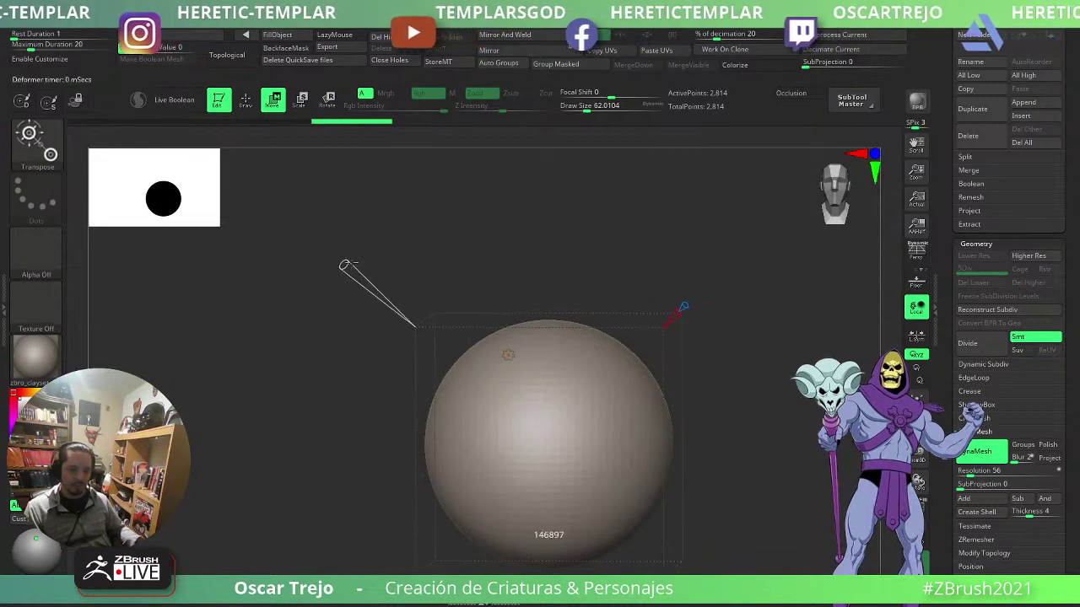
key(shift+f)
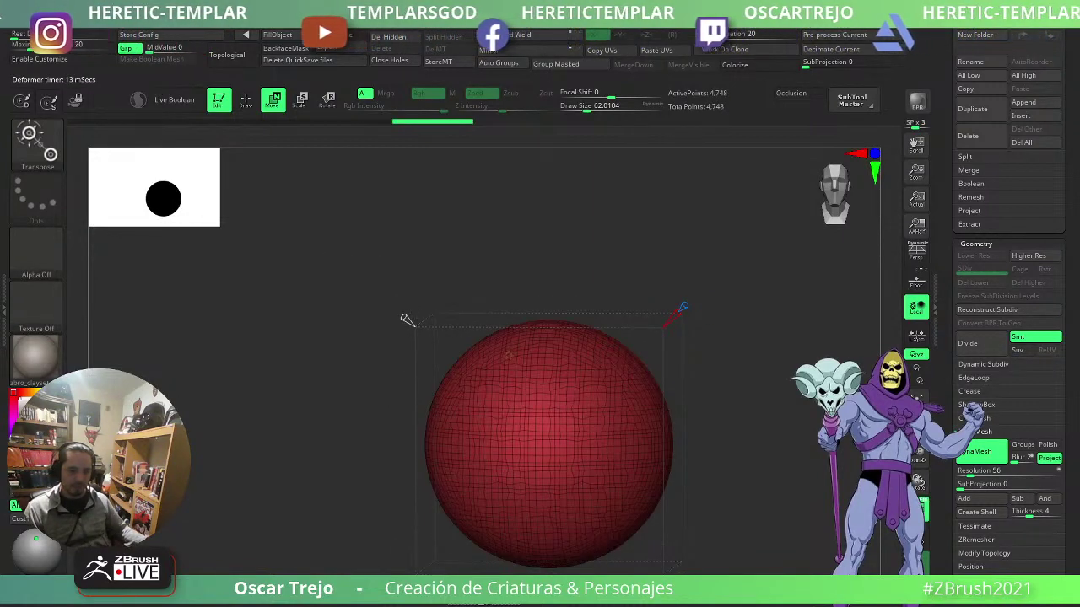
key(f)
drag(347, 266, 249, 209)
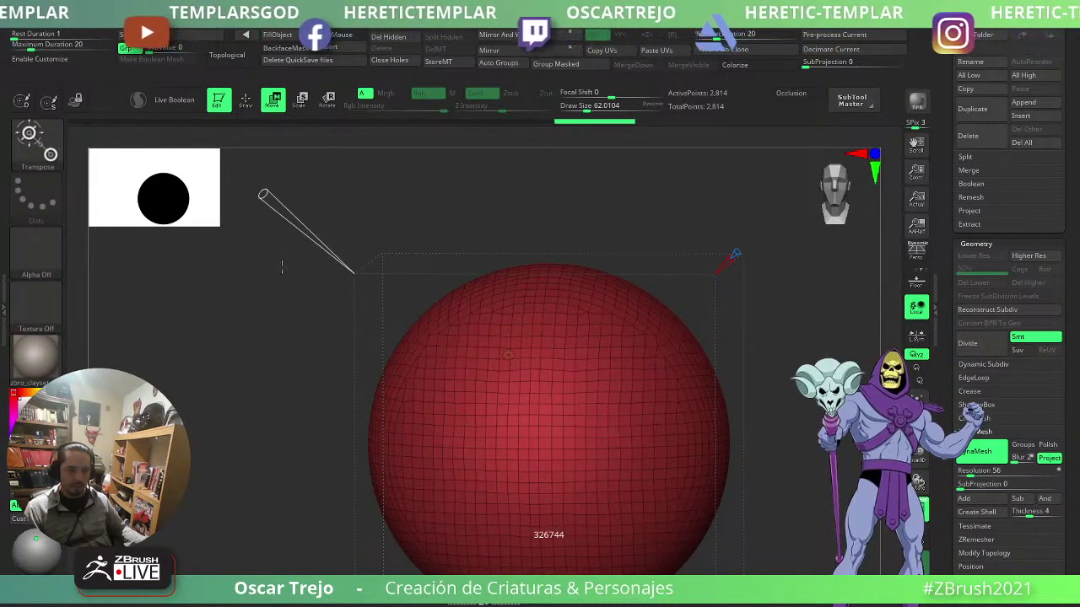
mouse_move(282, 265)
ctrl+right_down()
mouse_move(258, 275)
mouse_move(283, 277)
ctrl+right_up()
drag(333, 255, 368, 289)
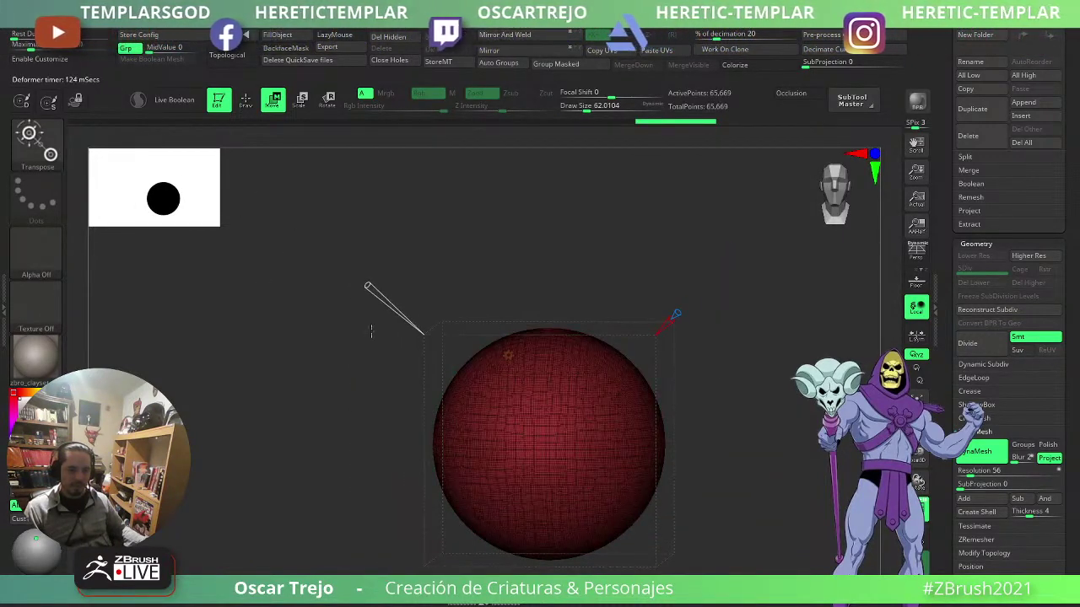
ctrl+right_drag(372, 327, 348, 298)
drag(296, 224, 257, 195)
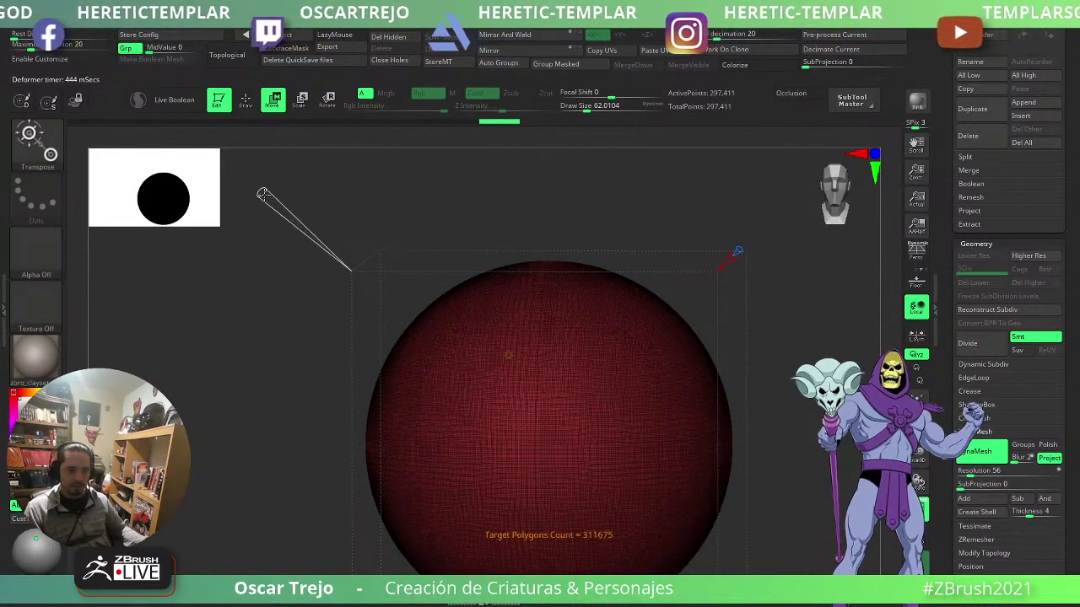
drag(301, 225, 304, 228)
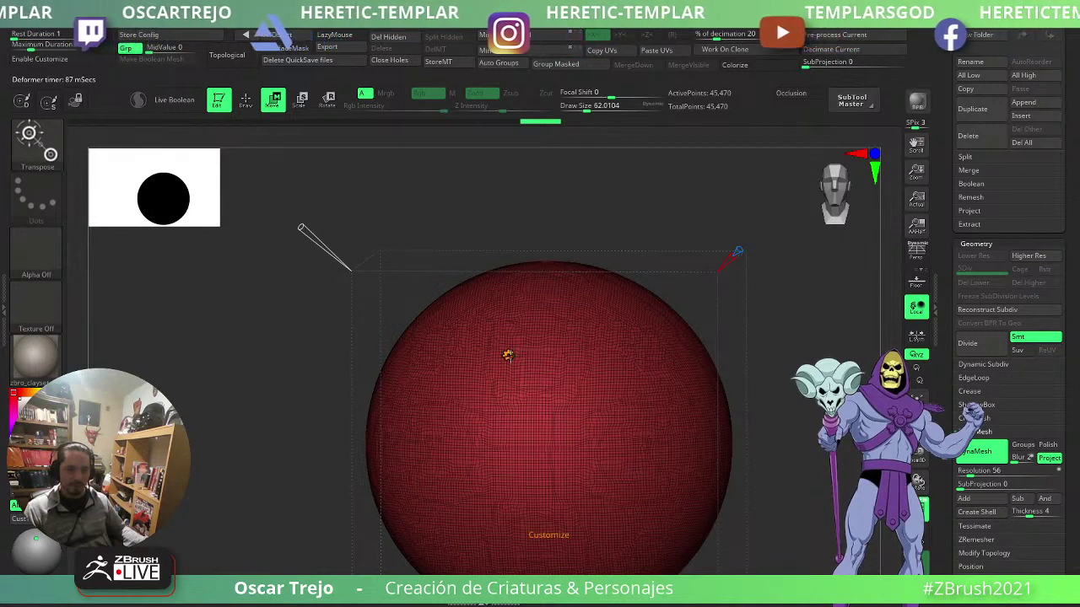
- Accept the Remesh By Dynamesh deformer on the sphere and return to Draw mode
click(508, 354)
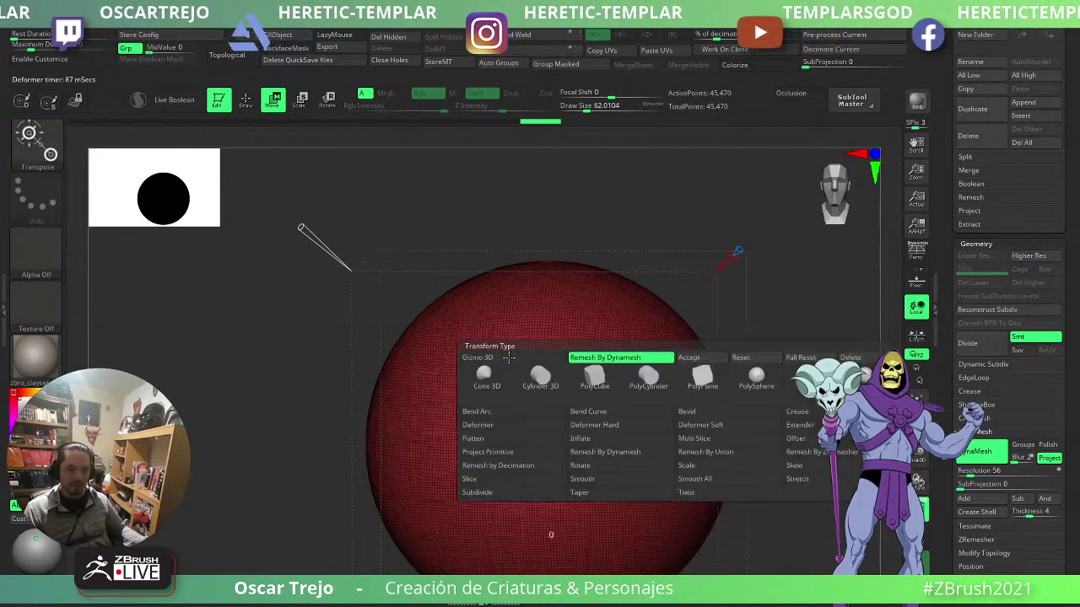
click(716, 361)
key(q)
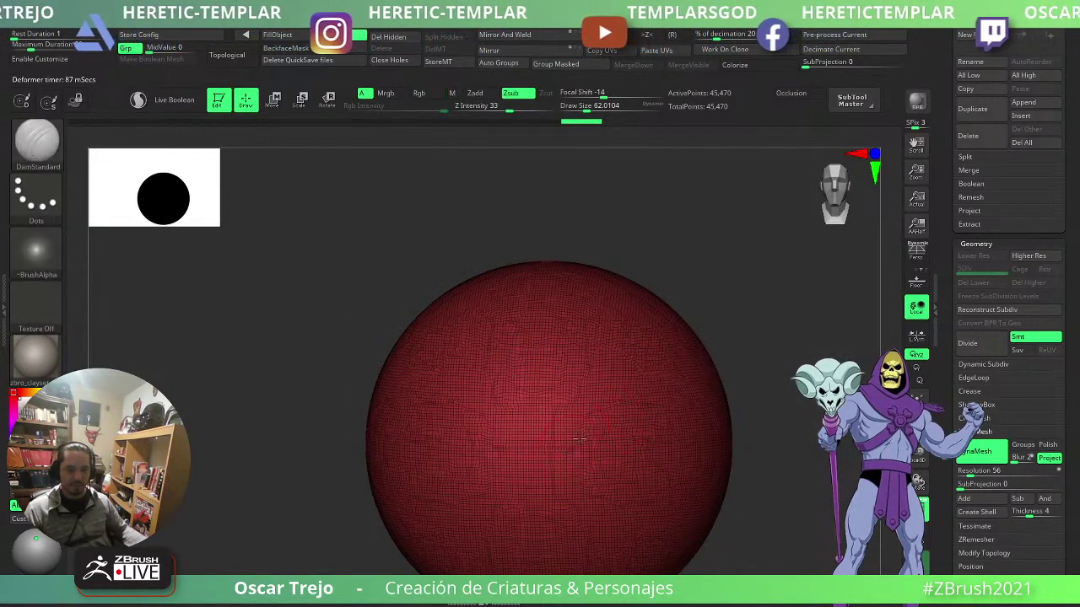
- Carve a mouth line across the sphere with DamStandard and work on the eyes with the Standard brush
mouse_move(580, 437)
mouse_down()
mouse_move(620, 420)
mouse_move(632, 440)
mouse_up()
mouse_move(516, 480)
mouse_down()
mouse_move(582, 486)
mouse_move(635, 468)
mouse_up()
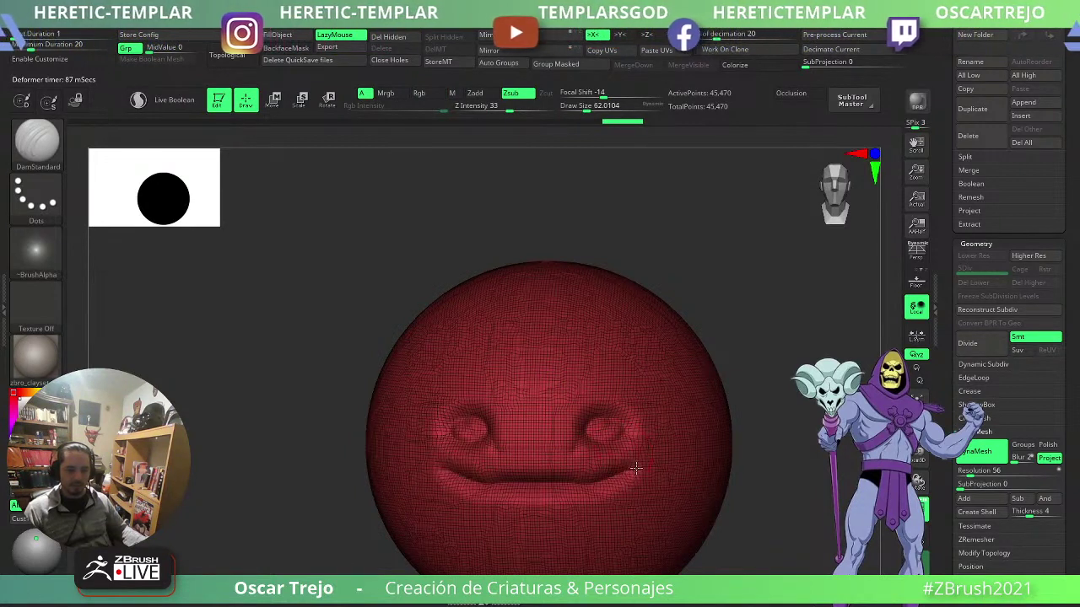
mouse_move(540, 478)
mouse_down()
mouse_move(595, 481)
mouse_move(572, 472)
mouse_move(625, 465)
mouse_up()
key(s)
key(b)
key(s)
key(t)
mouse_move(605, 427)
mouse_down()
mouse_move(609, 418)
mouse_move(596, 424)
mouse_move(603, 432)
mouse_move(597, 425)
mouse_up()
- Fill in the sphere's eyeballs with the Clay brush and hide the wireframe
key(b)
key(c)
key(l)
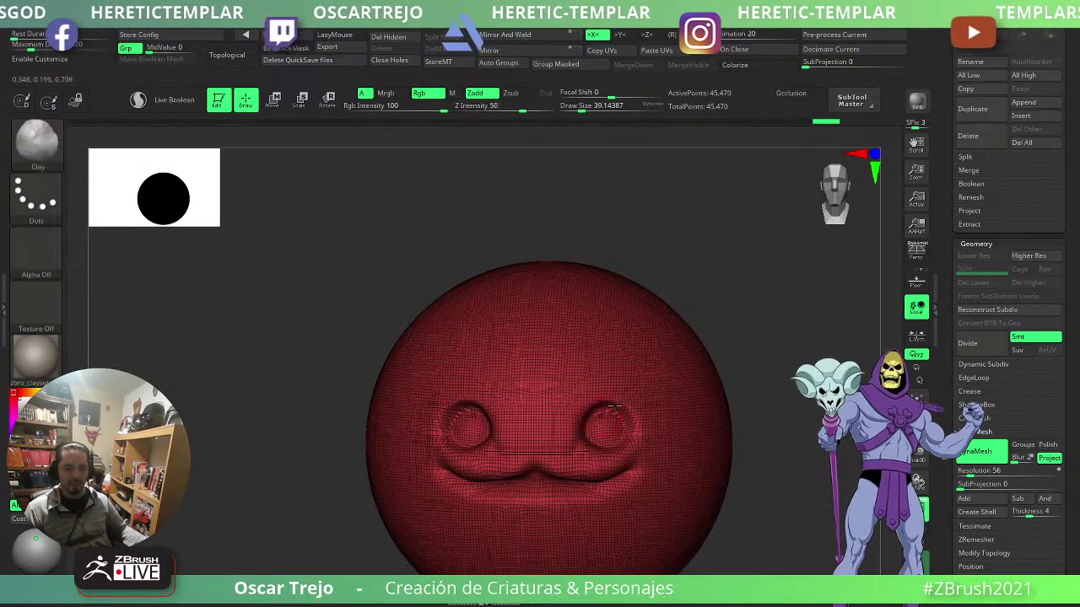
key(shift+f)
alt+drag(736, 366, 701, 346)
alt+drag(737, 499, 718, 436)
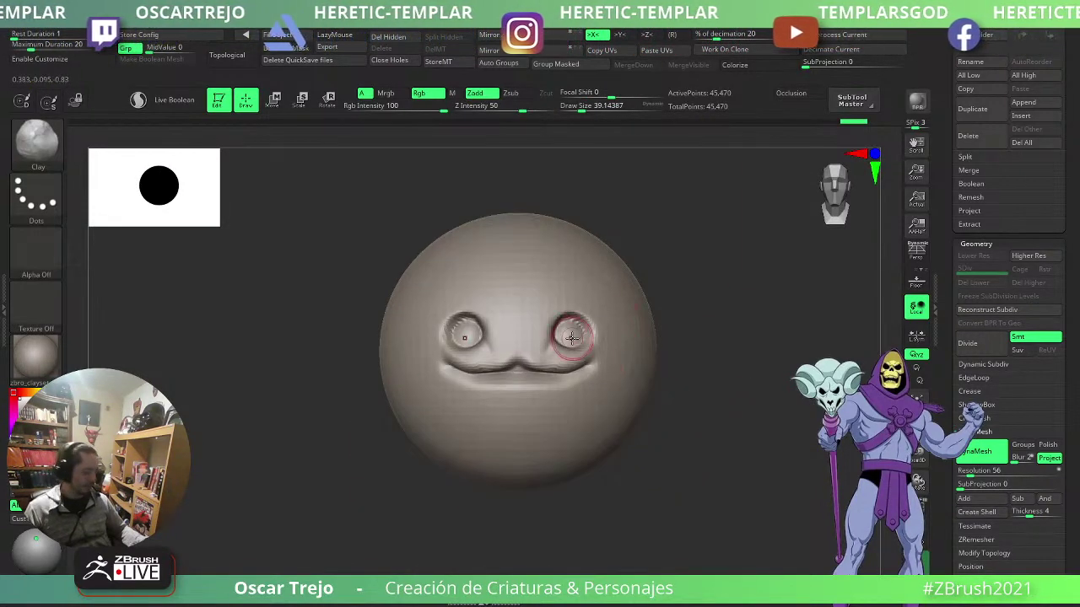
- Swell the upper lip and the eyeballs of the sphere's face with the Inflat brush
key(b)
key(i)
key(n)
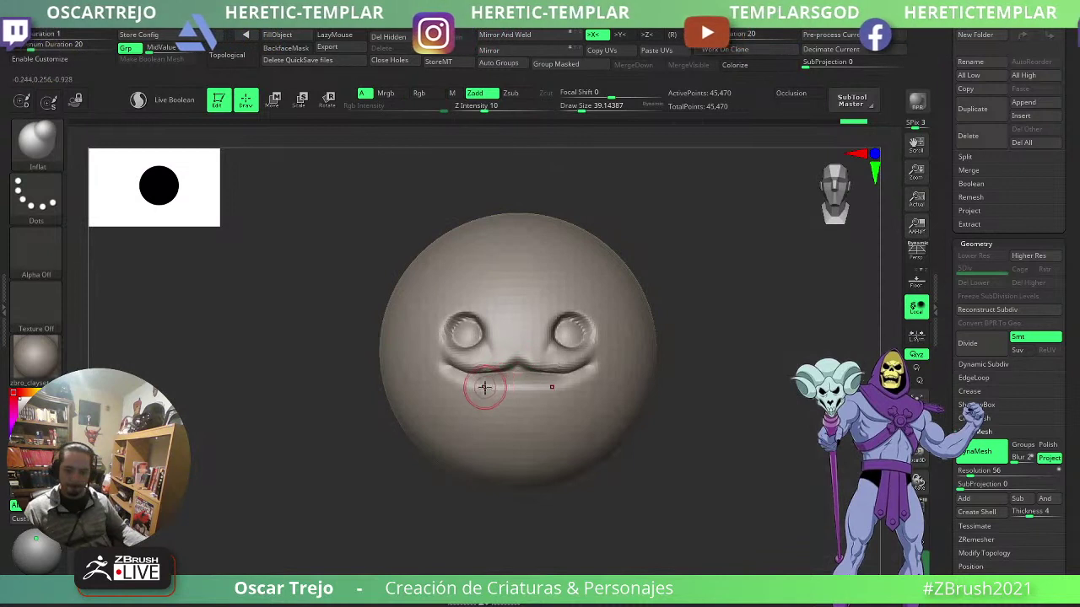
key(s)
drag(449, 407, 462, 408)
drag(461, 366, 508, 365)
drag(567, 333, 568, 333)
mouse_move(737, 417)
alt+mouse_down()
mouse_move(639, 340)
mouse_move(685, 395)
alt+mouse_up()
- Reshape the mouth corner on the sphere's face with the Move brush at draw size about 71
key(f)
key(b)
key(m)
key(v)
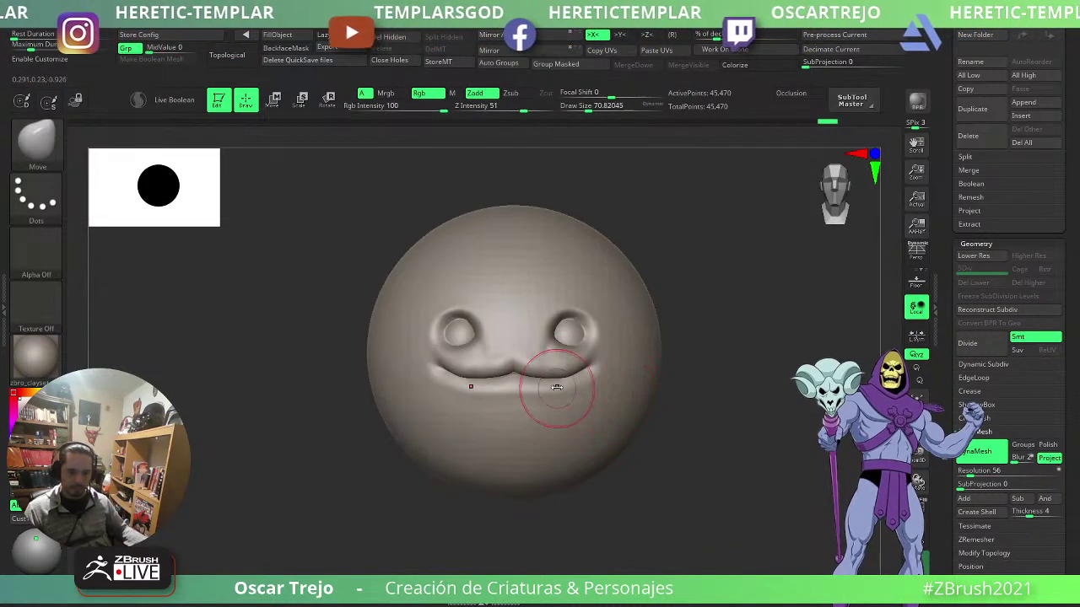
drag(557, 385, 588, 369)
alt+drag(725, 351, 649, 337)
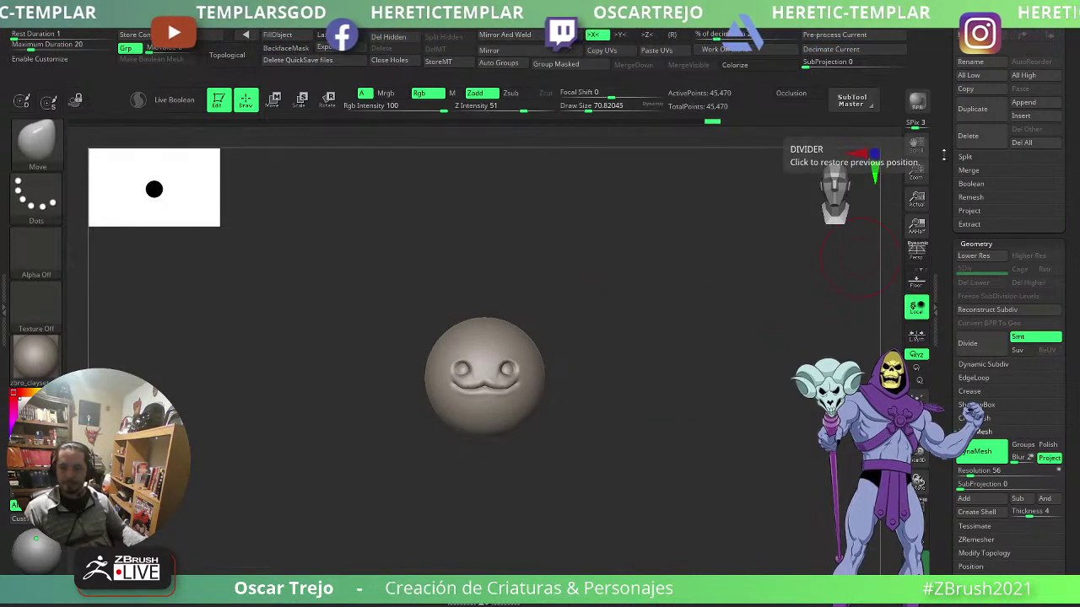
- Switch the active tool from the sphere back to the Skeletor model and frame its torso
drag(947, 160, 948, 560)
click(984, 232)
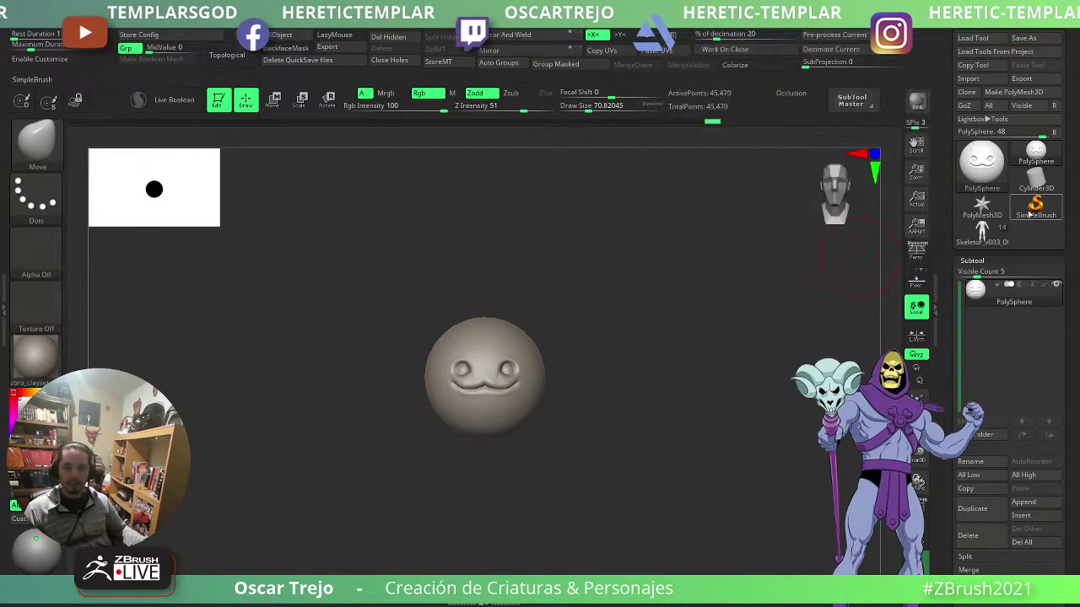
alt+drag(701, 391, 639, 420)
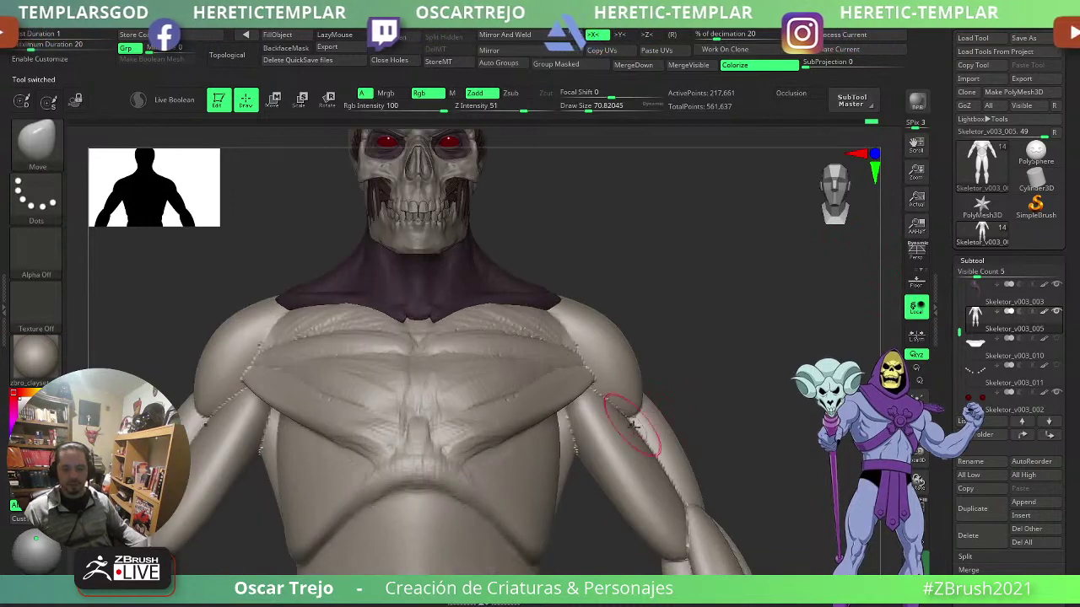
mouse_move(754, 402)
alt+mouse_down()
mouse_move(748, 326)
mouse_move(728, 327)
alt+mouse_up()
- Carve a groove beneath the pectoral across the upper ribcage with DamStandard at draw size about 51
key(b)
key(d)
key(s)
key(s)
drag(478, 409, 471, 410)
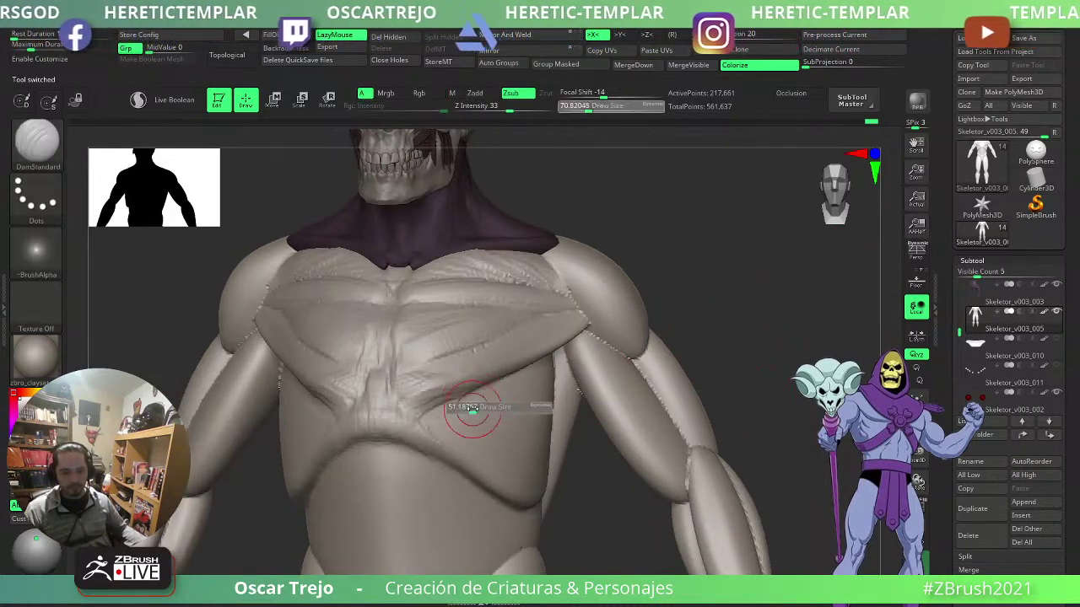
drag(762, 327, 704, 318)
mouse_move(513, 366)
mouse_down()
mouse_move(415, 412)
mouse_move(421, 404)
mouse_up()
drag(515, 385, 559, 371)
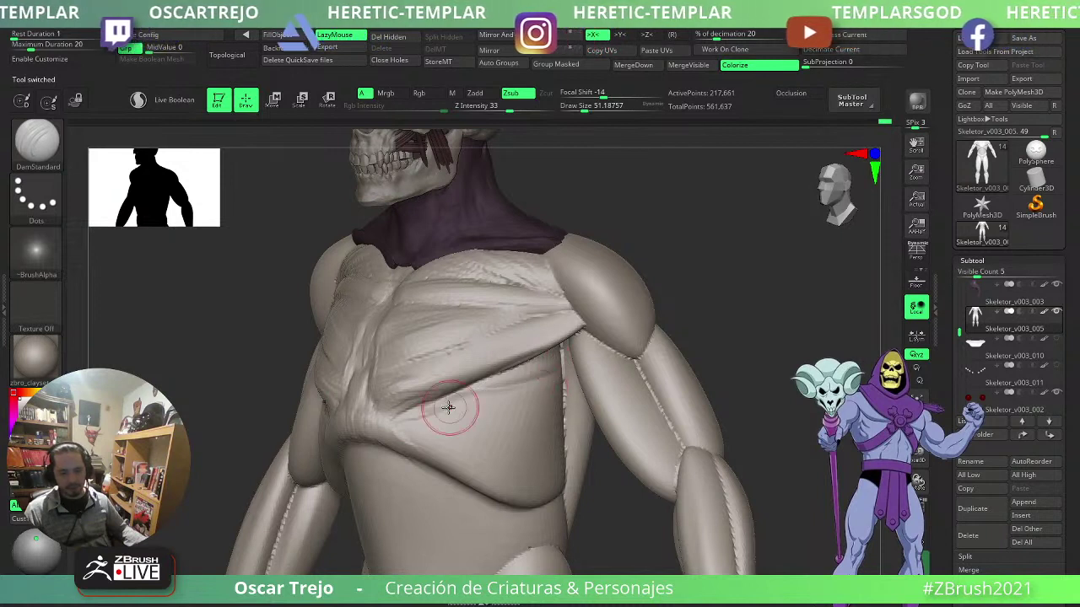
- Carve further rib grooves across the side of the ribcage with DamStandard, redoing the first stroke
drag(429, 414, 554, 401)
key(ctrl+z)
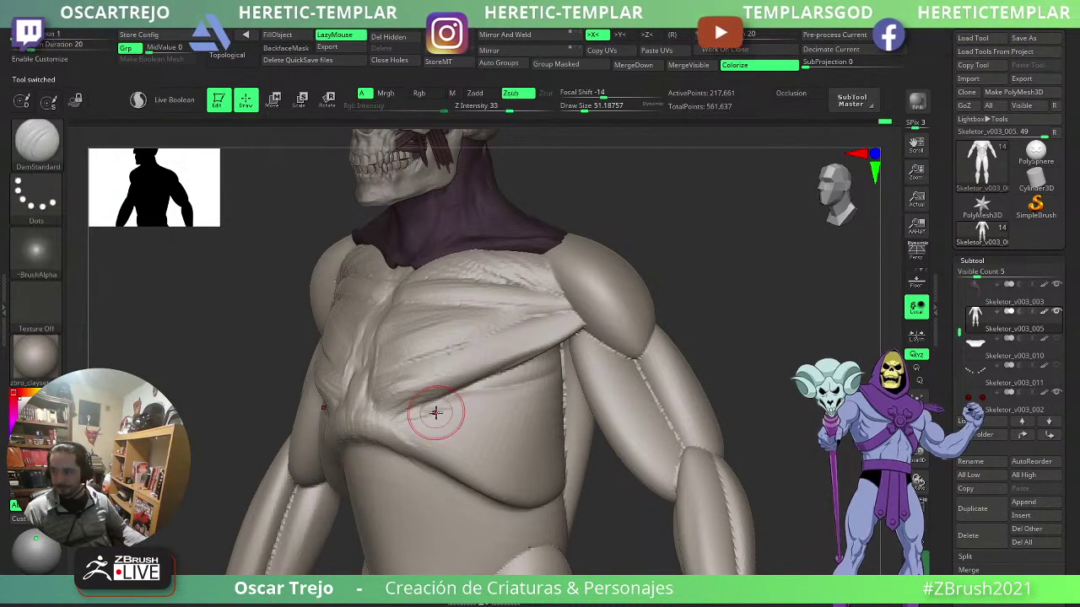
drag(431, 408, 512, 420)
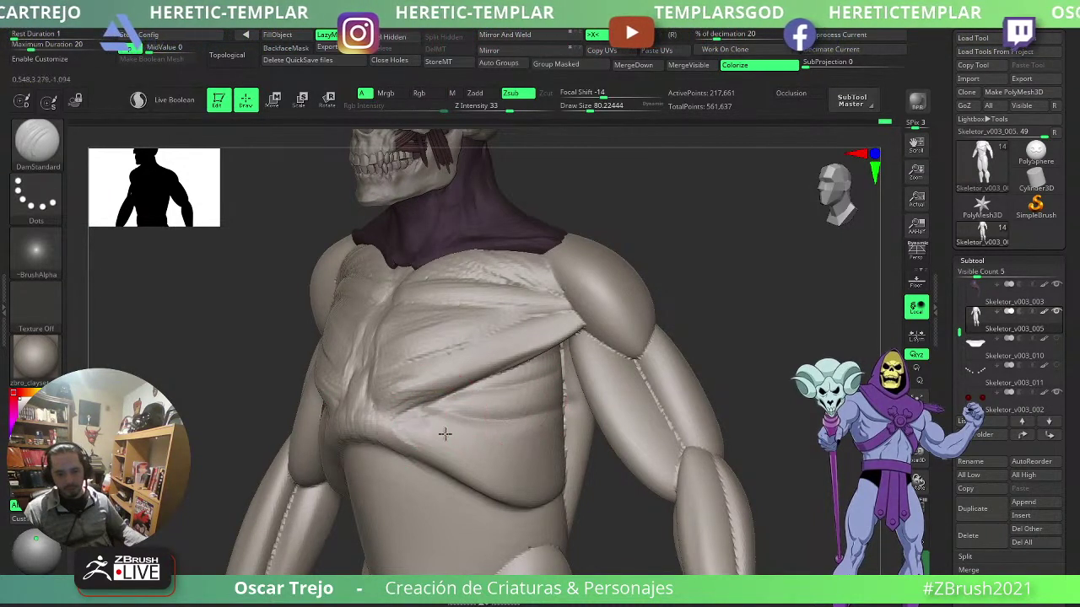
drag(545, 453, 558, 448)
- Build up fibres along the lower pectoral toward the armpit with ClayBuildup at draw size about 54, undoing the last stroke
mouse_move(738, 354)
shift+mouse_down()
mouse_move(565, 395)
mouse_move(654, 367)
mouse_move(769, 297)
mouse_move(764, 367)
mouse_move(688, 372)
shift+mouse_up()
key(b)
key(c)
key(b)
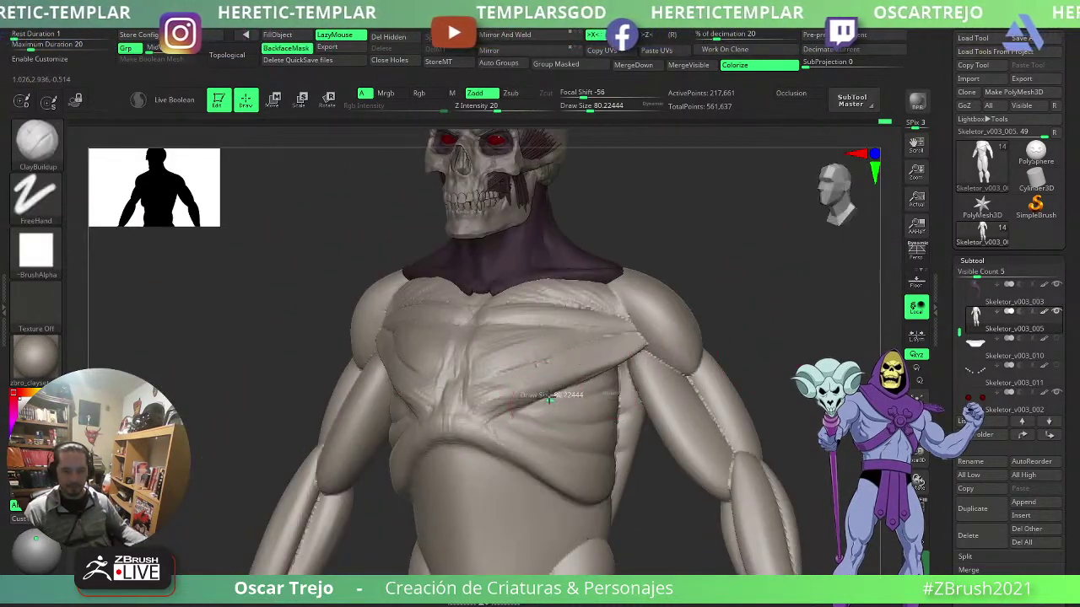
key(bracketleft)
key(bracketleft)
drag(535, 397, 632, 352)
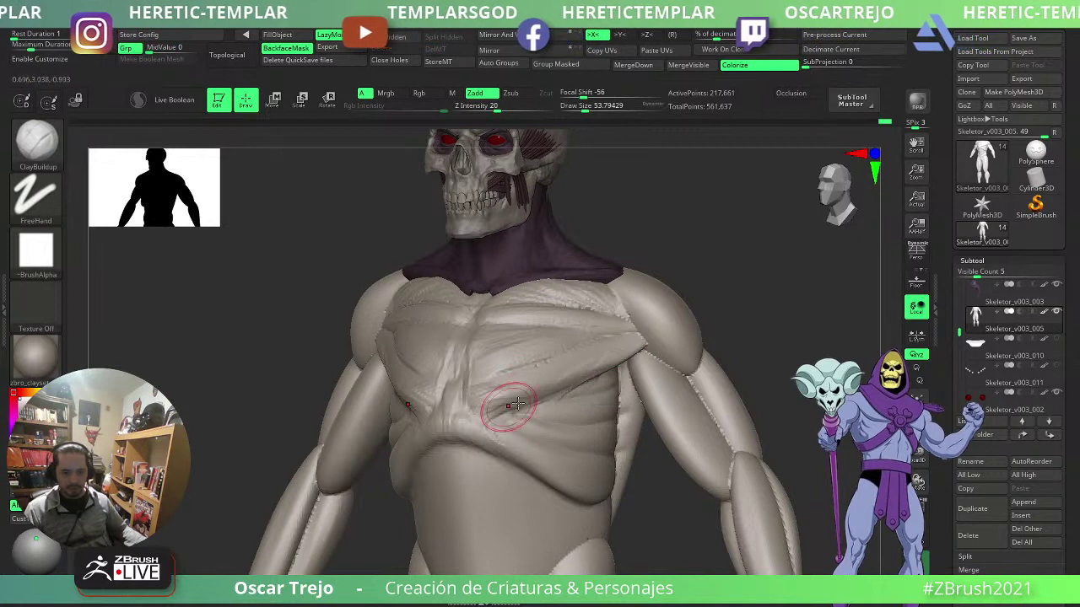
mouse_move(509, 407)
mouse_down()
mouse_move(582, 372)
mouse_move(582, 387)
mouse_up()
key(ctrl+z)
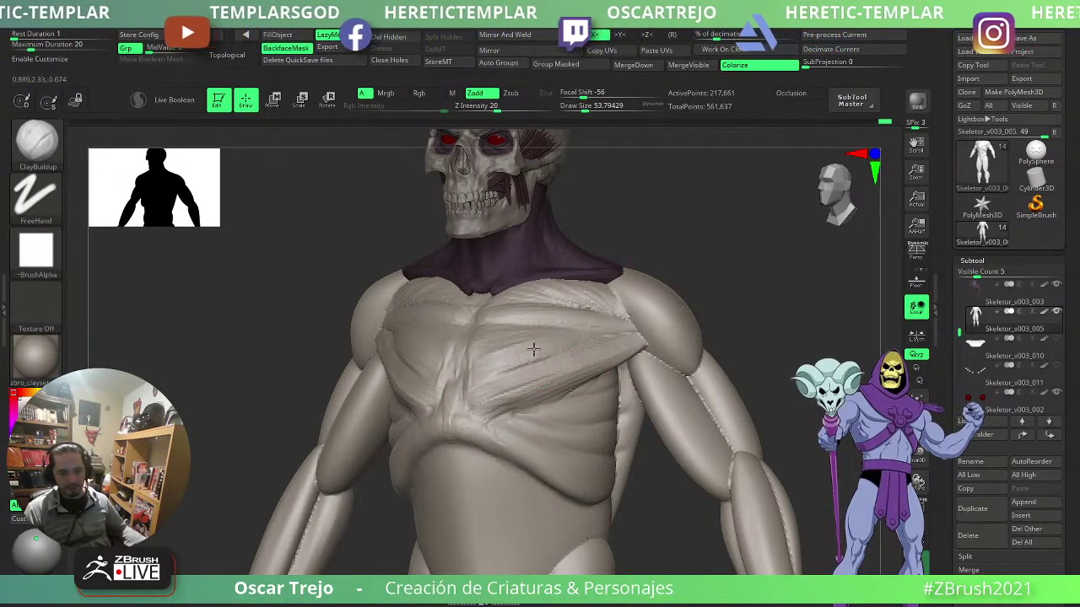
- Refine the pectoral's fibre grooves near the armpit with DamStandard at draw size about 54
shift+drag(757, 279, 783, 278)
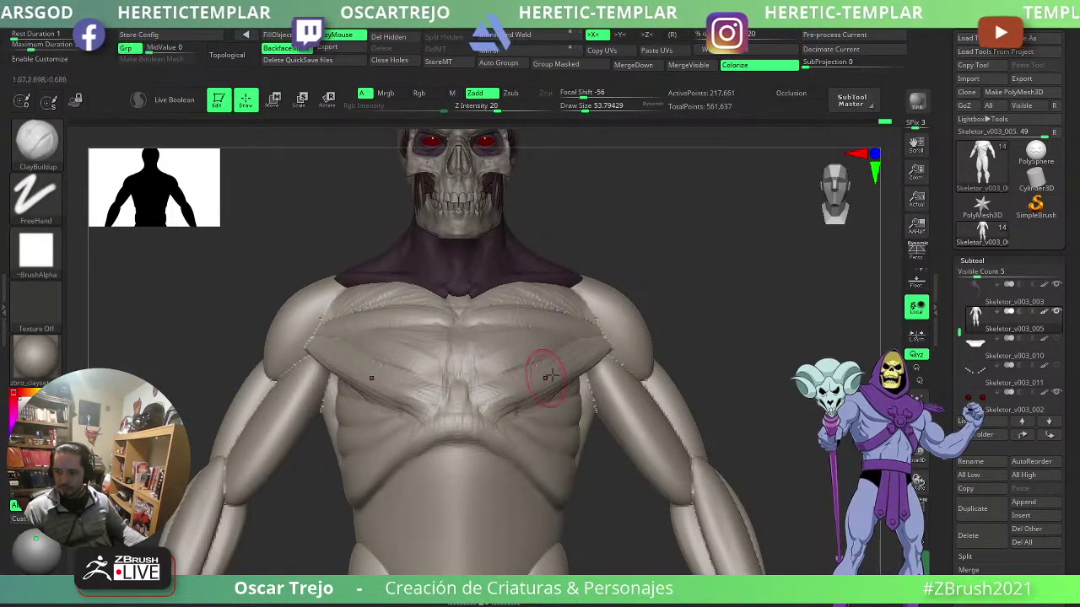
key(b)
key(d)
key(s)
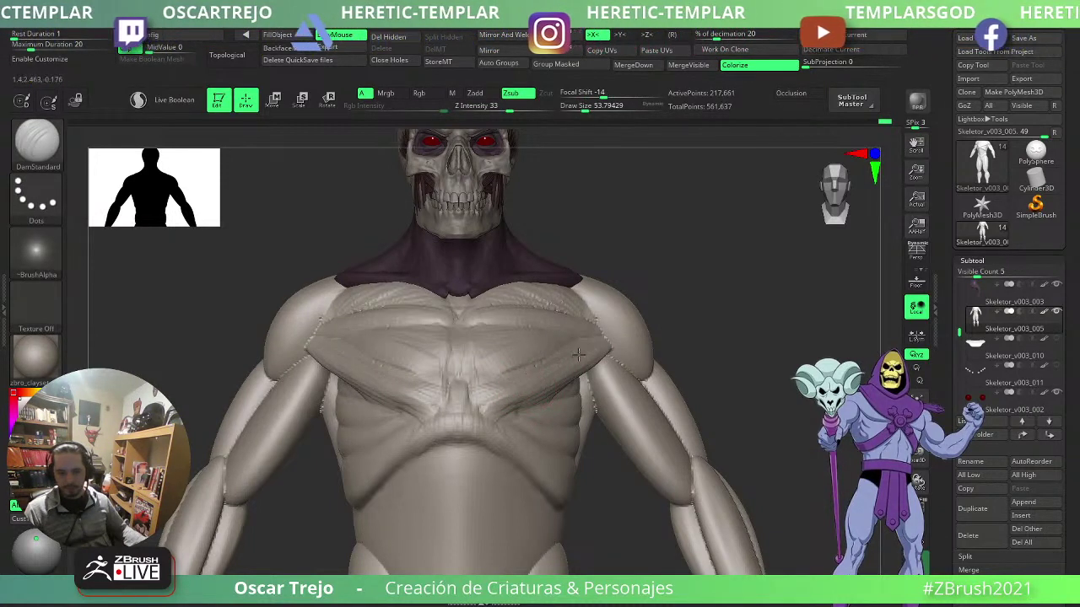
- Sculpt the fibre bundles of the deltoids with ClayBuildup, using draw sizes between about 77 and 59
drag(710, 311, 687, 310)
key(b)
key(c)
key(b)
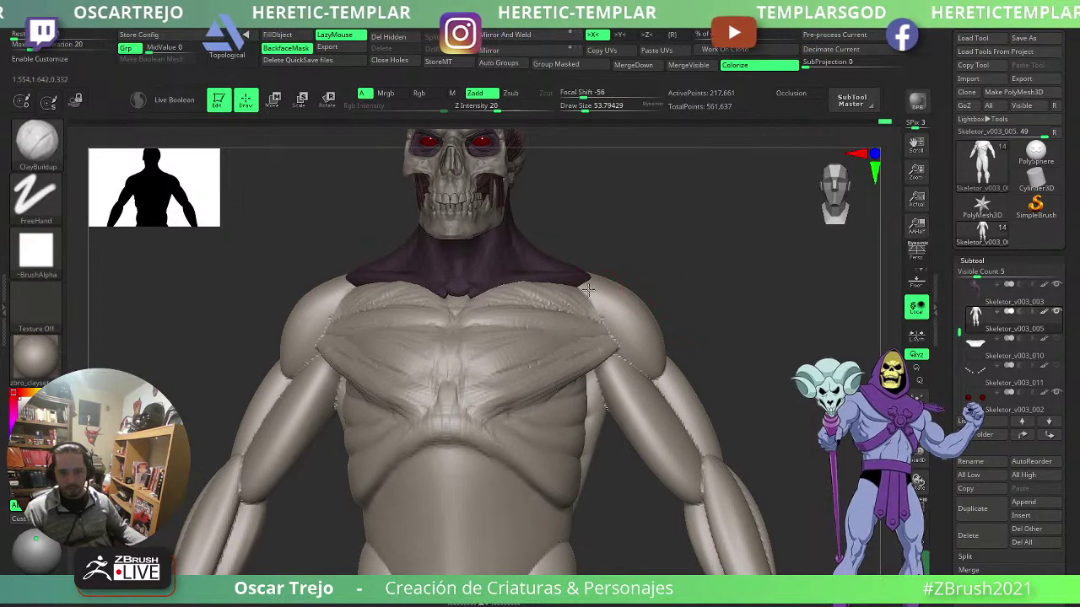
drag(592, 291, 639, 360)
key(s)
drag(617, 306, 623, 306)
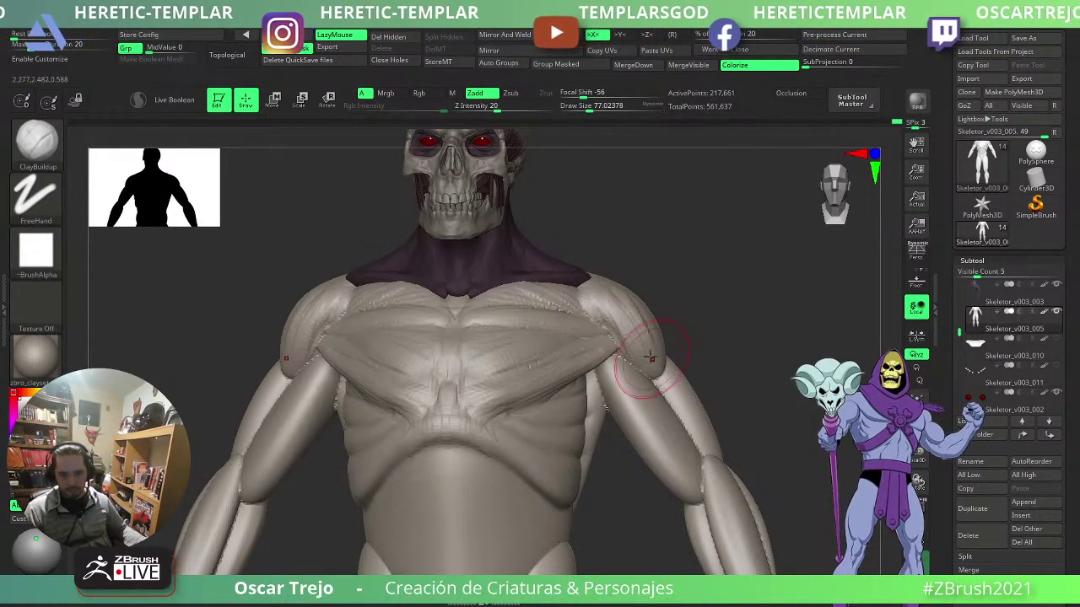
key(bracketleft)
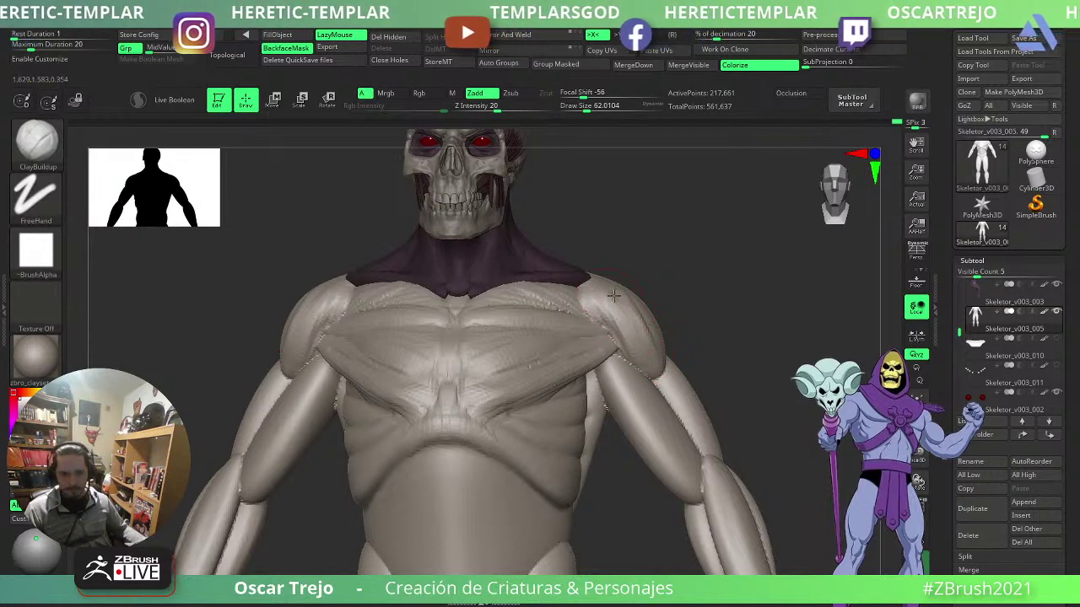
key(s)
click(620, 343)
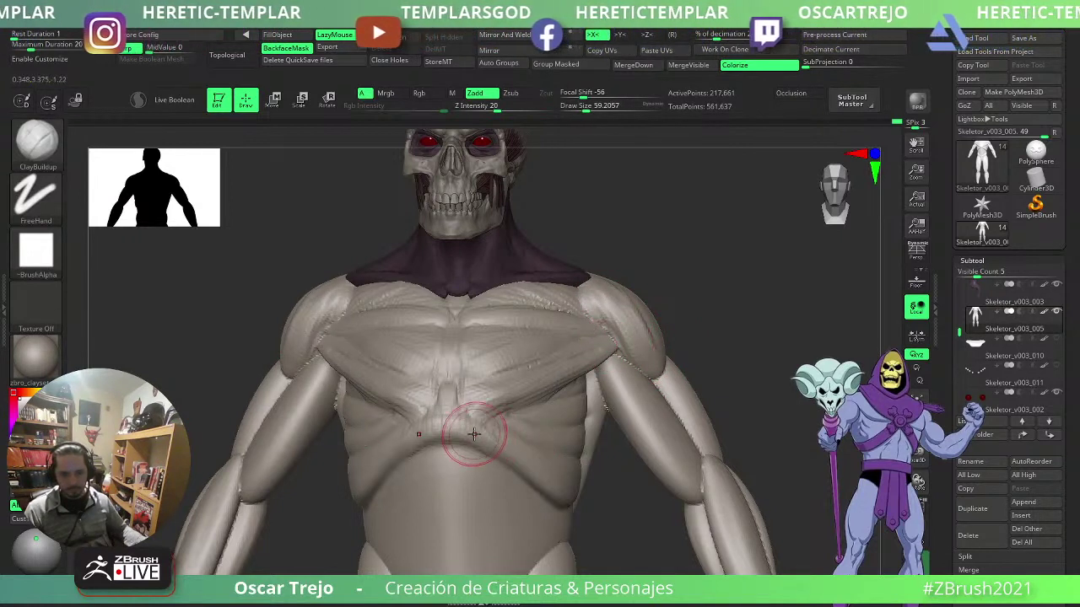
- Build up the lower rim of the ribcage from the sternum to the flank with ClayBuildup at draw size about 51
key(bracketleft)
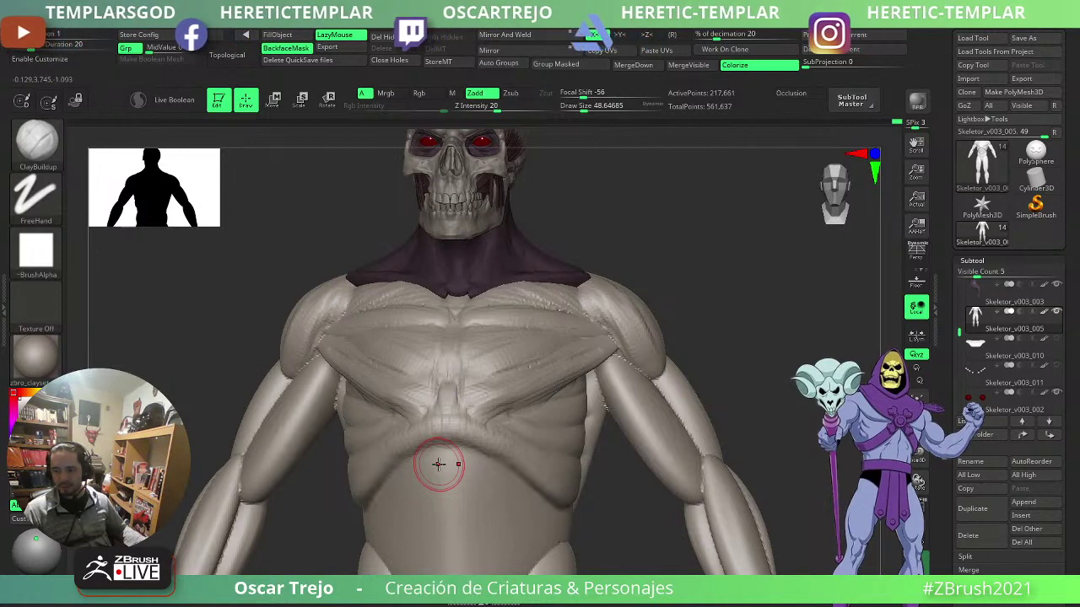
right_drag(438, 464, 479, 395)
key(s)
drag(497, 398, 517, 406)
key(s)
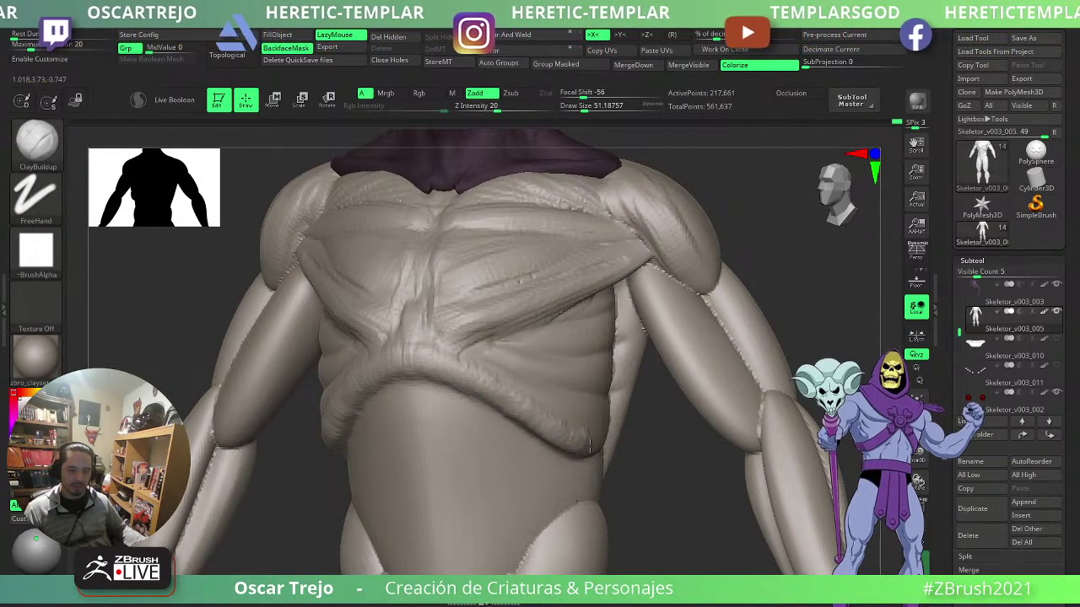
drag(610, 441, 594, 415)
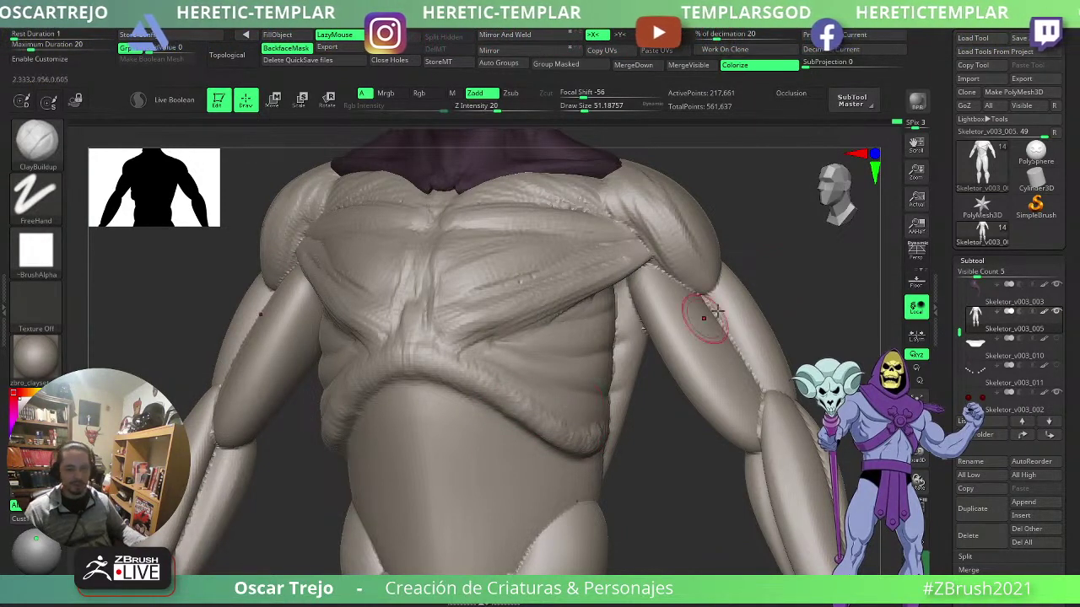
- Inspect the sculpted torso from several angles and display the body's wireframe
ctrl+right_drag(784, 292, 789, 259)
mouse_move(790, 258)
shift+right_down()
mouse_move(751, 395)
mouse_move(730, 366)
mouse_move(641, 359)
shift+right_up()
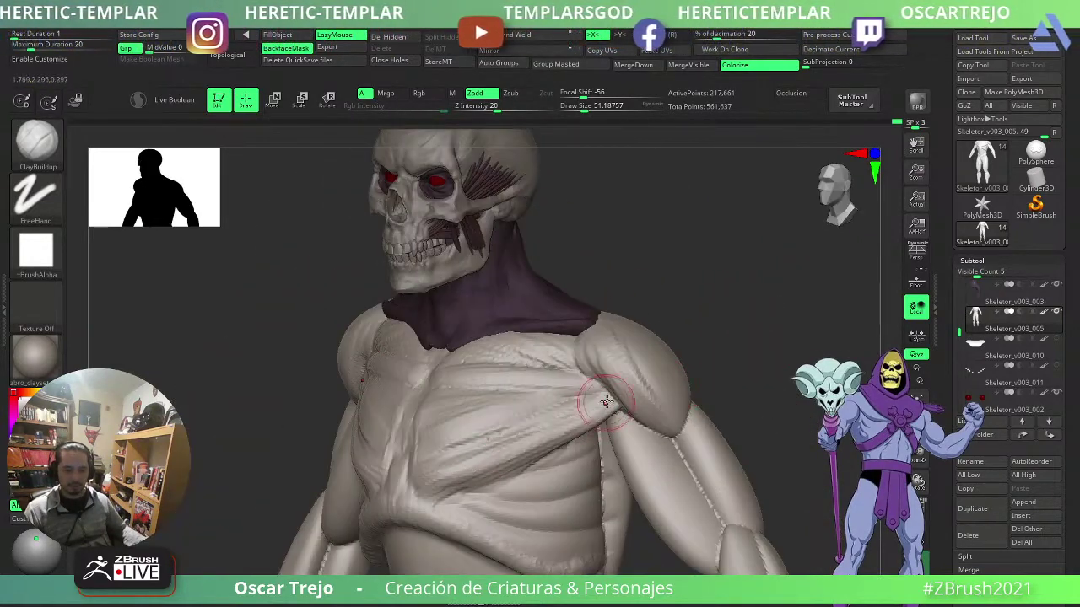
right_drag(626, 424, 706, 419)
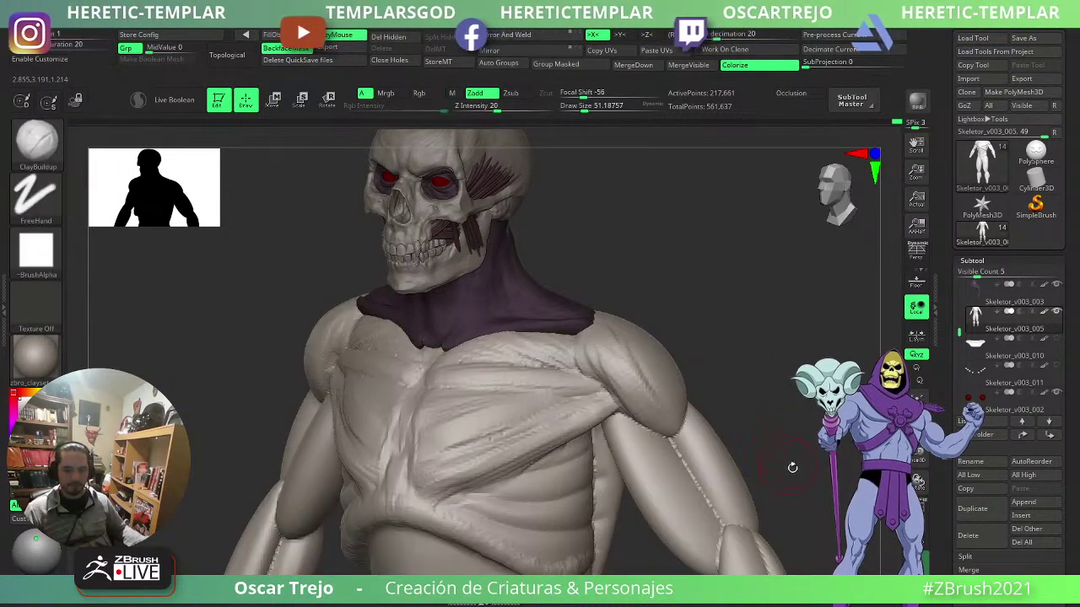
alt+right_drag(824, 487, 762, 391)
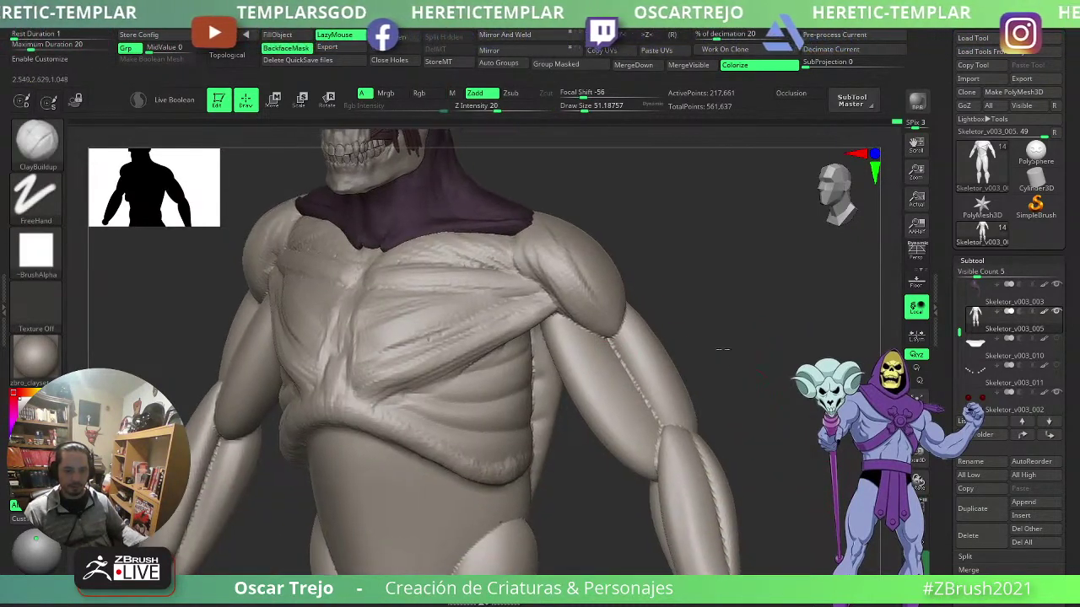
key(shift+f)
ctrl+right_drag(723, 351, 714, 373)
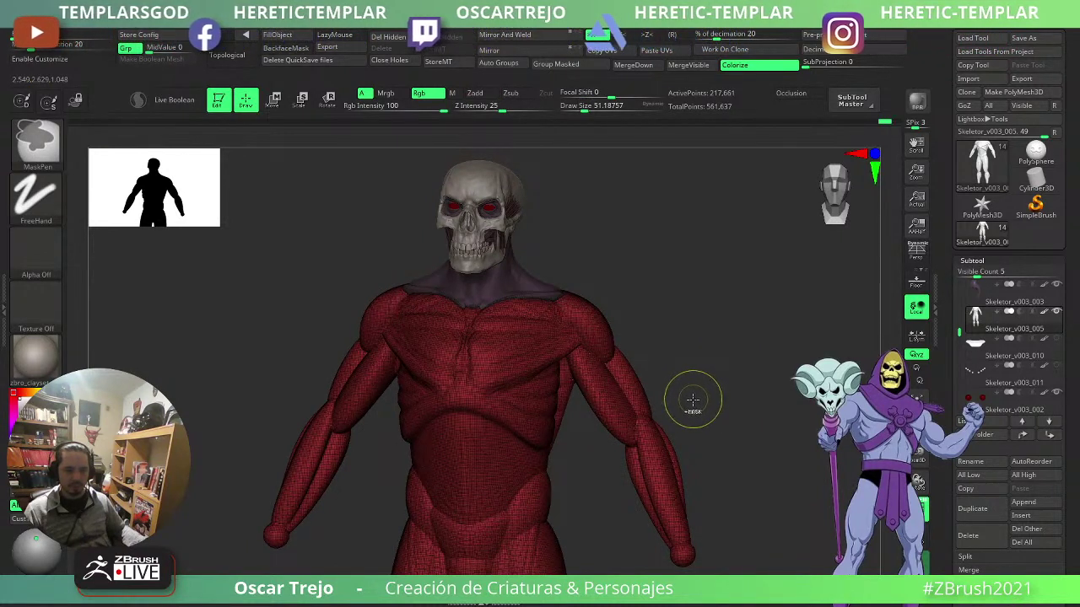
key(ctrl+shift)
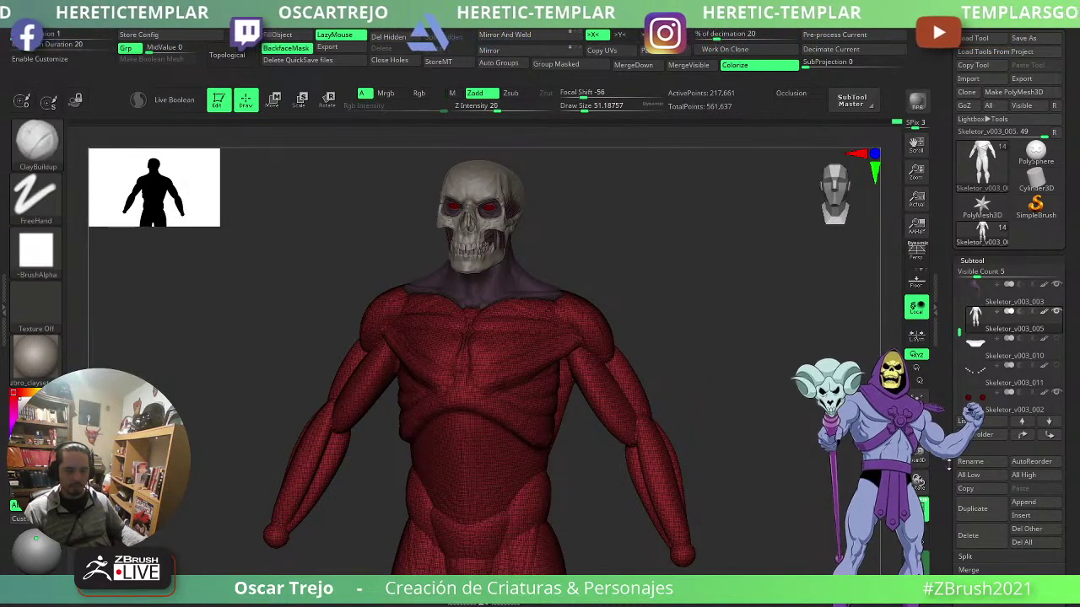
- Turn on Groups for DynaMesh and make a masked patch on the lower biceps its own polygroup
drag(949, 465, 952, 276)
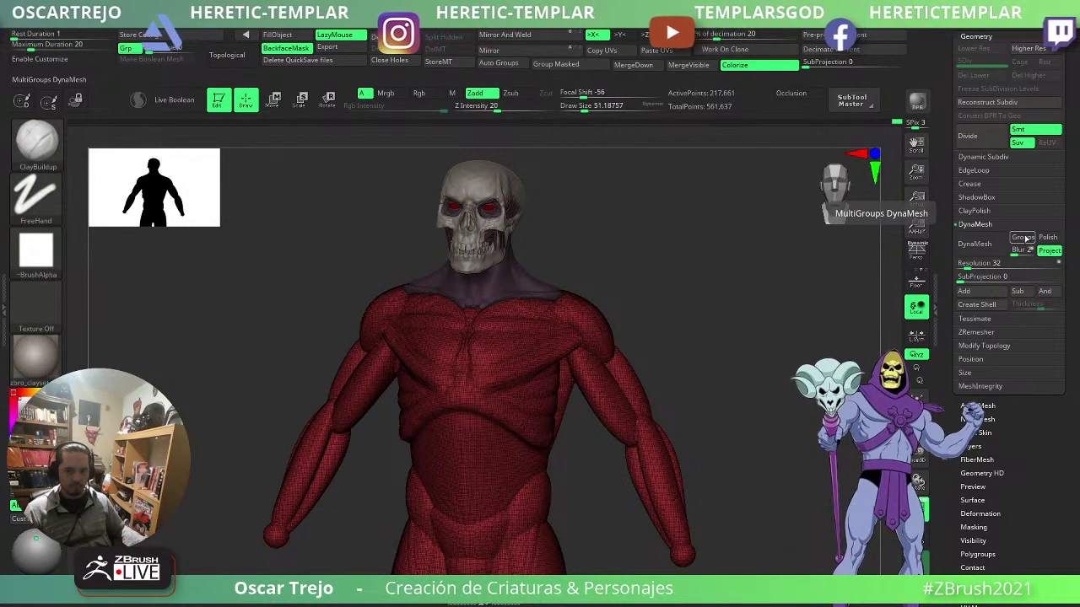
key(ctrl)
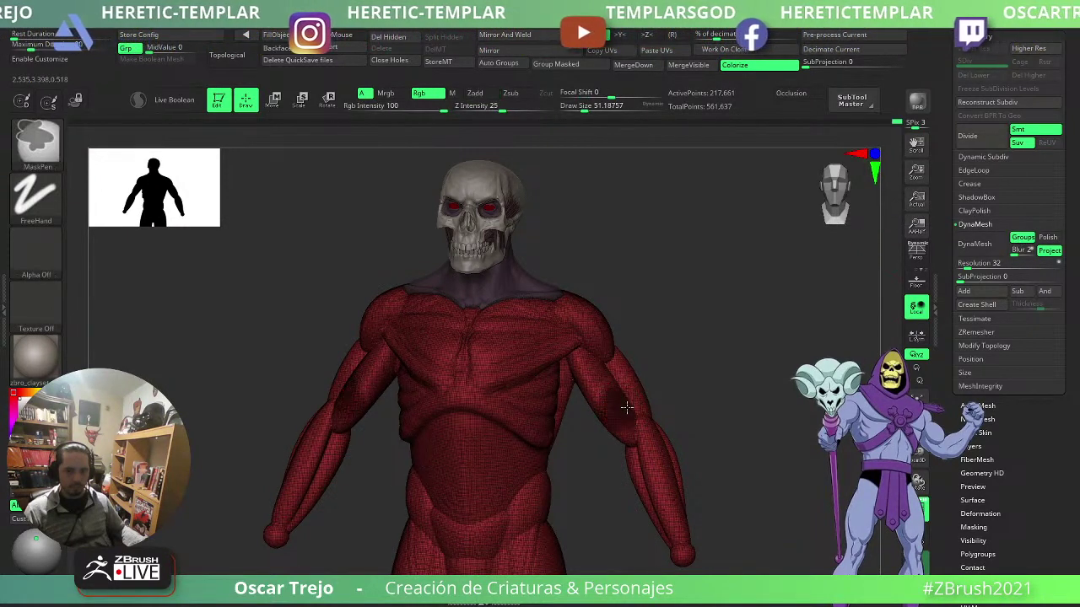
ctrl+click(617, 405)
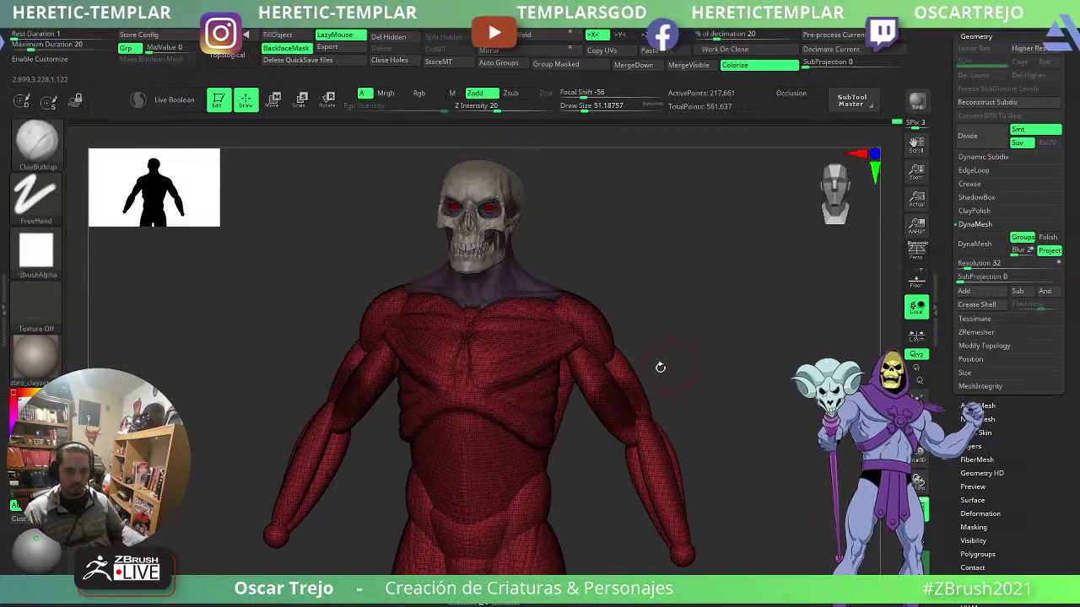
key(ctrl+w)
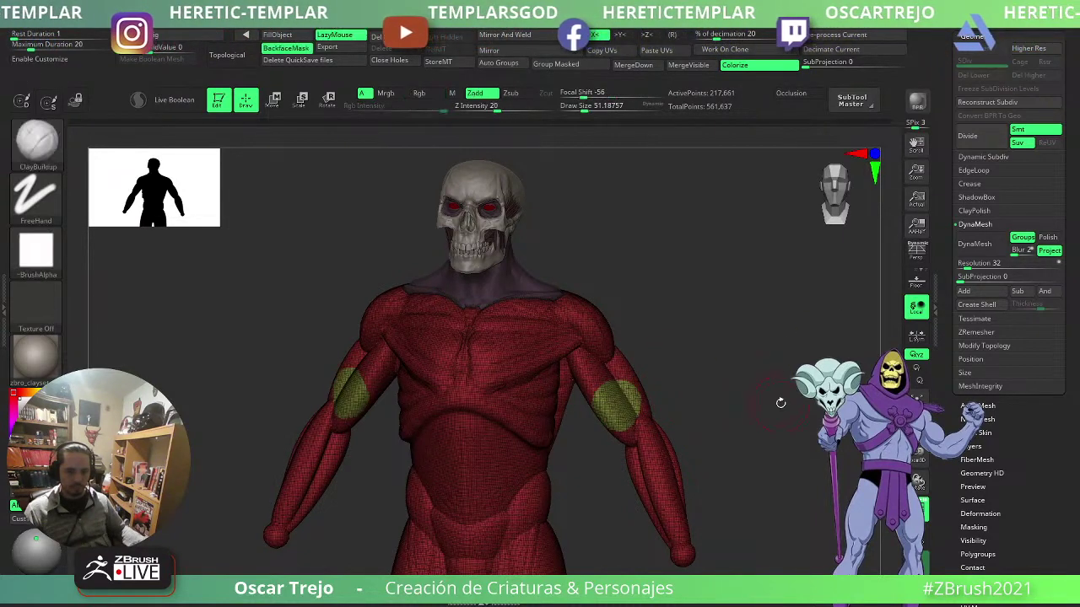
- Try DynaMesh at resolution 32 on the grouped body, undo the remesh and hide the wireframe
click(974, 245)
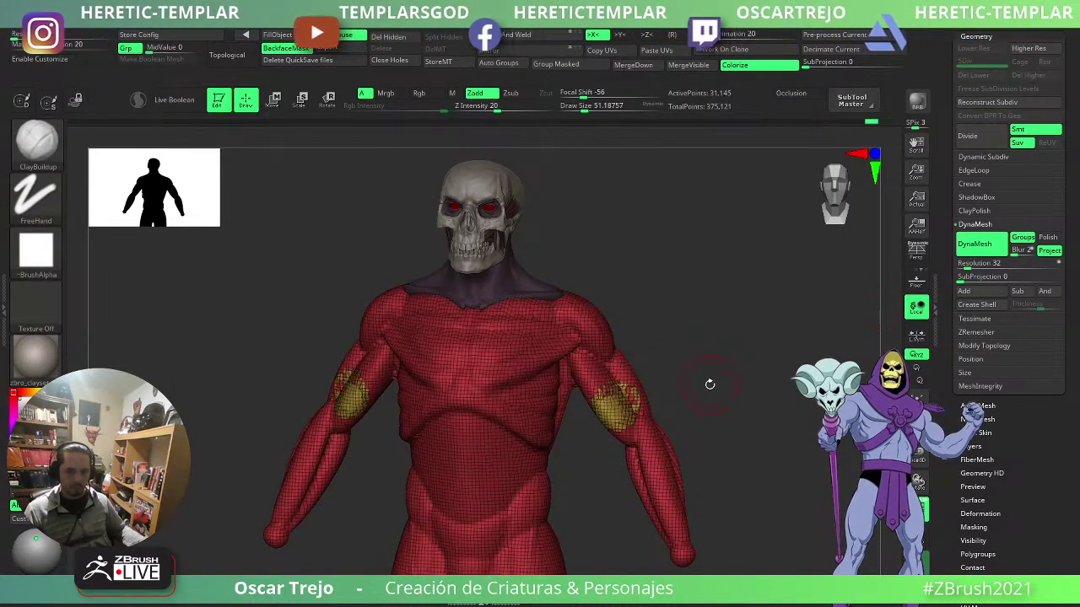
key(ctrl+z)
key(shift+f)
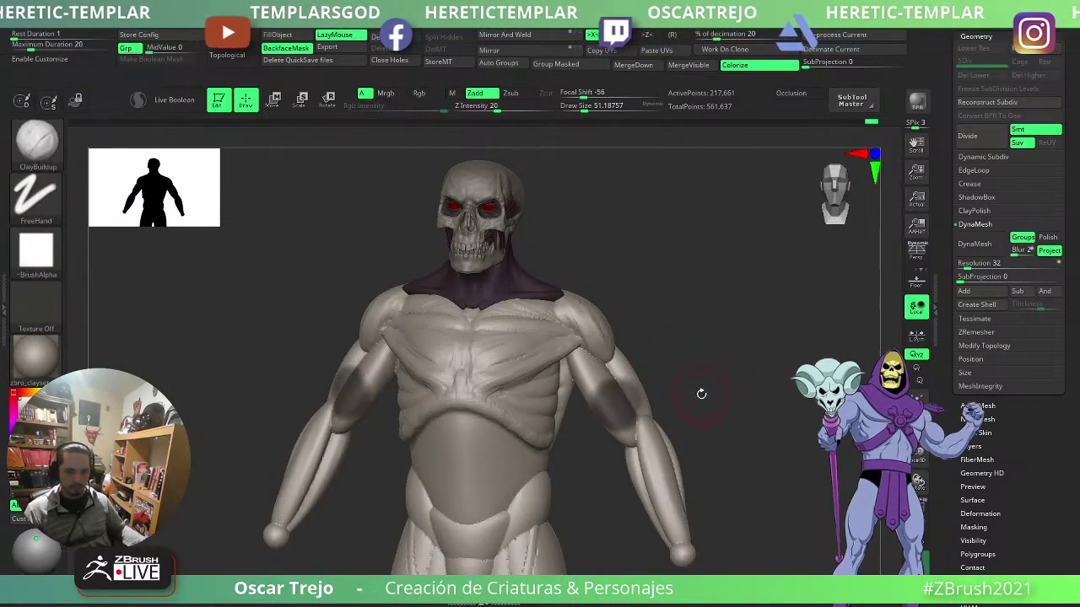
- Display the body's wireframe around the shoulder and set the ClayBuildup draw size to about 80
key(shift+f)
ctrl+drag(704, 357, 577, 314)
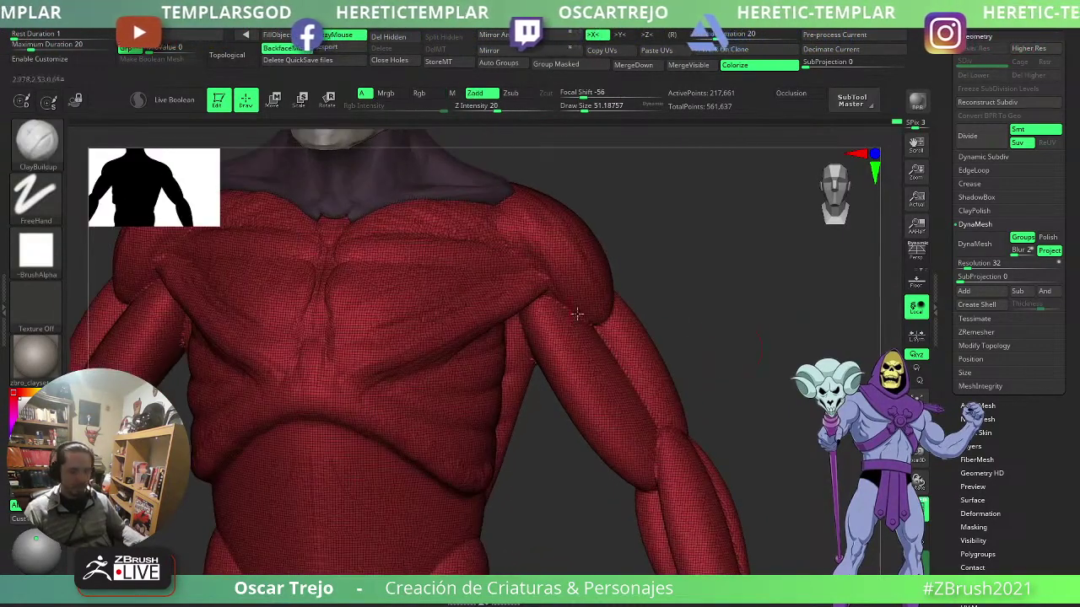
mouse_move(717, 279)
alt+mouse_down()
mouse_move(689, 315)
mouse_move(576, 315)
alt+mouse_up()
key(s)
drag(515, 328, 521, 328)
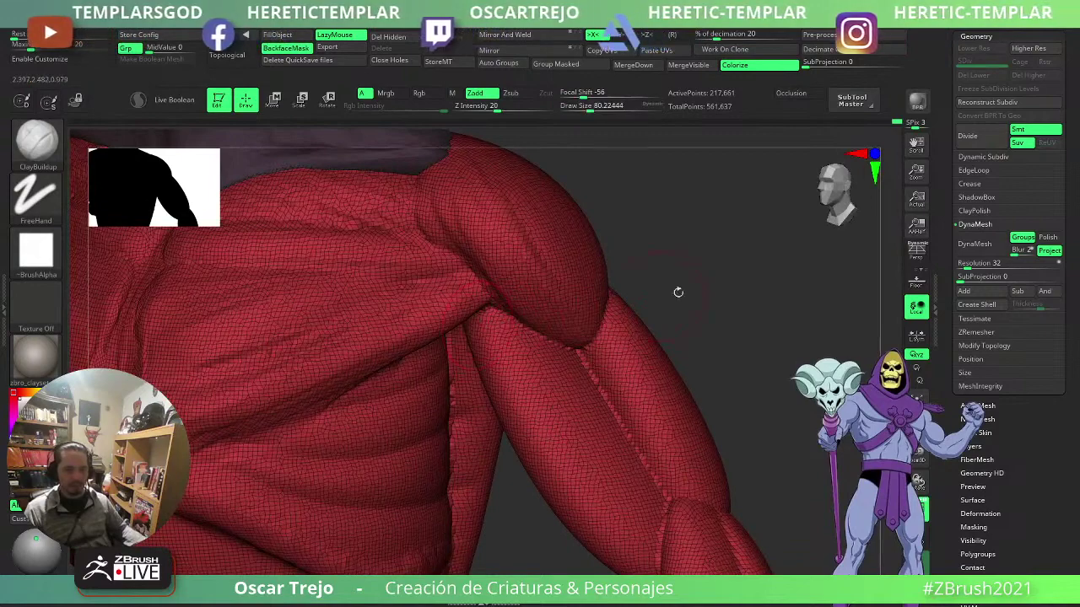
- Reshape the front edge of the upper arm at the armpit with the Move brush at draw size about 177
mouse_move(678, 292)
mouse_down()
mouse_move(680, 329)
mouse_move(585, 315)
mouse_up()
key(b)
key(m)
key(v)
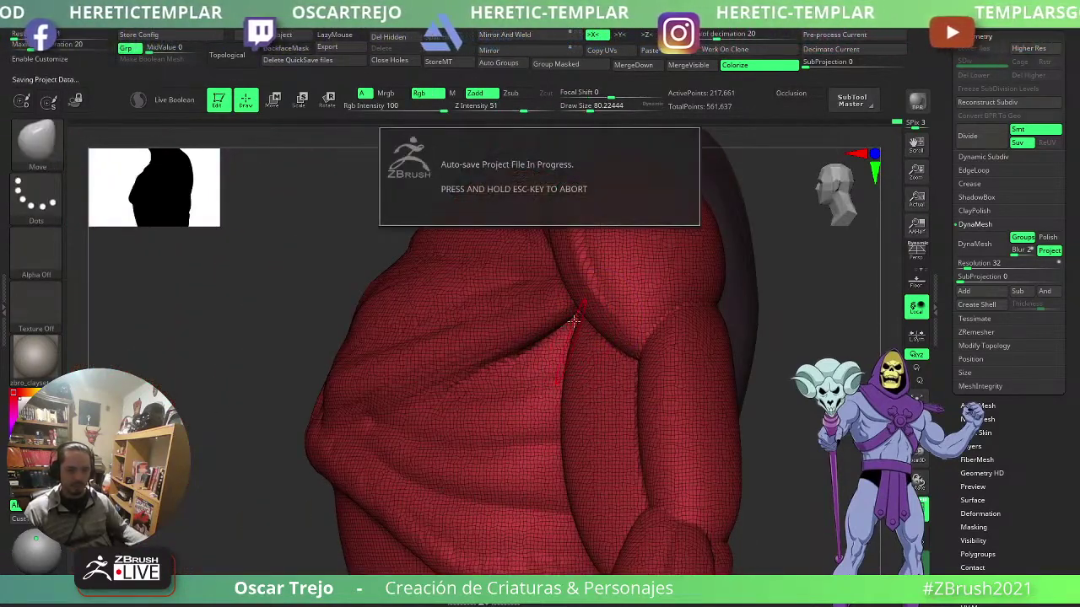
key(s)
drag(579, 338, 592, 337)
drag(579, 329, 550, 322)
drag(574, 402, 569, 410)
drag(570, 370, 555, 360)
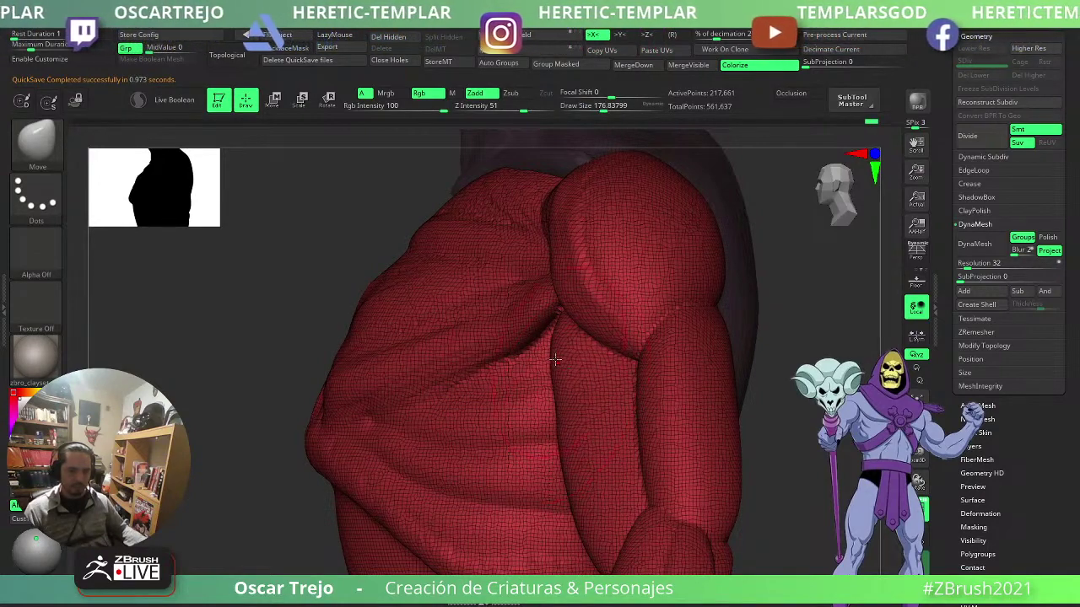
- Hide the wireframe and build up the top of the biceps where it meets the front deltoid with ClayBuildup at draw size about 104
mouse_move(285, 400)
mouse_down()
mouse_move(375, 279)
mouse_move(398, 344)
mouse_up()
drag(520, 313, 603, 287)
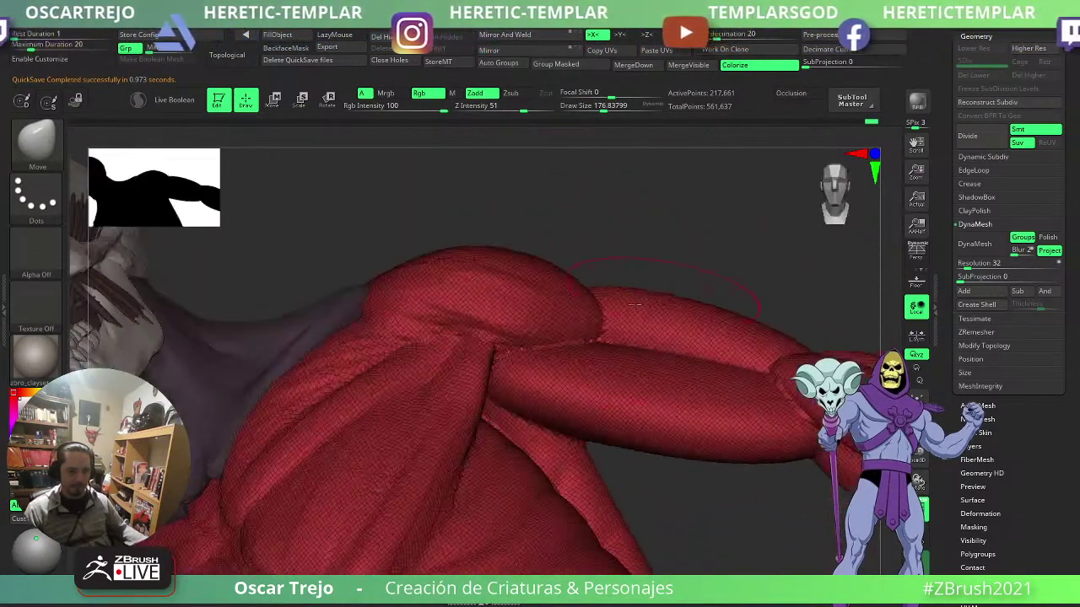
key(shift+f)
mouse_move(457, 371)
shift+mouse_down()
mouse_move(464, 346)
mouse_move(516, 349)
shift+mouse_up()
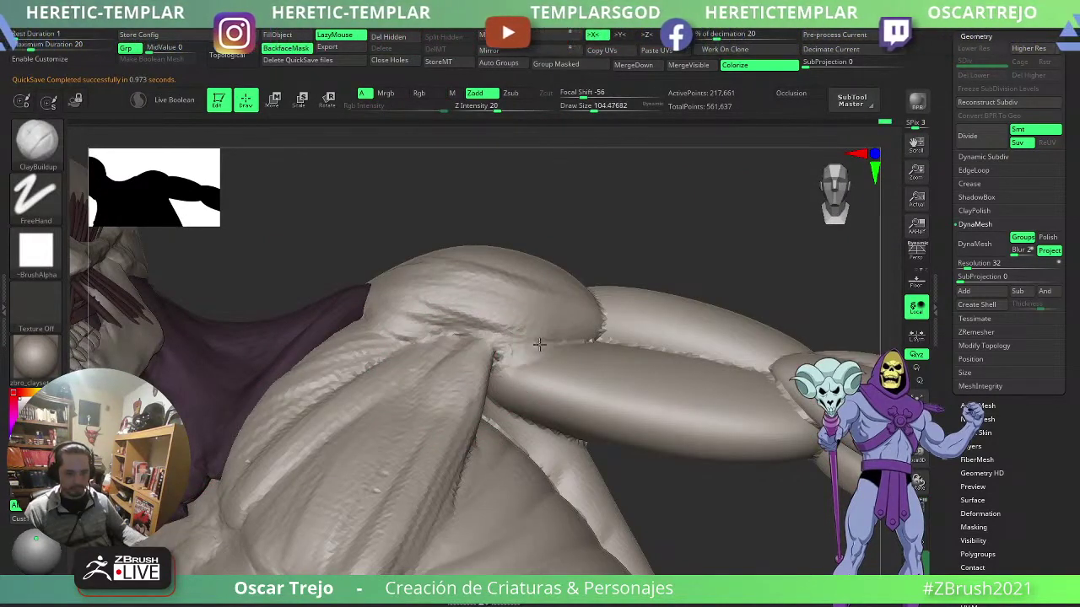
key(s)
mouse_move(499, 370)
shift+mouse_down()
mouse_move(496, 358)
mouse_move(518, 371)
shift+mouse_up()
- Build up fibres along the biceps with ClayBuildup at draw size about 140, then soften the deltoid seam with Smooth at intensity 9
key(s)
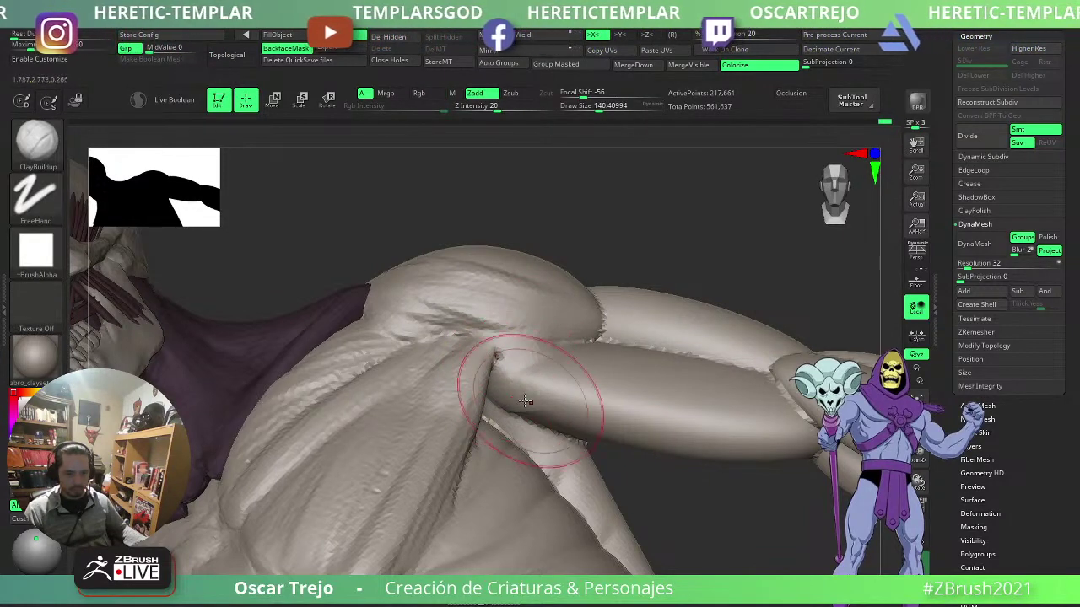
drag(548, 407, 721, 434)
mouse_move(536, 371)
mouse_down()
mouse_move(693, 390)
mouse_move(674, 388)
mouse_up()
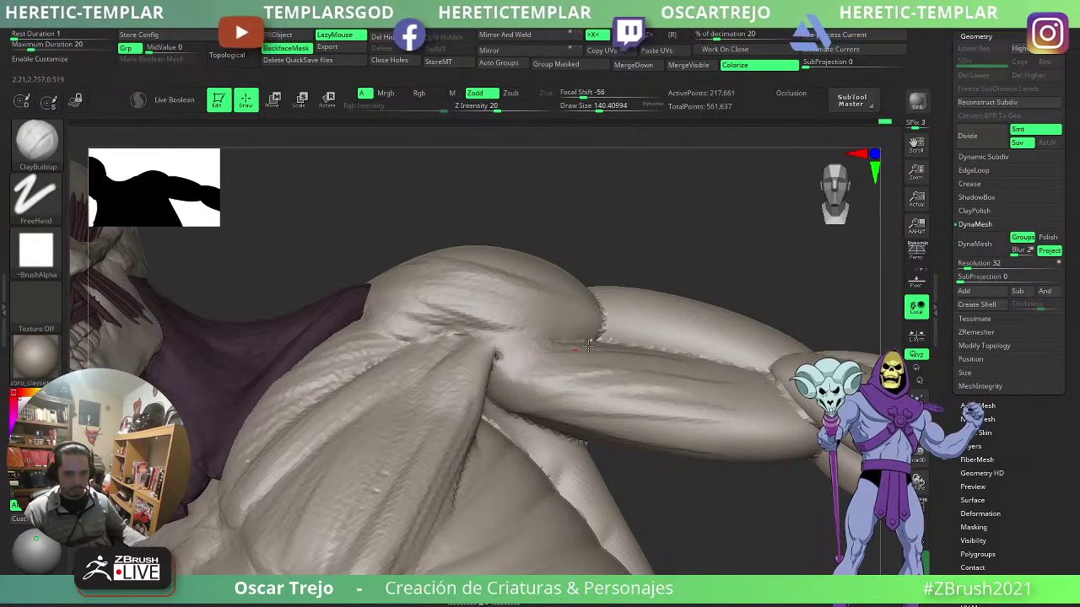
key(shift)
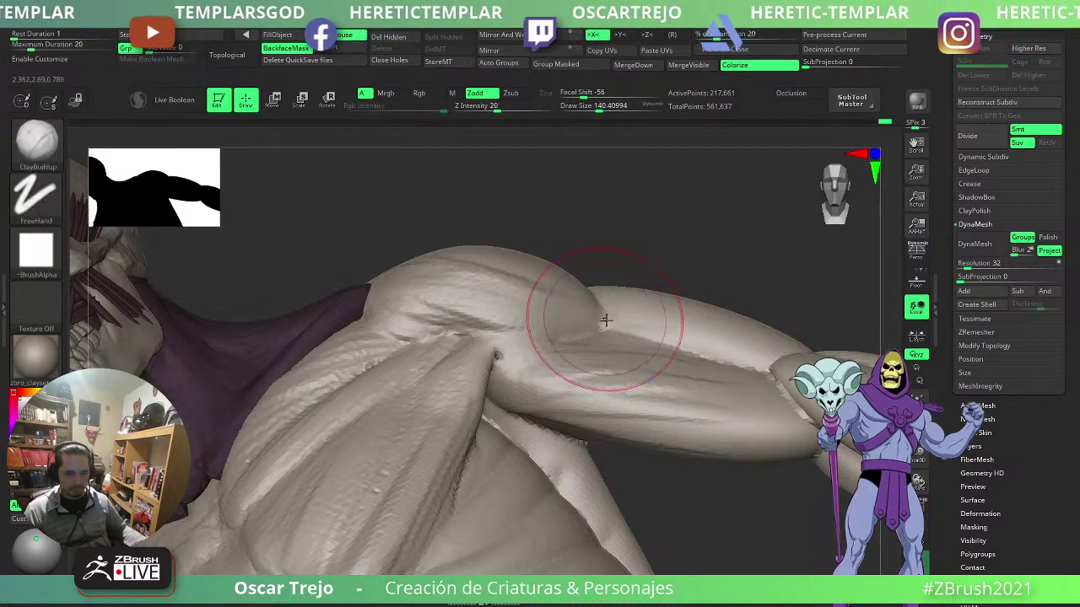
key(space)
drag(649, 390, 602, 392)
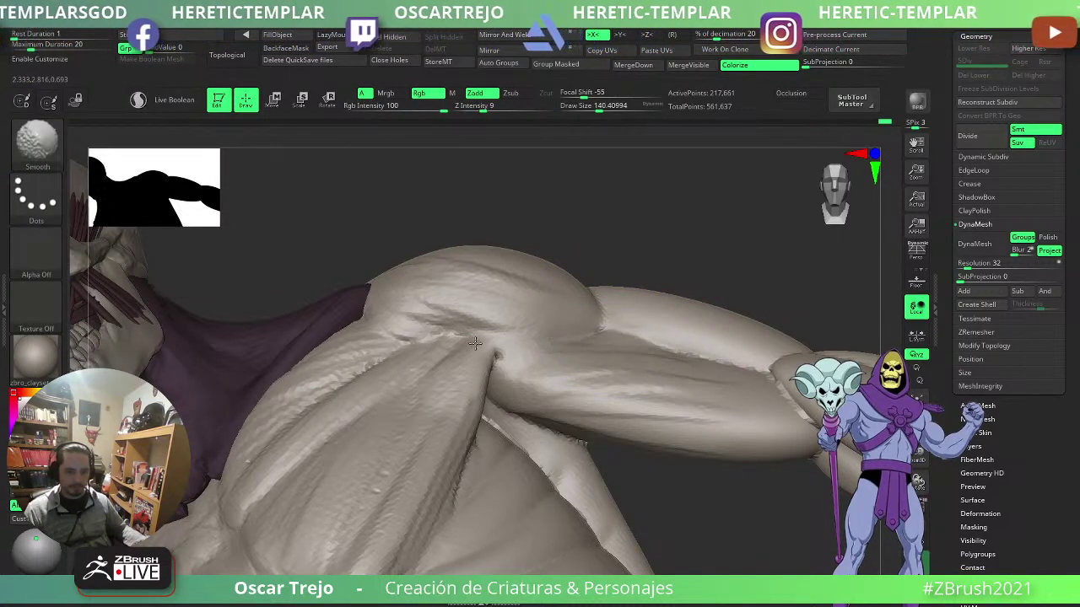
- Carve the creases separating the deltoid, pectoral and biceps with DamStandard, reducing the draw size from about 120 to about 51
ctrl+right_drag(475, 344, 576, 313)
key(b)
key(d)
key(s)
key(s)
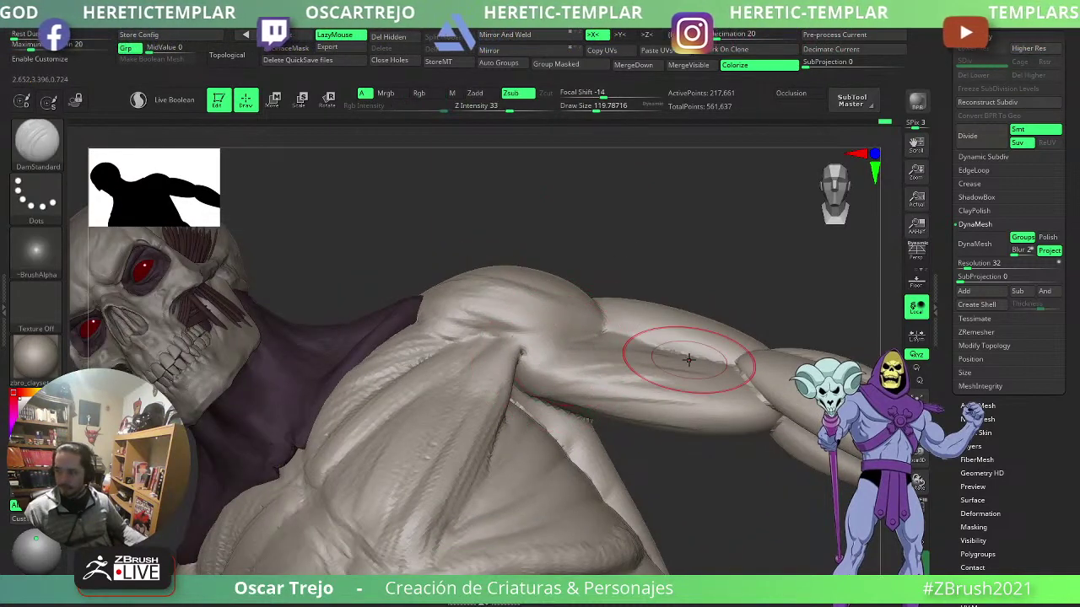
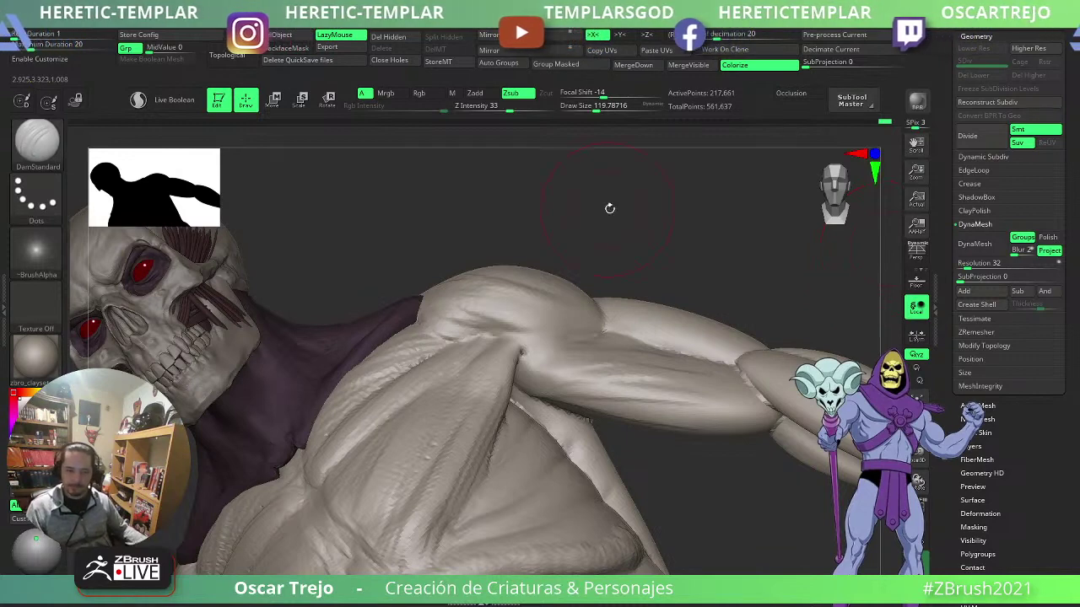
drag(610, 209, 581, 227)
key(s)
drag(535, 346, 523, 348)
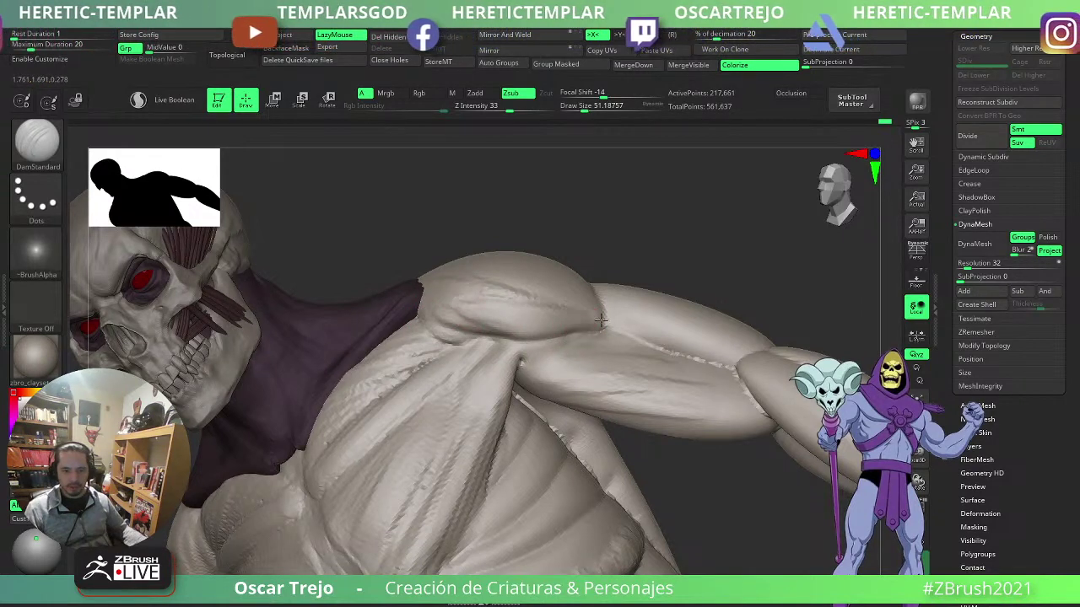
drag(607, 327, 473, 277)
shift+right_drag(458, 273, 595, 333)
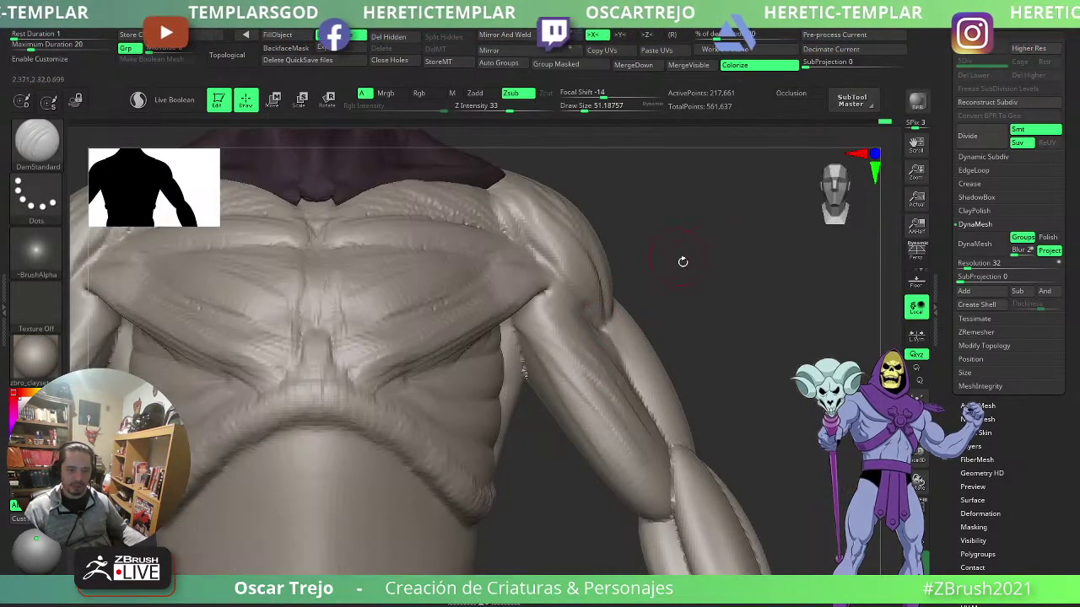
- Carve a groove down the length of the biceps with DamStandard at draw size about 87
alt+right_drag(682, 261, 712, 289)
key(bracketright)
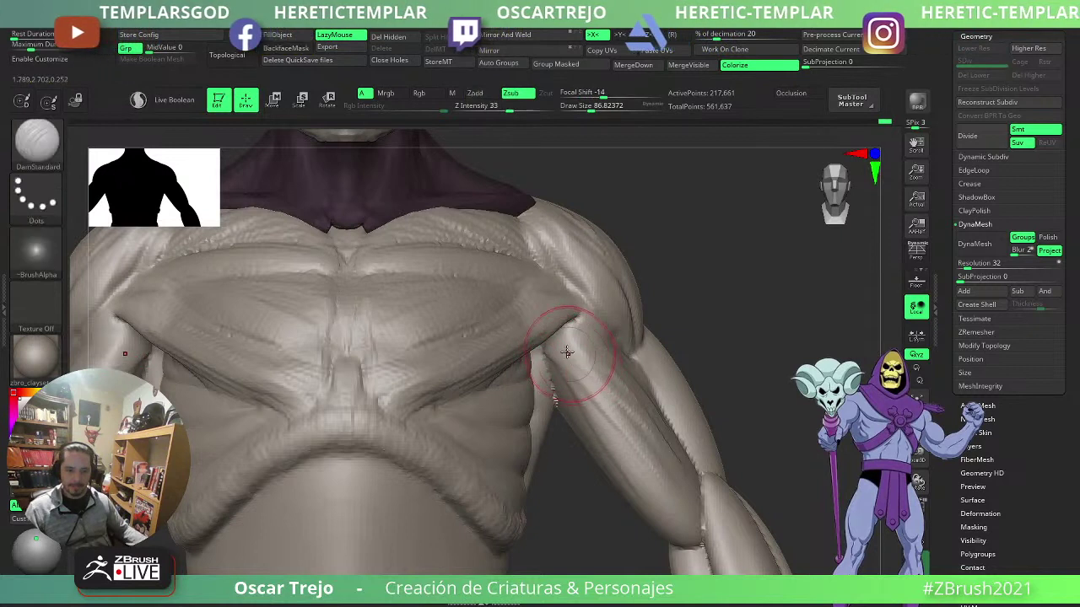
mouse_move(567, 353)
mouse_down()
mouse_move(598, 414)
mouse_move(683, 515)
mouse_up()
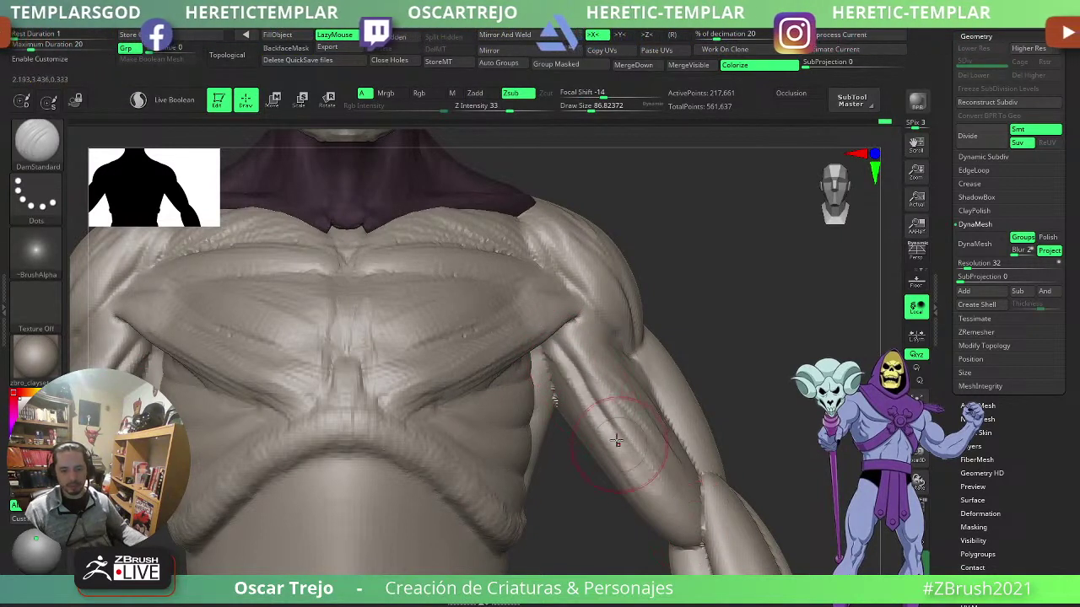
- Build up the inner biceps from the armpit towards the elbow with ClayBuildup at draw size 112
key(b)
key(c)
key(b)
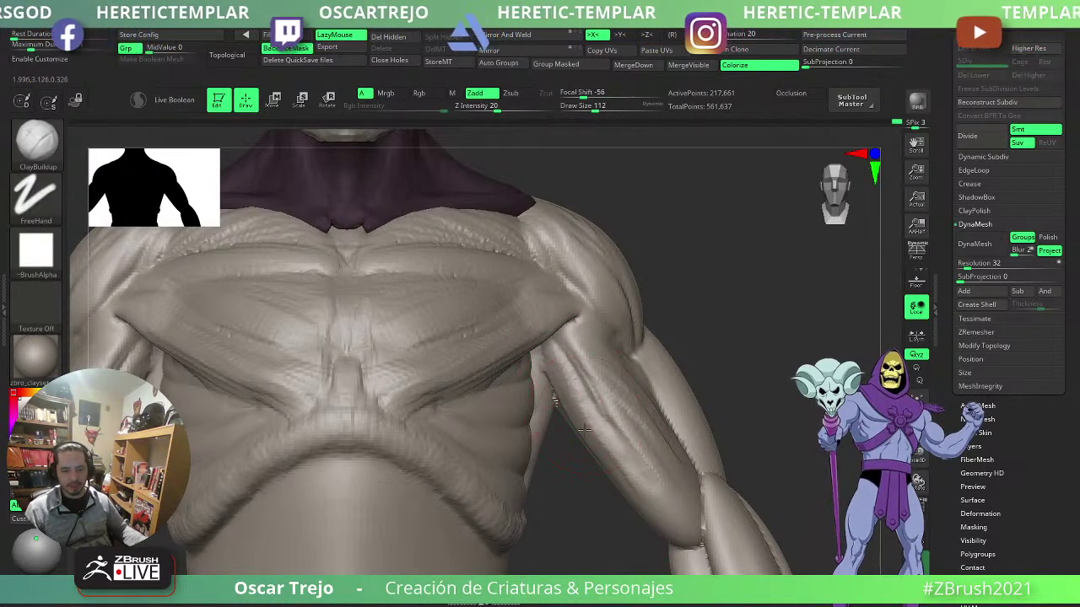
ctrl+right_drag(692, 504, 620, 414)
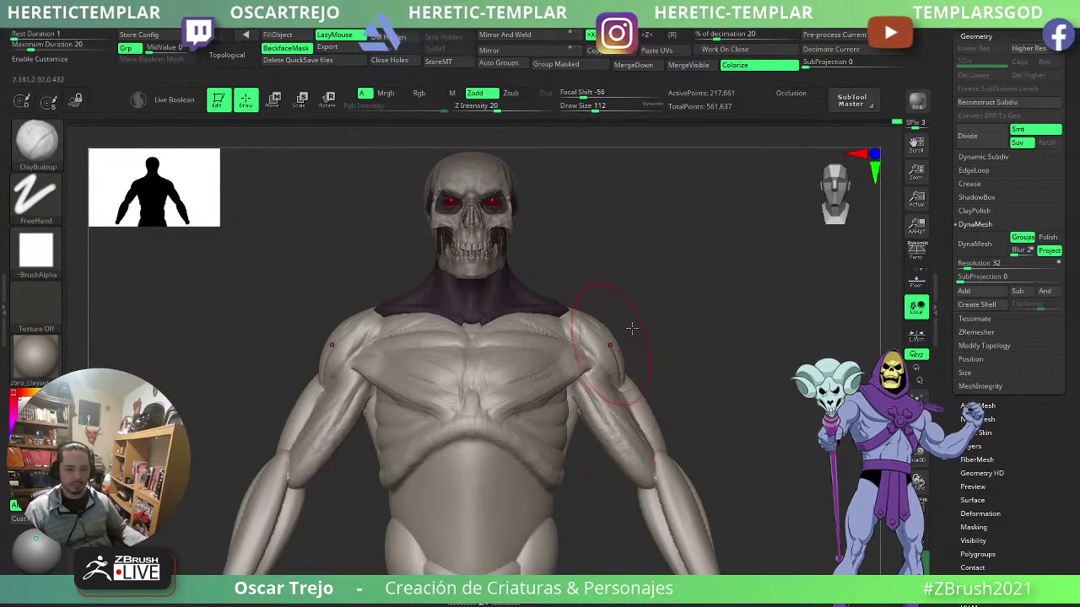
- Raise fibres along the lower pectoral towards the sternum with the Standard brush at draw size about 68
alt+right_drag(655, 247, 671, 362)
key(b)
key(s)
key(t)
key(s)
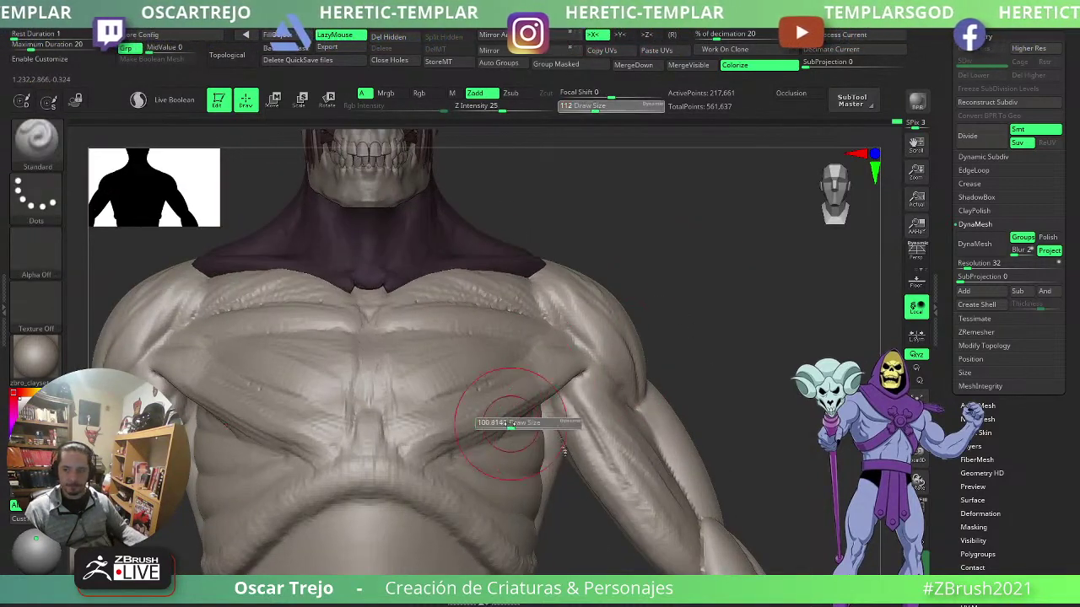
drag(511, 426, 502, 426)
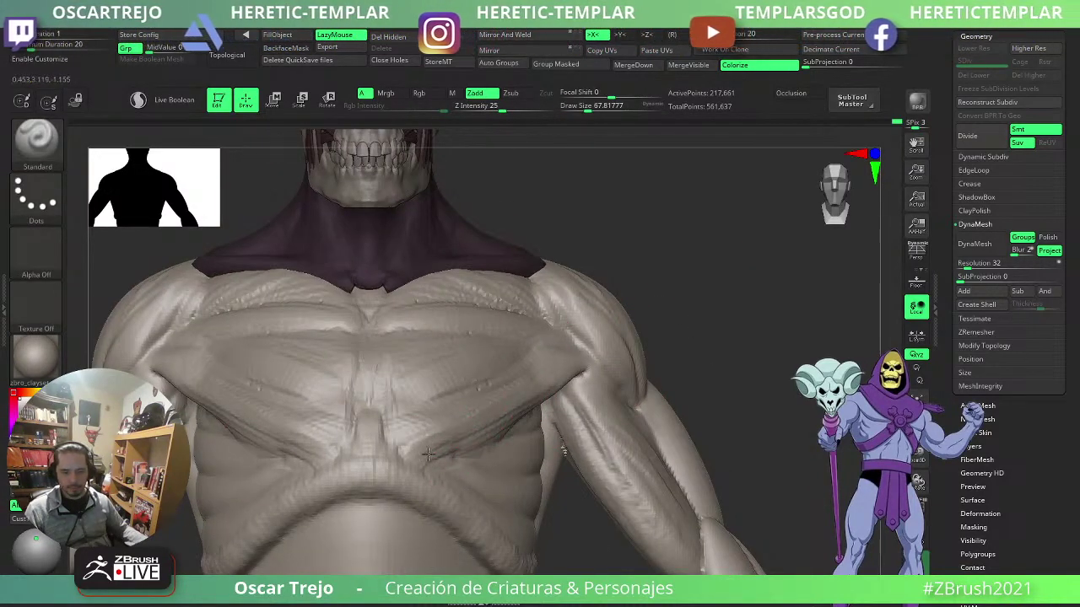
- Adjust the outer lower edge of the pectoral near the armpit with the Move brush at draw size about 124
key(b)
key(m)
key(v)
key(s)
drag(535, 402, 536, 403)
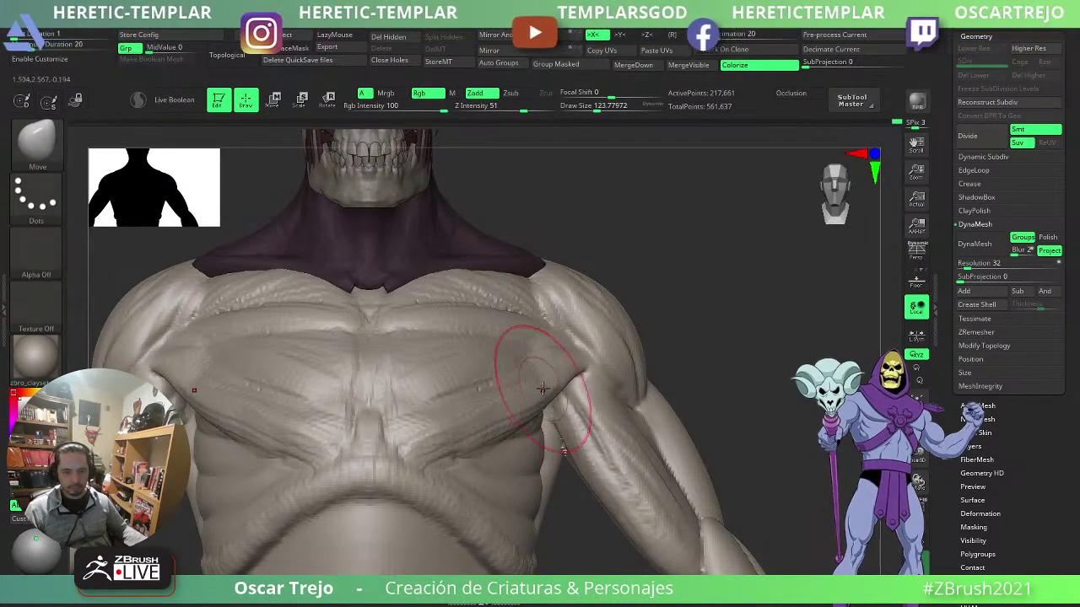
- Carve fibre lines across the pectorals from the sternum to the armpit with DamStandard at draw sizes of about 44 and 65
key(b)
key(d)
key(s)
mouse_move(388, 397)
mouse_down()
mouse_move(497, 374)
mouse_move(430, 332)
mouse_up()
key(s)
key(s)
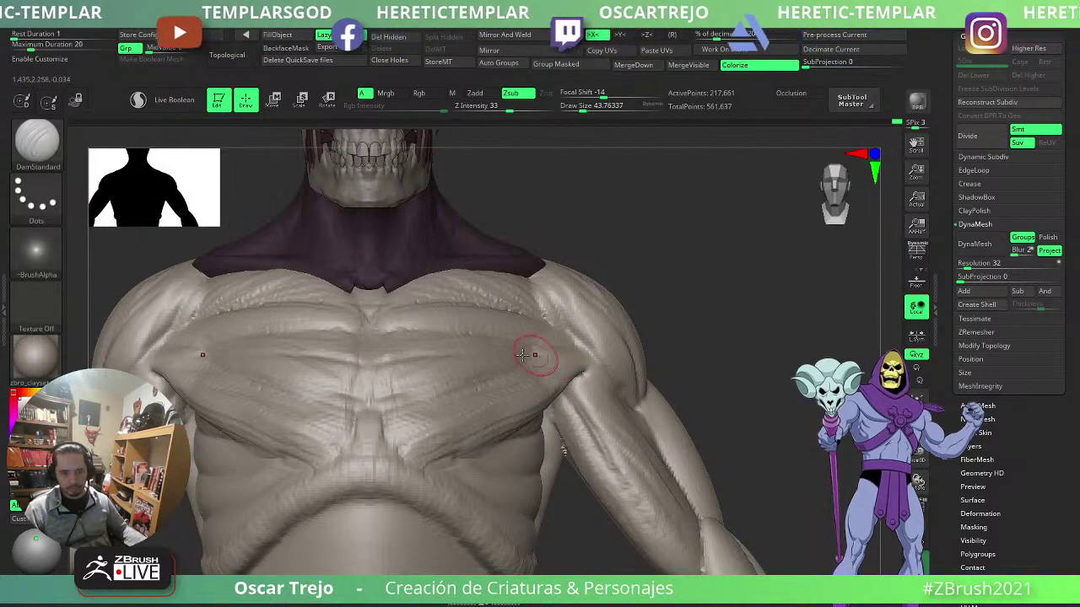
drag(380, 367, 544, 352)
drag(389, 397, 538, 354)
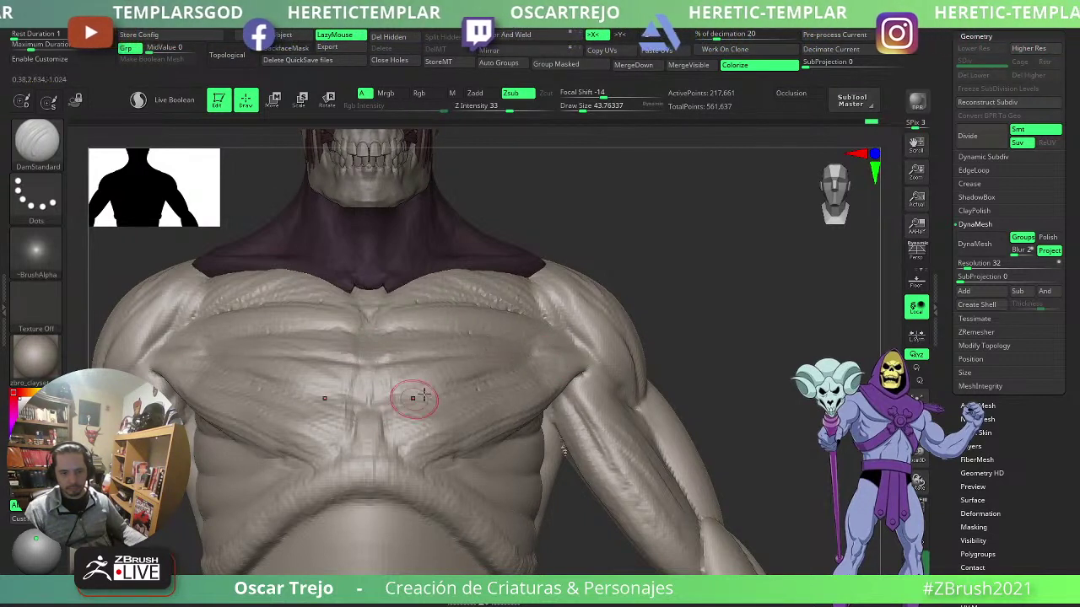
key(bracketright)
key(bracketright)
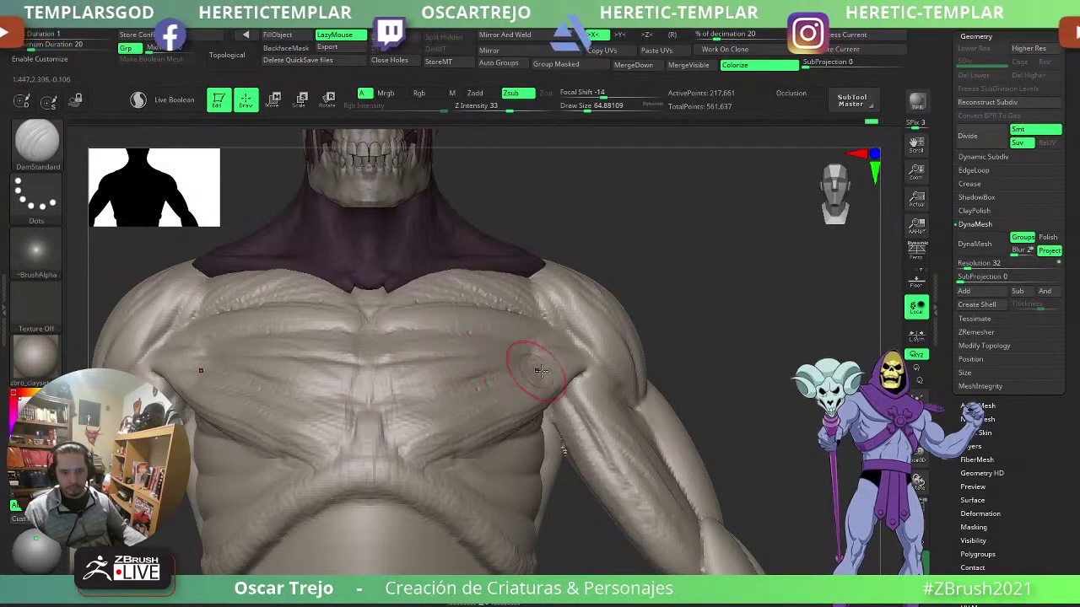
- Pull the pectoral's outer corner inward at the armpit with the Move brush at draw size about 128
key(b)
key(m)
key(v)
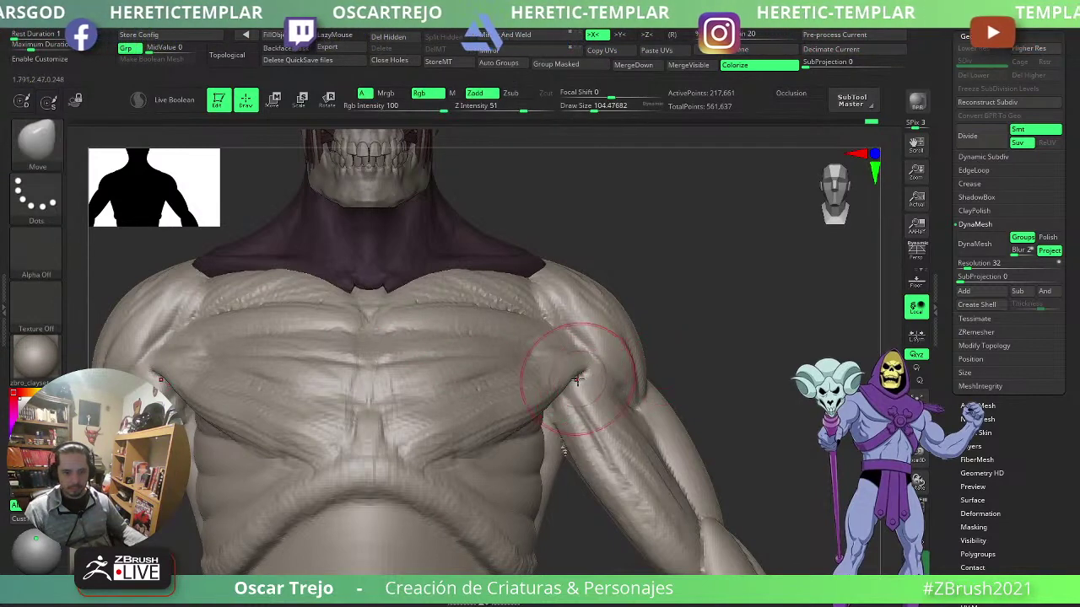
key(bracketright)
drag(581, 376, 567, 380)
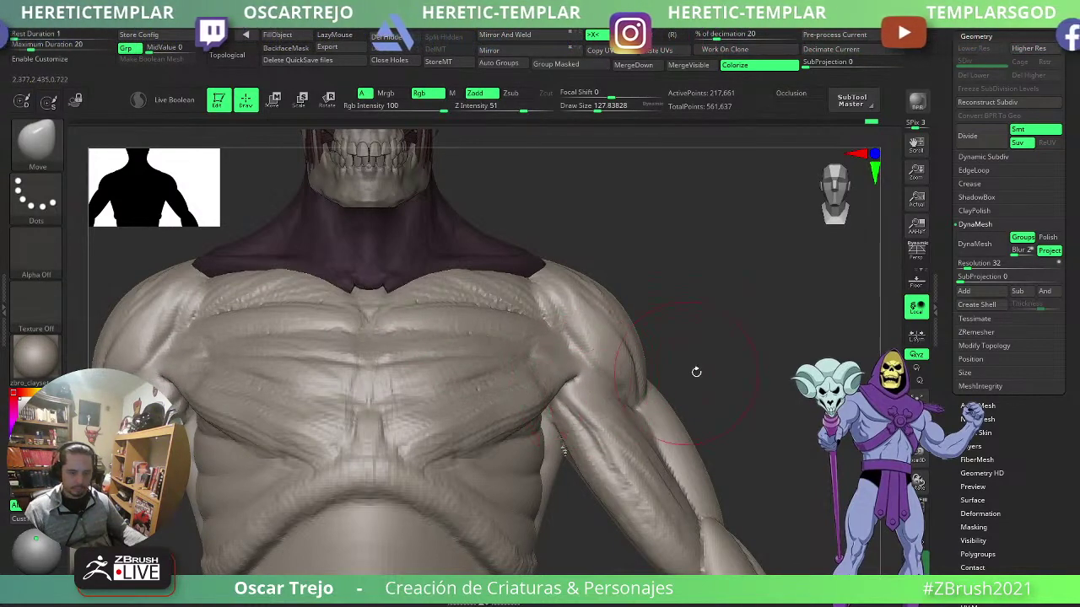
- Build up the armpit, upper biceps and outer pectoral junction with ClayBuildup at draw size about 90, working from below and the side
mouse_move(697, 374)
mouse_down()
mouse_move(713, 368)
mouse_move(684, 378)
mouse_move(720, 314)
mouse_move(723, 279)
mouse_move(571, 396)
mouse_up()
key(b)
key(c)
key(b)
mouse_move(666, 325)
mouse_down()
mouse_move(685, 291)
mouse_move(662, 329)
mouse_up()
key(bracketright)
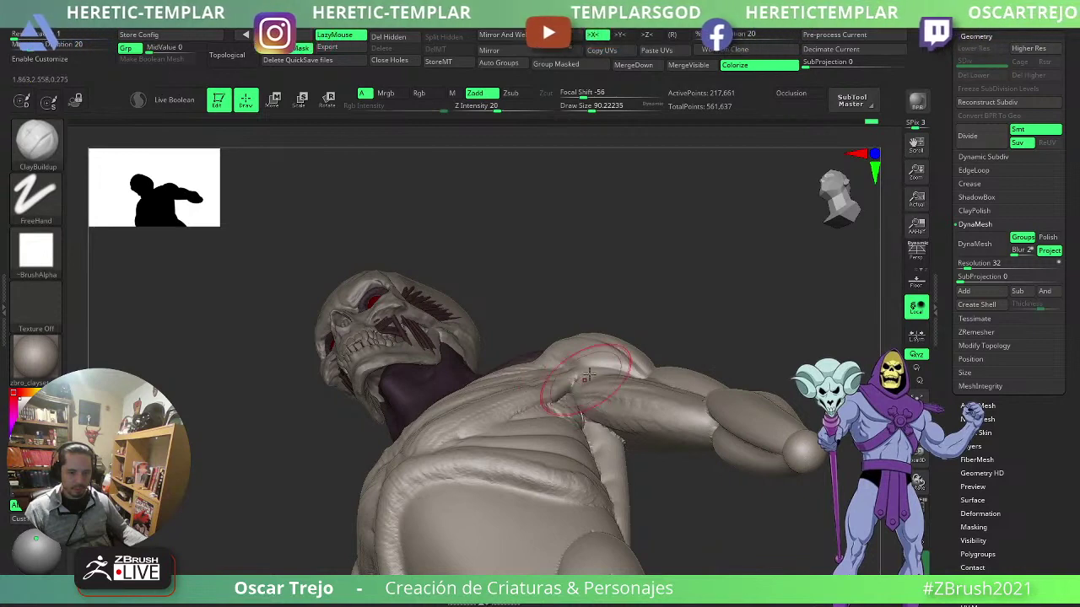
drag(683, 292, 658, 333)
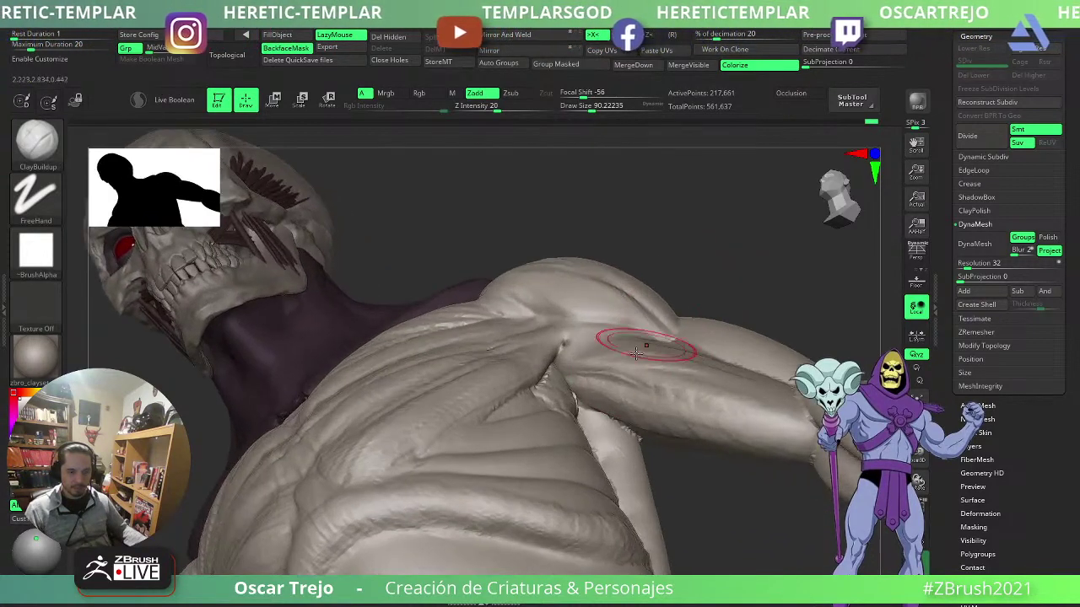
drag(721, 260, 540, 384)
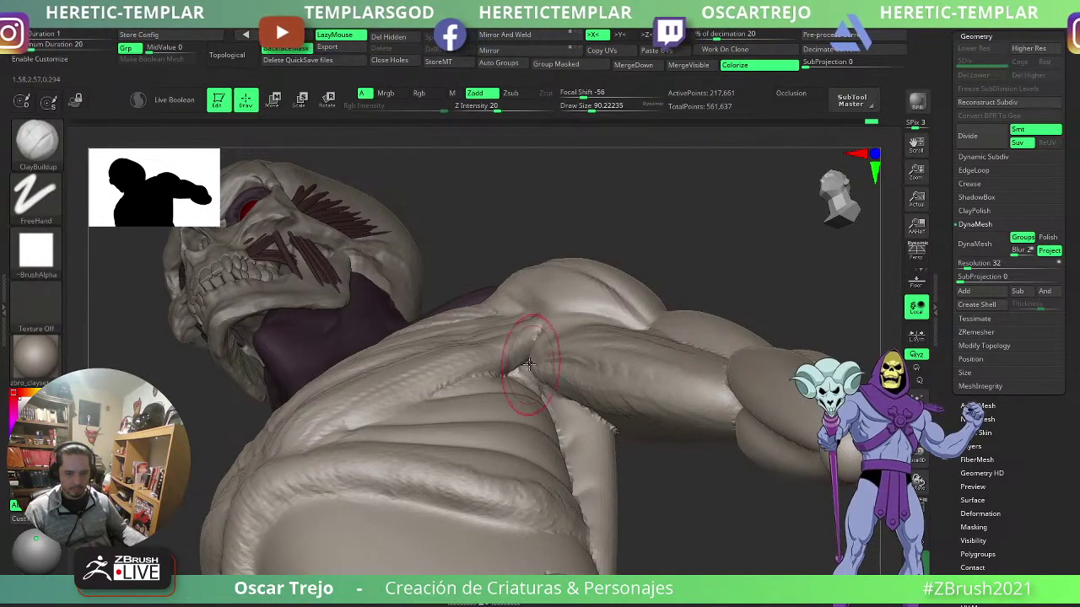
shift+drag(698, 259, 675, 325)
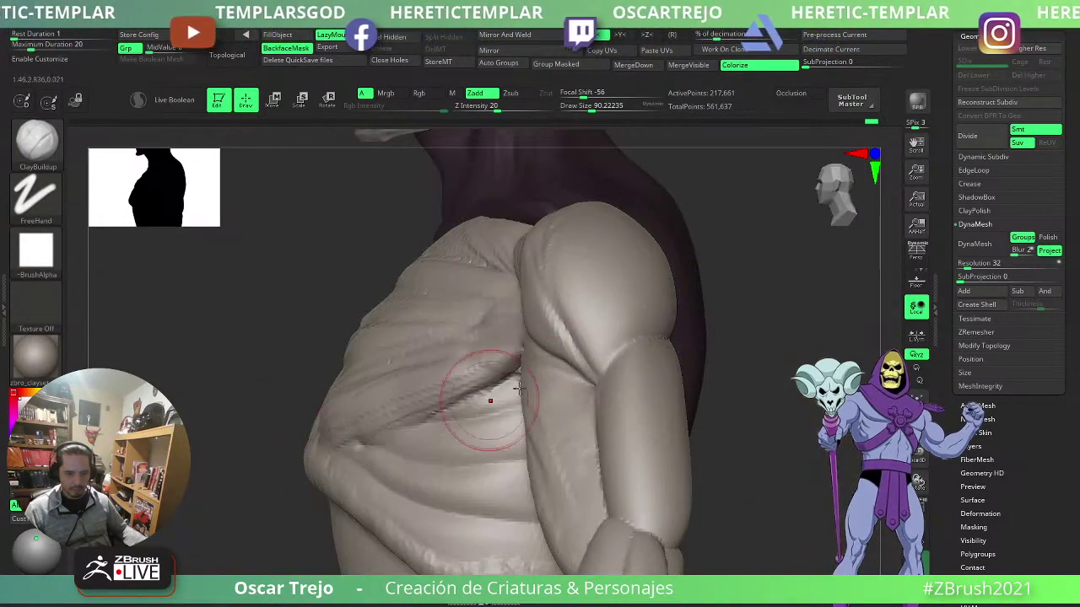
drag(232, 418, 376, 451)
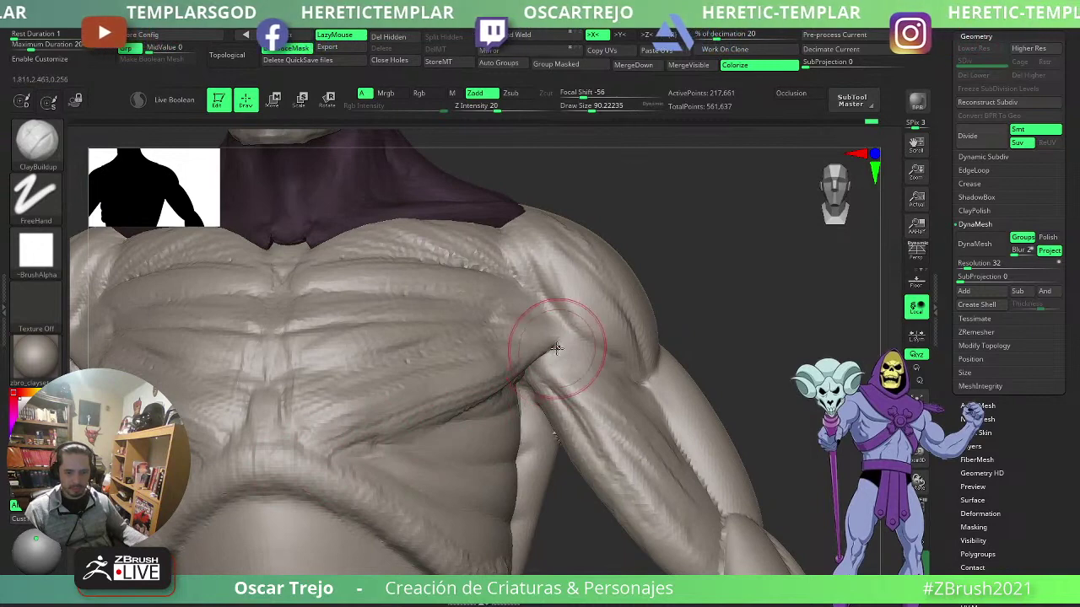
- Refine the pectoral's insertion point over the upper arm with the Move brush at draw size about 87 and smaller
key(b)
key(m)
key(v)
drag(679, 354, 700, 308)
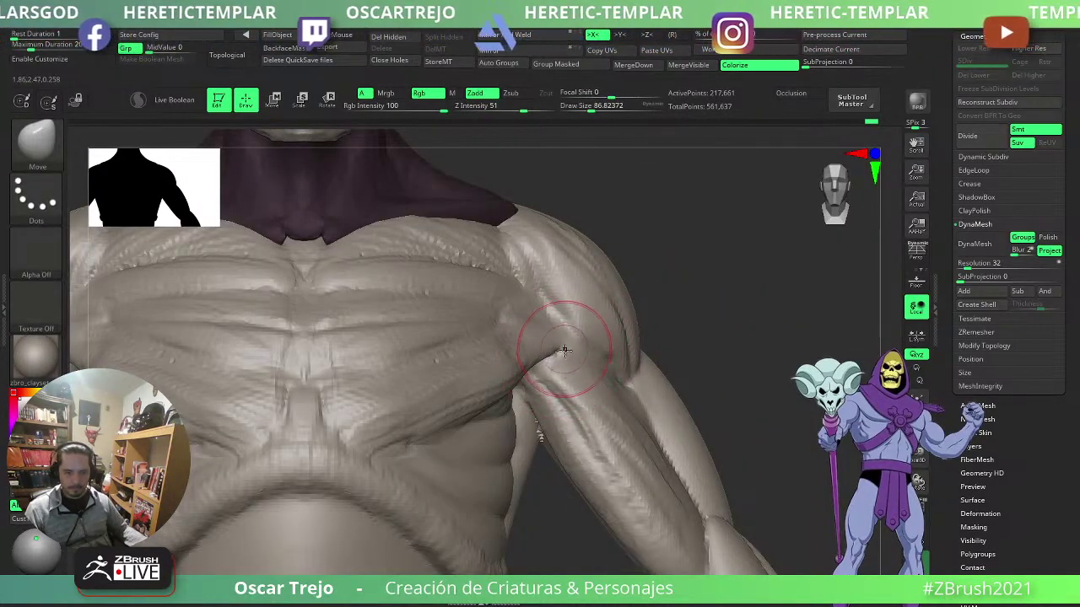
key(bracketleft)
key(bracketleft)
key(bracketleft)
drag(700, 337, 556, 361)
- Sharpen the crease between the pectoral's tip, the deltoid and the biceps with DamStandard at draw size about 51
key(b)
key(d)
key(s)
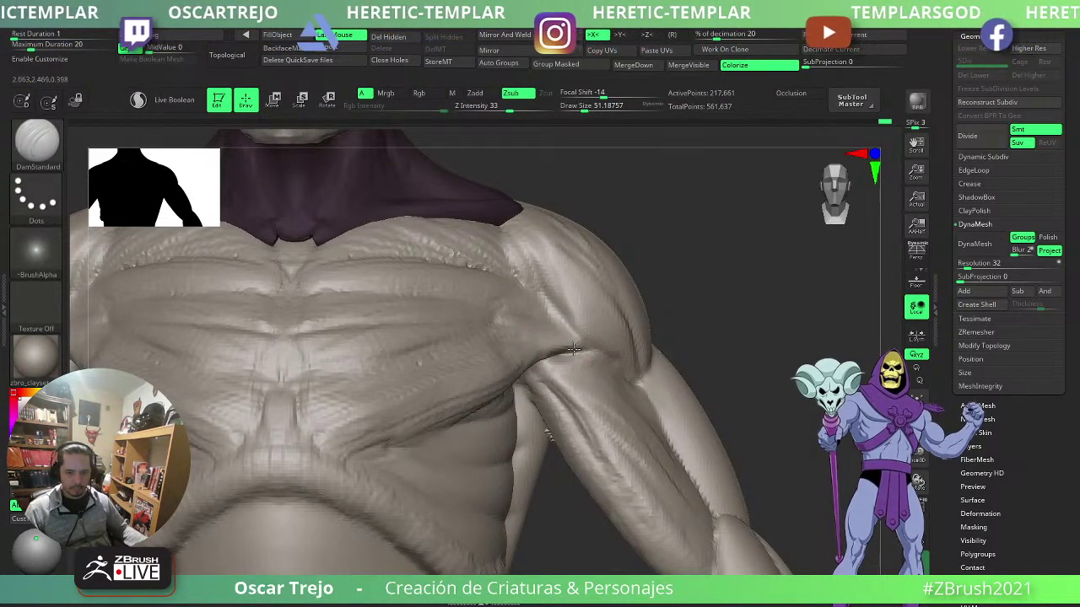
- Build up the pectoral's tip where it runs under the deltoid with ClayBuildup at draw size about 101
key(b)
key(c)
key(b)
key(bracketright)
key(bracketright)
key(bracketright)
key(bracketright)
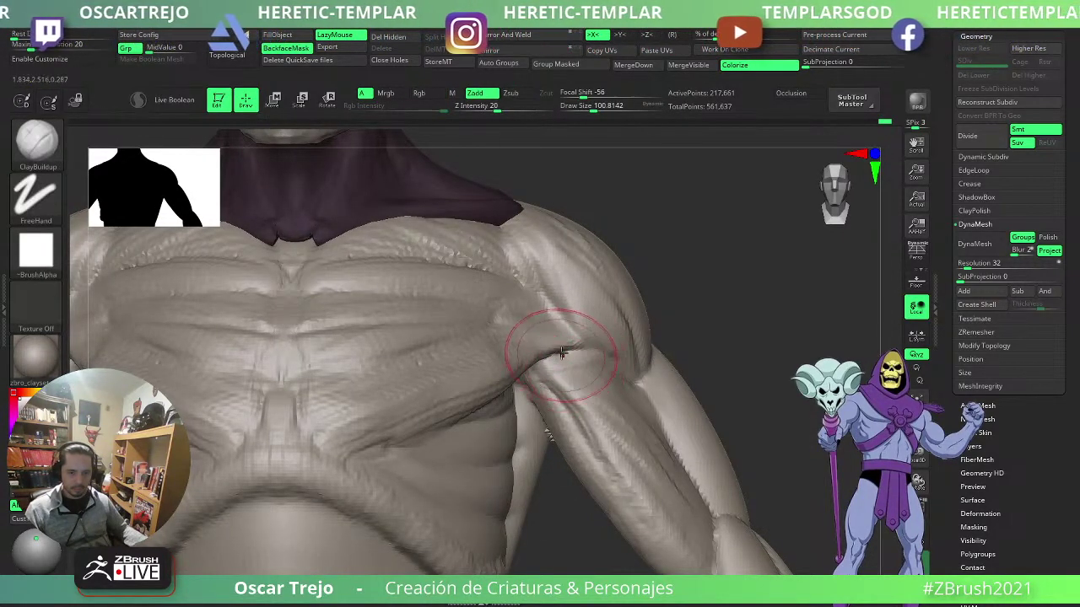
shift+drag(718, 323, 689, 318)
- Sharpen the crease at the pectoral's tip where it meets the deltoid and biceps with DamStandard at draw size about 59
key(b)
key(s)
key(t)
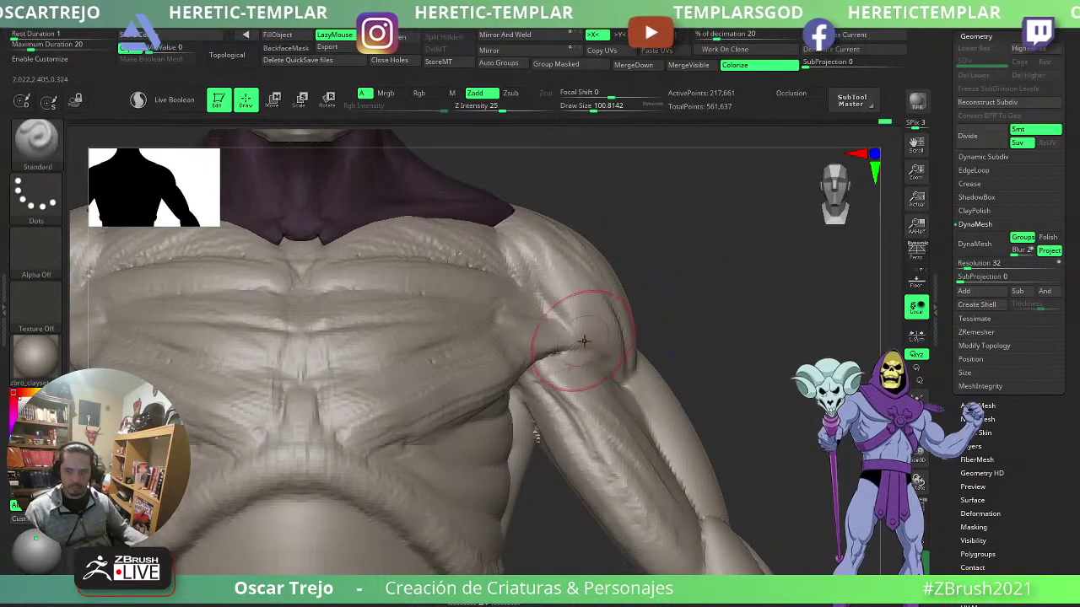
key(b)
key(d)
key(s)
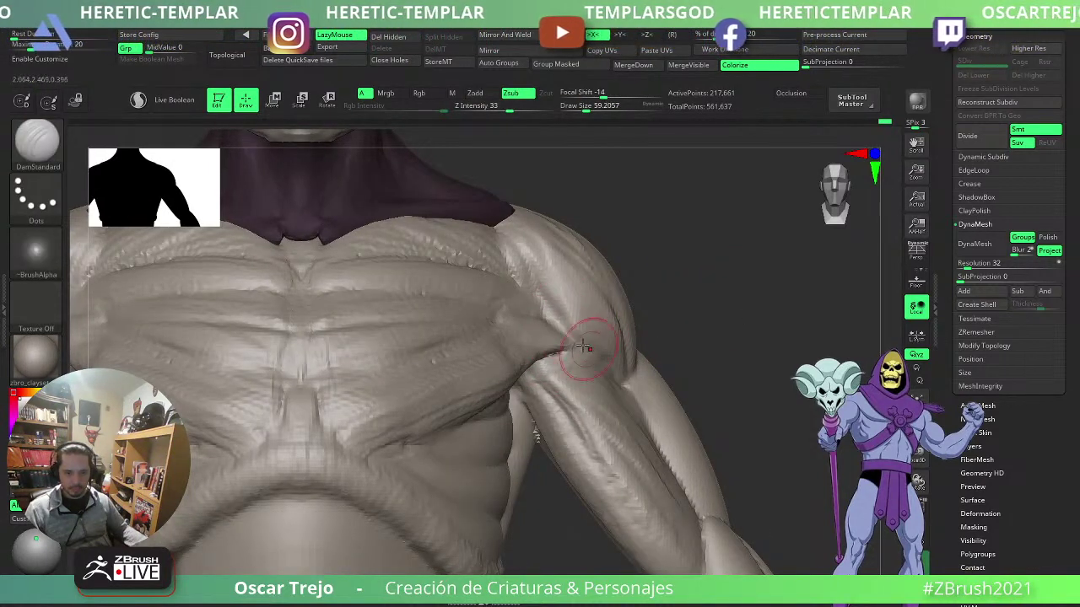
- Build up the front deltoid above the pectoral's tip with ClayBuildup at draw size about 94
key(s)
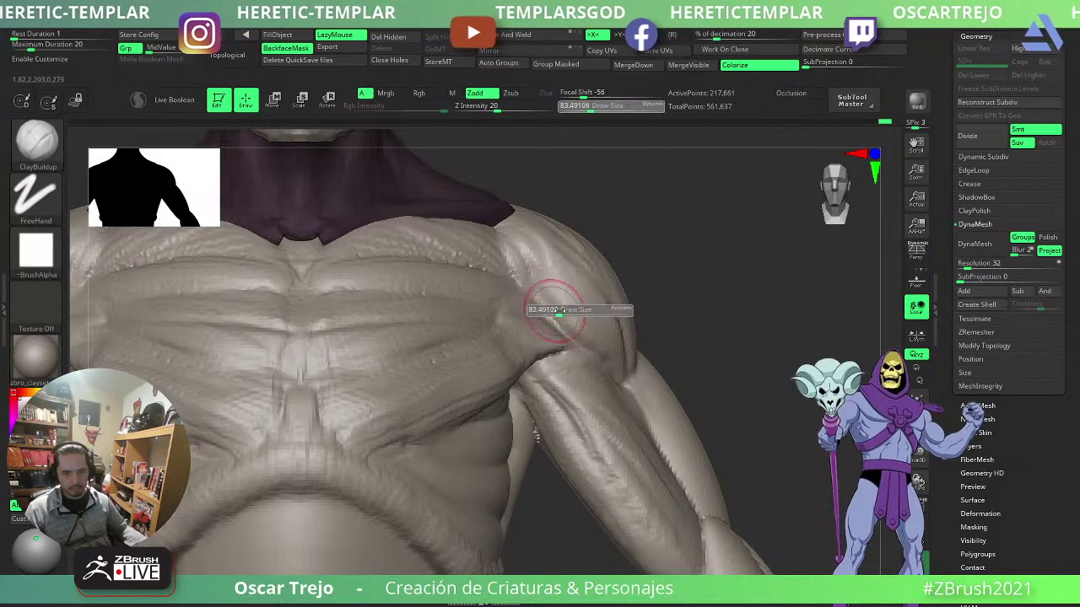
drag(554, 310, 560, 309)
drag(524, 261, 584, 335)
right_drag(600, 332, 587, 327)
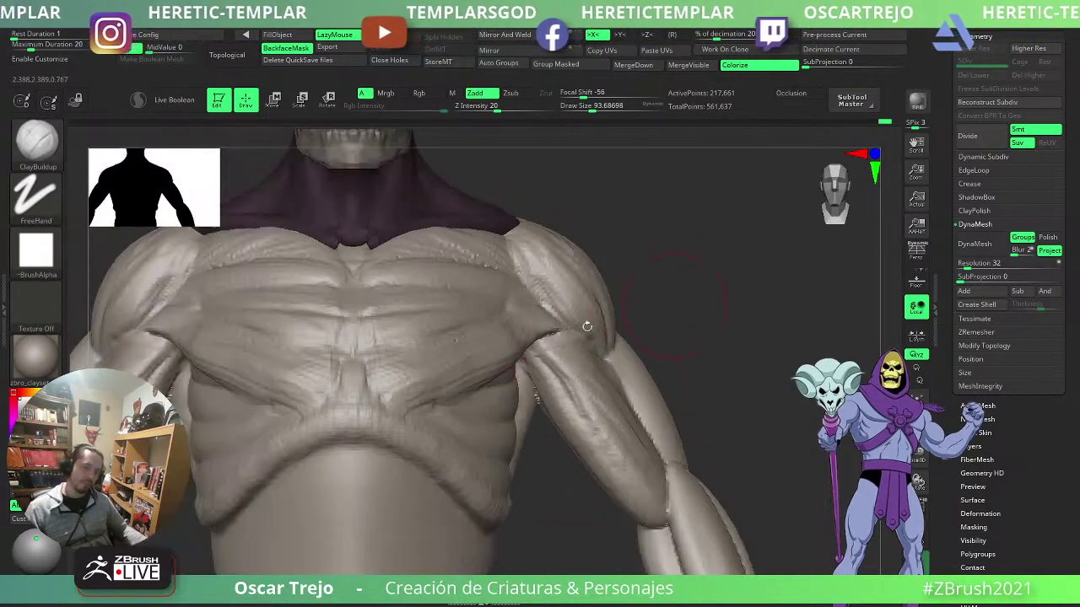
mouse_move(696, 300)
ctrl+right_down()
mouse_move(663, 275)
mouse_move(666, 343)
ctrl+right_up()
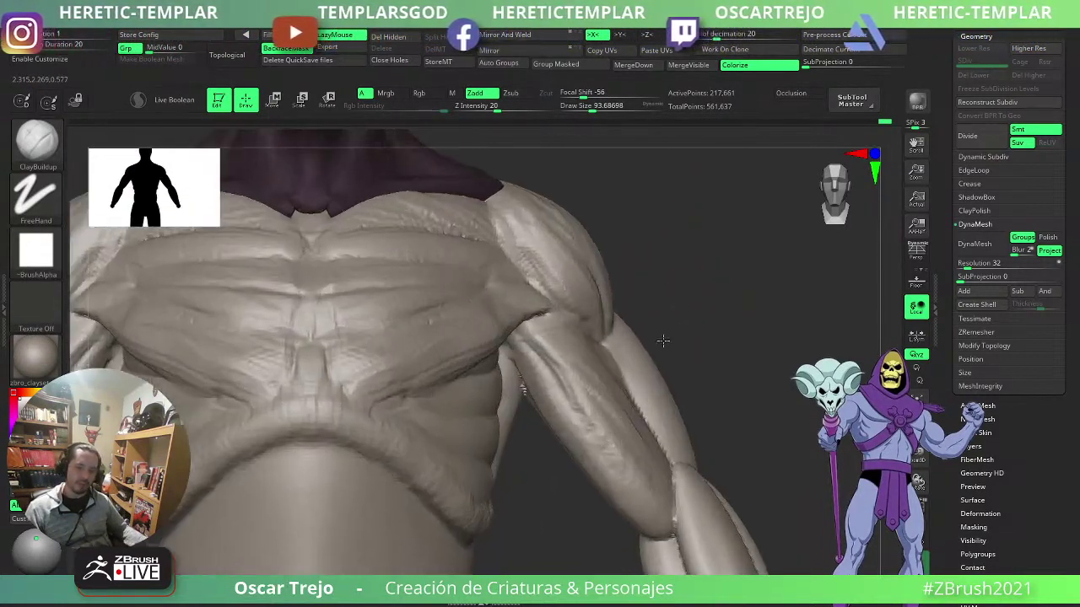
- Examine the shoulder, armpit and upper back from behind and check the whole figure's proportions from the front
key(b)
key(m)
key(v)
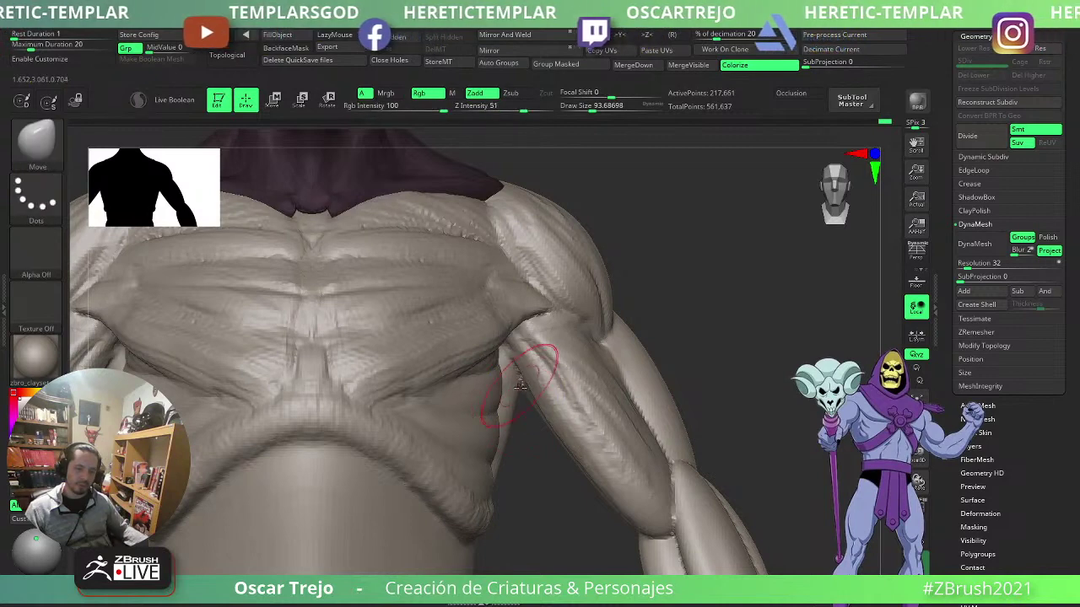
right_drag(672, 338, 547, 353)
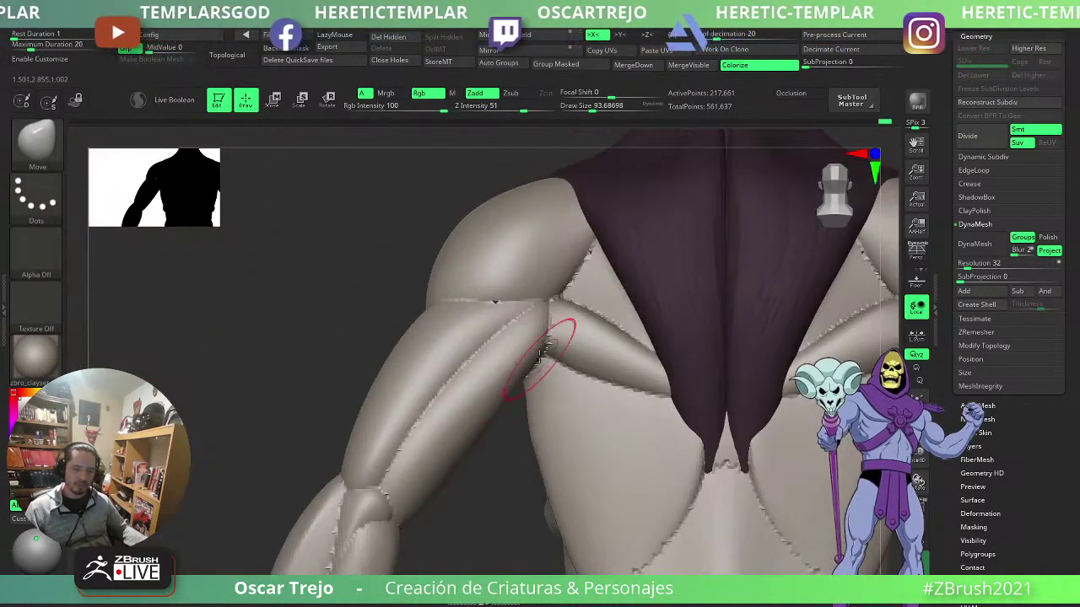
key(b)
key(c)
key(b)
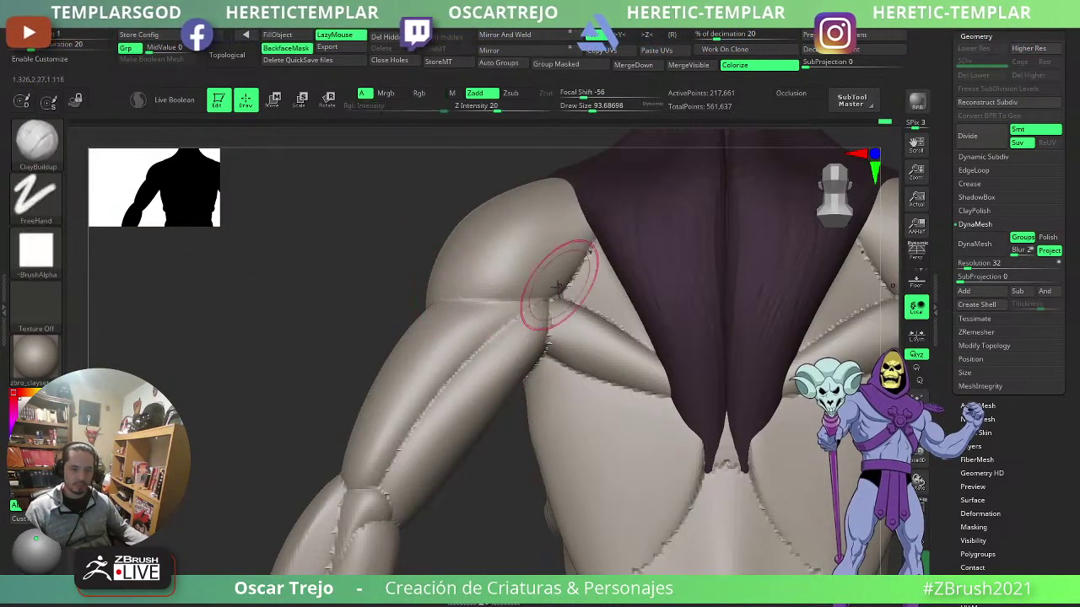
right_drag(588, 284, 598, 218)
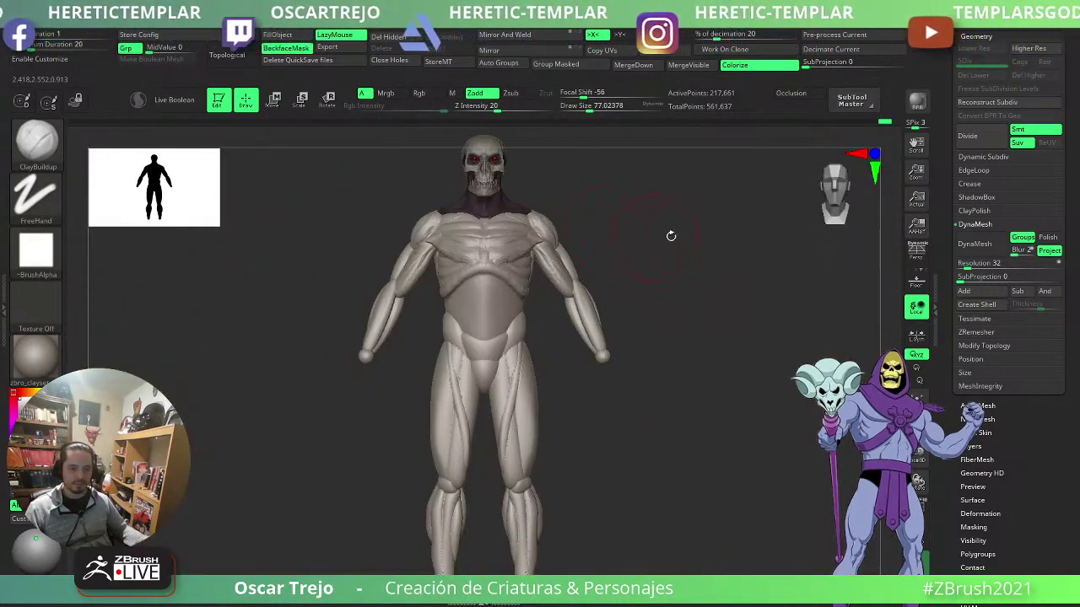
- Adjust the lower inner edge of the pectorals with the Move brush at draw size about 108
mouse_move(723, 253)
alt+right_down()
mouse_move(714, 343)
mouse_move(734, 363)
alt+right_up()
key(b)
key(s)
key(t)
alt+right_drag(586, 306, 585, 363)
key(b)
key(m)
key(v)
key(s)
mouse_move(476, 404)
mouse_down()
mouse_move(476, 432)
mouse_move(458, 432)
mouse_up()
key(s)
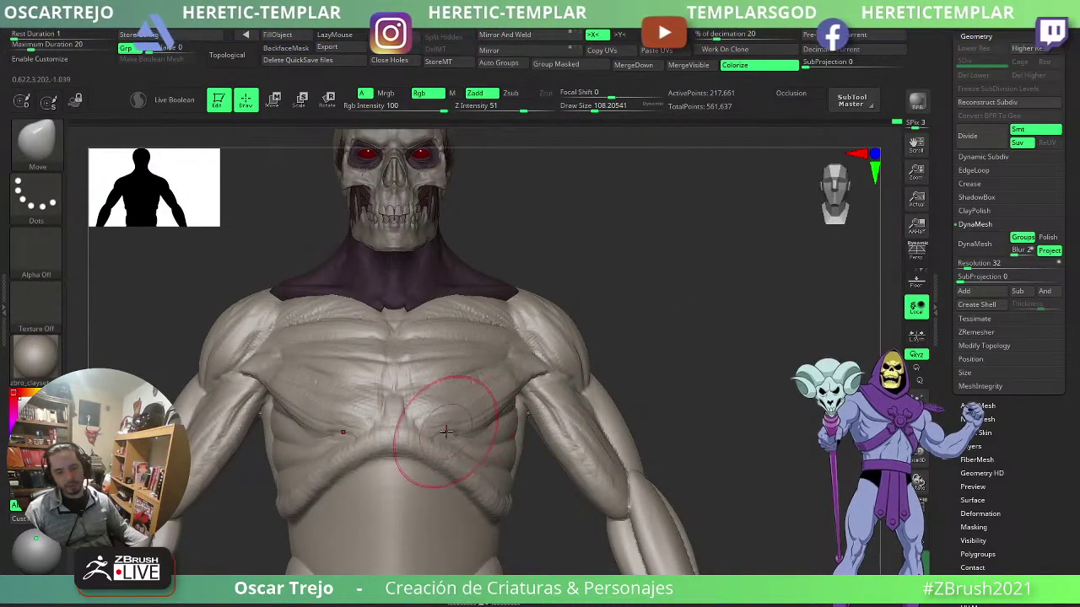
- Refine the lower pectorals beside the sternum with DamStandard, ClayBuildup and Standard, reducing the draw size from about 74 to 44
key(b)
key(d)
key(s)
key(b)
key(c)
key(b)
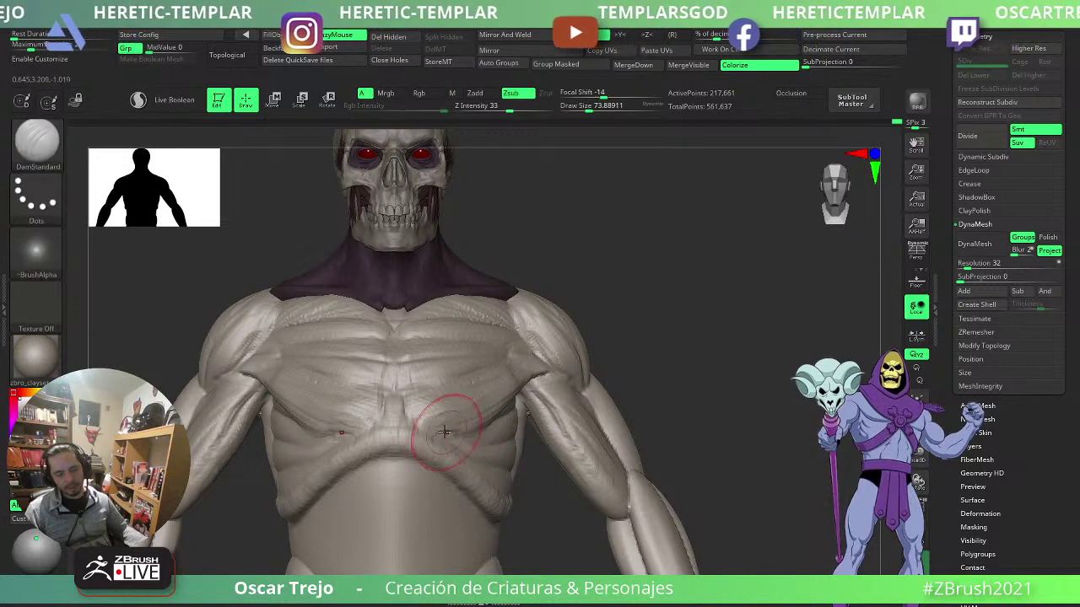
key(s)
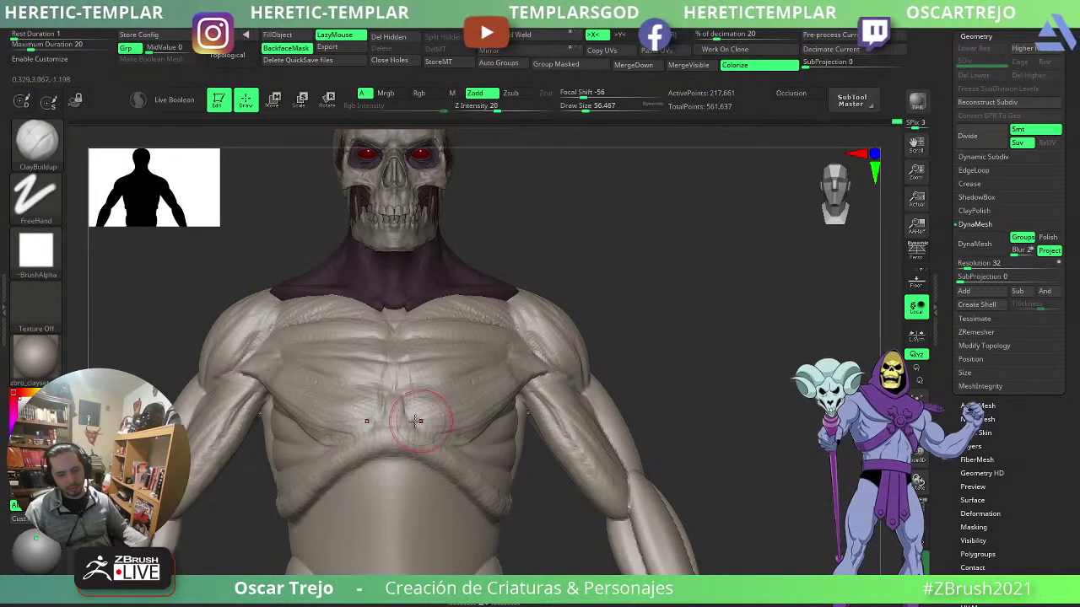
key(b)
key(s)
key(t)
key(s)
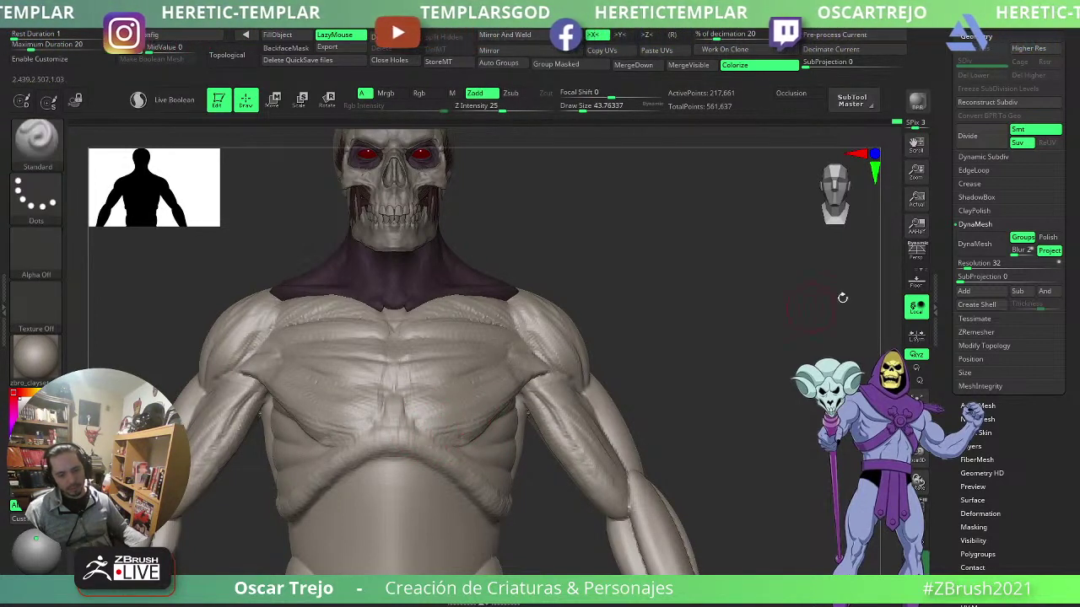
- Switch to the PolySphere tool with the simple face and frame it in the view
drag(948, 185, 948, 574)
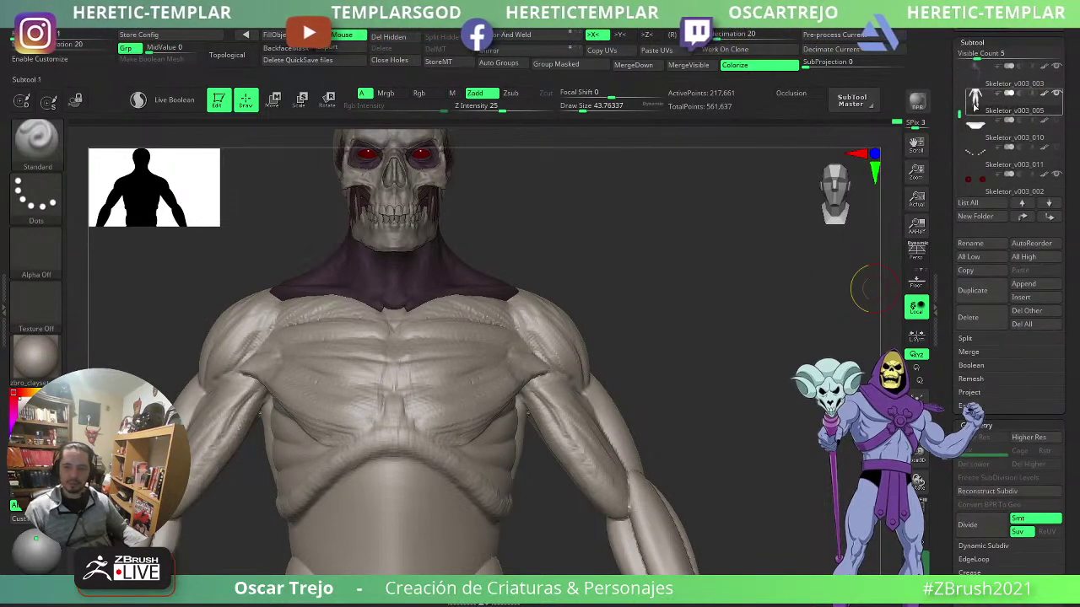
drag(951, 101, 951, 320)
click(1036, 154)
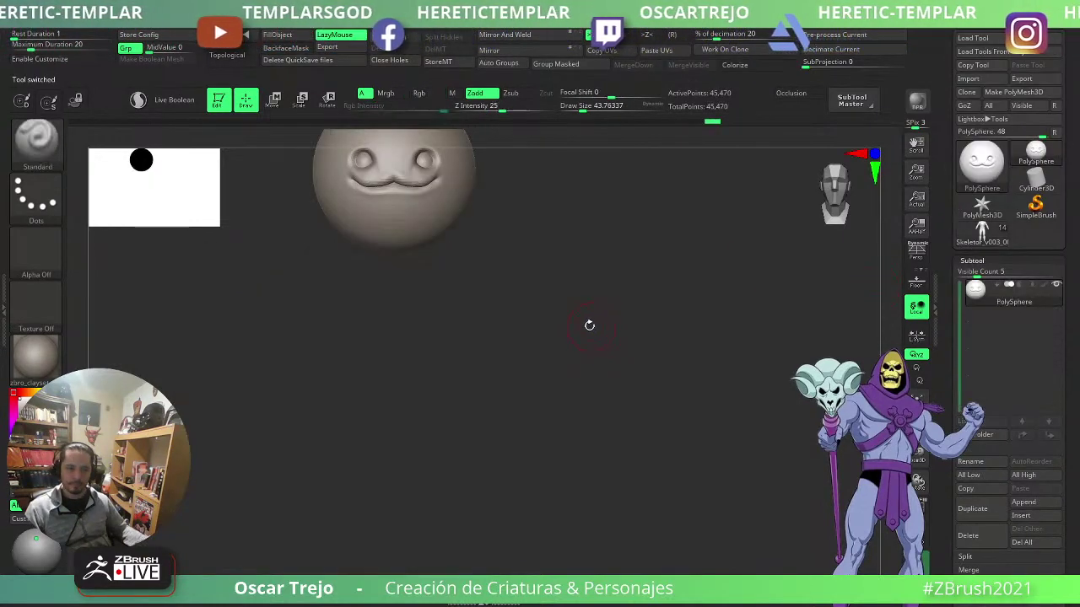
key(f)
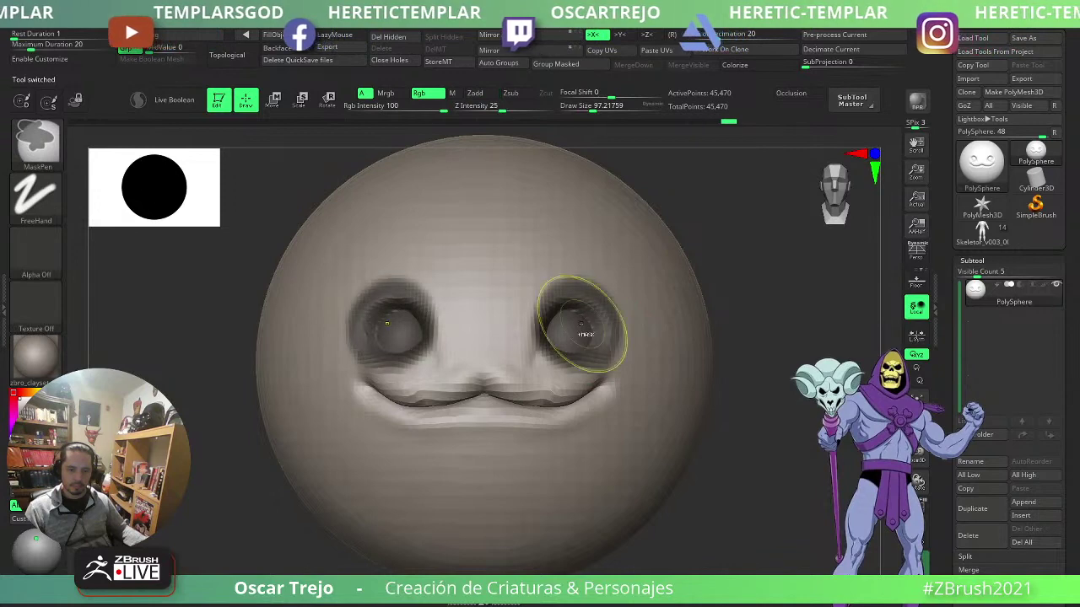
- Mask the sphere's eyes and a band across its mouth, and turn each masked area into its own polygroup
key(ctrl+w)
key(shift+f)
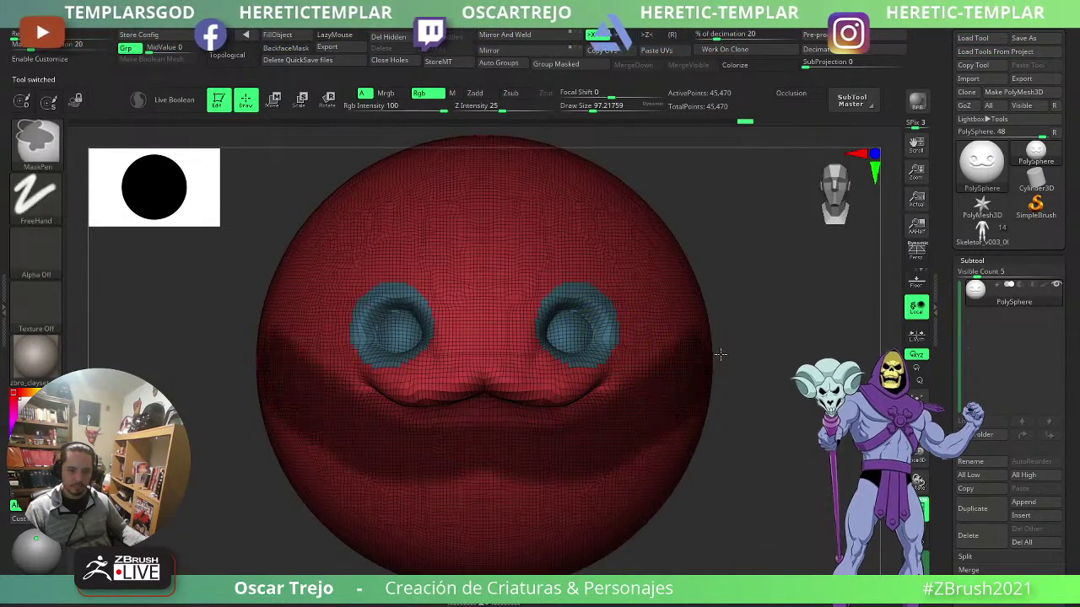
key(ctrl+w)
- Apply the Remesh By DynaMesh deformer to the polygrouped sphere
key(w)
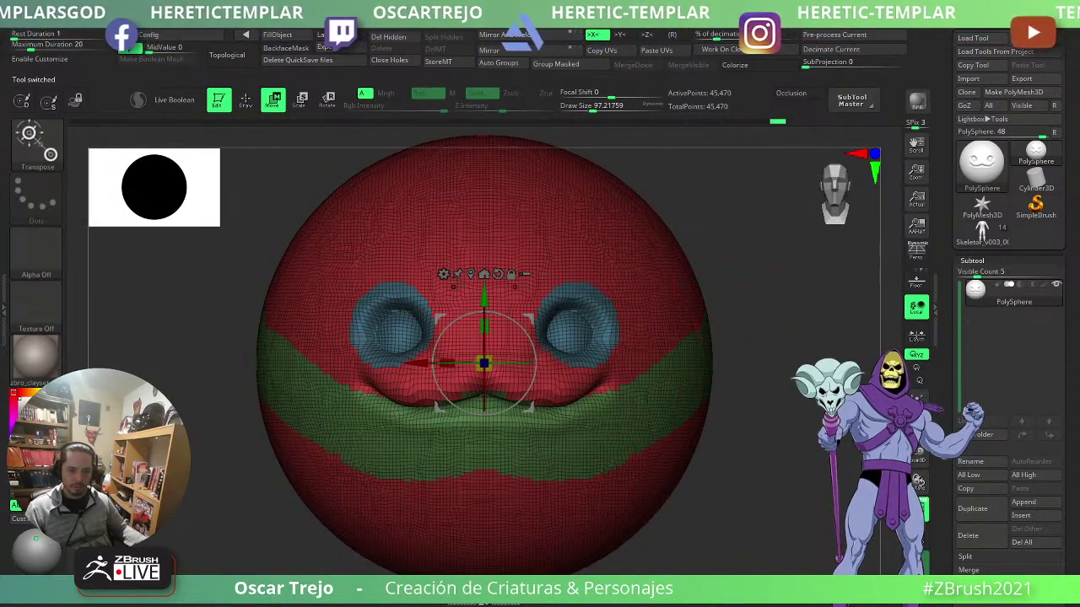
click(444, 274)
click(588, 337)
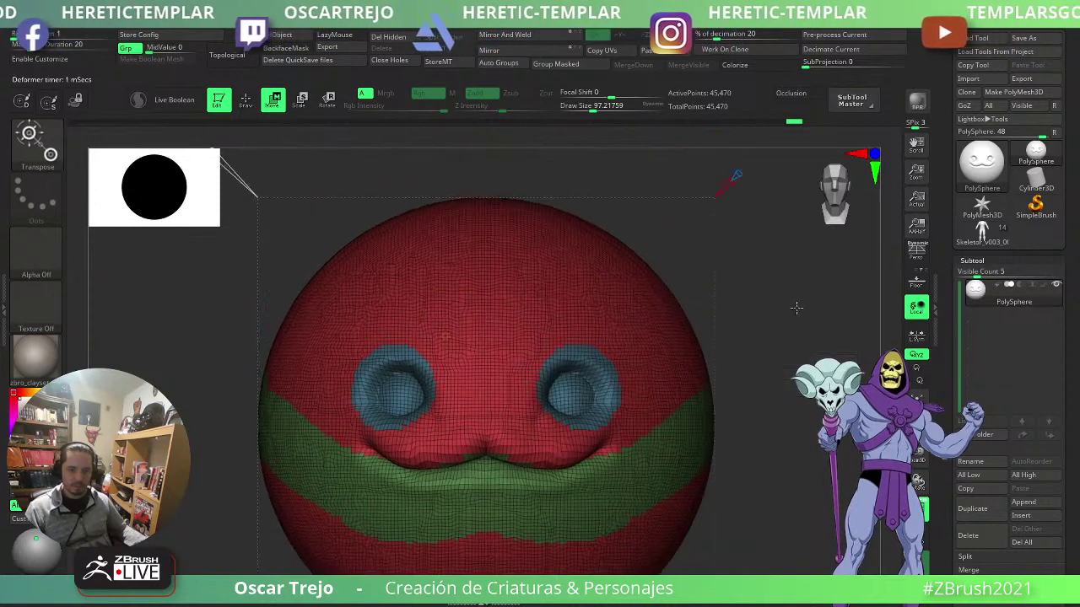
alt+drag(796, 308, 784, 245)
- Try remeshing the sphere at a lower resolution with the deformer, and reset the result
drag(300, 245, 337, 270)
key(shift+f)
key(shift+f)
key(shift+f)
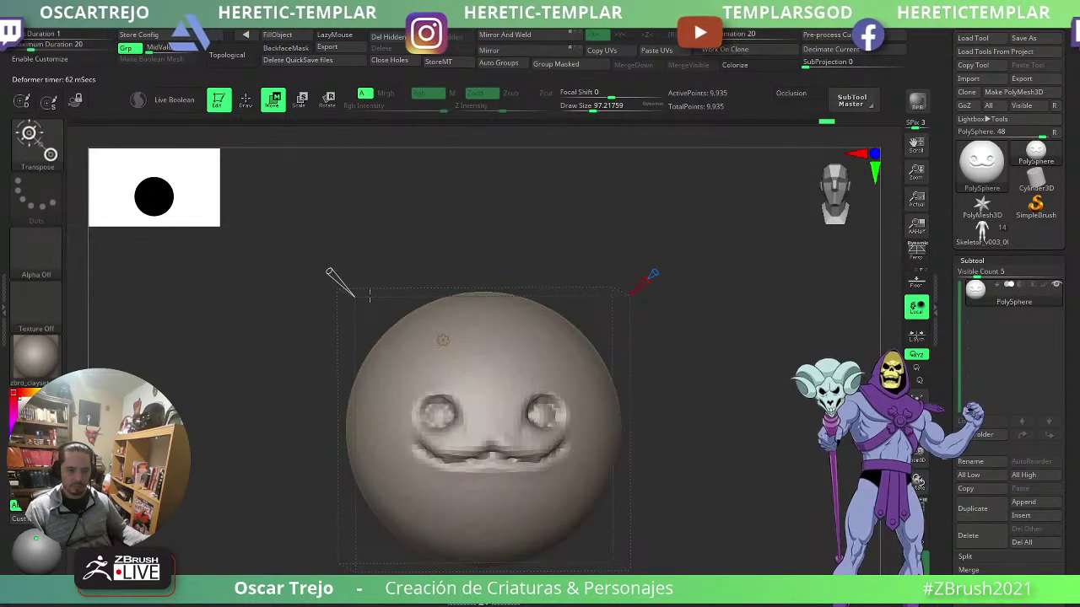
click(443, 340)
click(692, 339)
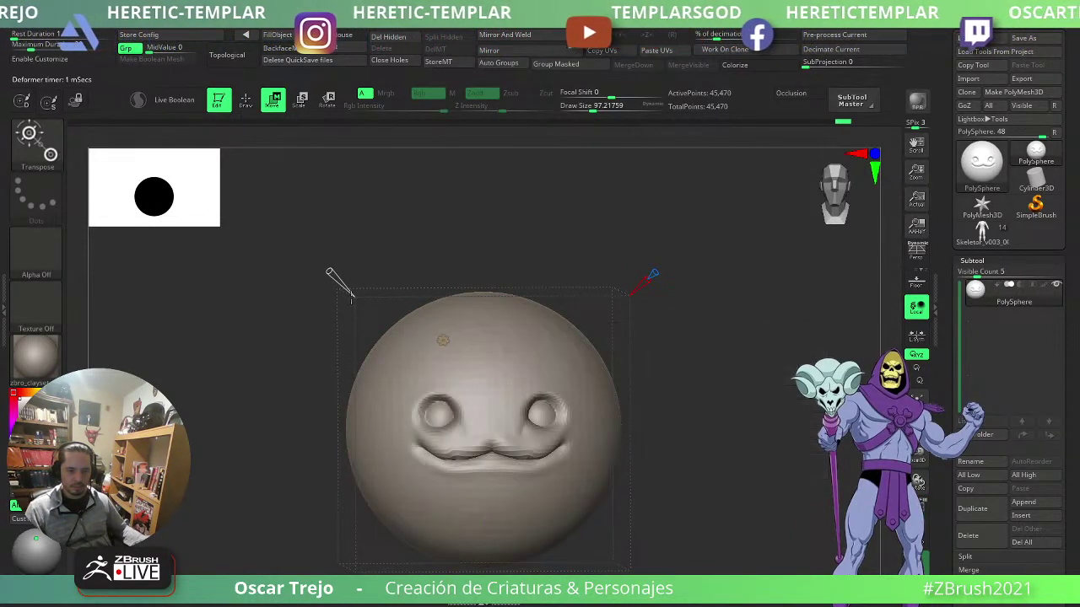
- Remesh the sphere at a much higher DynaMesh resolution, accept it, and inspect the resulting polygroups and surface
drag(317, 262, 266, 207)
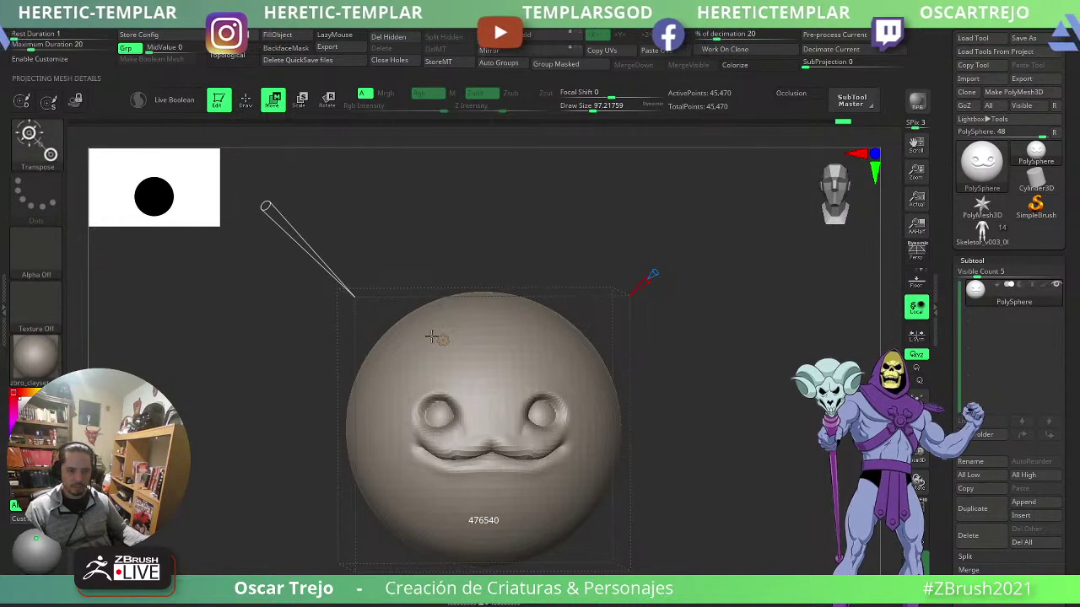
click(445, 340)
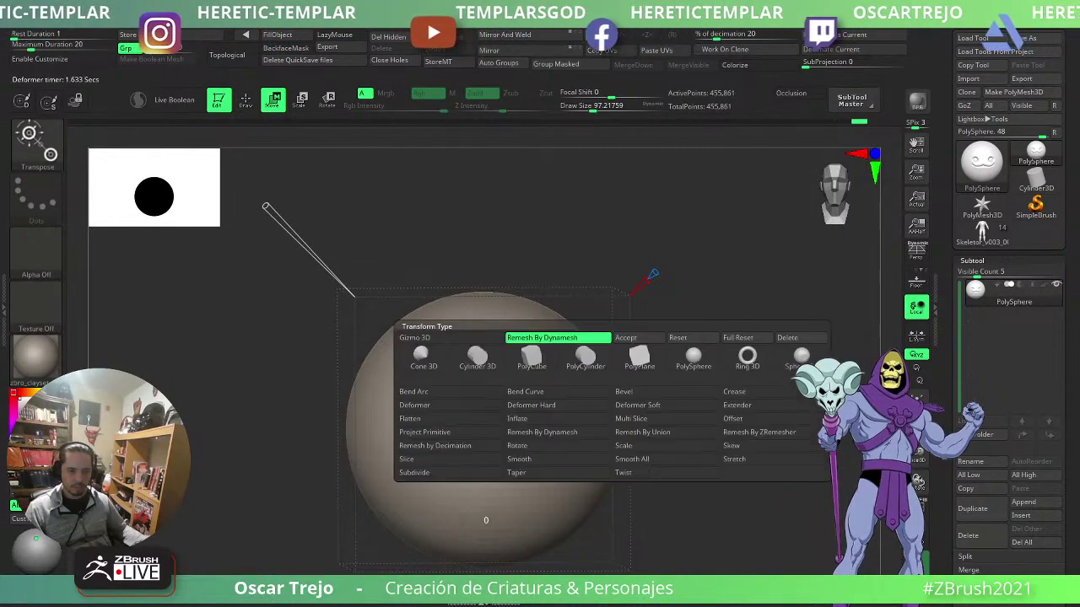
click(609, 344)
key(q)
key(shift+f)
key(w)
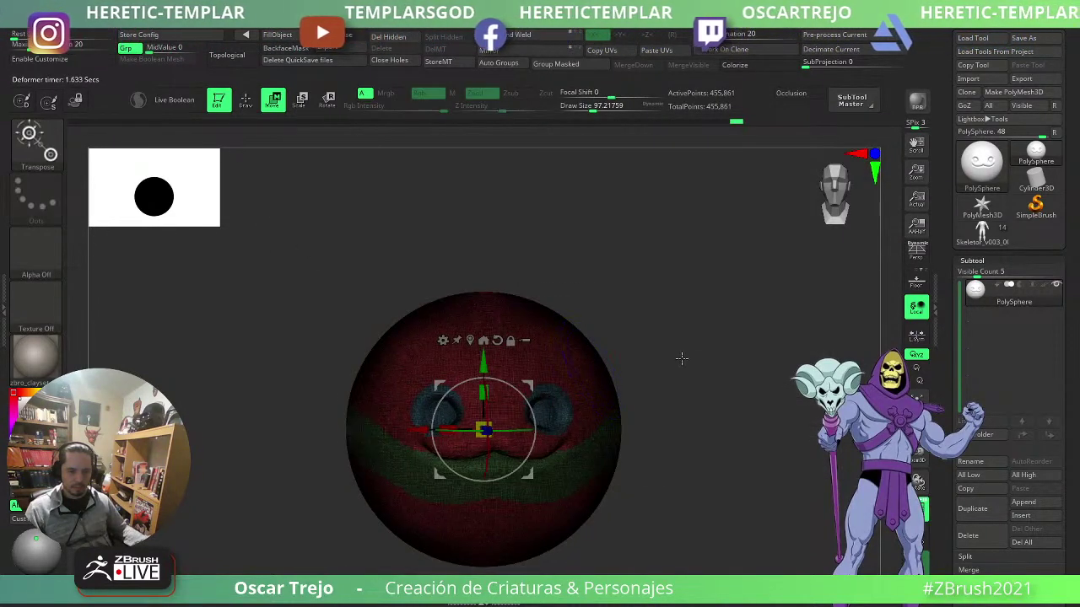
mouse_move(682, 360)
mouse_down()
mouse_move(724, 368)
mouse_move(654, 341)
mouse_move(648, 358)
mouse_up()
key(shift+f)
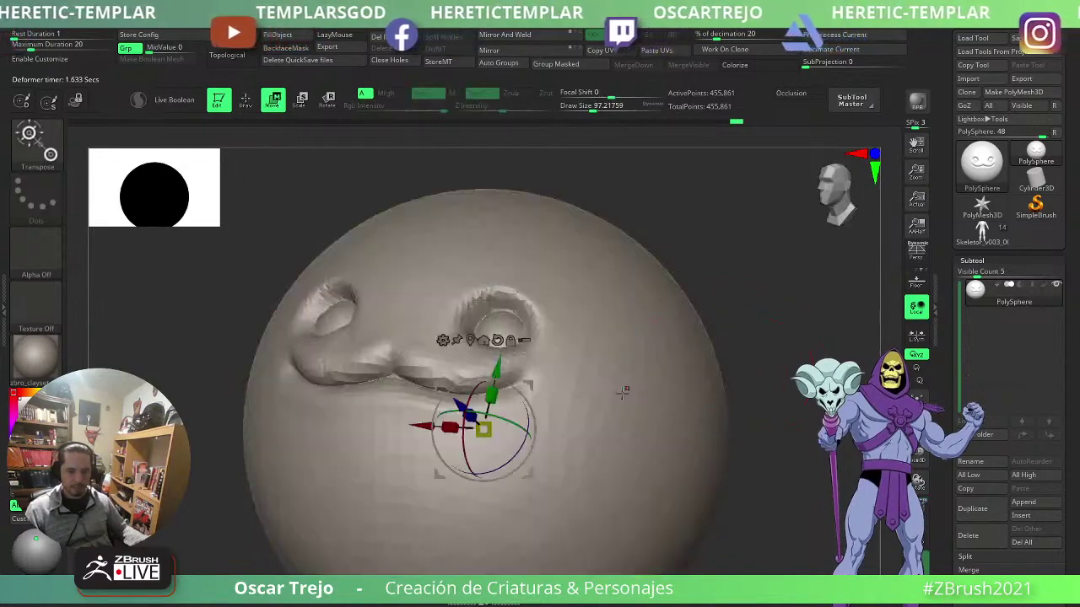
key(q)
- Switch back to the Skeletor tool, duplicate the body subtool Skeletor_v003_005 and select the original
click(982, 231)
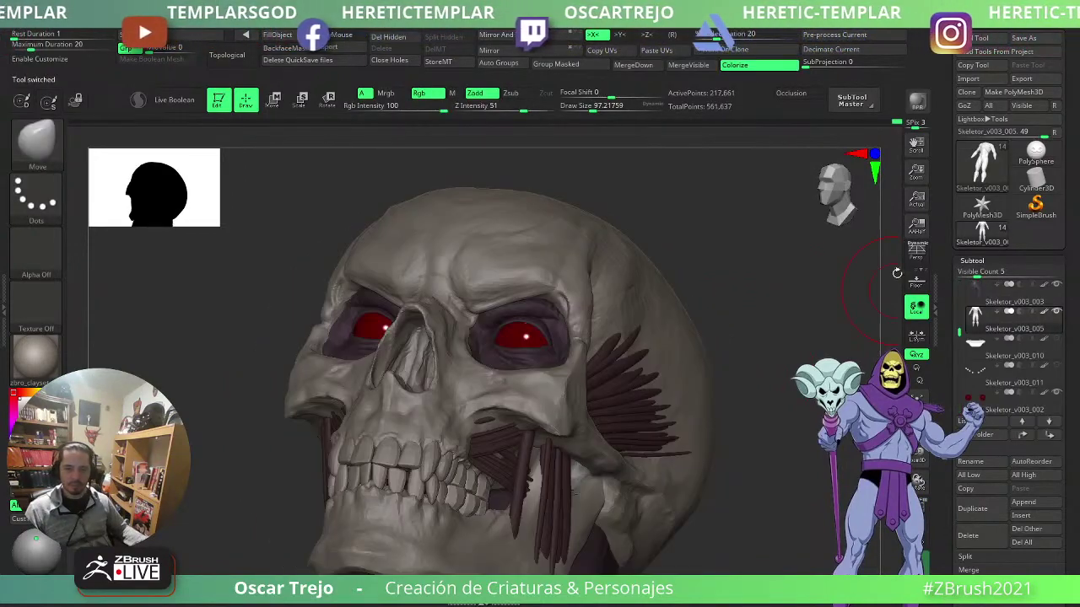
drag(786, 328, 761, 343)
key(f)
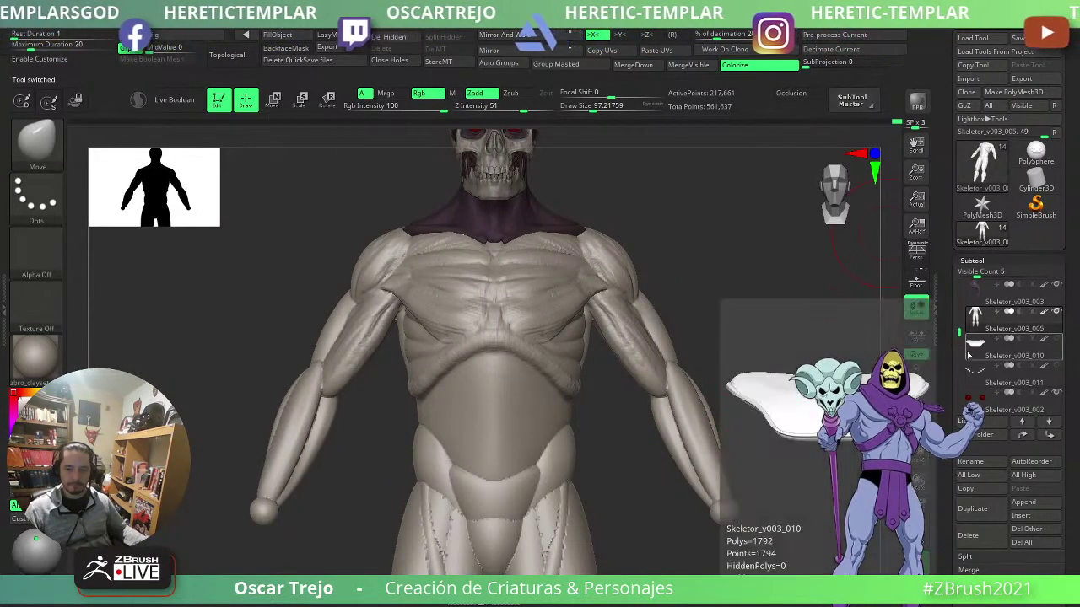
click(972, 508)
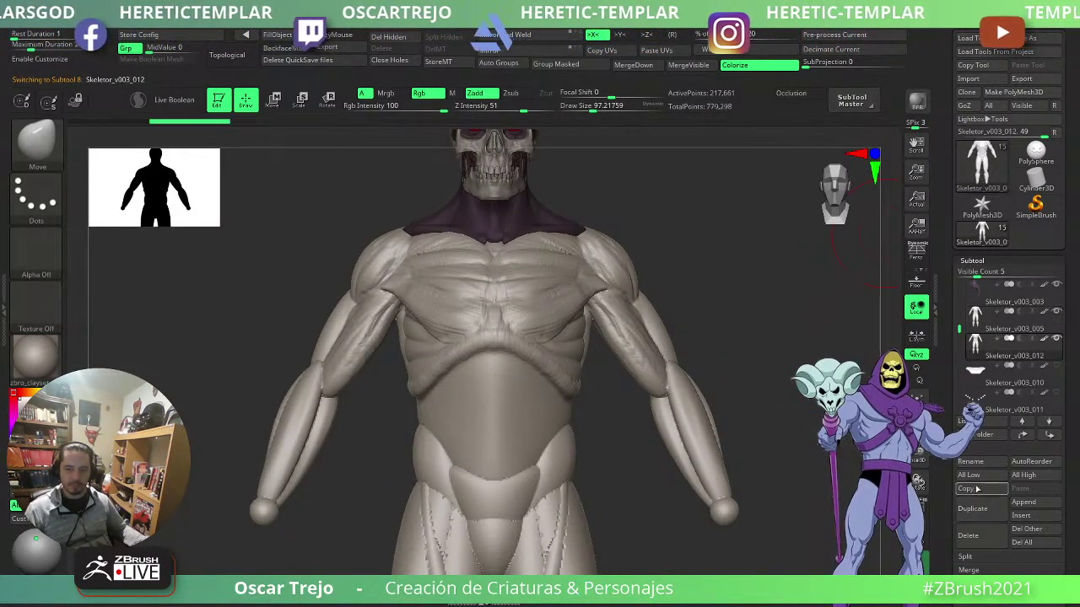
click(980, 327)
- Mask the entire original body and step back through its undo history to strip away the chest sculpting
key(ctrl+a)
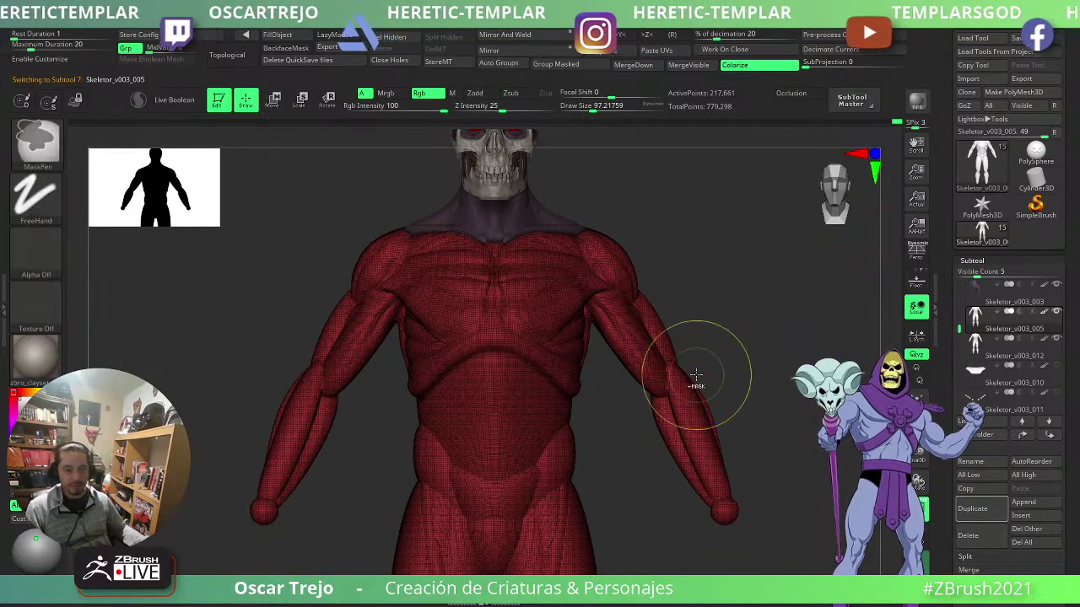
key(ctrl+z)
key(ctrl+z)
key(ctrl+z)
key(ctrl+z)
key(ctrl+z)
key(ctrl+z)
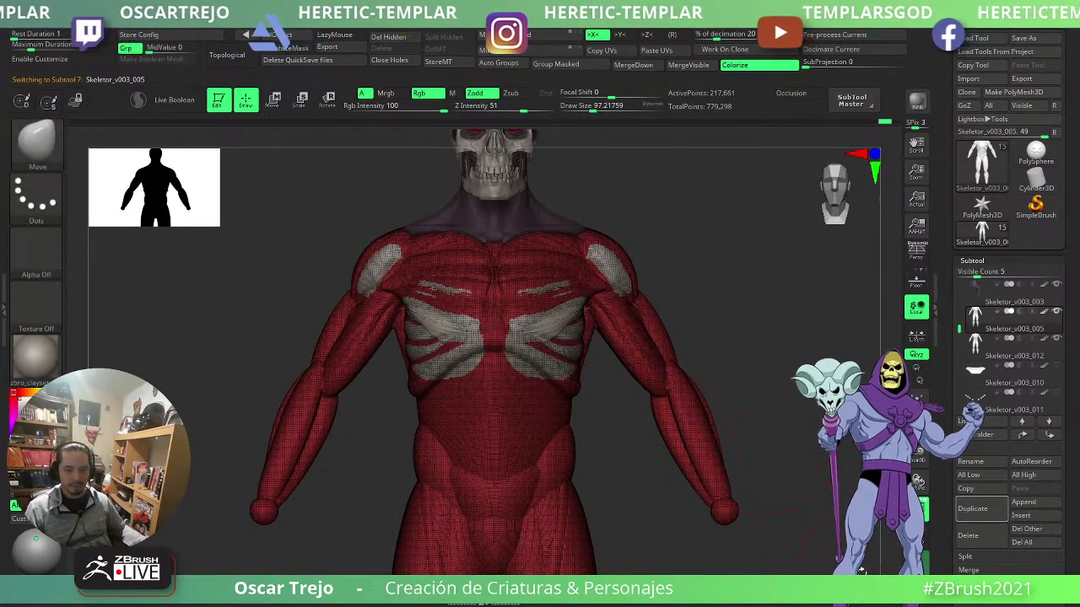
- Isolate the original body and restore its history to the separate, polygrouped muscle shapes from before the merge
click(918, 563)
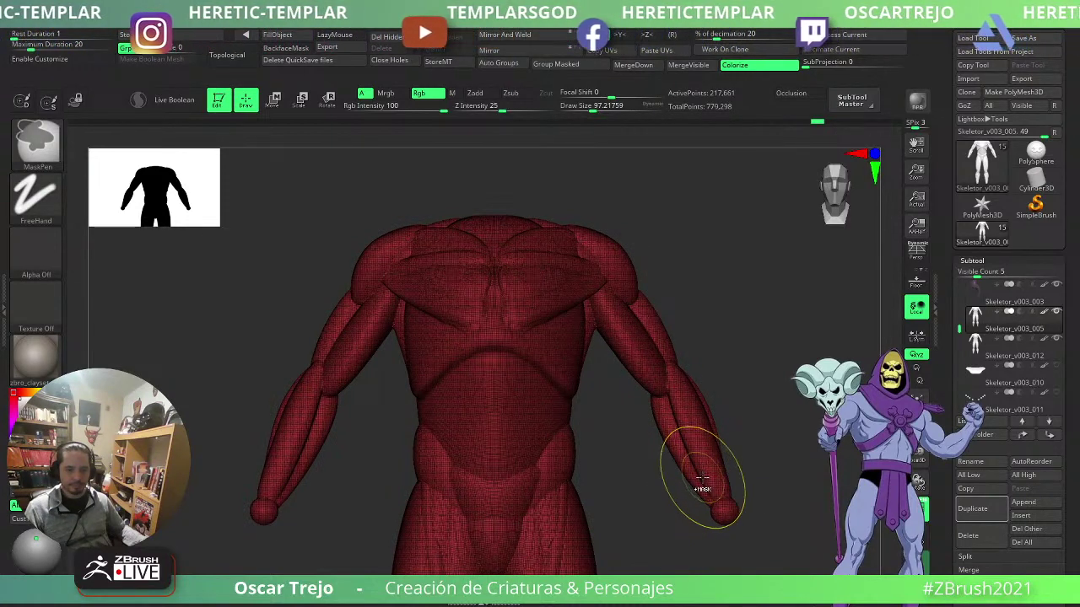
key(ctrl+z)
key(ctrl+z)
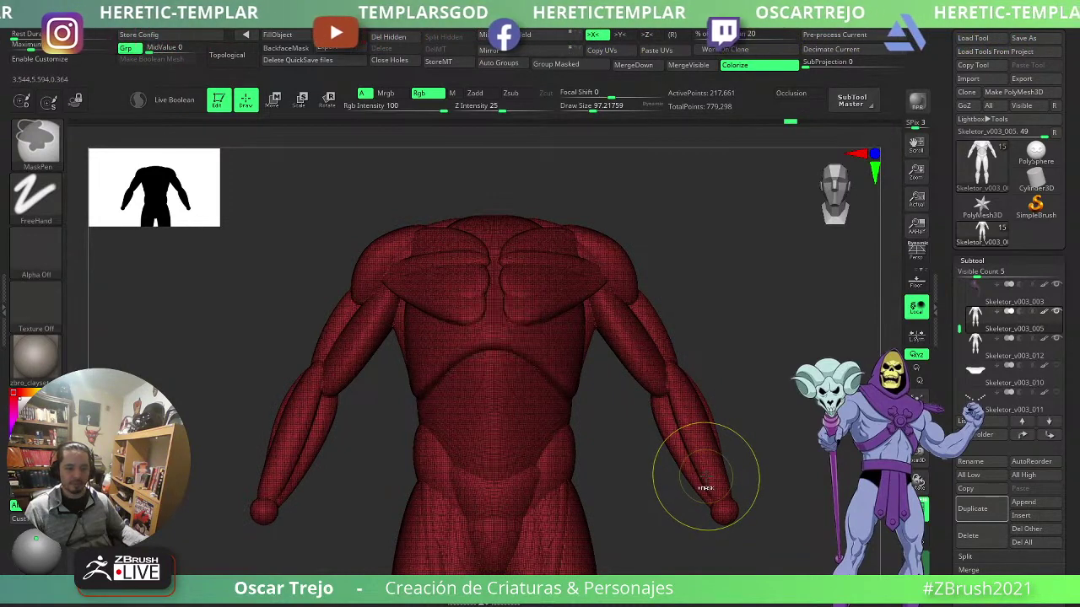
key(ctrl+shift+z)
key(ctrl+shift+z)
key(ctrl+shift+z)
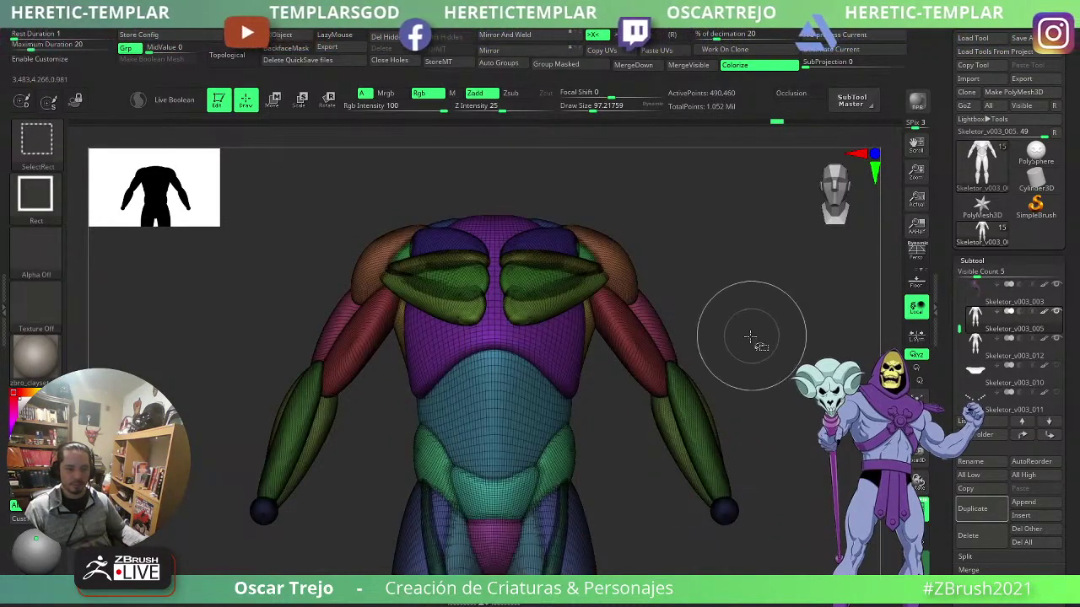
key(ctrl+z)
key(ctrl+z)
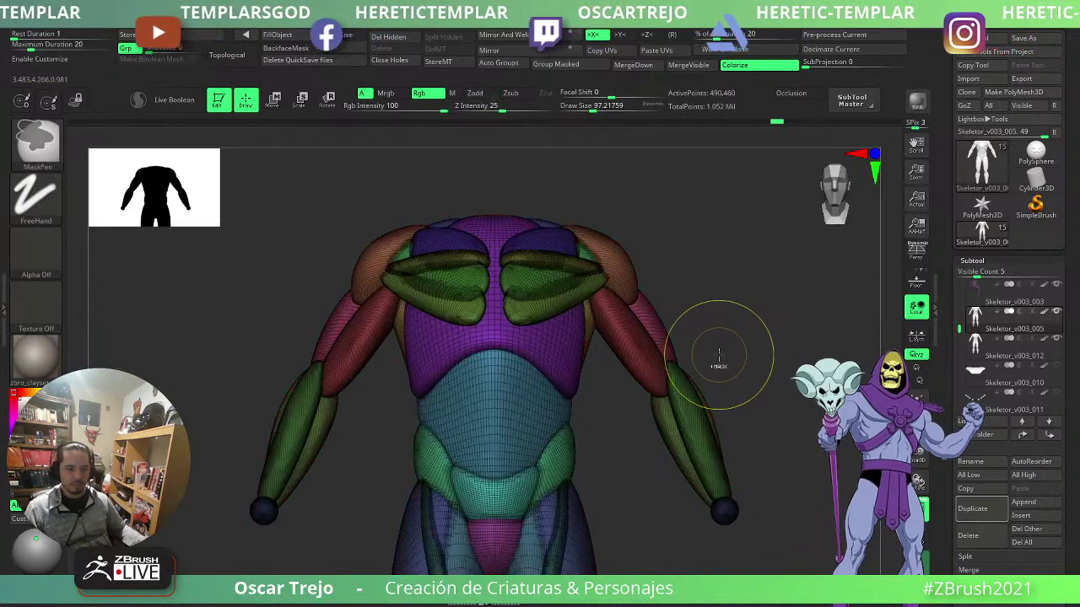
- Mirror and weld the separate muscles of the original body and merge them with the Remesh By DynaMesh deformer
key(w)
key(shift+f)
key(shift+f)
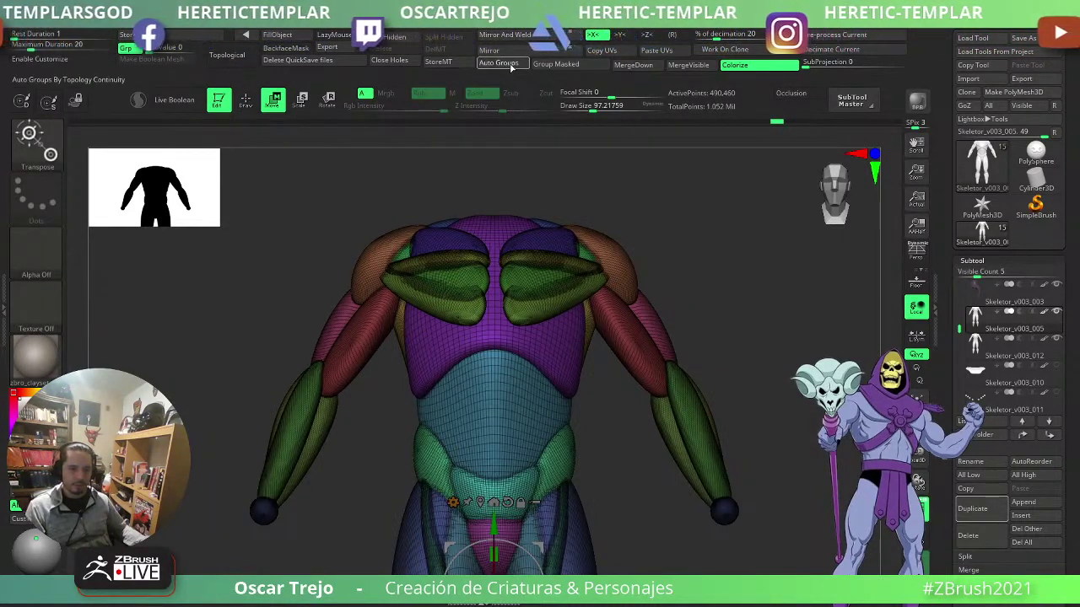
click(519, 35)
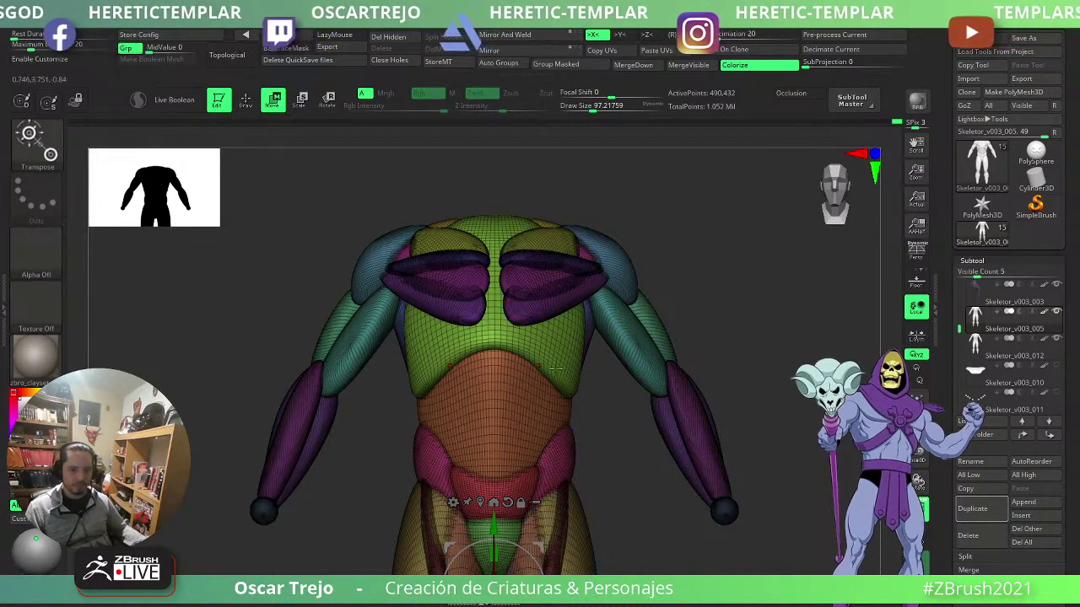
alt+drag(609, 421, 635, 316)
click(481, 397)
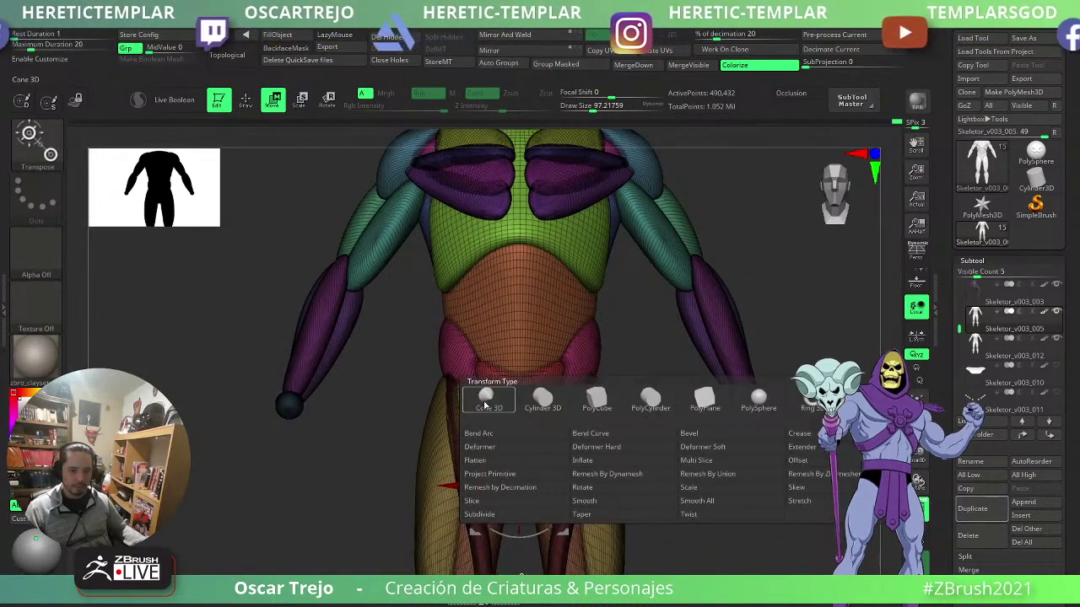
click(583, 462)
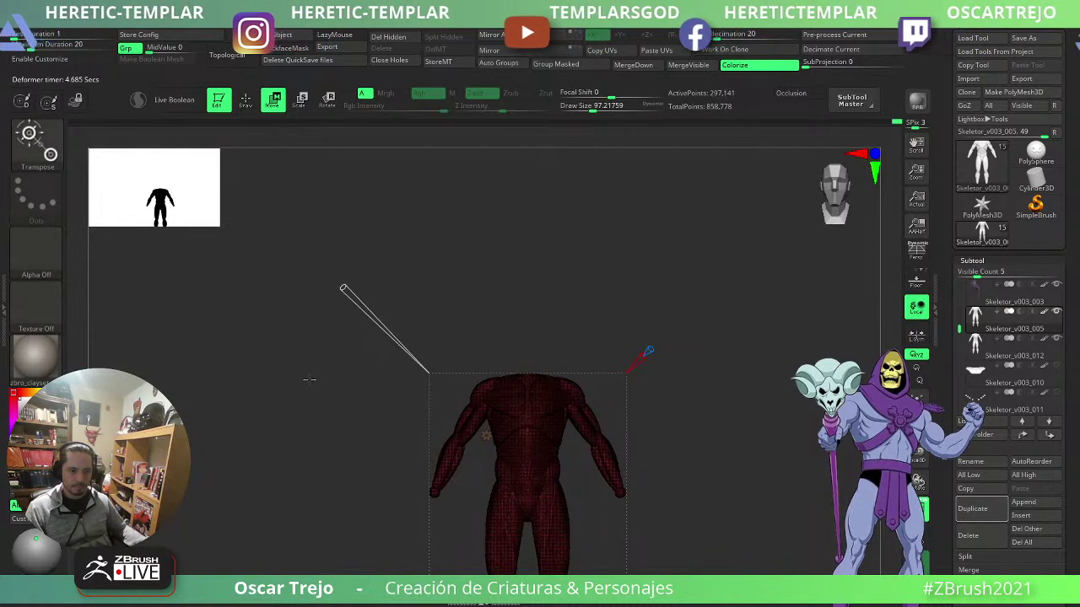
ctrl+right_drag(309, 380, 338, 404)
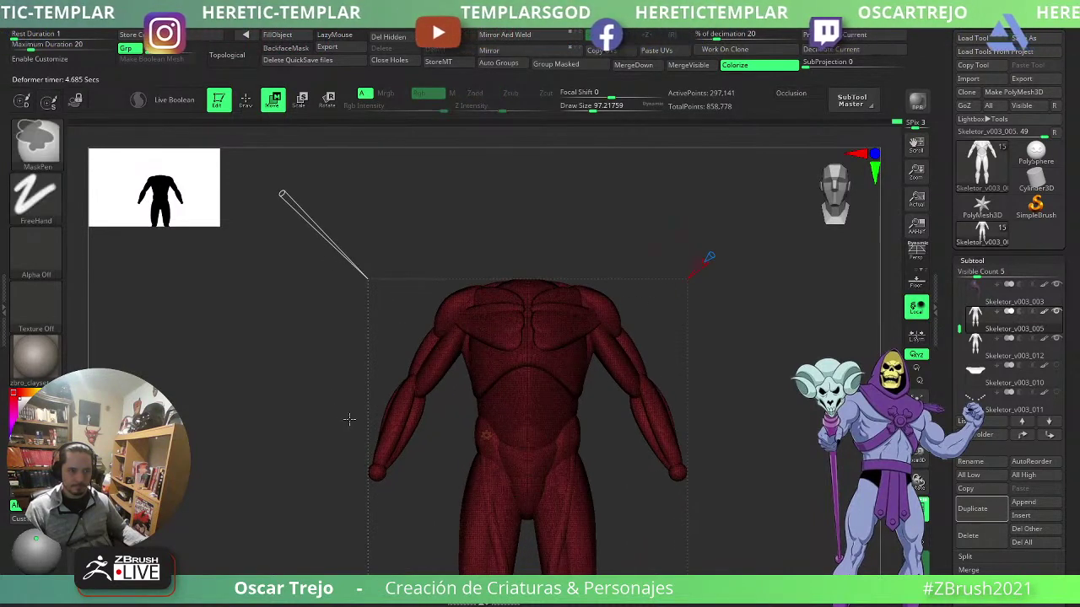
- Undo the remesh, try a lower DynaMesh resolution on the body, and undo back to before the mirror and weld
key(ctrl+z)
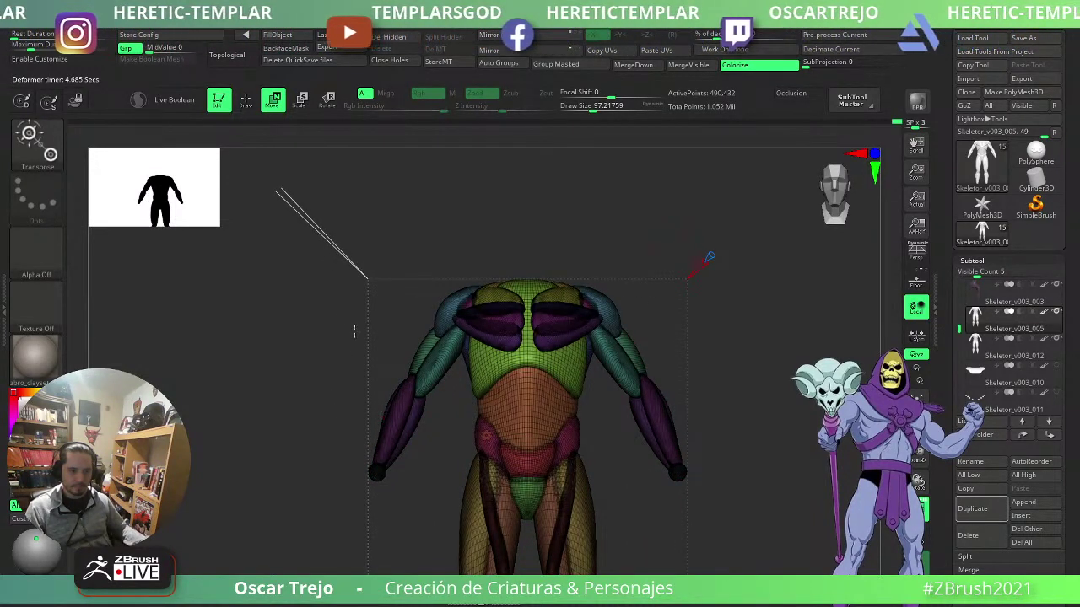
mouse_move(303, 218)
mouse_down()
mouse_move(337, 251)
mouse_move(302, 214)
mouse_up()
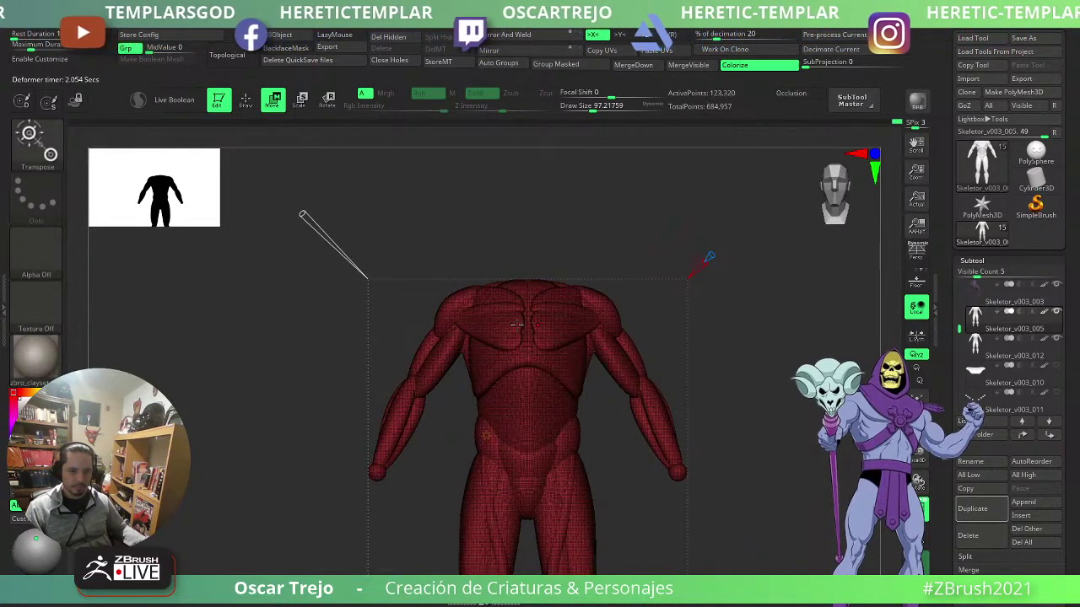
key(ctrl+z)
key(ctrl+z)
key(ctrl+z)
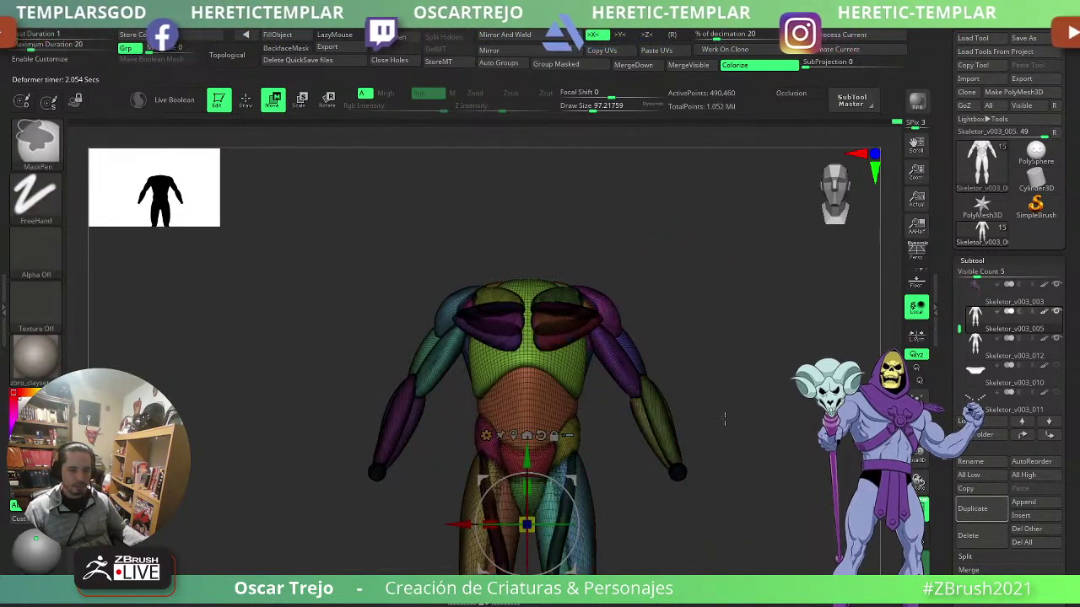
- Enable the Groups option for DynaMesh and delete the existing Remesh By DynaMesh deformer from the body
alt+drag(776, 465, 727, 346)
scroll(1020, 431, down, 10)
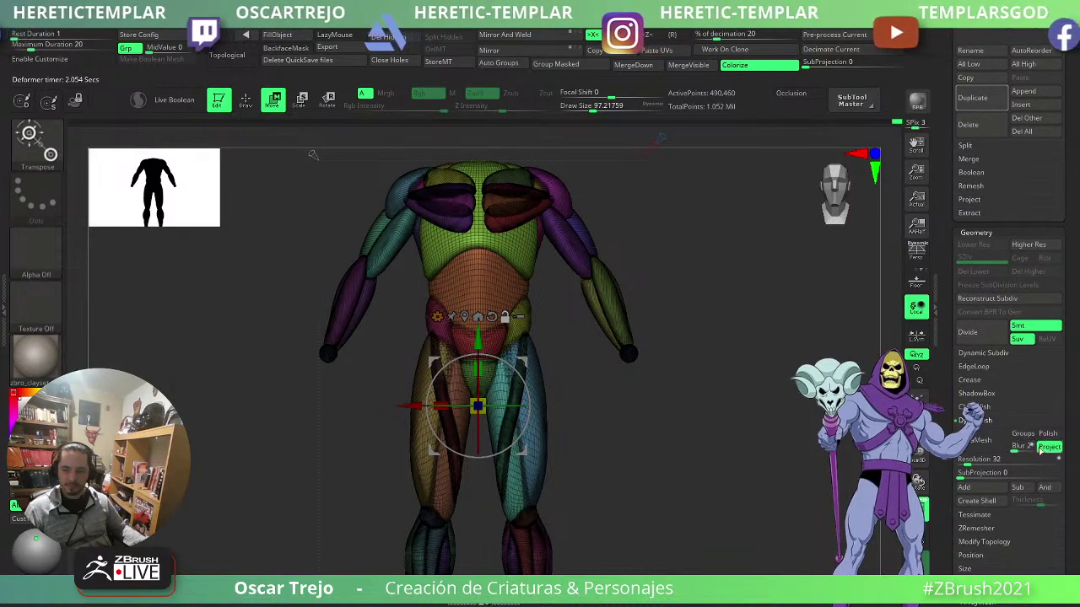
click(1023, 434)
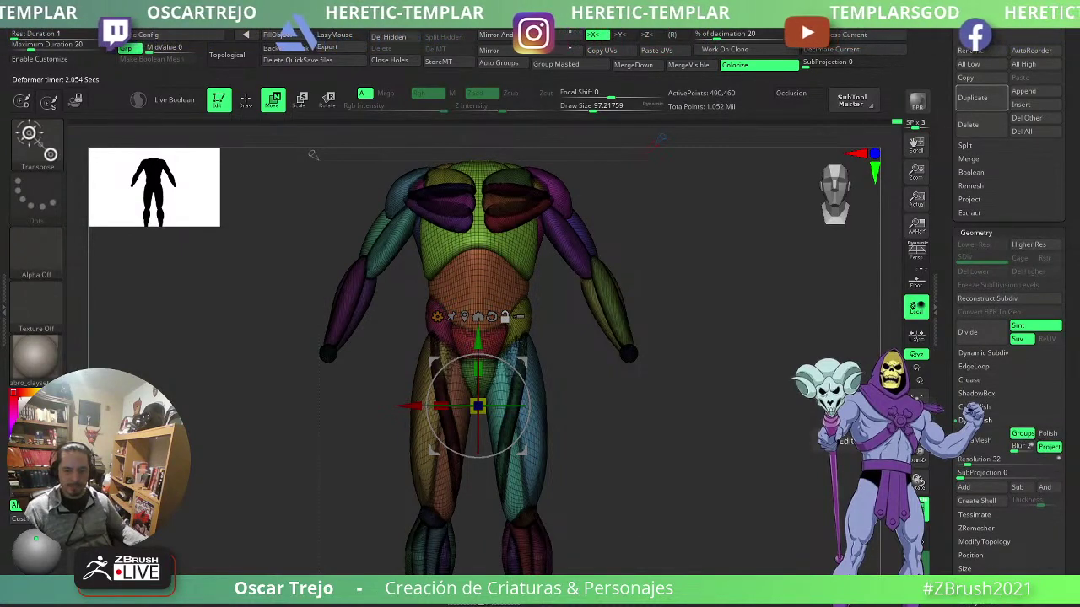
click(437, 317)
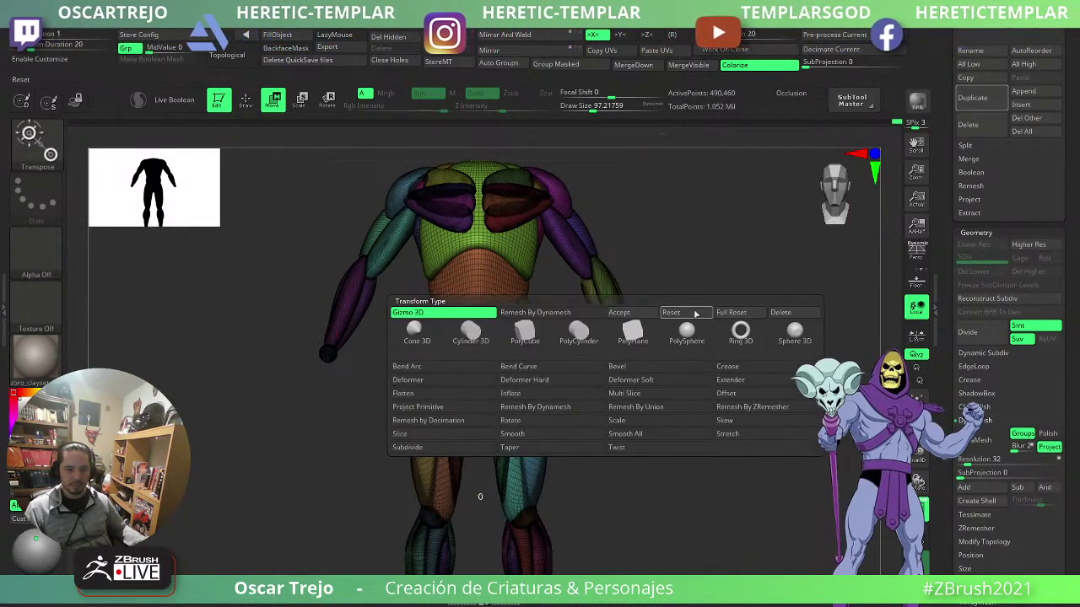
click(777, 313)
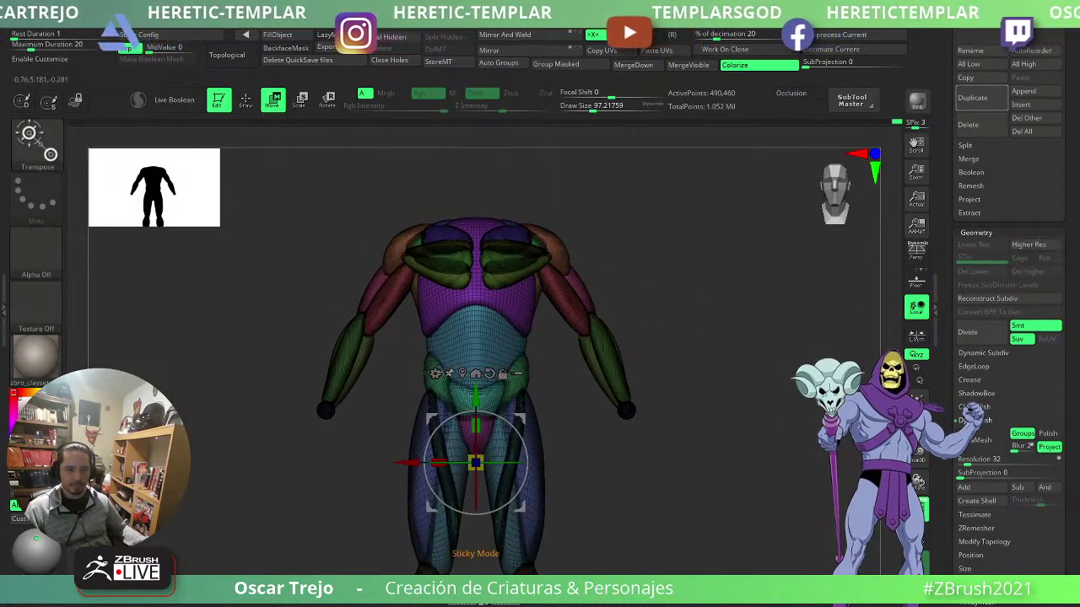
- Apply a fresh Remesh By DynaMesh deformer with Groups enabled and raise its resolution until the muscle shapes are preserved
click(437, 374)
click(577, 446)
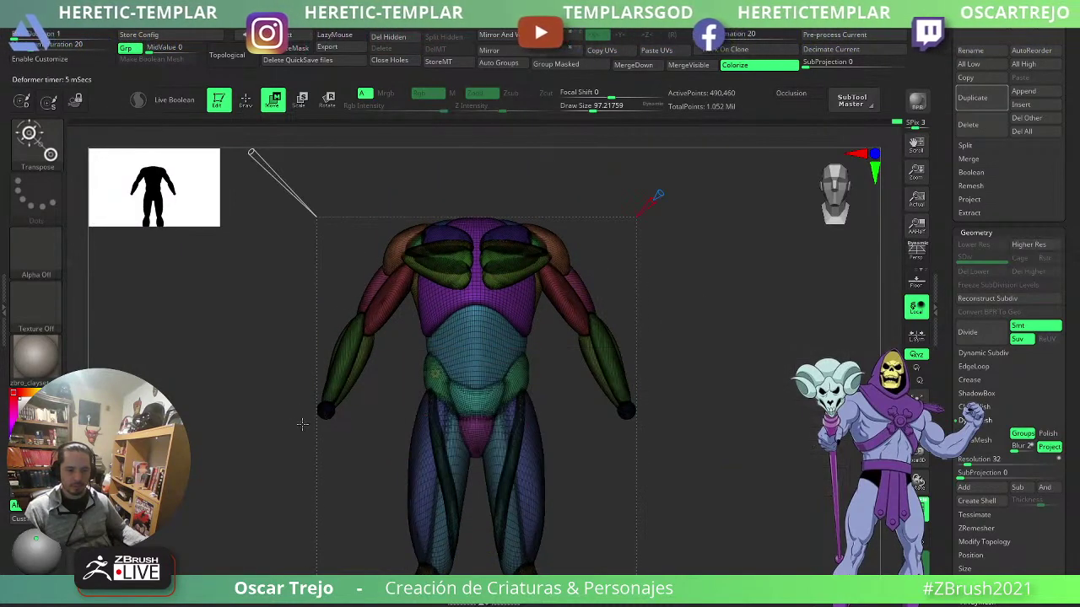
alt+drag(302, 424, 365, 481)
click(359, 256)
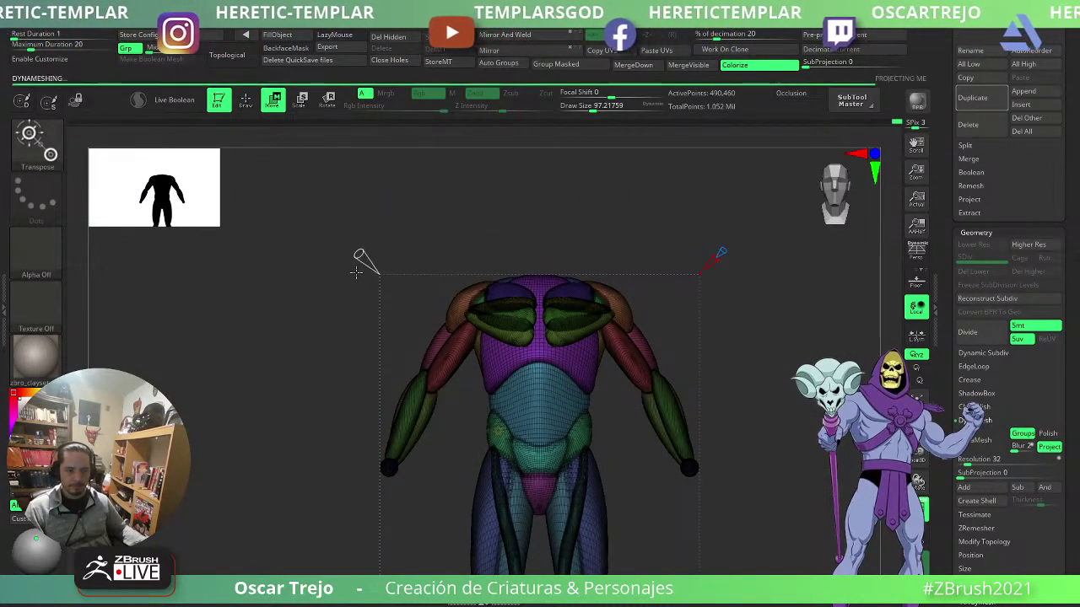
key(shift+f)
key(shift+f)
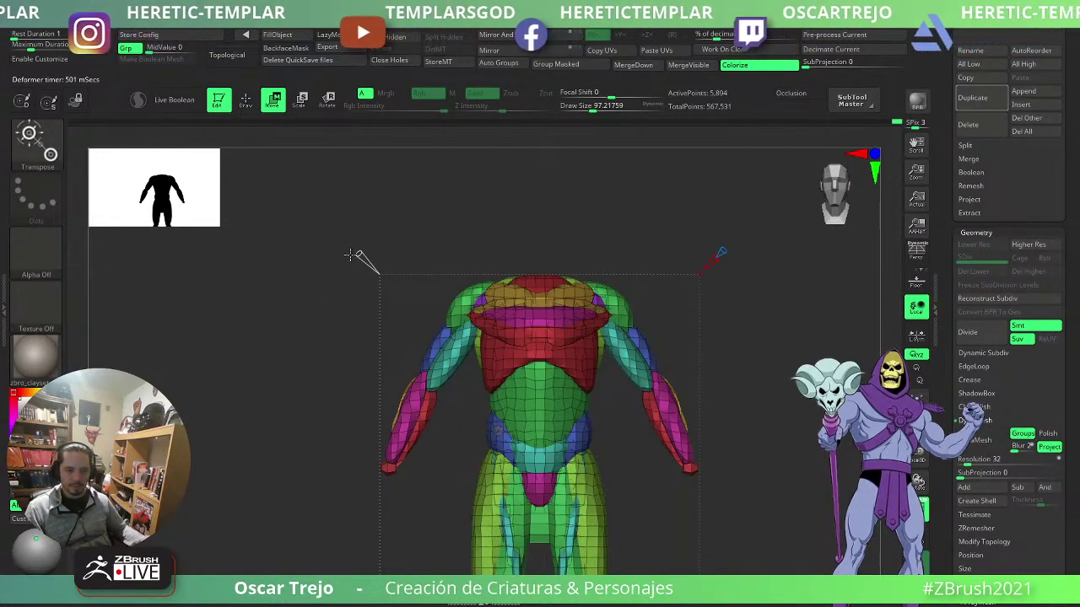
drag(351, 255, 328, 226)
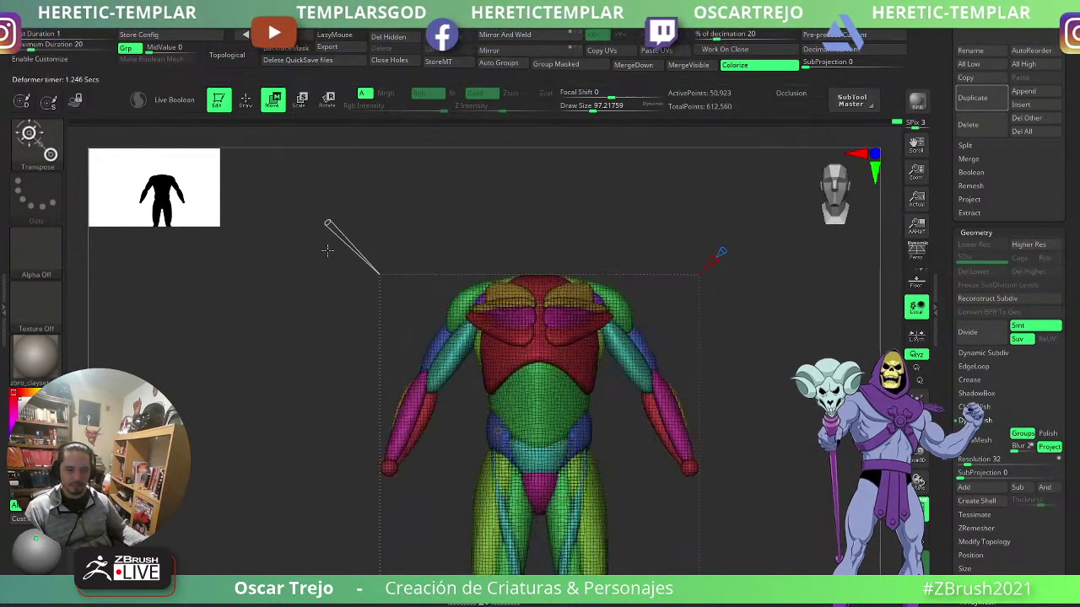
- Isolate the abdomen's polygroup to examine its separate geometry and unhide the whole body
key(q)
ctrl+shift+click(544, 396)
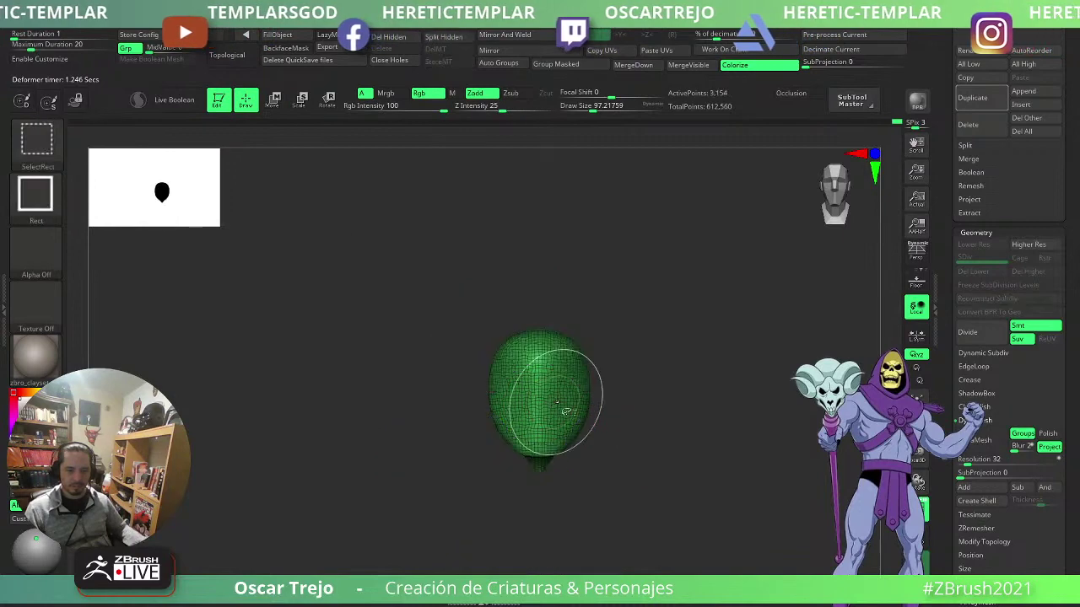
drag(670, 356, 707, 361)
ctrl+shift+click(707, 361)
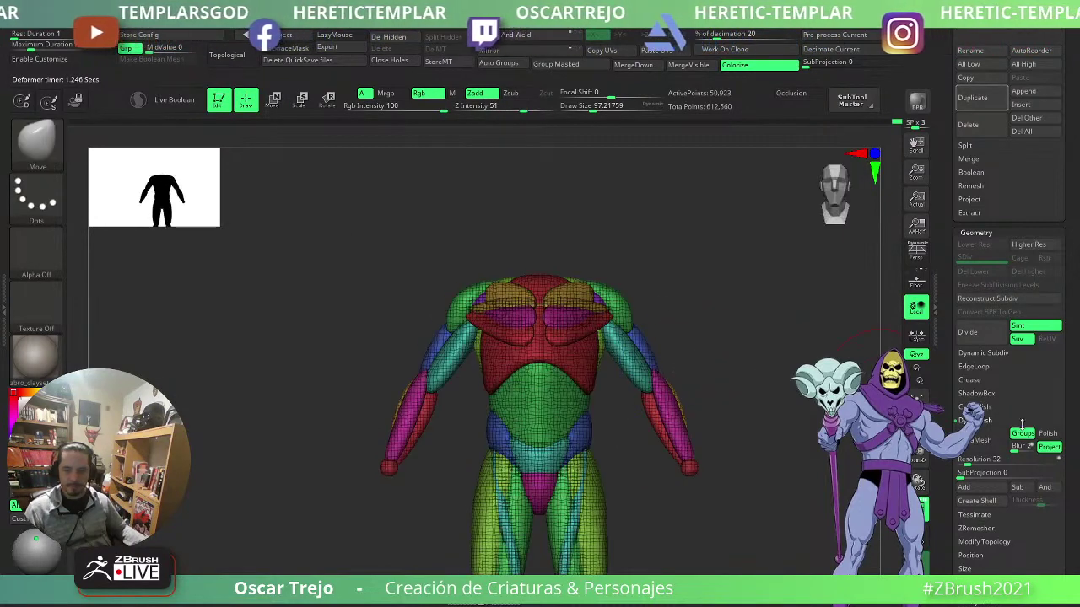
- Turn off the DynaMesh Groups option and remesh the body at a much higher resolution into one unified surface
key(w)
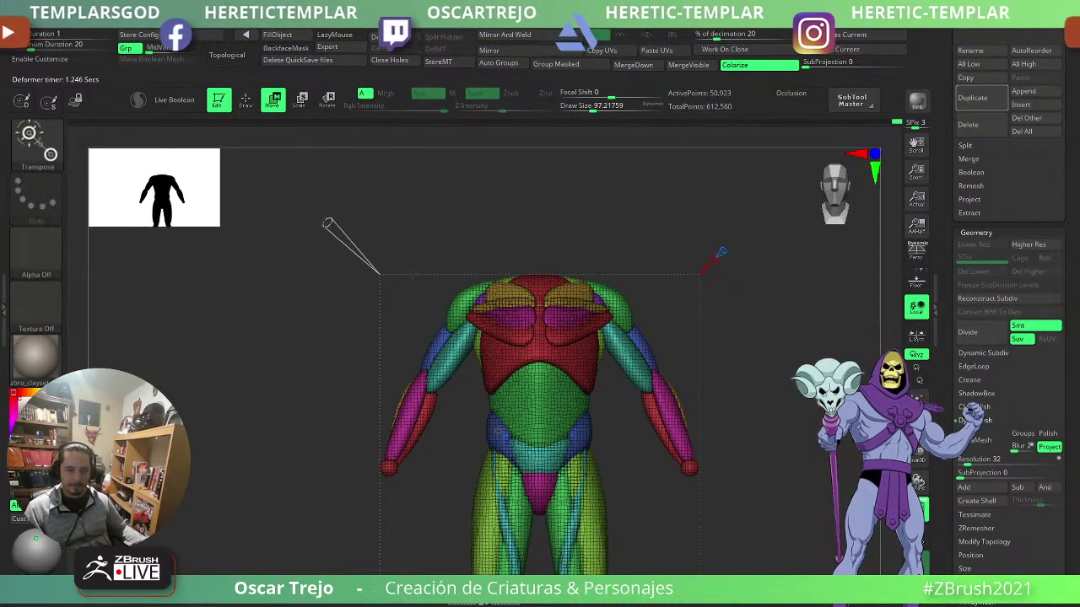
click(329, 224)
drag(330, 226, 292, 190)
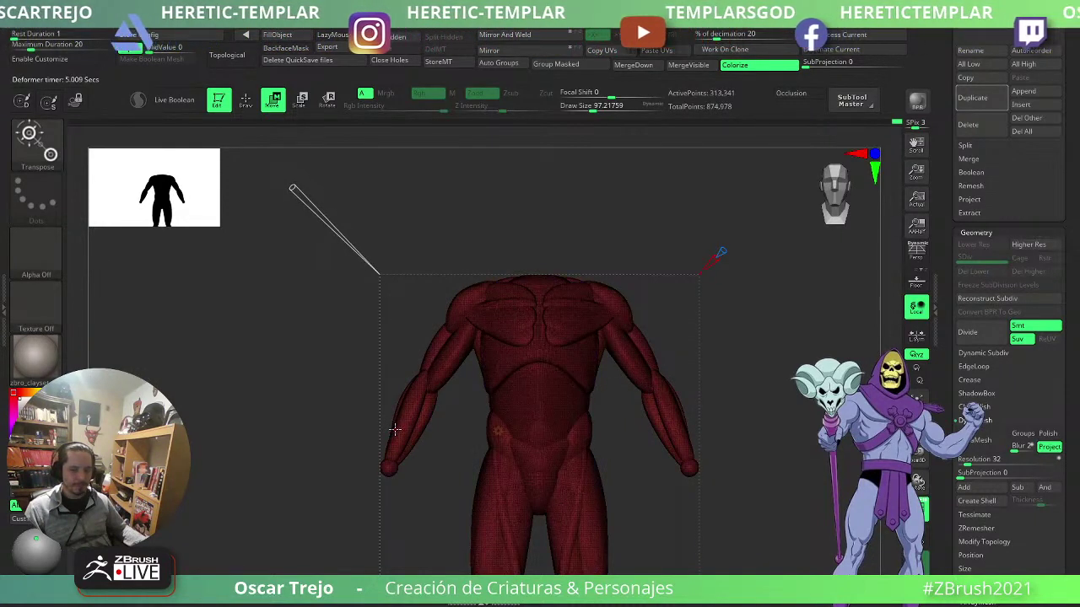
drag(706, 382, 742, 393)
click(497, 431)
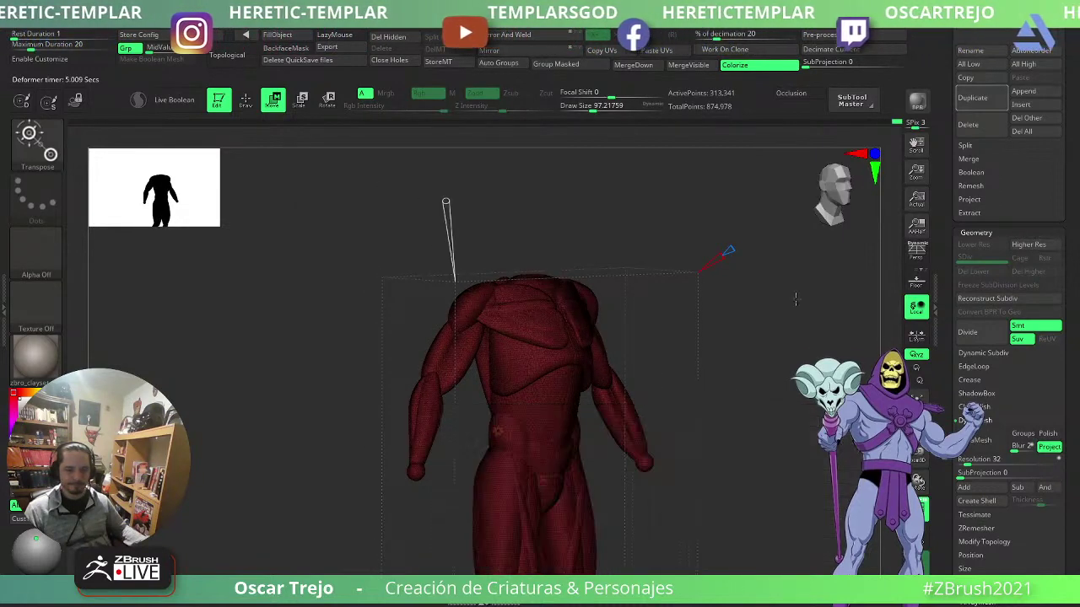
- Delete the demonstration body subtool Skeletor_v003_005 and hide the polyframe on the remaining sculpted body
scroll(952, 236, up, 5)
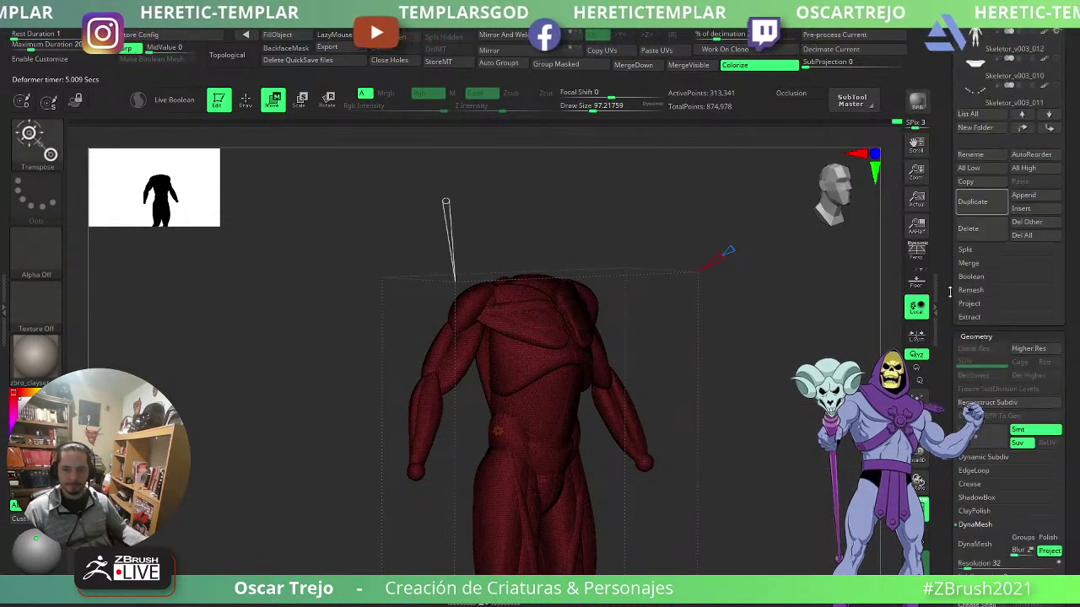
click(989, 537)
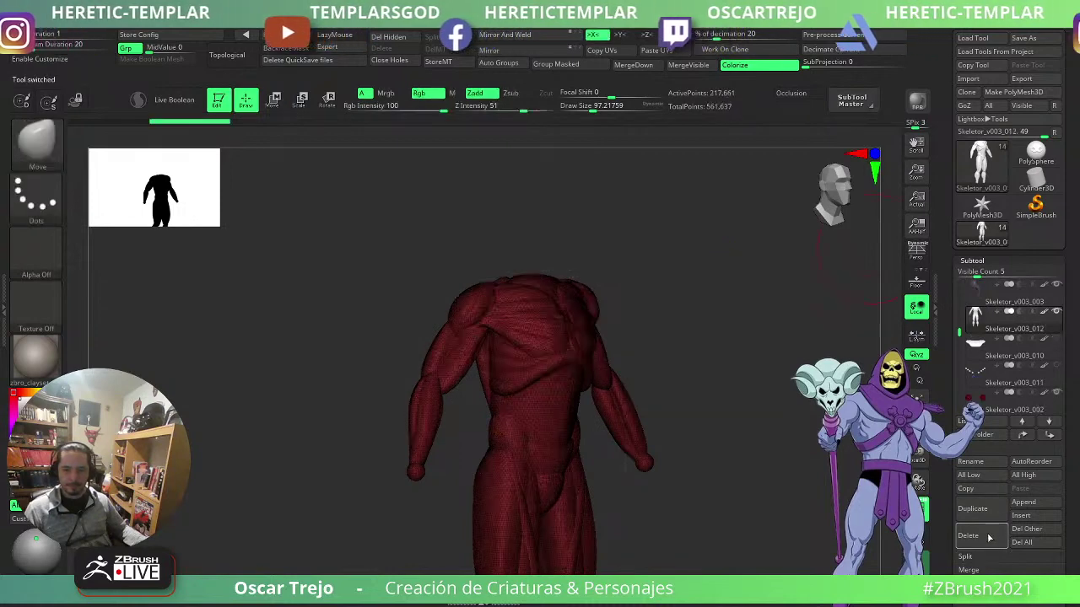
shift+drag(869, 251, 740, 437)
key(shift+f)
alt+drag(716, 301, 706, 405)
key(x)
alt+drag(673, 313, 628, 473)
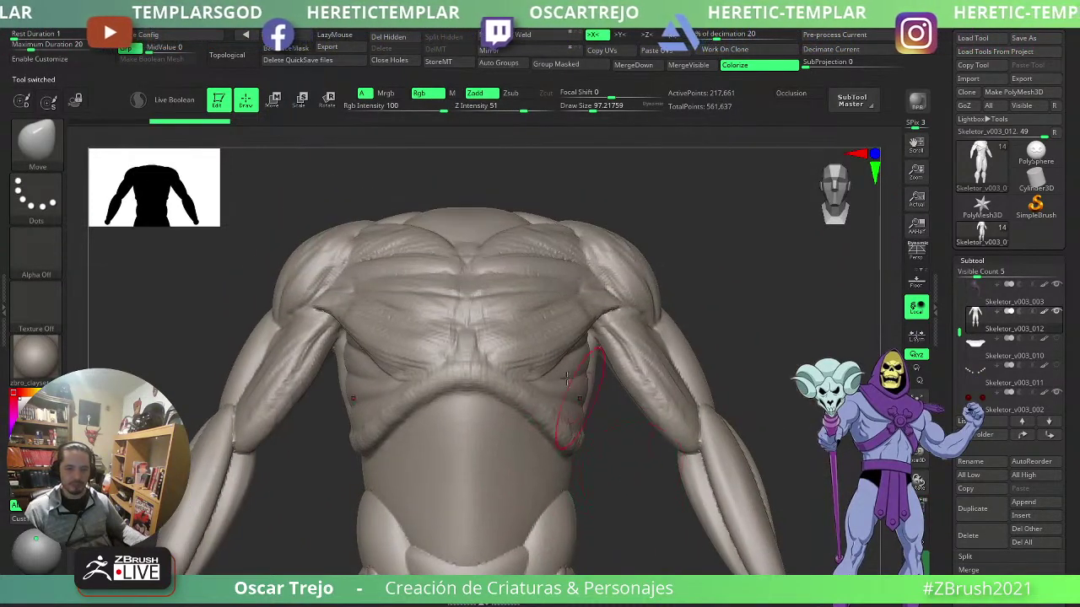
- Build up the muscle forms along the side of the rib cage below the outer chest with the Standard brush
key(b)
key(s)
key(t)
key(s)
drag(591, 353, 581, 355)
drag(734, 292, 677, 296)
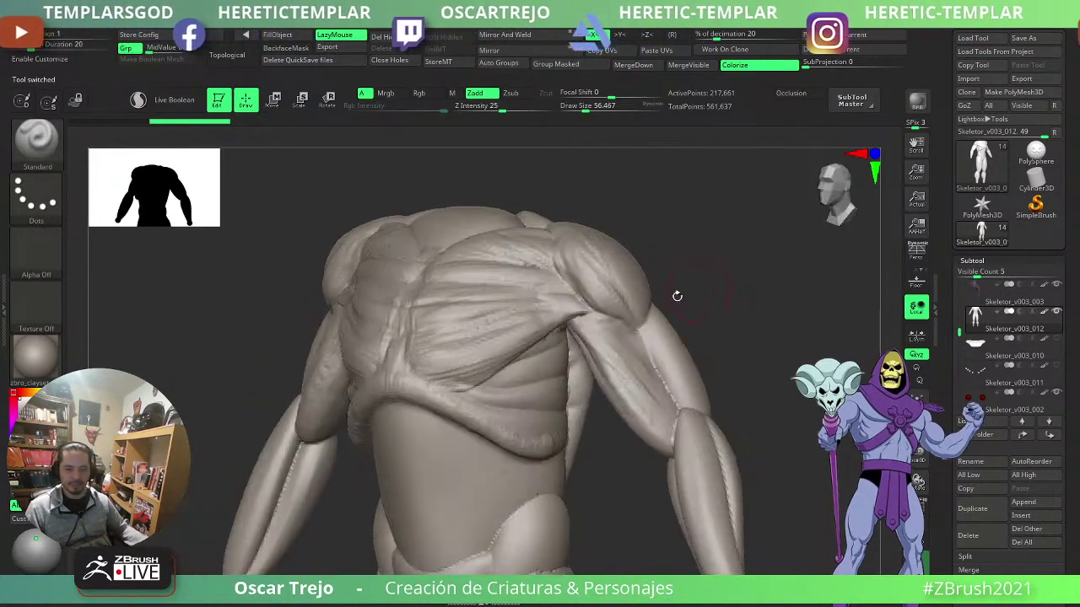
key(s)
mouse_move(552, 361)
mouse_down()
mouse_move(491, 389)
mouse_move(551, 395)
mouse_up()
key(s)
key(s)
- Carve creases along the lower edge of the rib cage with the DamStandard brush
key(b)
key(d)
key(s)
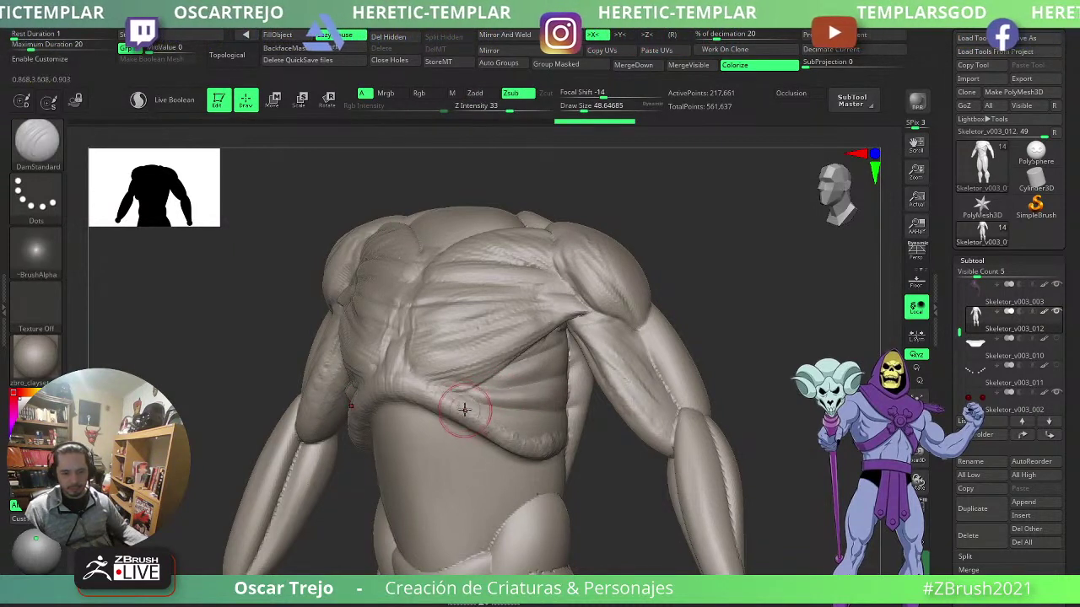
drag(478, 421, 456, 402)
mouse_move(685, 337)
alt+mouse_down()
mouse_move(674, 302)
mouse_move(691, 295)
mouse_move(674, 286)
mouse_move(562, 393)
alt+mouse_up()
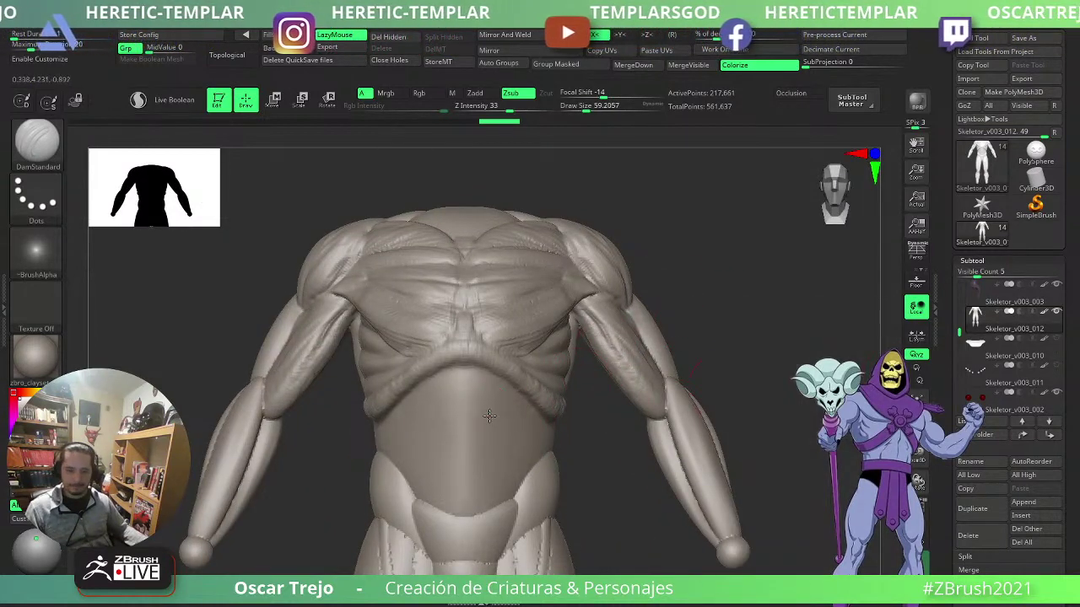
- Block in the central abdominal muscles with the ClayBuildup brush and smooth the outer edges of the lower abdomen
key(b)
key(c)
key(b)
mouse_move(482, 391)
mouse_down()
mouse_move(469, 389)
mouse_move(473, 378)
mouse_move(469, 400)
mouse_move(492, 421)
mouse_move(487, 405)
mouse_move(491, 449)
mouse_move(477, 449)
mouse_up()
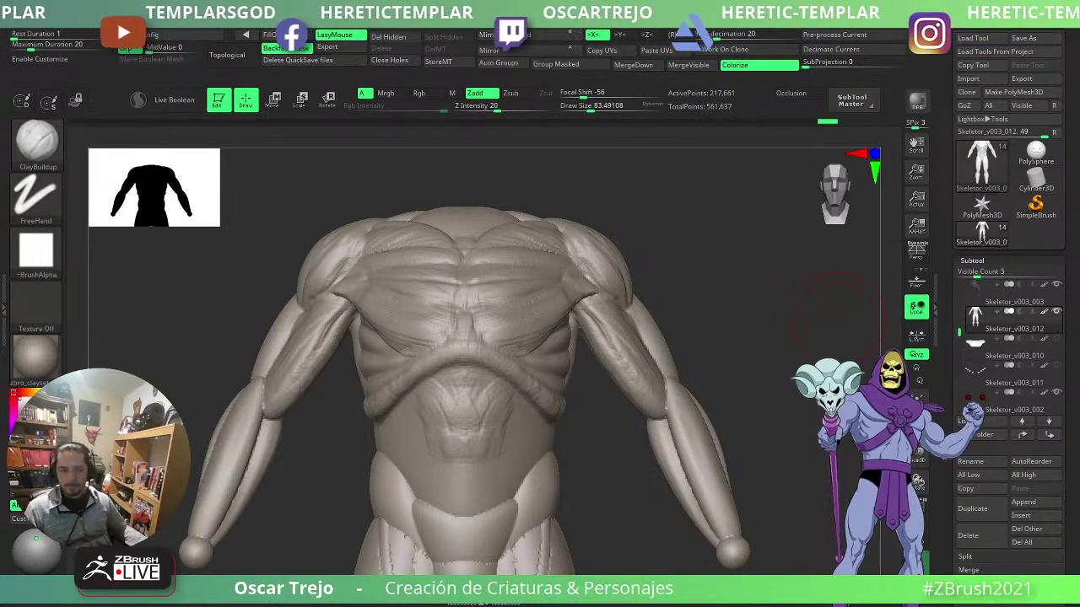
key(ctrl+z)
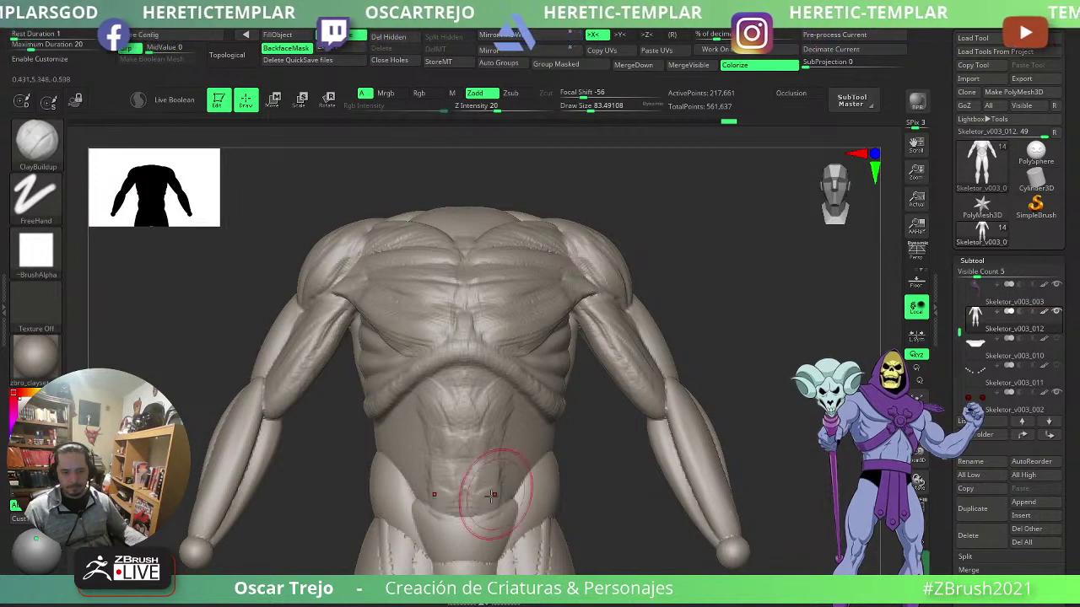
key(shift)
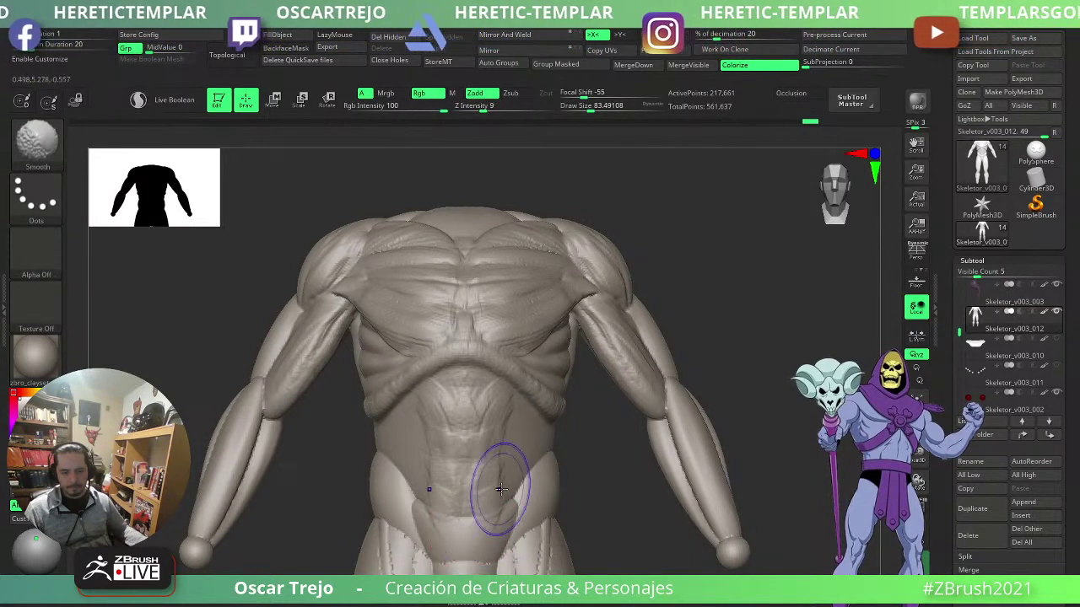
key(space)
drag(511, 449, 500, 450)
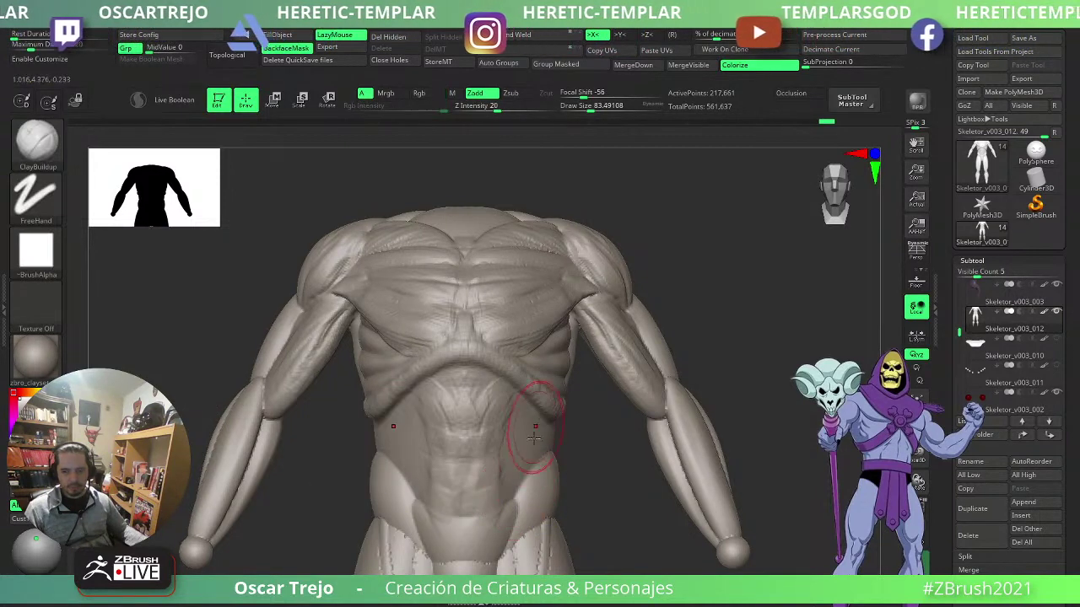
- Sculpt oblique muscle fibers along both sides of the abdomen with a smaller ClayBuildup brush
key(s)
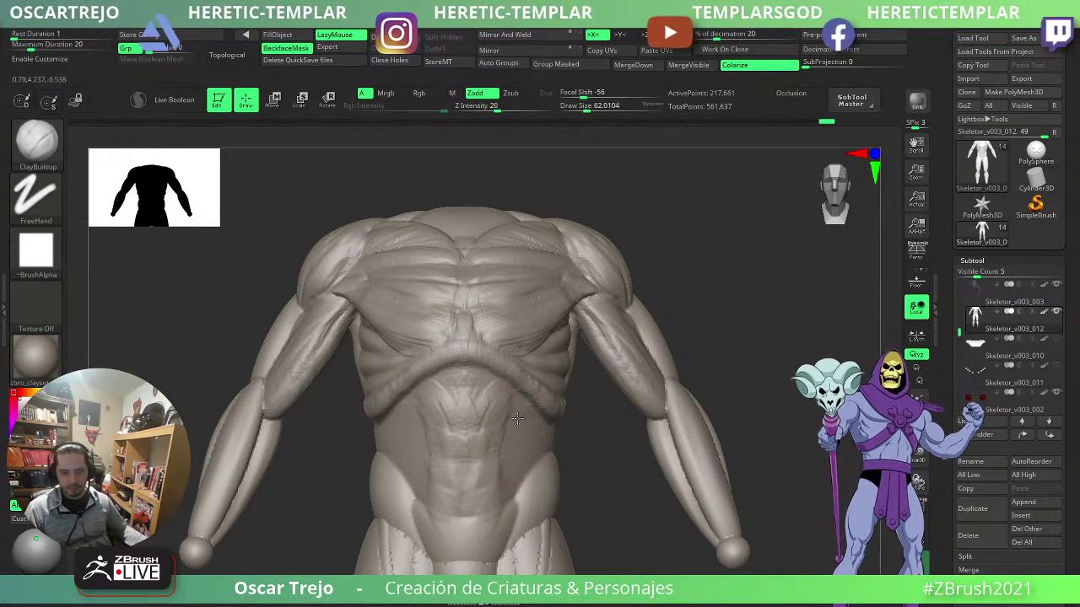
key(s)
mouse_move(512, 433)
mouse_down()
mouse_move(530, 433)
mouse_move(509, 497)
mouse_up()
key(s)
drag(547, 440, 495, 503)
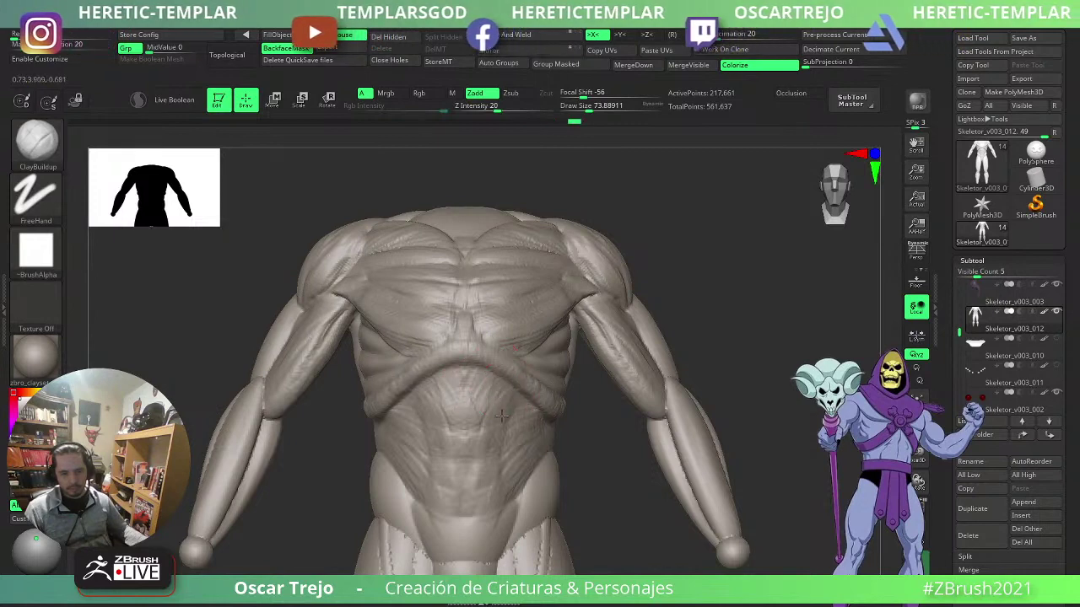
- Refine the abdominal and lower-belly muscle forms with the Standard brush
key(b)
key(s)
key(t)
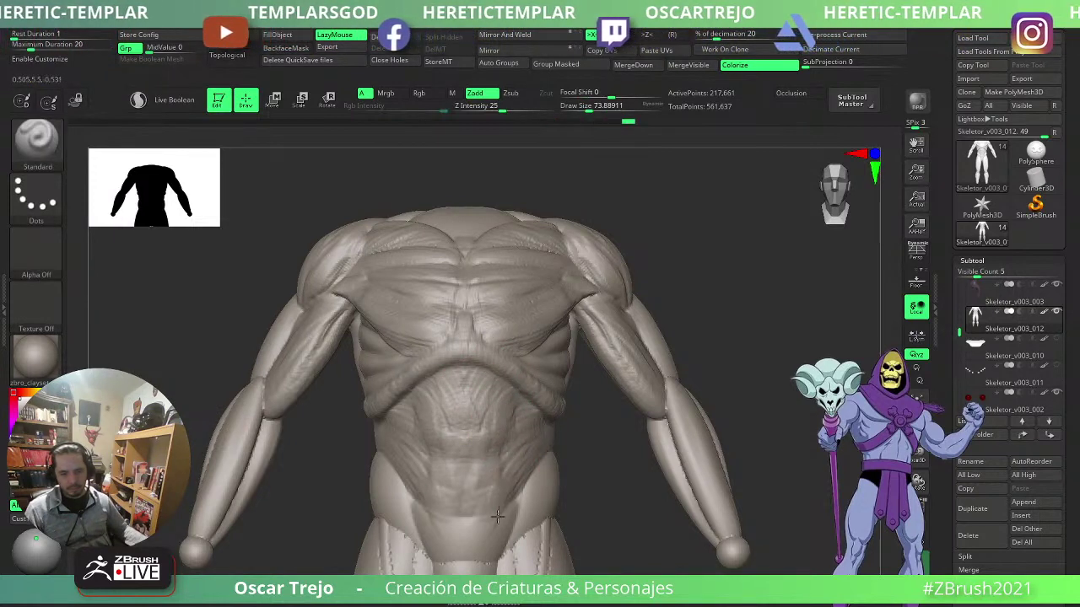
mouse_move(609, 500)
alt+mouse_down()
mouse_move(577, 448)
mouse_move(573, 485)
alt+mouse_up()
- Blend the lower abdomen into the groin and inner upper thighs with the ClayBuildup brush, smoothing the transition
key(b)
key(c)
key(b)
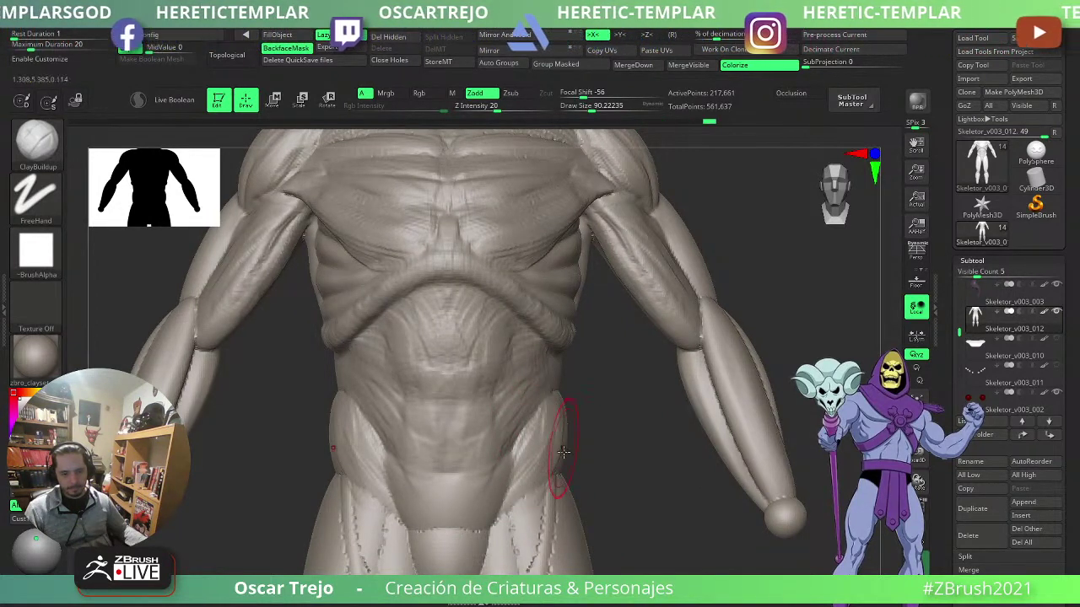
key(f)
alt+drag(669, 367, 719, 382)
mouse_move(702, 285)
alt+mouse_down()
mouse_move(711, 371)
mouse_move(766, 357)
mouse_move(684, 422)
mouse_move(687, 284)
mouse_move(694, 378)
alt+mouse_up()
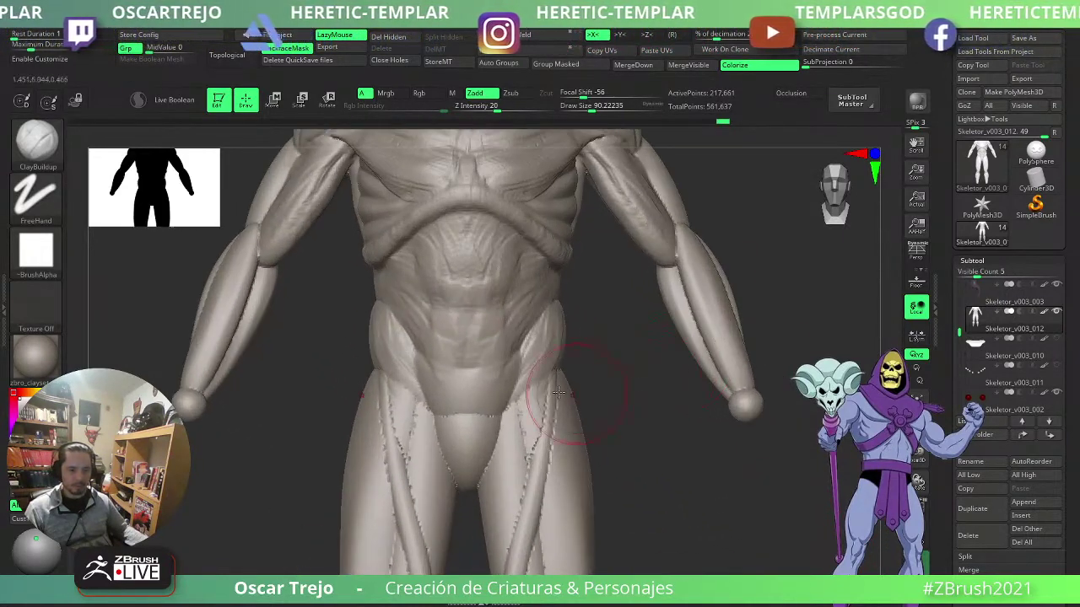
key(2)
key(3)
key(s)
mouse_move(497, 439)
mouse_down()
mouse_move(475, 466)
mouse_move(487, 441)
mouse_move(471, 428)
mouse_move(478, 452)
mouse_up()
key(1)
drag(497, 415, 477, 476)
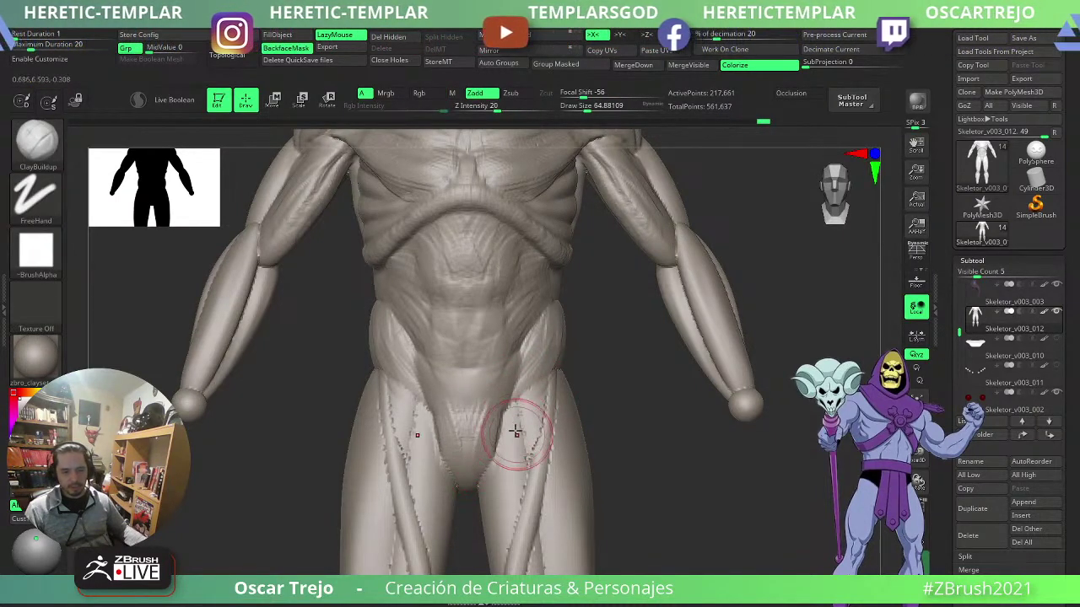
key(shift)
mouse_move(521, 413)
shift+mouse_down()
mouse_move(538, 423)
mouse_move(523, 397)
shift+mouse_up()
- Build up muscle fibers over the hips and outer thighs with a larger ClayBuildup brush
key(s)
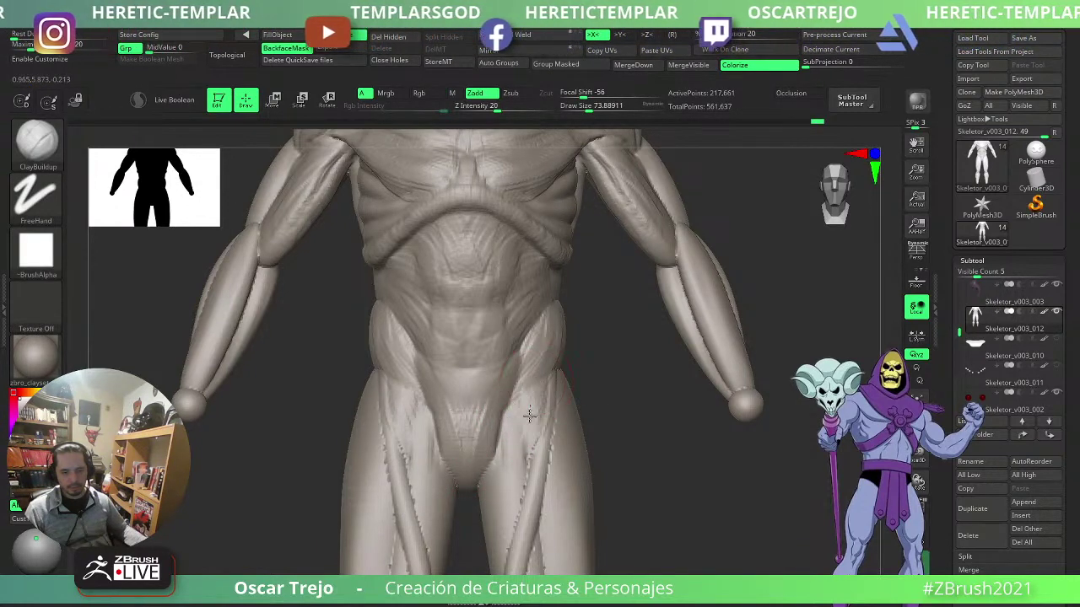
drag(600, 398, 558, 400)
key(s)
mouse_move(558, 399)
mouse_down()
mouse_move(566, 403)
mouse_move(566, 380)
mouse_move(599, 386)
mouse_move(603, 402)
mouse_move(559, 450)
mouse_move(594, 474)
mouse_up()
shift+drag(666, 498, 608, 401)
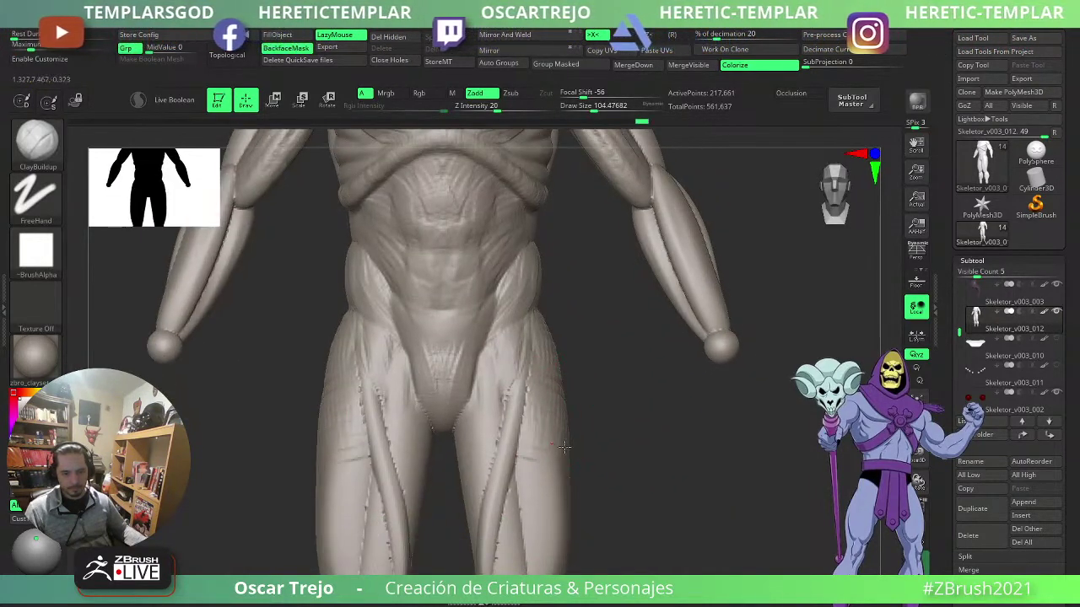
mouse_move(565, 447)
mouse_down()
mouse_move(571, 477)
mouse_move(537, 492)
mouse_move(564, 529)
mouse_up()
alt+drag(702, 521, 714, 460)
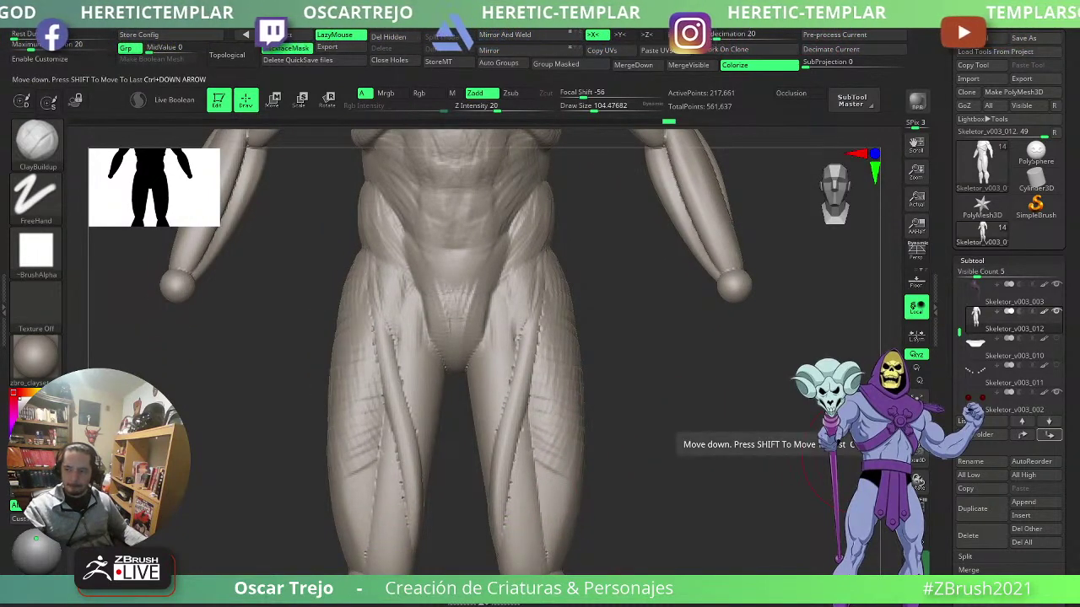
- Blend the seam between the hip, outer thigh and upper glute with the ClayBuildup brush
drag(707, 358, 645, 348)
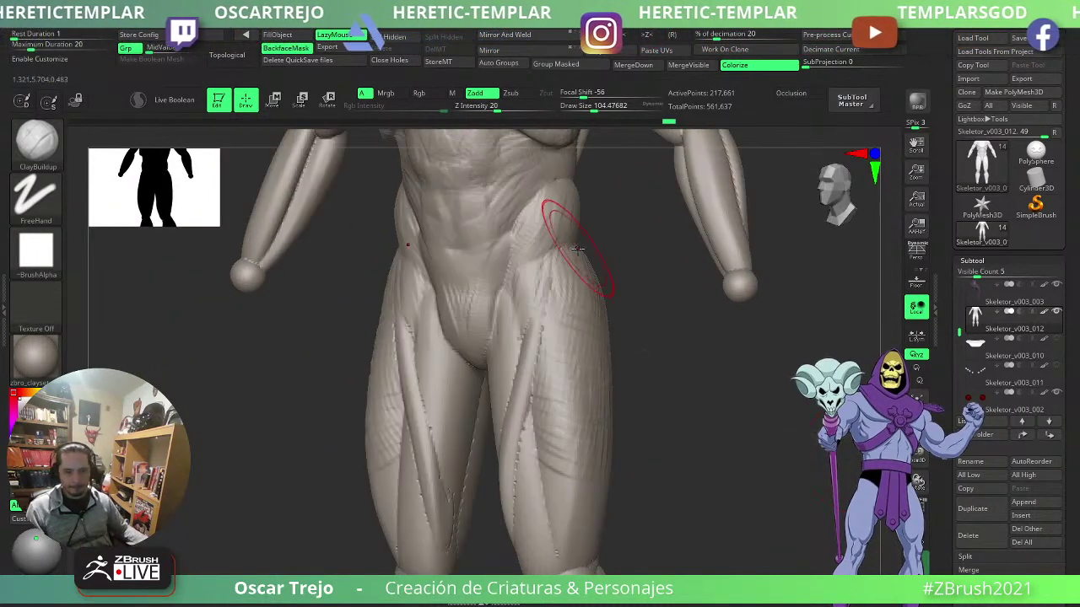
drag(593, 243, 607, 245)
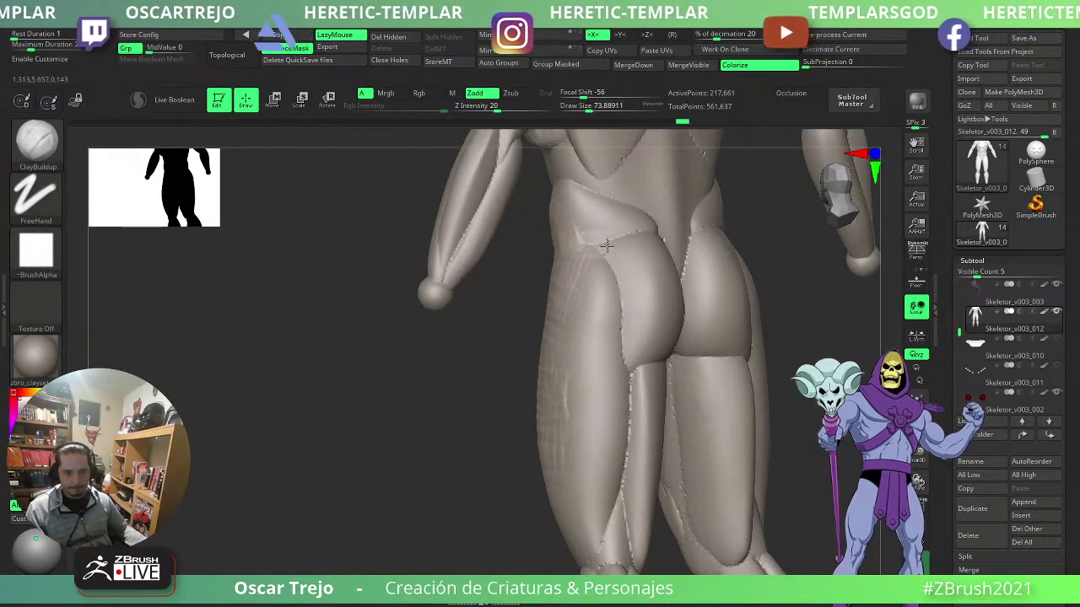
mouse_move(577, 245)
right_down()
mouse_move(549, 236)
mouse_move(593, 248)
right_up()
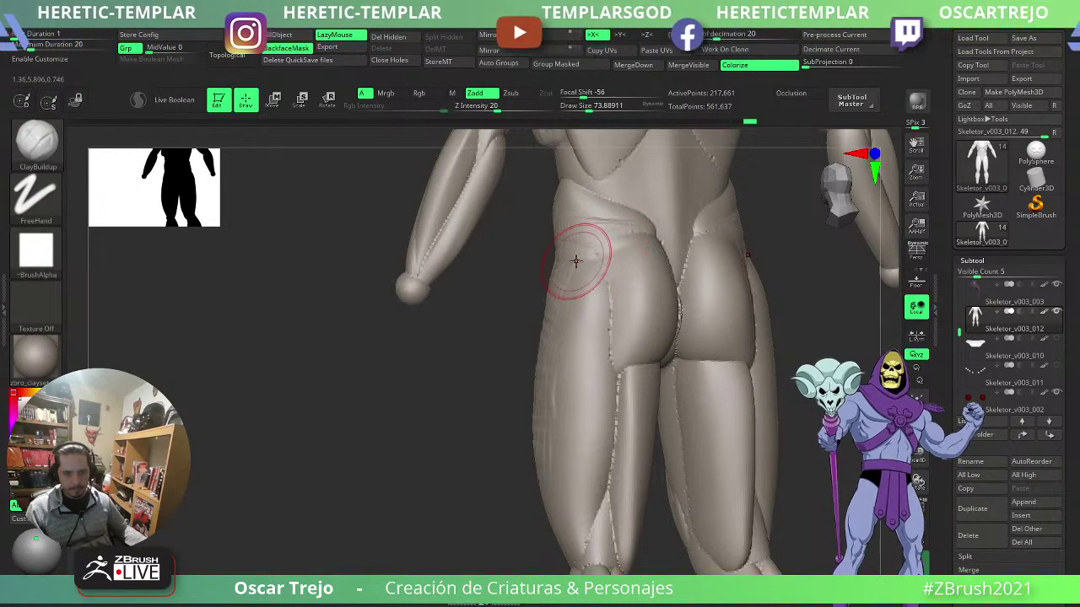
mouse_move(576, 261)
right_down()
mouse_move(608, 287)
mouse_move(641, 354)
mouse_move(586, 329)
mouse_move(640, 344)
mouse_move(571, 356)
right_up()
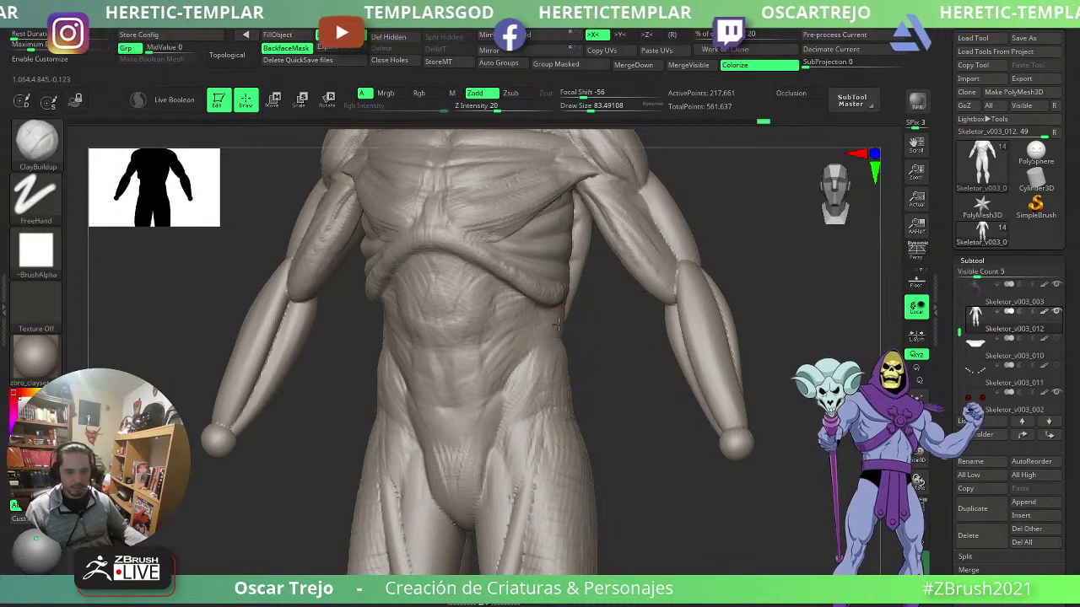
- Build up the side of the waist below the rib cage with the ClayBuildup brush
mouse_move(556, 323)
mouse_down()
mouse_move(546, 308)
mouse_move(565, 329)
mouse_up()
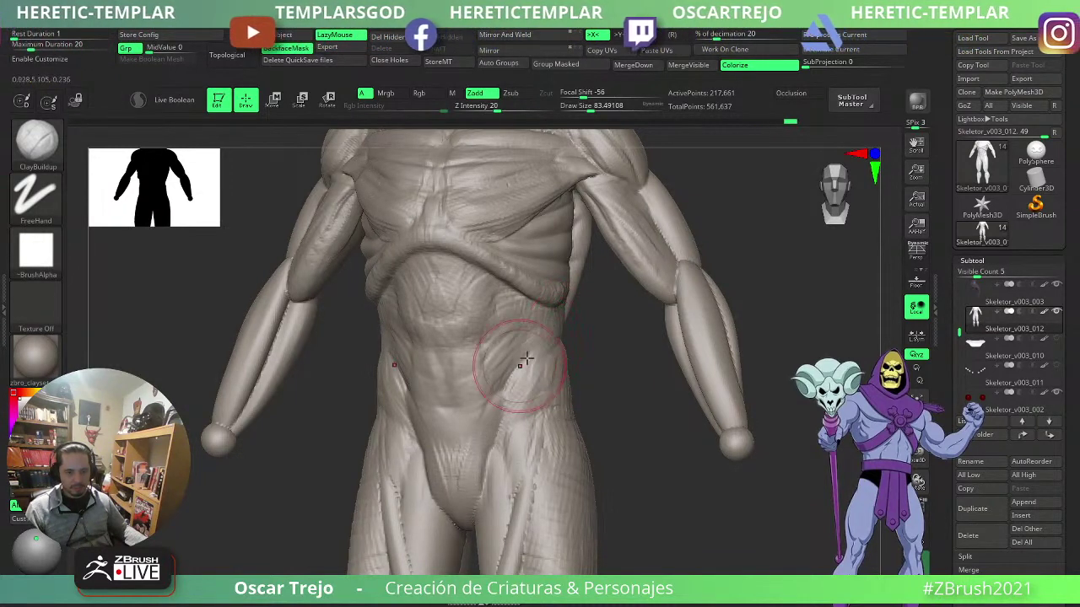
right_drag(533, 355, 548, 287)
- Reshape the sides of the waist and lower rib cage with the Move brush, undoing unwanted waist changes
alt+right_drag(717, 268, 721, 372)
key(b)
key(m)
key(v)
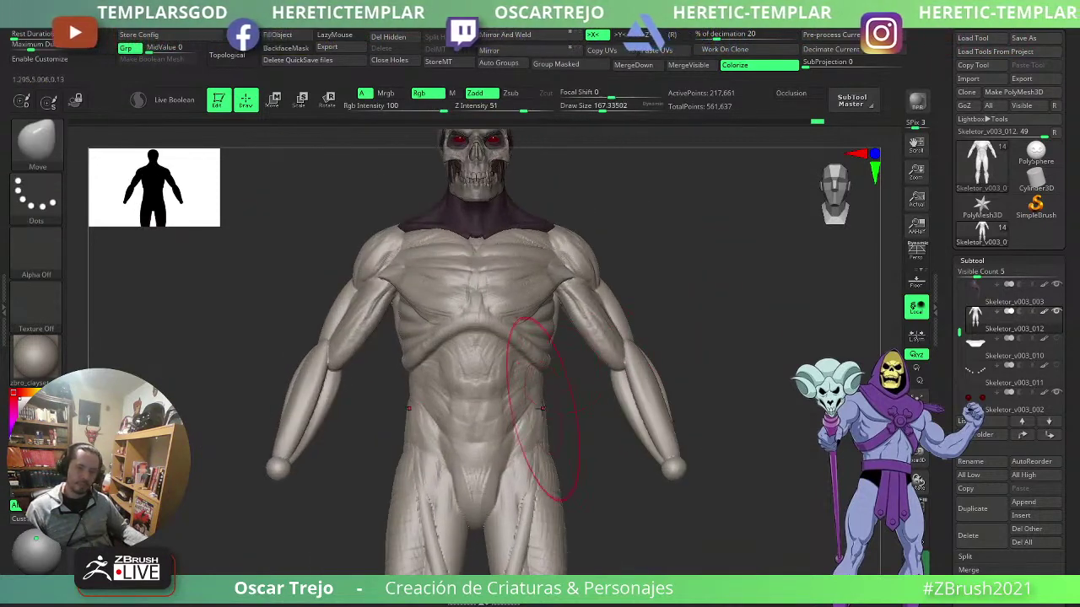
mouse_move(552, 413)
mouse_down()
mouse_move(539, 419)
mouse_move(545, 434)
mouse_up()
key(ctrl+z)
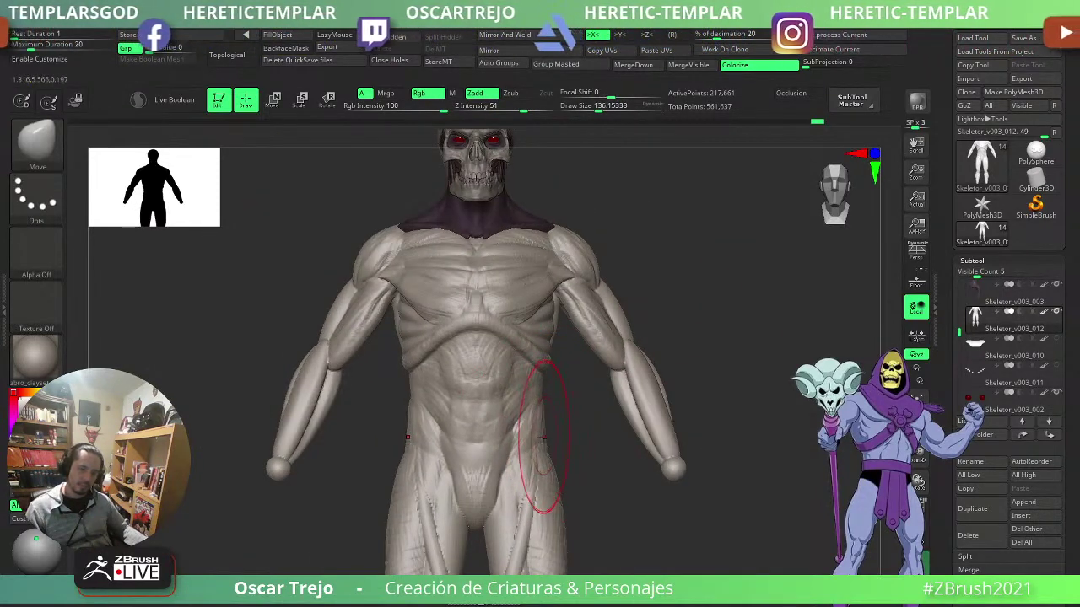
key(ctrl+z)
drag(542, 366, 554, 366)
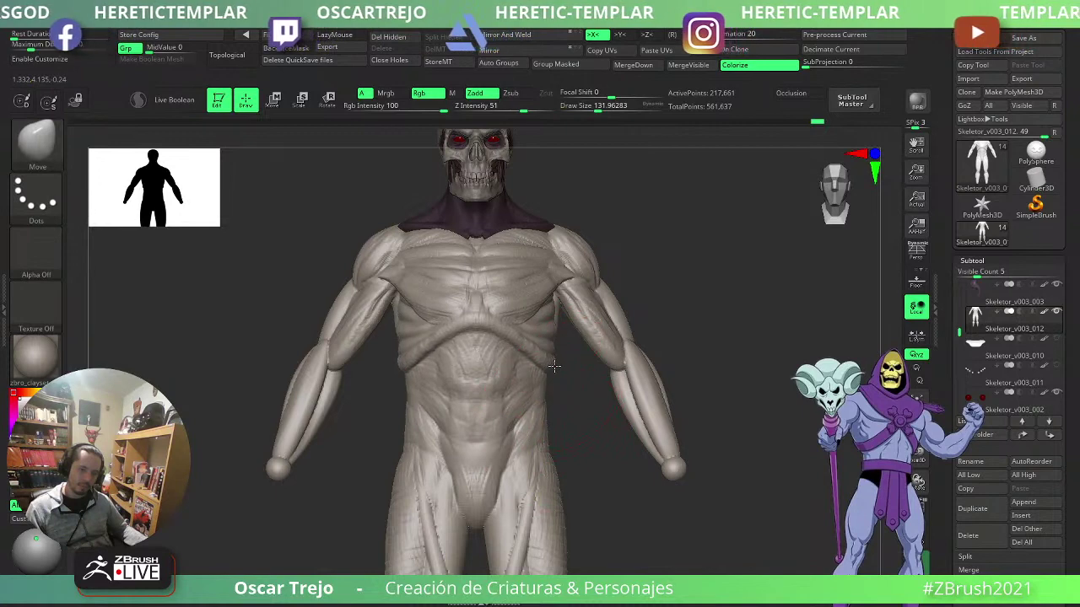
- Adjust the side profile of the lower rib cage and upper abdomen with the Move brush
drag(708, 302, 539, 321)
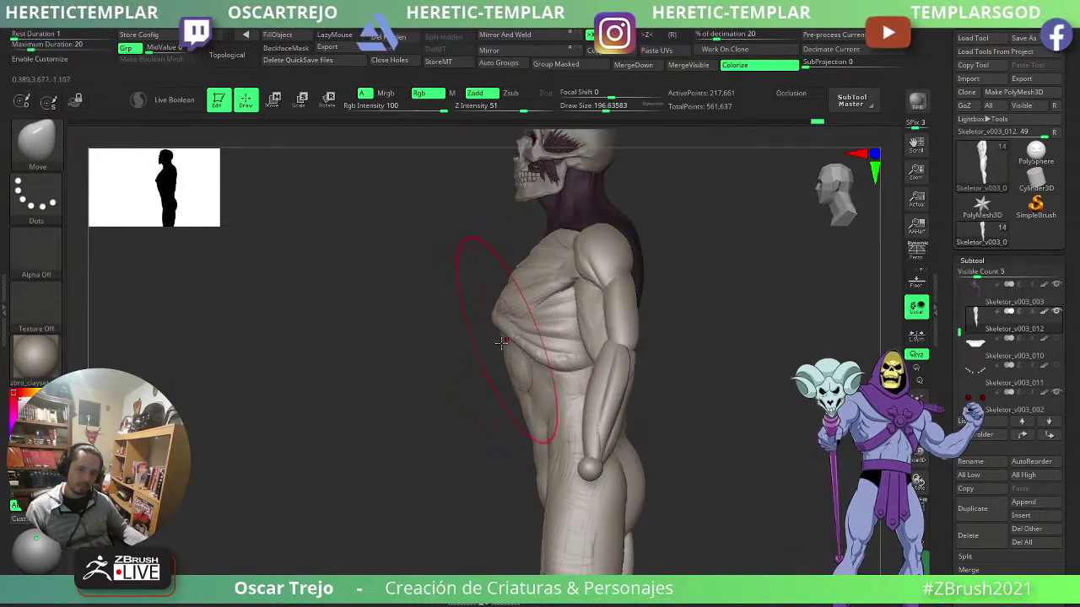
drag(488, 360, 604, 363)
key([)
- Adjust the outer contour of the upper arms from front and back with a smaller Move brush
drag(555, 315, 607, 301)
key(s)
key(s)
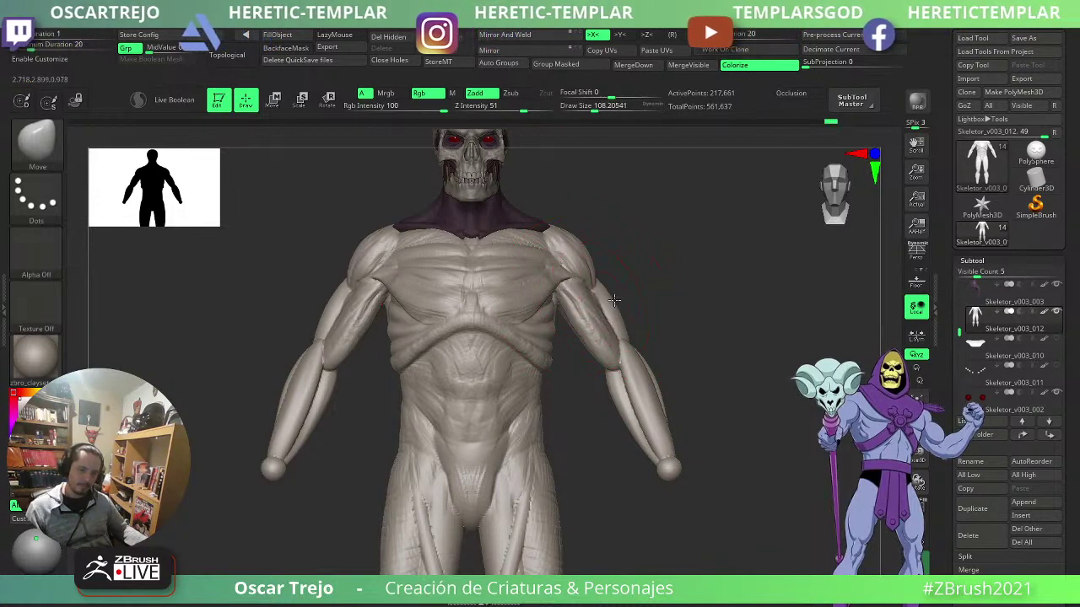
drag(692, 273, 561, 279)
key(s)
mouse_move(635, 284)
mouse_down()
mouse_move(623, 283)
mouse_move(630, 271)
mouse_up()
key(s)
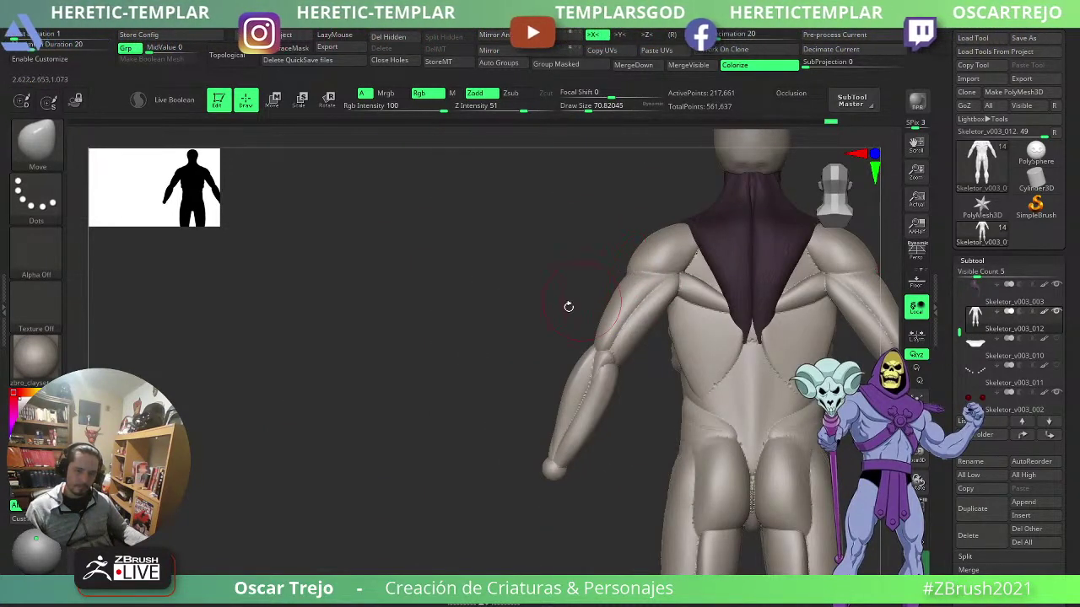
drag(568, 307, 757, 309)
alt+drag(744, 270, 740, 292)
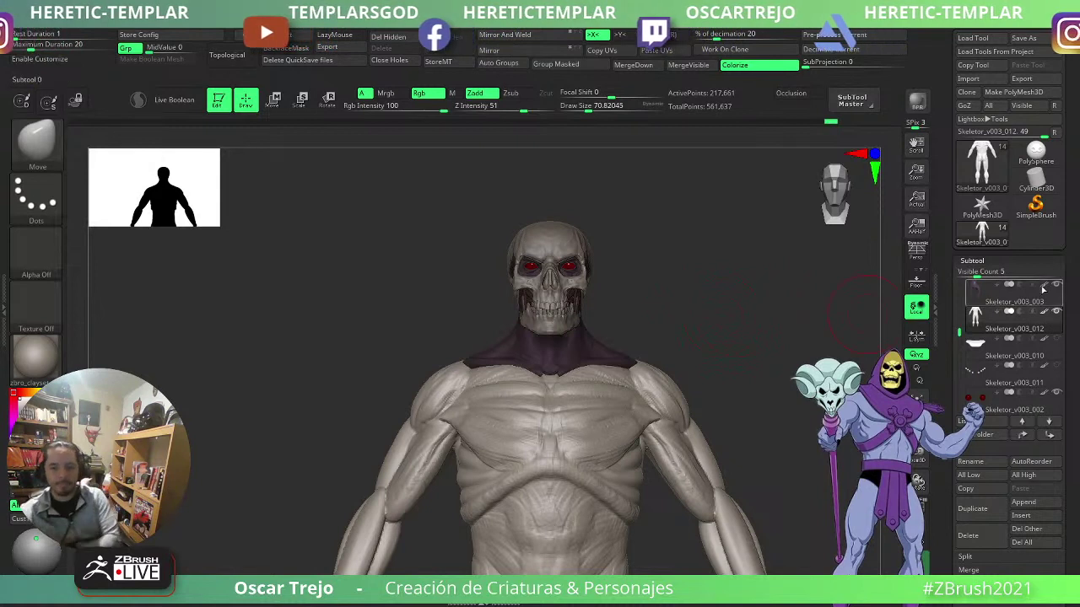
- Refine the obliques and the groin line with the Standard and DamStandard brushes
mouse_move(1012, 291)
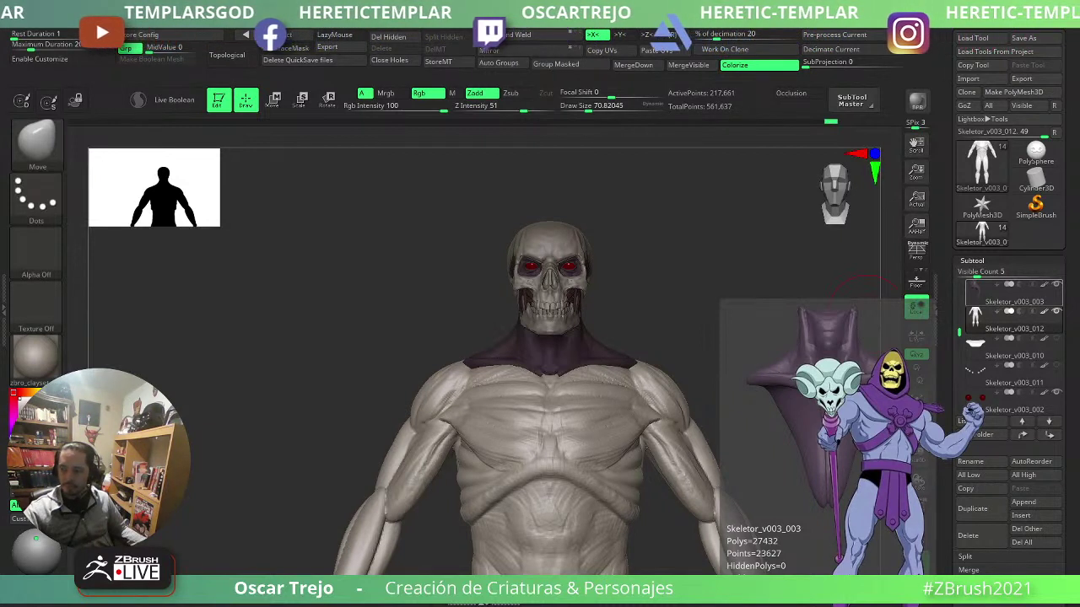
alt+drag(354, 416, 283, 314)
mouse_move(675, 325)
alt+mouse_down()
mouse_move(667, 299)
mouse_move(709, 275)
mouse_move(706, 313)
alt+mouse_up()
key(1)
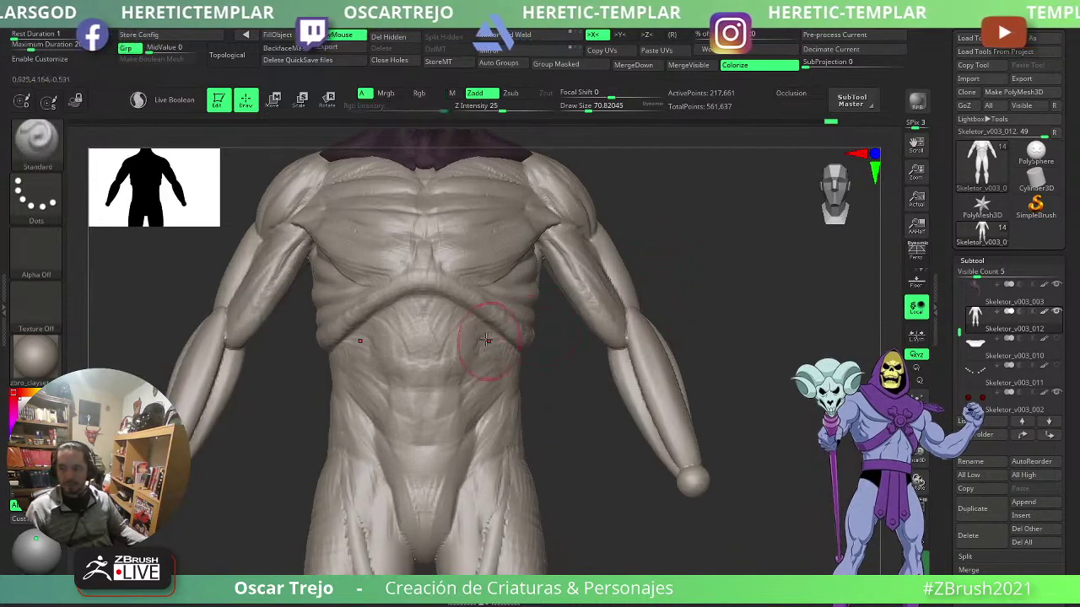
key(s)
mouse_move(469, 354)
mouse_down()
mouse_move(489, 333)
mouse_move(473, 390)
mouse_move(469, 458)
mouse_move(483, 434)
mouse_move(476, 523)
mouse_up()
key(2)
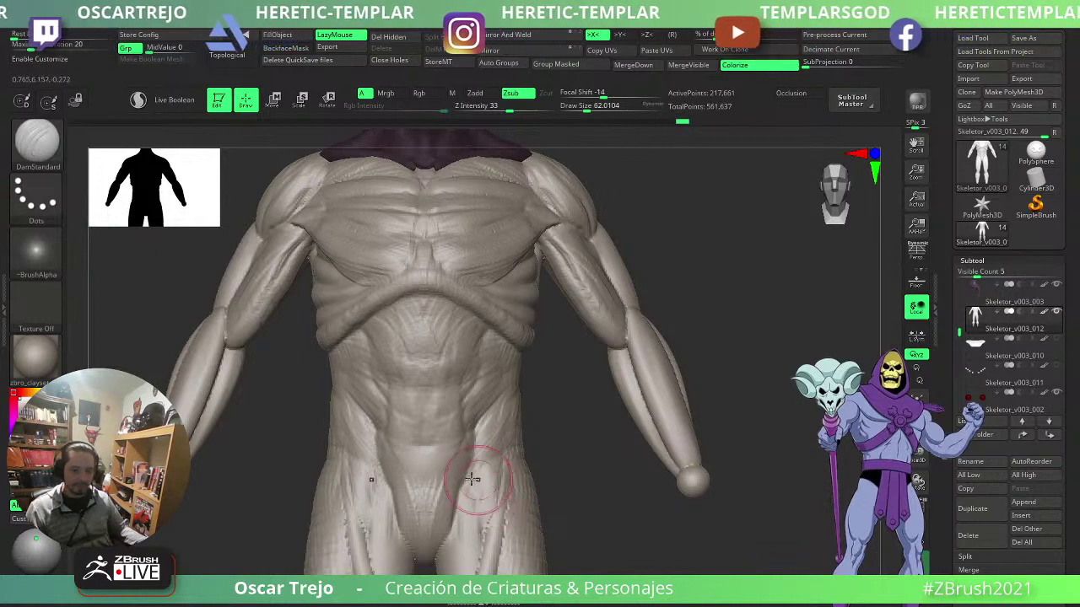
- Sculpt fibers on the inner thigh muscles with ClayBuildup and carve their separations with DamStandard
alt+drag(555, 537, 556, 386)
key(1)
drag(478, 403, 465, 521)
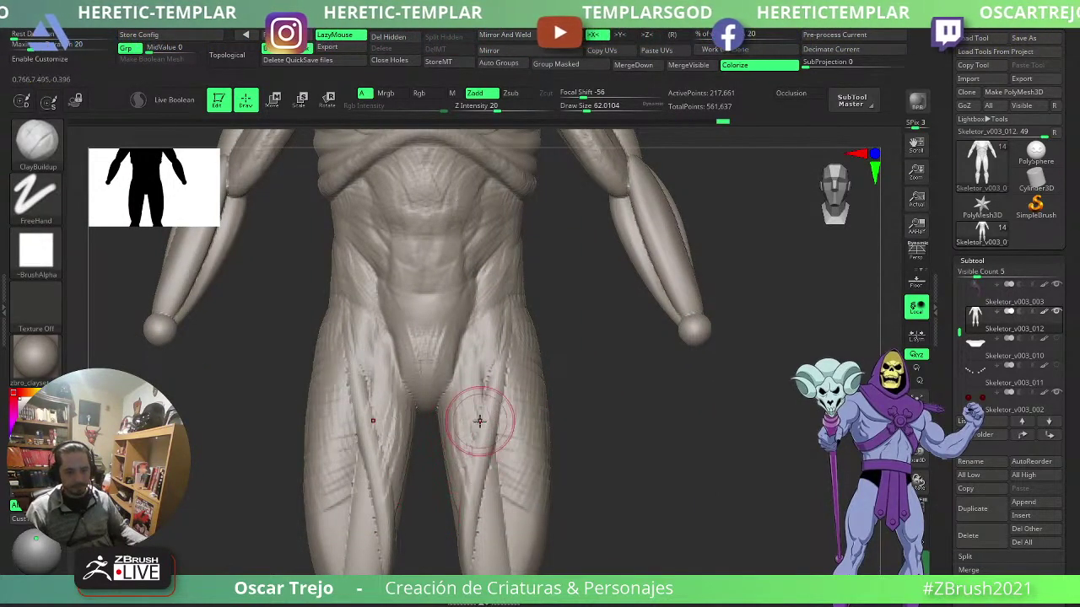
key(2)
drag(482, 422, 468, 540)
- Show the collar piece Skeletor_v003_010 over the chest and make it the active subtool
mouse_move(596, 436)
alt+mouse_down()
mouse_move(696, 434)
mouse_move(680, 381)
mouse_move(692, 369)
alt+mouse_up()
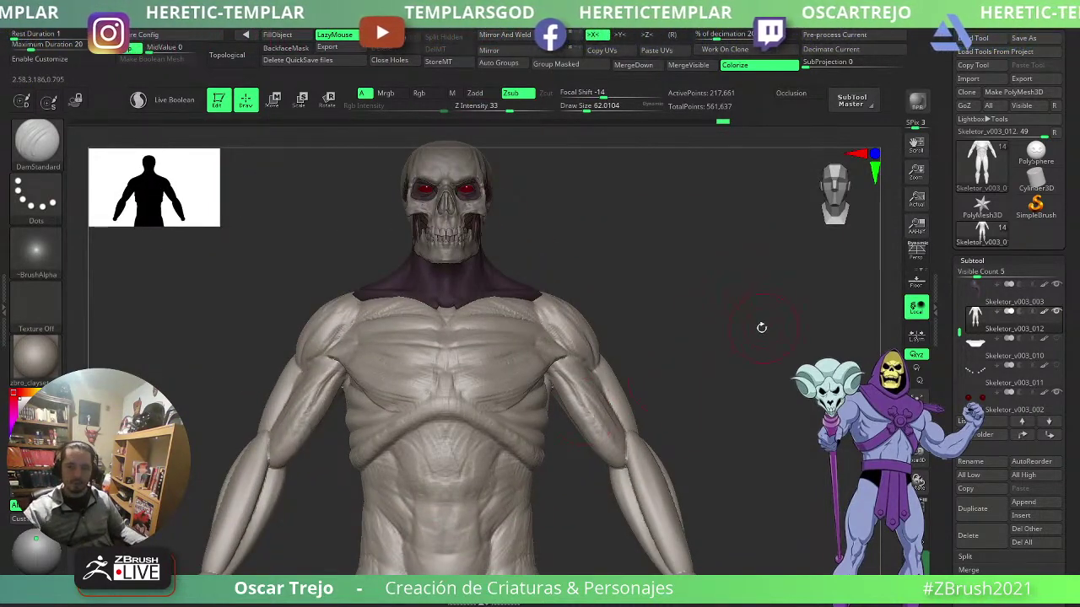
drag(761, 327, 675, 320)
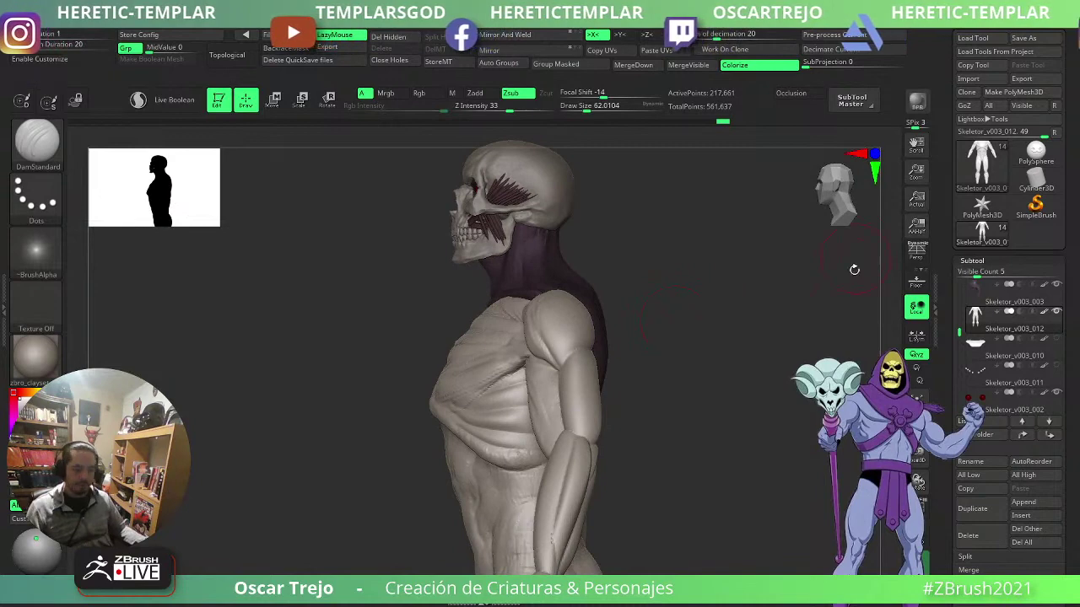
click(1056, 340)
shift+drag(750, 379, 793, 376)
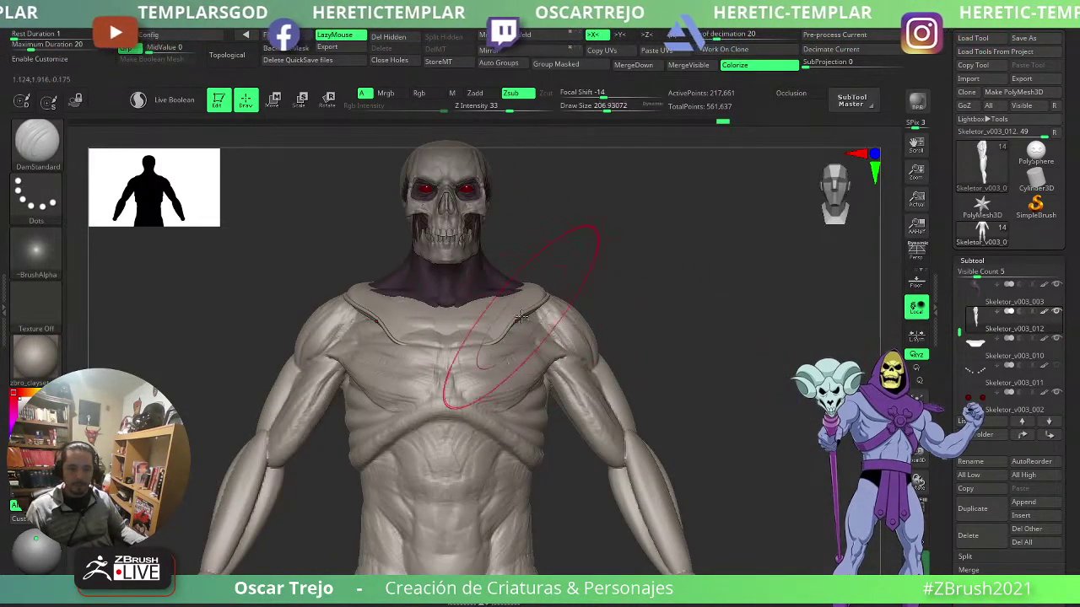
drag(654, 291, 596, 277)
alt+click(504, 317)
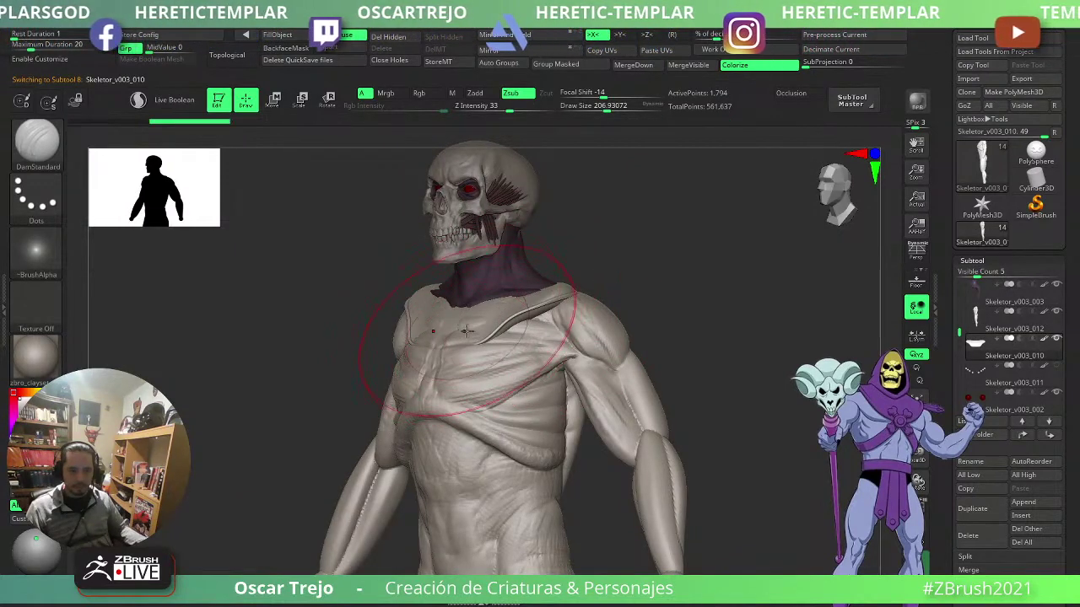
- Check the collar's wireframe and raise its inner edge around the neck with the Move brush
key(b)
key(m)
key(v)
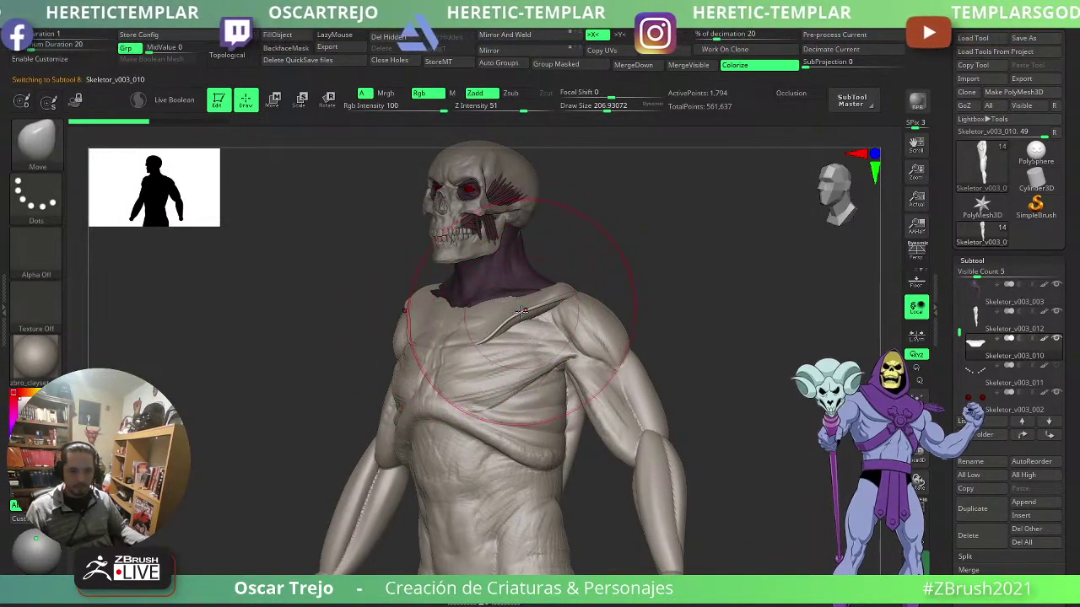
key(shift+f)
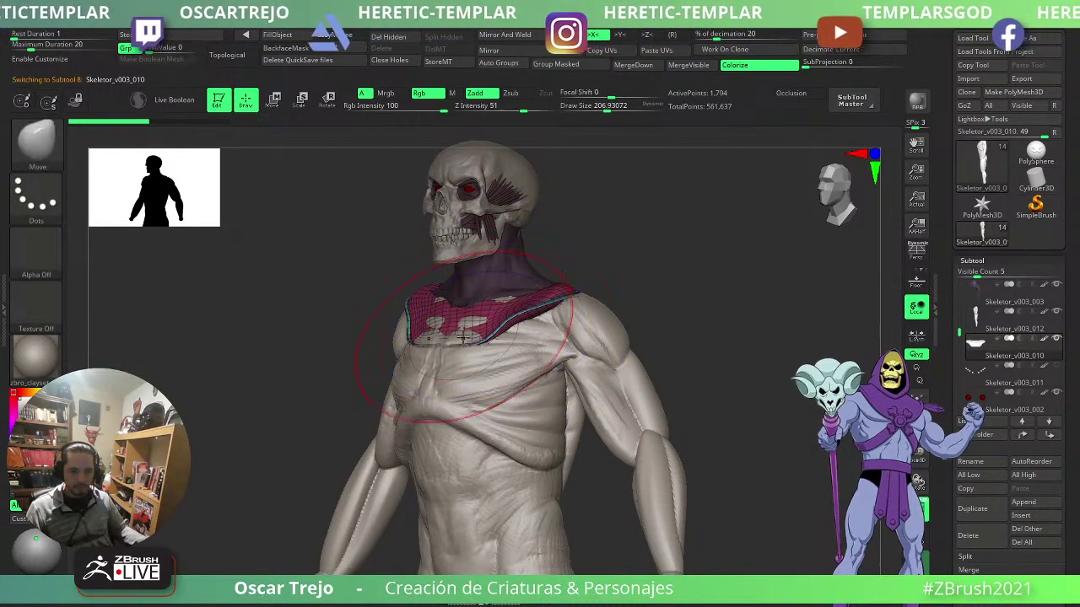
key(shift+f)
shift+drag(567, 274, 583, 281)
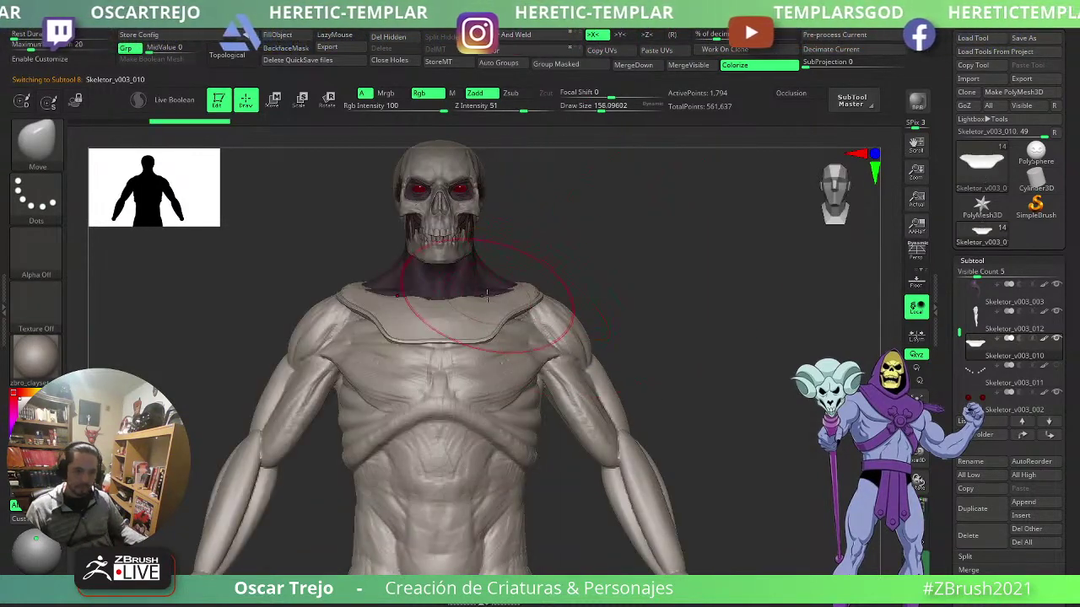
drag(496, 295, 496, 280)
- Widen the collar over the shoulders with the Move brush, varying the brush size
key(s)
mouse_move(540, 287)
mouse_down()
mouse_move(528, 287)
mouse_move(545, 297)
mouse_move(511, 311)
mouse_up()
key(s)
mouse_move(527, 309)
mouse_down()
mouse_move(515, 324)
mouse_move(545, 318)
mouse_up()
key(s)
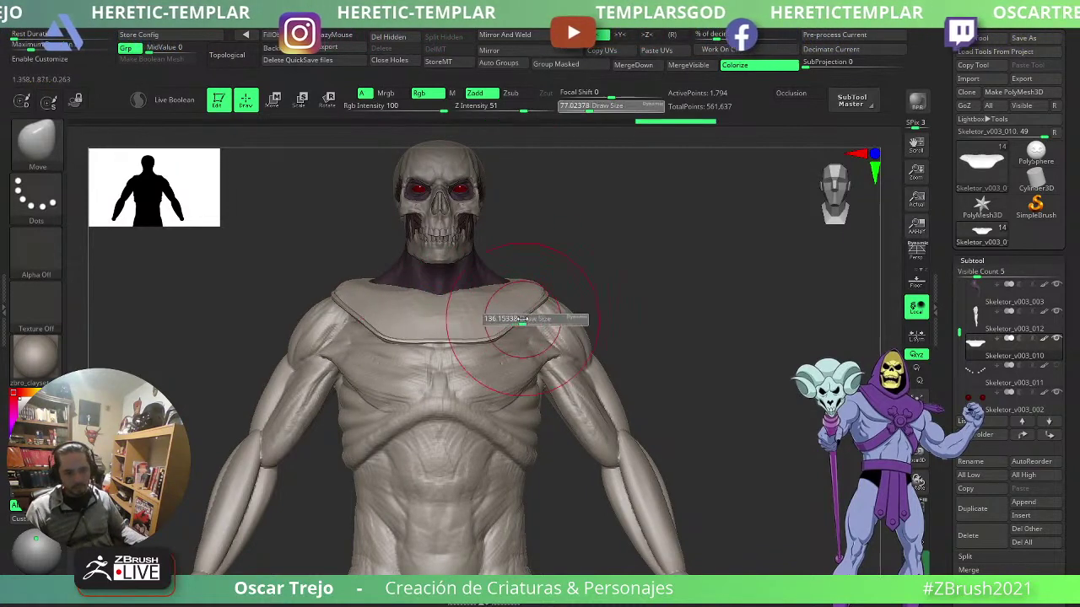
mouse_move(572, 268)
mouse_down()
mouse_move(582, 270)
mouse_move(550, 287)
mouse_up()
key(s)
mouse_move(536, 283)
mouse_down()
mouse_move(524, 291)
mouse_move(583, 276)
mouse_move(549, 278)
mouse_move(586, 282)
mouse_move(582, 263)
mouse_move(619, 318)
mouse_up()
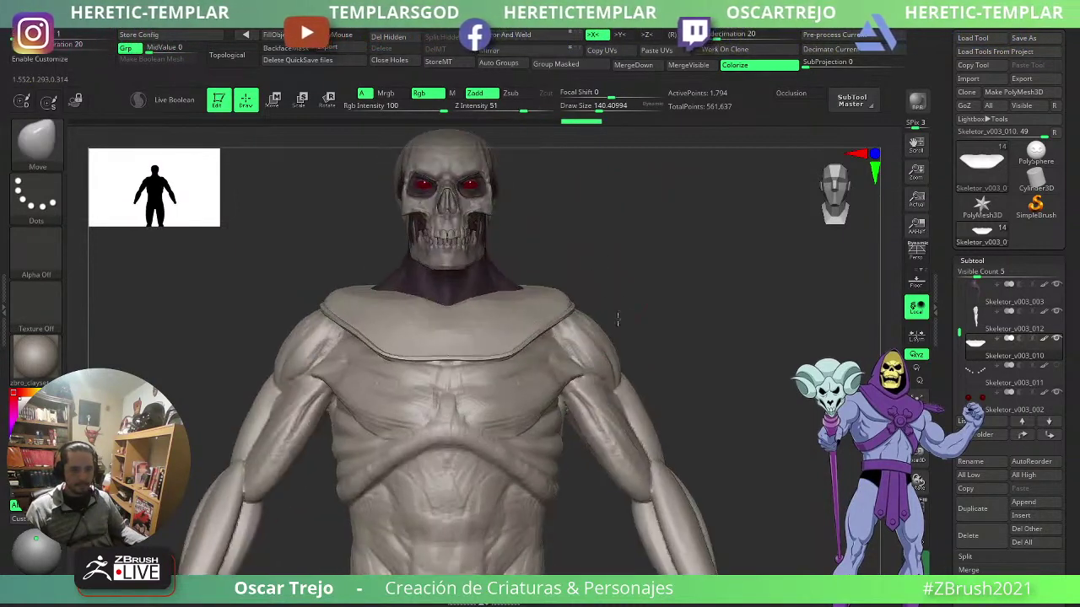
key(w)
key(q)
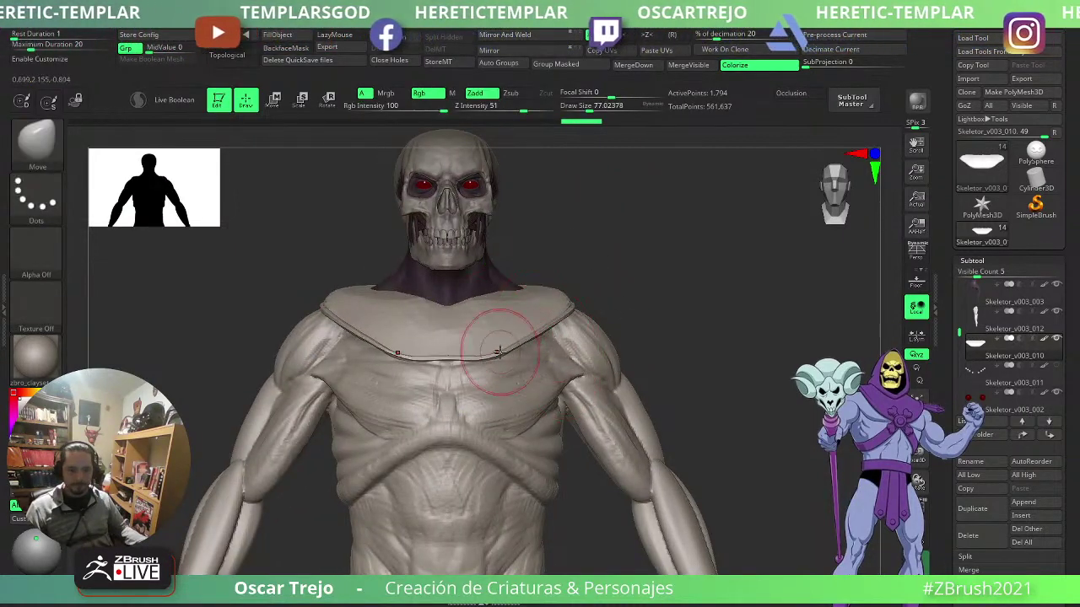
- Raise the collar's lower edge and pull its shoulder sides inward with the Move brush, varying the brush size
drag(497, 353, 478, 354)
key(bracketright)
key(bracketright)
key(bracketright)
key(bracketright)
key(bracketright)
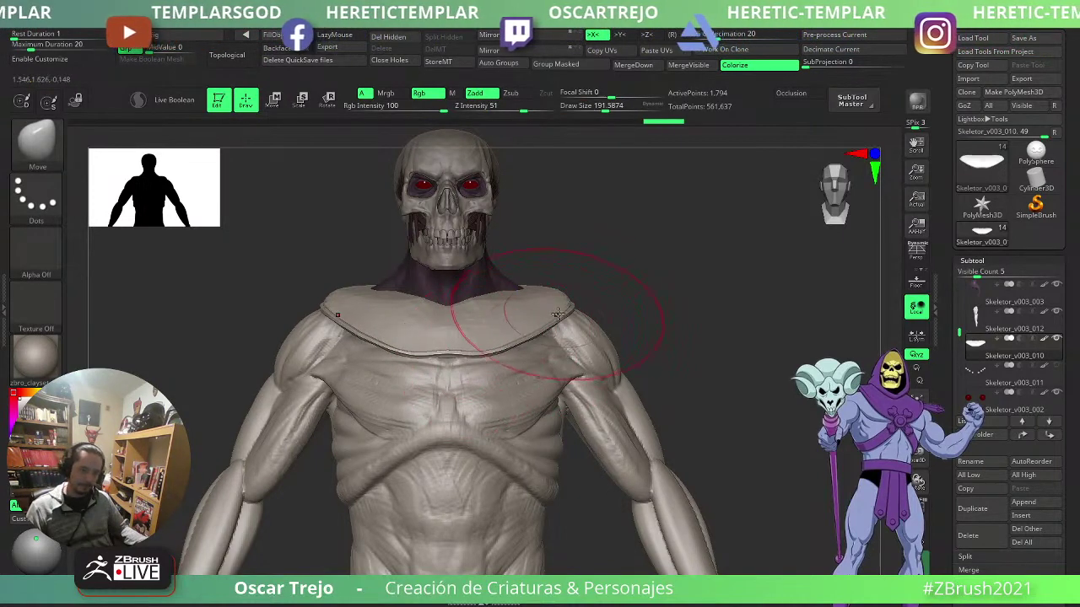
drag(558, 314, 512, 337)
key(bracketleft)
key(bracketleft)
key(bracketleft)
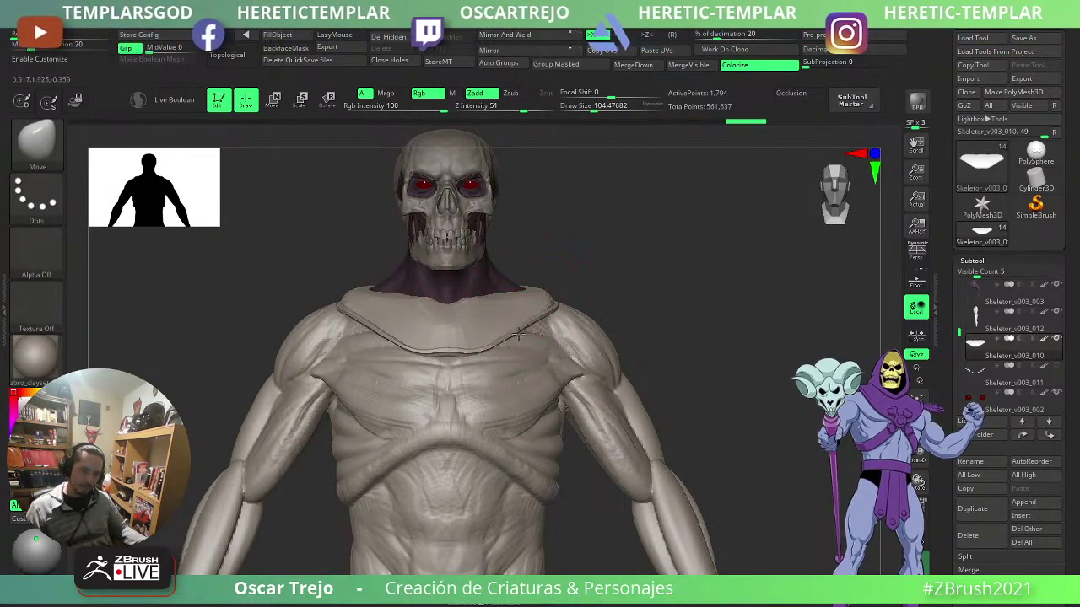
- Fit the collar's front edge to the chest using profile and front views, and activate the TrimDynamic brush
right_drag(506, 337, 481, 346)
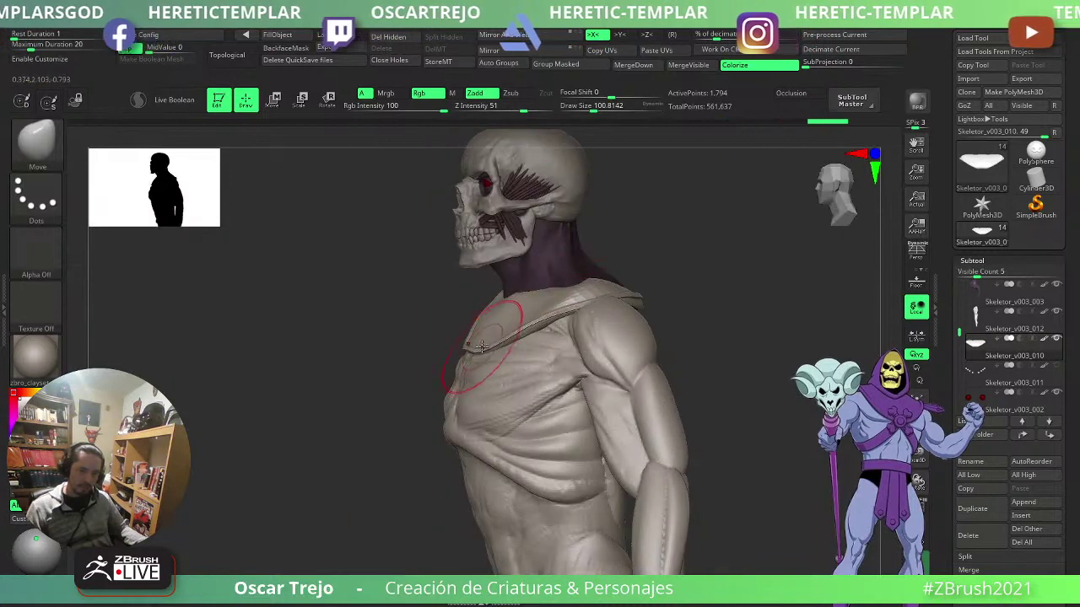
drag(487, 340, 495, 335)
right_drag(405, 361, 501, 331)
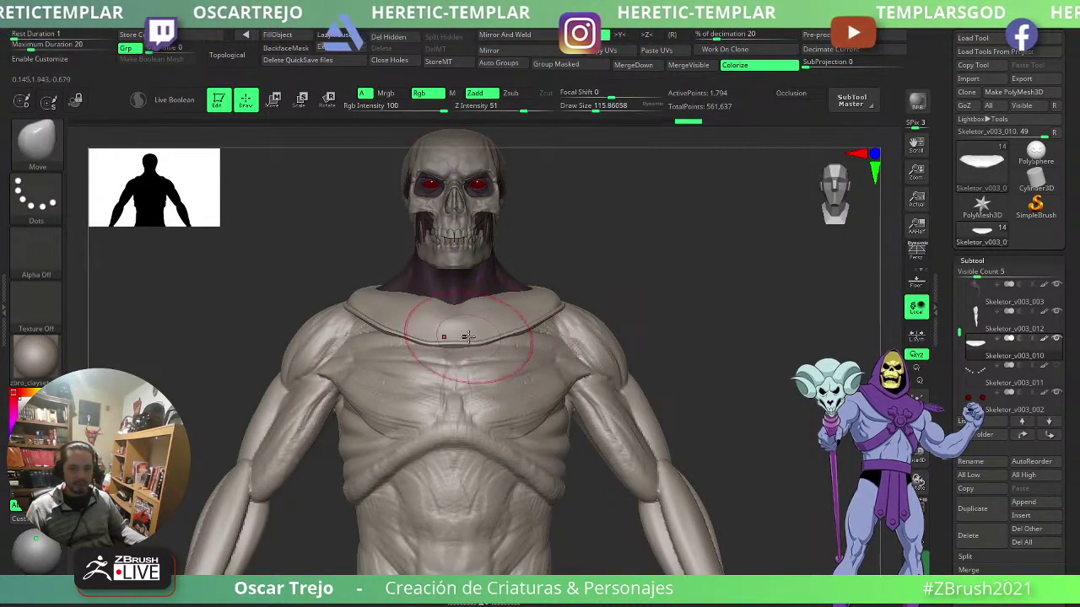
key(b)
key(t)
key(d)
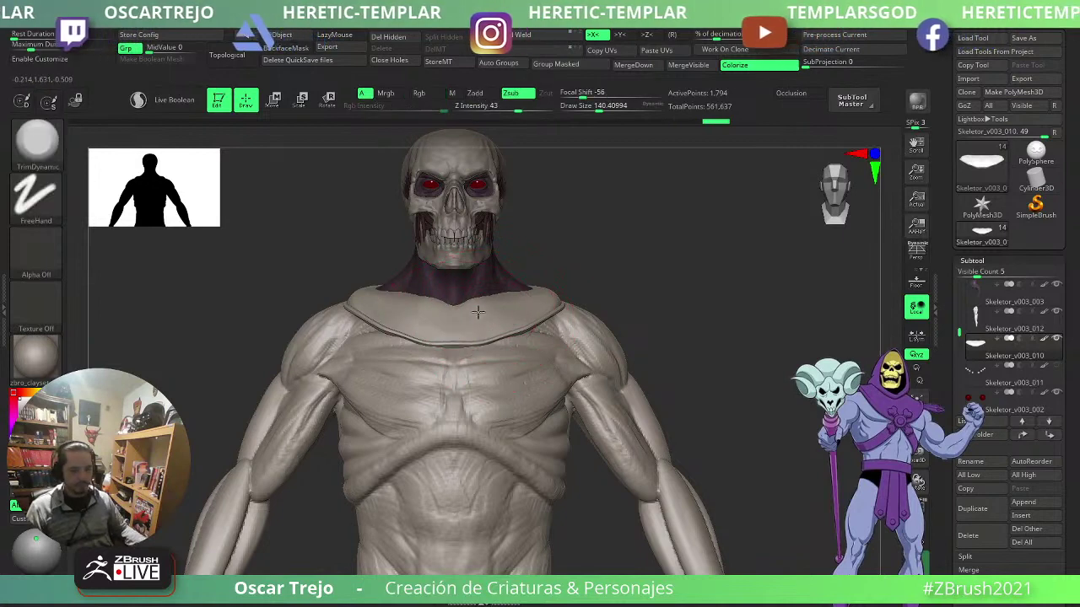
- Duplicate the collar within its subtool using the gizmo and place the copy over Skeletor's left shoulder
ctrl+right_drag(608, 267, 620, 280)
key(w)
click(537, 252)
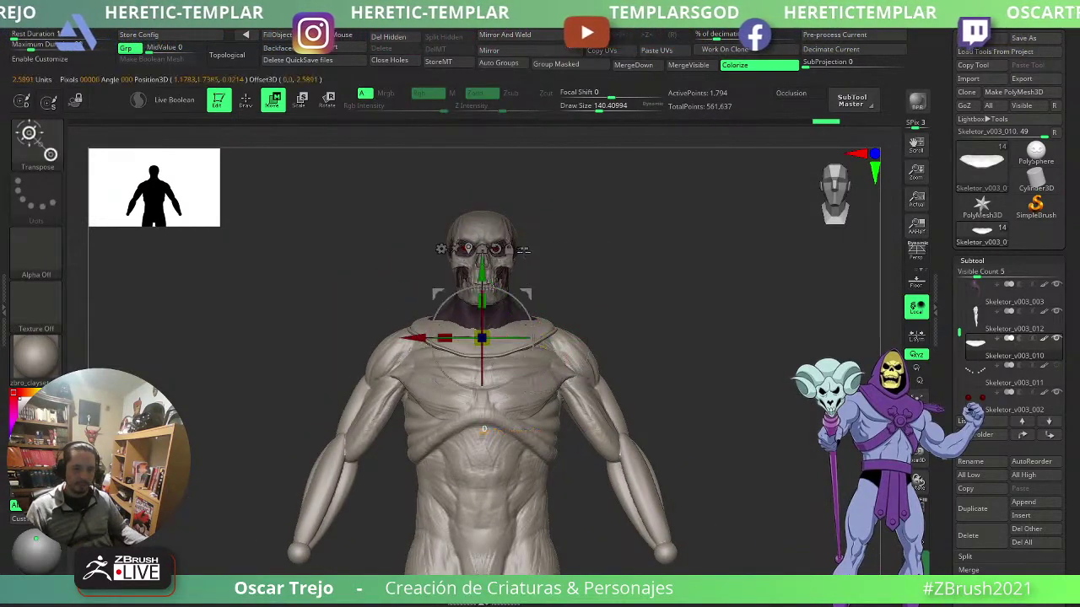
drag(429, 336, 483, 336)
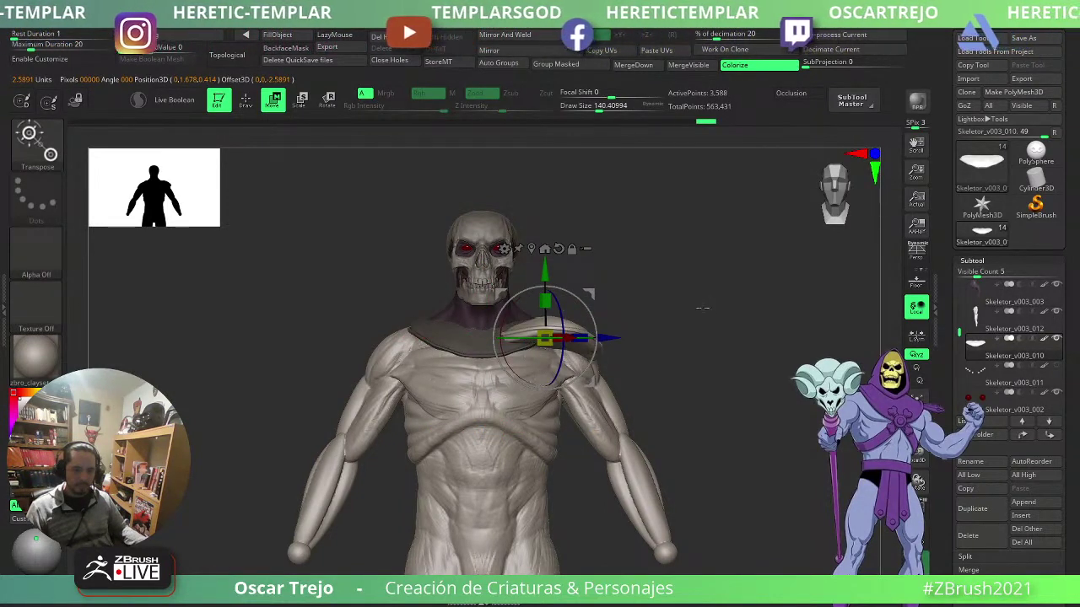
- Rotate, scale and position the copied piece so it sits on the left shoulder as a pauldron
drag(702, 308, 604, 367)
drag(490, 335, 474, 351)
drag(666, 355, 591, 319)
drag(537, 288, 565, 294)
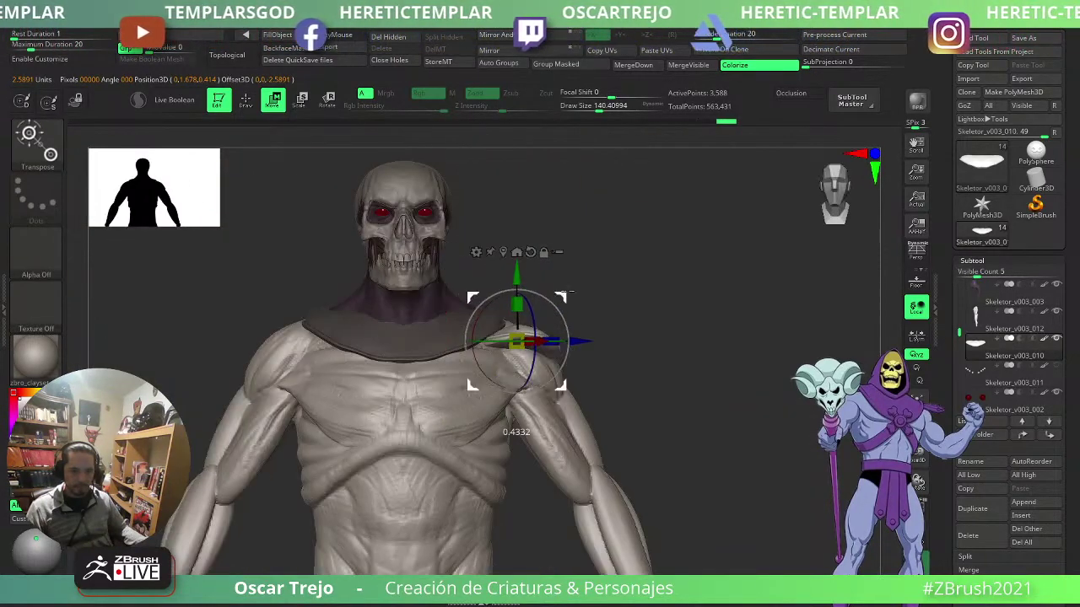
key(q)
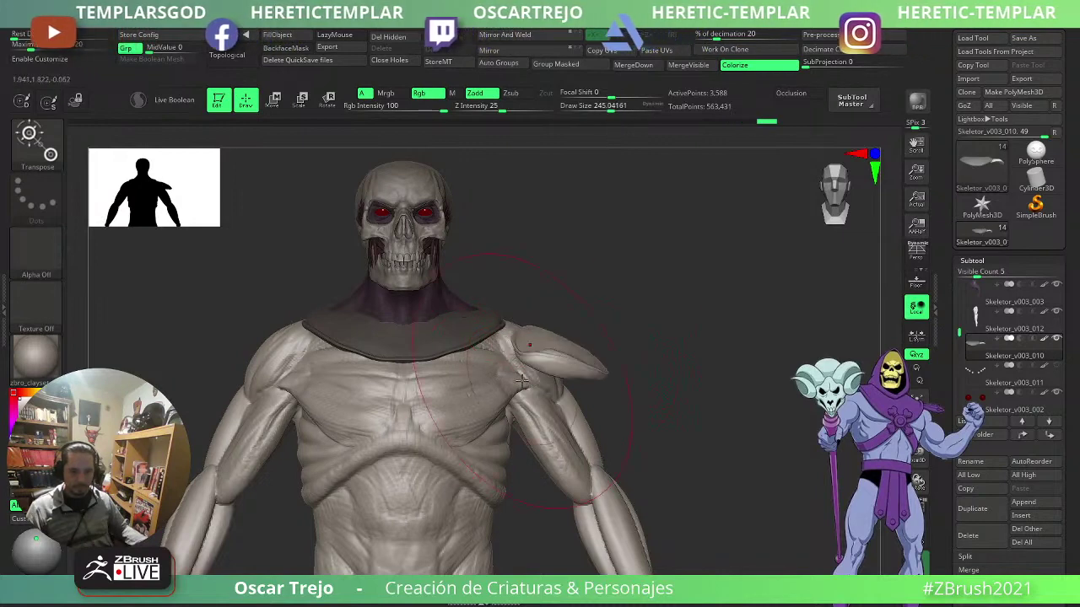
key(ctrl+z)
key(w)
key(q)
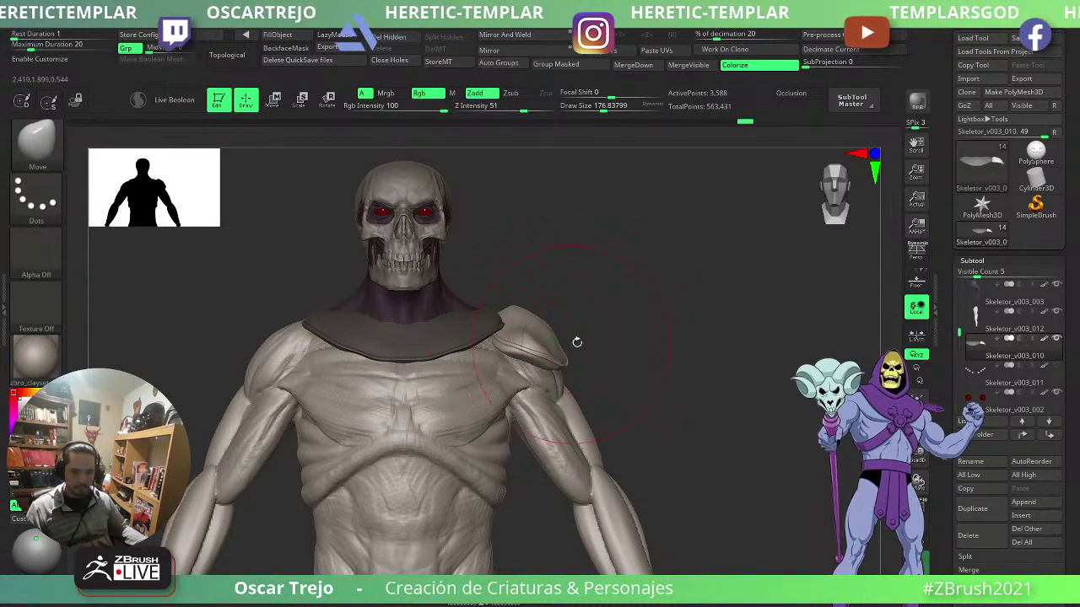
- Shape the pauldron around the left shoulder with the Move brush and clear the mask on the collar
right_drag(577, 342, 533, 338)
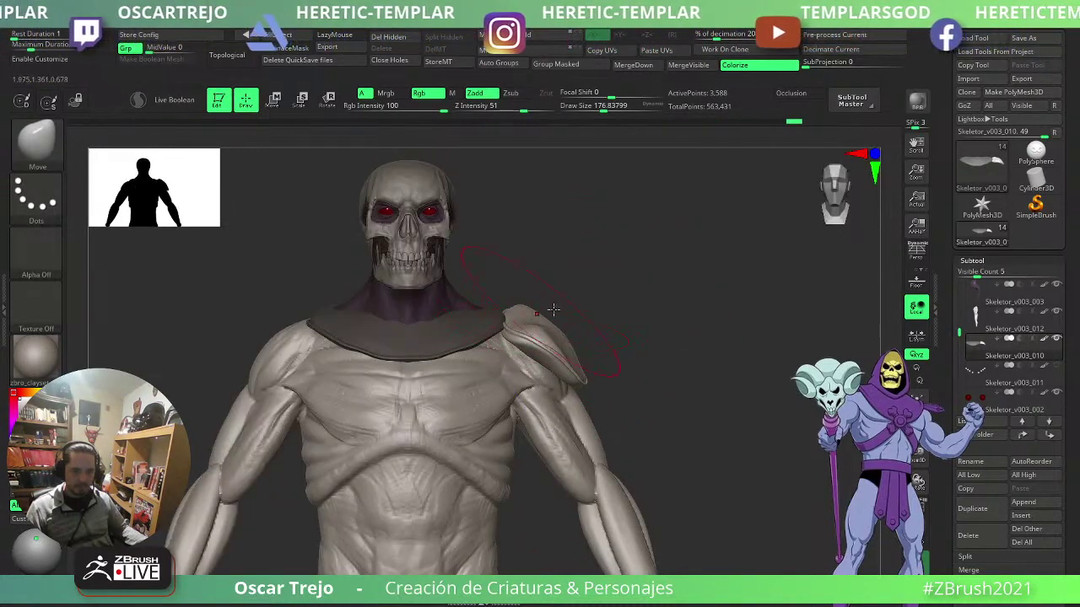
key(s)
drag(586, 344, 547, 336)
key(s)
drag(529, 311, 545, 316)
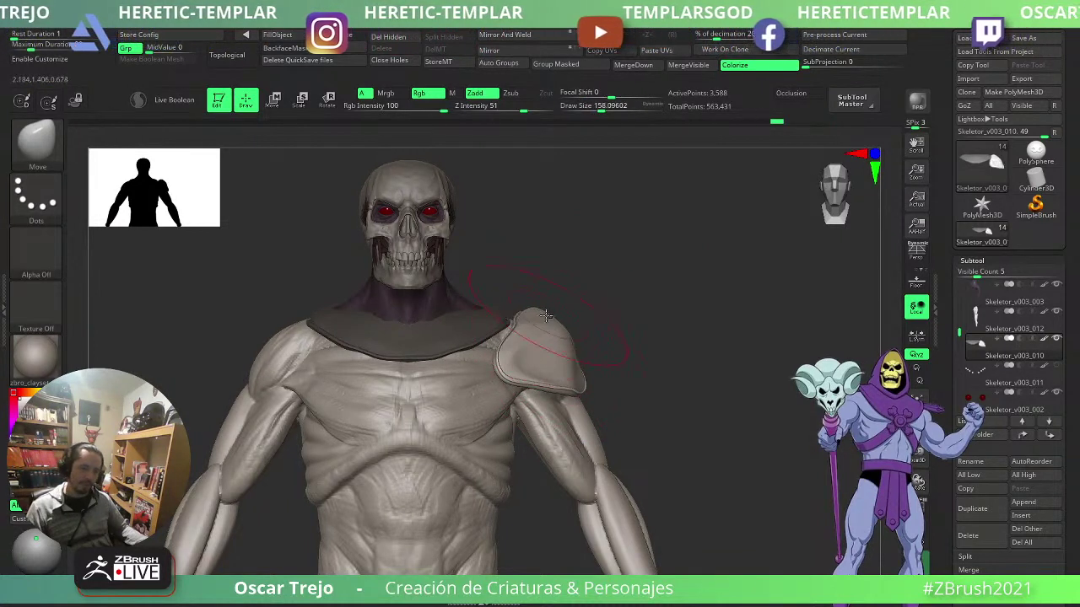
ctrl+drag(594, 274, 626, 163)
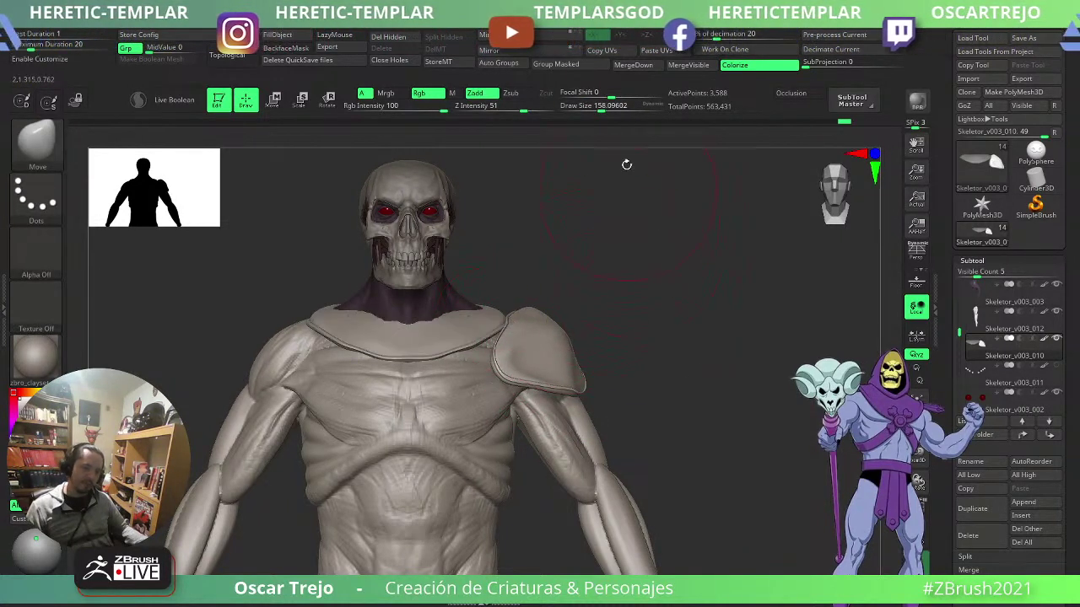
- Mirror the left pauldron onto the opposite shoulder
click(544, 37)
key(ctrl+z)
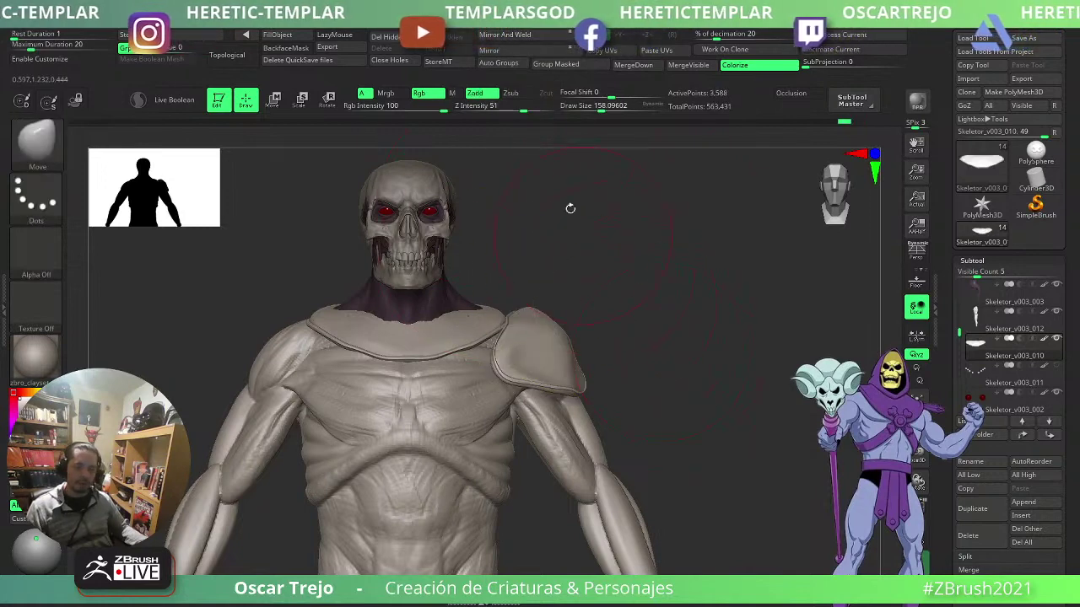
click(523, 51)
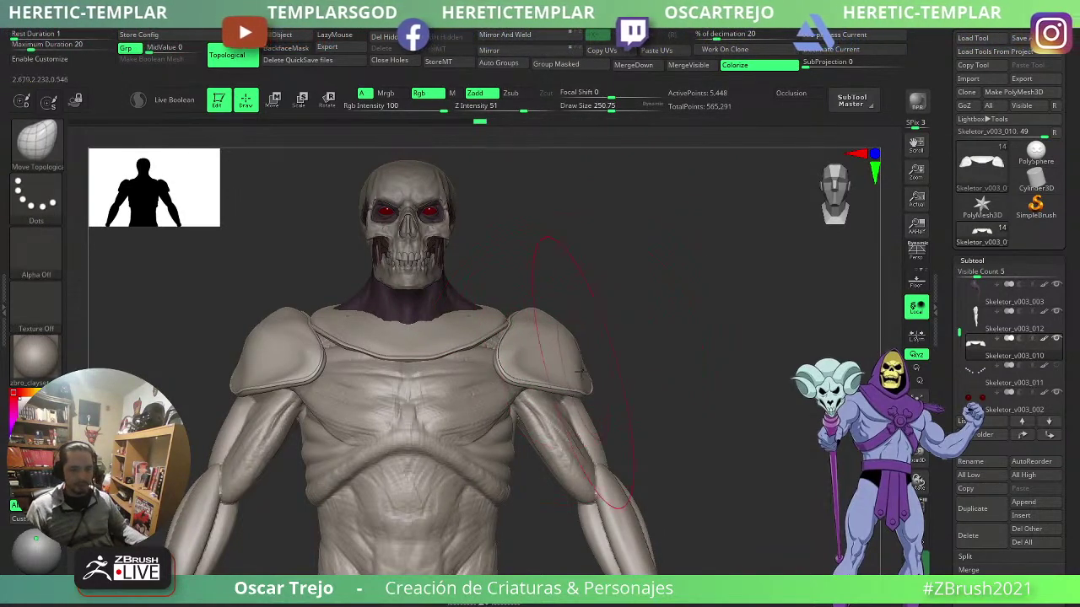
- Refine the outline of both pauldrons with the Move Topological brush
key(ctrl)
drag(545, 334, 547, 339)
key(s)
drag(545, 345, 553, 335)
alt+drag(575, 334, 663, 304)
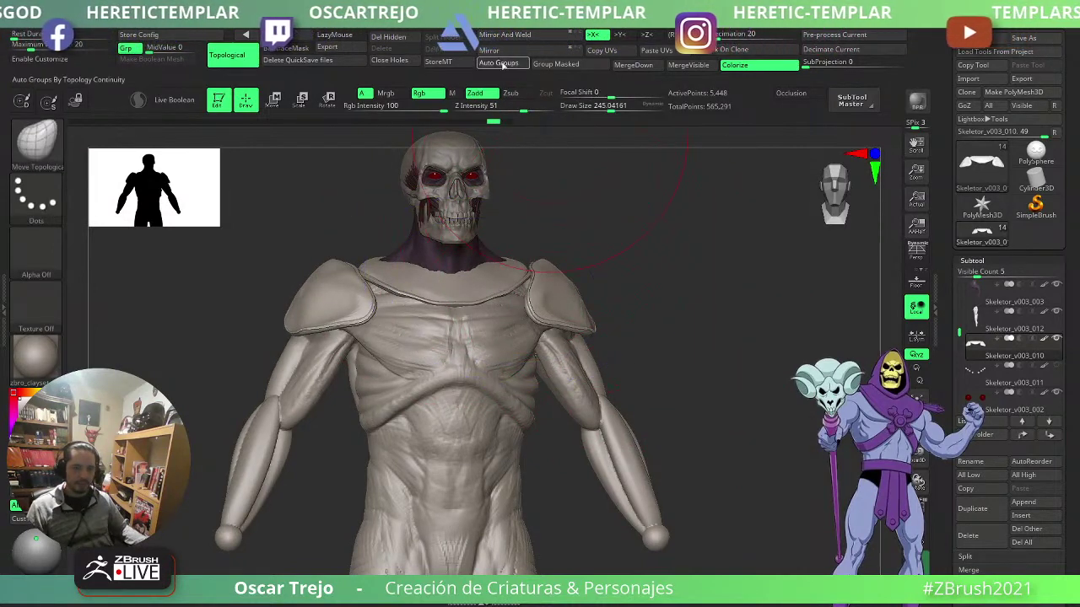
- Separate the armor pieces into polygroups with Auto Groups and mask the pauldrons, leaving the collar free
click(506, 120)
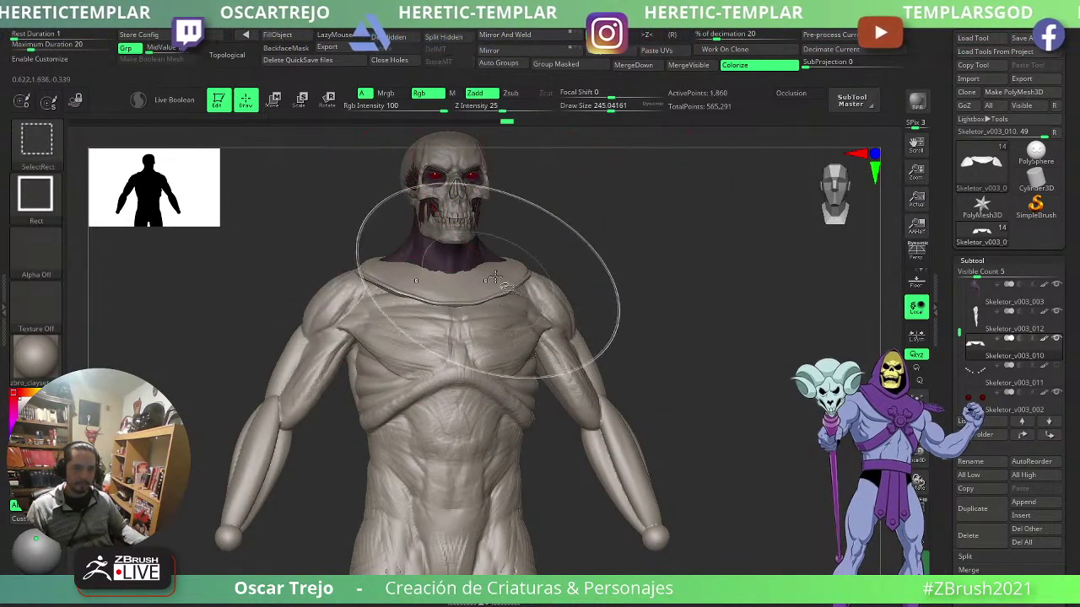
key(ctrl+shift+z)
drag(643, 294, 696, 293)
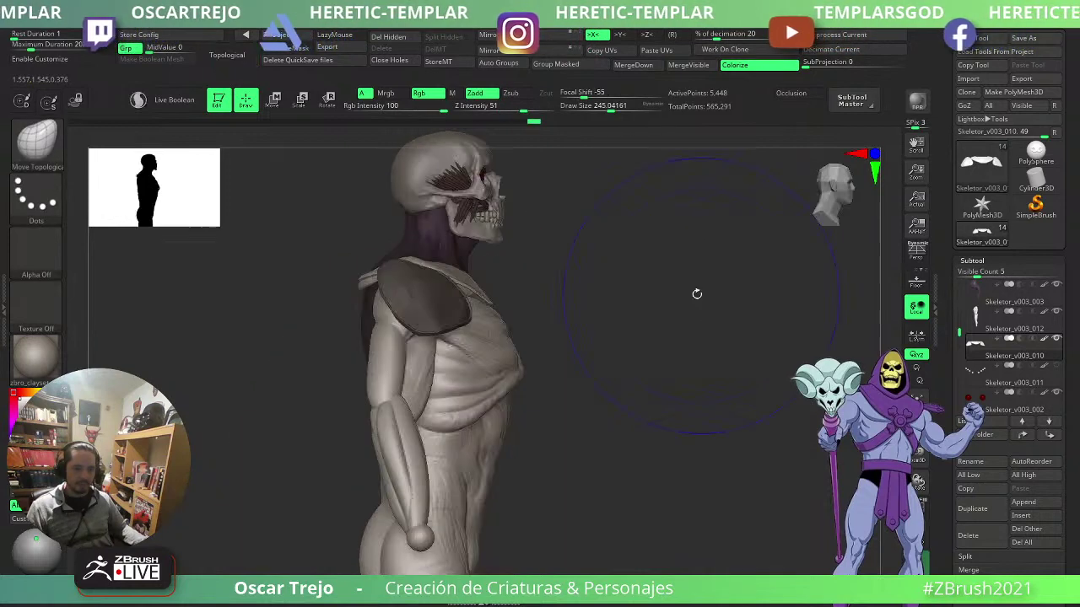
- Duplicate the collar using the gizmo and position the copy over the chest as a breastplate
key(w)
ctrl+drag(470, 239, 544, 270)
drag(641, 285, 592, 284)
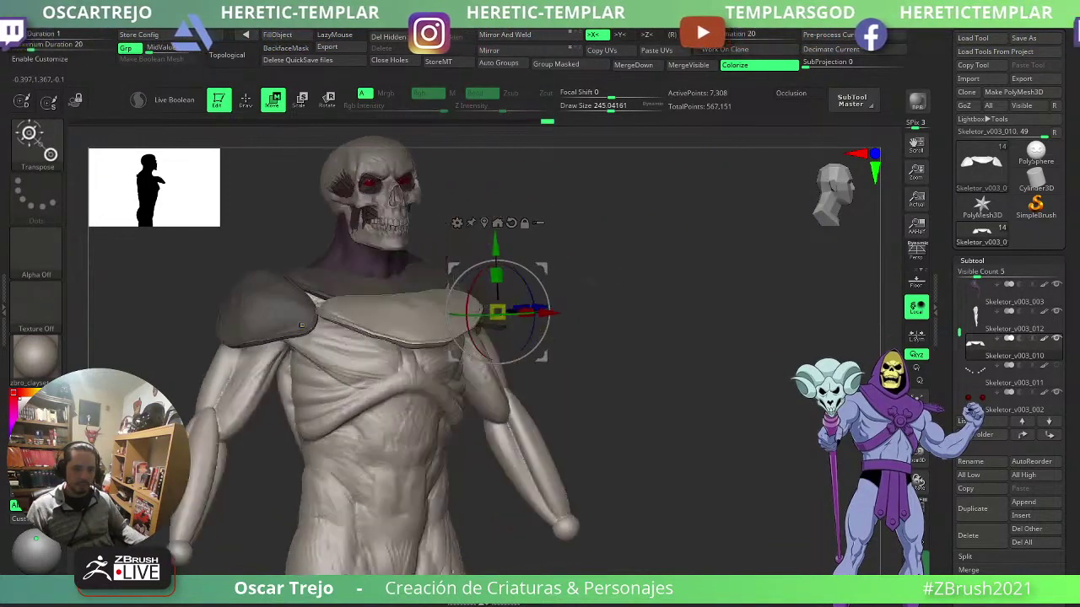
drag(301, 324, 550, 291)
mouse_move(413, 310)
mouse_down()
mouse_move(573, 325)
mouse_move(572, 338)
mouse_move(536, 337)
mouse_move(545, 323)
mouse_up()
- Shape the breastplate over the pectorals with the Move brush and smooth its front surface
key(q)
key(s)
drag(713, 276, 614, 295)
key(ctrl+z)
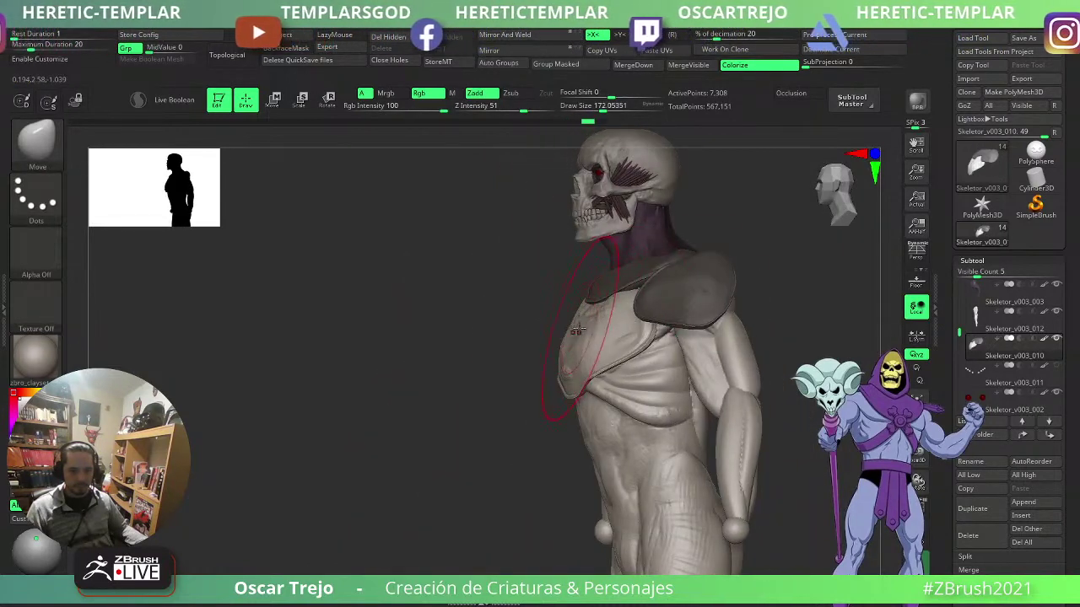
drag(525, 340, 485, 341)
key(s)
mouse_move(582, 334)
mouse_down()
mouse_move(572, 334)
mouse_move(604, 304)
mouse_up()
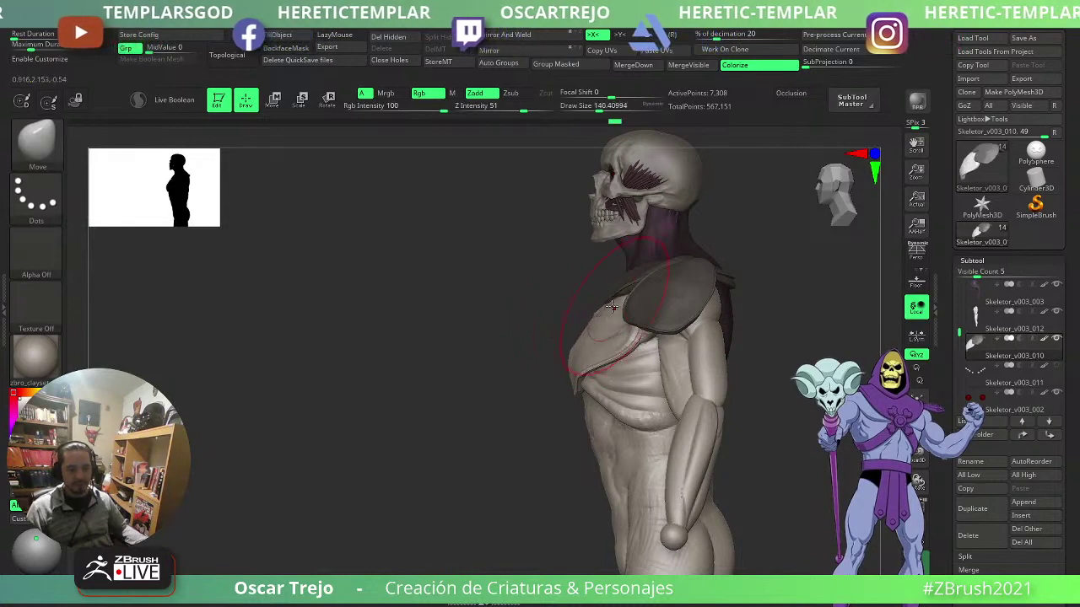
shift+drag(514, 324, 574, 325)
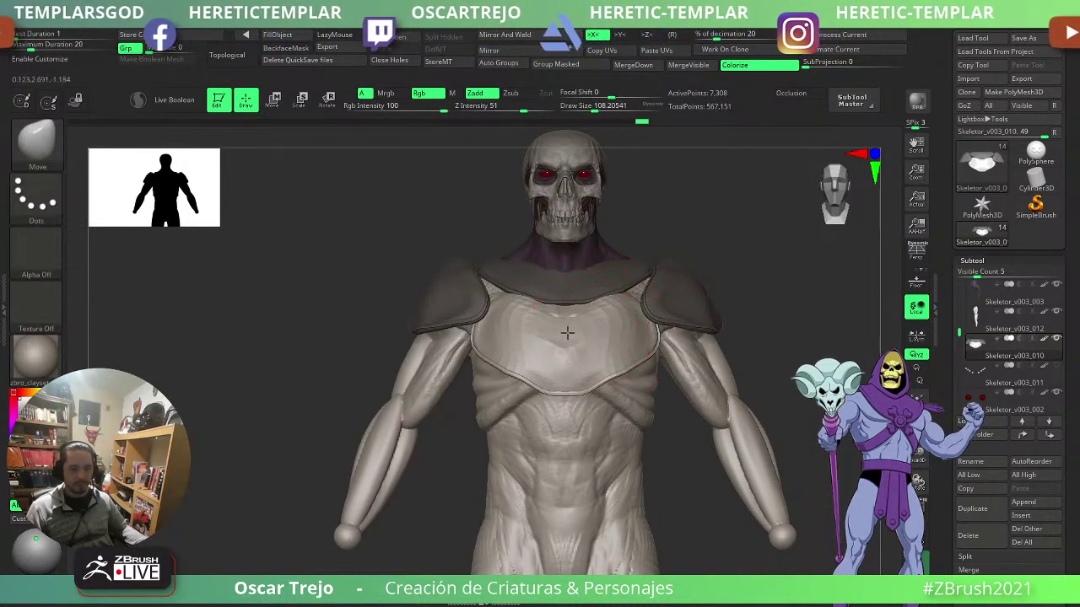
key(shift)
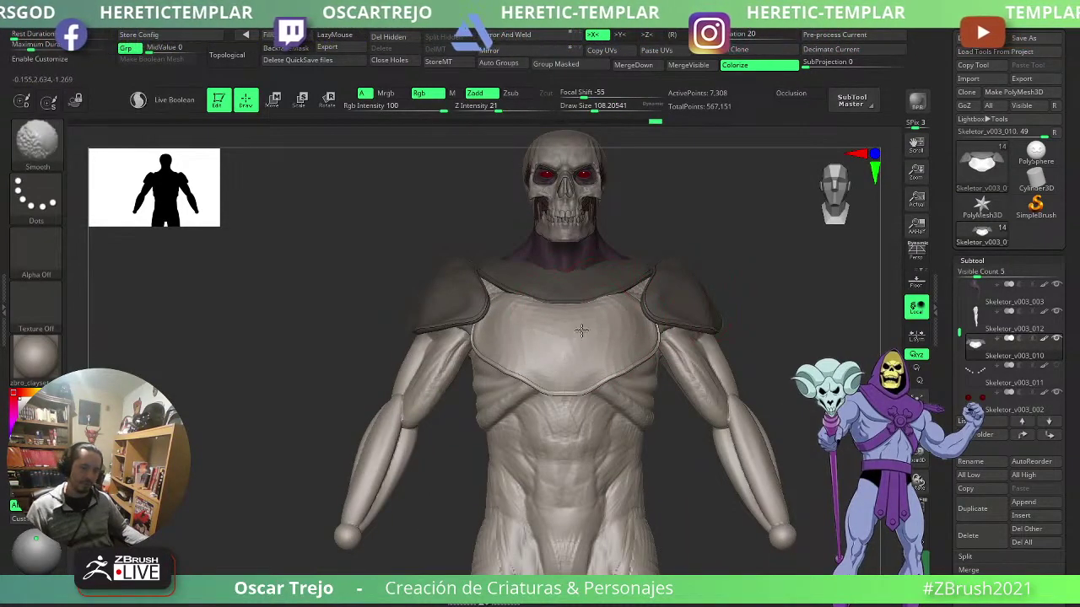
- Adjust the breastplate's upper corners beneath the pauldrons and flatten its surface with TrimDynamic
key(s)
mouse_move(697, 261)
mouse_down()
mouse_move(707, 262)
mouse_move(682, 288)
mouse_move(652, 304)
mouse_up()
key(ctrl+z)
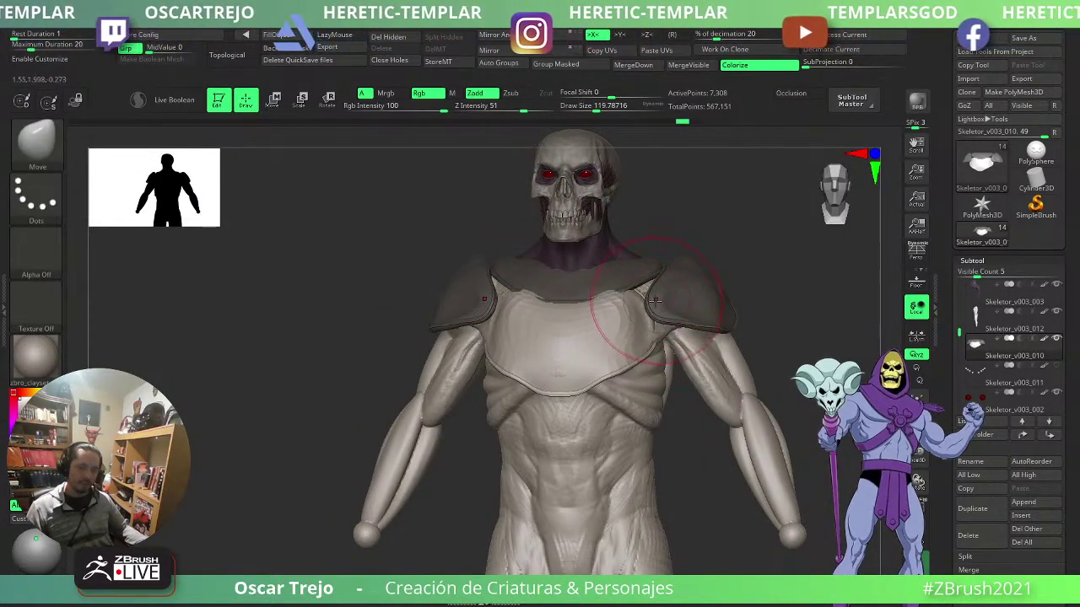
key(b)
key(t)
key(d)
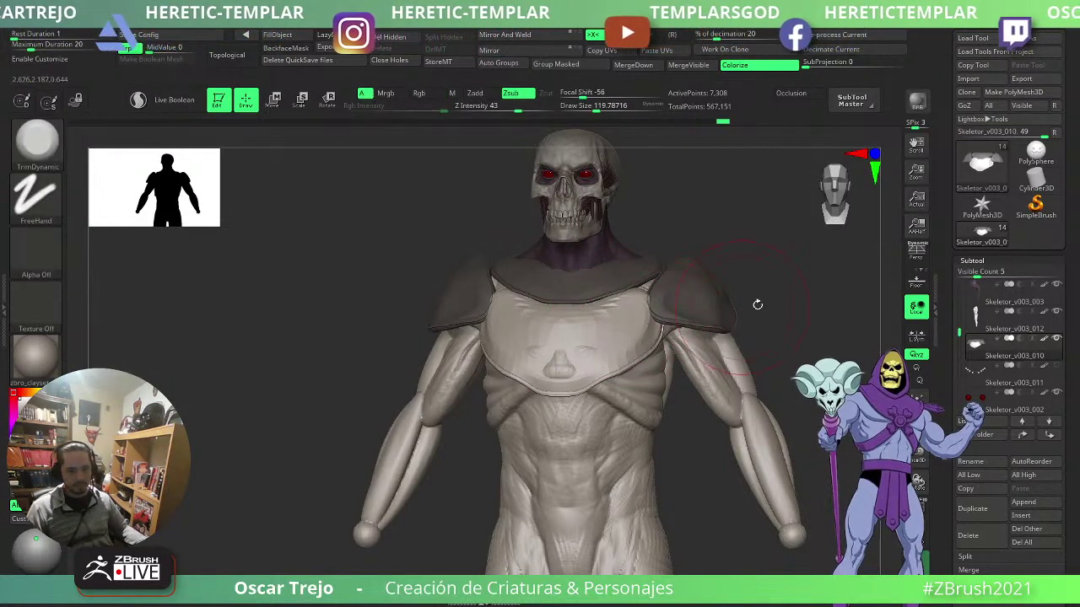
drag(758, 304, 711, 301)
- Refine the breastplate's profile and upper edges with the Move brush, then clear the armor mask
key(b)
key(m)
key(v)
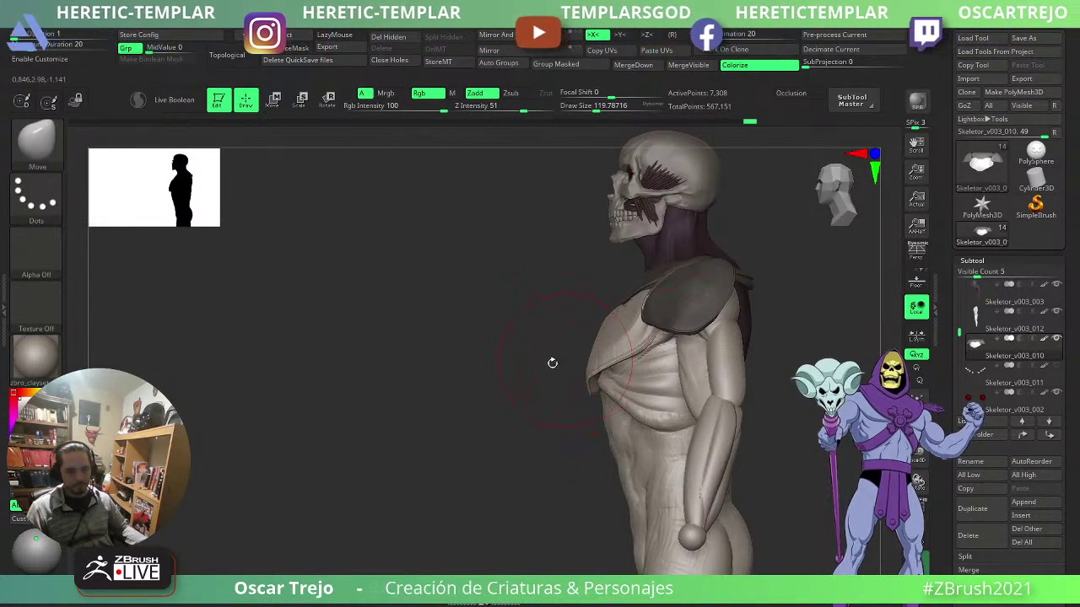
drag(553, 363, 578, 359)
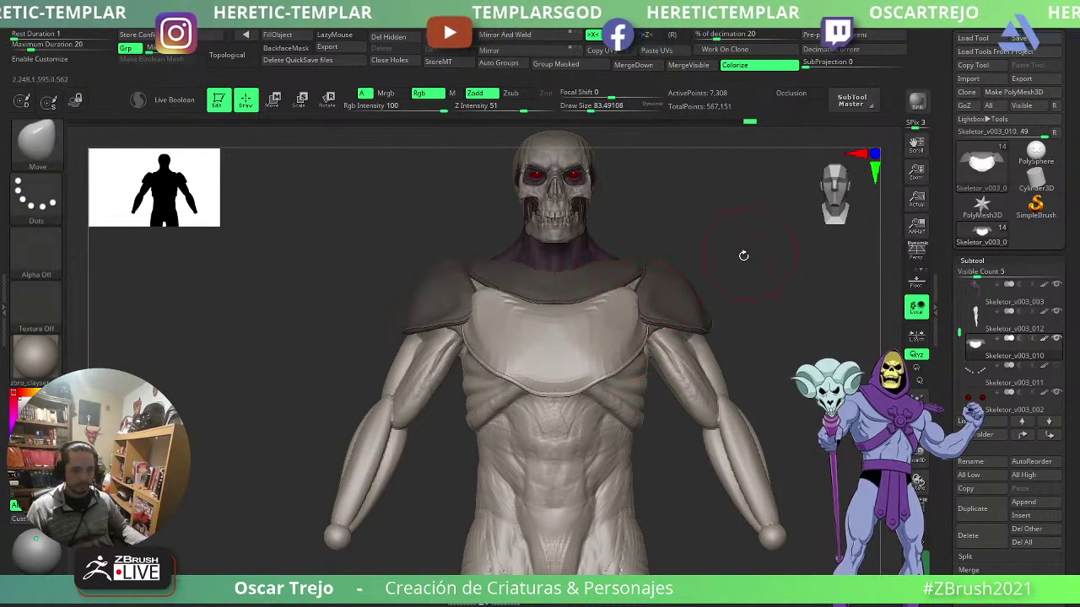
drag(743, 255, 666, 297)
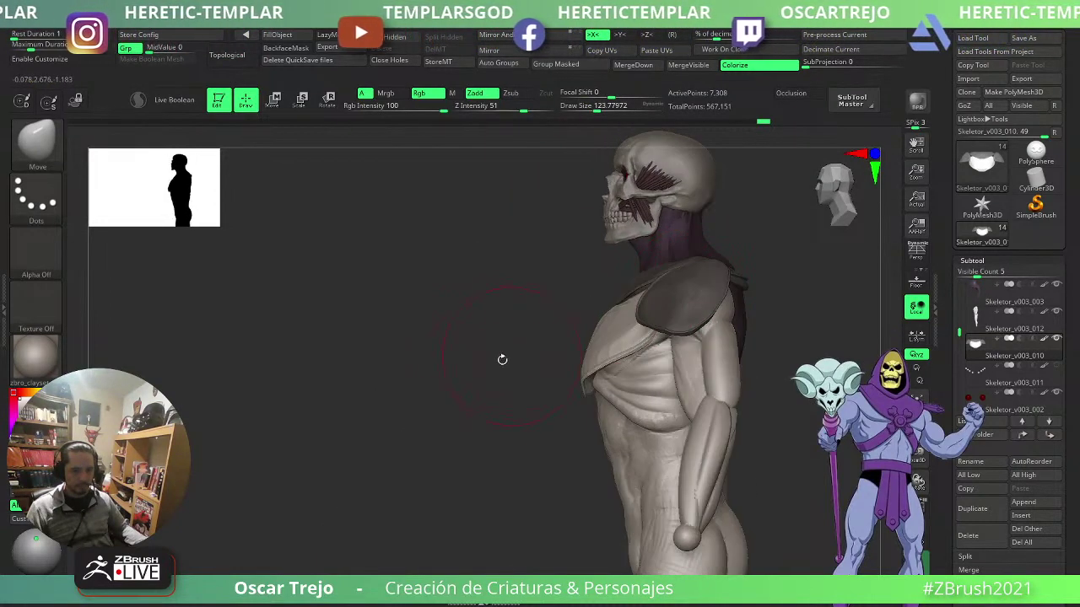
drag(501, 360, 654, 336)
alt+drag(741, 295, 660, 336)
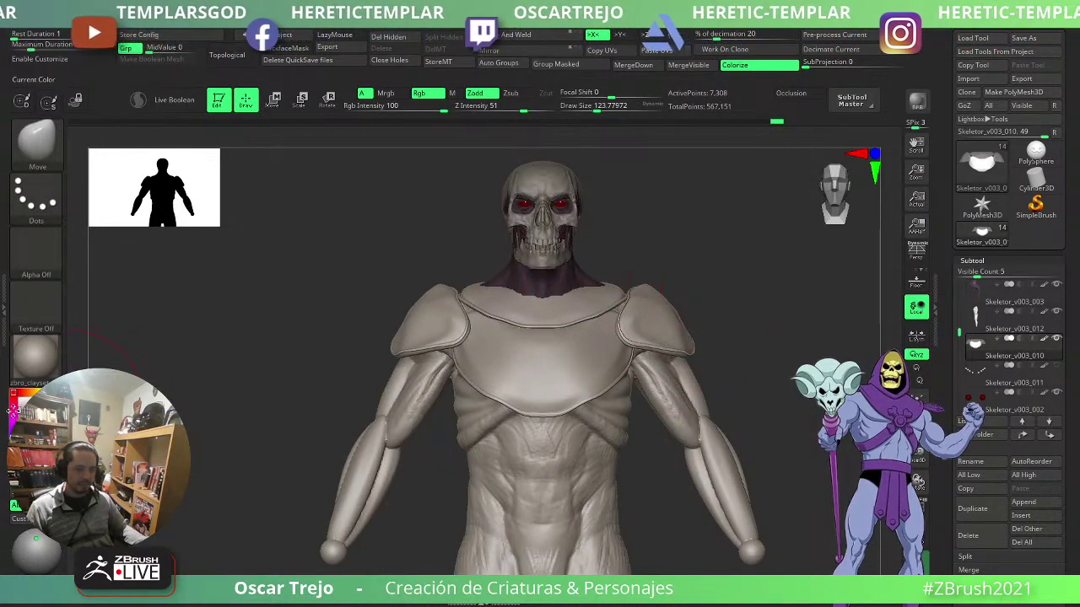
- Fill the collar, pauldrons and breastplate with a dark gray color
click(280, 34)
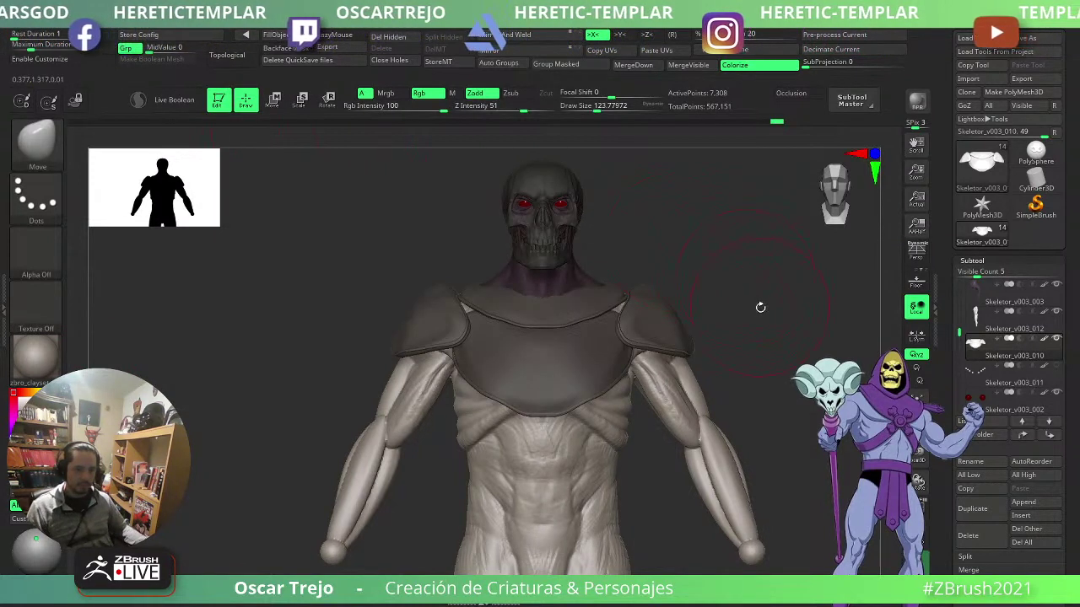
click(18, 428)
click(17, 394)
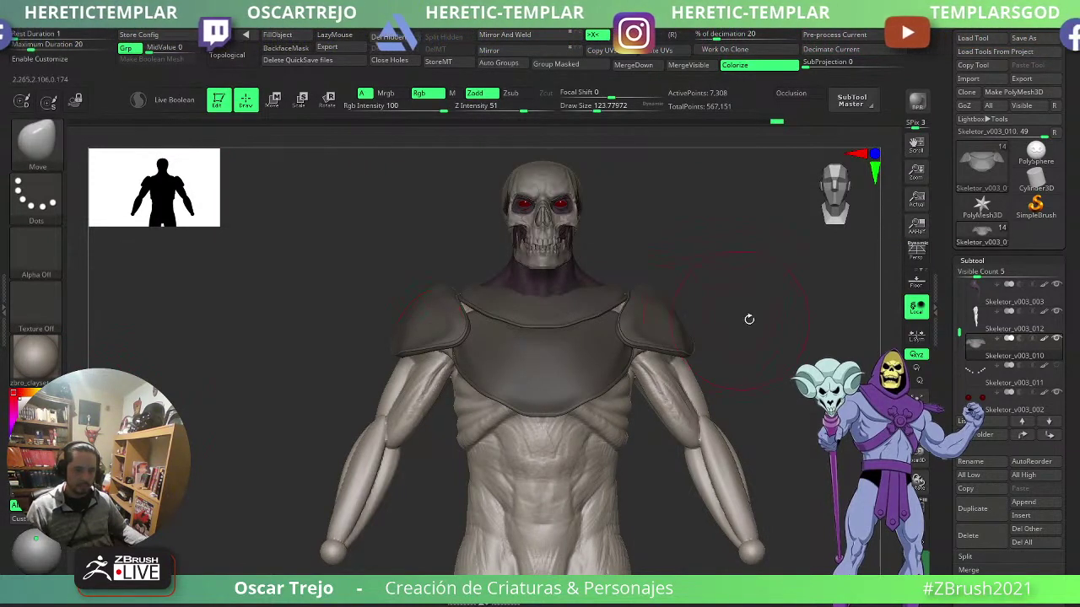
- Widen the pauldrons slightly with the Move brush and check the armor's proportions against the full body
alt+drag(749, 318, 721, 294)
key(s)
mouse_move(670, 322)
mouse_down()
mouse_move(643, 300)
mouse_move(688, 285)
mouse_move(686, 270)
mouse_up()
key(s)
key(s)
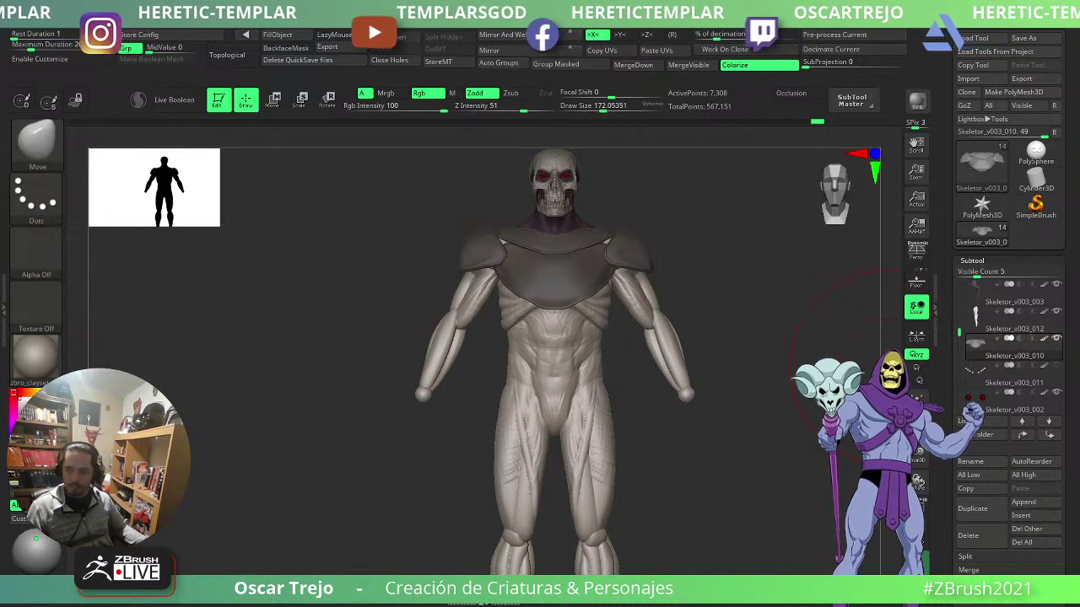
mouse_move(678, 289)
alt+mouse_down()
mouse_move(680, 315)
mouse_move(664, 283)
alt+mouse_up()
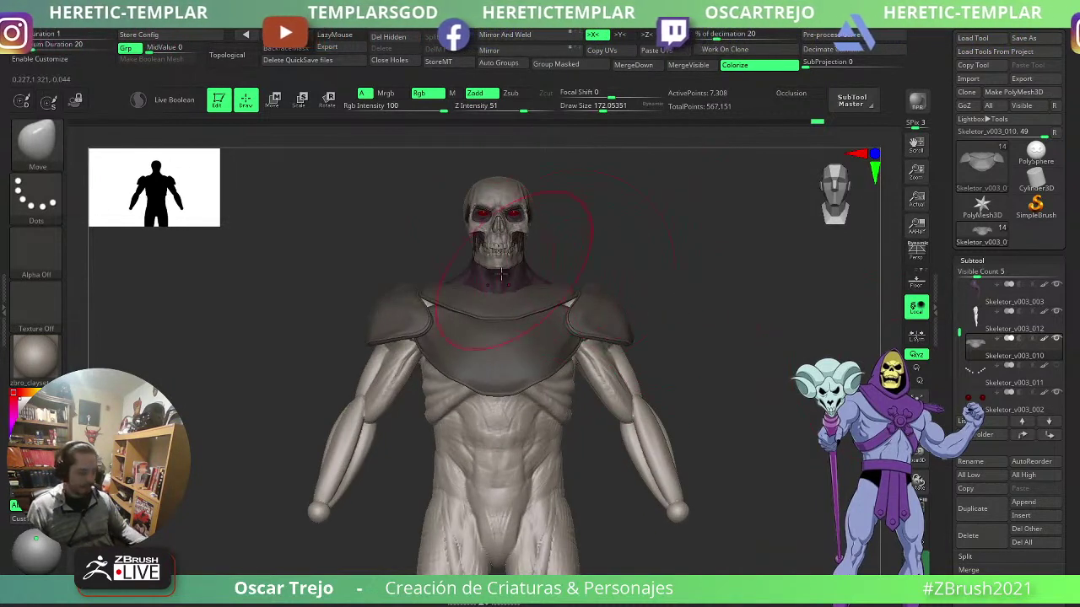
- Pull a pointed spike upward from each pauldron with the Move Topological brush
key(b)
key(m)
key(t)
key(s)
click(573, 331)
mouse_move(570, 322)
mouse_down()
mouse_move(578, 344)
mouse_move(622, 305)
mouse_move(644, 241)
mouse_up()
key(s)
- Narrow the upward spikes on both pauldrons with the Move Topological brush at a smaller size, undoing the last stroke
click(572, 343)
key(s)
click(604, 320)
key(s)
key(s)
click(606, 302)
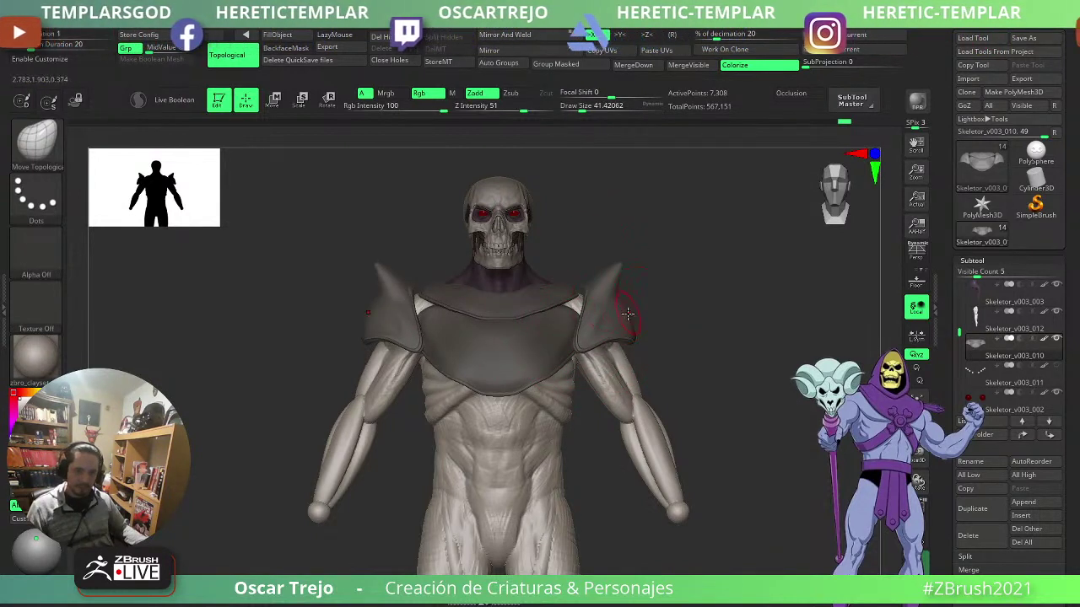
key(ctrl+z)
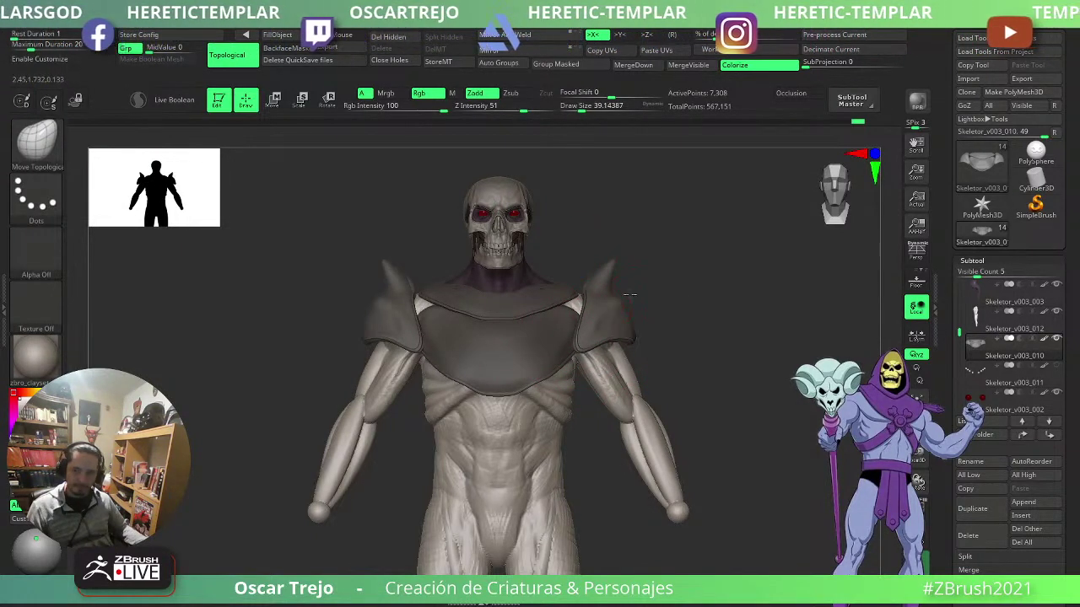
- Bend the pauldron spikes outward and lengthen their tips with the Move brush, undoing the unwanted strokes
key(b)
key(m)
key(v)
key(s)
click(603, 275)
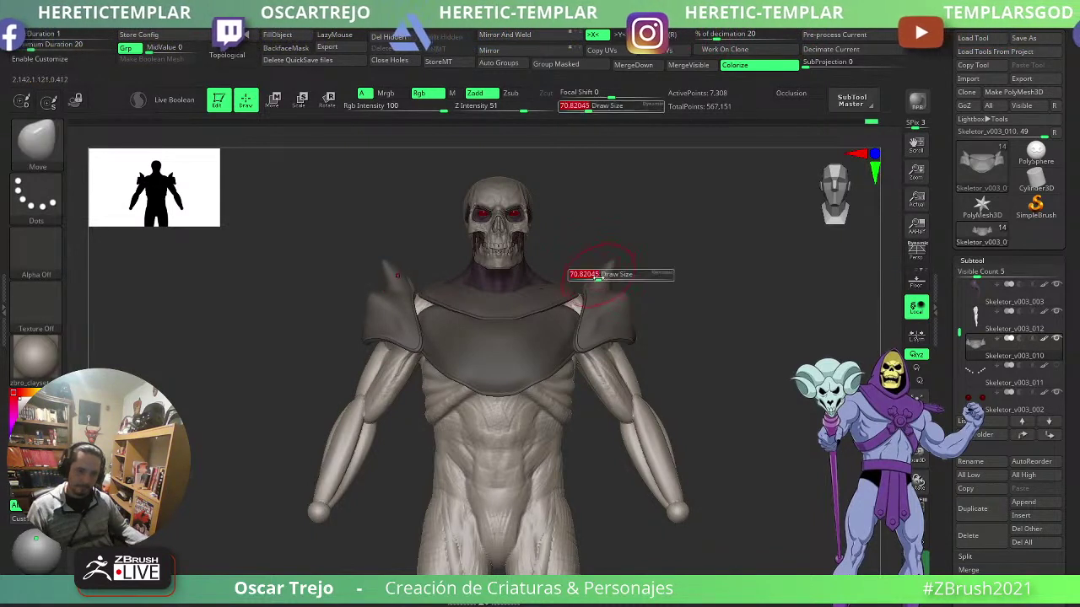
mouse_move(609, 272)
mouse_down()
mouse_move(625, 276)
mouse_move(635, 258)
mouse_move(616, 295)
mouse_move(591, 291)
mouse_up()
key(s)
click(631, 281)
key(s)
click(610, 284)
key(ctrl+z)
key(s)
click(602, 292)
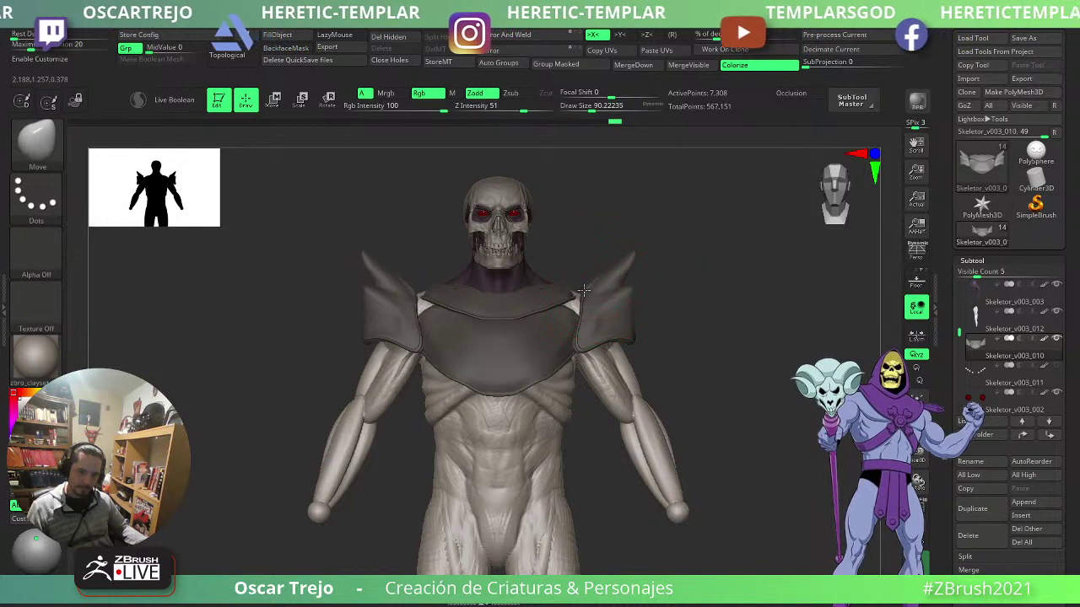
key(ctrl+z)
key(s)
click(603, 276)
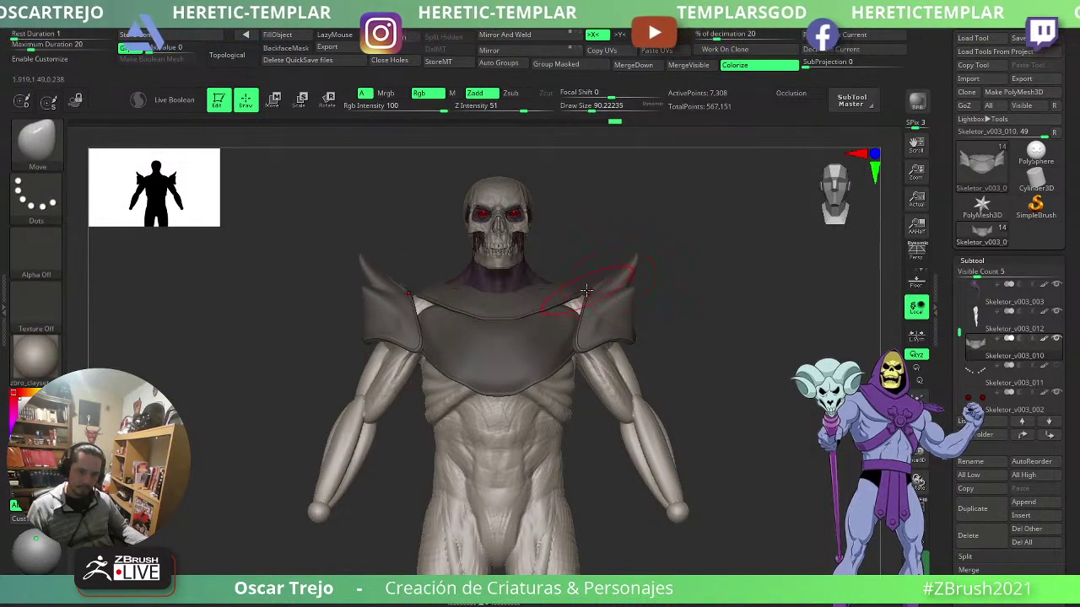
- Refine the pauldrons' inner edges and pull a second, smaller spike outward below each main spike with the Move brush
key(b)
key(m)
key(t)
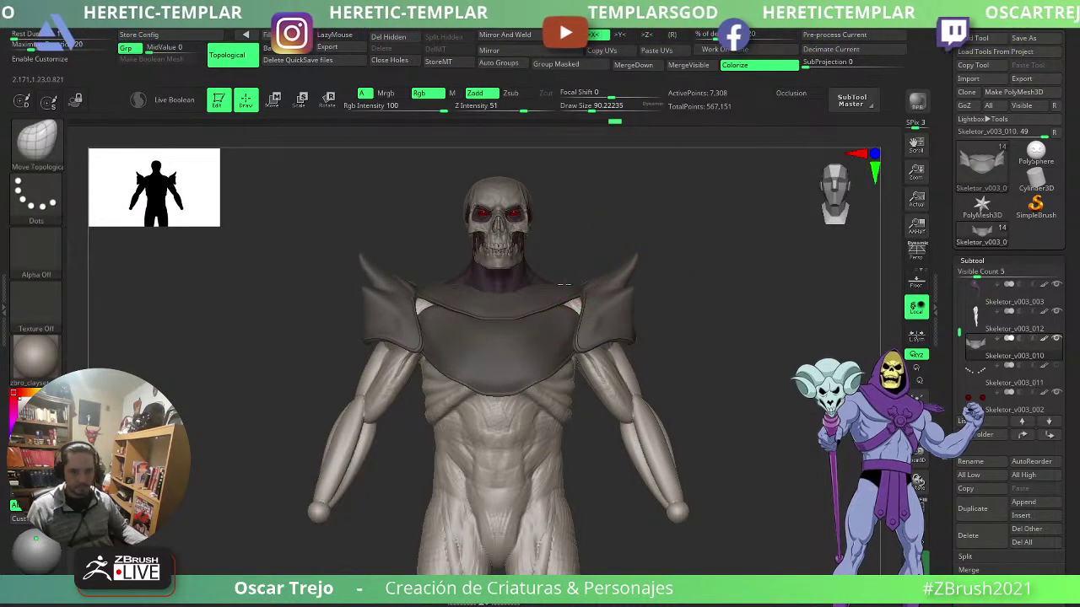
key(b)
key(m)
key(v)
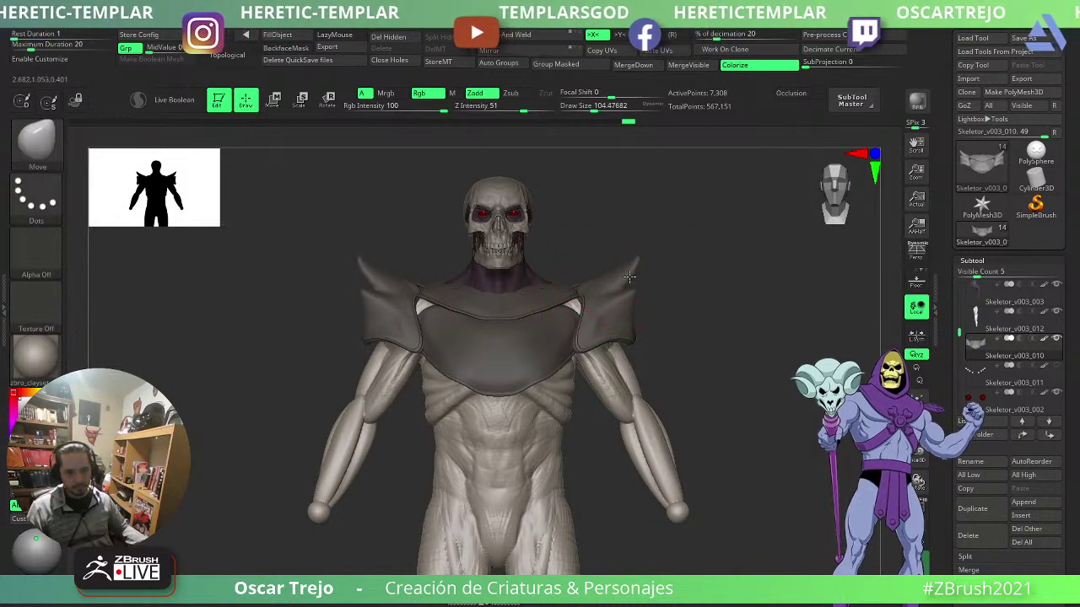
key(s)
mouse_move(642, 321)
mouse_down()
mouse_move(633, 328)
mouse_move(680, 343)
mouse_move(675, 313)
mouse_move(670, 325)
mouse_move(692, 326)
mouse_up()
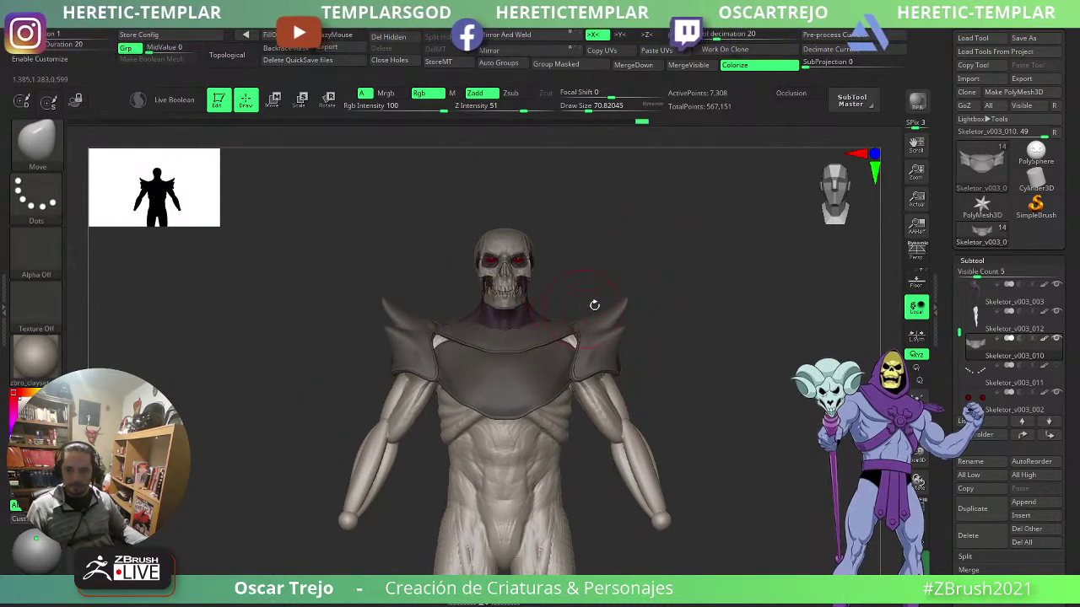
- Isolate the collar piece, mask it, show the full armor again and invert the mask to free only the collar
drag(673, 283, 417, 382)
ctrl+shift+click(516, 345)
ctrl+click(708, 355)
ctrl+shift+click(717, 362)
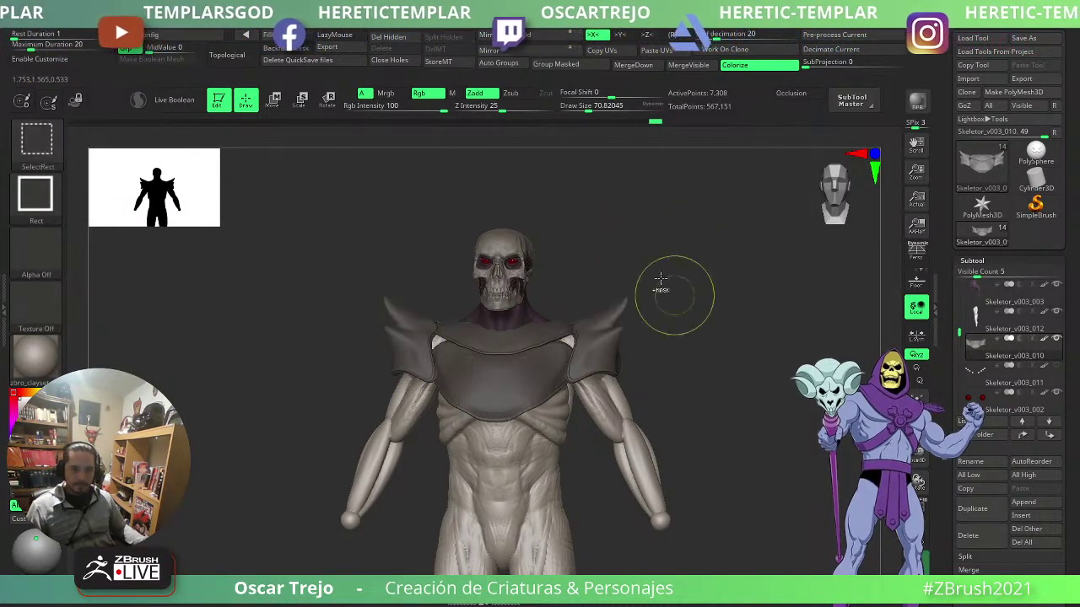
click(503, 61)
ctrl+shift+click(529, 333)
ctrl+drag(688, 241, 439, 387)
ctrl+shift+click(677, 325)
ctrl+drag(706, 317, 680, 316)
- From the side view, duplicate the collar and move the copy up and back, leaving the original armor masked
key(ctrl+z)
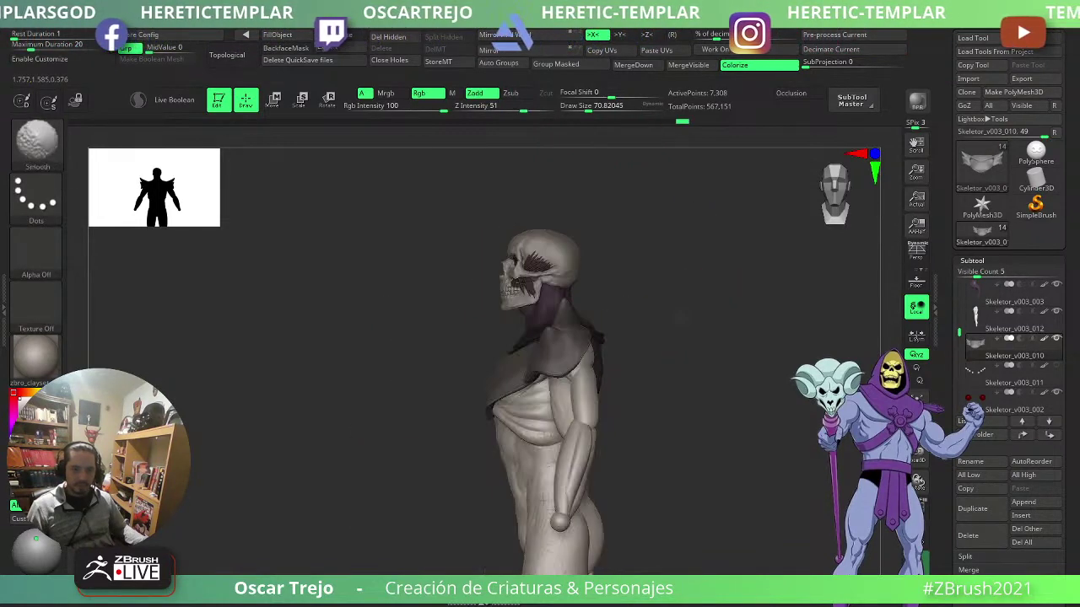
alt+drag(726, 272, 657, 332)
key(w)
drag(483, 370, 536, 319)
key(ctrl+z)
ctrl+click(721, 286)
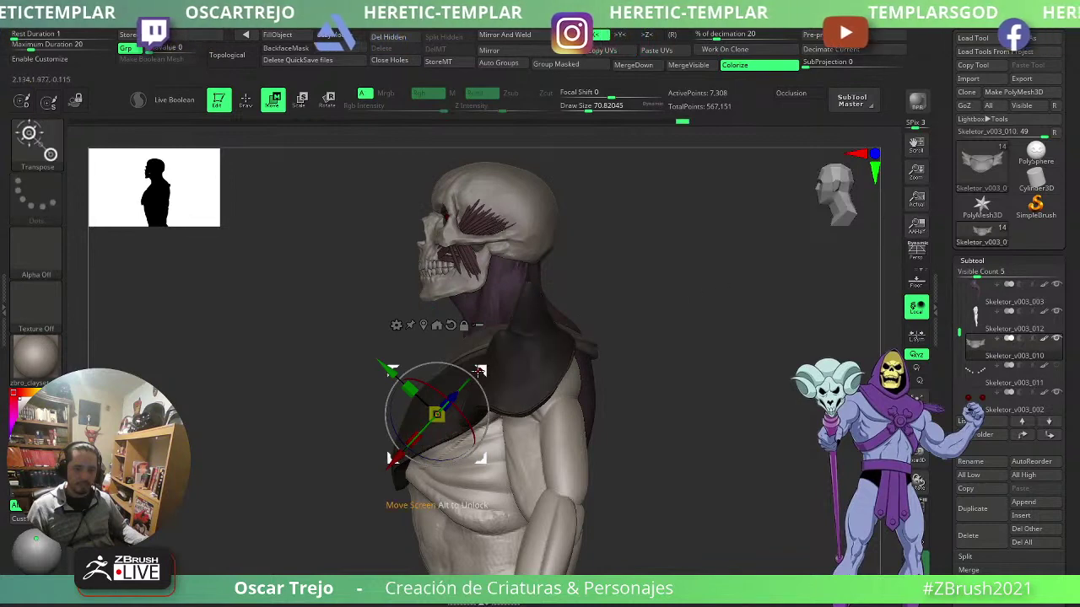
ctrl+drag(479, 371, 494, 338)
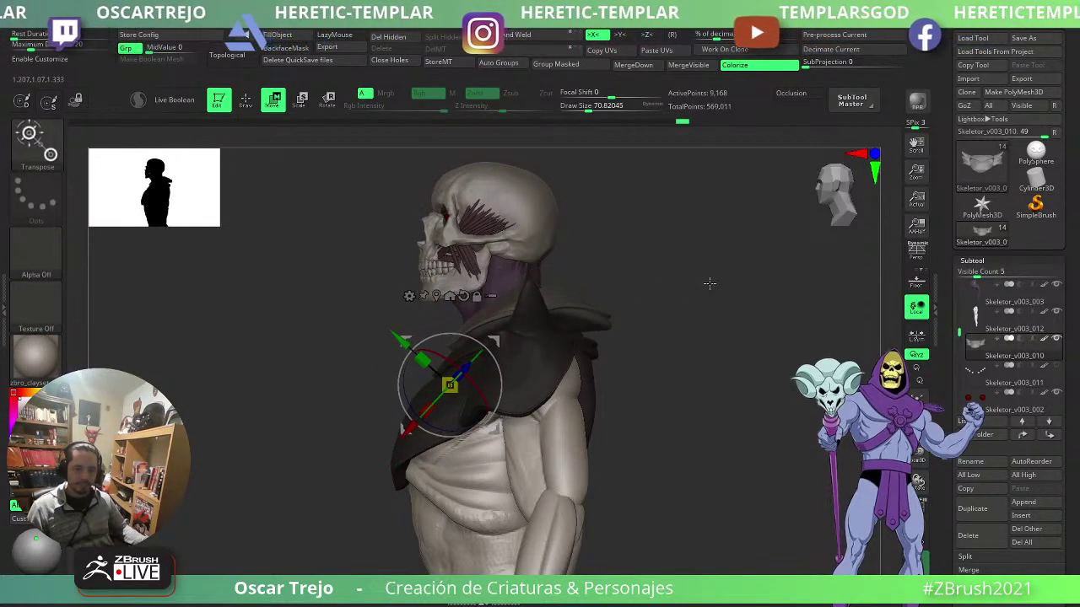
- Shape the duplicated collar into a tall raised collar behind the neck with a large Move brush
shift+drag(710, 284, 771, 287)
key(q)
drag(313, 338, 316, 352)
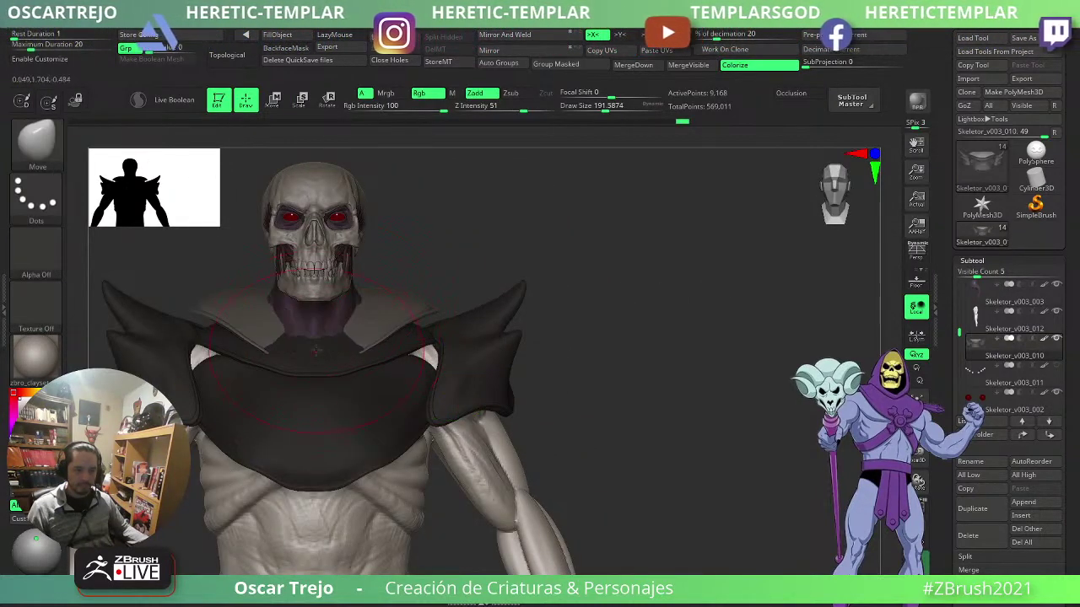
drag(375, 313, 391, 310)
shift+drag(506, 240, 413, 245)
mouse_move(493, 303)
mouse_down()
mouse_move(480, 287)
mouse_move(591, 286)
mouse_up()
mouse_move(504, 281)
mouse_down()
mouse_move(505, 298)
mouse_move(488, 282)
mouse_move(502, 280)
mouse_up()
key(s)
key(s)
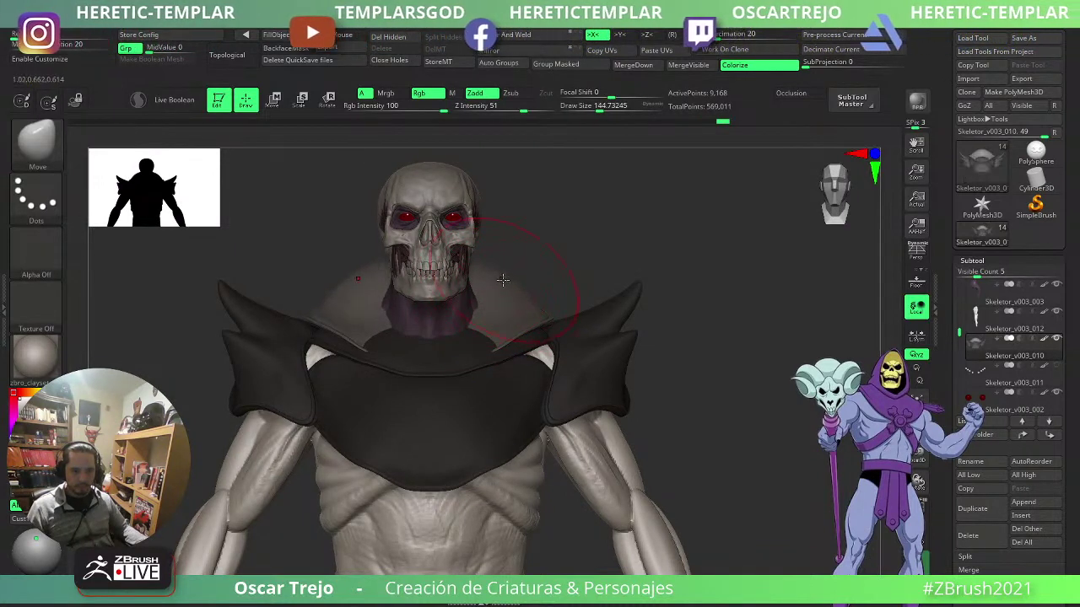
- Show the hood subtool and check the raised collar against it from the side
drag(959, 333, 972, 297)
click(1055, 340)
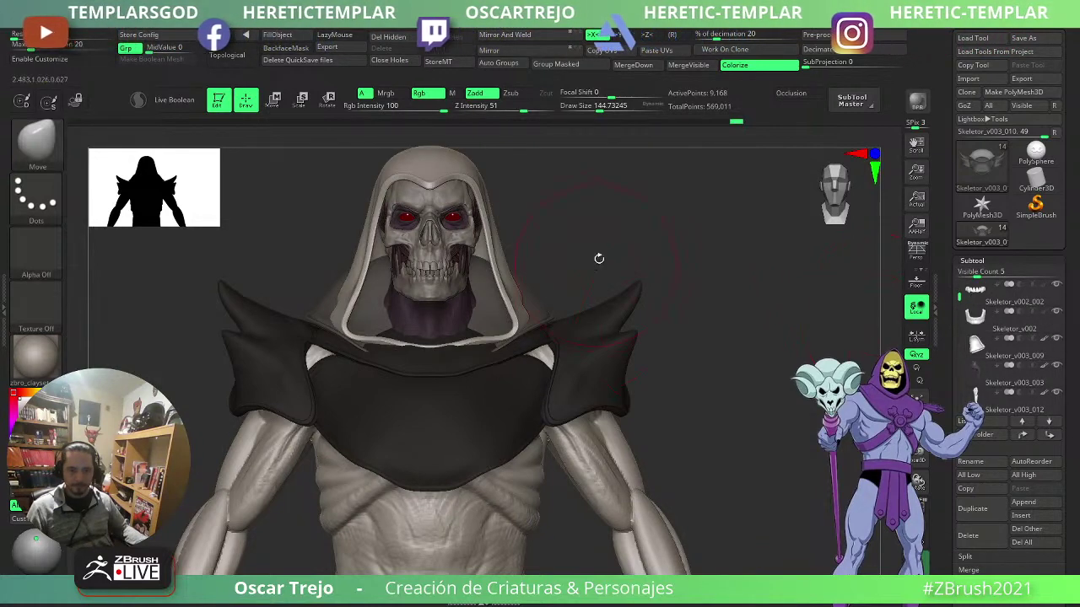
drag(599, 258, 506, 253)
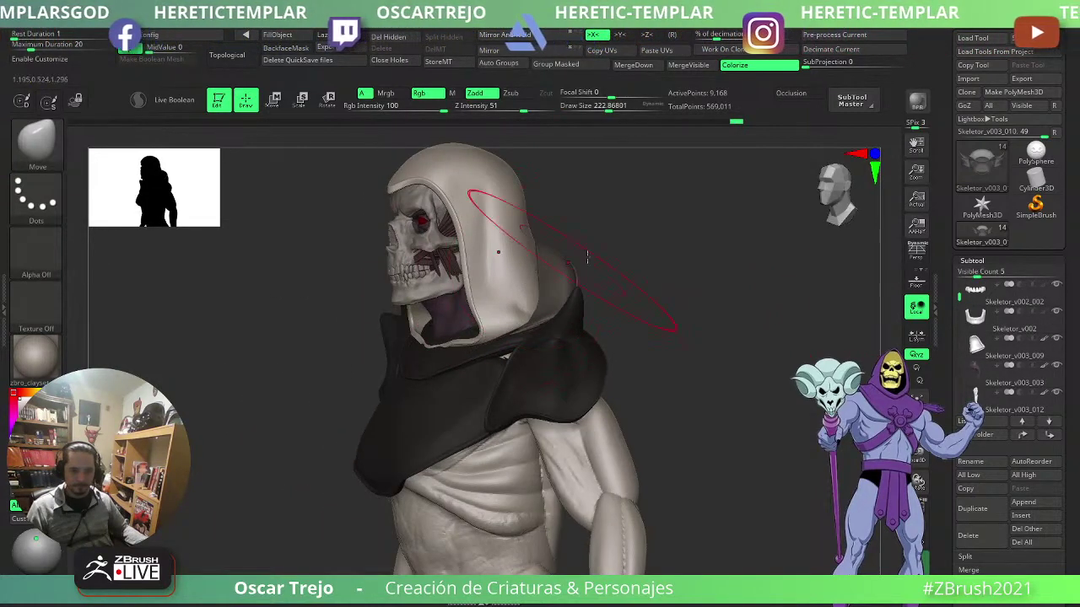
- Fit the raised collar around the back of the hood with the Move brush, then clear the armor mask
key(s)
mouse_move(587, 256)
shift+mouse_down()
mouse_move(631, 257)
mouse_move(563, 268)
shift+mouse_up()
key(s)
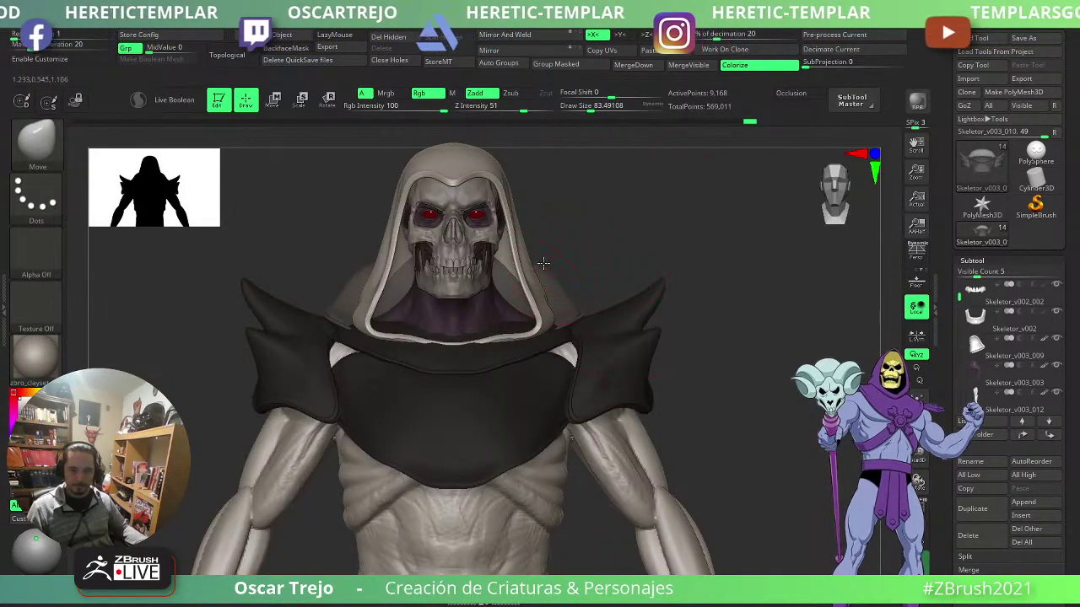
drag(658, 258, 579, 255)
key(s)
drag(499, 281, 512, 282)
mouse_move(657, 258)
mouse_down()
mouse_move(611, 258)
mouse_move(620, 309)
mouse_move(685, 263)
mouse_up()
key(s)
mouse_move(667, 281)
mouse_down()
mouse_move(656, 281)
mouse_move(691, 248)
mouse_move(700, 260)
mouse_move(750, 245)
mouse_move(737, 251)
mouse_up()
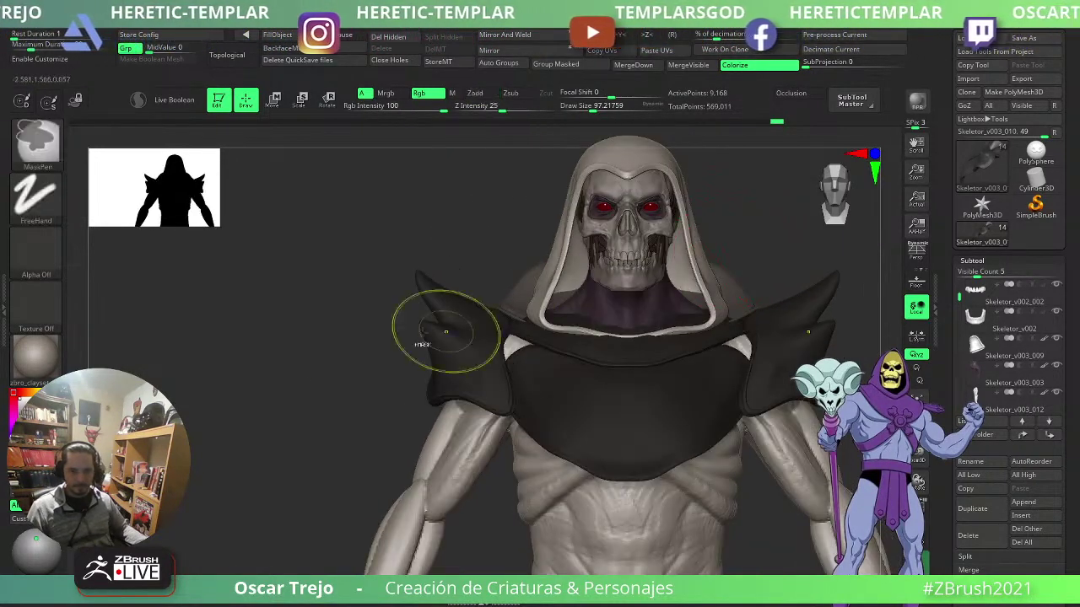
ctrl+drag(331, 356, 317, 380)
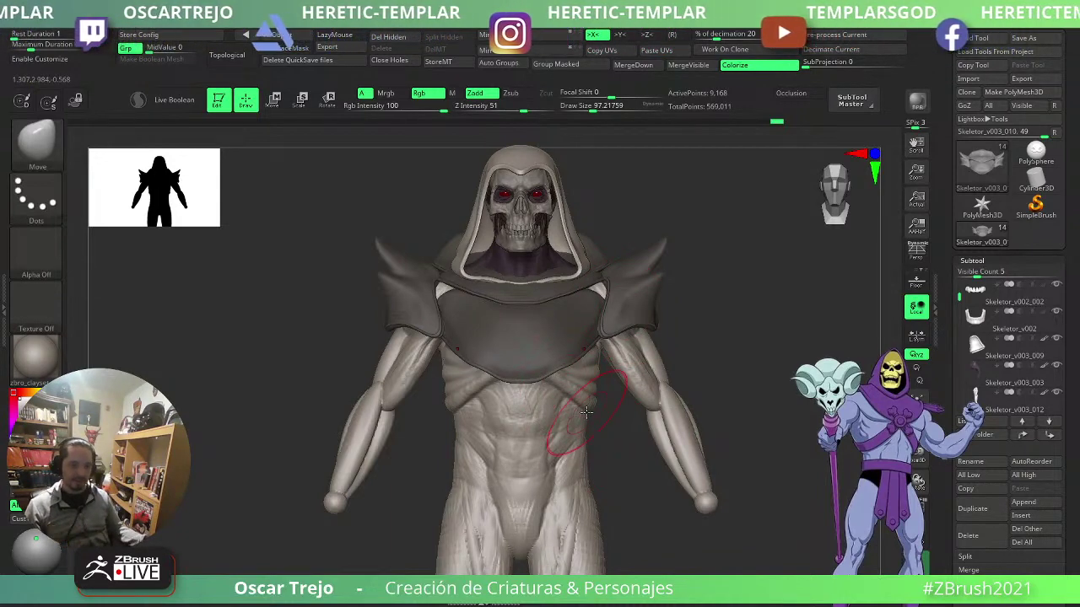
- Isolate the breastplate, mask it, and invert the mask across the full armor to leave only the breastplate editable
mouse_move(719, 349)
mouse_down()
mouse_move(707, 303)
mouse_move(674, 317)
mouse_up()
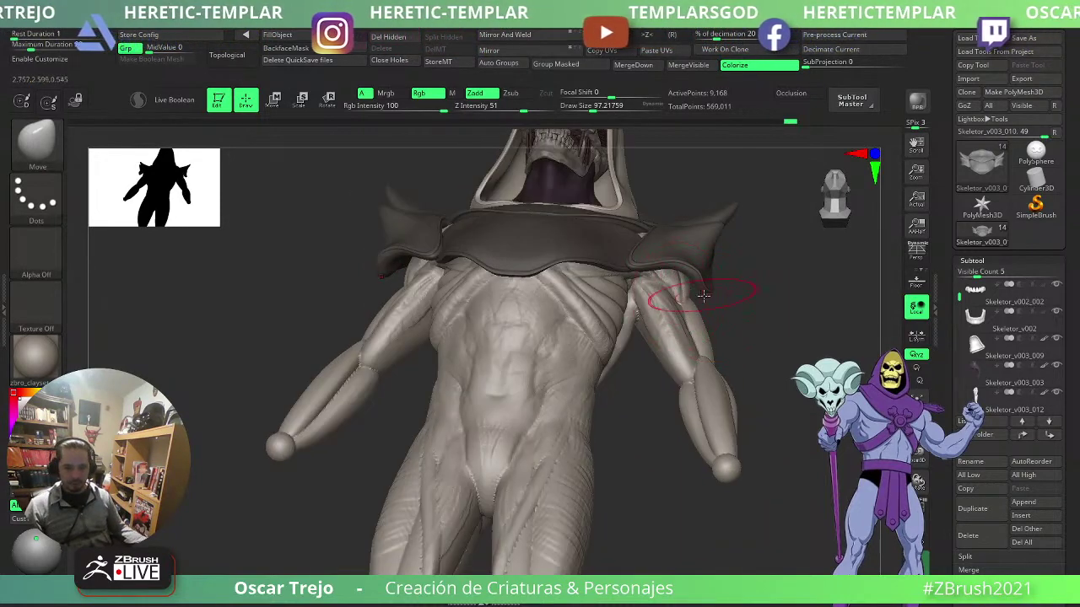
shift+drag(745, 321, 731, 347)
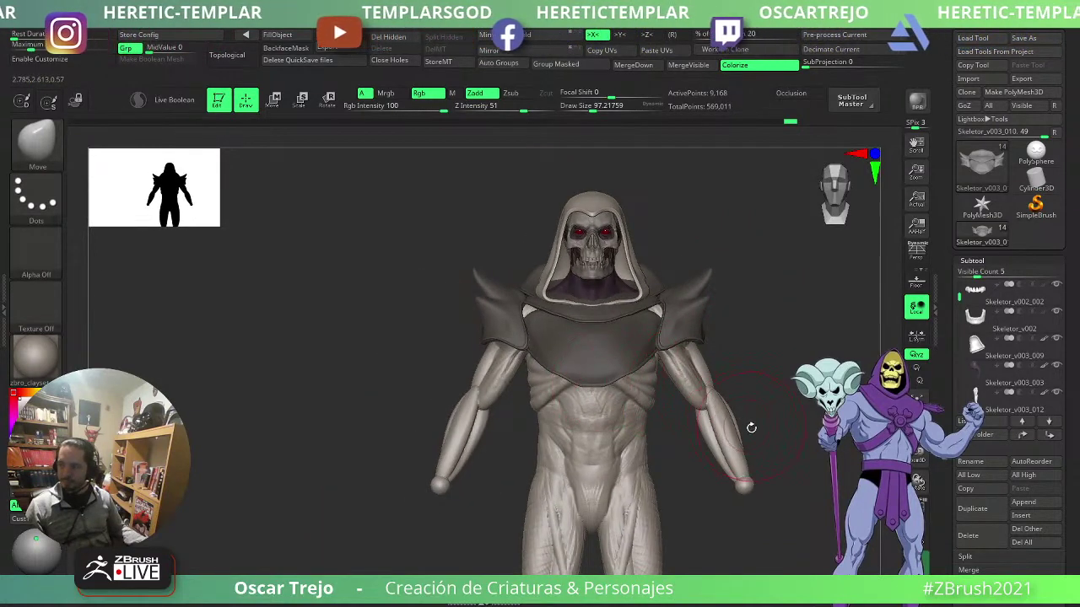
mouse_move(791, 385)
alt+mouse_down()
mouse_move(774, 342)
mouse_move(747, 323)
mouse_move(776, 357)
mouse_move(775, 377)
mouse_move(756, 354)
alt+mouse_up()
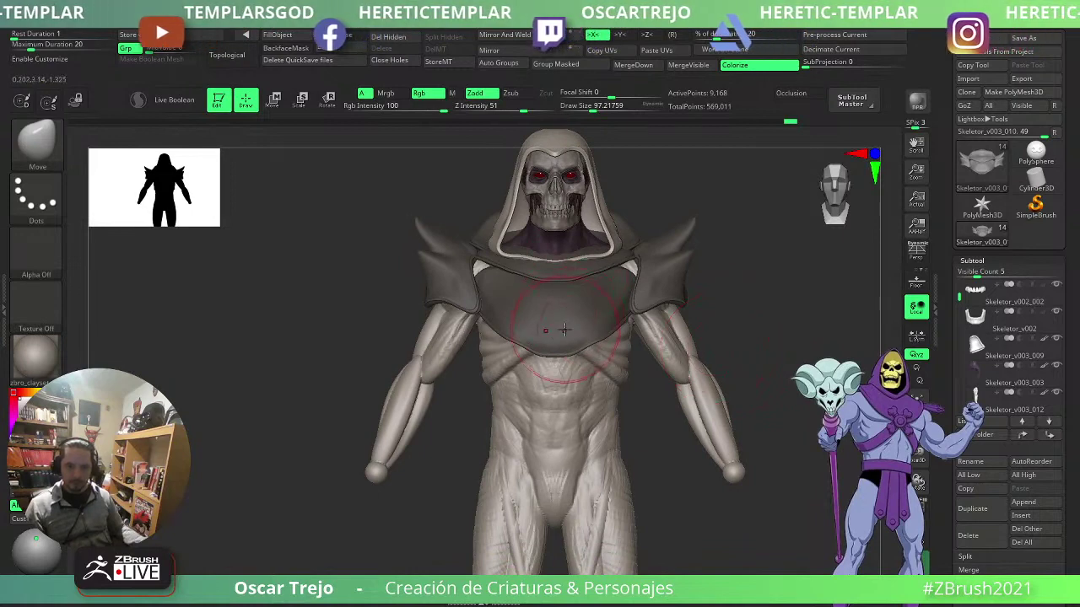
ctrl+shift+click(578, 339)
ctrl+drag(728, 235, 359, 423)
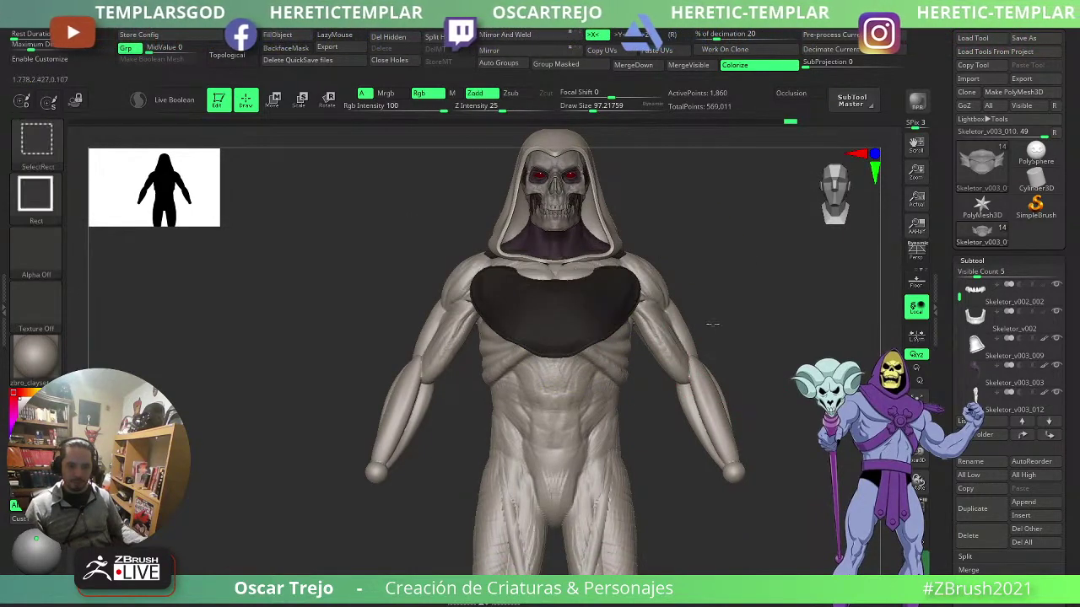
ctrl+shift+click(713, 324)
ctrl+click(721, 324)
key(w)
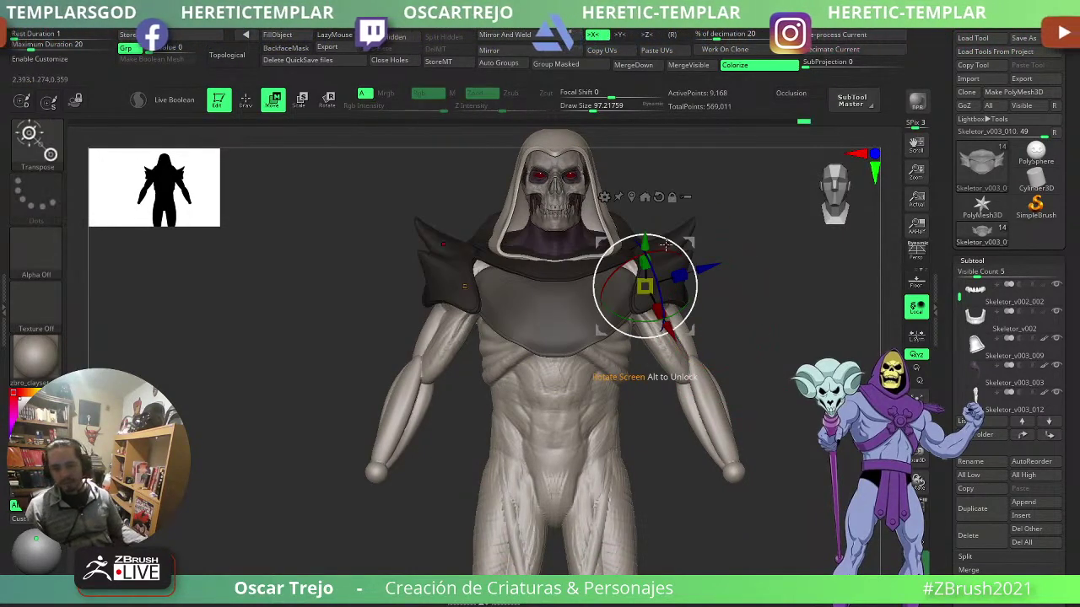
- Center the transform gizmo on the breastplate, duplicate the plate downward and tilt the copy to follow the abdomen
click(631, 197)
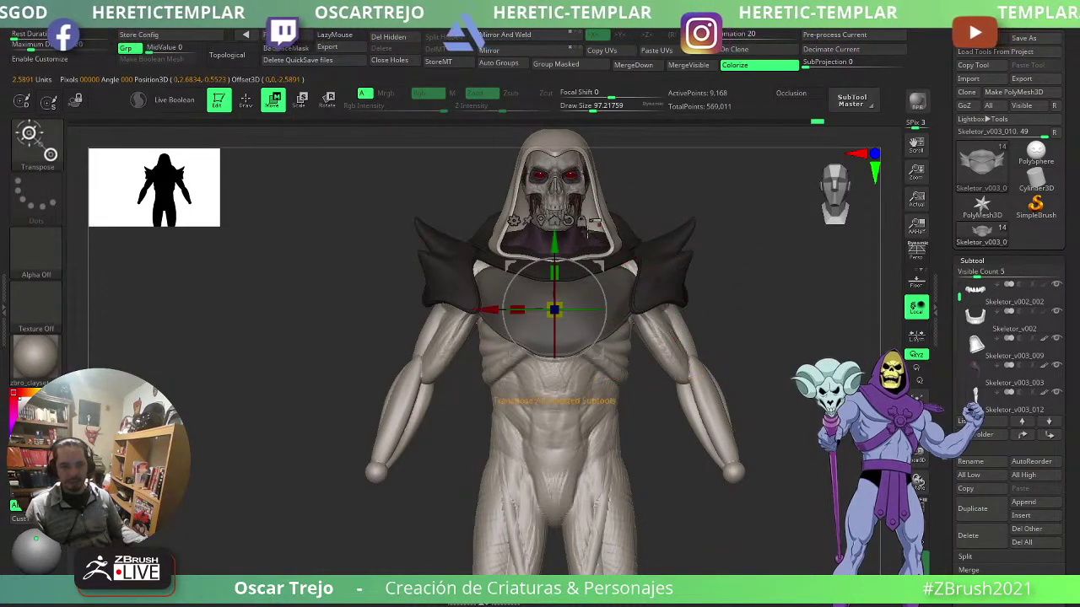
ctrl+drag(554, 246, 554, 297)
drag(736, 271, 831, 267)
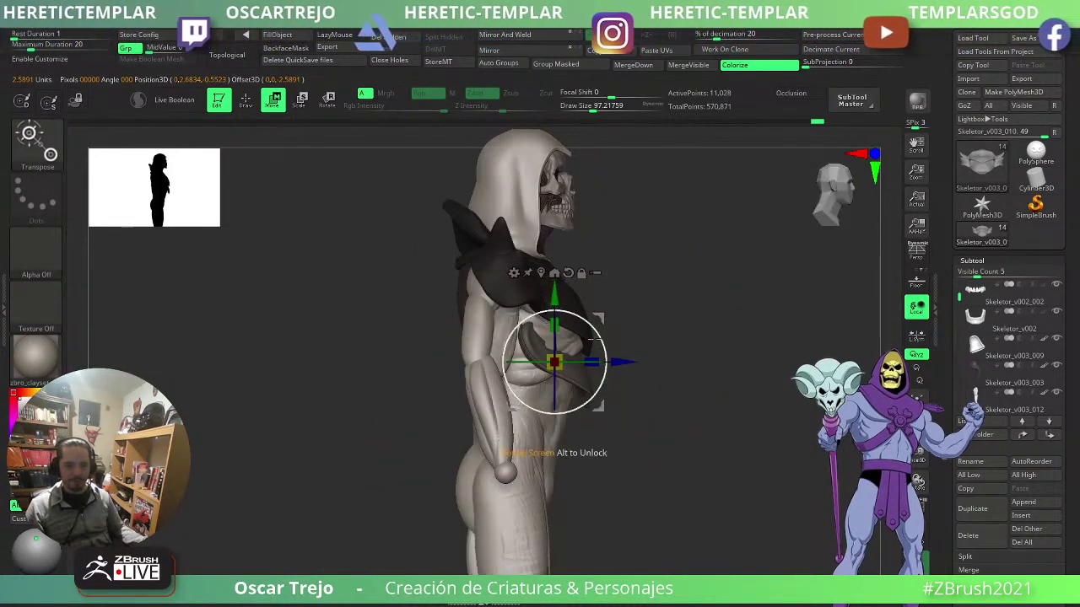
shift+drag(643, 345, 547, 374)
drag(772, 313, 843, 312)
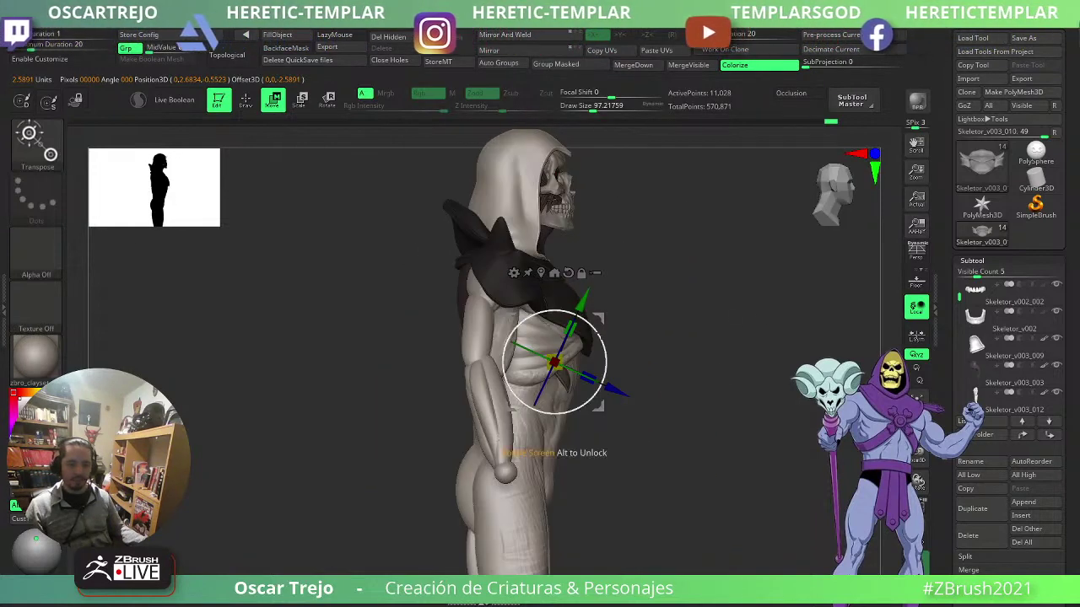
drag(602, 319, 613, 323)
mouse_move(692, 315)
shift+mouse_down()
mouse_move(694, 335)
mouse_move(645, 366)
shift+mouse_up()
- Push the lower plate's front edge in toward the abdomen from the side with the Move brush
key(q)
key(s)
drag(559, 383, 571, 386)
key(s)
key(s)
key(s)
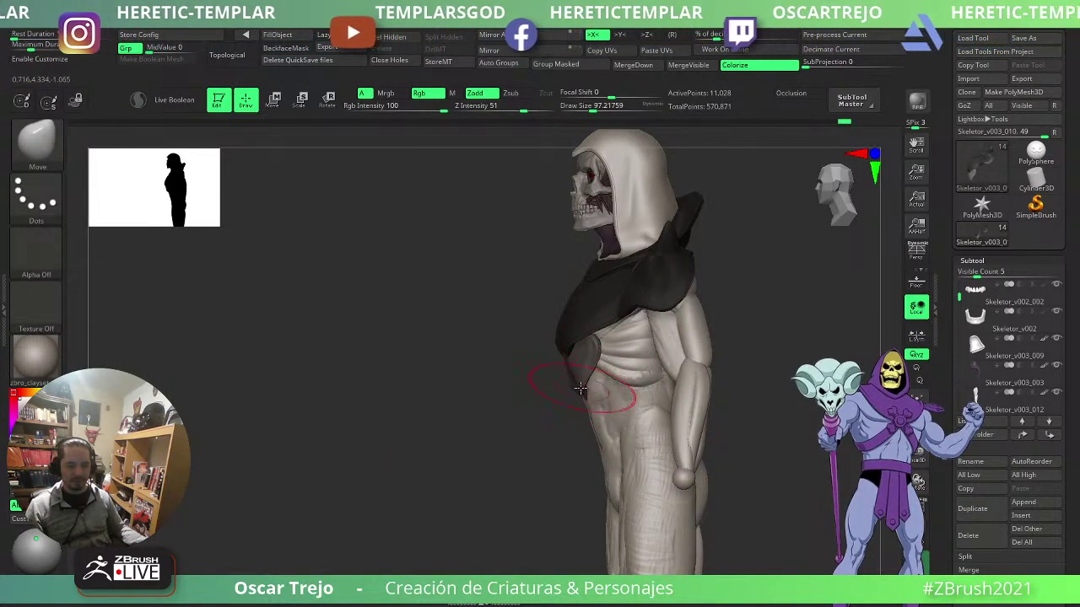
mouse_move(732, 339)
shift+mouse_down()
mouse_move(778, 337)
mouse_move(785, 313)
shift+mouse_up()
key(bracketleft)
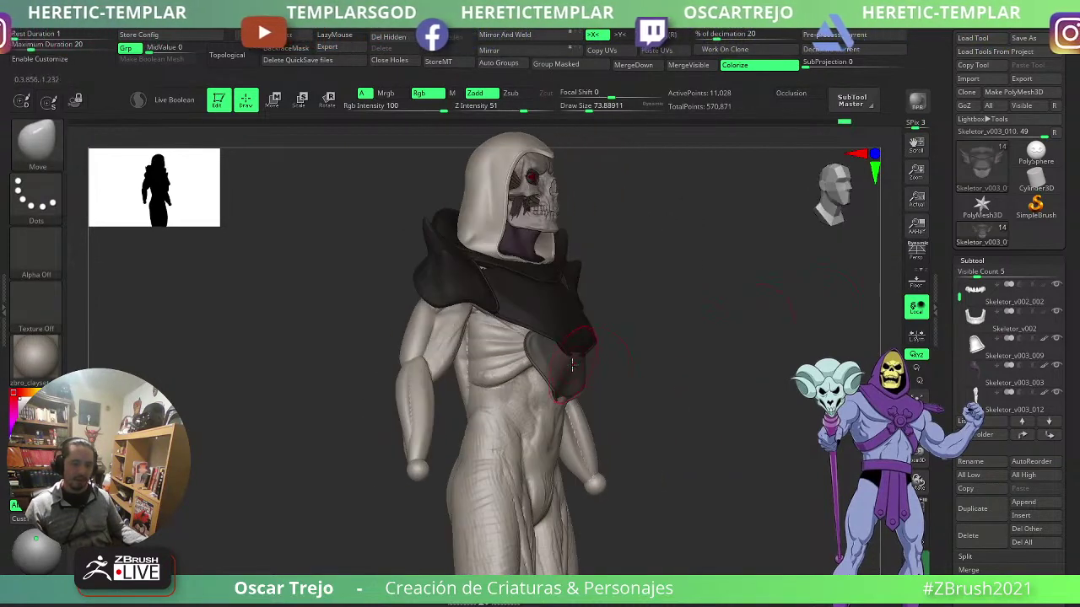
- Narrow the lower plate into a tapered shape over the upper abdomen with the Move brush and smooth its surface
key(s)
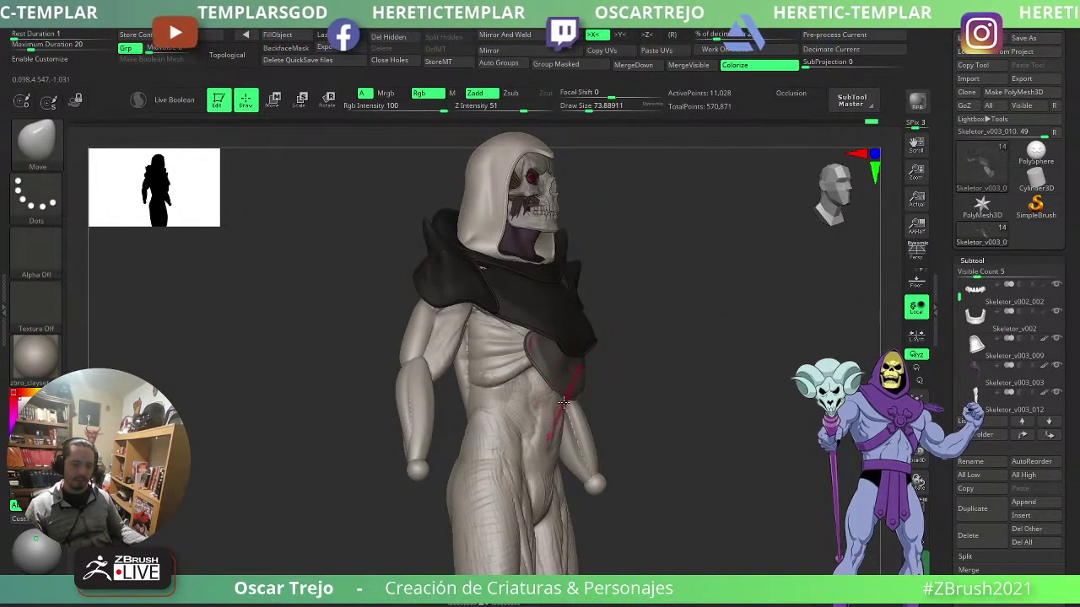
shift+drag(564, 403, 567, 395)
key(s)
shift+drag(641, 378, 610, 371)
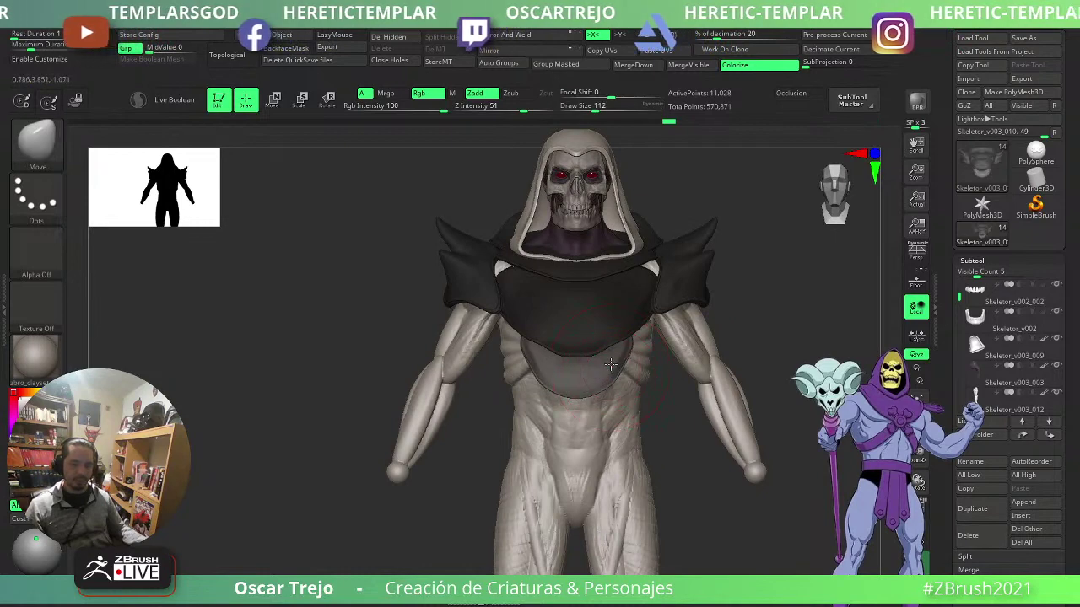
drag(682, 376, 605, 365)
key(s)
shift+right_drag(603, 353, 638, 351)
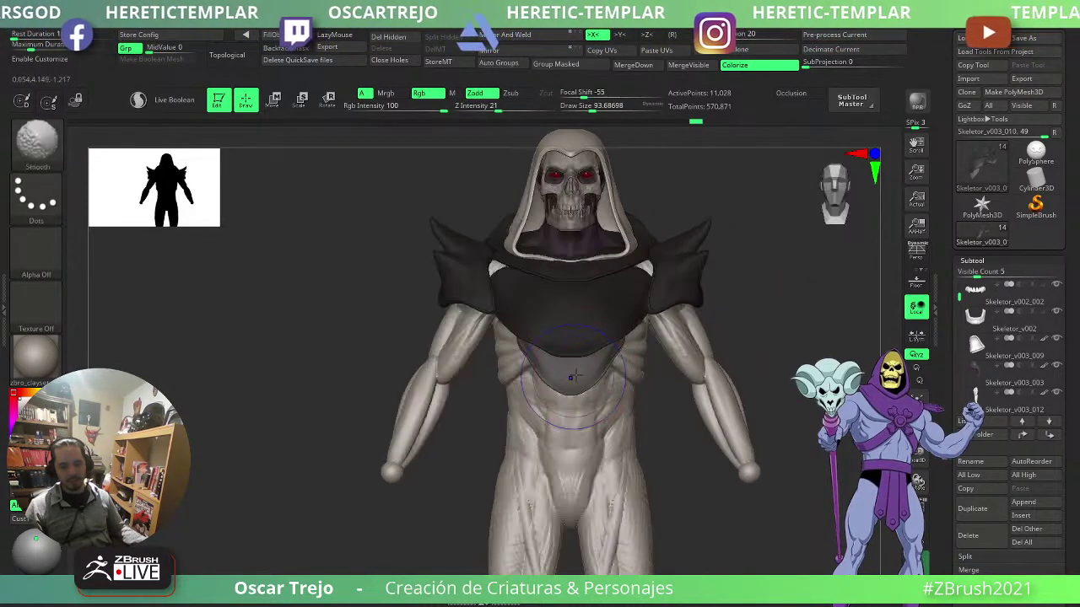
- Clear the armor mask and check the layered chest plates against the full body from the front and side
ctrl+drag(781, 302, 777, 299)
ctrl+right_drag(777, 299, 749, 298)
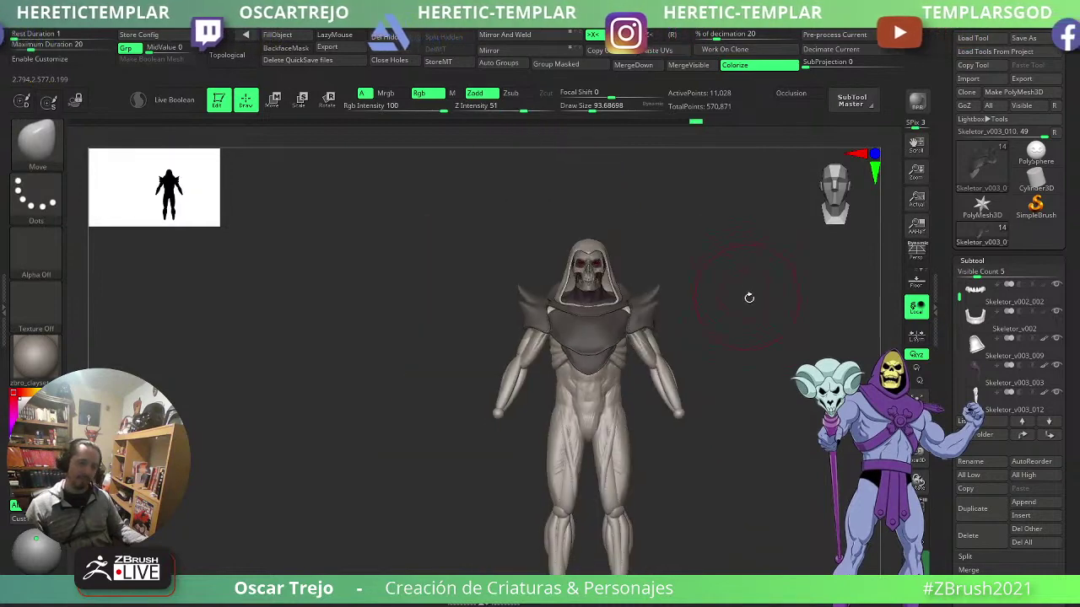
mouse_move(750, 299)
mouse_down()
mouse_move(714, 307)
mouse_move(753, 319)
mouse_up()
alt+drag(708, 291, 727, 371)
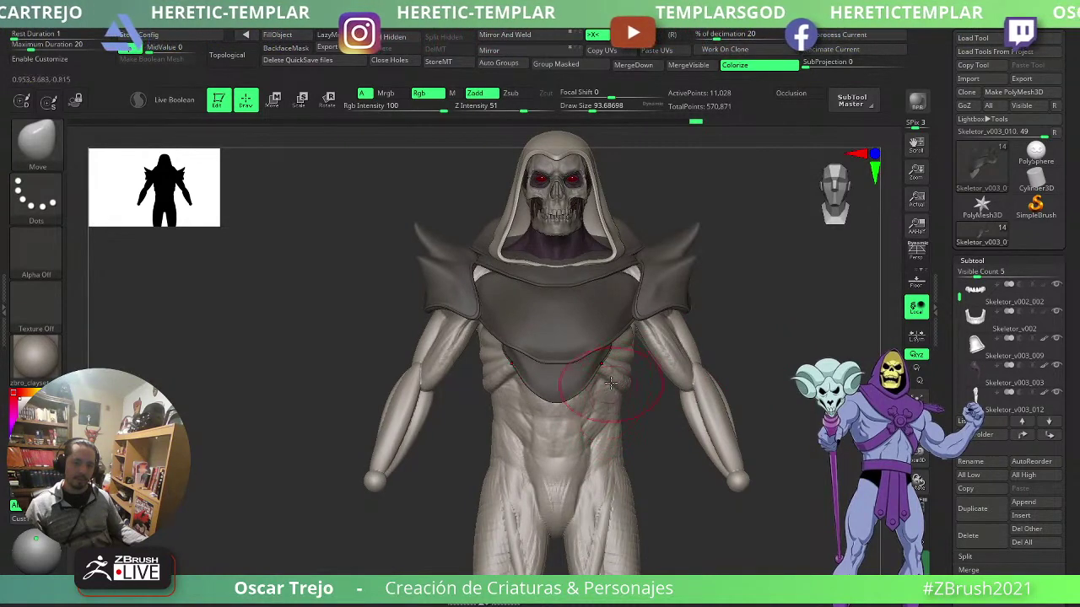
drag(763, 324, 685, 295)
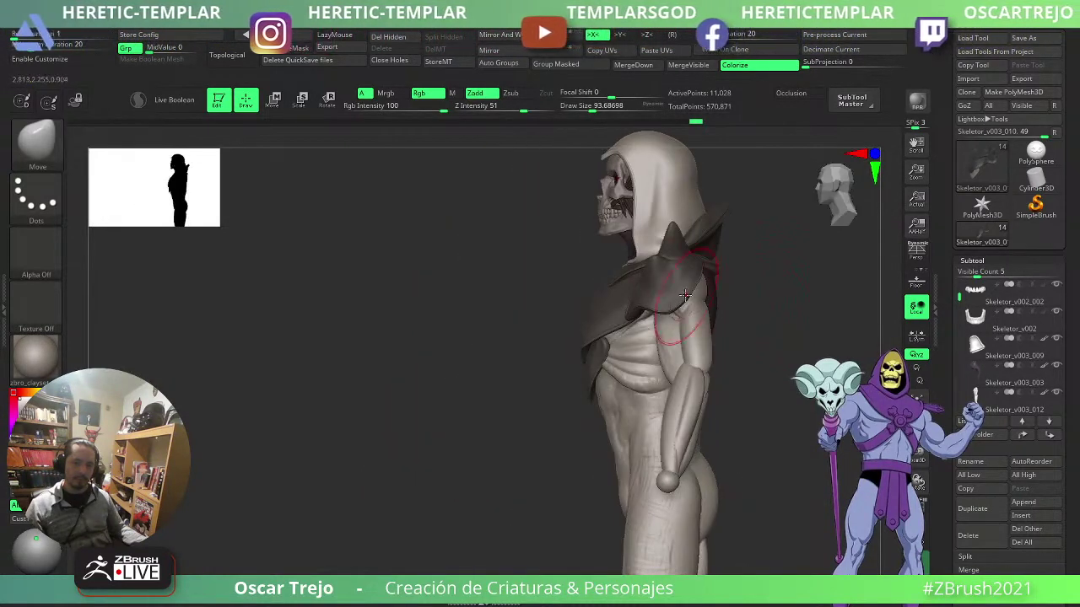
- Switch to the PolySphere model, frame it from the front and enlarge the Move brush
drag(521, 323, 523, 331)
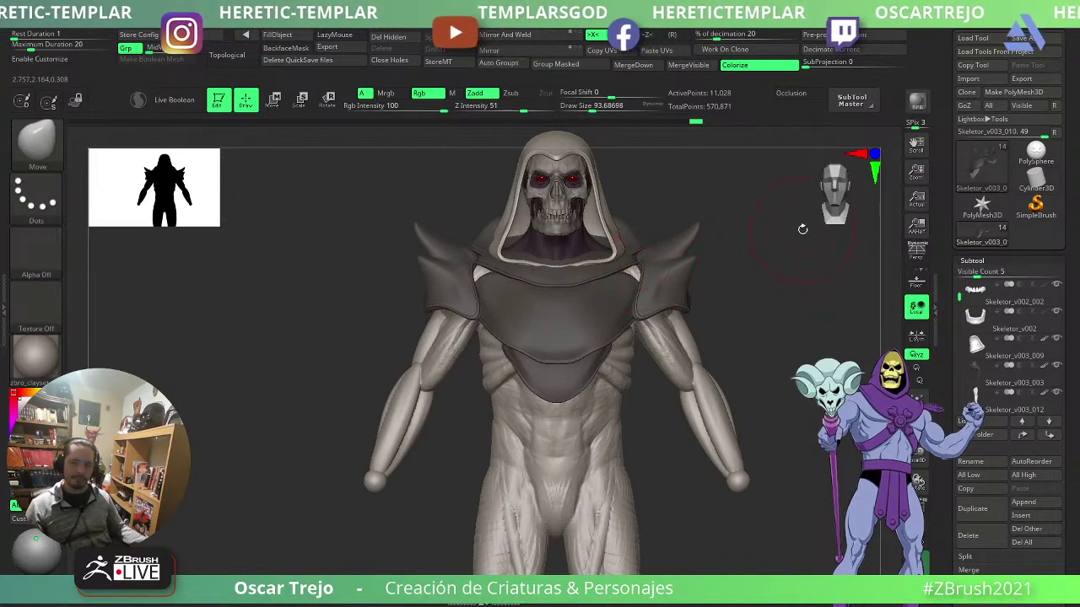
click(1036, 154)
alt+drag(752, 278, 750, 339)
key(f)
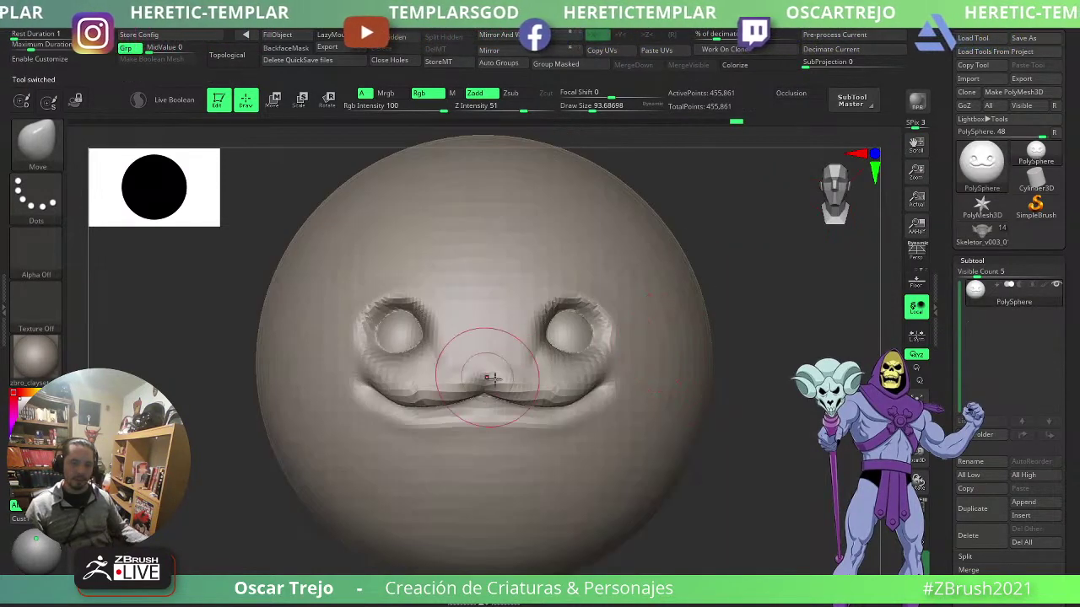
key(f)
key(bracketright)
drag(499, 378, 500, 447)
drag(513, 403, 520, 430)
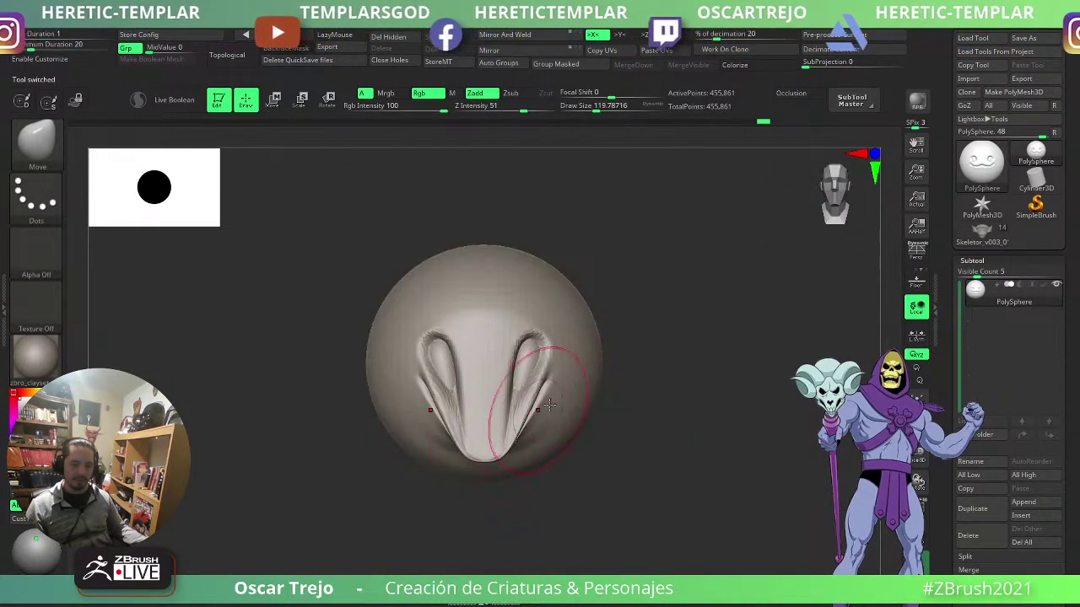
key(ctrl+z)
key(bracketleft)
key(bracketleft)
key(b)
key(c)
key(b)
mouse_move(523, 348)
mouse_down()
mouse_move(548, 354)
mouse_move(524, 345)
mouse_move(521, 354)
mouse_move(536, 352)
mouse_move(526, 372)
mouse_up()
key(ctrl+z)
key(ctrl+z)
key(ctrl+z)
key(ctrl+z)
key(ctrl+z)
key(ctrl+z)
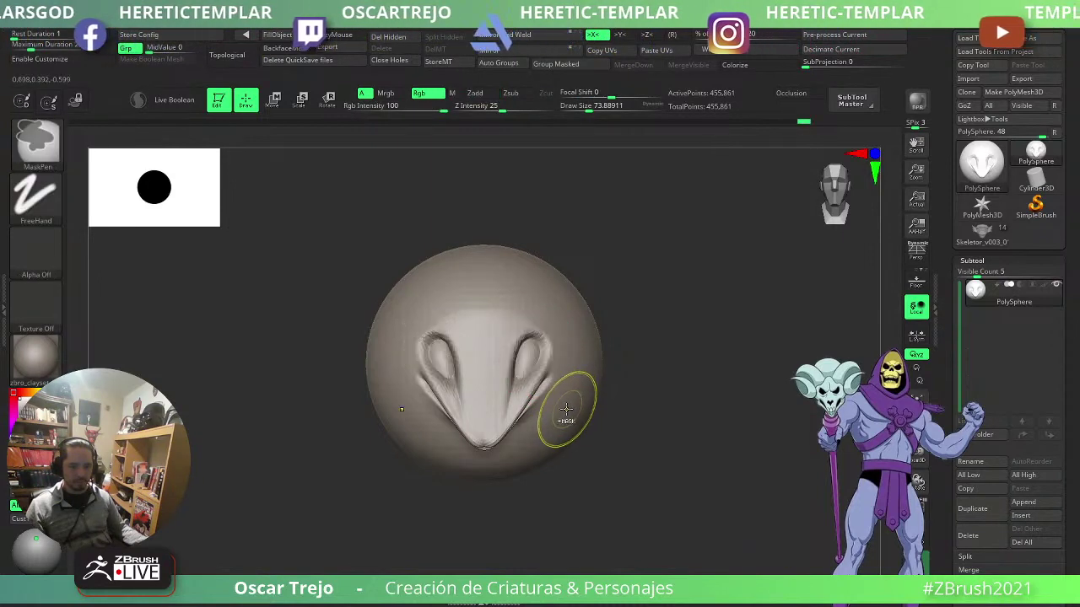
- Check the sphere's mesh wireframe and pull its face down and outward with a large Move brush
key(shift+f)
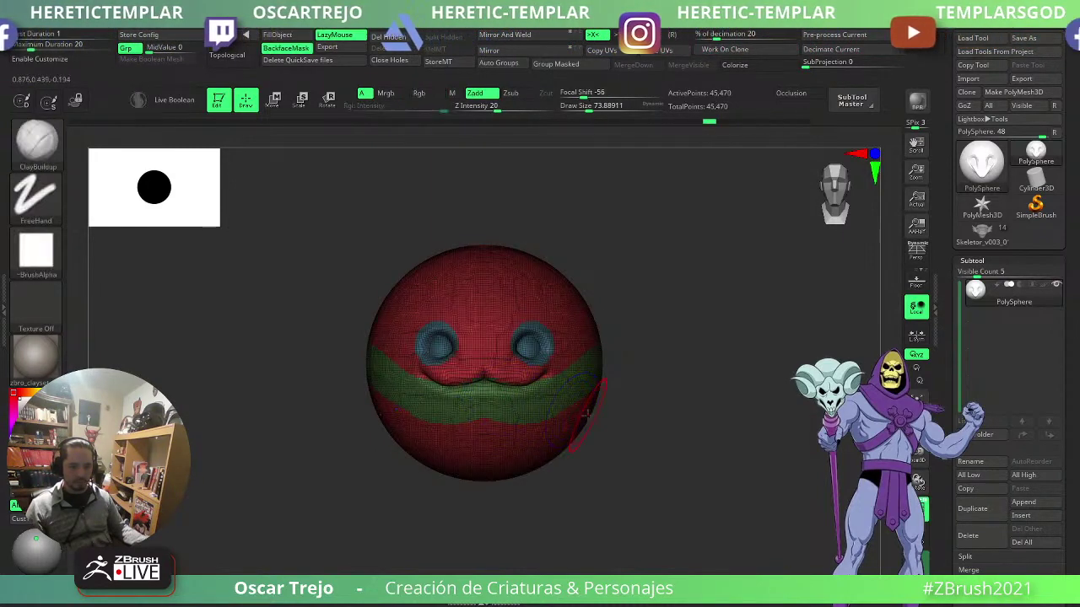
key(shift+f)
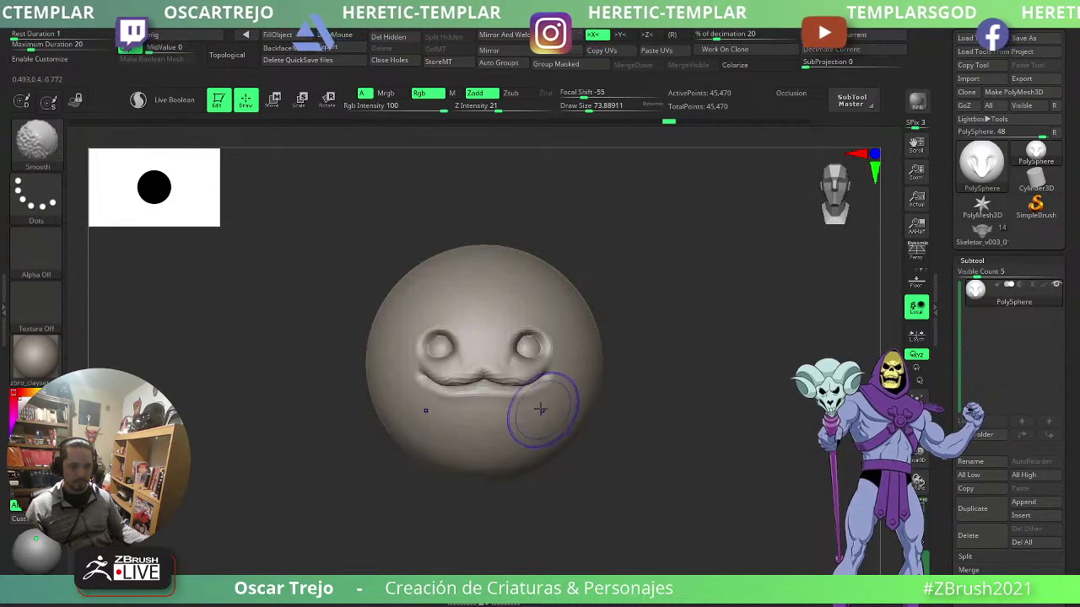
key(b)
key(m)
key(v)
key(s)
mouse_move(516, 380)
mouse_down()
mouse_move(528, 413)
mouse_move(514, 415)
mouse_move(530, 407)
mouse_move(570, 427)
mouse_up()
key(s)
mouse_move(571, 427)
right_down()
mouse_move(573, 386)
mouse_move(489, 420)
right_up()
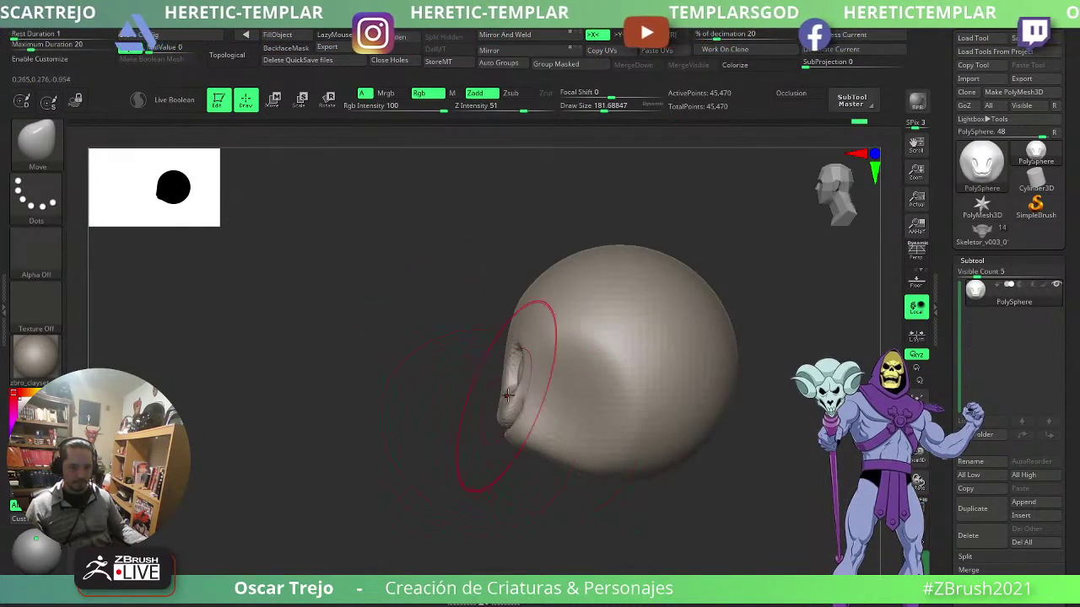
- Extend the face into a snout from the side and push up the underside of the cranium
mouse_move(508, 398)
mouse_down()
mouse_move(447, 445)
mouse_move(478, 447)
mouse_move(517, 387)
mouse_up()
key(s)
key(s)
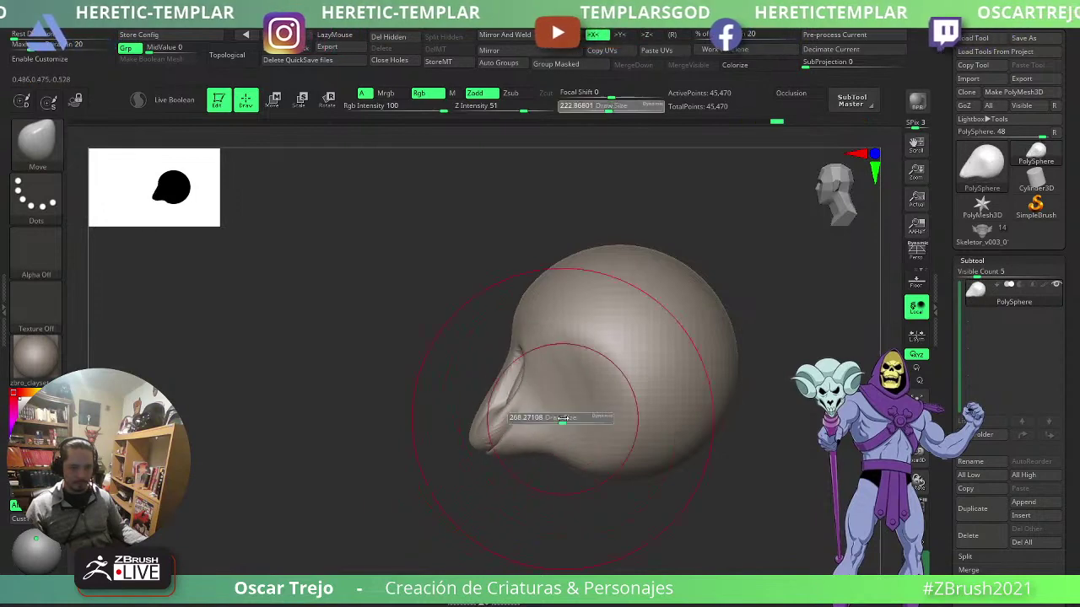
drag(560, 419, 568, 419)
drag(600, 462, 595, 433)
- Mask the snout area, invert the mask onto the cranium and soften its edge
ctrl+drag(386, 329, 529, 480)
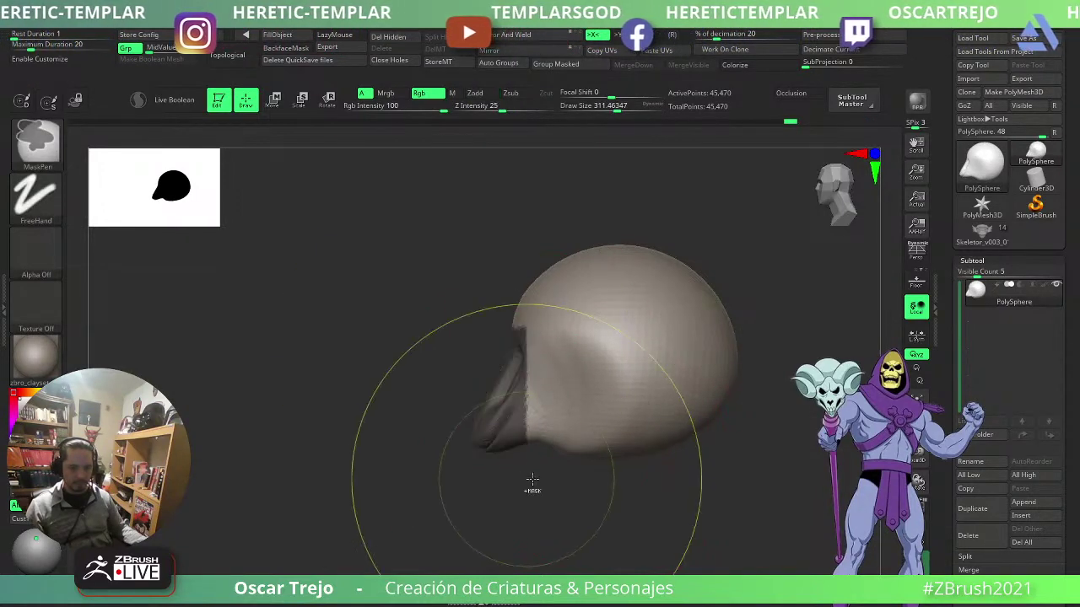
ctrl+click(532, 481)
ctrl+click(560, 384)
ctrl+click(565, 384)
- Pull the unmasked snout into a pointed nasal bone overhanging a longer muzzle with the Move brush
mouse_move(508, 381)
mouse_down()
mouse_move(423, 412)
mouse_move(428, 427)
mouse_up()
drag(462, 386, 548, 356)
drag(509, 463, 538, 443)
drag(346, 460, 455, 448)
drag(582, 404, 656, 397)
mouse_move(485, 398)
mouse_down()
mouse_move(485, 373)
mouse_move(477, 409)
mouse_move(522, 400)
mouse_move(513, 408)
mouse_up()
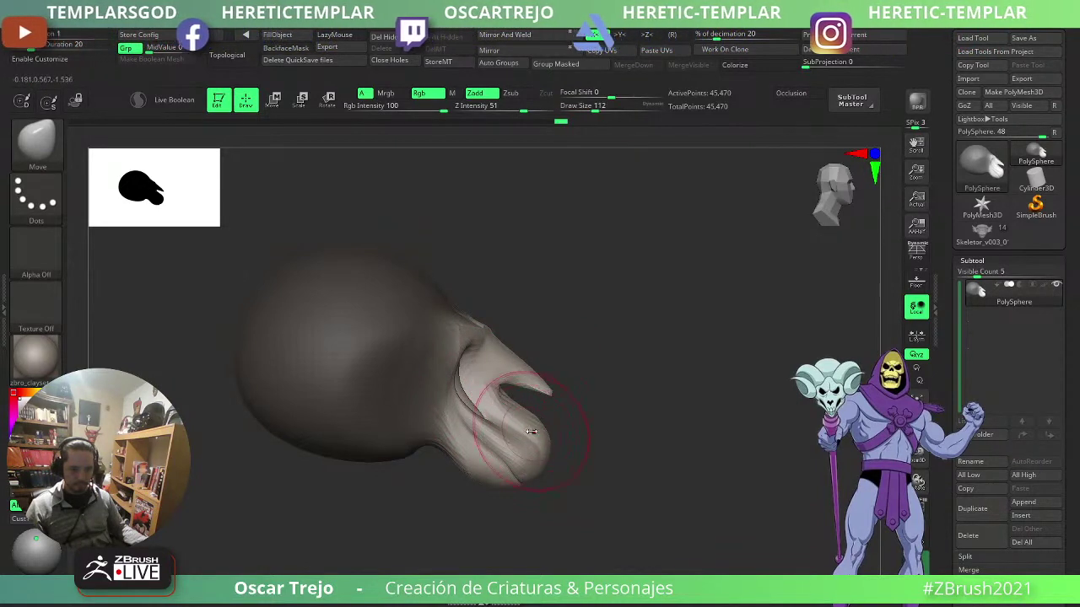
- Lengthen and thin the muzzle below the nasal opening with the Move brush and clear the mask
key(s)
key(s)
drag(544, 479, 548, 478)
key(s)
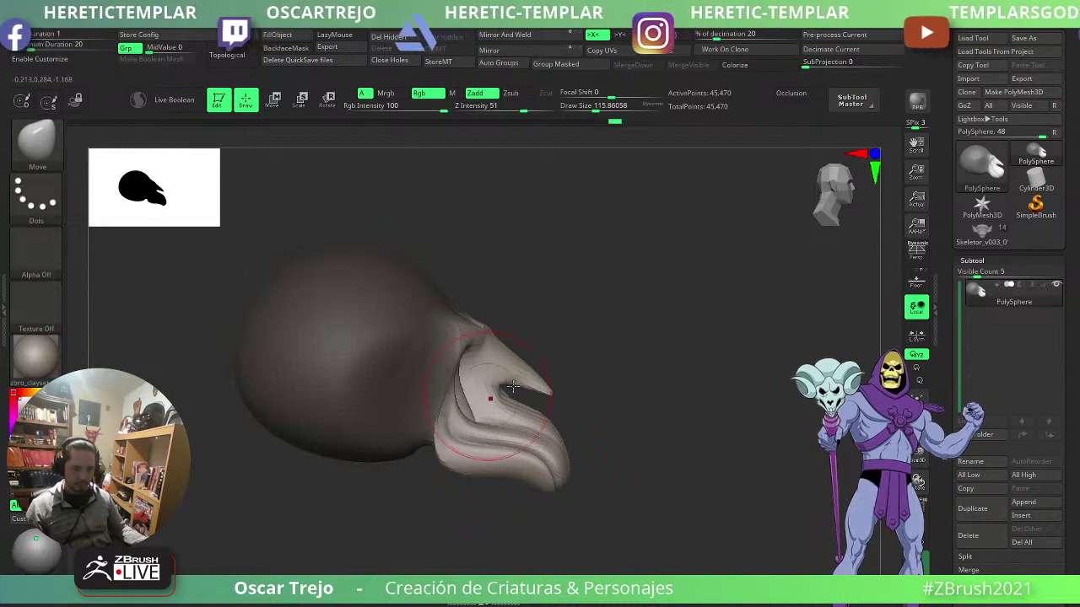
right_drag(513, 386, 604, 369)
ctrl+drag(660, 379, 637, 381)
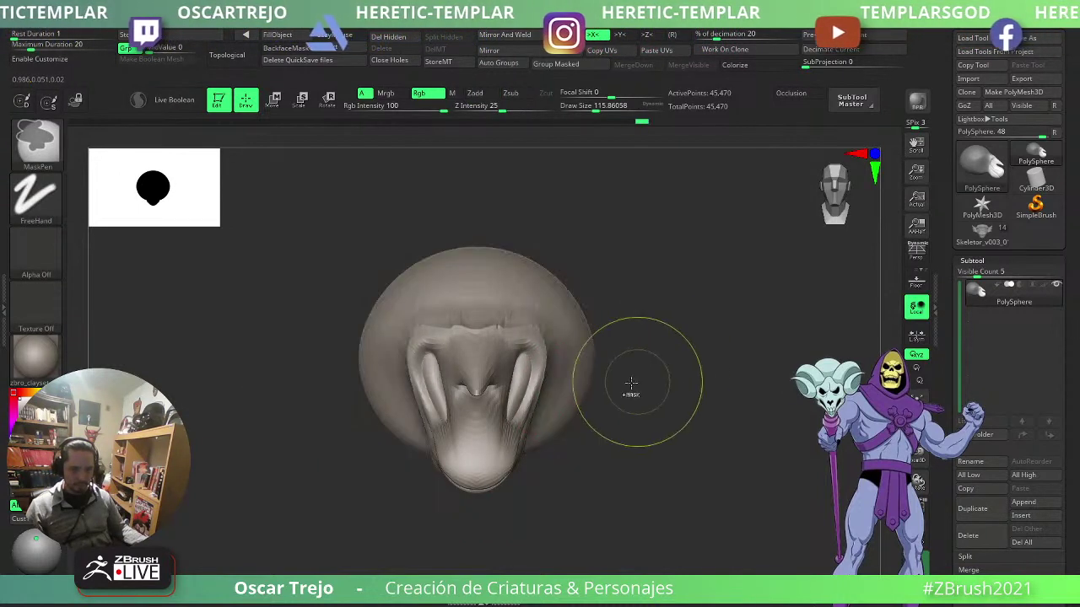
- Widen and carve the eye sockets with the ClayBuildup brush and smooth the area beside the nasal opening
mouse_move(533, 369)
mouse_down()
mouse_move(551, 366)
mouse_move(535, 363)
mouse_move(562, 378)
mouse_move(532, 369)
mouse_move(540, 390)
mouse_move(547, 358)
mouse_move(522, 409)
mouse_up()
key(s)
key(s)
key(ctrl+1)
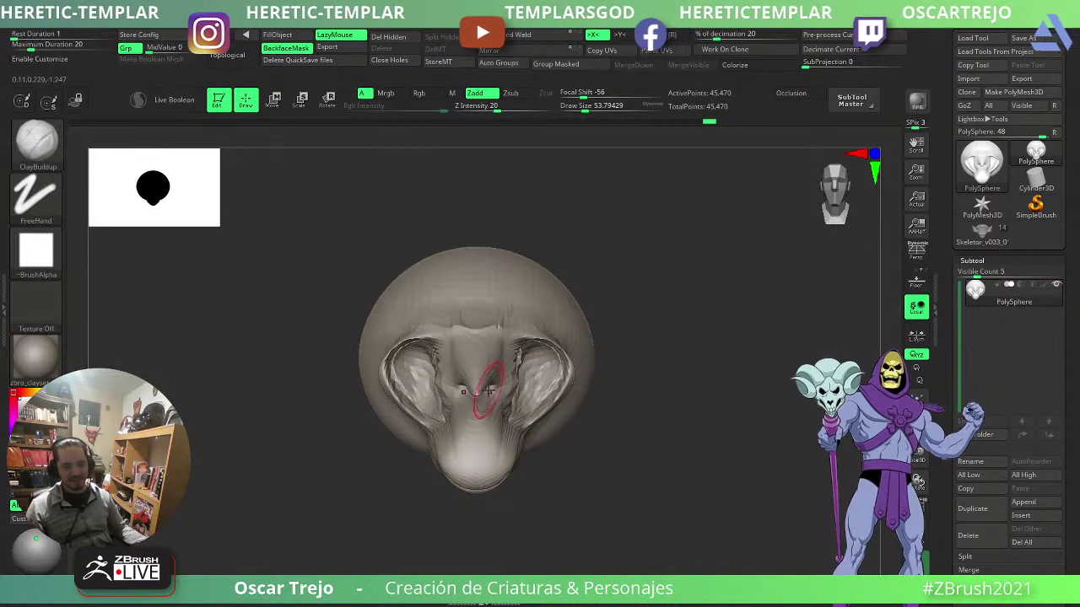
drag(377, 470, 422, 451)
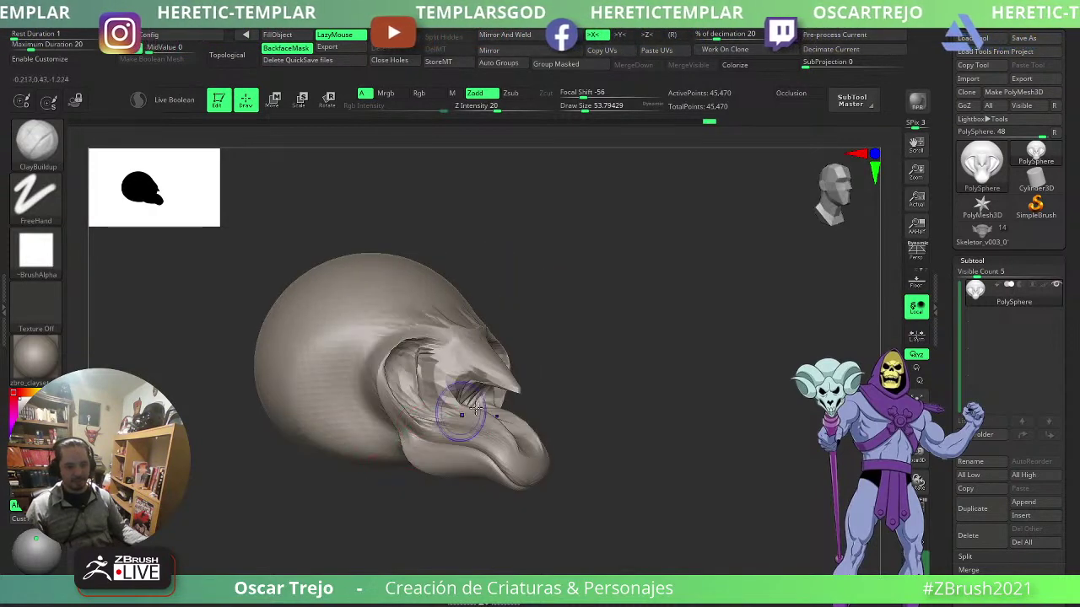
mouse_move(460, 405)
shift+mouse_down()
mouse_move(584, 400)
mouse_move(460, 388)
mouse_move(498, 390)
shift+mouse_up()
- Pull the rear edge of the jaw back under the cranium with an enlarged Move brush
key(ctrl+2)
key(s)
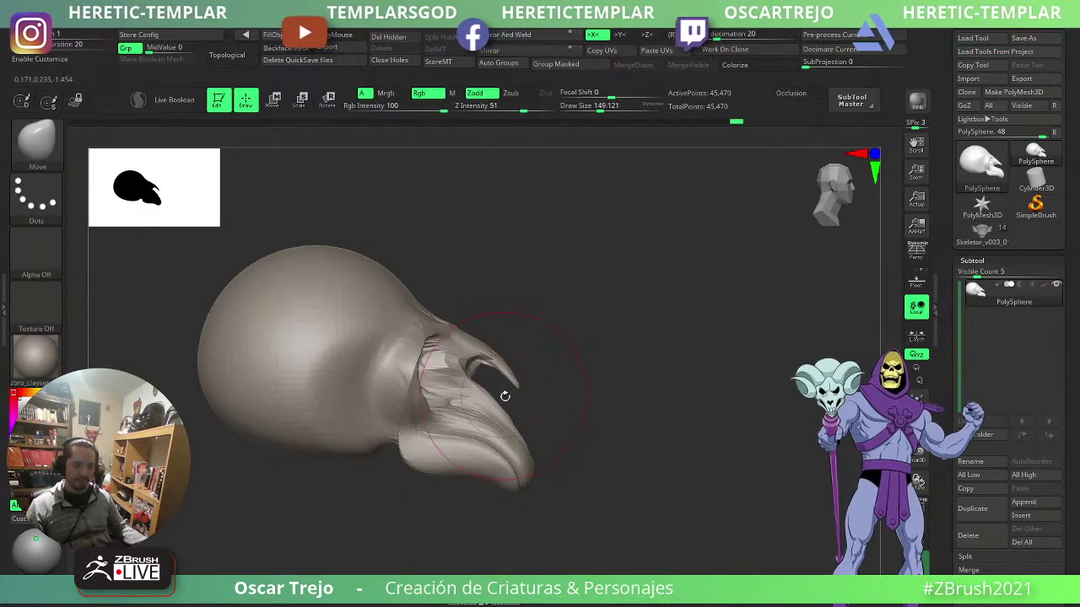
drag(406, 445, 368, 440)
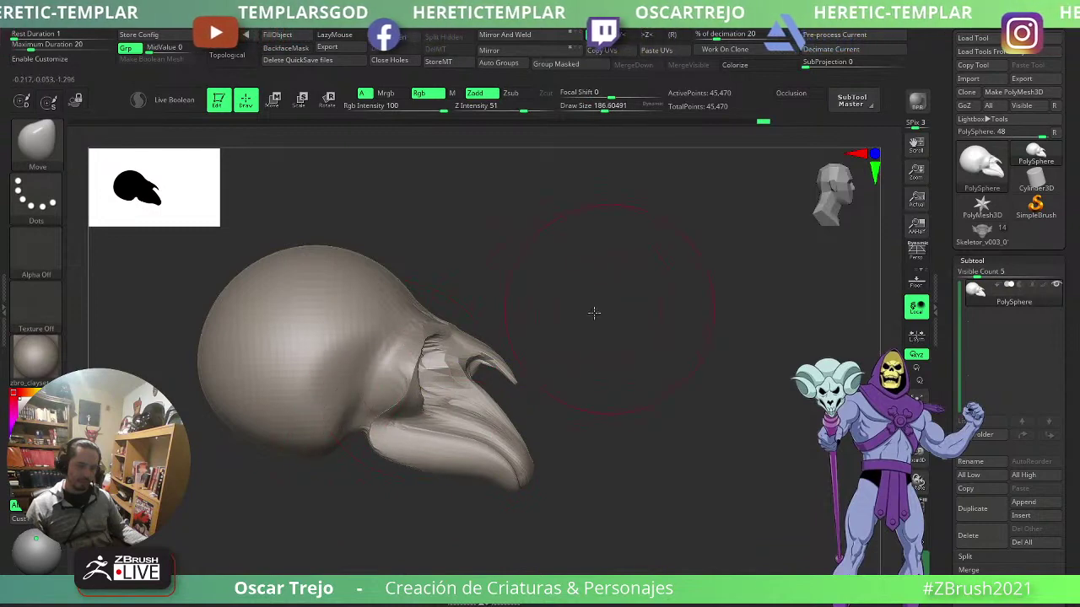
- Pull symmetrical curved horns out of the sides of the cranium with the SnakeHook brush
drag(593, 311, 581, 333)
key(b)
key(s)
key(h)
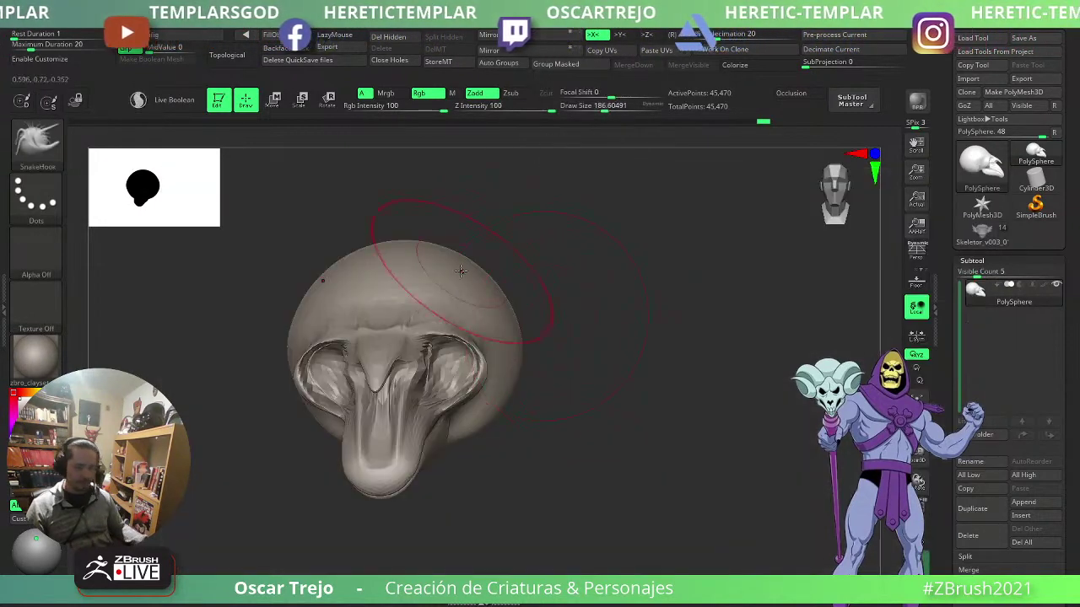
mouse_move(509, 315)
mouse_down()
mouse_move(686, 270)
mouse_move(578, 422)
mouse_move(554, 397)
mouse_move(643, 360)
mouse_move(666, 303)
mouse_move(591, 355)
mouse_move(641, 337)
mouse_move(608, 325)
mouse_move(634, 295)
mouse_move(585, 313)
mouse_move(564, 337)
mouse_up()
- Refine the curve and thickness of the horns from the front with the Move brush
key(b)
key(m)
key(v)
shift+right_drag(545, 303, 569, 294)
key(s)
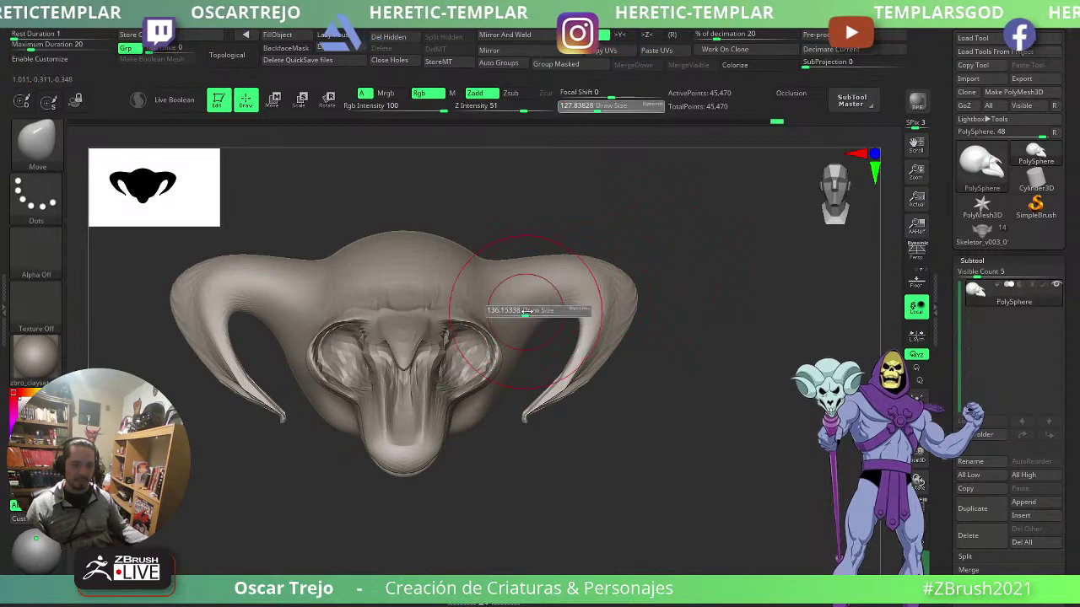
click(529, 312)
mouse_move(528, 318)
mouse_down()
mouse_move(506, 299)
mouse_move(511, 364)
mouse_move(465, 406)
mouse_move(529, 415)
mouse_up()
right_drag(529, 426, 448, 444)
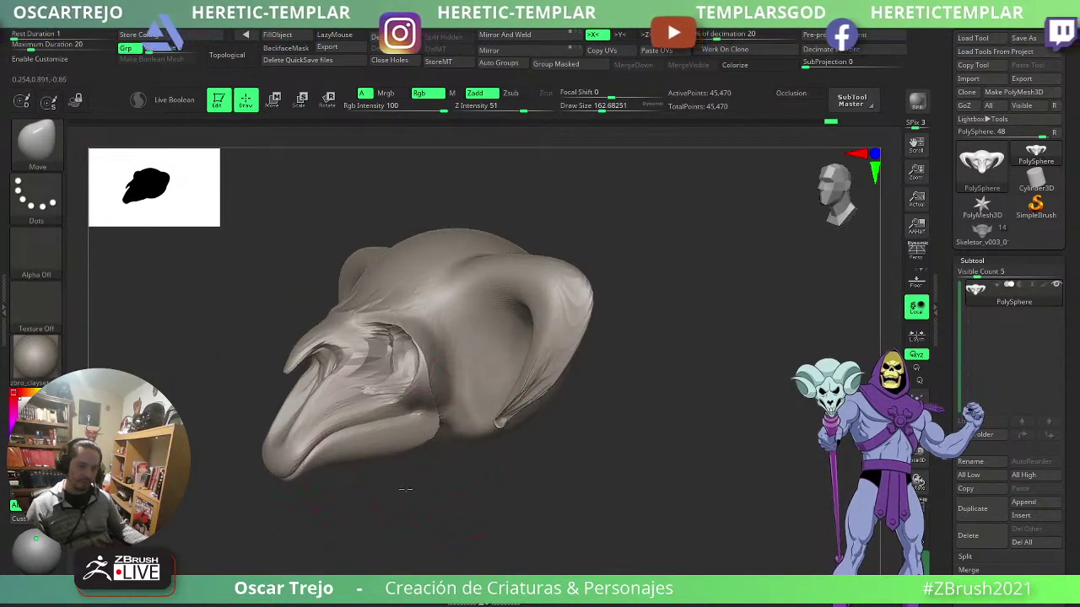
- Reshape the tip of the muzzle from the side and below with a smaller Move brush
shift+right_drag(405, 489, 350, 473)
key(s)
drag(264, 477, 257, 494)
key(s)
mouse_move(263, 504)
shift+right_down()
mouse_move(304, 507)
mouse_move(279, 497)
mouse_move(257, 515)
shift+right_up()
click(293, 516)
drag(249, 486, 255, 452)
right_drag(205, 488, 244, 491)
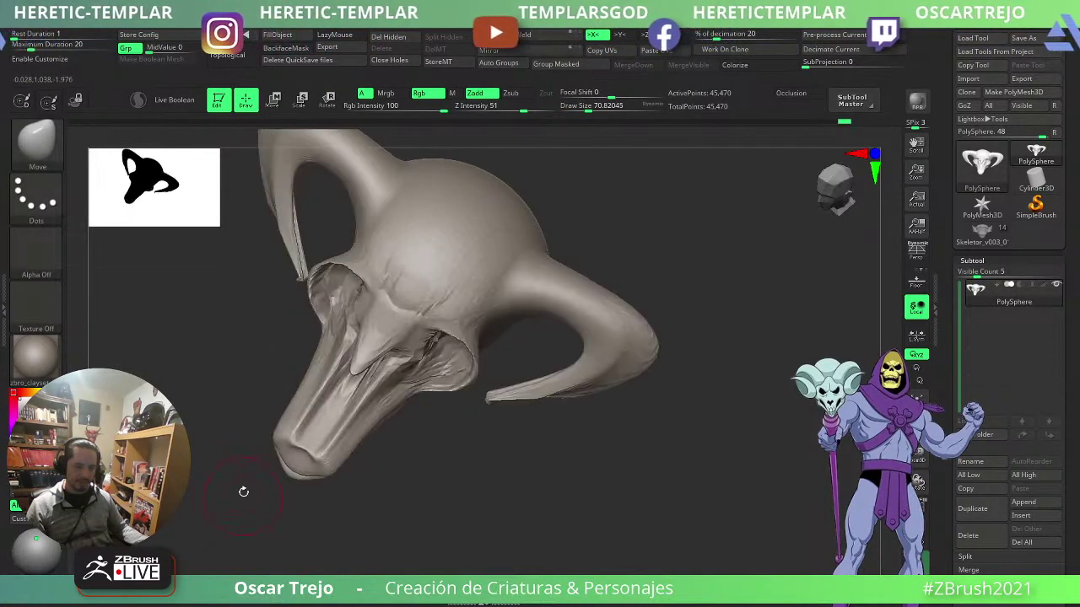
key(ctrl+z)
drag(291, 474, 304, 438)
- Adjust the horn tips and inner horn curves from the front with the Move brush
mouse_move(304, 439)
right_down()
mouse_move(284, 434)
mouse_move(284, 506)
mouse_move(297, 434)
right_up()
shift+right_drag(372, 426, 538, 403)
drag(492, 394, 505, 394)
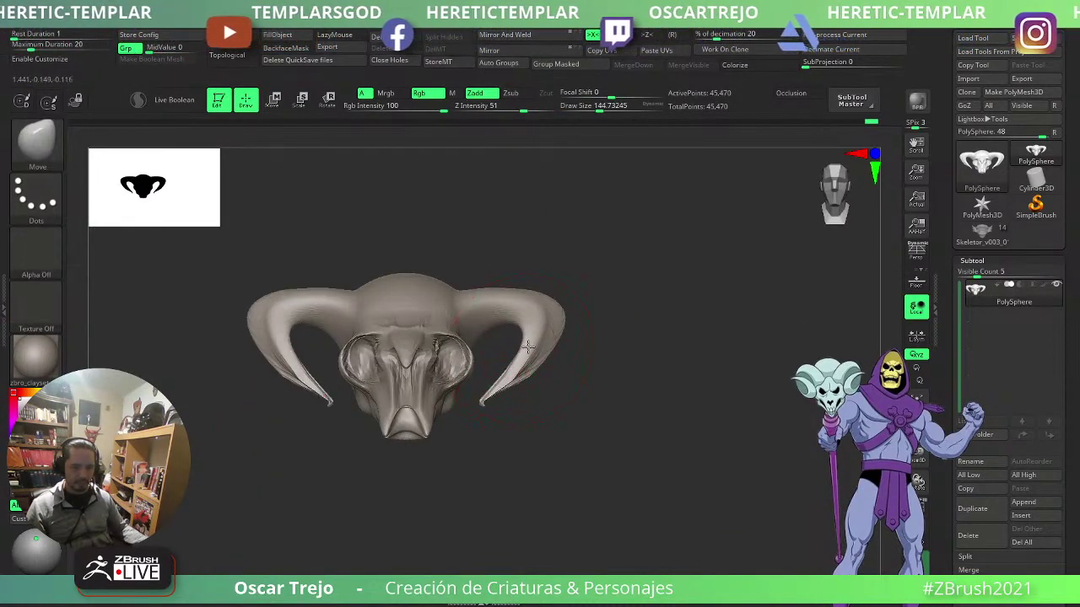
drag(524, 357, 534, 370)
- Return to the Skeletor model and insert the horned PolySphere skull as a new subtool
click(984, 230)
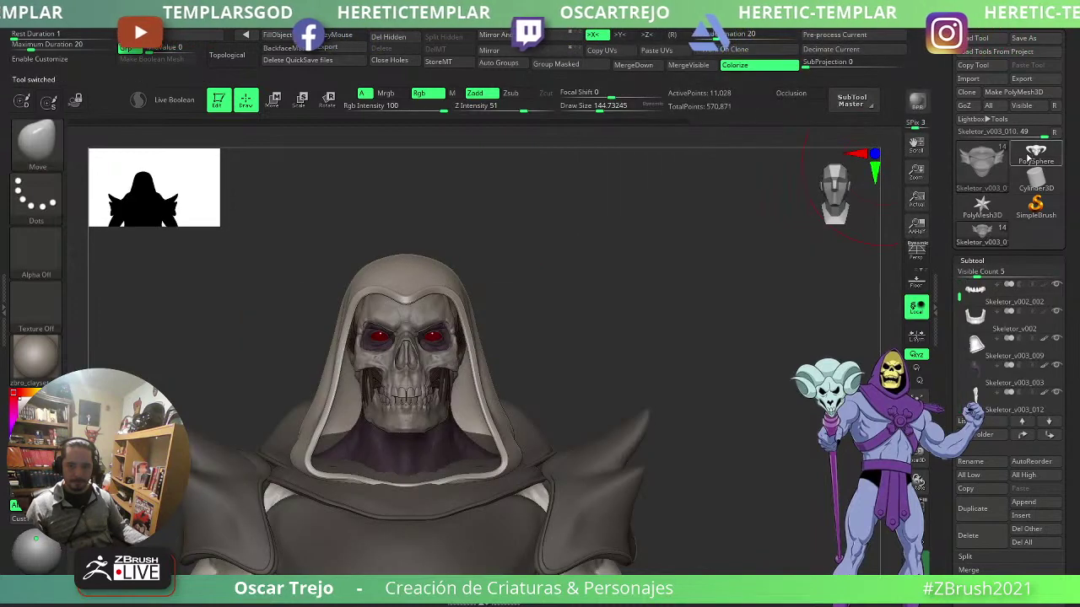
key(f)
click(1033, 504)
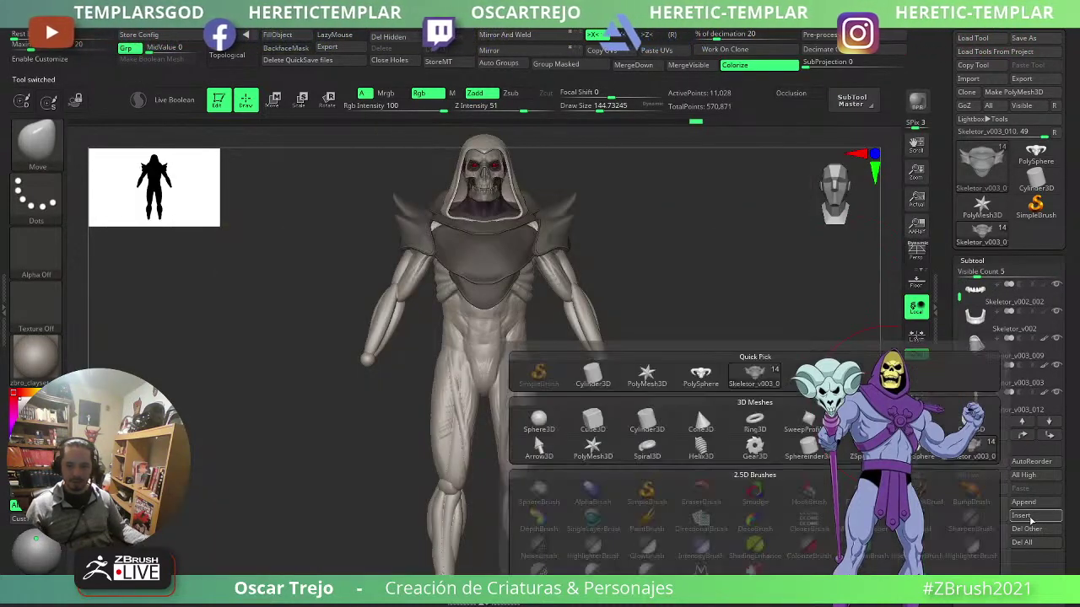
click(700, 373)
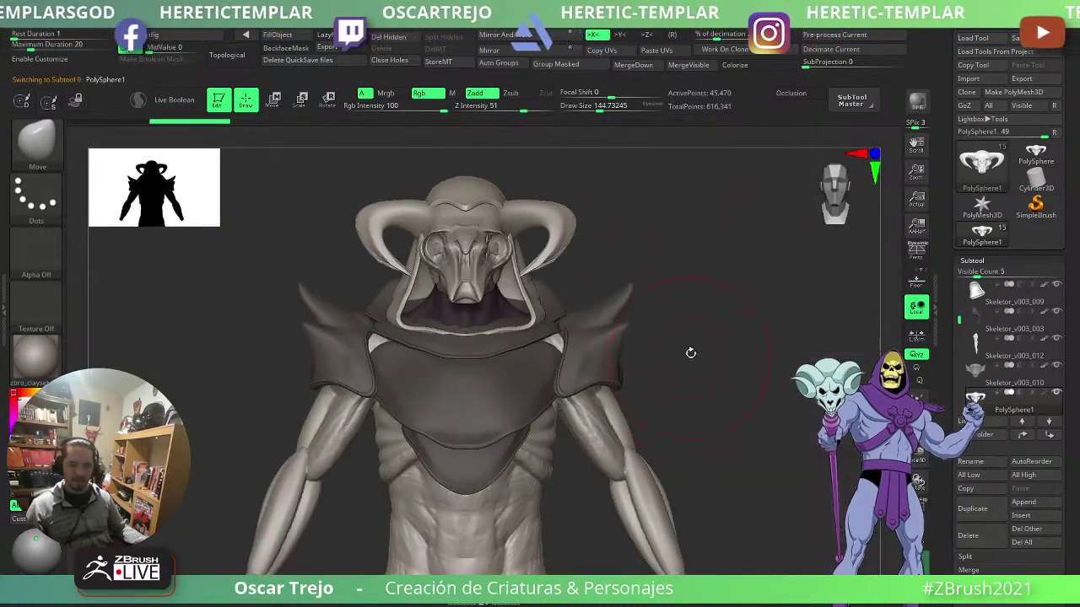
- Move the horned skull down in front of the hood and turn it to face sideways
key(w)
drag(687, 277, 763, 282)
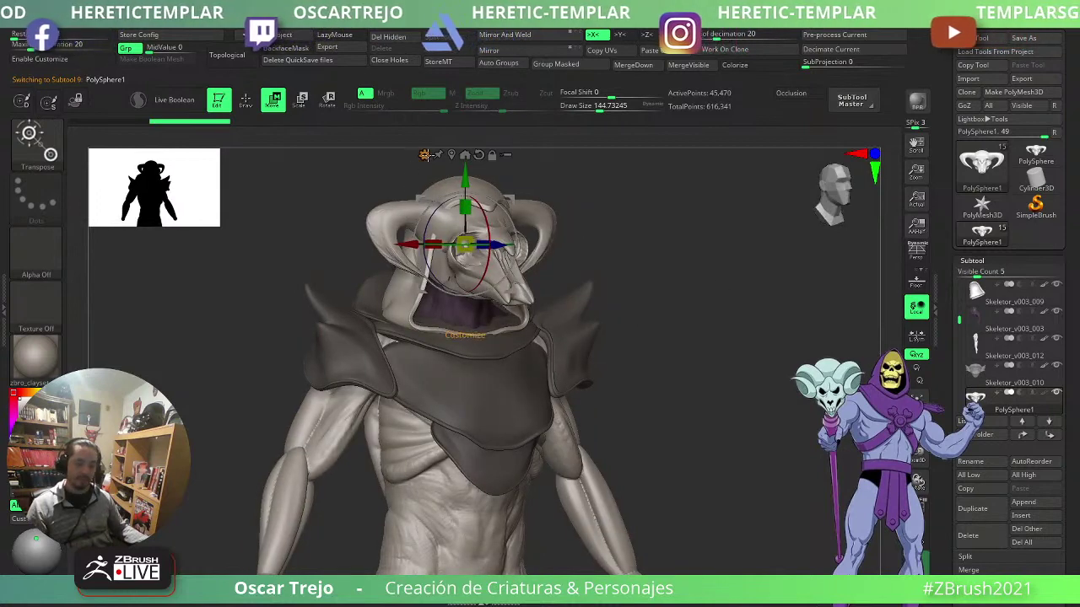
click(424, 155)
click(618, 158)
key(q)
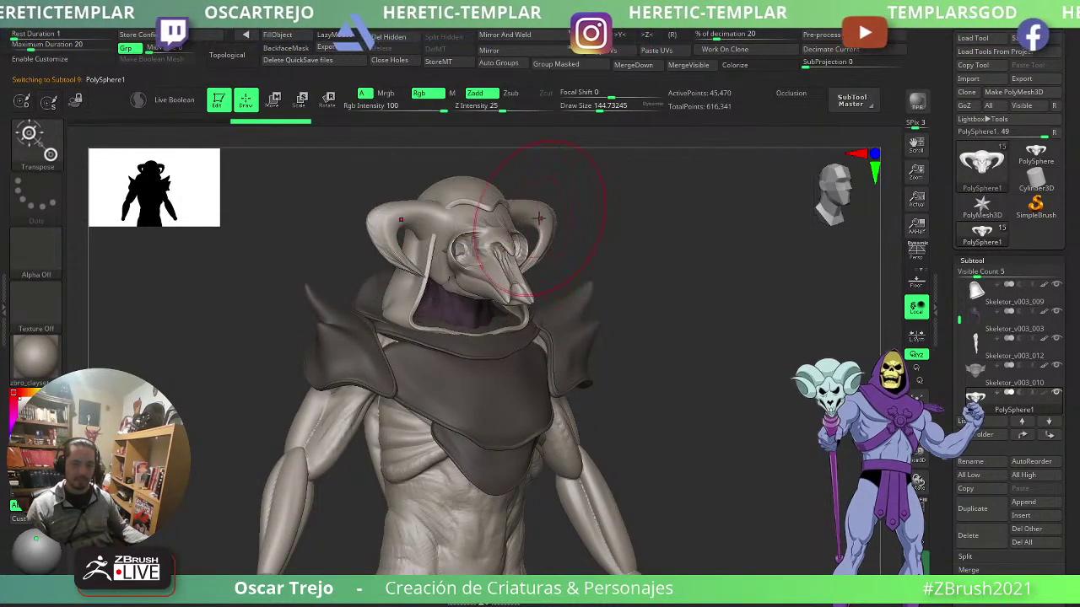
key(w)
drag(620, 226, 687, 229)
drag(512, 191, 466, 298)
key(ctrl+z)
drag(544, 298, 630, 297)
shift+right_drag(605, 259, 675, 258)
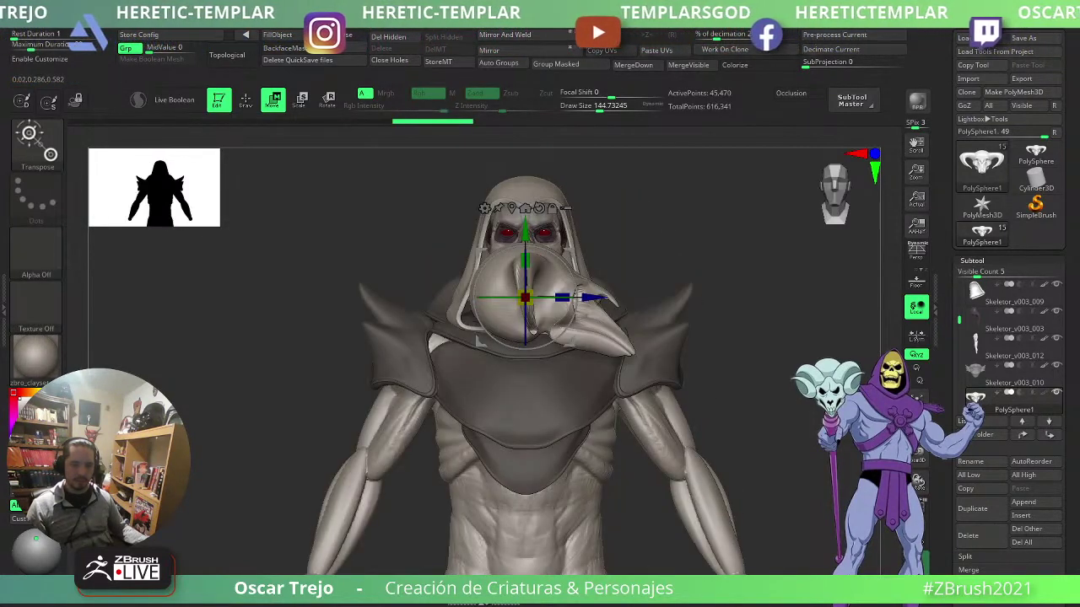
- Move the horned skull onto the shoulder pauldron on one side, tilt it downward and scale it to fit
drag(573, 251, 702, 280)
right_drag(703, 279, 633, 282)
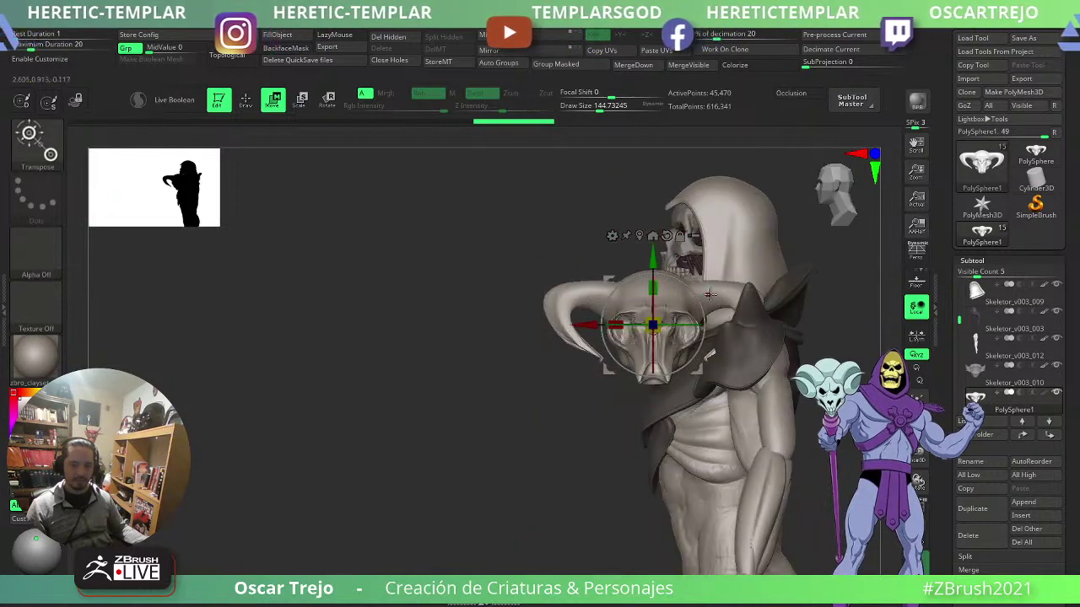
drag(703, 279, 811, 293)
right_drag(622, 342, 687, 351)
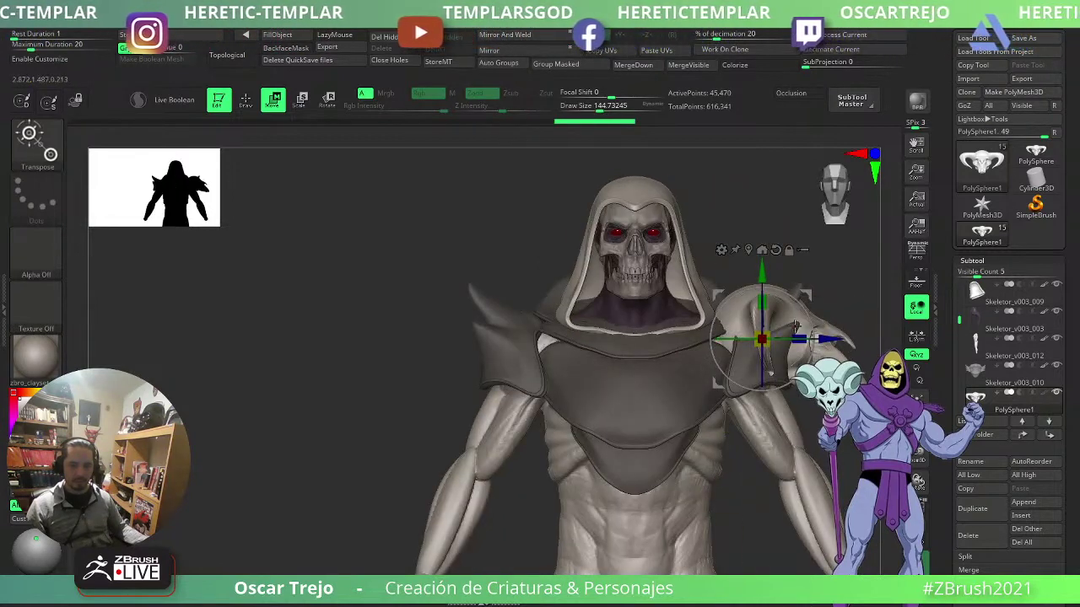
mouse_move(767, 330)
mouse_down()
mouse_move(806, 338)
mouse_move(797, 321)
mouse_move(812, 354)
mouse_move(800, 349)
mouse_up()
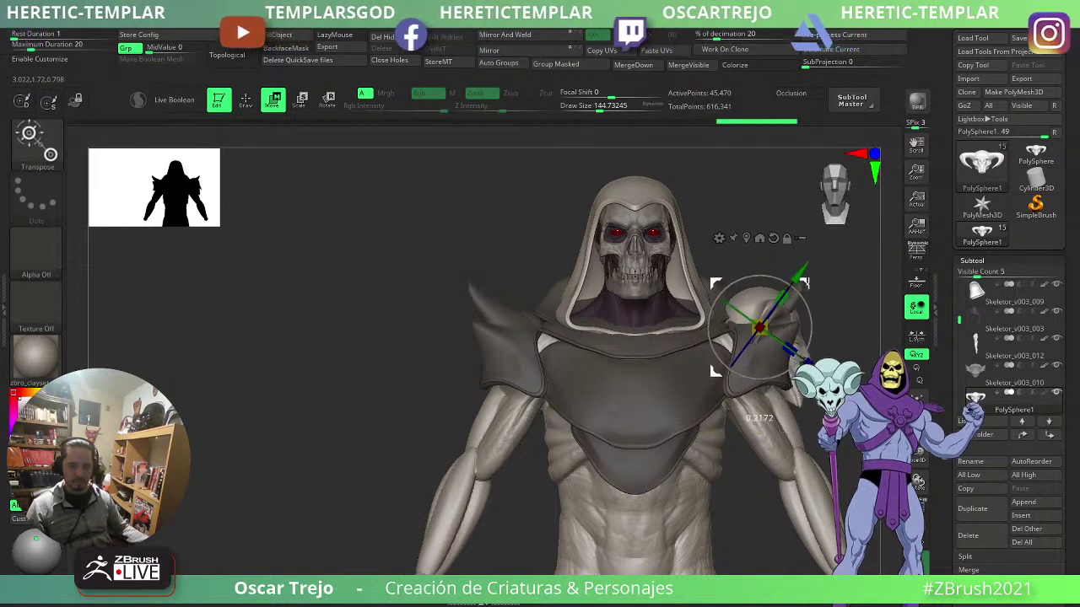
key(q)
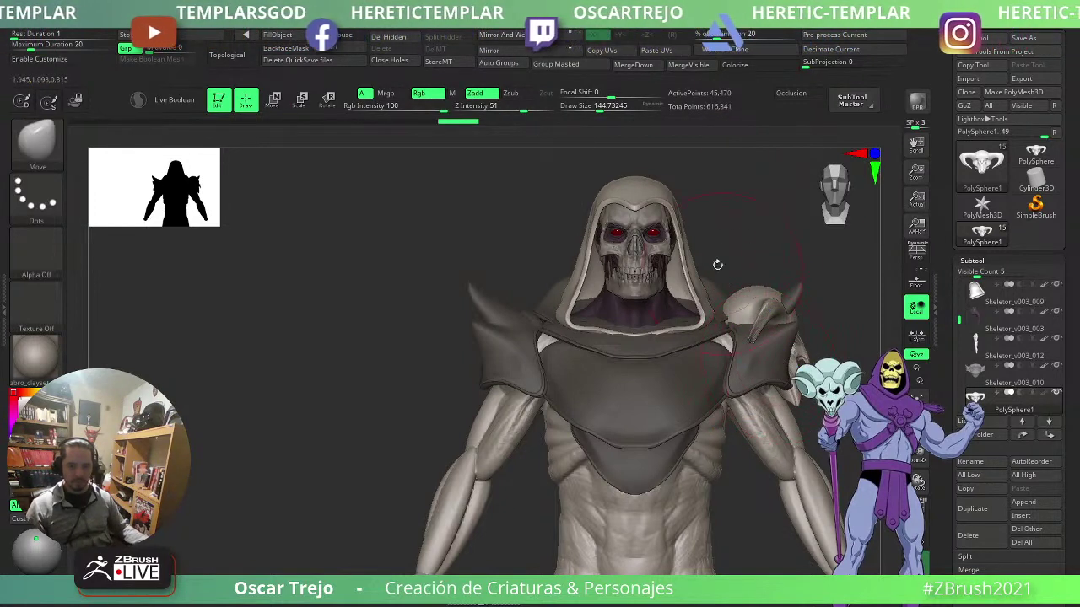
- Mirror and weld the ram-skull shoulder guard onto the other shoulder, and hide the armor's spiked shoulder plates
click(546, 37)
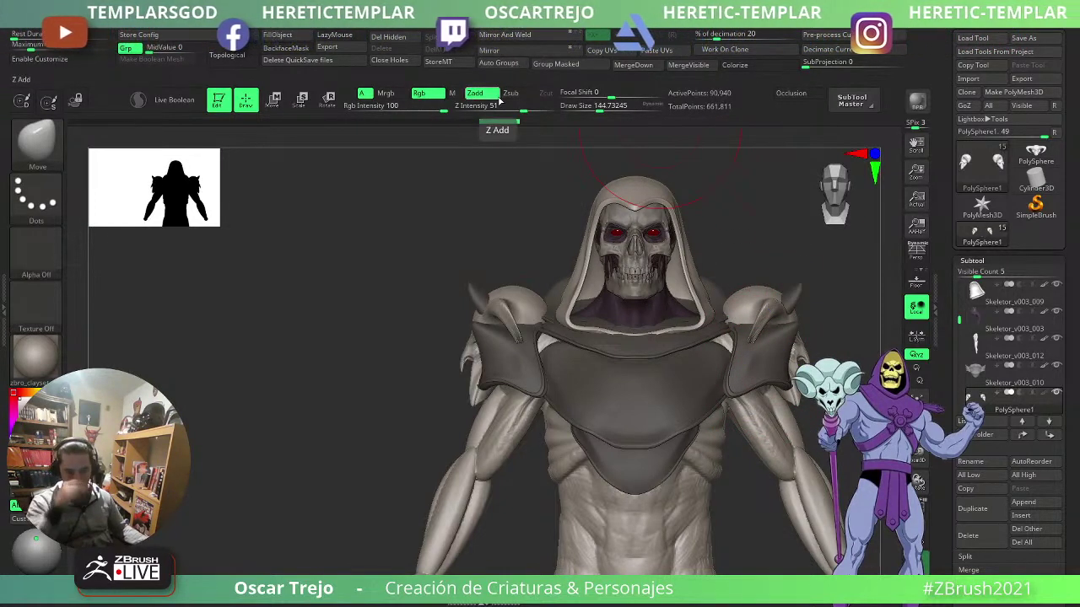
alt+click(782, 361)
key(ctrl+shift)
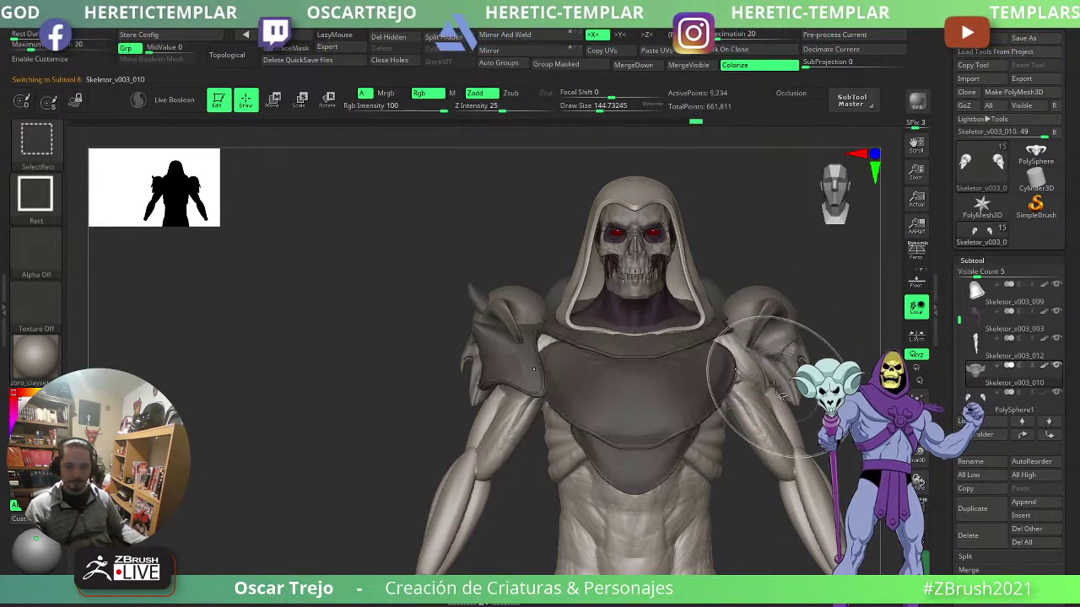
mouse_move(374, 445)
mouse_down()
mouse_move(374, 437)
mouse_move(591, 422)
mouse_move(696, 390)
mouse_move(728, 405)
mouse_move(735, 386)
mouse_move(728, 394)
mouse_move(754, 414)
mouse_move(717, 338)
mouse_move(596, 352)
mouse_move(648, 344)
mouse_up()
- Adjust the cape and the lower back of the body from the side with the Move brush
alt+click(591, 360)
key(s)
mouse_move(565, 344)
mouse_down()
mouse_move(646, 304)
mouse_move(728, 301)
mouse_up()
alt+click(557, 309)
drag(632, 352, 608, 364)
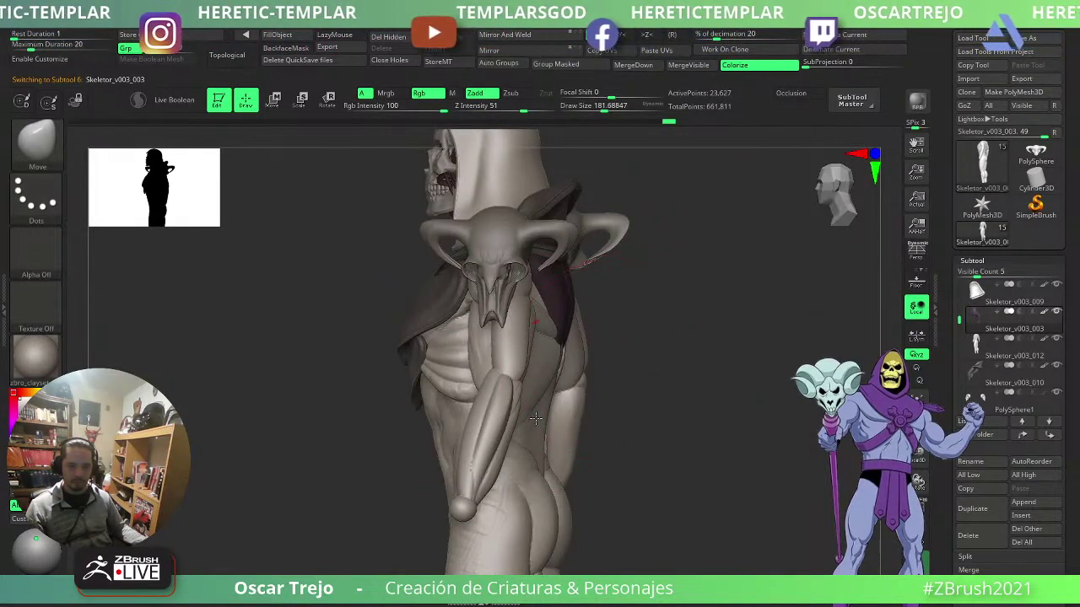
alt+click(537, 388)
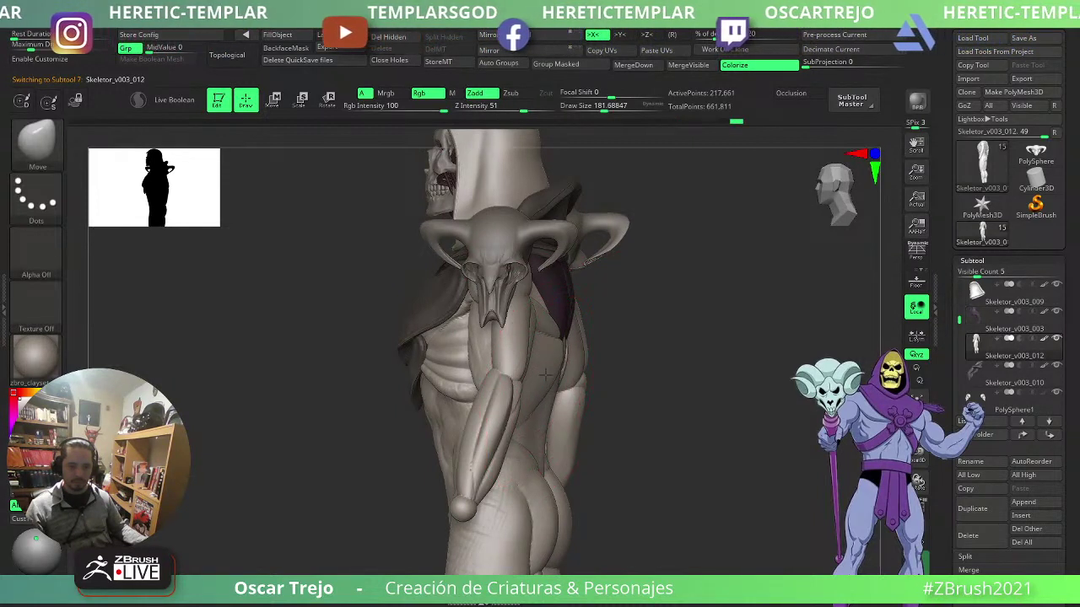
alt+click(559, 321)
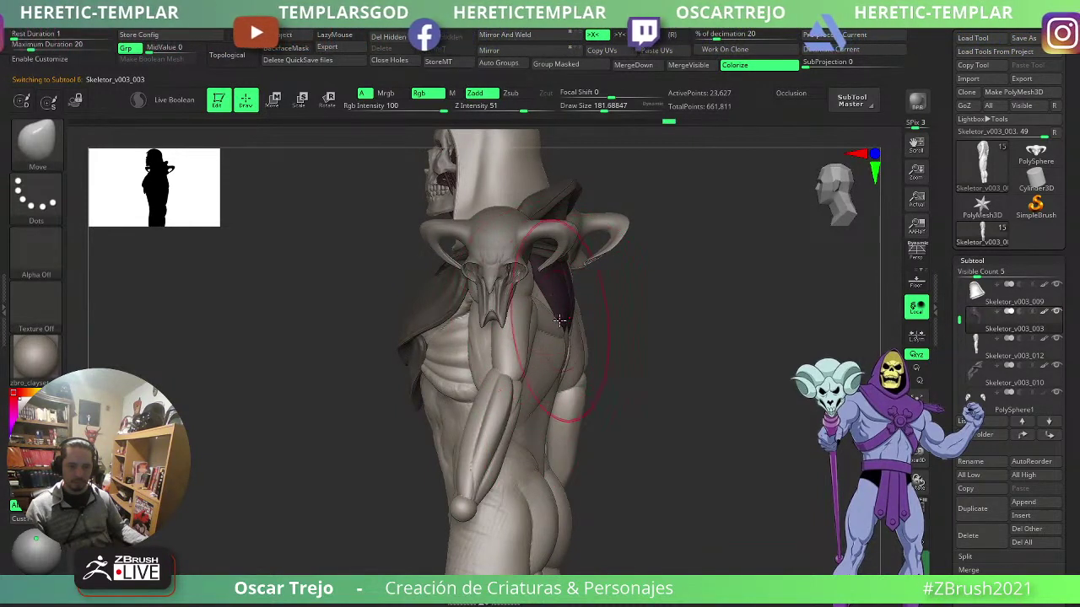
drag(625, 298, 659, 330)
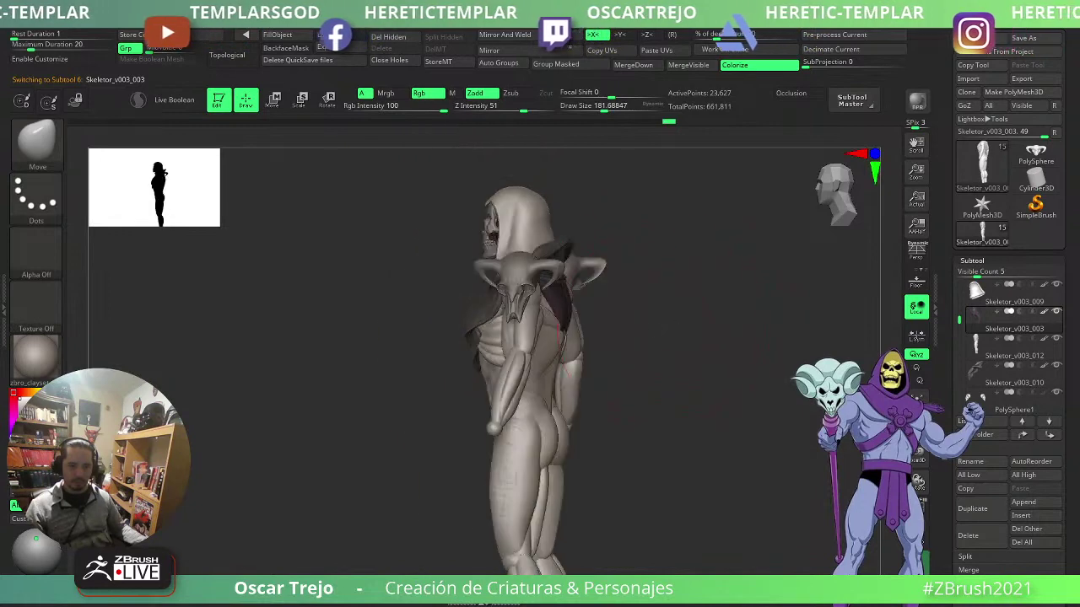
drag(552, 400, 557, 396)
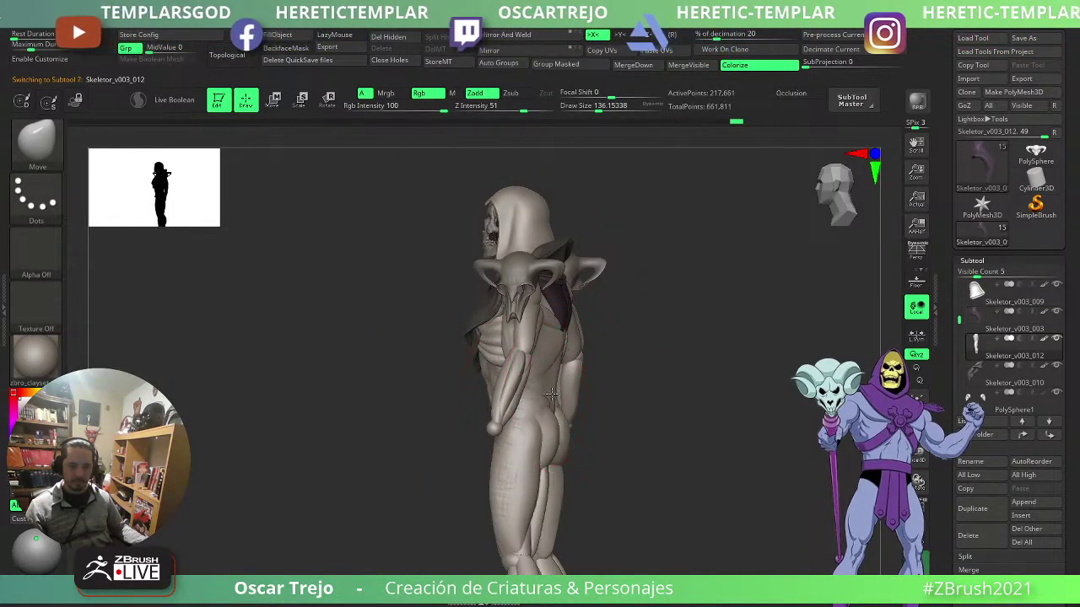
drag(646, 369, 717, 427)
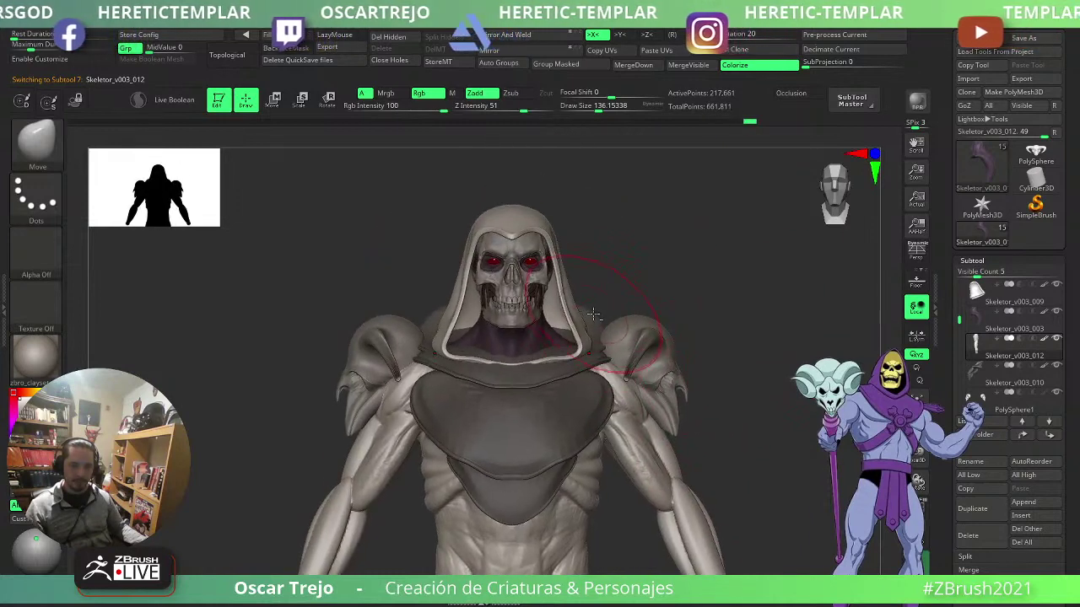
- Select the ram-skull shoulder guards and reshape the front horn of one skull with the Move Topological brush
alt+click(573, 370)
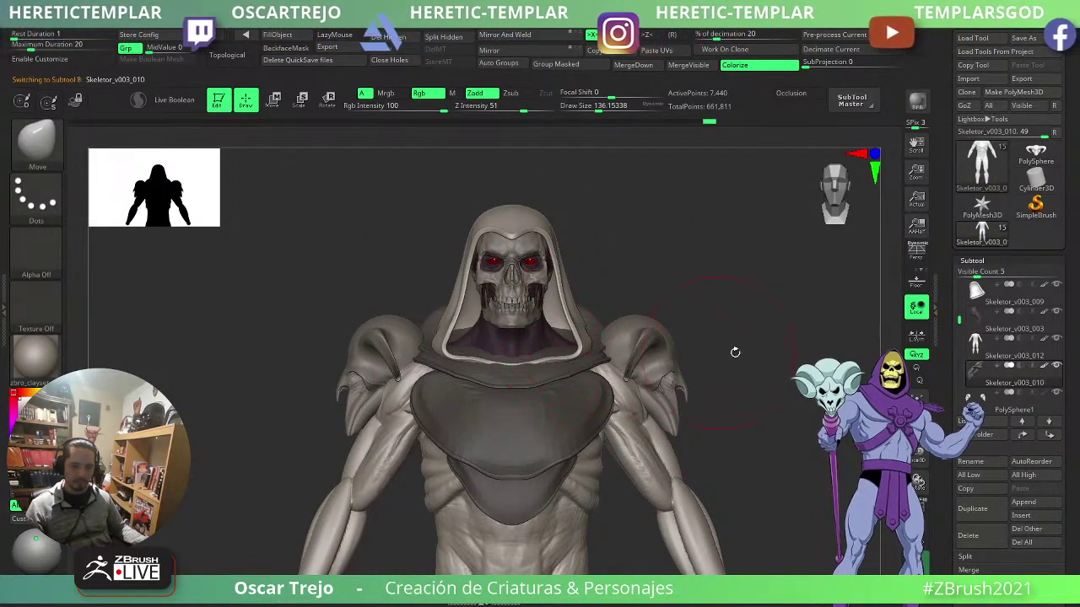
alt+drag(735, 352, 632, 380)
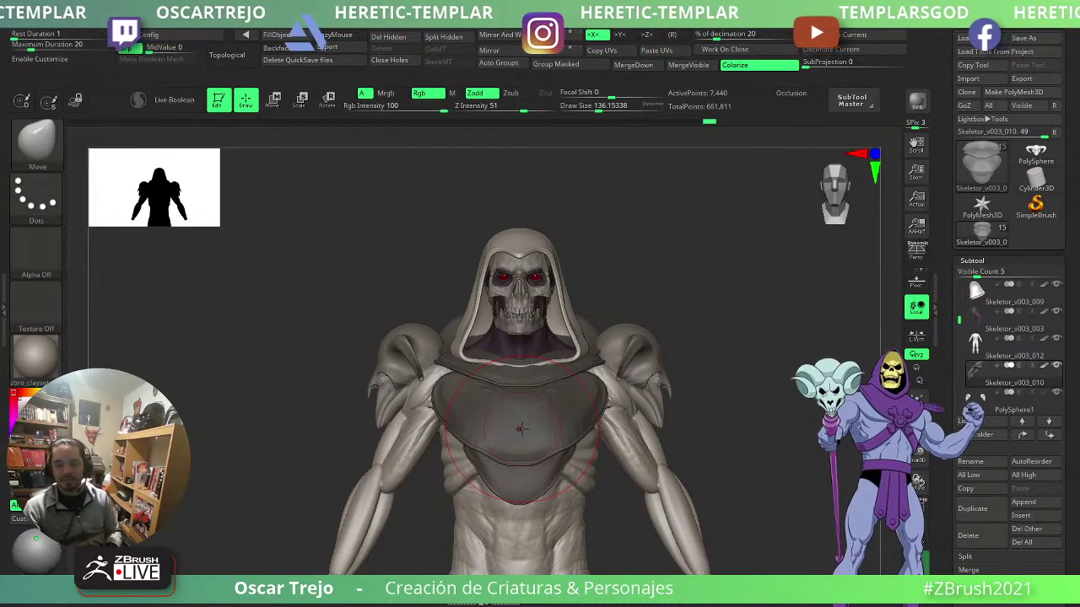
alt+drag(721, 384, 707, 442)
alt+click(628, 346)
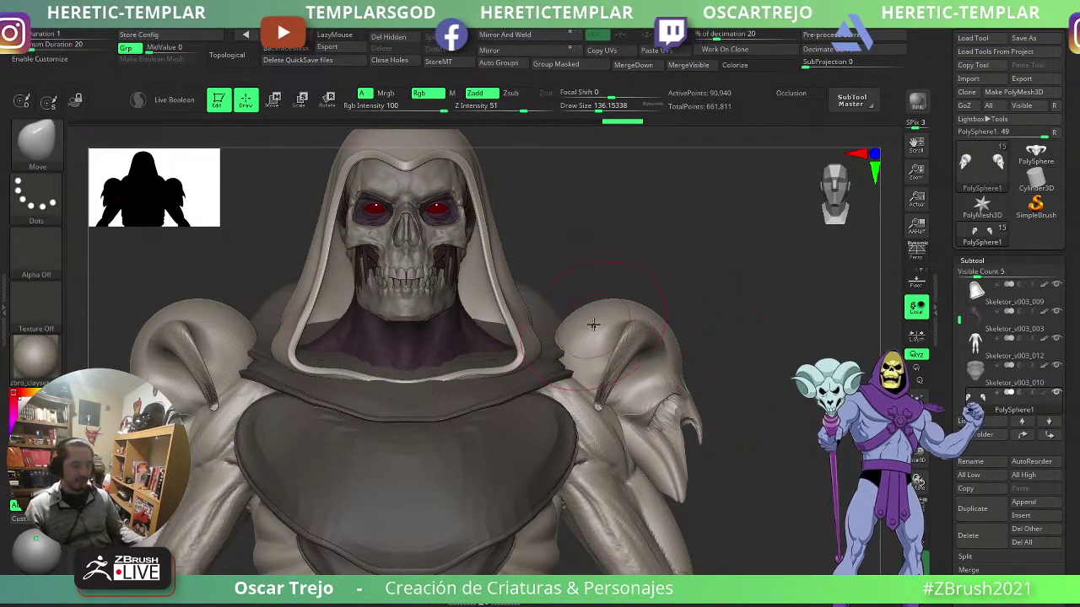
key(b)
key(m)
key(t)
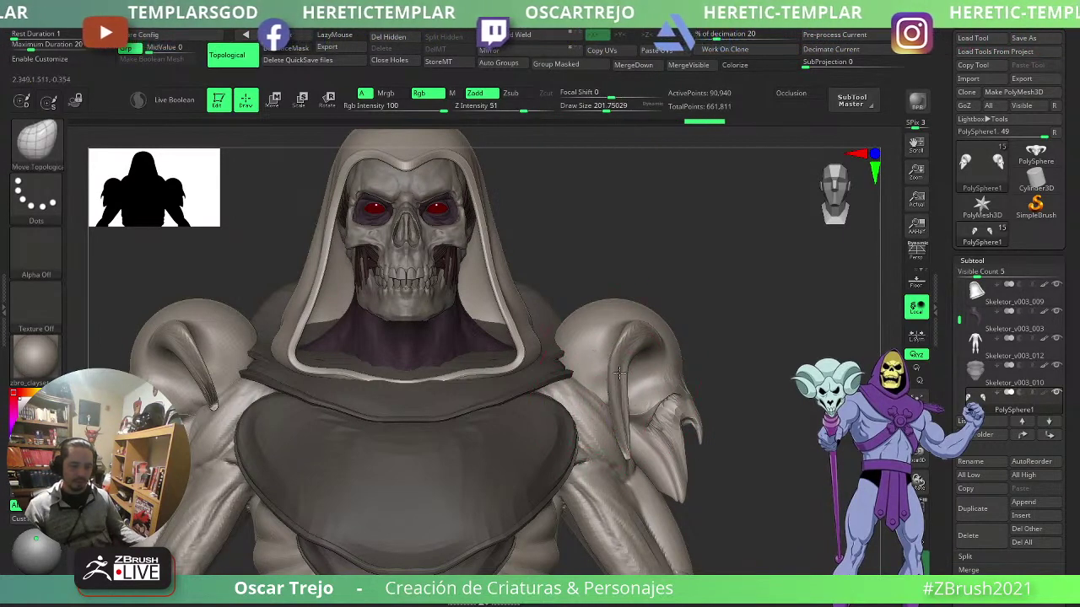
- Thicken the front horn with the Inflate brush and bow its curve toward the chest with the Move brush
key(b)
key(i)
key(n)
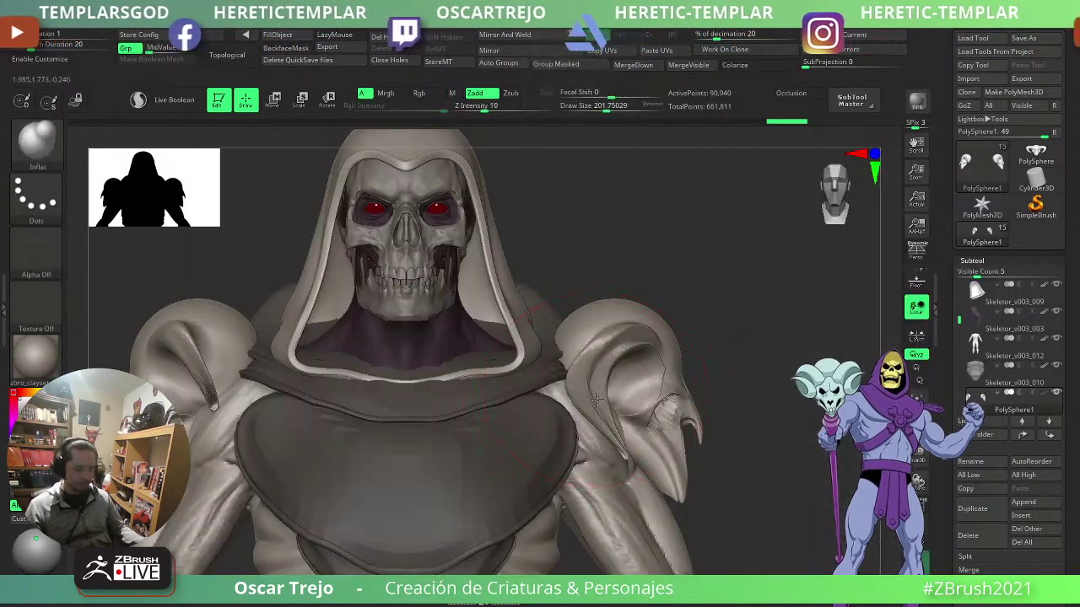
key(b)
key(m)
key(v)
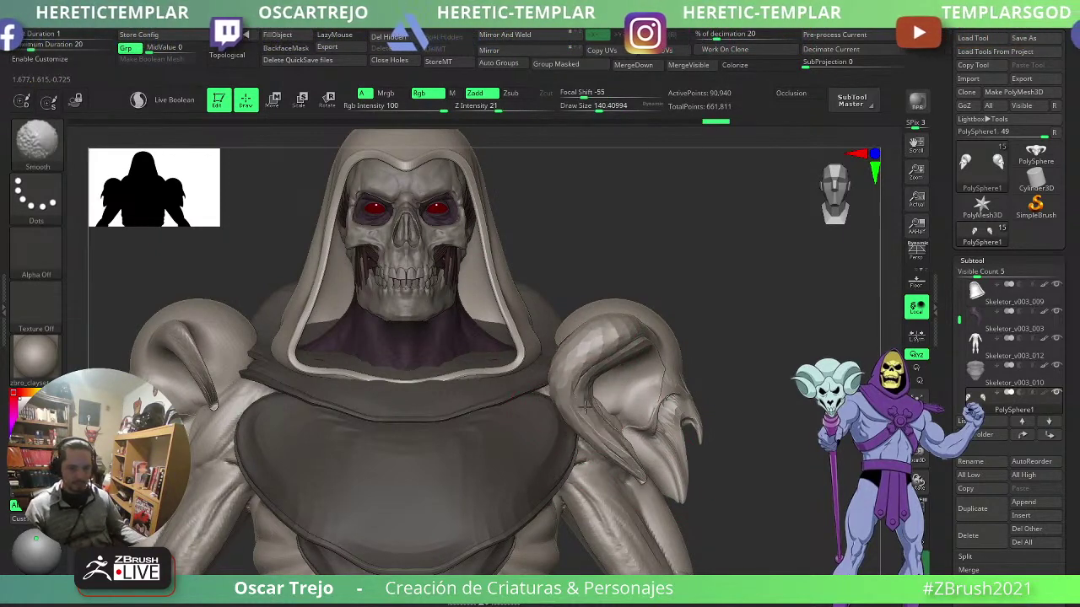
drag(567, 400, 553, 401)
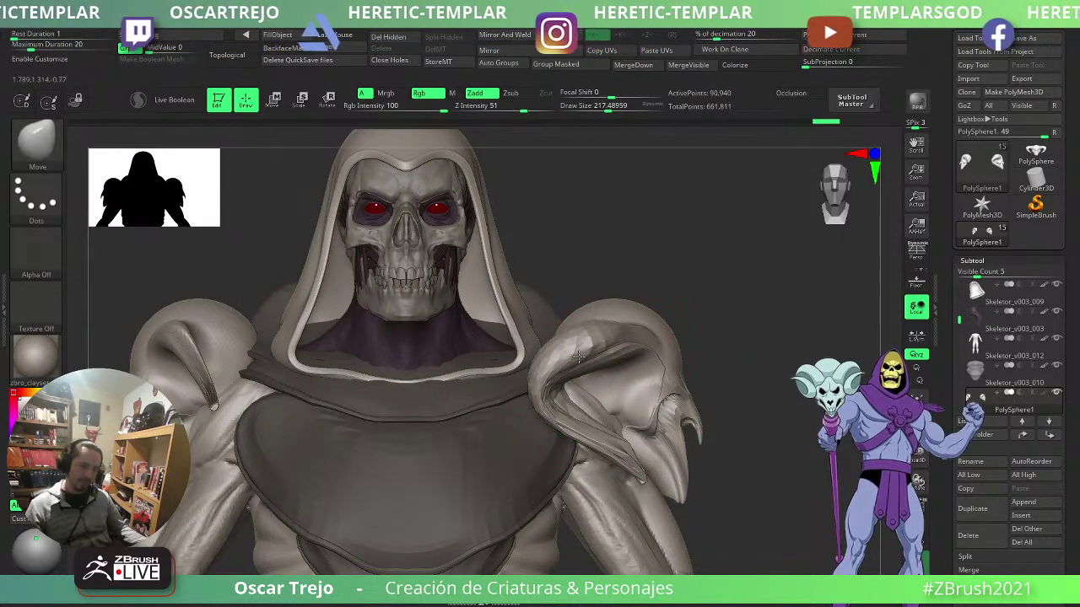
- Stretch the tip of the front horn outward beyond the arm with the Move Topological brush
mouse_move(707, 375)
alt+mouse_down()
mouse_move(675, 307)
mouse_move(638, 400)
mouse_move(601, 414)
alt+mouse_up()
key(s)
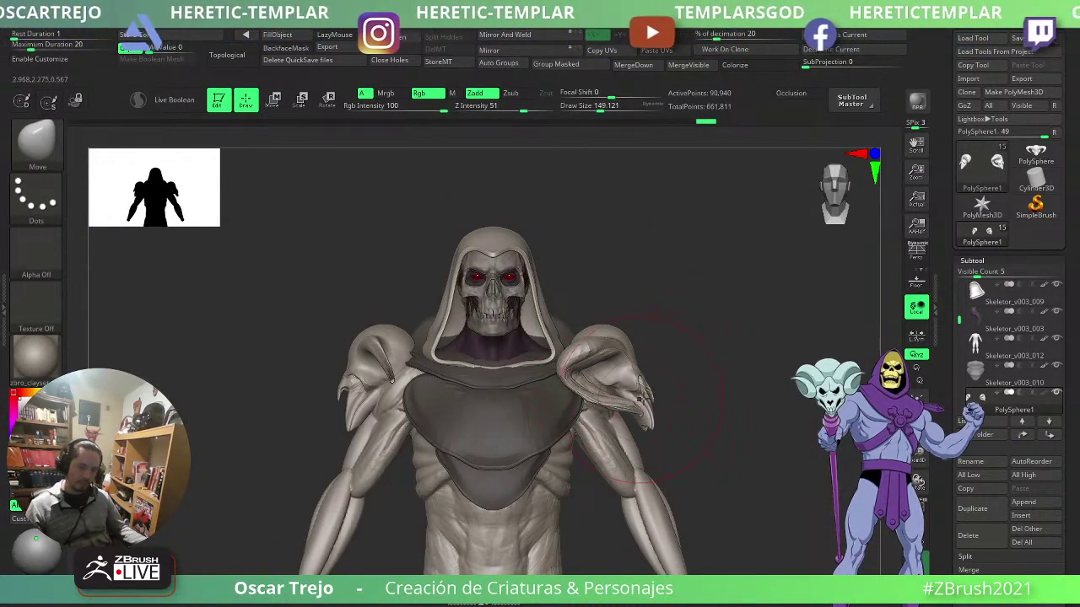
key(b)
key(m)
key(t)
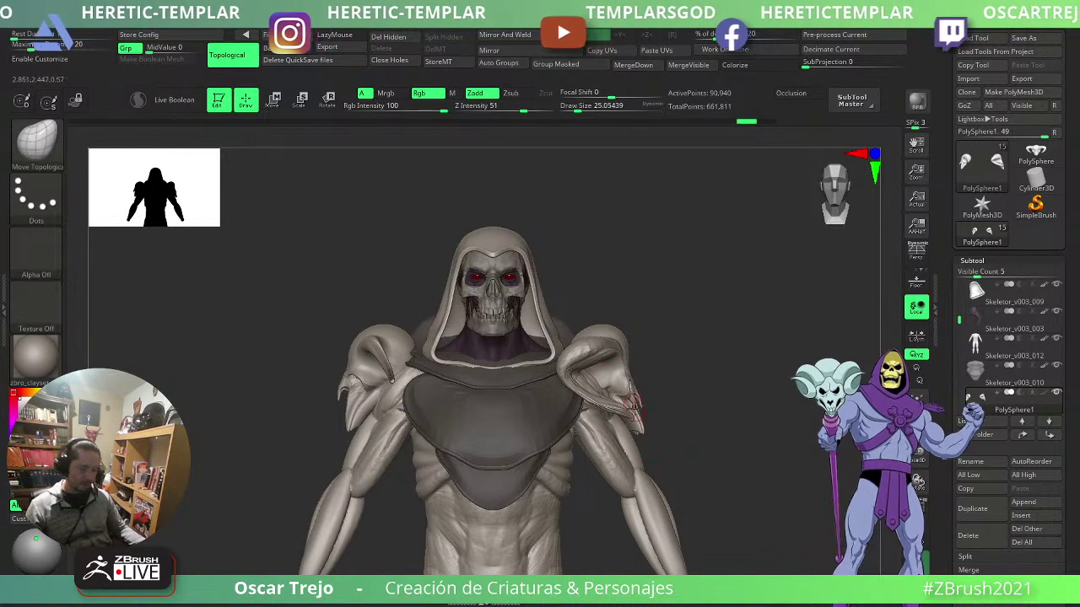
drag(638, 414, 655, 402)
key(bracketright)
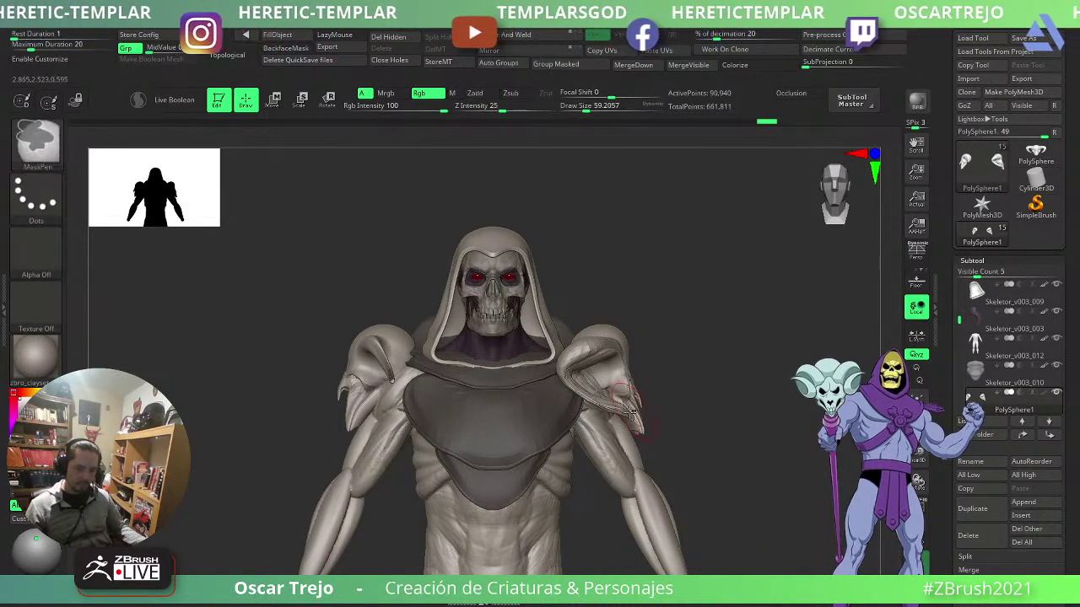
key(bracketright)
key(shift)
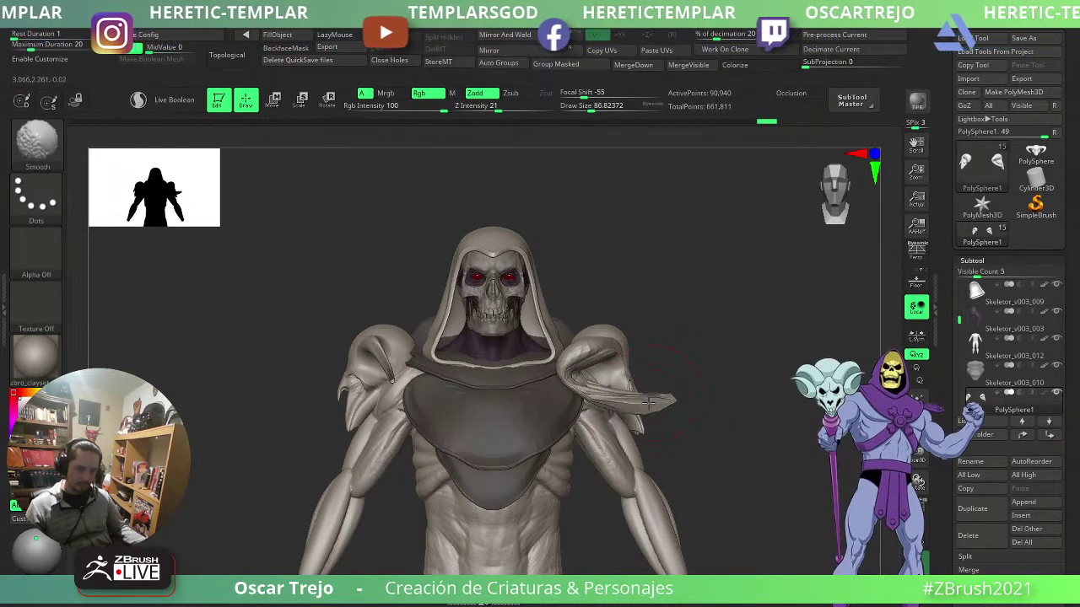
- Refine the stretched horn's curve with the Move brush, and mirror and weld the ram skull onto the other shoulder
mouse_move(612, 405)
shift+mouse_down()
mouse_move(622, 398)
mouse_move(609, 413)
shift+mouse_up()
key(ctrl+z)
key(b)
key(m)
key(v)
key(bracketright)
mouse_move(705, 380)
alt+mouse_down()
mouse_move(676, 366)
mouse_move(698, 361)
mouse_move(685, 366)
alt+mouse_up()
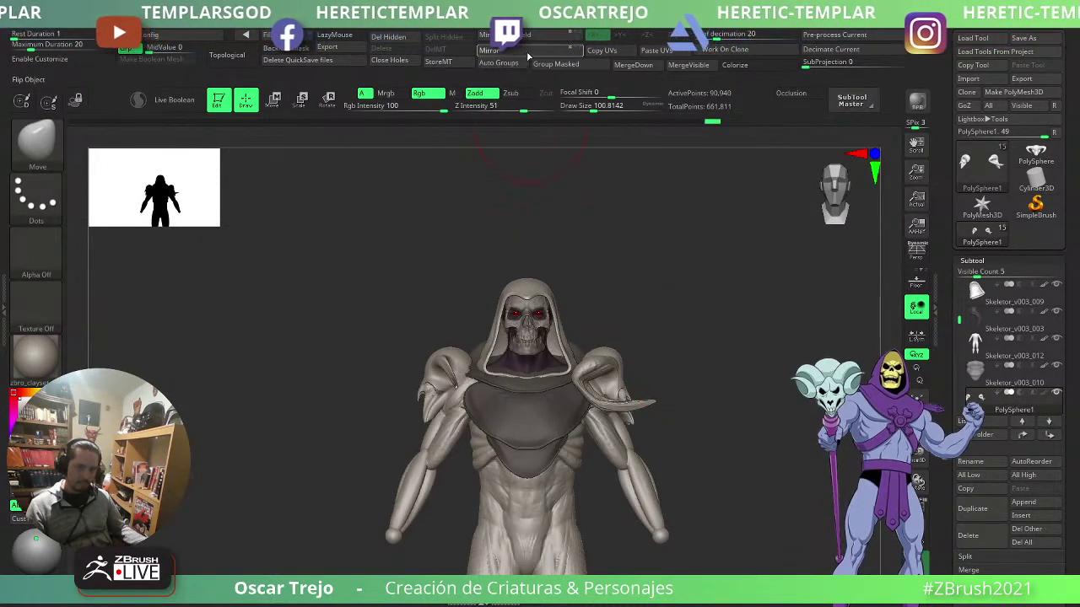
click(504, 35)
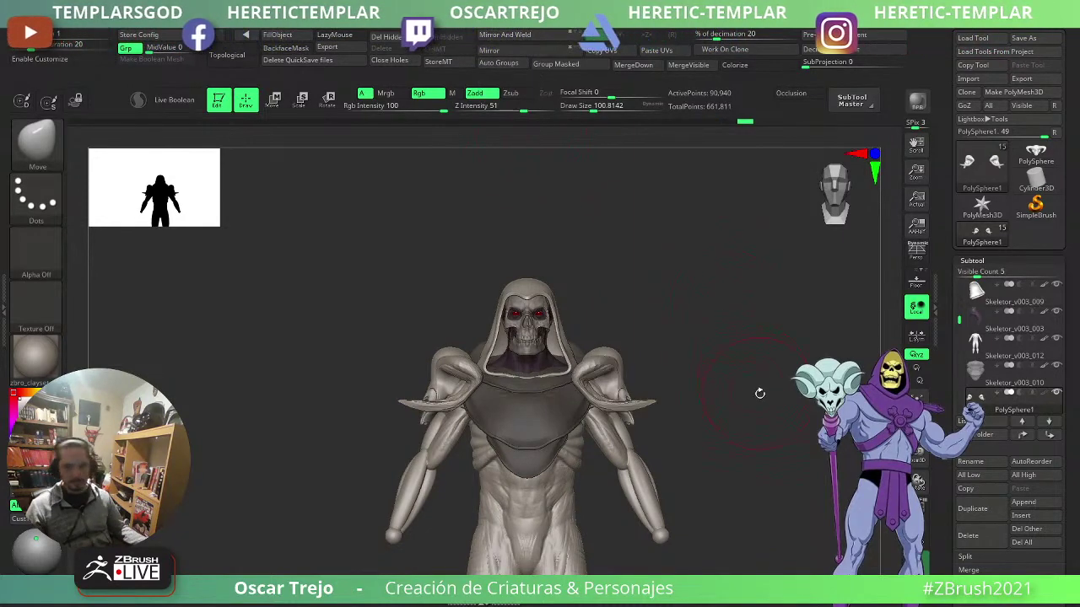
- Turn on X symmetry and adjust the tips of the front horns on both shoulders with the Move brush
mouse_move(759, 393)
alt+mouse_down()
mouse_move(745, 345)
mouse_move(714, 321)
mouse_move(740, 368)
mouse_move(660, 354)
mouse_move(650, 335)
alt+mouse_up()
key(s)
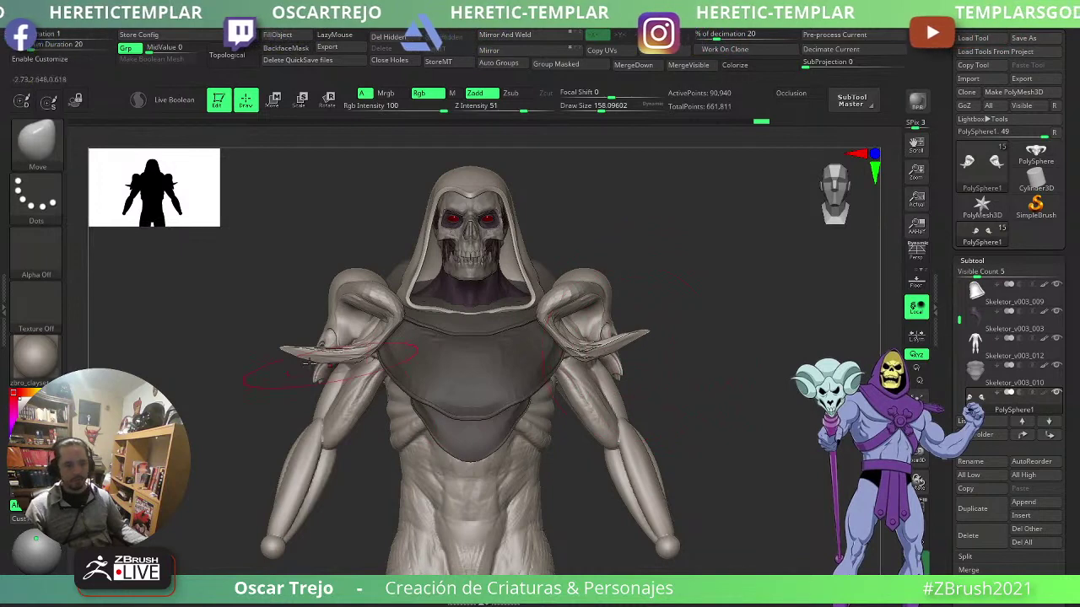
key(ctrl+z)
key(x)
mouse_move(647, 348)
mouse_down()
mouse_move(633, 314)
mouse_move(607, 344)
mouse_up()
key(s)
key(s)
- Try mirroring and flipping the ram skulls front to back along the Z axis
mouse_move(609, 344)
mouse_down()
mouse_move(615, 351)
mouse_move(609, 341)
mouse_move(598, 347)
mouse_move(720, 323)
mouse_move(711, 320)
mouse_move(709, 334)
mouse_move(712, 321)
mouse_move(627, 317)
mouse_move(650, 265)
mouse_move(723, 229)
mouse_move(706, 180)
mouse_up()
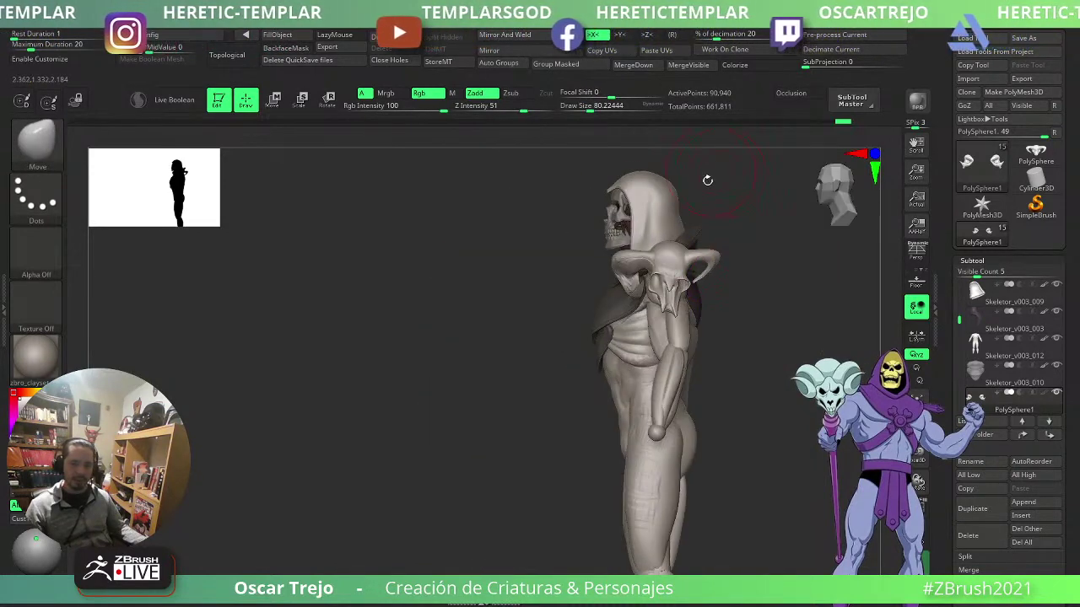
key(w)
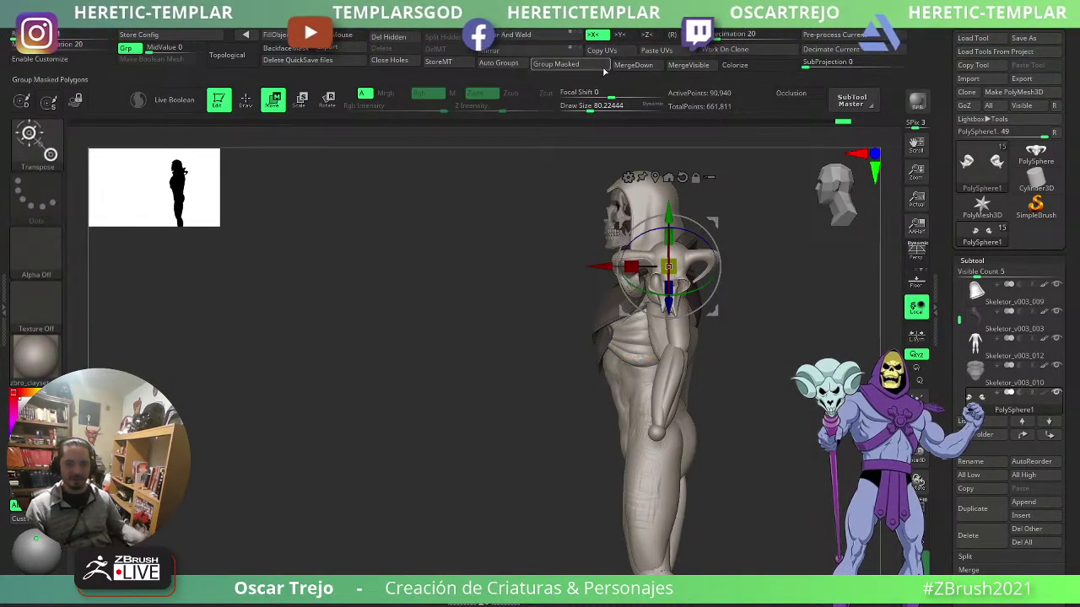
click(647, 35)
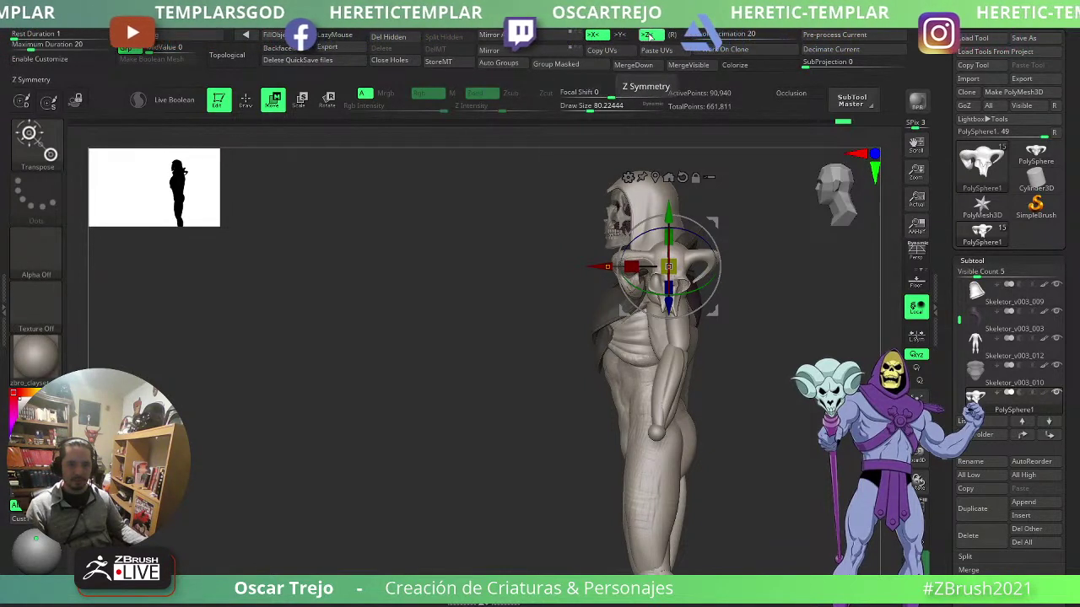
click(545, 38)
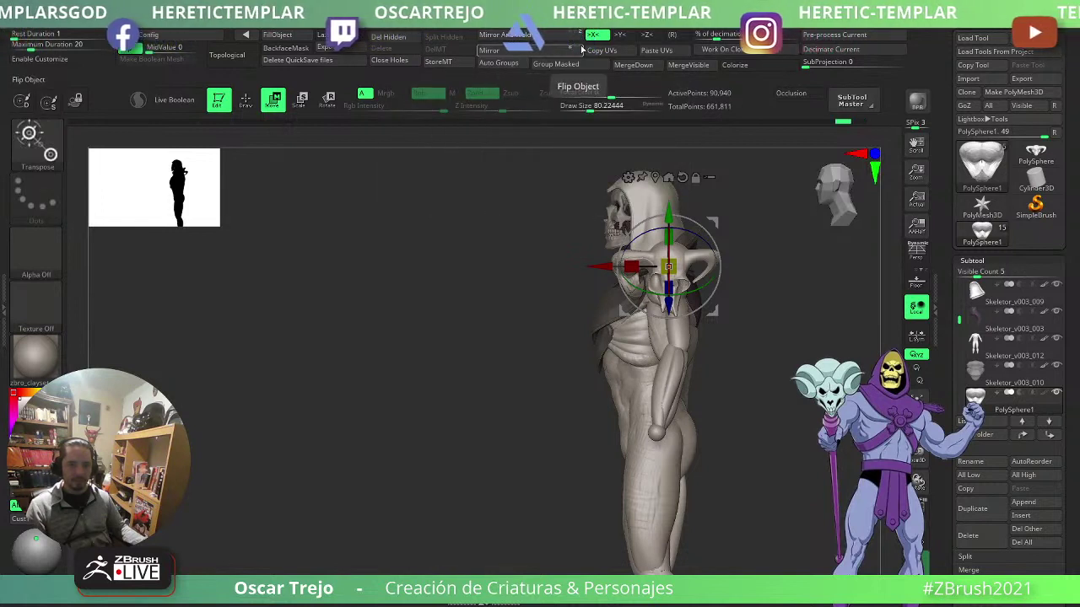
click(552, 51)
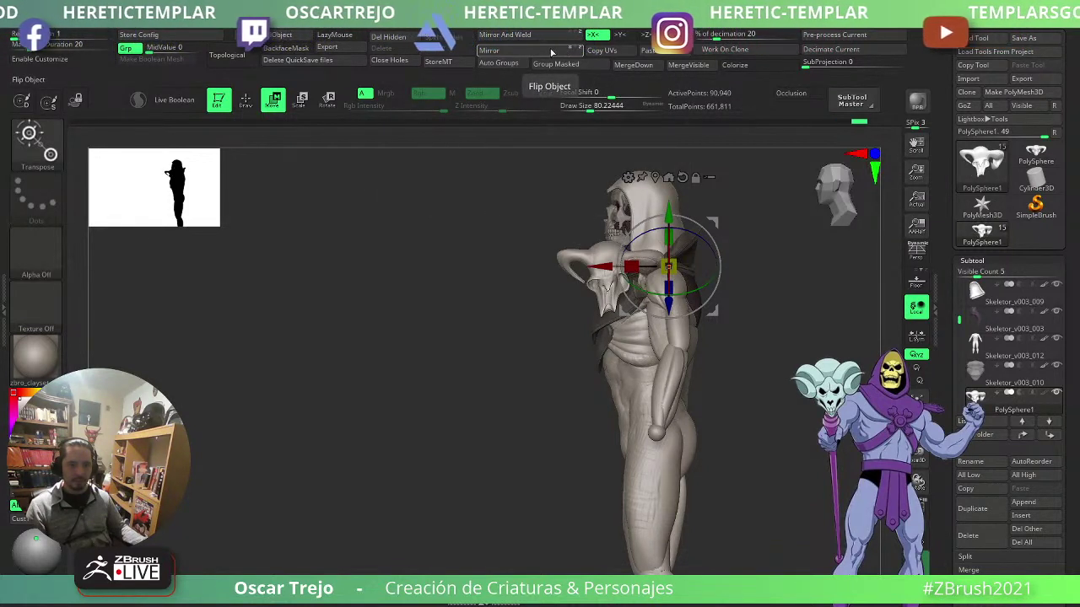
click(551, 51)
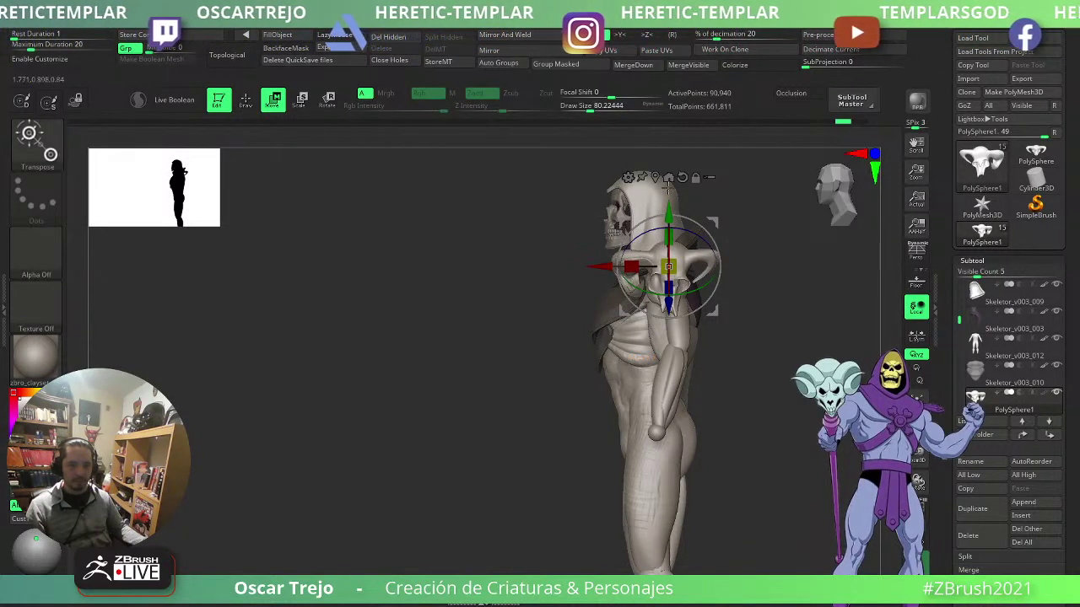
- Mirror and weld the ram skulls front to back around the body's center, and move them back over the shoulders
click(529, 52)
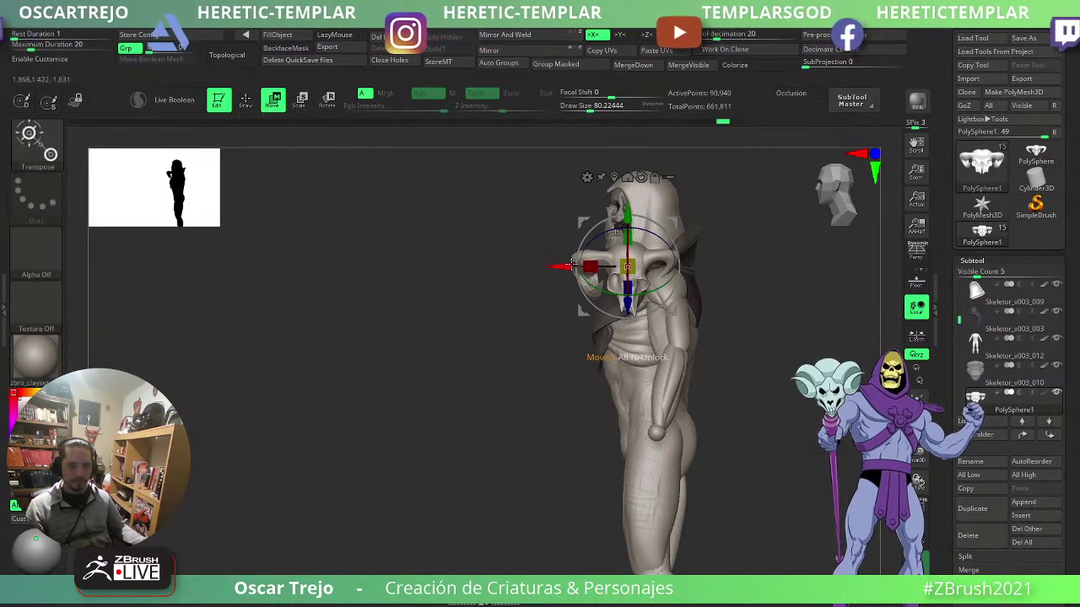
click(510, 36)
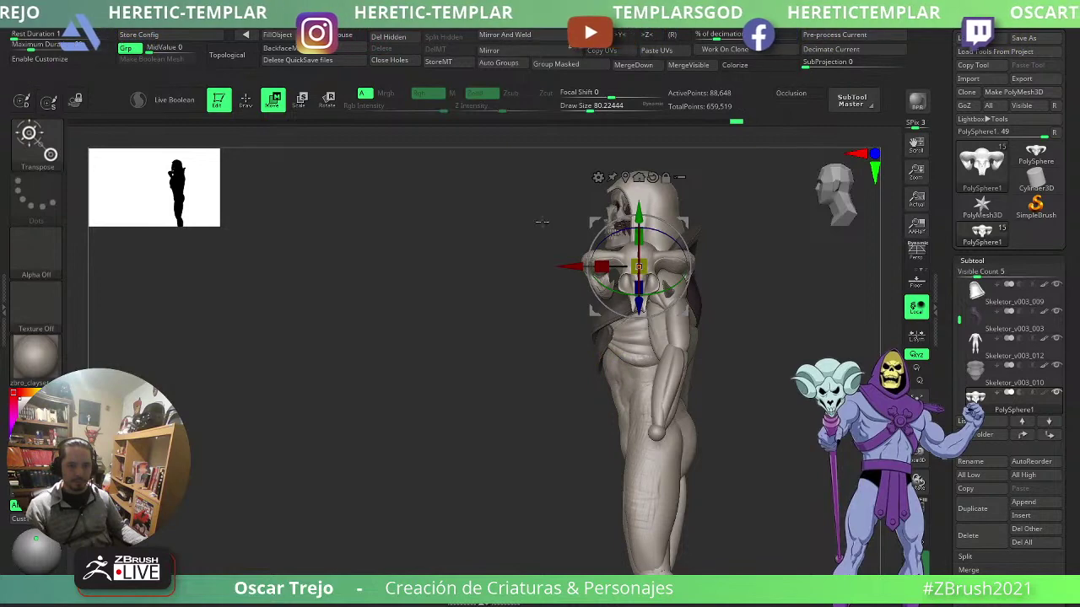
drag(572, 268, 605, 268)
- Reposition the ram skulls slightly and stretch them outward over the shoulders with the gizmo
shift+drag(485, 348, 542, 352)
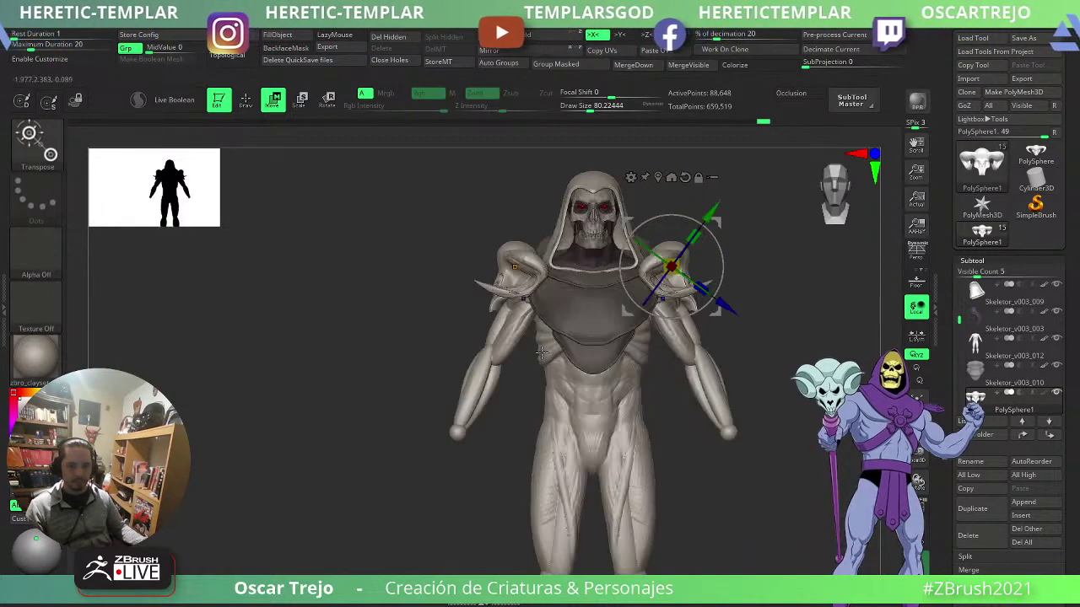
key(q)
mouse_move(790, 325)
mouse_down()
mouse_move(738, 335)
mouse_move(792, 320)
mouse_move(730, 310)
mouse_move(744, 312)
mouse_up()
key(w)
drag(673, 267, 665, 269)
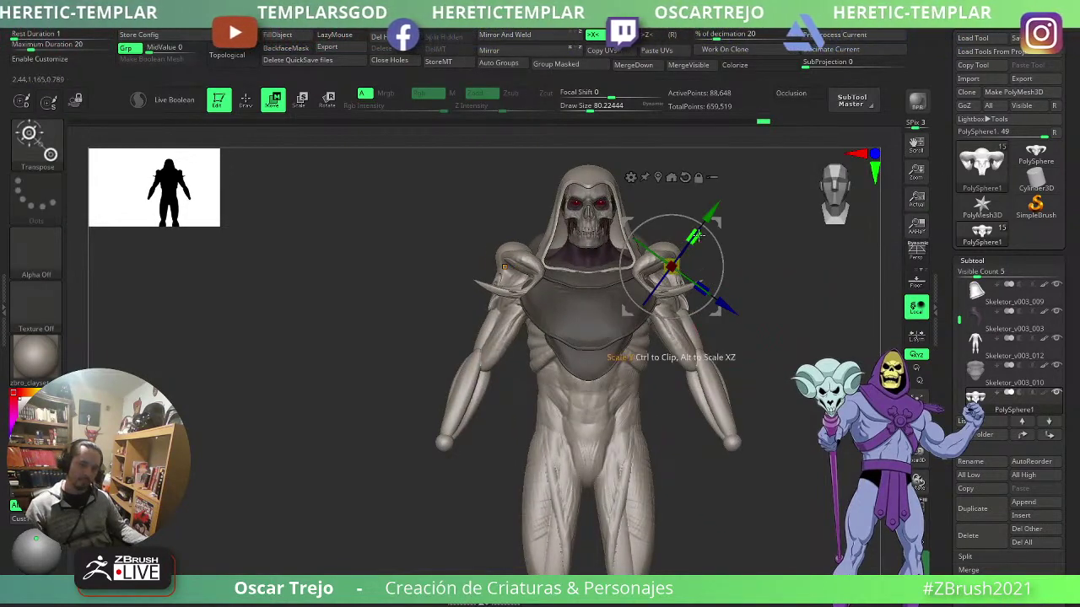
mouse_move(696, 237)
mouse_down()
mouse_move(711, 222)
mouse_move(737, 222)
mouse_move(732, 239)
mouse_up()
key(ctrl+z)
key(ctrl+z)
key(q)
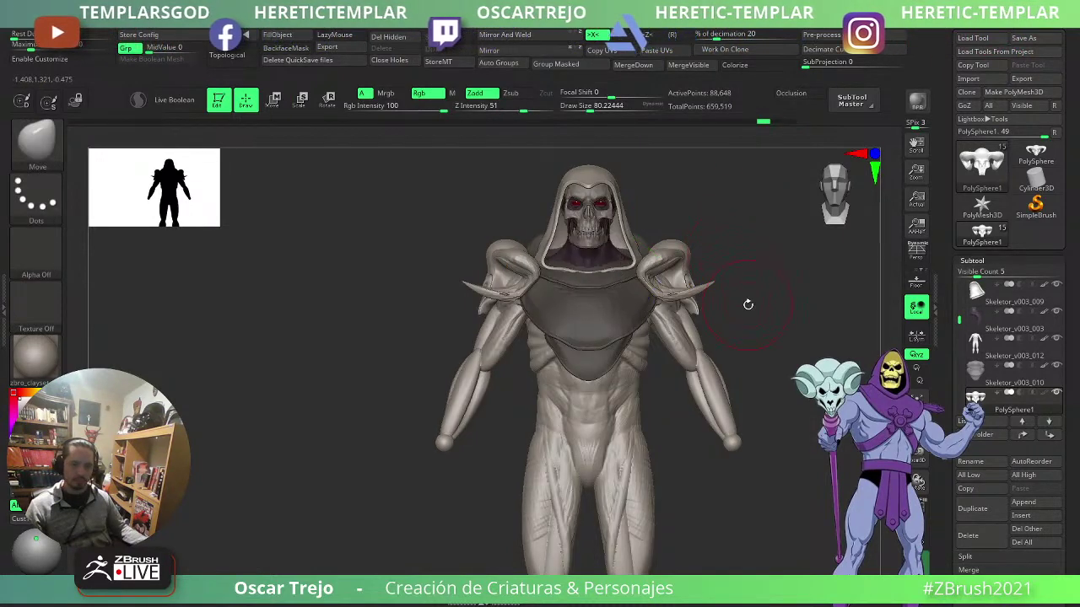
- Select the chest armor and unhide its spiked shoulder plates
drag(751, 309, 879, 342)
click(989, 374)
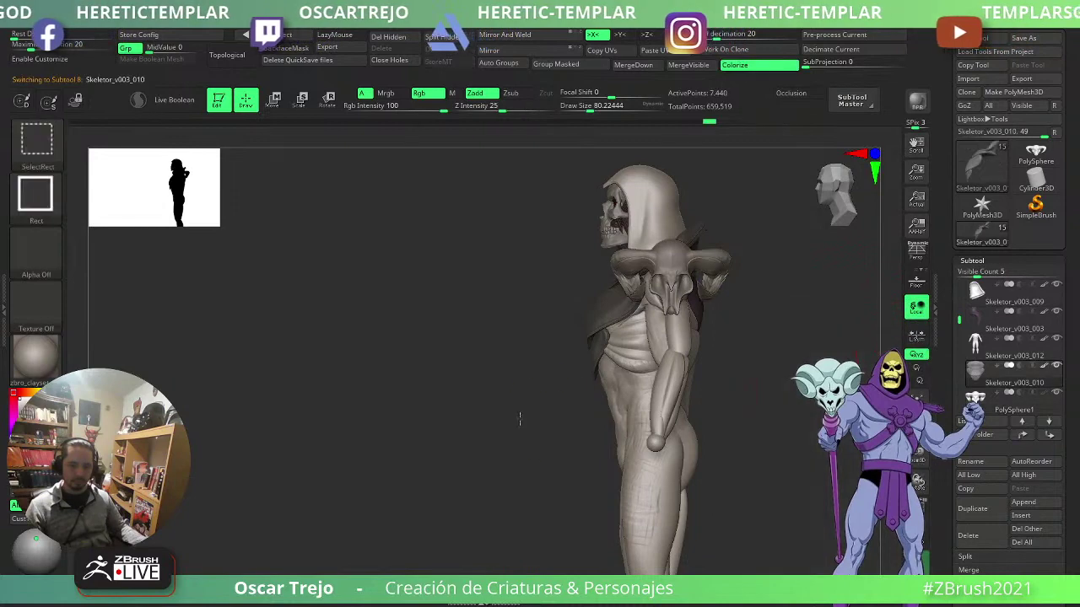
ctrl+shift+click(517, 419)
shift+drag(451, 414, 607, 381)
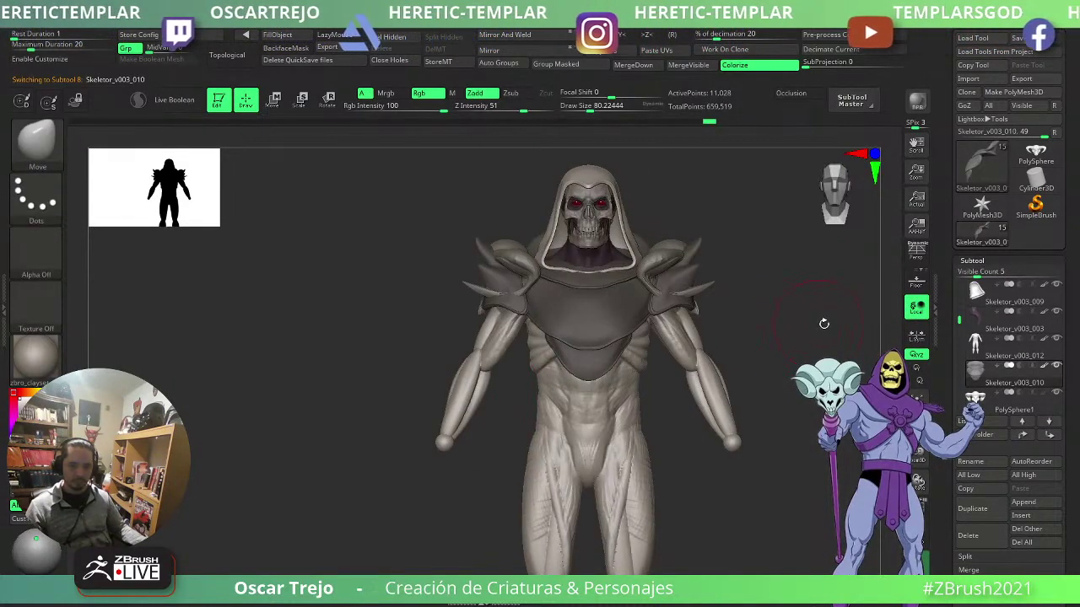
- Hide the spiked shoulder plates and inspect the ram-skull guards on the shoulders with the chest armor
click(1057, 395)
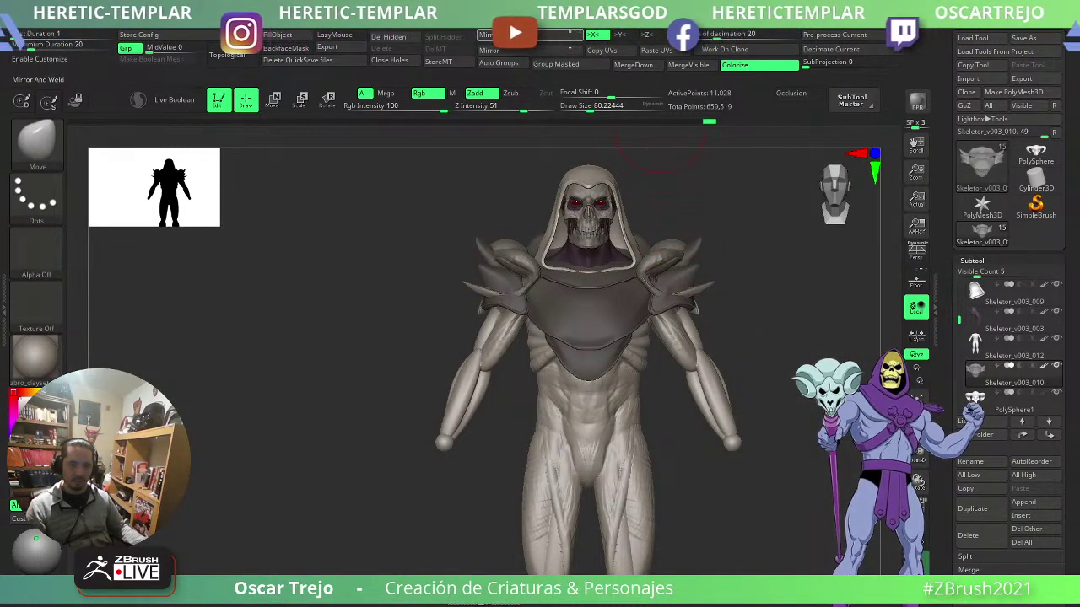
key(ctrl+z)
key(ctrl+shift+z)
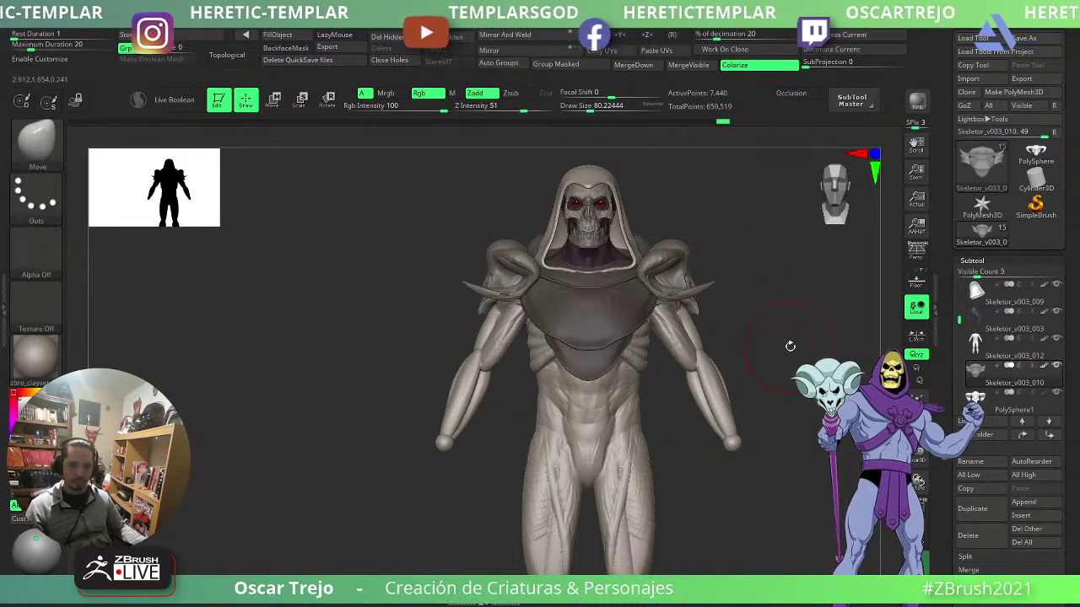
drag(791, 348, 726, 364)
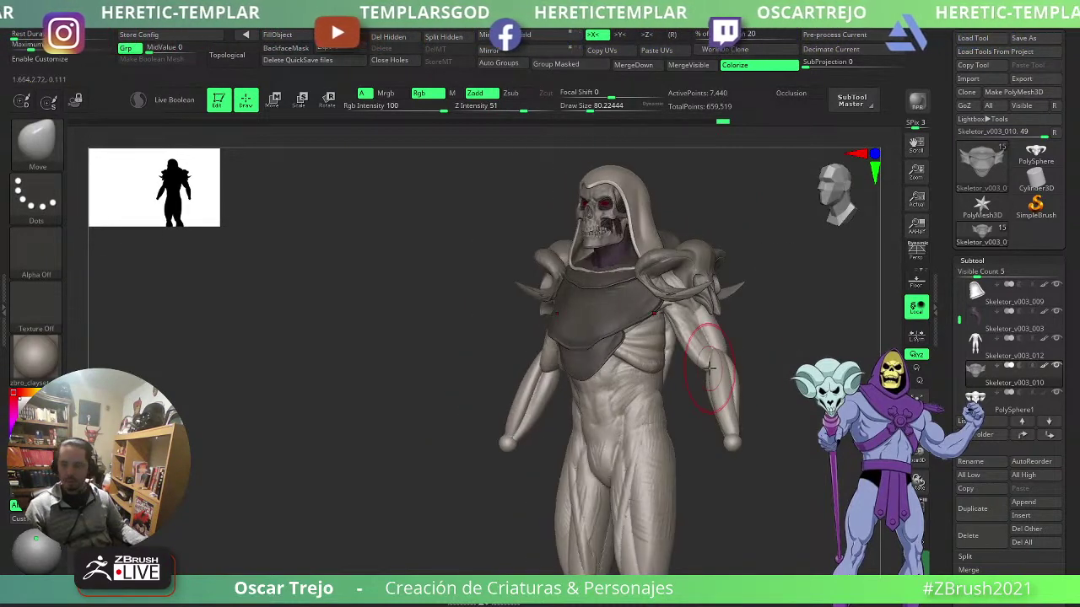
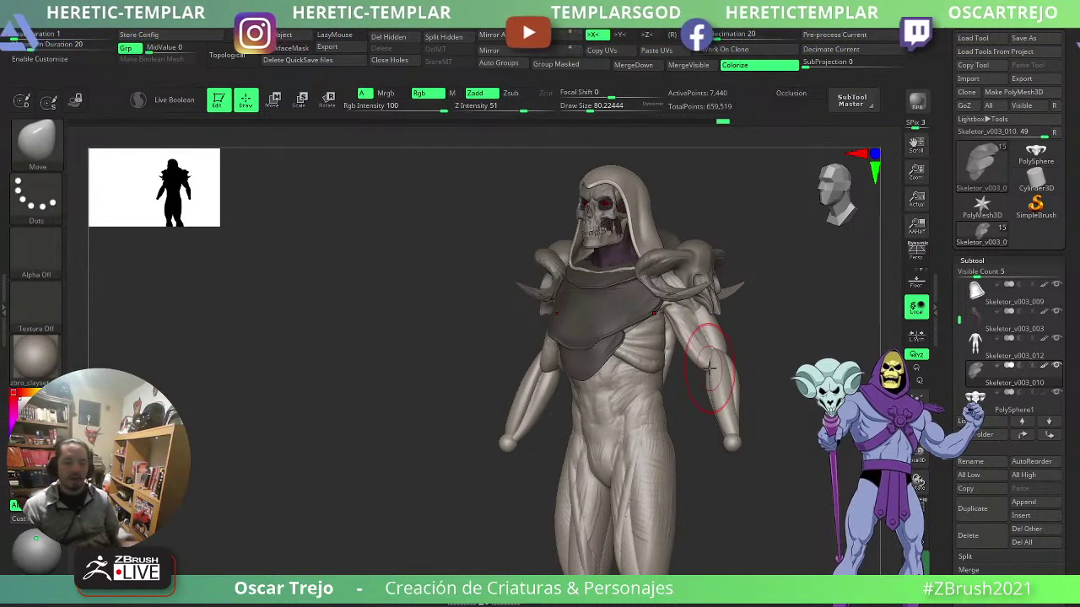
shift+drag(440, 418, 472, 414)
alt+drag(759, 433, 696, 413)
- Isolate the body to examine its anatomy, and bring back the other parts to review the full figure's proportions
click(1004, 347)
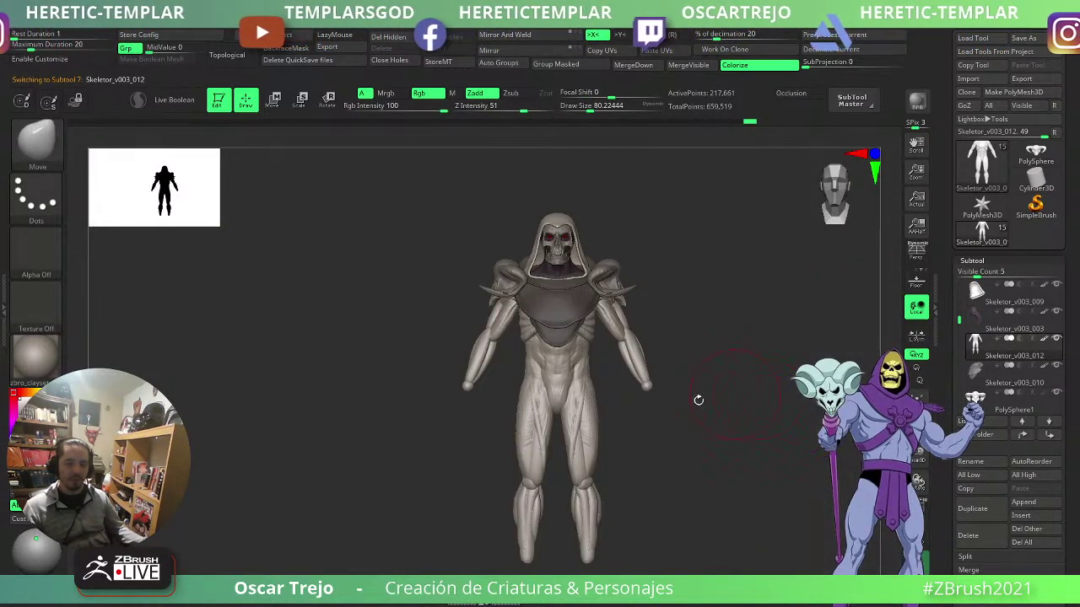
click(917, 590)
alt+drag(742, 449, 563, 479)
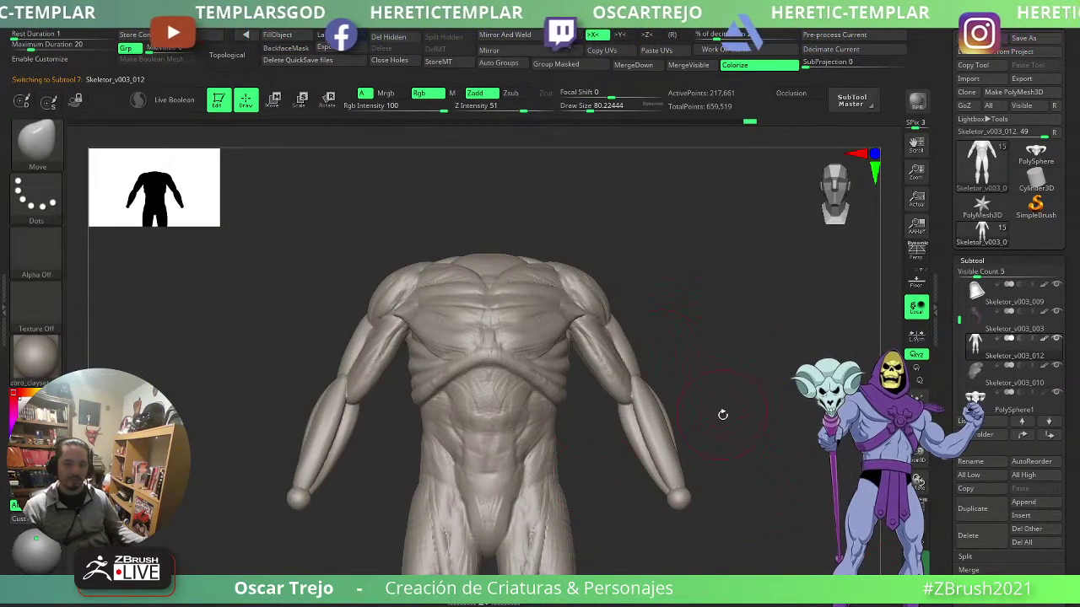
alt+drag(722, 415, 634, 330)
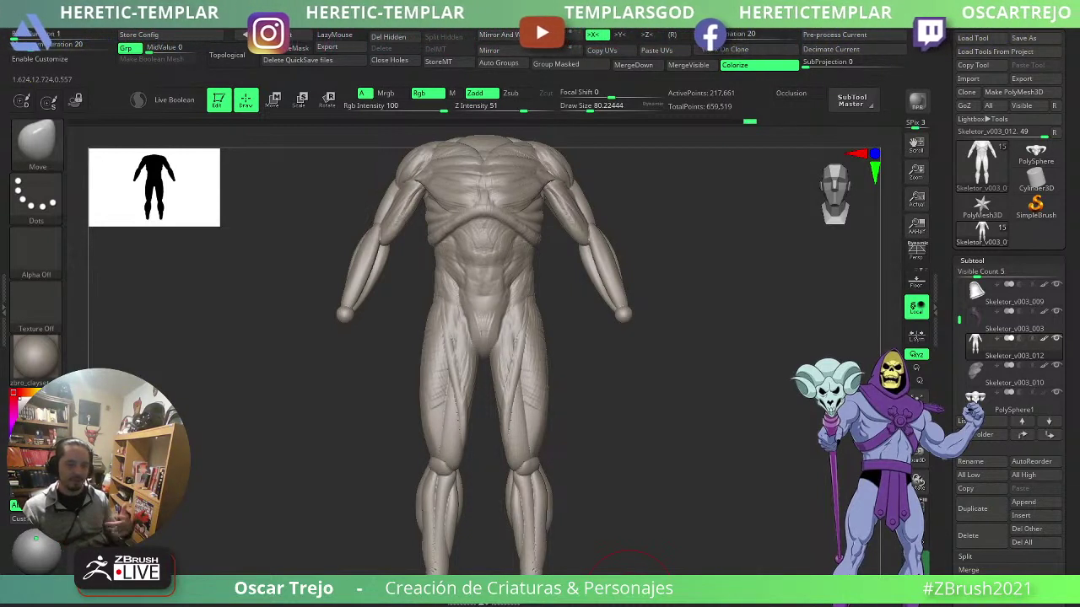
click(917, 588)
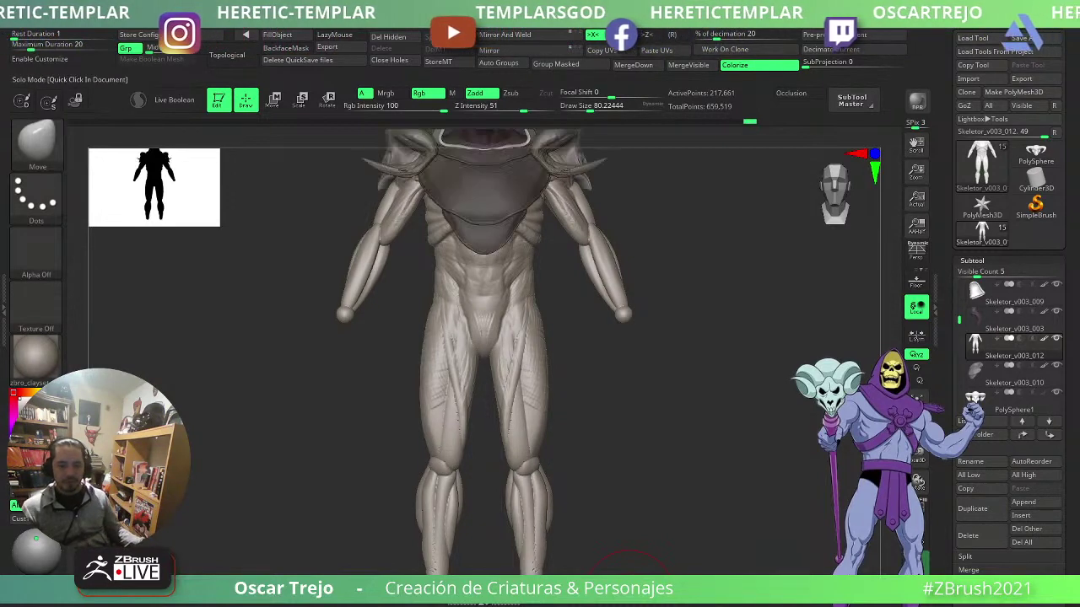
key(f)
alt+drag(719, 310, 717, 381)
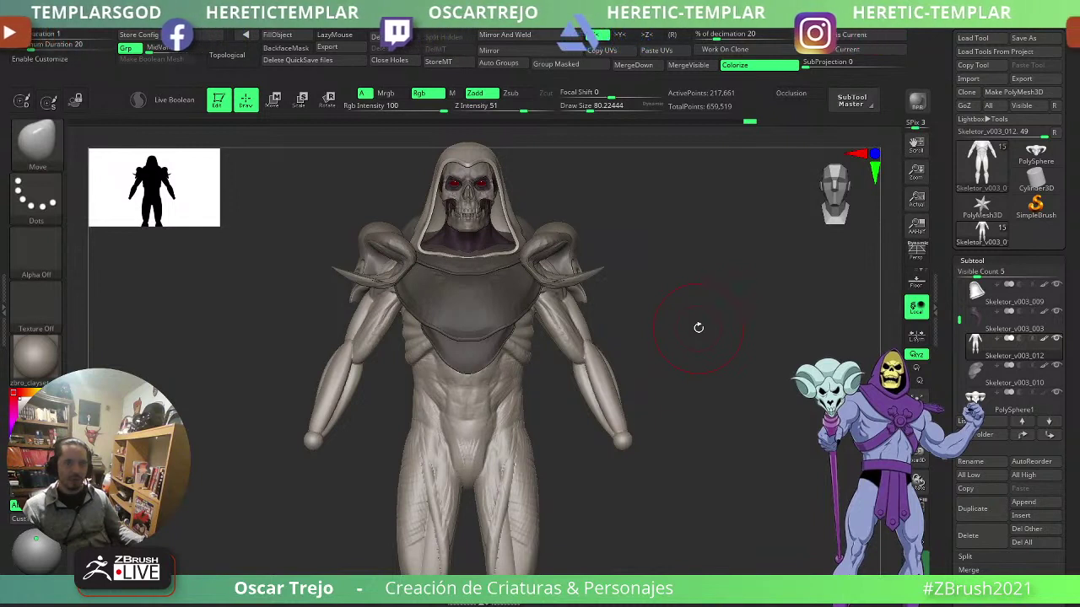
mouse_move(979, 405)
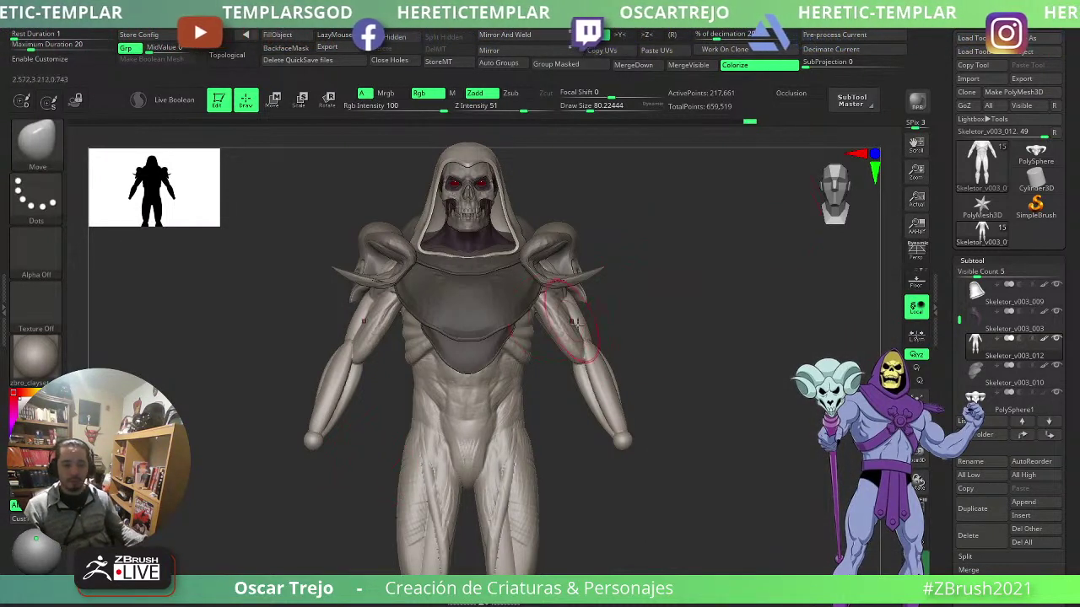
alt+drag(693, 395, 697, 330)
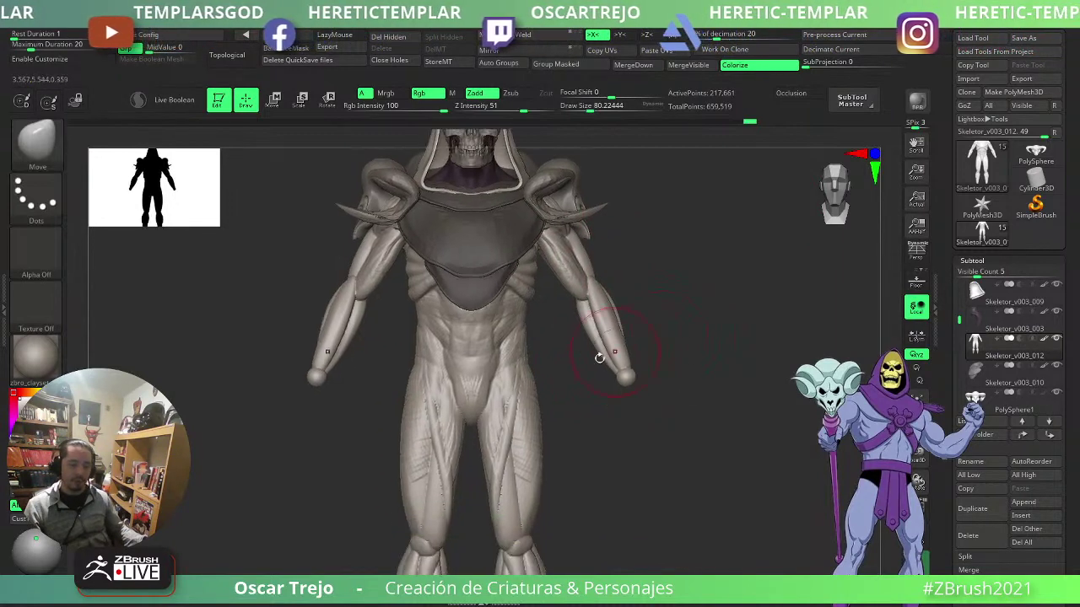
alt+drag(681, 268, 674, 426)
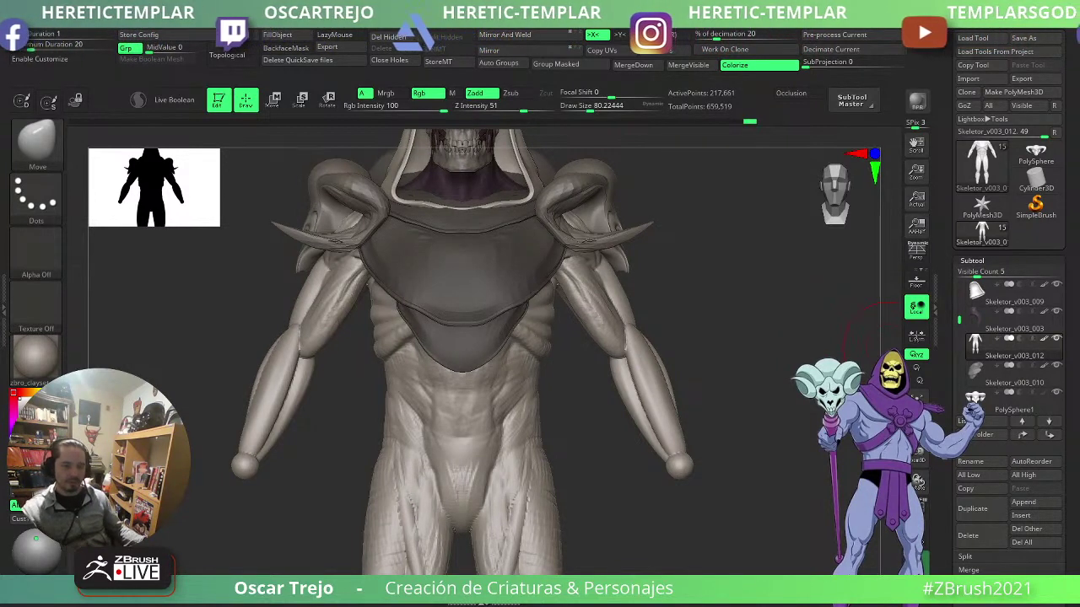
mouse_move(687, 338)
alt+mouse_down()
mouse_move(747, 362)
mouse_move(715, 331)
alt+mouse_up()
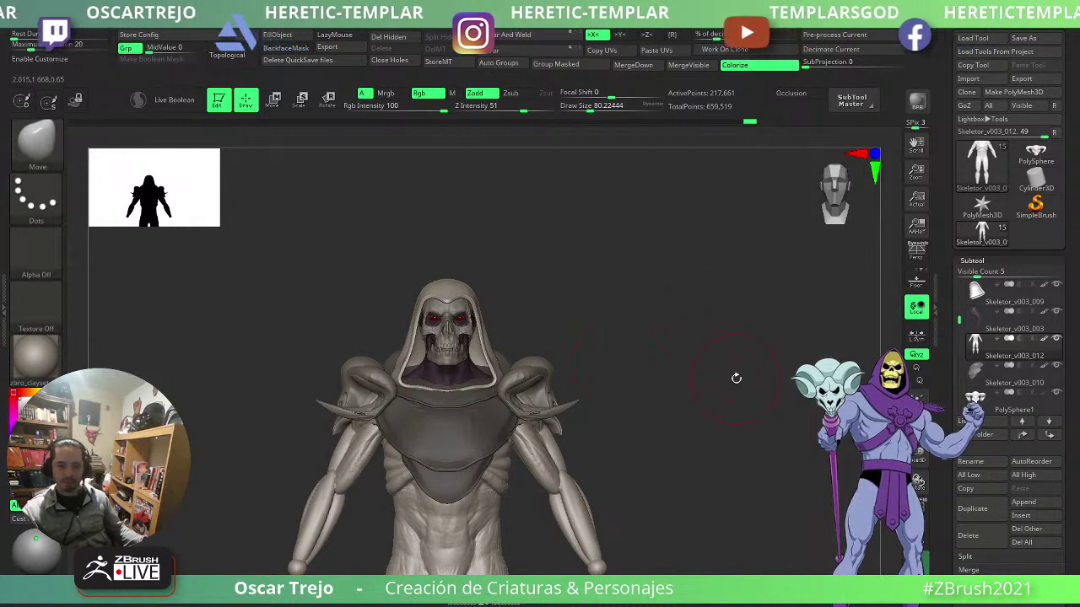
- Select the chest armor, hide the ram skulls and unhide the armor's spiked shoulder plates
click(1009, 368)
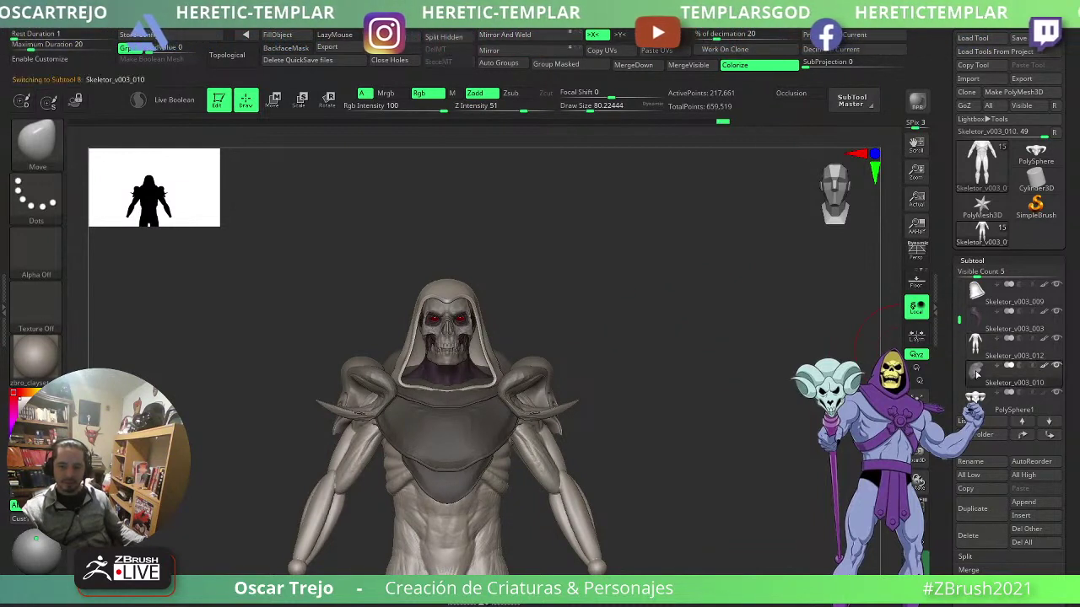
click(1056, 393)
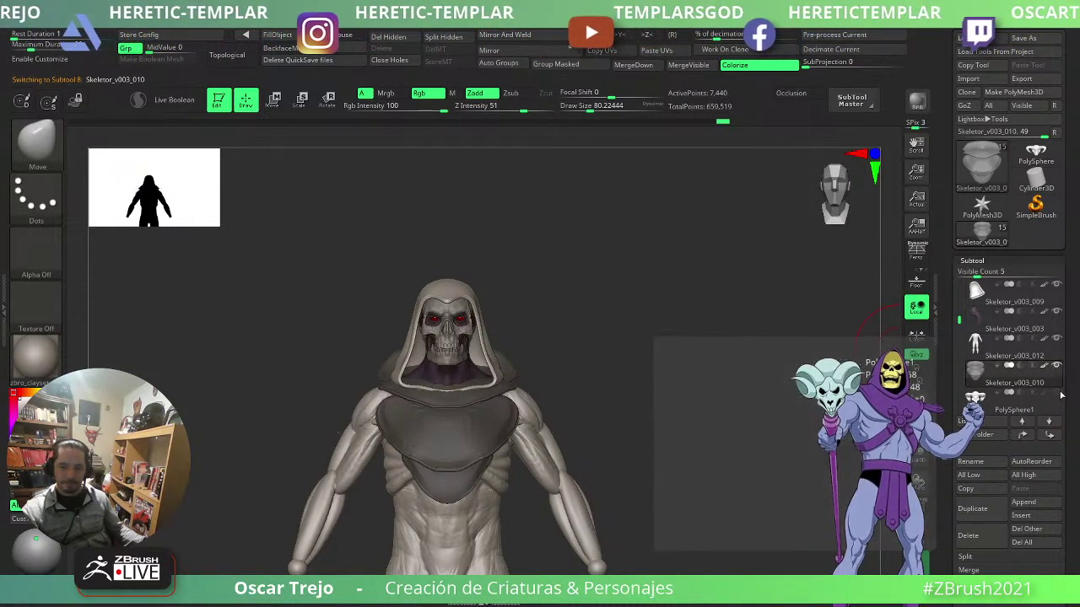
ctrl+shift+click(636, 384)
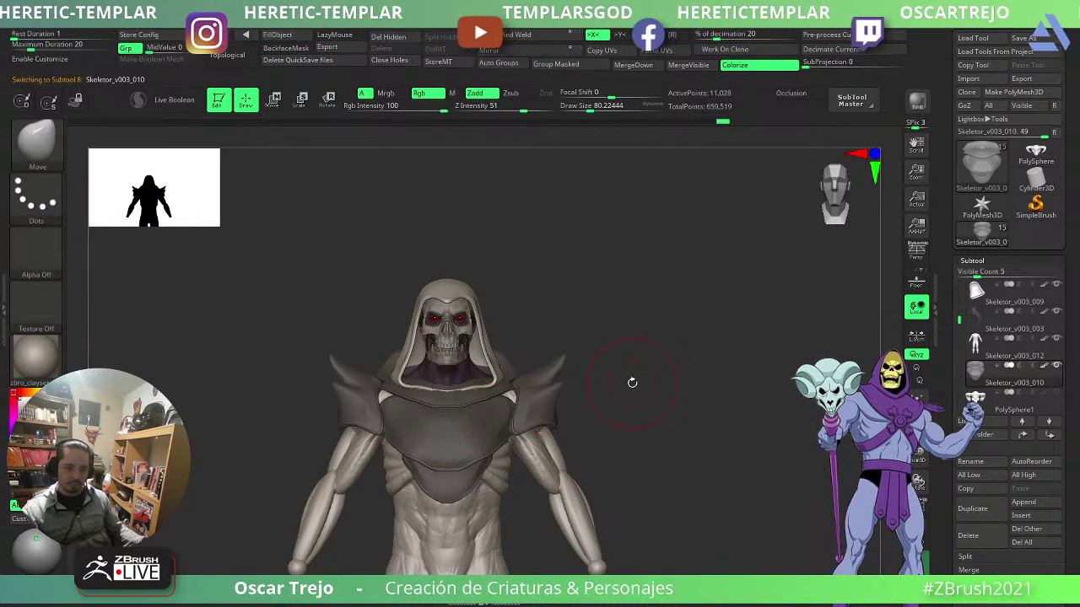
- Pull the shoulder plates' spikes slightly outward with the Move brush at a draw size of about 94
key(s)
click(558, 406)
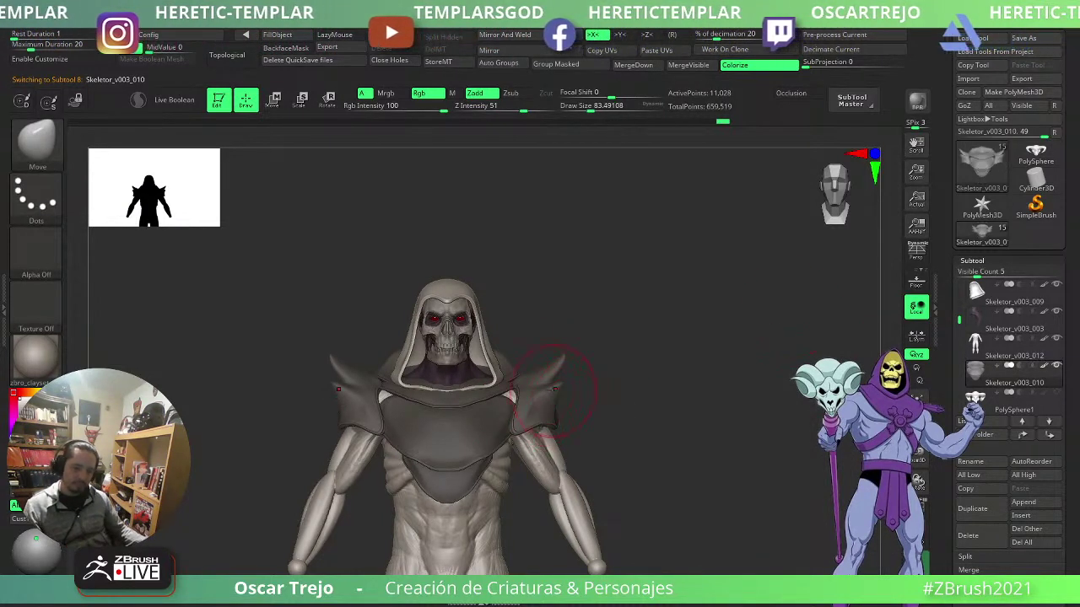
key(s)
click(547, 394)
drag(557, 368, 560, 388)
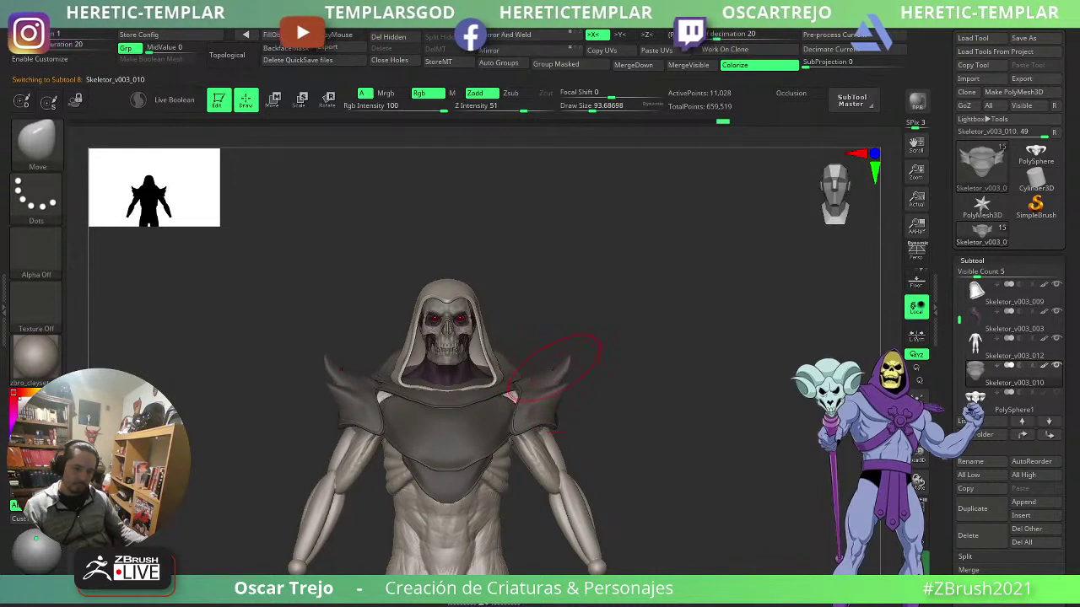
- Adjust the shoulder plates' inner edge and the chest armor's lower side edges with smaller Move brush sizes
key(s)
click(523, 362)
key(s)
click(518, 358)
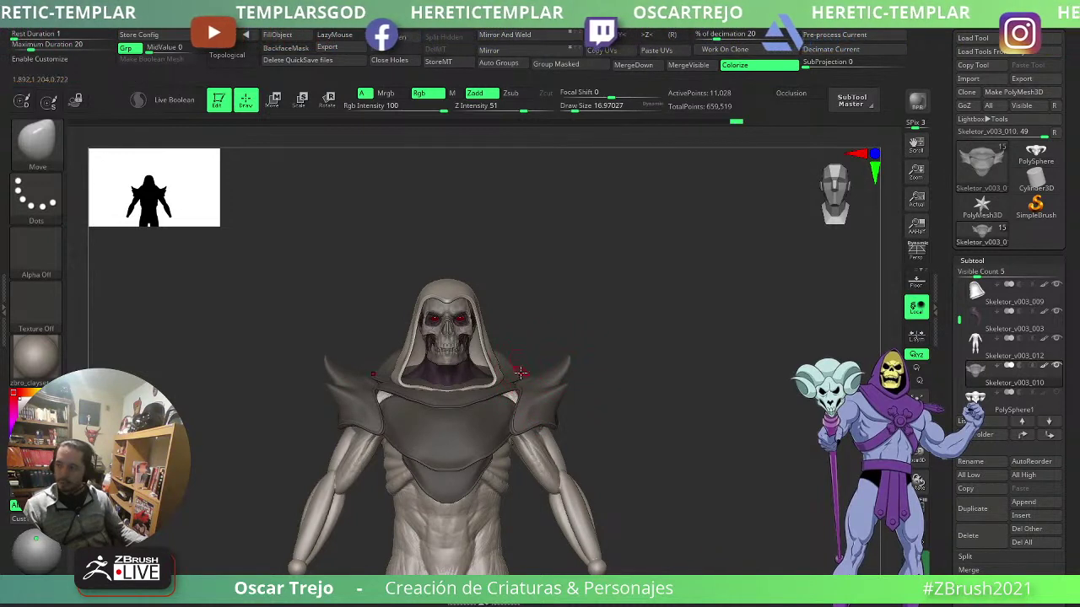
key(s)
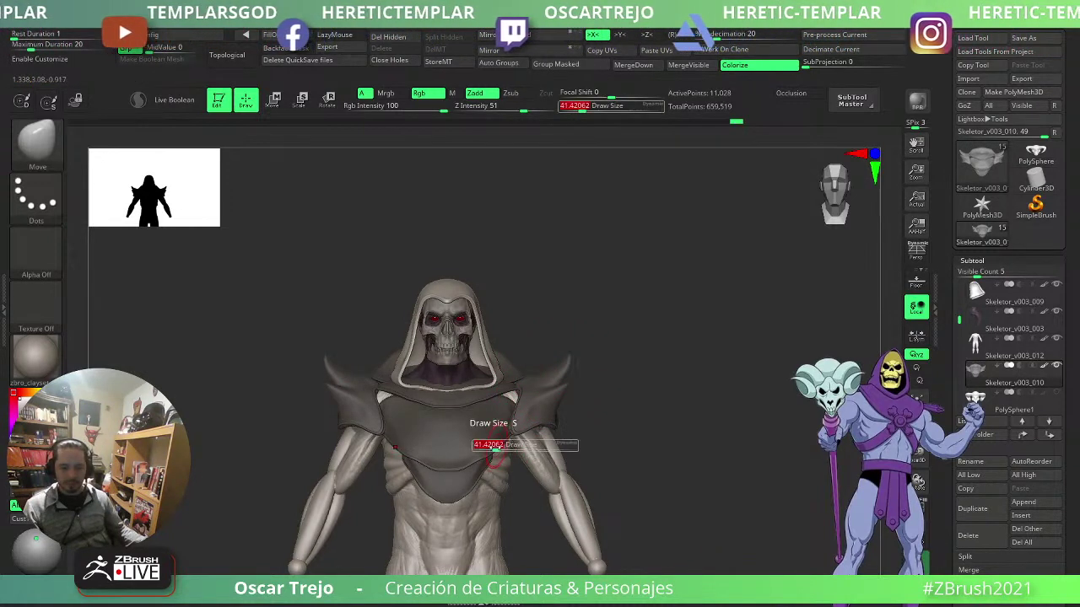
click(505, 445)
drag(484, 460, 495, 451)
mouse_move(646, 447)
alt+mouse_down()
mouse_move(651, 403)
mouse_move(687, 389)
mouse_move(641, 414)
alt+mouse_up()
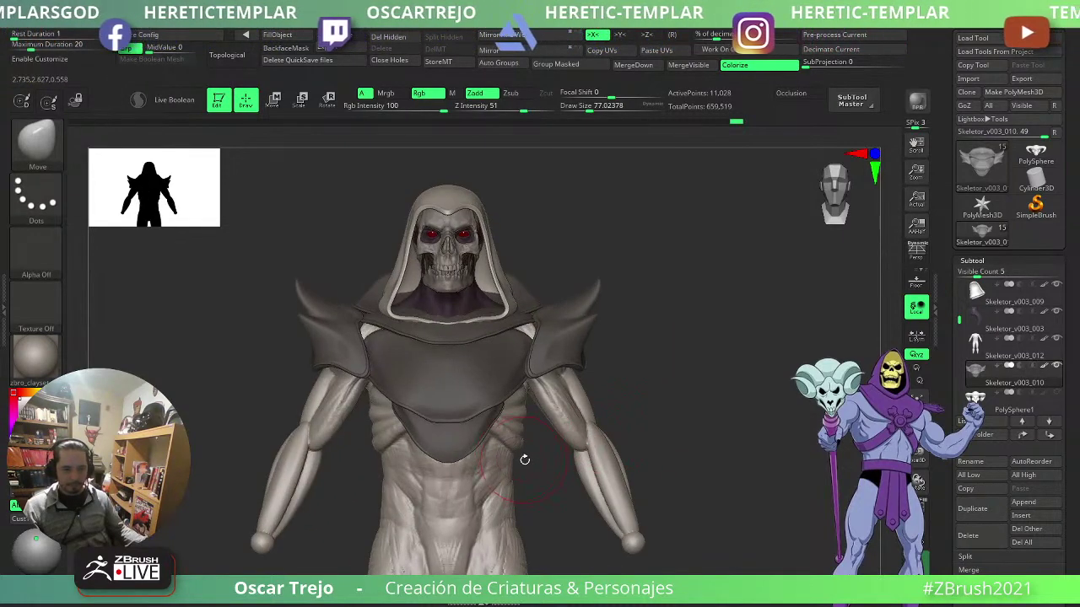
alt+drag(692, 444, 723, 357)
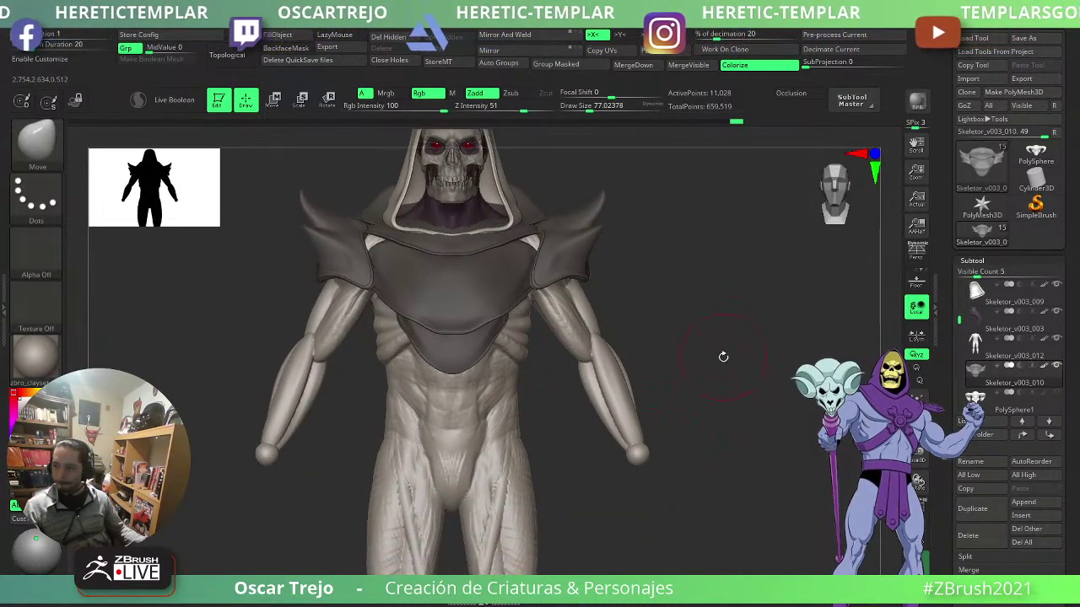
- Mask the chest armor so only the spiked shoulder plates stay editable, and center the transform gizmo on them
mouse_move(976, 344)
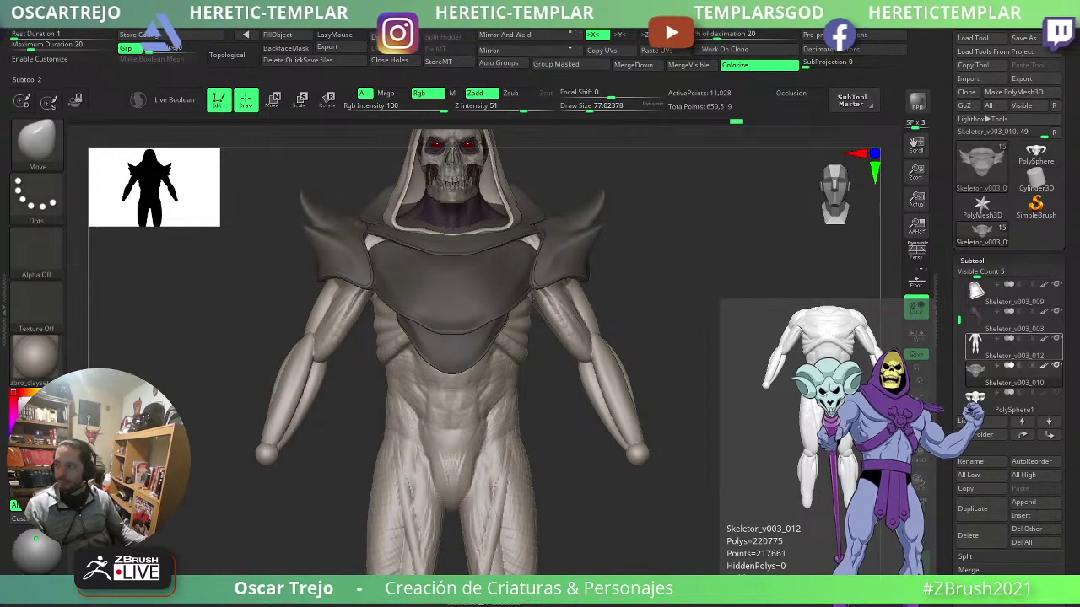
drag(707, 253, 666, 274)
alt+drag(666, 274, 640, 328)
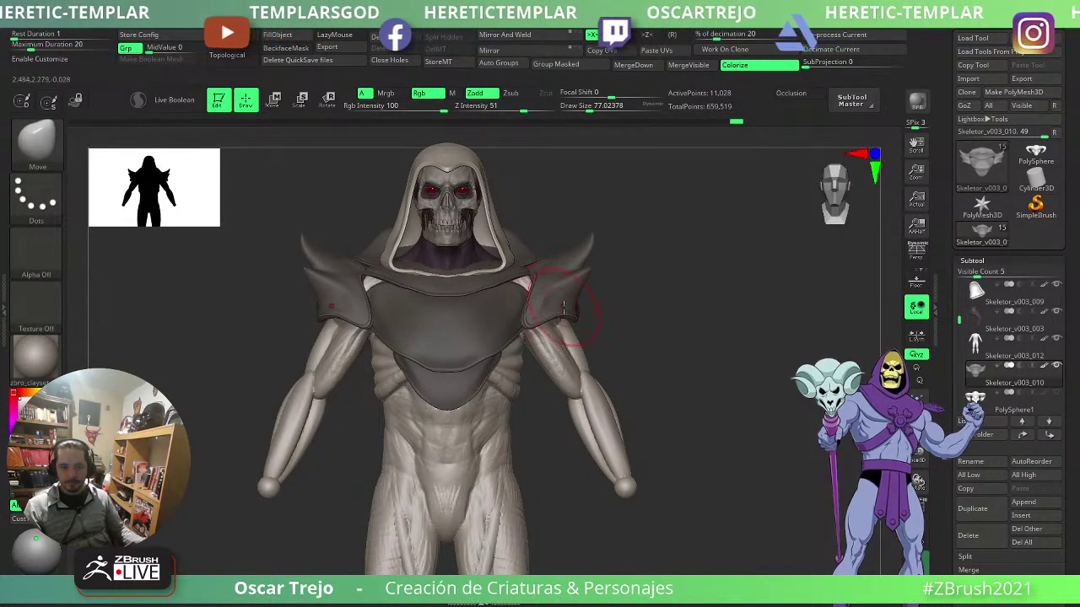
key(bracketright)
key(bracketright)
key(bracketright)
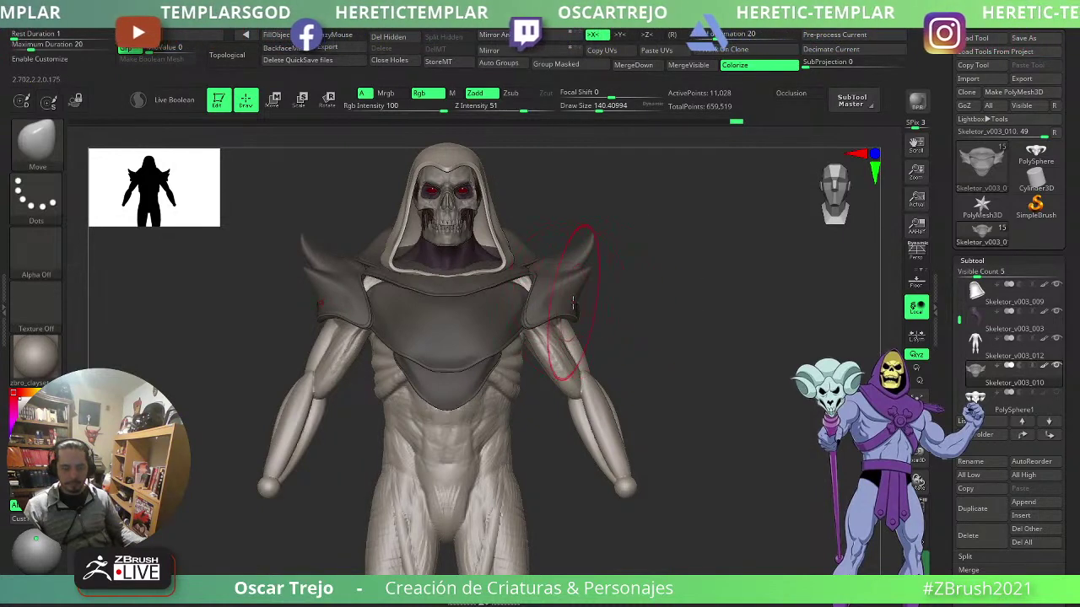
ctrl+shift+click(564, 314)
ctrl+shift+click(684, 321)
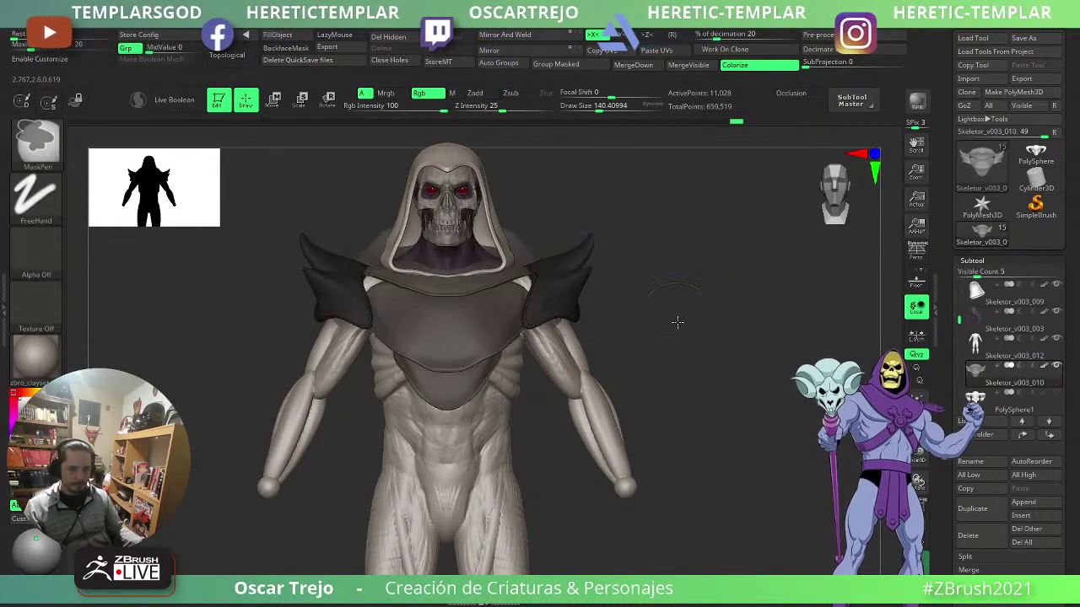
key(w)
click(433, 291)
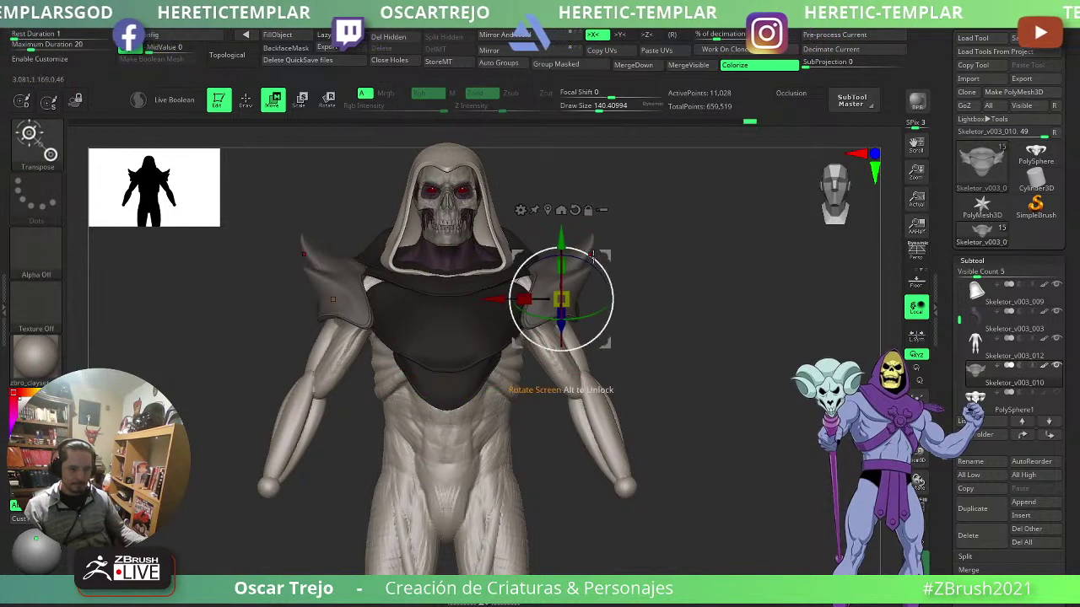
- Raise the spiked shoulder plates and bring them closer to the hood with the gizmo, refining their placement from the side
drag(592, 268, 609, 229)
key(ctrl+z)
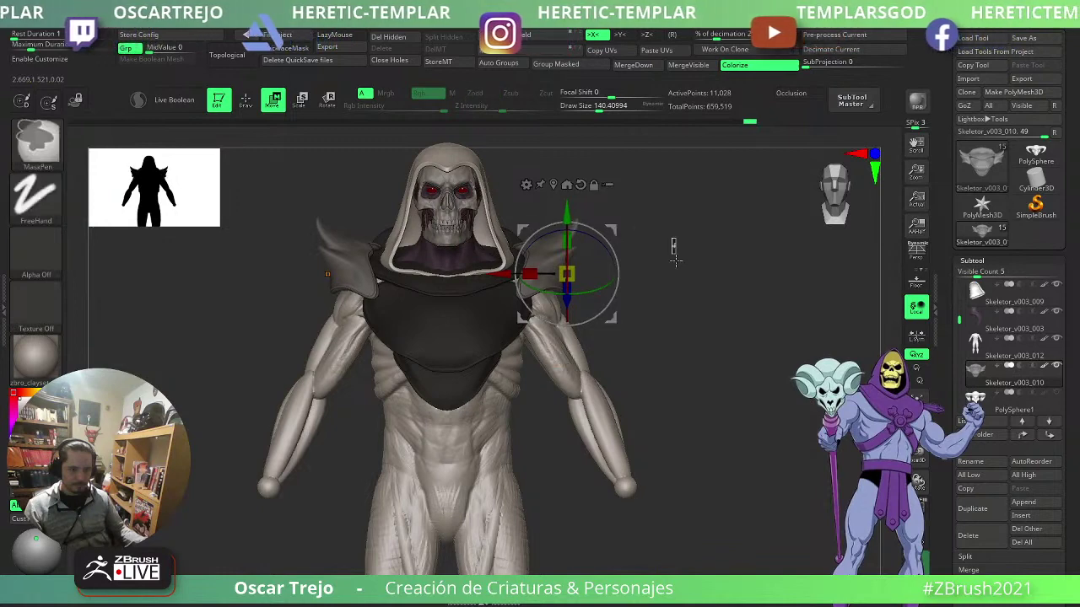
key(q)
mouse_move(654, 321)
mouse_down()
mouse_move(579, 330)
mouse_move(608, 327)
mouse_up()
key(w)
key(q)
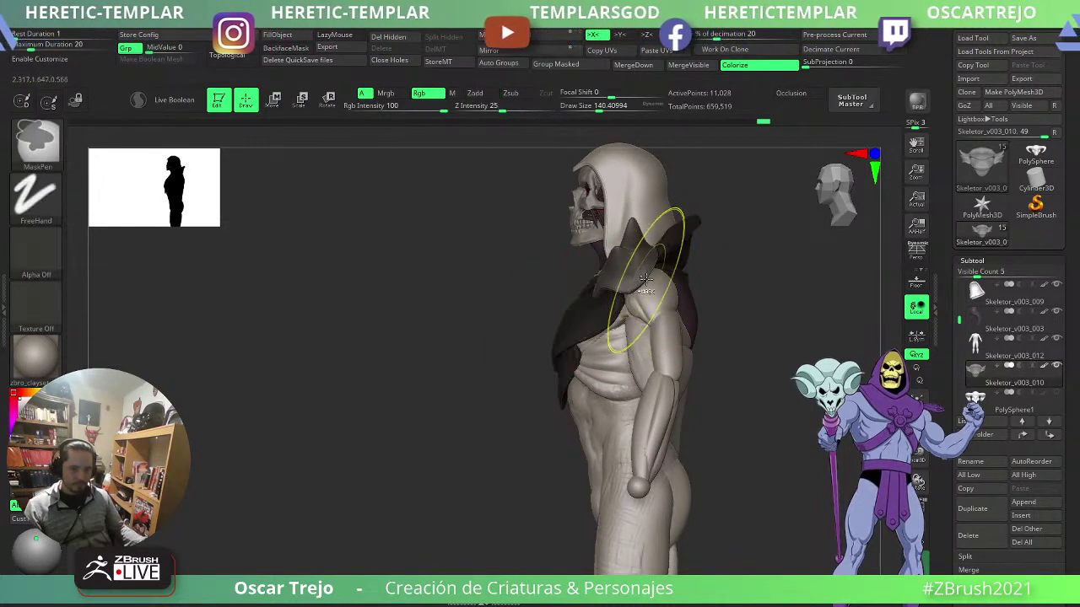
key(w)
mouse_move(611, 230)
mouse_down()
mouse_move(627, 234)
mouse_move(616, 263)
mouse_up()
key(q)
drag(451, 325, 574, 306)
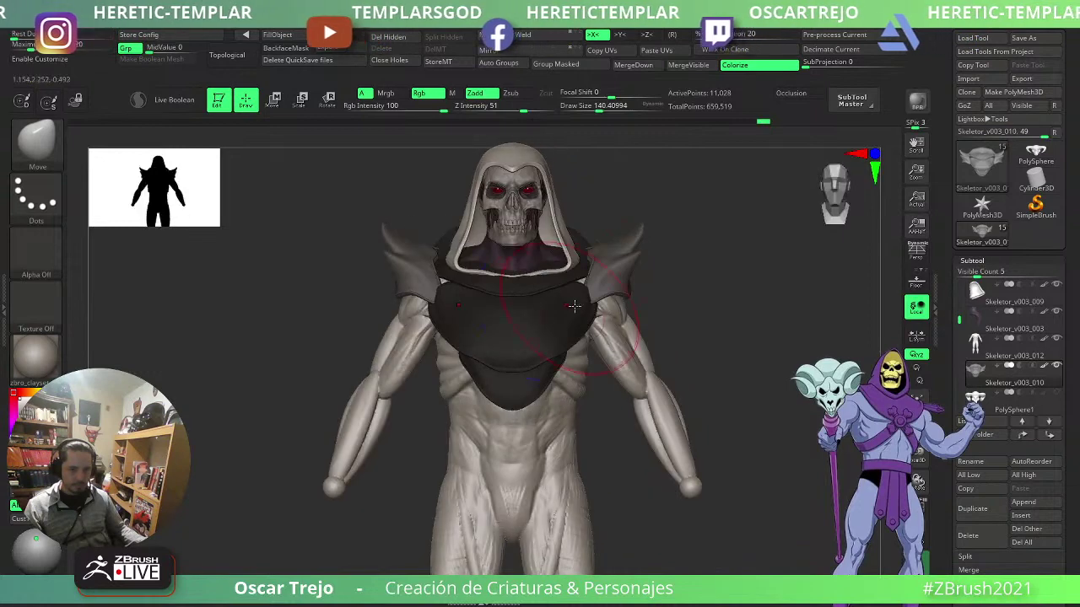
- Clear the mask and reshape the shoulder spikes with the Move brush at a draw size of about 94
ctrl+drag(723, 277, 759, 338)
mouse_move(755, 338)
alt+mouse_down()
mouse_move(746, 306)
mouse_move(695, 270)
mouse_move(700, 296)
alt+mouse_up()
drag(637, 253, 634, 252)
key(s)
key(s)
mouse_move(699, 271)
alt+mouse_down()
mouse_move(648, 247)
mouse_move(664, 281)
mouse_move(644, 222)
mouse_move(706, 304)
mouse_move(564, 272)
alt+mouse_up()
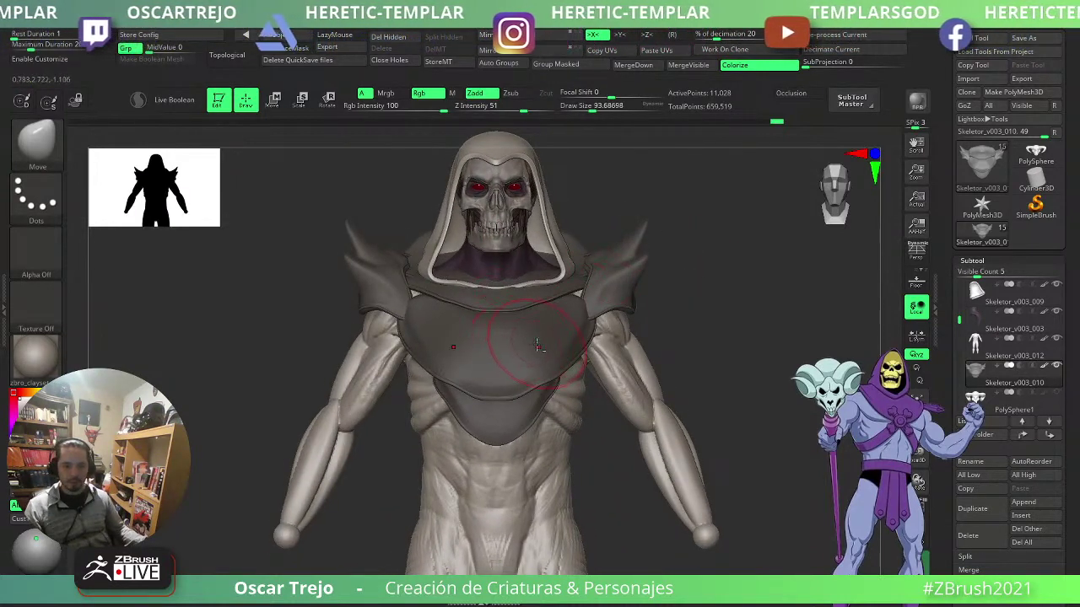
- Try the DamStandard brush on the chest armor at draw sizes between about 41 and 140, and undo the last strokes
key(b)
key(d)
key(s)
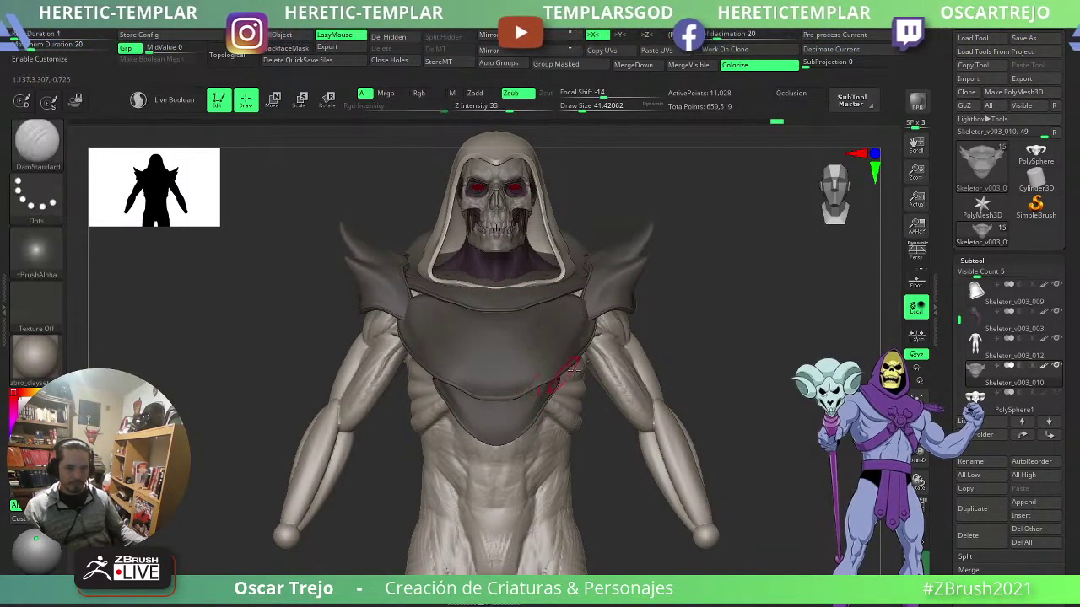
mouse_move(711, 350)
mouse_down()
mouse_move(679, 349)
mouse_move(718, 352)
mouse_up()
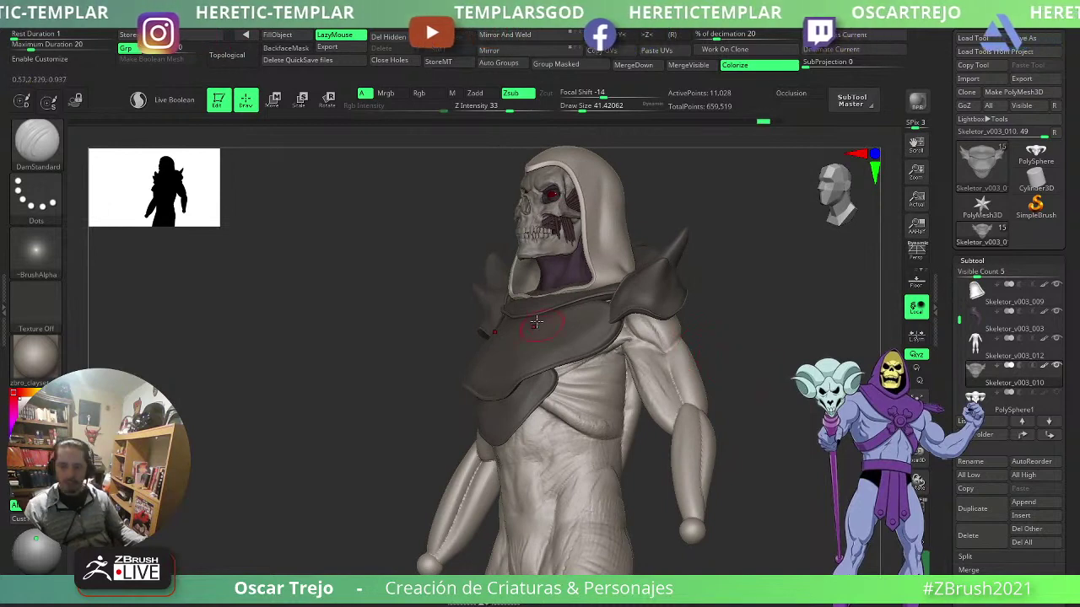
shift+drag(453, 367, 482, 379)
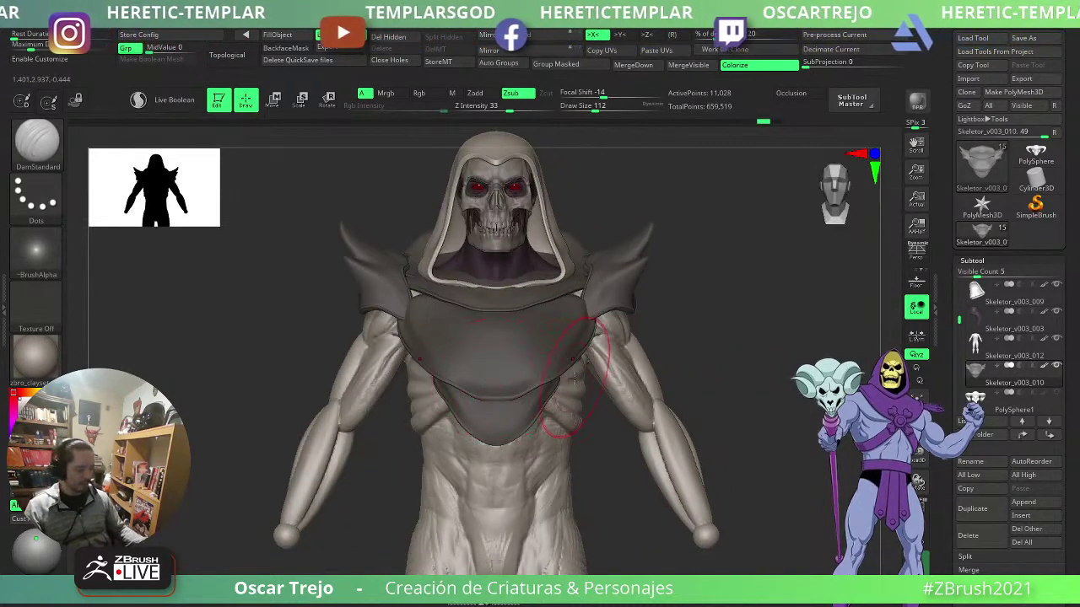
key(bracketright)
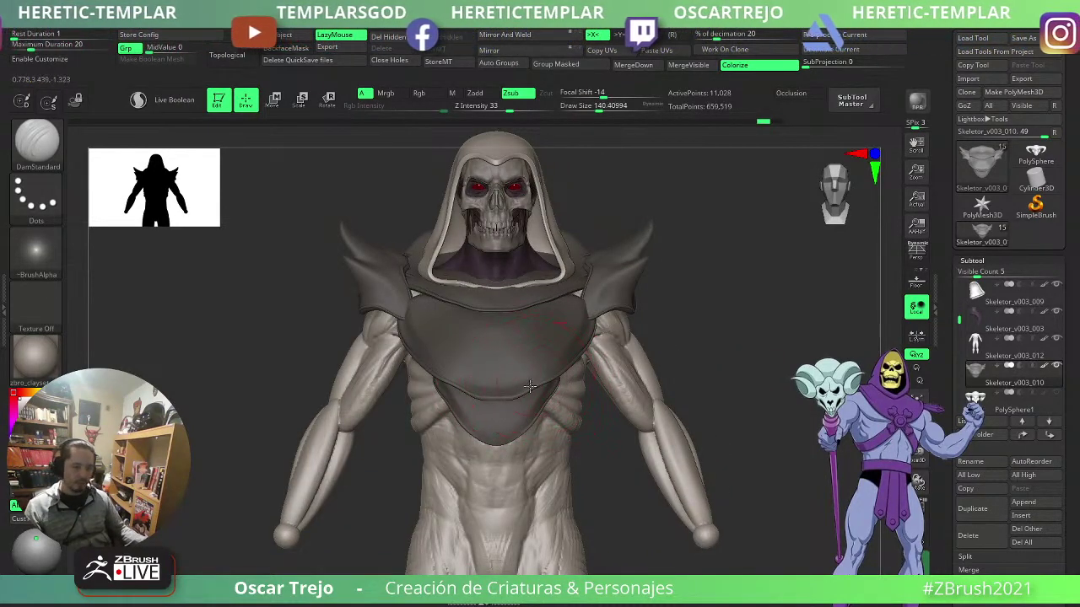
key(bracketleft)
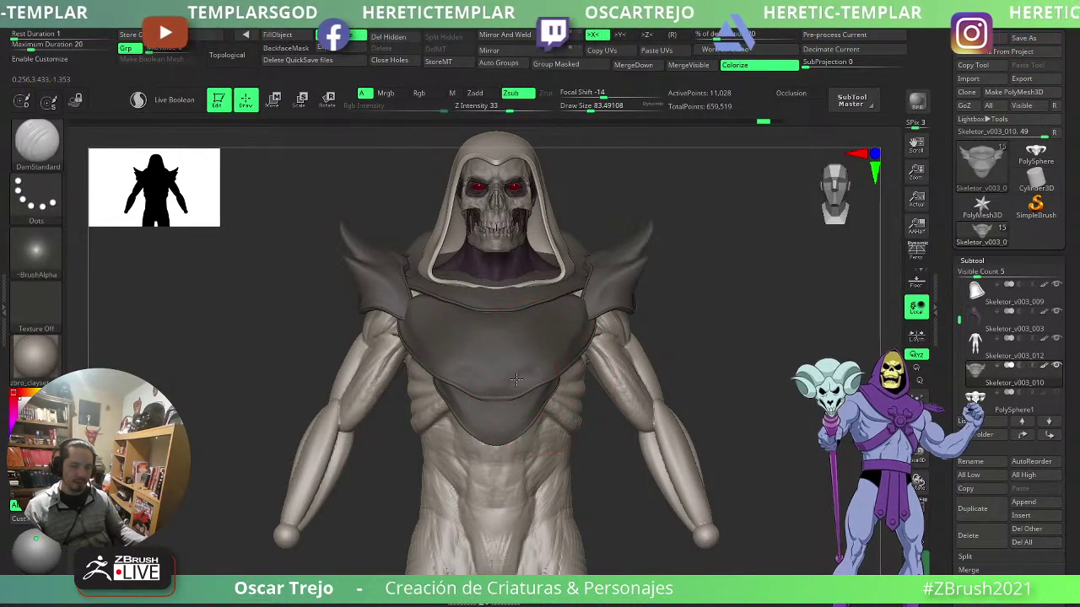
key(ctrl+z)
key(ctrl+z)
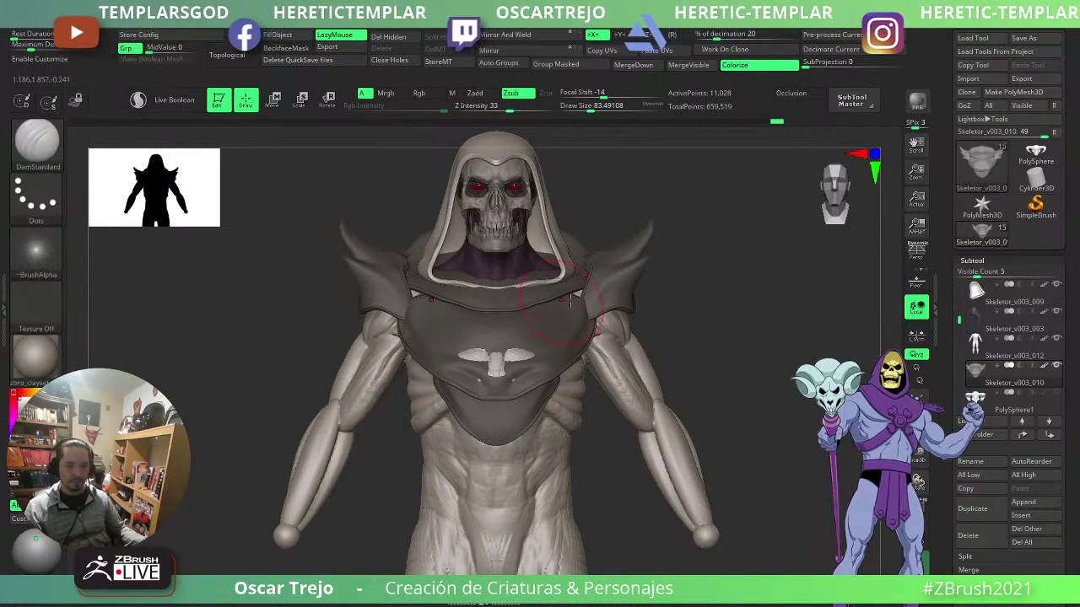
- Show the ram-skull shoulder guards again for comparison and make the armor subtool visible and active
alt+drag(735, 315, 688, 296)
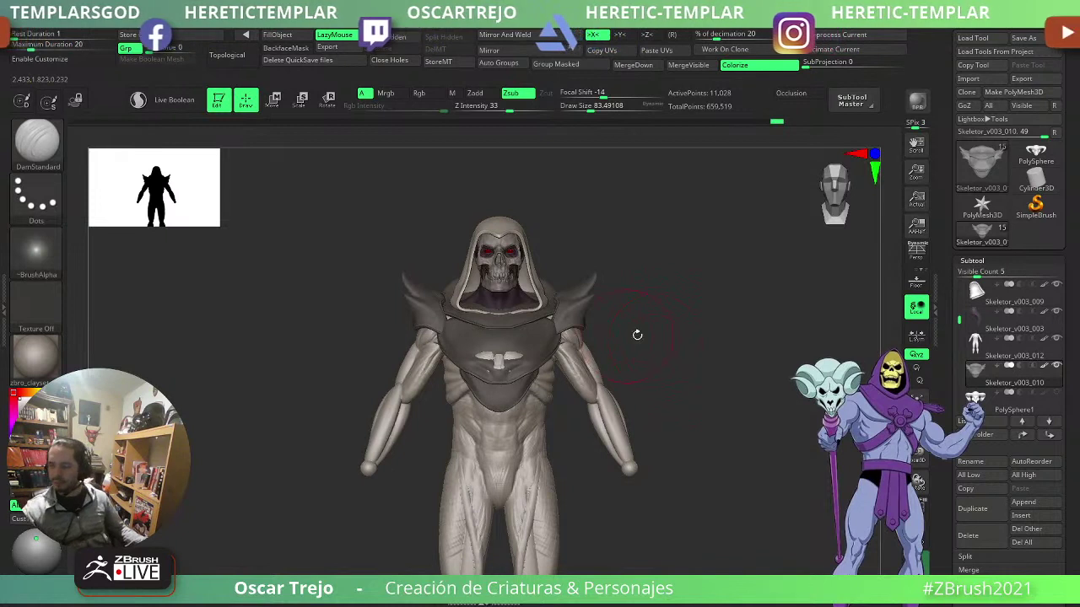
mouse_move(1014, 402)
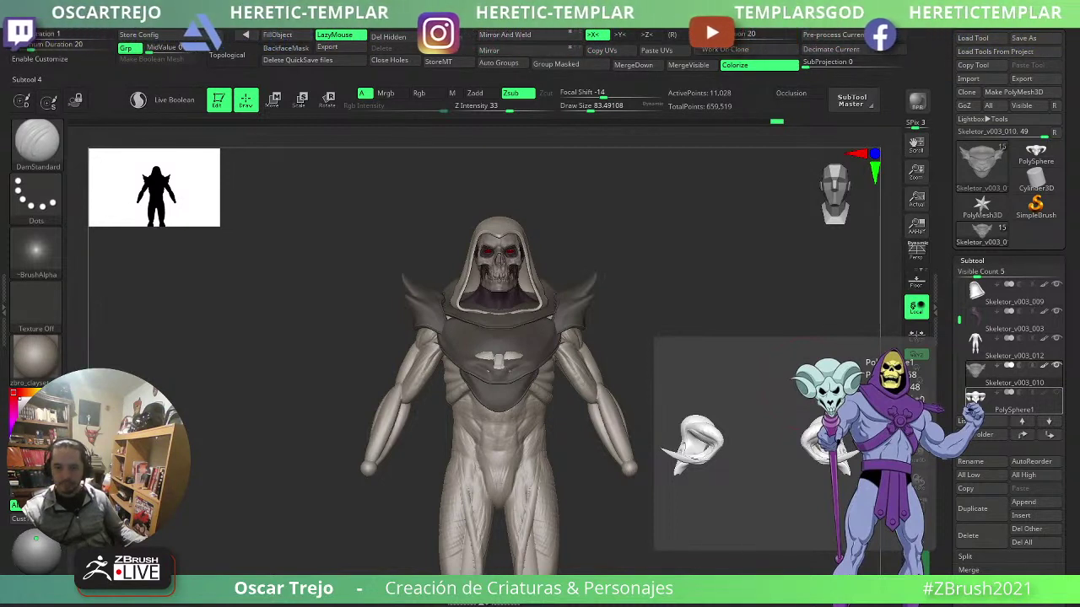
click(1055, 367)
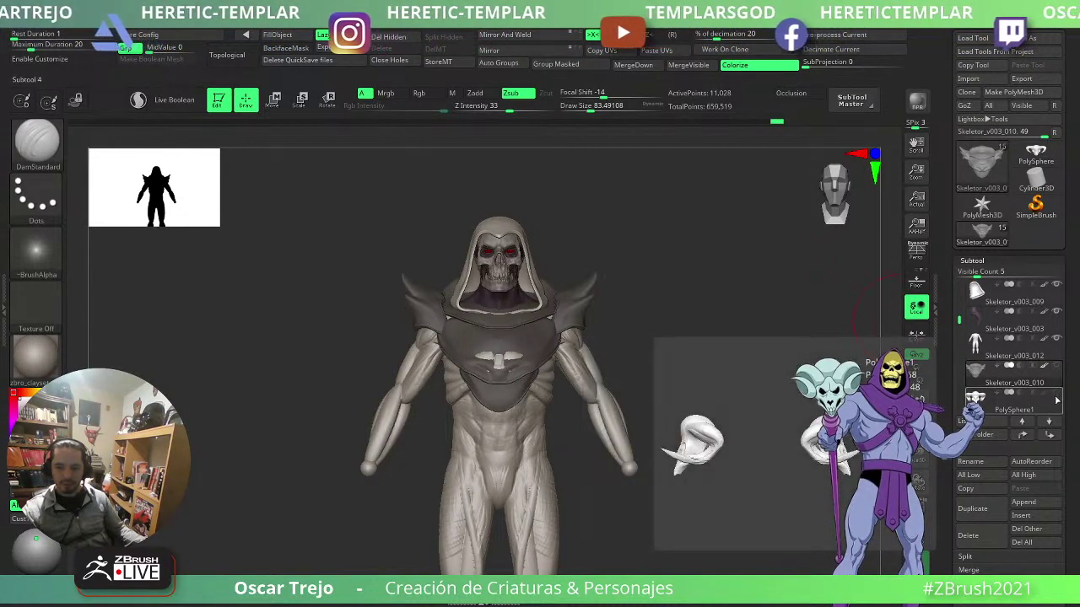
alt+click(588, 309)
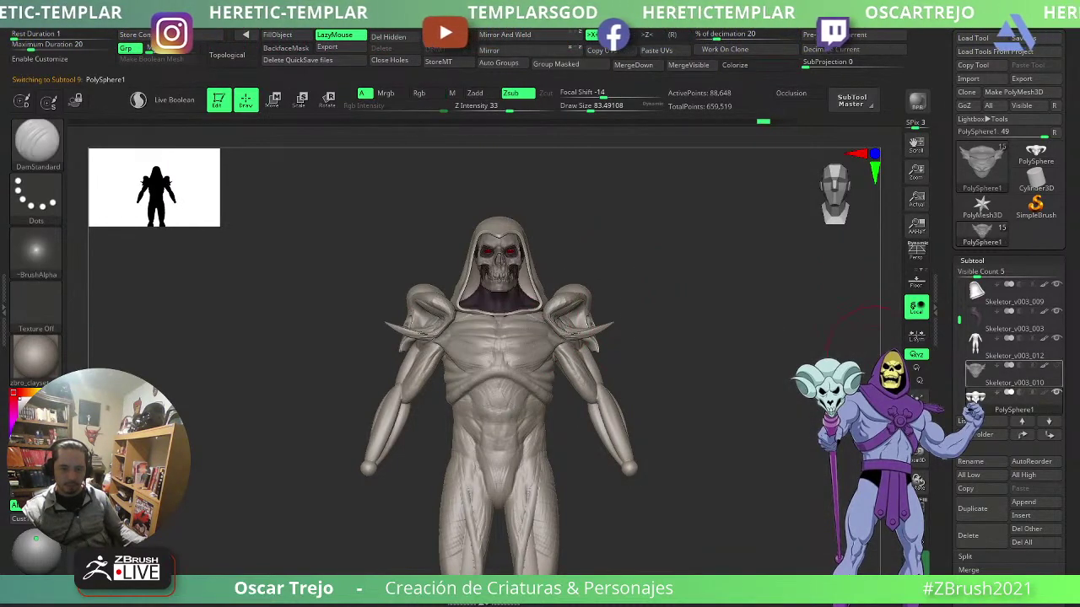
click(1025, 376)
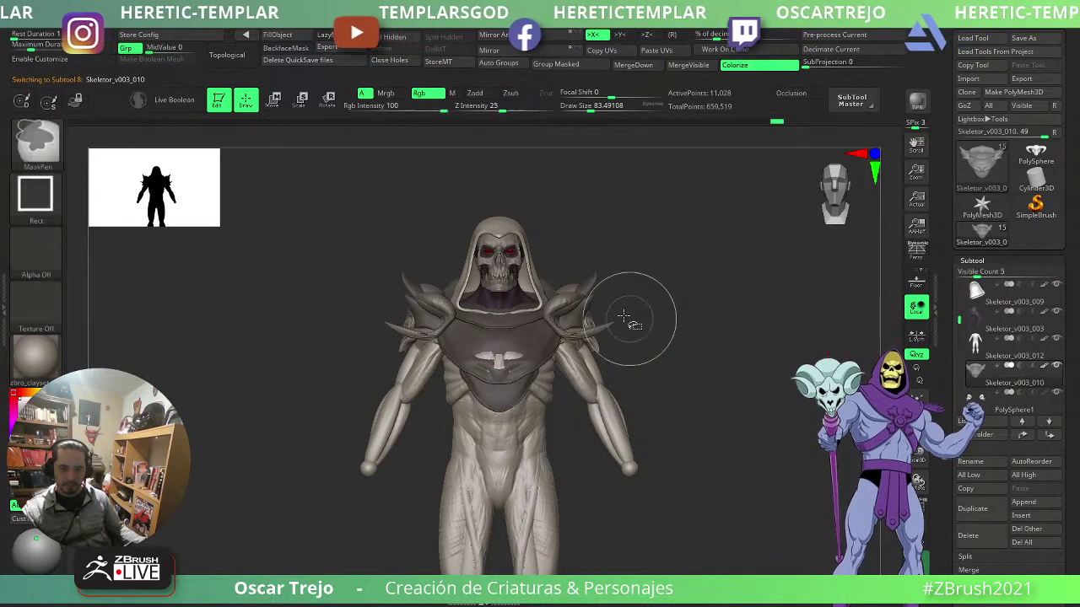
- Split the spiked shoulder plates from the chest armor into their own subtool and hide them
ctrl+shift+drag(654, 278, 668, 293)
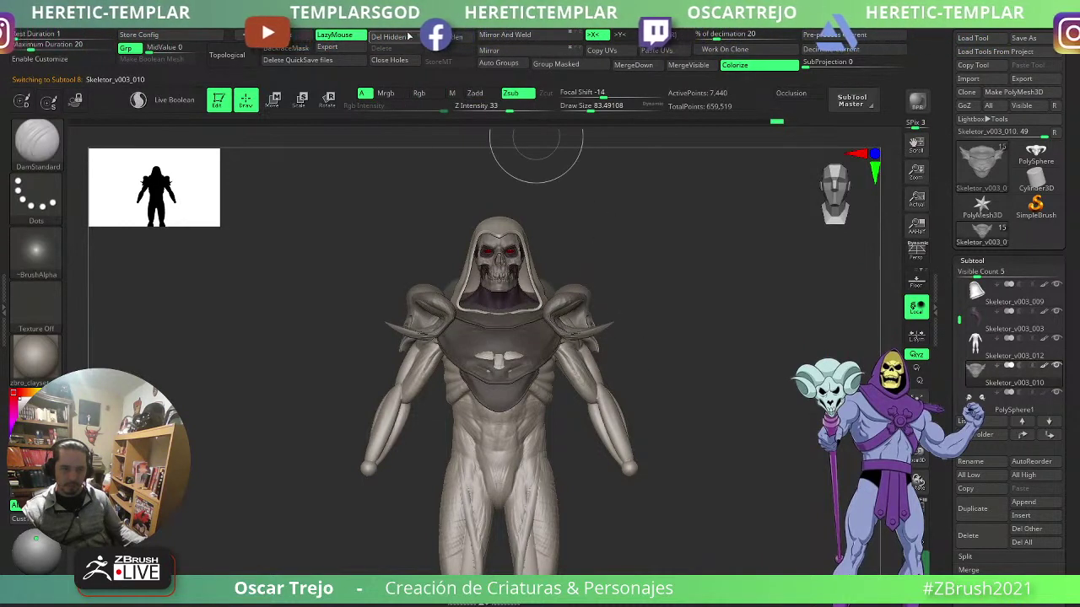
click(444, 36)
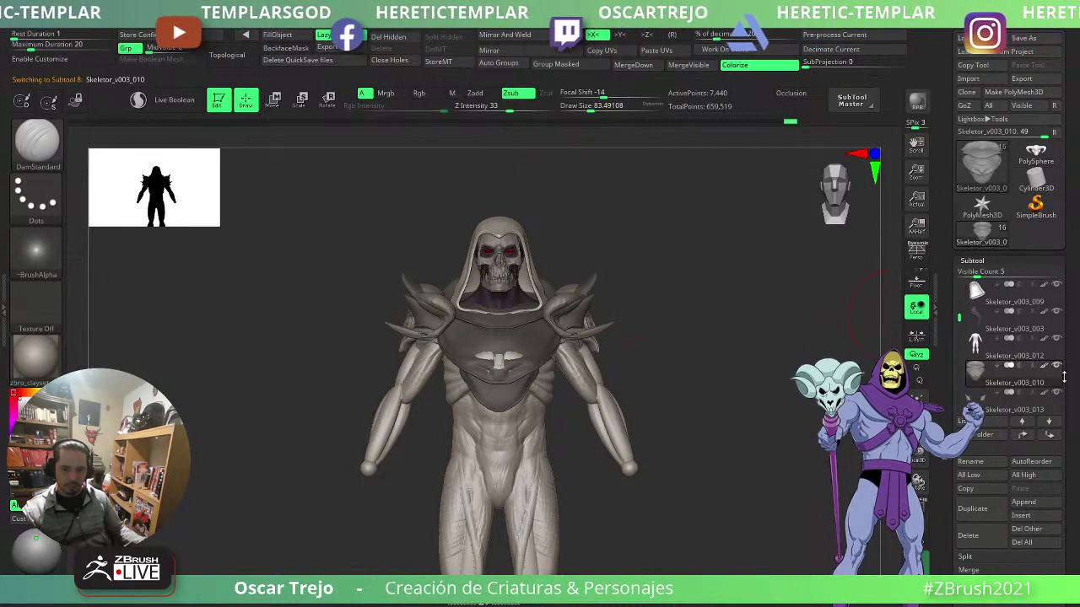
mouse_move(745, 349)
mouse_down()
mouse_move(848, 355)
mouse_move(759, 344)
mouse_move(296, 354)
mouse_up()
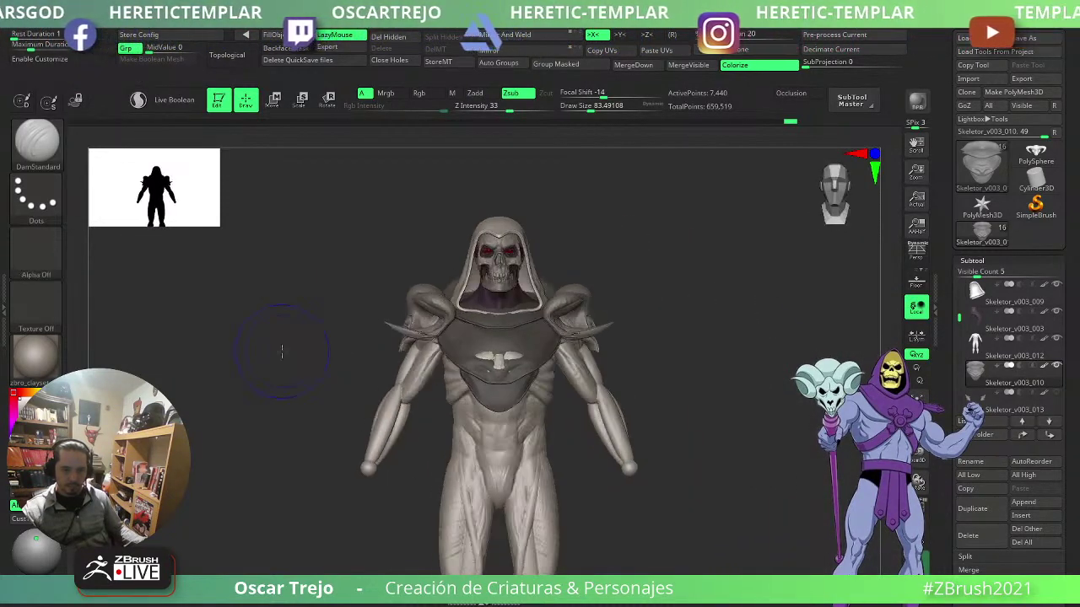
- Smooth and reshape the front of the chest armor with the Move brush at a draw size of about 83 so it covers the torso
mouse_move(615, 306)
mouse_down()
mouse_move(647, 328)
mouse_move(844, 336)
mouse_up()
mouse_move(507, 358)
shift+mouse_down()
mouse_move(517, 364)
mouse_move(577, 341)
shift+mouse_up()
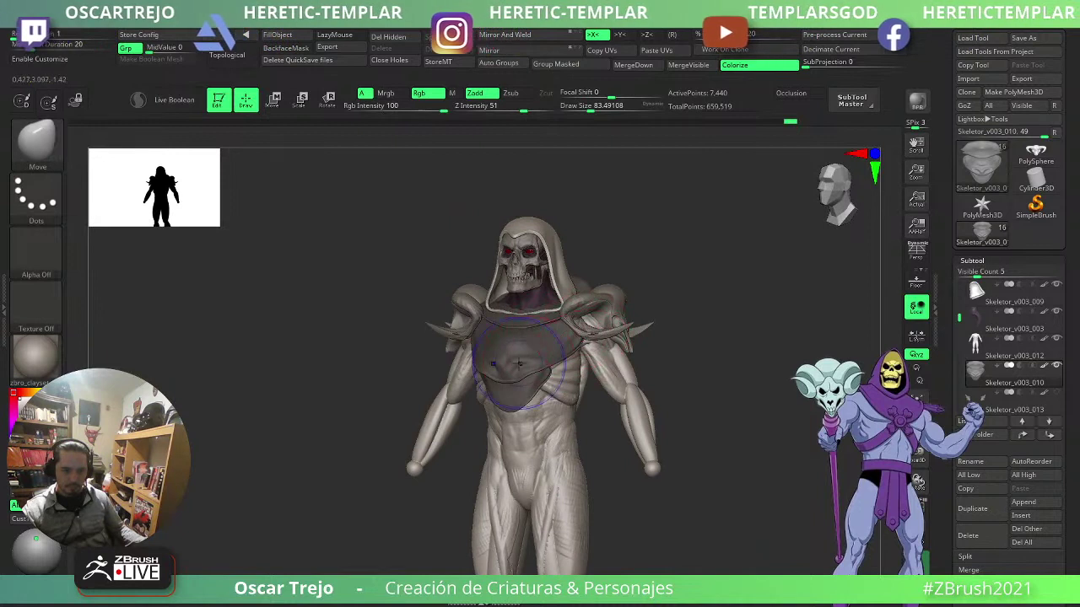
shift+drag(520, 363, 603, 349)
shift+drag(521, 365, 523, 364)
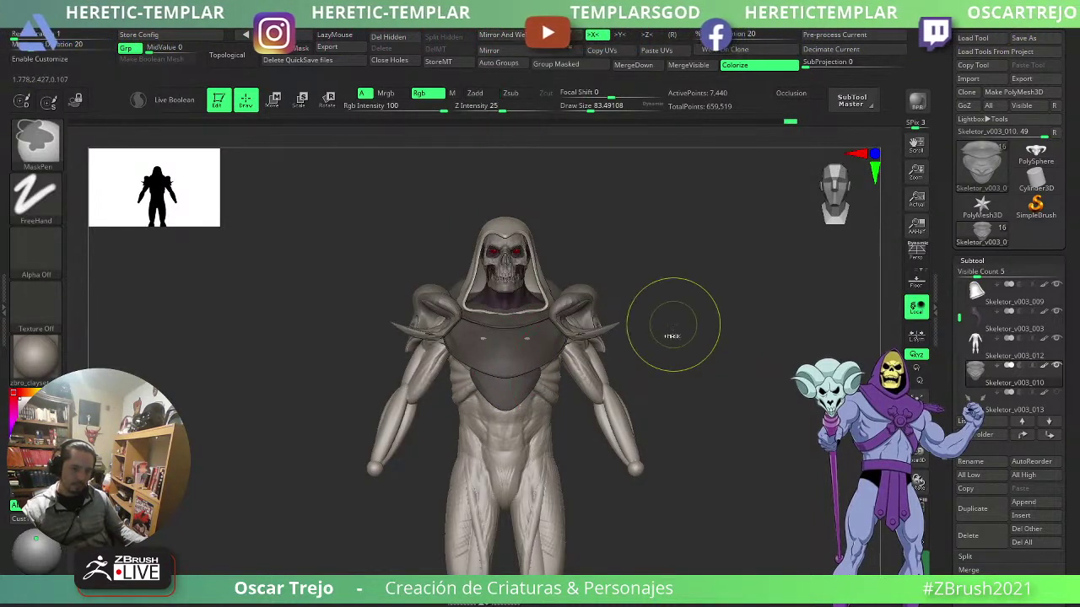
key(ctrl+z)
- Display the armor's polygroups and regroup its separate pieces with Auto Groups
mouse_move(975, 343)
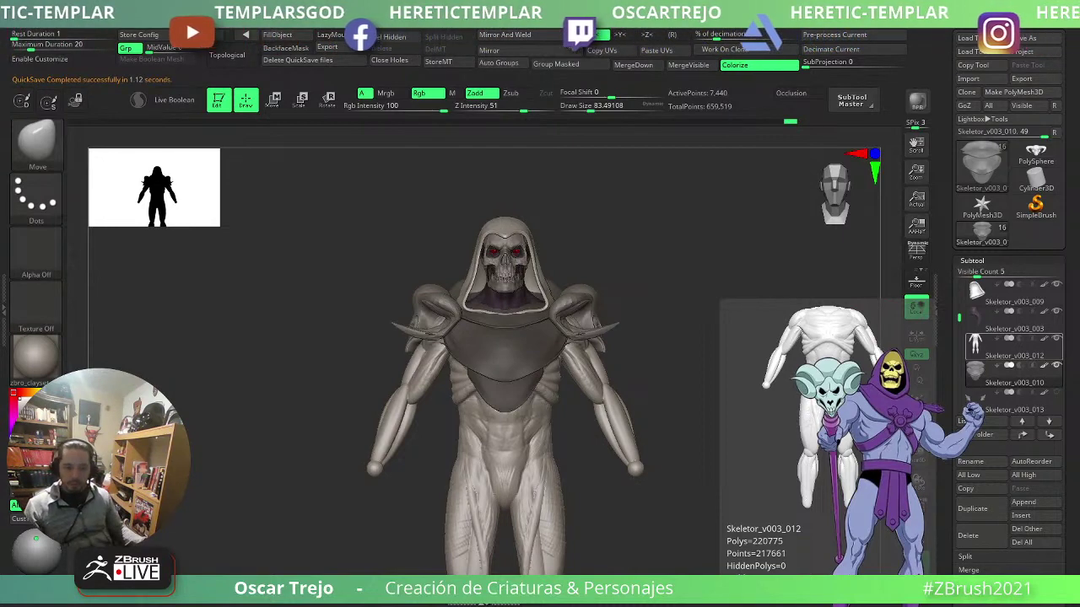
key(shift+f)
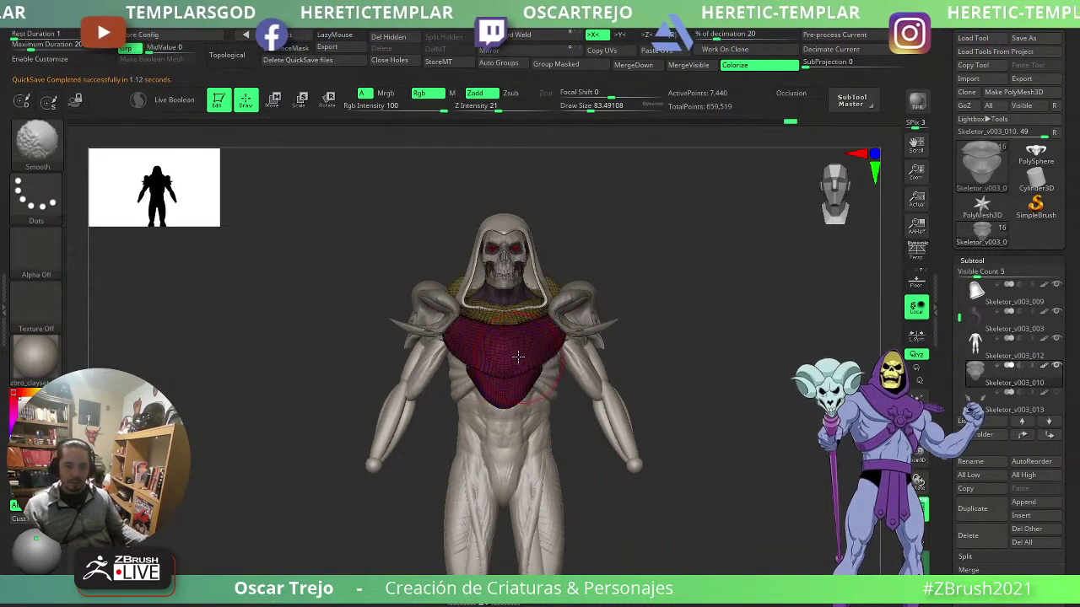
ctrl+shift+click(531, 356)
ctrl+shift+click(679, 367)
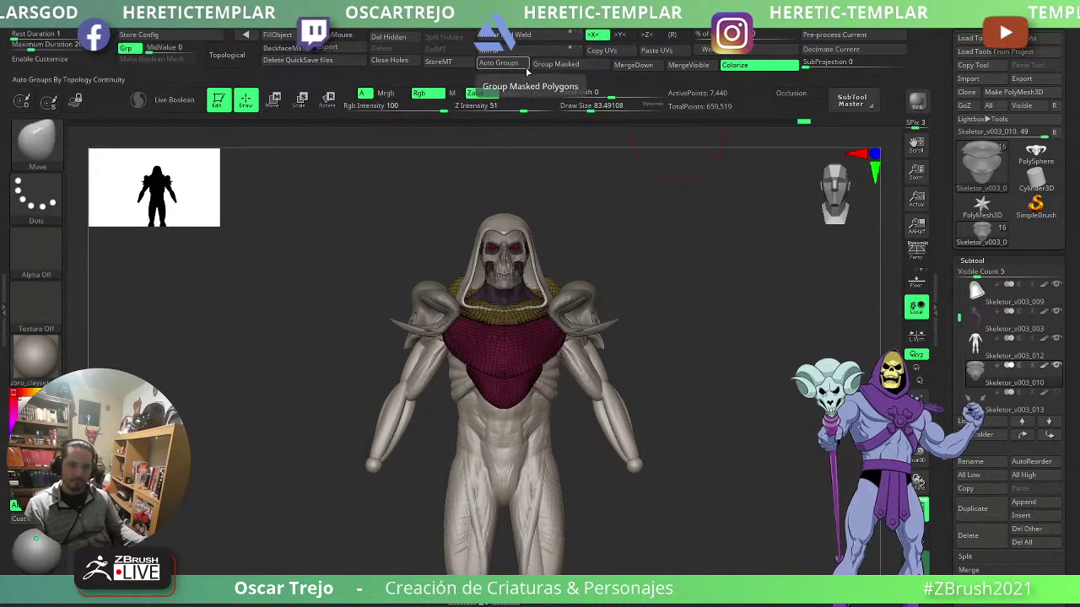
click(499, 64)
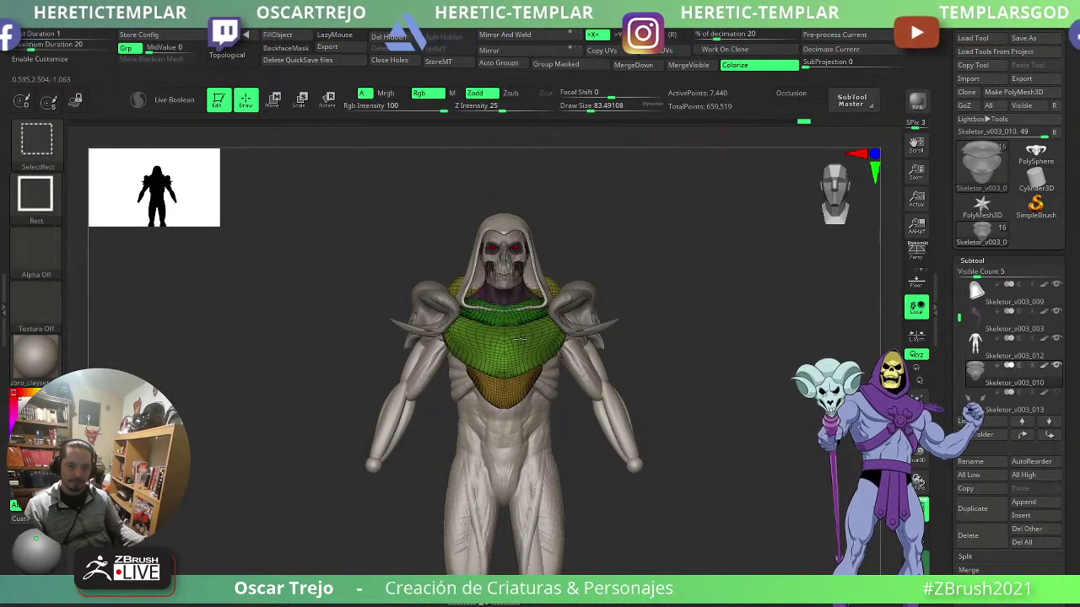
- Mask everything except the main chest plate and place a duplicate of that plate at the hips with the gizmo
ctrl+shift+click(530, 347)
ctrl+click(647, 275)
ctrl+shift+click(649, 356)
ctrl+click(707, 339)
shift+drag(712, 326, 771, 330)
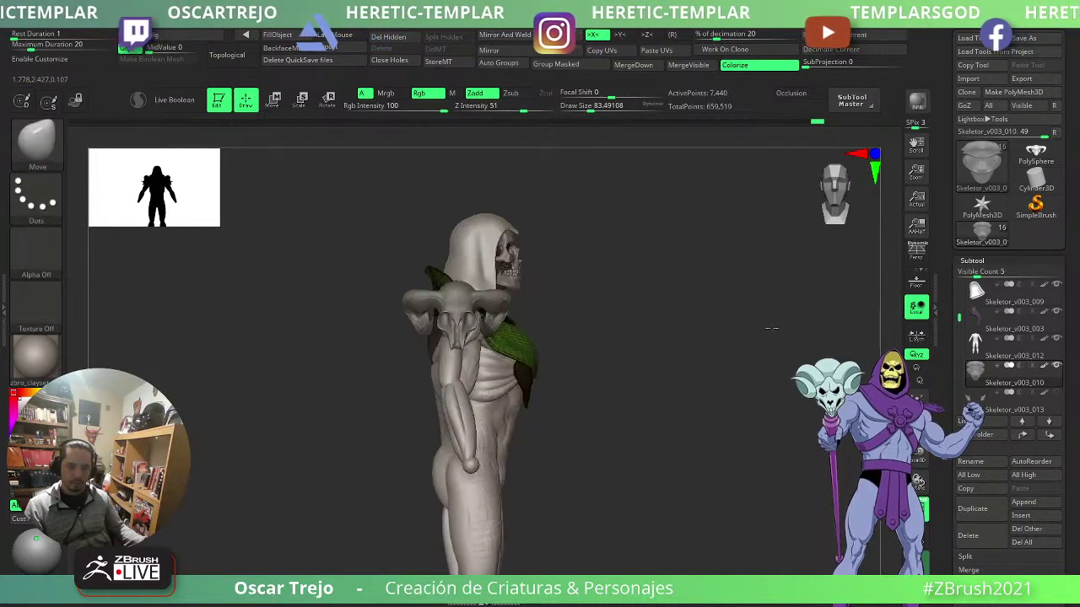
key(w)
mouse_move(556, 268)
ctrl+mouse_down()
mouse_move(553, 365)
mouse_move(538, 380)
ctrl+mouse_up()
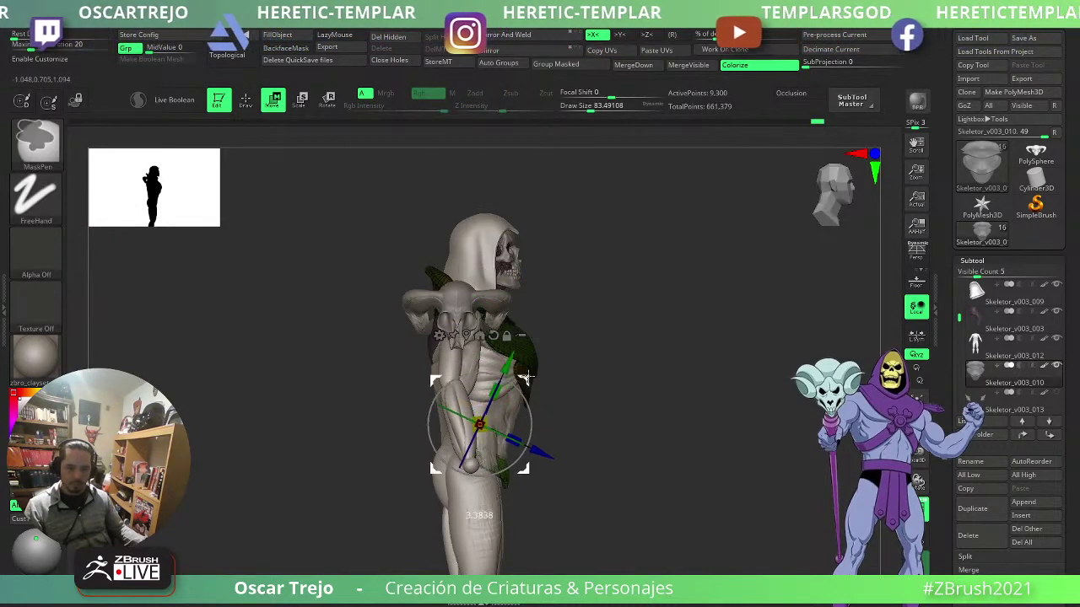
shift+drag(697, 378, 643, 382)
- Fit the duplicated plate around the hips with the Move brush, raising the draw size to about 145
key(q)
key(s)
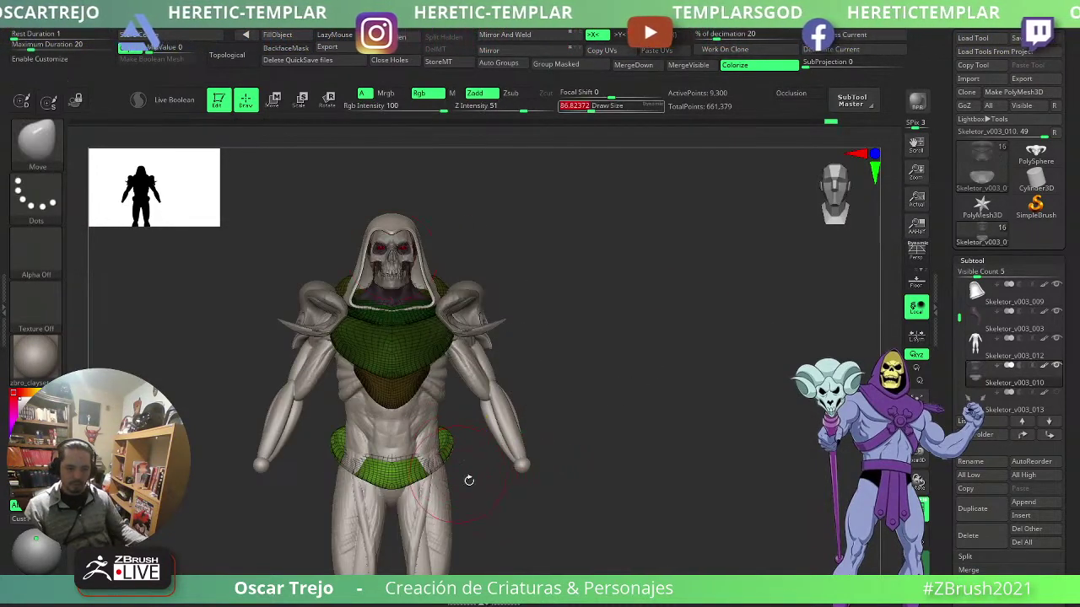
drag(470, 479, 500, 484)
key(s)
click(486, 486)
mouse_move(612, 472)
shift+mouse_down()
mouse_move(527, 475)
mouse_move(567, 480)
shift+mouse_up()
key(s)
click(513, 484)
key(s)
click(524, 487)
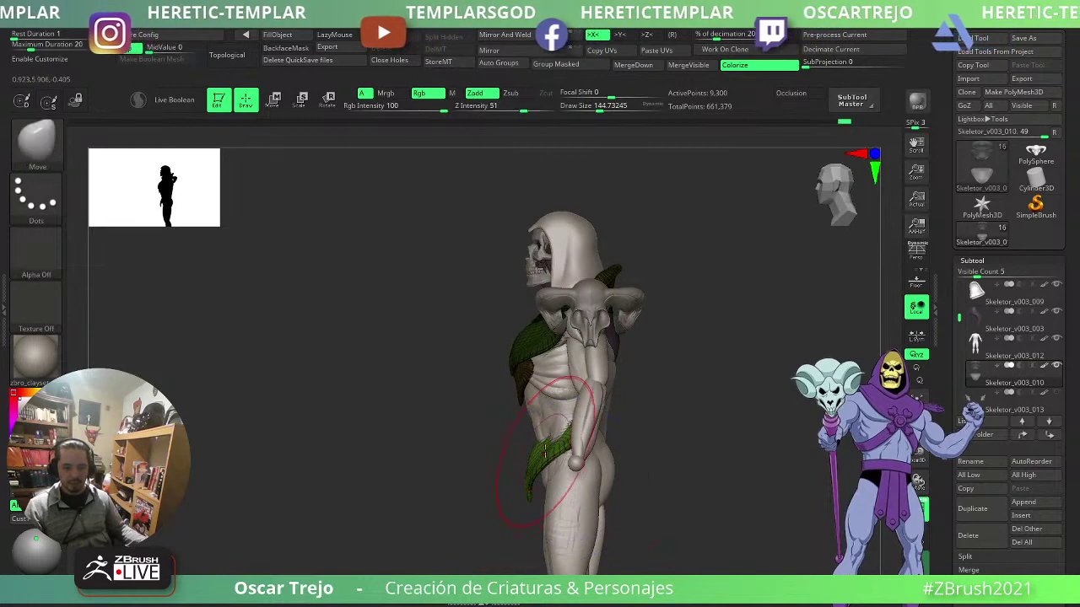
- Shape the hip plate's front profile from the side at a draw size of about 158, and reduce the brush to about 59
key(bracketright)
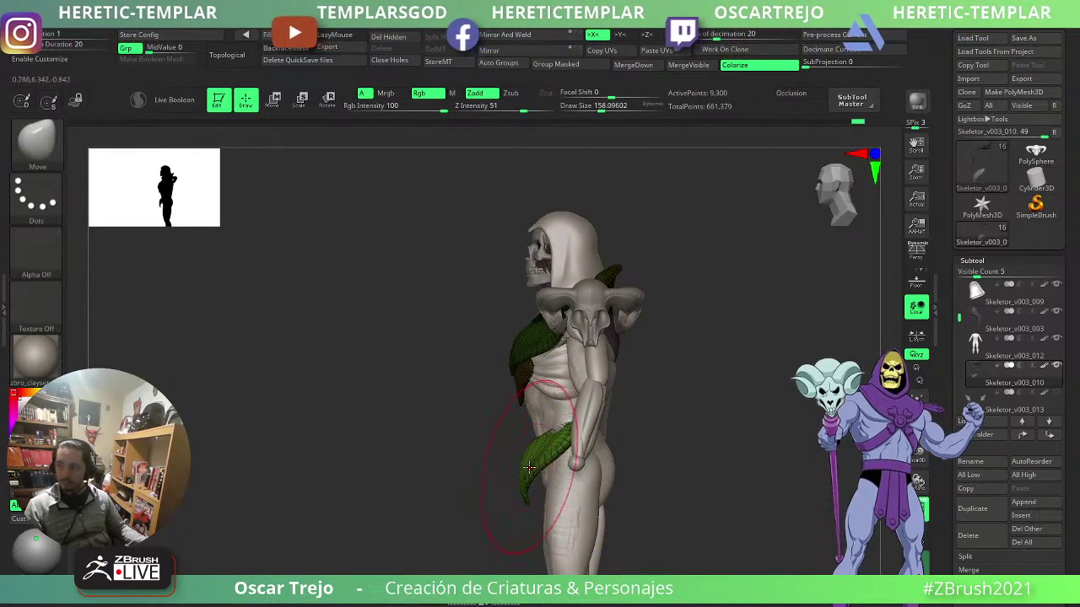
drag(521, 464, 567, 468)
key(s)
key(bracketleft)
key(bracketleft)
key(bracketleft)
key(bracketleft)
key(bracketleft)
key(bracketleft)
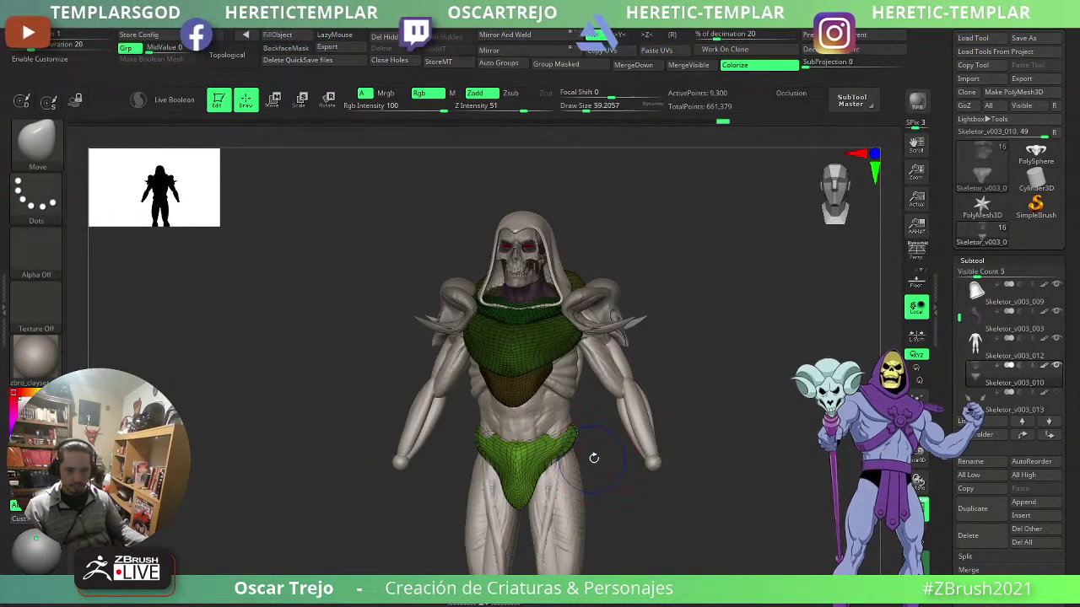
- Turn off the polyframe display and refine the hip plate's upper and side edges with the Move brush up to a draw size of about 128
key(shift+f)
mouse_move(598, 460)
alt+mouse_down()
mouse_move(636, 497)
mouse_move(699, 493)
alt+mouse_up()
key(s)
drag(538, 444, 544, 444)
drag(477, 427, 483, 415)
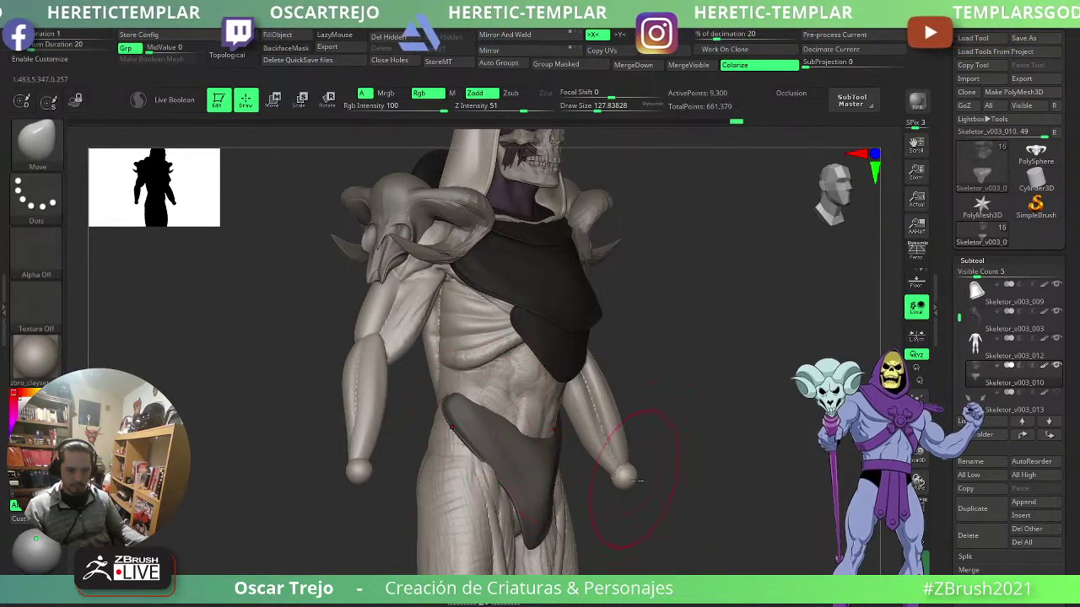
- Widen the hip plate's pointed lower end into a squared front flap with the Move brush at a draw size of about 104
mouse_move(561, 479)
shift+mouse_down()
mouse_move(611, 511)
mouse_move(570, 462)
shift+mouse_up()
key(s)
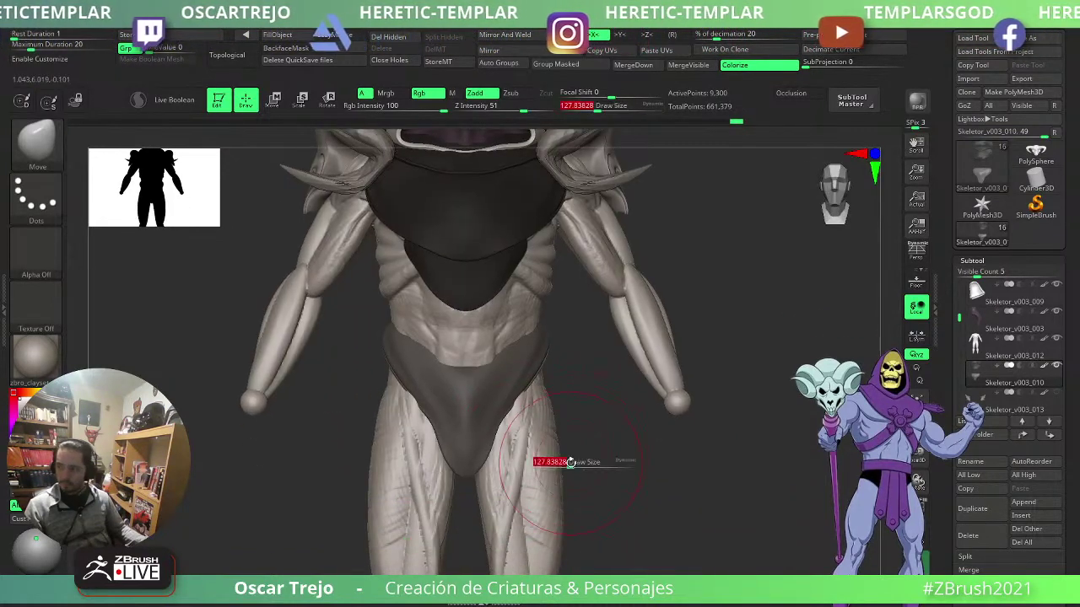
mouse_move(482, 456)
mouse_down()
mouse_move(511, 433)
mouse_move(484, 450)
mouse_move(488, 494)
mouse_move(489, 456)
mouse_up()
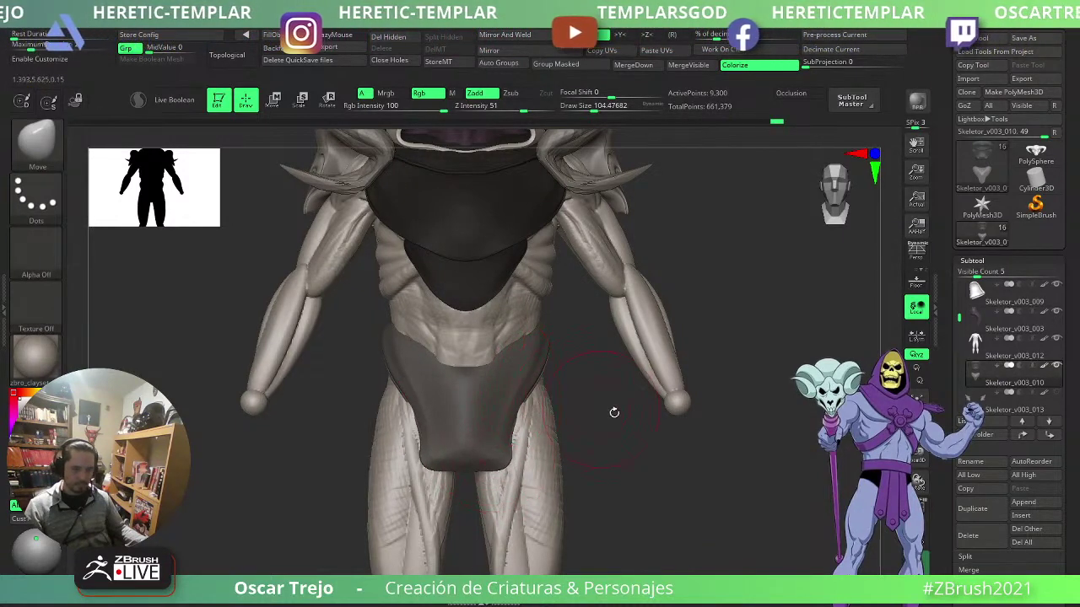
- Refine the hip plate's fit along the sides and back of the pelvis with Move brush sizes of about 68 and 177
drag(614, 412, 513, 414)
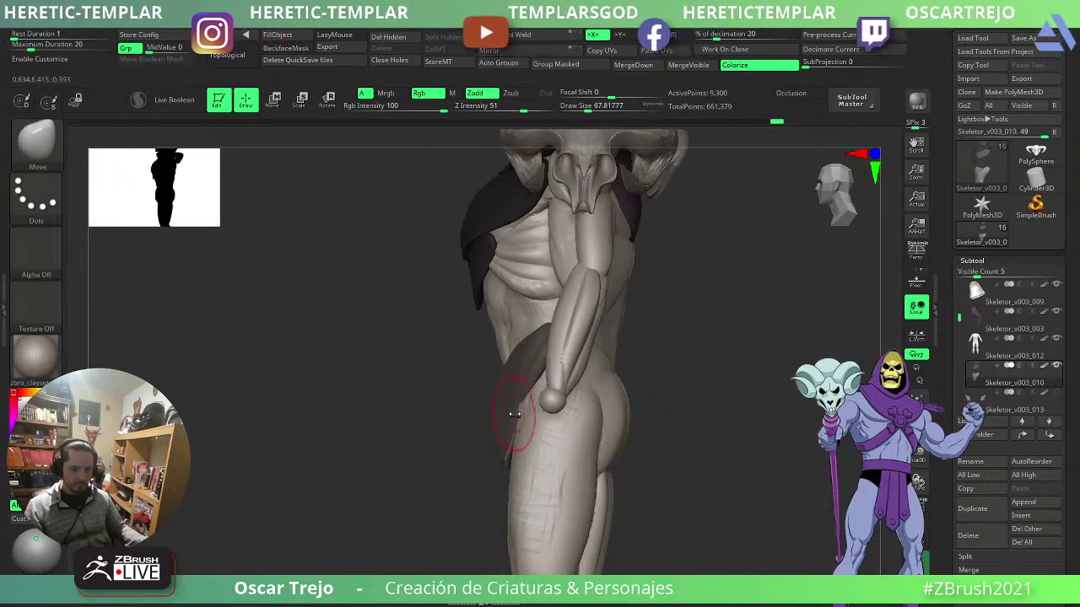
drag(741, 341, 620, 340)
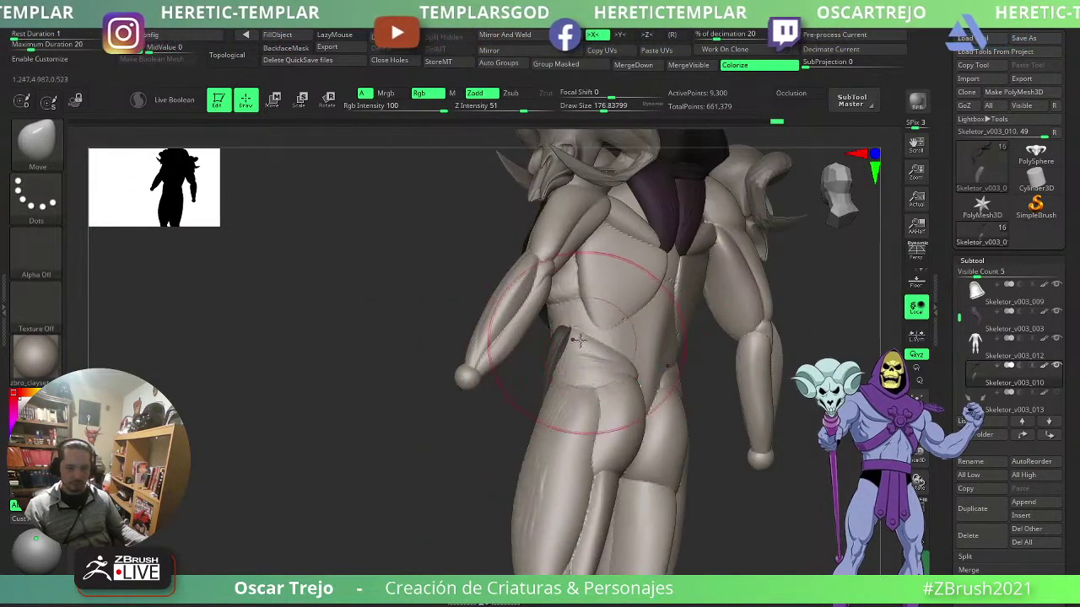
mouse_move(413, 372)
mouse_down()
mouse_move(497, 362)
mouse_move(565, 325)
mouse_up()
key(s)
mouse_move(569, 341)
mouse_down()
mouse_move(579, 341)
mouse_move(554, 346)
mouse_move(712, 348)
mouse_up()
key(s)
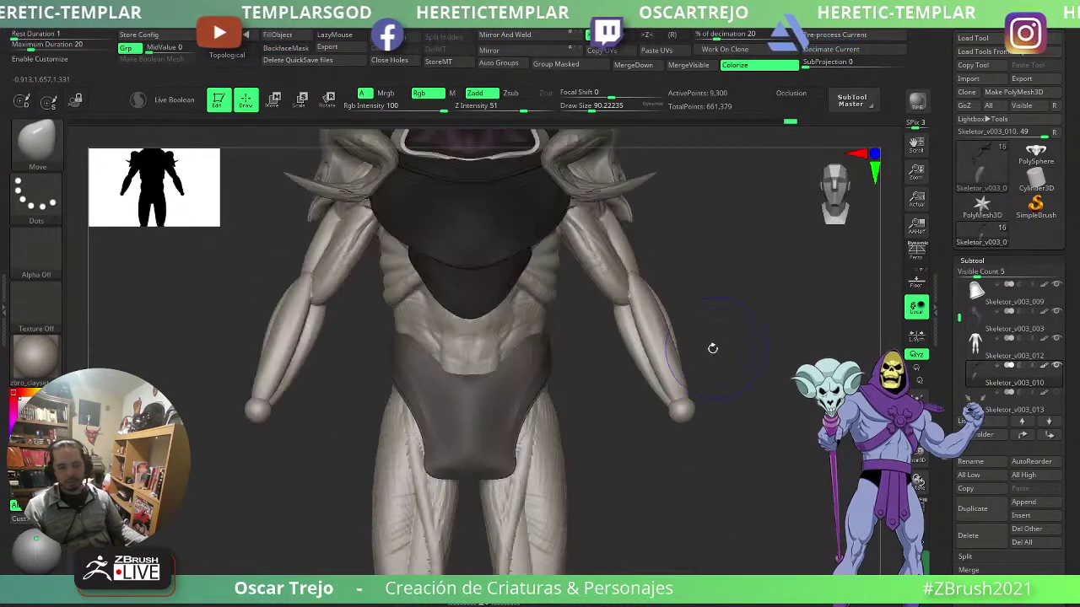
- Isolate the small lower chest plate and mask all the other armor pieces so only it stays editable
ctrl+right_drag(541, 364, 549, 355)
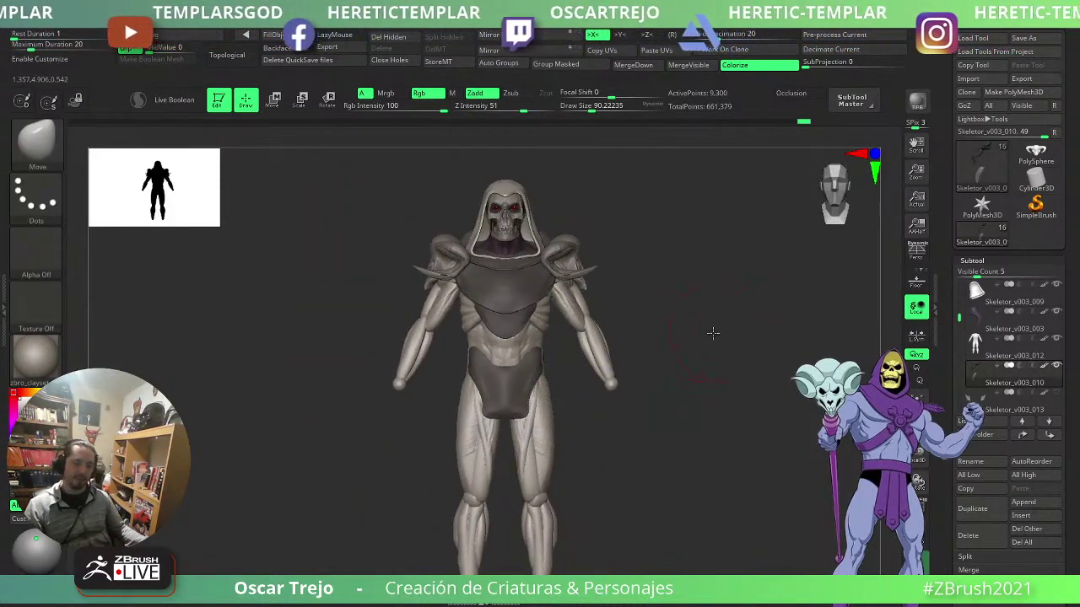
ctrl+right_drag(712, 332, 680, 319)
alt+right_drag(680, 319, 697, 359)
ctrl+shift+click(525, 344)
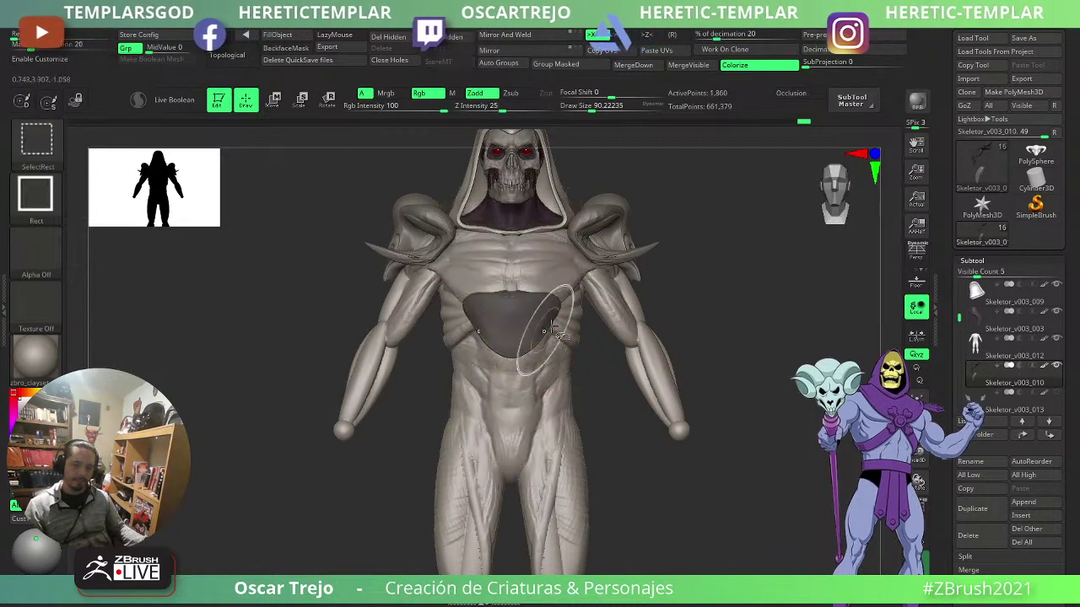
ctrl+drag(762, 234, 730, 244)
ctrl+shift+click(730, 244)
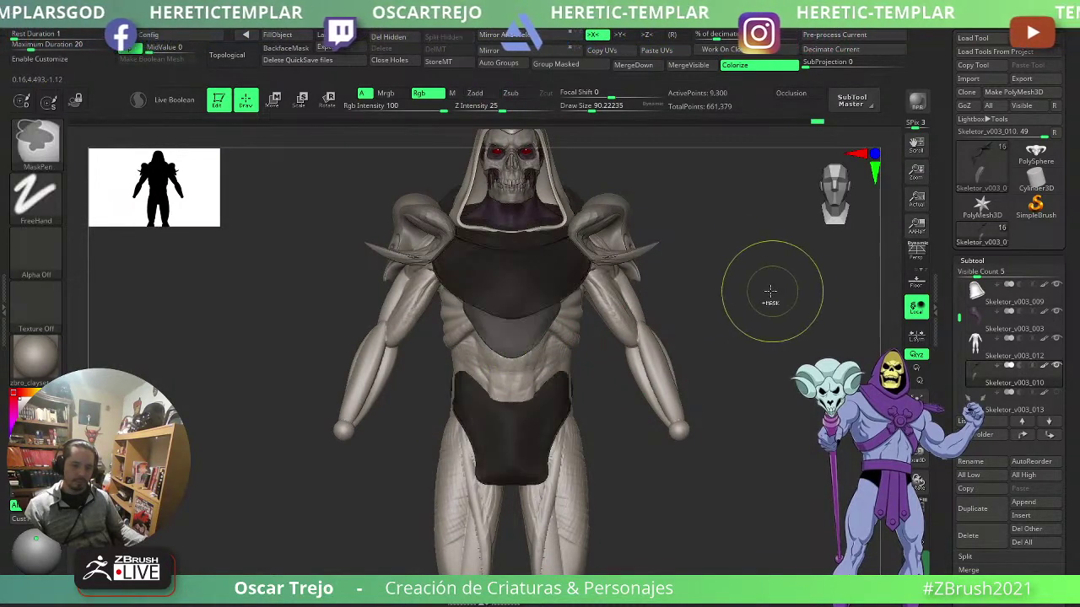
- Center the gizmo on the unmasked lower chest plate and duplicate it twice downward to form stacked abdominal plates
key(w)
alt+click(637, 289)
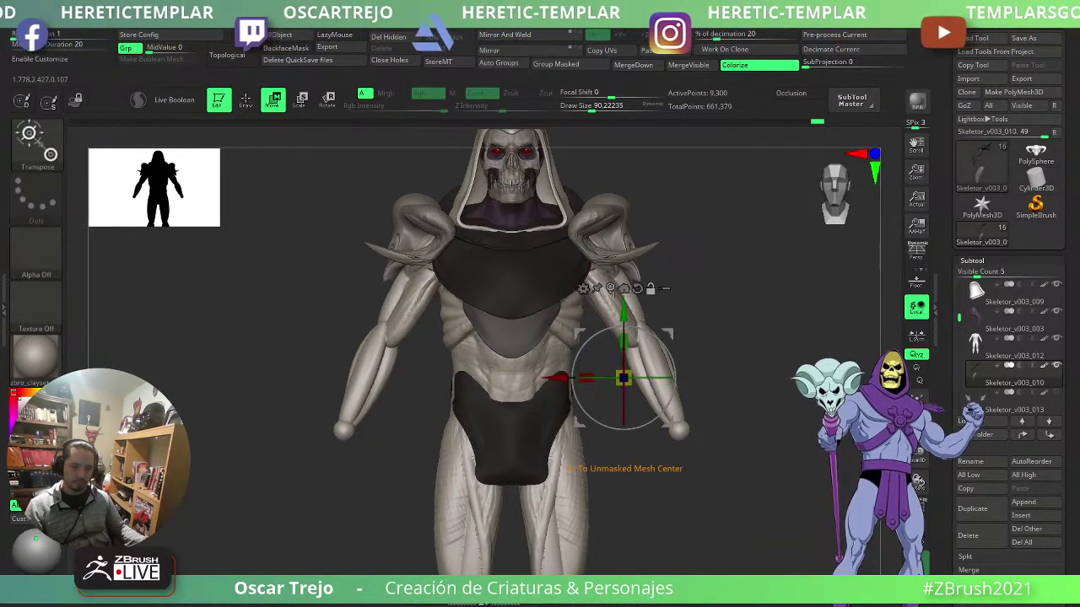
click(610, 289)
right_drag(516, 286, 520, 352)
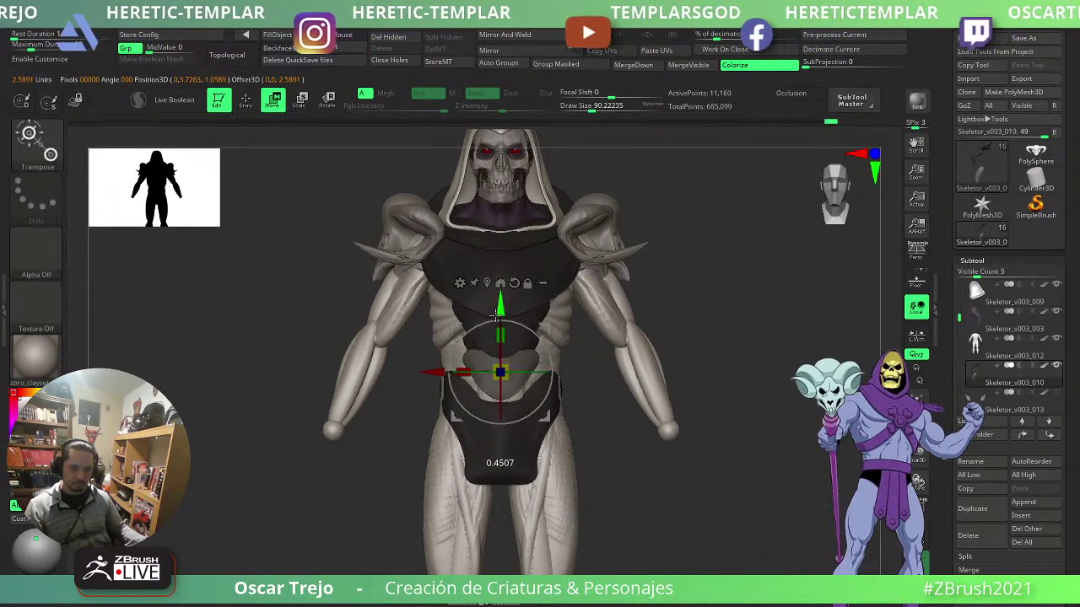
right_drag(514, 317, 662, 349)
drag(571, 378, 565, 377)
shift+right_drag(618, 356, 566, 357)
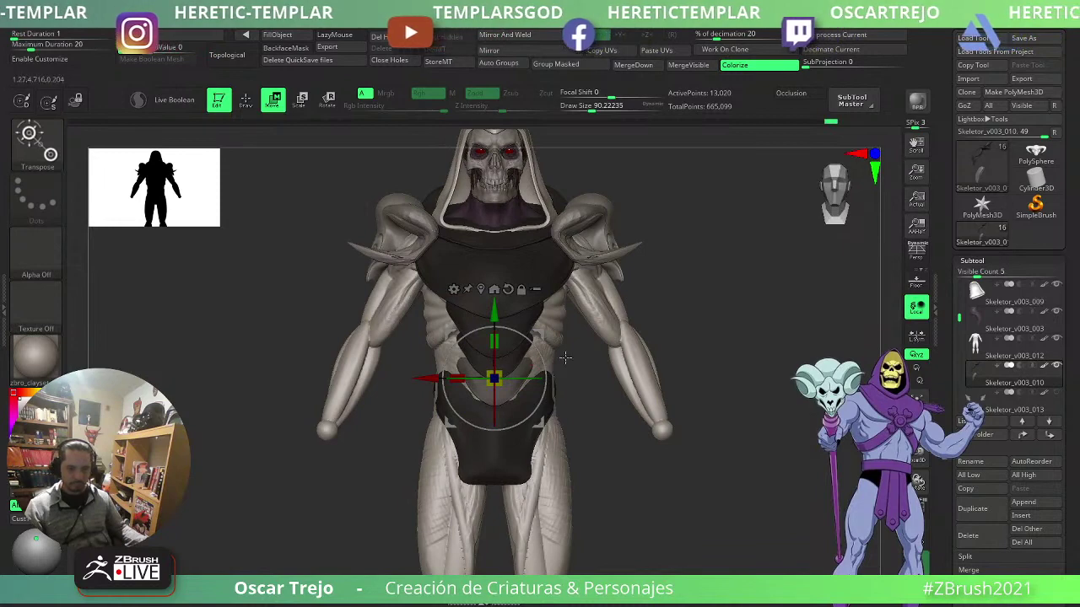
- Clear the armor's mask and return to Draw mode with the Move brush
key(q)
ctrl+drag(687, 294, 704, 320)
key(w)
ctrl+right_drag(702, 331, 695, 309)
key(q)
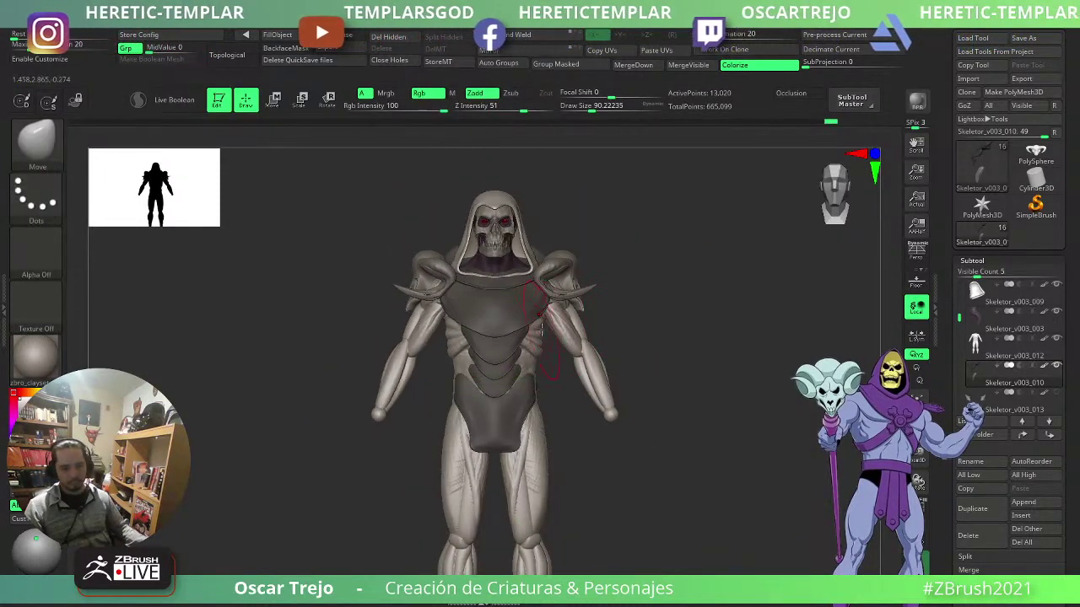
- Select the body mesh and touch up the upper arms with the Inflate brush at a draw size of about 120
alt+click(546, 327)
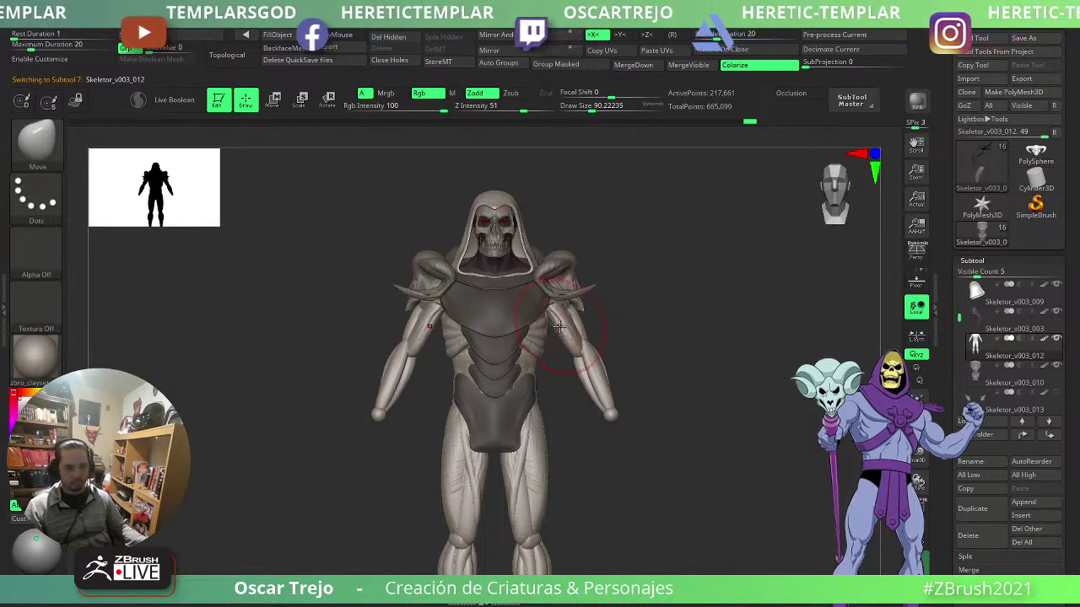
key(ctrl)
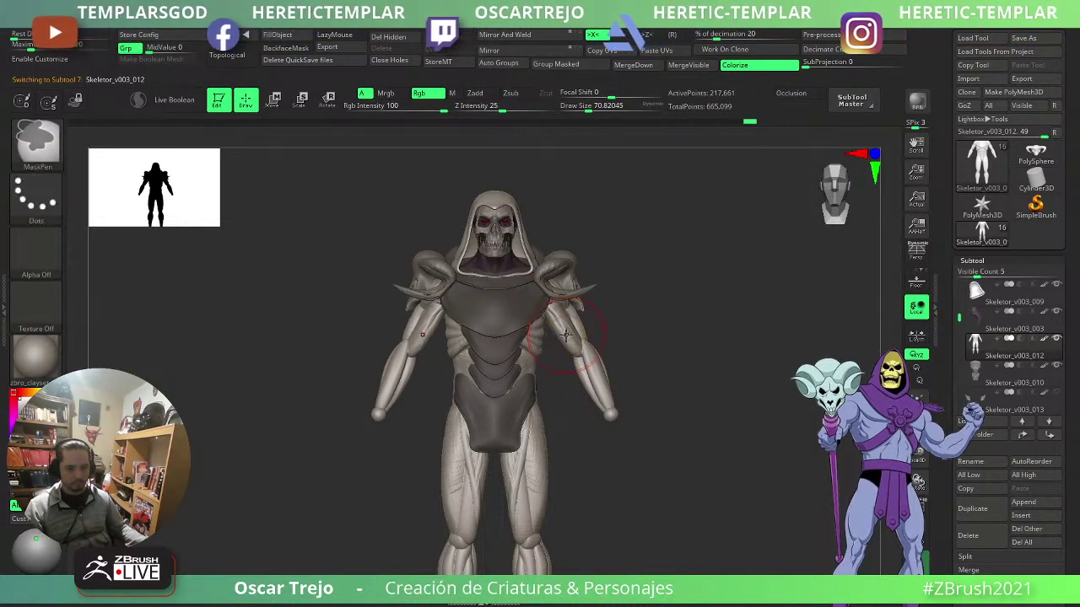
key(b)
key(i)
key(n)
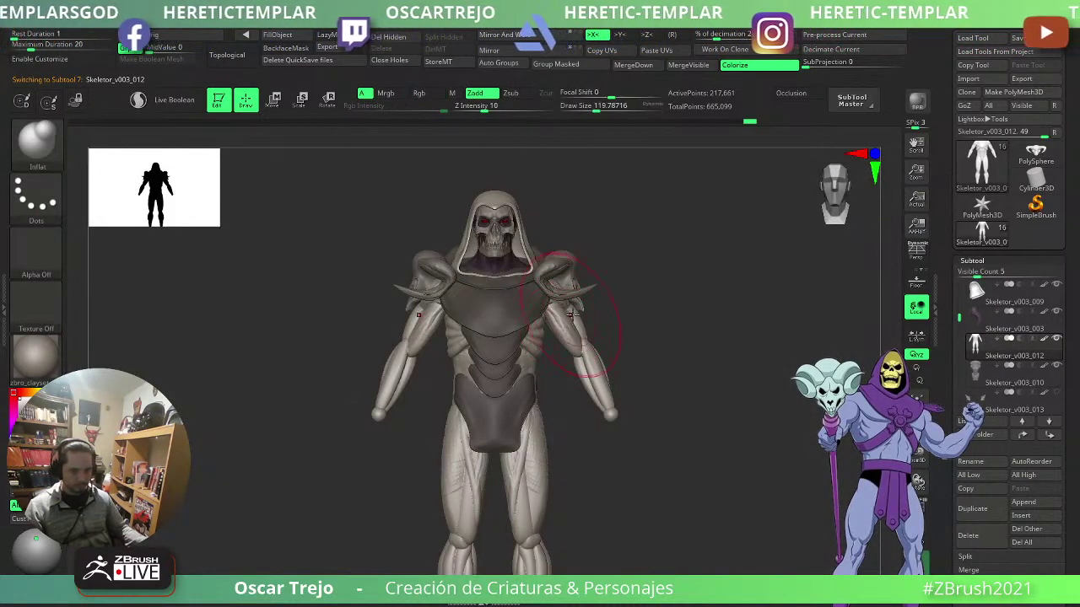
mouse_move(658, 318)
alt+mouse_down()
mouse_move(685, 313)
mouse_move(637, 309)
mouse_move(601, 322)
alt+mouse_up()
key(s)
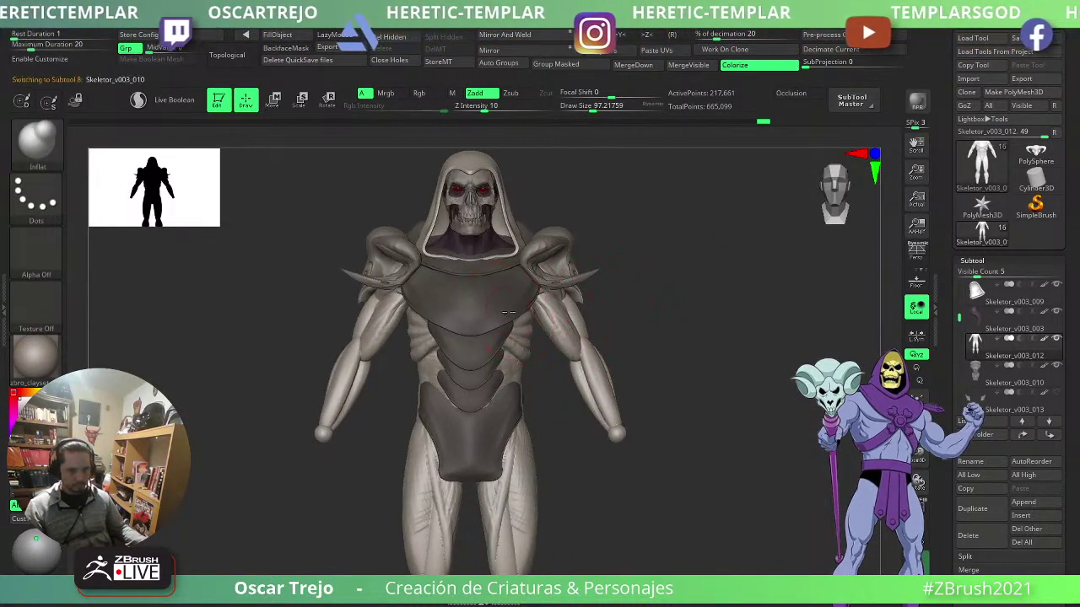
- Reselect the armor and widen the upper abdominal plates with the Move brush at draw sizes of about 97 and 177
alt+click(511, 314)
key(b)
key(m)
key(v)
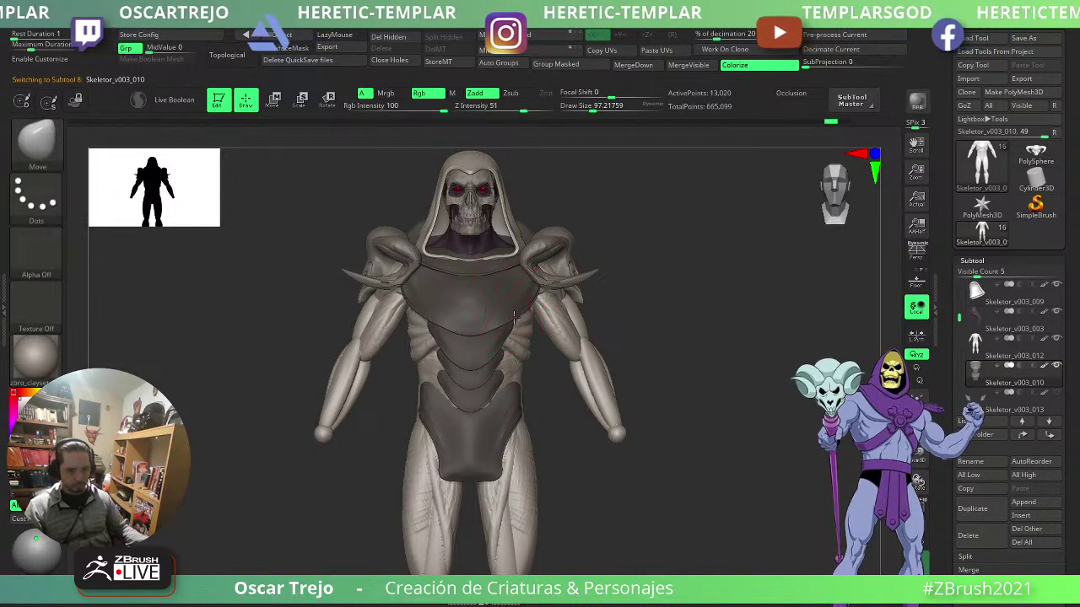
key(s)
mouse_move(501, 332)
mouse_down()
mouse_move(513, 331)
mouse_move(496, 332)
mouse_move(491, 316)
mouse_up()
key(s)
key(s)
drag(677, 282, 587, 286)
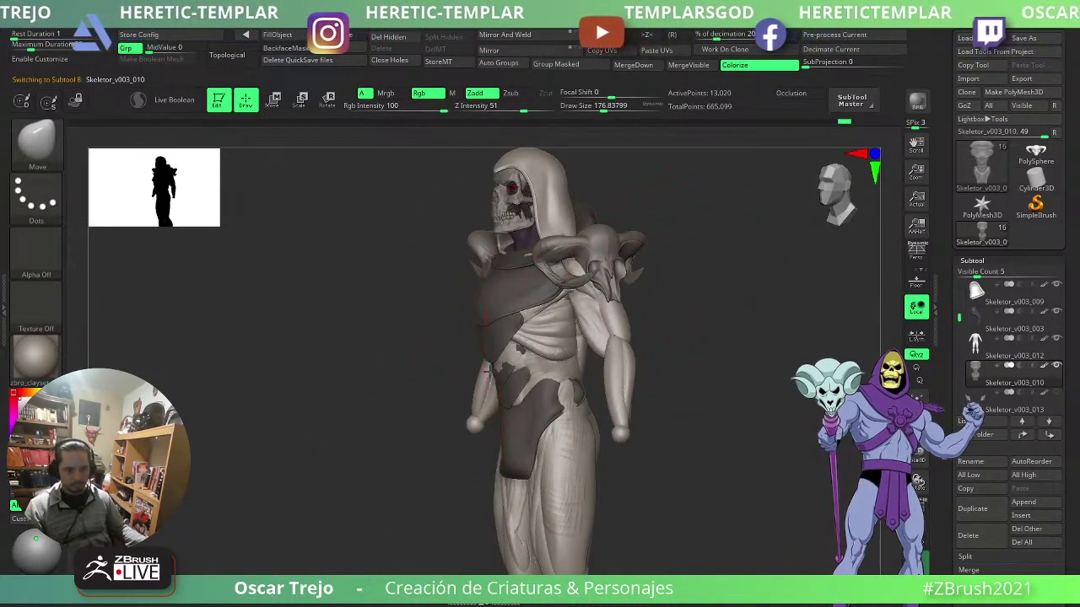
- Refine how the abdominal and hip plates fit around the waist with Move brush sizes of about 116 and 177
drag(443, 378, 524, 364)
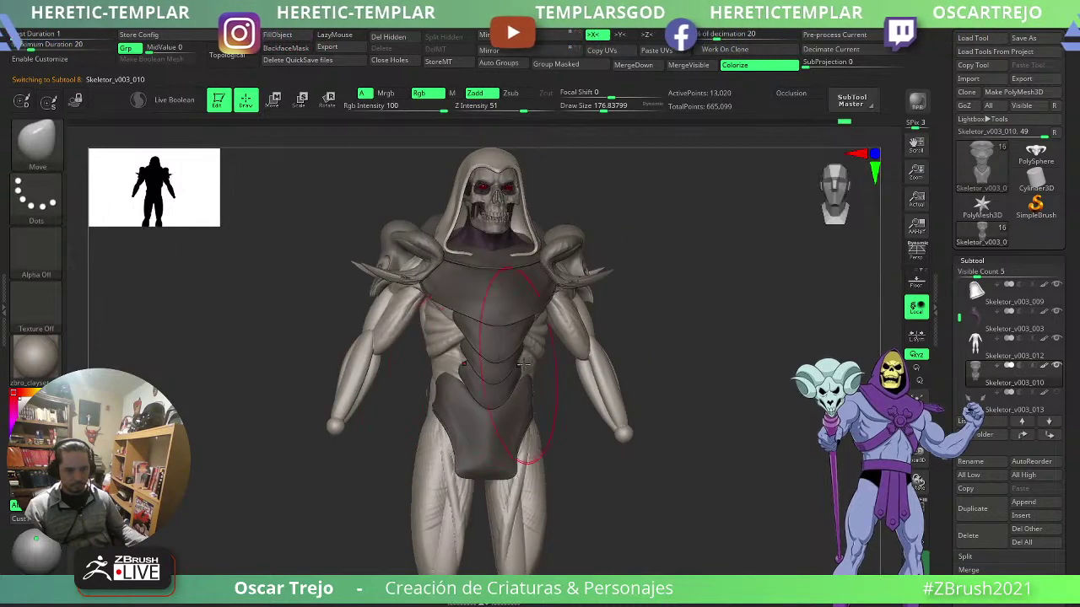
drag(631, 322, 586, 346)
key(s)
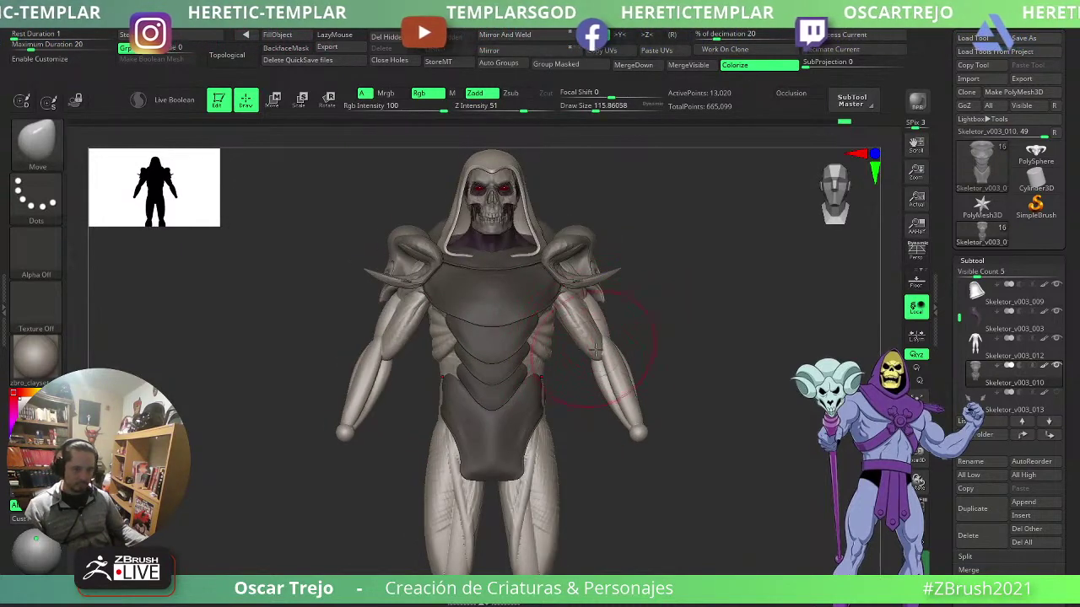
mouse_move(723, 315)
mouse_down()
mouse_move(700, 349)
mouse_move(582, 394)
mouse_up()
key(s)
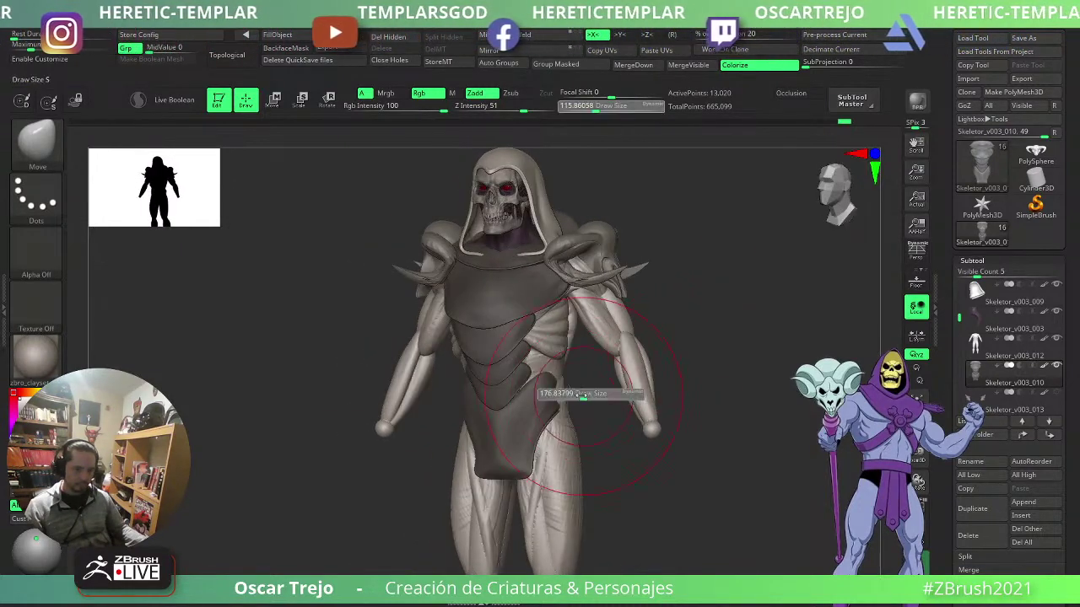
drag(683, 343, 646, 379)
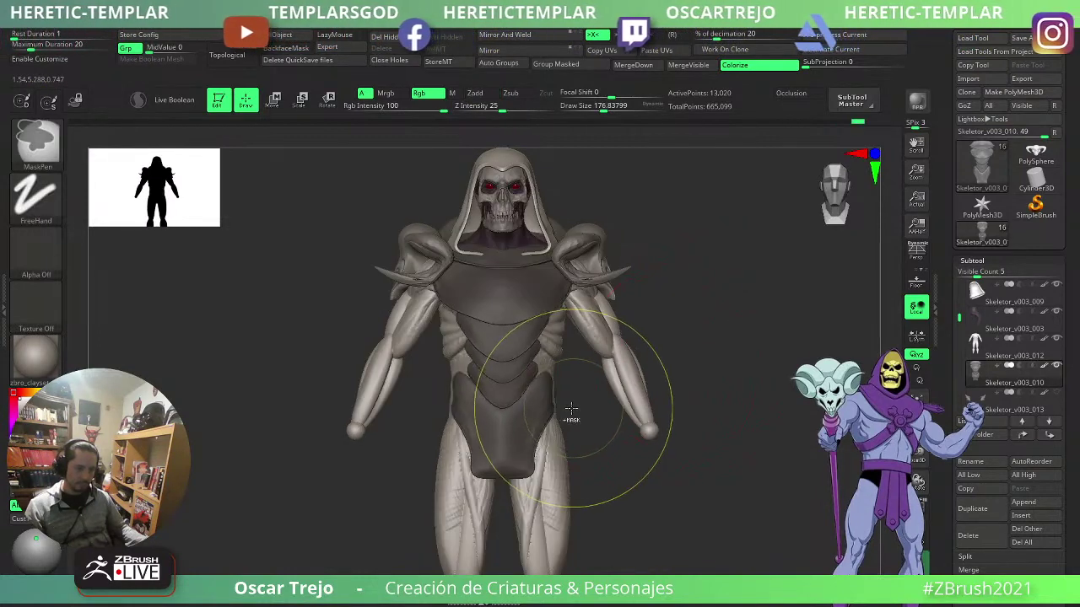
- Stretch the hip plate's front flap down to the shins and flare its lower end with the Move brush at about 65
alt+drag(704, 439, 626, 312)
key(s)
drag(535, 355, 520, 355)
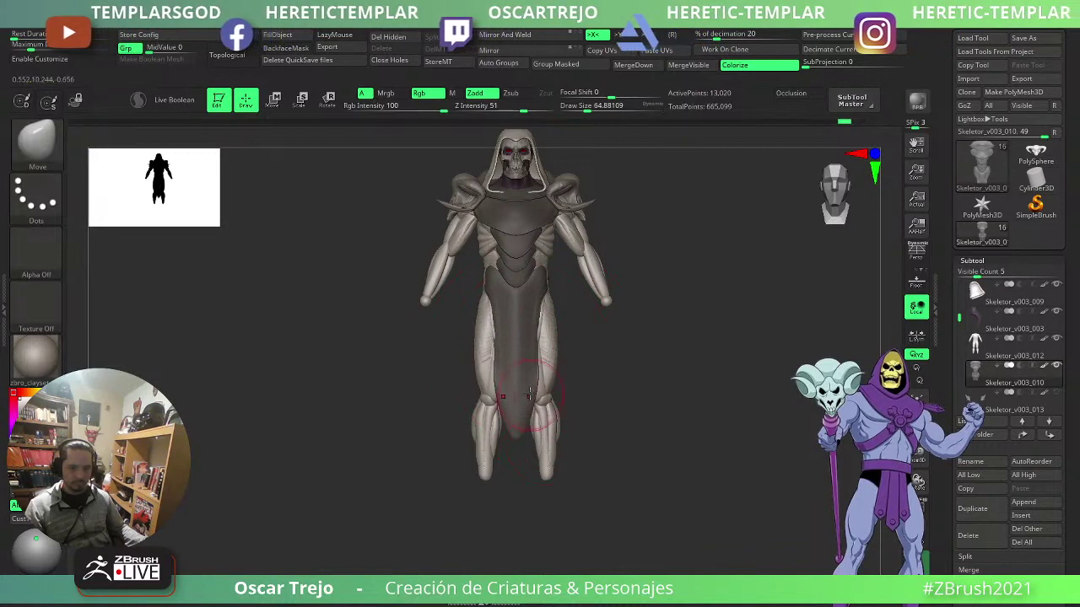
mouse_move(531, 401)
mouse_down()
mouse_move(548, 476)
mouse_move(540, 452)
mouse_move(551, 451)
mouse_up()
key(s)
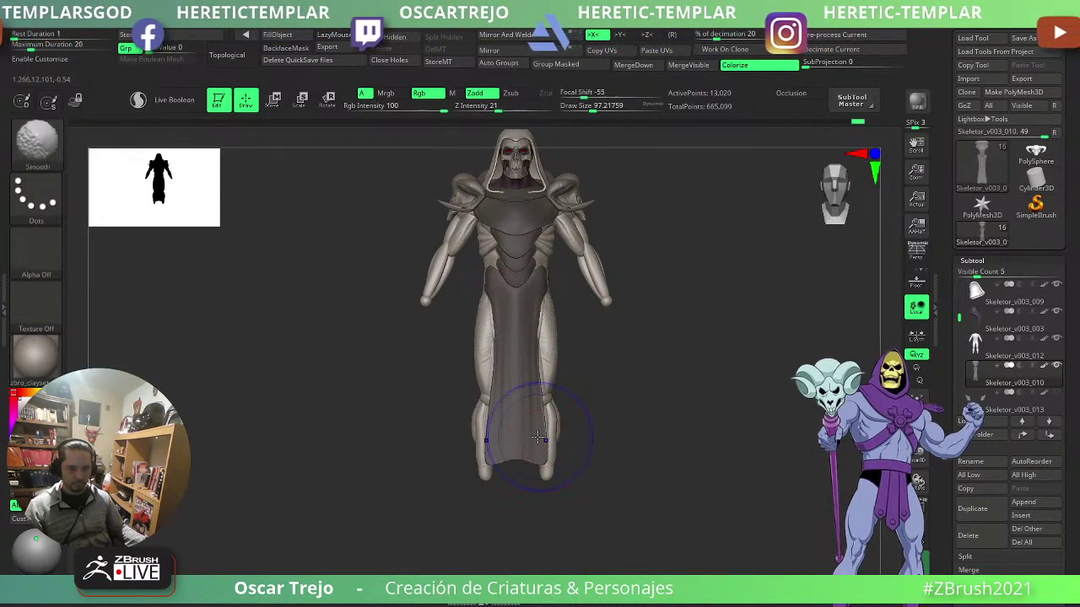
- Extend the long front flap to the ankles and even out its sides with Move brush sizes of about 136 and 192
drag(690, 390, 609, 392)
drag(509, 450, 581, 393)
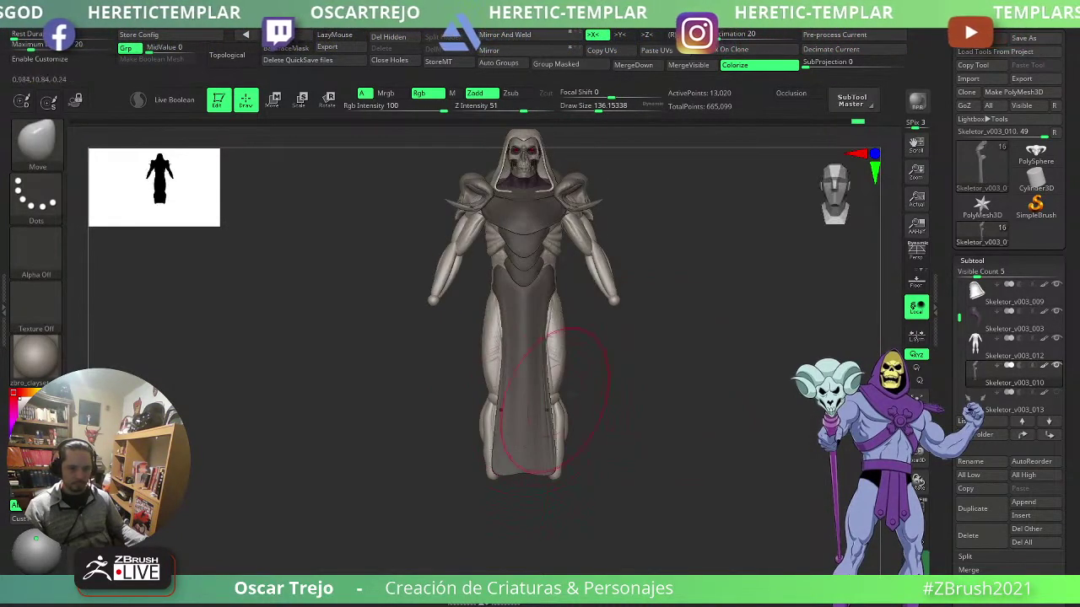
alt+drag(670, 367, 654, 402)
key(s)
drag(550, 455, 545, 469)
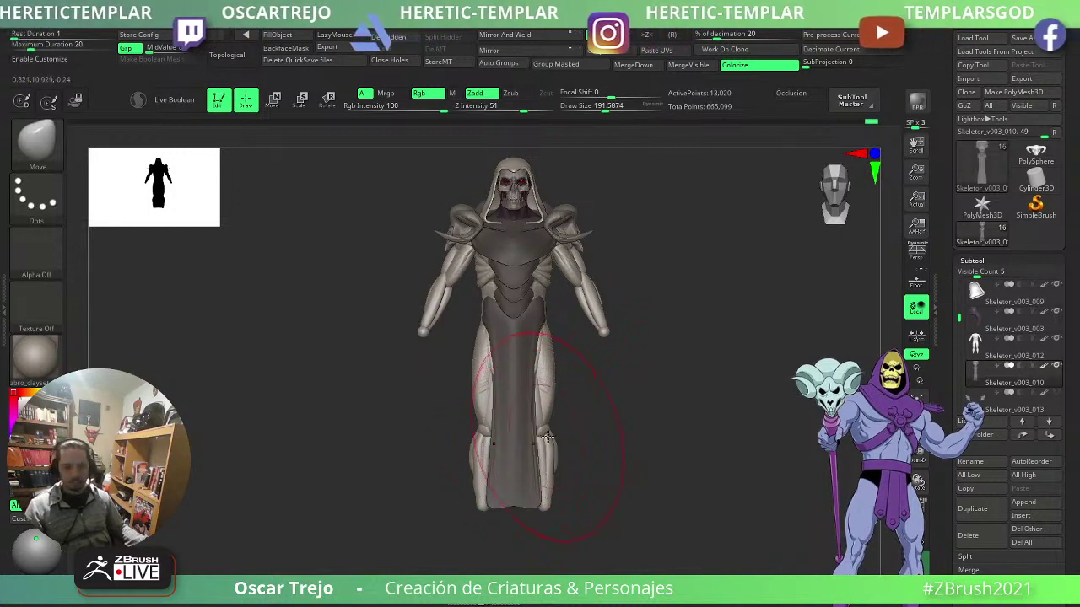
alt+drag(620, 363, 638, 413)
alt+drag(674, 337, 677, 371)
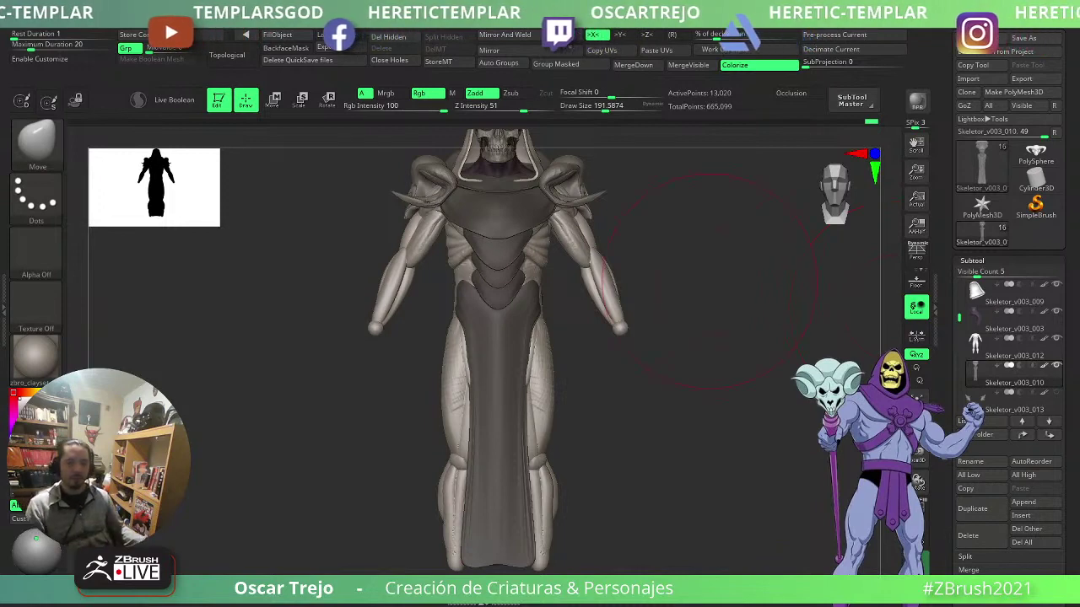
- Pull the long front flap forward, away from the legs, in side view with the Move brush at a draw size of about 280
mouse_move(709, 281)
alt+mouse_down()
mouse_move(700, 458)
mouse_move(720, 356)
mouse_move(731, 381)
mouse_move(701, 291)
alt+mouse_up()
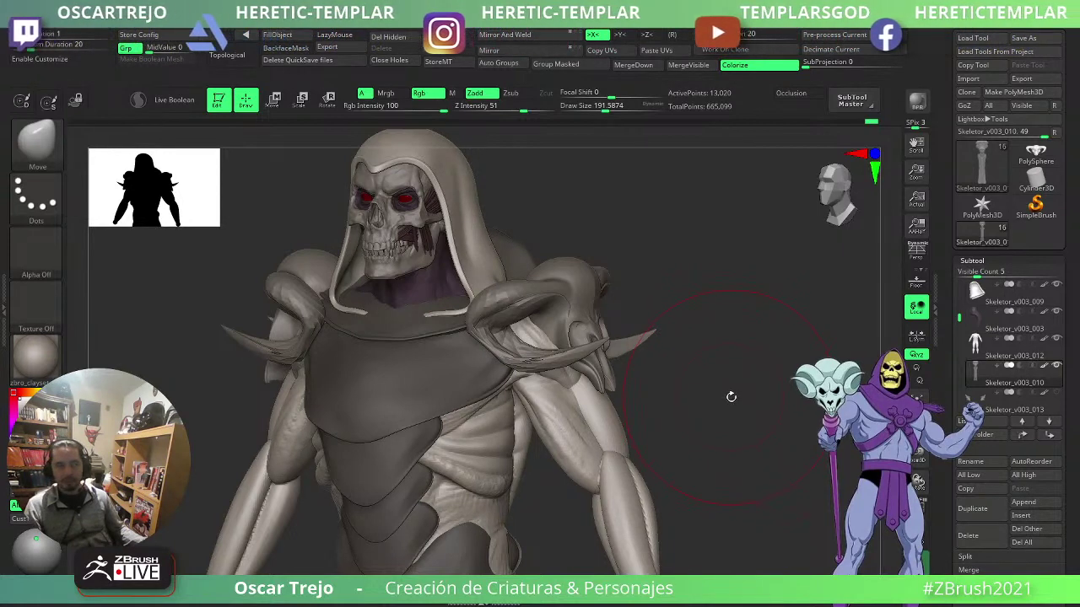
shift+drag(705, 347, 702, 361)
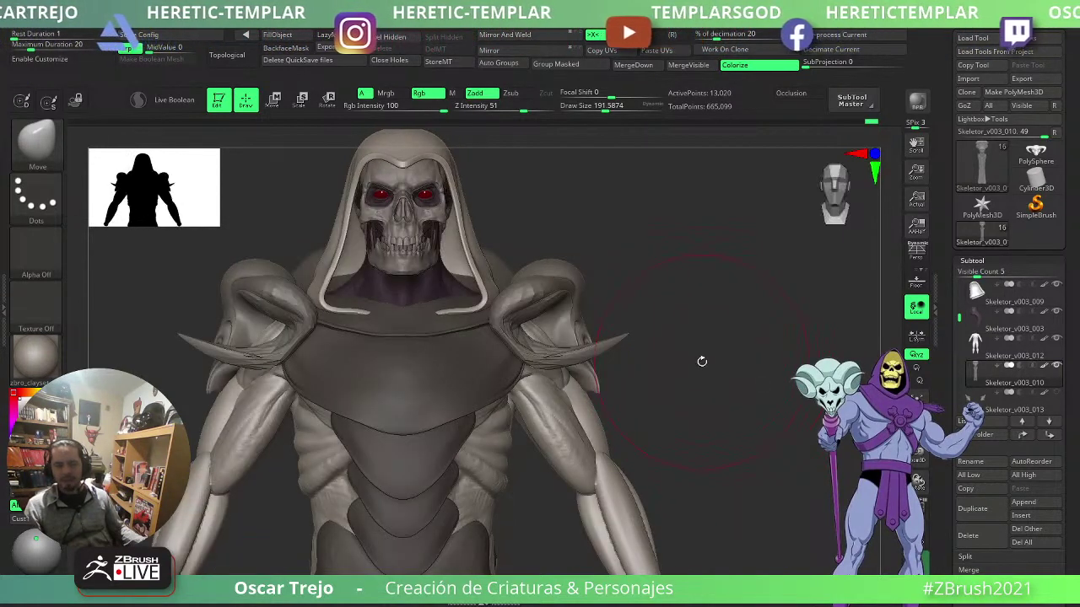
key(f)
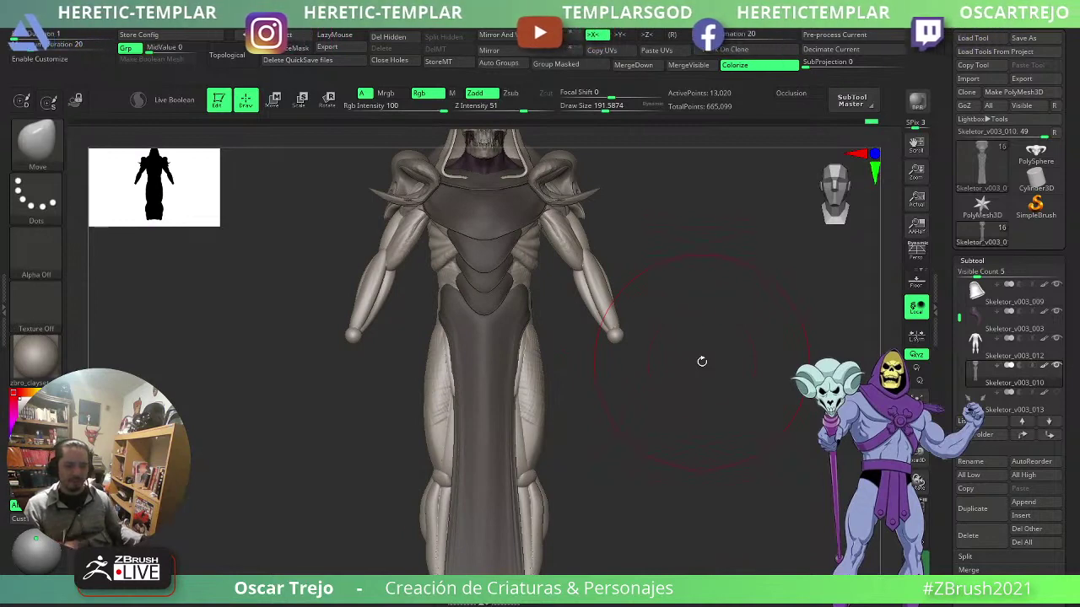
key(s)
mouse_move(632, 405)
alt+mouse_down()
mouse_move(655, 417)
mouse_move(588, 427)
alt+mouse_up()
key(s)
key(s)
drag(505, 419, 481, 405)
key(s)
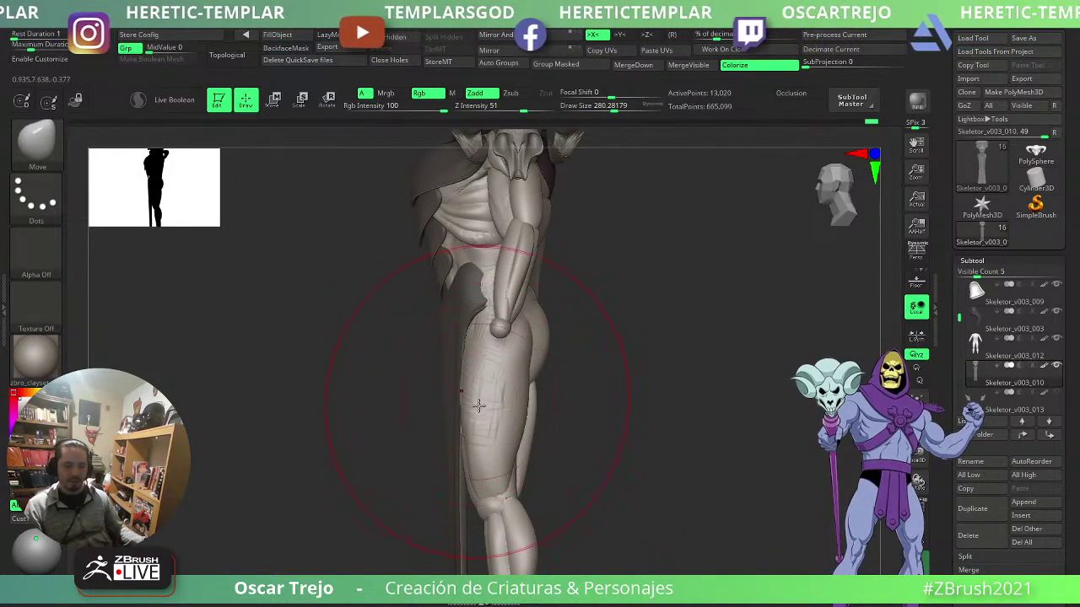
key(s)
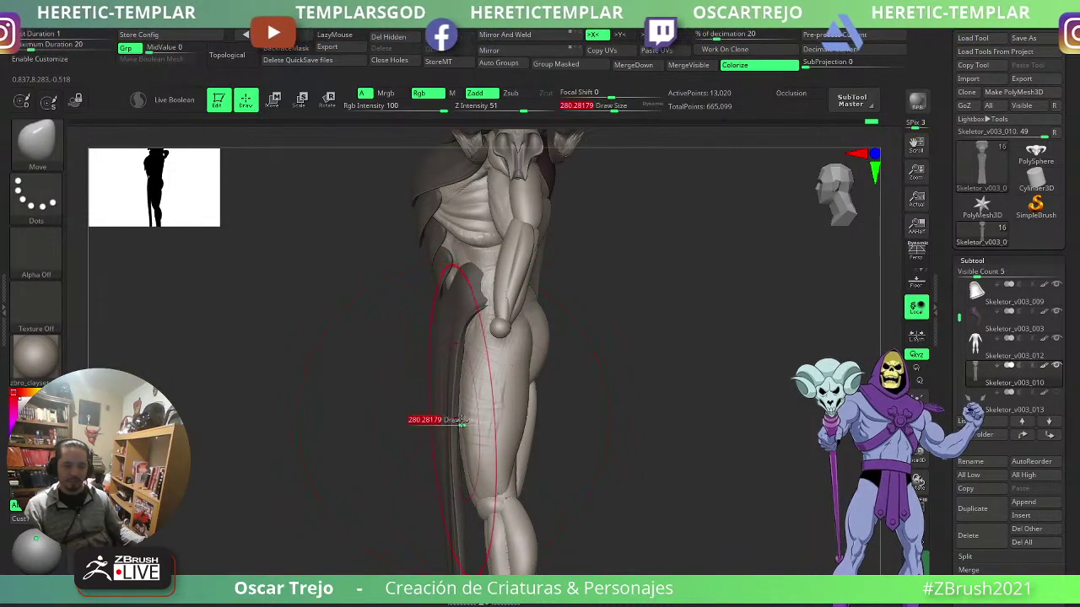
key(f)
- Widen the hip plate's sides so they wrap around the pelvis, using the Move brush at a draw size of about 94
drag(349, 369, 464, 379)
alt+drag(610, 371, 638, 442)
key(s)
drag(638, 442, 613, 442)
key(s)
drag(532, 396, 498, 369)
key(s)
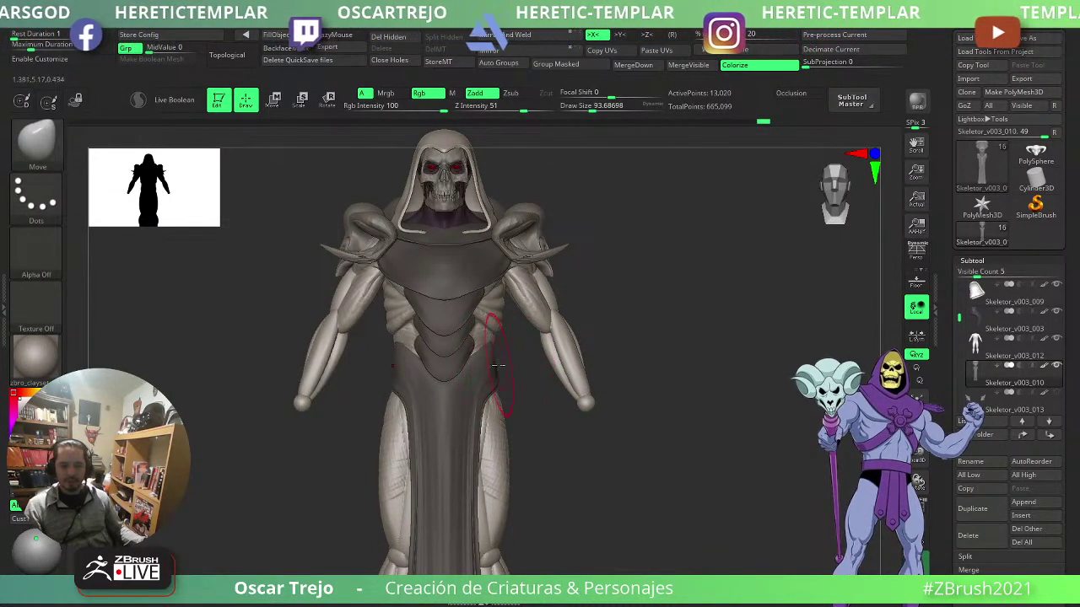
- Lower and smooth out the hip plate's upper side edges at the waist with Move brush sizes of about 62 and 94
key(s)
key(s)
drag(529, 373, 512, 385)
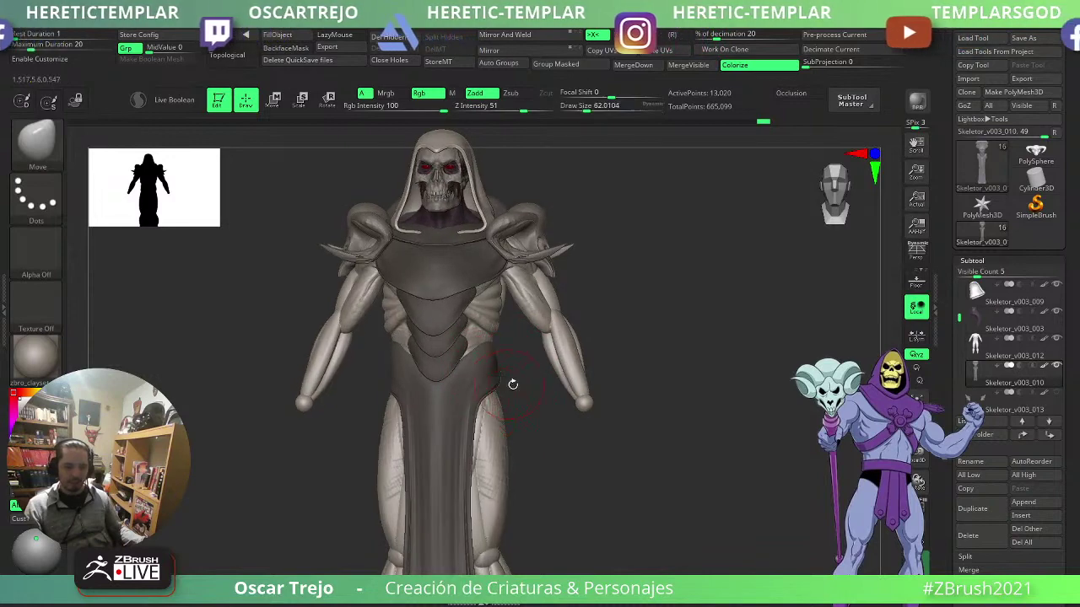
right_drag(513, 384, 503, 384)
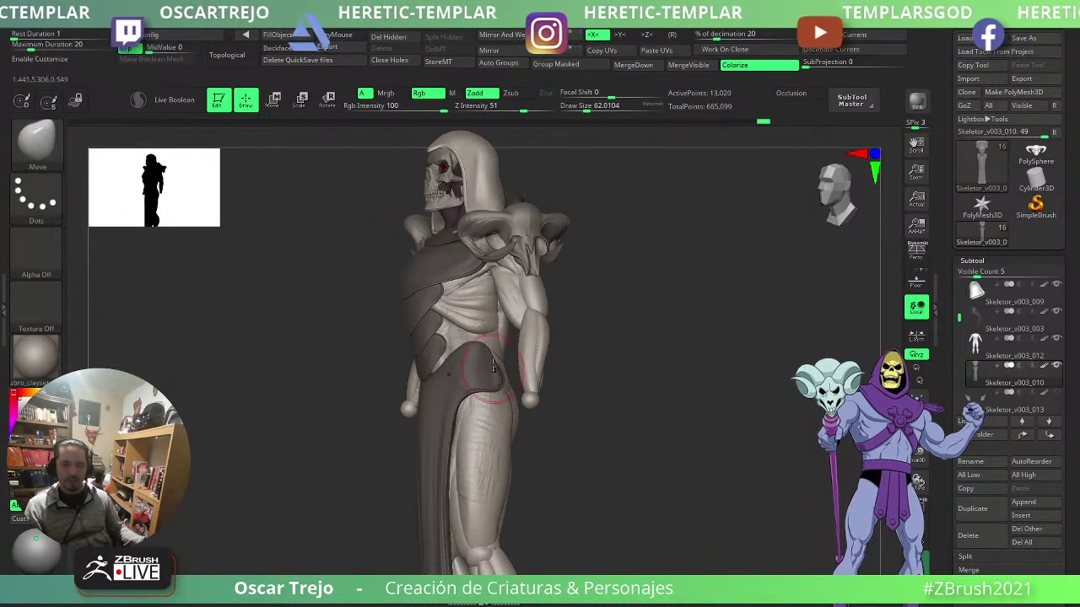
shift+drag(555, 203, 594, 221)
key(s)
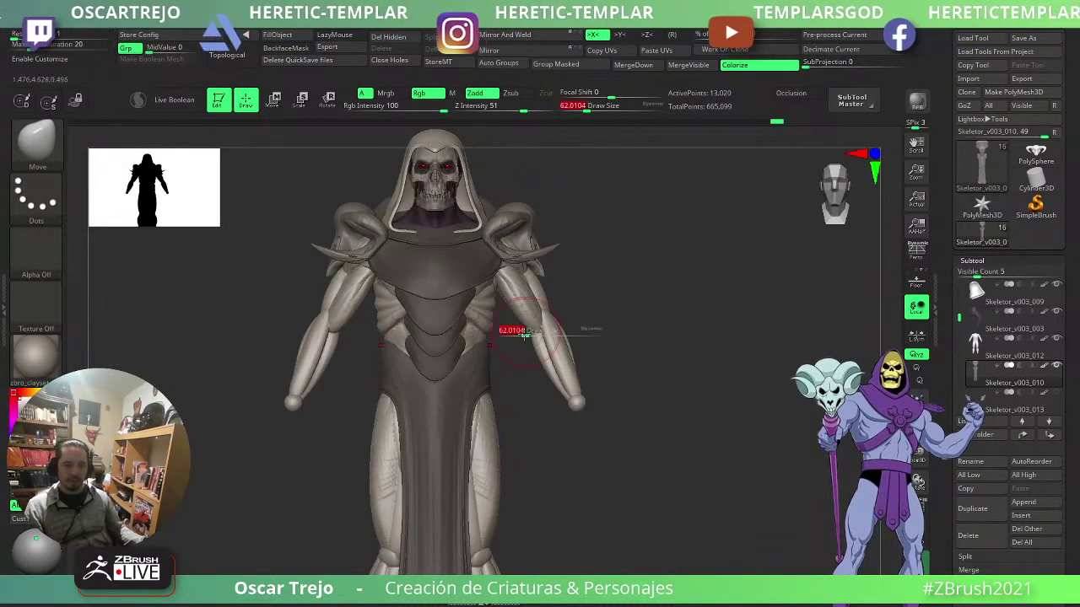
shift+drag(513, 378, 503, 380)
key(s)
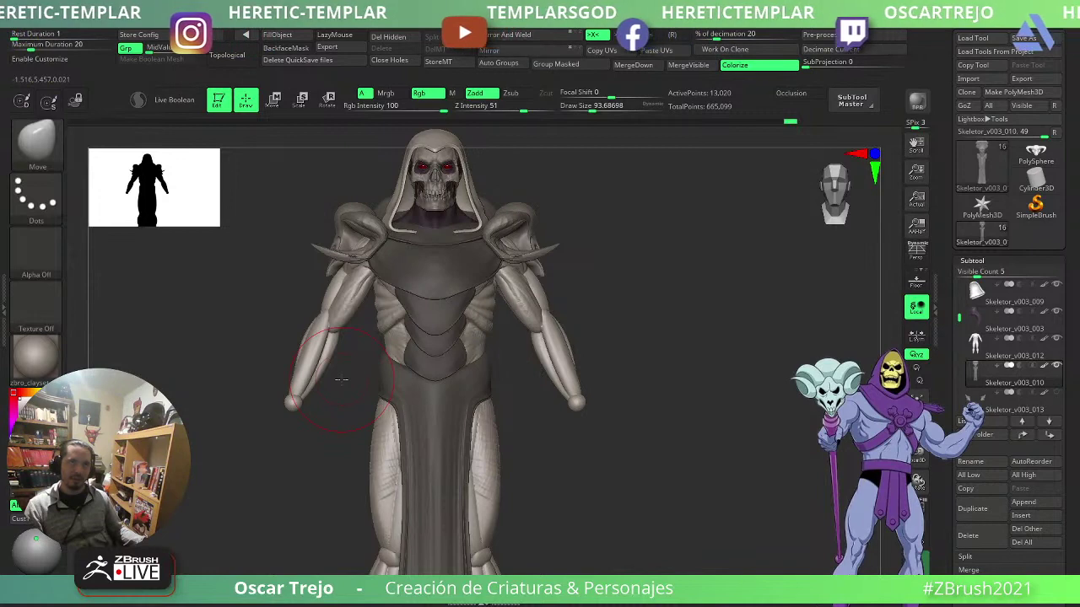
- Reshape the abdominal plates' side edges with the Move Topological brush at draw sizes of about 120 and 192
alt+drag(619, 325, 641, 343)
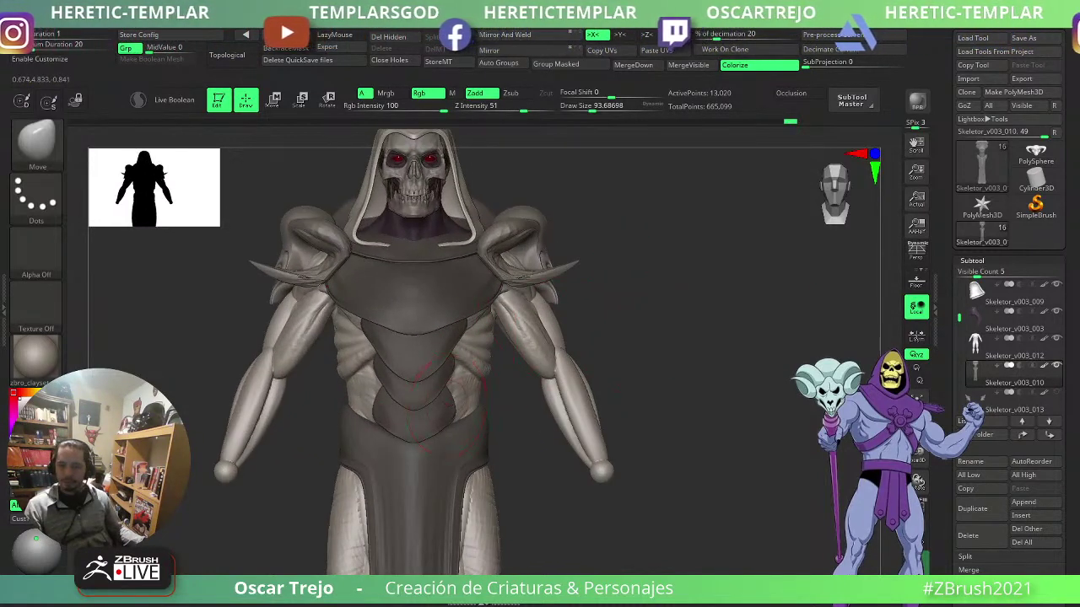
key(b)
key(m)
key(t)
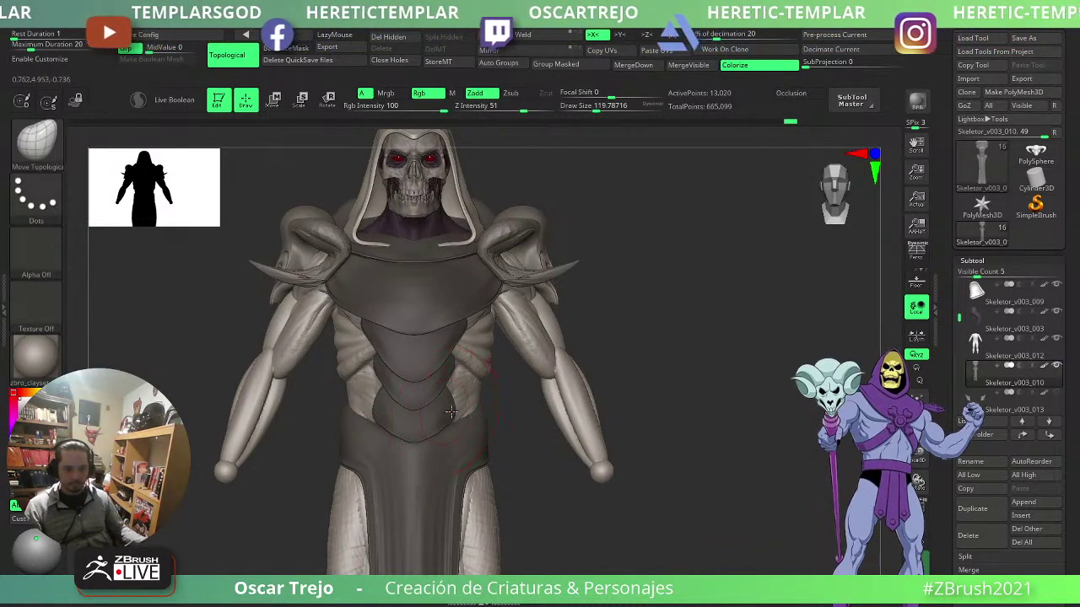
mouse_move(451, 412)
mouse_down()
mouse_move(432, 413)
mouse_move(442, 342)
mouse_move(445, 364)
mouse_up()
drag(601, 327, 698, 309)
key(bracketright)
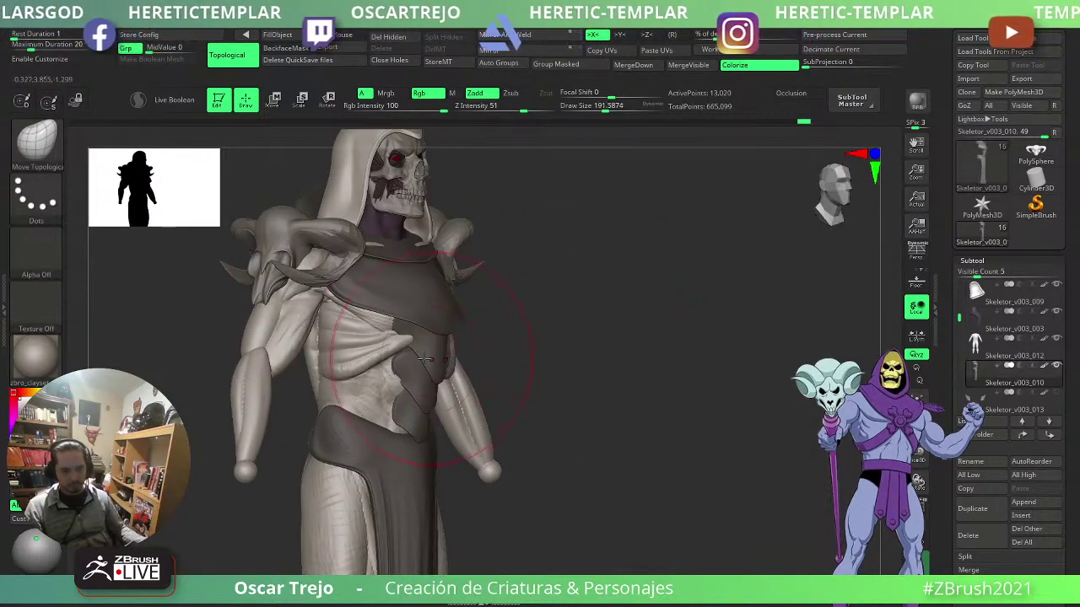
drag(417, 359, 429, 362)
- Adjust the abdominal plates' profile against the torso in side view with Move Topological brush sizes of about 108 and 163
mouse_move(609, 339)
mouse_down()
mouse_move(536, 344)
mouse_move(602, 313)
mouse_move(501, 320)
mouse_move(457, 317)
mouse_move(463, 306)
mouse_up()
key(bracketright)
key(s)
key(s)
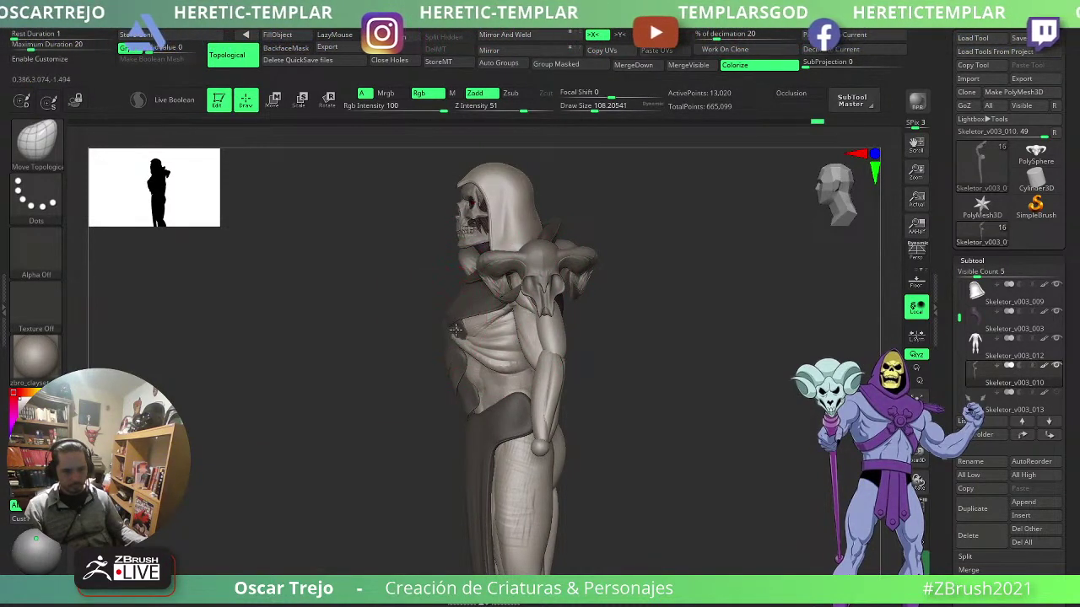
drag(418, 364, 439, 367)
key(shift)
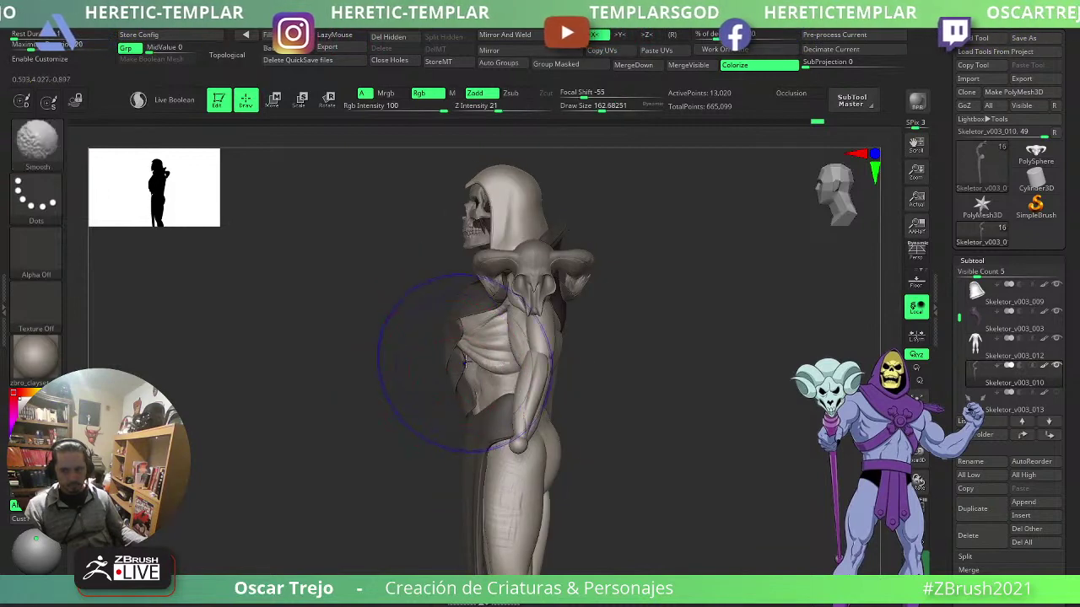
mouse_move(343, 412)
shift+mouse_down()
mouse_move(369, 415)
mouse_move(295, 434)
mouse_move(286, 417)
mouse_move(308, 444)
mouse_move(326, 444)
mouse_move(304, 412)
mouse_move(361, 448)
mouse_move(672, 410)
mouse_move(448, 405)
mouse_move(528, 356)
mouse_move(500, 314)
mouse_move(513, 339)
shift+mouse_up()
- Switch back to the Move brush and narrow the long front flap along the legs at a draw size of about 145
key(bracketright)
key(b)
key(m)
key(v)
key(s)
drag(507, 528, 489, 508)
drag(504, 420, 485, 413)
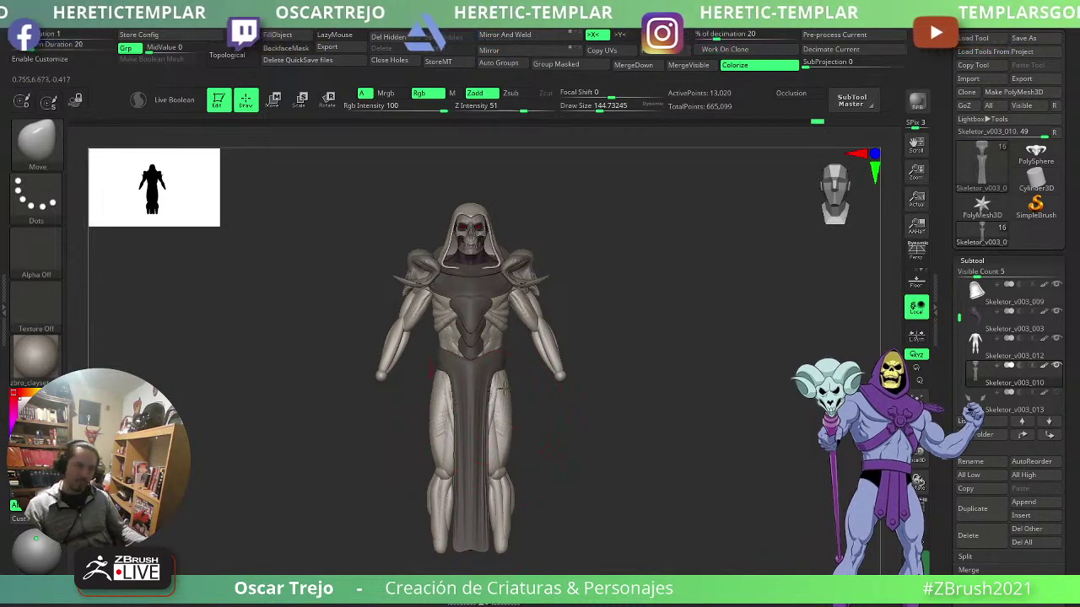
- Hide the torso armor and the horned shoulder pads, and make the body the active subtool
alt+drag(646, 287, 748, 291)
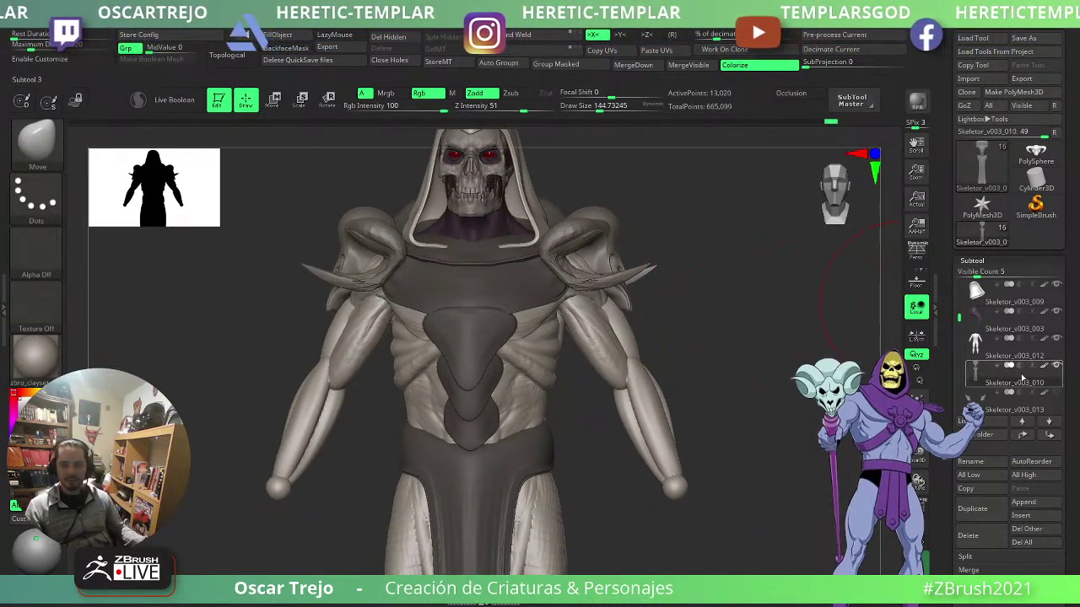
key(shift+f)
key(shift+f)
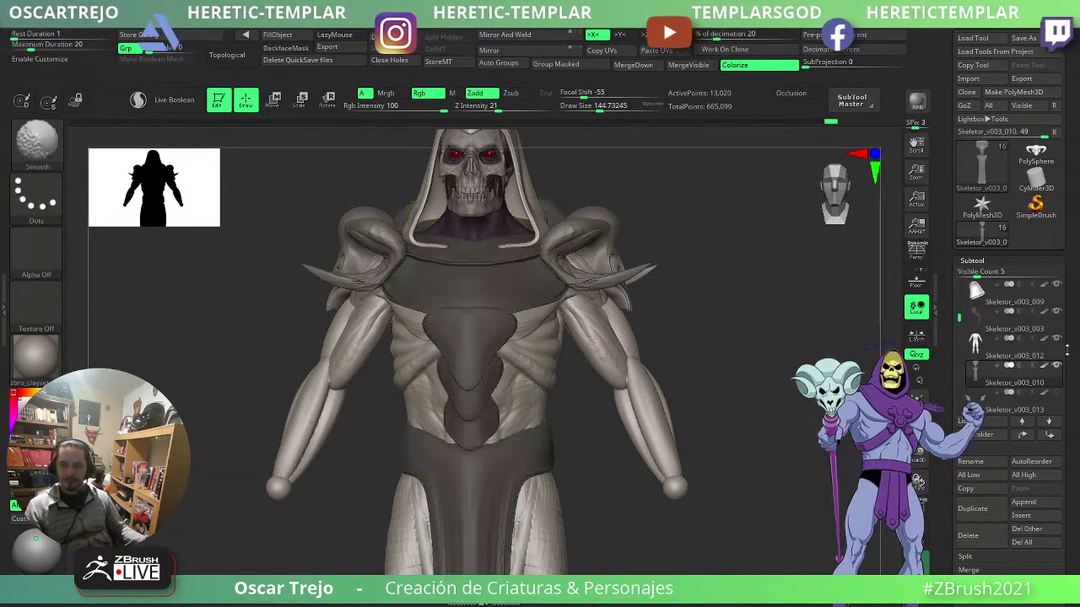
click(1056, 366)
click(977, 353)
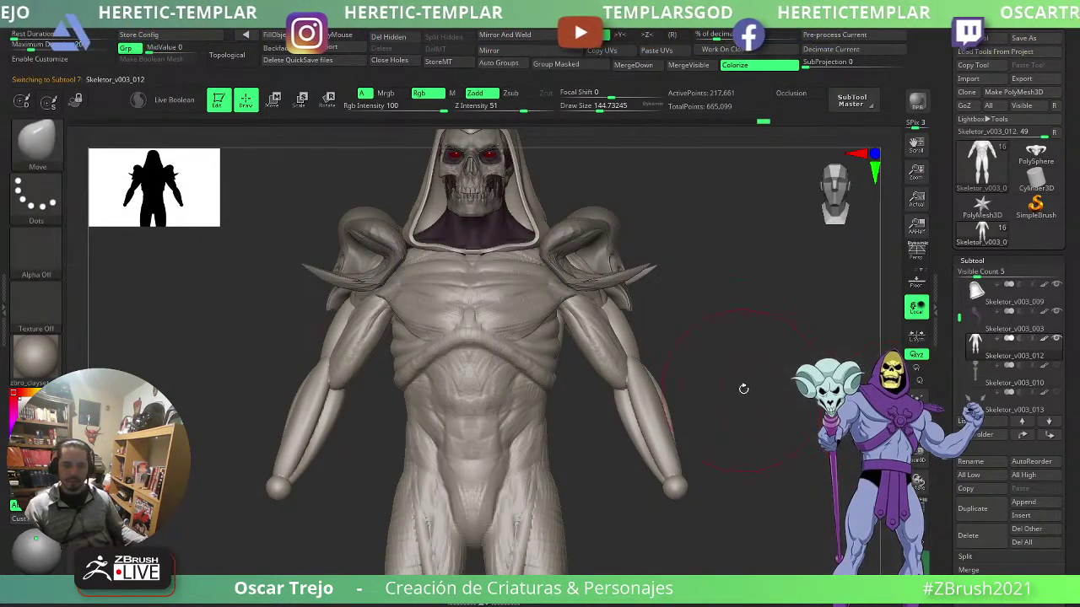
shift+drag(744, 389, 790, 331)
alt+drag(746, 296, 742, 403)
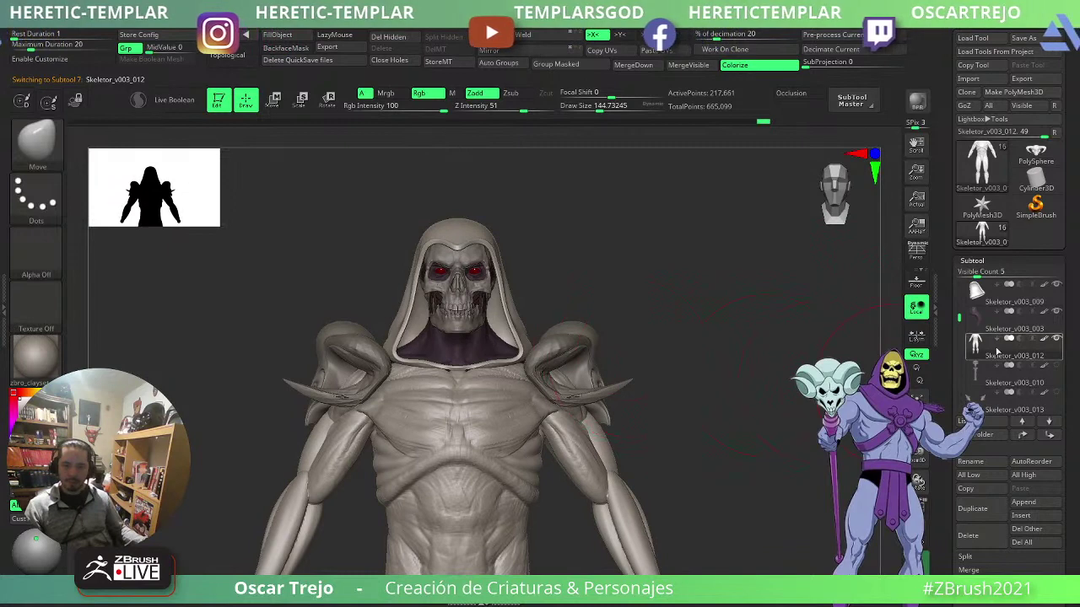
drag(960, 316, 962, 341)
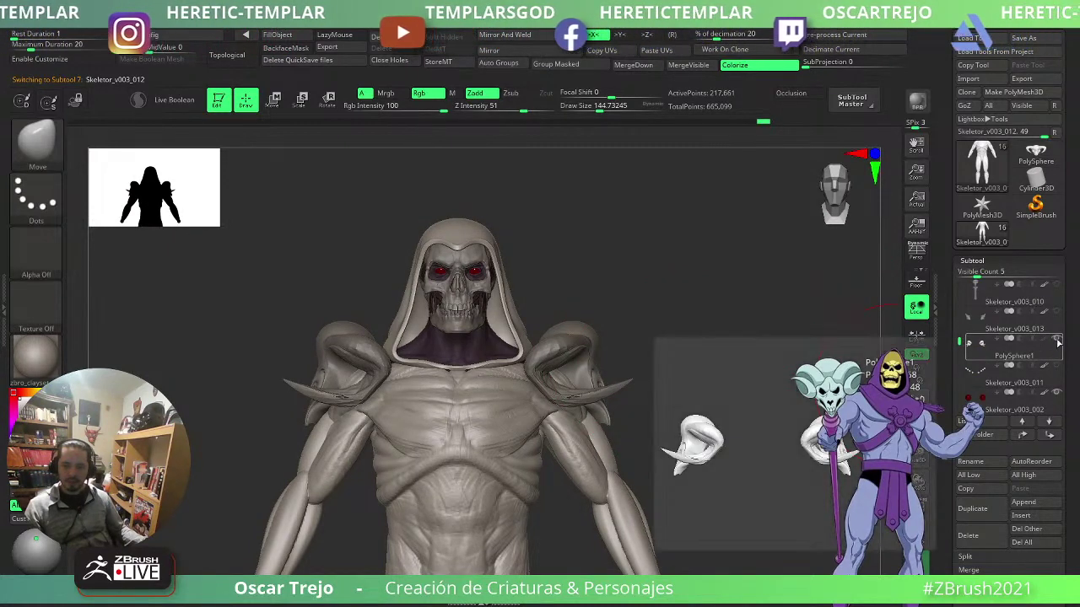
click(1057, 339)
alt+drag(657, 306, 699, 403)
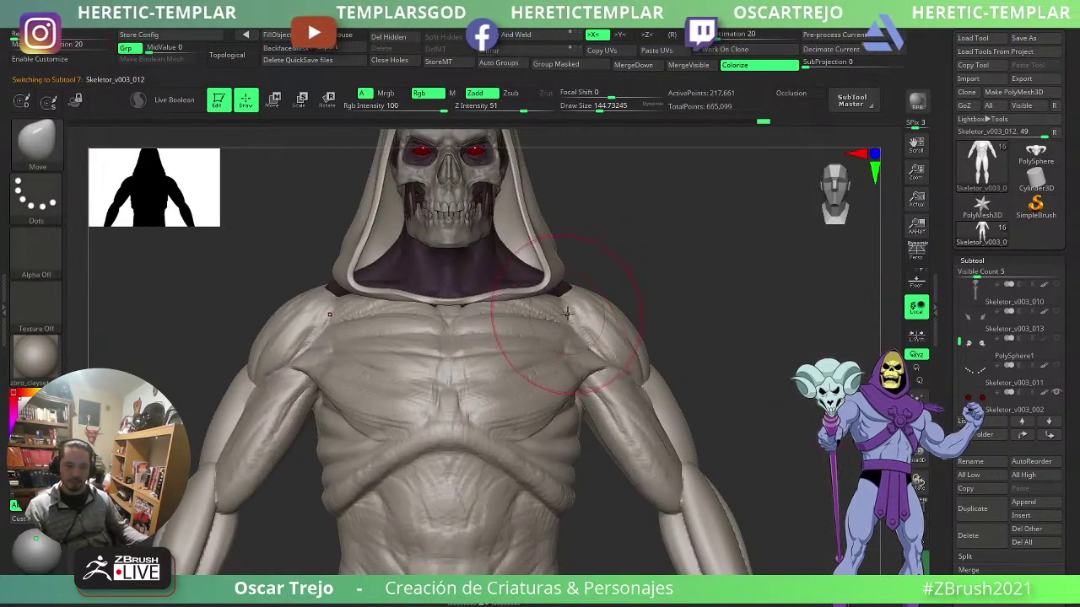
- Reshape the inner shoulders and upper chest below the hood with Move brush sizes of about 167 and 128
key(])
key(])
drag(565, 307, 566, 289)
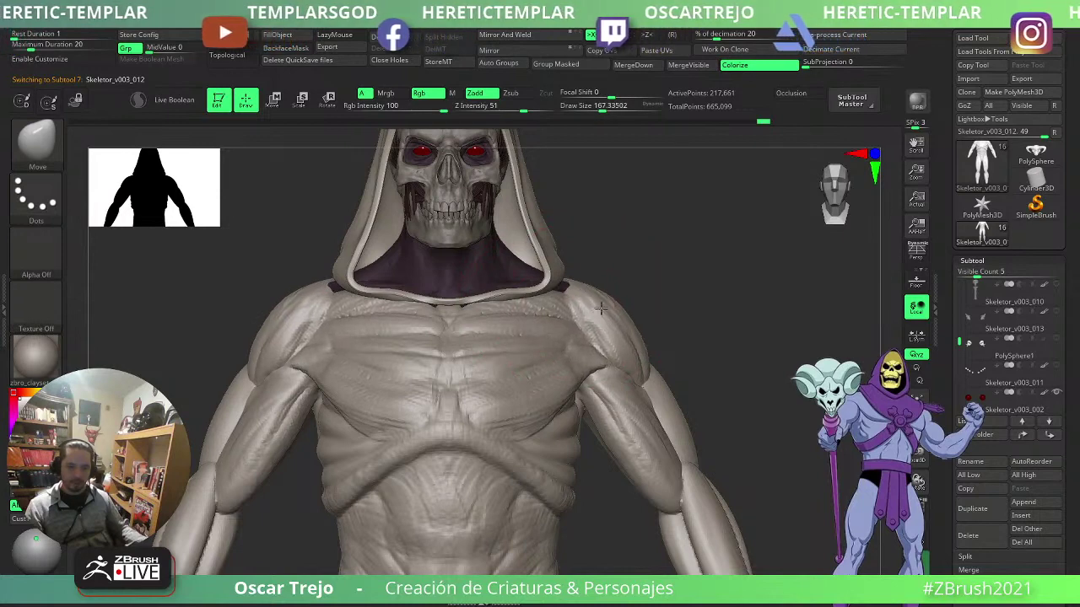
key(s)
drag(627, 329, 622, 329)
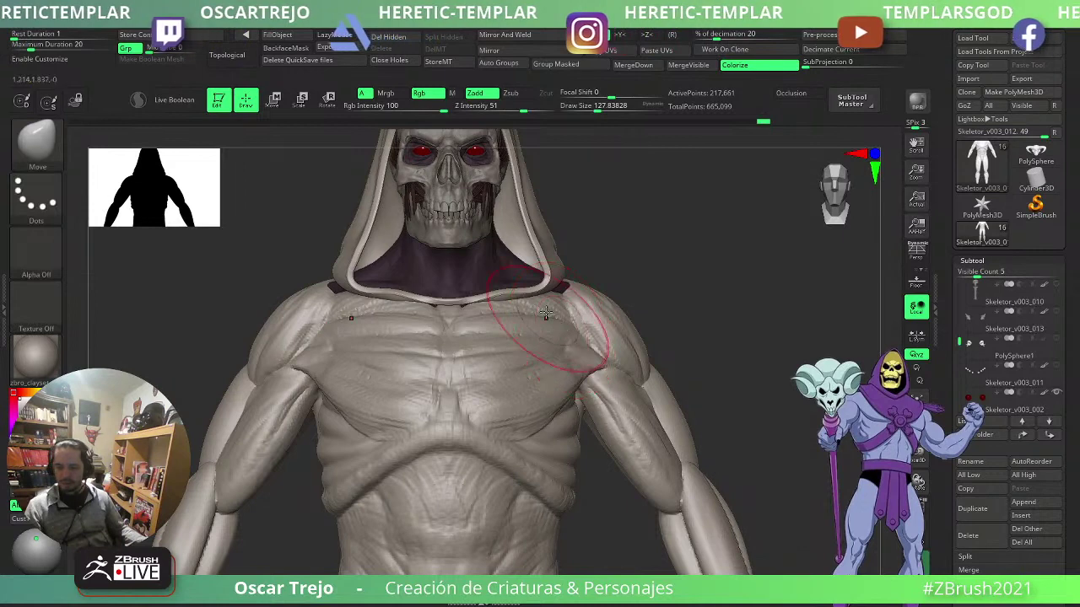
alt+drag(624, 258, 606, 335)
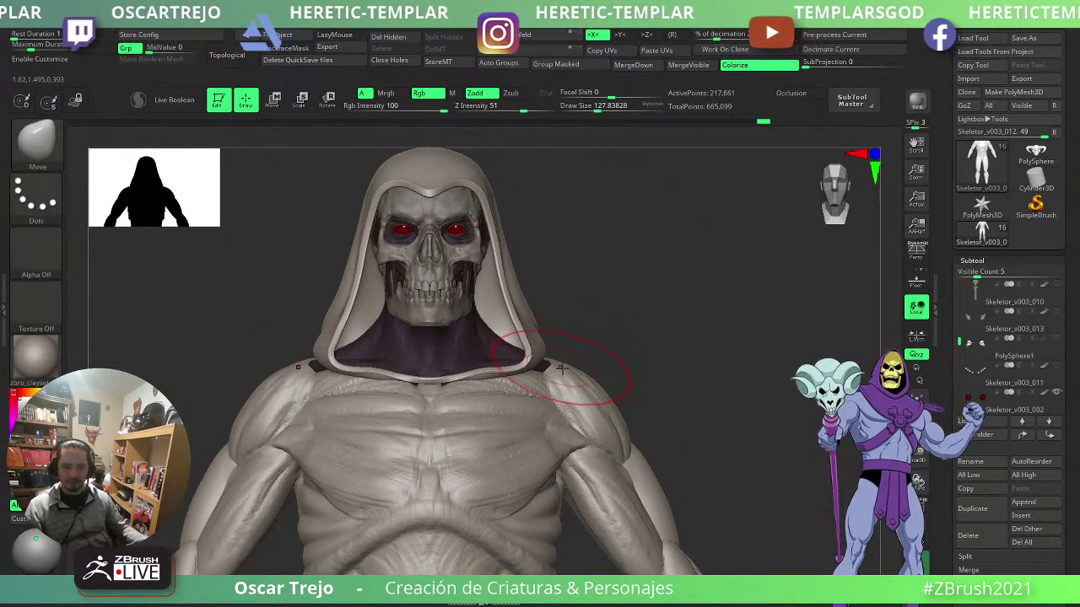
- Refine the deltoids' outer and upper contours with the Move brush at draw sizes of about 94, 108 and 90
key(bracketleft)
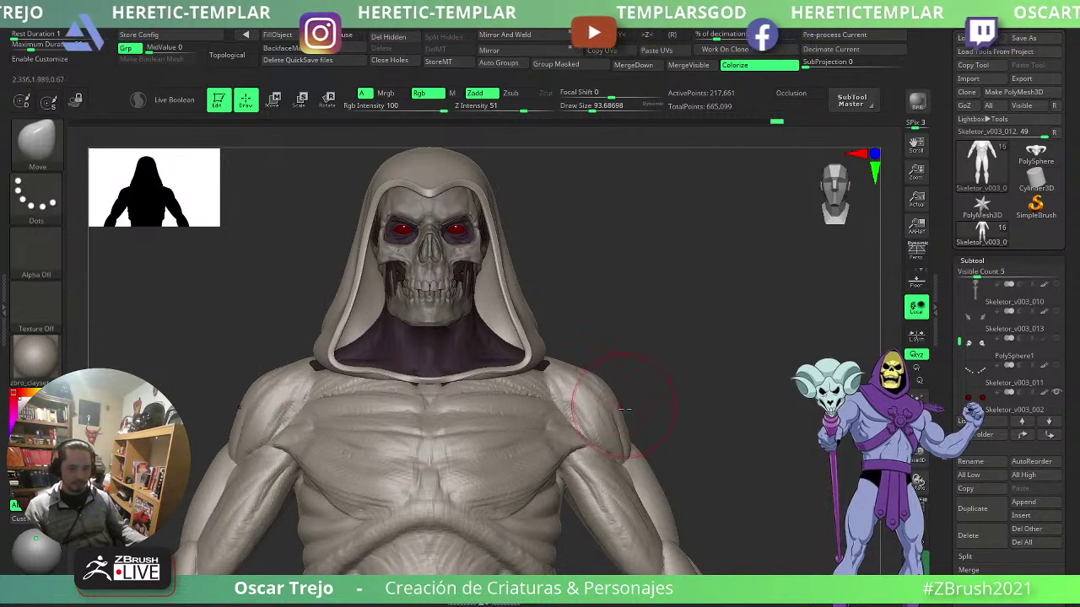
key(s)
click(623, 416)
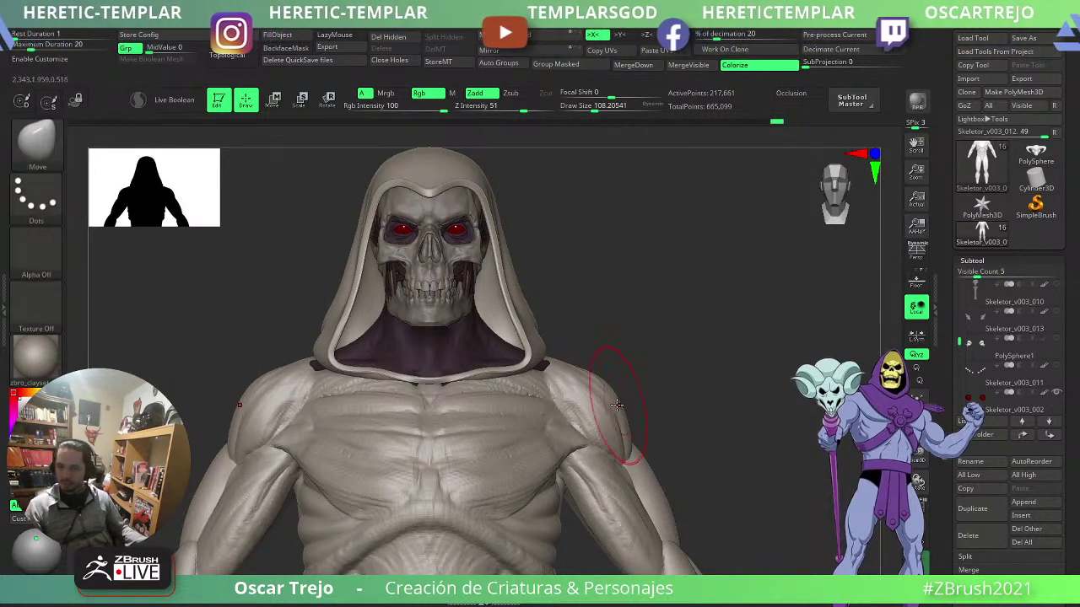
key(s)
click(612, 405)
drag(605, 389, 593, 387)
key(s)
click(588, 387)
alt+drag(674, 372, 680, 329)
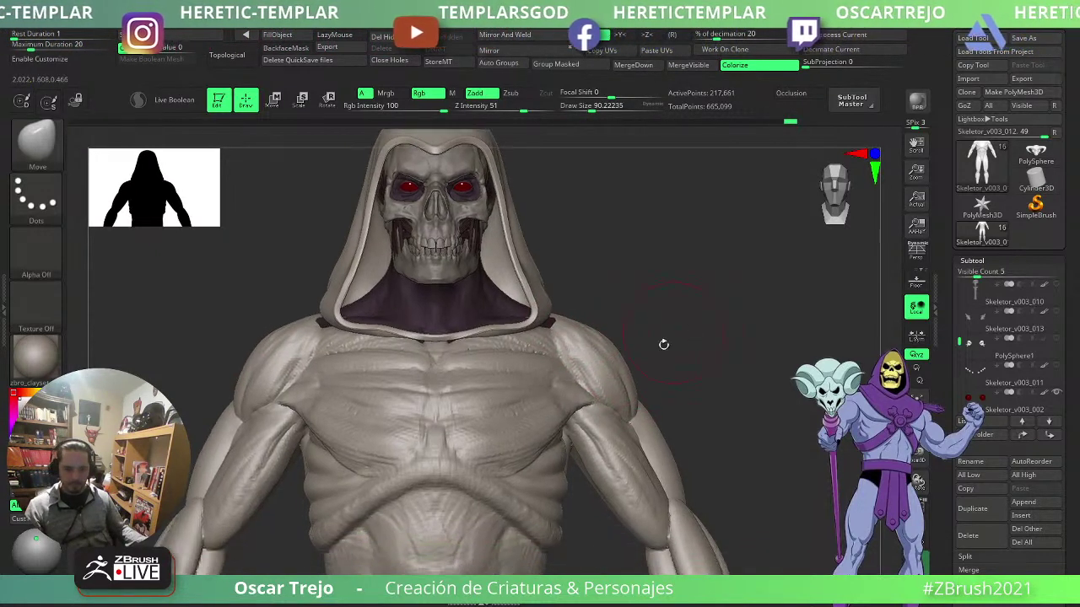
- Build up the lower edge of the pectorals from the armpit inward with ClayBuildup at a draw size of about 54
key(1)
key(2)
key(s)
click(574, 405)
key(3)
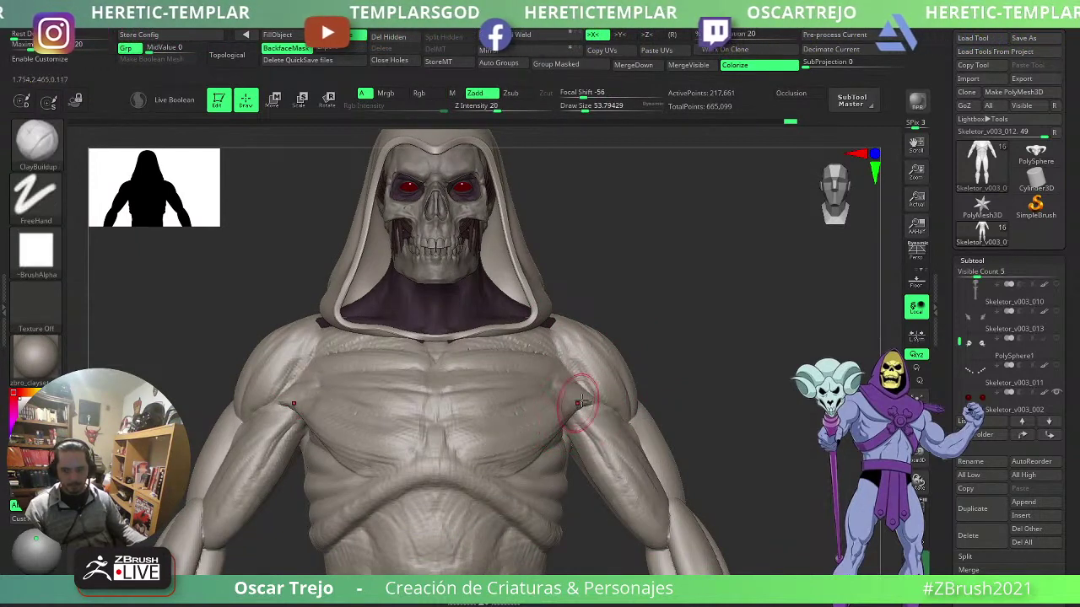
drag(555, 416, 482, 466)
key(4)
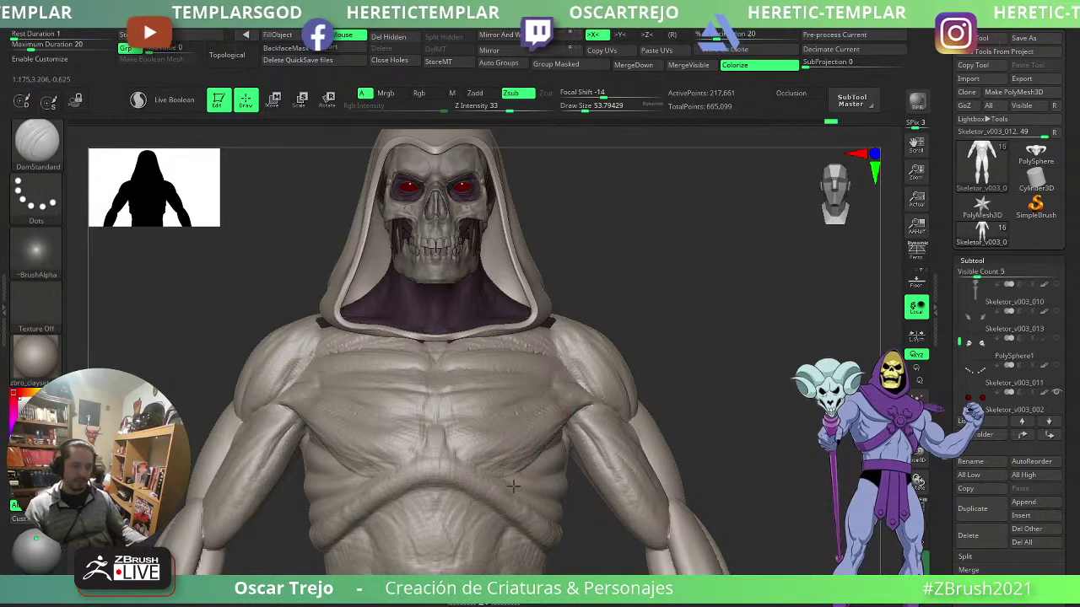
- Pull the sides of the ribcage outward with the Move brush at a draw size of about 167
key(5)
key(s)
click(538, 473)
drag(556, 461, 574, 472)
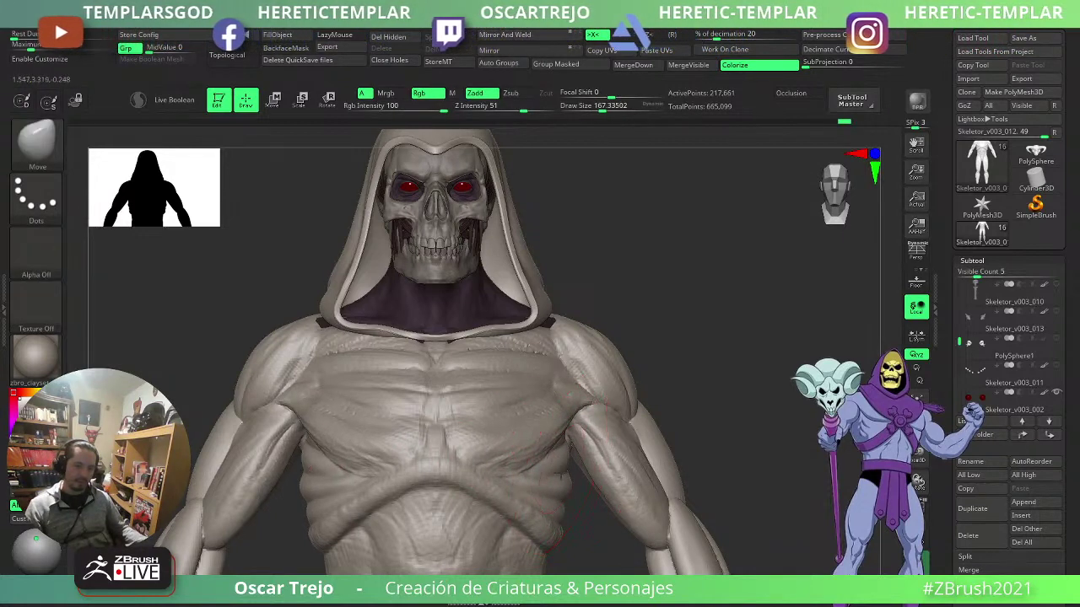
- Hide the hood to expose the neck and shoulders, keeping the body as the active subtool
alt+drag(728, 355, 735, 396)
drag(723, 307, 507, 339)
alt+click(501, 345)
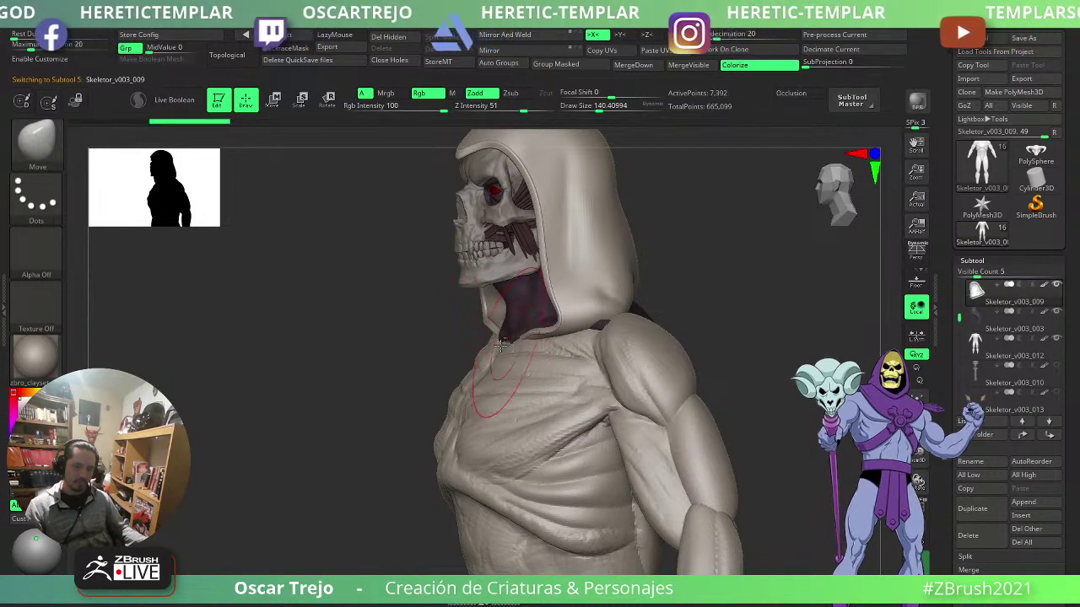
mouse_move(403, 361)
mouse_down()
mouse_move(717, 308)
mouse_move(675, 209)
mouse_move(670, 275)
mouse_move(587, 258)
mouse_up()
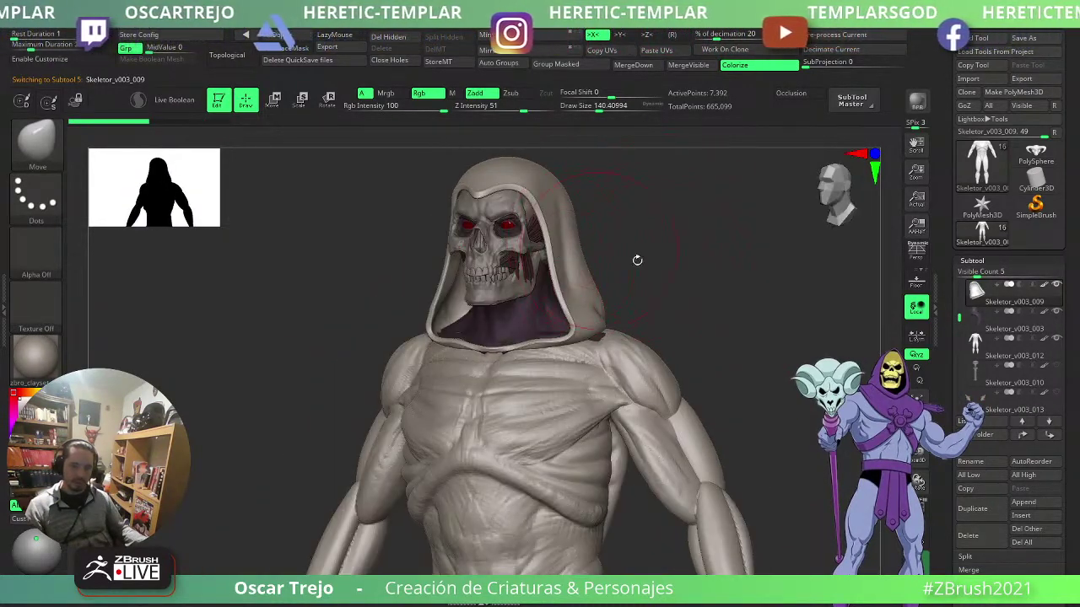
click(1019, 353)
click(1054, 285)
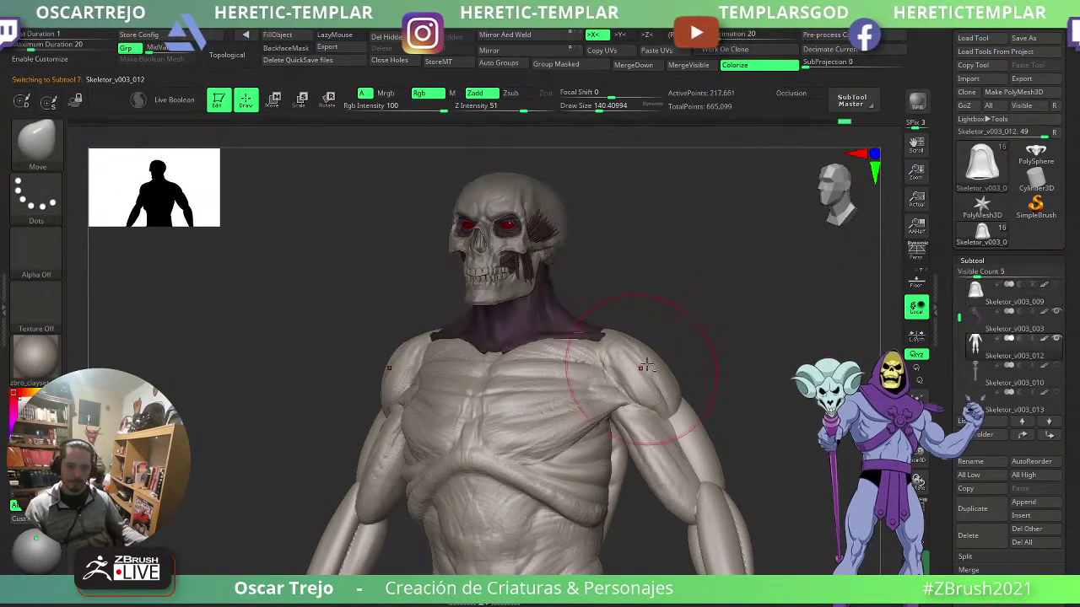
- Fill the whole body with the neck's dark purple and reset the current color to white
shift+drag(697, 319, 685, 319)
alt+click(549, 328)
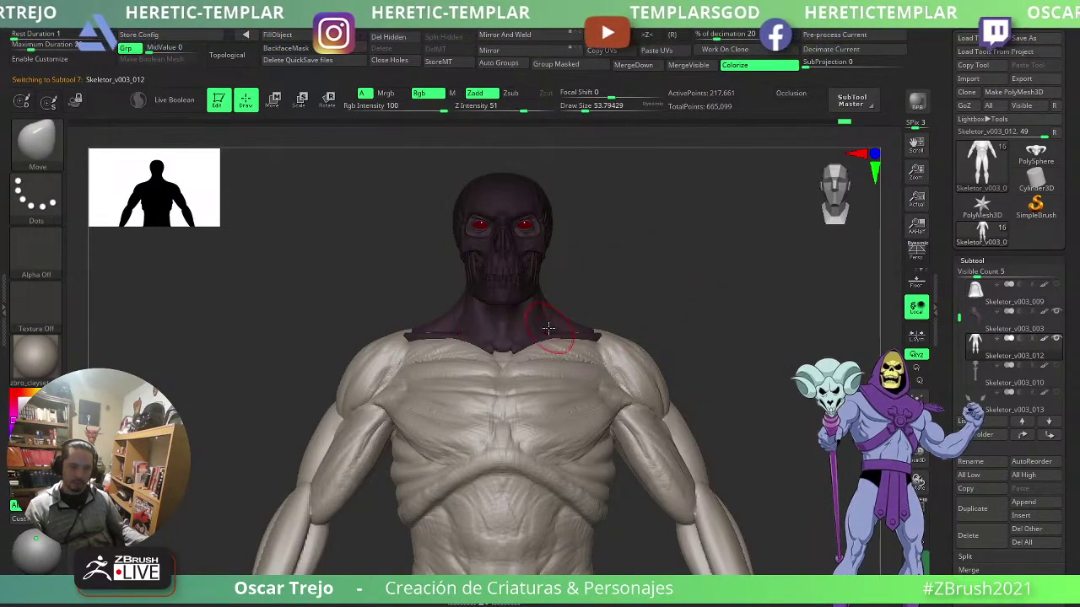
alt+click(571, 362)
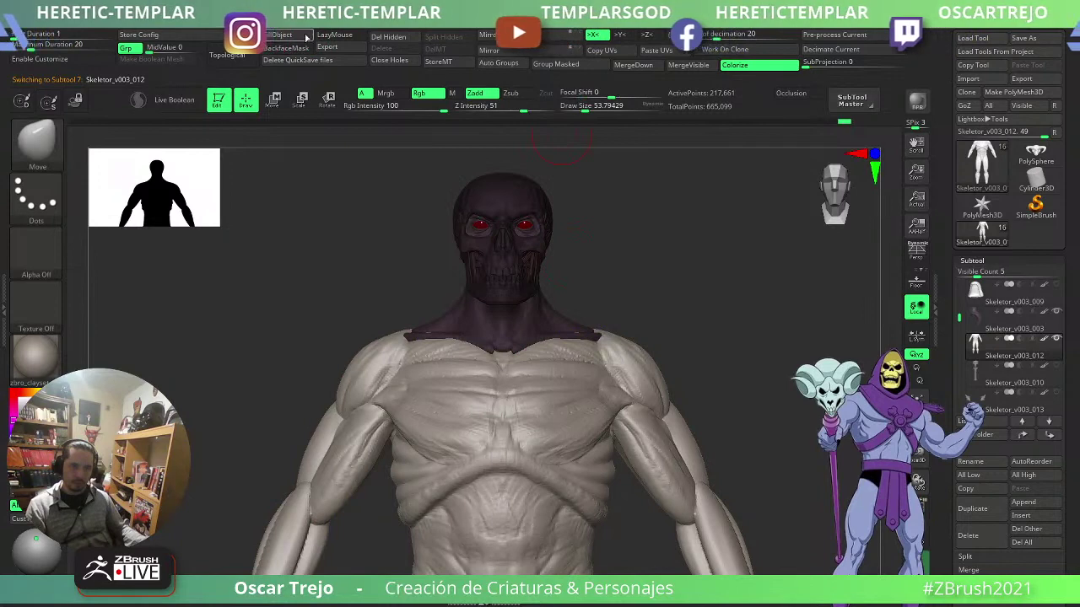
click(306, 37)
alt+drag(711, 335, 672, 358)
click(14, 390)
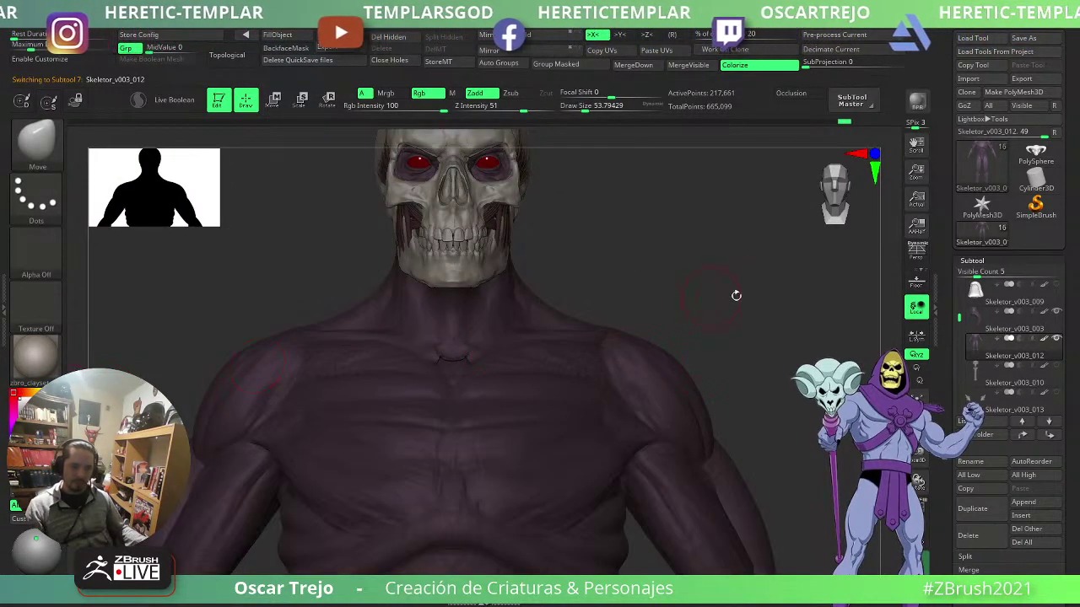
- Adjust the body's shoulders, upper arms and back with Move Topological brush sizes of about 140 and 158
alt+drag(738, 297, 445, 256)
mouse_move(692, 245)
alt+mouse_down()
mouse_move(724, 309)
mouse_move(631, 388)
mouse_move(666, 405)
mouse_move(650, 394)
mouse_move(662, 346)
mouse_move(653, 333)
alt+mouse_up()
key(s)
key(b)
key(m)
key(t)
key(s)
key(s)
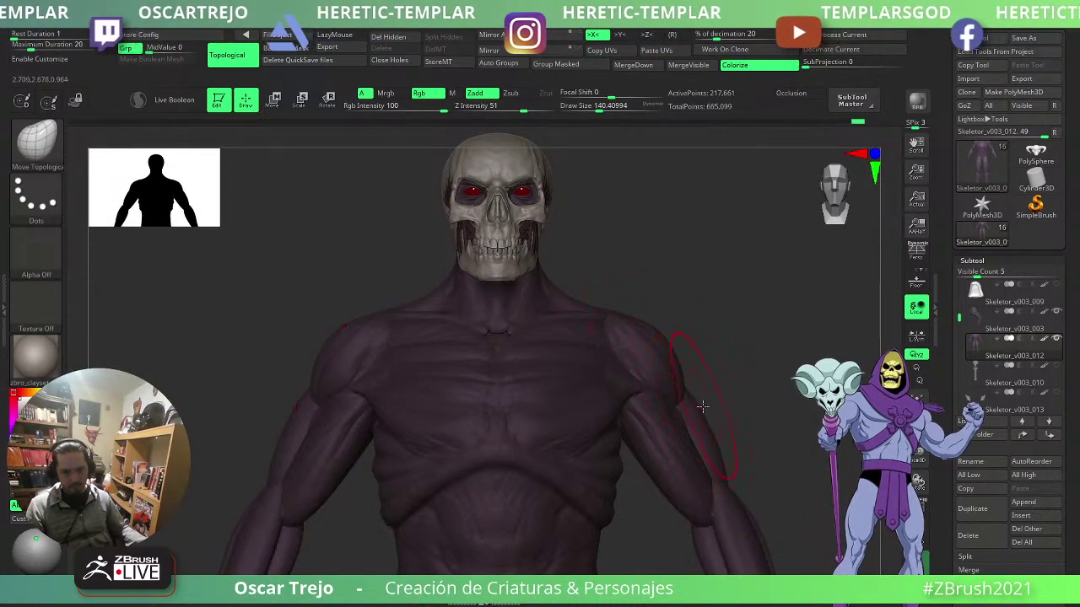
drag(749, 369, 663, 378)
drag(499, 398, 609, 416)
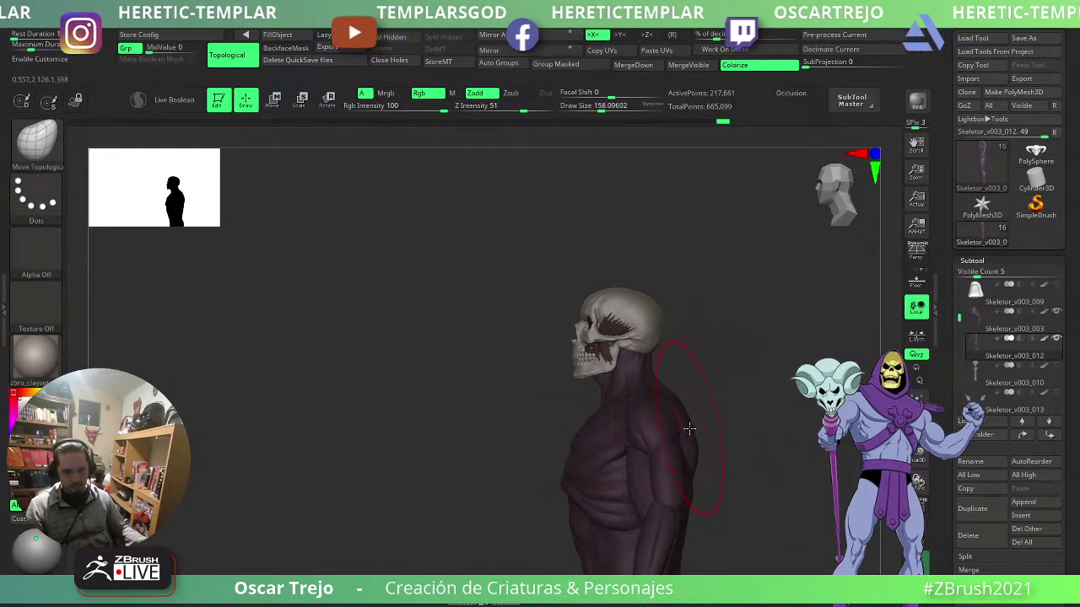
drag(689, 428, 739, 339)
key(s)
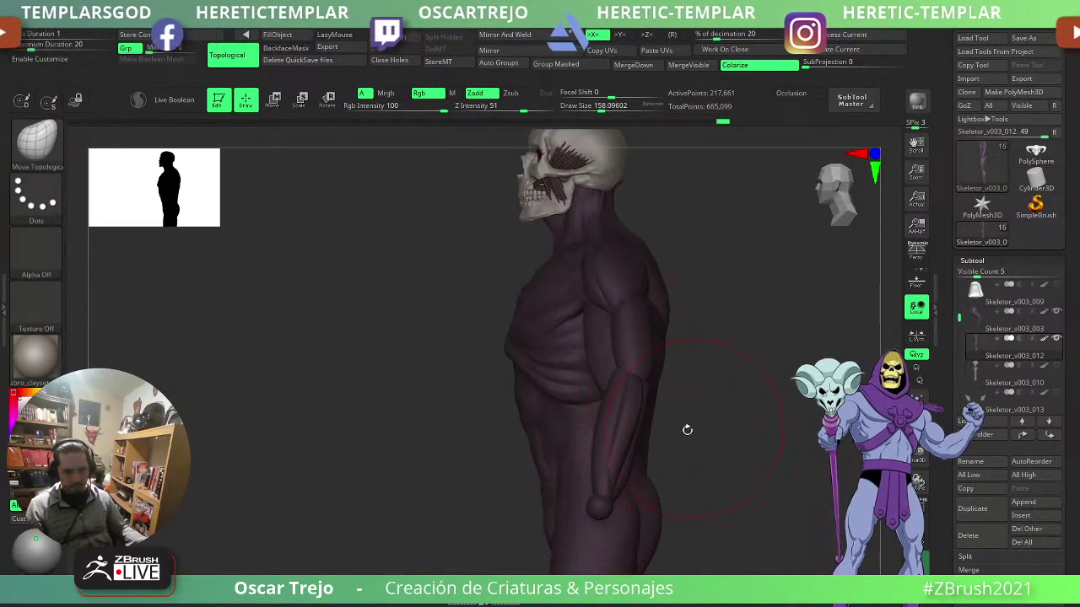
- Adjust the body's back and buttocks profile in side view with the Move brush at a draw size of about 108
key(b)
key(m)
key(v)
mouse_move(670, 422)
mouse_down()
mouse_move(622, 420)
mouse_move(672, 419)
mouse_up()
key(s)
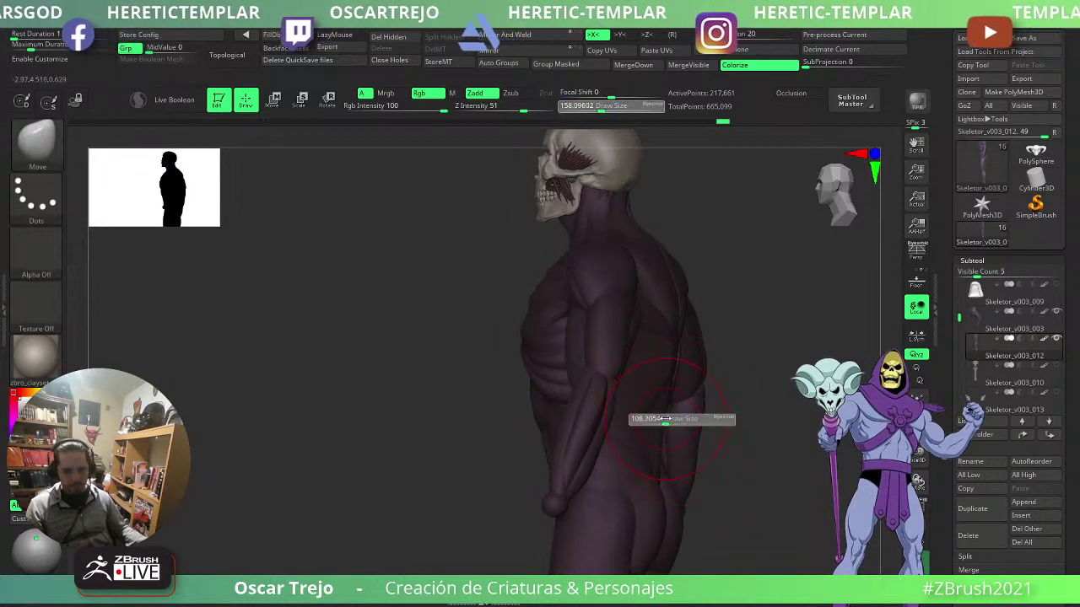
drag(742, 405, 777, 402)
drag(705, 507, 728, 510)
alt+drag(728, 510, 711, 434)
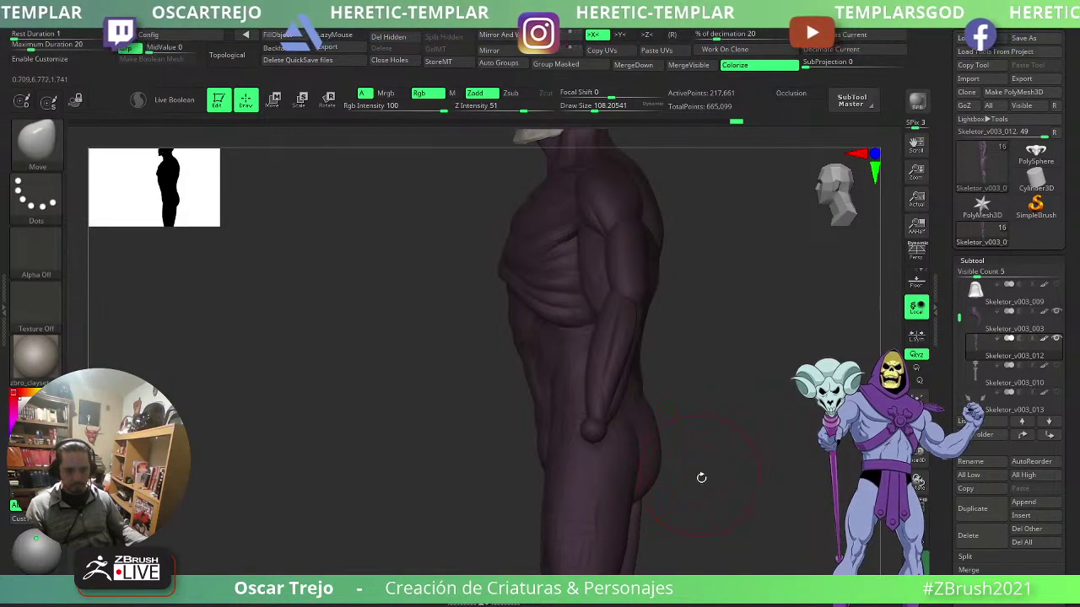
drag(701, 477, 696, 436)
drag(711, 503, 776, 511)
mouse_move(785, 312)
alt+mouse_down()
mouse_move(802, 429)
mouse_move(799, 408)
mouse_move(785, 424)
alt+mouse_up()
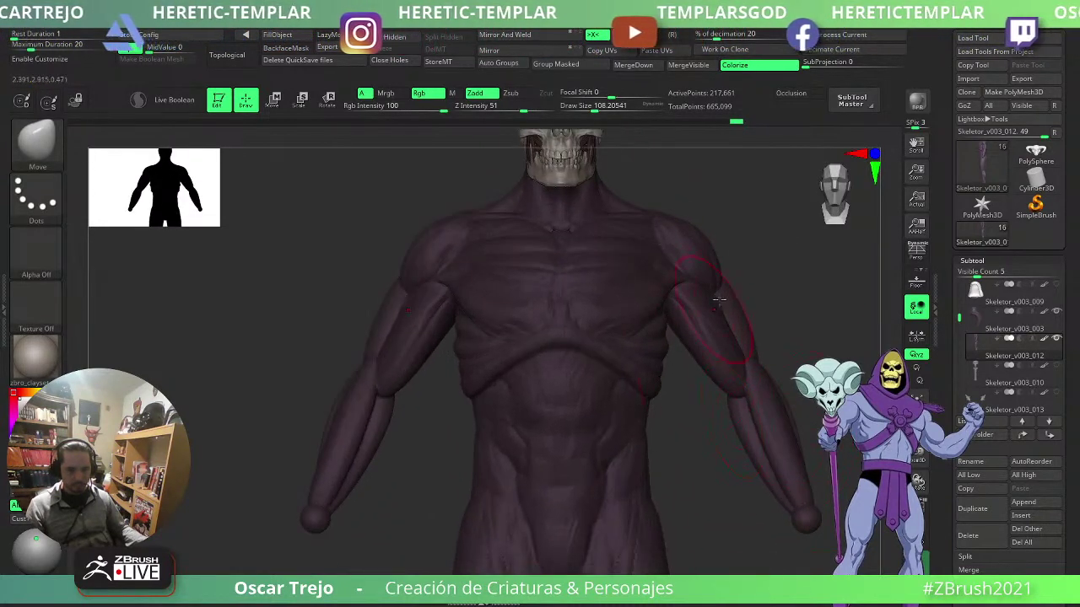
- Carve creases across the upper chest below the collarbones with DamStandard at a draw size of about 77
mouse_move(797, 330)
alt+mouse_down()
mouse_move(771, 359)
mouse_move(786, 444)
mouse_move(783, 420)
alt+mouse_up()
mouse_move(732, 360)
alt+mouse_down()
mouse_move(801, 278)
mouse_move(694, 338)
alt+mouse_up()
mouse_move(628, 308)
mouse_down()
mouse_move(673, 341)
mouse_move(769, 292)
mouse_move(727, 468)
mouse_up()
key(b)
key(d)
key(s)
key(s)
click(454, 405)
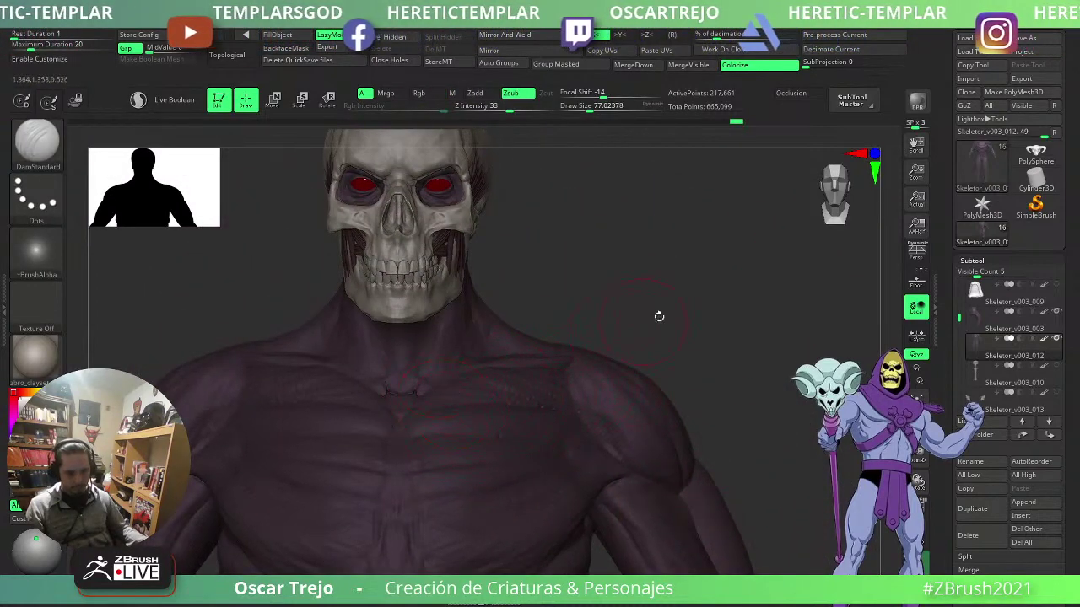
- Activate the neck subtool and fit the front of its base to the chest in side view with the Move brush
drag(659, 317, 582, 344)
alt+click(440, 339)
key(b)
key(m)
key(v)
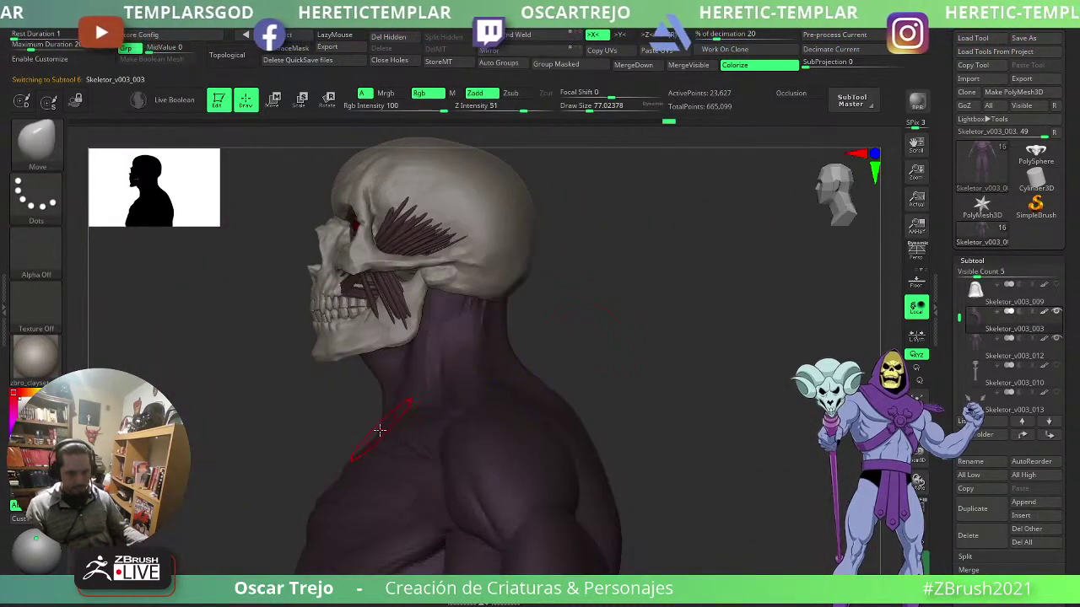
key(s)
click(398, 431)
drag(386, 405, 376, 409)
- Fit the neck base around the shoulders and collarbones from several angles with Move brush sizes up to about 197
drag(253, 371, 601, 383)
key(s)
click(536, 431)
mouse_move(516, 362)
mouse_down()
mouse_move(556, 446)
mouse_move(650, 357)
mouse_up()
drag(725, 361, 643, 378)
key(s)
click(272, 422)
drag(263, 435, 262, 419)
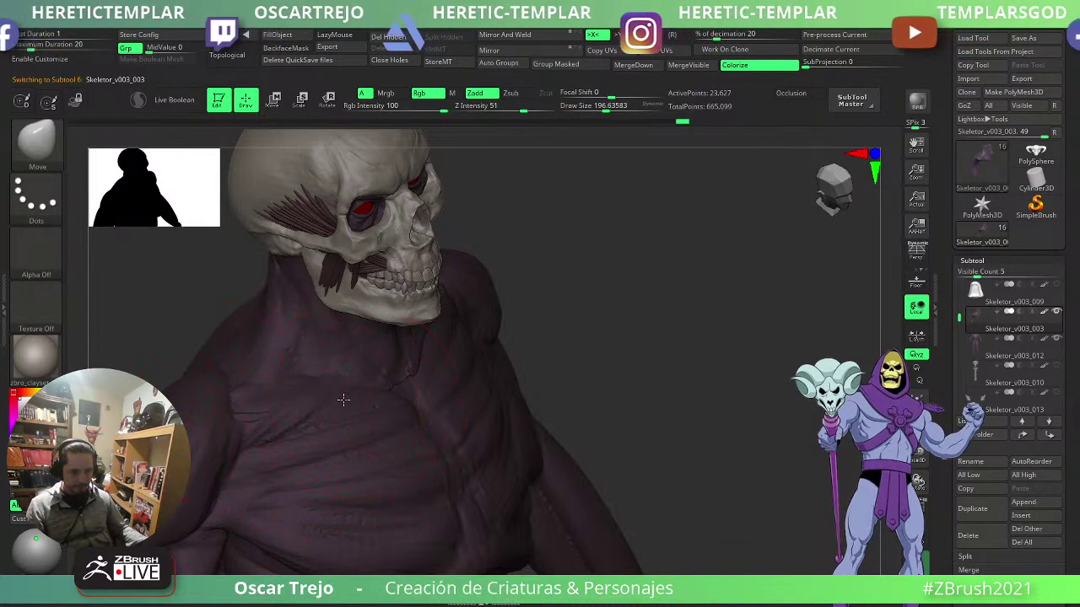
drag(343, 400, 369, 416)
drag(586, 356, 503, 362)
- Blend the neck base into the collarbones with Move brush sizes of about 149, 120 and 101, and reactivate the body
key(s)
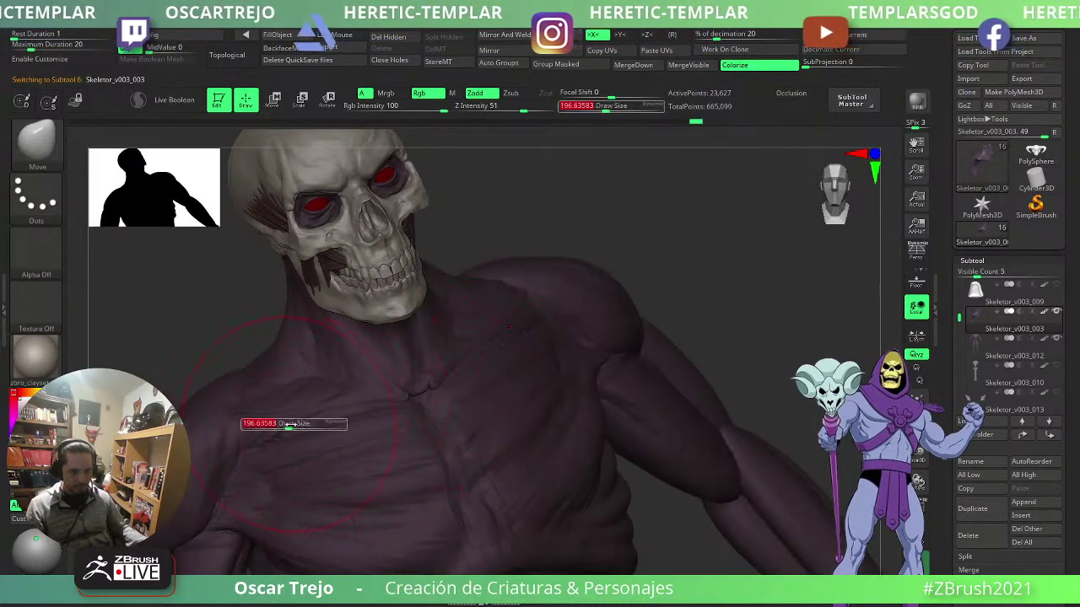
drag(289, 425, 276, 424)
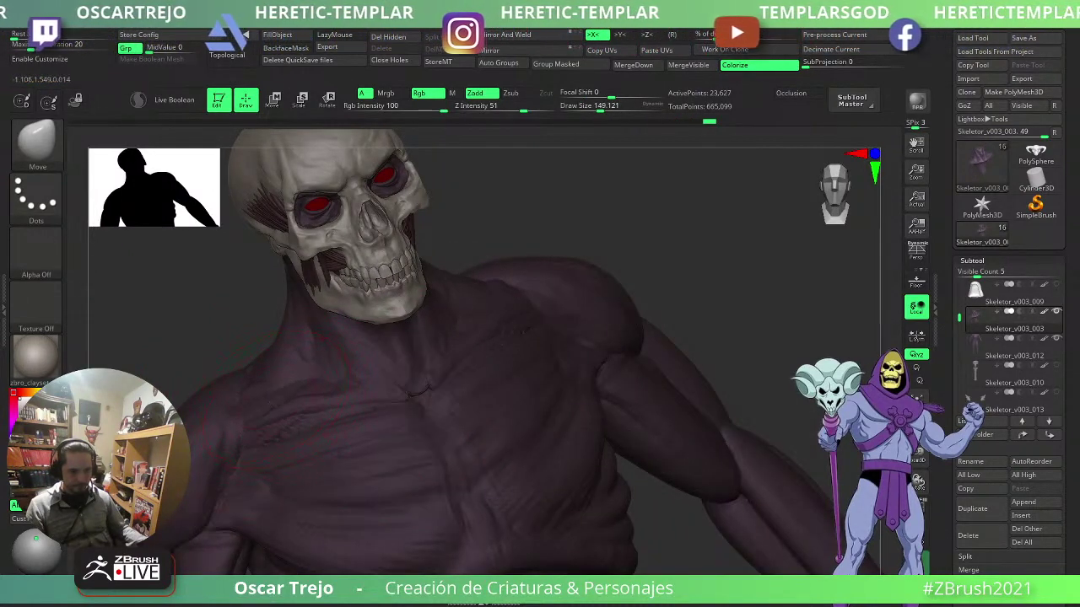
shift+drag(697, 284, 540, 321)
key(s)
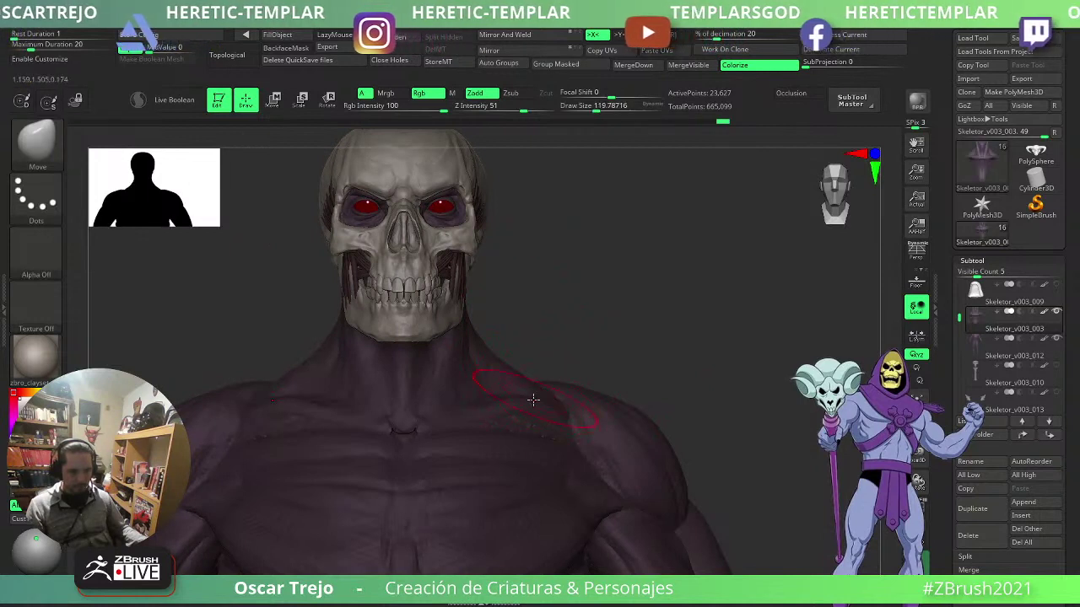
key(s)
drag(526, 408, 518, 409)
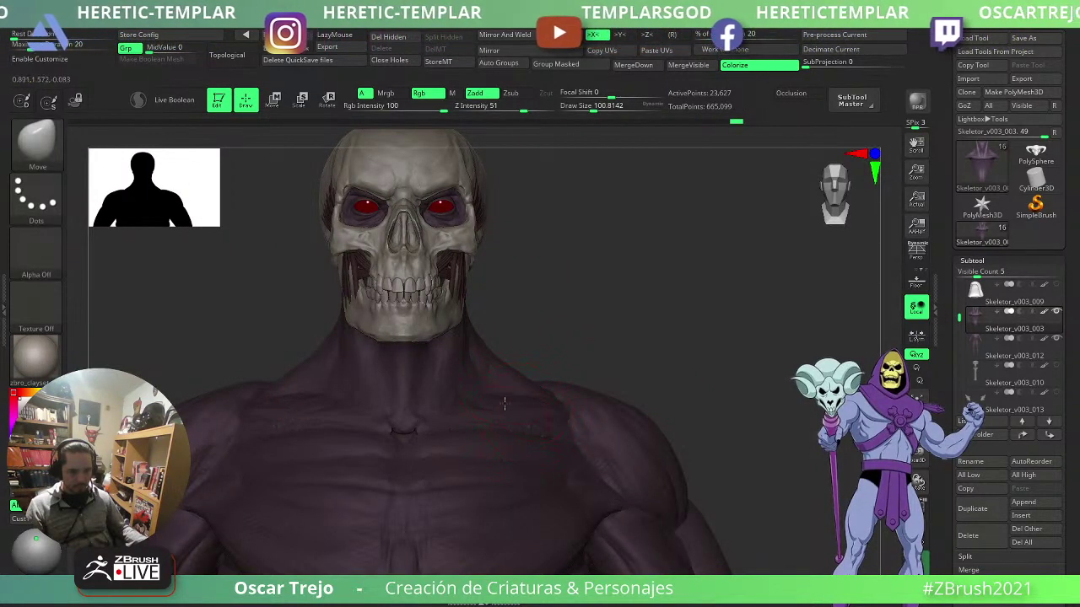
alt+click(505, 405)
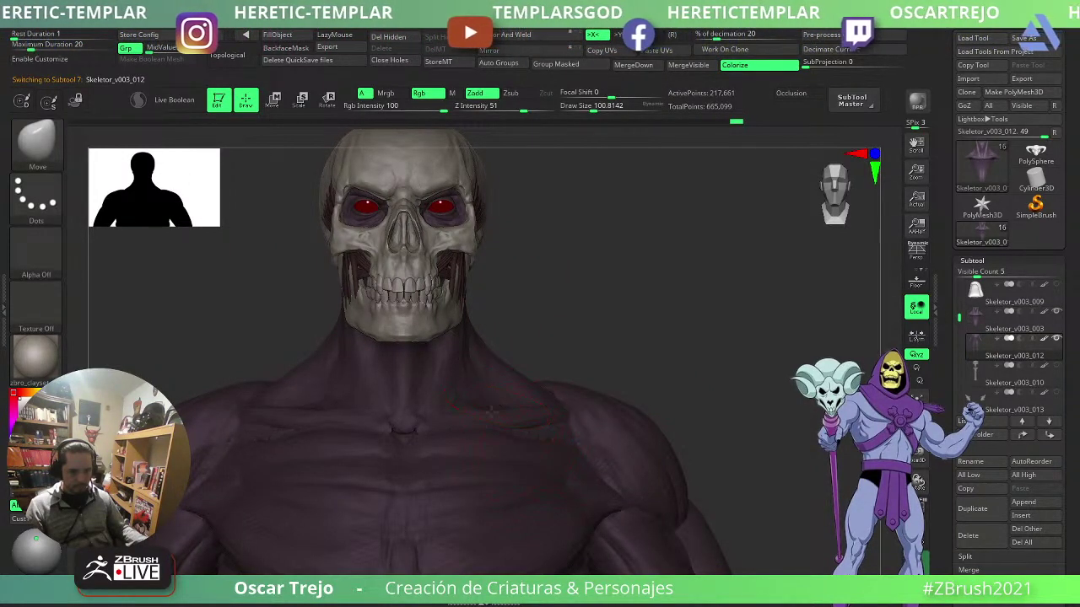
- Fit the body's collarbone ridges and the neck base together from several angles with the Move brush at about 101
drag(713, 369, 568, 422)
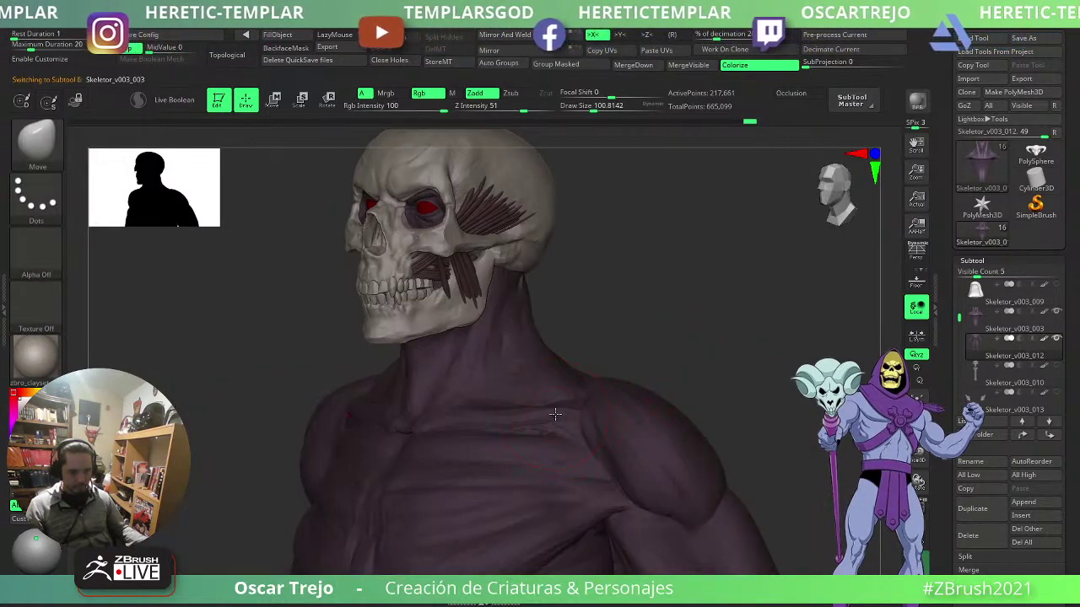
drag(584, 357, 641, 371)
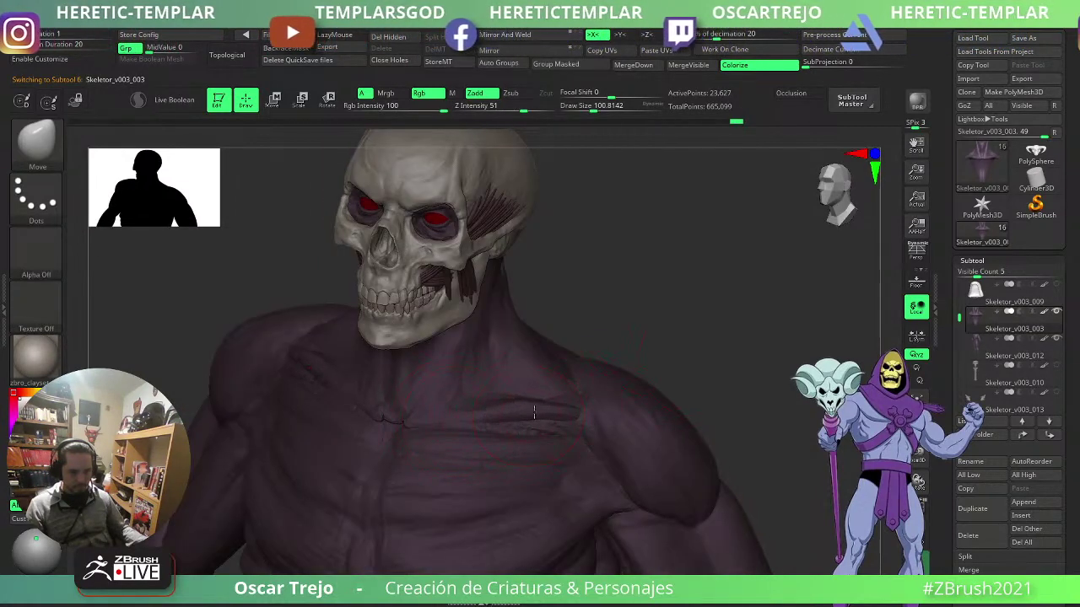
drag(535, 402, 549, 410)
drag(727, 344, 653, 377)
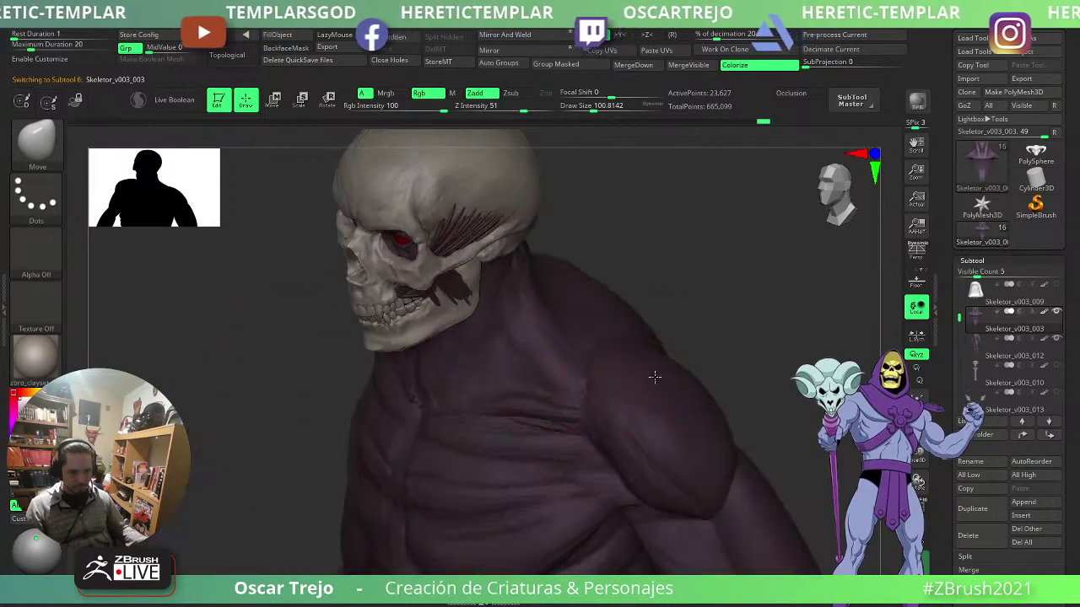
drag(526, 413, 536, 410)
mouse_move(671, 339)
mouse_down()
mouse_move(735, 310)
mouse_move(766, 315)
mouse_up()
drag(557, 415, 559, 418)
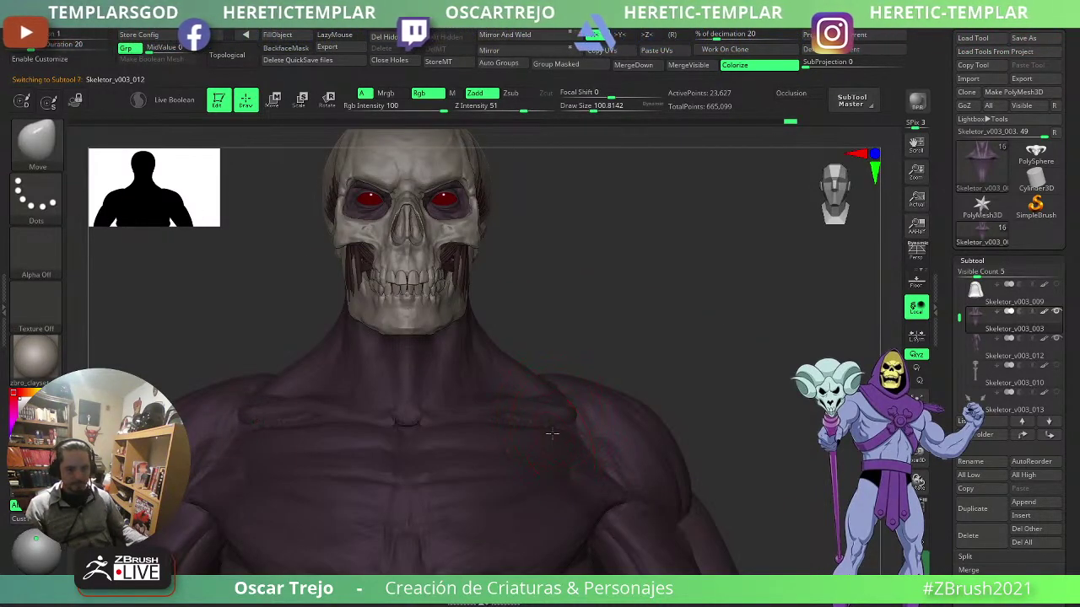
- Refine the throat notch and the neck's fit over the collarbones with Move brush sizes between about 62 and 163
drag(675, 363, 518, 421)
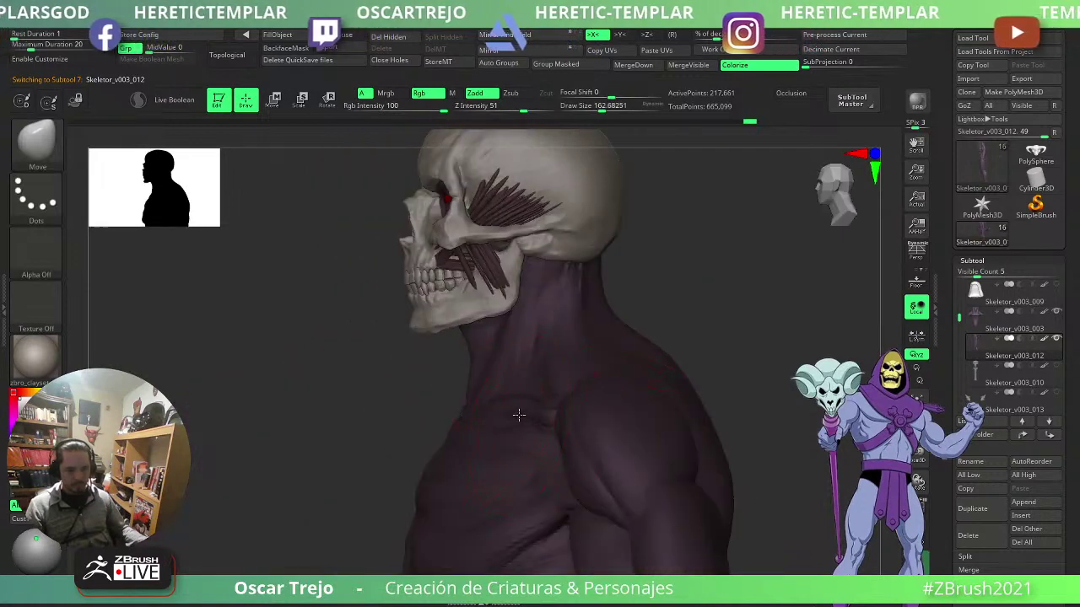
drag(396, 443, 409, 426)
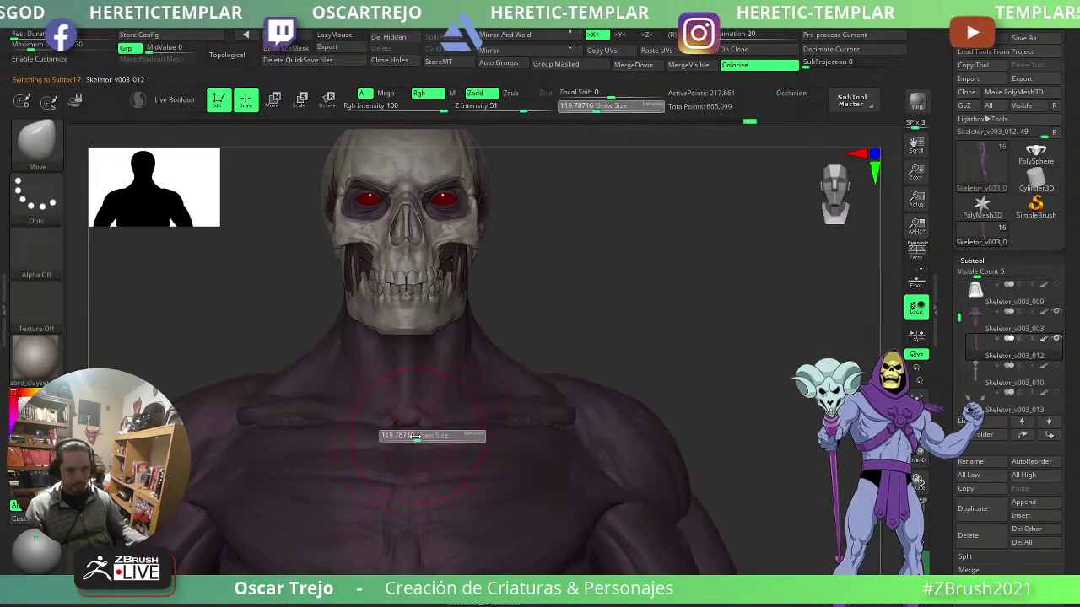
alt+click(409, 425)
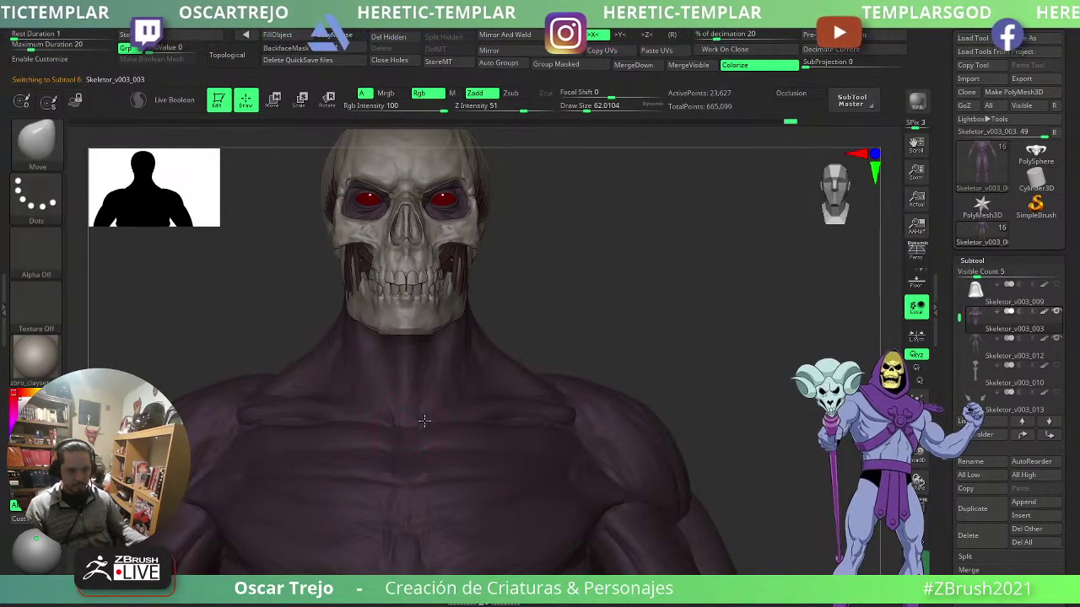
mouse_move(619, 349)
mouse_down()
mouse_move(521, 410)
mouse_move(550, 400)
mouse_up()
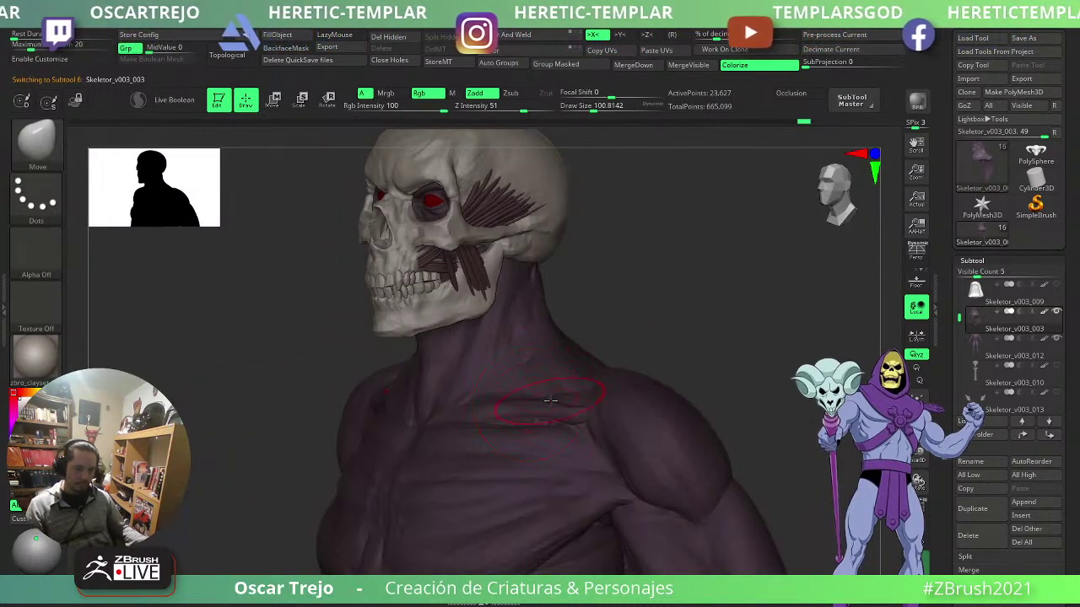
drag(635, 365, 662, 397)
key(s)
drag(650, 401, 582, 423)
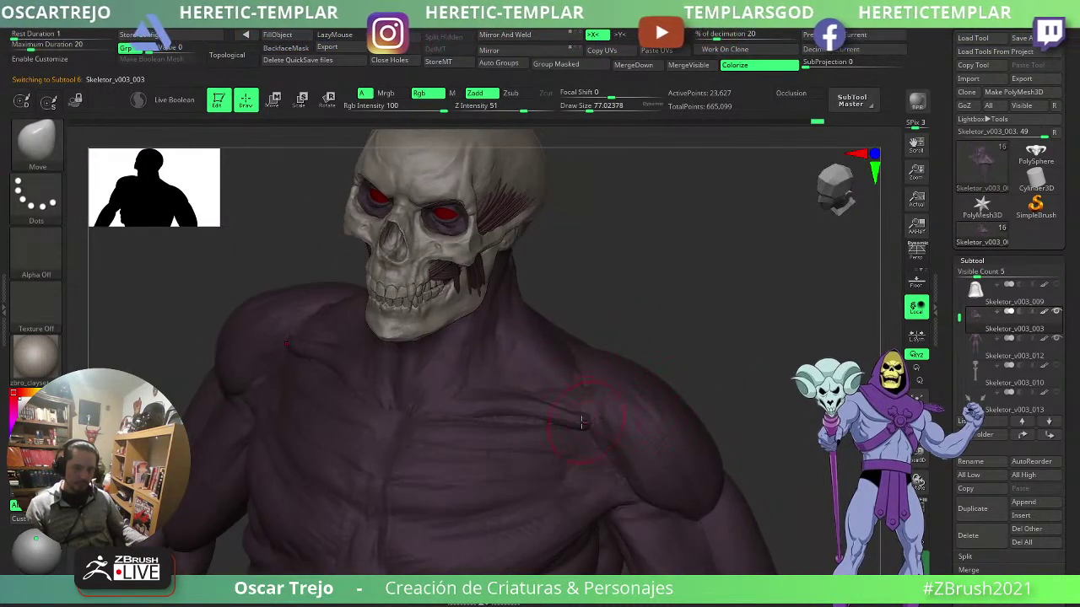
- Activate the body subtool and adjust the upper chest along the collarbones with the Move brush at about 80
alt+click(522, 413)
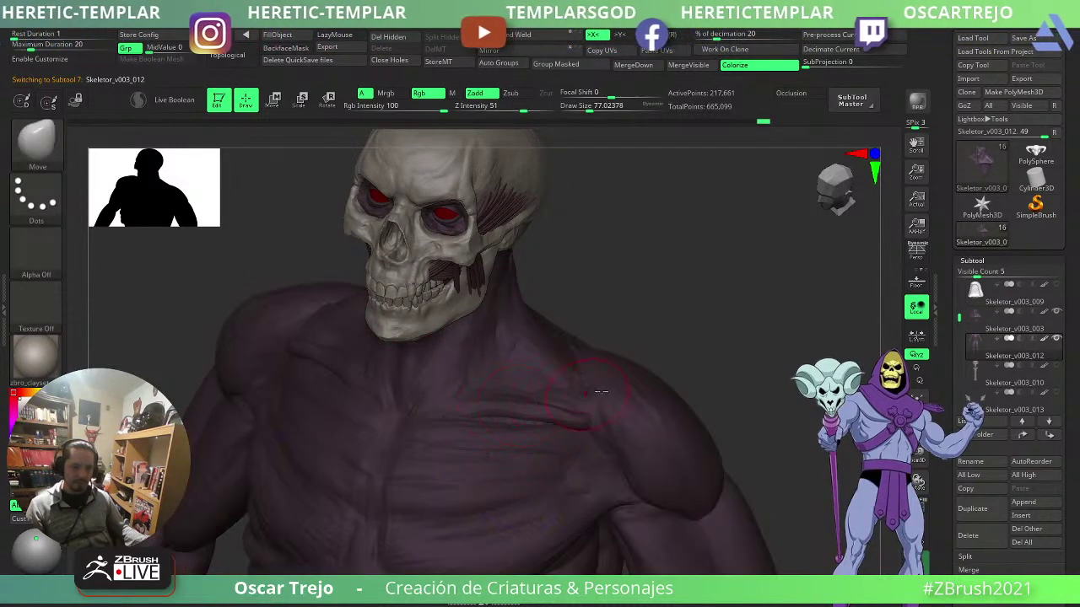
mouse_move(711, 350)
mouse_down()
mouse_move(683, 328)
mouse_move(627, 363)
mouse_move(625, 406)
mouse_up()
key(s)
key(s)
drag(394, 438, 510, 436)
- Reshape the shoulders and upper arms in front view with the Move brush at about 132
drag(729, 386, 657, 267)
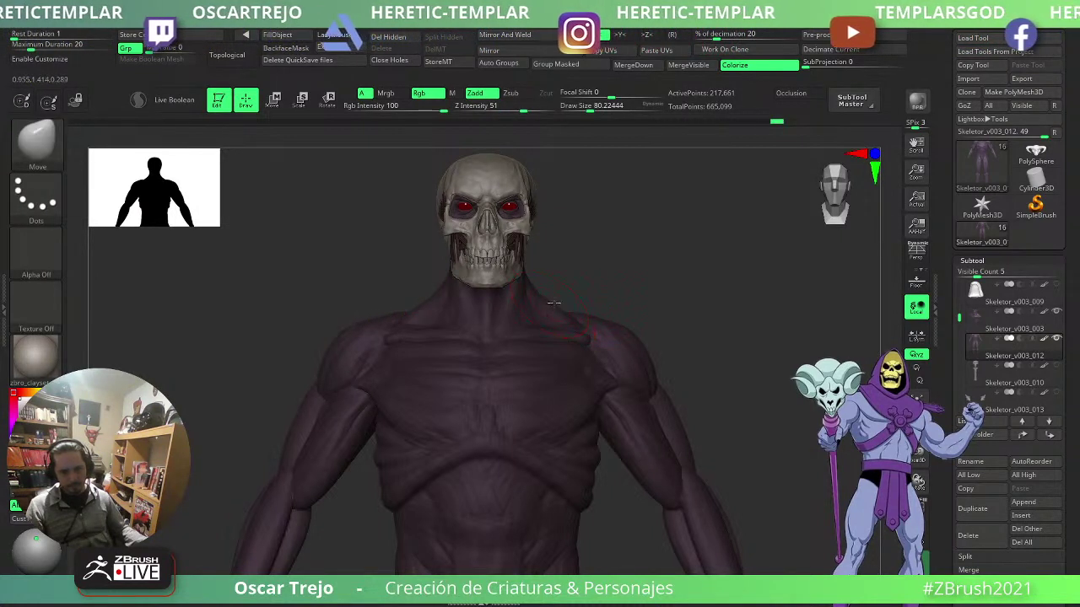
key(s)
click(620, 339)
alt+drag(660, 357, 654, 313)
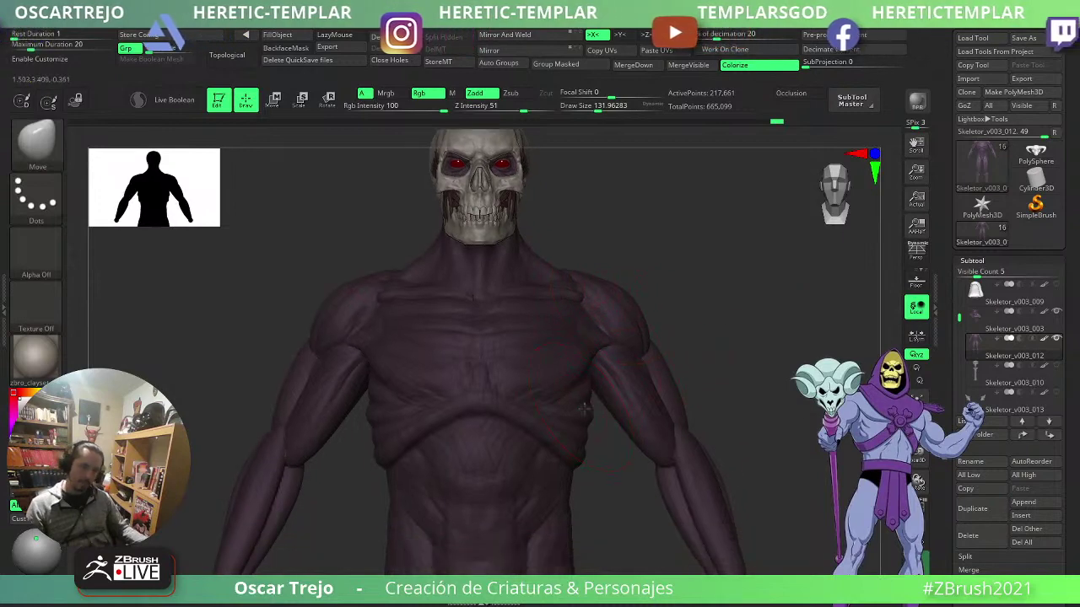
mouse_move(732, 413)
alt+mouse_down()
mouse_move(726, 379)
mouse_move(682, 371)
mouse_move(675, 414)
alt+mouse_up()
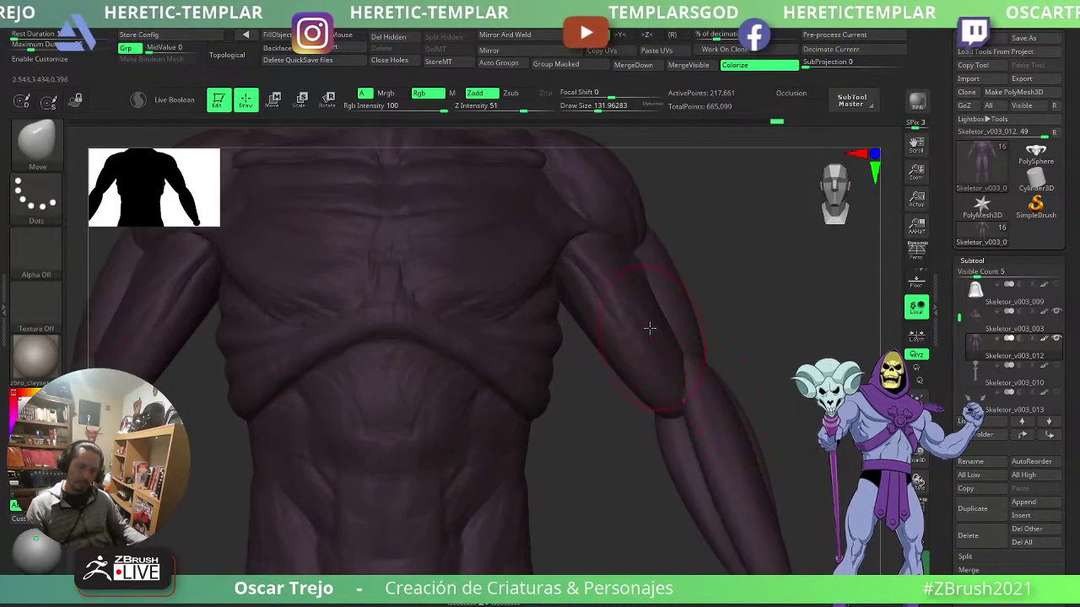
- Carve the separation between the upper arm muscles with DamStandard at a draw size of about 104
key(b)
key(d)
key(s)
key(s)
drag(734, 325, 679, 302)
key(s)
click(673, 289)
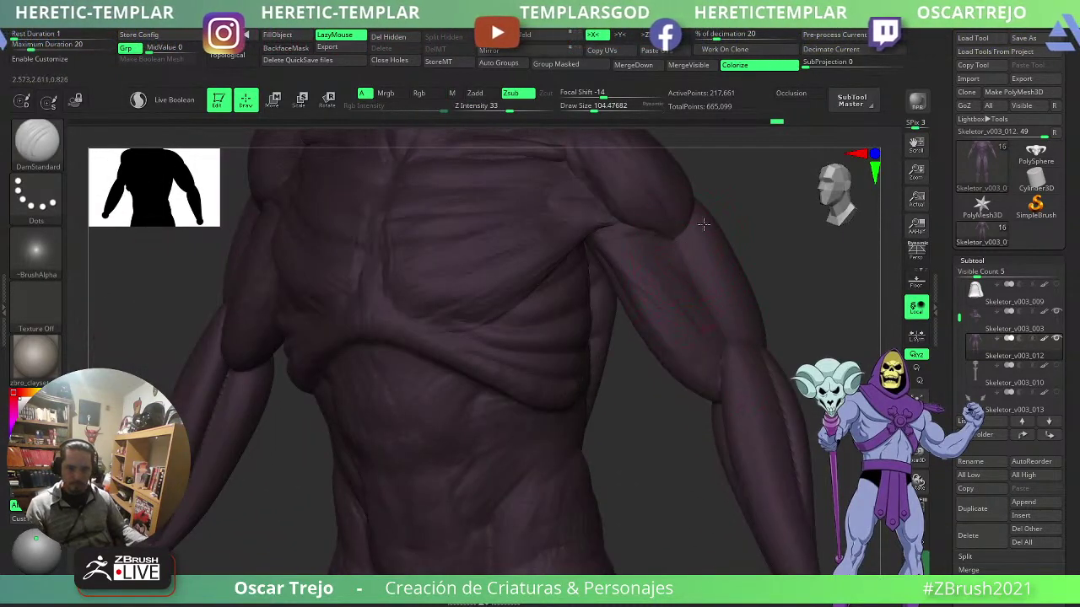
- Build up the outer upper arm muscles with ClayBuildup at about 62, smooth them, and check the mesh wireframe
key(b)
key(c)
key(b)
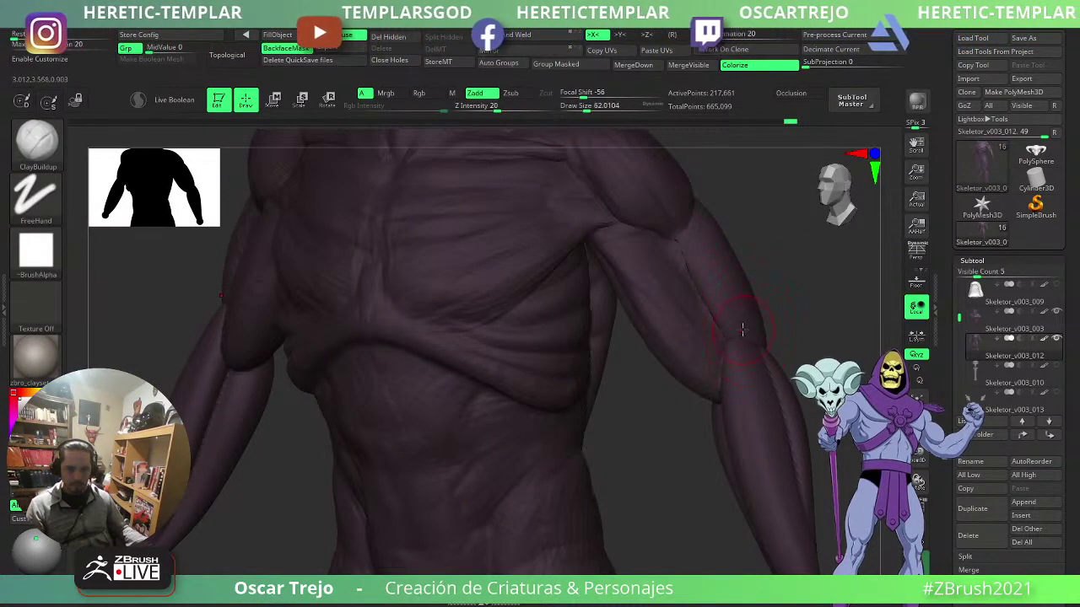
key(shift)
key(shift+f)
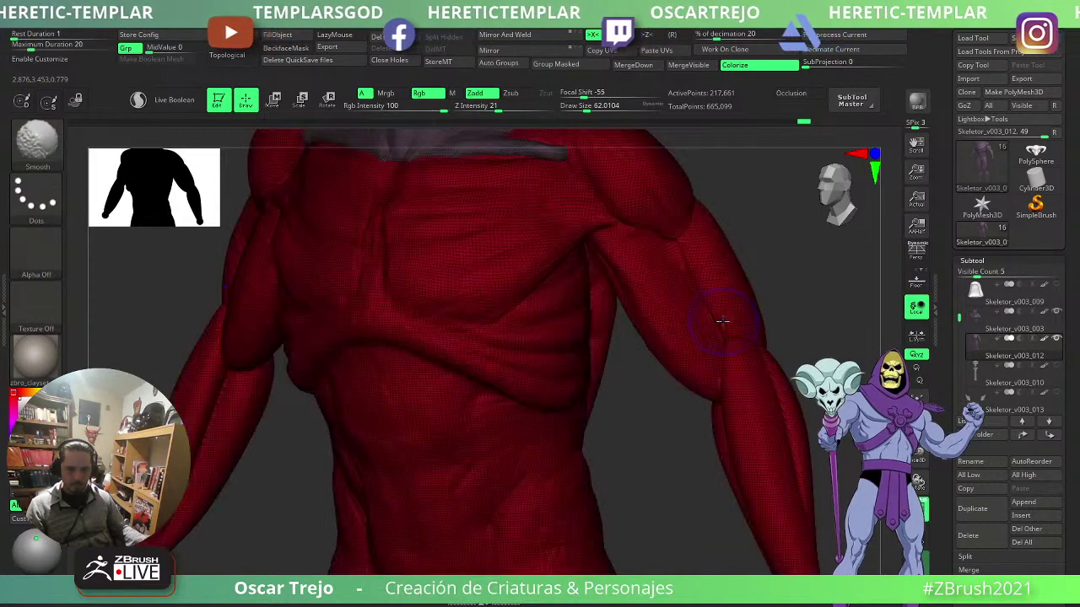
key(shift+f)
key(shift)
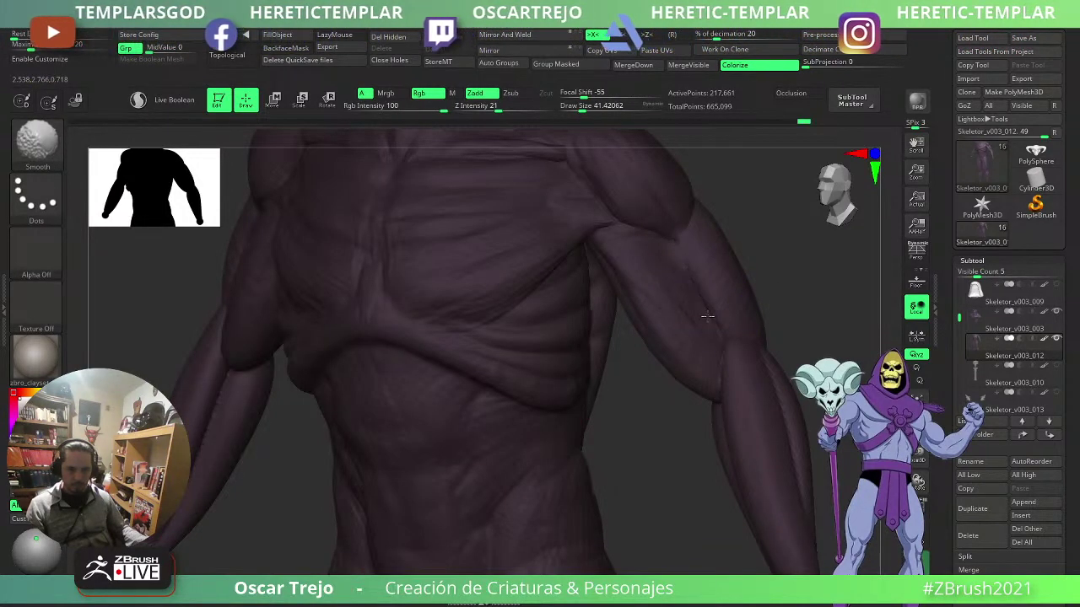
- Add volume where the deltoid meets the upper arm with ClayBuildup at about 46, and undo the last change
key(s)
click(694, 277)
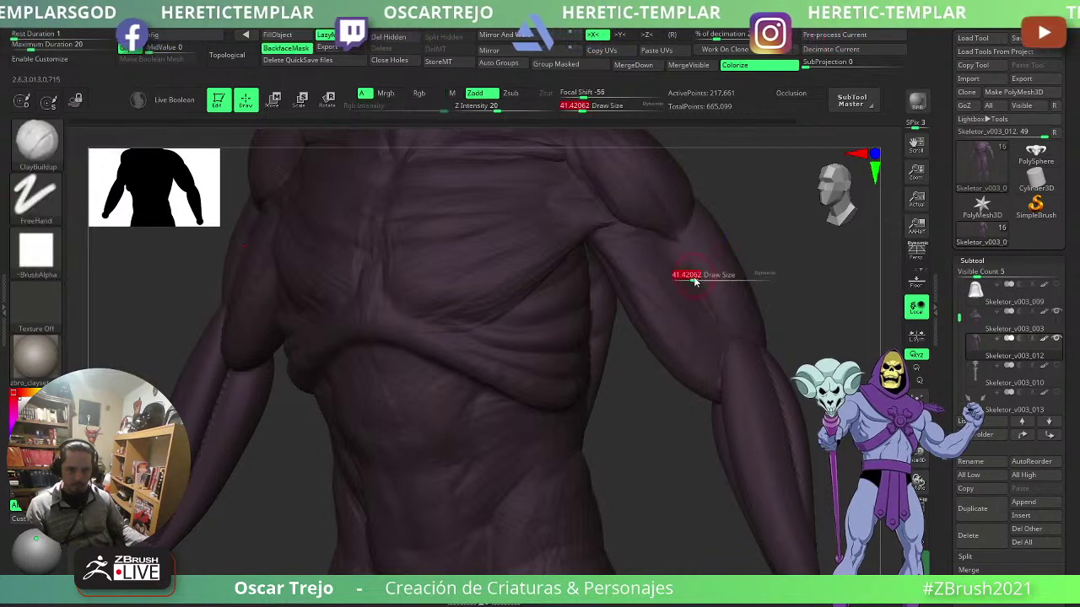
drag(671, 240, 672, 229)
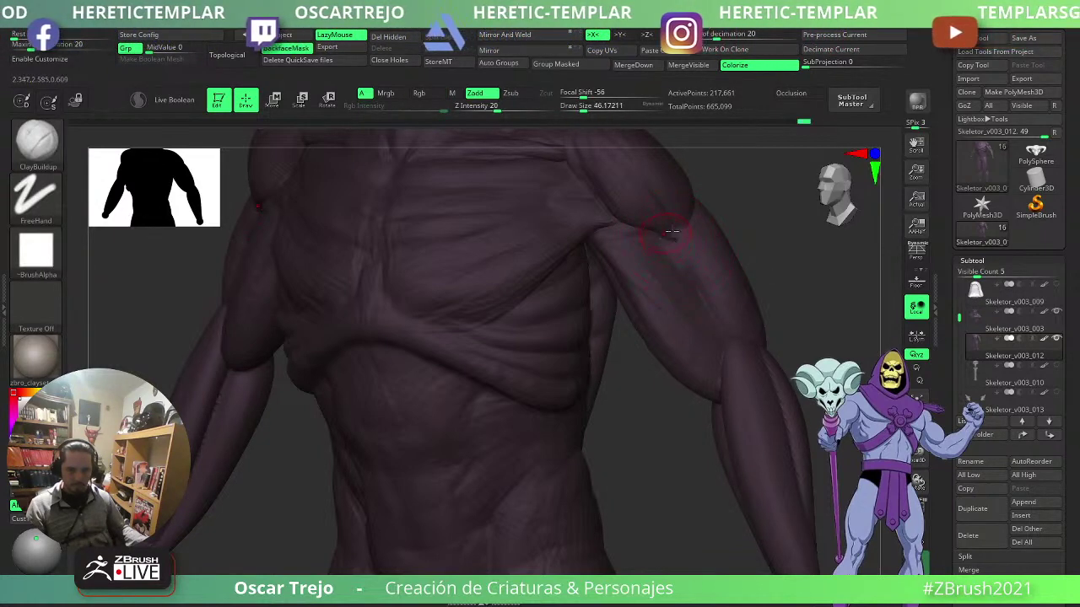
mouse_move(743, 210)
shift+mouse_down()
mouse_move(716, 306)
mouse_move(606, 334)
mouse_move(622, 358)
mouse_move(614, 351)
shift+mouse_up()
mouse_move(426, 384)
mouse_down()
mouse_move(744, 322)
mouse_move(717, 319)
mouse_move(798, 313)
mouse_move(781, 337)
mouse_move(688, 339)
mouse_up()
key(ctrl+z)
- Build up the front of the deltoid and its junction with the chest with ClayBuildup at about 62
key(b)
key(m)
key(v)
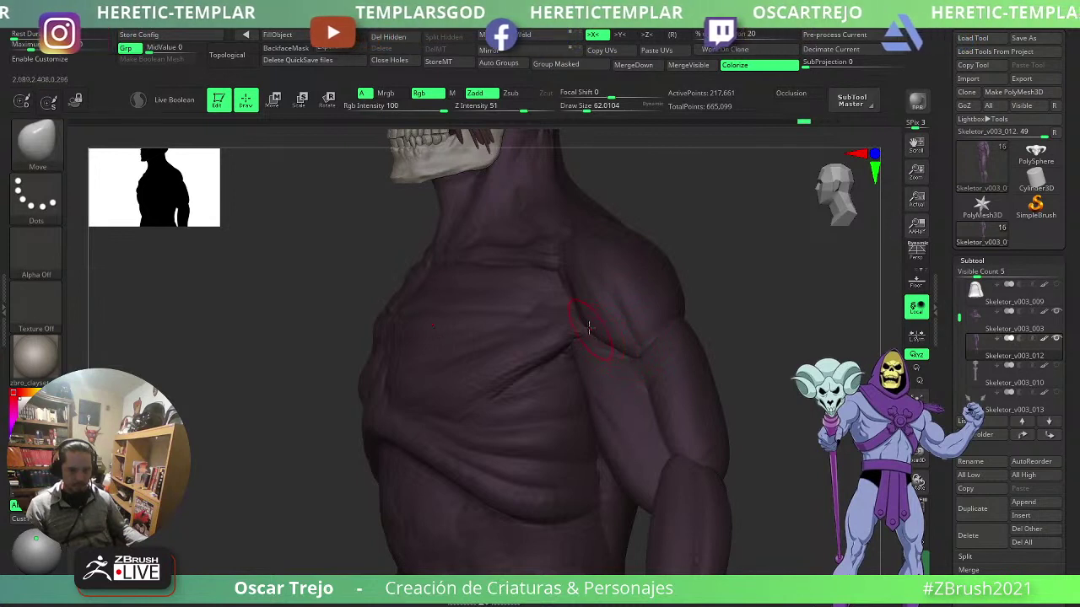
key(b)
key(c)
key(b)
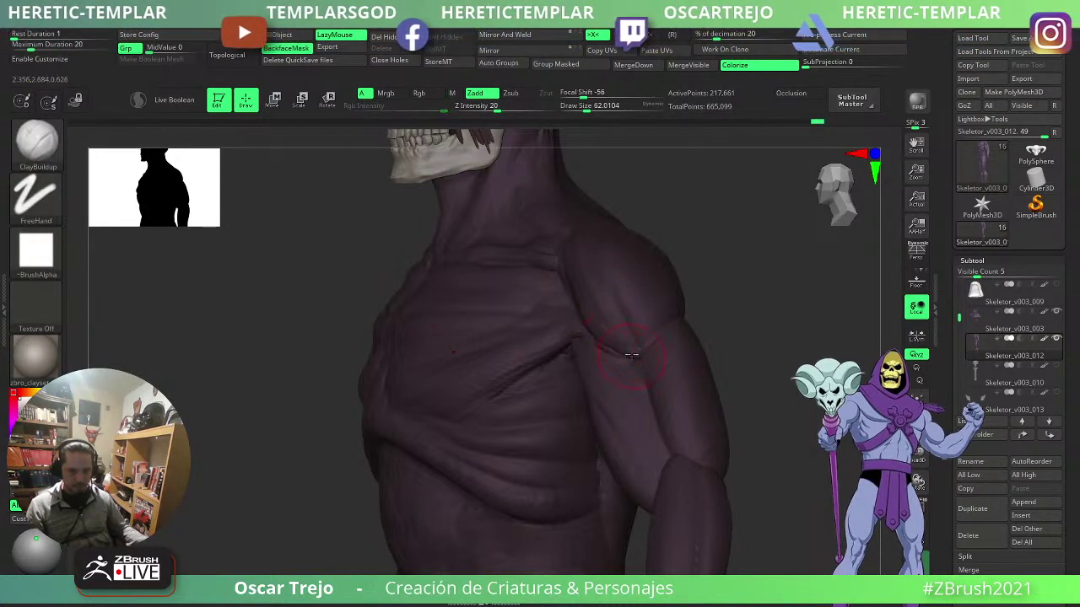
drag(629, 304, 633, 312)
right_drag(523, 307, 581, 307)
key(s)
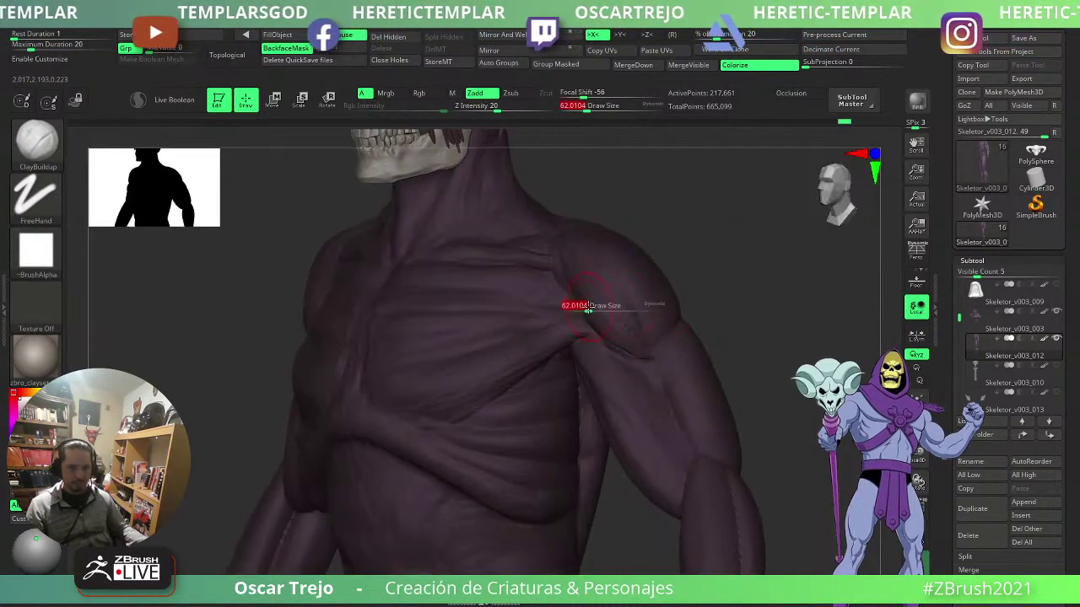
drag(582, 309, 595, 308)
- Reshape the deltoids in side and front views with Move brush sizes of about 136, 132 and 112
right_drag(751, 283, 634, 275)
key(b)
key(m)
key(v)
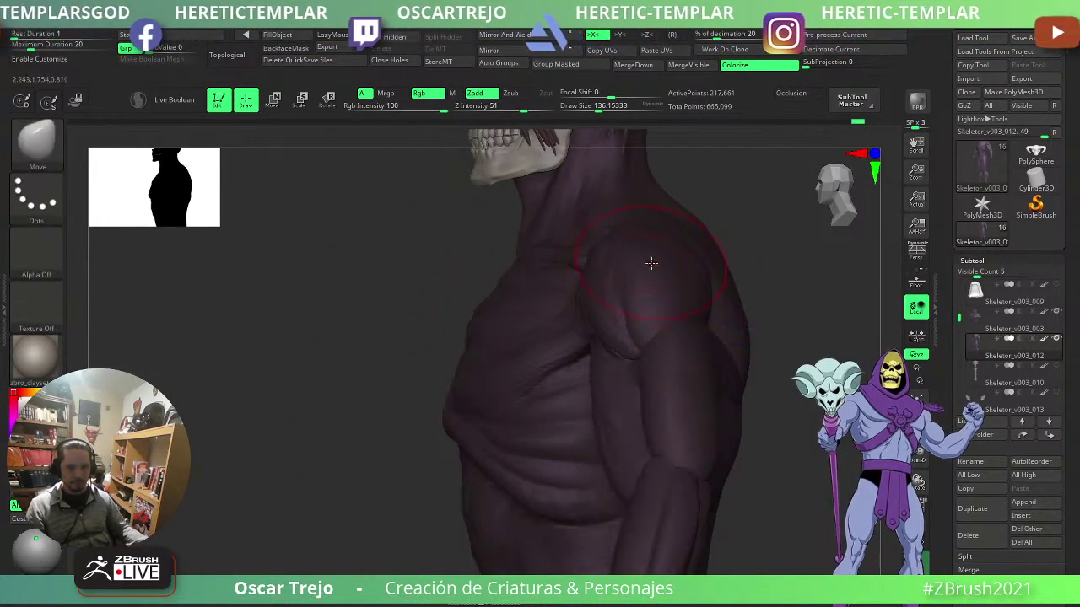
key(s)
mouse_move(685, 278)
mouse_down()
mouse_move(711, 277)
mouse_move(700, 276)
mouse_up()
mouse_move(700, 275)
ctrl+right_down()
mouse_move(757, 296)
mouse_move(784, 330)
ctrl+right_up()
ctrl+right_drag(739, 300, 698, 280)
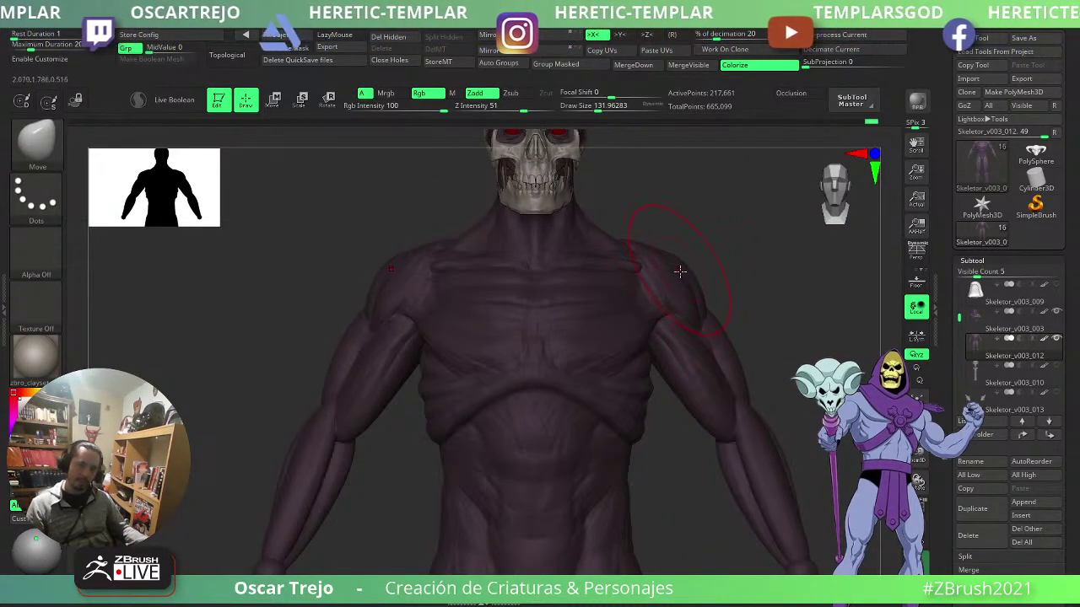
key(s)
drag(680, 272, 677, 272)
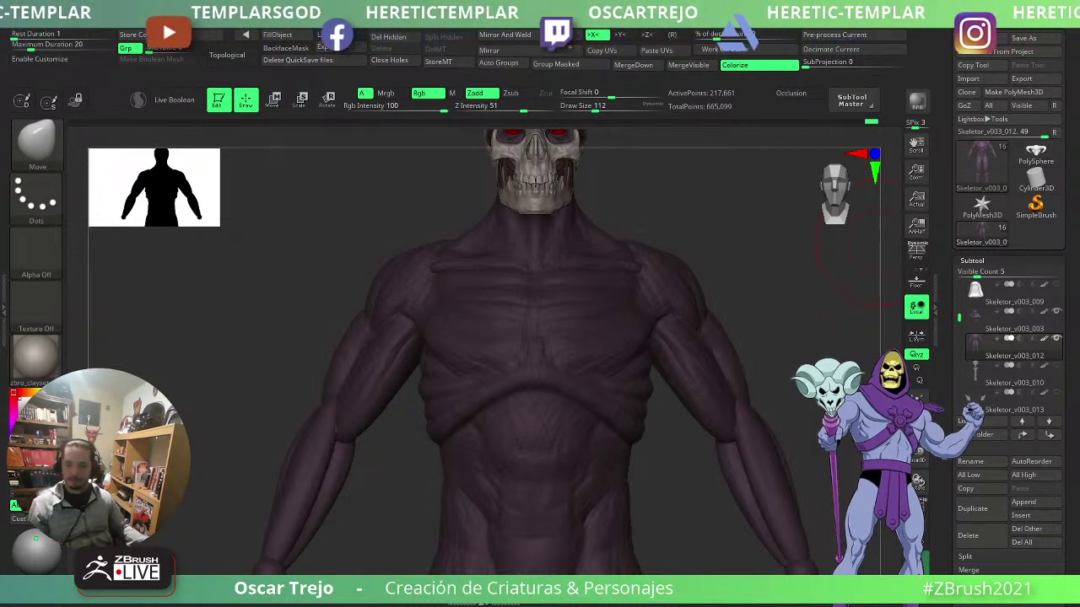
- Add volume to the abdomen below the ribcage with the Standard brush at about 65 and smooth the area
alt+drag(661, 498, 668, 453)
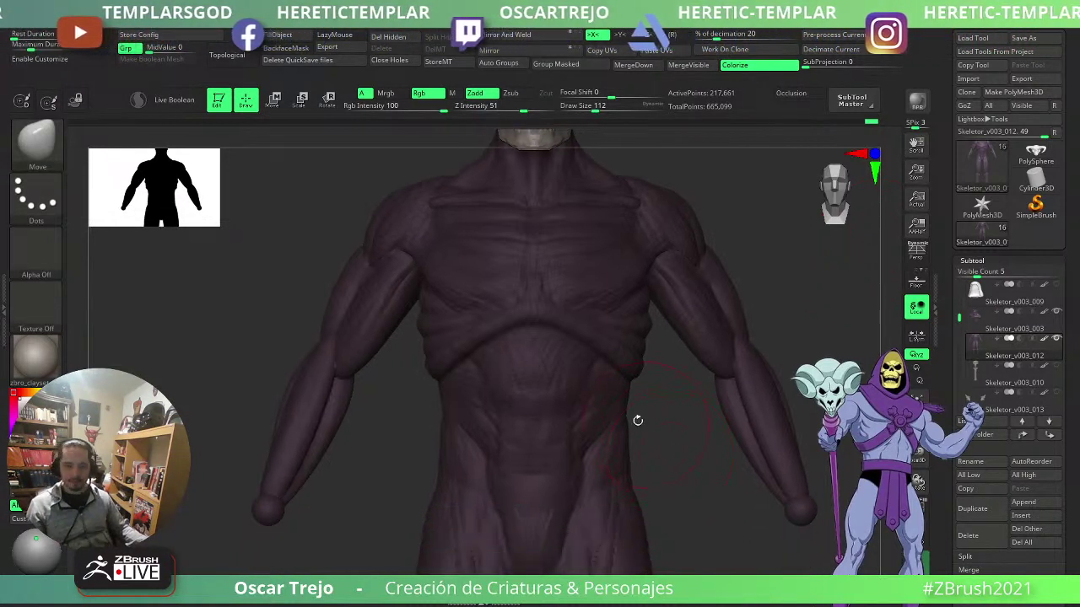
key(b)
key(c)
key(b)
drag(639, 419, 643, 401)
key(b)
key(s)
key(t)
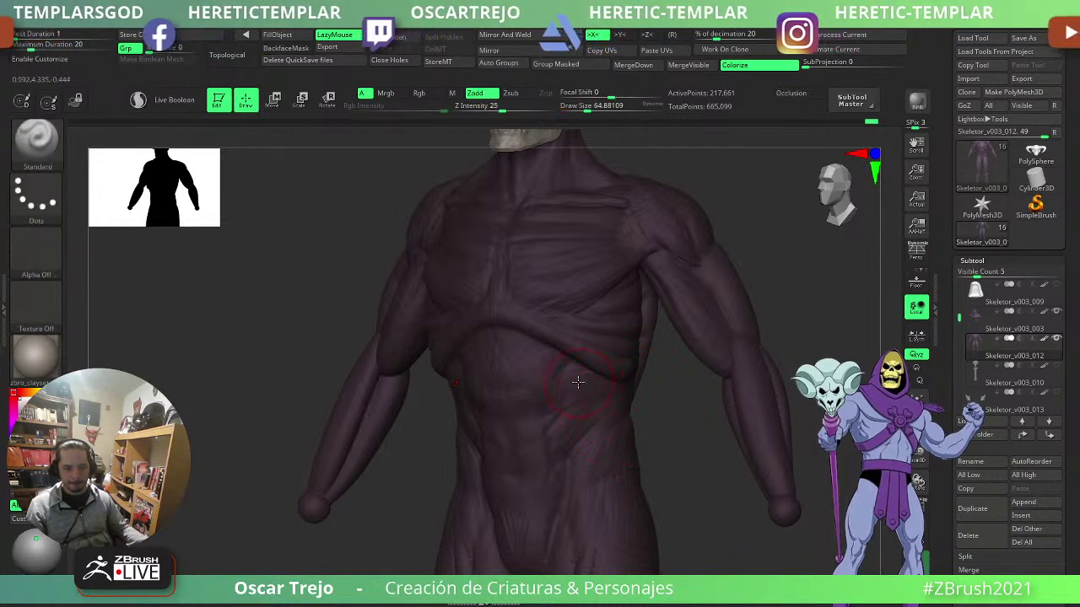
shift+drag(659, 424, 620, 429)
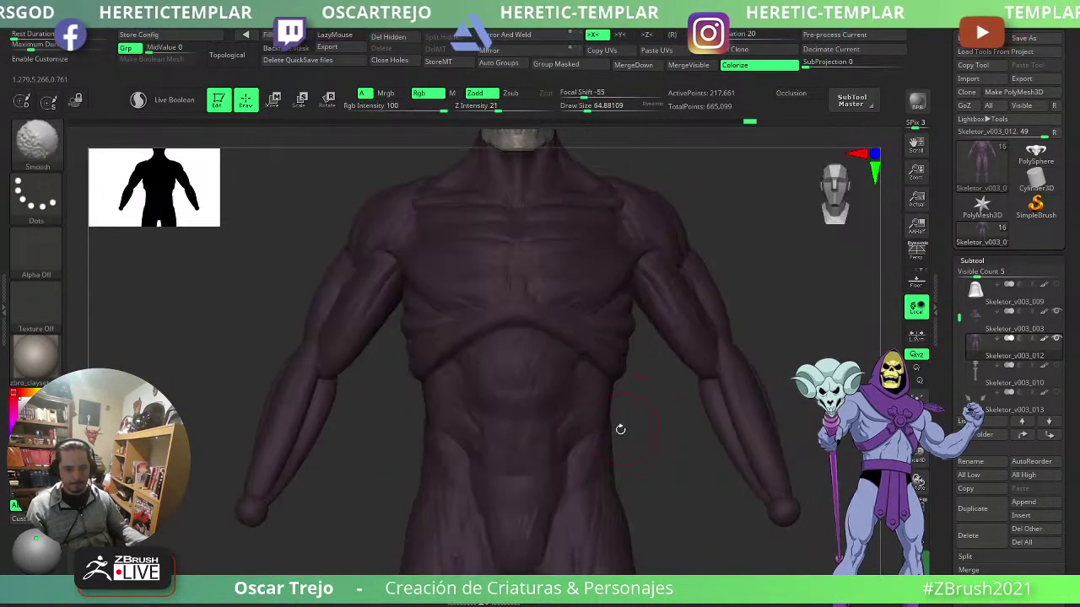
- Adjust the waist with the Move brush at about 112 and carve below the rib arch with DamStandard at about 80
key(s)
click(607, 430)
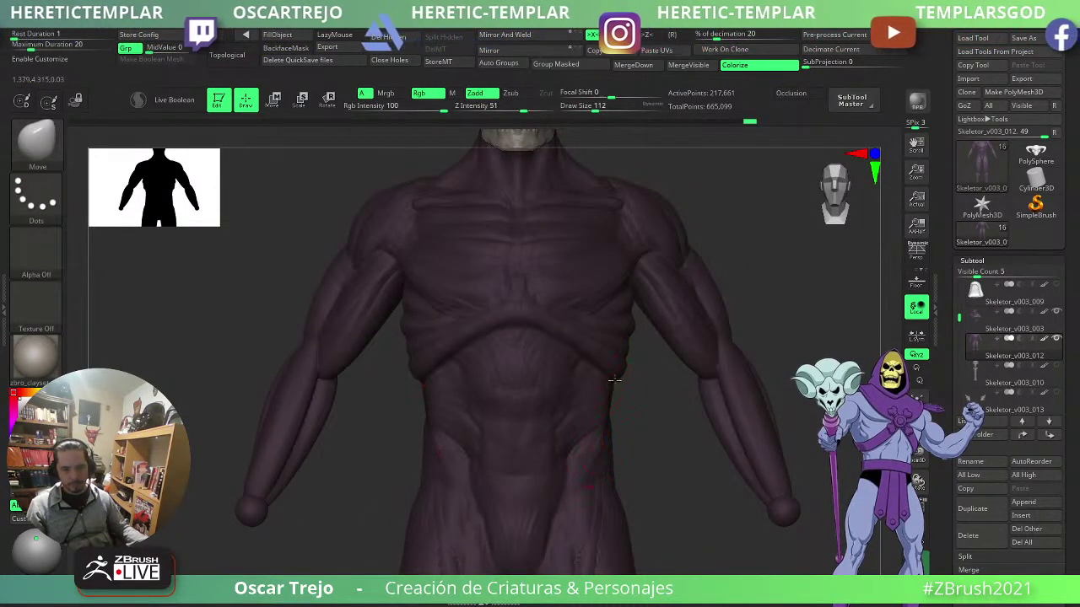
key(b)
key(d)
key(s)
drag(516, 328, 545, 335)
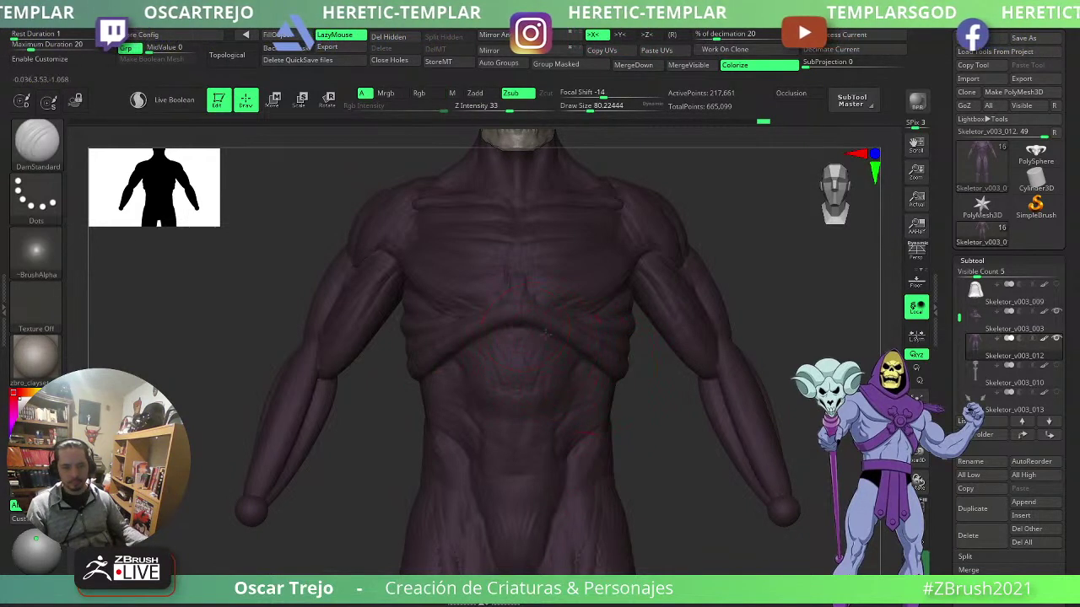
- Build up the lower ribs and flanks with ClayBuildup at about 80 and adjust the silhouette with Move at about 108
key(b)
key(c)
key(b)
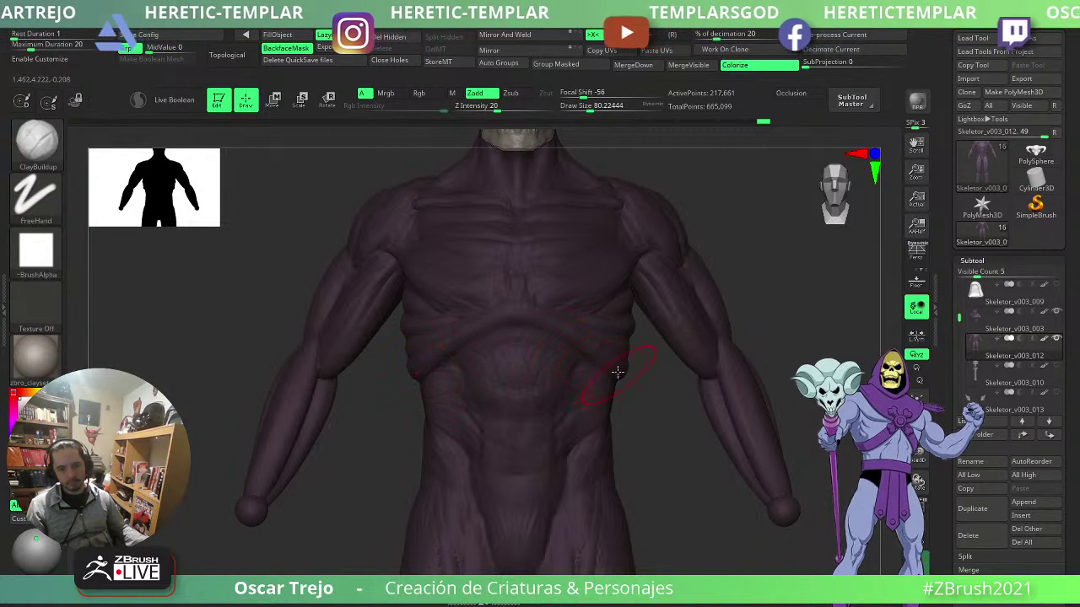
key(b)
key(m)
key(v)
mouse_move(644, 401)
mouse_down()
mouse_move(619, 403)
mouse_move(665, 414)
mouse_move(730, 300)
mouse_move(695, 358)
mouse_move(639, 389)
mouse_move(700, 390)
mouse_move(659, 412)
mouse_up()
key(s)
key(s)
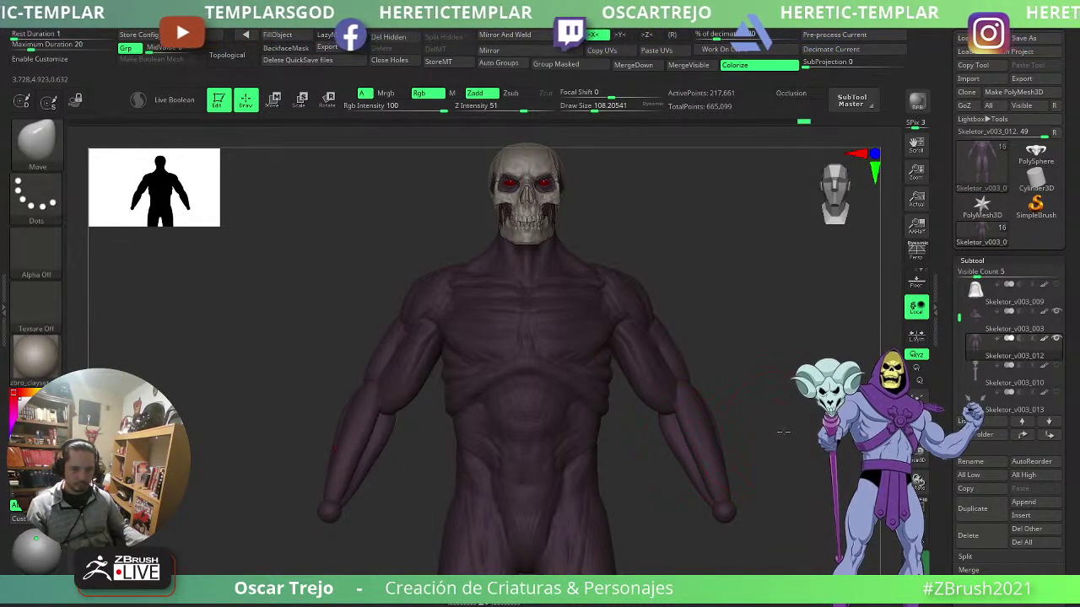
- Build up the forearm muscles with ClayBuildup and carve their separations with DamStandard at about 74
alt+drag(784, 432, 737, 361)
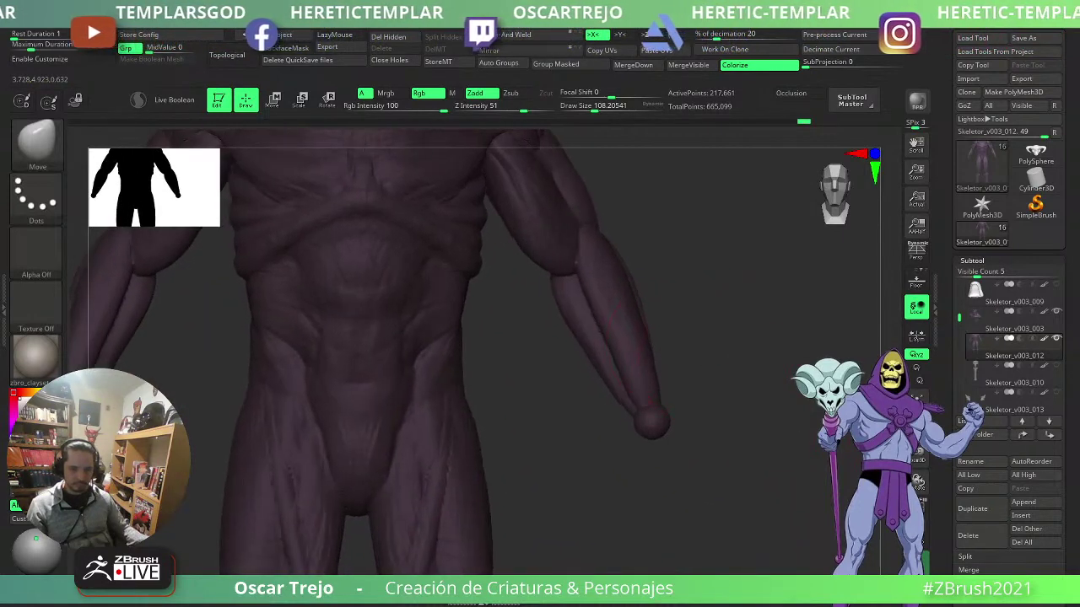
key(b)
key(c)
key(b)
mouse_move(687, 314)
mouse_down()
mouse_move(715, 316)
mouse_move(647, 323)
mouse_up()
key(s)
key(s)
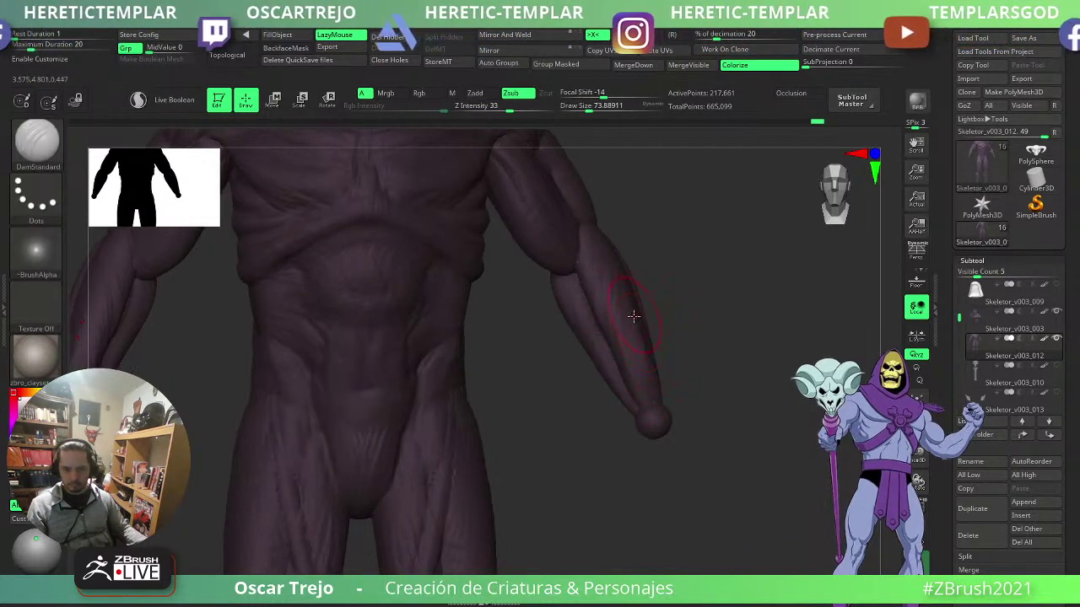
drag(641, 379, 636, 281)
drag(687, 276, 670, 270)
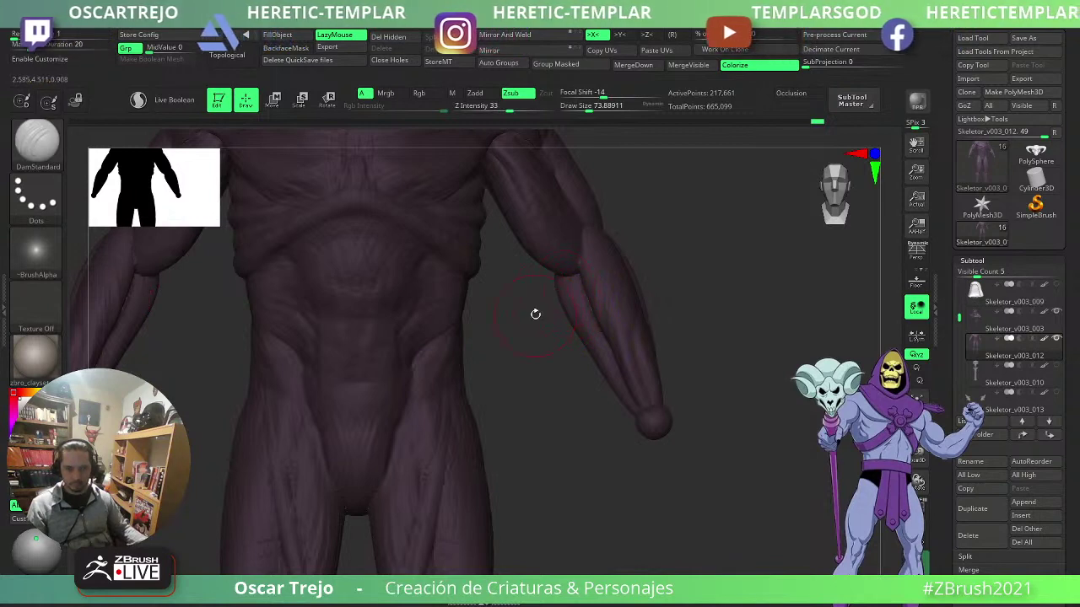
- Isolate the forearms and elbows by hiding the rest of the body mesh
drag(536, 314, 511, 308)
mouse_move(673, 270)
mouse_down()
mouse_move(533, 281)
mouse_move(677, 259)
mouse_up()
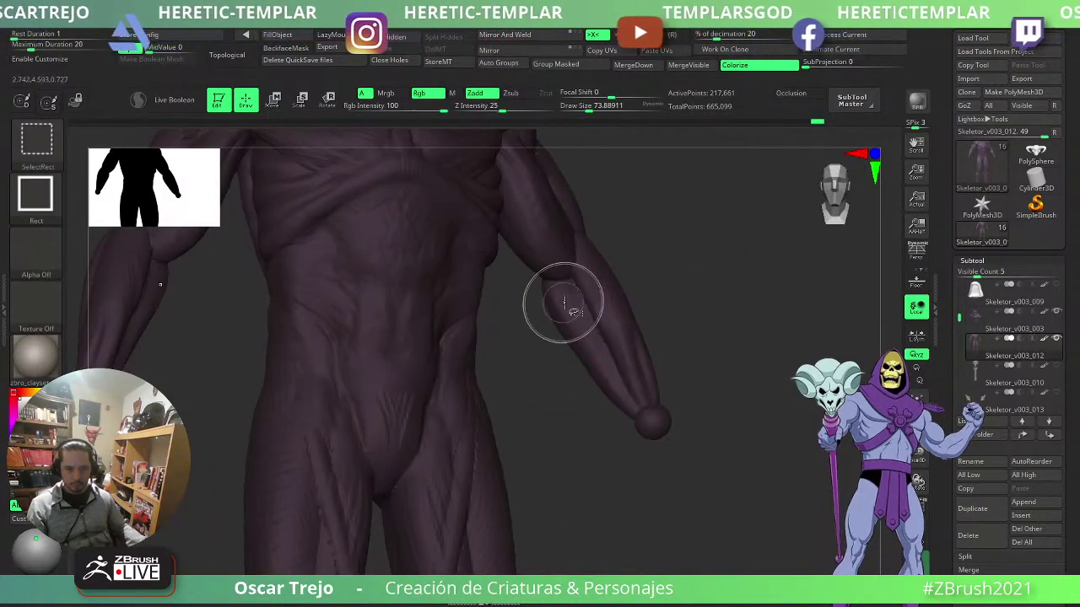
ctrl+shift+drag(700, 184, 511, 501)
mouse_move(548, 464)
mouse_down()
mouse_move(604, 406)
mouse_move(660, 282)
mouse_up()
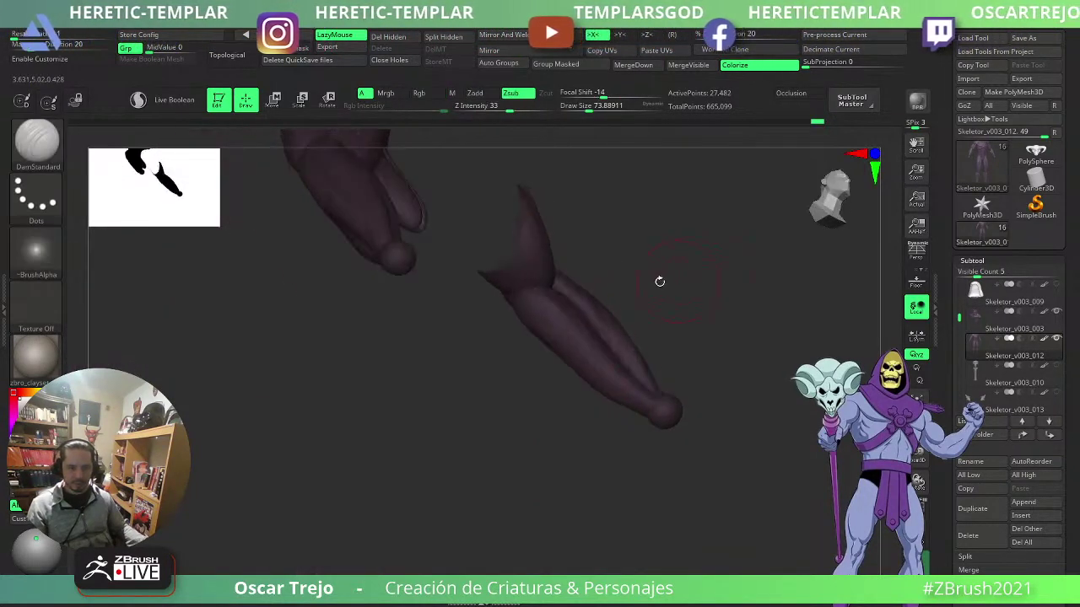
mouse_move(661, 238)
alt+mouse_down()
mouse_move(695, 294)
mouse_move(656, 294)
mouse_move(654, 347)
alt+mouse_up()
- Build up the forearm muscles at the inner elbow with ClayBuildup at about 74 and unhide the whole body
key(b)
key(c)
key(b)
drag(688, 317, 561, 396)
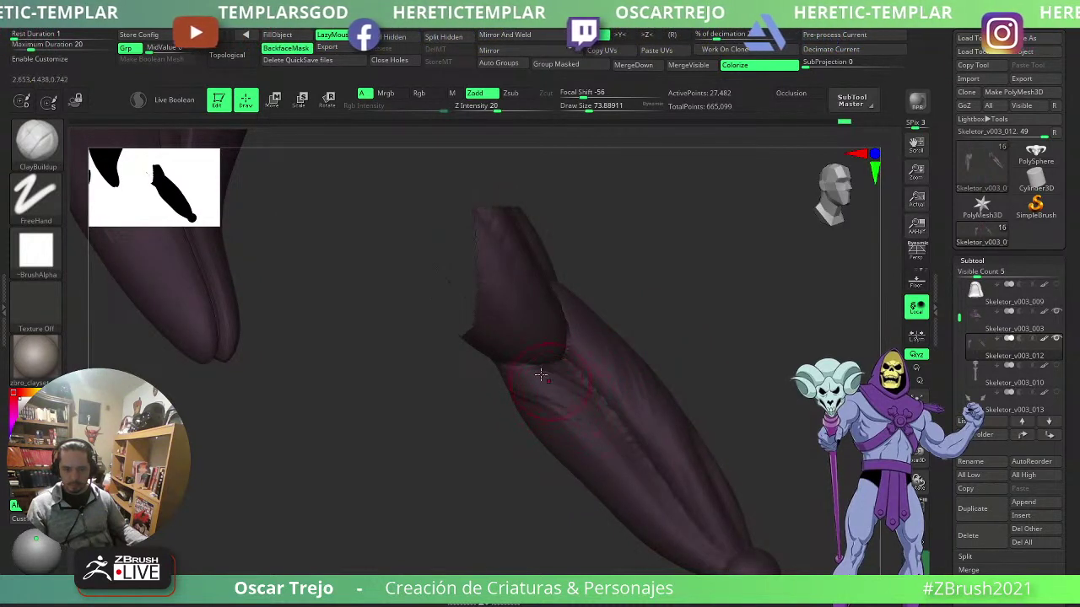
drag(608, 405, 639, 308)
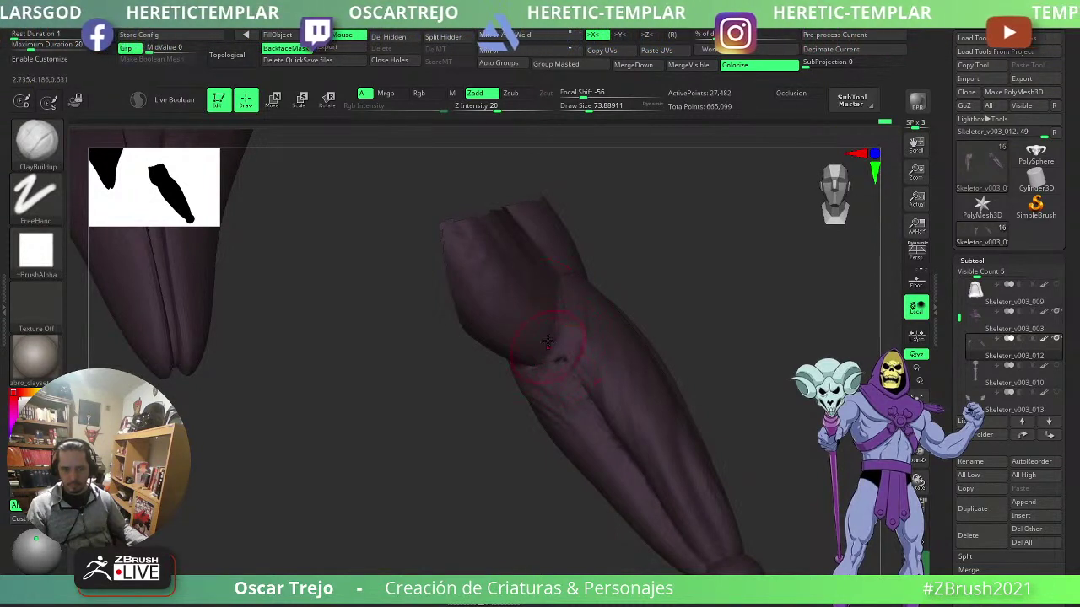
drag(609, 291, 648, 309)
key(bracketright)
key(bracketright)
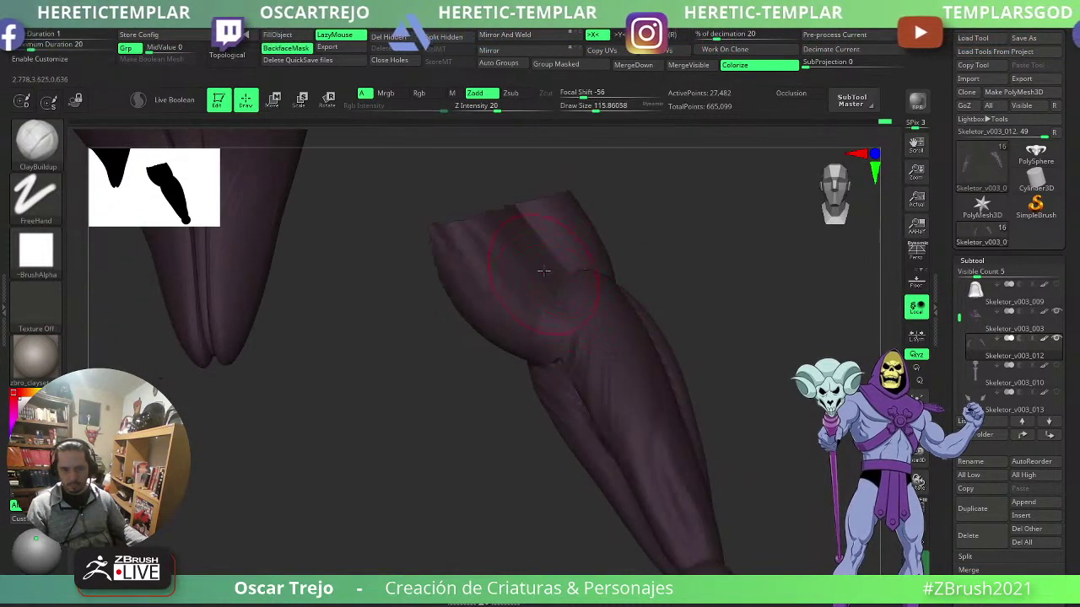
ctrl+shift+click(692, 283)
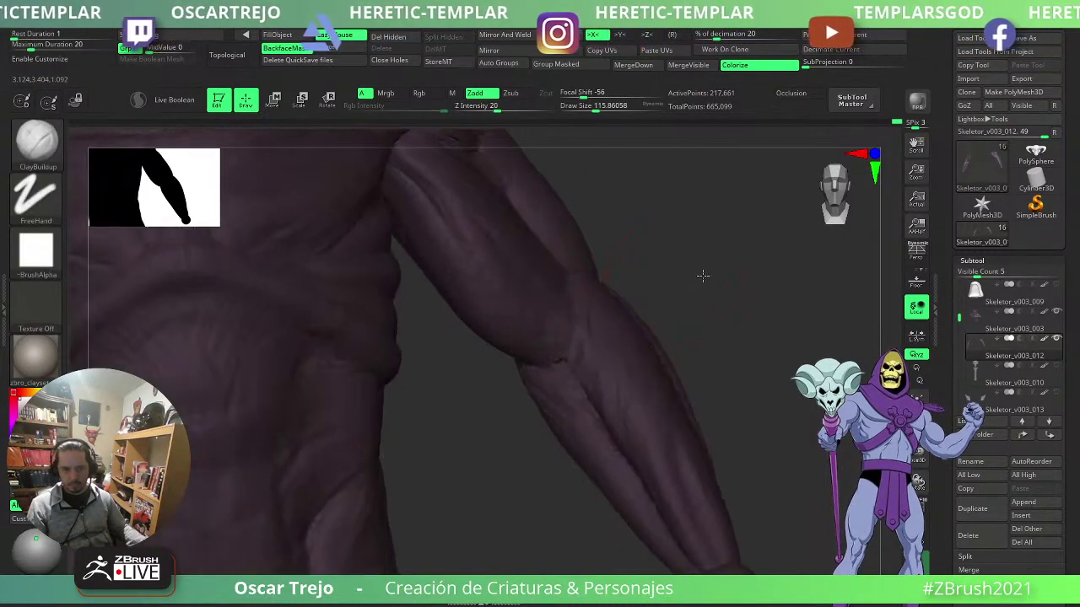
- Add volume to the biceps with ClayBuildup at a draw size of about 158
drag(701, 275, 668, 350)
drag(573, 305, 531, 313)
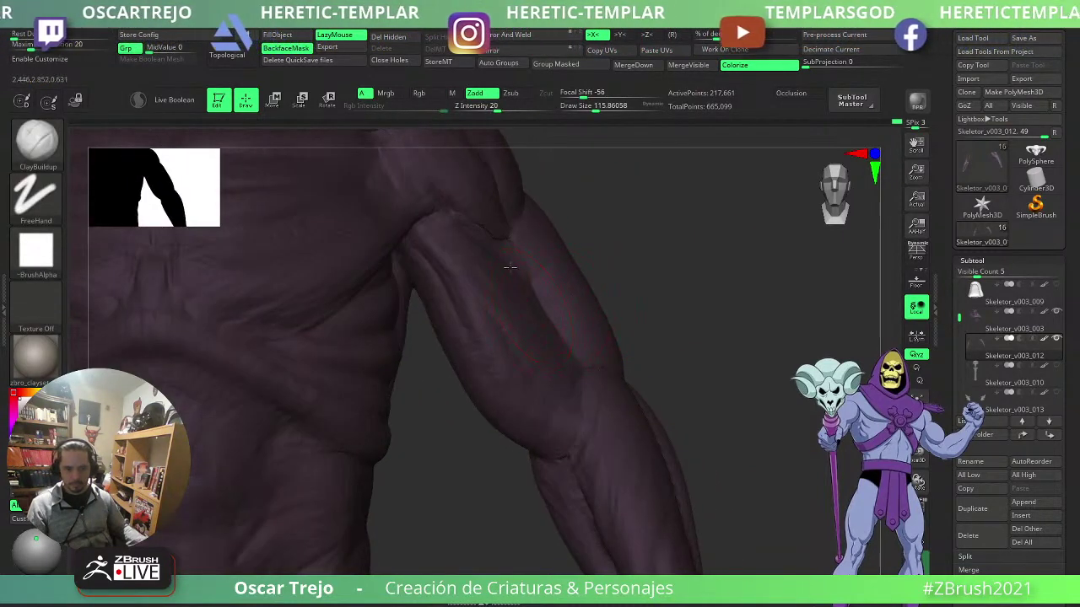
key(s)
drag(555, 351, 560, 351)
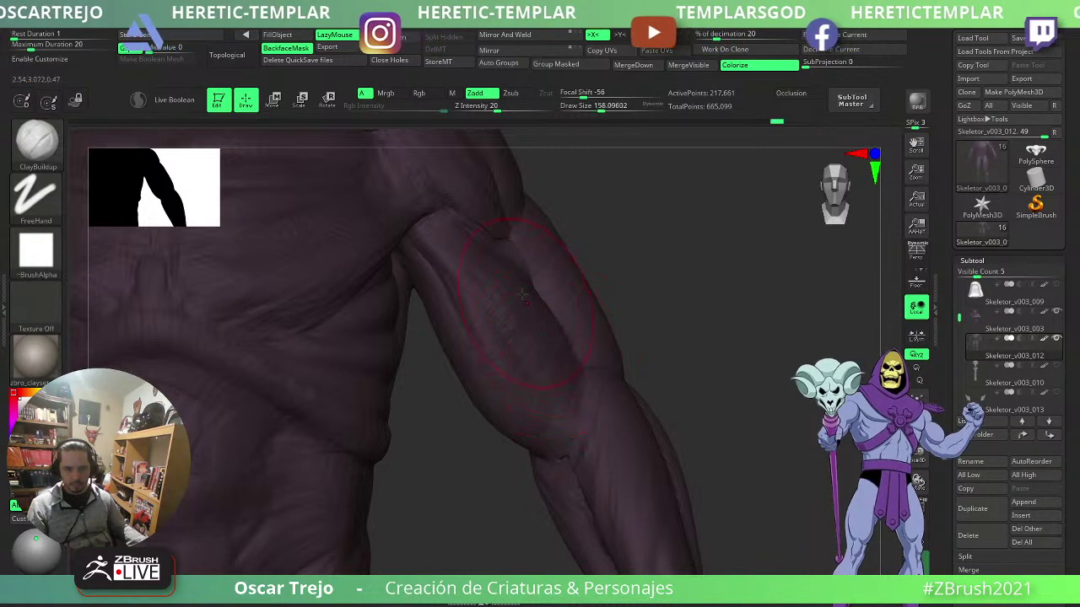
- Adjust the outer contour of the upper arm with the Move brush at about 101
key(b)
key(m)
key(v)
mouse_move(655, 251)
ctrl+right_down()
mouse_move(638, 244)
mouse_move(593, 295)
mouse_move(589, 331)
ctrl+right_up()
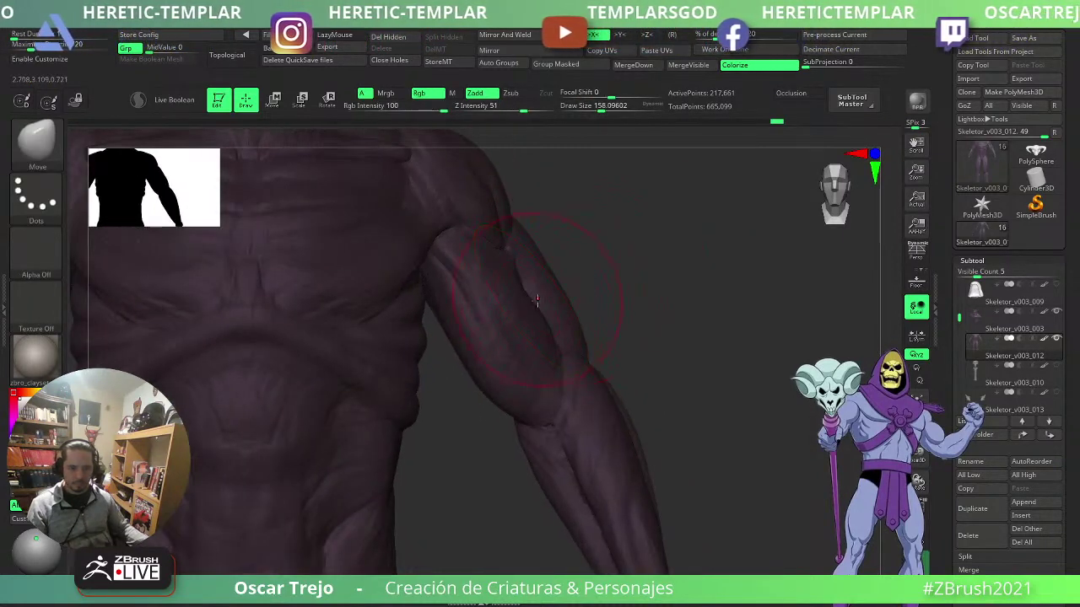
key(s)
drag(536, 295, 531, 296)
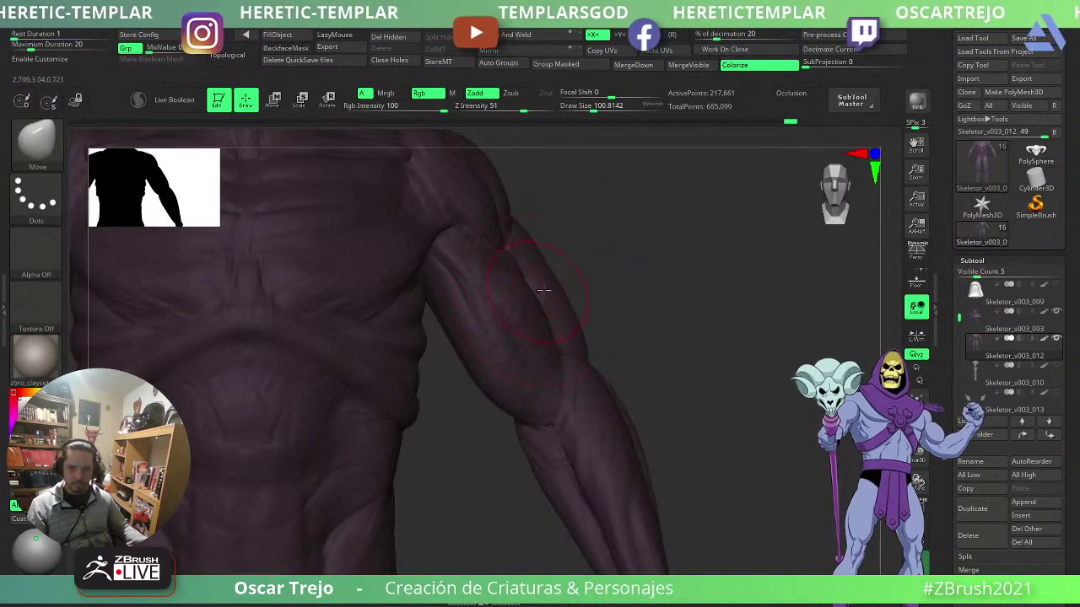
right_drag(540, 296, 544, 288)
- Build up the lower biceps toward the elbow with ClayBuildup at about 101
key(b)
key(c)
key(b)
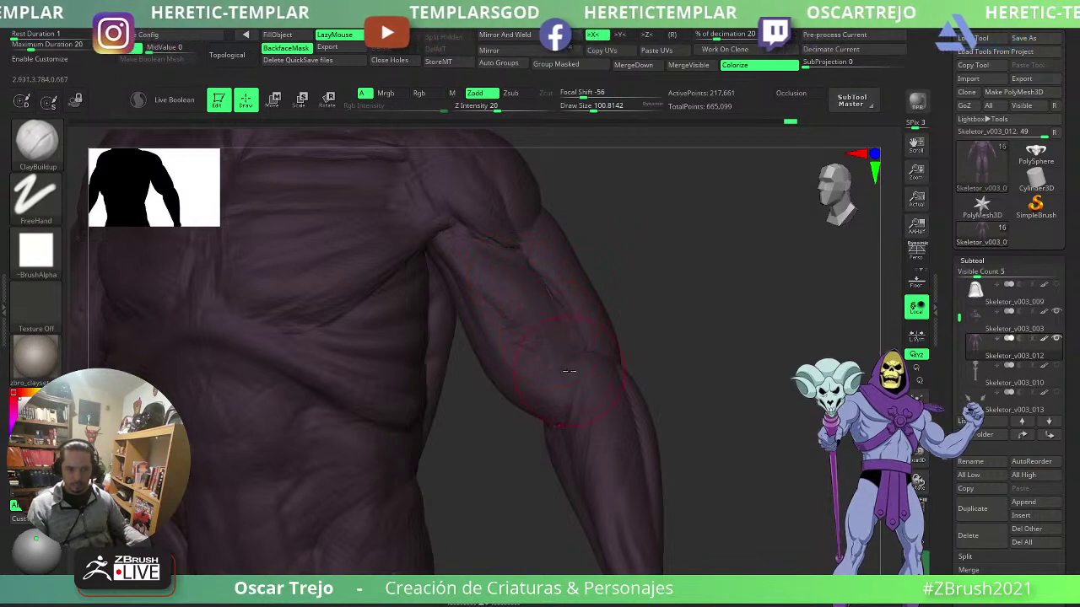
right_drag(570, 372, 662, 308)
- Refine the silhouette of the upper arms and elbows with the Move brush at about 116
key(b)
key(m)
key(v)
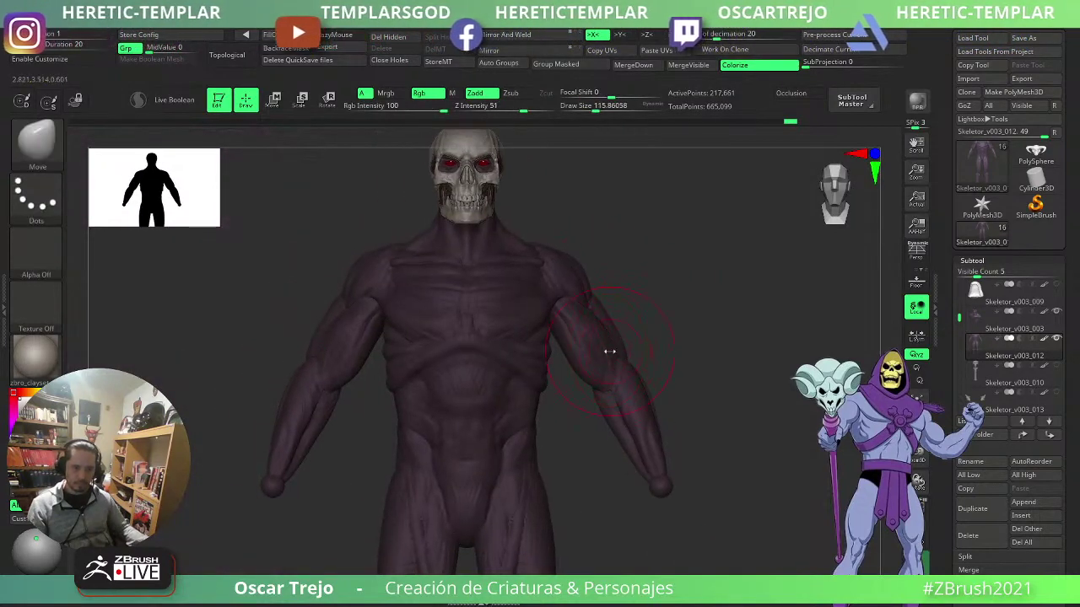
ctrl+right_drag(611, 348, 663, 354)
key(s)
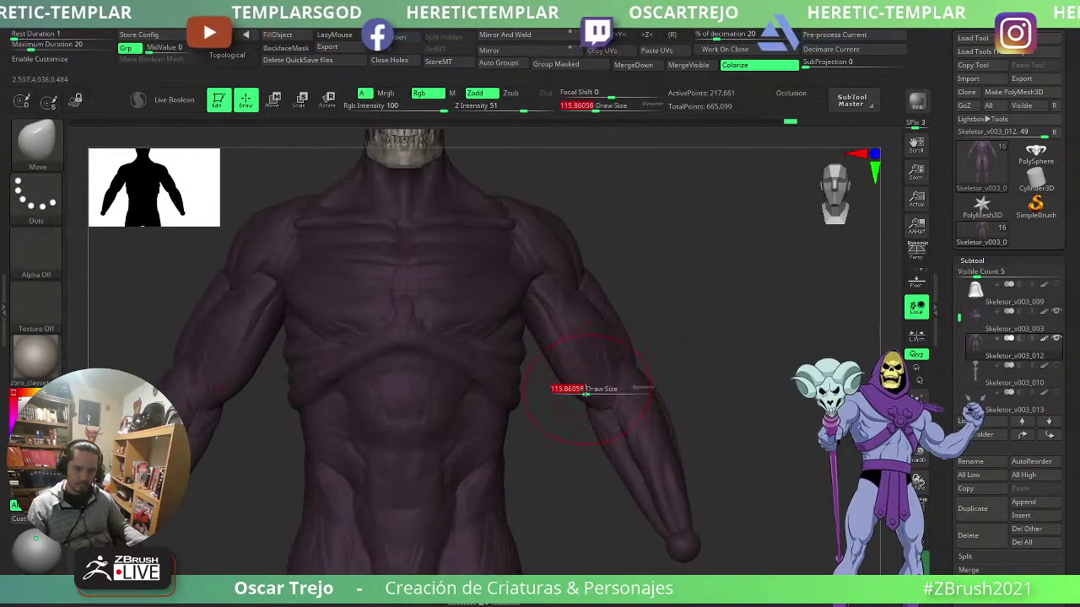
key(s)
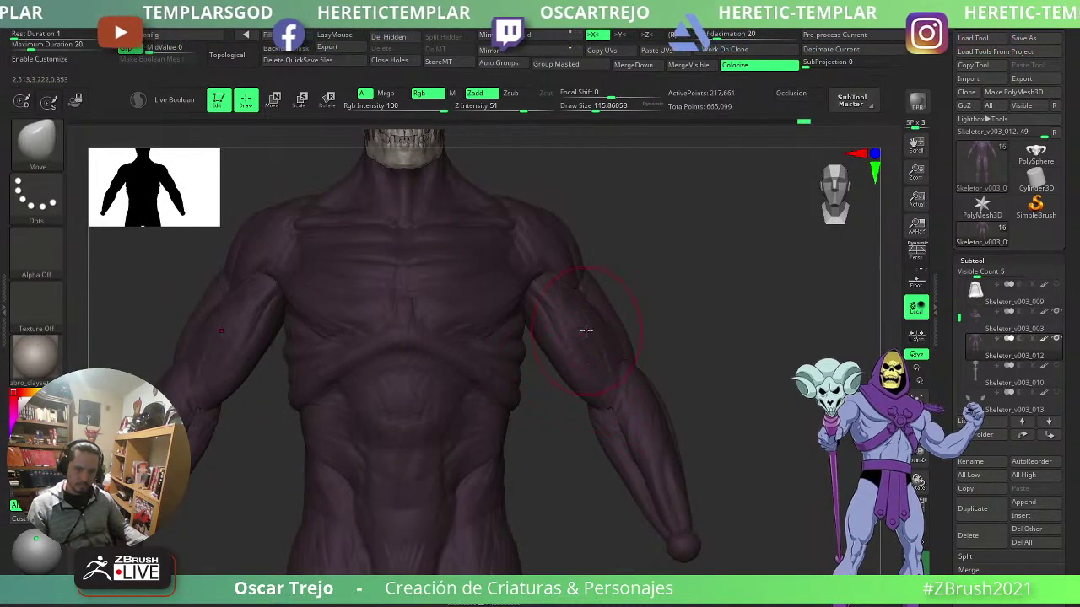
key(s)
click(573, 300)
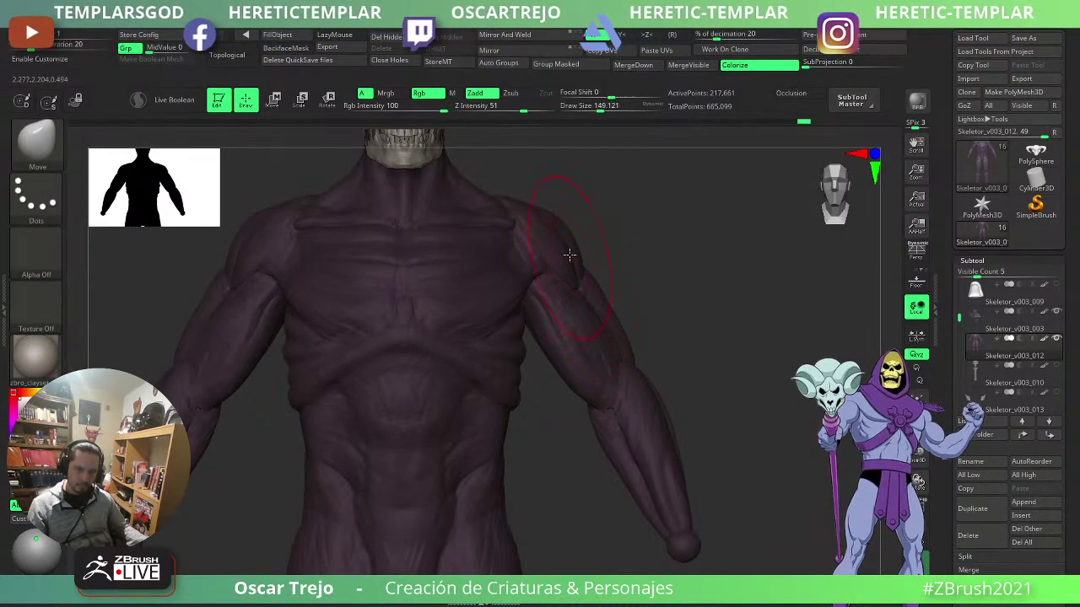
- Adjust the shoulder mass with the Move Topological brush at about 149
key(b)
key(d)
key(s)
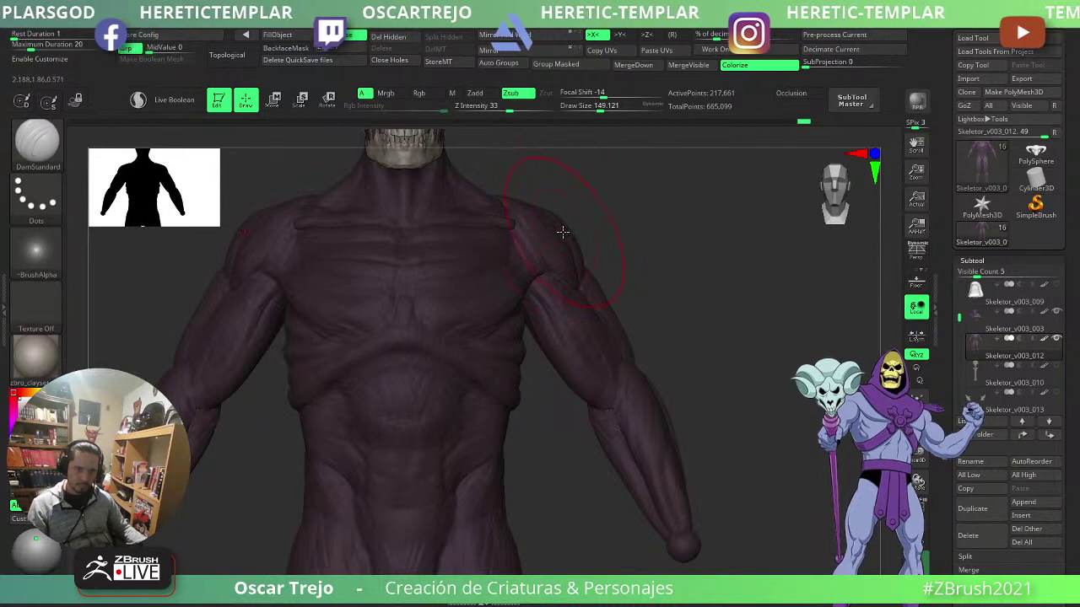
key(b)
key(m)
key(t)
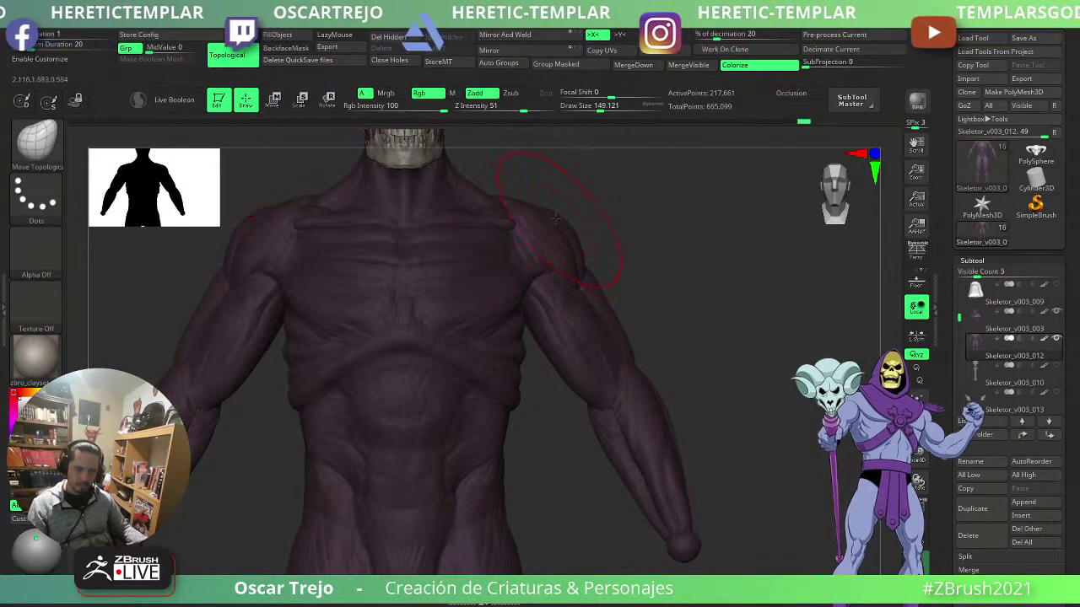
ctrl+right_drag(537, 207, 550, 220)
key(s)
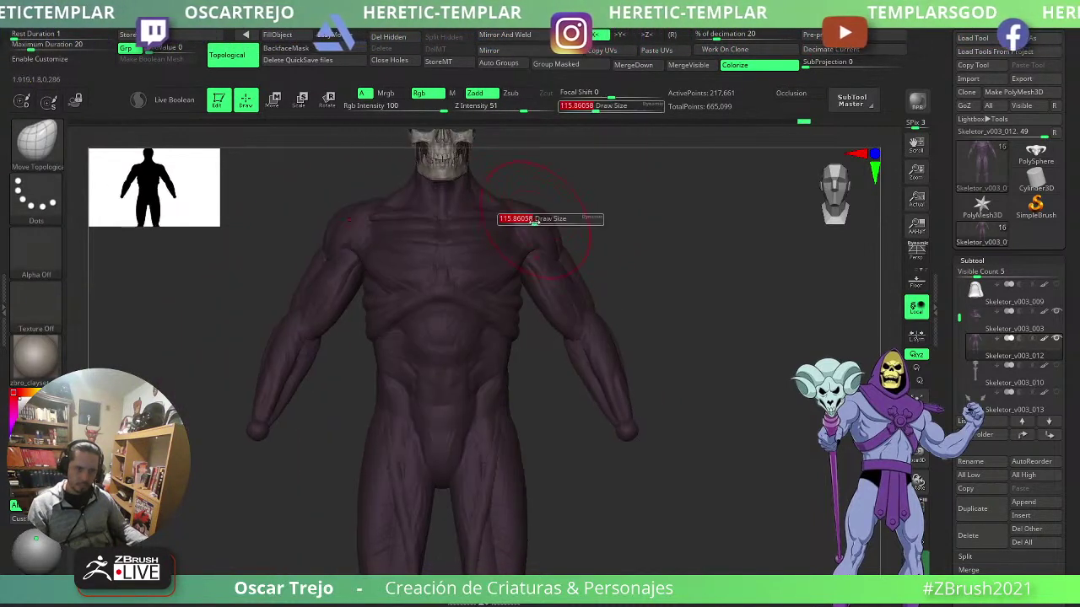
click(545, 220)
- Reshape the outer shoulders and upper arms with the Move brush at about 177 and 149
key(b)
key(m)
key(v)
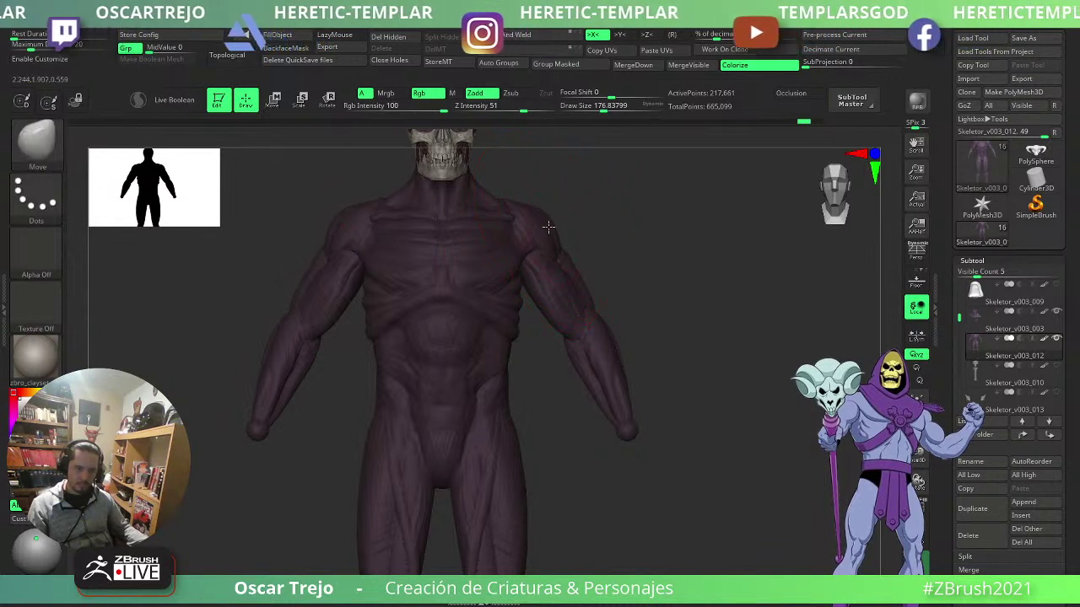
key(s)
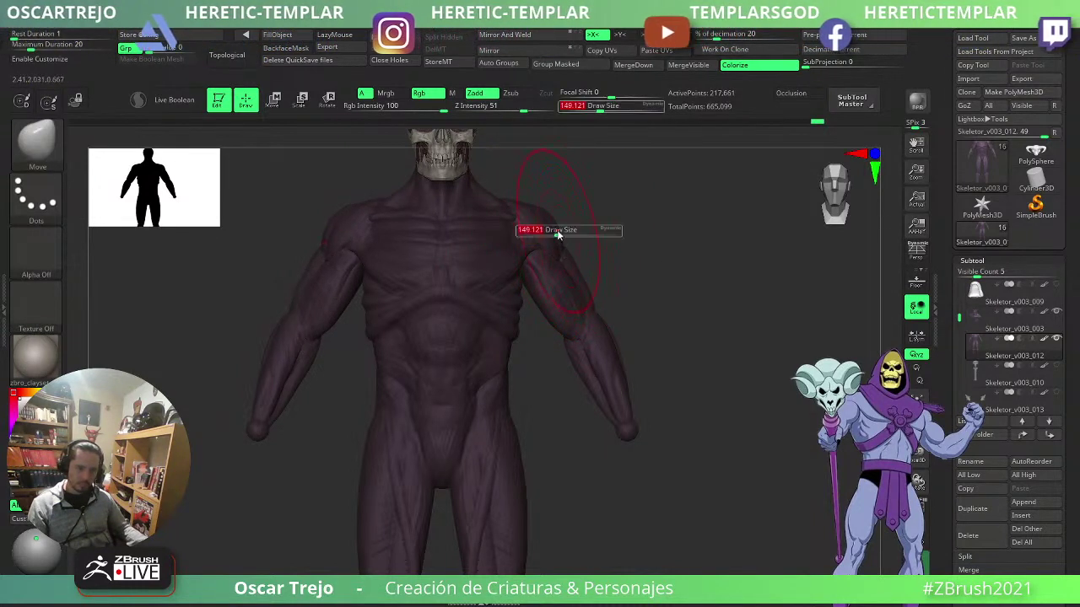
click(547, 221)
key(s)
click(556, 259)
- Make the muscle strands on the skull's temple the active subtool and turn the model to its back
mouse_move(622, 258)
alt+right_down()
mouse_move(632, 311)
mouse_move(663, 292)
mouse_move(692, 328)
alt+right_up()
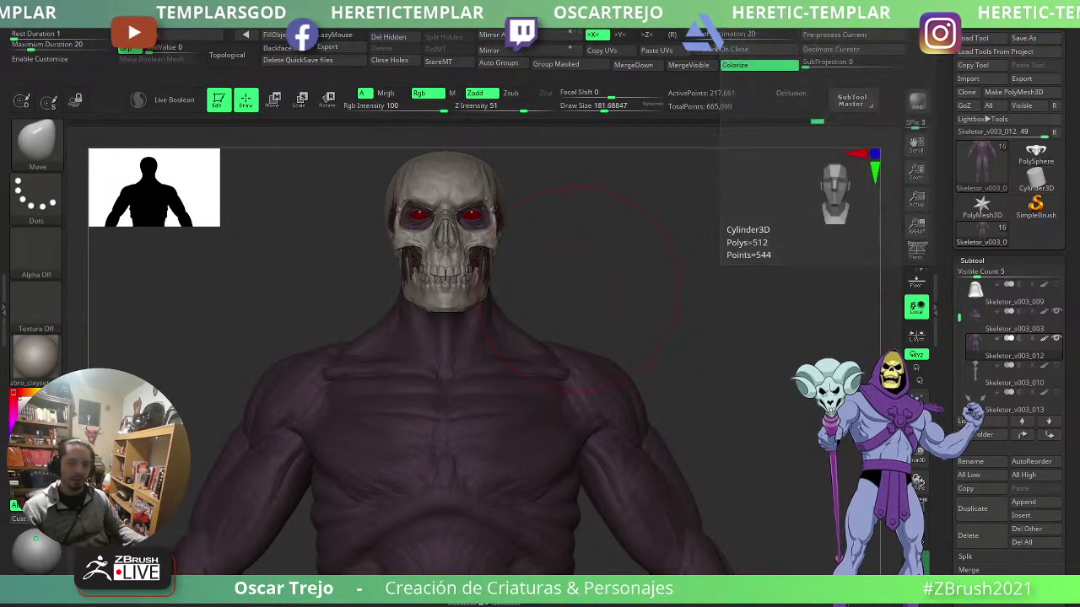
right_drag(574, 270, 600, 301)
drag(601, 301, 586, 304)
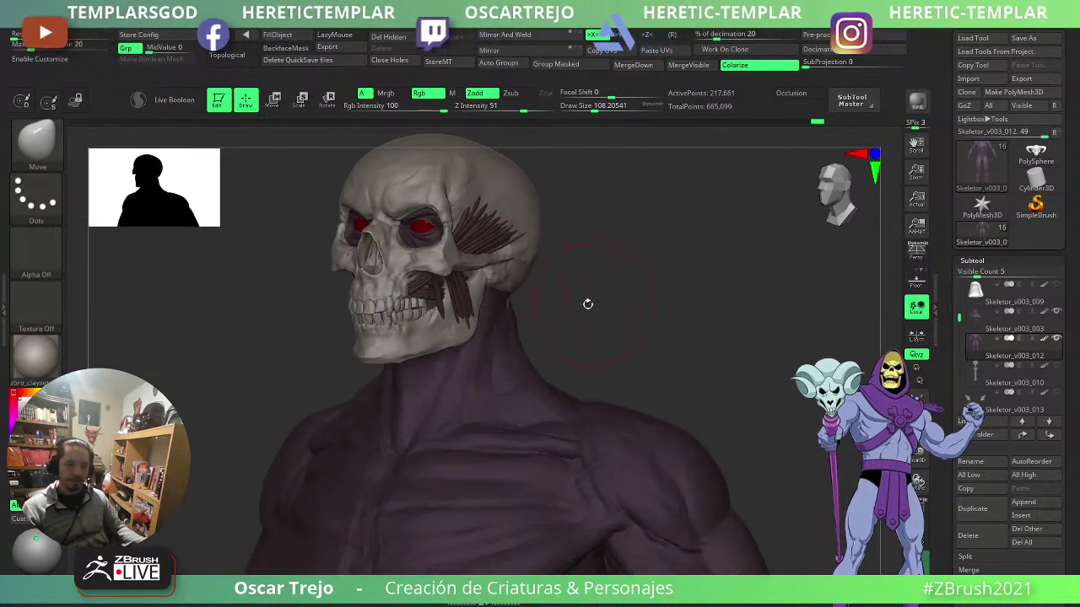
alt+click(489, 225)
drag(602, 253, 541, 270)
drag(704, 338, 698, 304)
- Reselect the body and build up muscle fibres on the lower trapezius and lats with ClayBuildup at about 83 and 145
key(b)
key(c)
key(b)
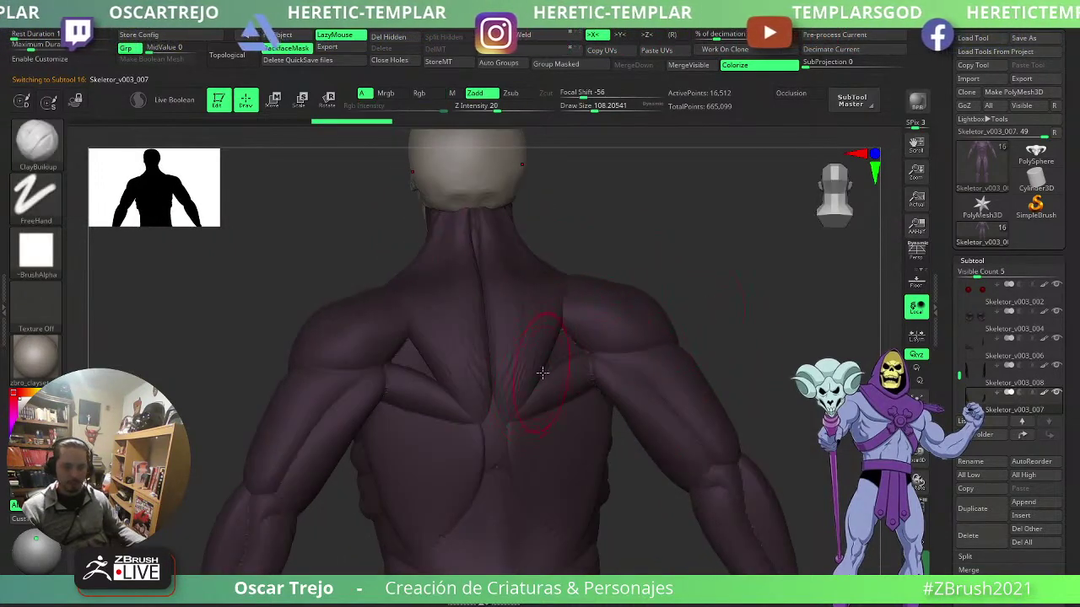
alt+click(523, 418)
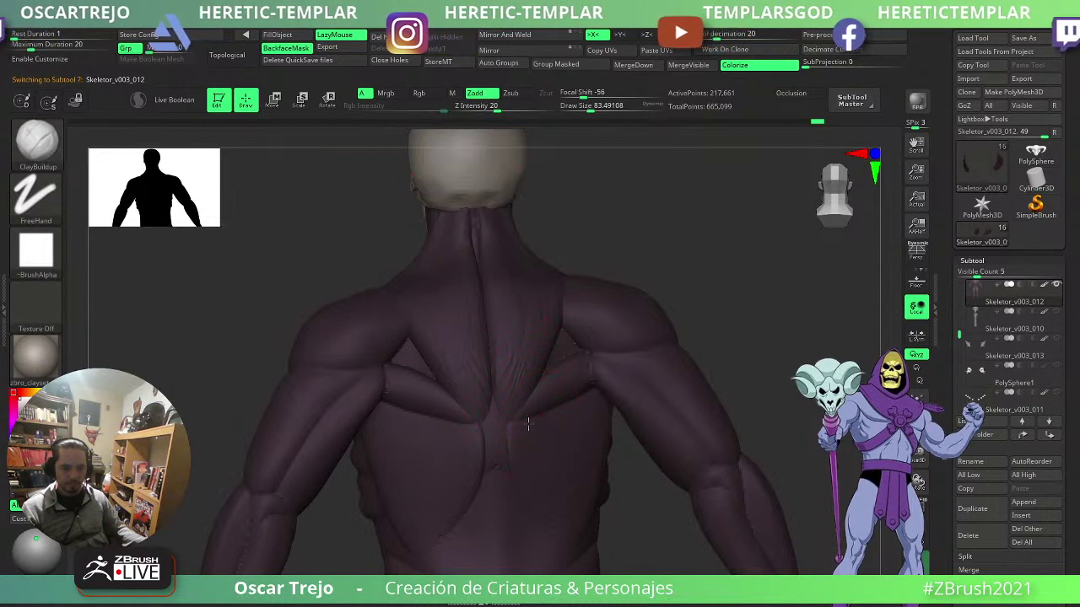
key(s)
drag(535, 435, 545, 434)
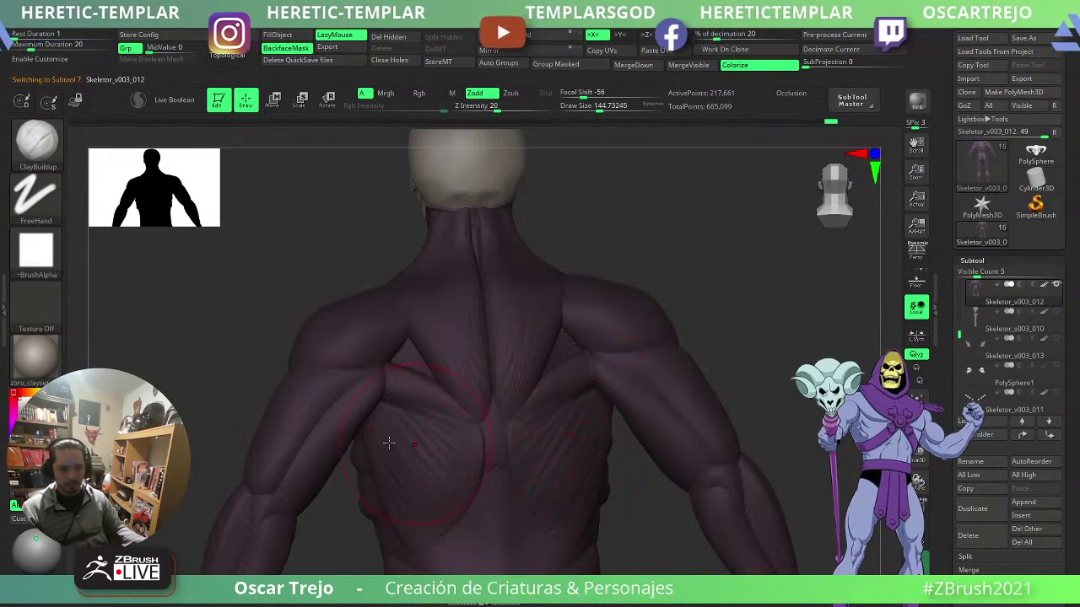
- Build up the triceps on the back of the upper arms with ClayBuildup at about 83
key(s)
drag(318, 453, 309, 456)
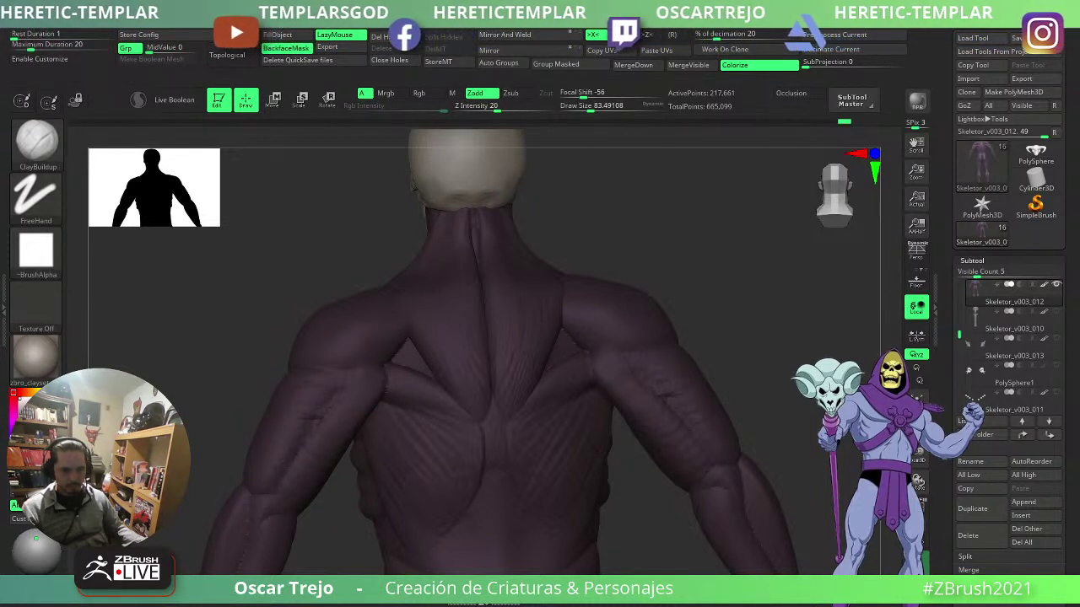
key(s)
drag(397, 354, 391, 351)
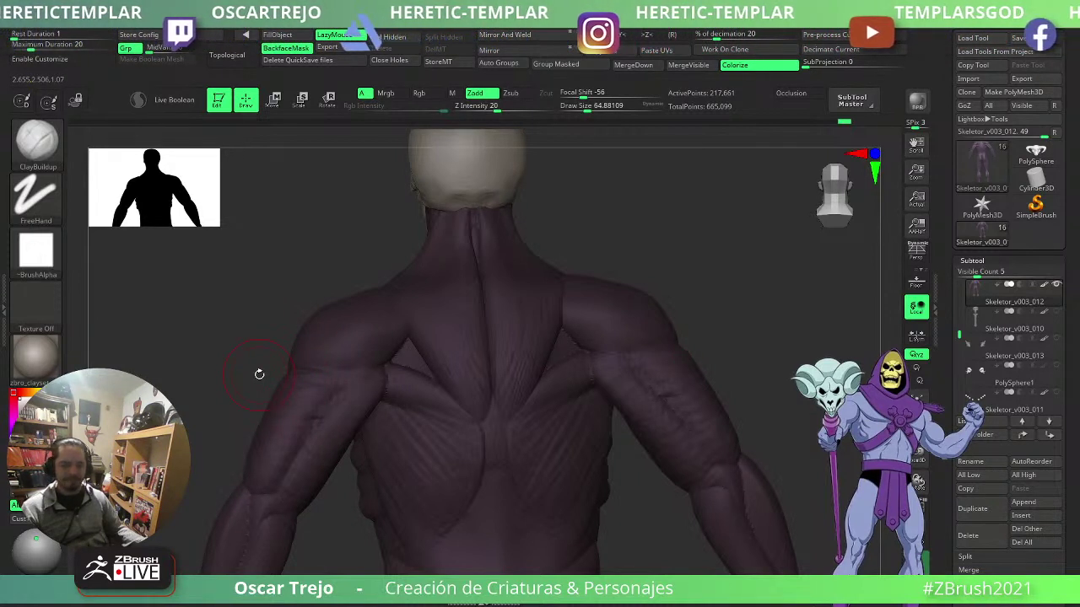
- Smooth the rear shoulder edge and build up the rear deltoid and armpit muscles with ClayBuildup at about 77
drag(213, 359, 216, 388)
shift+drag(286, 371, 292, 372)
key(s)
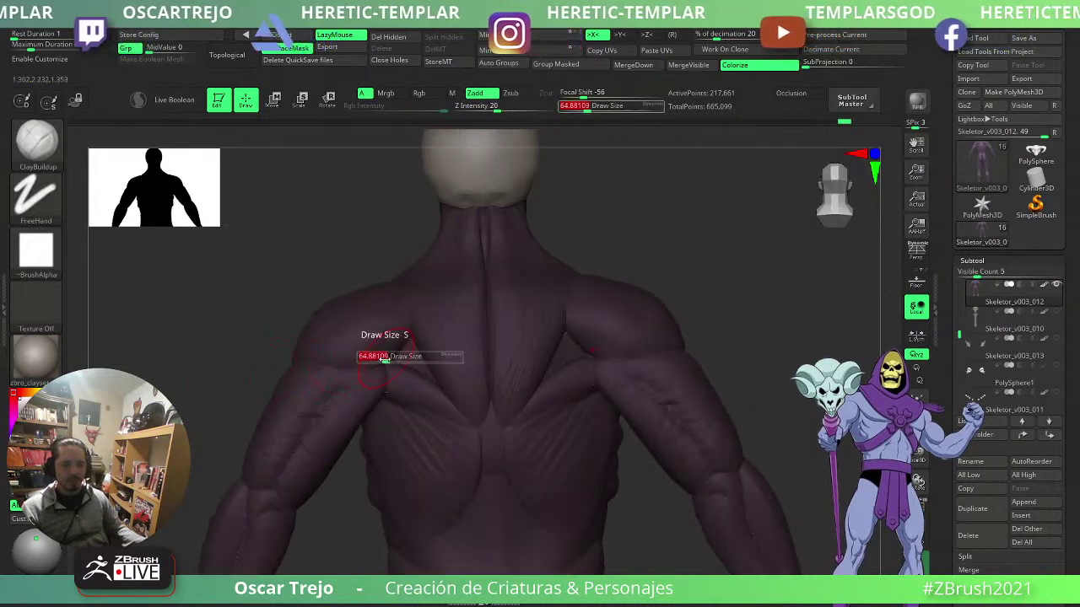
drag(385, 357, 382, 351)
key(s)
key(s)
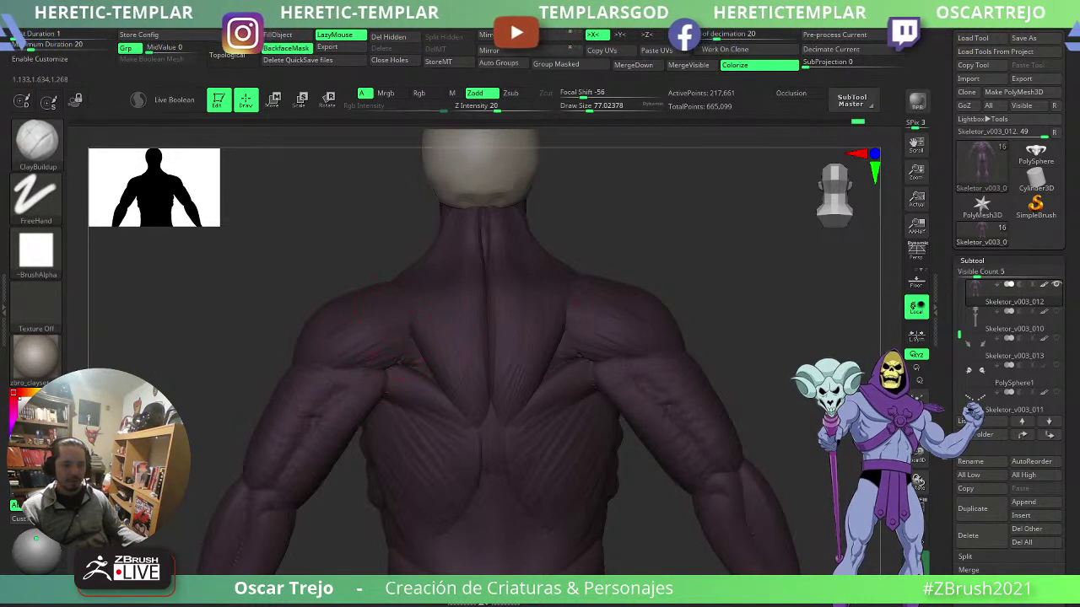
- Add volume to the outer rear deltoid with ClayBuildup at about 101
key(s)
drag(229, 323, 289, 335)
key(s)
drag(361, 313, 364, 313)
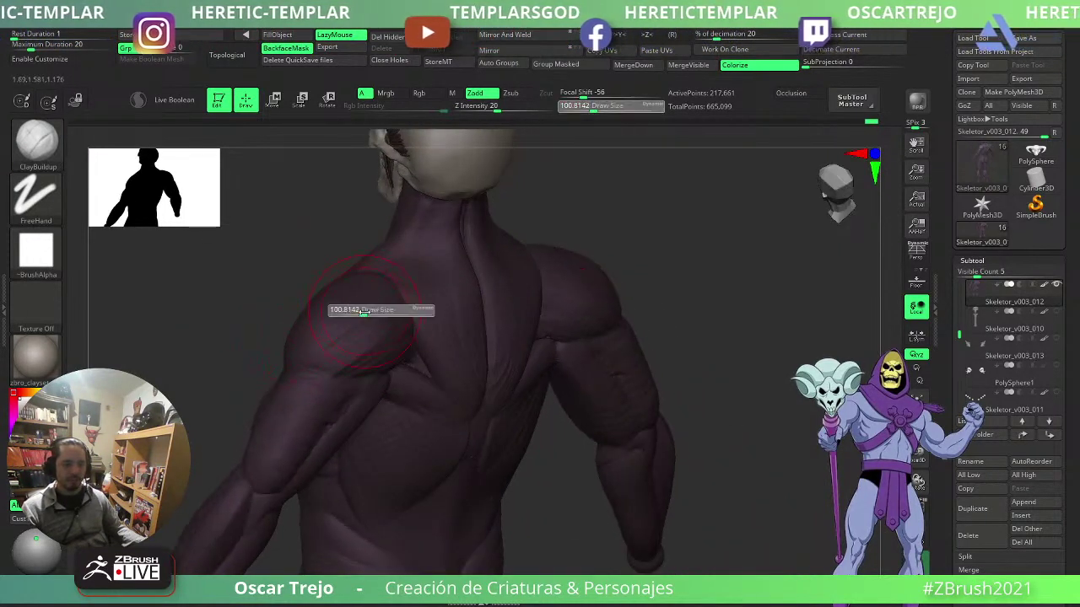
mouse_move(262, 344)
mouse_down()
mouse_move(217, 359)
mouse_move(256, 369)
mouse_up()
- Build up muscle fibres over the top of the deltoid with ClayBuildup at about 128 and 77
key(s)
drag(338, 302, 332, 301)
key(s)
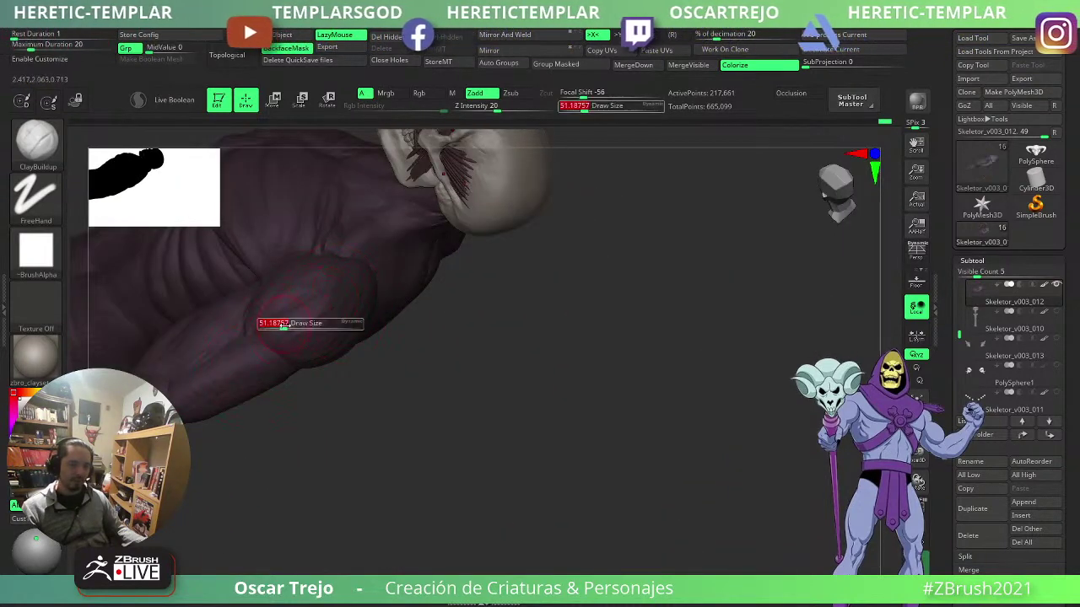
drag(279, 326, 297, 324)
drag(437, 368, 353, 327)
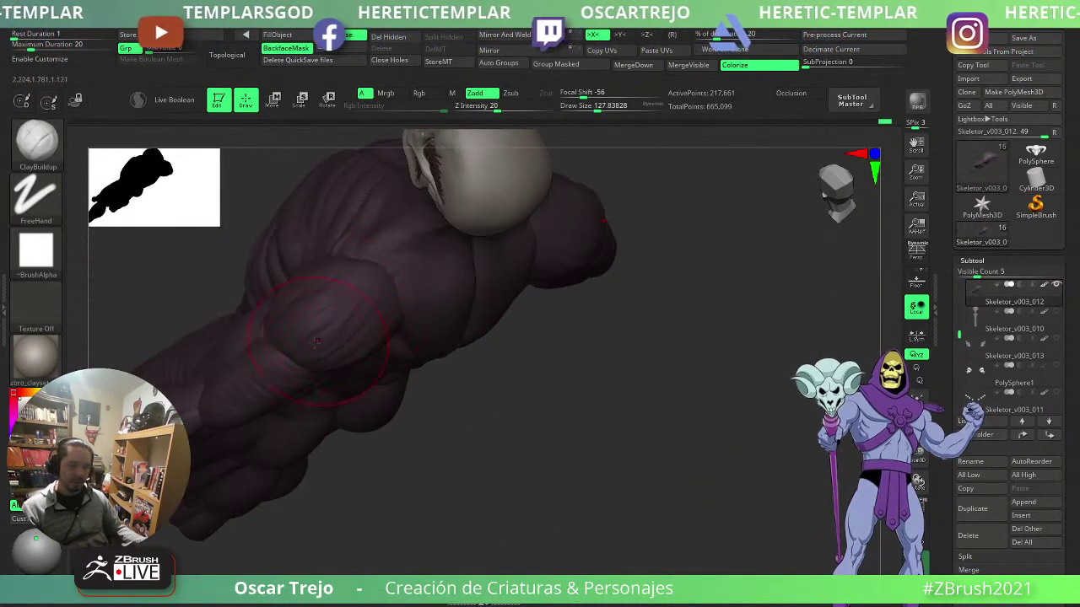
key(s)
drag(380, 284, 358, 278)
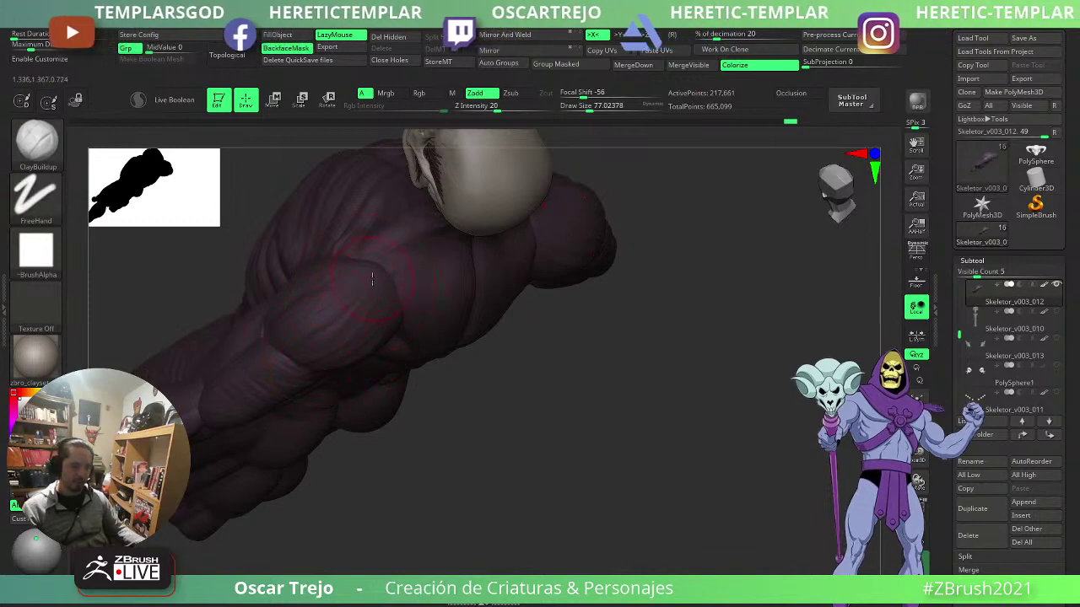
- Carve the separations between the deltoid's muscle fibres with DamStandard at about 56
key(b)
key(d)
key(s)
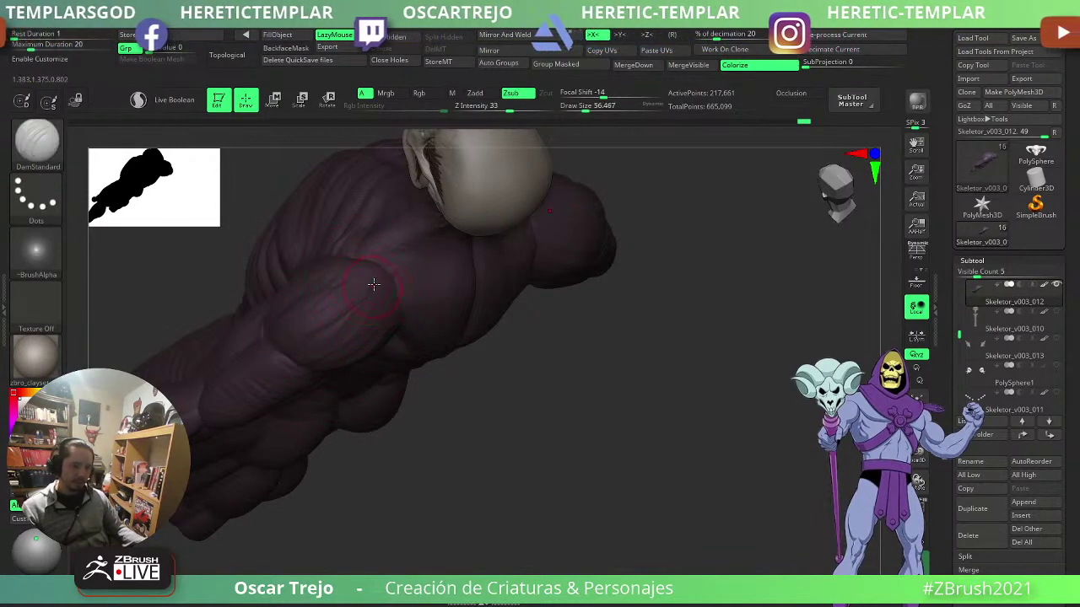
mouse_move(362, 464)
mouse_down()
mouse_move(177, 405)
mouse_move(334, 384)
mouse_move(314, 385)
mouse_up()
key(s)
mouse_move(472, 346)
mouse_down()
mouse_move(544, 319)
mouse_move(523, 316)
mouse_move(595, 311)
mouse_move(611, 297)
mouse_move(542, 295)
mouse_up()
- Adjust the shoulder and upper back contour with Move Topological at about 158
key(b)
key(m)
key(t)
mouse_move(620, 296)
alt+mouse_down()
mouse_move(632, 366)
mouse_move(680, 361)
alt+mouse_up()
key(s)
drag(391, 429, 402, 429)
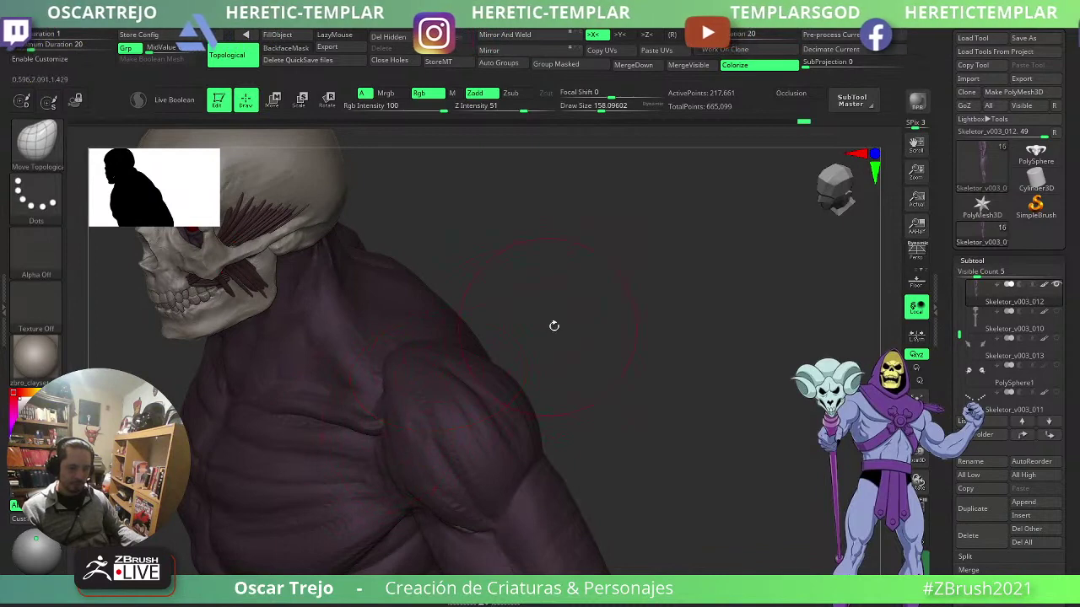
- Select the purple body subtool and refine the outer shoulder silhouette from the front with the Move brush at about 158
alt+click(371, 424)
mouse_move(525, 363)
mouse_down()
mouse_move(564, 361)
mouse_move(548, 364)
mouse_move(501, 309)
mouse_move(521, 345)
mouse_move(502, 388)
mouse_up()
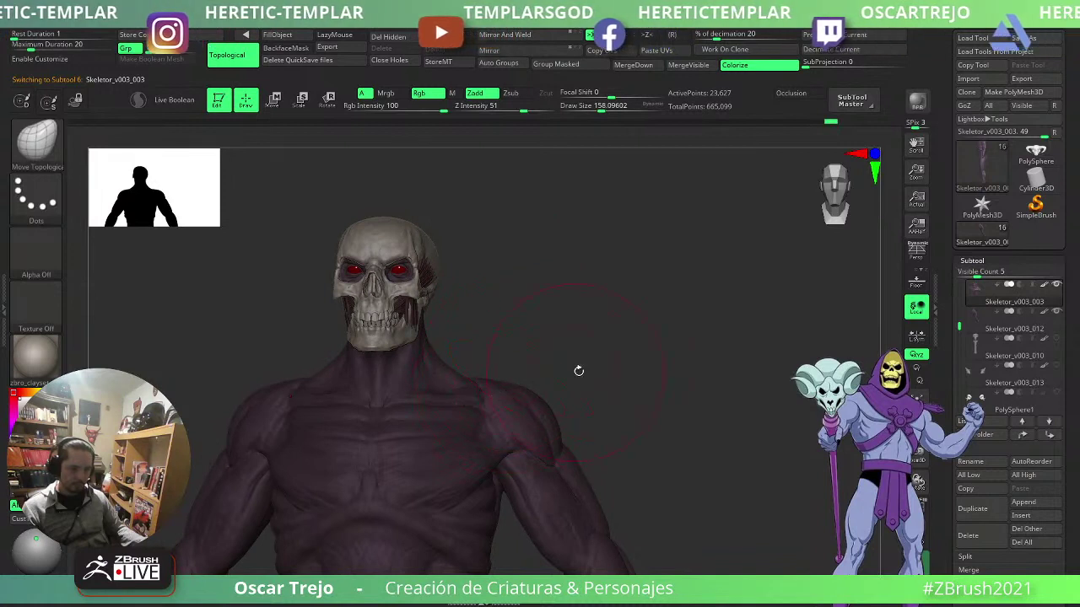
key(b)
key(m)
key(v)
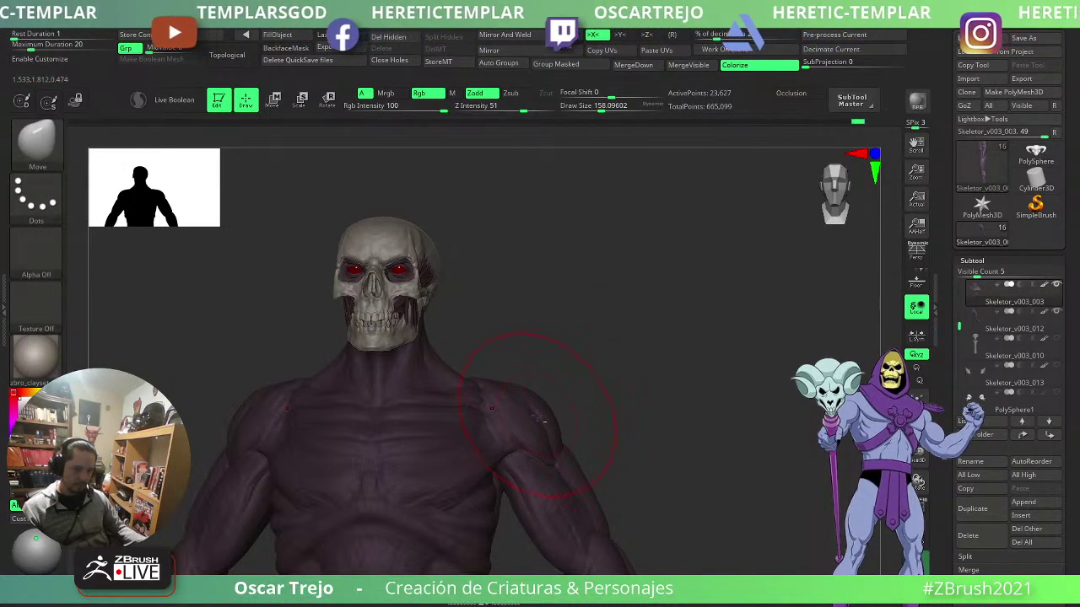
shift+drag(593, 380, 601, 381)
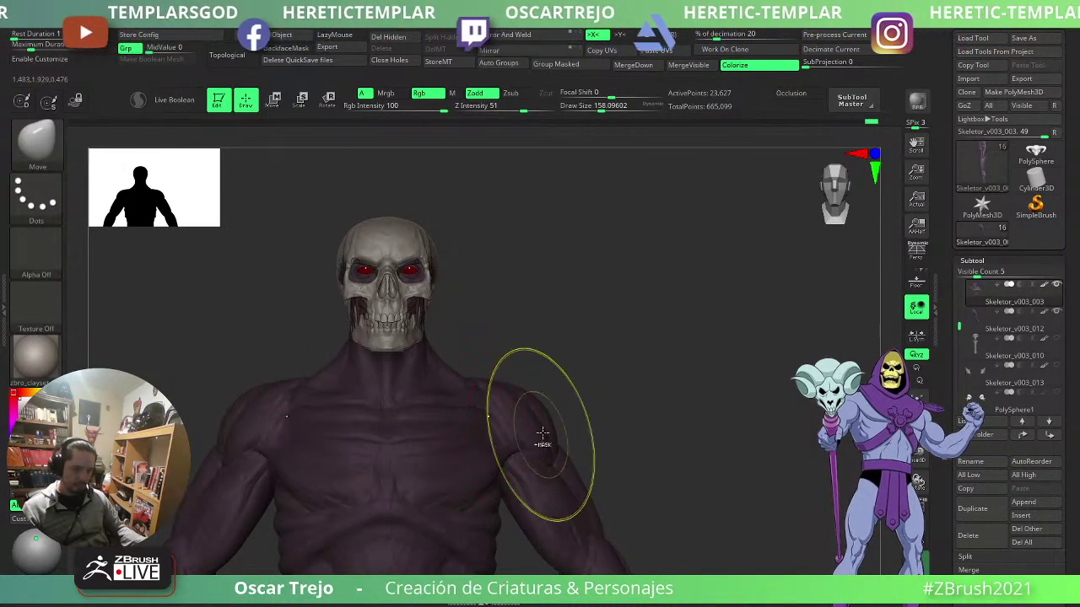
alt+click(536, 429)
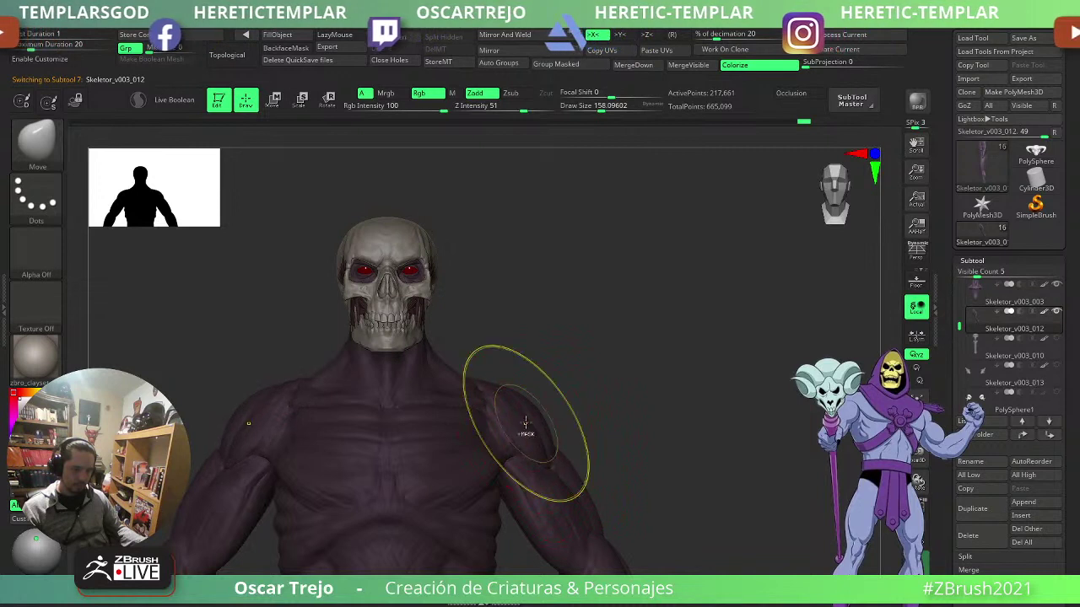
ctrl+right_drag(526, 424, 590, 405)
alt+right_drag(555, 407, 552, 361)
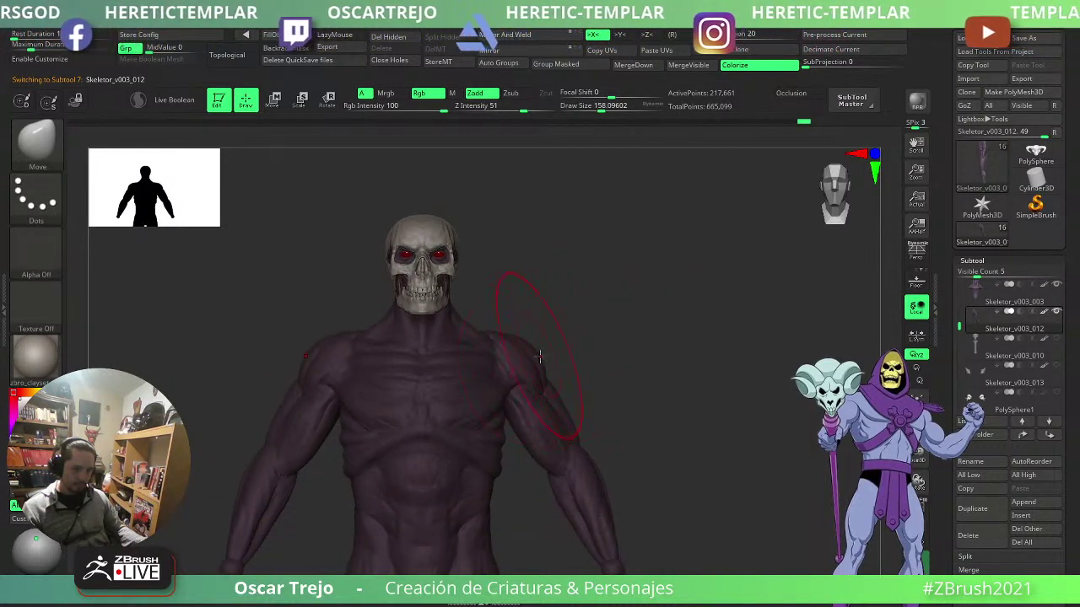
- Adjust the deltoid and upper arm contours with Move at about 149, 97 and 163
key(s)
drag(540, 357, 517, 345)
key(s)
mouse_move(540, 305)
right_down()
mouse_move(499, 309)
mouse_move(601, 335)
mouse_move(656, 363)
right_up()
key(s)
drag(652, 365, 658, 366)
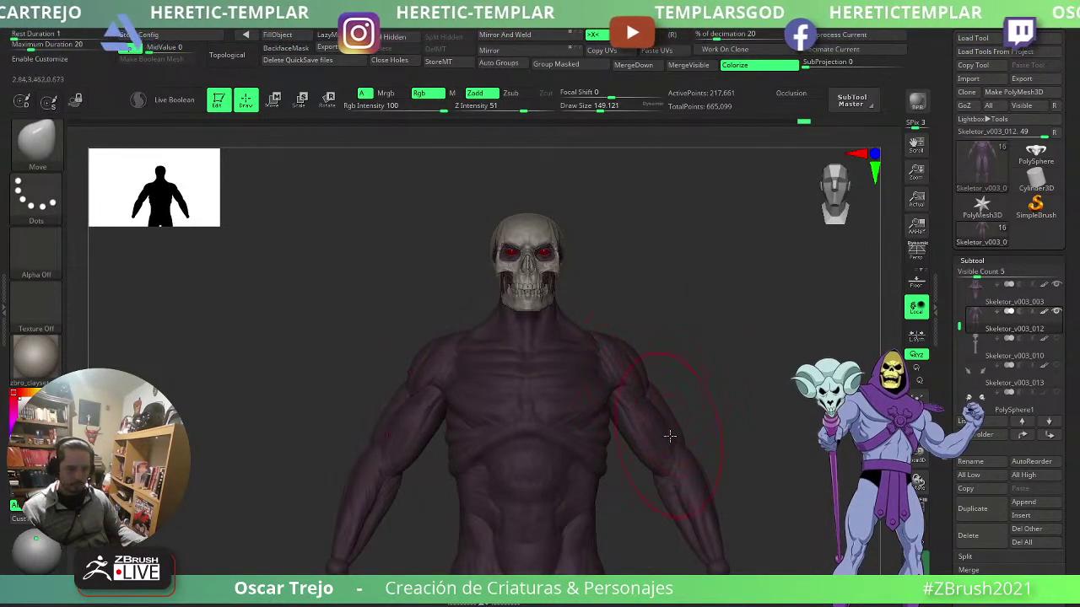
key(bracketleft)
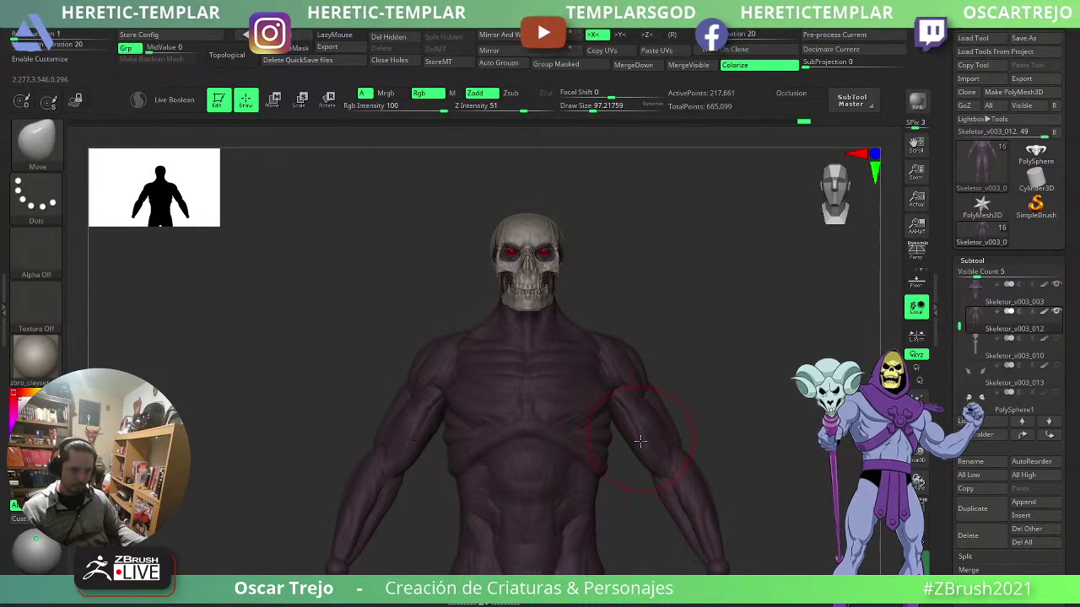
key(bracketright)
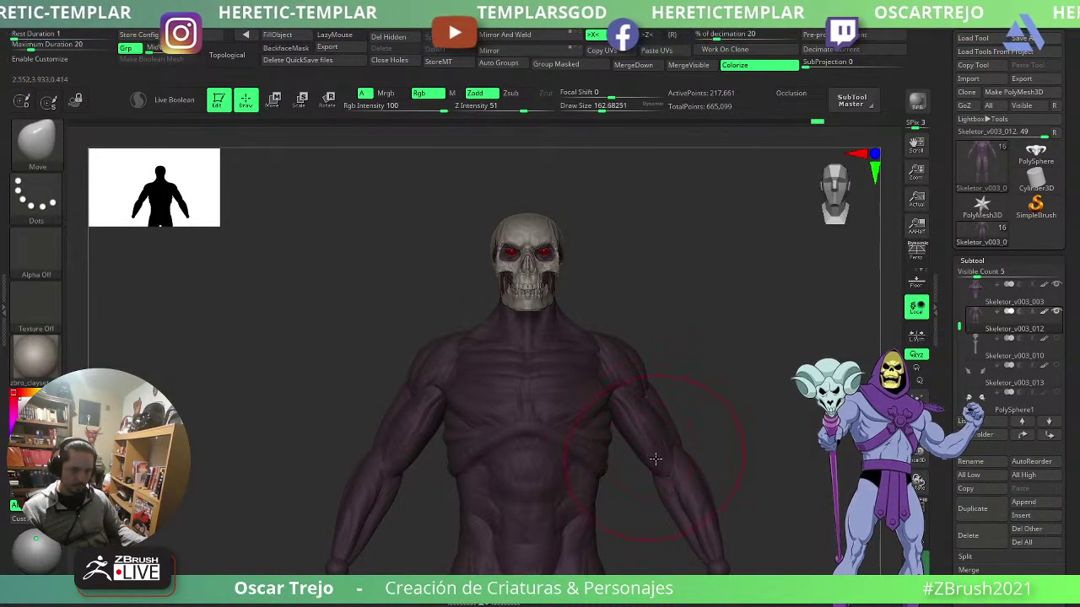
- Examine the whole figure's proportions from the front, from the head down to the legs
mouse_move(657, 459)
right_down()
mouse_move(694, 369)
mouse_move(551, 453)
right_up()
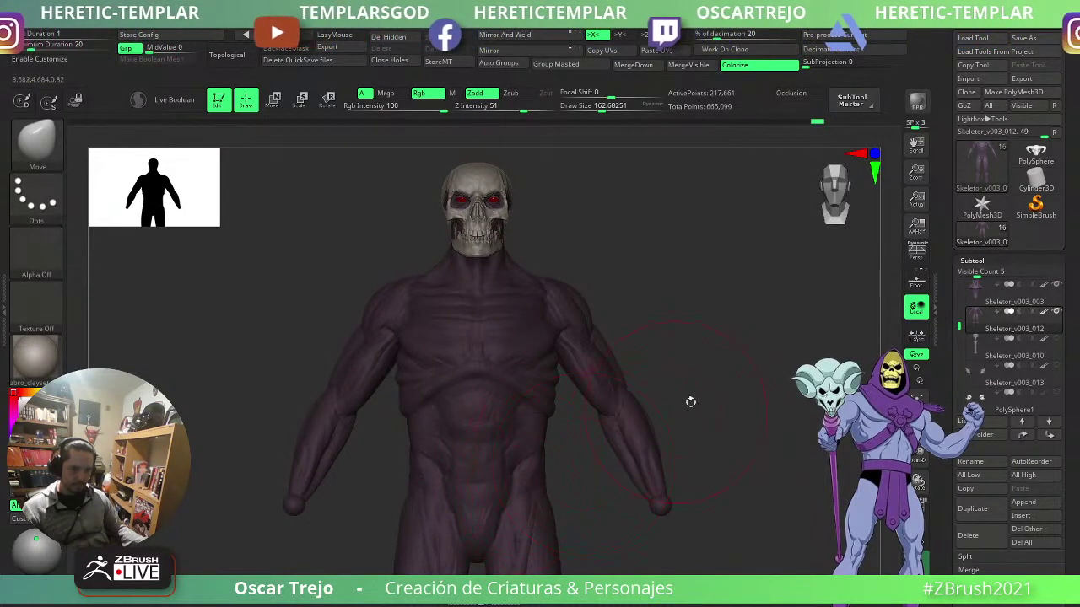
mouse_move(690, 402)
right_down()
mouse_move(726, 354)
mouse_move(706, 330)
mouse_move(733, 378)
mouse_move(663, 311)
mouse_move(694, 359)
right_up()
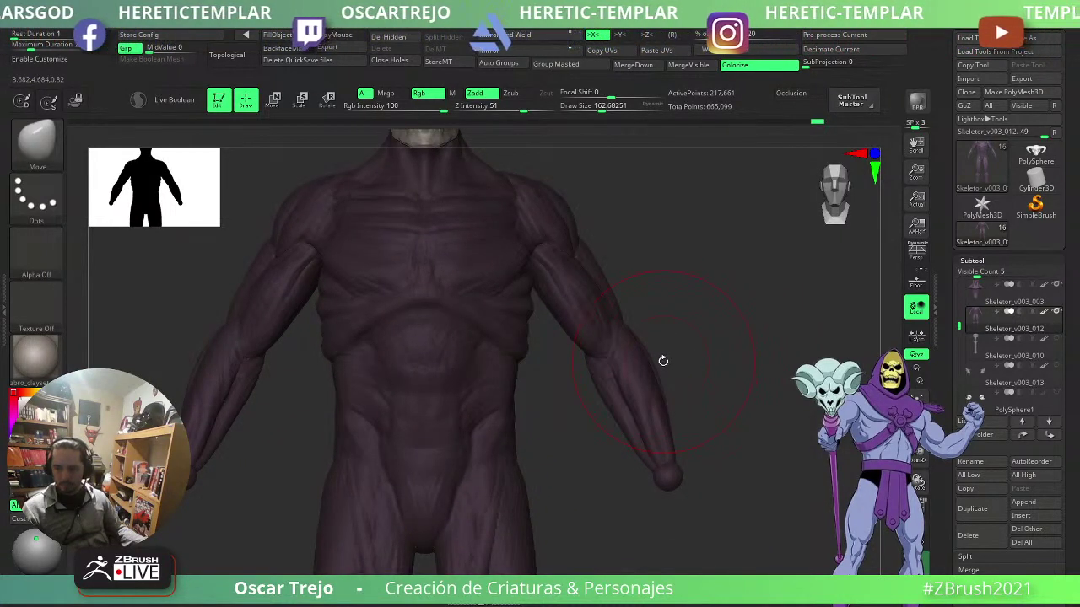
mouse_move(650, 297)
alt+right_down()
mouse_move(669, 513)
mouse_move(644, 574)
alt+right_up()
ctrl+right_drag(641, 439, 643, 412)
right_drag(625, 258, 641, 363)
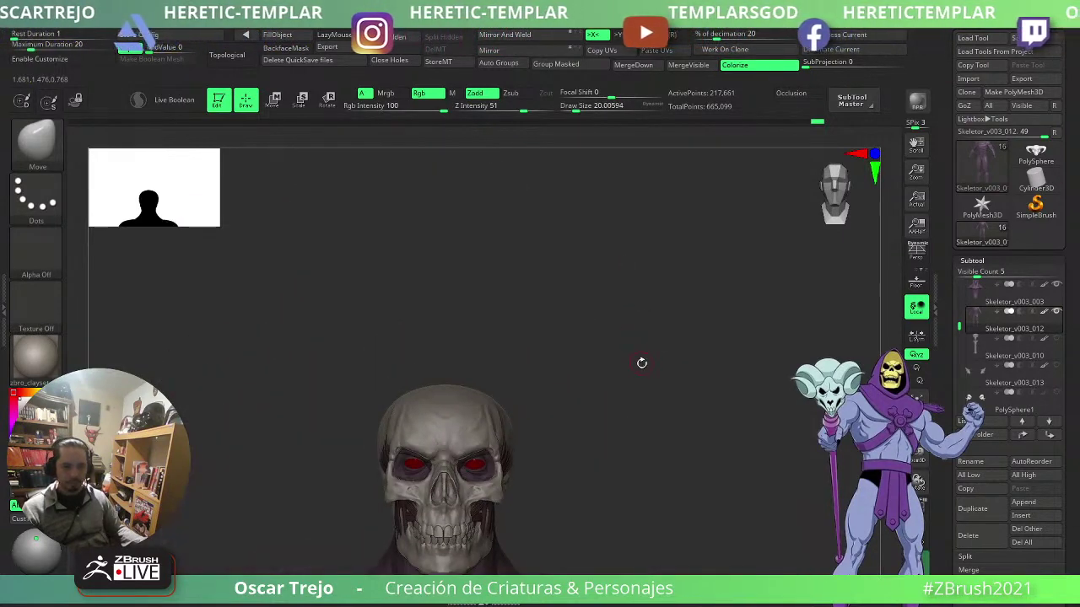
key(f)
mouse_move(682, 335)
right_down()
mouse_move(674, 292)
mouse_move(650, 255)
mouse_move(637, 385)
mouse_move(610, 298)
right_up()
key(s)
click(632, 386)
mouse_move(569, 468)
alt+right_down()
mouse_move(563, 403)
mouse_move(549, 439)
mouse_move(554, 448)
mouse_move(573, 376)
alt+right_up()
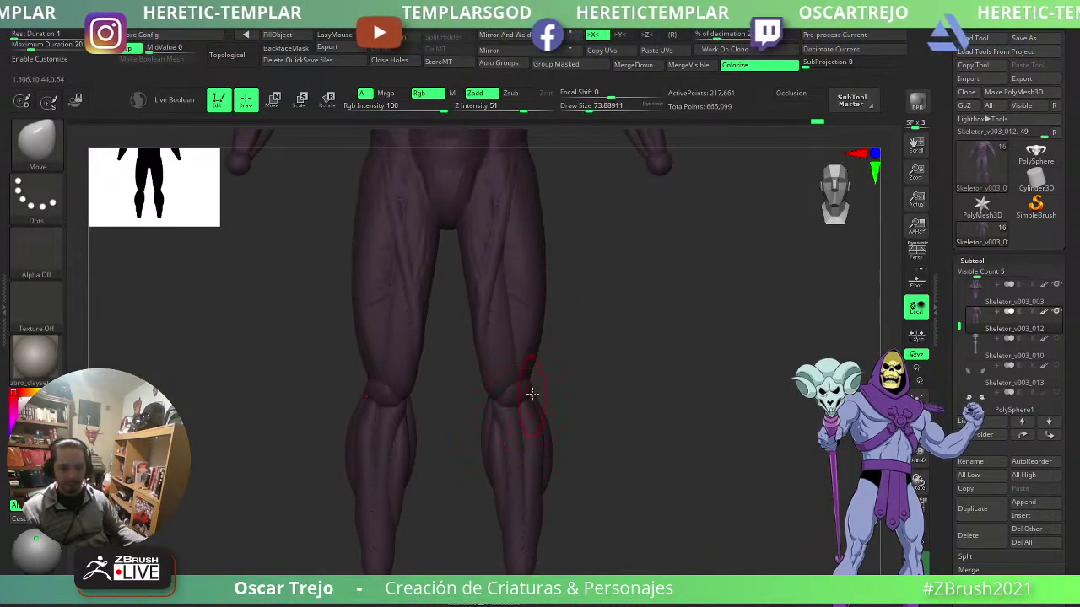
- Build up the kneecaps and the upper shins below them with ClayBuildup at about 39 and 37
key(b)
key(c)
key(b)
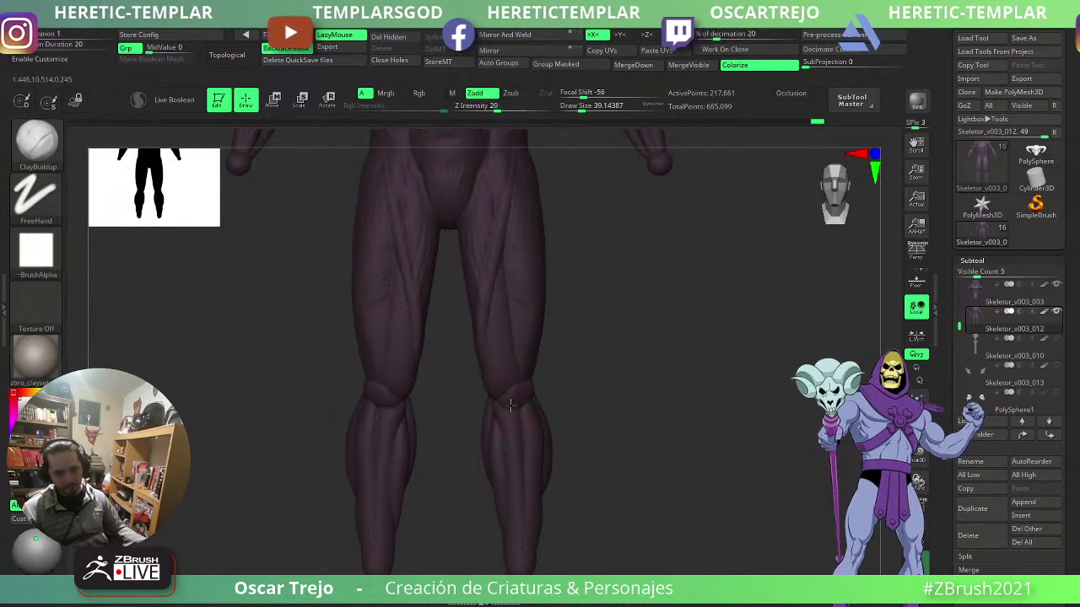
drag(511, 387, 494, 390)
key(s)
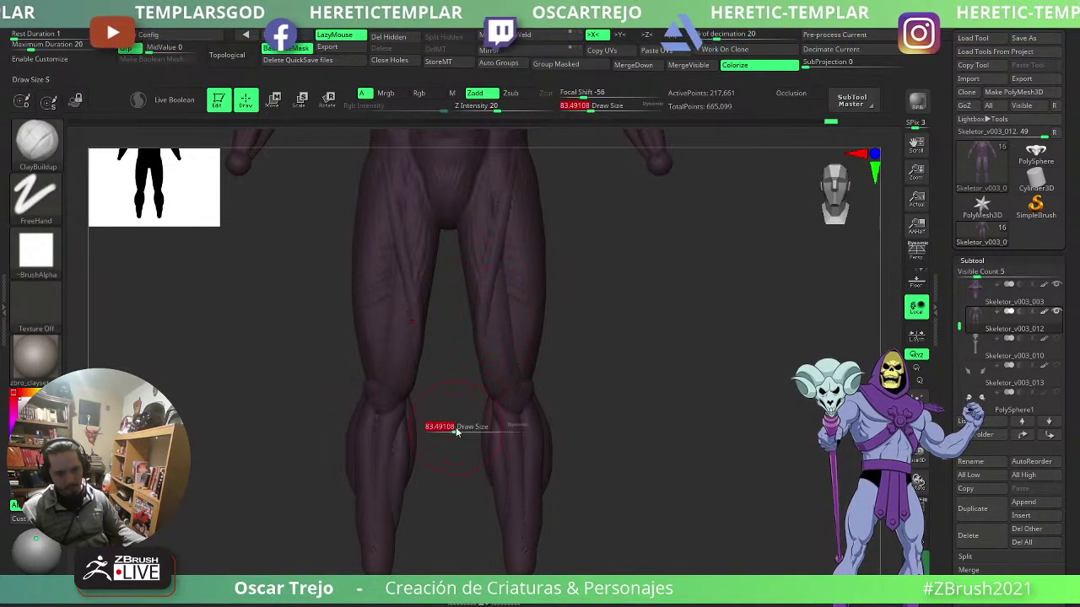
drag(457, 431, 449, 431)
key(s)
drag(386, 421, 379, 420)
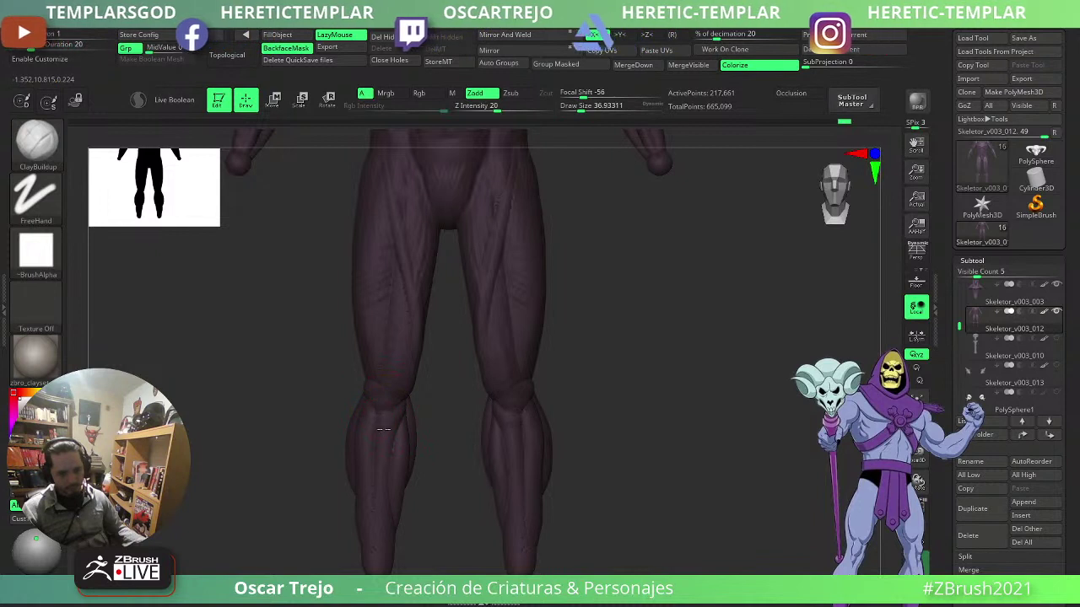
key(bracketright)
- Refine the knee and calf contours with Move at about 74, and apply Mirror And Weld to the body
key(b)
key(m)
key(v)
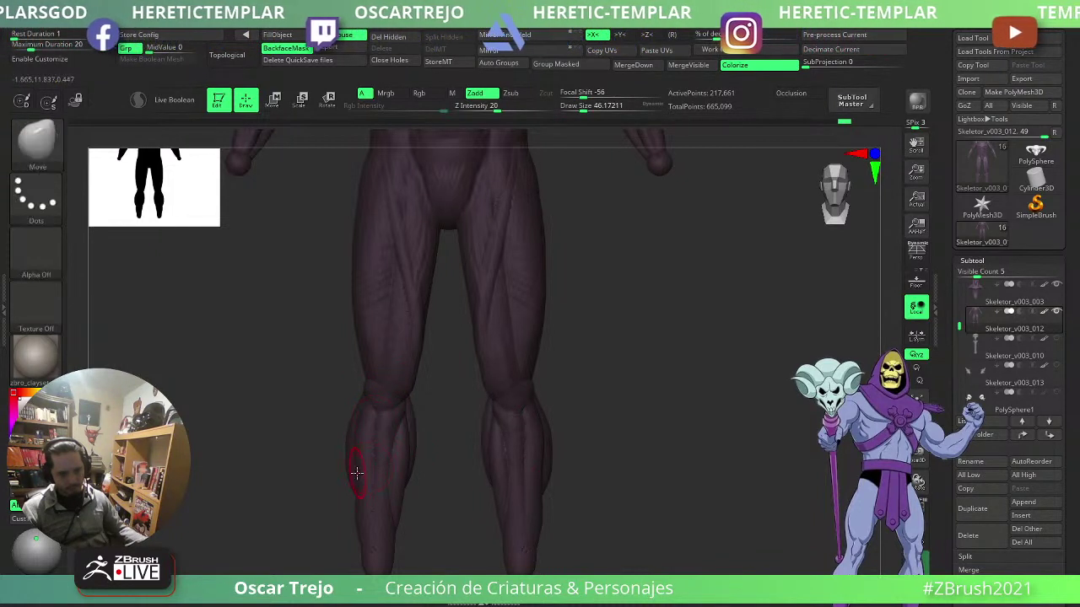
key(s)
drag(357, 476, 349, 476)
key(shift)
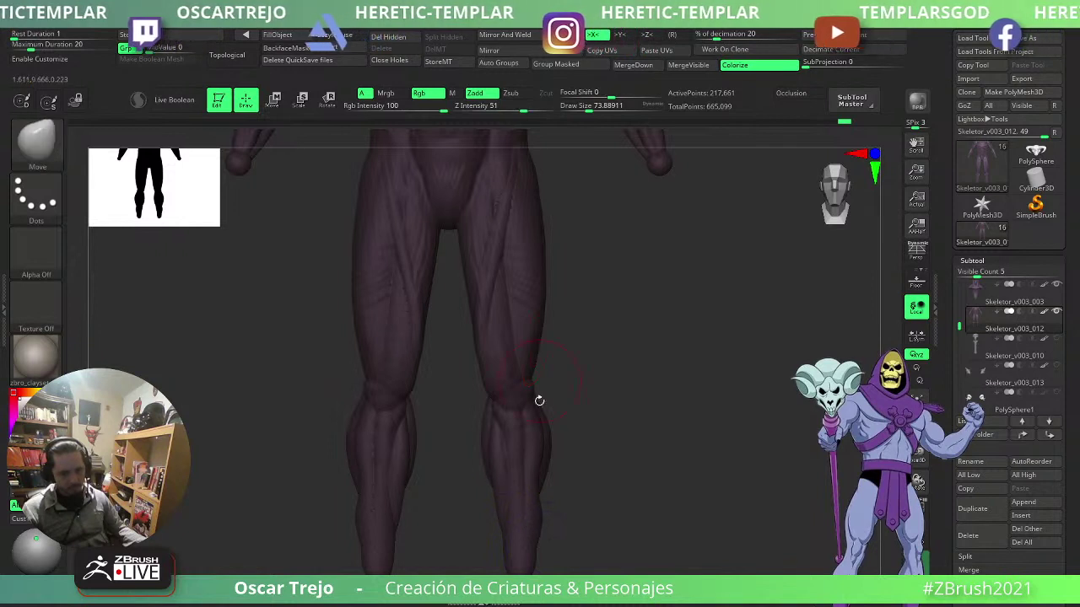
click(521, 39)
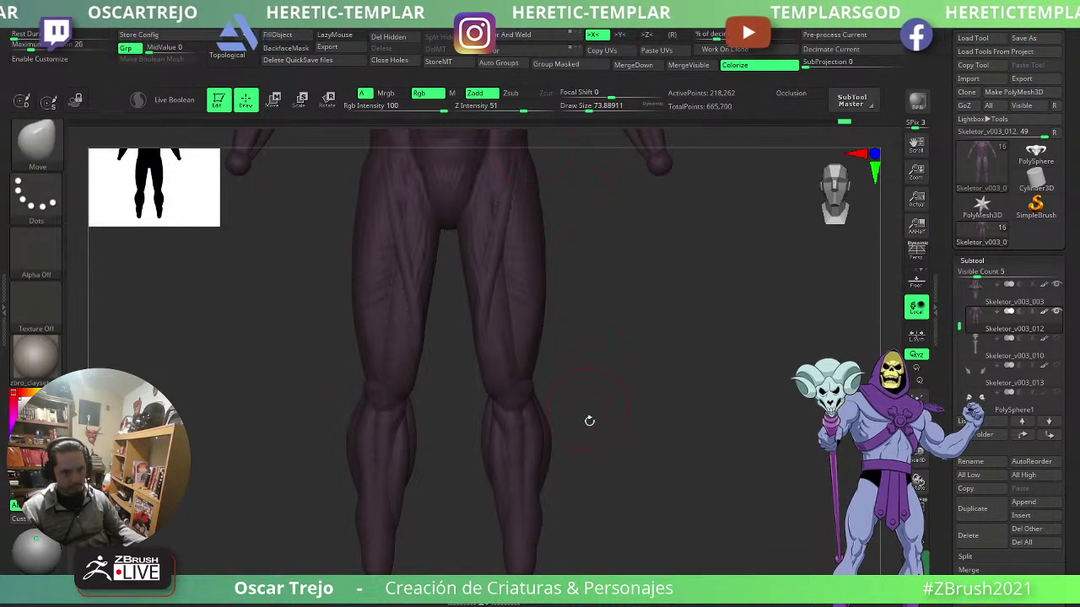
- Add volume to the calves and lower legs with ClayBuildup at about 74 and 101
drag(588, 422, 554, 447)
key(b)
key(c)
key(b)
key(s)
mouse_move(554, 495)
mouse_down()
mouse_move(543, 482)
mouse_move(516, 503)
mouse_move(550, 501)
mouse_up()
key(s)
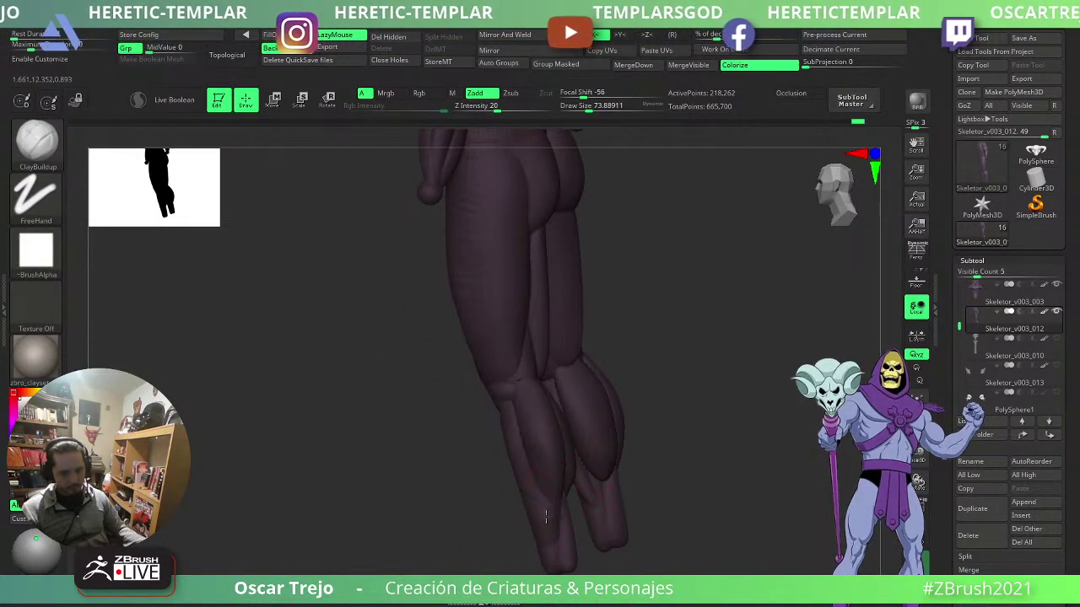
drag(561, 550, 607, 501)
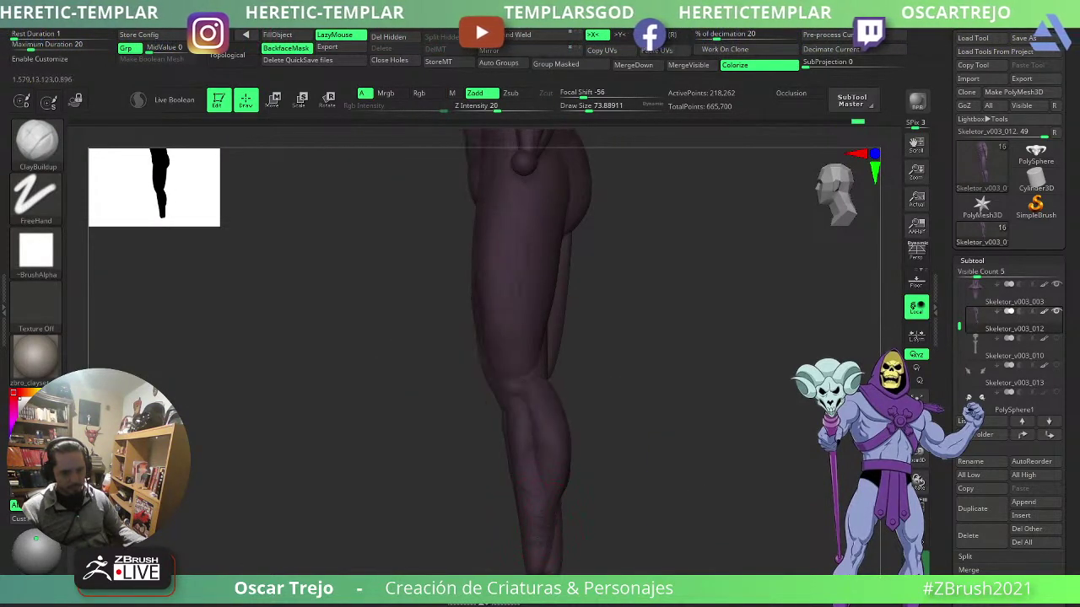
drag(475, 460, 513, 474)
key(s)
drag(516, 474, 540, 512)
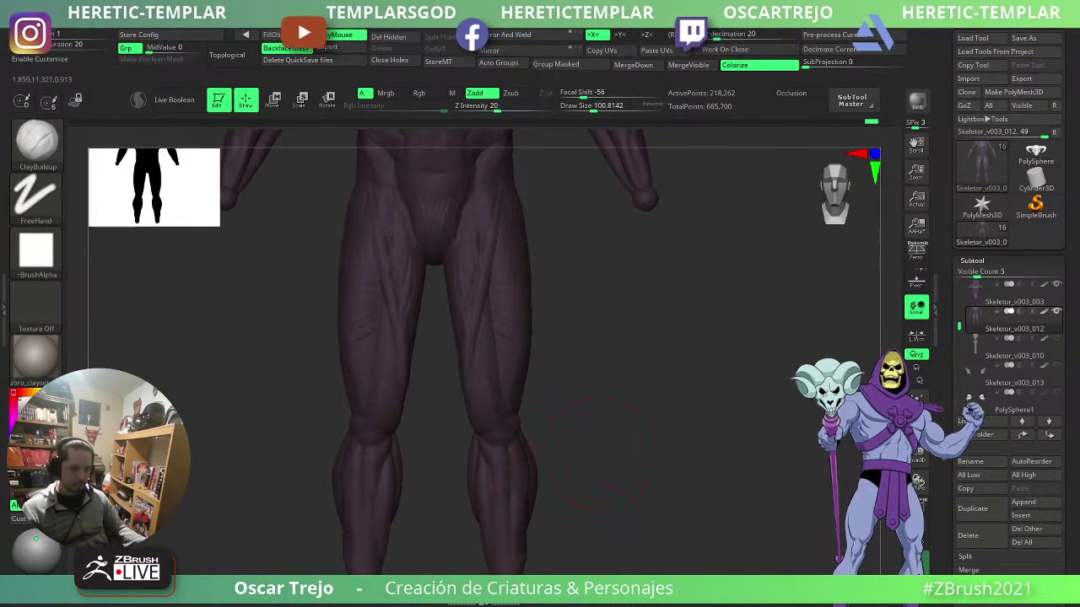
- Select the facial muscle fibre subtool on the side of the skull and inspect its polyframe
drag(625, 405, 697, 564)
alt+drag(753, 473, 770, 388)
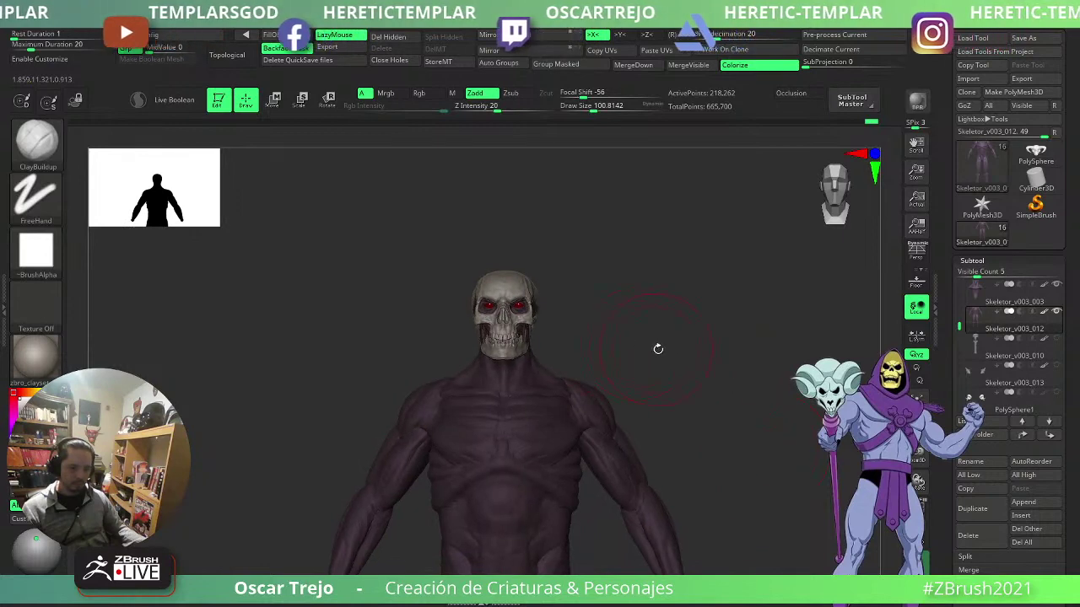
mouse_move(658, 348)
mouse_down()
mouse_move(661, 323)
mouse_move(649, 354)
mouse_move(633, 353)
mouse_move(657, 317)
mouse_move(556, 313)
mouse_up()
key(s)
alt+click(516, 316)
key(f)
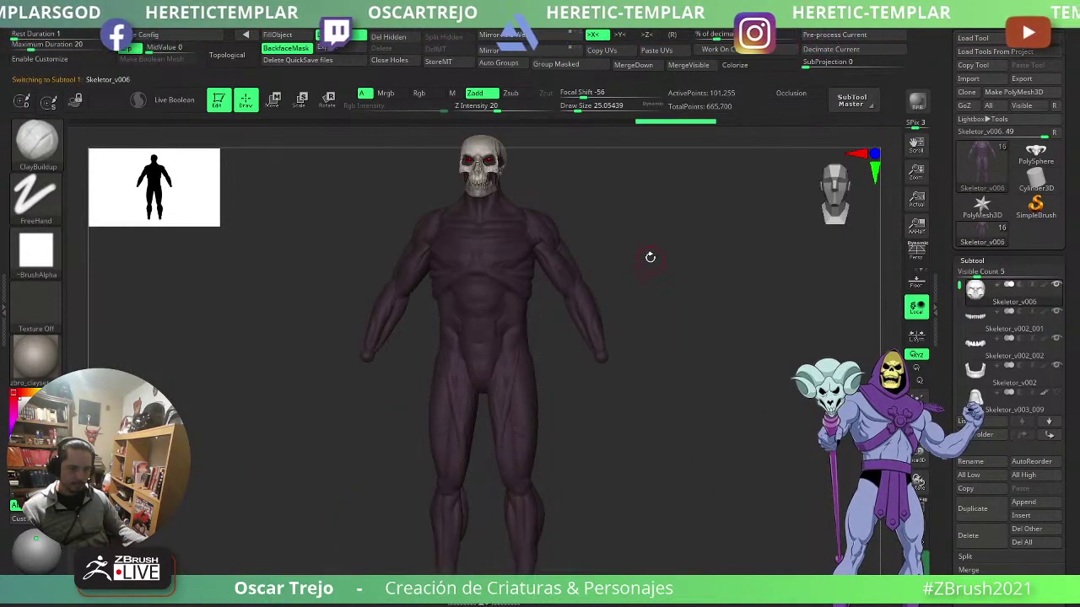
key(f)
alt+drag(778, 382, 553, 333)
alt+click(556, 321)
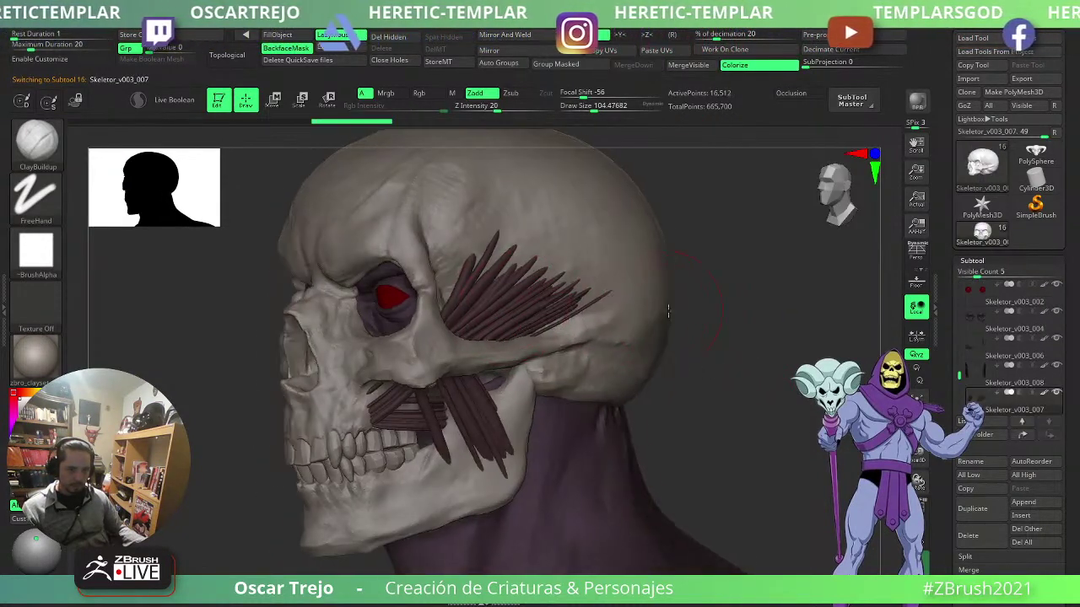
drag(668, 311, 645, 313)
key(shift+f)
key(shift+f)
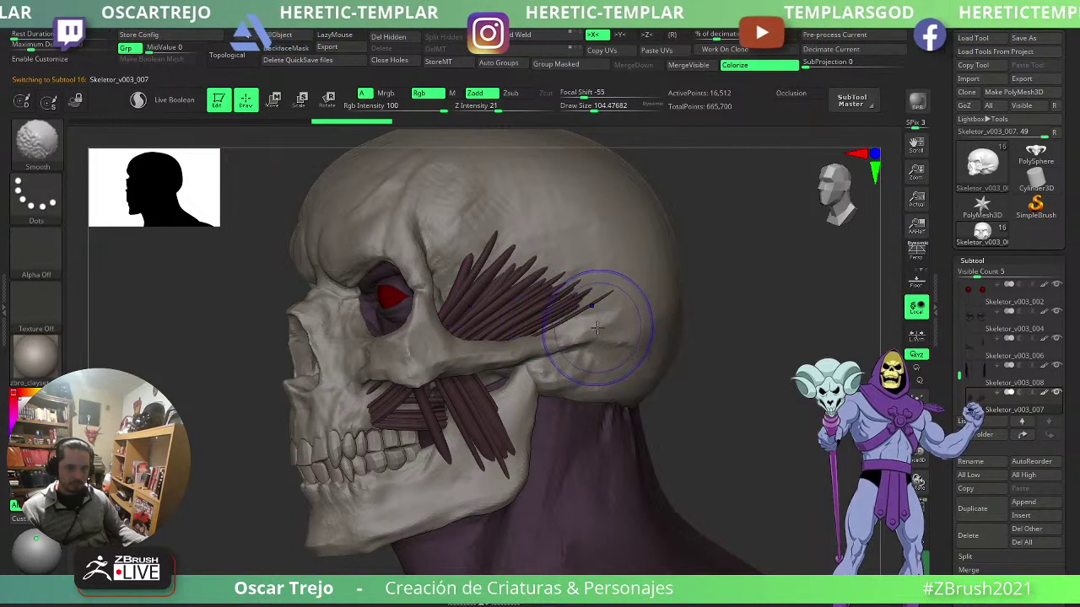
key(shift+f)
key(shift+f)
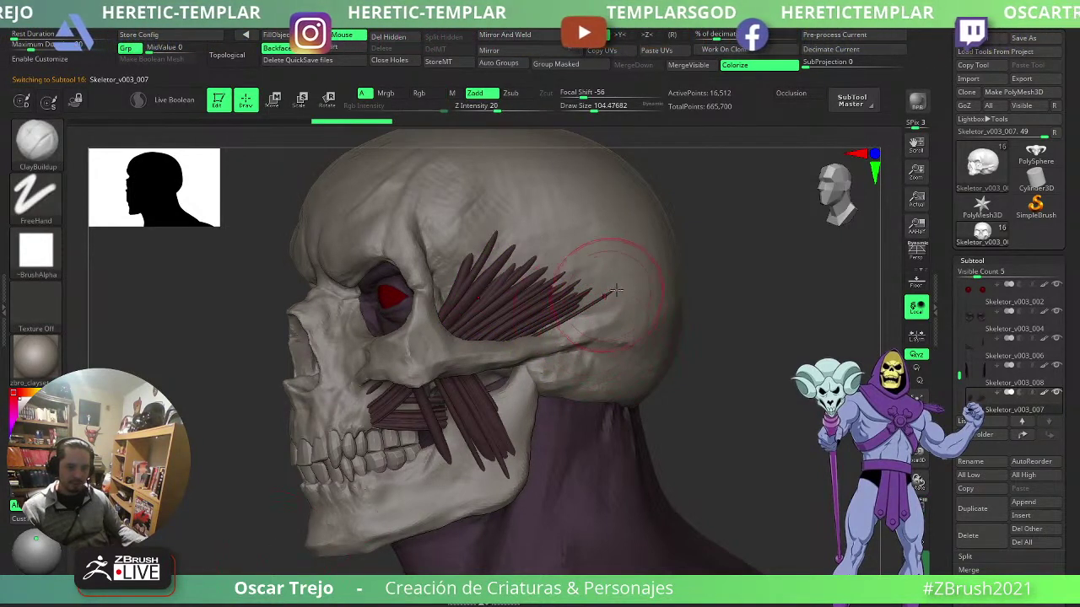
drag(675, 304, 687, 310)
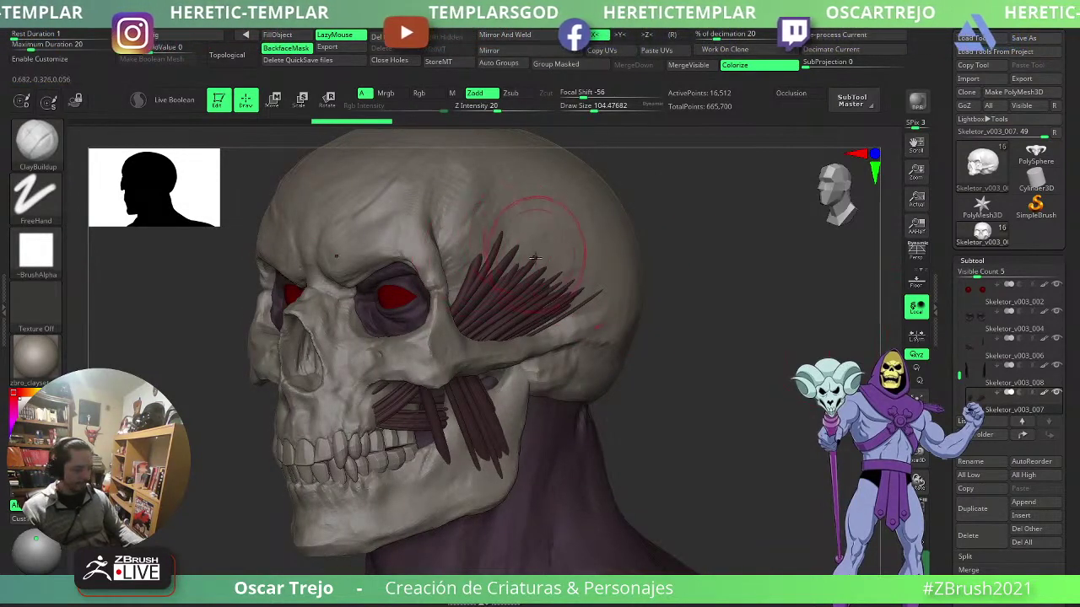
- Insert a mirrored pair of spheres at the skull's temples with the IMM Primitives Insert Sphere
key(b)
key(i)
key(p)
click(411, 137)
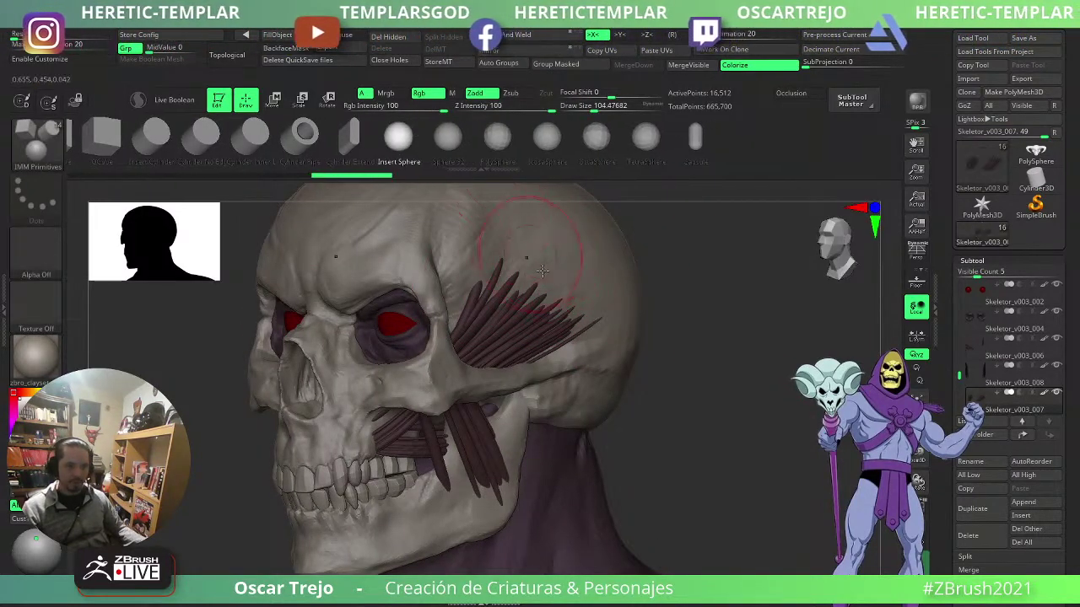
drag(546, 280, 583, 301)
shift+right_drag(583, 301, 644, 311)
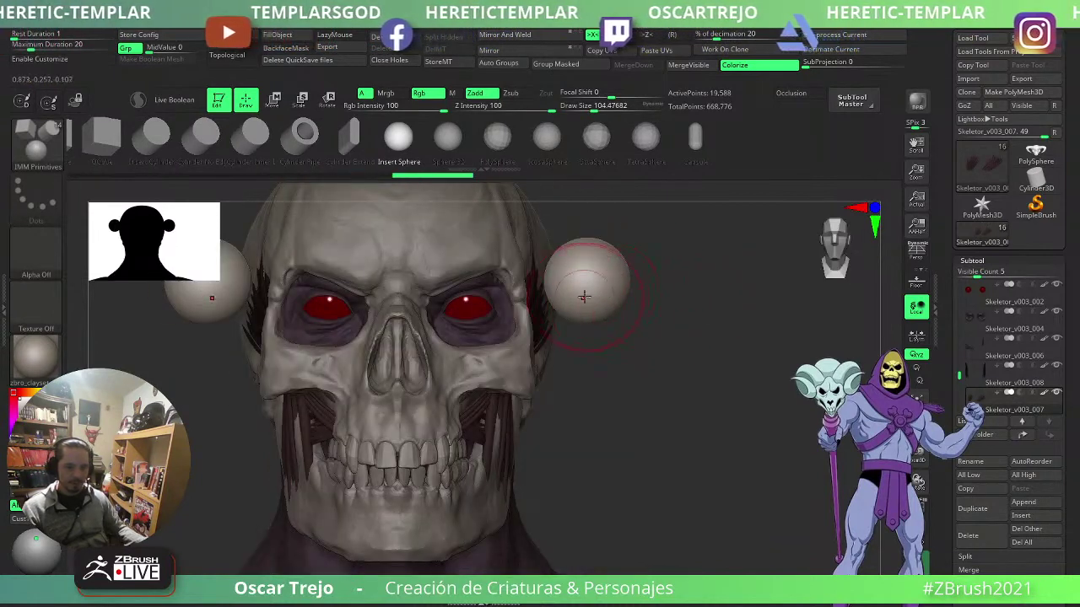
- Push the spheres into the temples as elongated muscle masses with Move at about 192
key(b)
key(m)
key(v)
drag(592, 279, 555, 302)
drag(641, 306, 591, 313)
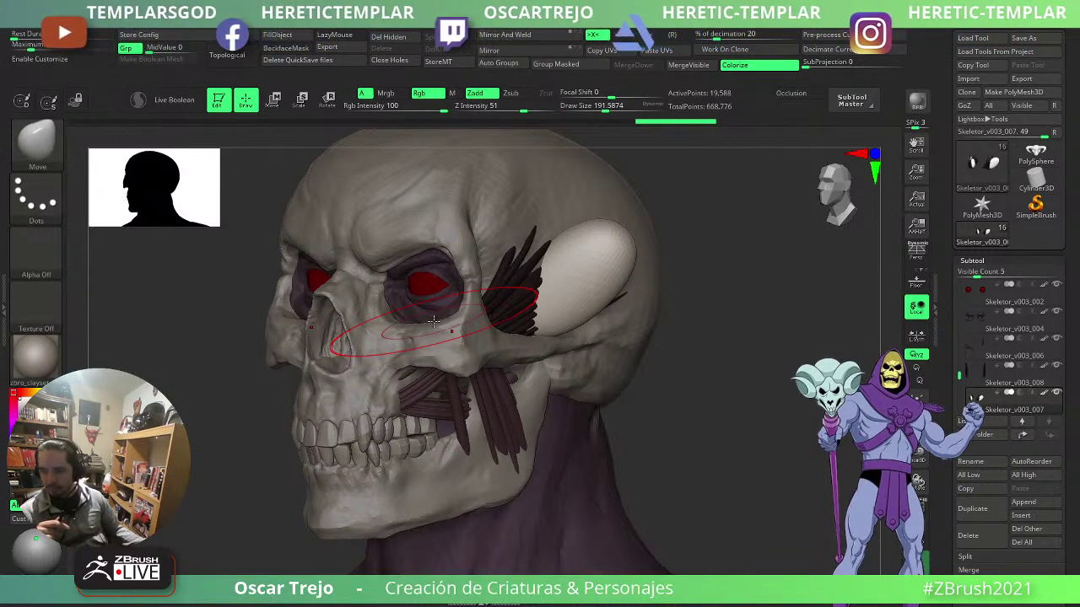
drag(742, 403, 684, 397)
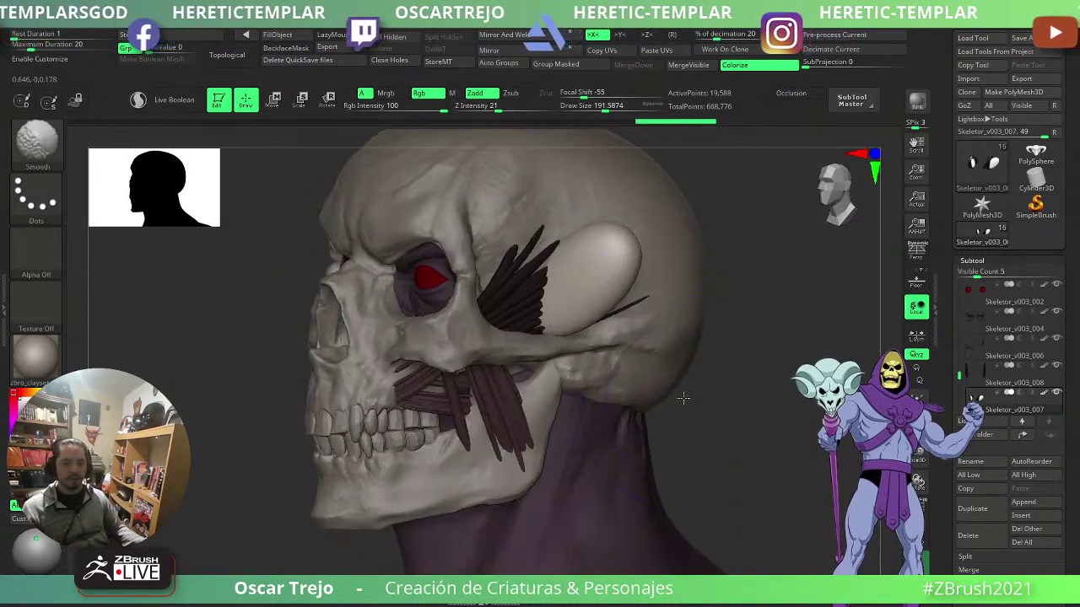
- Stretch the temple muscle mass forward towards the eye socket with Move at about 280
drag(751, 355, 698, 363)
key(s)
drag(546, 312, 558, 310)
drag(576, 295, 514, 307)
key(s)
drag(514, 308, 529, 309)
key(s)
drag(700, 339, 688, 339)
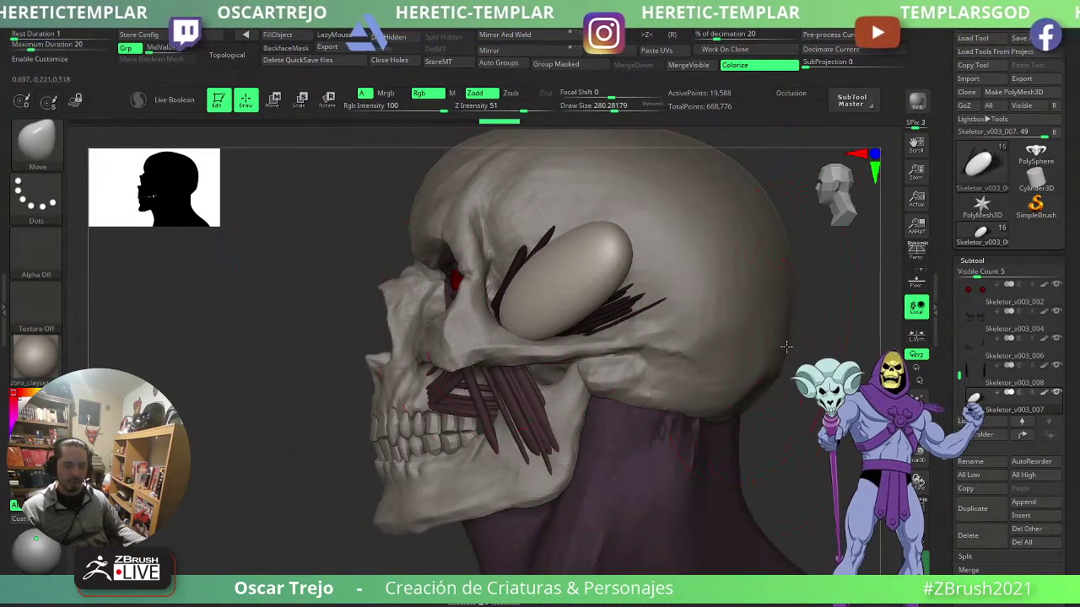
- Extend the temple muscle mass backwards and shape its lower edge above the cheekbone with Move at about 187
drag(802, 354, 744, 361)
key(s)
drag(666, 306, 669, 306)
key(s)
mouse_move(606, 285)
mouse_down()
mouse_move(643, 272)
mouse_move(635, 246)
mouse_move(664, 243)
mouse_move(661, 252)
mouse_up()
key(s)
drag(661, 256, 650, 265)
drag(475, 333, 547, 327)
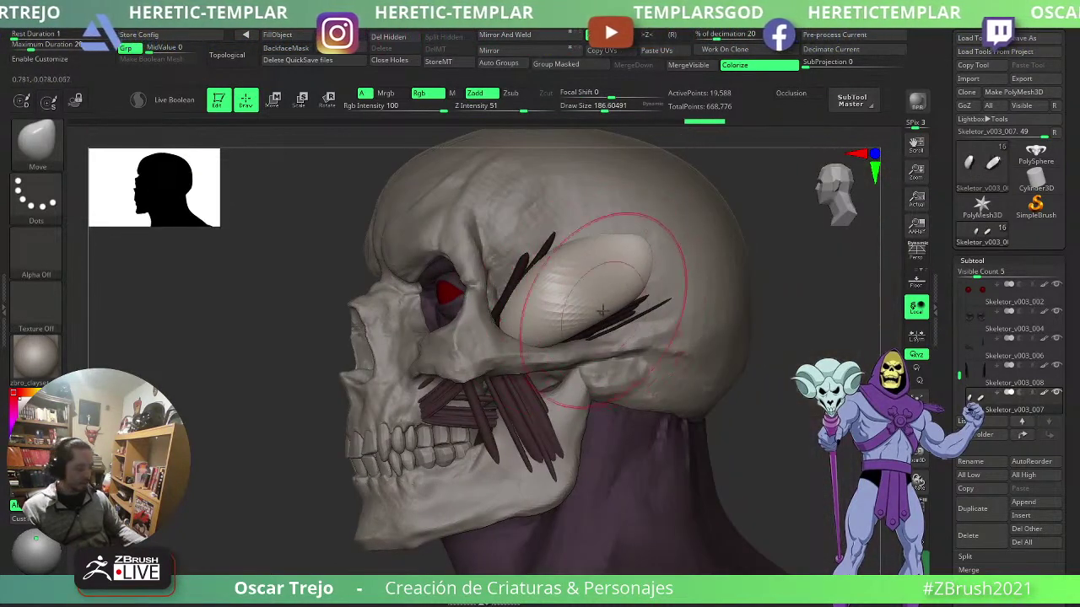
- Build up diagonal muscle fibres across the temple mass with ClayBuildup at about 187
key(b)
key(c)
key(b)
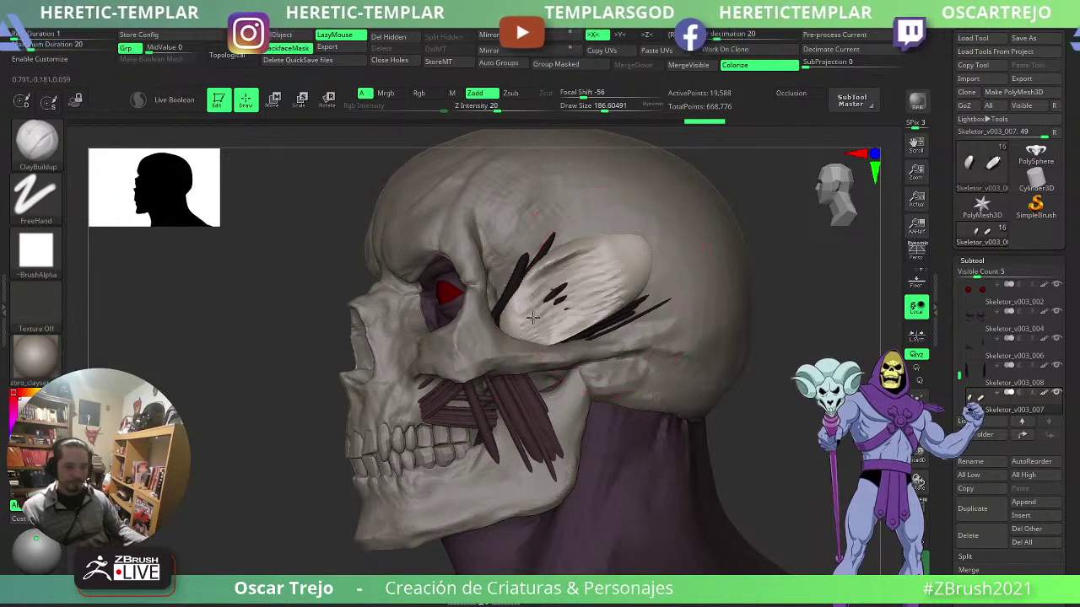
- Push the rear end of the temple muscle mass backwards and down with Move at about 187 to 207
key(b)
key(m)
key(v)
key(s)
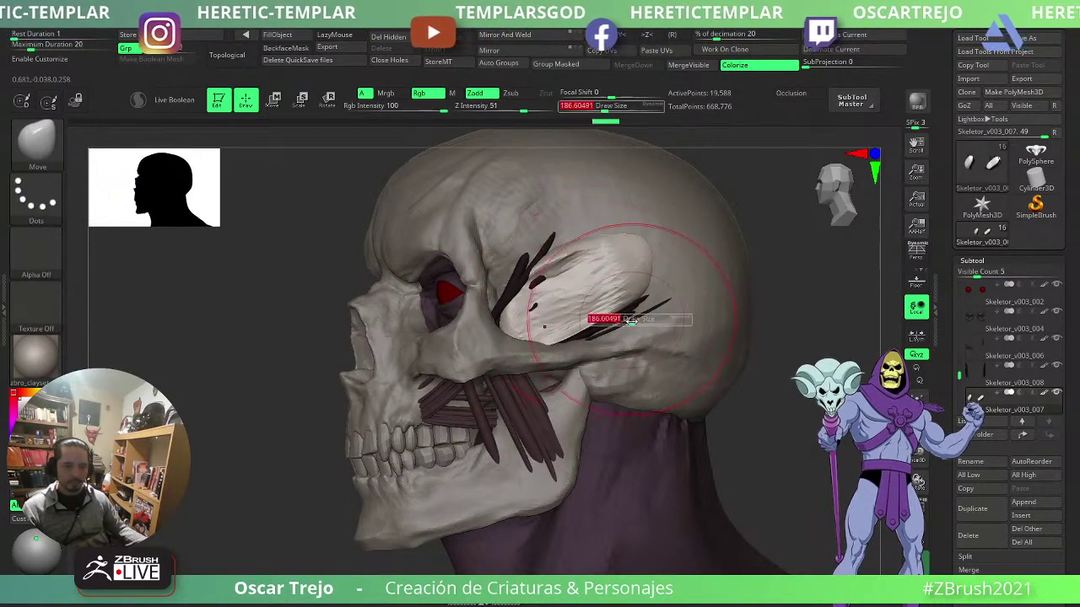
drag(631, 321, 625, 320)
drag(632, 305, 653, 316)
right_drag(695, 346, 686, 352)
key(s)
drag(687, 352, 694, 352)
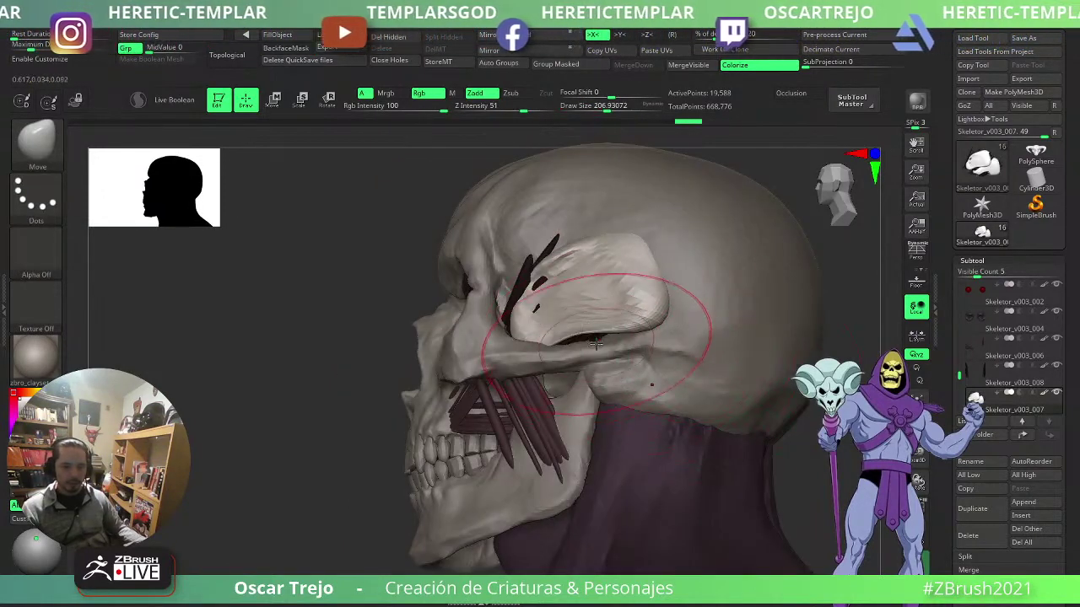
- Inflate the temple muscle's lower edge towards the cheekbone with Inflat at about 207, and smooth the whole surface
key(b)
key(i)
key(n)
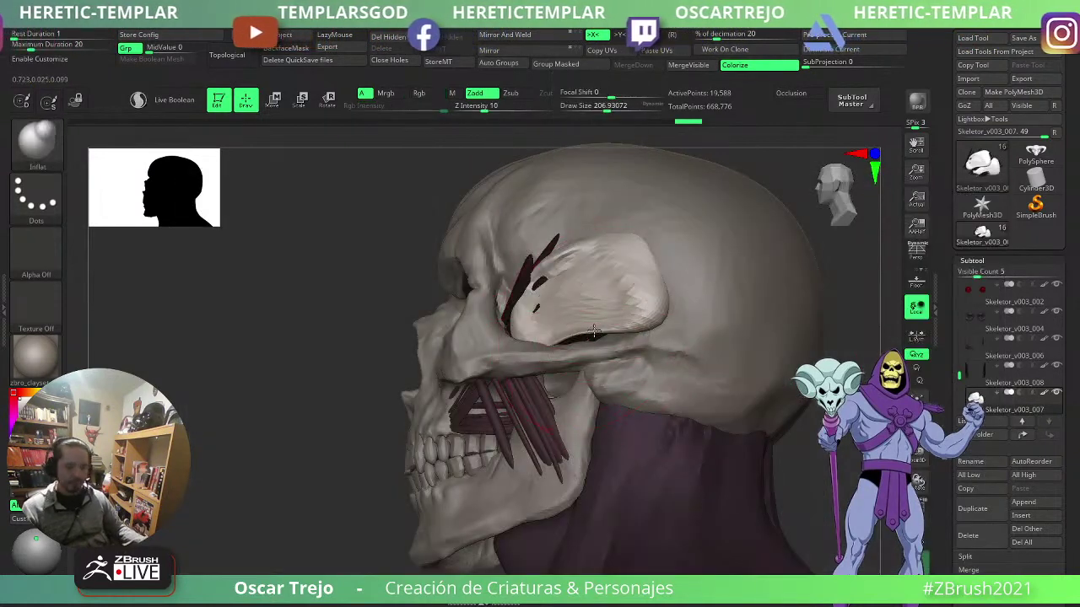
key(shift)
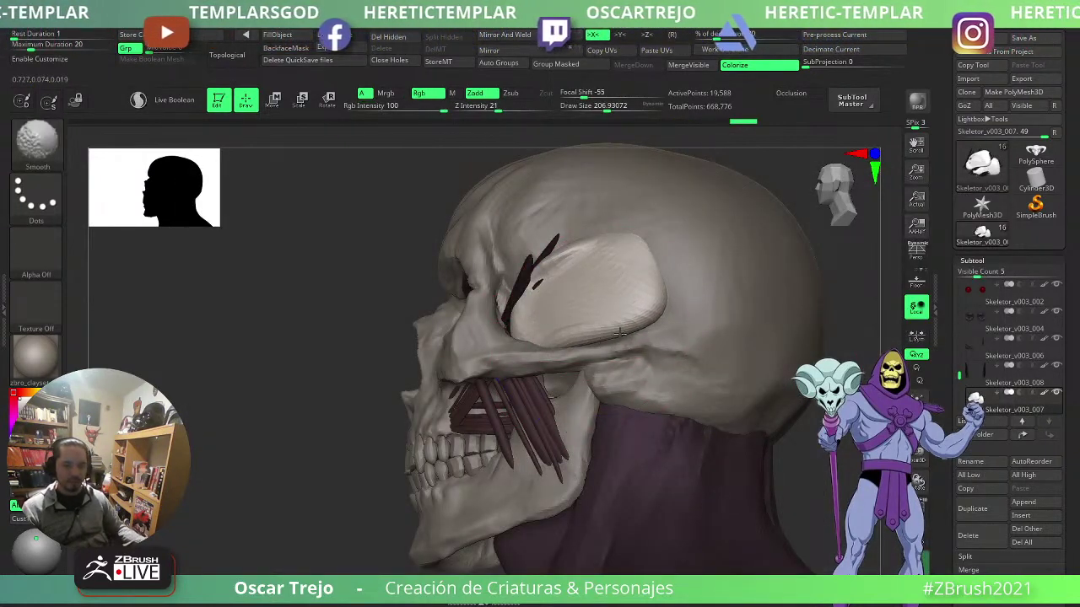
right_drag(405, 342, 451, 340)
- Pull the temple muscle's front edge forward towards the eye socket with Move at about 140
key(b)
key(m)
key(v)
key(s)
right_drag(766, 301, 772, 292)
key(shift)
mouse_move(535, 239)
mouse_down()
mouse_move(550, 246)
mouse_move(510, 246)
mouse_up()
mouse_move(260, 347)
right_down()
mouse_move(625, 279)
mouse_move(577, 248)
mouse_move(508, 255)
right_up()
key(s)
drag(508, 257, 501, 252)
key(s)
mouse_move(509, 253)
mouse_down()
mouse_move(523, 261)
mouse_move(488, 242)
mouse_up()
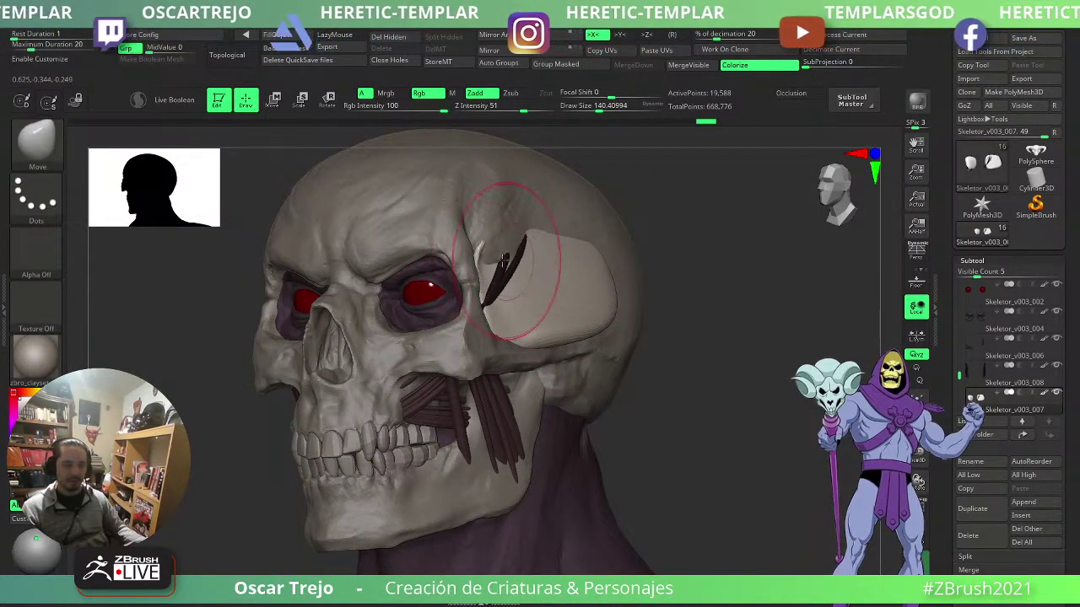
- Fill the gap over the front fibre strips of the temple muscle with ClayBuildup at about 101
key(b)
key(c)
key(b)
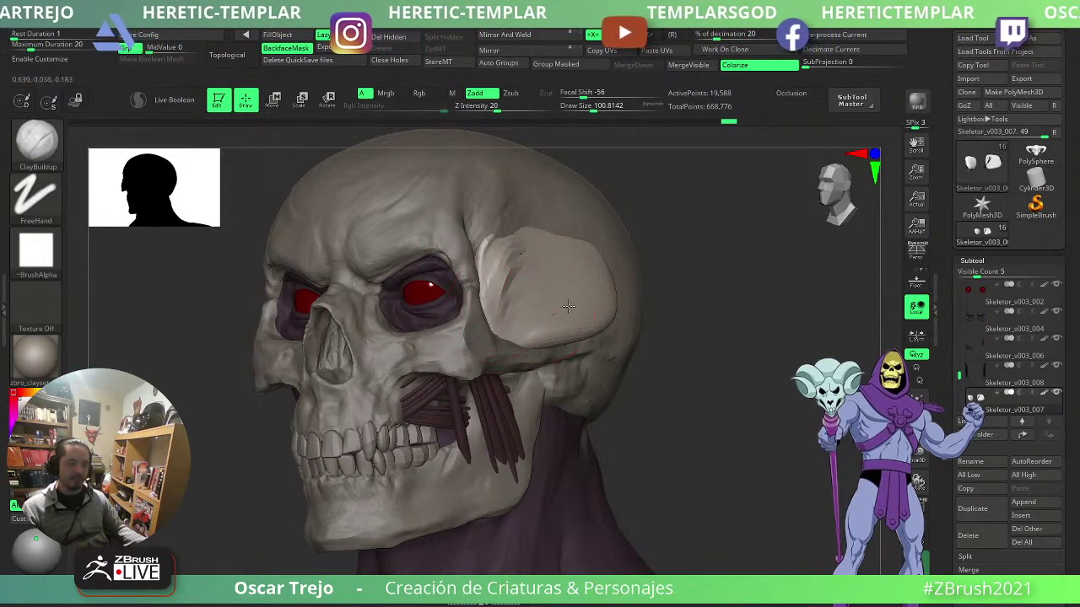
- Tuck the temple muscle's lower edge behind the cheekbone with Move at about 128 and smooth its surface
mouse_move(663, 375)
right_down()
mouse_move(581, 353)
mouse_move(598, 325)
mouse_move(518, 329)
right_up()
key(b)
key(m)
key(v)
key(s)
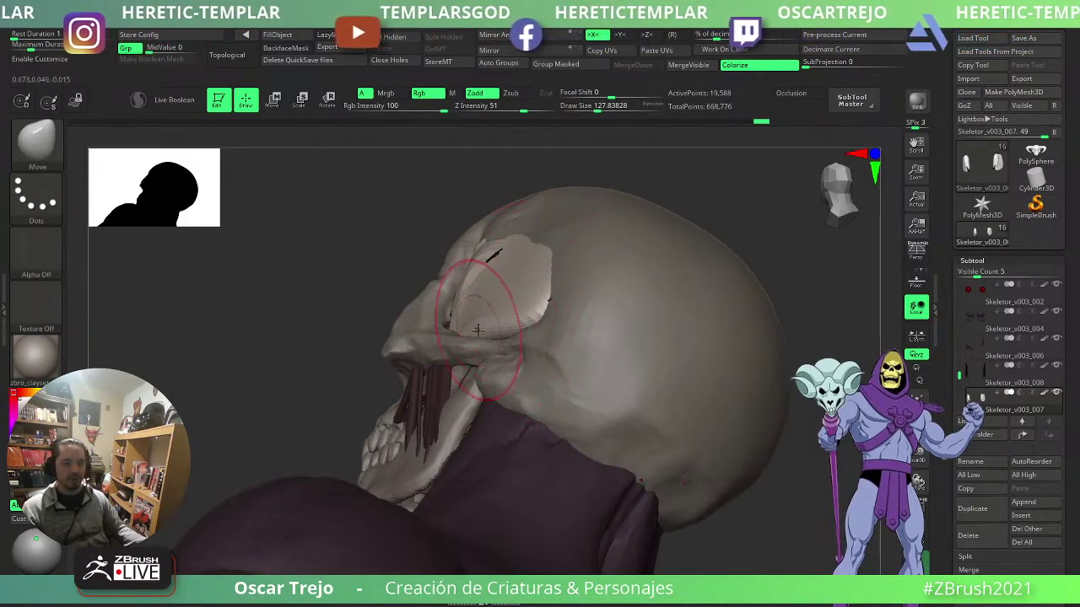
key(shift)
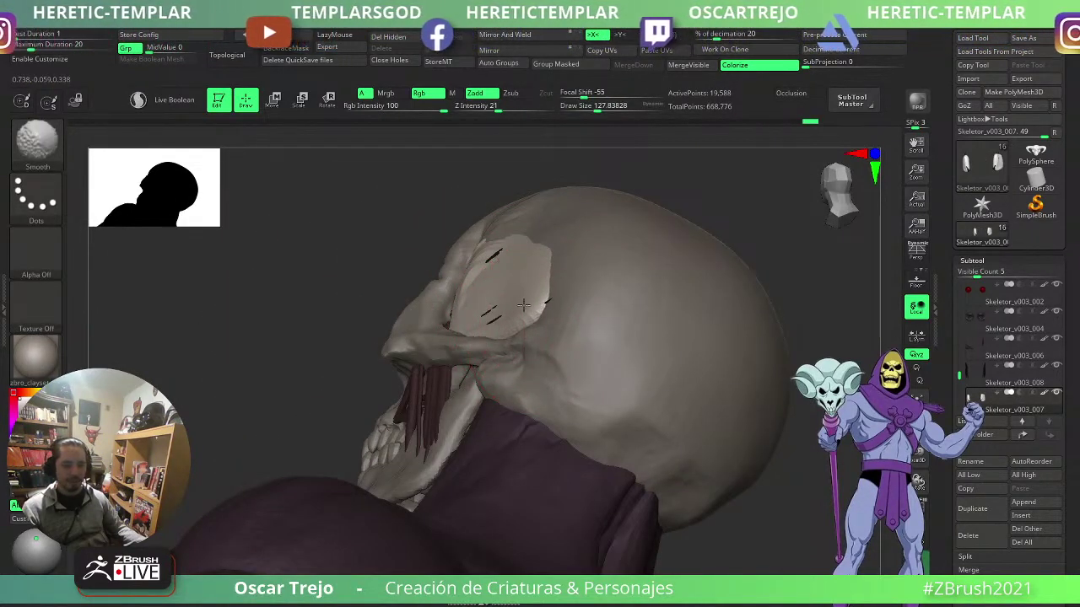
shift+drag(523, 305, 515, 293)
- Break up the temple muscle's rear and front edges with diagonal fibre strokes using ClayBuildup at about 74
key(b)
key(c)
key(b)
drag(303, 335, 427, 324)
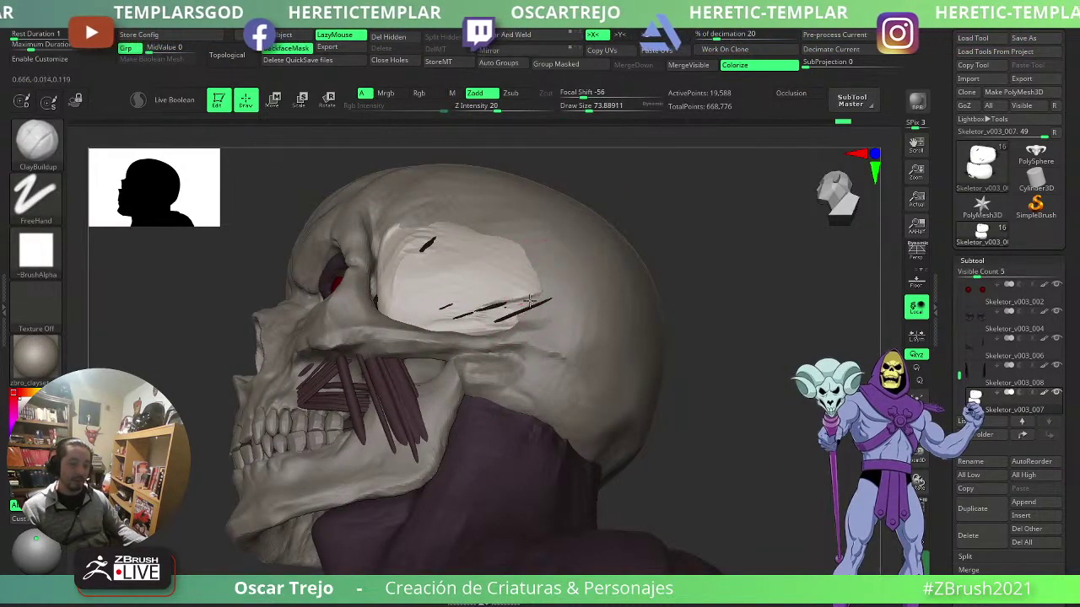
drag(493, 271, 453, 278)
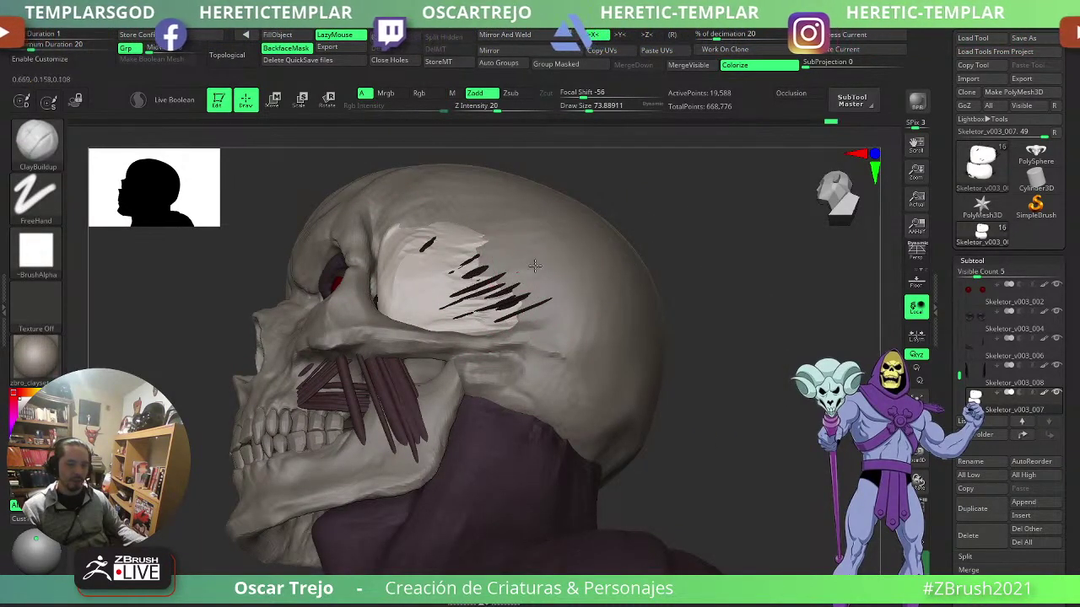
drag(542, 271, 487, 303)
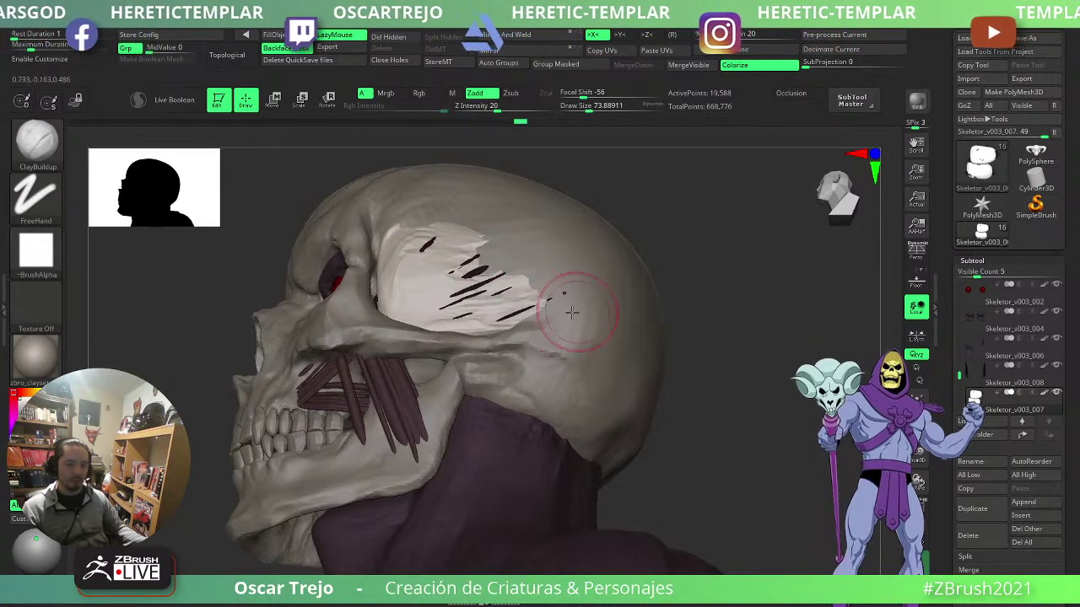
mouse_move(666, 303)
mouse_down()
mouse_move(696, 302)
mouse_move(529, 317)
mouse_move(438, 295)
mouse_move(415, 312)
mouse_move(405, 278)
mouse_move(408, 316)
mouse_up()
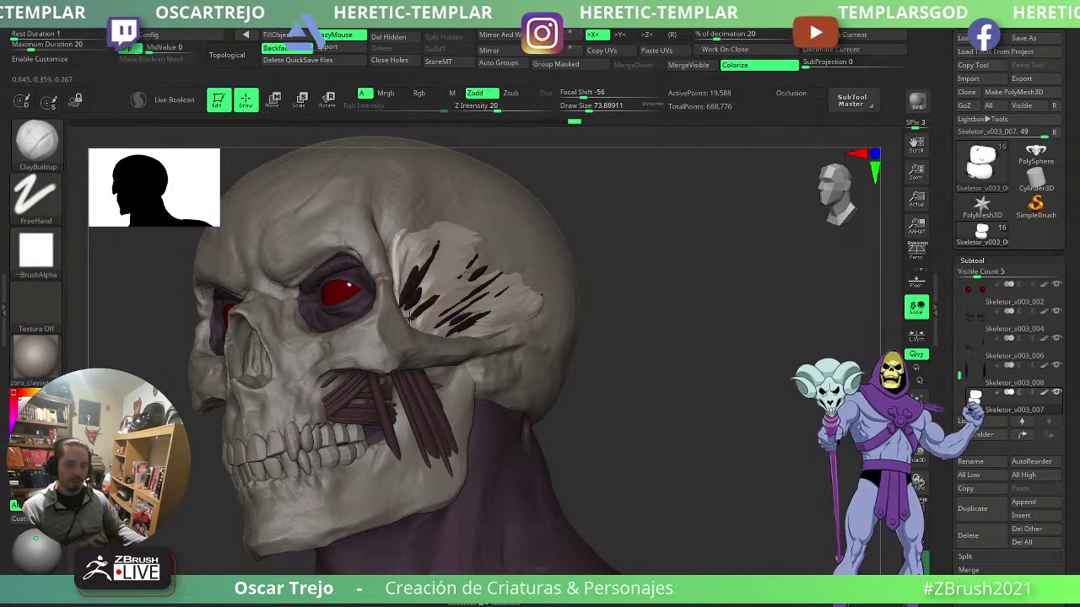
mouse_move(453, 255)
mouse_down()
mouse_move(422, 278)
mouse_move(447, 254)
mouse_move(414, 257)
mouse_move(398, 280)
mouse_move(408, 295)
mouse_up()
mouse_move(629, 308)
alt+mouse_down()
mouse_move(632, 270)
mouse_move(628, 304)
mouse_move(655, 386)
mouse_move(618, 325)
mouse_move(645, 304)
mouse_move(557, 229)
alt+mouse_up()
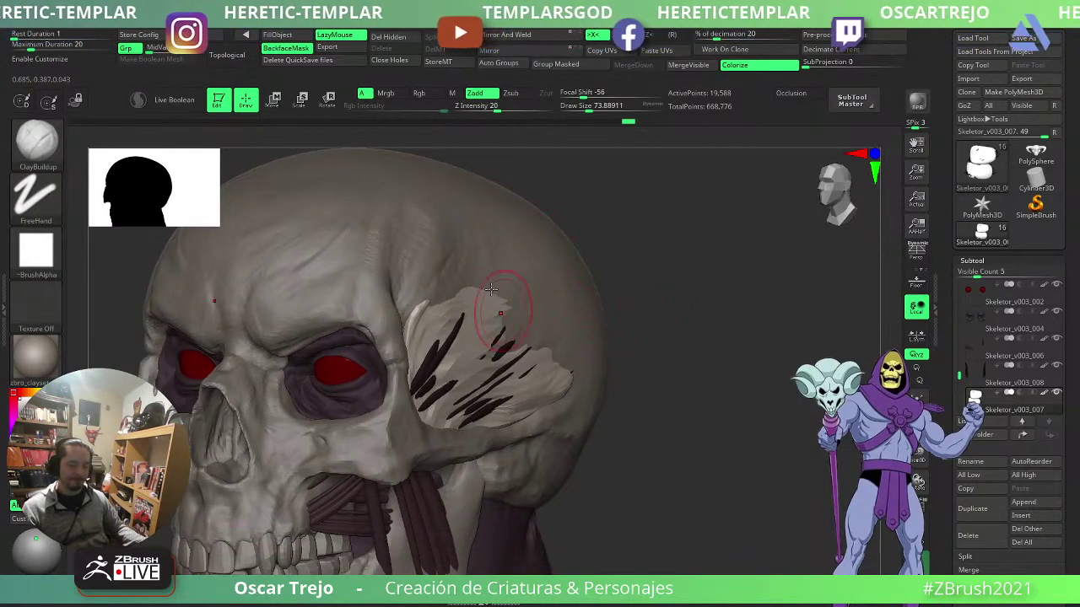
- Fill the temple muscle subtool with the dark purple secondary colour
key(v)
click(284, 36)
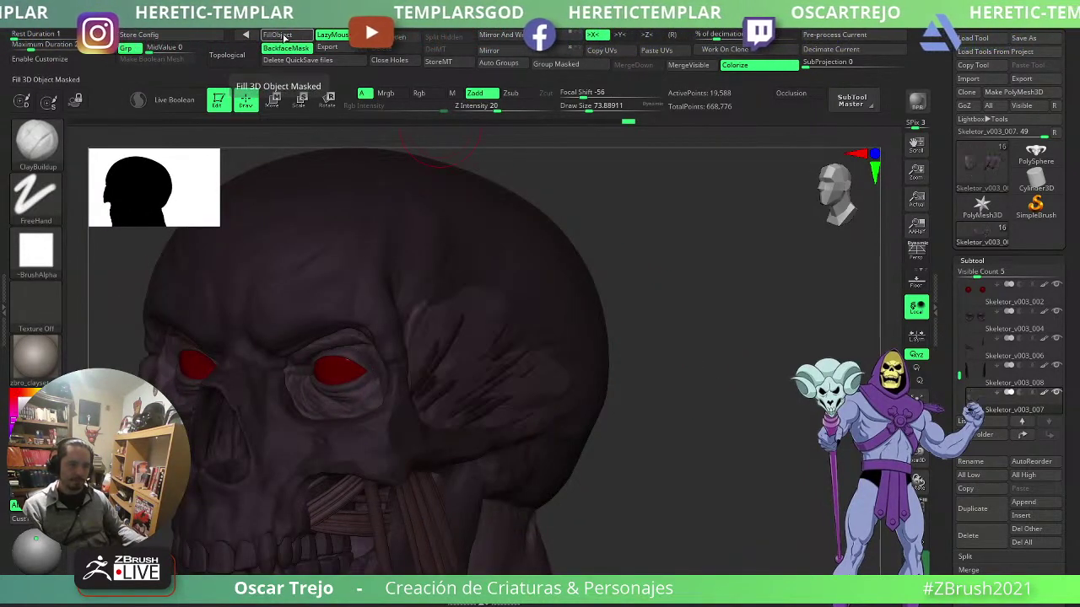
key(v)
alt+drag(690, 309, 711, 407)
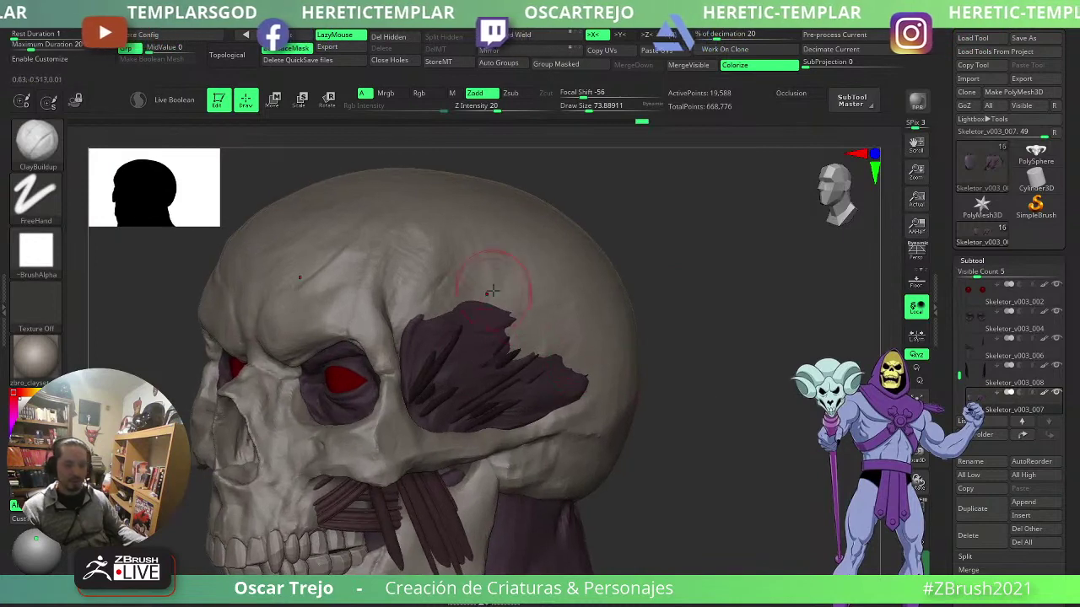
- Carve diagonal grooves between the temple muscle's fibres with DamStandard at about 101
alt+click(510, 335)
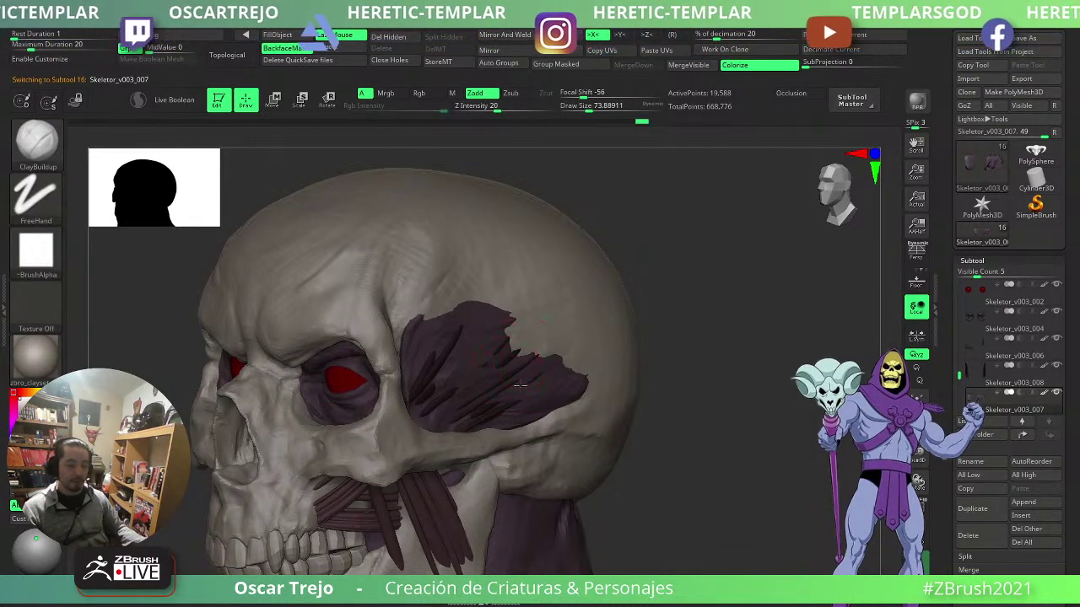
key(b)
key(d)
key(s)
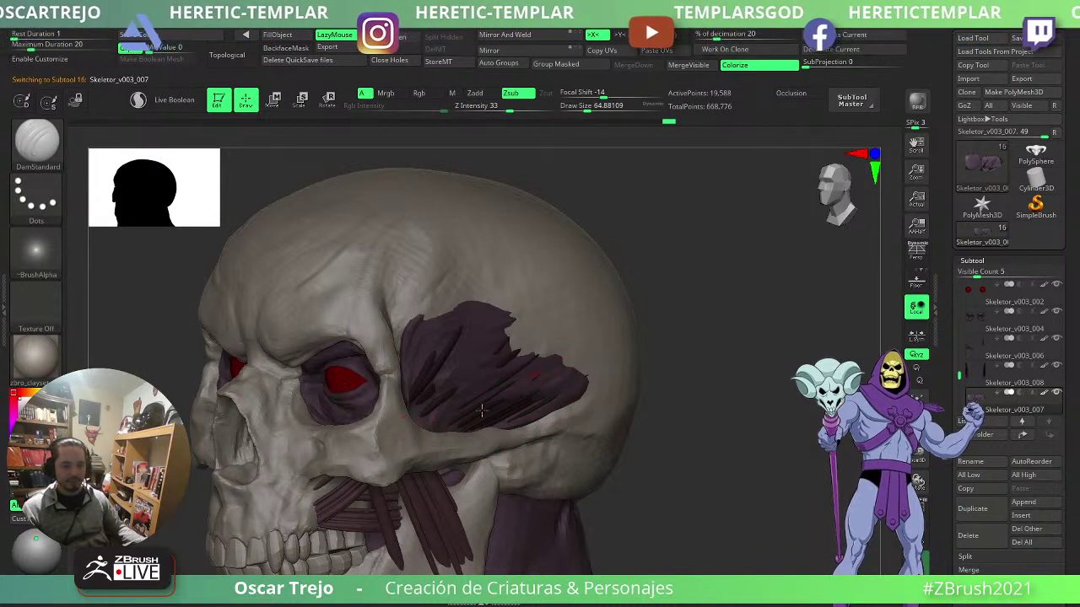
key(s)
mouse_move(445, 422)
mouse_down()
mouse_move(440, 384)
mouse_move(483, 341)
mouse_up()
key(s)
drag(449, 388, 535, 351)
drag(489, 400, 547, 379)
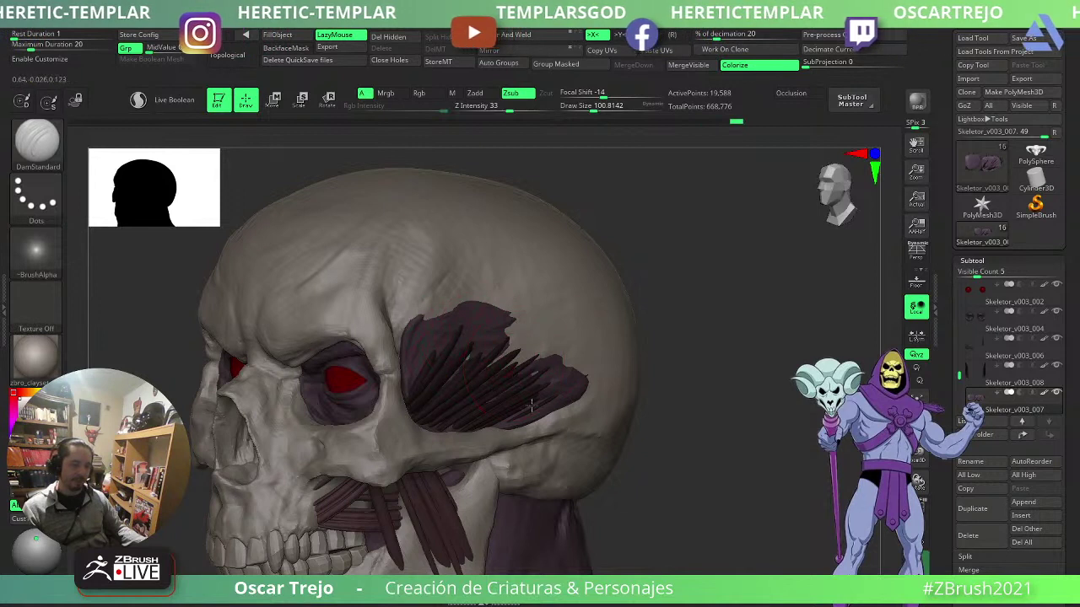
drag(463, 371, 535, 334)
drag(492, 385, 562, 352)
mouse_move(524, 388)
mouse_down()
mouse_move(598, 346)
mouse_move(564, 374)
mouse_up()
key(s)
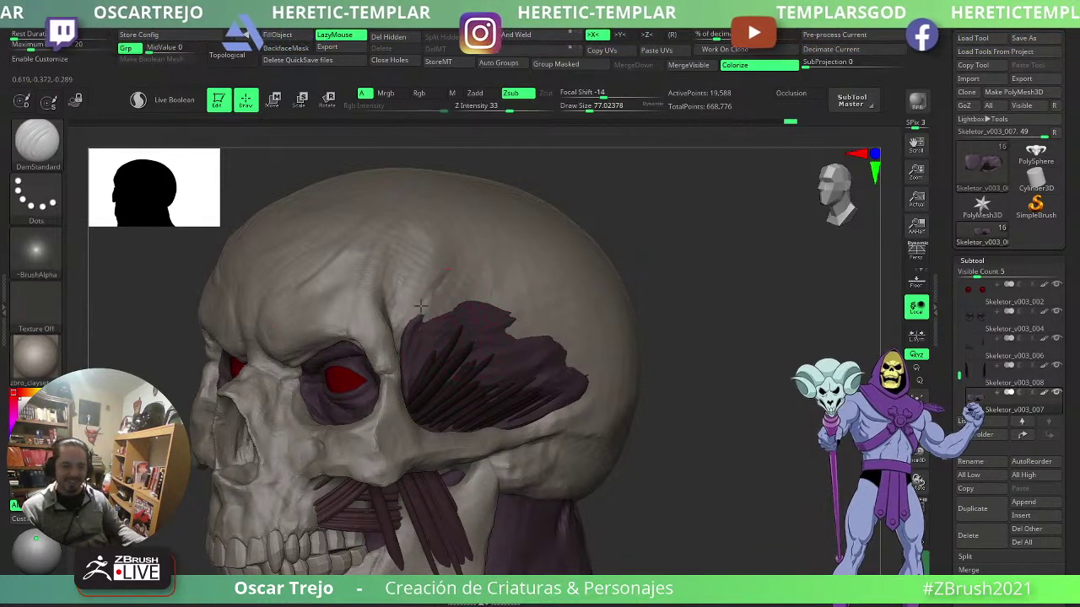
- Pull the temple muscle's upper front corner towards the brow ridge with Move at about 74 to 116
key(b)
key(m)
key(v)
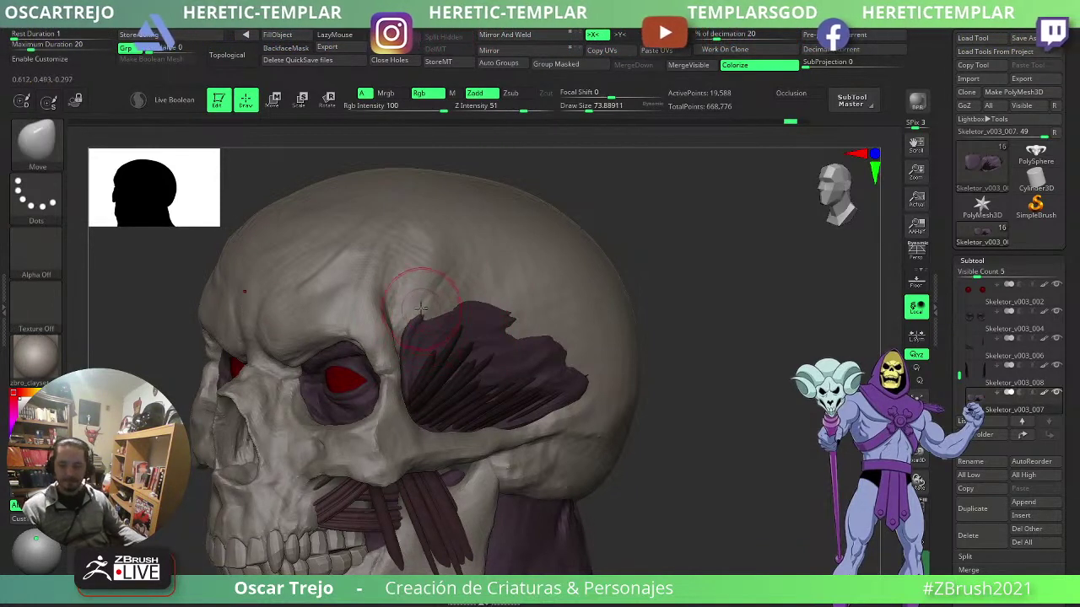
mouse_move(421, 308)
mouse_down()
mouse_move(390, 300)
mouse_move(396, 321)
mouse_move(380, 311)
mouse_up()
drag(410, 328, 388, 333)
key(s)
drag(387, 336, 393, 336)
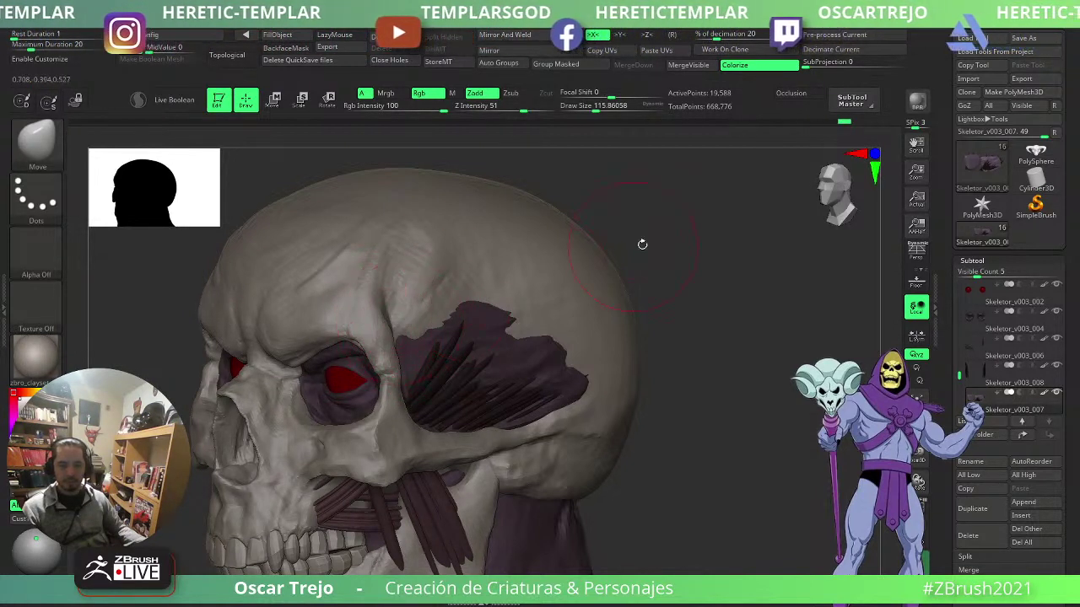
- Fit the temple muscle's front edge against the outer rim of the eye socket with Move at about 124
drag(642, 245, 609, 244)
ctrl+drag(441, 307, 421, 324)
drag(687, 241, 631, 244)
key(s)
key(s)
mouse_move(404, 336)
mouse_down()
mouse_move(390, 329)
mouse_move(378, 347)
mouse_up()
key(s)
drag(372, 354, 376, 354)
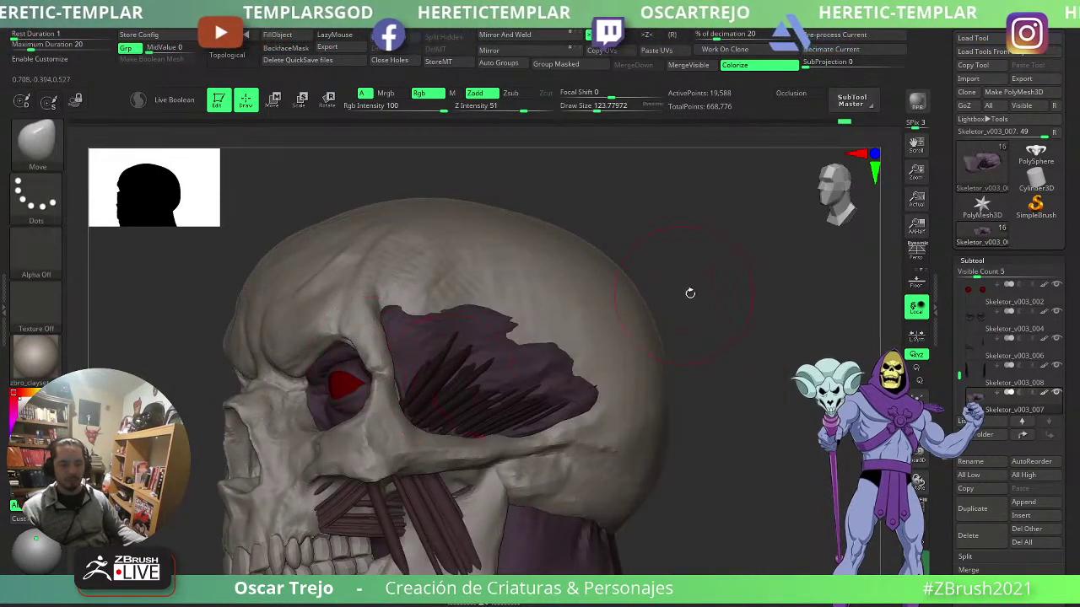
drag(689, 293, 667, 295)
key(s)
mouse_move(437, 389)
mouse_down()
mouse_move(393, 405)
mouse_move(406, 405)
mouse_up()
key(s)
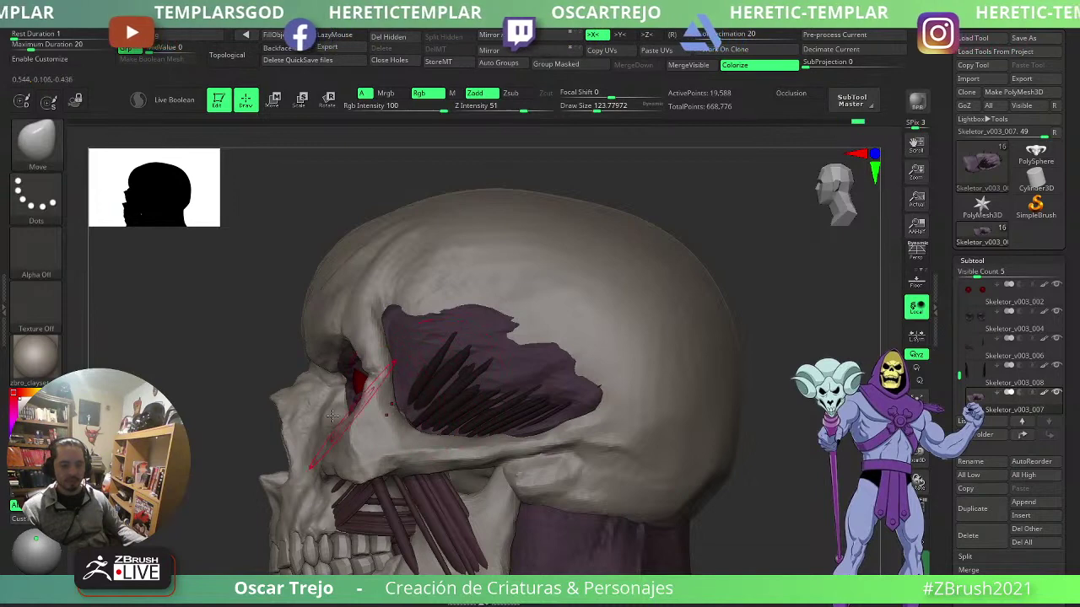
- Bulge the temple muscle mass outwards over the fibre strips with Move at about 167
drag(744, 422, 801, 421)
mouse_move(600, 420)
mouse_down()
mouse_move(621, 421)
mouse_move(601, 429)
mouse_up()
key(s)
drag(428, 422, 439, 402)
mouse_move(648, 404)
mouse_down()
mouse_move(662, 397)
mouse_move(583, 345)
mouse_move(643, 361)
mouse_move(527, 358)
mouse_up()
key(s)
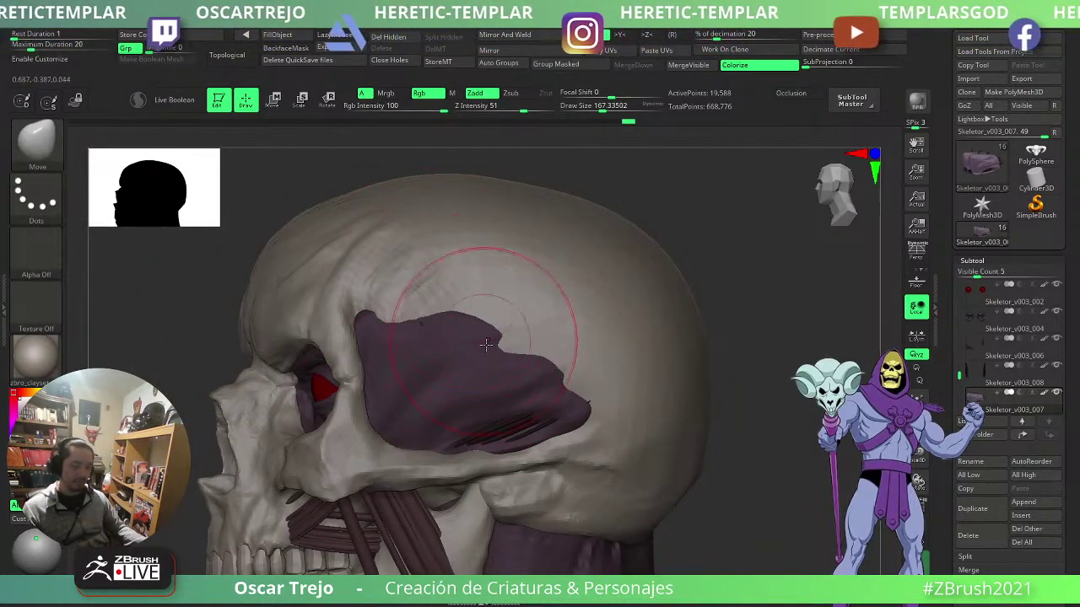
- Sculpt diagonal fibre strands across the temple muscle's lower and rear parts with ClayBuildup at about 59
key(b)
key(d)
key(s)
mouse_move(773, 434)
alt+mouse_down()
mouse_move(627, 374)
mouse_move(611, 386)
mouse_move(626, 422)
alt+mouse_up()
key(b)
key(c)
key(b)
key(s)
drag(489, 355, 473, 355)
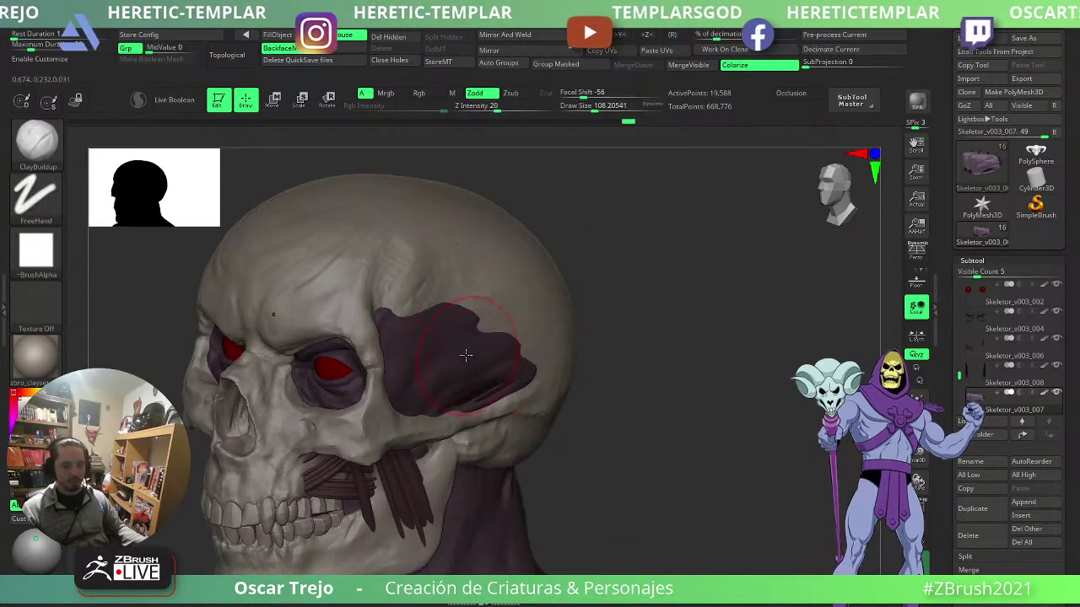
alt+drag(638, 394, 583, 410)
key(s)
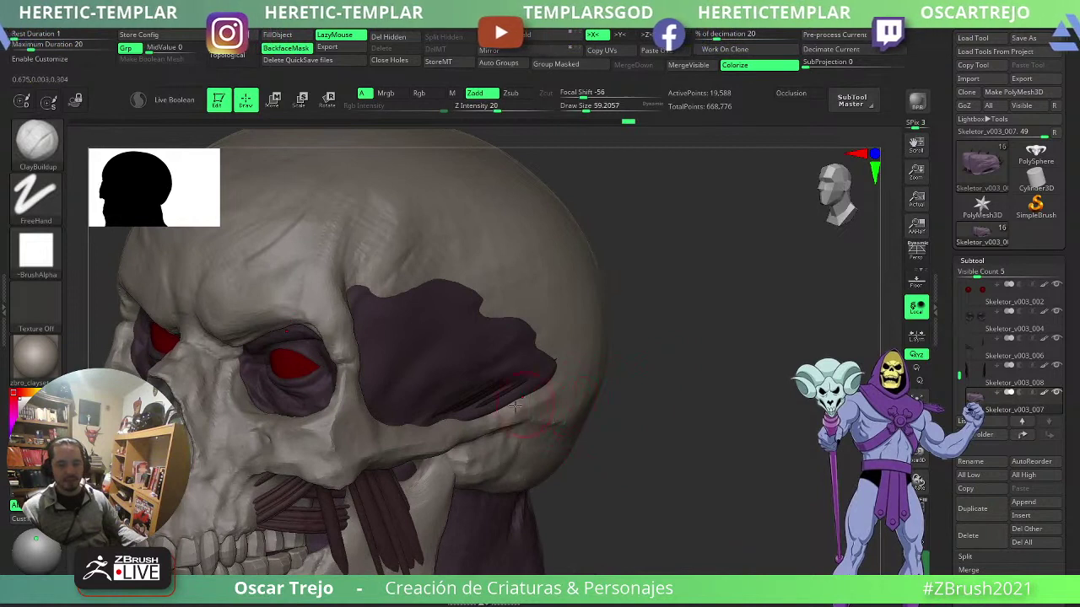
mouse_move(475, 413)
mouse_down()
mouse_move(492, 414)
mouse_move(454, 424)
mouse_move(573, 373)
mouse_up()
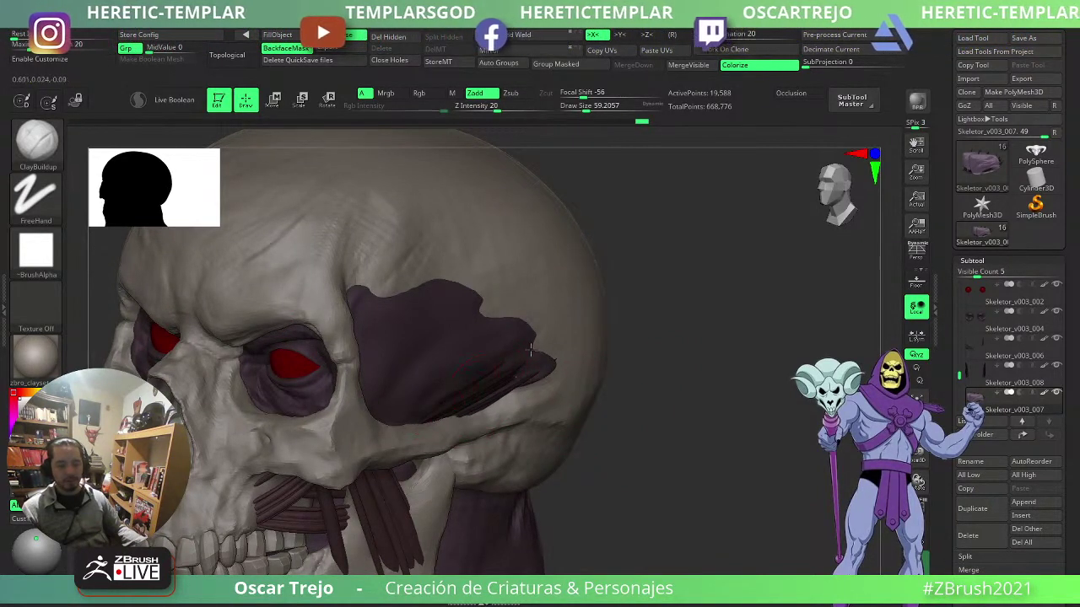
mouse_move(403, 400)
mouse_down()
mouse_move(458, 357)
mouse_move(463, 326)
mouse_up()
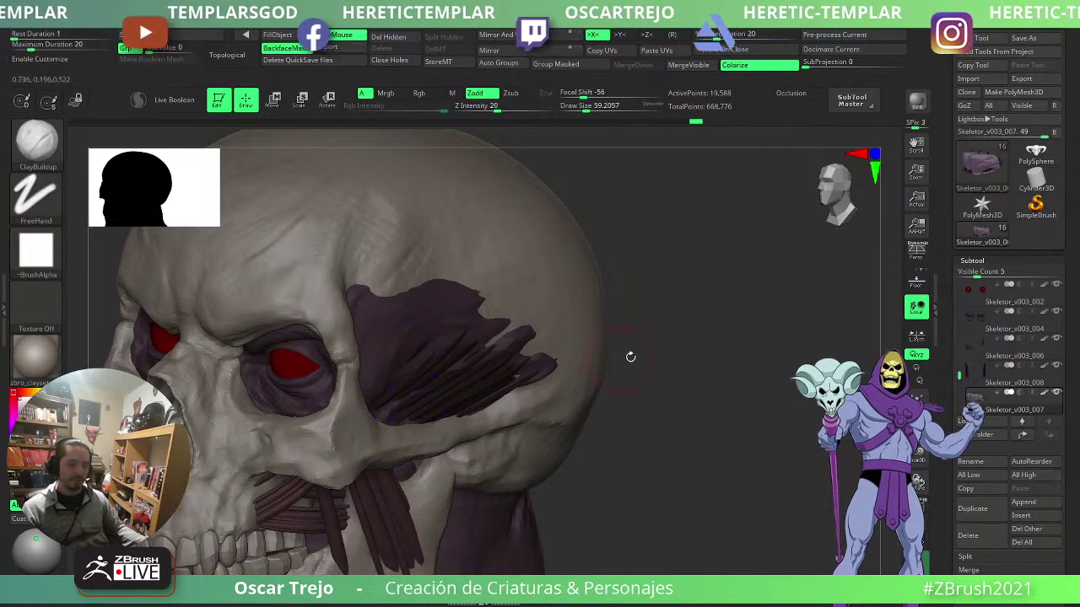
- Try to remesh the temple muscle with the Remesh By Dynamesh deformer at a higher resolution
mouse_move(630, 357)
shift+mouse_down()
mouse_move(548, 357)
mouse_move(590, 319)
mouse_move(608, 345)
mouse_move(520, 339)
shift+mouse_up()
key(w)
alt+click(375, 244)
key(q)
key(w)
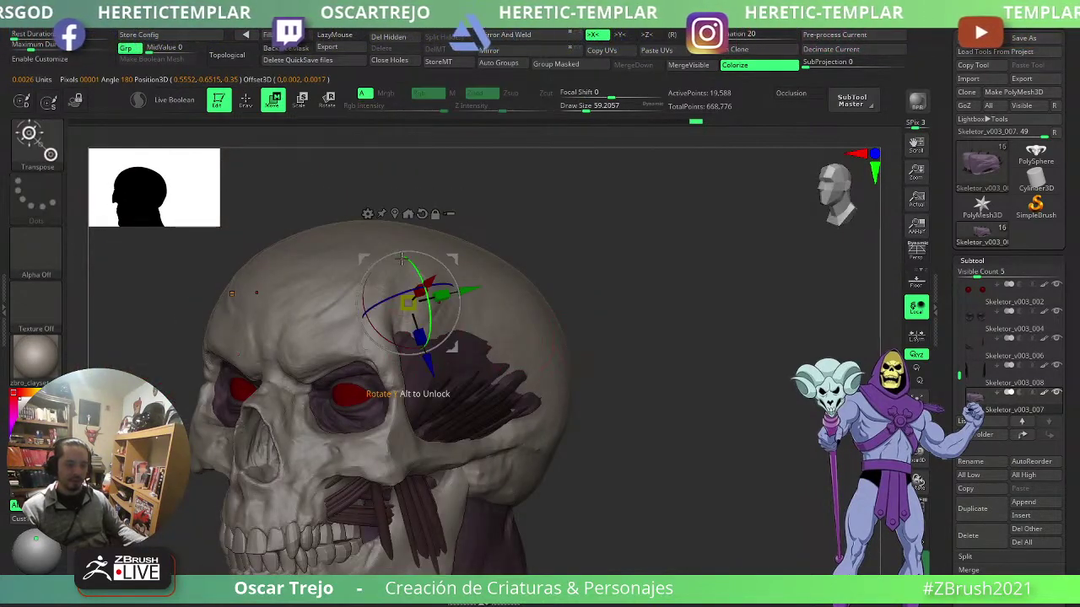
click(365, 214)
click(486, 287)
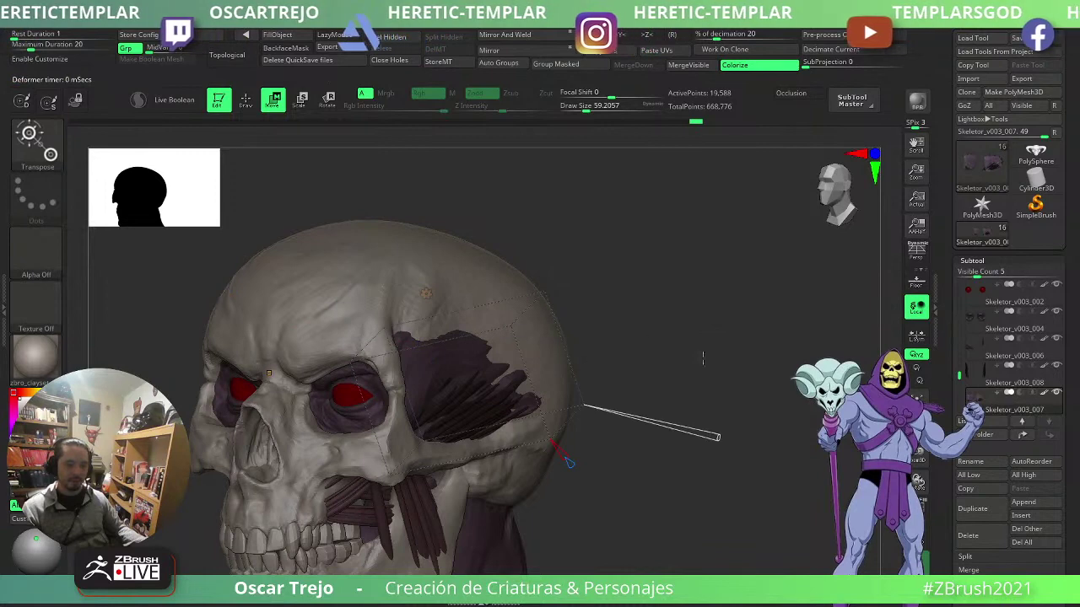
drag(702, 359, 697, 358)
mouse_move(719, 439)
drag(722, 439, 665, 417)
- Check the remeshed temple muscle's wireframe up close and delete the Remesh By Dynamesh deformer
alt+drag(690, 310, 730, 379)
key(shift+f)
key(shift+f)
key(shift+f)
key(shift+f)
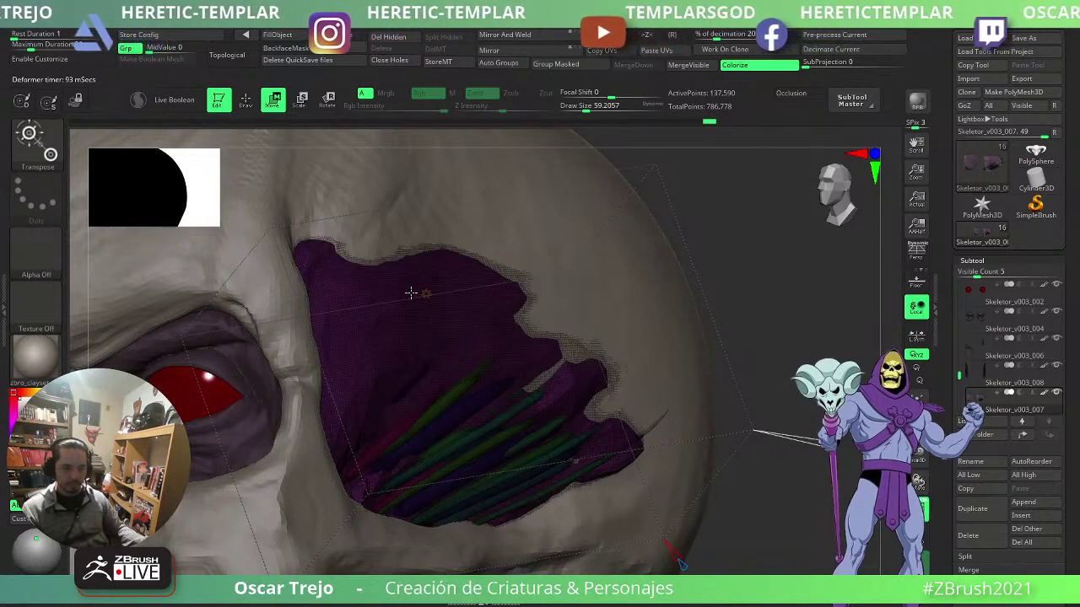
click(437, 292)
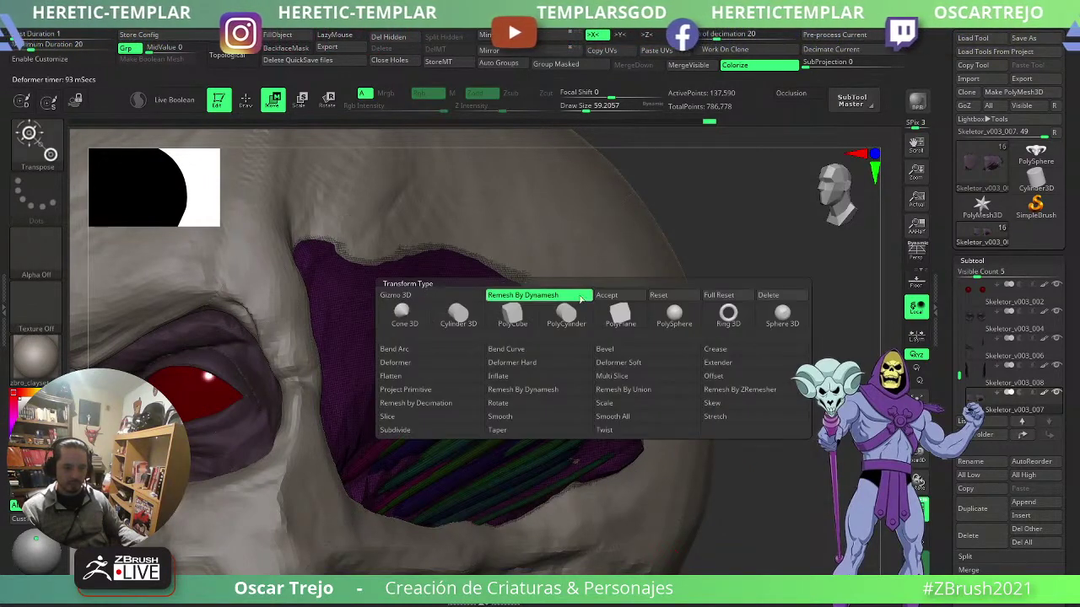
click(769, 296)
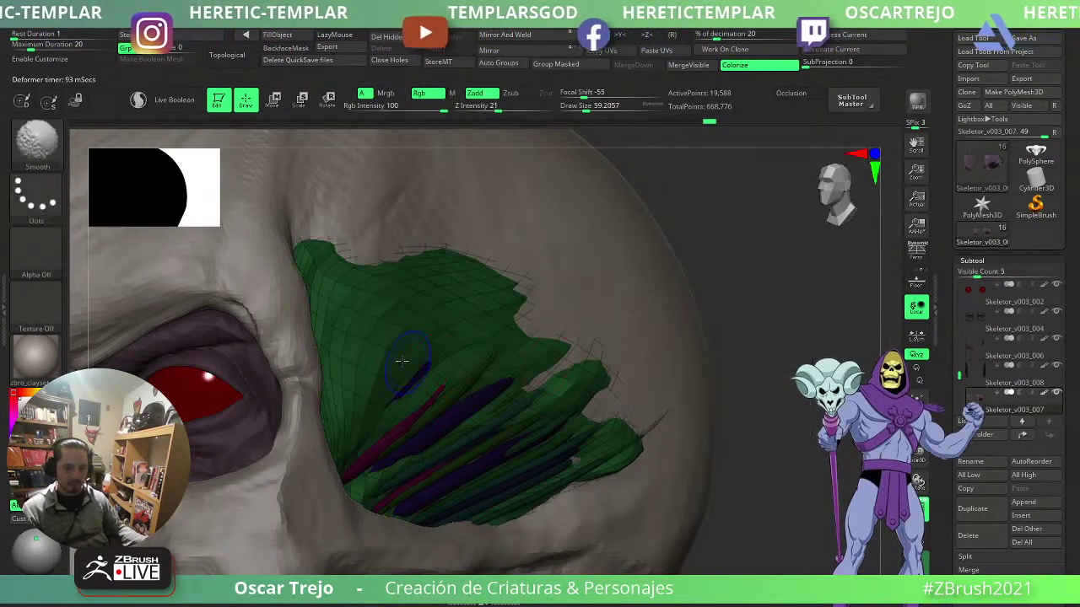
- Isolate the temple muscle sheet from its fibre strips and split the hidden strips into a separate subtool
key(q)
key(shift+f)
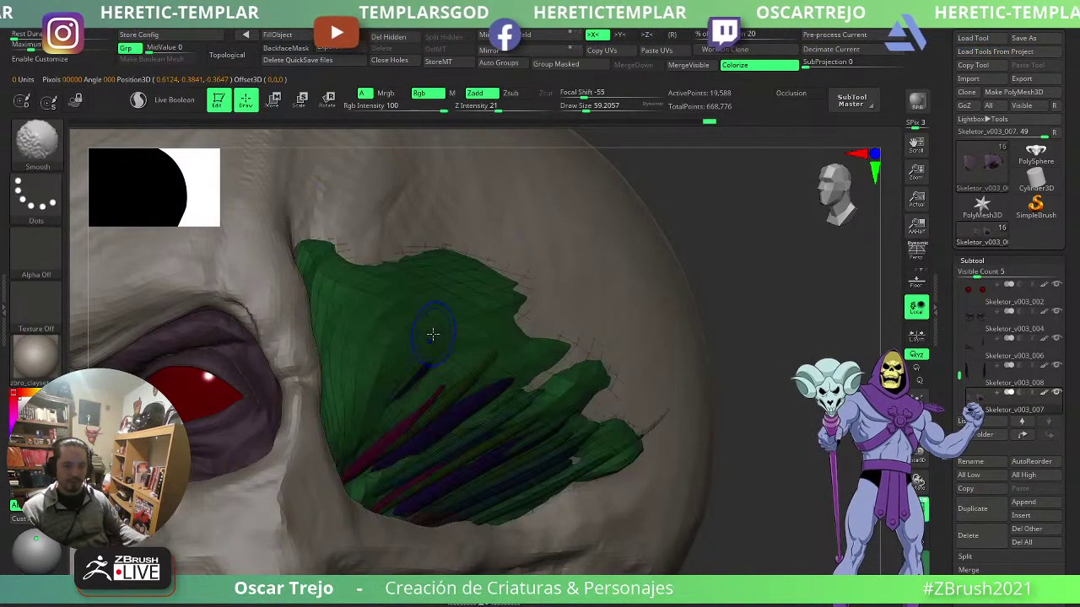
key(w)
ctrl+click(452, 318)
key(q)
ctrl+drag(609, 359, 629, 378)
key(w)
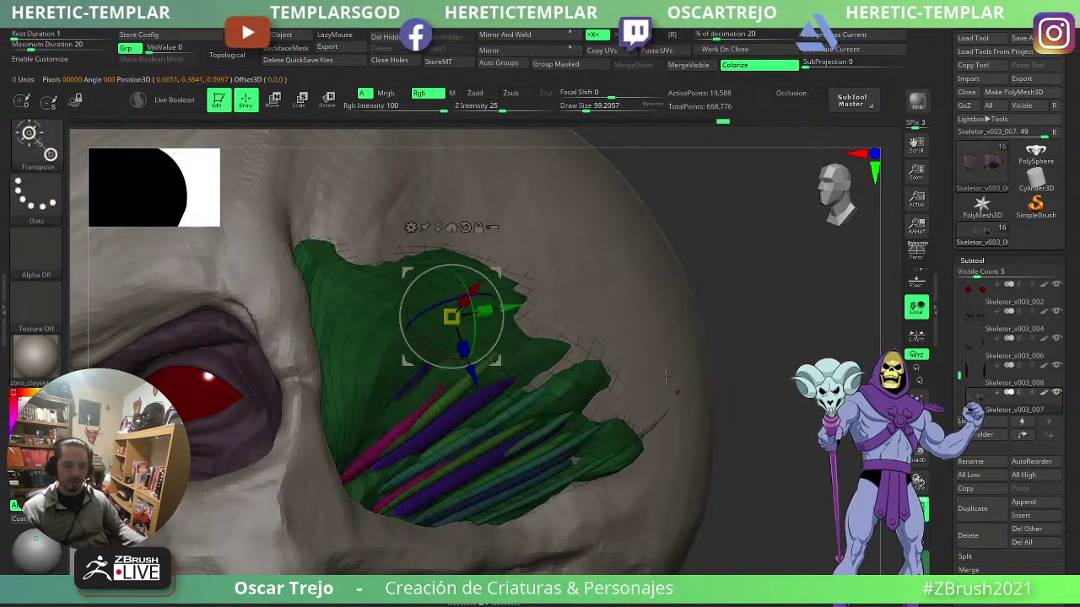
key(q)
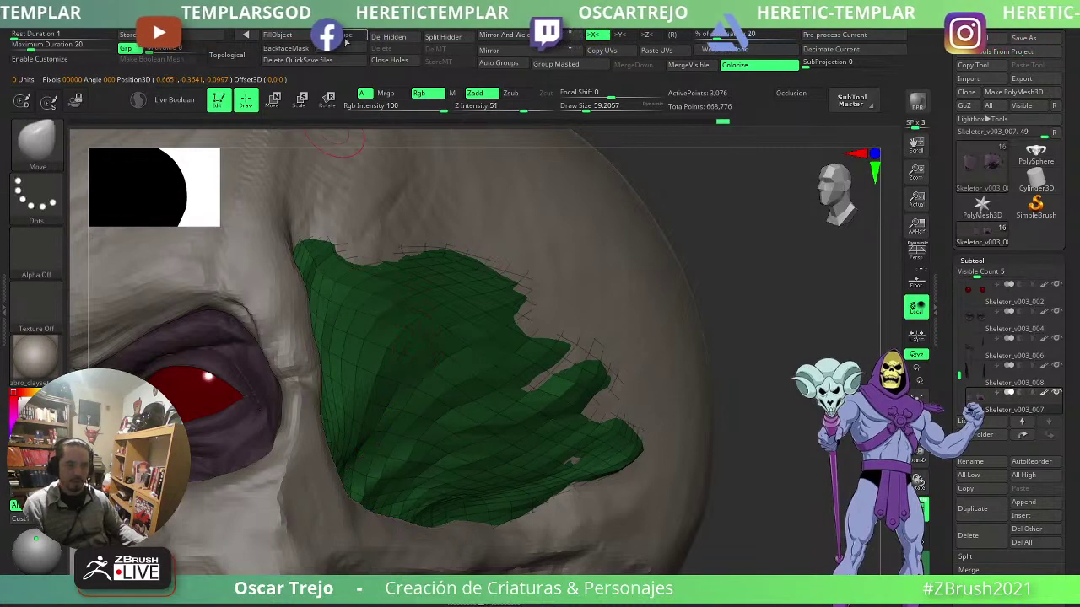
click(449, 38)
- Remesh the isolated temple muscle sheet with the Remesh By Dynamesh deformer at a higher resolution and accept the result
alt+drag(753, 354, 745, 330)
key(shift+f)
key(shift+f)
key(w)
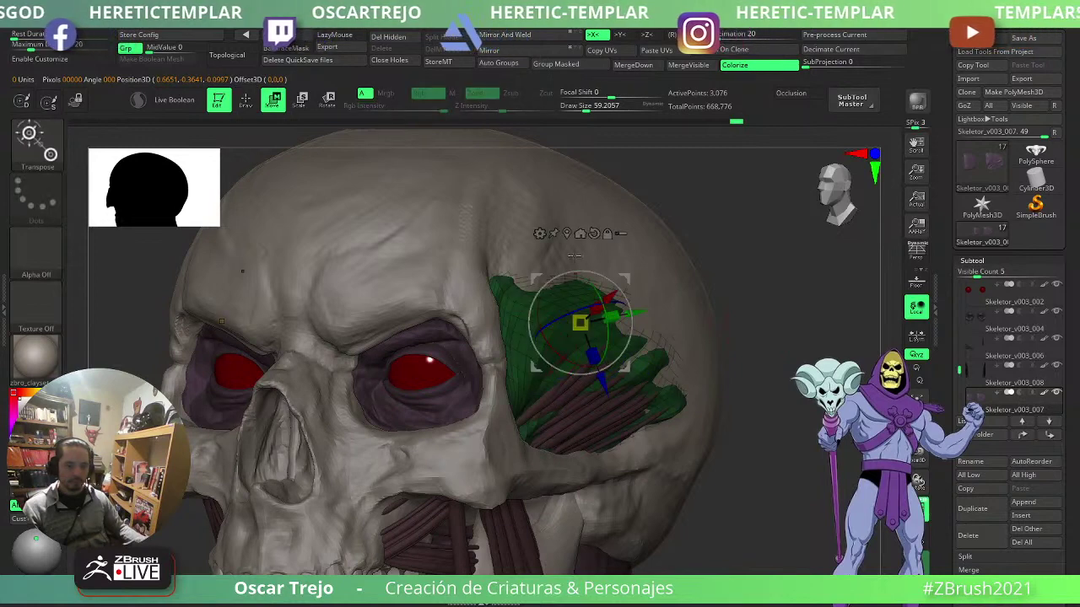
click(540, 233)
click(675, 308)
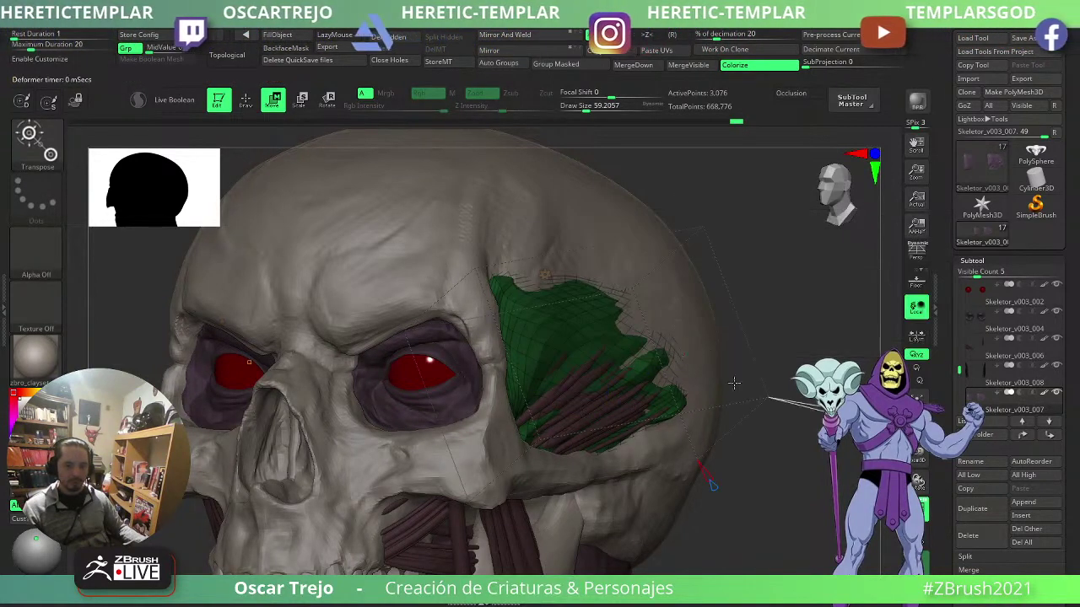
click(804, 409)
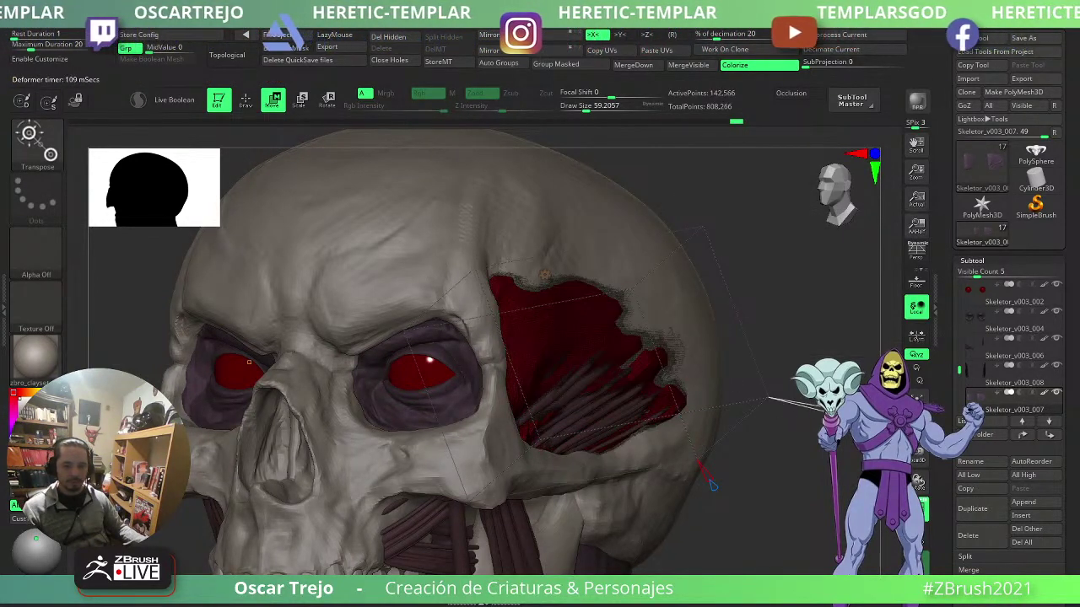
drag(822, 411, 814, 409)
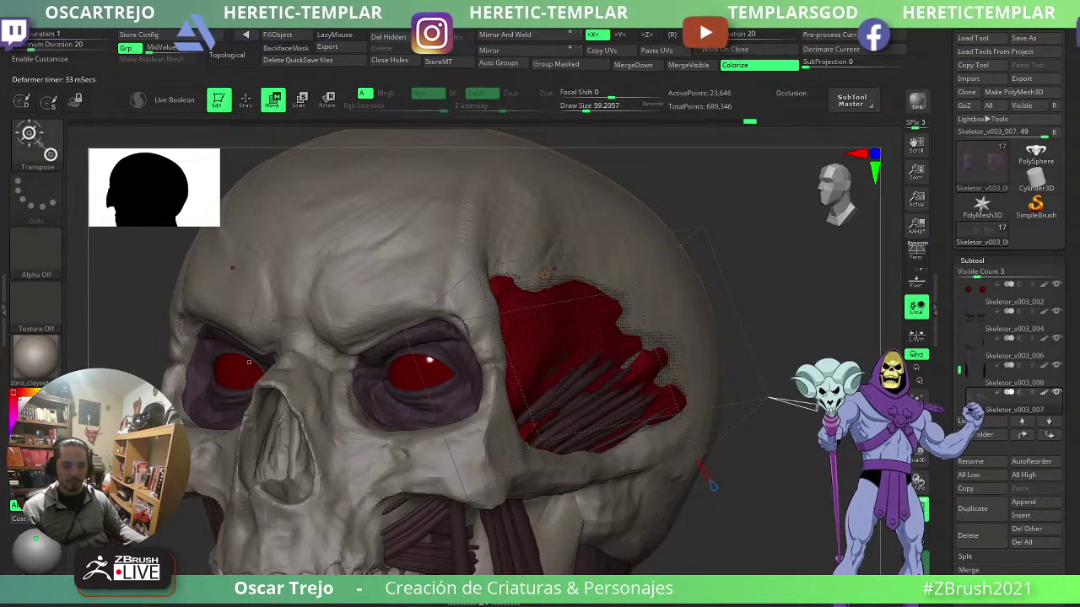
click(545, 274)
click(734, 274)
key(q)
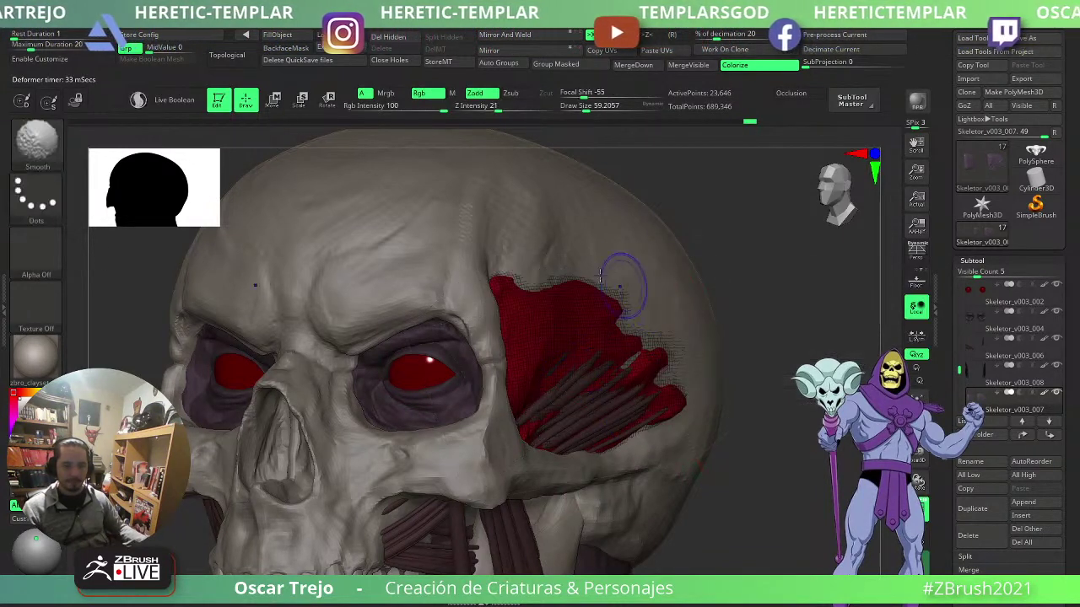
- Turn off the wireframe display and sharpen the temple muscle's jagged rear tips with DamStandard at a draw size of about 31
key(shift+f)
key(w)
key(q)
key(s)
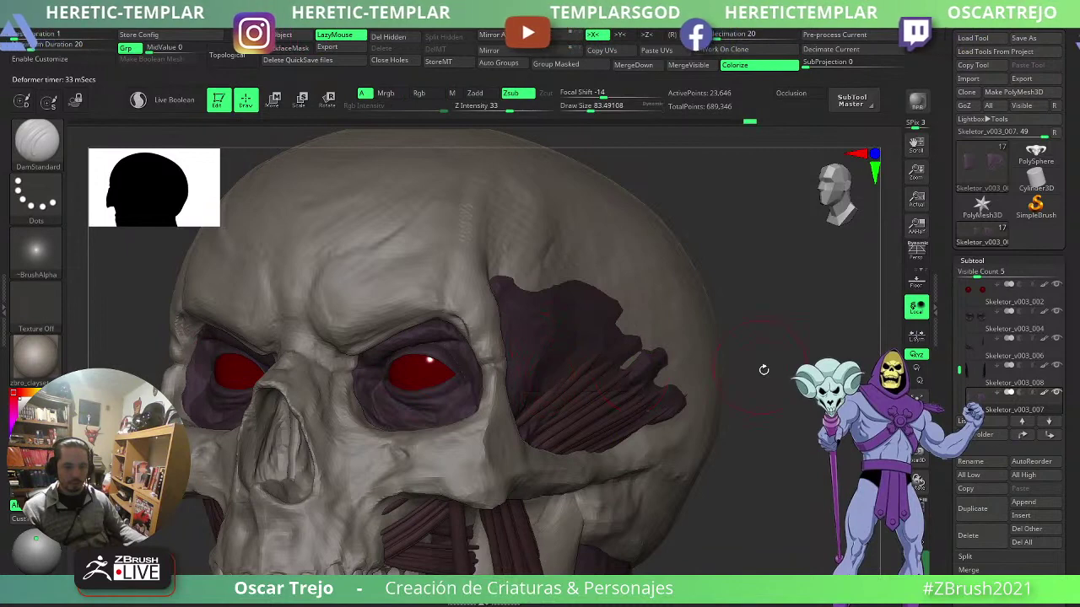
mouse_move(764, 369)
mouse_down()
mouse_move(519, 391)
mouse_move(651, 318)
mouse_up()
key(s)
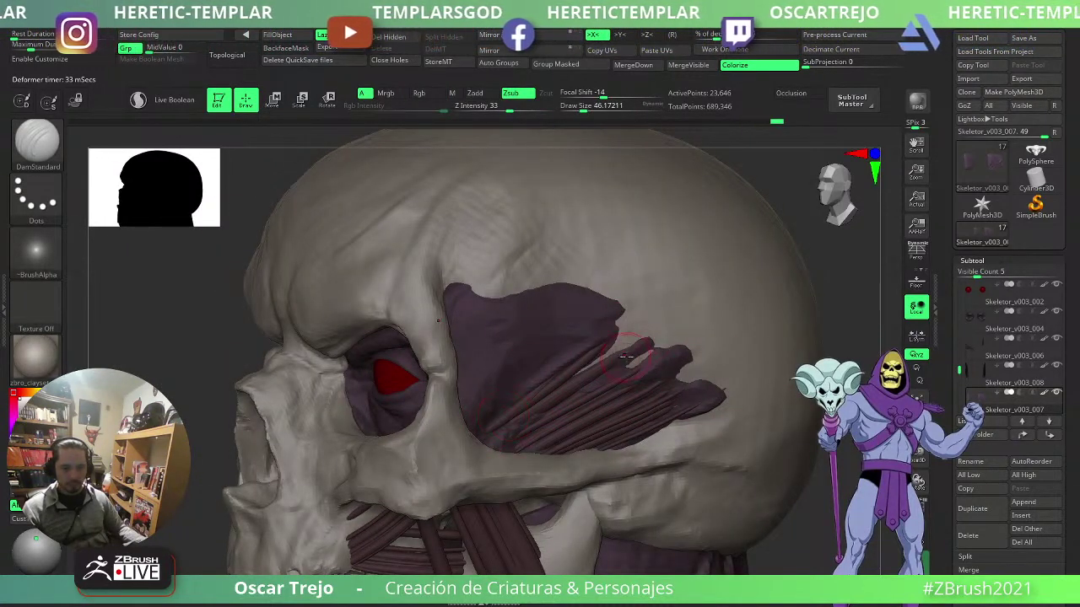
key(s)
drag(620, 353, 616, 353)
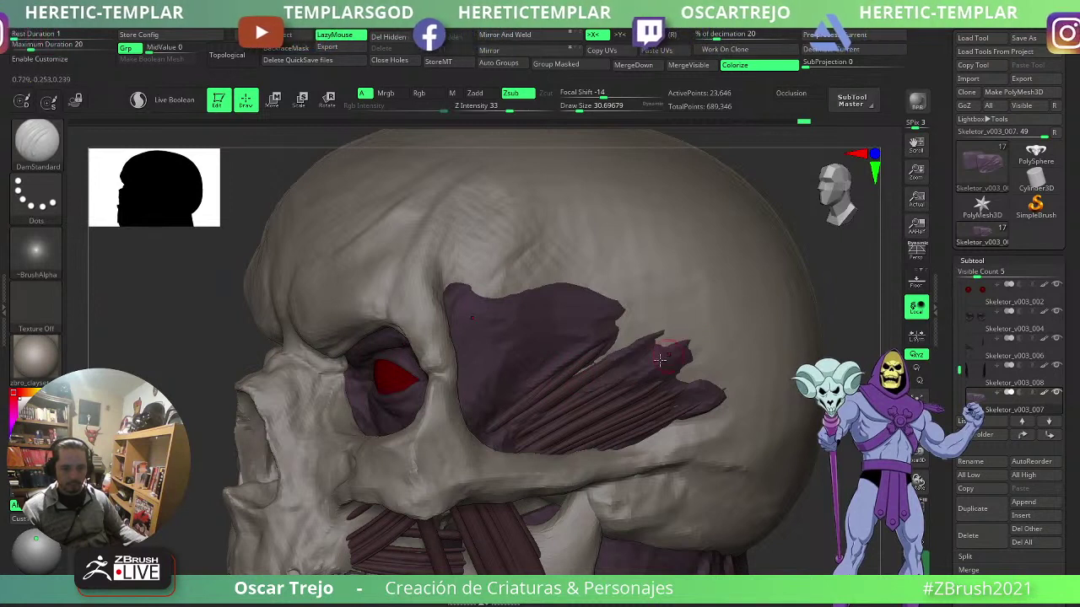
- Build up diagonal fibre strands across the rear, middle and upper temple muscle with ClayBuildup at about 65
key(b)
key(c)
key(b)
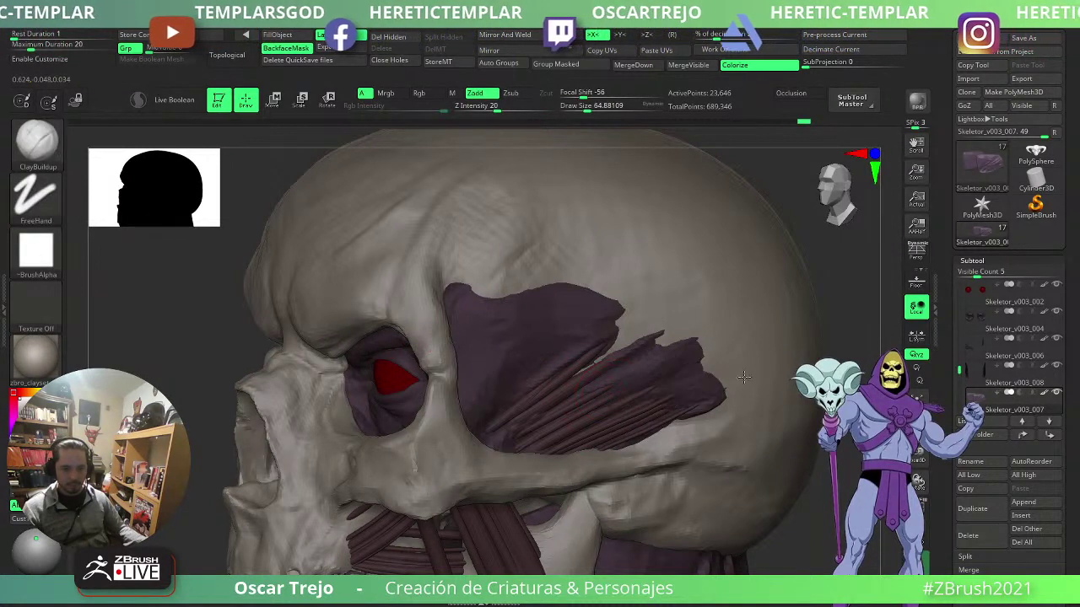
mouse_move(744, 377)
mouse_down()
mouse_move(675, 418)
mouse_move(717, 413)
mouse_move(622, 453)
mouse_up()
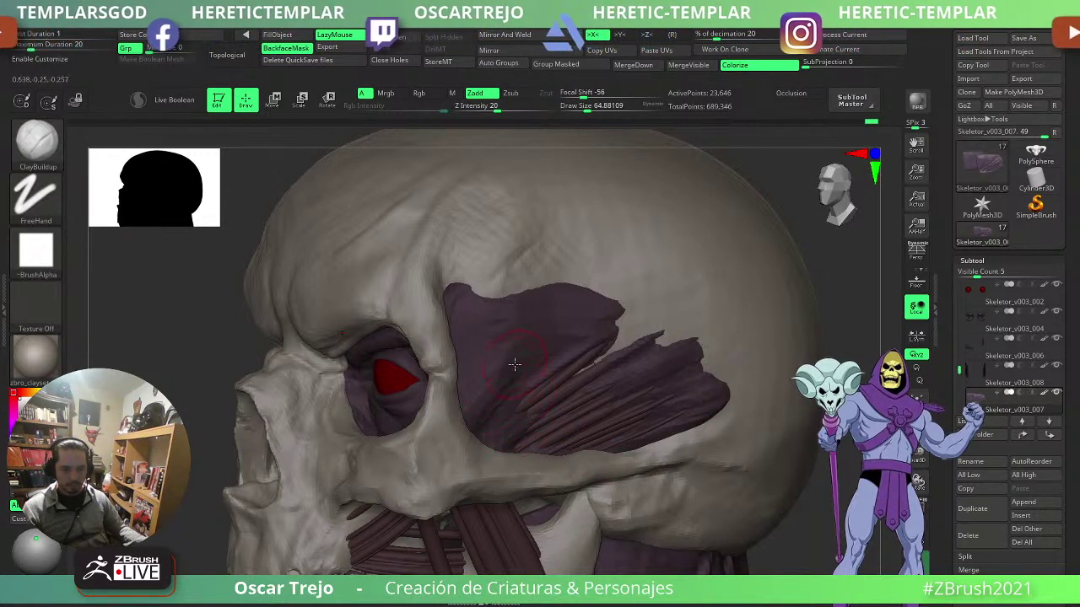
drag(535, 364, 496, 380)
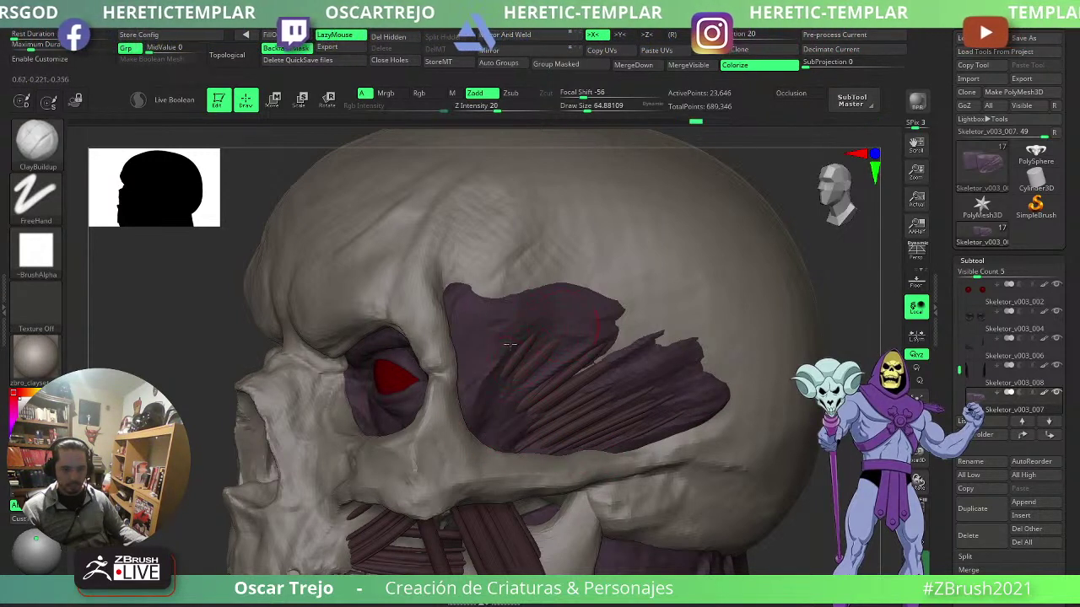
drag(531, 313, 473, 341)
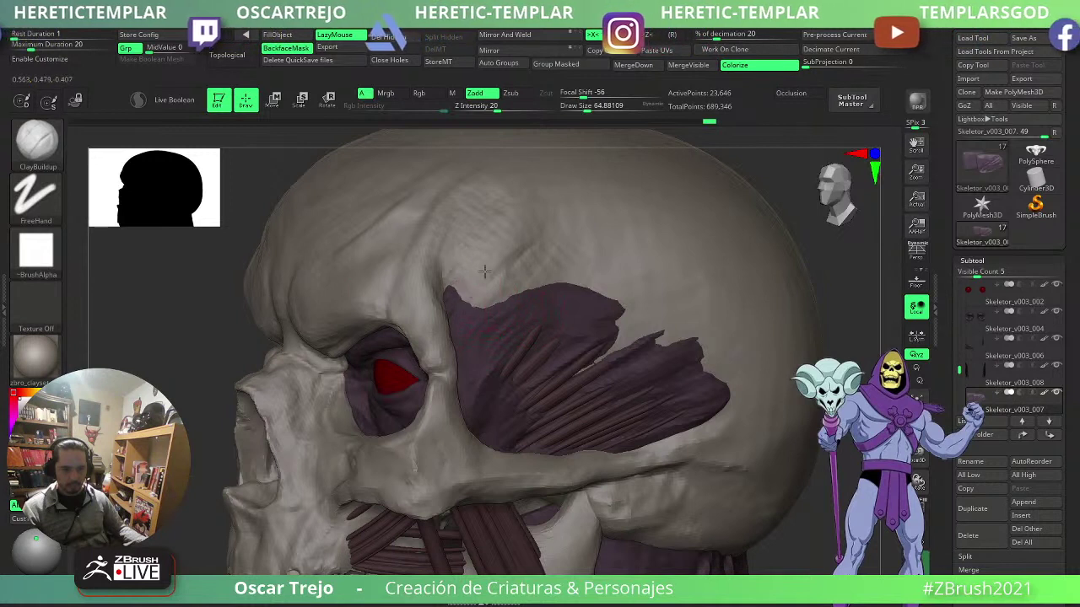
- Carve ragged notches into the temple muscle's upper edge and groove its surface with inverted ClayBuildup strokes
alt+drag(479, 300, 507, 310)
mouse_move(564, 289)
alt+mouse_down()
mouse_move(540, 311)
mouse_move(582, 302)
mouse_move(563, 365)
alt+mouse_up()
alt+drag(603, 316, 541, 382)
drag(471, 417, 468, 439)
mouse_move(567, 437)
alt+right_down()
mouse_move(548, 432)
mouse_move(548, 373)
alt+right_up()
- Select the temple fibre strips' subtool and fill it with the Flat Color material
alt+click(528, 361)
alt+right_drag(261, 407, 253, 469)
key(shift+f)
key(shift+f)
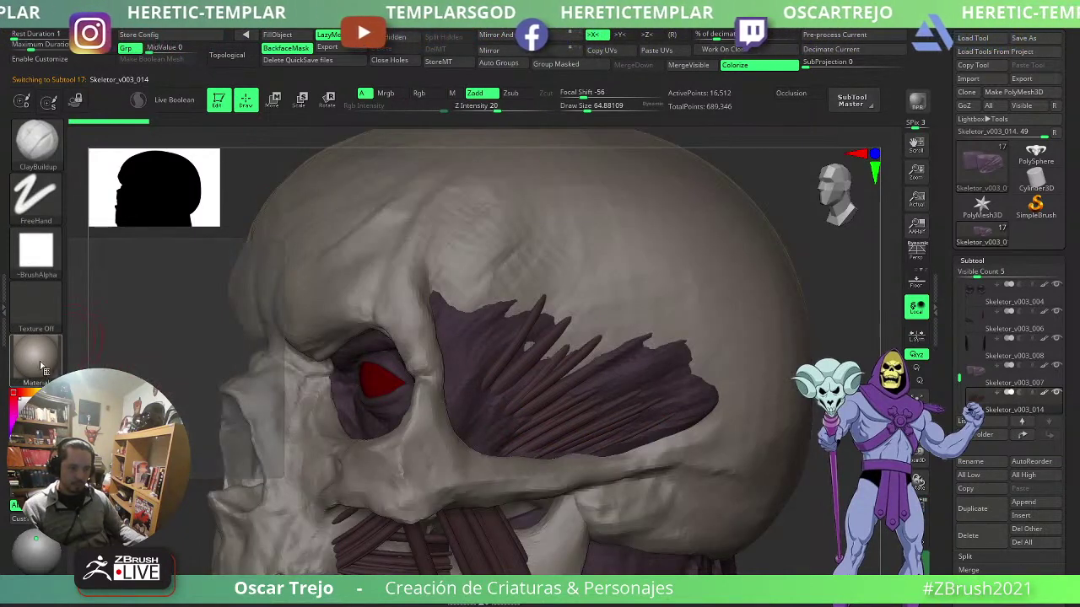
click(36, 365)
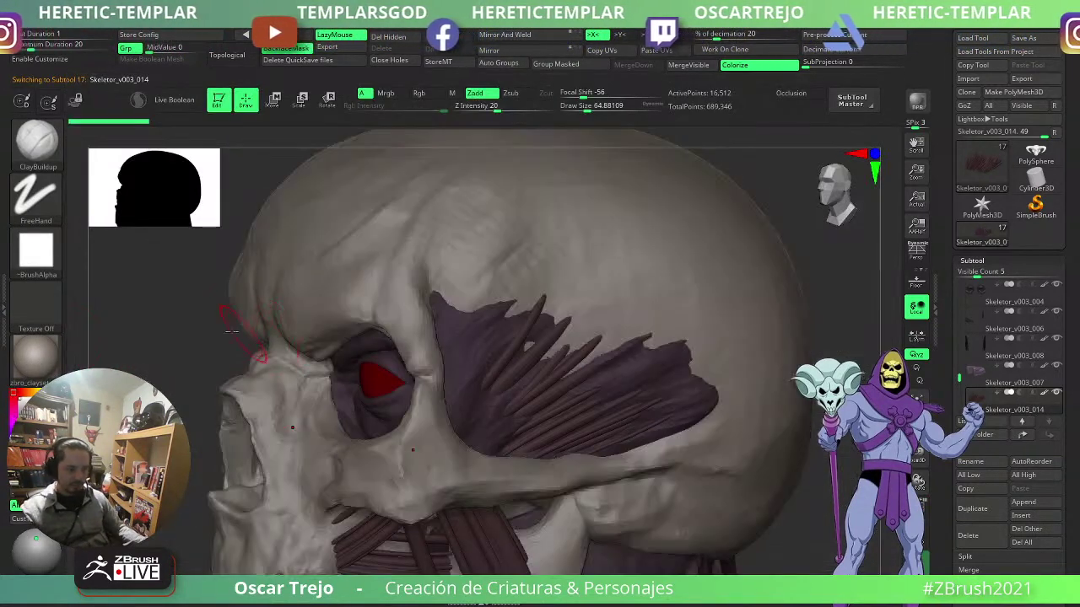
click(35, 358)
click(105, 440)
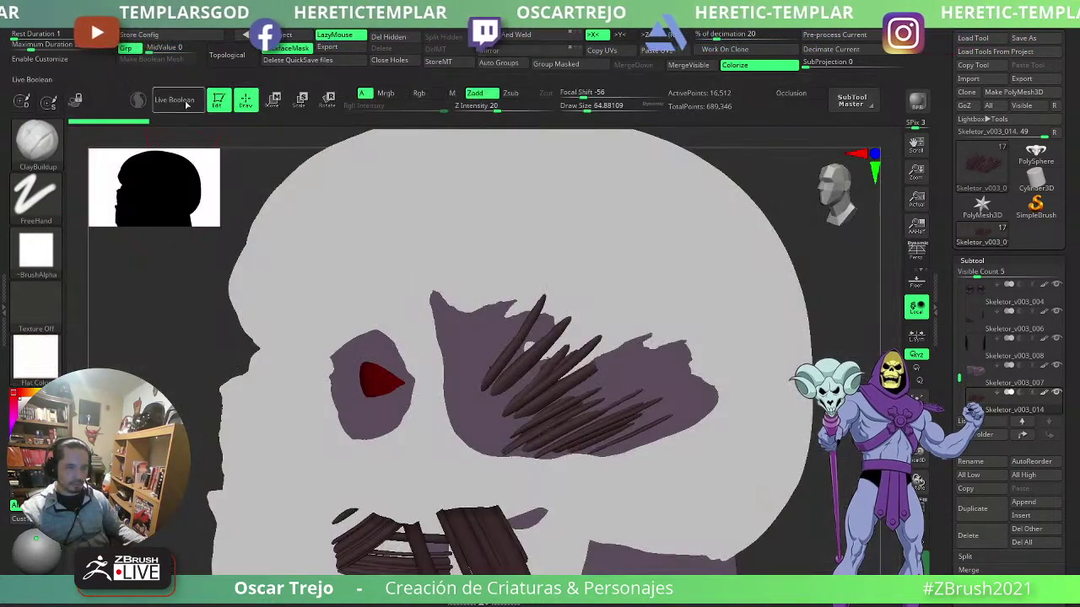
click(277, 34)
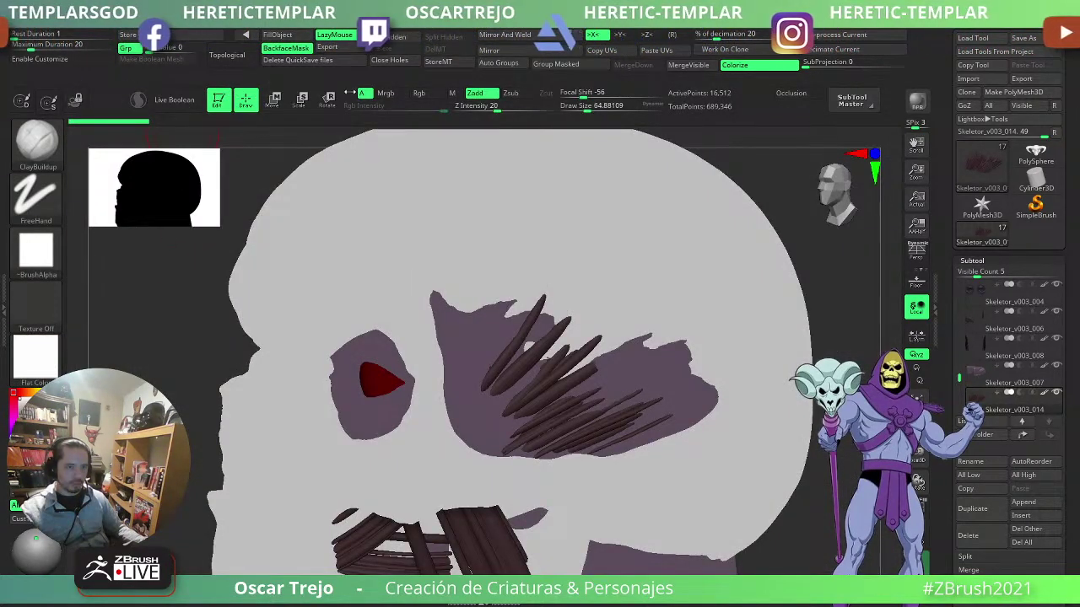
click(270, 34)
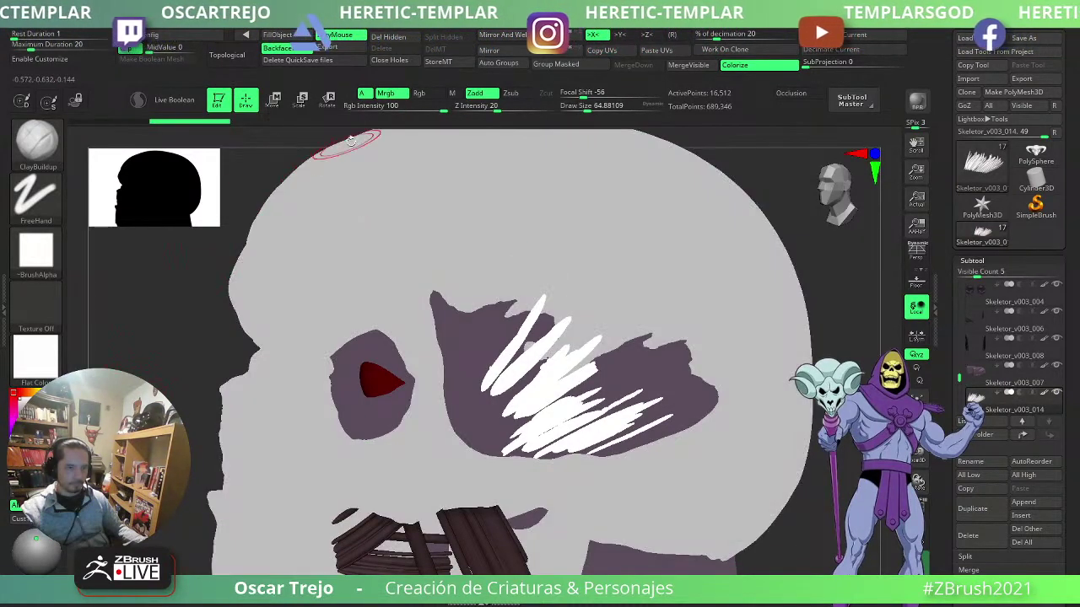
click(385, 93)
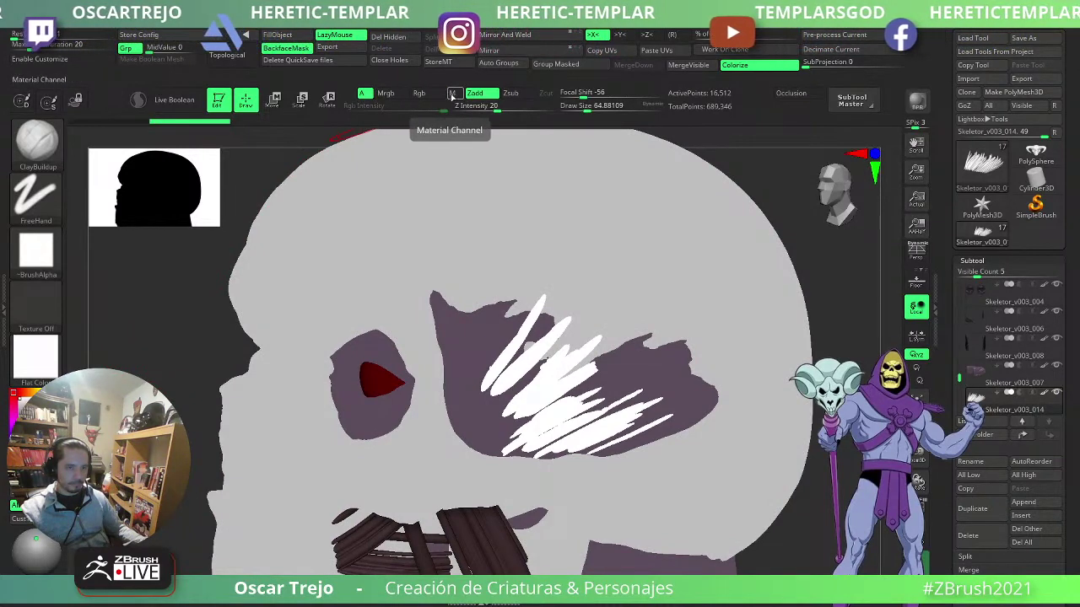
click(453, 93)
click(288, 37)
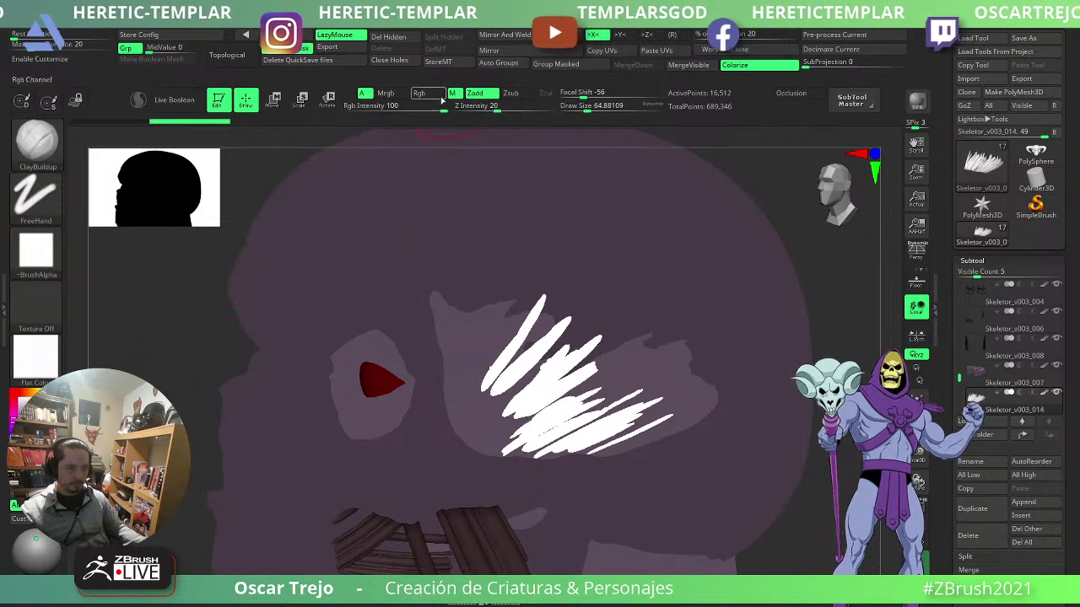
- Fill the temple fibre strips with the dark purple colour using only the Rgb channel
click(385, 93)
click(419, 94)
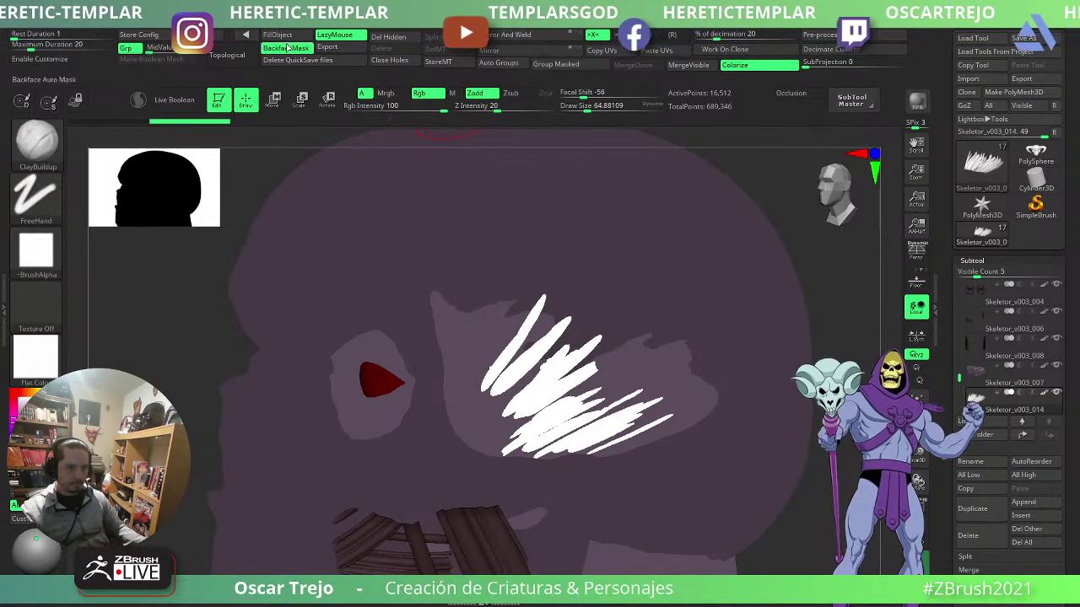
click(287, 36)
key(v)
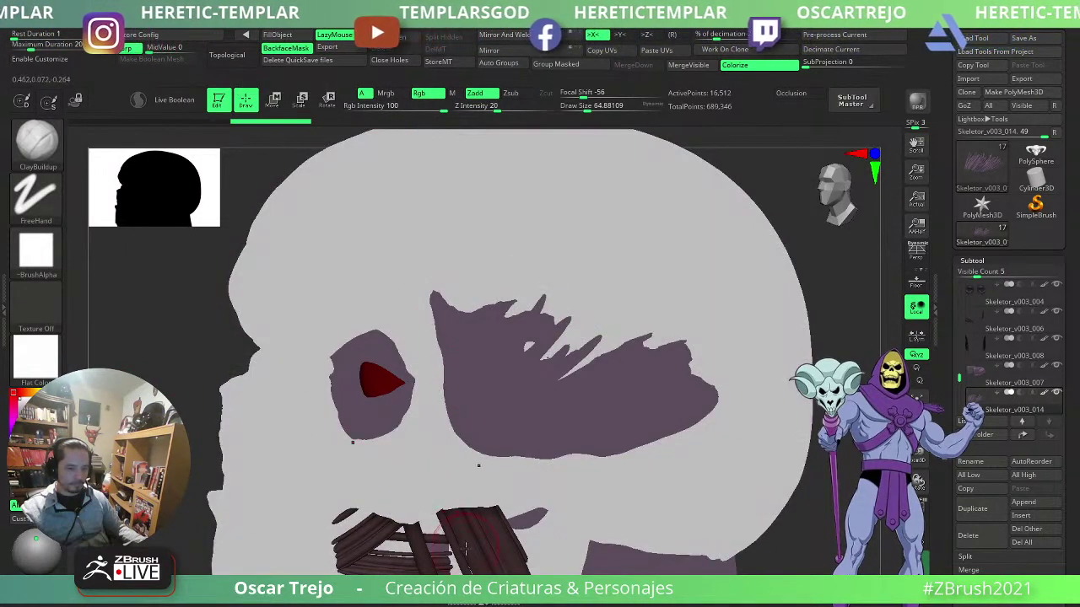
- Select the long jaw muscle strips below the cheekbone and fill them with dark purple and the Flat Color material
alt+click(466, 549)
alt+drag(155, 473, 186, 351)
click(287, 36)
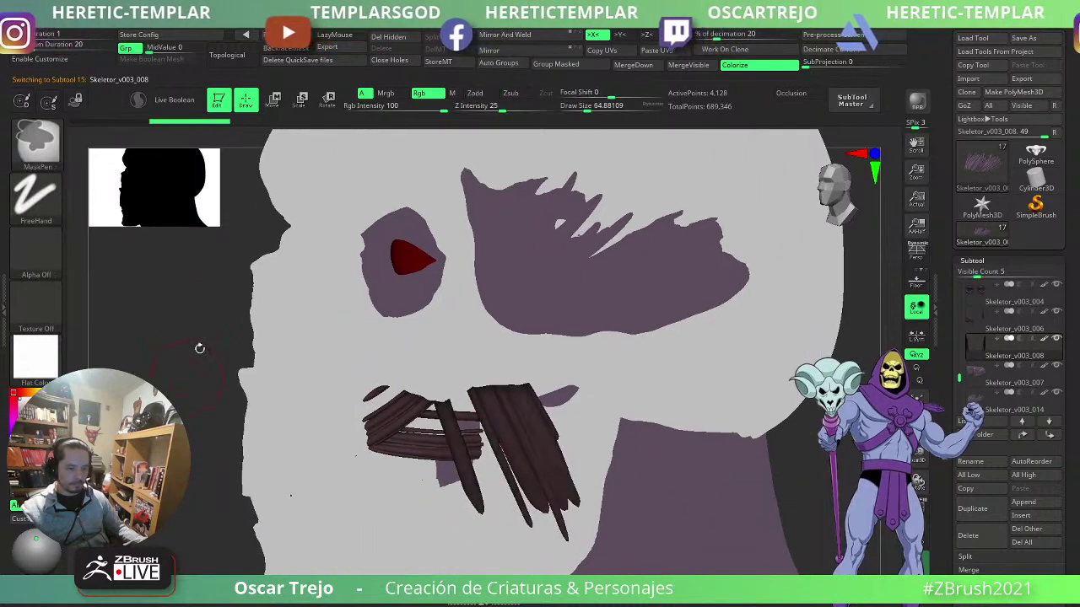
click(282, 35)
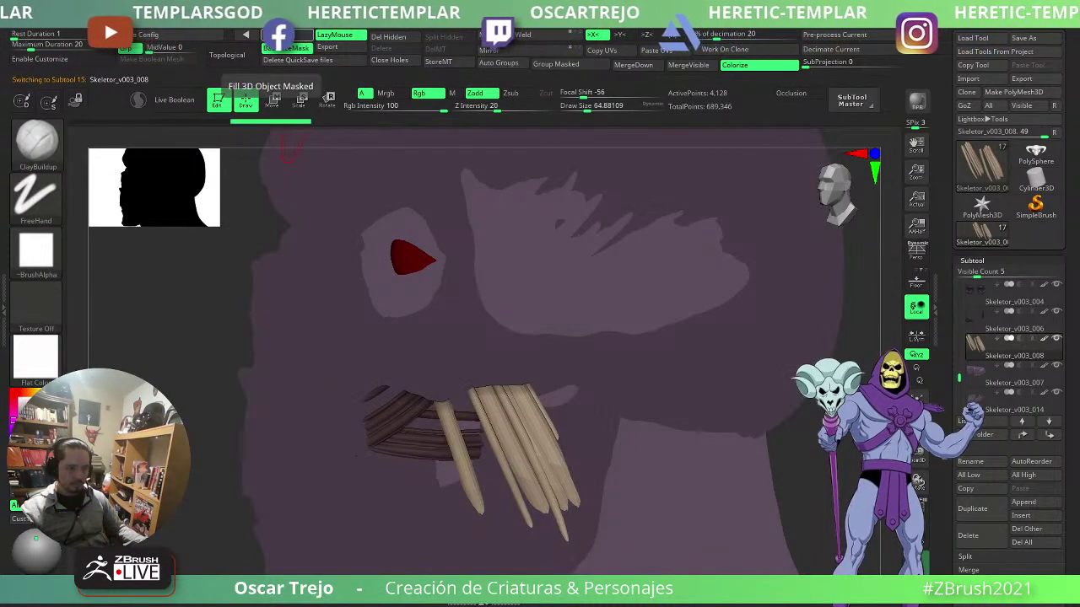
click(272, 35)
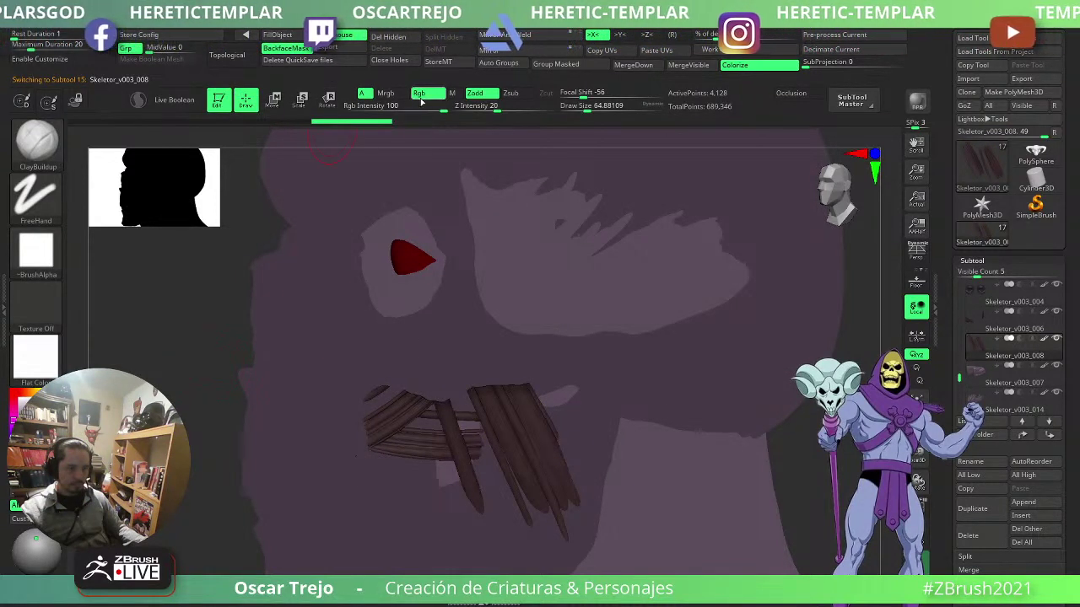
click(385, 93)
click(272, 36)
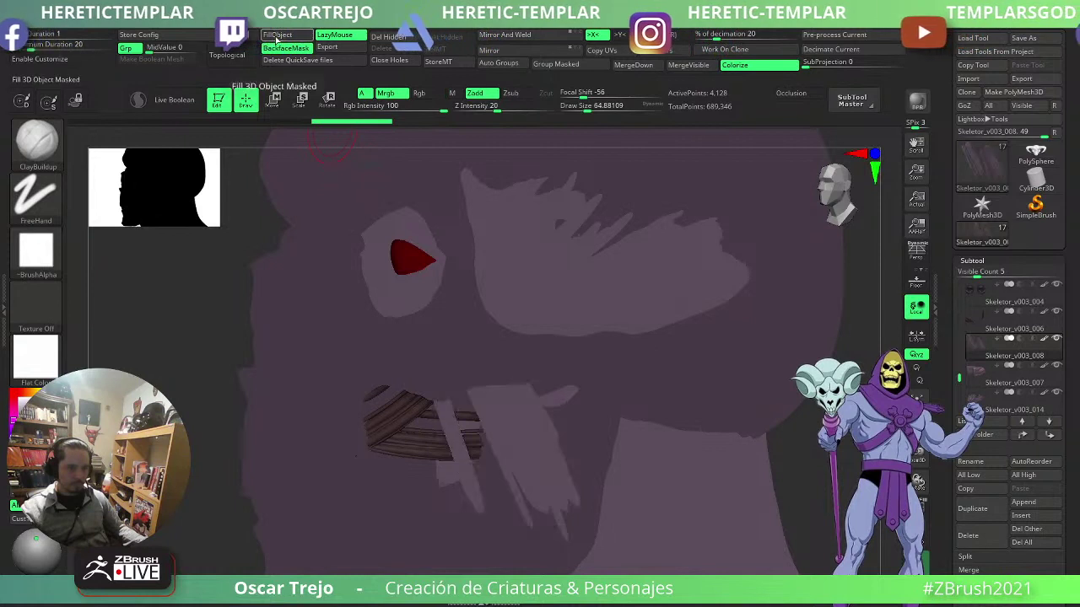
- Select the cheek muscle fibres subtool beside the teeth and fill it with the current dark purple colour
alt+click(403, 417)
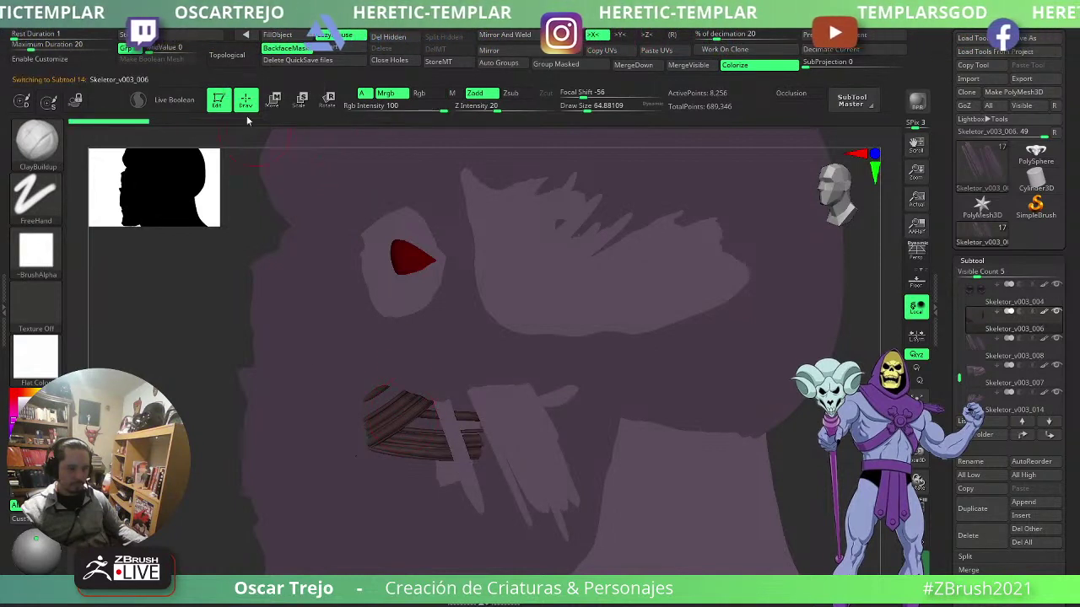
click(279, 39)
drag(194, 355, 350, 398)
mouse_move(637, 393)
mouse_down()
mouse_move(599, 366)
mouse_move(634, 225)
mouse_move(662, 265)
mouse_move(619, 405)
mouse_up()
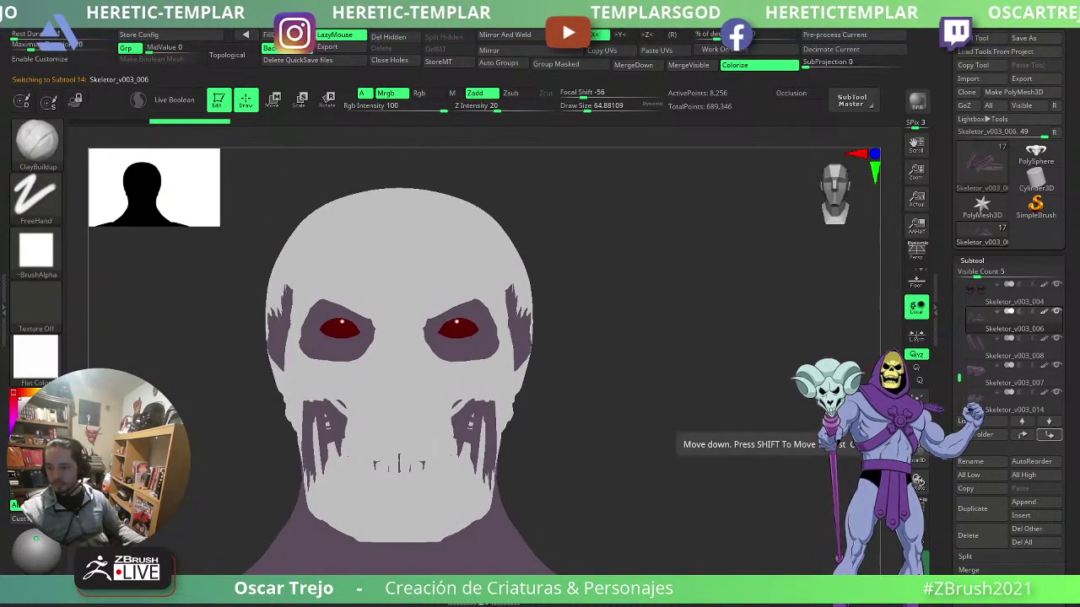
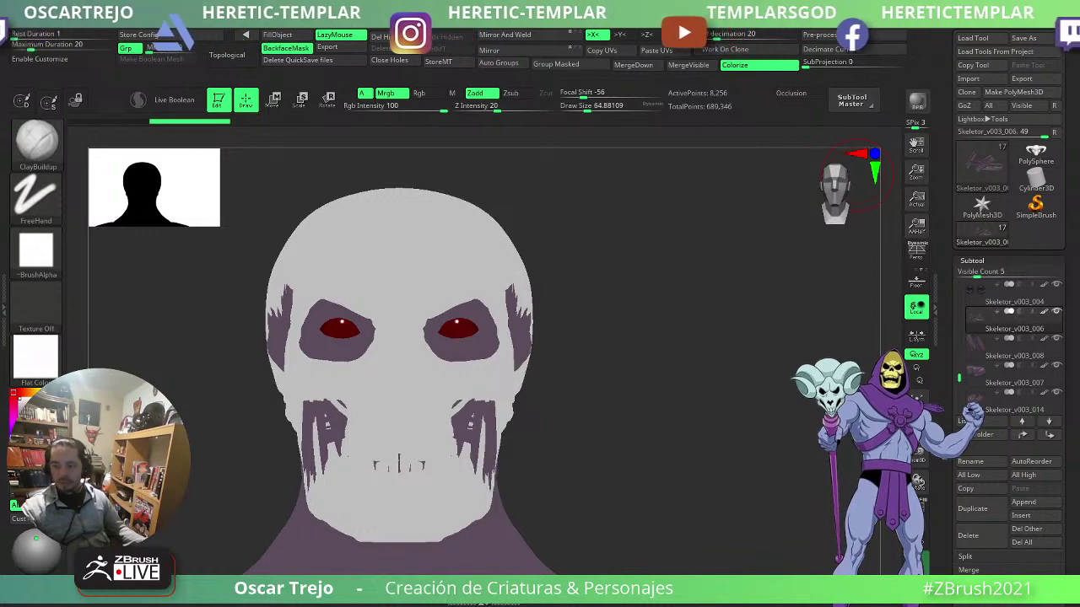
- Change the model's material to zbro_clayset_s02
drag(658, 366, 552, 371)
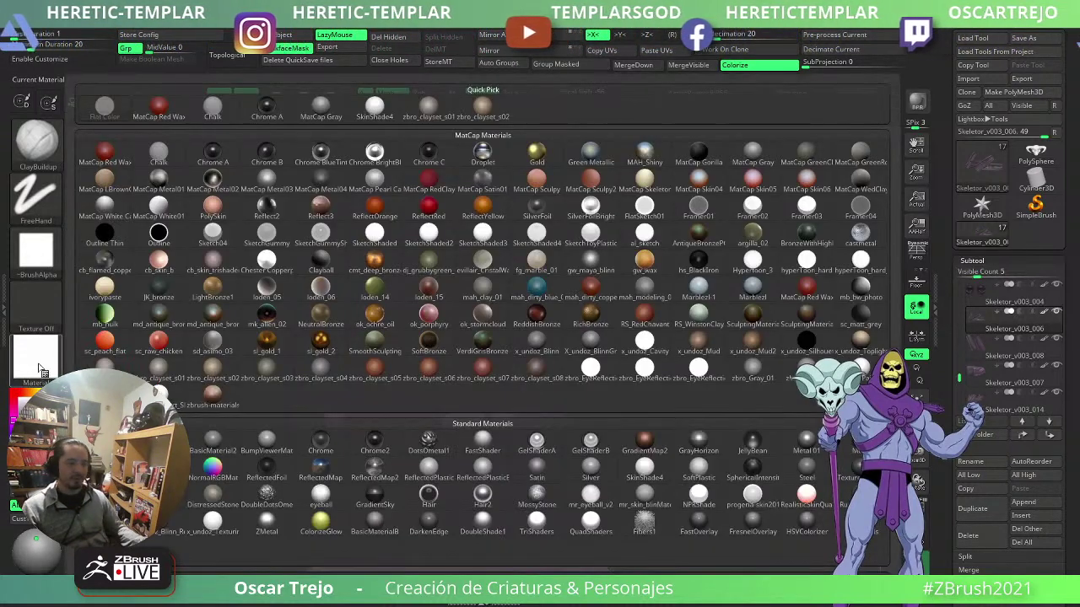
click(35, 358)
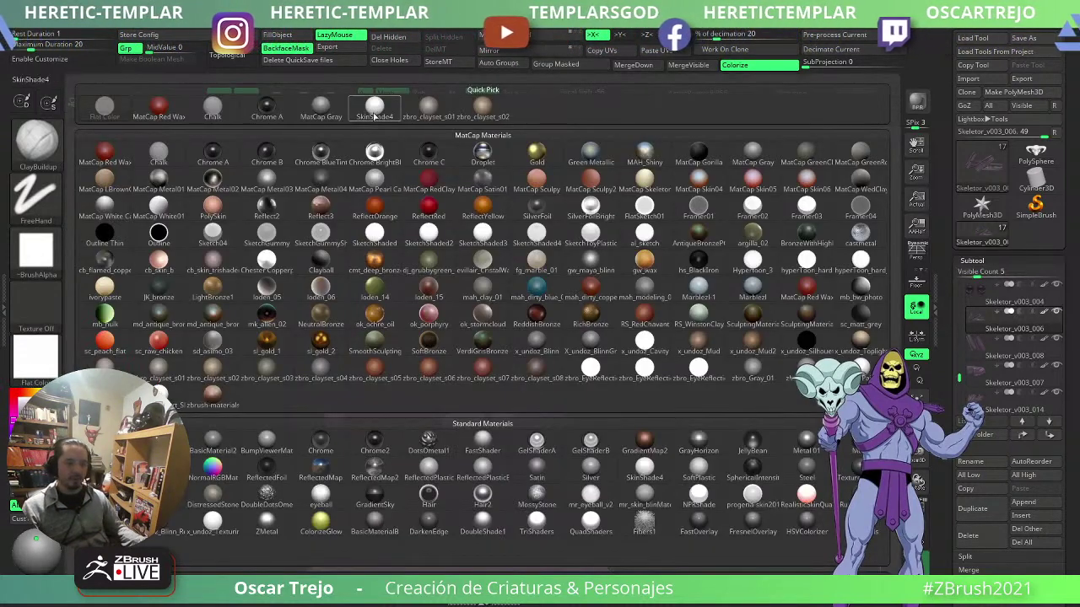
click(483, 107)
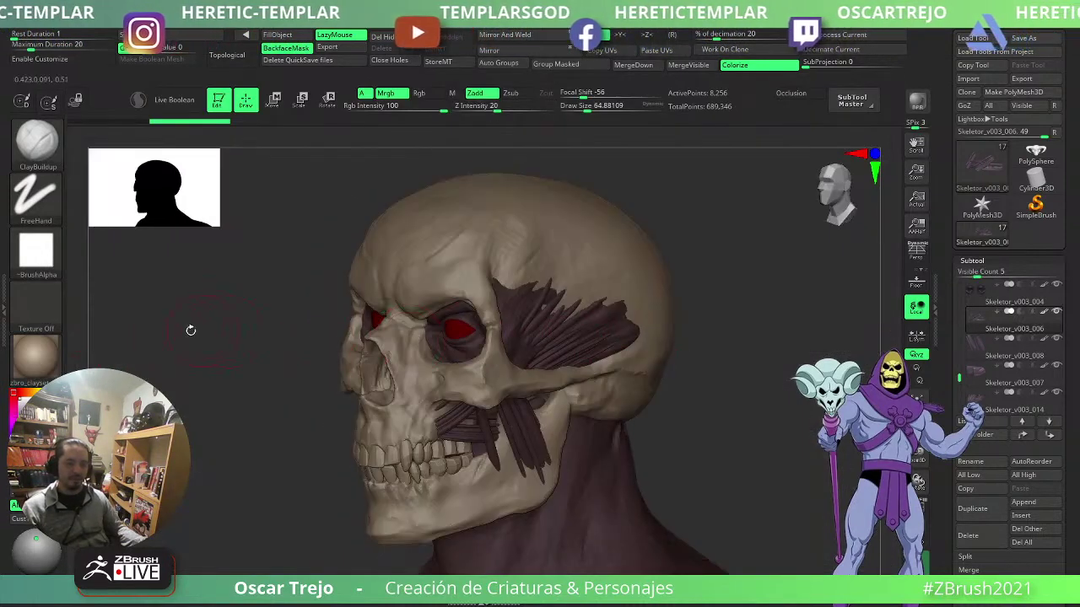
- Select the temple muscle, turn off its material-and-colour painting, and build up its rear area with the ClayBuildup brush
alt+drag(216, 472, 275, 498)
drag(687, 405, 582, 380)
alt+click(467, 361)
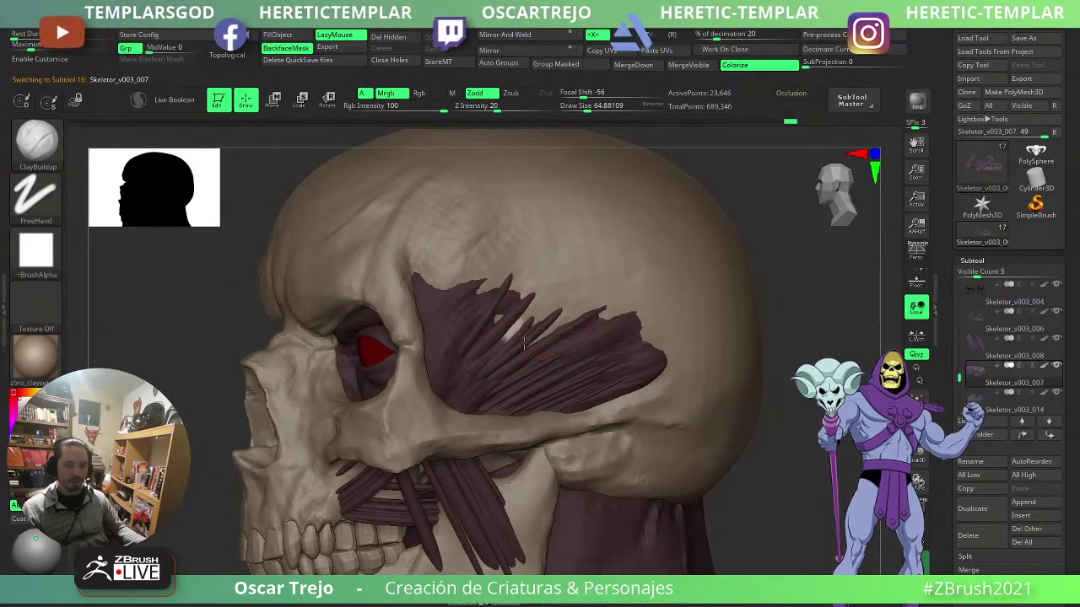
click(392, 94)
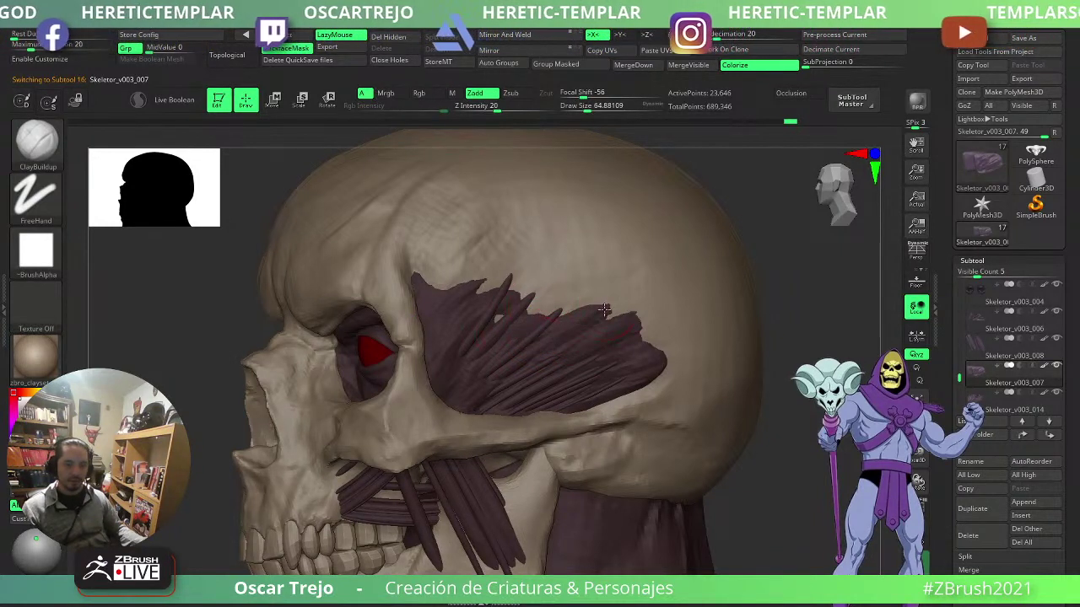
mouse_move(604, 309)
mouse_down()
mouse_move(537, 342)
mouse_move(609, 390)
mouse_move(591, 396)
mouse_up()
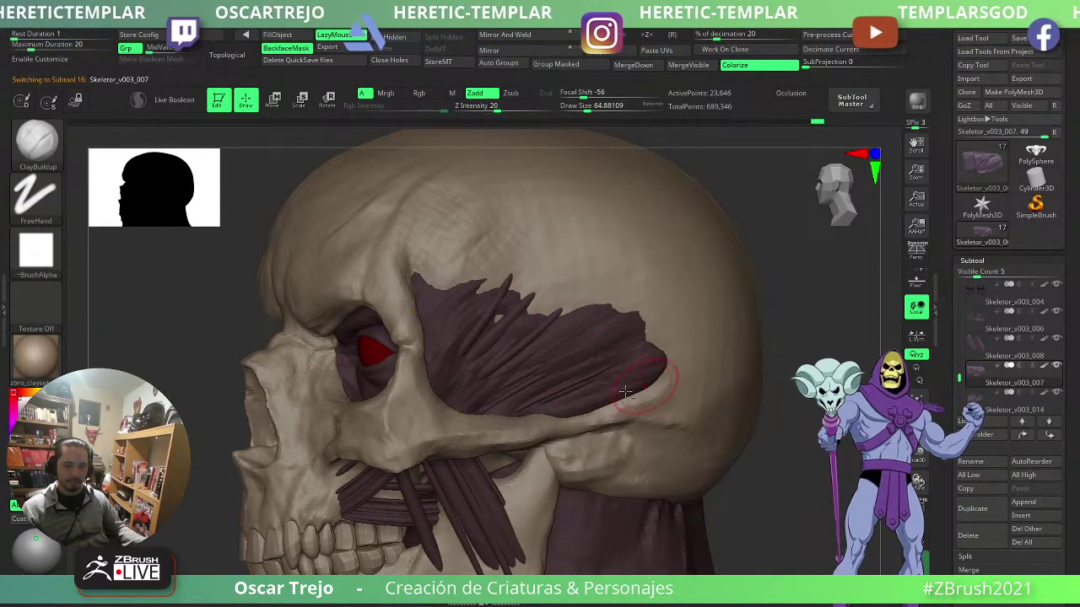
key(b)
key(d)
key(s)
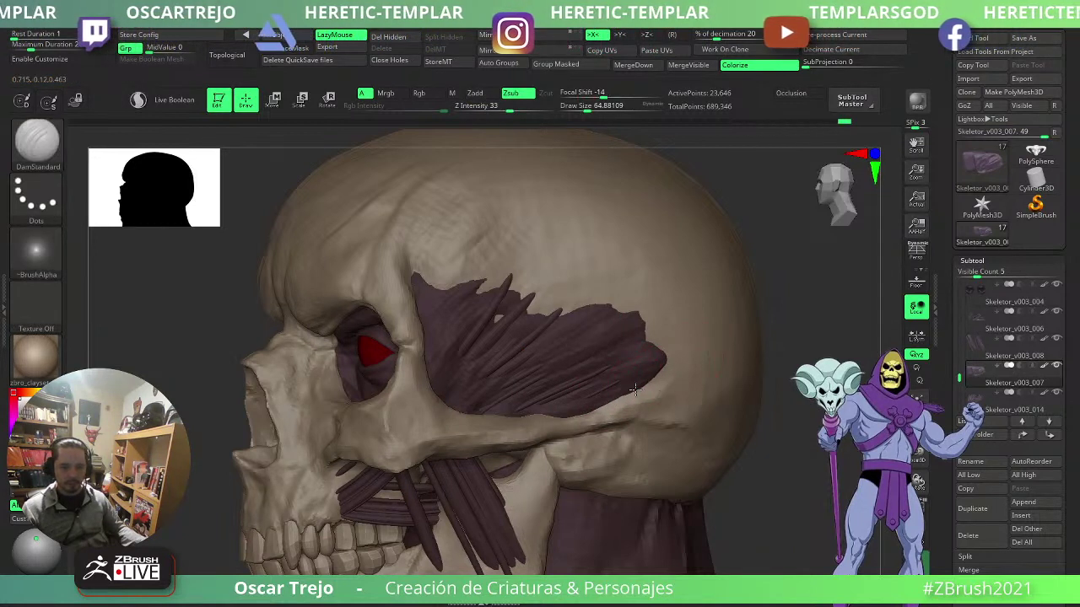
alt+click(538, 418)
key(b)
key(s)
key(t)
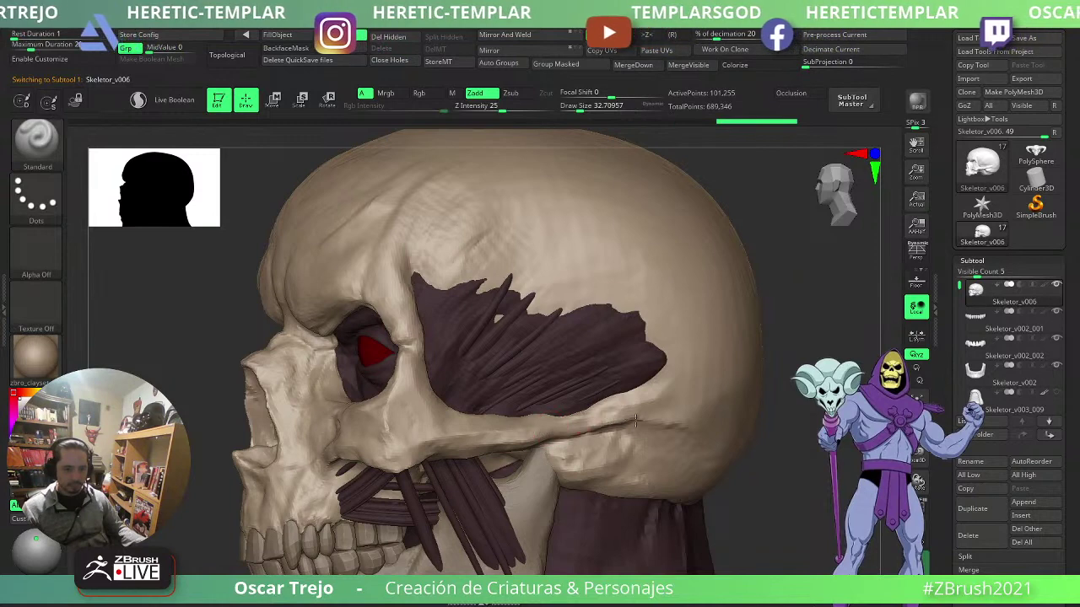
mouse_move(186, 549)
alt+mouse_down()
mouse_move(195, 489)
mouse_move(249, 426)
mouse_move(267, 438)
mouse_move(656, 341)
mouse_move(701, 321)
mouse_move(714, 301)
mouse_move(710, 330)
alt+mouse_up()
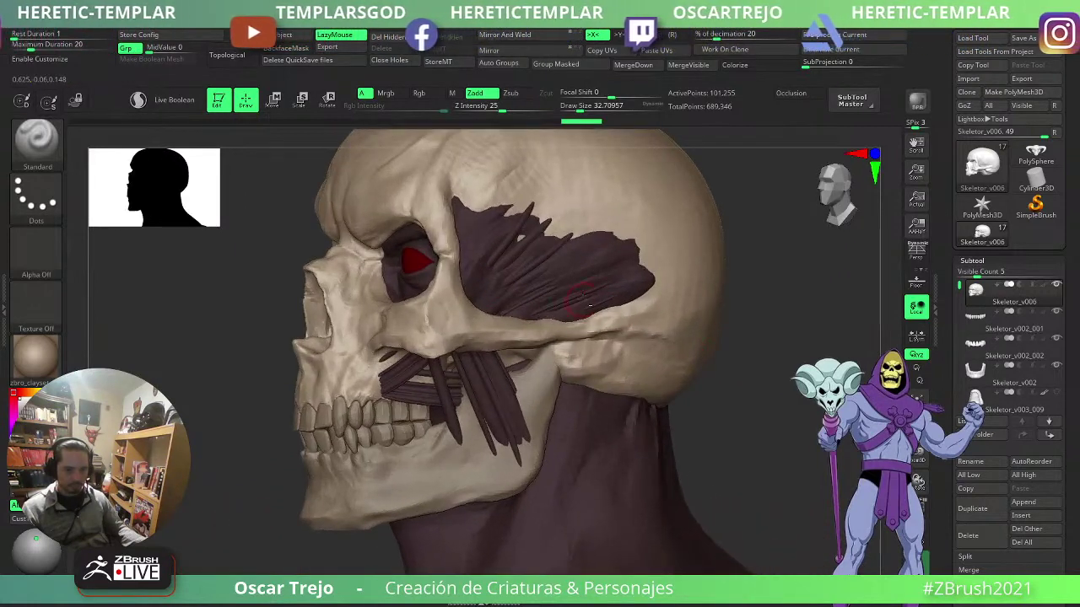
- Select the temple muscle strands subtool and pull the strands outward over the muscle with the Move brush at a draw size of about 187
alt+click(582, 297)
key(b)
key(m)
key(v)
key(shift+f)
key(shift+f)
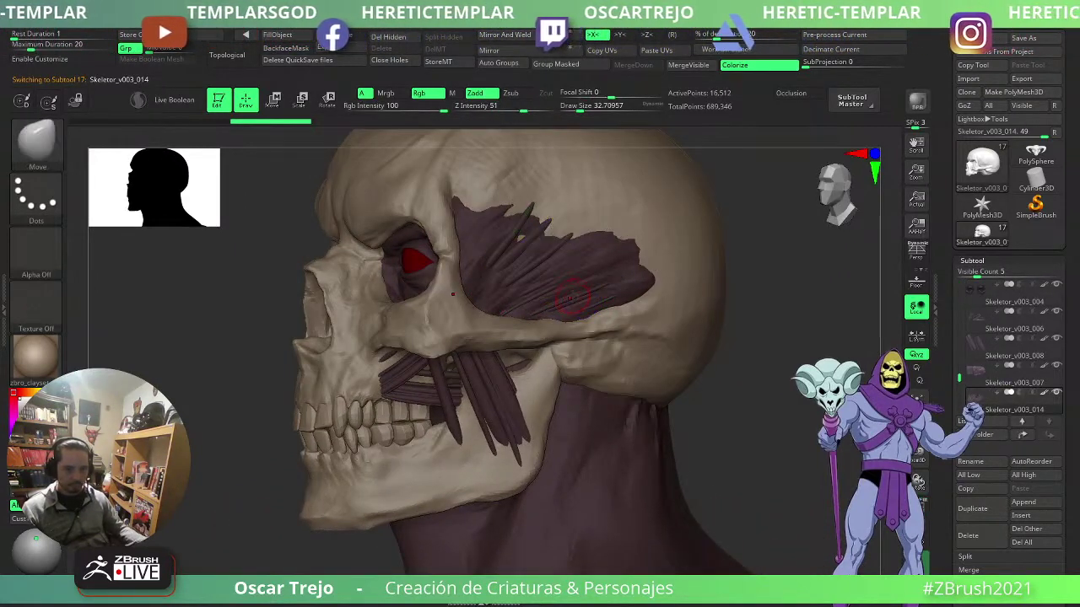
key(s)
drag(573, 296, 668, 265)
drag(773, 272, 657, 260)
drag(485, 285, 582, 290)
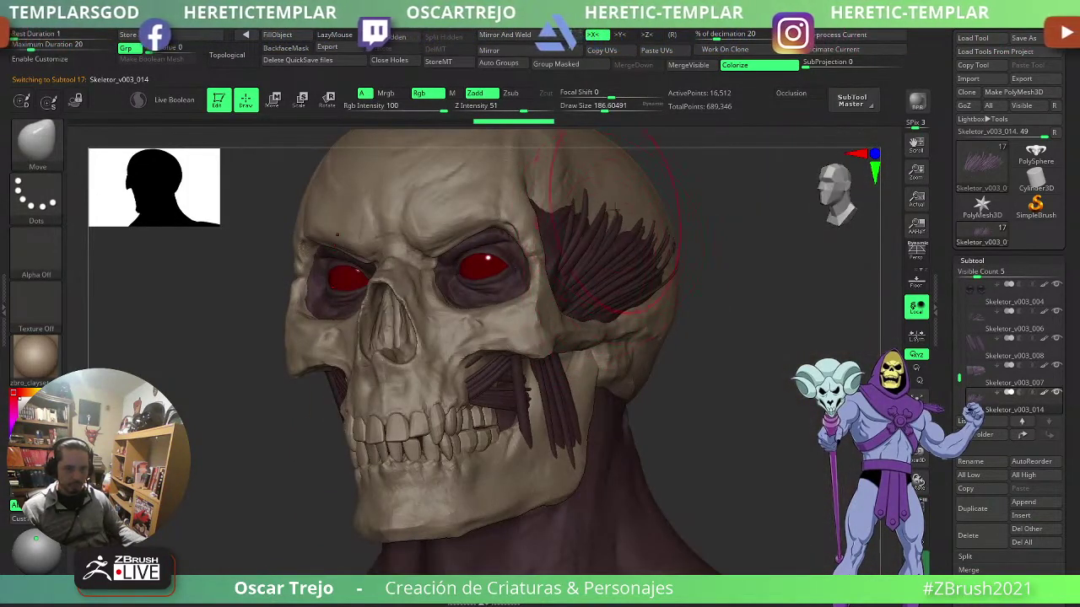
drag(615, 207, 654, 245)
- Thicken the temple muscle strands with the Inflat brush at a draw size of about 187
key(c)
key(i)
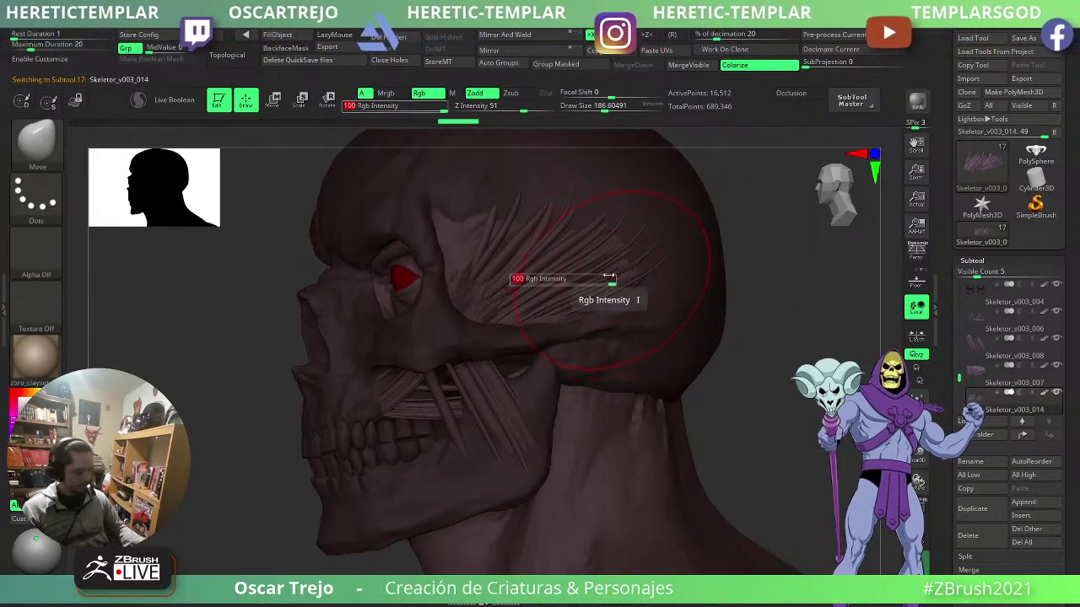
key(b)
key(m)
key(v)
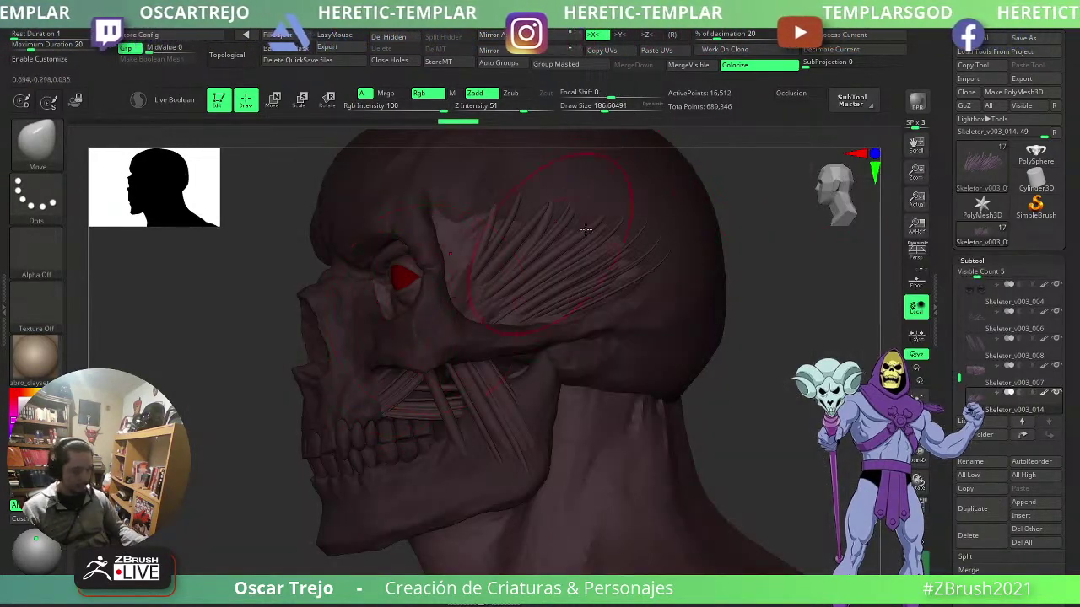
key(b)
key(i)
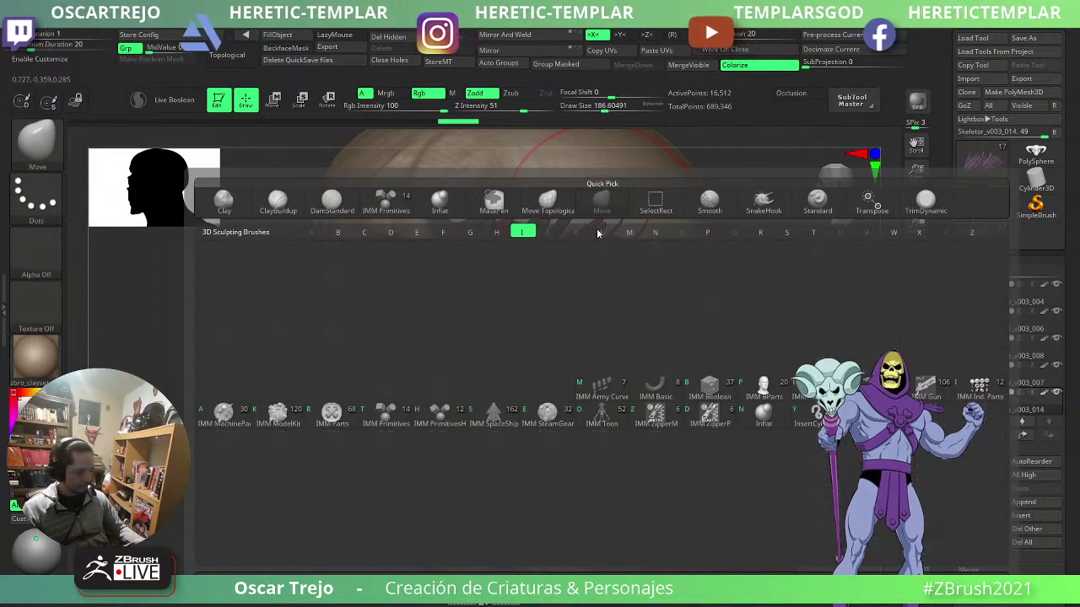
key(n)
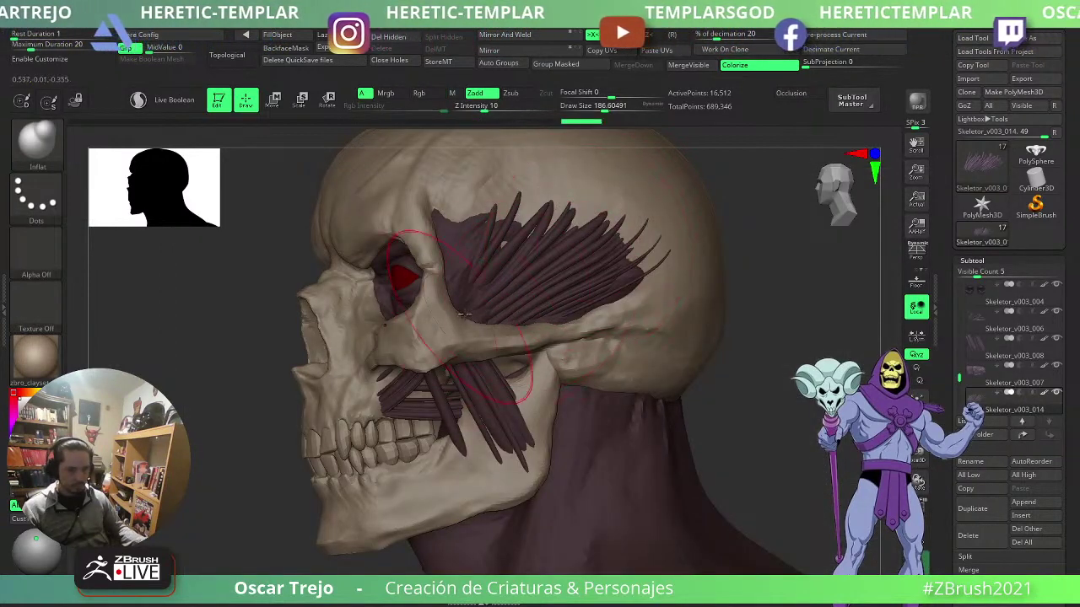
drag(464, 314, 506, 290)
mouse_move(570, 260)
shift+mouse_down()
mouse_move(564, 250)
mouse_move(582, 253)
mouse_move(539, 229)
mouse_move(555, 226)
shift+mouse_up()
- Try to reshape the rear temple strands with the Move Topological brush
alt+drag(756, 265, 680, 343)
key(ctrl+z)
mouse_move(563, 349)
mouse_down()
mouse_move(575, 348)
mouse_move(530, 340)
mouse_up()
key(b)
key(m)
key(t)
key(ctrl+z)
- Switch to the SnakeHook brush with RGB colouring turned off
key(b)
key(s)
key(h)
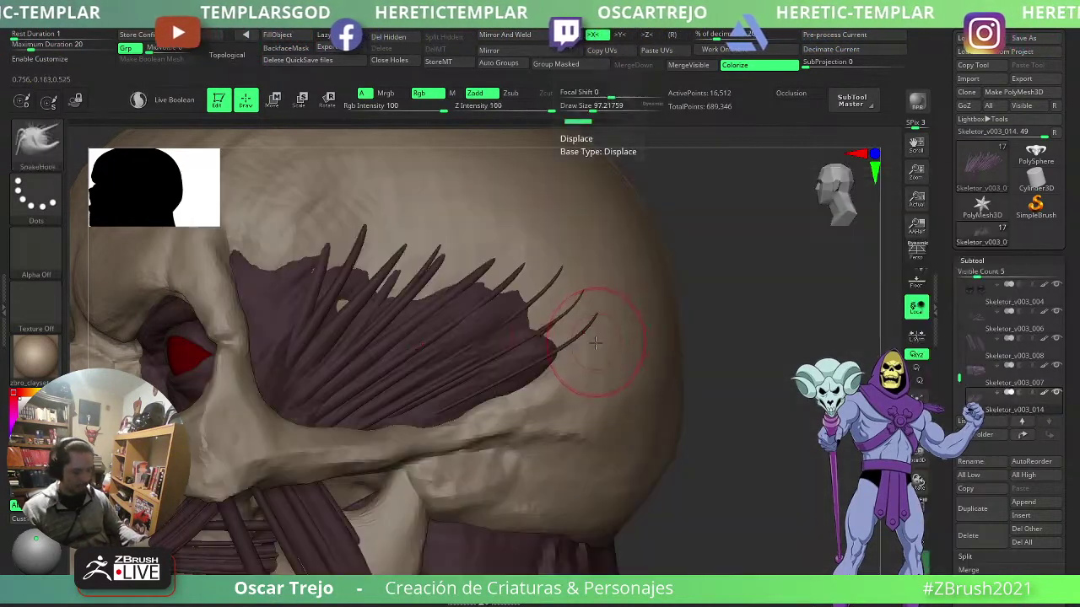
click(427, 94)
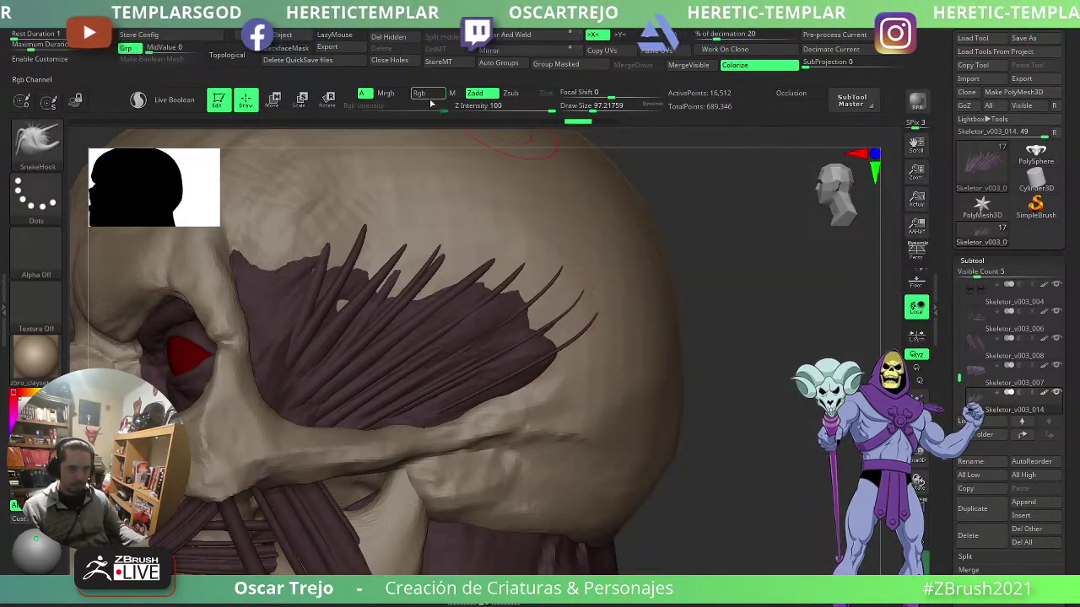
- Try to bend the temple strand tips with SnakeHook at a draw size of about 56
key(s)
mouse_move(603, 359)
mouse_down()
mouse_move(547, 330)
mouse_move(551, 353)
mouse_up()
drag(550, 290, 525, 291)
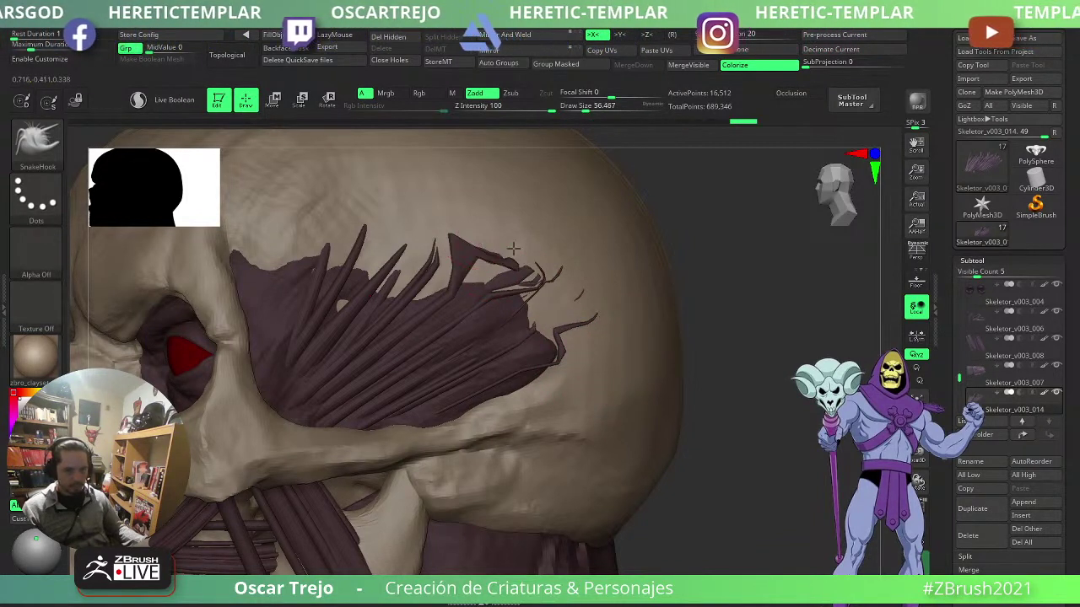
key(ctrl+z)
key(ctrl+z)
key(ctrl+z)
- Pull the rear temple strand ends into place with SnakeHook at a draw size of about 140
key(s)
mouse_move(463, 281)
mouse_down()
mouse_move(534, 327)
mouse_move(524, 280)
mouse_up()
mouse_move(560, 353)
mouse_down()
mouse_move(595, 338)
mouse_move(579, 344)
mouse_up()
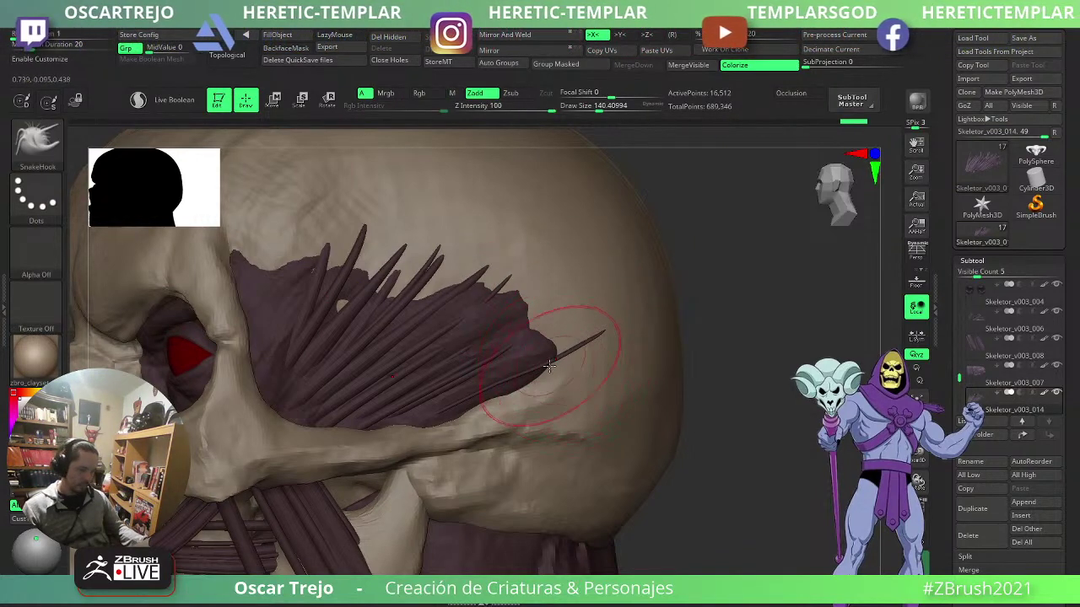
- Inflate the temple strands across the whole muscle with the Inflat brush at a draw size of about 311
key(b)
key(i)
key(n)
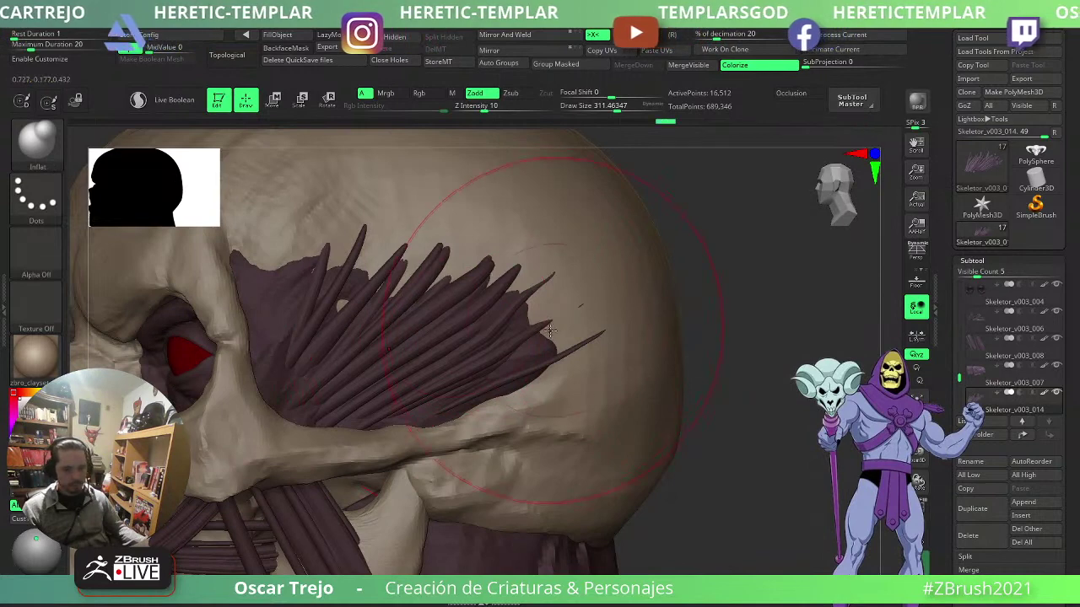
mouse_move(574, 334)
mouse_down()
mouse_move(455, 282)
mouse_move(393, 274)
mouse_move(351, 280)
mouse_move(435, 291)
mouse_move(498, 317)
mouse_move(426, 308)
mouse_move(370, 335)
mouse_up()
mouse_move(700, 304)
mouse_down()
mouse_move(718, 316)
mouse_move(453, 339)
mouse_up()
- Reposition the temple strands against the skull with the Move brush at a draw size of about 158
key(b)
key(m)
key(v)
key(s)
drag(385, 319, 399, 318)
mouse_move(544, 335)
mouse_down()
mouse_move(508, 360)
mouse_move(622, 346)
mouse_move(643, 359)
mouse_move(498, 357)
mouse_up()
- Adjust the rearmost temple strands with the Move Topological brush and smooth down their protruding tips
key(b)
key(m)
key(t)
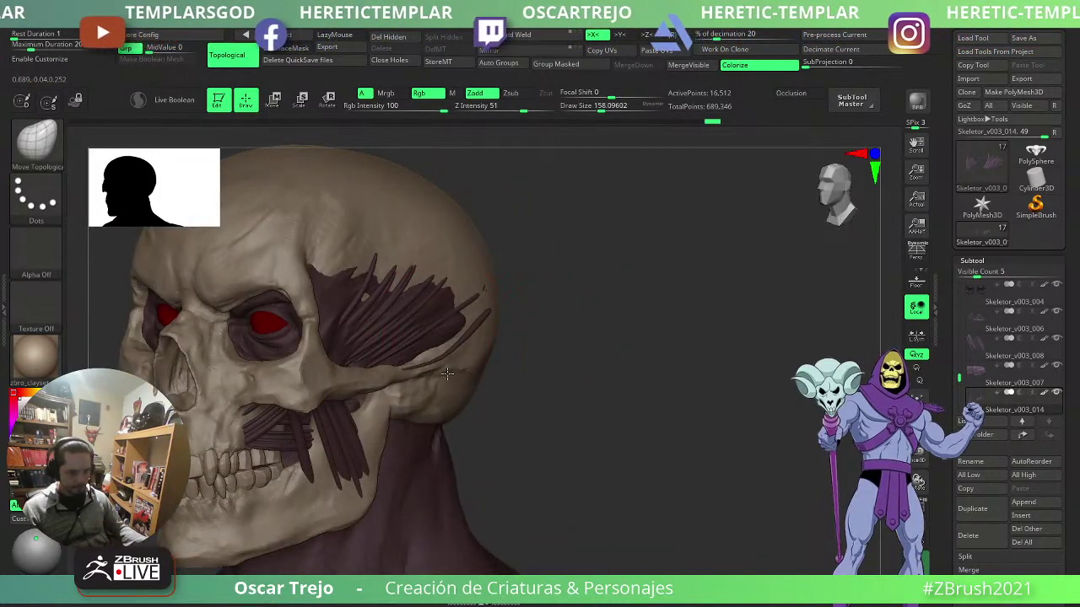
key(shift)
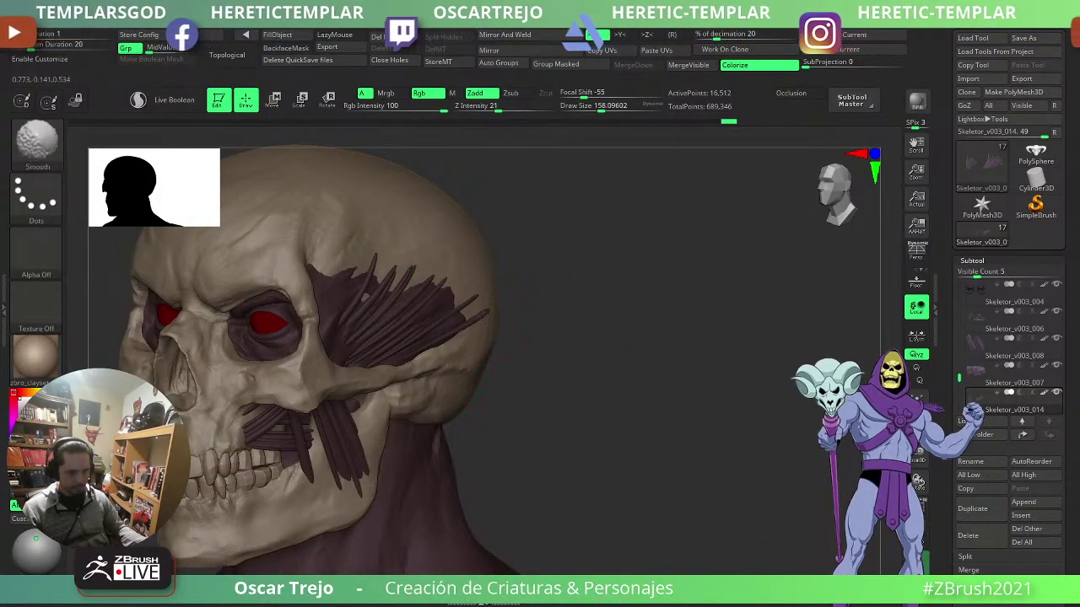
key(shift)
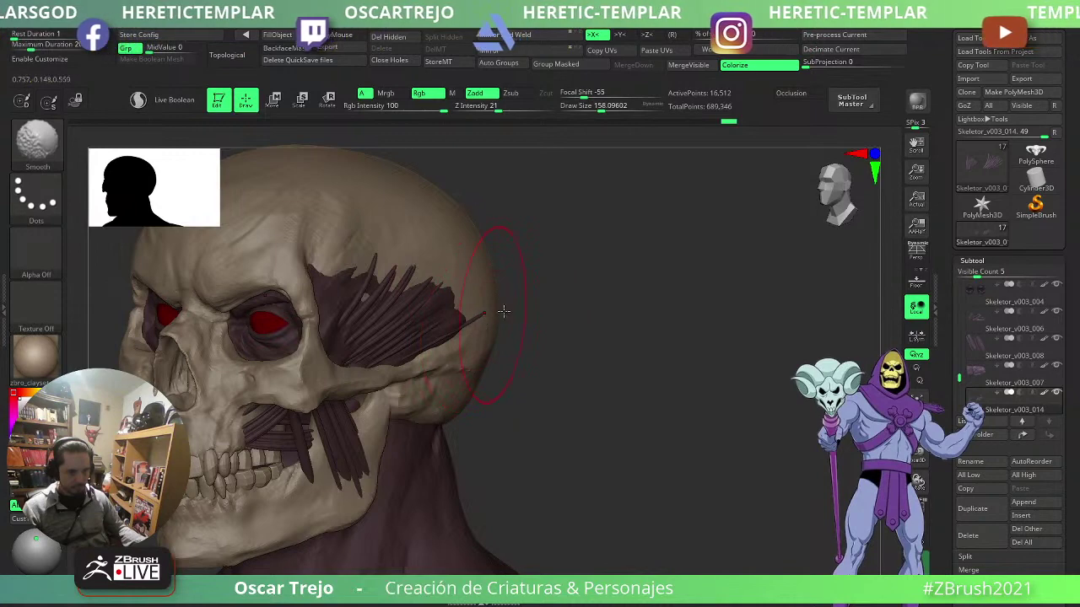
shift+drag(503, 312, 513, 321)
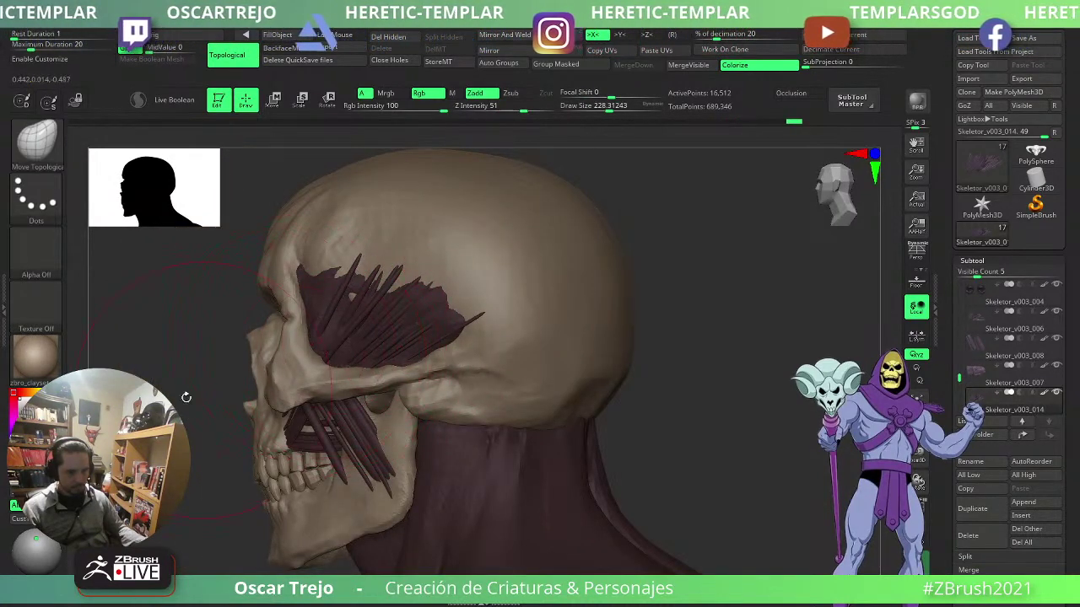
- Pull the lower tip of a cheek muscle strand down along the jaw with Move Topological at a draw size of about 59
drag(187, 397, 291, 374)
mouse_move(438, 288)
shift+mouse_down()
mouse_move(474, 302)
mouse_move(521, 282)
mouse_move(537, 310)
mouse_move(522, 312)
shift+mouse_up()
key(s)
mouse_move(537, 306)
alt+mouse_down()
mouse_move(582, 309)
mouse_move(602, 277)
mouse_move(615, 301)
mouse_move(550, 300)
alt+mouse_up()
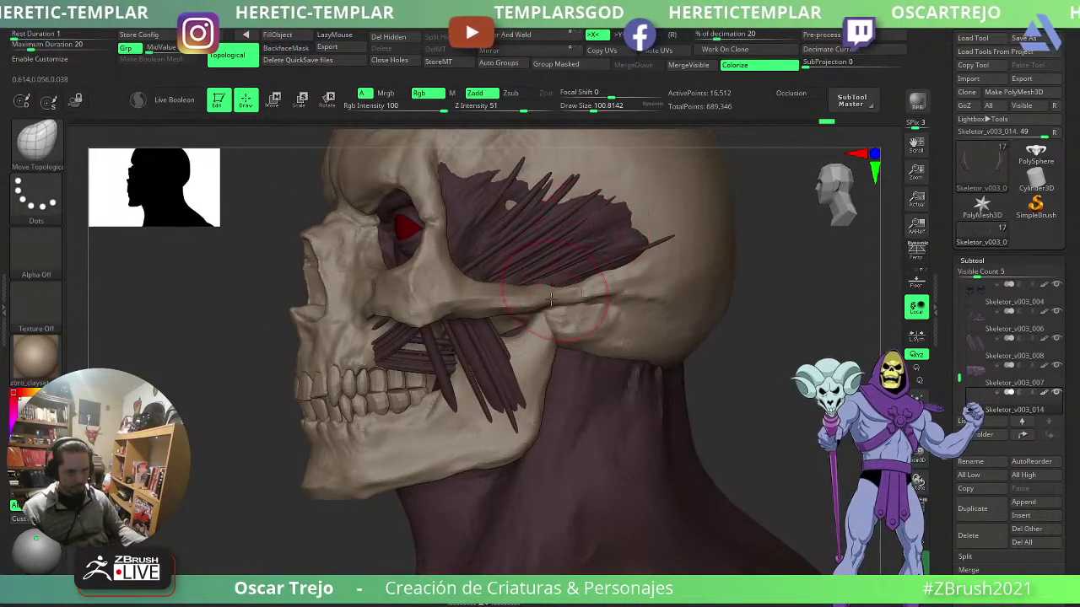
key(s)
drag(541, 340, 533, 342)
drag(475, 387, 472, 405)
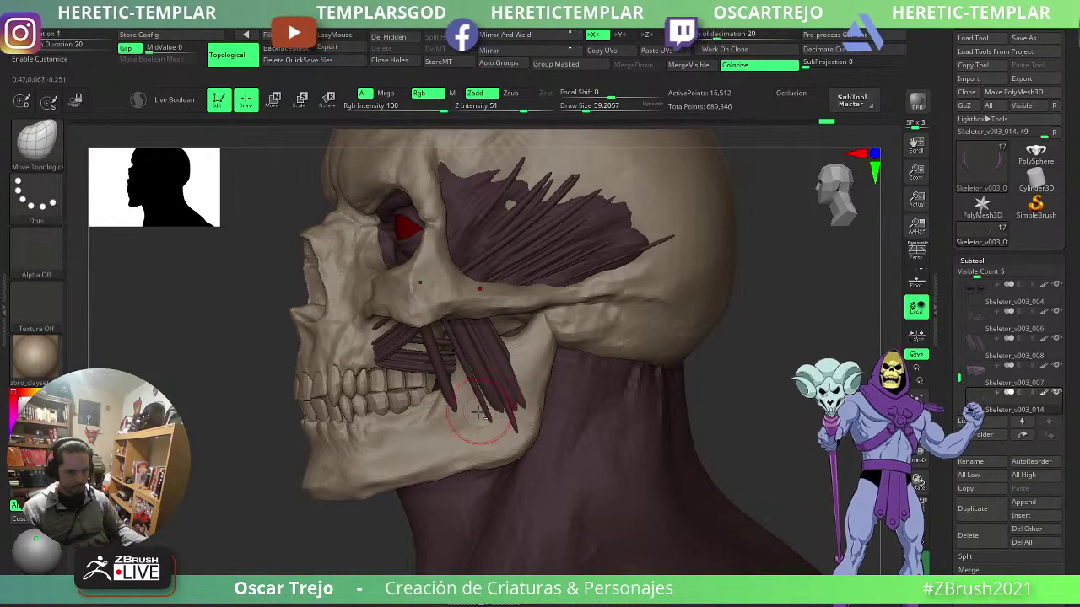
- Select the neck muscle subtool and build up its upper edge onto the skull base behind the jaw with ClayBuildup
drag(241, 475, 414, 396)
alt+drag(578, 353, 590, 354)
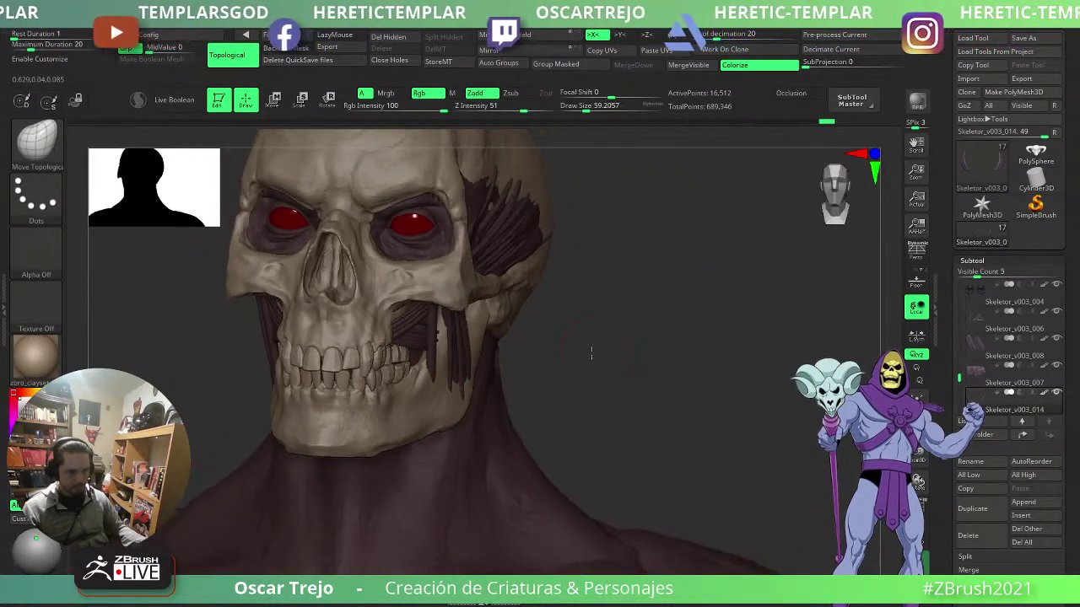
drag(717, 344, 650, 354)
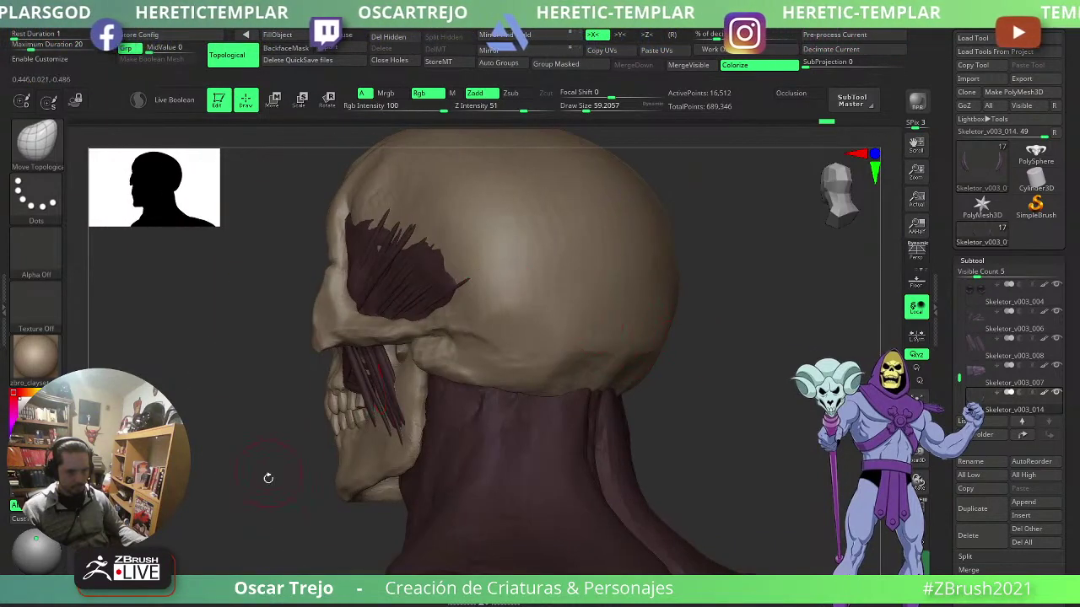
drag(268, 477, 371, 469)
key(b)
key(m)
key(v)
key(s)
key(b)
key(c)
key(b)
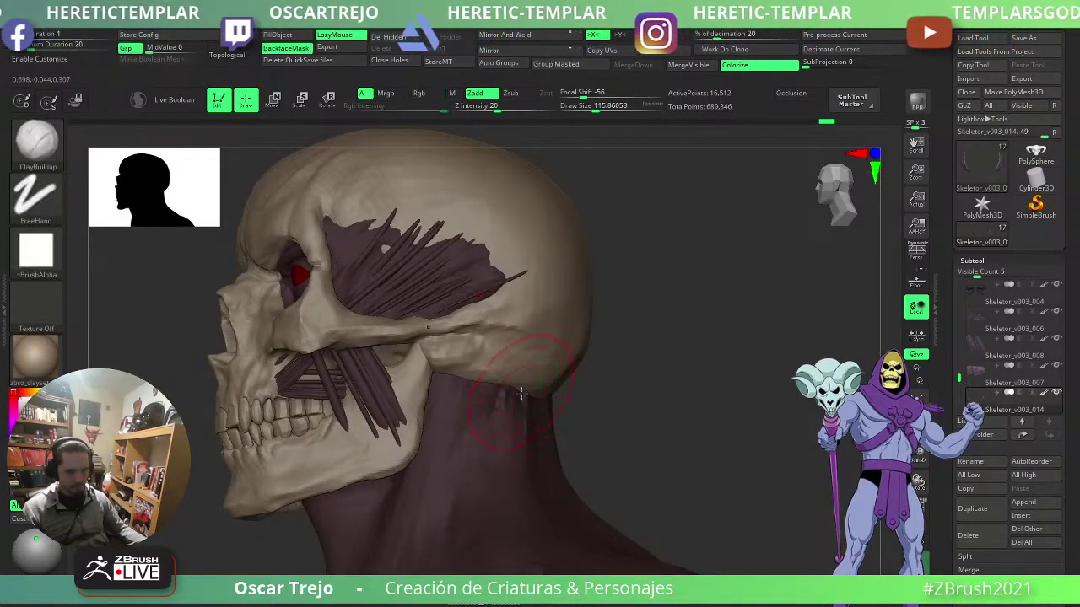
alt+click(488, 384)
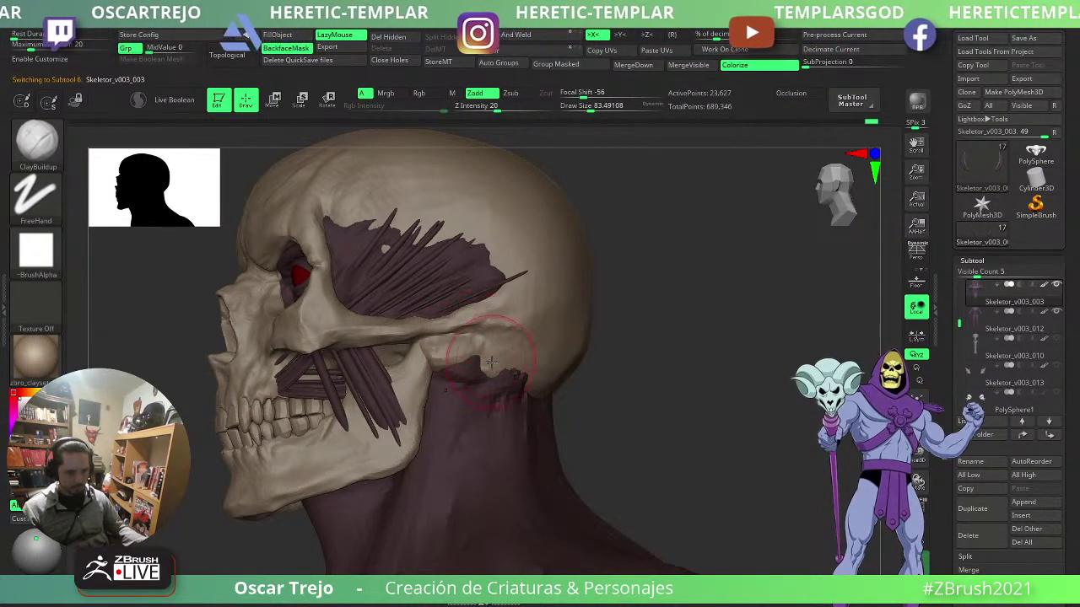
- Extend the neck muscle's upper edge along the back of the skull base with ClayBuildup at a draw size of about 83
key(s)
drag(492, 363, 479, 364)
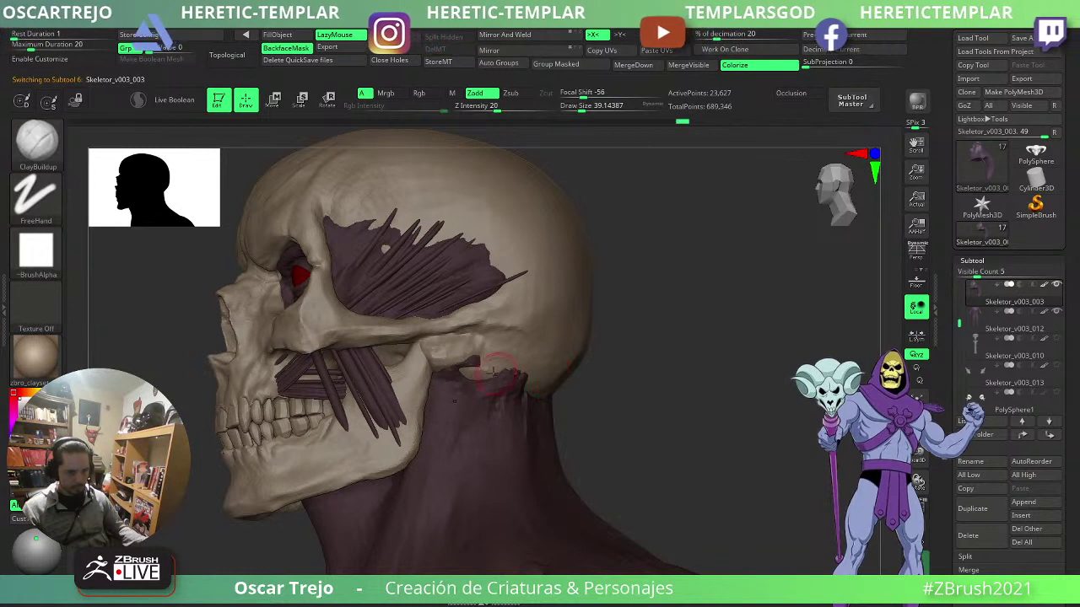
key(s)
mouse_move(634, 370)
mouse_down()
mouse_move(542, 384)
mouse_move(561, 374)
mouse_move(637, 392)
mouse_move(568, 390)
mouse_move(624, 396)
mouse_up()
key(s)
key(s)
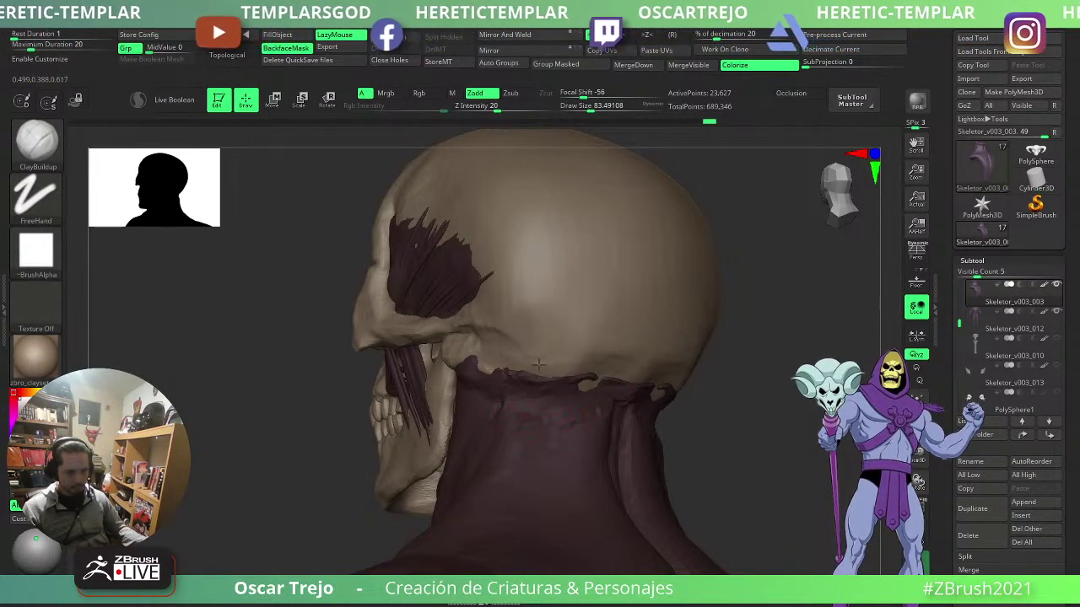
drag(539, 364, 530, 347)
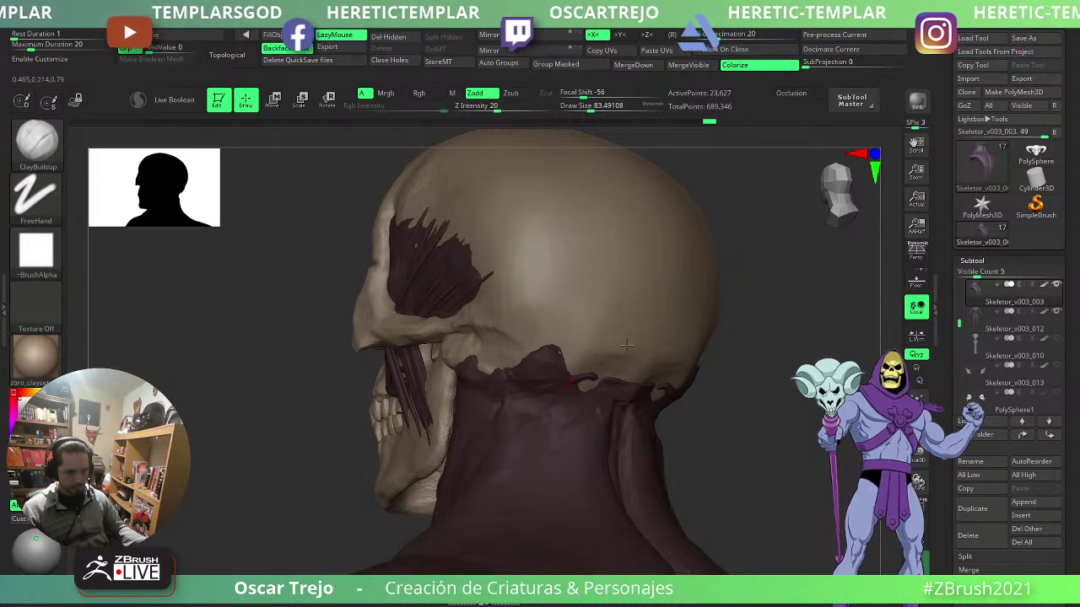
mouse_move(626, 344)
mouse_down()
mouse_move(604, 364)
mouse_move(632, 370)
mouse_up()
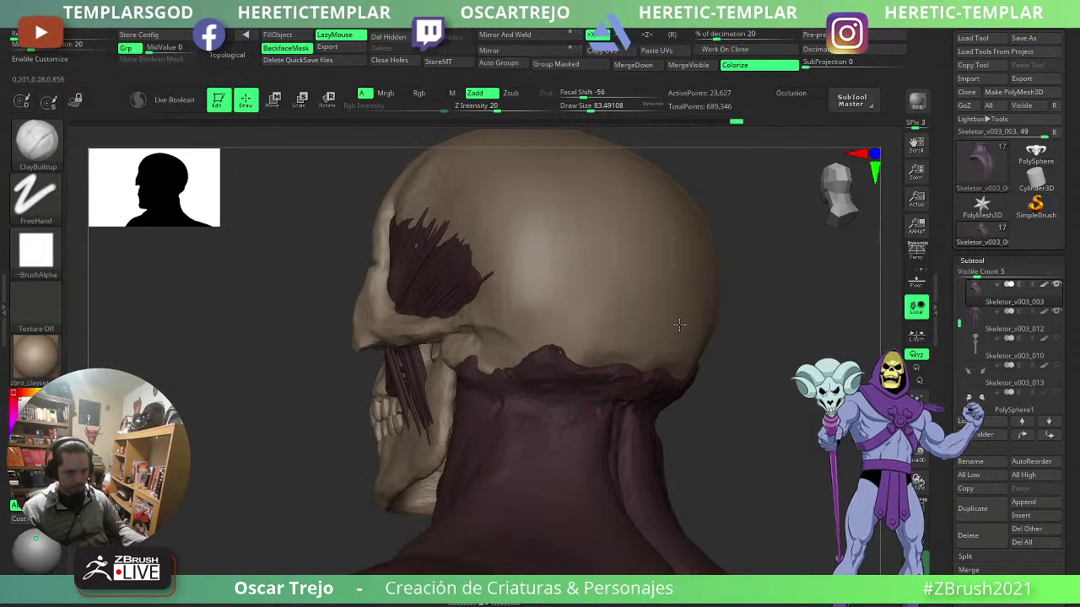
- Build up pointed muscle attachments on the rear skull base and behind the jaw joint with ClayBuildup
drag(733, 331, 789, 339)
mouse_move(597, 391)
mouse_down()
mouse_move(566, 337)
mouse_move(603, 355)
mouse_move(555, 345)
mouse_up()
key(ctrl+z)
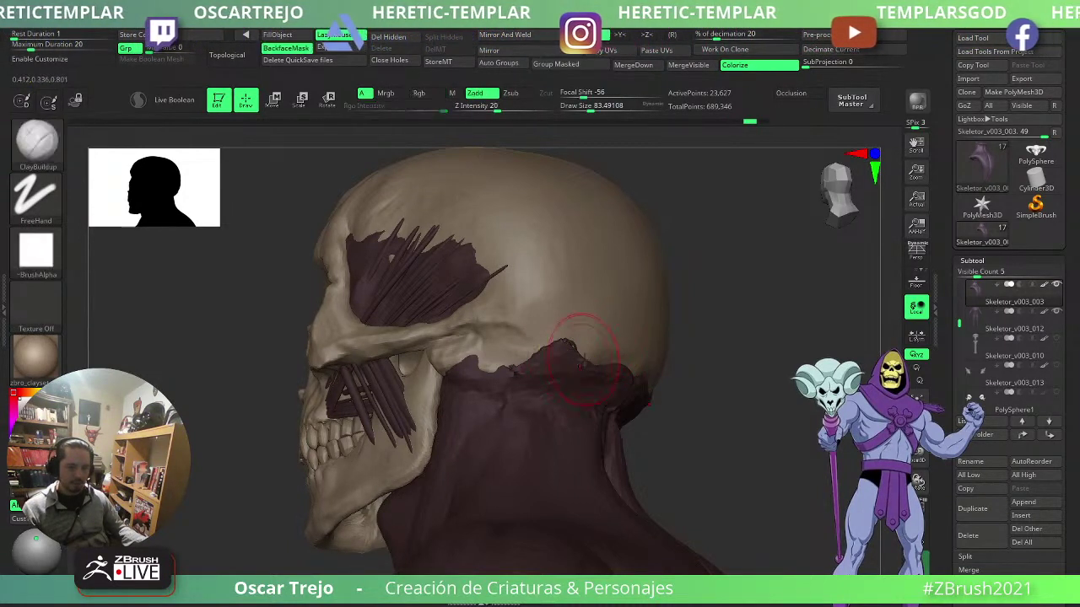
drag(667, 321, 716, 315)
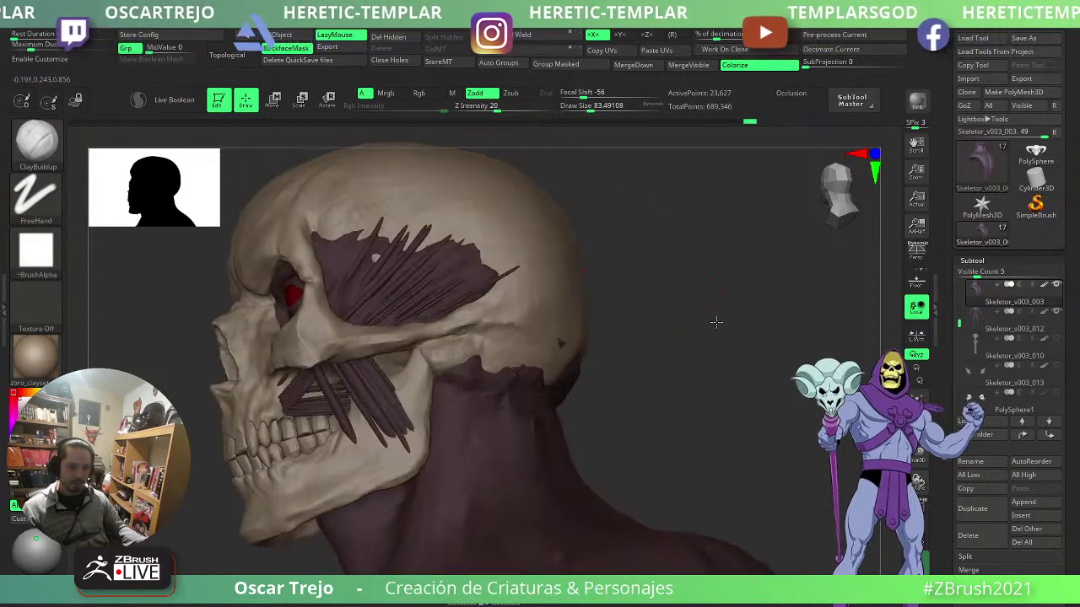
drag(548, 379, 534, 366)
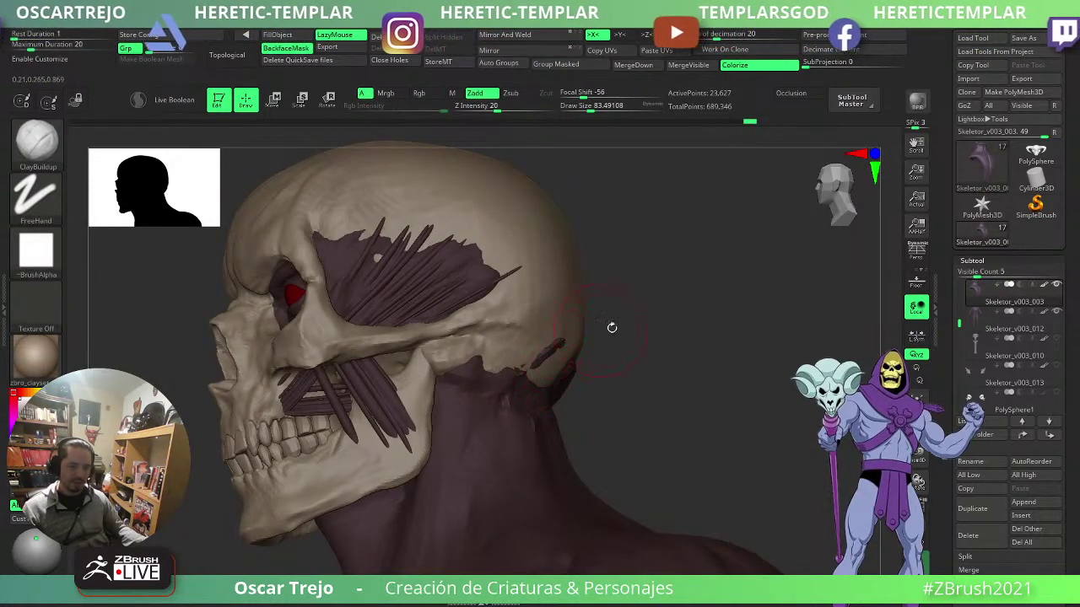
mouse_move(612, 327)
mouse_down()
mouse_move(593, 357)
mouse_move(544, 389)
mouse_move(634, 326)
mouse_move(658, 325)
mouse_move(662, 307)
mouse_move(661, 317)
mouse_move(506, 313)
mouse_up()
drag(434, 298, 458, 323)
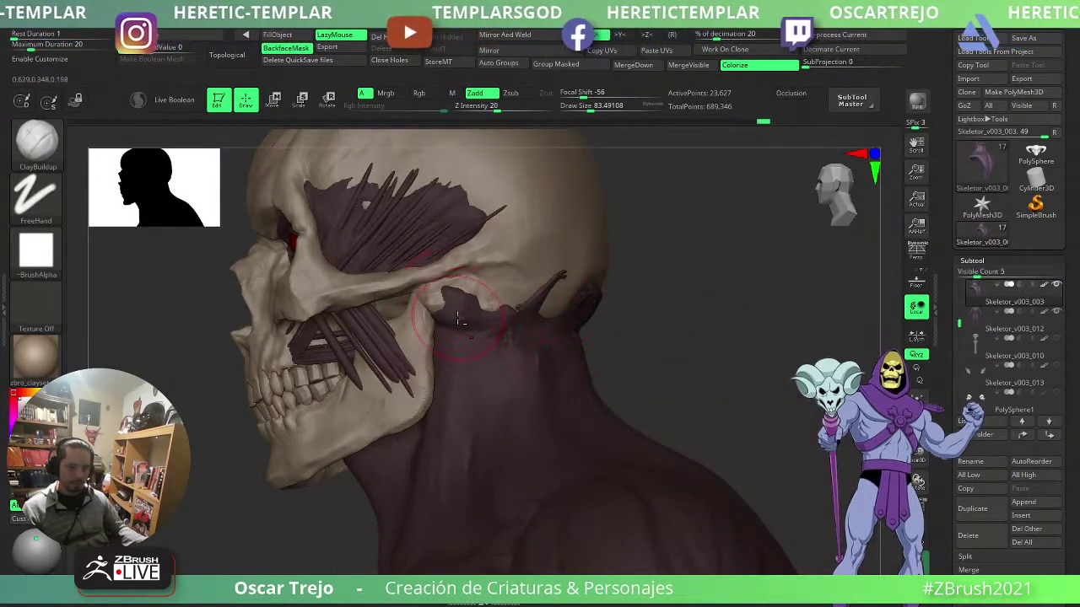
- Select the eye-socket skin subtool with the Move brush at a draw size of about 56 and quick-save the project
mouse_move(609, 332)
mouse_down()
mouse_move(666, 335)
mouse_move(597, 308)
mouse_move(584, 289)
mouse_move(626, 337)
mouse_move(619, 333)
mouse_move(629, 338)
mouse_move(612, 320)
mouse_move(644, 340)
mouse_move(639, 323)
mouse_move(654, 359)
mouse_up()
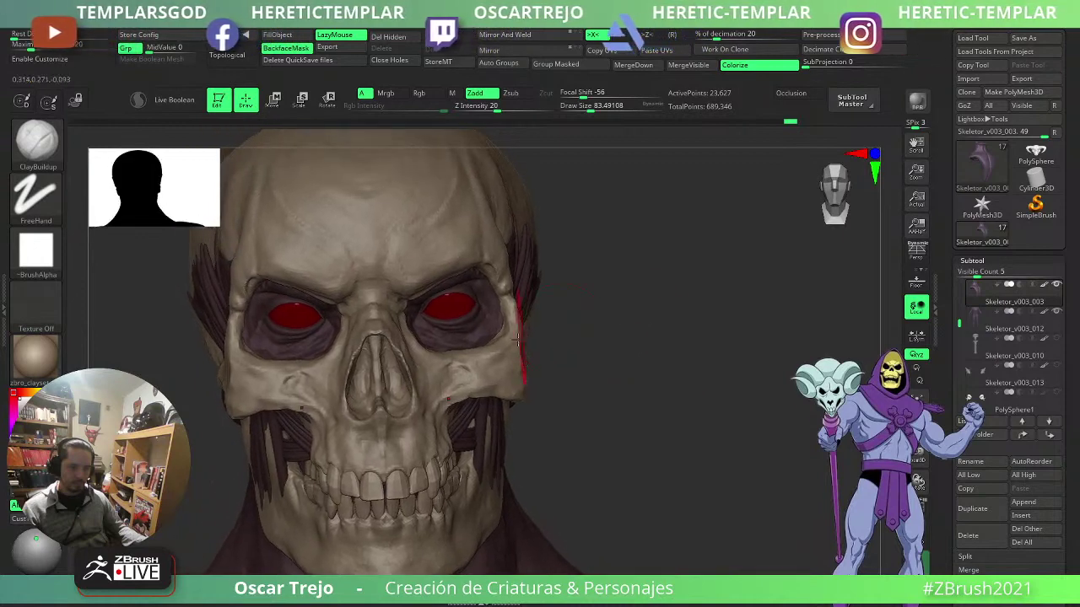
key(b)
key(m)
key(v)
drag(498, 335, 493, 331)
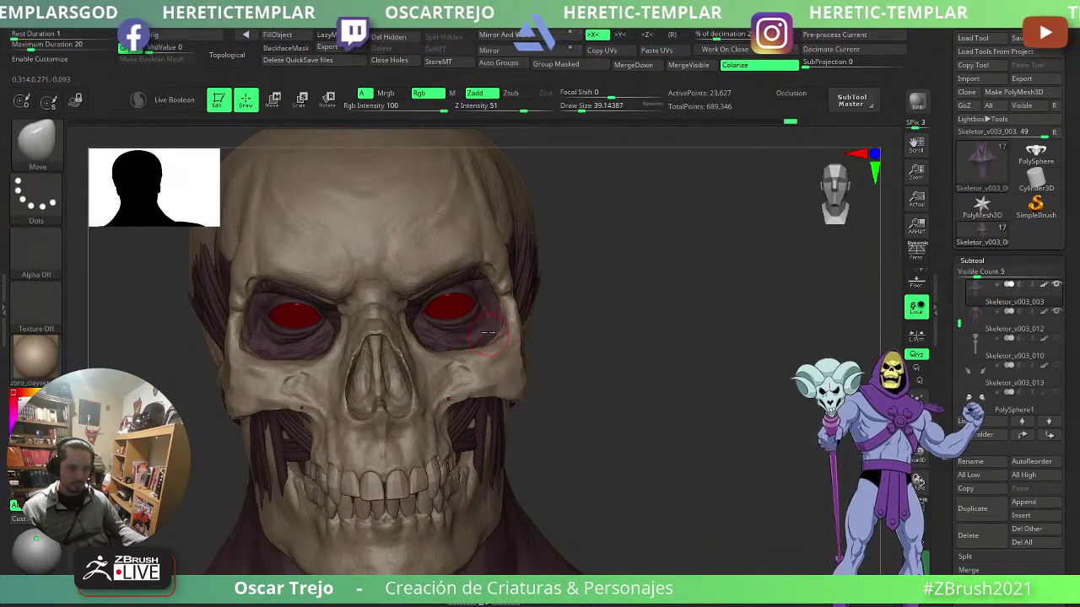
alt+drag(590, 329, 579, 343)
key(s)
drag(417, 293, 410, 290)
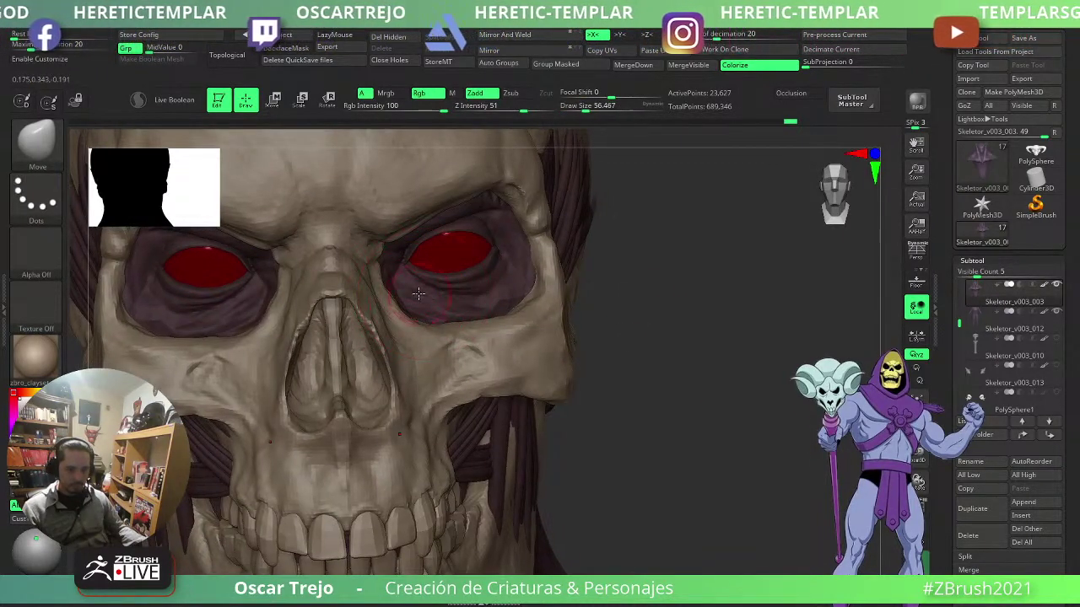
alt+click(425, 294)
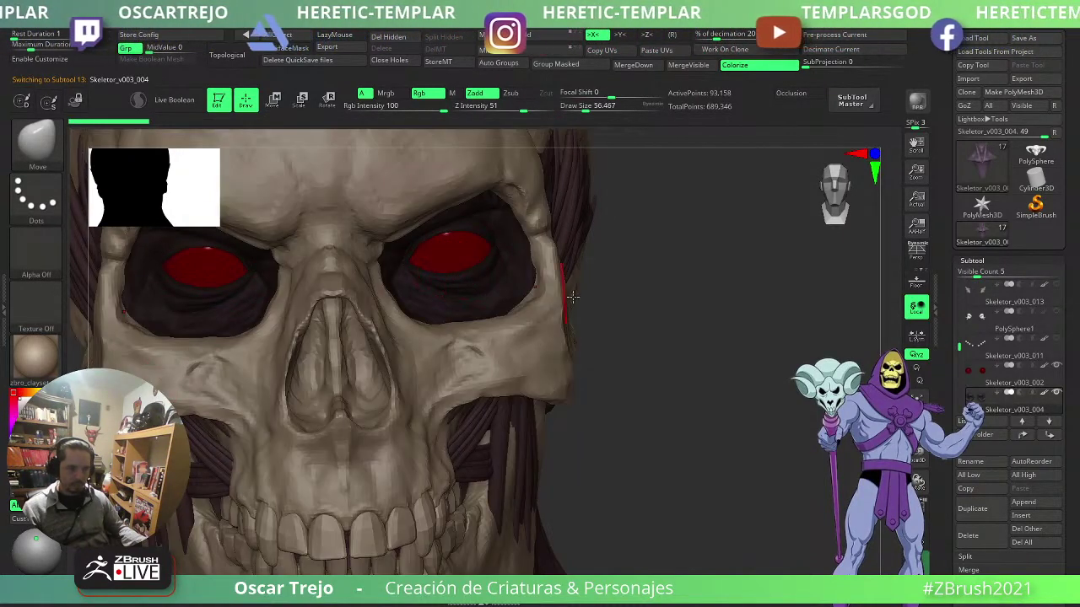
key(ctrl)
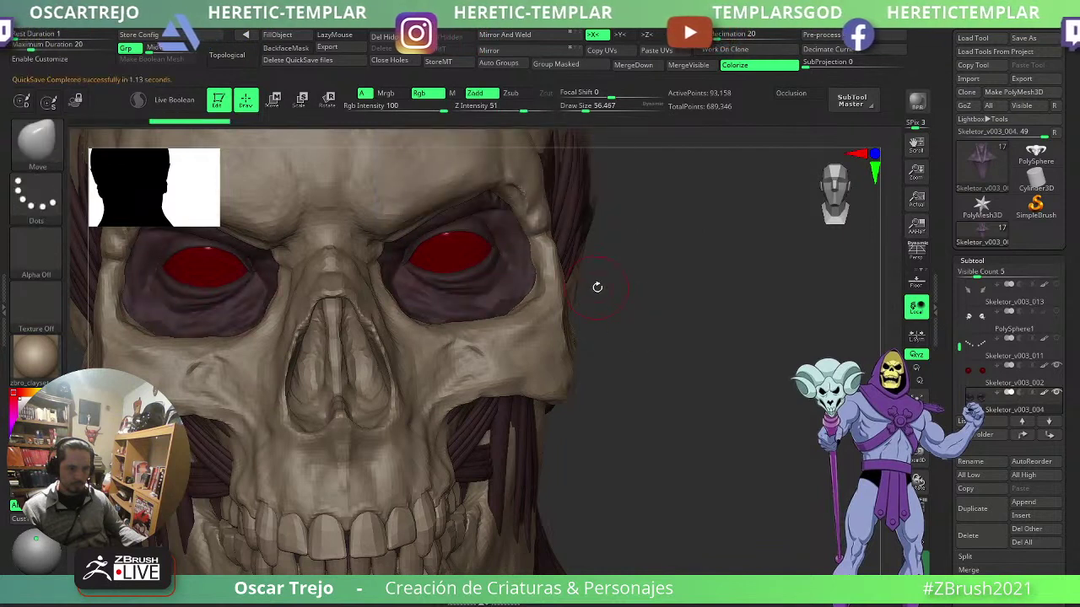
- Carve the creases of the skin around the eyes with DamStandard at a draw size of about 56
key(b)
key(d)
key(s)
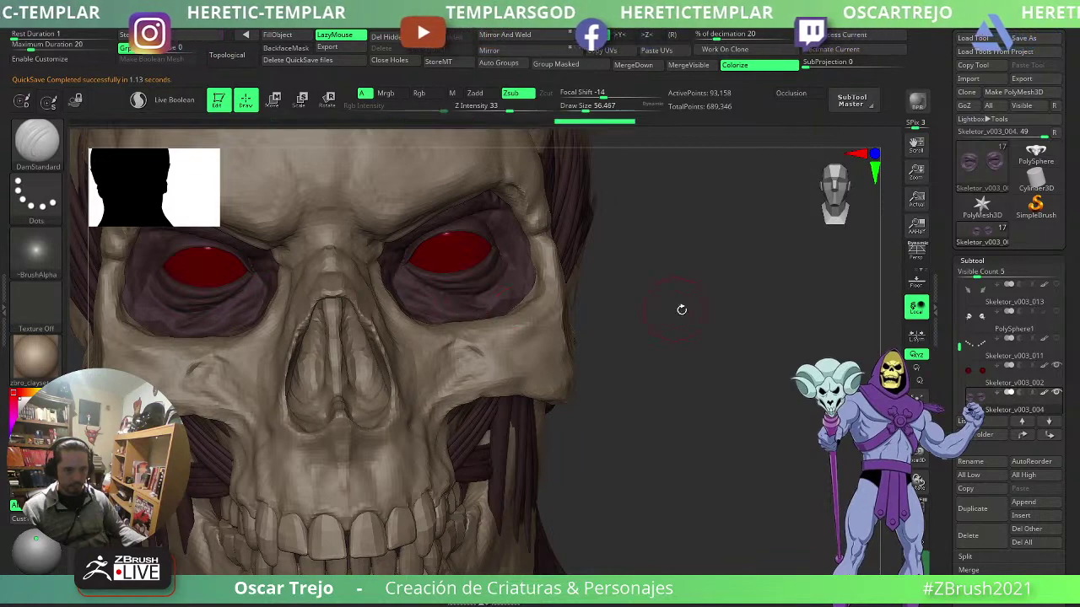
drag(680, 307, 643, 306)
- Select the eyeball subtool and darken the rims of the red eyes with the Paint brush in black
alt+click(471, 270)
alt+drag(598, 258, 537, 248)
key(b)
key(p)
key(a)
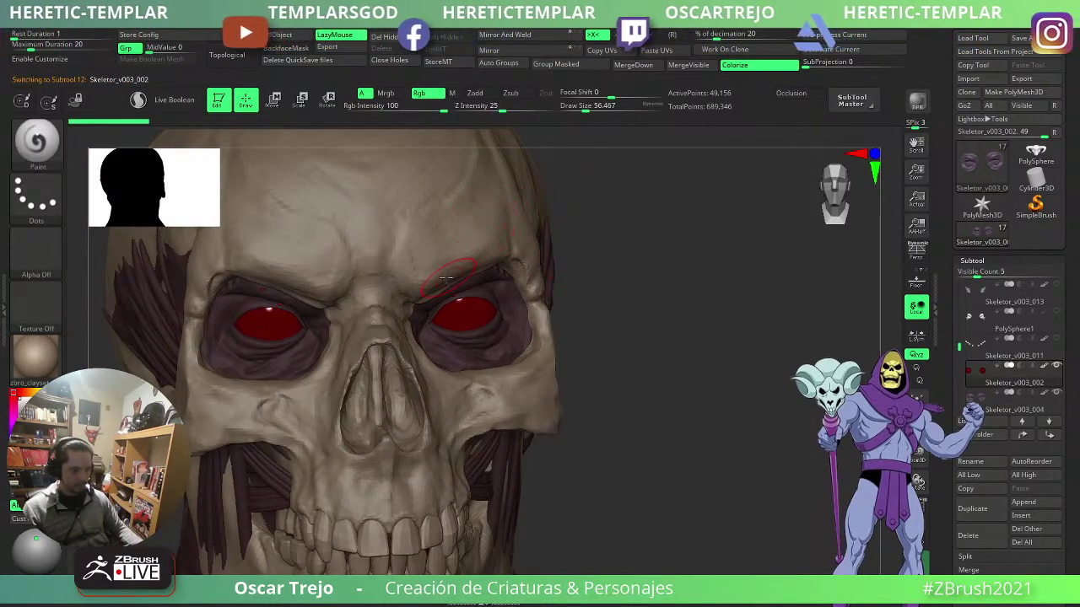
key(v)
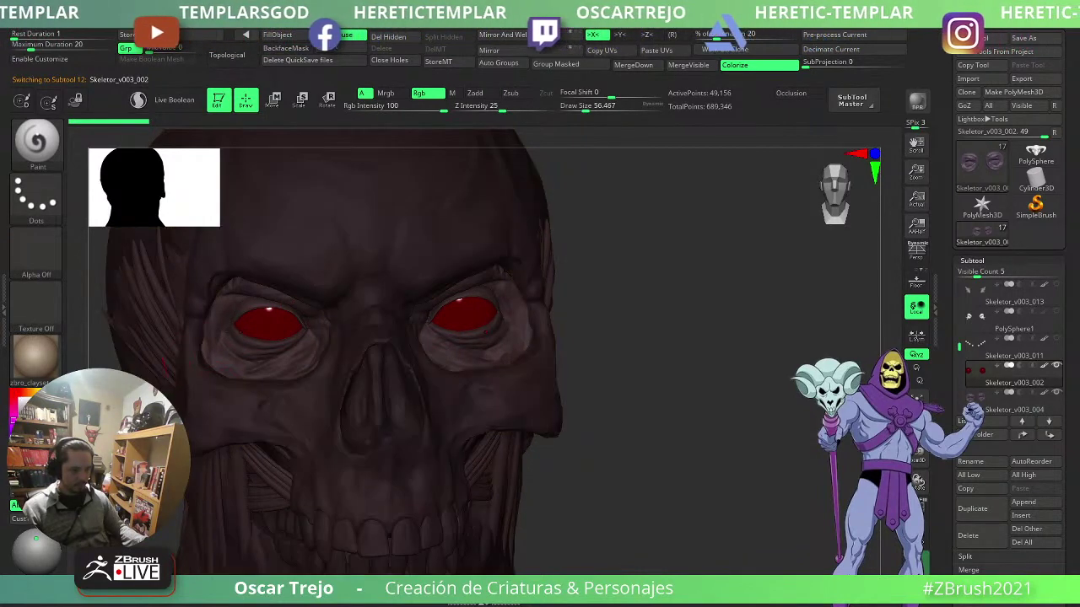
drag(243, 334, 247, 326)
key(ctrl+z)
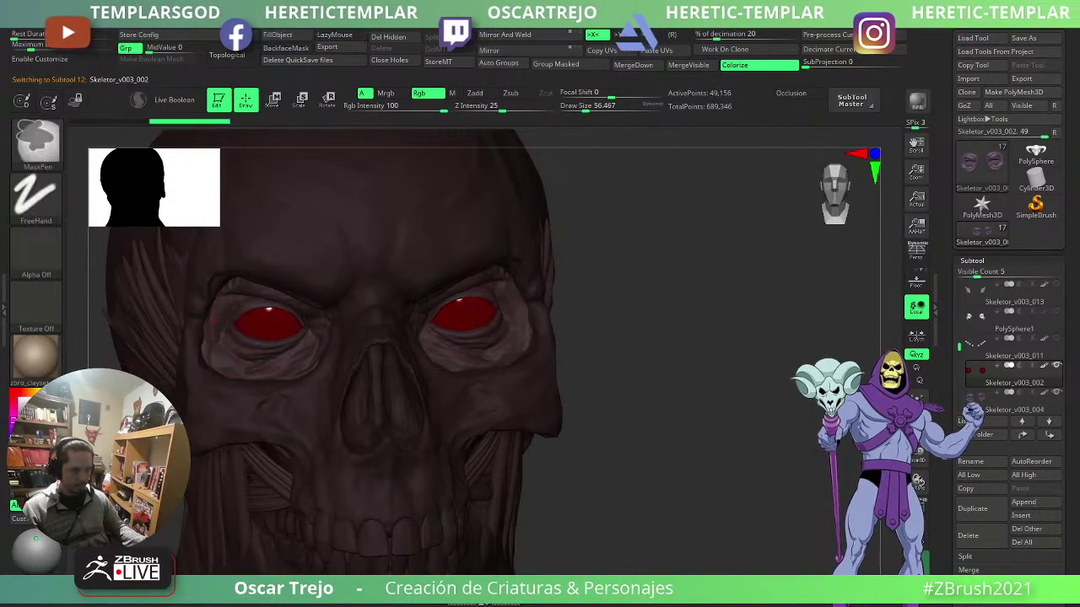
key(v)
key(v)
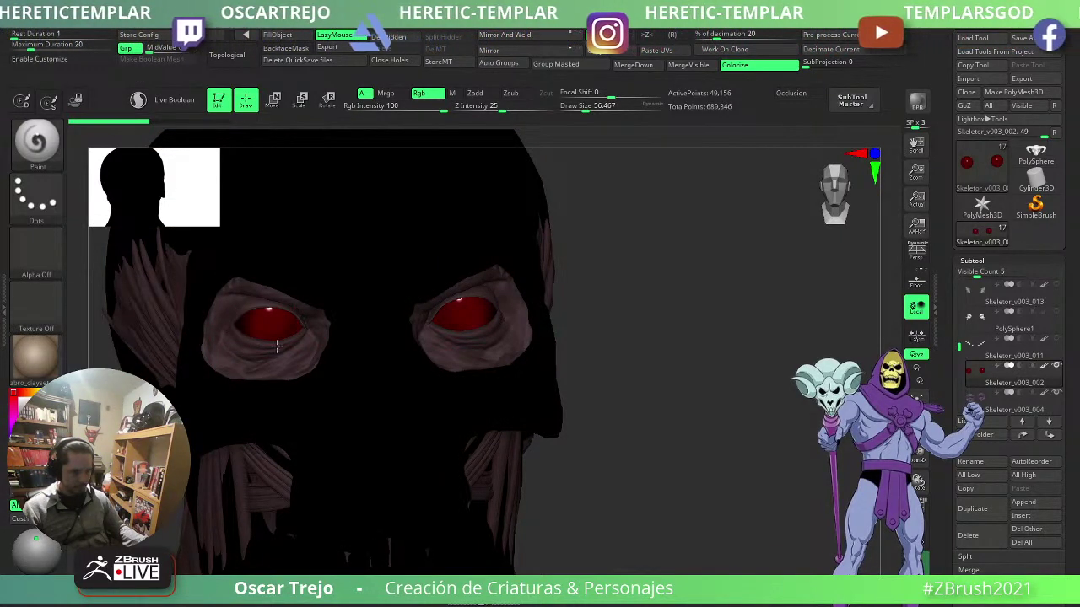
mouse_move(237, 311)
mouse_down()
mouse_move(240, 320)
mouse_move(281, 308)
mouse_move(268, 314)
mouse_move(287, 329)
mouse_up()
- Sample the eyes' red and blend it with the dark rims using the Paint brush, swapping between the two colours
key(v)
key(c)
key(v)
key(v)
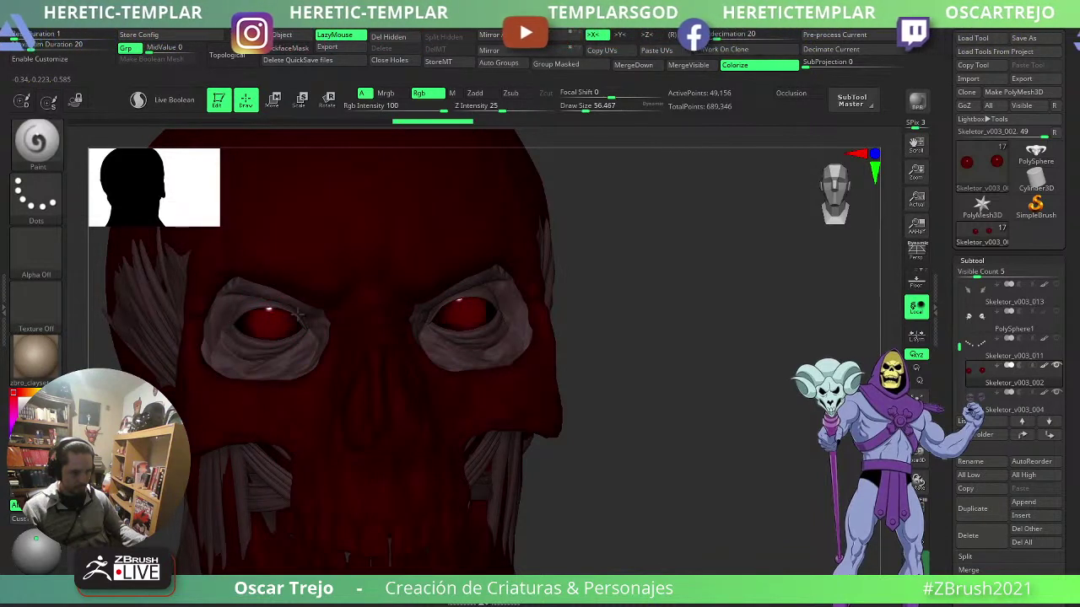
key(v)
key(v)
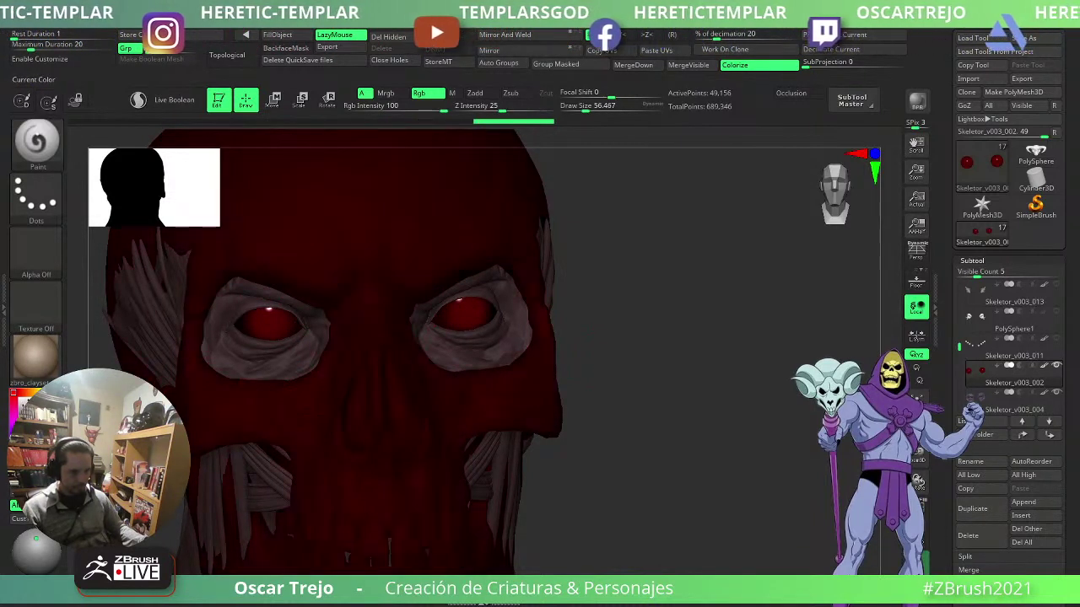
- Review the painted eyes and the full figure, and restore the light active colour
key(f)
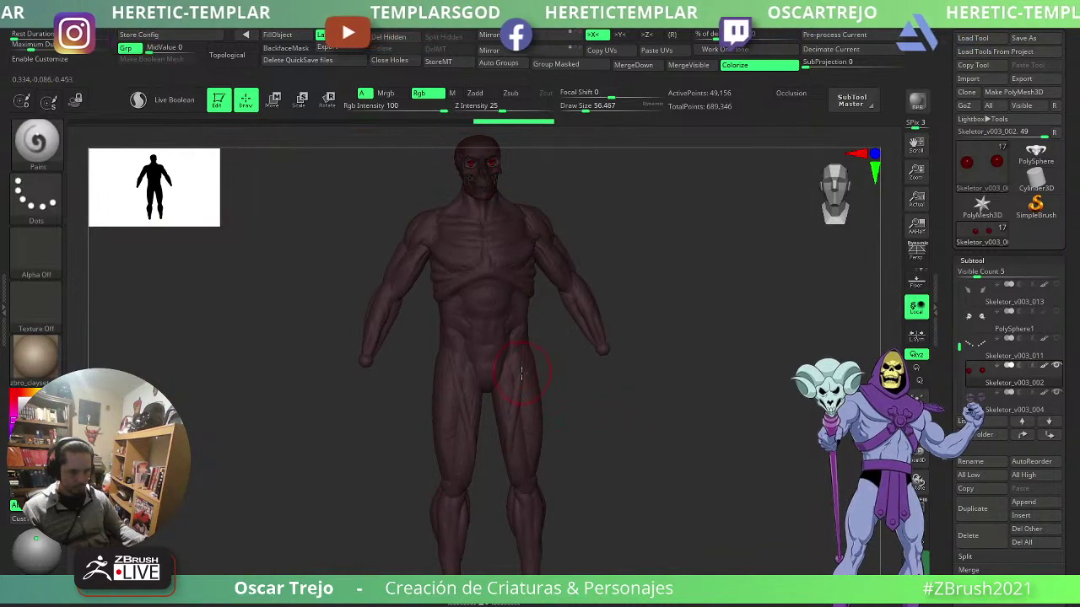
shift+drag(664, 282, 627, 269)
key(f)
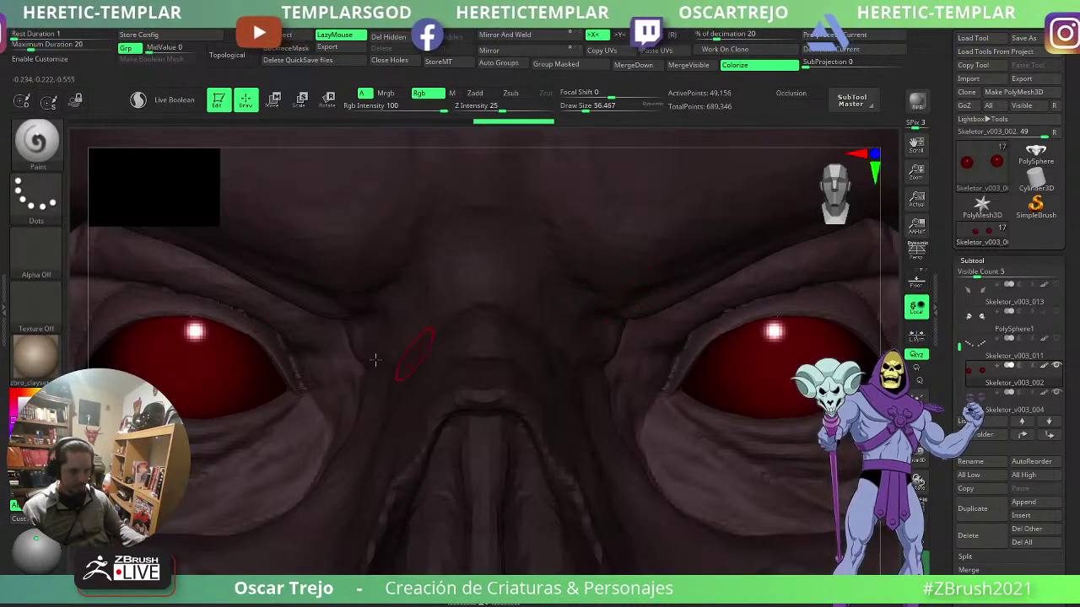
click(15, 411)
key(f)
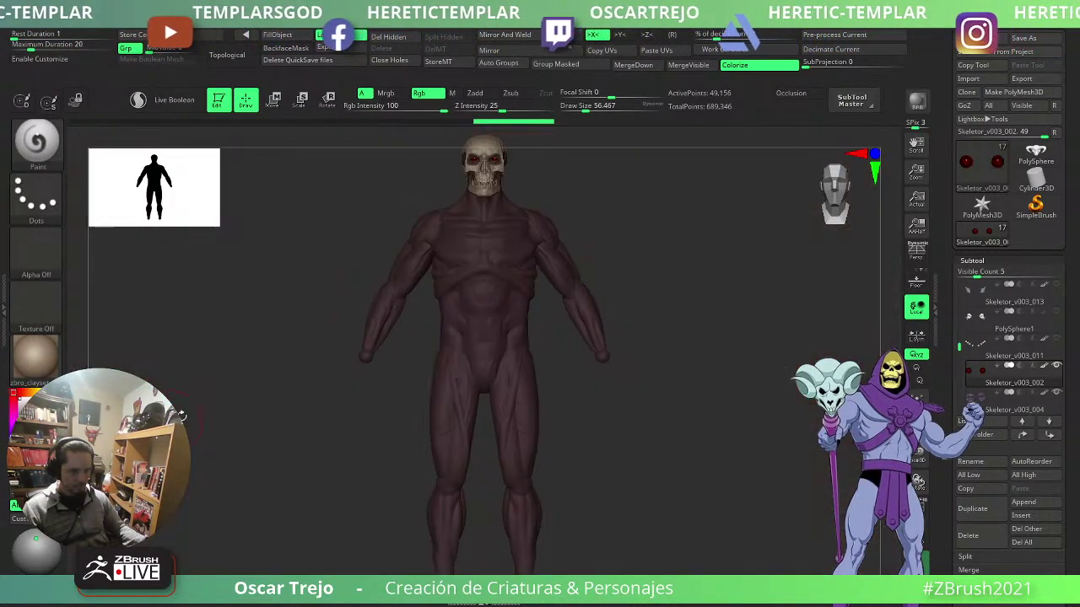
- Examine the bust's temple, cheek and neck muscles from several angles, selecting the body and the long cheek strands
alt+drag(651, 246, 615, 413)
alt+click(477, 389)
alt+drag(571, 296, 656, 390)
drag(658, 350, 663, 327)
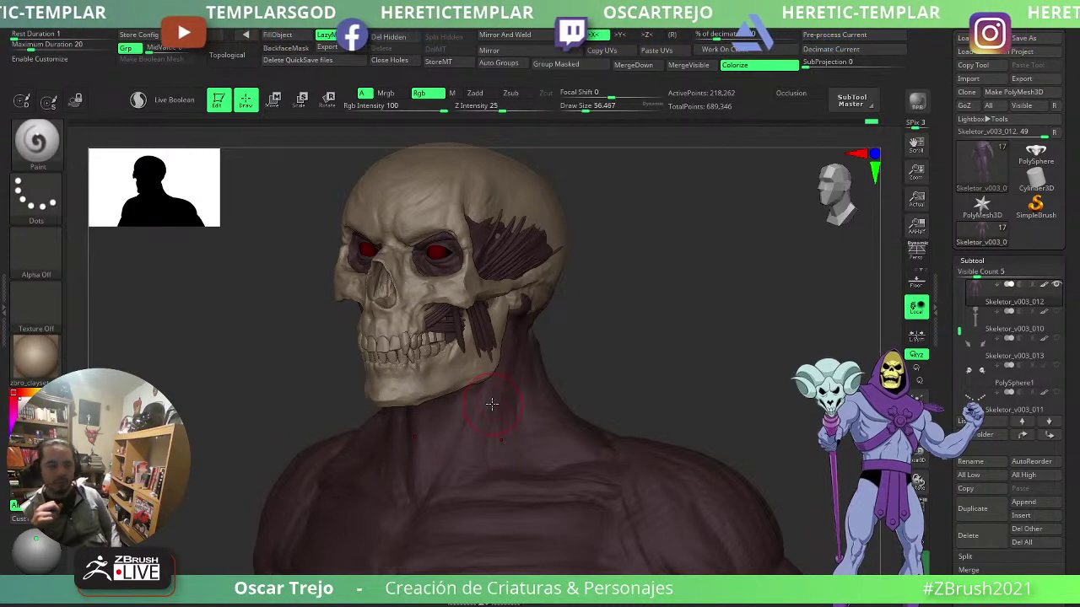
drag(559, 297, 612, 403)
alt+drag(739, 466, 719, 403)
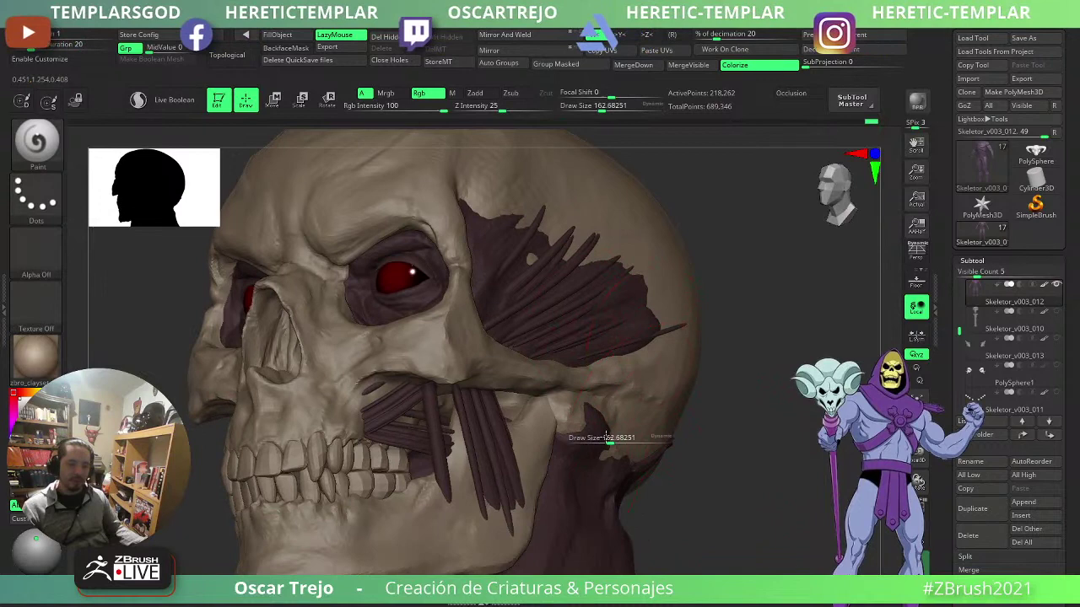
alt+click(512, 461)
drag(690, 461, 514, 337)
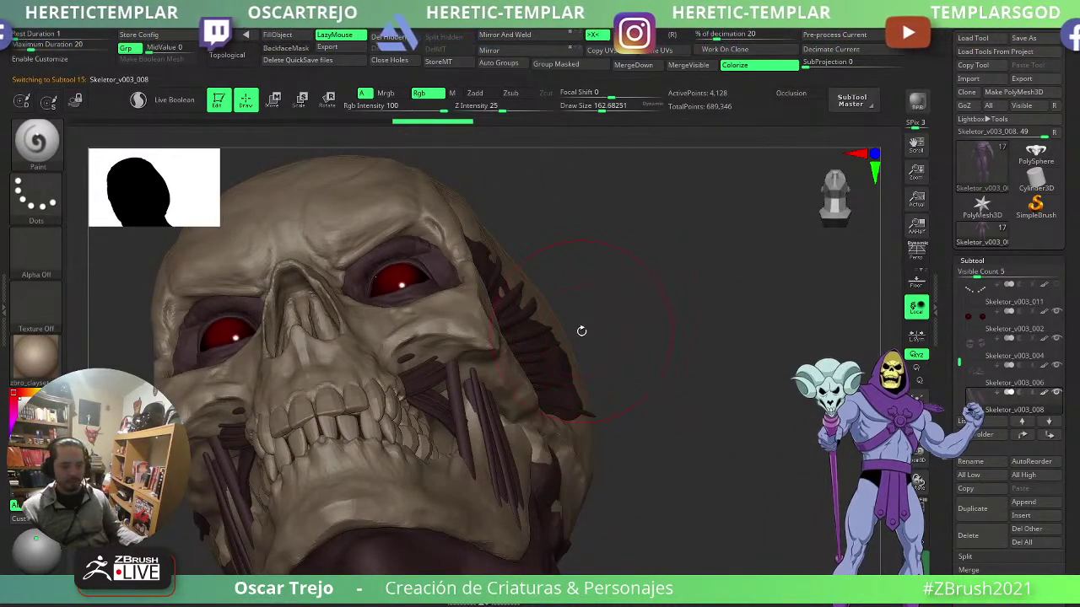
key(b)
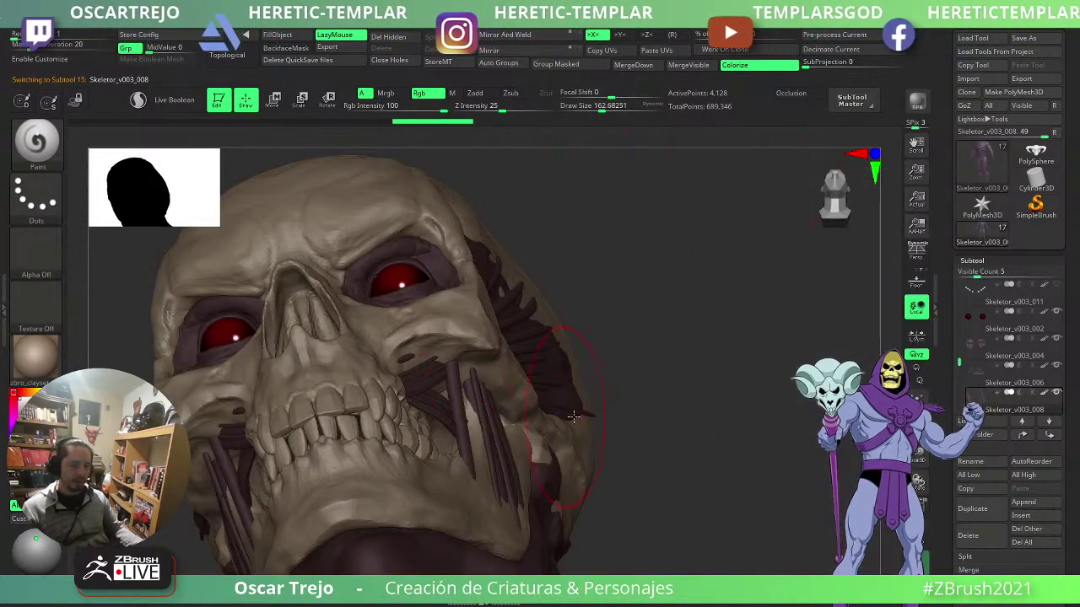
mouse_move(574, 416)
mouse_down()
mouse_move(713, 436)
mouse_move(663, 414)
mouse_move(537, 308)
mouse_up()
- Select the strands below the cheekbone and shift their upper ends with Move Topological at a draw size of about 71
key(b)
key(m)
key(t)
drag(626, 391, 498, 396)
key([)
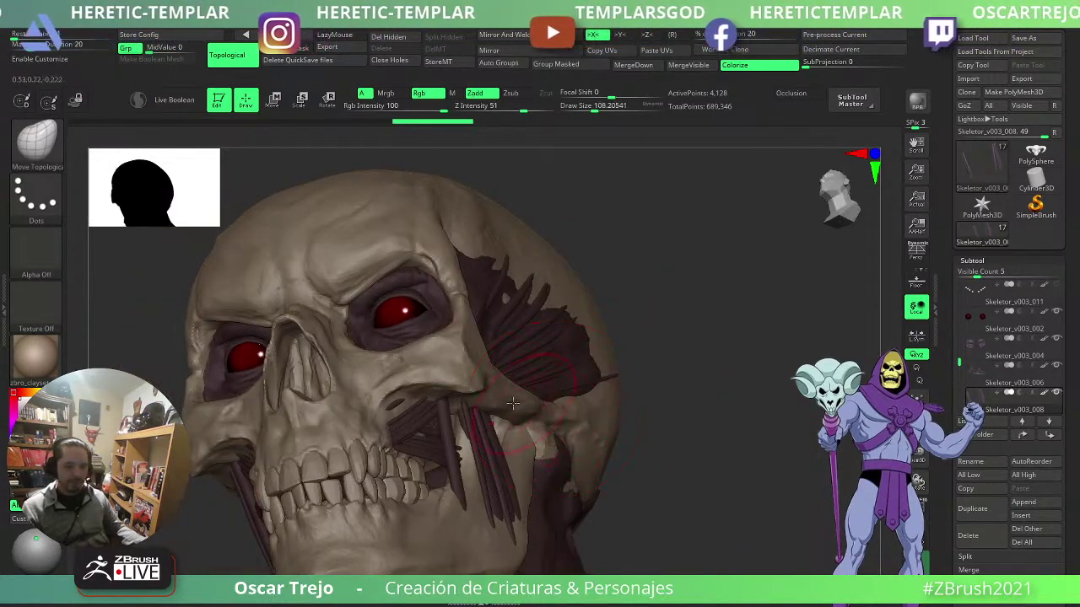
drag(422, 408, 413, 405)
alt+click(394, 404)
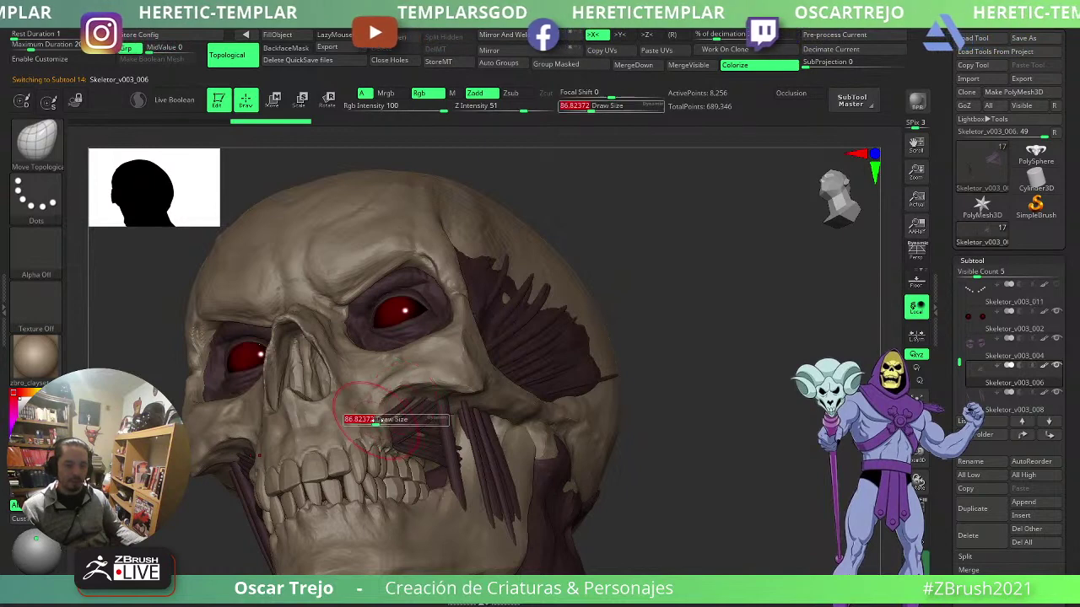
key([)
drag(381, 431, 422, 393)
drag(666, 363, 717, 361)
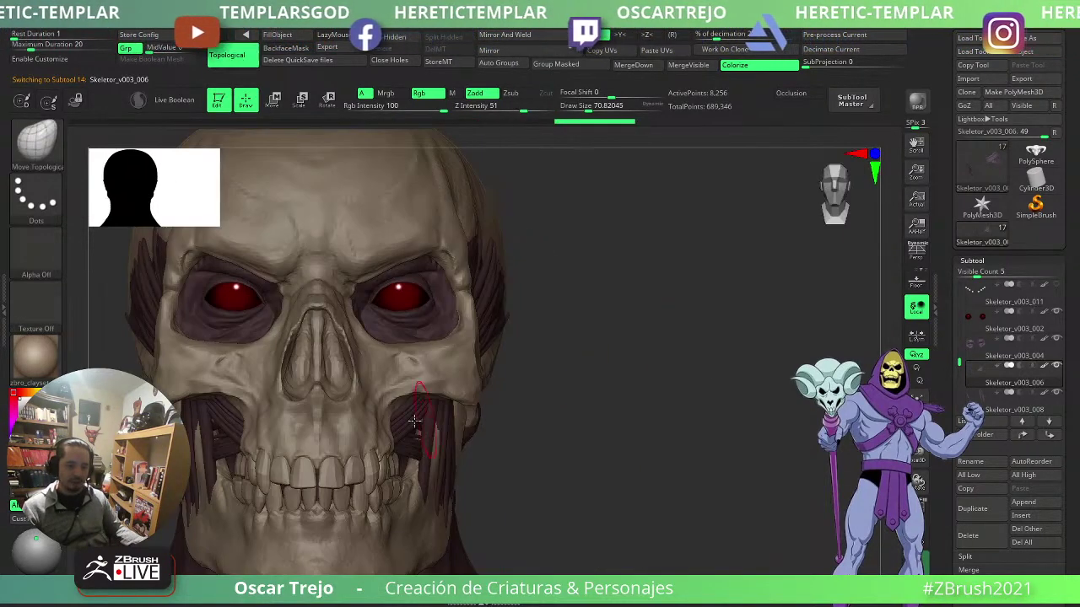
- Adjust the inner cheek strands from the front with Move Topological at a draw size of about 97
key(])
key(])
drag(395, 403, 420, 404)
- Select the skull subtool and carve the hollow under the cheekbone above the strands with DamStandard at a draw size of about 65
mouse_move(638, 396)
alt+mouse_down()
mouse_move(564, 369)
mouse_move(591, 301)
mouse_move(684, 370)
mouse_move(664, 320)
alt+mouse_up()
alt+click(432, 348)
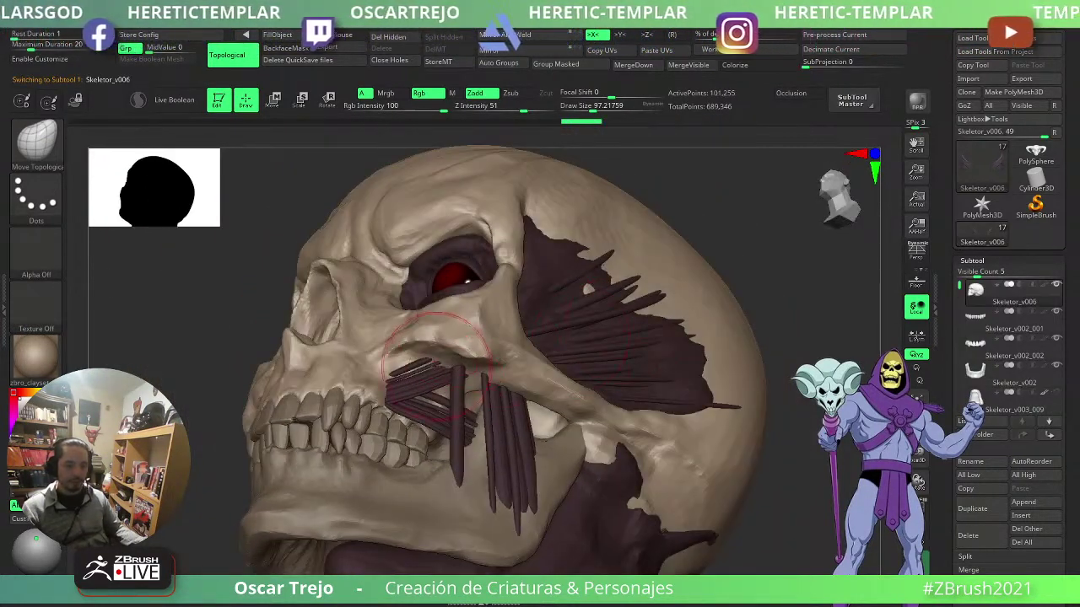
key(b)
key(d)
key(s)
key([)
key([)
key([)
key([)
key(s)
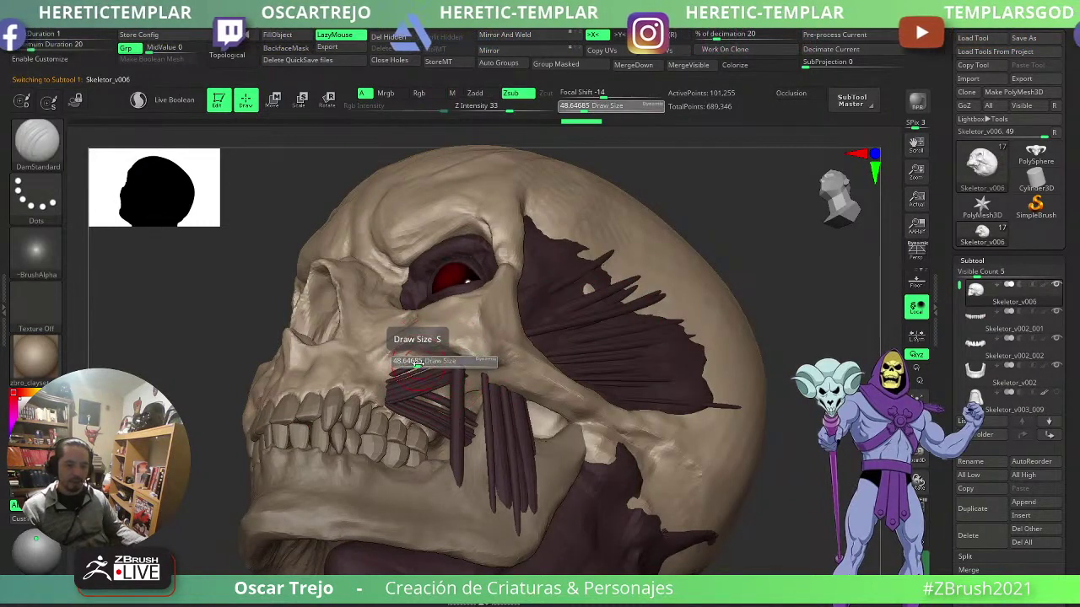
drag(416, 364, 447, 363)
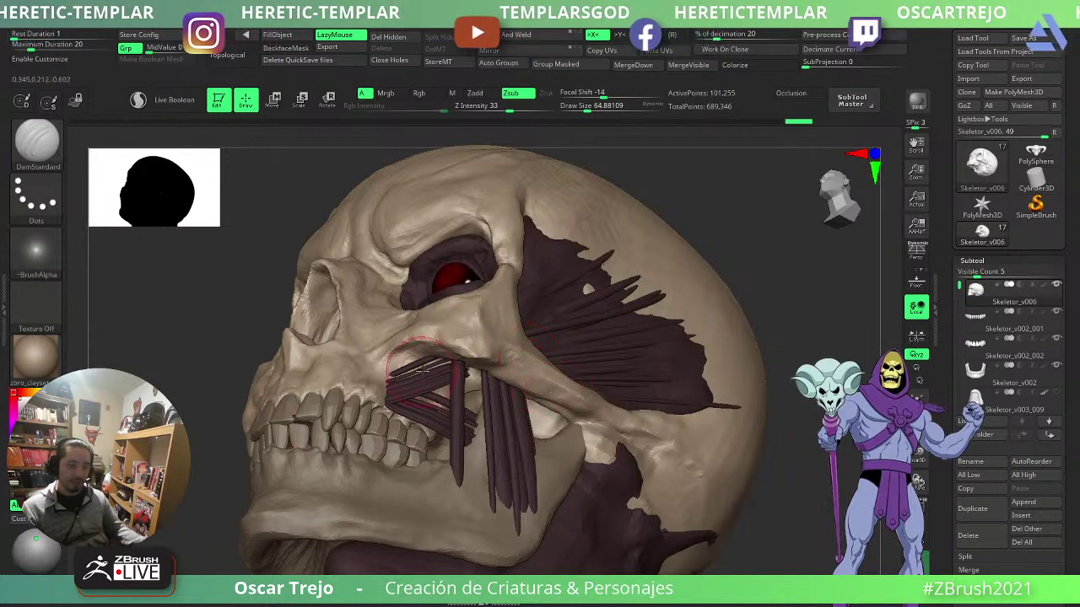
- Refine the bone grooves where the cheek strands meet the upper jaw with DamStandard at draw sizes of about 41 and 54
key(bracketleft)
key(bracketleft)
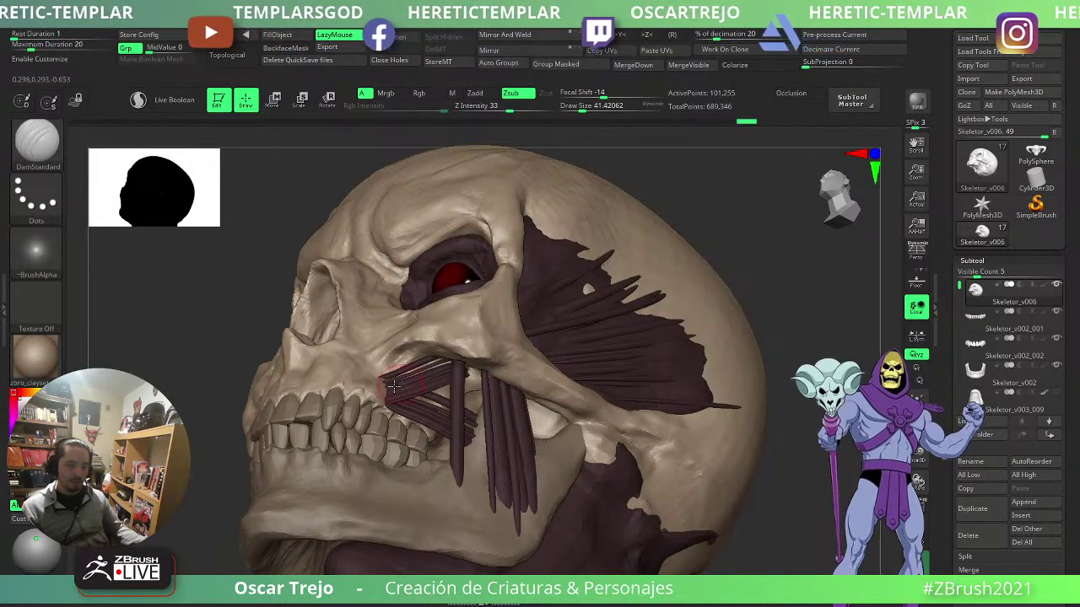
key(bracketright)
alt+drag(771, 422, 650, 412)
mouse_move(649, 412)
mouse_down()
mouse_move(716, 414)
mouse_move(619, 409)
mouse_move(675, 420)
mouse_up()
mouse_move(582, 405)
mouse_down()
mouse_move(632, 411)
mouse_move(576, 434)
mouse_move(582, 417)
mouse_up()
drag(649, 390, 584, 428)
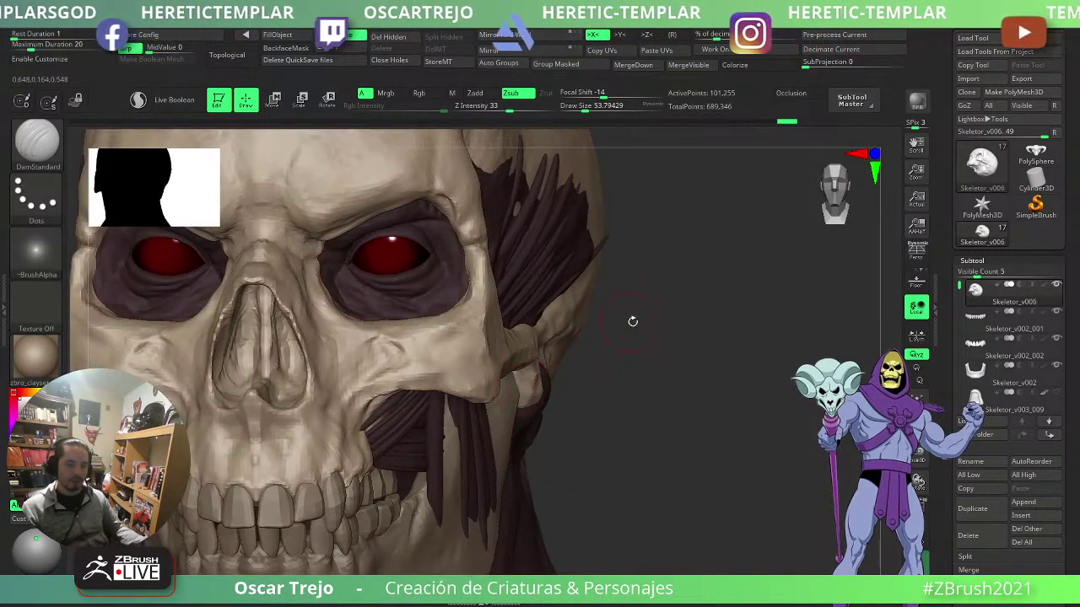
- Review the brow, temple muscle and cheek strands from the front and the side
alt+drag(632, 321, 672, 481)
key(bracketleft)
key(bracketleft)
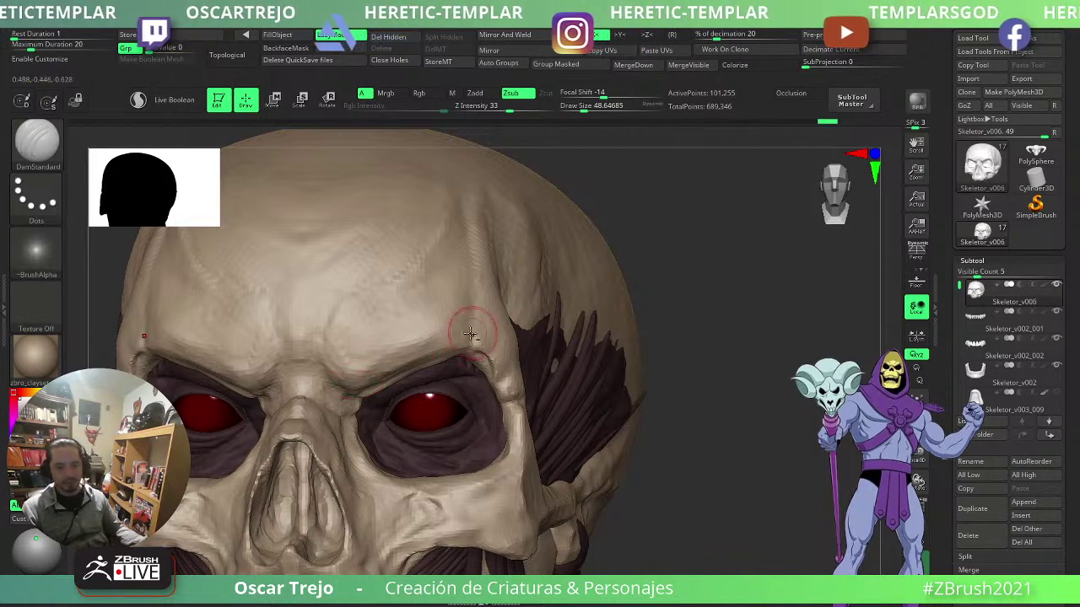
key(bracketright)
key(bracketright)
alt+drag(688, 447, 685, 371)
alt+drag(671, 419, 609, 359)
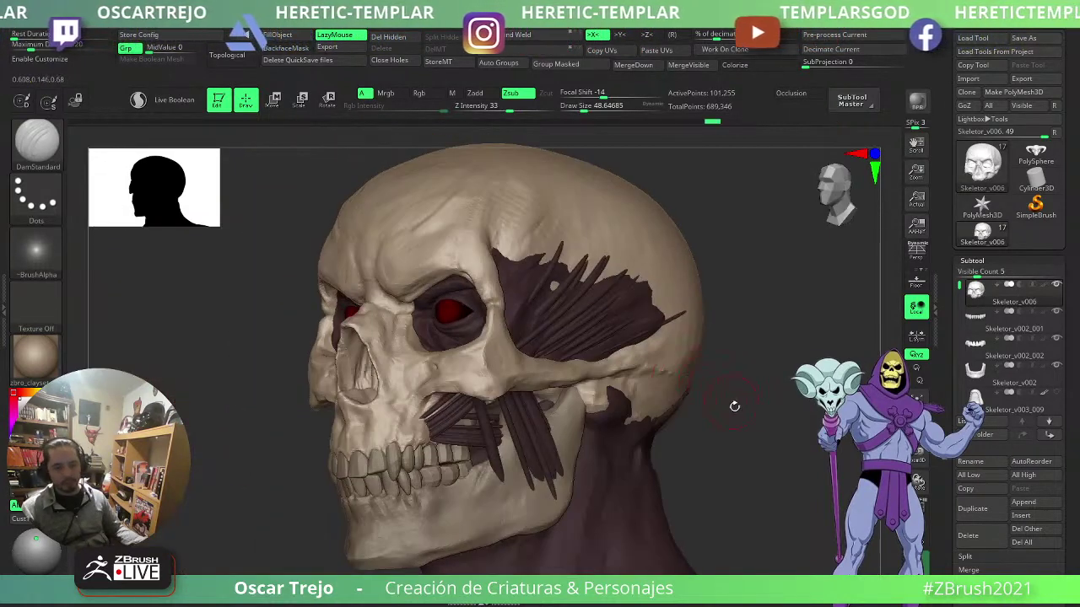
mouse_move(739, 428)
alt+mouse_down()
mouse_move(716, 410)
mouse_move(724, 415)
alt+mouse_up()
alt+drag(788, 458, 735, 397)
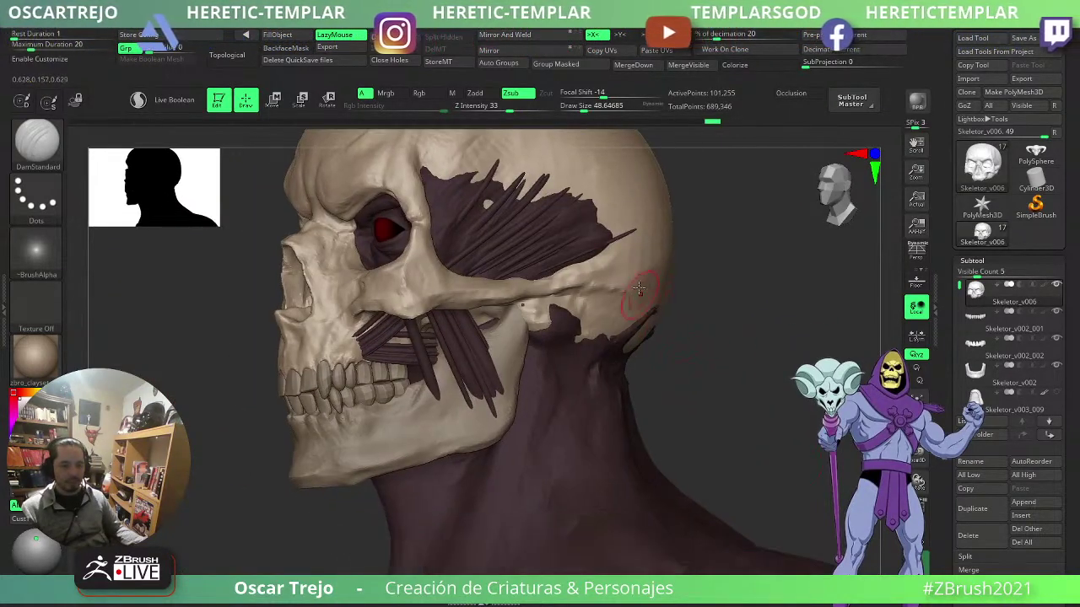
- Select the temple muscle subtool and insert a symmetrical sphere over the rear of the jaw with the IMM Primitives Insert Sphere brush
alt+click(464, 240)
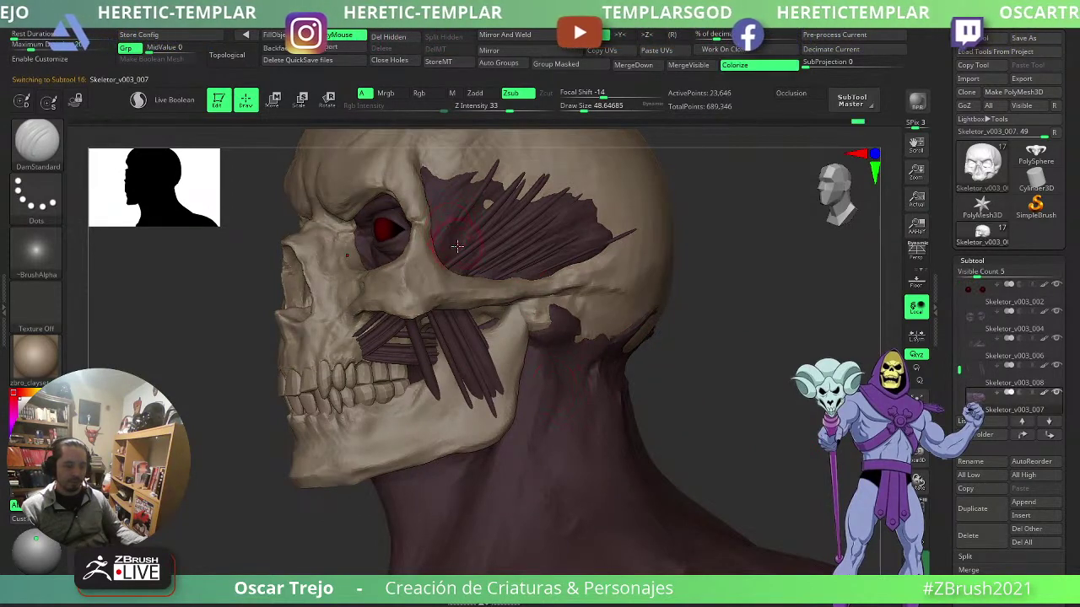
key(1)
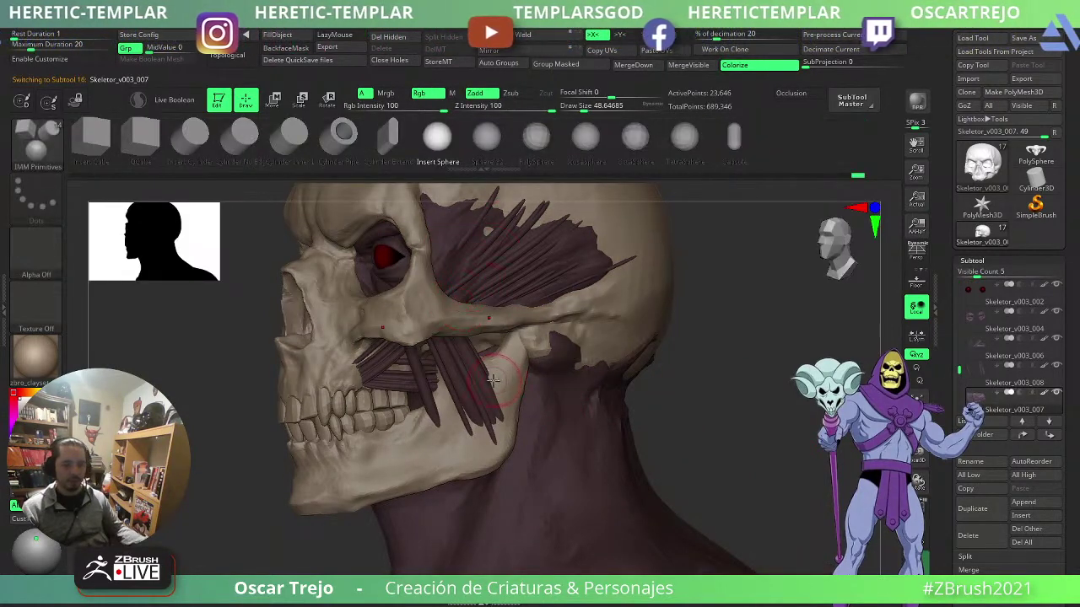
drag(498, 372, 507, 400)
shift+drag(658, 371, 740, 366)
- Move the inserted sphere inward against the jaw beneath the cheekbone and clear the mask
key(2)
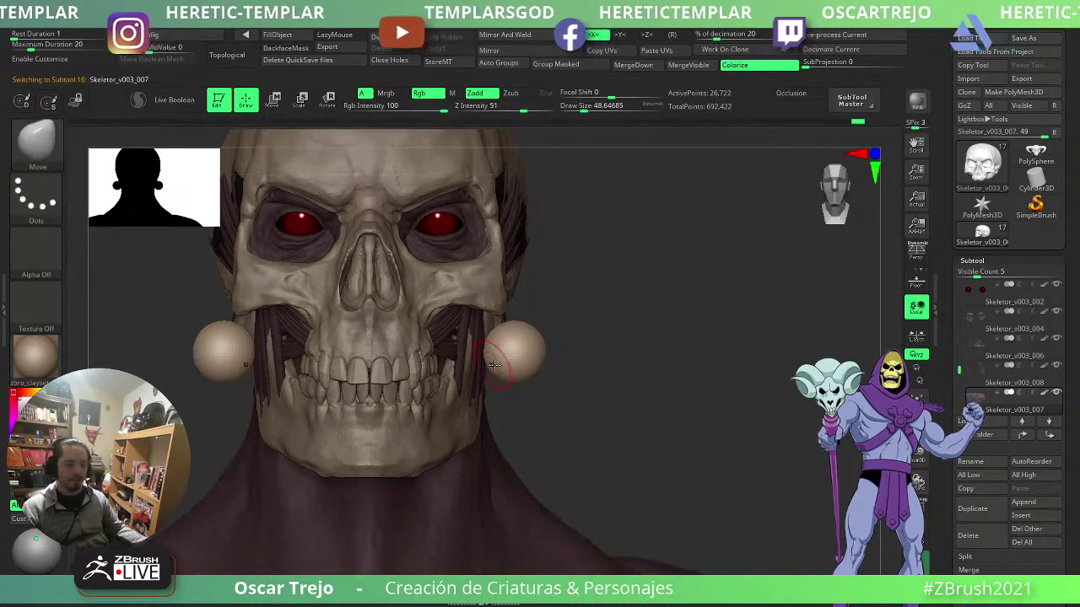
key(w)
drag(489, 354, 466, 339)
drag(645, 339, 557, 343)
key(q)
ctrl+drag(241, 438, 262, 467)
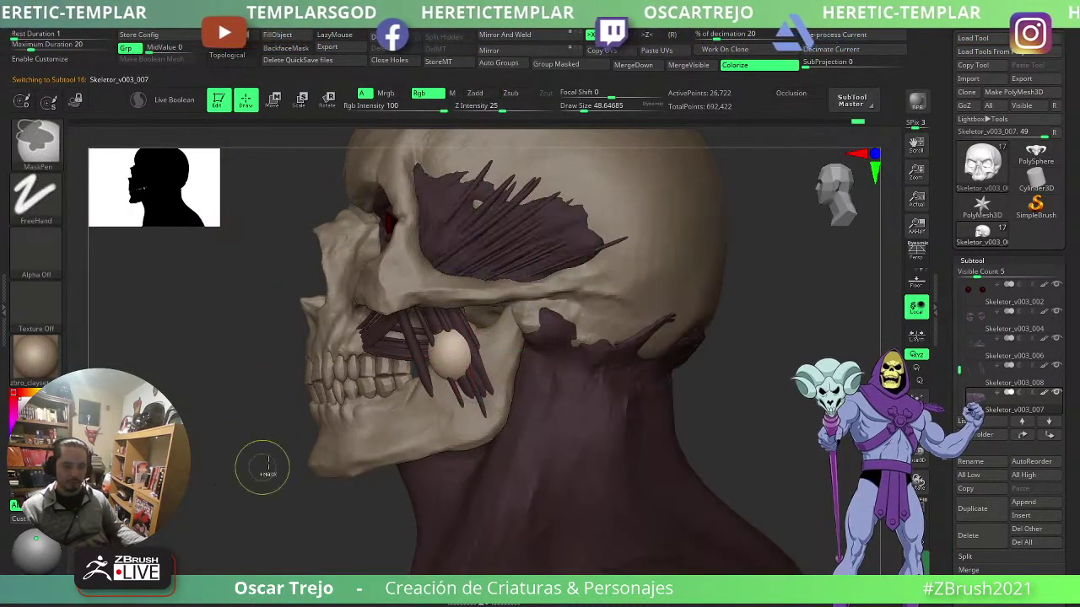
- Fill the sphere with the dark purple muscle colour and restore the bone colour as the active one
key(ctrl+a)
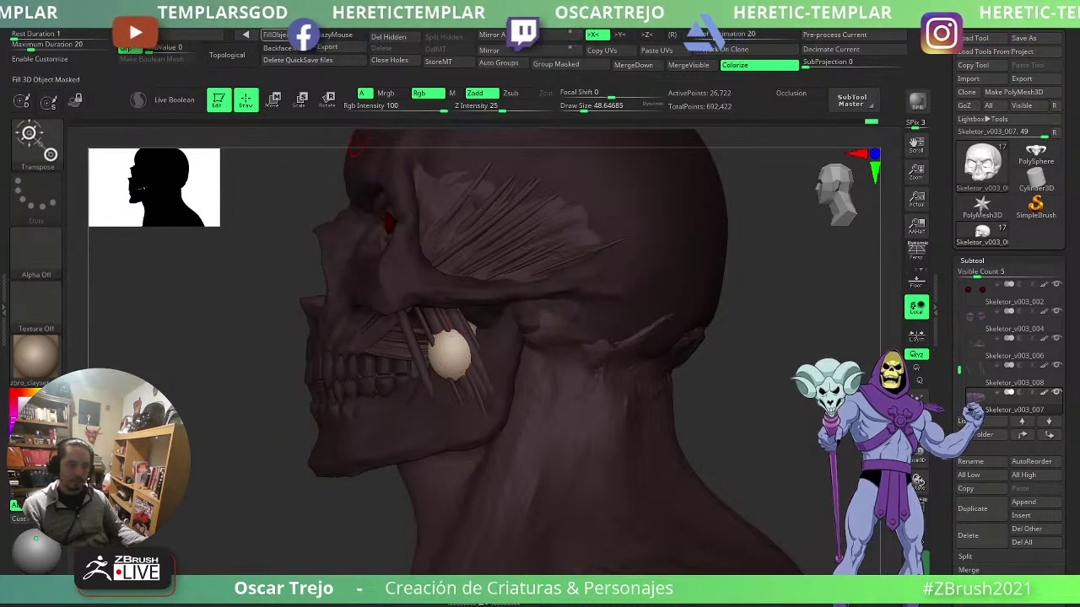
click(275, 39)
key(v)
- Stretch the sphere down over the jaw into an elongated muscle with the Move brush at a draw size of about 97
key(b)
key(m)
key(v)
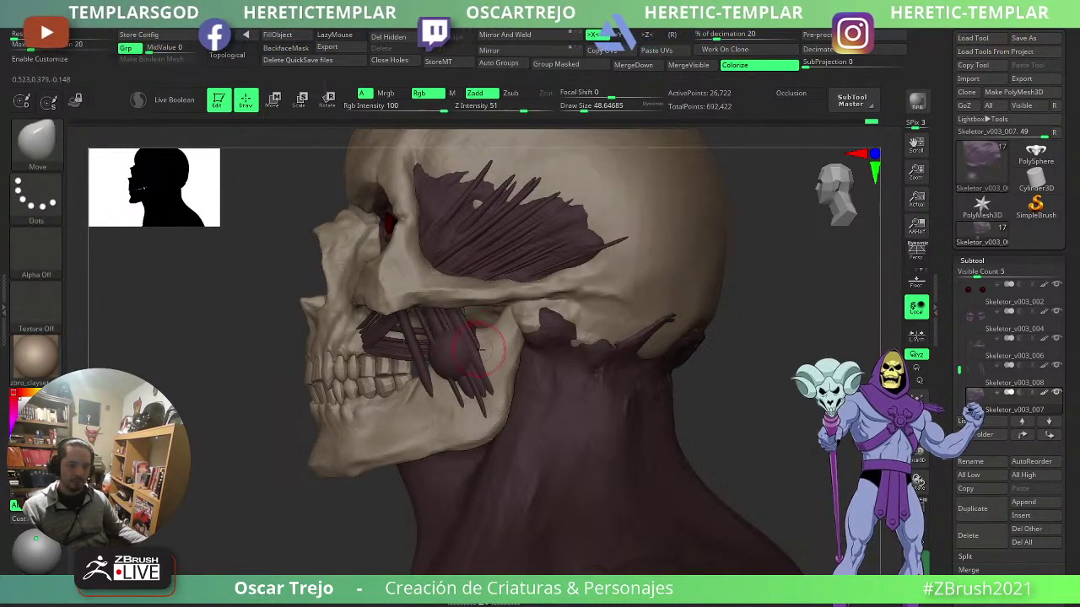
key(s)
drag(498, 358, 504, 358)
key(s)
drag(270, 372, 461, 374)
mouse_move(481, 364)
mouse_down()
mouse_move(491, 397)
mouse_move(485, 442)
mouse_up()
key(s)
drag(495, 402, 479, 402)
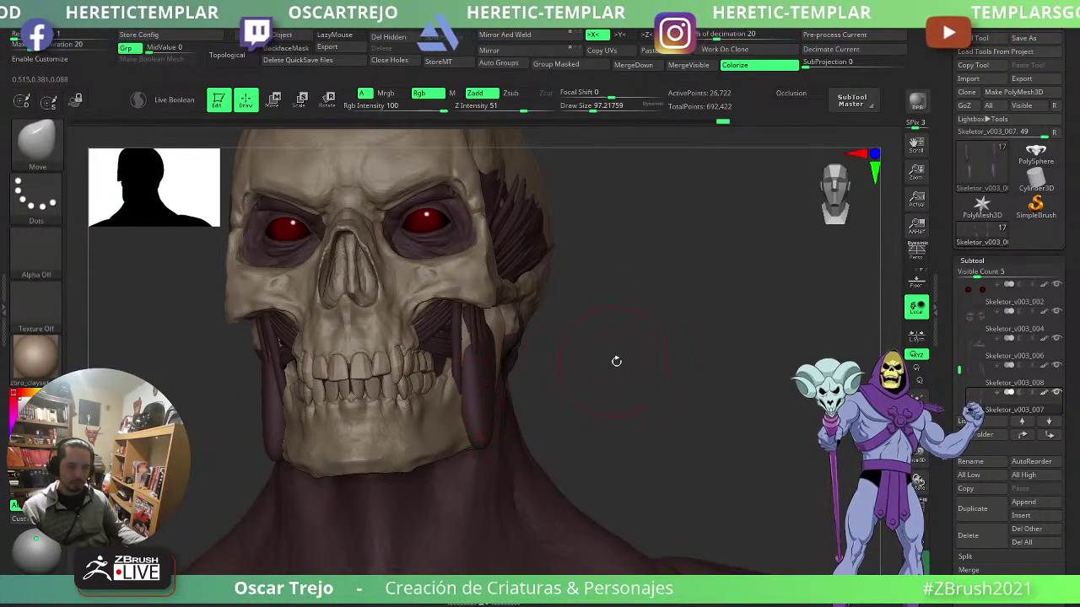
- Pull the jaw muscle's upper edge up to the cheekbone with Move at a draw size of about 112 and smooth its surface
mouse_move(615, 360)
mouse_down()
mouse_move(510, 371)
mouse_move(535, 403)
mouse_move(517, 441)
mouse_up()
key(s)
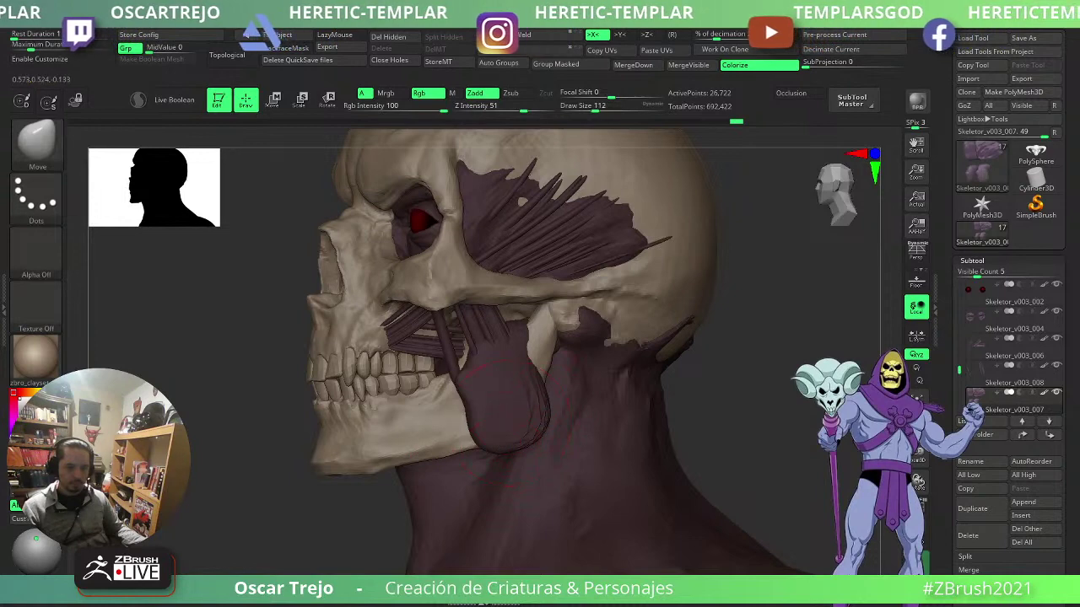
drag(527, 371, 520, 298)
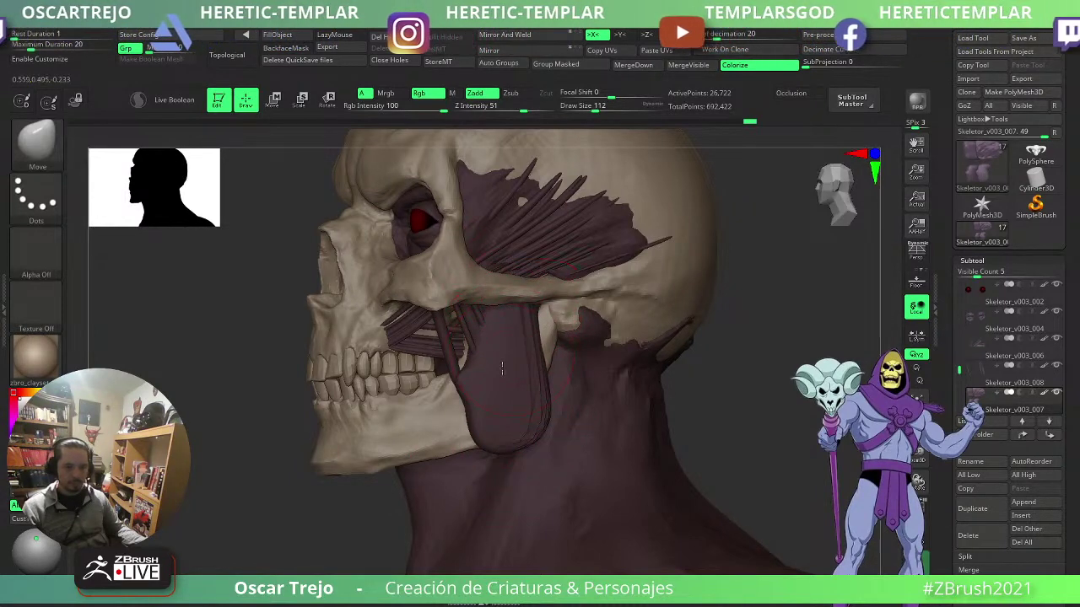
shift+drag(502, 368, 509, 349)
mouse_move(548, 334)
shift+right_down()
mouse_move(636, 366)
mouse_move(649, 340)
mouse_move(576, 373)
shift+right_up()
- Isolate the jaw muscle's polygroup and split it from the temple muscle into its own subtool
key(shift+f)
key(shift+f)
key(shift+f)
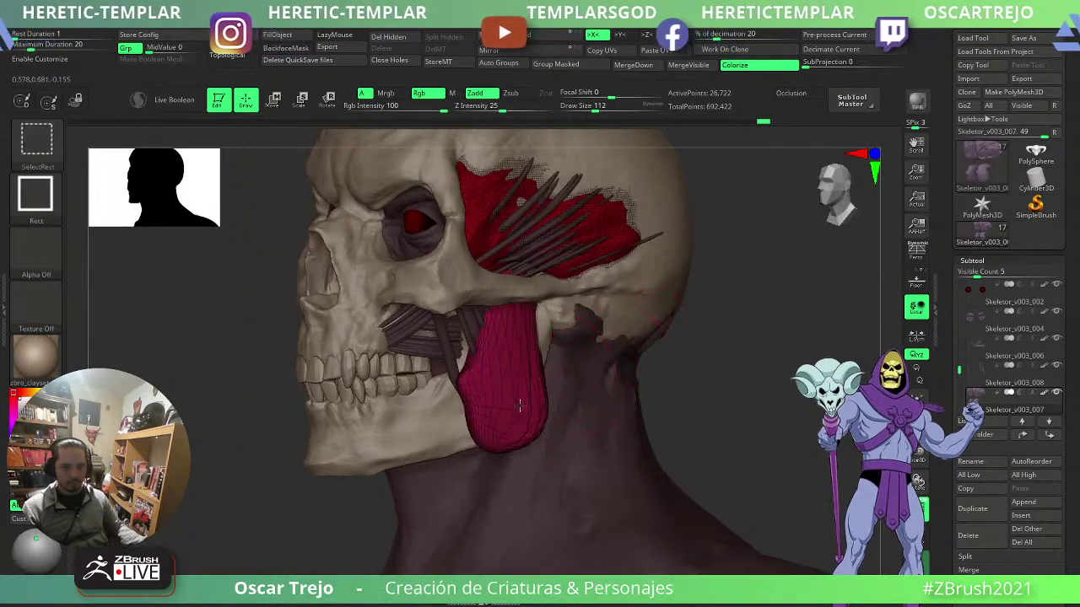
ctrl+shift+click(518, 403)
click(445, 38)
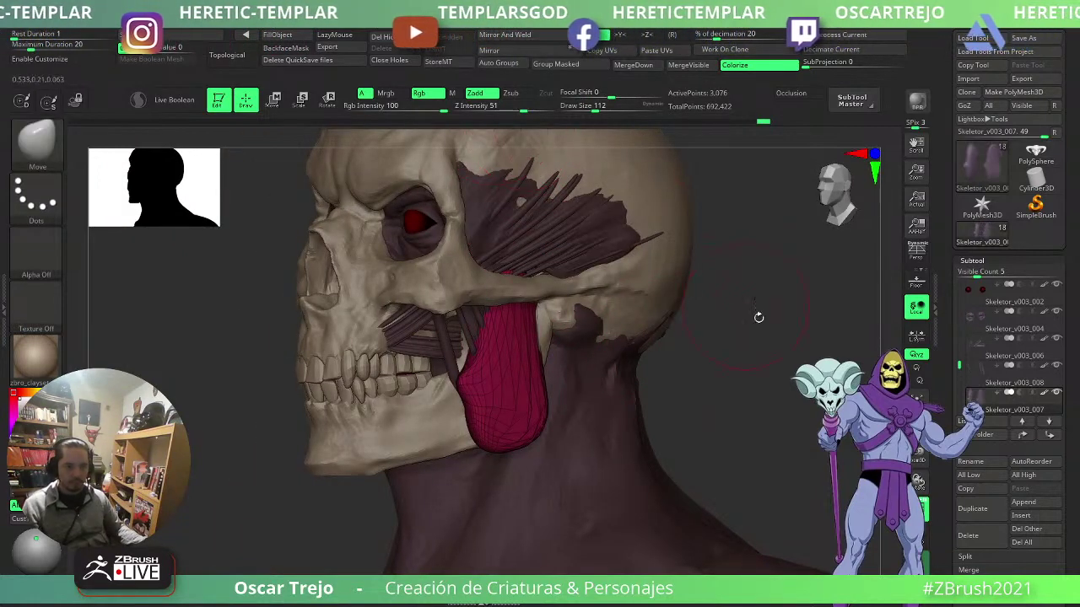
key(shift+f)
- Fit the jaw muscle closely against the jawbone with Move at a draw size of about 112 and smooth its edges
drag(725, 336, 763, 370)
mouse_move(499, 432)
mouse_down()
mouse_move(476, 439)
mouse_move(470, 390)
mouse_up()
drag(596, 366, 548, 360)
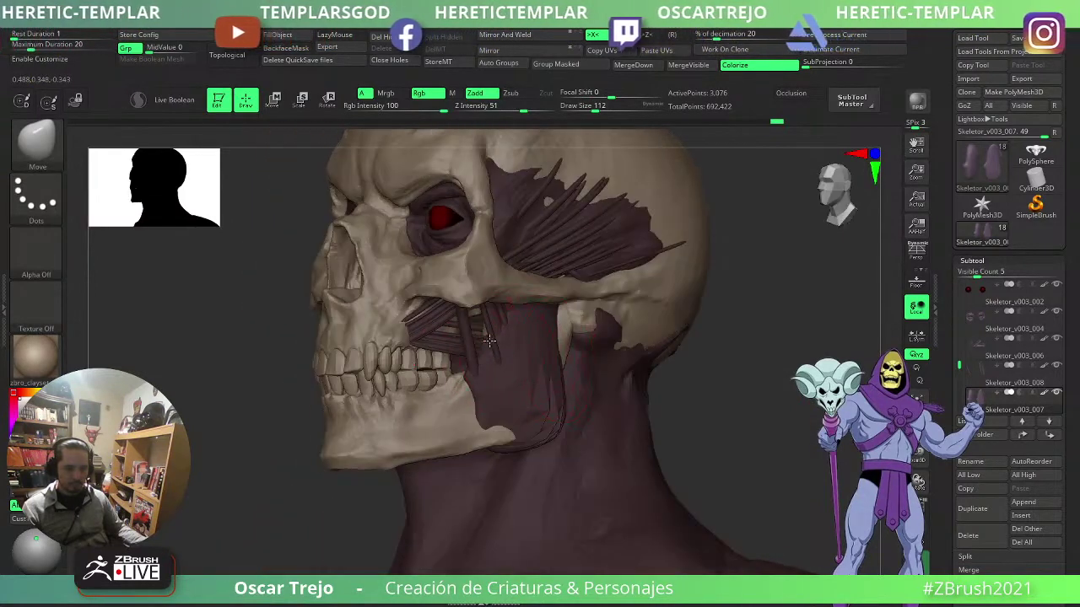
mouse_move(535, 409)
shift+mouse_down()
mouse_move(547, 412)
mouse_move(540, 428)
shift+mouse_up()
right_drag(636, 390, 561, 385)
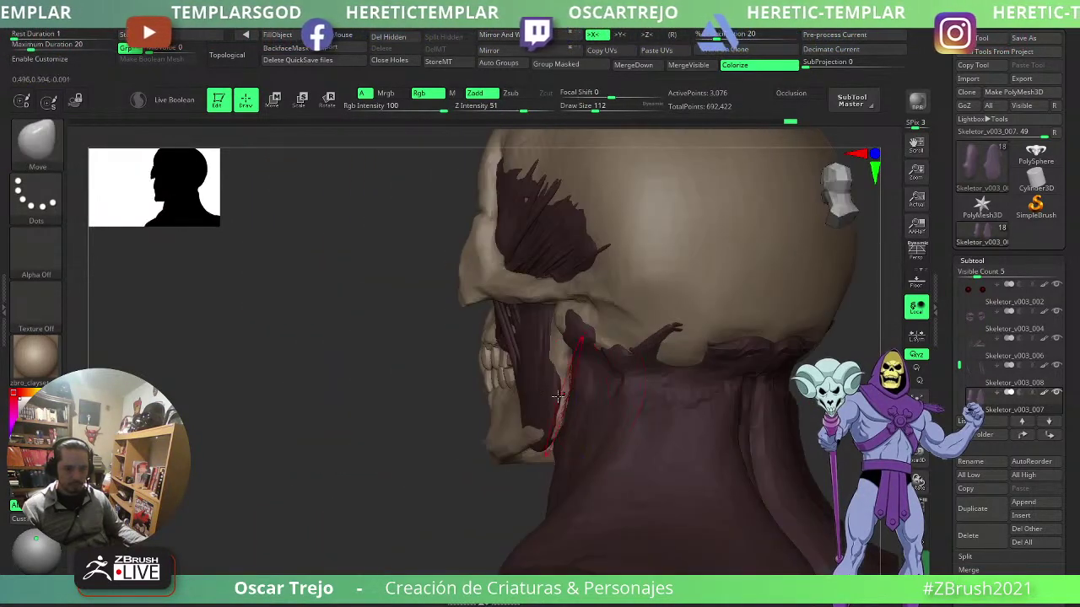
shift+drag(552, 408, 540, 389)
right_drag(540, 389, 547, 399)
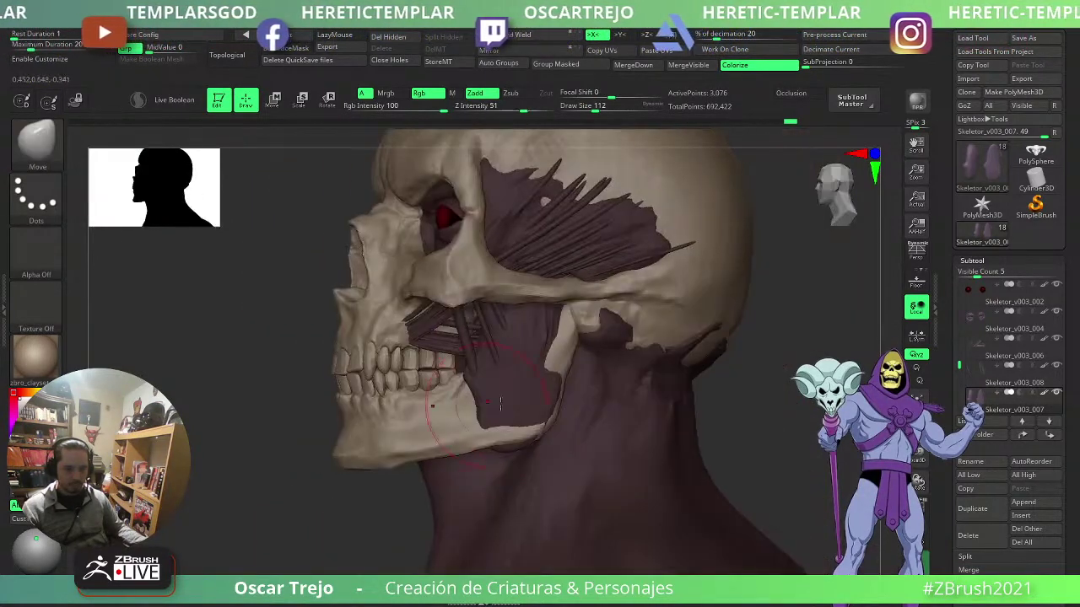
- Extend the jaw muscle's lower end toward the jaw angle with Move and smooth it at a draw size of about 71
drag(548, 413, 534, 447)
right_drag(638, 413, 687, 415)
key(s)
click(550, 434)
drag(517, 422, 524, 431)
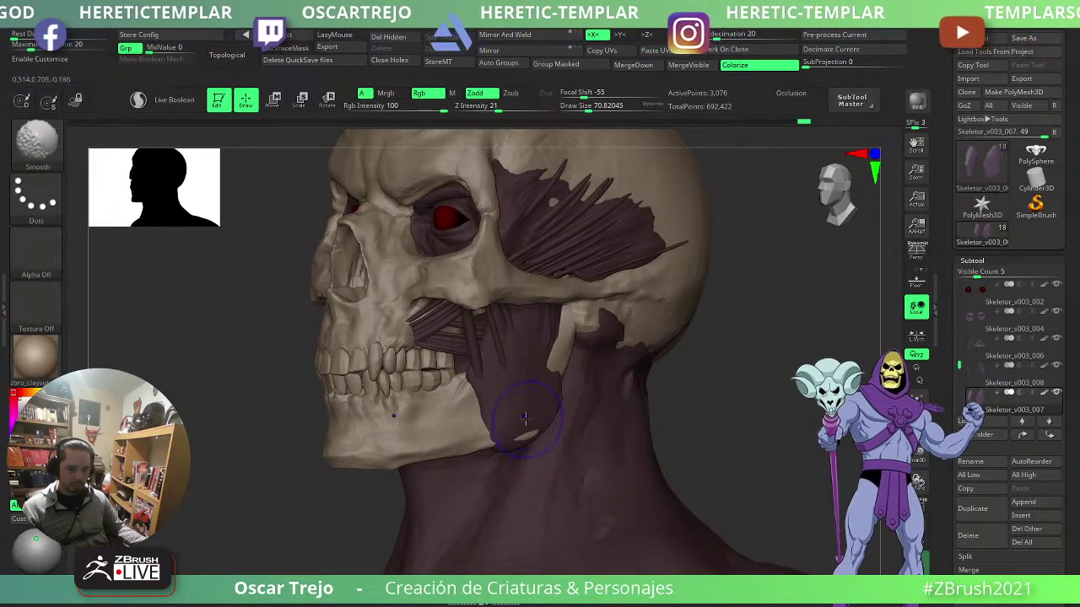
right_drag(513, 368, 602, 362)
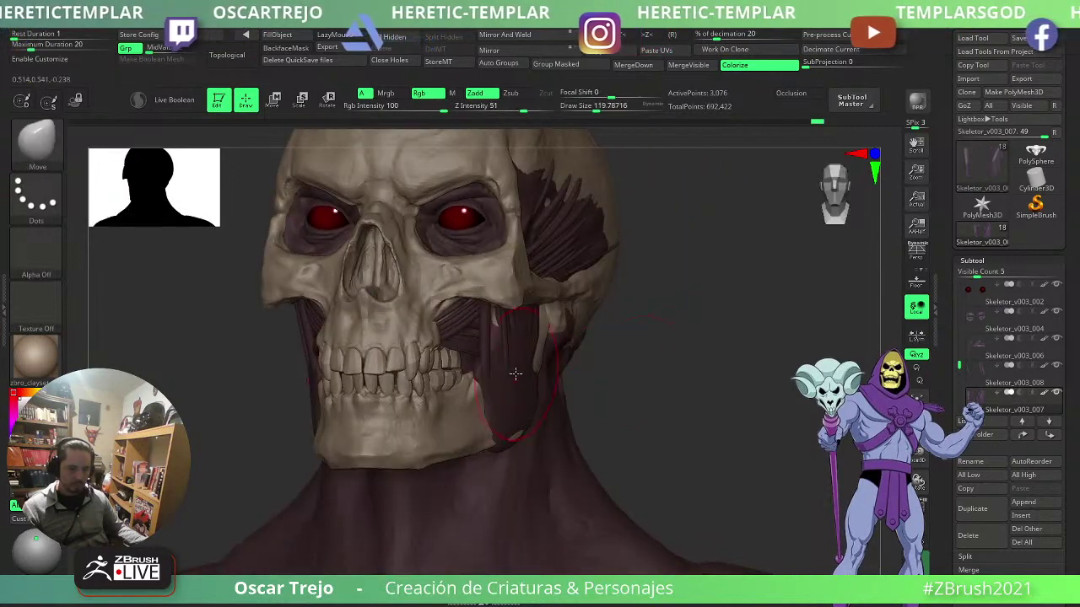
- Carve grooves into the jaw muscle between the cheek strands with DamStandard at a draw size of about 74
key(b)
key(d)
key(s)
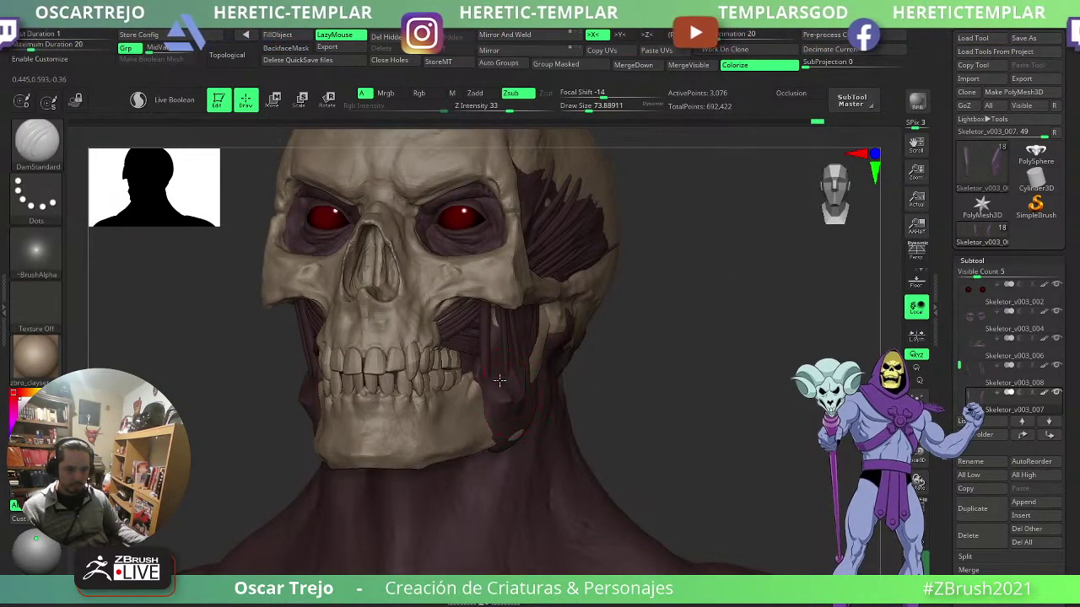
right_drag(658, 362, 549, 374)
- Build up the jaw muscle around the strands with ClayBuildup at a draw size of about 74 and smooth its rear edge
key(b)
key(c)
key(b)
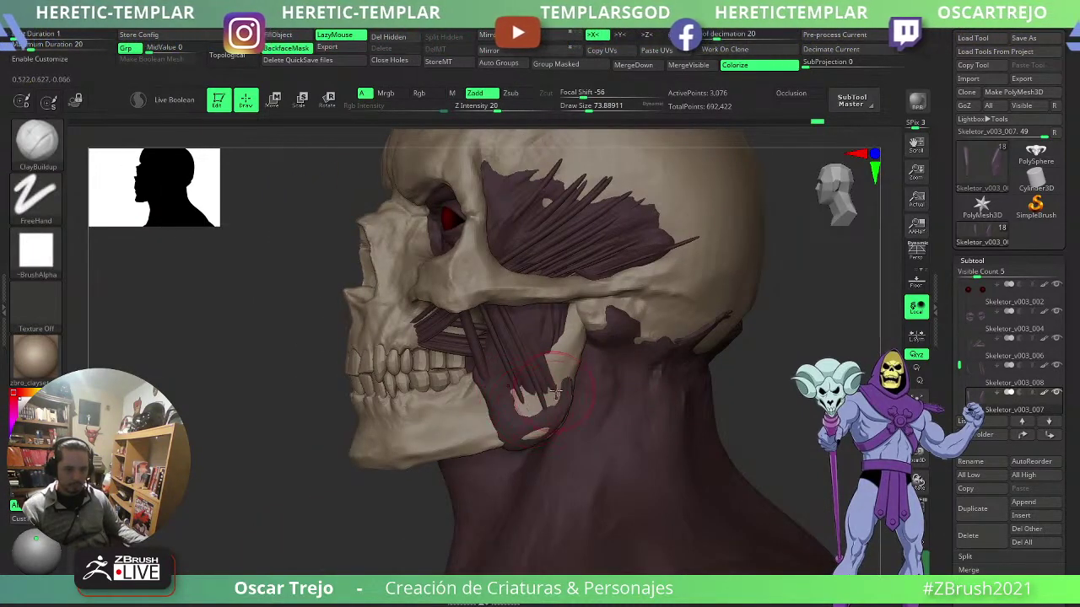
right_drag(570, 358, 542, 330)
right_drag(693, 344, 633, 342)
shift+drag(569, 308, 571, 348)
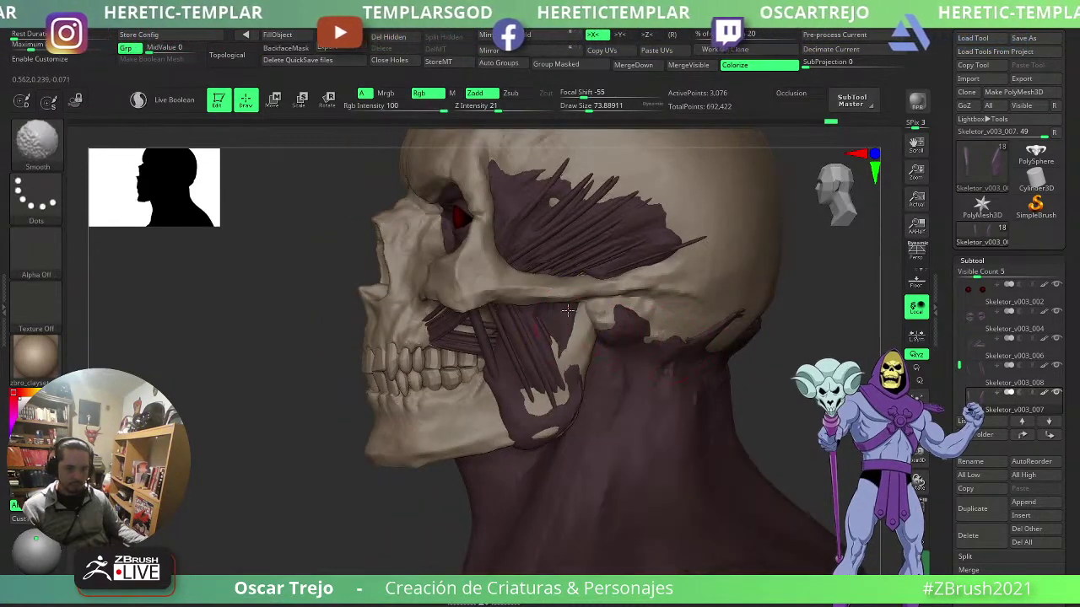
- Adjust the jaw muscle's upper rear edge under the cheekbone with Move at draw sizes of about 136 and 94
key(b)
key(m)
key(v)
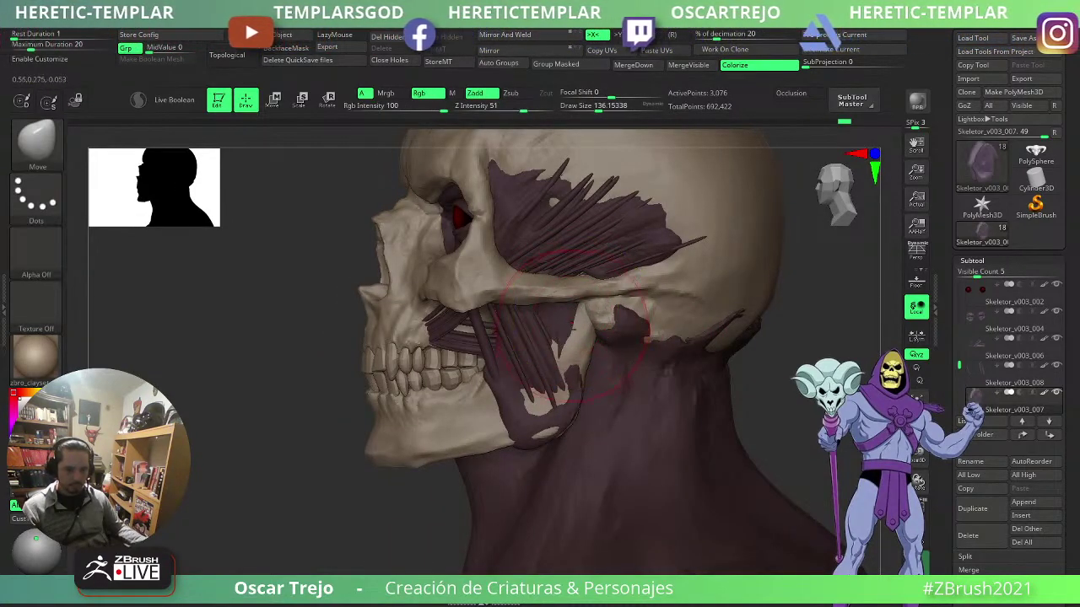
drag(552, 297, 536, 302)
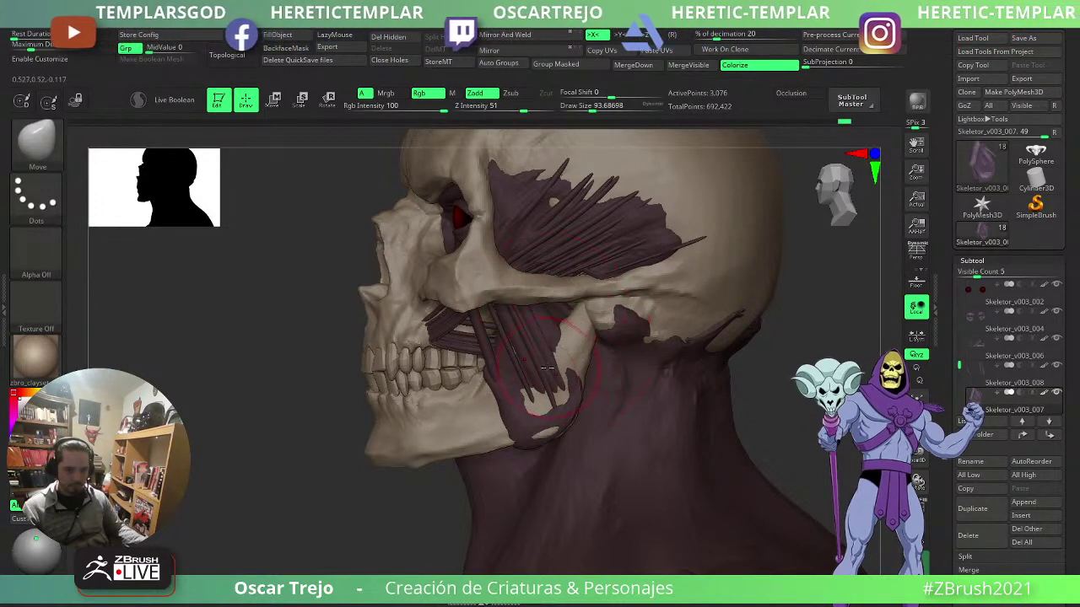
right_drag(346, 424, 459, 391)
right_drag(535, 368, 690, 384)
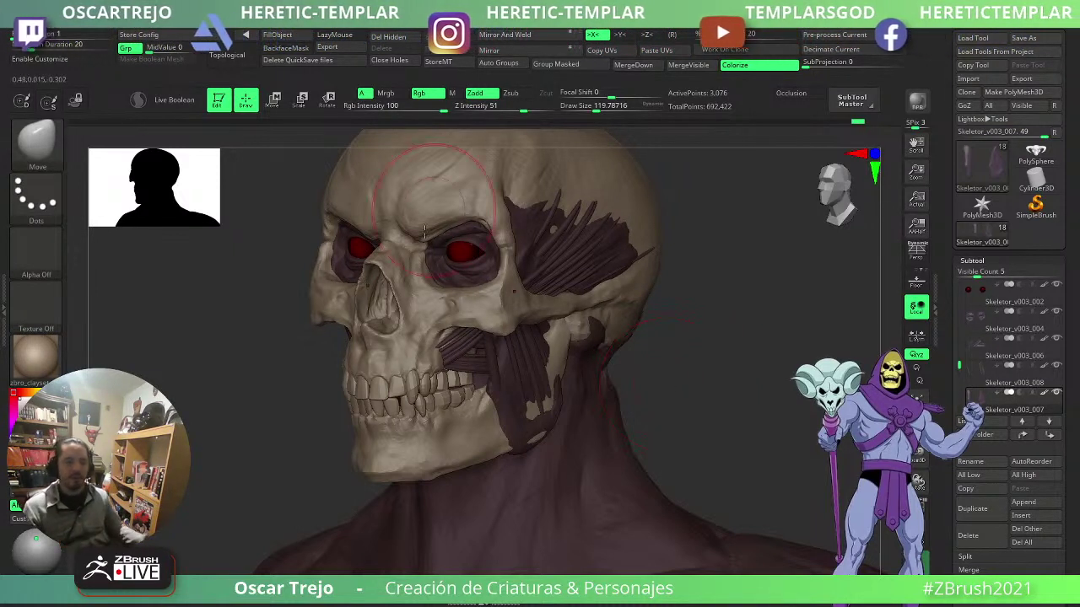
- Select the temple muscle subtool and carve its rear fibres with DamStandard at a draw size of about 56
key(s)
mouse_move(701, 372)
mouse_down()
mouse_move(742, 376)
mouse_move(735, 384)
mouse_up()
drag(592, 388, 631, 385)
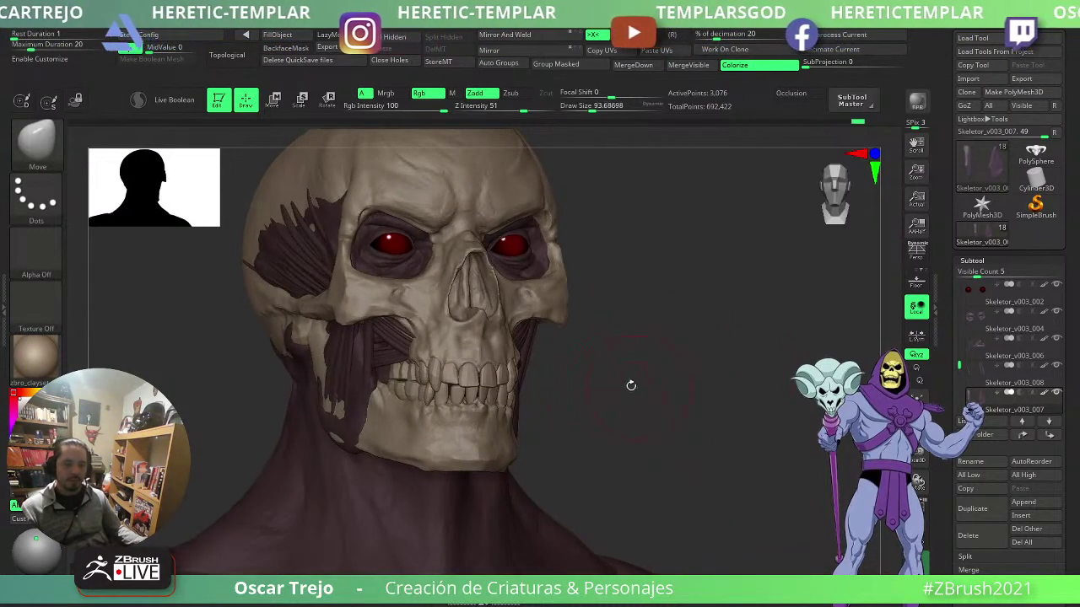
key(f)
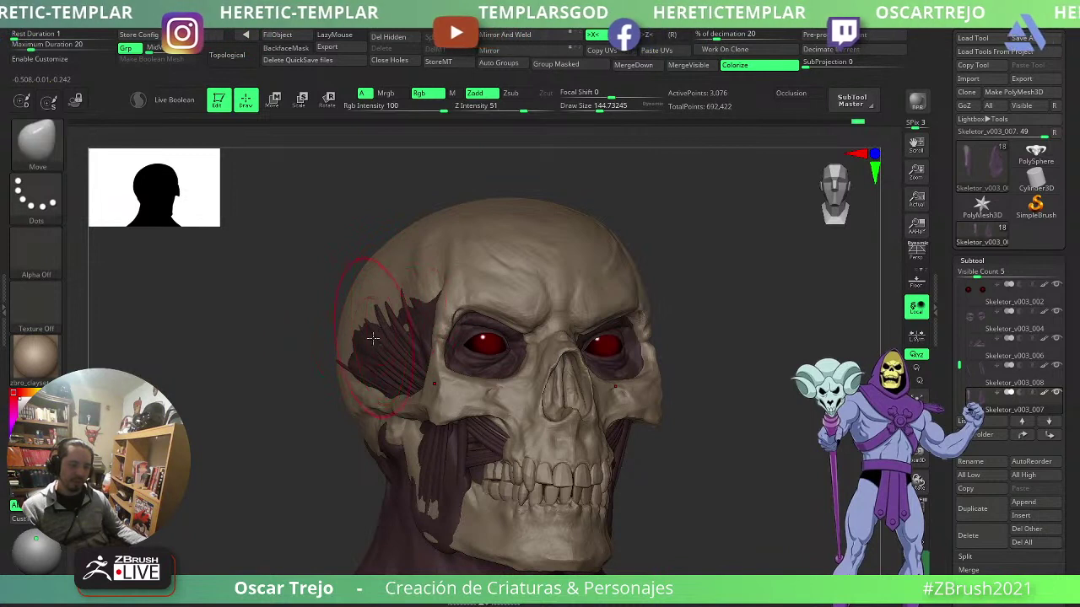
alt+click(373, 338)
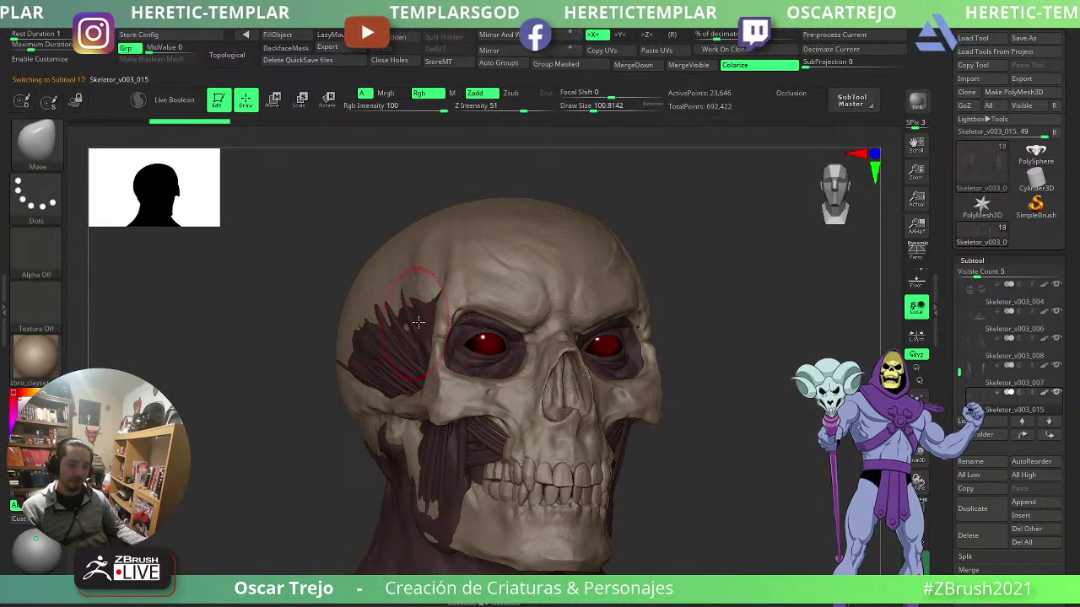
key(b)
key(d)
key(s)
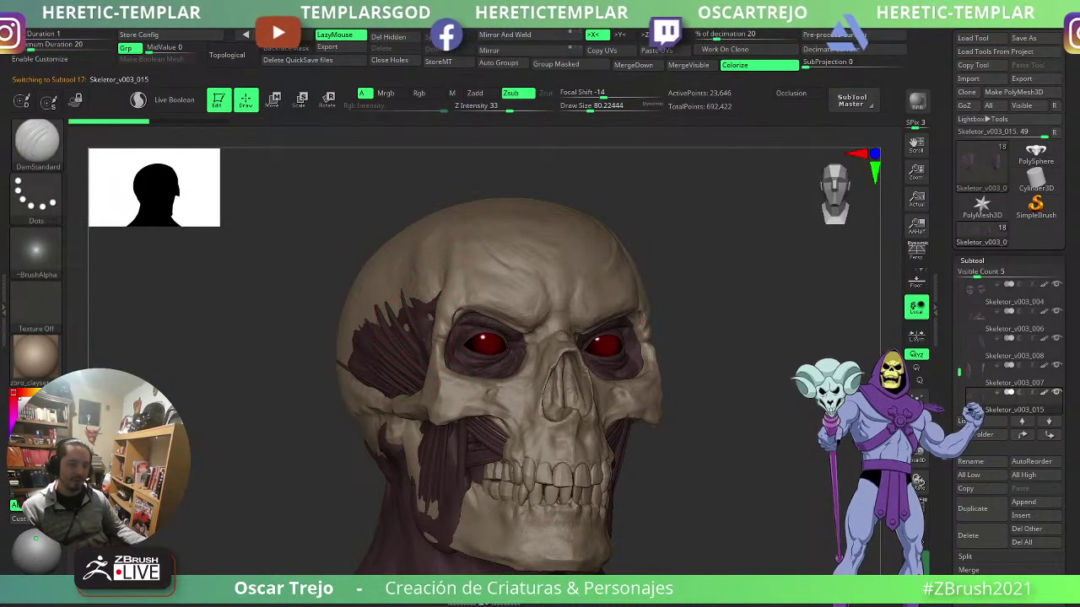
key(bracketleft)
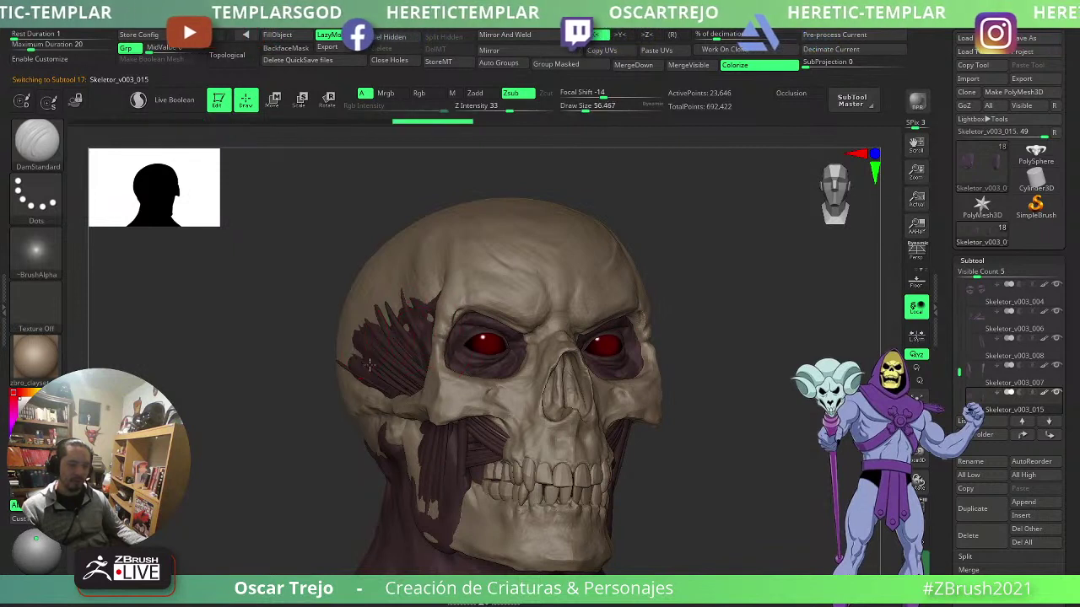
drag(374, 380, 380, 384)
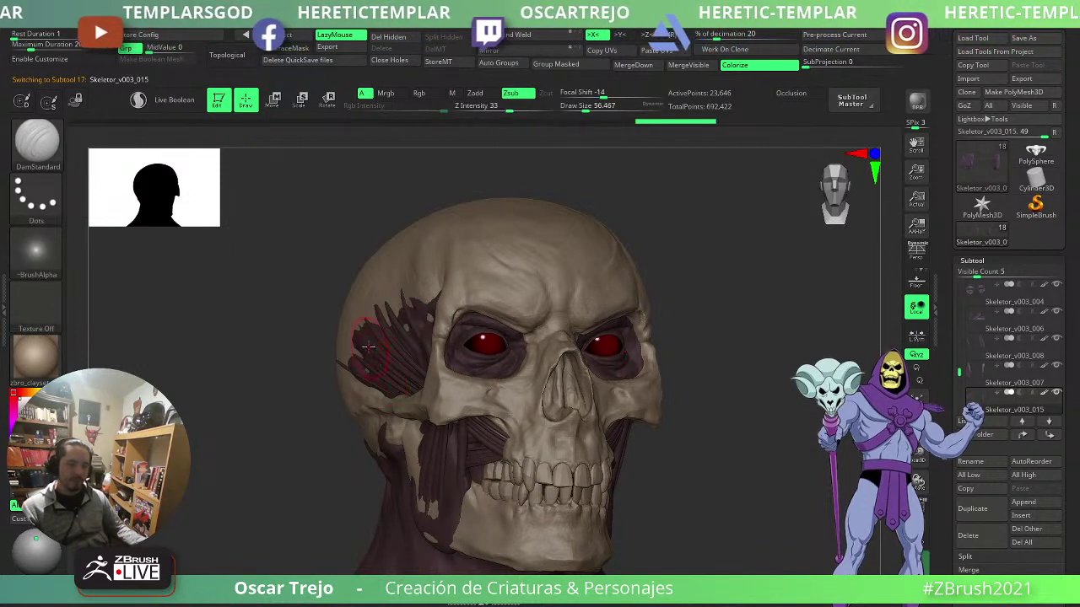
- Shift the rear edge of the temple fibres with Move at draw sizes of about 56 and 163, checking the bust from several angles
key(b)
key(m)
key(v)
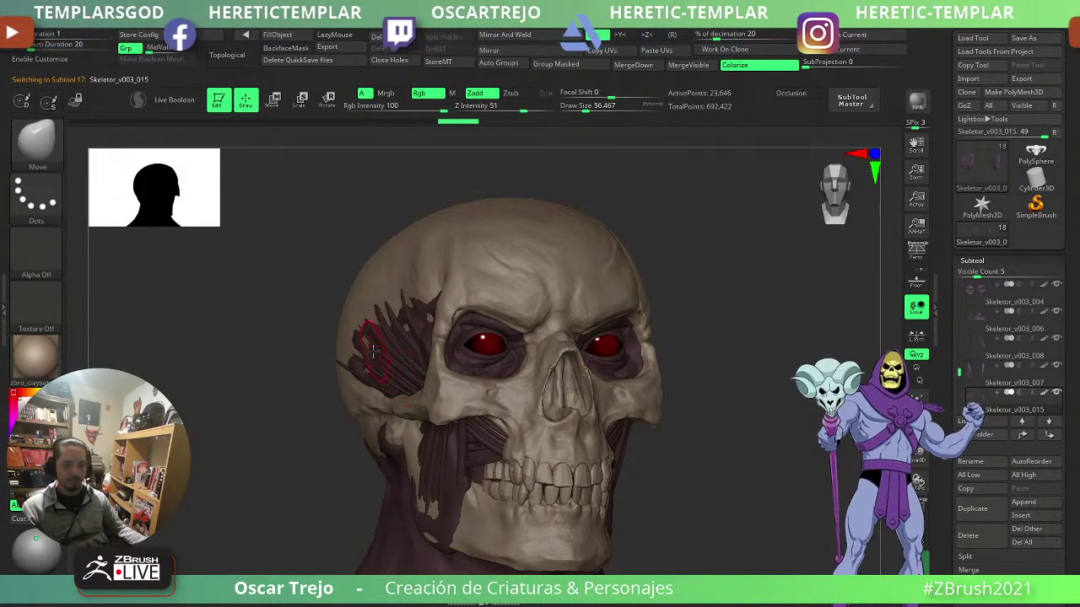
drag(383, 355, 357, 338)
mouse_move(278, 381)
mouse_down()
mouse_move(355, 388)
mouse_move(370, 350)
mouse_up()
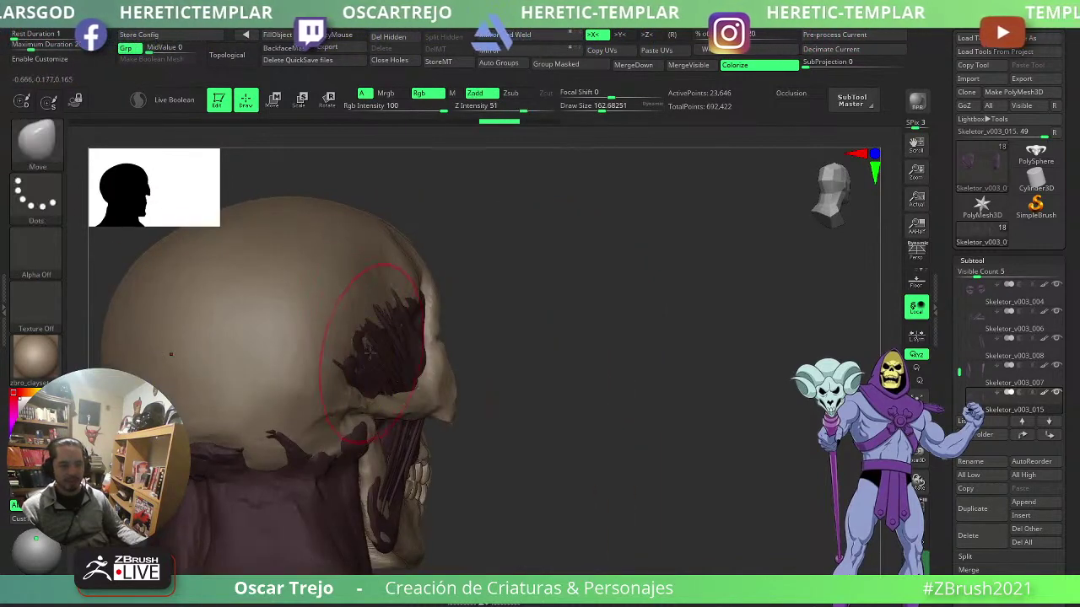
mouse_move(583, 328)
mouse_down()
mouse_move(682, 335)
mouse_move(636, 352)
mouse_move(646, 304)
mouse_move(620, 318)
mouse_move(664, 356)
mouse_up()
mouse_move(665, 356)
mouse_down()
mouse_move(641, 345)
mouse_move(658, 363)
mouse_up()
key(s)
click(642, 355)
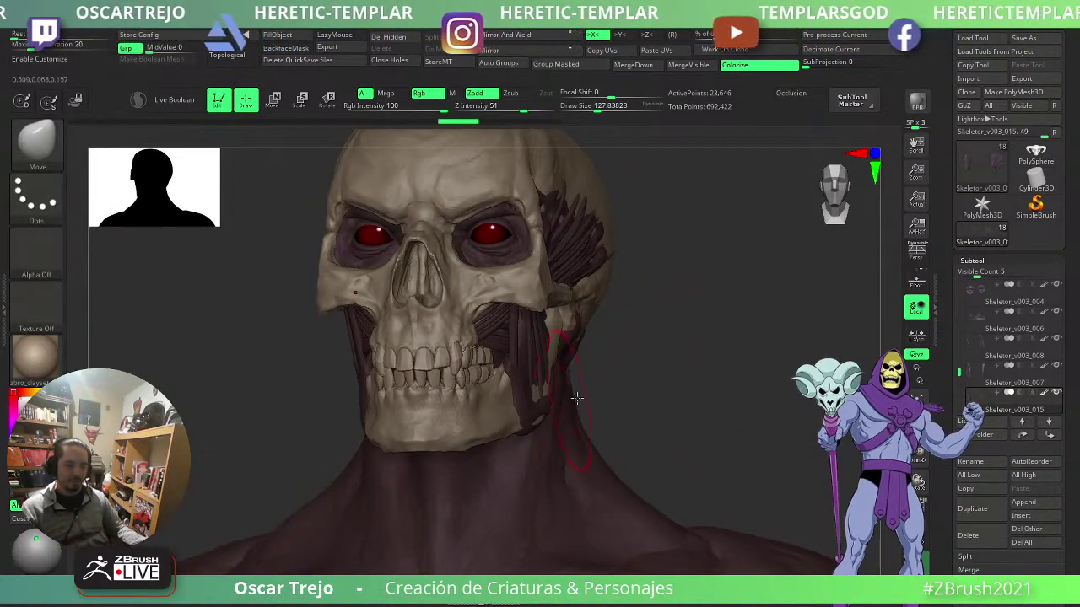
mouse_move(576, 397)
mouse_down()
mouse_move(709, 362)
mouse_move(660, 350)
mouse_up()
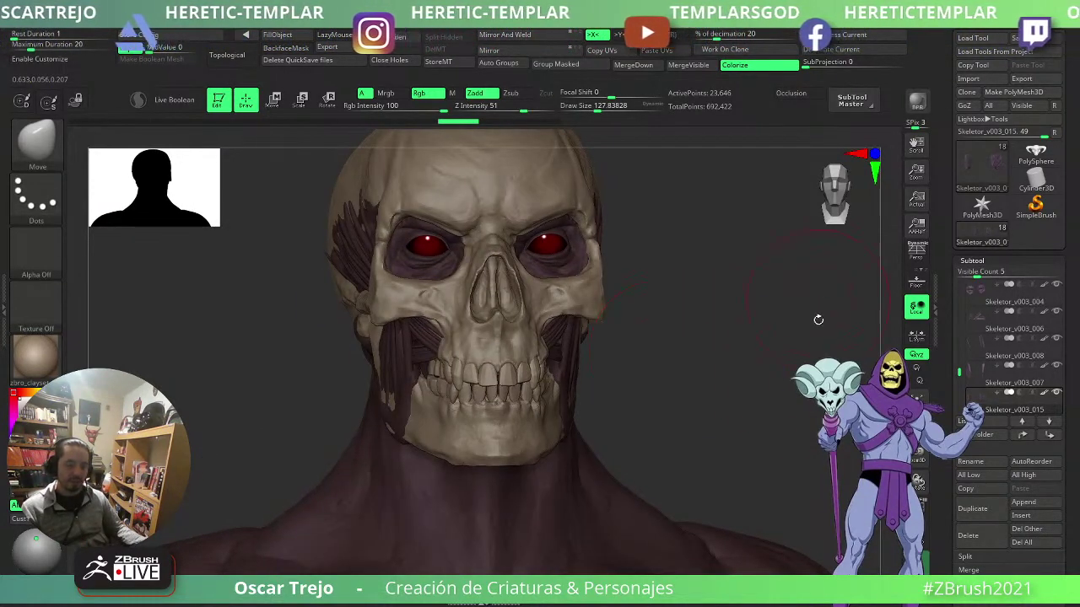
- Pull the temple muscle's rear edge further back across the skull with Move at a draw size of about 94
mouse_move(818, 320)
mouse_down()
mouse_move(747, 381)
mouse_move(706, 335)
mouse_move(677, 359)
mouse_move(602, 333)
mouse_up()
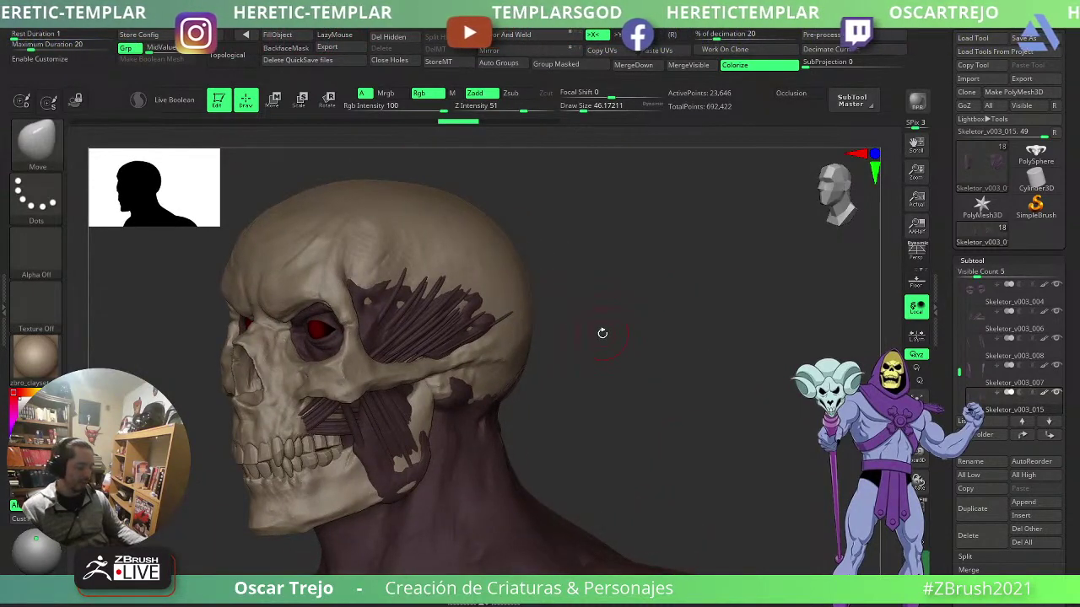
key(b)
key(c)
key(b)
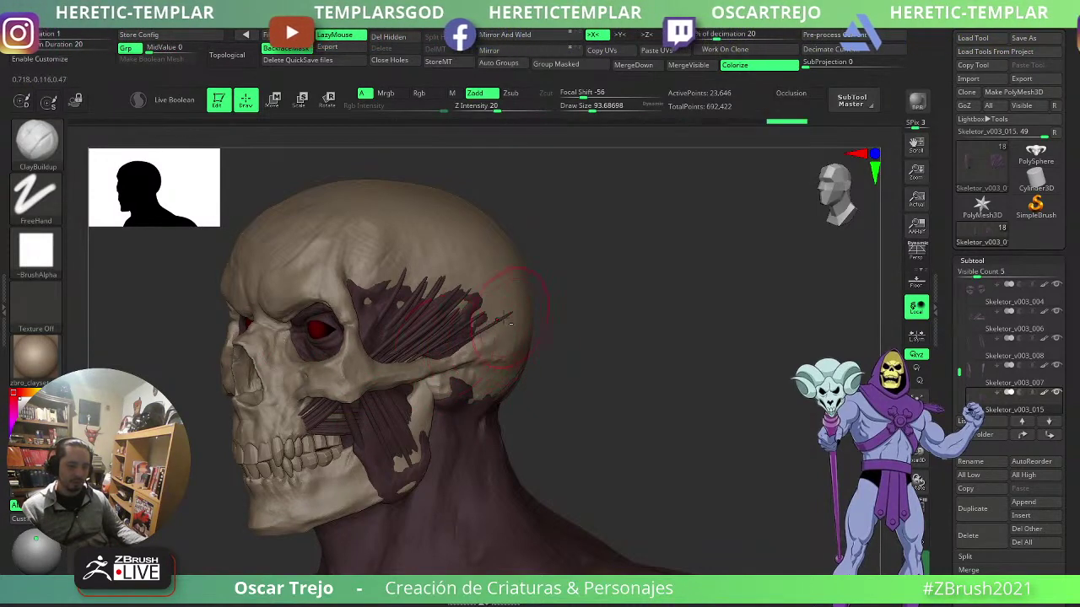
key(b)
key(m)
key(v)
drag(472, 316, 511, 322)
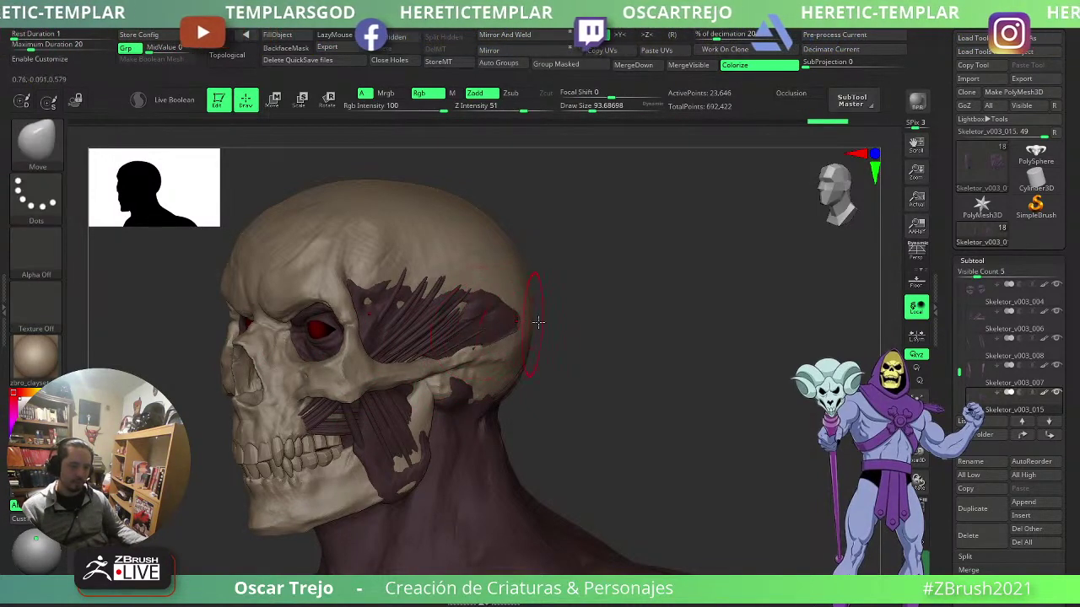
drag(591, 322, 523, 326)
key(s)
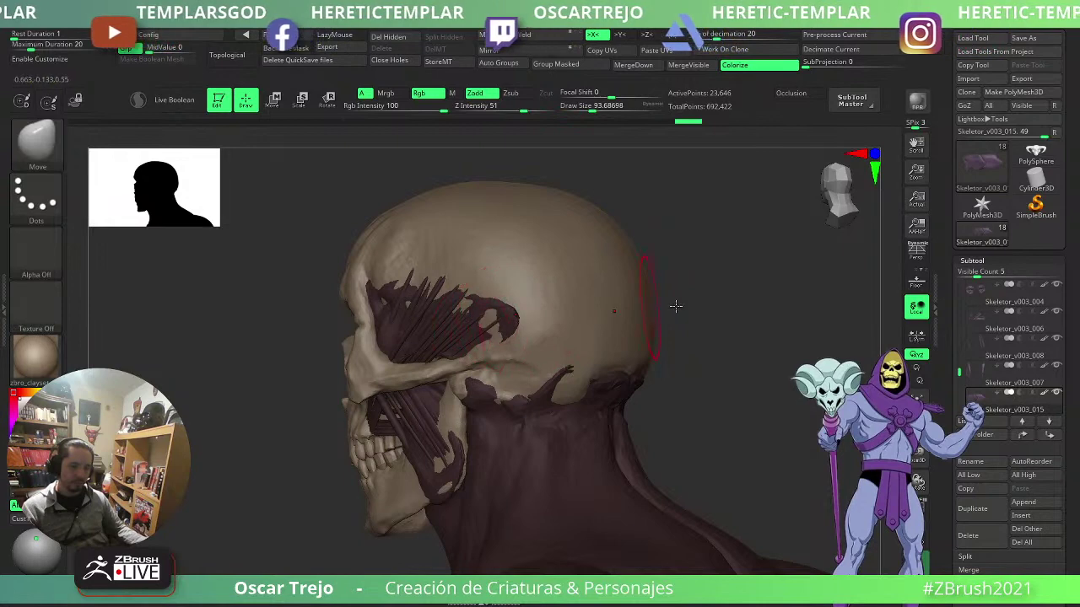
shift+drag(675, 307, 598, 297)
key(s)
click(593, 300)
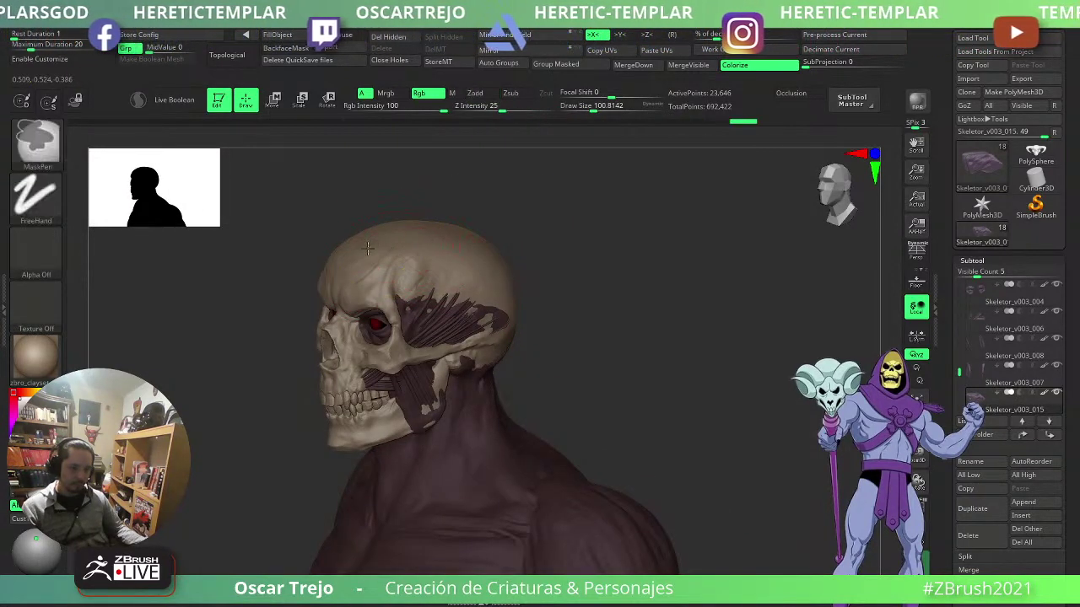
- Select the skull subtool and paint a mask over its crown and back at a draw size of about 101
alt+click(395, 251)
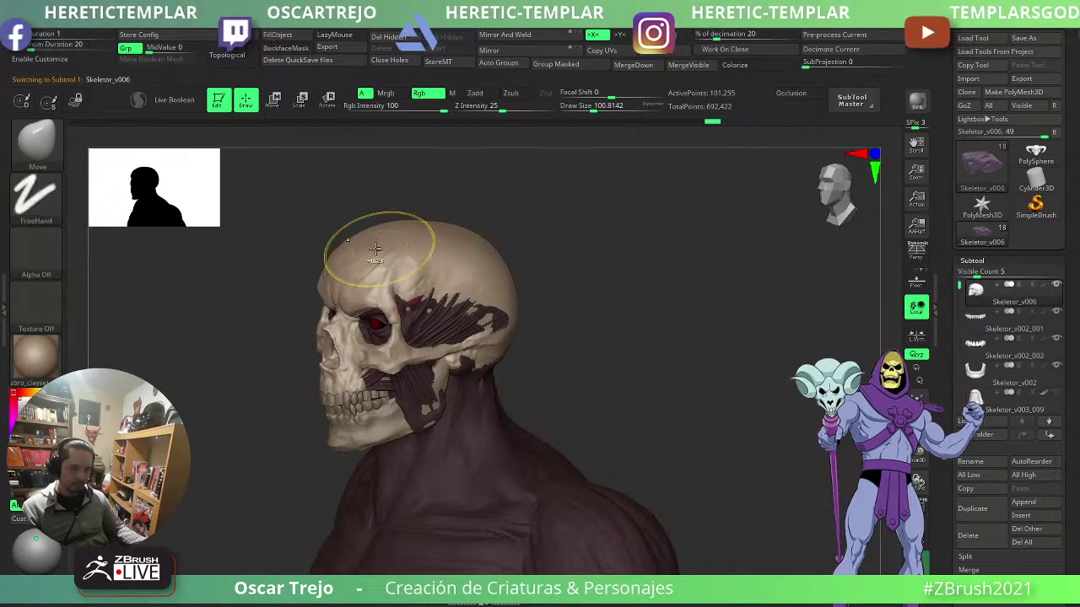
mouse_move(425, 233)
ctrl+mouse_down()
mouse_move(473, 268)
mouse_move(456, 286)
mouse_move(533, 334)
mouse_move(579, 321)
ctrl+mouse_up()
drag(523, 275, 594, 286)
mouse_move(358, 263)
ctrl+mouse_down()
mouse_move(265, 309)
mouse_move(276, 354)
mouse_move(110, 361)
ctrl+mouse_up()
drag(439, 253, 447, 362)
mouse_move(275, 354)
ctrl+mouse_down()
mouse_move(232, 362)
mouse_move(243, 382)
mouse_move(206, 412)
ctrl+mouse_up()
mouse_move(376, 412)
shift+mouse_down()
mouse_move(470, 374)
mouse_move(505, 309)
shift+mouse_up()
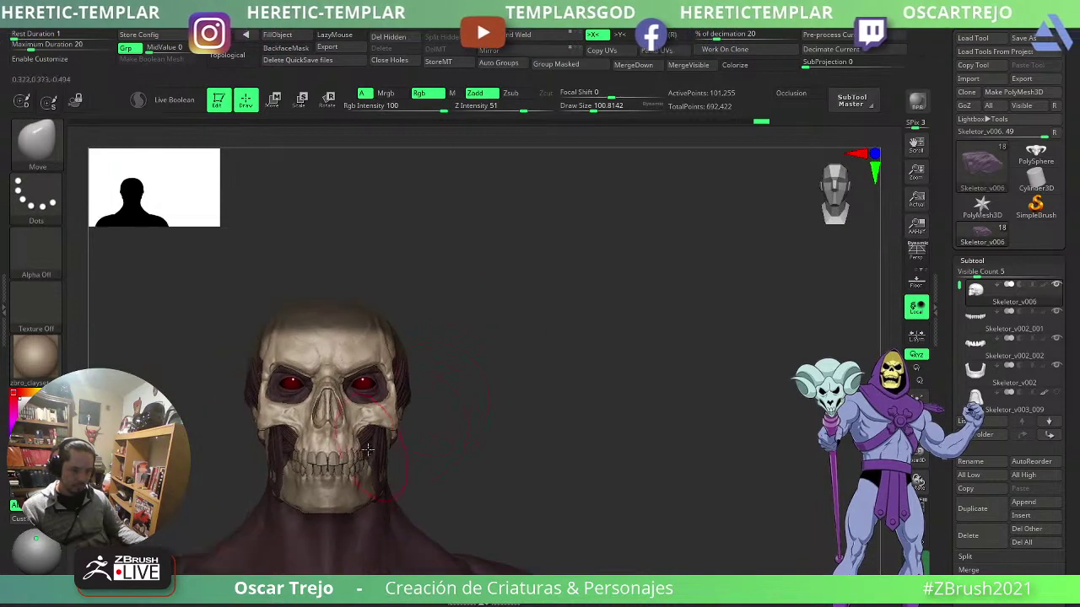
drag(490, 381, 426, 384)
mouse_move(282, 349)
ctrl+mouse_down()
mouse_move(304, 358)
mouse_move(327, 344)
ctrl+mouse_up()
drag(438, 304, 371, 310)
- Refine the mask's coverage on the skull's sides, crown and back at draw sizes of about 212 and 132
ctrl+click(438, 353)
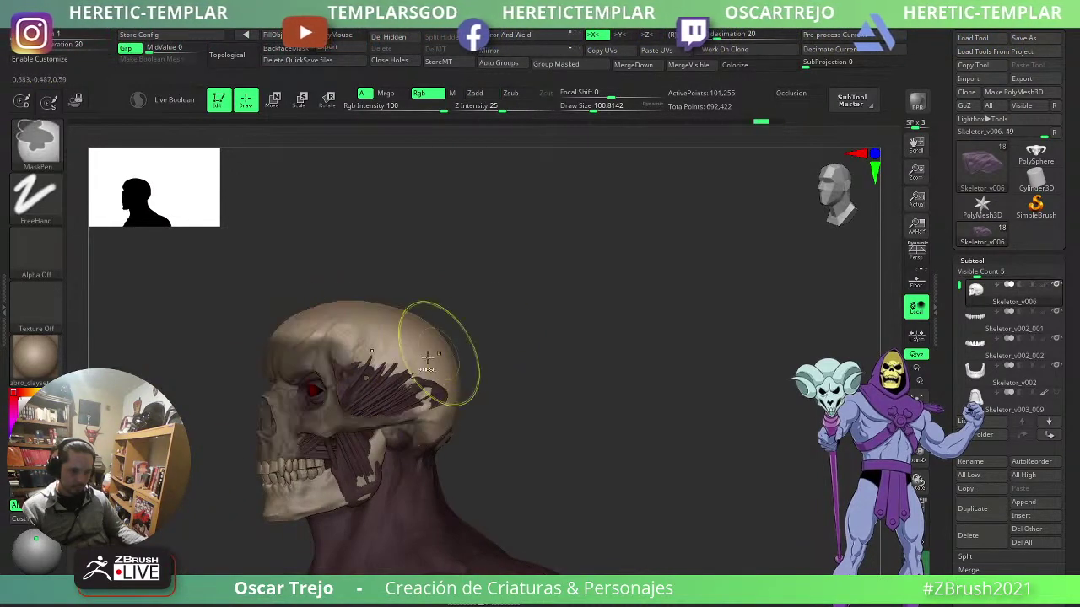
mouse_move(342, 368)
ctrl+mouse_down()
mouse_move(394, 351)
mouse_move(437, 416)
mouse_move(422, 424)
ctrl+mouse_up()
drag(503, 370, 572, 407)
mouse_move(335, 346)
ctrl+mouse_down()
mouse_move(326, 330)
mouse_move(287, 328)
ctrl+mouse_up()
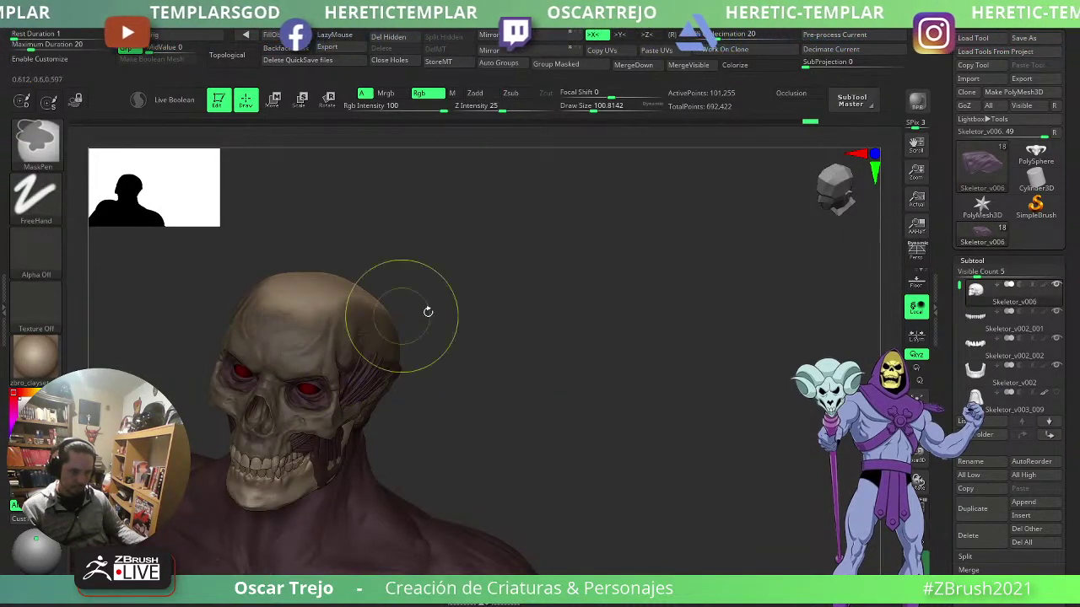
mouse_move(448, 309)
mouse_down()
mouse_move(344, 307)
mouse_move(390, 297)
mouse_up()
ctrl+click(378, 320)
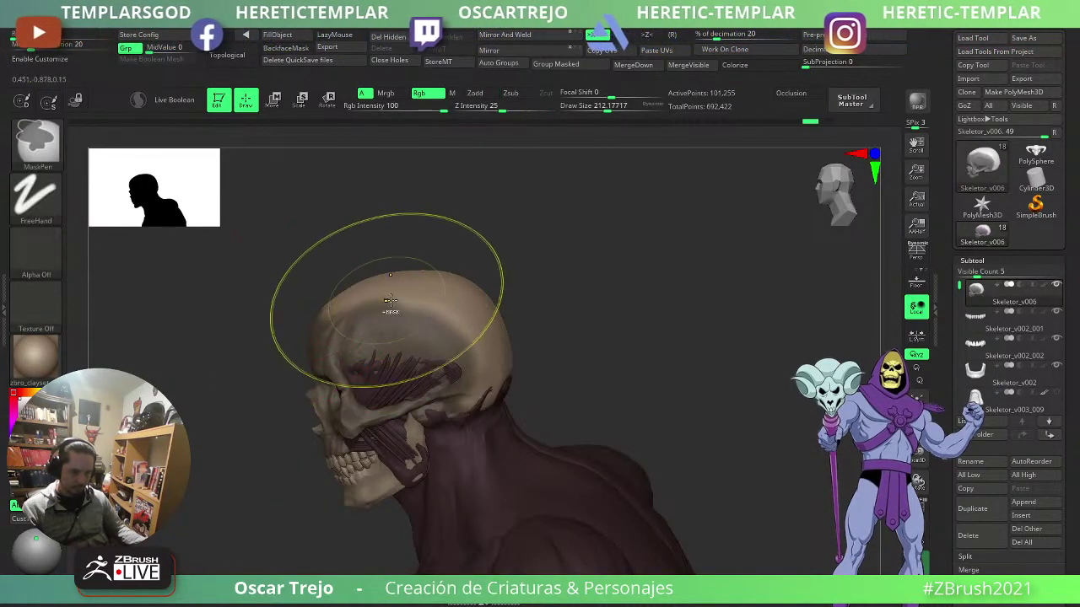
ctrl+click(592, 347)
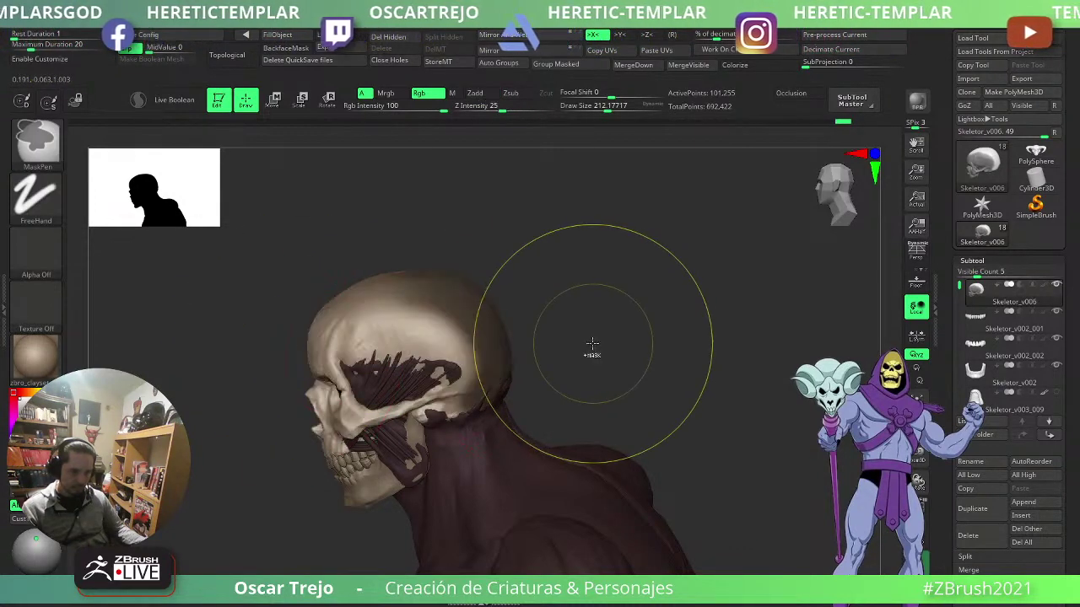
mouse_move(591, 345)
mouse_down()
mouse_move(609, 330)
mouse_move(591, 313)
mouse_move(622, 316)
mouse_move(554, 369)
mouse_up()
key(s)
key(s)
drag(415, 360, 412, 360)
ctrl+drag(354, 385, 388, 359)
ctrl+click(524, 333)
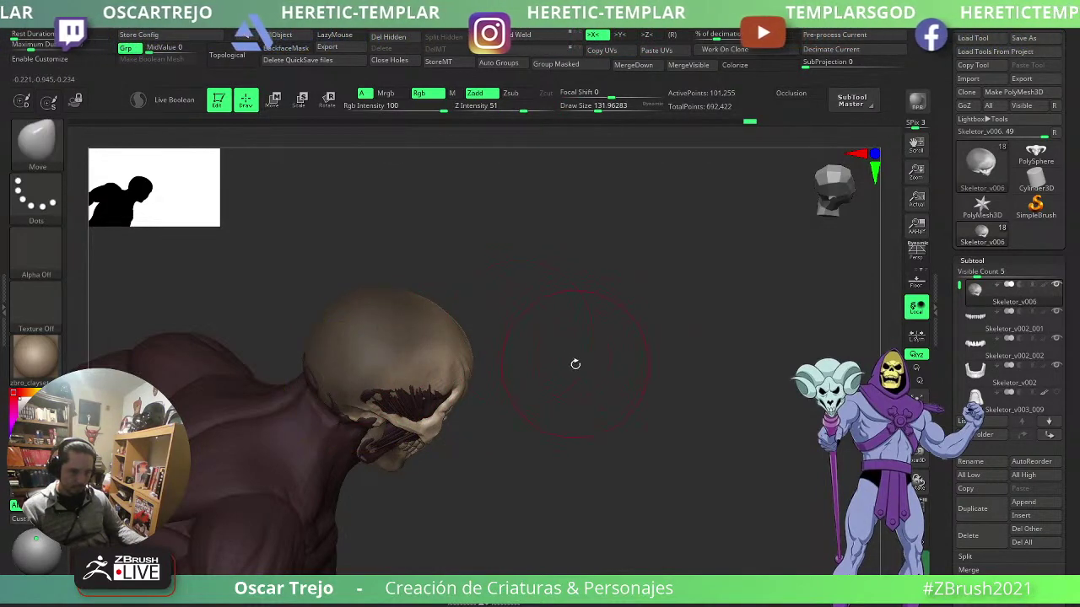
- Extract the masked skull area with a thickness of 0.001 and accept it as a new subtool
scroll(976, 346, down, 5)
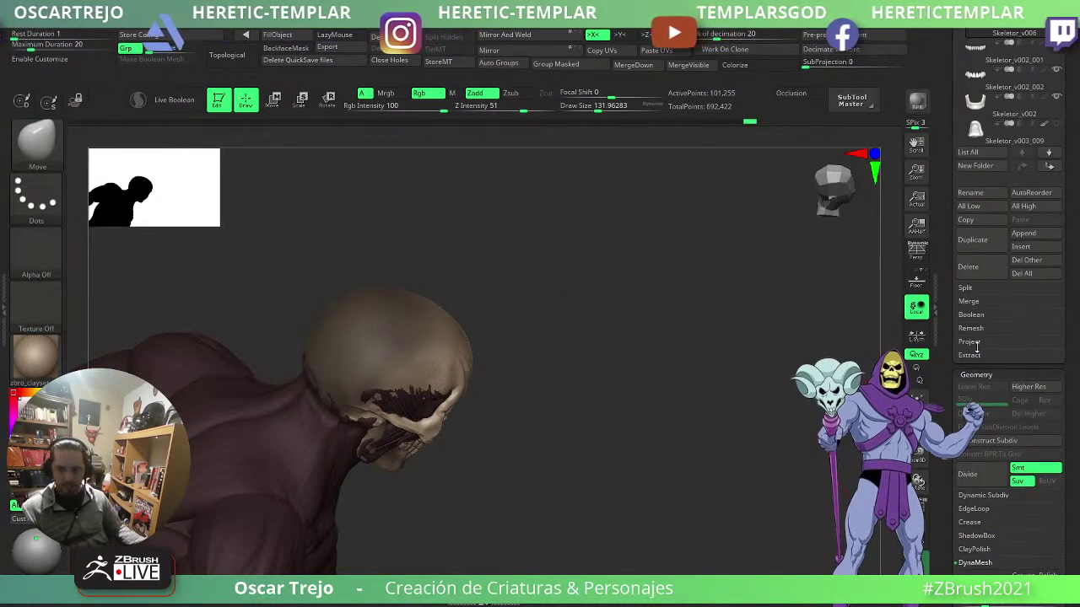
click(969, 355)
click(980, 380)
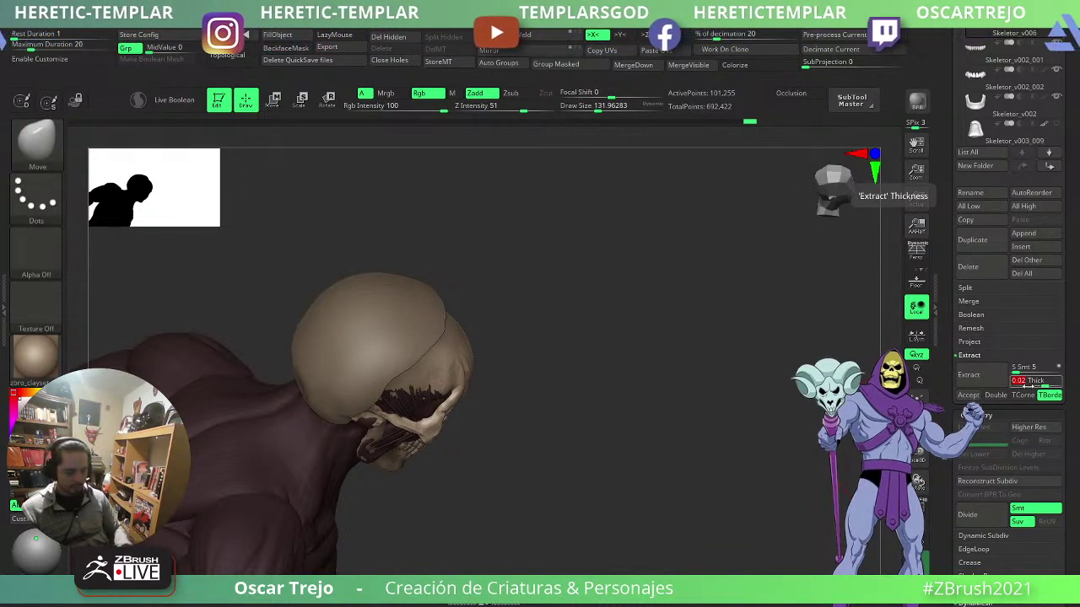
text(.001)
key(Return)
click(992, 378)
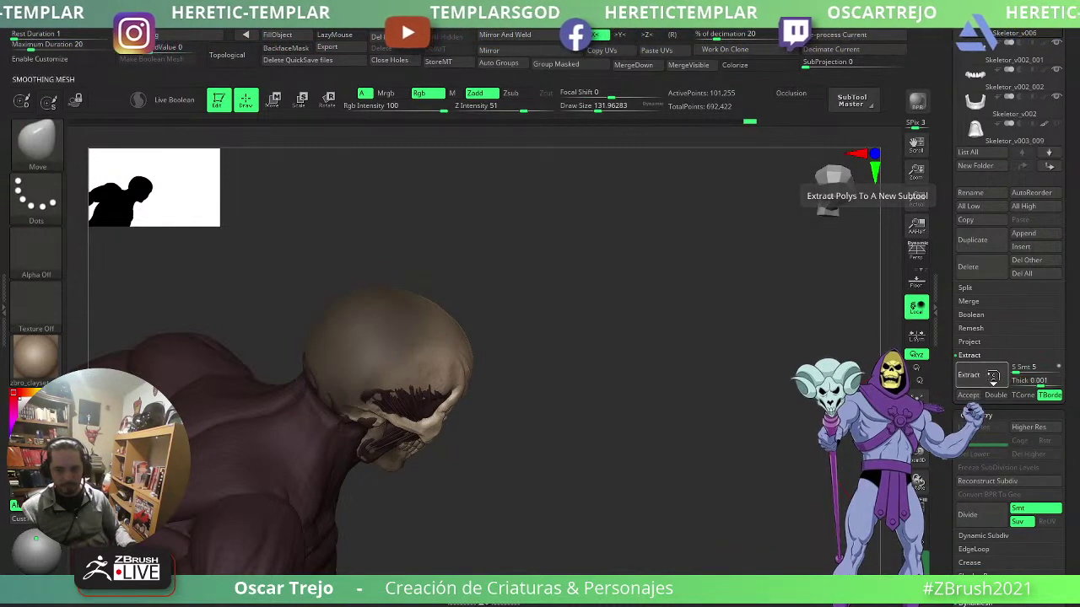
click(969, 396)
- Fill the extracted head cap with the dark muscle colour
drag(687, 371, 557, 356)
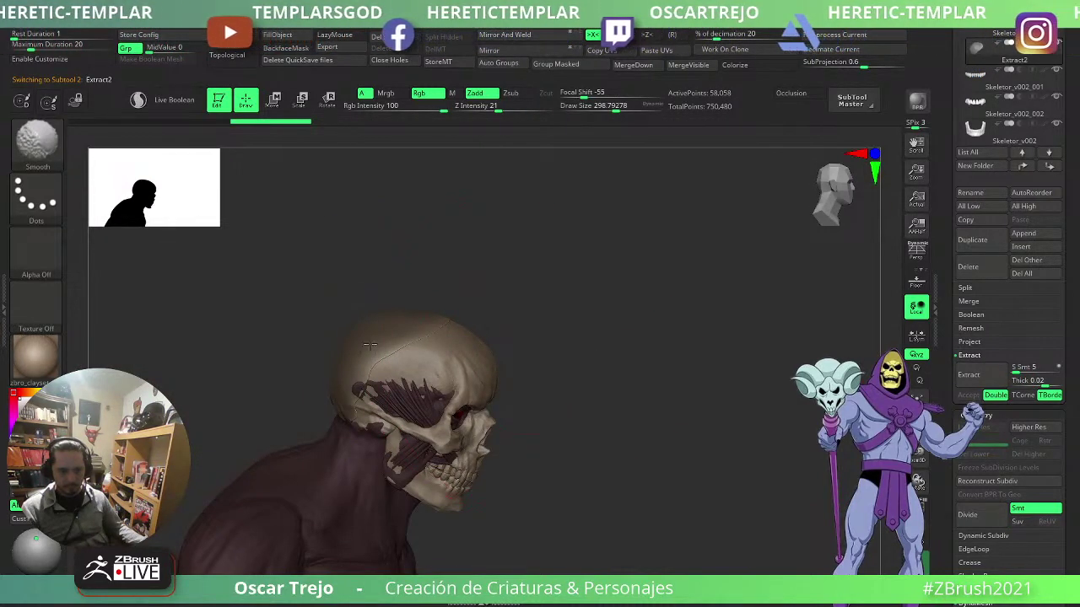
key(b)
key(m)
key(v)
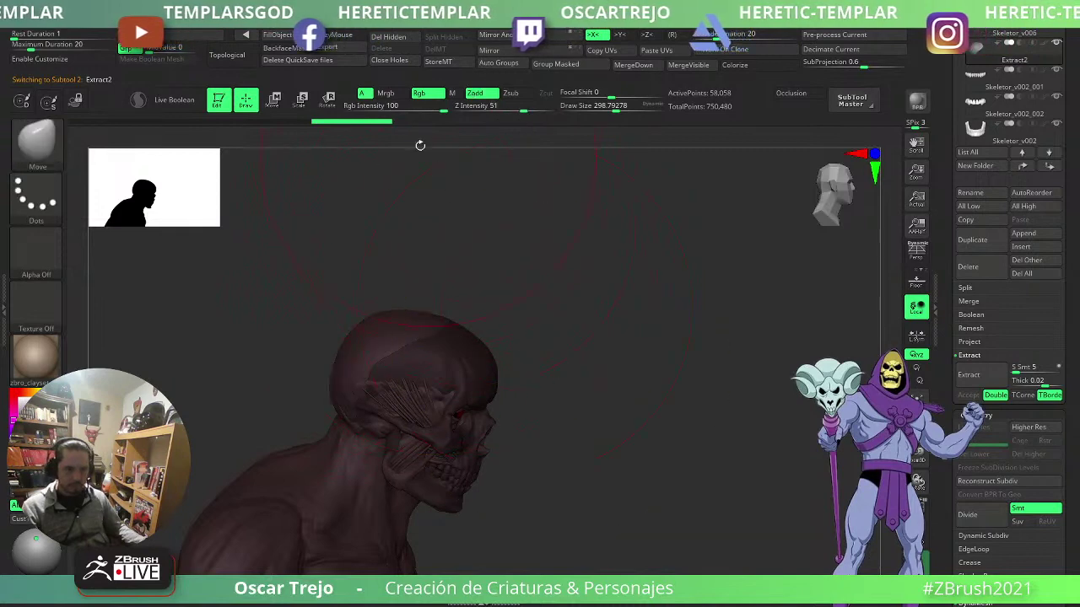
click(279, 36)
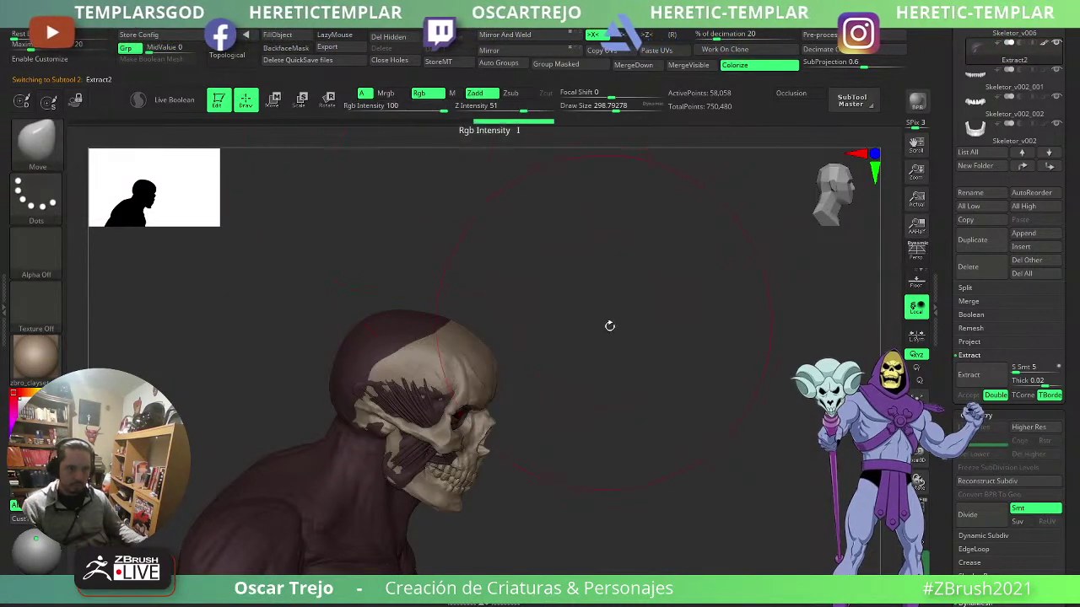
- Carve grooves across the back of the head cap with DamStandard at a draw size of about 56, undoing a trial stroke
mouse_move(610, 326)
mouse_down()
mouse_move(602, 343)
mouse_move(472, 304)
mouse_move(441, 330)
mouse_move(421, 327)
mouse_move(442, 338)
mouse_move(380, 354)
mouse_up()
key(b)
key(d)
key(s)
key(ctrl+z)
key(s)
mouse_move(380, 353)
right_down()
mouse_move(357, 361)
mouse_move(370, 354)
right_up()
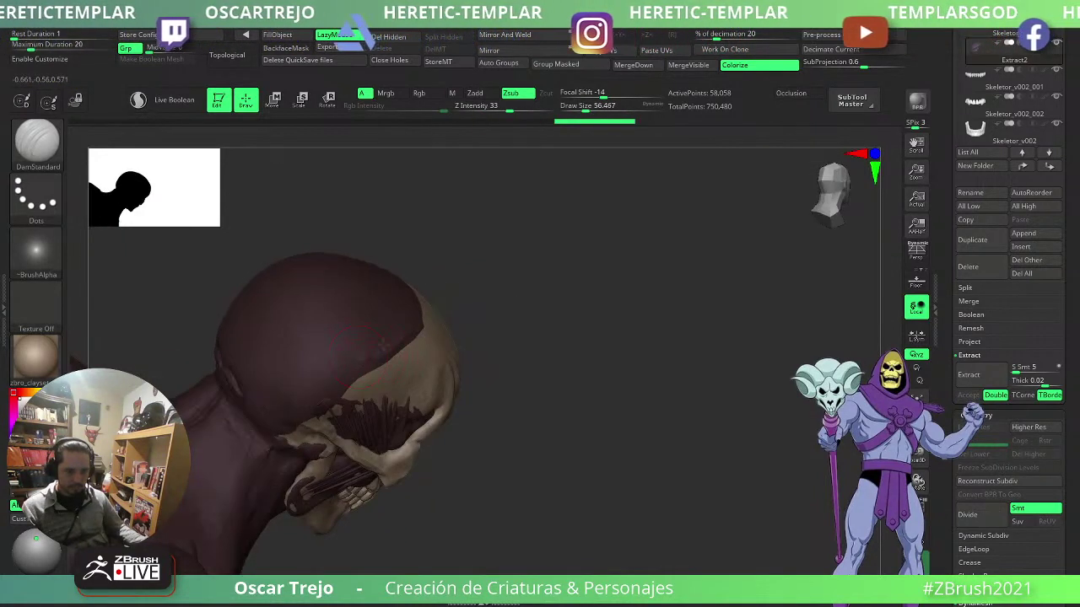
mouse_move(395, 346)
mouse_down()
mouse_move(293, 391)
mouse_move(283, 414)
mouse_move(323, 347)
mouse_move(282, 403)
mouse_move(320, 402)
mouse_move(232, 385)
mouse_move(236, 365)
mouse_up()
- Build up fibrous volume across the back and crown of the head cap with ClayBuildup at a draw size of about 177
key(b)
key(c)
key(b)
key(s)
drag(349, 350, 415, 316)
drag(415, 316, 383, 287)
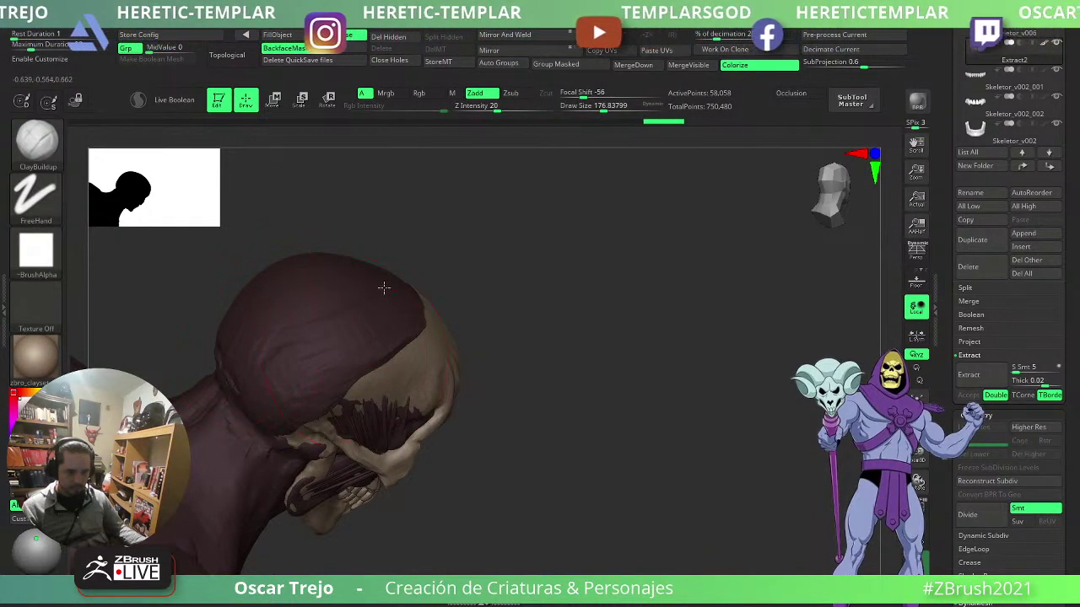
drag(455, 283, 553, 325)
mouse_move(379, 380)
mouse_down()
mouse_move(380, 435)
mouse_move(384, 326)
mouse_up()
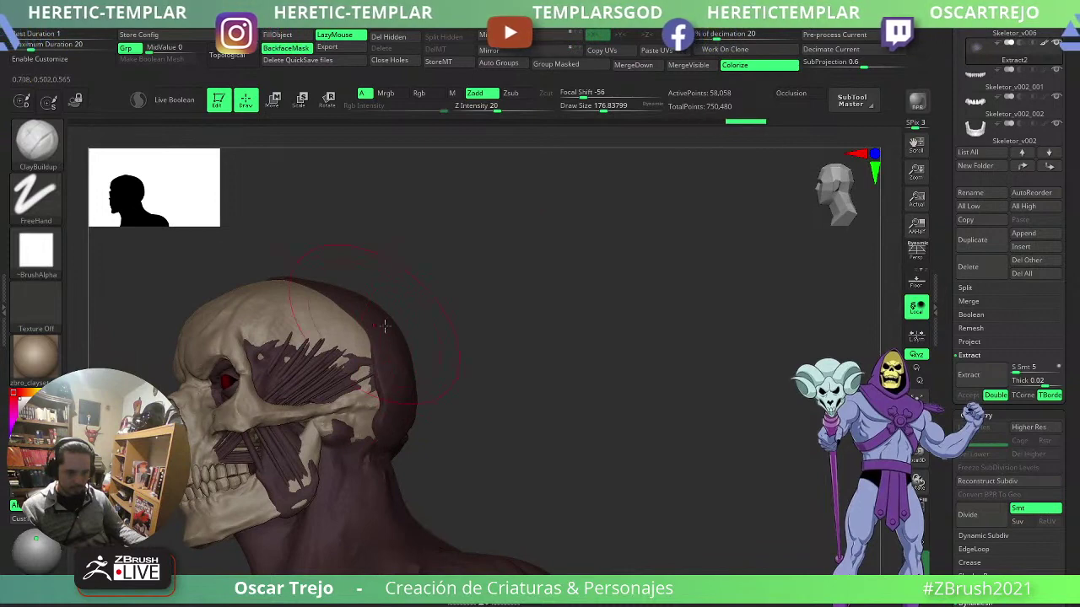
- Build up the head cap's rear side and front rim with ClayBuildup at a draw size of about 132, undoing one stroke
key(s)
drag(397, 425, 390, 426)
drag(439, 400, 446, 448)
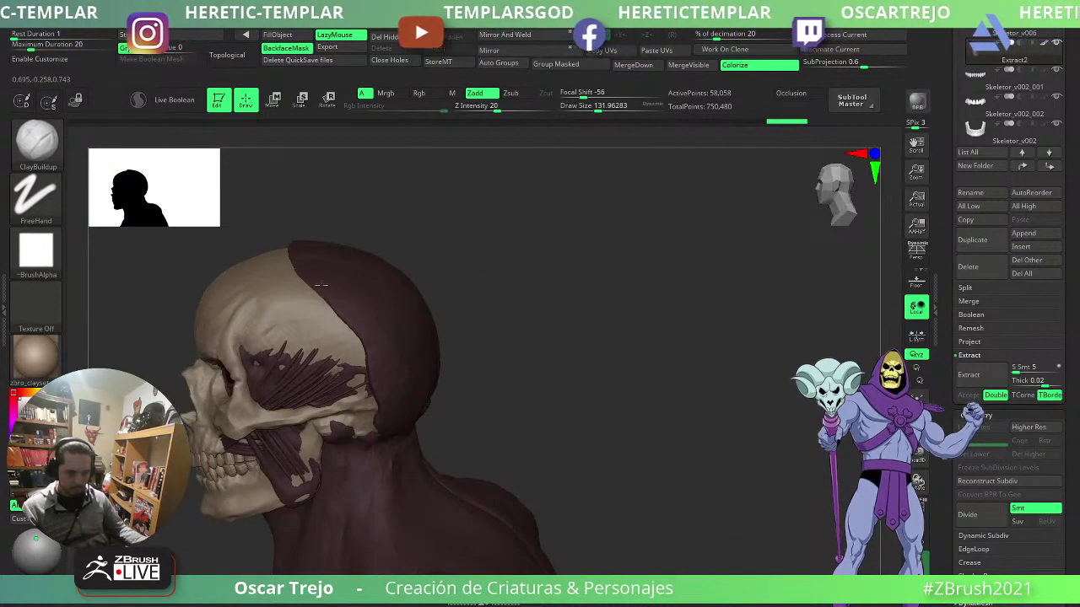
drag(371, 329, 291, 245)
drag(498, 307, 415, 305)
key(s)
mouse_move(411, 307)
mouse_down()
mouse_move(466, 299)
mouse_move(460, 326)
mouse_move(431, 236)
mouse_up()
key(ctrl+z)
key(s)
mouse_move(275, 258)
mouse_down()
mouse_move(368, 265)
mouse_move(432, 288)
mouse_up()
- Push part of the head cap's crown below the skull with Move at a draw size of about 167 to expose bone
key(b)
key(m)
key(v)
mouse_move(525, 297)
mouse_down()
mouse_move(507, 288)
mouse_move(493, 336)
mouse_move(405, 317)
mouse_move(432, 312)
mouse_move(413, 306)
mouse_move(405, 313)
mouse_move(461, 312)
mouse_move(405, 322)
mouse_up()
key(ctrl+z)
key(s)
key(s)
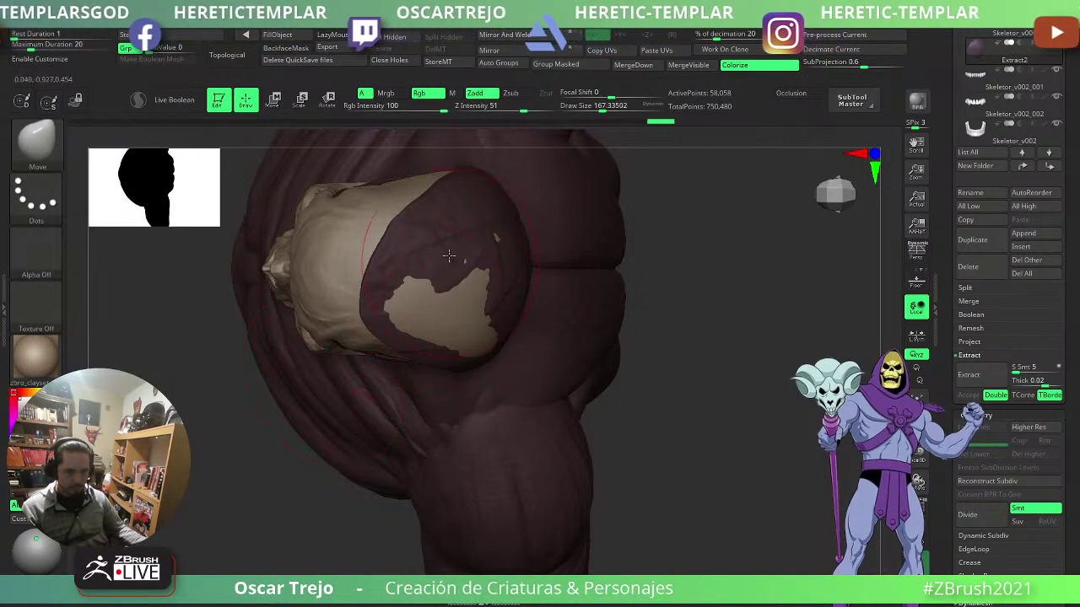
drag(437, 196, 381, 191)
drag(221, 422, 210, 272)
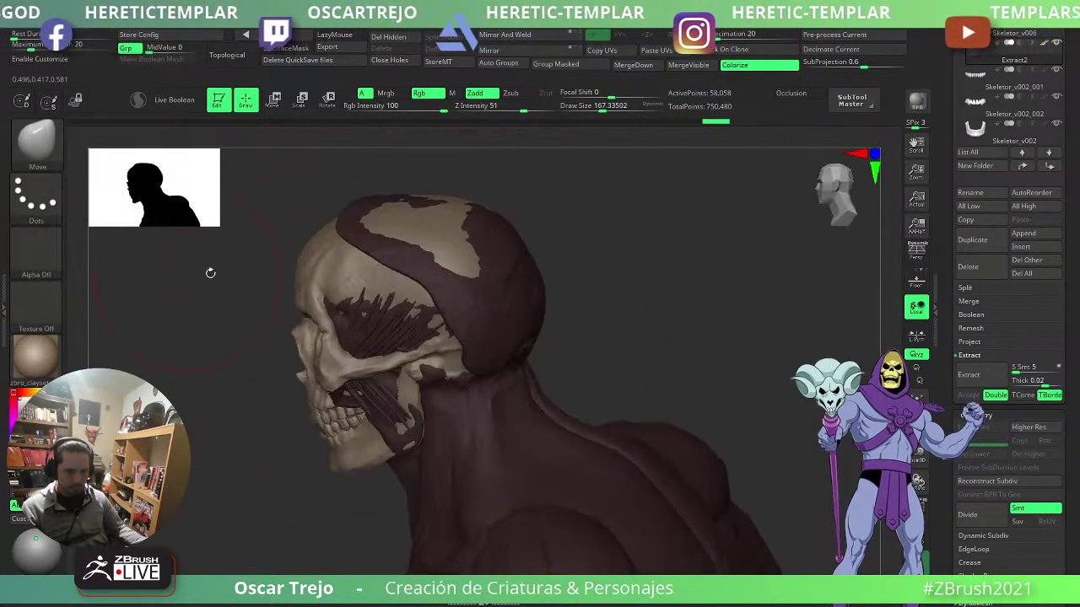
- Expose more bone above and behind the left temple by pushing the head cap inward with Move at a draw size of about 101
drag(431, 219, 485, 238)
right_drag(484, 238, 535, 243)
key(s)
drag(494, 282, 458, 305)
drag(484, 342, 471, 367)
right_drag(470, 366, 403, 373)
drag(477, 344, 482, 347)
right_drag(483, 342, 400, 245)
right_drag(346, 289, 337, 268)
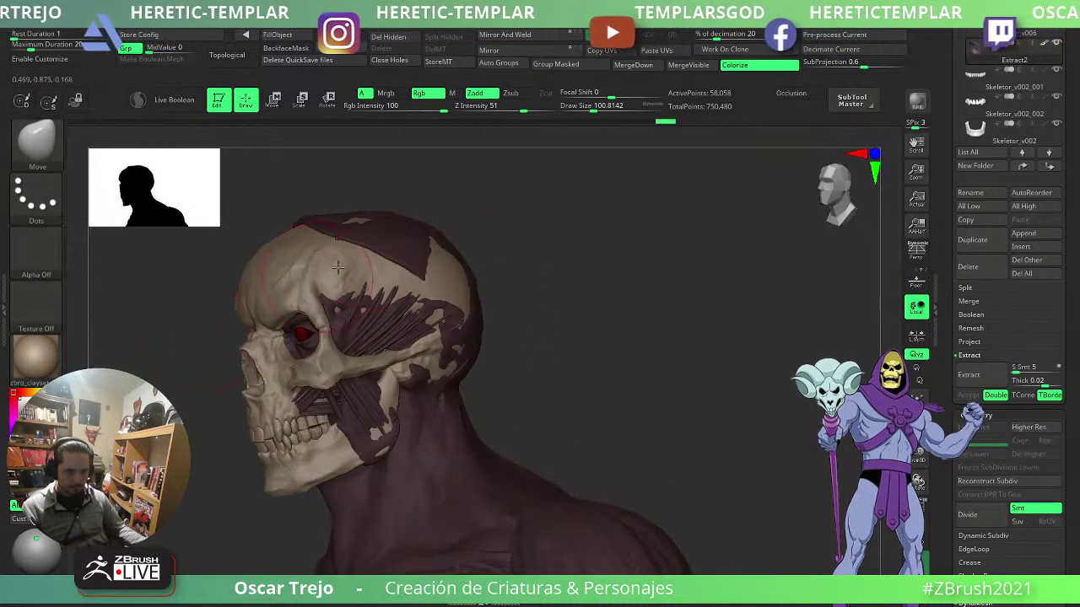
- Shape the ragged flap of flesh above the left temple with Move at draw sizes of about 101 and 74, undoing the last change
drag(387, 269, 404, 276)
mouse_move(399, 239)
mouse_down()
mouse_move(362, 257)
mouse_move(411, 287)
mouse_up()
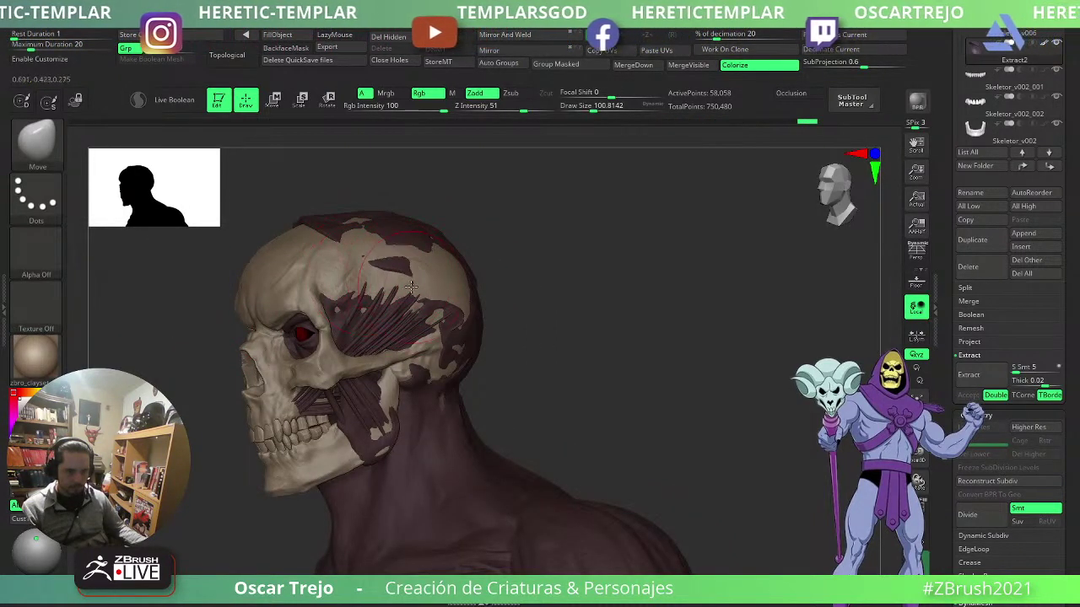
drag(511, 235, 488, 240)
key(s)
drag(425, 273, 429, 274)
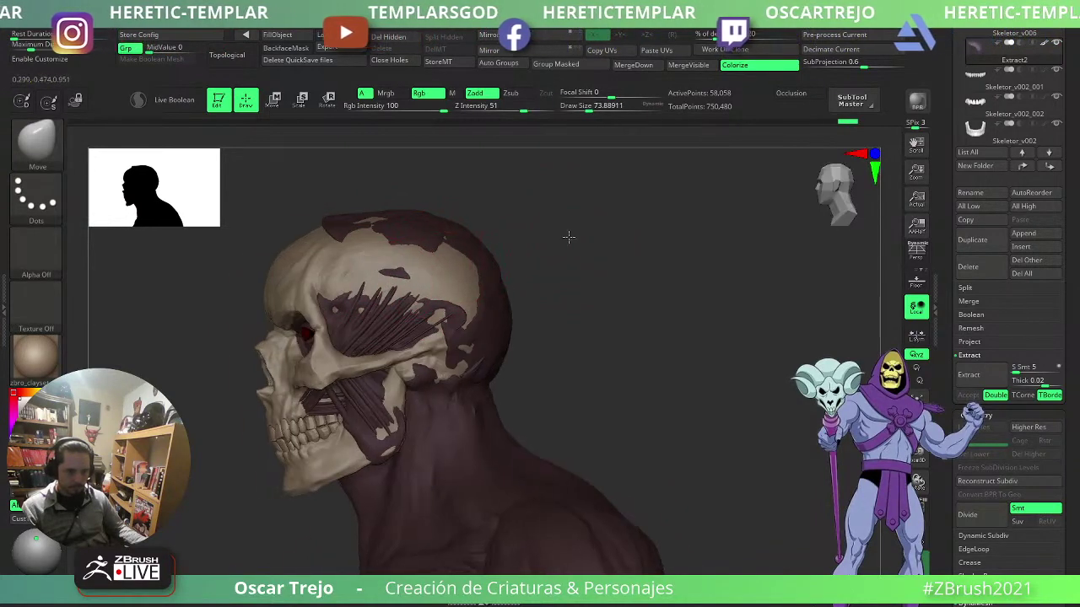
drag(568, 236, 609, 239)
key(ctrl+z)
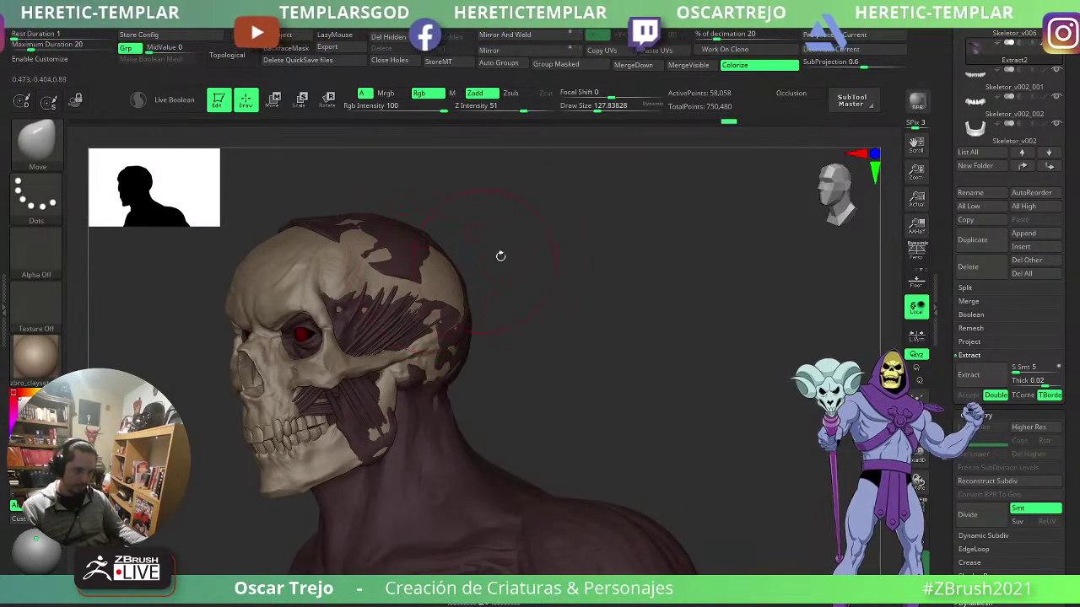
- Reshape the strip of flesh above the right temple and behind its fibres with Move at a draw size of about 80
mouse_move(501, 253)
mouse_down()
mouse_move(567, 253)
mouse_move(421, 268)
mouse_move(456, 280)
mouse_move(403, 295)
mouse_up()
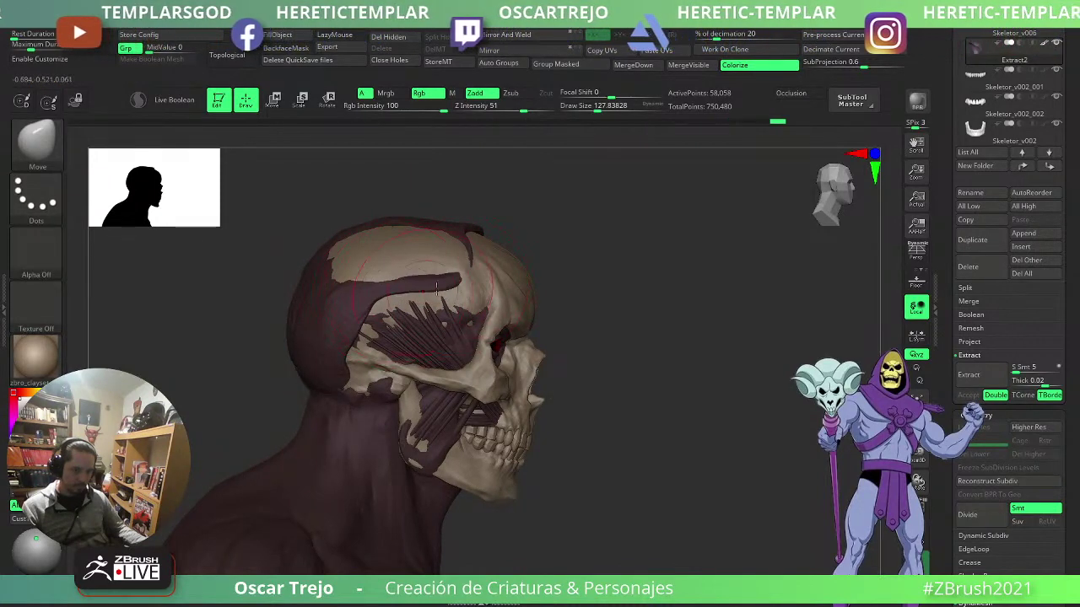
right_drag(437, 288, 404, 300)
key(s)
click(395, 309)
drag(400, 306, 406, 293)
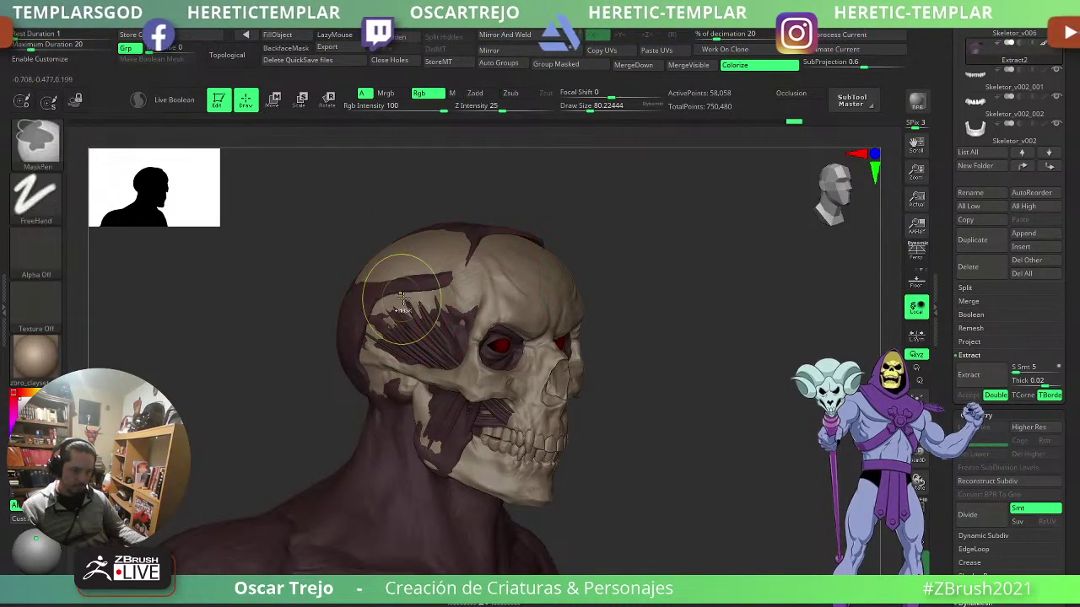
key(ctrl+z)
drag(255, 379, 291, 346)
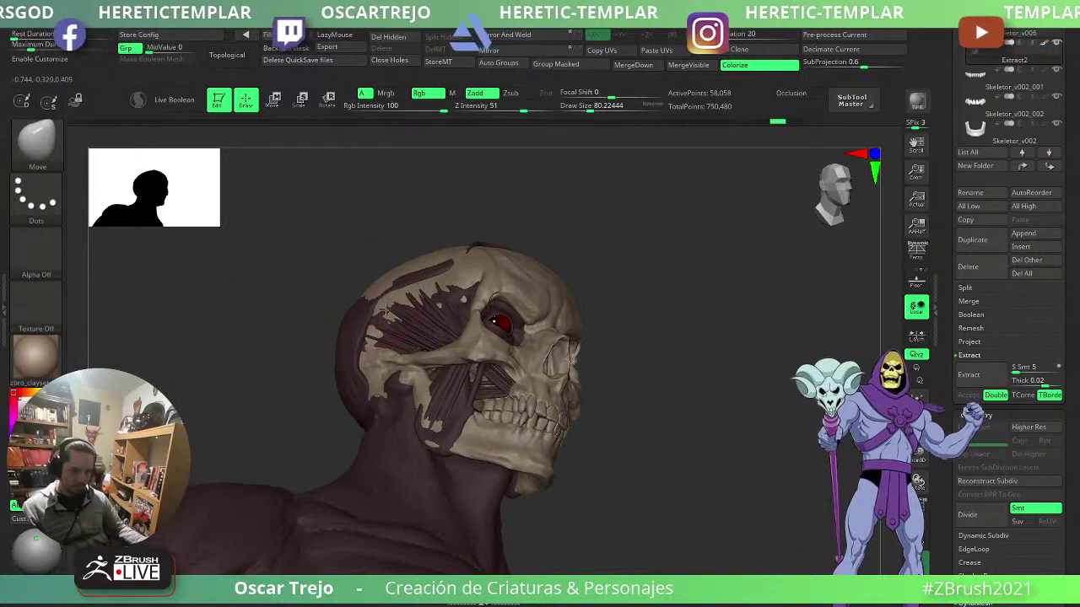
drag(364, 329, 367, 365)
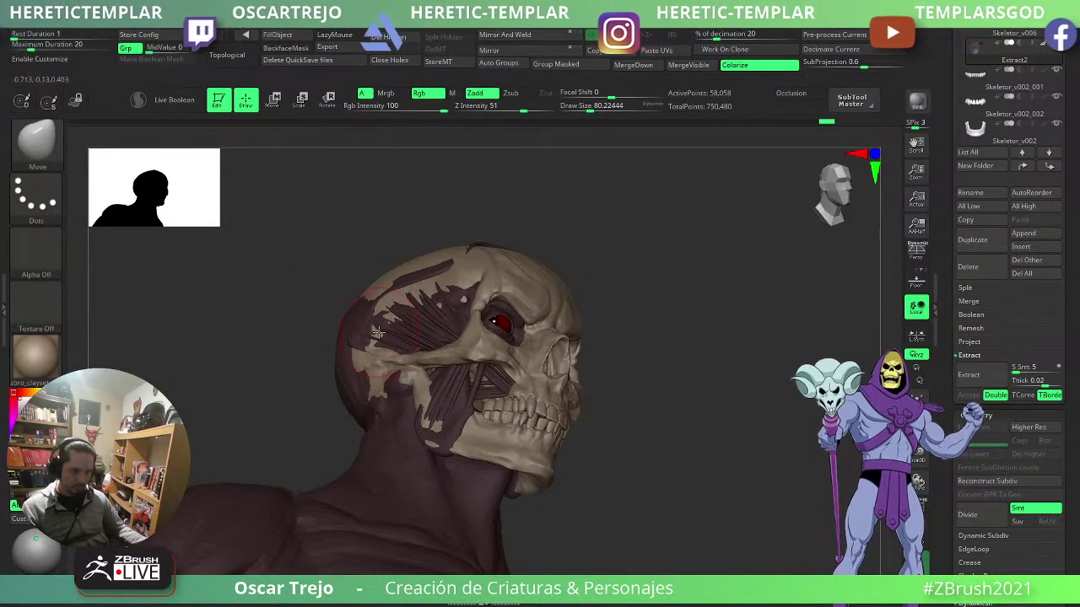
- Refine the flesh edge behind the right temple fibres with Move at a draw size of about 51
key(s)
click(371, 332)
drag(375, 320, 382, 314)
drag(384, 314, 412, 282)
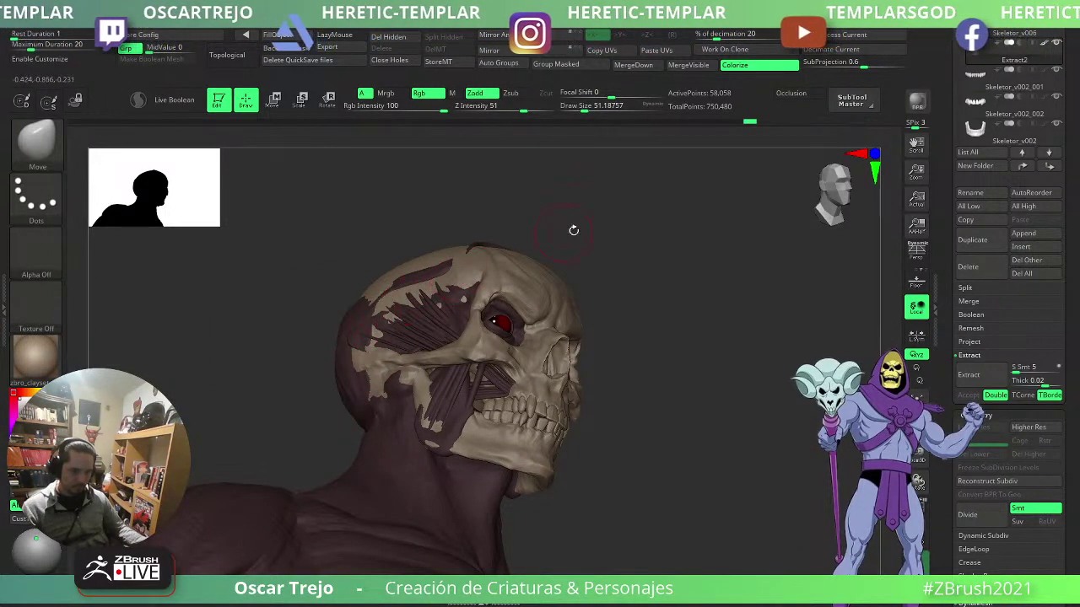
drag(574, 230, 586, 259)
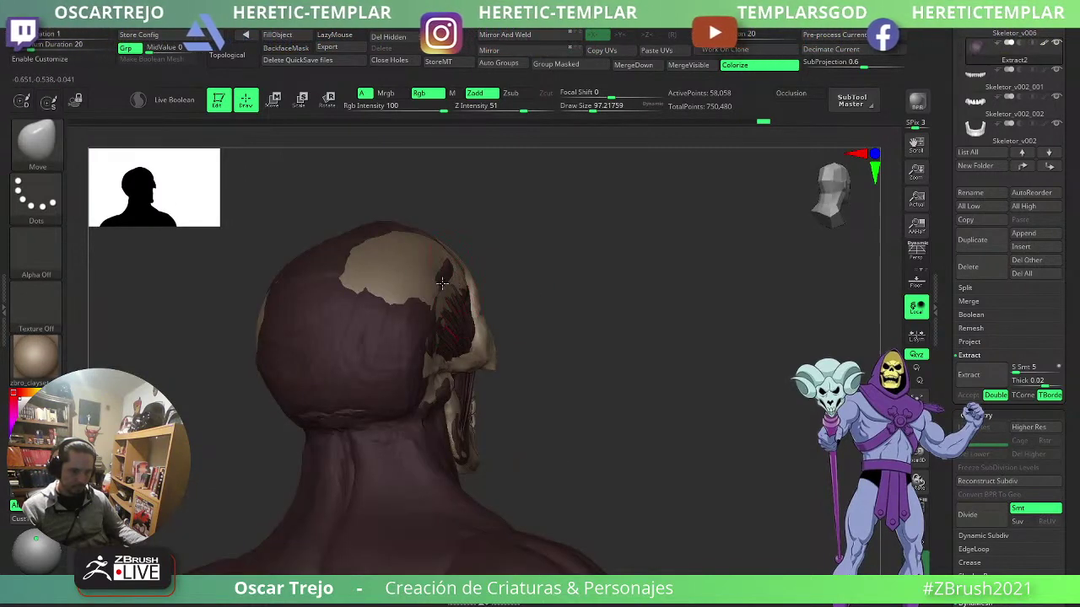
- Adjust the exposed bone patch's edge on the right rear crown with Move at a draw size of about 97, undoing a trial change
drag(442, 283, 449, 278)
mouse_move(502, 256)
mouse_down()
mouse_move(601, 243)
mouse_move(566, 200)
mouse_move(528, 231)
mouse_move(543, 230)
mouse_up()
key(s)
key(s)
mouse_move(434, 236)
mouse_down()
mouse_move(487, 238)
mouse_move(516, 217)
mouse_move(543, 241)
mouse_move(536, 233)
mouse_move(560, 200)
mouse_move(579, 201)
mouse_up()
key(ctrl+z)
key(s)
key(s)
- Adjust the ragged front edge of the flesh over the crown and left temple with Move at a draw size of about 112
key(s)
mouse_move(687, 236)
mouse_down()
mouse_move(582, 204)
mouse_move(554, 203)
mouse_move(546, 225)
mouse_up()
key(s)
shift+drag(380, 261, 323, 279)
mouse_move(655, 241)
alt+mouse_down()
mouse_move(581, 253)
mouse_move(563, 237)
alt+mouse_up()
key(s)
drag(540, 245, 550, 245)
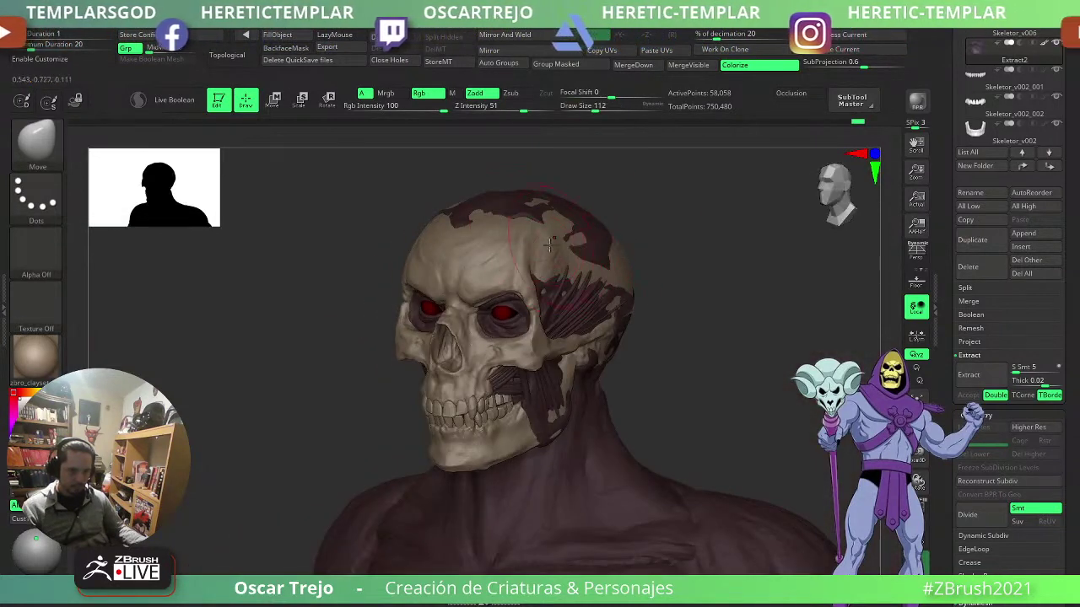
- Adjust the flesh edge over the crown's left side with Move at a draw size of about 120
drag(487, 204, 489, 208)
mouse_move(583, 202)
shift+mouse_down()
mouse_move(621, 201)
mouse_move(591, 187)
shift+mouse_up()
key(s)
drag(536, 235, 544, 236)
mouse_move(655, 283)
mouse_down()
mouse_move(632, 289)
mouse_move(602, 256)
mouse_move(580, 304)
mouse_move(549, 277)
mouse_up()
key(s)
mouse_move(620, 229)
alt+mouse_down()
mouse_move(592, 287)
mouse_move(668, 266)
alt+mouse_up()
key(s)
drag(535, 267, 529, 267)
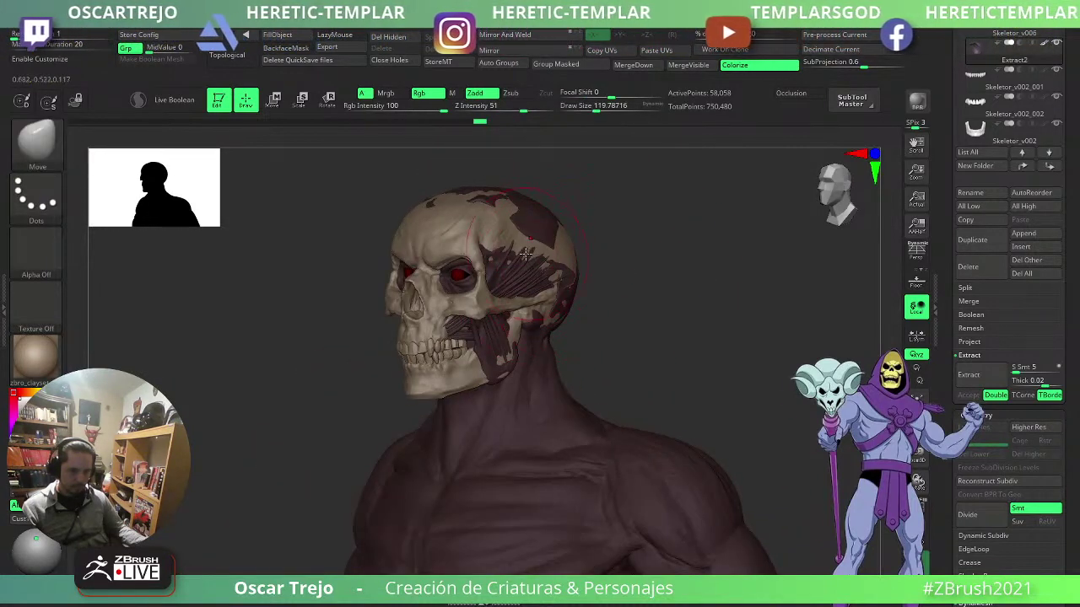
- Reshape the flesh between the left temple fibres and the exposed bone patch with Move at a draw size of about 77
drag(626, 238, 583, 242)
drag(316, 327, 429, 306)
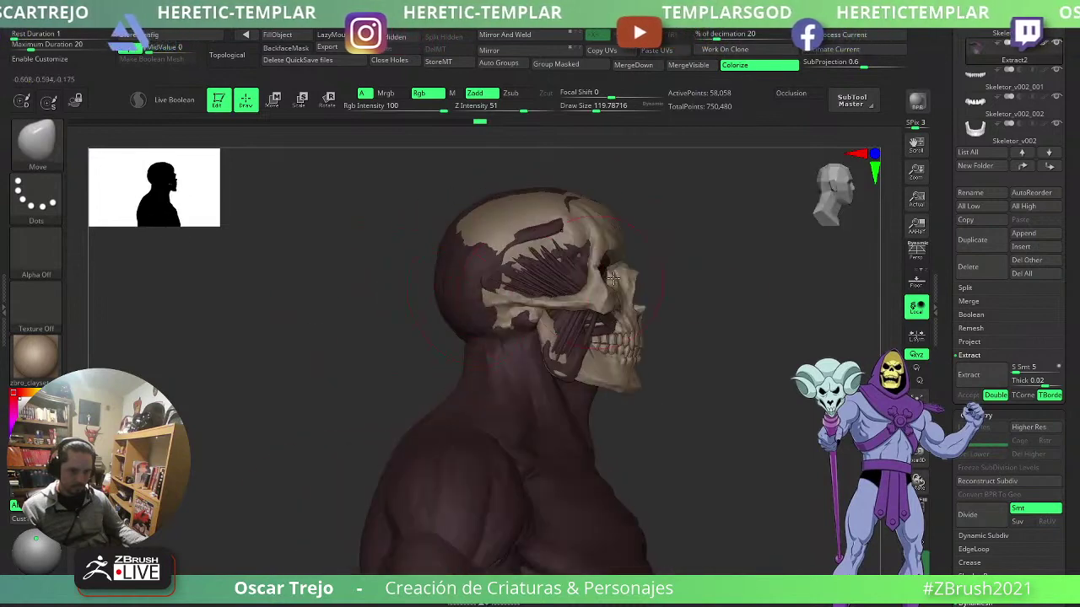
drag(724, 273, 532, 269)
key(s)
drag(664, 236, 644, 239)
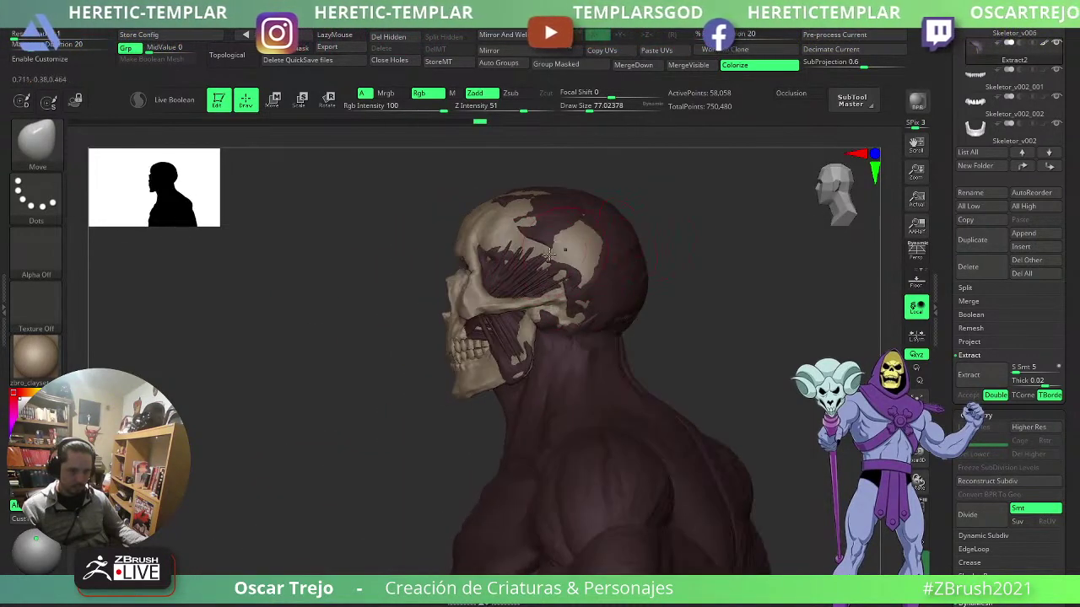
drag(327, 341, 366, 338)
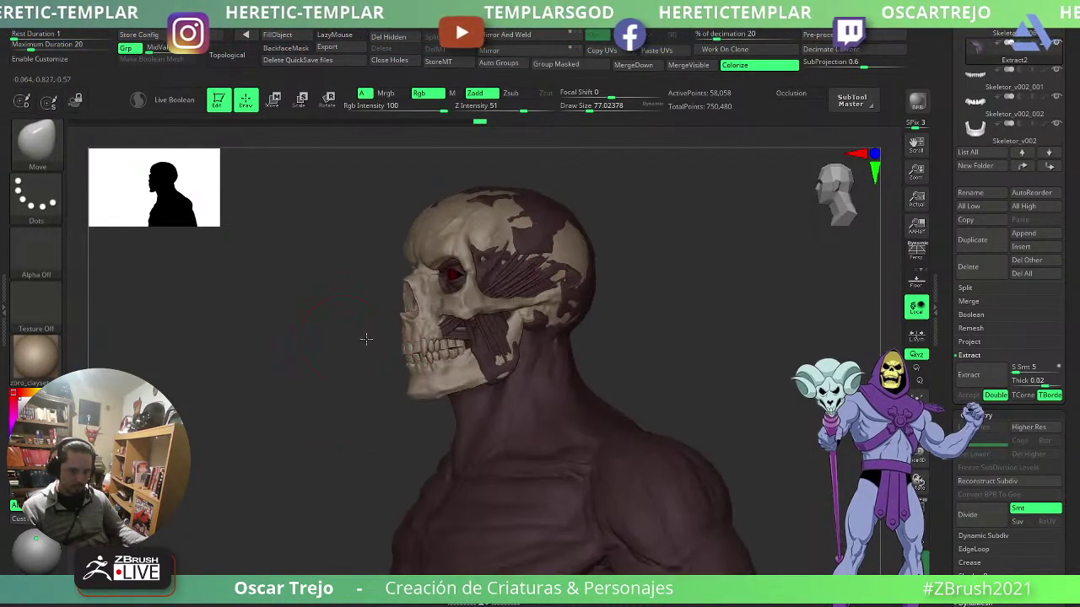
- Refine the flesh above the left temple fibres with Move at draw sizes of about 46 and 51, undoing the last trial changes
key(s)
drag(513, 285, 487, 277)
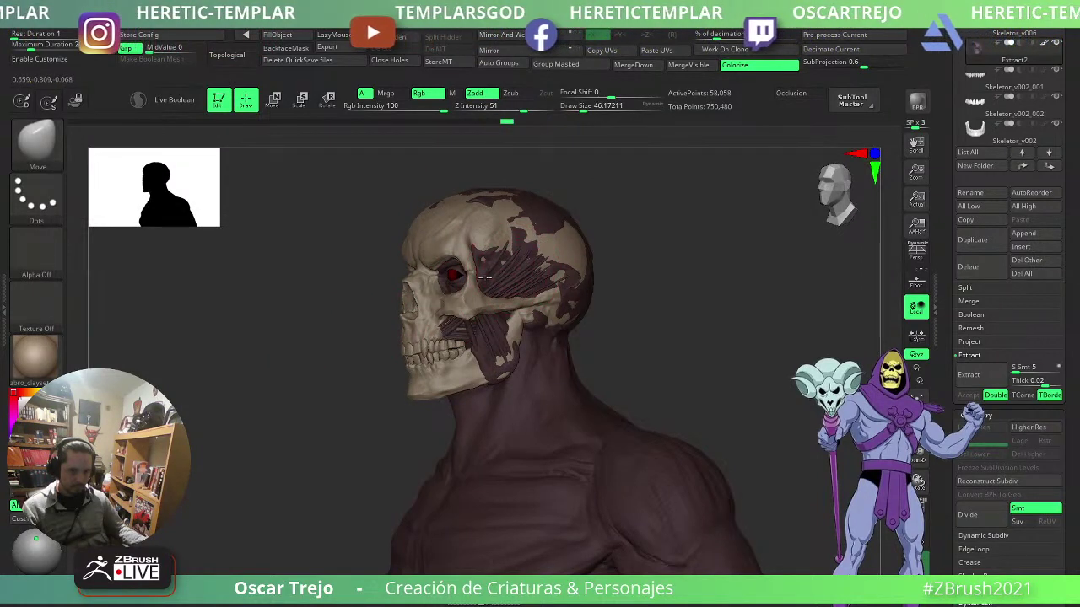
drag(647, 247, 688, 250)
key(s)
drag(549, 255, 553, 255)
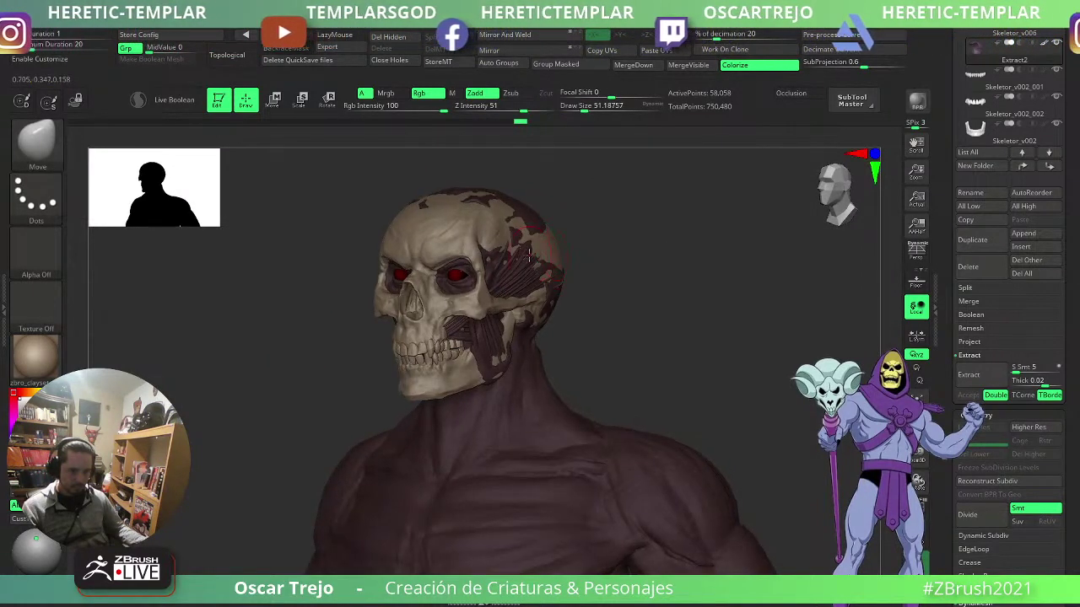
key(ctrl+z)
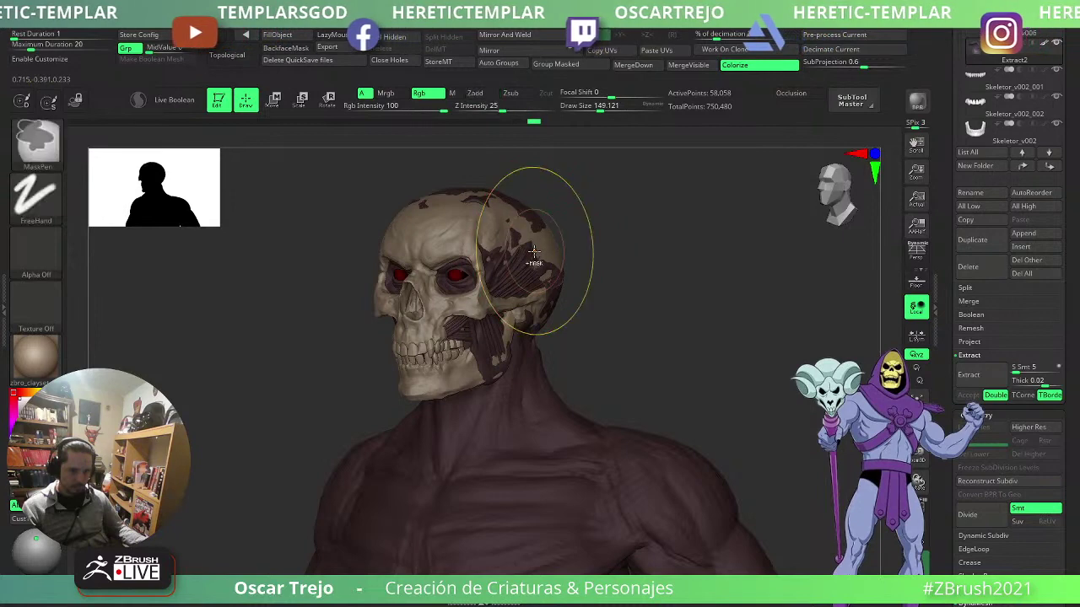
key(ctrl+z)
- Pull the flesh strip above the right temple toward the fibres with Move at a draw size of about 80
key(s)
mouse_move(547, 252)
mouse_down()
mouse_move(665, 252)
mouse_move(633, 256)
mouse_up()
key(s)
drag(624, 253, 646, 253)
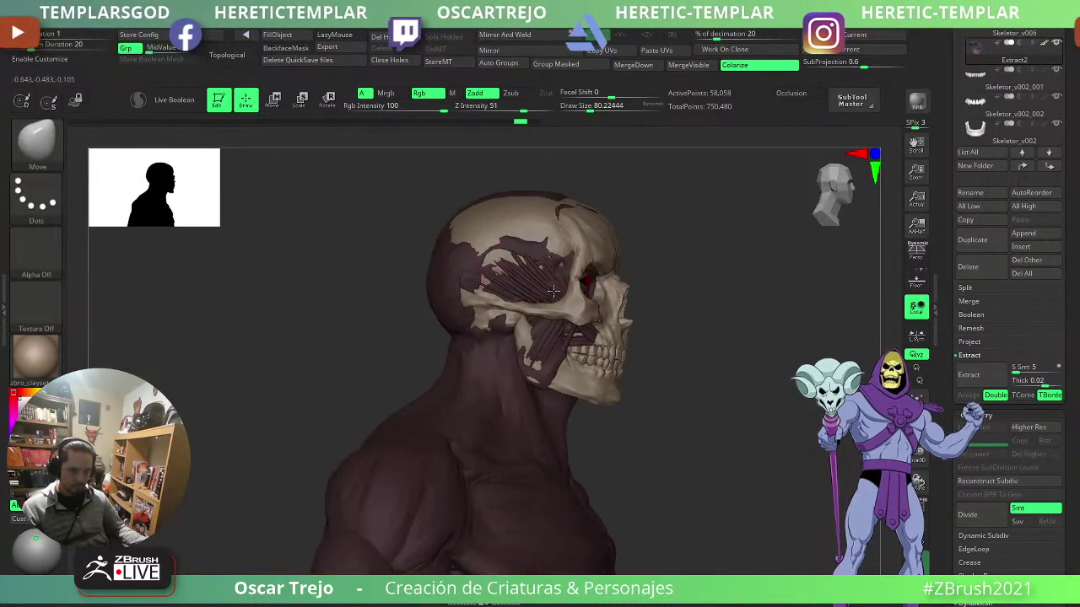
mouse_move(554, 291)
mouse_down()
mouse_move(561, 287)
mouse_move(501, 265)
mouse_up()
right_drag(476, 262, 500, 262)
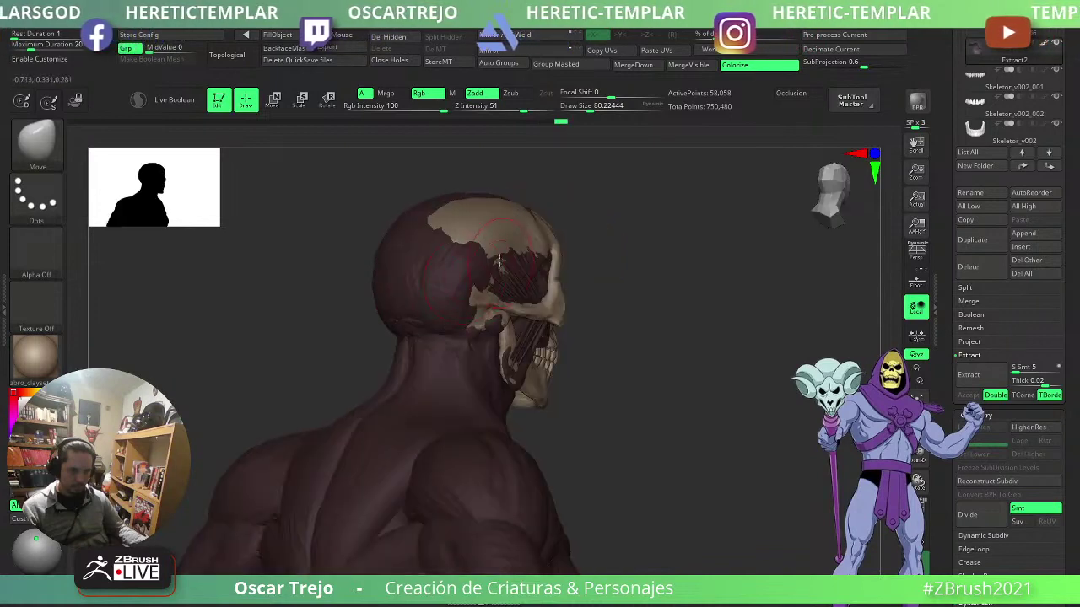
drag(529, 238, 501, 289)
- Reshape the flesh above and behind the right temple fibres with Move at draw sizes of about 62 to 83
key(s)
right_drag(501, 289, 448, 291)
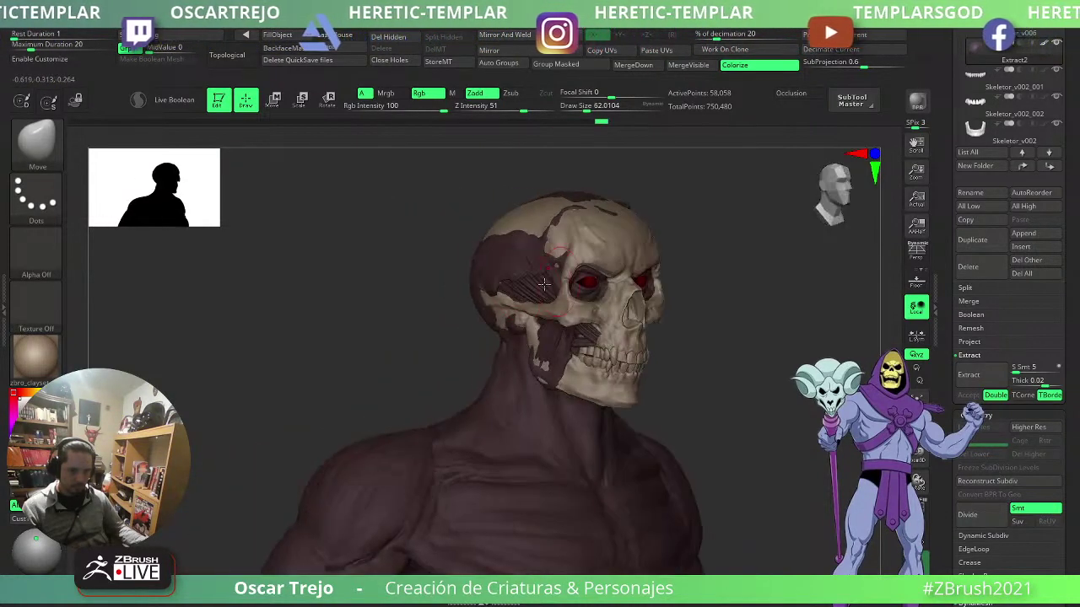
key(s)
drag(499, 293, 489, 295)
right_drag(448, 301, 426, 299)
key(s)
drag(516, 288, 432, 291)
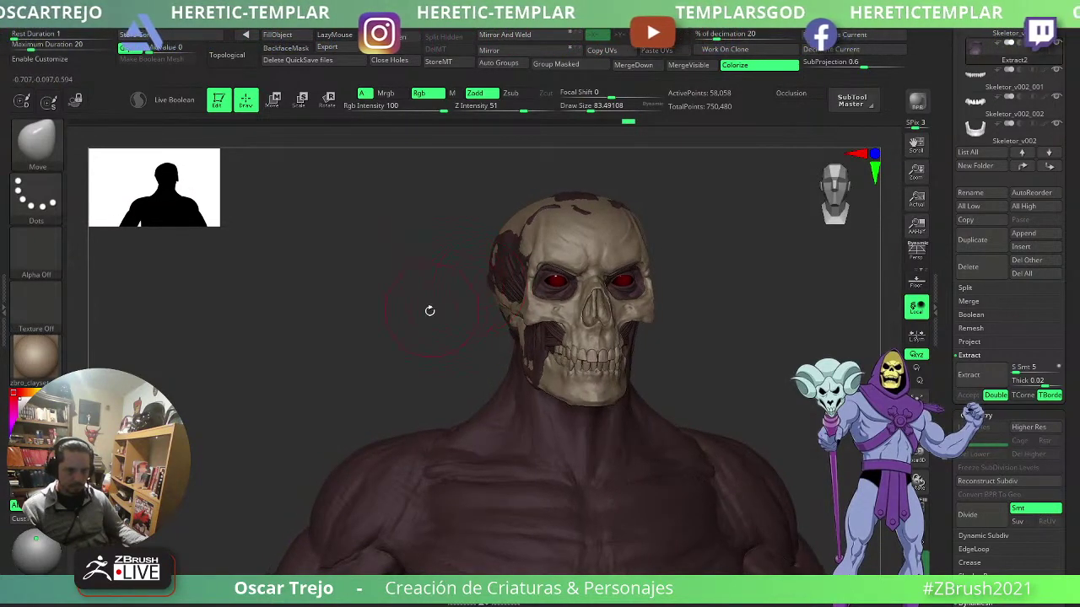
right_drag(430, 308, 410, 313)
mouse_move(718, 242)
right_down()
mouse_move(735, 258)
mouse_move(721, 264)
mouse_move(719, 301)
mouse_move(735, 316)
mouse_move(667, 268)
mouse_move(632, 304)
right_up()
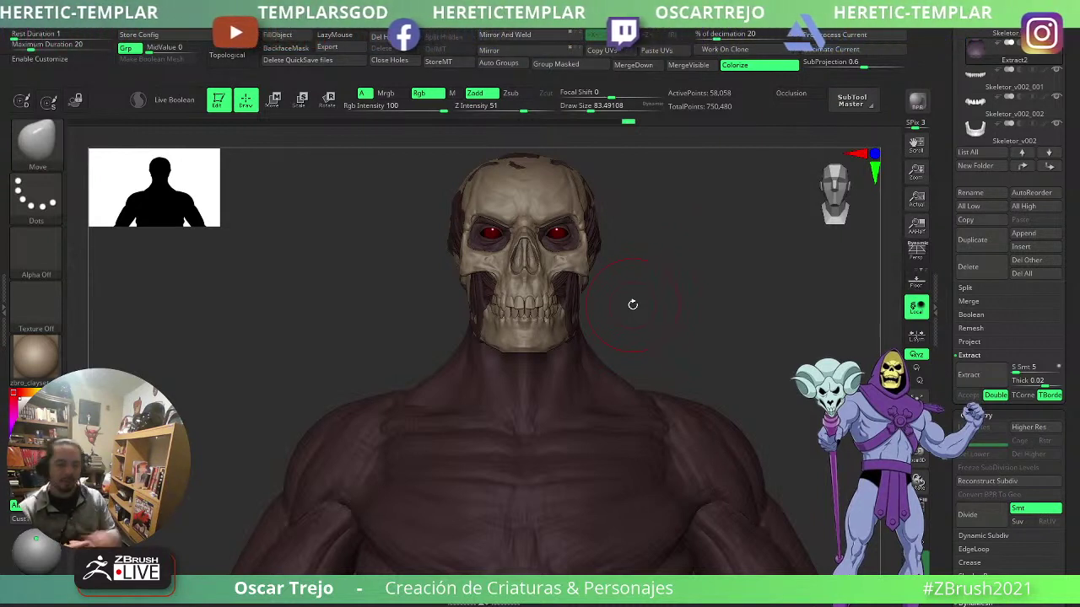
- Refine the small flesh patch above the left temple fibres with Move at a draw size of about 35
alt+drag(646, 304, 624, 369)
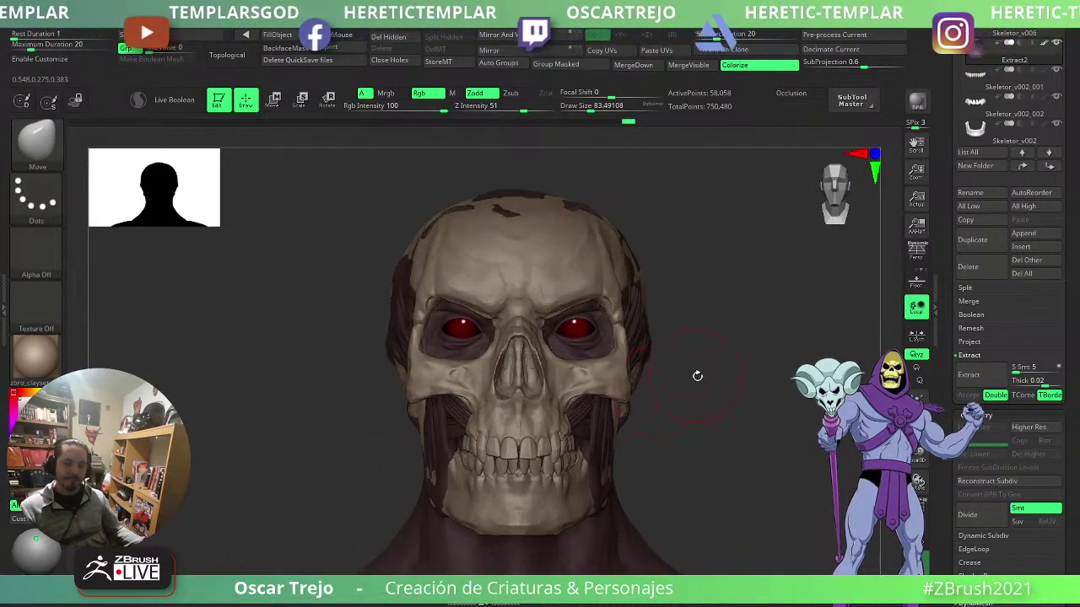
mouse_move(697, 376)
mouse_down()
mouse_move(671, 375)
mouse_move(624, 306)
mouse_move(592, 291)
mouse_move(643, 297)
mouse_up()
key(bracketleft)
key(bracketleft)
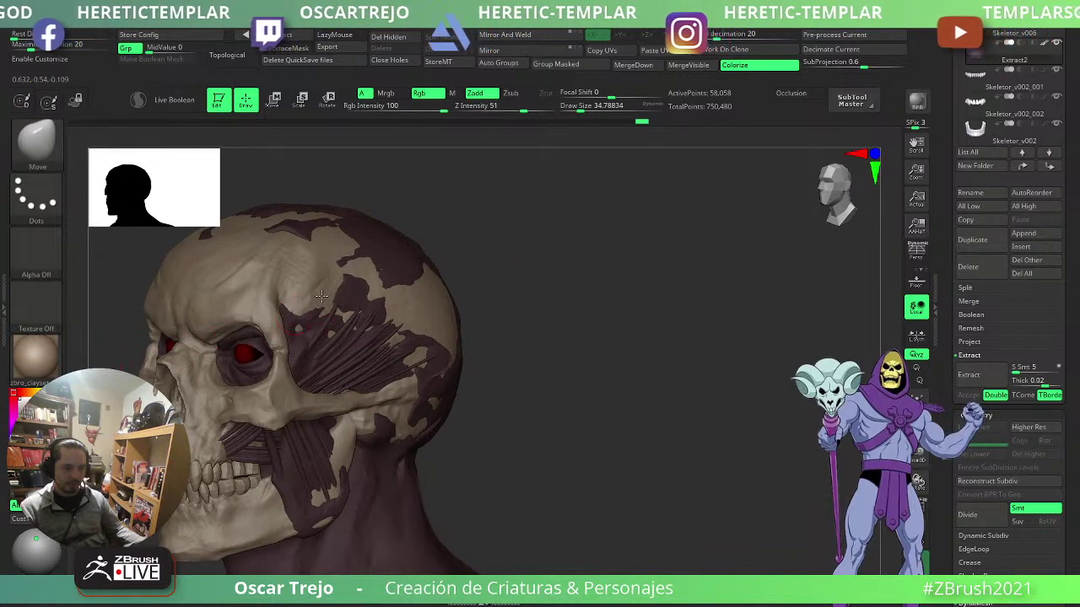
drag(353, 304, 356, 297)
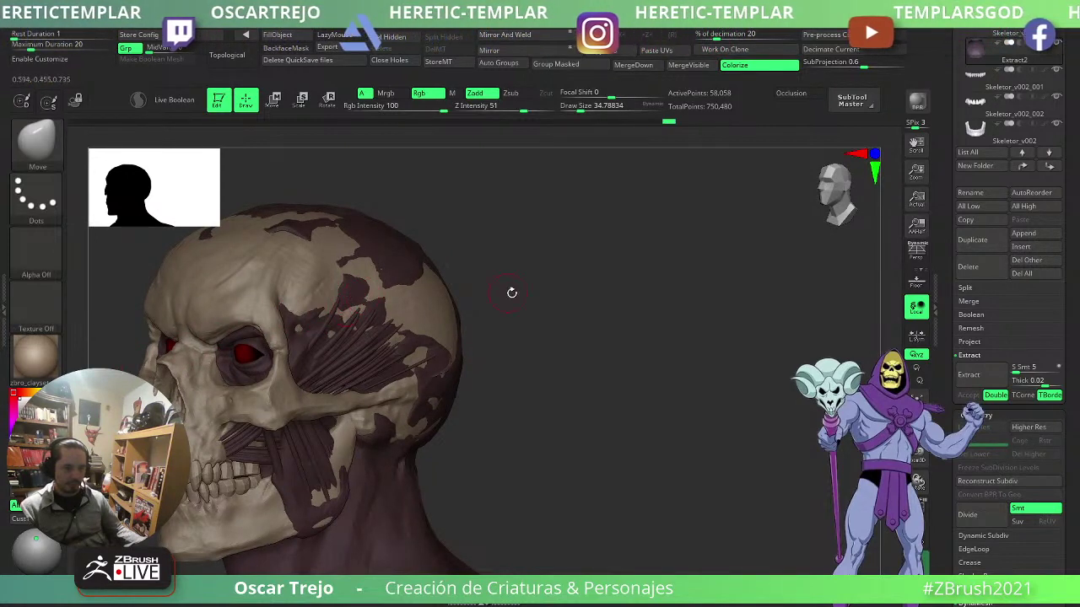
alt+drag(511, 291, 503, 269)
key(s)
mouse_move(398, 299)
mouse_down()
mouse_move(493, 291)
mouse_move(481, 306)
mouse_move(508, 321)
mouse_move(520, 296)
mouse_move(561, 378)
mouse_move(576, 311)
mouse_up()
alt+drag(540, 367, 660, 282)
mouse_move(661, 295)
mouse_down()
mouse_move(638, 294)
mouse_move(650, 294)
mouse_move(635, 266)
mouse_move(648, 301)
mouse_move(518, 301)
mouse_move(593, 292)
mouse_move(564, 317)
mouse_up()
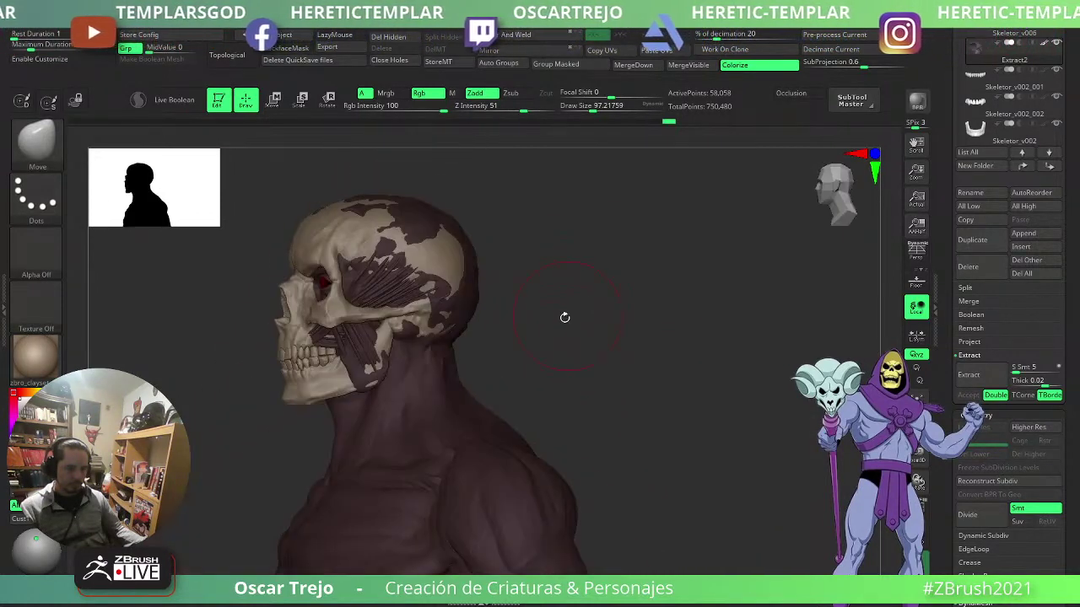
- Select the neck muscle subtool and adjust its base near the collarbones and shoulders with Move at draw sizes of about 105 to 132
alt+click(393, 420)
drag(309, 459, 289, 458)
key(])
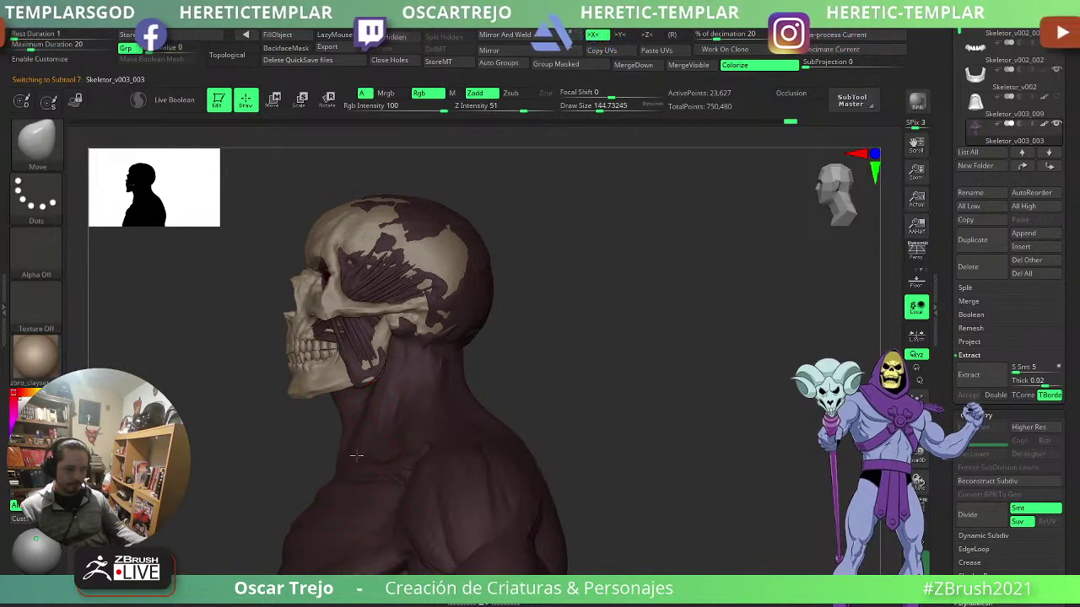
key([)
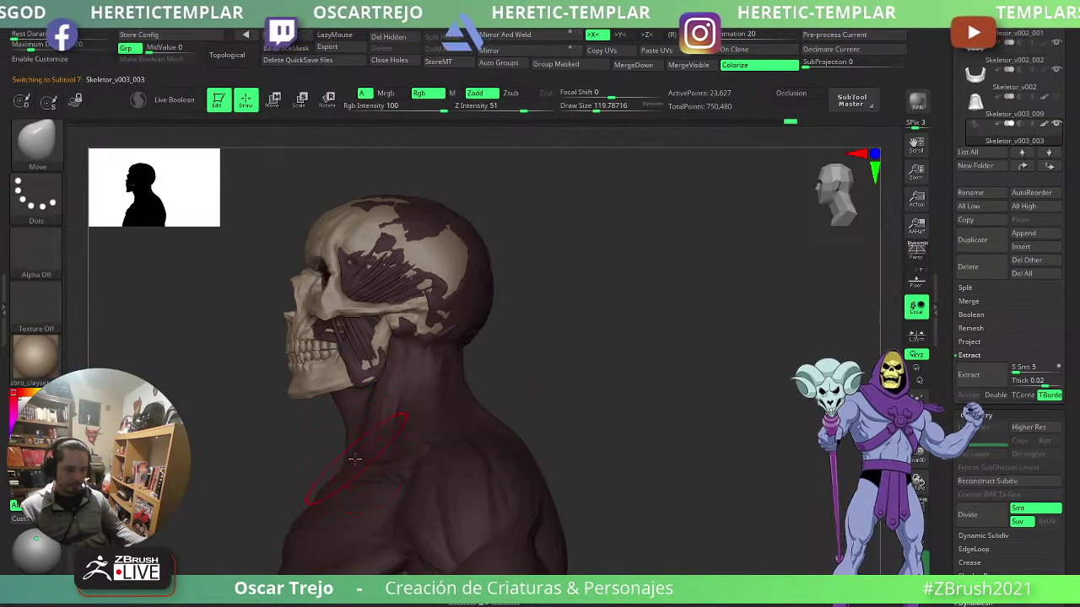
key(s)
drag(387, 411, 399, 412)
key(s)
mouse_move(535, 362)
mouse_down()
mouse_move(553, 386)
mouse_move(585, 384)
mouse_move(539, 363)
mouse_move(562, 397)
mouse_move(531, 410)
mouse_up()
key(s)
drag(405, 454, 358, 449)
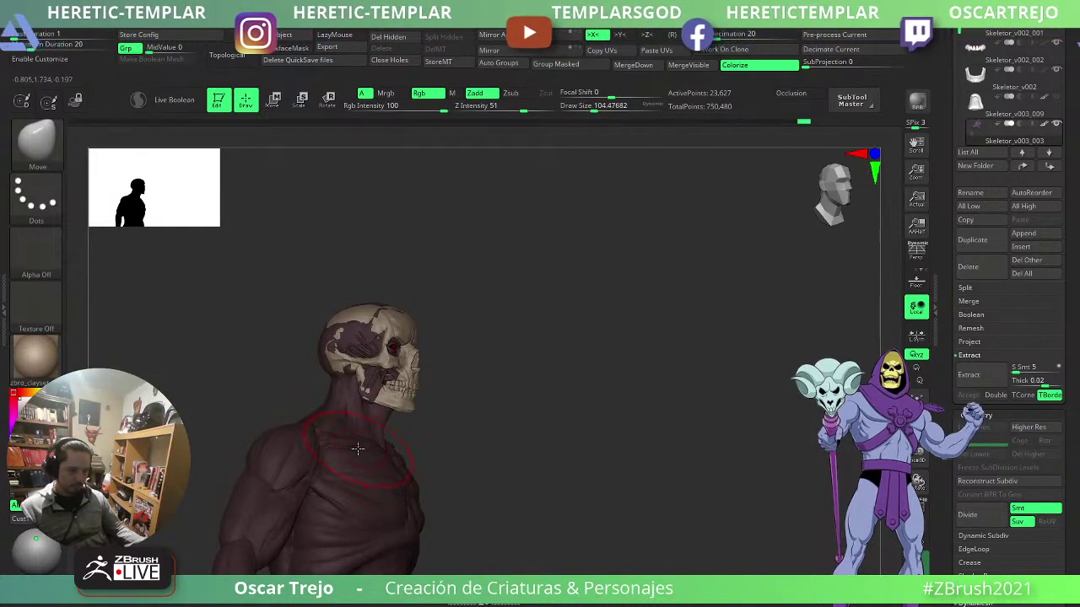
shift+drag(481, 447, 431, 449)
drag(516, 410, 471, 450)
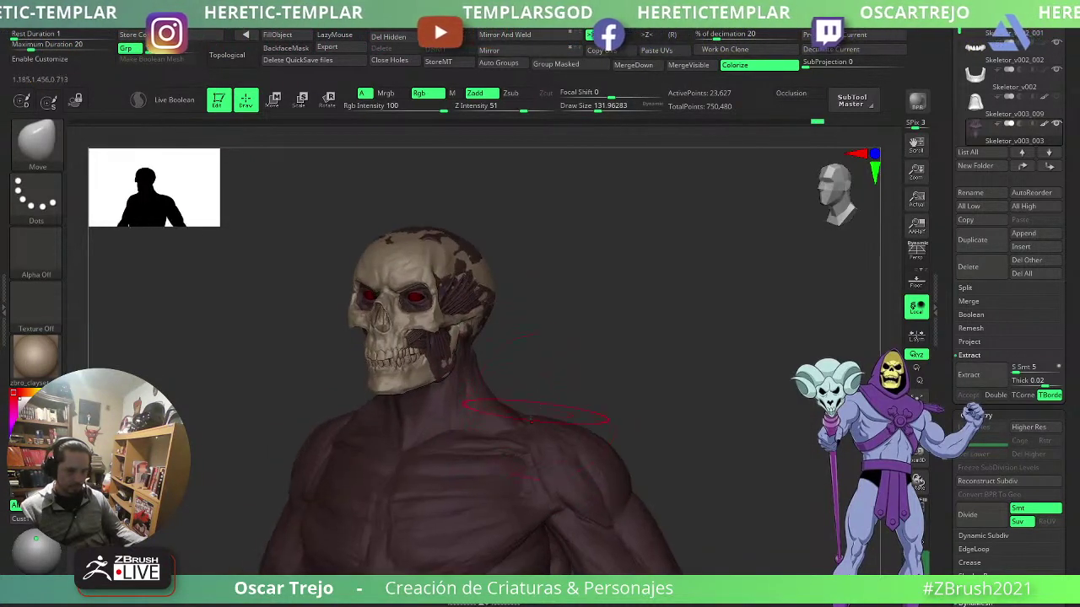
- Select the body subtool and adjust the collarbone and shoulder area with Move at a draw size of about 120
alt+click(439, 438)
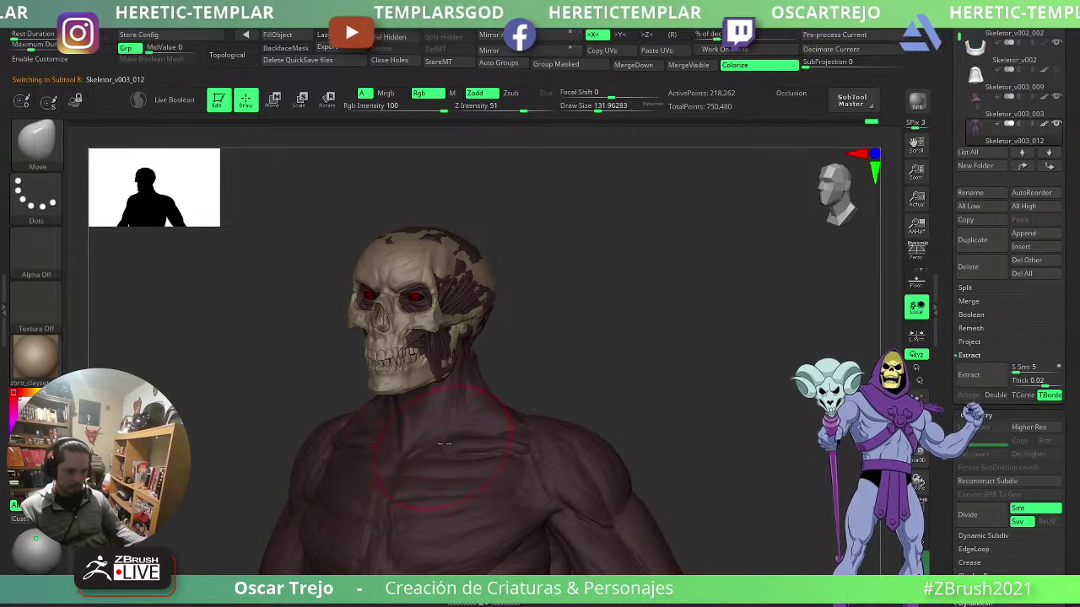
shift+right_drag(443, 444, 506, 439)
key([)
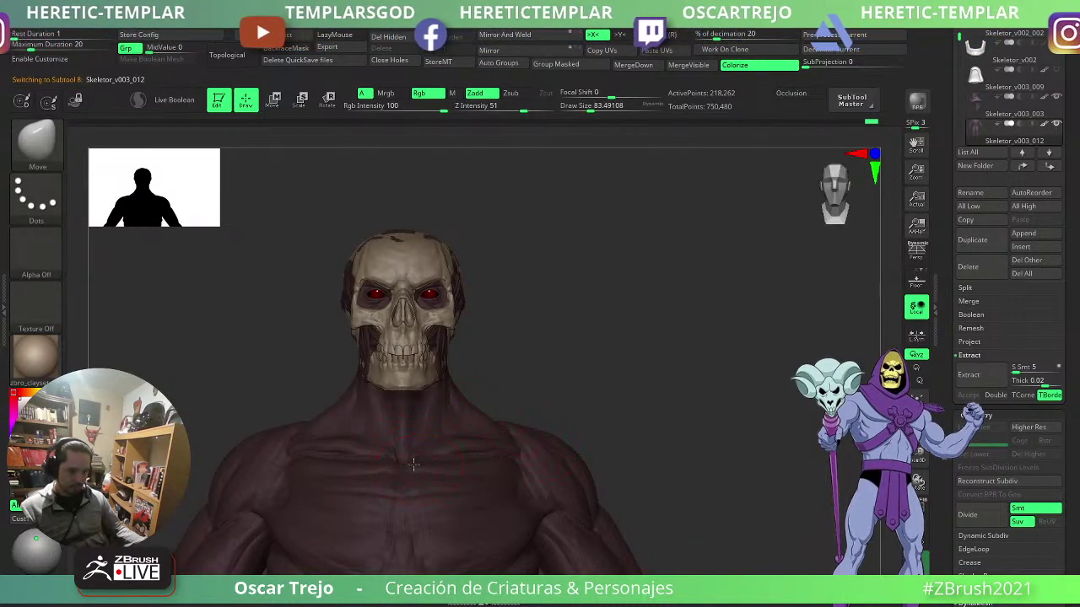
key(])
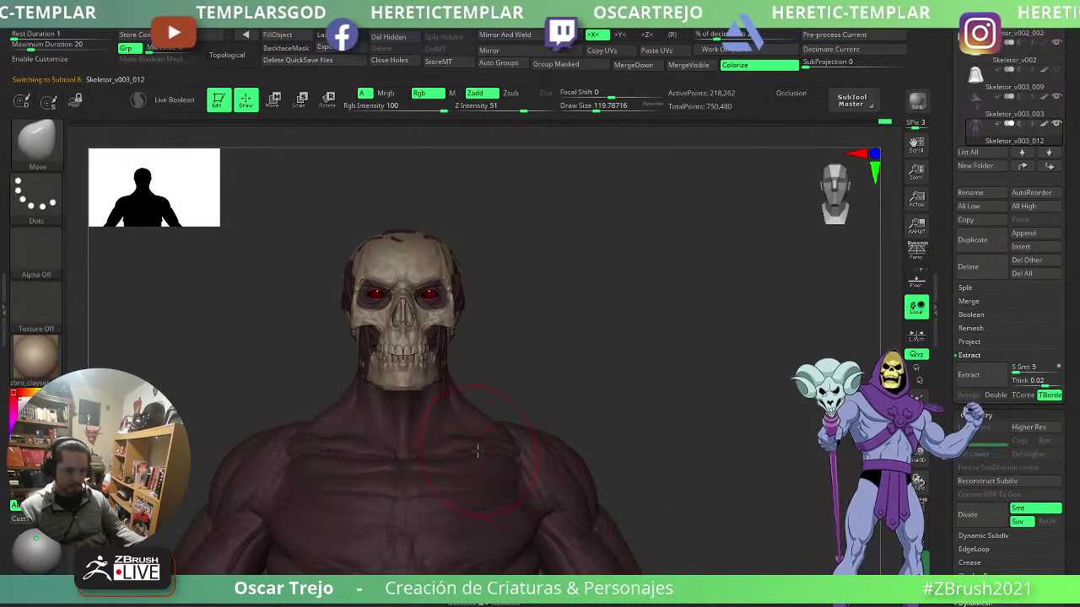
right_drag(478, 453, 554, 422)
drag(580, 399, 638, 384)
alt+drag(620, 397, 601, 353)
key([)
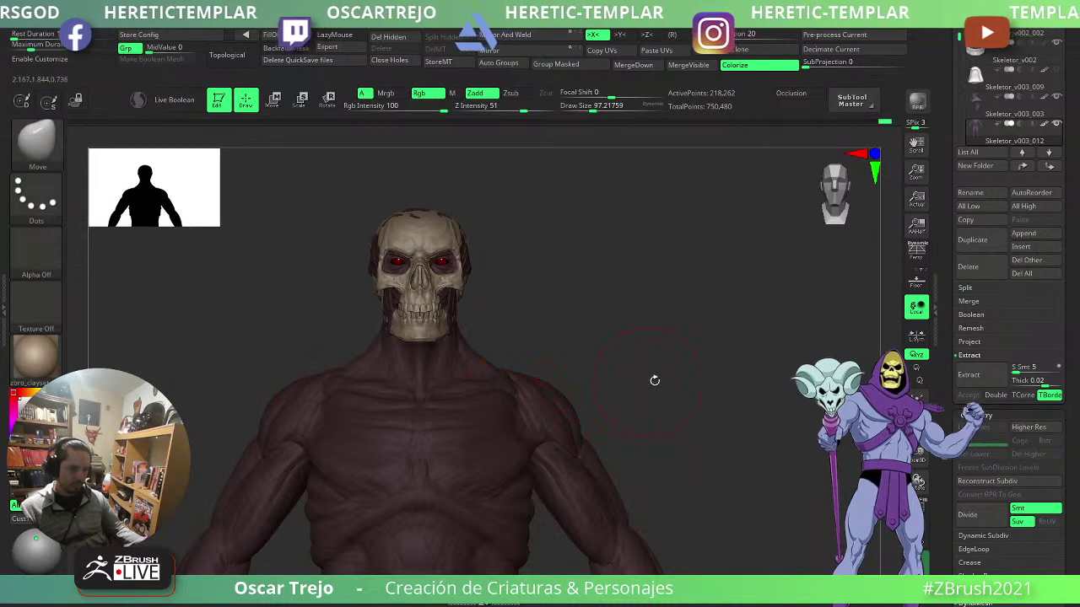
alt+drag(653, 380, 652, 338)
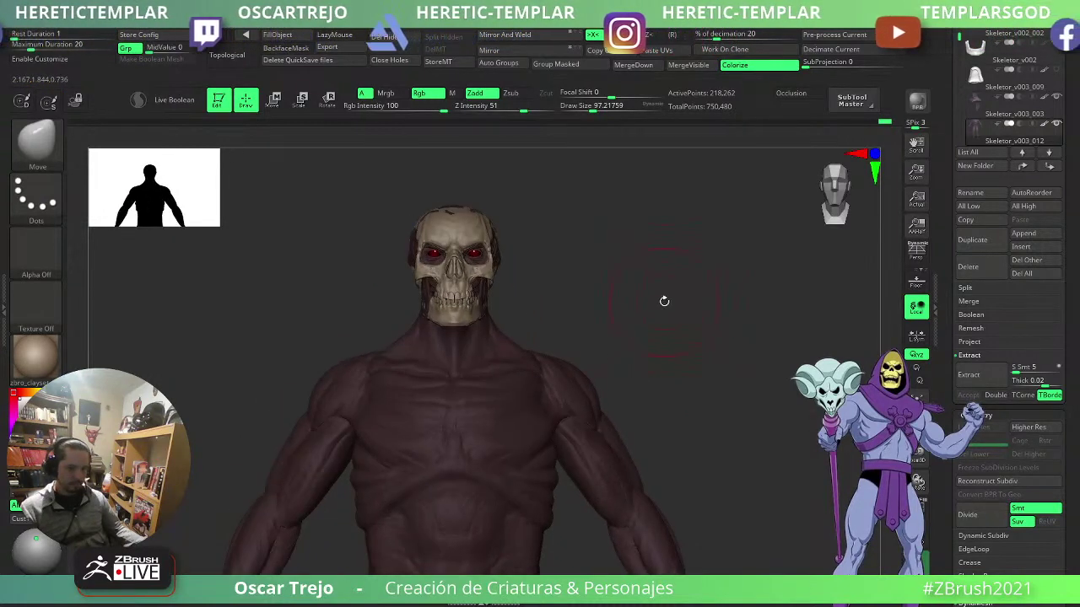
- Examine the proportions of the skull, neck, shoulders, torso and arms from the front
drag(665, 297, 575, 460)
key(f)
key(f)
alt+drag(545, 334, 591, 376)
alt+drag(599, 229, 562, 323)
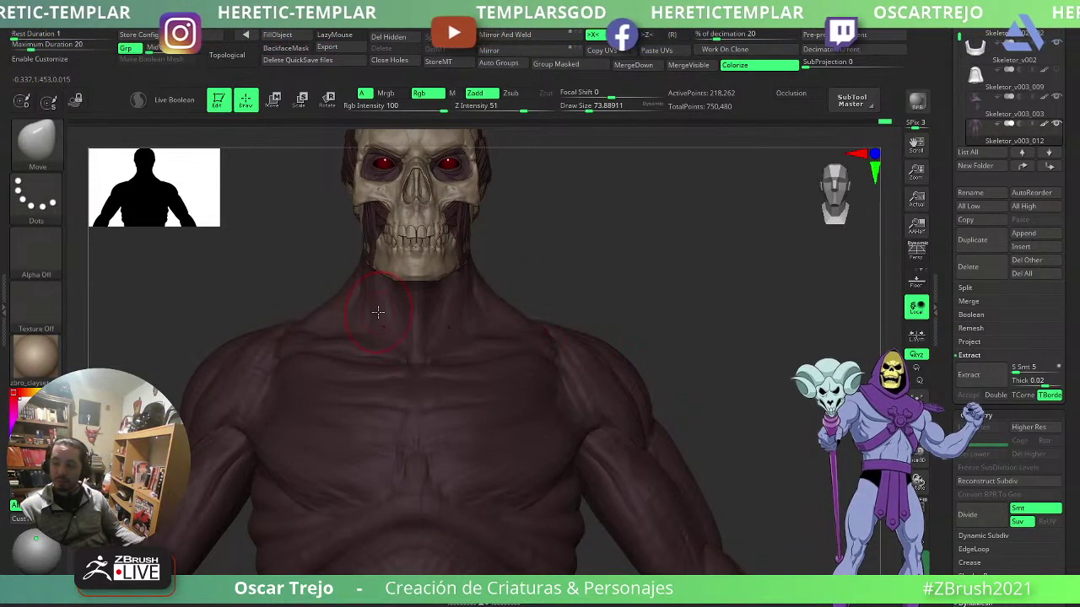
mouse_move(666, 312)
alt+mouse_down()
mouse_move(694, 230)
mouse_move(659, 369)
mouse_move(600, 414)
mouse_move(405, 447)
alt+mouse_up()
key(bracketleft)
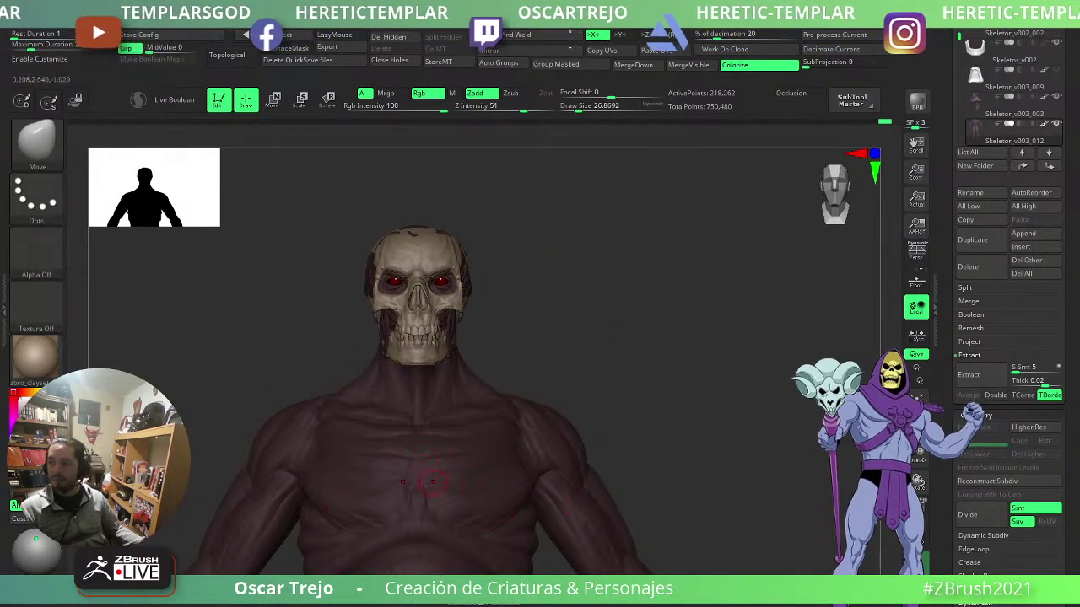
alt+drag(611, 373, 639, 388)
alt+drag(735, 325, 711, 441)
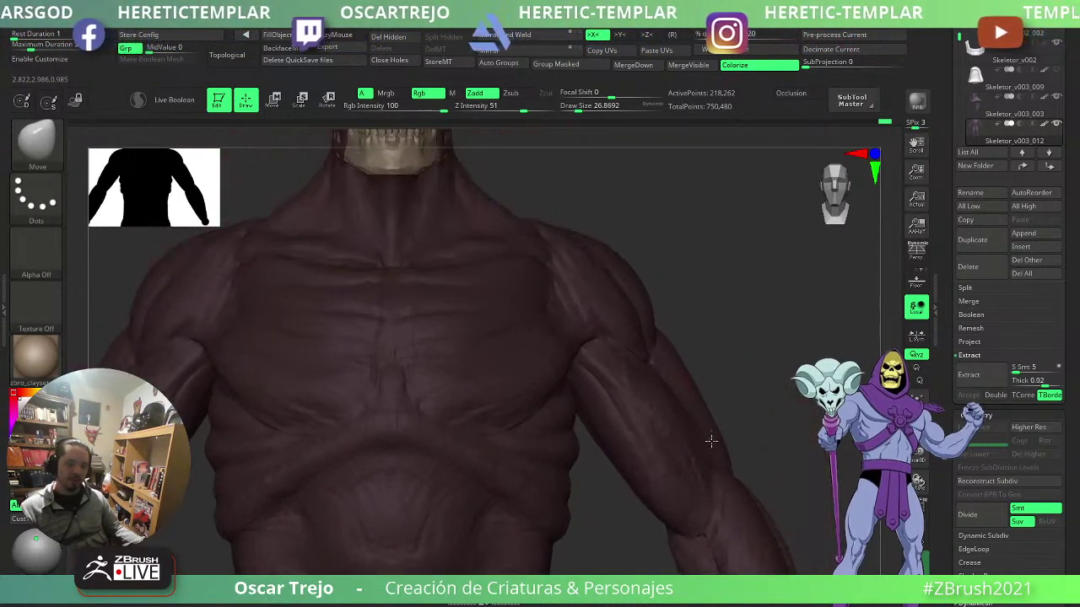
mouse_move(710, 262)
alt+mouse_down()
mouse_move(757, 407)
mouse_move(769, 414)
alt+mouse_up()
alt+drag(697, 287, 692, 309)
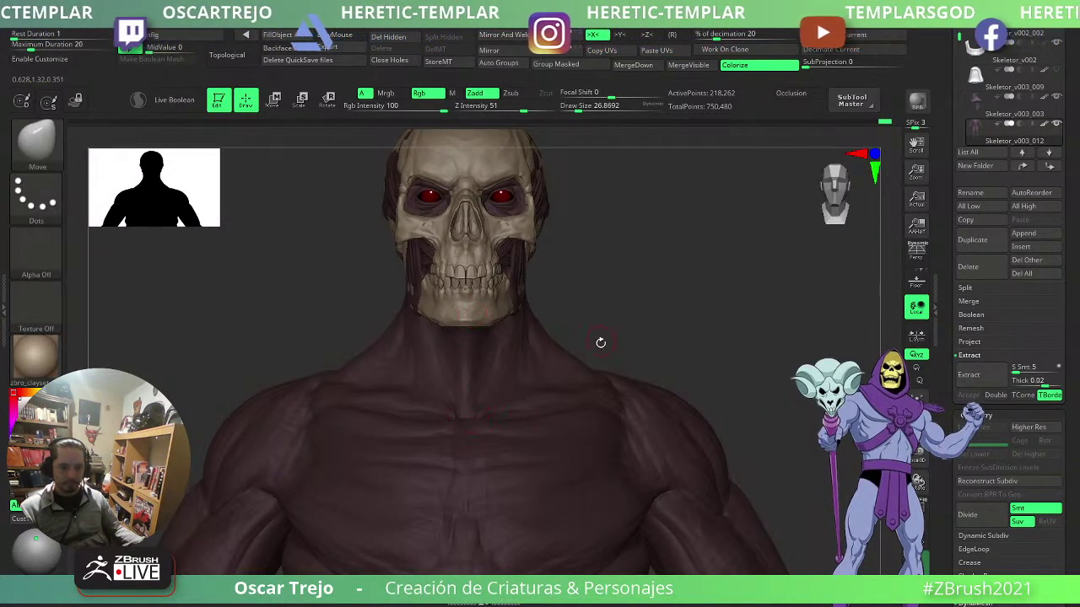
- Subdivide the body mesh and hide the interface around the canvas to view the figure and skull from the front
key(ctrl+d)
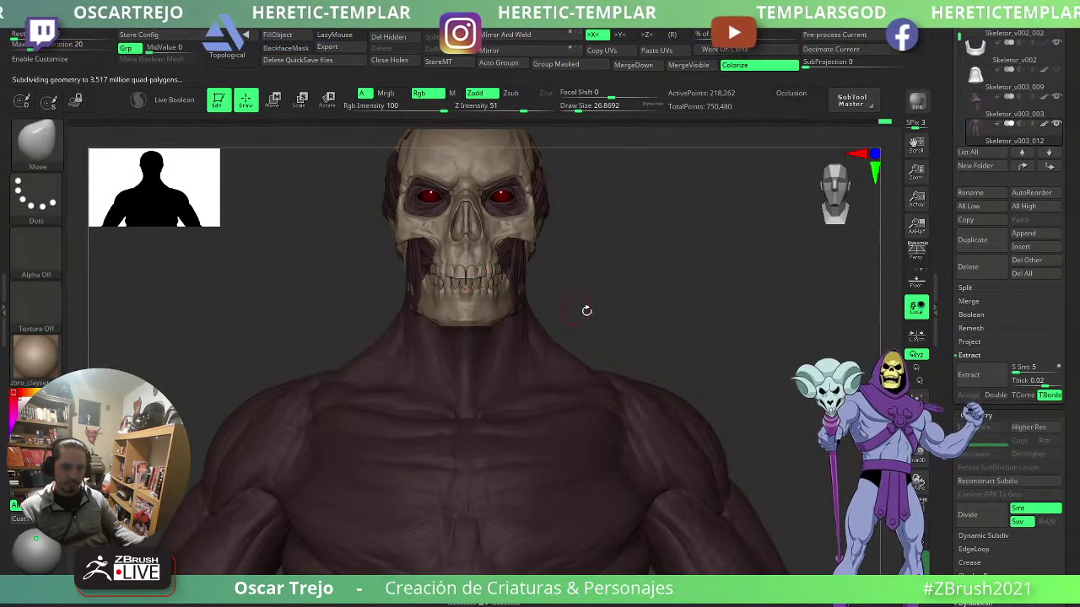
key(Tab)
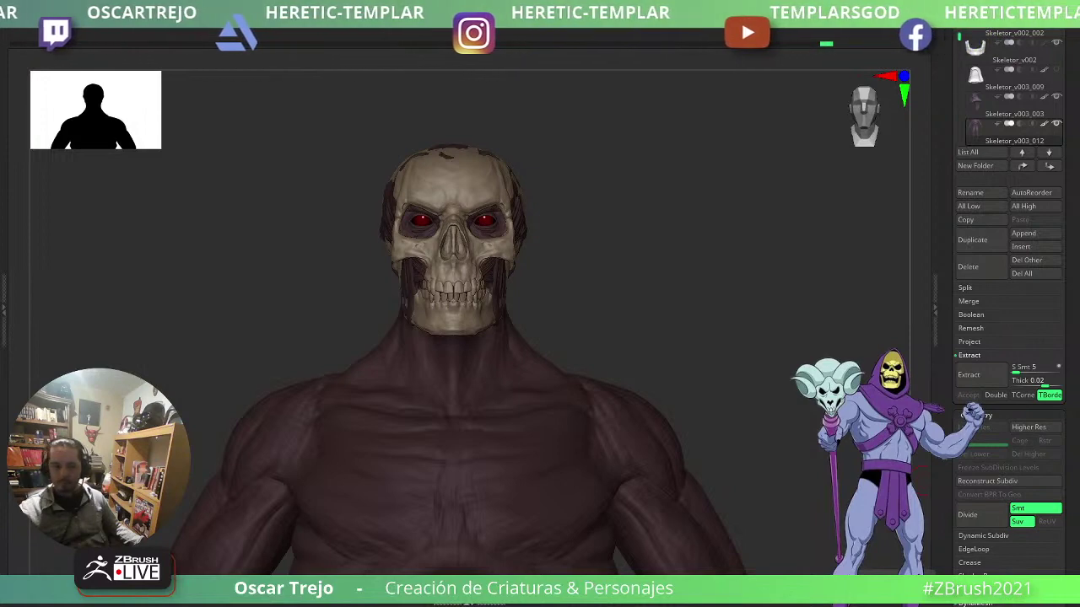
drag(624, 331, 605, 327)
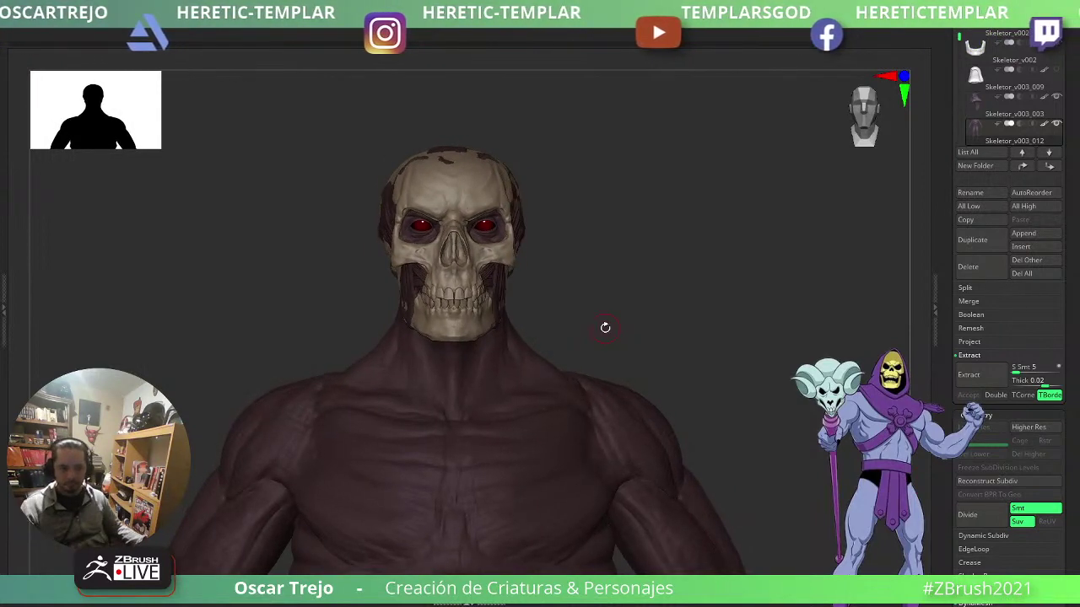
alt+drag(620, 271, 618, 93)
key(f)
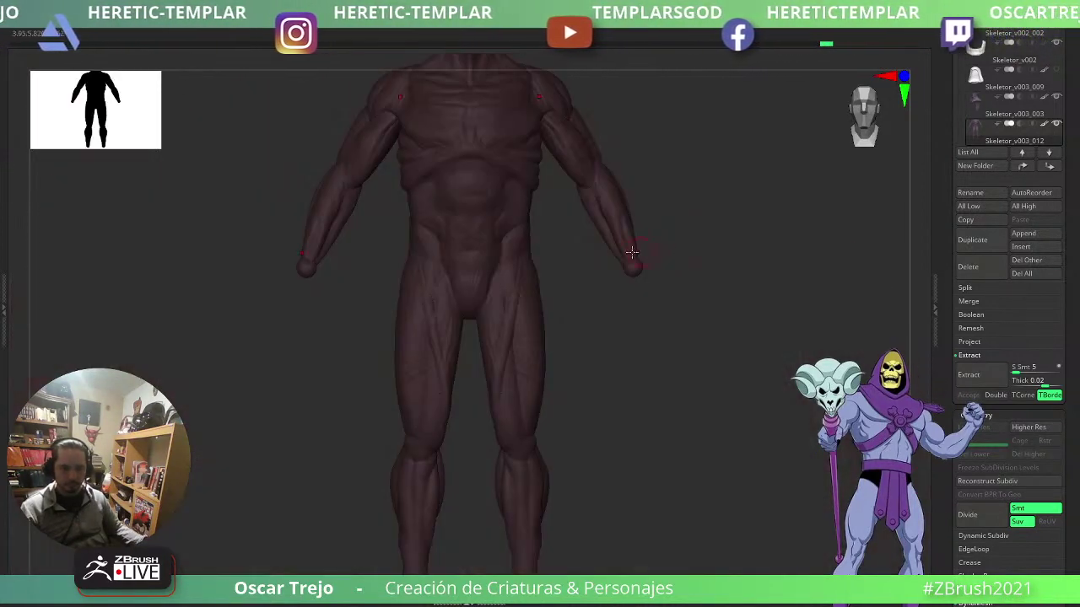
alt+drag(619, 160, 538, 357)
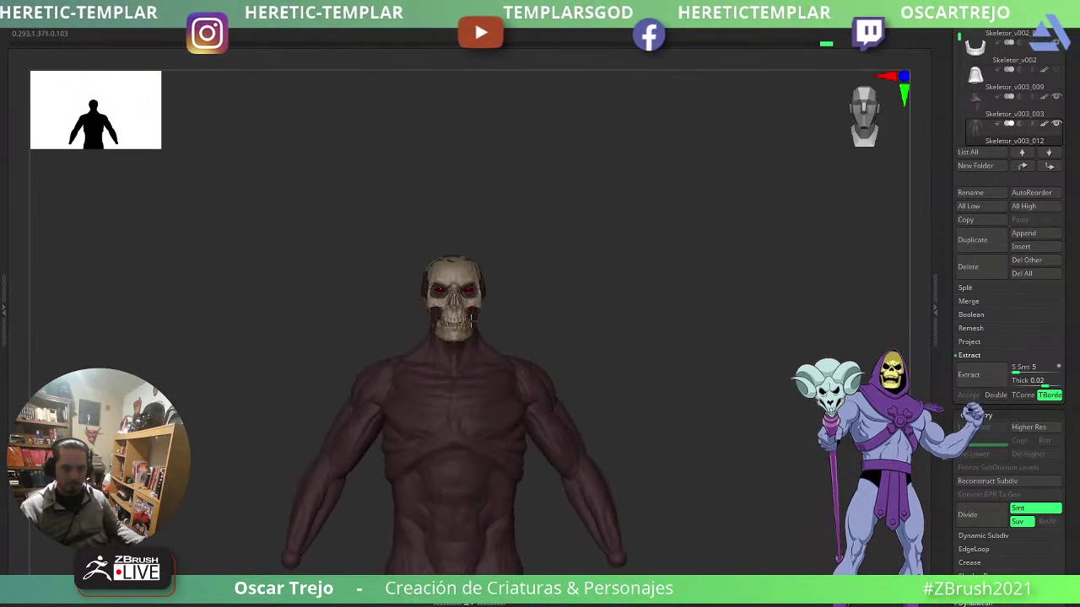
alt+drag(547, 272, 595, 352)
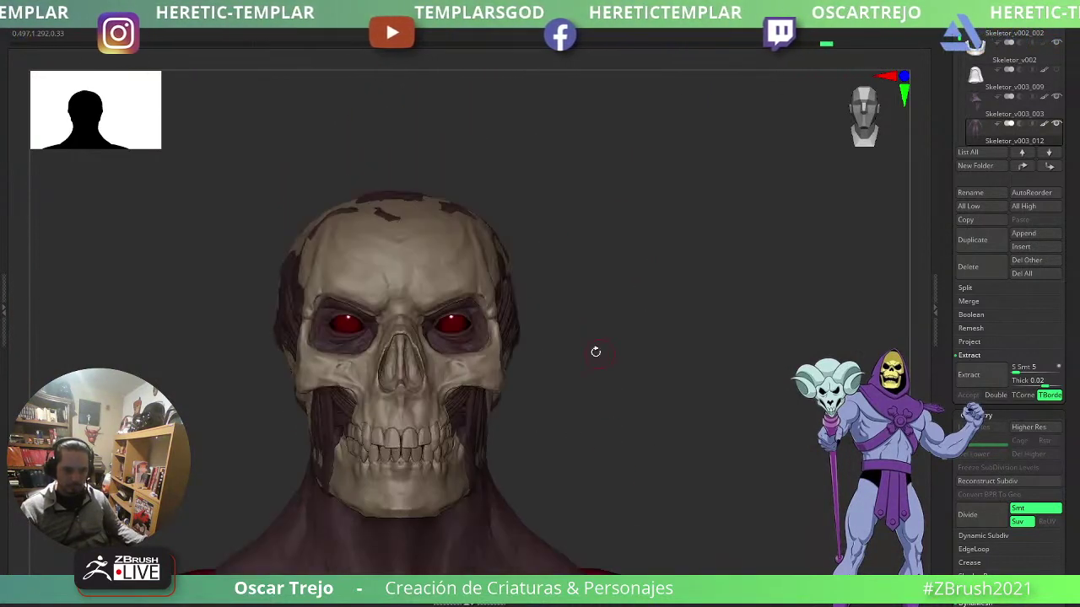
- Select the torn flesh layer subtool and insert a symmetrical pair of spheres inside the nasal cavity with the Insert Sphere brush
alt+click(390, 216)
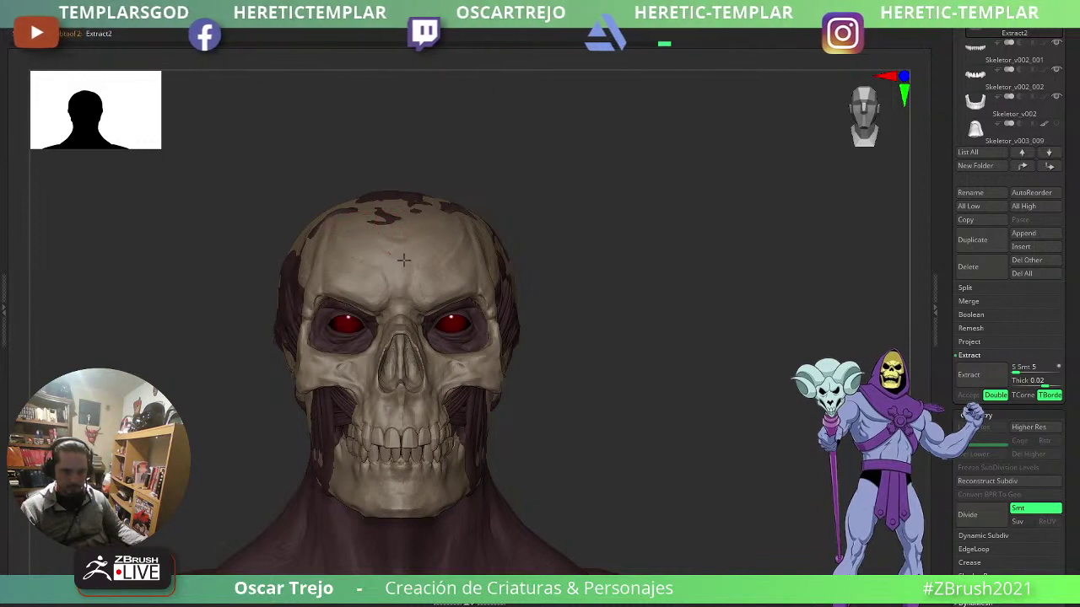
mouse_move(607, 295)
ctrl+right_down()
mouse_move(576, 282)
mouse_move(571, 306)
ctrl+right_up()
key(b)
key(i)
key(p)
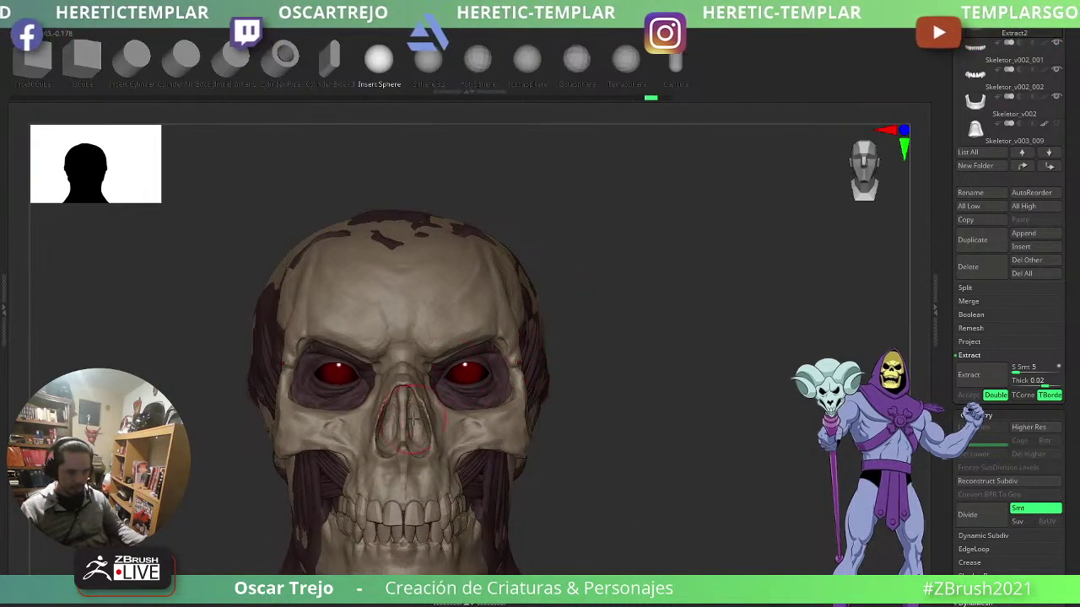
drag(418, 424, 421, 433)
key(ctrl+z)
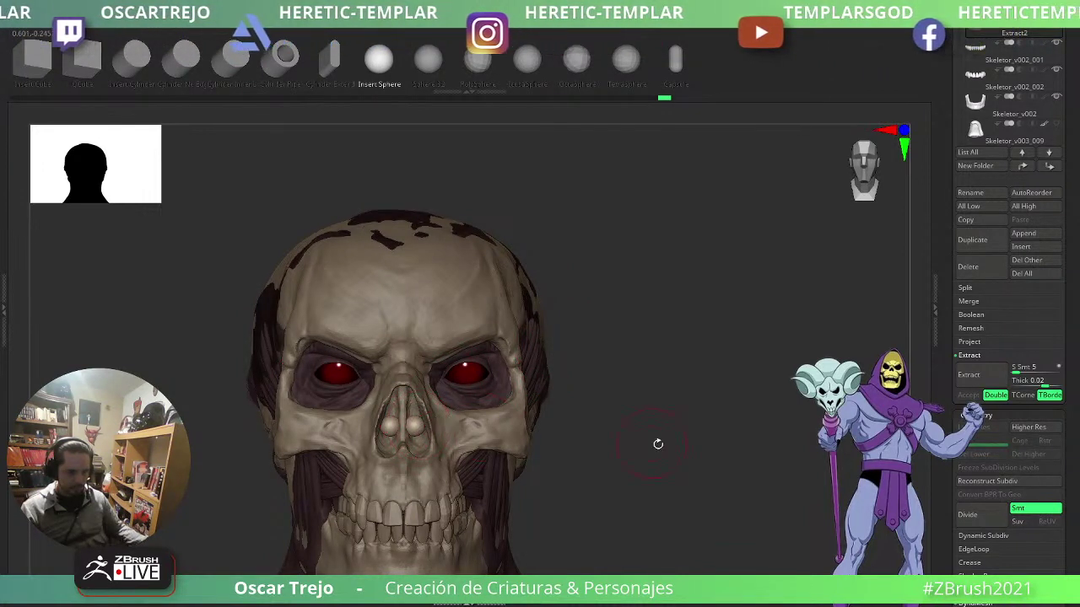
drag(658, 445, 582, 445)
- Reshape the inserted nasal spheres with Move into tall, narrow forms that fit inside the nose opening
key(b)
key(m)
key(v)
mouse_move(363, 402)
mouse_down()
mouse_move(366, 378)
mouse_move(359, 415)
mouse_up()
drag(226, 434, 314, 434)
drag(528, 386, 405, 400)
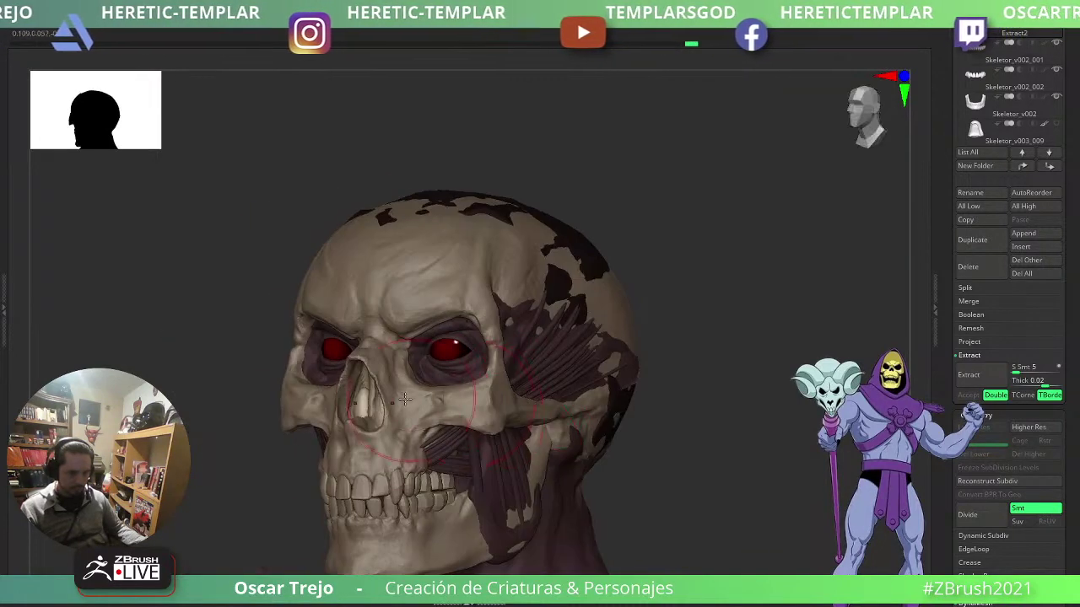
- Fill the flesh layer with the dark flesh colour so the nasal inserts match, and check its mesh from the side
alt+click(357, 247)
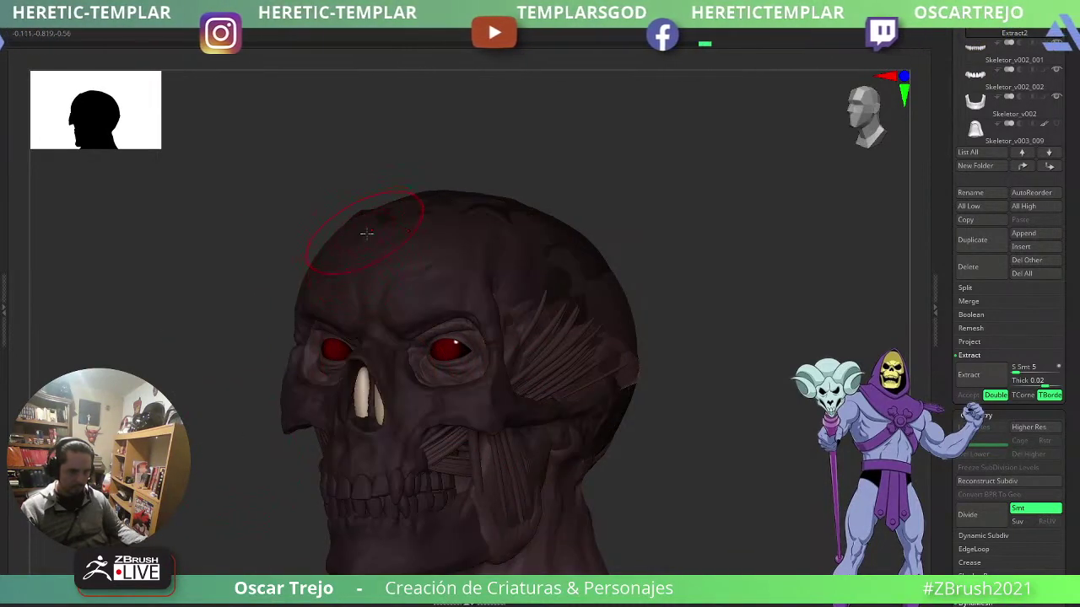
key(Tab)
click(284, 37)
key(Tab)
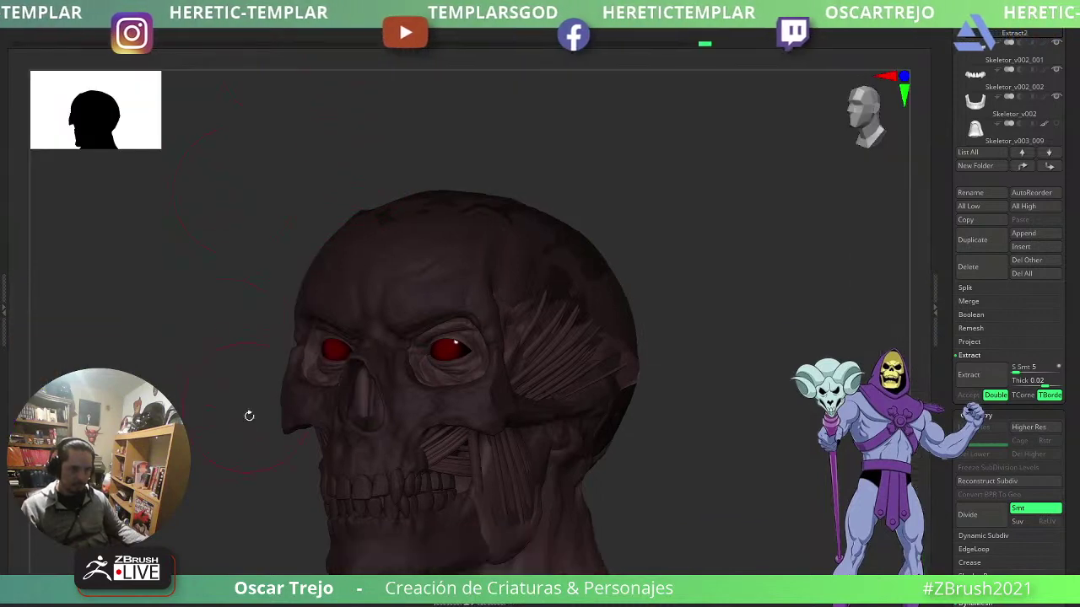
shift+drag(248, 414, 309, 429)
key(shift+f)
drag(658, 442, 405, 472)
key(shift+f)
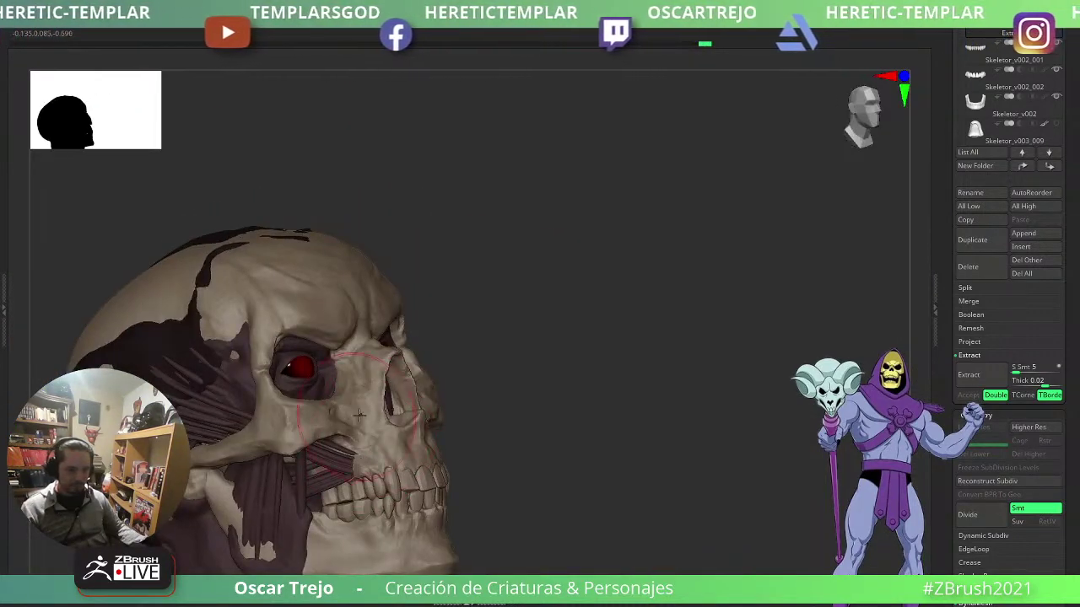
- Adjust the flesh inside the nasal cavity with Move from the front, and bring the subtool list into view
drag(549, 428, 460, 409)
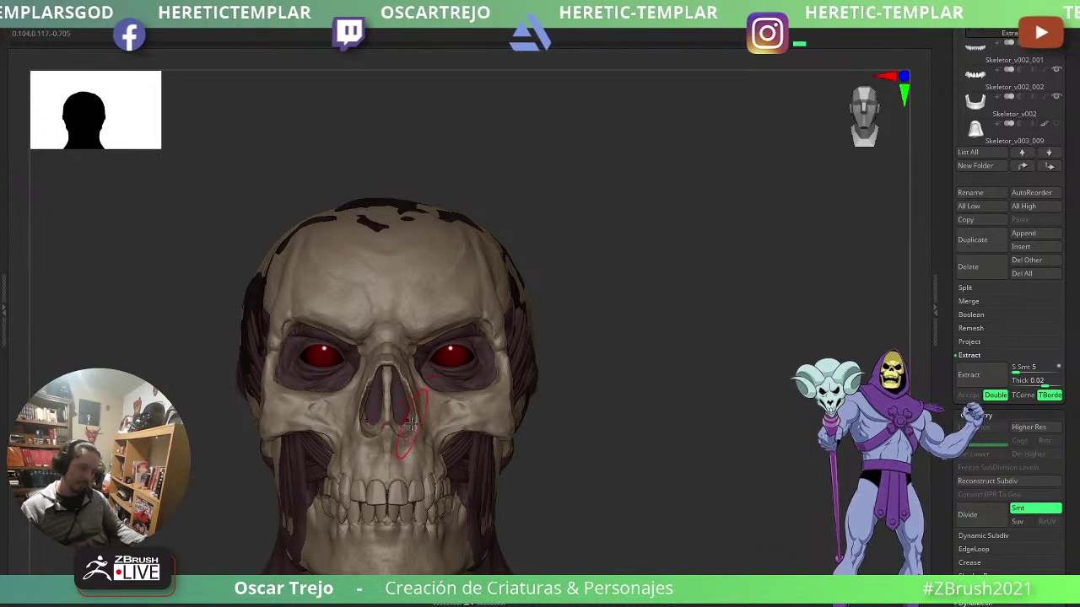
key(w)
key(q)
key(s)
drag(408, 418, 419, 420)
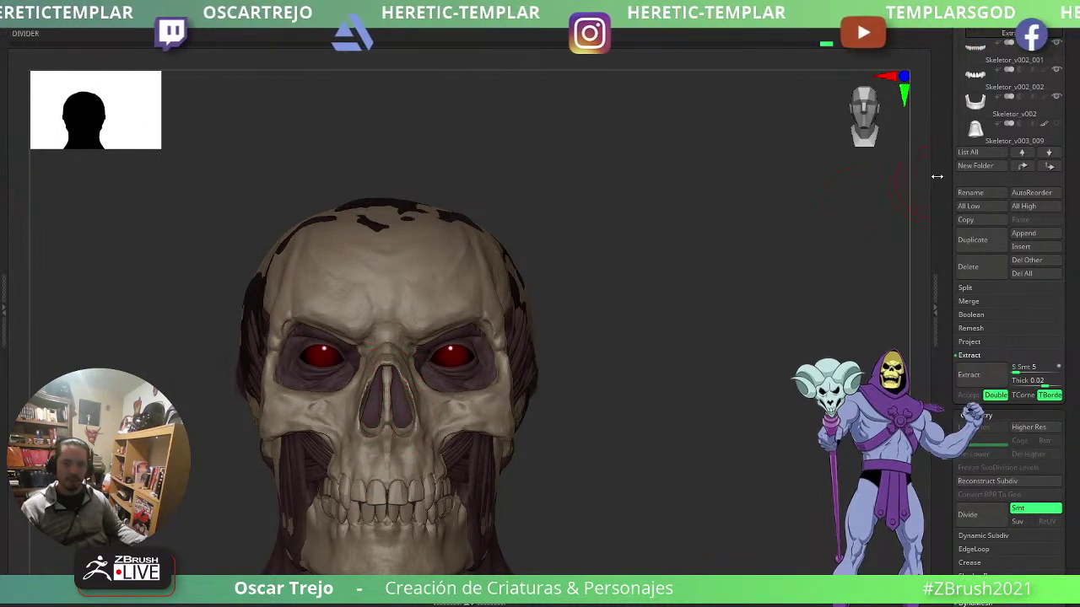
drag(936, 177, 939, 378)
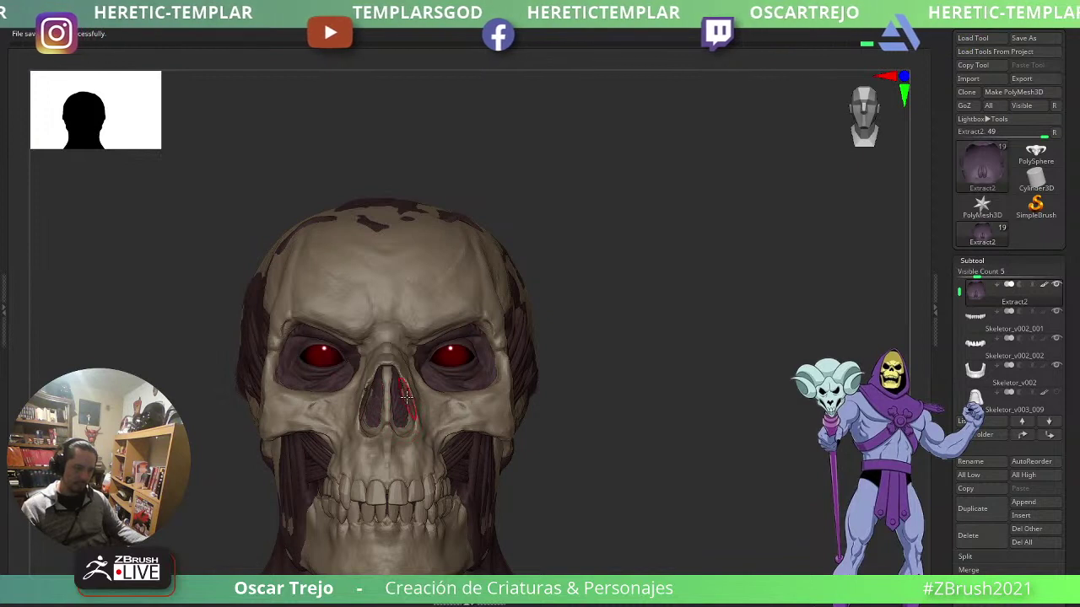
- Examine the neck, chest, shoulders and arms from the front, switching between the neck muscle and body subtools
alt+drag(606, 442, 553, 329)
alt+click(447, 466)
drag(604, 363, 566, 390)
alt+click(478, 466)
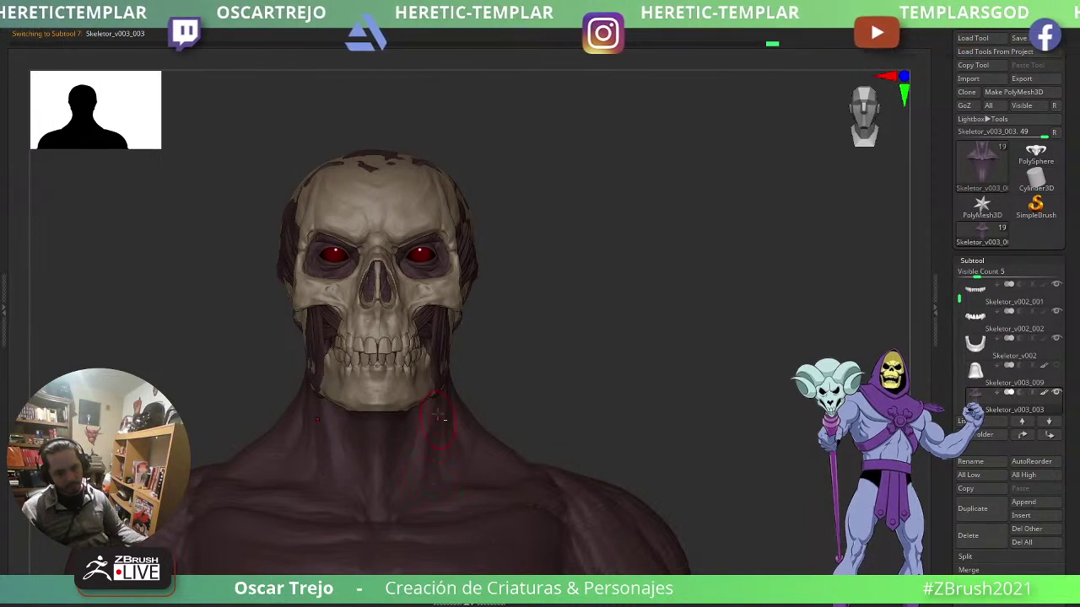
alt+drag(549, 386, 608, 315)
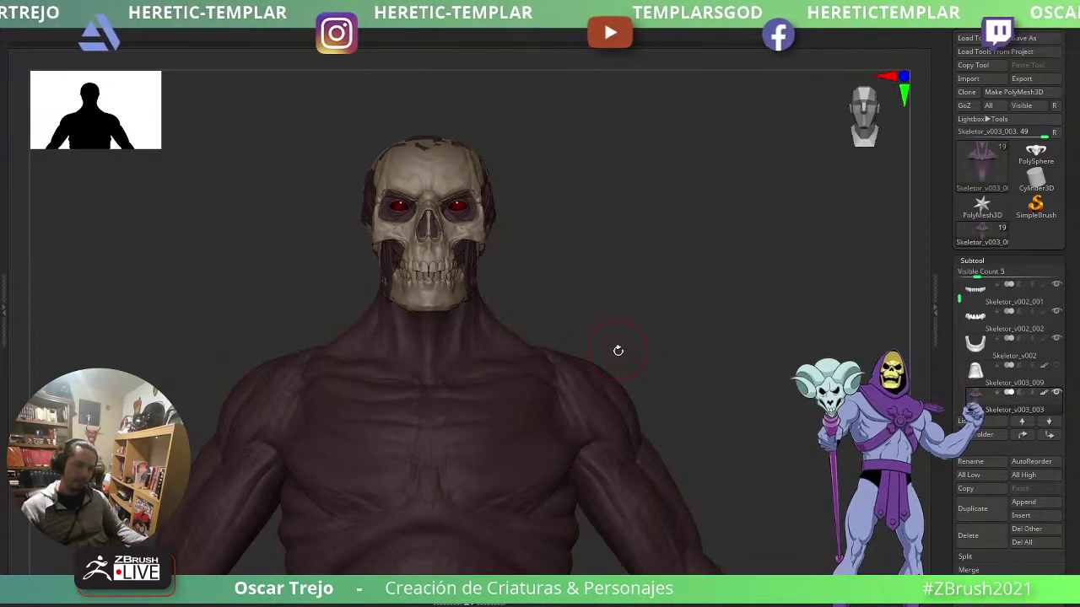
alt+drag(627, 355, 612, 334)
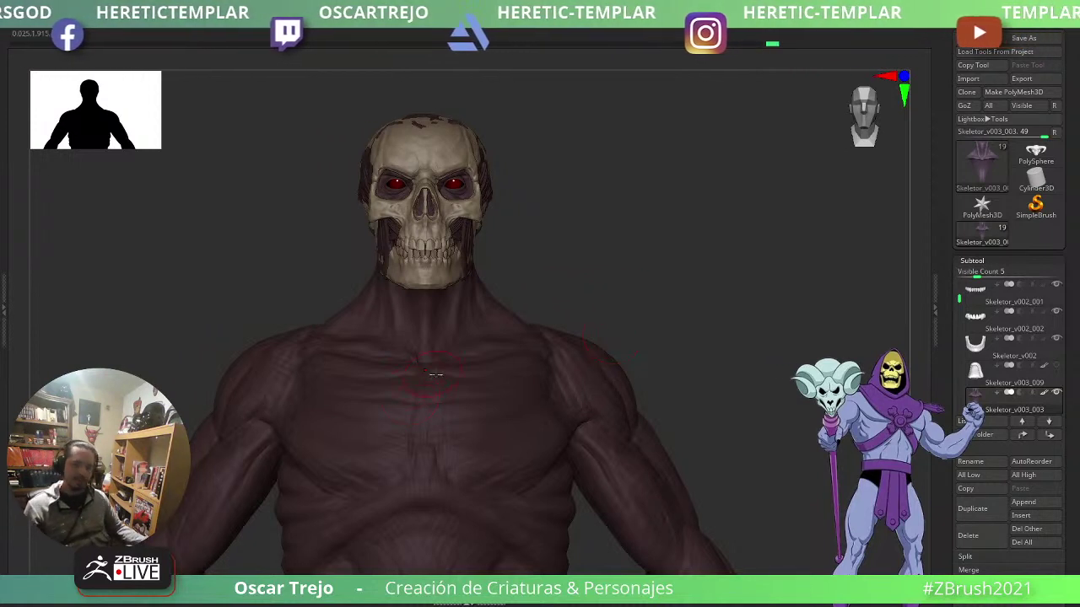
alt+click(243, 480)
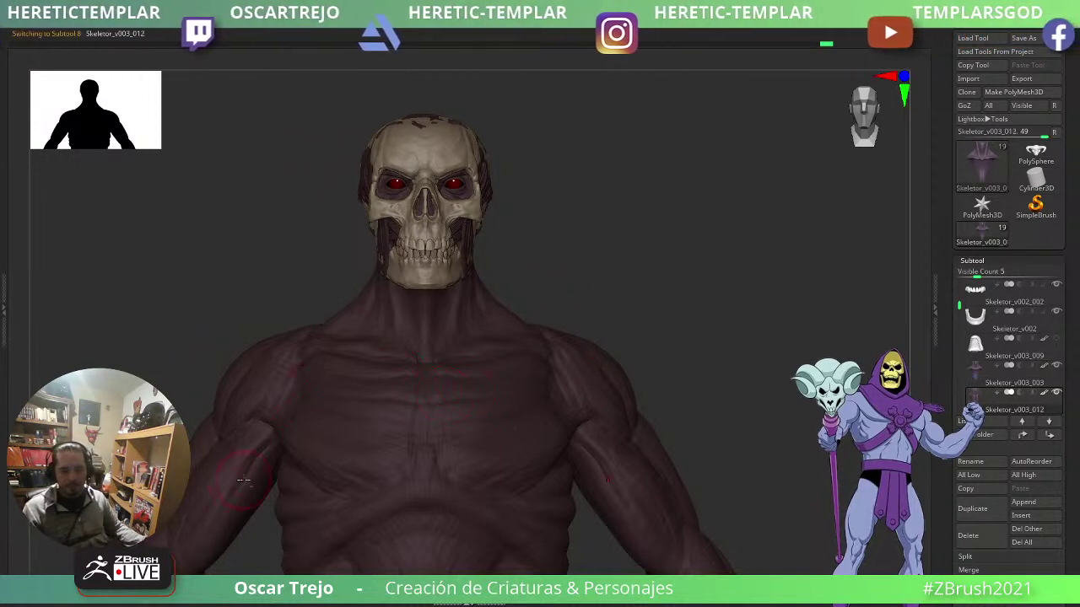
key(s)
click(246, 467)
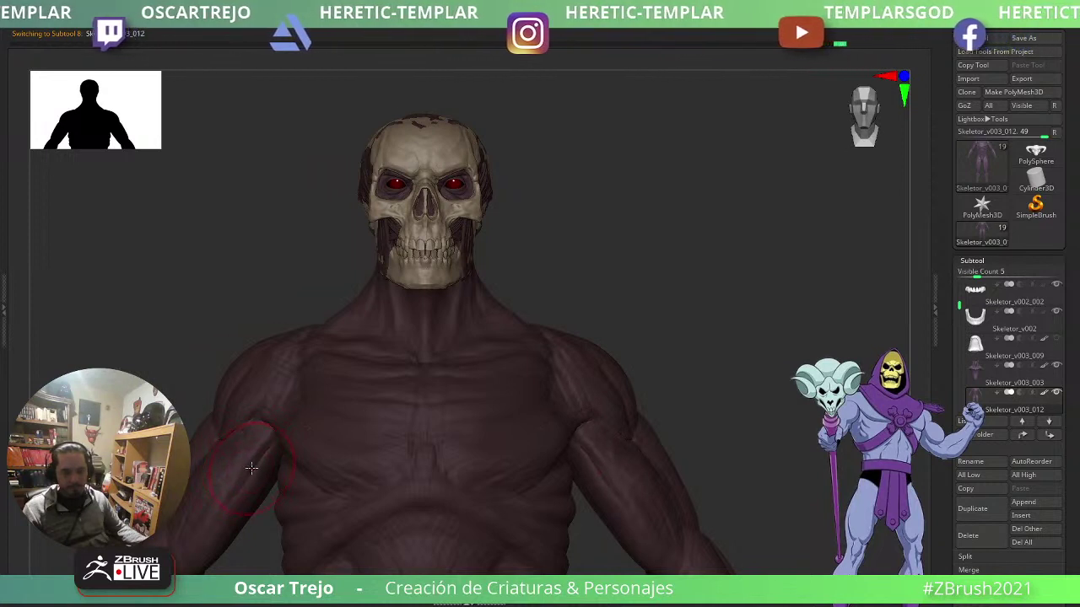
mouse_move(687, 415)
mouse_down()
mouse_move(670, 410)
mouse_move(728, 369)
mouse_move(689, 368)
mouse_move(725, 402)
mouse_move(751, 386)
mouse_move(608, 346)
mouse_up()
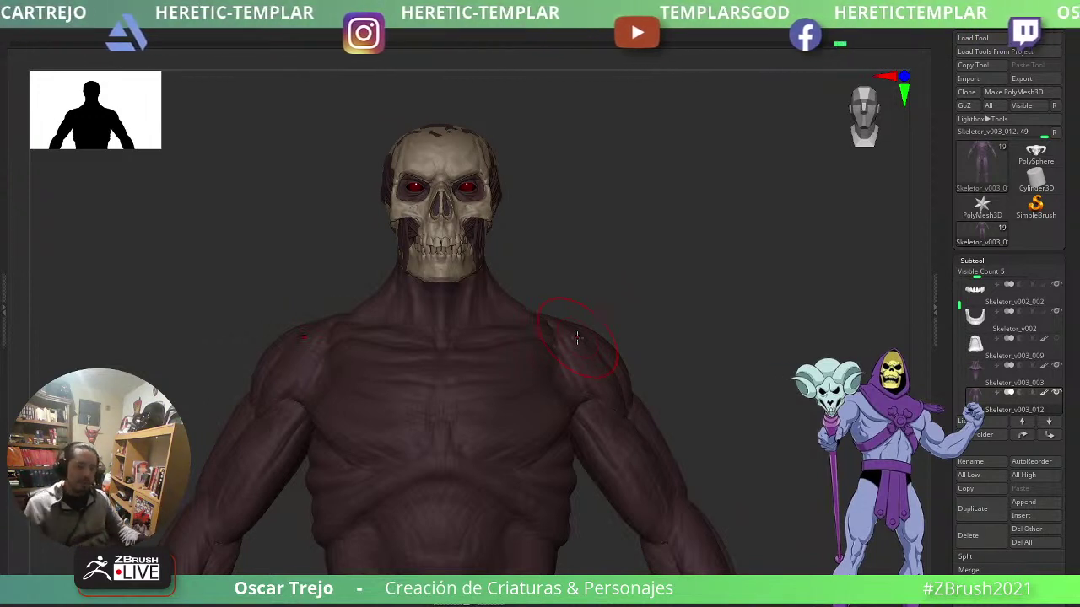
alt+drag(649, 316, 564, 313)
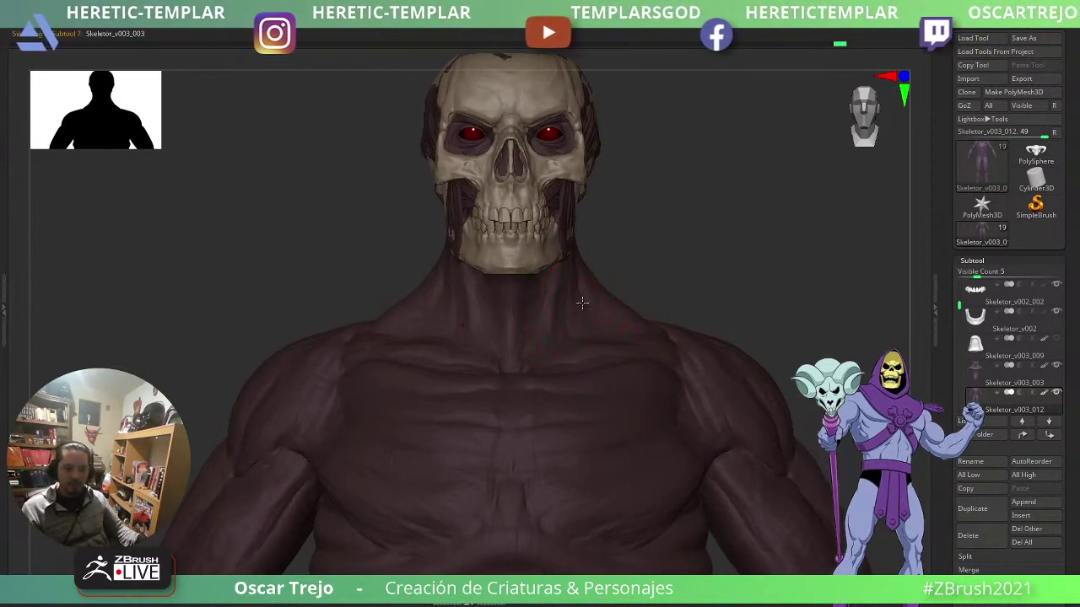
alt+click(582, 301)
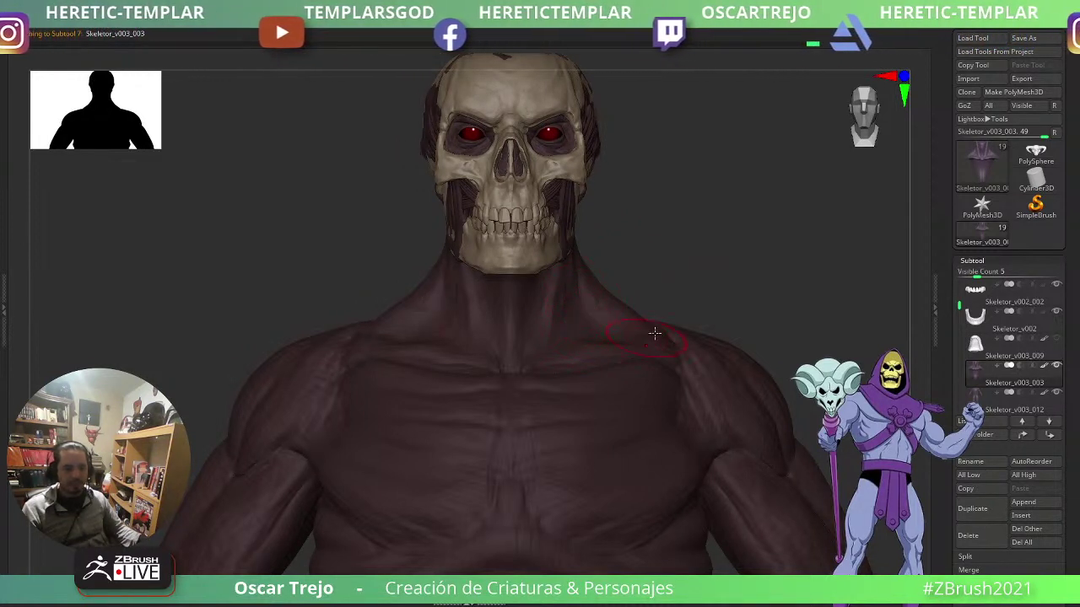
alt+drag(717, 294, 649, 236)
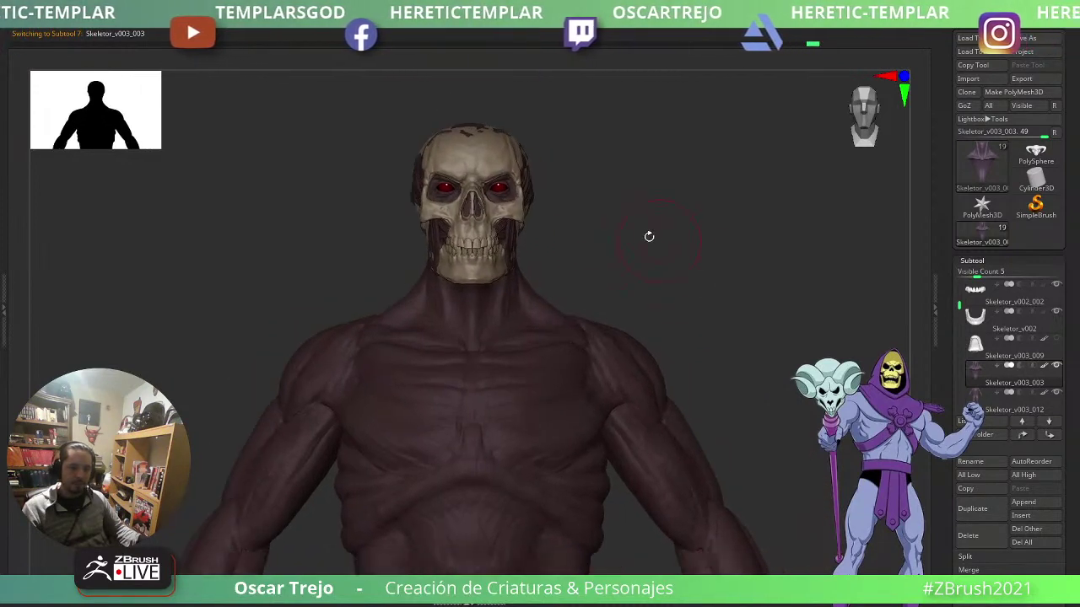
- Show the full interface and change the document background to a lighter grey
key(Tab)
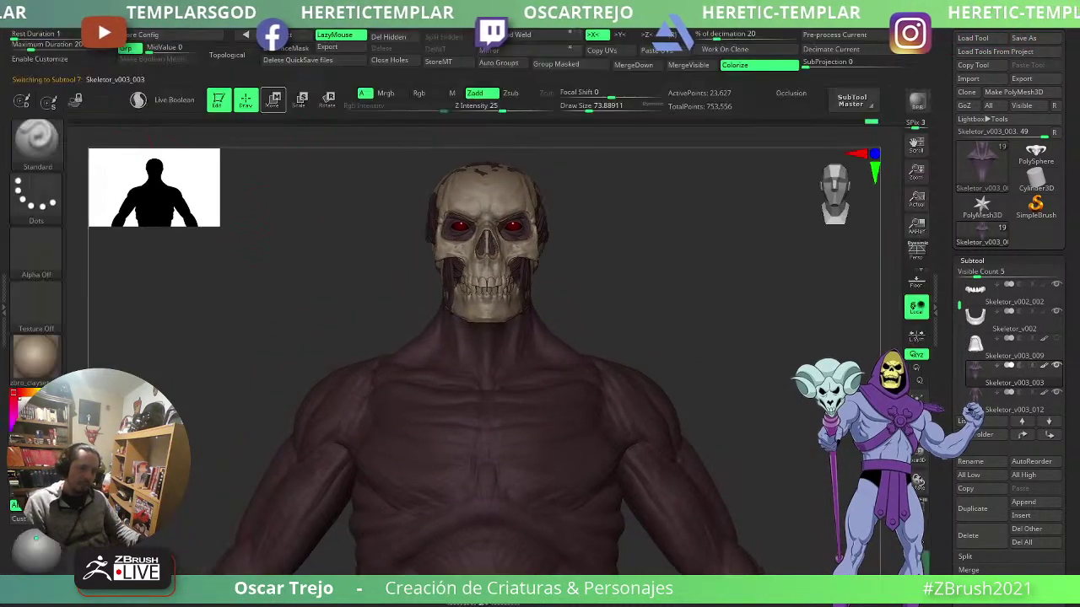
click(126, 25)
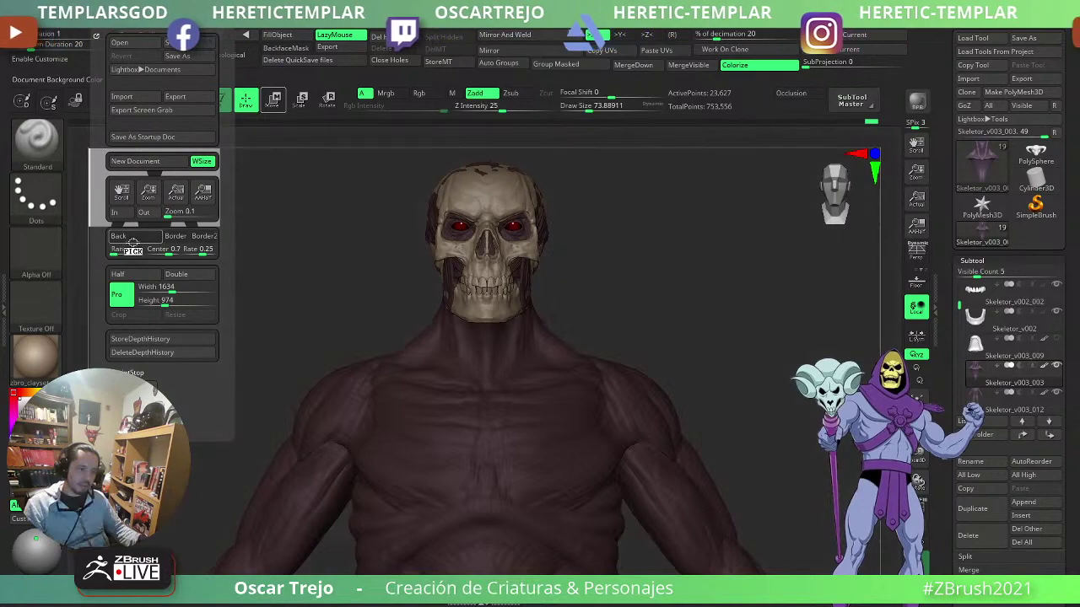
mouse_move(128, 239)
mouse_down()
mouse_move(67, 318)
mouse_move(58, 407)
mouse_move(26, 509)
mouse_move(35, 564)
mouse_up()
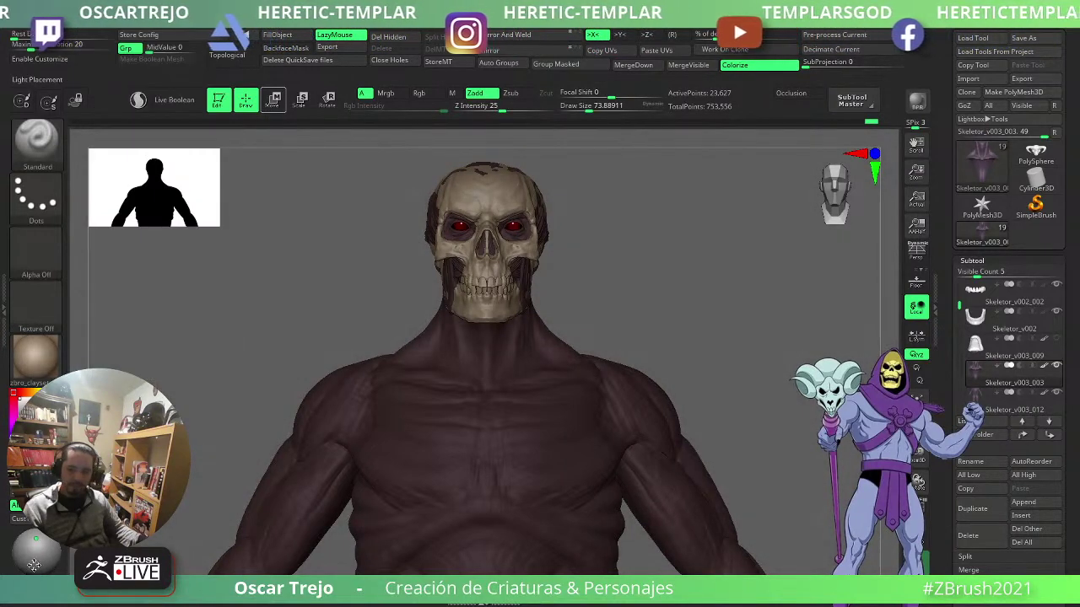
- Examine the temple fibres, cheek muscles and overall silhouette against the grey background from the side and front
mouse_move(684, 342)
mouse_down()
mouse_move(658, 358)
mouse_move(711, 312)
mouse_move(674, 285)
mouse_up()
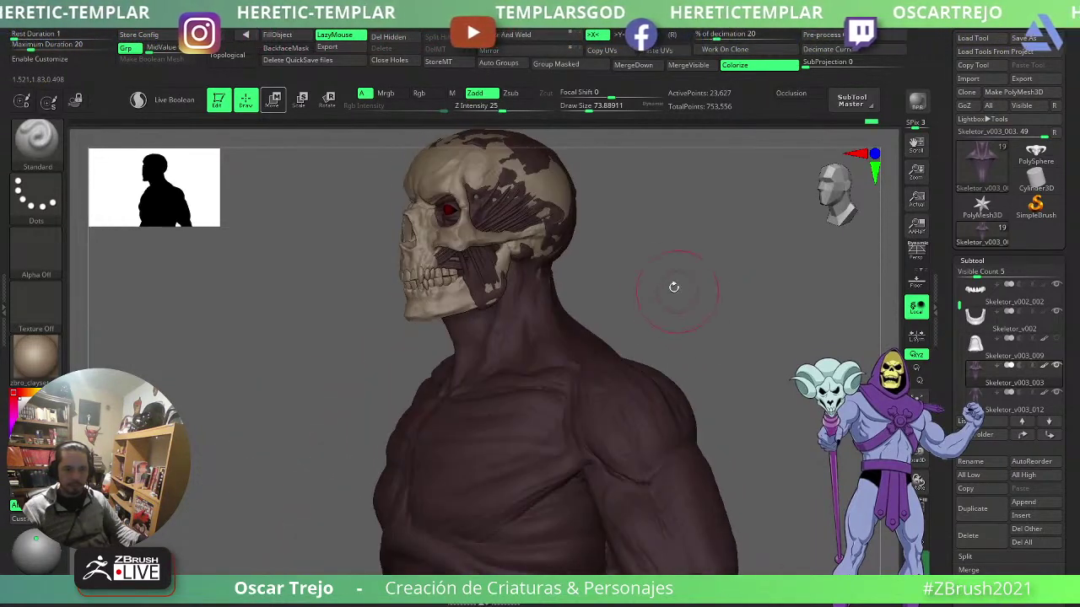
alt+click(540, 162)
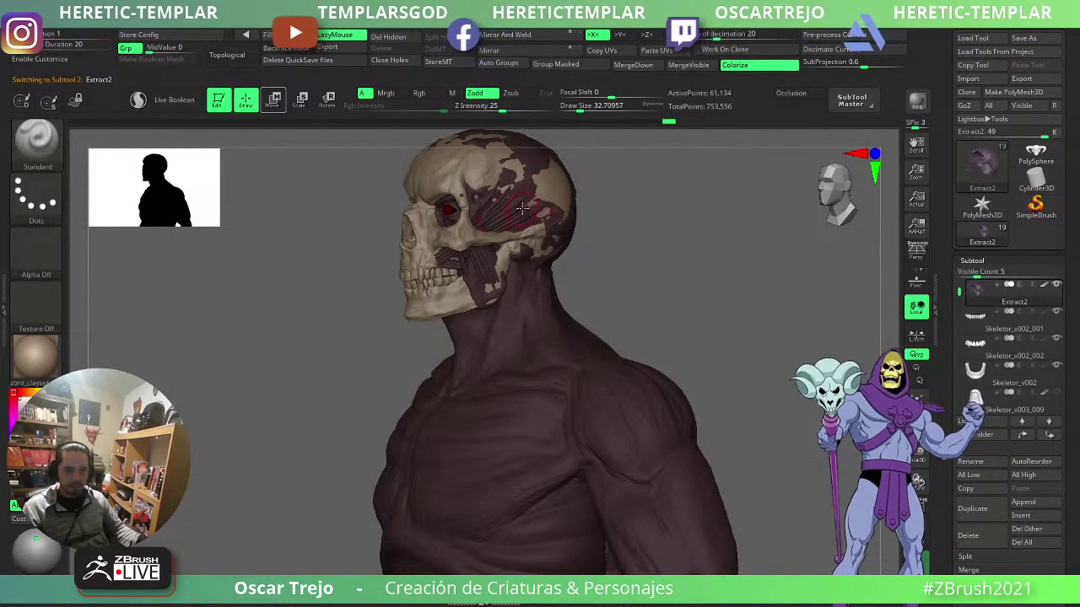
alt+click(528, 202)
mouse_move(648, 206)
mouse_down()
mouse_move(581, 224)
mouse_move(618, 267)
mouse_up()
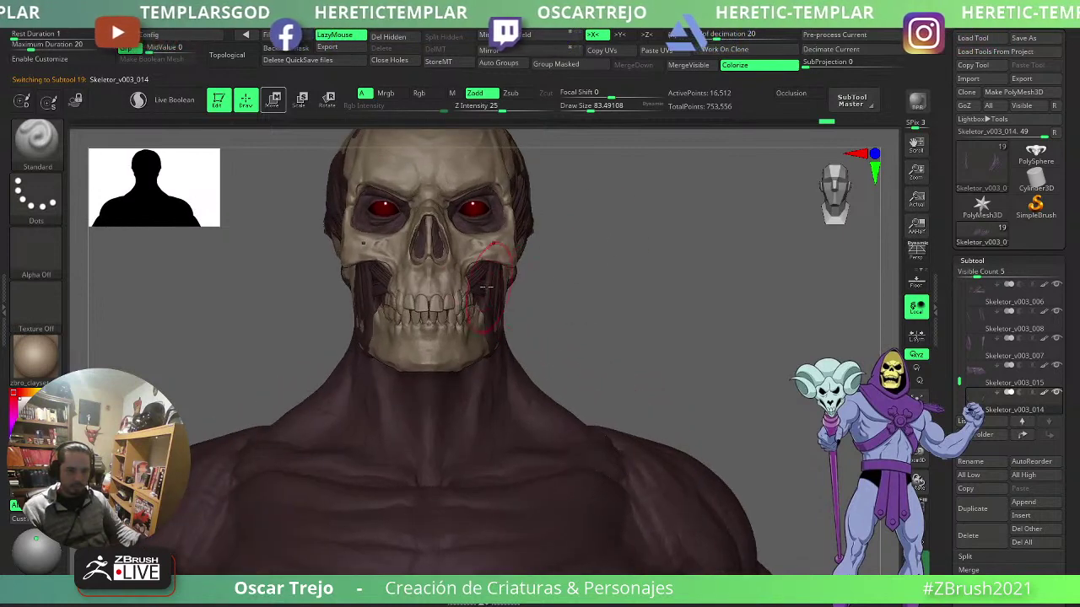
key(b)
key(m)
key(v)
alt+drag(602, 318, 551, 279)
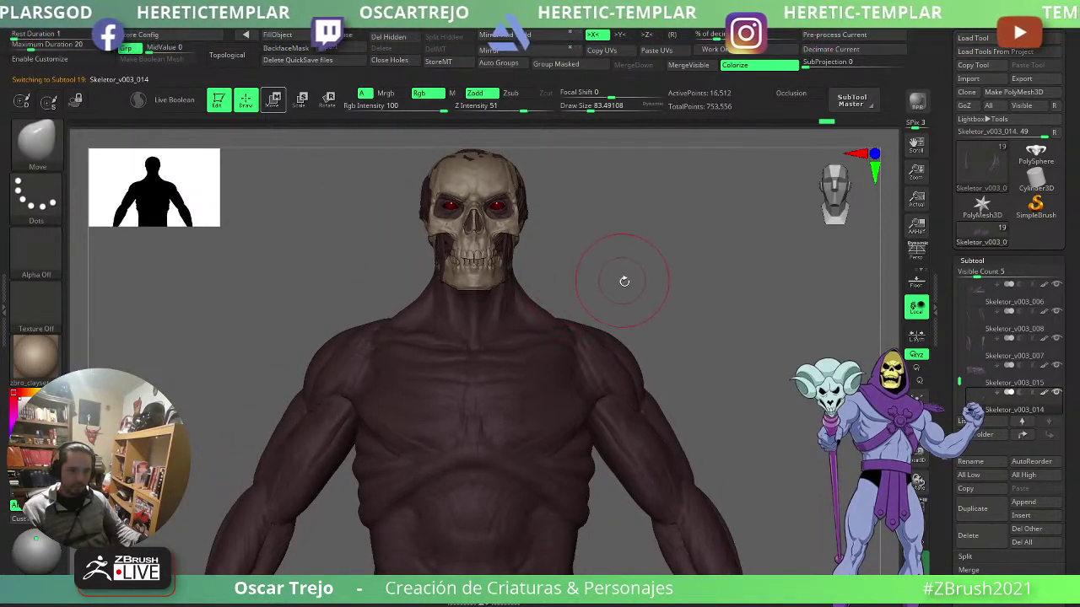
alt+drag(625, 281, 640, 313)
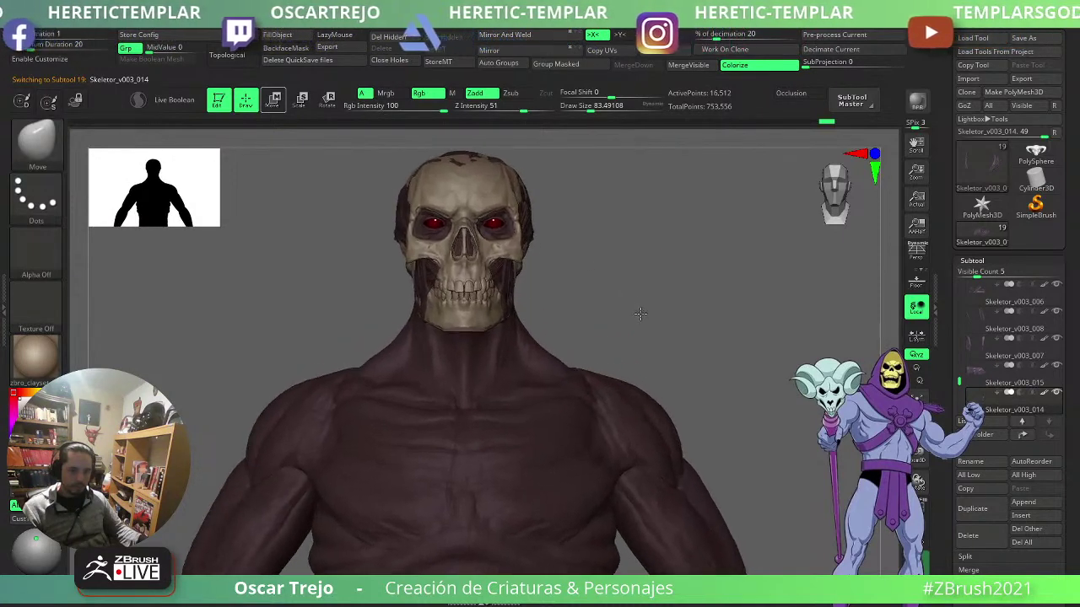
key(Tab)
mouse_move(669, 274)
mouse_down()
mouse_move(656, 301)
mouse_move(653, 290)
mouse_up()
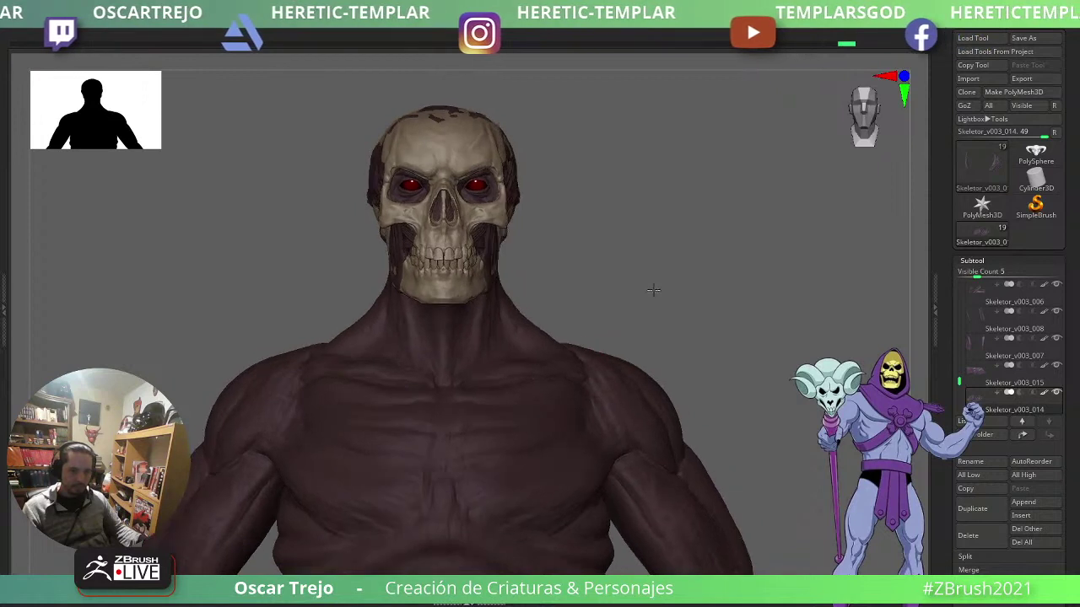
- Make the hood subtool visible, select it and clear its mask
drag(955, 370, 964, 262)
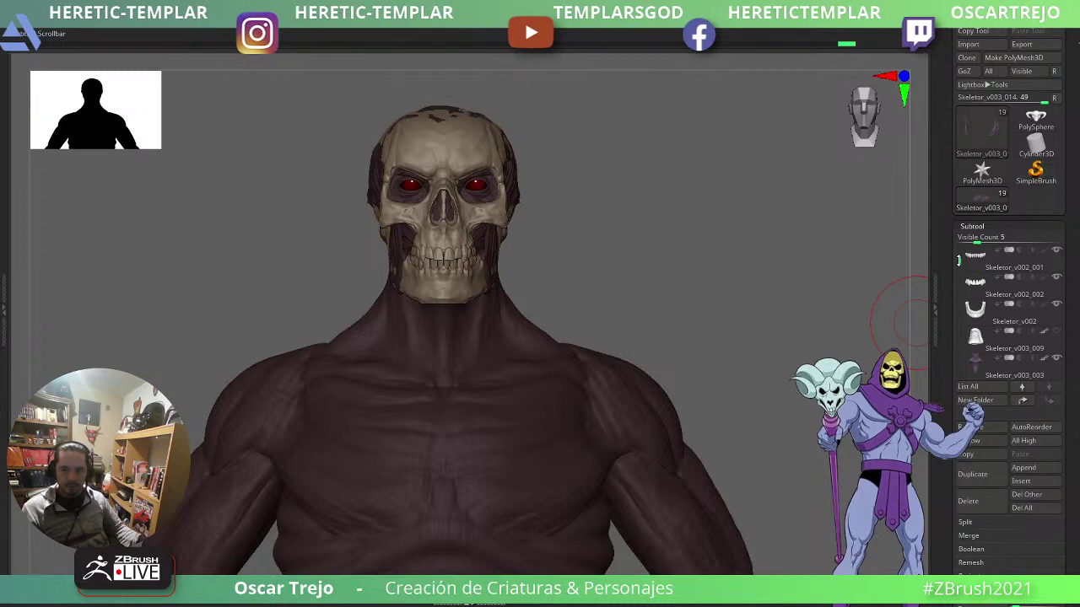
click(1055, 331)
mouse_move(673, 242)
alt+mouse_down()
mouse_move(661, 286)
mouse_move(656, 247)
alt+mouse_up()
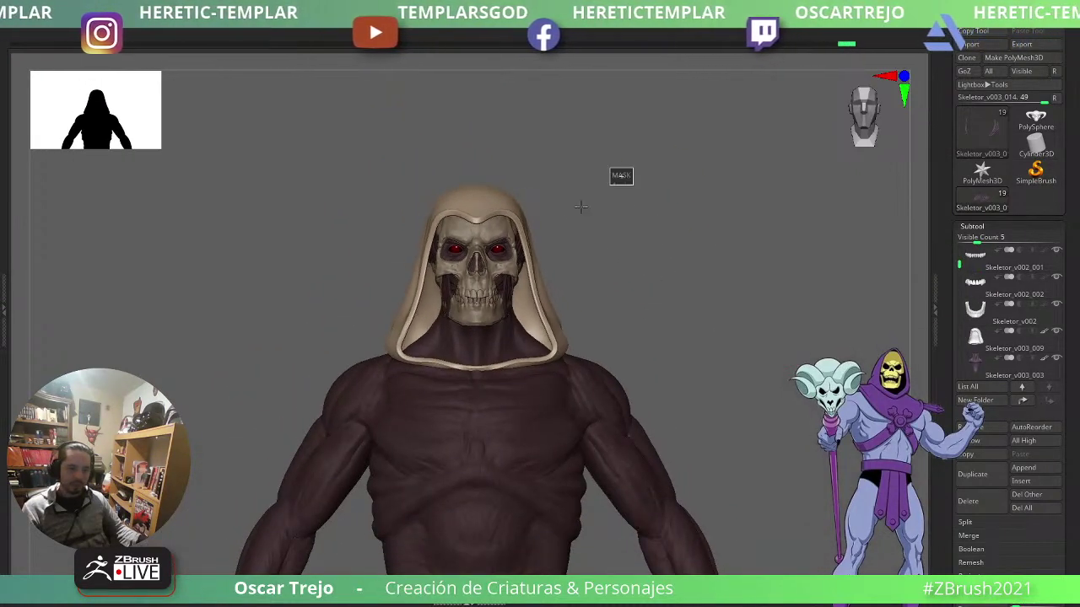
alt+click(546, 325)
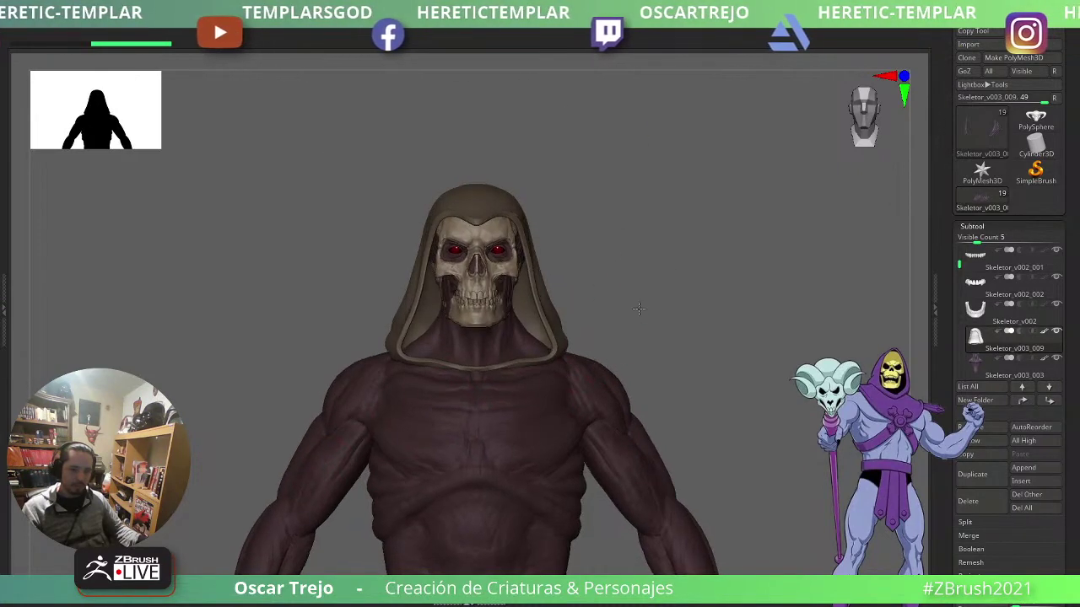
mouse_move(639, 309)
mouse_down()
mouse_move(603, 302)
mouse_move(666, 298)
mouse_move(647, 321)
mouse_move(656, 292)
mouse_move(645, 304)
mouse_up()
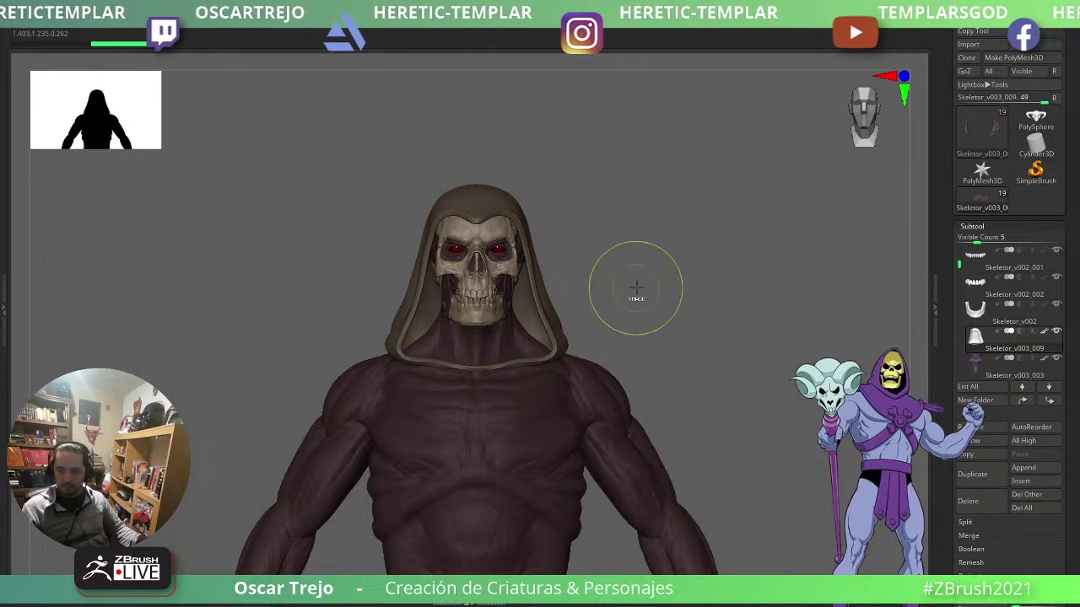
ctrl+drag(637, 291, 644, 313)
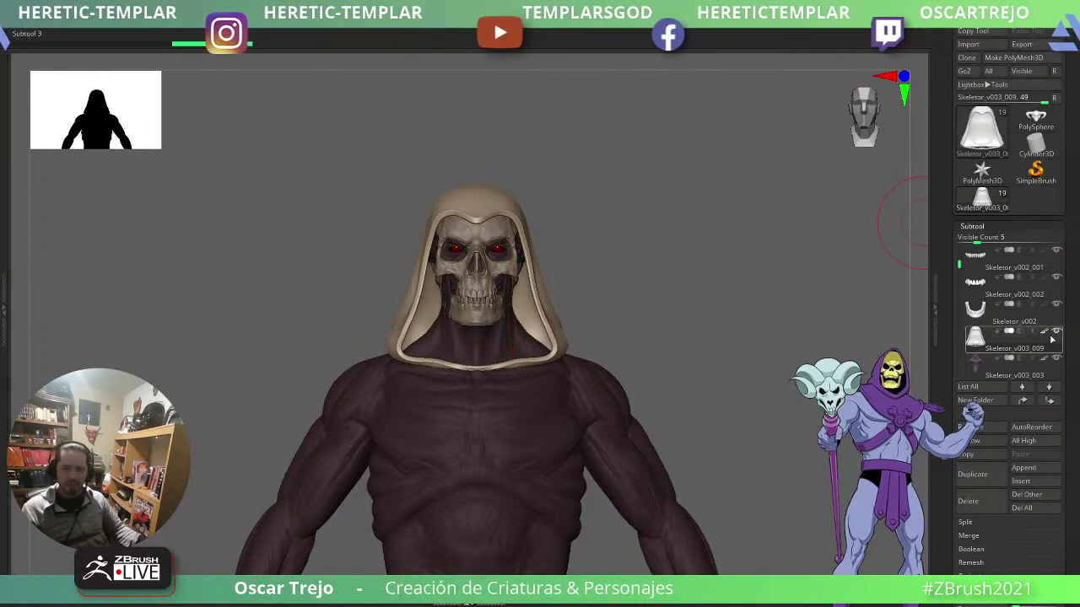
- Hide the hood and select the neck muscle subtool, framing the skull and shoulders from the front
click(991, 361)
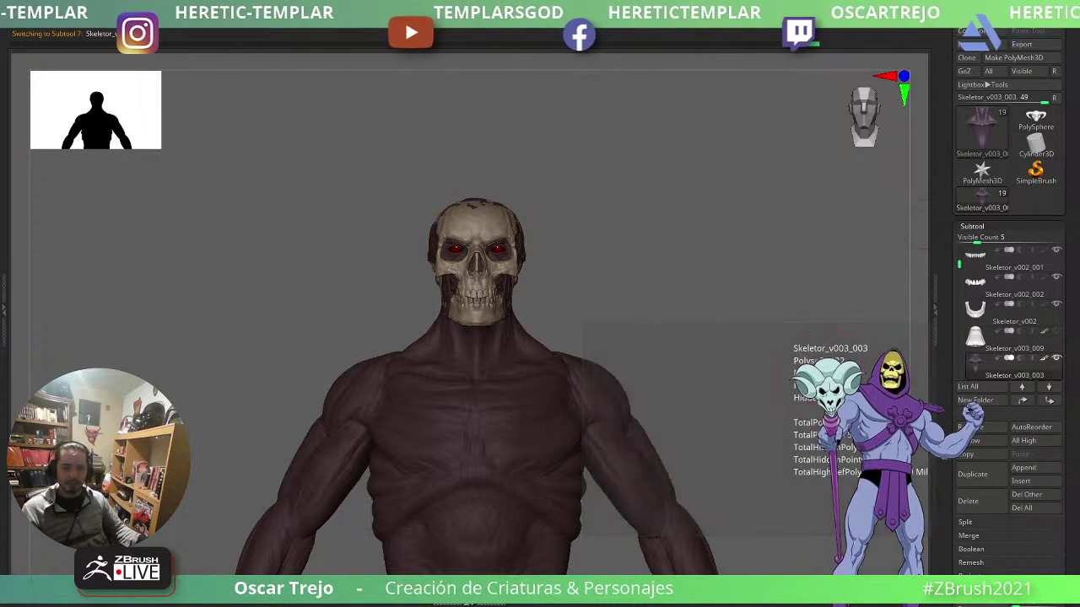
drag(644, 317, 714, 343)
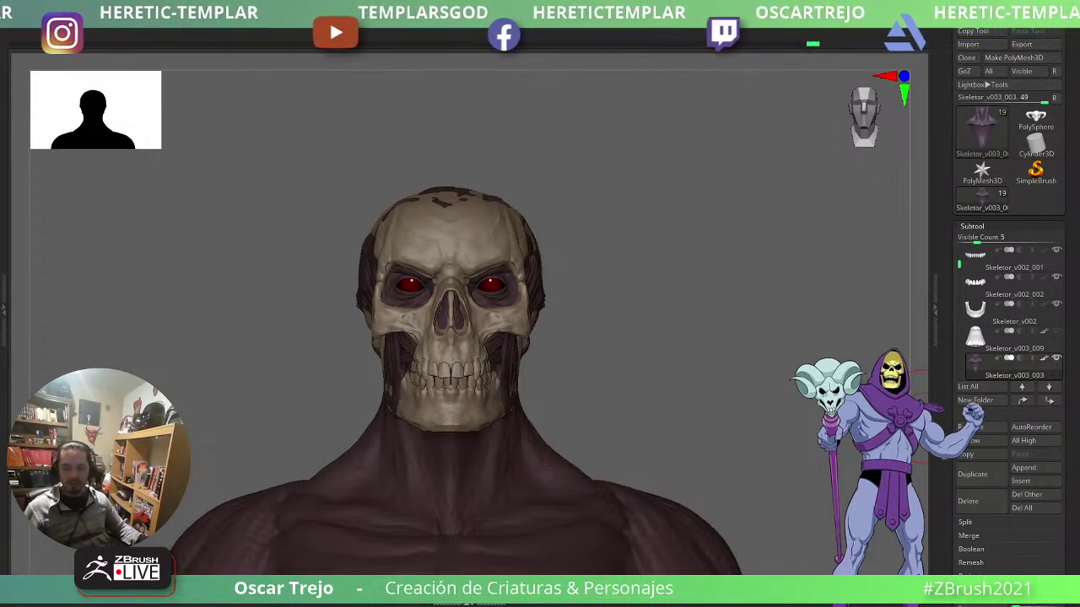
- Insert a small sphere on the midline of the upper chest with the primitive insert brush
alt+drag(667, 394, 695, 263)
alt+drag(733, 341, 700, 329)
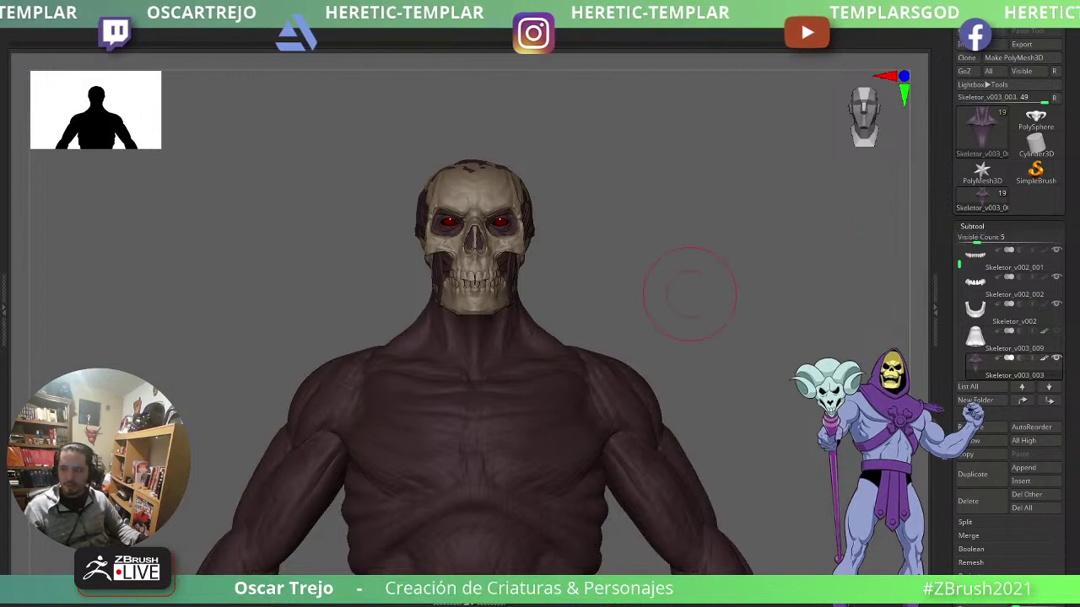
alt+drag(757, 323, 738, 240)
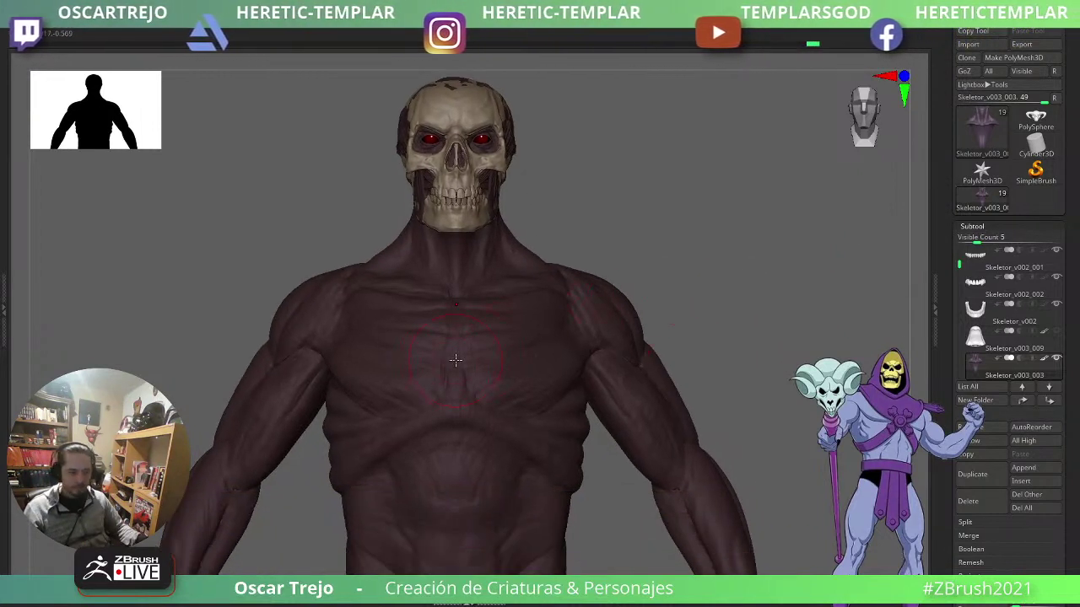
key(b)
key(i)
key(p)
key(shift+f)
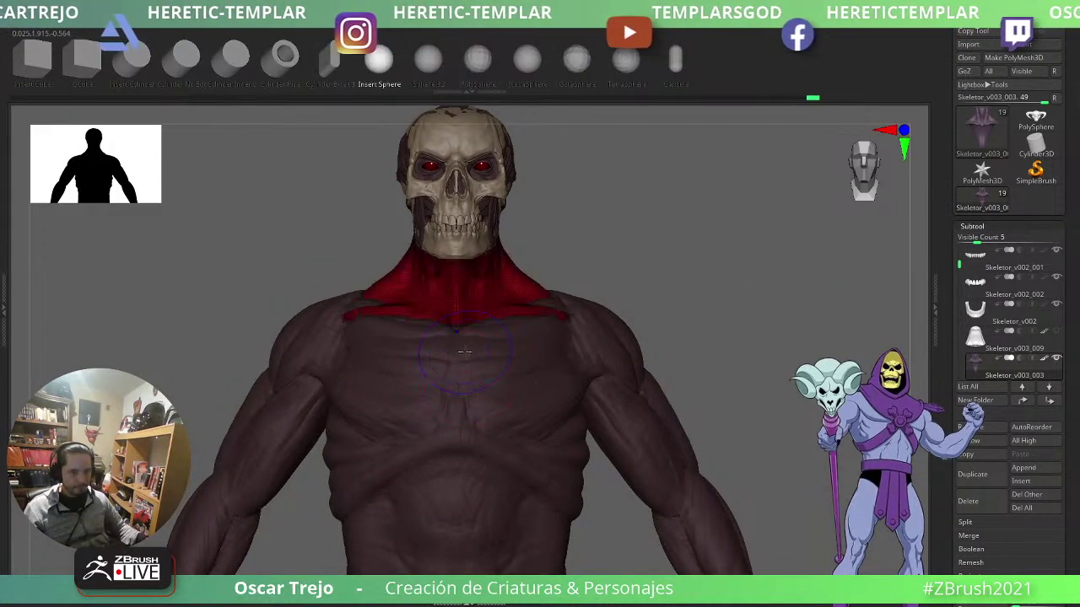
key(shift+f)
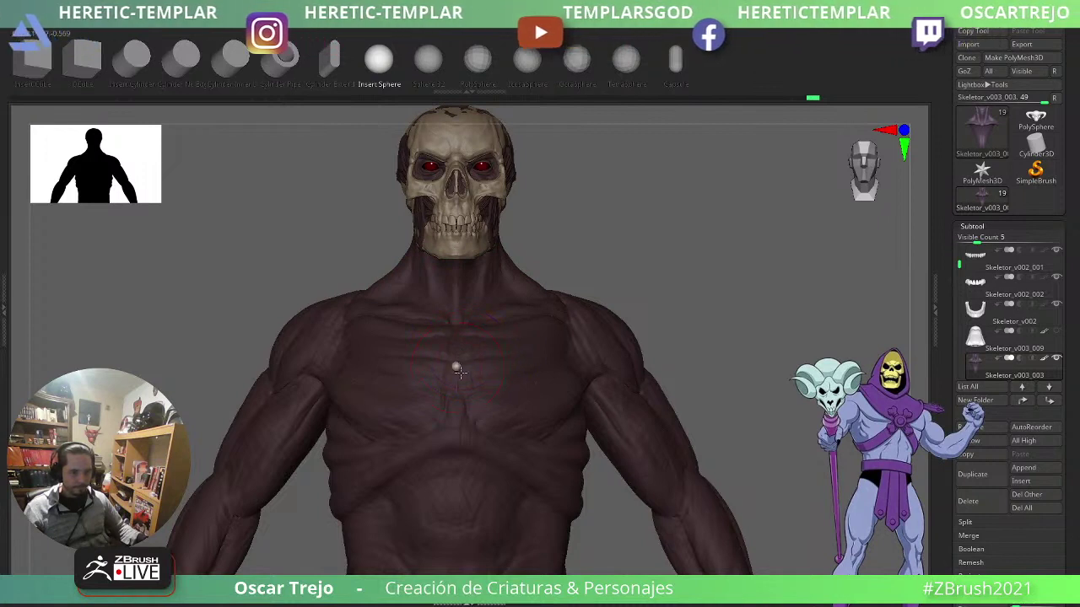
drag(457, 367, 484, 372)
- Isolate the inserted sphere and split the hidden neck mesh off it, making the sphere its own subtool with the full interface shown
alt+drag(672, 319, 654, 253)
ctrl+shift+click(449, 339)
key(b)
key(m)
key(v)
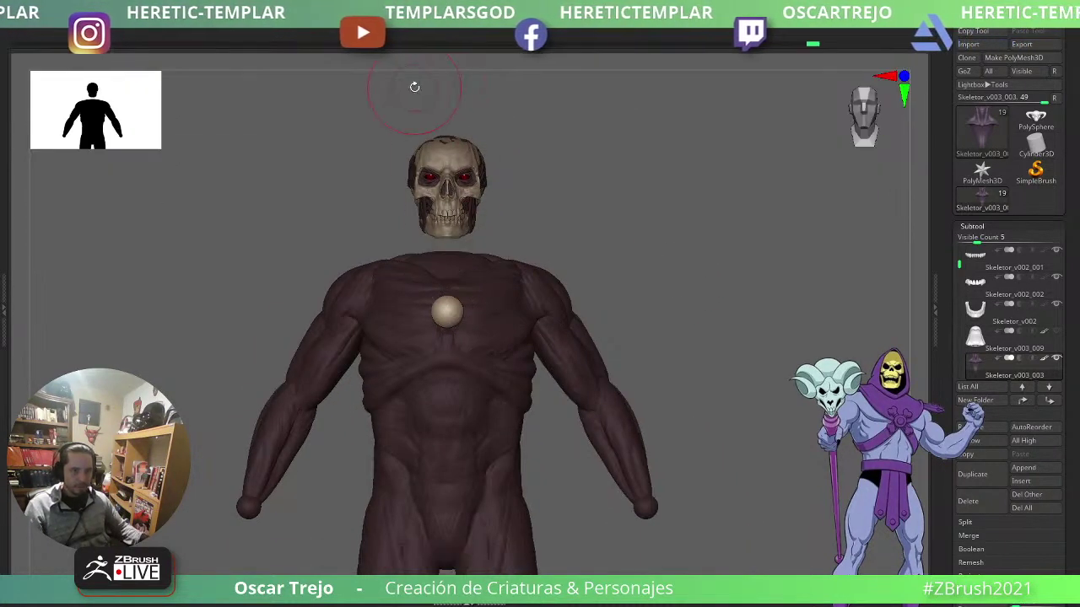
key(Tab)
click(444, 38)
- Stretch the sphere vertically with the gizmo by a factor of about 1.25
alt+drag(666, 236, 660, 316)
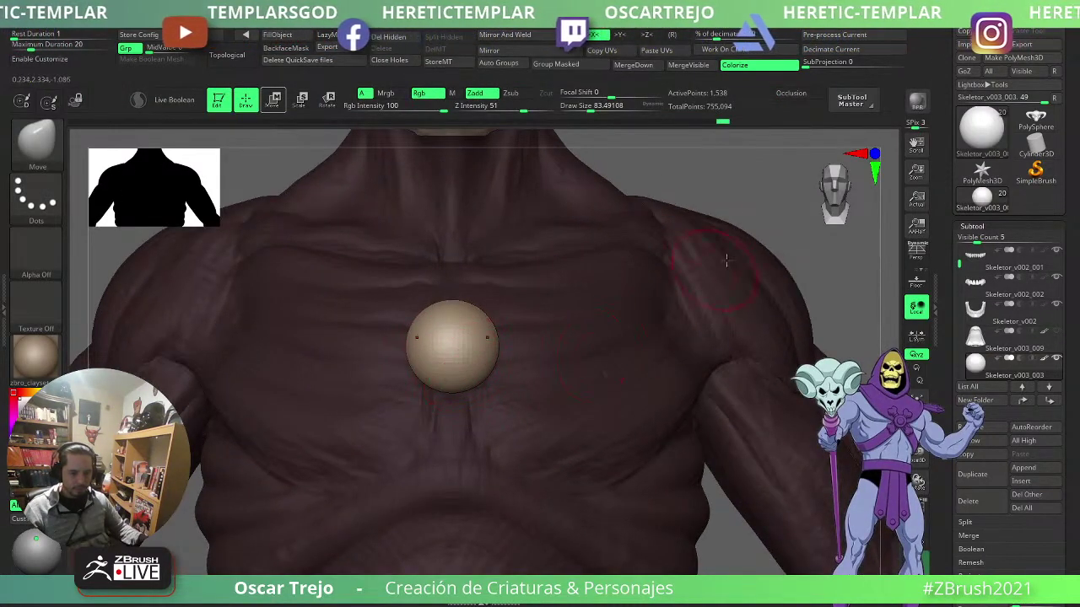
drag(778, 224, 778, 152)
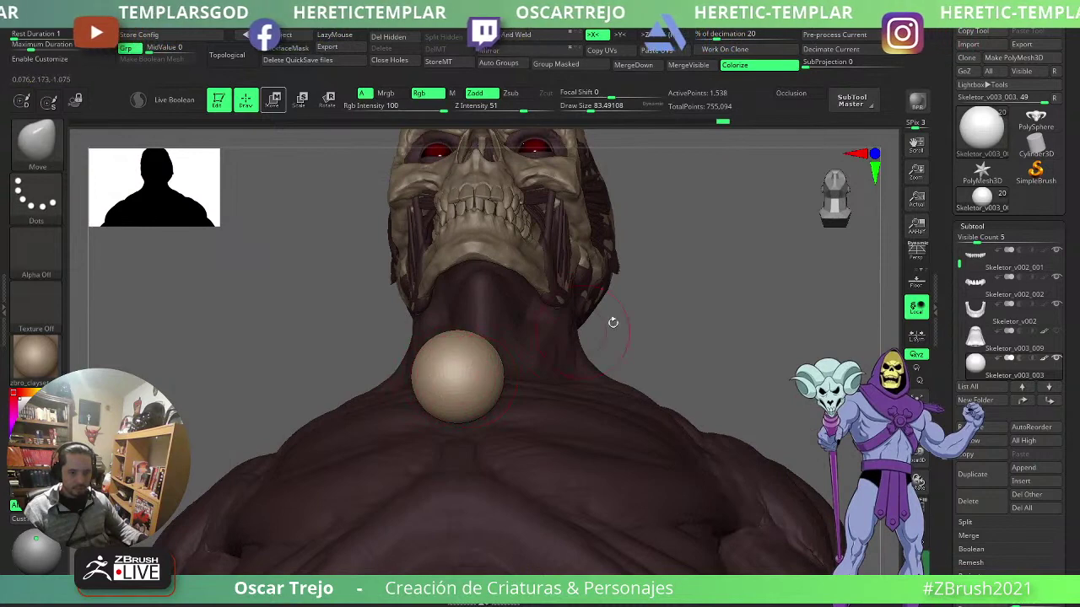
key(w)
drag(612, 321, 326, 226)
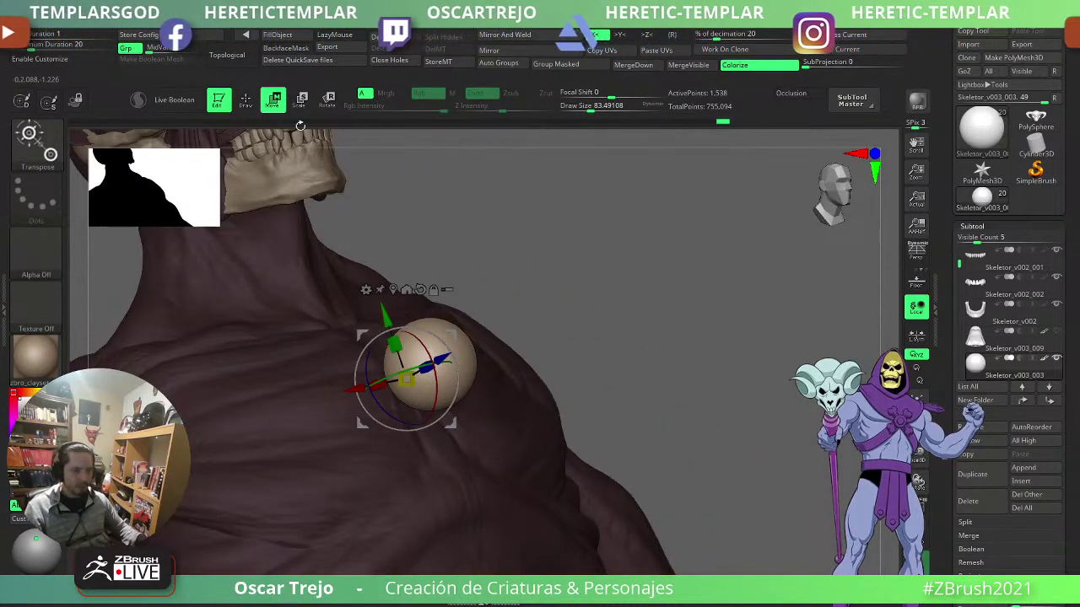
click(246, 100)
drag(473, 281, 629, 320)
key(w)
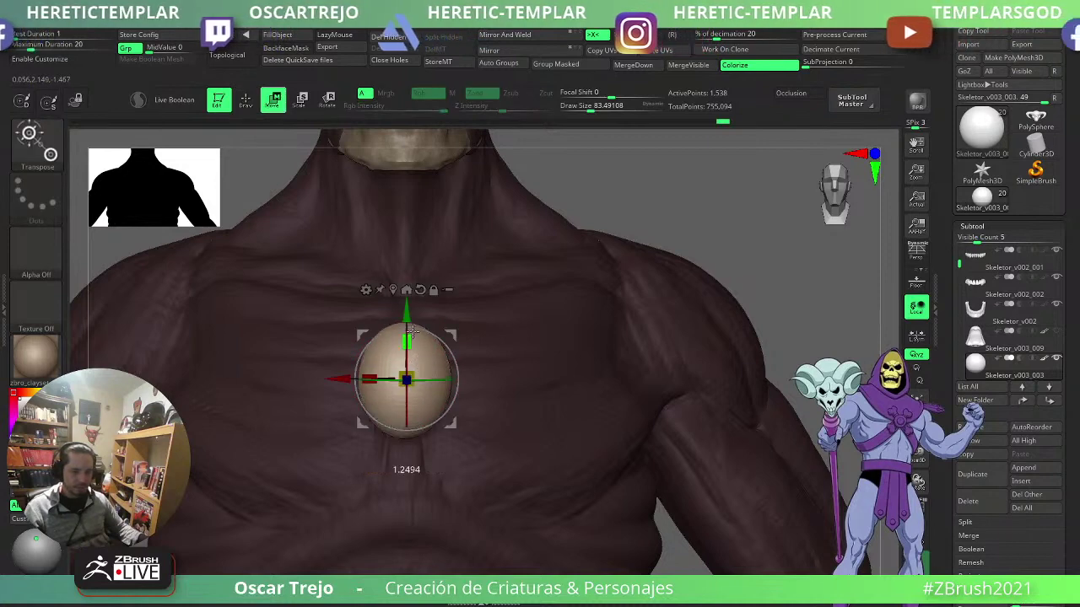
key(q)
- Widen the lower part of the stretched sphere into an egg shape using the Move brush at draw size about 136
drag(727, 203, 639, 184)
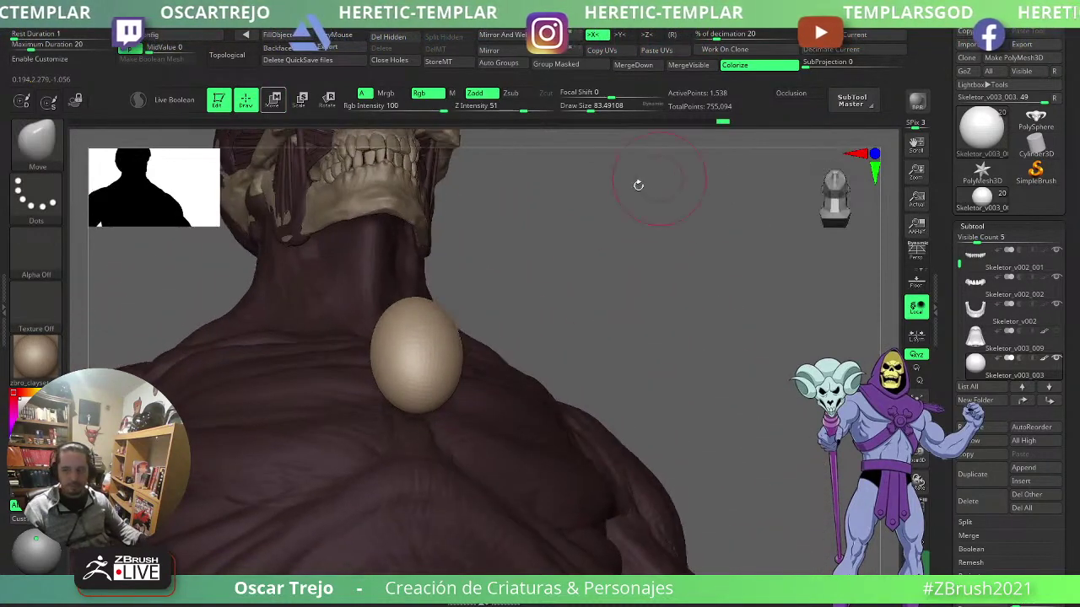
key(s)
drag(470, 385, 435, 397)
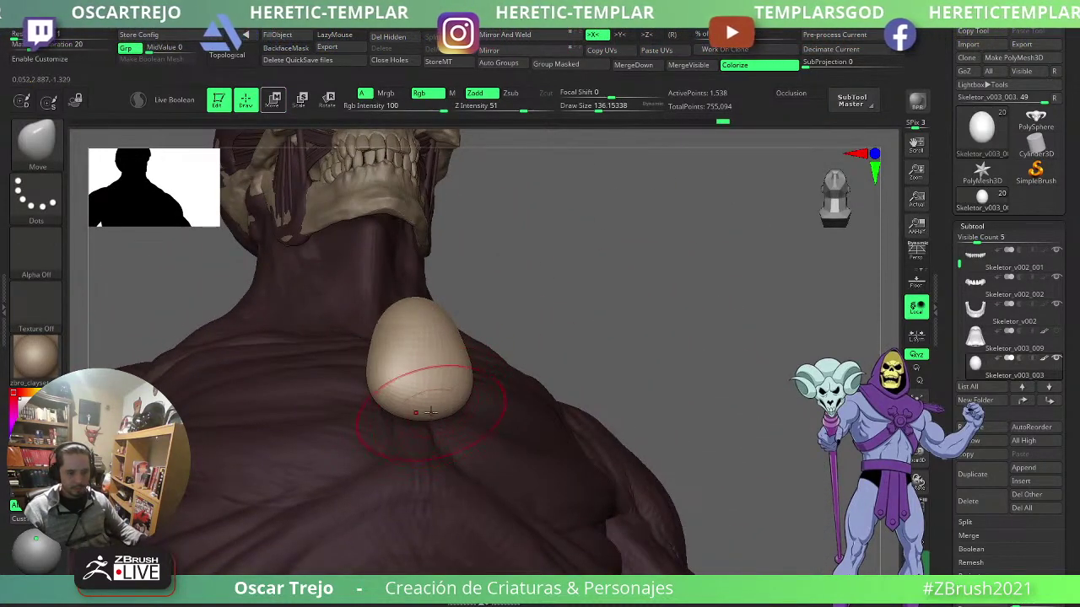
- Carve into the underside of the egg shape with the ClayBuildup brush
drag(589, 347, 582, 221)
key(b)
key(c)
key(b)
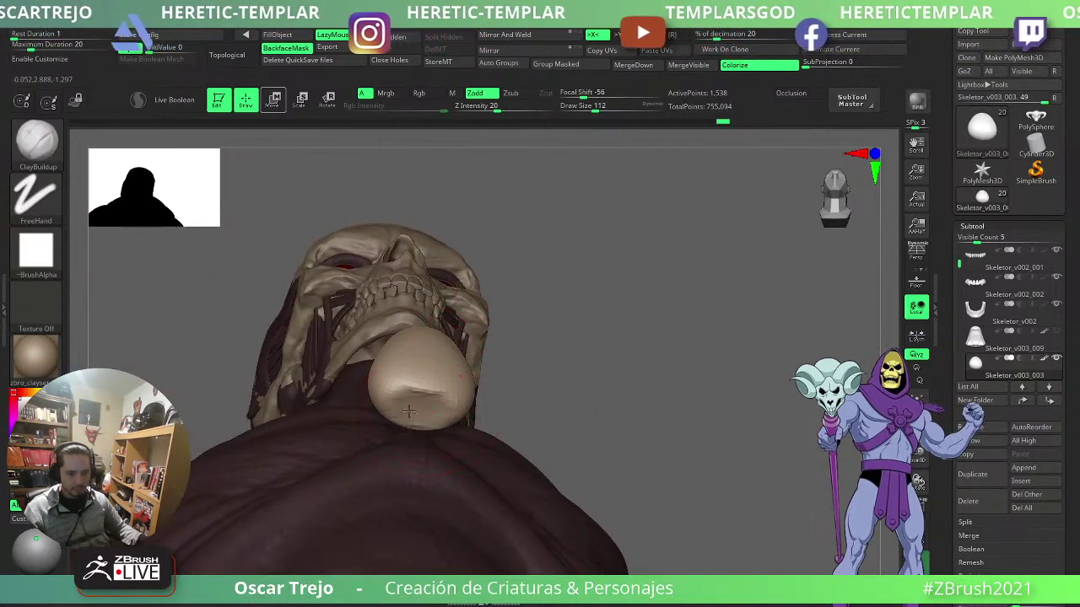
mouse_move(408, 412)
alt+mouse_down()
mouse_move(451, 409)
mouse_move(388, 405)
mouse_move(446, 417)
mouse_move(399, 407)
alt+mouse_up()
mouse_move(599, 358)
mouse_down()
mouse_move(615, 356)
mouse_move(546, 367)
mouse_up()
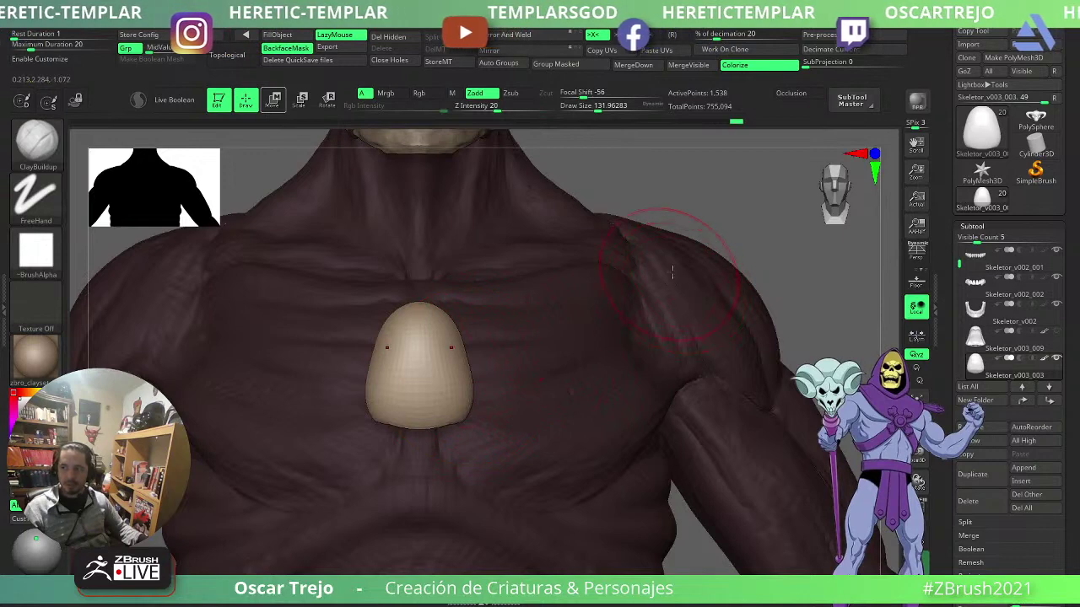
- Flatten and lower the top of the egg shape with the Move brush at draw size 112
mouse_move(749, 256)
mouse_down()
mouse_move(767, 306)
mouse_move(400, 360)
mouse_move(429, 347)
mouse_up()
mouse_move(727, 425)
mouse_down()
mouse_move(743, 412)
mouse_move(735, 376)
mouse_up()
key(b)
key(m)
key(v)
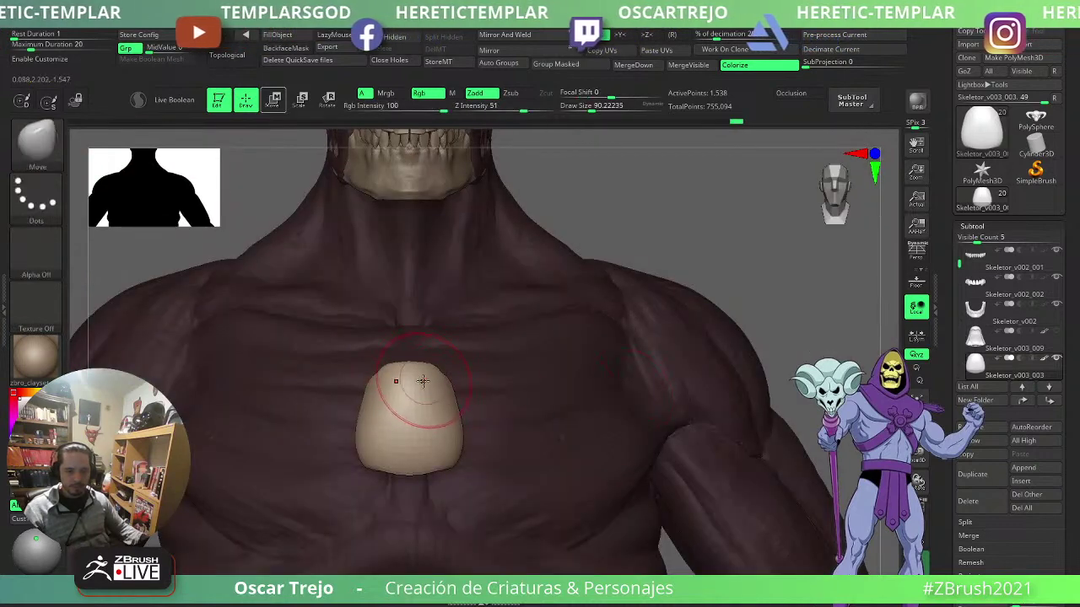
key(s)
drag(432, 382, 436, 389)
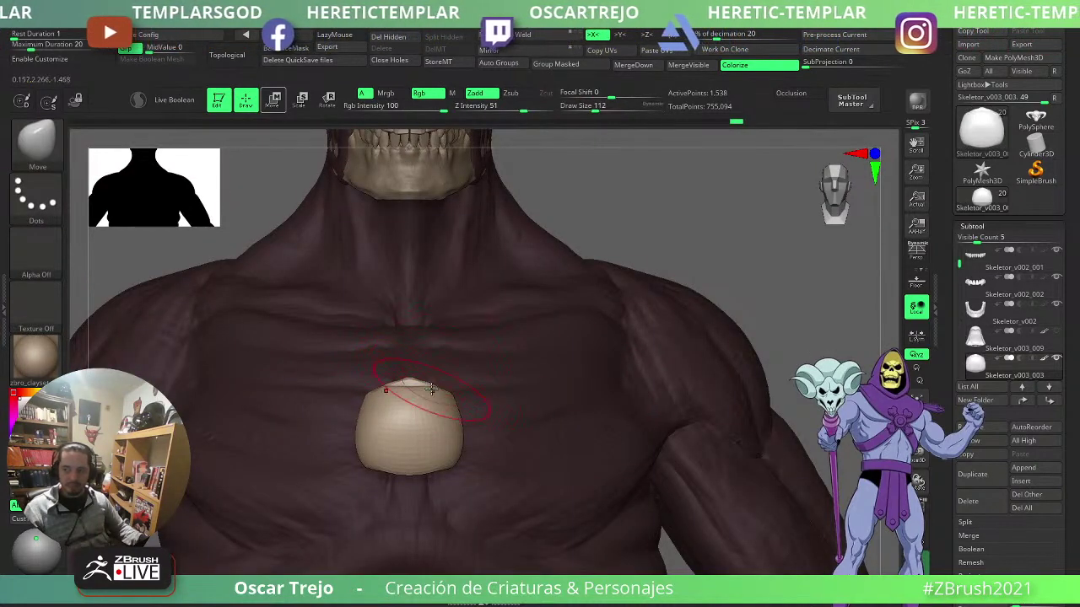
- Pull the lower centre of the piece down into a tapered spike and push a notch and grooves into its upper front
key(s)
mouse_move(432, 440)
mouse_down()
mouse_move(420, 441)
mouse_move(414, 516)
mouse_up()
key(s)
drag(432, 479, 412, 523)
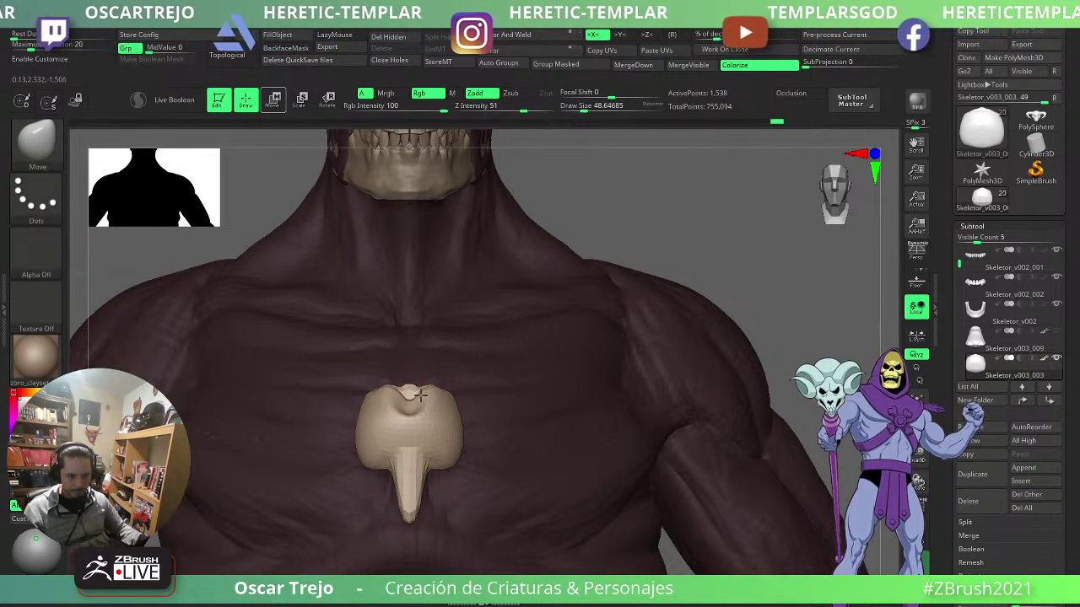
drag(422, 399, 450, 445)
- Narrow the upper sides of the chest piece and shorten its lower spike with the Move brush at draw size about 80
key(b)
key(s)
key(t)
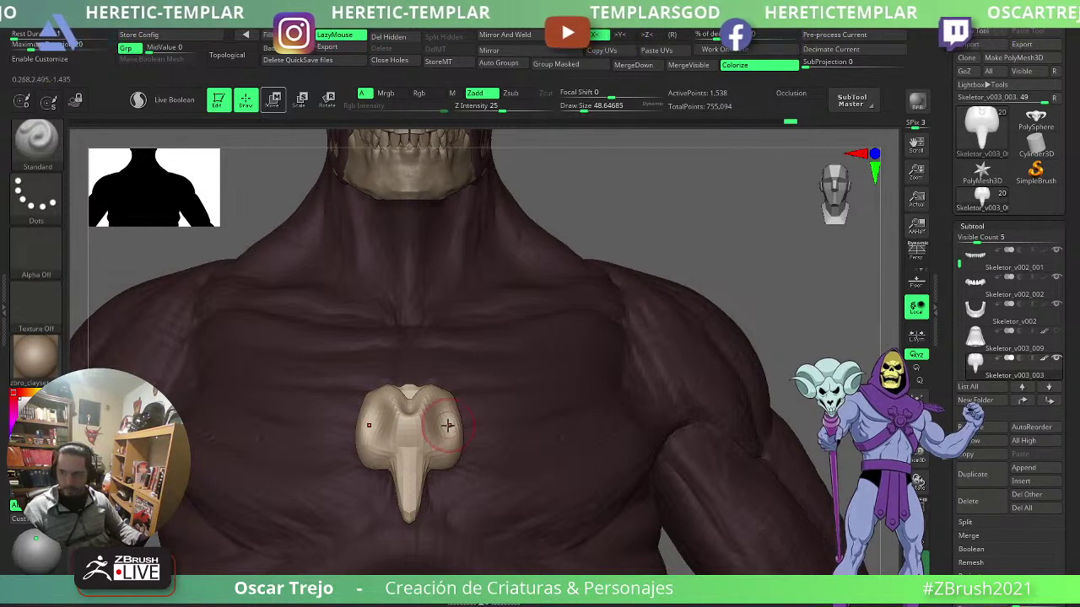
key(b)
key(m)
key(v)
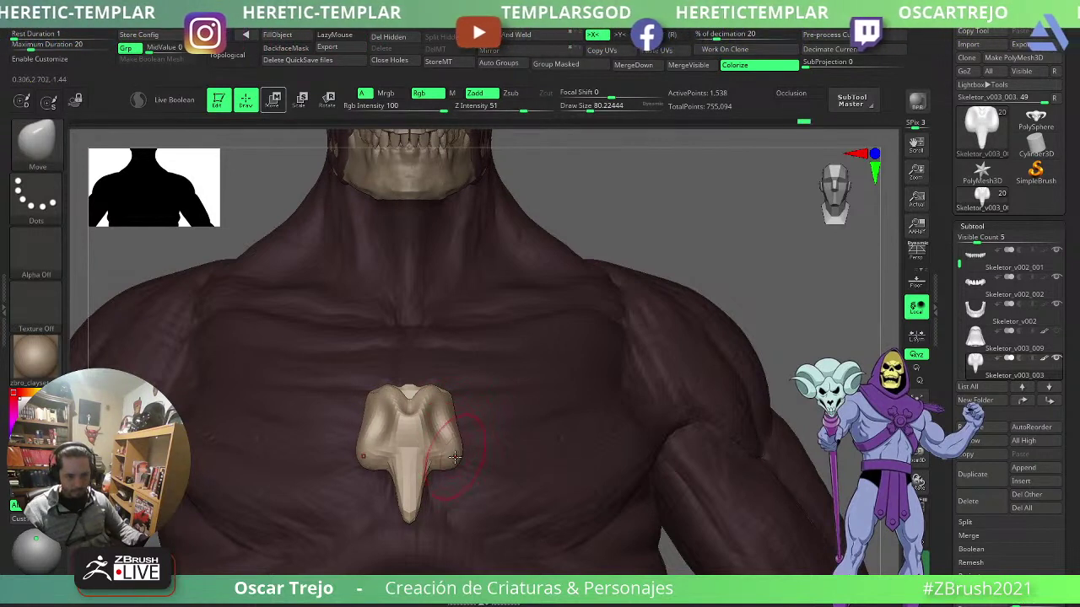
mouse_move(455, 459)
mouse_down()
mouse_move(434, 464)
mouse_move(411, 503)
mouse_up()
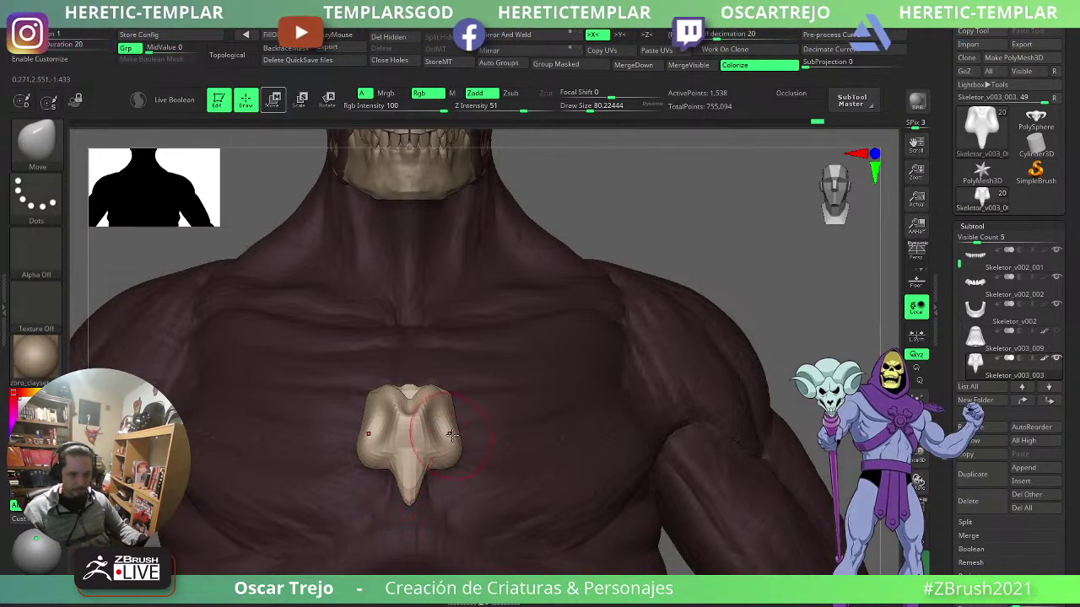
key(b)
key(s)
key(h)
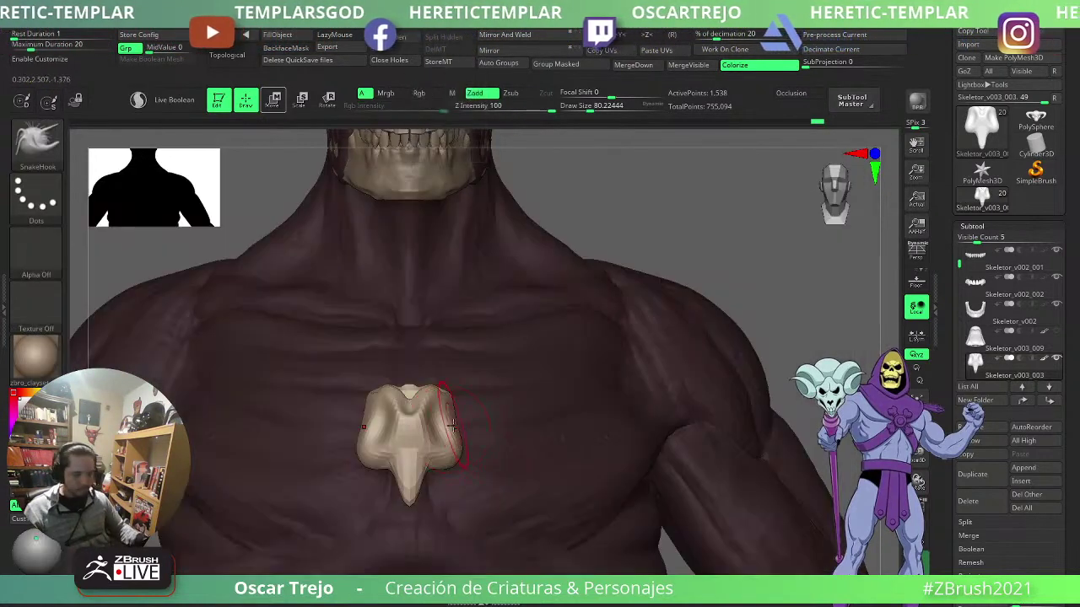
key(ctrl+z)
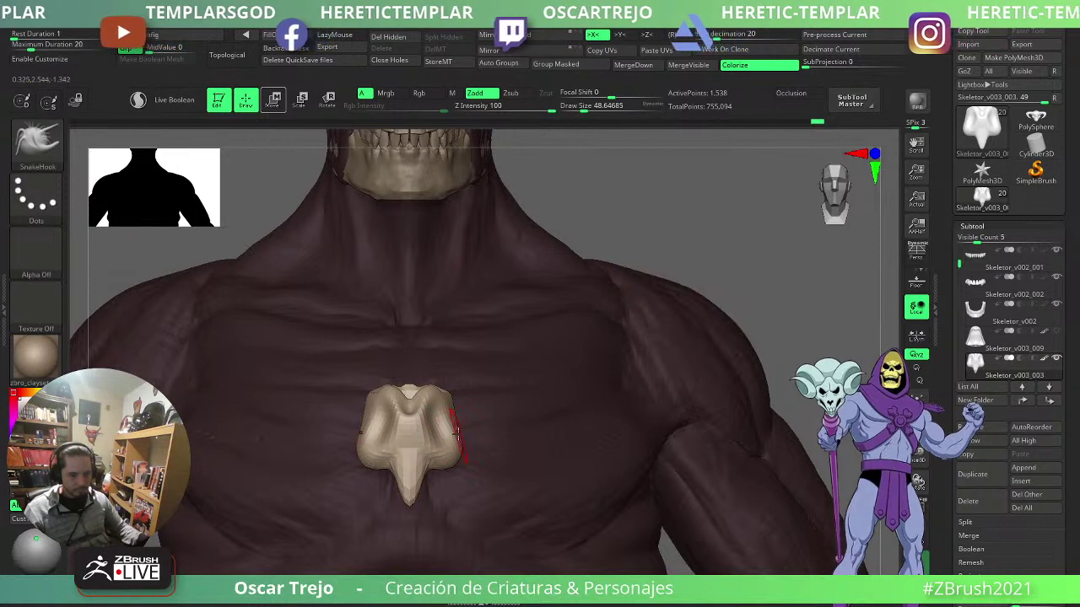
- Pull the sides of the piece outward into a symmetrical pair of long horns with the Move brush and smooth them
key(b)
key(m)
key(v)
drag(460, 435, 469, 439)
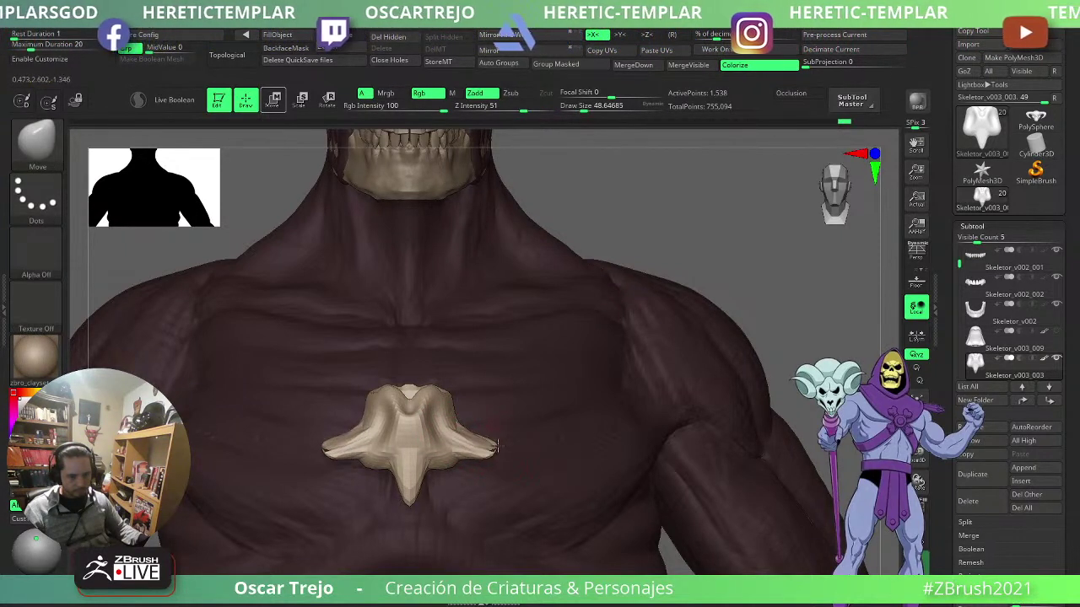
mouse_move(470, 442)
shift+mouse_down()
mouse_move(492, 447)
mouse_move(465, 441)
shift+mouse_up()
key(bracketright)
key(bracketleft)
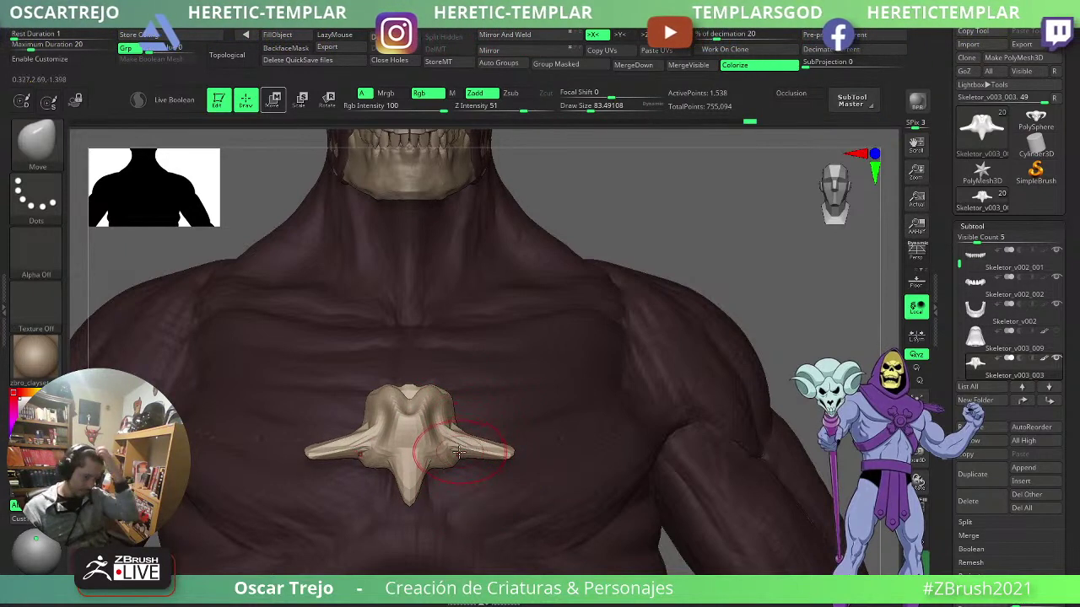
- Scale the whole horned piece down uniformly with the gizmo at the centre of the chest
key(w)
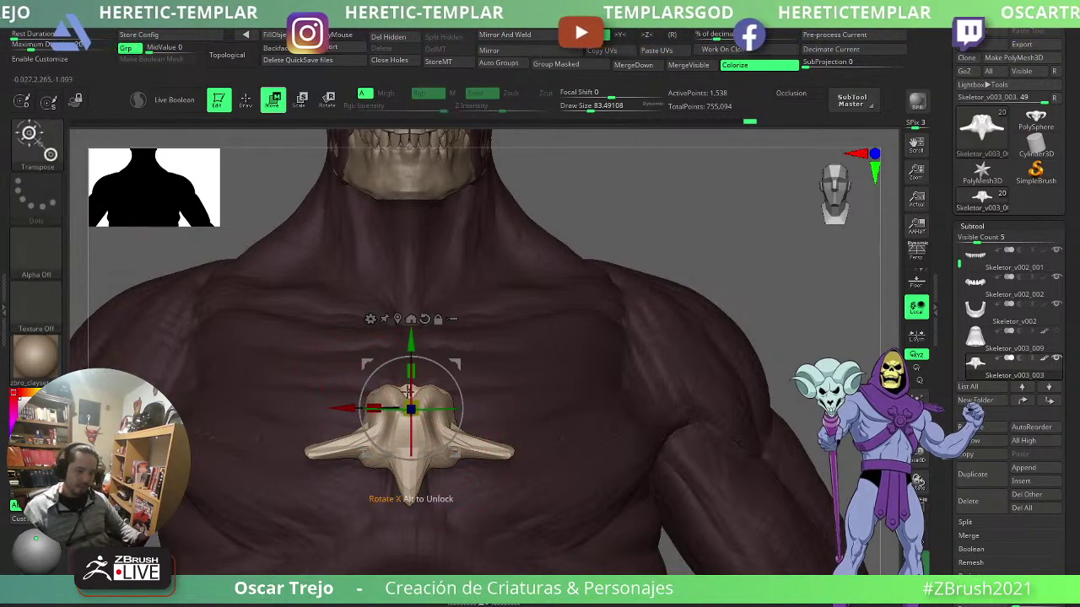
drag(416, 402, 409, 414)
key(q)
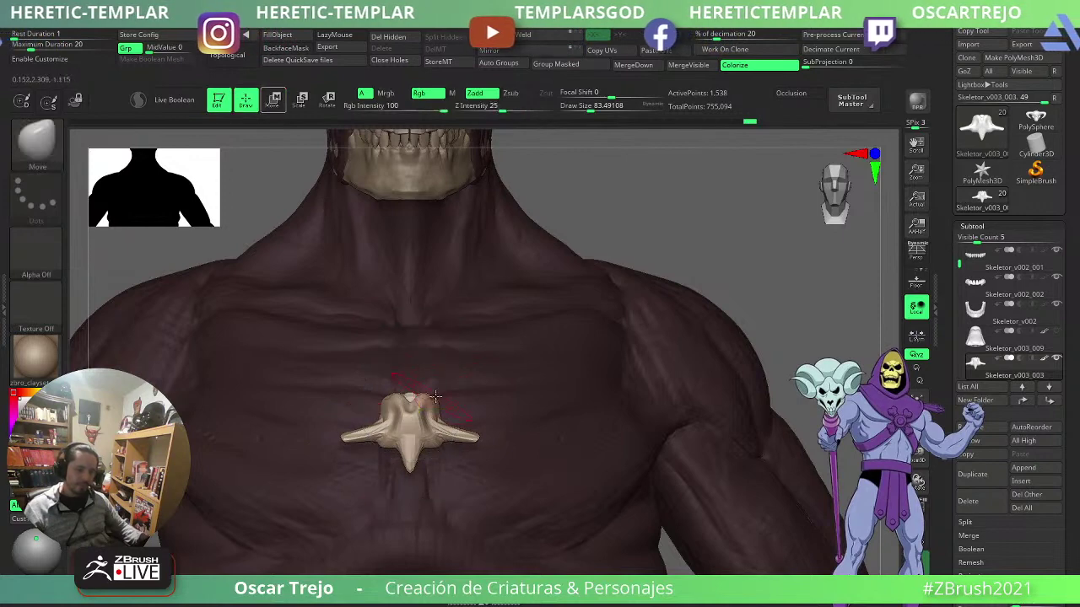
- Reposition the horned piece against the chest surface with the gizmo from the side view
key(f)
drag(680, 314, 778, 315)
alt+drag(604, 232, 607, 377)
key(w)
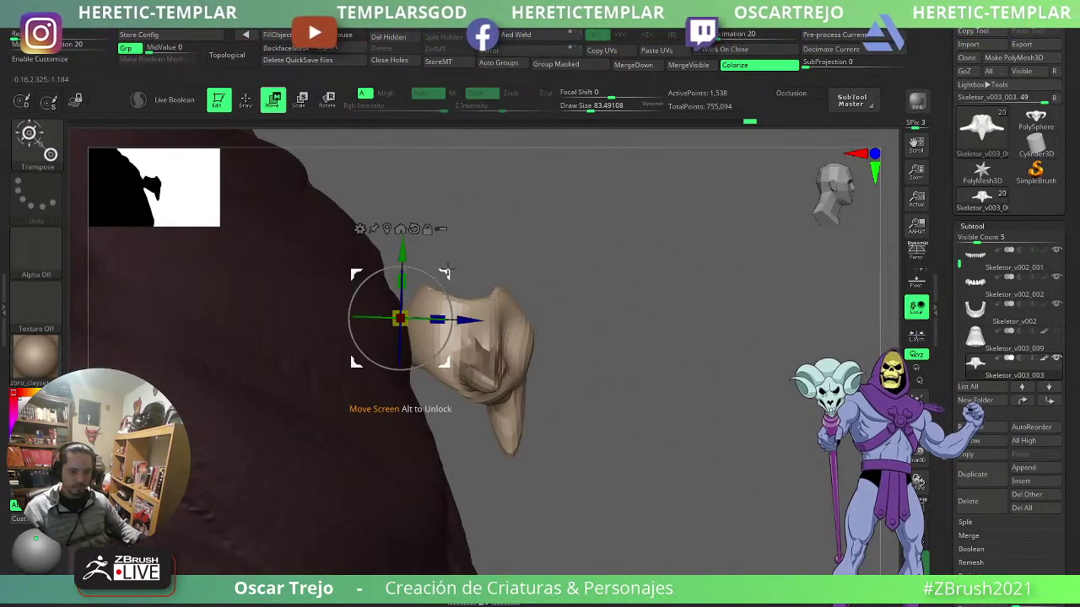
mouse_move(446, 271)
mouse_down()
mouse_move(408, 323)
mouse_move(388, 331)
mouse_up()
drag(646, 335, 550, 346)
key(q)
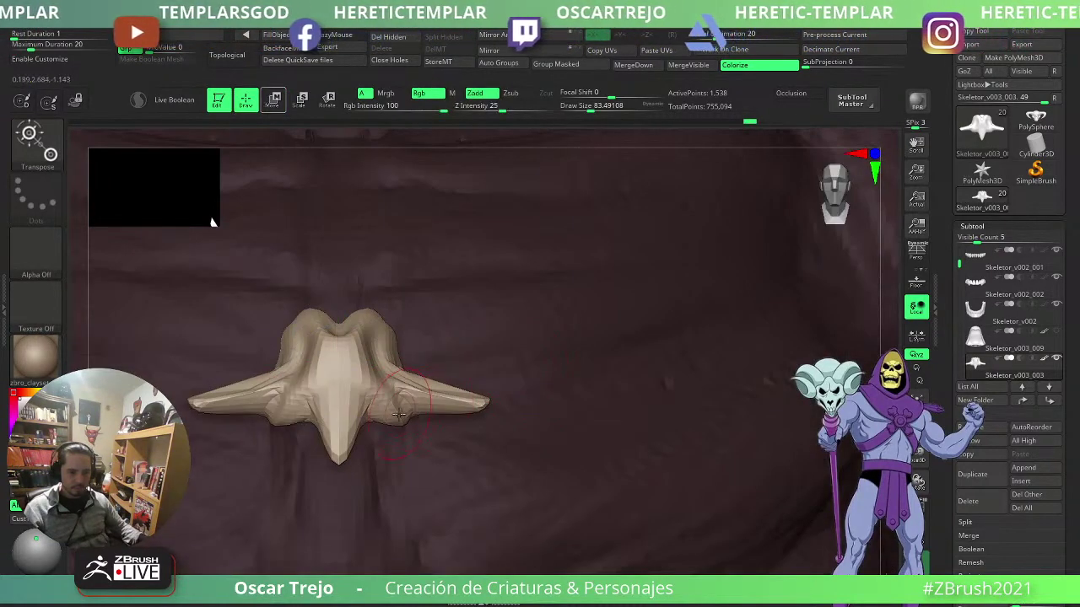
- Shorten the side horns slightly and broaden their bases with the Move brush at draw size about 59
key(f)
alt+drag(688, 305, 650, 414)
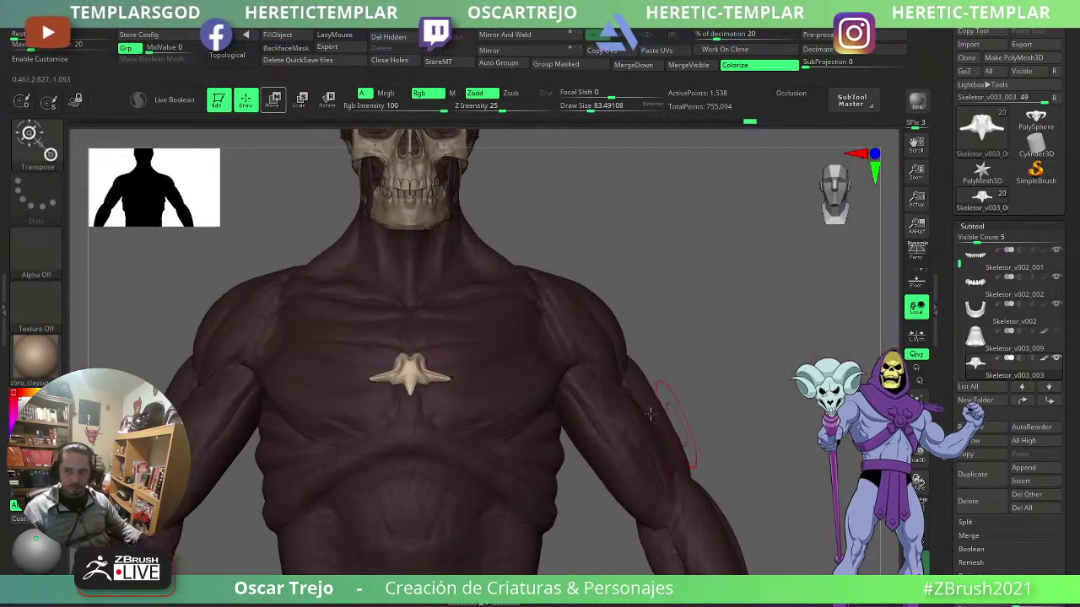
alt+drag(691, 281, 730, 396)
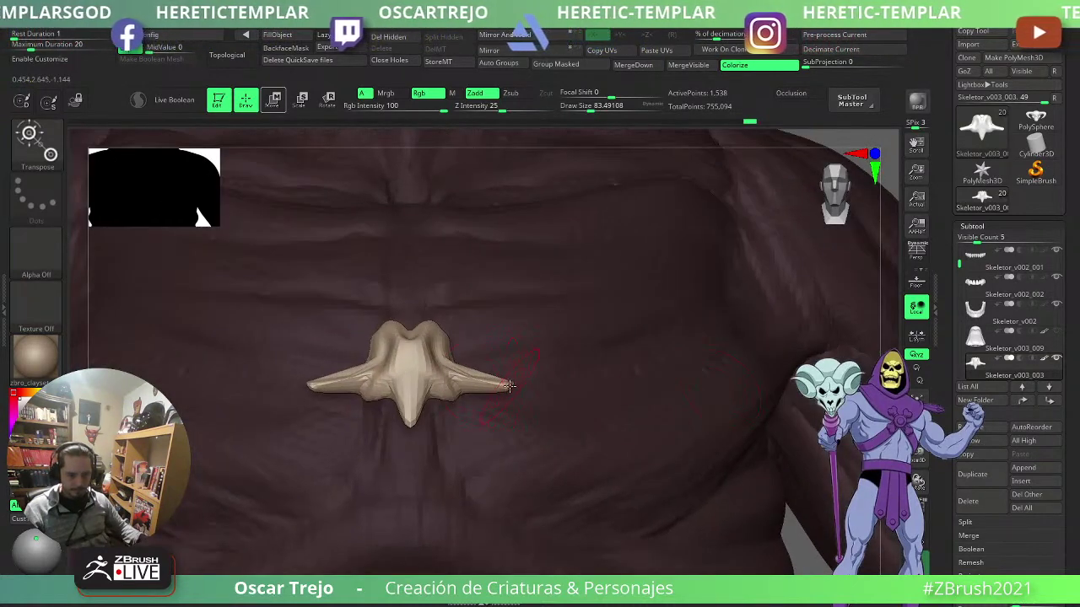
drag(509, 385, 487, 384)
key(ctrl+z)
key(b)
key(m)
key(v)
key(s)
drag(488, 385, 474, 370)
- Remesh the horned piece with the Remesh By Dynamesh deformer at a target count of 16440 polygons and accept the result
key(w)
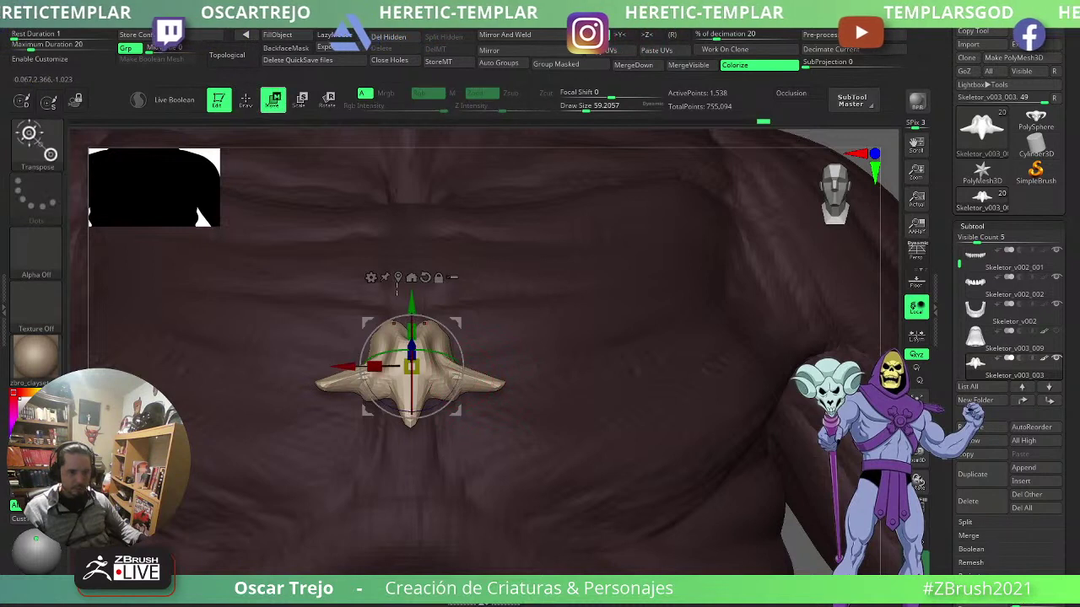
click(370, 279)
click(491, 355)
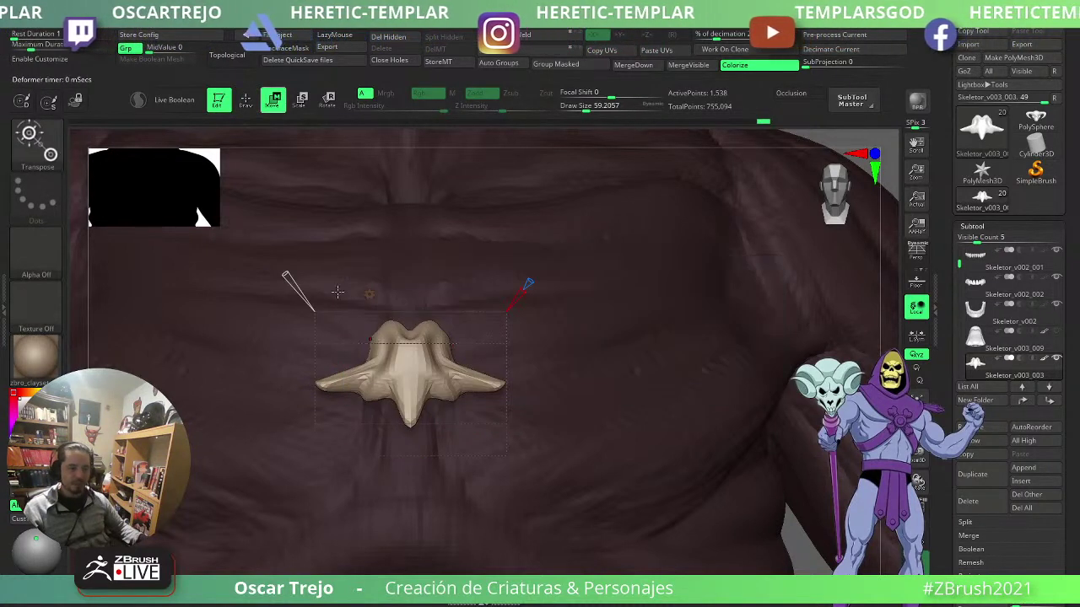
mouse_move(287, 276)
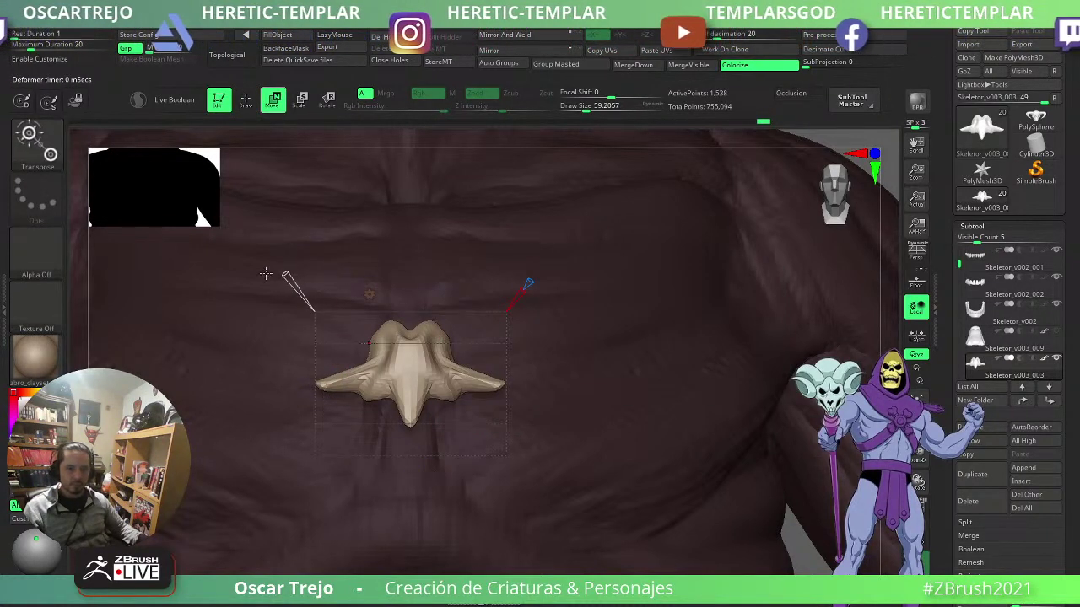
click(283, 273)
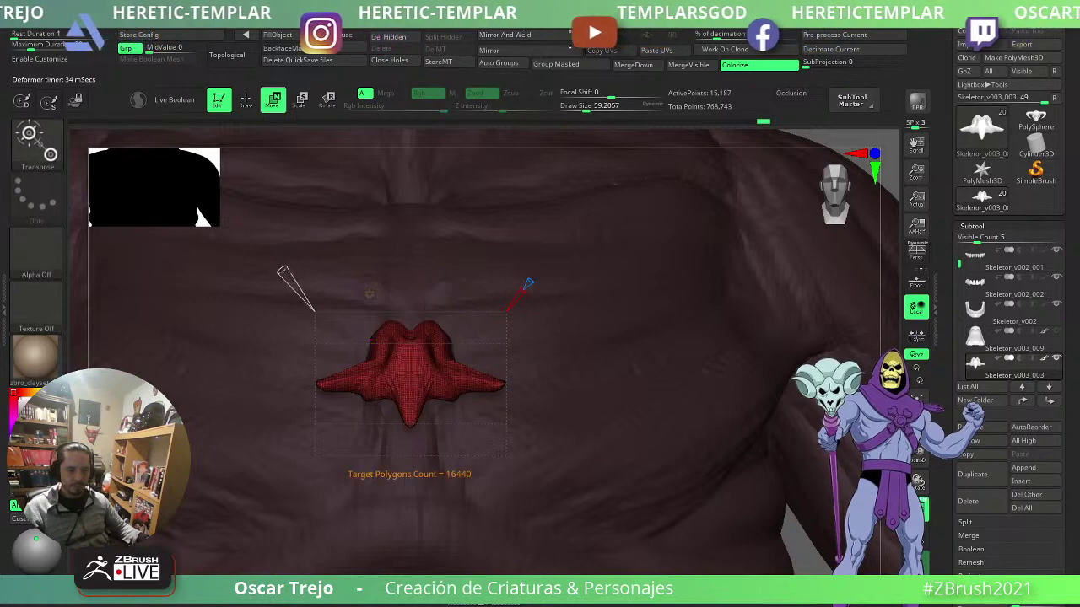
click(369, 294)
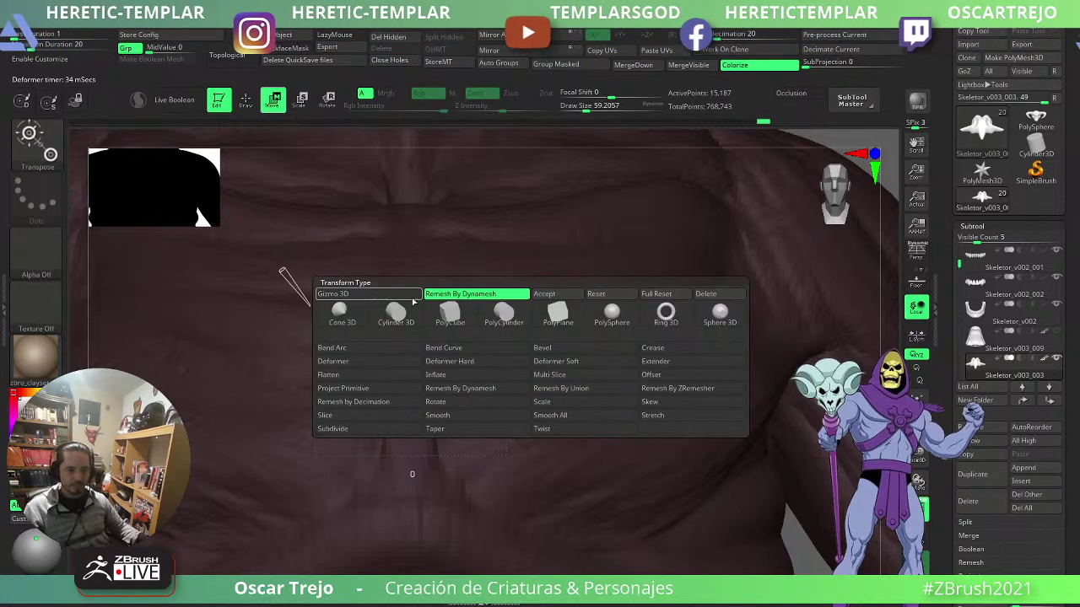
click(568, 294)
key(q)
right_drag(539, 348, 540, 348)
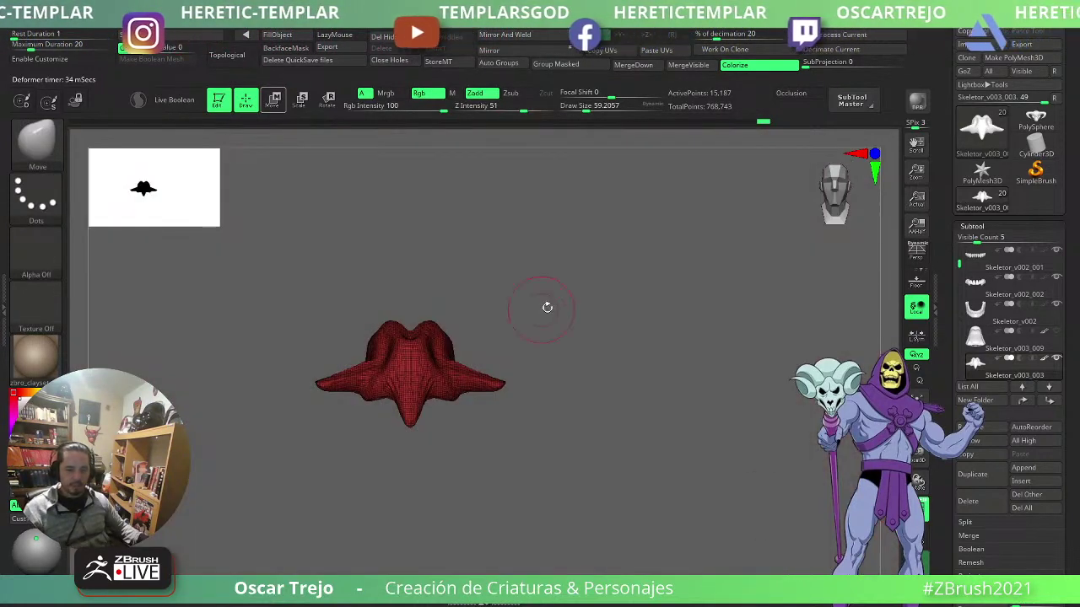
- Hide the polyframe, choose the ClayBuildup brush and mirror and weld the horned piece across X
ctrl+right_drag(547, 307, 630, 419)
key(b)
key(s)
key(t)
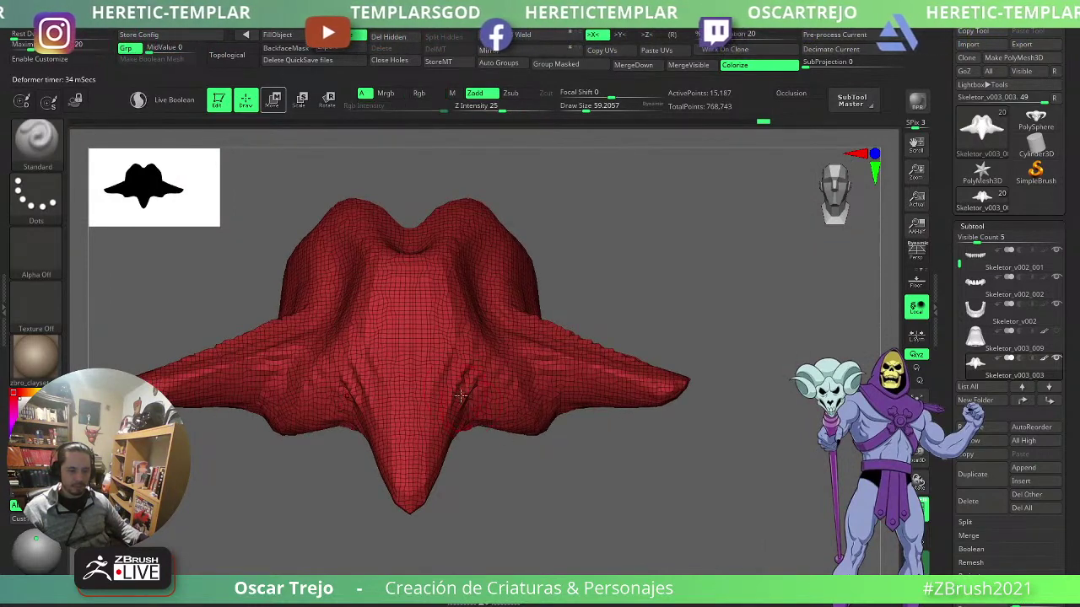
key(b)
key(c)
key(b)
key(shift+f)
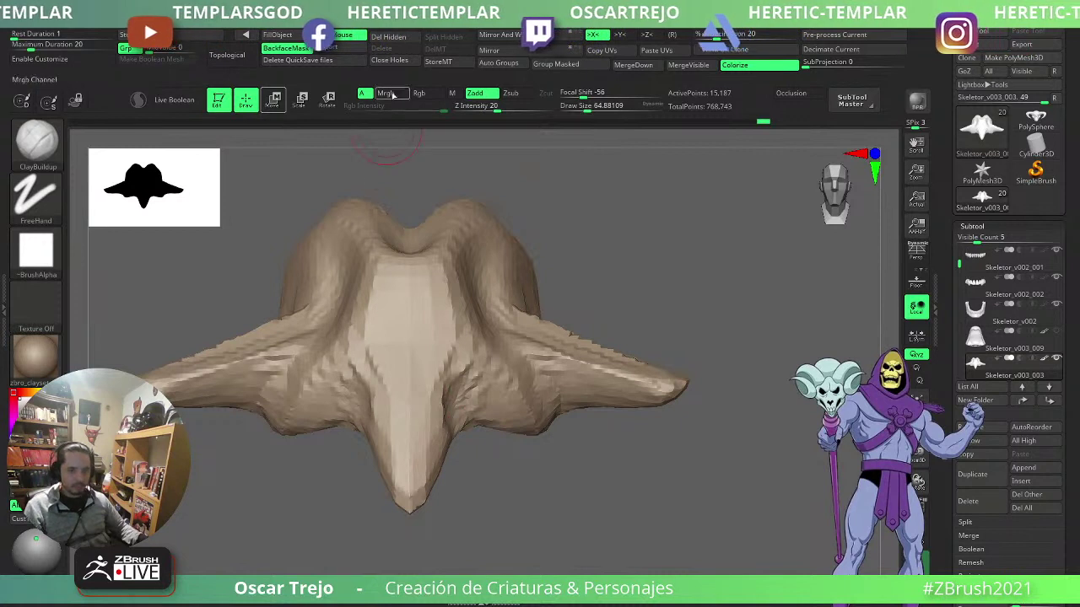
click(516, 35)
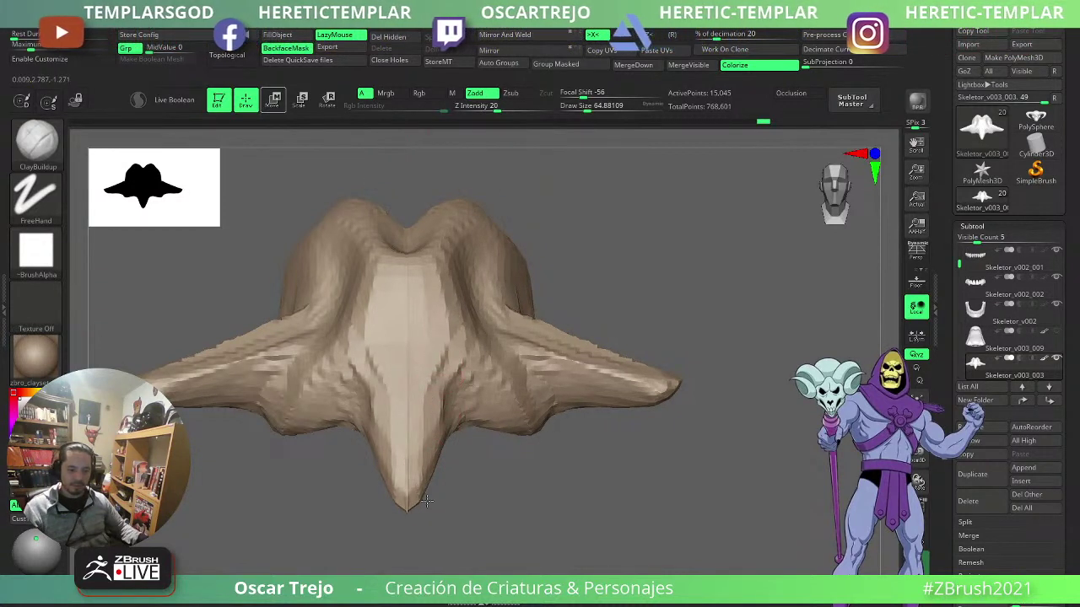
- Build up the lower prong and its flanking ridges and refine the side horns with ClayBuildup at draw size about 65, smoothing the prong tip
mouse_move(434, 480)
mouse_down()
mouse_move(417, 447)
mouse_move(438, 371)
mouse_move(442, 414)
mouse_move(466, 400)
mouse_move(533, 424)
mouse_move(526, 433)
mouse_up()
key(bracketright)
key(s)
mouse_move(528, 422)
mouse_down()
mouse_move(516, 429)
mouse_move(529, 421)
mouse_up()
key(s)
key(s)
mouse_move(524, 396)
mouse_down()
mouse_move(492, 377)
mouse_move(439, 373)
mouse_move(471, 371)
mouse_up()
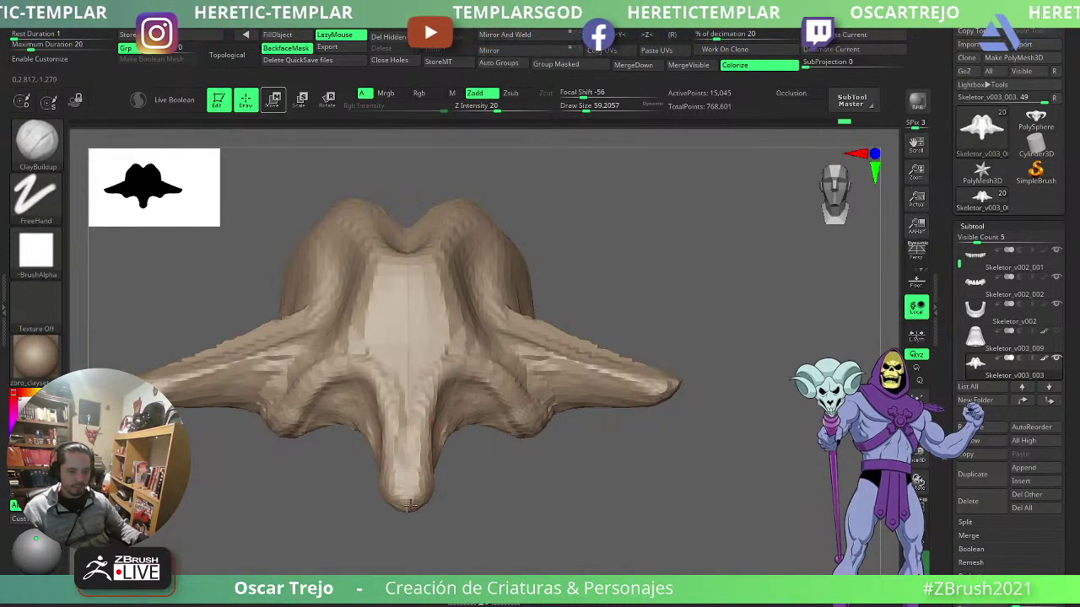
shift+drag(409, 514, 409, 493)
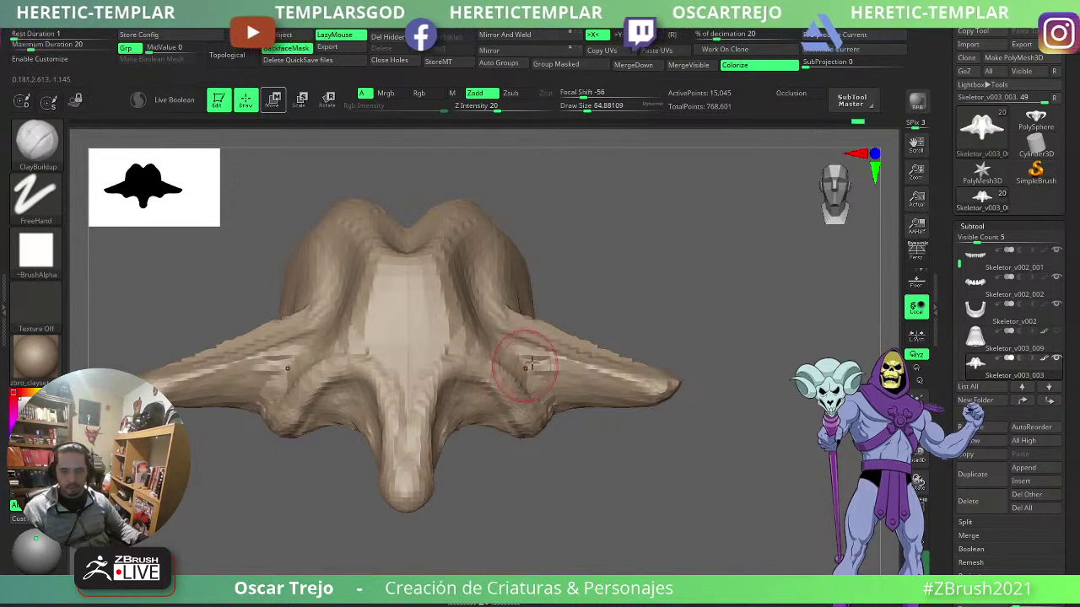
mouse_move(558, 336)
alt+mouse_down()
mouse_move(518, 318)
mouse_move(610, 357)
mouse_move(558, 336)
alt+mouse_up()
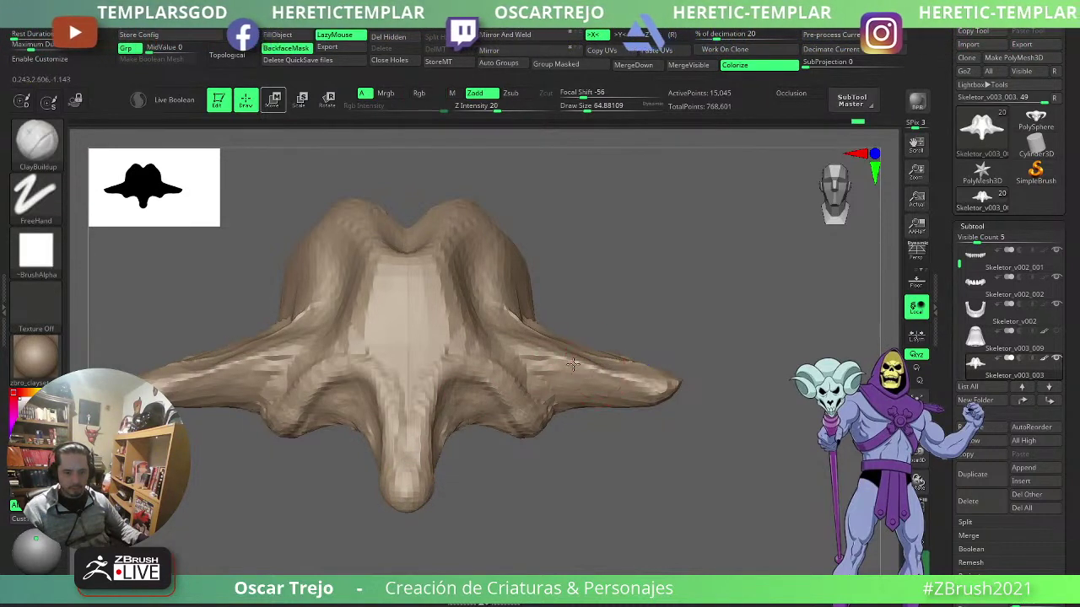
mouse_move(594, 369)
mouse_down()
mouse_move(657, 396)
mouse_move(513, 345)
mouse_move(615, 398)
mouse_move(562, 400)
mouse_move(572, 400)
mouse_move(541, 378)
mouse_move(565, 395)
mouse_up()
- Carve the creases where the side horns meet the body with DamStandard at draw size about 68
key(b)
key(d)
key(s)
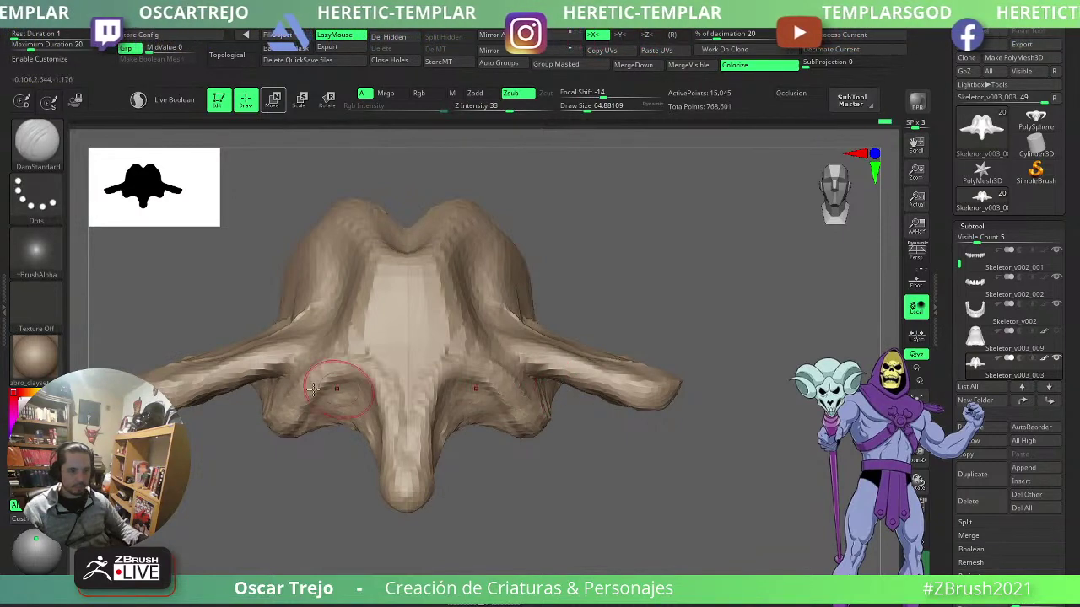
mouse_move(292, 372)
right_down()
mouse_move(273, 376)
mouse_move(418, 353)
mouse_move(405, 359)
right_up()
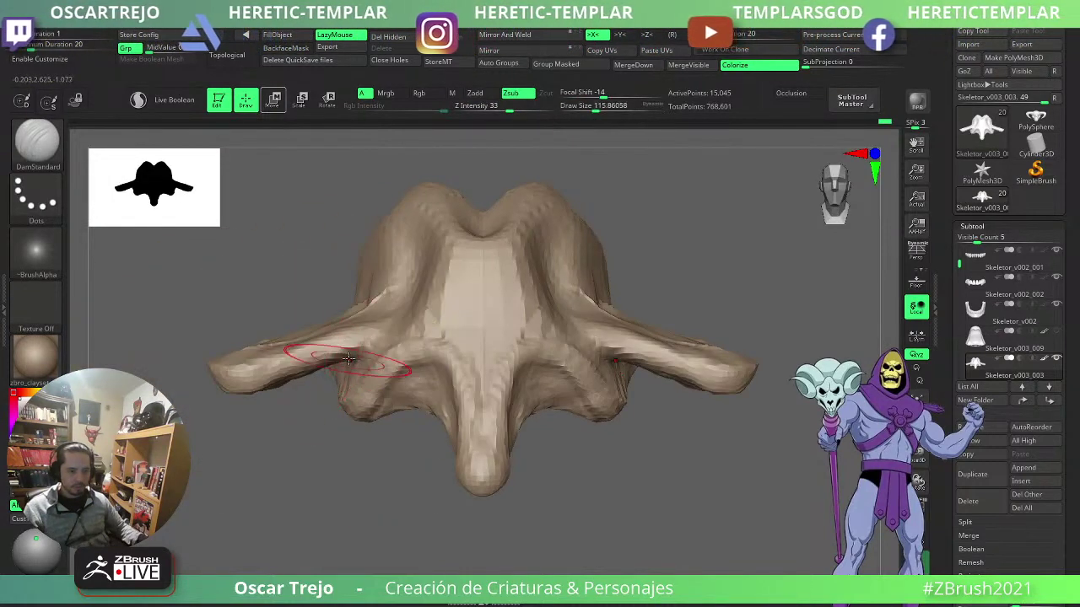
key(s)
drag(353, 361, 353, 361)
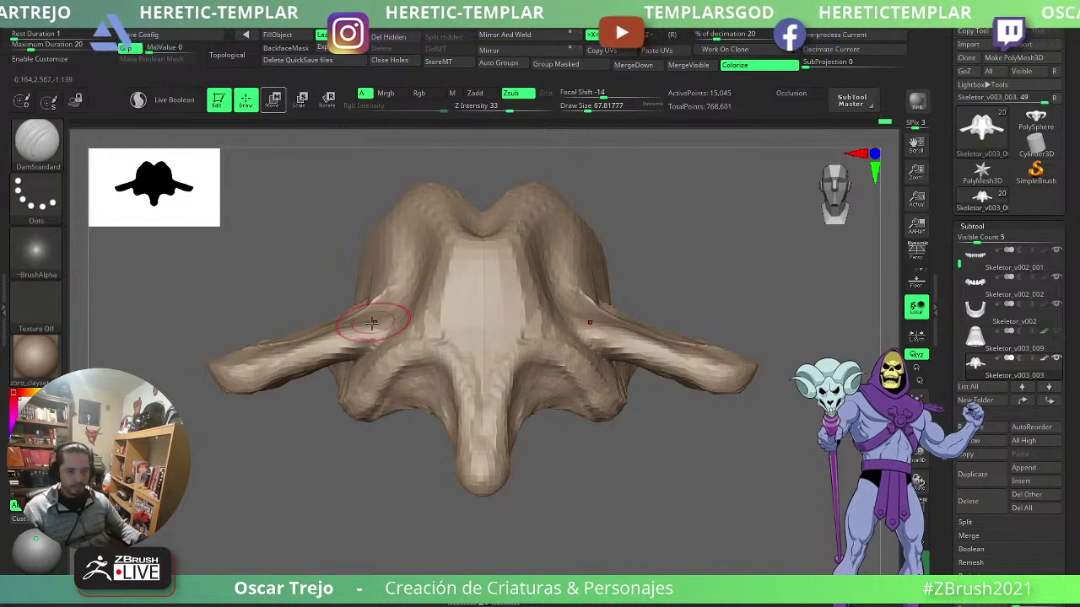
- Adjust the shape of the side horns' outer ends with the Move brush
key(b)
key(m)
key(v)
key(s)
drag(277, 365, 249, 363)
- Sharpen the crease above the base of the side horns with DamStandard at draw size about 54
key(b)
key(d)
key(s)
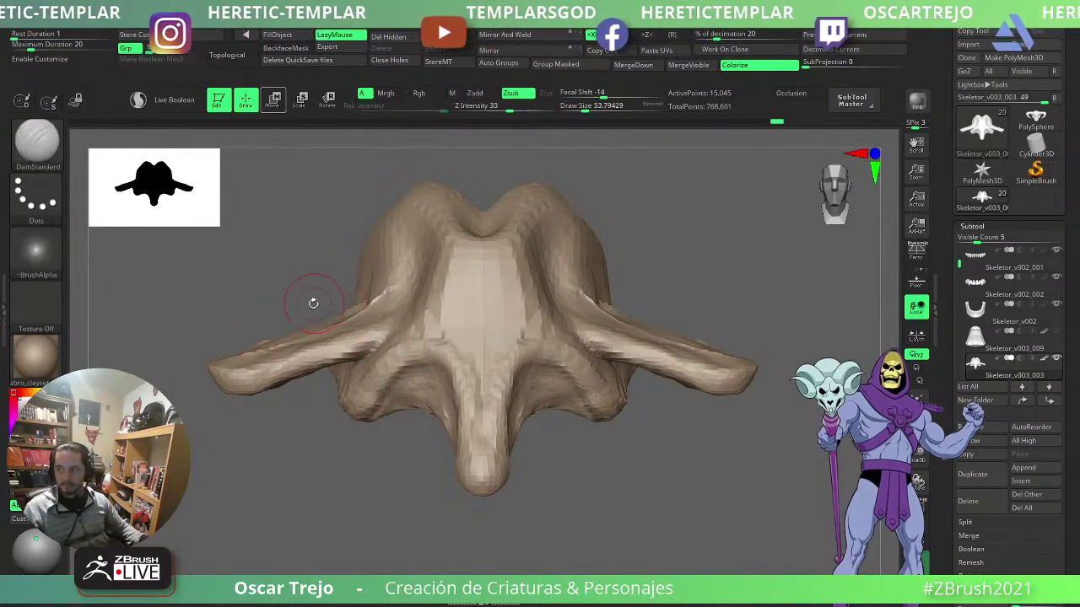
key(s)
mouse_move(312, 301)
mouse_down()
mouse_move(358, 301)
mouse_move(334, 305)
mouse_up()
- Build horizontal ridges on the rounded upper lobes and across the top of the central plate with ClayBuildup
key(b)
key(c)
key(b)
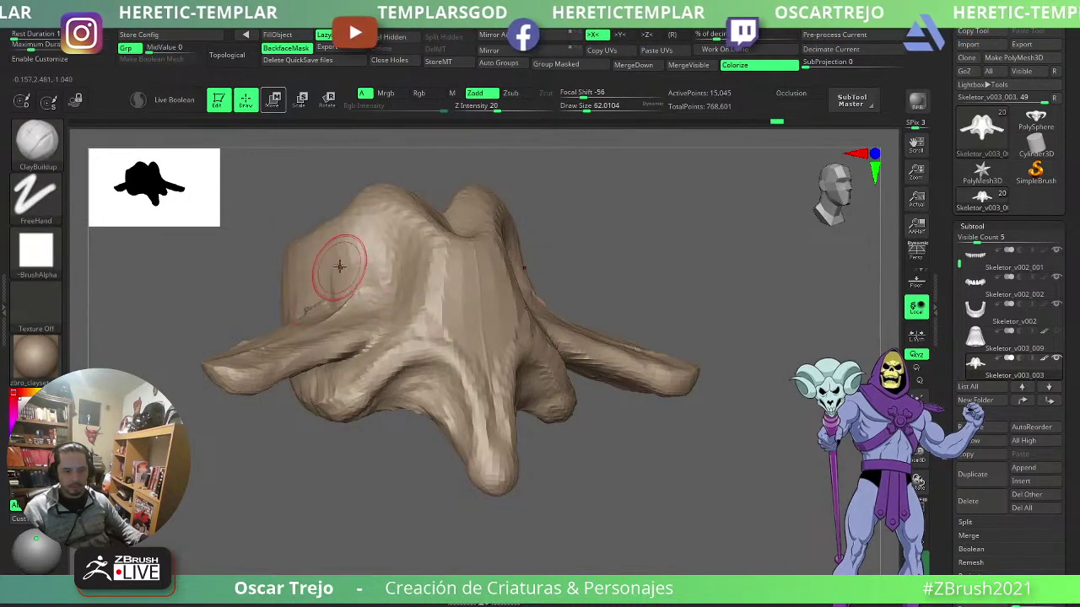
key(s)
mouse_move(344, 266)
mouse_down()
mouse_move(364, 265)
mouse_move(373, 237)
mouse_move(341, 265)
mouse_move(372, 262)
mouse_move(410, 298)
mouse_up()
shift+drag(598, 244, 567, 247)
key(s)
drag(511, 260, 451, 256)
mouse_move(578, 240)
mouse_down()
mouse_move(523, 237)
mouse_move(504, 249)
mouse_move(521, 221)
mouse_move(501, 213)
mouse_move(525, 202)
mouse_move(561, 224)
mouse_move(607, 290)
mouse_move(678, 296)
mouse_up()
key(s)
key(s)
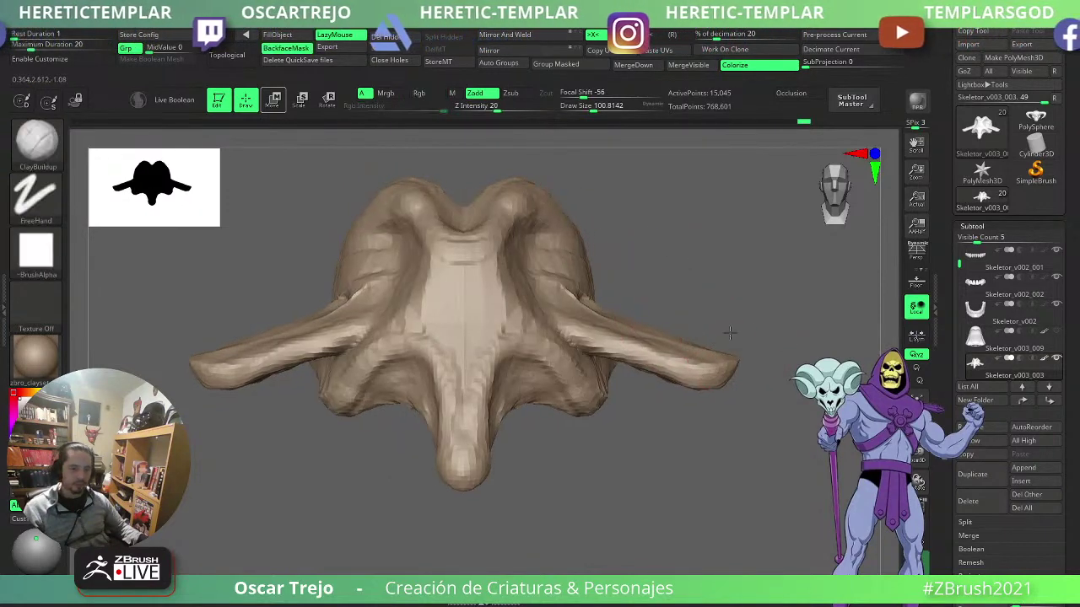
mouse_move(730, 332)
alt+mouse_down()
mouse_move(714, 367)
mouse_move(694, 258)
alt+mouse_up()
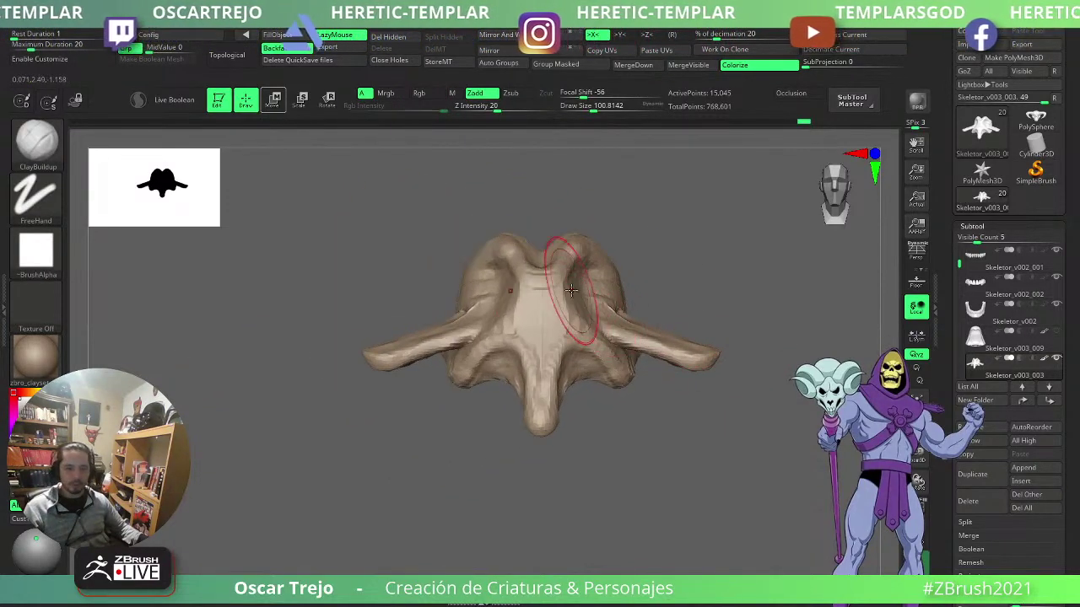
mouse_move(571, 290)
mouse_down()
mouse_move(582, 303)
mouse_move(599, 296)
mouse_move(570, 305)
mouse_up()
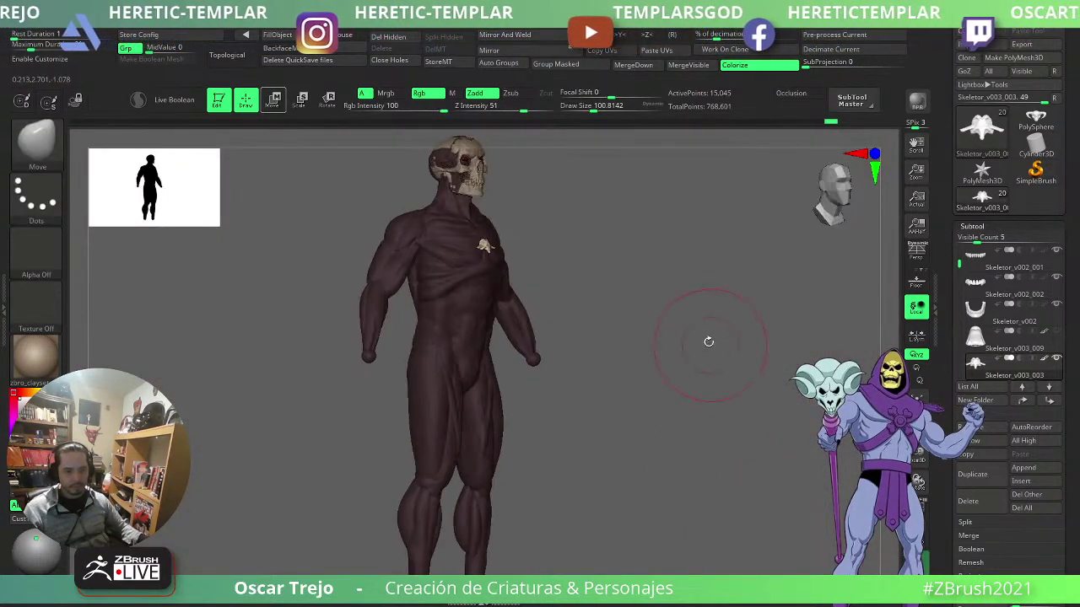
- Try to repeat copies of the horned bone down the chest as a row of vertebrae with the gizmo
mouse_move(708, 342)
mouse_down()
mouse_move(683, 313)
mouse_move(643, 313)
mouse_move(740, 422)
mouse_move(689, 365)
mouse_move(682, 380)
mouse_up()
key(w)
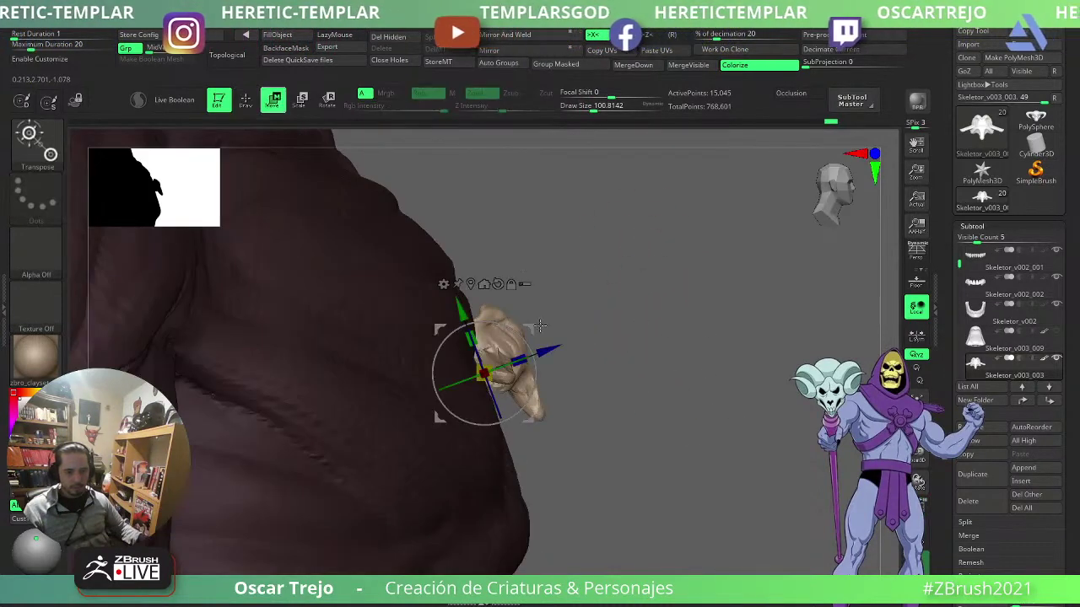
mouse_move(527, 338)
mouse_down()
mouse_move(535, 347)
mouse_move(428, 247)
mouse_move(403, 174)
mouse_move(450, 216)
mouse_move(514, 344)
mouse_move(477, 352)
mouse_move(435, 173)
mouse_move(396, 118)
mouse_move(380, 122)
mouse_up()
drag(653, 283, 523, 296)
key(ctrl+z)
key(q)
key(f)
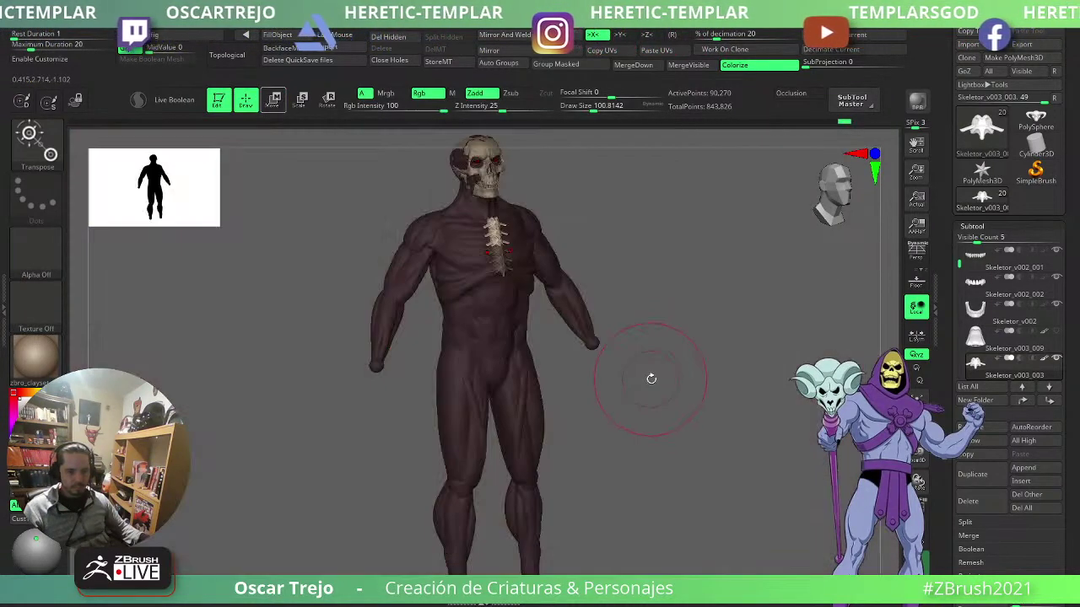
mouse_move(656, 378)
mouse_down()
mouse_move(737, 311)
mouse_move(712, 296)
mouse_move(680, 318)
mouse_move(675, 348)
mouse_move(684, 344)
mouse_move(639, 344)
mouse_move(694, 338)
mouse_move(647, 315)
mouse_move(654, 340)
mouse_up()
key(w)
key(q)
- Undo the stacked vertebra copies back to the single horned bone
key(ctrl+z)
key(ctrl+z)
key(ctrl+z)
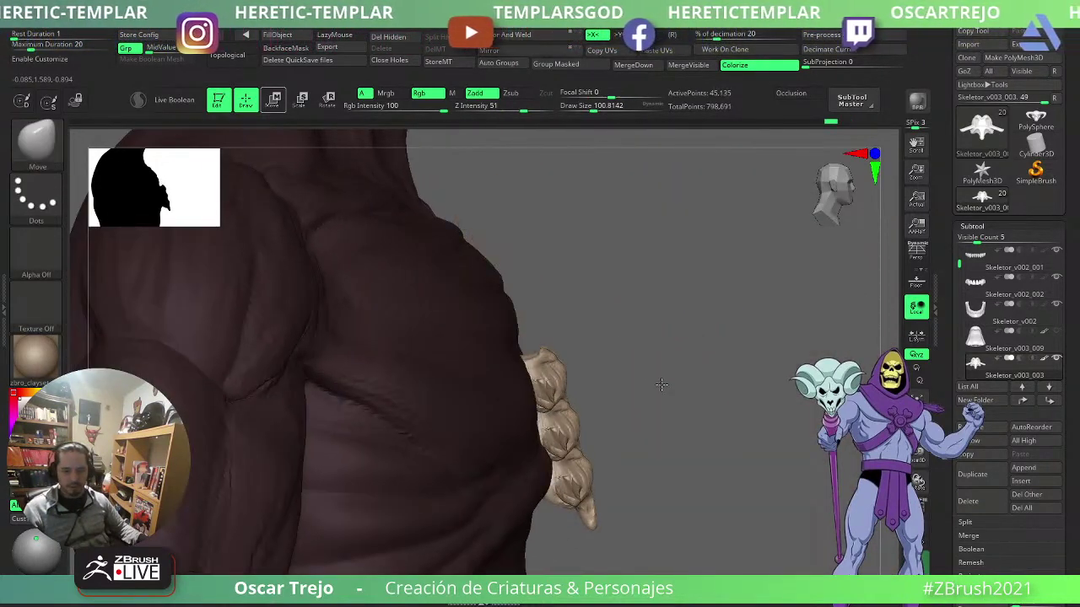
key(ctrl+z)
key(ctrl+z)
alt+drag(663, 381, 607, 372)
key(ctrl+z)
key(ctrl+z)
key(ctrl+z)
- Duplicate the horned bone directly below itself with the gizmo and seat the copy against the chest
key(w)
alt+drag(636, 440, 579, 324)
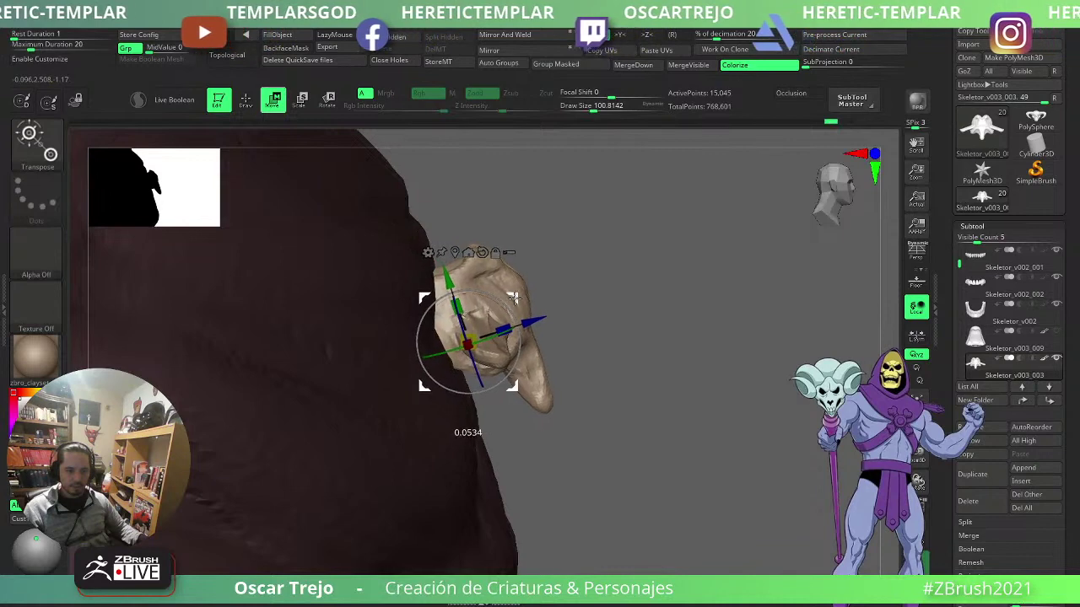
drag(471, 319, 476, 339)
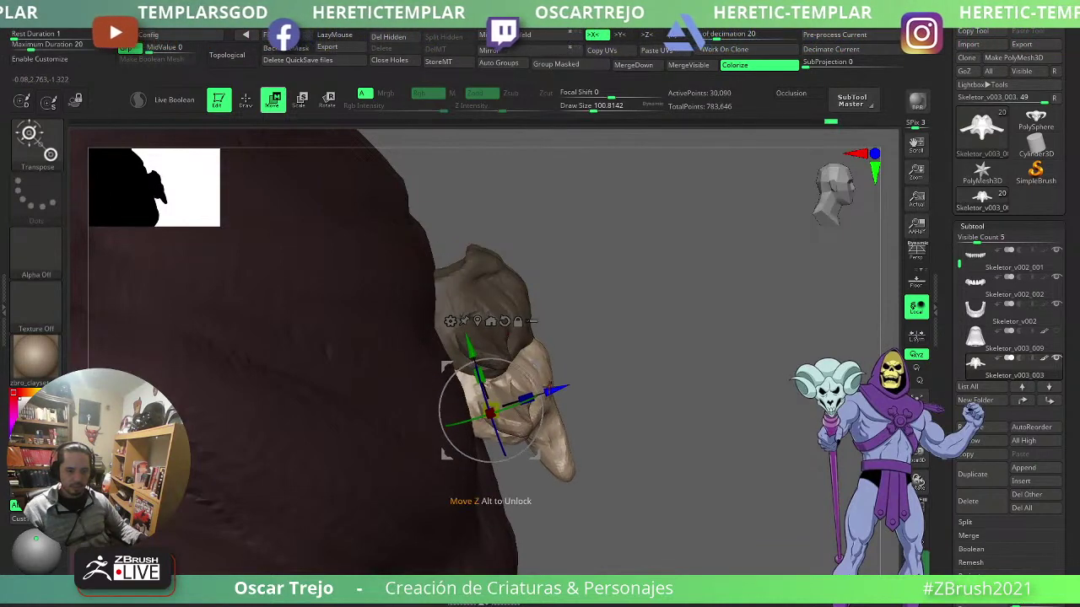
drag(550, 391, 529, 399)
drag(639, 376, 515, 380)
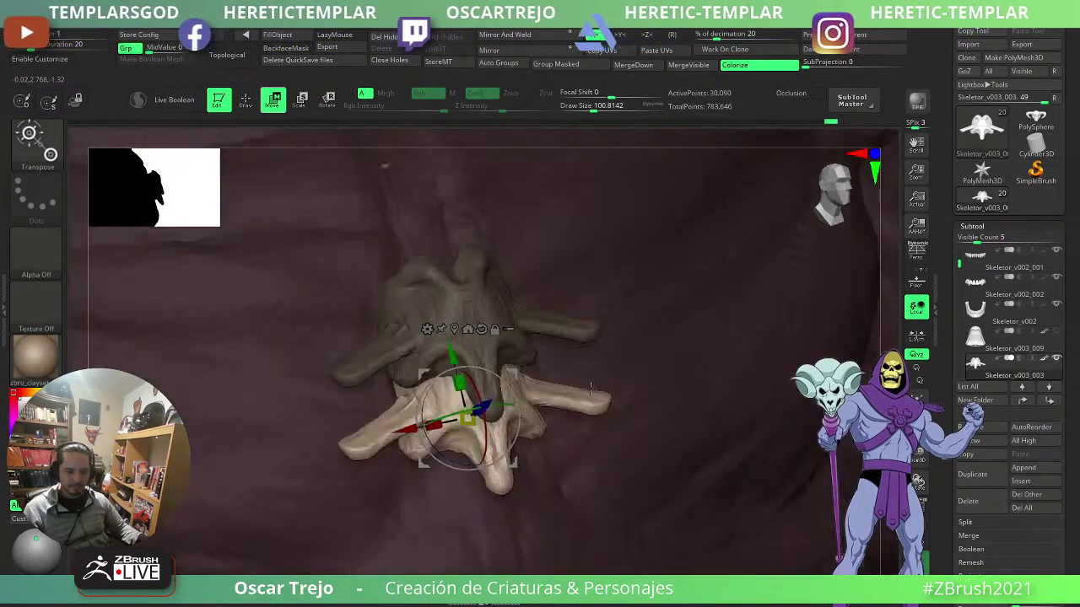
key(q)
alt+drag(566, 347, 577, 392)
key(f)
- Duplicate both bones further down the torso with the gizmo, fit the copies to the body's curve and clear the mask
drag(663, 400, 711, 326)
key(w)
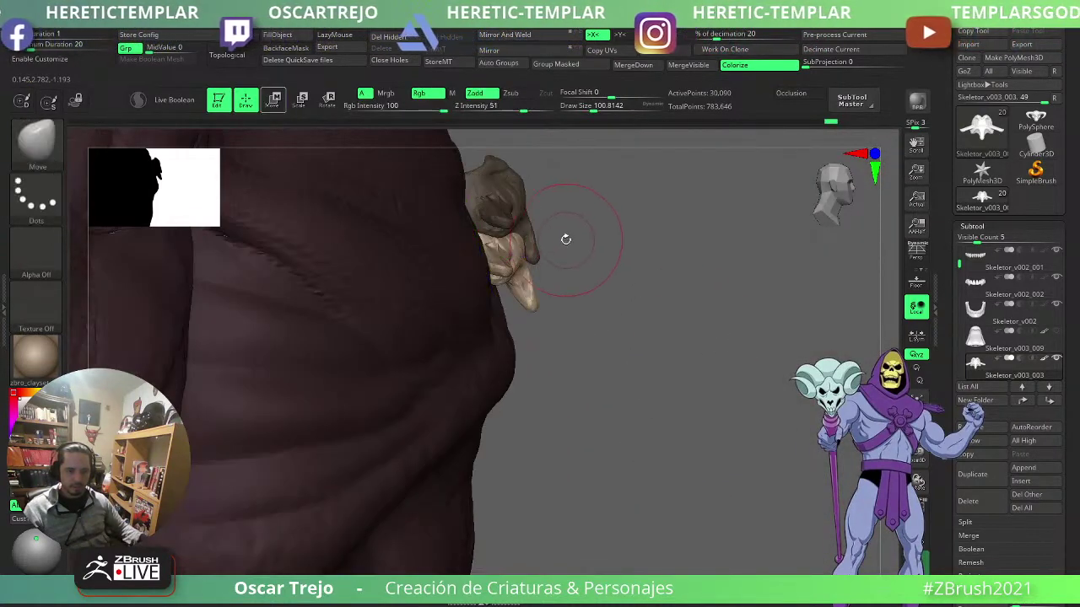
mouse_move(557, 247)
mouse_down()
mouse_move(574, 239)
mouse_move(563, 243)
mouse_up()
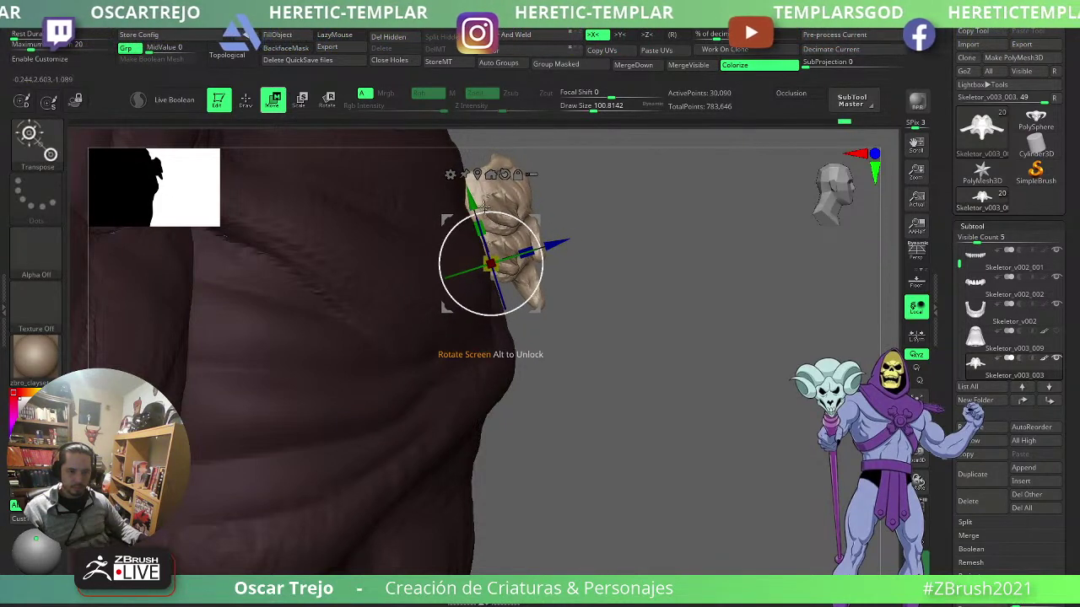
ctrl+drag(474, 200, 506, 263)
drag(575, 305, 554, 318)
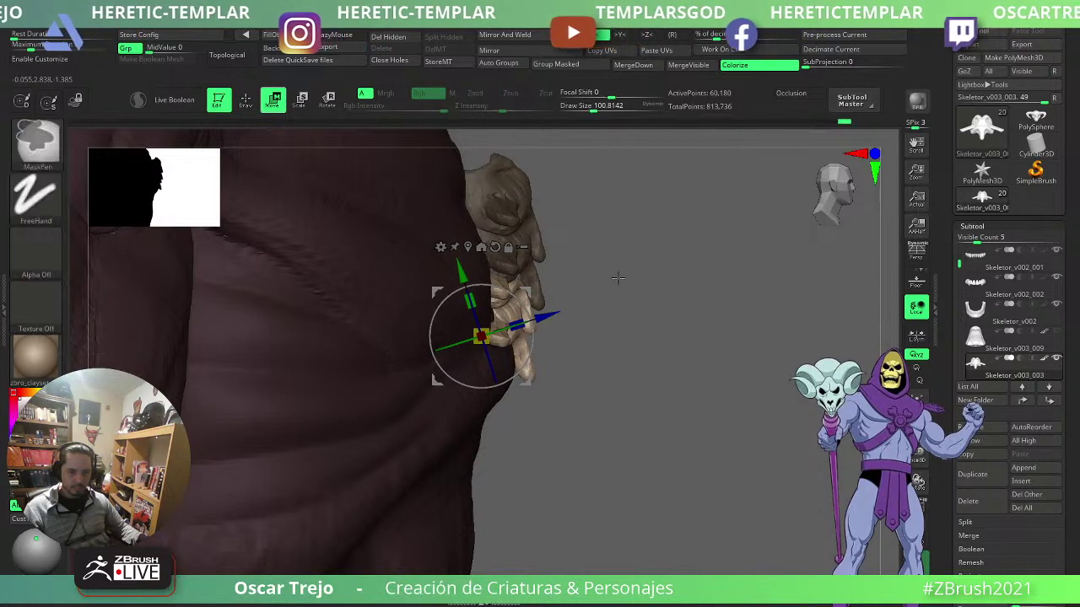
mouse_move(618, 278)
ctrl+mouse_down()
mouse_move(640, 312)
mouse_move(643, 350)
mouse_move(677, 360)
mouse_move(678, 317)
mouse_move(750, 333)
mouse_move(732, 325)
ctrl+mouse_up()
key(q)
key(f)
key(f)
alt+drag(732, 326, 700, 338)
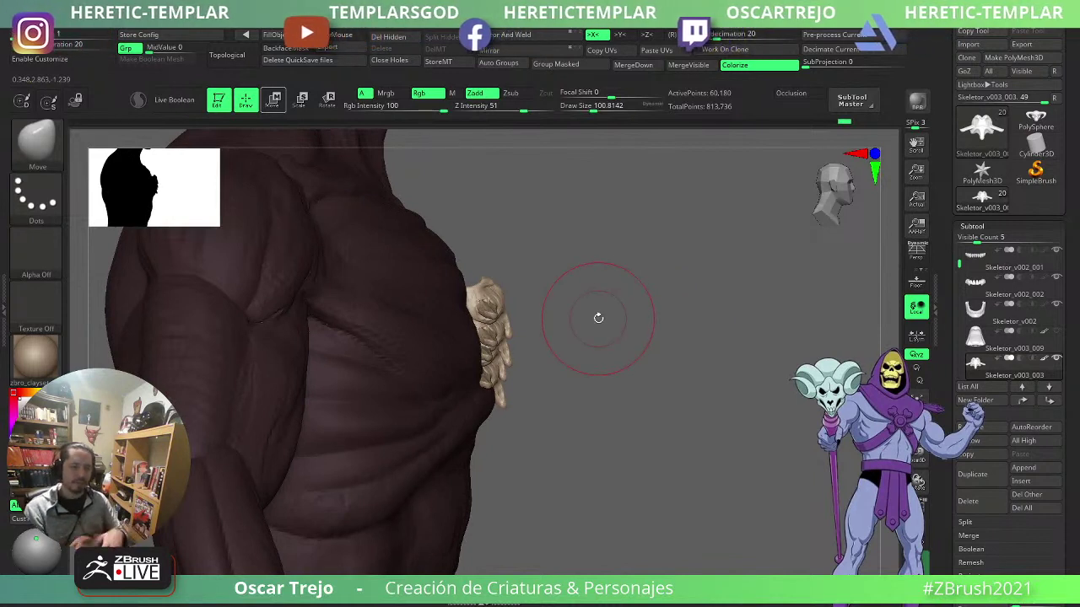
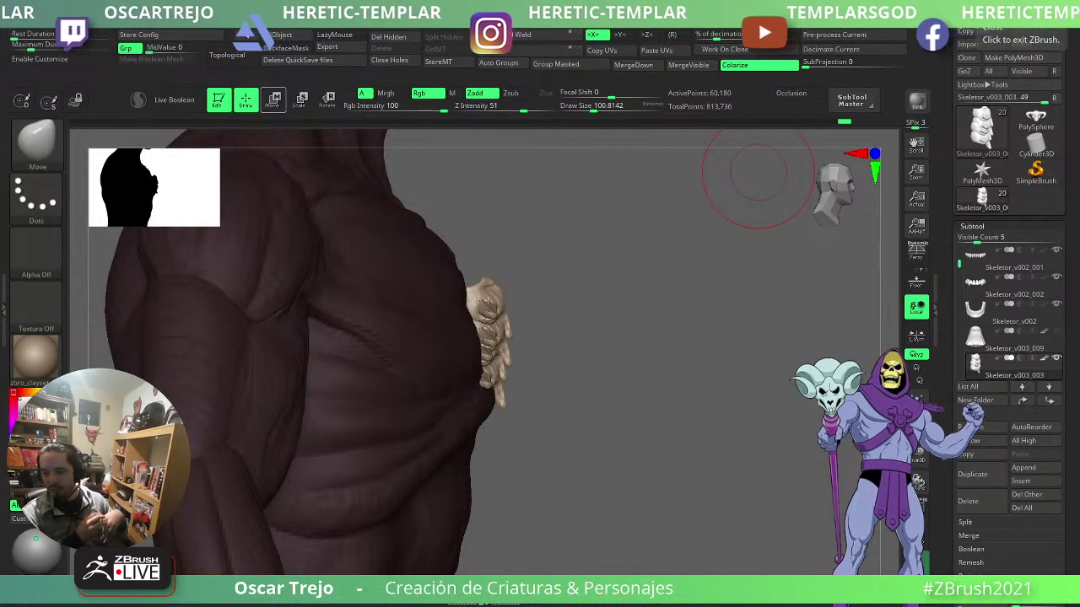
- Show the polyframe on the bone column and assign separate polygroups with Auto Groups
drag(586, 372, 588, 335)
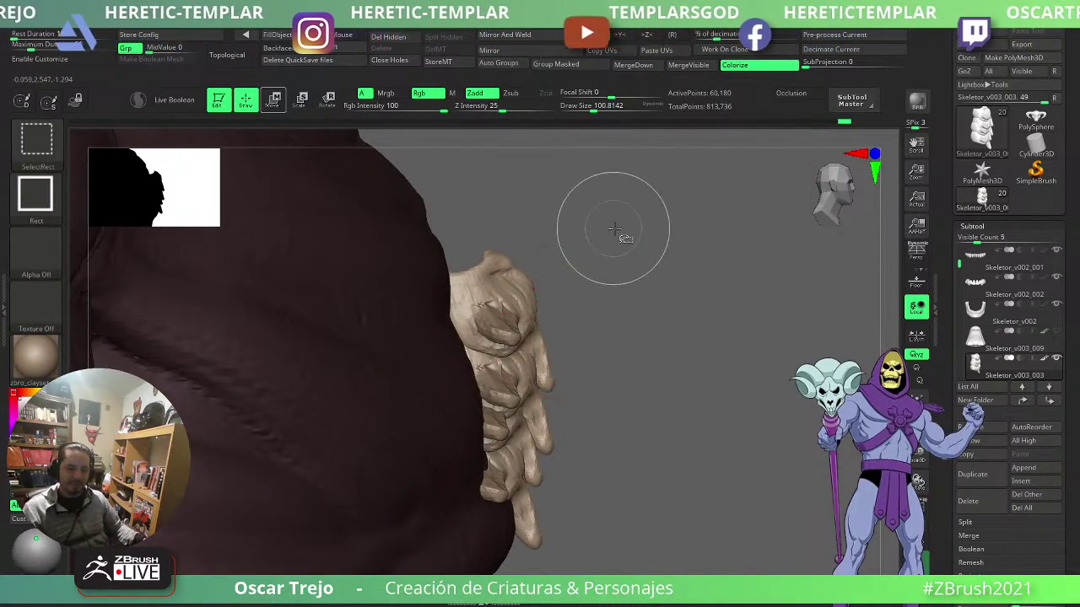
key(shift+f)
click(510, 69)
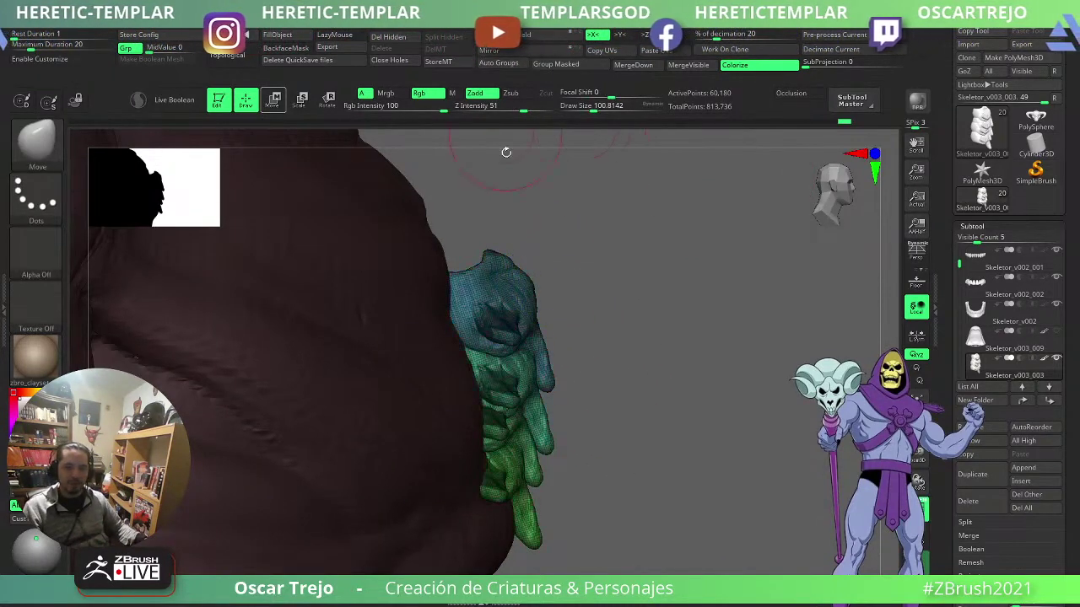
- Mask all but the topmost vertebra and place a copy of it at the upper end of the column with the gizmo
key(w)
ctrl+click(500, 300)
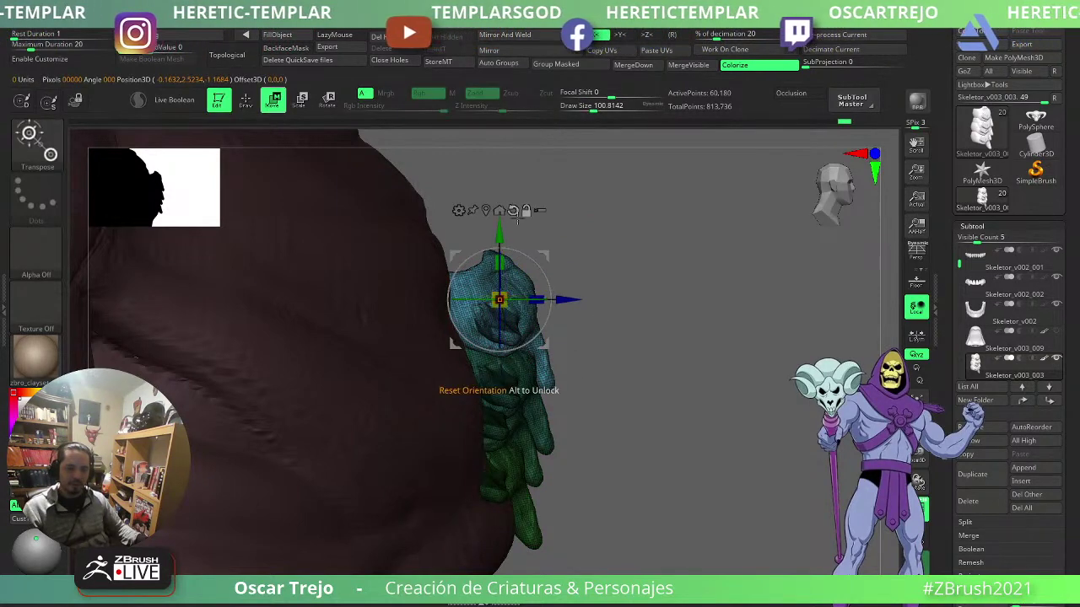
mouse_move(595, 271)
alt+mouse_down()
mouse_move(631, 345)
mouse_move(580, 323)
mouse_move(546, 255)
mouse_move(583, 272)
mouse_move(576, 295)
mouse_move(584, 279)
mouse_move(644, 289)
mouse_move(586, 300)
mouse_move(570, 285)
alt+mouse_up()
key(q)
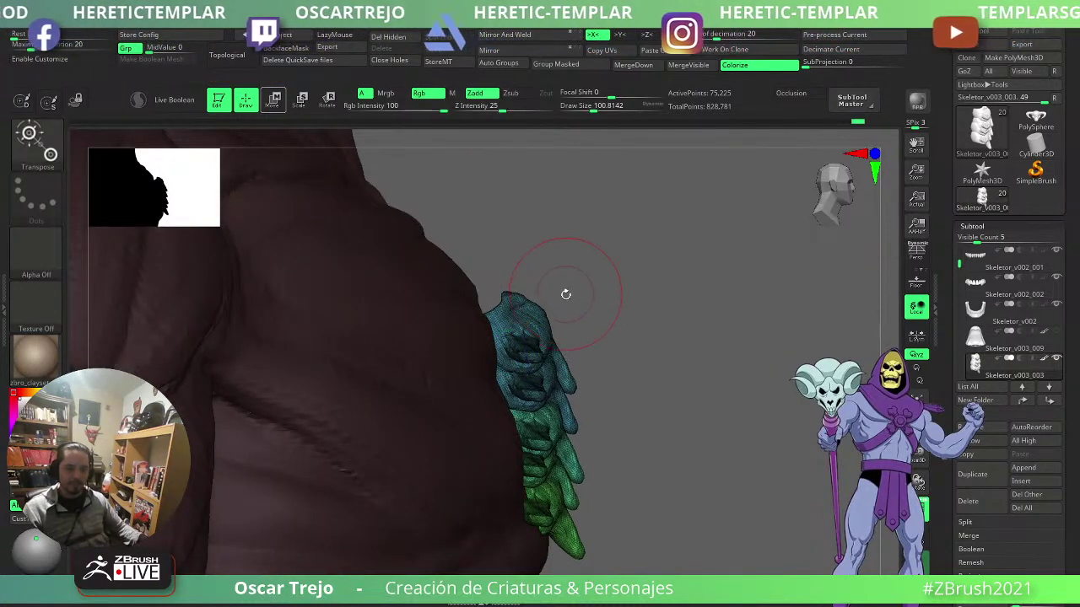
- Check the top vertebra's polygroup by isolating it, then regroup the whole column with Auto Groups
ctrl+shift+click(526, 315)
ctrl+shift+click(588, 193)
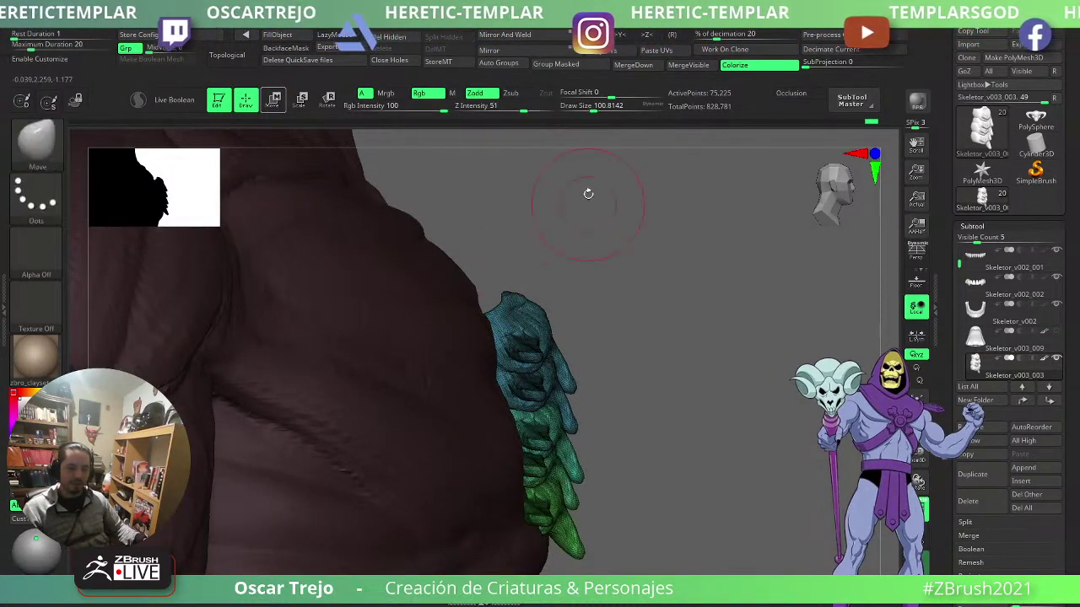
click(508, 65)
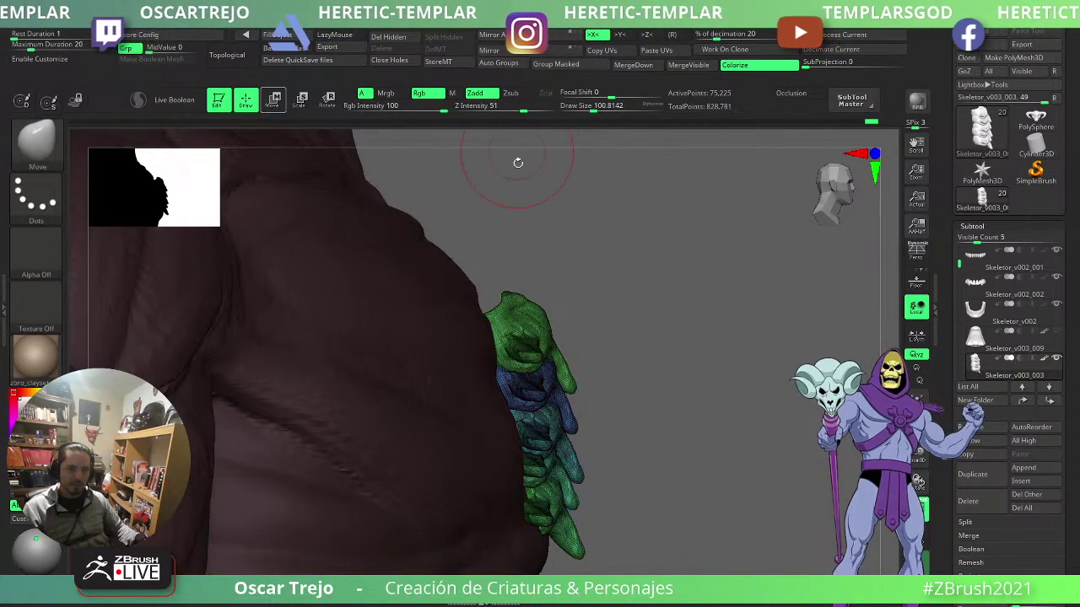
- Mask everything except the topmost vertebra, duplicate it upward along the chest with the gizmo and clear the mask
ctrl+shift+click(536, 309)
ctrl+drag(643, 258, 424, 437)
ctrl+shift+click(628, 353)
ctrl+click(622, 341)
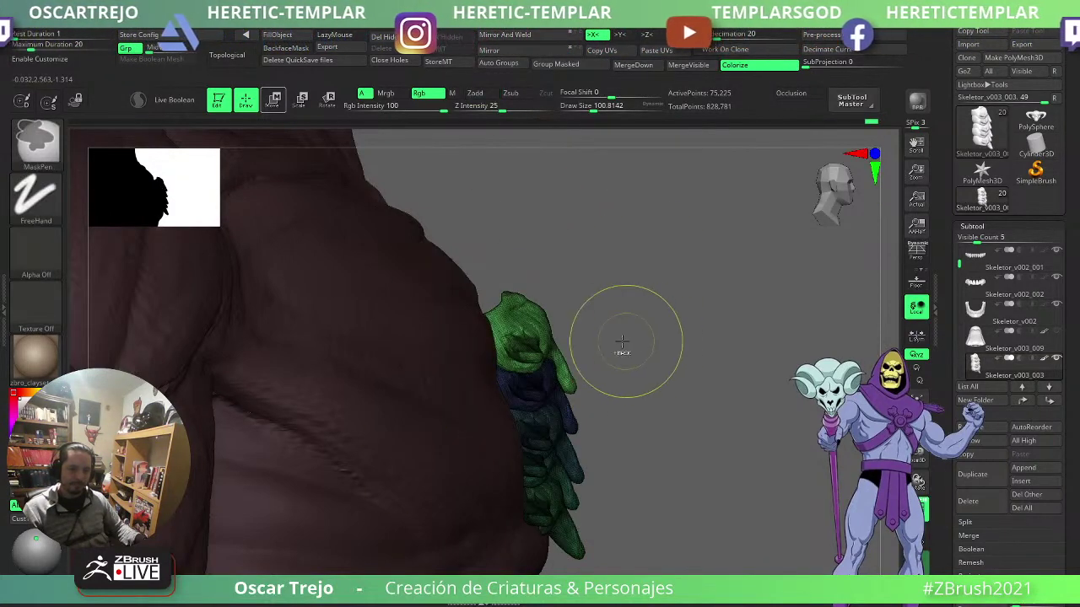
key(w)
mouse_move(568, 284)
ctrl+mouse_down()
mouse_move(536, 226)
mouse_move(554, 234)
ctrl+mouse_up()
ctrl+drag(591, 316, 613, 330)
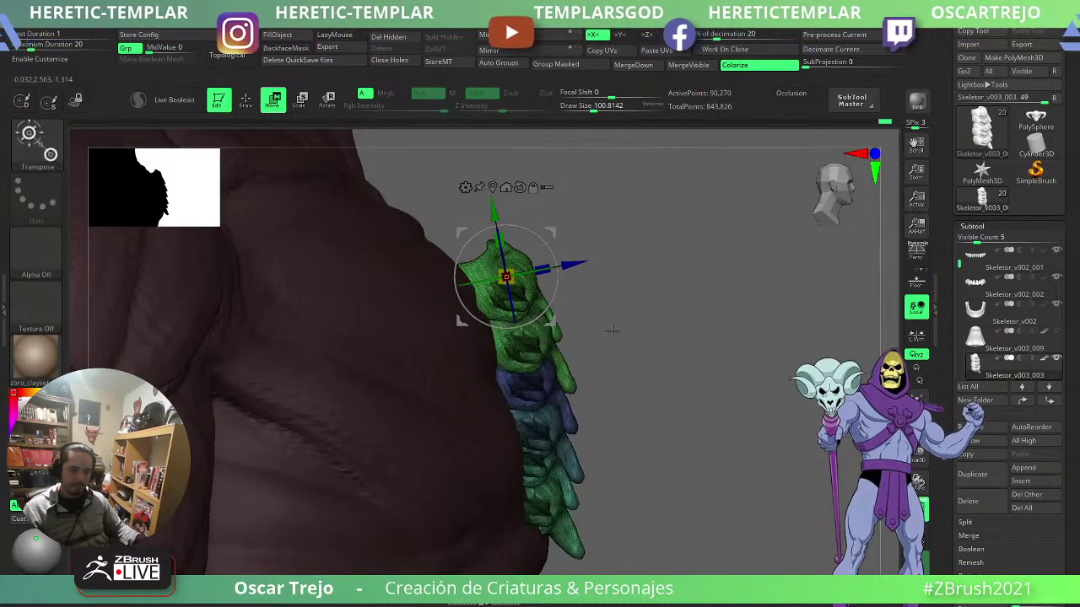
key(q)
ctrl+shift+click(524, 353)
ctrl+drag(633, 225, 428, 441)
ctrl+shift+click(684, 331)
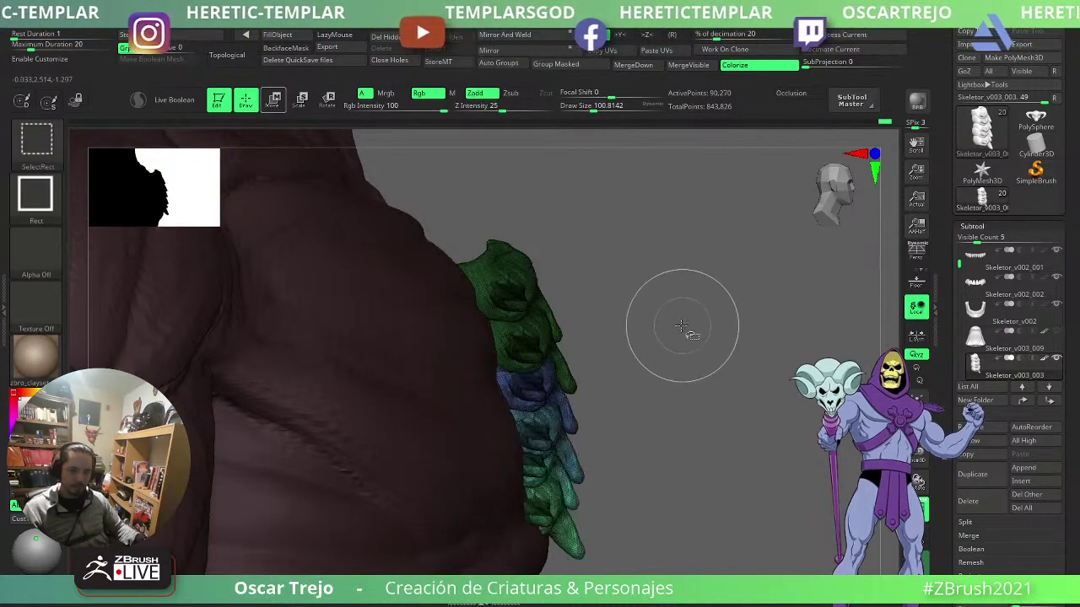
key(w)
ctrl+drag(591, 179, 575, 163)
- Assign fresh polygroups to the extended column of six vertebrae with Auto Groups
key(q)
click(502, 73)
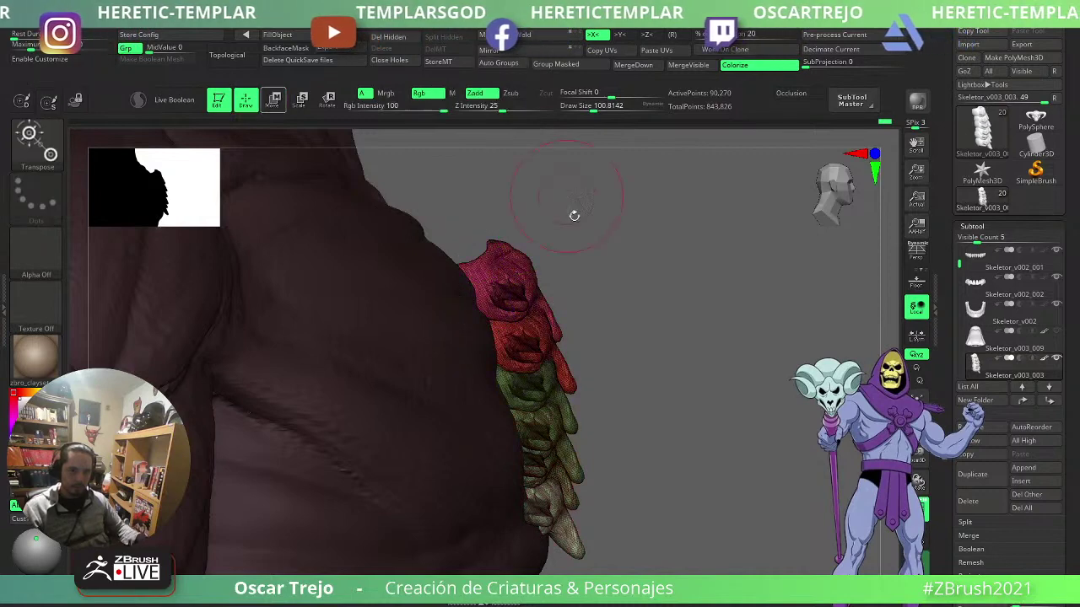
- Mask all but the second vertebra from the upper end, adjust its angle and position with the gizmo, and clear the mask
ctrl+shift+click(544, 337)
ctrl+shift+click(620, 364)
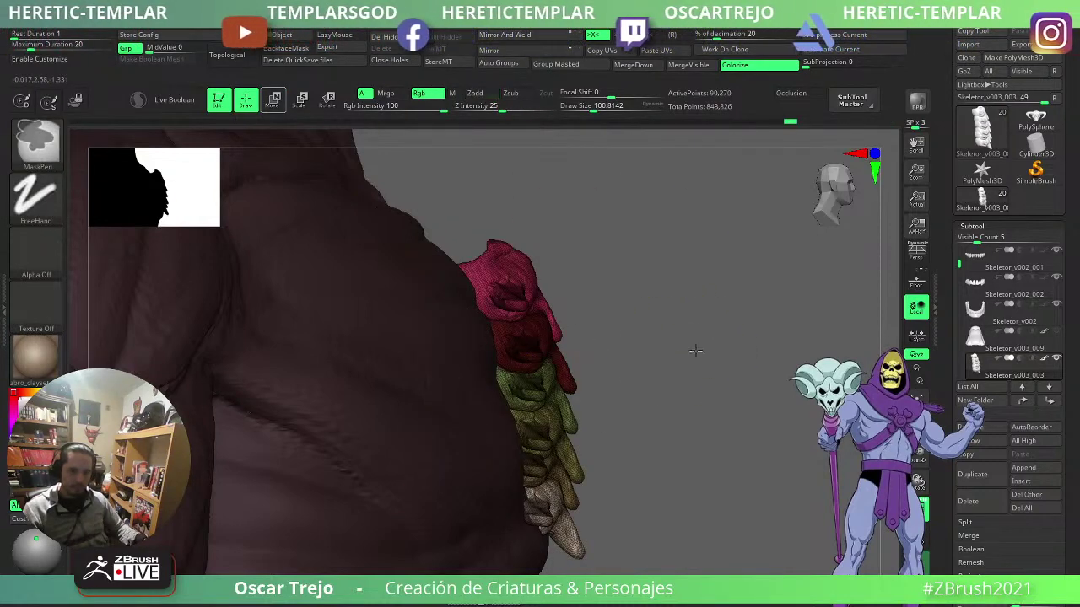
key(w)
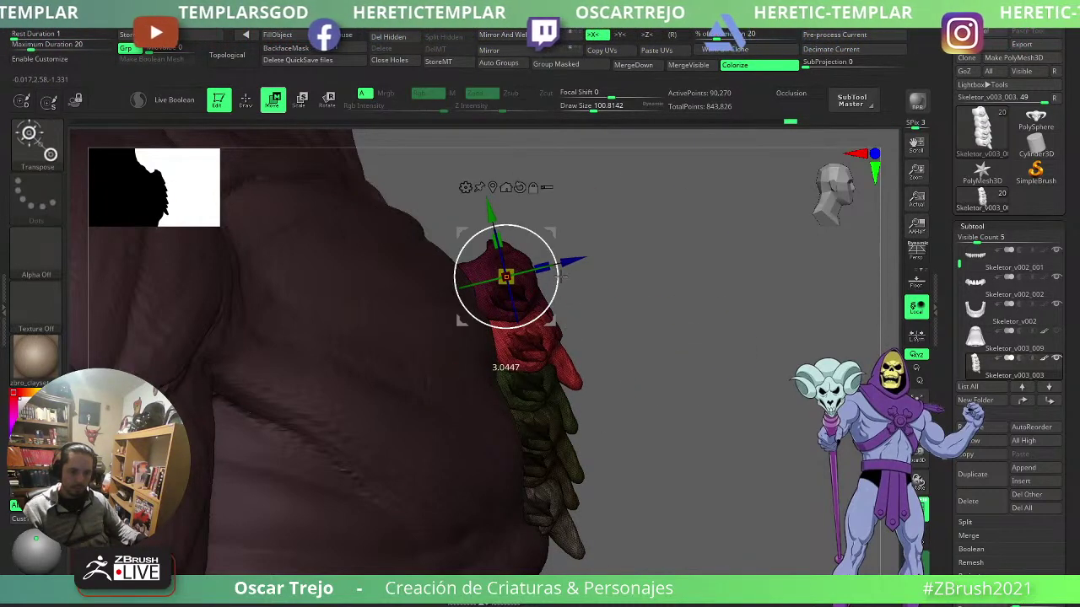
drag(561, 277, 560, 275)
drag(552, 232, 548, 228)
key(q)
ctrl+drag(640, 292, 657, 327)
key(w)
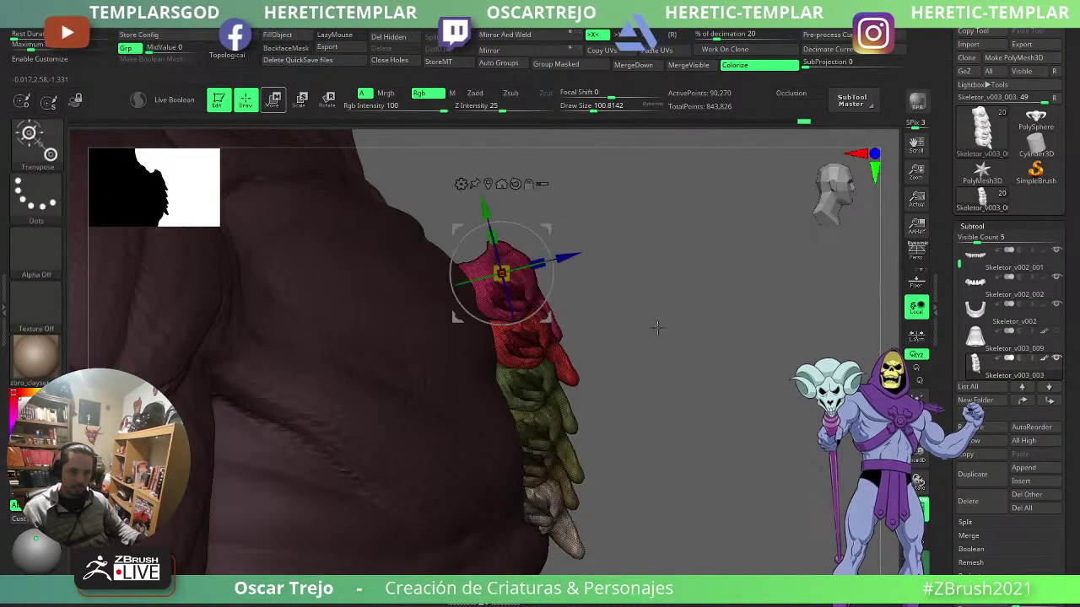
- Mask everything below the topmost vertebra and duplicate that vertebra further up the chest with the gizmo
mouse_move(657, 327)
right_down()
mouse_move(641, 328)
mouse_move(655, 347)
mouse_move(650, 366)
mouse_move(700, 337)
mouse_move(746, 389)
right_up()
key(q)
key(shift+f)
key(w)
alt+right_drag(752, 265, 641, 291)
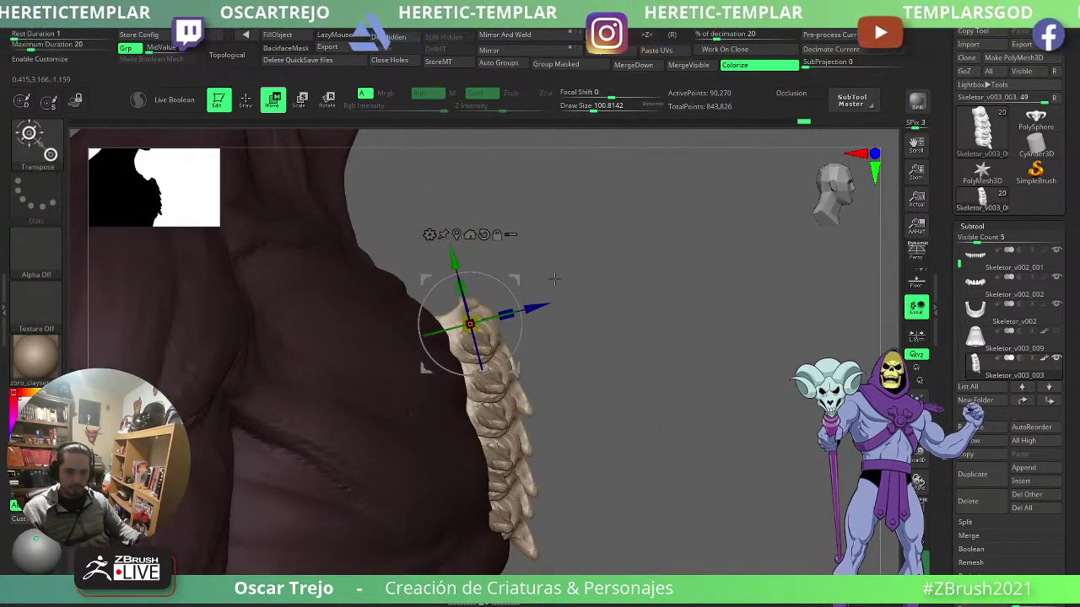
key(q)
key(shift+f)
key(w)
key(q)
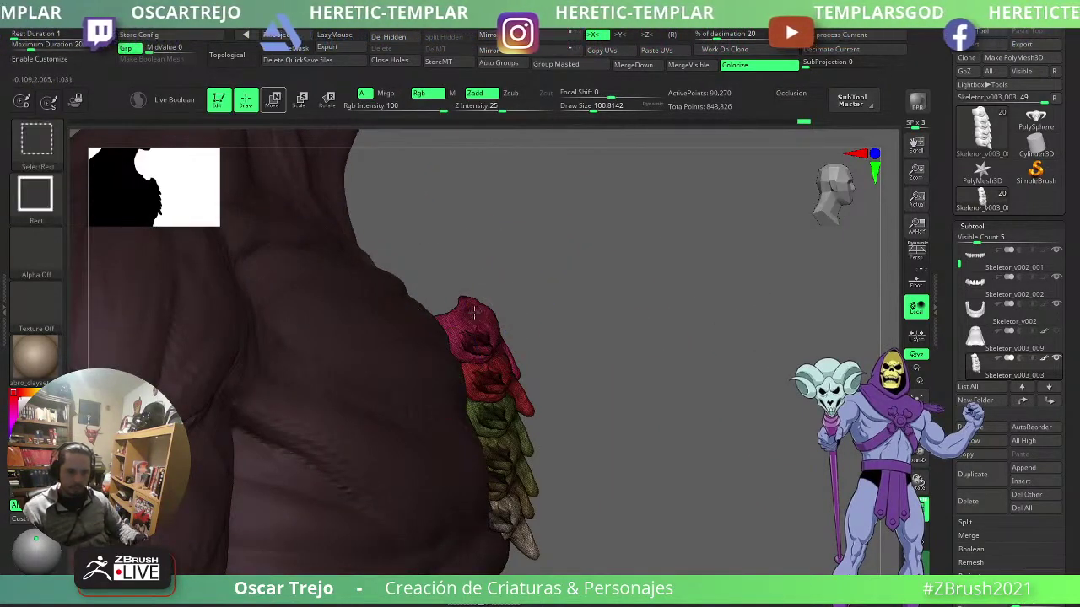
ctrl+shift+drag(615, 236, 374, 439)
key(w)
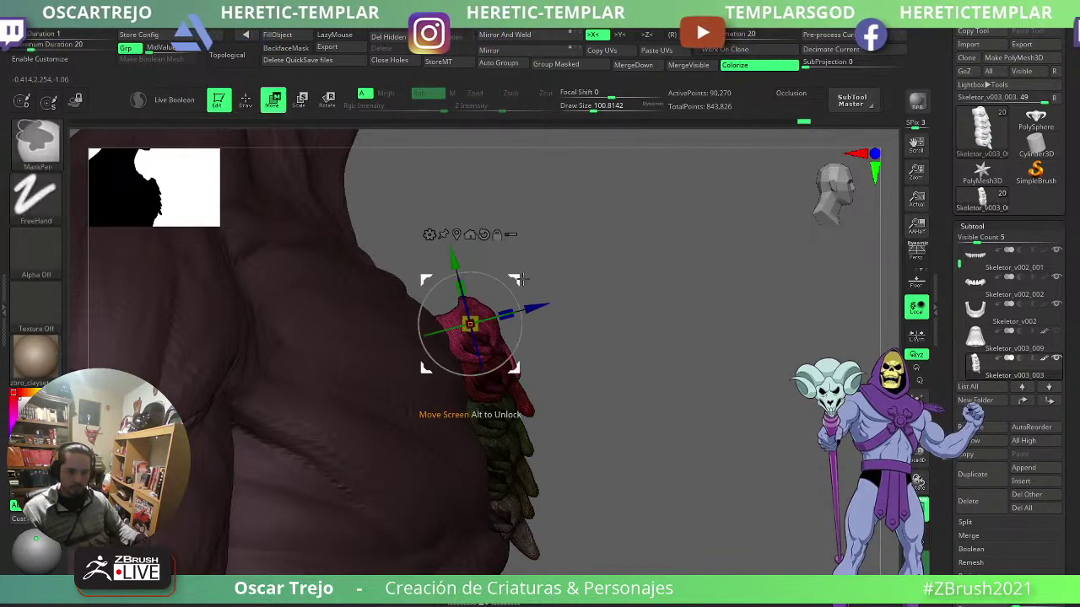
ctrl+drag(521, 279, 494, 234)
mouse_move(494, 284)
mouse_down()
mouse_move(506, 270)
mouse_move(594, 335)
mouse_up()
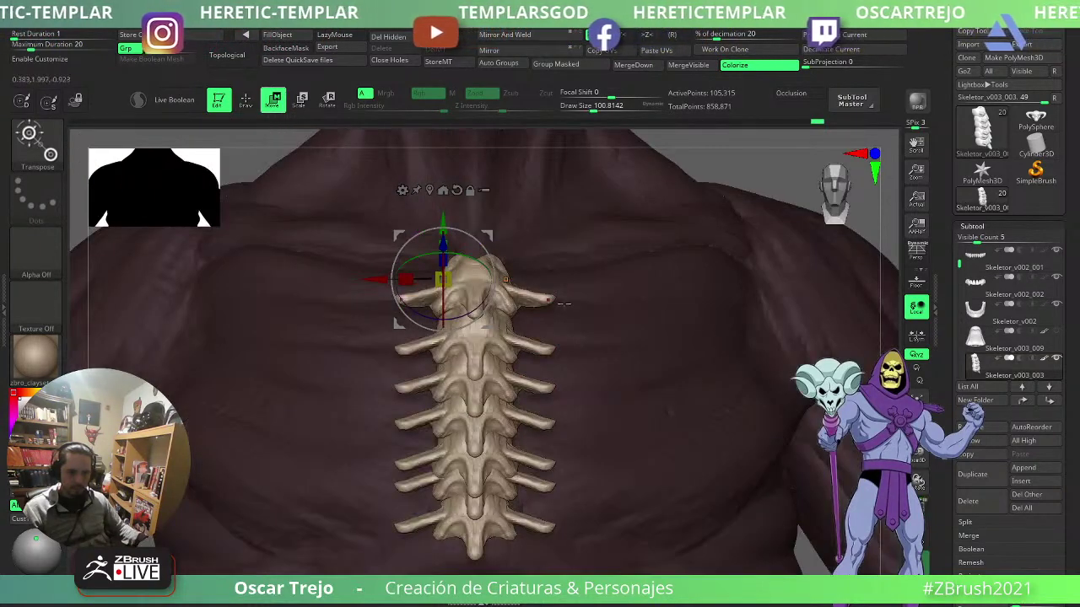
- Centre the gizmo on the whole vertebrae column and scale the column down slightly
key(q)
key(f)
mouse_move(672, 263)
alt+mouse_down()
mouse_move(682, 376)
mouse_move(713, 331)
mouse_move(801, 324)
alt+mouse_up()
key(w)
mouse_move(666, 323)
alt+mouse_down()
mouse_move(632, 345)
mouse_move(666, 291)
alt+mouse_up()
key(q)
drag(667, 291, 530, 321)
mouse_move(663, 326)
alt+mouse_down()
mouse_move(667, 295)
mouse_move(627, 290)
mouse_move(653, 290)
mouse_move(615, 307)
mouse_move(666, 349)
alt+mouse_up()
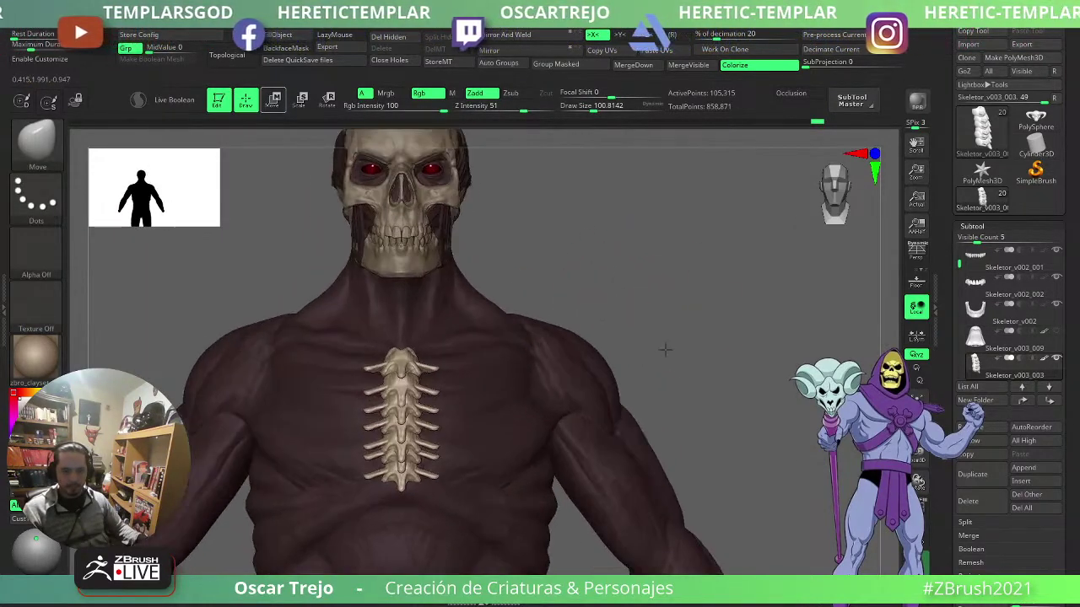
key(w)
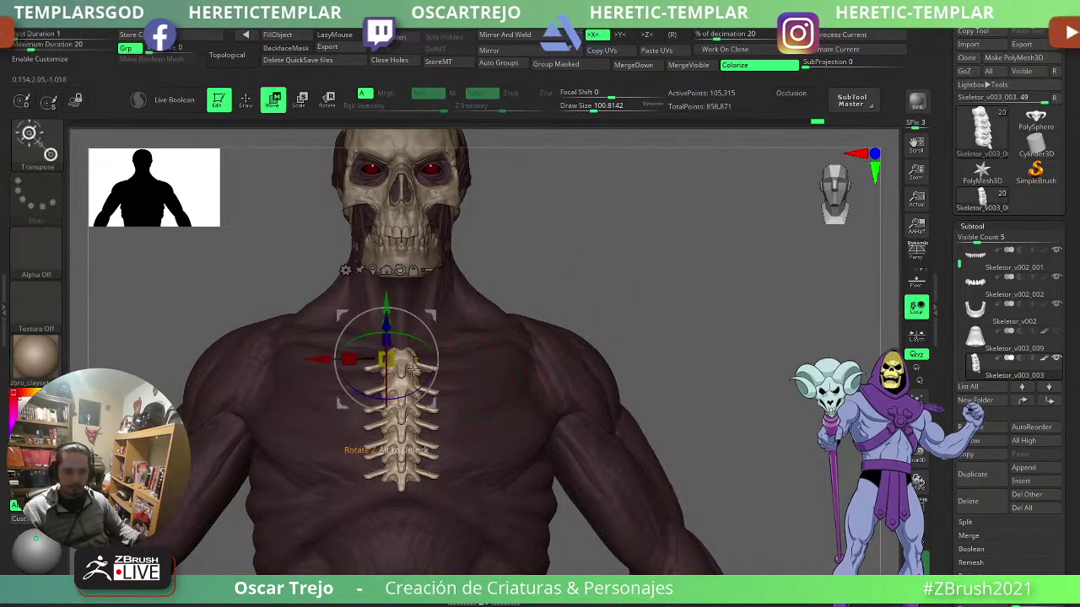
click(385, 270)
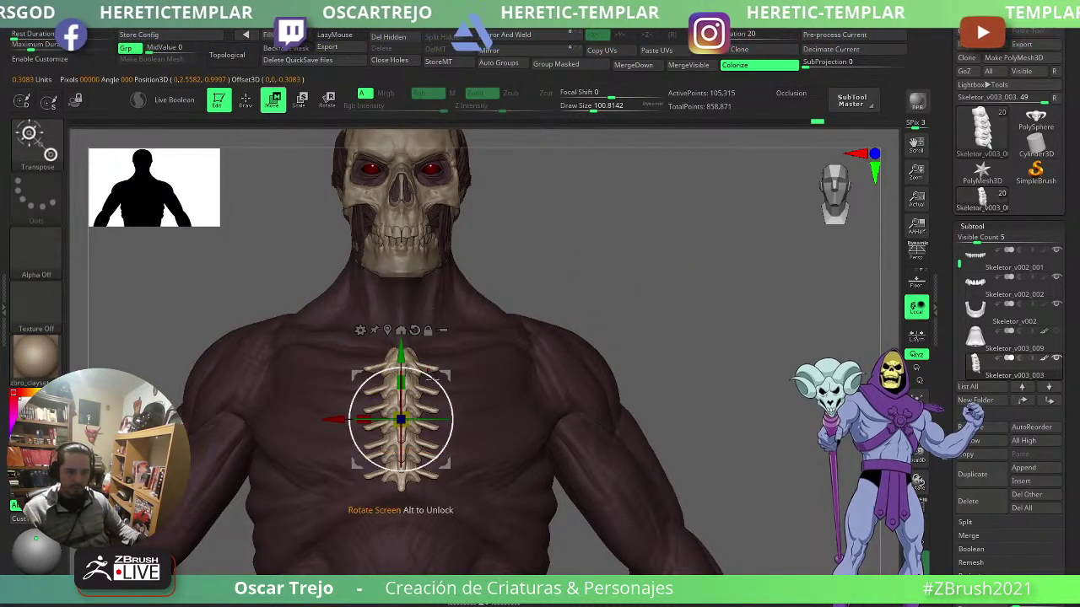
key(q)
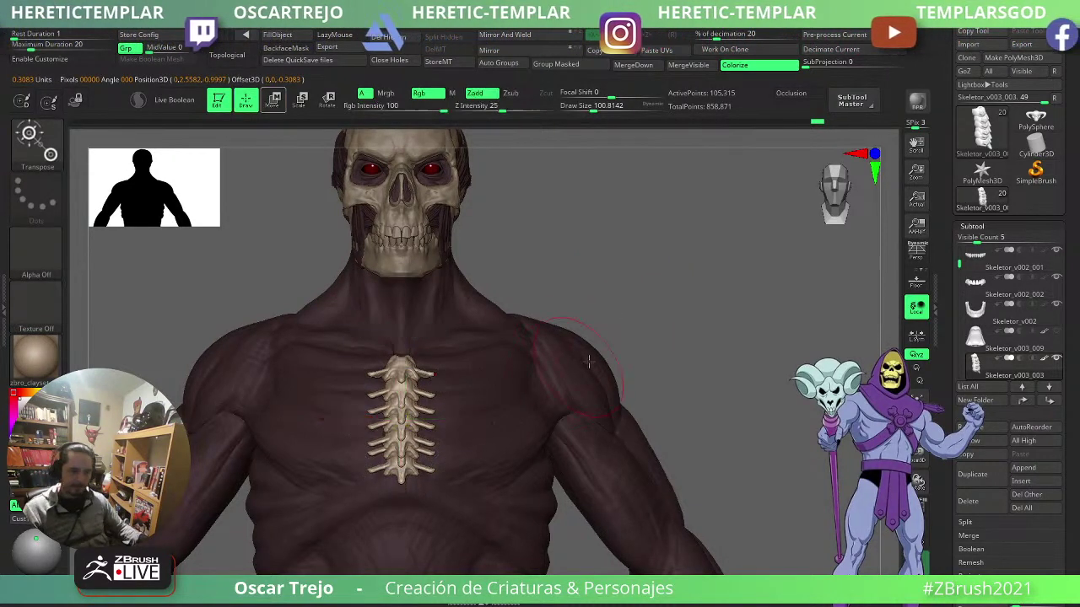
- Isolate the topmost vertebra and mask the rest of the column
drag(625, 333, 722, 324)
alt+drag(549, 304, 540, 364)
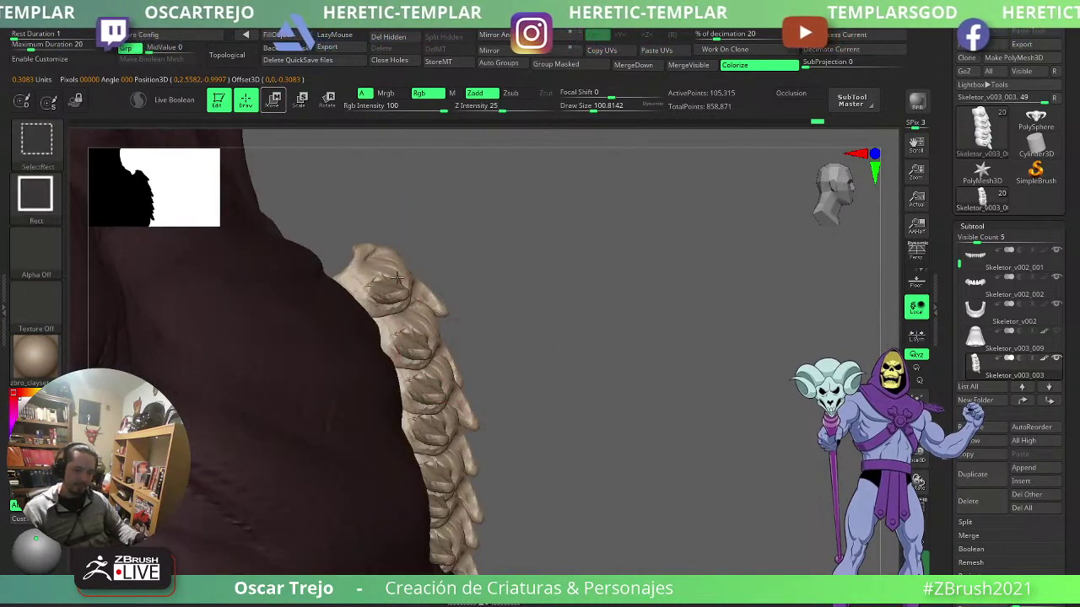
ctrl+shift+click(390, 283)
ctrl+click(533, 203)
ctrl+shift+click(580, 300)
ctrl+click(587, 297)
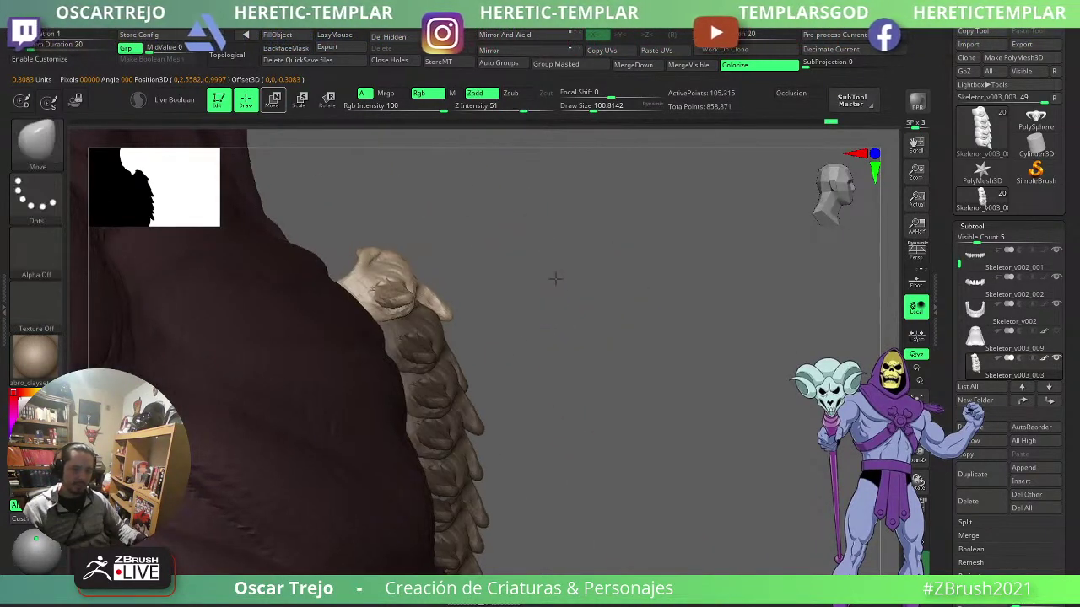
- Centre the gizmo on the unmasked top vertebra, duplicate it upward toward the neck and clear the mask
key(w)
drag(554, 277, 588, 341)
click(452, 418)
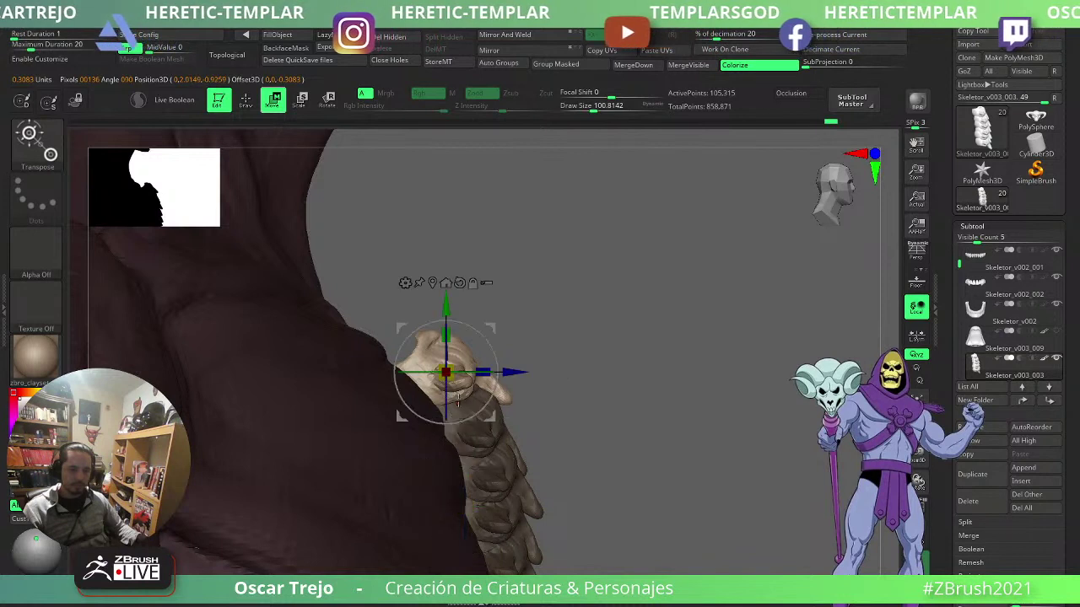
mouse_move(491, 329)
ctrl+mouse_down()
mouse_move(443, 295)
mouse_move(445, 307)
mouse_move(437, 290)
ctrl+mouse_up()
key(q)
mouse_move(551, 313)
ctrl+mouse_down()
mouse_move(577, 344)
mouse_move(559, 356)
ctrl+mouse_up()
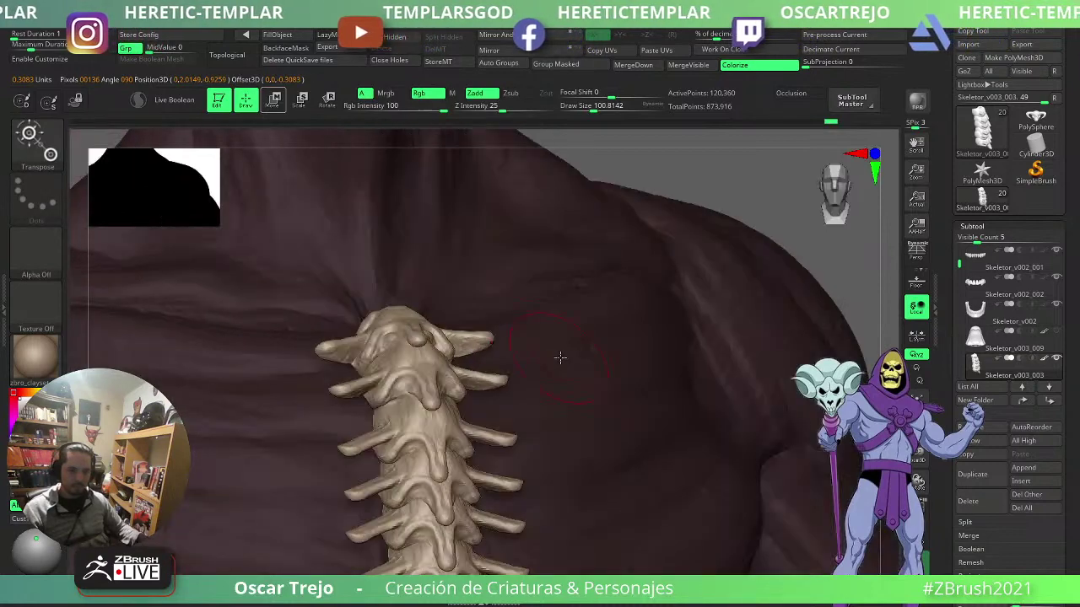
- Examine the vertebrae column on the figure from the front, activating the body, neck and jaw subtools in turn
key(f)
key(f)
shift+drag(636, 406, 661, 401)
alt+drag(665, 245, 657, 336)
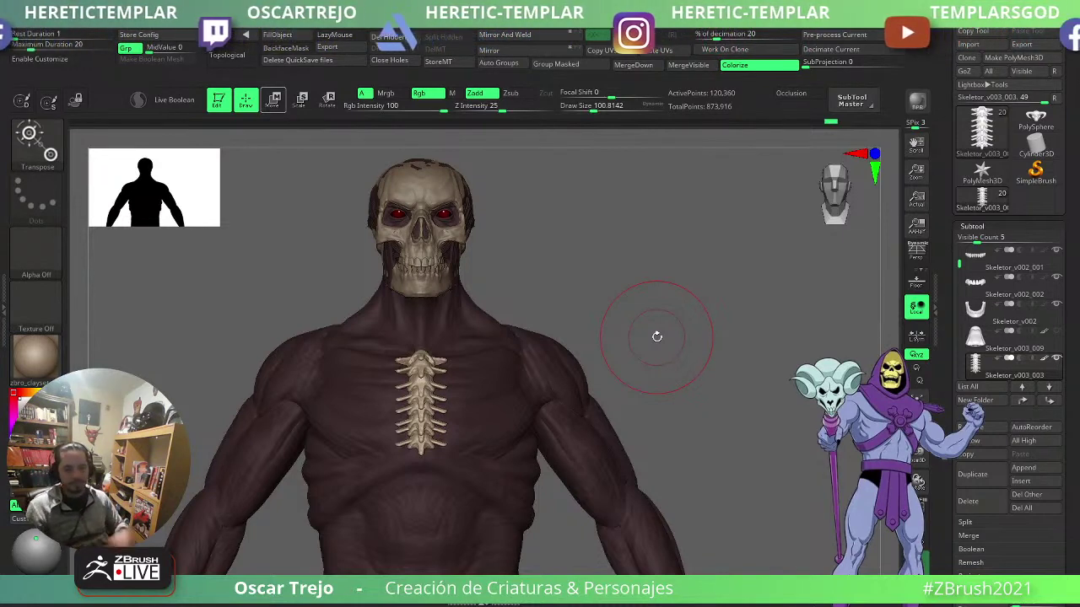
alt+click(552, 390)
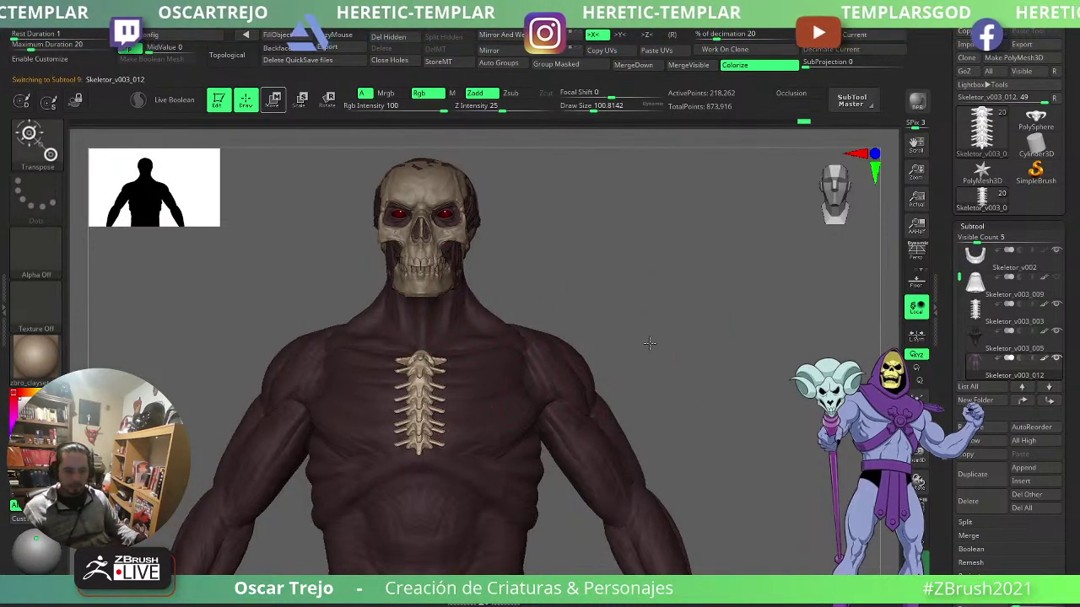
drag(650, 340, 635, 318)
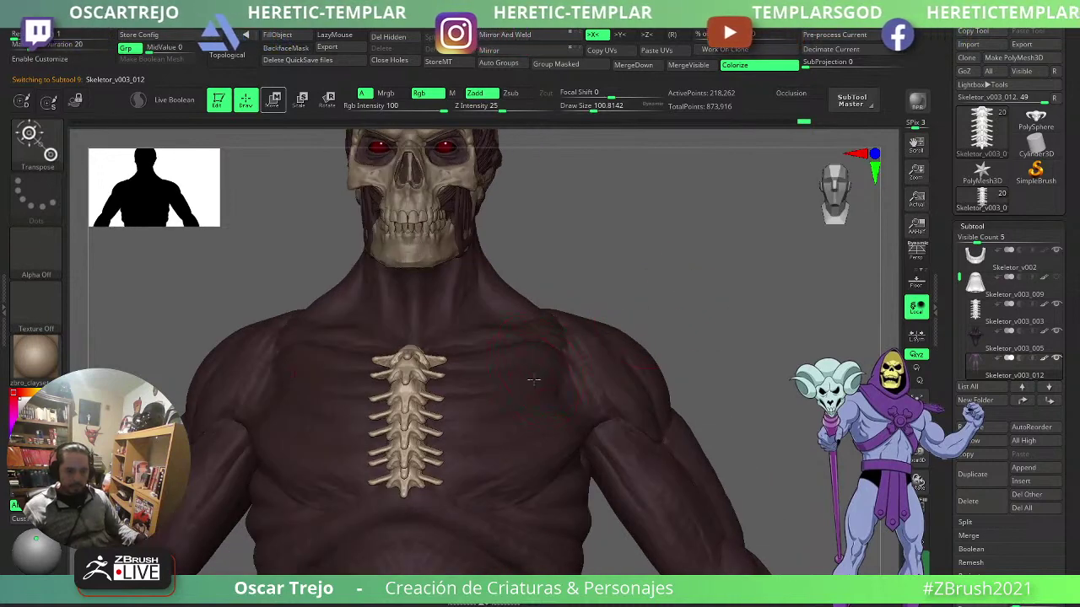
key(shift+f)
key(shift+f)
key(w)
alt+click(464, 304)
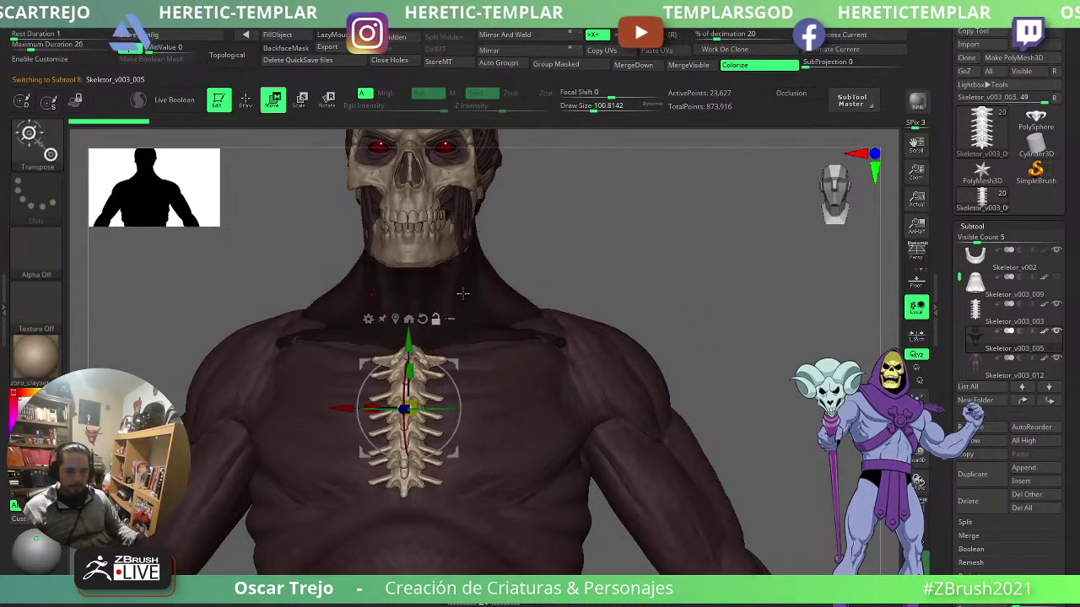
key(q)
alt+click(437, 250)
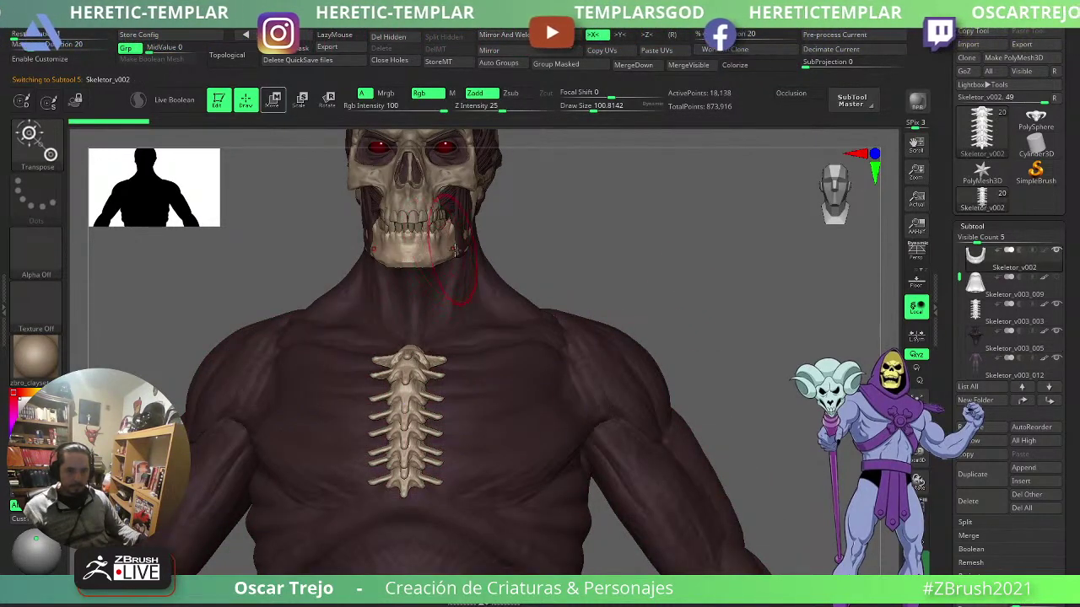
key(w)
alt+click(480, 293)
key(q)
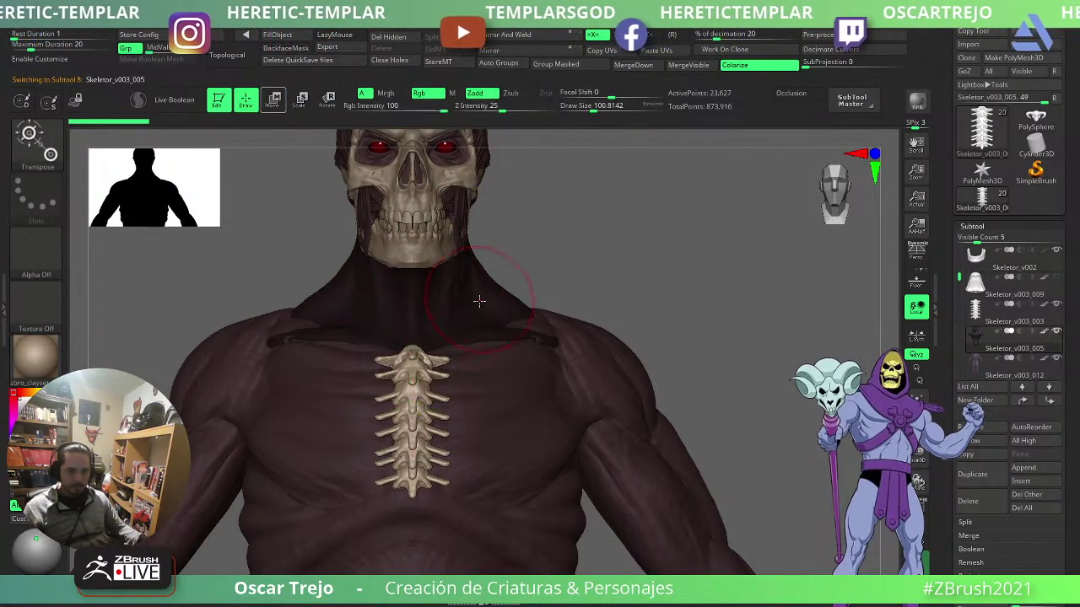
- Switch off Colorize for the vertebrae column and make the body the active subtool
click(732, 68)
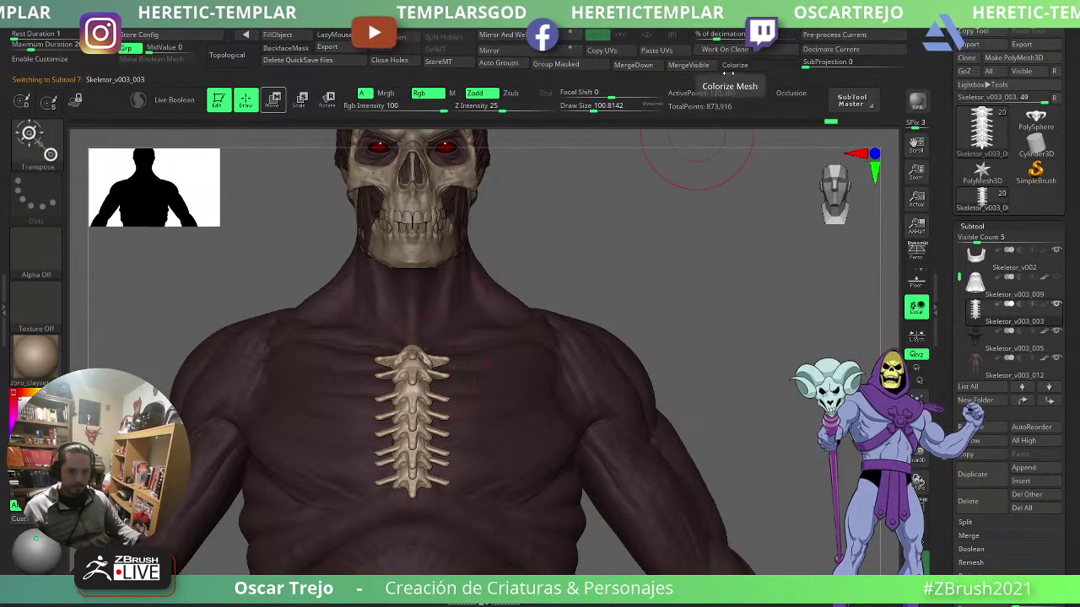
key(w)
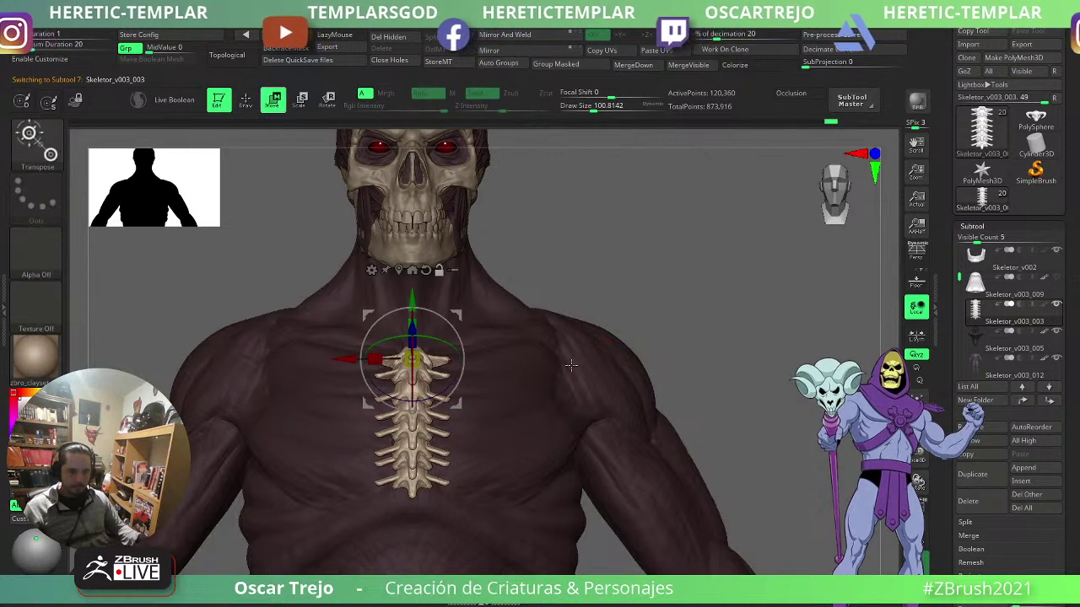
alt+click(568, 365)
key(q)
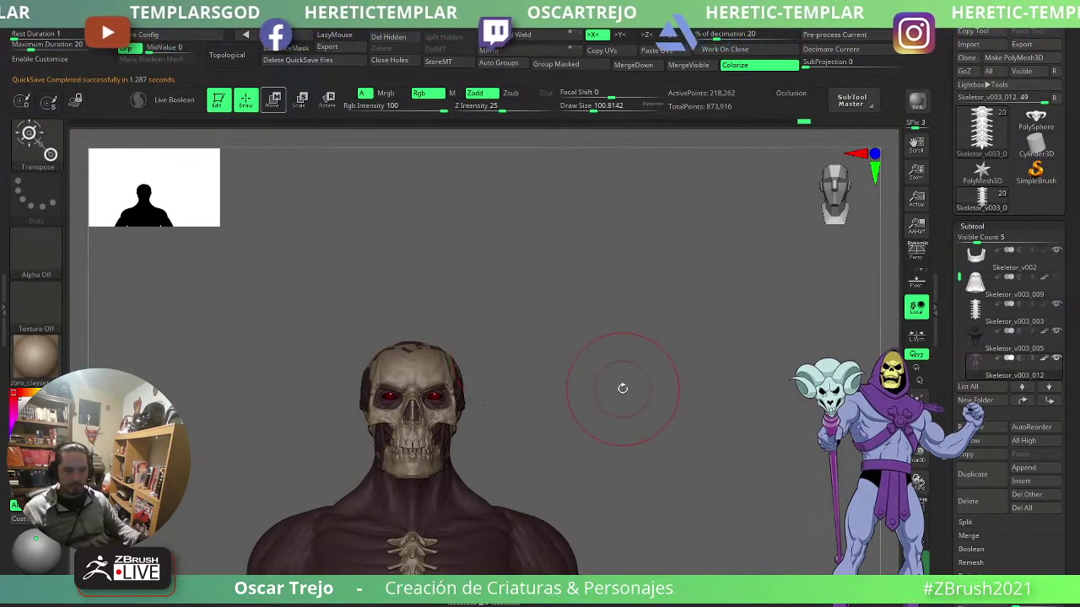
- Choose the Move brush, activate the vertebrae column and fit it to the curve of the chest in side view
key(b)
key(m)
key(v)
key(f)
mouse_move(743, 291)
alt+mouse_down()
mouse_move(676, 405)
mouse_move(720, 315)
mouse_move(689, 303)
mouse_move(660, 376)
mouse_move(651, 325)
mouse_move(454, 368)
alt+mouse_up()
alt+click(371, 336)
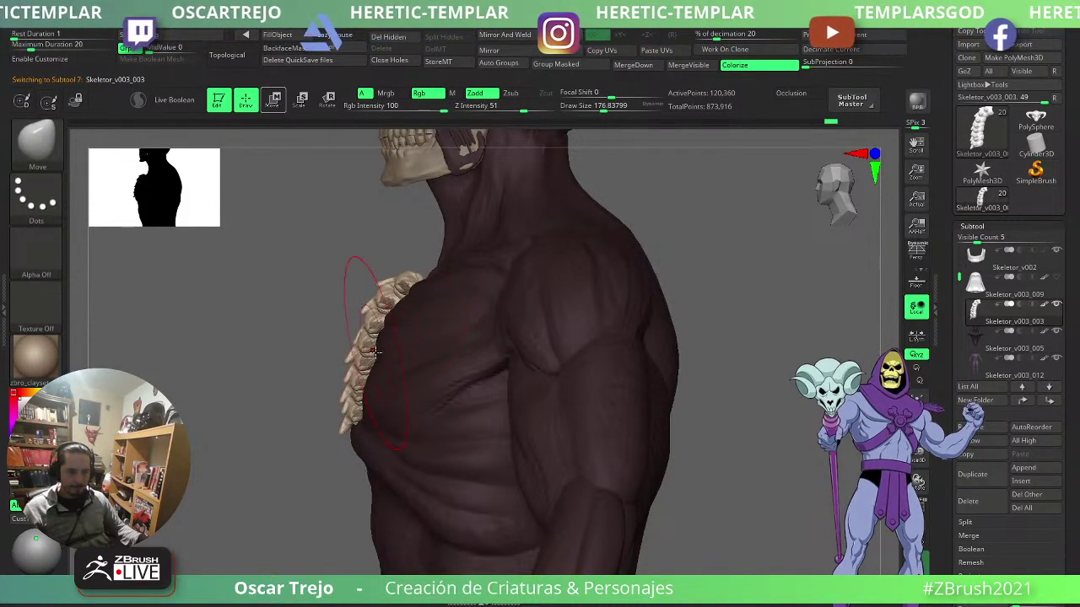
drag(305, 374, 373, 369)
- Isolate the lowest vertebra and mask all the other vertebrae of the column
alt+drag(671, 318, 653, 340)
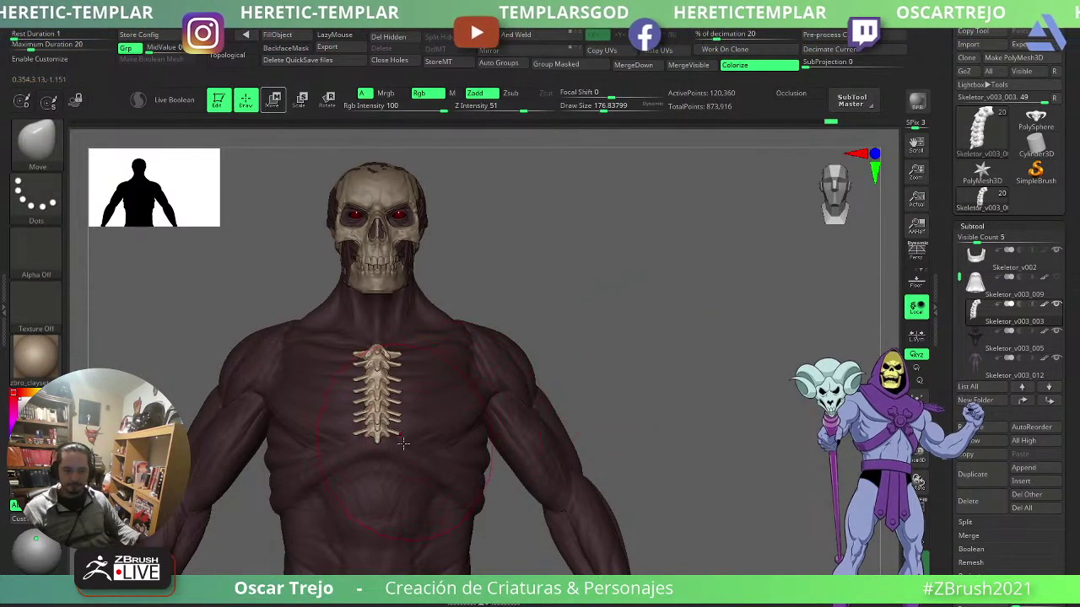
mouse_move(642, 367)
mouse_down()
mouse_move(686, 371)
mouse_move(598, 318)
mouse_move(658, 375)
mouse_up()
drag(658, 376, 609, 384)
ctrl+shift+click(344, 420)
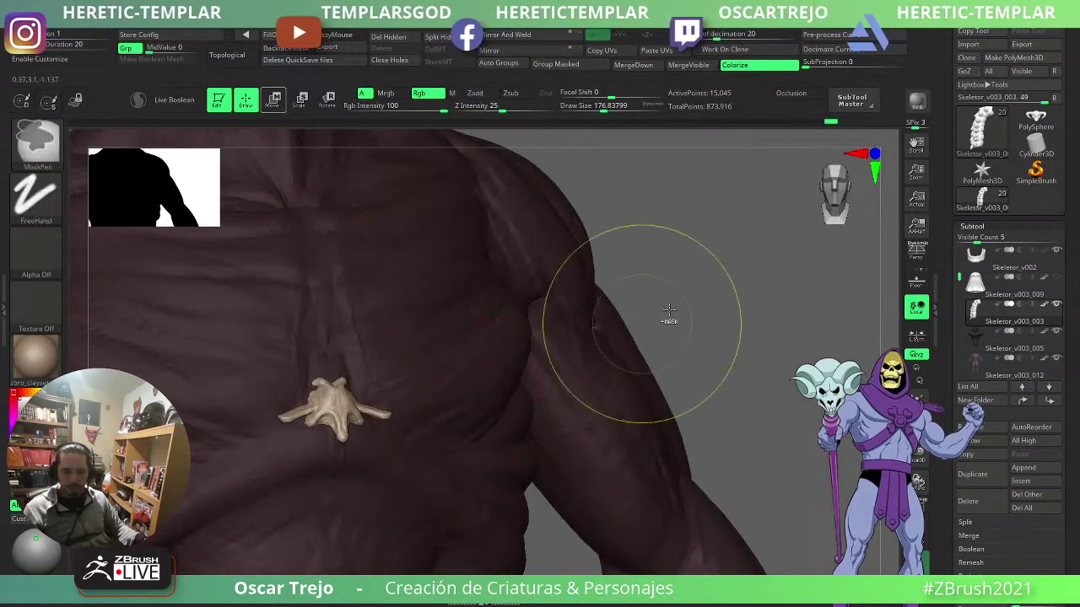
ctrl+drag(690, 298, 262, 489)
ctrl+shift+click(728, 356)
ctrl+click(726, 362)
drag(713, 367, 684, 369)
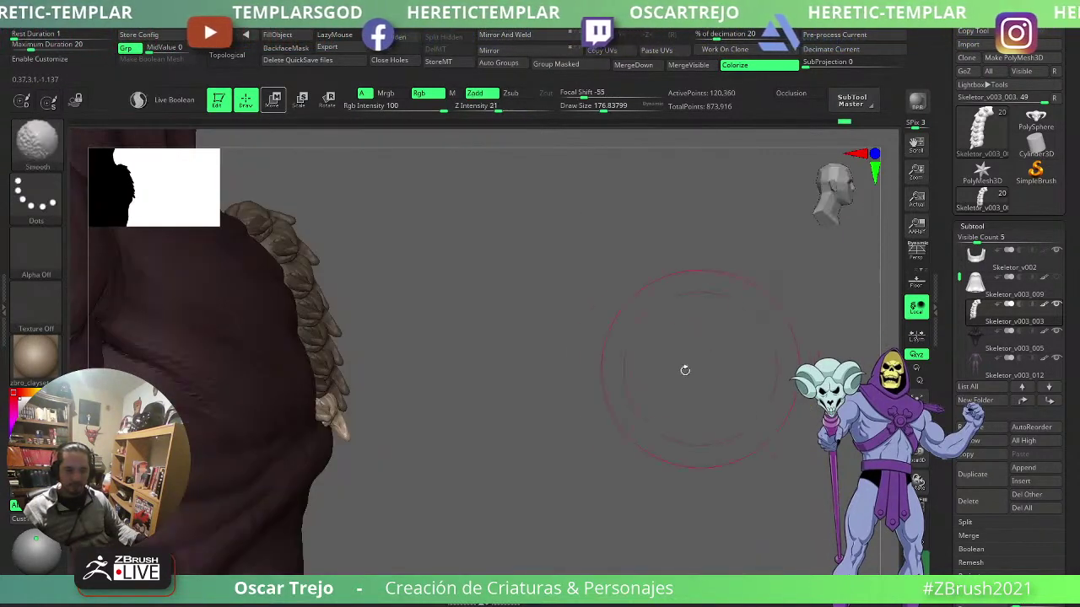
- Duplicate the lowest vertebra downward with the gizmo, align it with the chest and clear the mask
key(w)
ctrl+drag(309, 274, 312, 304)
drag(492, 355, 471, 354)
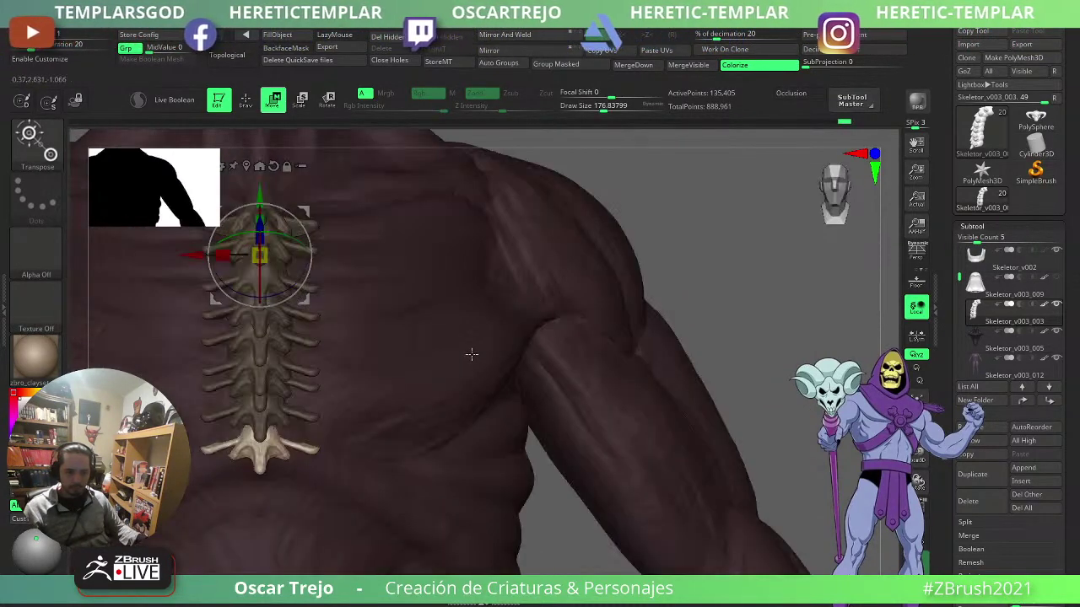
drag(690, 313, 708, 297)
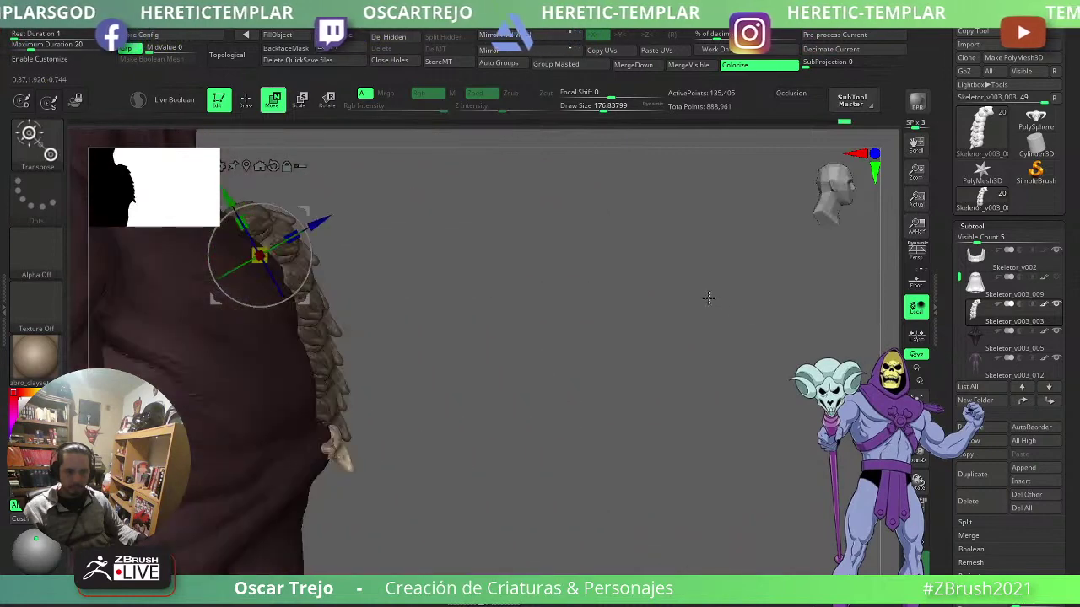
mouse_move(317, 209)
alt+mouse_down()
mouse_move(364, 304)
mouse_move(384, 426)
mouse_move(375, 422)
alt+mouse_up()
key(q)
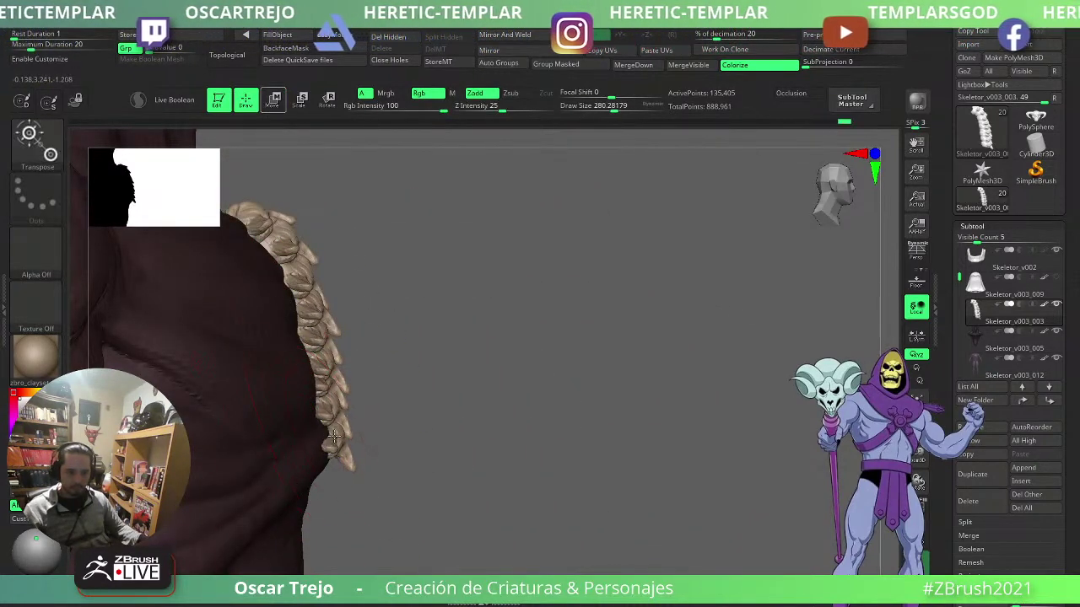
- Undo the last adjustments and nudge the lower end of the column into line with the Move brush
key(ctrl+z)
key(ctrl+z)
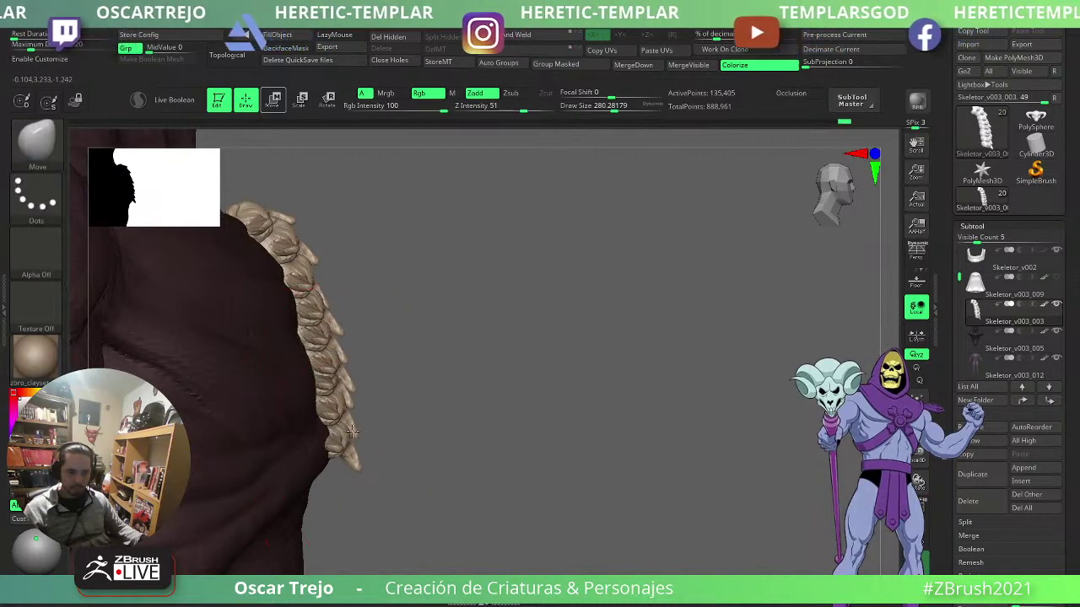
drag(392, 414, 470, 380)
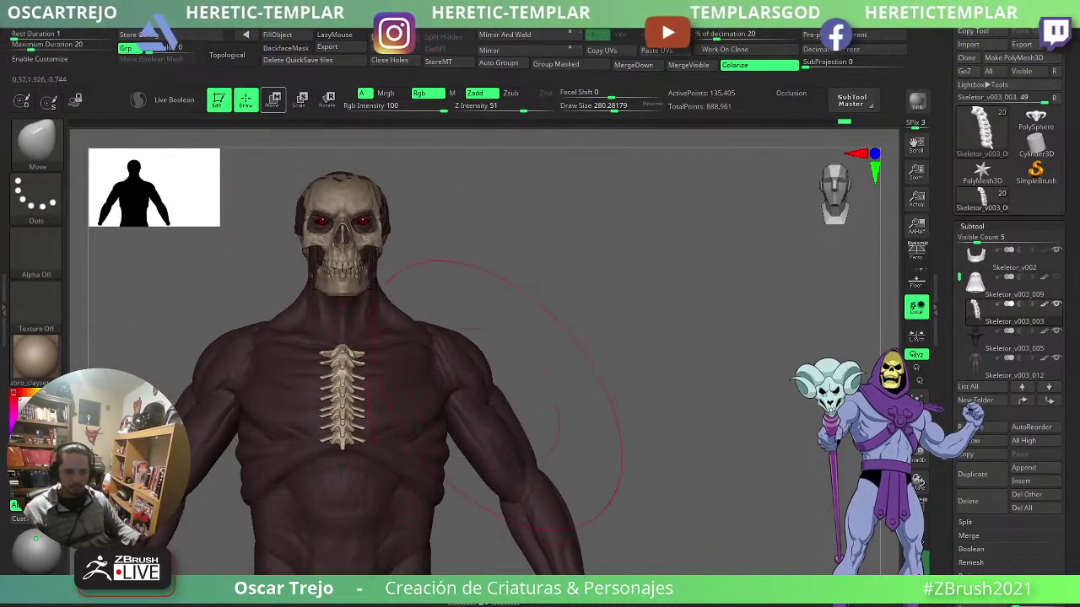
drag(583, 363, 533, 422)
drag(339, 448, 346, 445)
drag(441, 408, 540, 396)
mouse_move(540, 396)
alt+mouse_down()
mouse_move(553, 337)
mouse_move(567, 326)
mouse_move(487, 326)
mouse_move(531, 395)
alt+mouse_up()
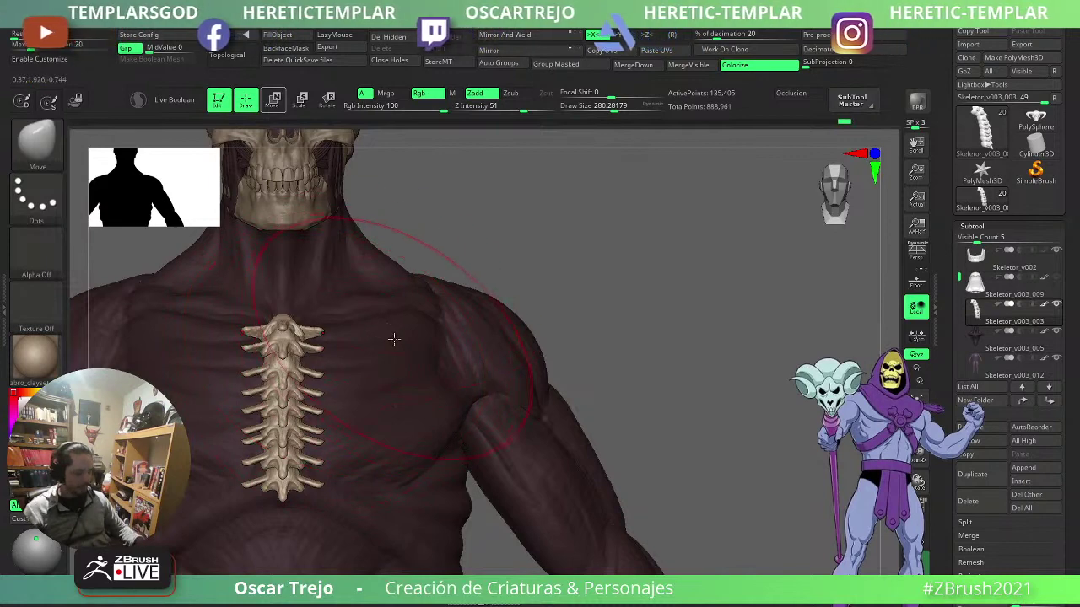
- Insert a mirrored pair of Capsule primitives beside the top vertebra with the IMM Primitives brush and split them into their own subtool
key(b)
key(i)
key(p)
click(734, 136)
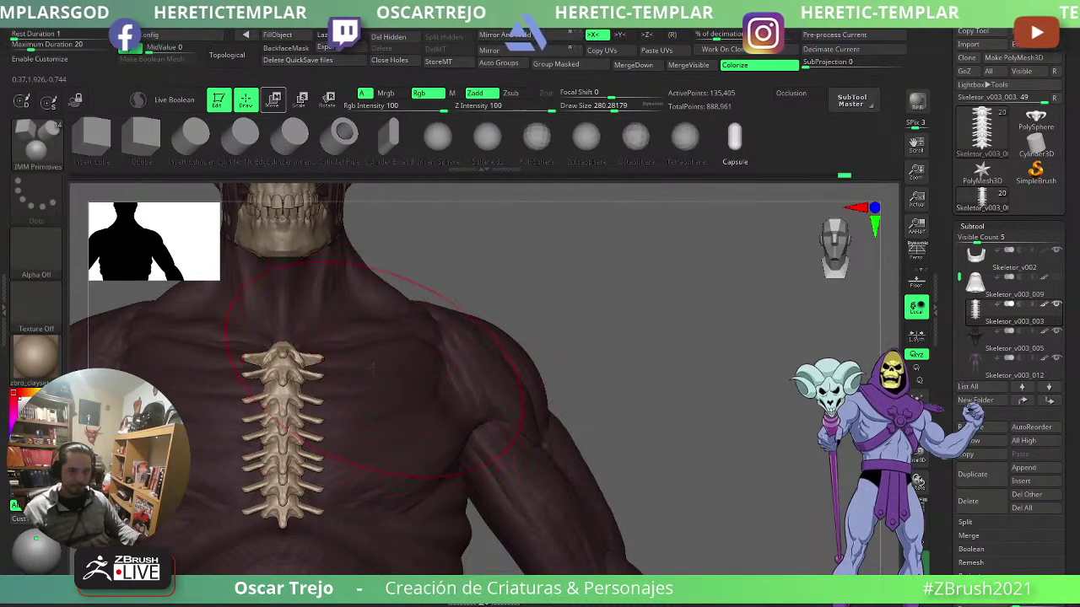
drag(355, 373, 355, 374)
ctrl+shift+click(388, 355)
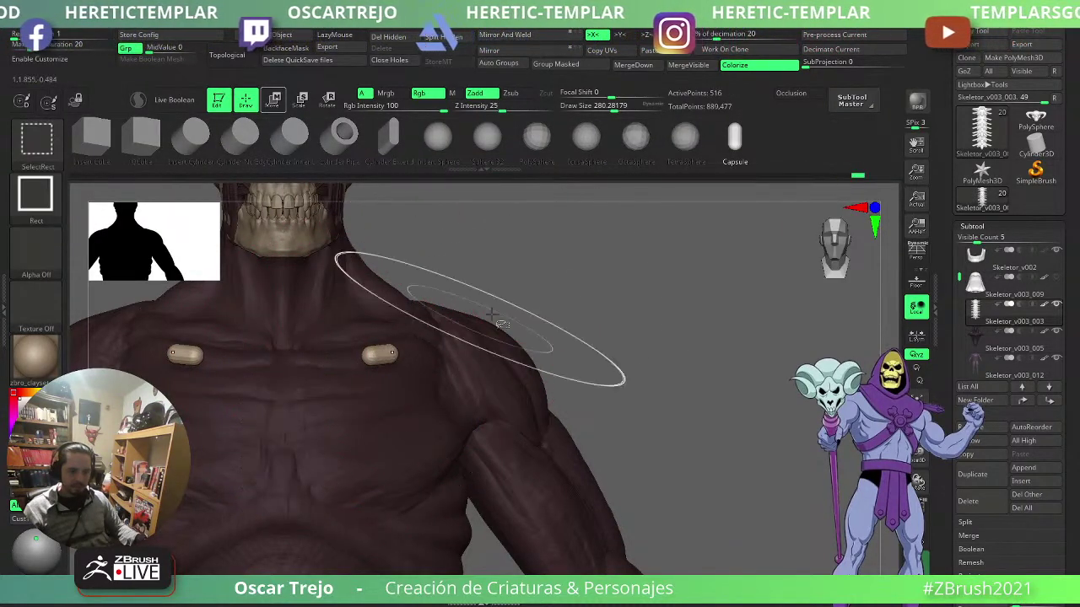
click(444, 37)
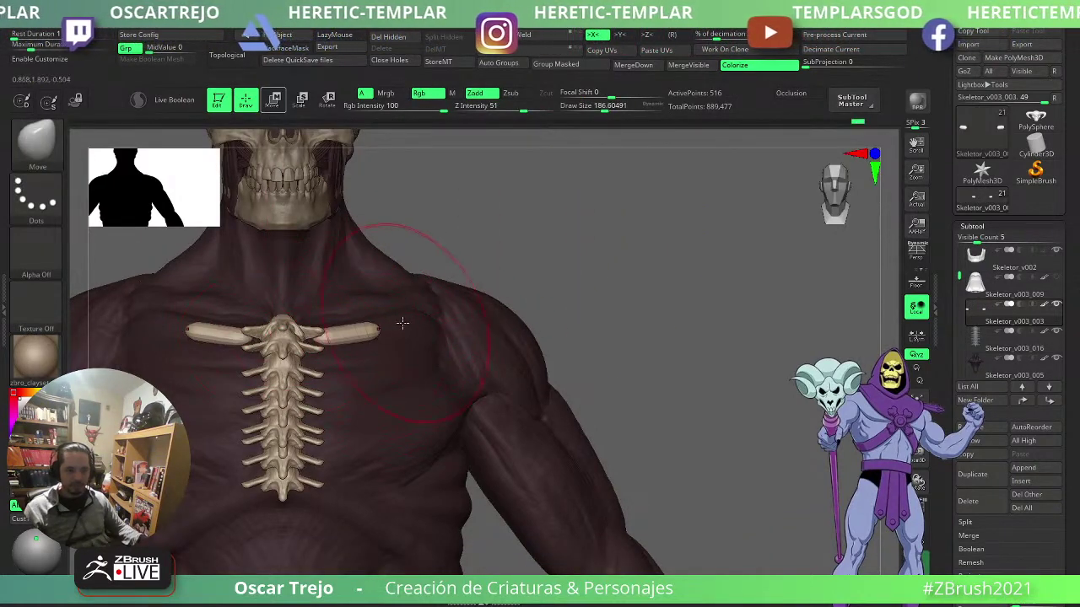
- Stretch the capsule pair from the top vertebra out toward the shoulders with the Move brush to form ribs
right_drag(403, 323, 393, 333)
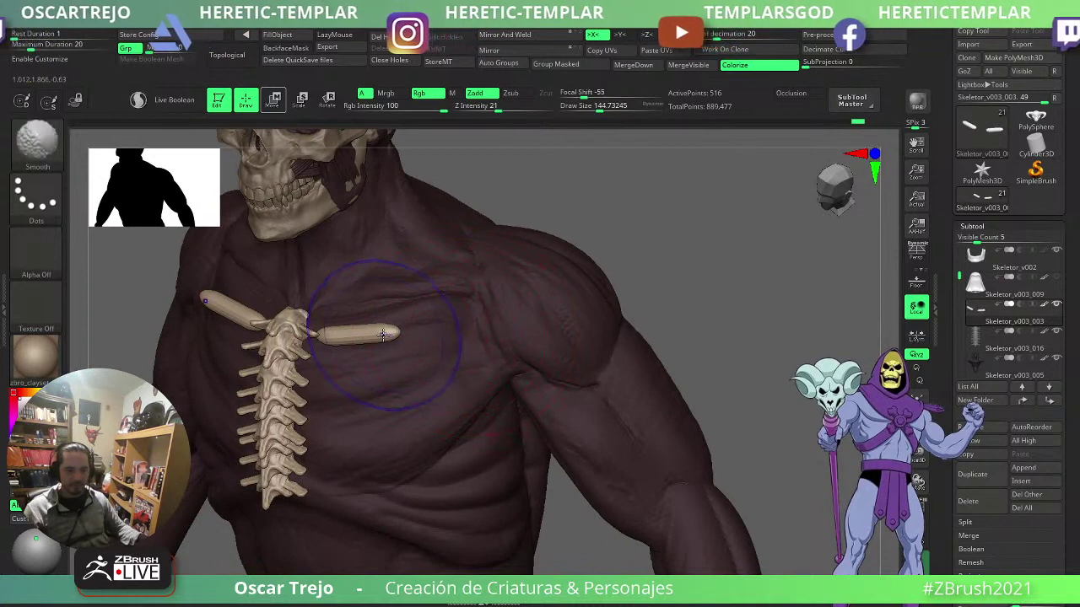
drag(387, 333, 453, 314)
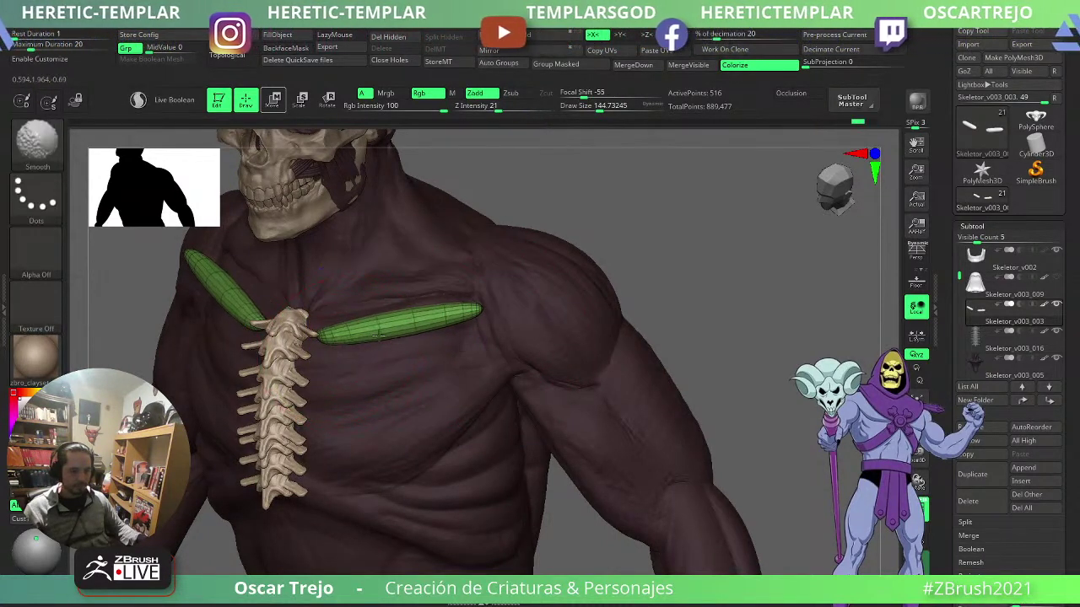
drag(322, 339, 287, 350)
drag(388, 322, 391, 332)
drag(462, 315, 465, 307)
drag(666, 277, 501, 305)
- Resize the Move brush and bend the rib pair around the upper chest in side and three-quarter views
key(s)
click(489, 310)
drag(253, 331, 388, 336)
drag(475, 310, 491, 296)
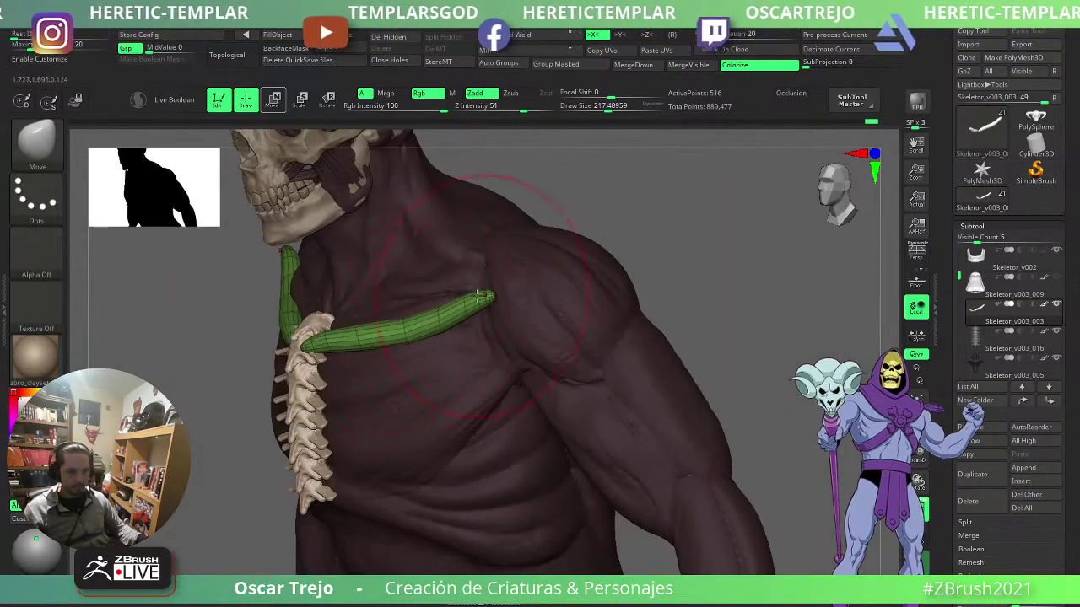
drag(160, 382, 282, 389)
key(s)
click(334, 352)
drag(348, 337, 342, 344)
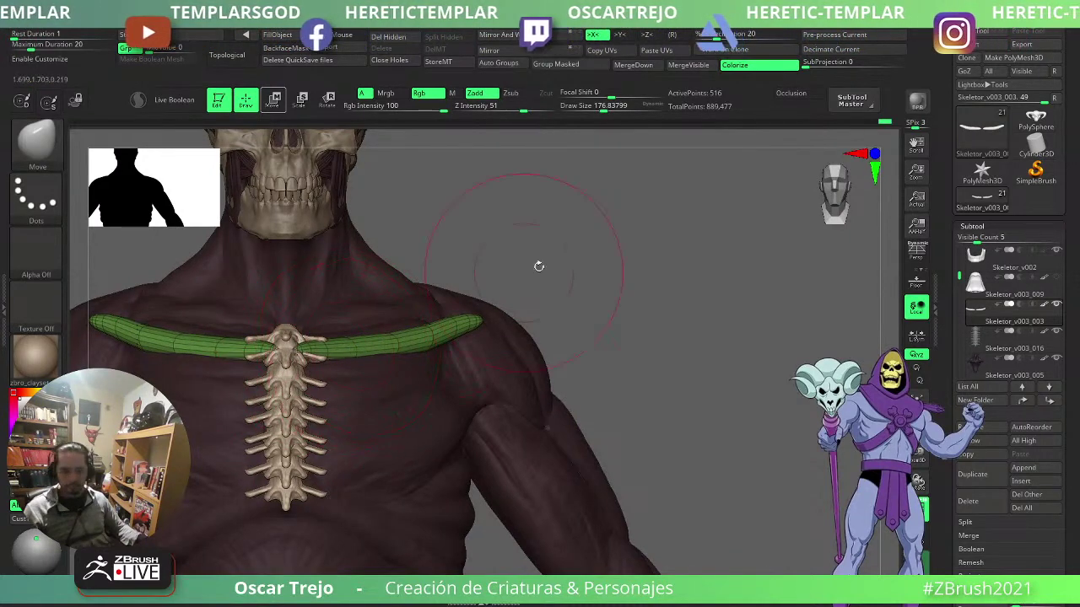
- Fit the inner ends of the ribs to the top vertebra and refine their shape with the polyframe off
drag(539, 267, 543, 325)
drag(329, 374, 321, 366)
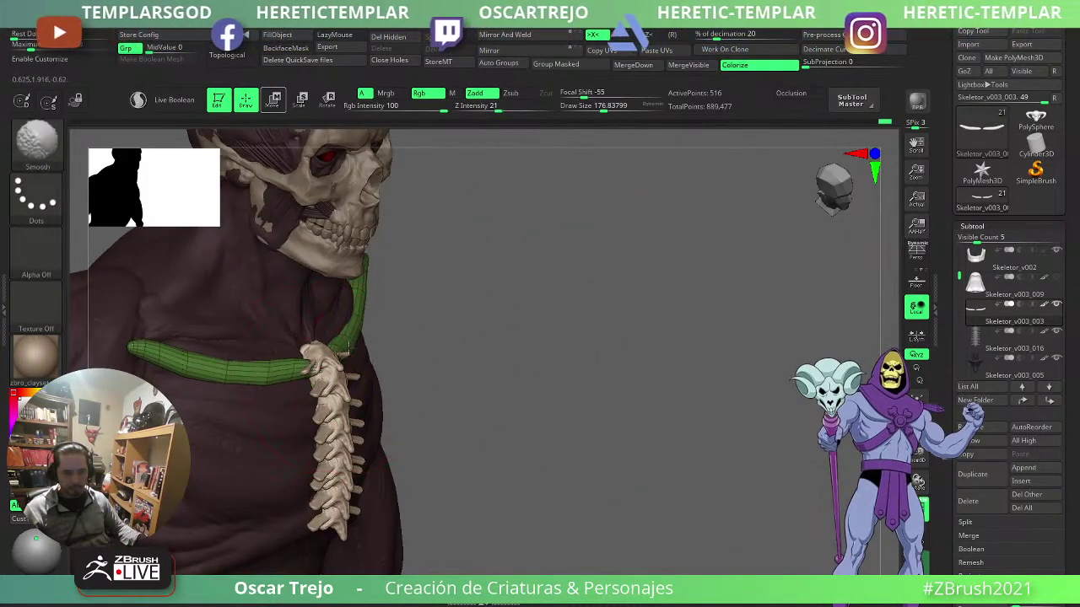
key(shift+f)
mouse_move(492, 307)
shift+mouse_down()
mouse_move(432, 333)
mouse_move(446, 326)
shift+mouse_up()
key(s)
click(393, 347)
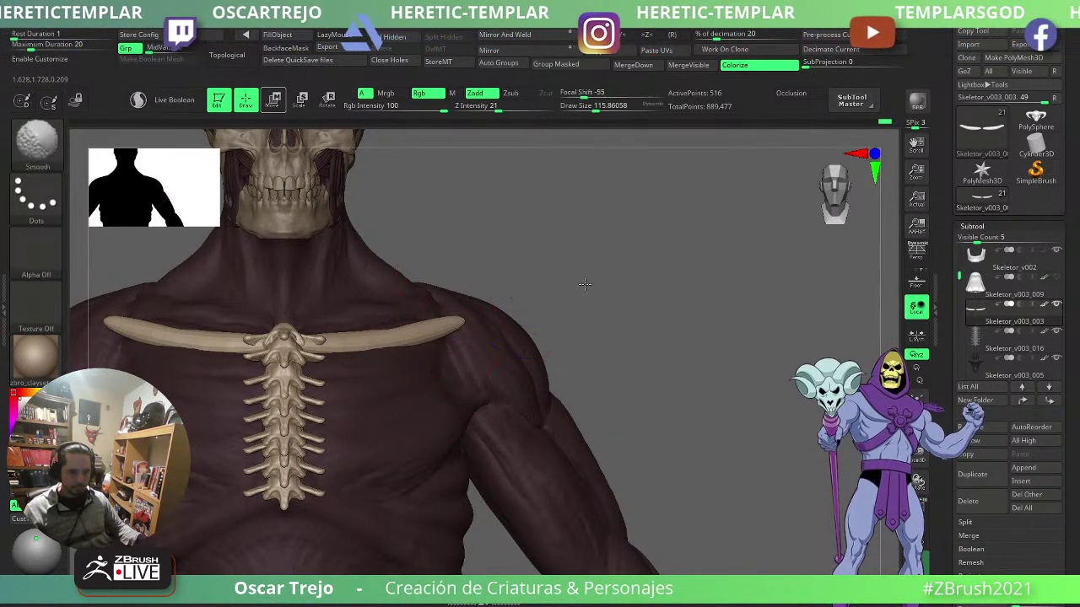
- Duplicate the rib pair downward with the gizmo in side view, undoing the first copy and repeating it
key(shift+f)
drag(525, 314, 622, 295)
key(w)
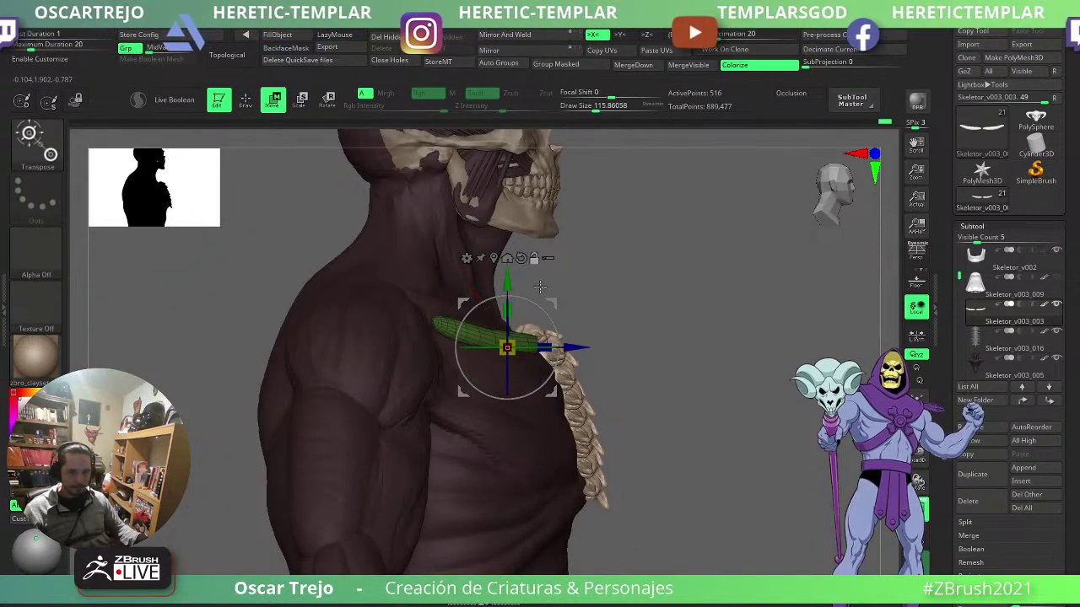
ctrl+drag(552, 303, 597, 434)
key(ctrl+z)
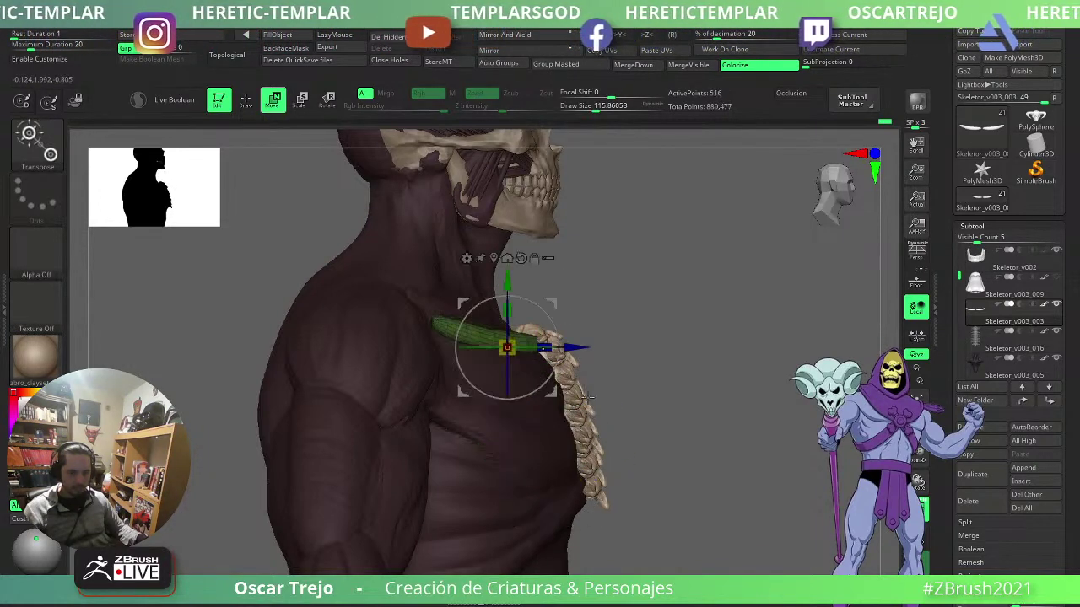
ctrl+drag(562, 312, 572, 343)
- Shape the second rib pair with the Move brush so it meets its vertebra and follows the chest in front and side views
key(q)
key(s)
drag(523, 379, 549, 369)
drag(658, 351, 576, 358)
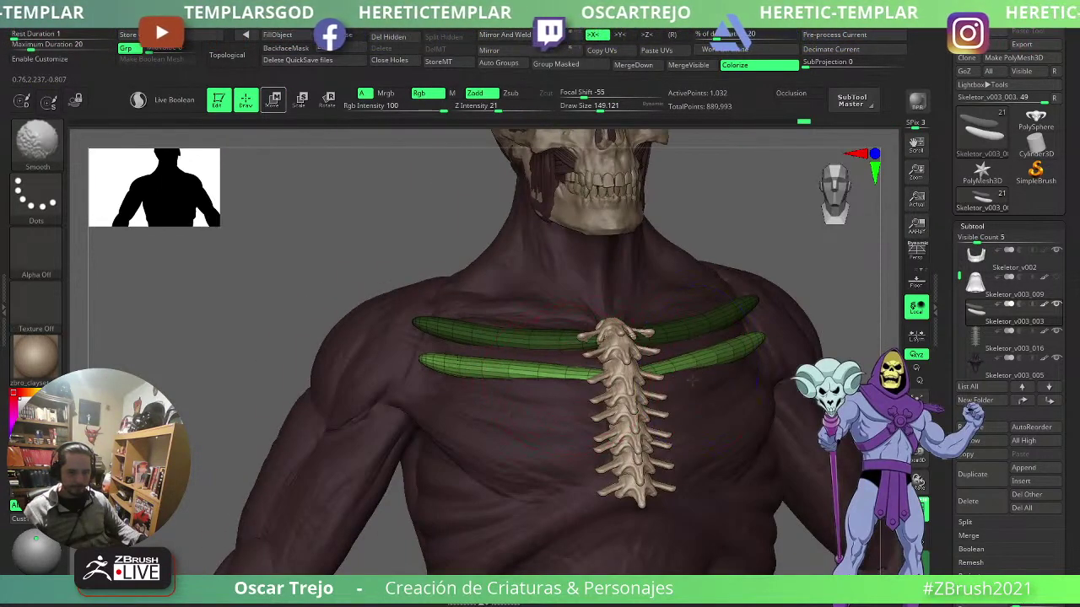
shift+drag(246, 397, 291, 394)
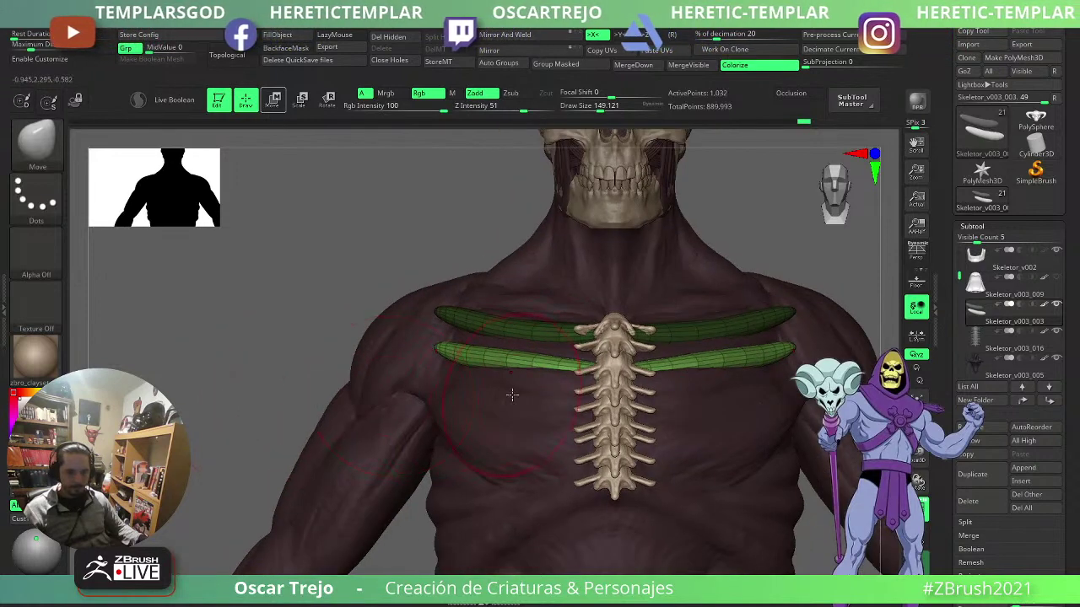
drag(512, 391, 560, 383)
drag(679, 371, 690, 366)
drag(227, 419, 506, 362)
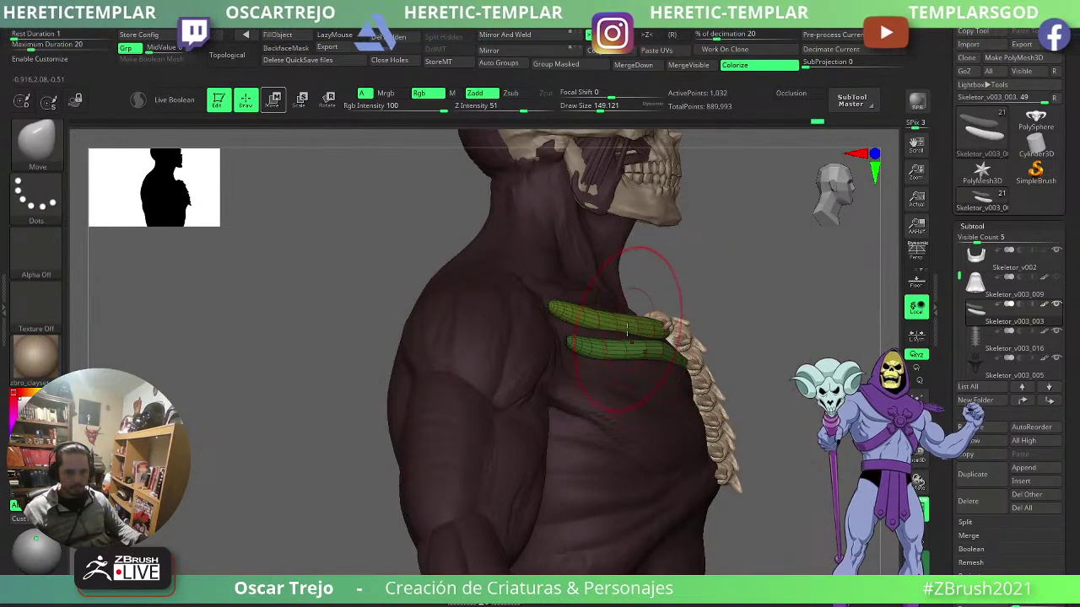
drag(626, 330, 618, 321)
- Choose the Move Topological brush, undo the last change and reshape the upper rib pair independently of the lower one
drag(780, 337, 671, 359)
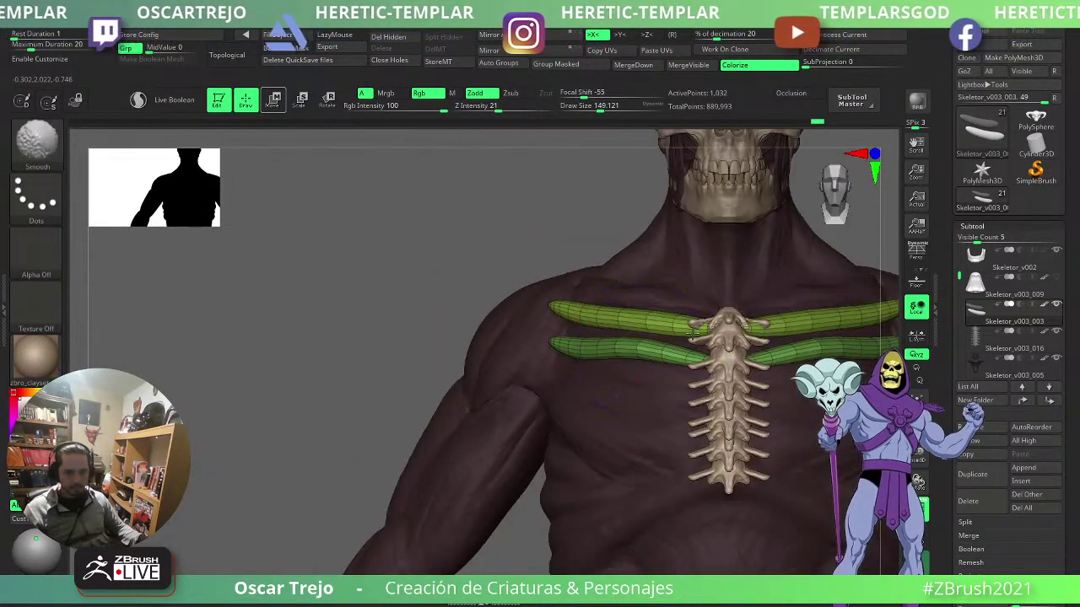
key(b)
key(m)
key(t)
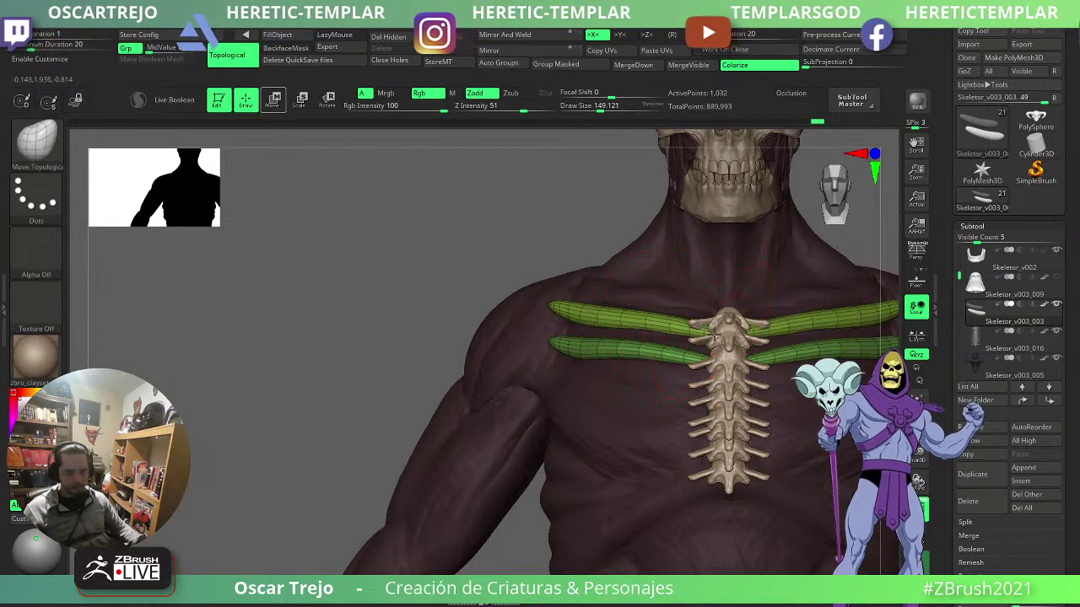
key(ctrl+z)
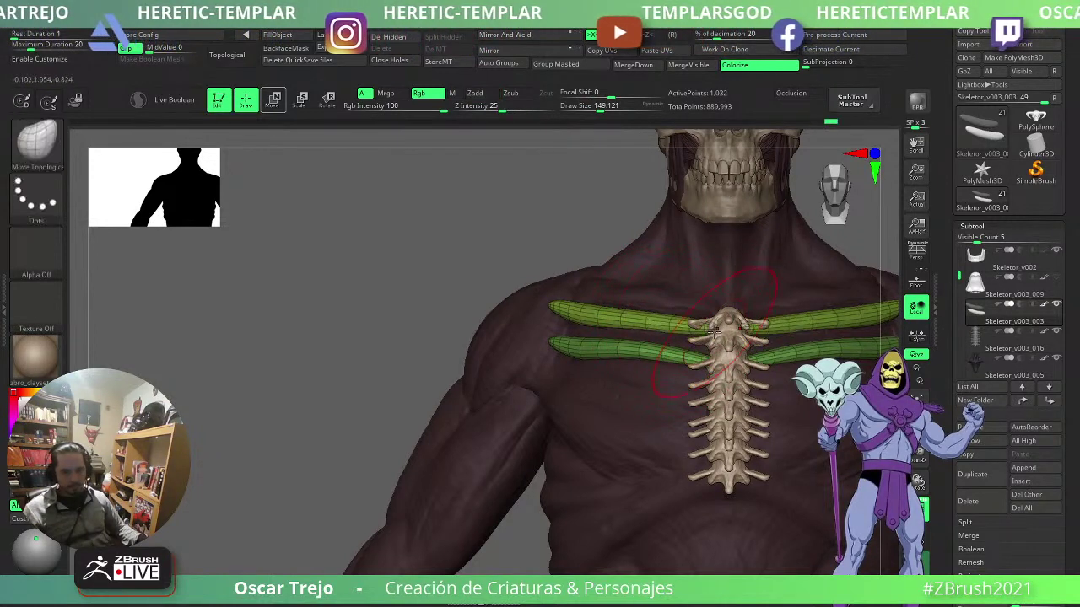
mouse_move(710, 331)
mouse_down()
mouse_move(575, 312)
mouse_move(610, 313)
mouse_up()
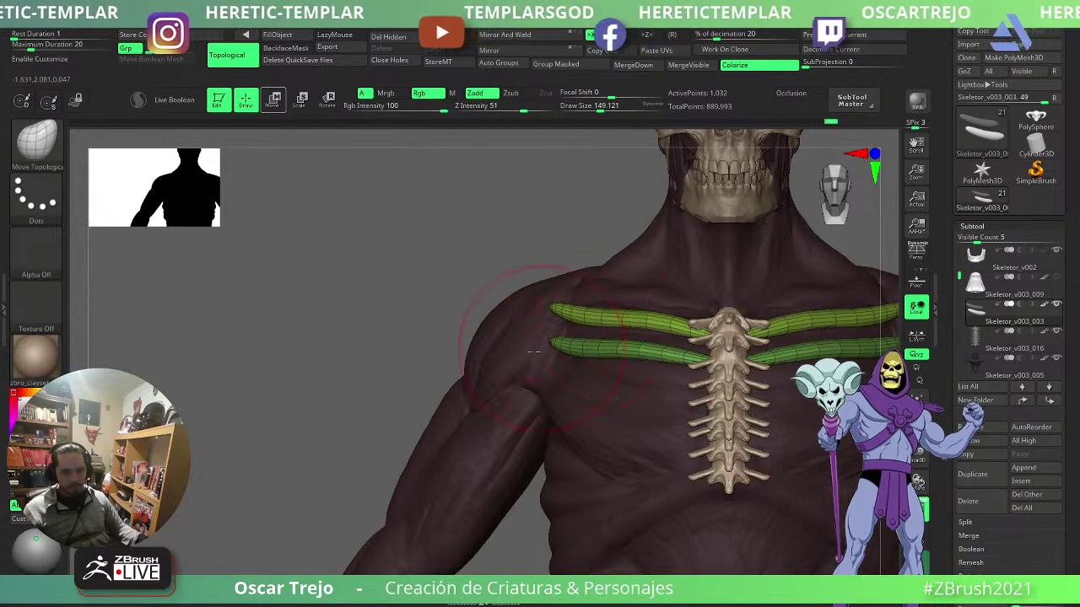
- Isolate and mask the lower rib pair, unhide everything and invert the mask so only the upper pair is protected
key(shift+f)
mouse_move(357, 350)
alt+mouse_down()
mouse_move(258, 395)
mouse_move(356, 363)
alt+mouse_up()
alt+drag(783, 292, 629, 329)
ctrl+shift+click(522, 370)
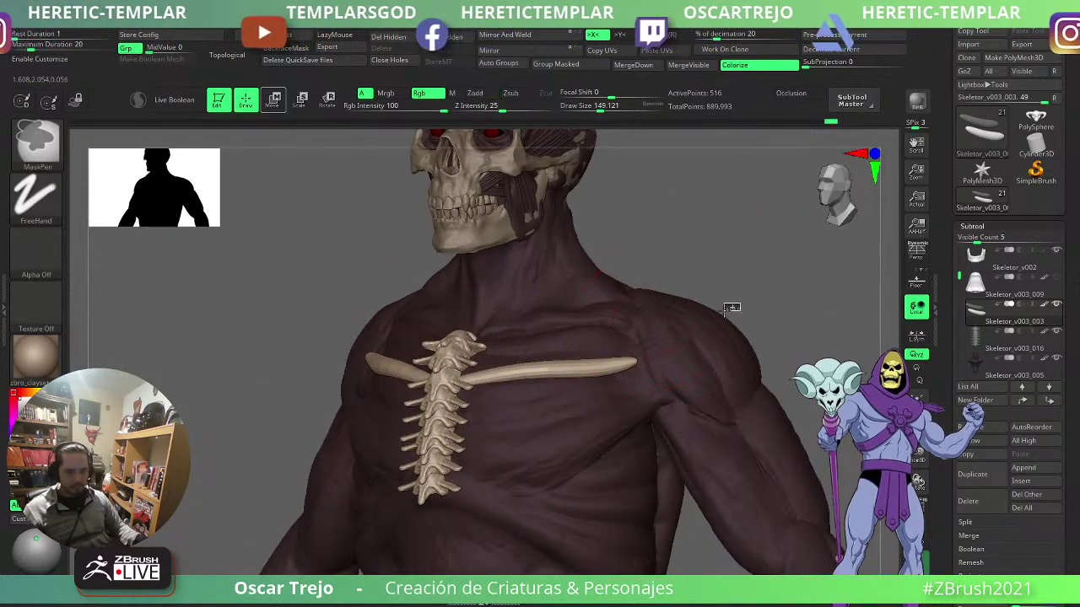
ctrl+drag(733, 307, 346, 476)
ctrl+shift+click(265, 456)
drag(257, 432, 244, 440)
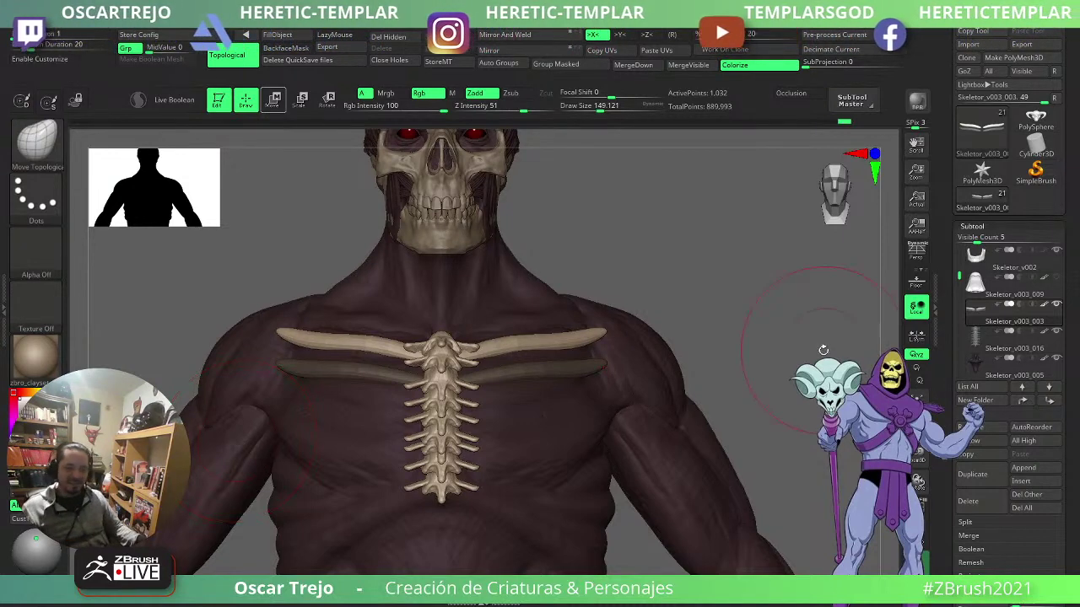
drag(795, 337, 391, 405)
ctrl+click(391, 405)
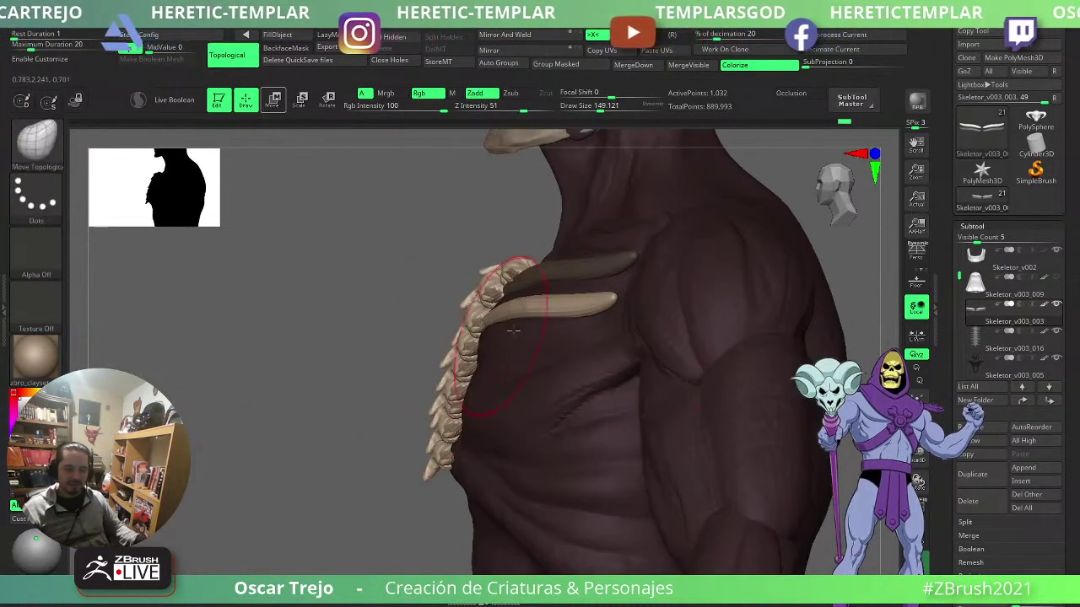
- Duplicate the second rib pair downward with the gizmo to create a third pair
key(w)
mouse_move(573, 279)
ctrl+mouse_down()
mouse_move(548, 318)
mouse_move(561, 329)
ctrl+mouse_up()
key(q)
- Fit the third rib pair to its vertebra and the chest curve with a larger Move brush, working in front and side views
drag(412, 373, 781, 297)
key(w)
key(q)
key(])
drag(443, 360, 442, 372)
drag(609, 332, 653, 328)
drag(533, 373, 526, 369)
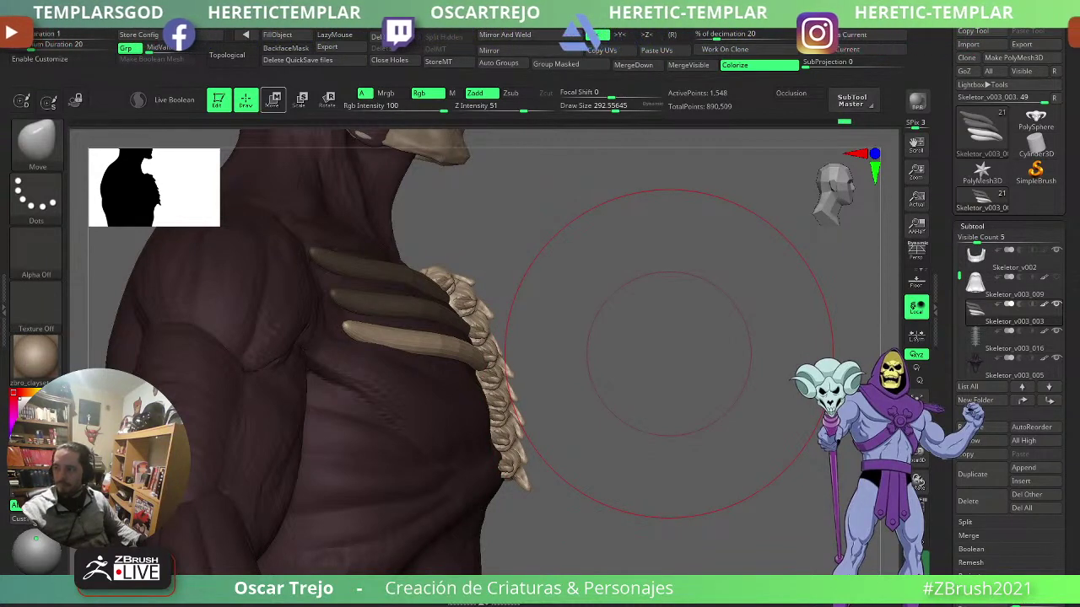
shift+drag(669, 354, 615, 363)
key(s)
click(617, 364)
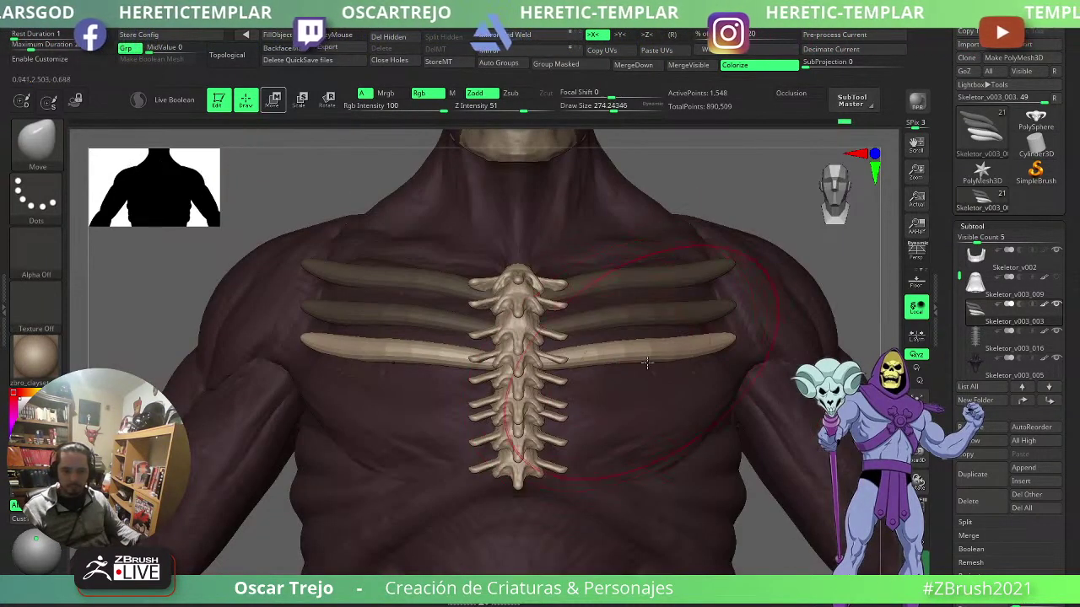
drag(845, 264, 788, 282)
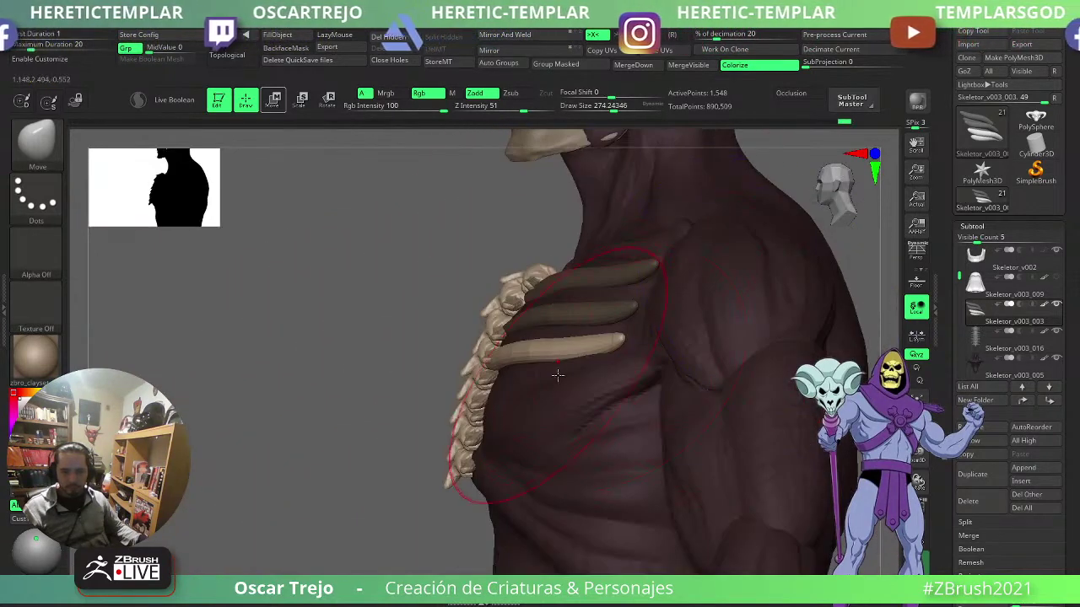
- Duplicate the lowest rib pair downward as a fourth pair and shape it with the Move brush to fit the torso and spine
key(w)
drag(578, 338, 572, 365)
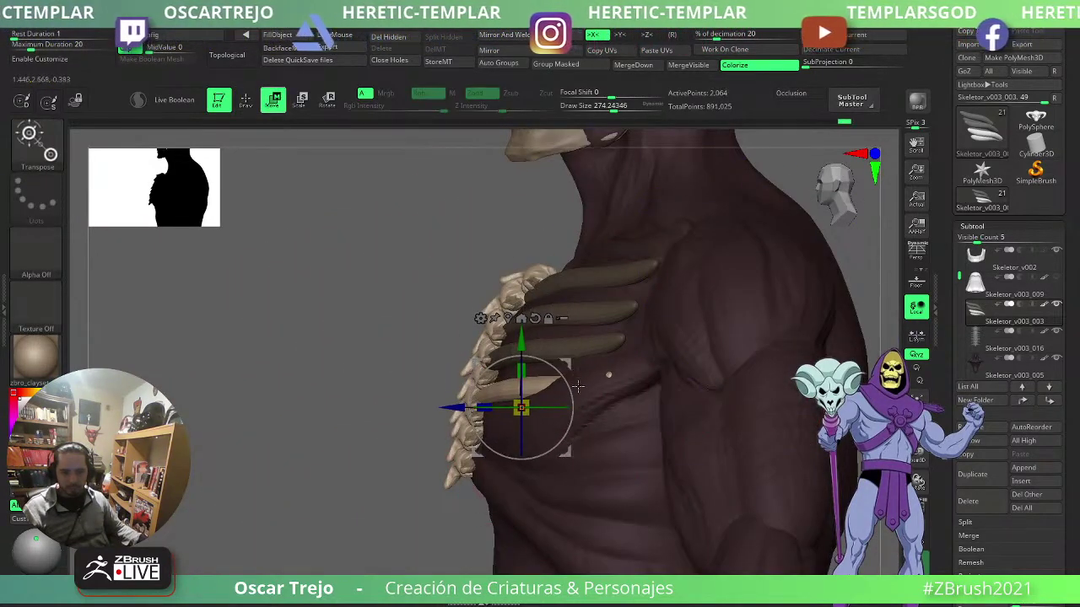
key(q)
key(s)
click(586, 391)
shift+drag(389, 324, 451, 331)
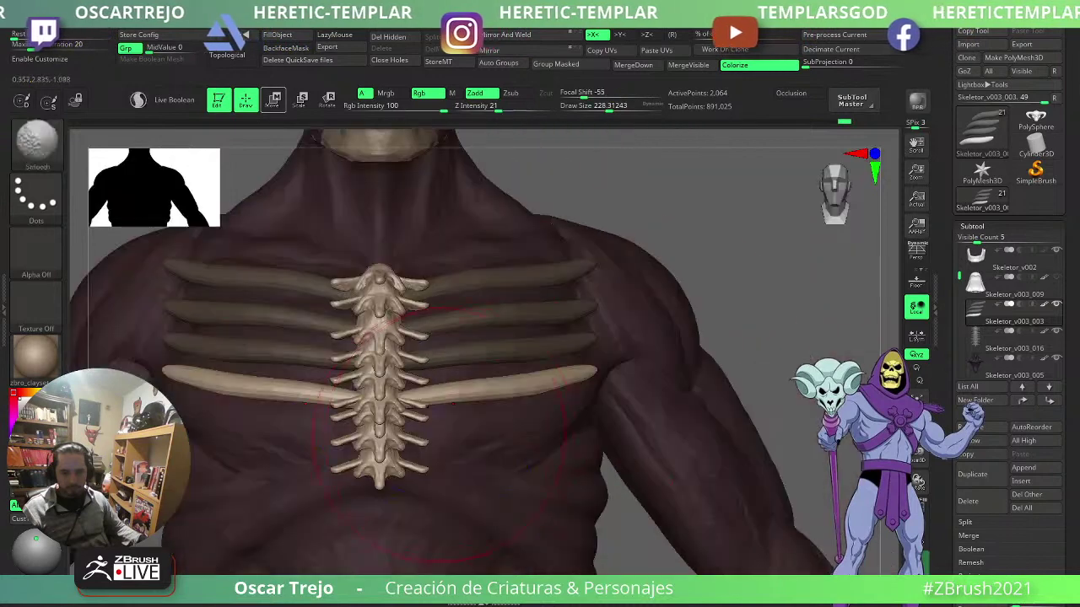
key(s)
click(434, 372)
drag(437, 391, 415, 409)
- Make the spine the active subtool and display its polygroups around the lower vertebrae
alt+click(403, 422)
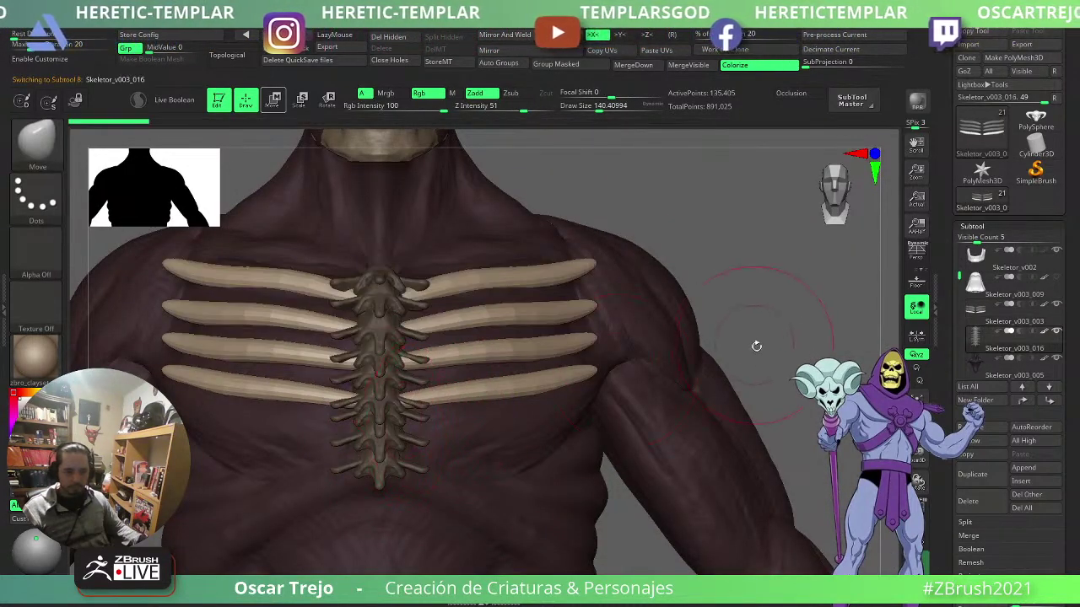
drag(757, 346, 819, 350)
ctrl+drag(690, 359, 611, 396)
alt+drag(564, 427, 607, 368)
key(shift+f)
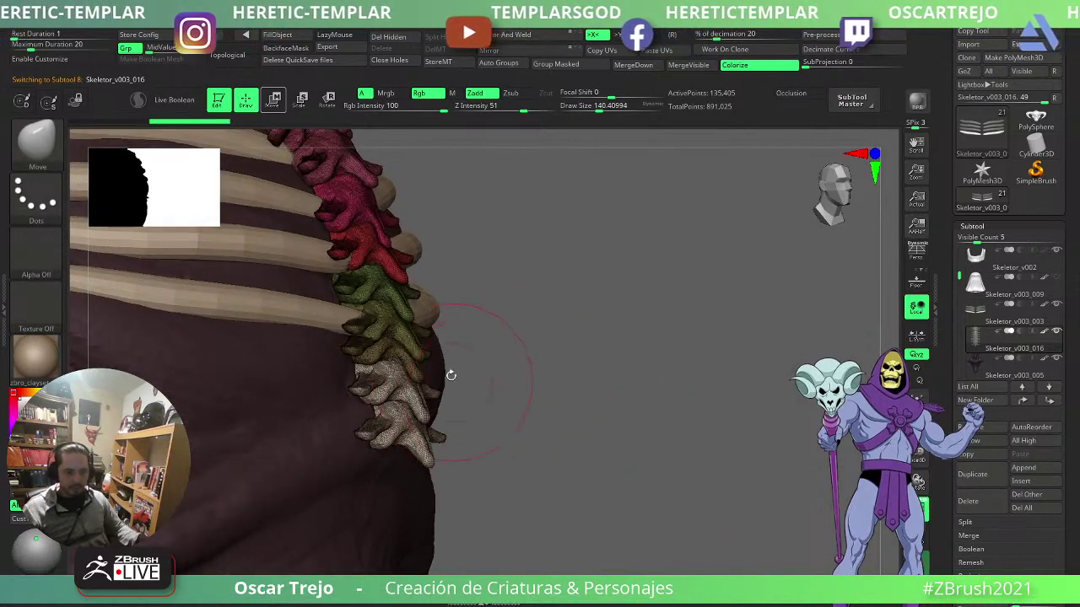
- Isolate the three lowest vertebrae by polygroup and mask the rest of the spine
ctrl+shift+click(394, 362)
ctrl+shift+drag(463, 355, 494, 338)
ctrl+shift+click(370, 406)
ctrl+shift+click(376, 381)
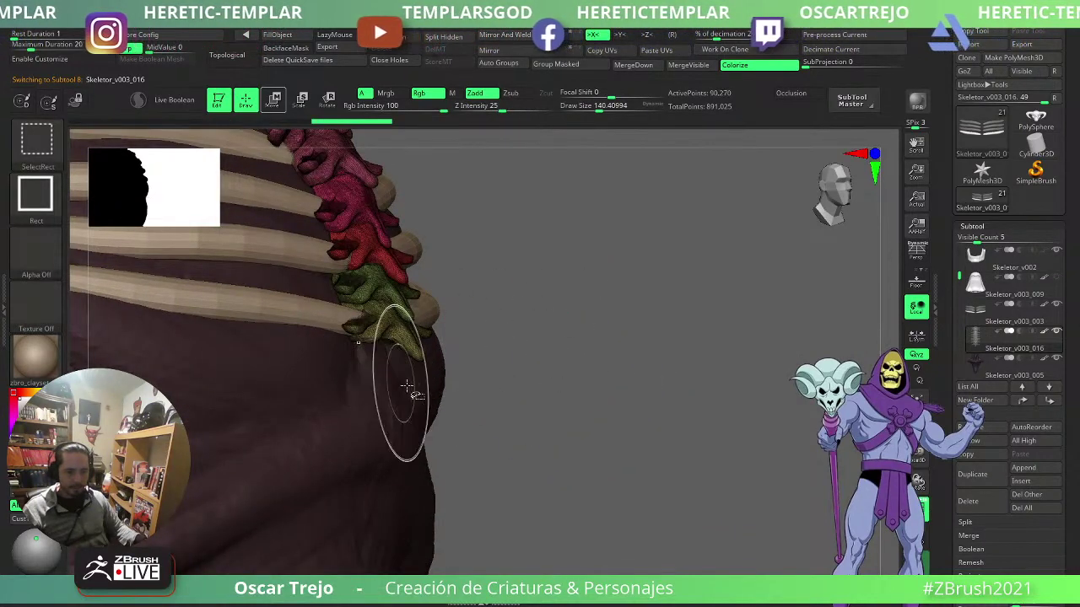
ctrl+shift+drag(577, 348, 654, 331)
ctrl+drag(573, 238, 244, 541)
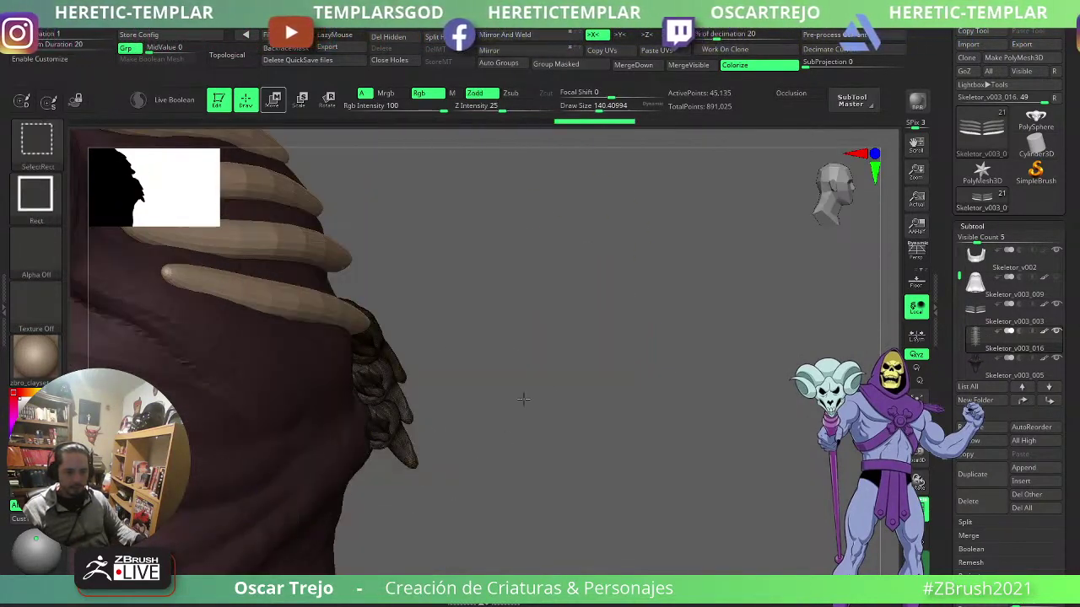
ctrl+shift+click(523, 399)
key(shift+f)
key(w)
ctrl+click(482, 313)
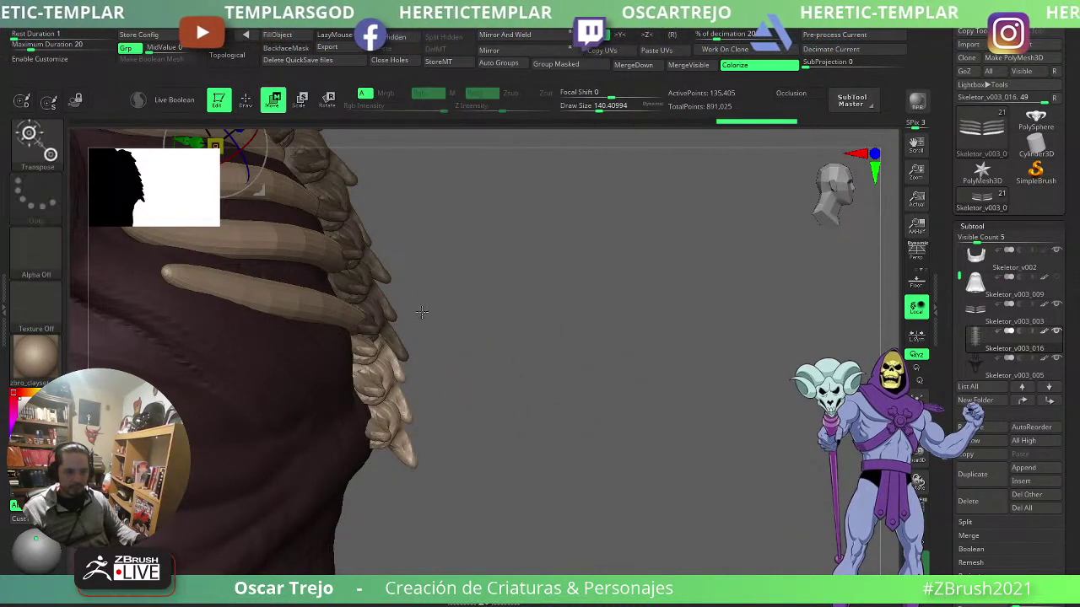
- Shift the three unmasked lowest vertebrae slightly downward along the spine and clear the mask
click(369, 365)
alt+click(385, 278)
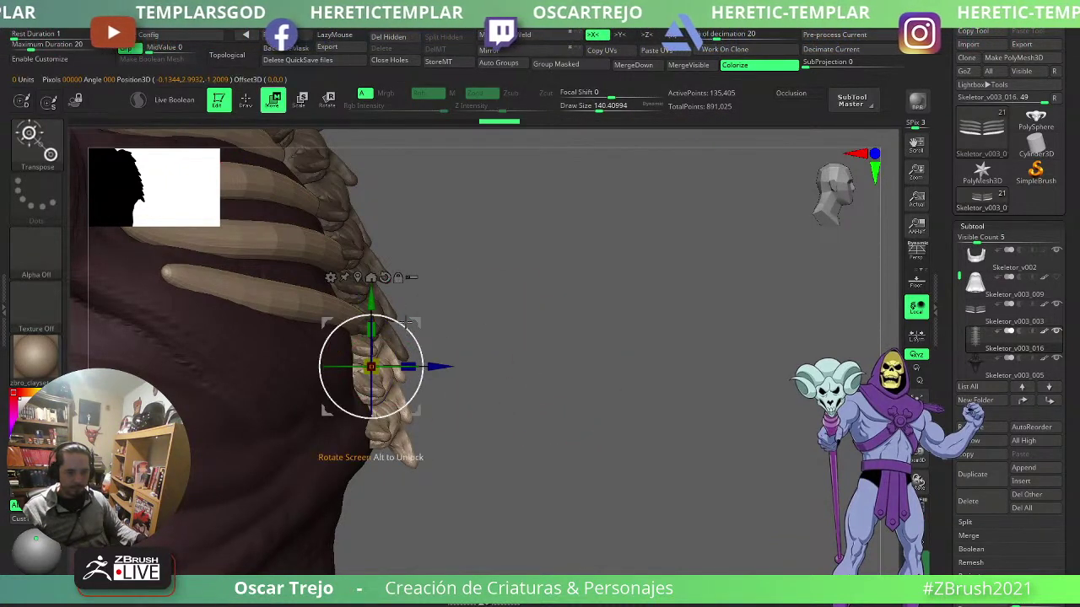
drag(415, 324, 422, 333)
drag(565, 331, 462, 323)
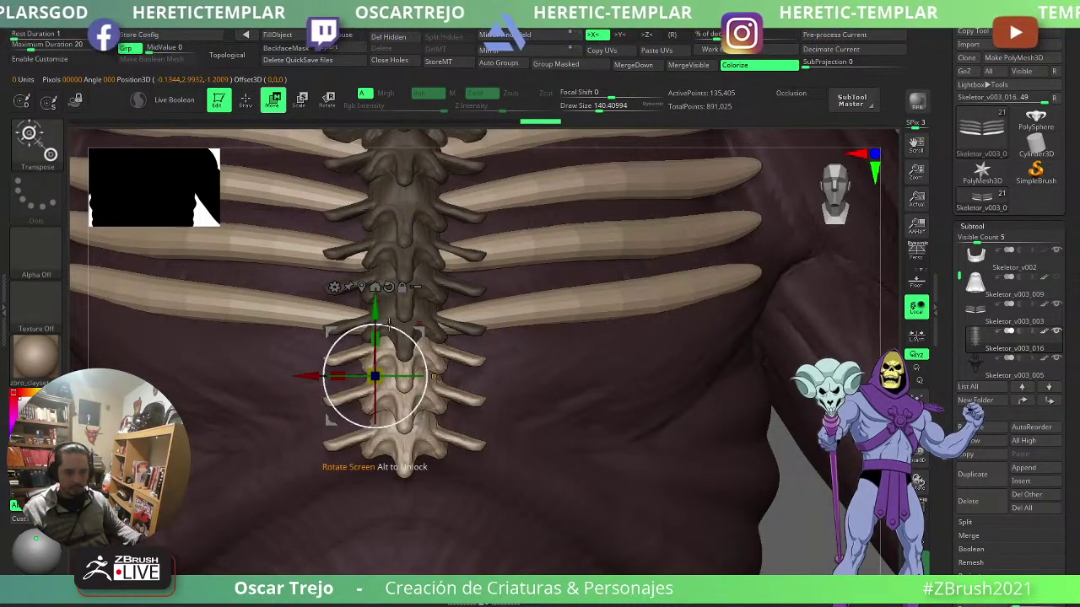
drag(377, 314, 377, 321)
key(q)
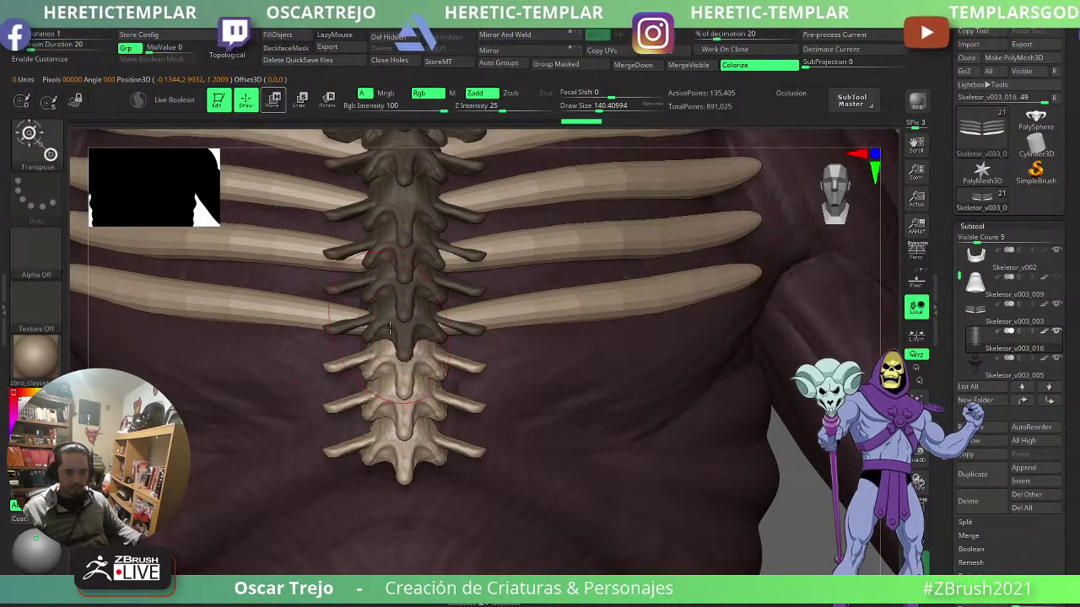
key(f)
mouse_move(666, 317)
ctrl+mouse_down()
mouse_move(657, 331)
mouse_move(677, 273)
mouse_move(690, 393)
mouse_move(726, 388)
ctrl+mouse_up()
alt+drag(608, 279, 573, 352)
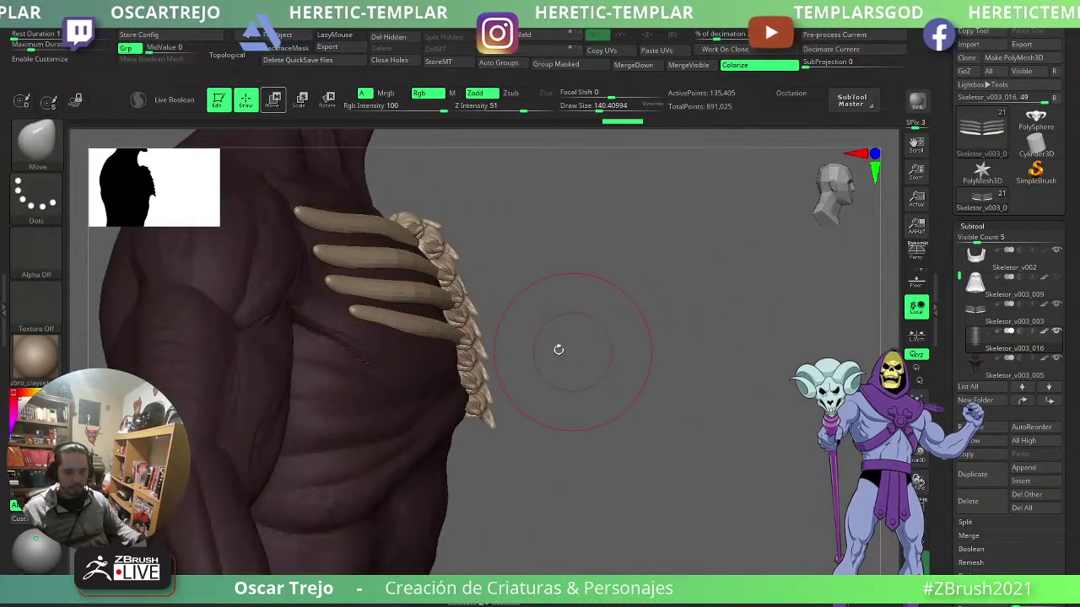
- Make the ribs the active subtool and duplicate the lowest rib pair downward as a fifth pair
alt+click(444, 333)
shift+drag(508, 342, 615, 348)
key(w)
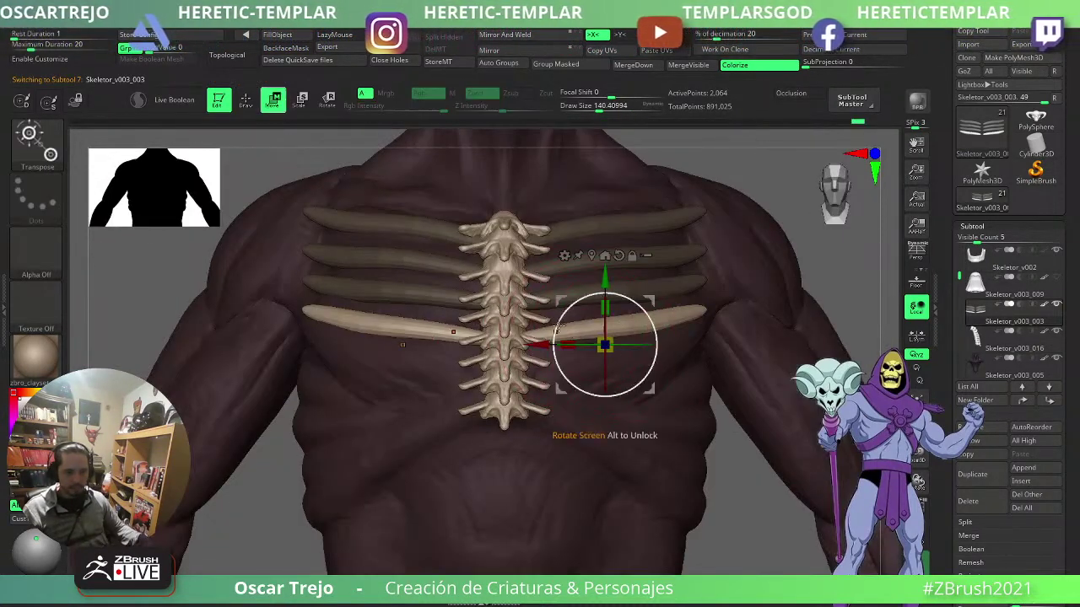
drag(604, 277, 604, 311)
key(q)
- Reshape the fifth rib pair with the Move brush so it follows the torso and meets the spine
right_drag(749, 432, 608, 369)
right_drag(404, 438, 540, 396)
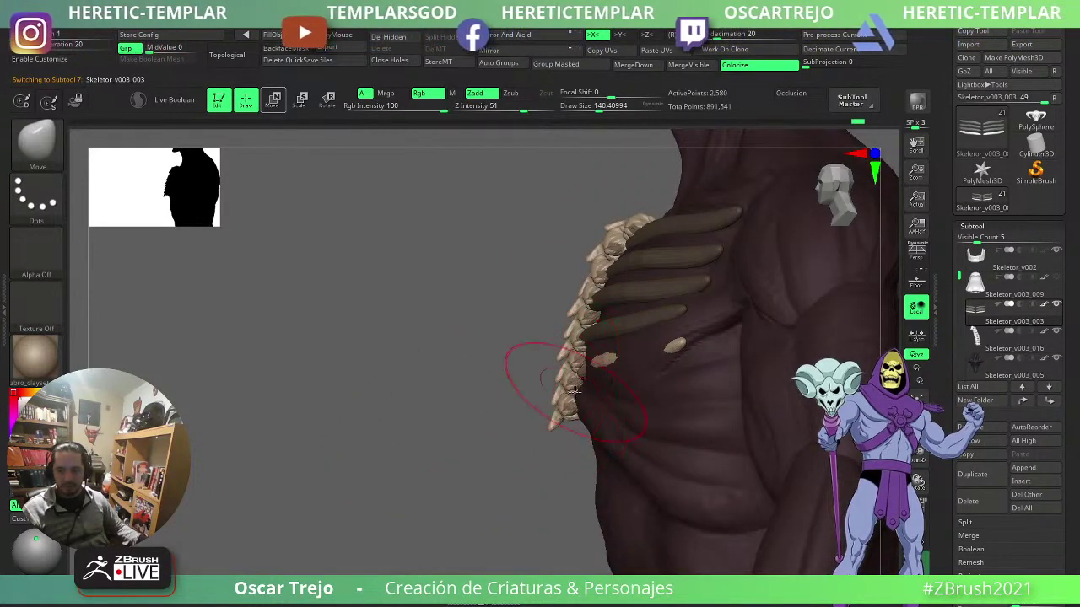
right_drag(543, 386, 484, 402)
key(s)
mouse_move(639, 356)
mouse_down()
mouse_move(647, 355)
mouse_move(625, 355)
mouse_up()
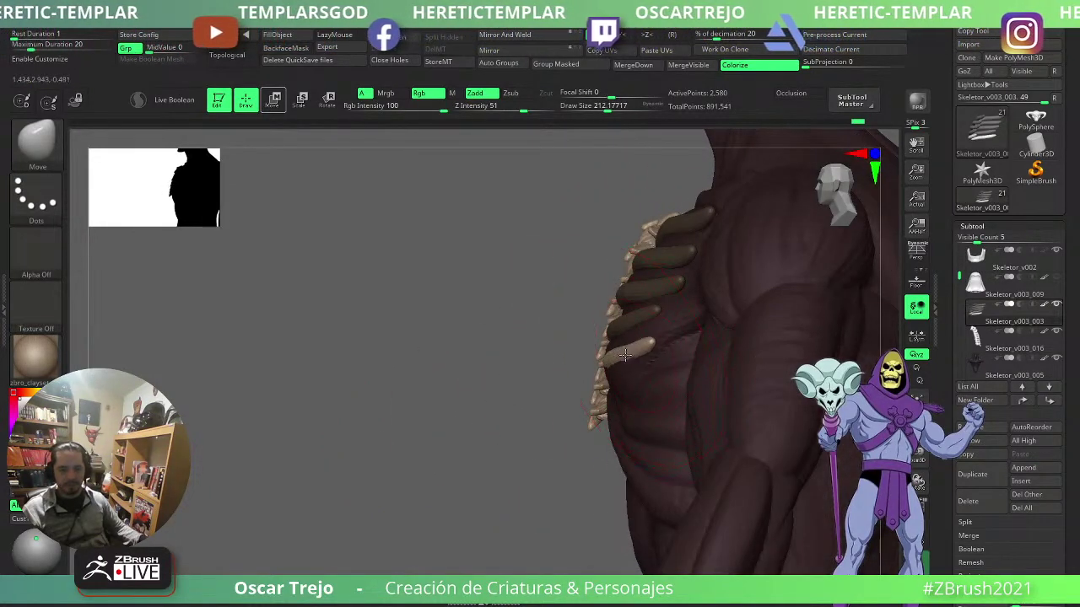
mouse_move(570, 374)
right_down()
mouse_move(531, 380)
mouse_move(558, 378)
right_up()
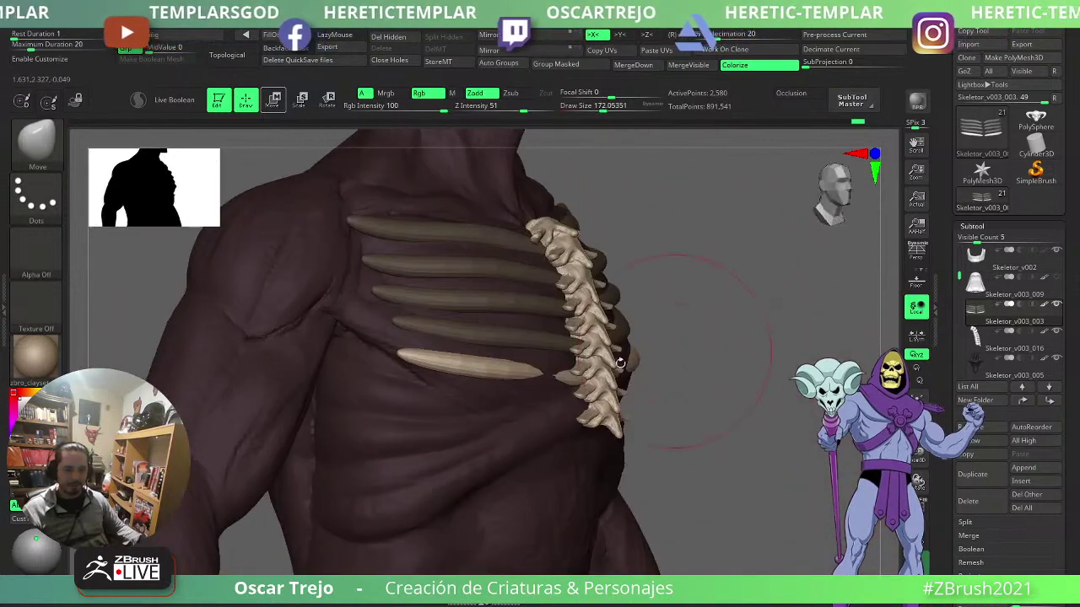
mouse_move(558, 378)
mouse_down()
mouse_move(607, 387)
mouse_move(580, 381)
mouse_up()
key(s)
key(s)
right_drag(559, 373, 456, 376)
- Smooth and thin the fifth rib pair, shorten its outer ends with the Move brush, and clear the mask
key(shift)
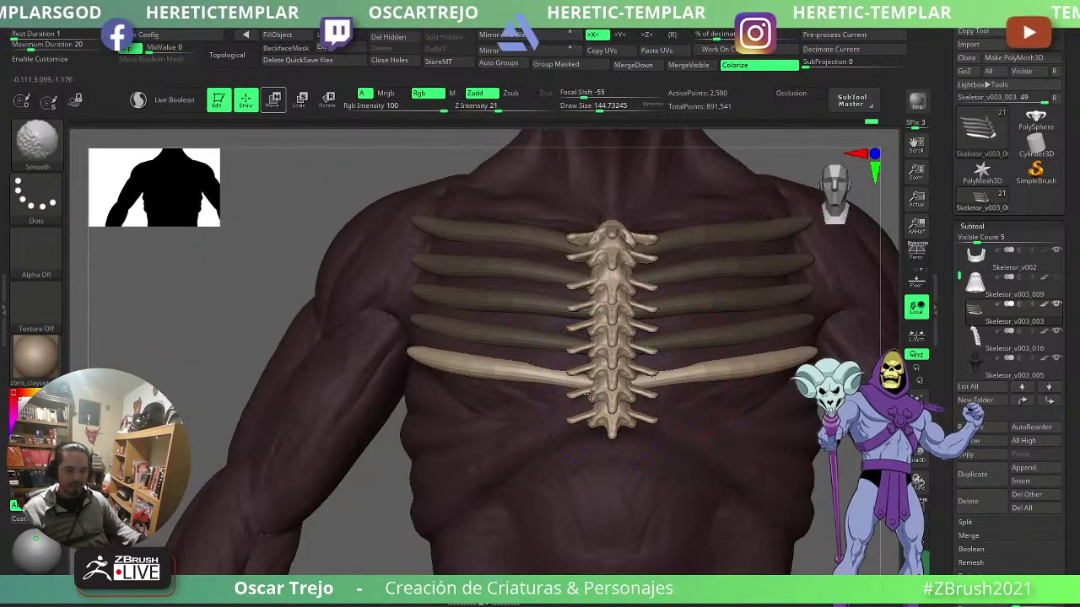
mouse_move(434, 363)
shift+mouse_down()
mouse_move(455, 367)
mouse_move(426, 349)
mouse_move(459, 366)
shift+mouse_up()
key(s)
key(ctrl+z)
key(s)
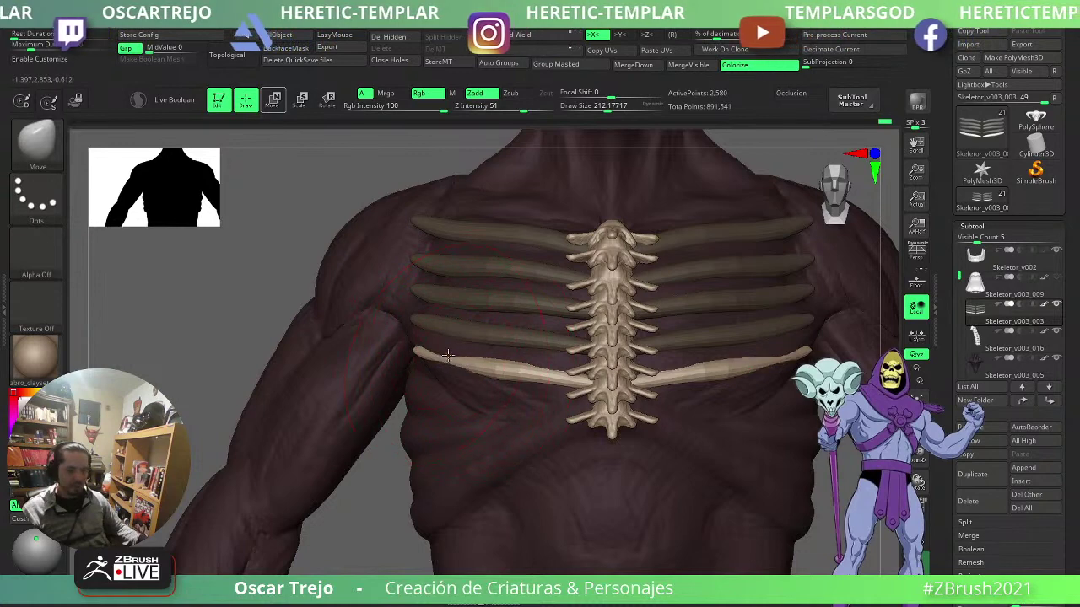
drag(244, 368, 404, 354)
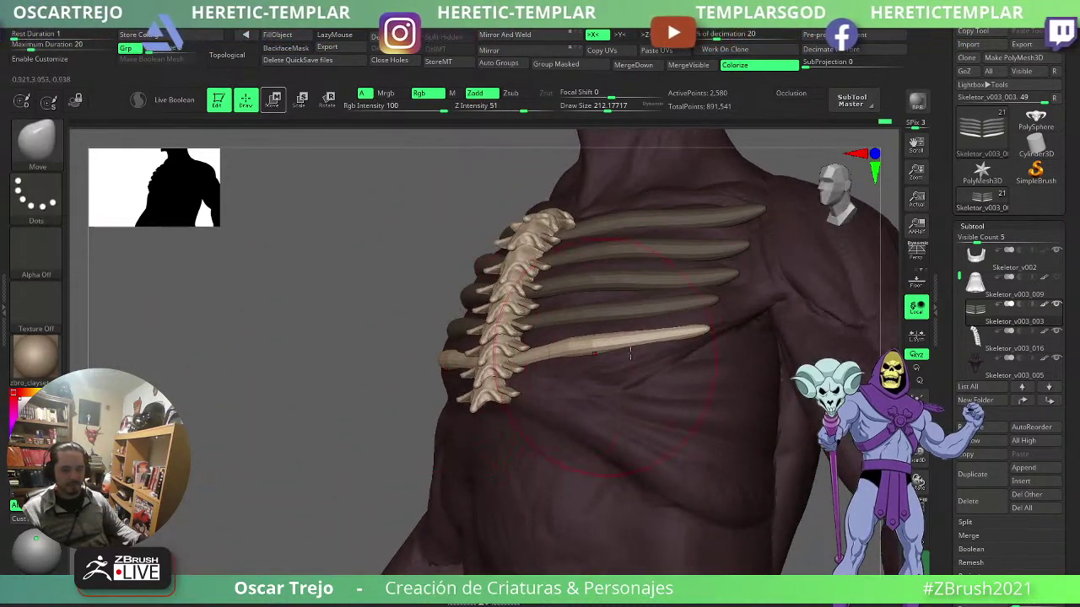
drag(677, 344, 667, 337)
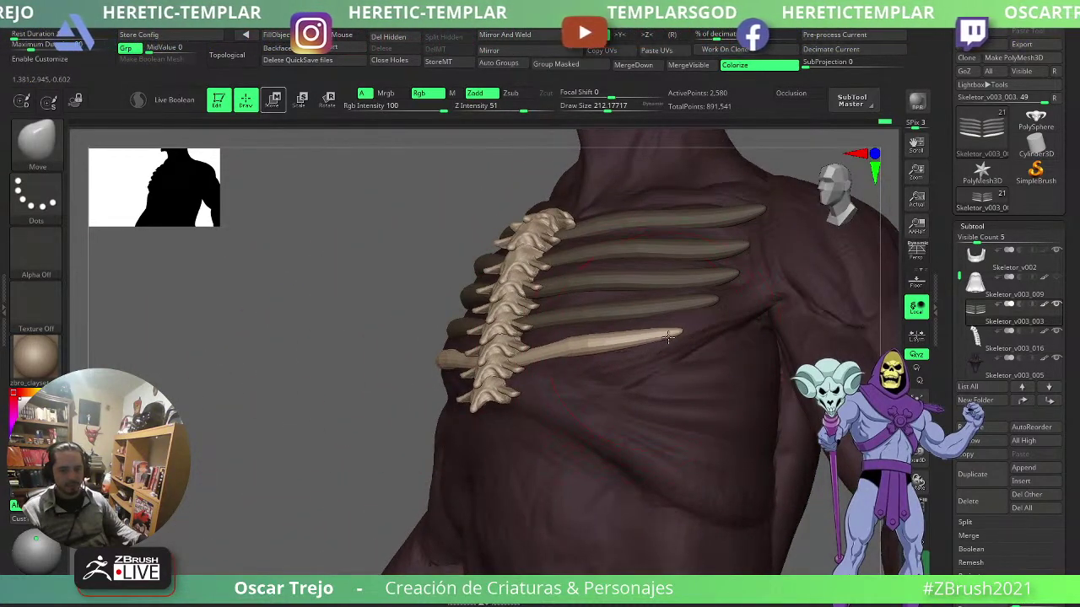
shift+drag(366, 396, 472, 435)
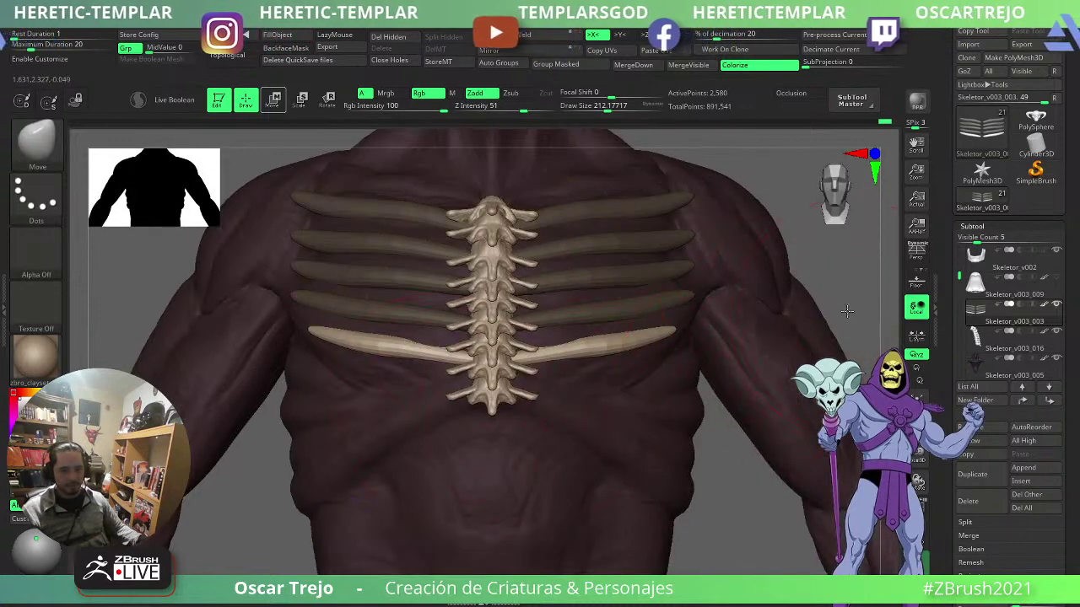
ctrl+right_drag(772, 321, 784, 296)
ctrl+drag(784, 296, 787, 302)
alt+drag(786, 297, 717, 348)
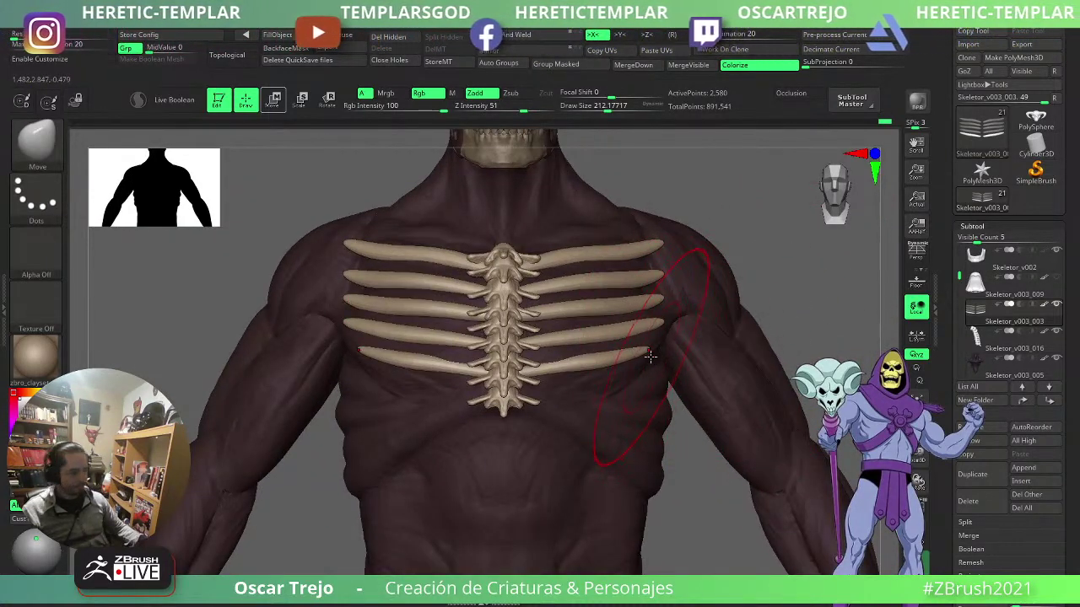
- Pull the outer ends of the fifth rib pair inward with the Move Topological brush at a draw size of about 136
key(b)
key(m)
key(t)
key(s)
drag(645, 364, 636, 364)
drag(649, 355, 621, 357)
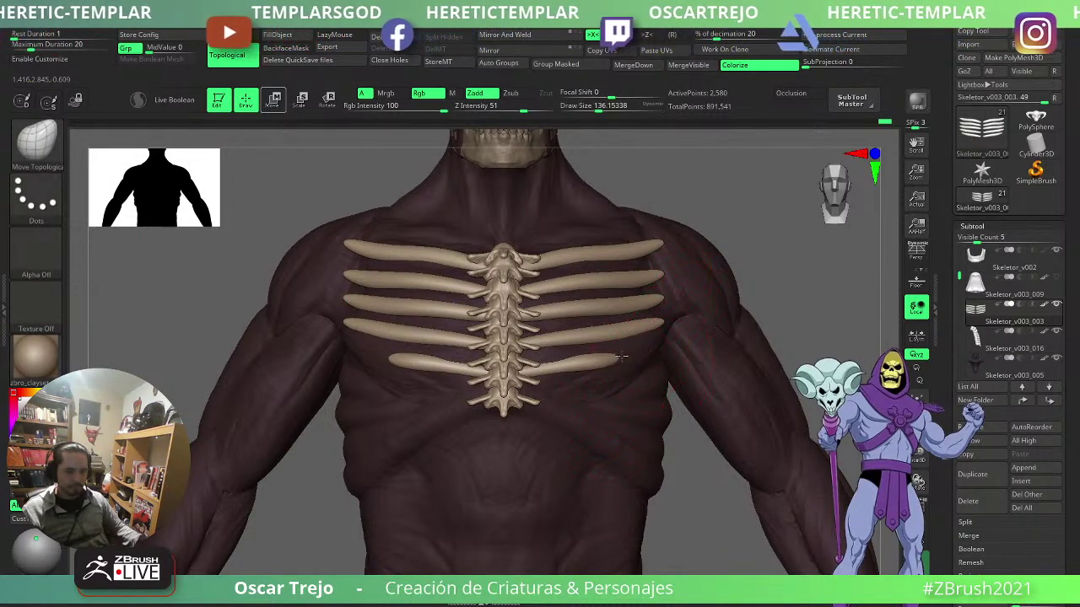
drag(808, 321, 623, 307)
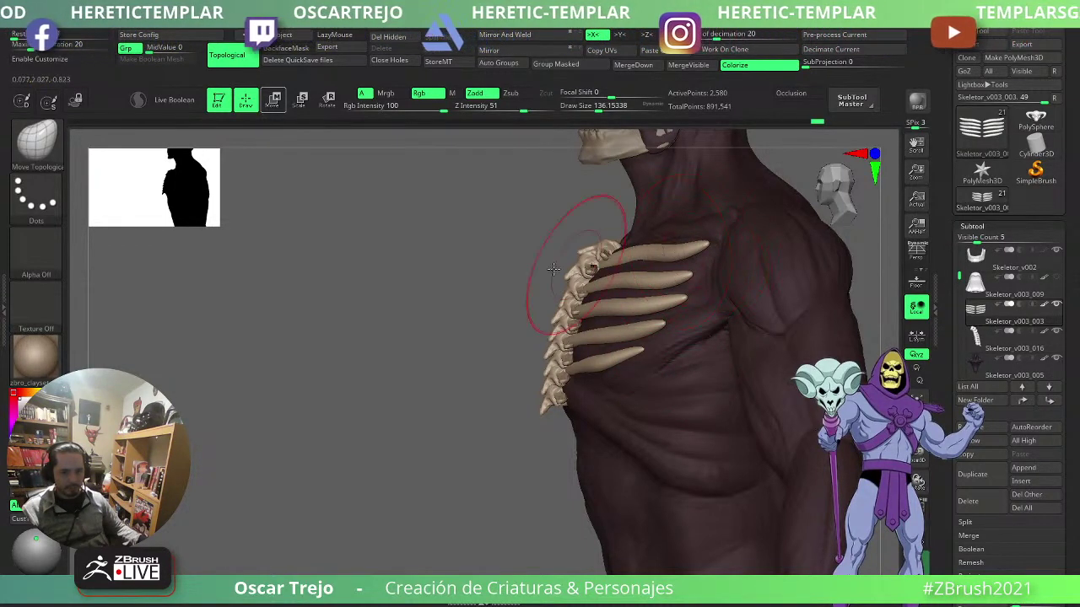
- Refine the curve of the fifth rib pair using the Move Topological brush at a draw size of about 140
shift+drag(544, 270, 581, 287)
key(s)
mouse_move(597, 370)
mouse_down()
mouse_move(590, 374)
mouse_move(612, 376)
mouse_up()
alt+drag(810, 308, 746, 307)
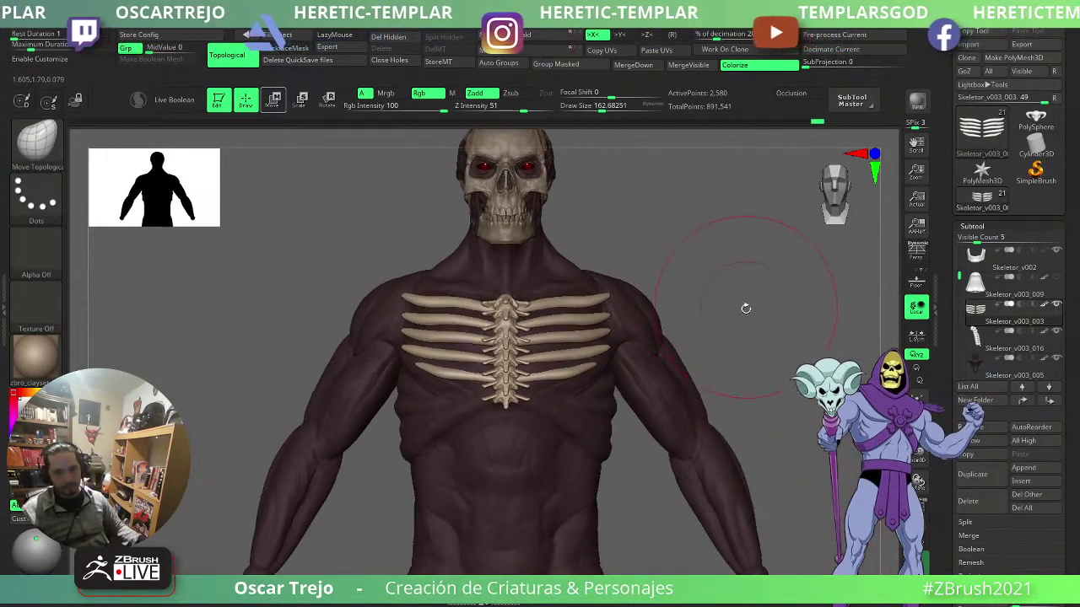
key(s)
drag(572, 388, 569, 388)
drag(548, 381, 550, 388)
alt+drag(740, 309, 785, 314)
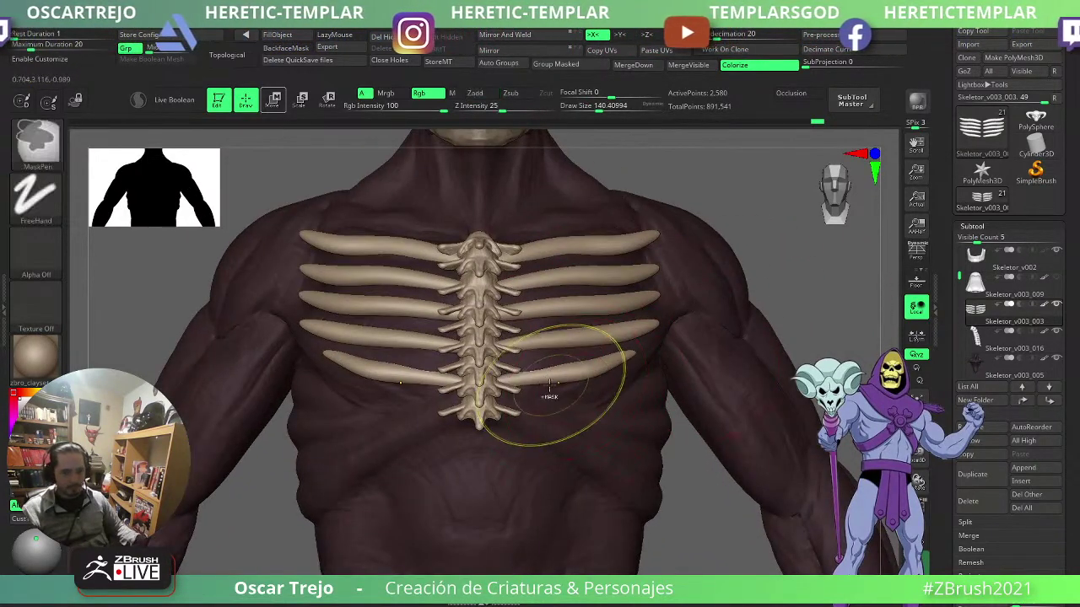
- Regenerate the rib polygroups with Auto Groups and apply Mirror And Weld to the rib subtool
ctrl+shift+click(544, 382)
ctrl+shift+click(802, 274)
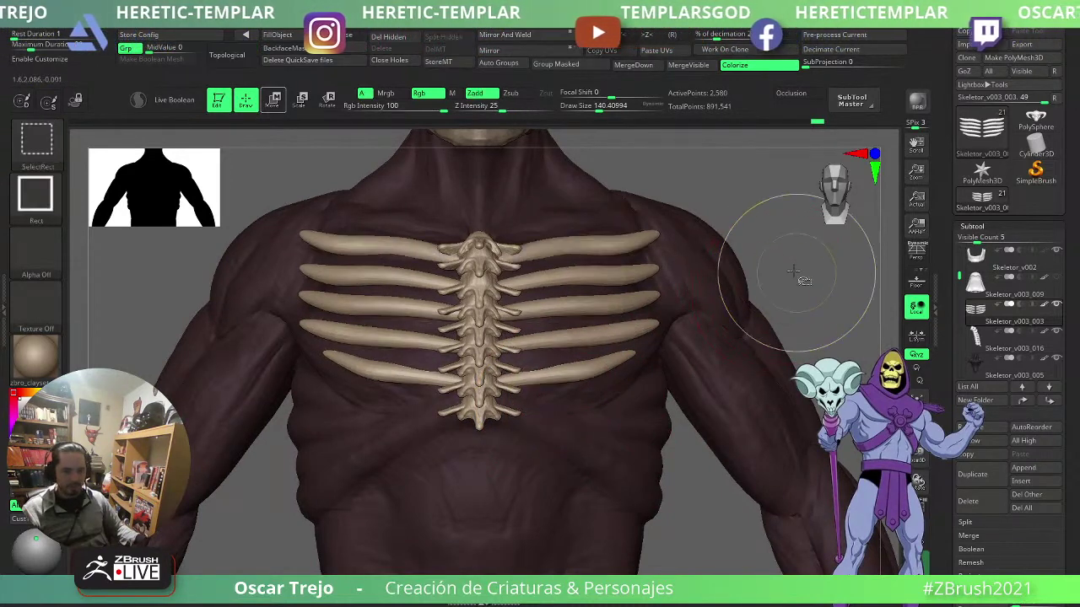
click(496, 64)
click(505, 35)
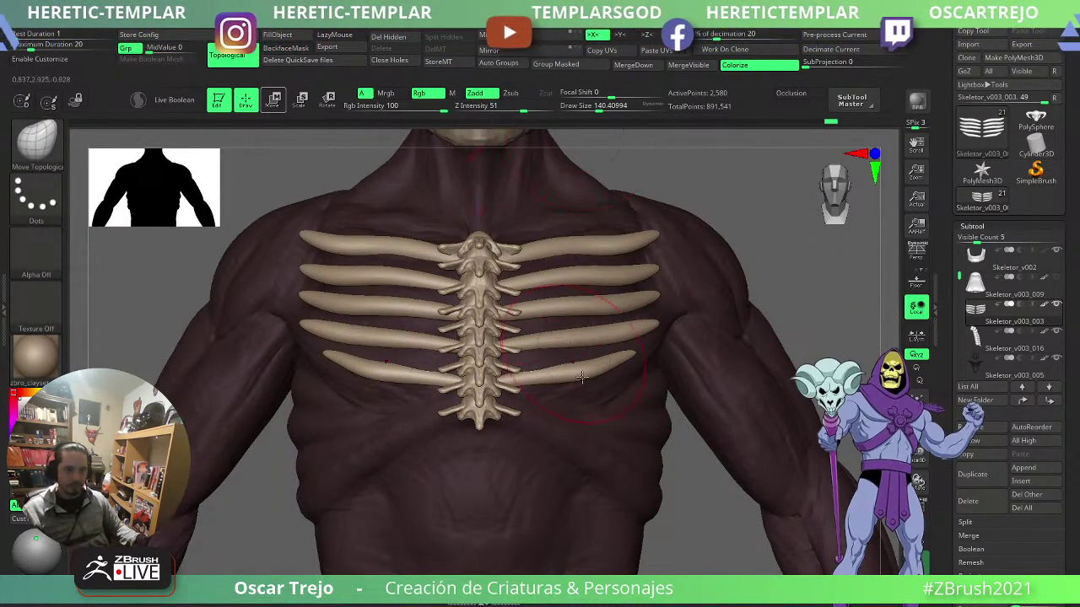
- Mask all ribs except the fifth pair and duplicate that pair downward as a sixth pair
ctrl+shift+click(582, 374)
ctrl+shift+click(767, 309)
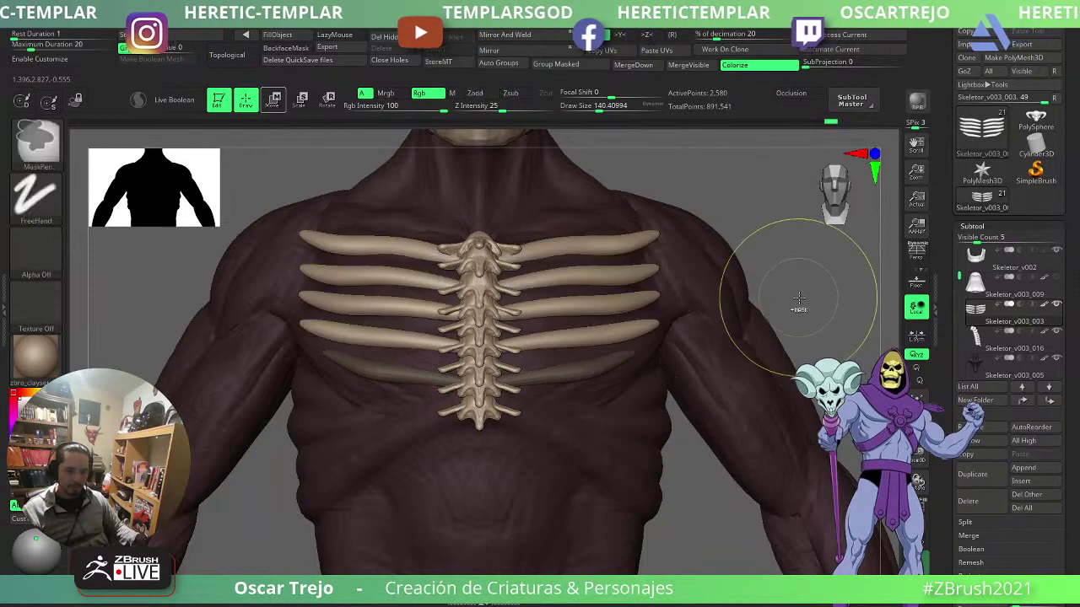
key(w)
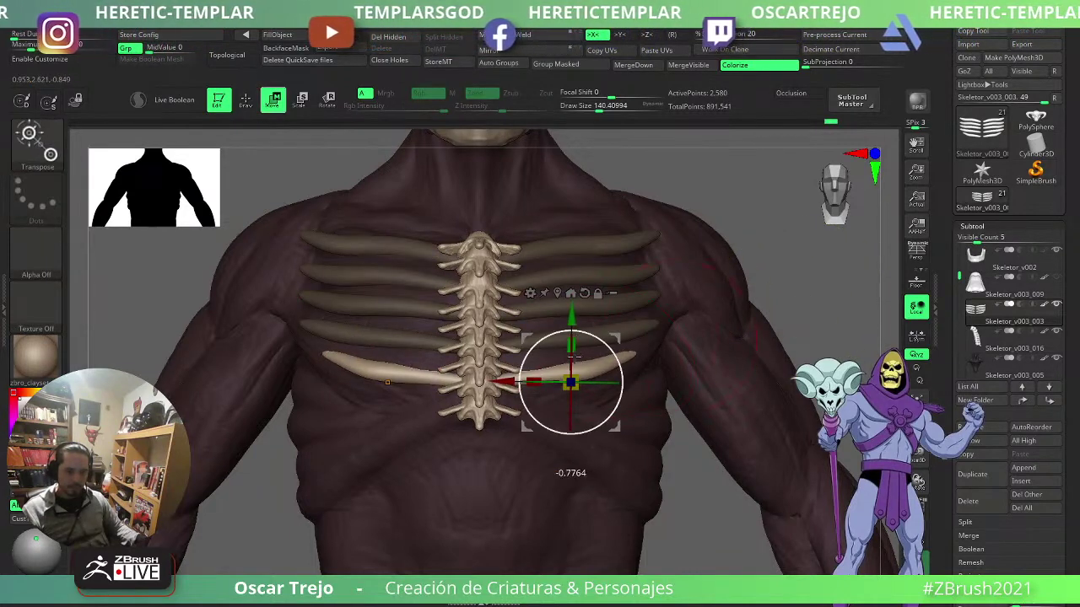
drag(571, 382, 570, 413)
drag(571, 350, 571, 352)
key(q)
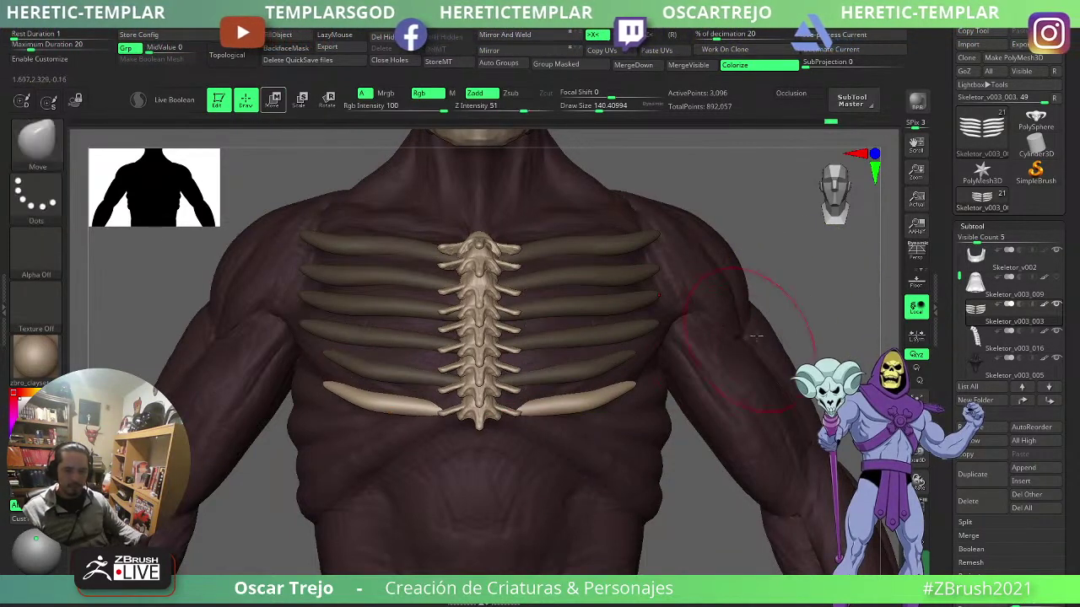
- Clear the rib mask and pull the outer ends of the sixth rib pair inward with the Move Topological brush
drag(702, 371, 611, 395)
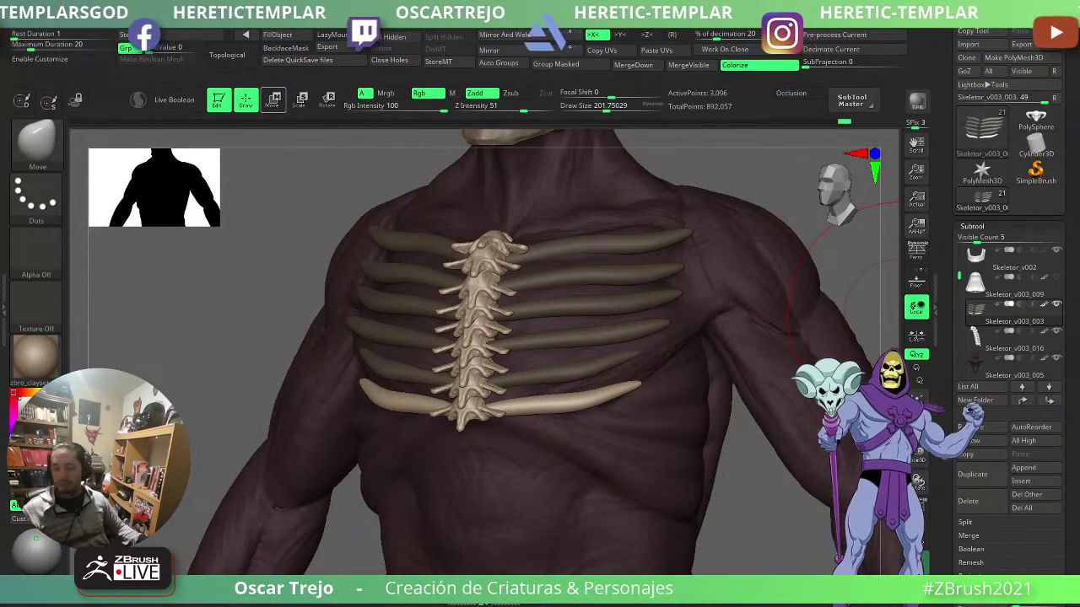
drag(846, 224, 852, 243)
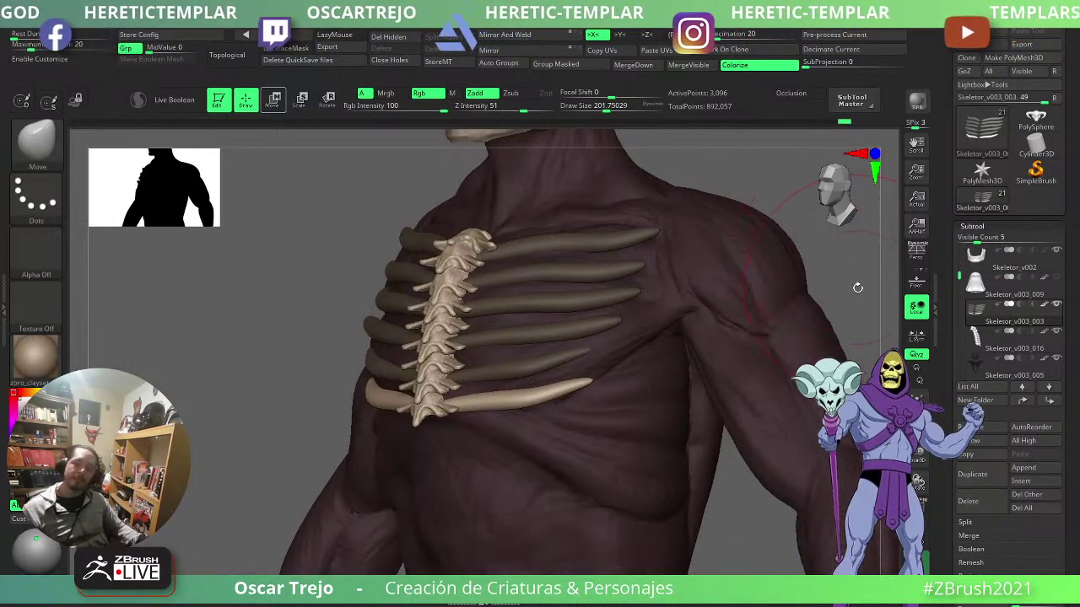
drag(857, 287, 844, 297)
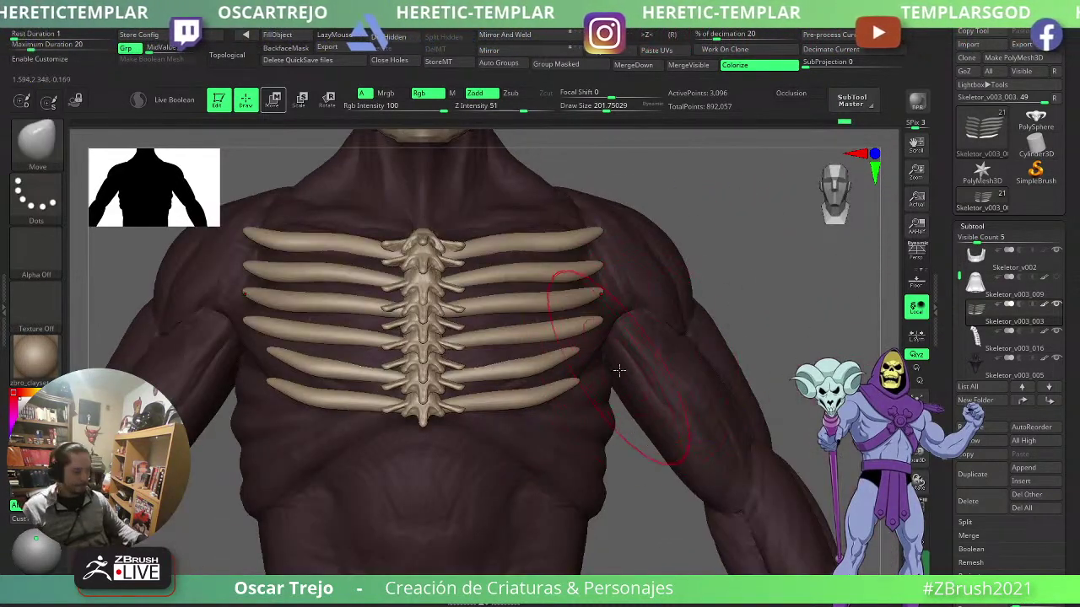
key(b)
key(m)
key(t)
drag(549, 403, 532, 409)
- Fit the outer ends of the lower rib pairs to the torso with the Move and Move Topological brushes at a draw size of about 180
drag(815, 332, 744, 330)
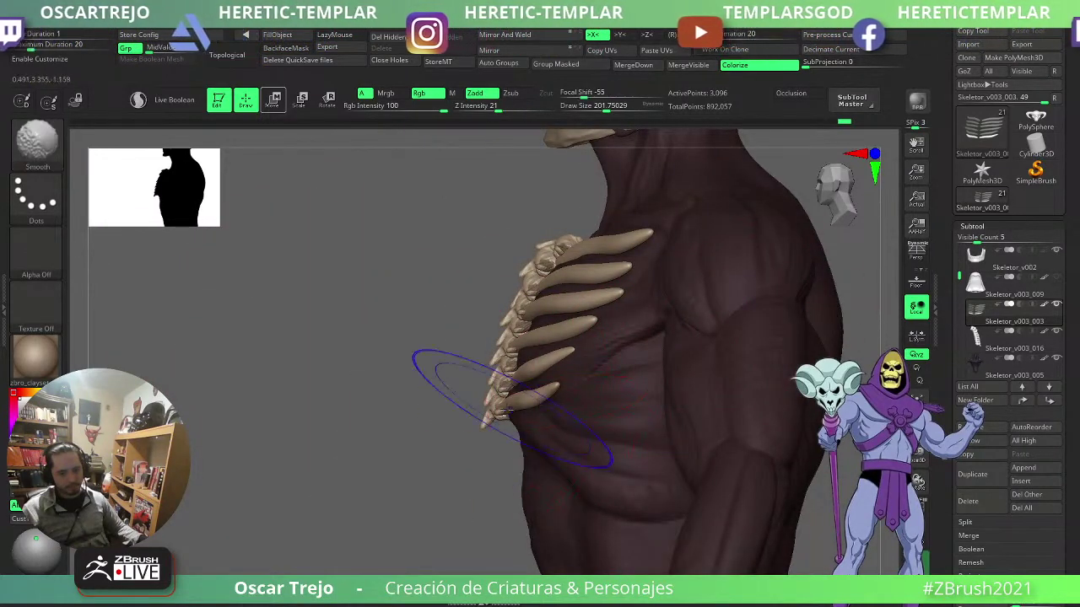
shift+drag(458, 374, 541, 329)
mouse_move(742, 287)
alt+mouse_down()
mouse_move(700, 275)
mouse_move(717, 308)
alt+mouse_up()
key(s)
drag(582, 312, 574, 309)
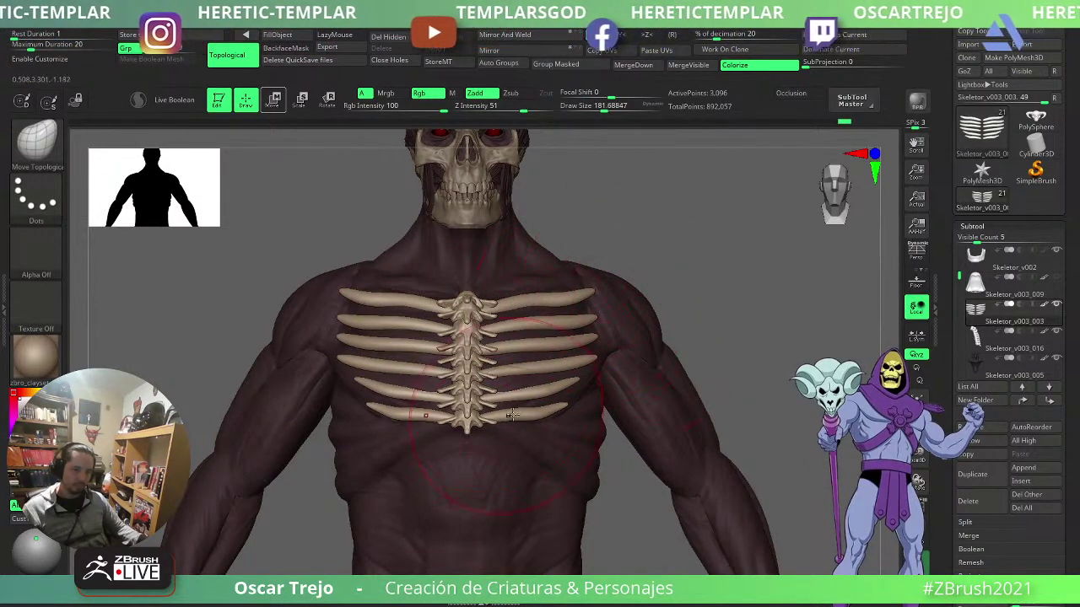
key(b)
key(m)
key(v)
drag(744, 340, 620, 350)
shift+drag(371, 439, 403, 440)
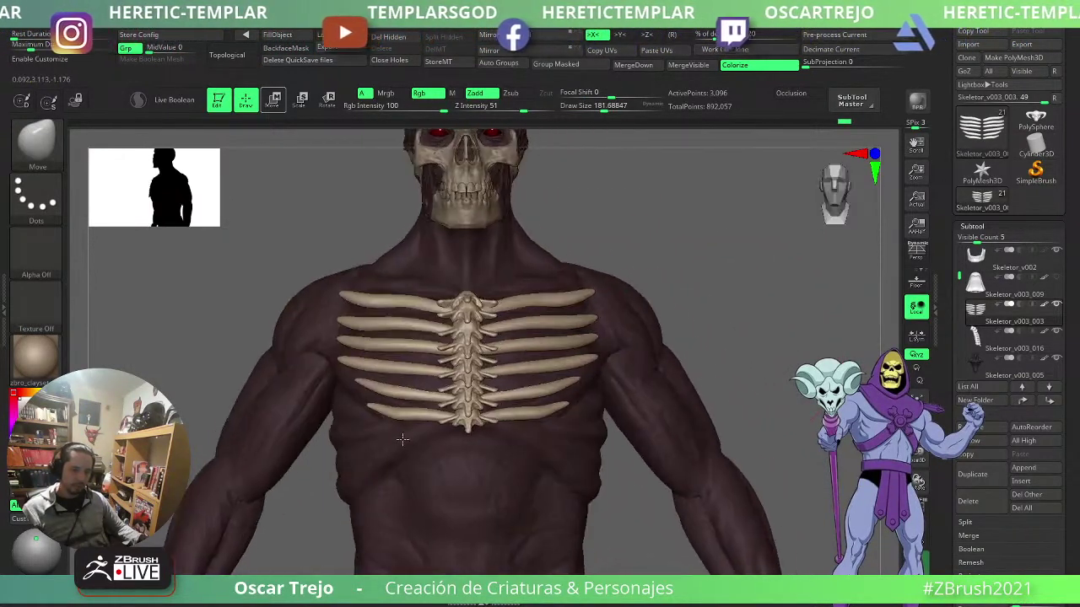
alt+drag(706, 296, 677, 342)
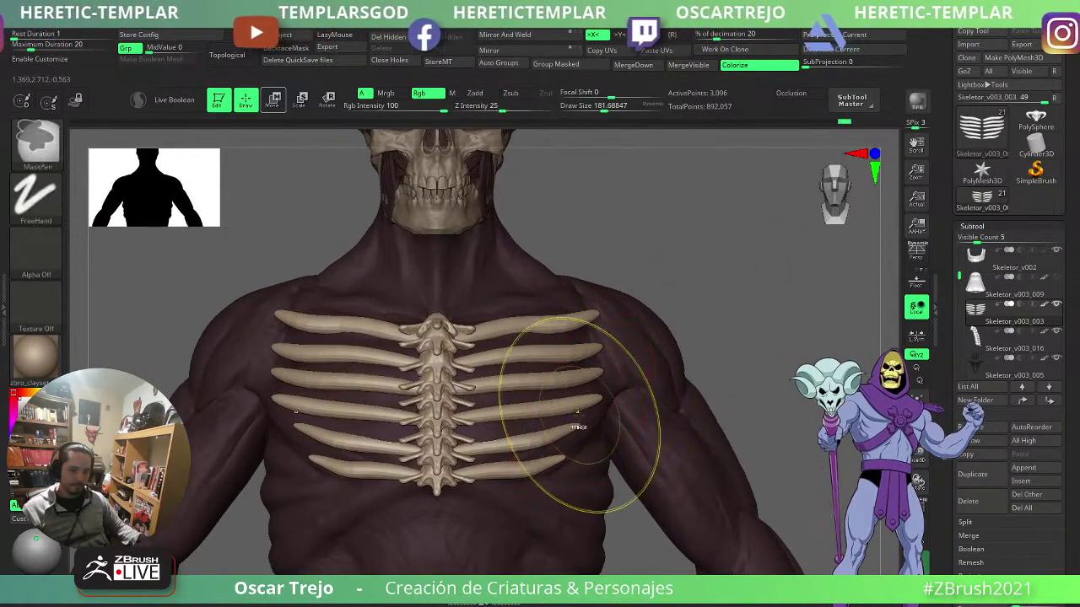
- Subdivide the ribs twice and build up uneven bone surfaces on them with ClayBuildup at draw sizes of about 30 to 50
key(s)
drag(561, 404, 548, 403)
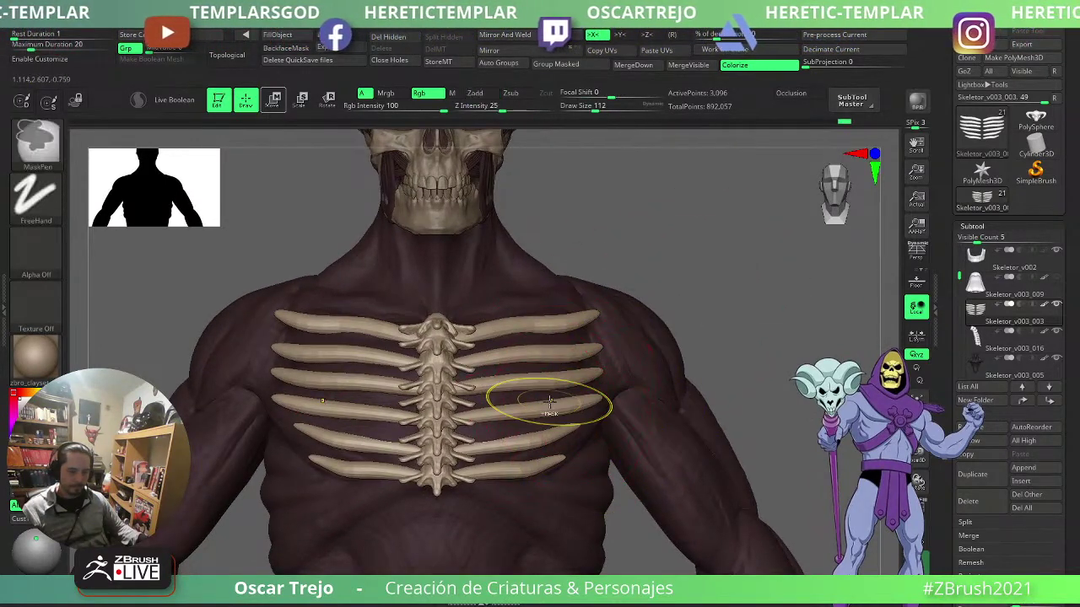
key(b)
key(c)
key(b)
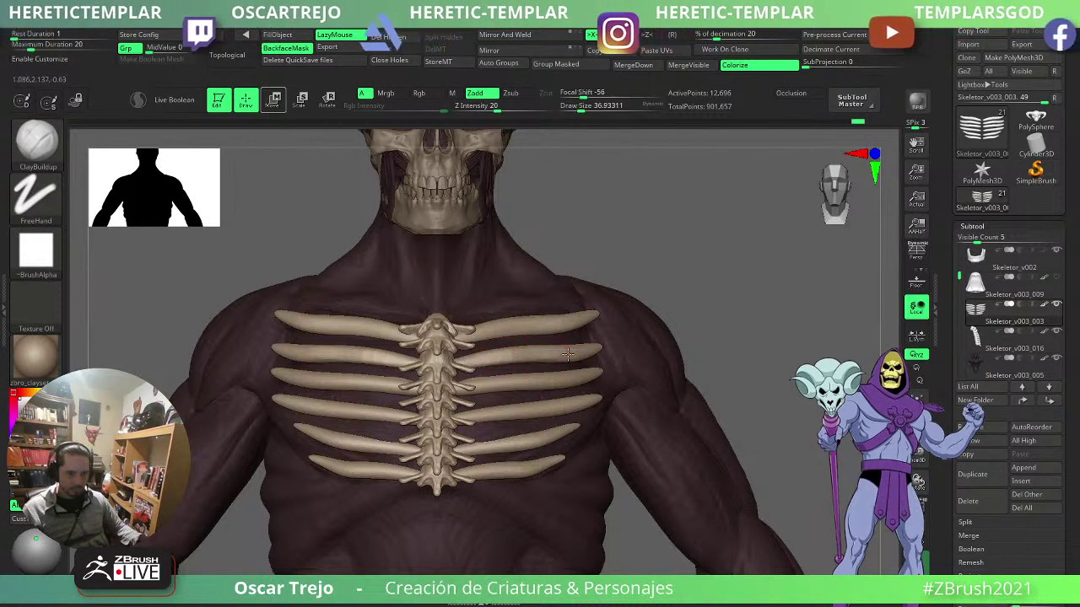
key(ctrl+d)
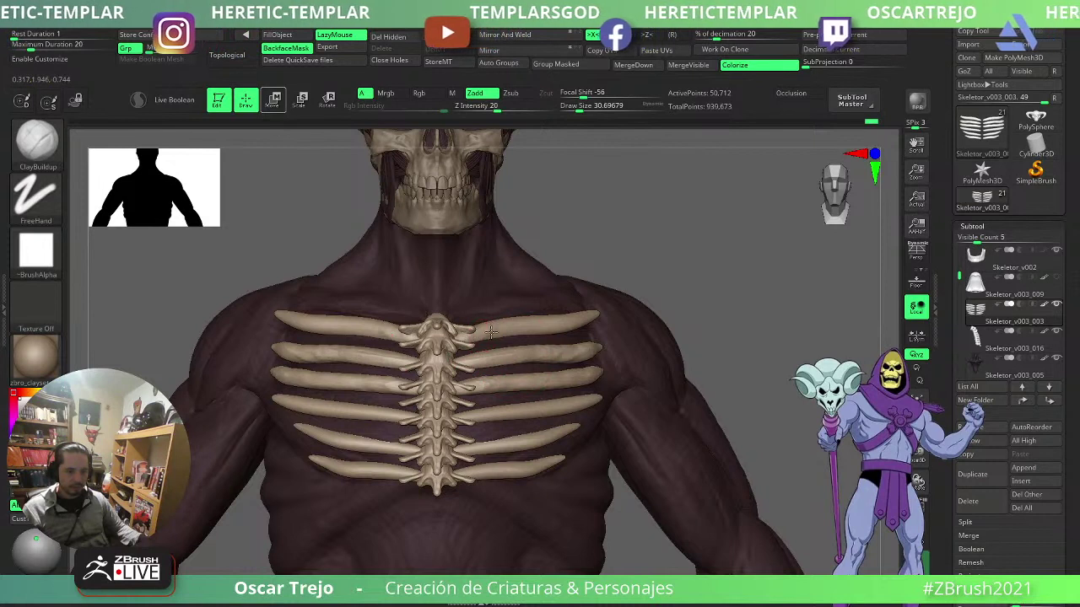
key(bracketright)
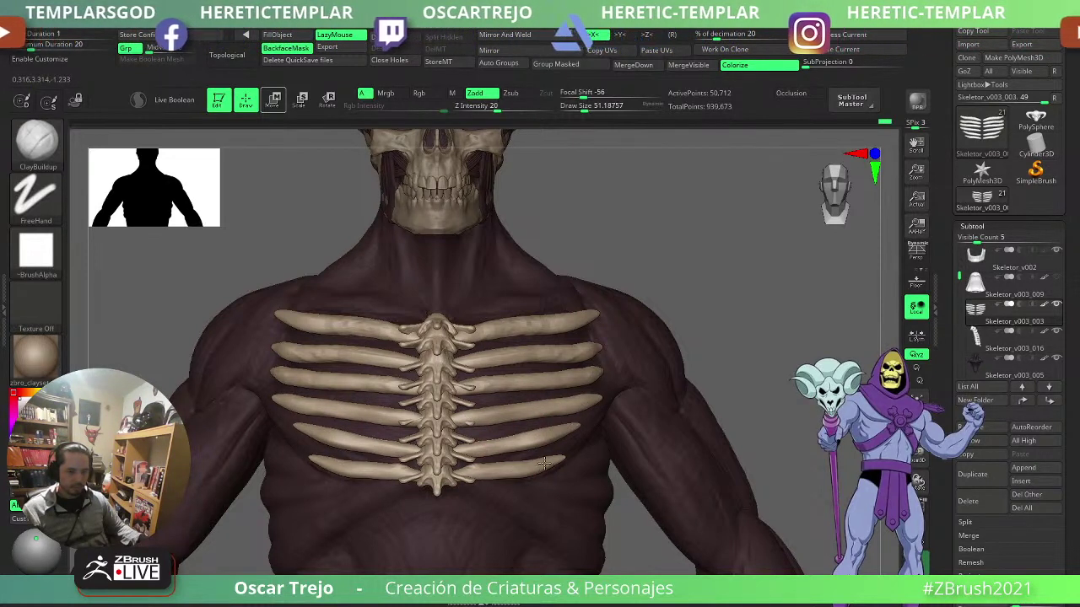
key(bracketright)
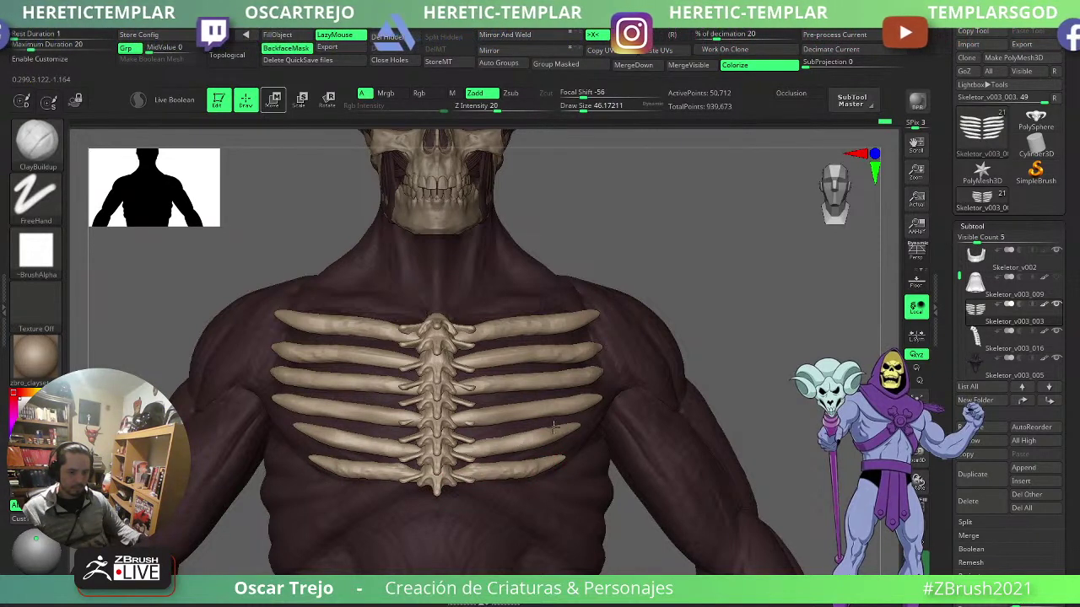
key(shift)
- Adjust the overall fit of the ribs against the chest using the Move brush at a draw size of about 190 to 220
right_drag(503, 435, 363, 451)
key(b)
key(m)
key(v)
mouse_move(471, 476)
right_down()
mouse_move(591, 475)
mouse_move(475, 477)
right_up()
right_drag(713, 350, 653, 386)
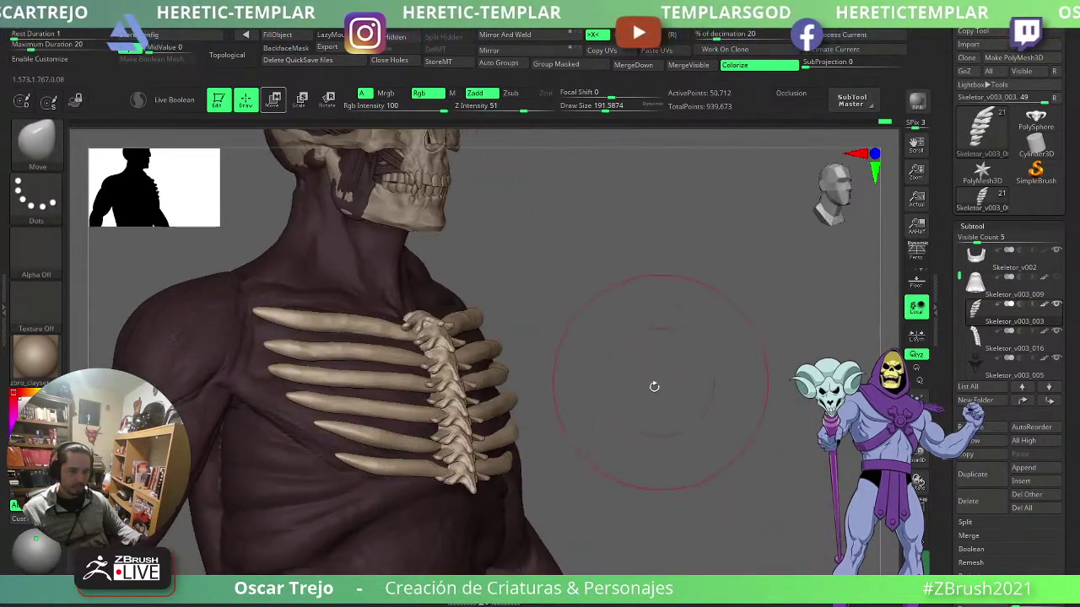
key(s)
drag(475, 409, 482, 409)
drag(512, 400, 524, 394)
mouse_move(546, 388)
right_down()
mouse_move(609, 378)
mouse_move(603, 396)
right_up()
- Refine the sixth rib pair's ends and its attachment at the spine with Move Topological at draw sizes of about 158 and 108
key(s)
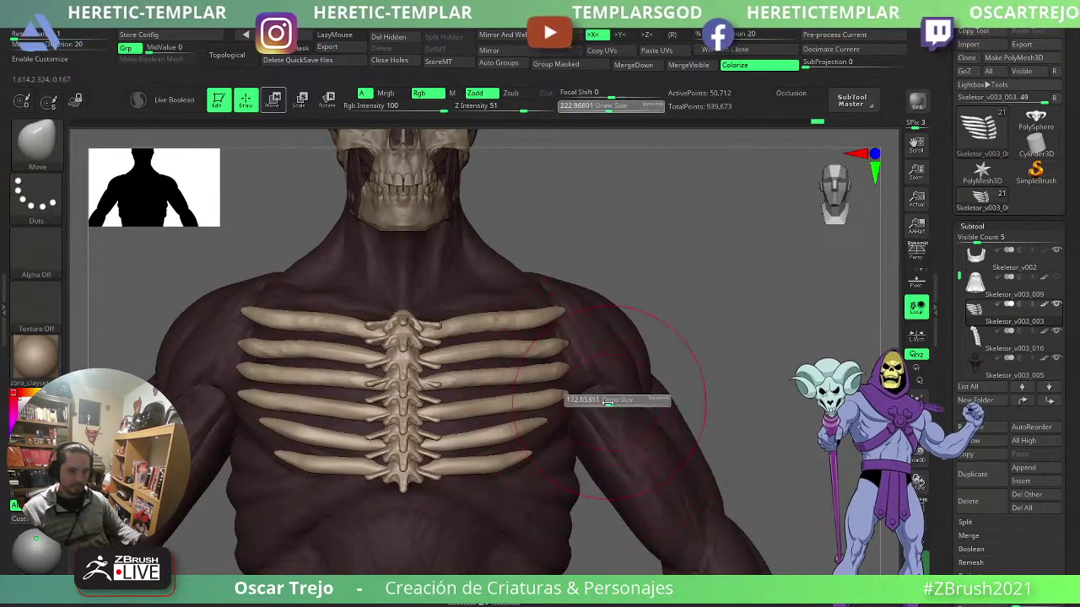
drag(603, 396, 574, 398)
key(b)
key(m)
key(t)
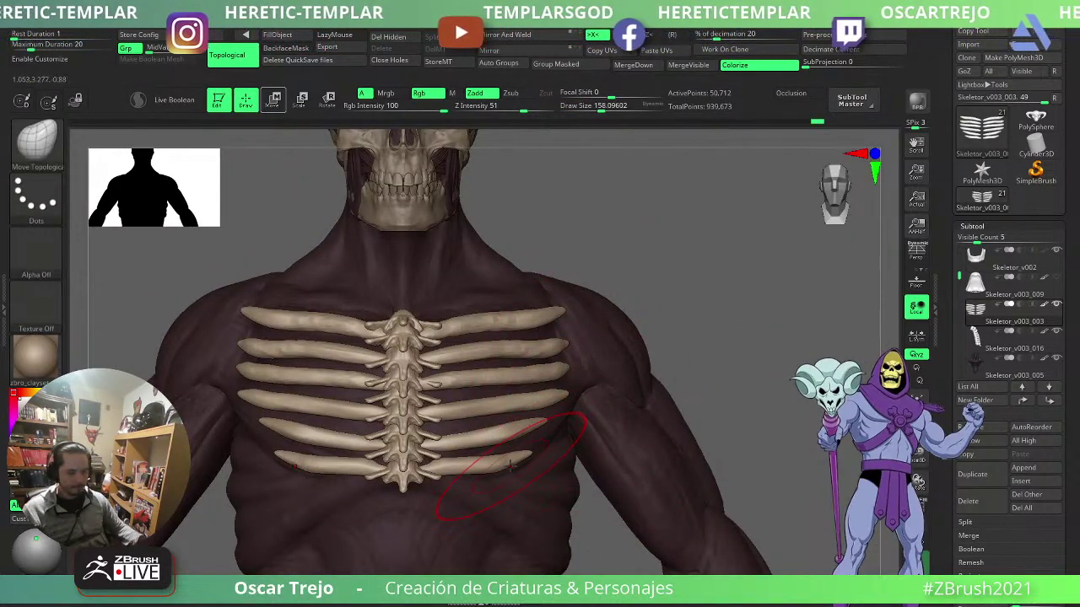
drag(505, 466, 444, 471)
key(s)
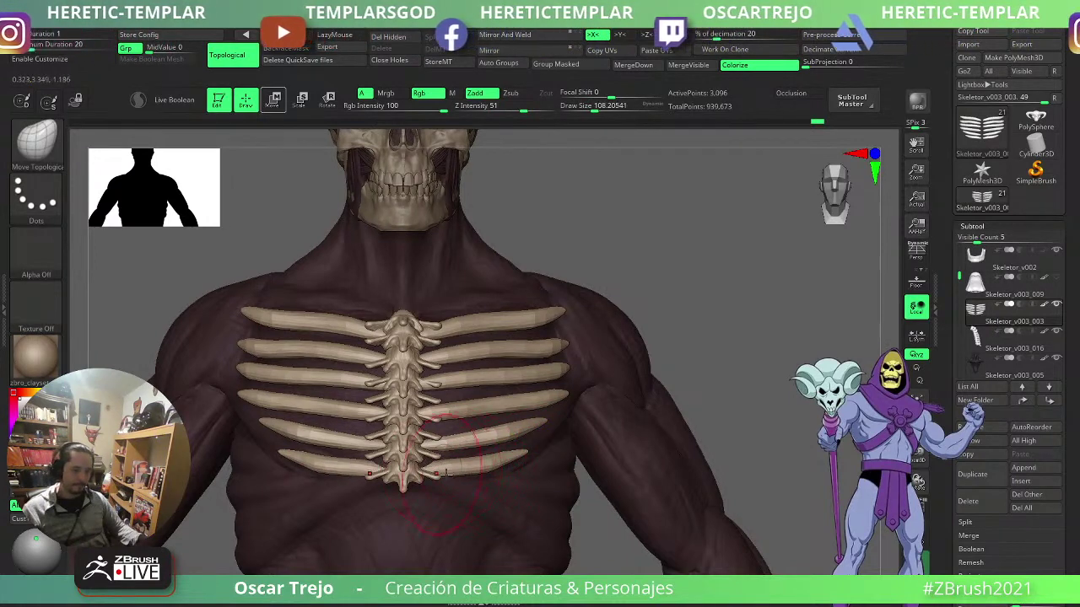
mouse_move(622, 397)
mouse_down()
mouse_move(635, 365)
mouse_move(583, 334)
mouse_move(646, 346)
mouse_move(633, 351)
mouse_move(644, 362)
mouse_up()
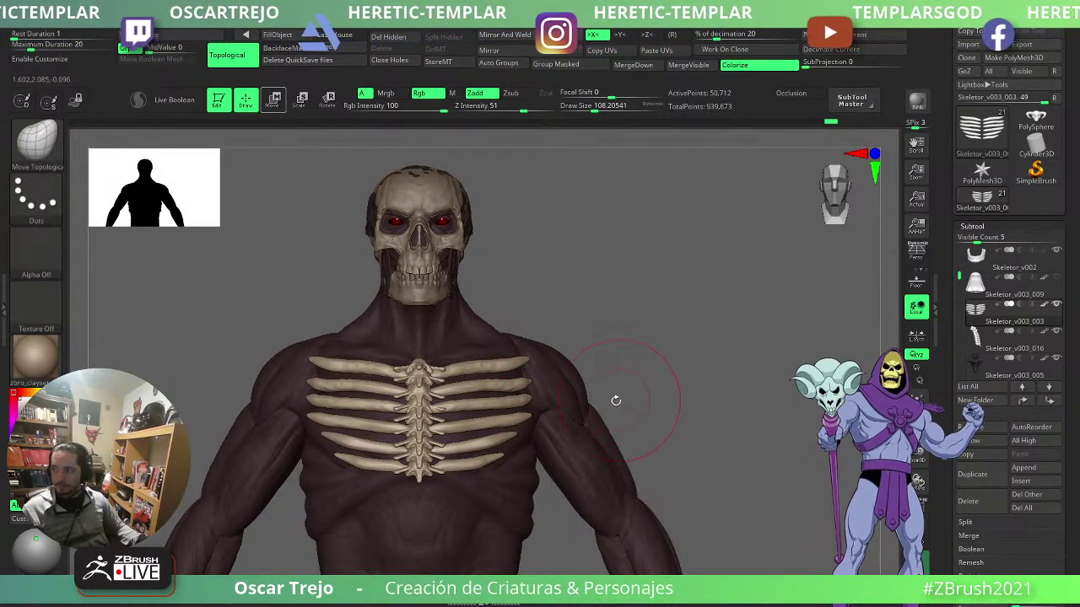
- Reshape the outer tips of the top rib pair with the Move Topological brush at a draw size of about 56
key(s)
drag(582, 433, 557, 435)
alt+drag(680, 331, 672, 365)
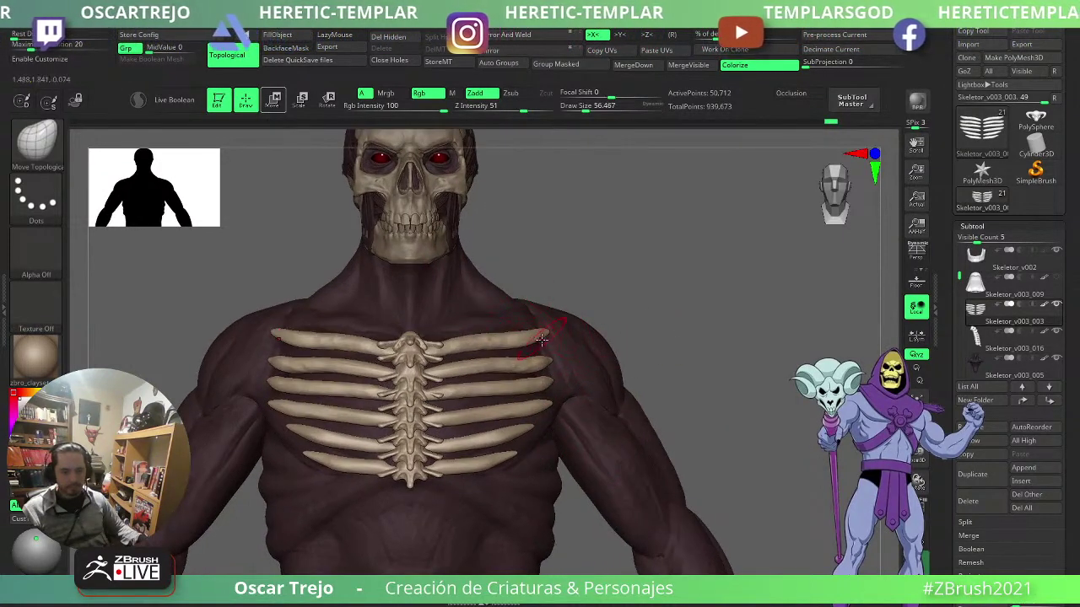
drag(692, 316, 632, 339)
- Pull the outer ends of the rib pairs inward with the Move brush, using draw sizes of about 245 and 124
key(b)
key(m)
key(v)
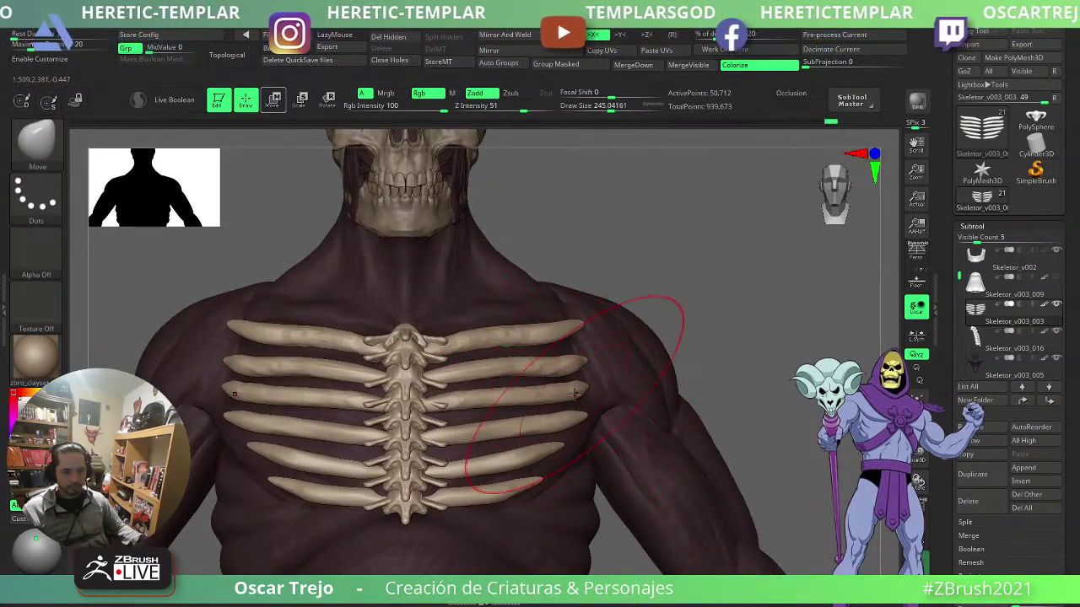
drag(575, 393, 561, 394)
key(s)
click(524, 482)
drag(540, 477, 522, 482)
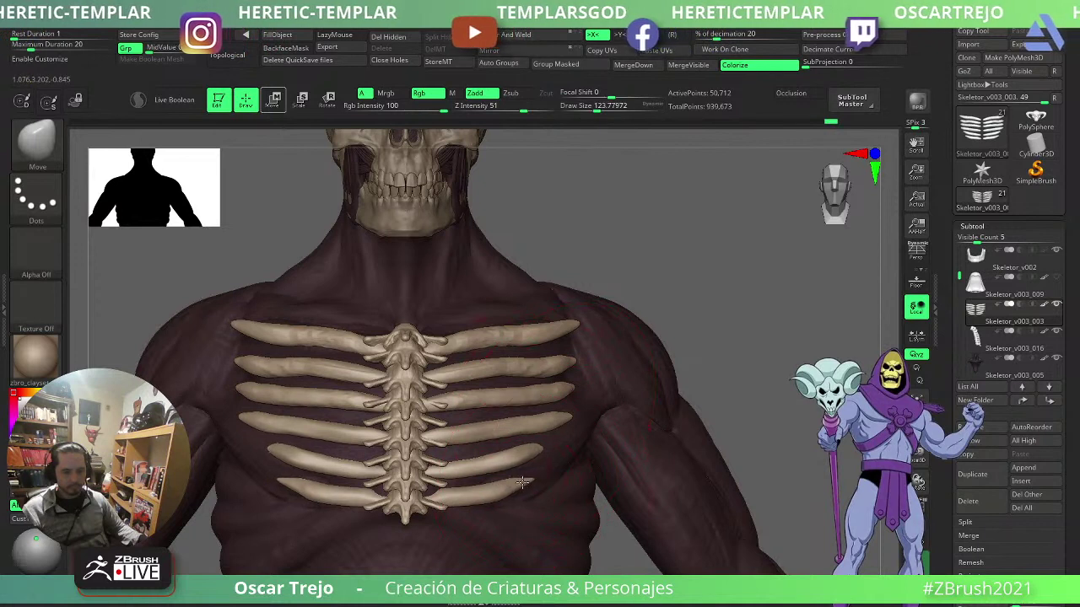
- Reshape the tips of the fifth, sixth and top rib pairs with Move Topological at draw sizes of about 124 and 167
key(b)
key(m)
key(t)
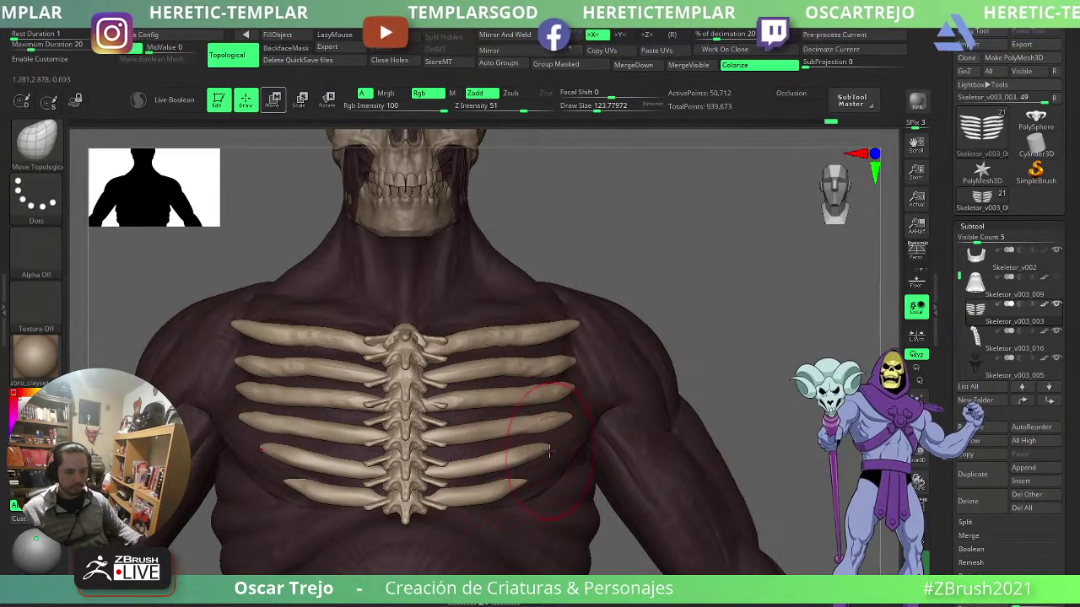
mouse_move(512, 494)
mouse_down()
mouse_move(501, 485)
mouse_move(524, 480)
mouse_up()
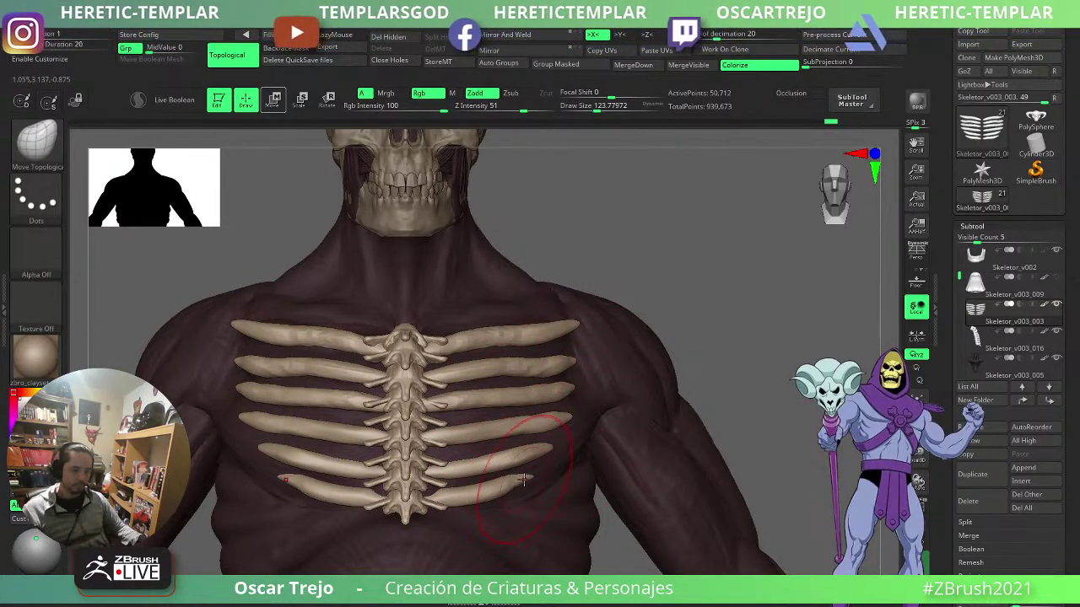
key(s)
click(576, 325)
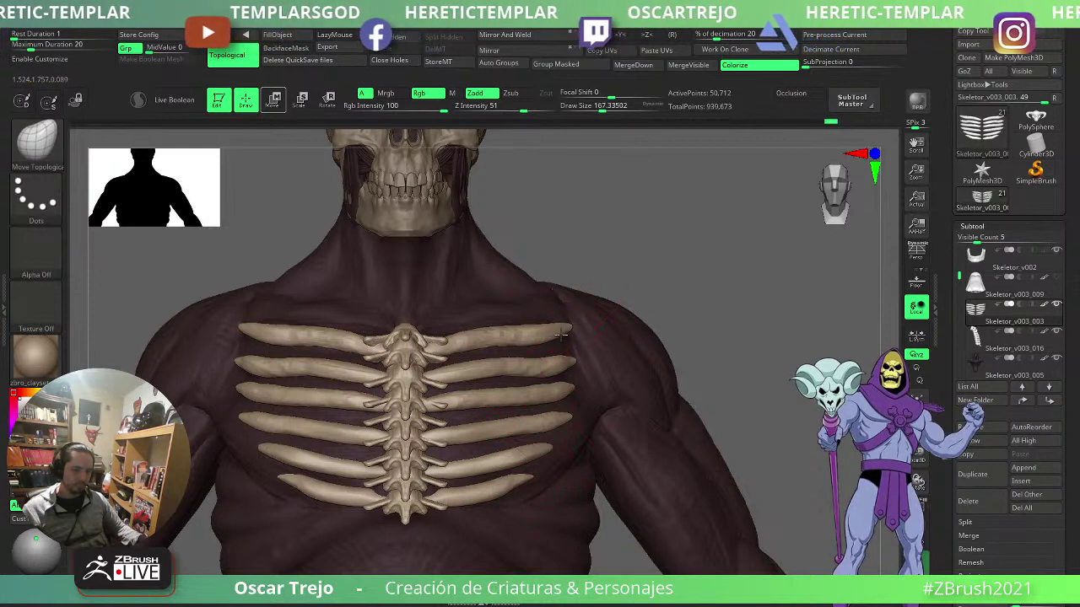
- Duplicate the rib subtool
alt+drag(711, 318, 688, 324)
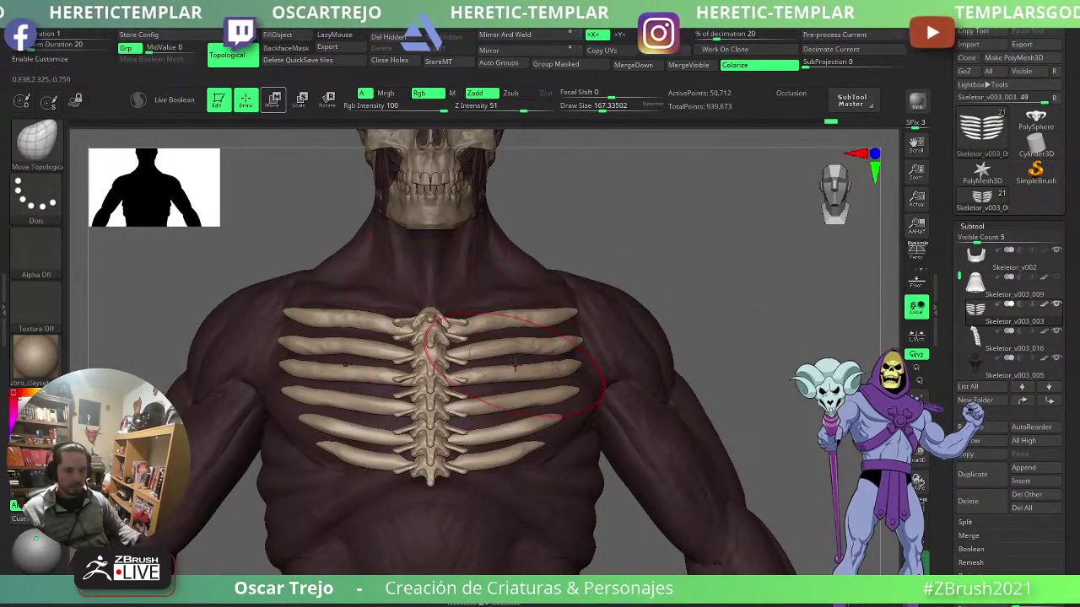
click(981, 475)
key(w)
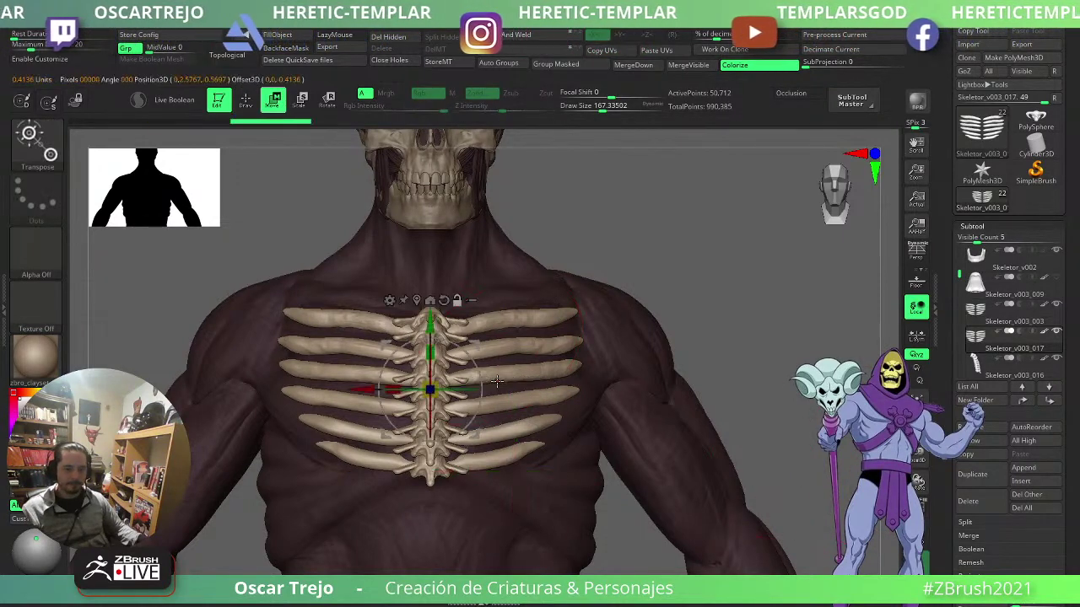
drag(431, 323, 431, 337)
key(q)
drag(693, 322, 555, 348)
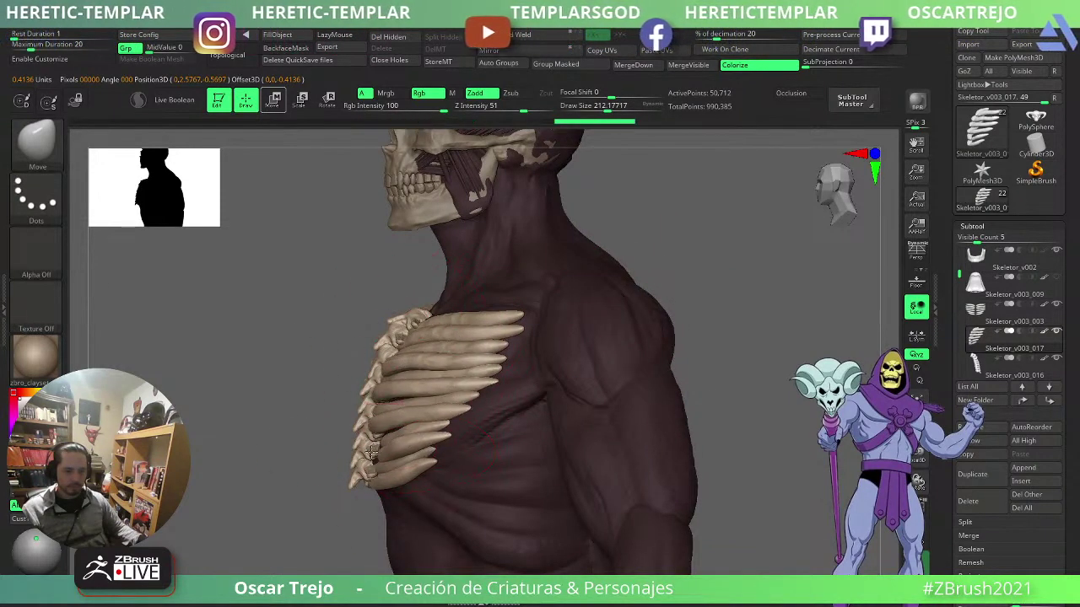
drag(283, 455, 383, 460)
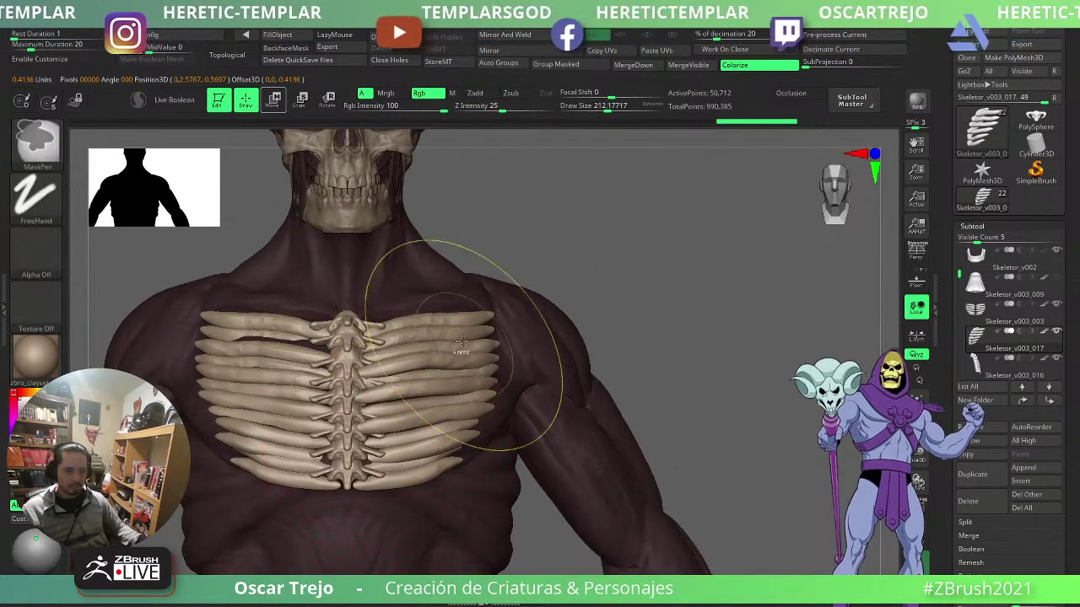
key(ctrl+z)
key(ctrl+z)
key(ctrl+z)
key(ctrl+z)
key(ctrl+z)
key(ctrl+z)
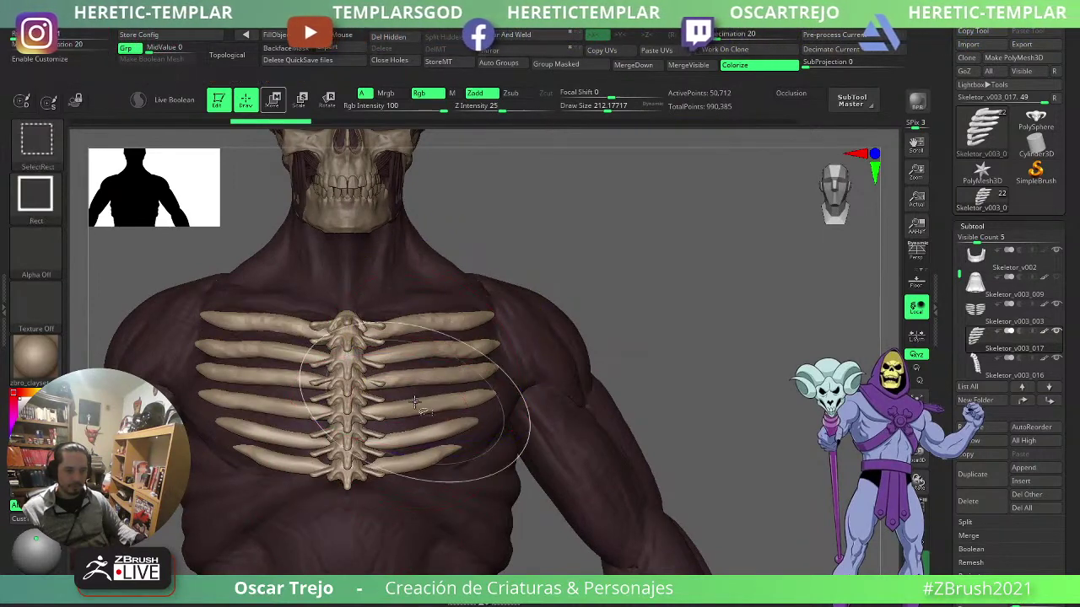
- Check the duplicated ribs in isolation, tilt their gizmo to the chest's slope, and shift the copy down along it between the original ribs
click(866, 483)
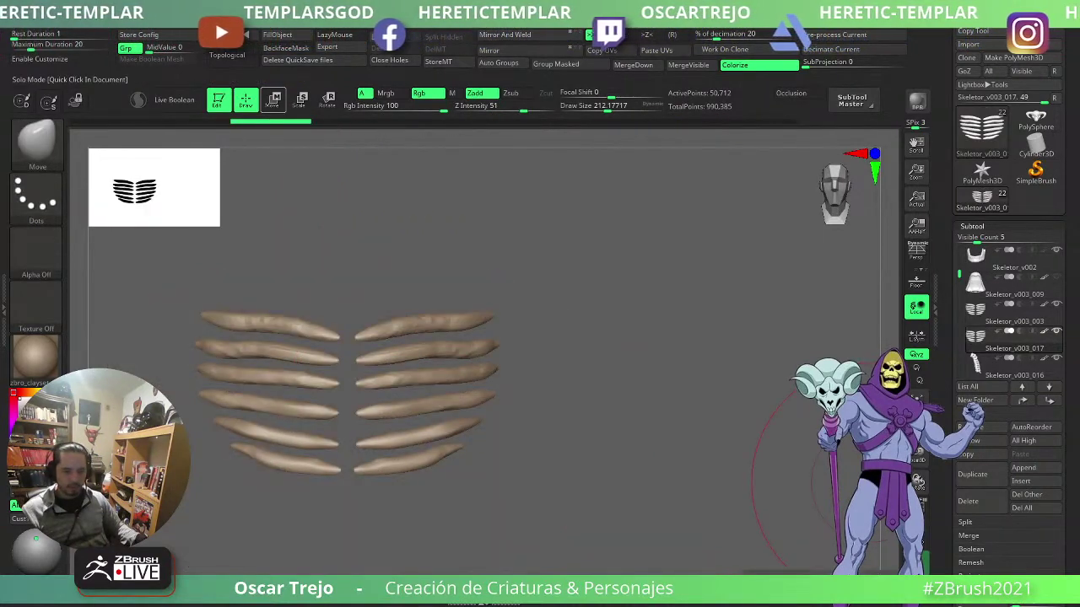
click(914, 585)
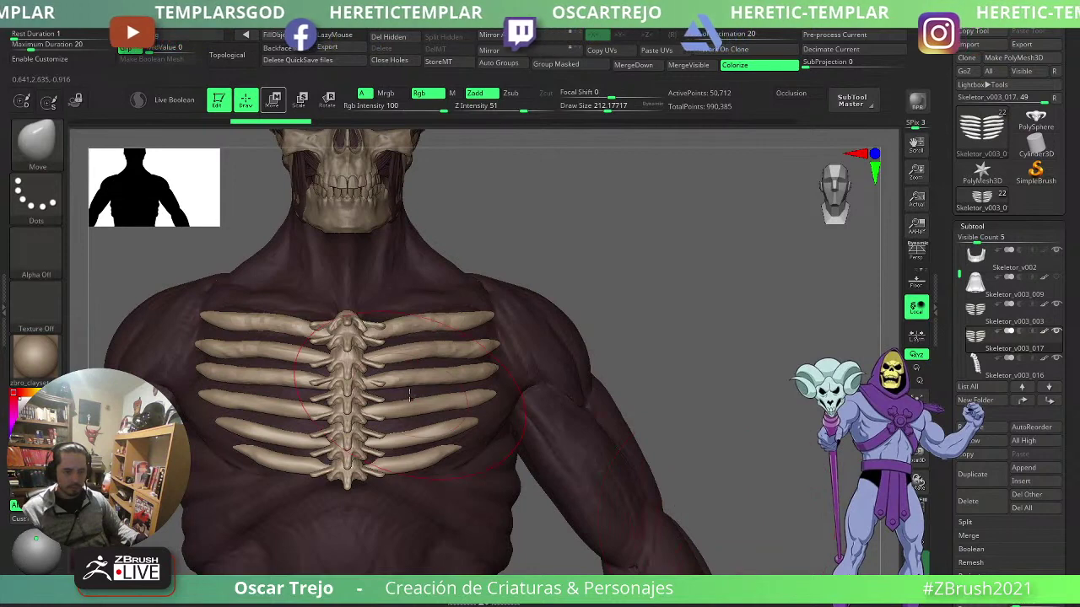
drag(628, 340, 780, 347)
key(w)
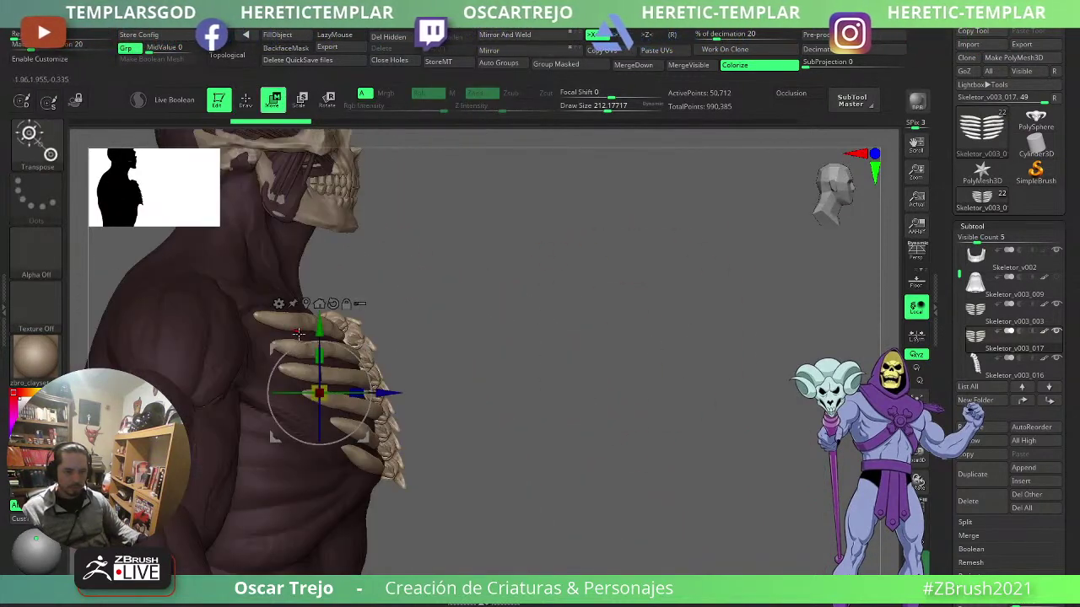
alt+drag(326, 337, 322, 338)
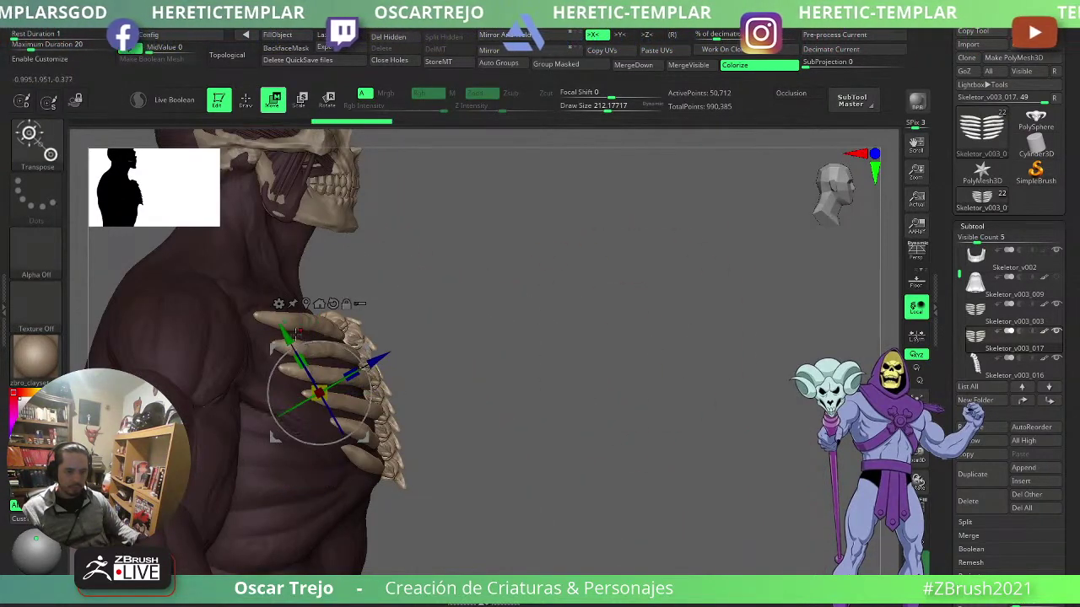
key(q)
drag(582, 404, 444, 417)
drag(654, 356, 508, 397)
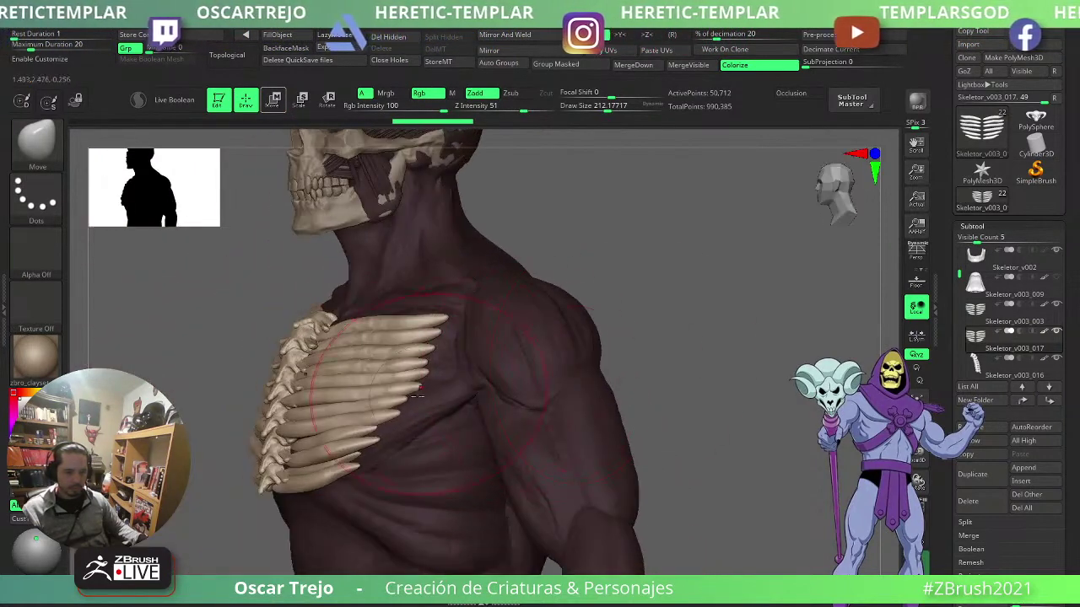
key(b)
key(m)
key(t)
drag(367, 391, 354, 393)
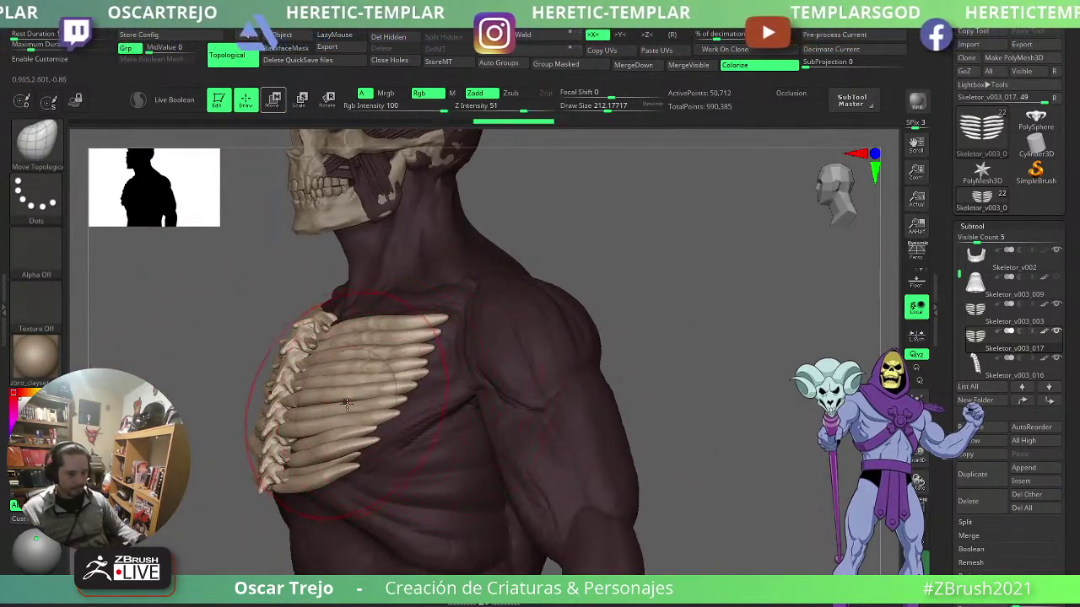
key(ctrl+z)
- Fit the duplicated ribs to the chest contour with the Move brush at draw sizes of about 280 and 212
drag(194, 446, 149, 448)
key(b)
key(m)
key(v)
key(bracketright)
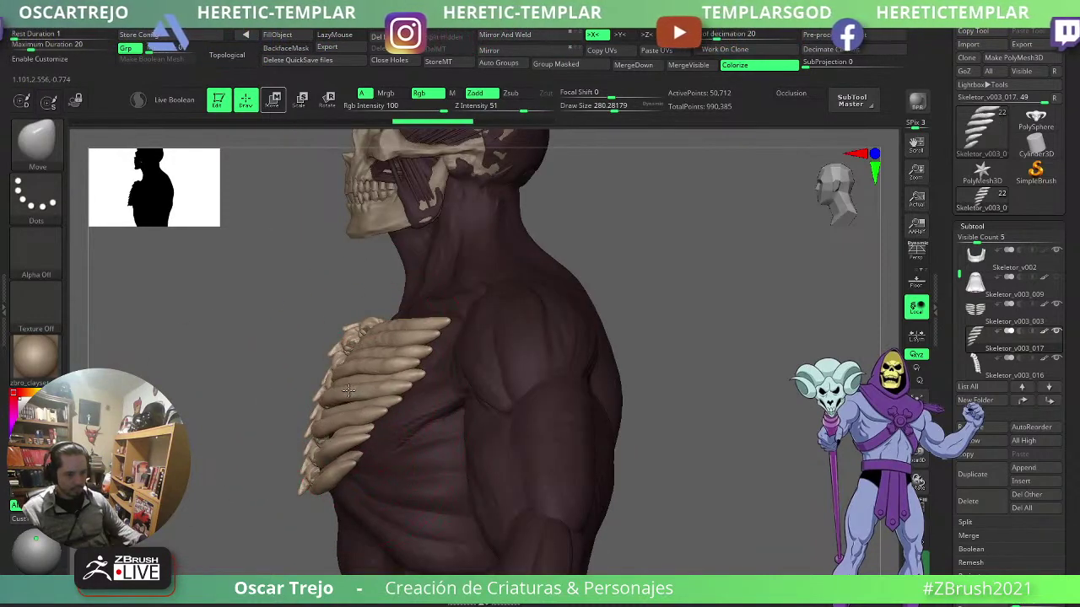
drag(263, 421, 364, 434)
key(bracketleft)
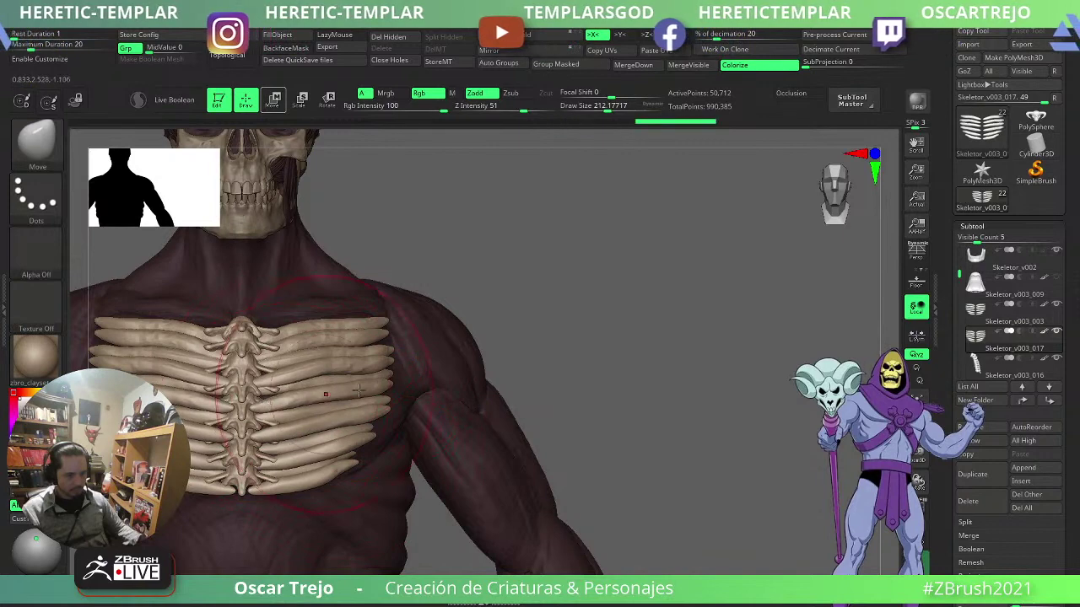
mouse_move(272, 398)
mouse_down()
mouse_move(442, 403)
mouse_move(398, 472)
mouse_move(294, 450)
mouse_move(485, 371)
mouse_move(500, 298)
mouse_move(466, 299)
mouse_move(299, 371)
mouse_up()
- Shape the duplicated ribs to the chest's curve at a lower subdivision level with the Move brush at draw sizes of about 116, 172 and 400
ctrl+shift+click(304, 387)
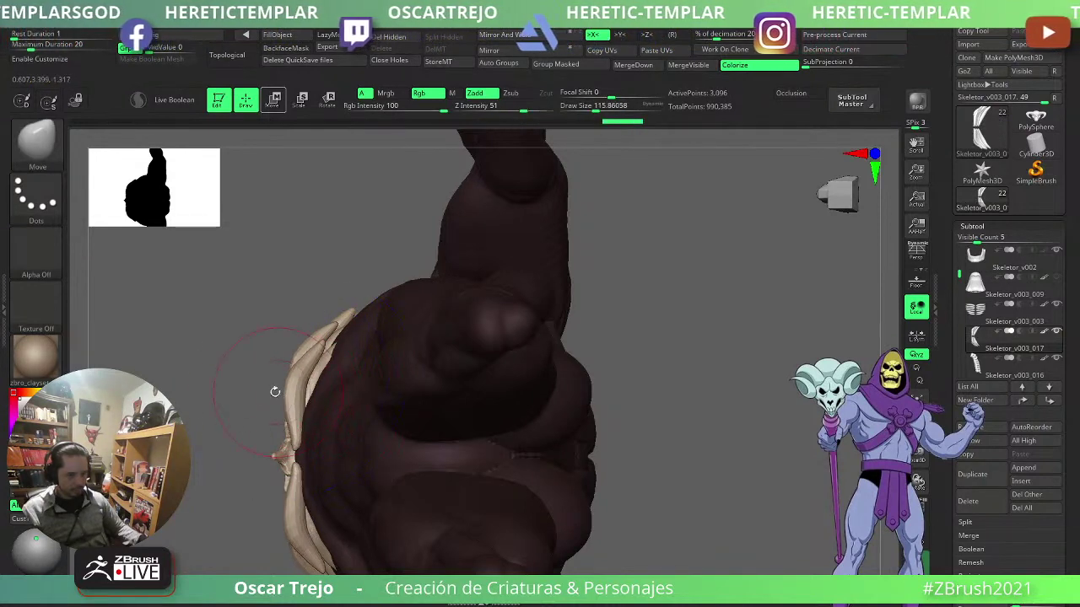
mouse_move(275, 391)
mouse_down()
mouse_move(397, 337)
mouse_move(523, 261)
mouse_move(295, 407)
mouse_move(256, 405)
mouse_up()
key(s)
click(274, 405)
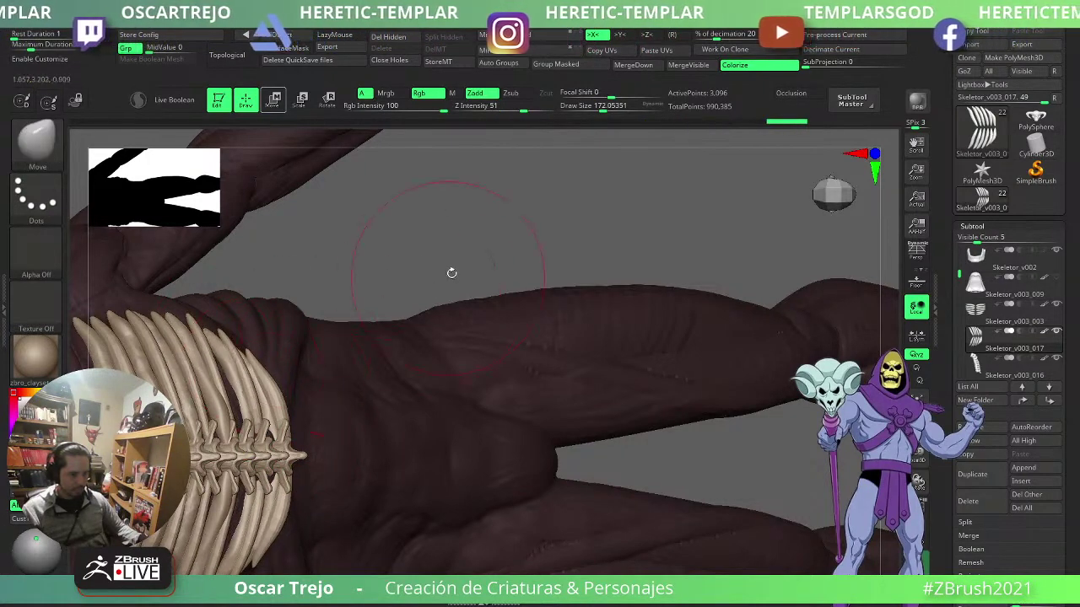
mouse_move(451, 273)
mouse_down()
mouse_move(472, 304)
mouse_move(402, 429)
mouse_move(493, 453)
mouse_up()
key(s)
click(359, 281)
drag(271, 376, 276, 369)
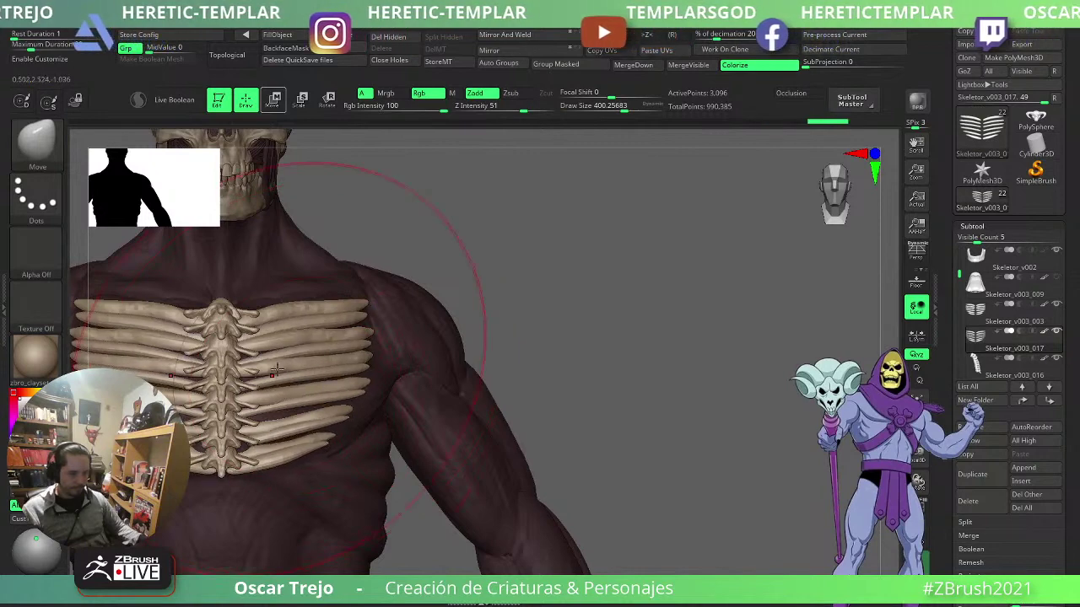
right_drag(363, 381, 302, 383)
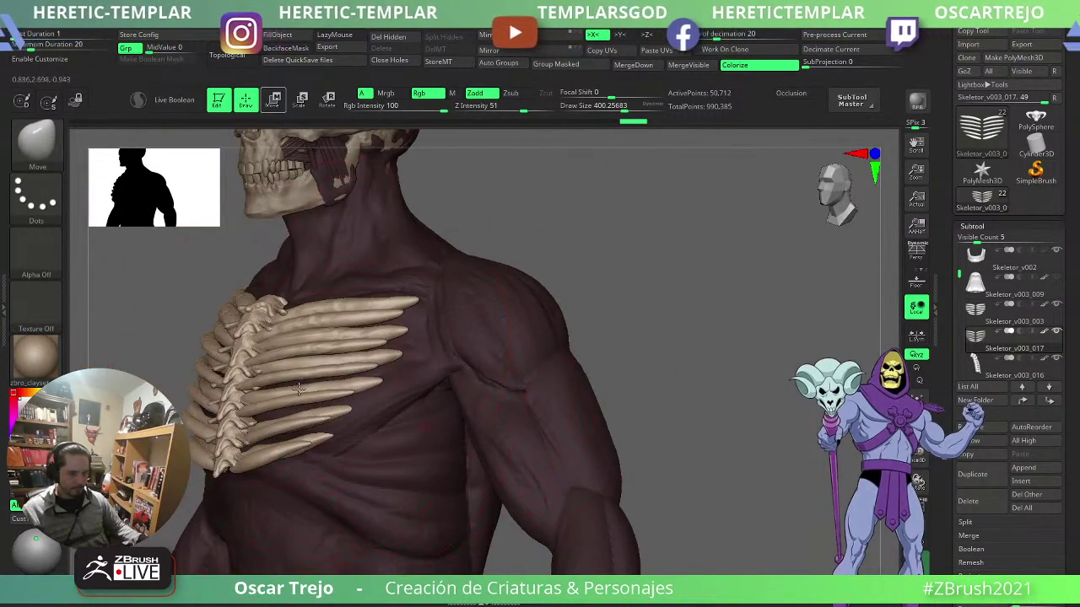
- Refine the duplicated ribs at a lower subdivision level with the Move brush at draw sizes of about 372 and 257, then restore full detail
key(shift+d)
key(shift+d)
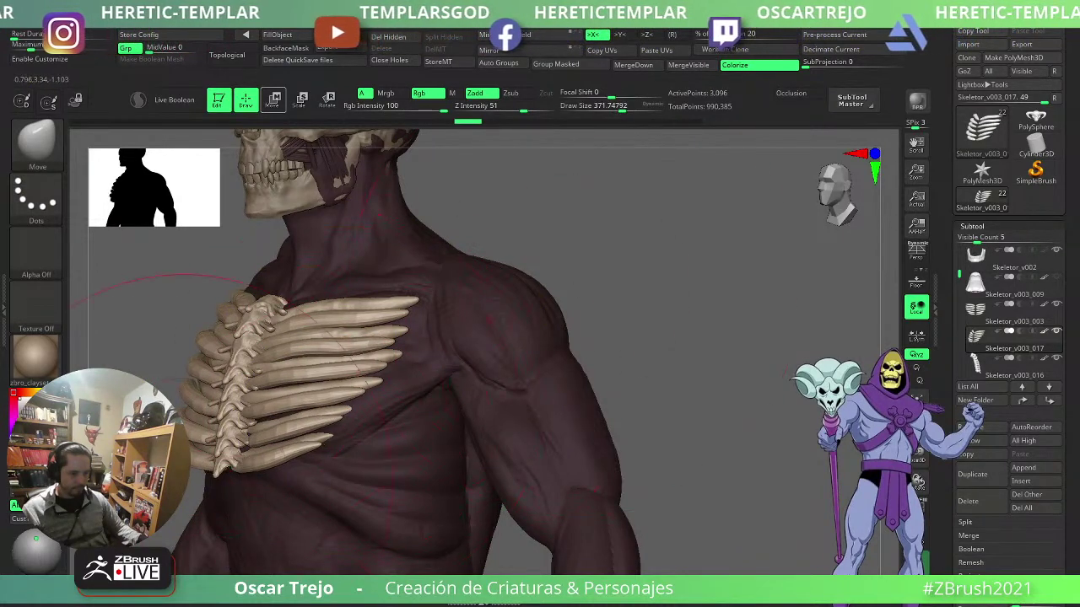
shift+right_drag(181, 477, 241, 474)
key(s)
drag(209, 469, 202, 468)
drag(372, 386, 369, 391)
key(d)
key(d)
alt+right_drag(447, 327, 576, 344)
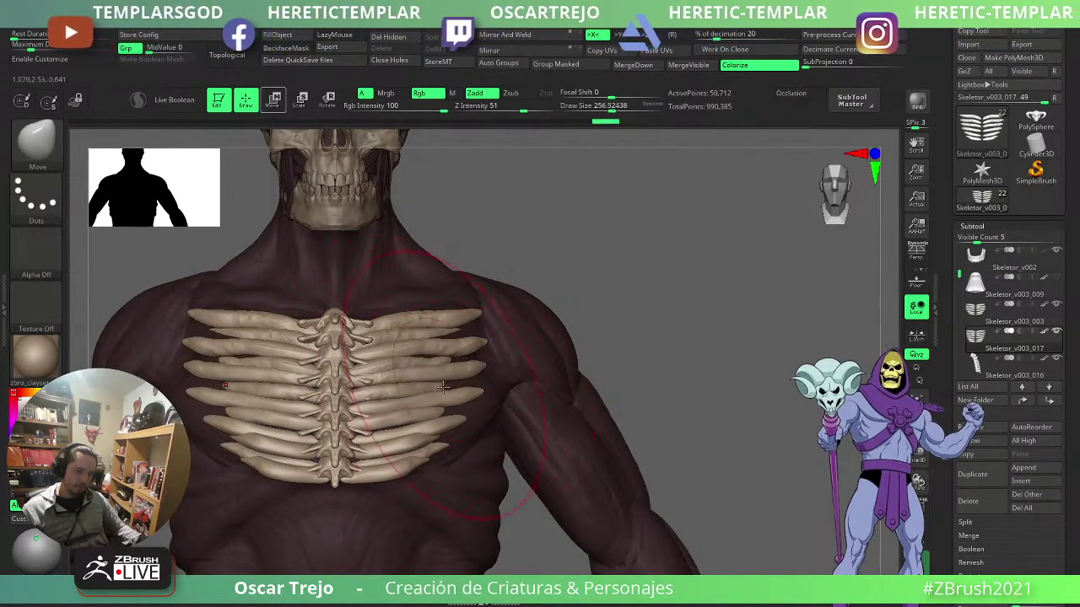
- Examine how the ribs and spine sit together on the chest from the front and both sides
ctrl+right_drag(636, 366, 607, 371)
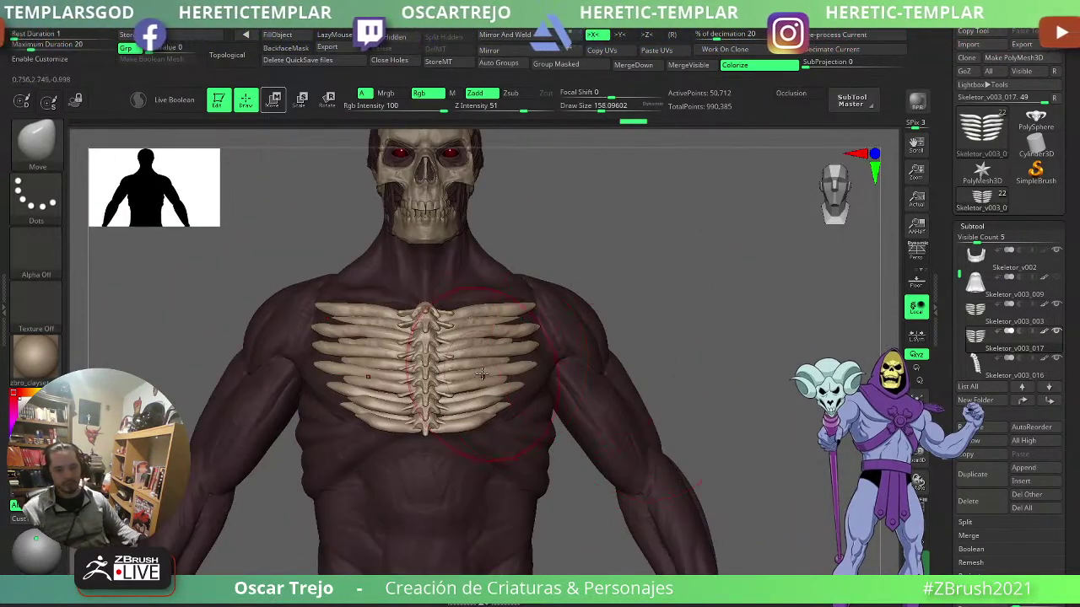
right_drag(507, 364, 540, 364)
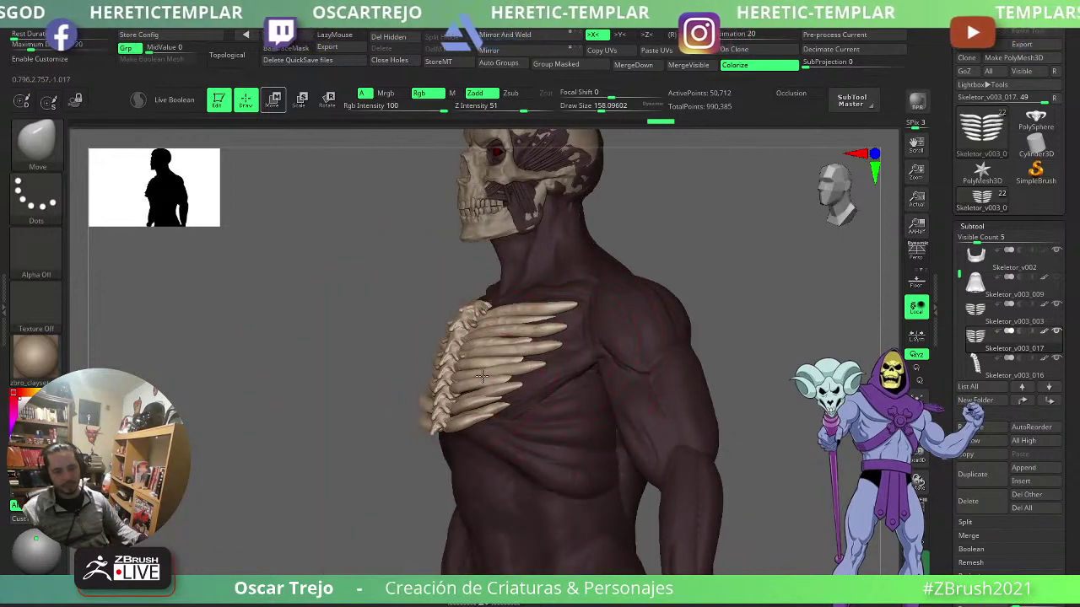
right_drag(351, 411, 632, 306)
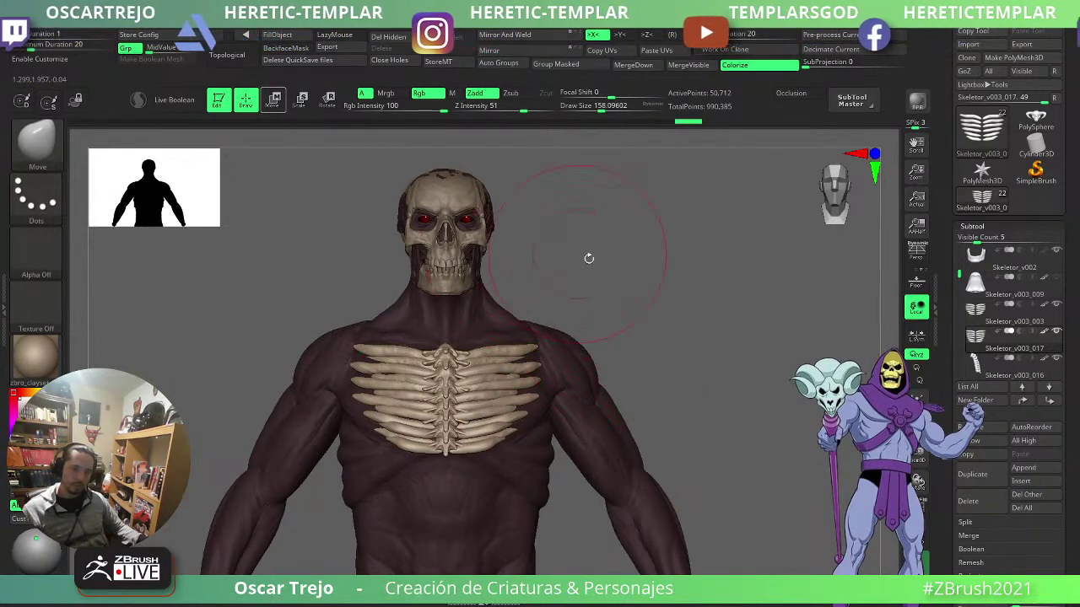
ctrl+right_drag(589, 258, 601, 337)
key(shift+f)
key(shift+f)
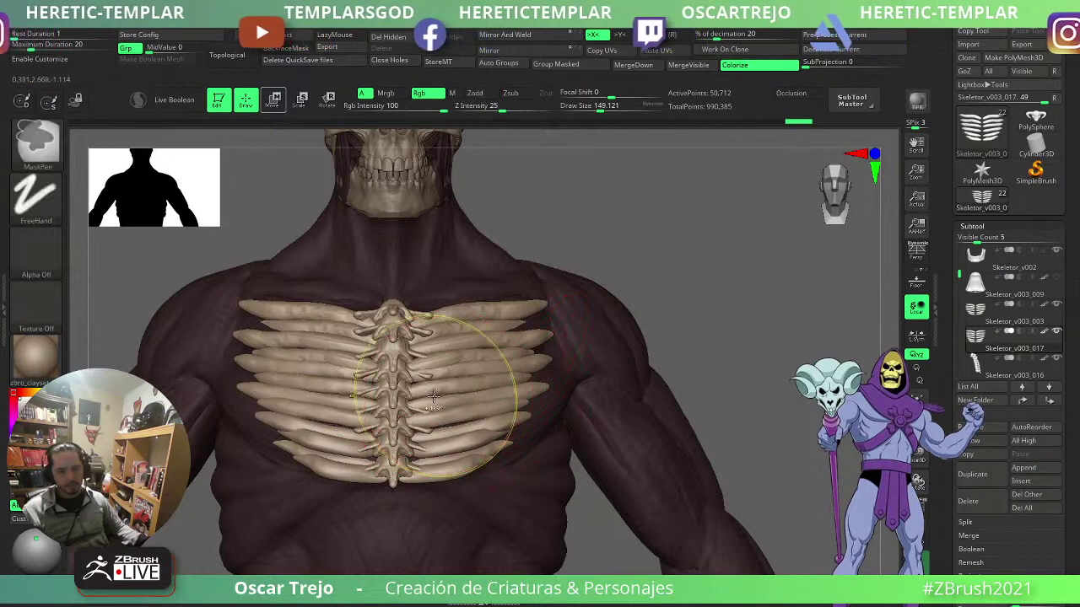
alt+click(393, 376)
right_drag(693, 335, 780, 338)
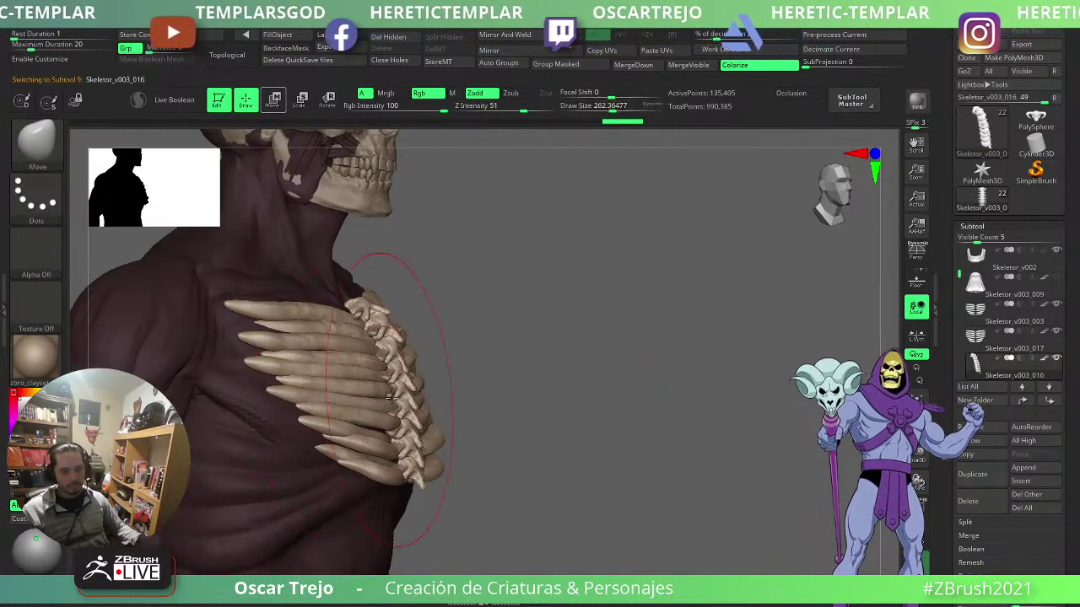
right_drag(403, 396, 470, 352)
alt+right_drag(620, 313, 586, 316)
right_drag(589, 378, 533, 336)
ctrl+right_drag(557, 334, 574, 361)
right_drag(574, 361, 498, 362)
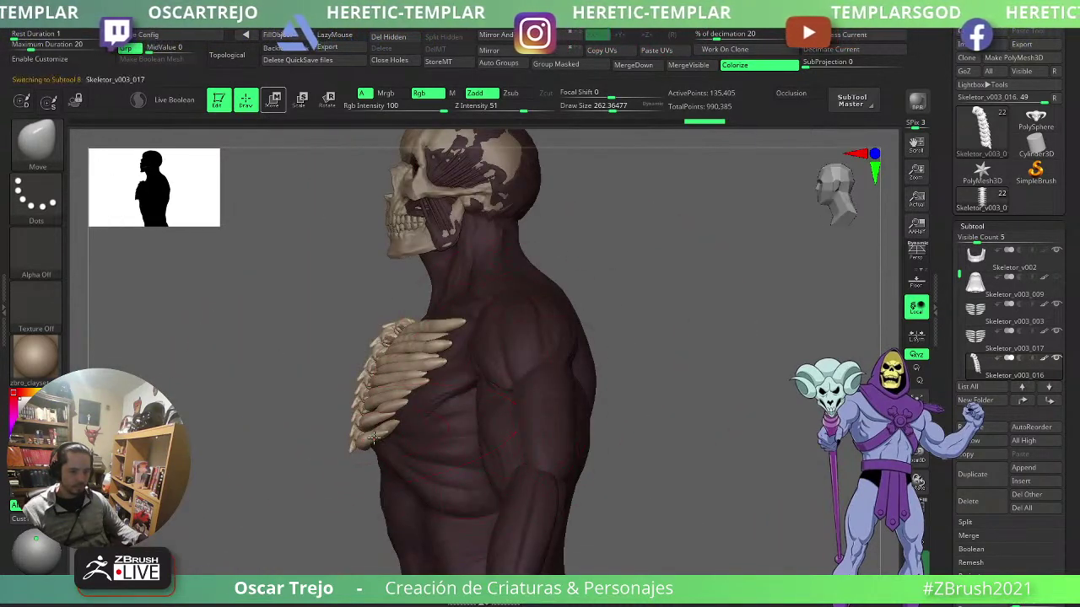
- Refine the outer ends of both rib subtools with the Move brush at draw sizes of about 136 and 311
key(s)
mouse_move(375, 445)
mouse_down()
mouse_move(266, 445)
mouse_move(346, 437)
mouse_up()
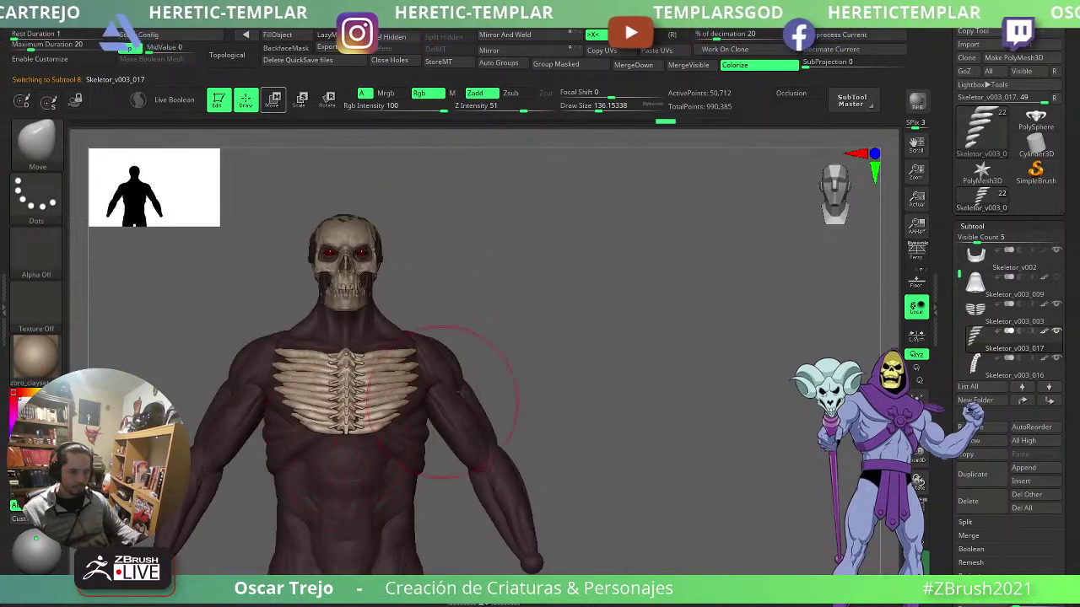
alt+drag(536, 348, 574, 401)
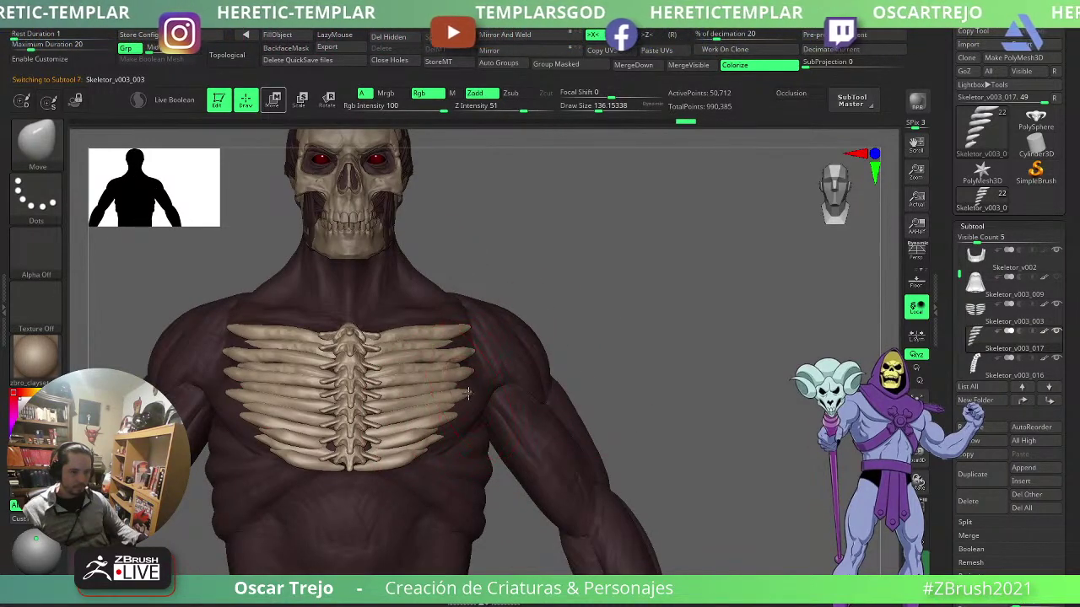
alt+click(462, 395)
mouse_move(557, 344)
alt+mouse_down()
mouse_move(538, 313)
mouse_move(574, 326)
mouse_move(609, 319)
alt+mouse_up()
key(s)
drag(493, 381, 500, 382)
drag(682, 344, 623, 324)
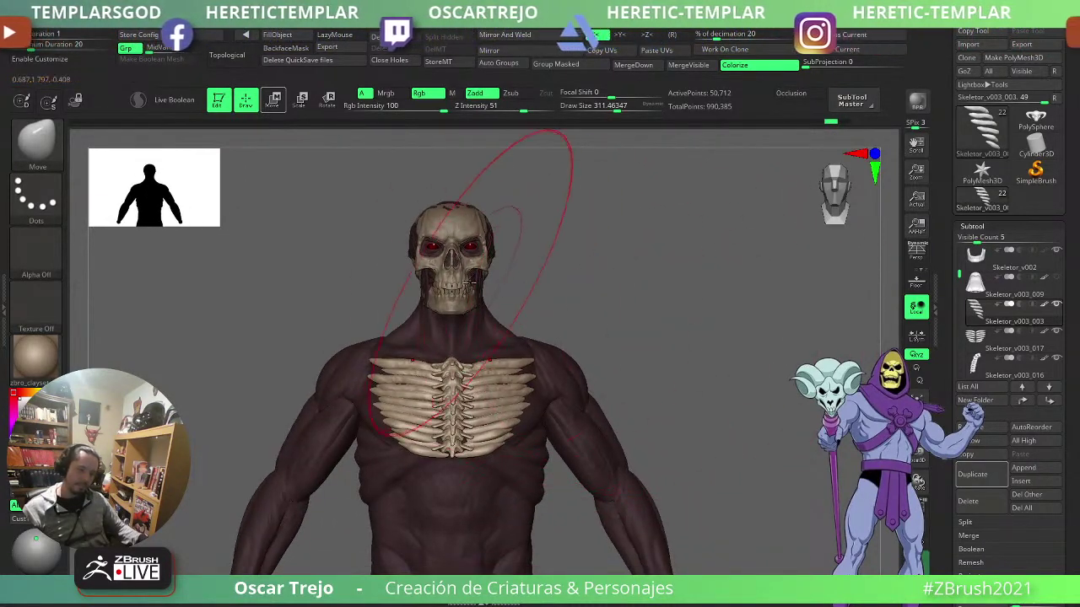
key(s)
drag(520, 424, 515, 424)
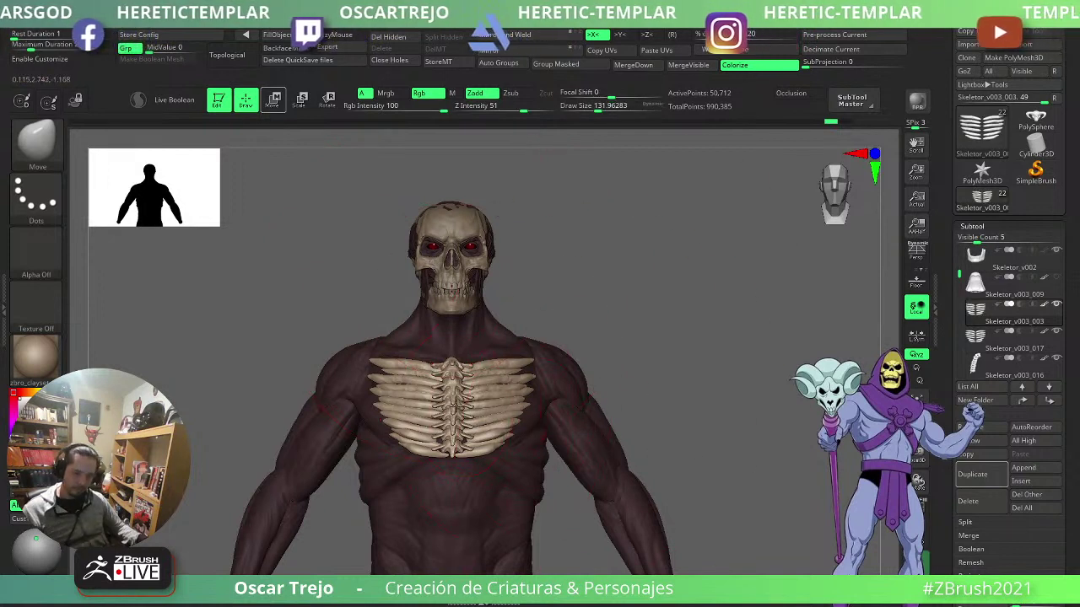
- Select the chest's spine subtool, centre the gizmo on it, and place a copy of the vertebrae beside the character's arm
alt+click(453, 420)
key(w)
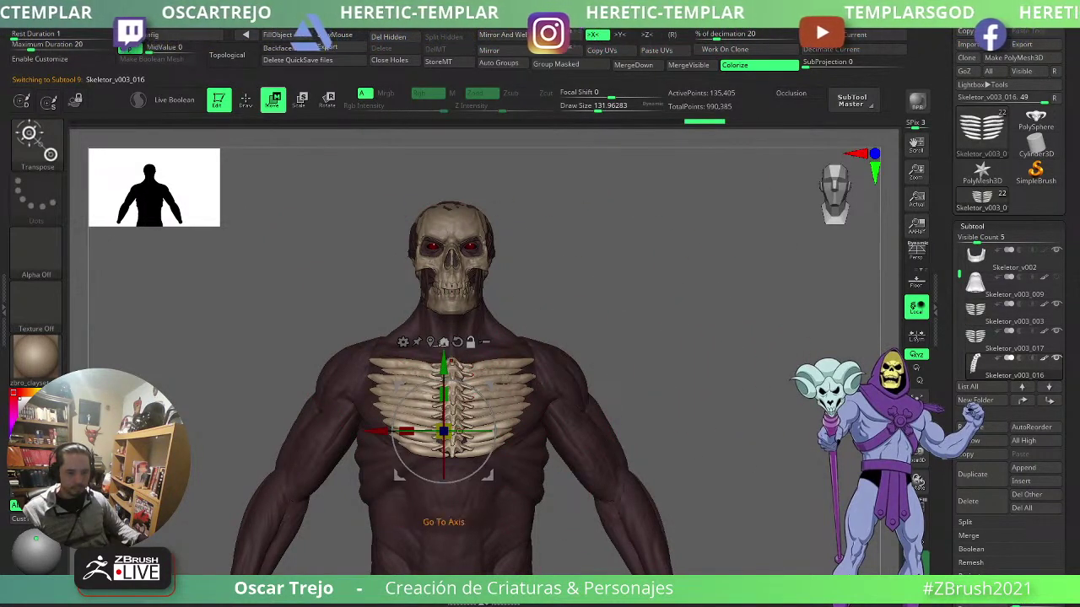
click(432, 342)
click(450, 318)
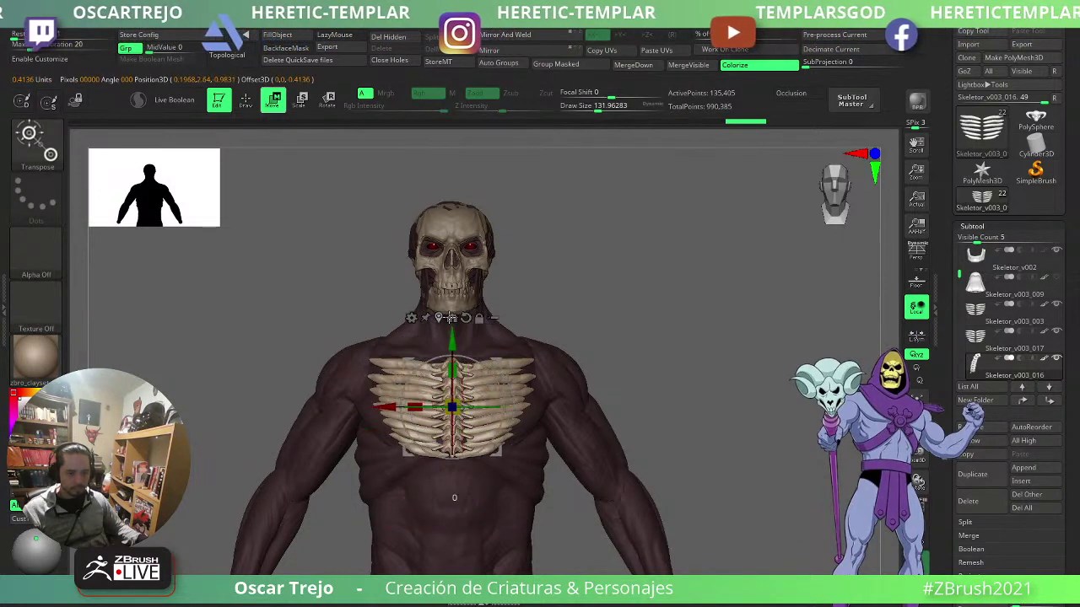
drag(393, 403, 558, 405)
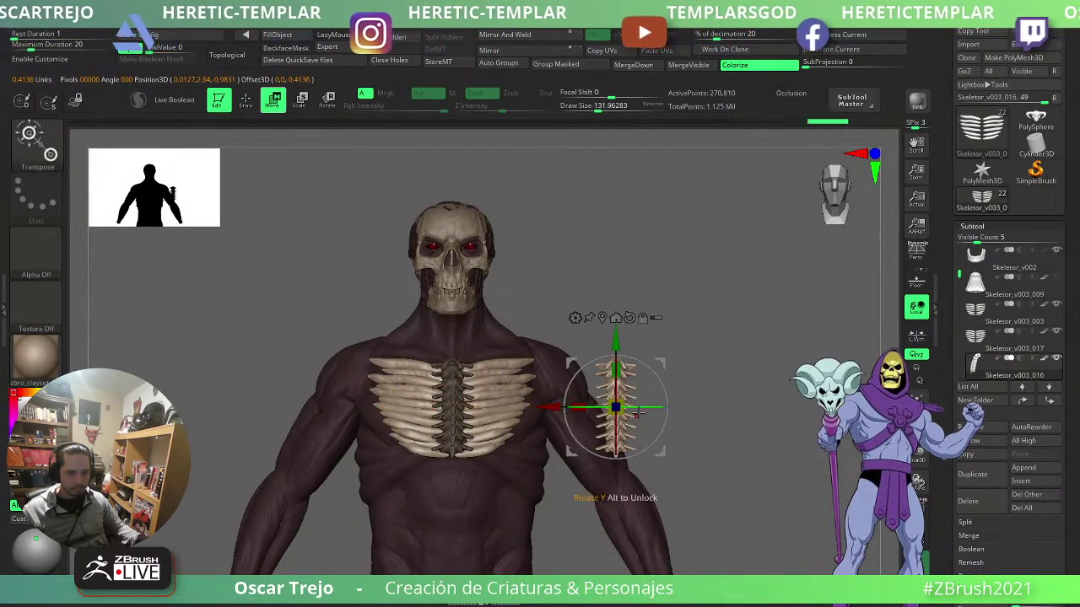
- Turn the vertebrae copy to face outward, set it on the outer shoulder, and tilt it to the shoulder's slope
drag(702, 404, 726, 395)
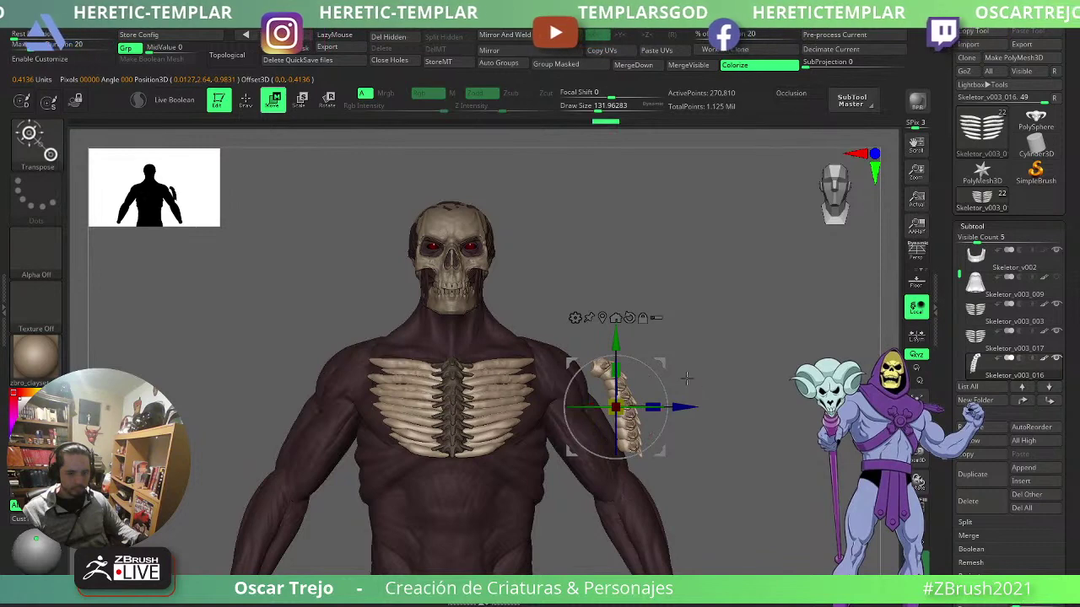
drag(659, 365, 611, 331)
shift+right_drag(610, 331, 515, 333)
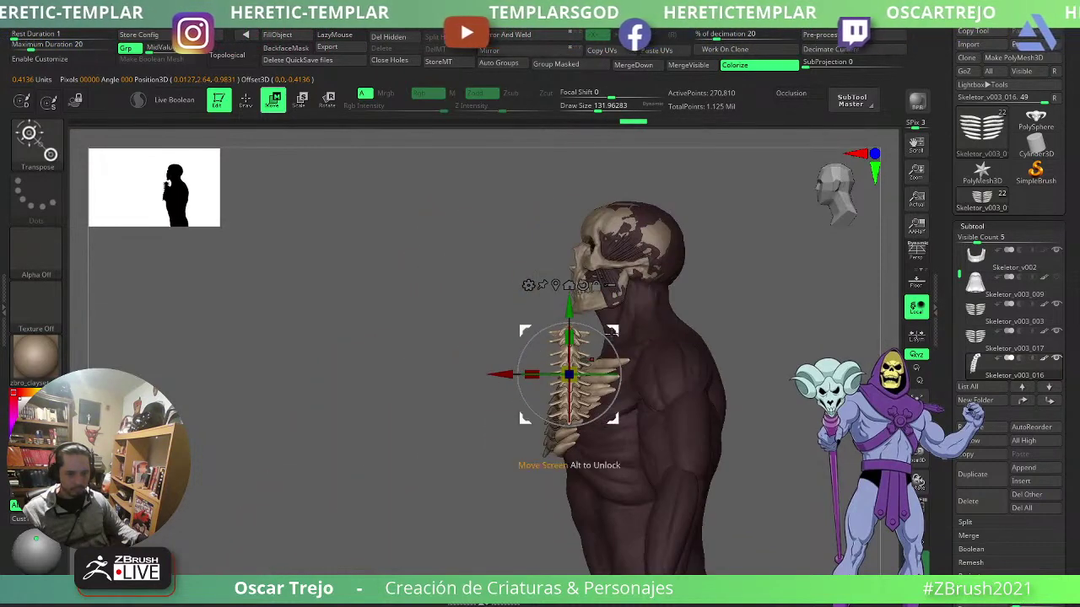
drag(611, 331, 720, 330)
shift+right_drag(782, 318, 736, 334)
drag(664, 337, 659, 301)
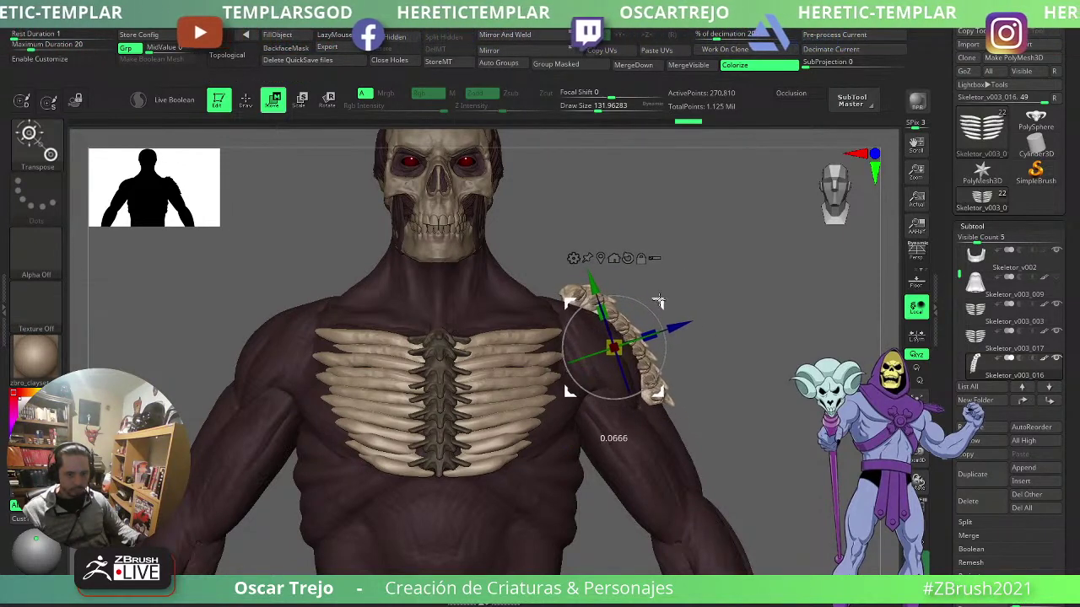
key(q)
right_drag(720, 311, 662, 337)
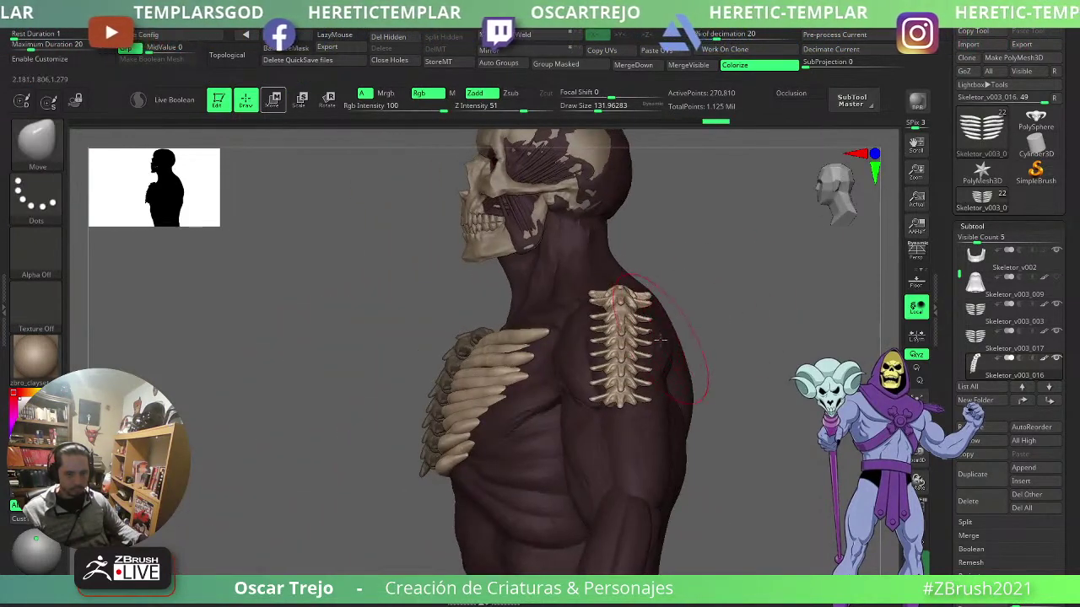
mouse_move(604, 361)
ctrl+right_down()
mouse_move(609, 339)
mouse_move(687, 336)
mouse_move(692, 360)
mouse_move(673, 362)
ctrl+right_up()
key(w)
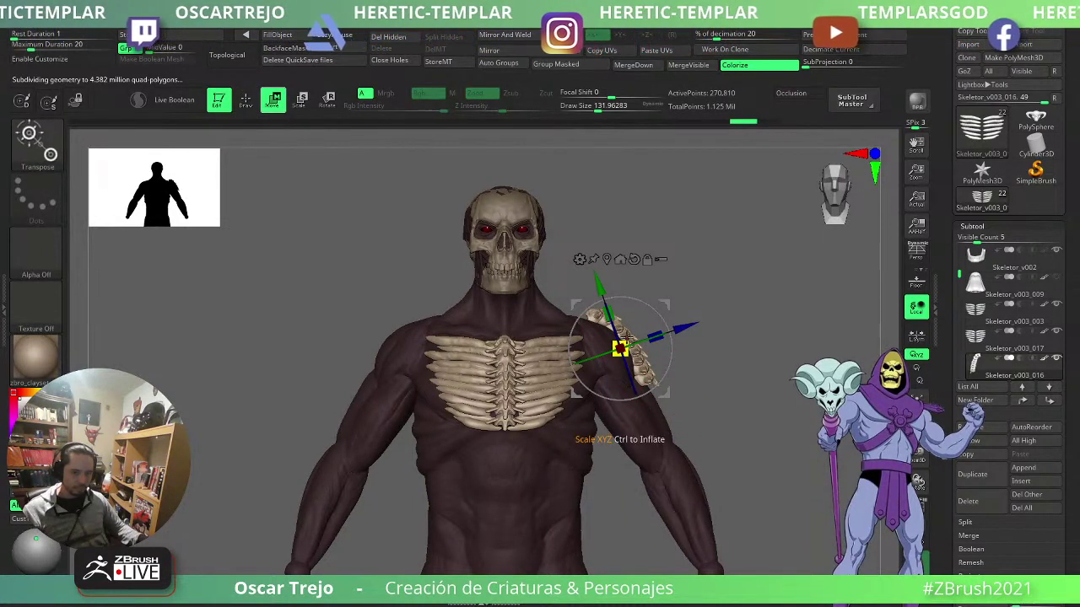
- Isolate the vertebrae copy on the shoulder and split it from the original spine into its own subtool
ctrl+click(667, 304)
key(q)
ctrl+drag(727, 258, 569, 446)
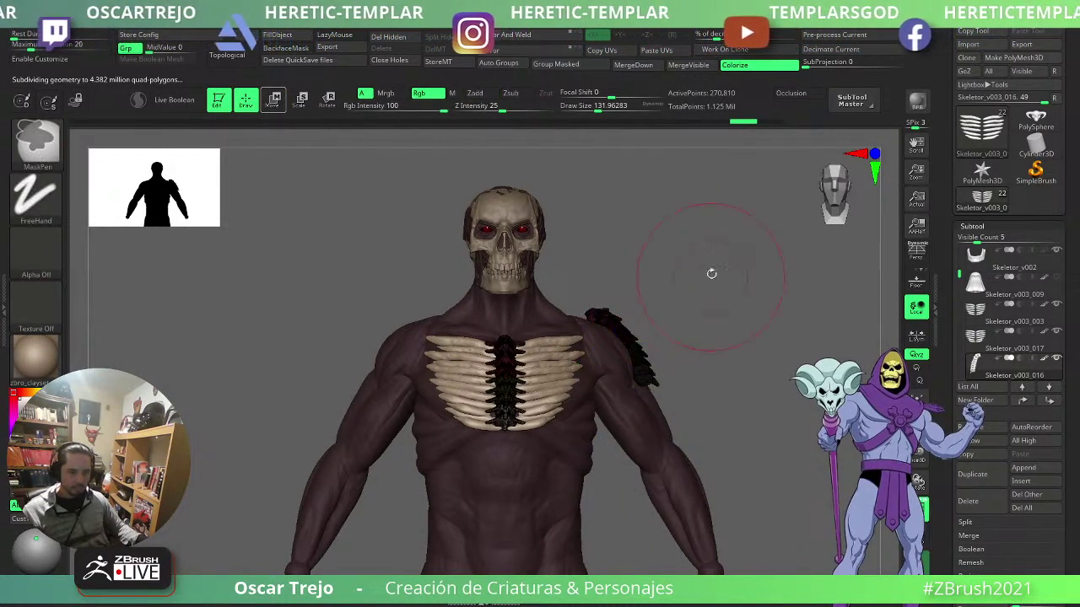
key(w)
ctrl+shift+drag(745, 240, 570, 455)
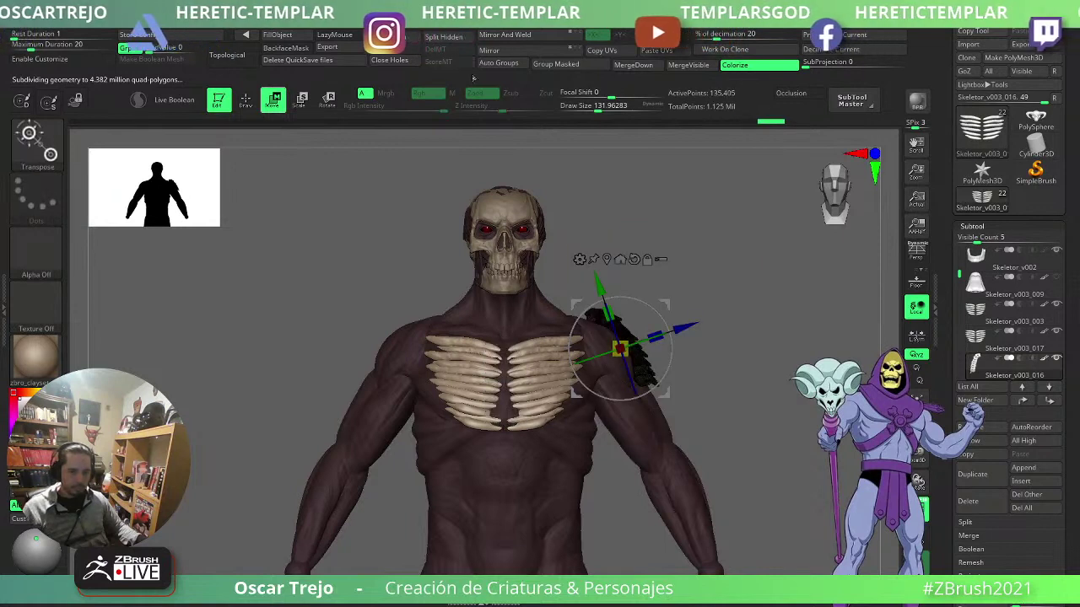
click(447, 38)
key(q)
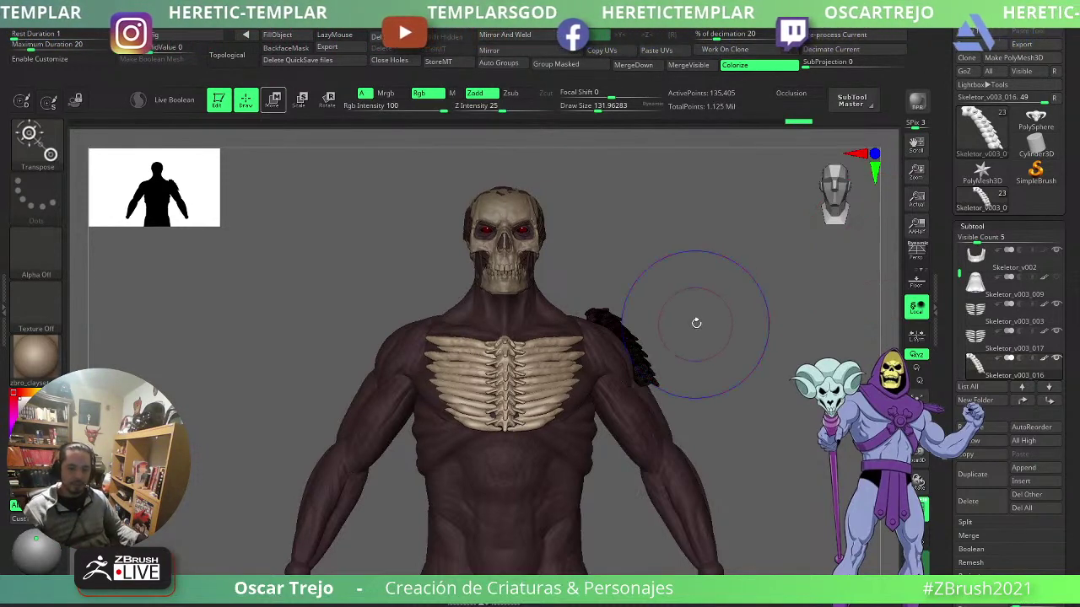
- Clear the mask and curve the shoulder vertebrae around the upper arm with the Move brush at draw sizes of about 212 and 182
ctrl+drag(695, 321, 682, 286)
key(w)
ctrl+right_drag(682, 286, 671, 333)
key(q)
key(s)
mouse_move(620, 317)
mouse_down()
mouse_move(585, 307)
mouse_move(629, 329)
mouse_up()
key(s)
key(s)
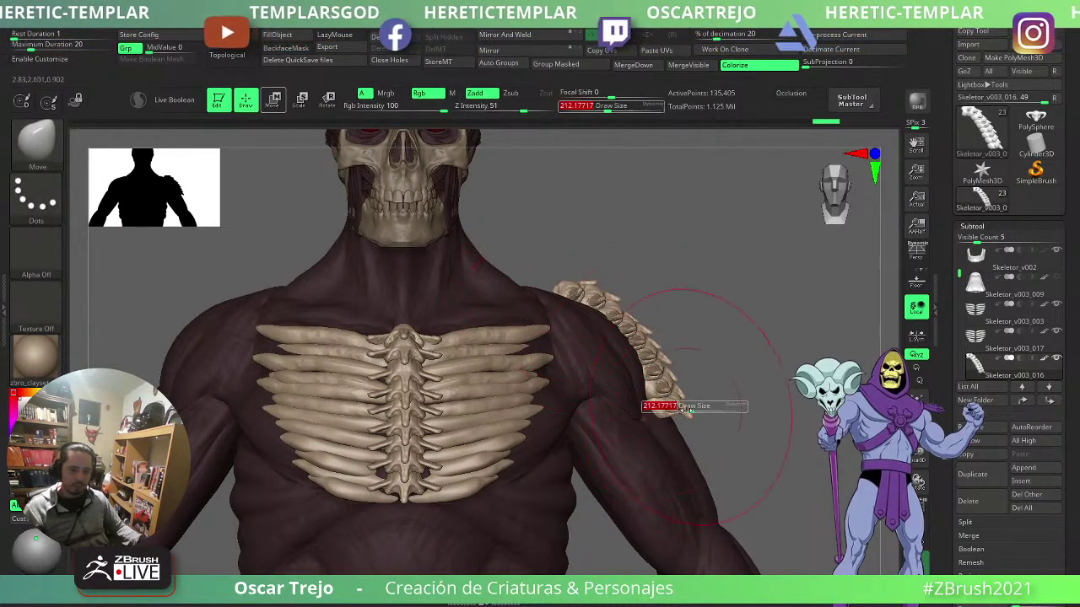
drag(677, 410, 652, 417)
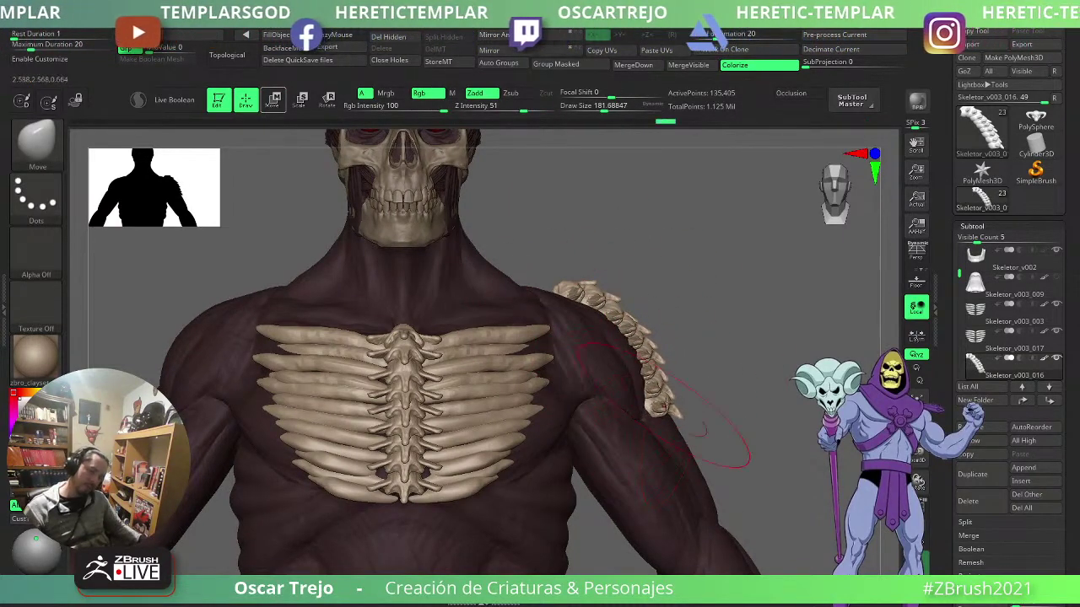
mouse_move(711, 431)
ctrl+right_down()
mouse_move(707, 383)
mouse_move(474, 398)
mouse_move(459, 424)
mouse_move(591, 388)
ctrl+right_up()
mouse_move(724, 341)
ctrl+right_down()
mouse_move(735, 323)
mouse_move(709, 302)
mouse_move(705, 354)
ctrl+right_up()
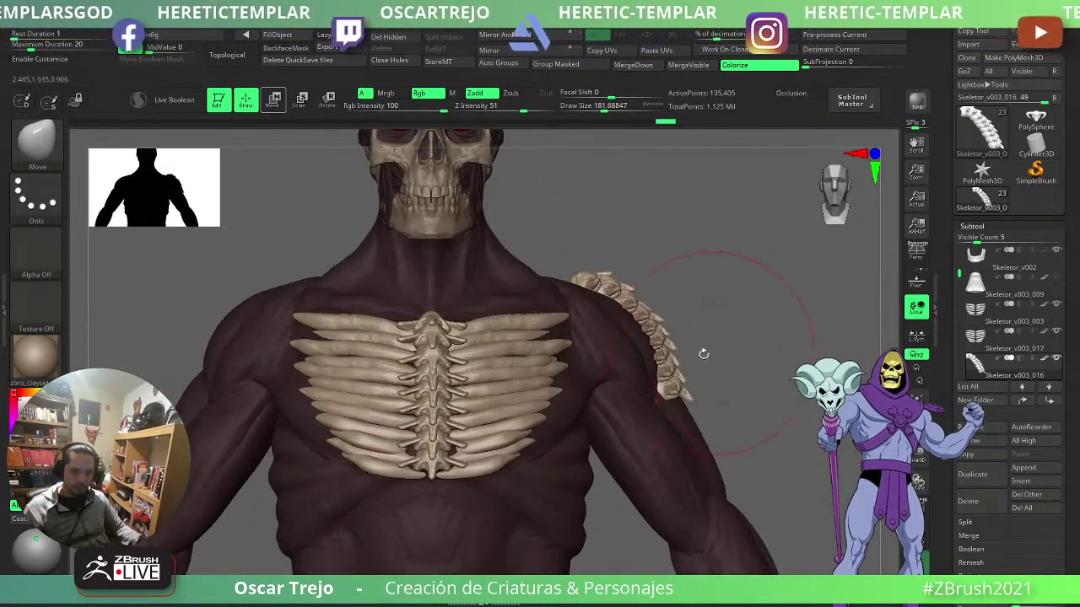
- Select the original ribs, undo the last stroke, and adjust their upper outer tips with the Move brush at draw sizes of about 154 and 158
alt+click(525, 395)
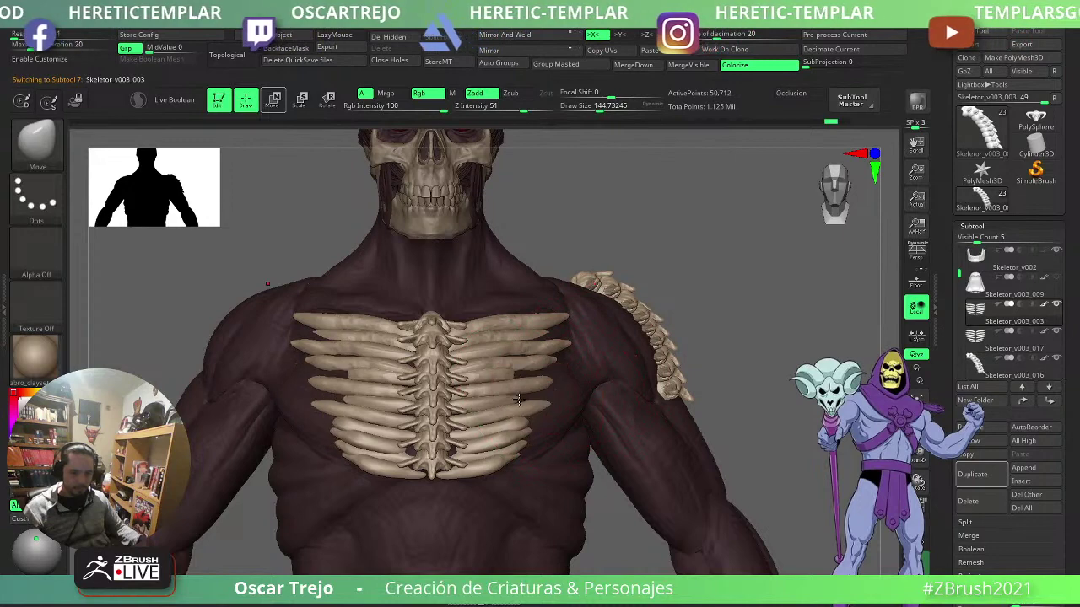
key(ctrl)
key(ctrl+z)
key(s)
mouse_move(524, 448)
mouse_down()
mouse_move(564, 432)
mouse_move(537, 427)
mouse_up()
key(s)
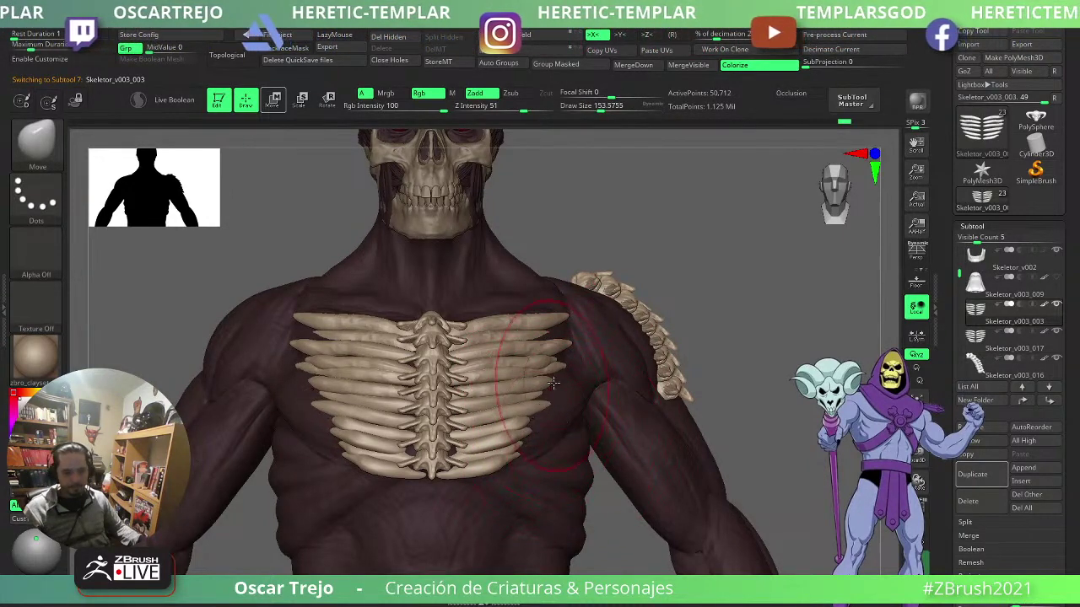
drag(559, 371, 543, 347)
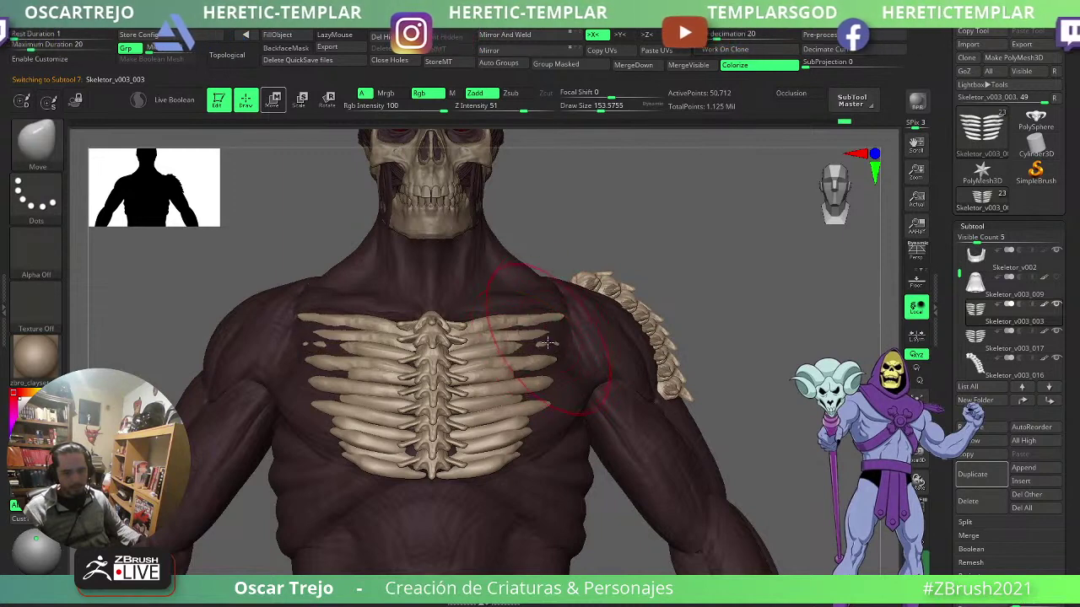
drag(693, 319, 817, 306)
drag(675, 339, 558, 358)
key(s)
mouse_move(550, 357)
mouse_down()
mouse_move(539, 359)
mouse_move(555, 341)
mouse_up()
- Centre the transform gizmo on the chest ribs and duplicate them as a new subtool
mouse_move(703, 325)
shift+mouse_down()
mouse_move(740, 338)
mouse_move(626, 381)
shift+mouse_up()
mouse_move(695, 339)
alt+mouse_down()
mouse_move(658, 323)
mouse_move(685, 347)
alt+mouse_up()
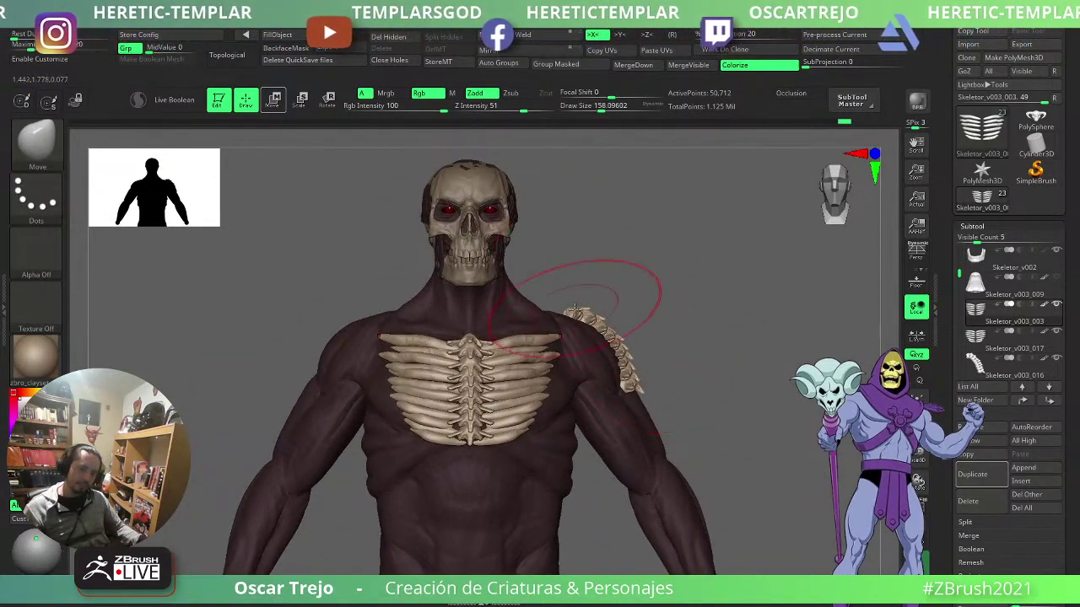
key(w)
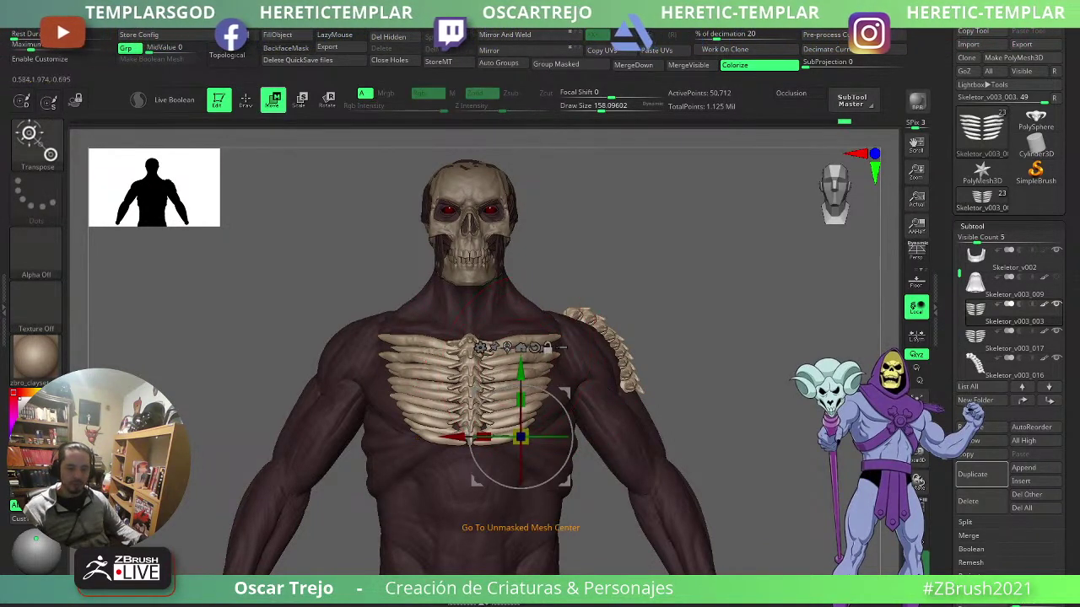
click(520, 347)
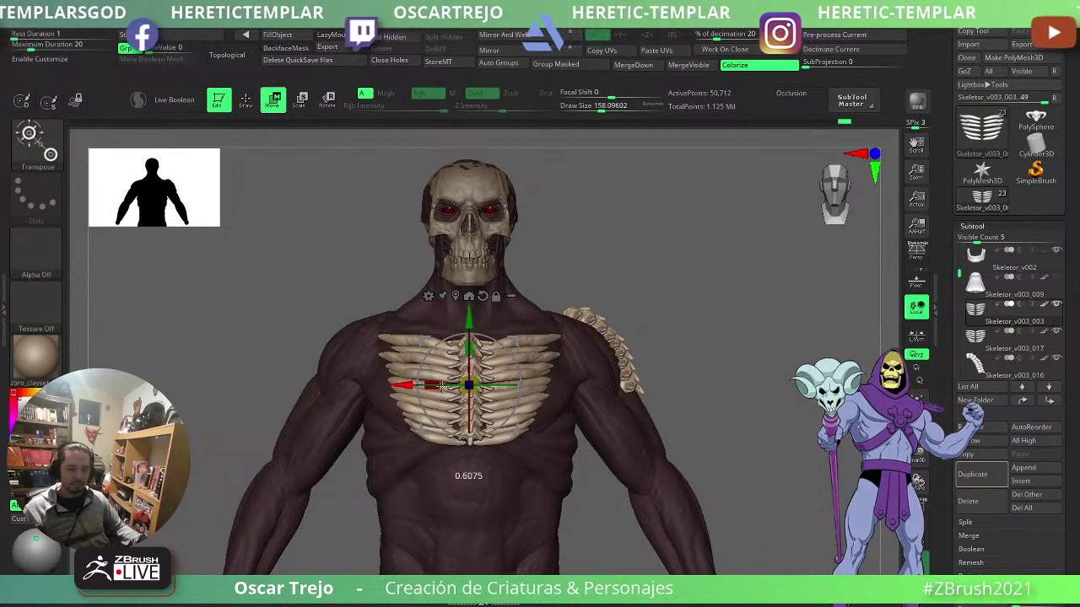
click(970, 475)
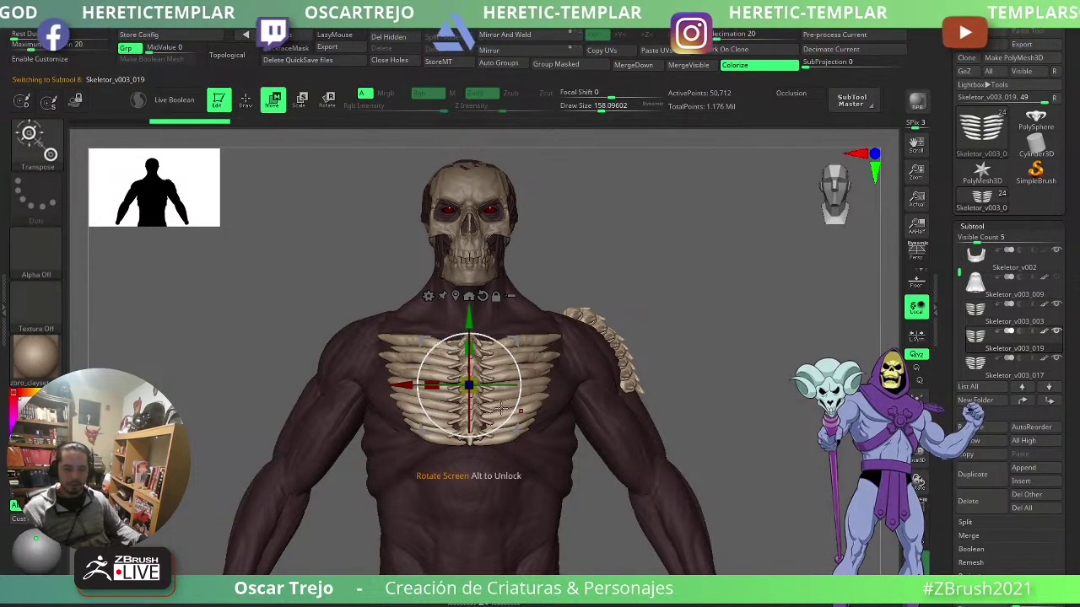
- Turn the rib copy to face outward, set it on the outer shoulder, and scale it down to fit over the shoulder vertebrae
drag(497, 385, 590, 377)
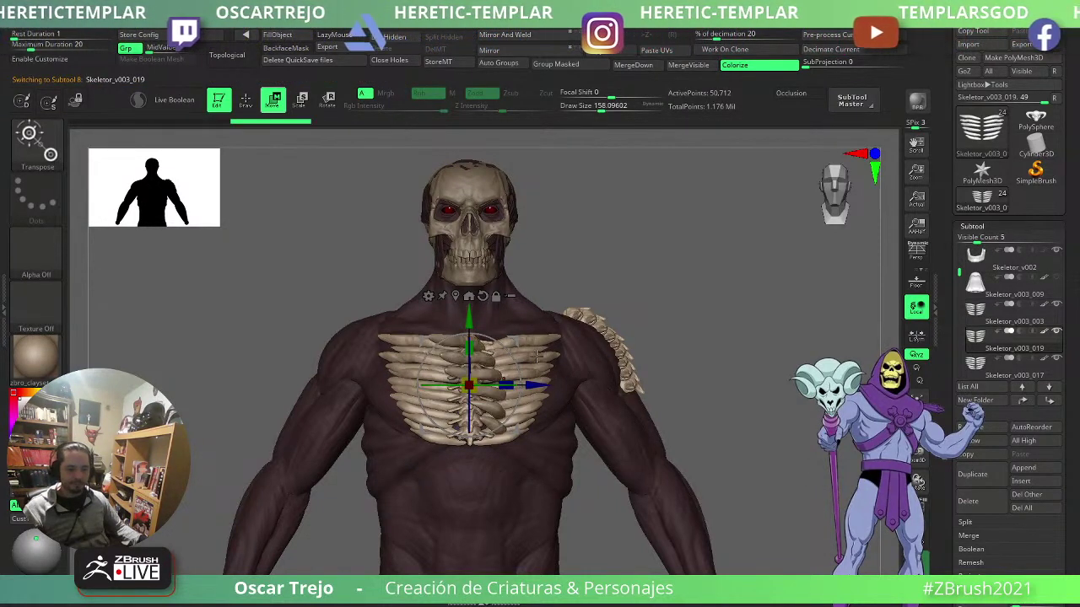
drag(533, 347, 664, 308)
mouse_move(732, 306)
shift+mouse_down()
mouse_move(671, 307)
mouse_move(749, 300)
mouse_move(736, 303)
shift+mouse_up()
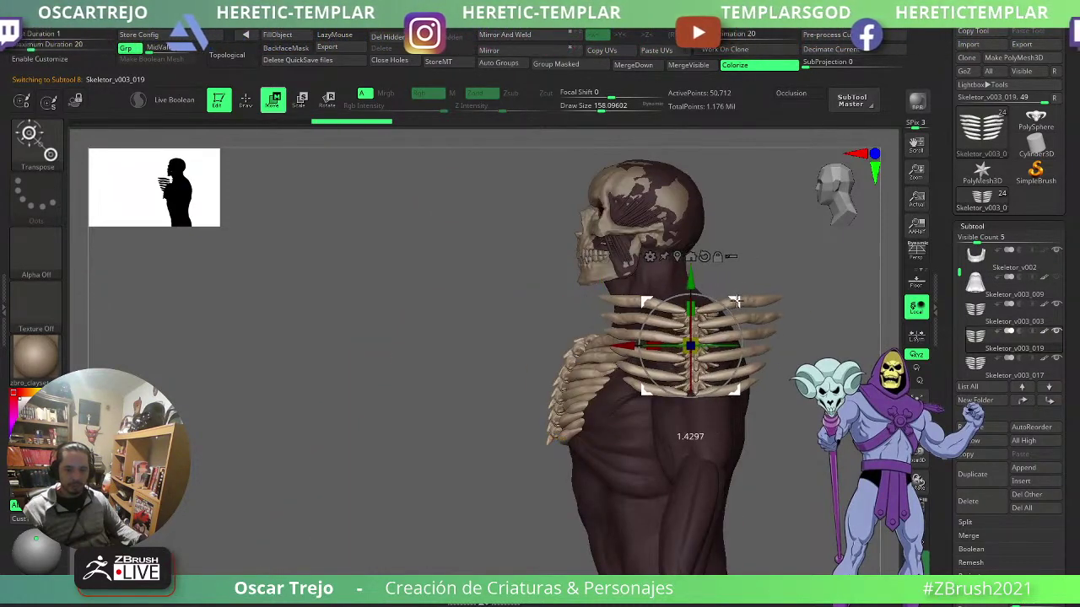
shift+drag(803, 311, 727, 368)
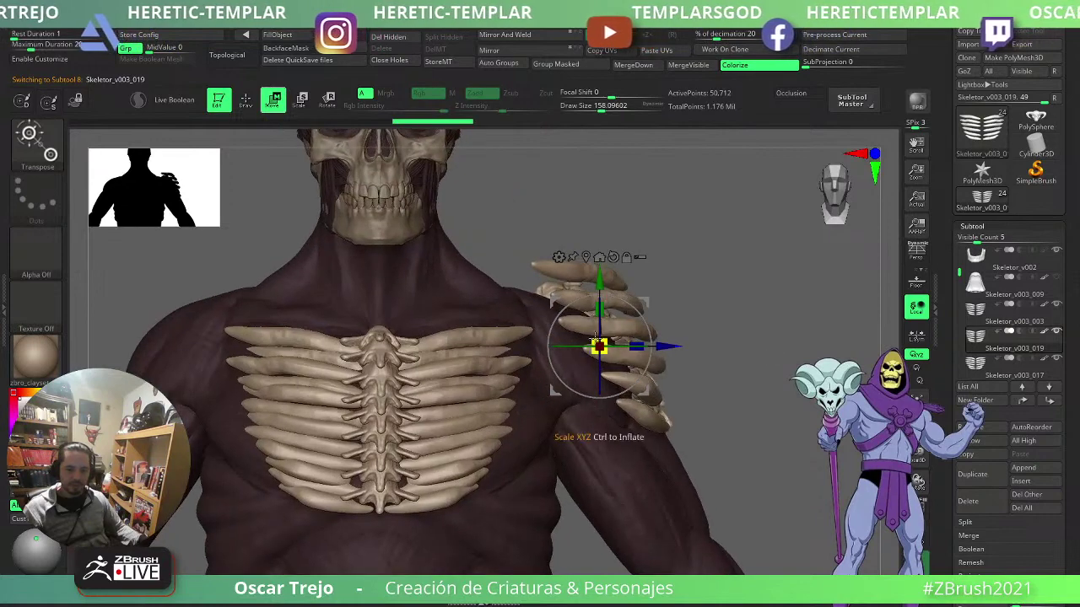
drag(601, 341, 594, 360)
mouse_move(641, 303)
mouse_down()
mouse_move(615, 315)
mouse_move(639, 317)
mouse_up()
shift+drag(705, 318, 658, 321)
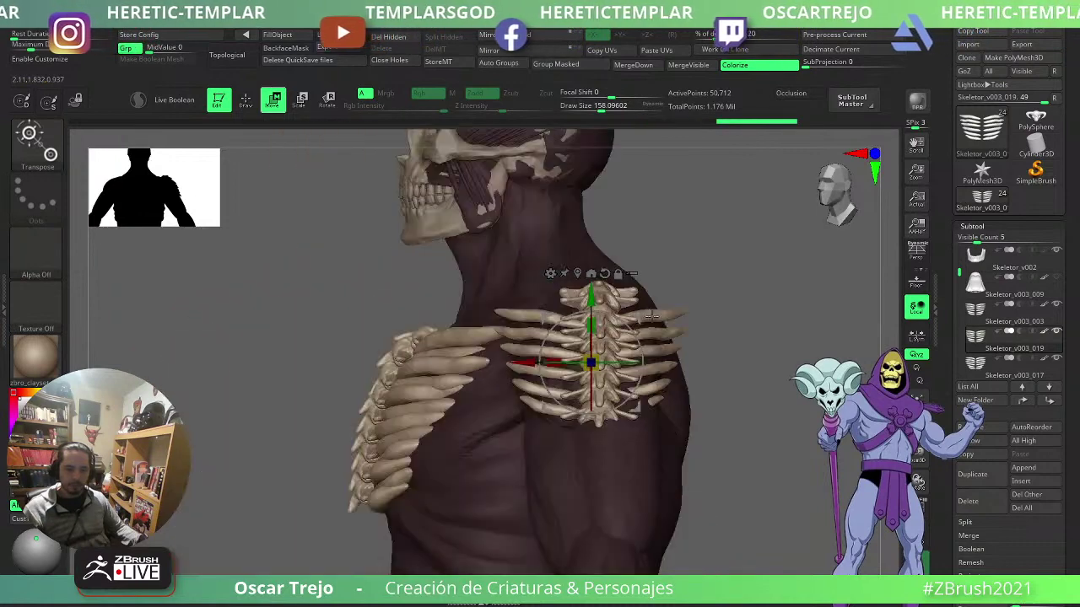
- Switch to the Move brush and replace X symmetry with local Z symmetry for the shoulder ribs, using a draw size of about 124
key(q)
mouse_move(753, 327)
shift+mouse_down()
mouse_move(803, 332)
mouse_move(715, 323)
mouse_move(740, 332)
mouse_move(730, 346)
mouse_move(711, 336)
shift+mouse_up()
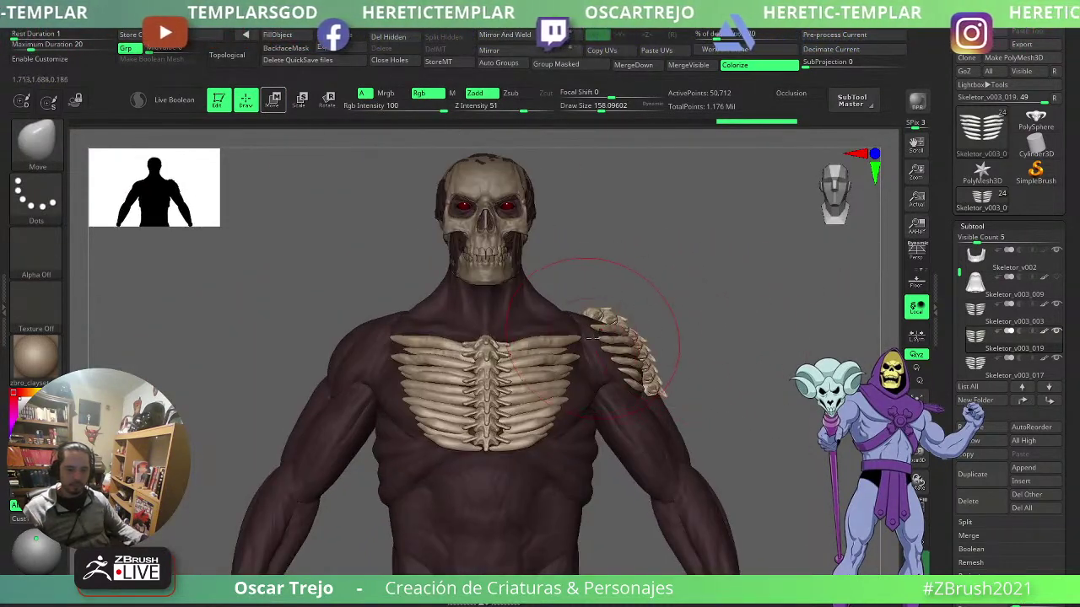
key(s)
drag(627, 329, 594, 334)
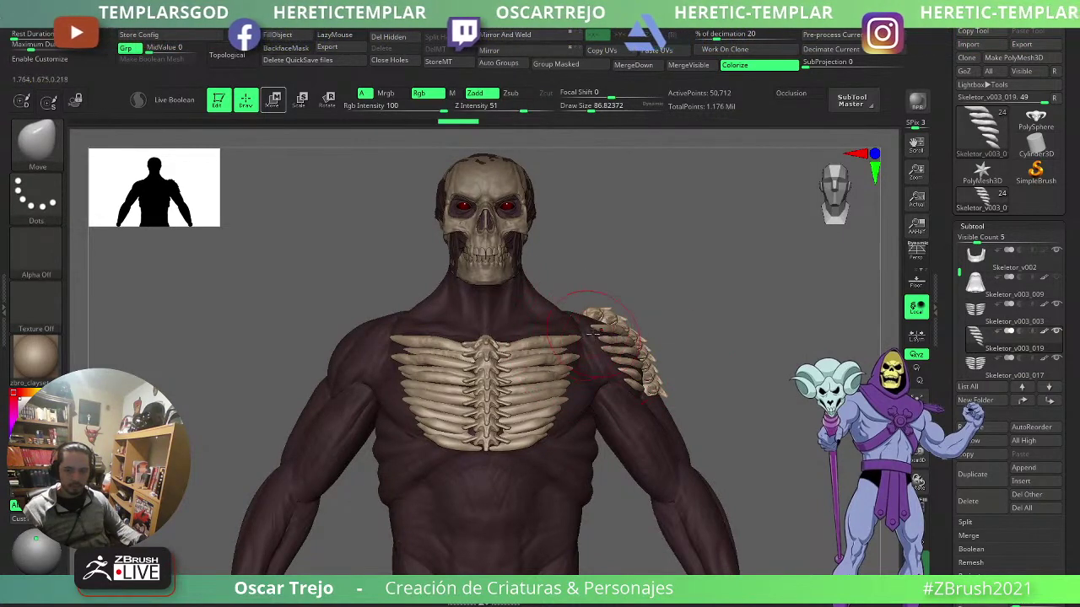
right_drag(575, 319, 687, 329)
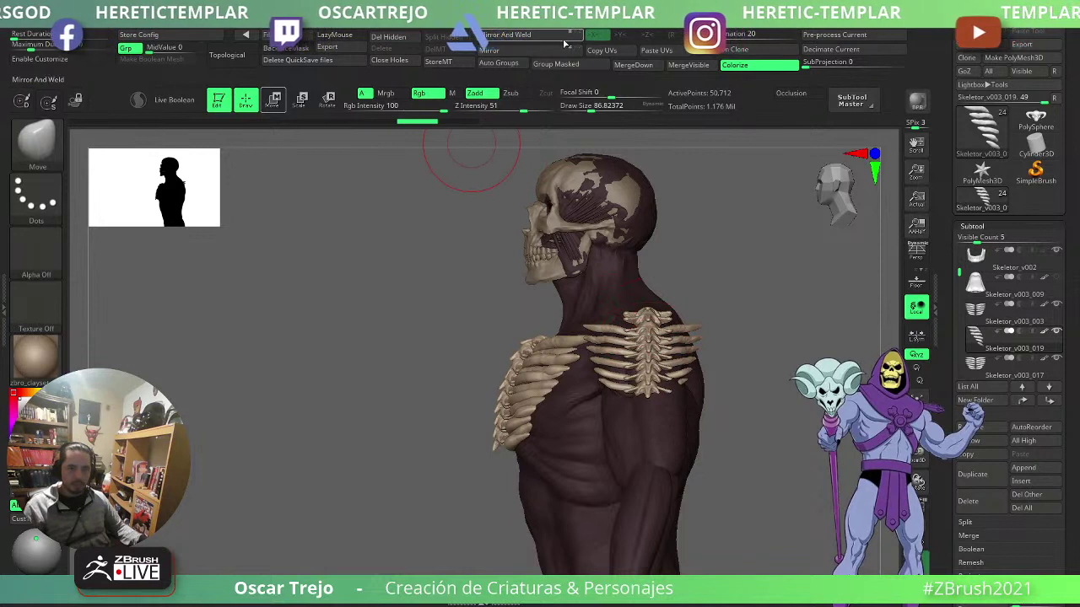
key(x)
click(648, 35)
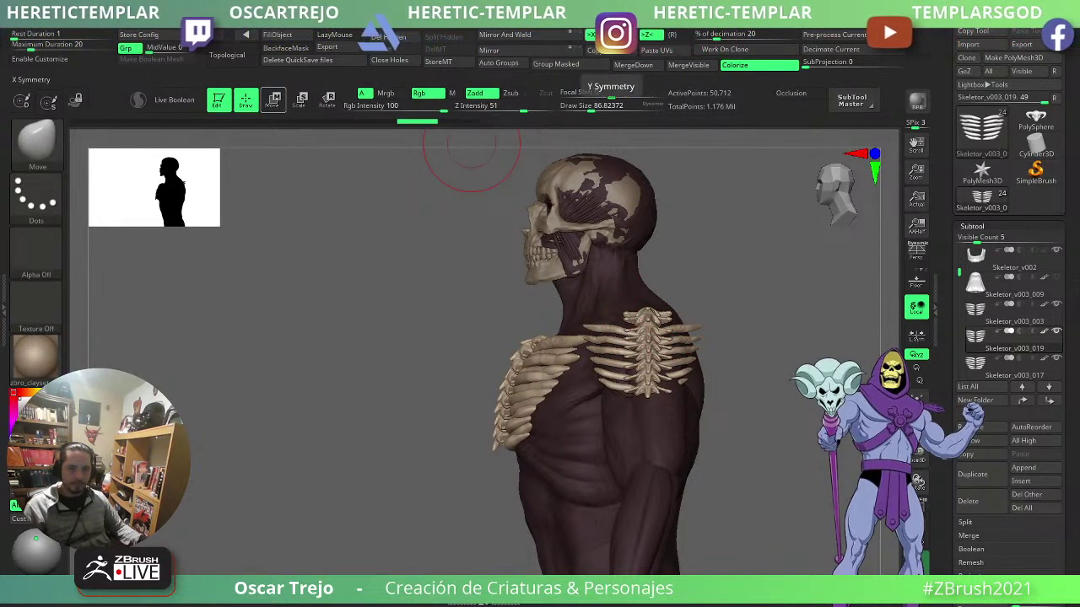
click(594, 35)
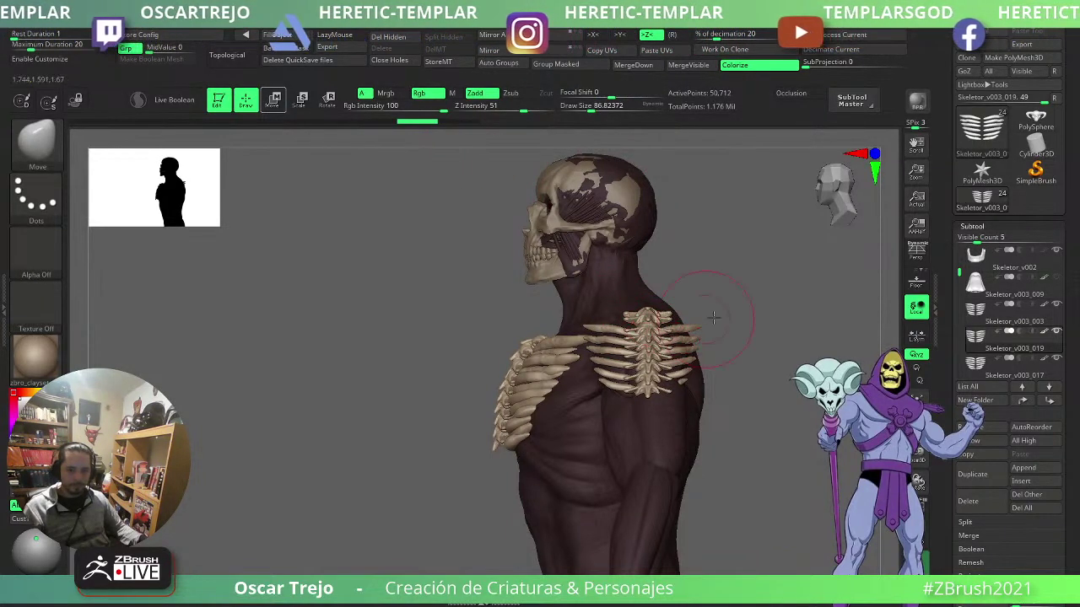
click(917, 335)
key(])
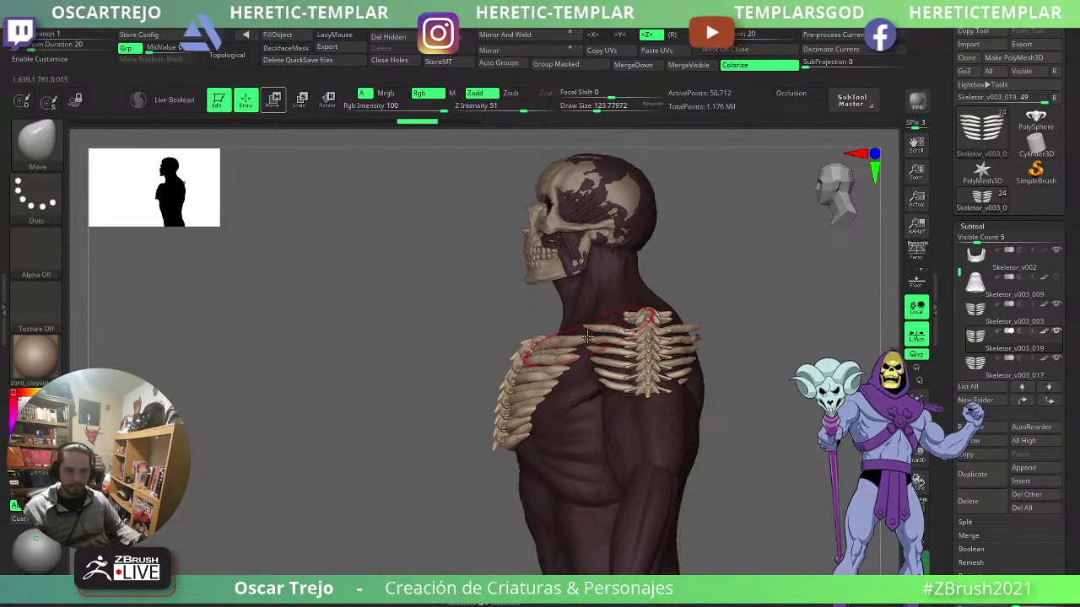
- Bend the front and back ends of the shoulder ribs around the shoulder with the Move brush at draw sizes of about 124 and 158
mouse_move(594, 338)
mouse_down()
mouse_move(592, 324)
mouse_move(605, 348)
mouse_up()
drag(337, 413, 447, 419)
key(s)
drag(574, 362, 629, 384)
drag(699, 345, 657, 364)
key(s)
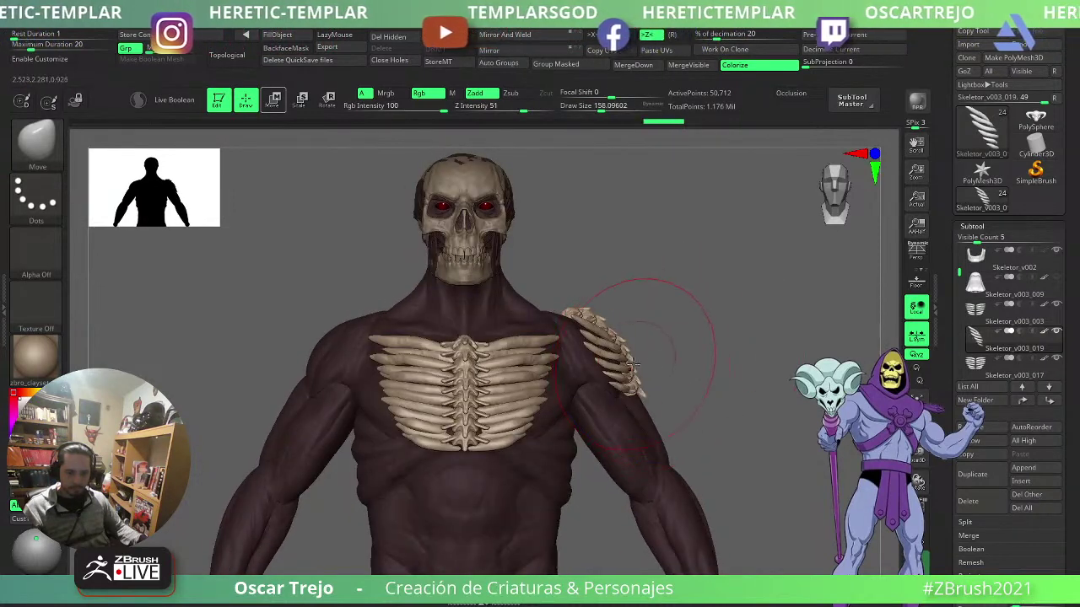
- Duplicate the shoulder ribs and shift the copy inward toward the neck
key(w)
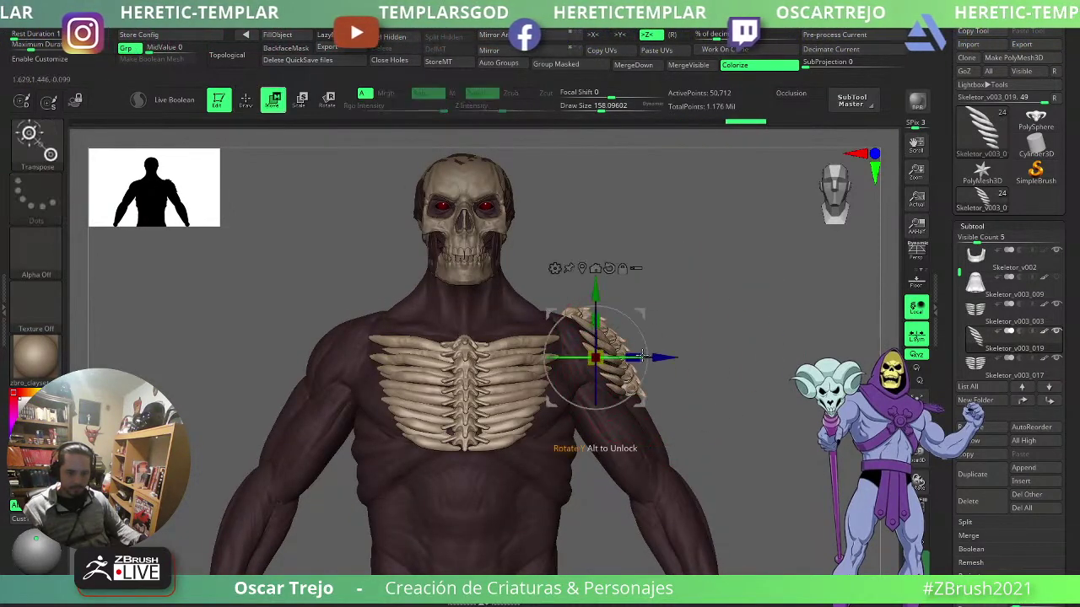
scroll(1003, 439, down, 8)
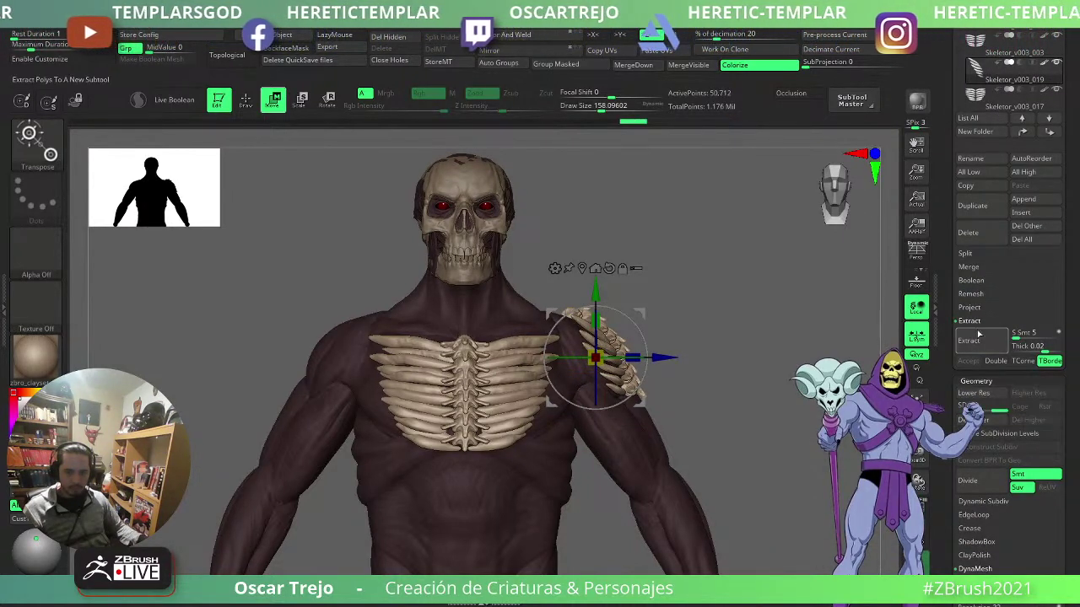
click(976, 211)
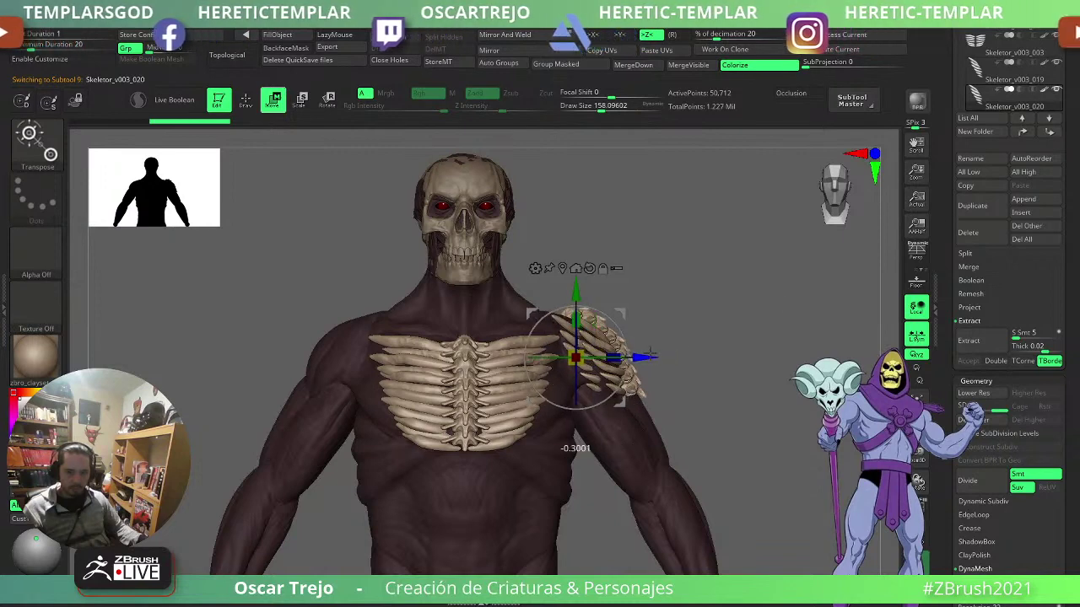
- Reshape the front and back tips of the inner rib copy from above with the Move brush at draw size 112
key(q)
drag(706, 306, 699, 442)
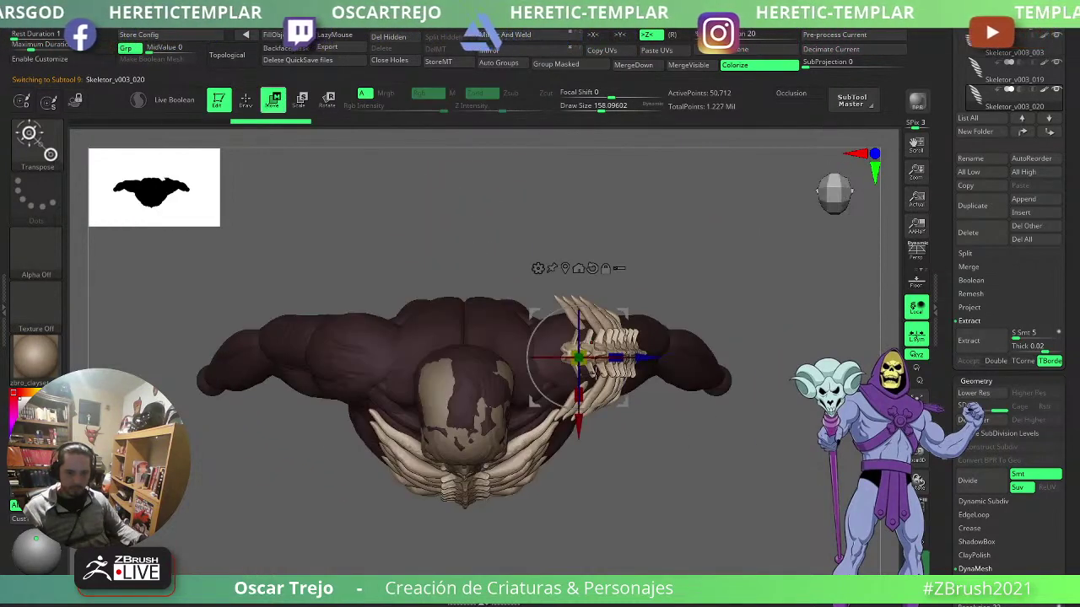
key(b)
key(m)
key(v)
key(s)
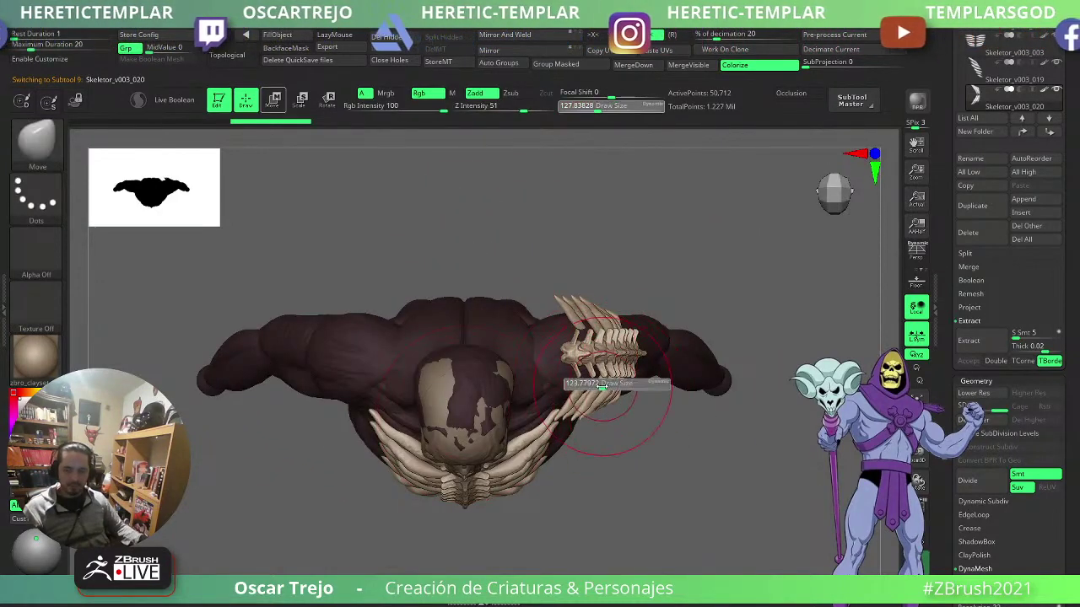
drag(602, 385, 611, 389)
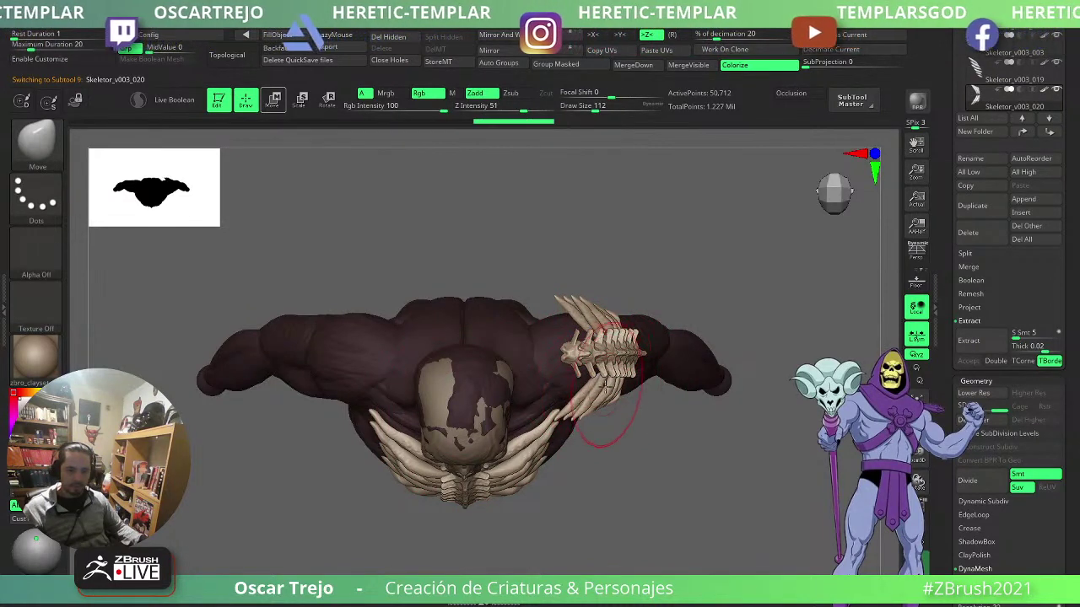
key(s)
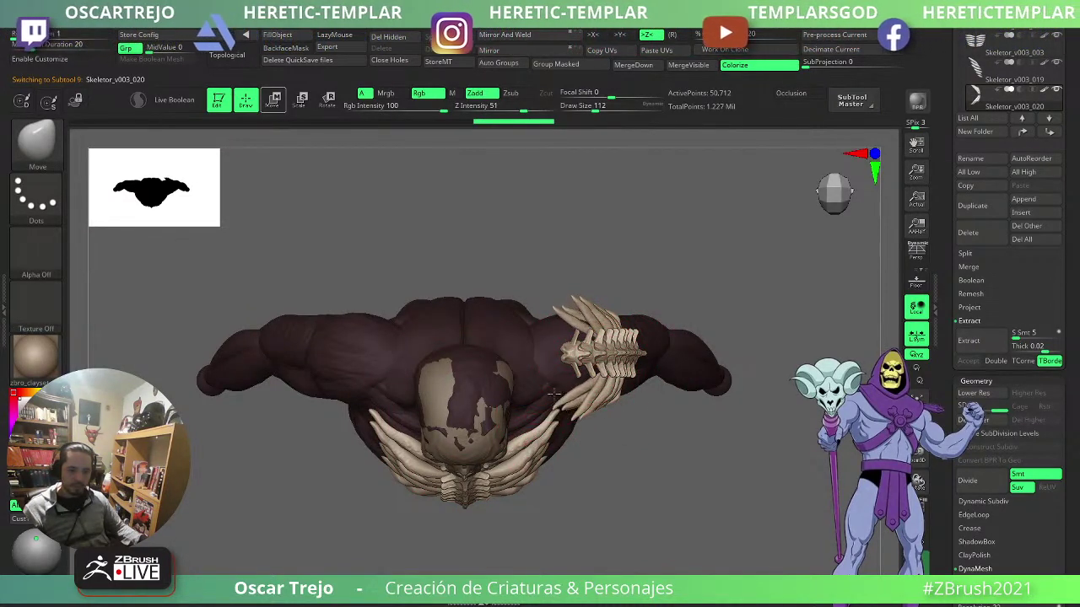
drag(552, 376, 557, 375)
- Adjust the lower ribs of the inner copy from the front with the Move brush, and undo the last stroke
shift+drag(764, 333, 811, 211)
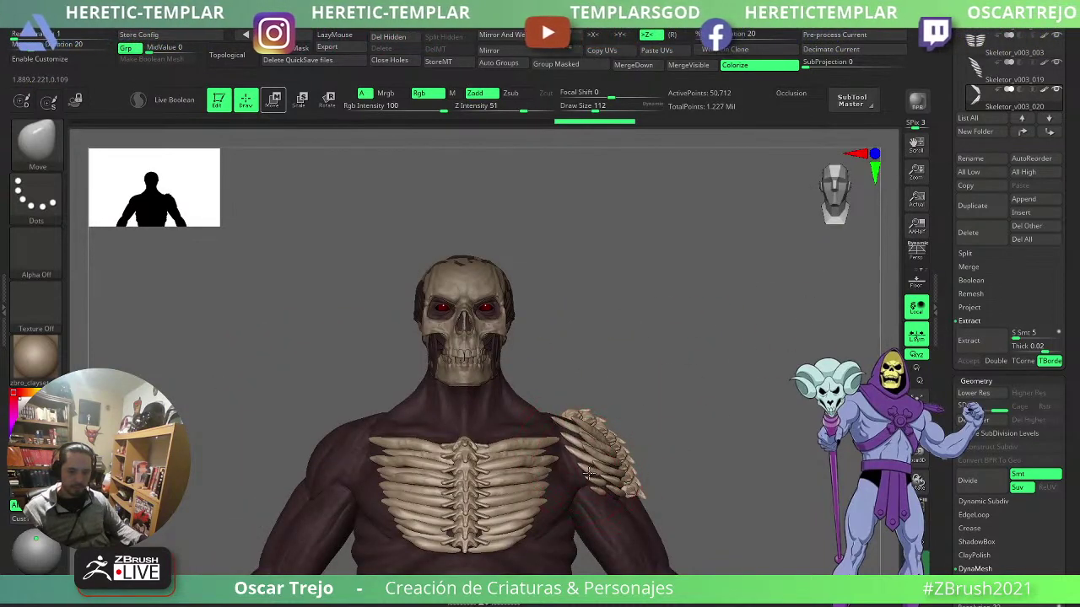
drag(588, 475, 596, 490)
mouse_move(563, 449)
mouse_down()
mouse_move(607, 441)
mouse_move(603, 455)
mouse_up()
key(ctrl+z)
mouse_move(657, 413)
alt+mouse_down()
mouse_move(641, 340)
mouse_move(670, 366)
mouse_move(506, 372)
mouse_move(641, 376)
alt+mouse_up()
key(bracketleft)
key(bracketleft)
key(bracketleft)
drag(305, 448, 397, 447)
- Select the outer shoulder ribs and pull their upper tips upward with the Move brush at draw size of about 192, undoing one stroke
key(s)
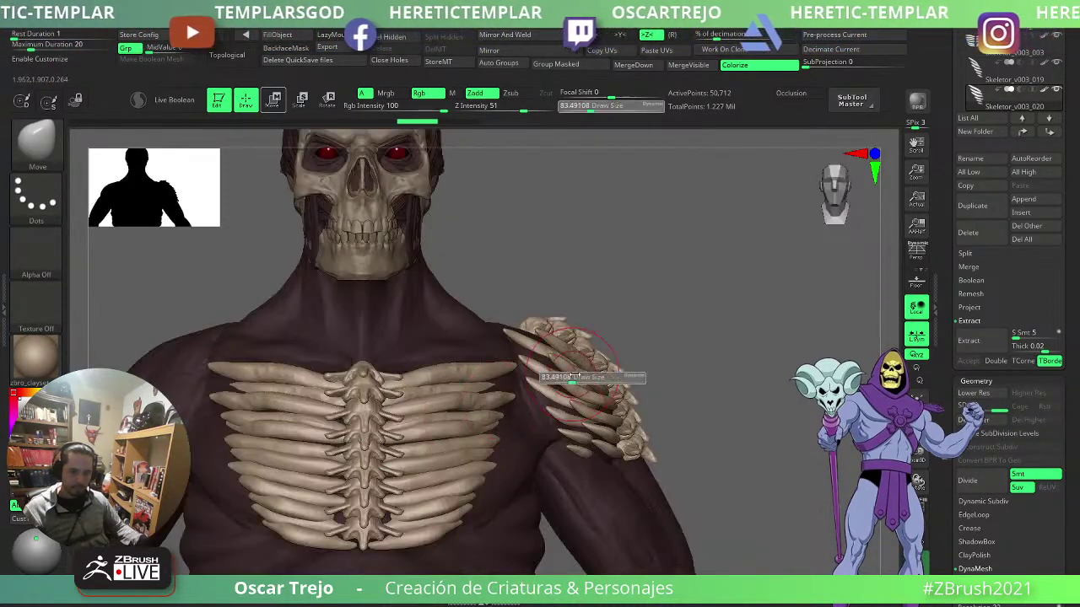
drag(569, 378, 585, 378)
alt+click(542, 331)
drag(541, 305, 537, 284)
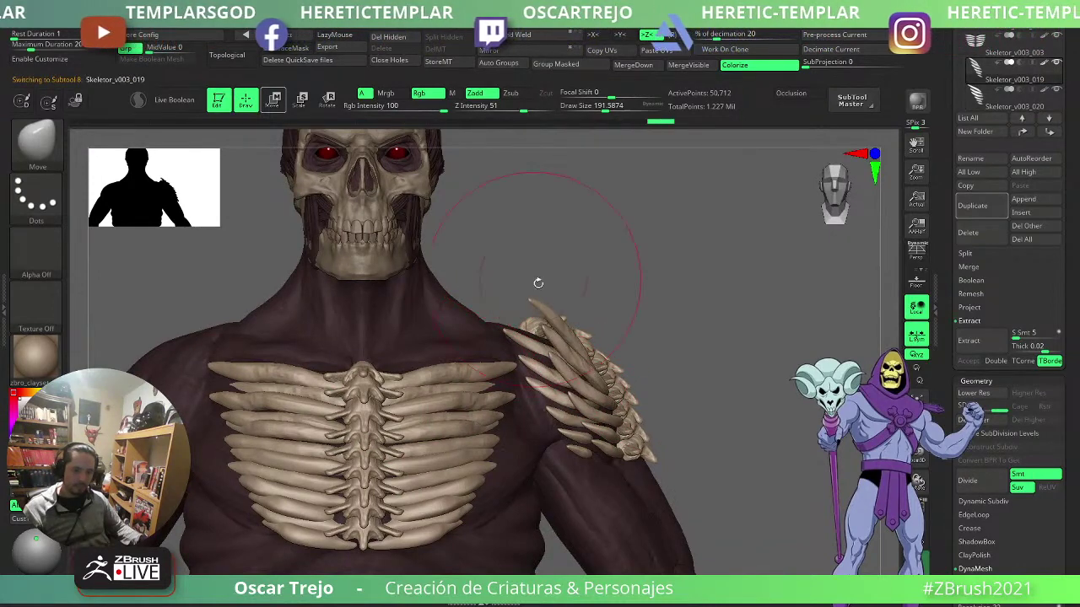
key(ctrl+z)
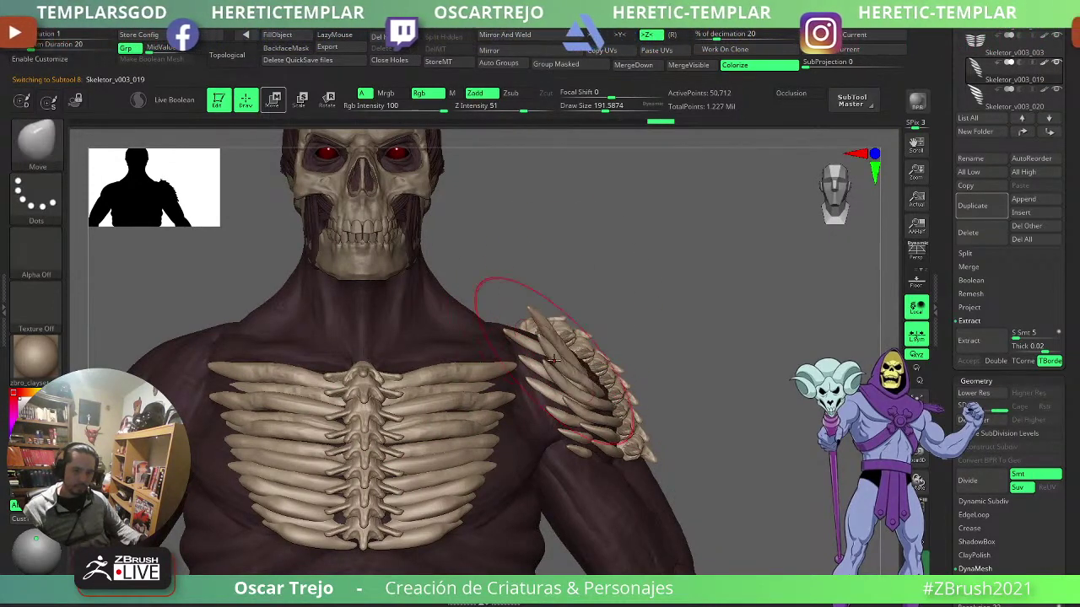
alt+drag(639, 352, 571, 385)
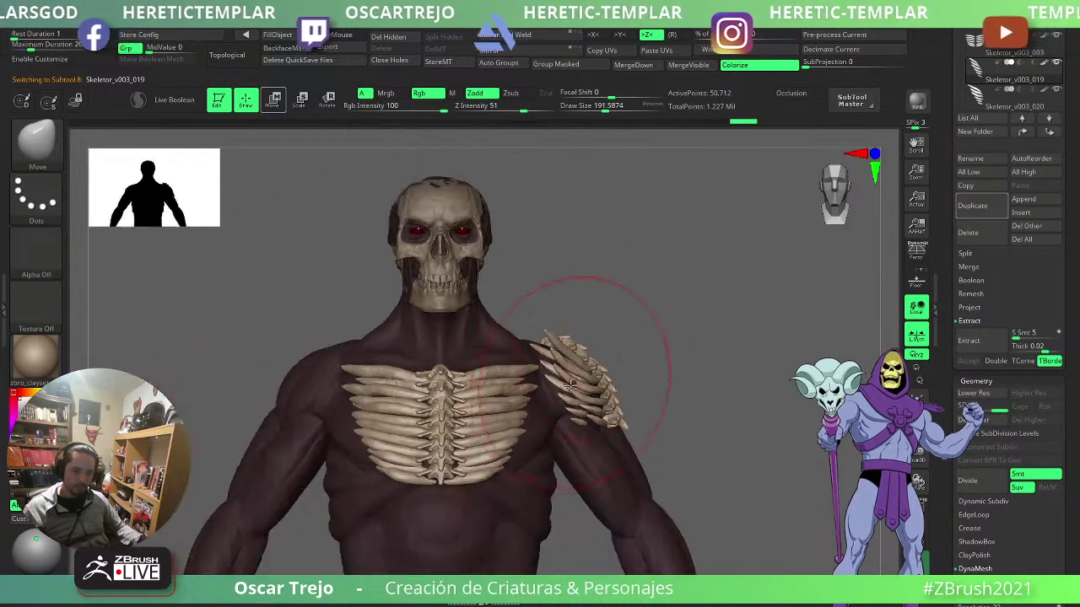
- Select the inner shoulder ribs, adjust their tips from behind with the Move brush at draw size of about 87, and reselect the outer ribs
alt+click(562, 391)
drag(648, 357, 711, 362)
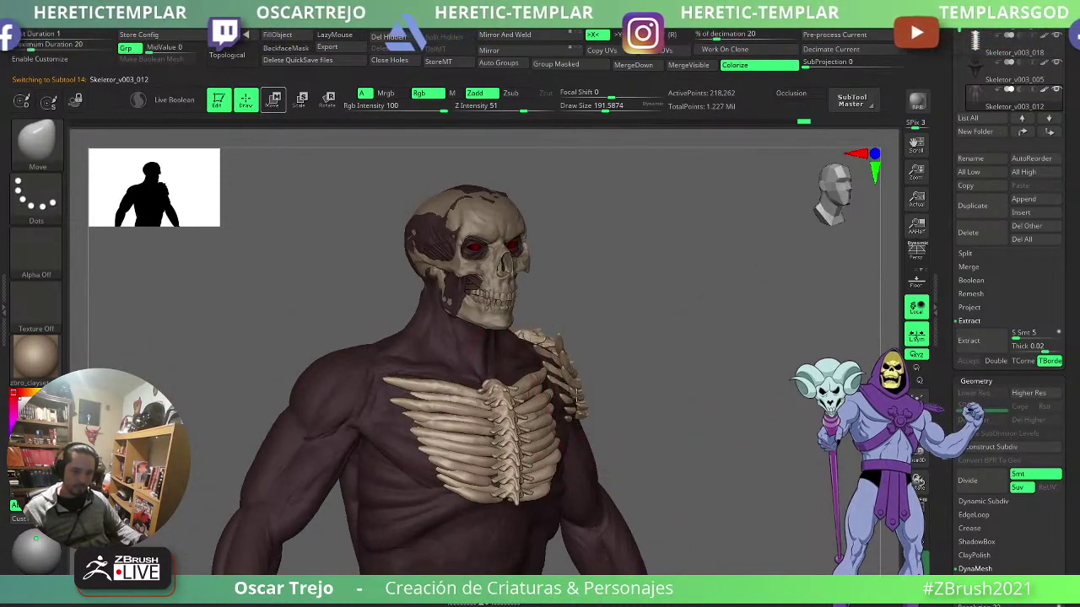
alt+click(568, 390)
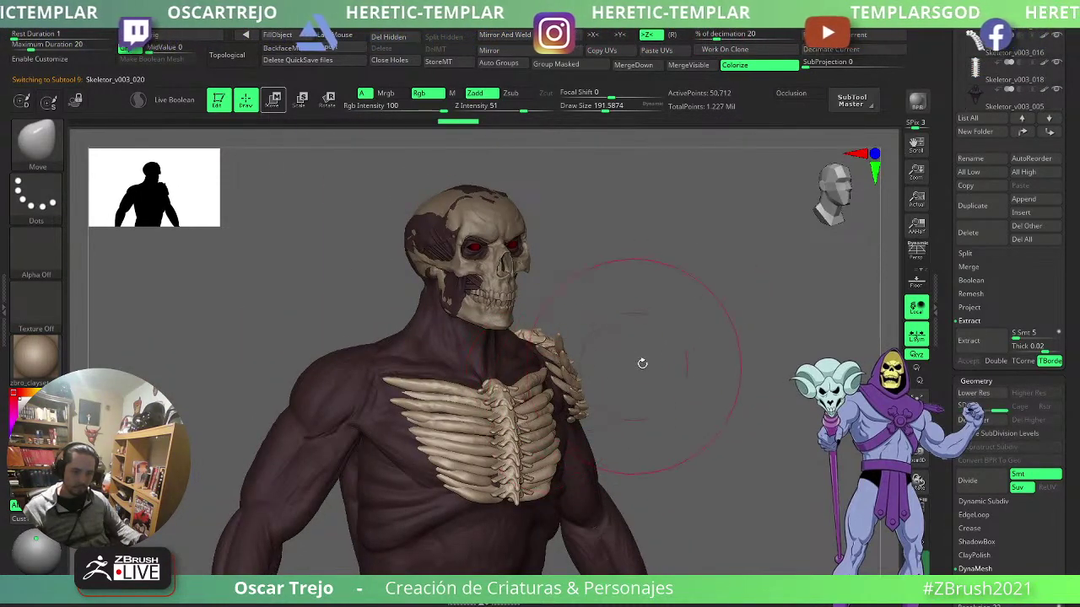
mouse_move(642, 363)
shift+mouse_down()
mouse_move(634, 373)
mouse_move(524, 356)
shift+mouse_up()
key(s)
key(s)
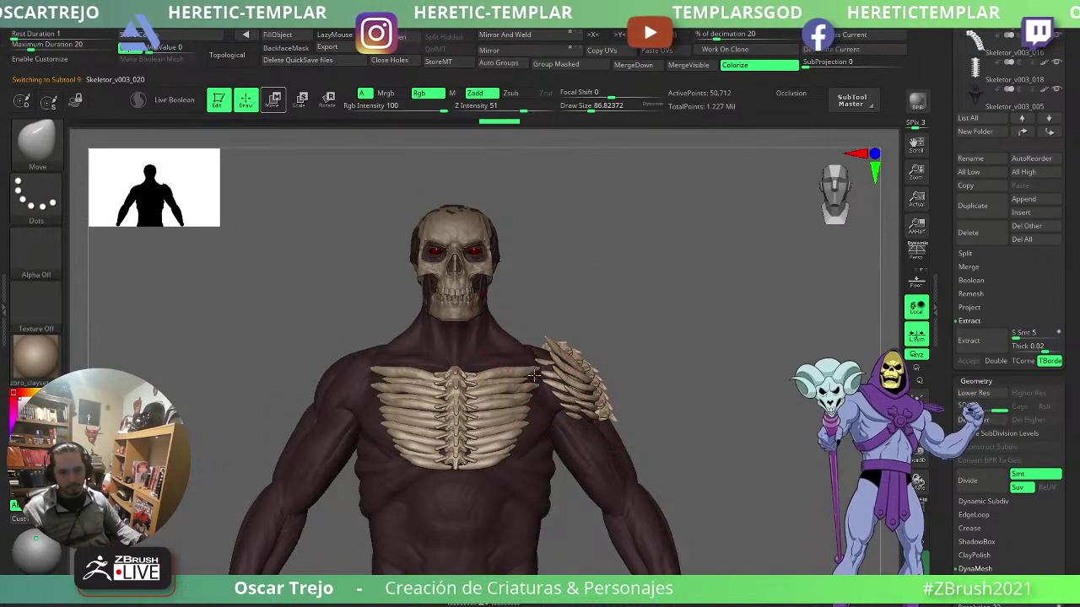
drag(717, 348, 614, 349)
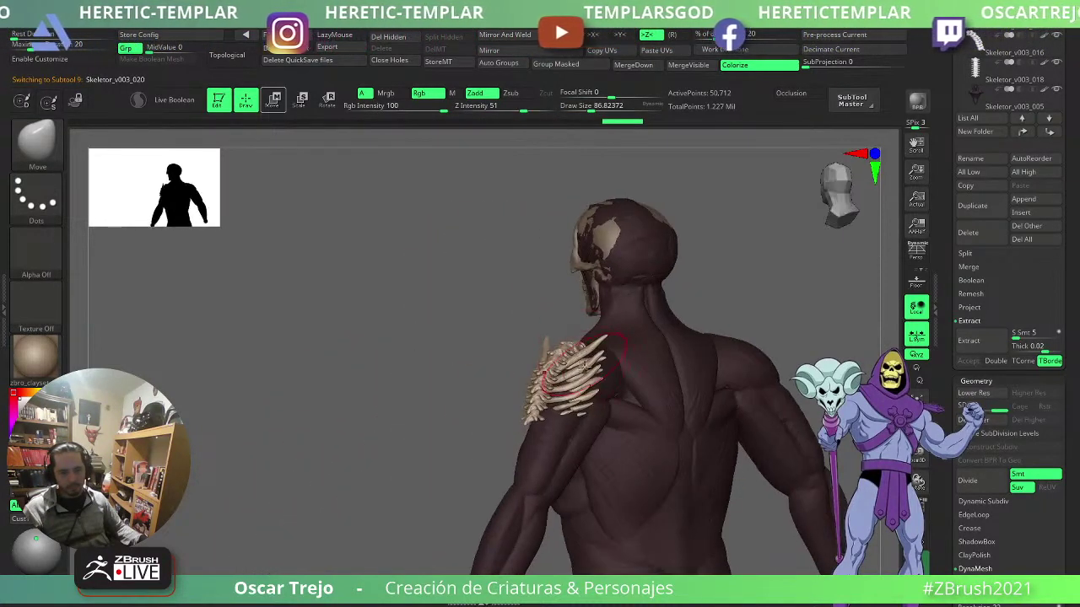
drag(476, 403, 457, 398)
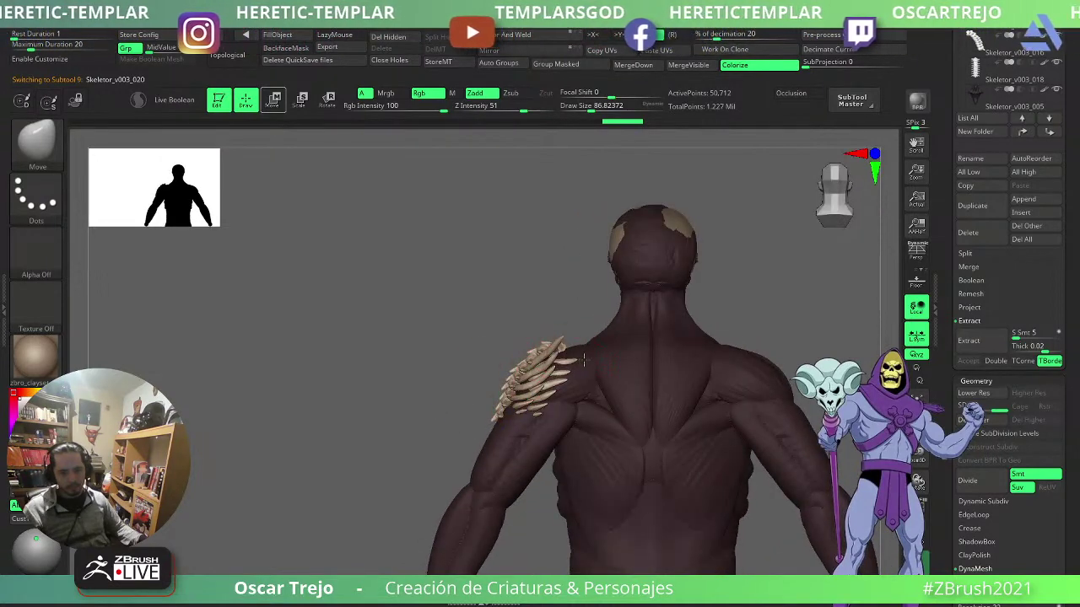
drag(580, 362, 536, 368)
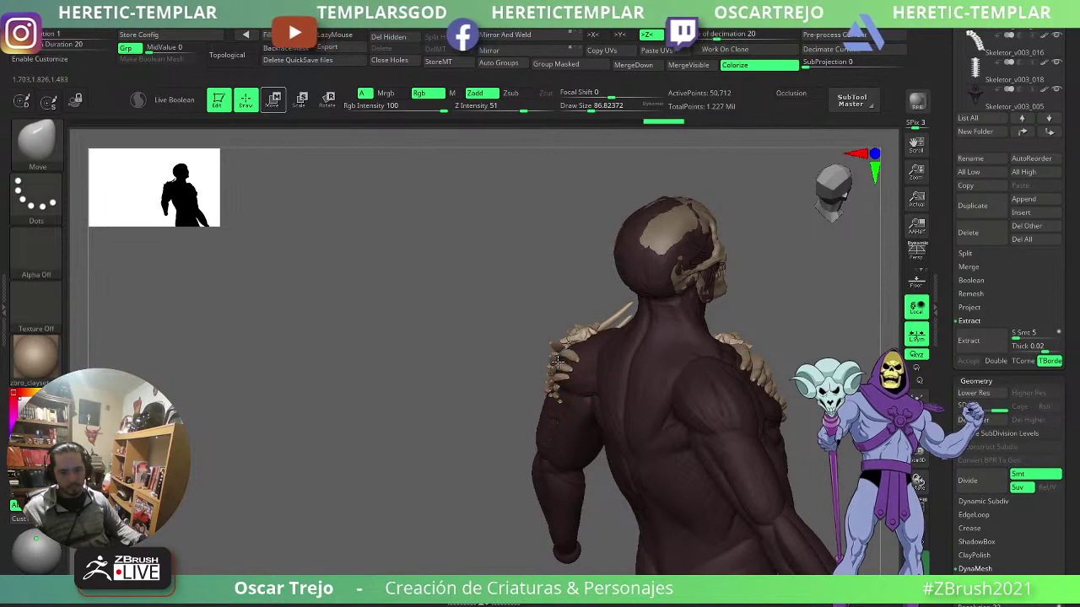
drag(327, 400, 421, 403)
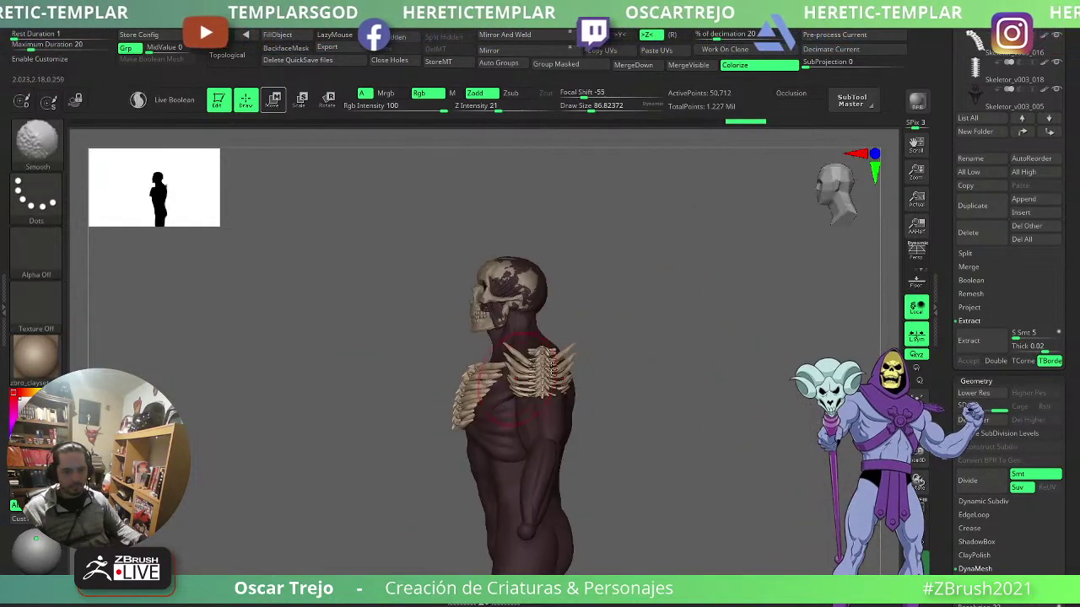
drag(550, 366, 719, 378)
alt+click(626, 356)
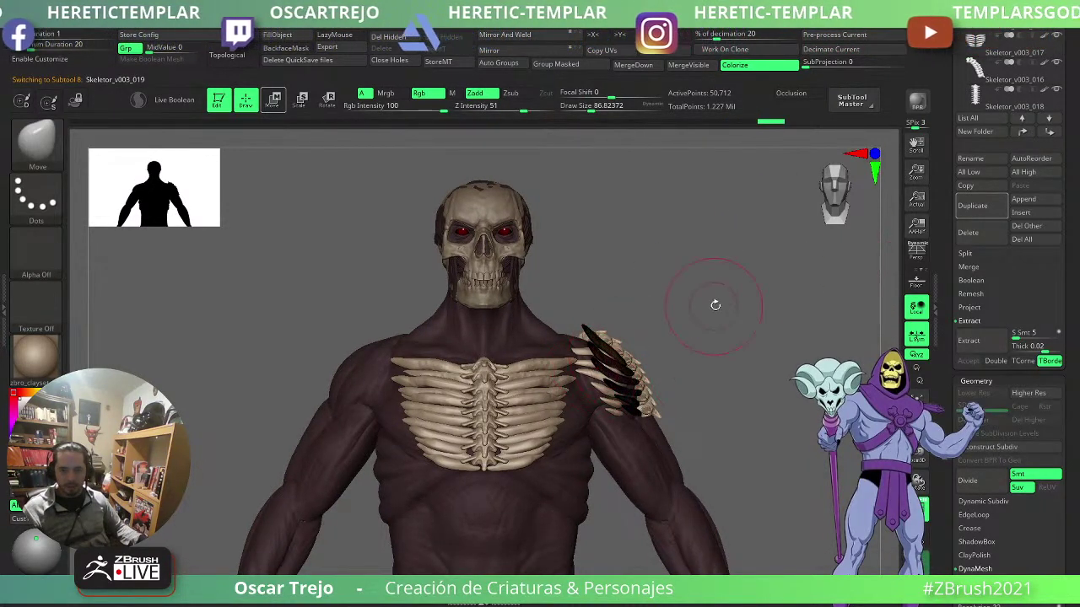
- Delete the lower subdivision levels of the inner shoulder ribs, and mirror and weld them onto the other shoulder
alt+drag(715, 306, 702, 361)
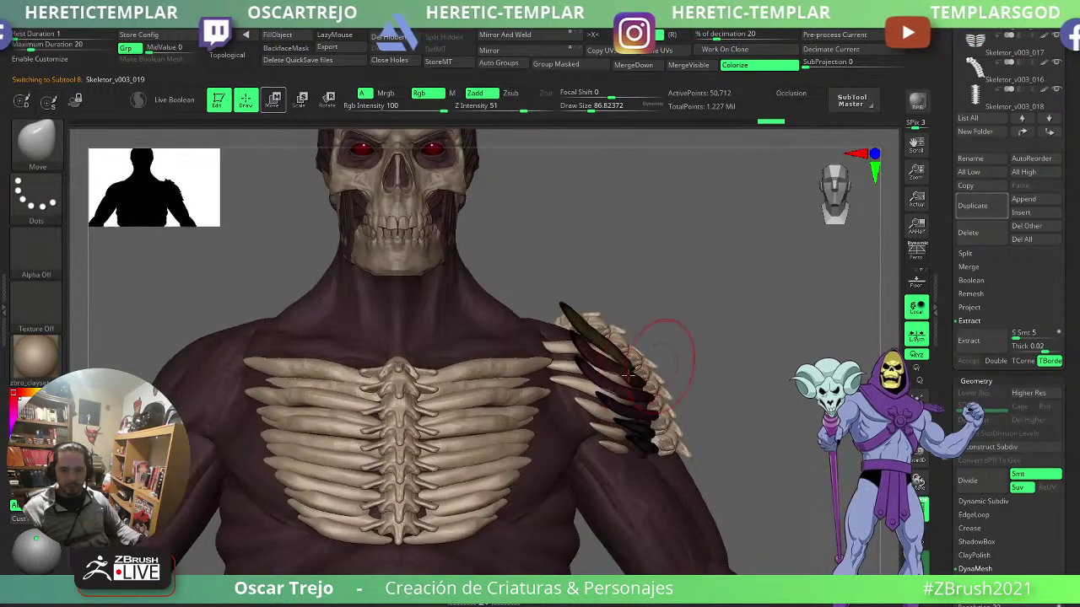
alt+click(573, 388)
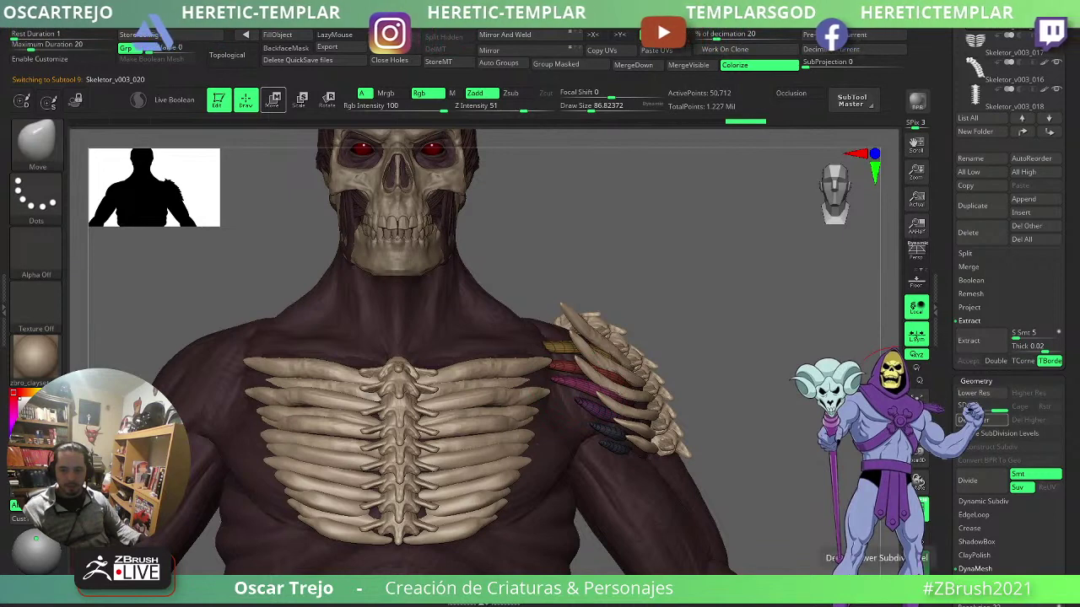
click(970, 419)
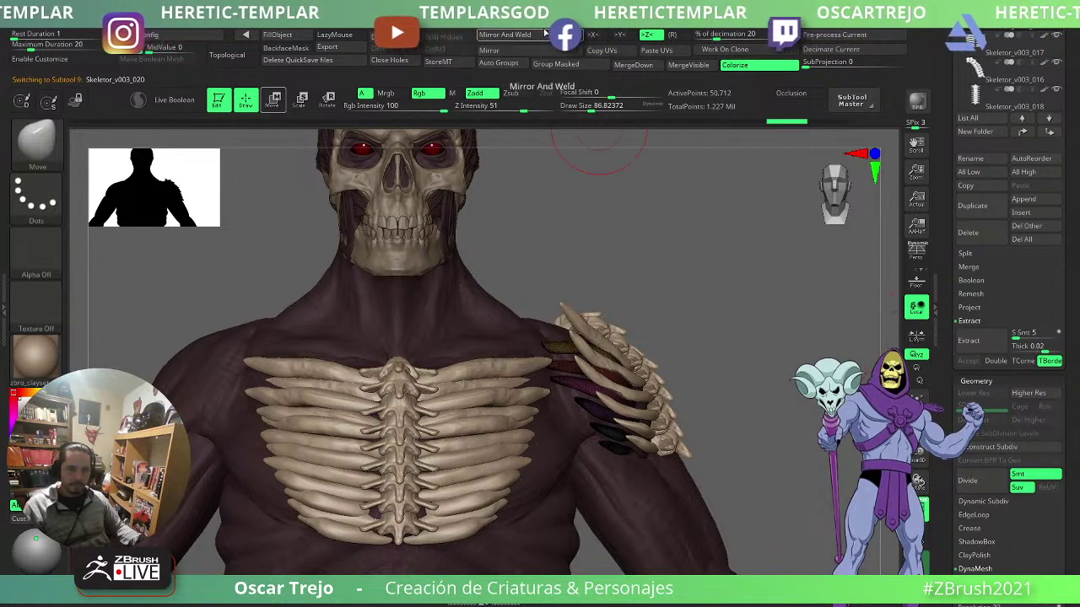
click(506, 35)
- Mirror and weld the outer shoulder ribs and the shoulder vertebrae onto the opposite shoulder
alt+click(648, 358)
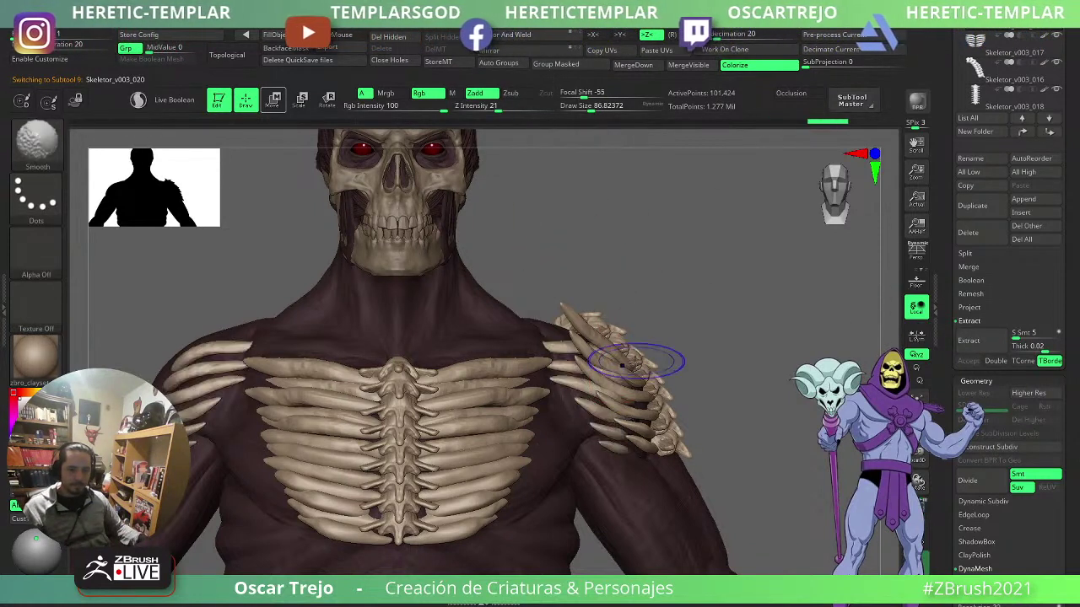
click(511, 35)
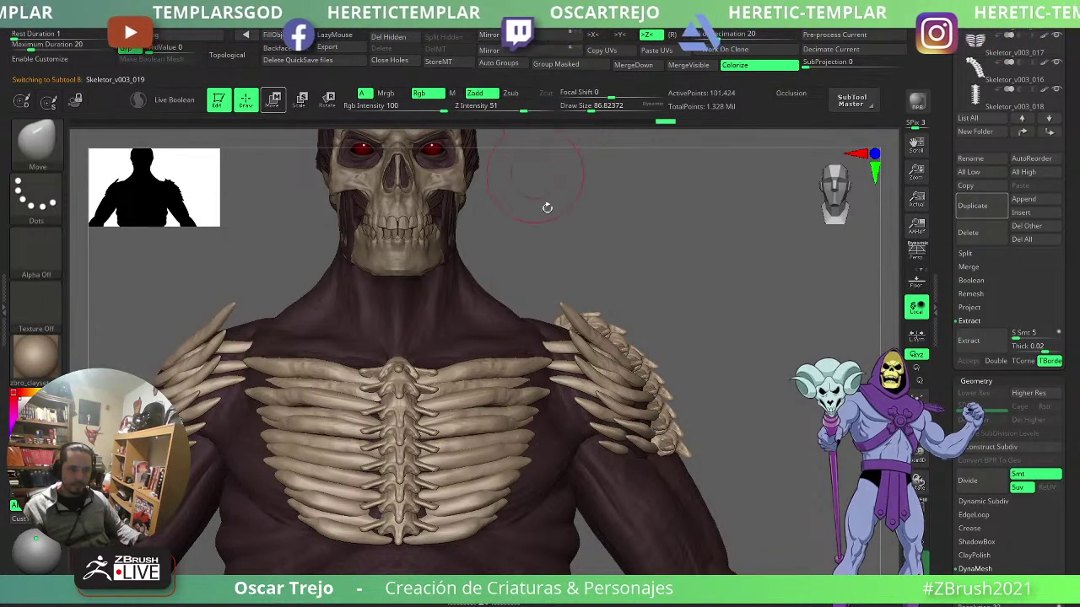
alt+click(654, 362)
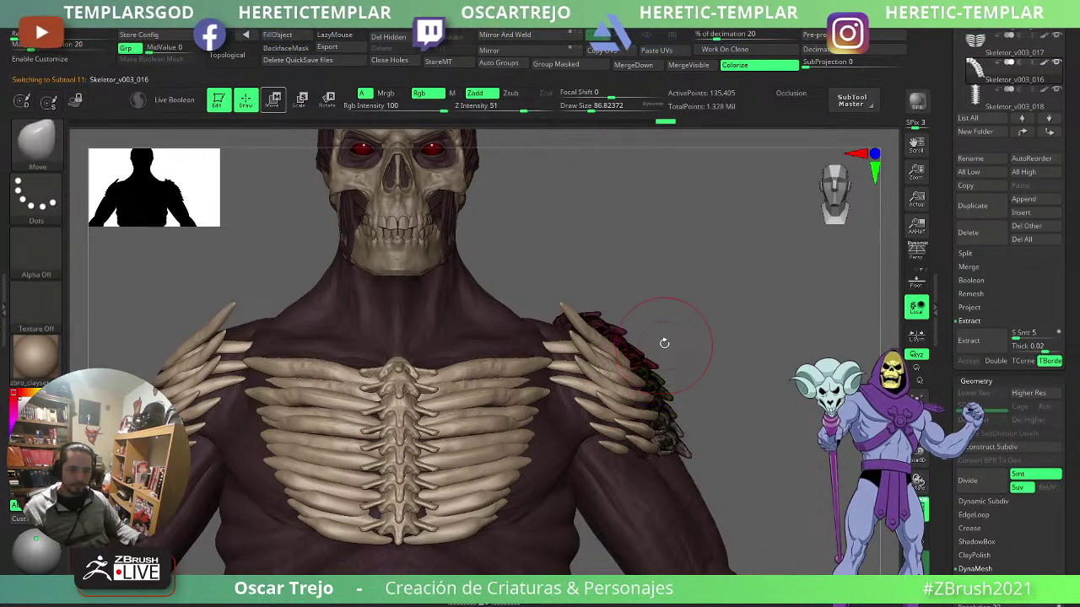
click(510, 36)
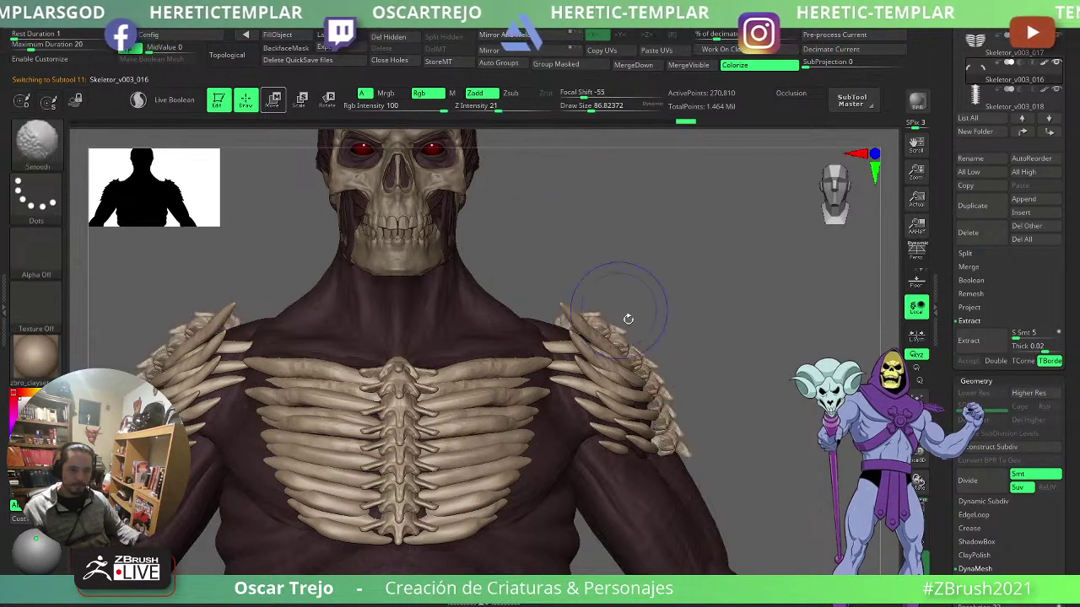
alt+drag(723, 355, 726, 333)
alt+drag(728, 291, 740, 318)
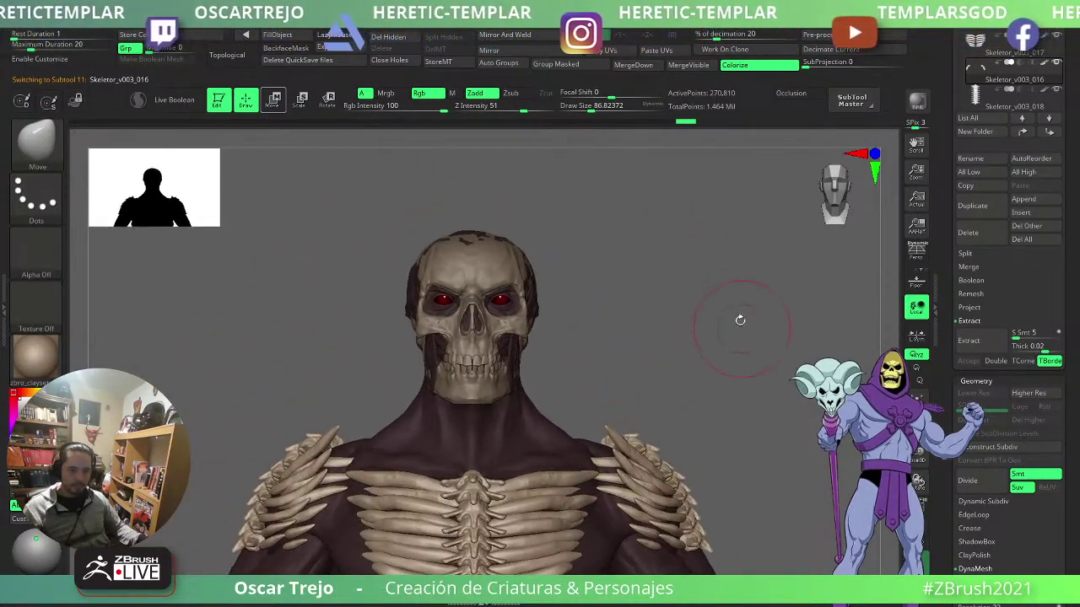
alt+drag(781, 362, 665, 363)
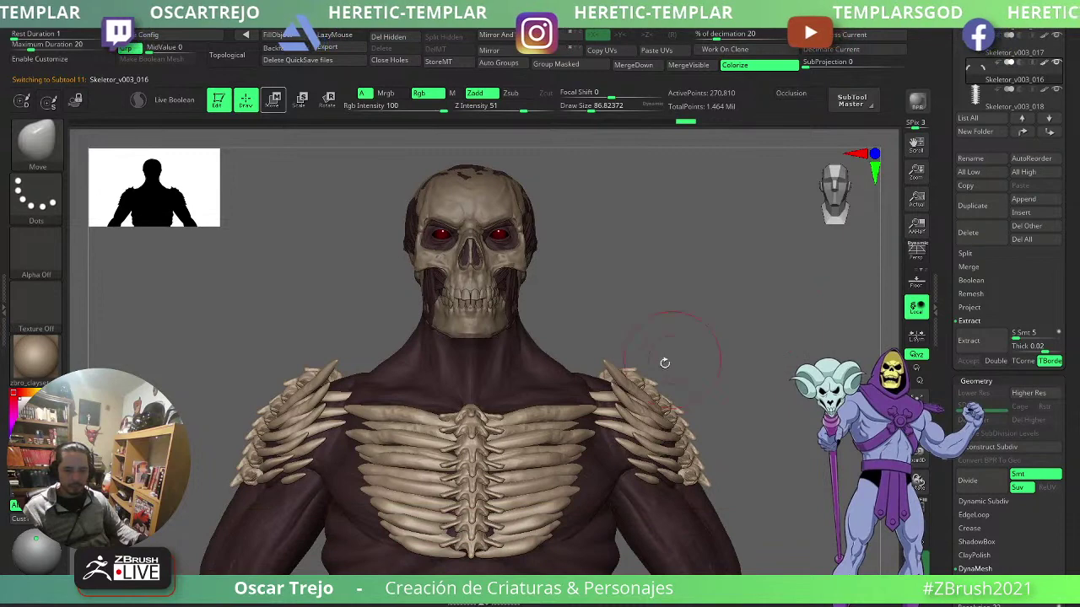
- Select the inner shoulder ribs, enable local symmetry, and adjust their front tips on both sides with the Move brush
alt+click(597, 393)
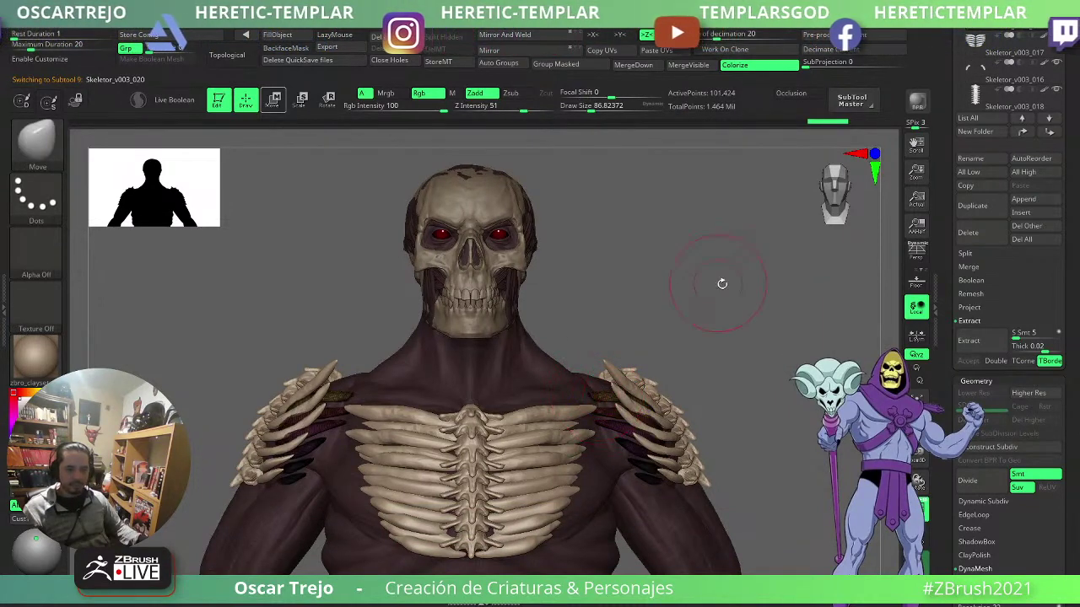
drag(722, 283, 583, 419)
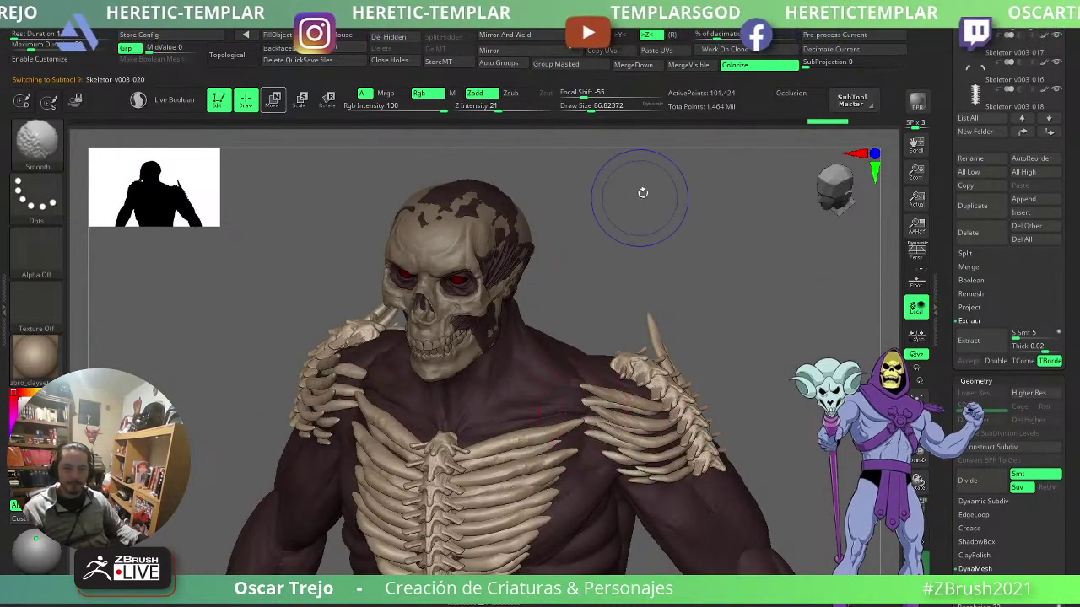
click(917, 335)
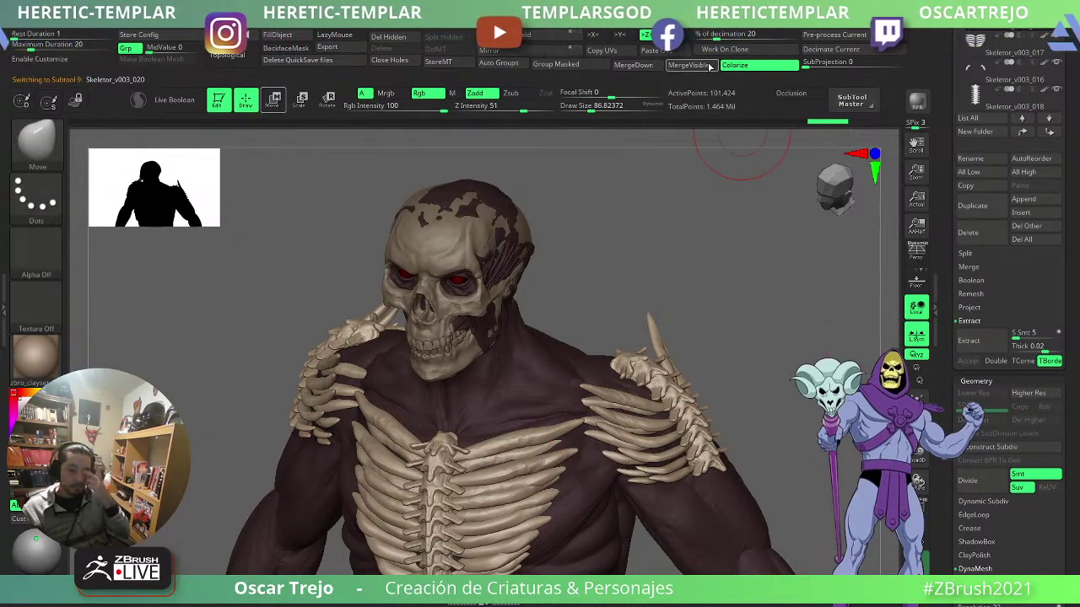
drag(788, 221, 647, 328)
mouse_move(605, 406)
mouse_down()
mouse_move(580, 384)
mouse_move(588, 373)
mouse_move(587, 397)
mouse_move(620, 415)
mouse_up()
key(s)
mouse_move(685, 373)
alt+mouse_down()
mouse_move(711, 374)
mouse_move(735, 304)
alt+mouse_up()
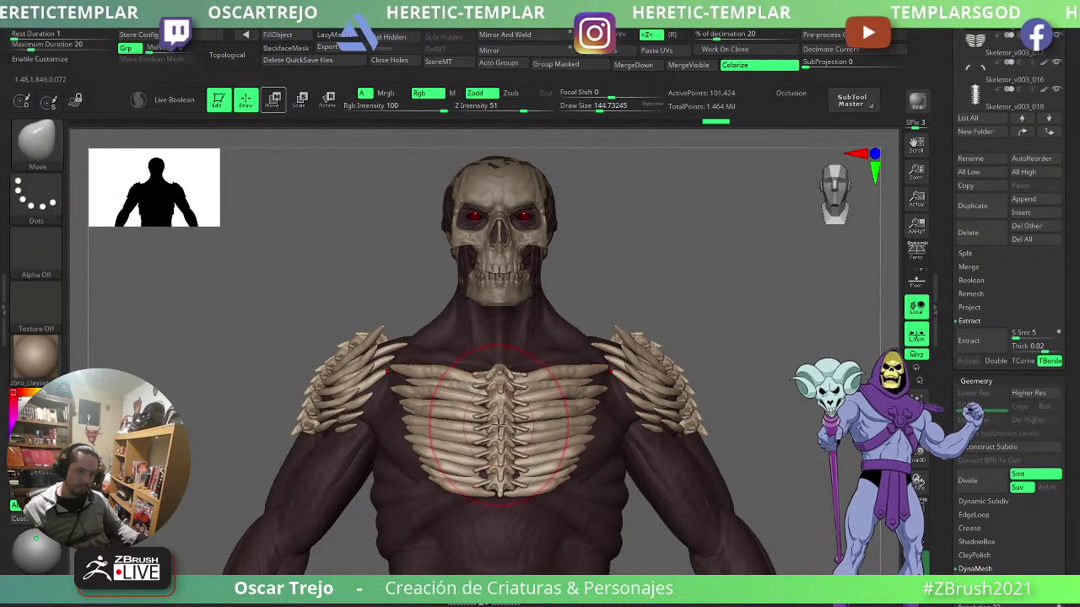
alt+drag(695, 295, 667, 294)
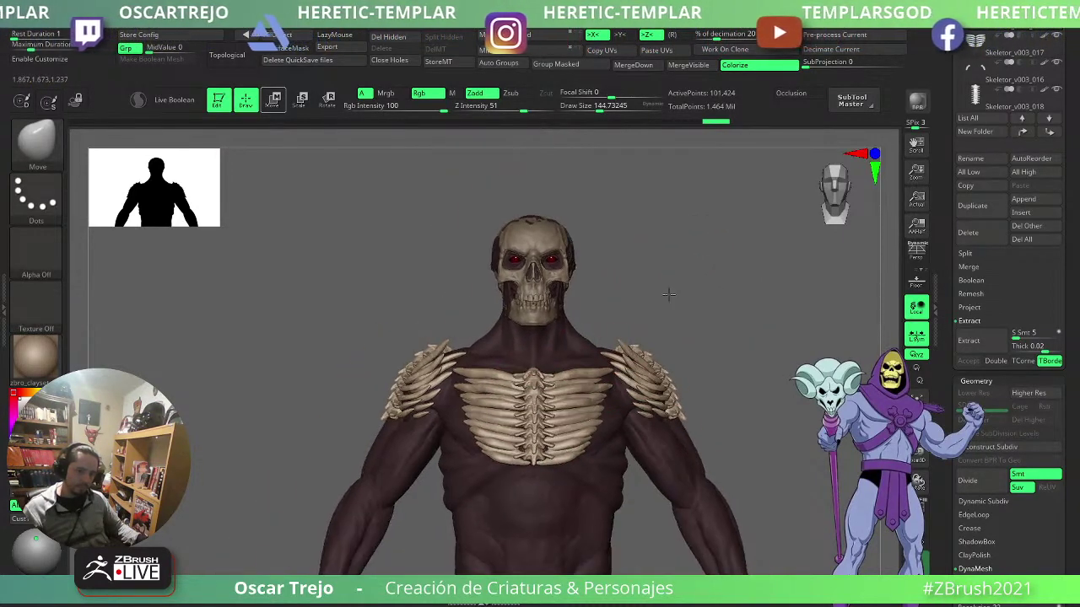
- Make the hood subtool Skeletor_v003_009 visible around the skull
drag(942, 95, 936, 254)
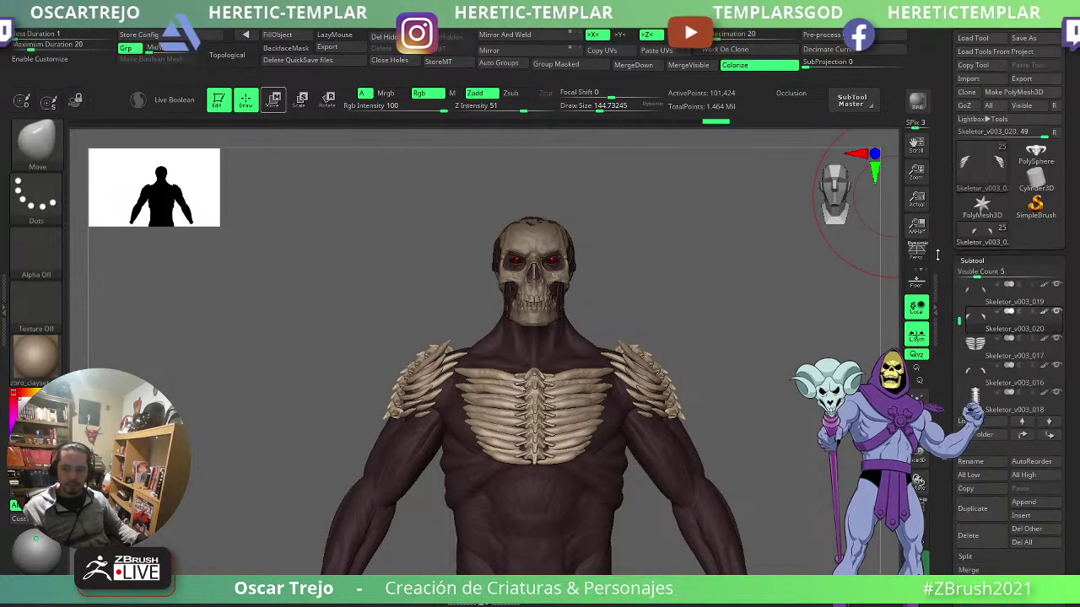
drag(959, 321, 958, 296)
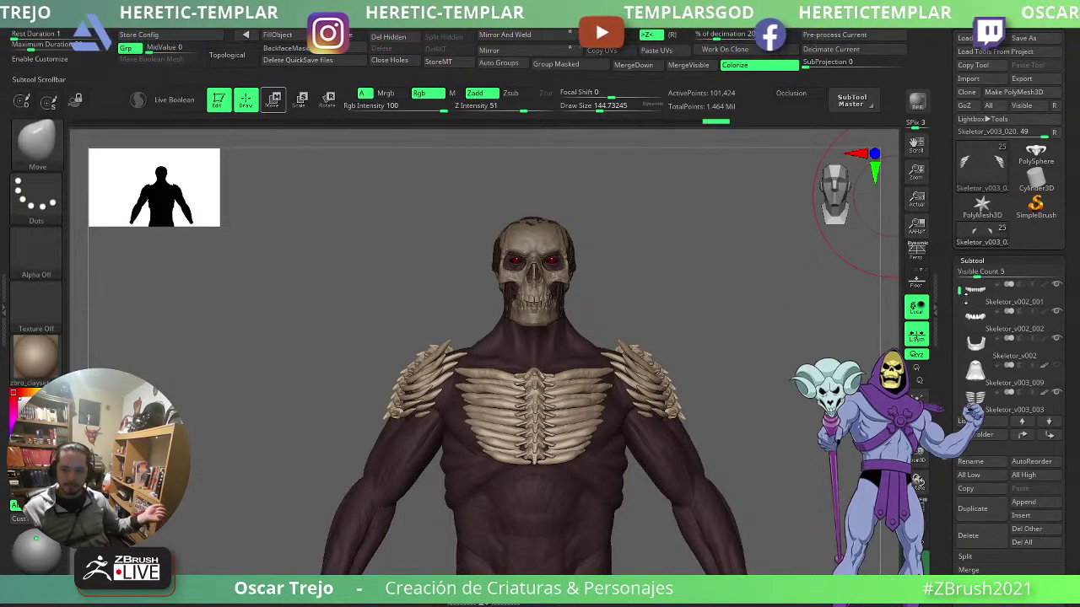
click(1056, 369)
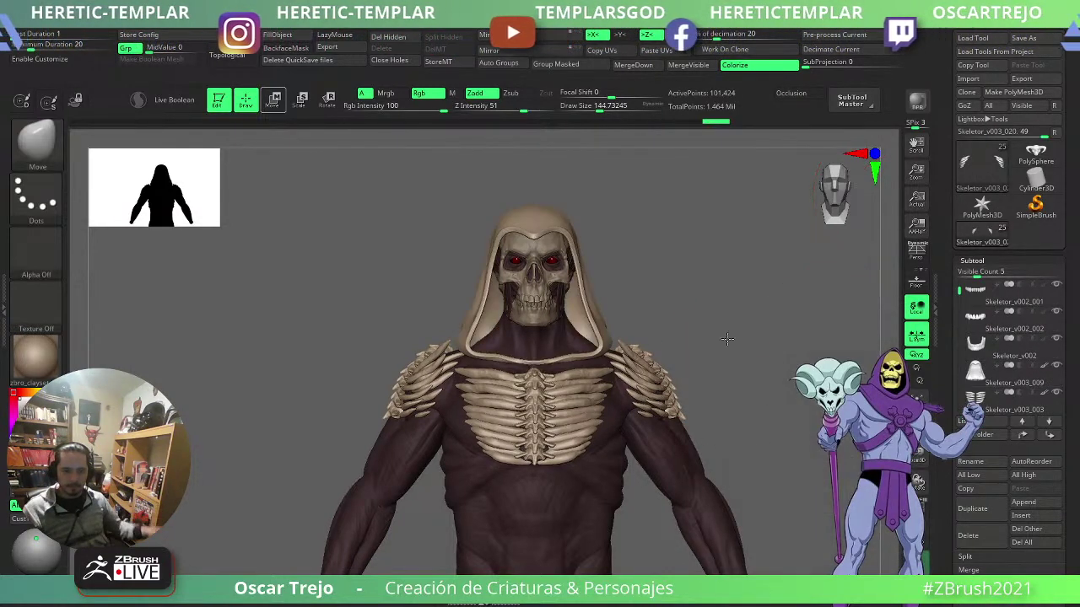
drag(727, 338, 673, 338)
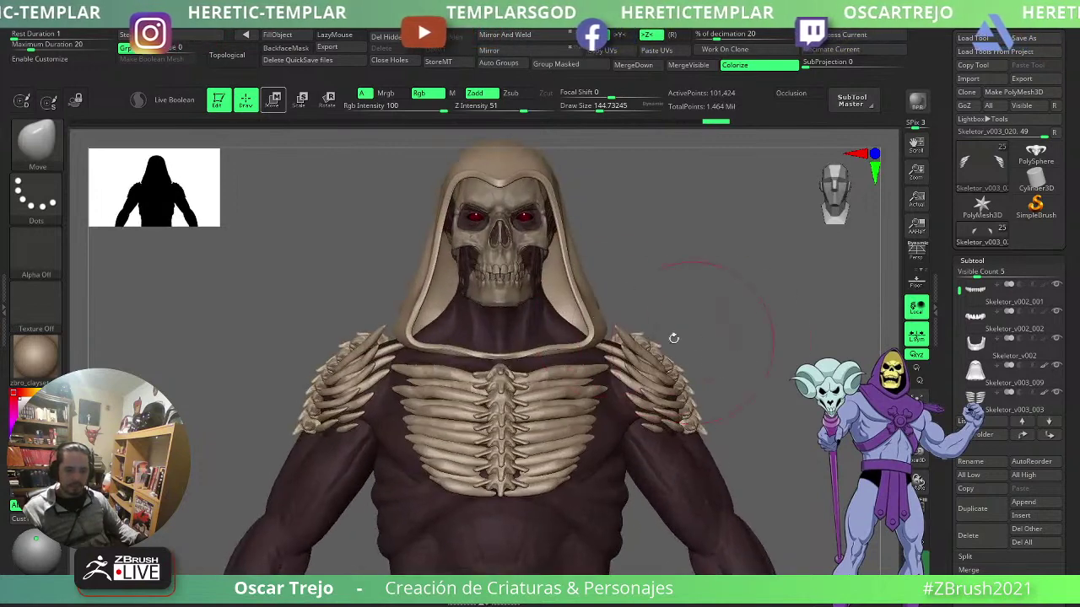
- Select the hood and adjust its lower front edge with the Move brush at a draw size of about 128
alt+click(582, 286)
key(s)
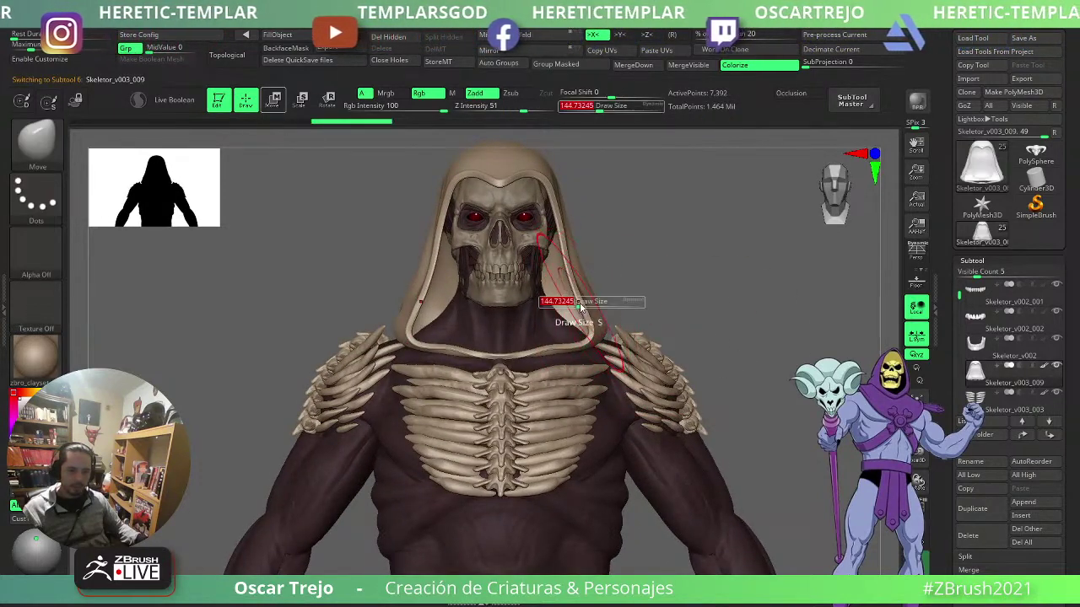
drag(580, 308, 597, 295)
key(s)
drag(544, 360, 534, 360)
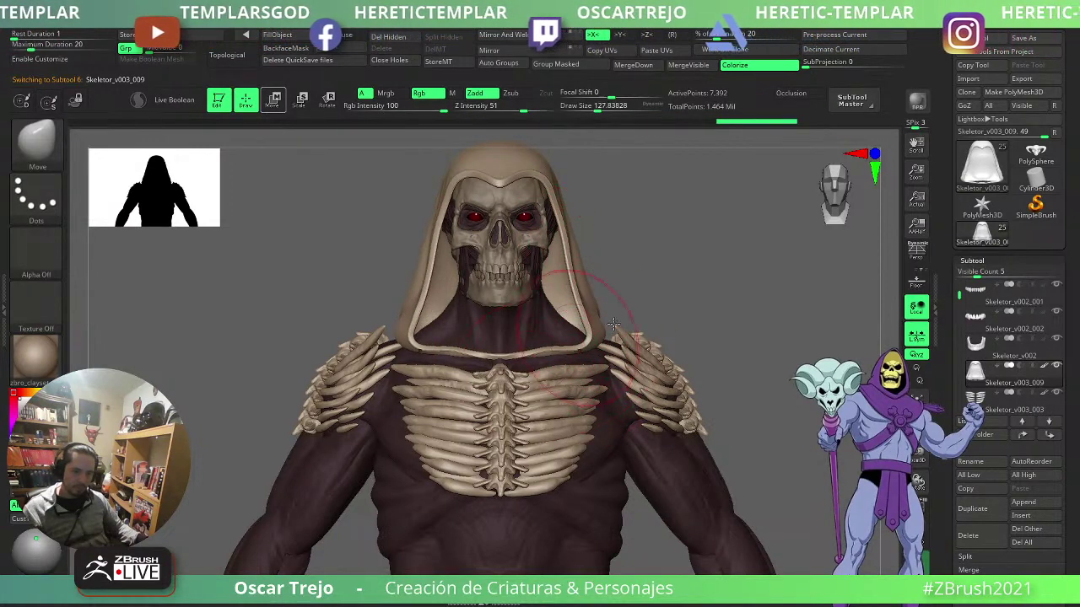
- Select the chest vertebrae and auto-group them so that each vertebra gets its own polygroup, checking the top one in isolation
drag(654, 312, 593, 306)
mouse_move(419, 366)
mouse_down()
mouse_move(445, 370)
mouse_move(424, 405)
mouse_move(430, 429)
mouse_move(466, 405)
mouse_up()
alt+click(419, 426)
key(s)
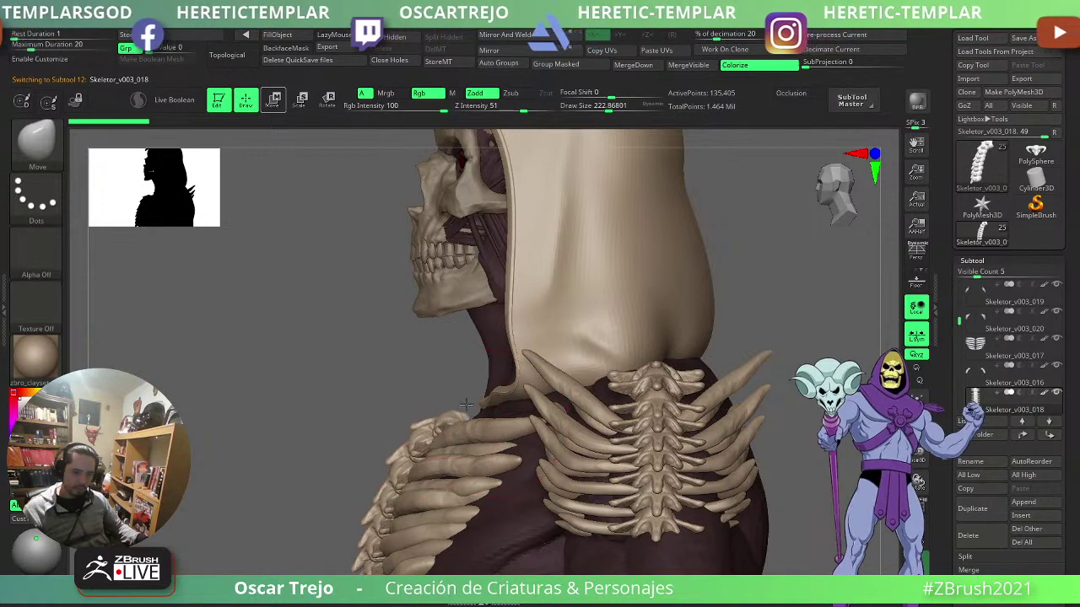
drag(366, 429, 451, 441)
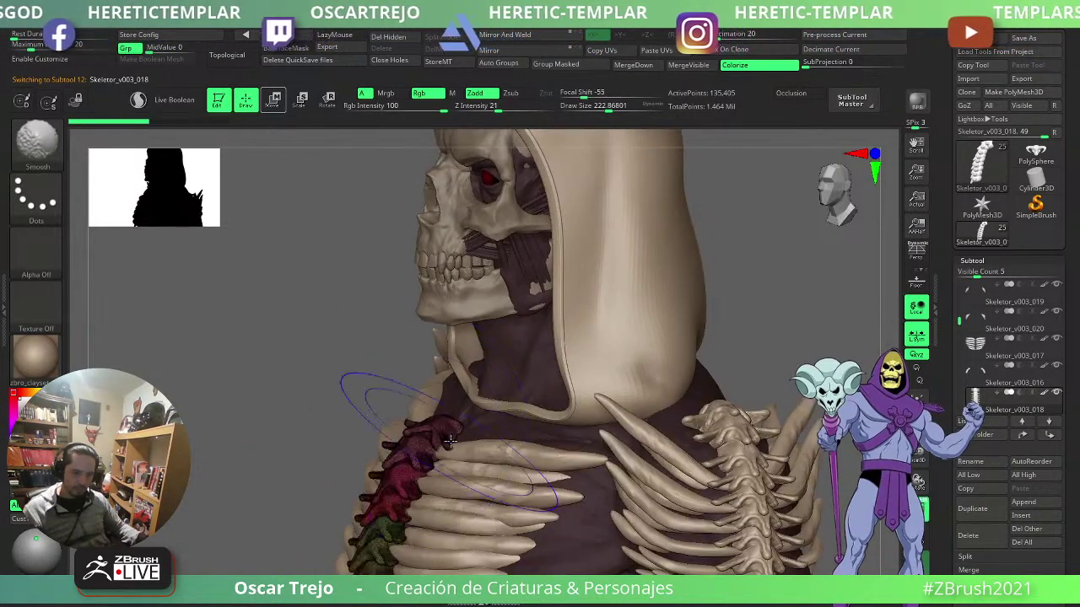
ctrl+shift+click(442, 433)
ctrl+shift+click(315, 413)
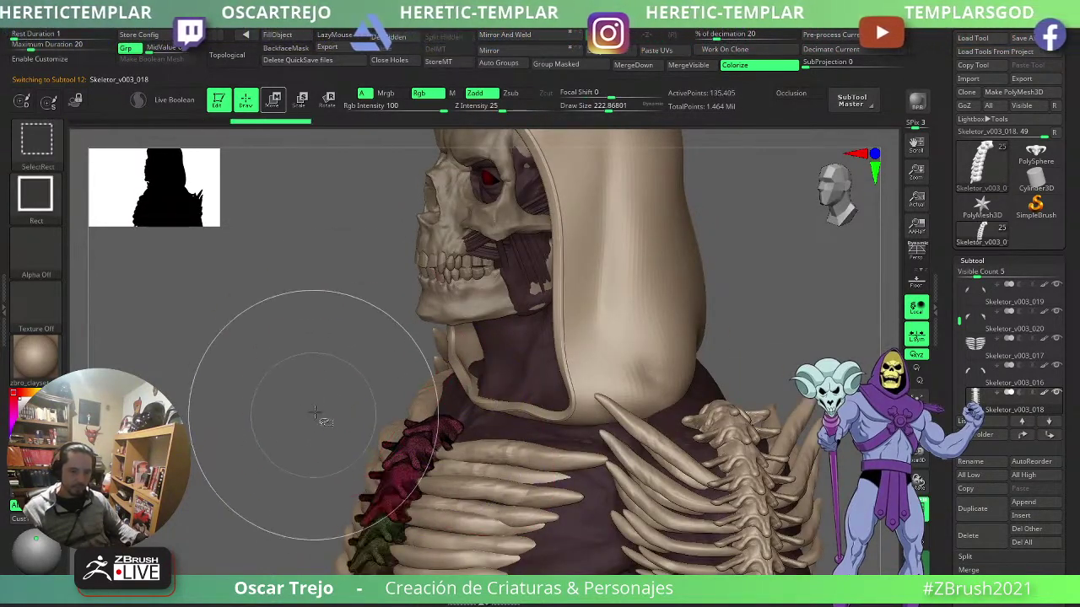
click(511, 69)
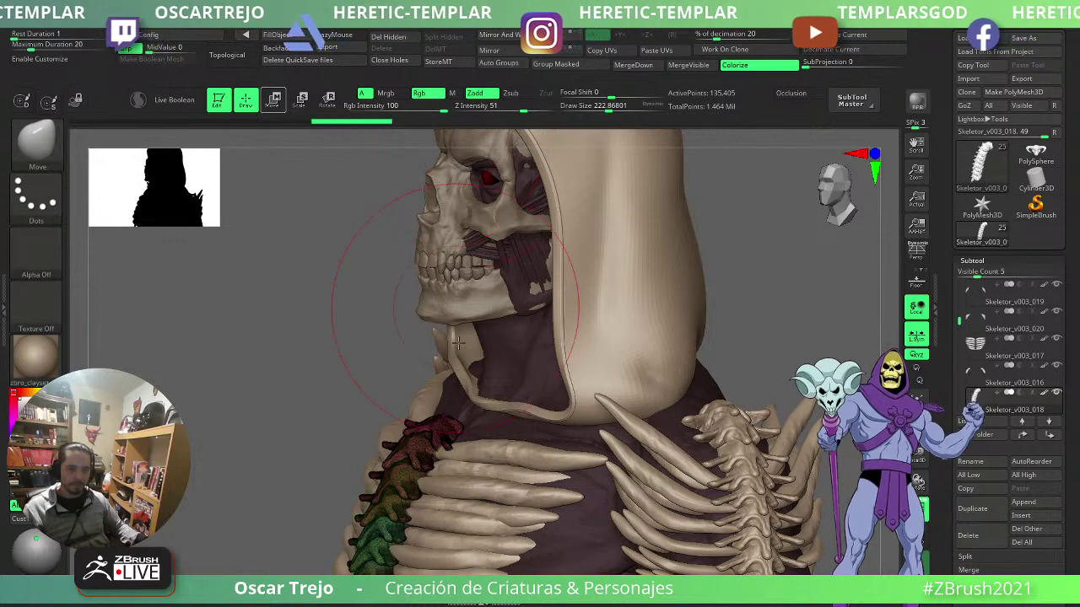
ctrl+shift+click(434, 429)
ctrl+shift+click(309, 483)
drag(309, 483, 328, 464)
- Duplicate the topmost chest vertebra with the Move gizmo, place the copy just above it toward the neck, and clear the mask
key(w)
click(440, 424)
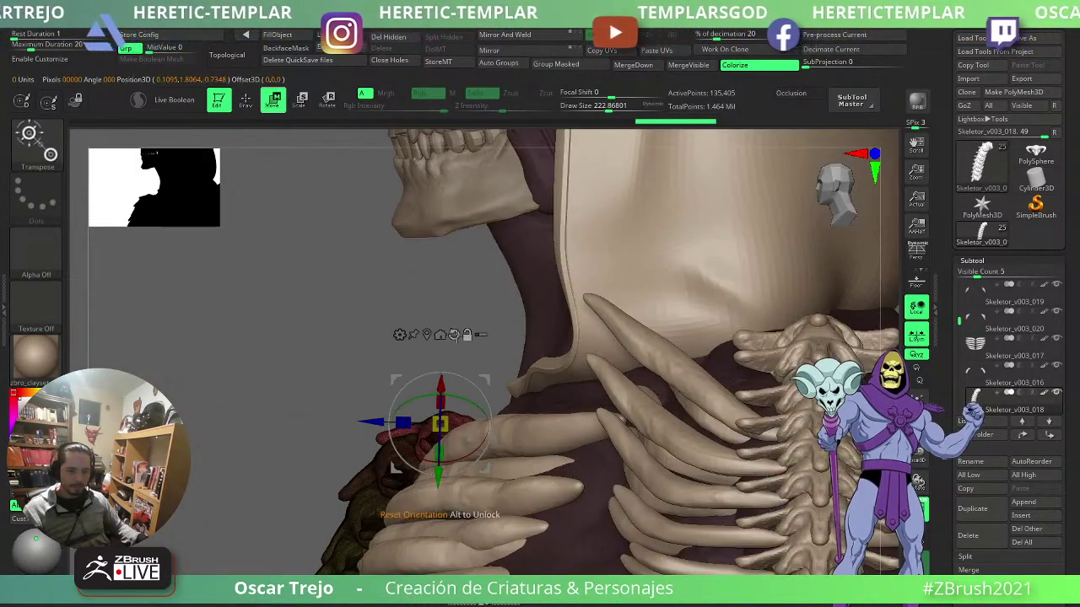
alt+click(454, 335)
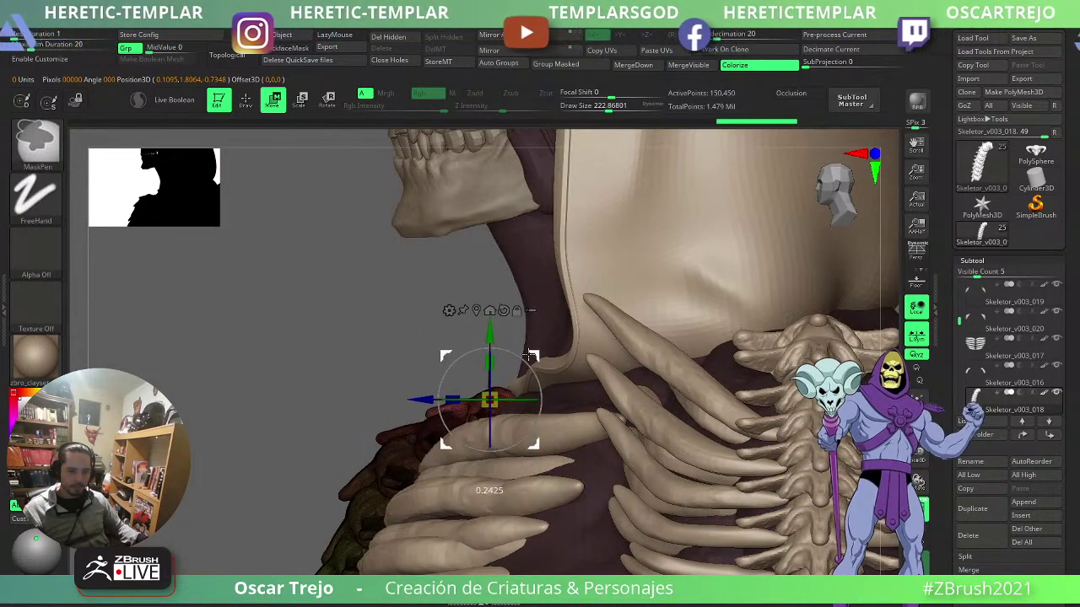
mouse_move(286, 400)
ctrl+mouse_down()
mouse_move(285, 458)
mouse_move(311, 480)
ctrl+mouse_up()
key(q)
key(f)
key(shift+f)
key(w)
key(f)
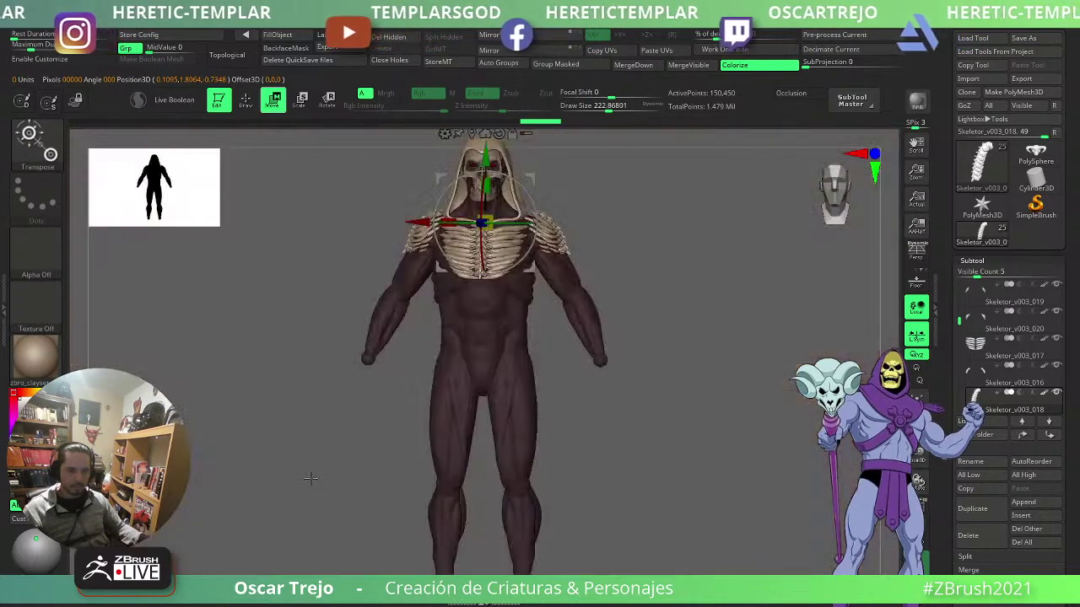
key(q)
key(w)
key(q)
key(f)
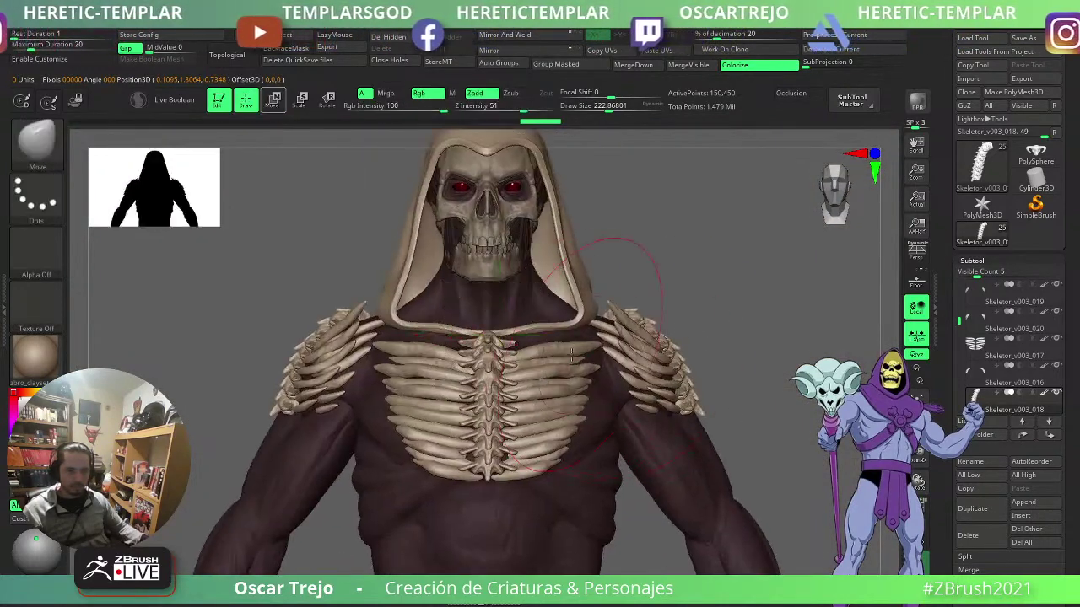
- Examine the two interleaved sets of chest ribs from the front and side, selecting each set and reducing the draw size to about 90
alt+click(538, 352)
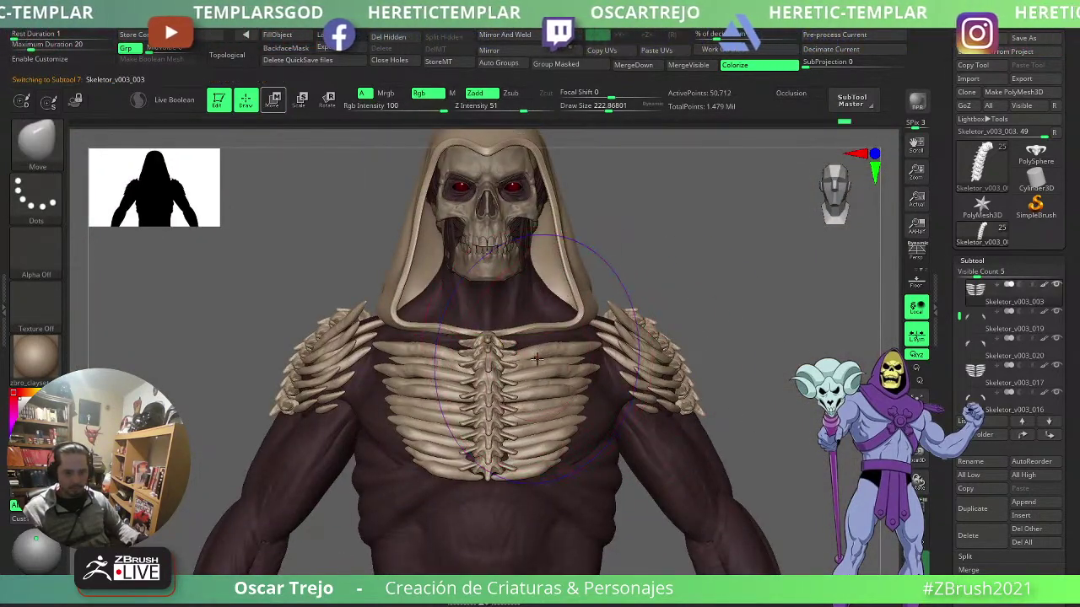
key(shift+f)
right_drag(536, 356, 421, 351)
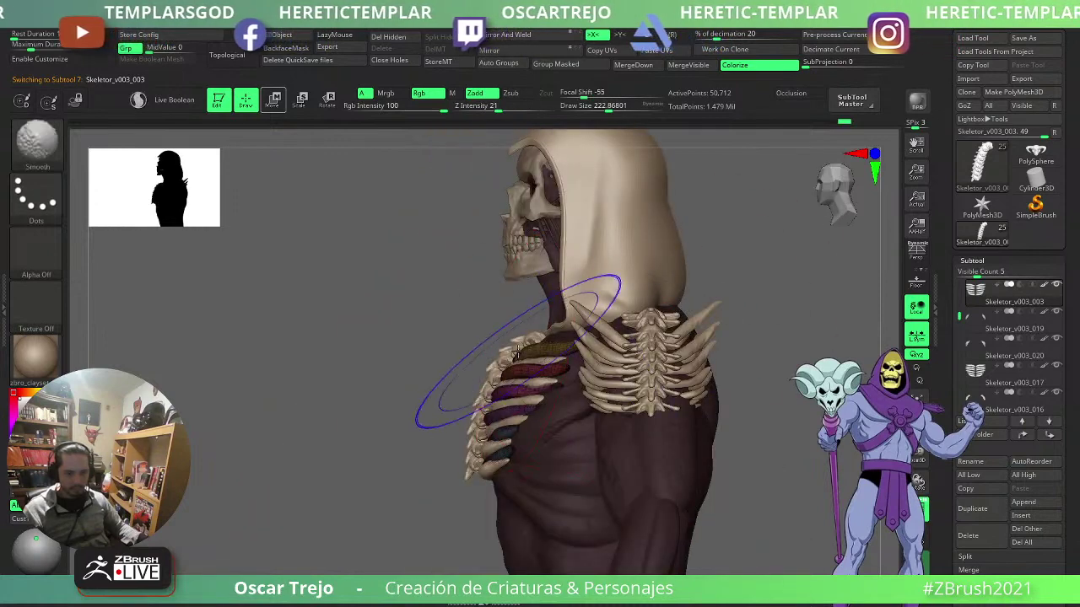
key(shift+f)
right_drag(363, 400, 557, 403)
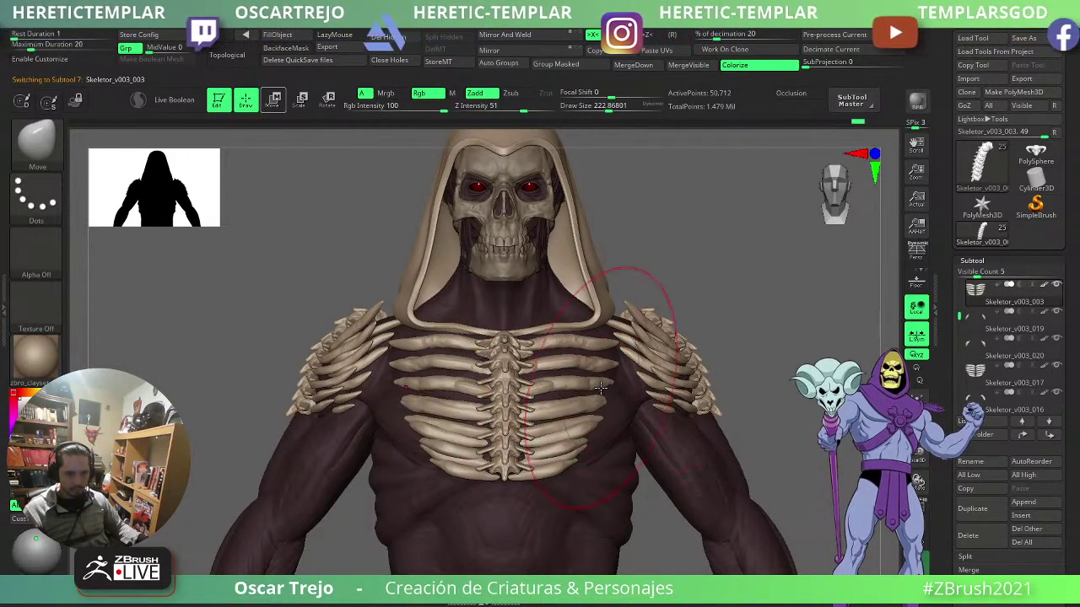
alt+click(541, 391)
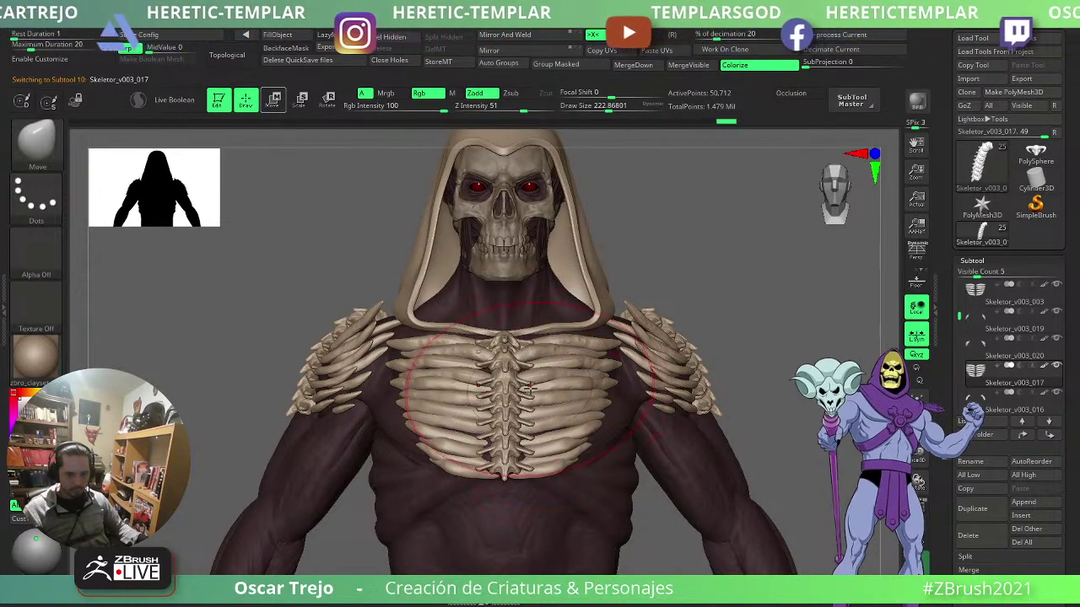
key(bracketleft)
key(bracketleft)
key(bracketleft)
key(bracketleft)
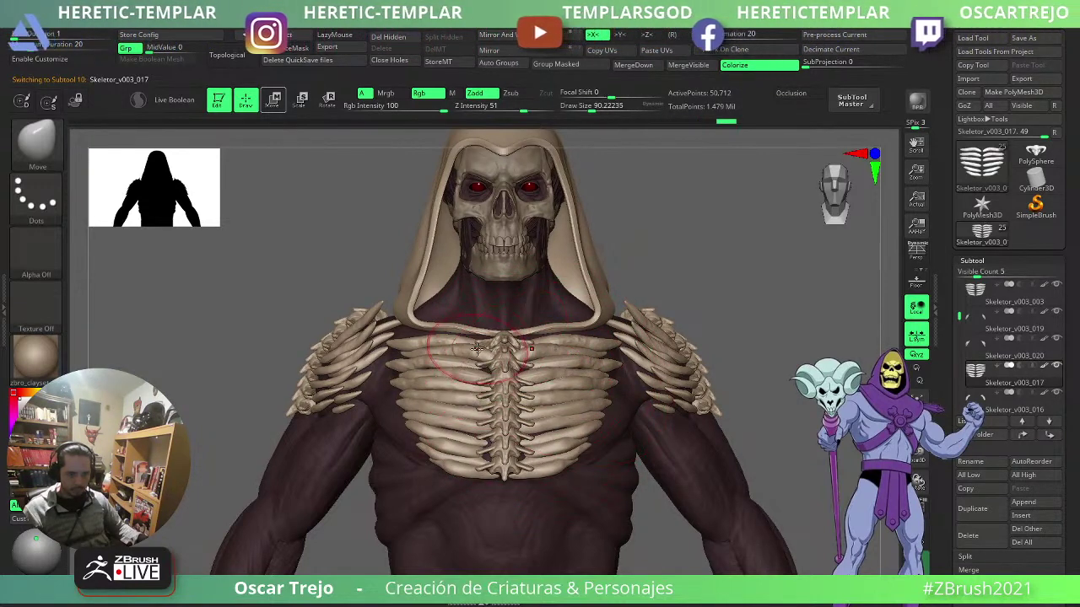
alt+click(456, 364)
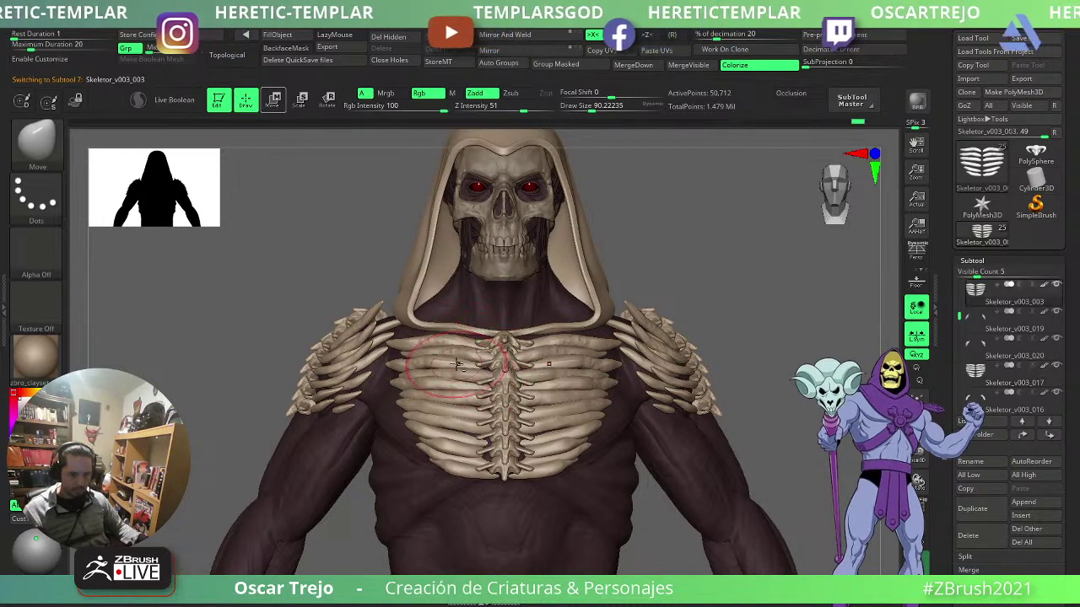
mouse_move(255, 389)
mouse_down()
mouse_move(481, 369)
mouse_move(629, 335)
mouse_move(719, 356)
mouse_move(523, 422)
mouse_up()
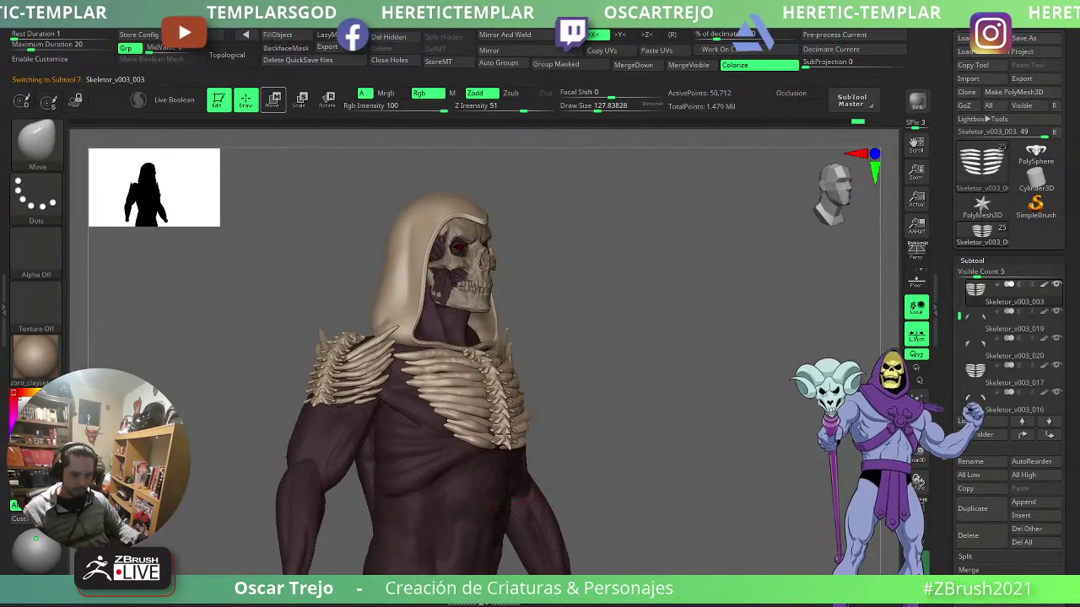
- Examine the two sets of chest ribs from the front, side and below, selecting each set in turn
ctrl+right_drag(608, 373, 601, 460)
alt+click(485, 422)
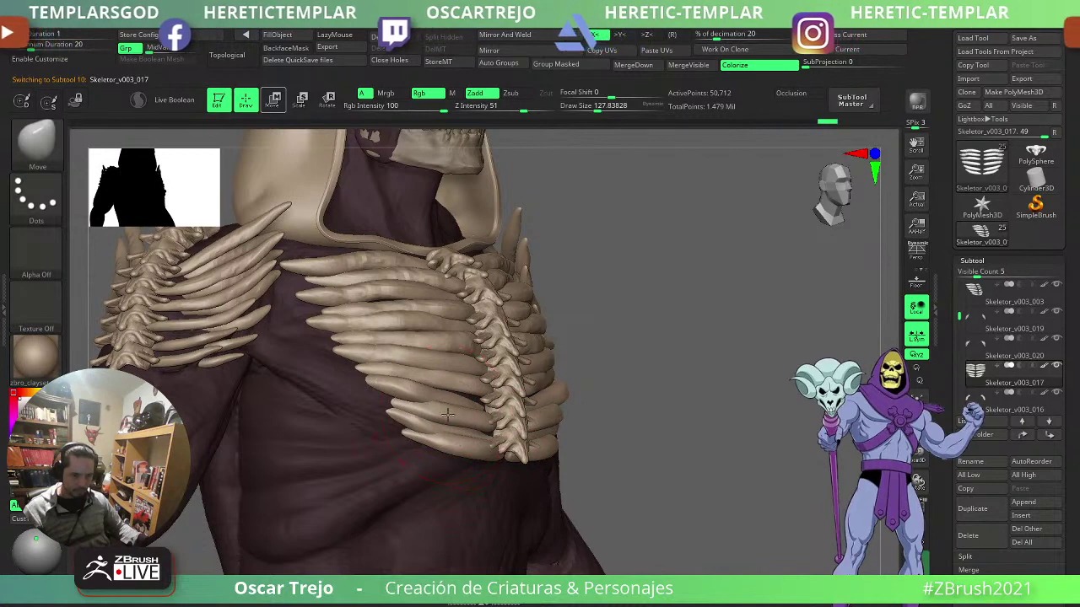
right_drag(490, 420, 461, 456)
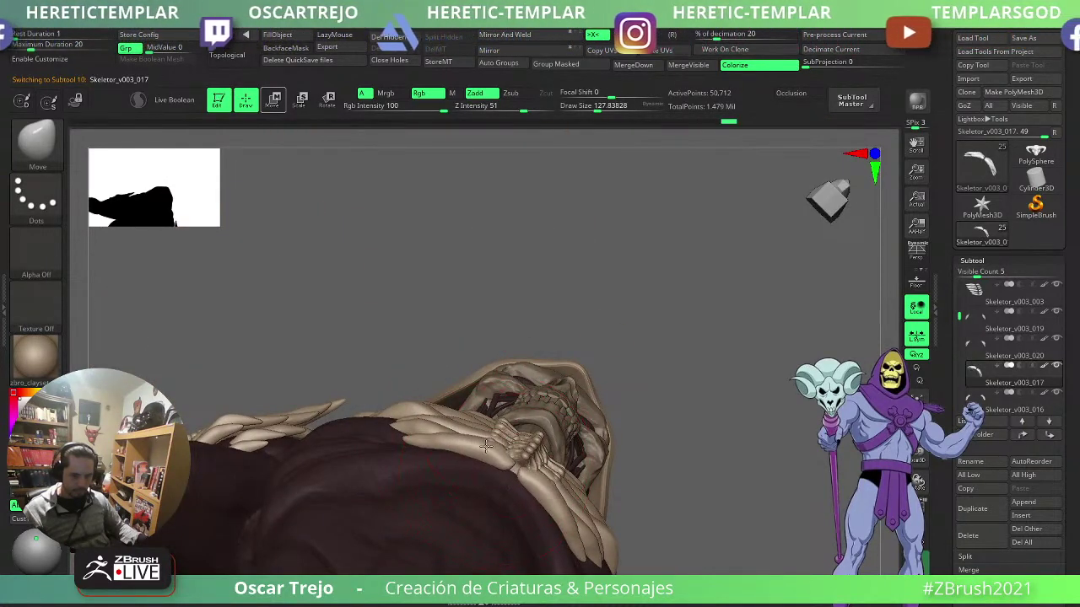
drag(719, 341, 684, 433)
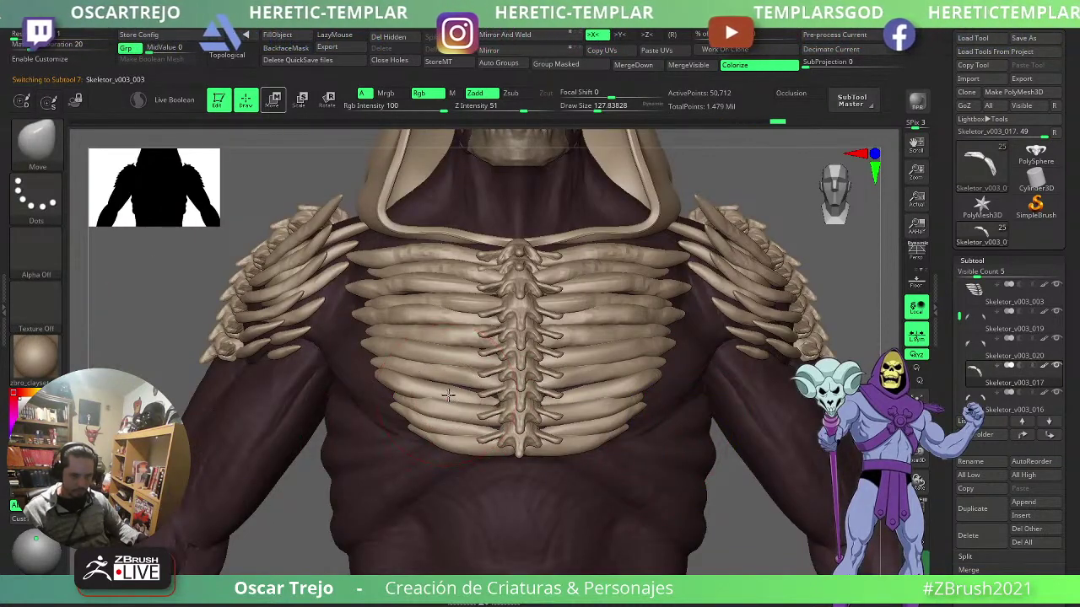
alt+click(448, 394)
key(f)
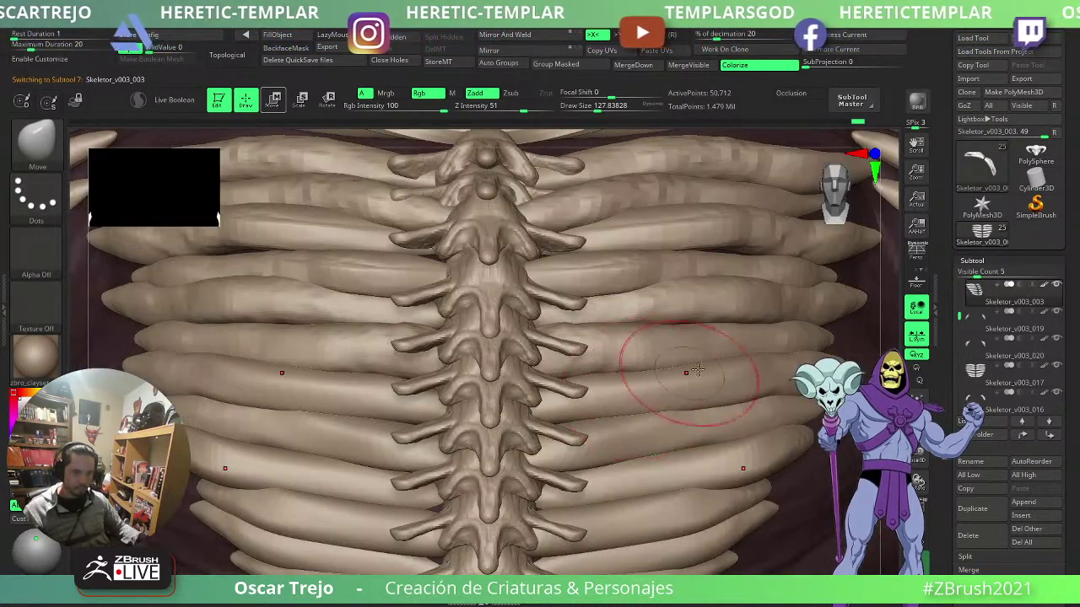
key(f)
mouse_move(718, 306)
alt+mouse_down()
mouse_move(699, 434)
mouse_move(736, 368)
mouse_move(729, 398)
mouse_move(709, 349)
alt+mouse_up()
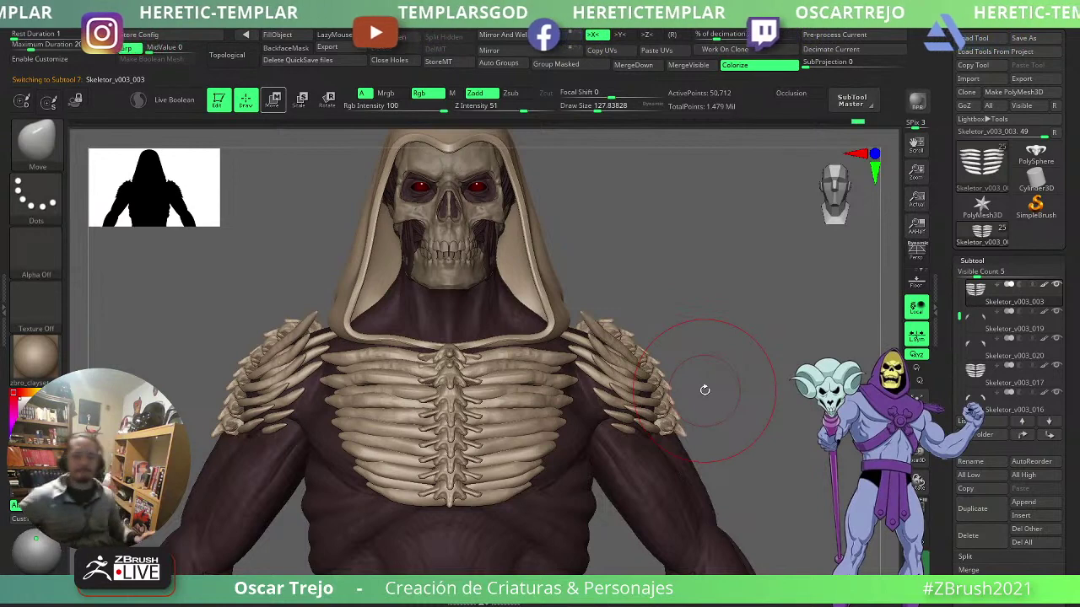
alt+drag(711, 311, 706, 351)
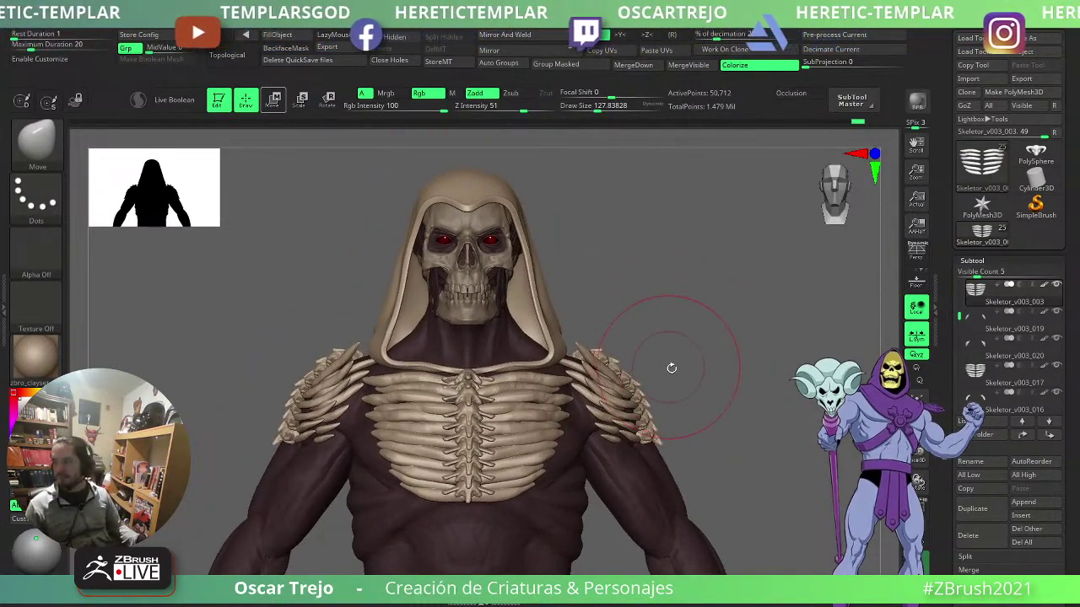
drag(742, 406, 666, 342)
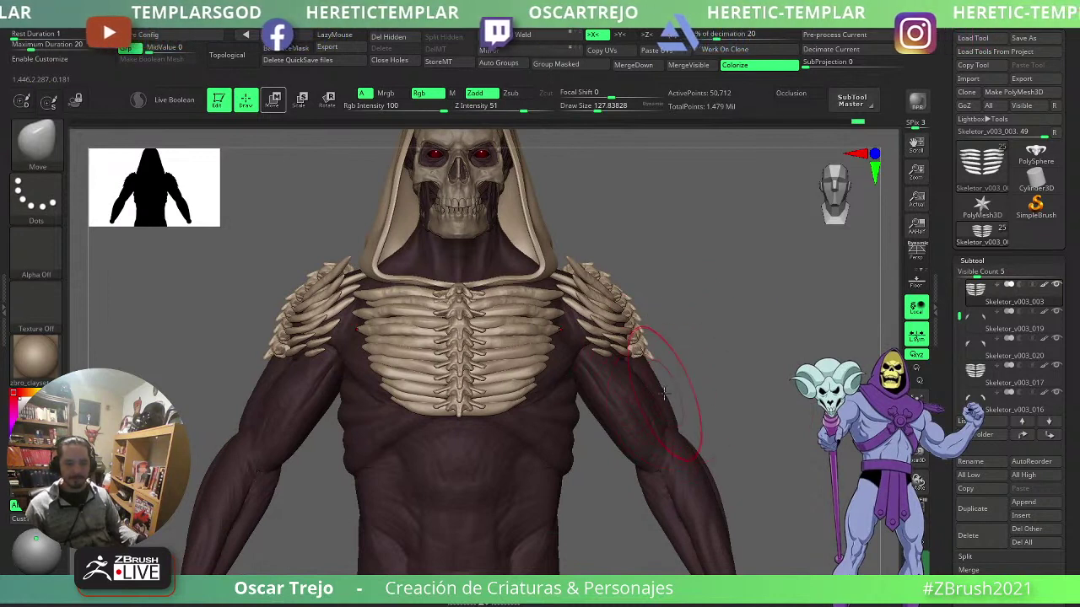
- Select the chest vertebrae, duplicate them as a separate subtool, and move the copy in front of the neck below the jaw
alt+click(456, 350)
key(w)
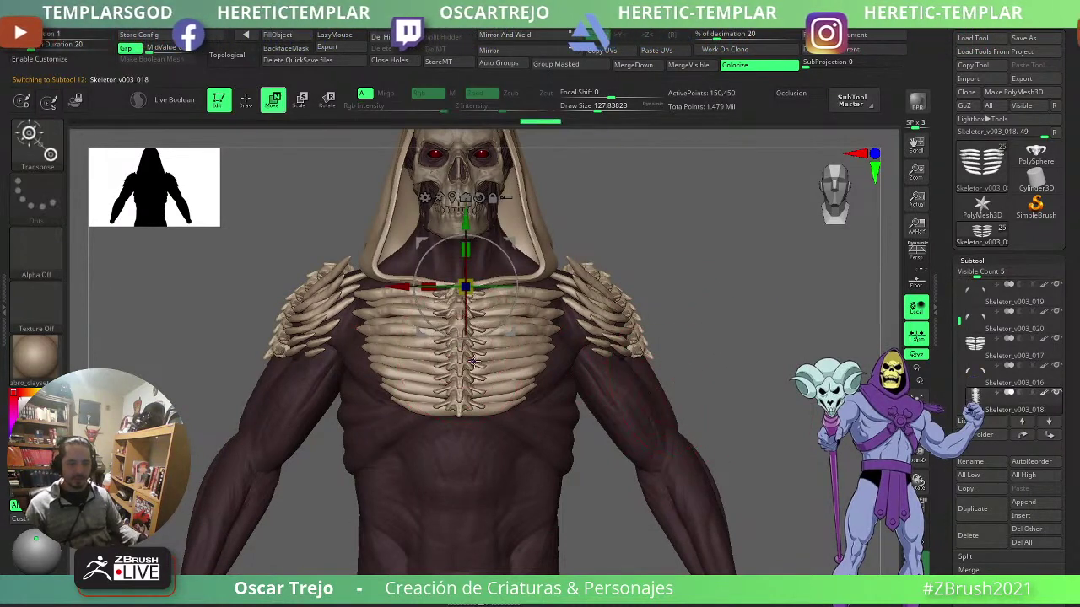
click(458, 350)
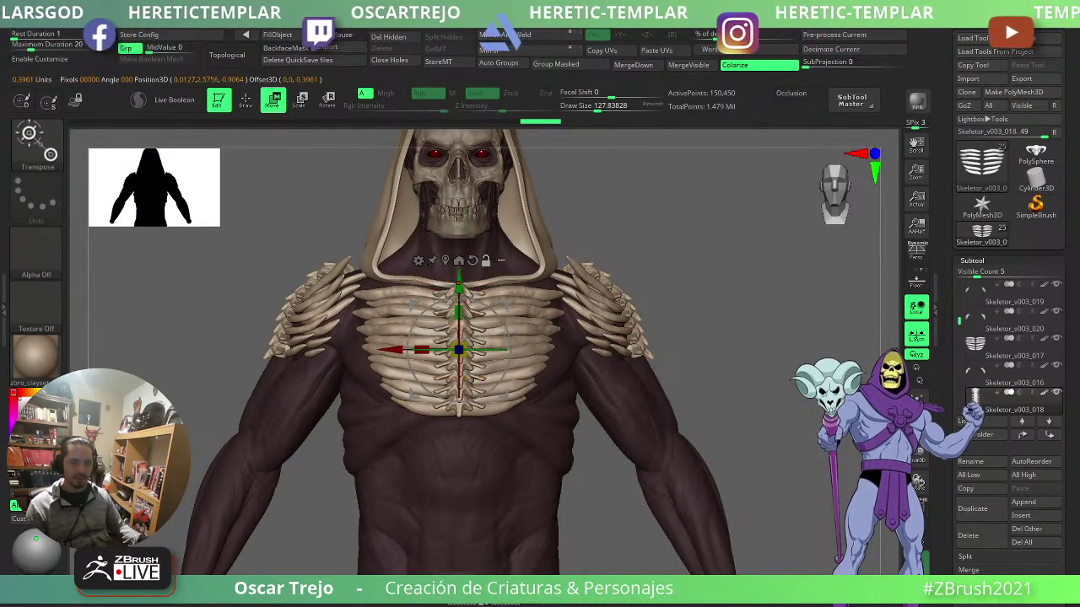
click(966, 512)
drag(502, 302, 477, 416)
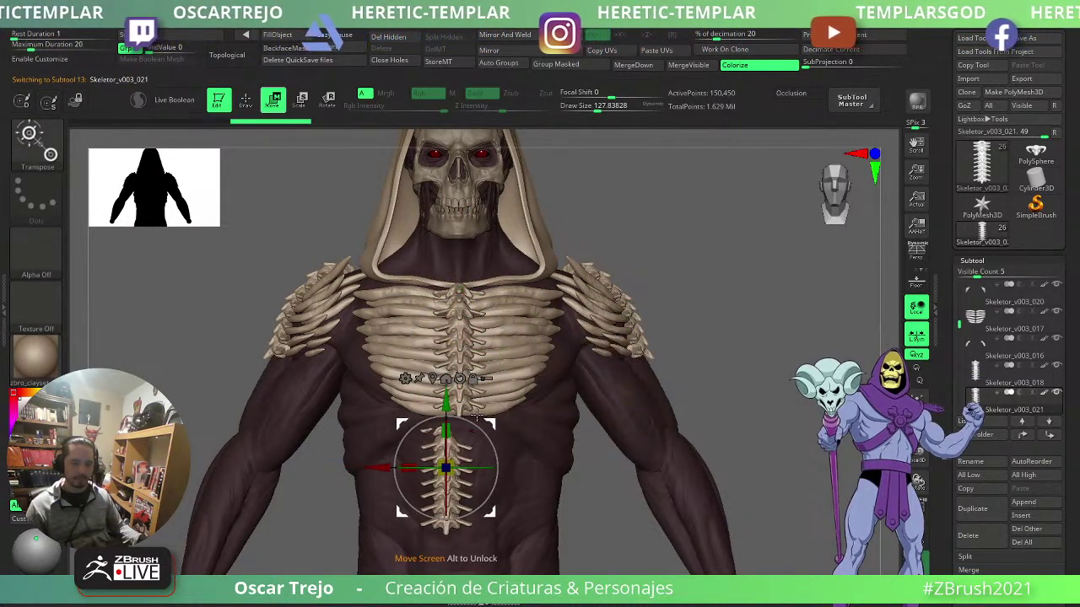
click(450, 376)
drag(661, 245, 667, 333)
drag(516, 354, 588, 454)
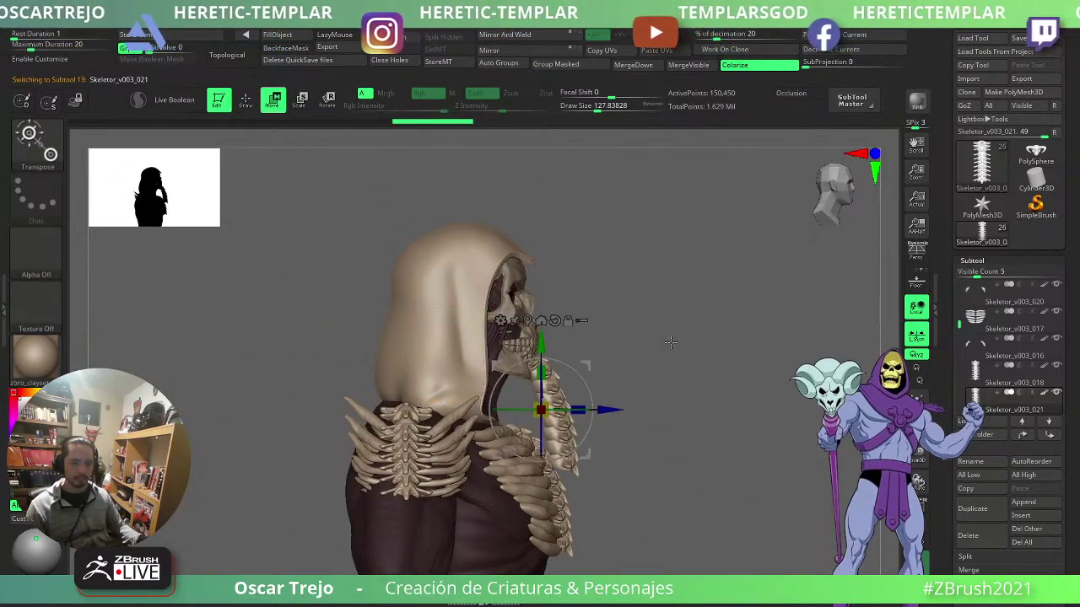
- Widen the duplicated vertebral column sideways, stepping through its history to keep the broad version
drag(760, 358, 679, 298)
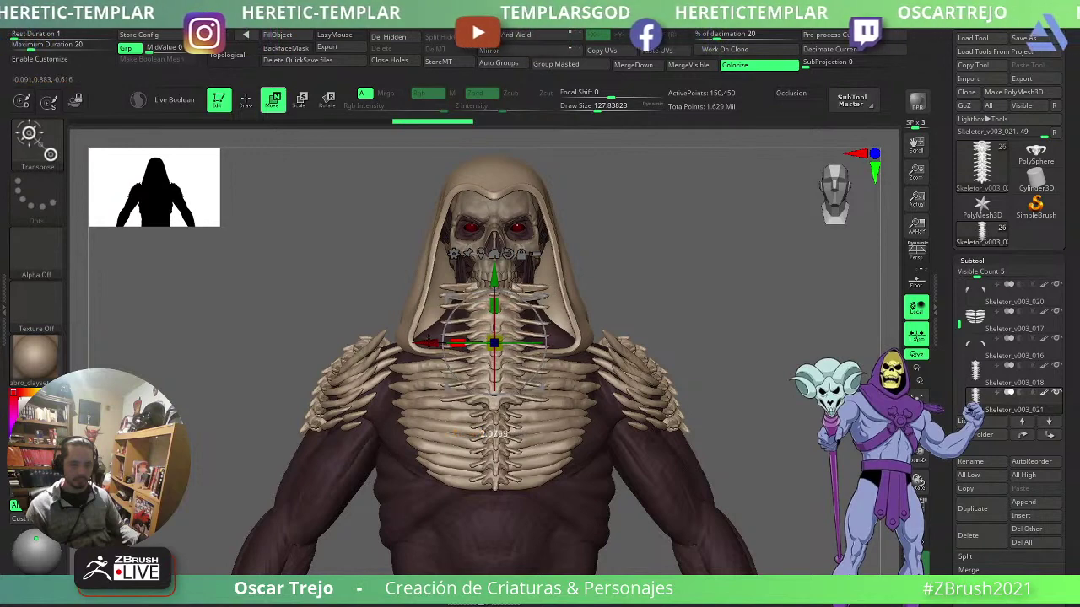
key(q)
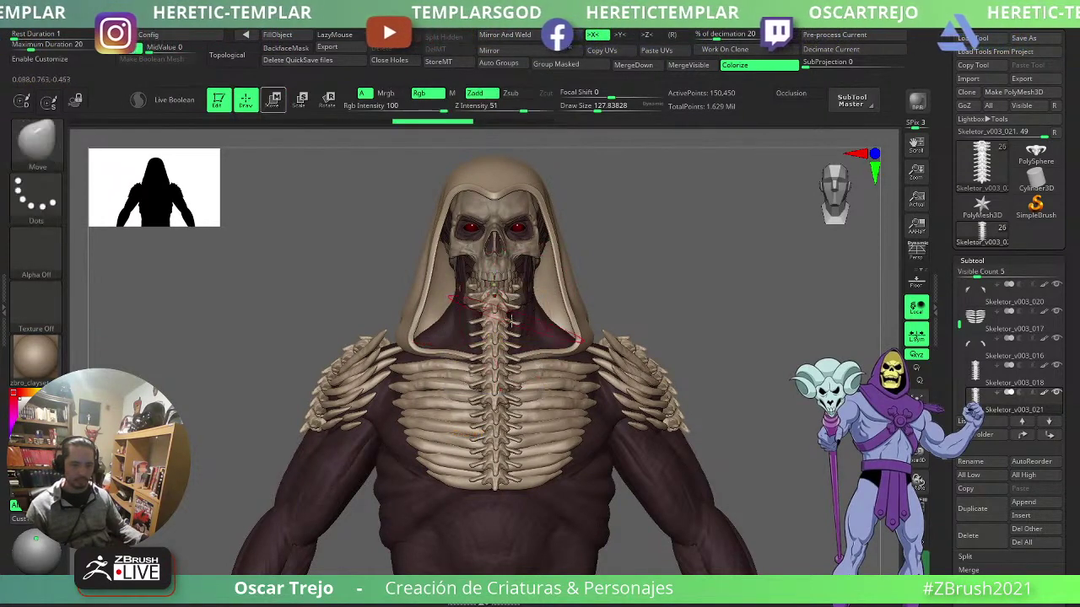
key(ctrl+shift+z)
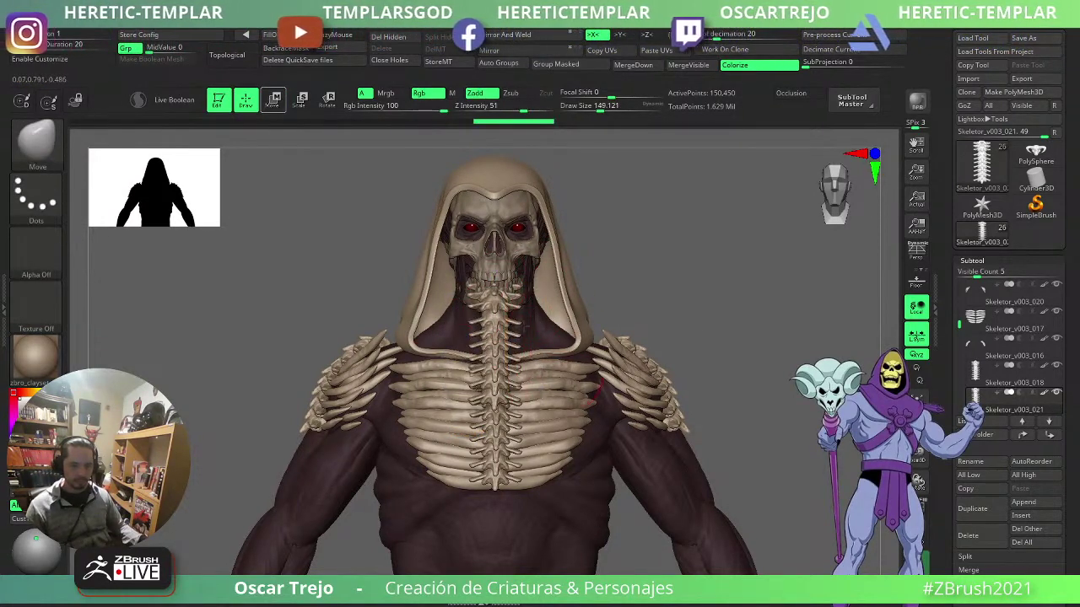
key(ctrl+shift+z)
key(ctrl+shift+z)
key(ctrl+shift+z)
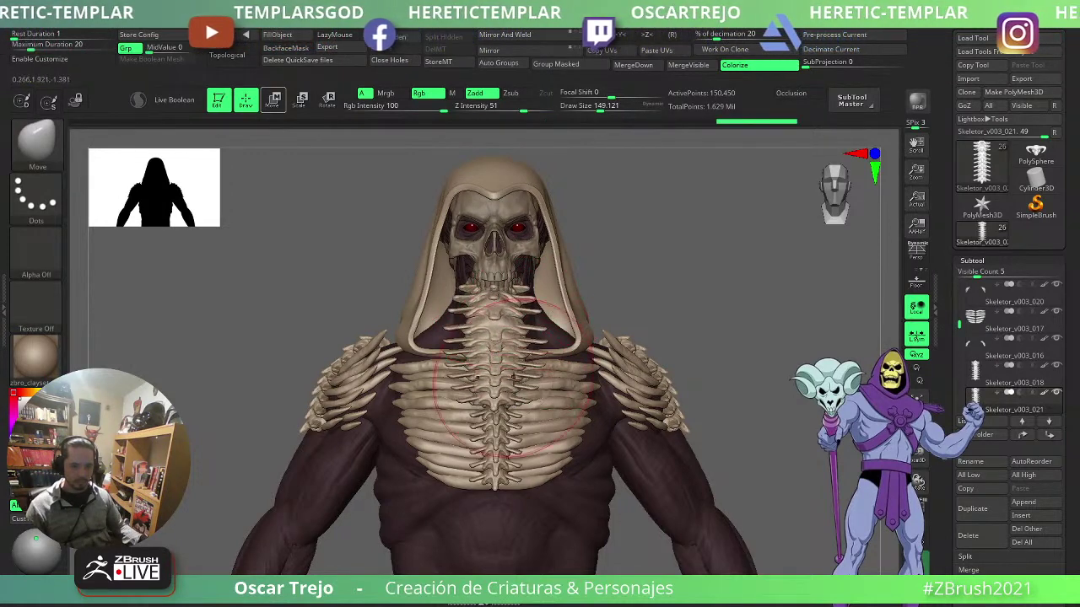
- Try rotating the duplicated vertebral column sideways in front of the neck, and undo the rotations
mouse_move(529, 325)
right_down()
mouse_move(641, 303)
mouse_move(511, 336)
mouse_move(590, 338)
mouse_move(557, 329)
right_up()
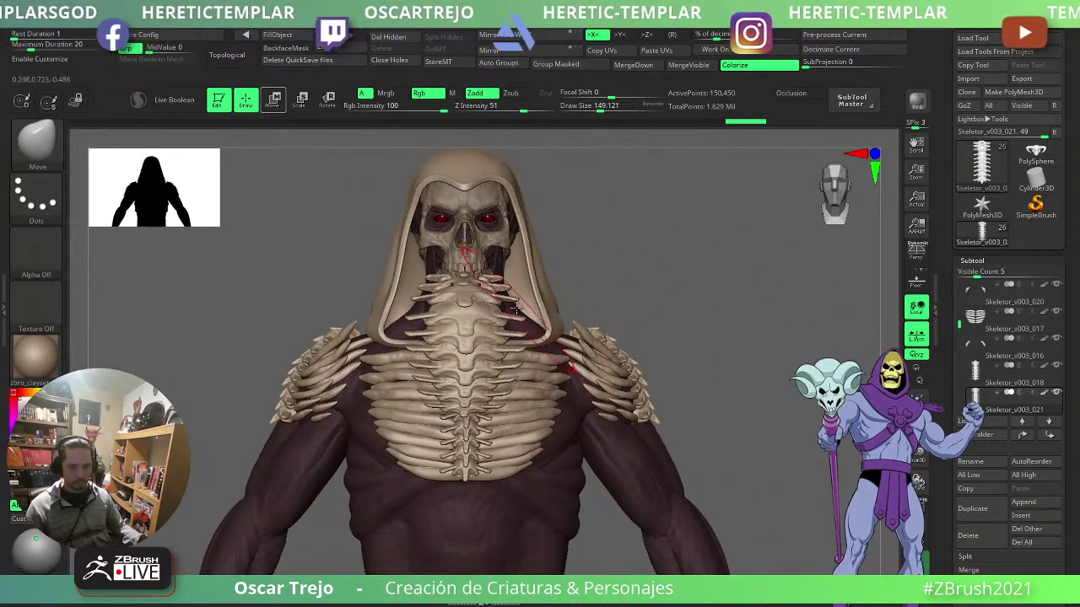
key(w)
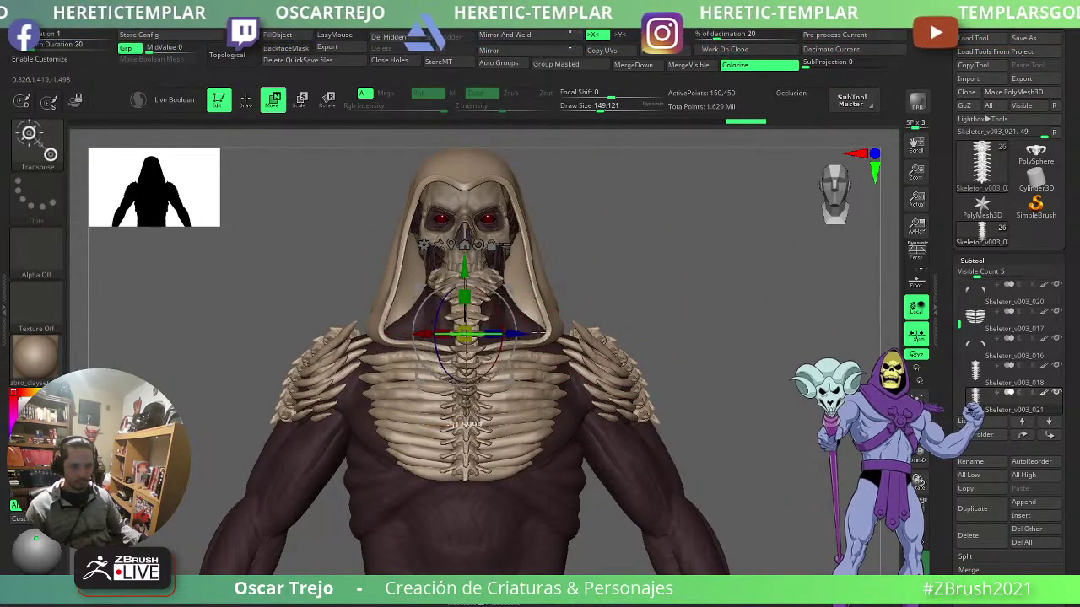
drag(489, 334, 558, 329)
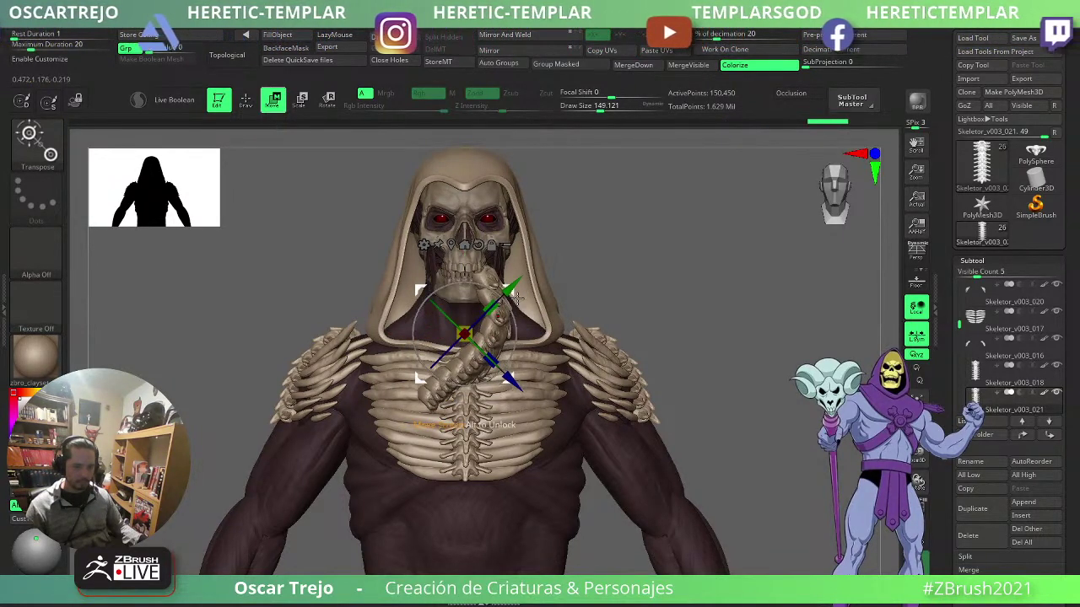
key(ctrl+z)
key(ctrl+z)
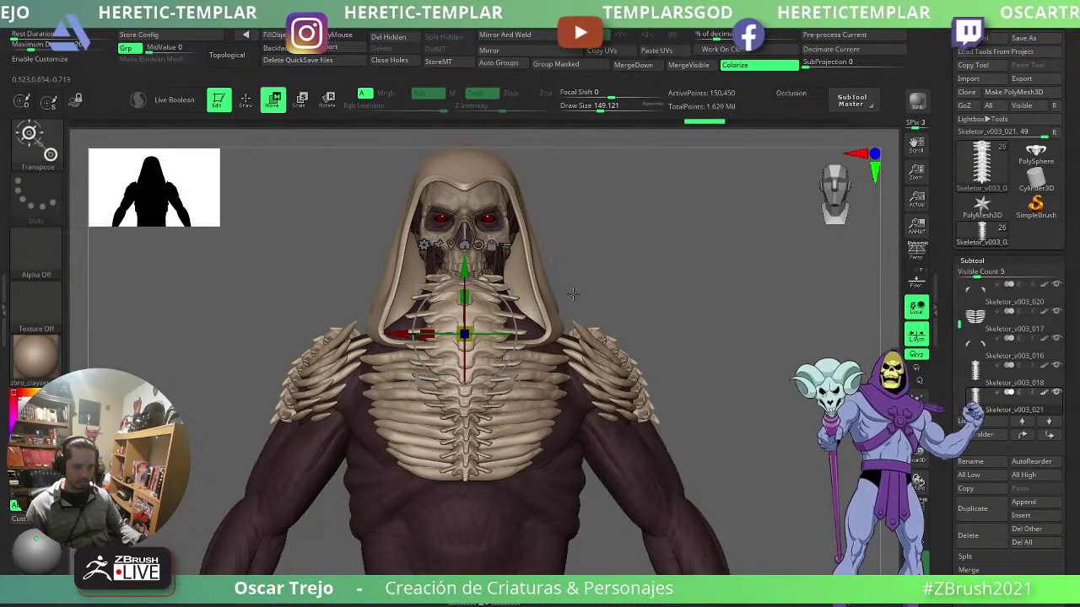
- Tilt the duplicated vertebral column and place it behind the character's left shoulder, beside the hood, checking it from the side
mouse_move(635, 294)
mouse_down()
mouse_move(519, 295)
mouse_move(725, 245)
mouse_move(713, 250)
mouse_move(836, 252)
mouse_move(647, 246)
mouse_up()
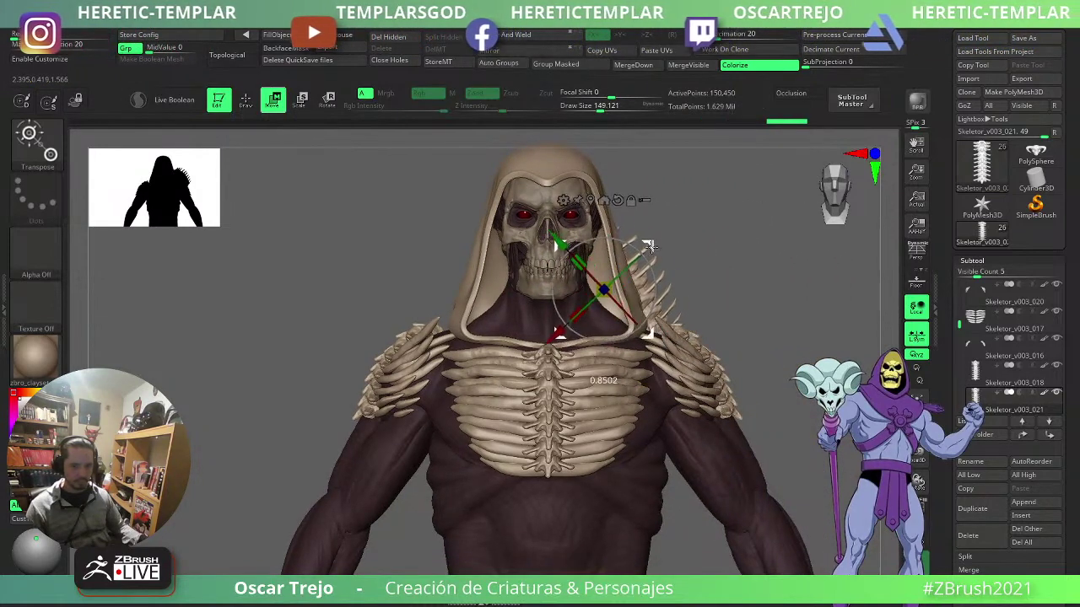
key(q)
drag(694, 306, 689, 315)
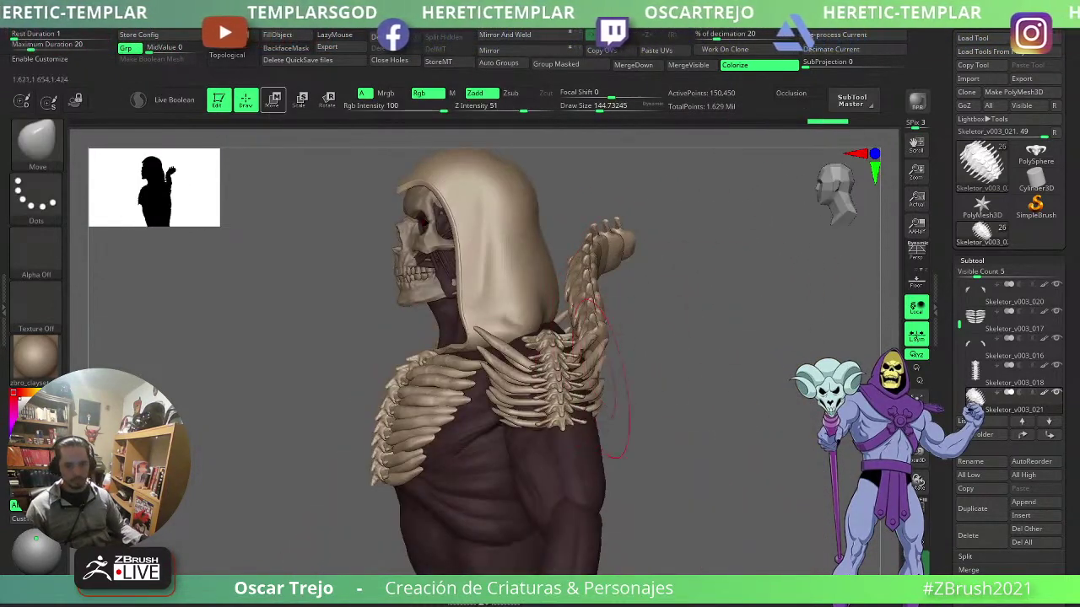
alt+click(547, 305)
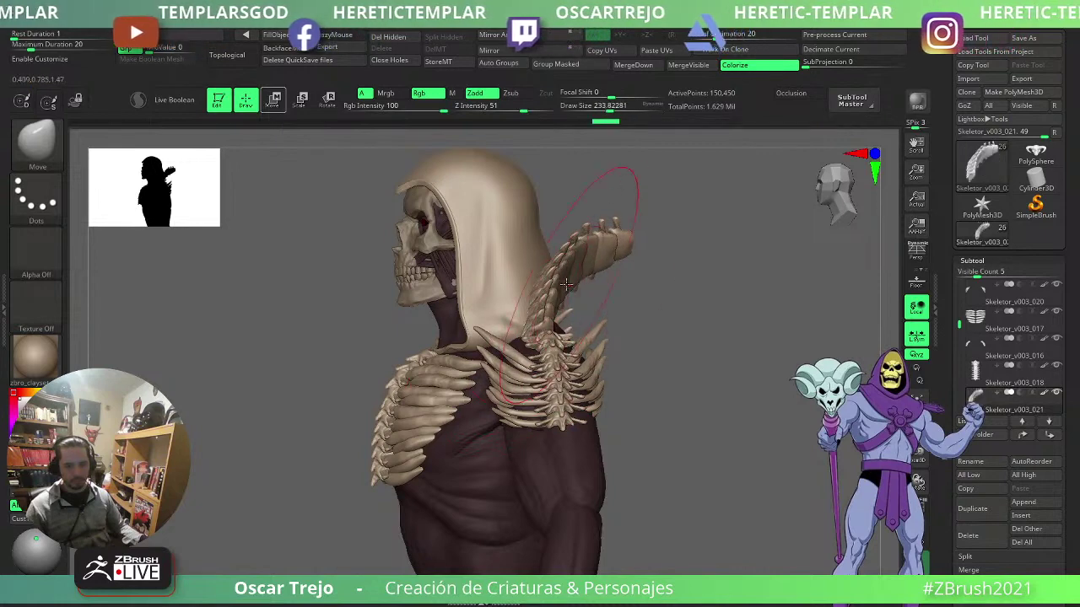
- Pull the raised vertebral column toward the shoulder guard and the back of the hood with large Move brush strokes
mouse_move(566, 284)
mouse_down()
mouse_move(601, 283)
mouse_move(597, 260)
mouse_up()
drag(569, 314, 506, 329)
shift+drag(633, 314, 675, 307)
drag(550, 253, 582, 248)
shift+drag(643, 305, 604, 375)
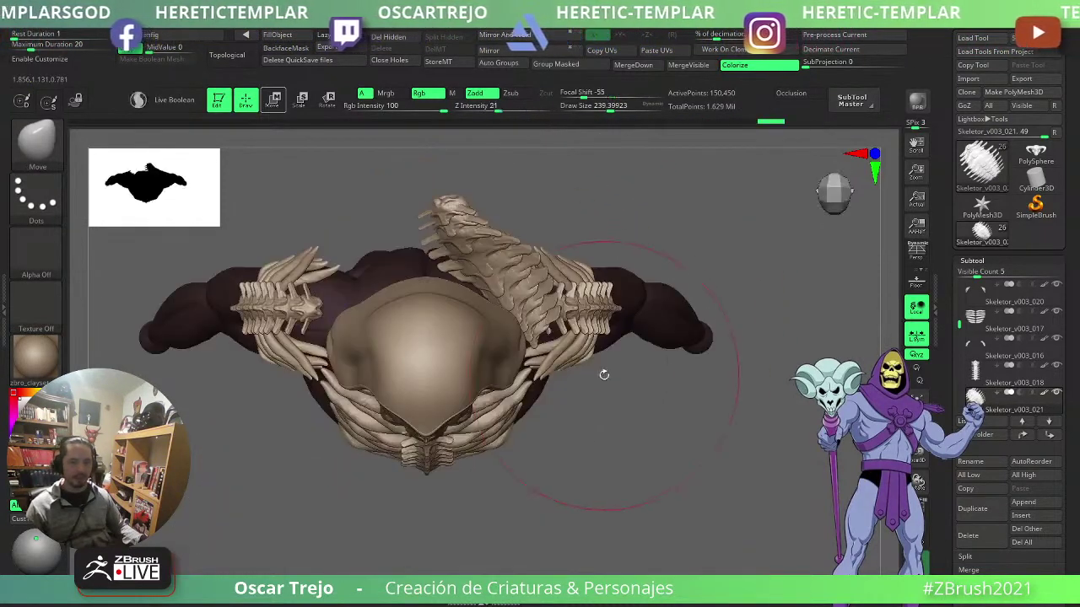
- From above, bend the column's rear end in toward the hood with the Move brush at a draw size of about 187
key(s)
drag(429, 259, 439, 259)
mouse_move(444, 211)
mouse_down()
mouse_move(428, 249)
mouse_move(444, 247)
mouse_move(428, 246)
mouse_up()
key(ctrl+z)
key(ctrl+z)
key(s)
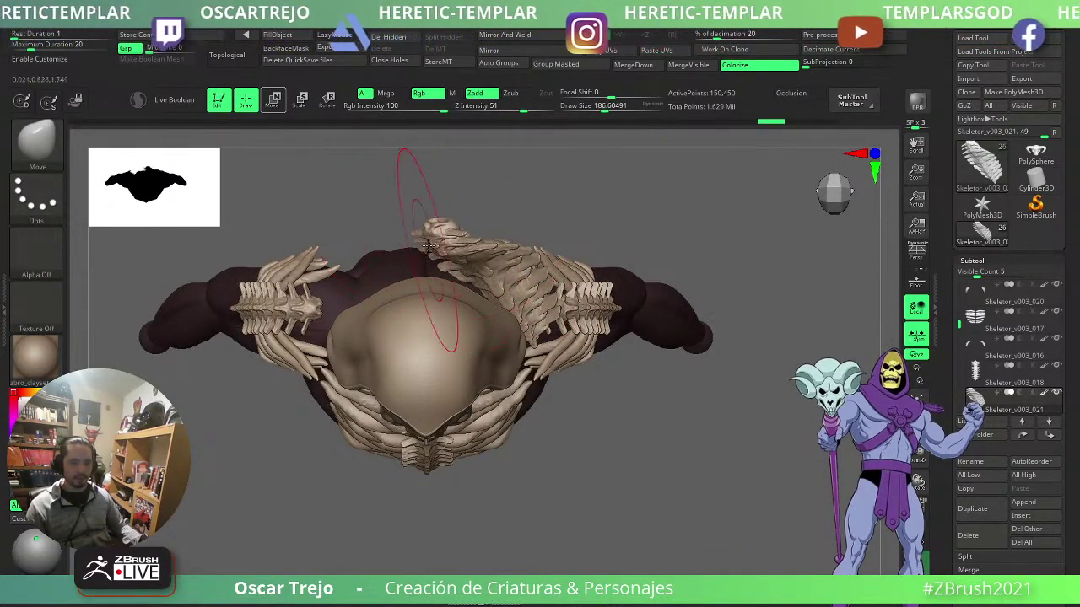
- Adjust the spines beside the hood with the Move brush at a draw size of about 197, and select the hood
drag(677, 405, 579, 291)
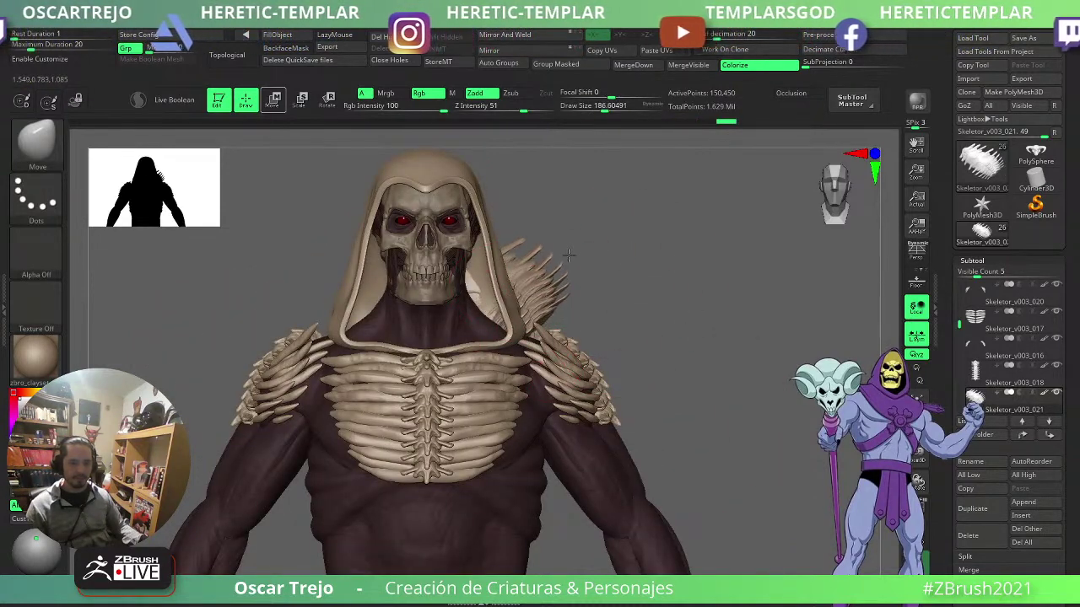
key(s)
drag(512, 289, 515, 289)
drag(609, 262, 546, 271)
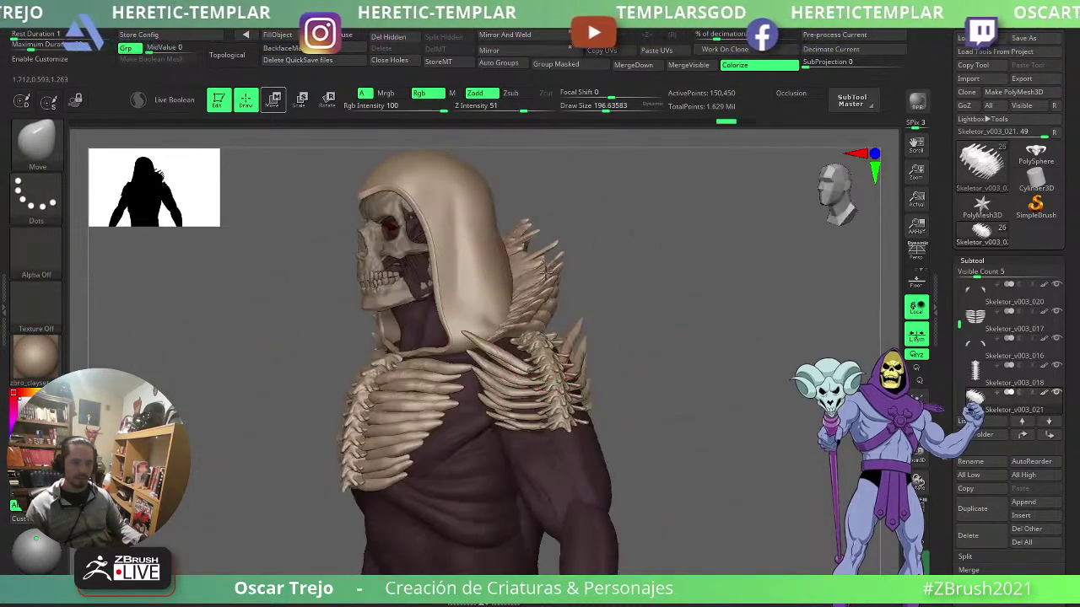
alt+click(494, 253)
key(ctrl)
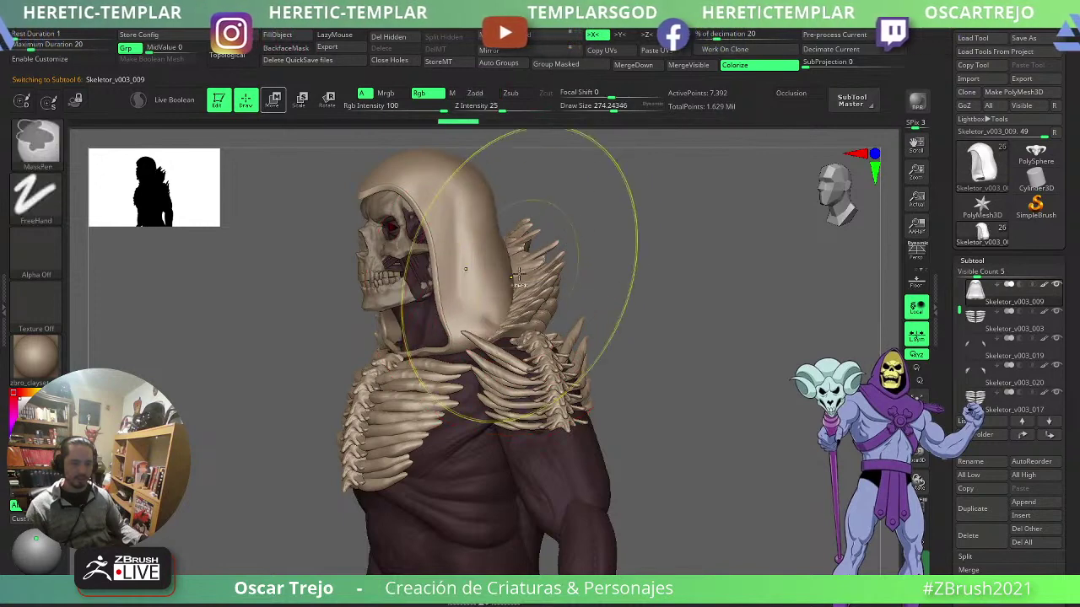
drag(653, 299, 600, 301)
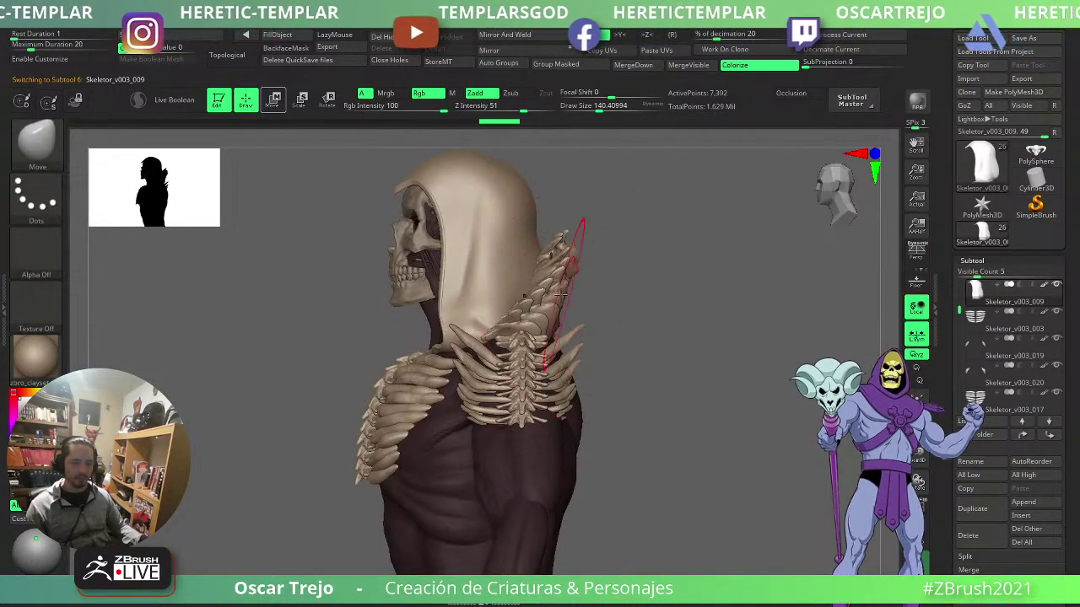
- Reselect the raised vertebral column and curve its end around the back of the hood at a draw size of about 182
alt+click(568, 264)
drag(666, 280, 610, 274)
key(s)
mouse_move(609, 274)
mouse_down()
mouse_move(597, 274)
mouse_move(620, 291)
mouse_up()
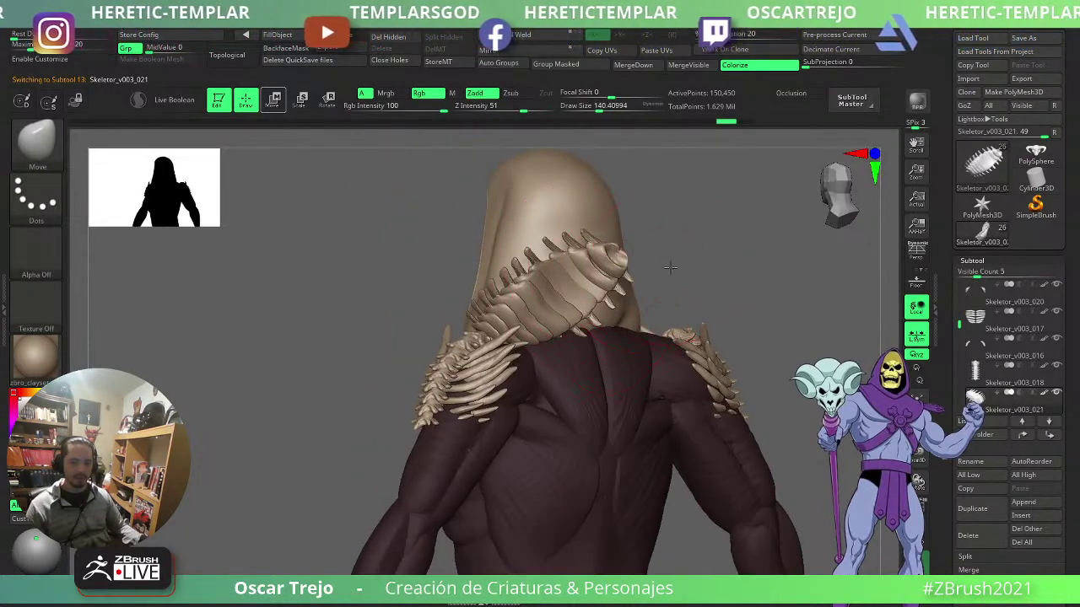
mouse_move(670, 268)
mouse_down()
mouse_move(619, 285)
mouse_move(588, 340)
mouse_up()
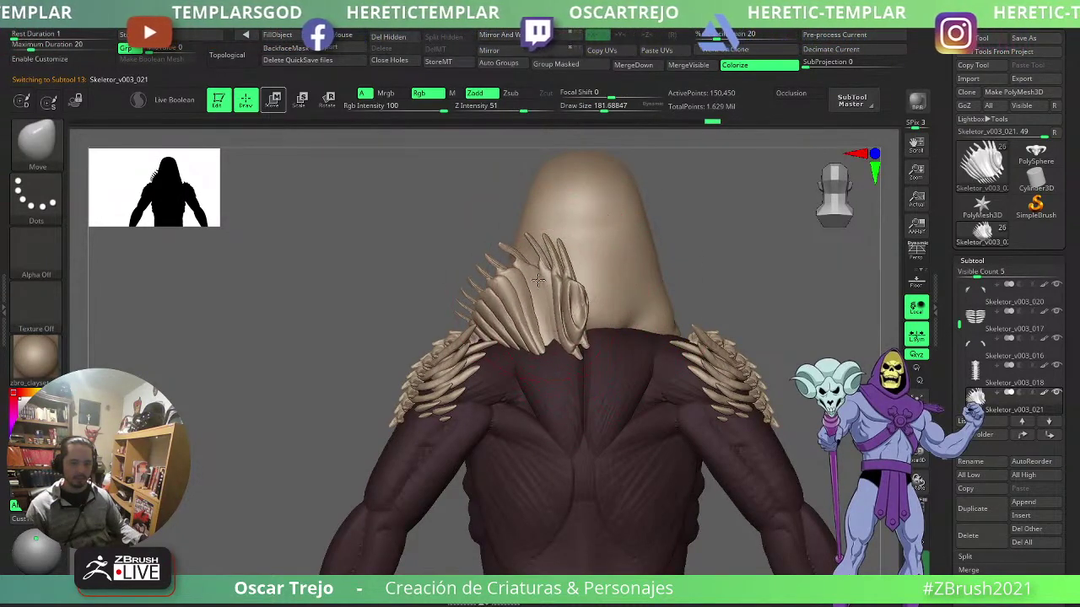
drag(401, 284, 552, 285)
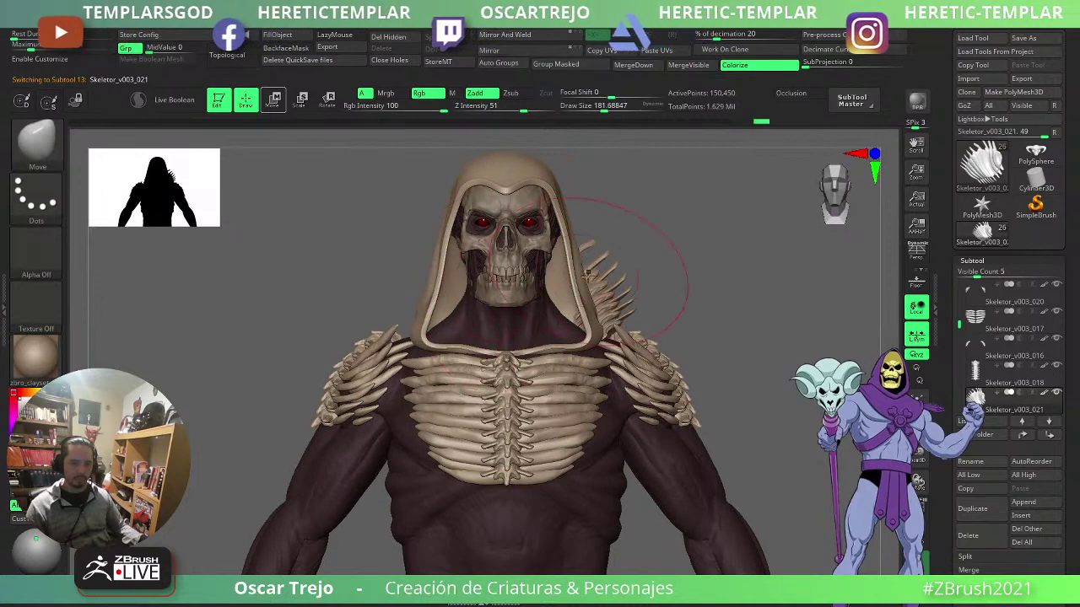
- Refine the raised column's silhouette beside the hood from the front with the Move brush at draw sizes of about 172 and 223
drag(662, 279, 604, 283)
key(s)
click(566, 308)
mouse_move(625, 232)
mouse_down()
mouse_move(652, 260)
mouse_move(574, 258)
mouse_move(576, 330)
mouse_up()
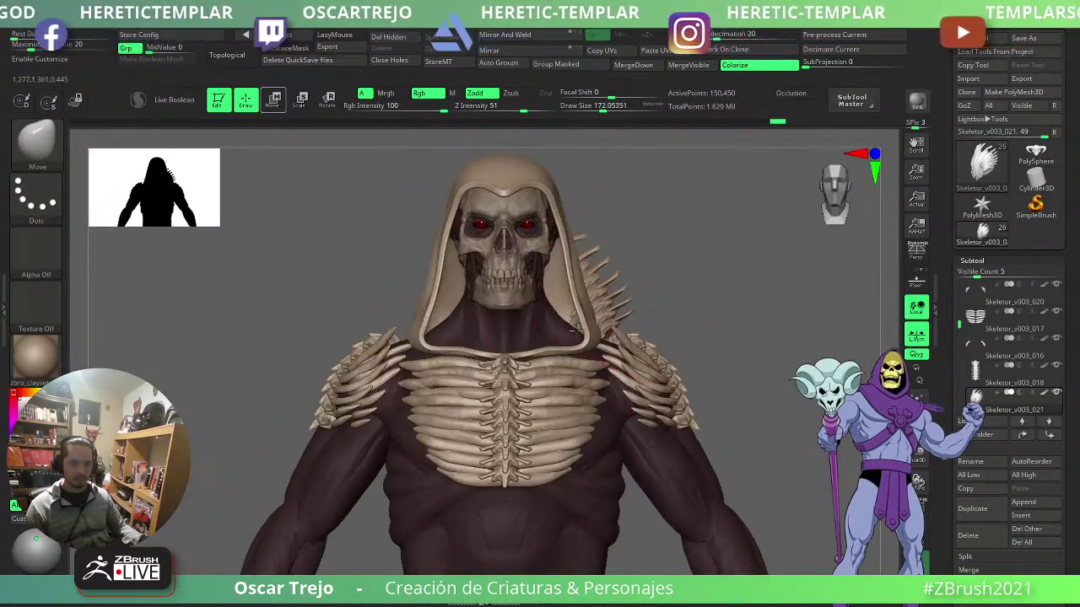
mouse_move(626, 273)
mouse_down()
mouse_move(668, 277)
mouse_move(612, 279)
mouse_up()
key(s)
click(609, 279)
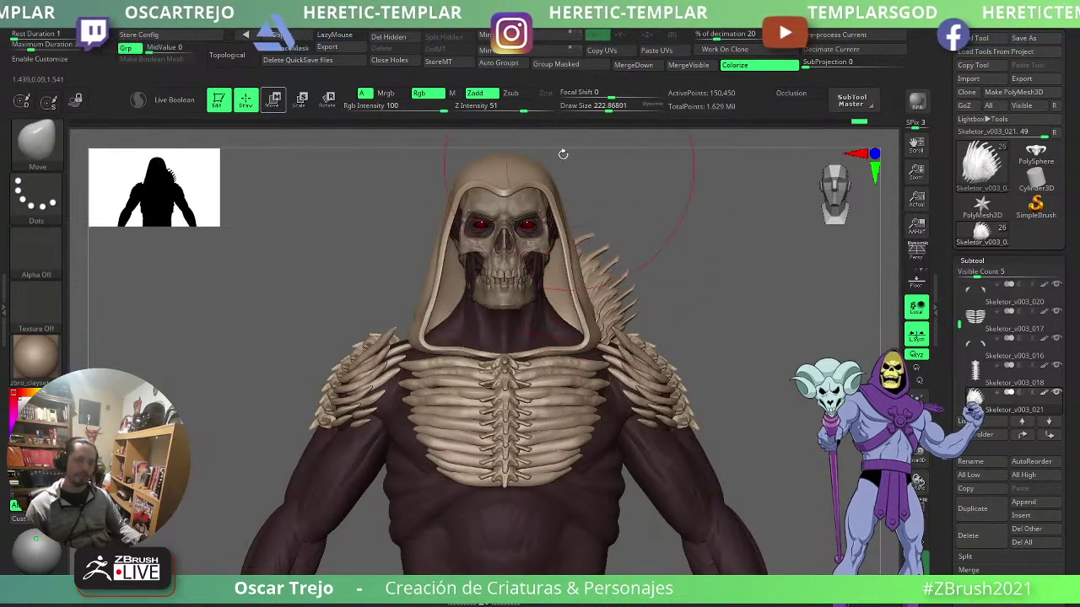
- Flip the raised vertebral collar across the body, turn off local symmetry, and mirror and weld it onto both sides of the hood
click(506, 35)
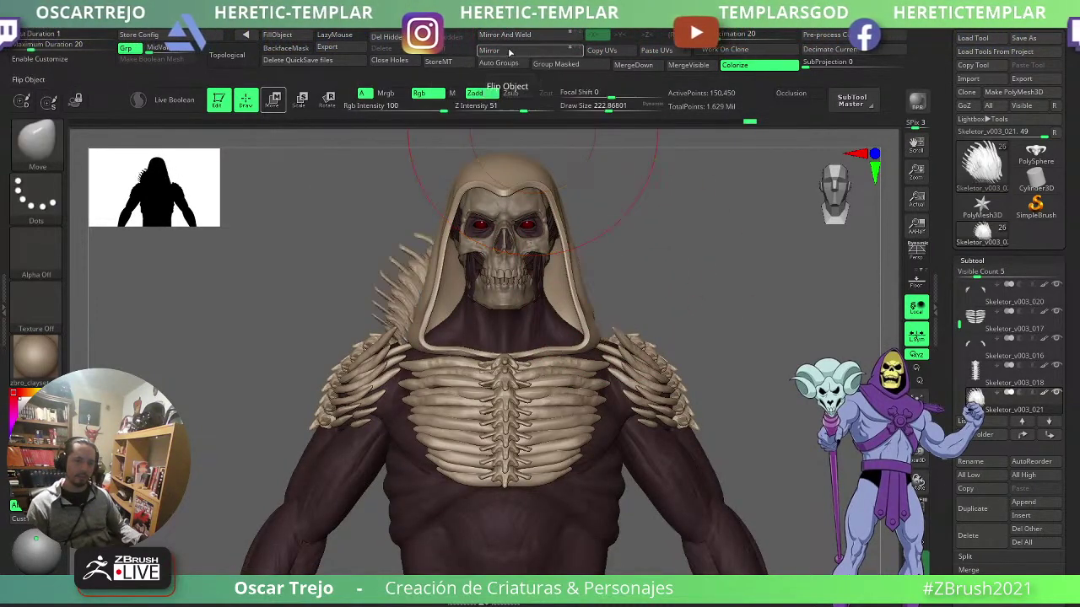
click(914, 333)
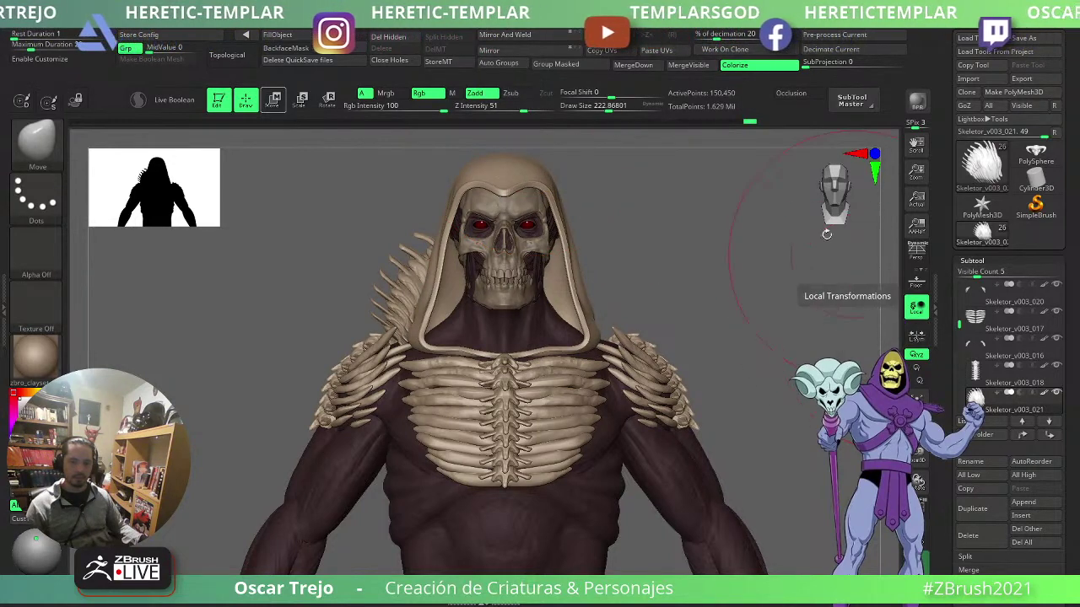
click(507, 36)
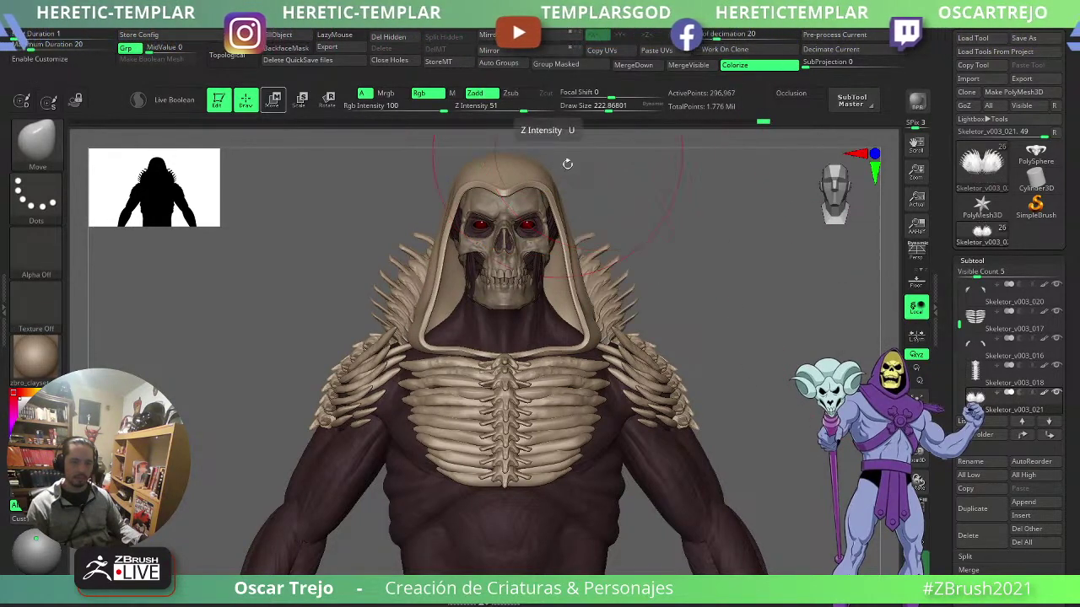
alt+drag(685, 307, 578, 360)
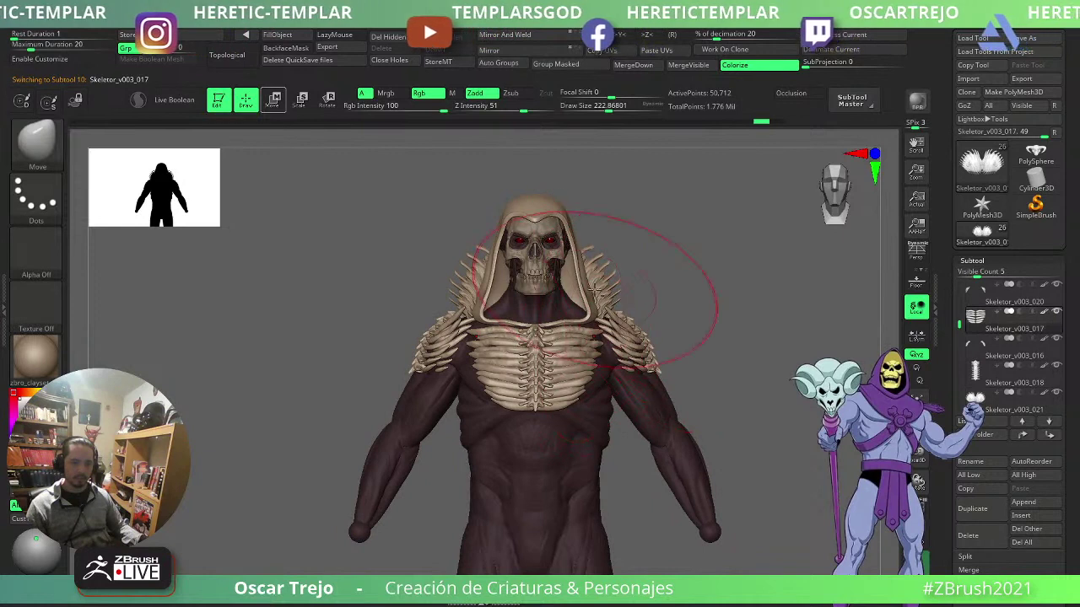
- Reselect the mirrored collar, pull its spines outward beside the hood using a smaller Move brush, and select the hood
alt+click(600, 287)
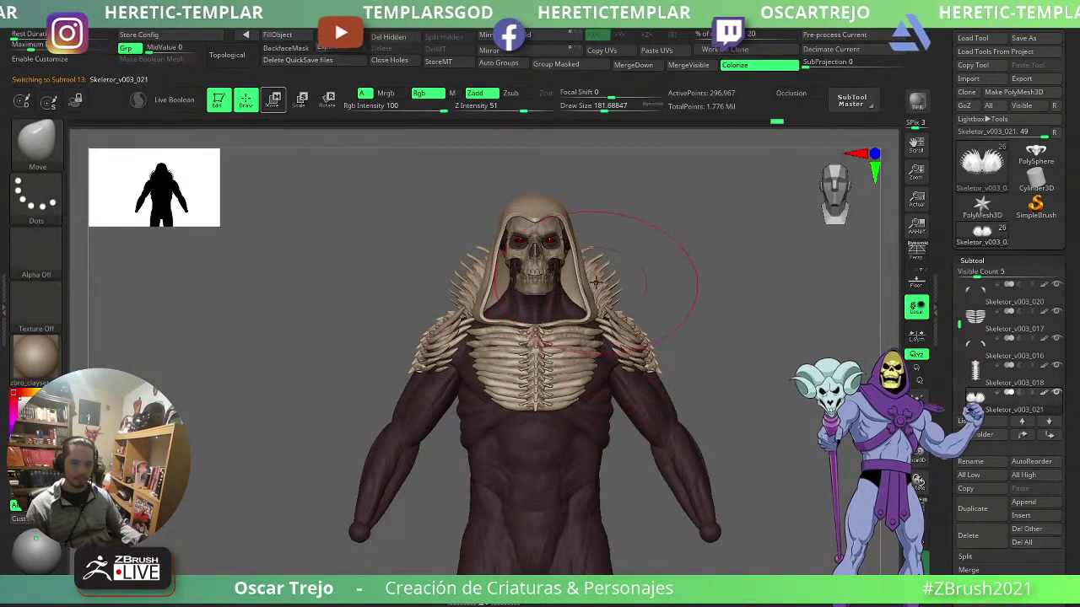
key(bracketleft)
drag(595, 283, 611, 279)
alt+click(584, 284)
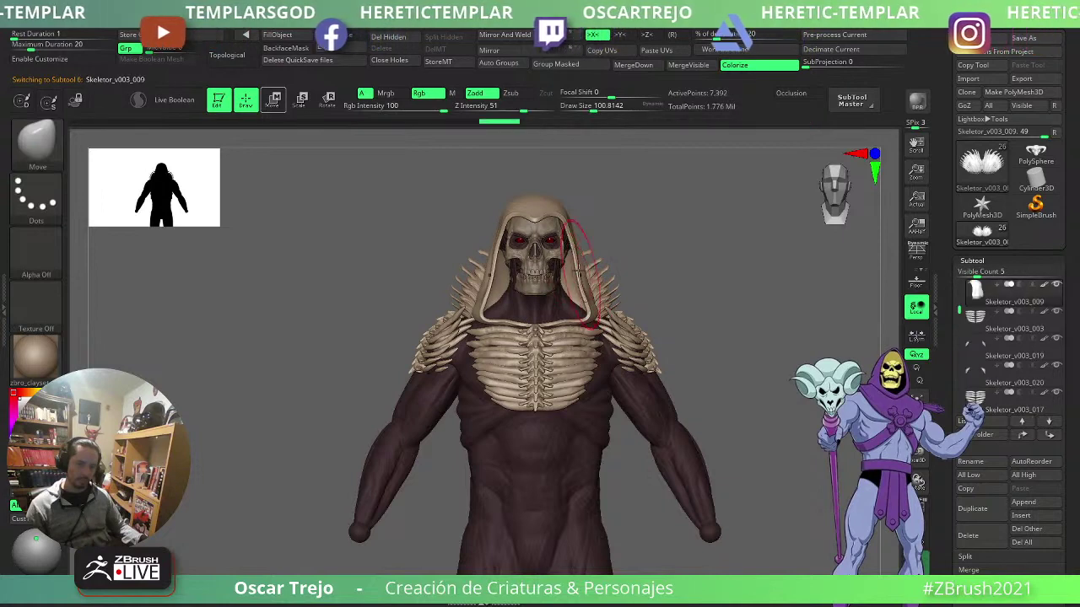
- Examine the silhouette of the hood, collar, shoulder guards and rib cage from the side, front and close up
shift+drag(648, 221, 593, 229)
key(bracketright)
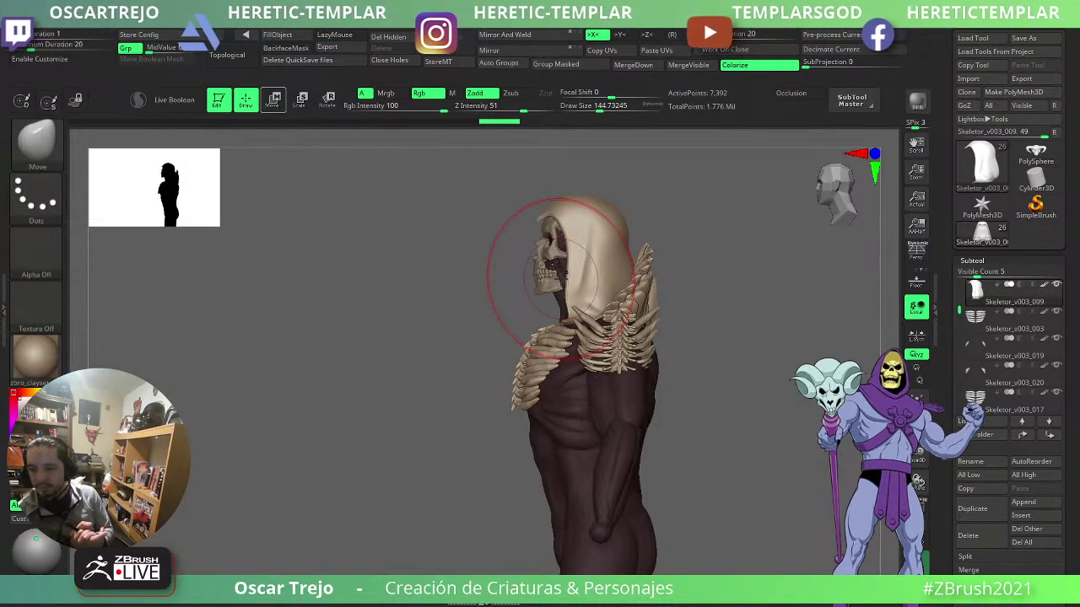
mouse_move(381, 352)
mouse_down()
mouse_move(414, 410)
mouse_move(429, 397)
mouse_up()
shift+drag(685, 335, 680, 339)
key(s)
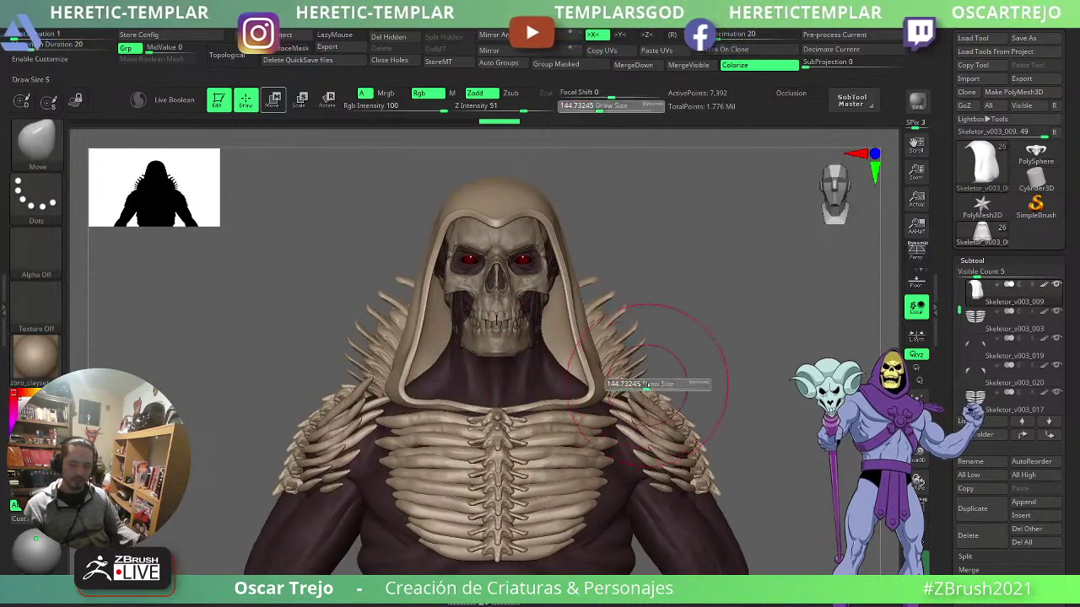
drag(658, 384, 654, 386)
alt+drag(759, 369, 699, 356)
alt+click(580, 414)
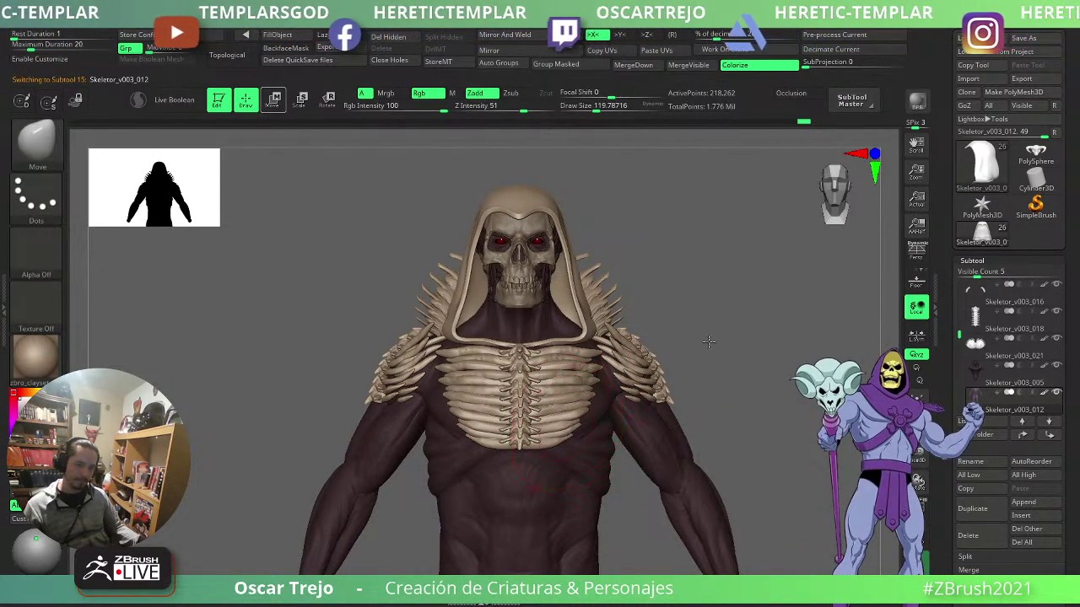
mouse_move(714, 321)
mouse_down()
mouse_move(737, 285)
mouse_move(731, 345)
mouse_move(726, 307)
mouse_up()
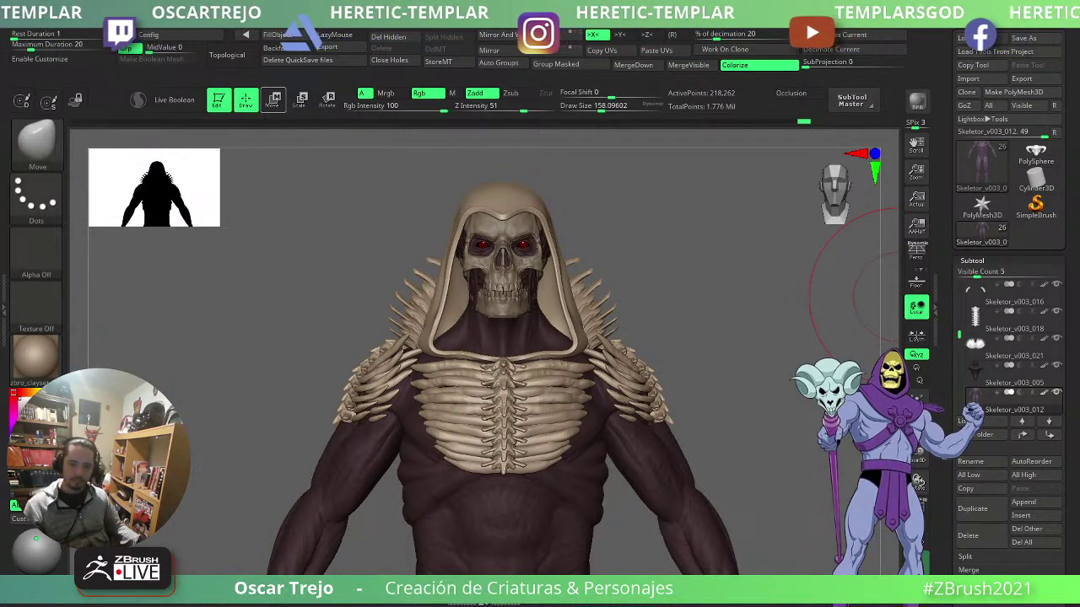
drag(698, 334, 701, 355)
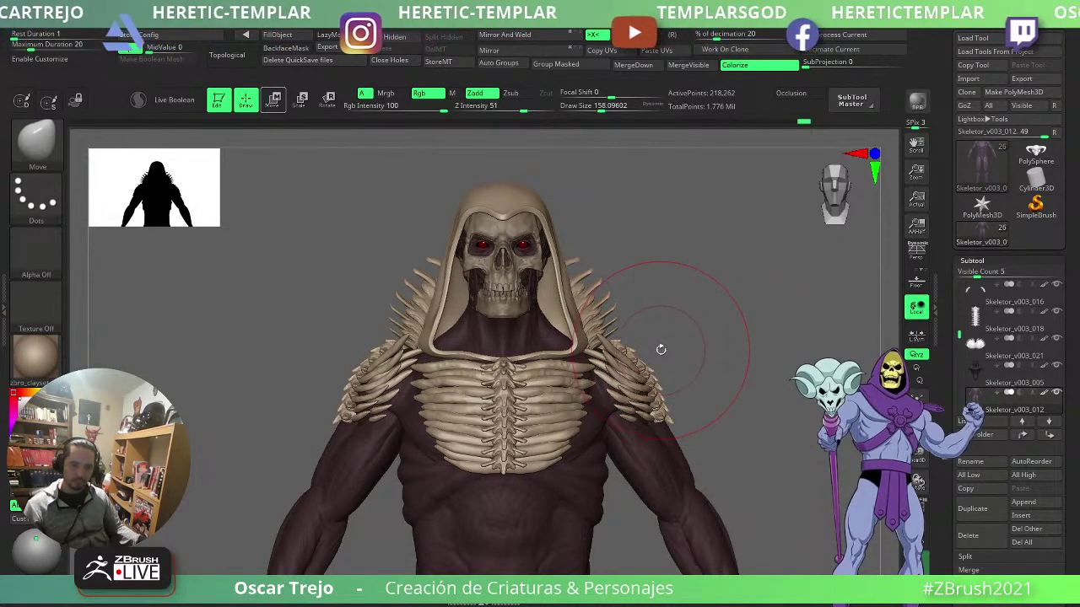
drag(661, 349, 687, 356)
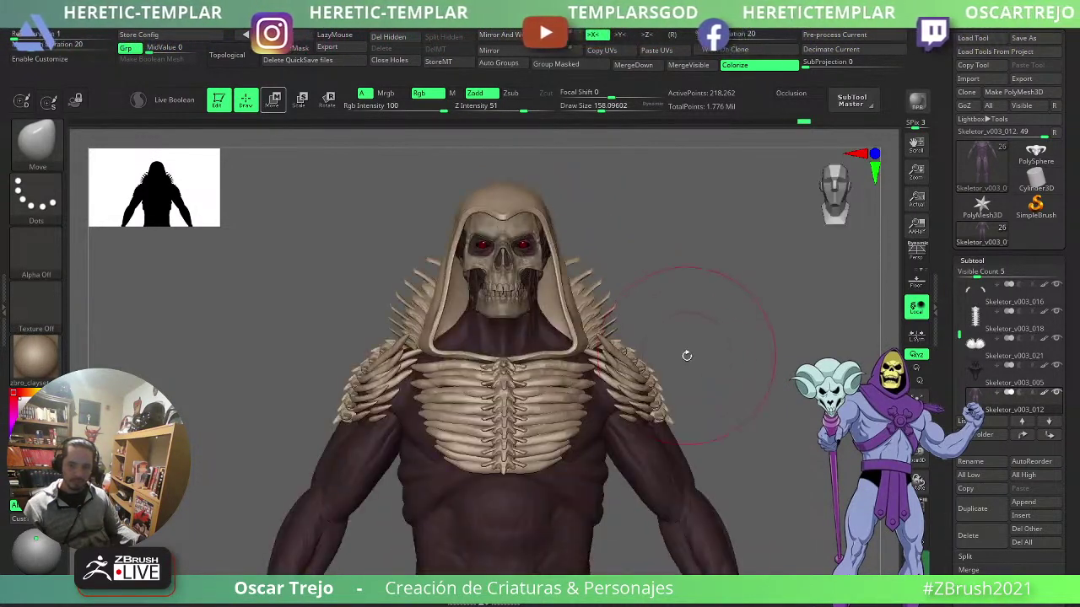
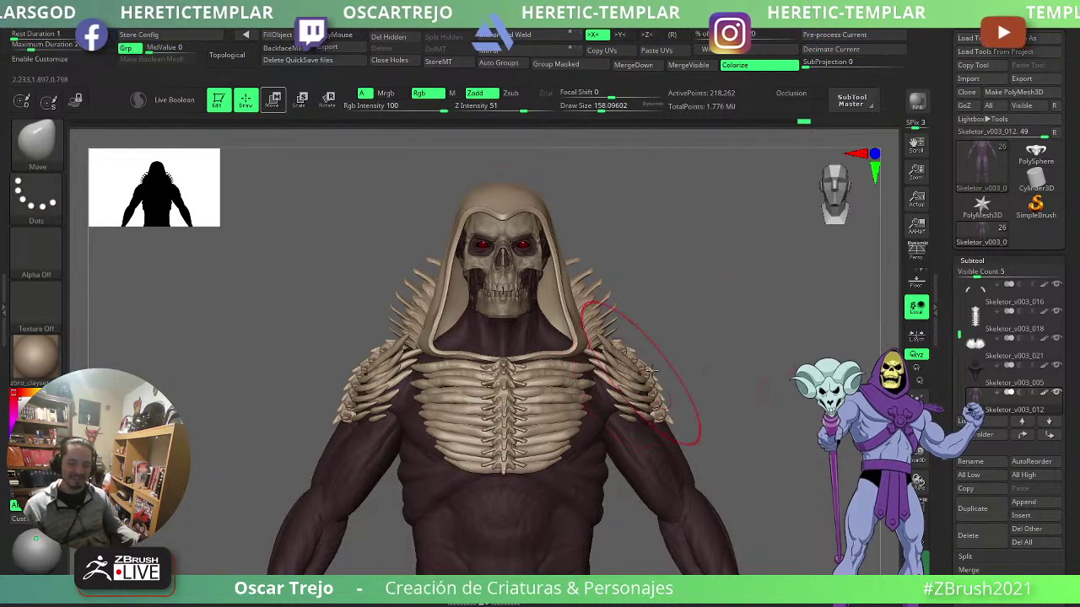
mouse_move(711, 335)
alt+mouse_down()
mouse_move(699, 297)
mouse_move(663, 279)
alt+mouse_up()
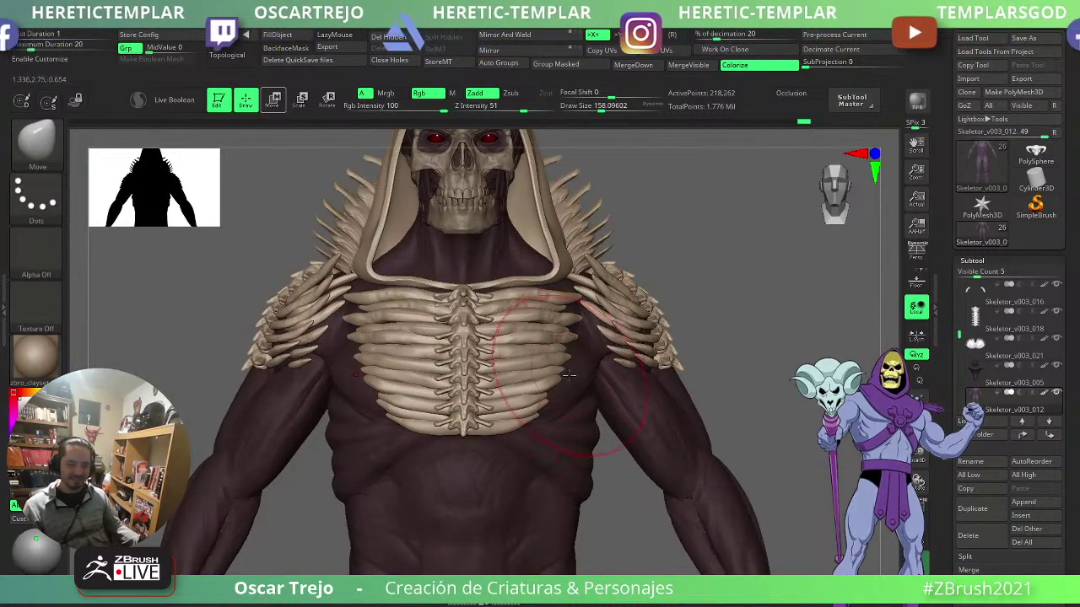
alt+click(563, 371)
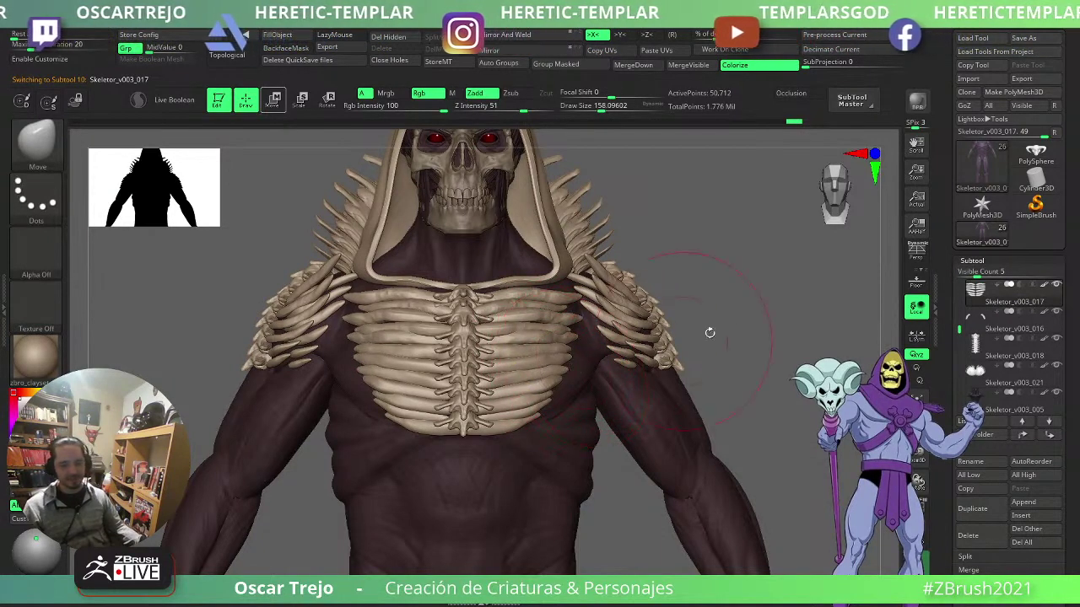
mouse_move(720, 314)
alt+mouse_down()
mouse_move(678, 297)
mouse_move(688, 313)
mouse_move(732, 311)
alt+mouse_up()
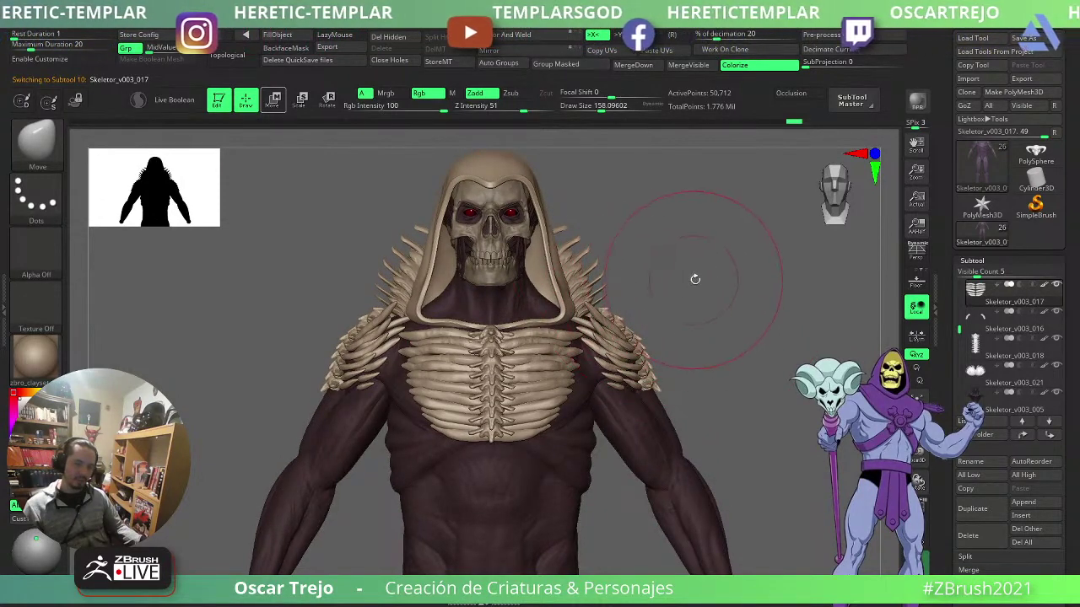
- Duplicate the colour-grouped chest ribs and rotate and move the copy out beside the shoulder guard
alt+click(613, 348)
key(ctrl+shift+d)
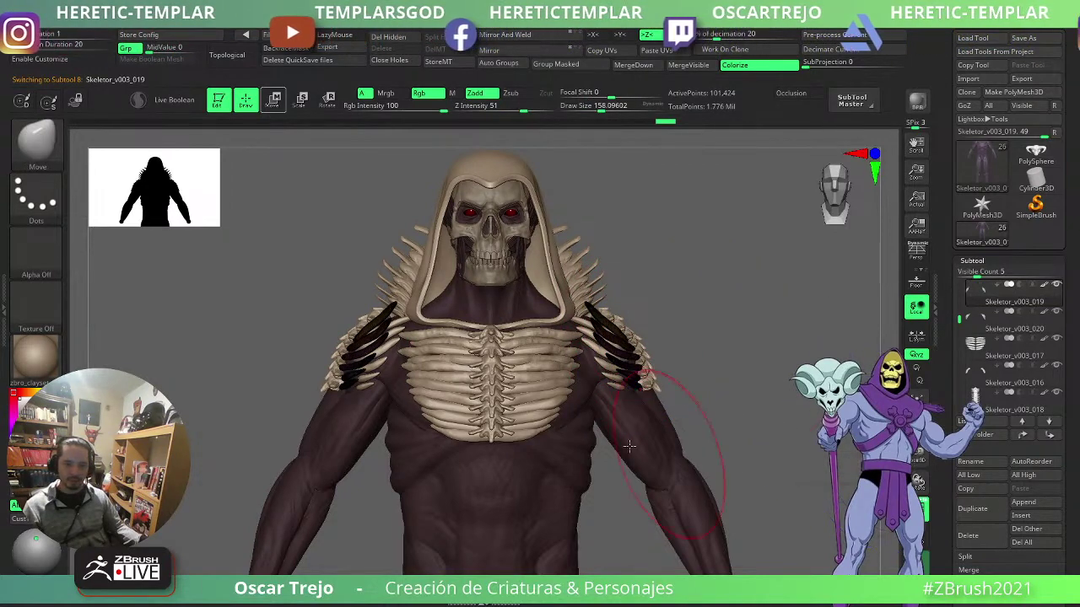
alt+click(549, 408)
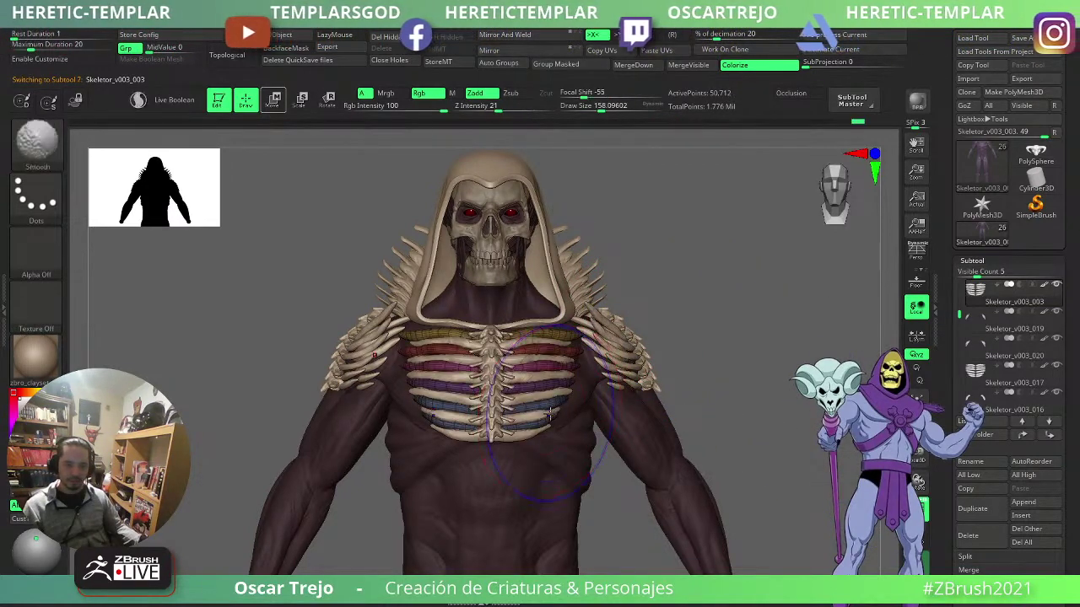
click(971, 511)
key(w)
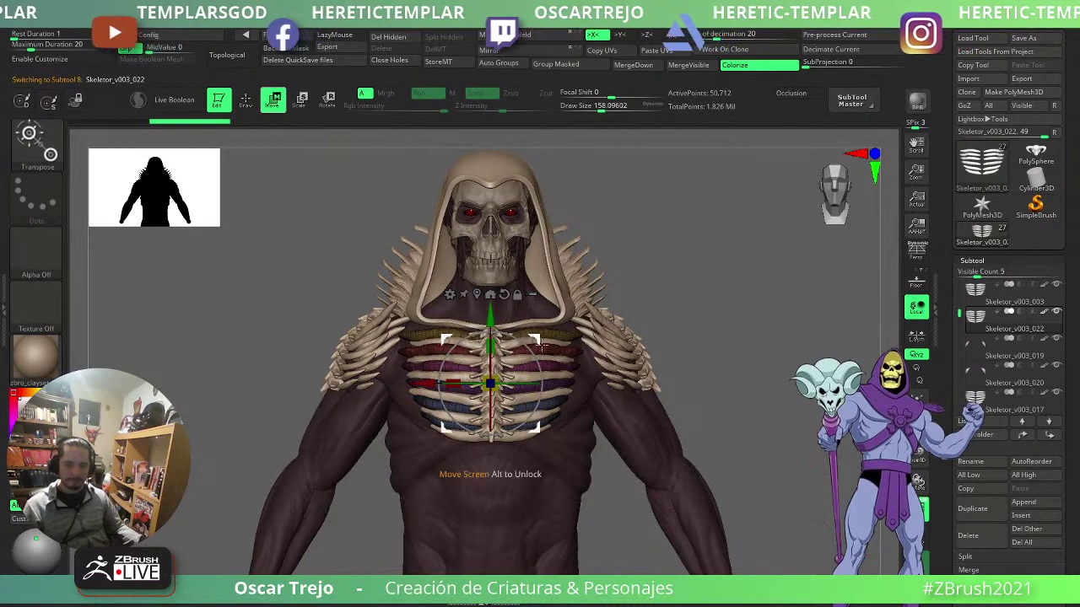
drag(544, 339, 693, 299)
drag(690, 346, 671, 303)
key(q)
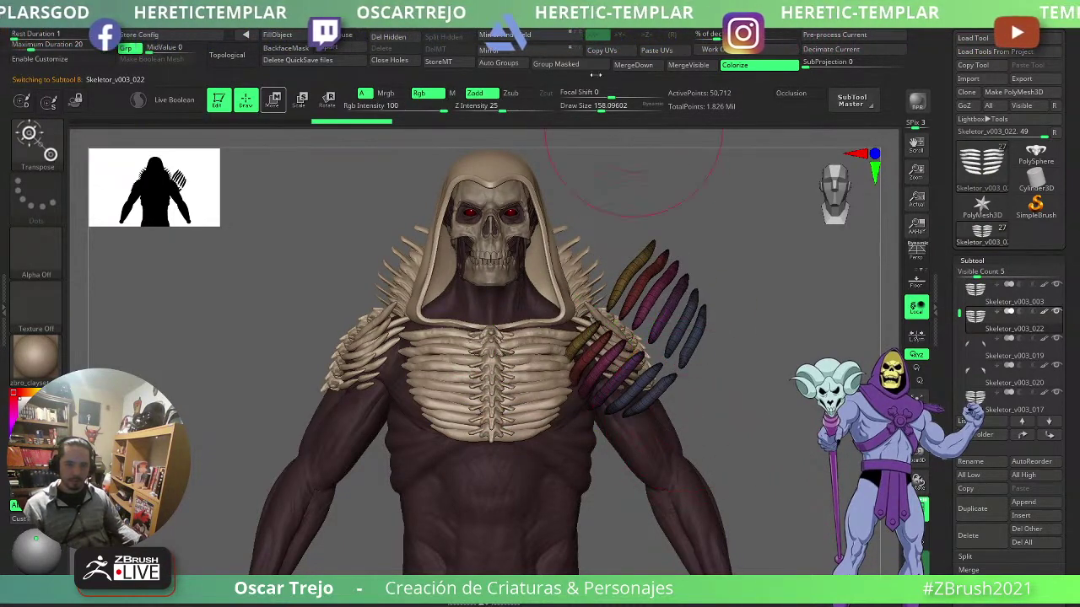
- Delete the duplicated ribs' subdivision levels above level 1 and give each rib its own polygroup with Auto Groups
key(w)
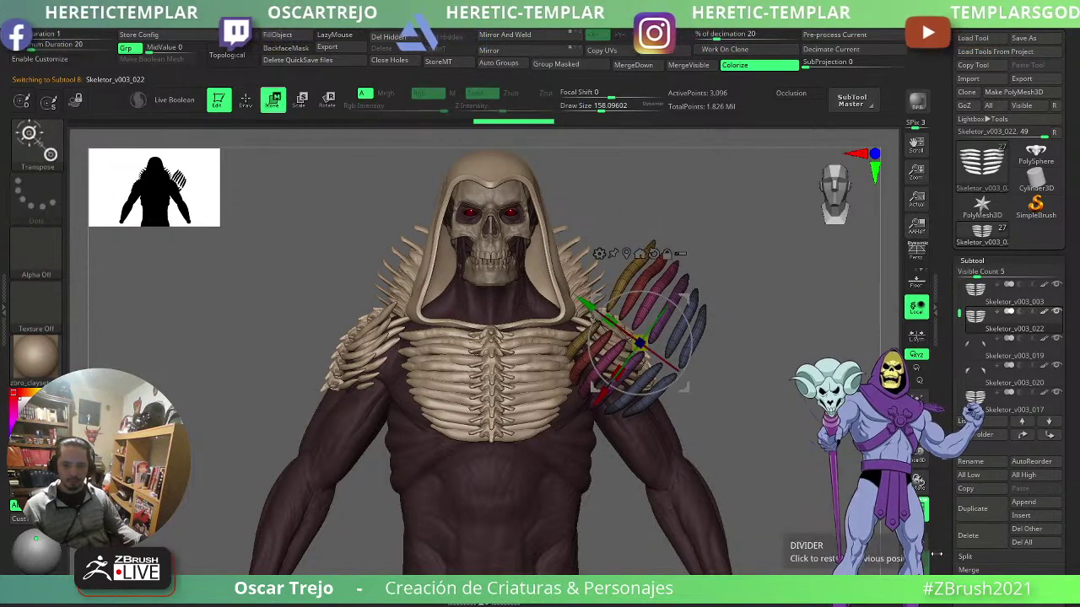
scroll(938, 476, down, 3)
drag(939, 476, 939, 469)
click(981, 519)
click(975, 532)
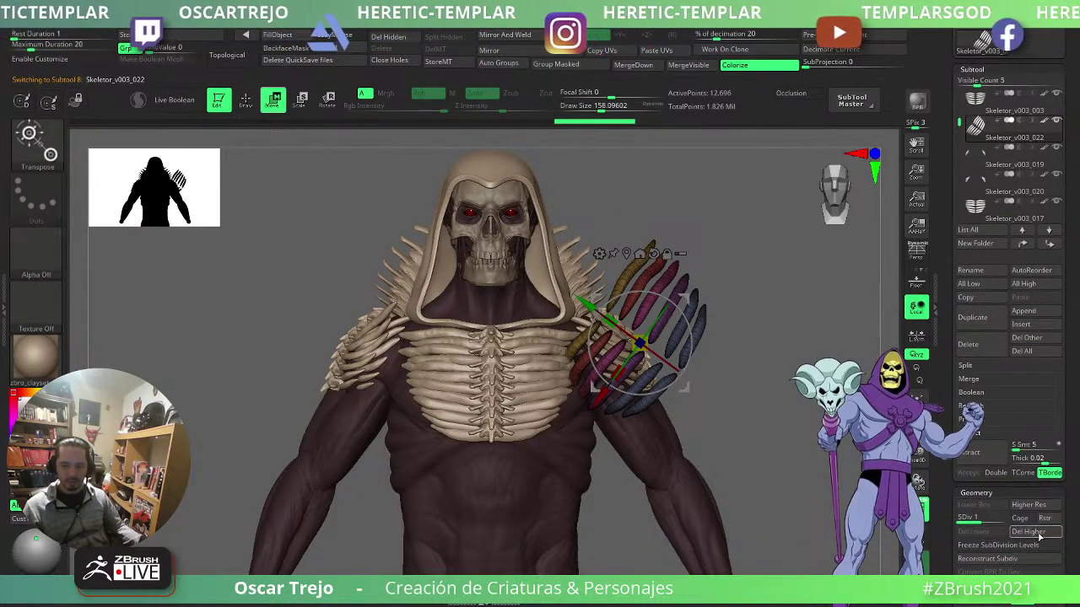
click(1034, 532)
key(q)
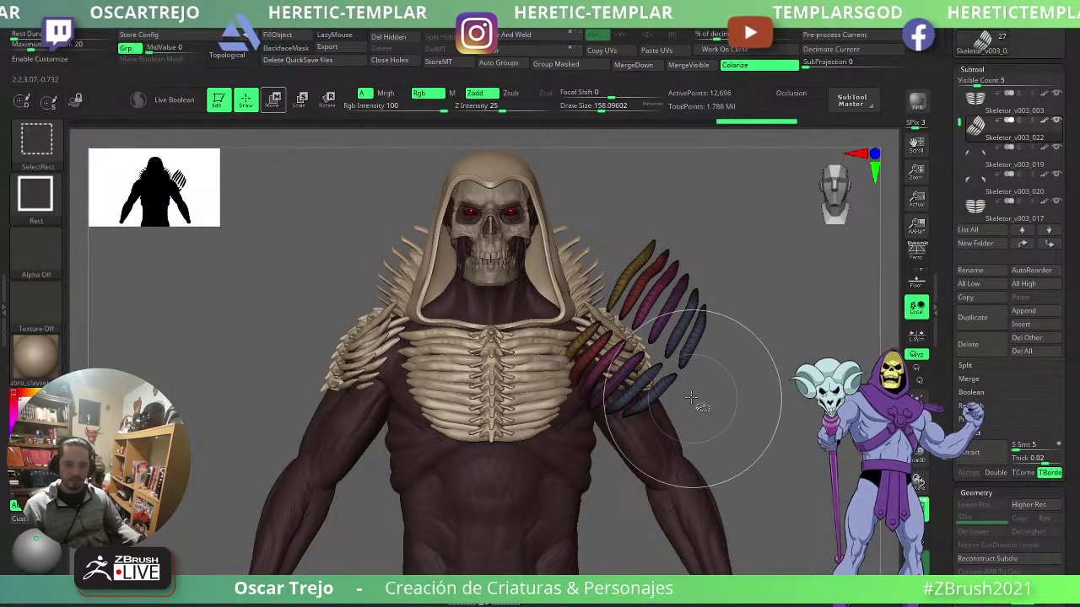
click(504, 65)
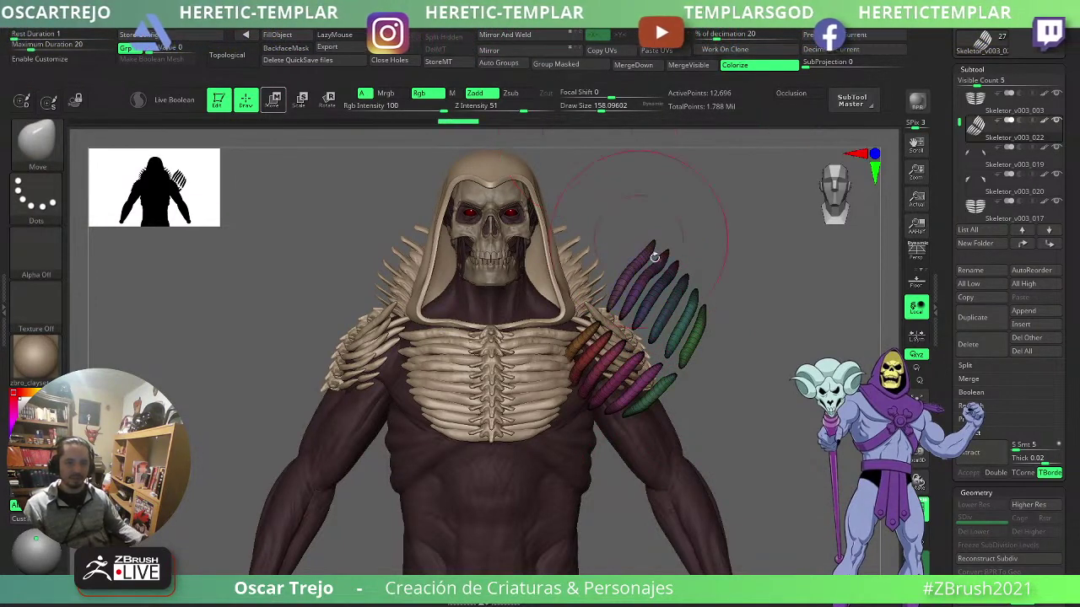
- Hide the six duplicated ribs lying over the shoulder guard, keeping only the outer row of six
ctrl+shift+click(661, 392)
ctrl+shift+drag(708, 393, 719, 404)
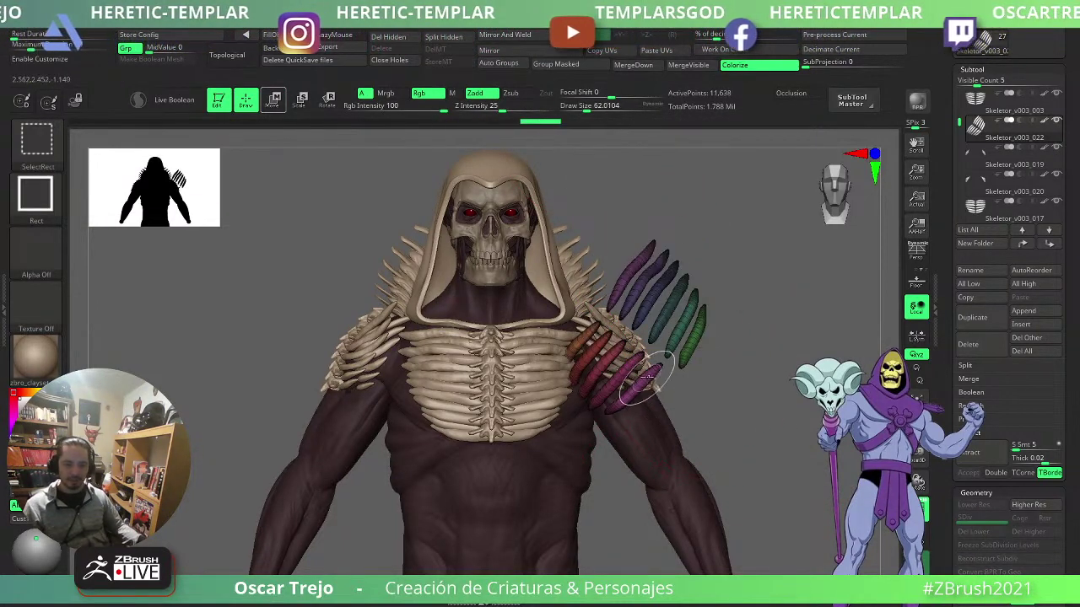
ctrl+shift+click(644, 382)
ctrl+shift+click(626, 372)
ctrl+shift+click(609, 358)
ctrl+shift+click(594, 350)
ctrl+shift+click(590, 339)
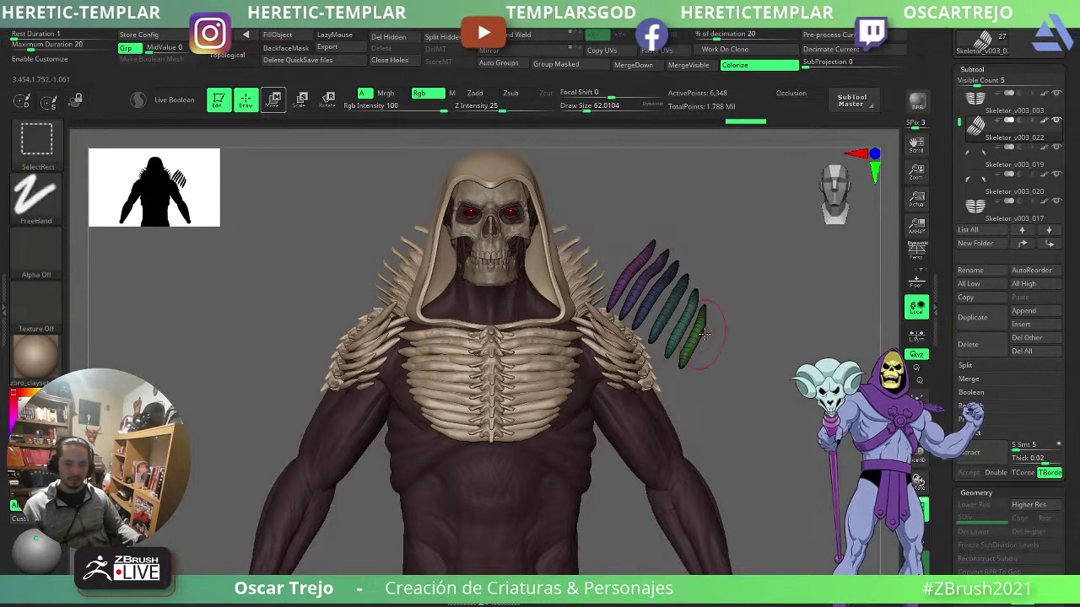
- Move the remaining row of six ribs in against the outer edge of the shoulder guard
key(w)
drag(684, 299, 661, 307)
shift+drag(743, 295, 794, 312)
shift+drag(438, 398, 506, 398)
- Bend the rib row into raised spikes behind the shoulder guard with the Move brush, up to a draw size of about 223
key(q)
key(s)
key(s)
mouse_move(793, 348)
mouse_down()
mouse_move(805, 349)
mouse_move(754, 393)
mouse_up()
key(s)
mouse_move(782, 339)
mouse_down()
mouse_move(790, 345)
mouse_move(769, 326)
mouse_move(767, 304)
mouse_move(765, 330)
mouse_up()
key(shift+f)
key(s)
key(s)
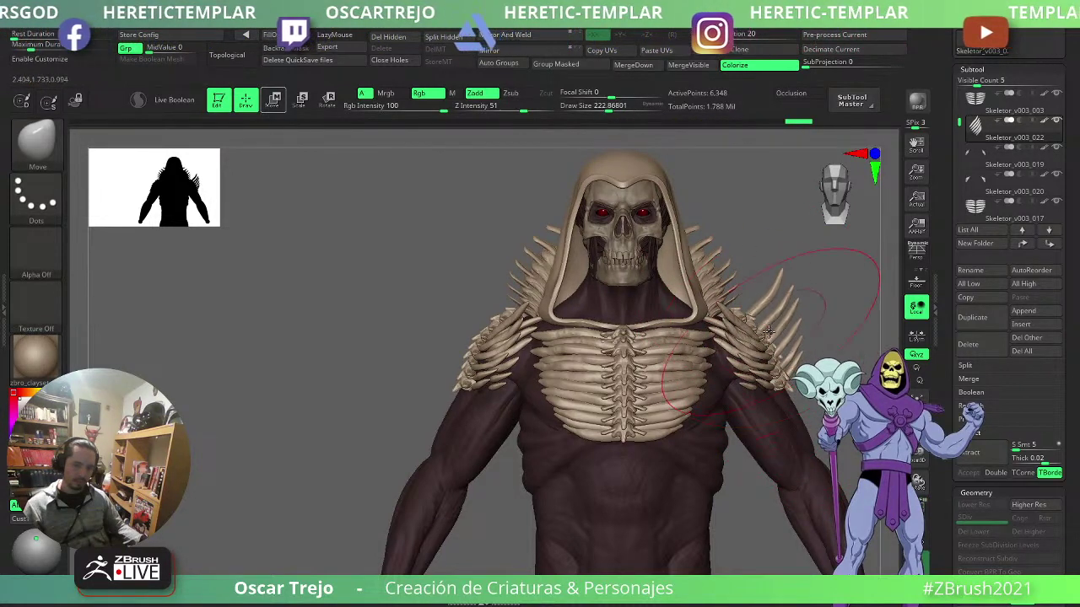
- Delete the hidden ribs of the duplicate, then flip the spike row and mirror and weld it onto both shoulders
click(524, 41)
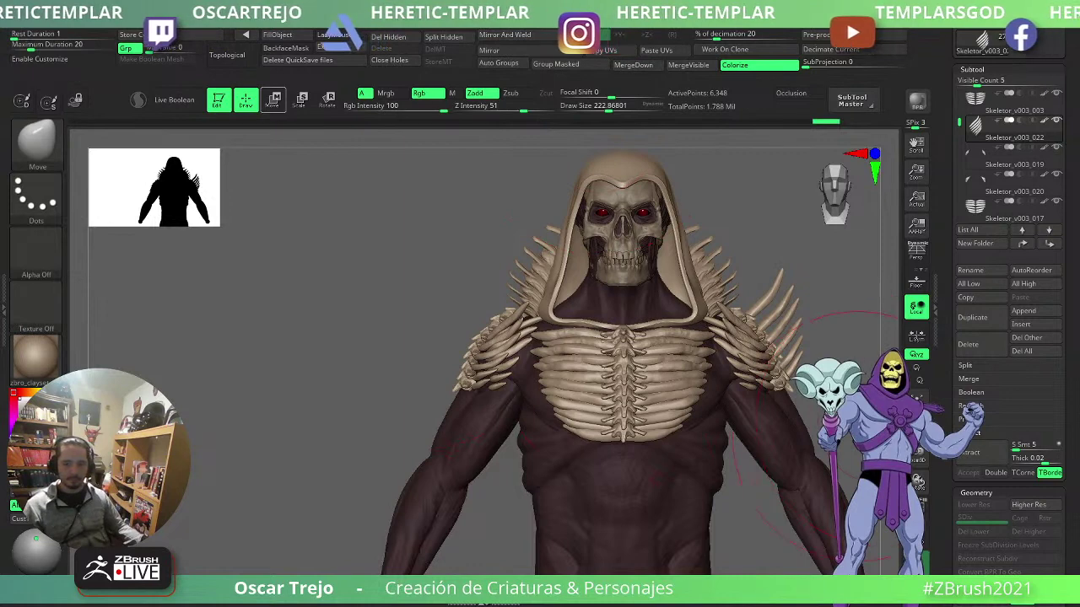
ctrl+shift+click(835, 392)
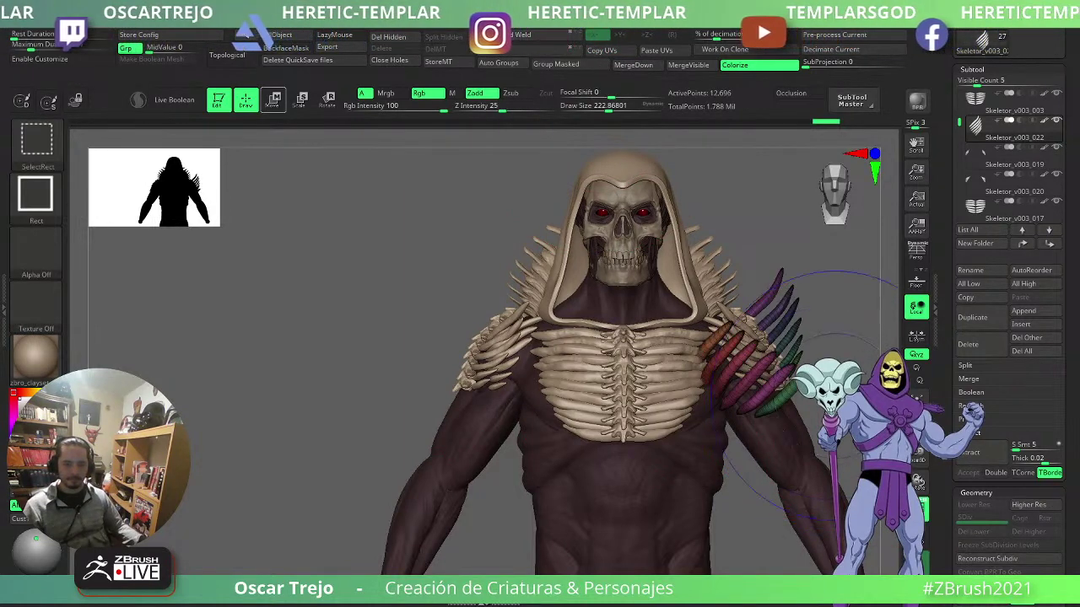
key(ctrl+z)
click(404, 37)
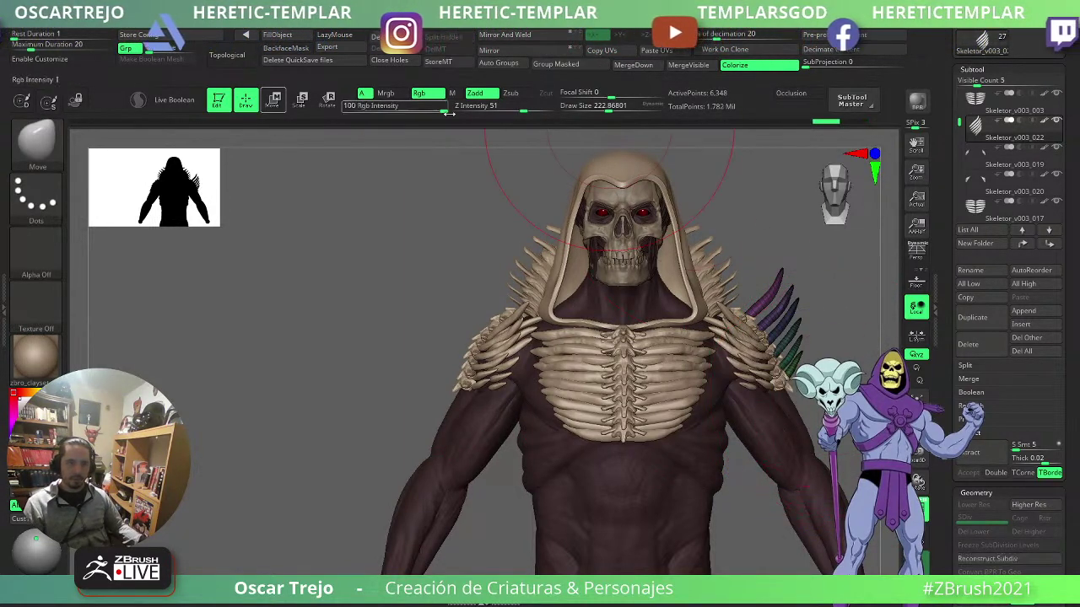
click(489, 52)
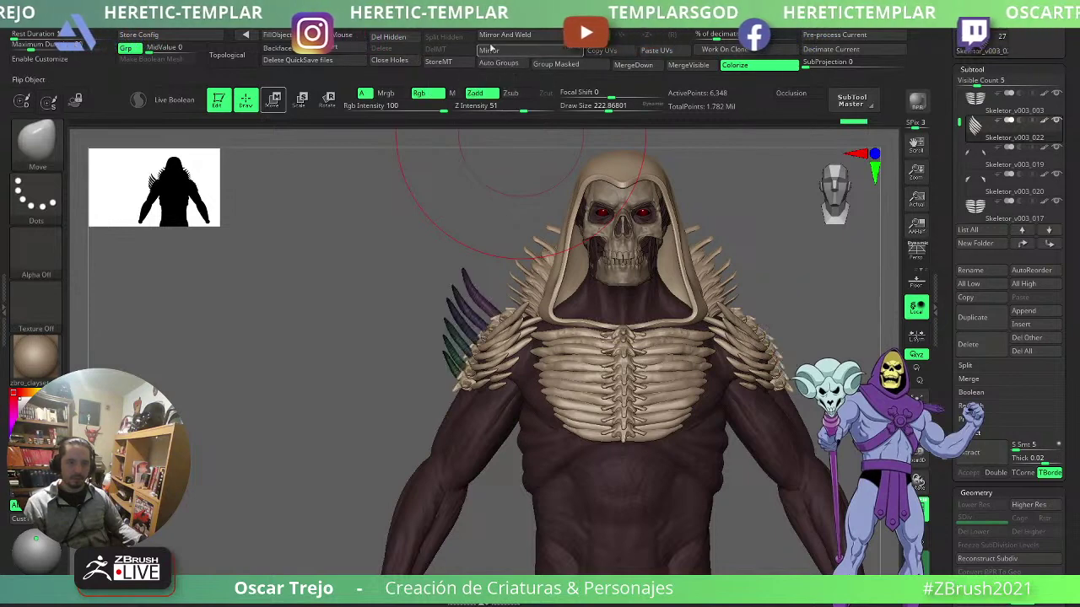
key(shift+f)
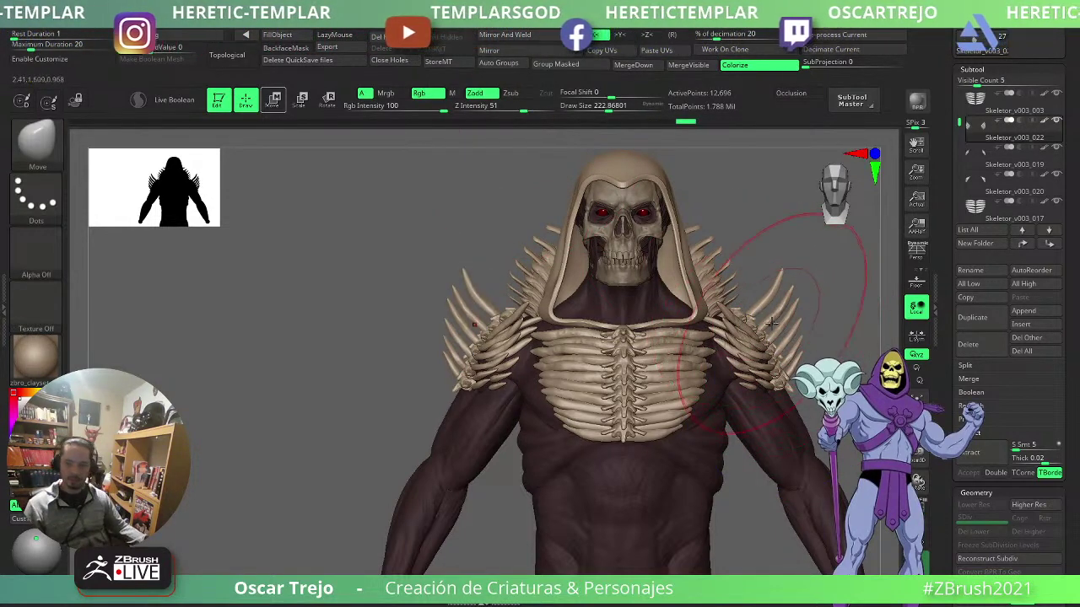
- Reshape the mirrored shoulder spikes symmetrically with the Move brush, starting at a draw size of about 167
key(s)
drag(777, 325, 768, 326)
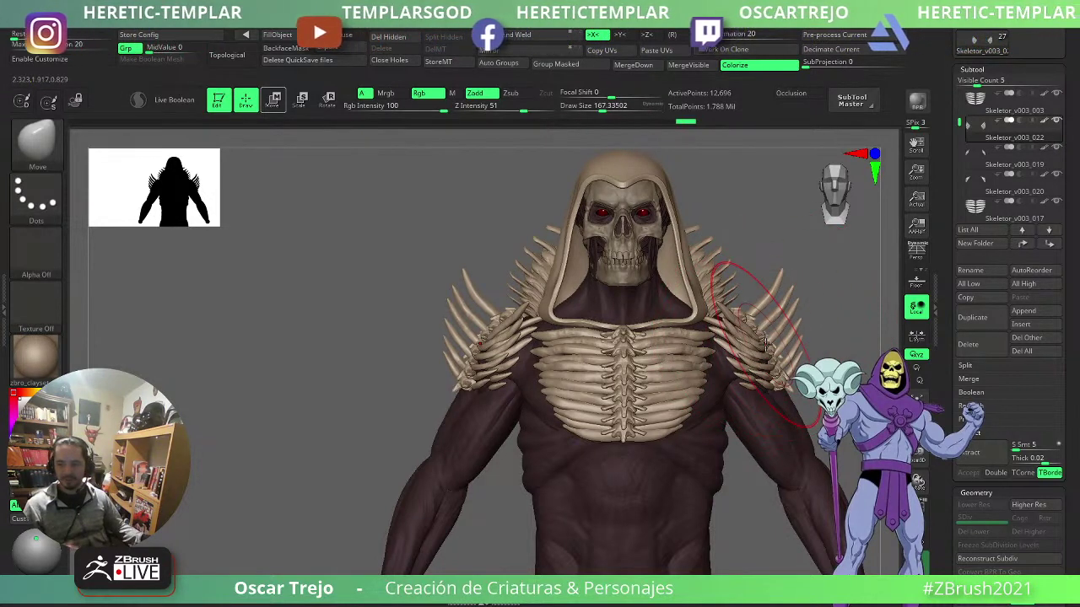
key(s)
mouse_move(763, 280)
mouse_down()
mouse_move(769, 315)
mouse_move(739, 299)
mouse_move(733, 309)
mouse_move(771, 299)
mouse_up()
key(s)
key(s)
- Curve and refine individual shoulder spikes with the Move brush at draw sizes of about 97 and 65
key(s)
mouse_move(791, 353)
mouse_down()
mouse_move(800, 355)
mouse_move(798, 333)
mouse_move(809, 362)
mouse_move(744, 342)
mouse_move(796, 356)
mouse_up()
key(s)
key(s)
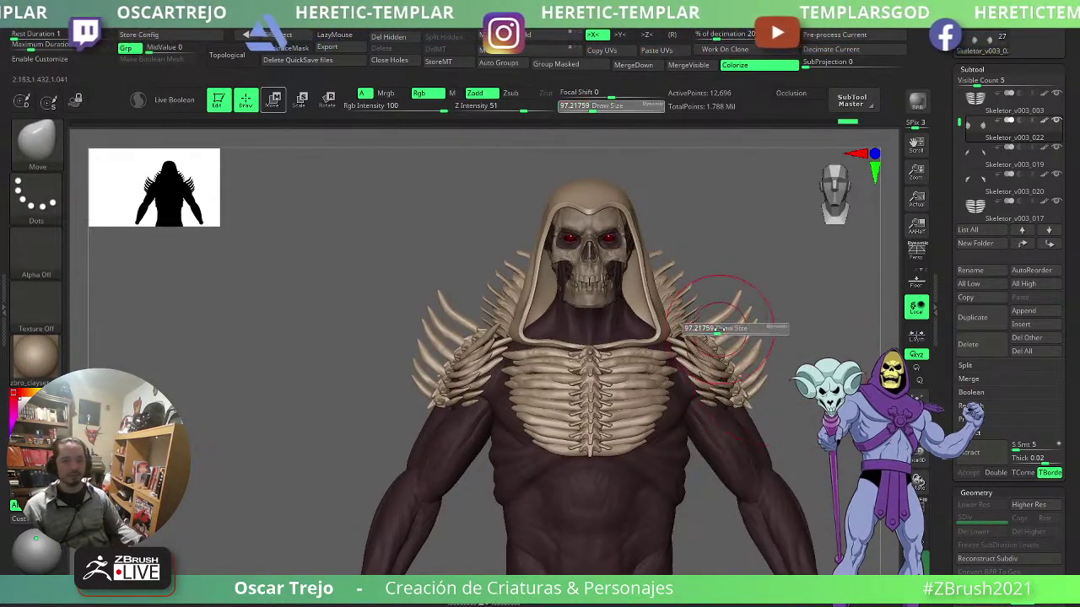
mouse_move(719, 328)
mouse_down()
mouse_move(744, 315)
mouse_move(743, 333)
mouse_move(731, 315)
mouse_up()
key(s)
key(s)
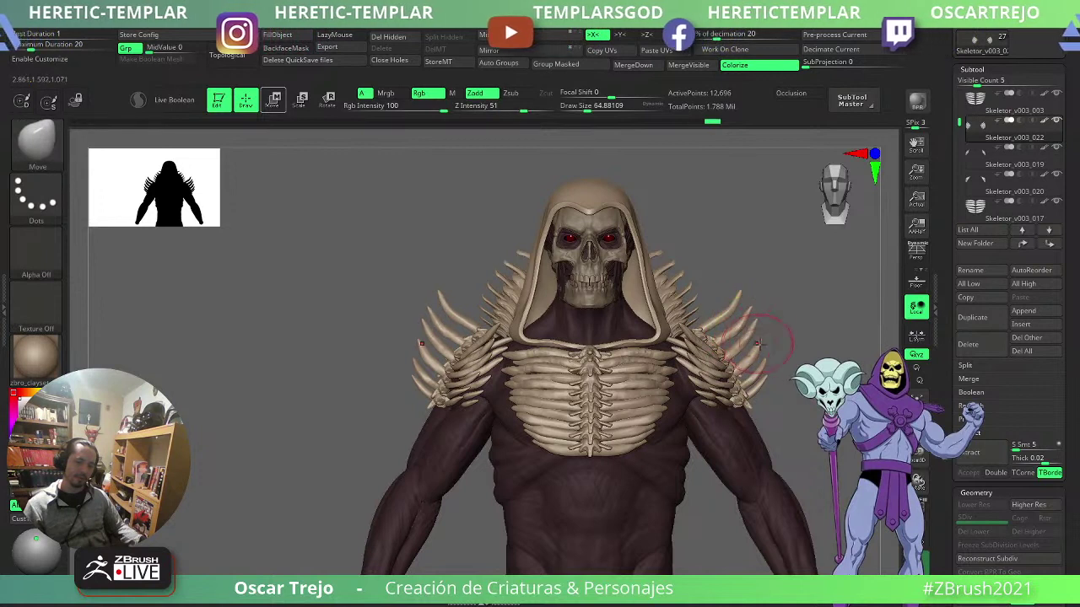
- Make the chest rib cage the active subtool and duplicate it
drag(798, 380, 759, 379)
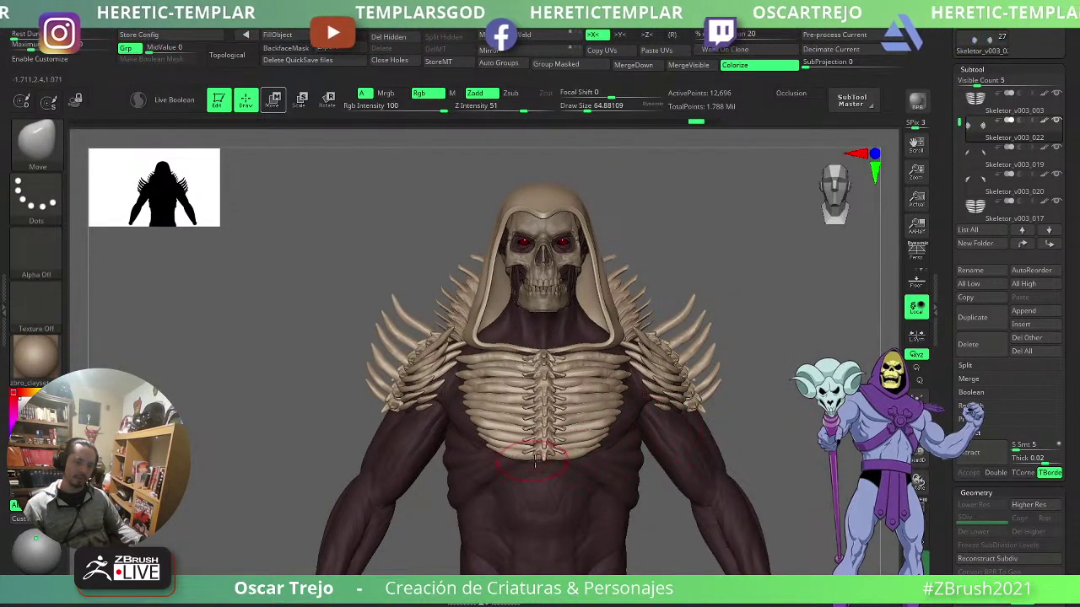
alt+click(590, 442)
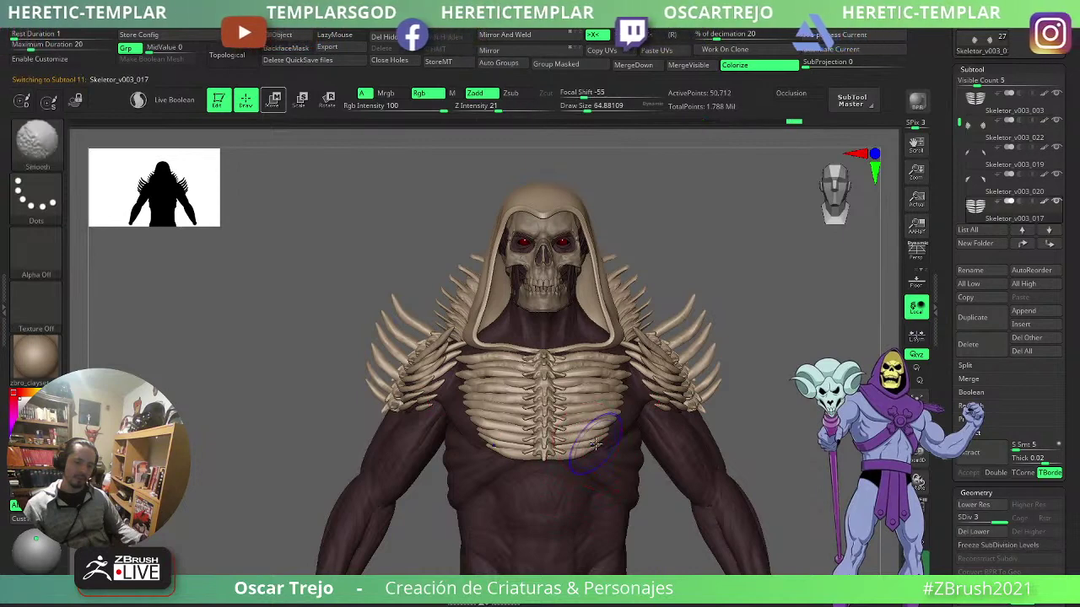
click(984, 327)
key(w)
drag(595, 368, 639, 401)
key(ctrl+z)
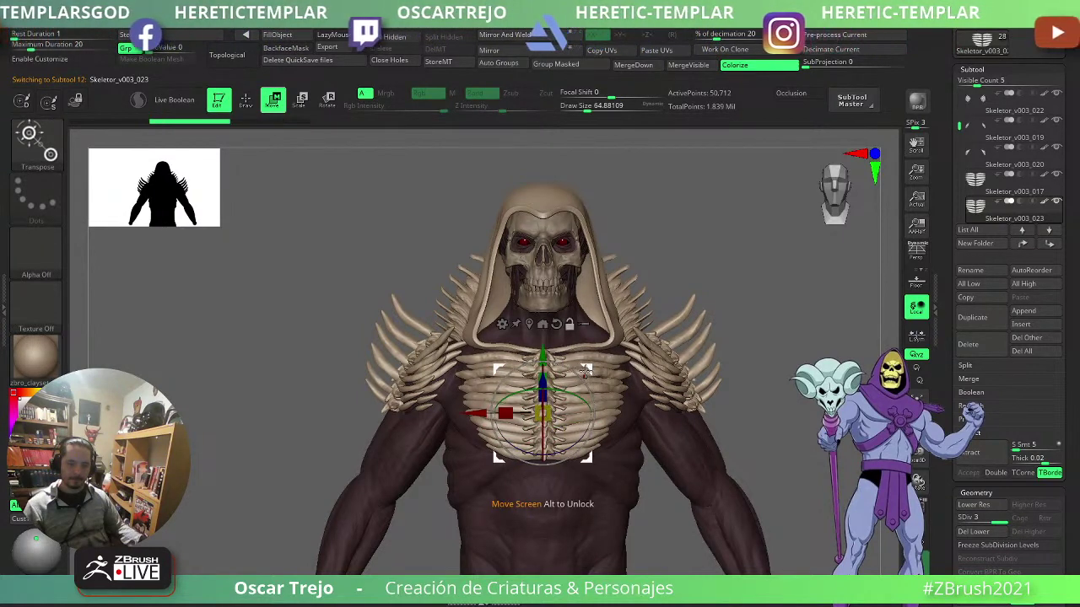
alt+drag(584, 369, 628, 365)
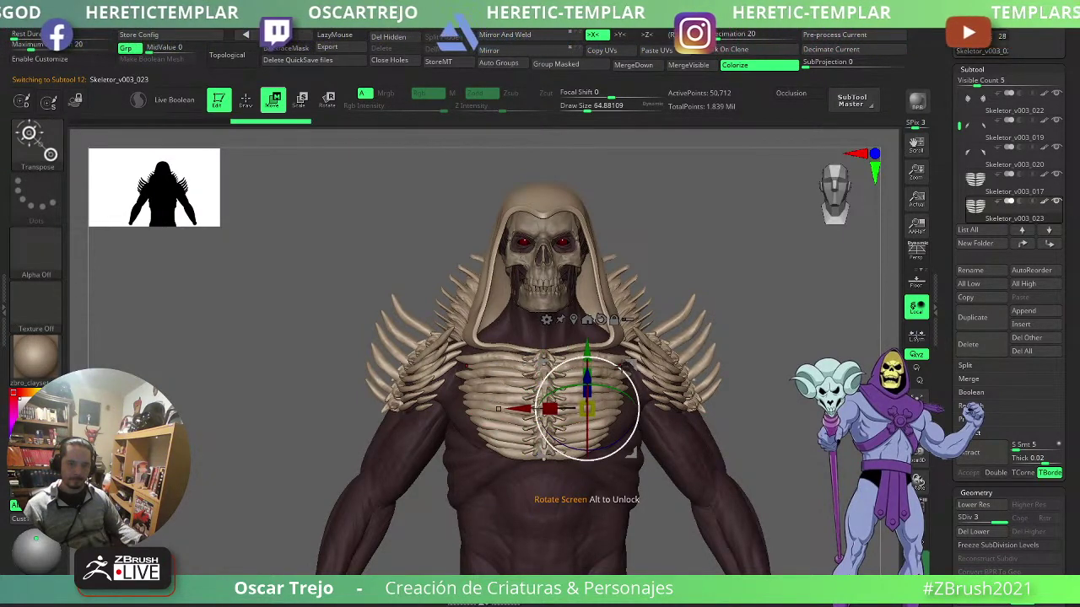
drag(631, 365, 654, 415)
key(ctrl+z)
key(ctrl+z)
- Isolate the duplicated ribs, hide one side, reduce them to their lowest subdivision level and delete the hidden half
key(alt+shift+s)
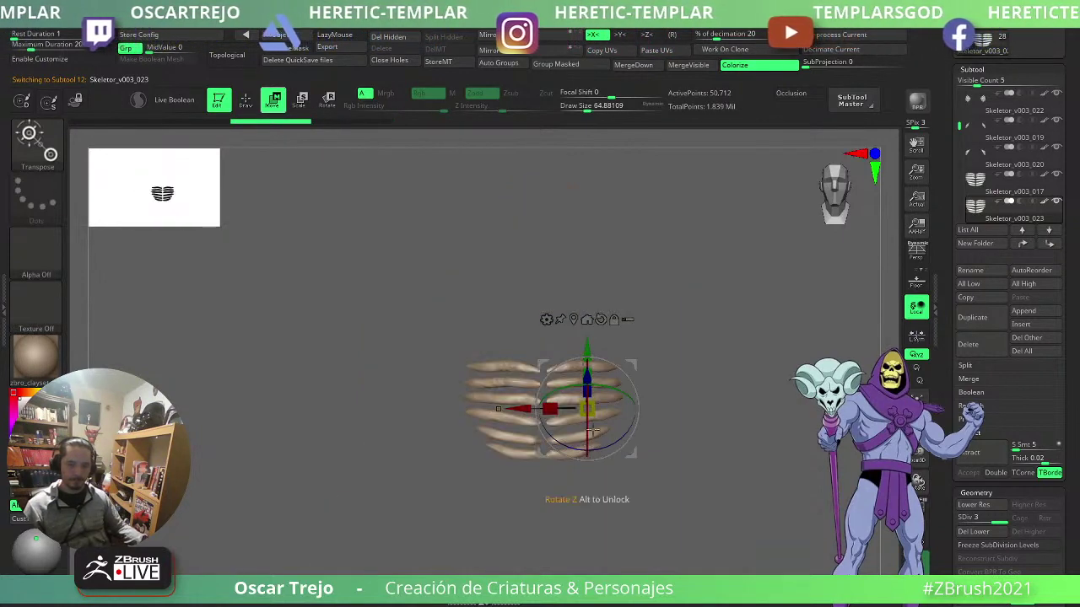
key(q)
mouse_move(419, 323)
ctrl+shift+mouse_down()
mouse_move(557, 499)
mouse_move(546, 502)
ctrl+shift+mouse_up()
key(w)
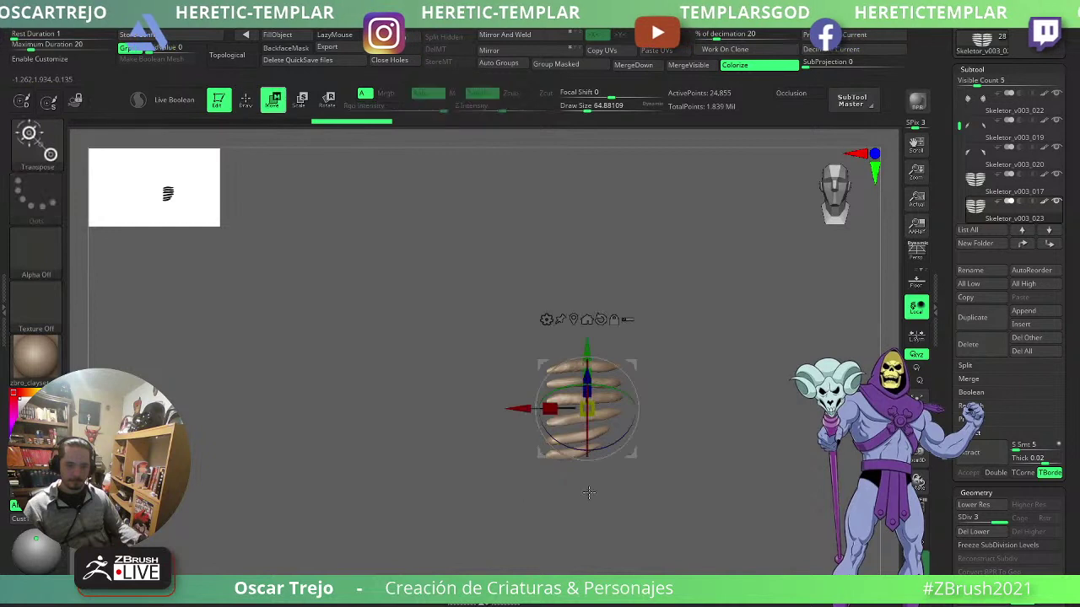
click(993, 507)
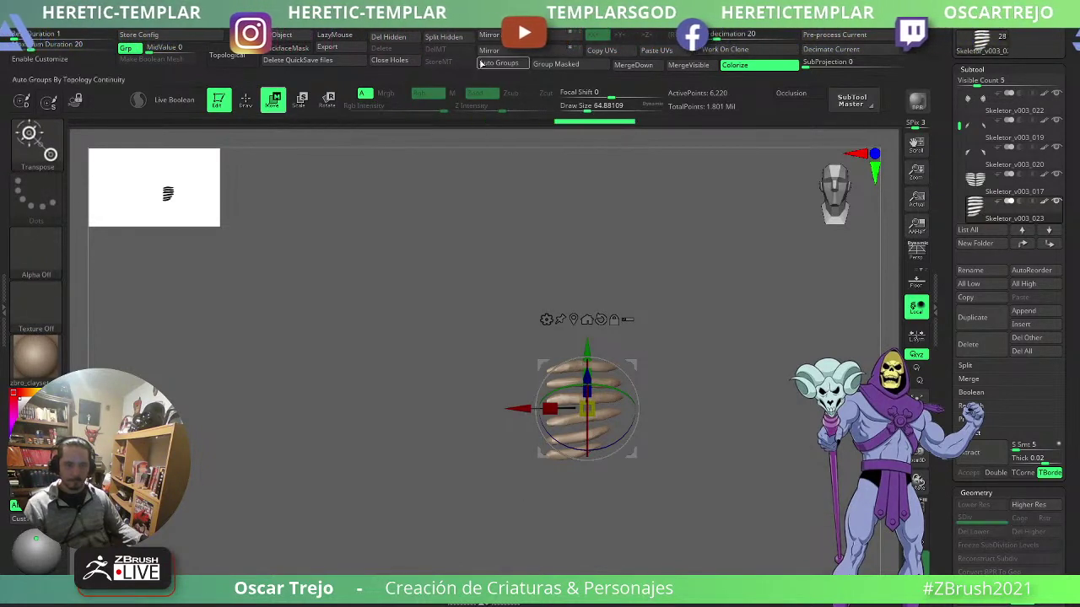
click(410, 38)
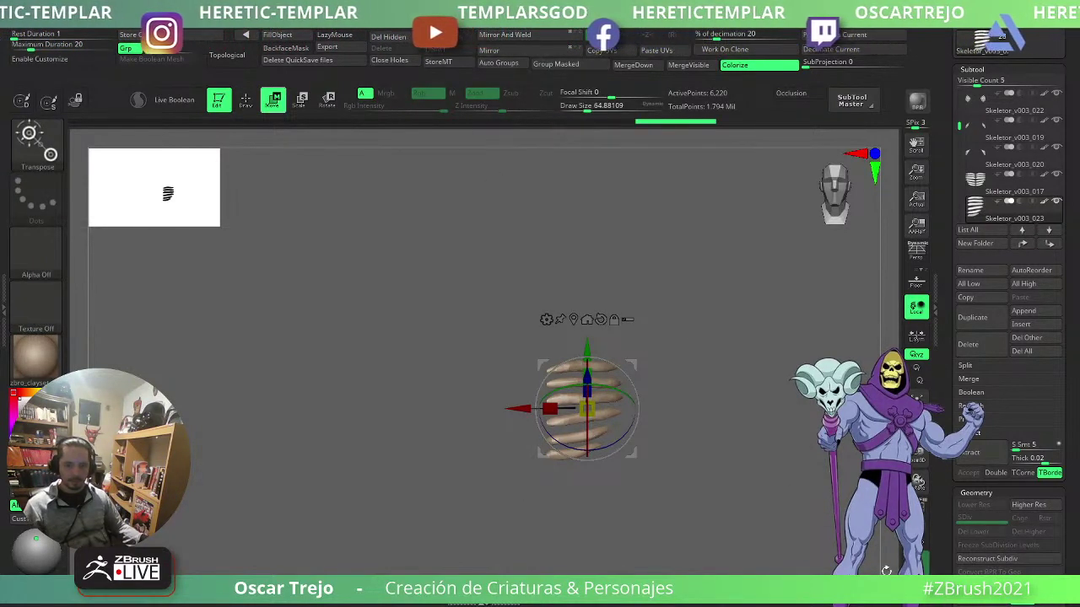
- Show the whole model again, then move and rotate the half row of ribs diagonally beside the chest's lower edge
key(shift+f)
click(917, 588)
drag(621, 368, 666, 437)
key(q)
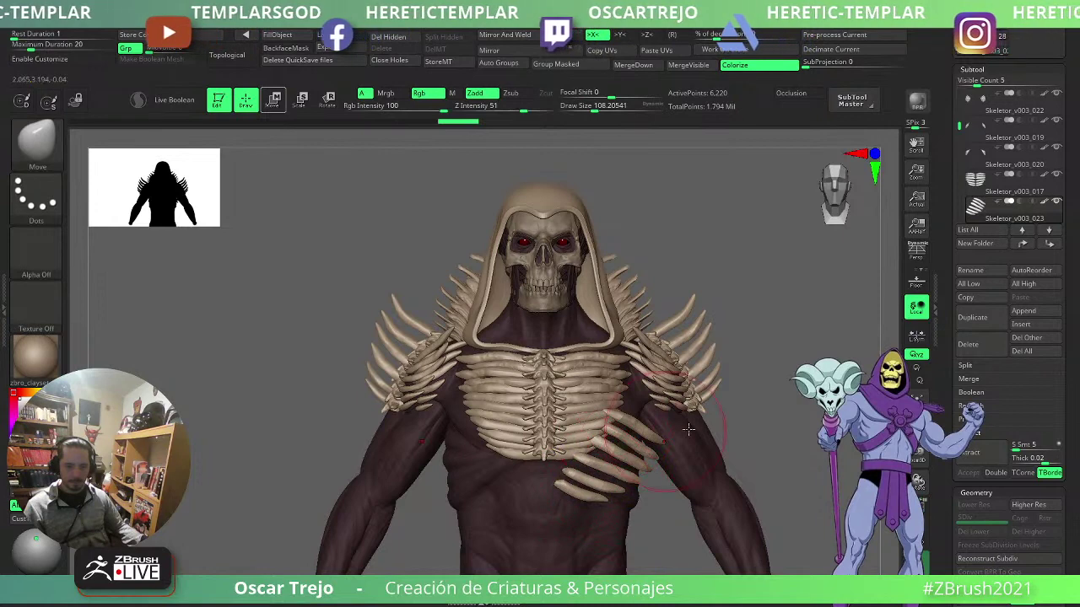
- Wrap the new ribs around the side of the torso with the Move brush at draw sizes from about 108 to 167
drag(743, 427, 505, 484)
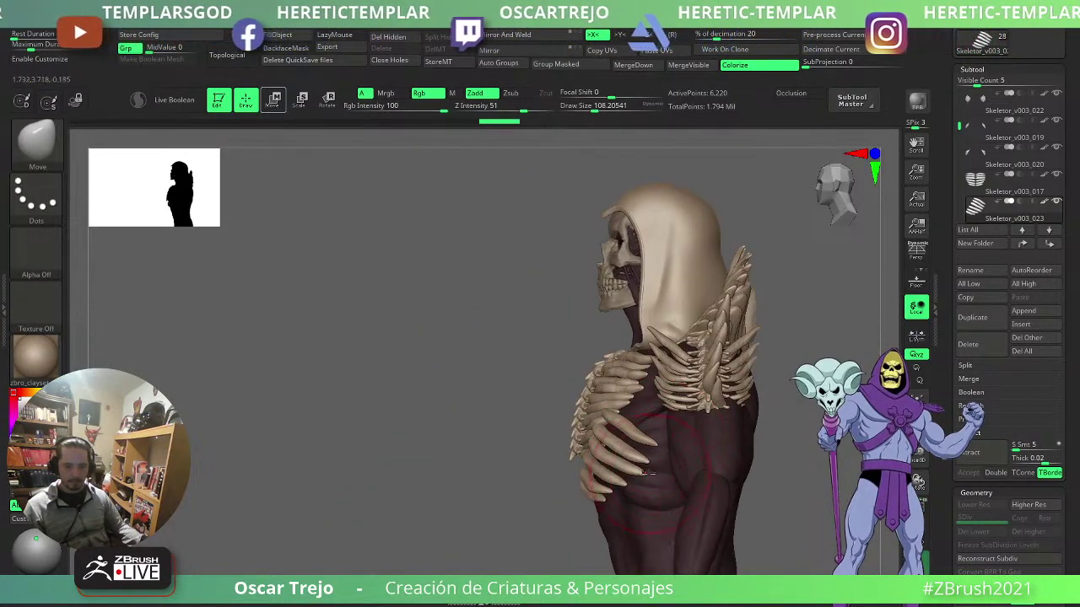
drag(646, 472, 674, 482)
drag(612, 415, 607, 423)
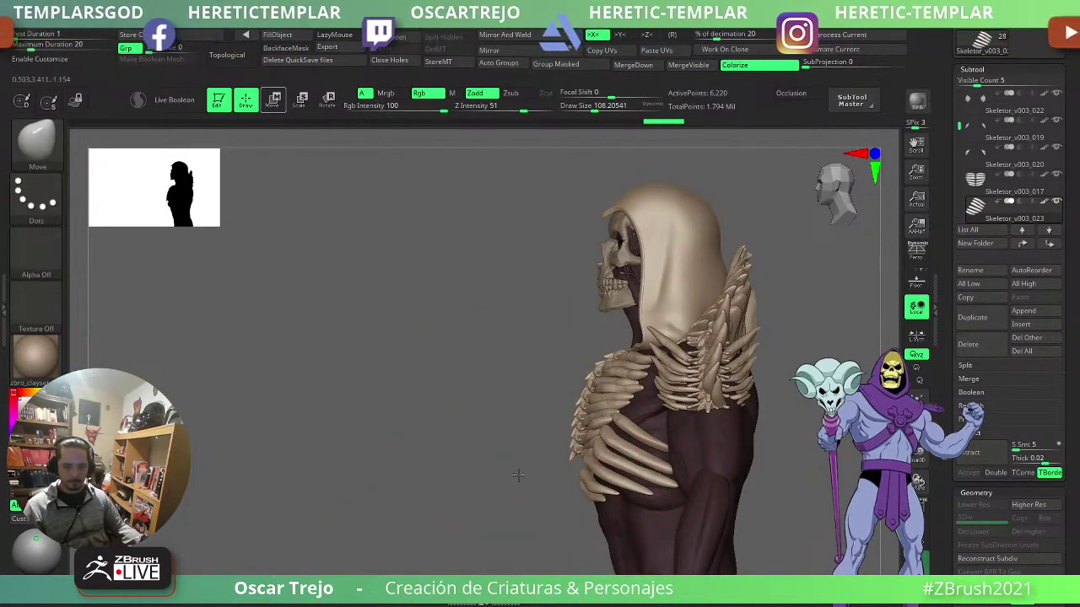
shift+drag(518, 475, 725, 460)
key(s)
drag(595, 474, 600, 474)
mouse_move(713, 451)
shift+mouse_down()
mouse_move(523, 477)
mouse_move(577, 478)
mouse_move(560, 473)
shift+mouse_up()
key(ctrl+z)
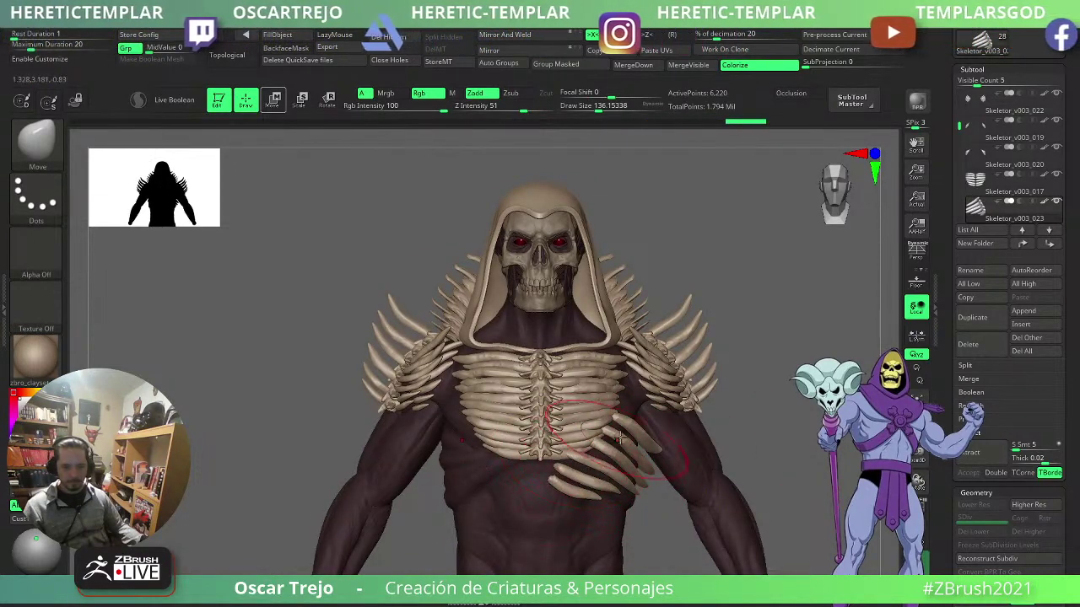
shift+drag(736, 416, 548, 434)
key(s)
drag(669, 444, 674, 446)
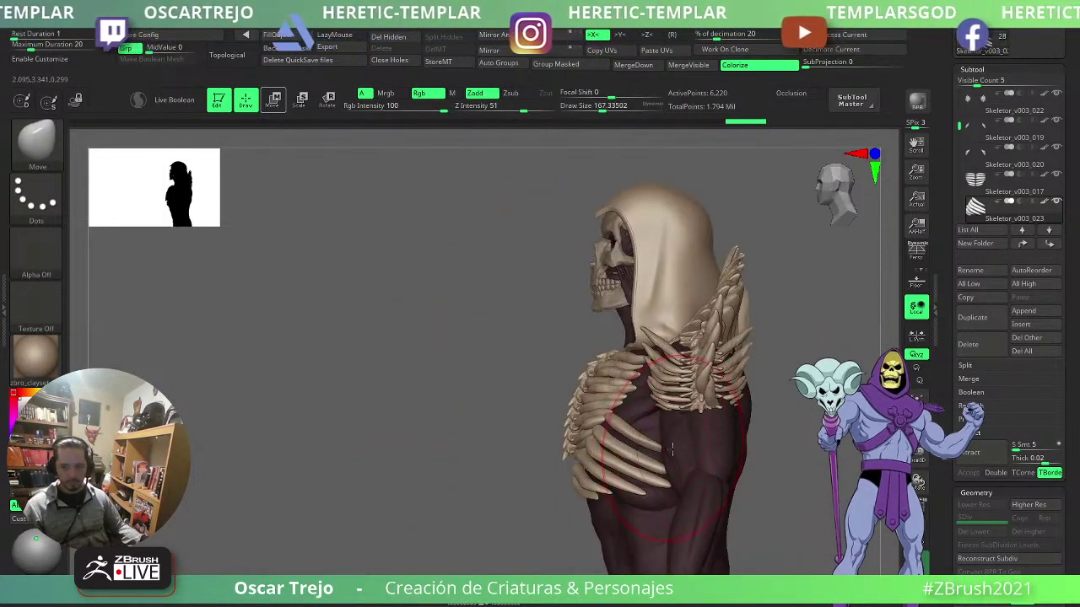
- Fit the side ribs along the flank with the Move Topological and Move brushes, using draw sizes from about 77 to 182
mouse_move(511, 498)
mouse_down()
mouse_move(447, 504)
mouse_move(523, 384)
mouse_move(581, 364)
mouse_move(589, 386)
mouse_up()
key(s)
key(b)
key(m)
key(t)
key(s)
key(s)
key(b)
key(m)
key(v)
key(s)
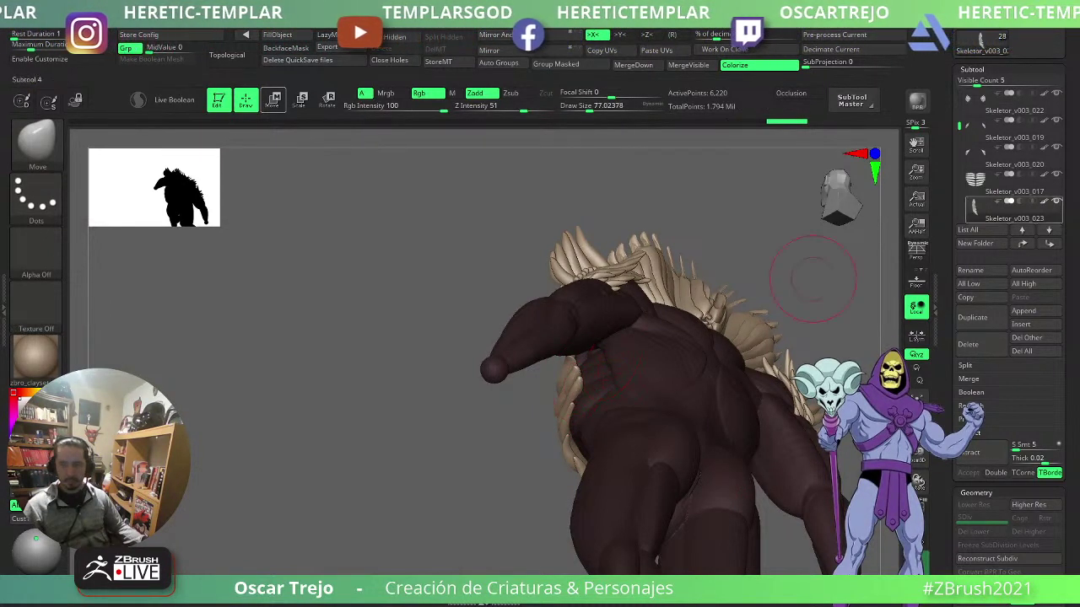
mouse_move(1054, 203)
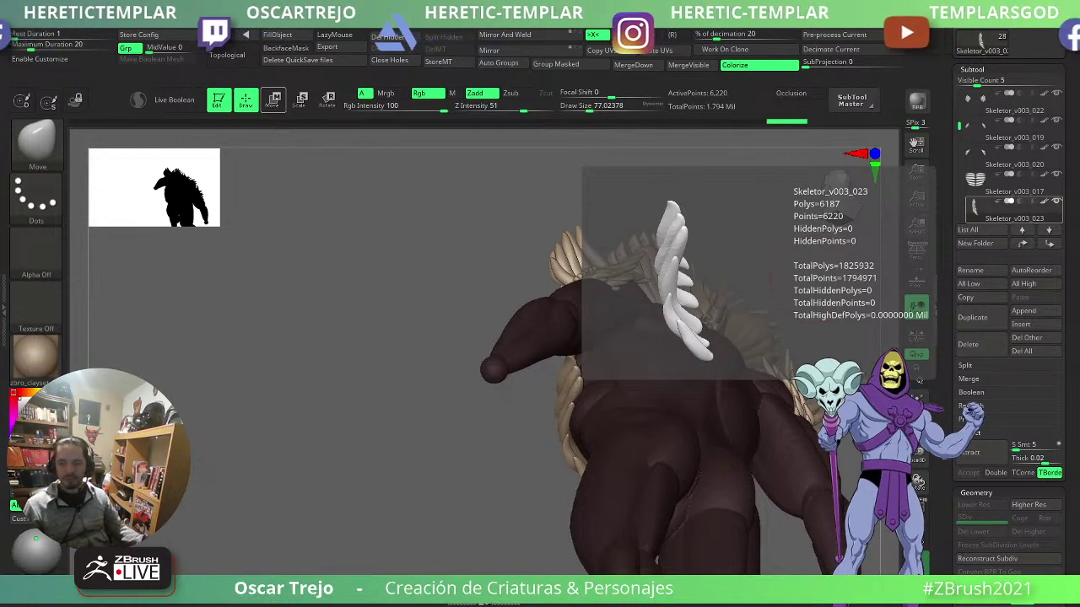
mouse_move(299, 467)
mouse_down()
mouse_move(296, 456)
mouse_move(308, 485)
mouse_move(265, 475)
mouse_move(346, 470)
mouse_up()
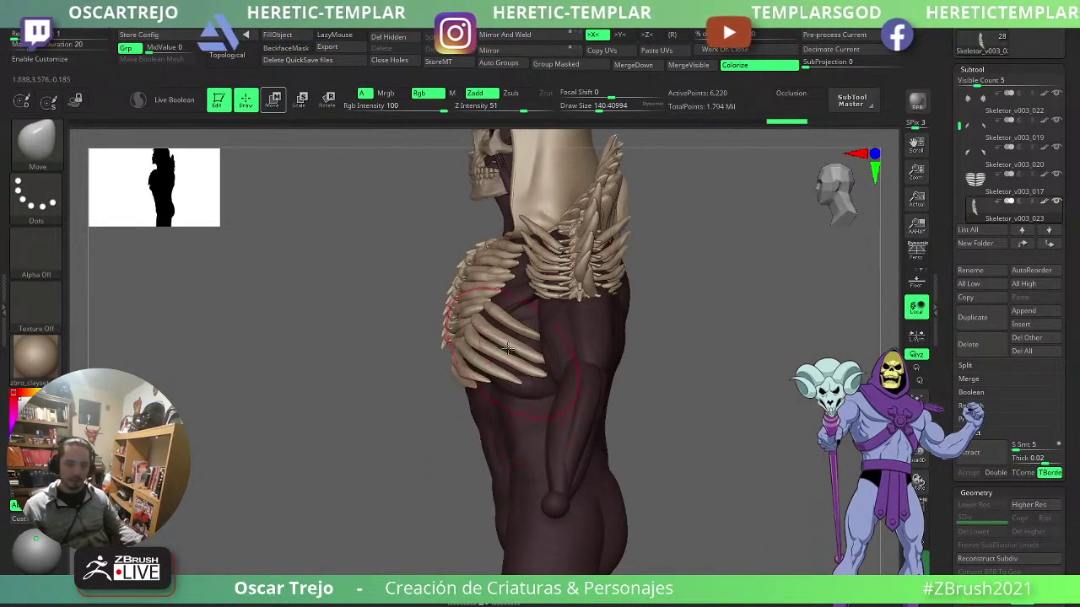
key(s)
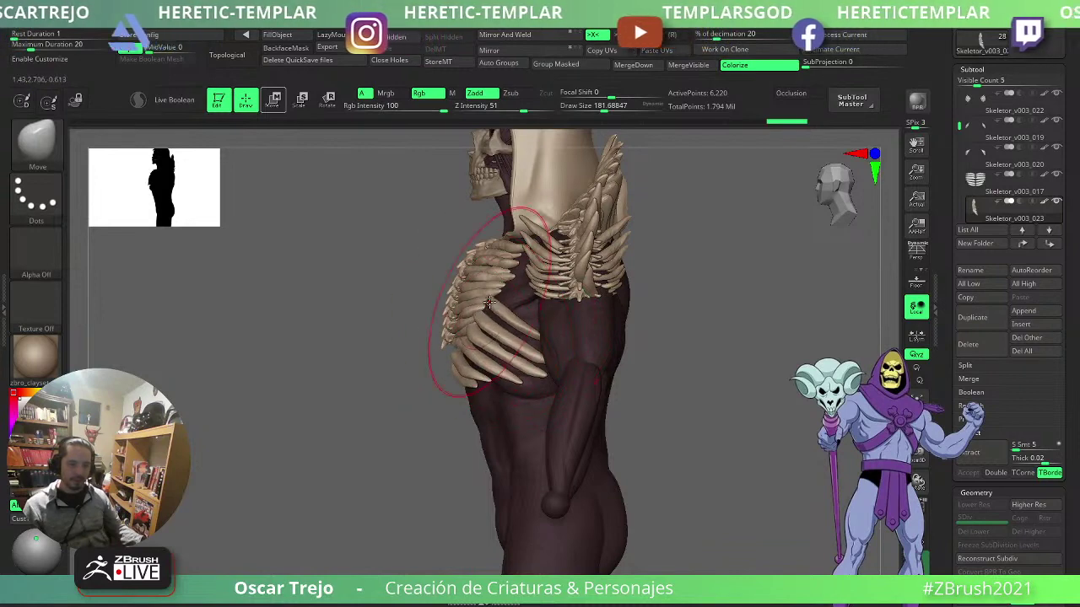
drag(523, 355, 400, 368)
key(s)
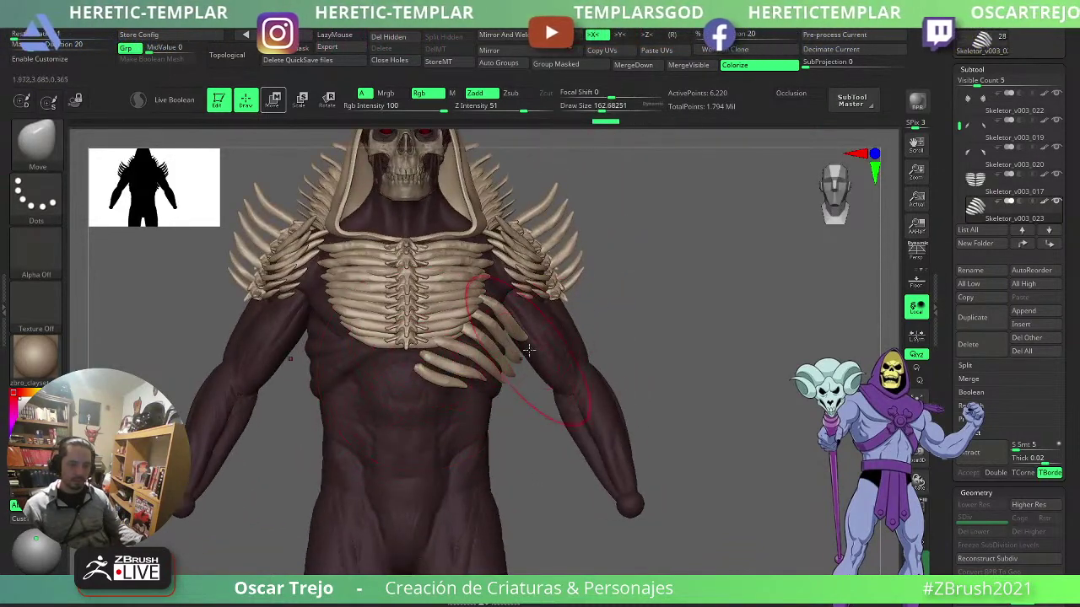
- Bend the outer ends of the side ribs inward against the torso with the Move brush, reducing the draw size to about 120
drag(529, 348, 507, 336)
key(s)
drag(519, 377, 501, 385)
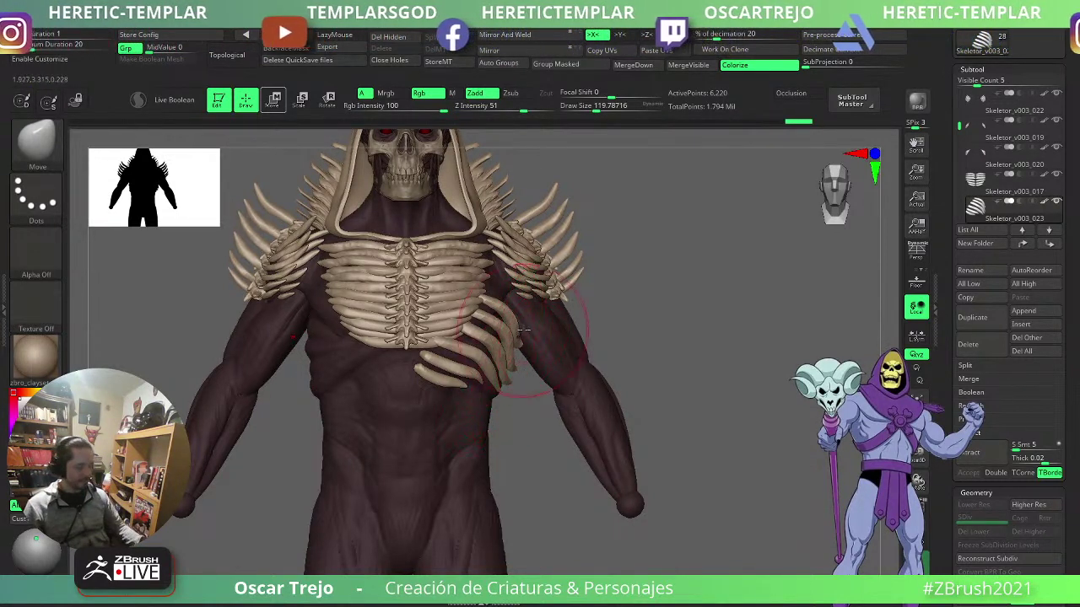
- Adjust individual side ribs with the Move Topological brush at a draw size of about 120
key(b)
key(m)
key(t)
drag(517, 329, 492, 331)
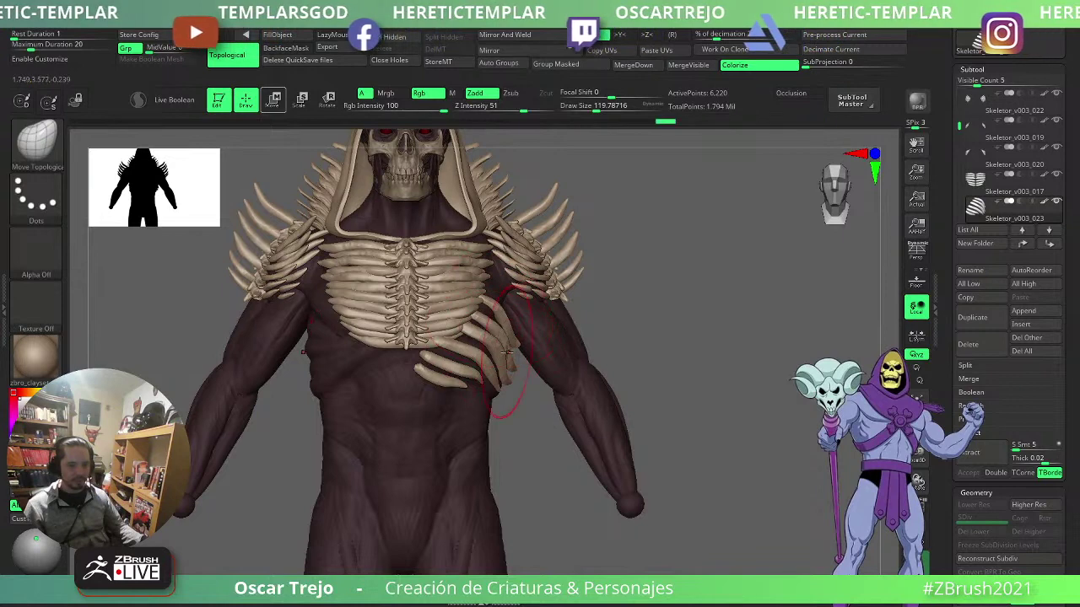
mouse_move(396, 369)
mouse_down()
mouse_move(441, 356)
mouse_move(489, 378)
mouse_up()
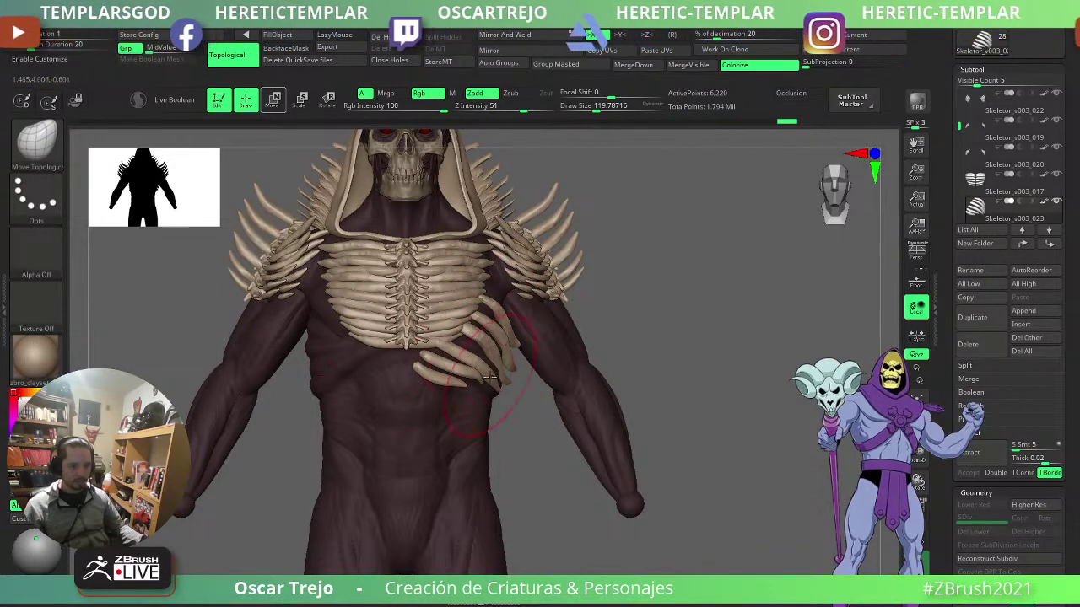
right_drag(498, 392, 453, 385)
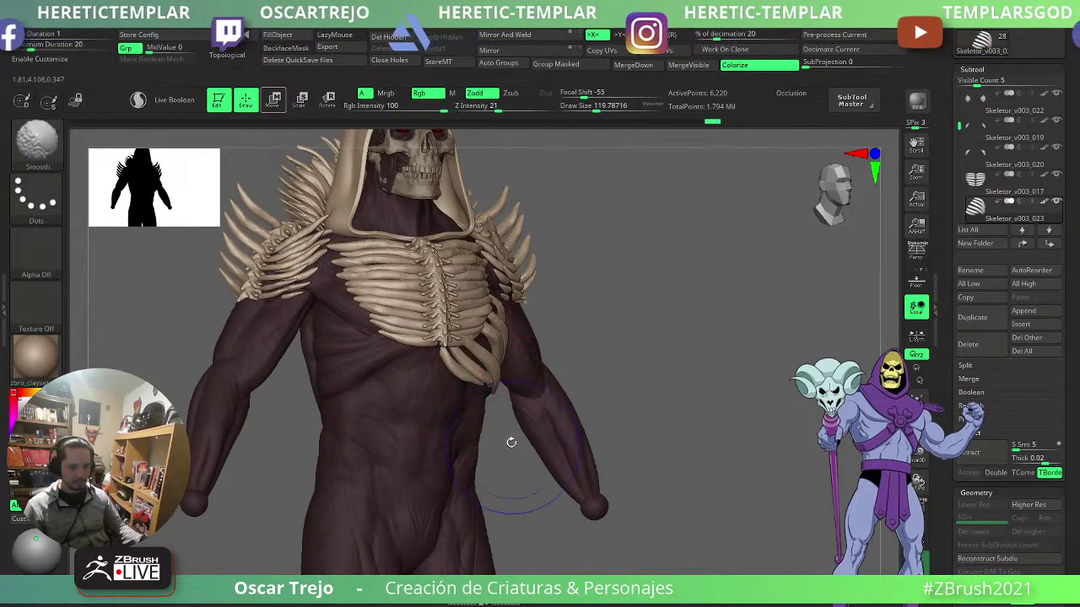
- Auto-group the side ribs by topology, hide the lowest one and delete it
mouse_move(512, 441)
right_down()
mouse_move(687, 384)
mouse_move(457, 403)
right_up()
key(bracketleft)
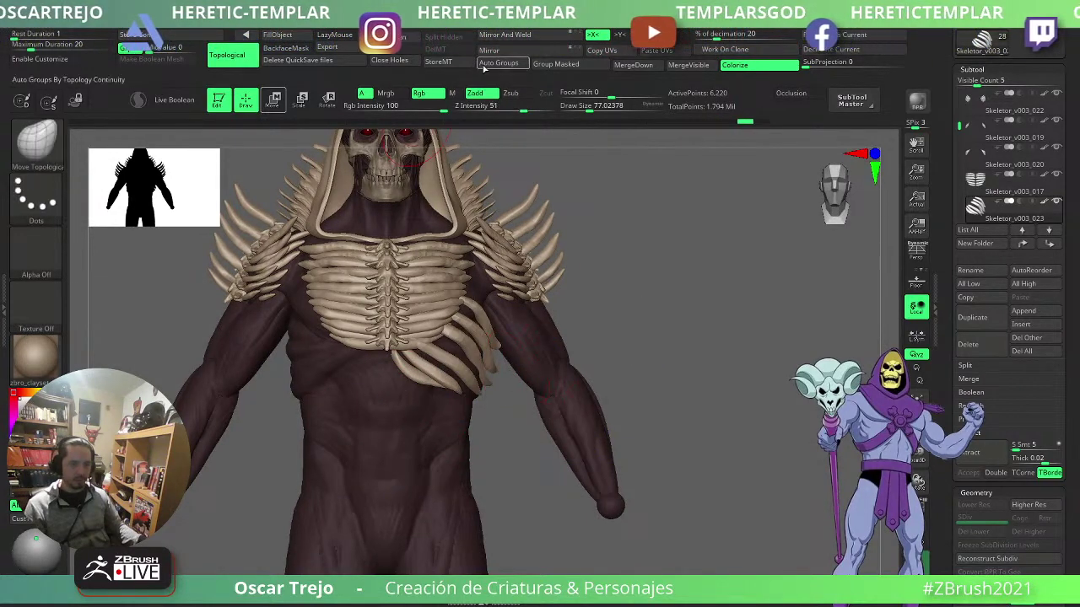
key(ctrl+shift)
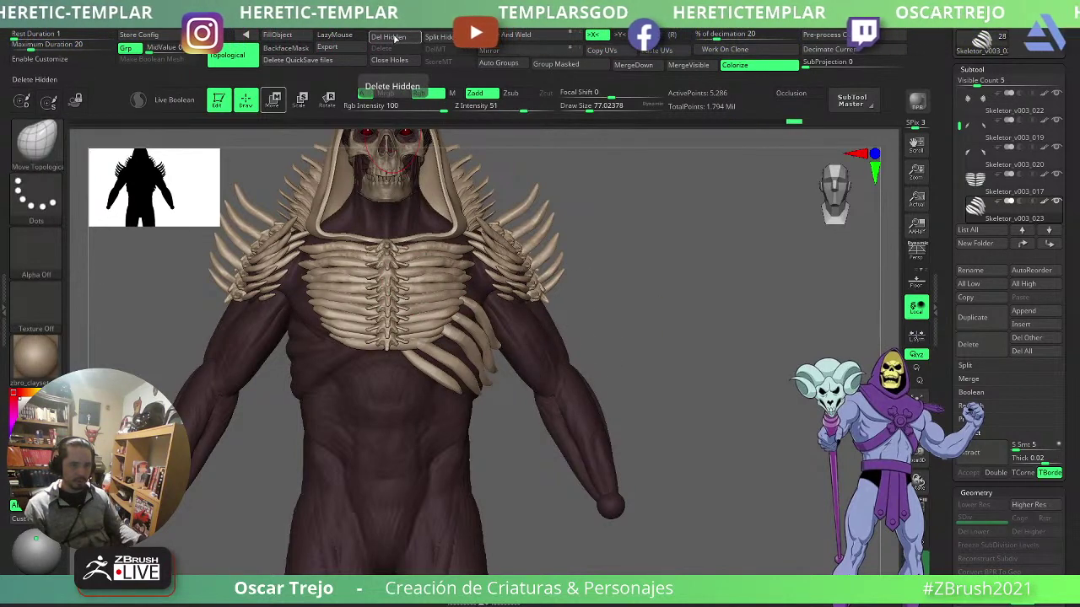
- Reshape the inner ends of the remaining side ribs below the chest cage with Move Topological at draw sizes of about 77 and 97
right_drag(469, 359, 574, 305)
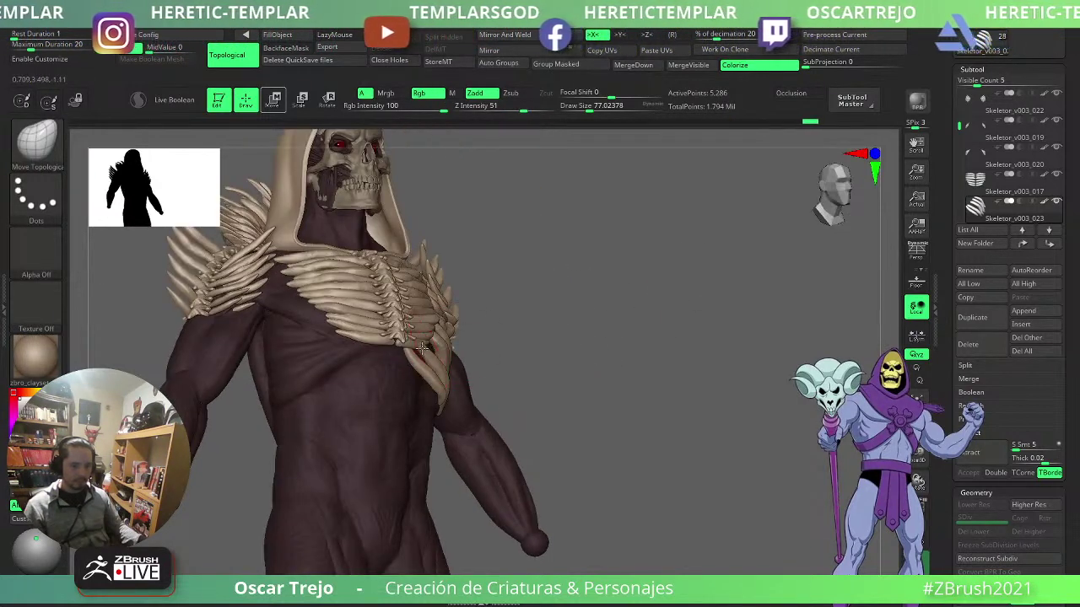
right_drag(410, 353, 320, 354)
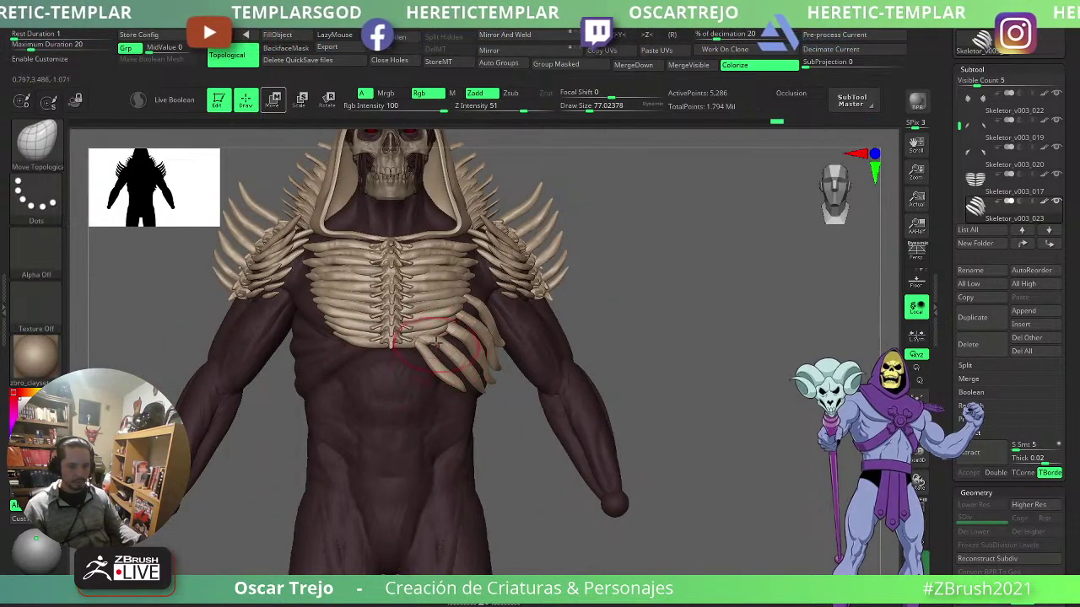
right_drag(706, 316, 419, 335)
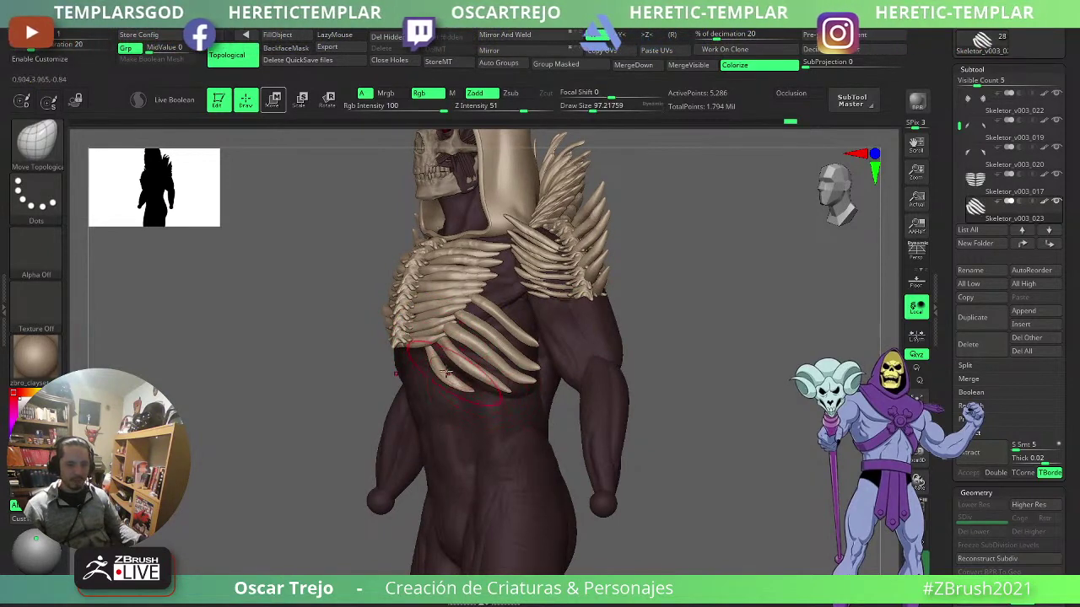
right_drag(364, 364, 372, 334)
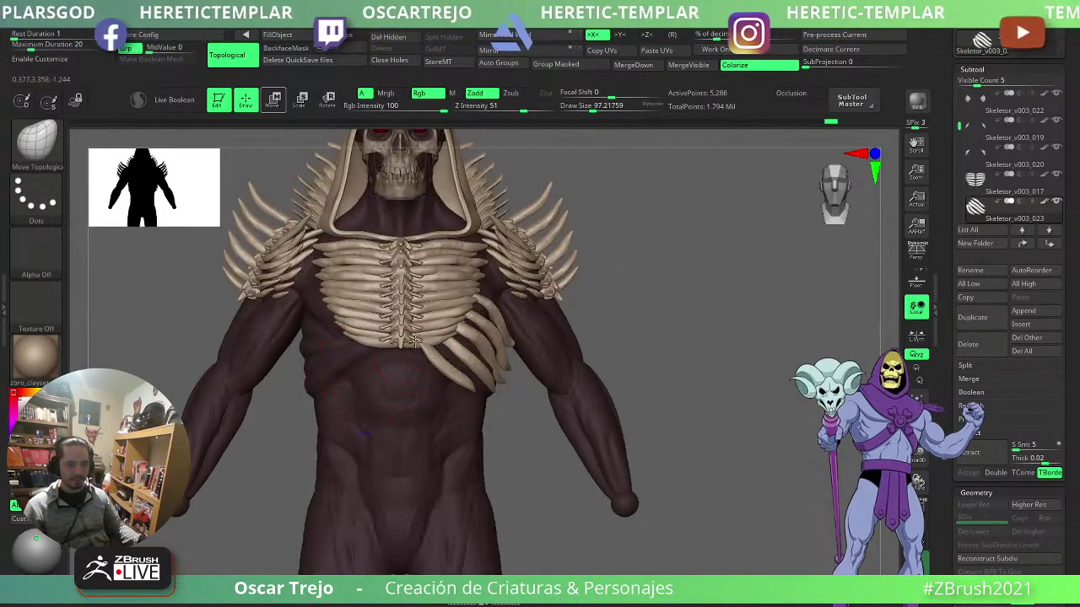
drag(626, 315, 466, 331)
right_drag(402, 348, 423, 361)
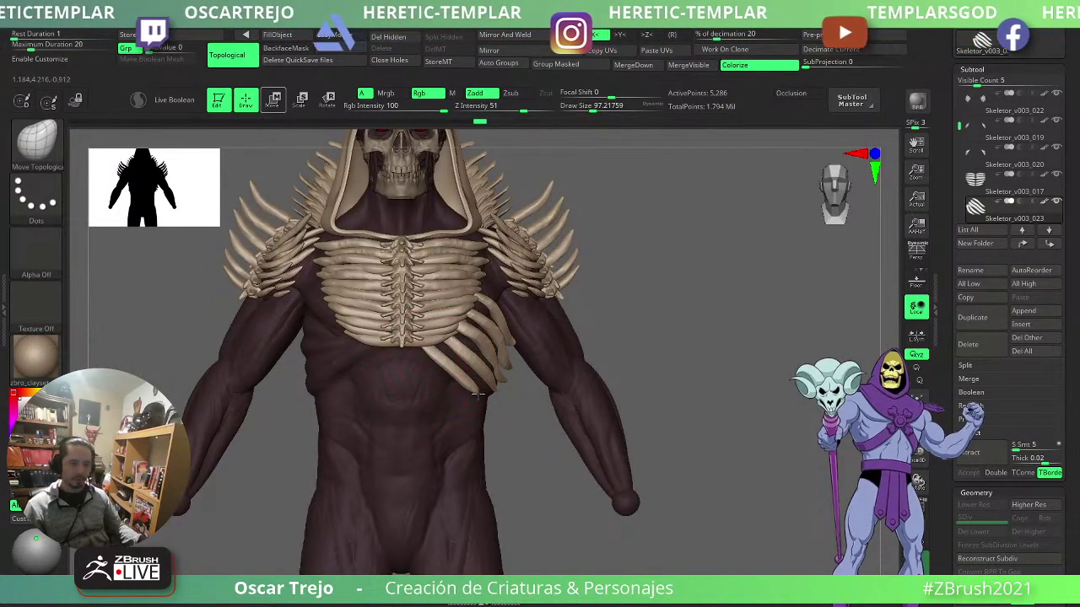
right_drag(612, 357, 496, 387)
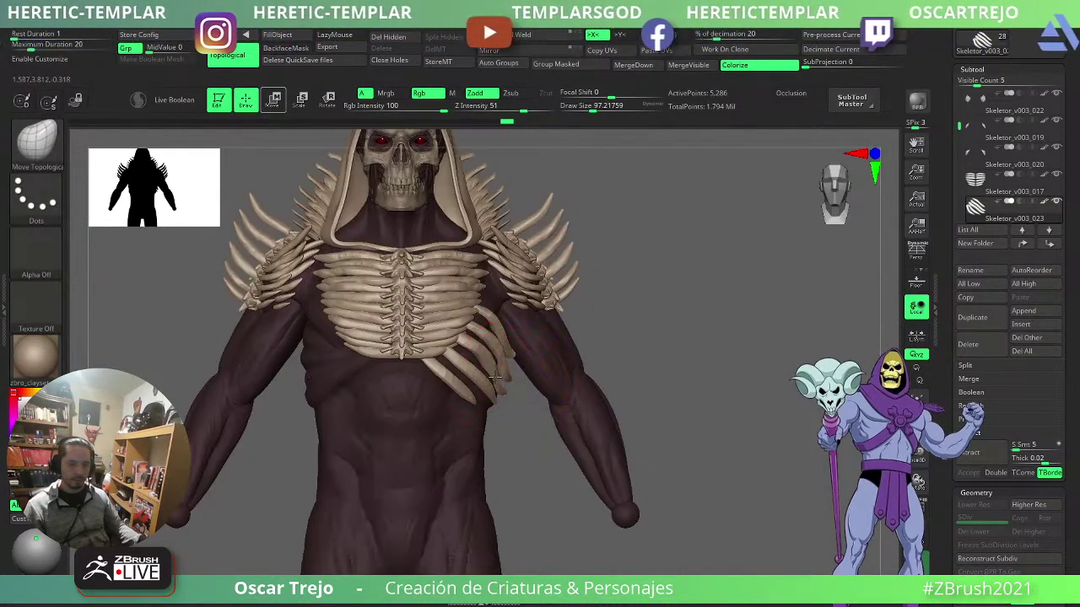
- Fit the rib tips to the flank from below with Move Topological at draw sizes of about 37 and 97
mouse_move(508, 396)
mouse_down()
mouse_move(507, 360)
mouse_move(512, 368)
mouse_up()
key(s)
mouse_move(512, 368)
right_down()
mouse_move(308, 400)
mouse_move(335, 379)
mouse_move(440, 383)
right_up()
key(s)
drag(508, 364, 501, 364)
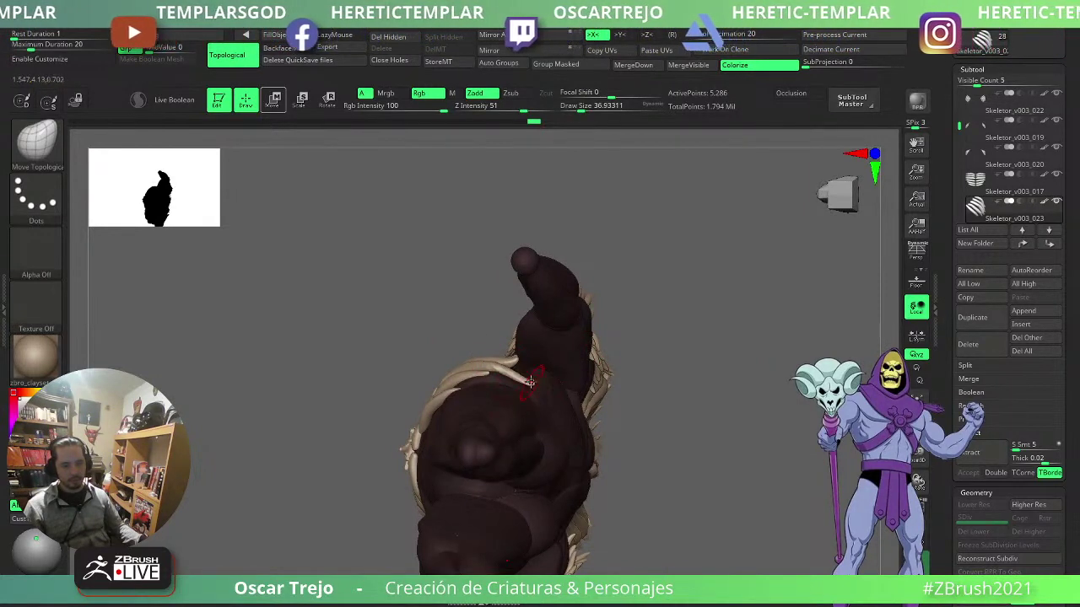
key(shift)
key(s)
mouse_move(517, 380)
mouse_down()
mouse_move(496, 368)
mouse_move(516, 374)
mouse_up()
drag(377, 385, 474, 385)
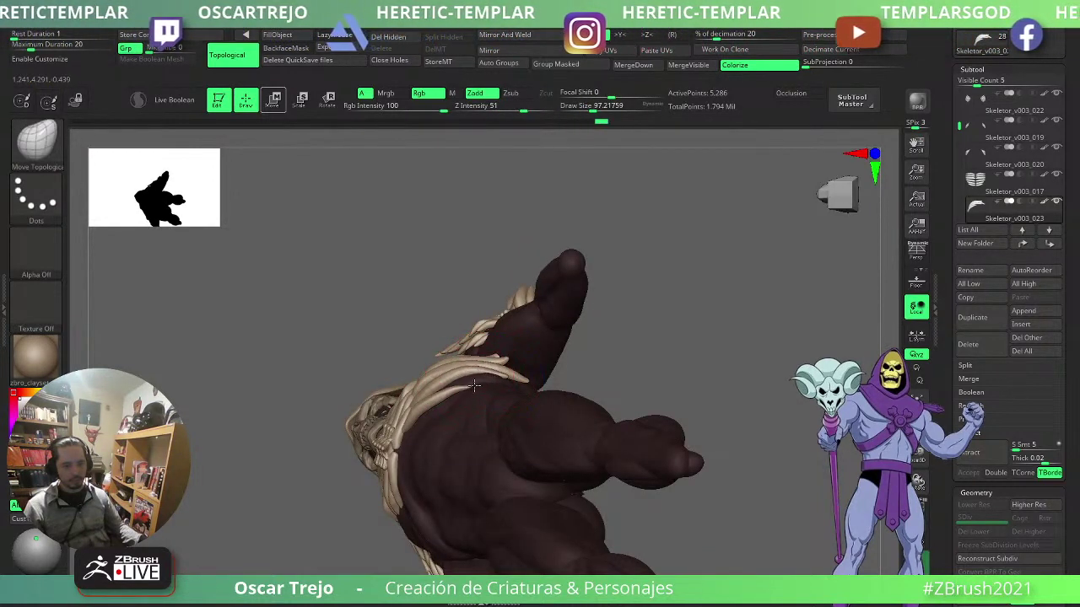
- Even out the curve of the side ribs under the arm with Move Topological, reducing the draw size to about 68
drag(602, 361, 606, 422)
key(s)
mouse_move(514, 350)
mouse_down()
mouse_move(544, 360)
mouse_move(534, 369)
mouse_up()
key(shift)
key(s)
mouse_move(401, 382)
mouse_down()
mouse_move(344, 385)
mouse_move(371, 385)
mouse_up()
key(s)
drag(518, 358, 521, 358)
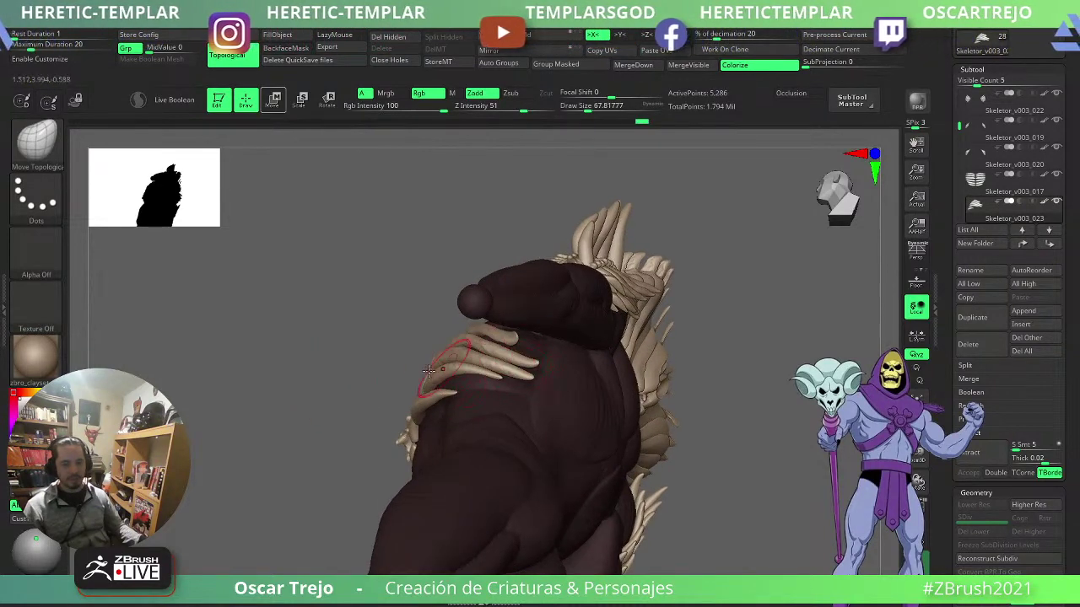
- Refine the curve of the side ribs around the flank with Move Topological, varying the draw size between about 51 and 87
drag(375, 363, 482, 347)
drag(403, 369, 472, 366)
key(s)
mouse_move(506, 362)
mouse_down()
mouse_move(451, 363)
mouse_move(543, 368)
mouse_move(532, 370)
mouse_up()
key(s)
key(s)
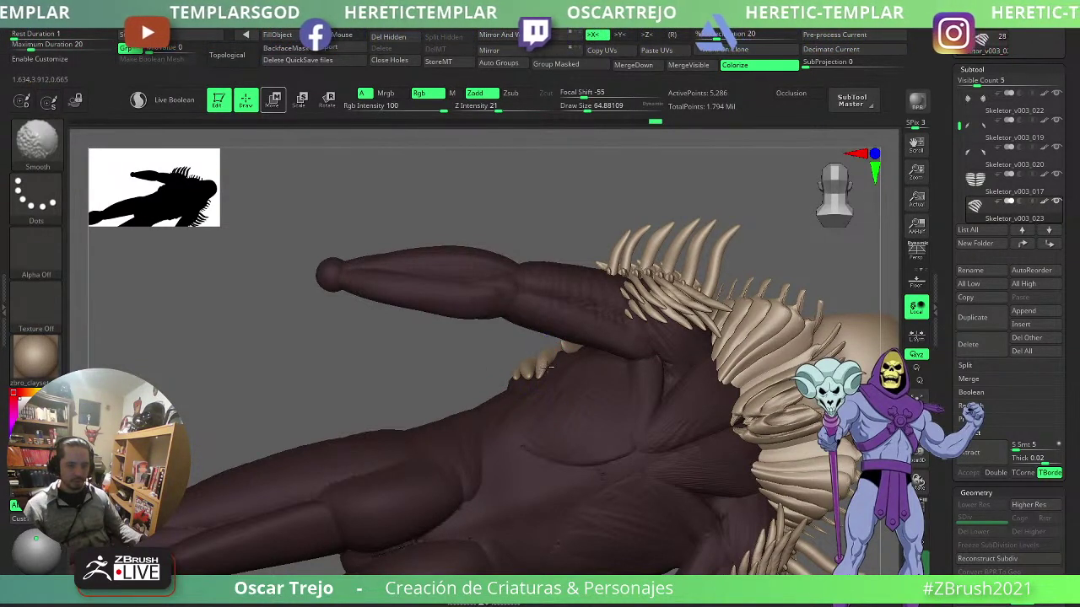
drag(412, 362, 547, 350)
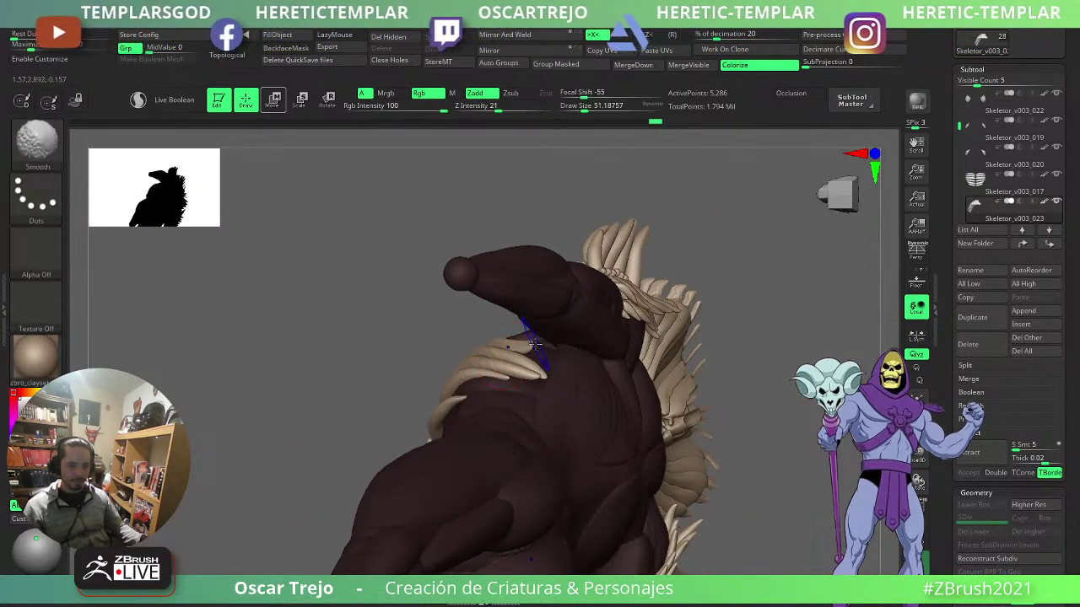
key(s)
key(shift)
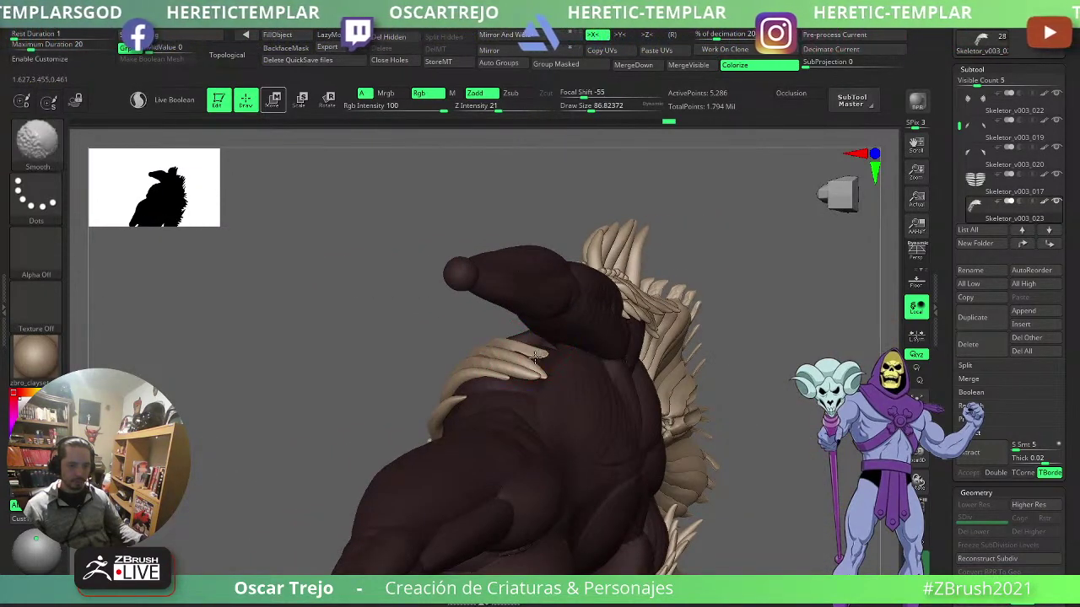
right_drag(510, 355, 559, 346)
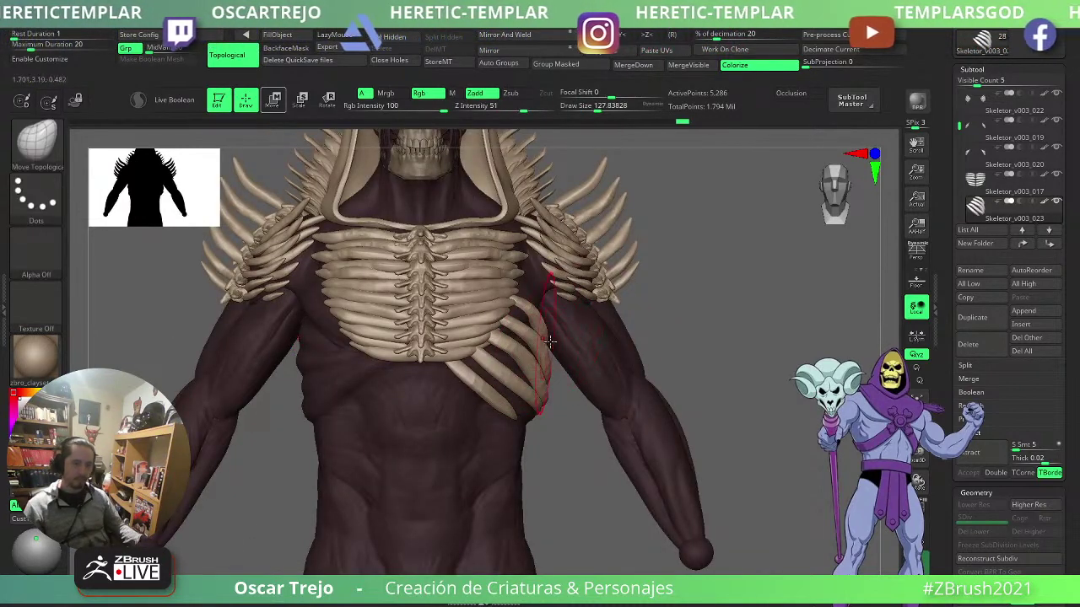
- Adjust the side ribs from the front at a draw size of about 182, and mirror and weld them onto the opposite side
key(f)
alt+right_drag(645, 299, 637, 328)
key(s)
drag(498, 377, 504, 378)
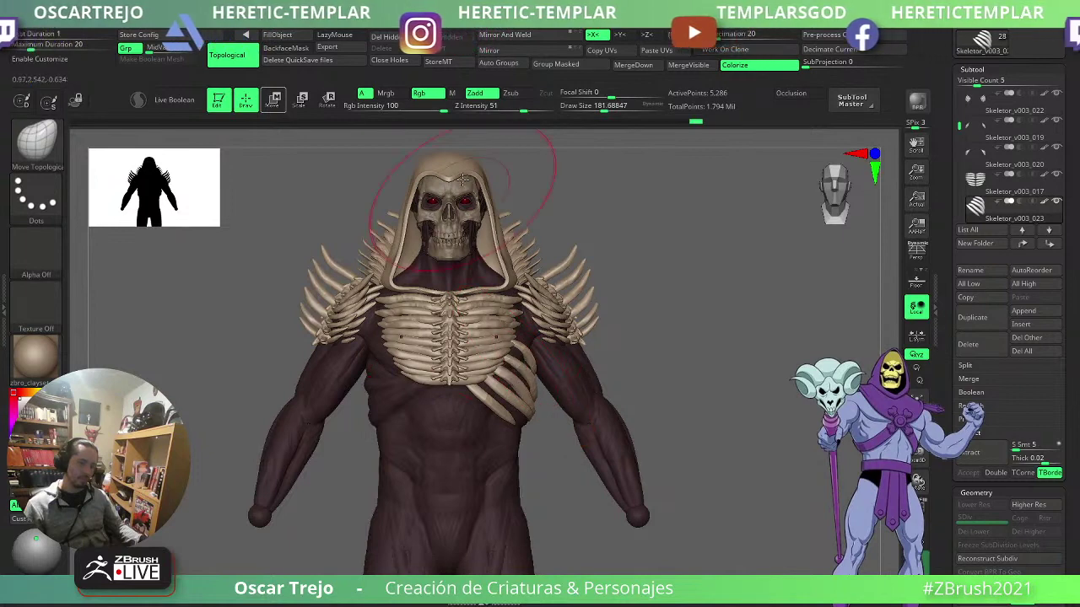
click(506, 35)
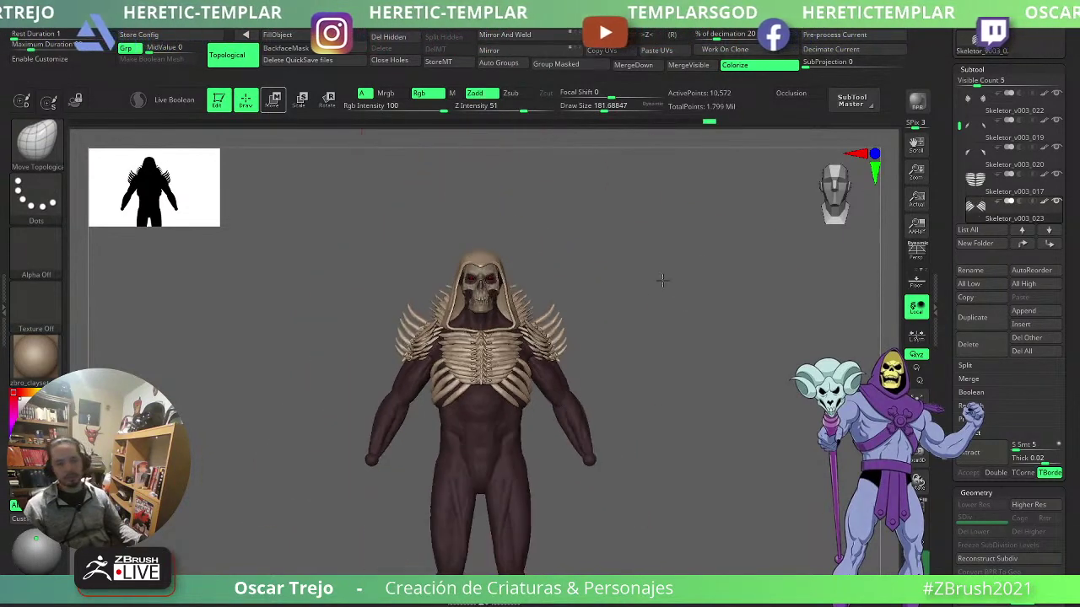
alt+drag(686, 298, 706, 349)
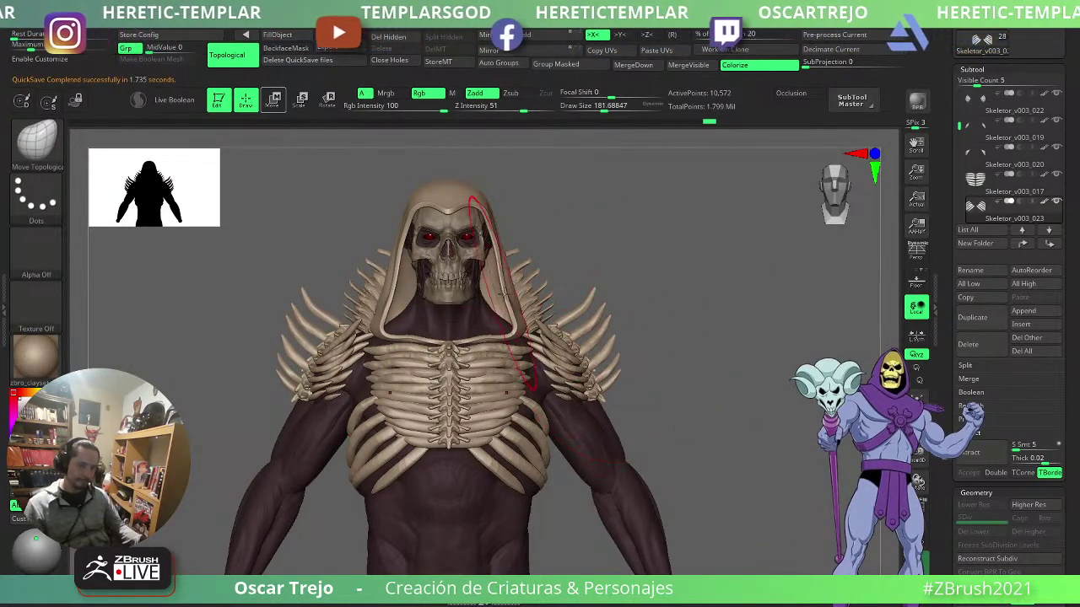
drag(633, 278, 672, 279)
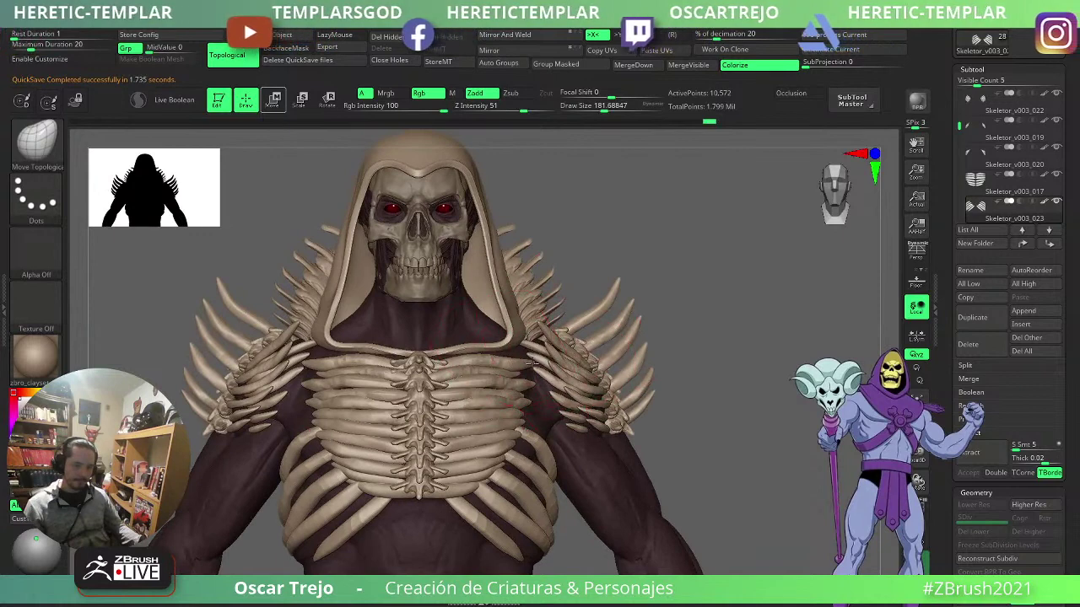
- Select the two chest rib subtools in turn and examine how their bones sit below the hood
alt+click(526, 359)
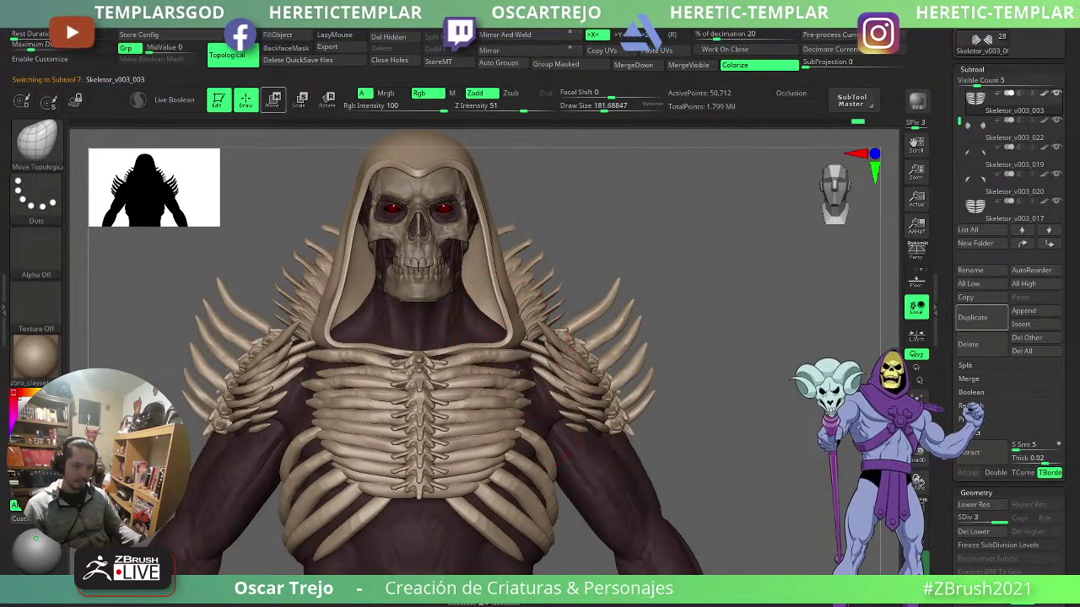
key([)
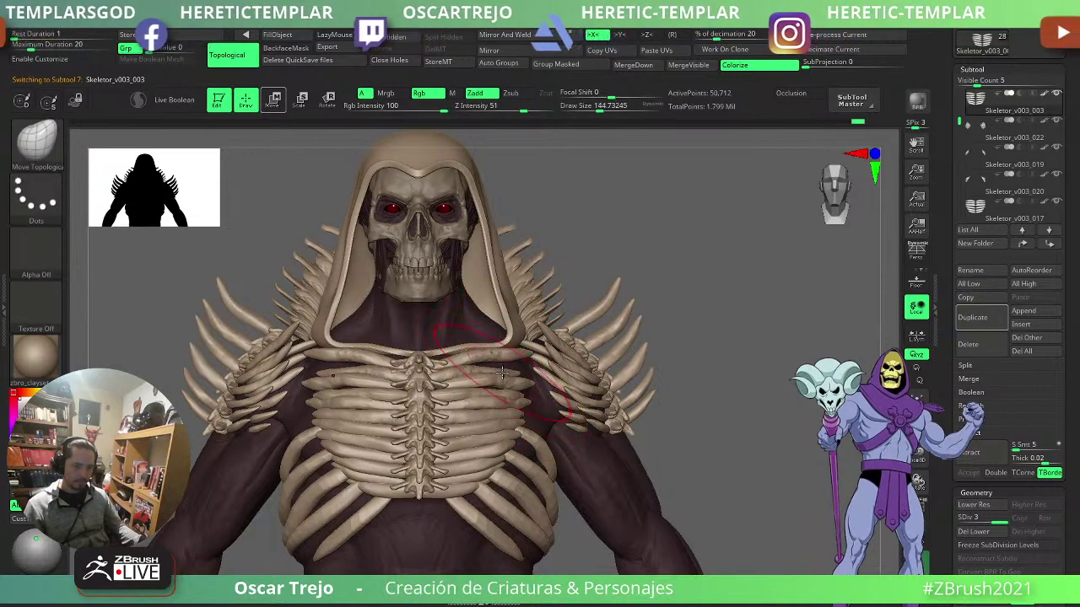
alt+click(501, 371)
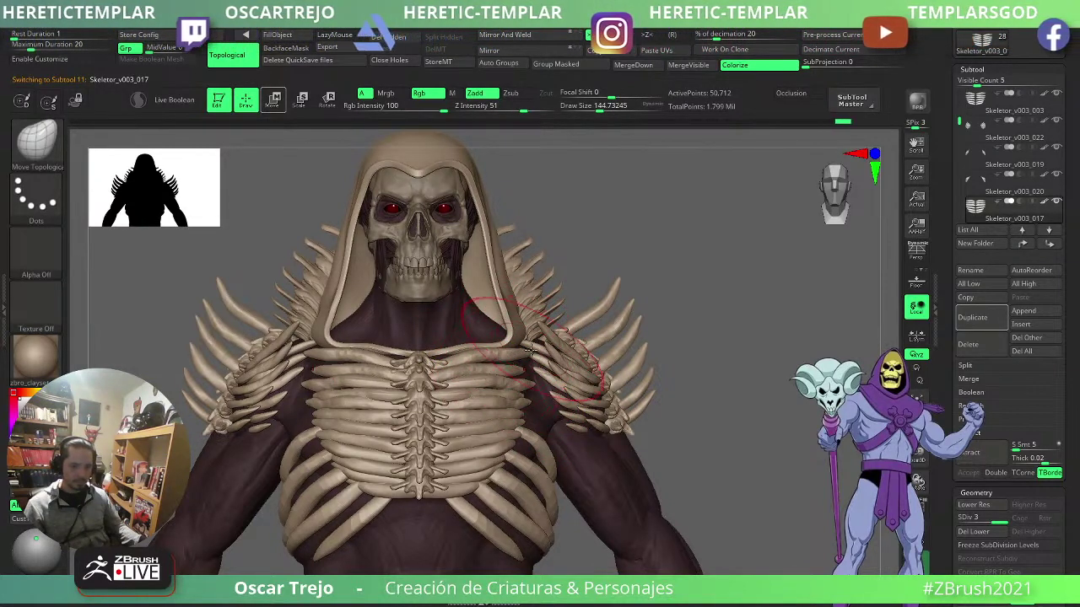
alt+click(511, 353)
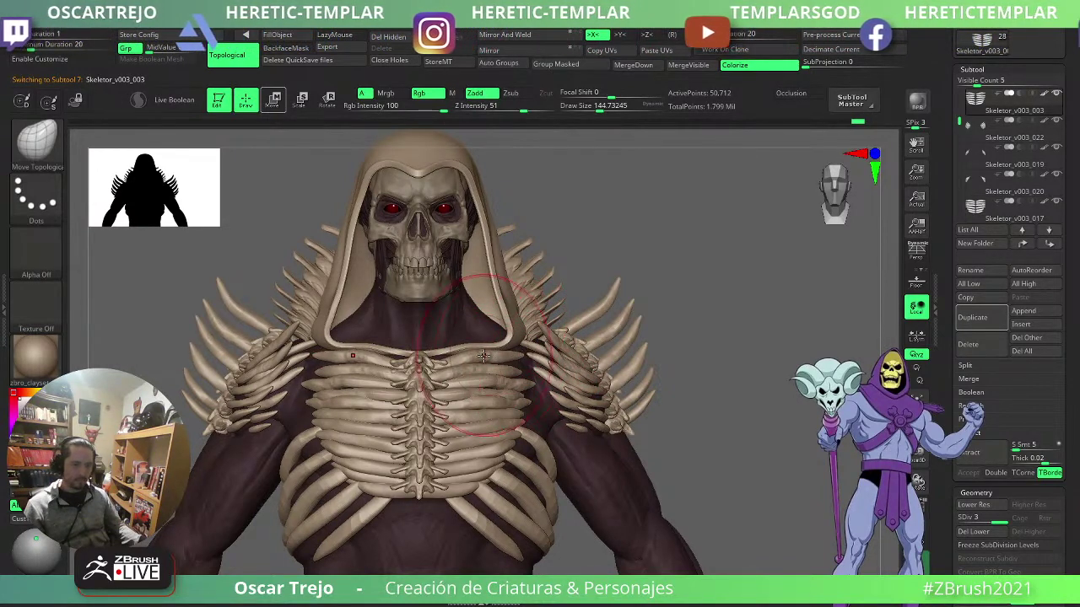
right_drag(570, 366, 510, 371)
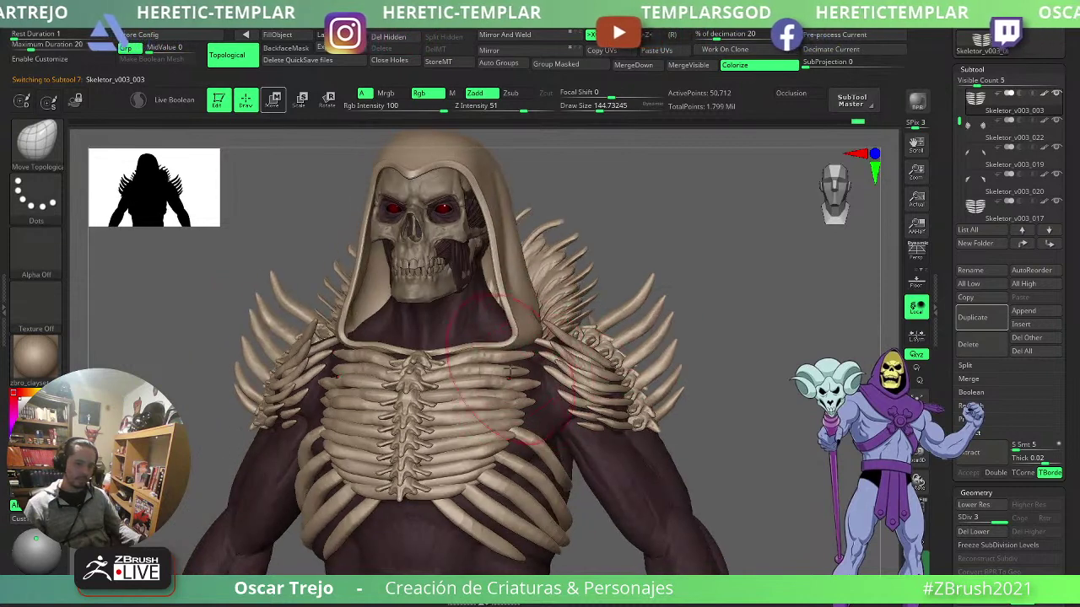
alt+click(518, 368)
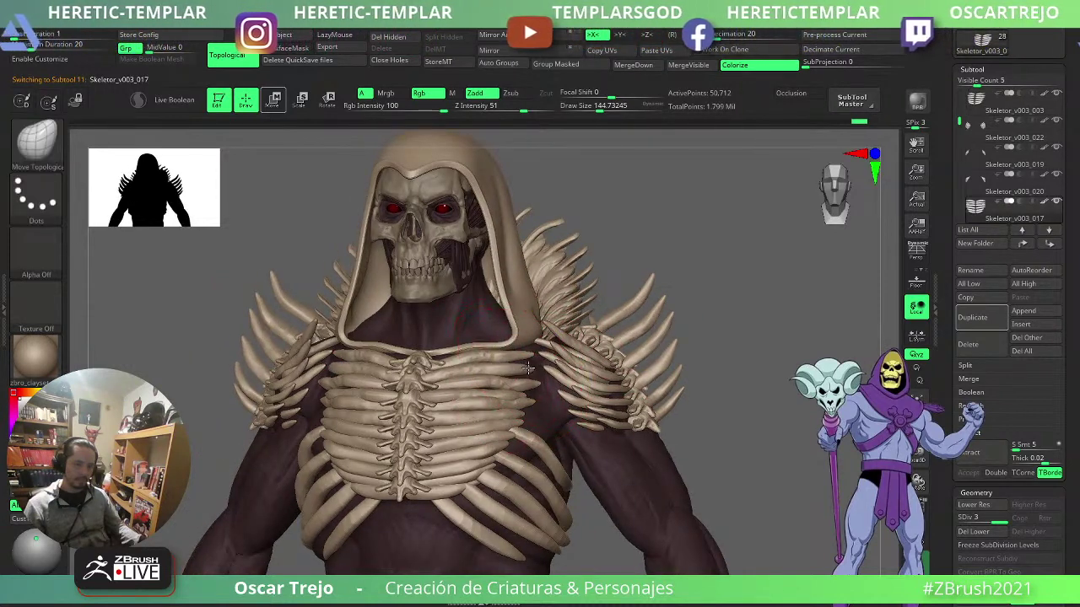
right_drag(527, 369, 505, 384)
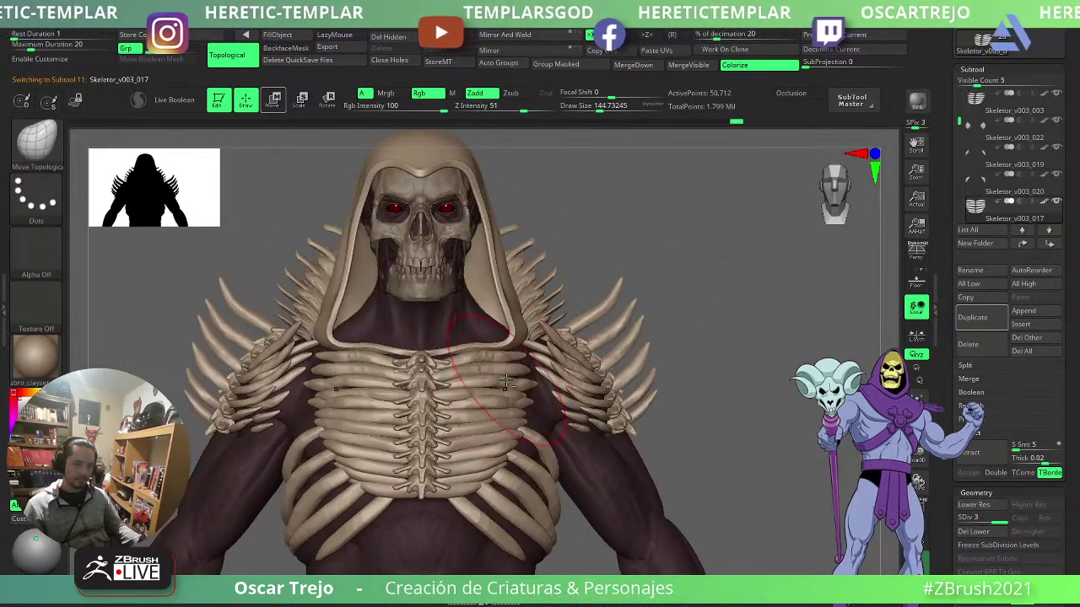
- Select the mirrored side ribs and nudge their upper bones inward under the arms with Move Topological at a draw size of about 145
ctrl+right_drag(701, 324, 611, 434)
alt+click(540, 463)
drag(538, 465, 533, 480)
drag(545, 443, 530, 442)
ctrl+right_drag(700, 384, 684, 351)
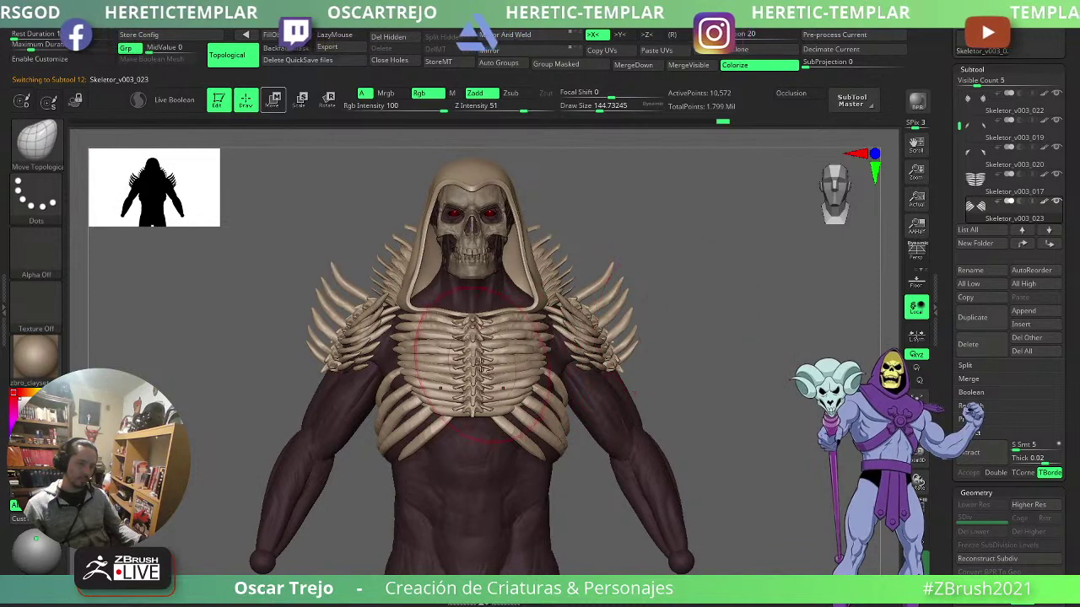
- Select the vertebra column running down the sternum and duplicate it as a new subtool
alt+click(475, 355)
ctrl+click(672, 353)
drag(707, 376, 830, 384)
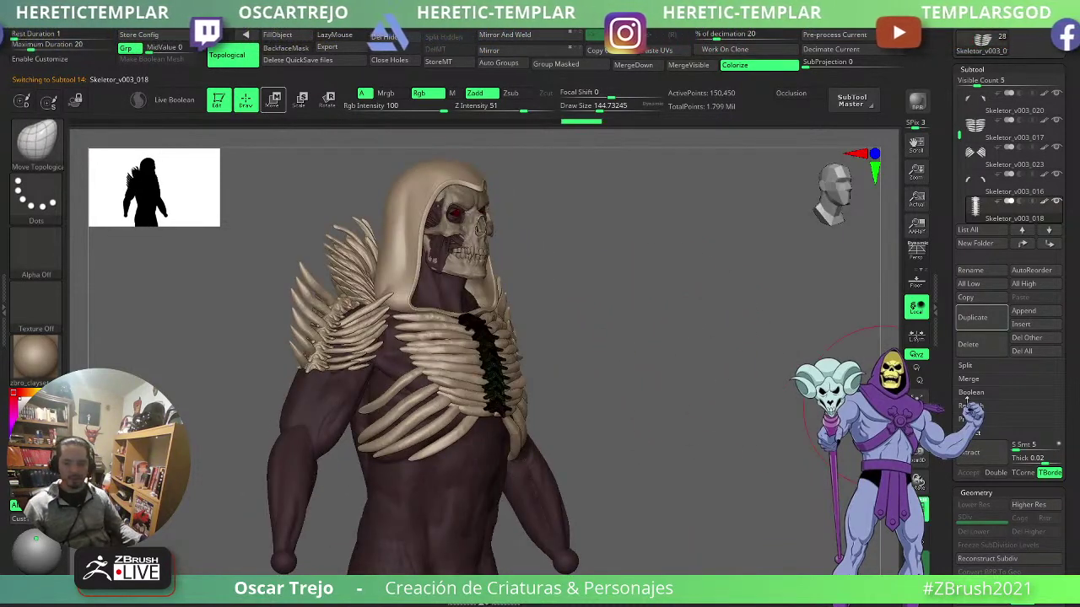
click(977, 326)
- Move the duplicated vertebra column down onto the abdomen and tilt it to follow the belly's profile
drag(692, 409, 769, 408)
key(w)
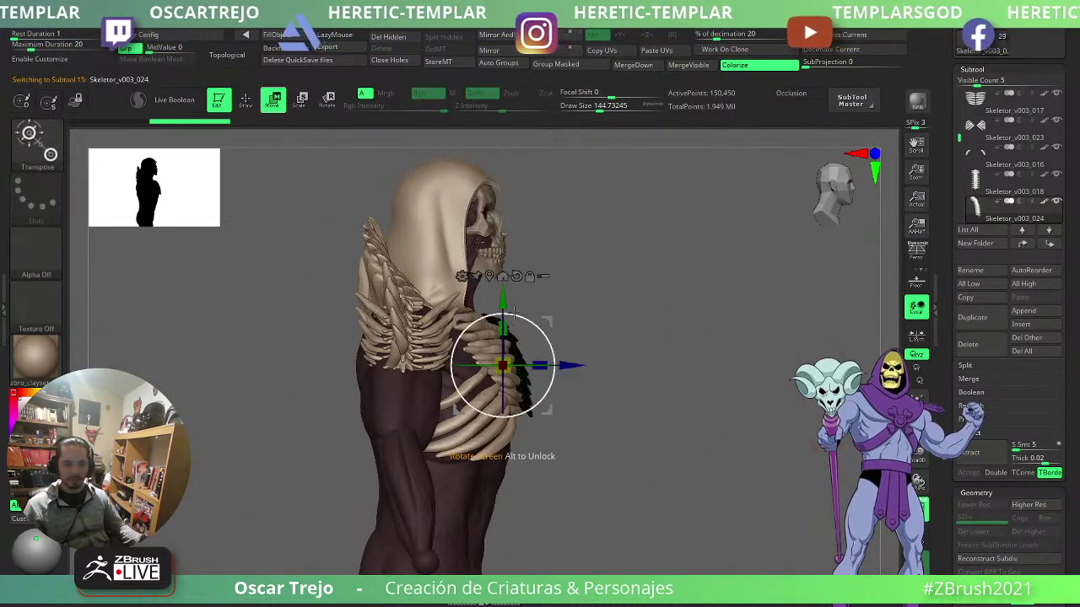
drag(547, 321, 563, 475)
drag(556, 436, 541, 404)
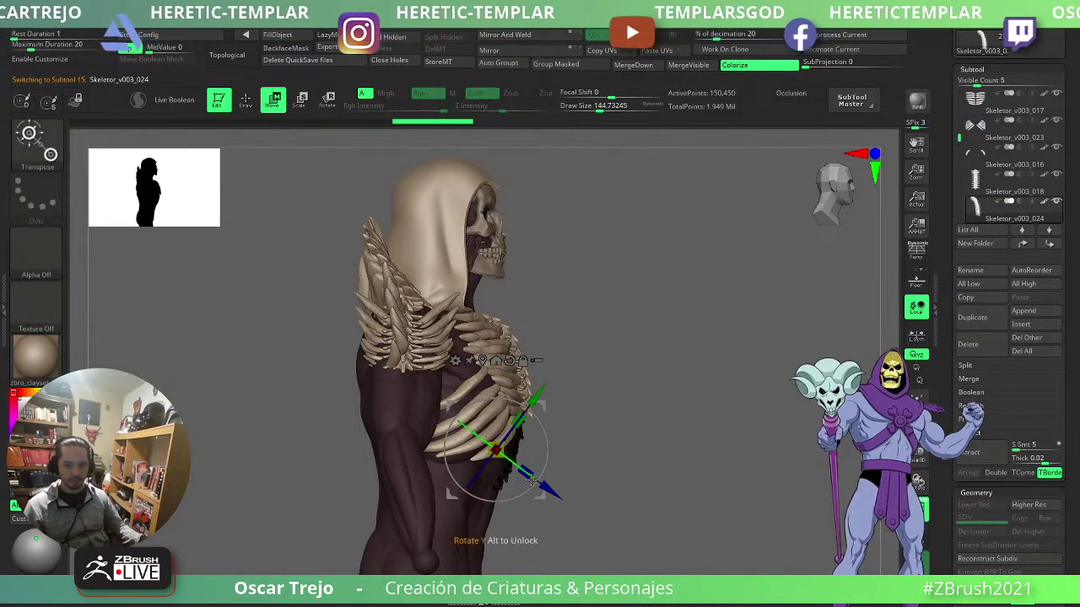
key(q)
mouse_move(658, 448)
mouse_down()
mouse_move(540, 462)
mouse_move(511, 490)
mouse_up()
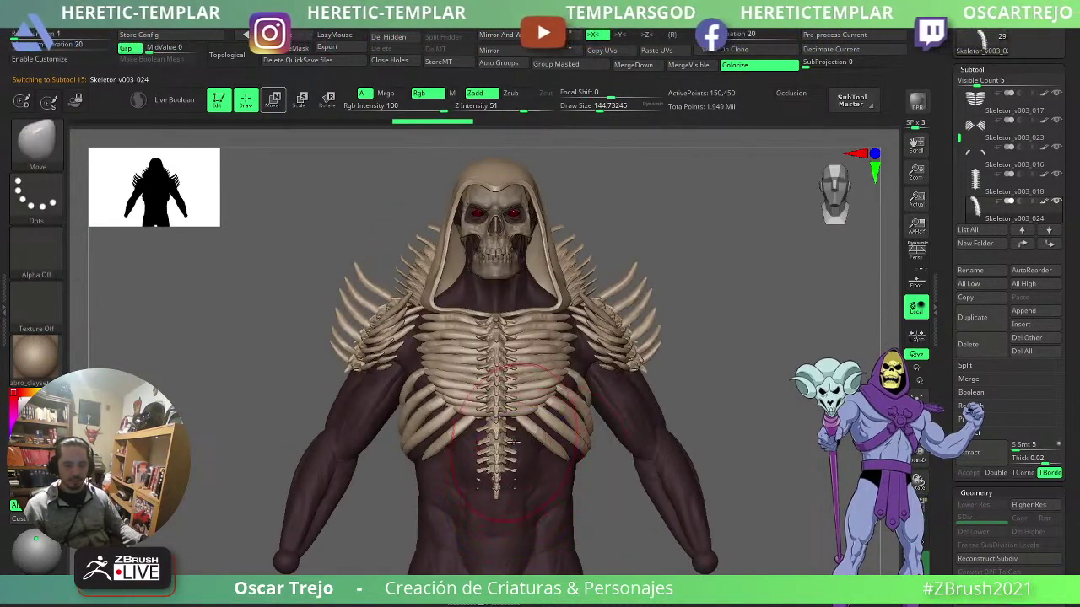
- Enlarge the abdominal vertebra column into a wider tapering spine below the rib cage and reduce the draw size to about 108
drag(530, 432, 504, 519)
drag(740, 419, 499, 485)
key(s)
mouse_move(475, 451)
mouse_down()
mouse_move(483, 482)
mouse_move(496, 466)
mouse_move(470, 446)
mouse_up()
key(ctrl+z)
key(s)
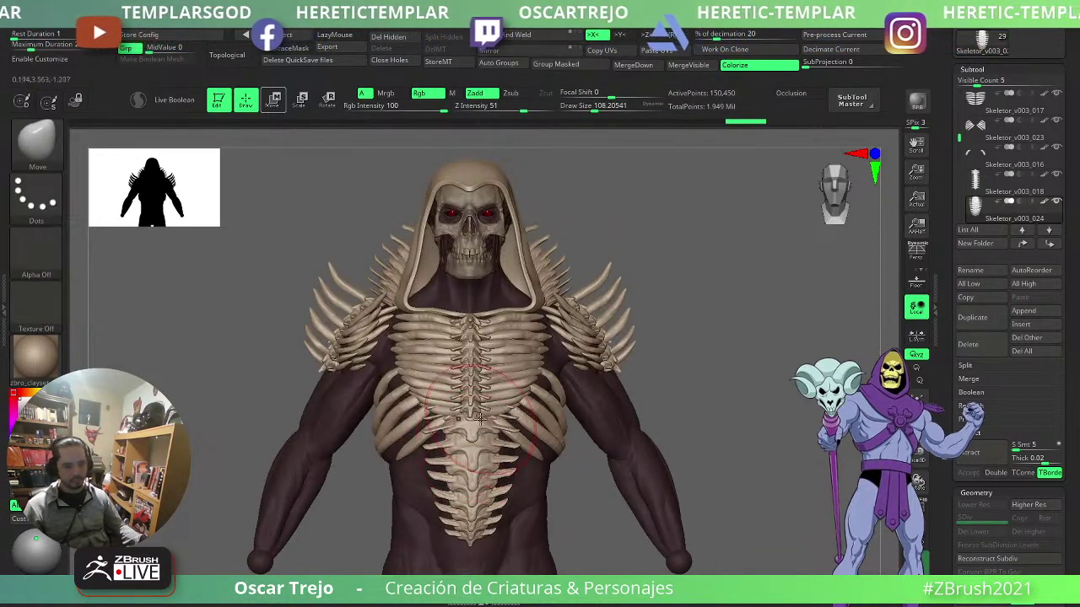
- Lengthen and shape the abdominal spine down the belly with the Move brush at draw sizes of about 149 and 128
mouse_move(693, 419)
mouse_down()
mouse_move(504, 504)
mouse_move(473, 483)
mouse_up()
key(s)
drag(552, 473, 547, 473)
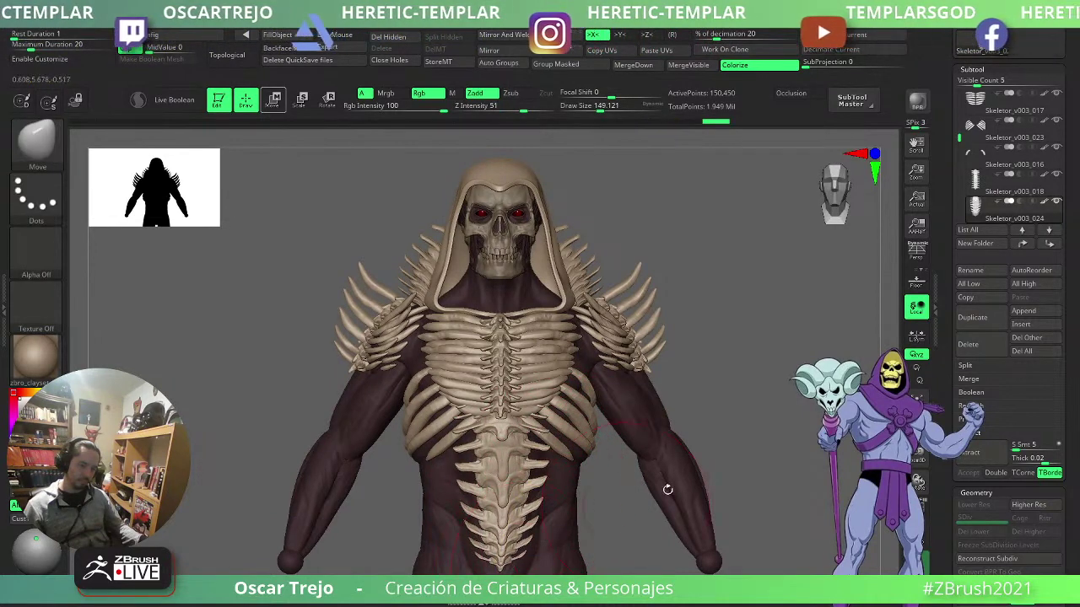
drag(667, 489, 576, 533)
drag(496, 569, 608, 501)
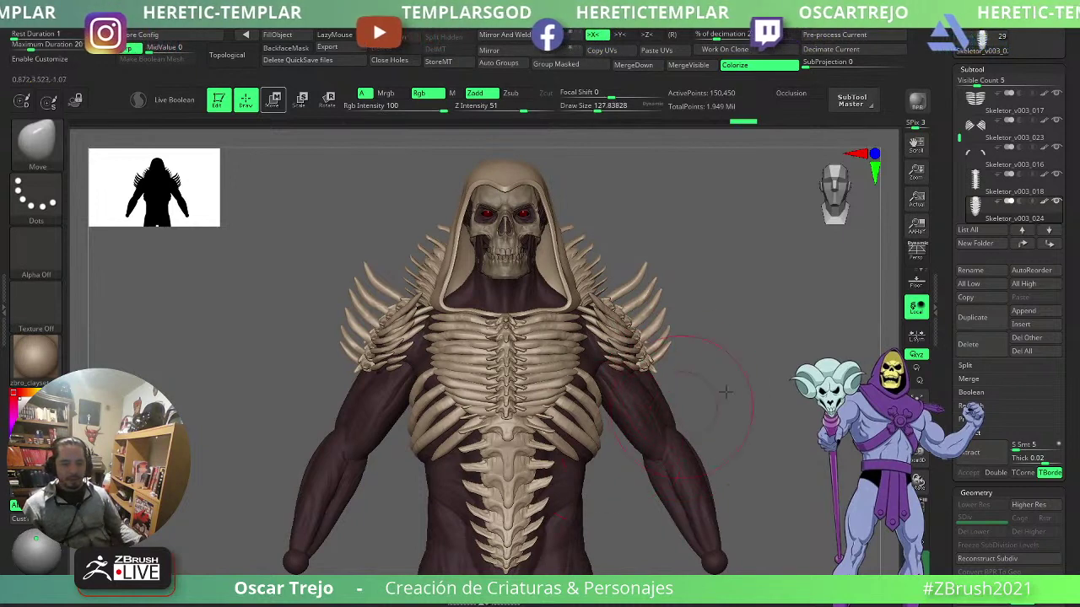
- Try reshaping the upper abdominal vertebrae from an angle with the Move and Move Topological brushes
drag(704, 386, 632, 407)
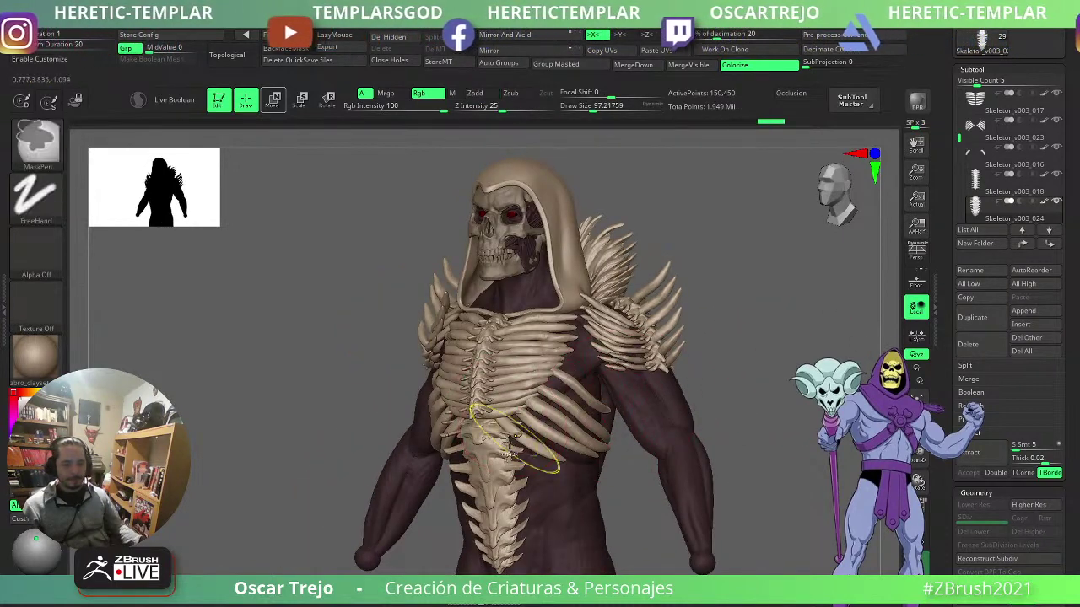
key(s)
drag(490, 456, 499, 456)
mouse_move(497, 465)
mouse_down()
mouse_move(489, 495)
mouse_move(491, 459)
mouse_up()
key(ctrl+z)
key(ctrl+z)
key(b)
key(m)
key(t)
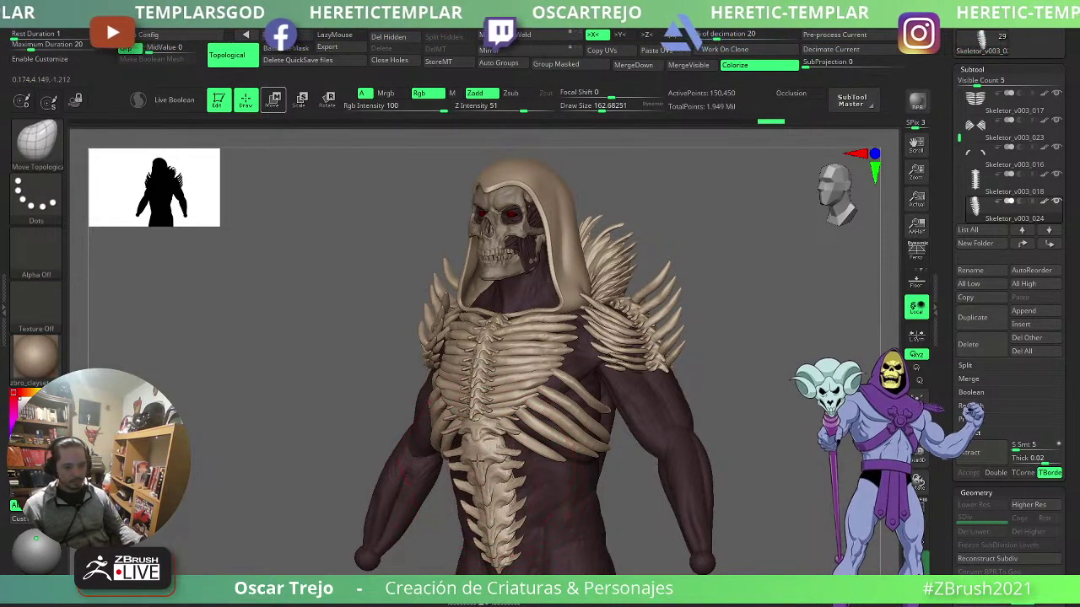
key(ctrl+z)
drag(295, 476, 469, 485)
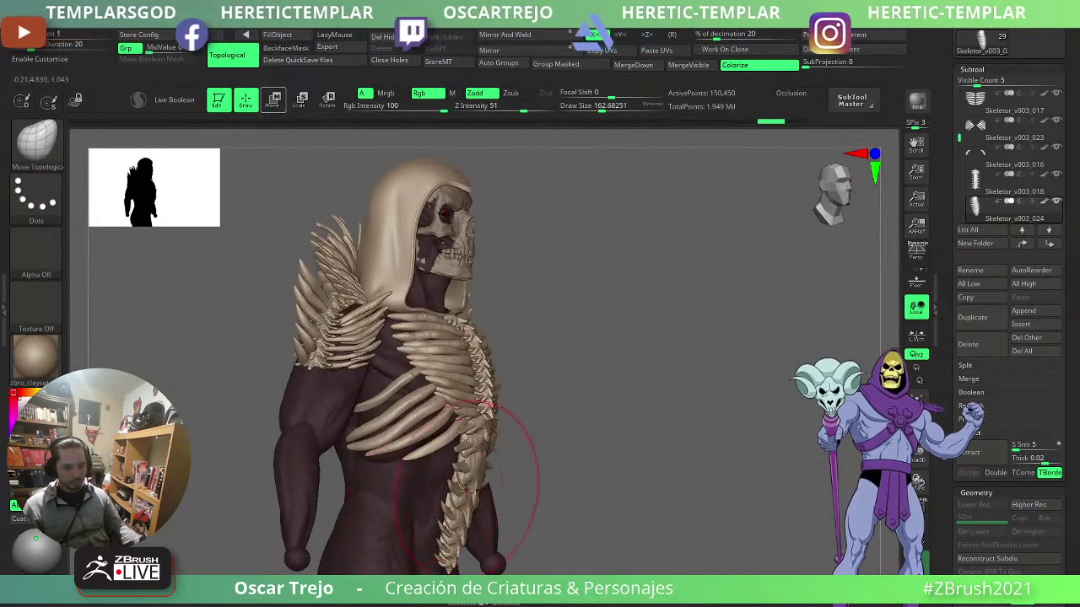
key(ctrl+z)
key(shift+f)
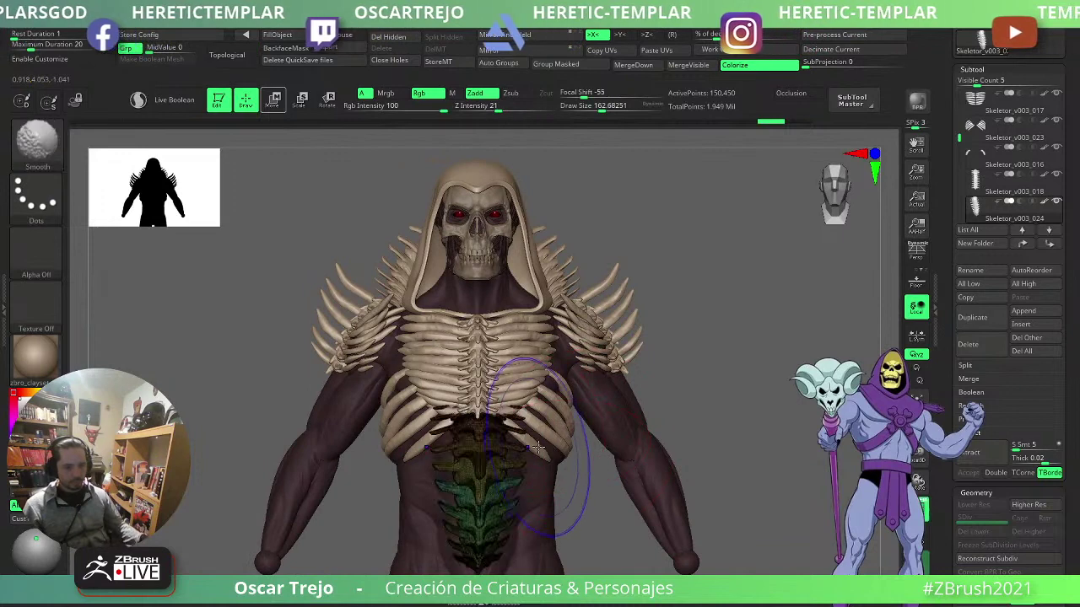
key(shift+f)
- Push in the side spikes of the abdominal spine from the front with the Move brush at a draw size of about 116
key(b)
key(m)
key(v)
key(s)
drag(535, 478, 520, 480)
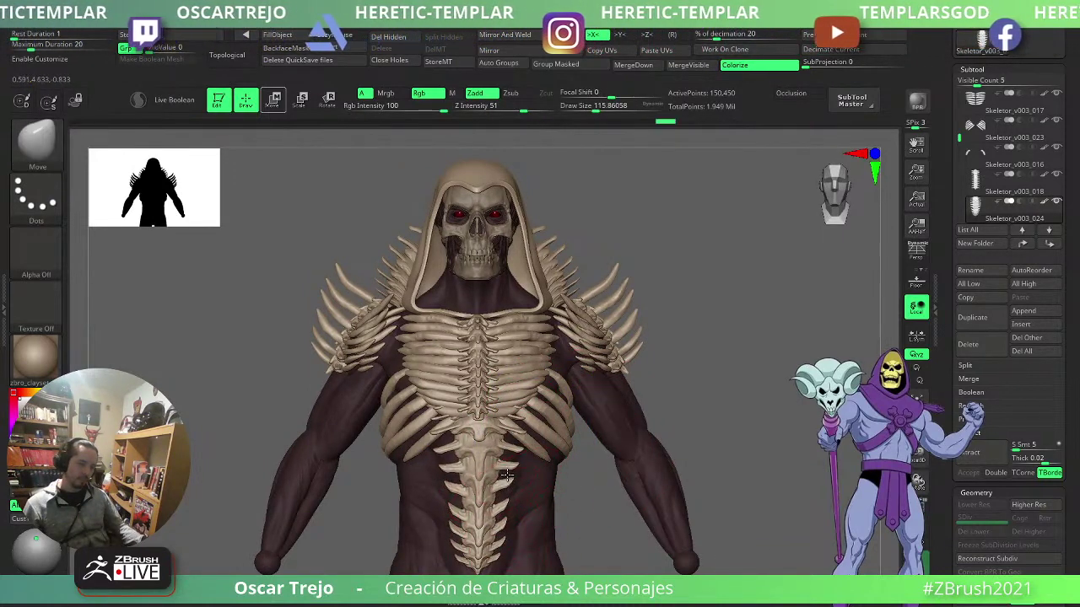
- Adjust the top side spikes of the abdominal spine from below with the Move brush at a draw size of about 83
key(s)
mouse_move(670, 394)
mouse_down()
mouse_move(517, 410)
mouse_move(441, 461)
mouse_move(501, 458)
mouse_move(641, 411)
mouse_move(593, 420)
mouse_move(579, 315)
mouse_move(441, 348)
mouse_up()
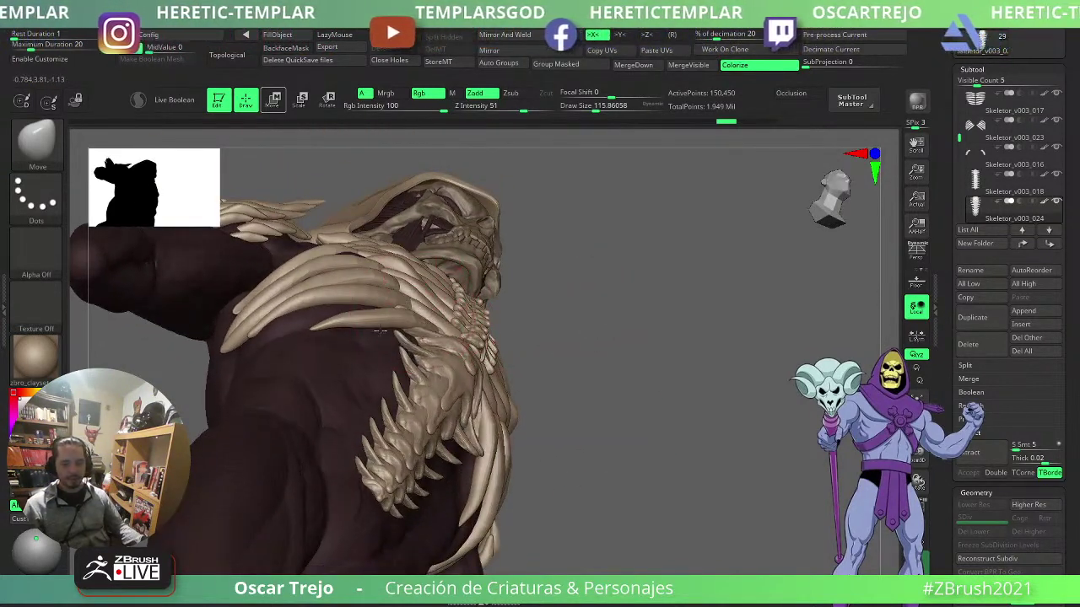
key(s)
drag(408, 362, 402, 362)
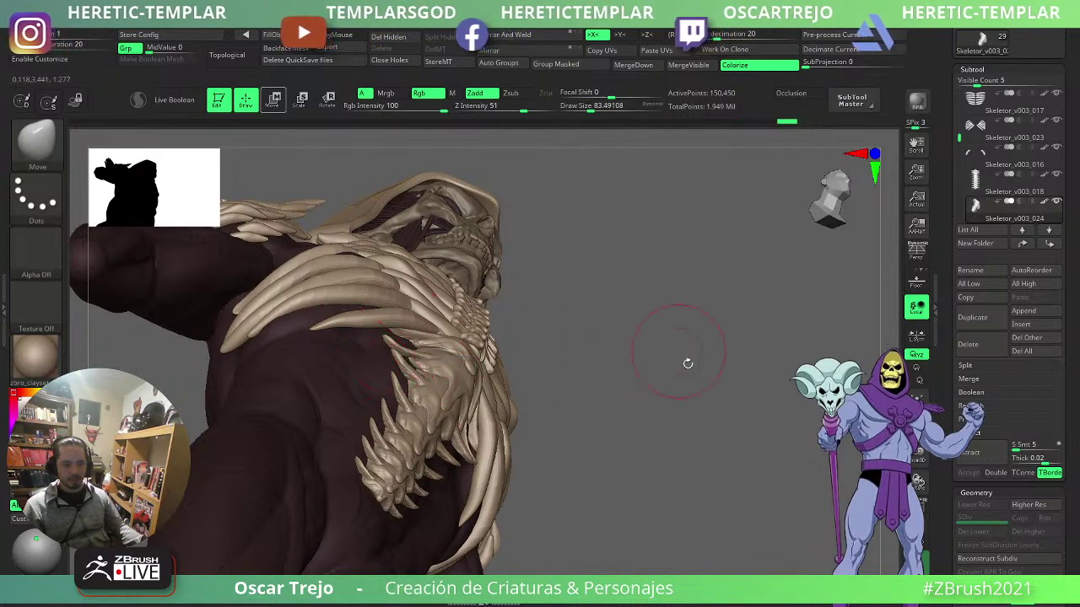
- Reshape the individual side spikes along the abdominal spine with Move Topological at a draw size of about 83
mouse_move(687, 364)
mouse_down()
mouse_move(713, 395)
mouse_move(629, 405)
mouse_up()
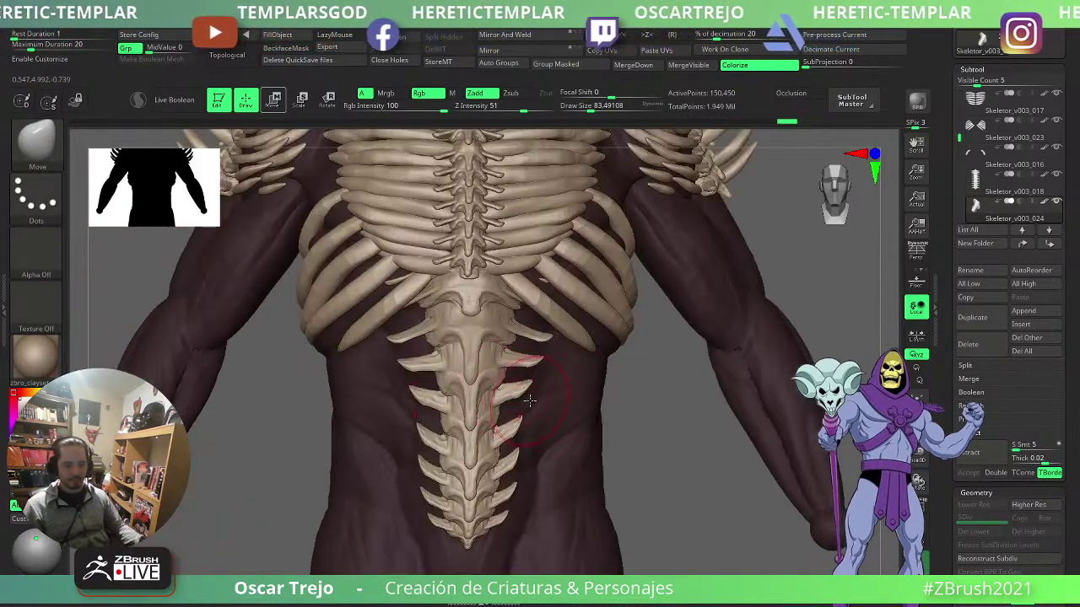
key(b)
key(m)
key(t)
mouse_move(529, 393)
mouse_down()
mouse_move(517, 433)
mouse_move(501, 432)
mouse_move(512, 431)
mouse_move(506, 470)
mouse_up()
drag(514, 462, 512, 458)
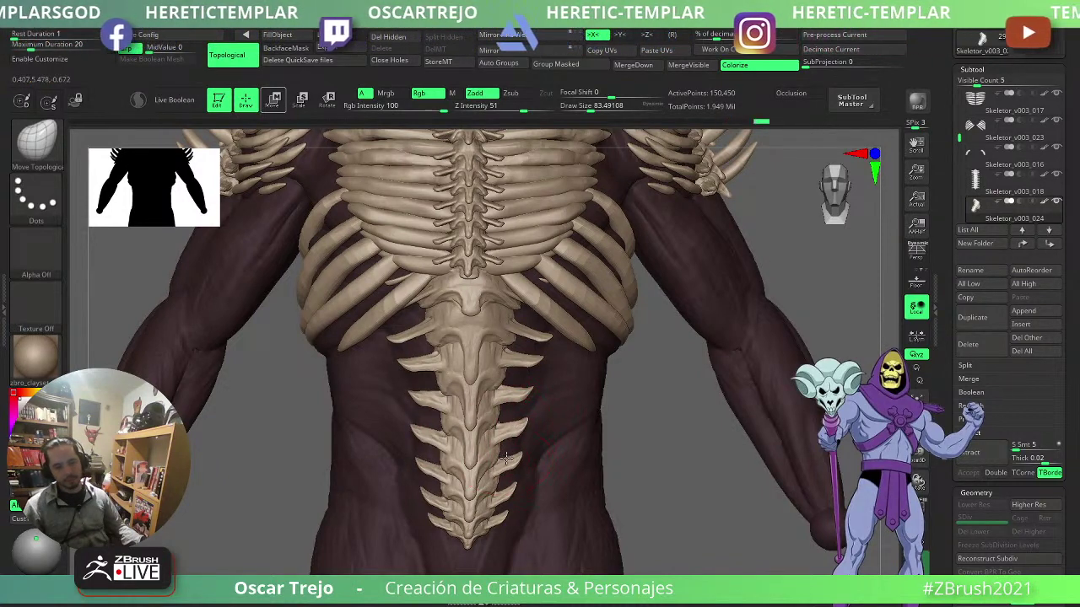
- Reshape the uppermost side spikes of the abdominal spine with Move Topological at draw sizes of about 77 to 83
drag(651, 403, 609, 414)
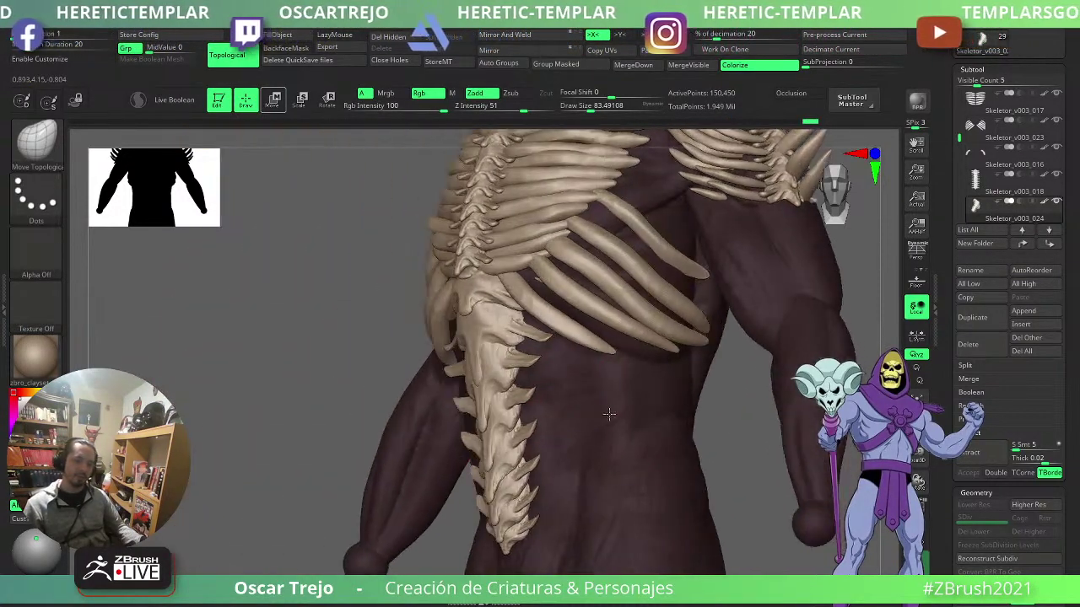
drag(513, 281, 540, 275)
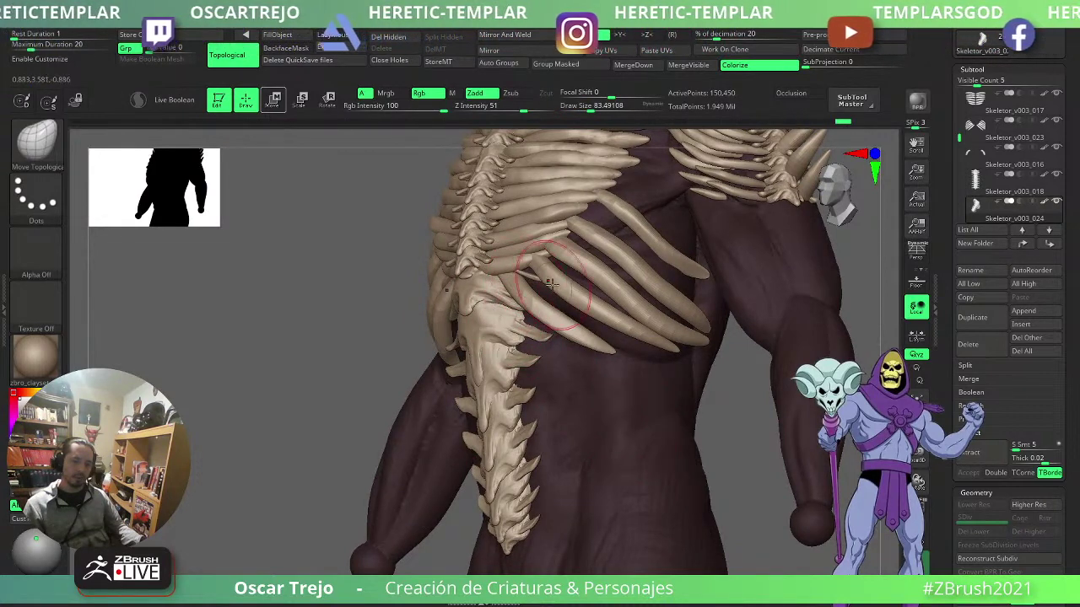
shift+drag(326, 403, 365, 400)
mouse_move(530, 301)
mouse_down()
mouse_move(510, 304)
mouse_move(510, 319)
mouse_move(540, 339)
mouse_move(536, 329)
mouse_up()
key(ctrl+z)
key(s)
key(s)
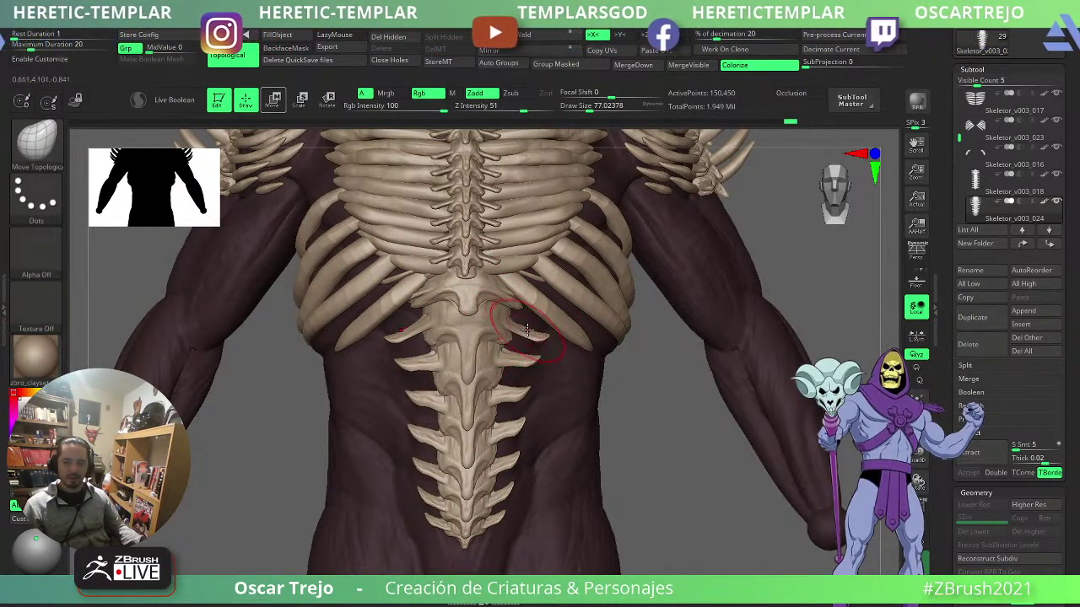
key(s)
mouse_move(526, 322)
mouse_down()
mouse_move(539, 326)
mouse_move(521, 316)
mouse_move(514, 324)
mouse_move(522, 319)
mouse_up()
key(s)
key(s)
key(s)
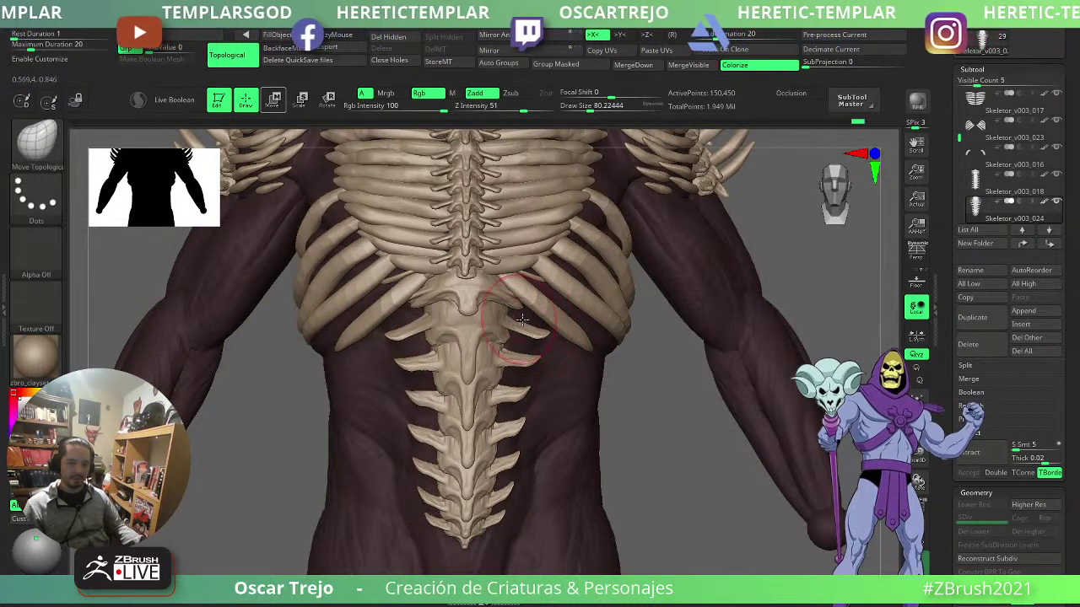
- Examine the full figure from the front to judge the abdominal spine against the body's overall proportions
key(f)
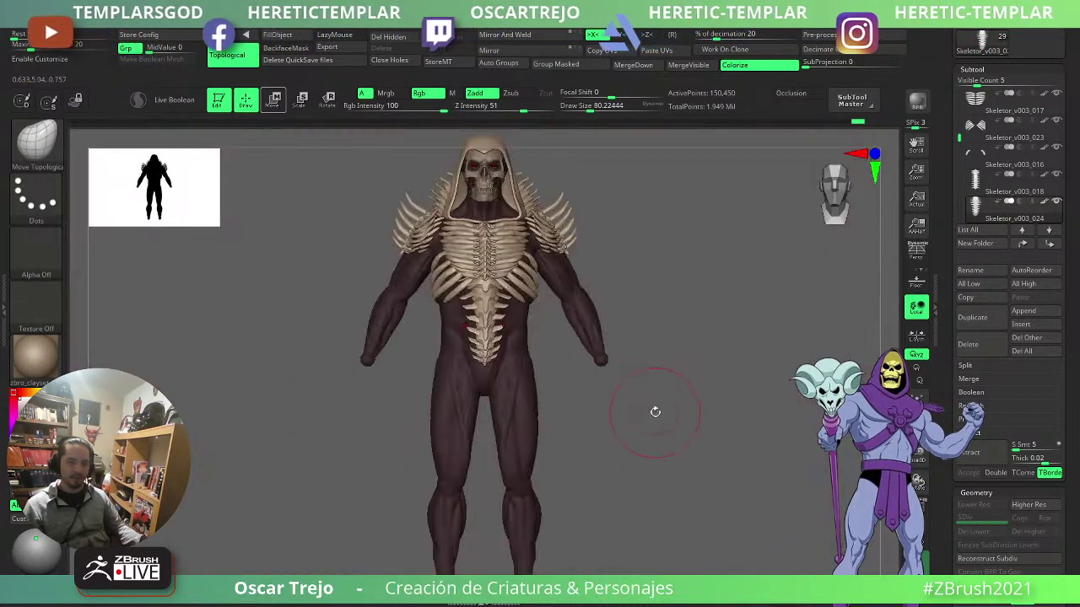
alt+drag(712, 290, 721, 352)
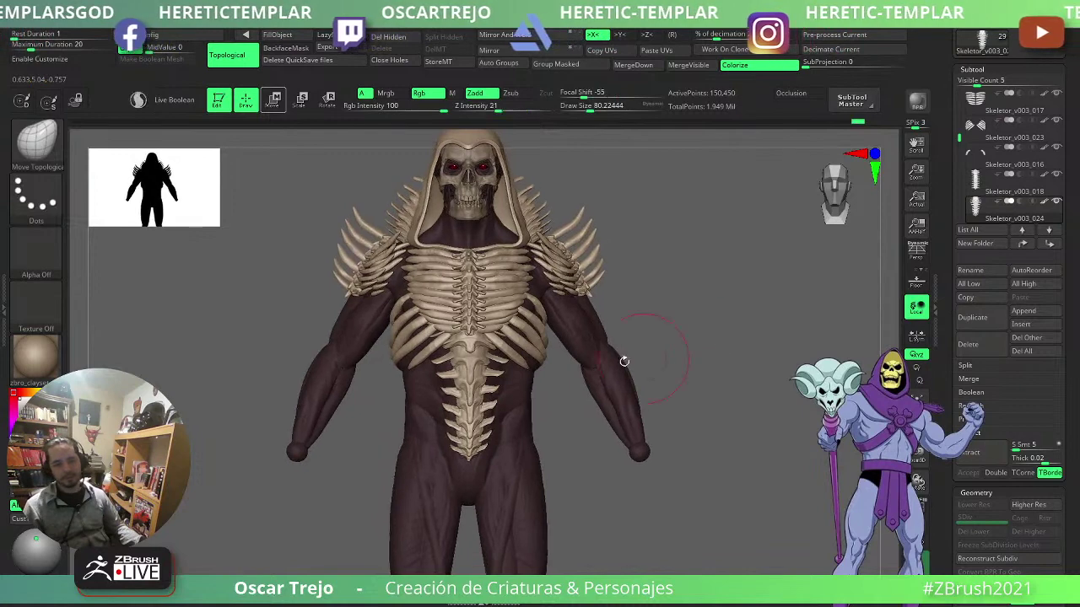
alt+click(548, 362)
alt+drag(678, 280, 697, 363)
alt+drag(685, 405, 668, 321)
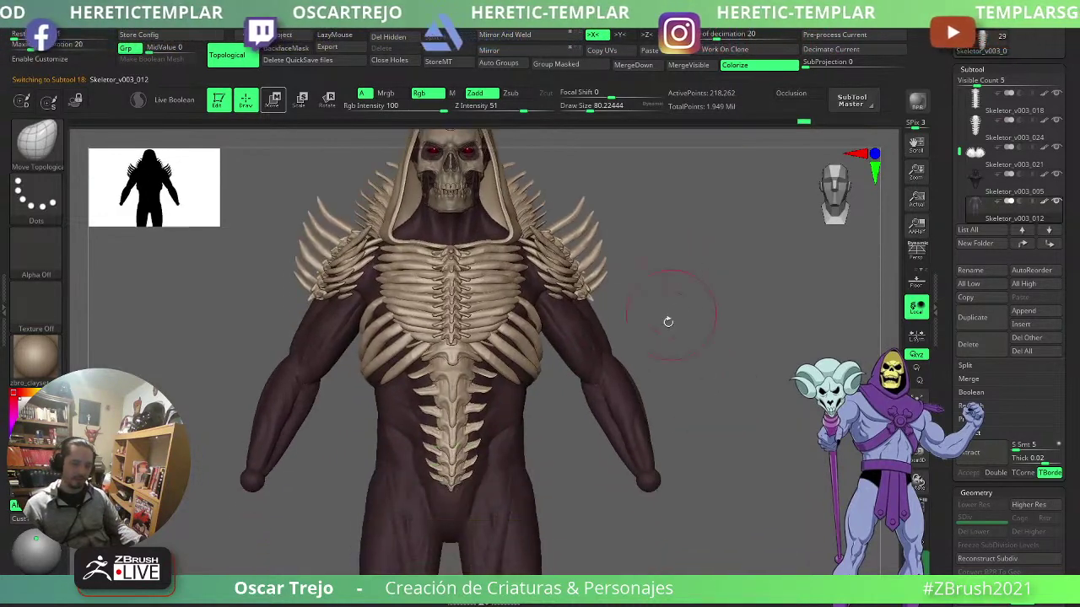
alt+drag(697, 368, 688, 305)
mouse_move(622, 397)
alt+mouse_down()
mouse_move(627, 378)
mouse_move(620, 399)
alt+mouse_up()
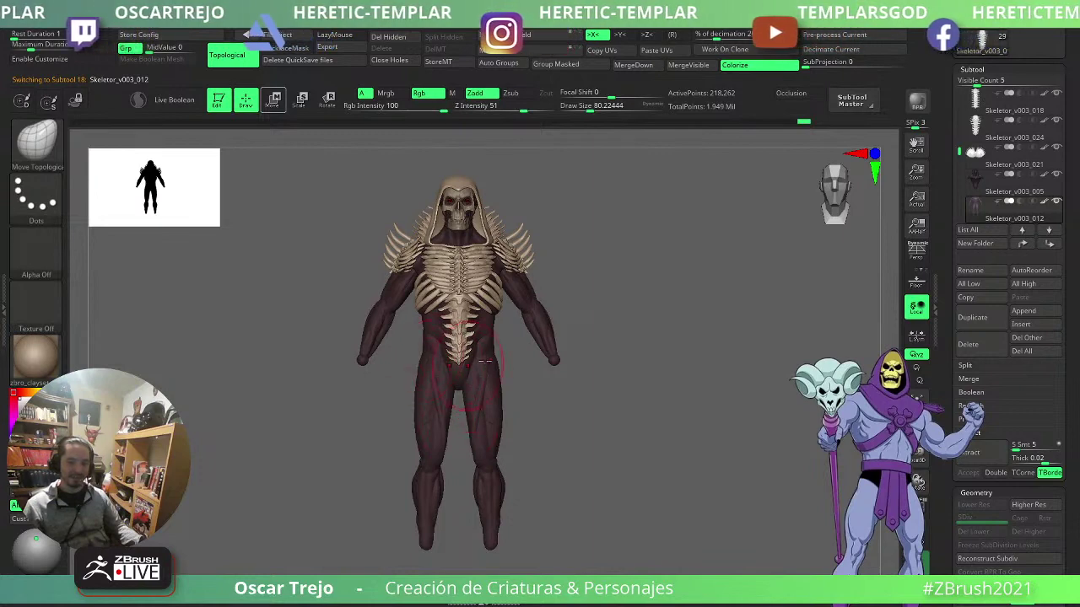
alt+drag(650, 272, 777, 358)
- Adjust the sides of the hood from the front with Move Topological at a draw size of about 145
key(d)
alt+click(552, 282)
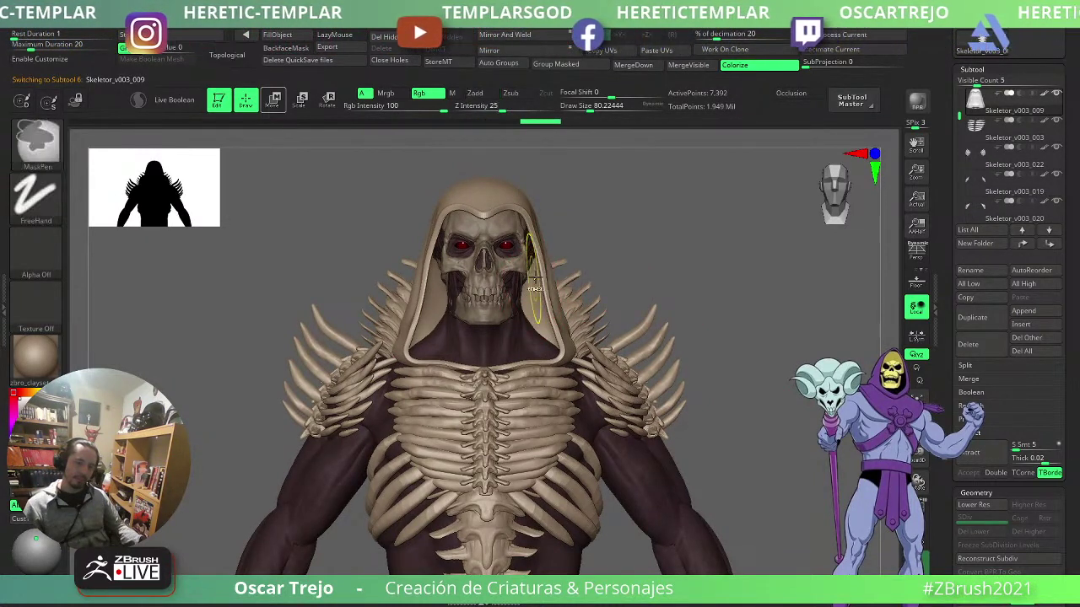
key(s)
click(538, 289)
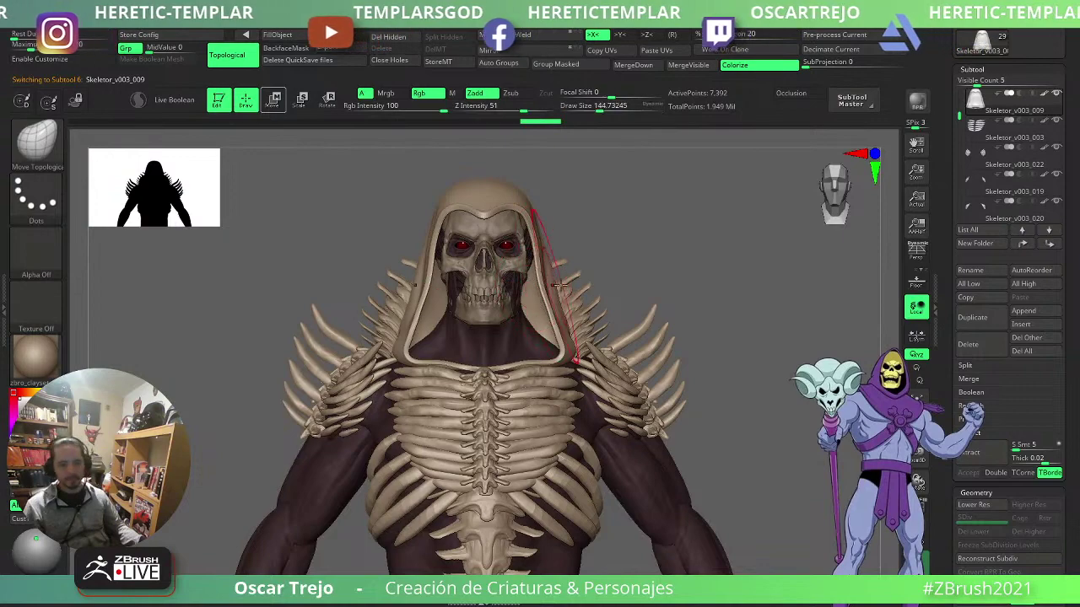
mouse_move(678, 259)
mouse_down()
mouse_move(652, 258)
mouse_move(670, 265)
mouse_up()
alt+drag(730, 381, 730, 350)
alt+drag(719, 307, 699, 362)
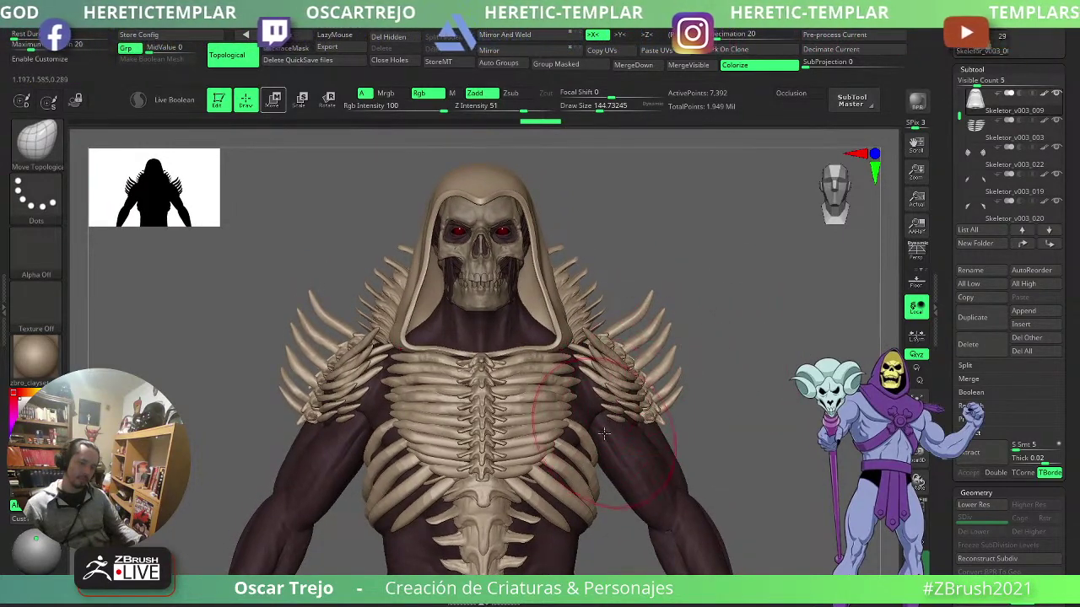
key(s)
drag(582, 452, 585, 452)
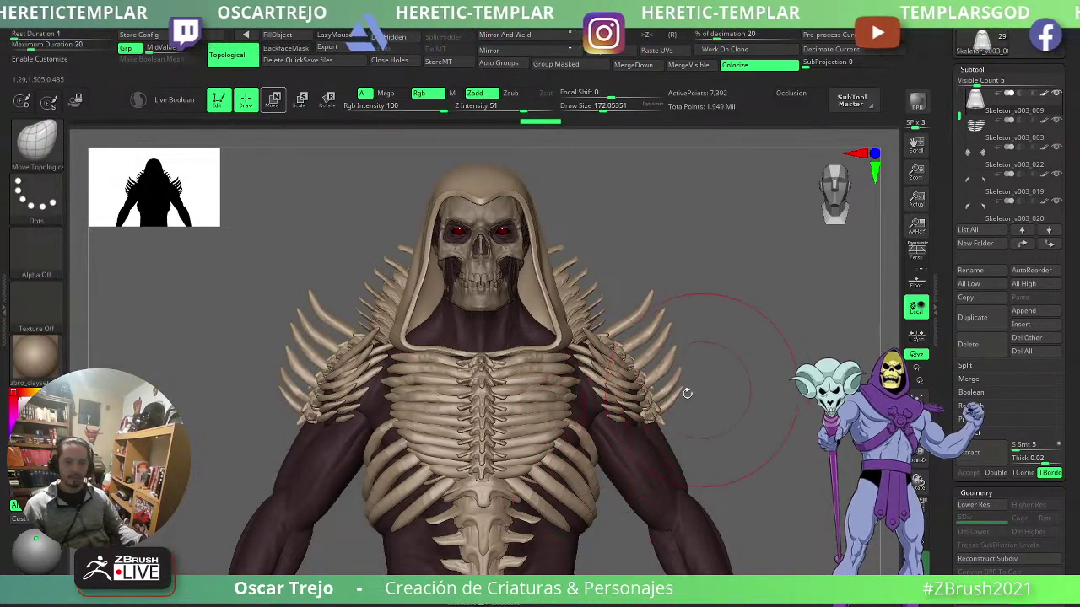
- Duplicate the sternum vertebra column on the chest and hide the original
alt+click(498, 410)
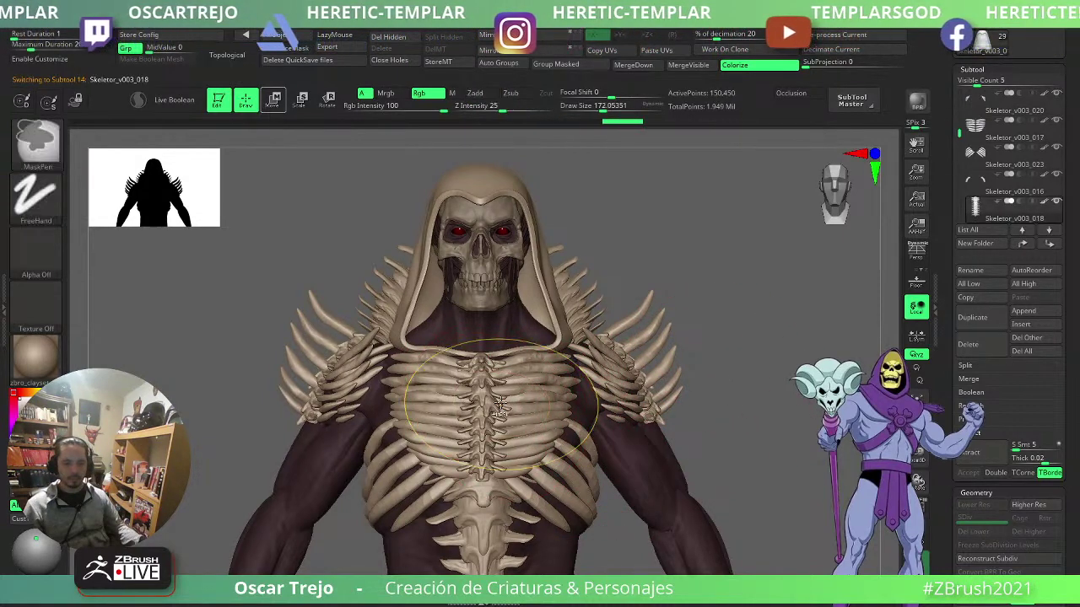
key(b)
key(m)
key(v)
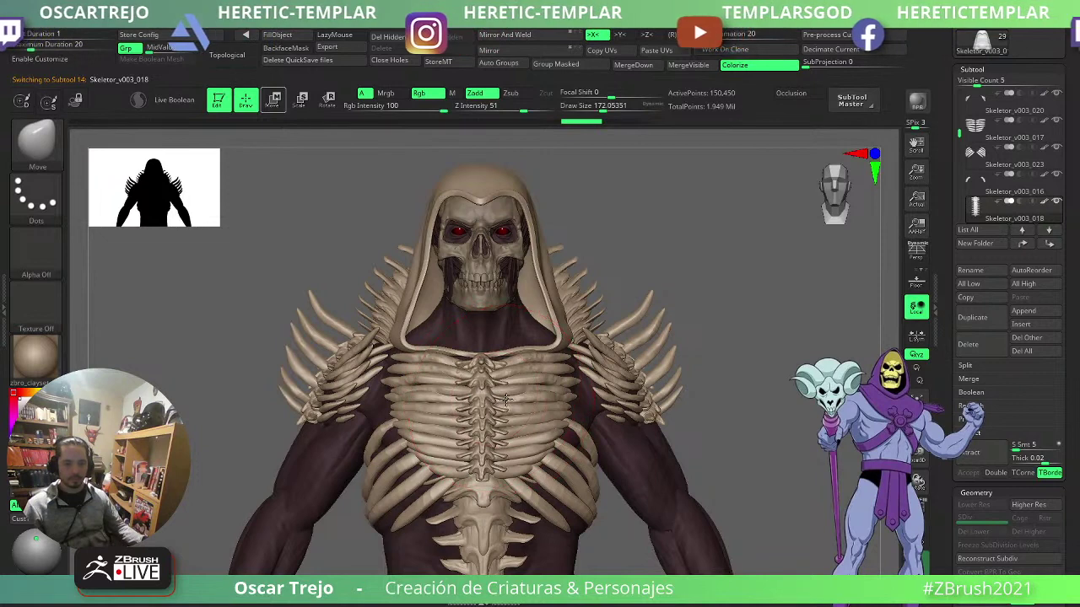
click(978, 316)
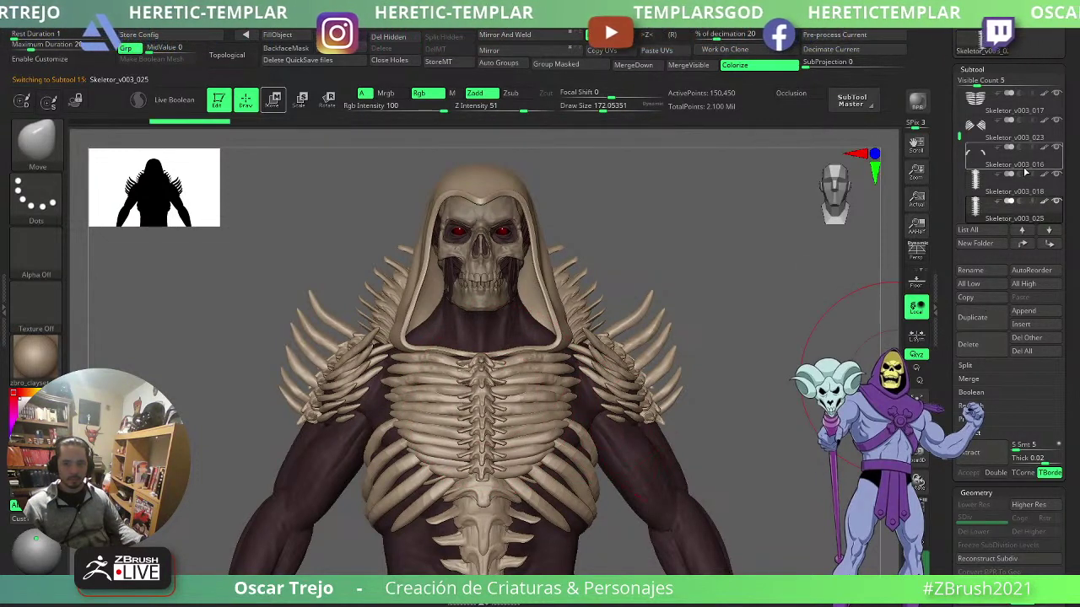
mouse_move(992, 220)
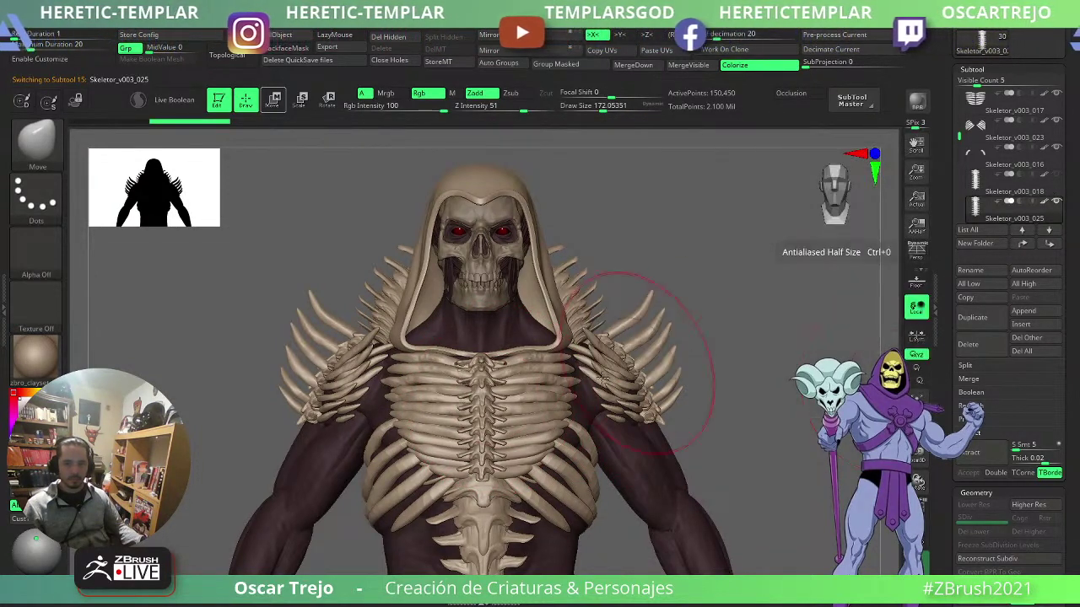
- Widen and reshape the duplicated sternum vertebrae with the Move brush at draw sizes of about 71 to 116
key(s)
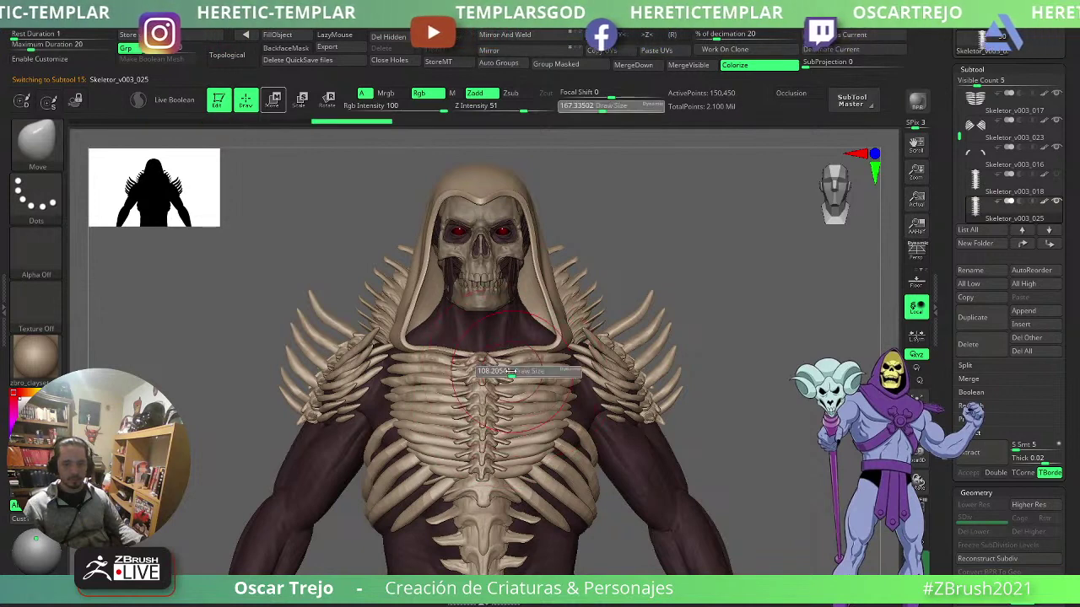
mouse_move(515, 369)
mouse_down()
mouse_move(504, 373)
mouse_move(503, 428)
mouse_up()
mouse_move(496, 484)
mouse_down()
mouse_move(508, 466)
mouse_move(508, 386)
mouse_up()
key(s)
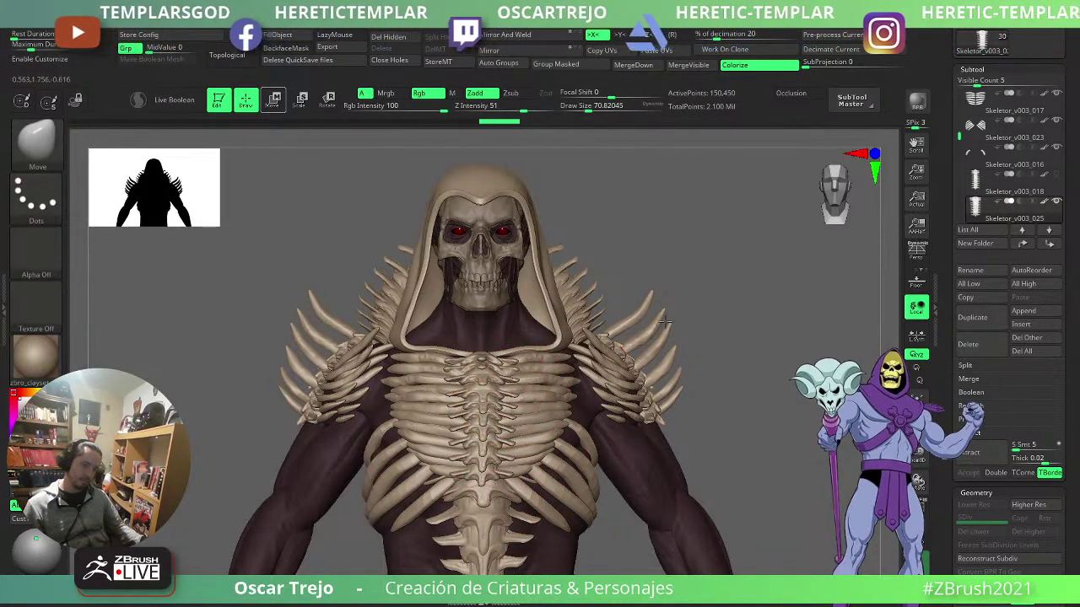
mouse_move(704, 306)
mouse_down()
mouse_move(517, 363)
mouse_move(543, 374)
mouse_move(494, 382)
mouse_up()
key(s)
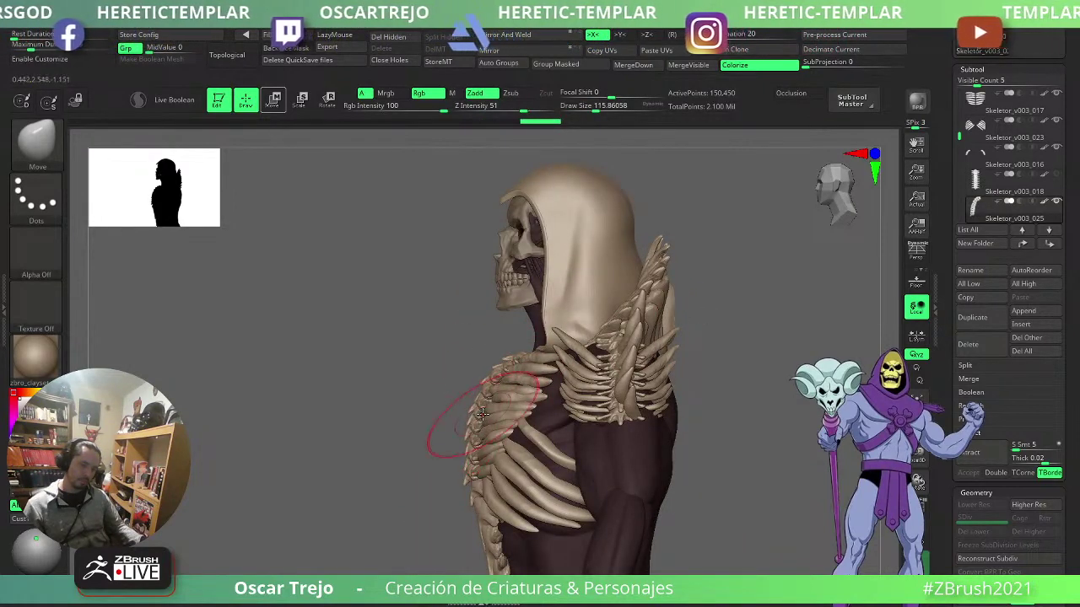
mouse_move(441, 445)
mouse_down()
mouse_move(730, 309)
mouse_move(723, 222)
mouse_move(754, 243)
mouse_move(720, 255)
mouse_up()
- Turn on Occlusion and recolour the hood in a darker brown
click(802, 97)
key(Tab)
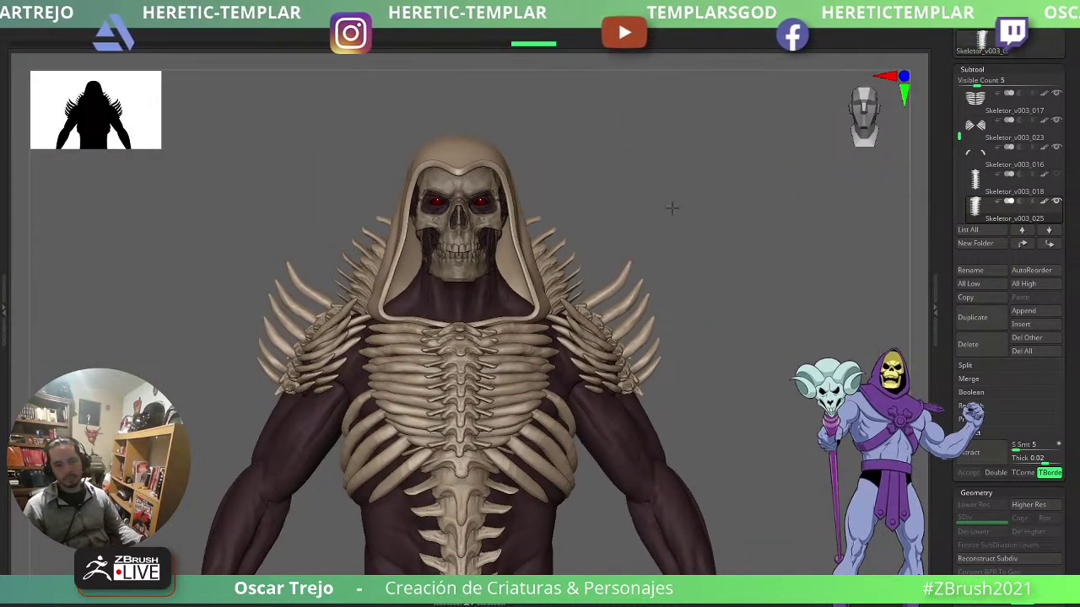
alt+click(517, 239)
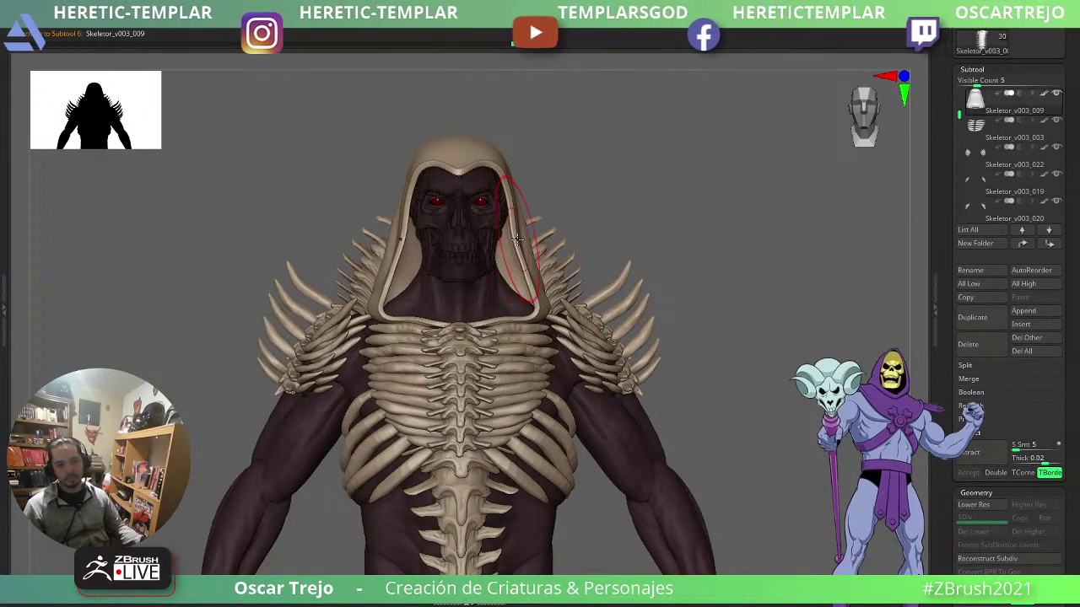
key(Tab)
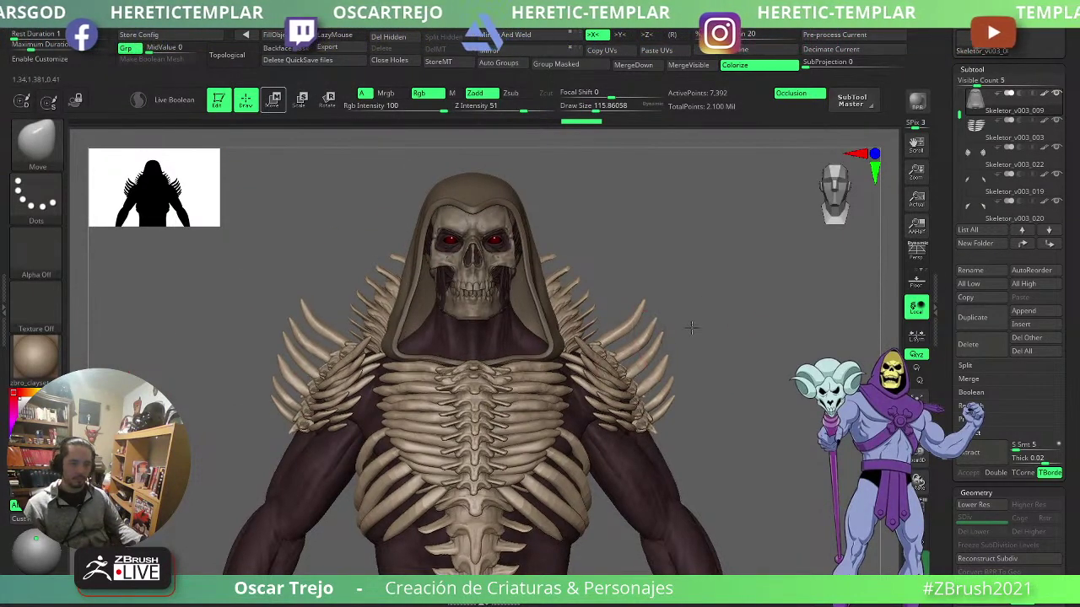
key(Tab)
mouse_move(733, 314)
mouse_down()
mouse_move(759, 296)
mouse_move(766, 308)
mouse_move(768, 296)
mouse_move(757, 302)
mouse_move(764, 308)
mouse_up()
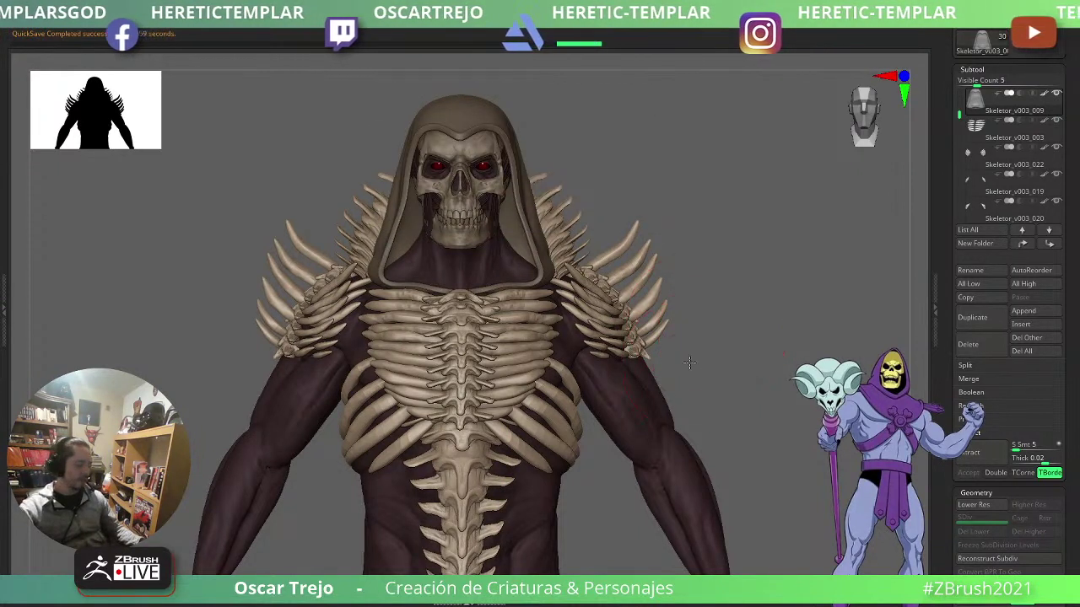
- Save the Skeletor file and make the side ribs the active subtool
alt+click(657, 333)
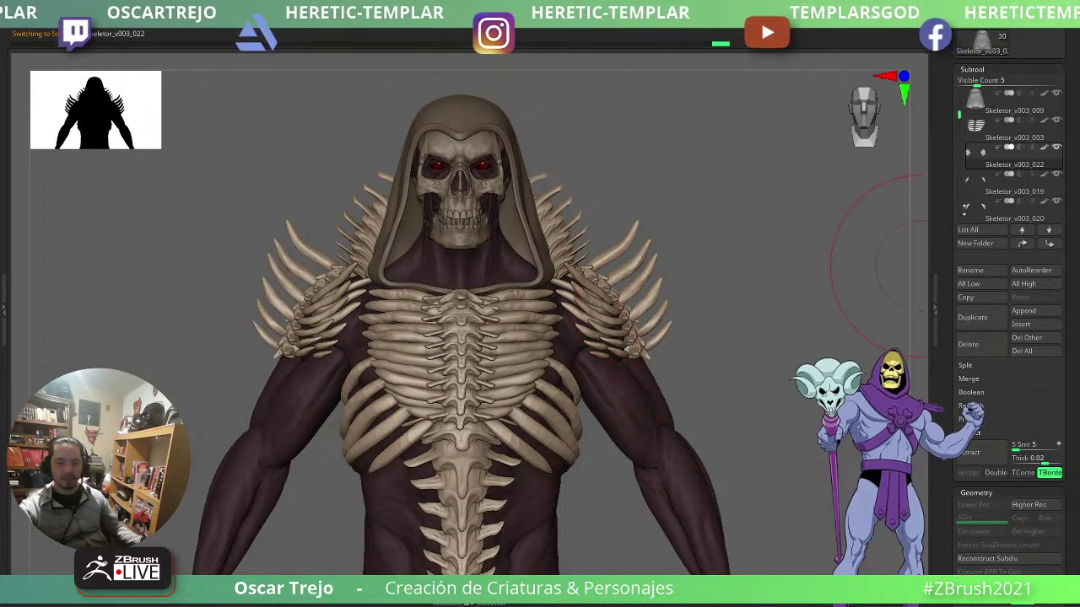
drag(952, 167, 944, 354)
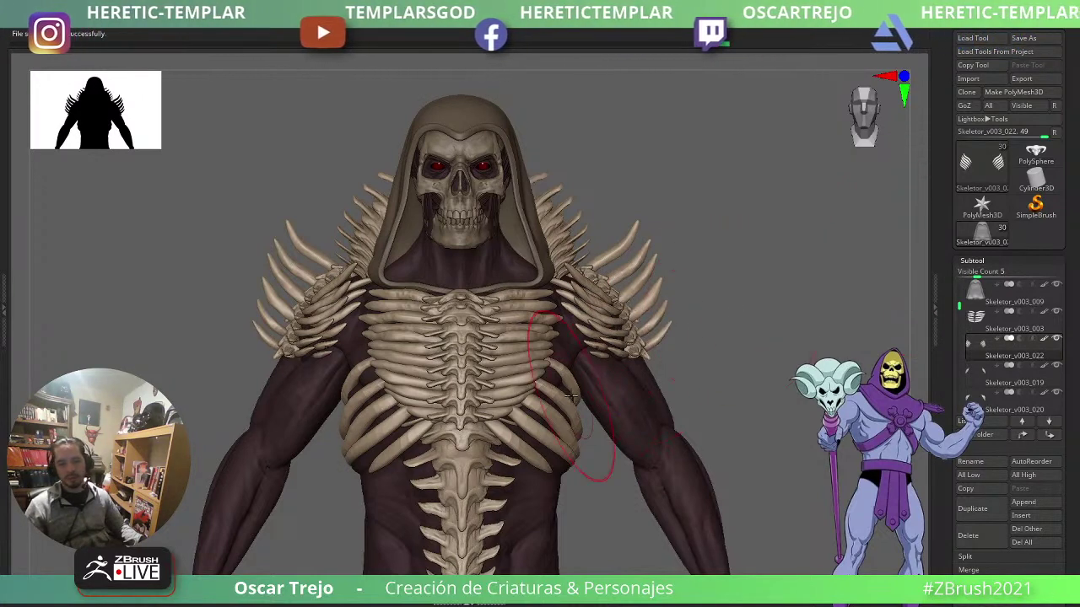
alt+click(544, 331)
key(Tab)
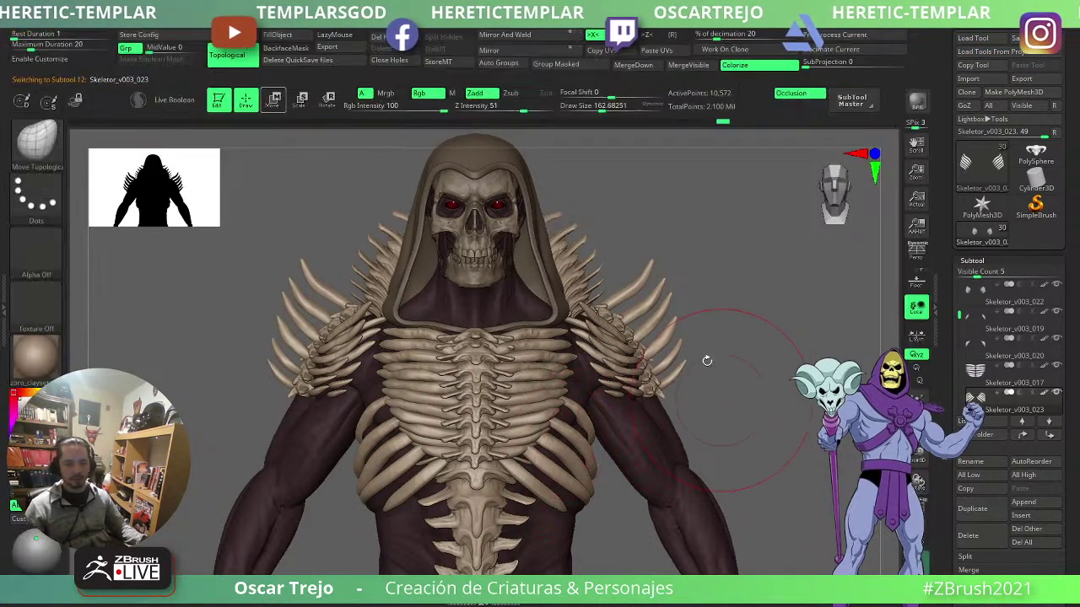
key(Tab)
drag(750, 335, 777, 298)
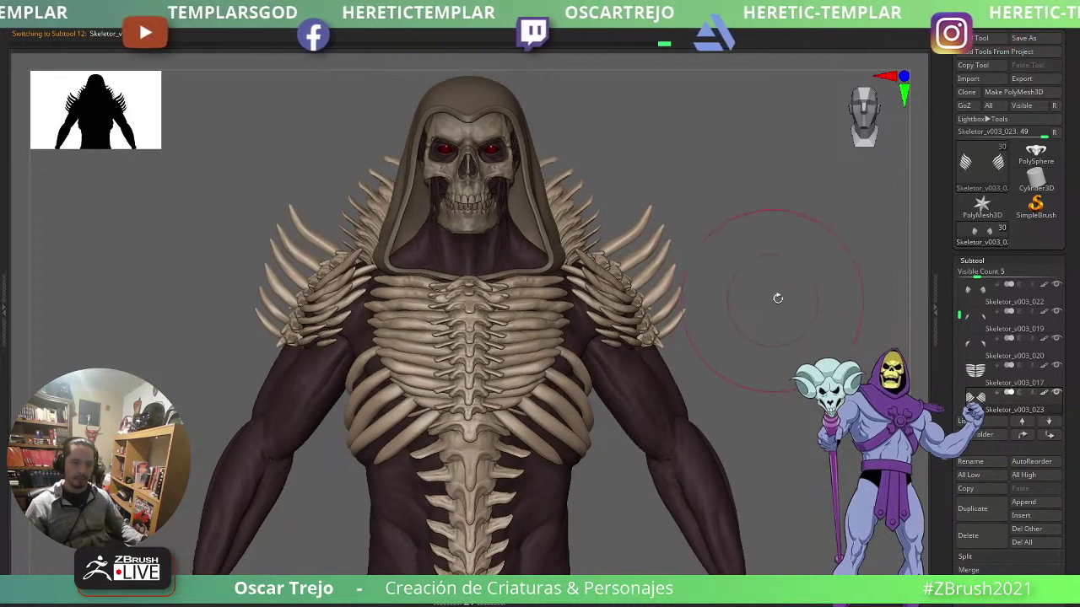
- Enlarge the canvas by hiding the side tray and set the camera's focal length to 85 mm
key(Tab)
drag(905, 314, 782, 283)
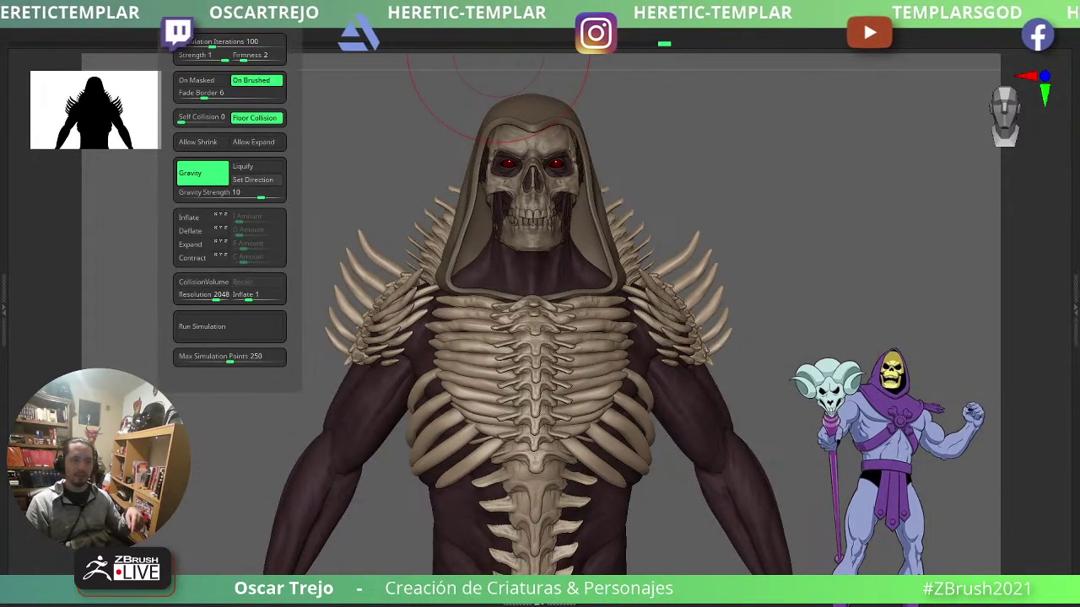
mouse_move(115, 34)
mouse_move(156, 35)
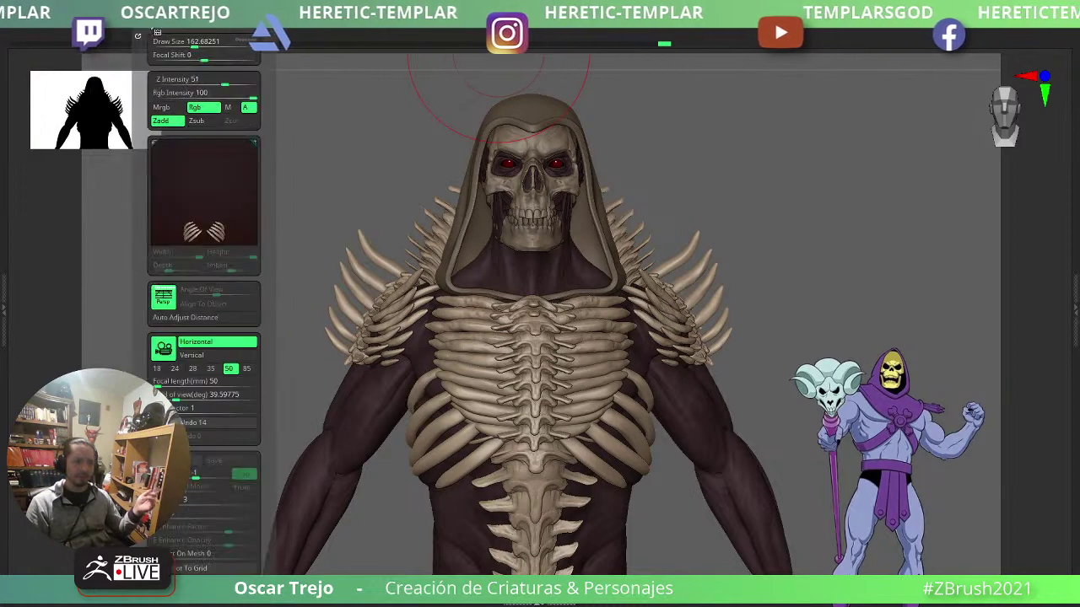
click(246, 369)
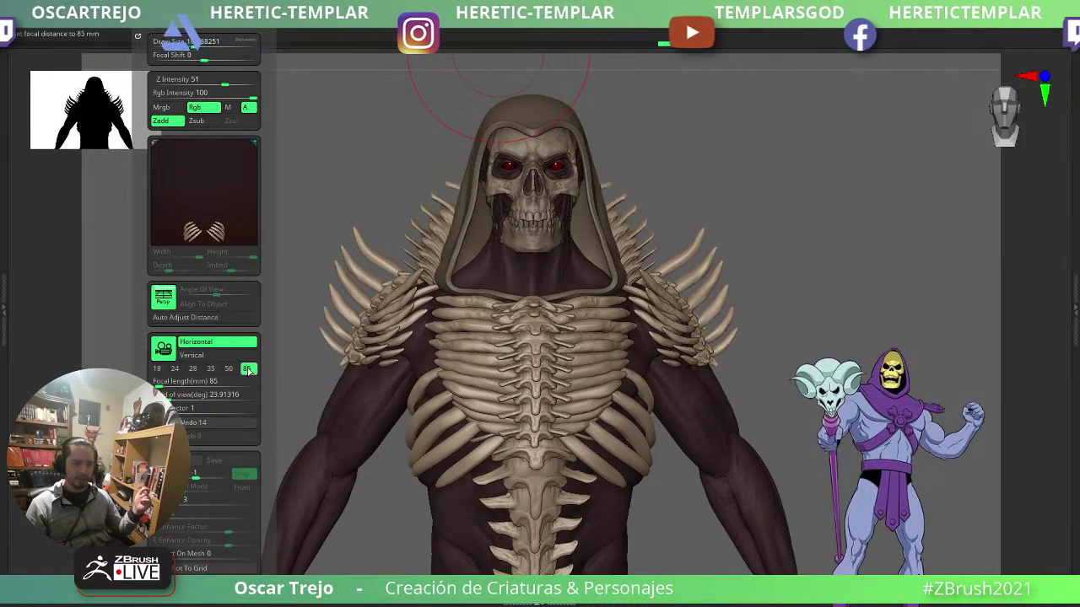
mouse_move(923, 362)
mouse_down()
mouse_move(901, 381)
mouse_move(881, 361)
mouse_move(873, 315)
mouse_move(872, 386)
mouse_move(862, 362)
mouse_up()
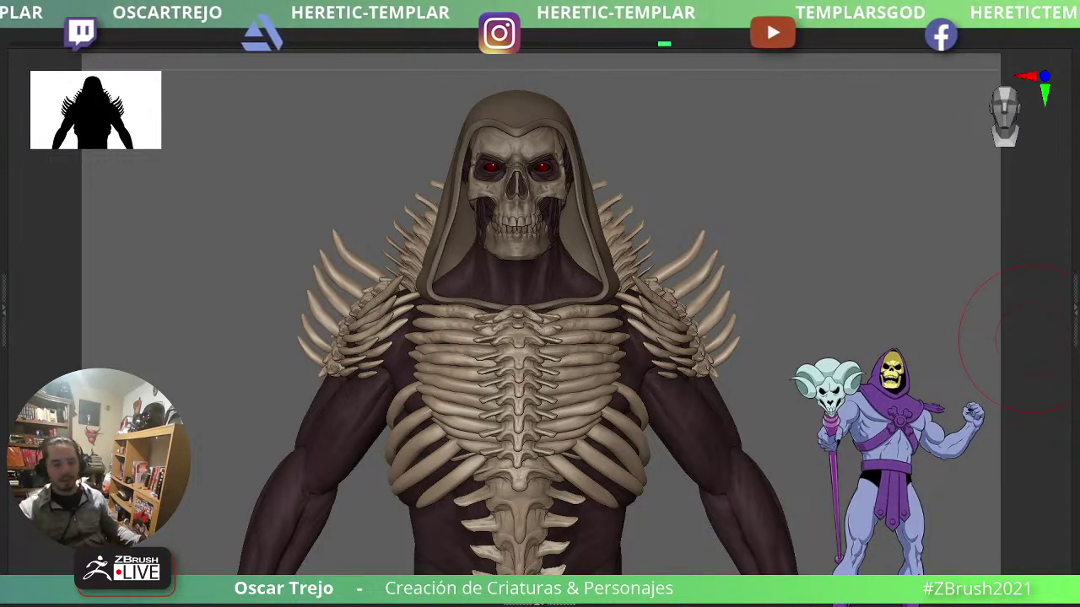
mouse_move(844, 446)
alt+mouse_down()
mouse_move(807, 408)
mouse_move(781, 334)
mouse_move(796, 345)
mouse_move(785, 275)
alt+mouse_up()
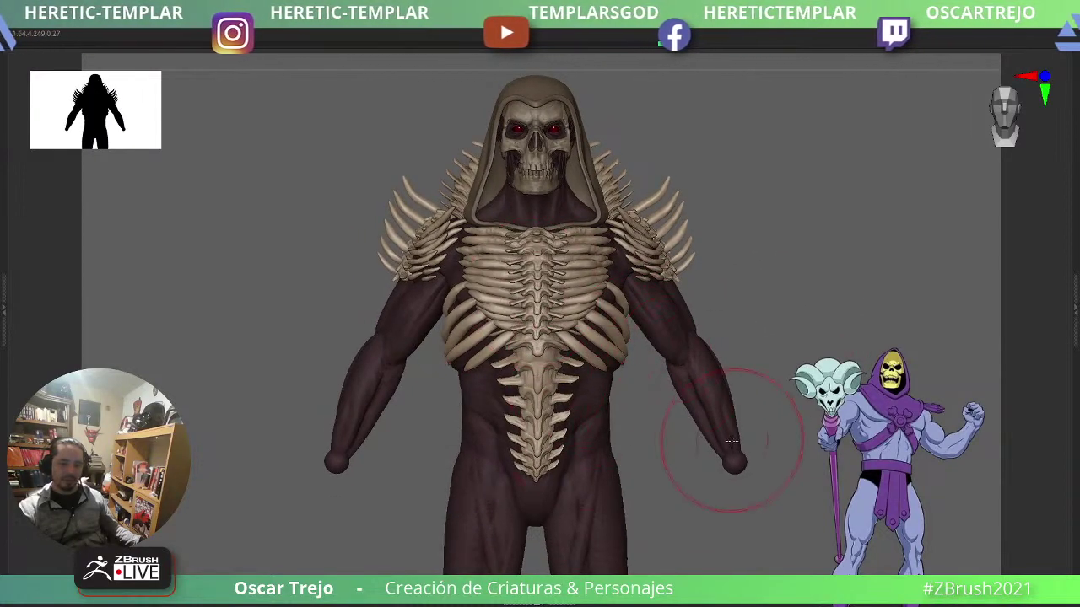
mouse_move(740, 537)
alt+mouse_down()
mouse_move(741, 263)
mouse_move(717, 218)
mouse_move(692, 307)
alt+mouse_up()
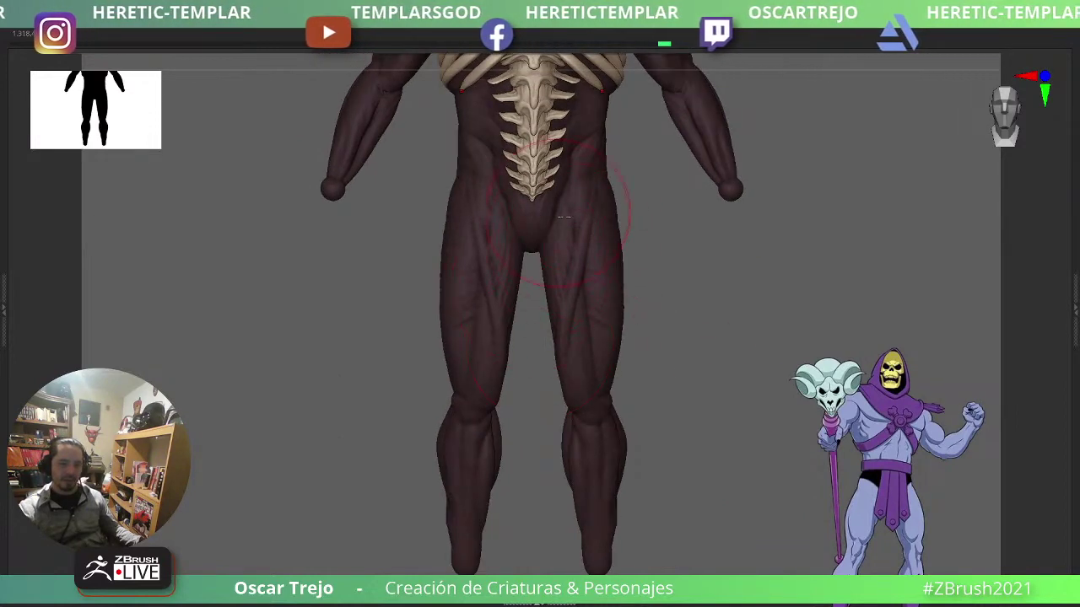
mouse_move(768, 152)
alt+mouse_down()
mouse_move(789, 568)
mouse_move(801, 195)
mouse_move(765, 479)
mouse_move(785, 374)
mouse_move(859, 347)
mouse_move(847, 350)
alt+mouse_up()
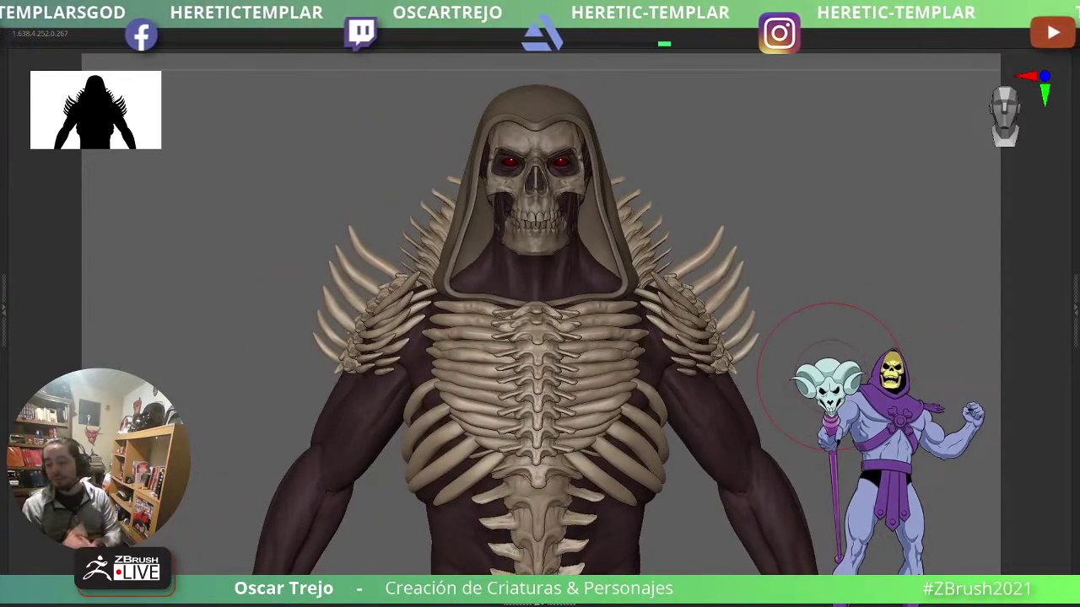